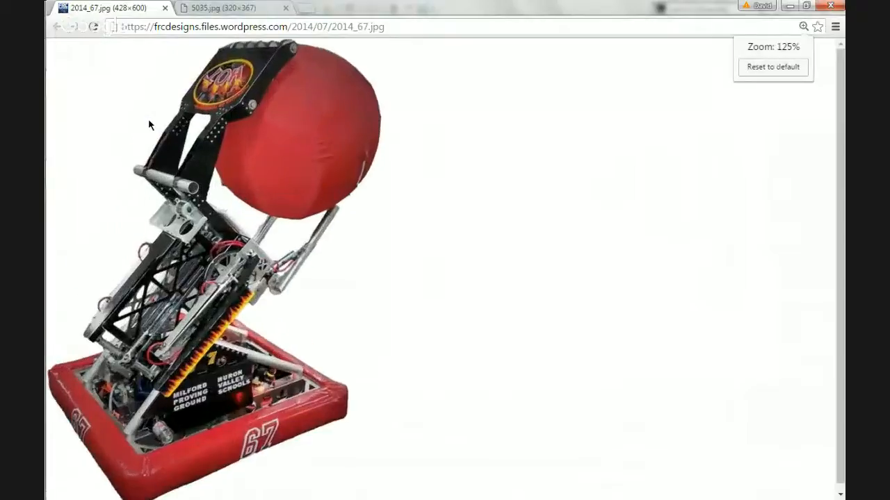
Compare the two robot reference photos, 2014_67.jpg and 5035.jpg, enlarging 5035.jpg for detail.
click(216, 7)
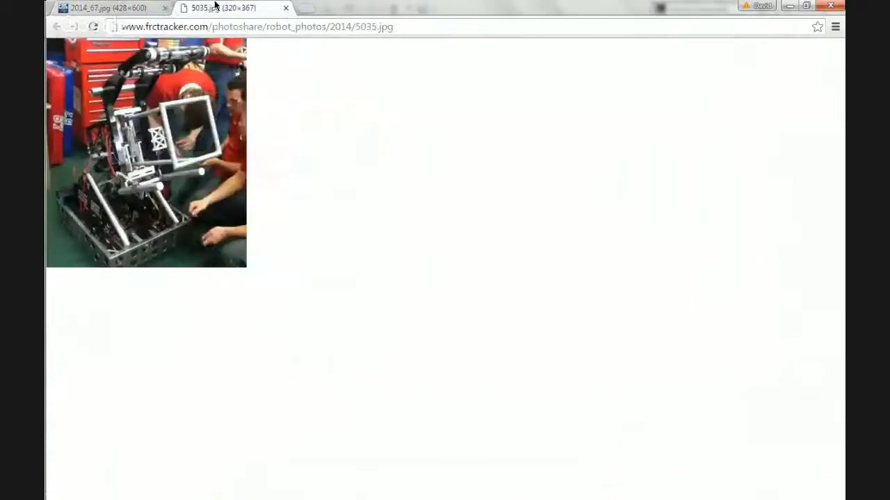
key(ctrl+plus)
key(ctrl+plus)
key(ctrl+plus)
key(ctrl+plus)
key(ctrl+plus)
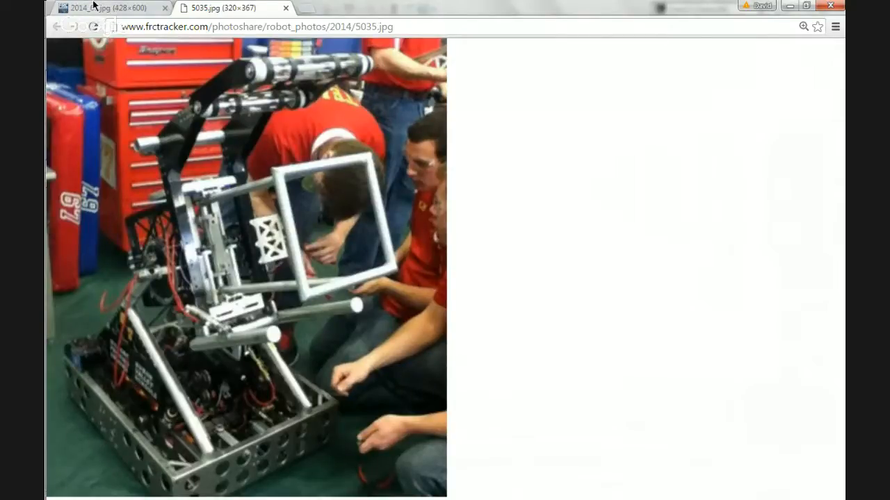
click(93, 6)
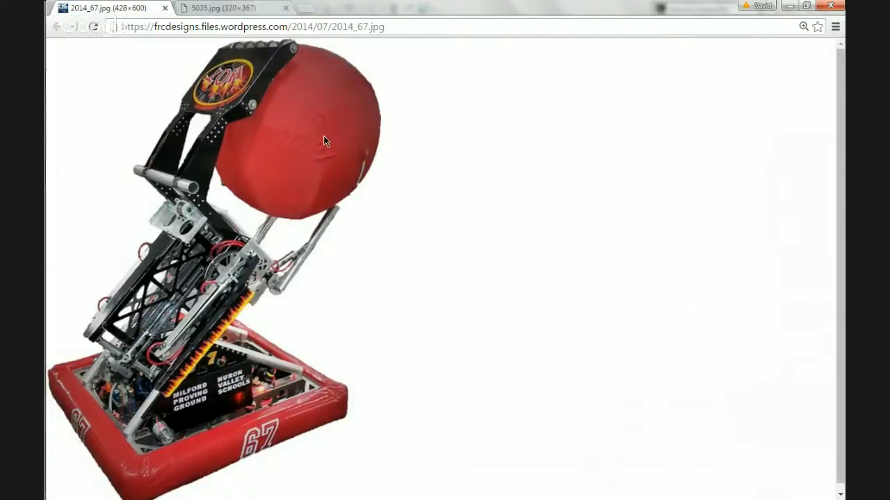
click(240, 8)
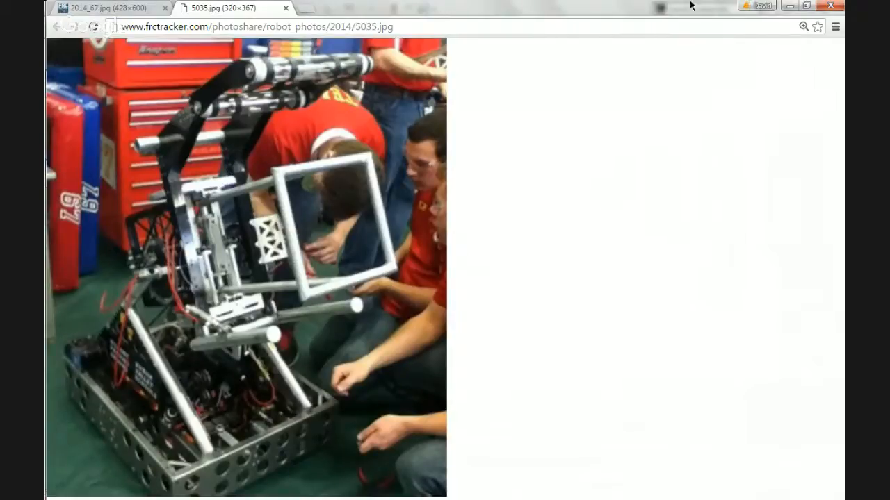
click(145, 5)
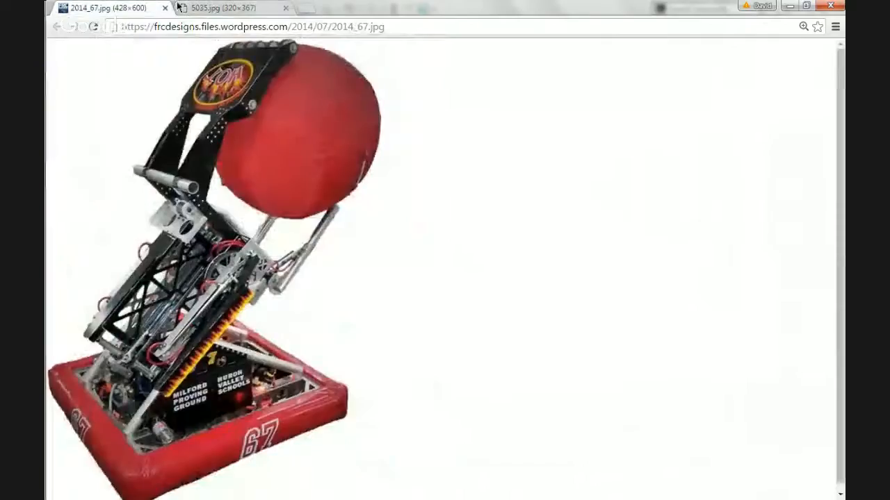
Switch to SOLIDWORKS, create a new part and start a sketch on the Right Plane.
click(787, 5)
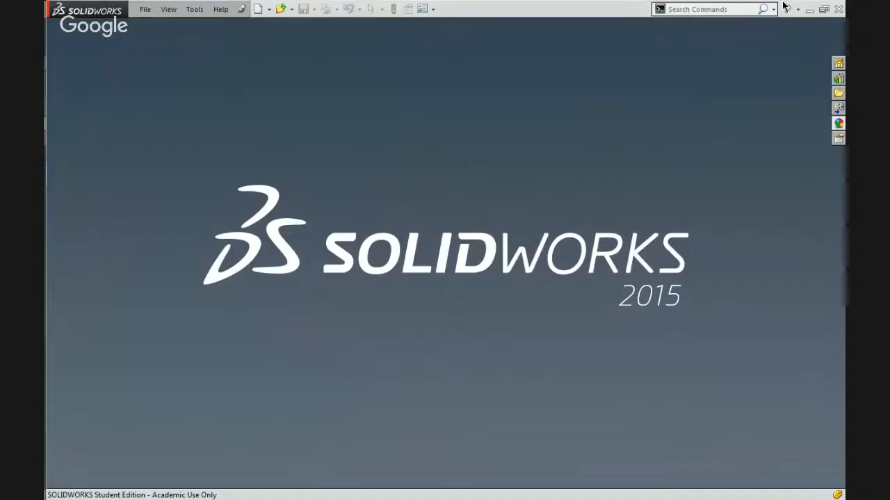
click(257, 9)
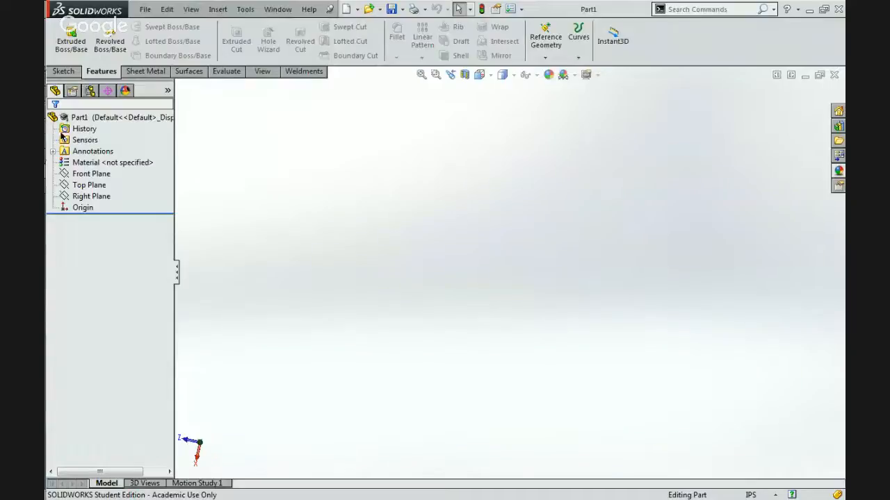
click(63, 71)
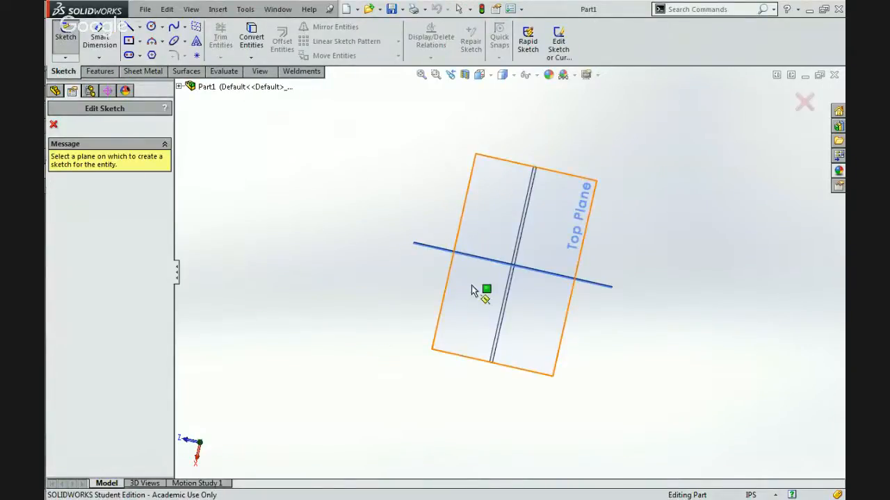
click(424, 247)
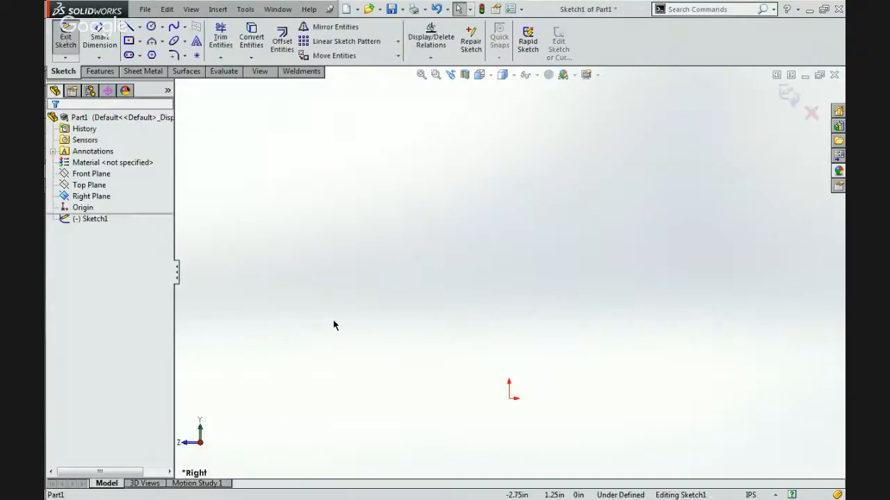
Draw two infinite horizontal construction lines, one through the origin and one about 4.42 in above it.
click(129, 26)
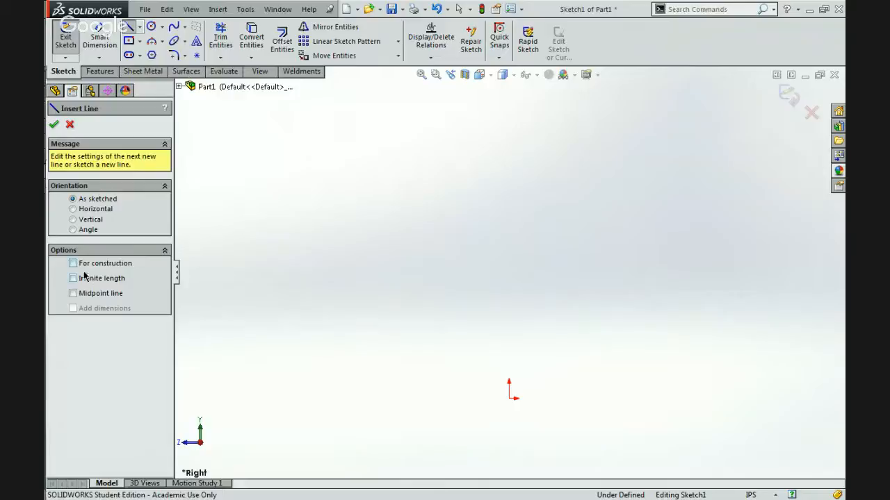
click(75, 264)
click(103, 278)
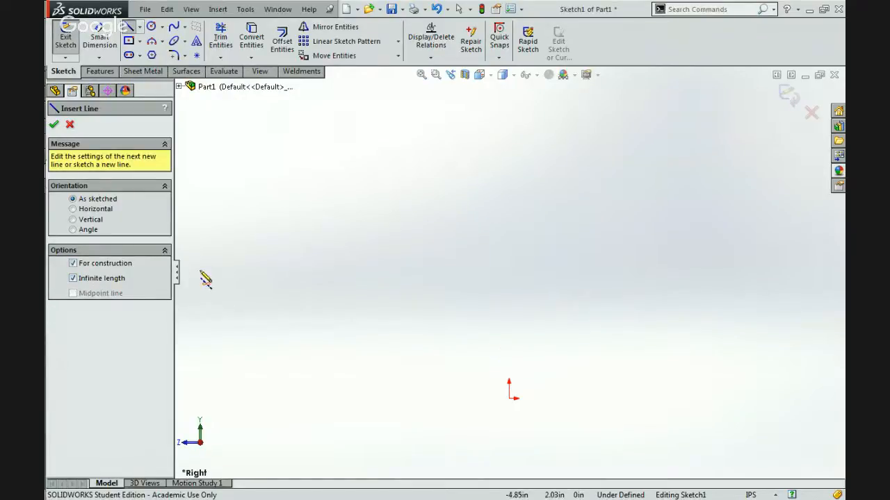
click(97, 210)
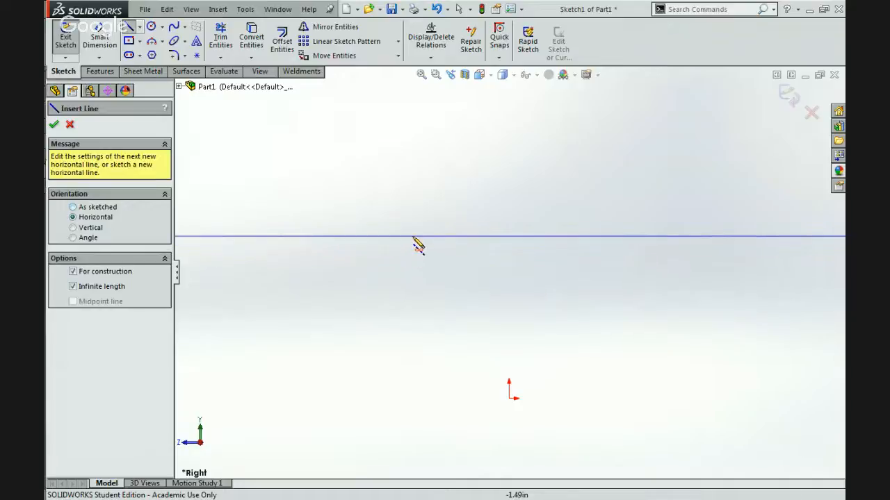
click(510, 400)
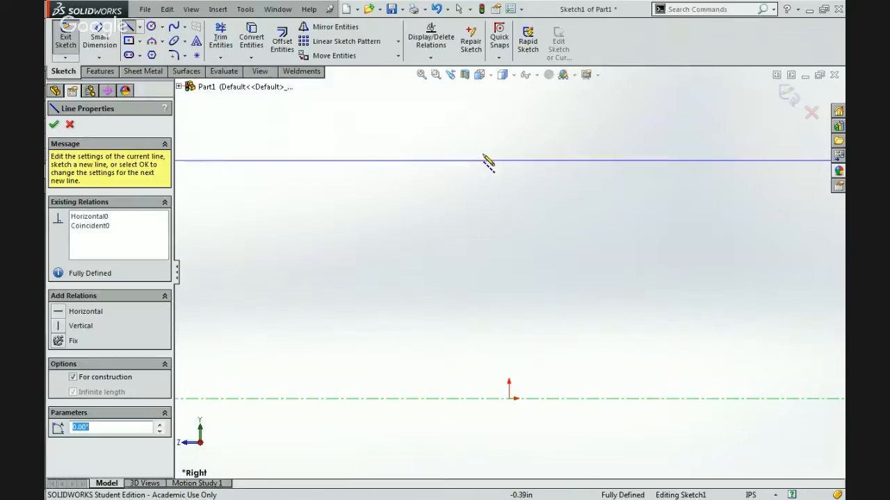
click(477, 122)
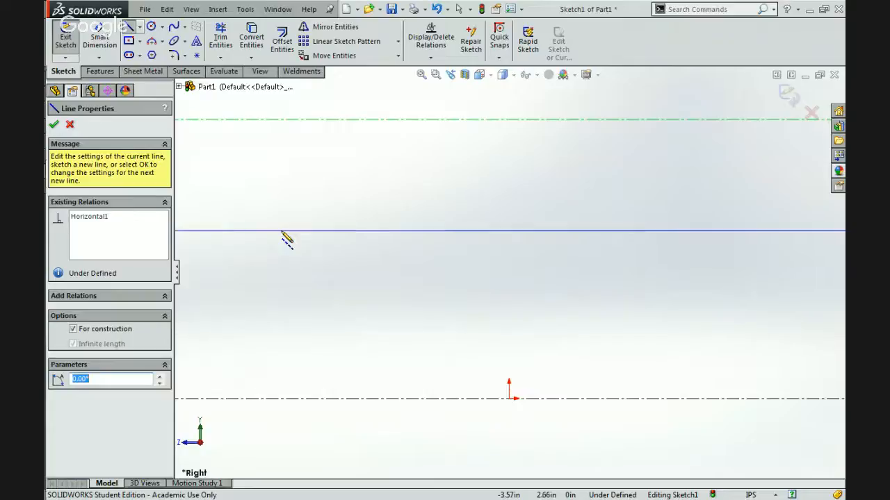
click(55, 123)
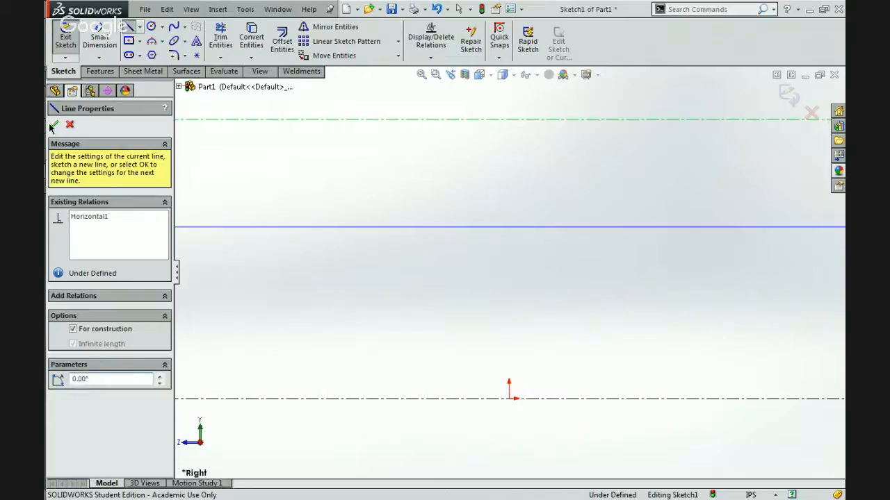
Draw four infinite vertical construction lines, two on each side of the origin.
click(73, 228)
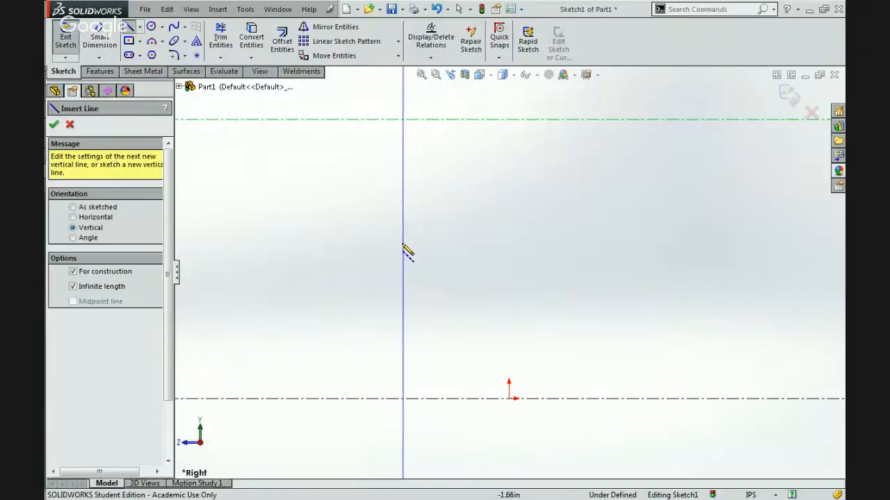
click(407, 252)
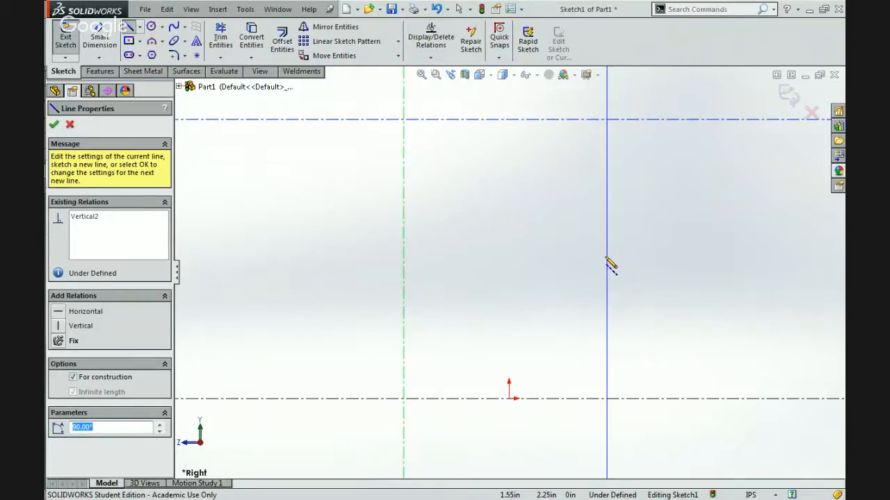
click(607, 264)
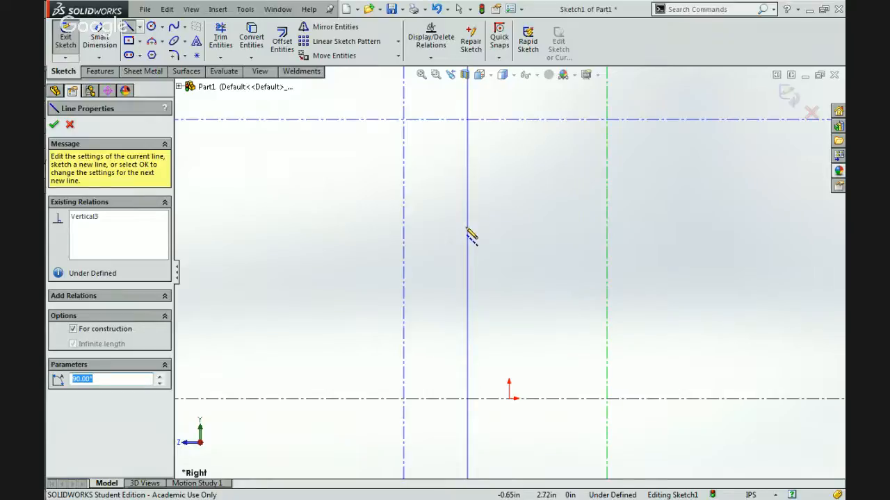
click(340, 241)
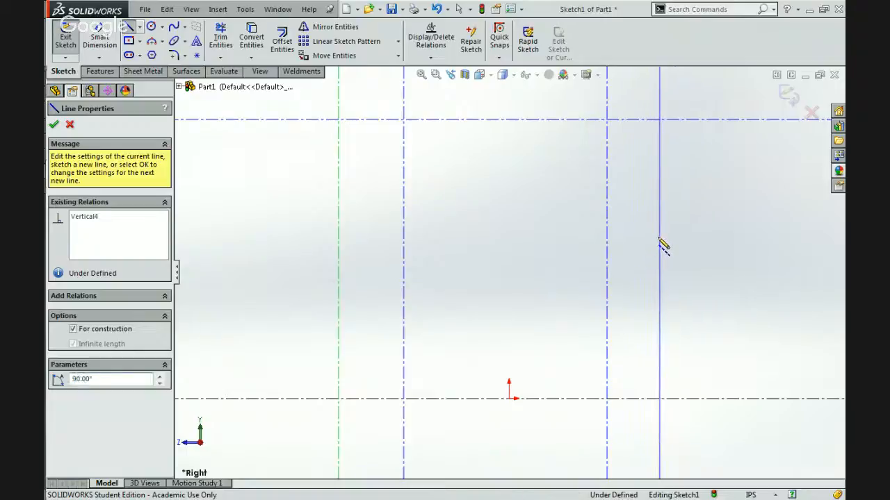
click(660, 240)
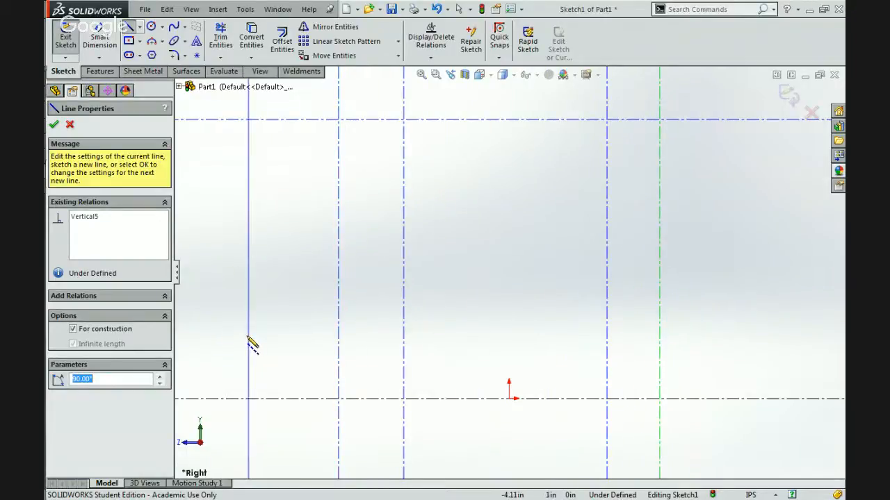
click(53, 124)
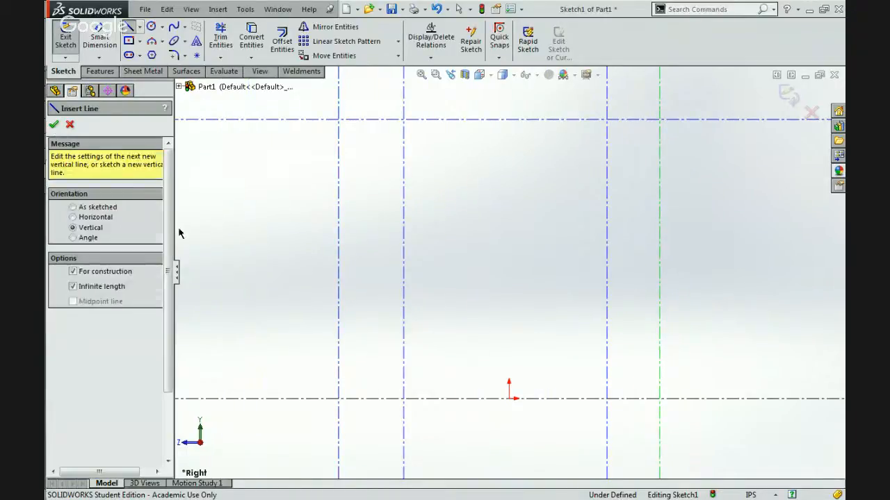
click(54, 123)
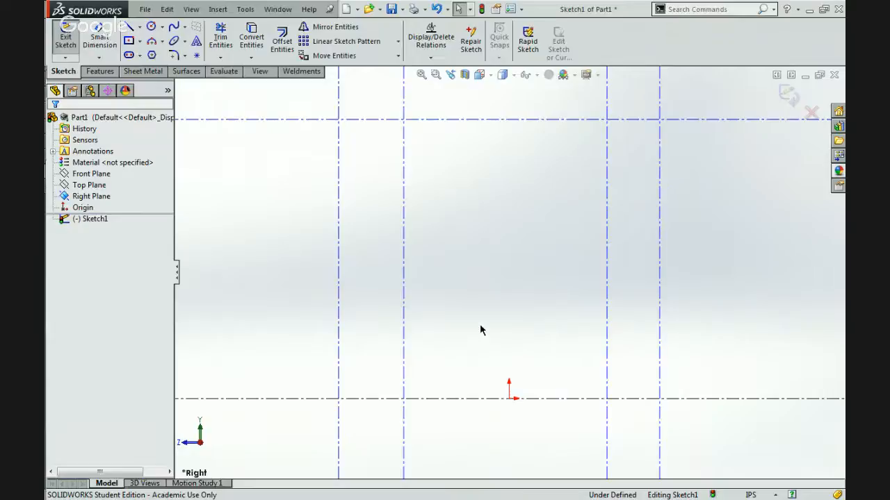
Try a corner rectangle about 3.21 by 0.88 in between the two inner vertical construction lines, and undo it.
click(139, 41)
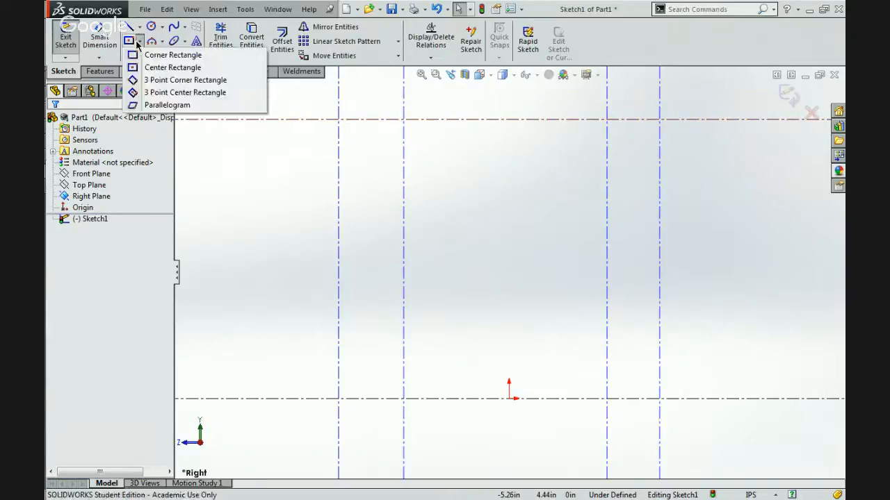
click(149, 54)
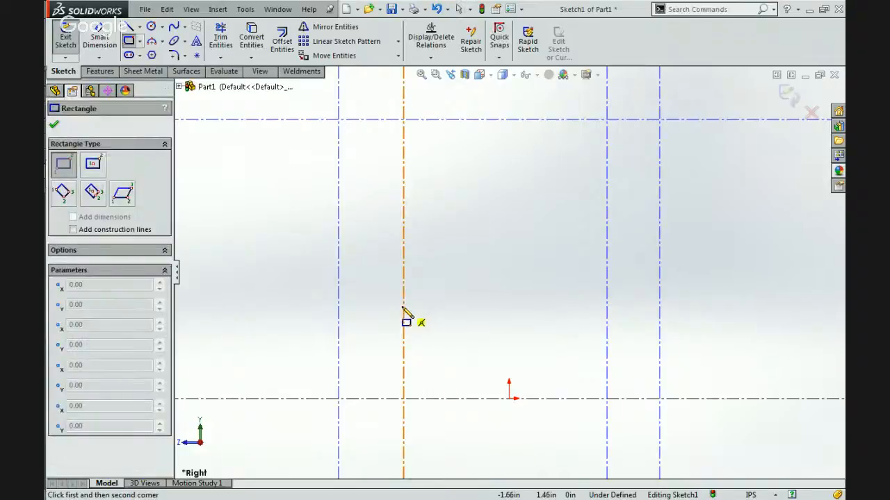
click(403, 307)
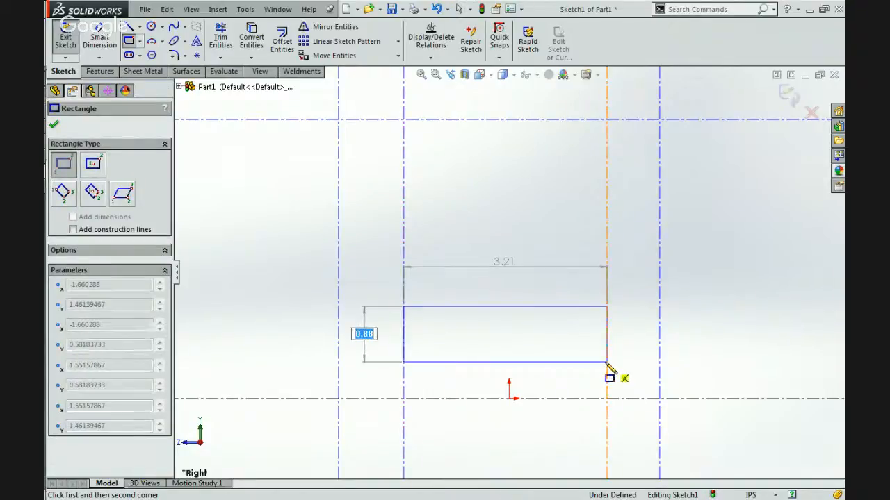
click(606, 362)
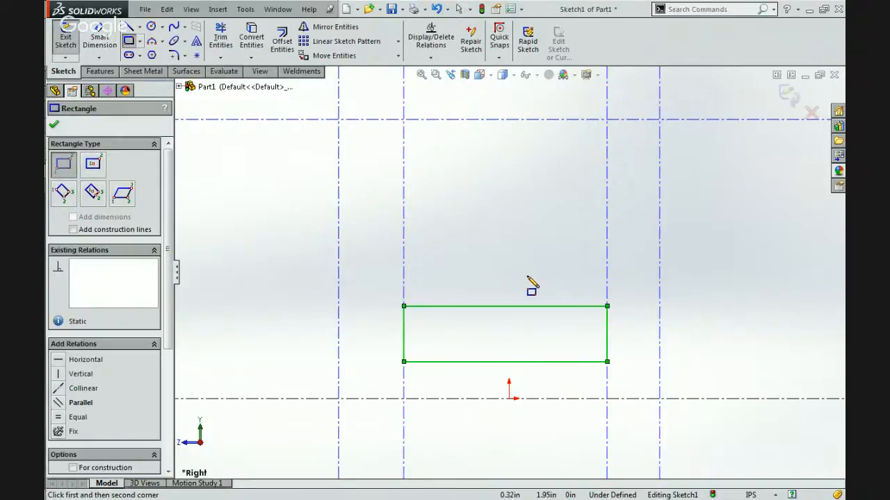
key(ctrl+z)
Try to dimension the distance between the two horizontal construction lines as 60 in.
click(100, 39)
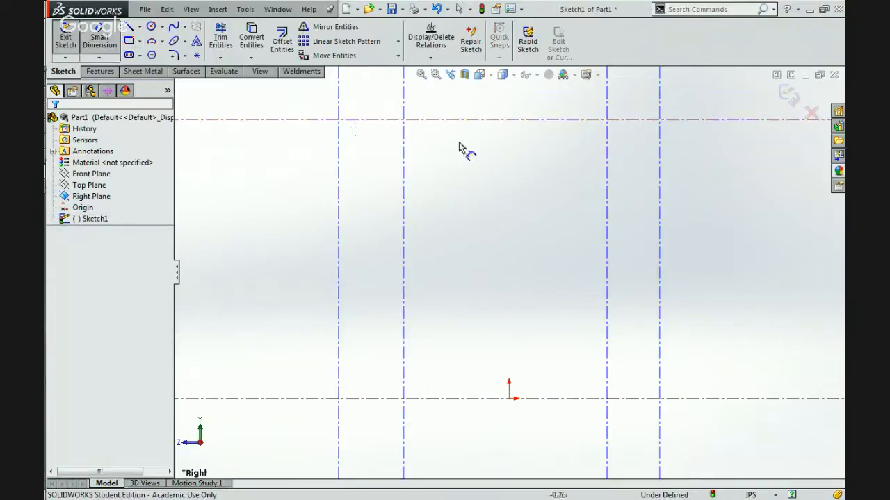
click(464, 119)
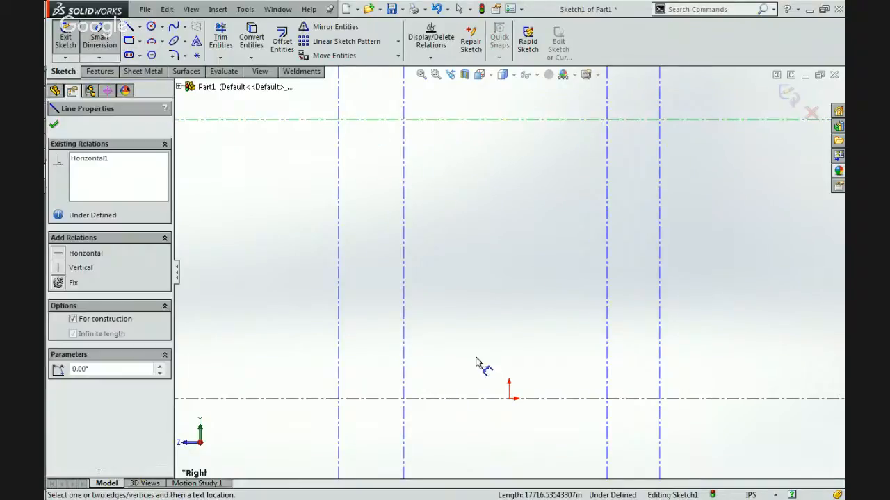
click(453, 400)
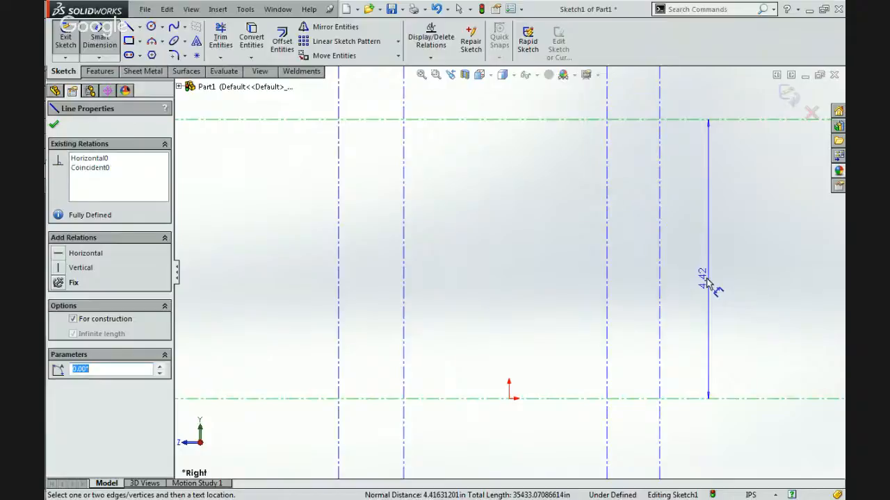
click(707, 281)
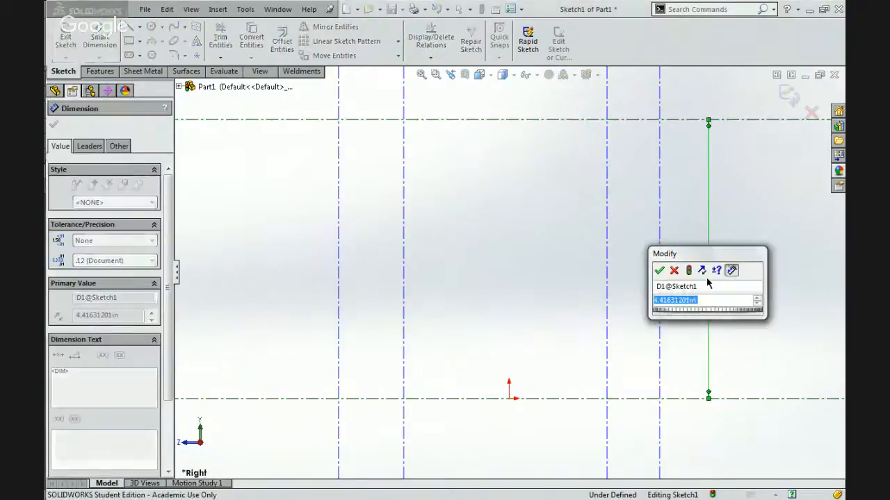
text(60)
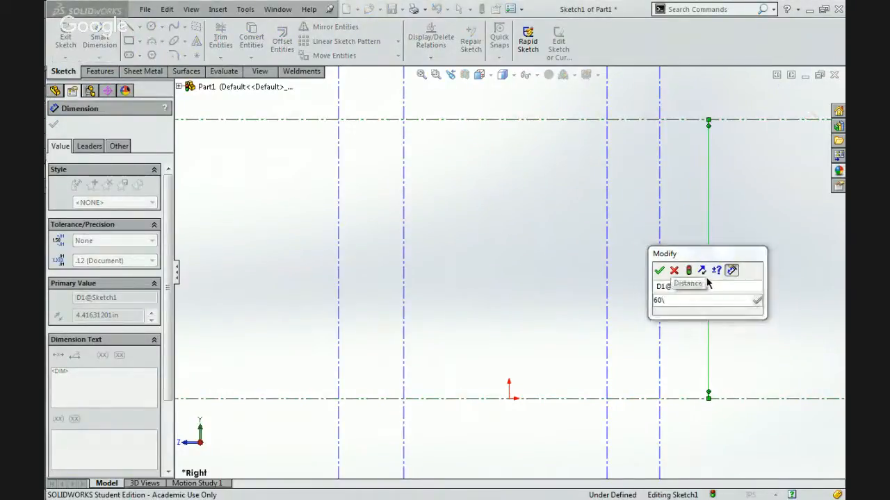
key(Return)
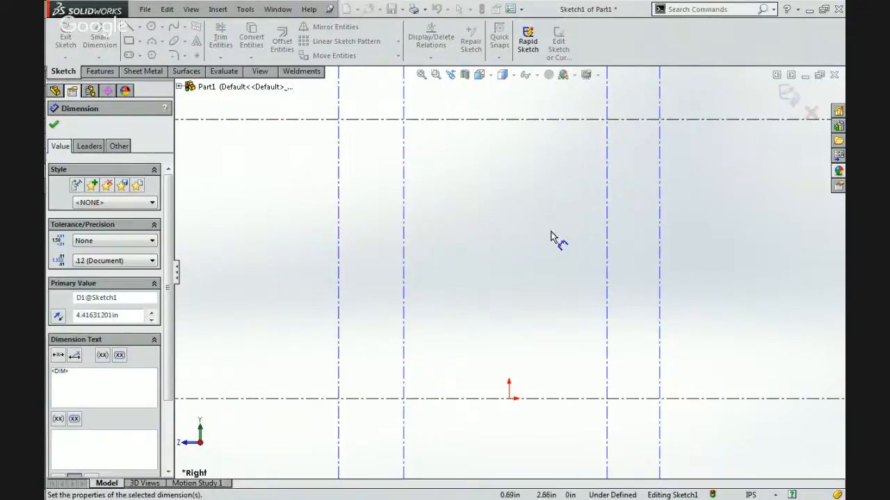
scroll(541, 259, up, 18)
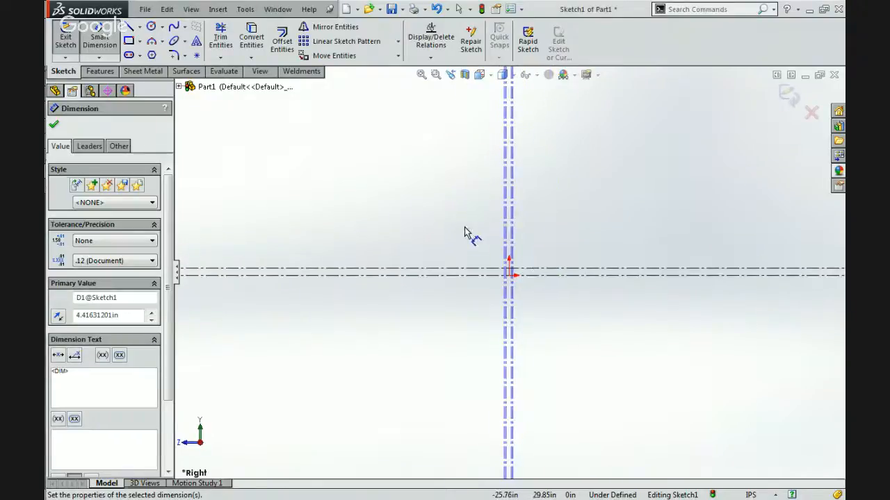
scroll(510, 276, down, 6)
key(Escape)
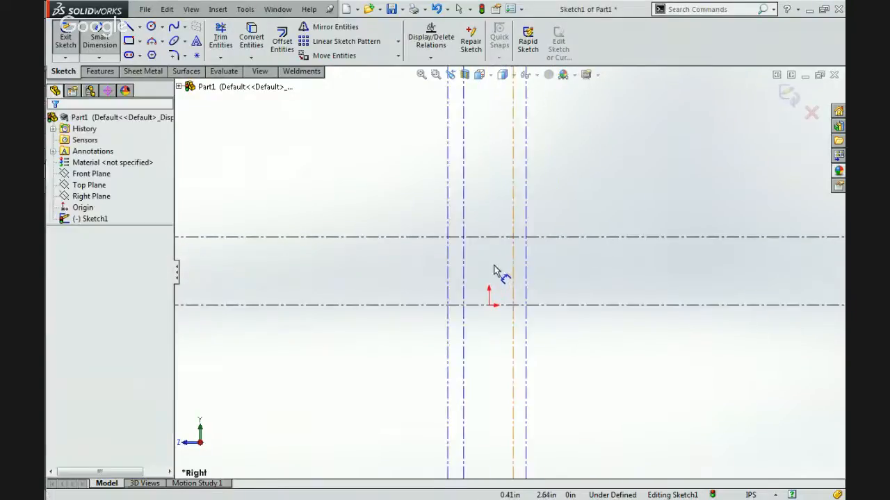
scroll(495, 270, down, 5)
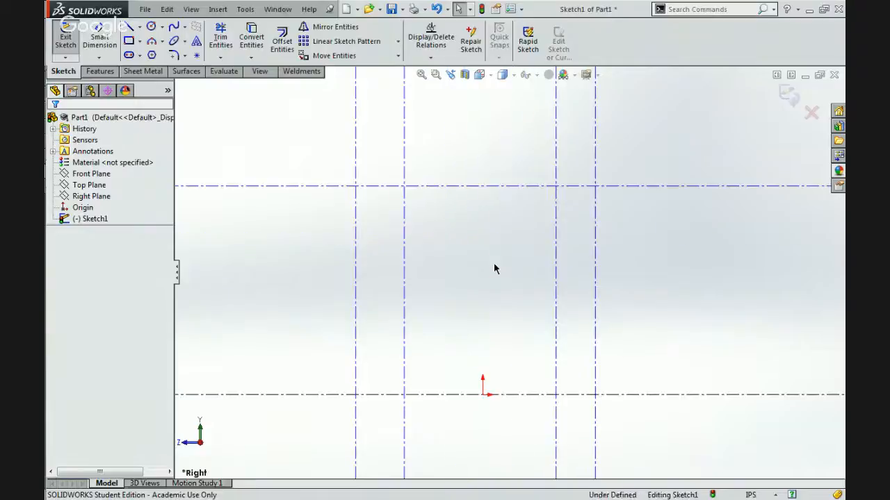
Retry a 60 in dimension between the upper and lower horizontal construction lines, placing it beside the inner vertical line.
click(100, 40)
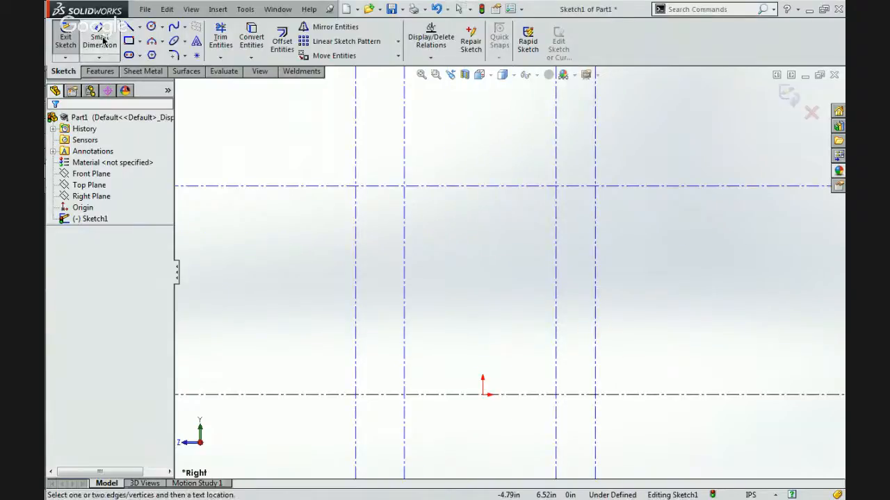
click(437, 186)
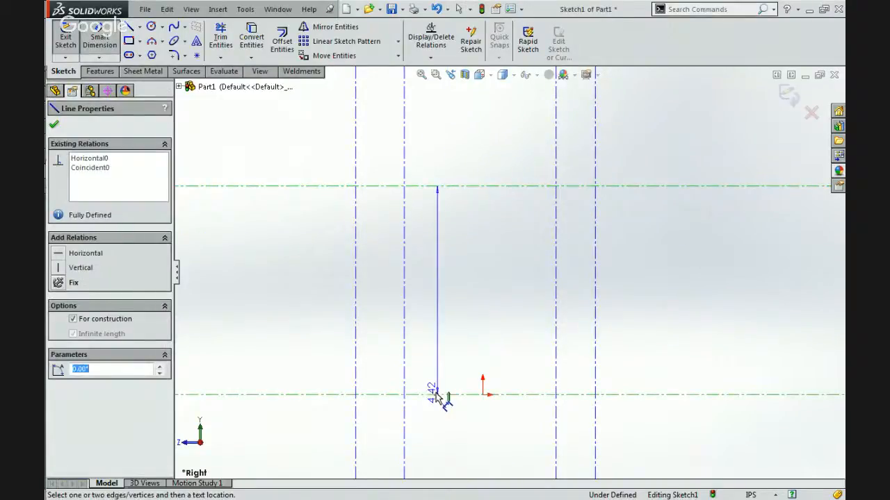
click(434, 317)
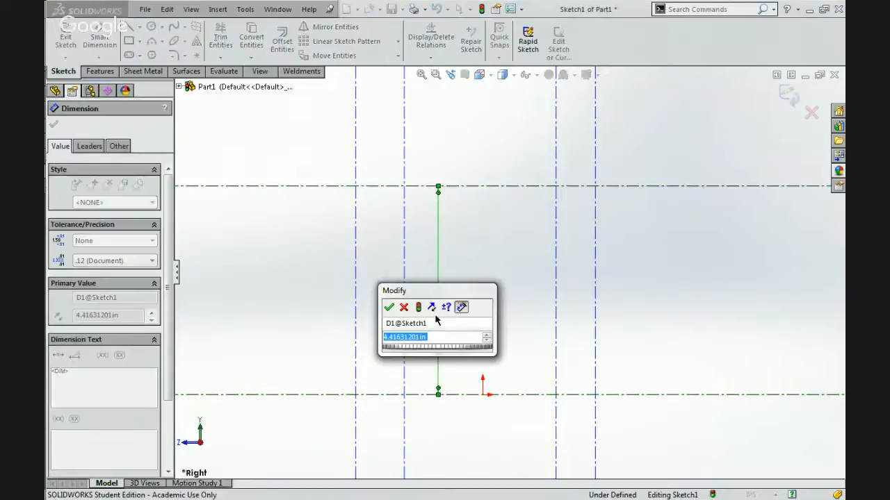
text(60in)
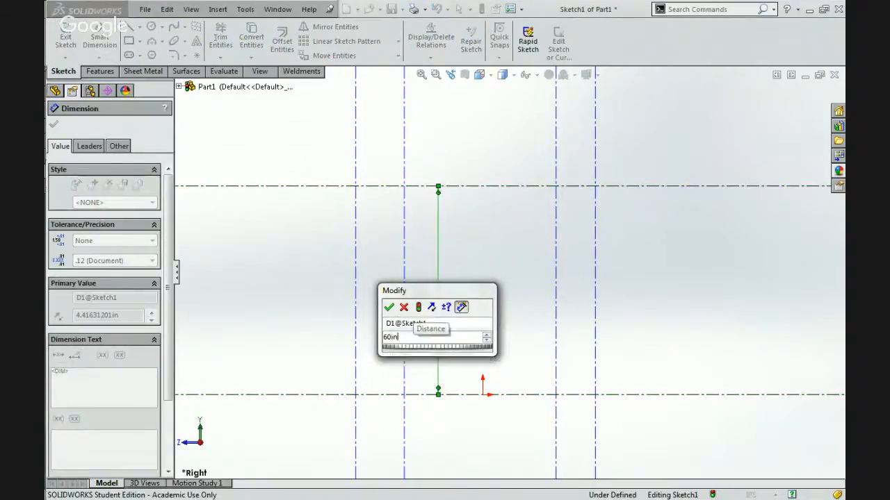
key(Return)
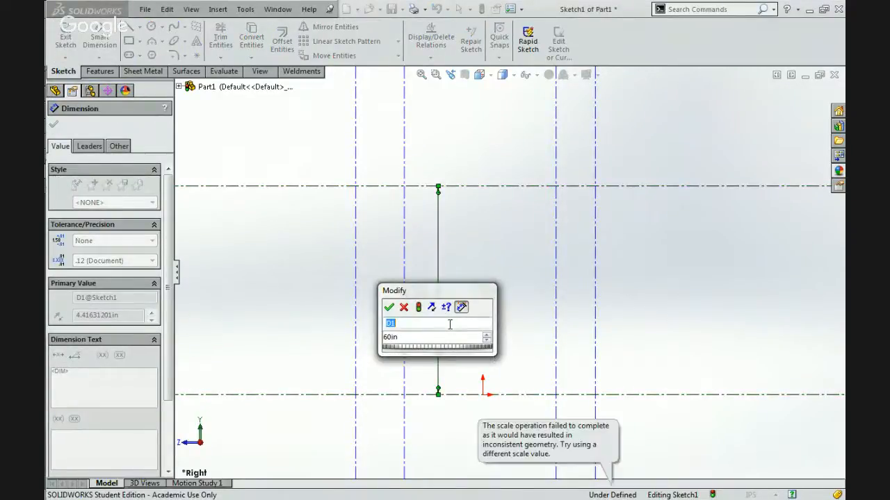
click(390, 308)
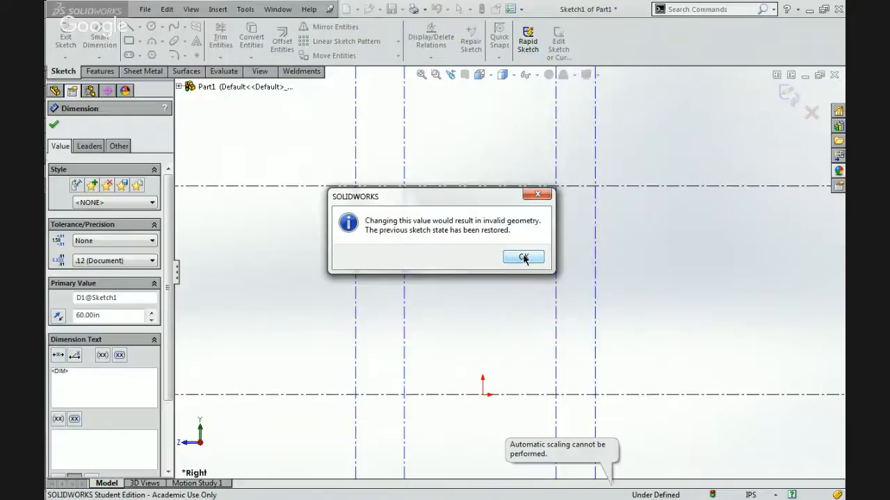
click(523, 258)
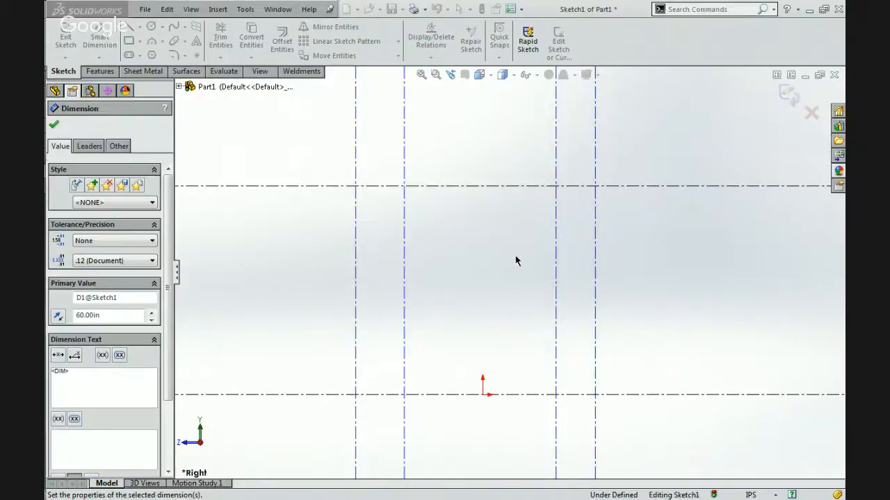
click(387, 200)
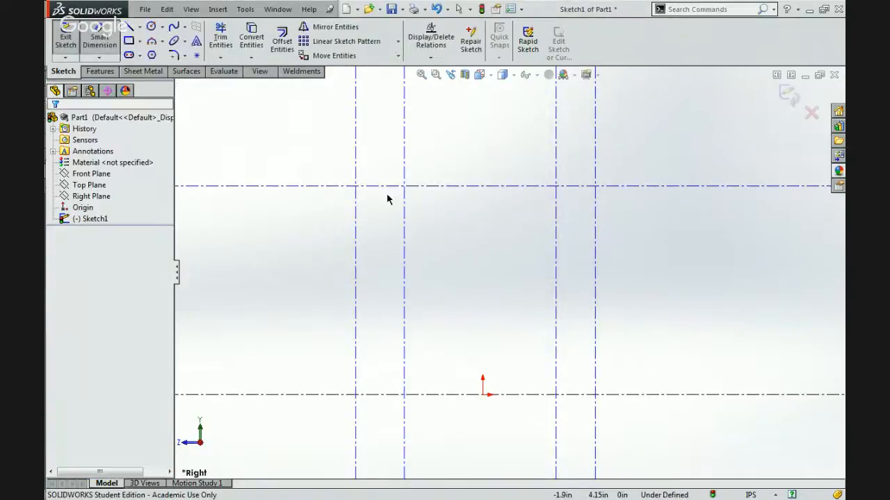
Dimension the height of the upper horizontal construction line from the origin point.
click(102, 47)
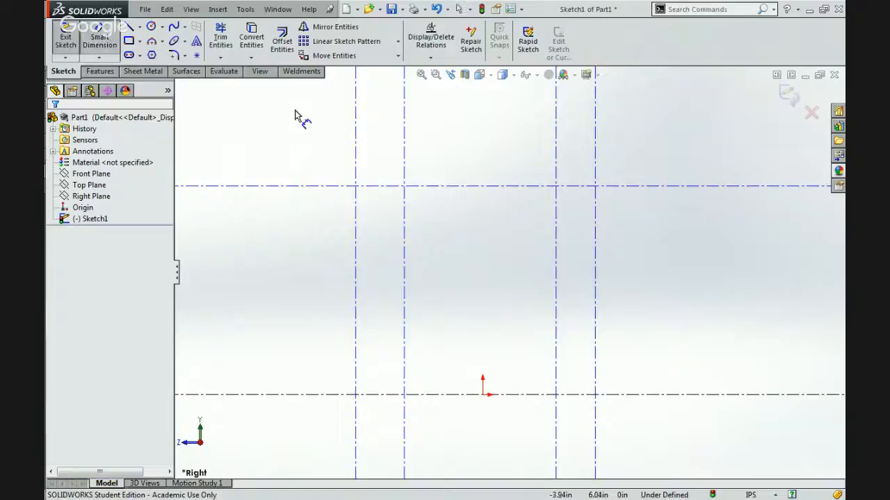
click(483, 395)
click(514, 297)
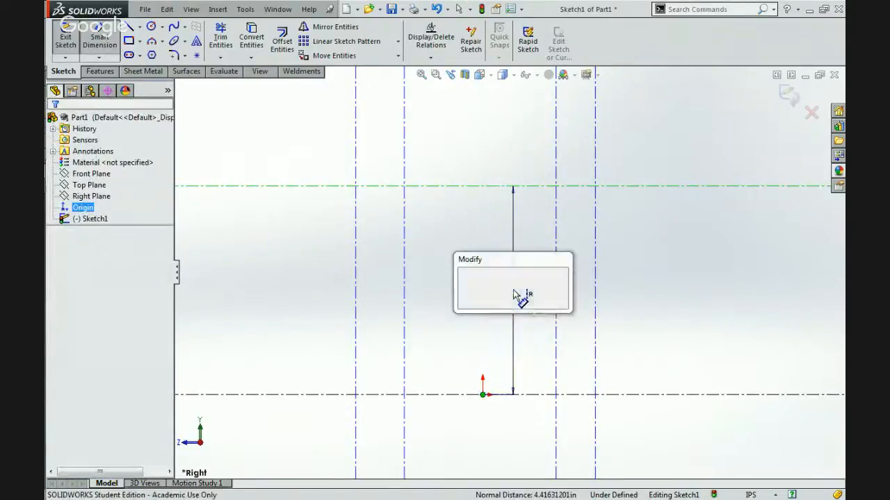
key(Return)
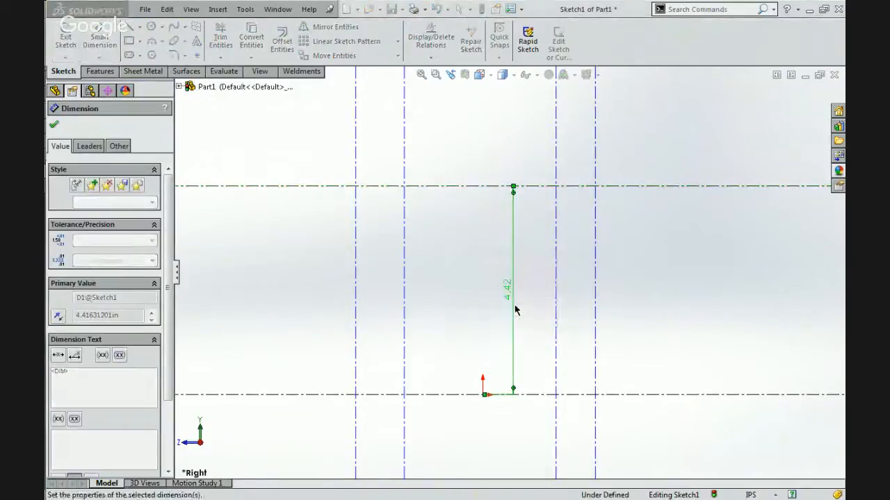
click(522, 256)
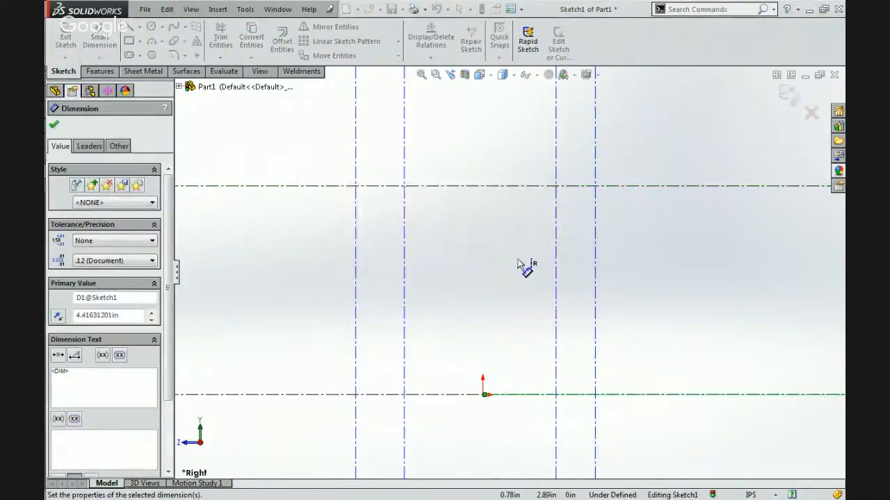
click(502, 262)
Try to set the upper construction line's height dimension from the origin to 60 in.
scroll(490, 258, up, 7)
click(609, 275)
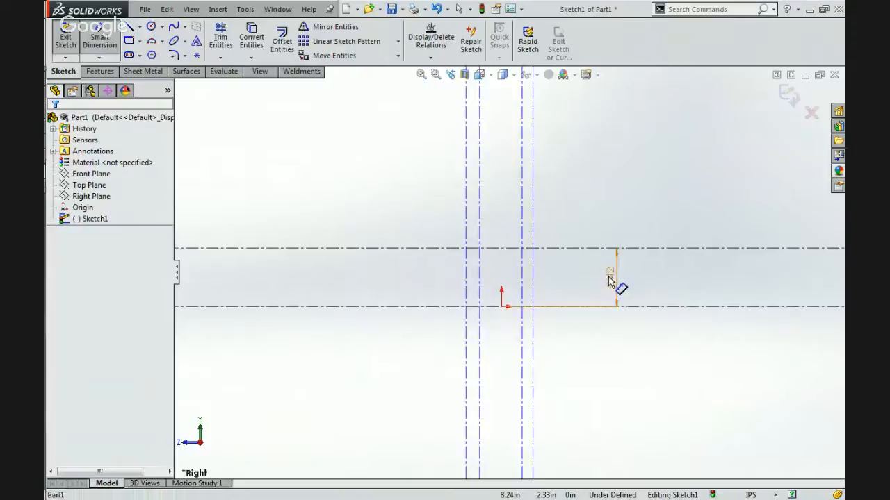
click(610, 275)
text(60)
key(Return)
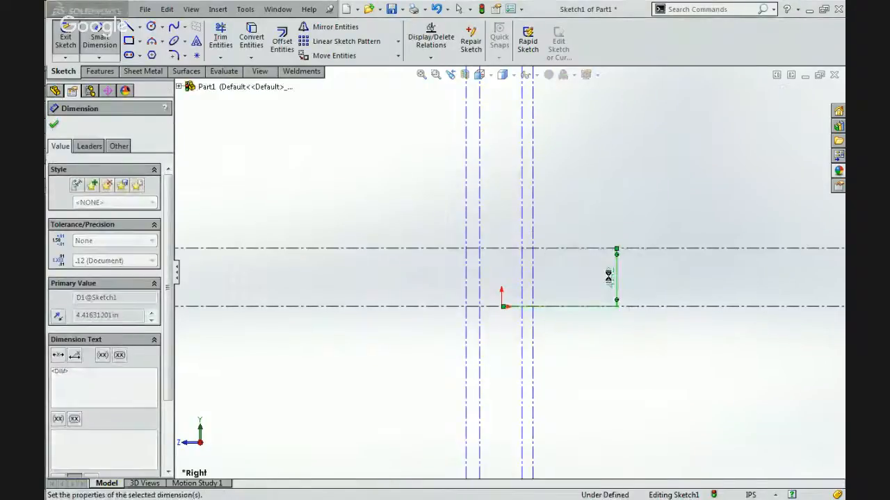
click(523, 257)
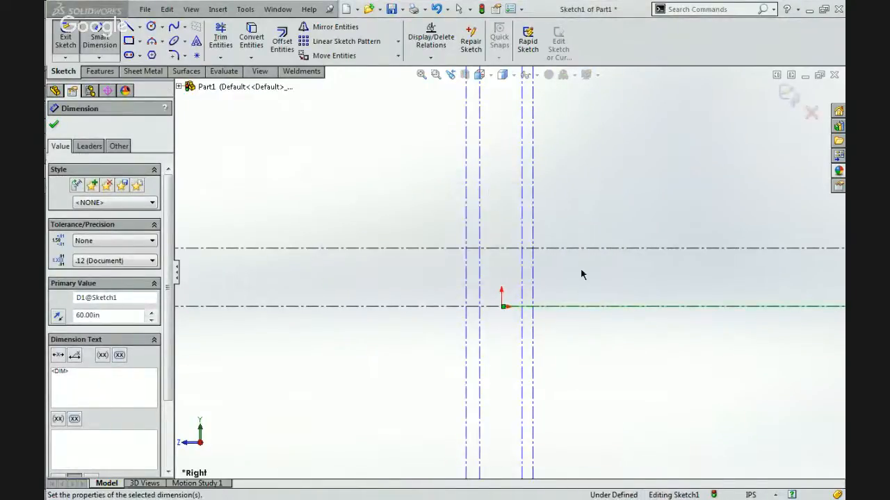
key(Escape)
Delete the height dimension between the origin and the upper horizontal construction line.
scroll(495, 274, up, 8)
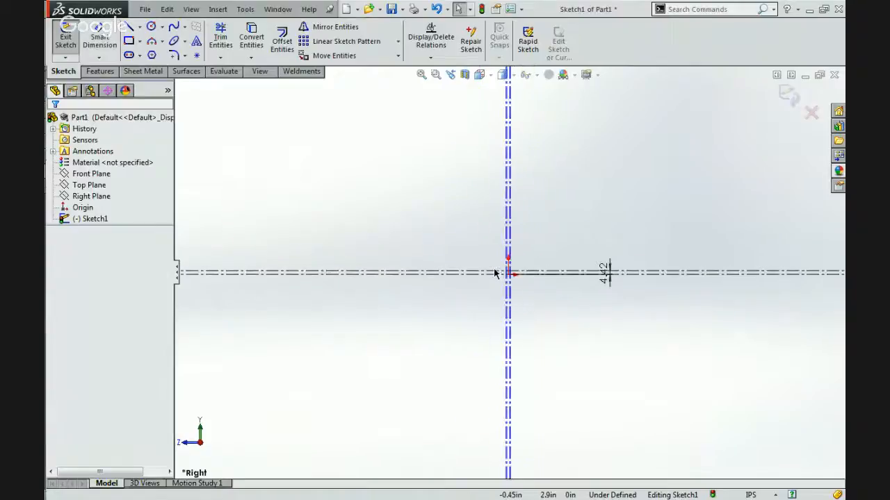
click(606, 277)
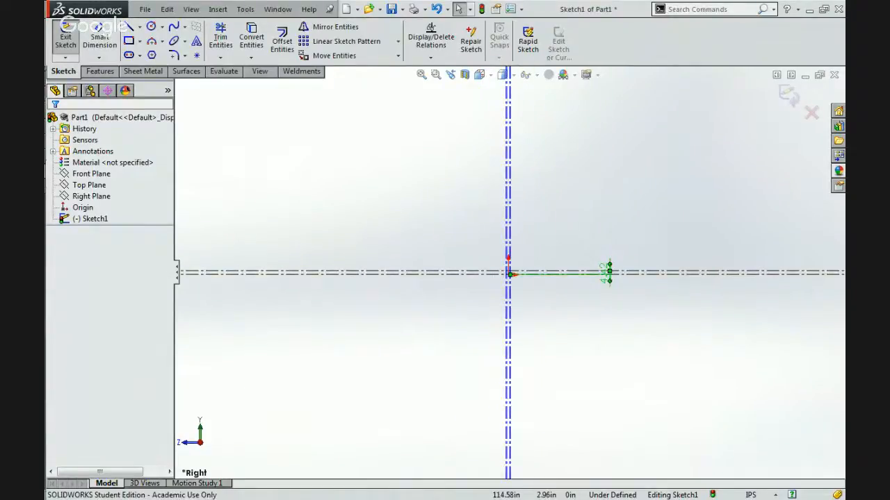
key(Delete)
Try to dimension the upper horizontal construction line 60 in from the horizontal construction line through the origin.
scroll(490, 264, down, 3)
scroll(490, 263, down, 8)
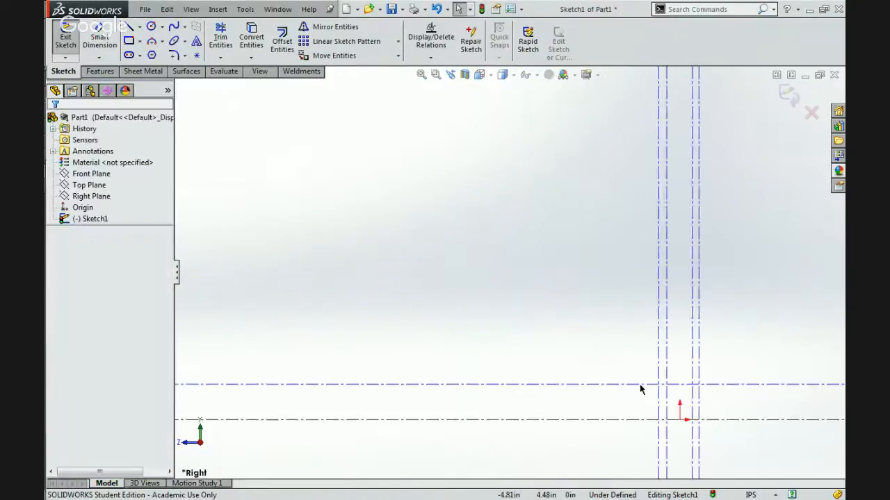
scroll(651, 413, down, 6)
click(648, 267)
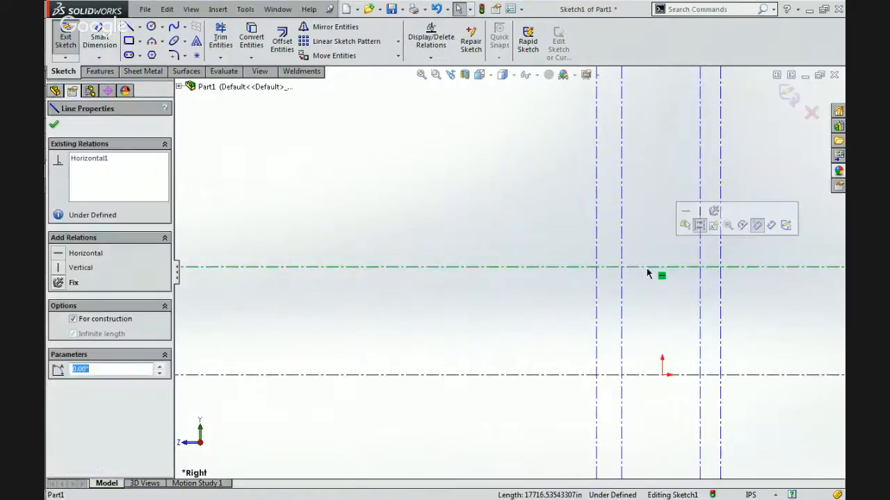
key(Escape)
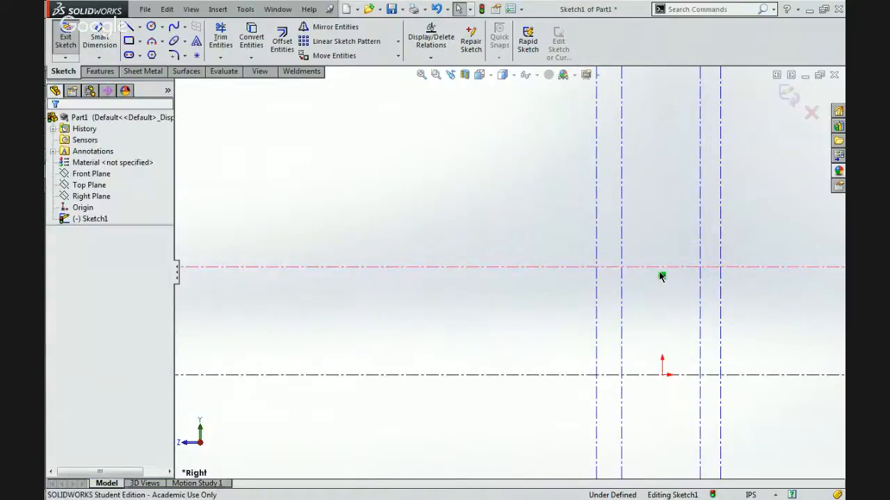
click(111, 34)
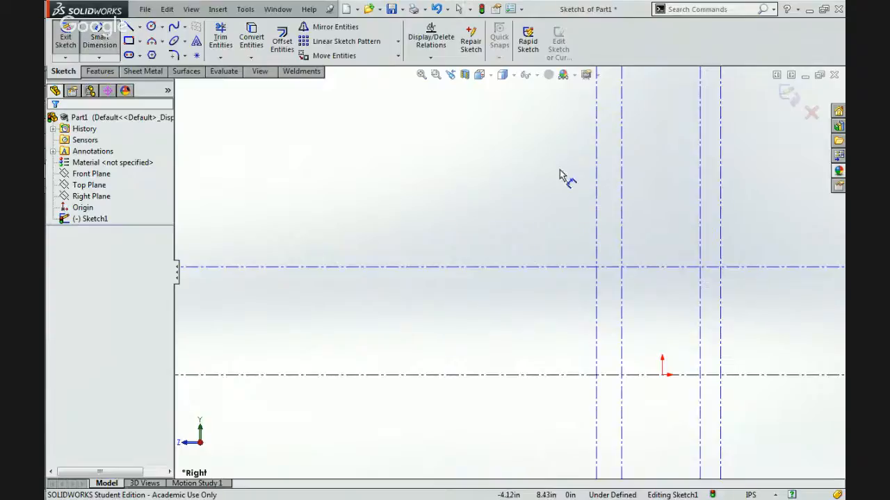
click(675, 267)
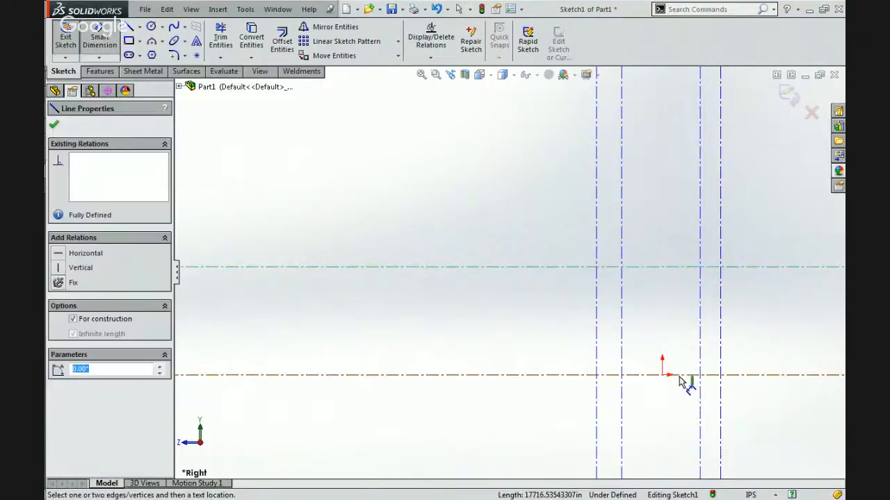
click(681, 378)
click(667, 335)
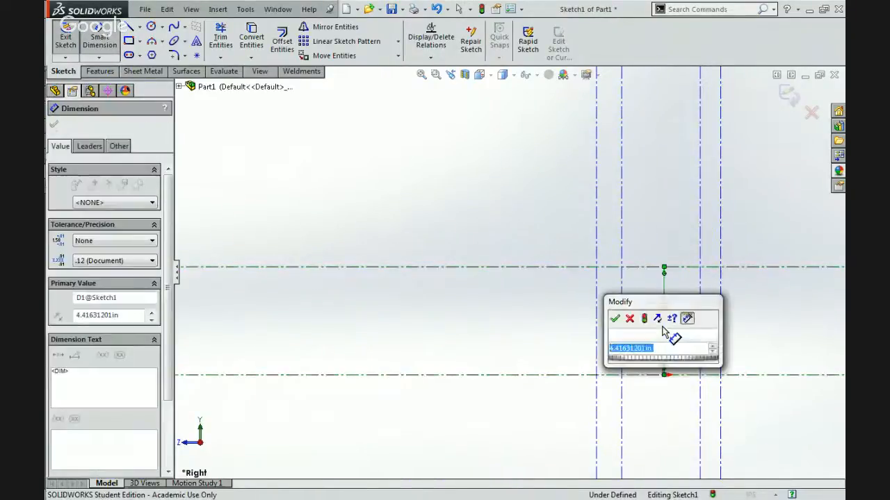
text(60)
key(Return)
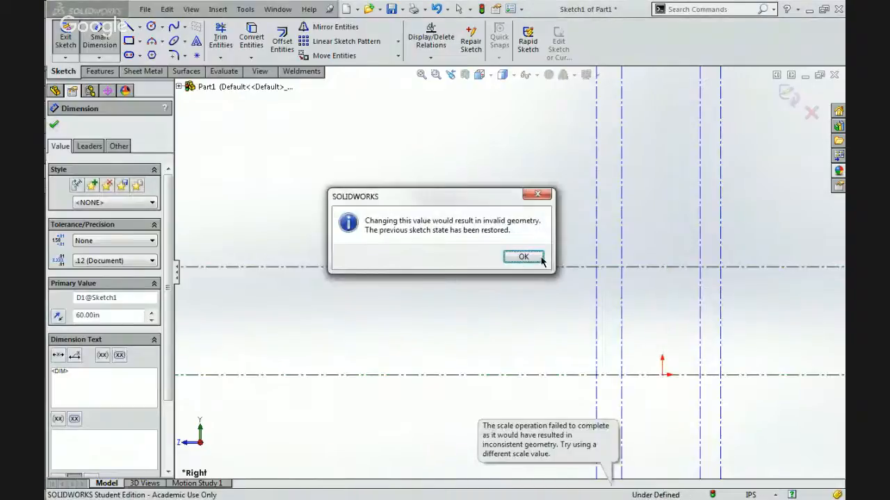
click(523, 257)
key(Escape)
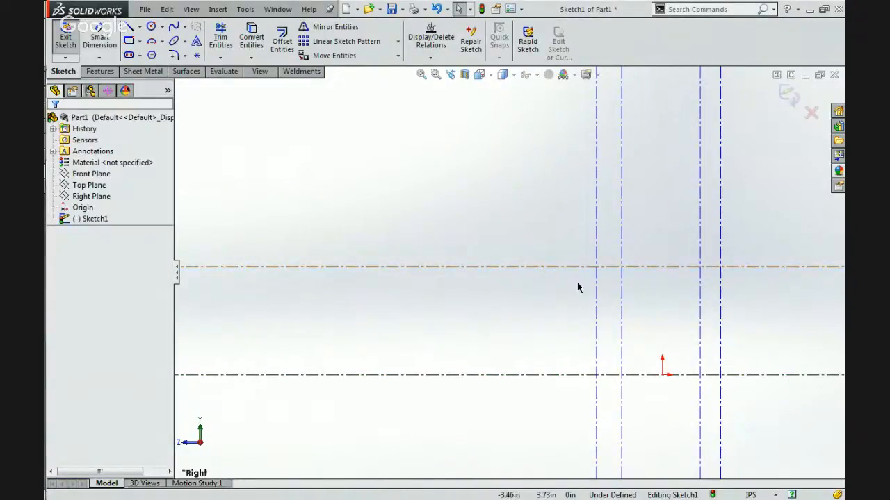
Delete the upper infinite horizontal construction line.
click(561, 267)
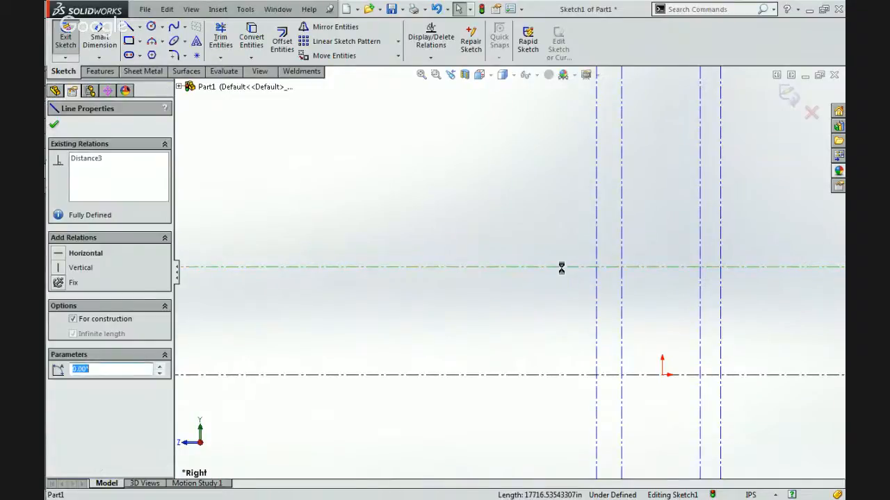
key(Delete)
click(384, 272)
Draw a finite horizontal centerline about 8.6 in long and about 4.77 in above the base construction line, ending directly above the origin.
click(139, 27)
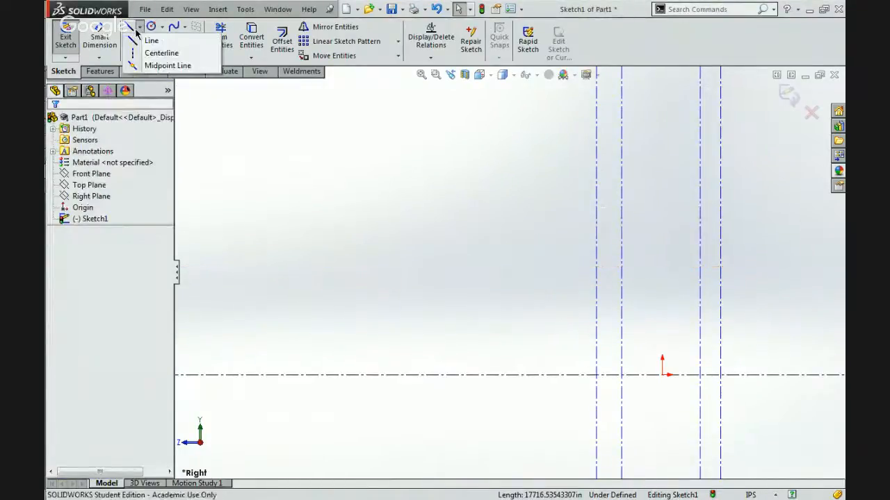
click(157, 51)
click(452, 258)
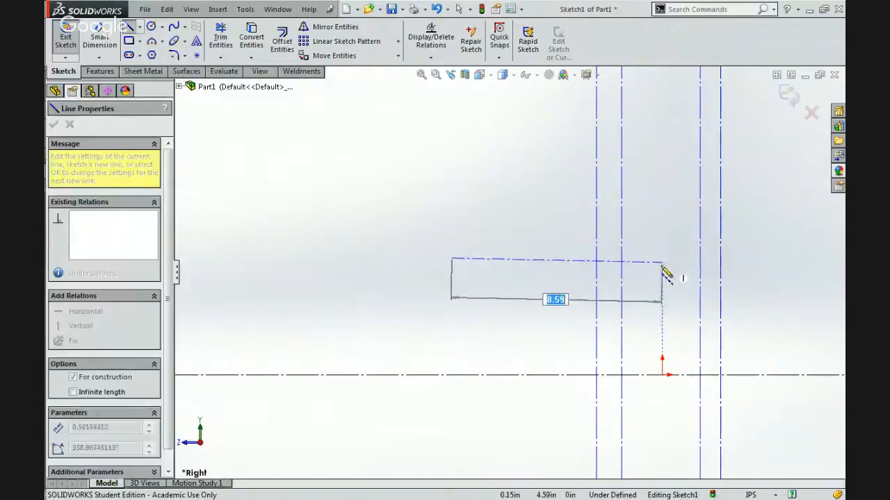
click(661, 258)
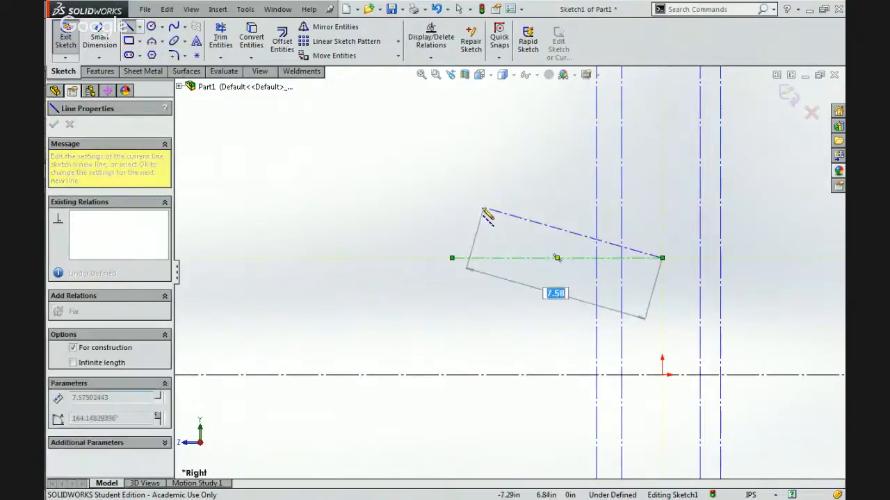
Dimension the finite centerline's height above the base construction line, trying a value of 60 in.
click(99, 39)
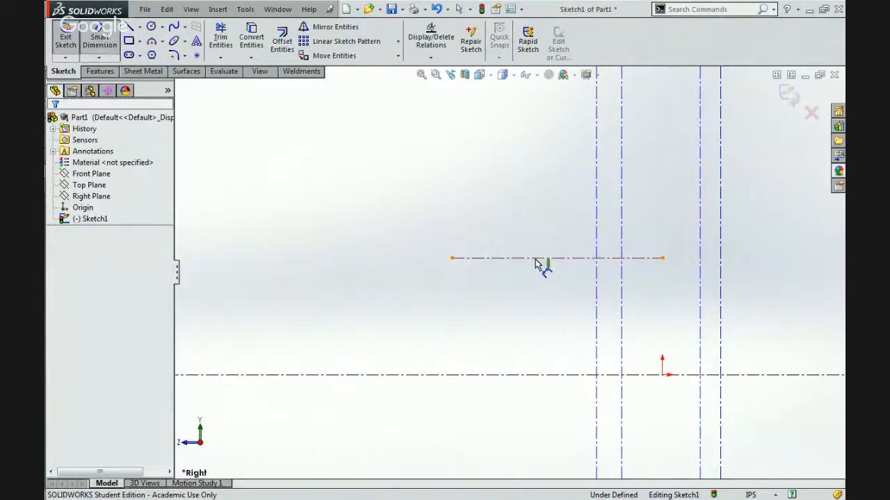
click(537, 263)
click(520, 375)
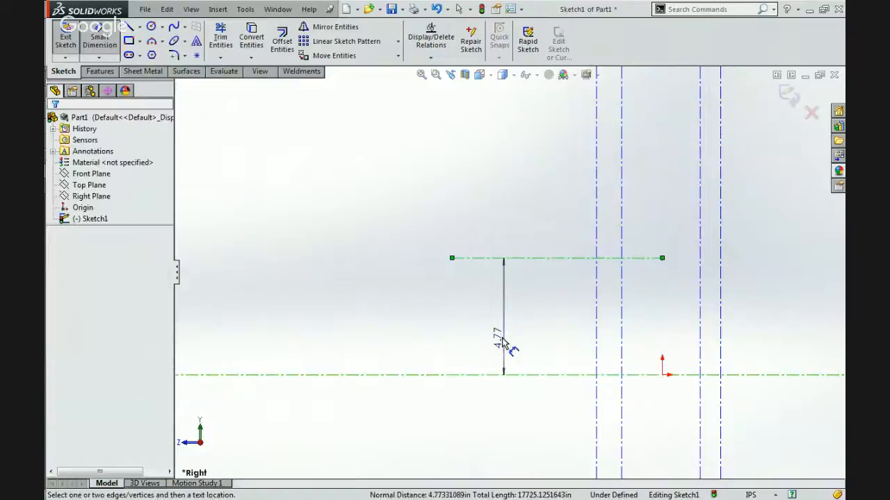
click(550, 377)
text(60)
key(Return)
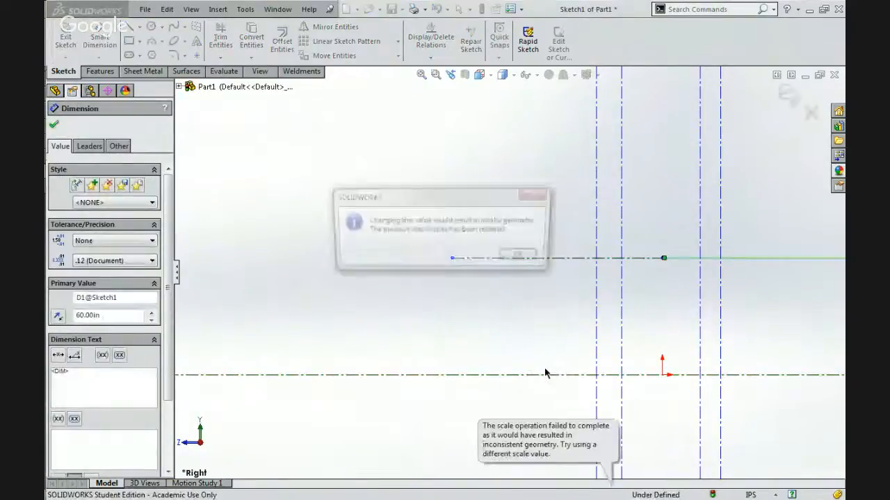
click(523, 258)
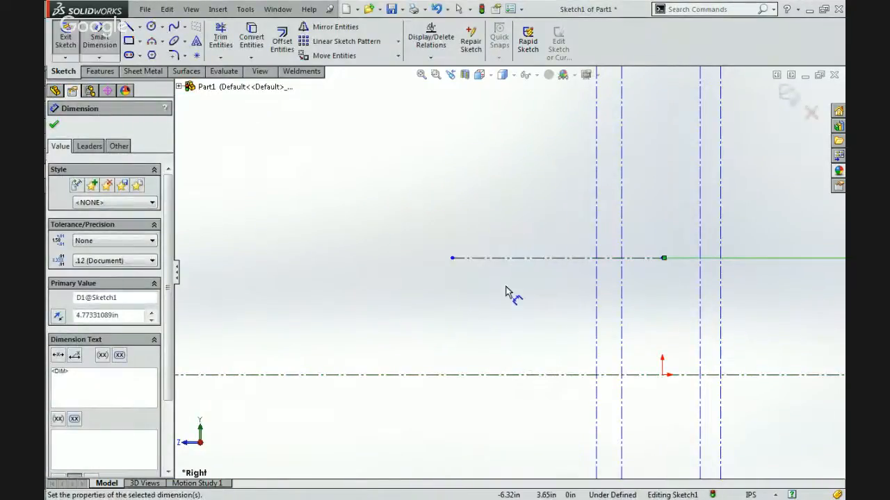
scroll(508, 290, up, 5)
scroll(550, 273, down, 5)
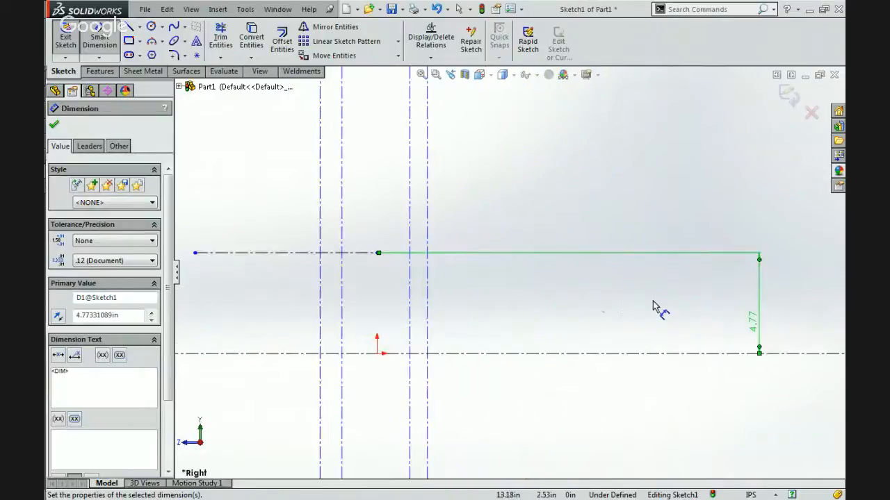
key(Escape)
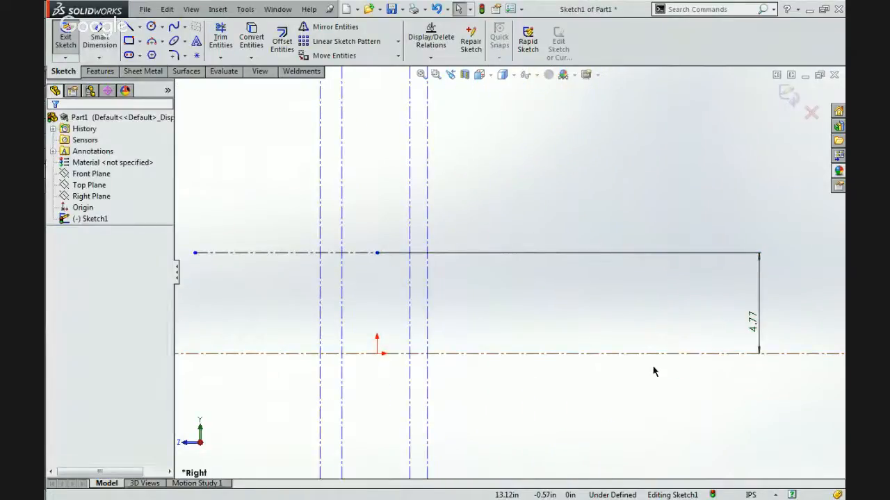
Delete all lines and dimensions from the sketch on the Right Plane.
key(ctrl+a)
key(Delete)
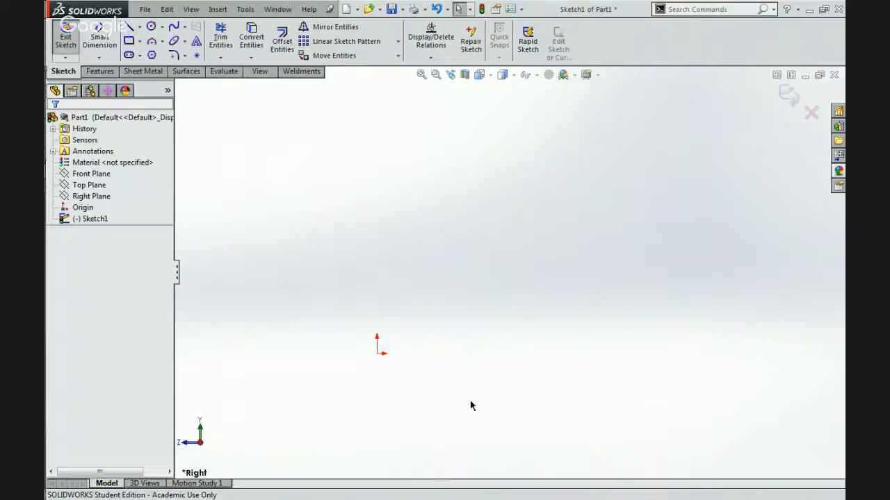
scroll(279, 303, down, 5)
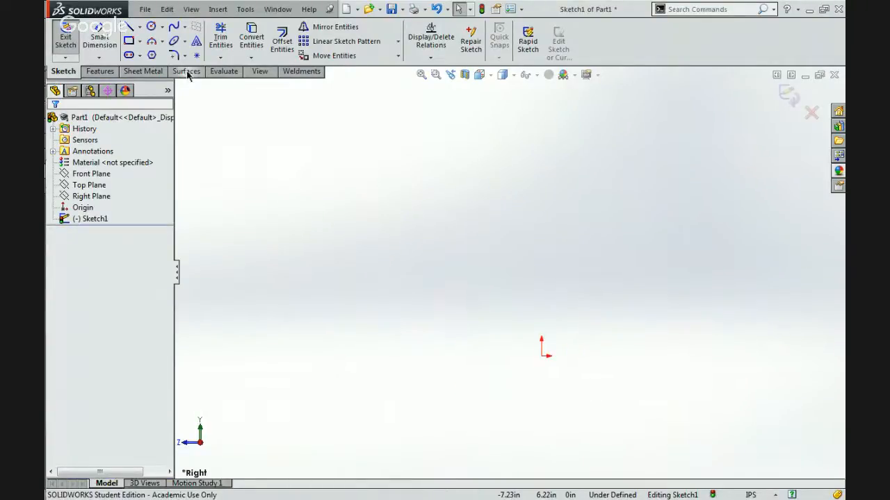
Draw two finite horizontal centerlines about 3.46 in apart: the upper about 5.86 in long, the lower about 6.45 in long through the origin.
click(139, 27)
click(159, 51)
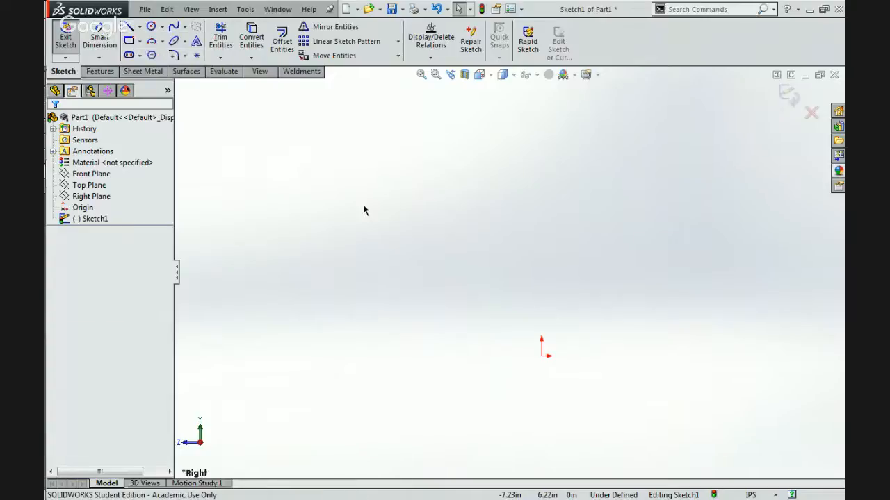
click(364, 204)
click(622, 204)
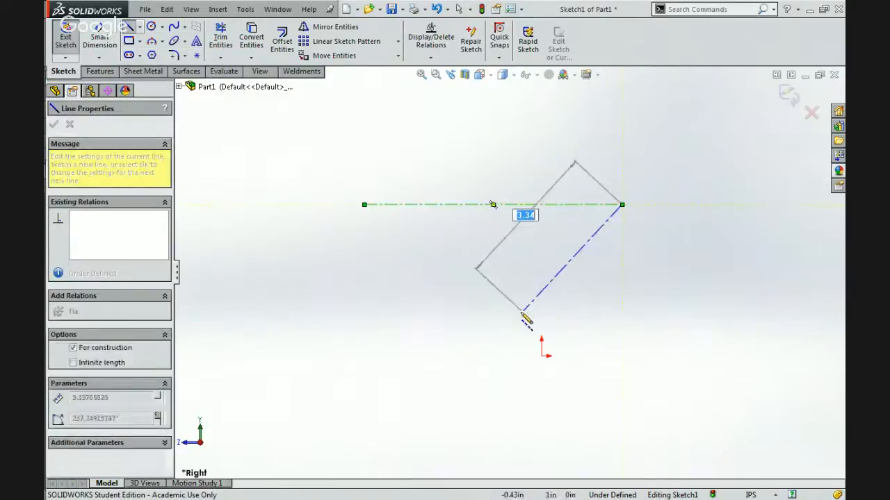
double_click(523, 311)
click(352, 356)
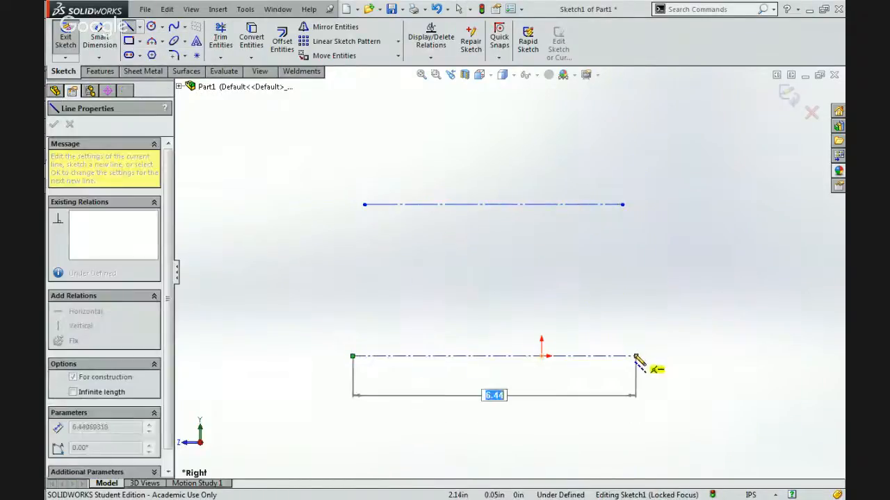
click(635, 356)
key(Escape)
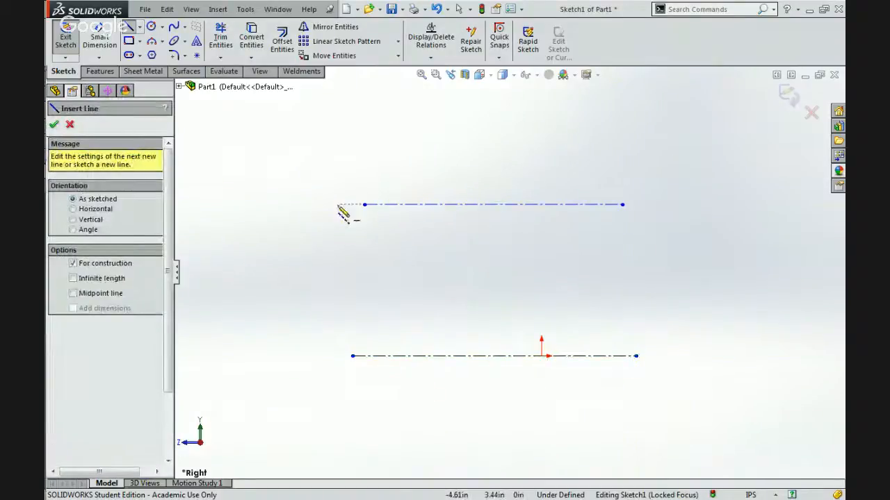
Draw two vertical centerlines about 5.39 in long left of the origin, the second one crossing both horizontal centerlines.
click(335, 168)
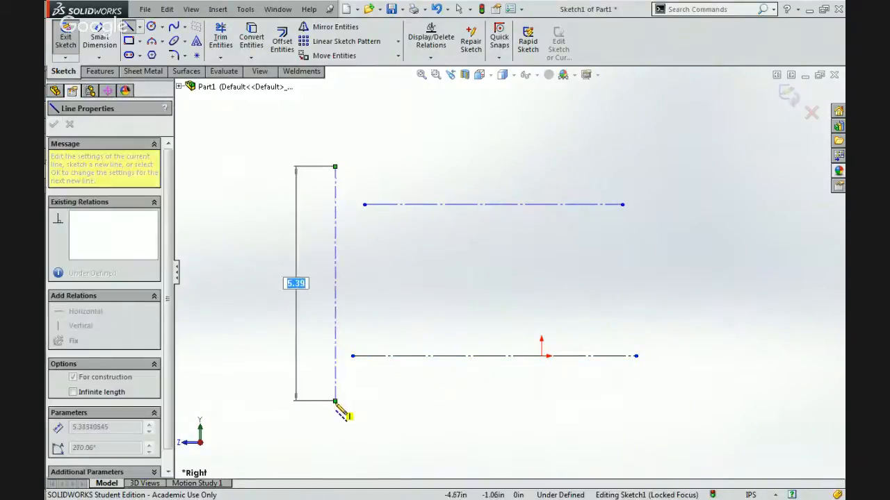
click(334, 403)
key(Escape)
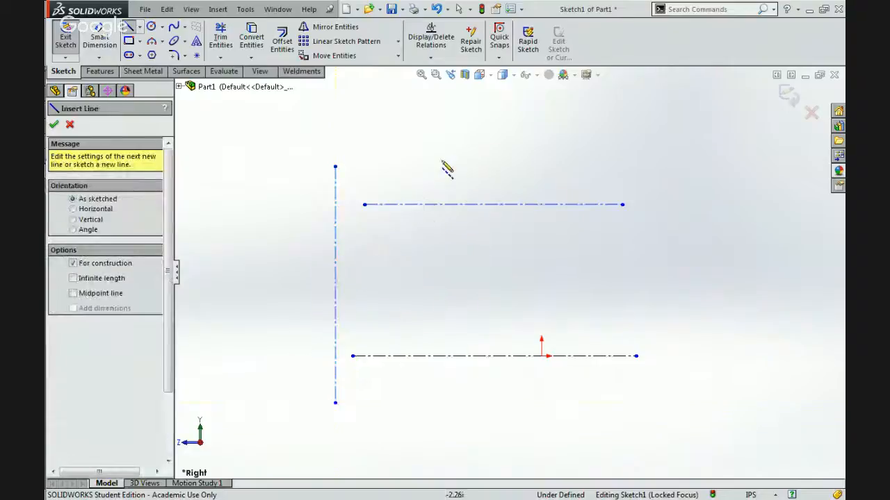
click(434, 167)
click(434, 403)
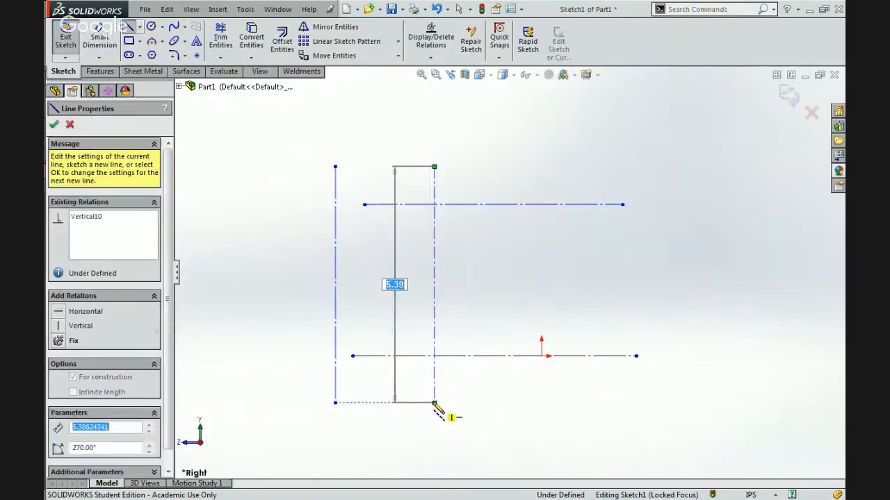
double_click(488, 403)
key(ctrl+z)
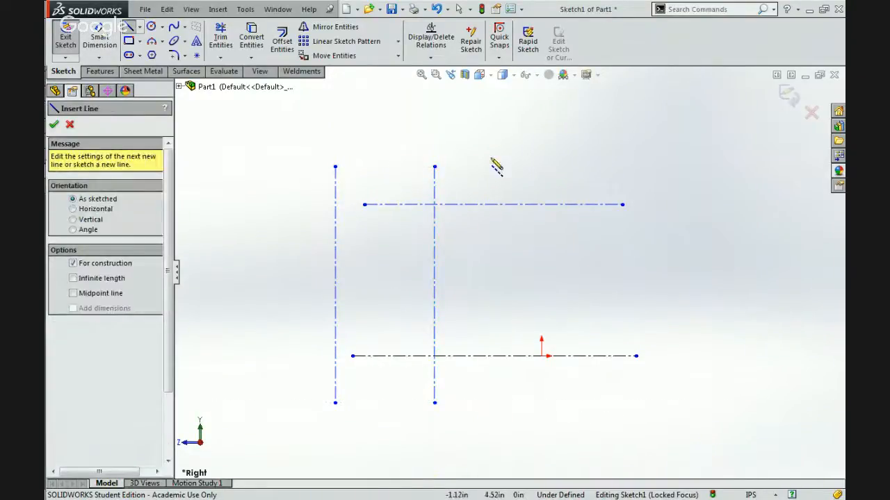
Draw two more vertical centerlines about 5.2 in long to the right of the origin, the first through the base centerline's right endpoint.
click(635, 172)
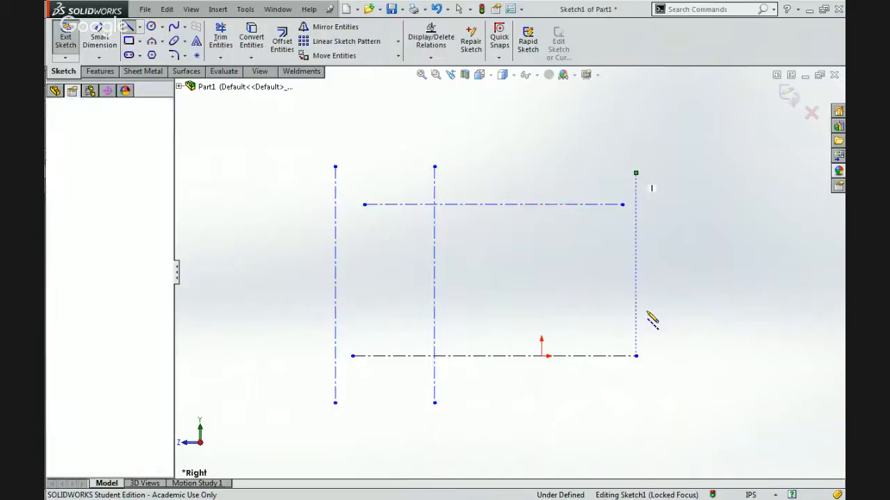
click(635, 403)
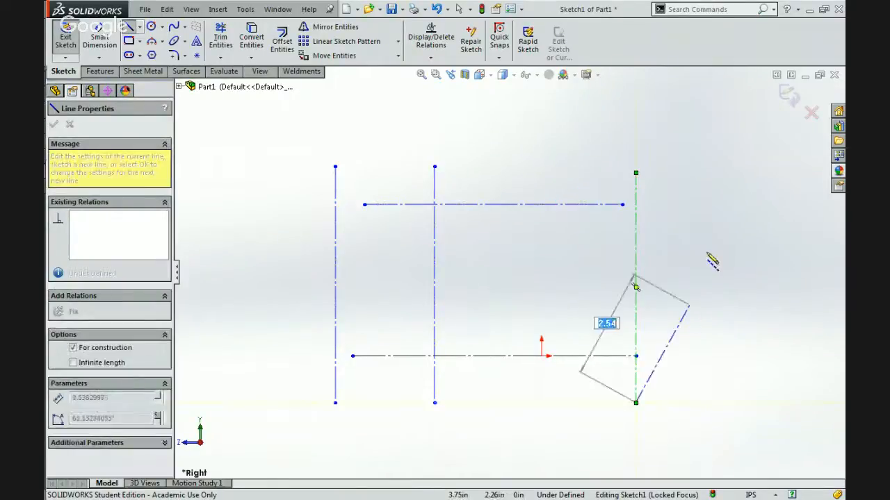
key(Escape)
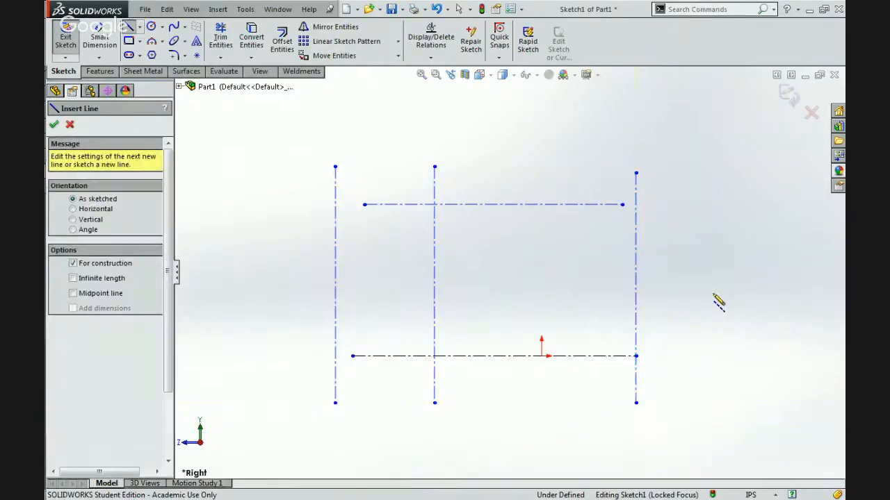
click(686, 172)
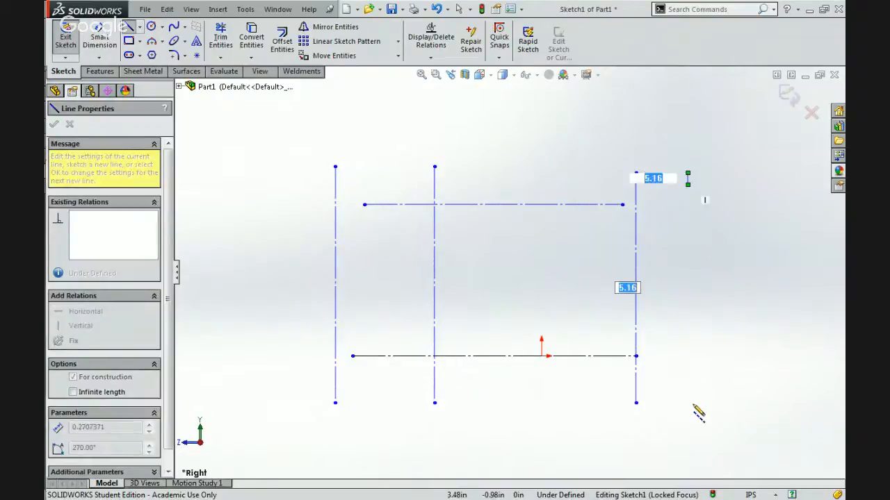
click(688, 403)
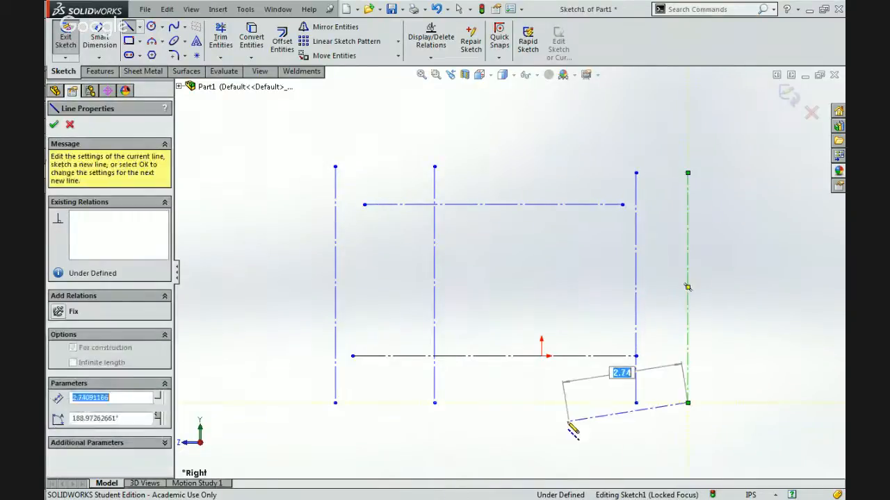
key(Escape)
key(Escape)
Dimension the distance between the two horizontal centerlines as 60 in.
click(100, 71)
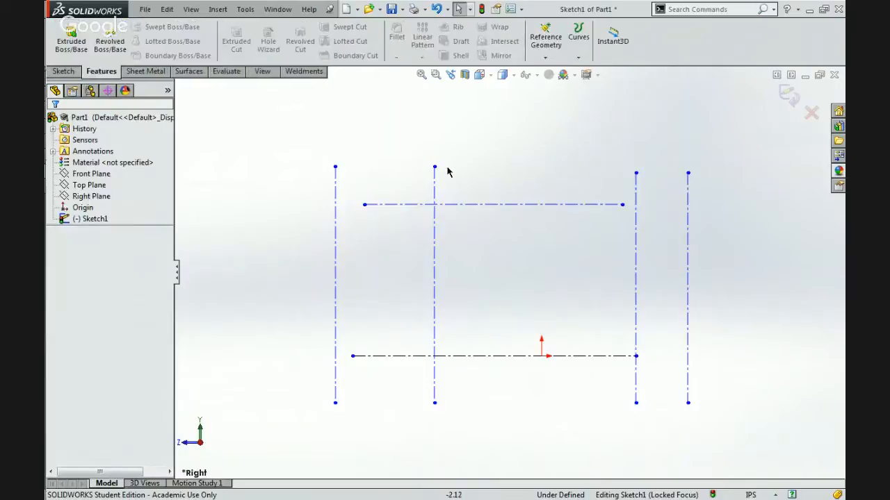
click(496, 205)
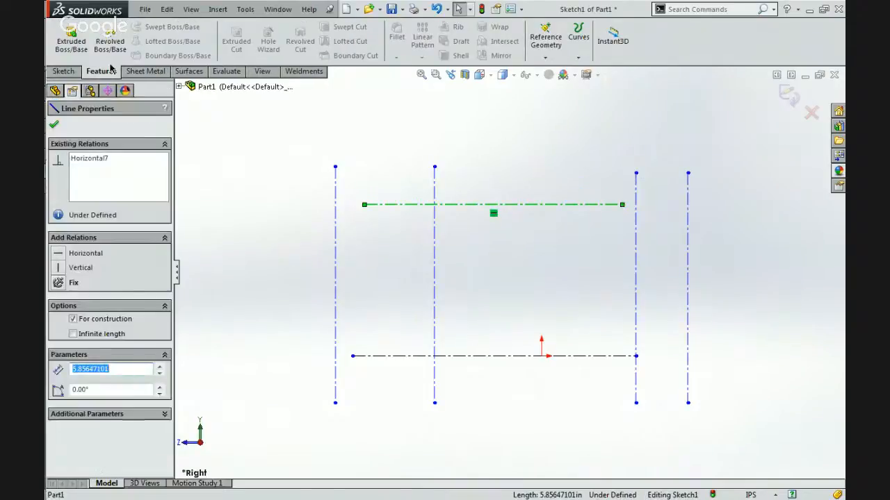
click(64, 71)
key(Escape)
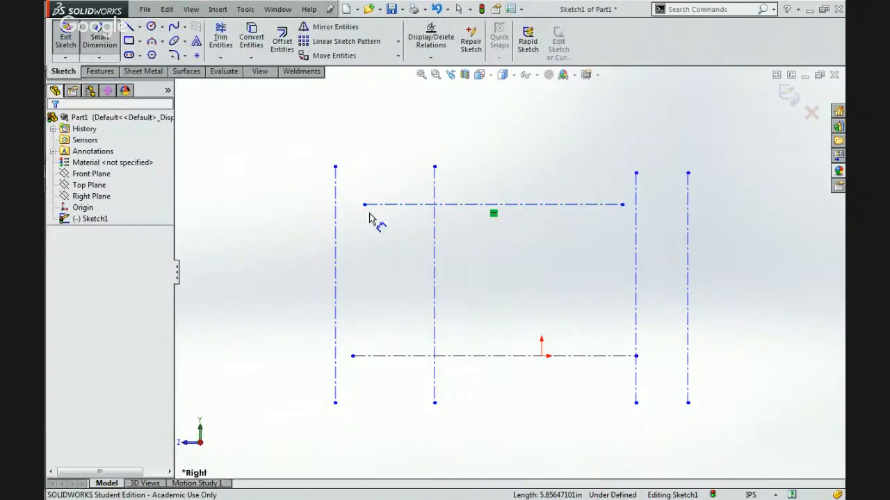
click(490, 356)
click(528, 205)
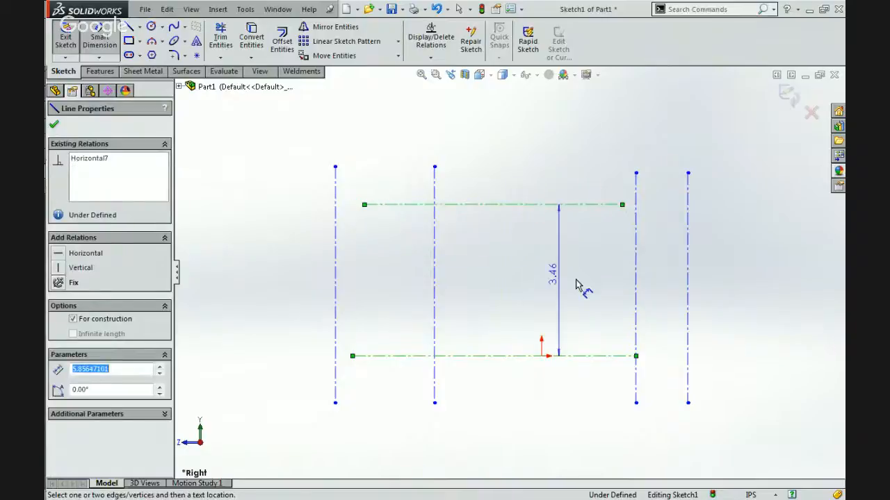
click(576, 285)
text(4)
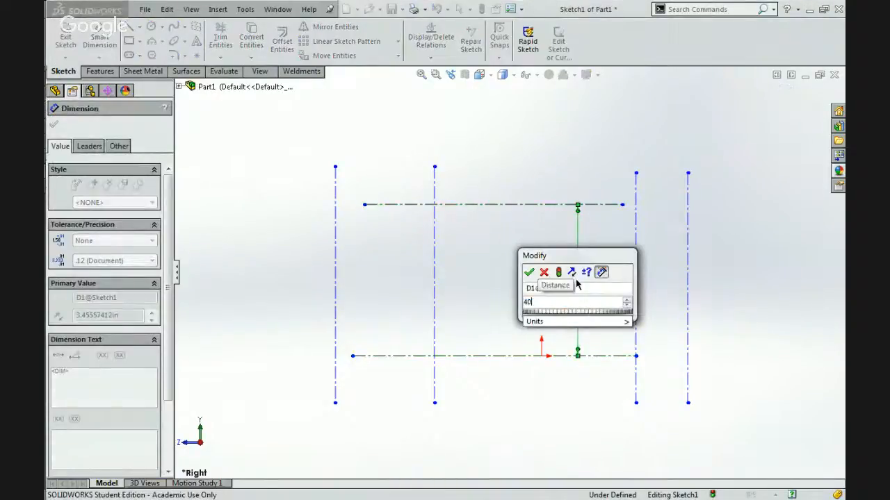
text(0)
key(Return)
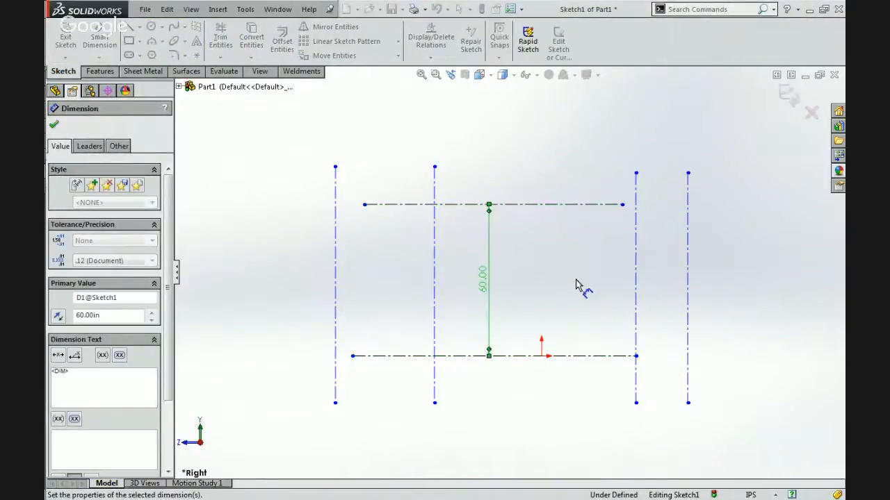
key(Escape)
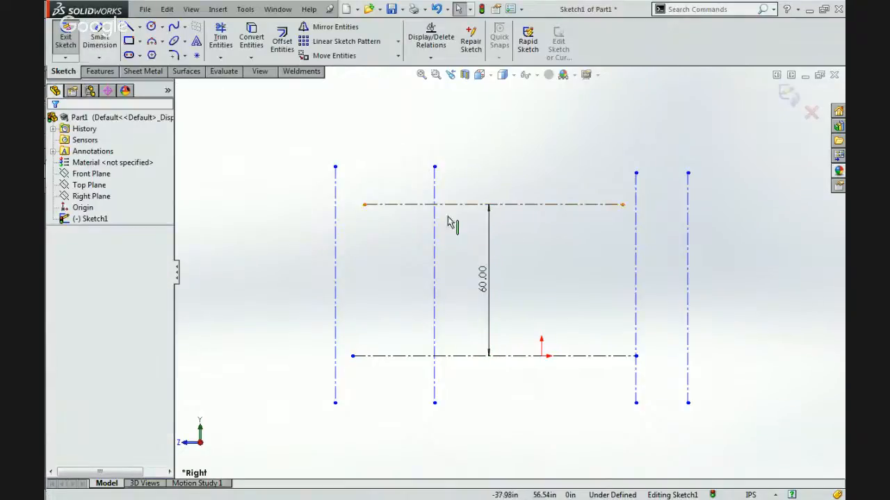
Make both horizontal construction lines infinite in length.
click(99, 37)
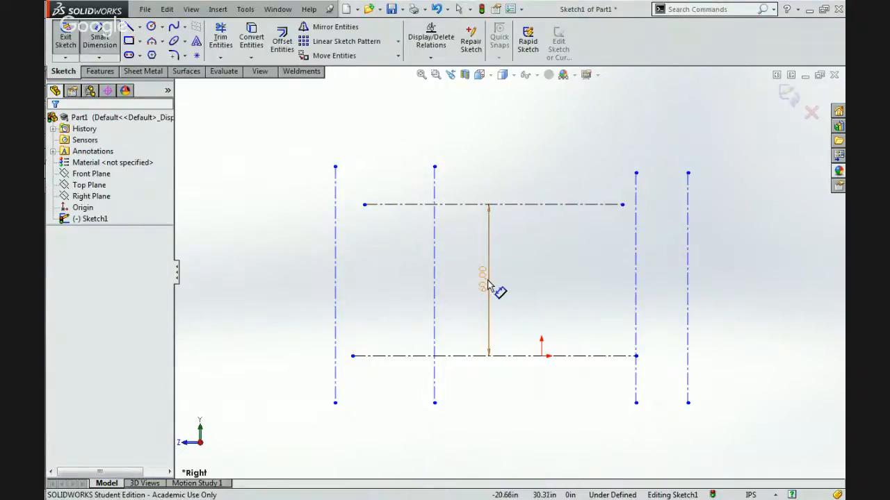
key(Escape)
click(506, 357)
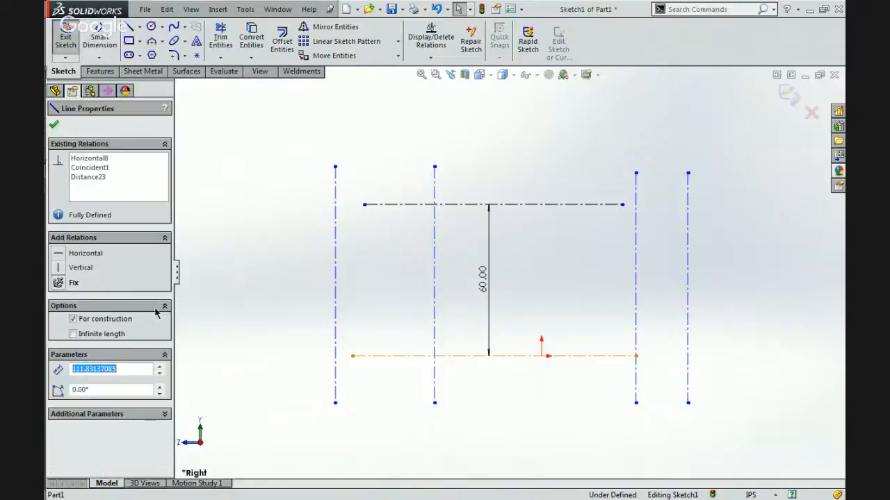
click(89, 334)
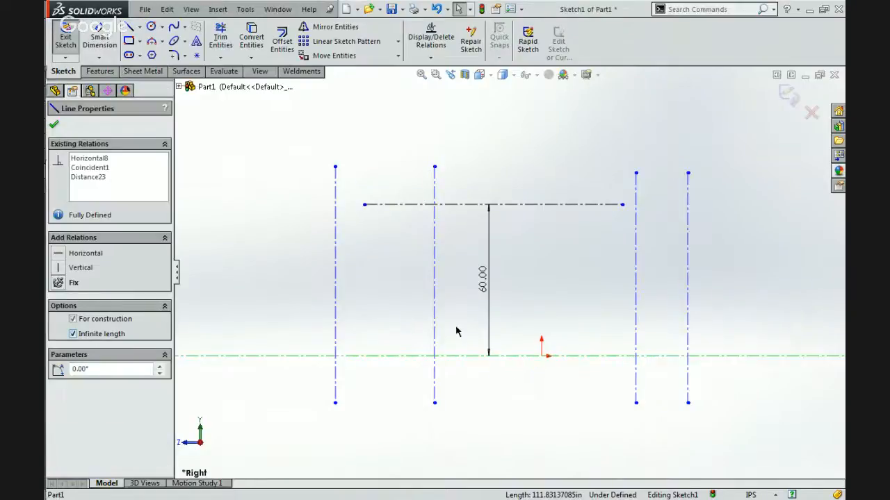
click(533, 203)
click(73, 333)
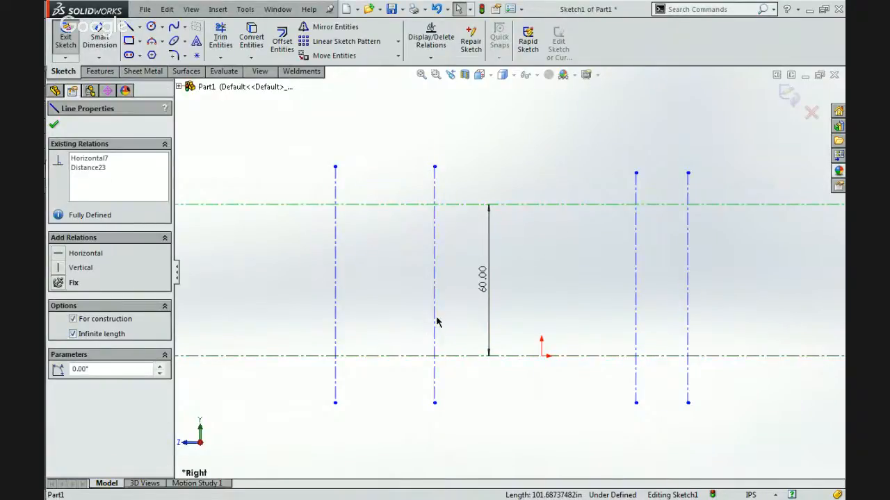
click(436, 321)
click(283, 290)
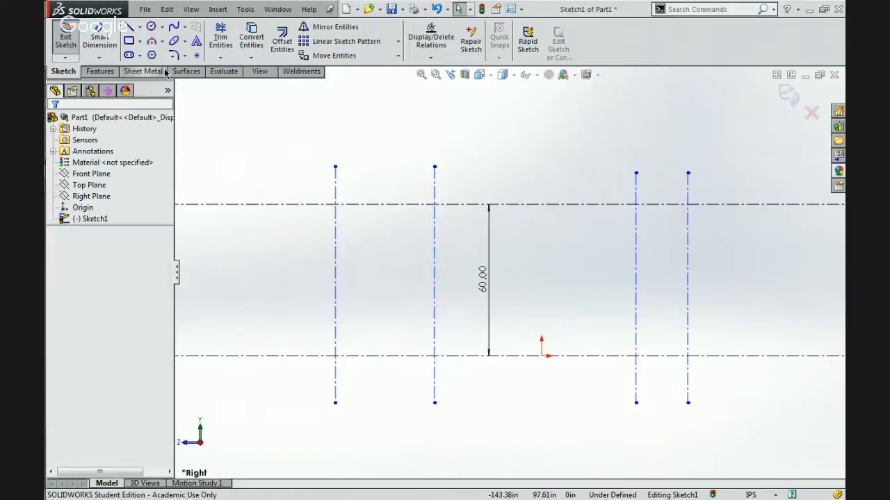
Dimension the spacing between the two vertical centerlines left of the origin as 15 in.
click(109, 50)
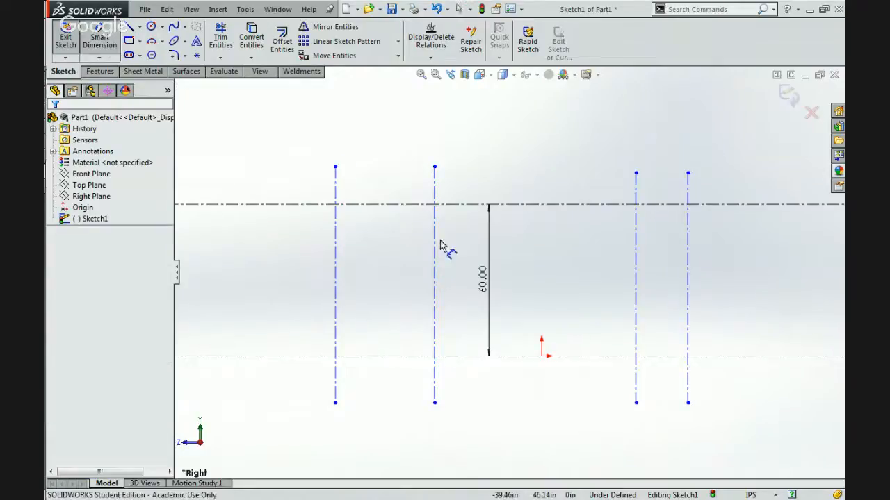
click(432, 323)
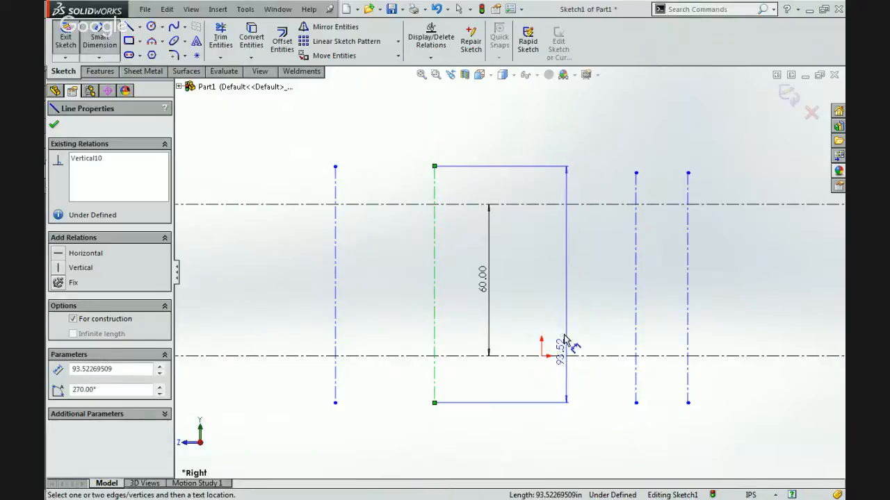
click(336, 300)
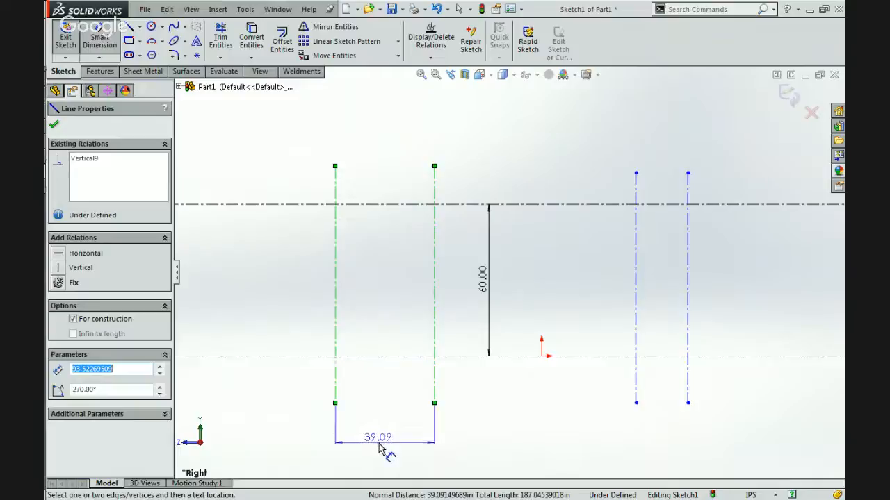
click(383, 447)
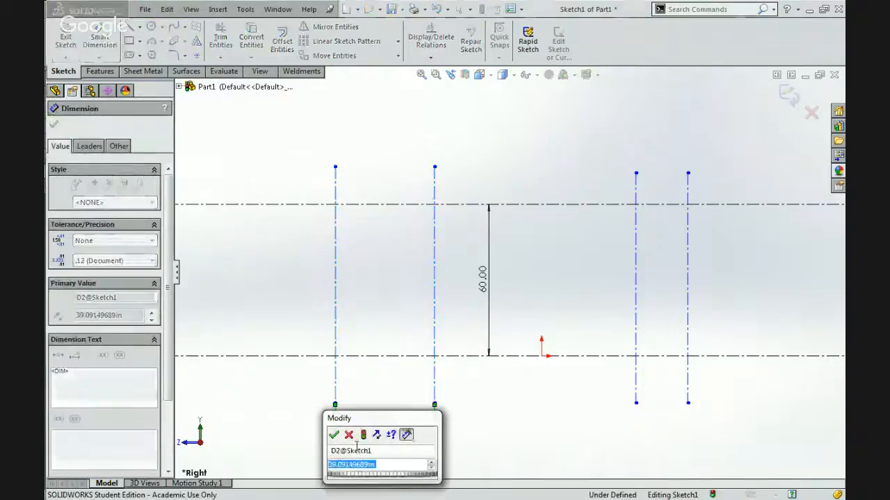
text(15)
key(Return)
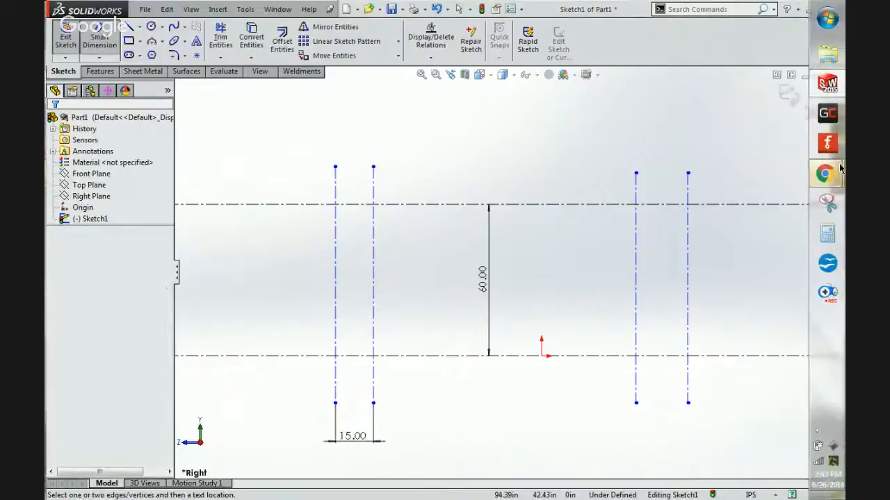
Switch to Chrome and search Google in a new tab for "game manual frc 2014".
mouse_move(826, 174)
click(729, 110)
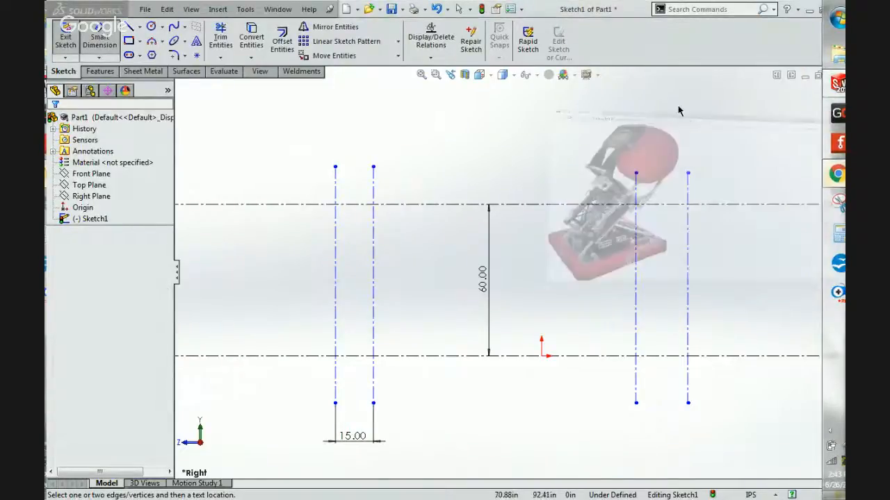
click(307, 7)
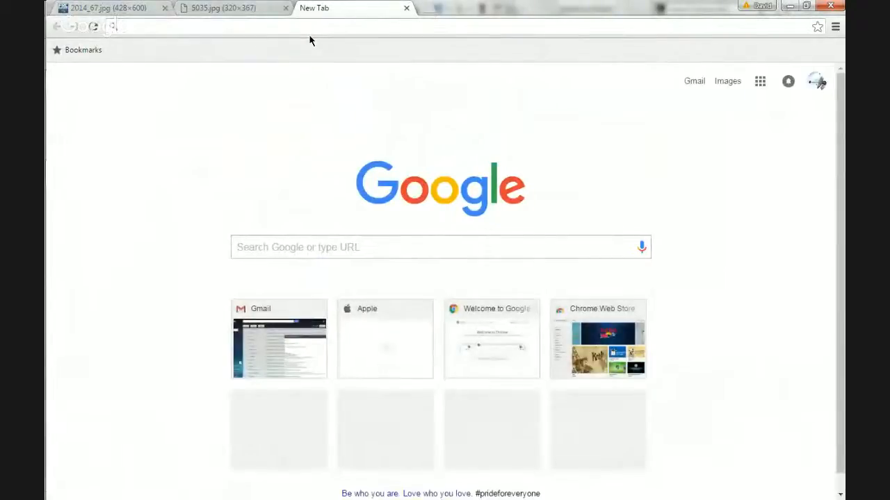
text(game manual frc 2016)
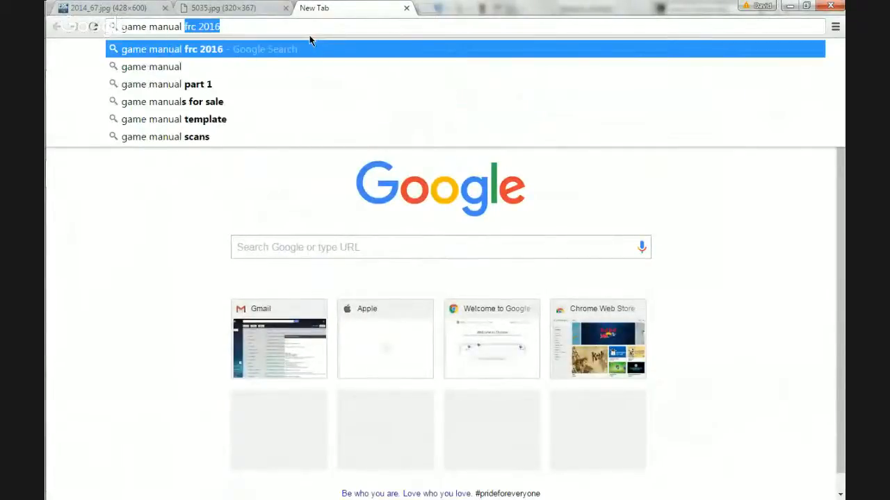
text(4)
key(Return)
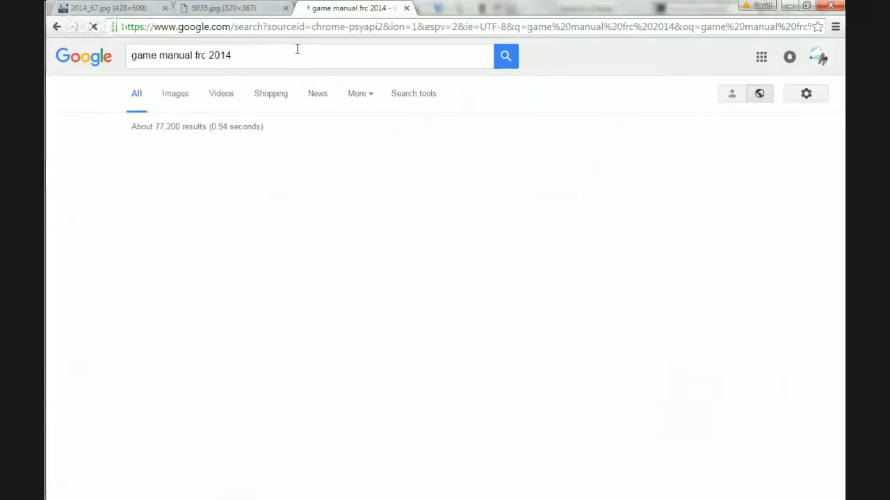
Follow the FRC Manual 2014 result through to the Archived Game Documentation page and examine its 2014 Aerial Assist entry.
click(216, 154)
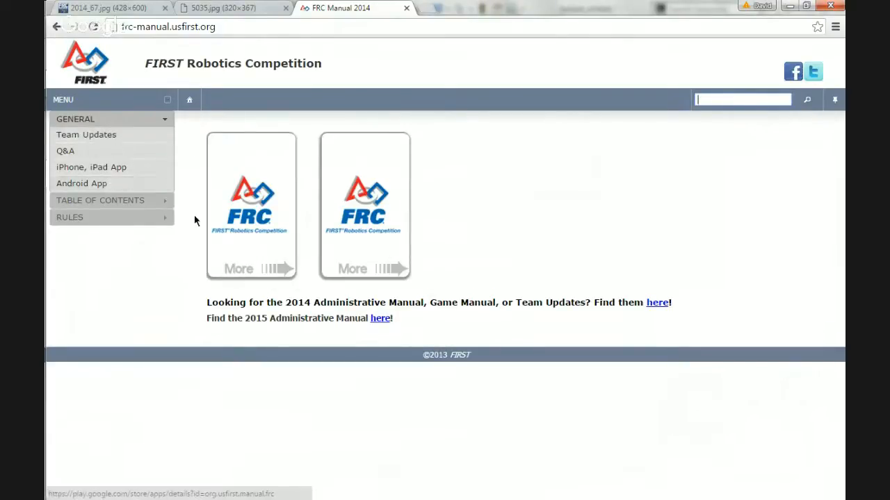
click(252, 269)
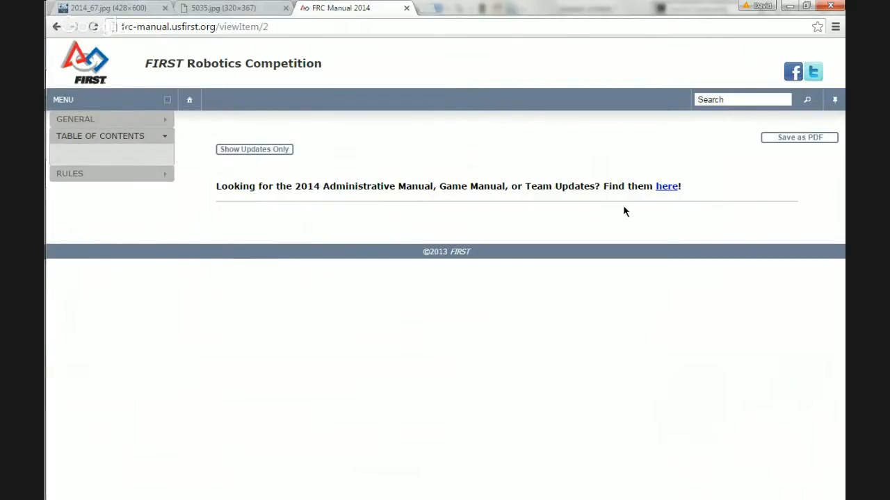
click(658, 186)
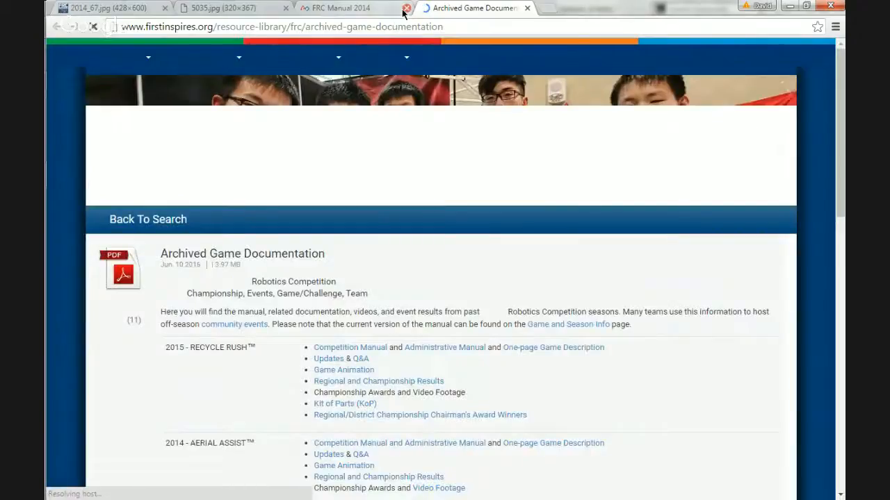
click(406, 7)
scroll(357, 222, down, 3)
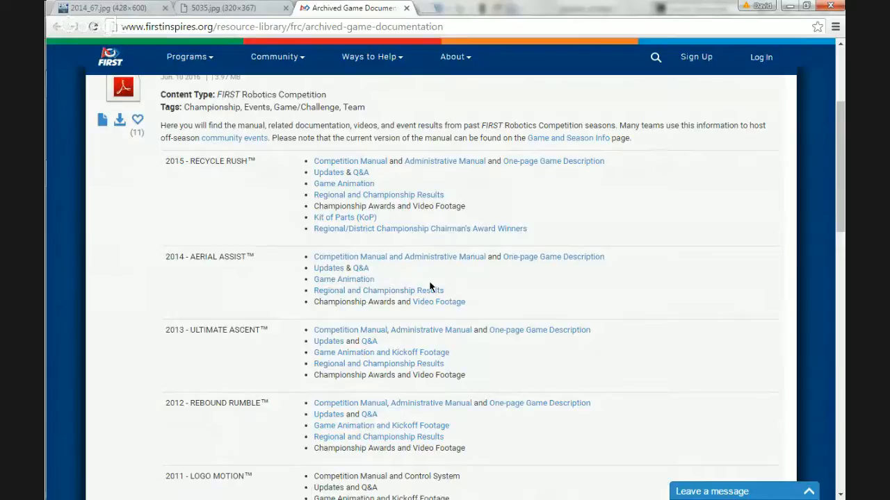
triple_click(196, 257)
scroll(195, 256, up, 3)
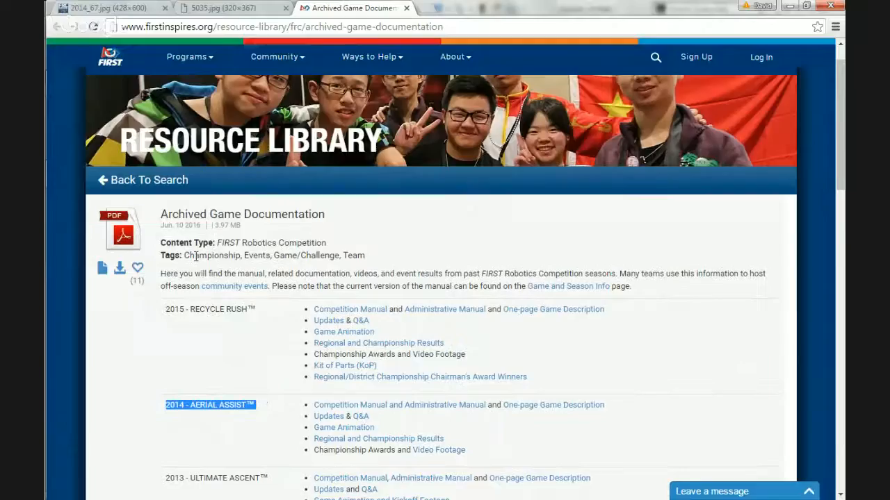
scroll(195, 257, up, 1)
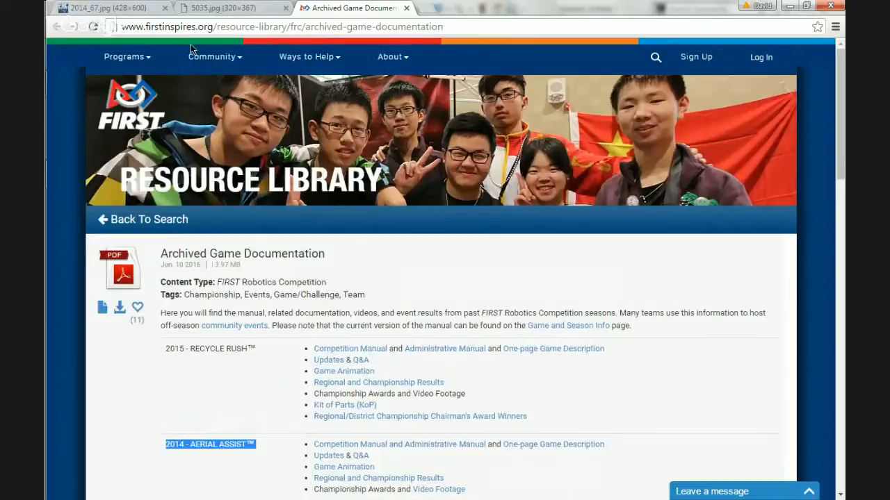
Run a new Google search for "frc 2014 game manual".
click(401, 22)
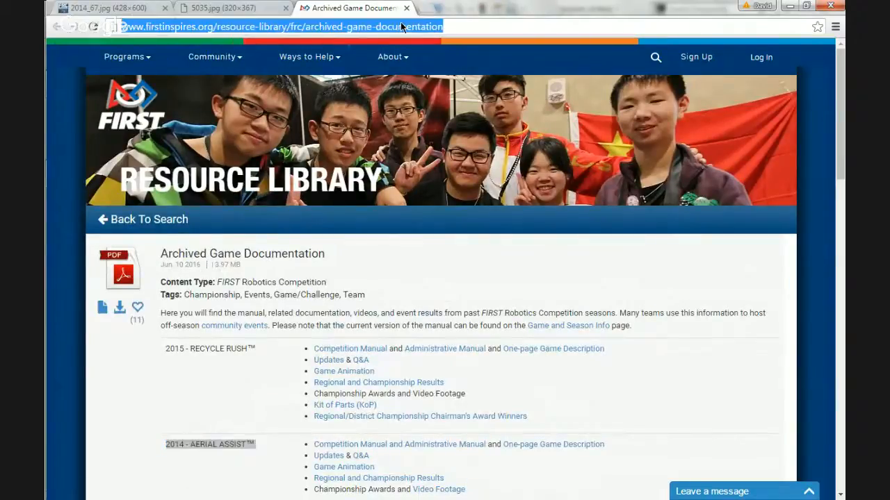
text(frc)
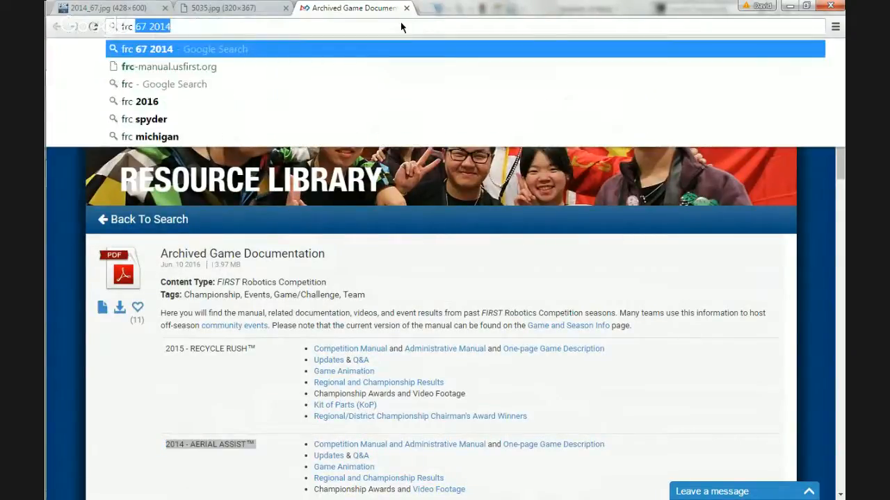
text( 2014)
key(Down)
key(Down)
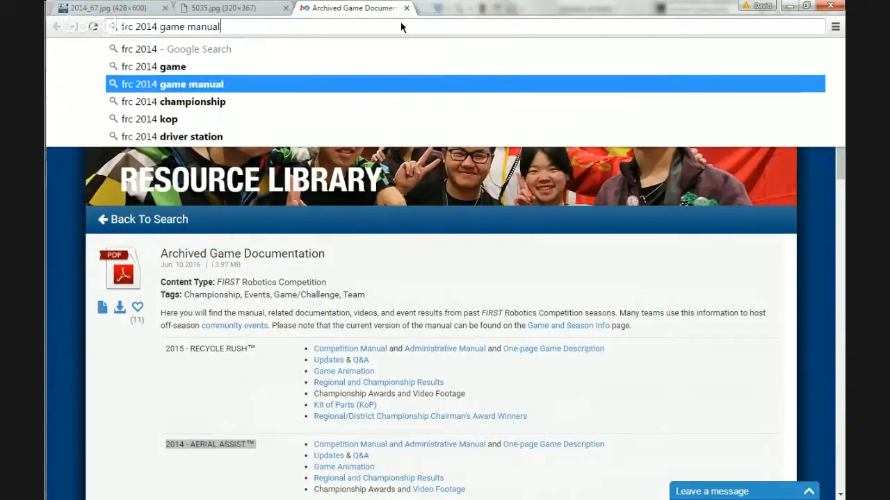
key(Return)
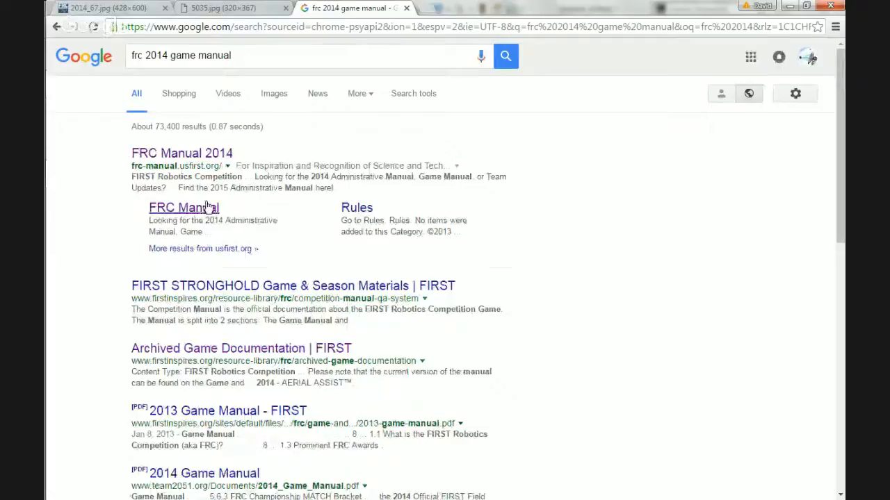
Check the Rules page of the FRC Manual site, return to the search results and look through them.
click(355, 210)
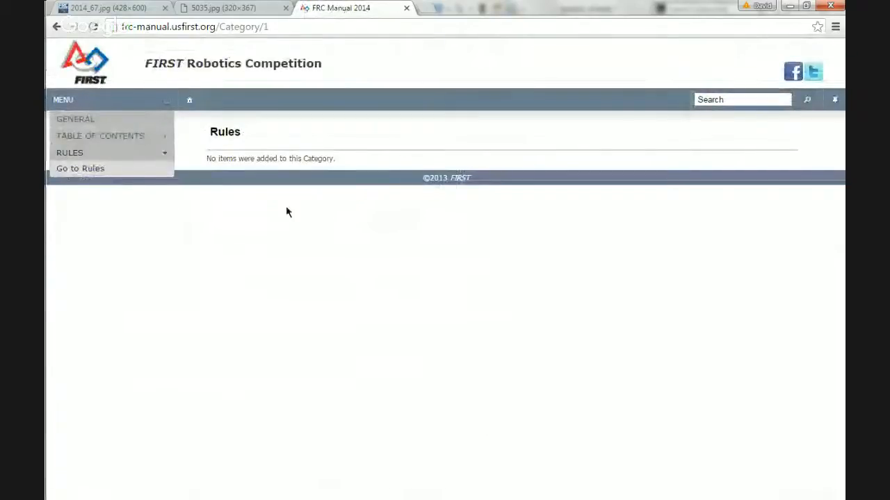
click(55, 27)
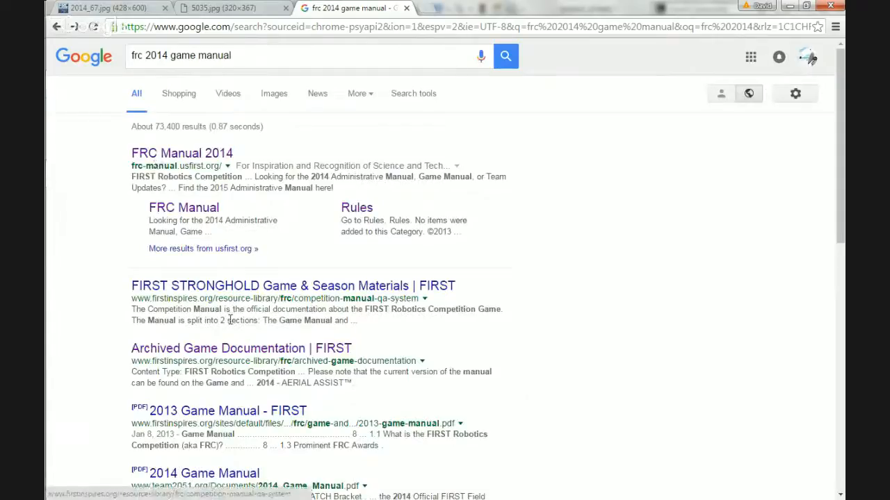
scroll(216, 351, down, 2)
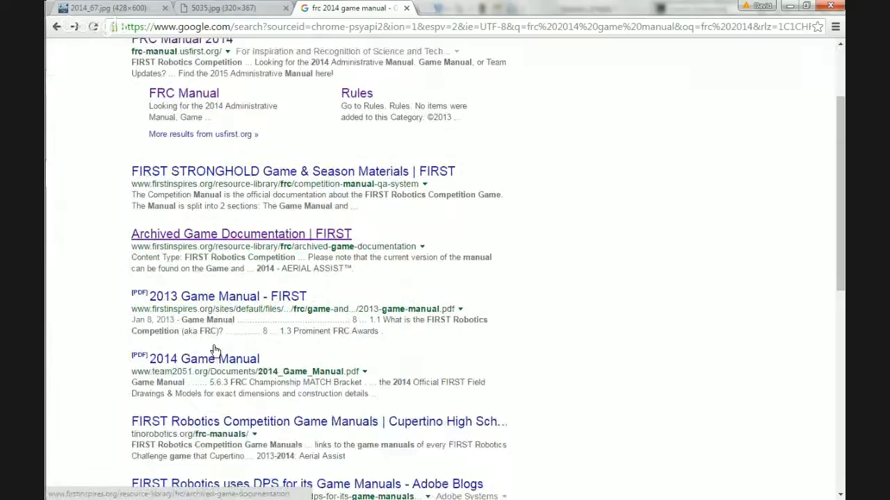
scroll(224, 343, up, 2)
Refine the Google search to "frc 2014 game manual rules".
click(235, 57)
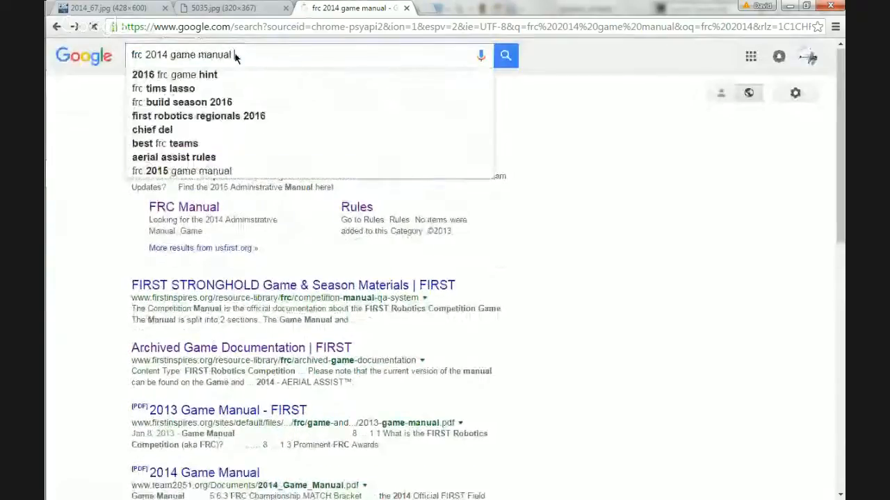
text(rules)
key(Return)
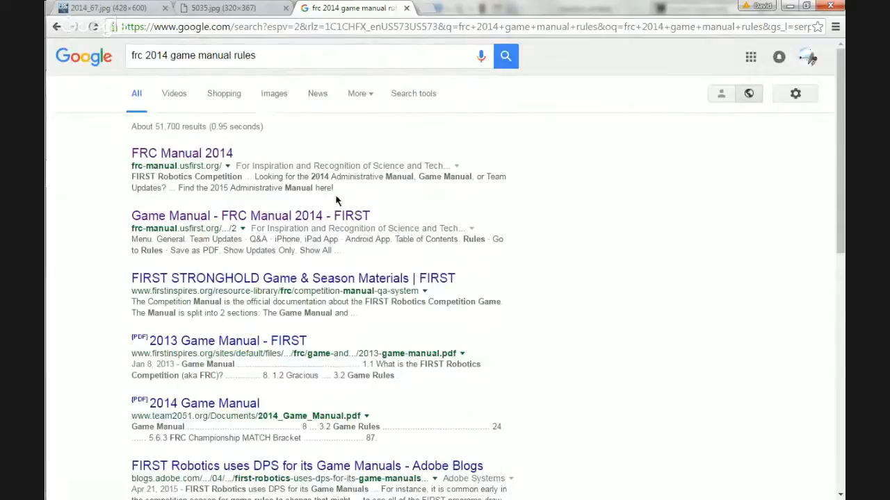
Open the 2014 Game Manual PDF hosted on team2051.org from the search results.
click(224, 154)
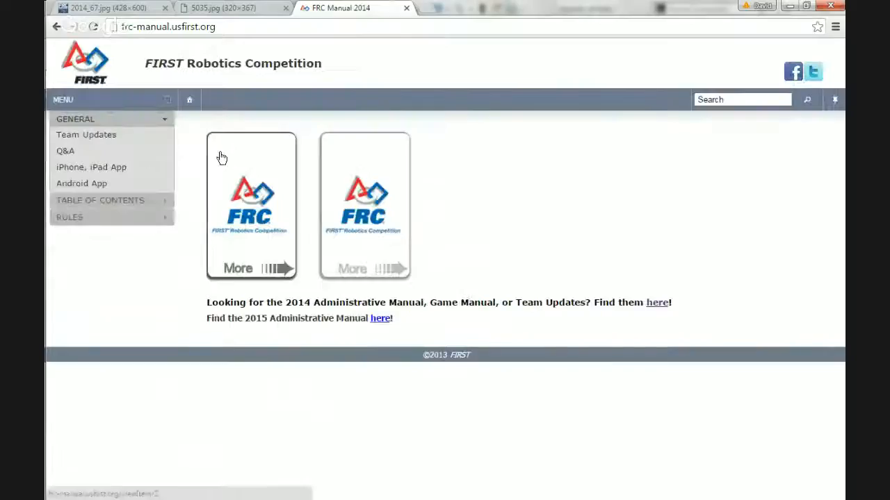
click(55, 26)
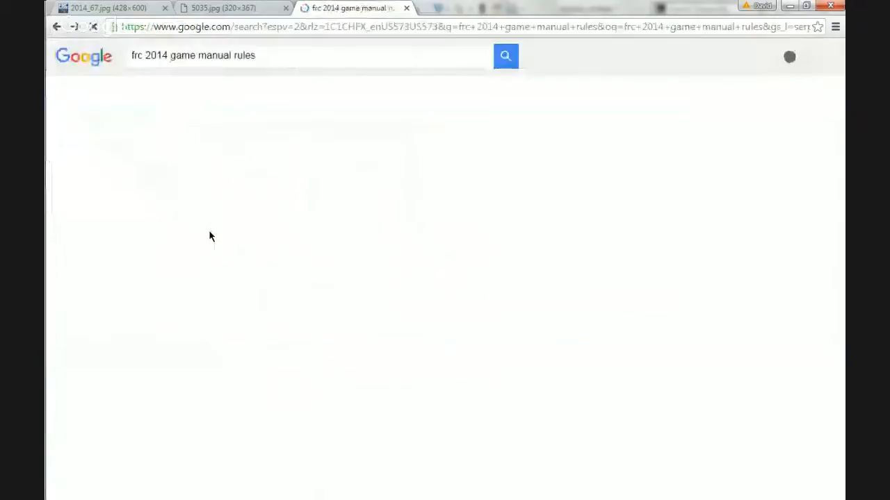
scroll(208, 233, down, 1)
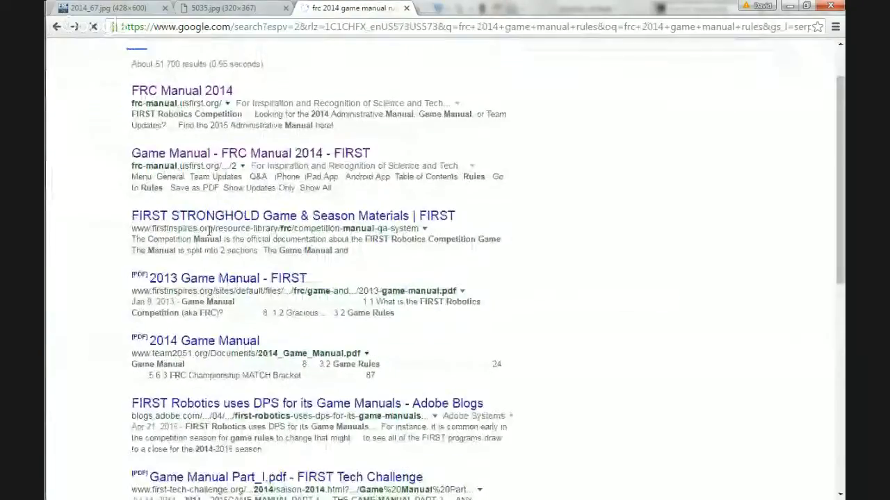
click(207, 341)
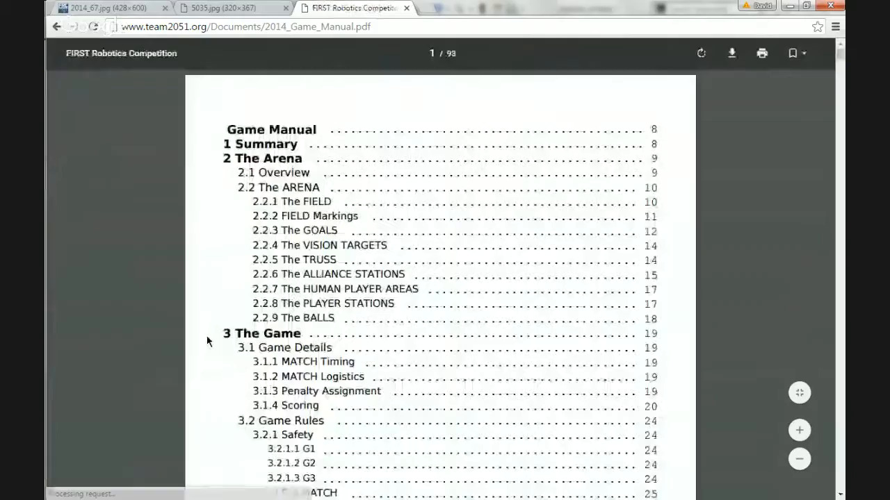
Find "frame perimeter" in the game manual and examine rule G24 and its frame perimeter extension figure.
scroll(206, 340, down, 20)
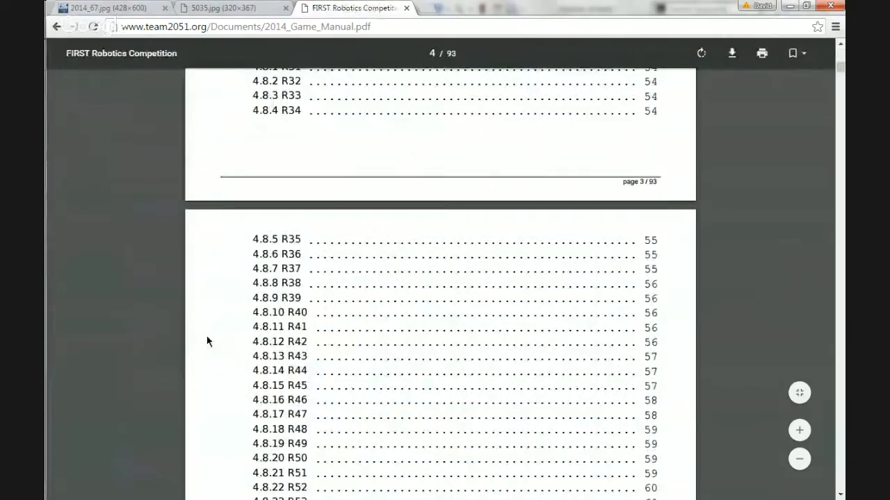
scroll(207, 341, down, 20)
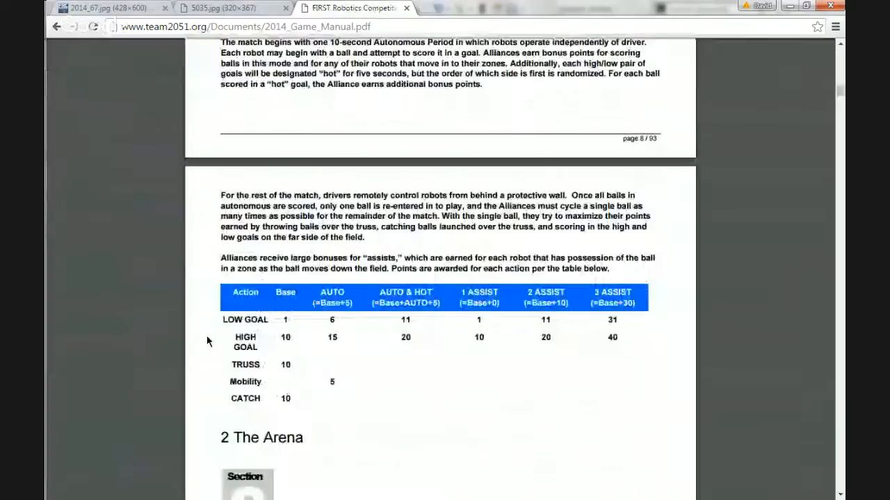
scroll(411, 261, down, 10)
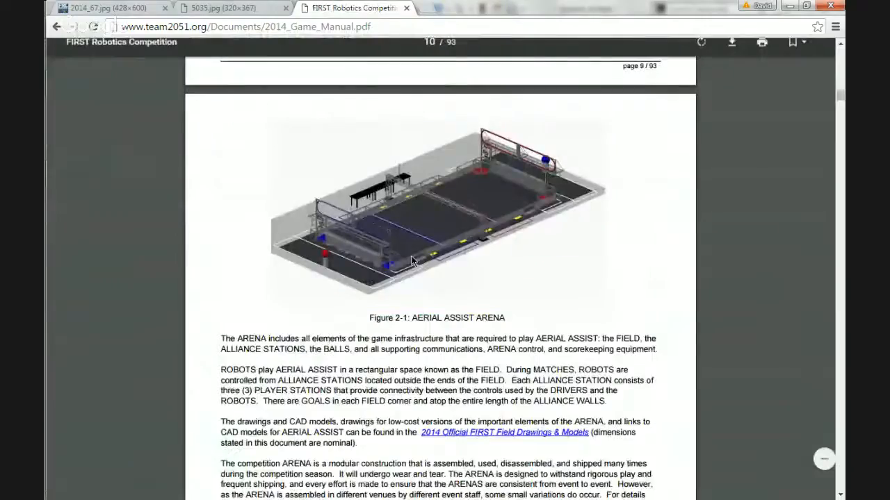
scroll(328, 348, down, 15)
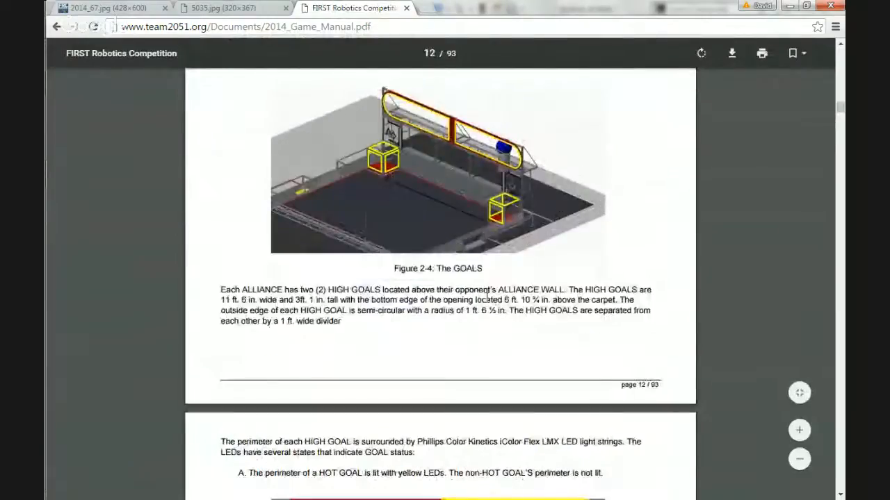
key(ctrl+f)
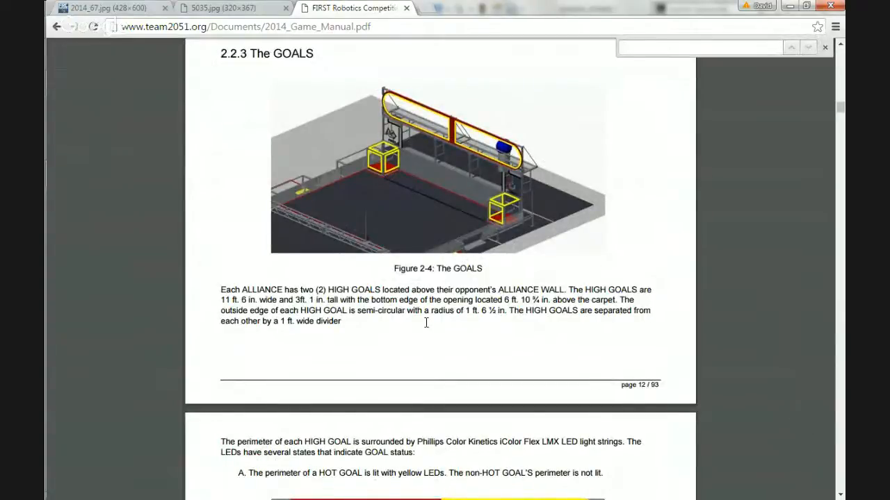
text(frame)
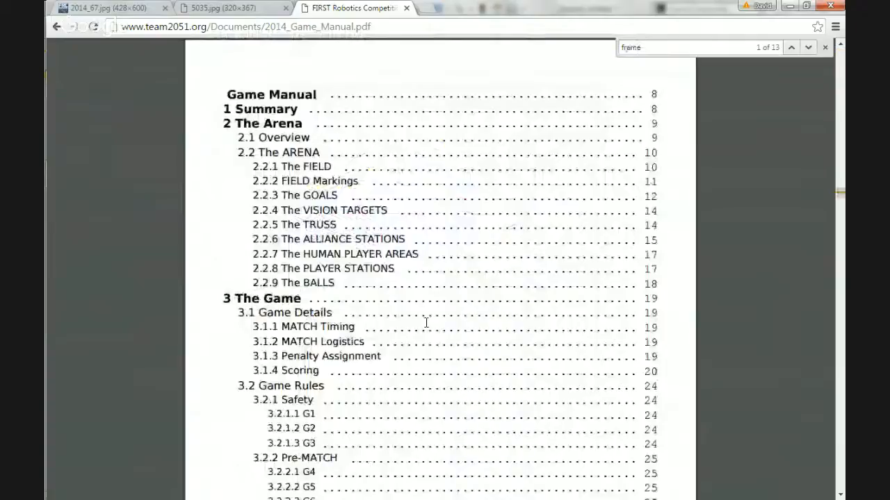
text( perimeter)
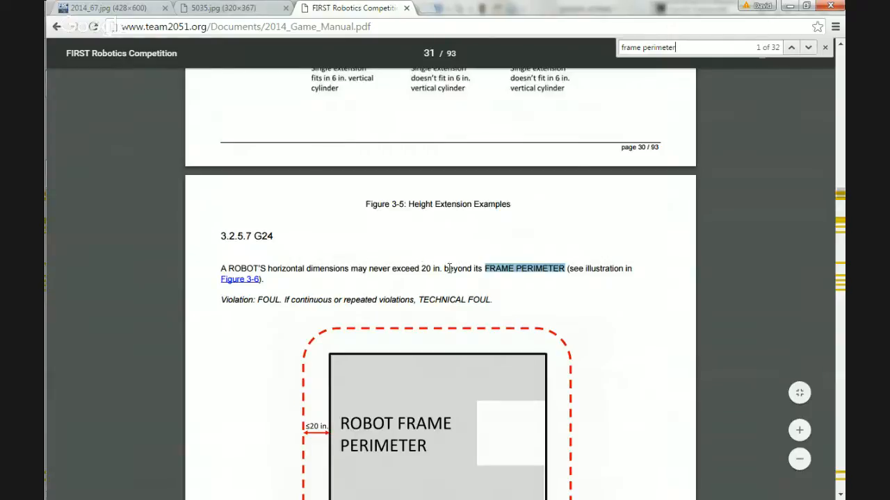
scroll(453, 269, down, 2)
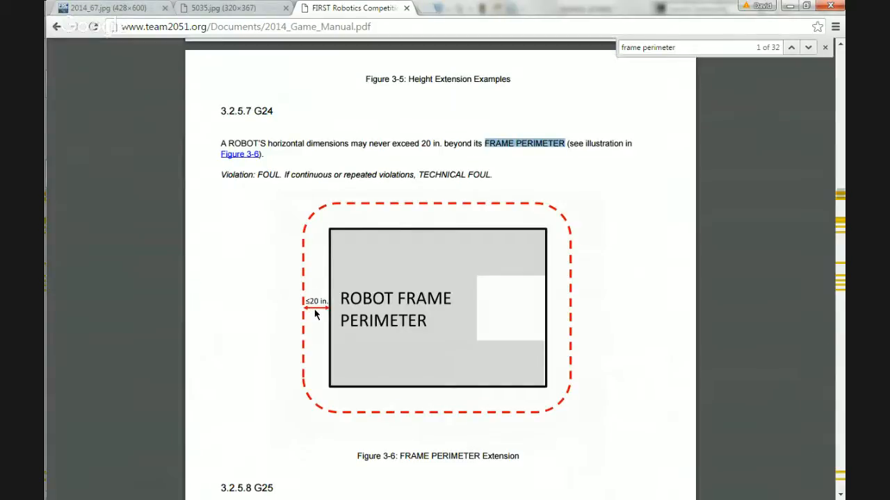
Return to SOLIDWORKS and set the spacing between the two vertical centerlines left of the origin to 20 in.
click(790, 5)
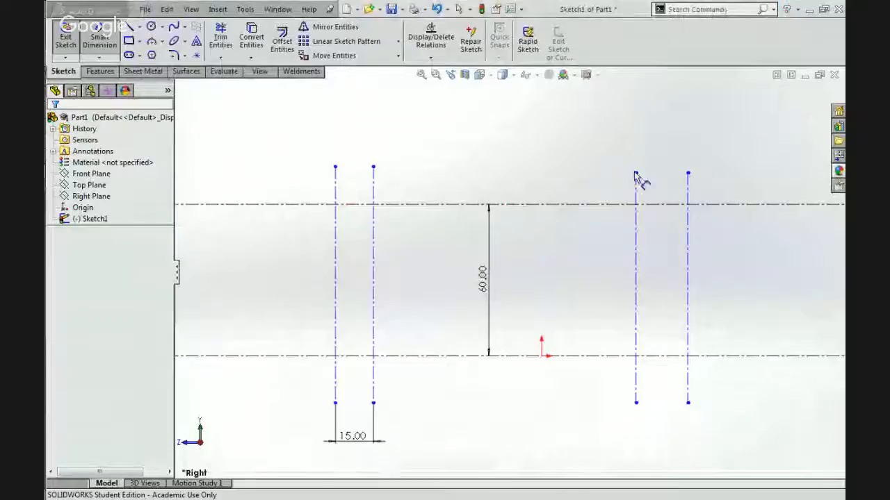
double_click(353, 436)
text(20)
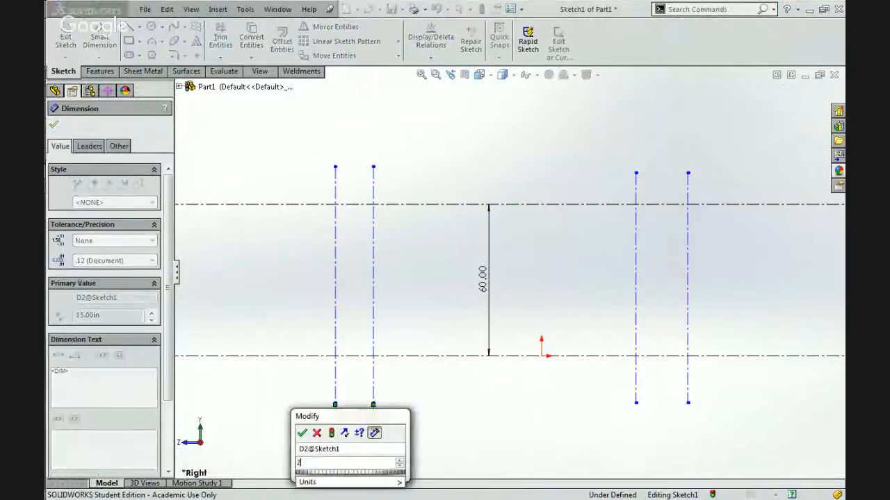
key(Return)
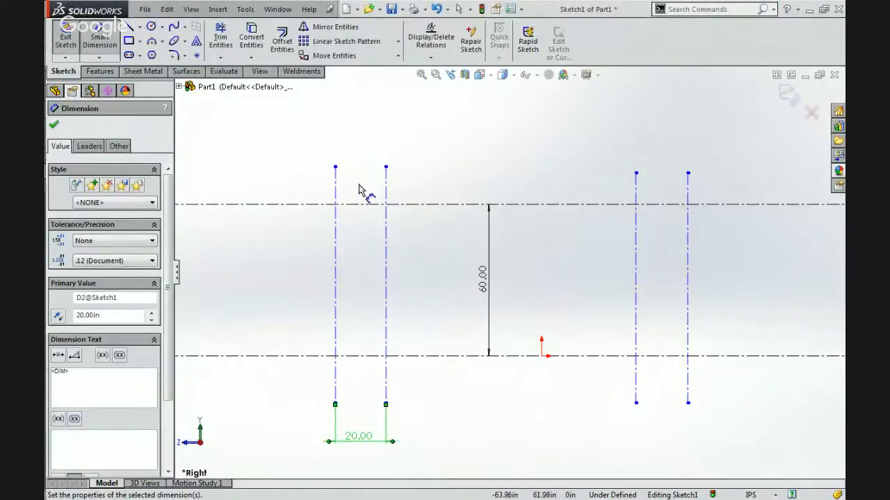
click(270, 148)
Draw a vertical centerline from the upper horizontal line straight down to the origin.
click(140, 26)
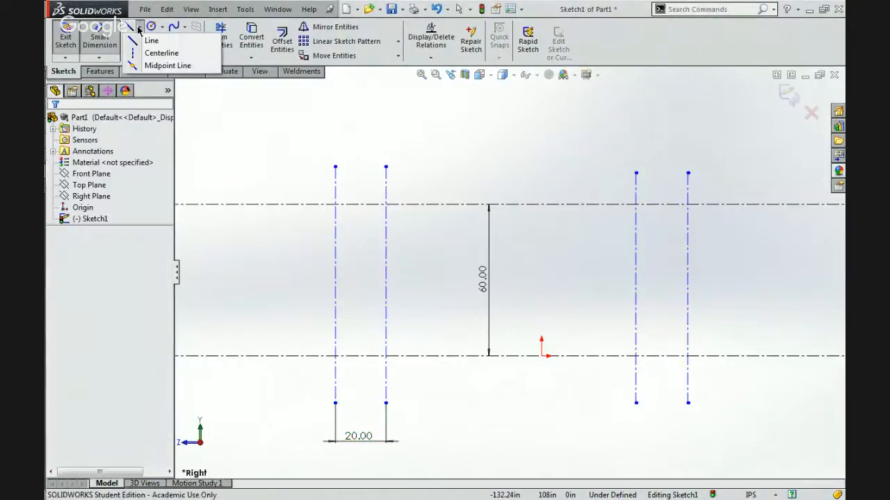
click(140, 53)
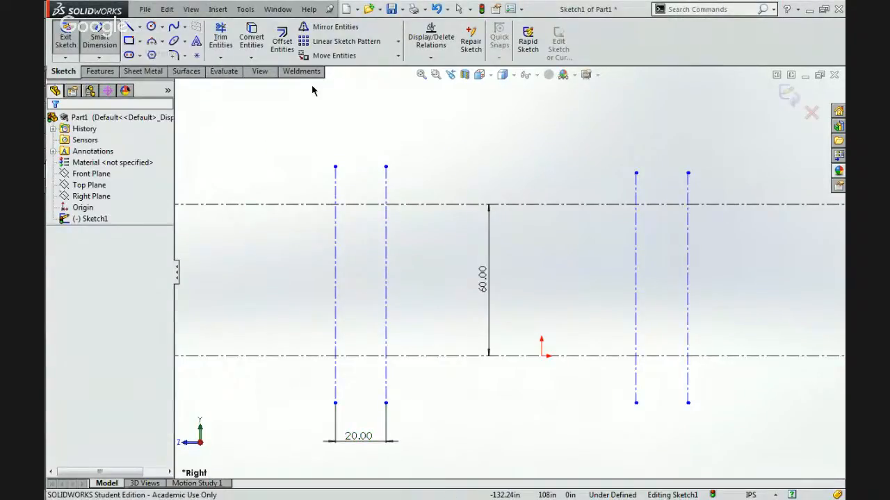
click(541, 205)
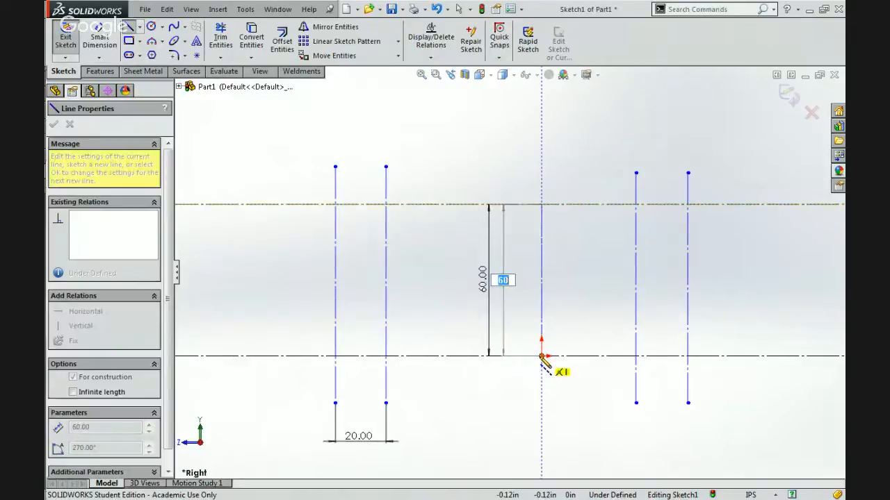
click(542, 356)
key(Escape)
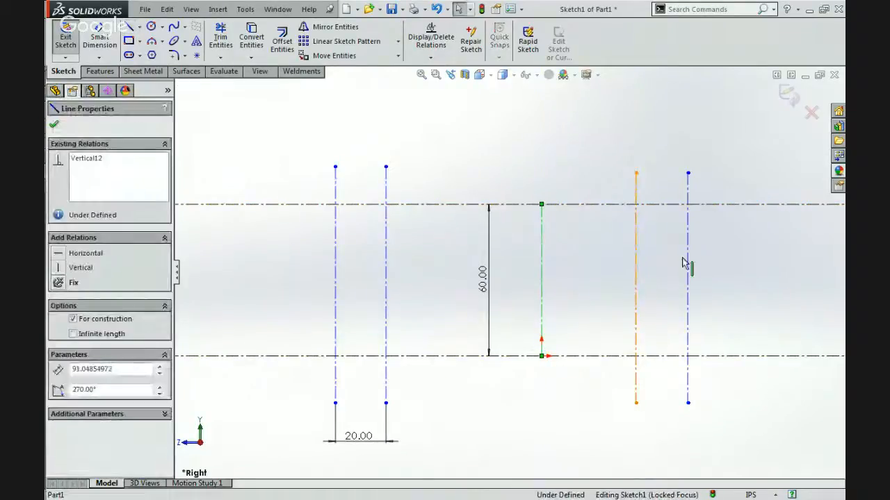
Delete the two vertical centerlines right of the origin.
click(636, 260)
ctrl+click(686, 260)
key(Delete)
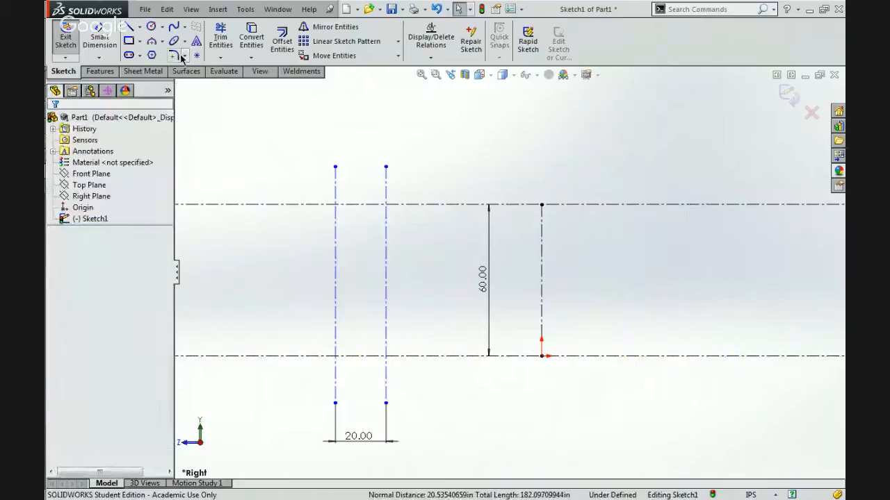
Mirror the two vertical centerlines left of the origin about the vertical centerline through the origin, keeping the originals.
click(322, 28)
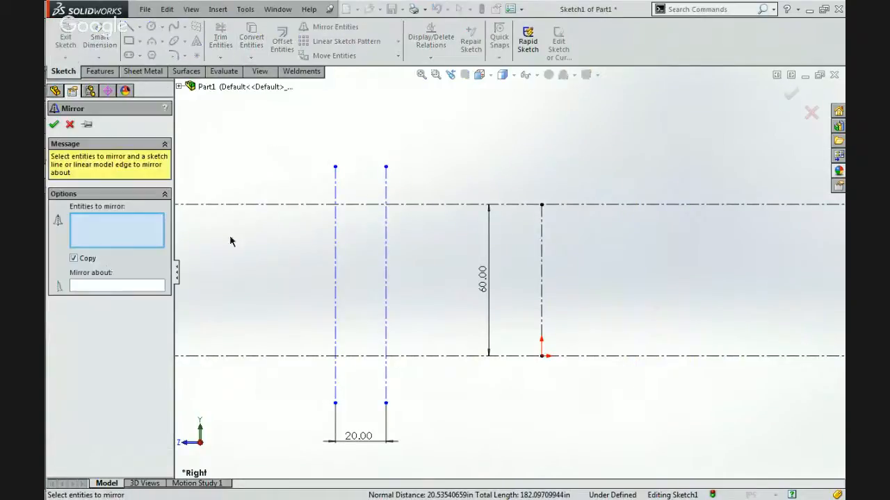
click(102, 281)
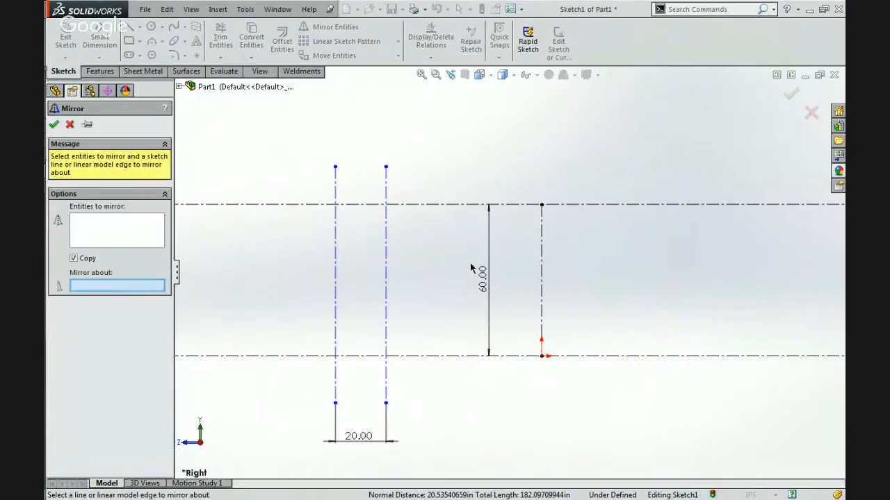
click(544, 269)
click(77, 243)
click(335, 273)
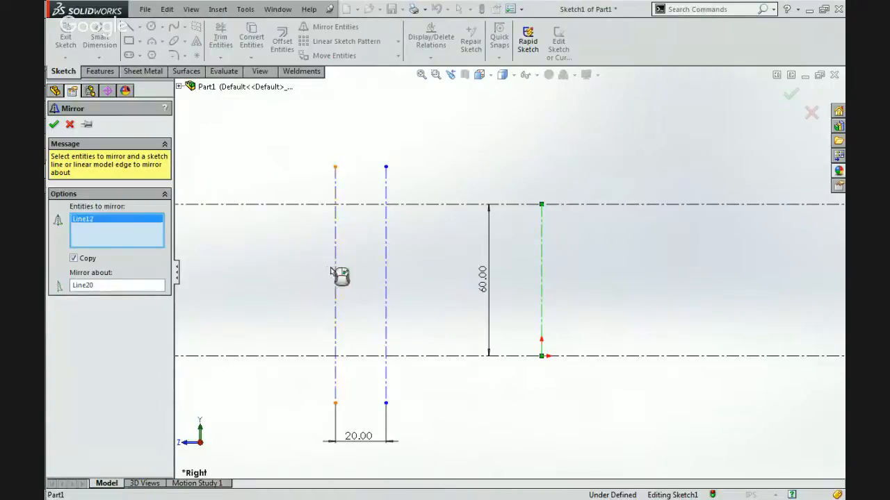
click(387, 278)
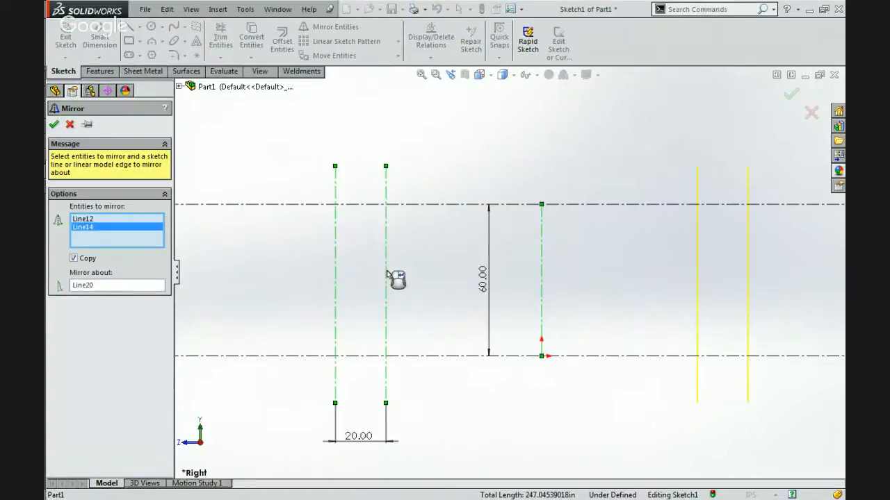
click(54, 125)
Snap the upper and lower endpoints of both left vertical centerlines onto the upper and lower horizontal lines.
drag(335, 167, 341, 204)
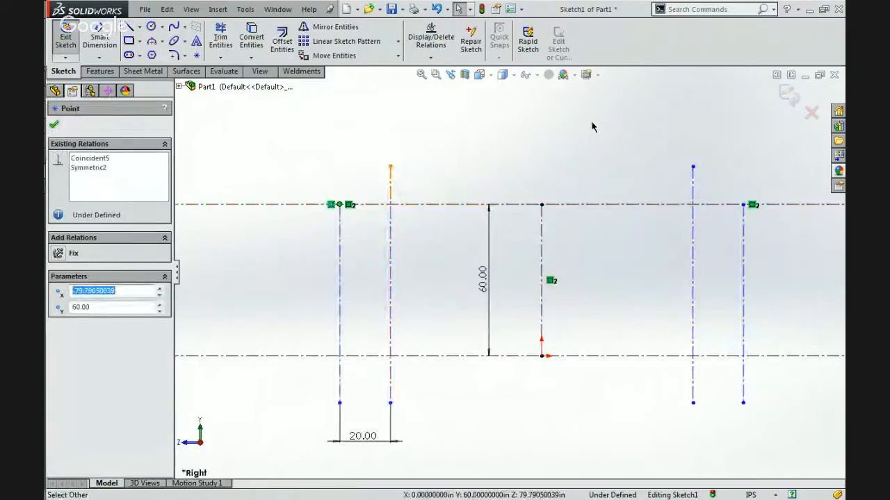
drag(387, 170, 389, 204)
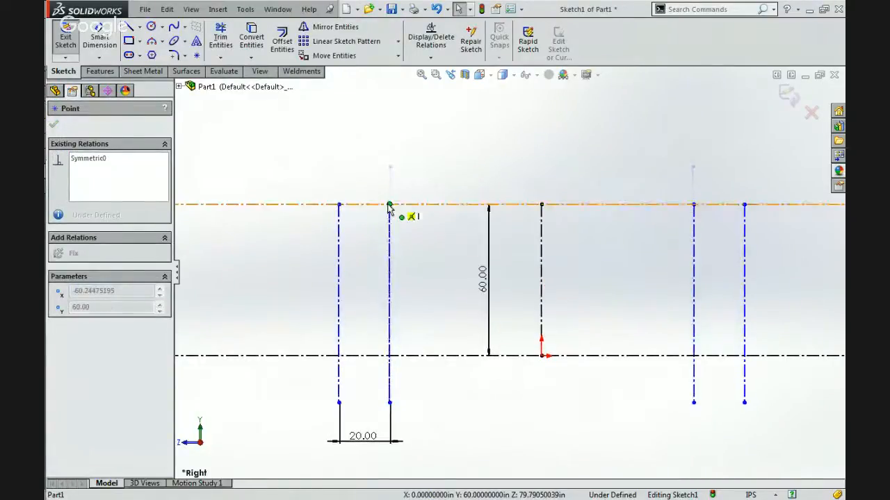
drag(339, 403, 338, 356)
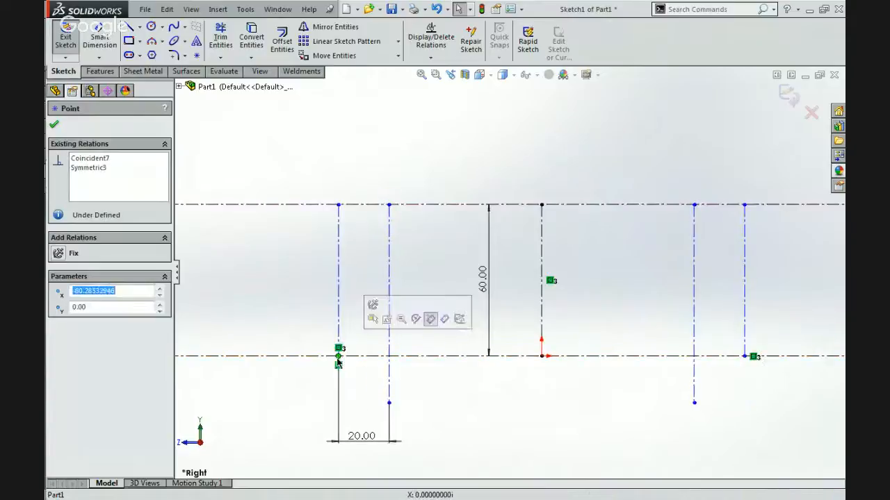
drag(390, 405, 391, 355)
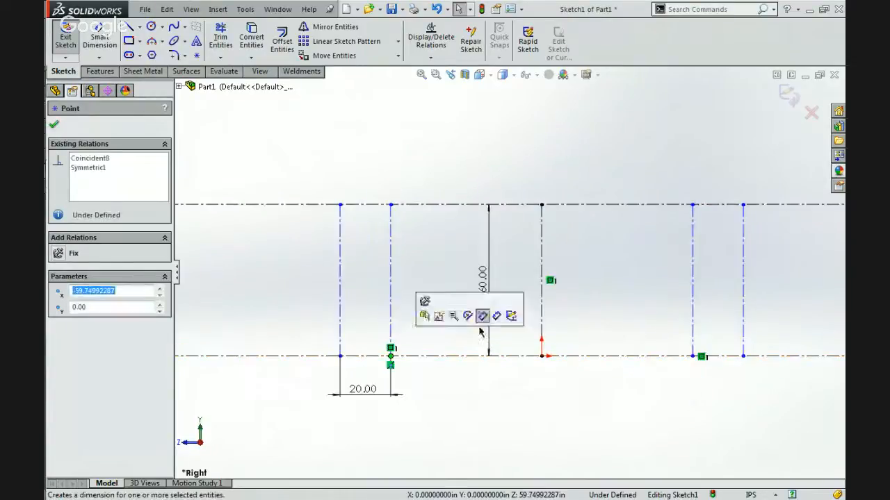
click(648, 293)
Trim the upper horizontal line's overhanging ends beyond the two outermost vertical centerlines with Power trim.
click(221, 38)
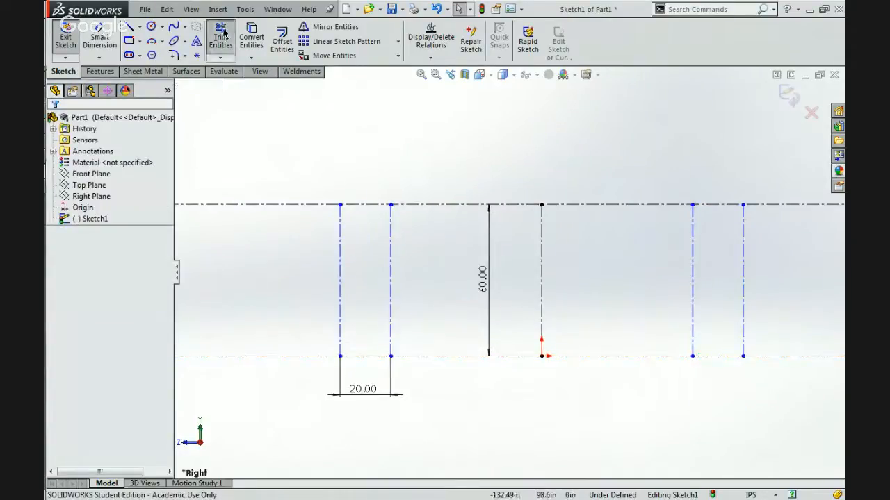
drag(250, 114, 245, 233)
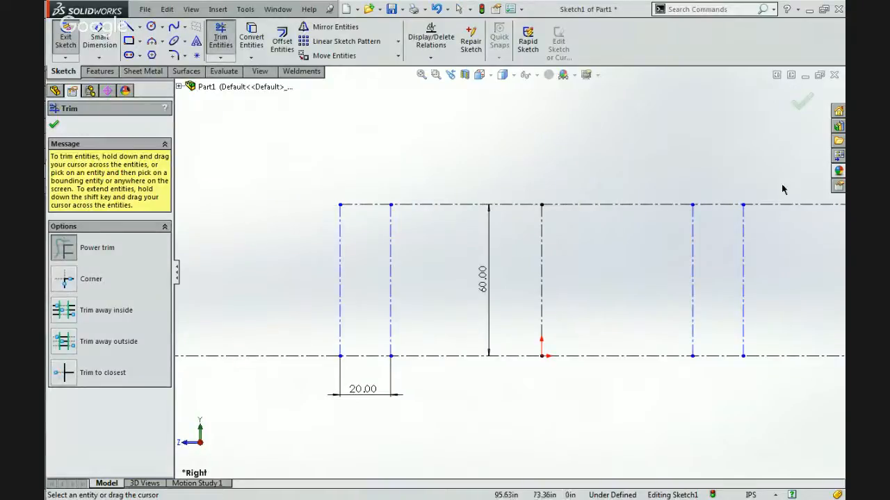
drag(783, 191, 782, 252)
key(Escape)
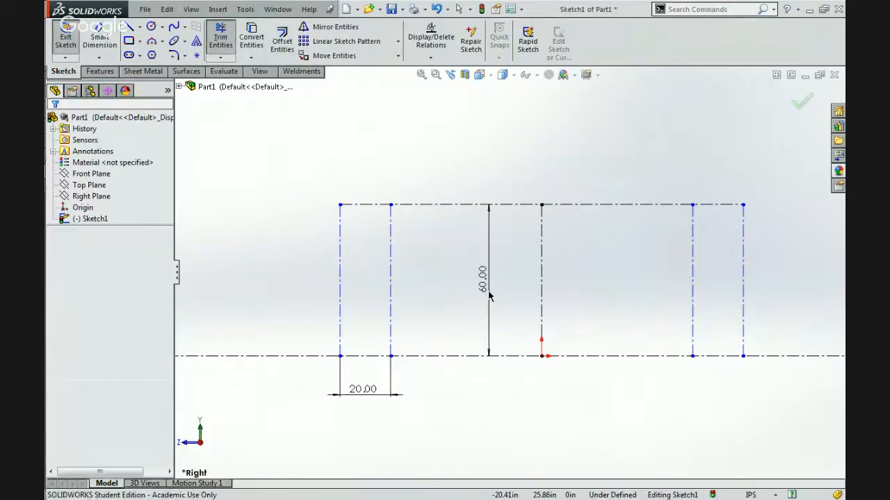
Move the 60 in height dimension left of the layout and pull the outermost vertical centerlines inward to about 46 in from the origin.
drag(491, 294, 270, 291)
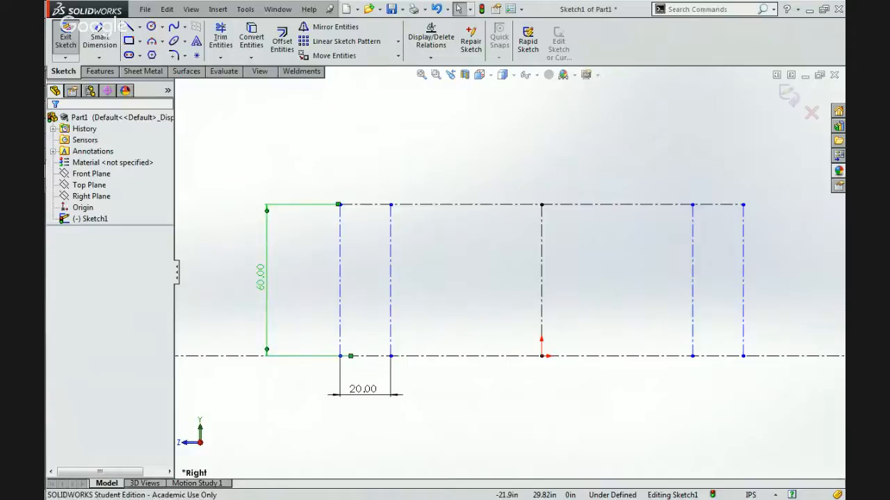
click(492, 159)
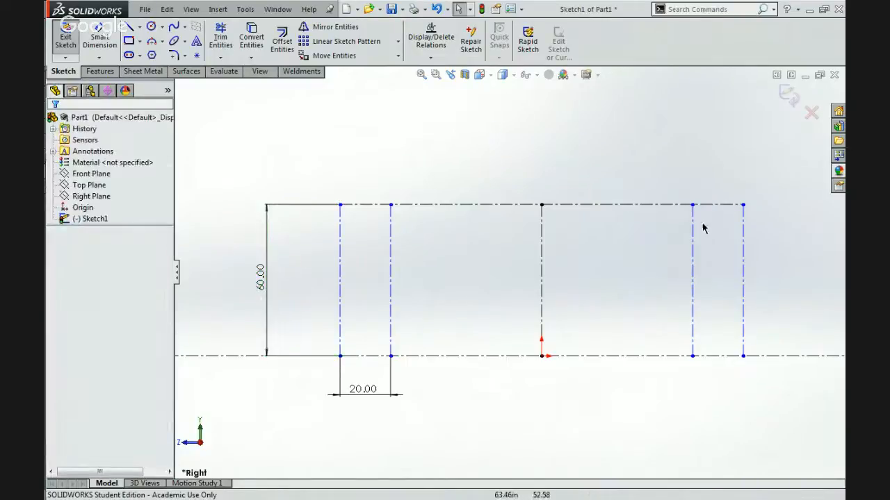
mouse_move(742, 204)
mouse_down()
mouse_move(661, 214)
mouse_move(715, 208)
mouse_move(840, 232)
mouse_move(639, 234)
mouse_move(685, 234)
mouse_move(667, 233)
mouse_up()
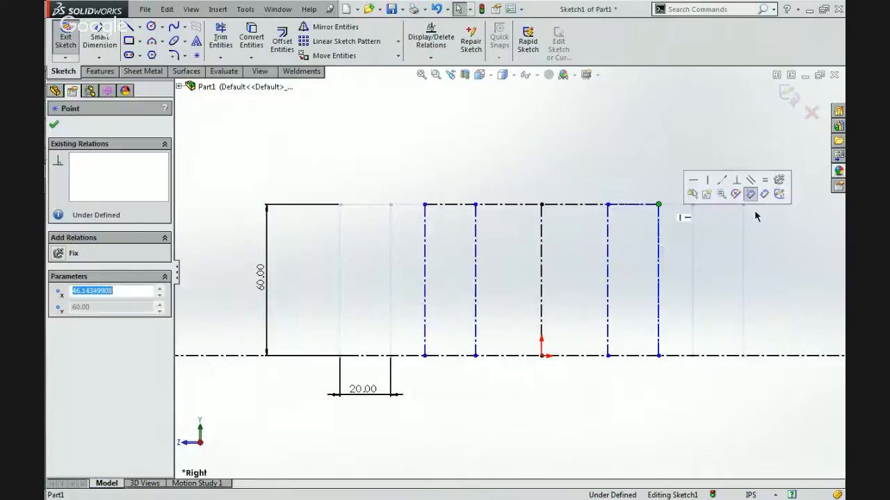
Switch to the 2014 Game Manual in Chrome and step through the "frame perimeter" matches following rule G24.
mouse_move(826, 174)
click(720, 104)
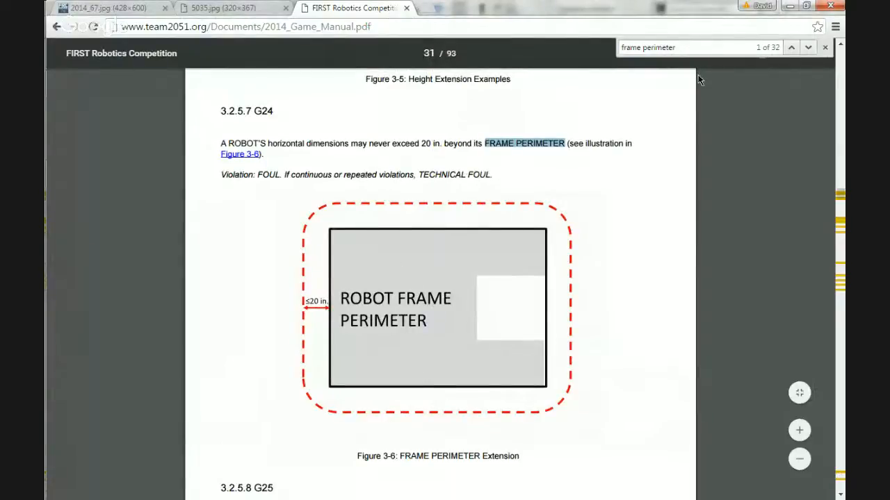
double_click(696, 46)
click(809, 47)
click(808, 47)
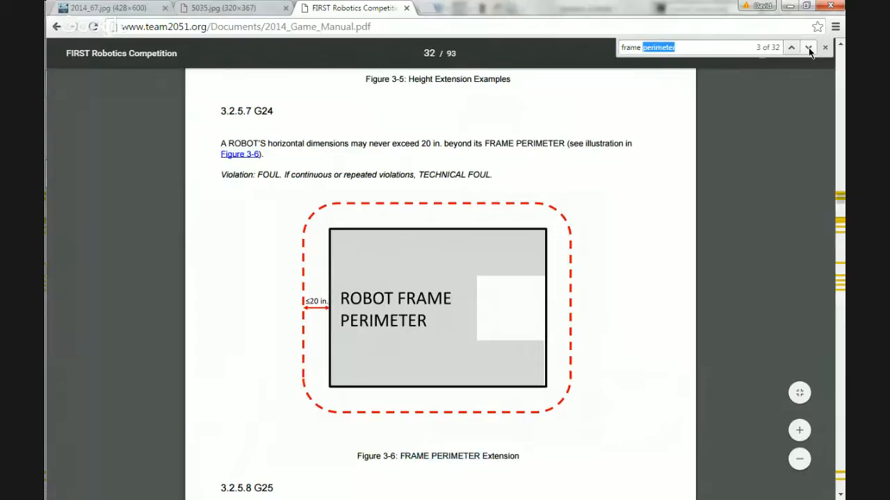
Search the game manual for "120" and go through the matches for a frame perimeter size limit.
triple_click(738, 47)
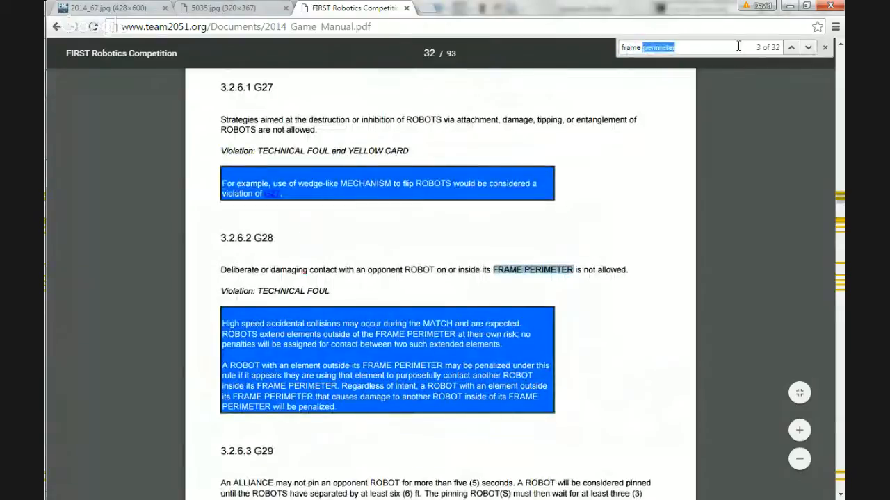
text(120)
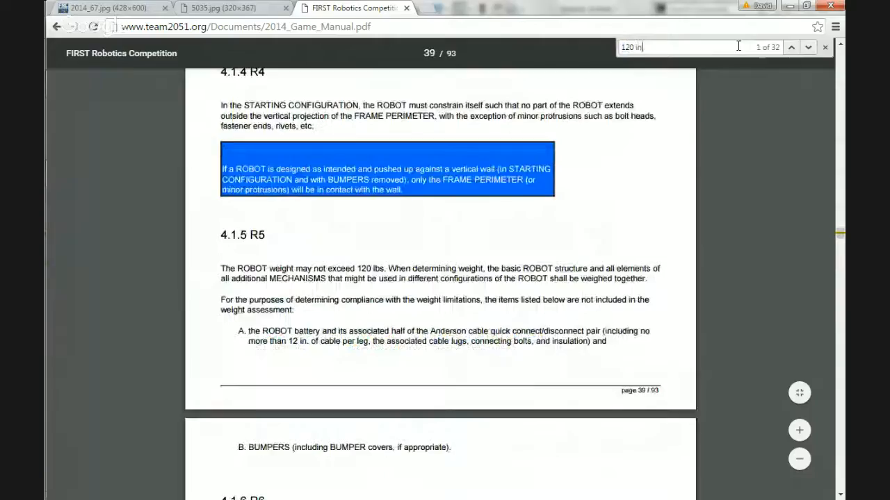
click(807, 47)
click(807, 47)
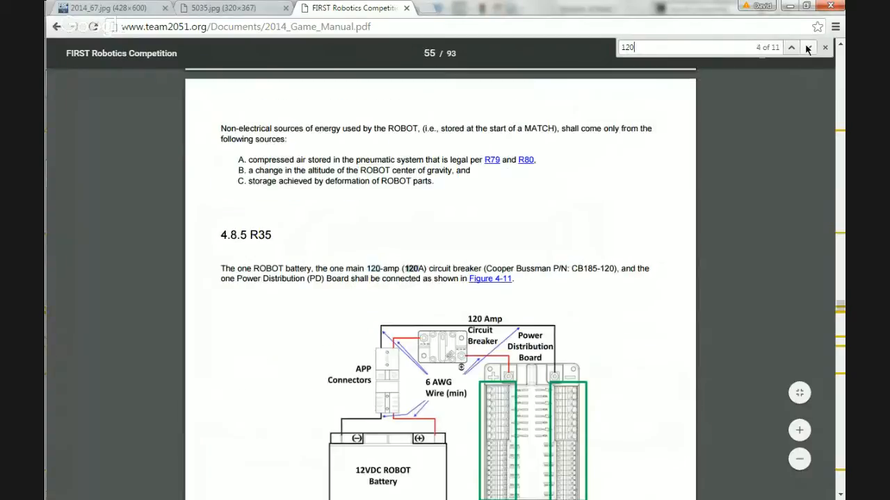
click(807, 47)
click(807, 48)
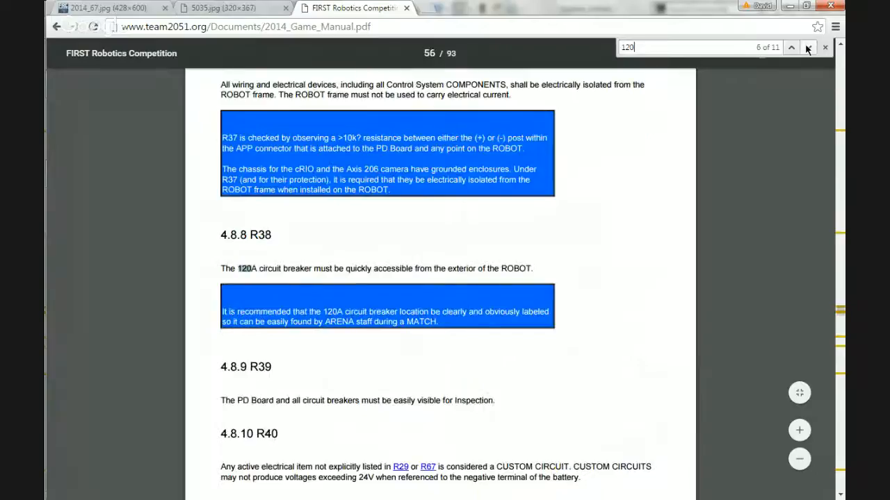
click(806, 48)
click(807, 47)
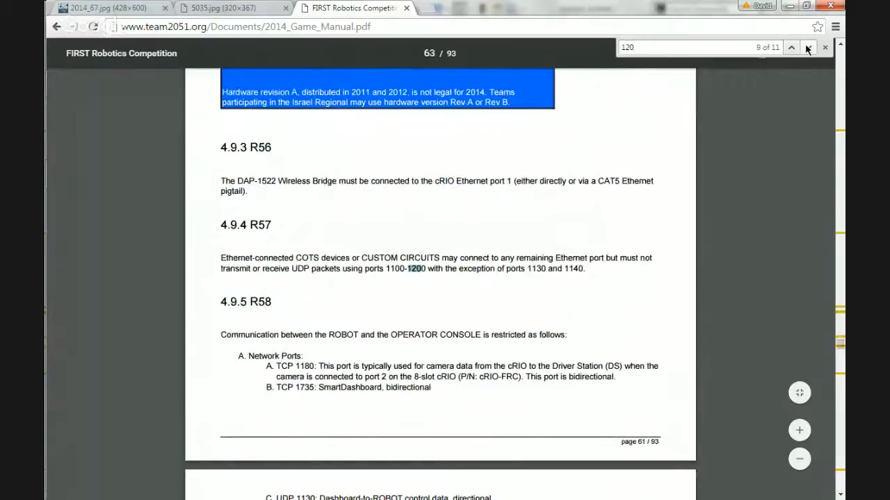
click(806, 47)
click(807, 47)
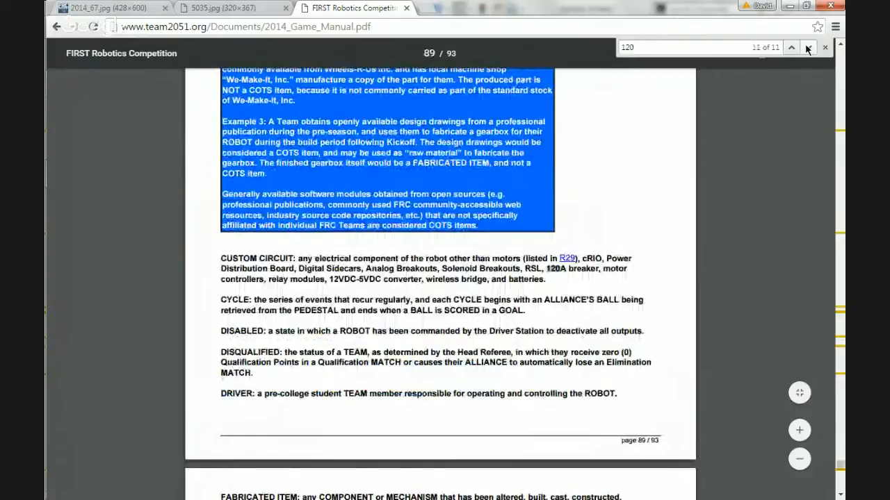
click(807, 48)
click(807, 48)
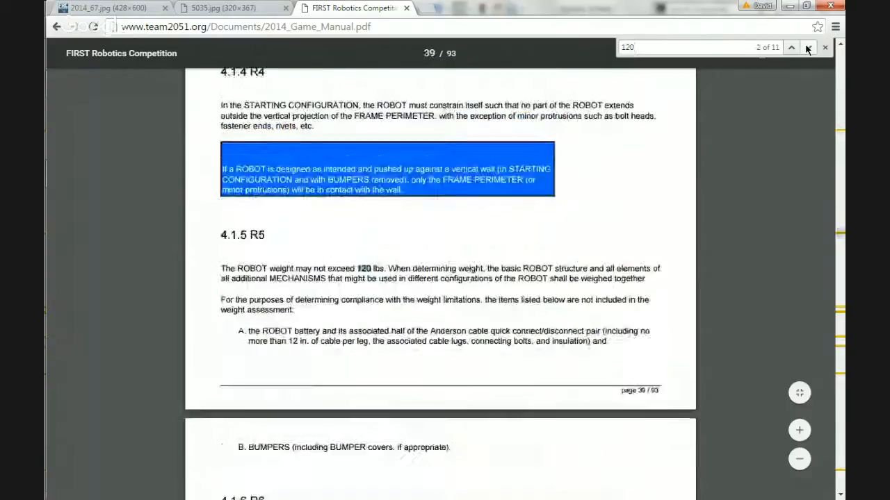
click(807, 47)
click(807, 47)
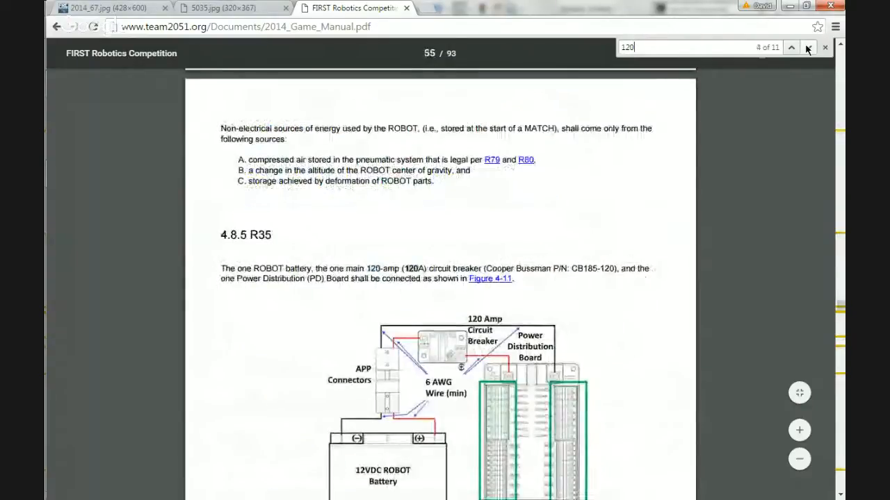
Search the game manual for "frame perimeter".
double_click(674, 49)
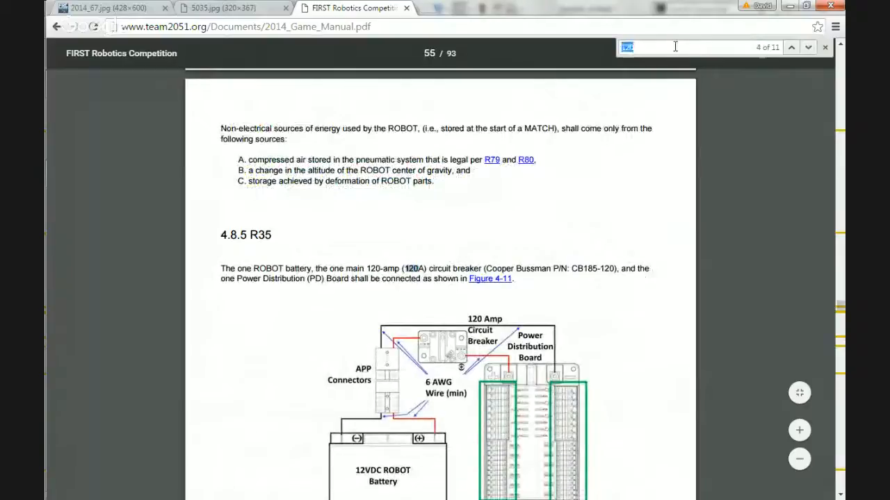
text(frame periemeter)
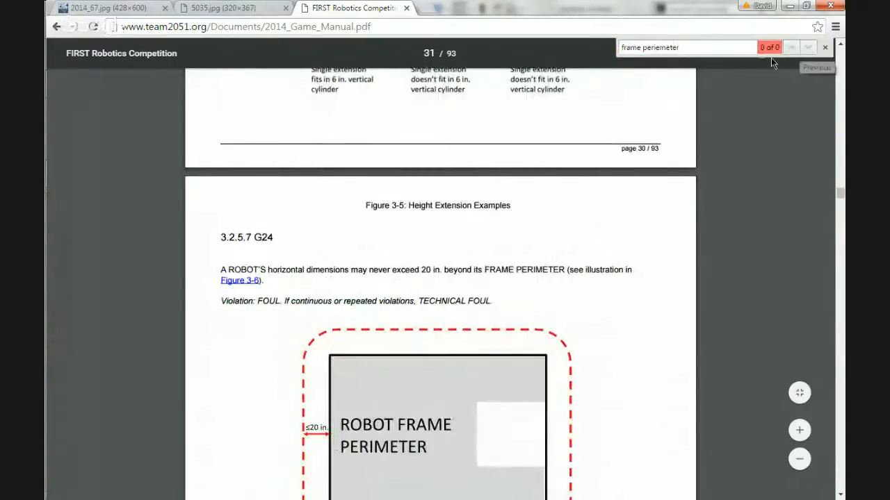
key(BackSpace)
key(BackSpace)
key(BackSpace)
key(BackSpace)
key(BackSpace)
key(BackSpace)
text(meter)
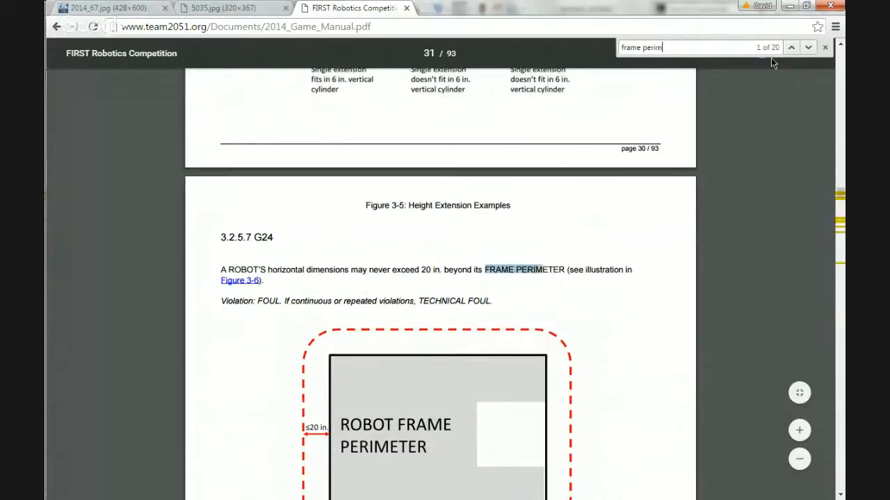
Step through the "frame perimeter" matches to the robot size constraints in rule R3.
click(805, 48)
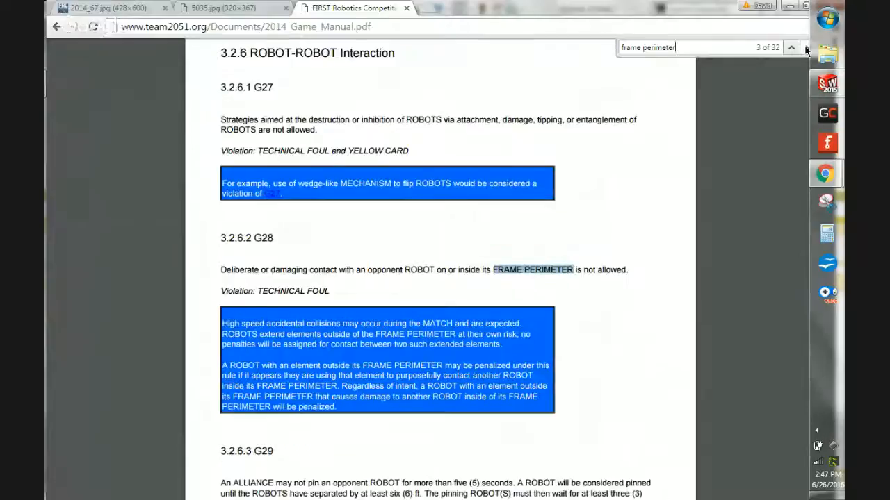
click(805, 48)
click(806, 47)
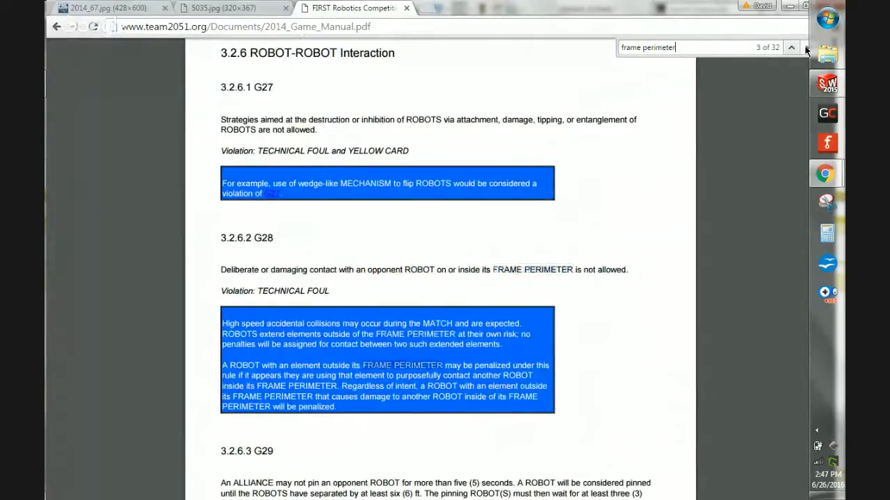
click(805, 48)
click(805, 48)
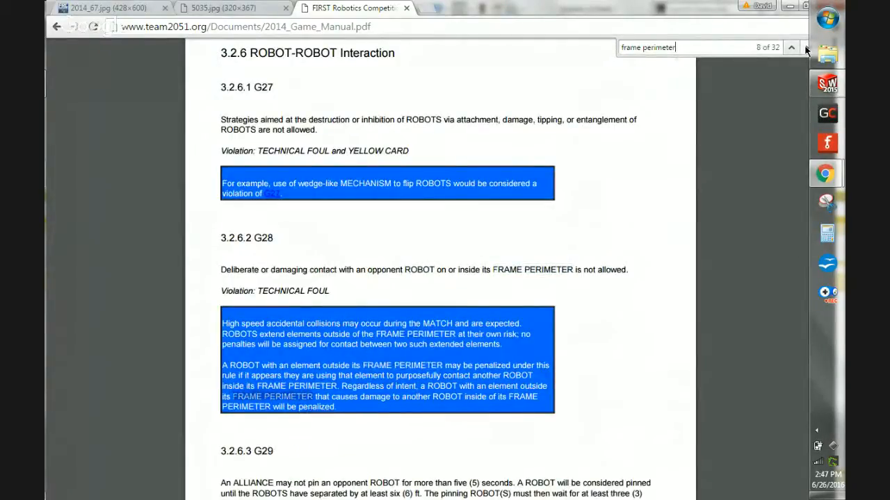
click(805, 48)
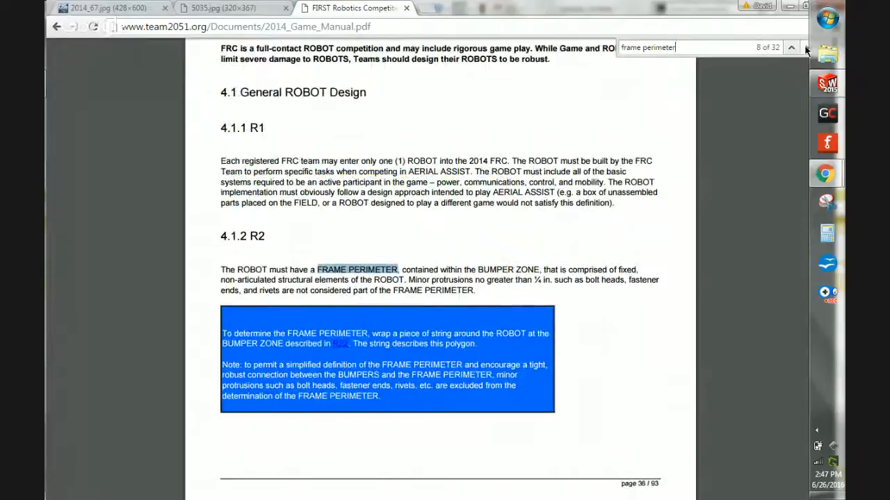
click(805, 48)
click(805, 48)
click(806, 48)
click(806, 48)
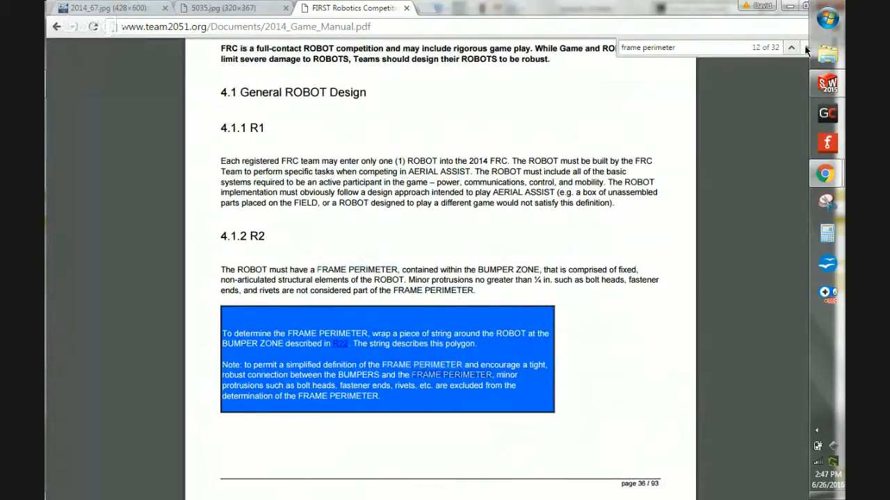
click(806, 48)
click(806, 48)
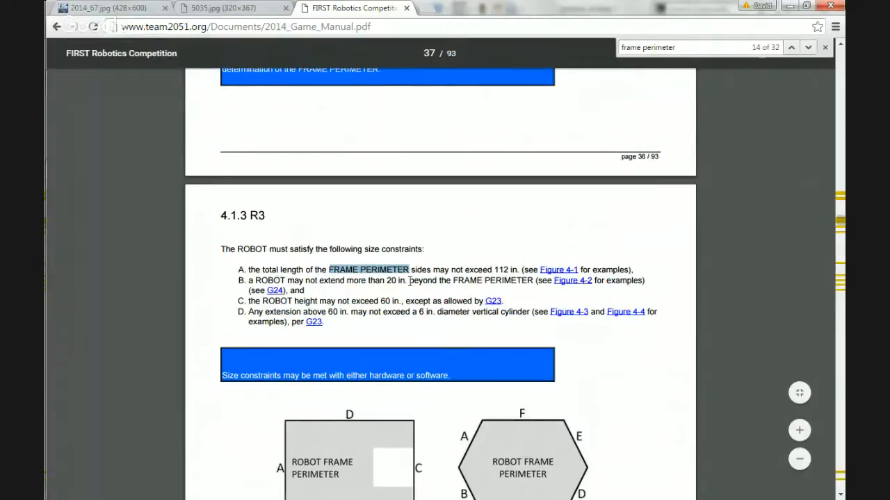
Examine the total frame perimeter limit in rule R3 and the length calculation examples in Figure 4-1.
double_click(502, 269)
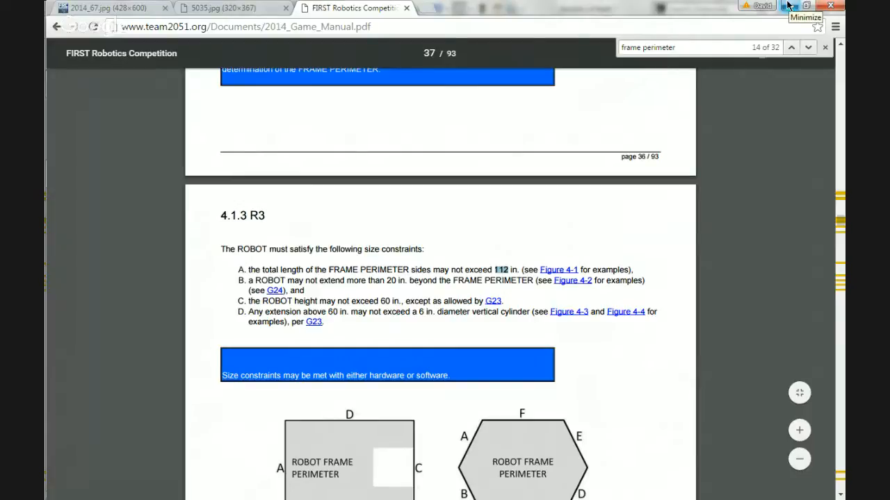
scroll(481, 201, down, 5)
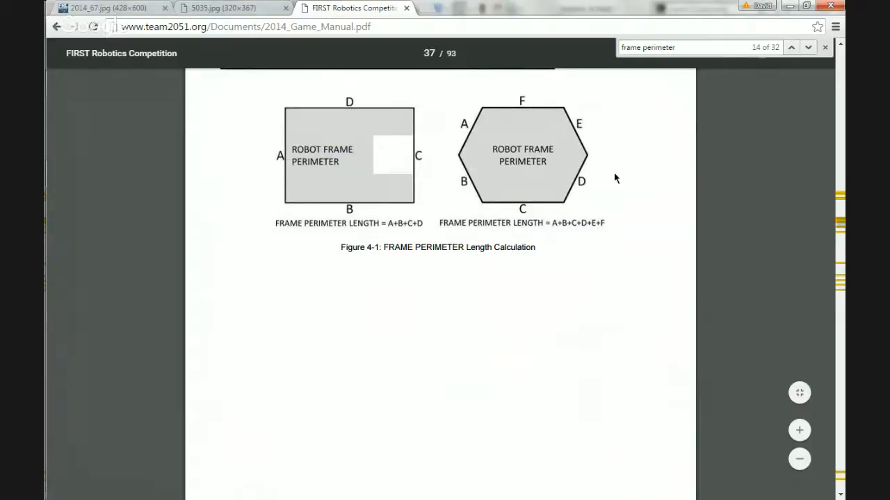
scroll(614, 174, up, 4)
Switch back to SolidWorks and exit the Right Plane layout sketch.
click(791, 5)
click(406, 140)
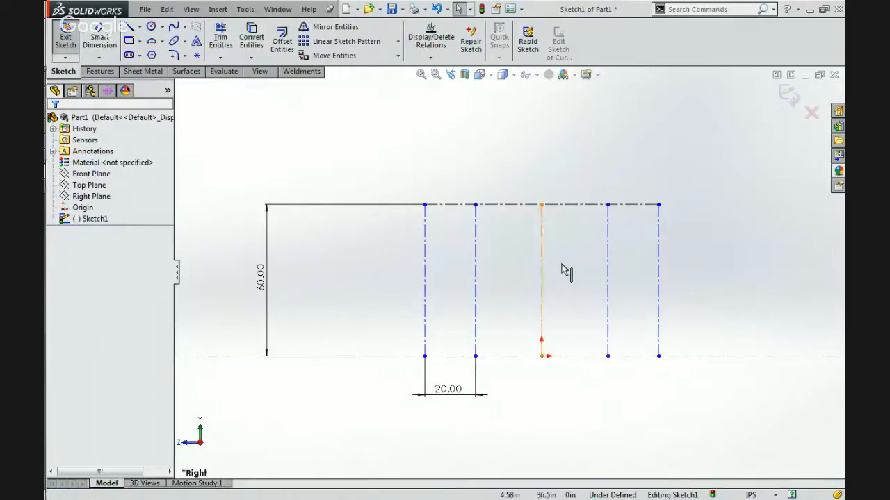
click(790, 99)
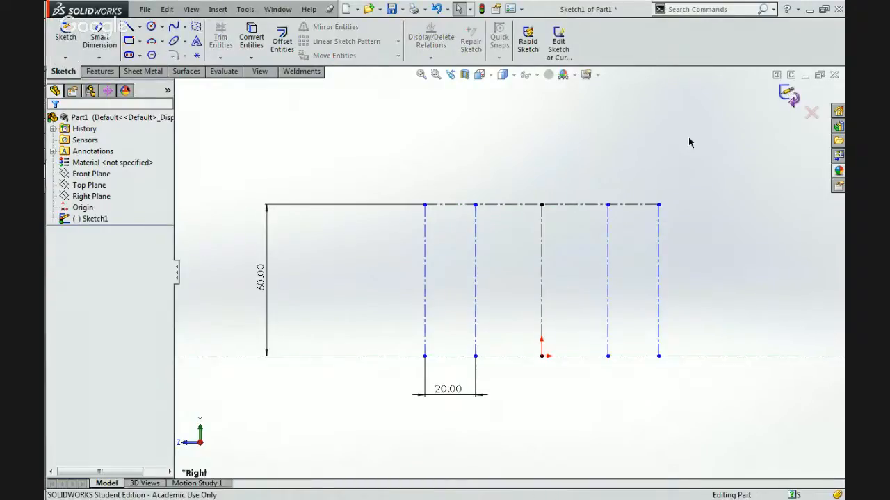
middle_drag(590, 175, 524, 228)
Start a new sketch on the Top Plane.
click(89, 184)
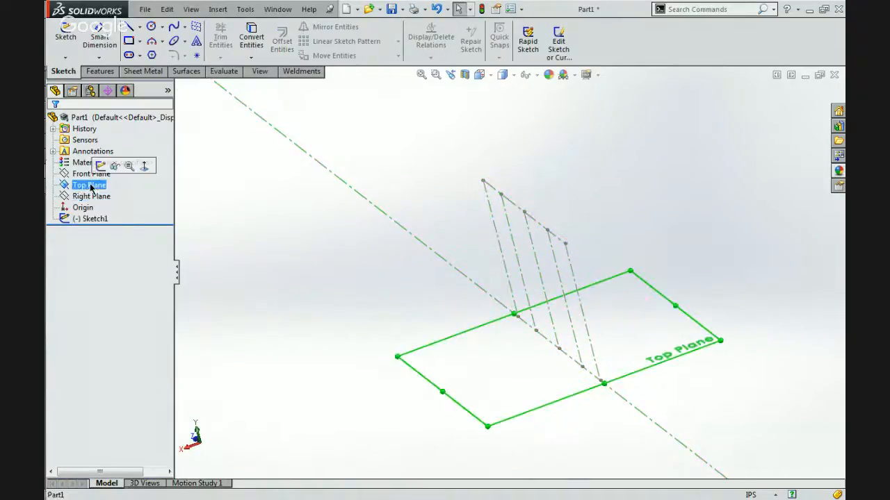
click(104, 165)
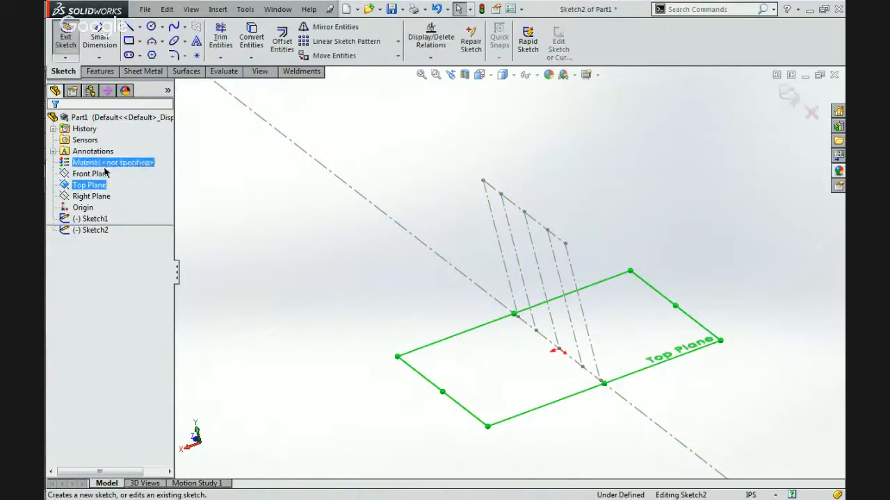
click(244, 194)
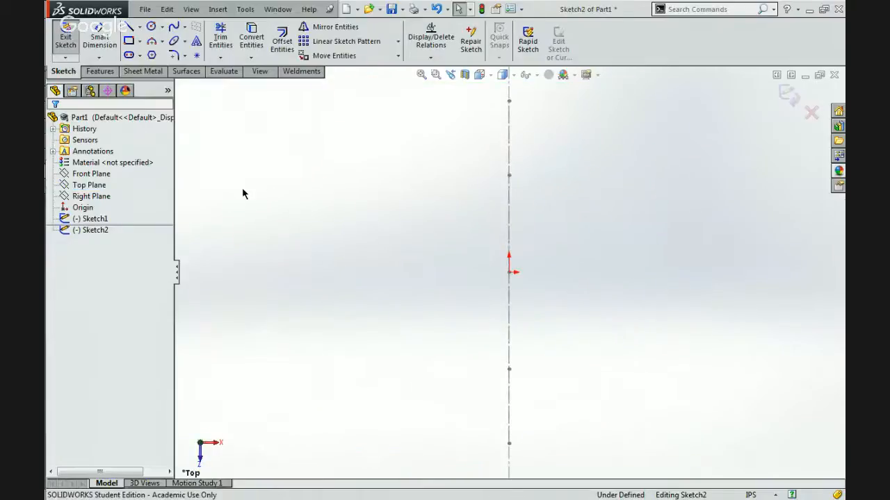
Draw a center rectangle from the origin, about 45 in wide and 78 in long.
click(128, 26)
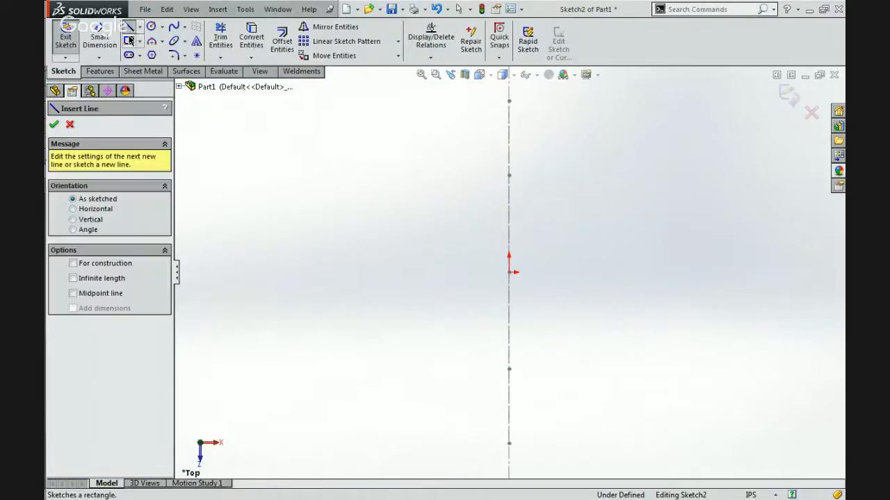
click(130, 41)
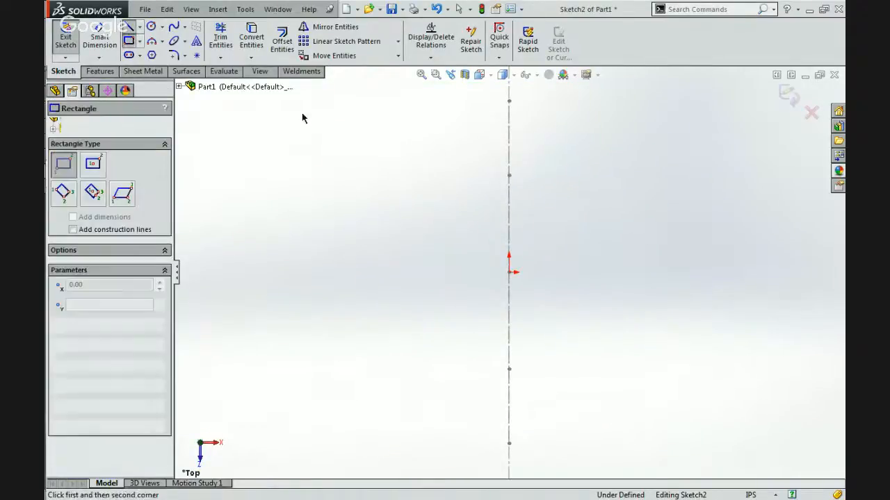
click(139, 42)
click(143, 66)
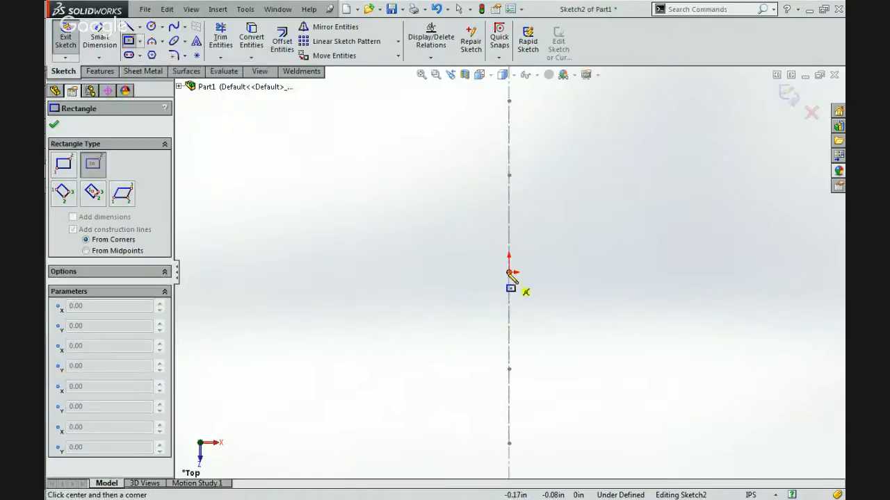
click(509, 273)
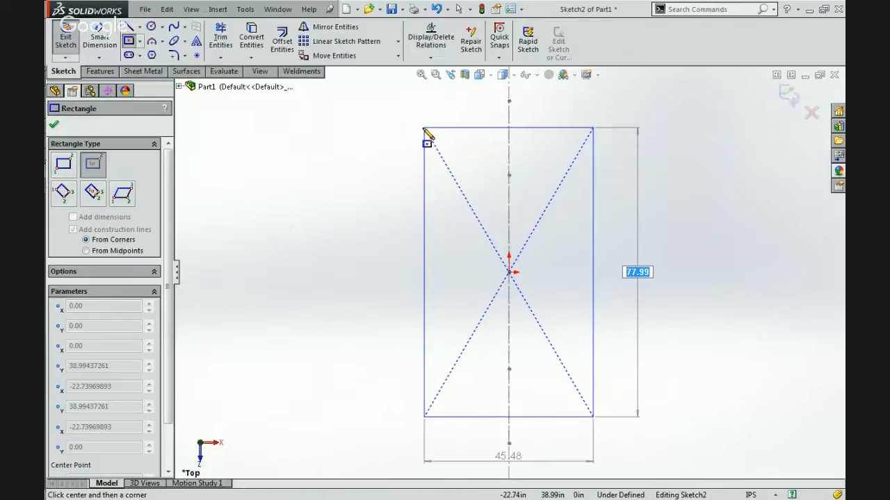
click(424, 129)
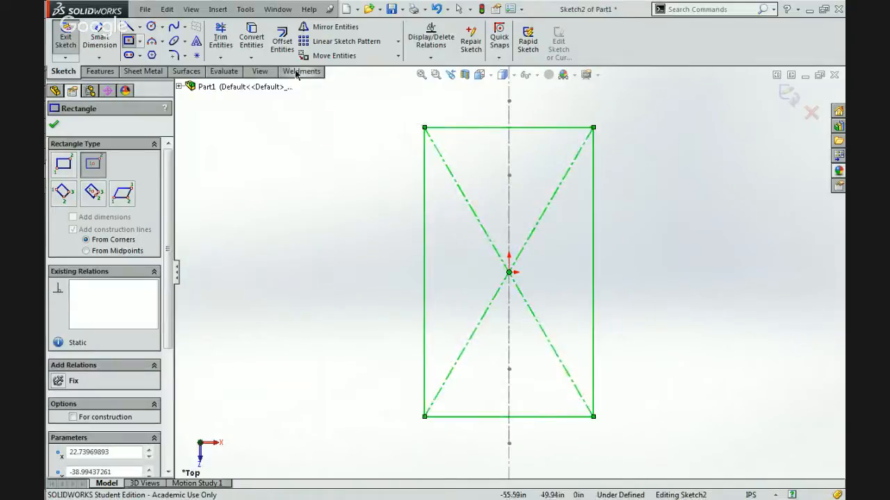
Dimension the rectangle's long side with Smart Dimension, accepting its drawn length.
click(99, 29)
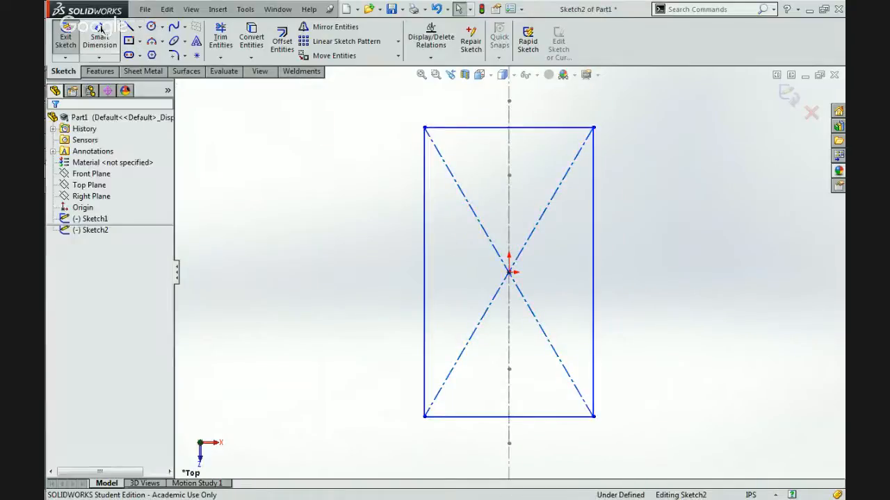
click(595, 242)
click(627, 242)
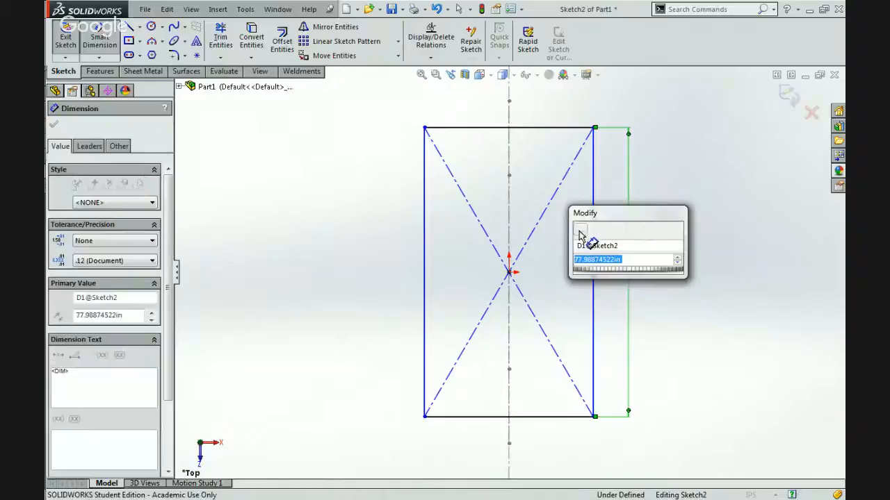
click(580, 224)
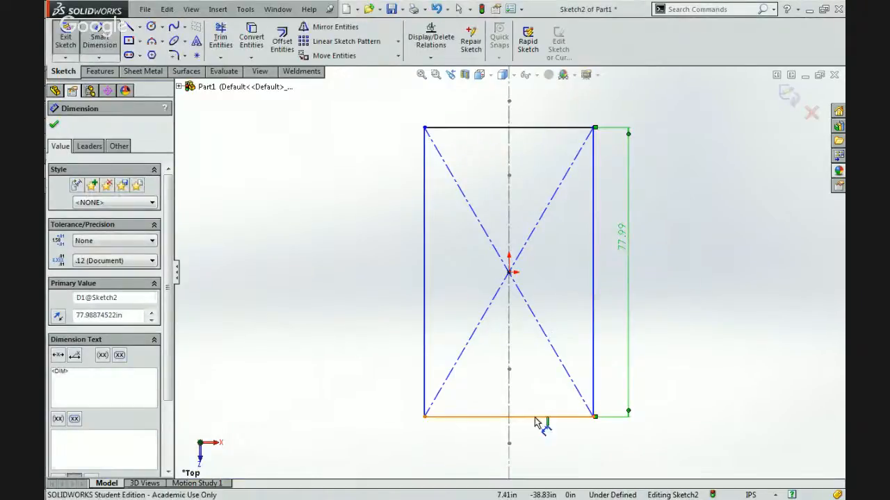
Add a width dimension to the rectangle's lower edge and try the equation =112/2-"D1@Sketch2" for it.
click(535, 417)
click(533, 453)
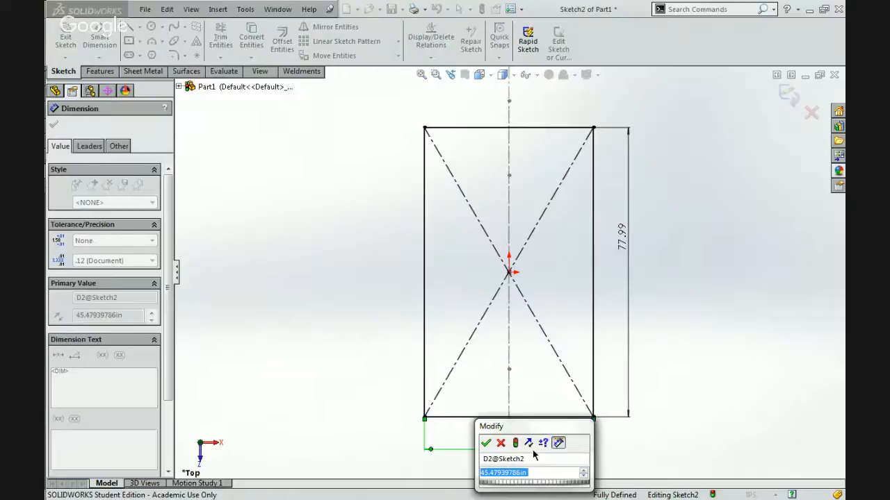
text(=112)
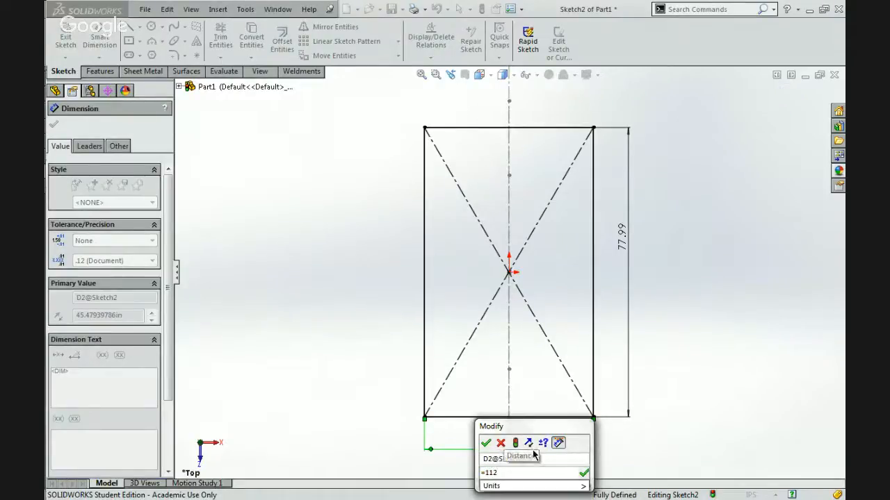
text(/2)
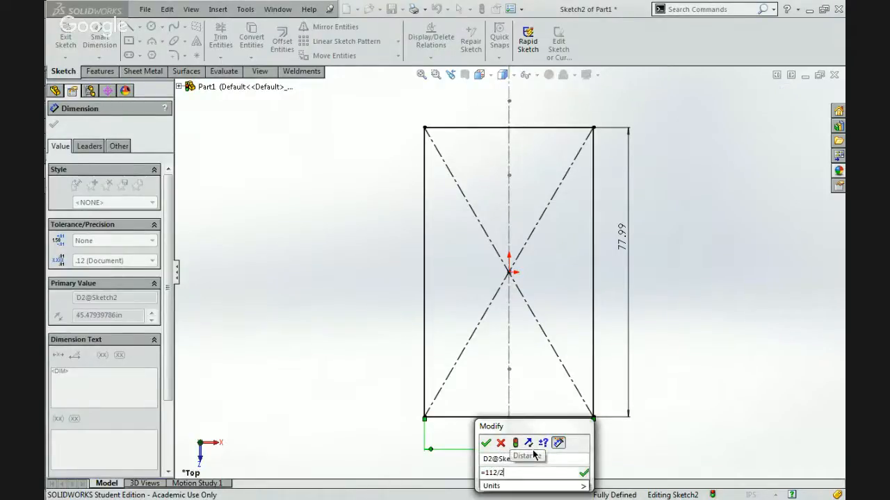
text(-)
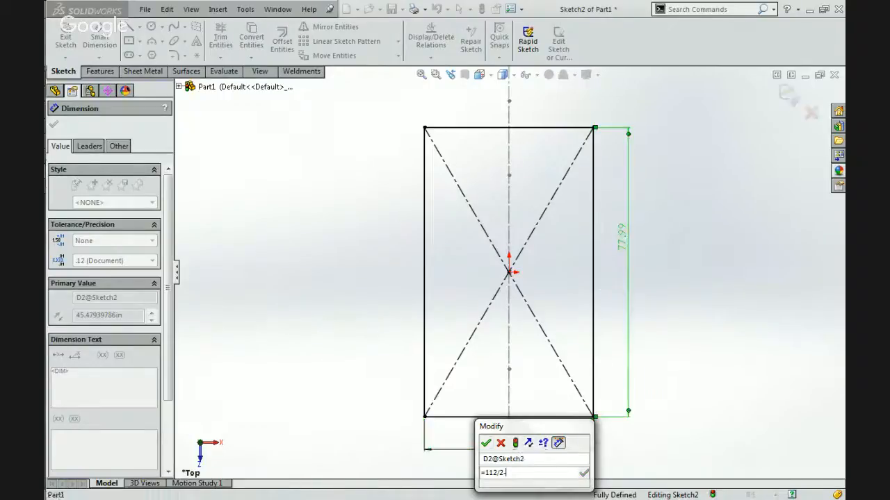
click(622, 236)
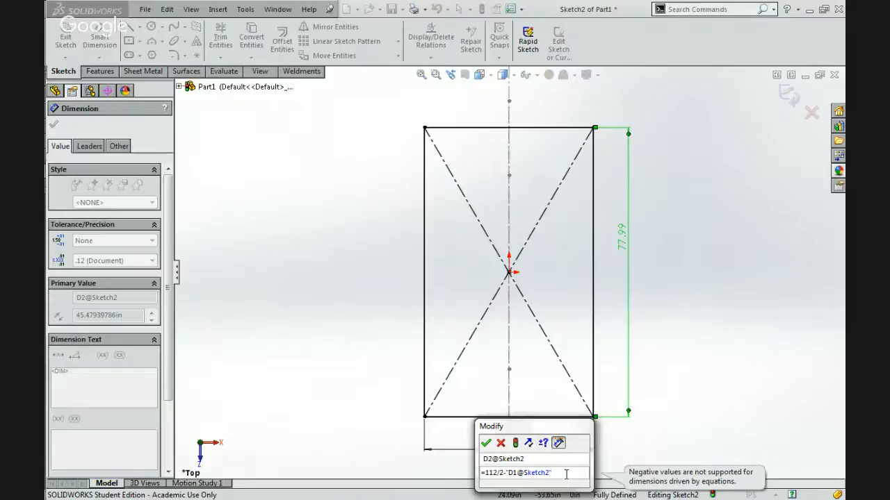
Reorder the width dimension's equation to ="D1@Sketch2"-112/2 and apply it.
key(shift+Left)
key(shift+Left)
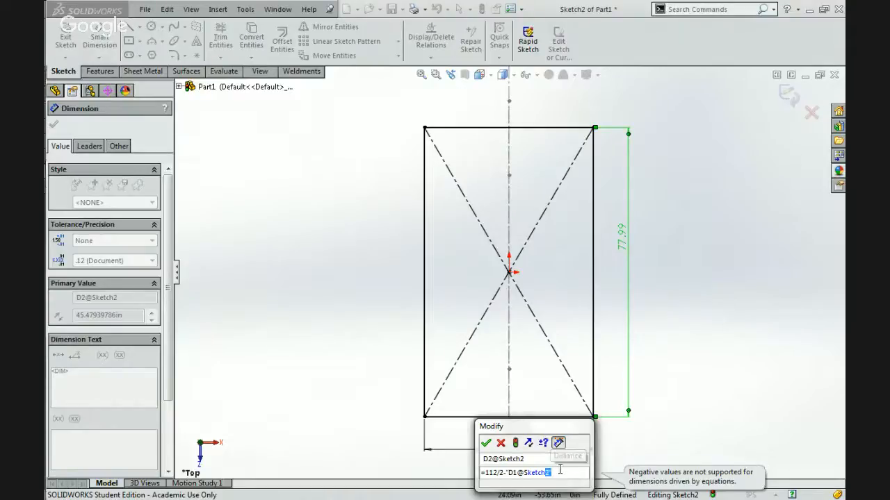
key(shift+Left)
key(shift+Left)
key(shift+Left)
key(shift+Left)
key(shift+Left)
key(shift+Left)
key(shift+Left)
key(shift+Left)
key(shift+Left)
key(shift+Left)
key(ctrl+c)
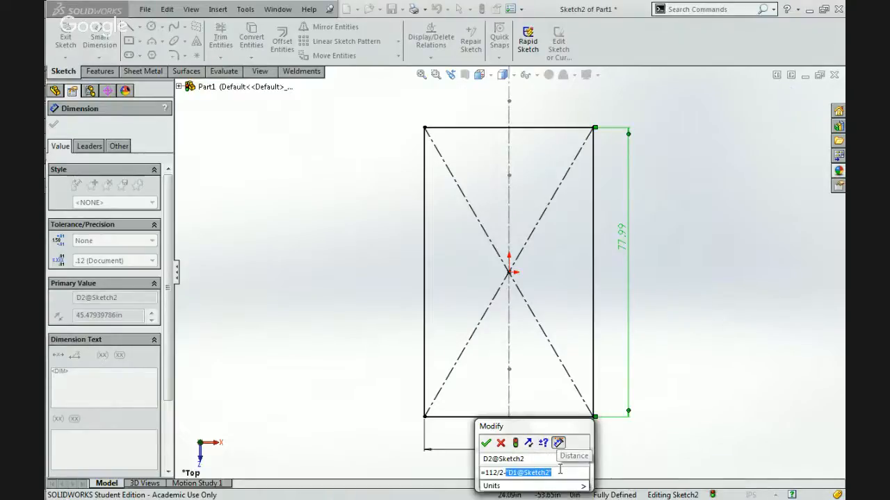
key(BackSpace)
key(BackSpace)
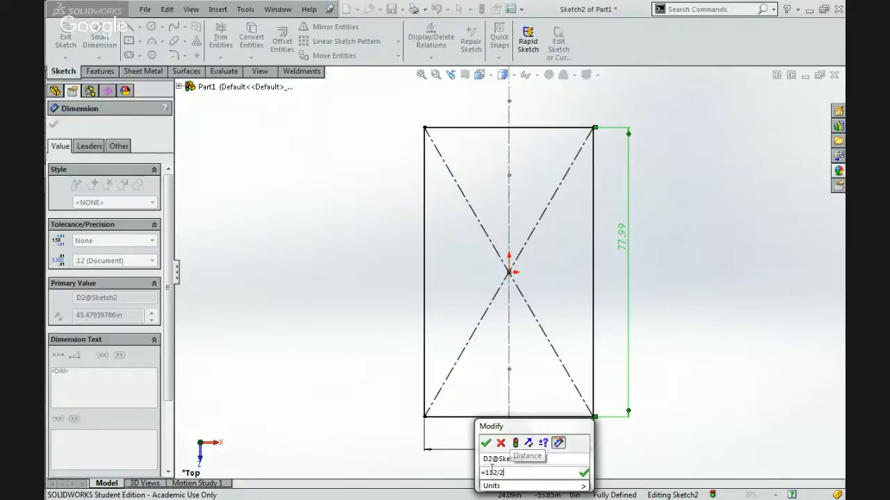
key(Left)
key(Left)
key(Left)
key(Left)
key(Left)
key(ctrl+v)
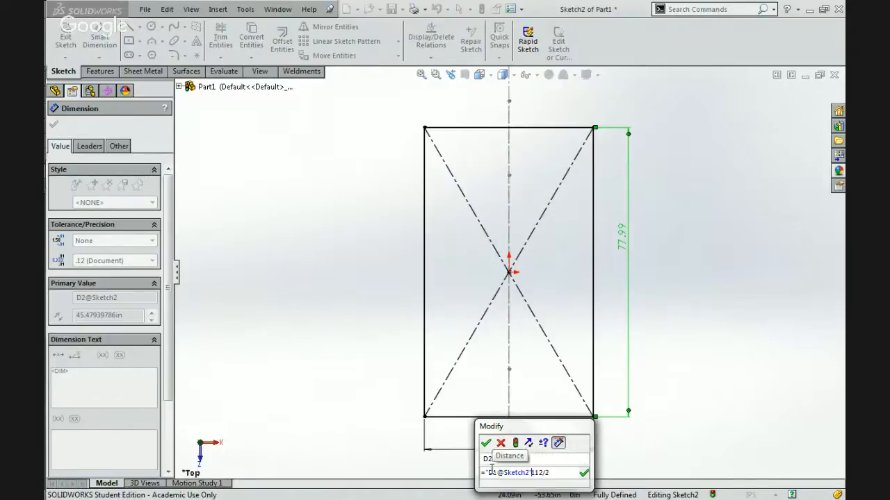
text(-)
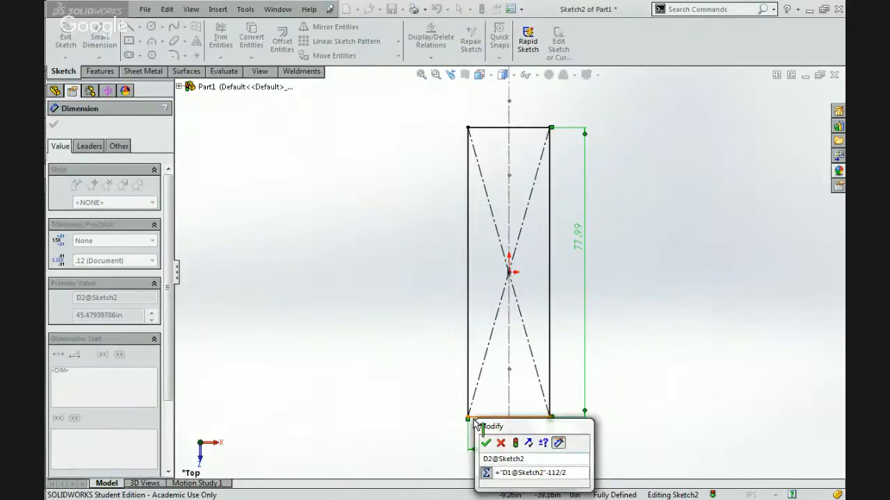
click(486, 444)
click(411, 419)
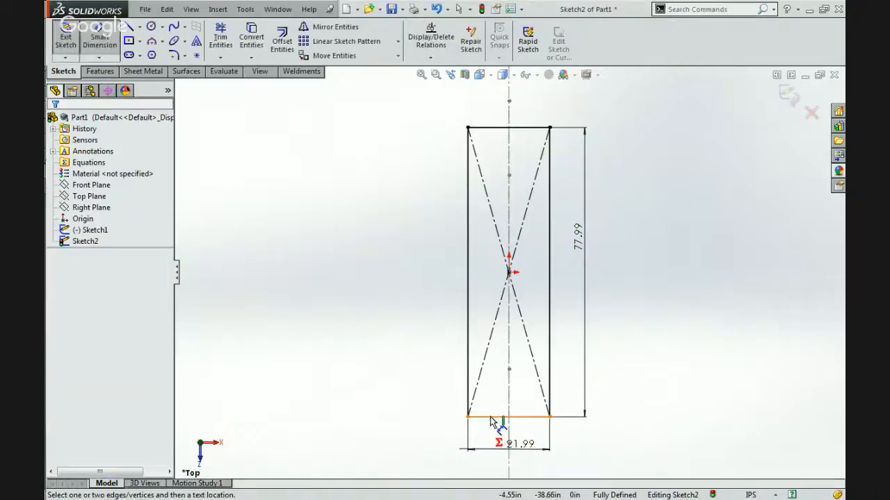
Select all four sides of the rectangle together to check their total length against the 112 in perimeter limit.
click(490, 417)
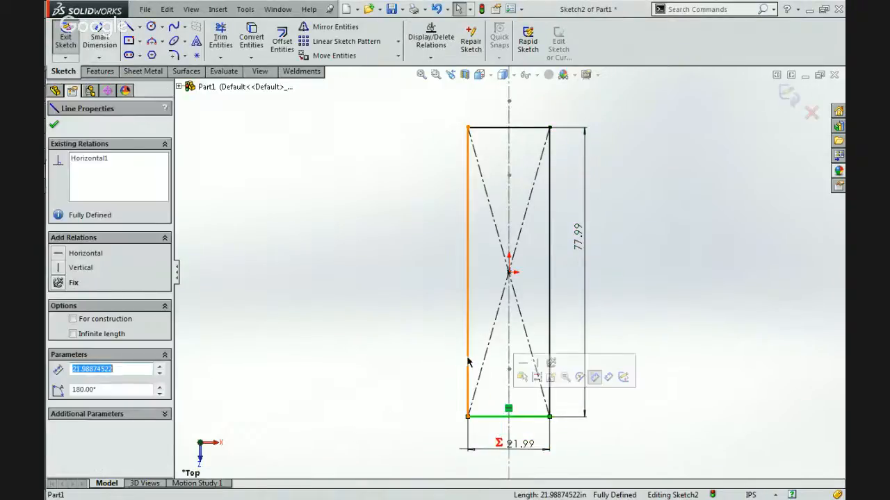
ctrl+click(467, 361)
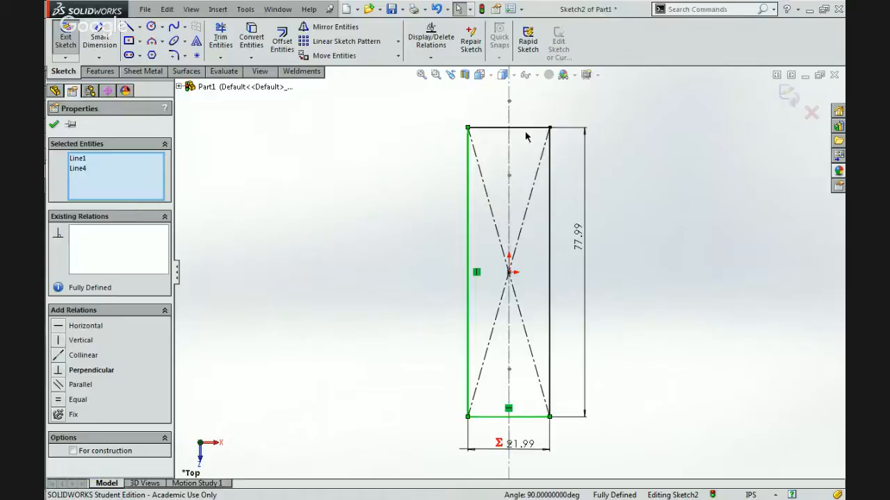
ctrl+click(523, 127)
ctrl+click(549, 183)
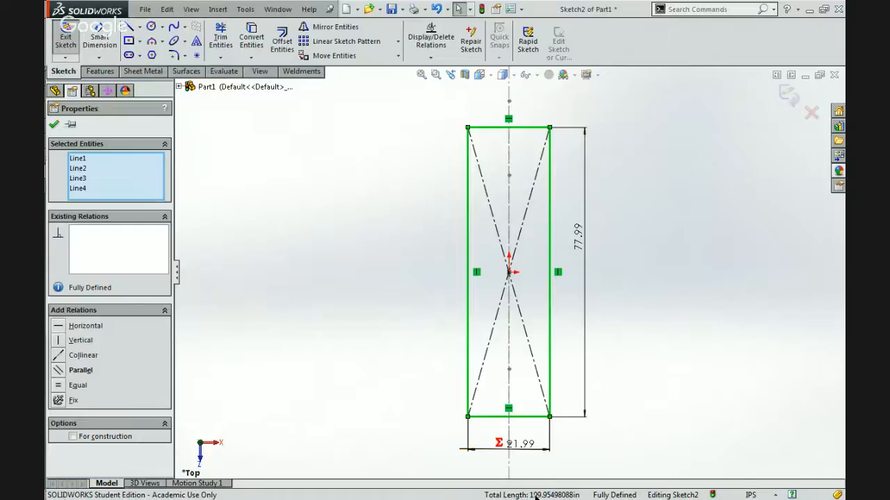
click(536, 467)
Add parentheses to the width dimension's equation so it reads ="D1@Sketch2"-(112/2), and apply it.
click(524, 448)
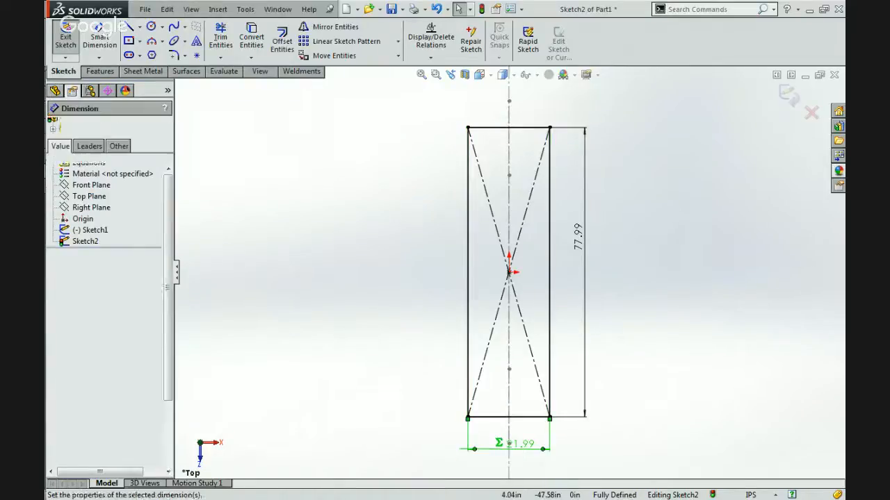
double_click(521, 444)
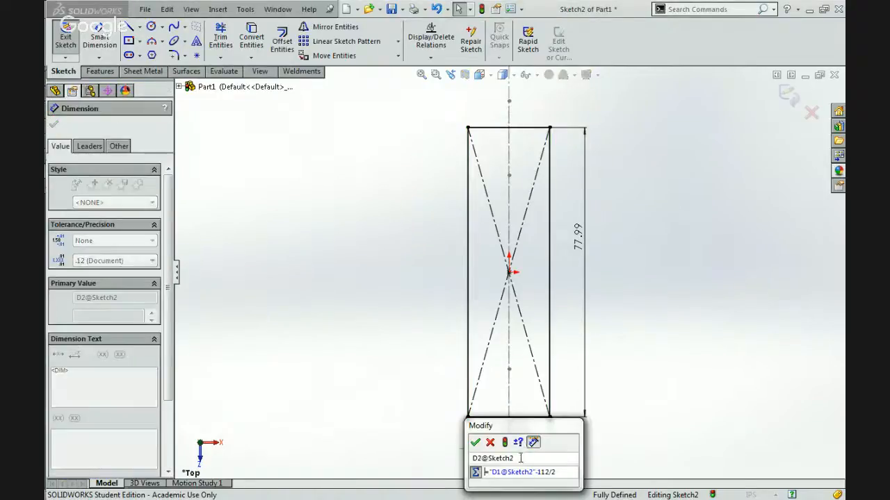
click(555, 472)
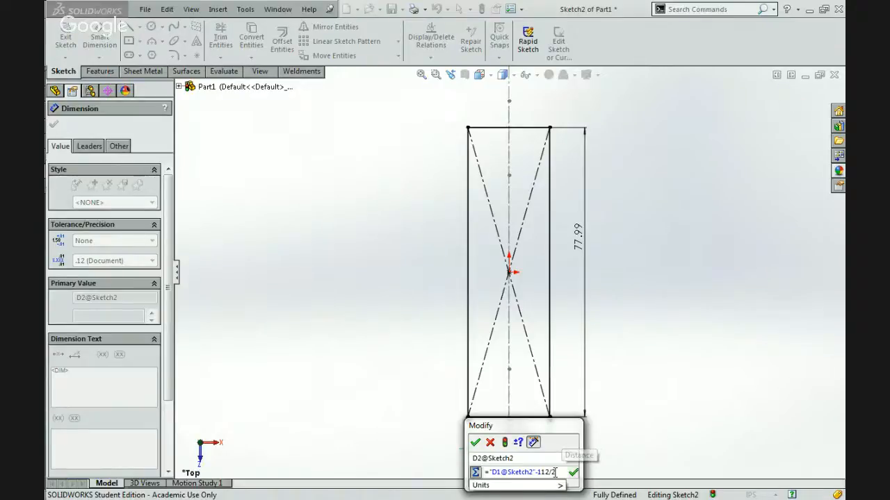
key(Left)
key(Left)
key(Left)
key(Left)
key(Left)
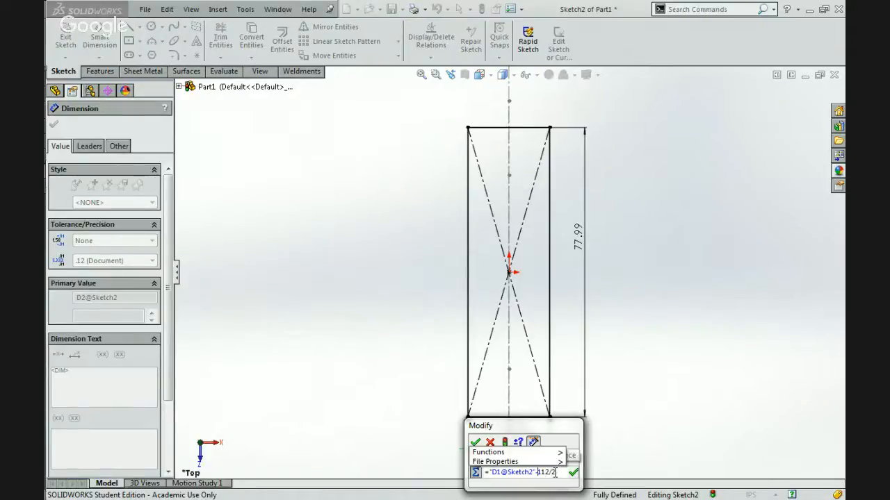
text(()
key(End)
text())
key(Return)
click(472, 445)
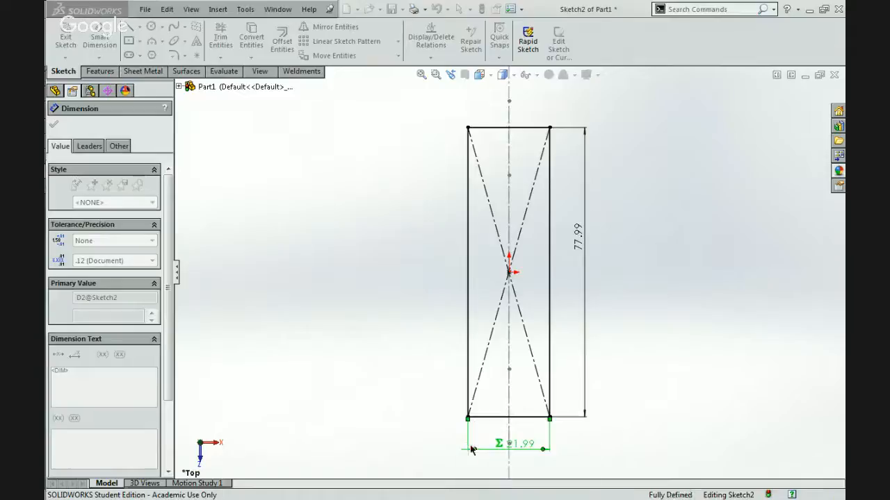
Recheck the rectangle's perimeter by selecting its four sides together, and clear the selection.
click(420, 407)
click(530, 417)
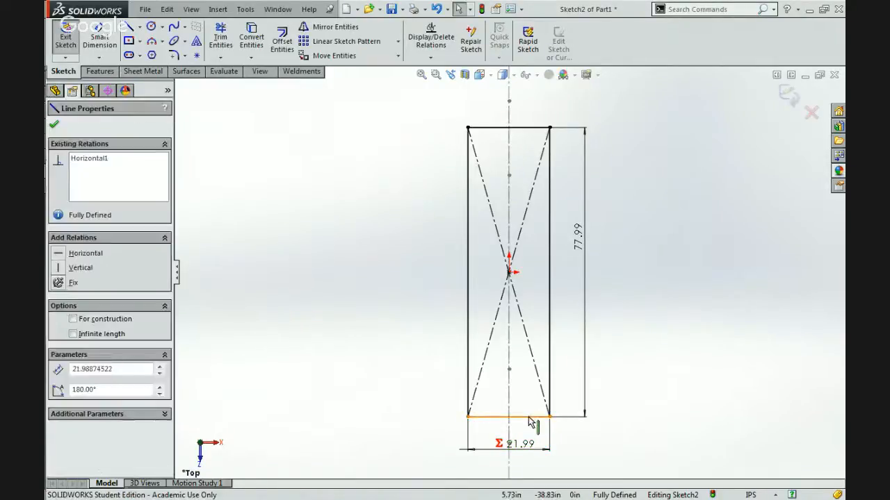
ctrl+click(548, 374)
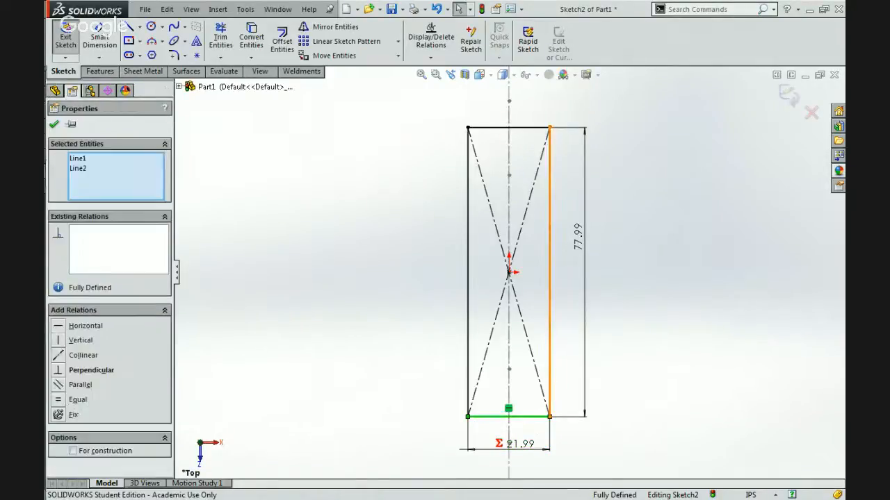
ctrl+click(526, 129)
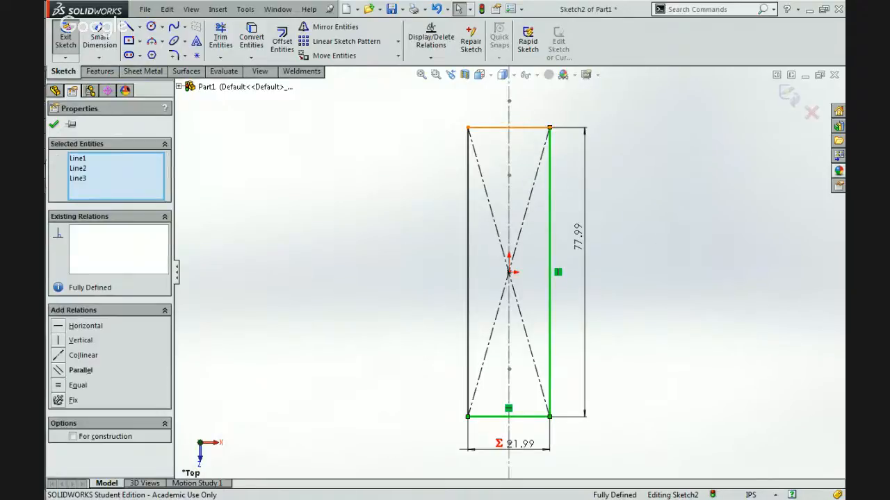
ctrl+click(469, 207)
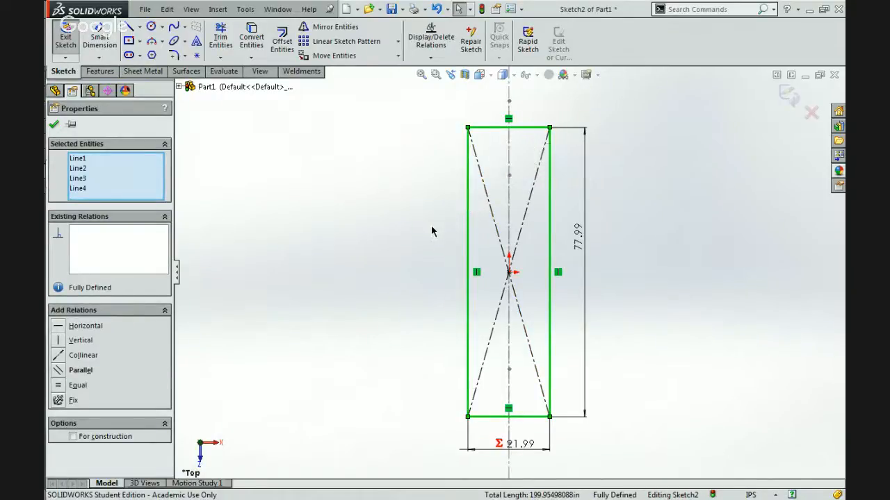
click(431, 225)
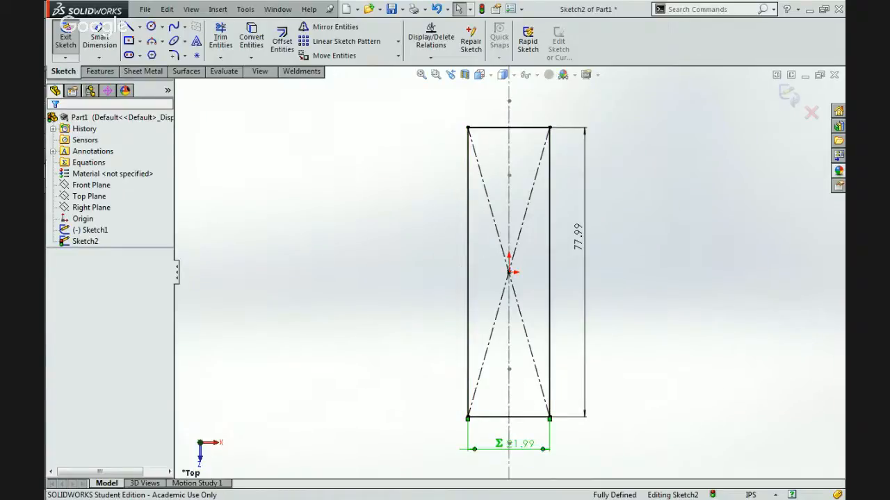
Review the width dimension's equation and the length of the rectangle's lower edge.
double_click(510, 443)
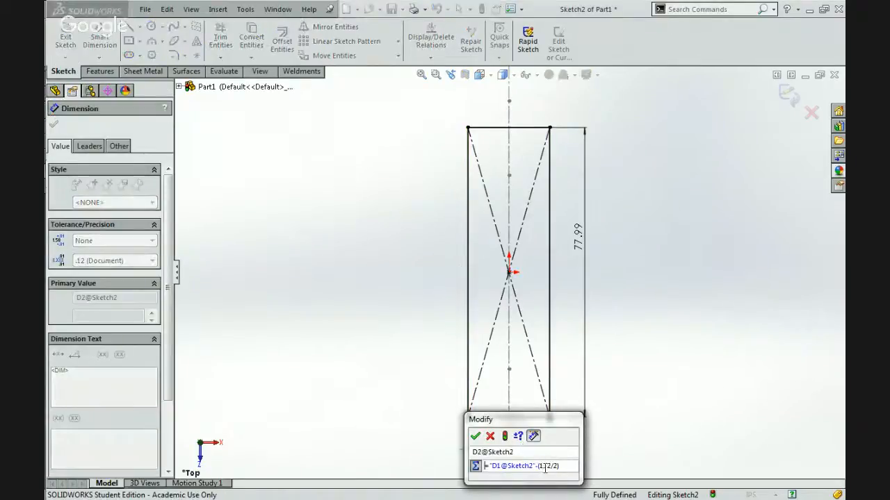
click(474, 436)
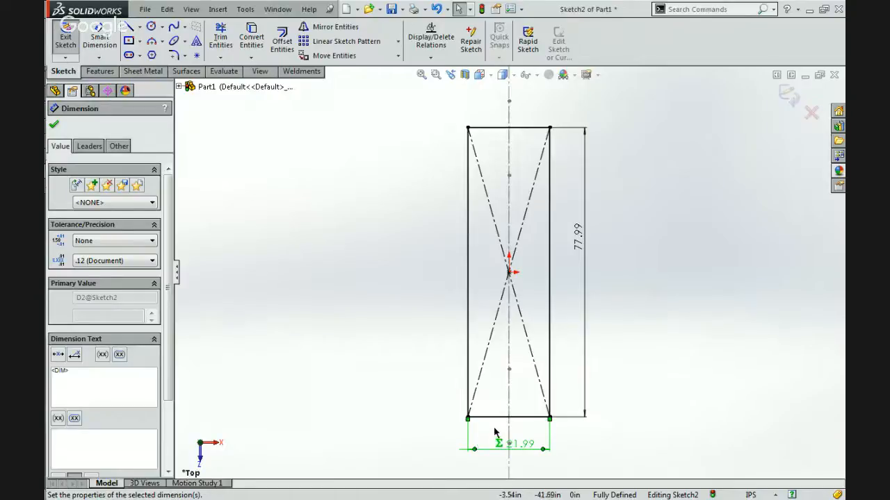
click(485, 433)
click(490, 417)
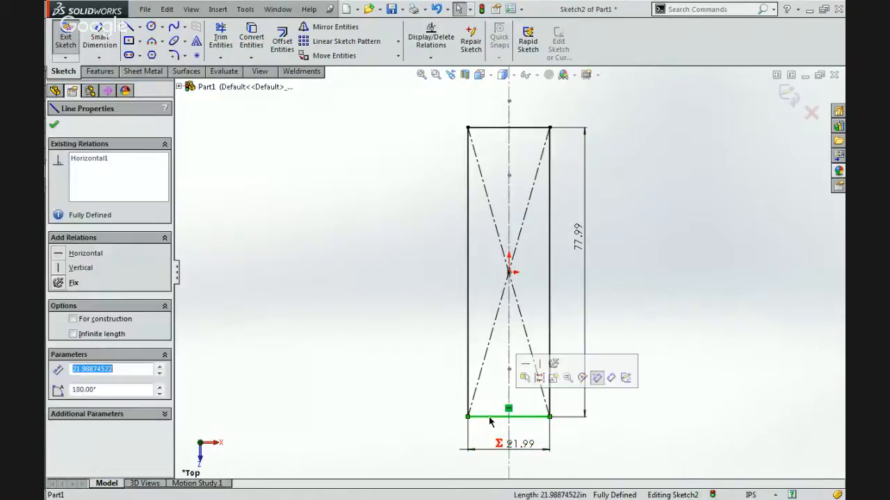
click(519, 446)
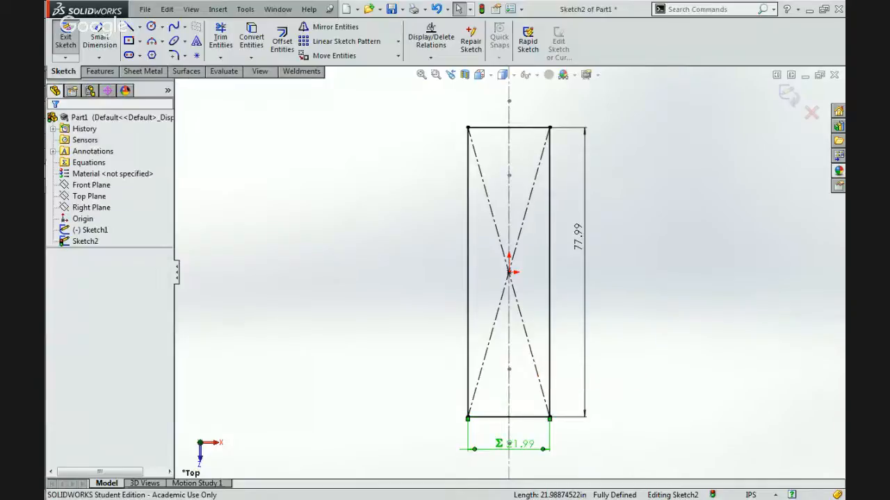
click(631, 298)
Set the rectangle's vertical dimension to 30 in.
click(574, 239)
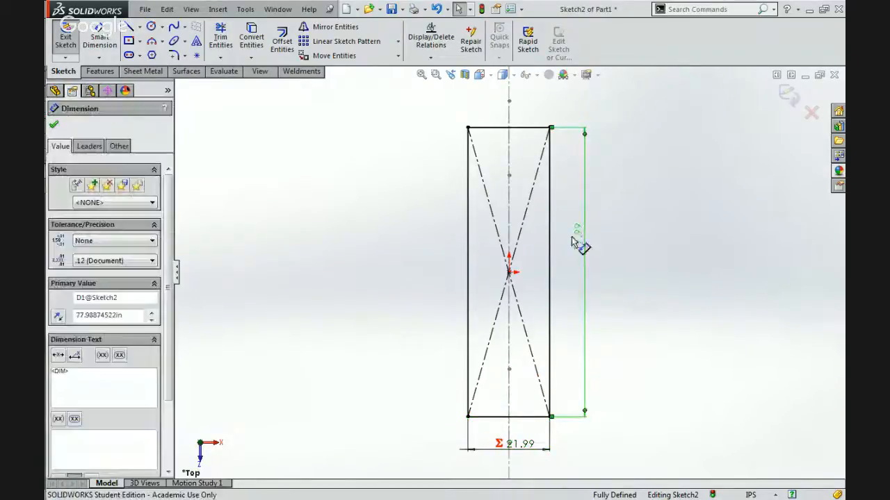
double_click(571, 242)
text(80)
key(Return)
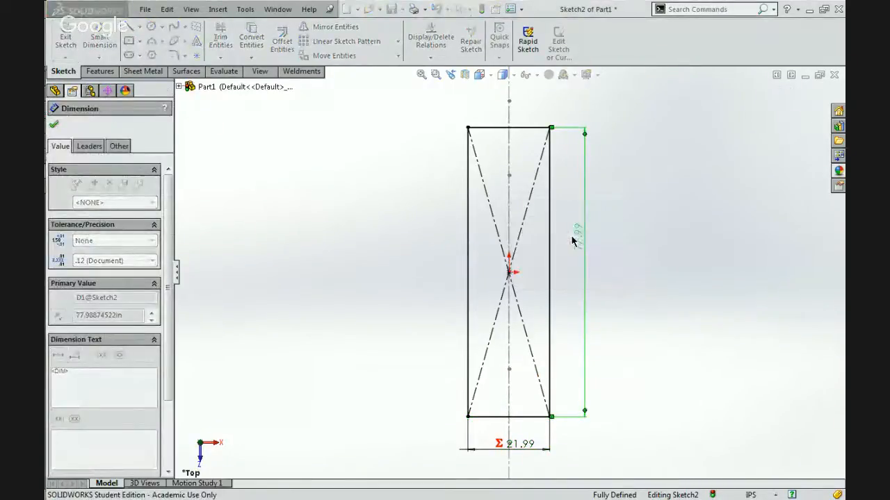
click(591, 264)
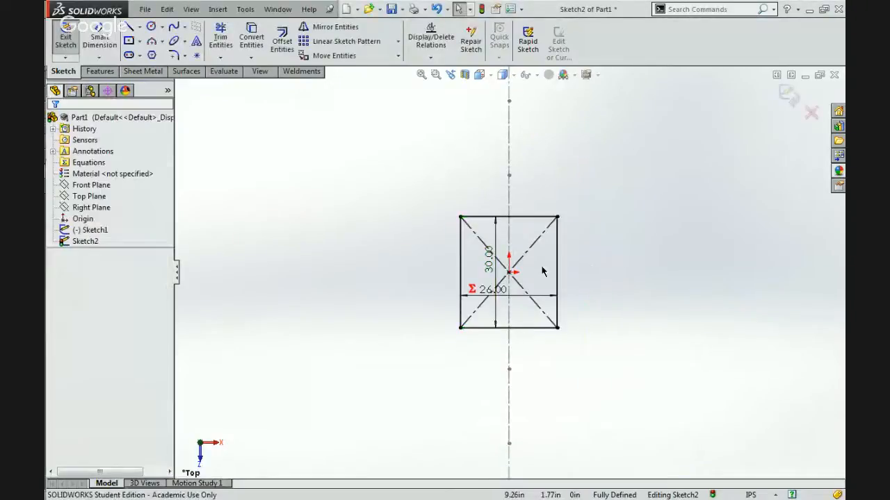
Check the total length of the resized rectangle's four sides, and clear the selection.
scroll(546, 269, down, 3)
mouse_move(843, 179)
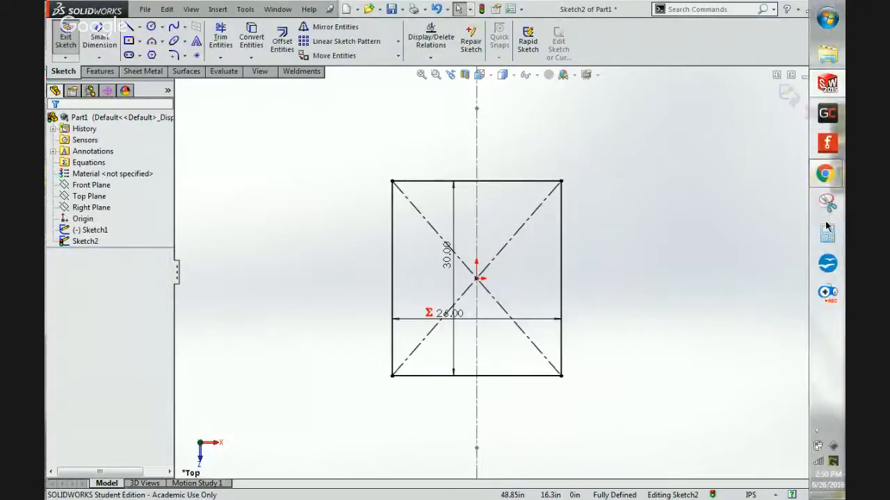
click(561, 257)
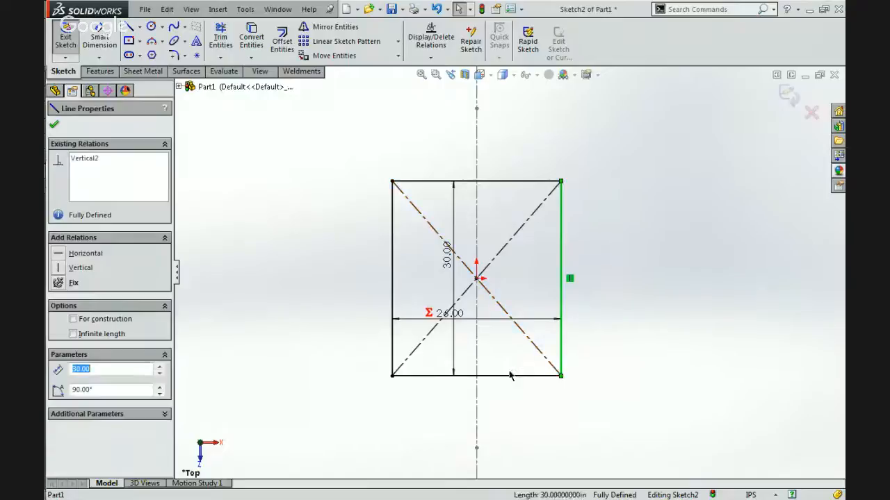
ctrl+click(509, 375)
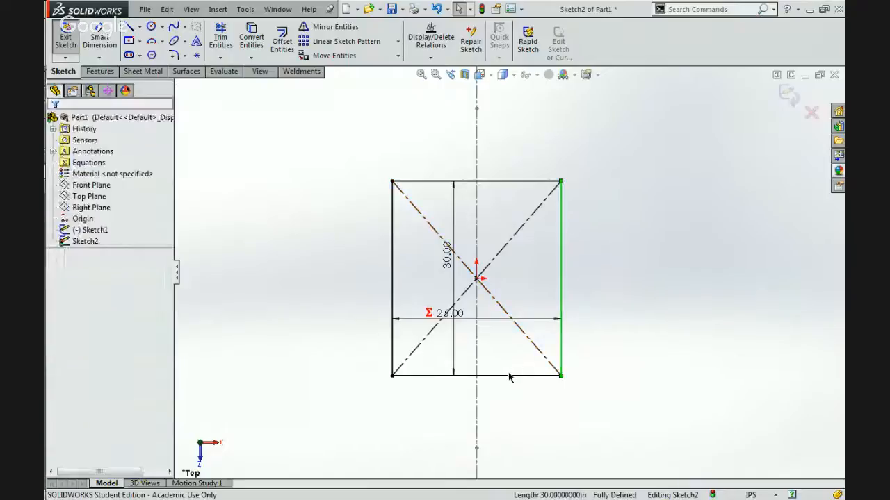
ctrl+click(393, 292)
ctrl+click(429, 181)
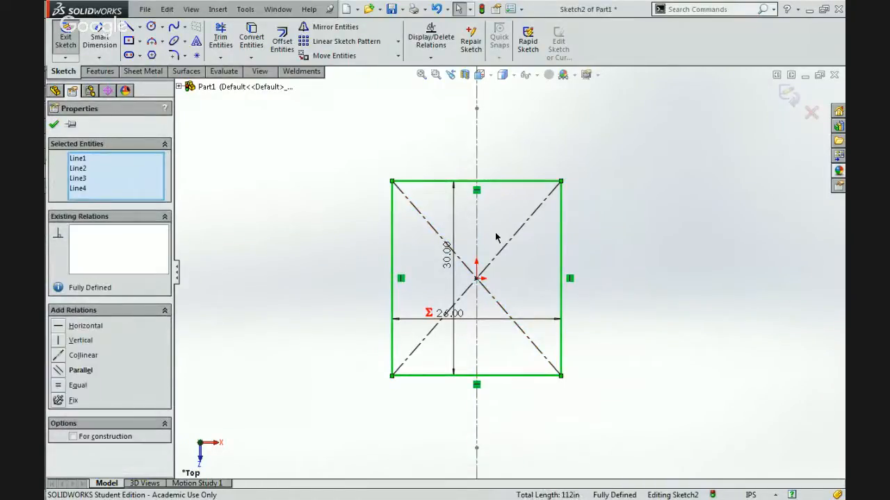
click(580, 471)
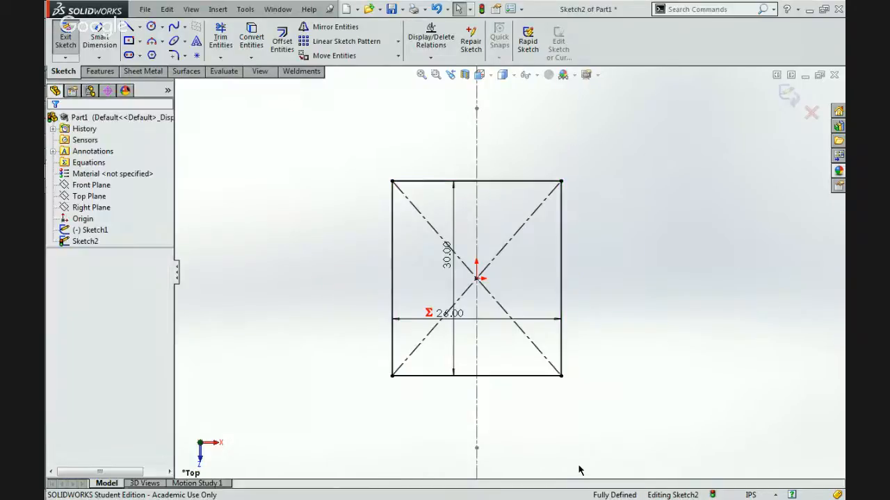
Examine the half-perimeter term 112/2 in the width dimension's equation and close the editor.
click(455, 313)
double_click(451, 314)
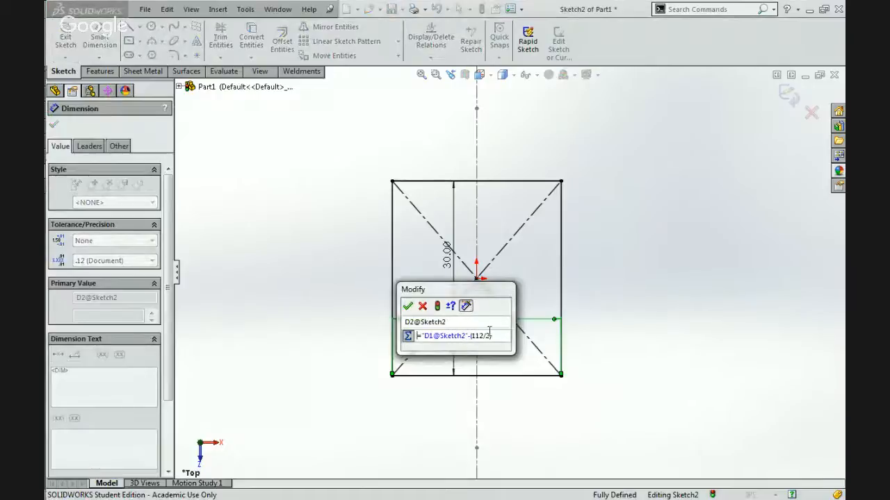
double_click(477, 337)
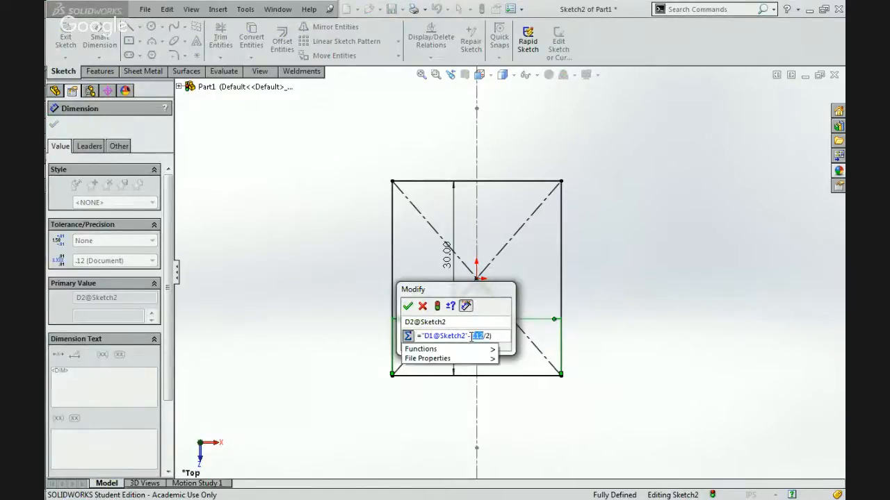
text(8)
click(407, 306)
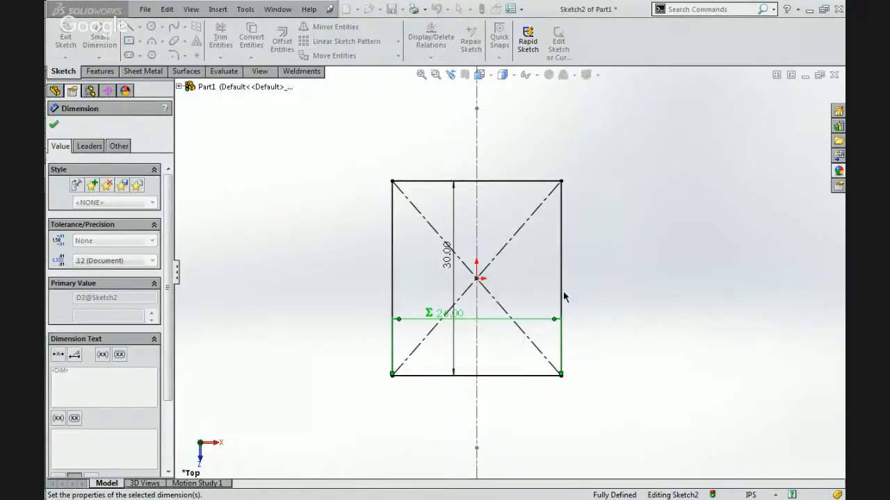
Place the height and width dimensions outside the rectangle and open the width dimension's equation.
click(652, 258)
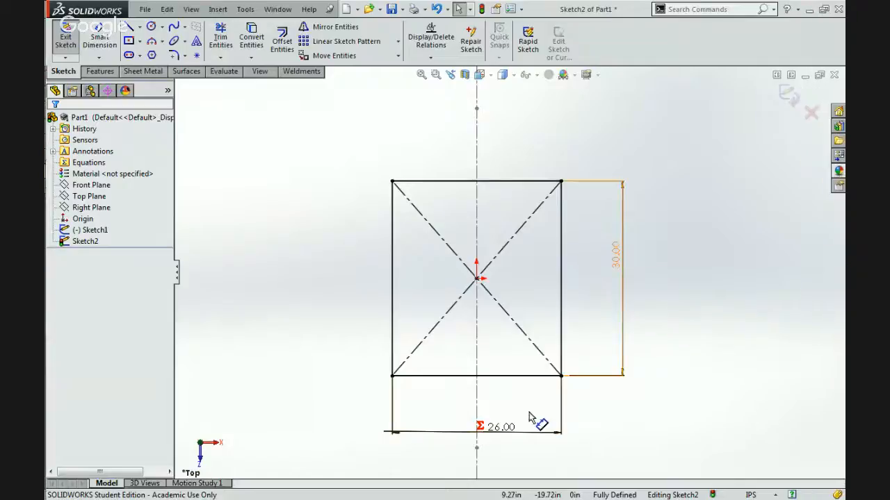
double_click(497, 426)
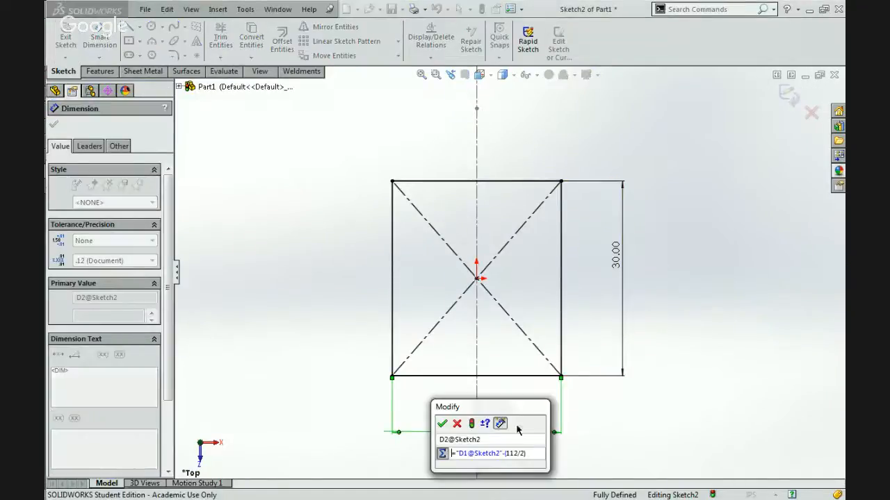
click(514, 451)
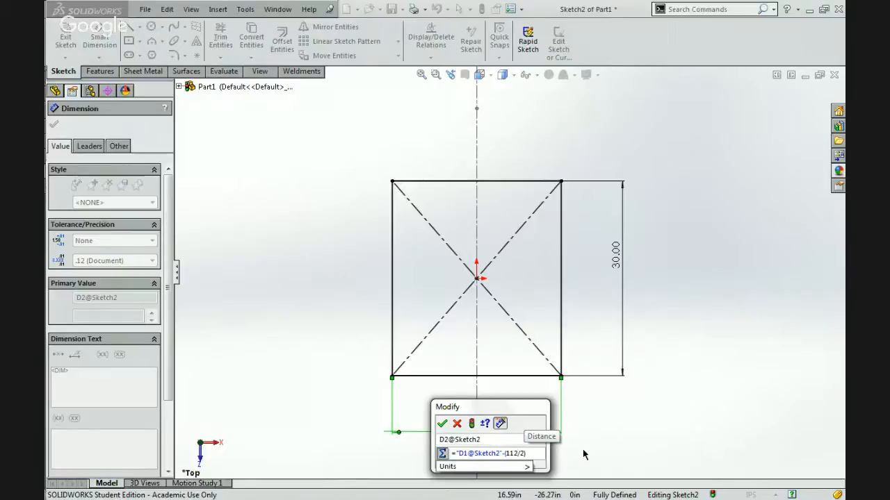
Try to change the half-perimeter term in the width dimension's equation to (112-1)/2.
text(-1)
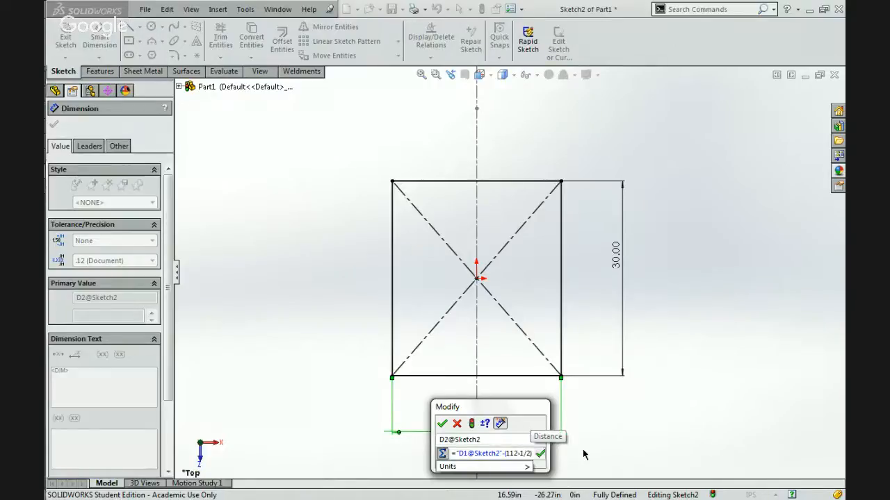
key(Left)
key(Left)
key(Left)
key(Left)
key(Left)
key(Left)
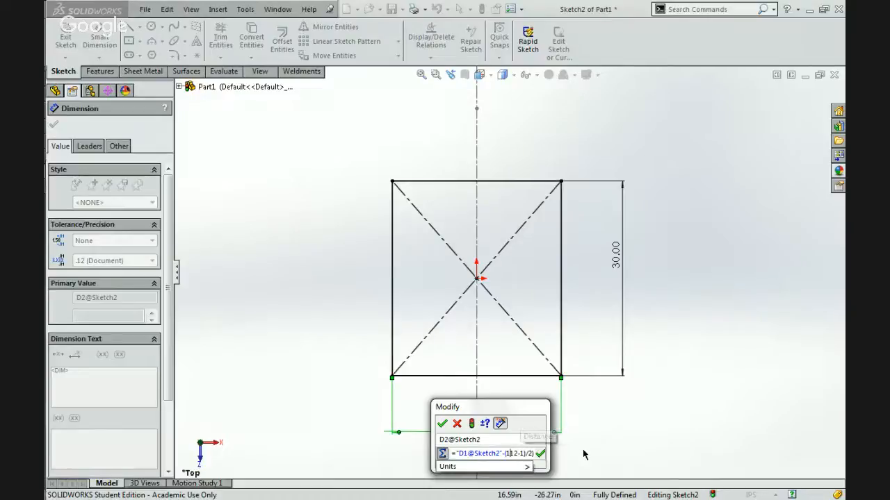
text(()
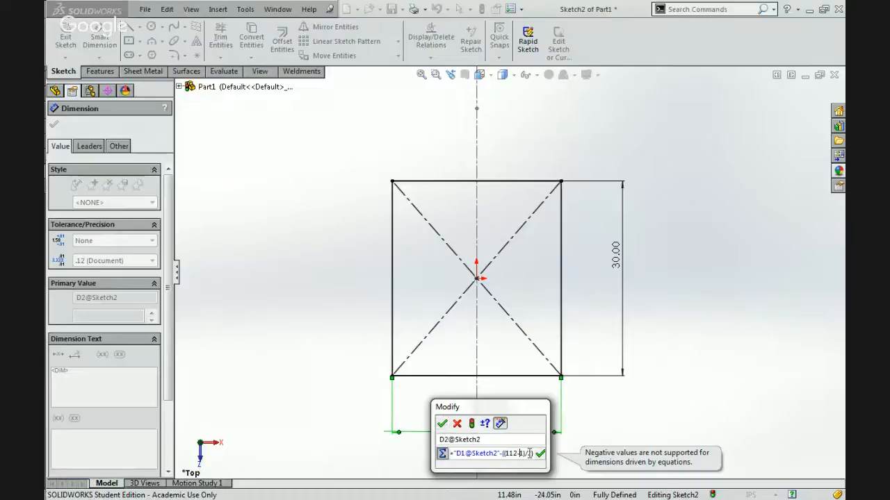
Simplify the equation's half-perimeter term to (111/2) and try to apply it.
key(BackSpace)
key(BackSpace)
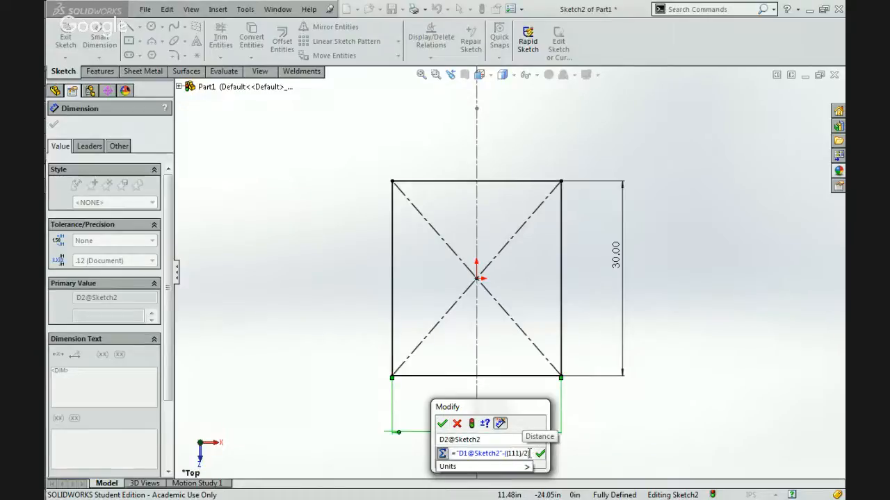
key(Right)
key(Delete)
key(Left)
key(Left)
key(Left)
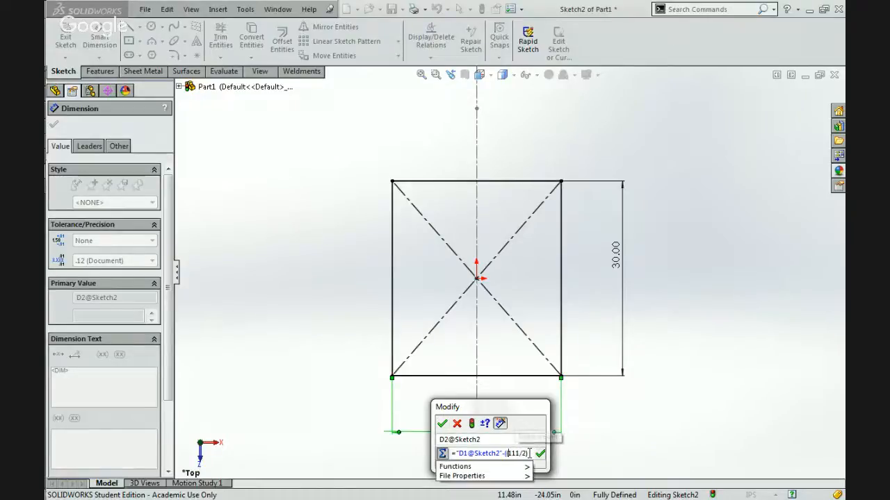
key(BackSpace)
click(439, 424)
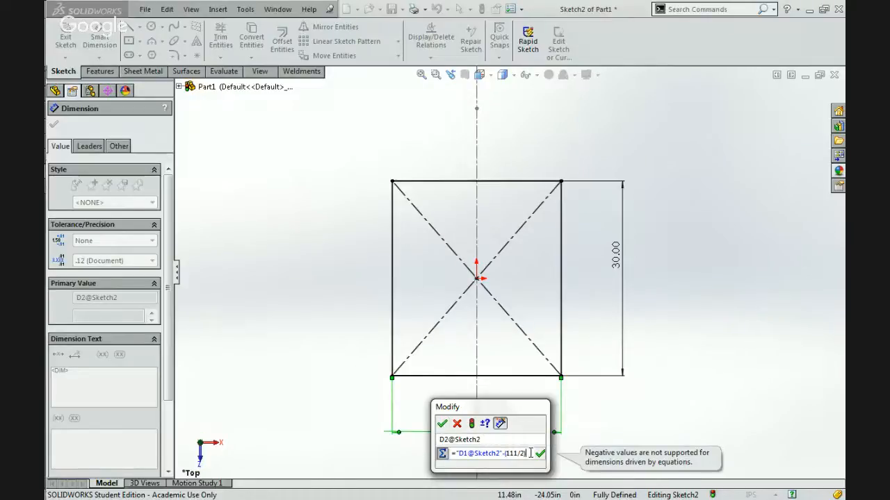
Rewrite the width dimension's equation as (111/2)-"D1@Sketch2" and apply it.
drag(530, 453, 500, 457)
key(ctrl+c)
key(BackSpace)
key(Left)
key(Left)
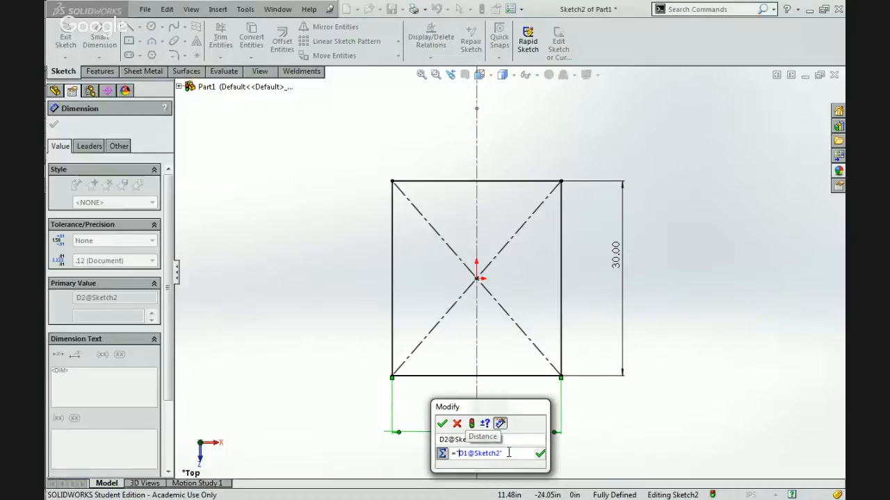
key(ctrl+v)
text(-)
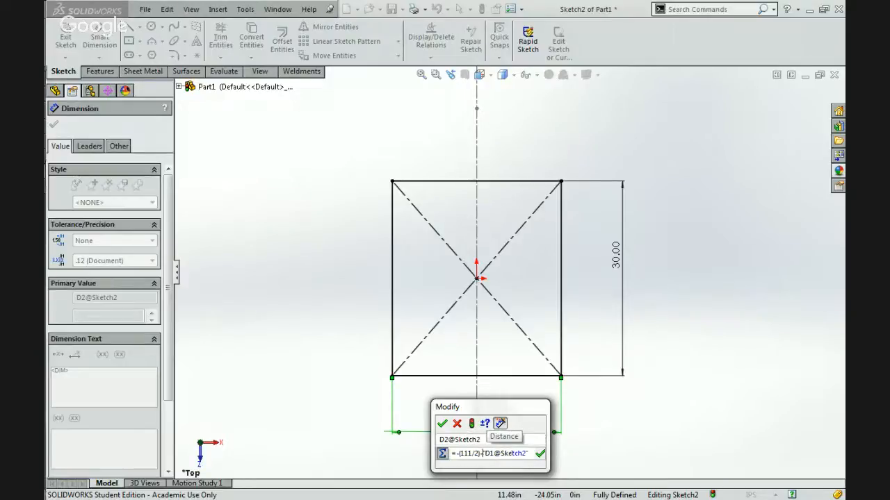
key(Left)
key(Left)
key(BackSpace)
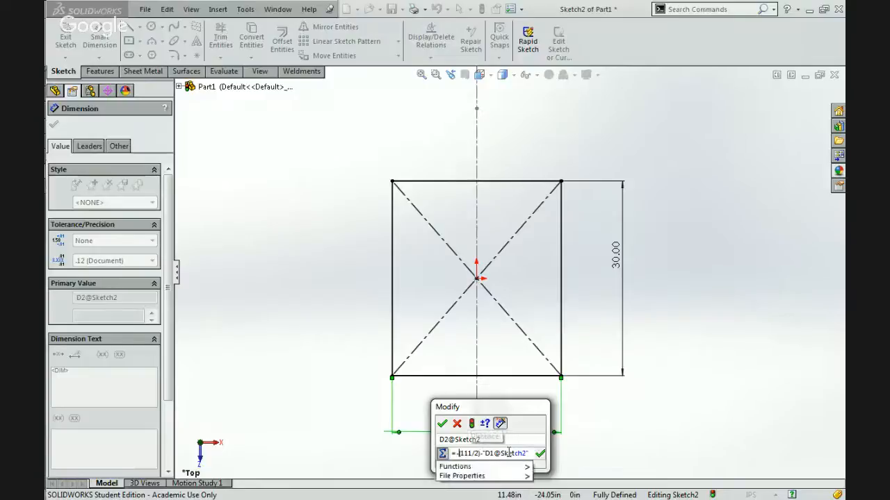
click(442, 423)
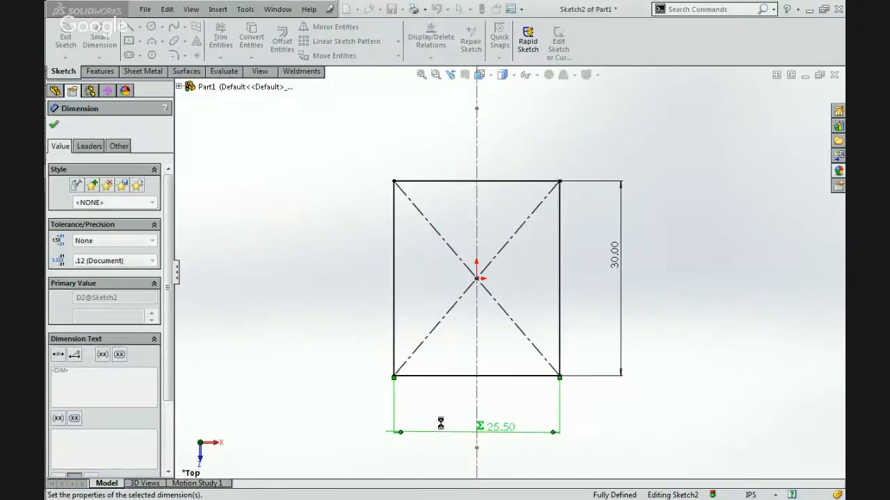
click(405, 443)
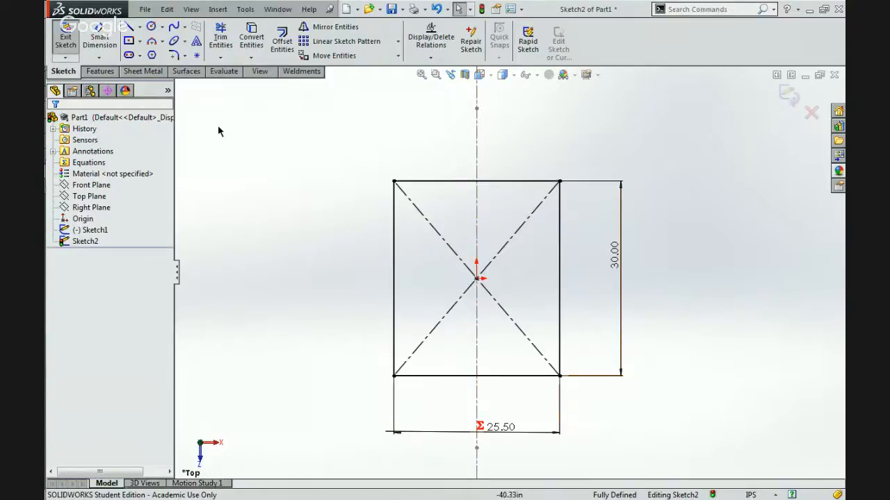
Exit the frame rectangle sketch and rename the side layout sketch as RIGHT.
mouse_move(308, 191)
middle_down()
mouse_move(299, 145)
mouse_move(230, 127)
mouse_move(284, 214)
mouse_move(258, 112)
mouse_move(394, 227)
mouse_move(484, 286)
middle_up()
scroll(485, 285, down, 3)
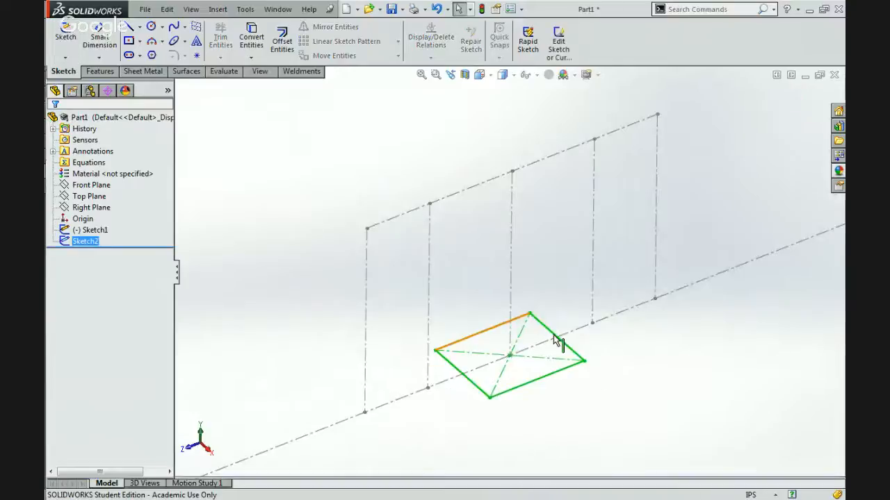
click(592, 401)
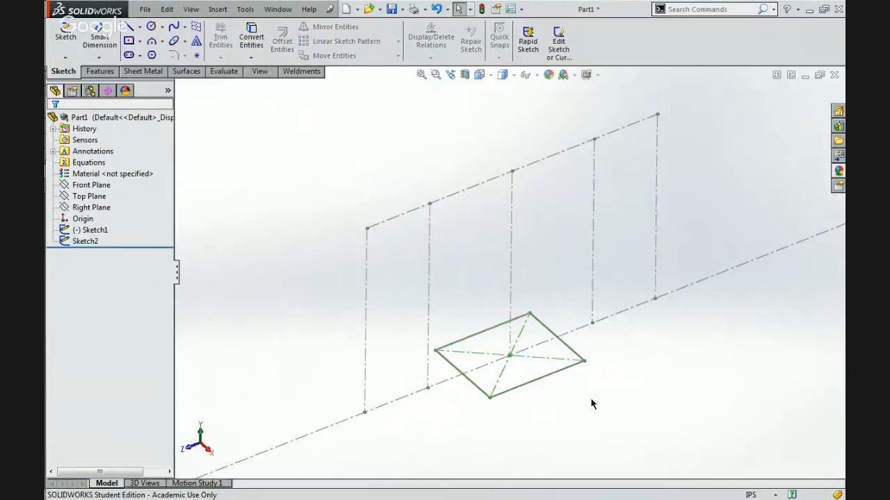
click(93, 231)
click(95, 231)
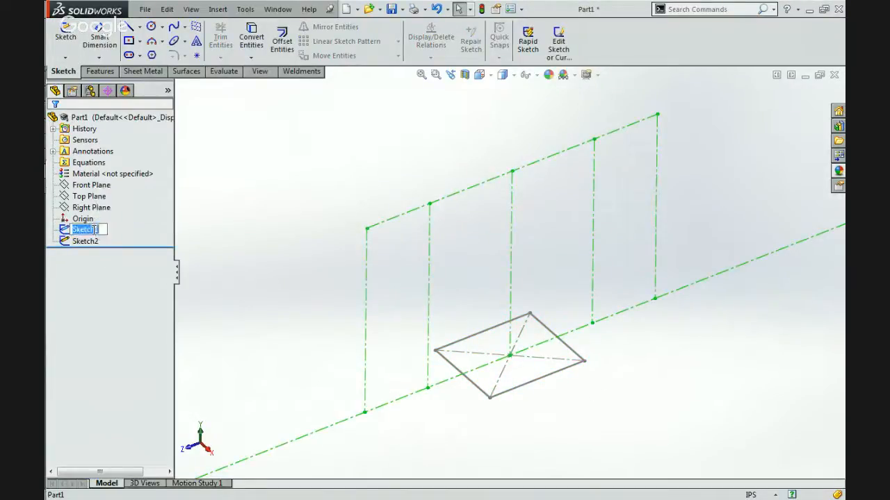
text(RIGHT)
key(Return)
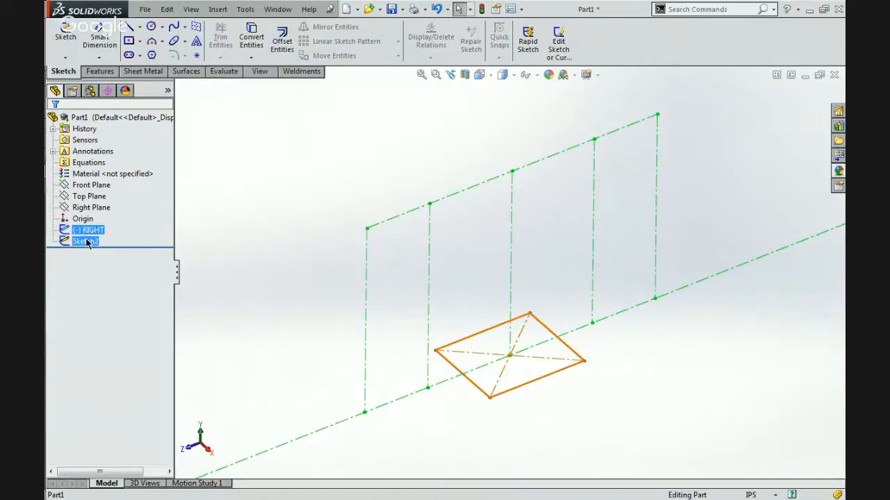
Rename the frame rectangle sketch as TOP.
click(82, 242)
click(78, 241)
text(TOP)
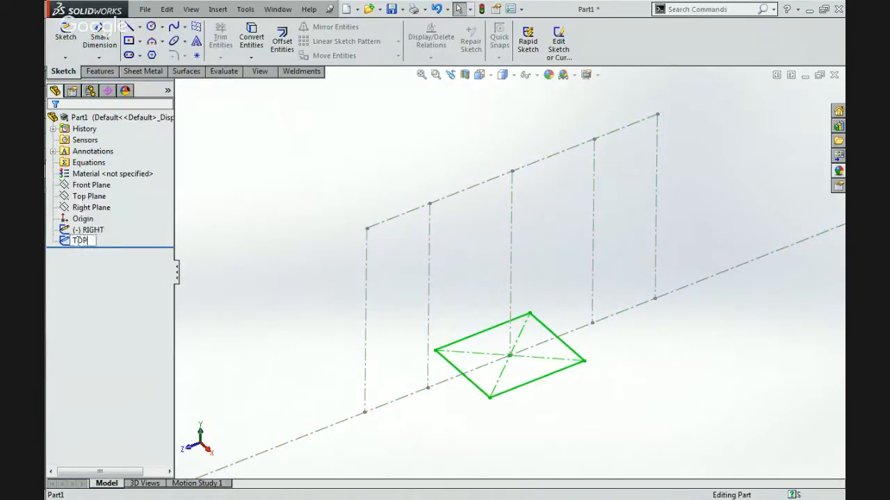
click(223, 252)
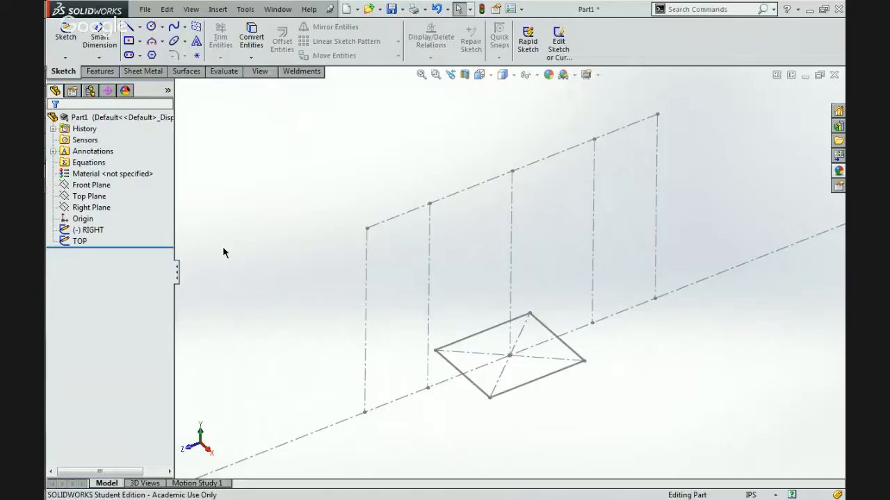
Reorder the TOP sketch so it comes before the RIGHT sketch in the feature history.
click(80, 243)
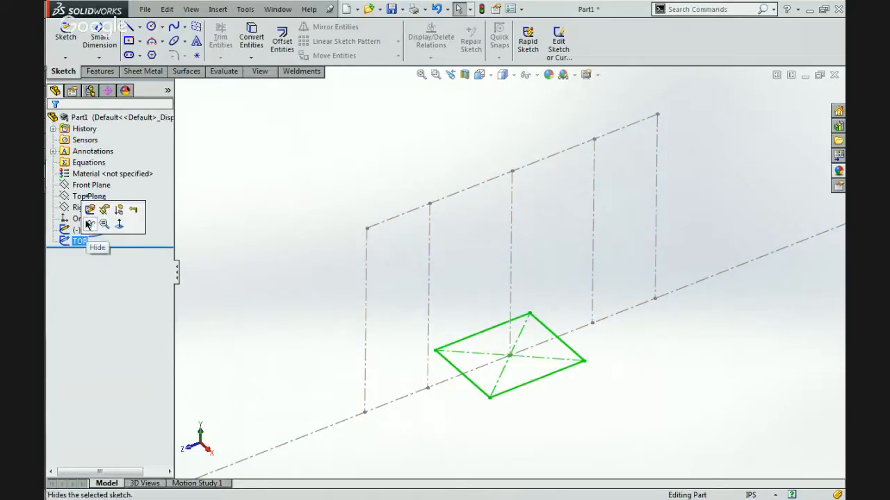
ctrl+click(64, 220)
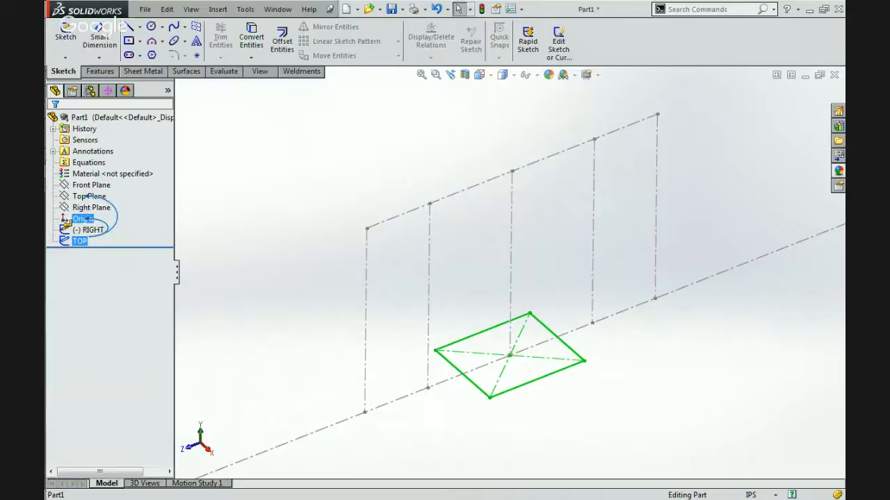
drag(65, 221, 66, 223)
Edit the RIGHT sketch and add a pierce relation between an inner vertical line's lower endpoint and the TOP rectangle's adjacent width edge.
click(66, 242)
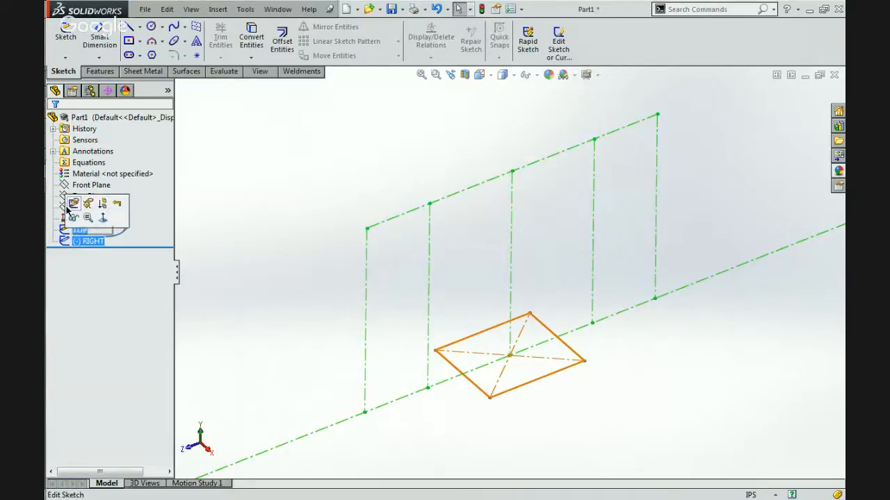
click(71, 205)
key(ctrl+8)
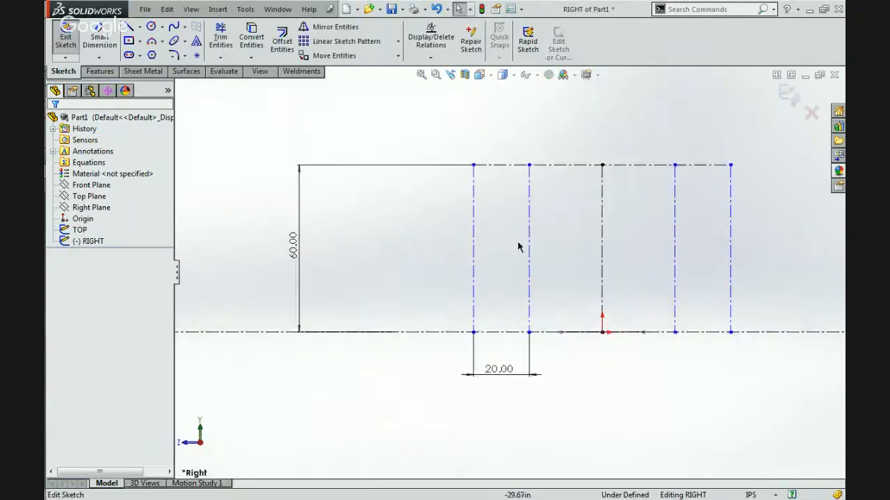
scroll(680, 320, down, 2)
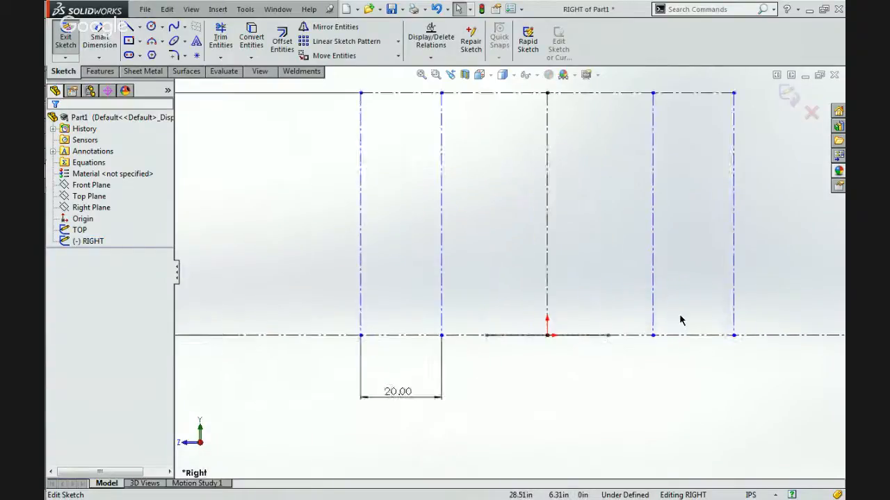
mouse_move(597, 354)
middle_down()
mouse_move(570, 407)
mouse_move(584, 424)
middle_up()
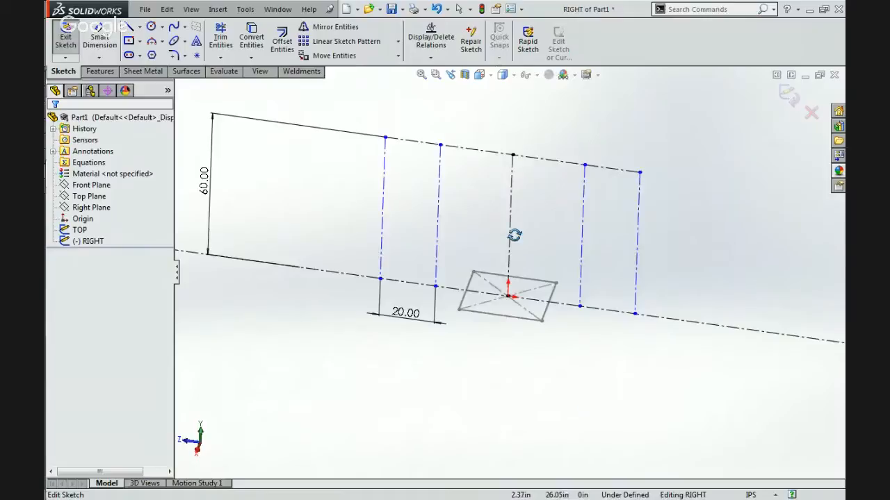
scroll(514, 233, down, 3)
scroll(514, 233, up, 3)
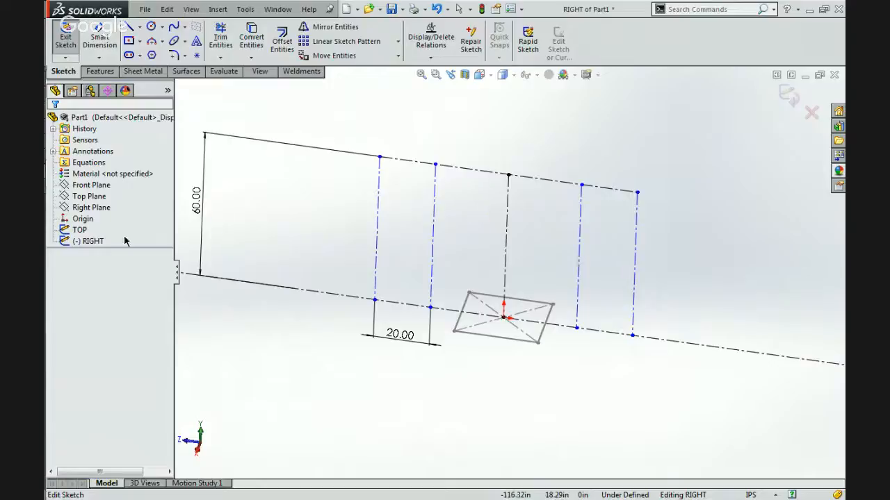
key(Escape)
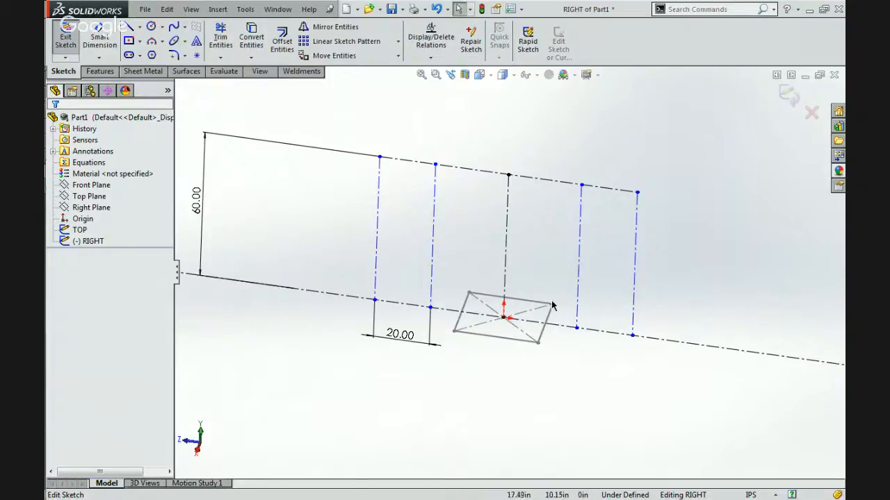
click(576, 330)
ctrl+click(544, 332)
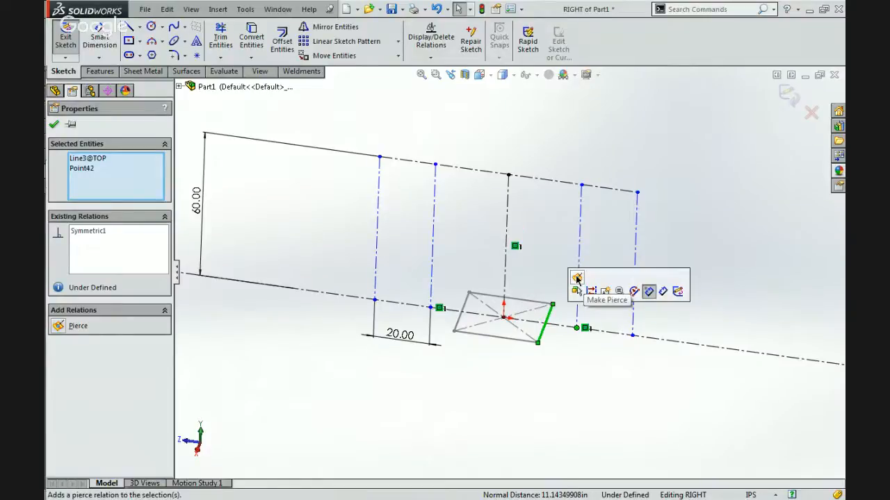
click(576, 279)
click(485, 402)
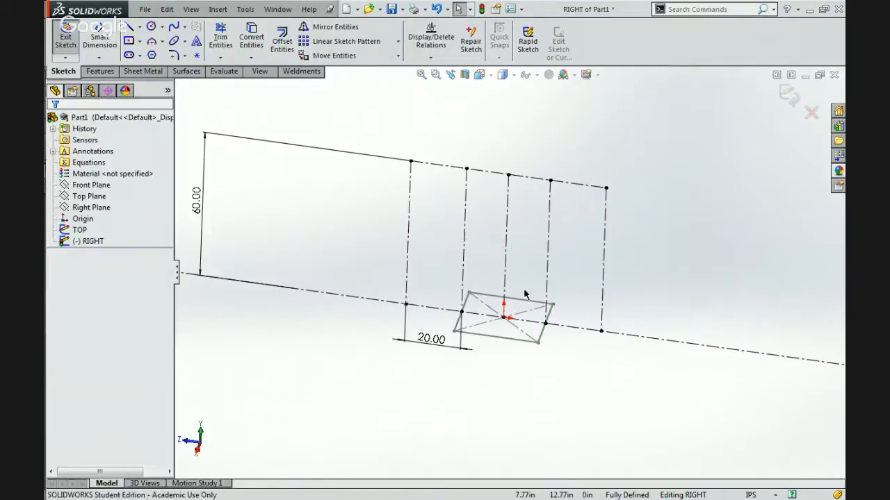
Inspect the pierced endpoint on the TOP rectangle's edge and exit the RIGHT sketch.
scroll(523, 293, down, 4)
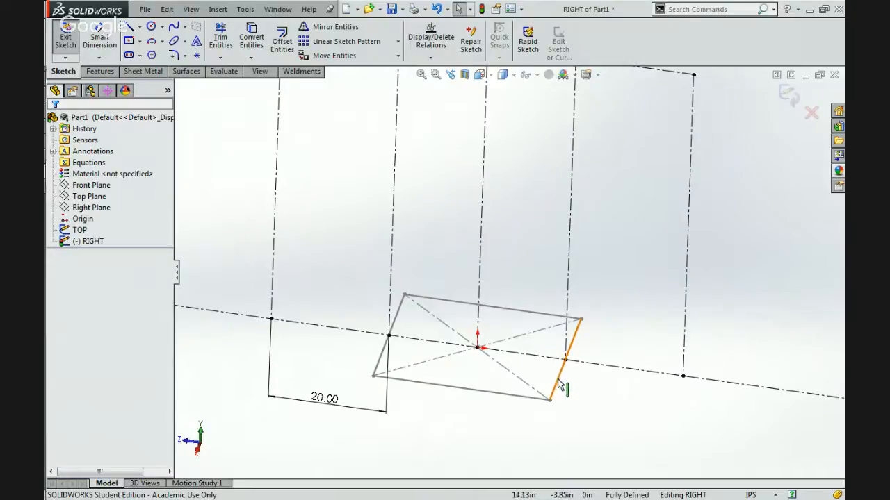
click(558, 380)
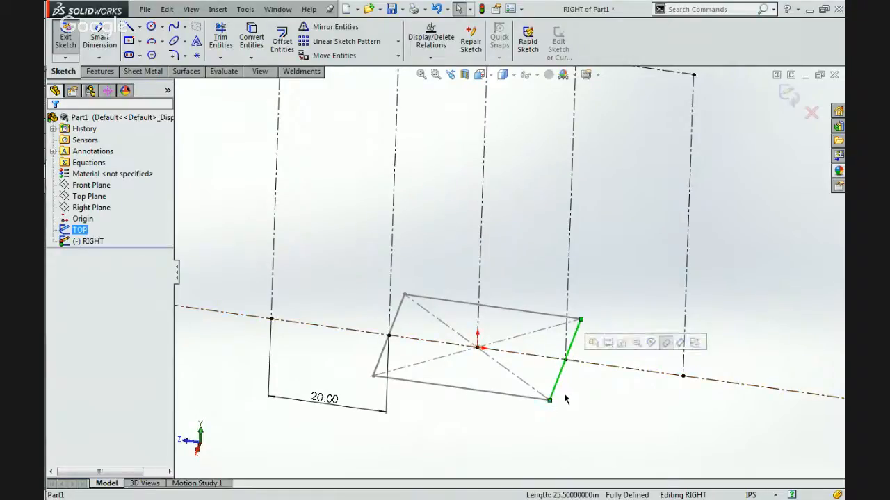
click(564, 393)
key(f)
scroll(524, 239, down, 3)
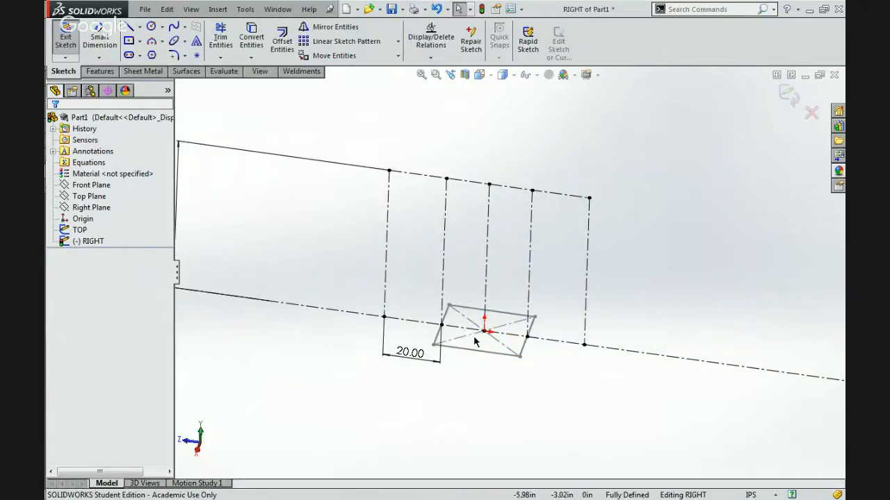
click(788, 97)
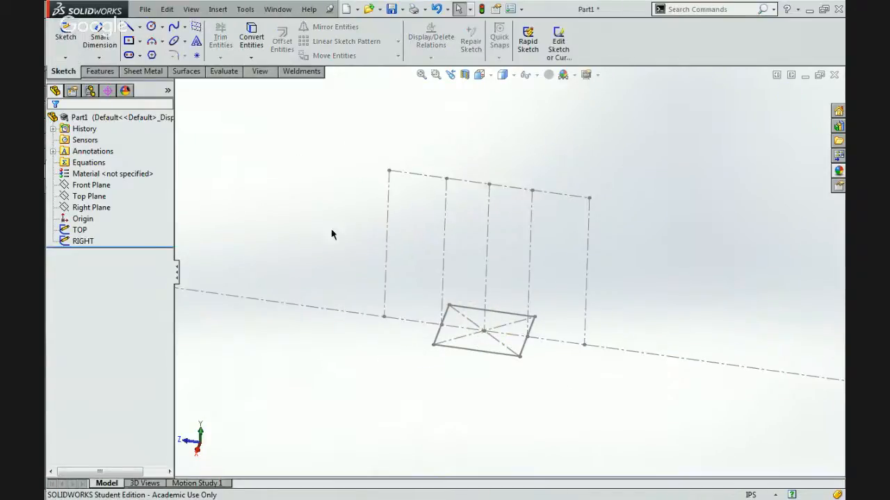
Set the TOP rectangle's 30 in length dimension to 40 in and exit the sketch.
click(79, 229)
click(95, 199)
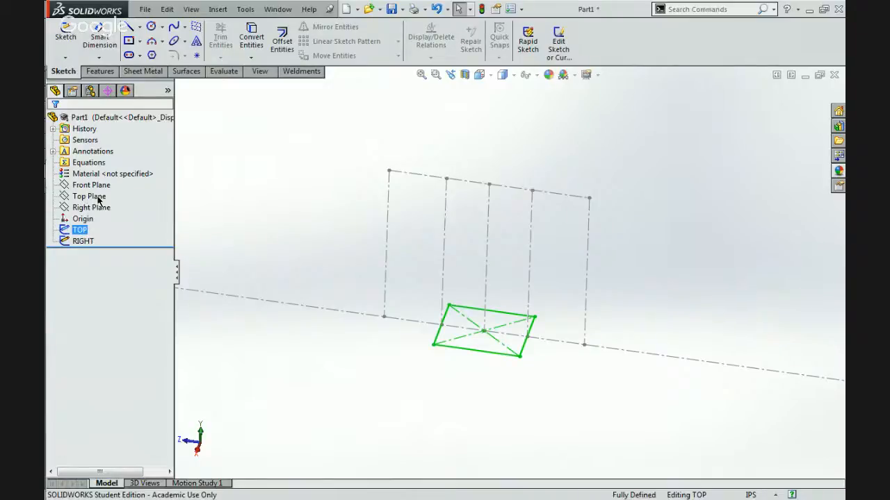
double_click(482, 361)
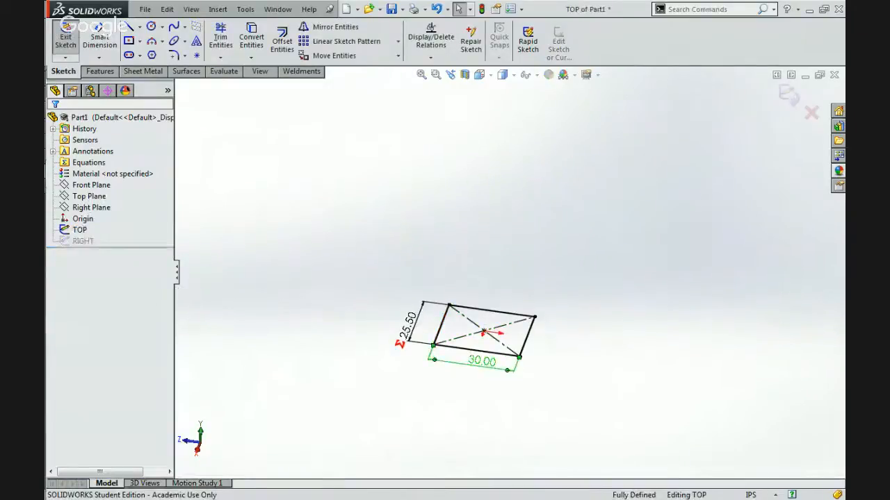
key(Escape)
click(518, 215)
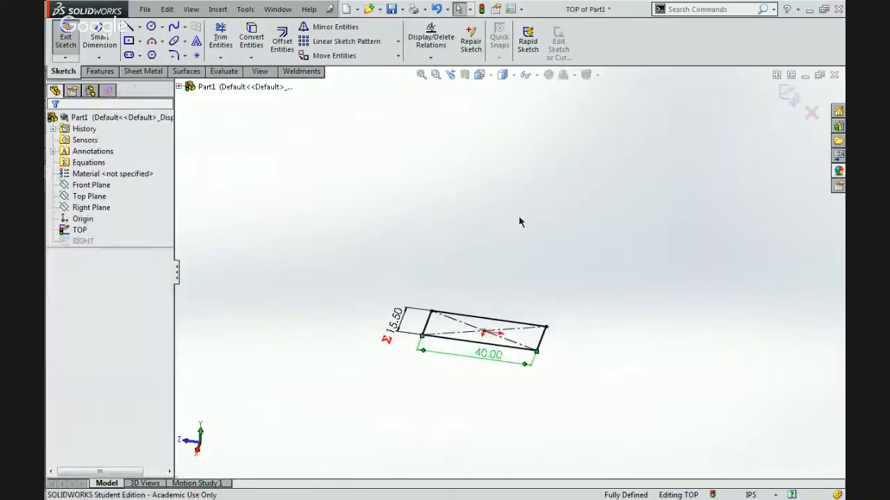
click(788, 94)
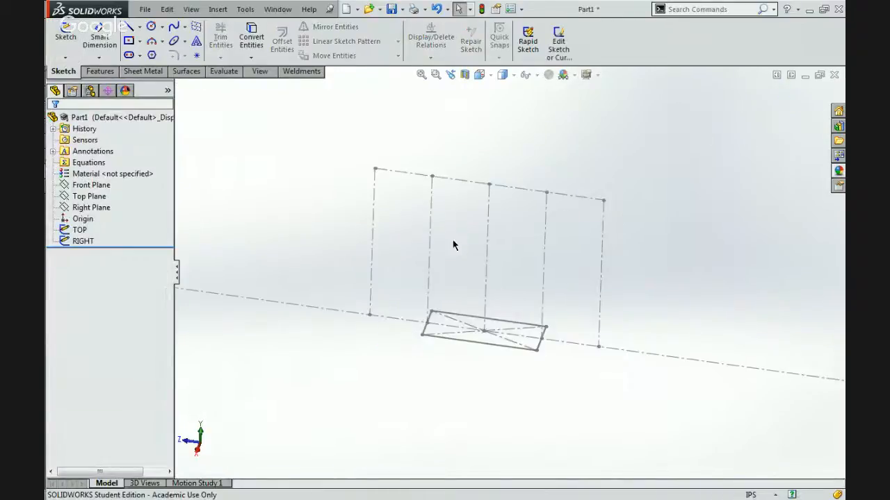
Switch to the browser and examine the two 2014 robot reference photos for their frame proportions, then return to SolidWorks.
click(428, 303)
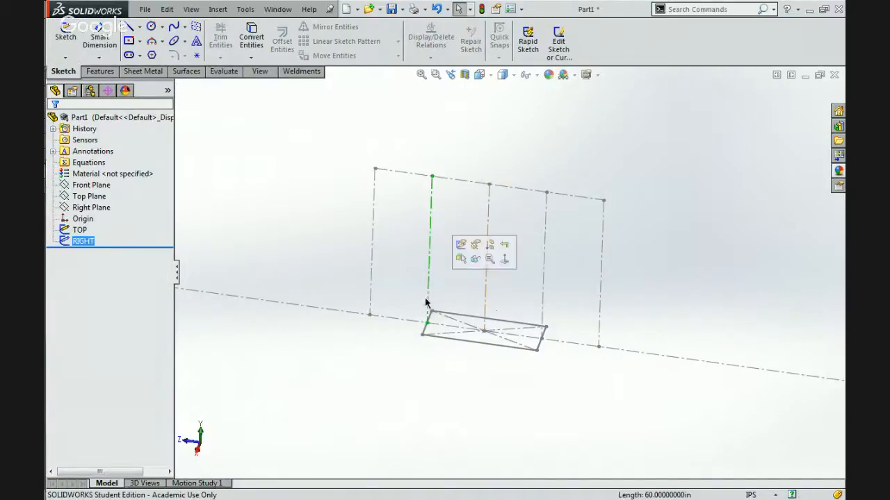
click(540, 349)
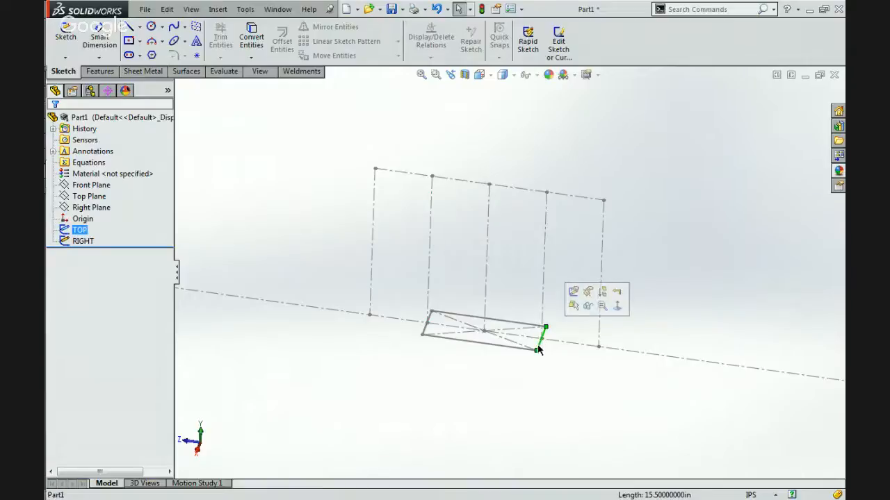
mouse_move(843, 97)
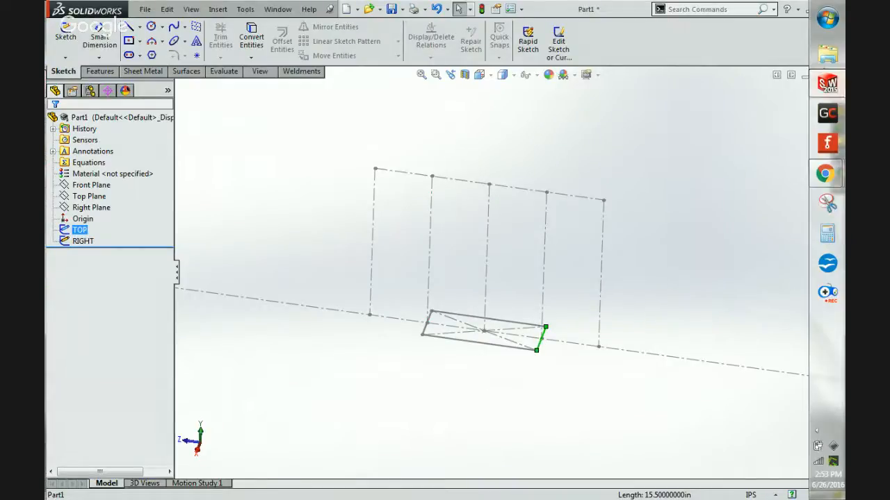
mouse_move(825, 174)
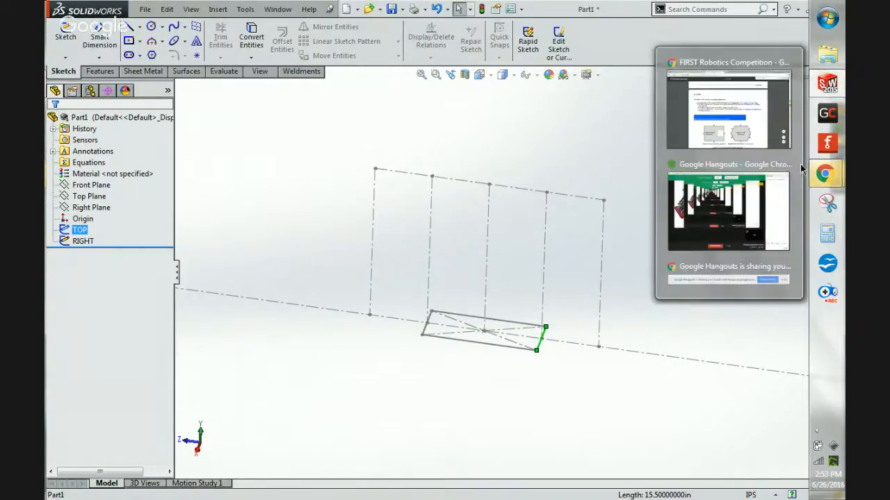
click(734, 108)
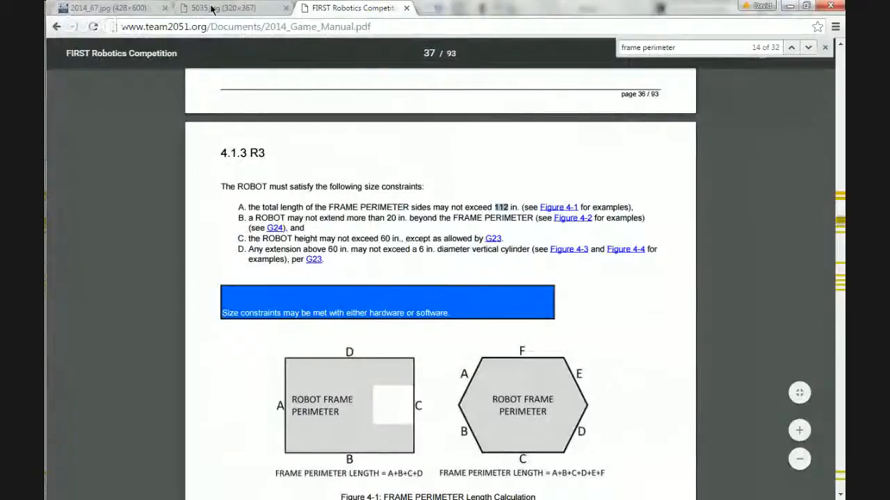
click(101, 7)
click(221, 9)
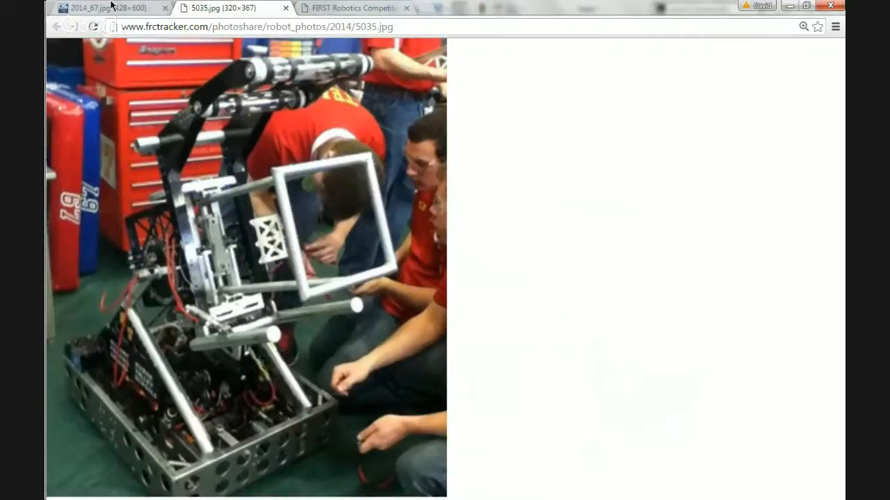
click(111, 8)
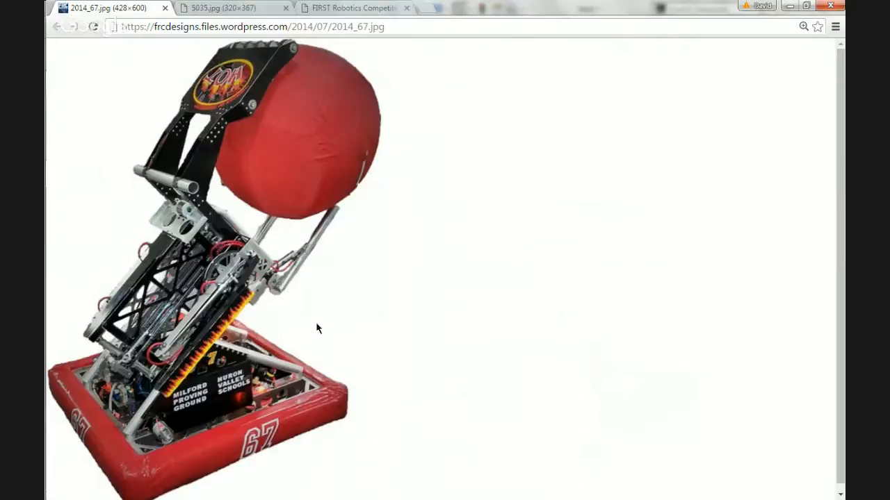
click(789, 6)
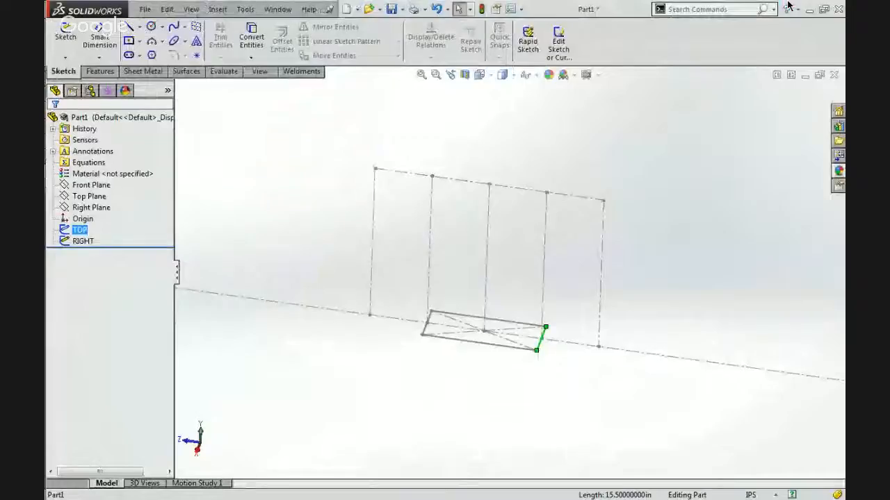
Edit the TOP sketch and set the rectangle's length dimension to 26 in.
click(499, 351)
click(528, 294)
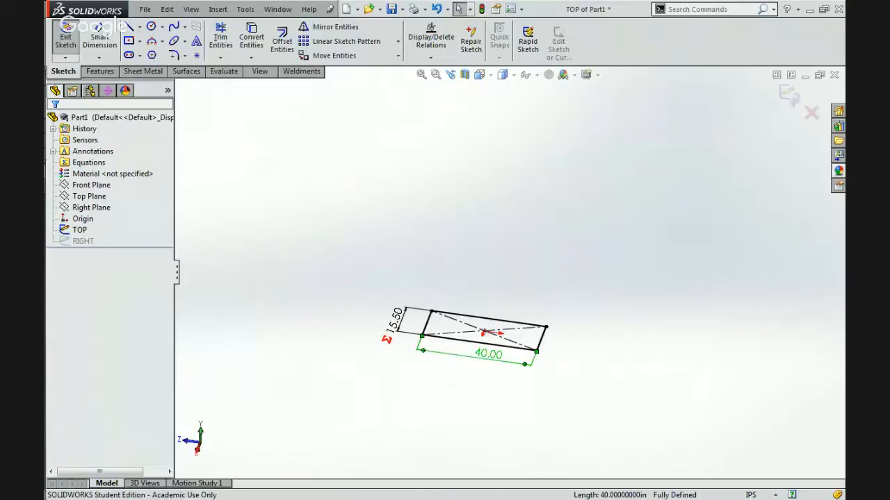
double_click(486, 355)
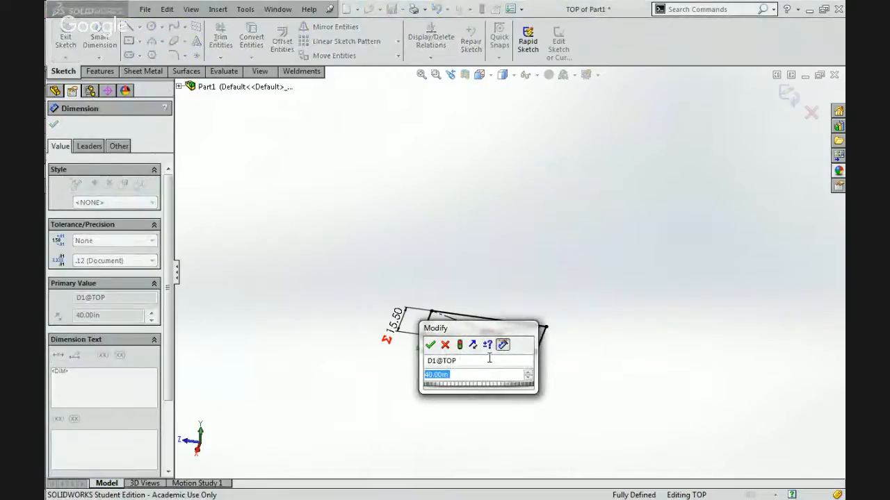
text(26)
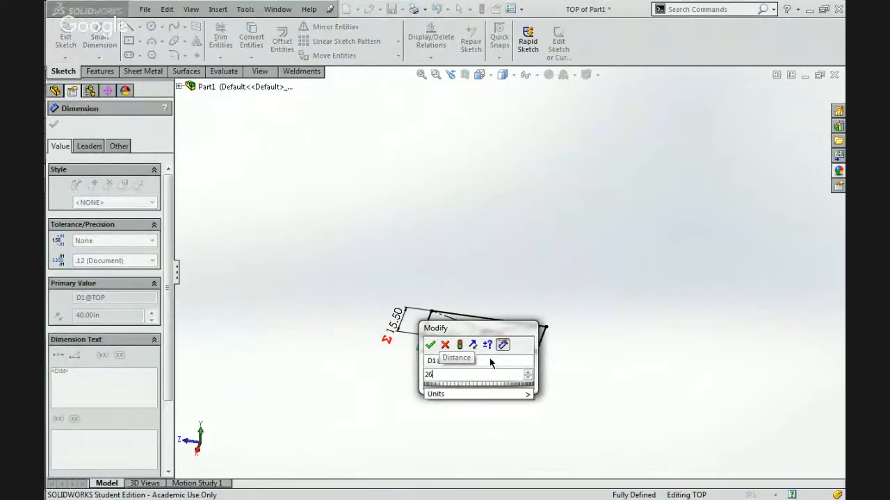
key(Return)
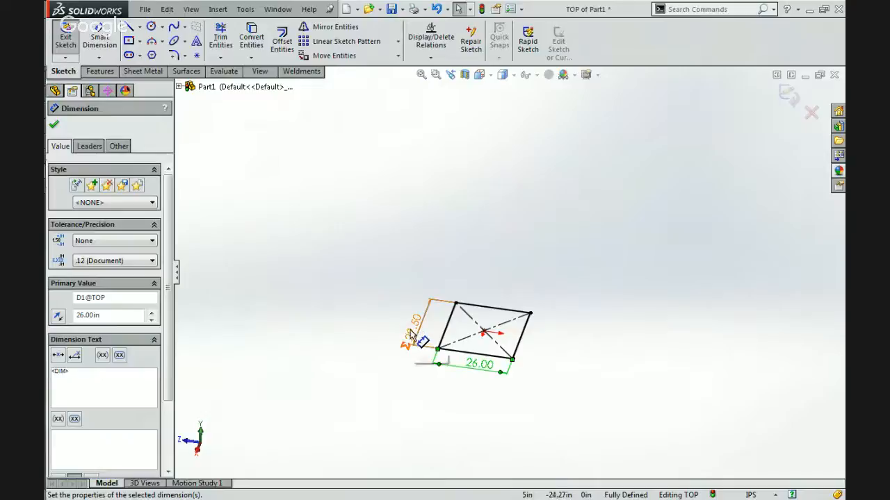
Set the TOP rectangle's length dimension to 29.5 in and exit the sketch.
double_click(479, 366)
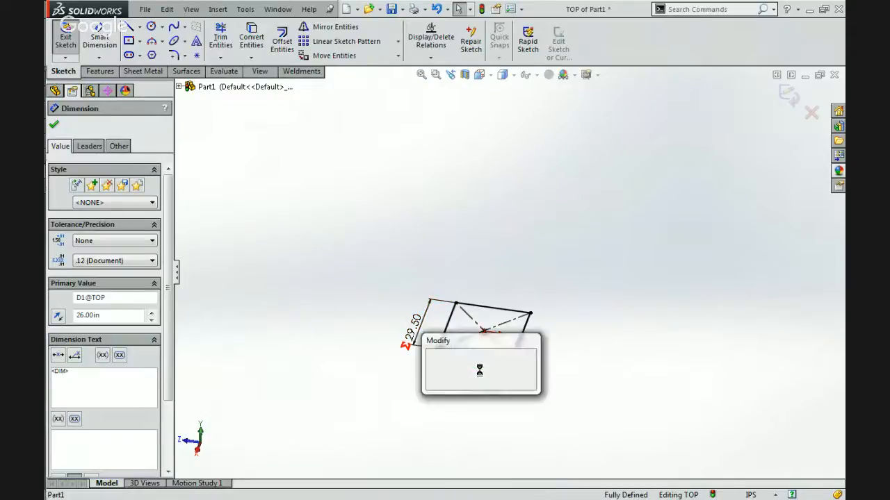
text(36)
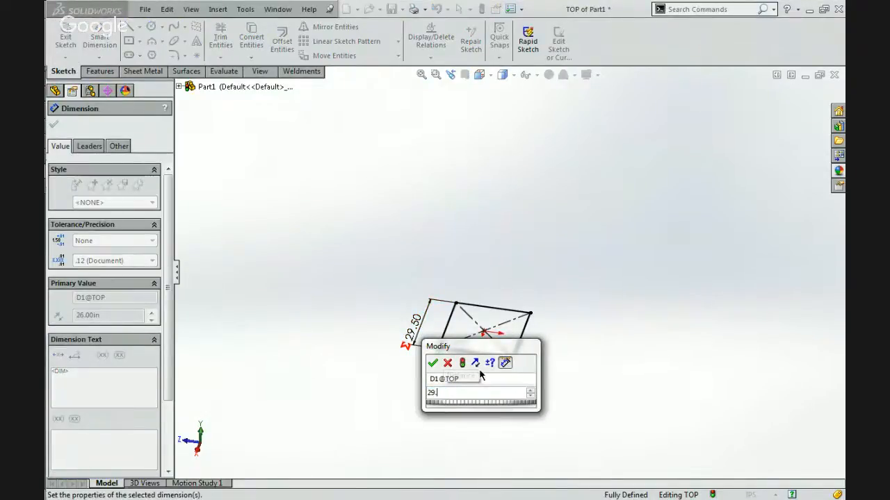
key(Return)
click(792, 87)
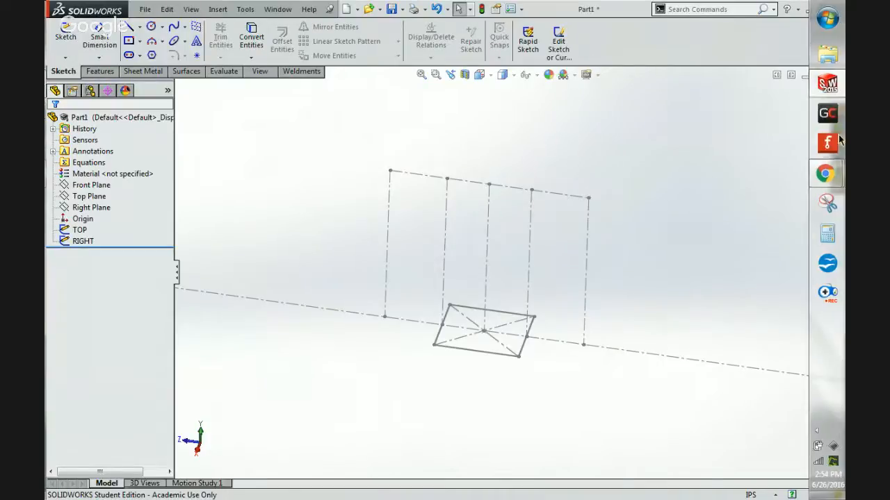
Reopen the TOP sketch and set the rectangle's length dimension to 30.5 in.
mouse_move(826, 173)
mouse_move(738, 123)
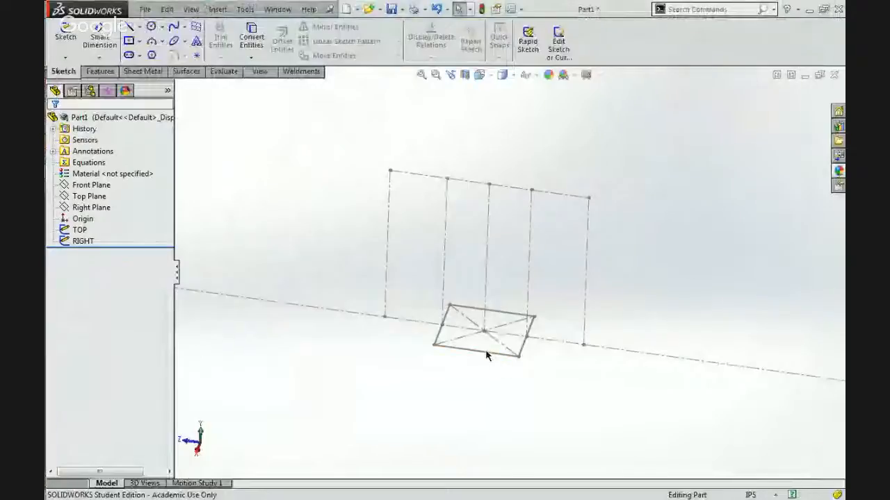
click(487, 352)
click(520, 300)
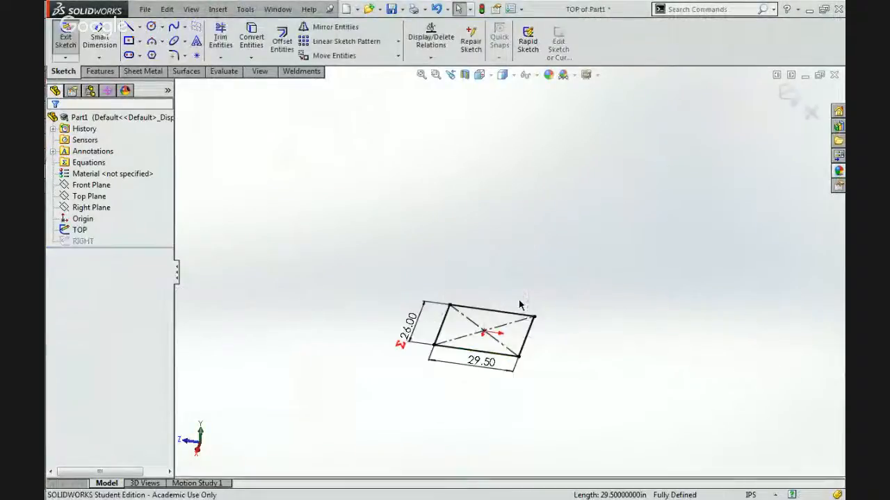
double_click(480, 362)
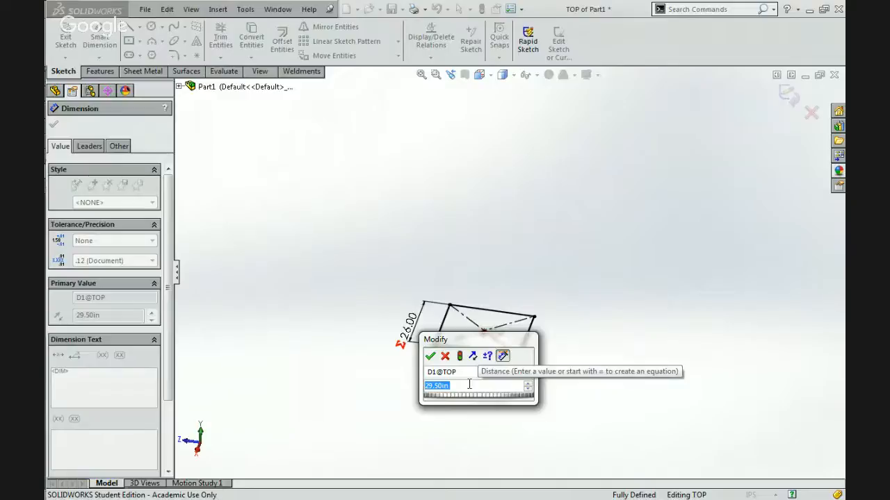
text(30.5)
key(Return)
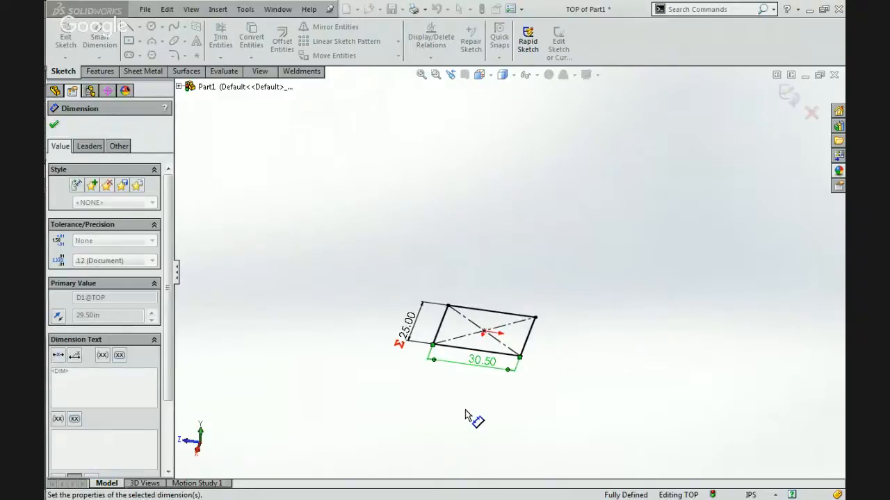
Set the TOP rectangle's length dimension to 31.5 in, check the robot reference in the browser, and exit the sketch.
double_click(483, 362)
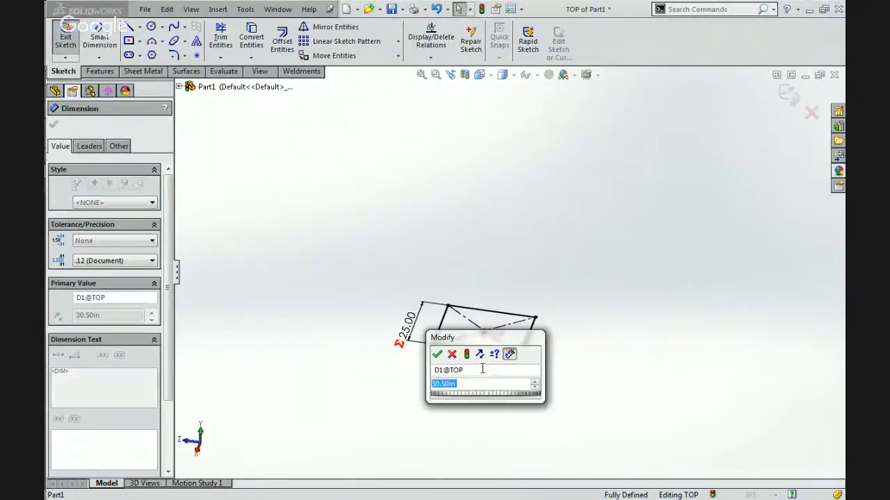
text(31.5)
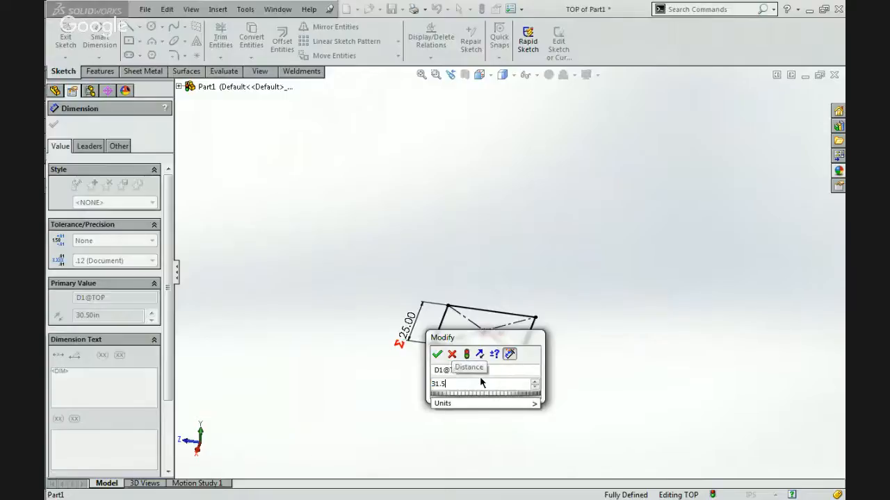
key(Return)
click(662, 237)
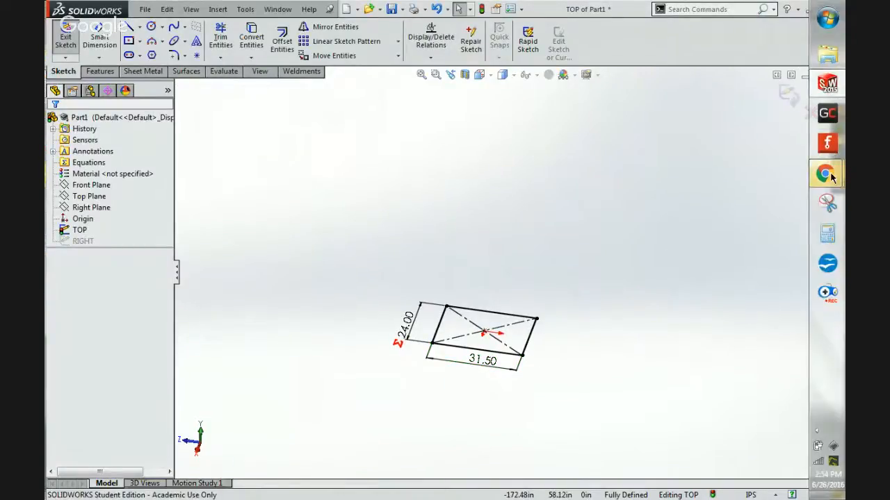
click(727, 114)
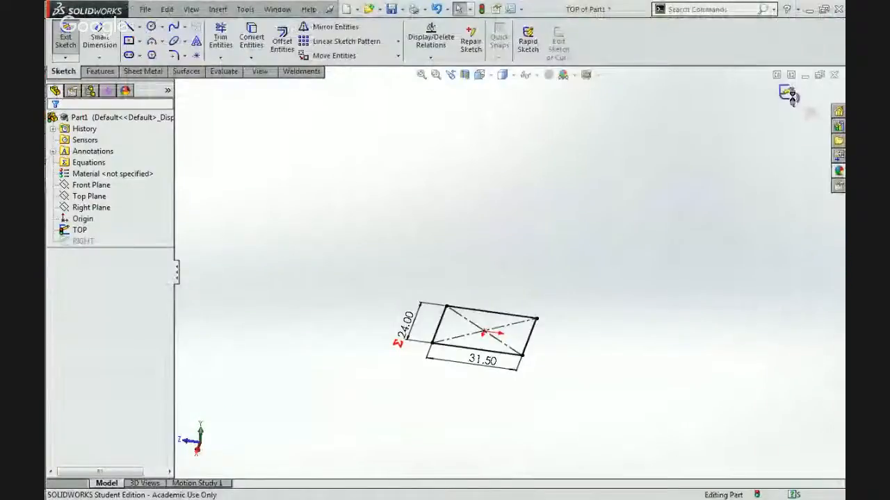
click(788, 94)
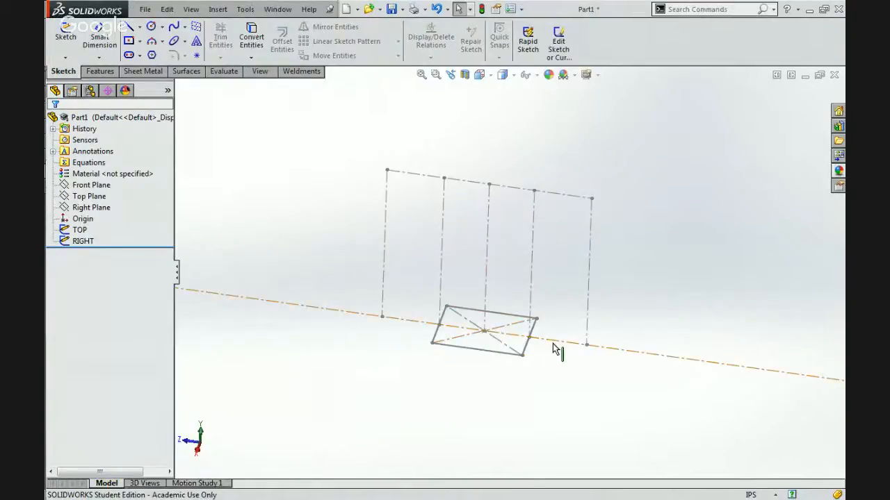
mouse_move(843, 182)
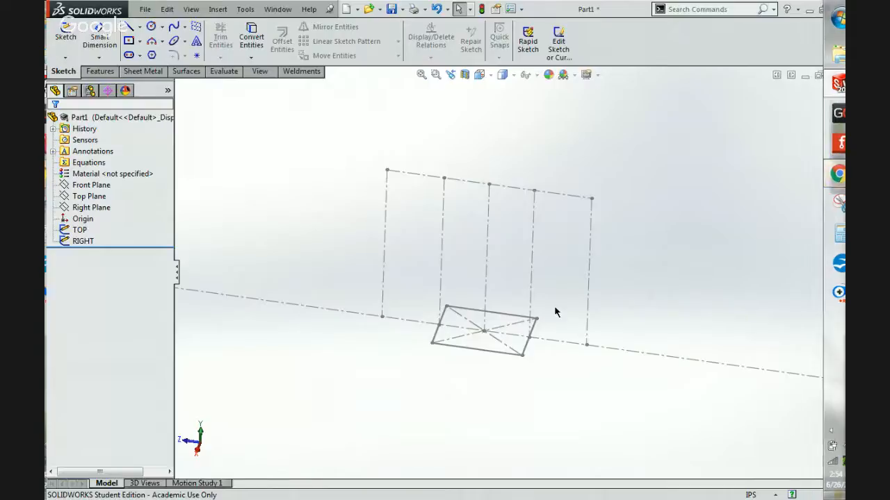
click(532, 314)
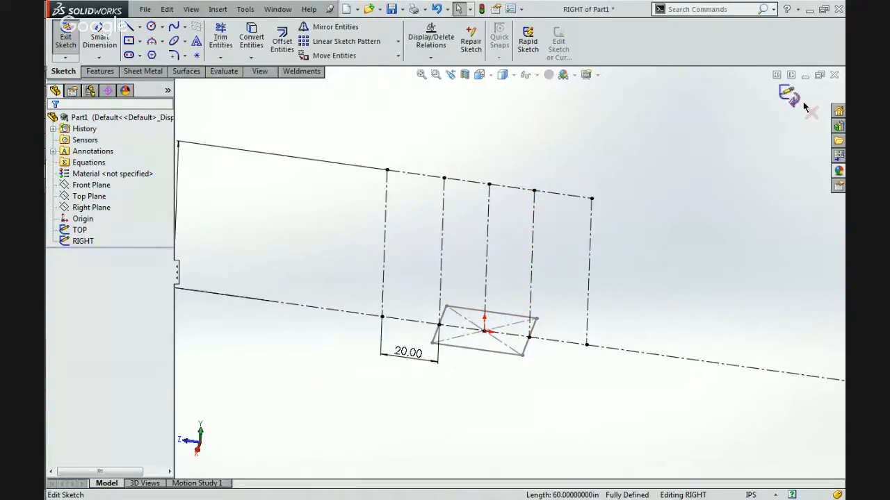
click(790, 97)
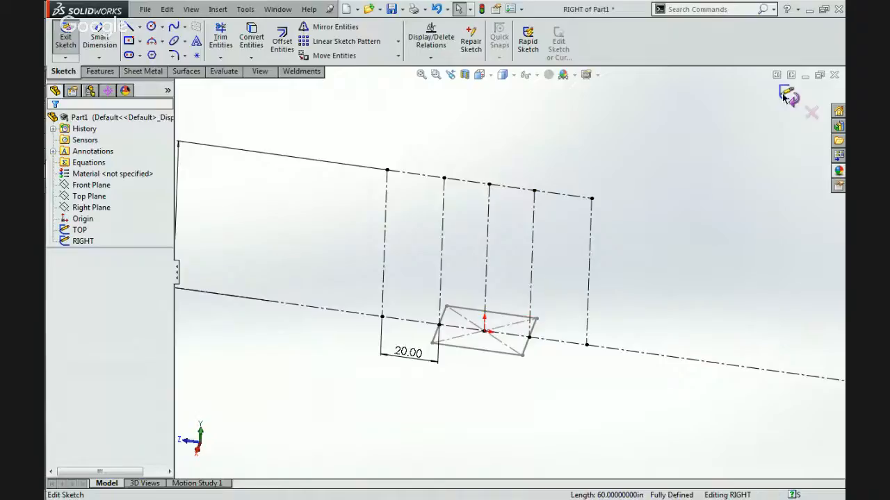
Edit the TOP sketch, offset the entire rectangle chain outward by 3.25 in with a dimension, and exit the sketch.
click(534, 343)
click(556, 298)
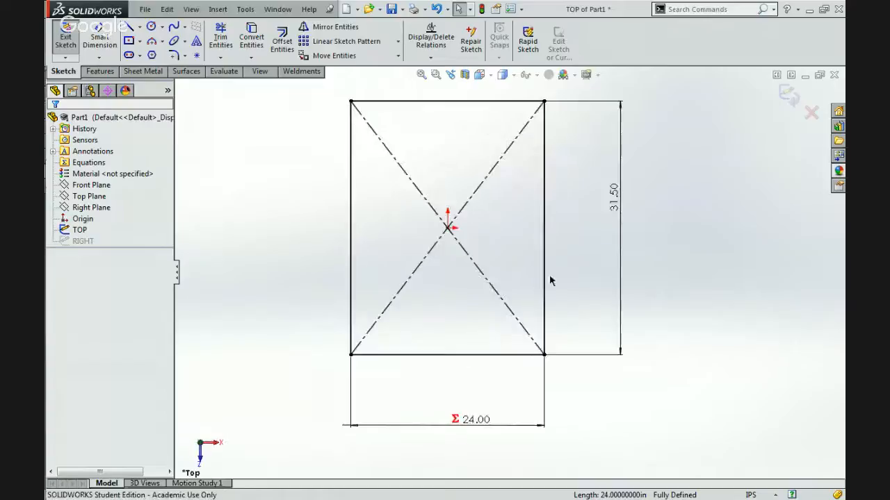
click(351, 120)
click(254, 249)
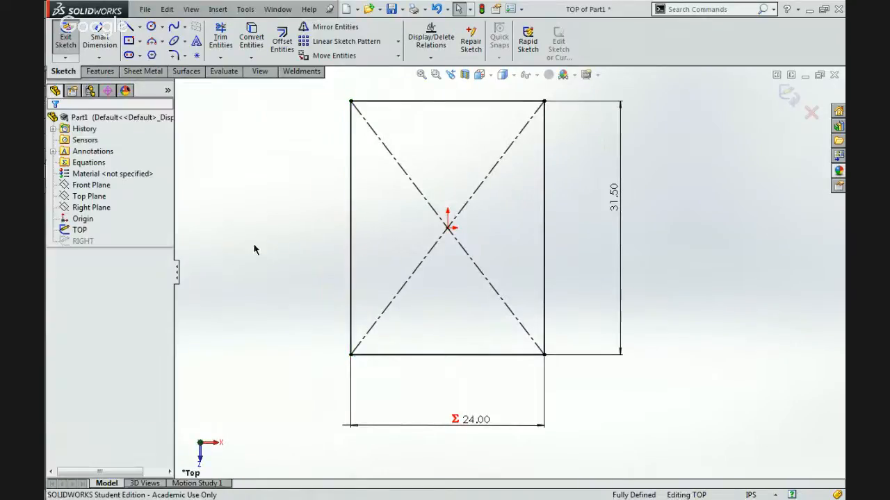
click(283, 42)
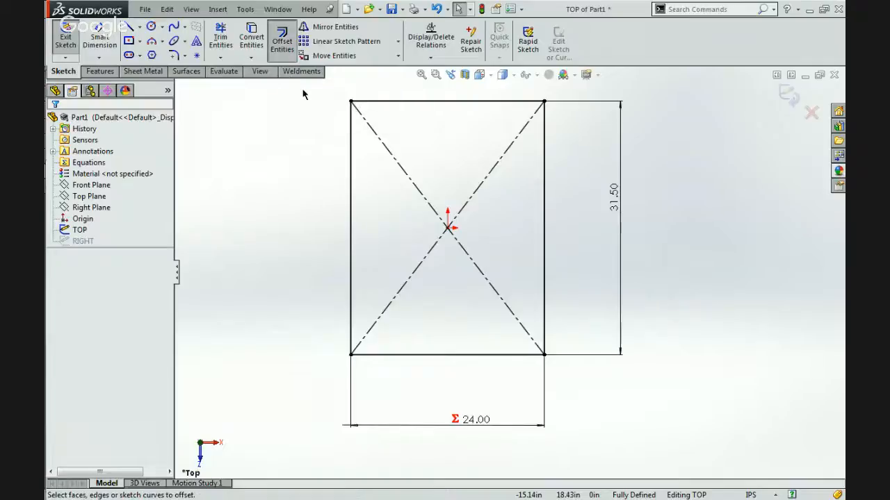
click(352, 208)
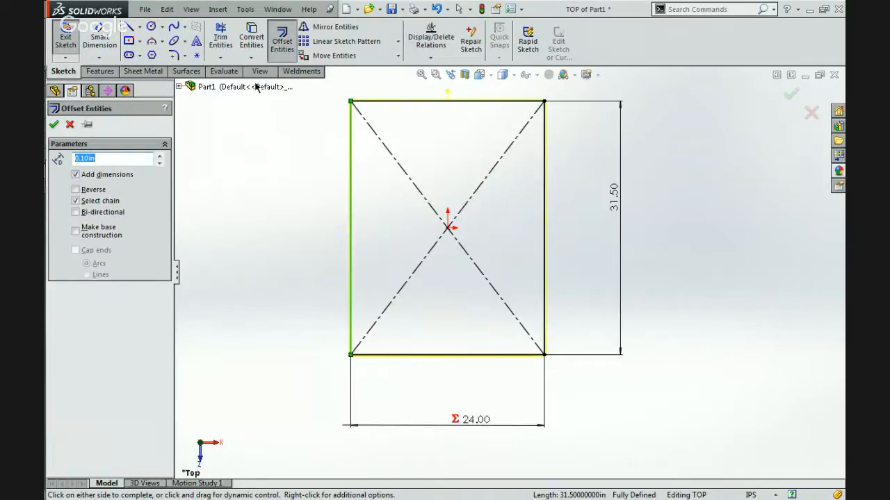
text(25)
key(Return)
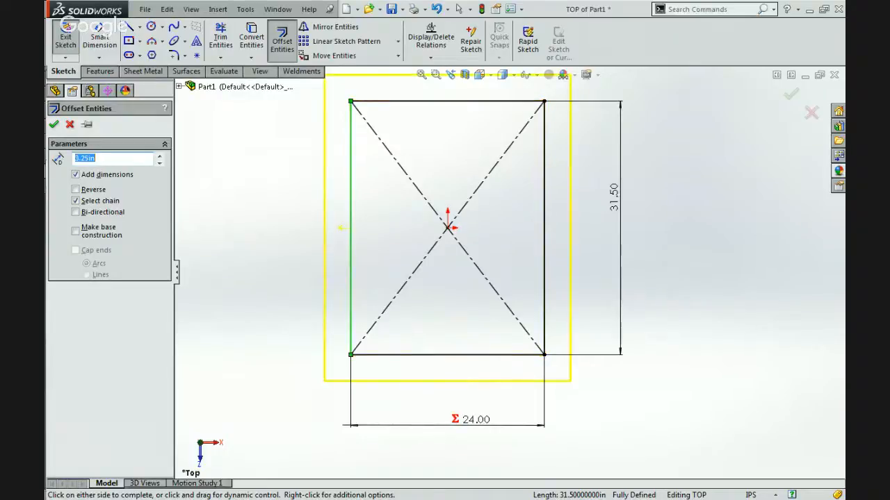
click(53, 123)
scroll(487, 229, up, 3)
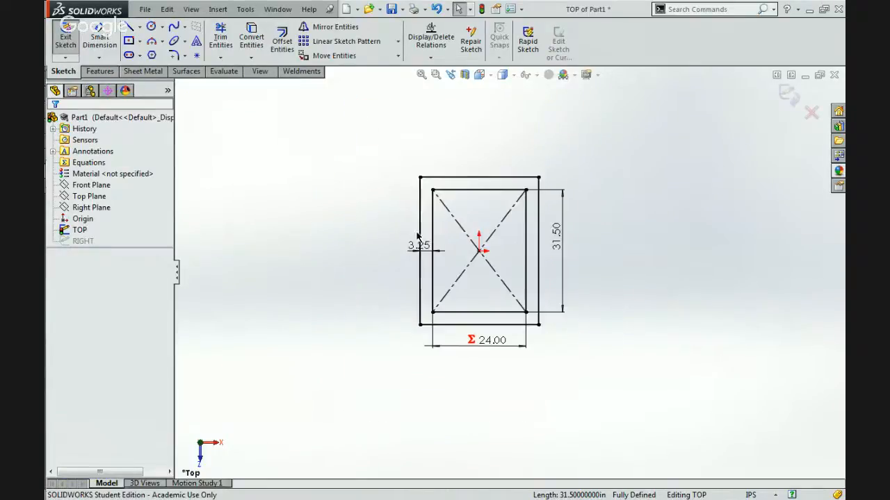
click(785, 94)
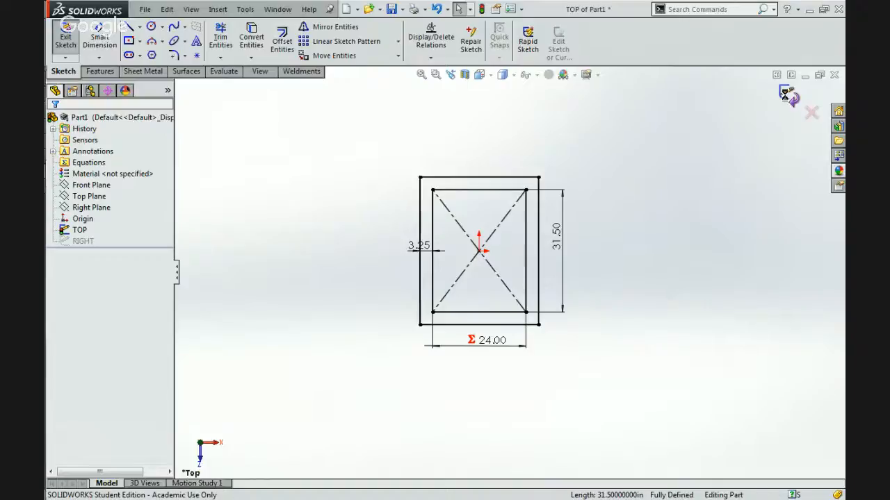
mouse_move(560, 305)
middle_down()
mouse_move(546, 324)
mouse_move(526, 278)
mouse_move(431, 276)
mouse_move(515, 383)
mouse_move(459, 323)
mouse_move(484, 324)
mouse_move(474, 332)
middle_up()
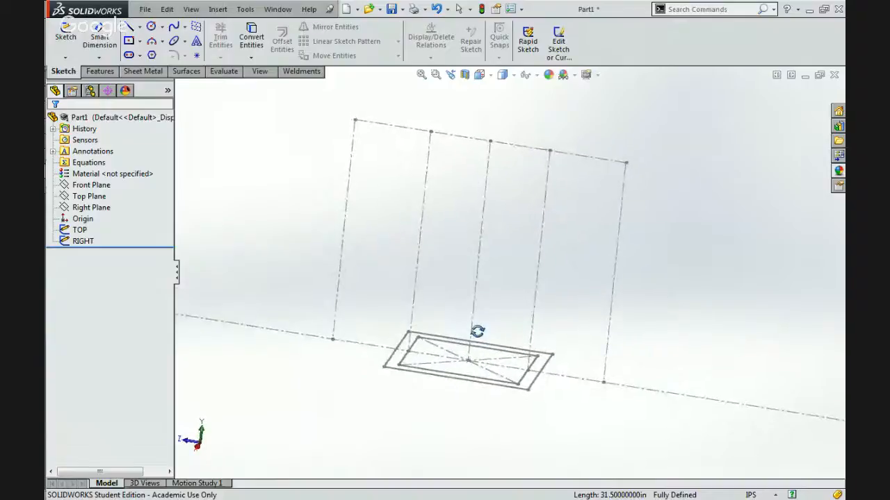
Open the RIGHT sketch for editing and inspect its two inner vertical lines against the TOP frame rectangle.
click(534, 298)
click(567, 248)
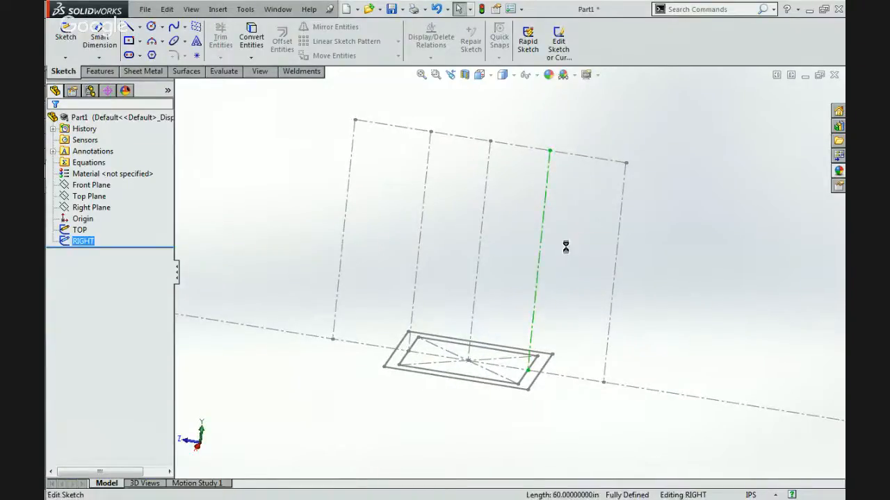
click(540, 257)
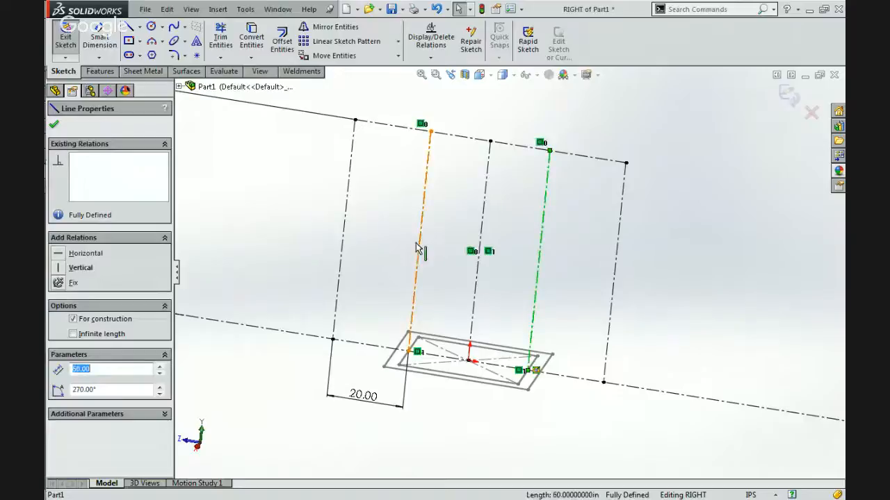
click(420, 249)
click(540, 252)
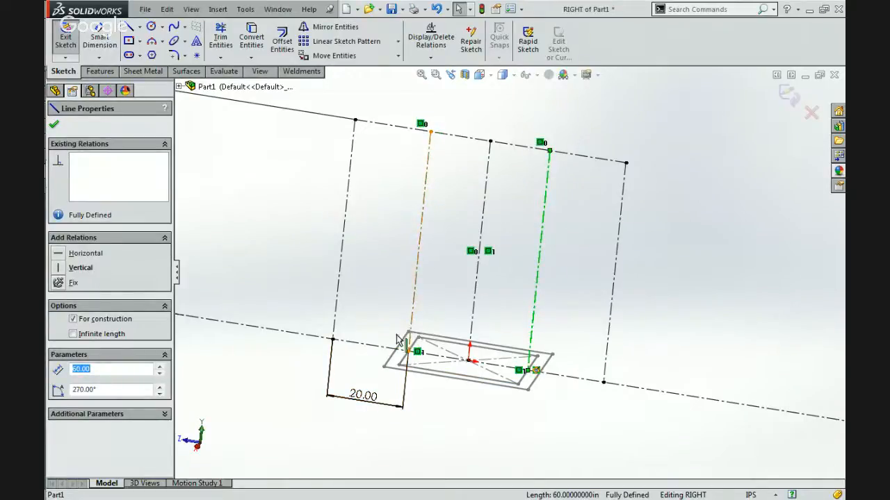
click(472, 410)
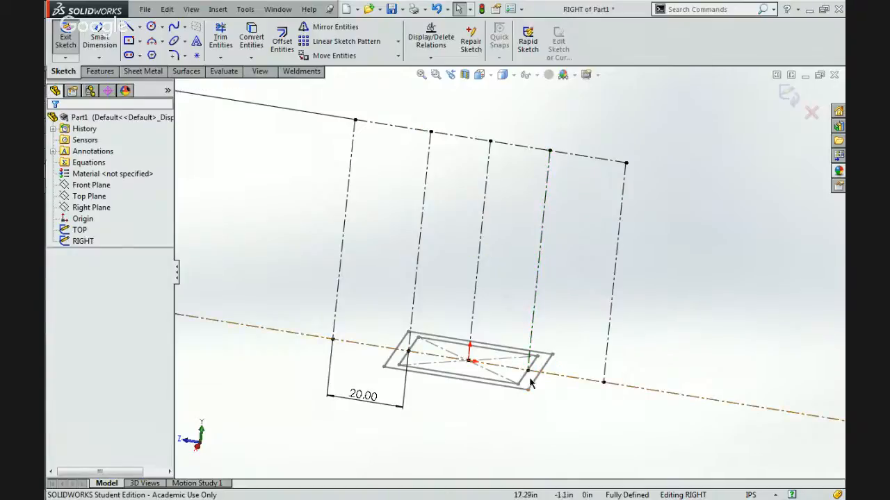
mouse_move(508, 417)
middle_down()
mouse_move(483, 405)
mouse_move(483, 448)
middle_up()
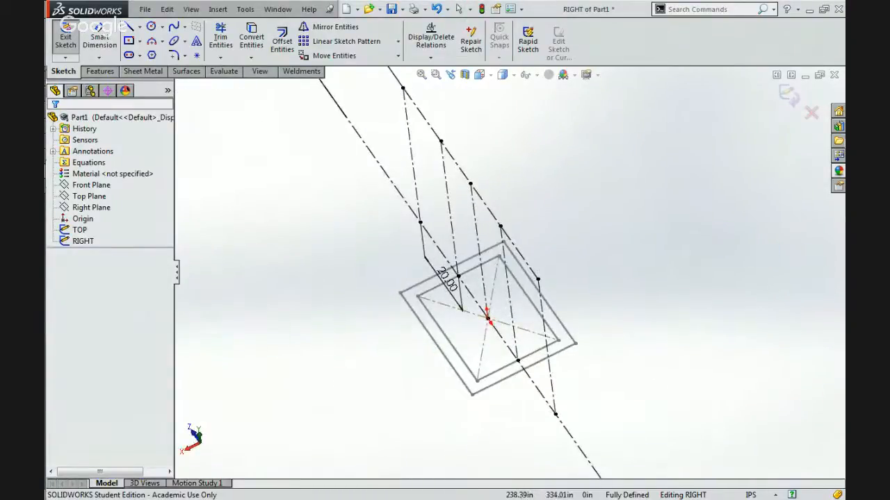
Switch to the browser to check the 2014 robot reference photo, return to SOLIDWORKS, and exit the RIGHT sketch.
mouse_move(843, 161)
click(717, 107)
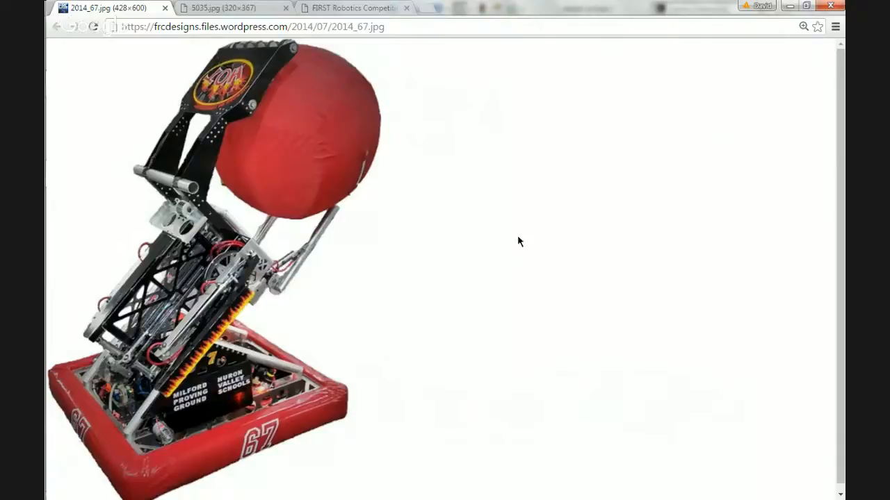
click(781, 5)
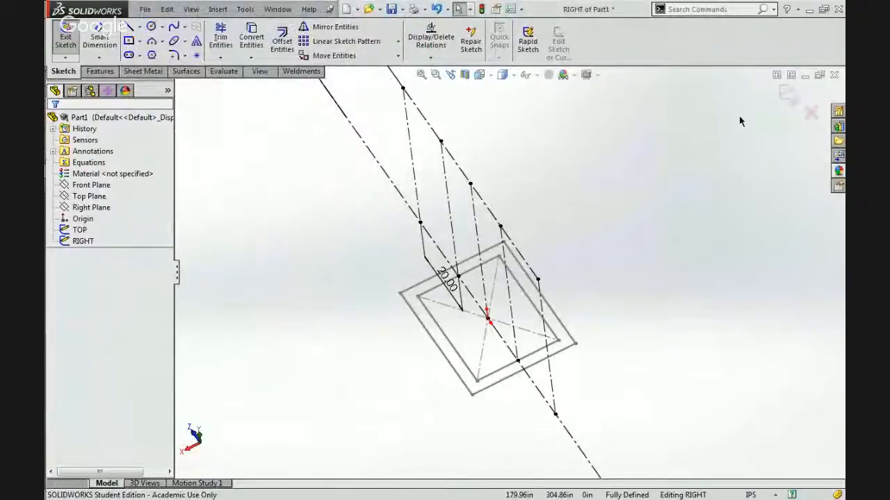
click(789, 97)
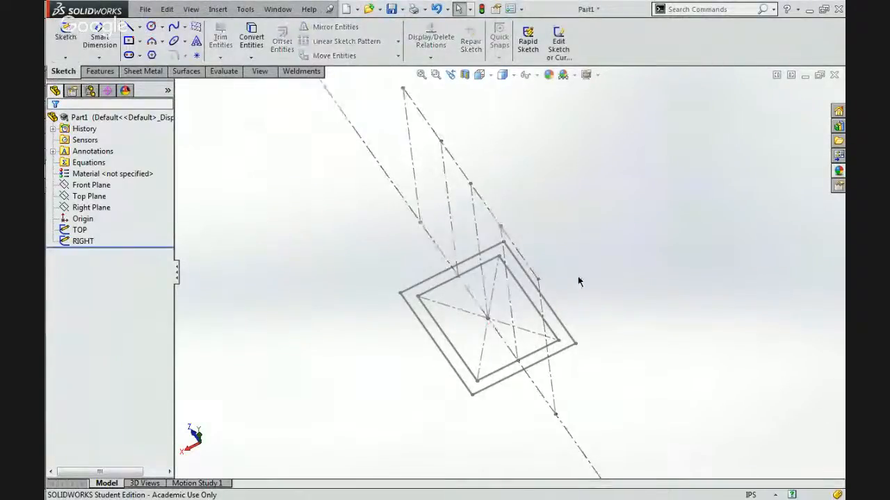
Edit the TOP sketch, try extending the inner rectangle's short sides out to the offset rectangle, and exit the sketch.
mouse_move(497, 395)
middle_down()
mouse_move(486, 385)
mouse_move(530, 296)
mouse_move(531, 308)
mouse_move(524, 288)
mouse_move(510, 381)
middle_up()
click(510, 380)
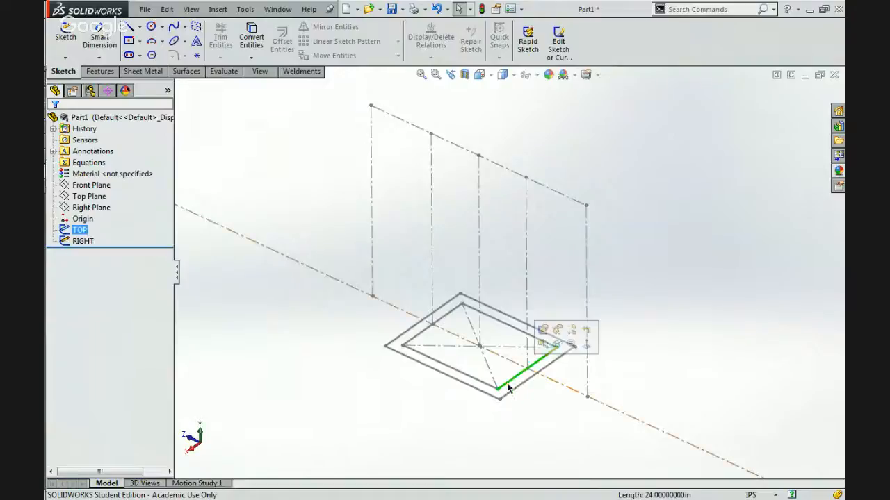
click(543, 337)
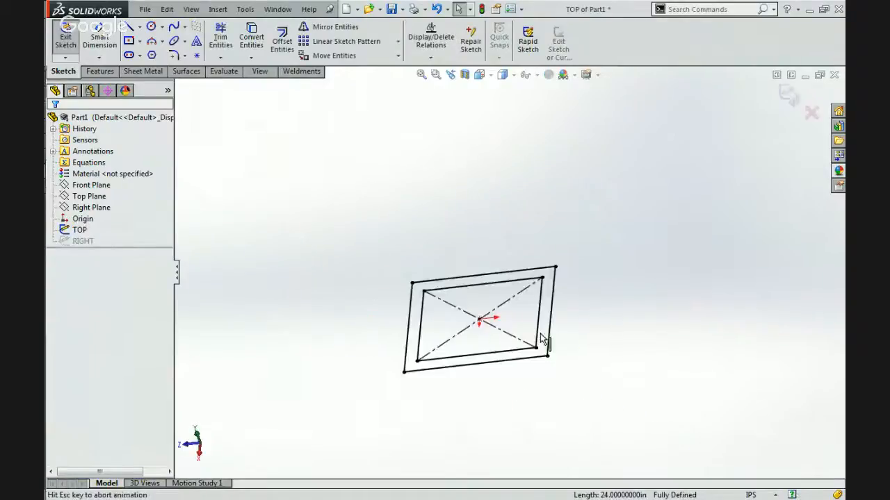
click(128, 27)
key(Escape)
click(221, 57)
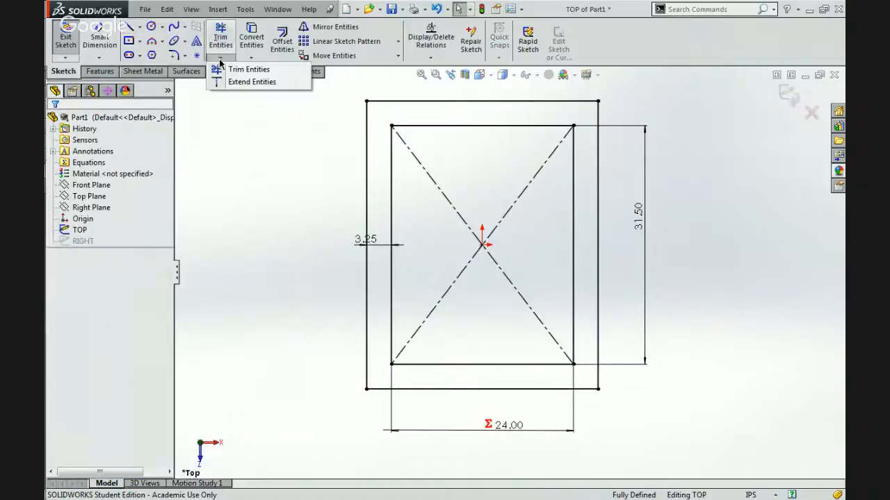
click(248, 70)
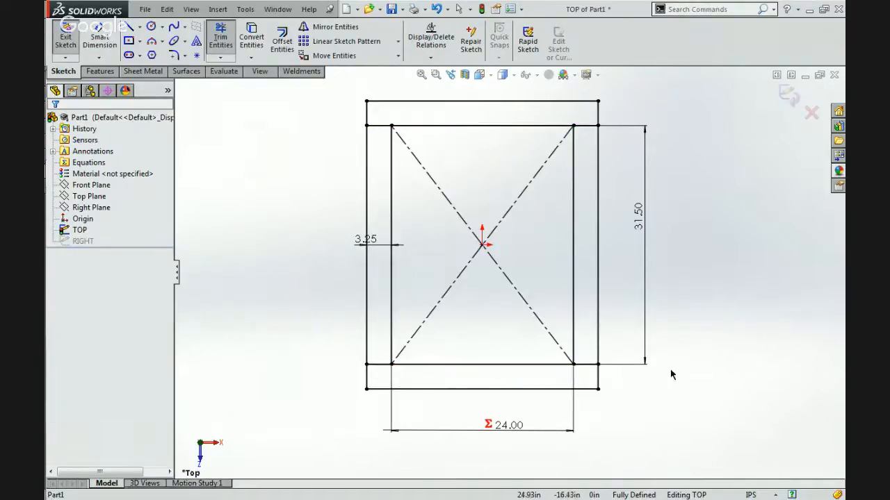
key(Escape)
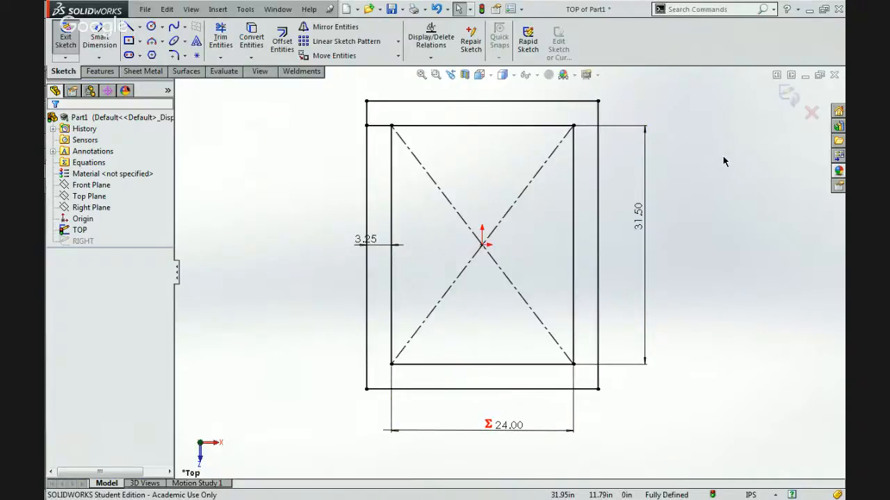
click(781, 99)
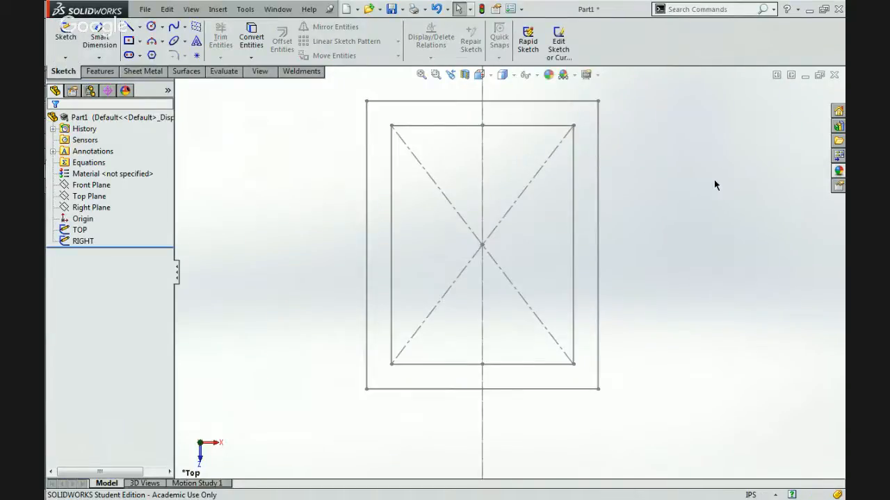
Reopen the RIGHT sketch for editing and examine how its vertical lines relate to the TOP frame rectangle.
mouse_move(714, 182)
middle_down()
mouse_move(583, 237)
mouse_move(677, 224)
mouse_move(631, 211)
mouse_move(631, 266)
mouse_move(583, 231)
middle_up()
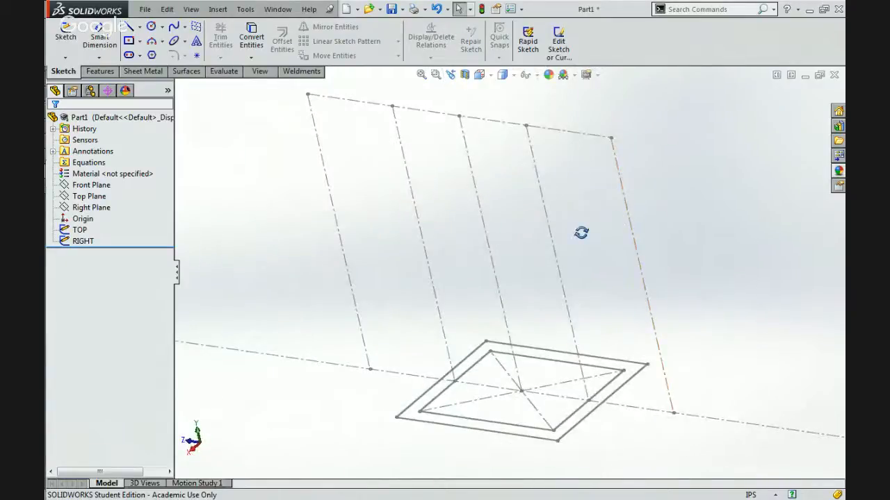
click(552, 239)
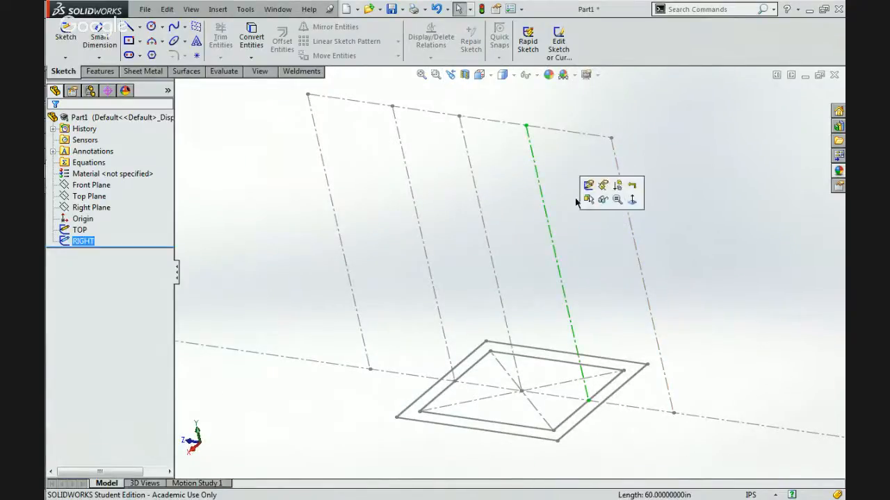
click(588, 186)
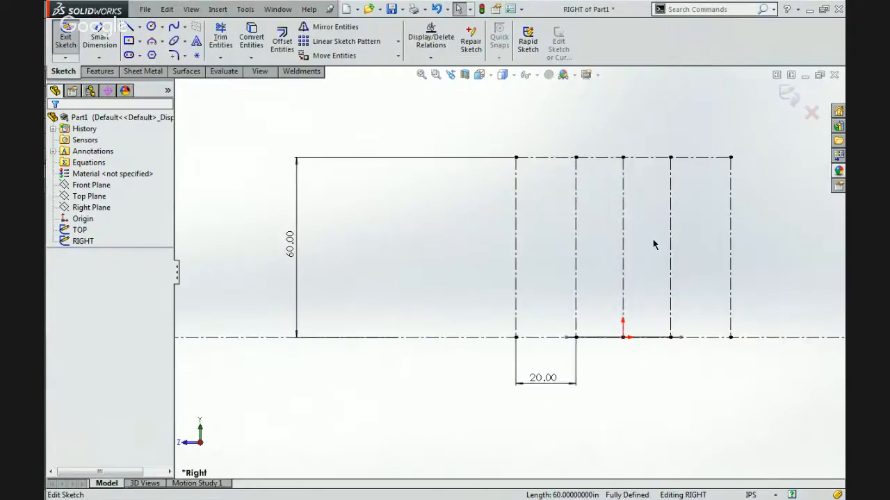
scroll(655, 246, down, 3)
mouse_move(675, 251)
middle_down()
mouse_move(668, 304)
mouse_move(632, 347)
middle_up()
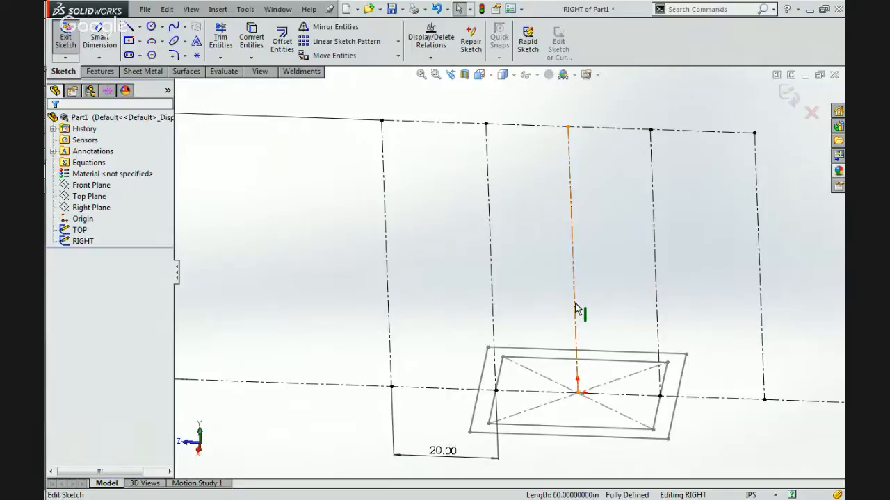
click(626, 430)
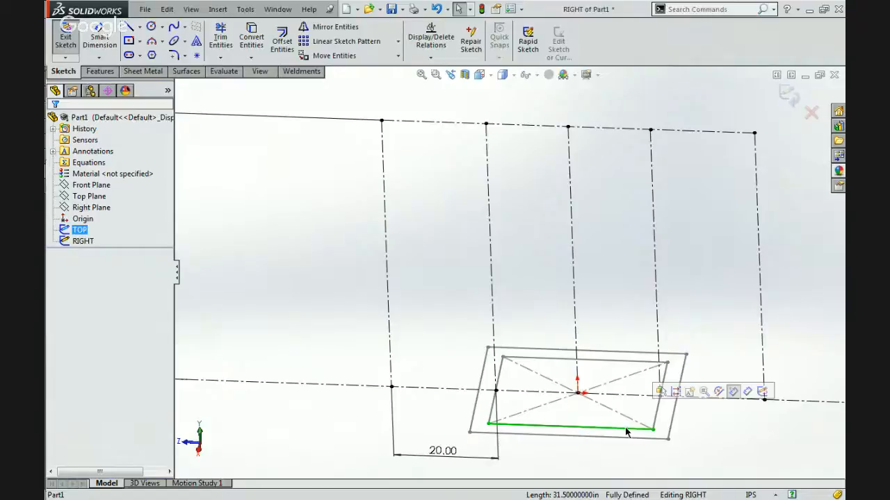
click(582, 463)
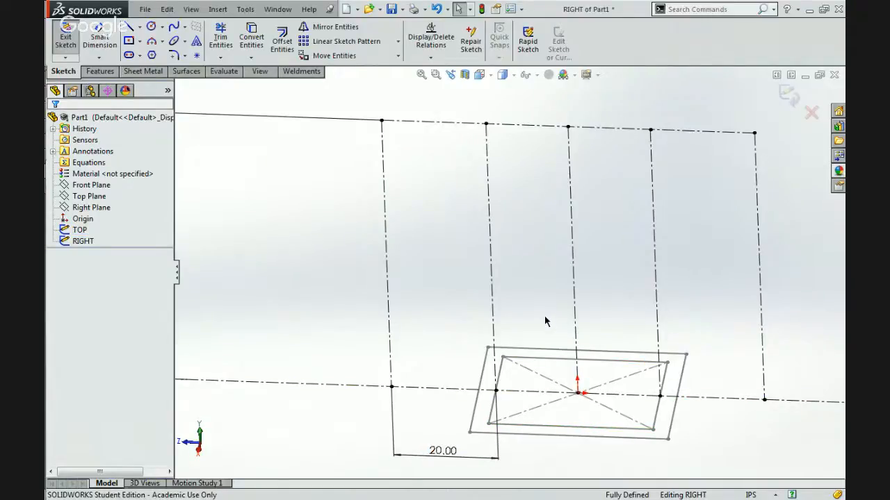
Examine the RIGHT sketch square-on, checking the two frame perimeter lines and the upper height limit line.
key(ctrl+8)
scroll(680, 209, down, 4)
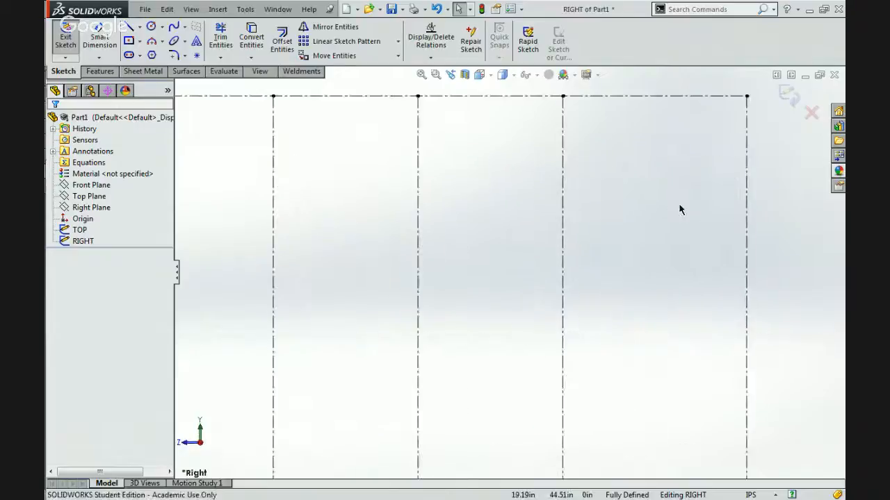
scroll(681, 209, up, 2)
scroll(681, 209, up, 1)
scroll(372, 398, up, 3)
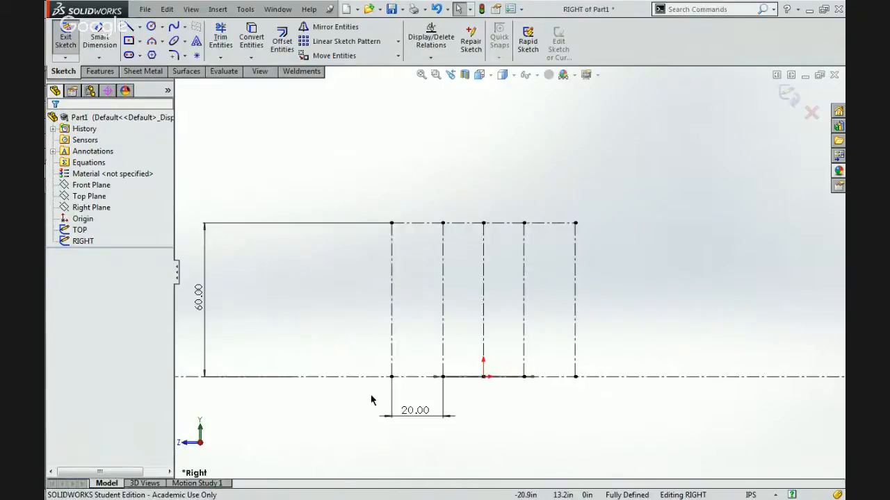
scroll(428, 388, down, 4)
scroll(575, 254, up, 4)
scroll(546, 227, down, 3)
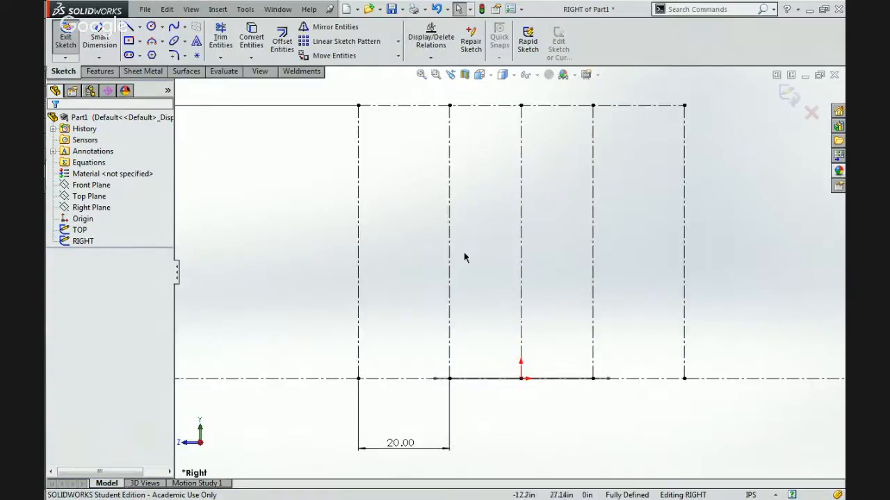
click(451, 270)
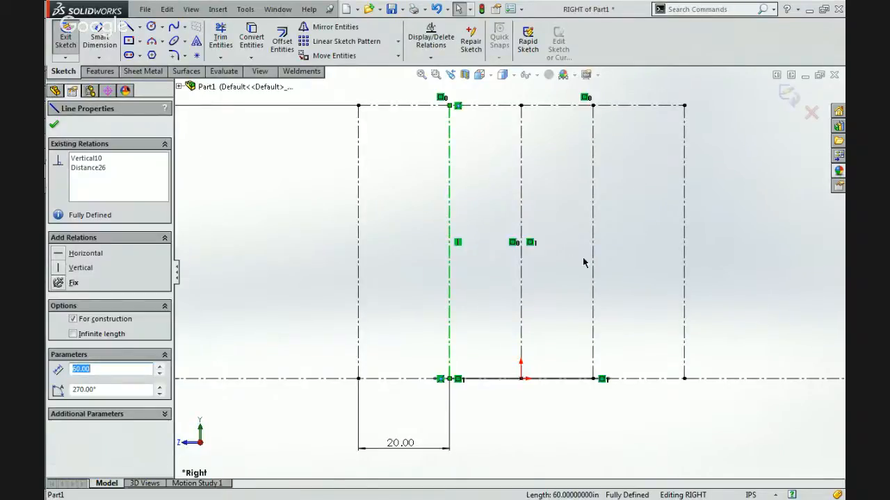
ctrl+click(593, 264)
ctrl+click(546, 106)
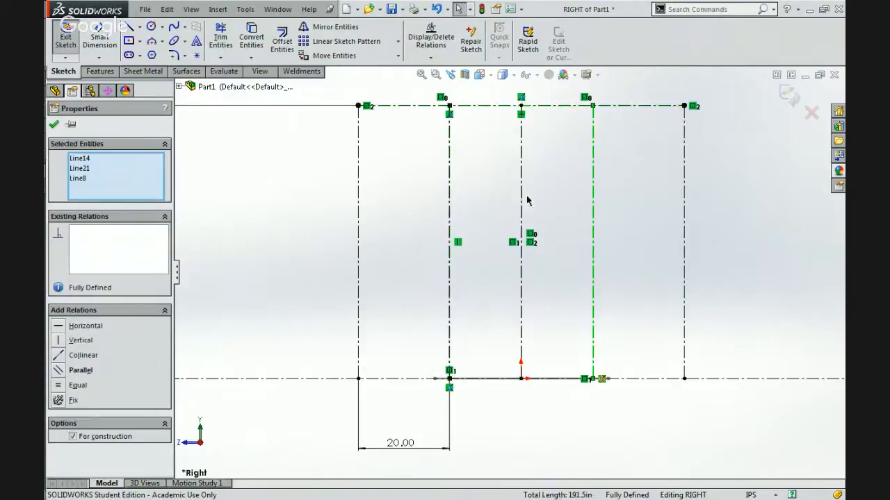
key(Escape)
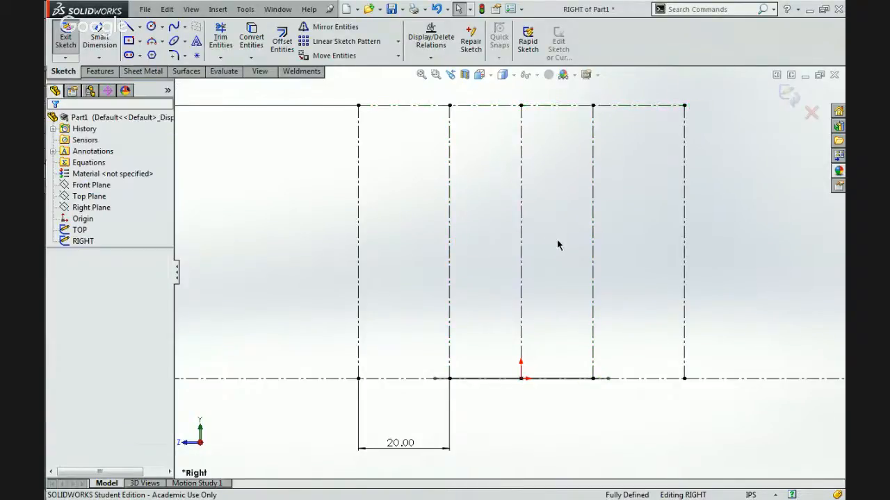
Sketch a 24 in diameter circle for the ball, overlapping the outermost vertical line opposite the 20 in dimension.
click(149, 27)
click(722, 253)
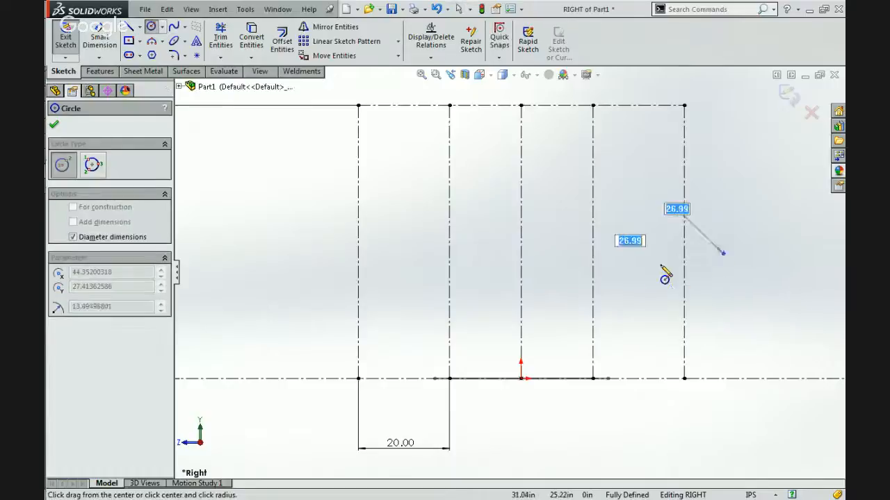
text(24)
key(Return)
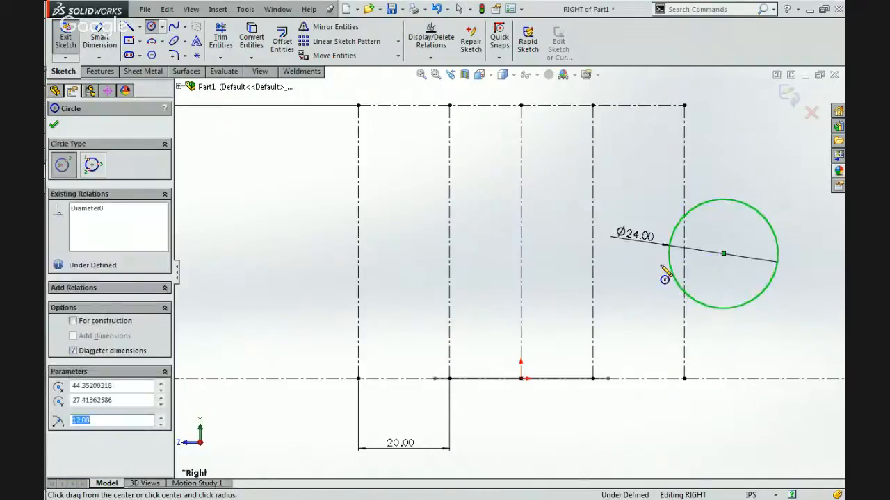
key(Escape)
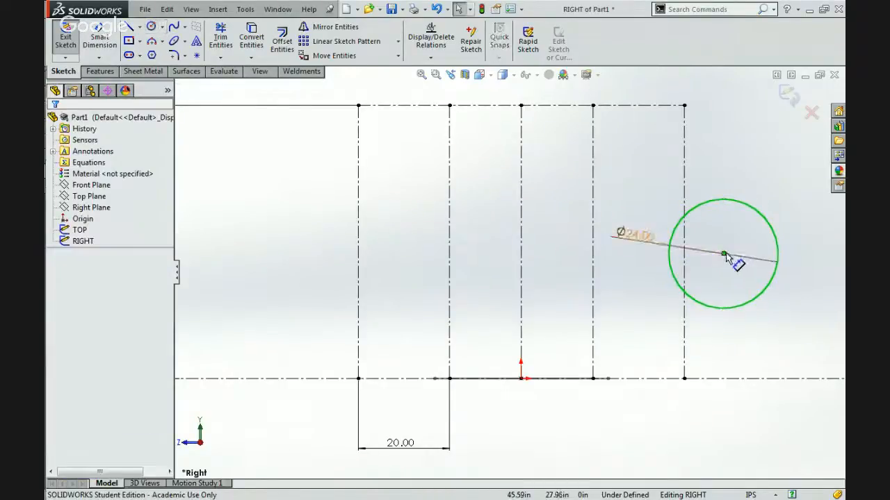
Make the ball circle tangent to the ground line and move it along the ground to overlap the outermost vertical line.
ctrl+click(743, 379)
click(733, 325)
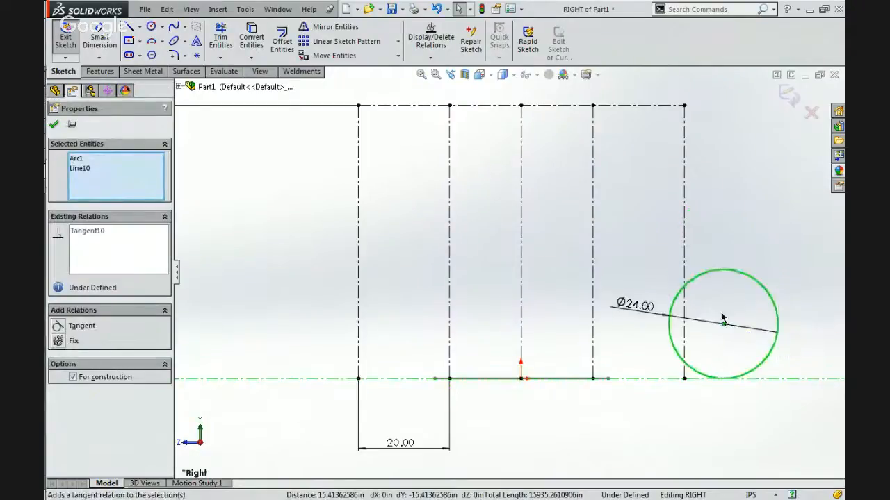
key(Escape)
drag(721, 325, 412, 323)
drag(433, 290, 731, 279)
key(Escape)
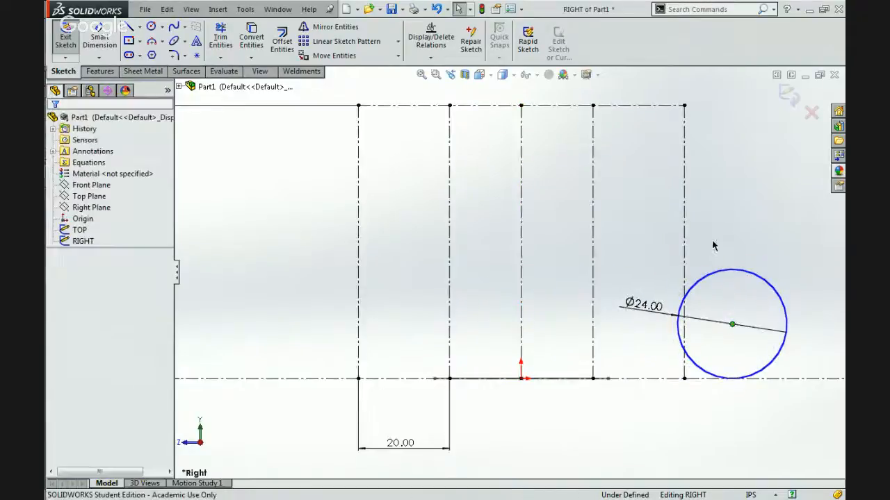
Preview the robot reference photo and sketch a corner rectangle between the two frame perimeter lines, just above the ground line.
mouse_move(827, 175)
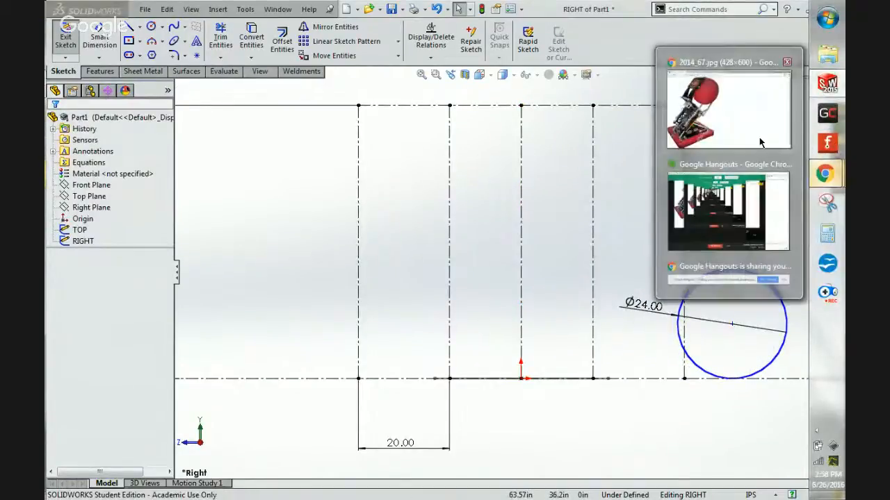
mouse_move(761, 143)
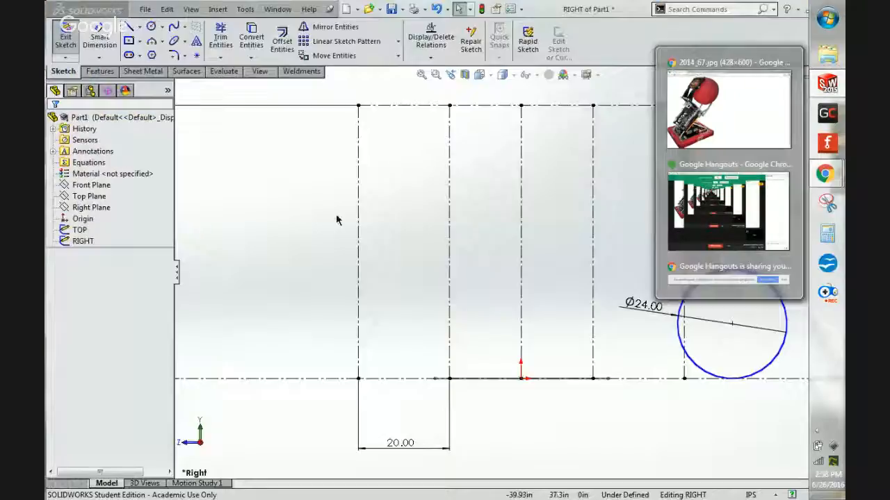
click(138, 41)
click(148, 55)
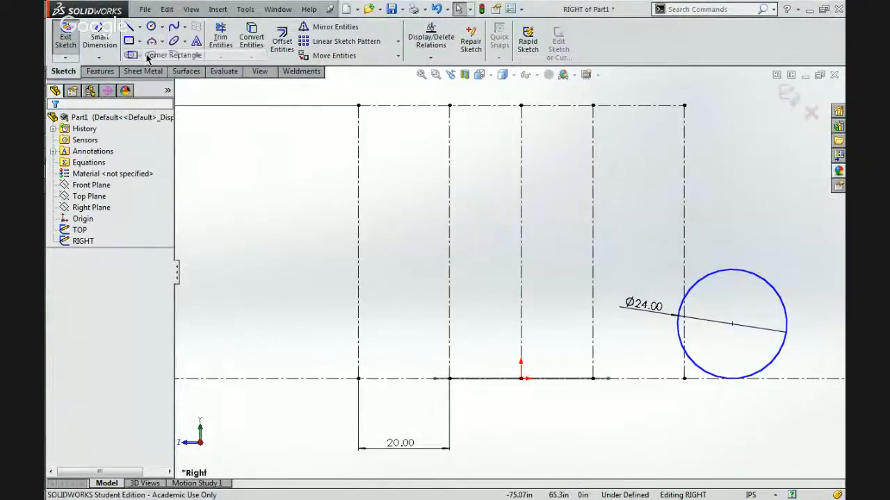
click(449, 310)
click(593, 337)
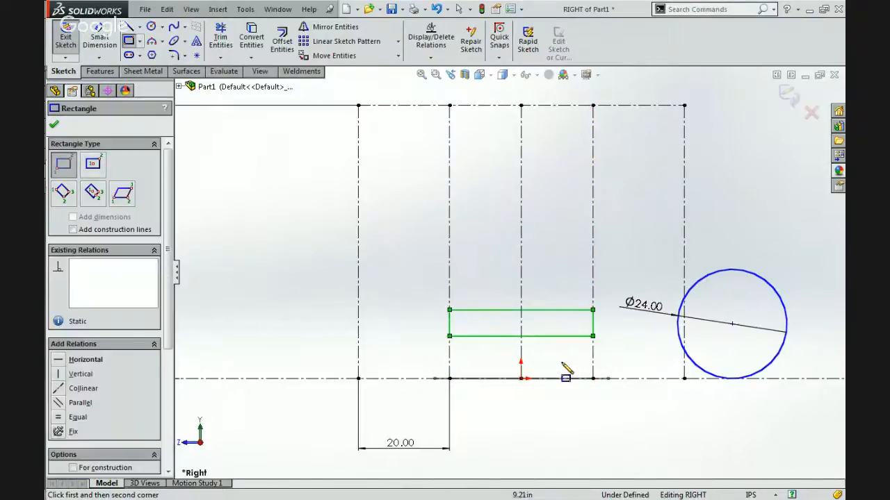
Switch to Chrome and examine the two reference photos of the robot, 2014_67.jpg and 5035.jpg.
click(151, 31)
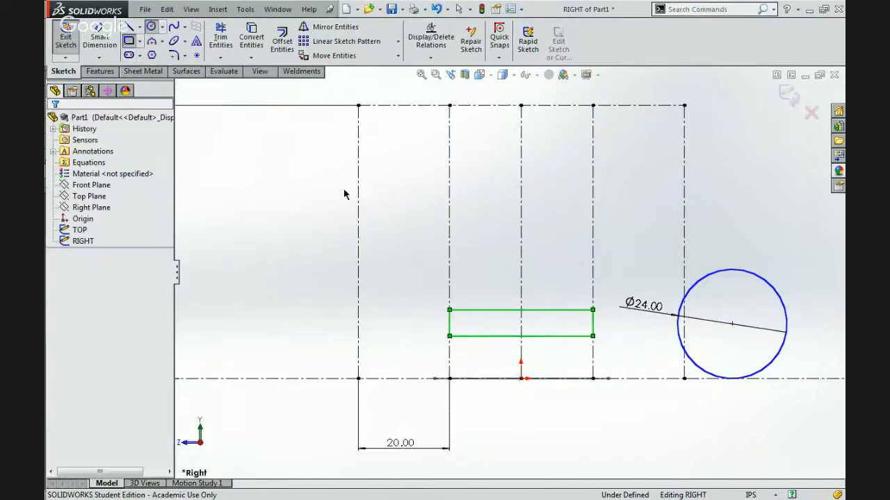
scroll(571, 340, down, 1)
scroll(571, 340, down, 1)
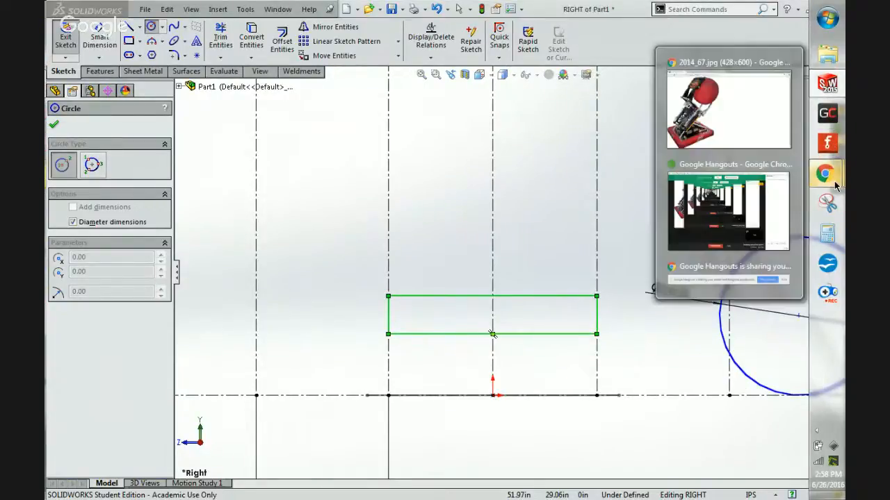
click(712, 138)
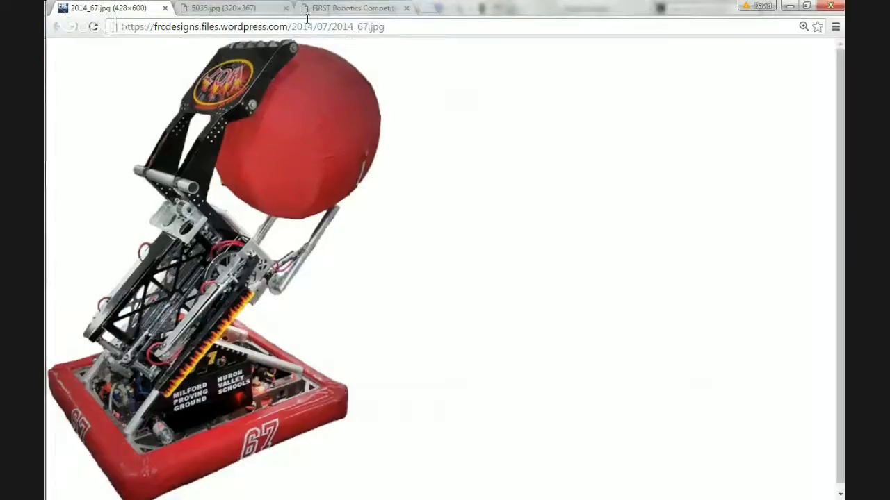
click(235, 8)
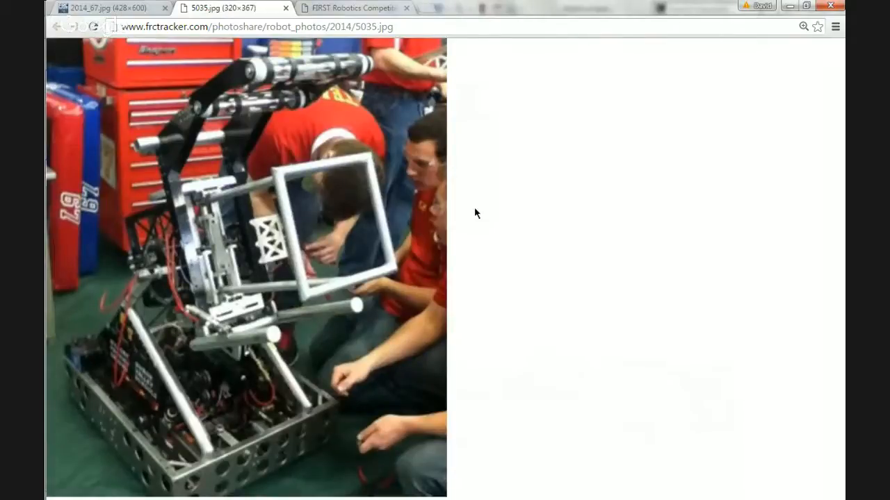
click(785, 6)
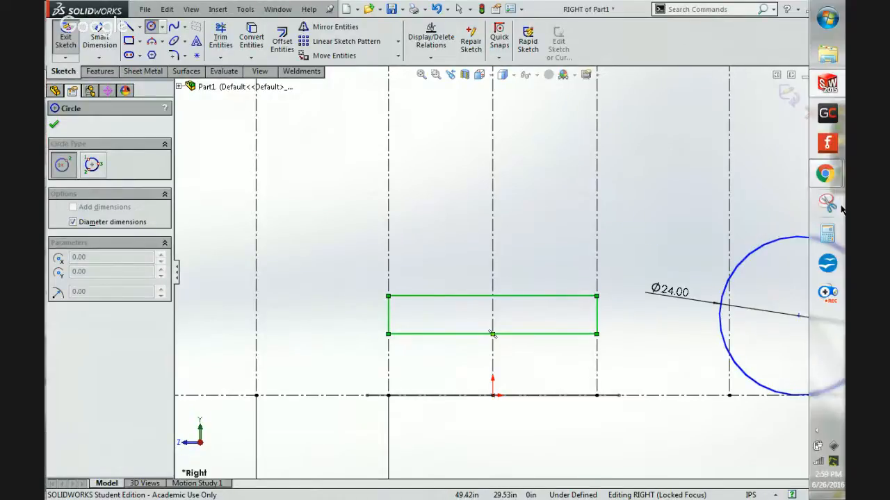
Search the web in Chrome for "vex west coast drive" and open the VEX West Coast Drive Bearing Blocks page.
mouse_move(826, 173)
click(729, 108)
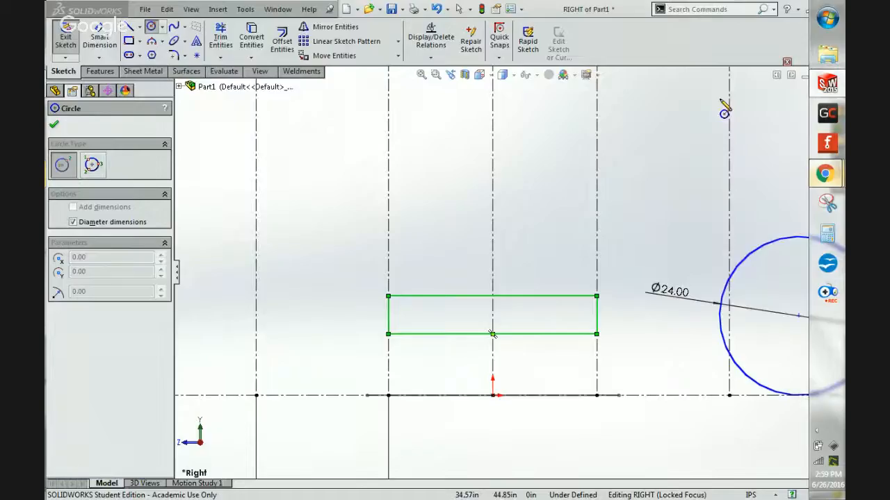
click(430, 6)
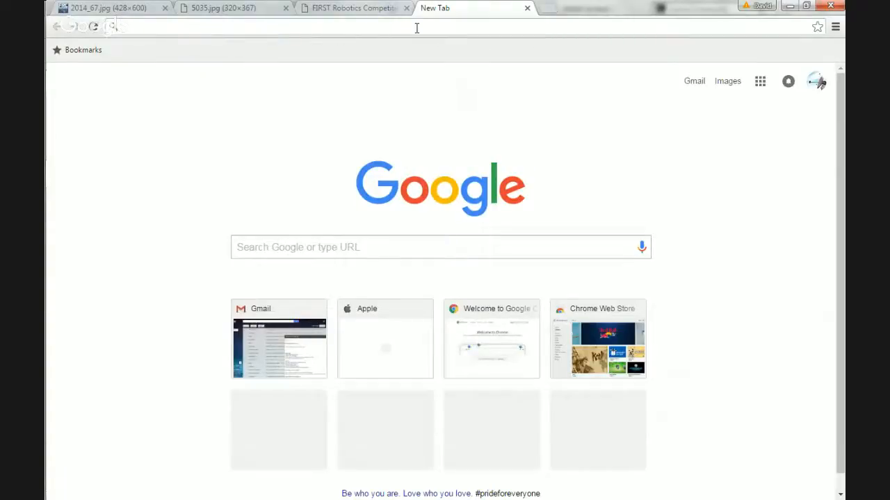
text(vex )
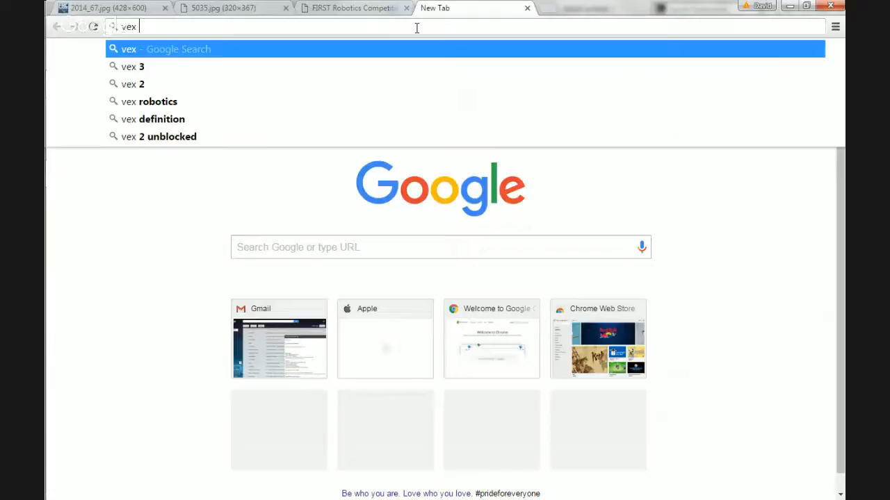
text(west)
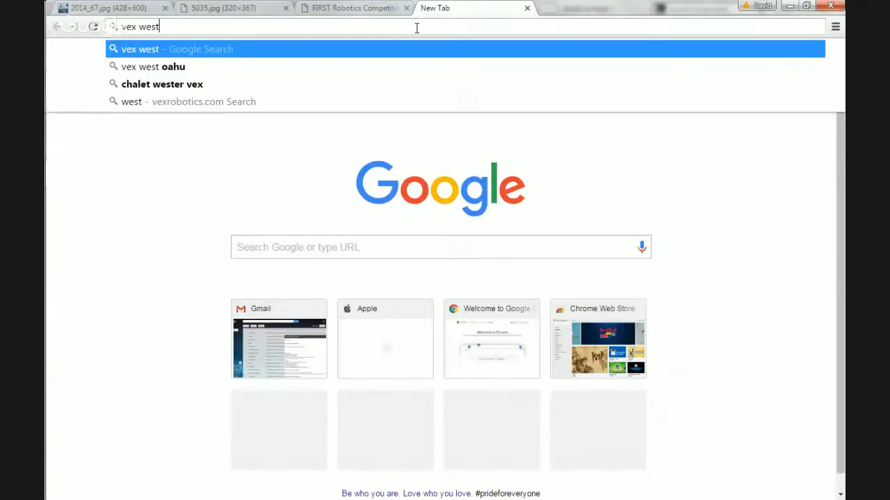
text( coast drive)
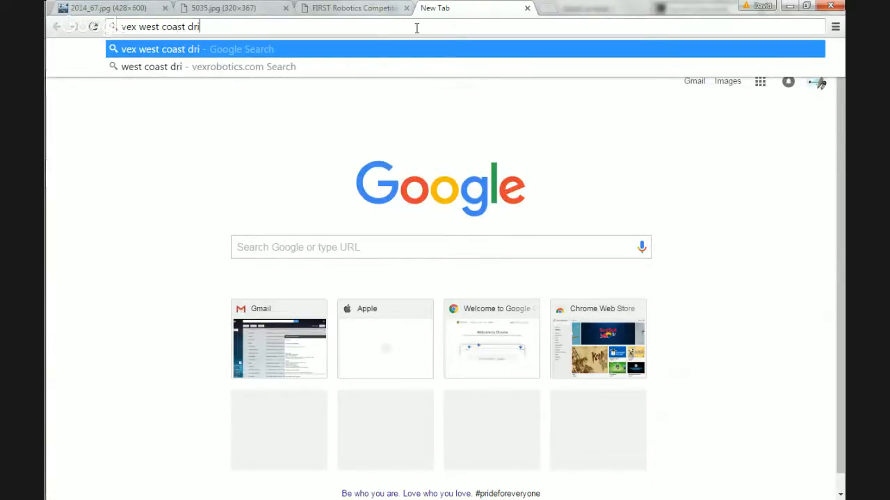
key(Return)
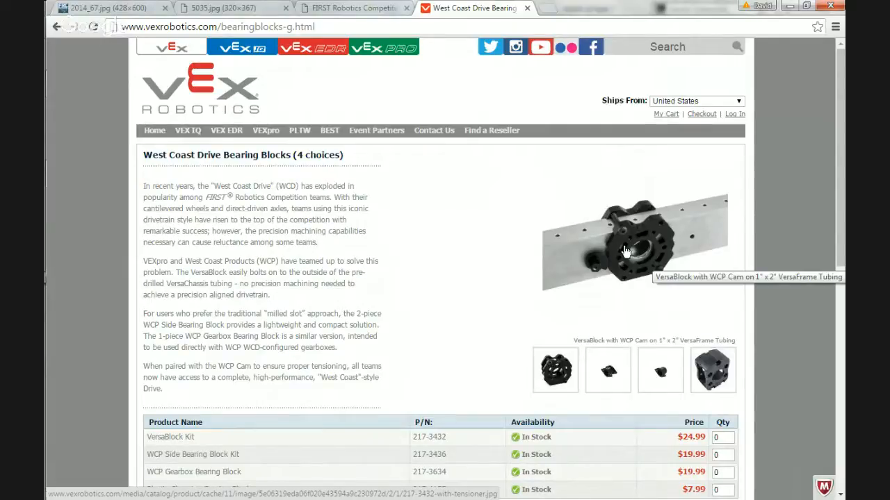
Examine the bearing block picture and the list of four product choices, and close the page.
scroll(623, 250, down, 6)
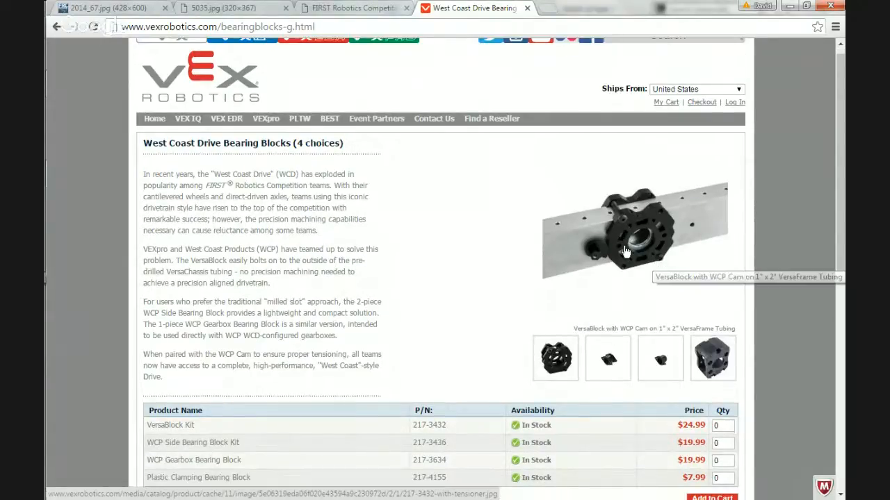
scroll(609, 330, up, 5)
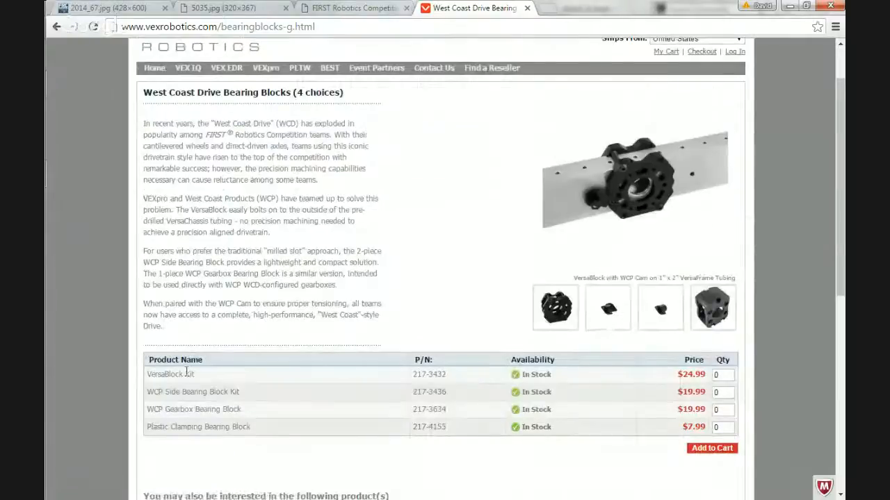
drag(247, 426, 150, 363)
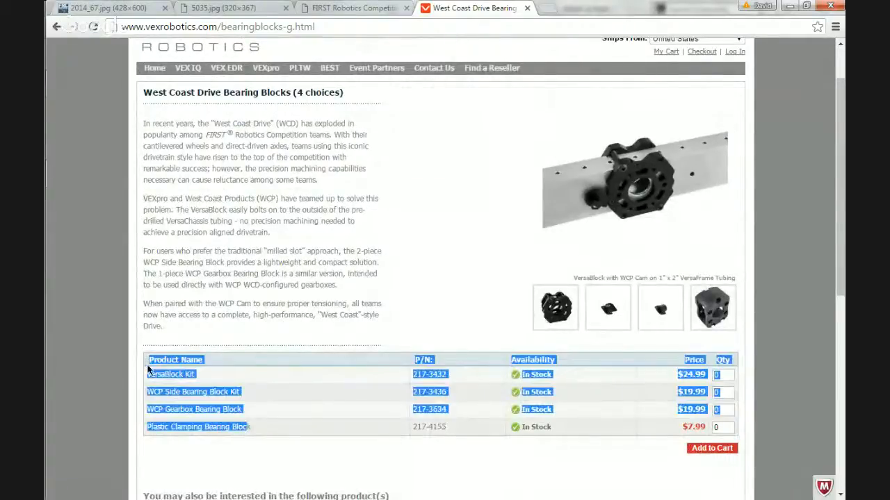
click(241, 383)
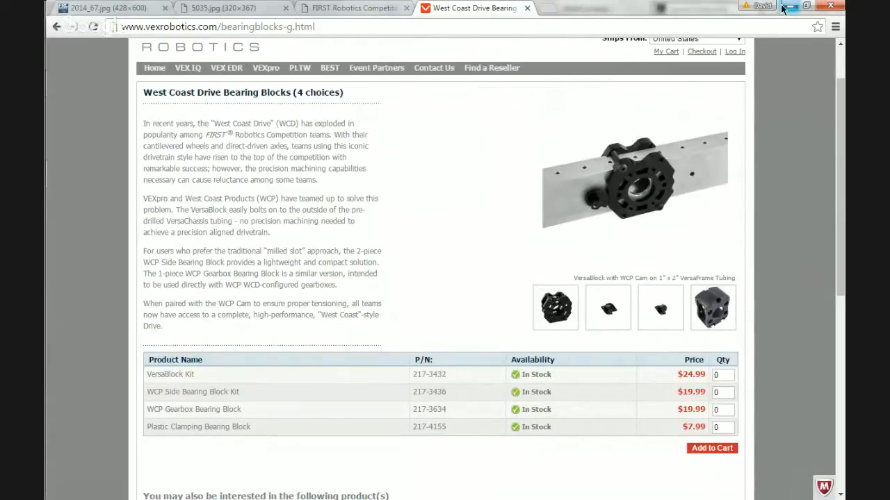
click(526, 8)
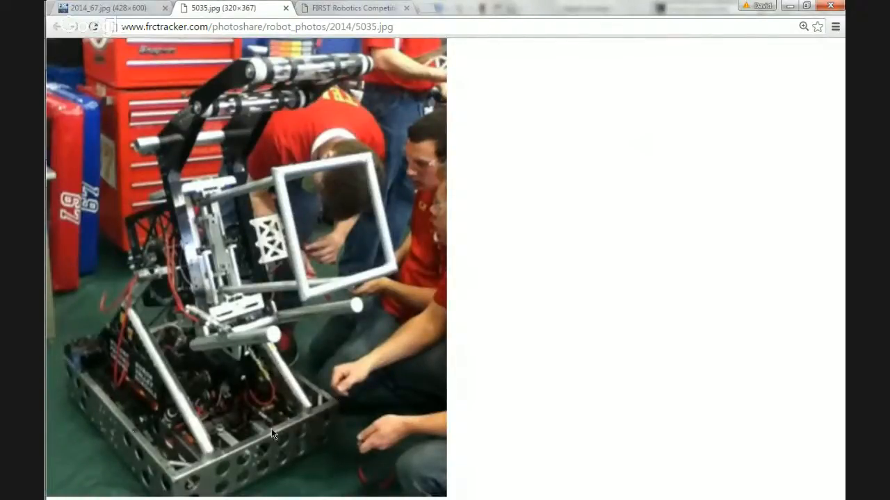
Examine the robot's chassis frame up close in the 5035.jpg photo and return to SolidWorks.
ctrl+scroll(175, 474, down, 6)
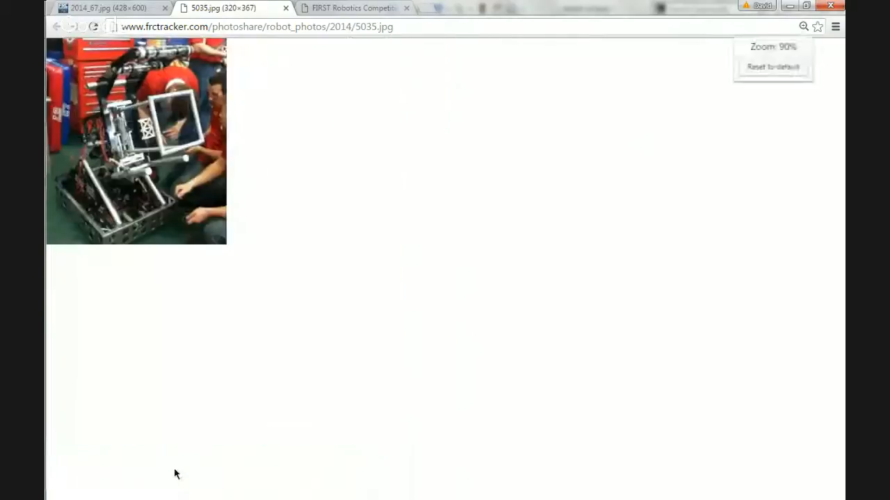
ctrl+scroll(174, 473, up, 5)
ctrl+scroll(174, 474, up, 4)
scroll(174, 473, down, 6)
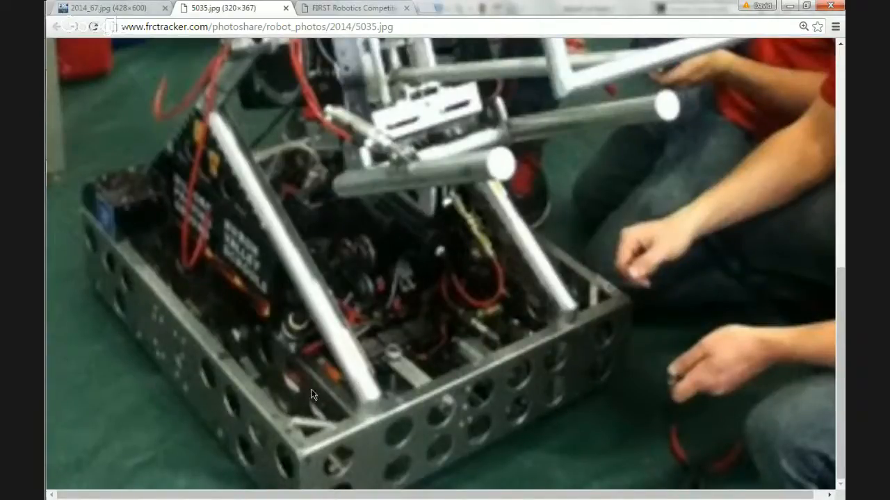
ctrl+scroll(311, 390, down, 10)
ctrl+scroll(312, 391, up, 11)
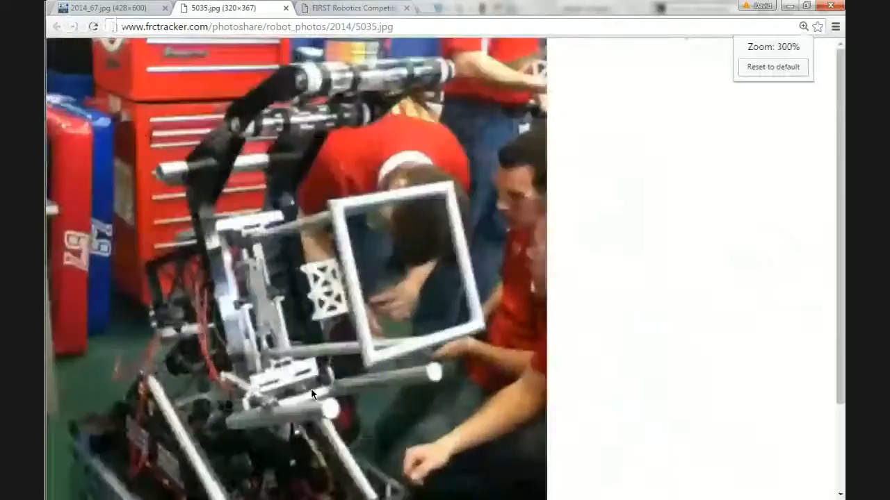
scroll(311, 394, down, 10)
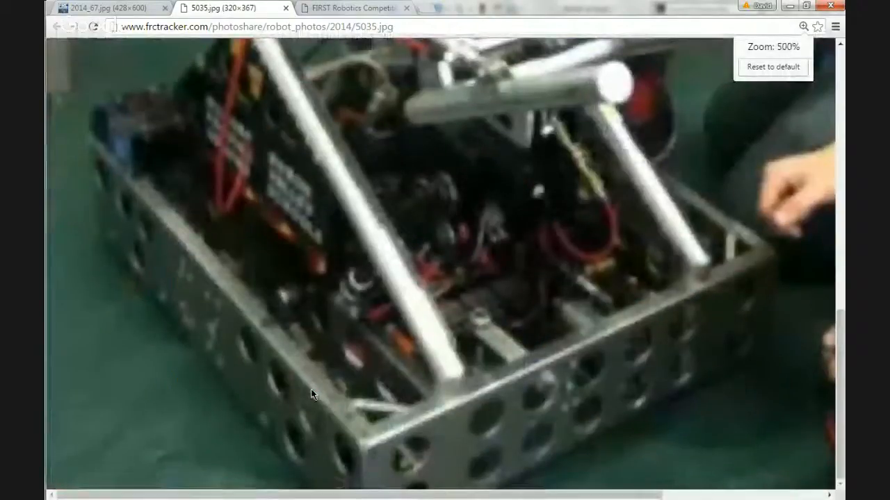
click(346, 384)
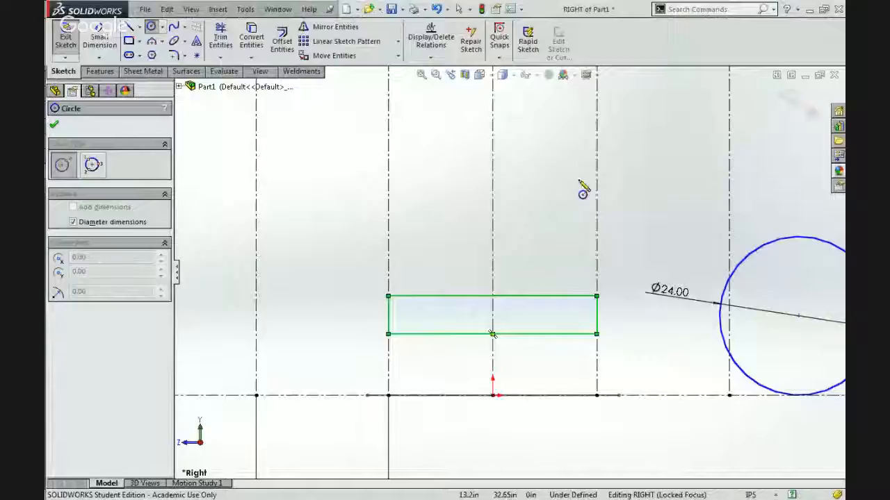
click(581, 182)
key(Escape)
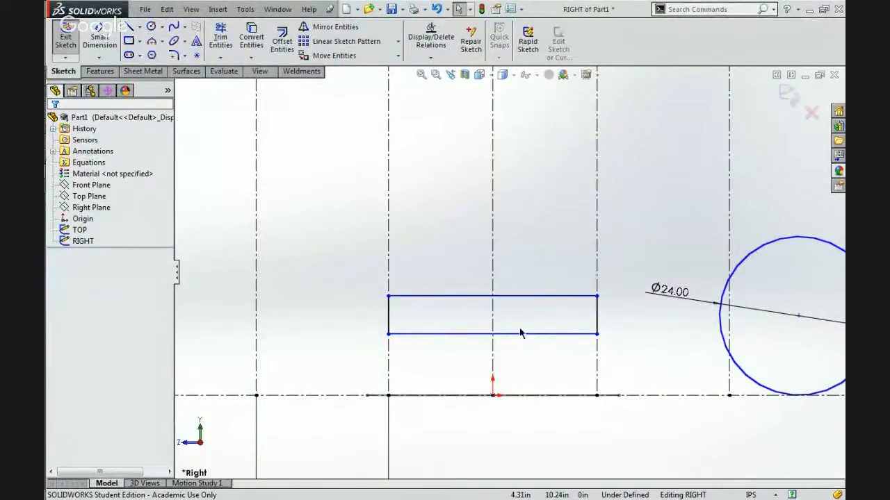
click(151, 26)
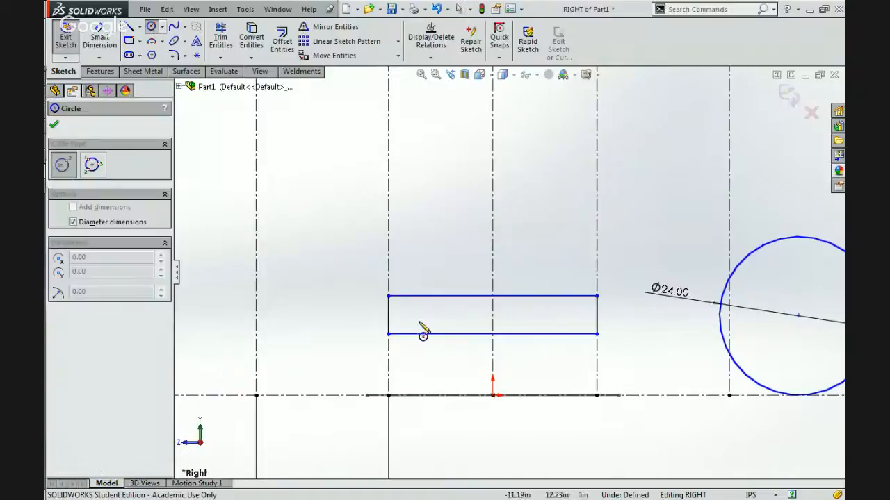
key(Escape)
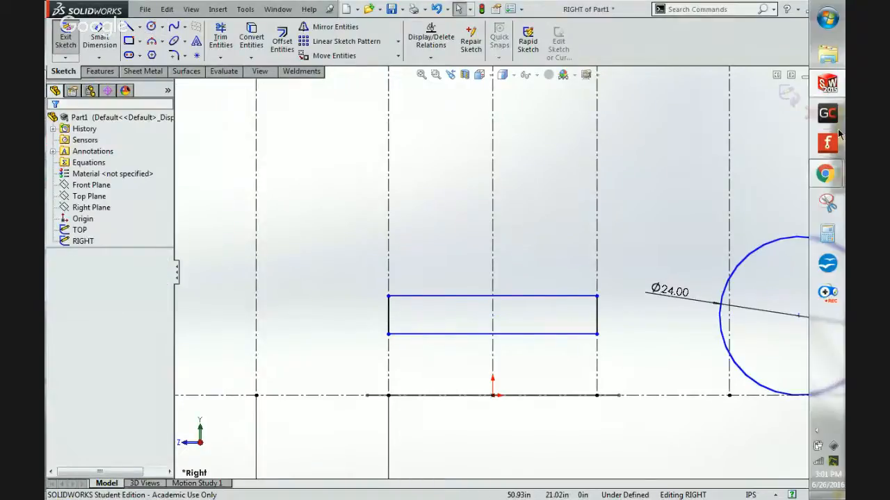
Switch to Chrome to examine the side rails and corners of the robot's chassis in the 5035.jpg photo again.
mouse_move(827, 173)
click(716, 111)
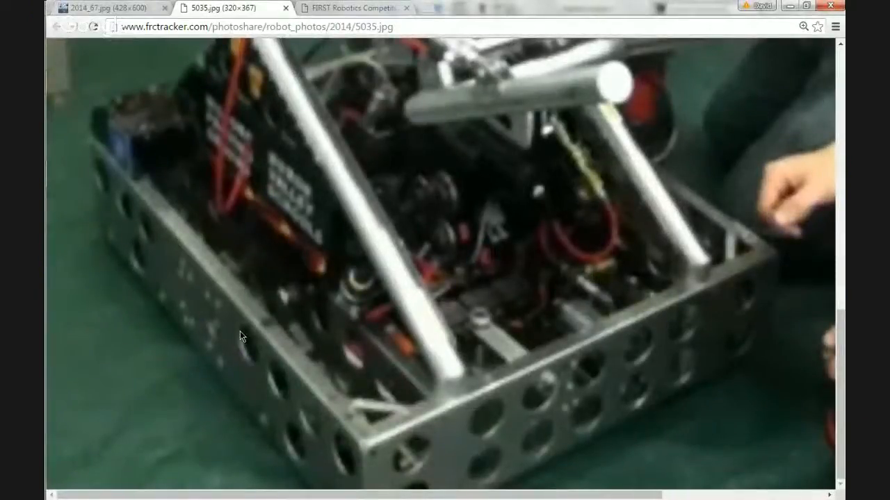
scroll(284, 347, up, 4)
scroll(284, 347, down, 4)
click(795, 5)
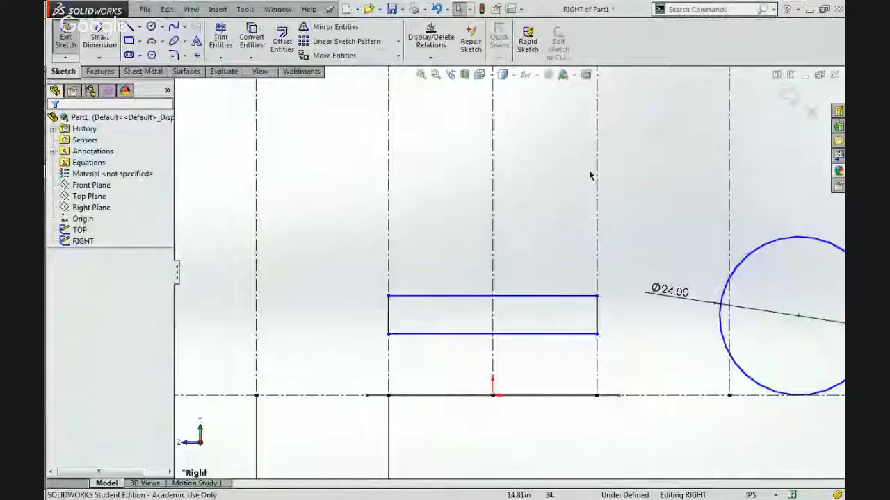
click(150, 26)
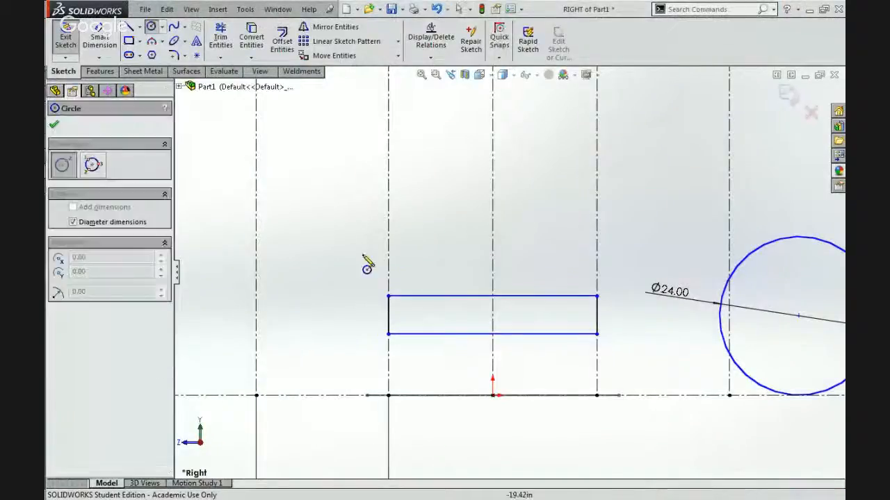
click(406, 316)
click(421, 349)
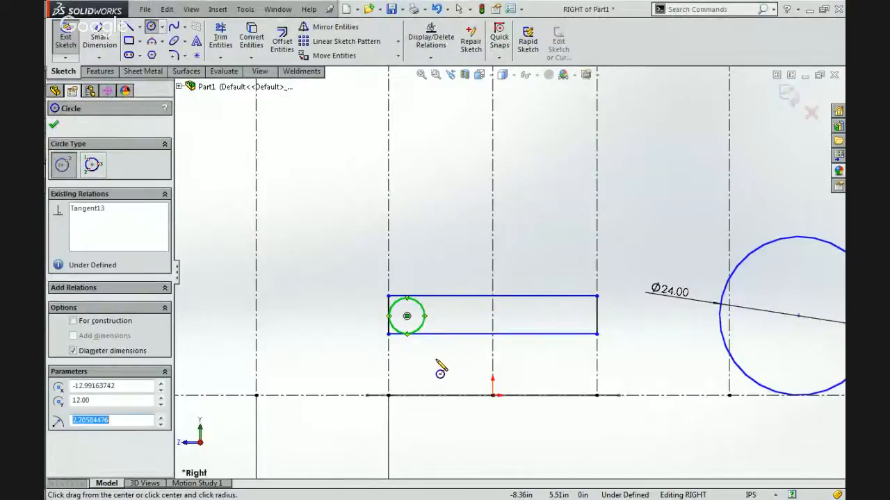
key(ctrl+z)
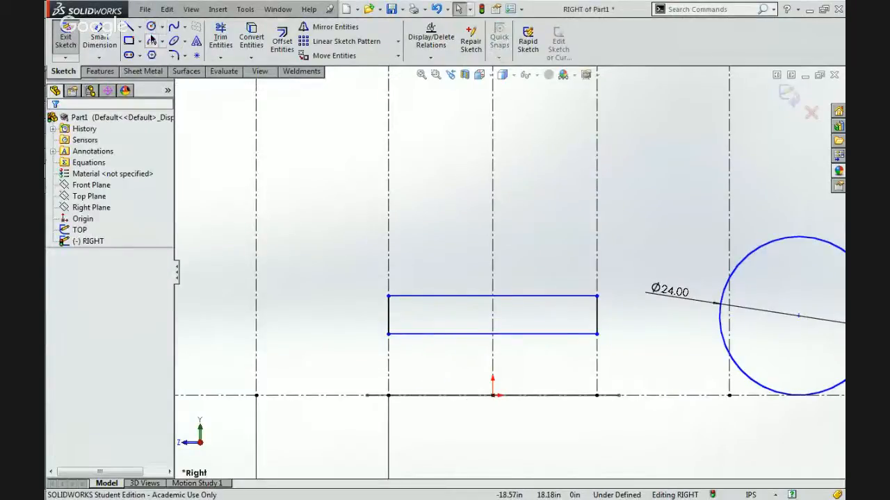
Sketch two wheel circles across the frame rectangle's lower edge, one about 8.3 in diameter near the 20 in dimension's end, one near the centerline.
click(151, 26)
click(408, 323)
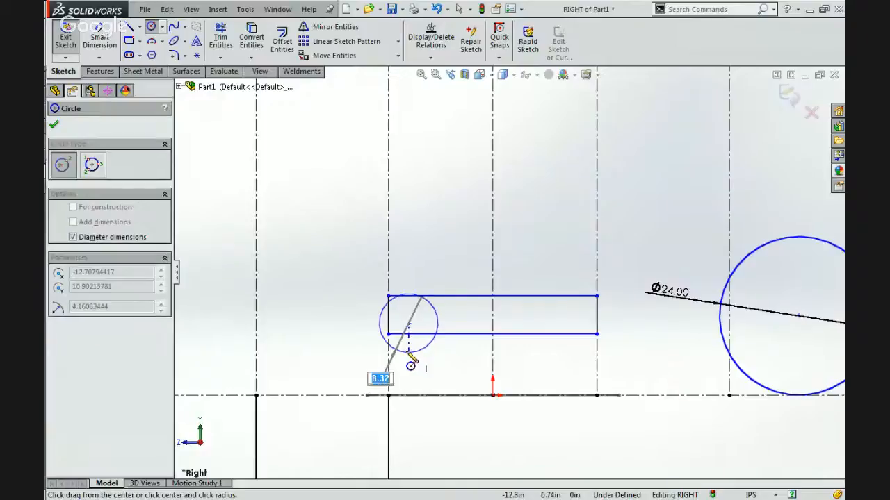
click(409, 351)
click(479, 316)
click(479, 351)
key(Escape)
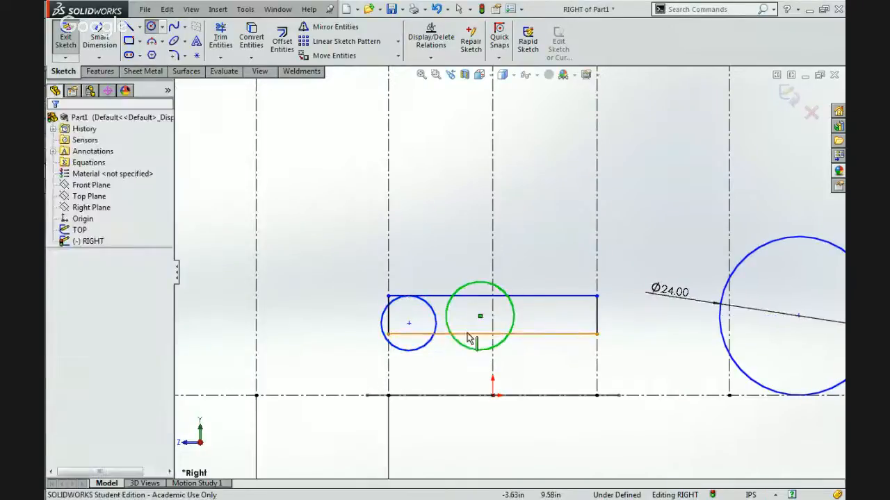
Make the two wheel circles equal in size.
scroll(467, 333, down, 6)
scroll(467, 336, up, 3)
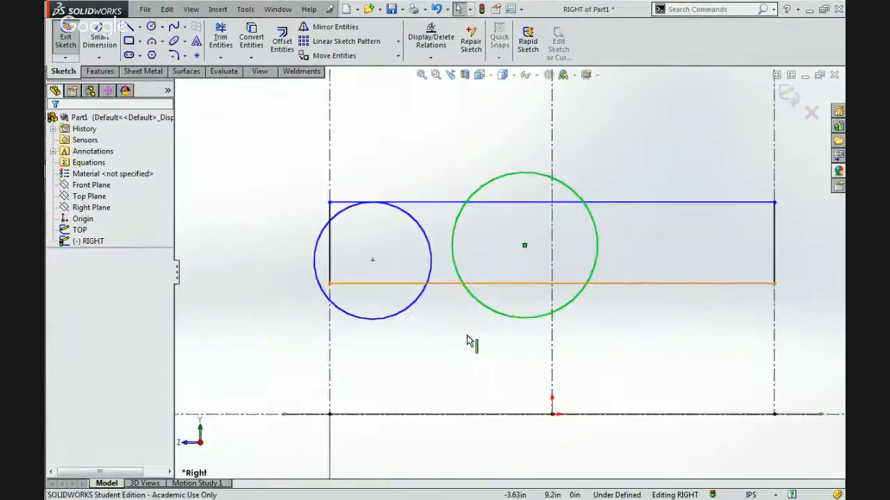
click(408, 322)
ctrl+click(453, 260)
click(480, 262)
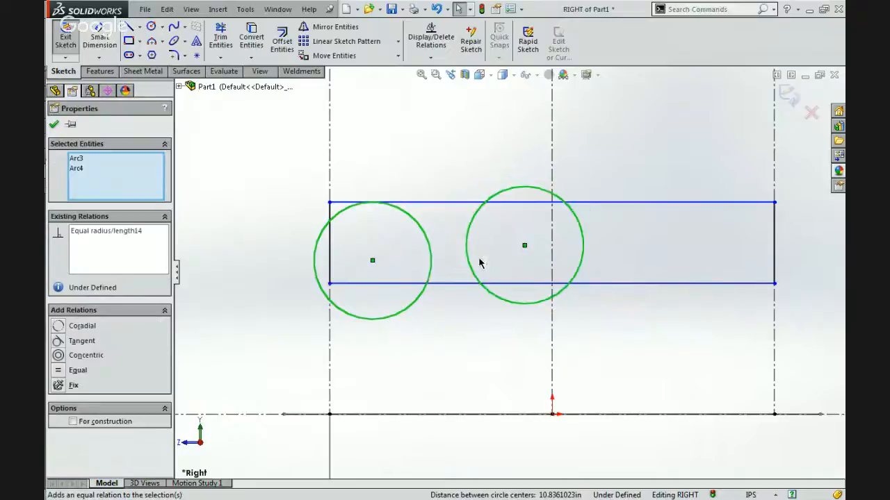
Dimension the outer wheel circle's diameter at 4 in.
click(427, 189)
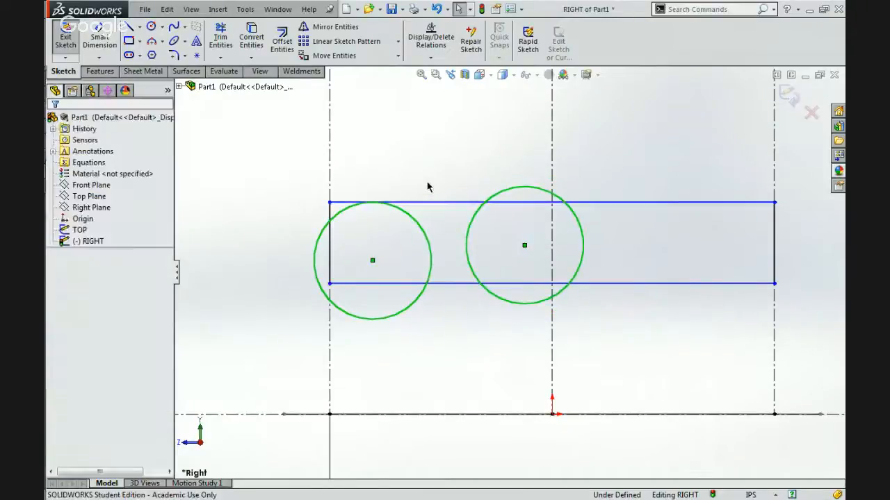
click(315, 248)
click(279, 250)
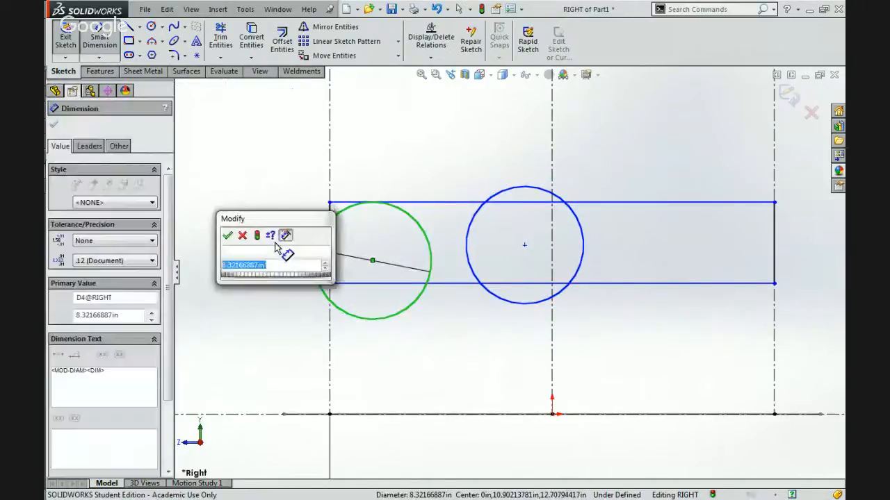
text(4)
key(Return)
key(Escape)
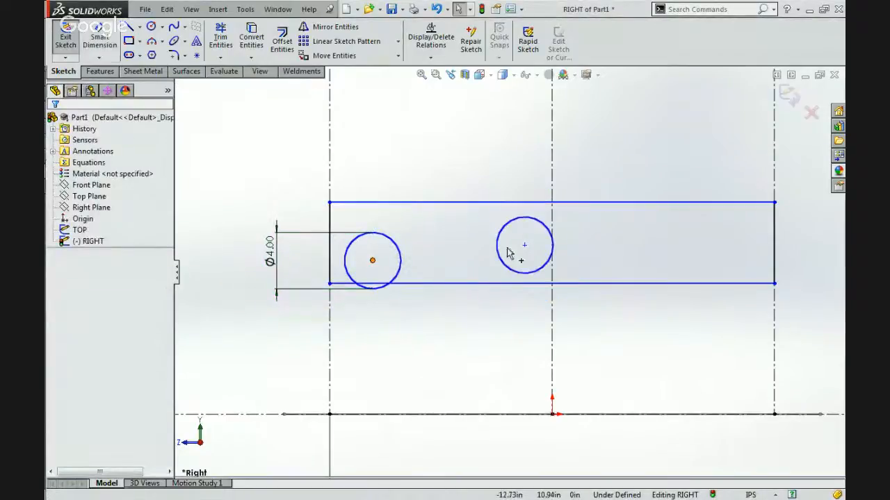
Lower the wheel circles toward the frame's lower edge, with the outer center about 10.5 in and the inner center about 10 in high.
drag(524, 244, 510, 272)
drag(371, 260, 370, 267)
click(449, 259)
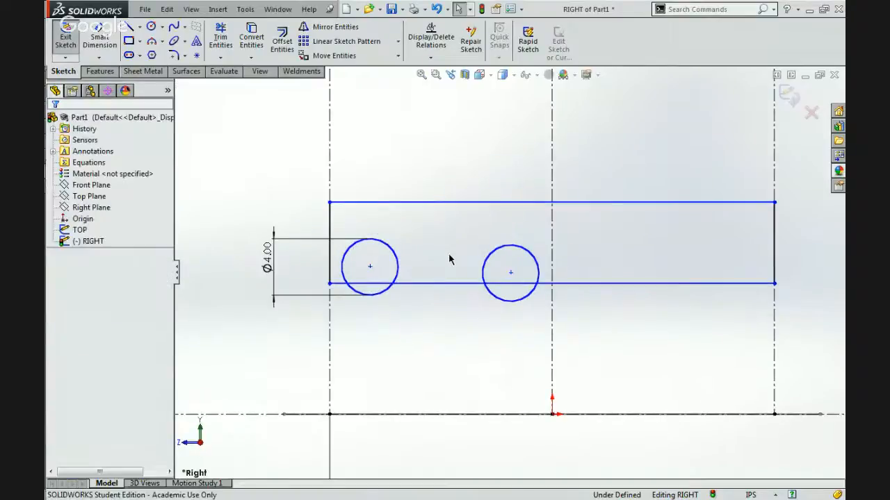
Dimension the vertical offset between the inner and outer wheel centers at 0.25 in.
click(98, 39)
click(510, 273)
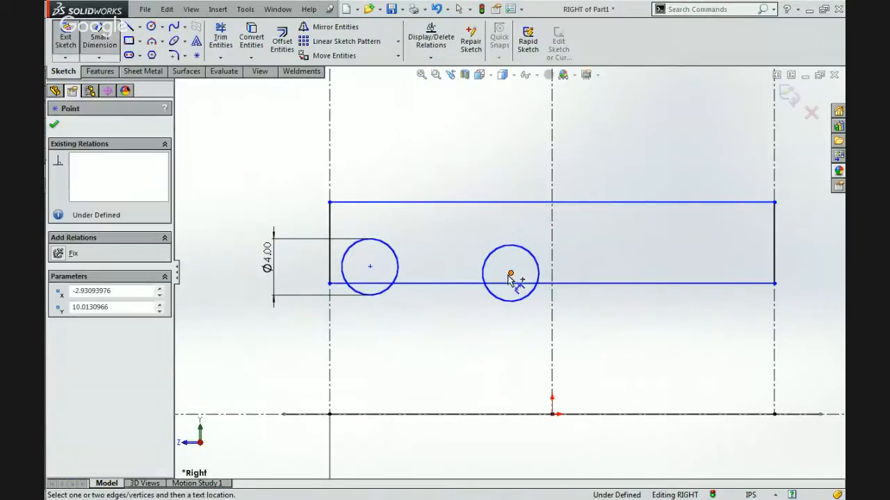
click(370, 266)
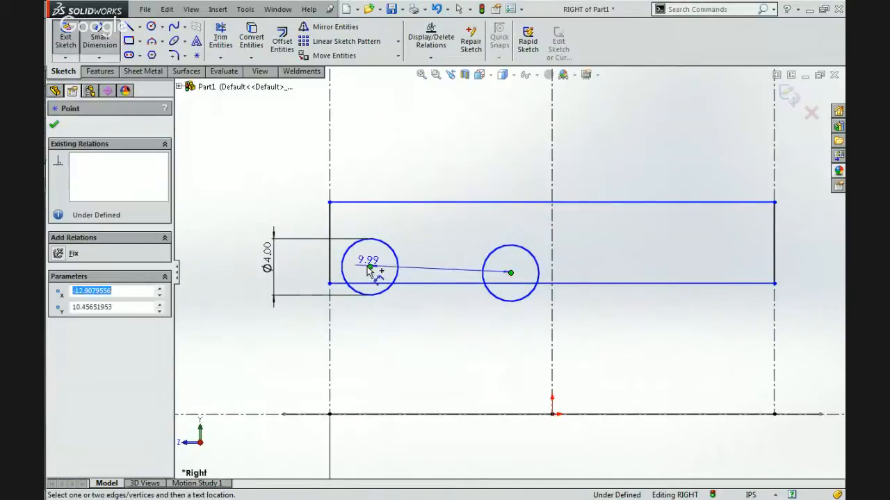
click(236, 273)
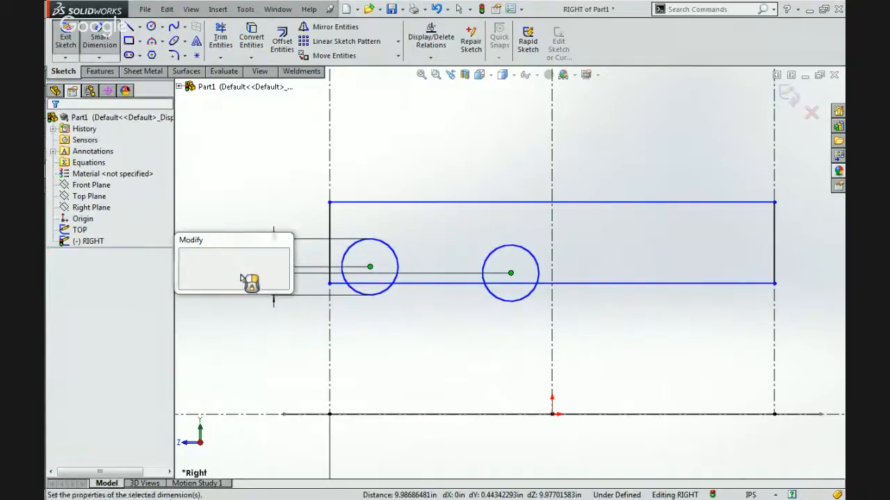
text(.25)
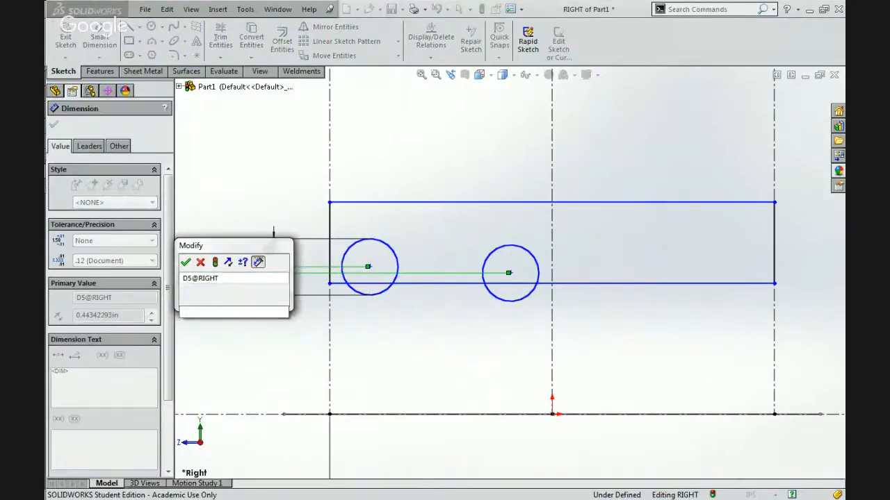
key(Return)
click(452, 334)
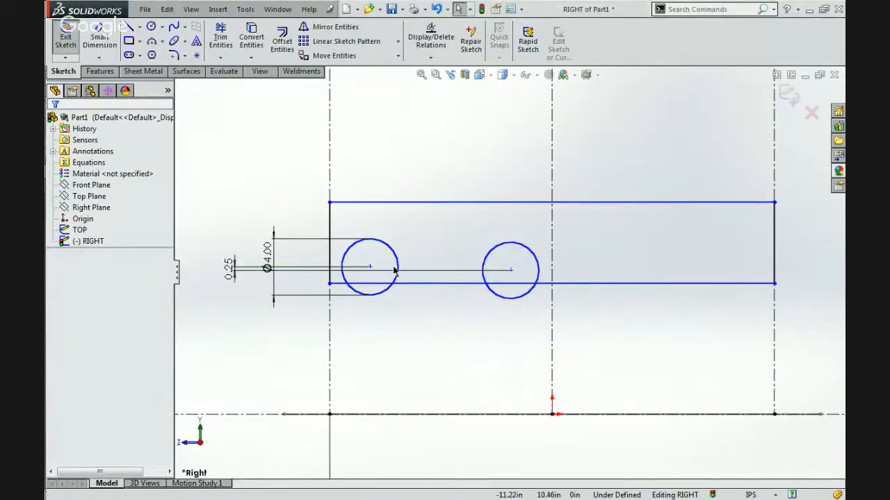
Place a sketch point on the outer wheel circle at its quadrant facing the nearby frame end.
click(197, 55)
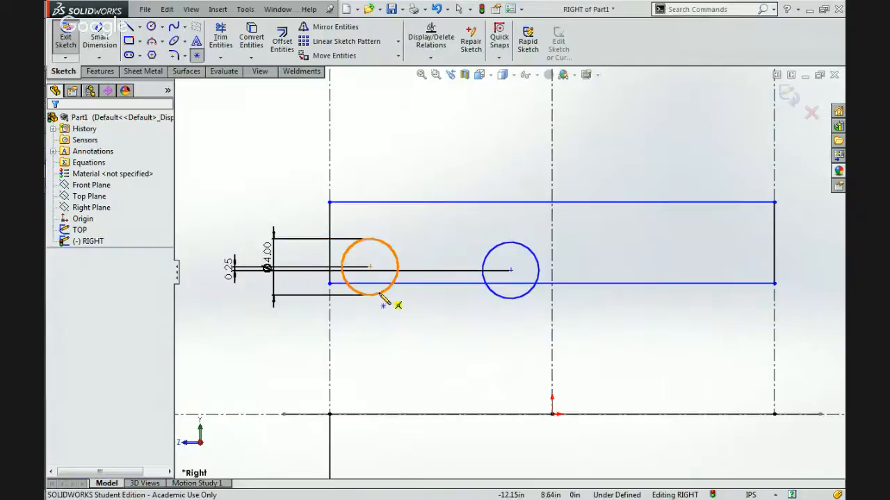
scroll(348, 284, down, 3)
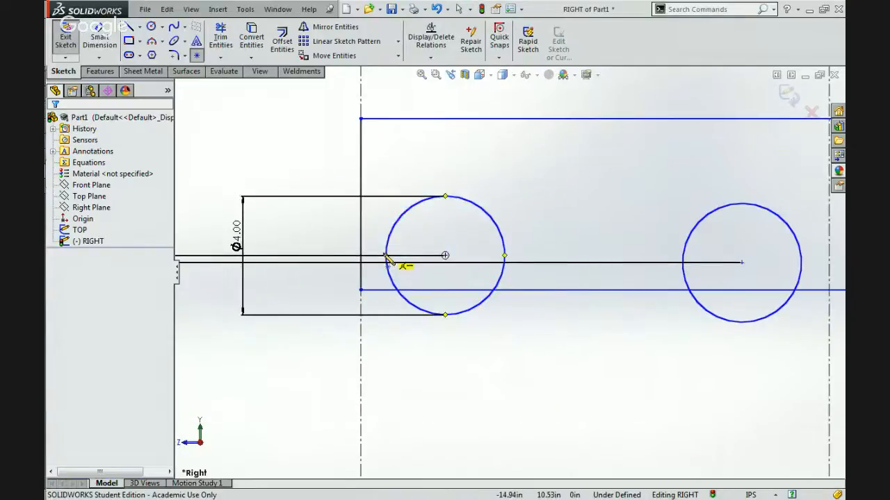
click(386, 256)
key(Escape)
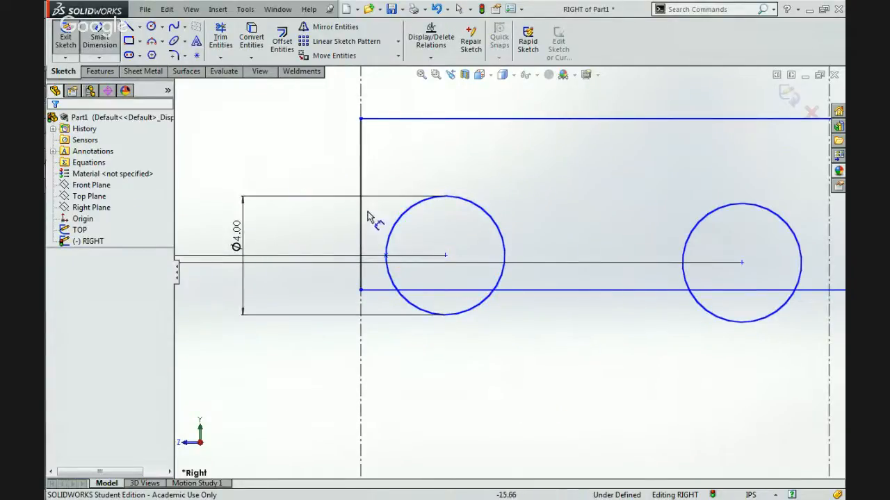
Dimension the horizontal distance from the frame's end line to the outer wheel's quadrant point at 1 in.
click(361, 233)
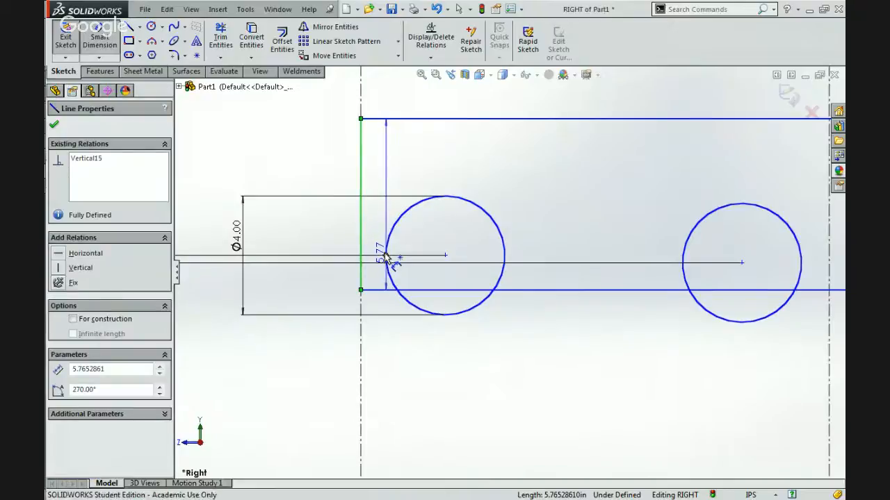
click(385, 256)
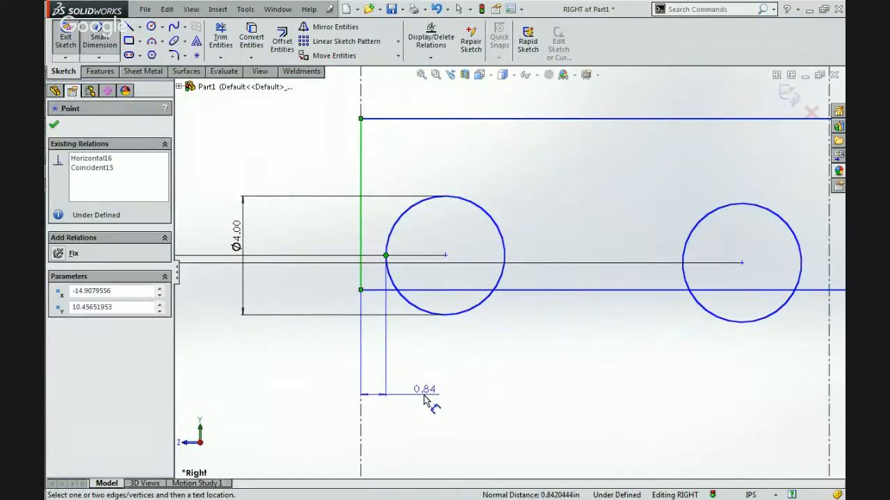
click(426, 401)
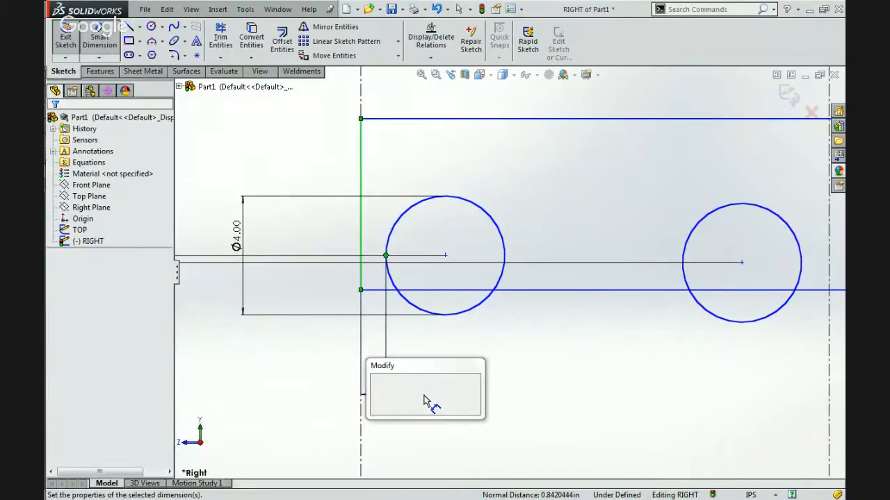
text(1)
key(Return)
key(Escape)
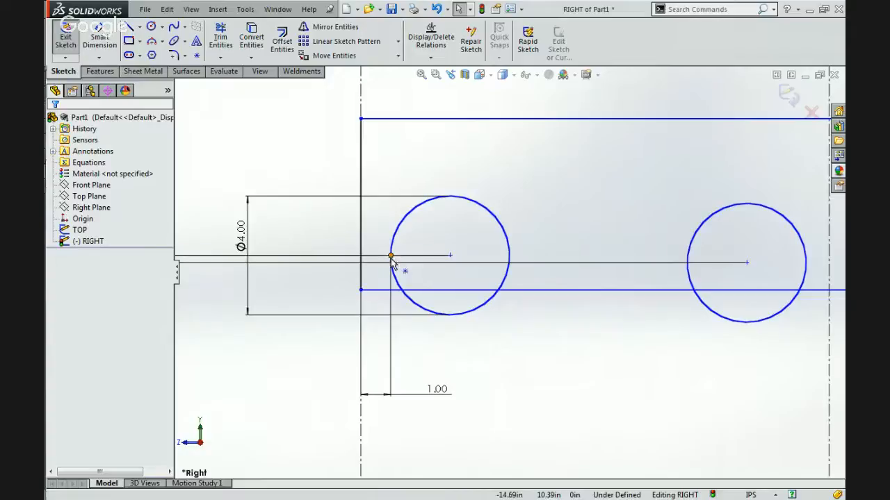
click(196, 55)
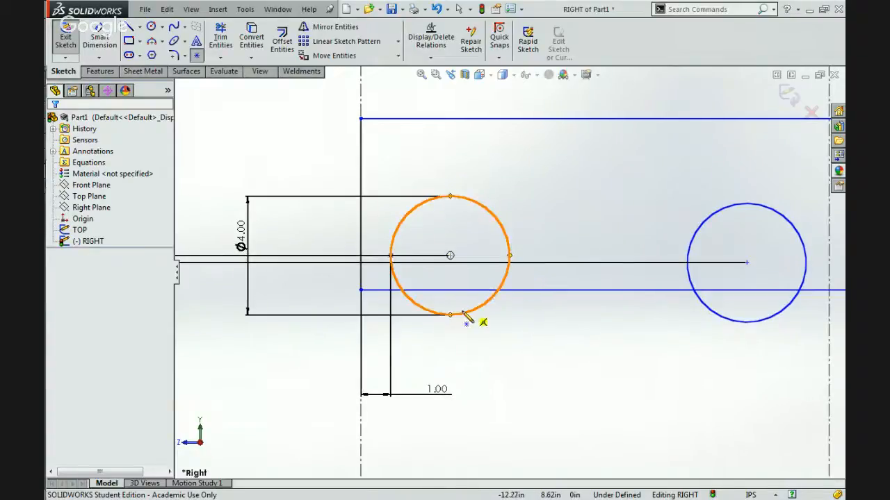
key(Escape)
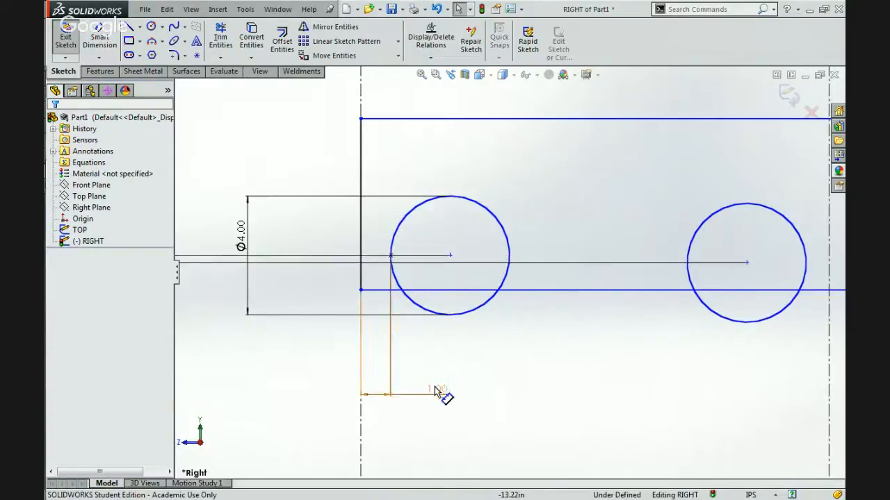
scroll(512, 400, up, 1)
scroll(514, 285, up, 5)
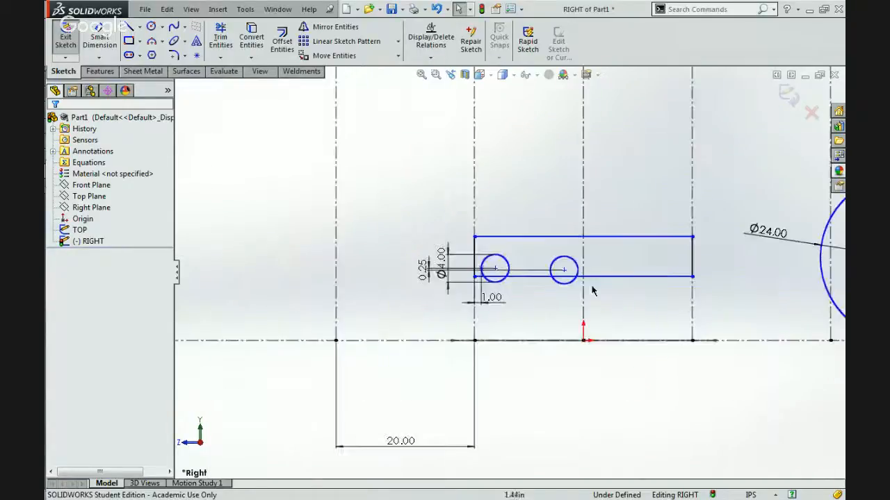
scroll(577, 278, down, 4)
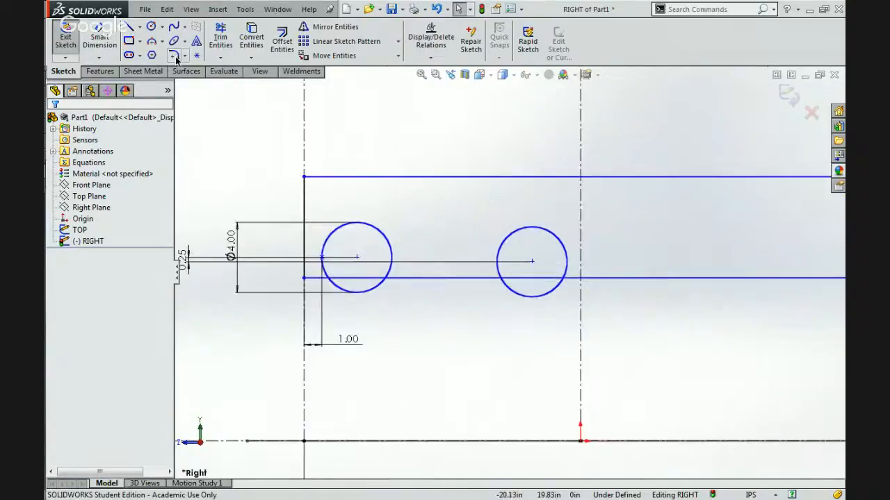
click(140, 27)
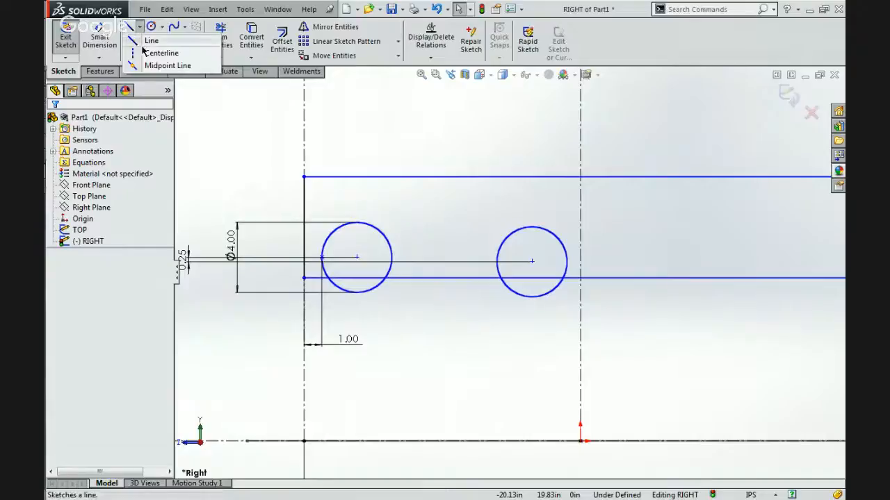
click(149, 50)
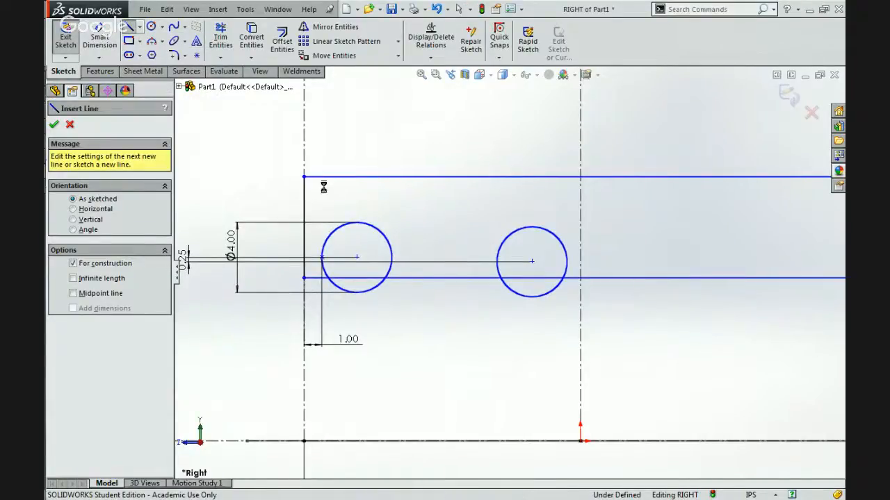
key(Escape)
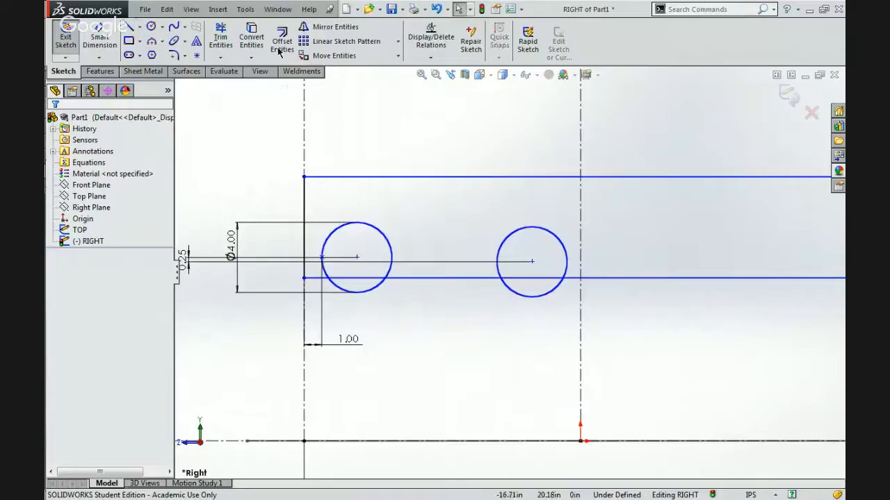
Mirror the outer and inner wheel circles about the vertical centerline through the origin.
click(332, 27)
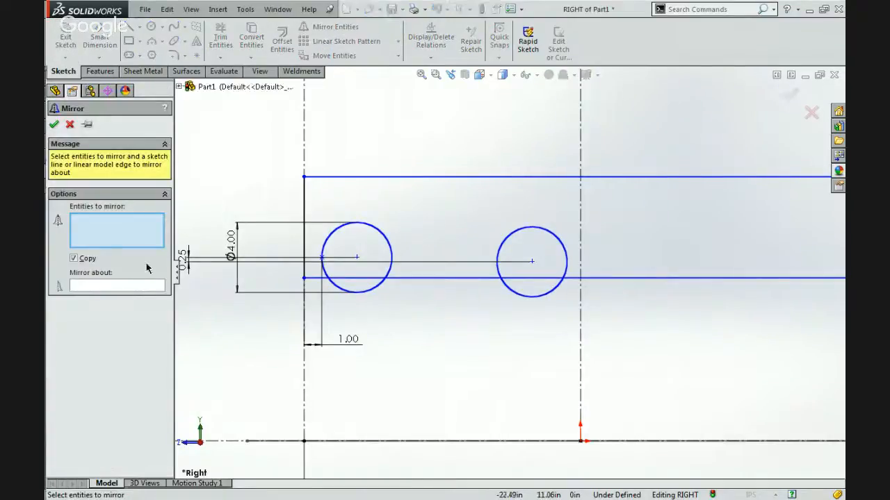
click(390, 241)
click(502, 245)
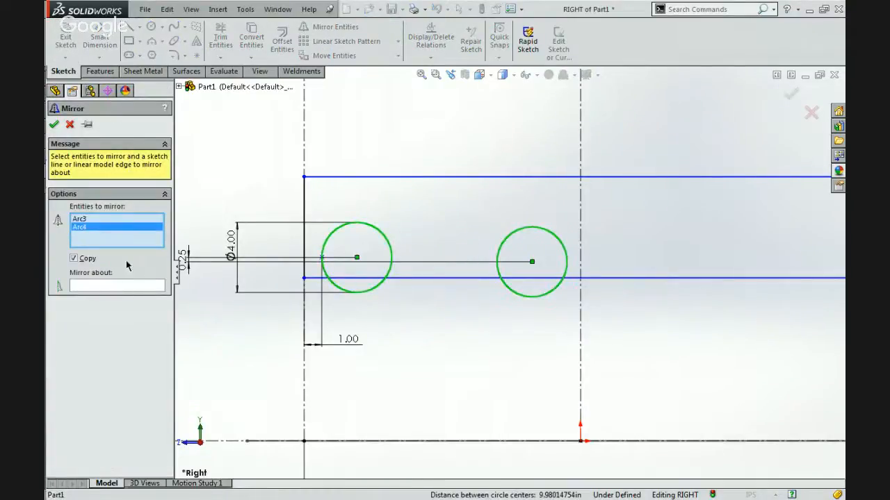
click(129, 285)
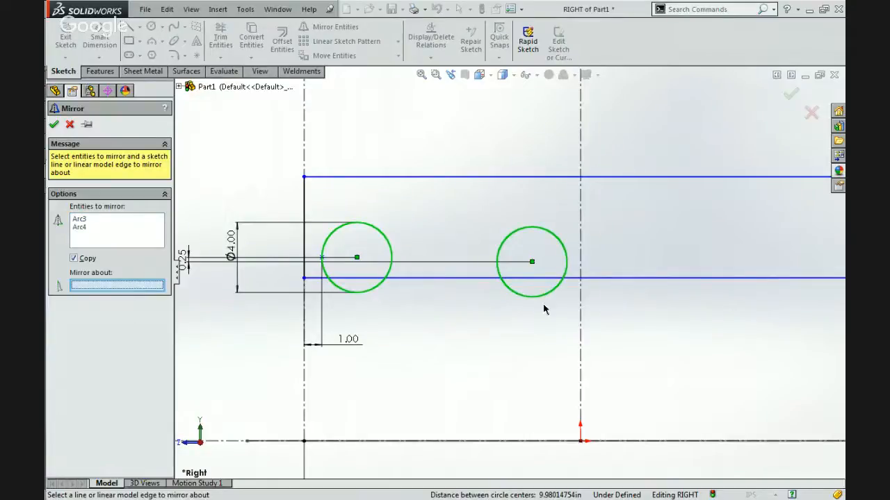
click(579, 323)
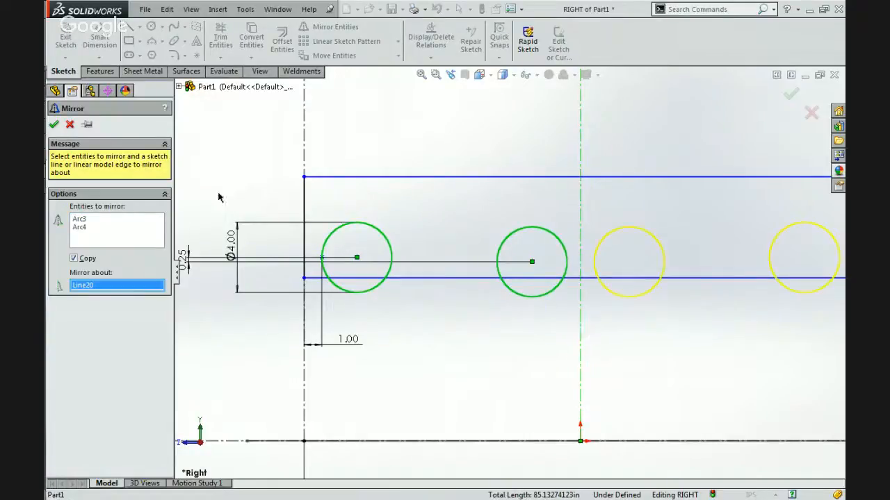
click(53, 124)
click(141, 27)
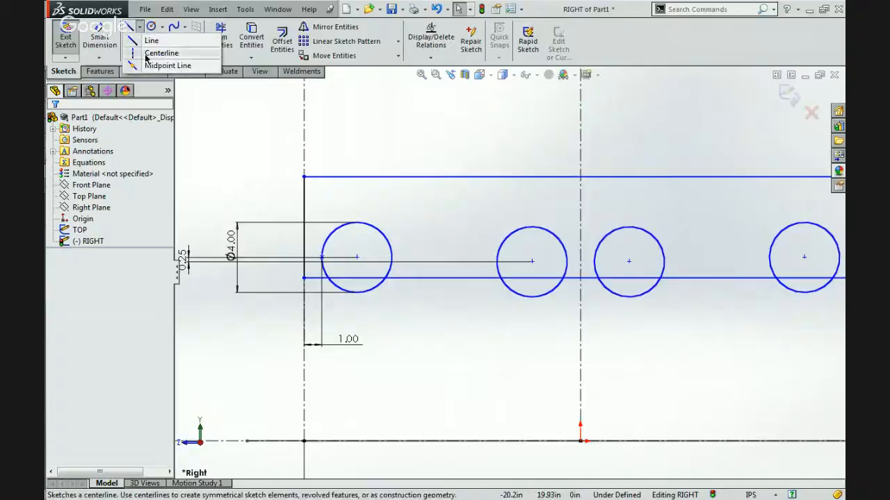
click(161, 53)
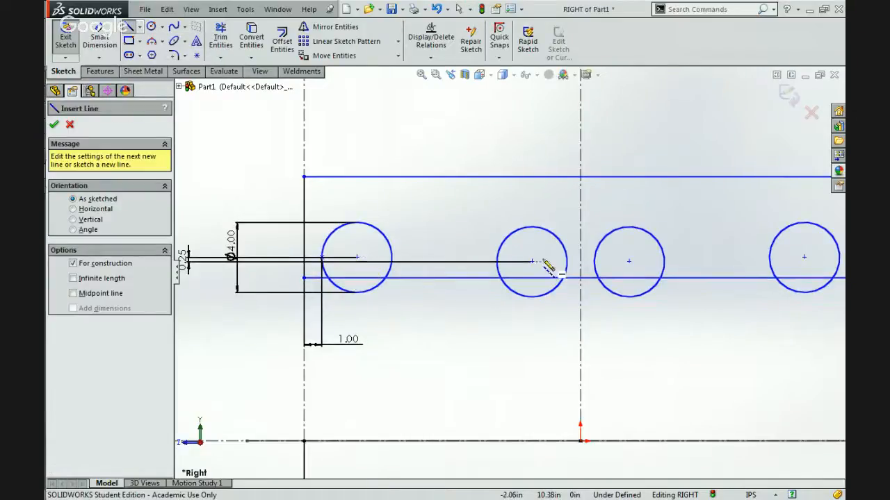
key(Escape)
Spread the inner wheels to about 5.1 in from the vertical centerline and connect the outer, inner and mirrored inner wheel centers with construction centerlines.
drag(532, 261, 490, 264)
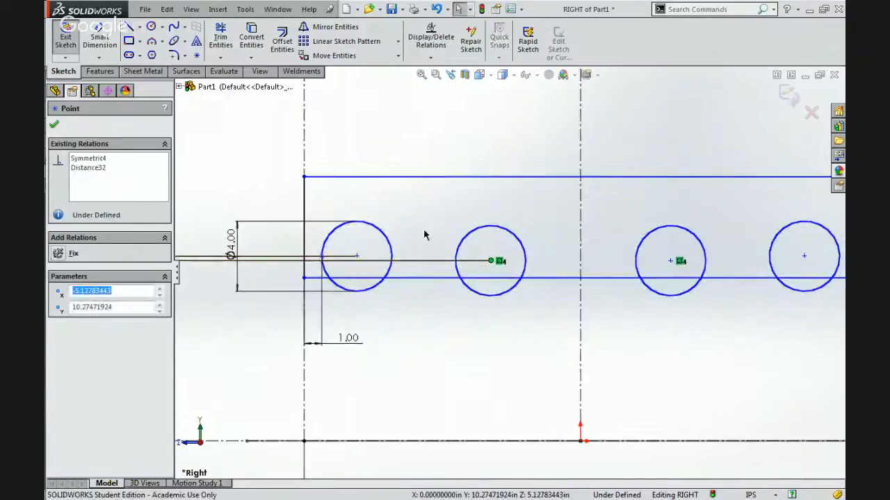
key(Escape)
click(140, 27)
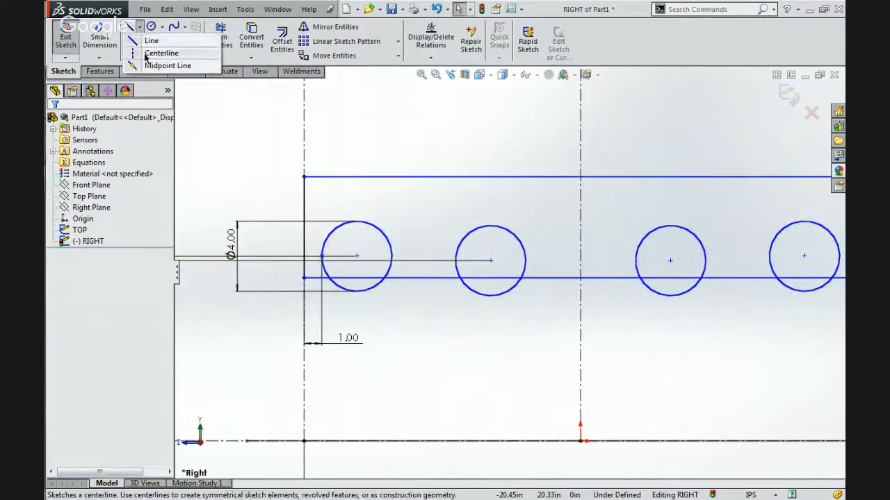
click(148, 53)
click(357, 256)
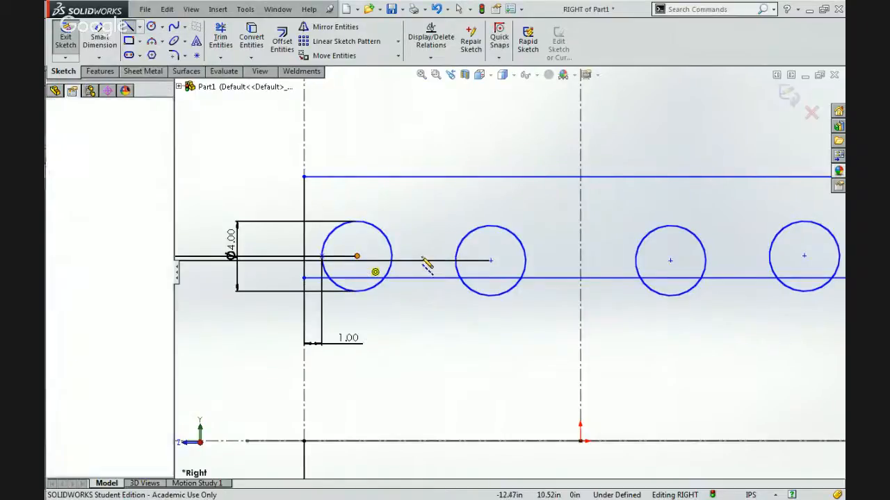
click(490, 261)
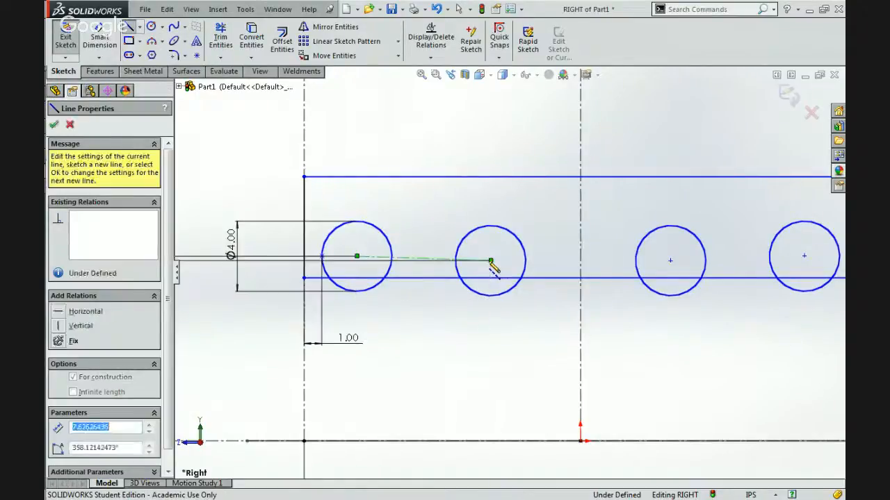
click(670, 261)
key(Escape)
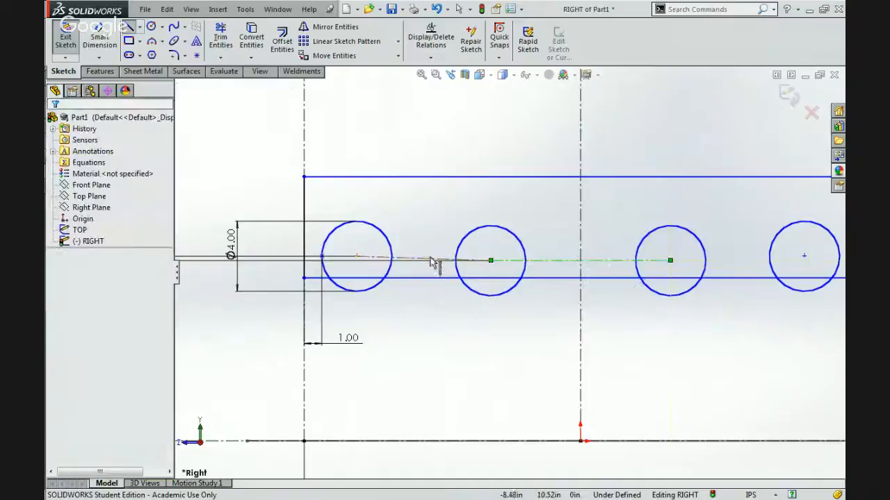
Move the inner wheel pair toward the vertical centerline, to about 1.85 in from it.
drag(491, 261, 548, 270)
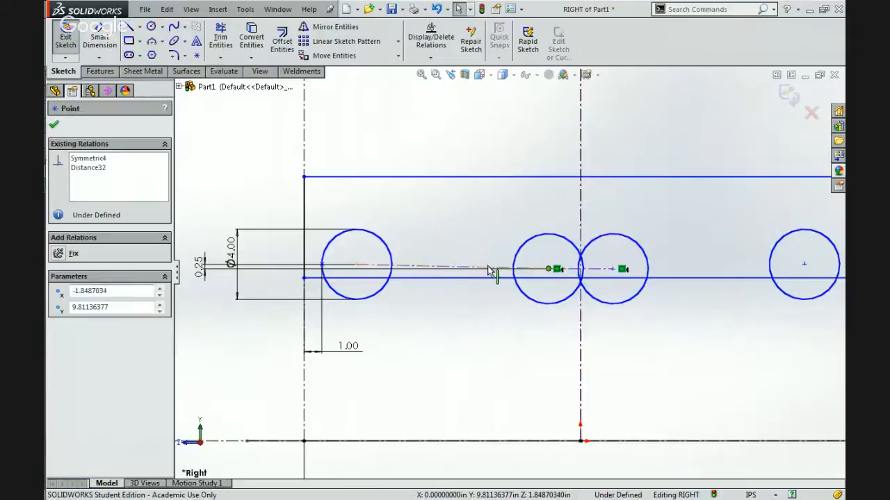
Make the two construction centerlines joining the outer, inner and mirrored inner wheel centers equal in length.
click(488, 269)
ctrl+click(605, 269)
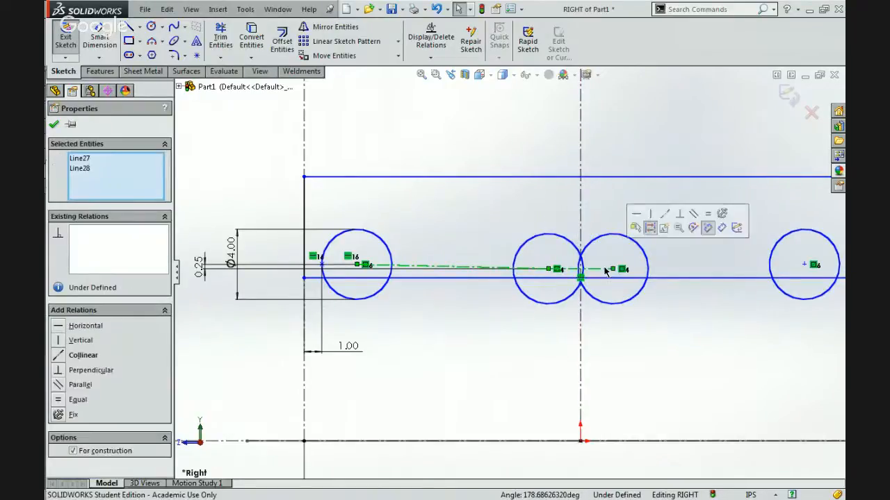
click(708, 214)
click(665, 220)
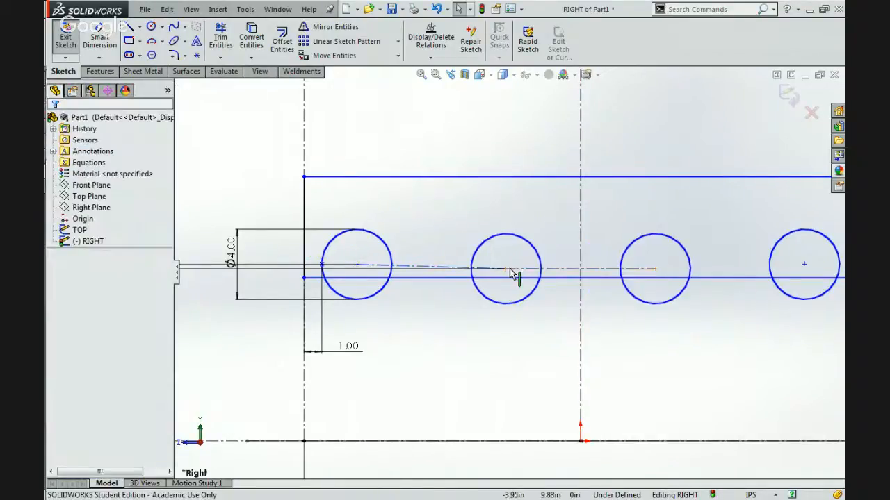
Move the inner wheel's center up to about 10.03 in above the origin and check the connecting centerlines' relations.
mouse_move(507, 269)
mouse_down()
mouse_move(507, 259)
mouse_move(461, 290)
mouse_move(539, 298)
mouse_move(510, 266)
mouse_up()
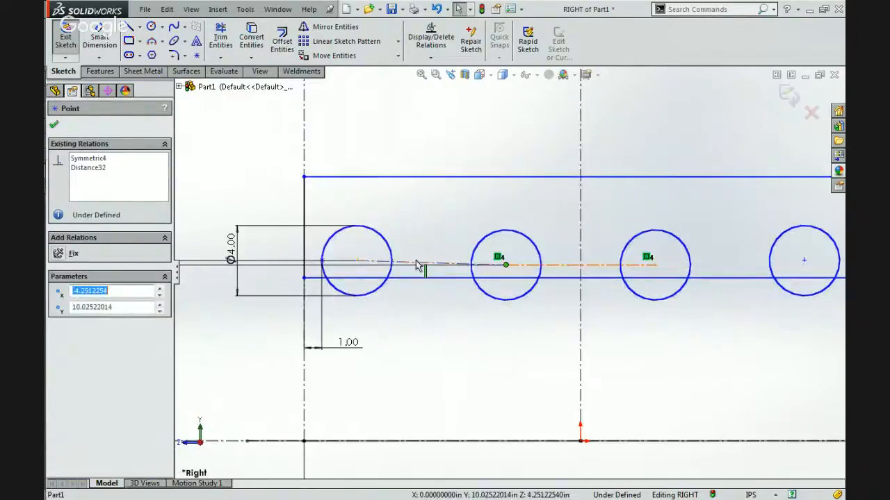
click(465, 263)
click(566, 266)
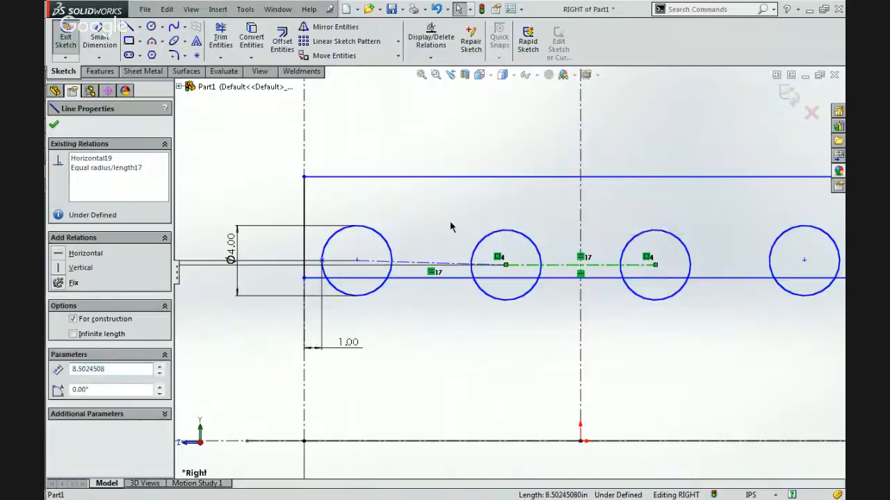
click(433, 221)
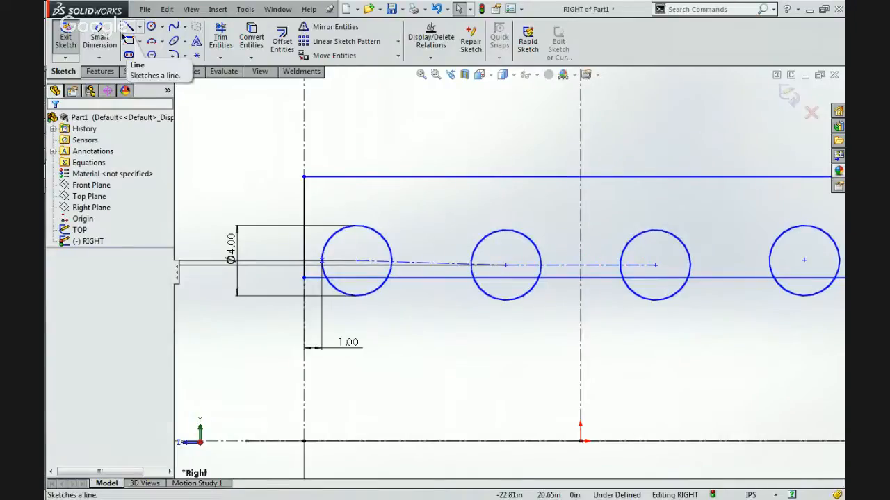
Place a sketch point at the bottom quadrant of the outer wheel circle.
click(197, 55)
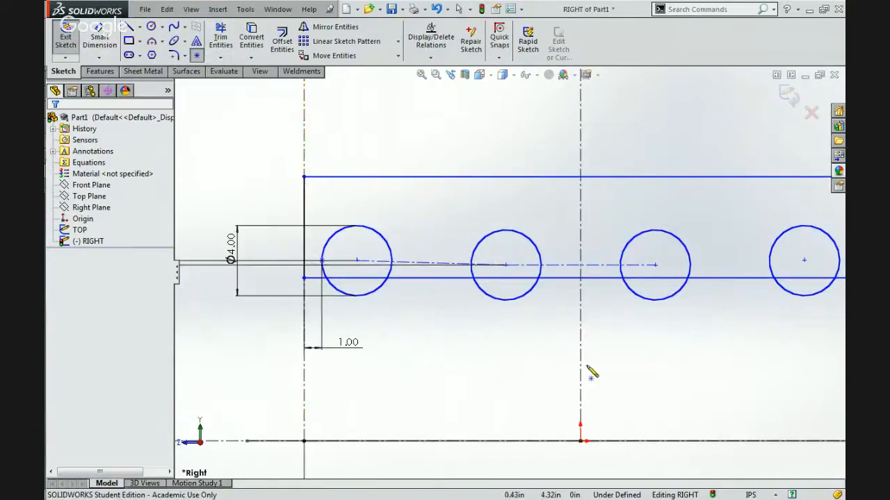
click(357, 296)
key(Escape)
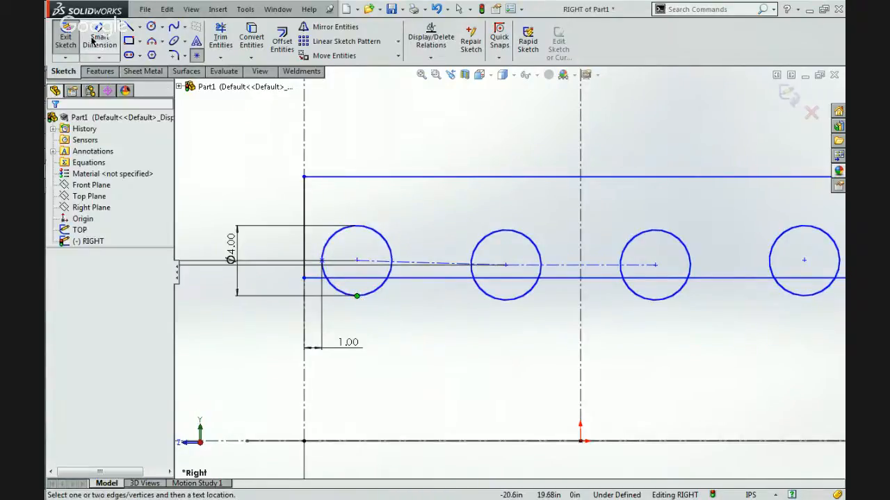
Dimension the vertical distance from the frame's lower line to the outer wheel's bottom quadrant point at 1 in.
click(354, 278)
click(357, 295)
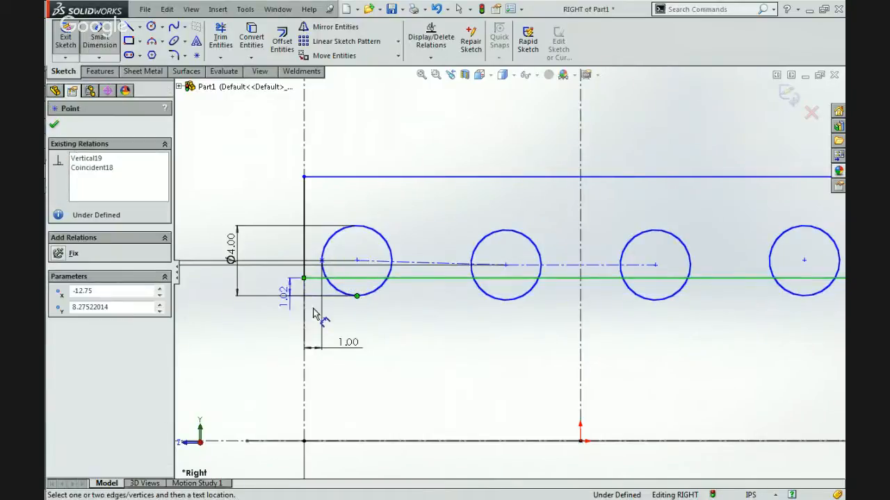
scroll(357, 314, down, 4)
scroll(374, 246, down, 3)
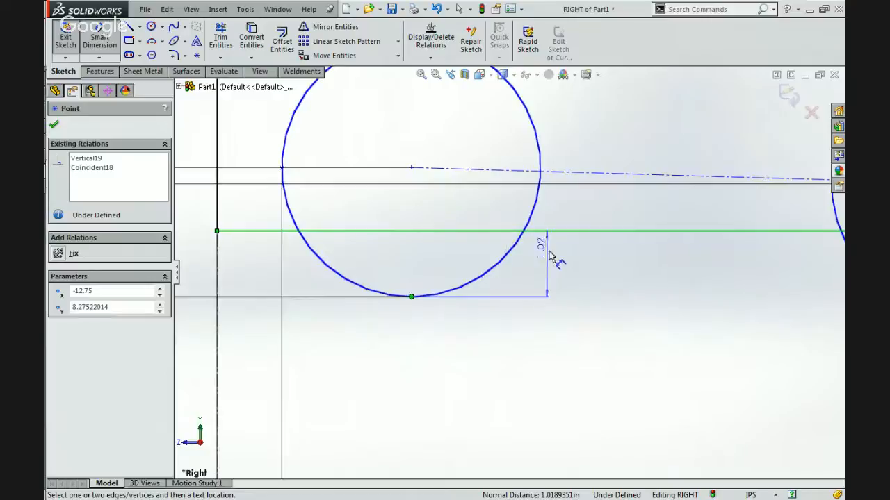
click(549, 247)
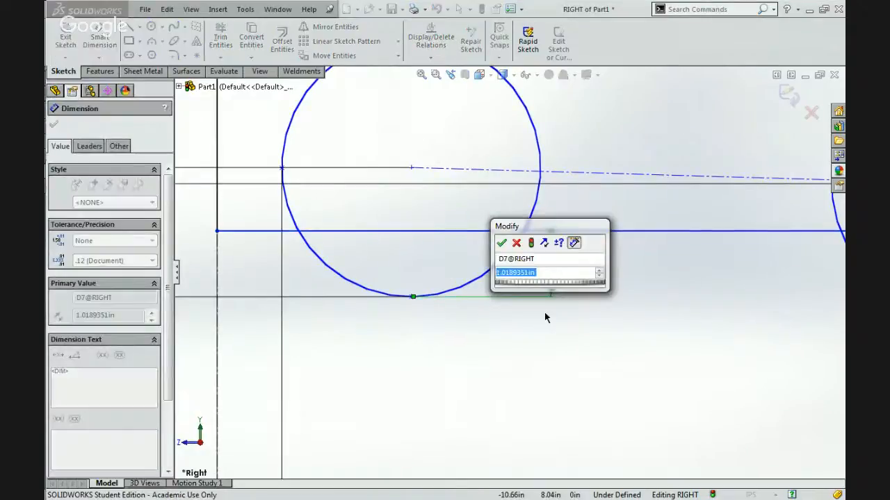
key(Return)
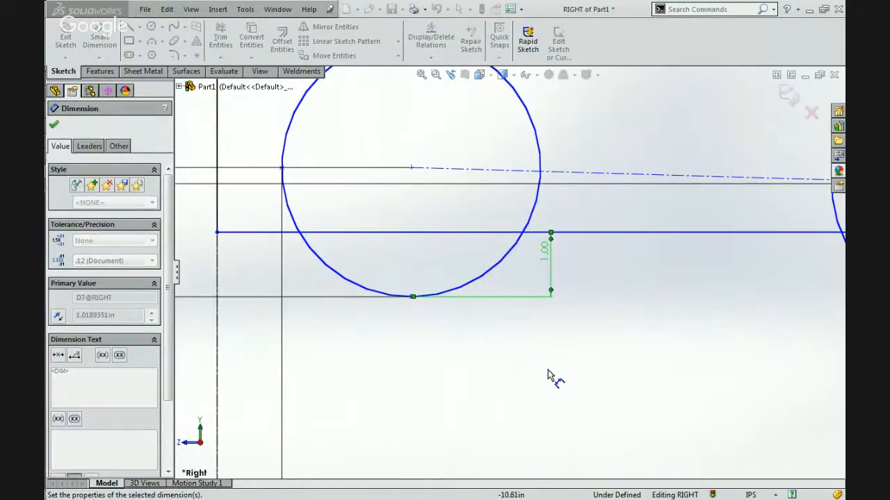
key(Escape)
Sketch a 1.125 in diameter circle centered on the outer wheel.
click(151, 26)
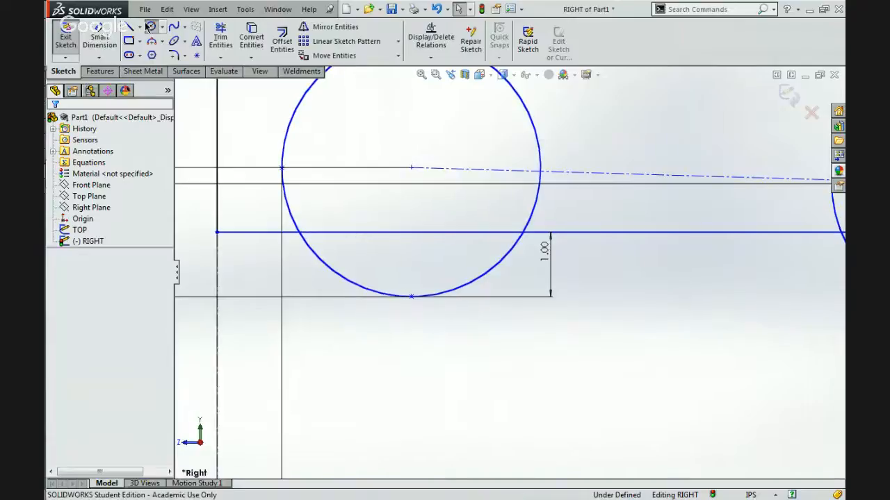
click(411, 167)
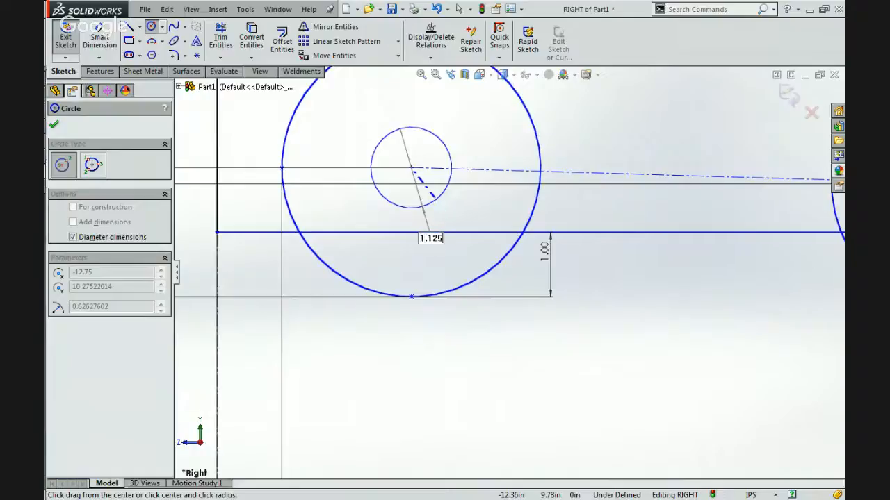
click(432, 197)
key(Escape)
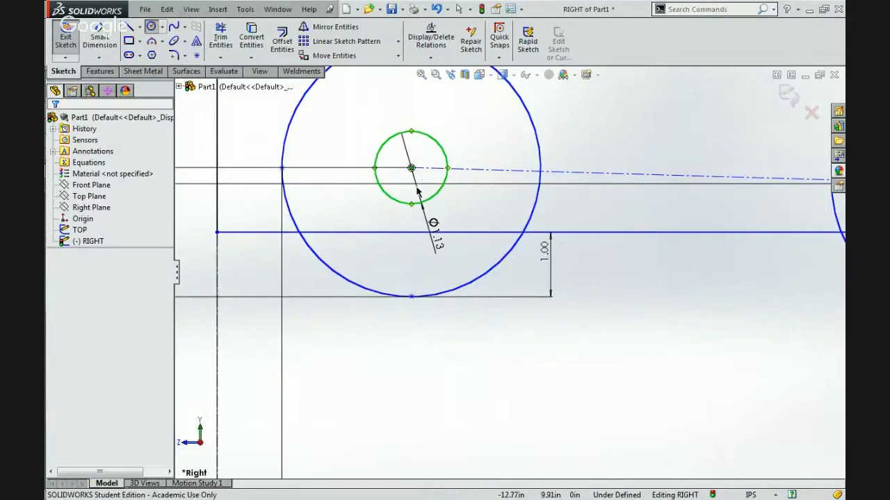
key(Escape)
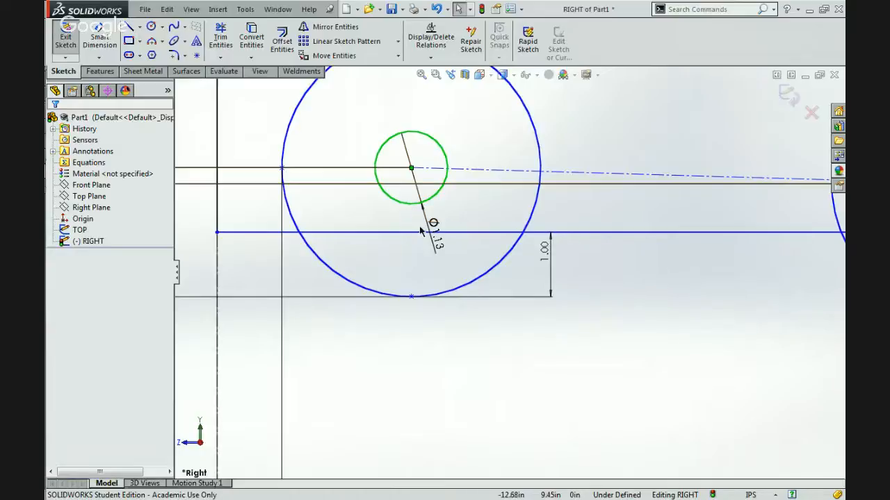
Set the diameter of the small circle in the outer wheel to 0.5 in.
click(438, 241)
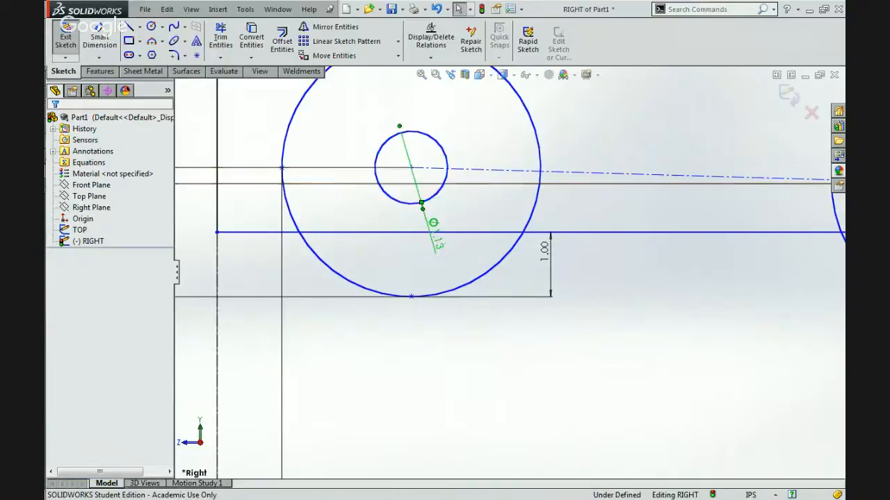
text(.5)
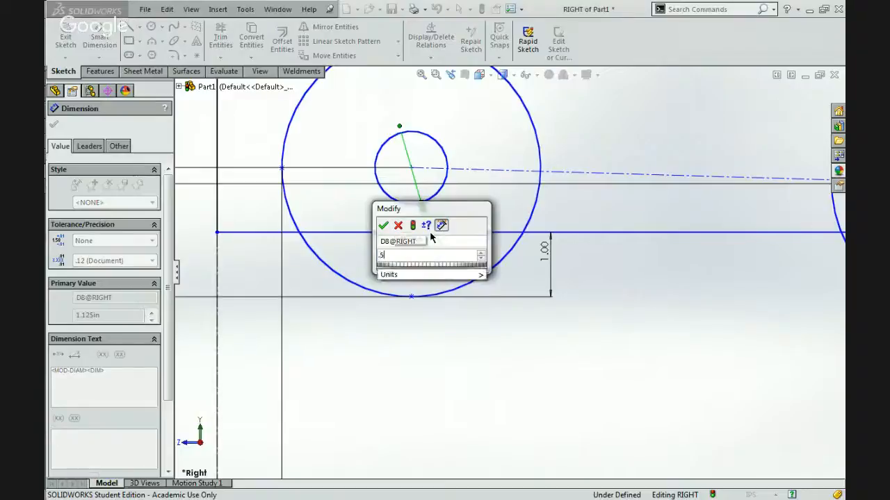
key(Return)
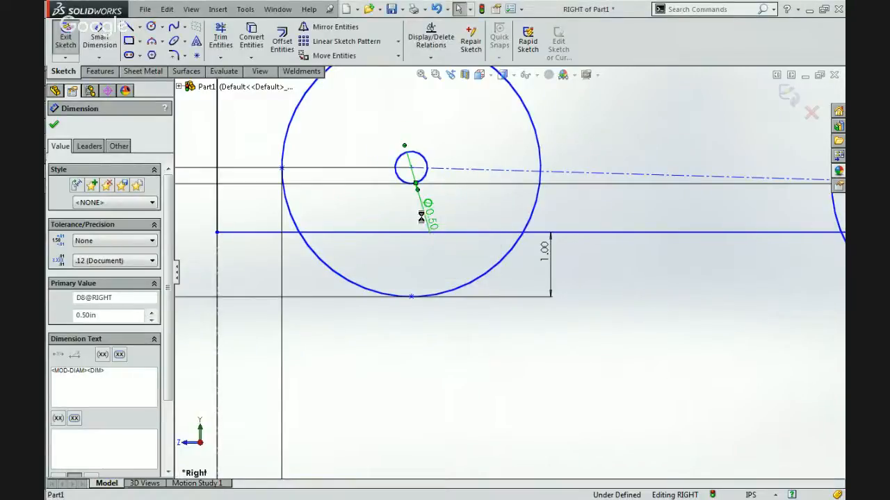
Set the diameter of the small circle in the outer wheel to 0.625 in.
click(429, 210)
text(.625)
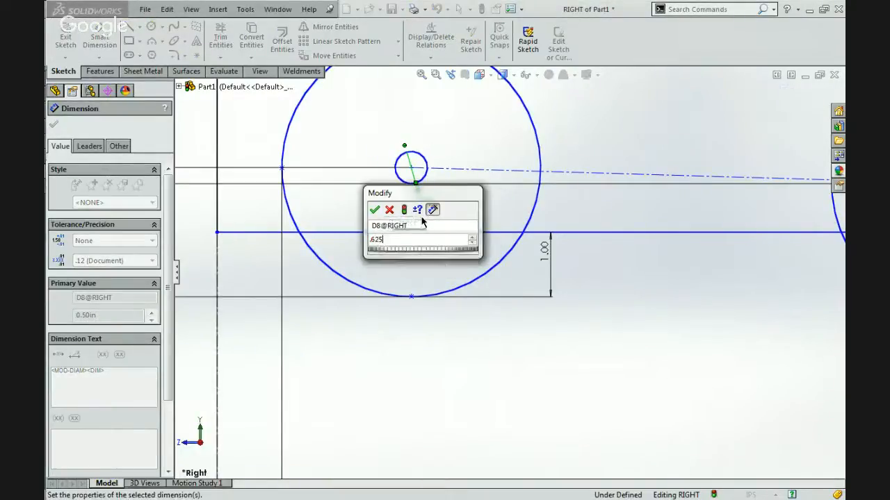
key(Return)
click(493, 242)
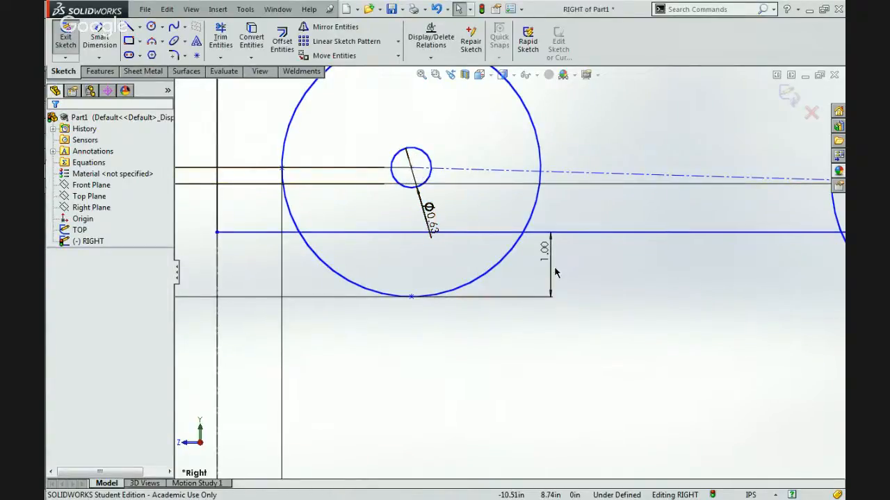
Sketch a small circle on the inner wheel's center and make it equal to the outer wheel's small center circle.
scroll(555, 273, up, 5)
scroll(602, 248, down, 4)
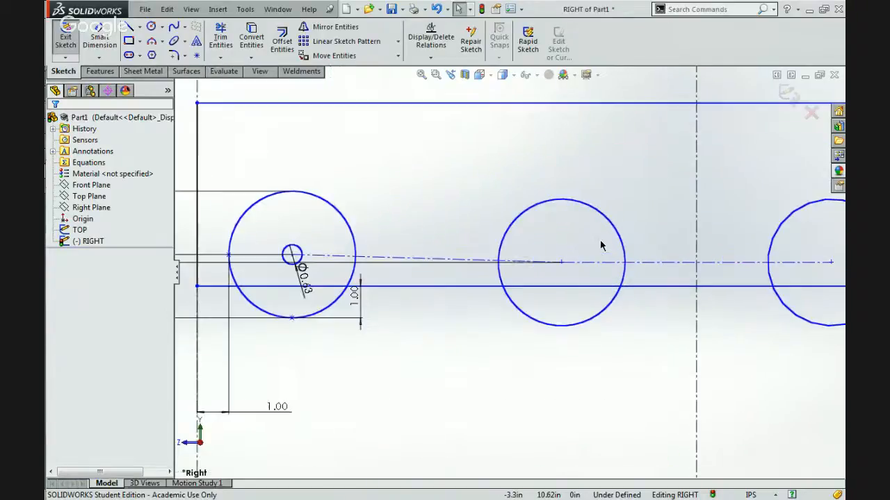
click(151, 28)
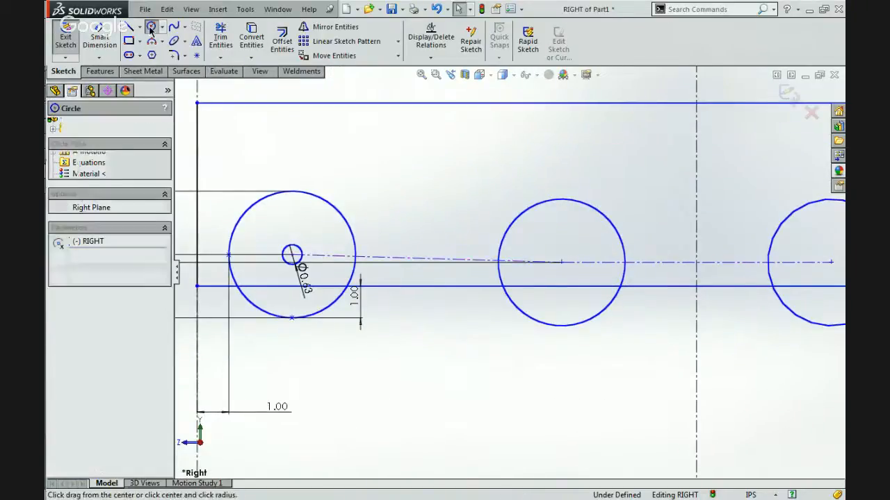
drag(562, 263, 555, 278)
key(Escape)
ctrl+click(296, 253)
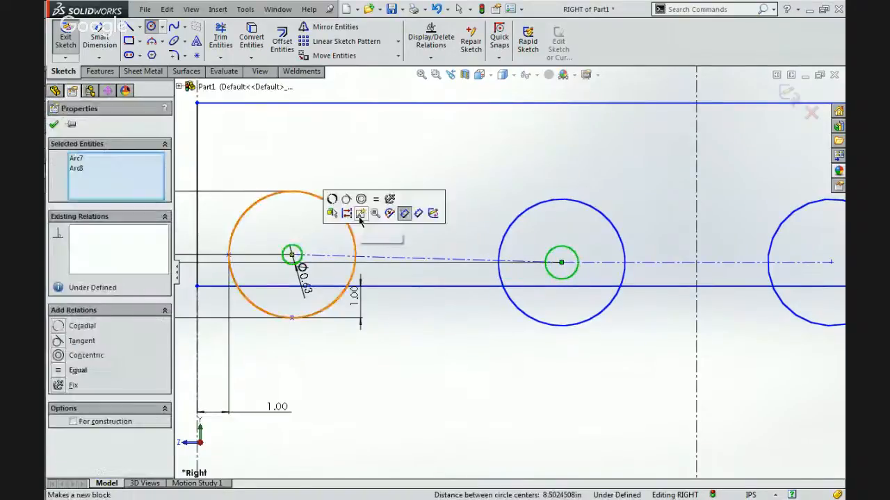
click(379, 208)
key(Escape)
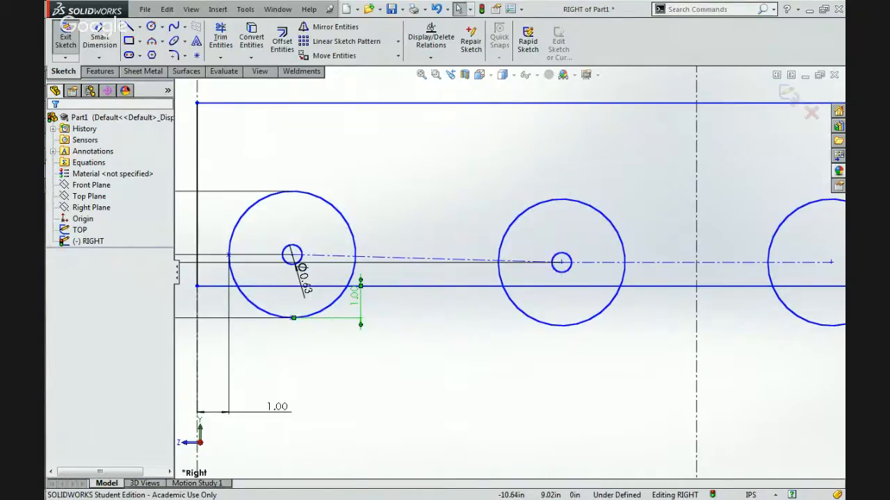
Set the vertical distance between the frame's lower line and the outer wheel's bottom point to 1.625 in.
click(357, 298)
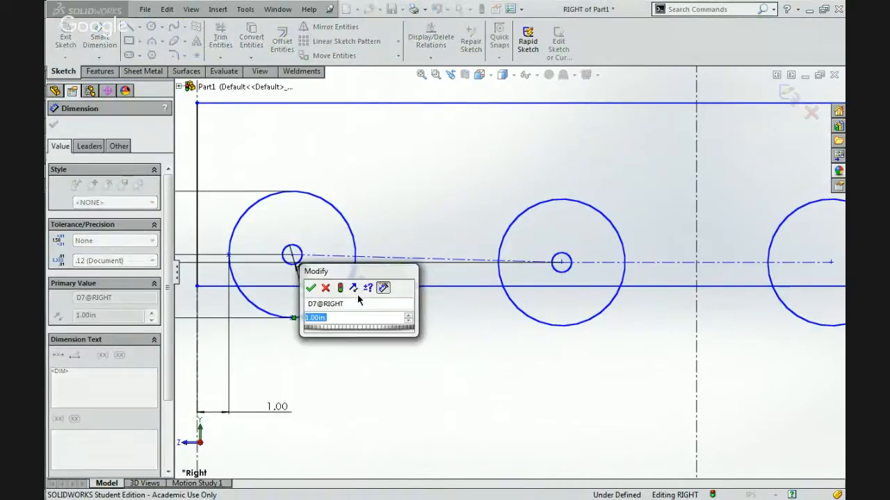
text(1.6)
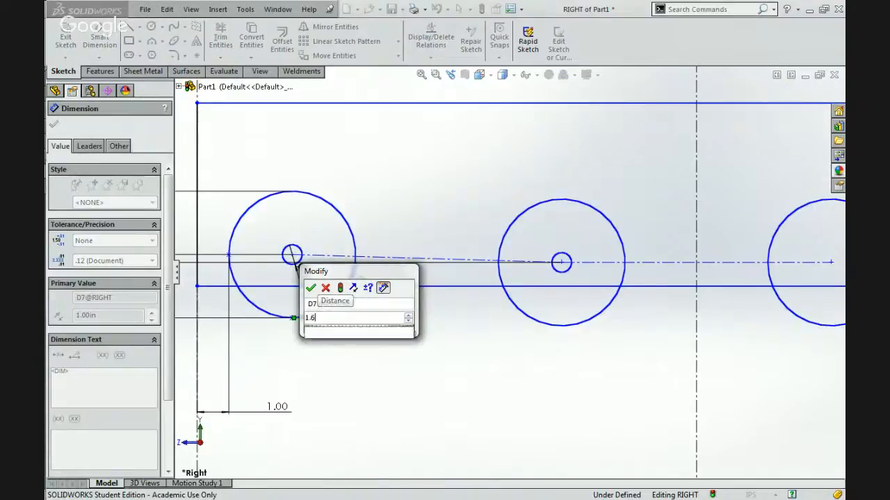
text(25)
key(Return)
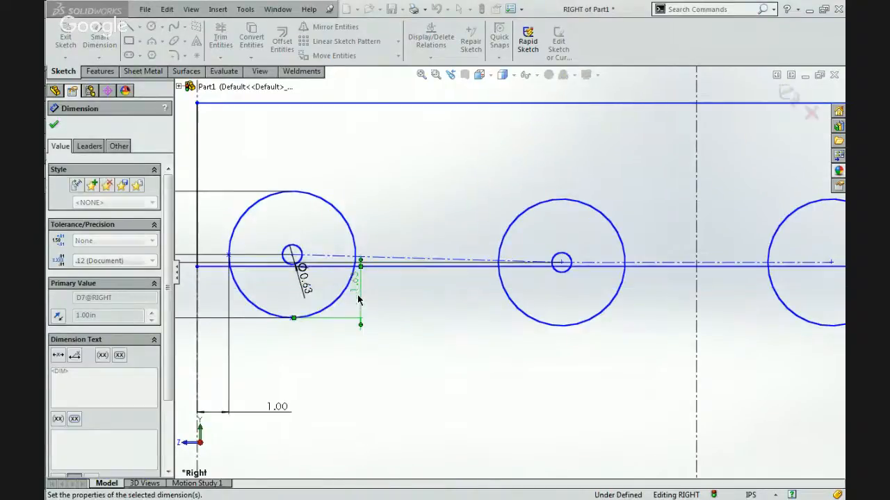
Inspect the small circles' clearance to the frame line, and set the vertical distance to the outer wheel's bottom point back to 1 in.
scroll(320, 270, down, 5)
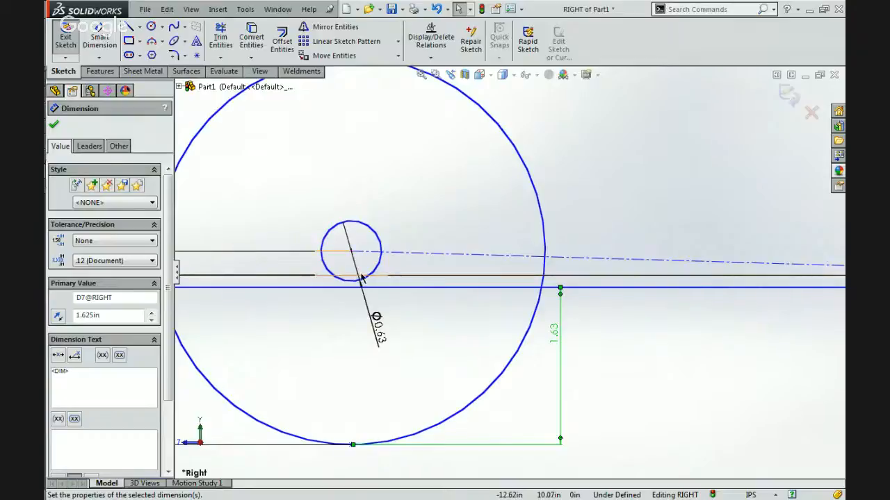
scroll(379, 288, up, 4)
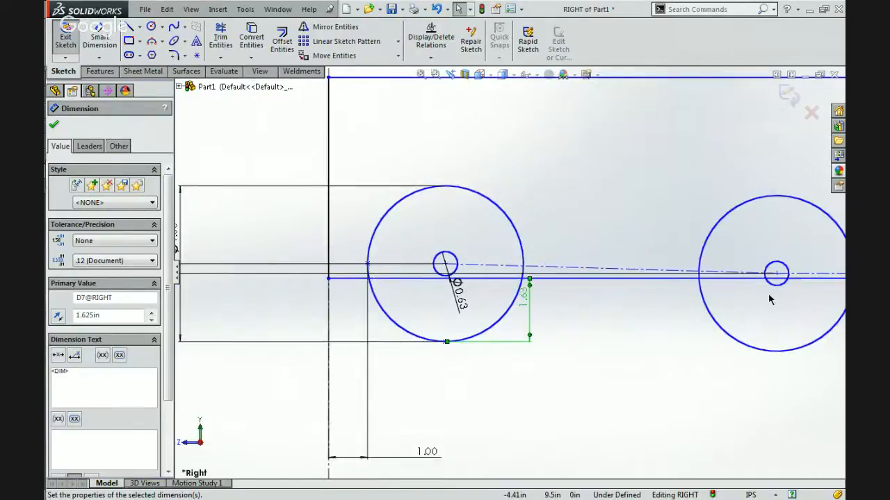
scroll(769, 299, down, 4)
scroll(683, 234, up, 1)
scroll(624, 223, down, 2)
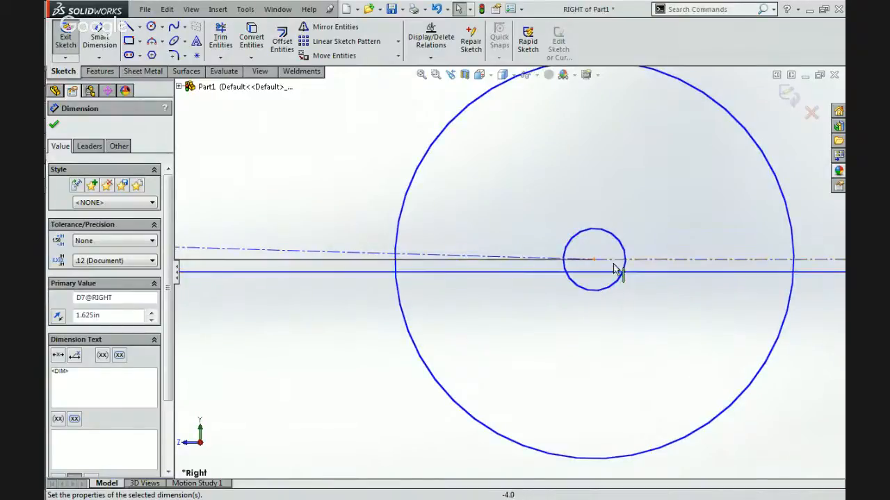
scroll(591, 278, up, 5)
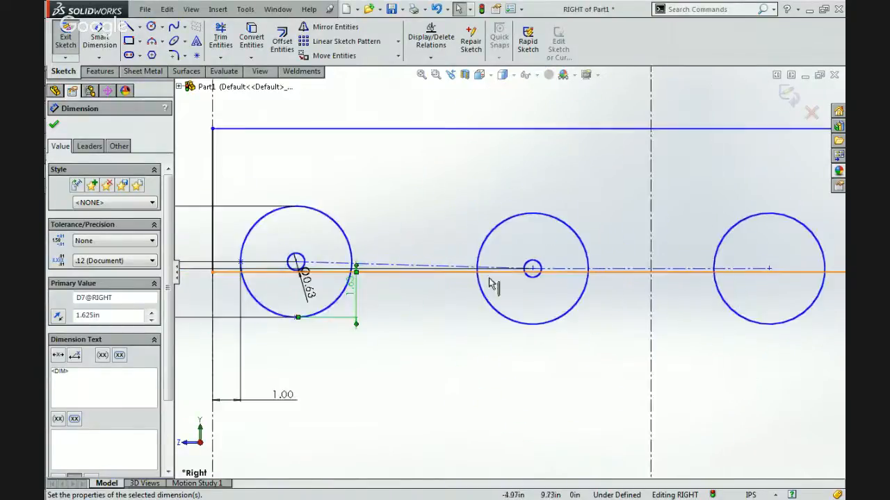
click(351, 290)
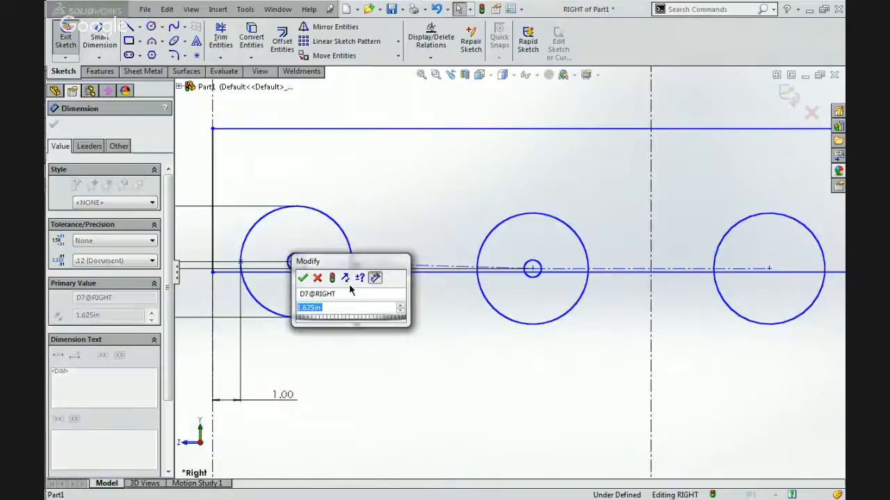
text(1)
key(Return)
key(Escape)
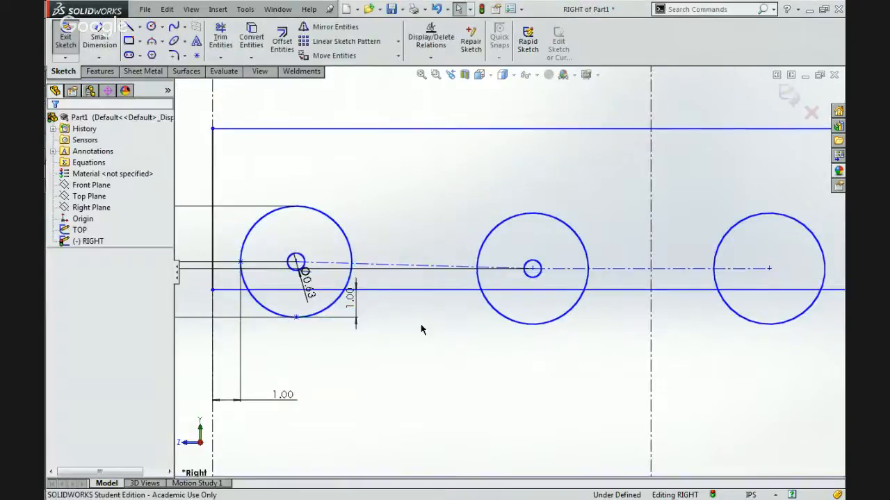
scroll(420, 329, up, 8)
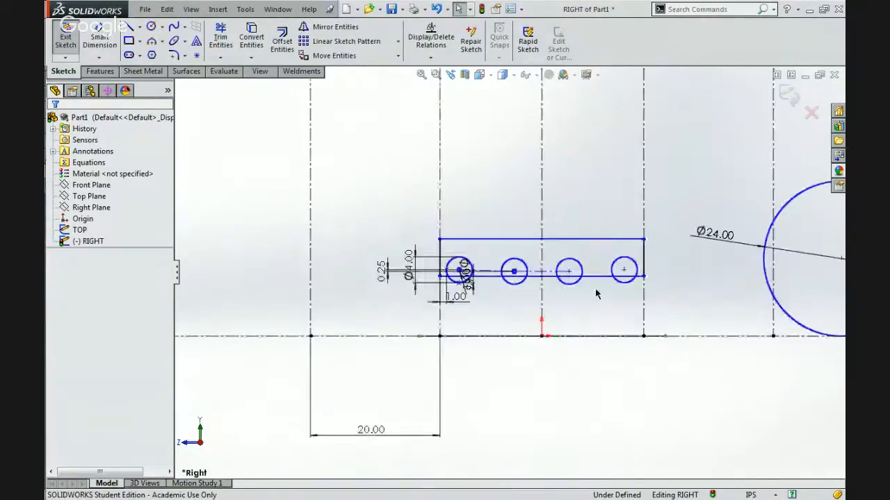
scroll(596, 294, down, 3)
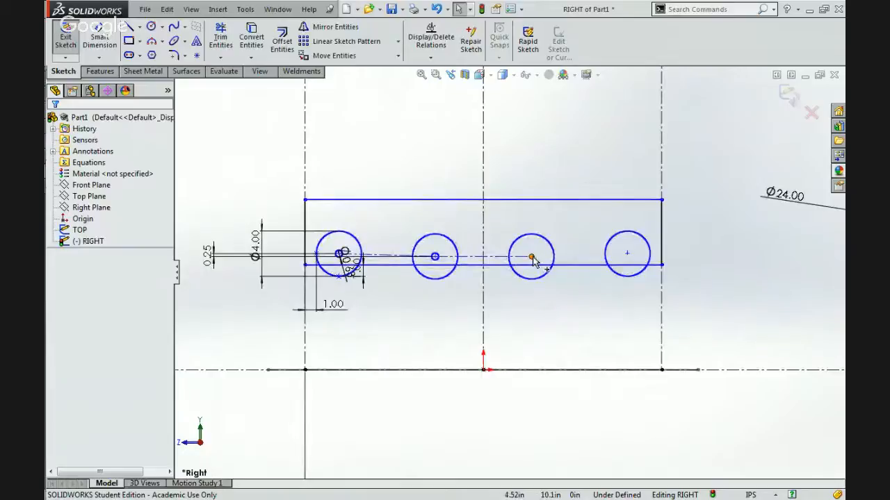
Mirror the small center circles of the outer and inner wheels about the vertical centerline through the origin.
click(361, 26)
click(433, 255)
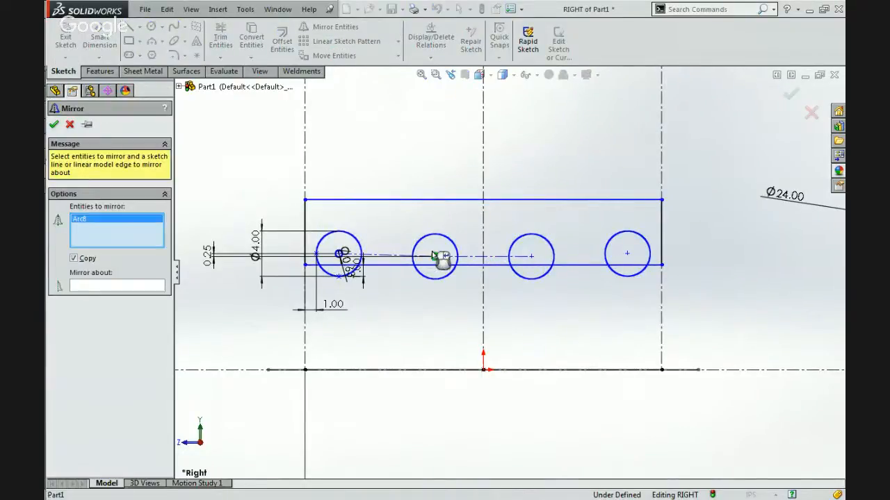
click(338, 254)
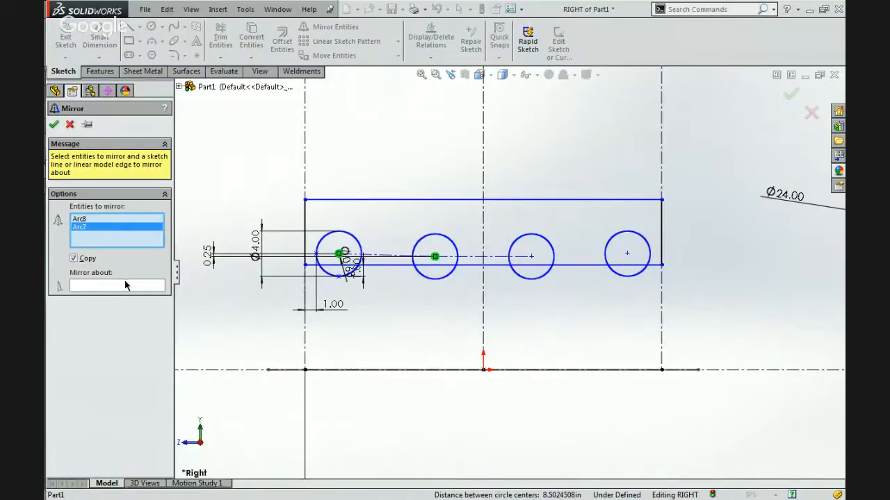
click(148, 286)
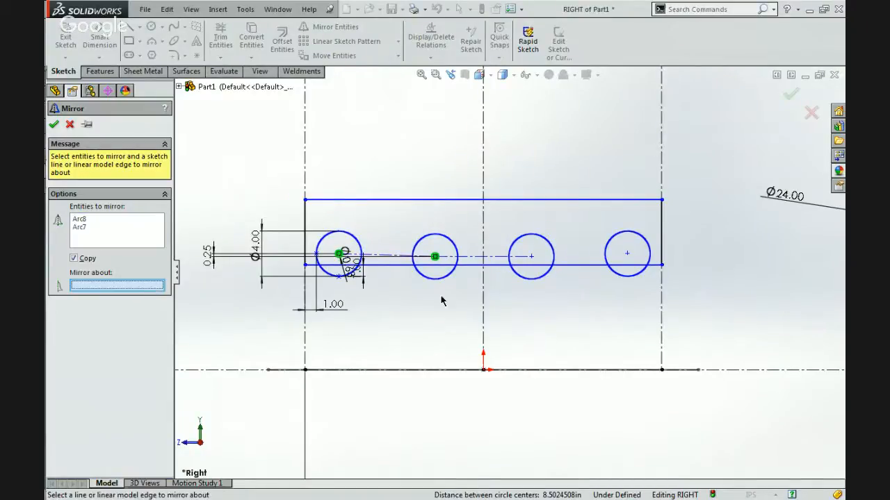
click(484, 313)
click(52, 124)
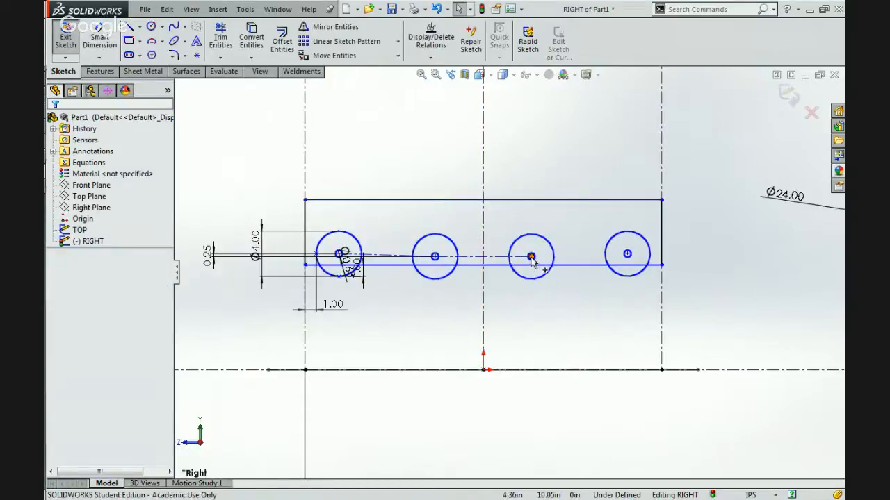
Reposition the wheel row, and make the inner wheel's 4 in circle tangent to the horizontal ground line.
mouse_move(532, 258)
mouse_down()
mouse_move(533, 169)
mouse_move(535, 361)
mouse_move(533, 238)
mouse_up()
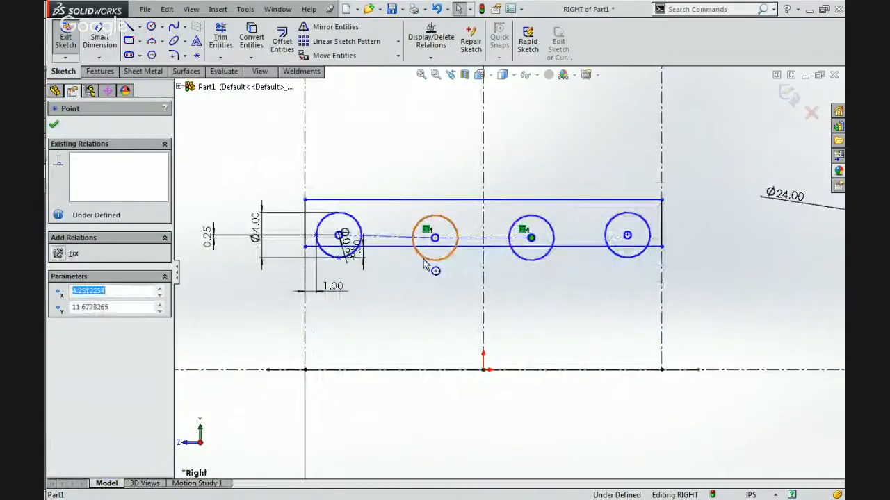
click(432, 261)
ctrl+click(372, 371)
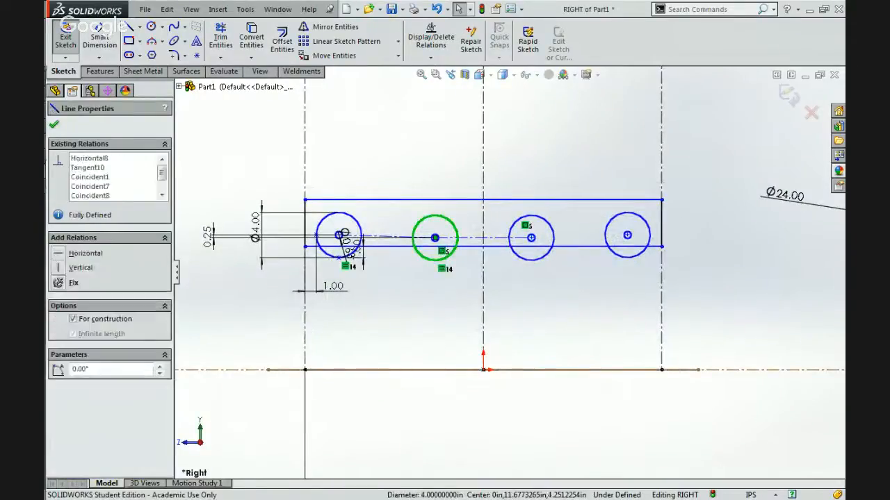
click(404, 313)
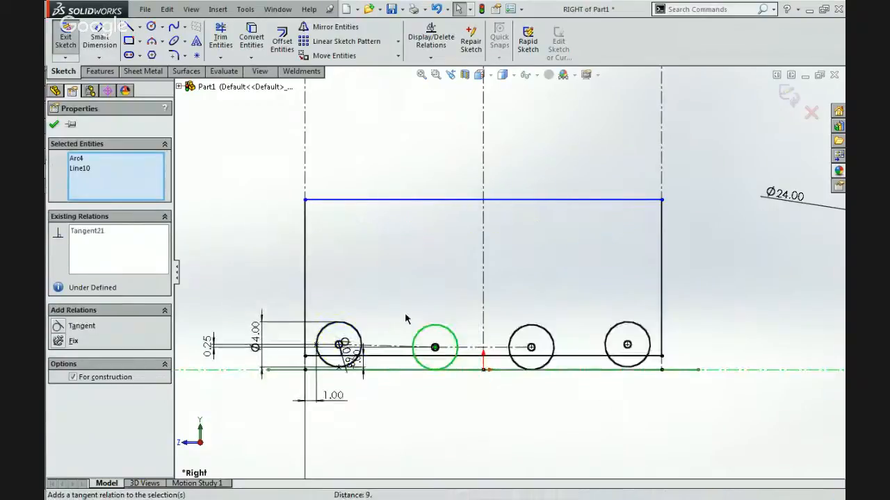
click(431, 274)
click(452, 333)
click(605, 333)
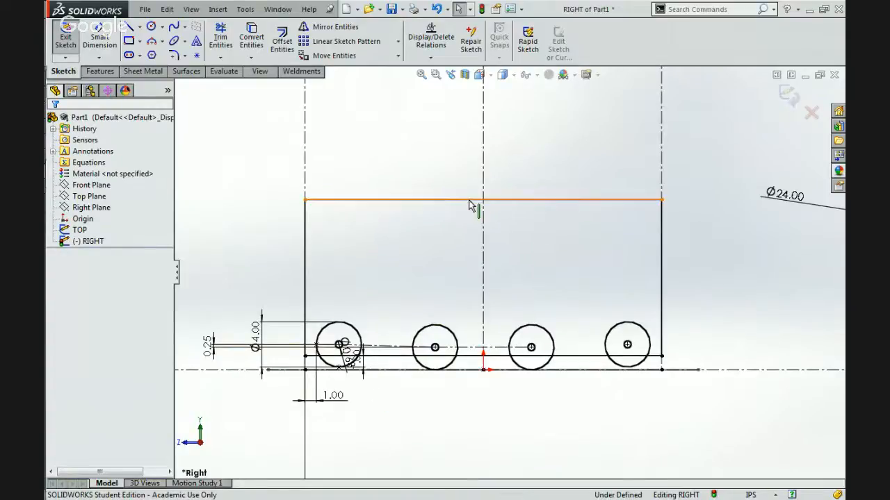
Lower the frame's upper line freehand so that it lies a short distance above the wheel tops.
mouse_move(469, 206)
mouse_down()
mouse_move(474, 259)
mouse_move(459, 269)
mouse_move(455, 307)
mouse_up()
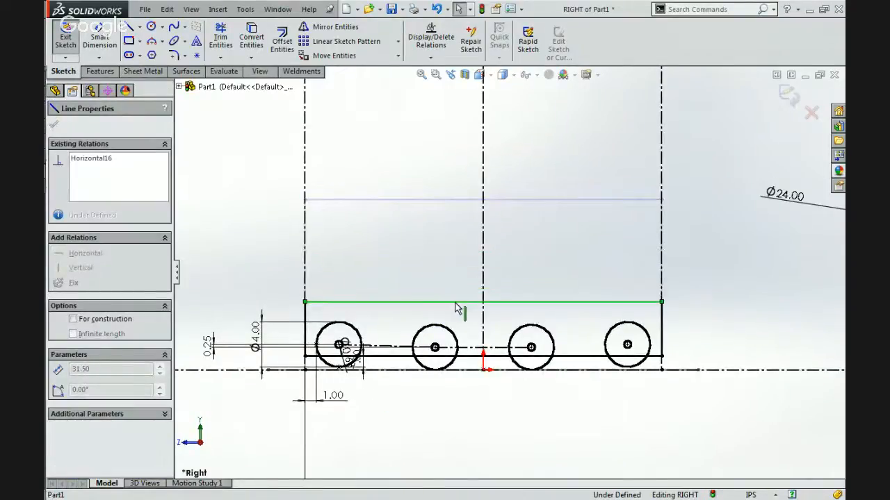
click(384, 310)
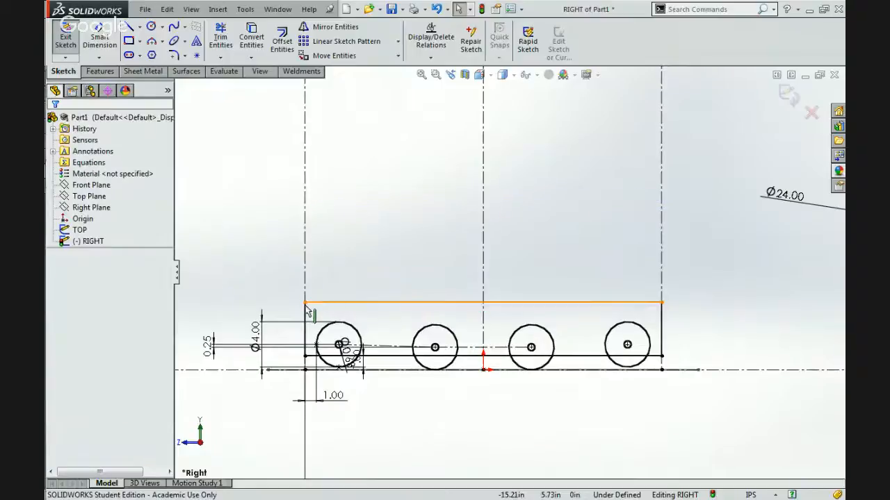
drag(306, 303, 322, 271)
click(247, 296)
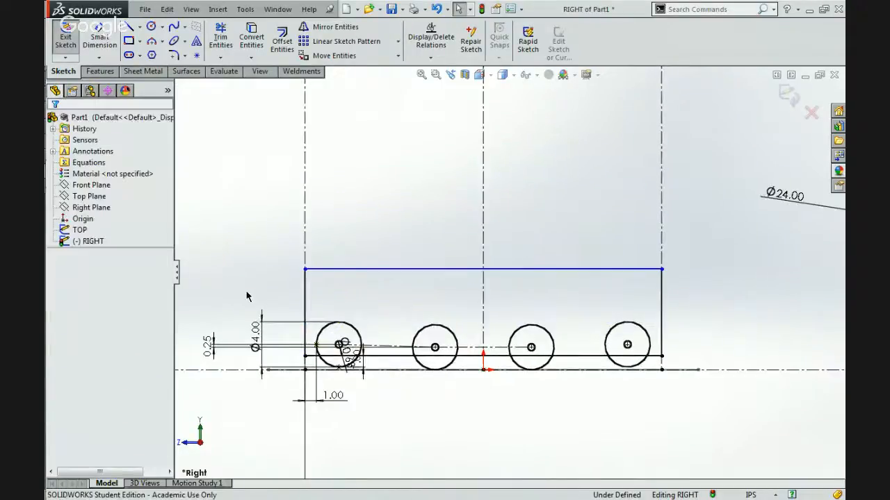
drag(386, 271, 417, 338)
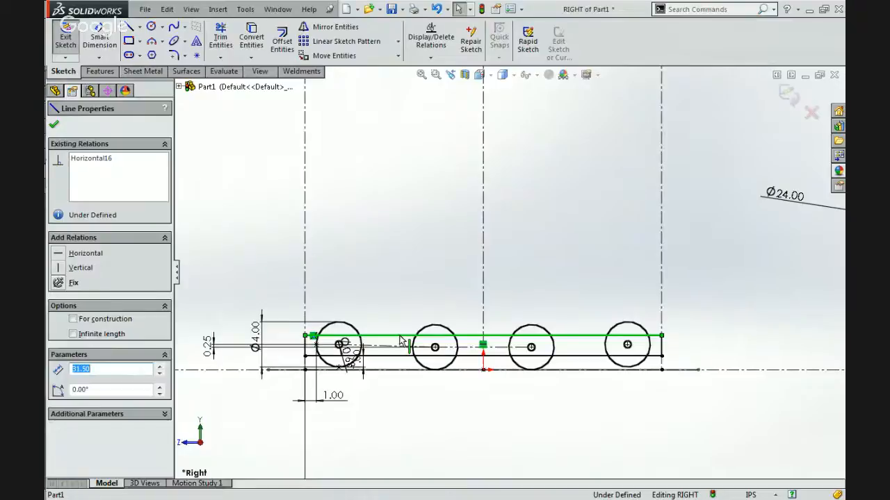
drag(401, 340, 393, 274)
click(213, 168)
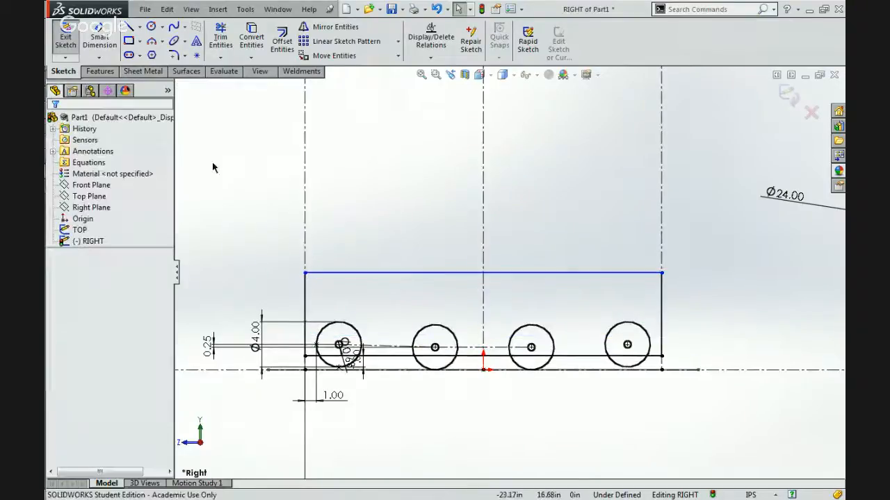
click(114, 43)
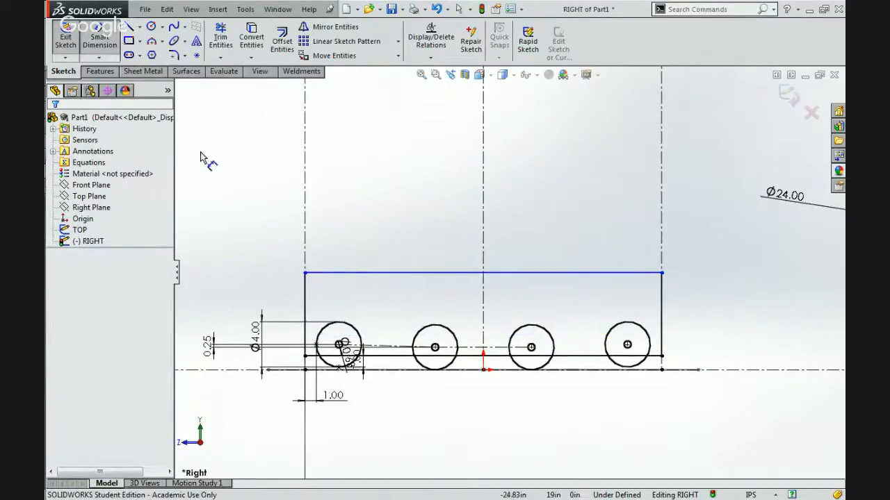
key(Escape)
scroll(216, 153, up, 4)
scroll(465, 303, down, 1)
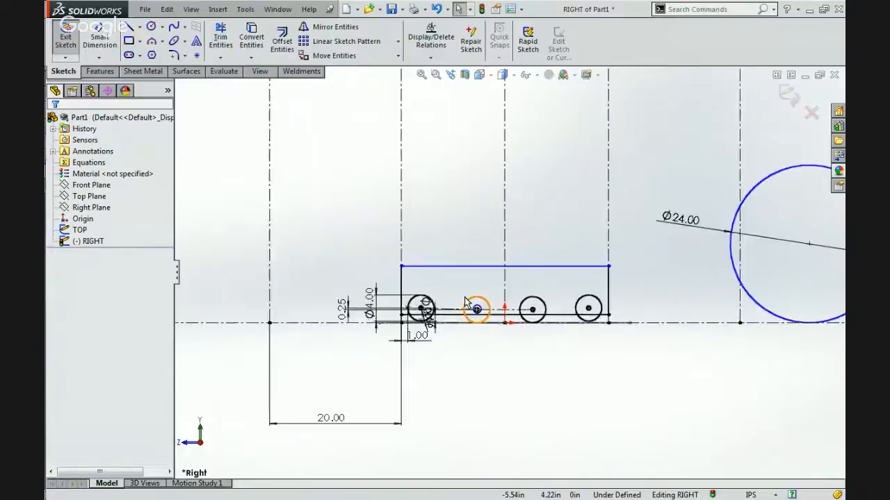
scroll(465, 303, down, 2)
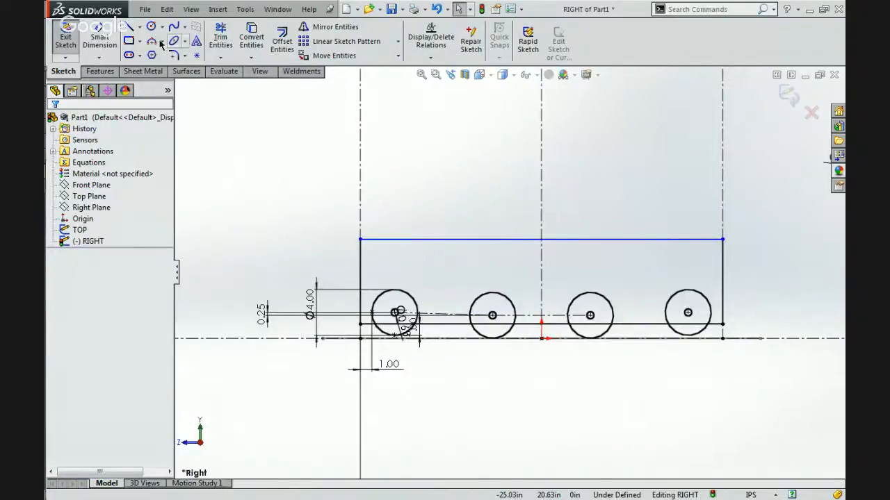
scroll(352, 167, up, 3)
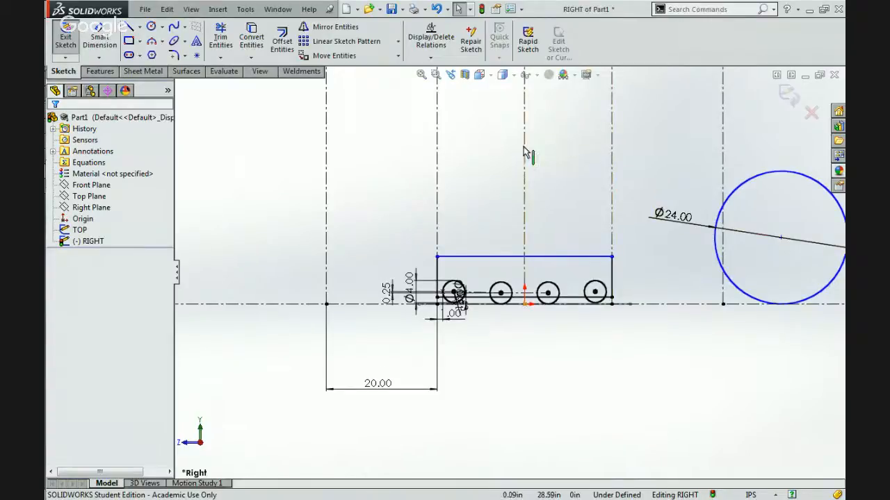
scroll(505, 231, down, 3)
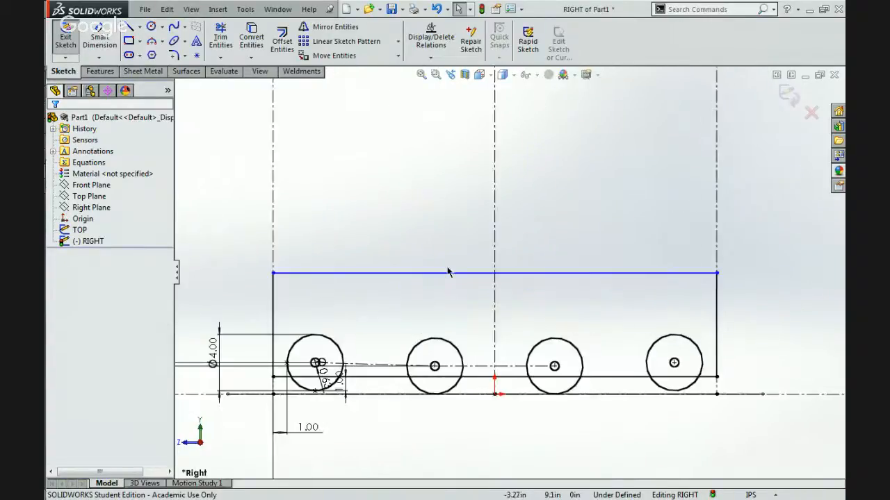
scroll(332, 175, up, 3)
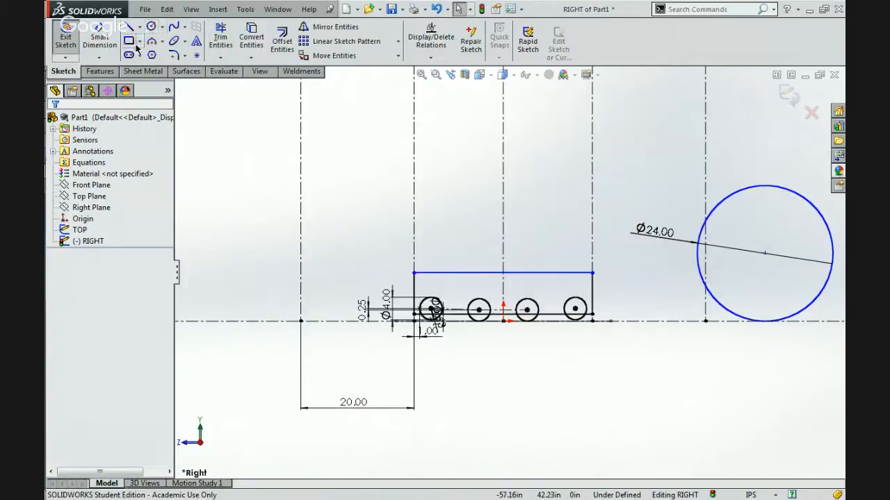
click(152, 42)
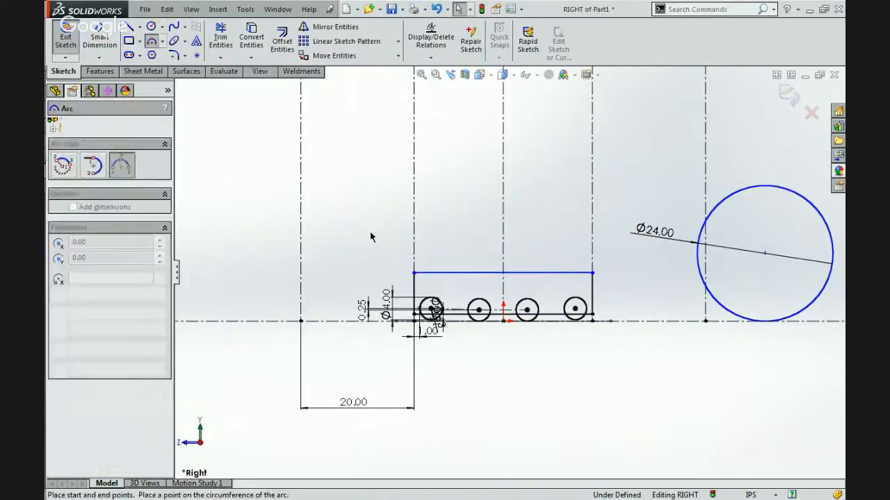
scroll(440, 277, down, 5)
scroll(367, 304, down, 3)
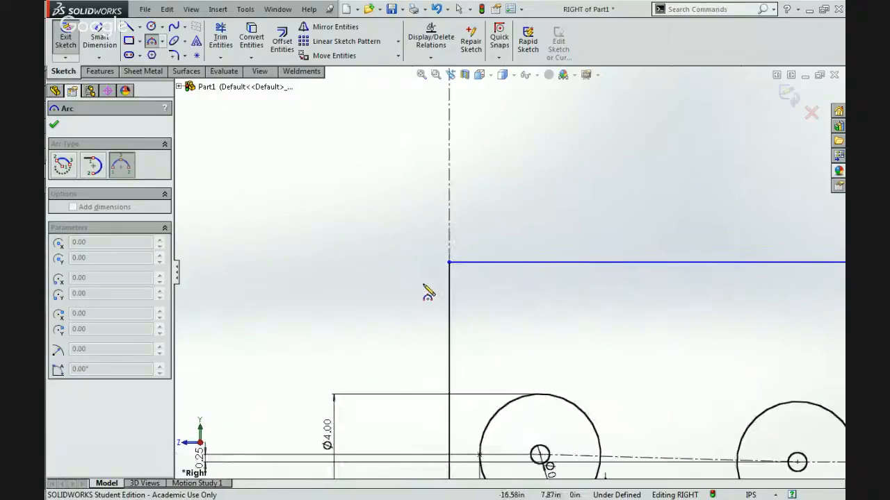
click(449, 282)
key(Escape)
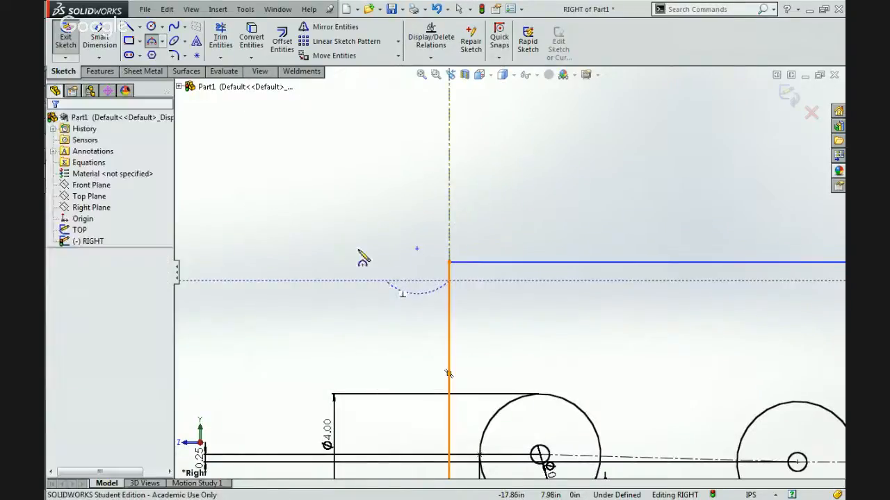
Sketch a rounded profile outside the frame's vertical side: a 0.75 in horizontal line, corner arc, vertical line, second arc and horizontal line back.
click(130, 31)
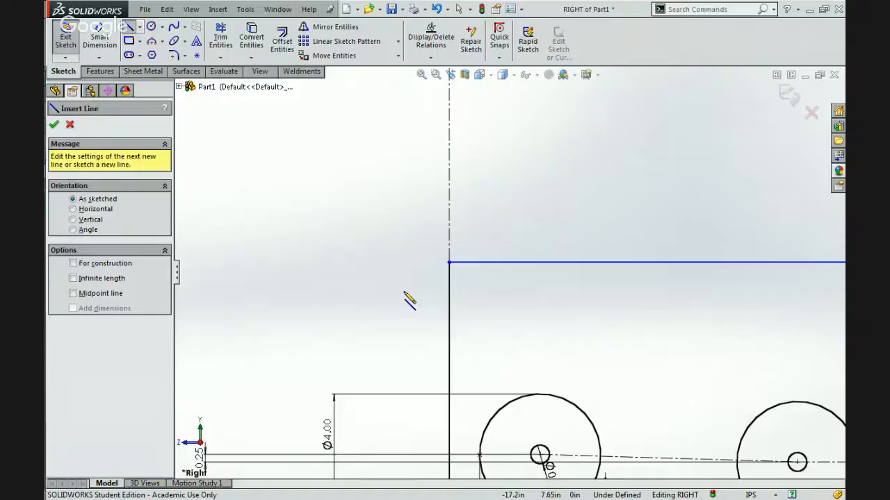
click(448, 285)
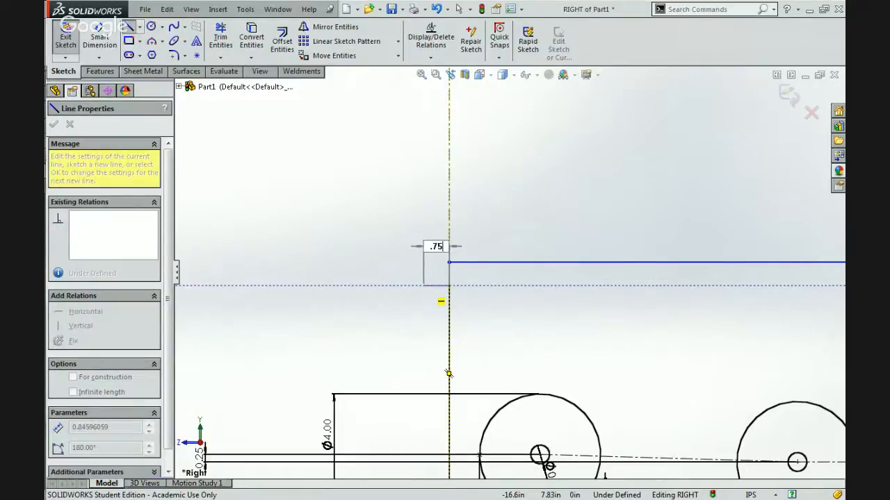
key(Return)
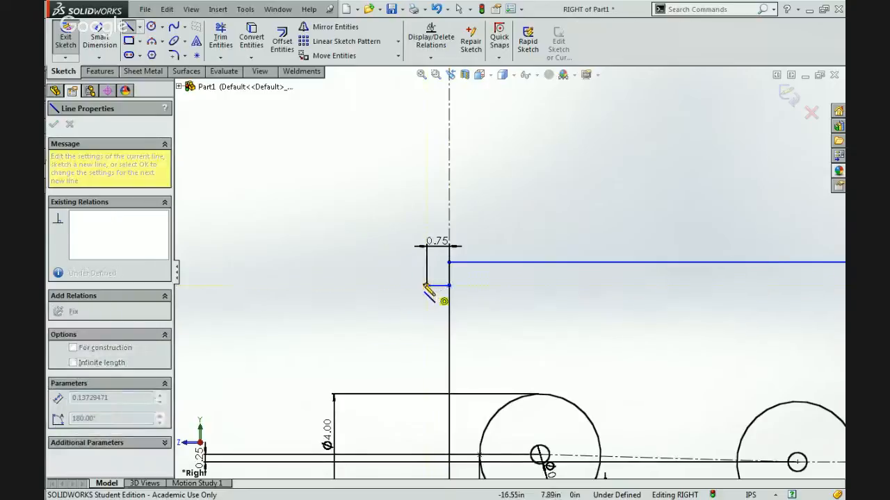
click(372, 336)
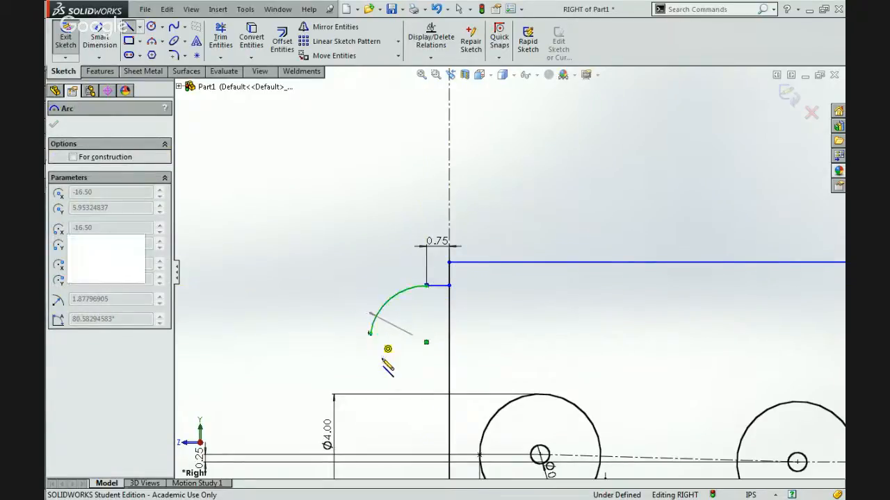
click(371, 426)
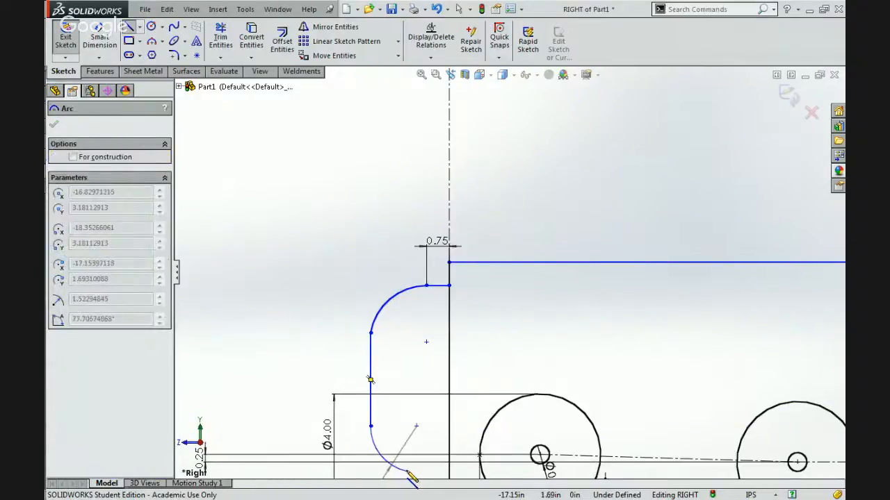
click(408, 469)
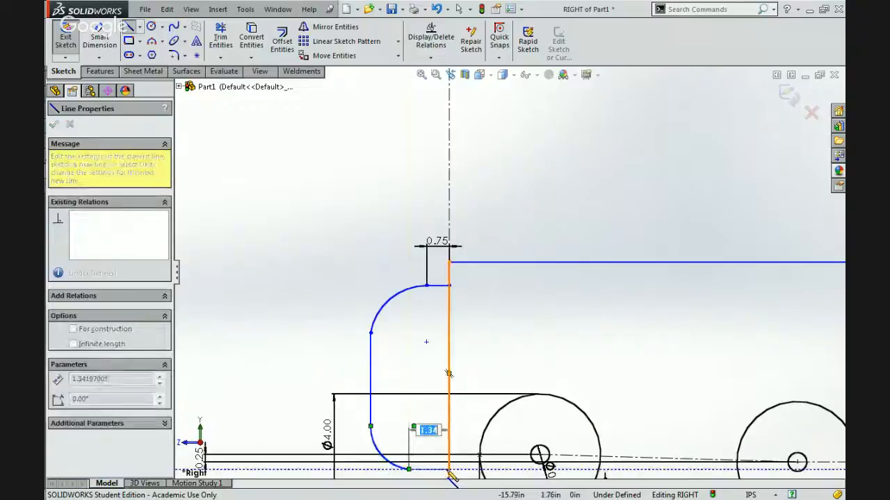
click(449, 470)
key(Escape)
key(Escape)
Make the rounded profile's upper and lower short horizontal lines equal in length.
scroll(436, 398, up, 4)
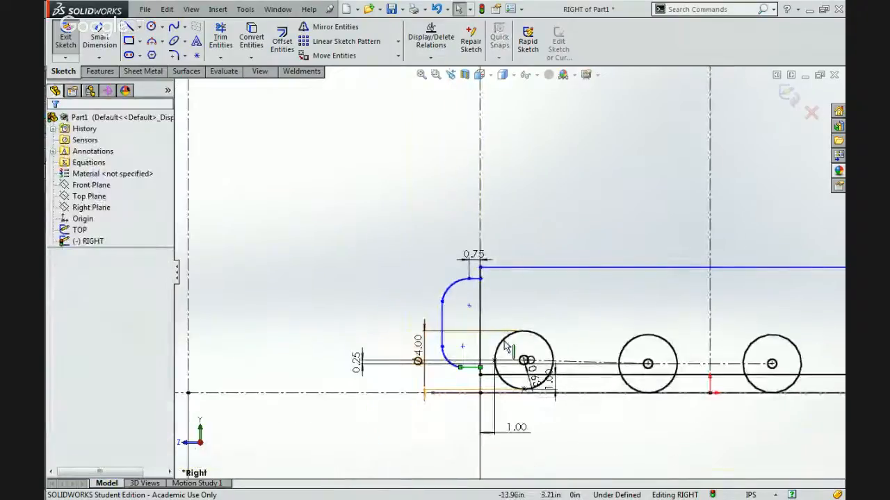
scroll(505, 348, down, 3)
click(452, 223)
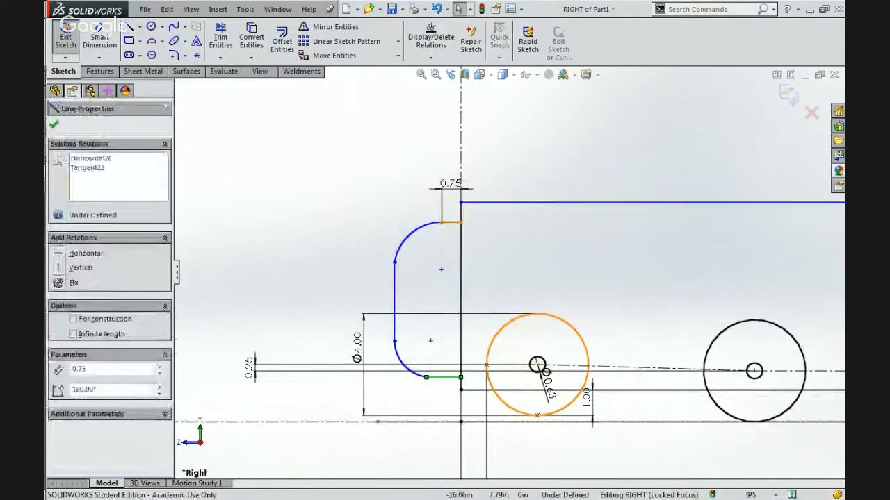
ctrl+click(451, 377)
click(560, 179)
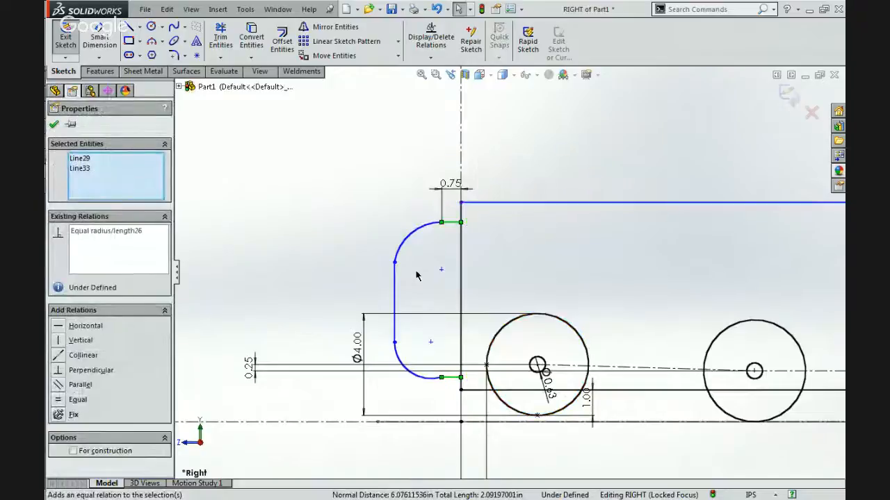
key(Escape)
Make the profile's lower corner arc tangent to the lower short horizontal line and to the vertical line.
click(421, 374)
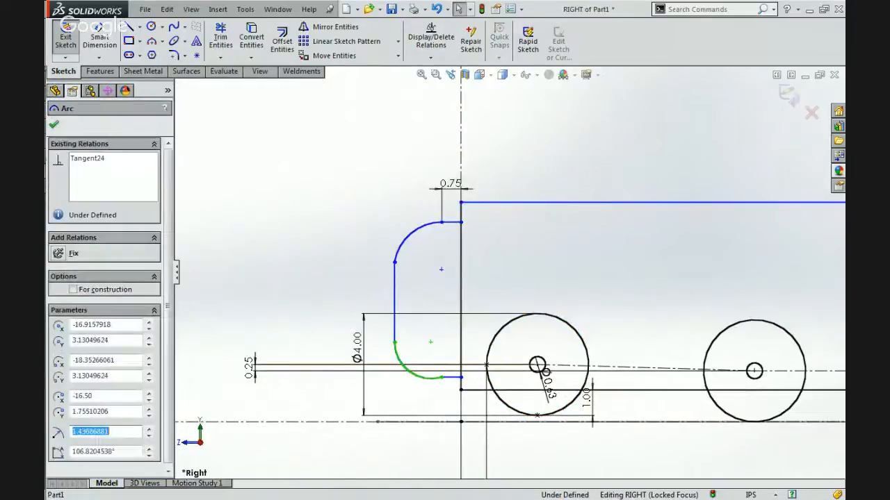
ctrl+click(452, 379)
click(490, 322)
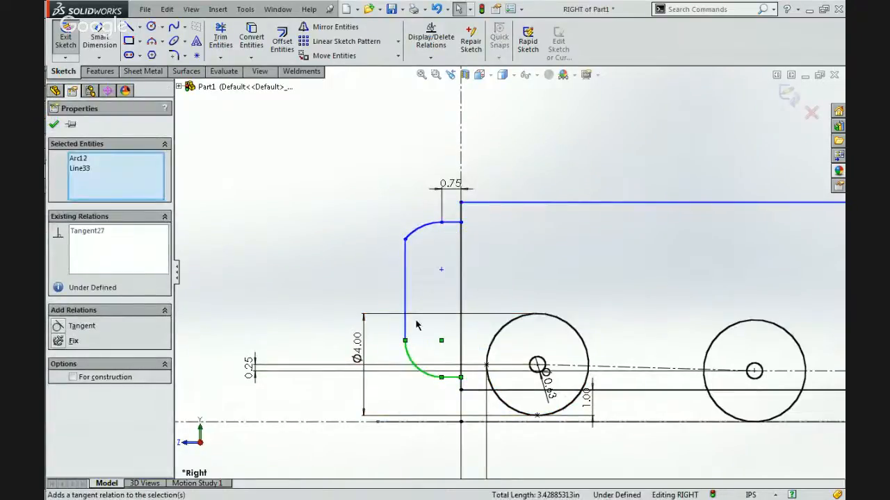
click(405, 292)
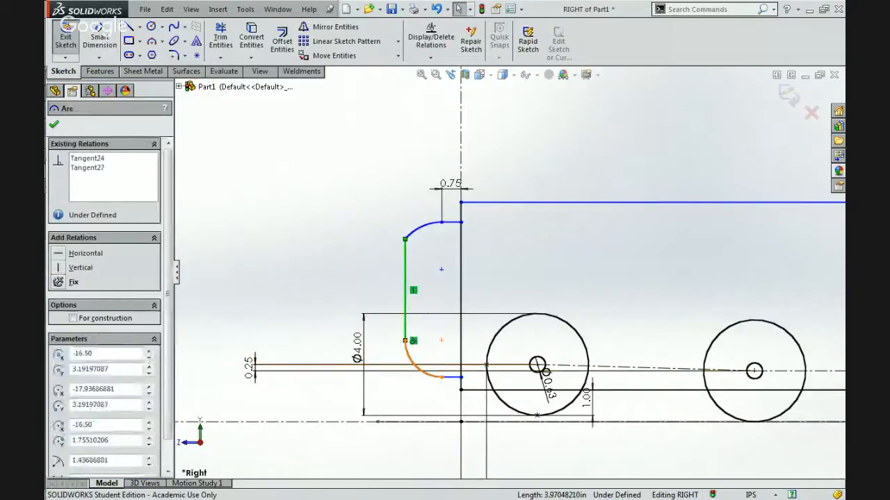
ctrl+click(461, 322)
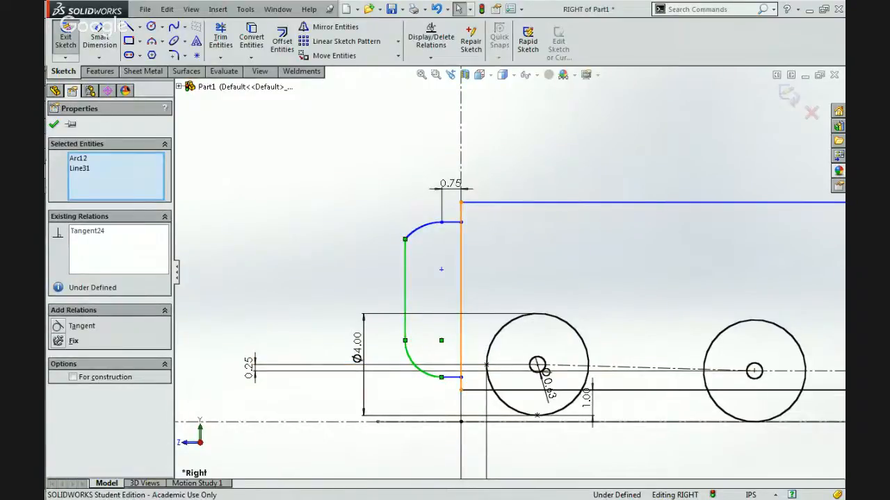
Make the profile's upper corner arc tangent to the outer vertical line and to the upper short horizontal line.
click(417, 232)
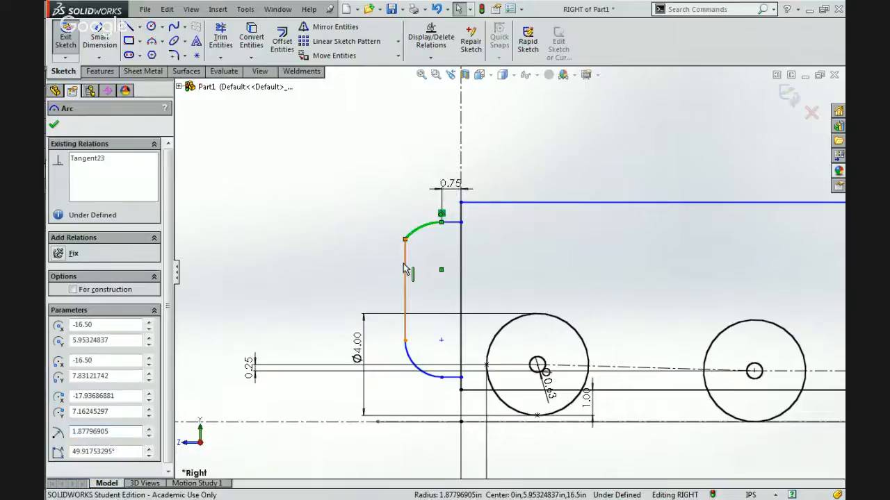
ctrl+click(405, 272)
click(448, 221)
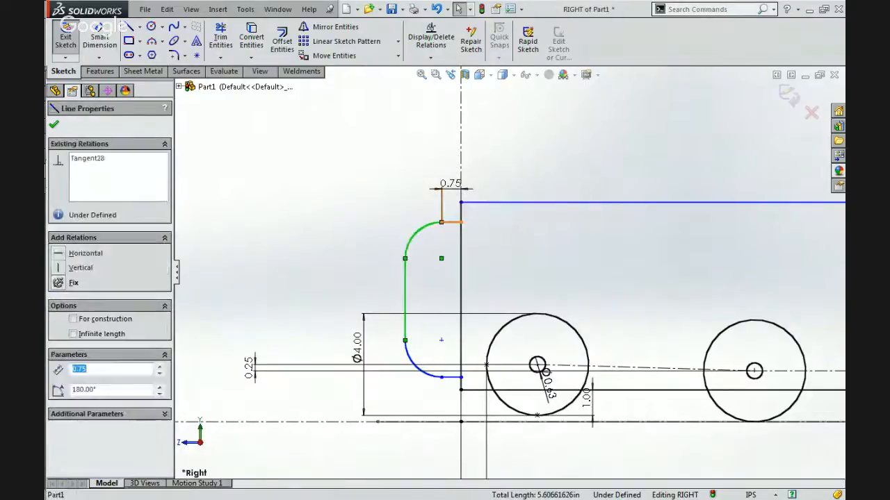
ctrl+click(415, 234)
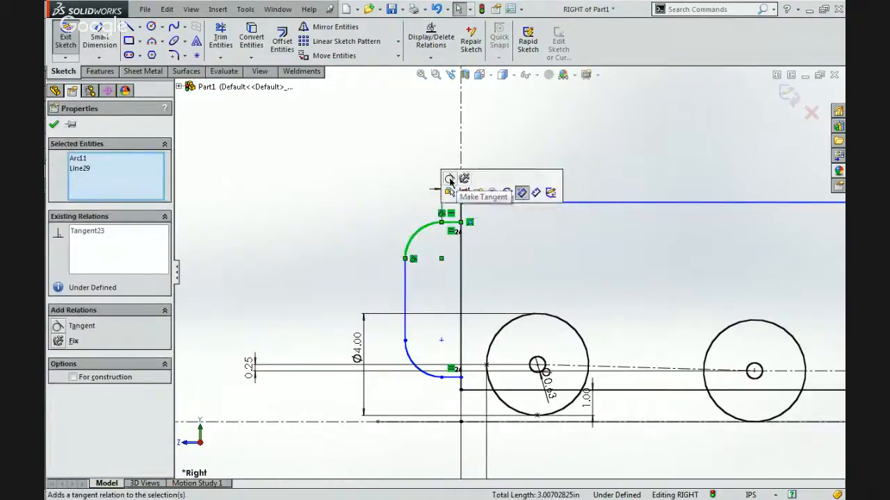
click(450, 180)
click(138, 28)
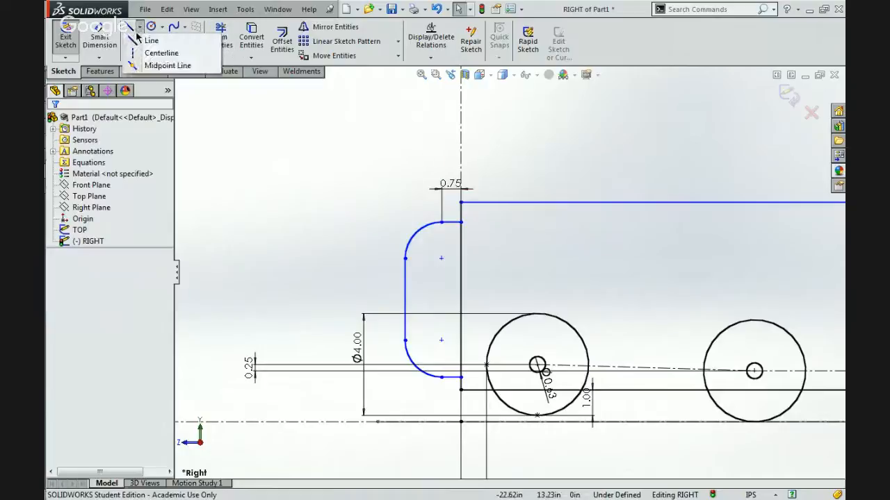
click(156, 51)
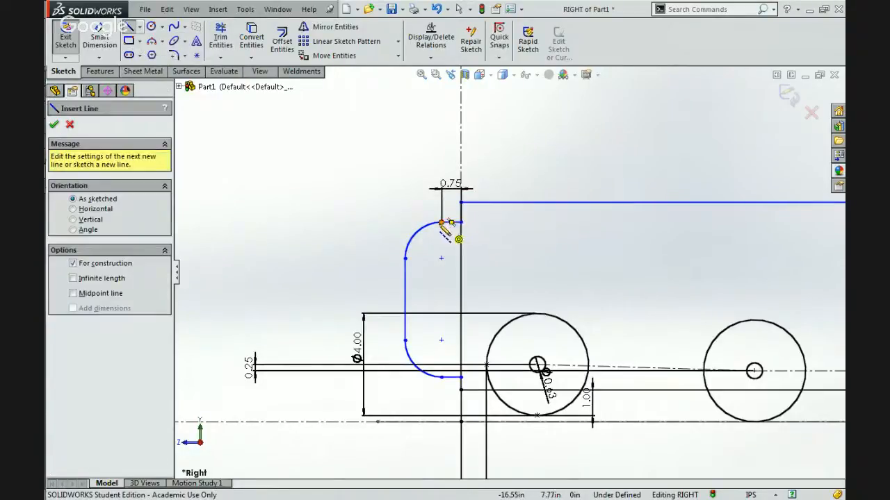
click(441, 223)
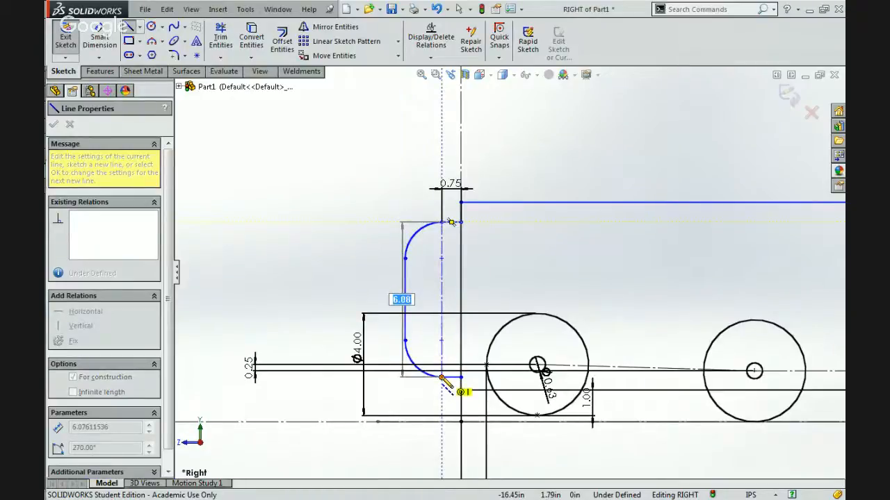
key(Escape)
Delete the 0.75 in dimension above the profile and stretch the profile's outer side outward freehand to about X = -20.47 in.
click(451, 184)
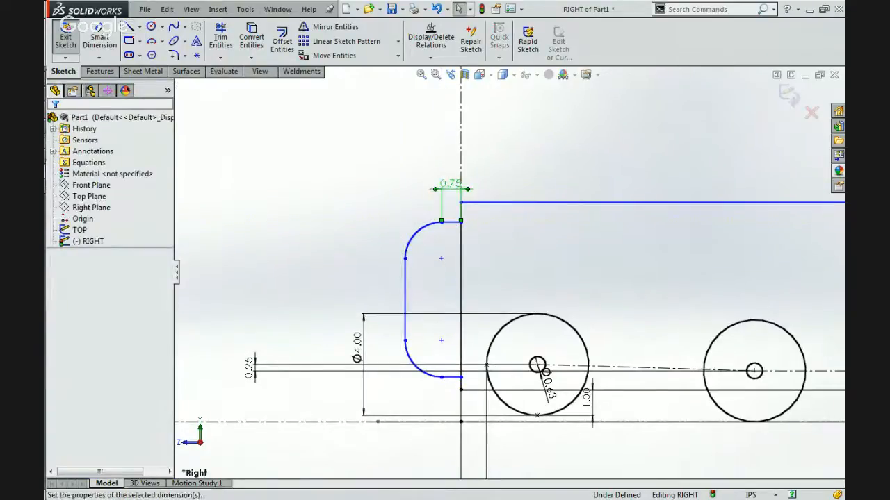
key(Delete)
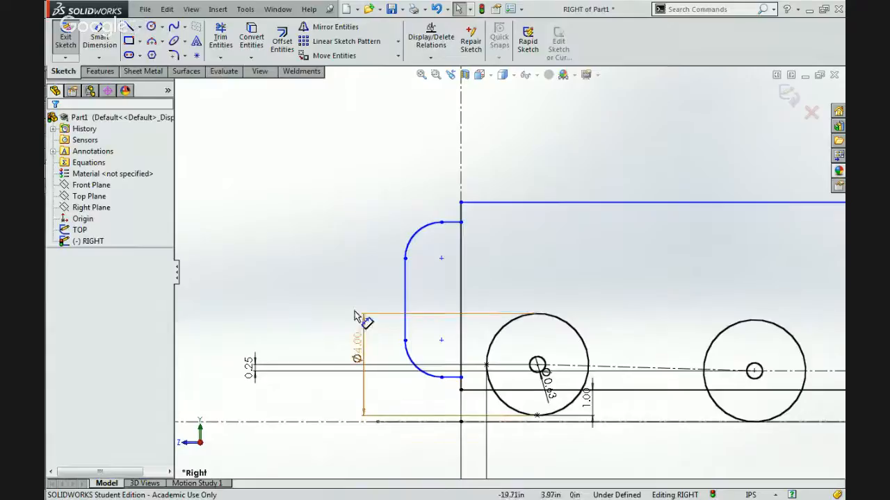
drag(405, 259, 339, 256)
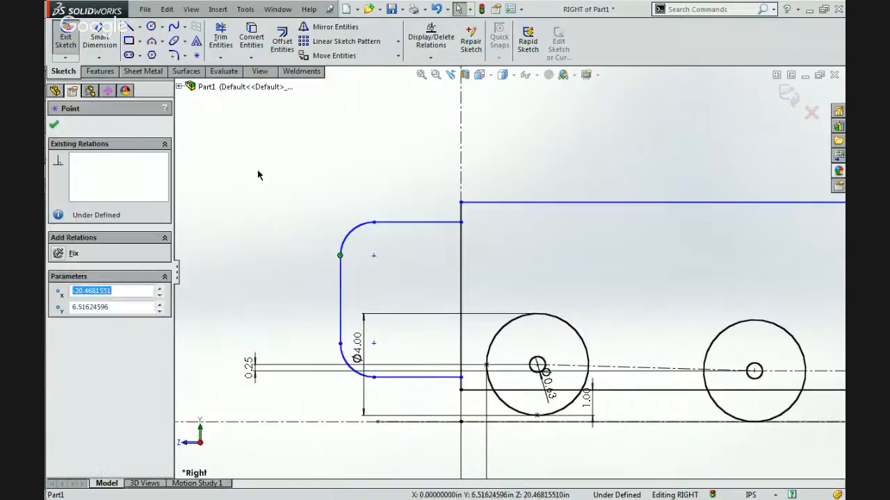
click(257, 175)
Sketch a vertical line about 6.08 in long between the profile's upper and lower horizontal lines, close to the frame.
click(129, 27)
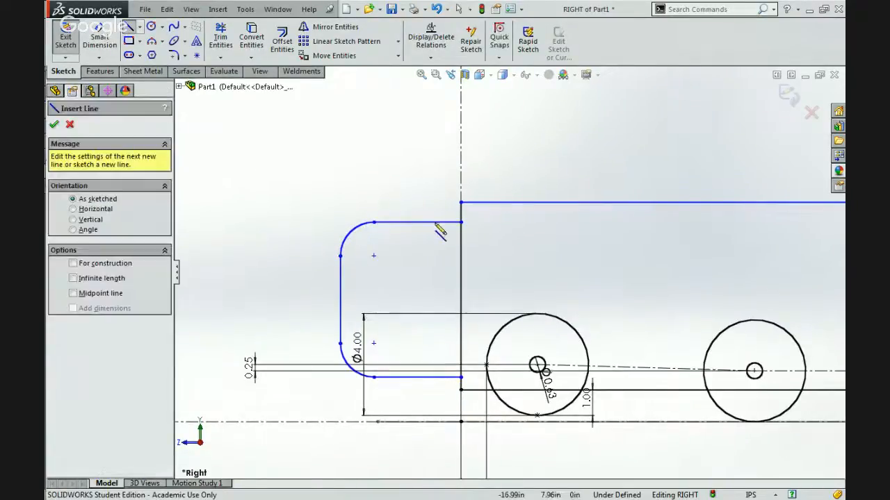
click(445, 223)
click(444, 377)
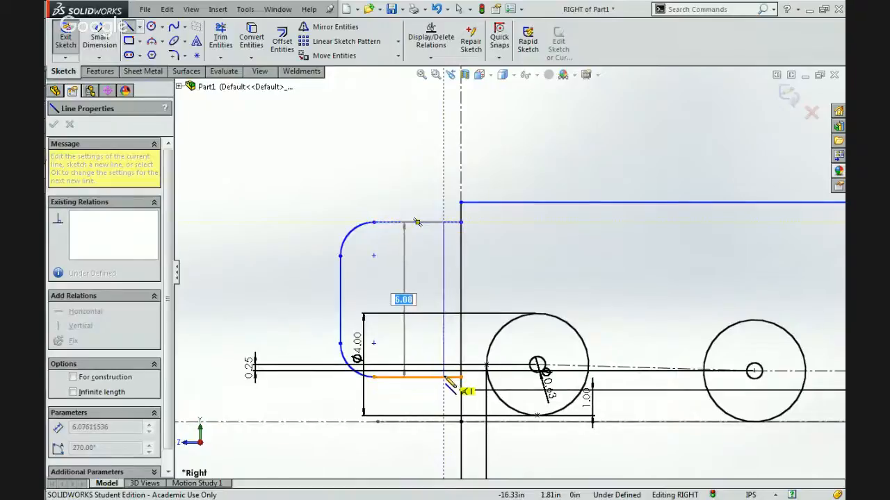
key(Escape)
Dimension the distance between the frame's vertical side and the profile's inner vertical line as 0.75 in.
click(99, 40)
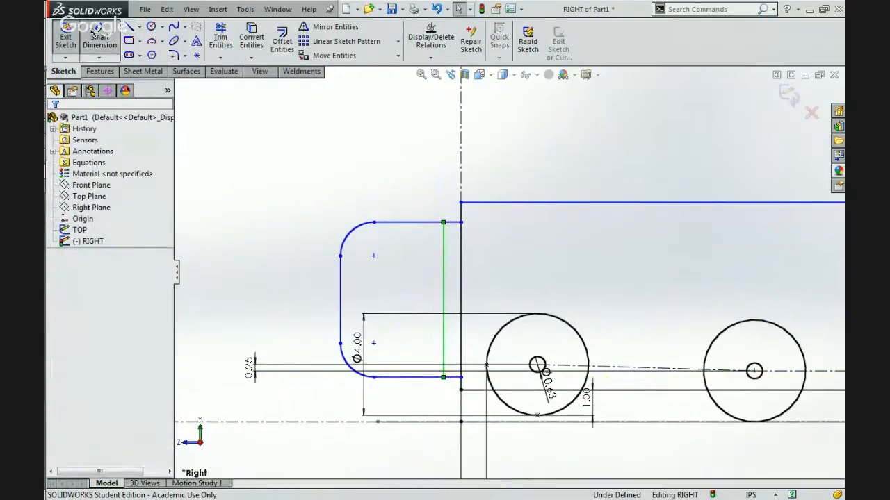
click(461, 239)
click(445, 239)
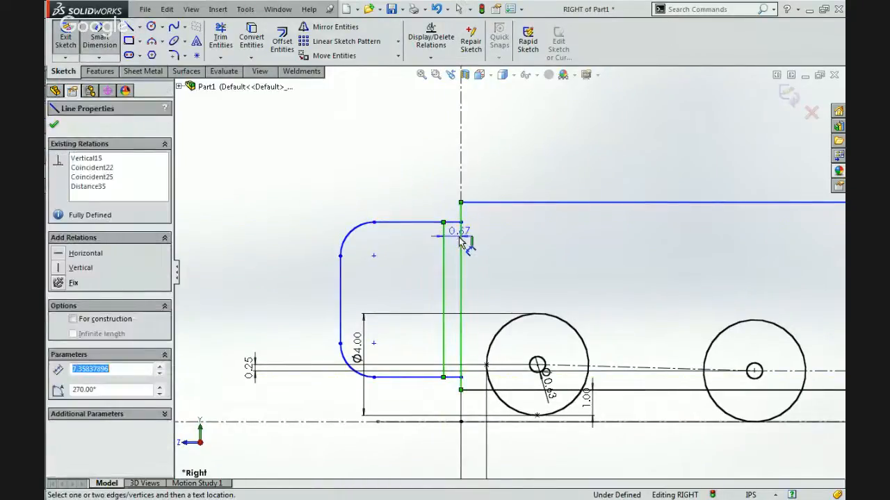
click(425, 193)
text(0.75)
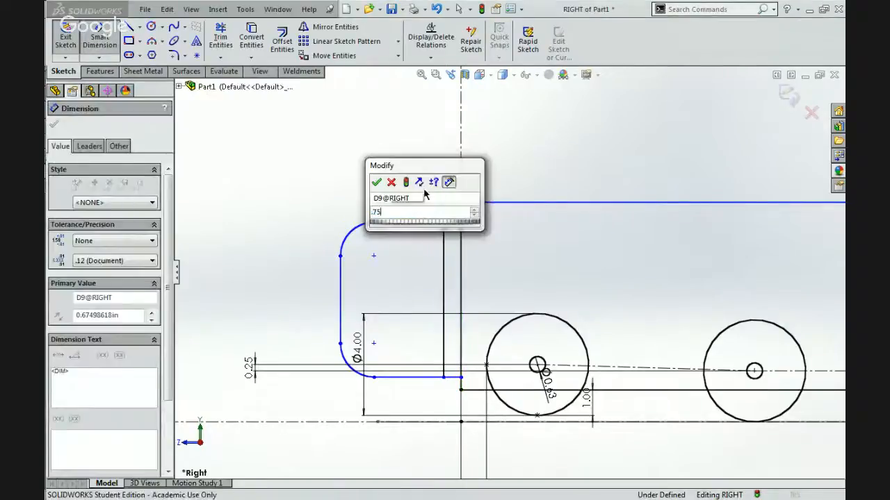
key(Return)
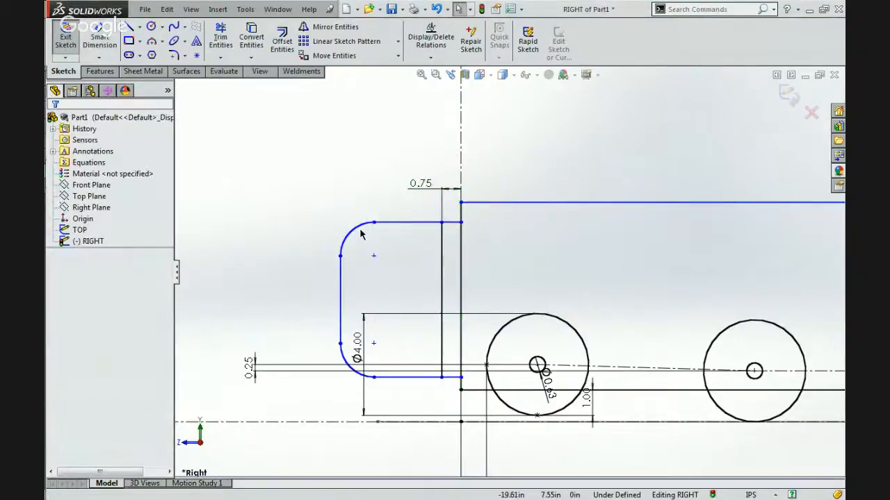
Make the upper corner arc tangent to the inner vertical line and shift the arc's centre slightly toward the frame.
click(355, 231)
ctrl+click(443, 258)
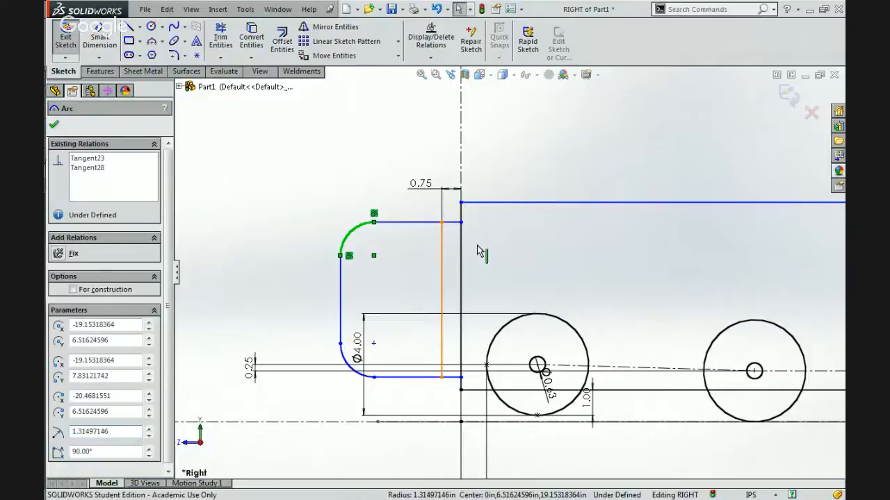
click(476, 202)
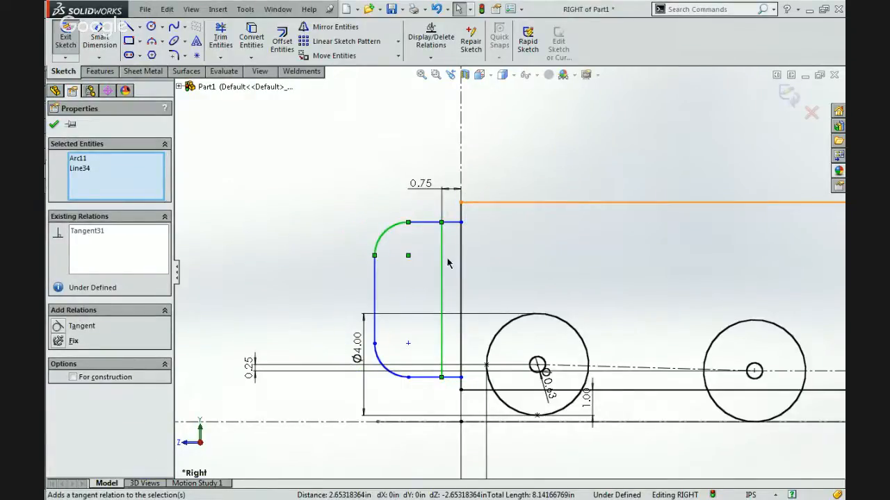
key(Escape)
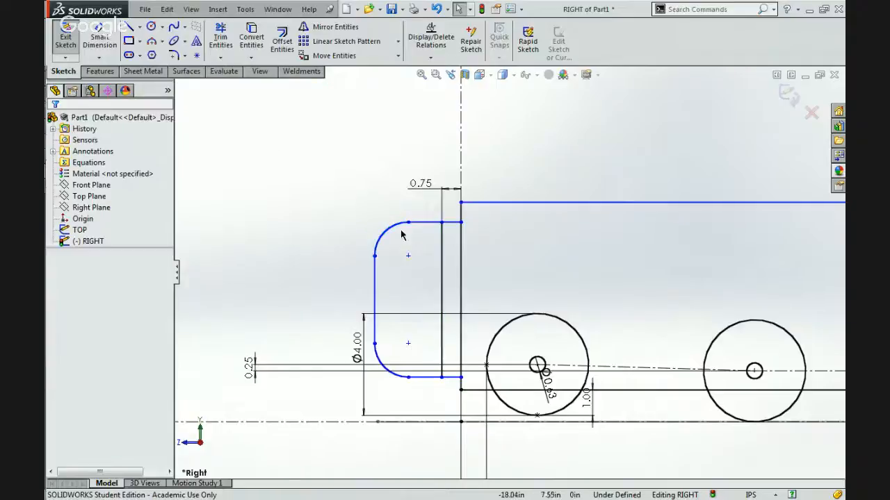
click(408, 257)
drag(408, 256, 415, 257)
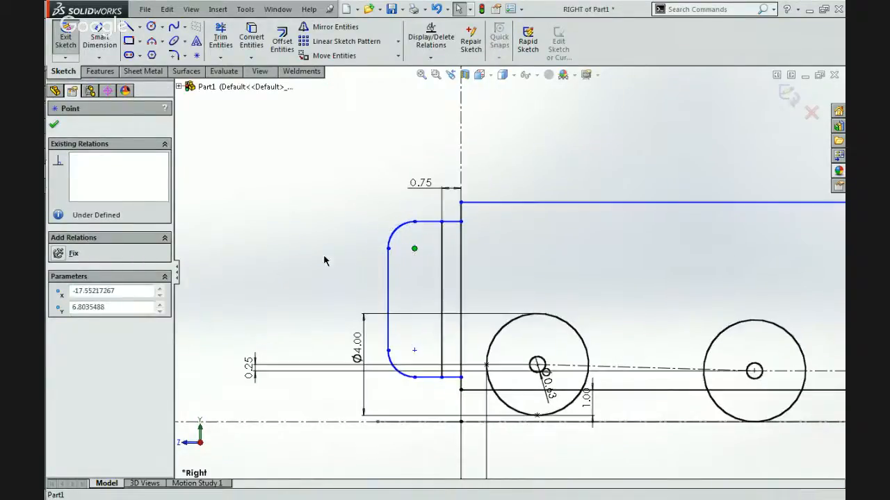
click(324, 257)
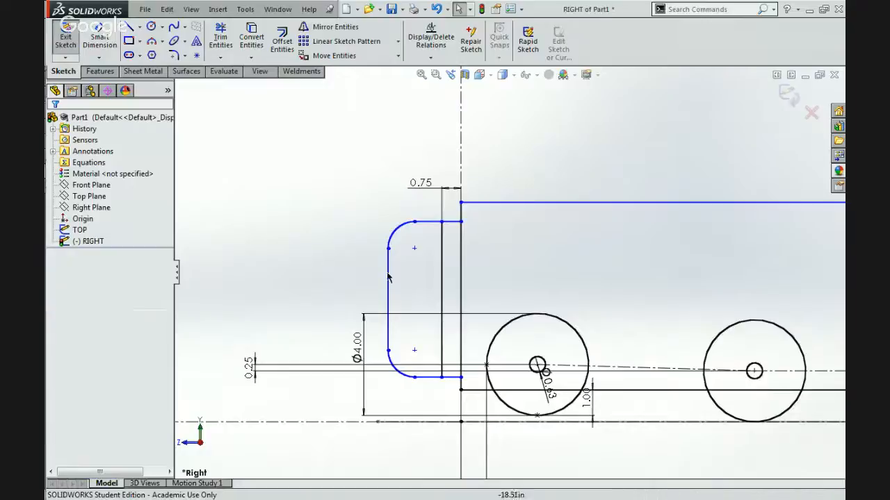
Make the two corner arcs equal in radius and widen the profile freehand to about 3.36 in from its inner vertical line.
click(394, 236)
ctrl+click(391, 367)
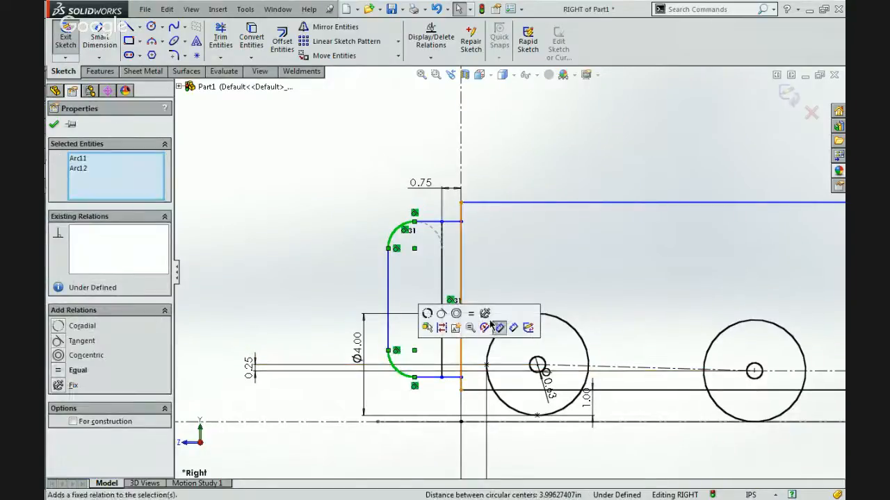
click(499, 328)
click(400, 291)
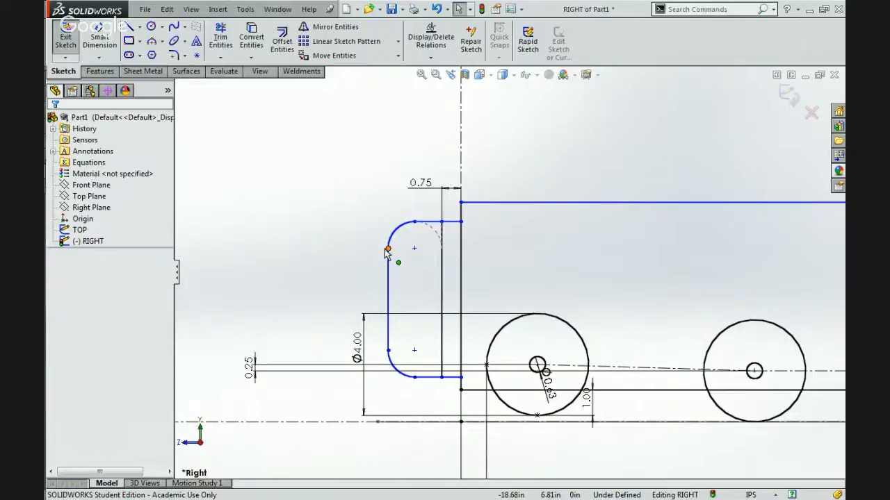
drag(387, 253, 356, 252)
click(204, 103)
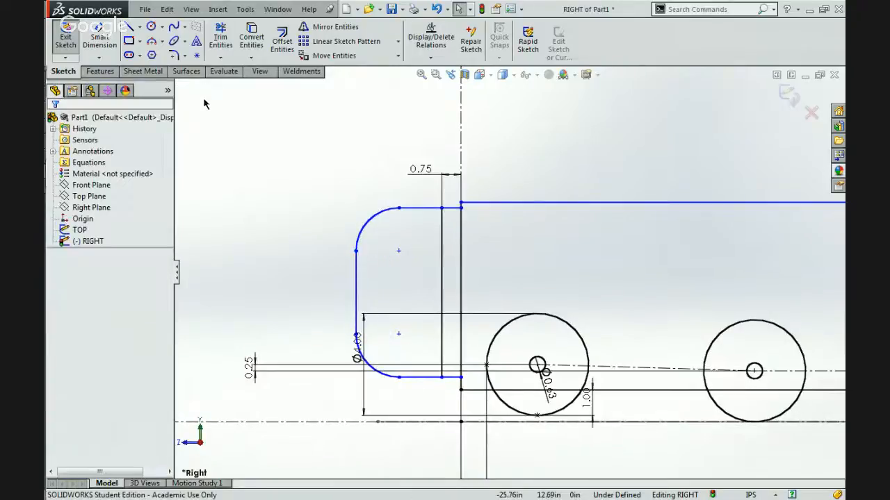
Dimension the distance between the profile's outer and inner vertical lines as 2.50 in.
click(99, 36)
click(357, 292)
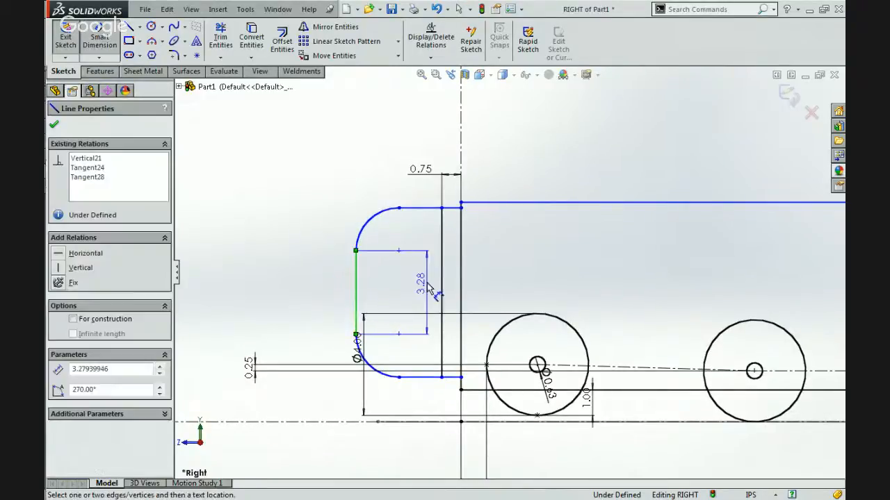
click(441, 292)
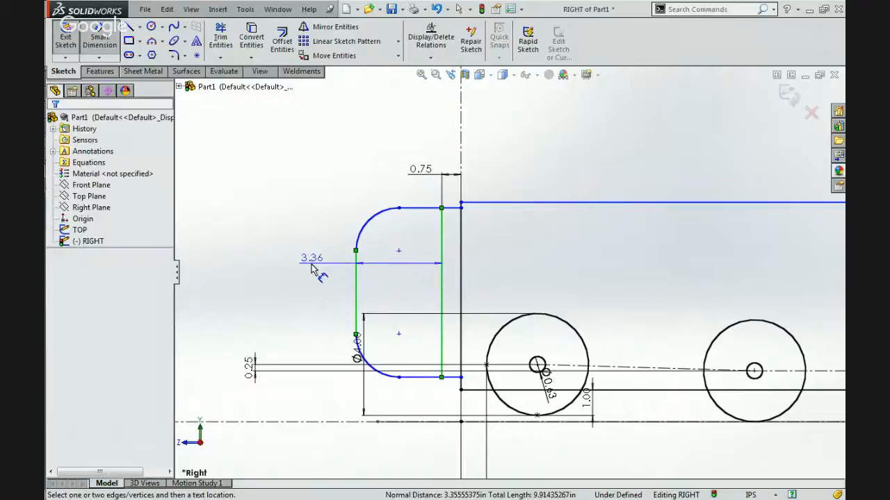
click(312, 270)
key(Return)
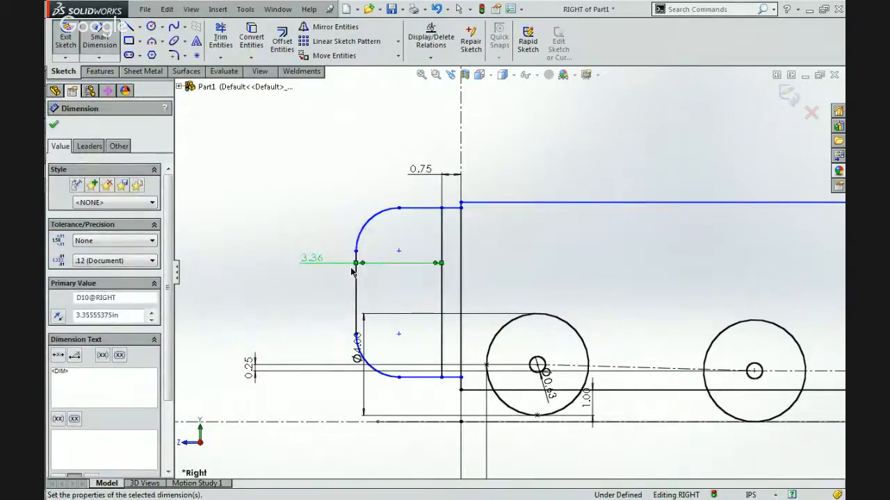
key(Escape)
click(377, 251)
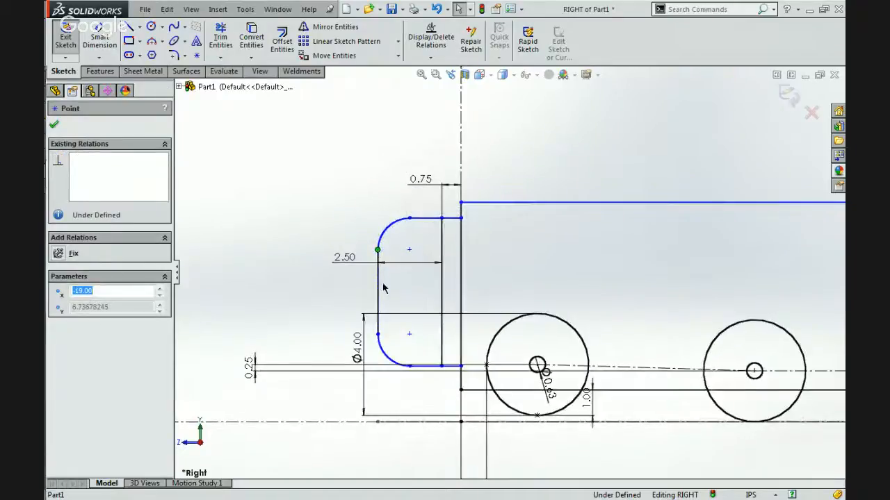
key(Escape)
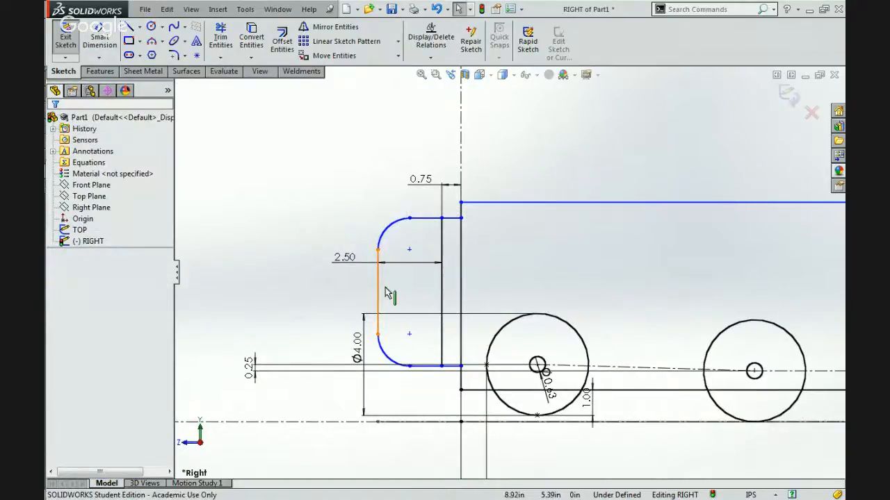
Convert the profile's inner vertical line to construction geometry.
click(405, 233)
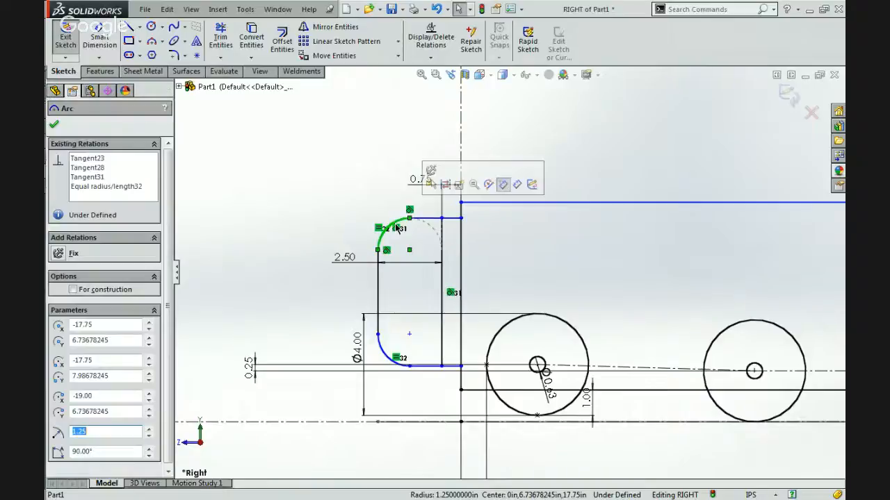
scroll(410, 258, down, 3)
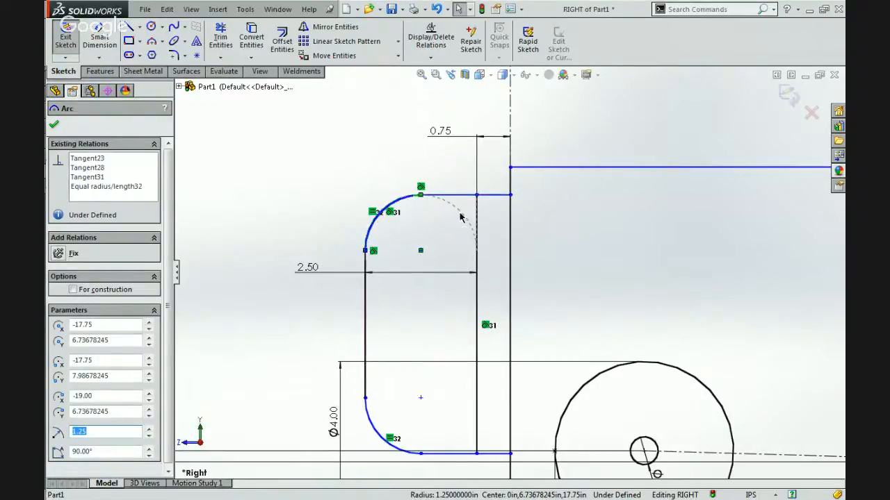
click(477, 252)
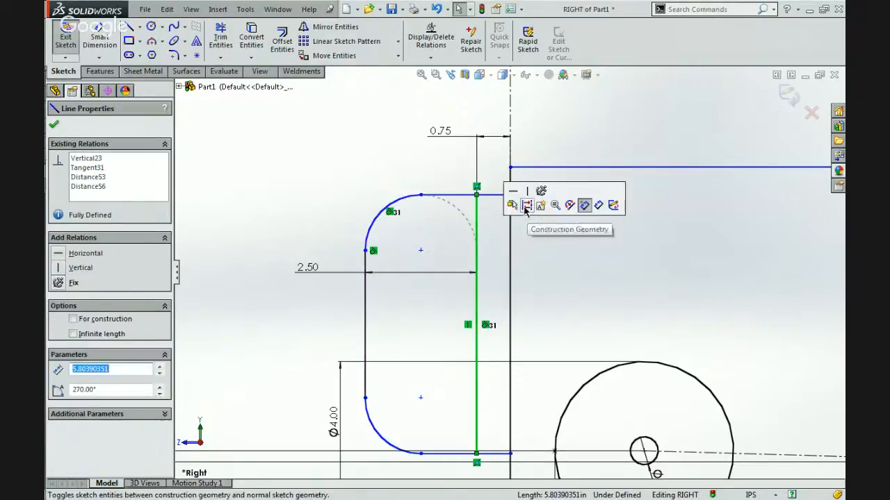
click(528, 223)
scroll(528, 223, up, 9)
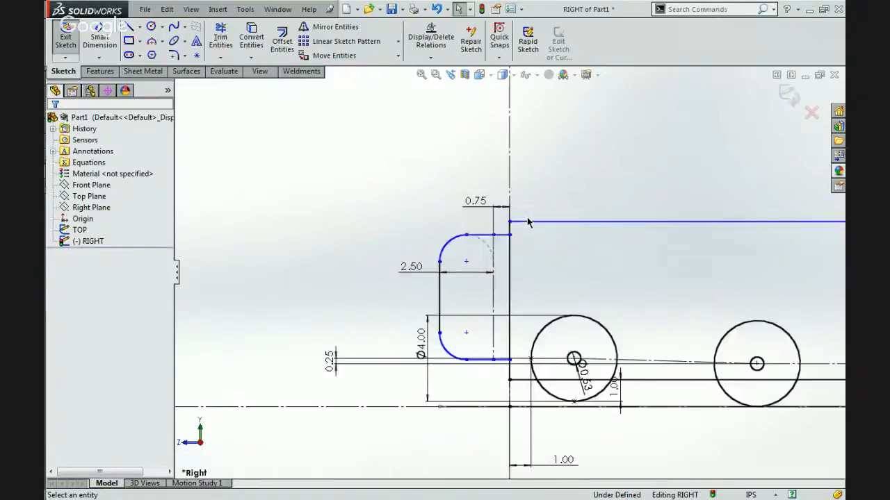
scroll(772, 255, down, 3)
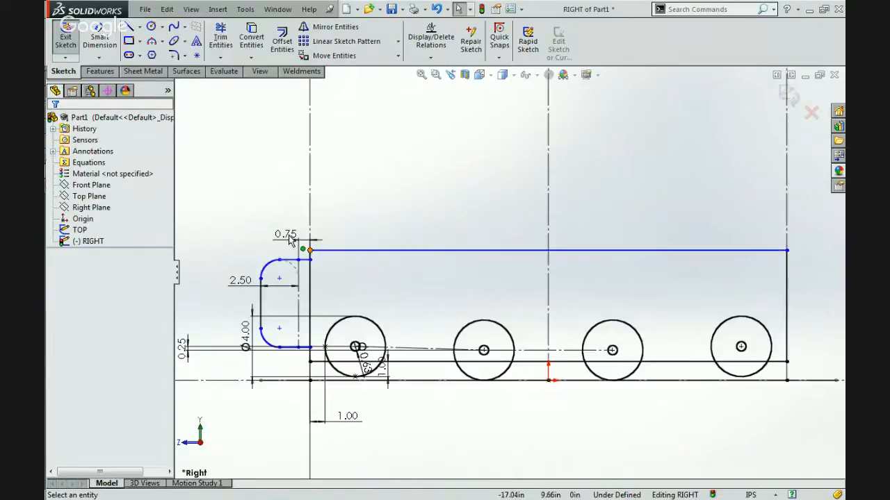
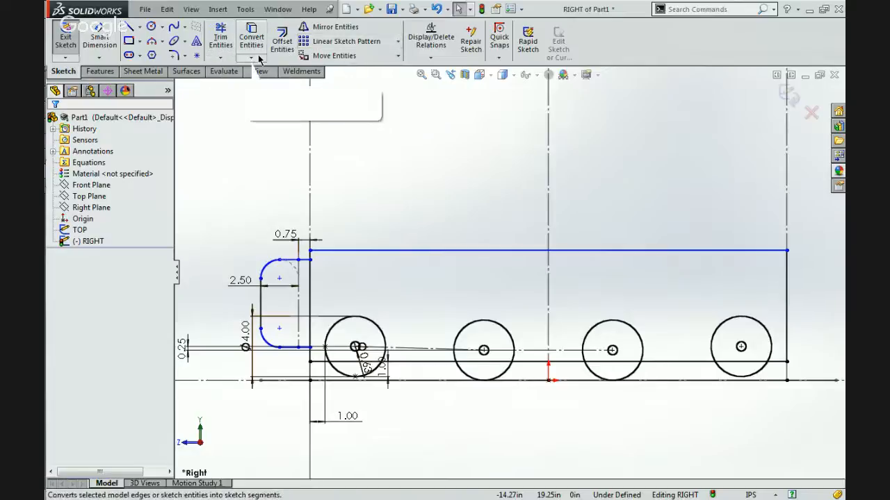
Mirror the bumper profile's two corner arcs, horizontal lines and outer vertical line about the frame's vertical centreline.
click(396, 26)
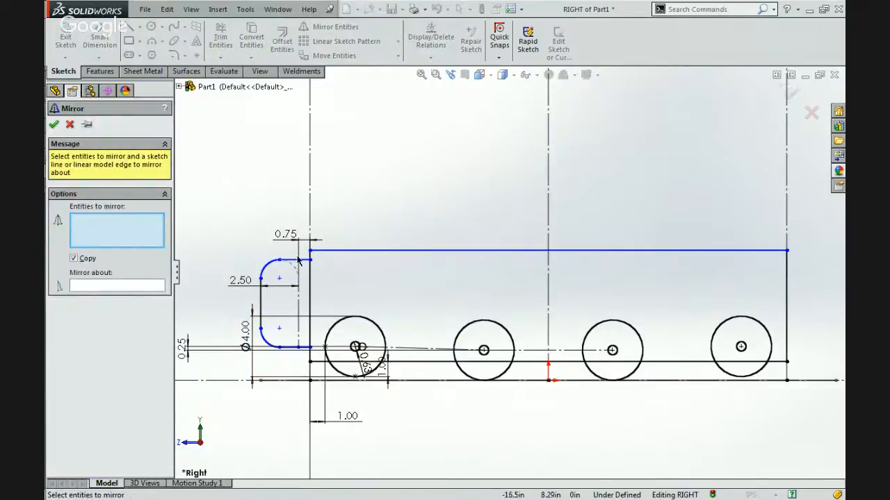
click(264, 266)
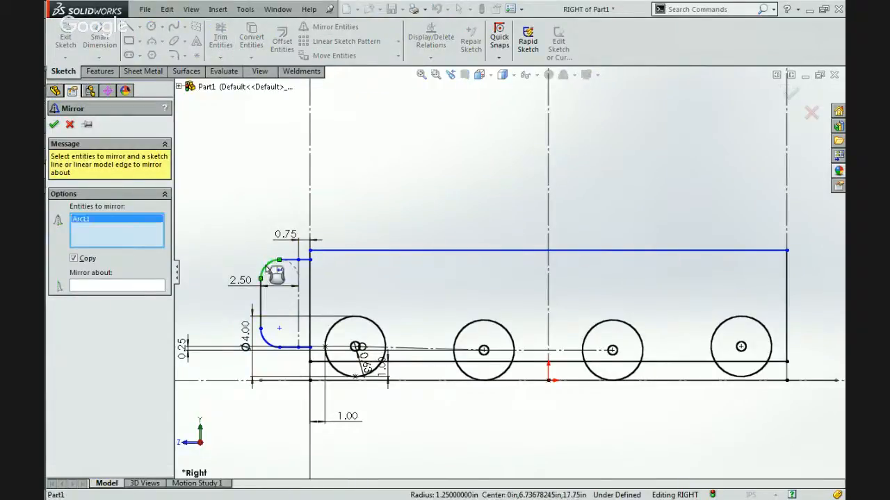
click(295, 260)
click(260, 305)
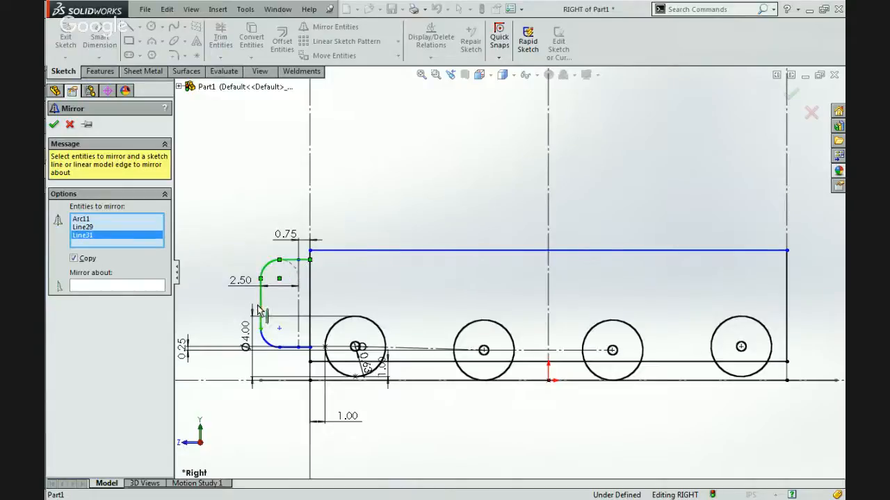
click(267, 341)
click(287, 347)
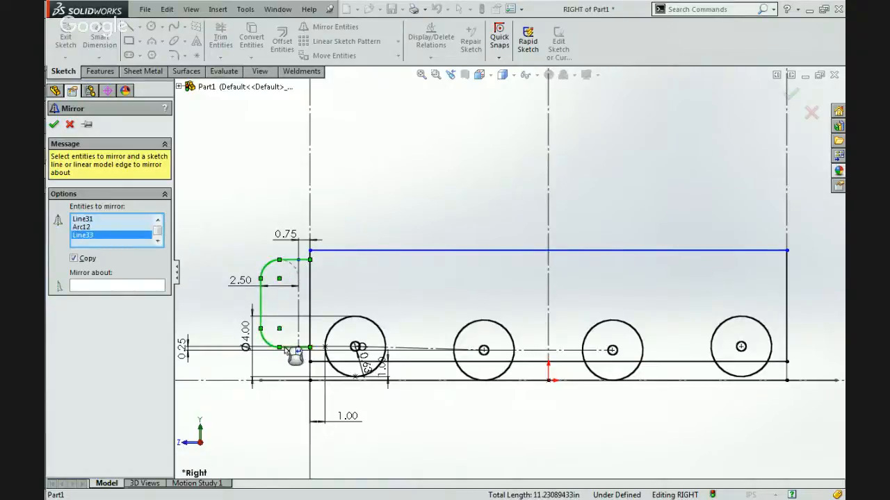
click(103, 286)
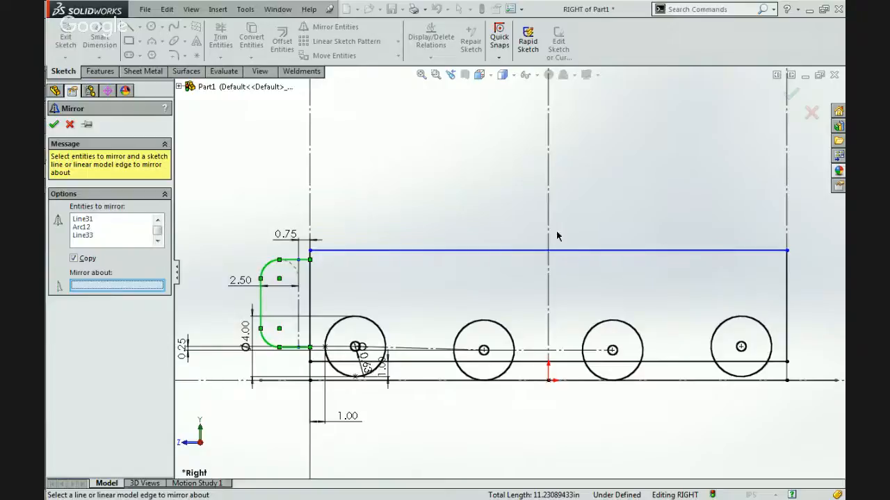
click(549, 234)
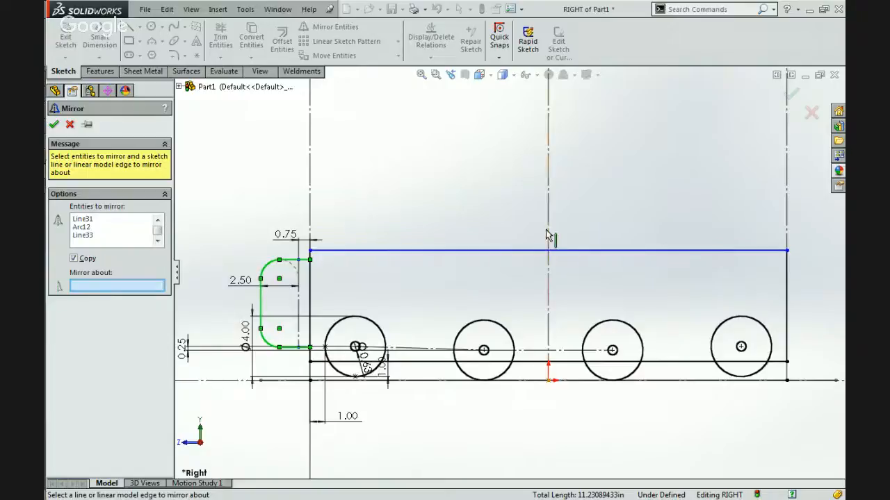
click(55, 125)
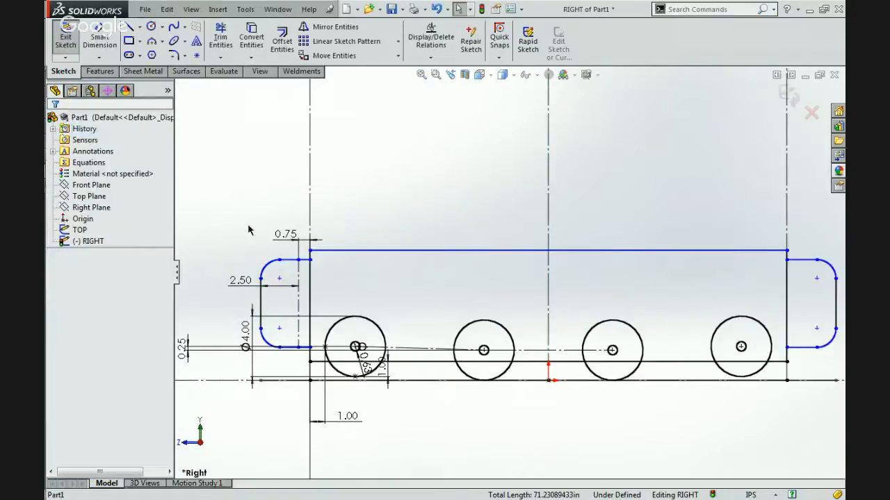
click(426, 349)
click(425, 299)
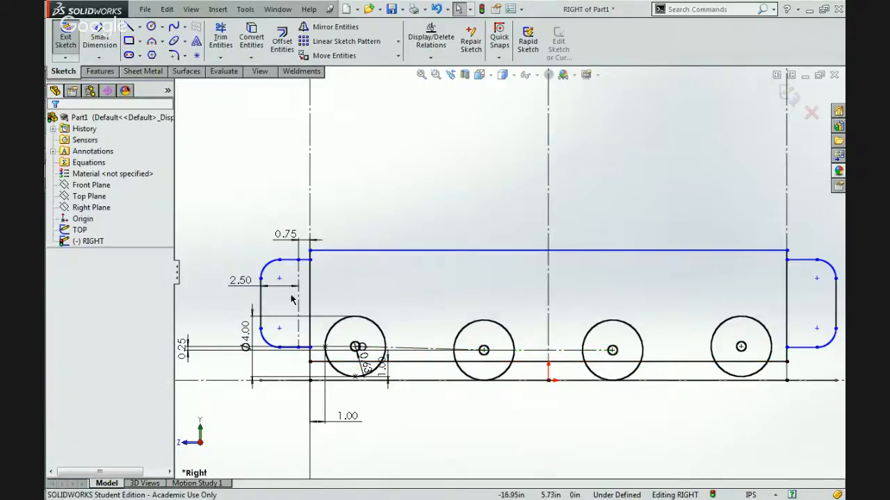
click(297, 308)
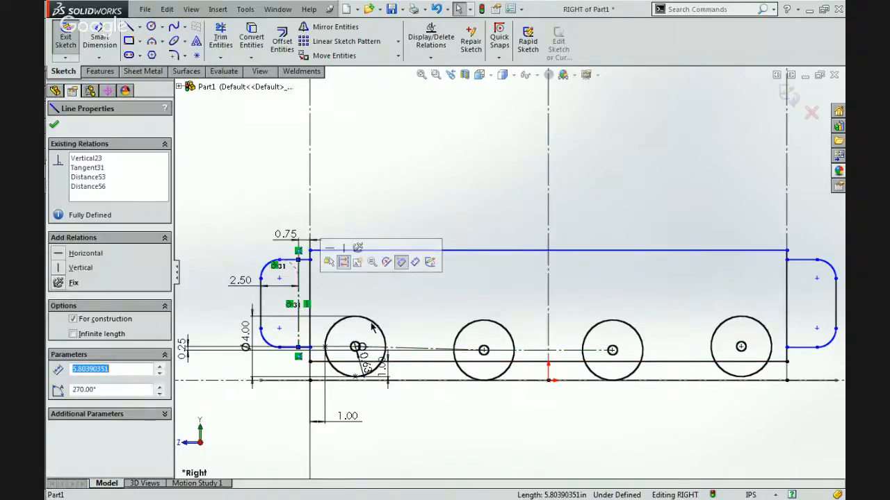
click(723, 280)
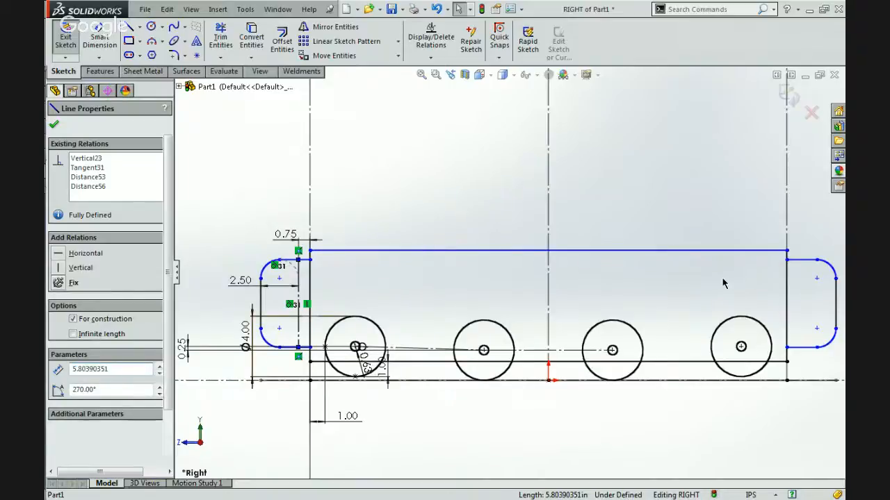
Change the bumper profile's height freehand by lowering and raising its upper edge.
mouse_move(816, 261)
mouse_down()
mouse_move(814, 199)
mouse_move(819, 299)
mouse_move(810, 271)
mouse_up()
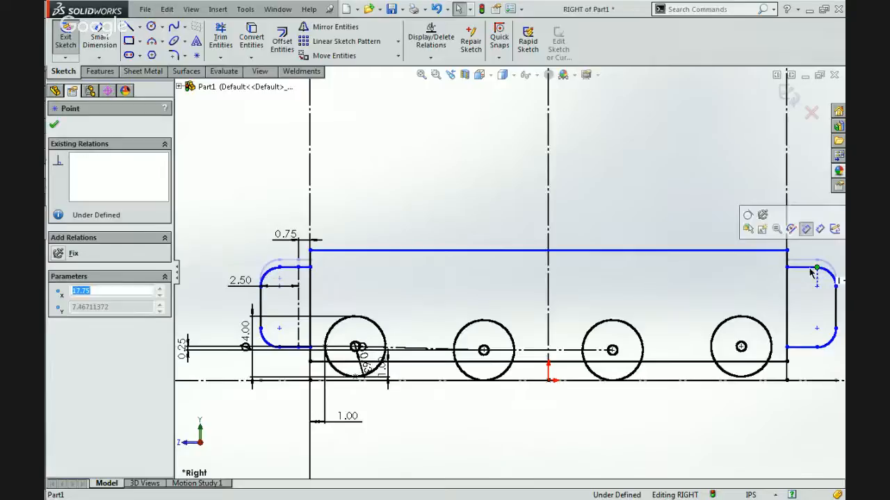
click(598, 304)
scroll(271, 309, down, 3)
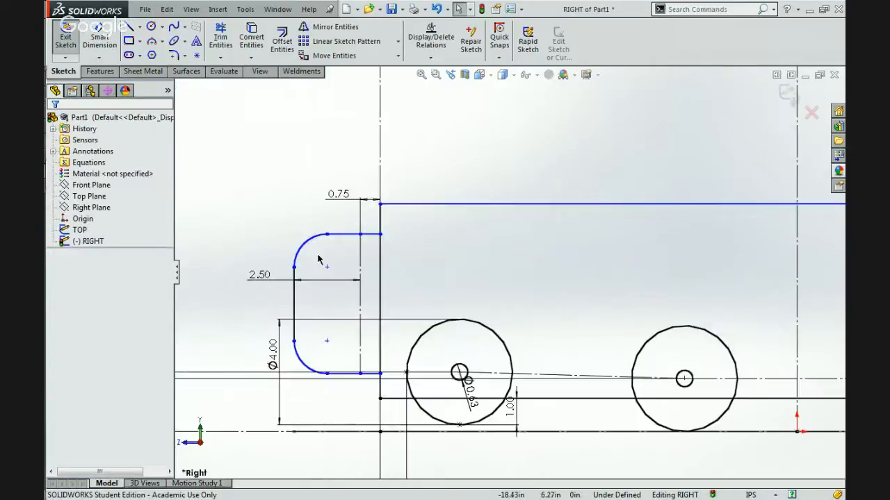
drag(341, 240, 346, 220)
click(323, 261)
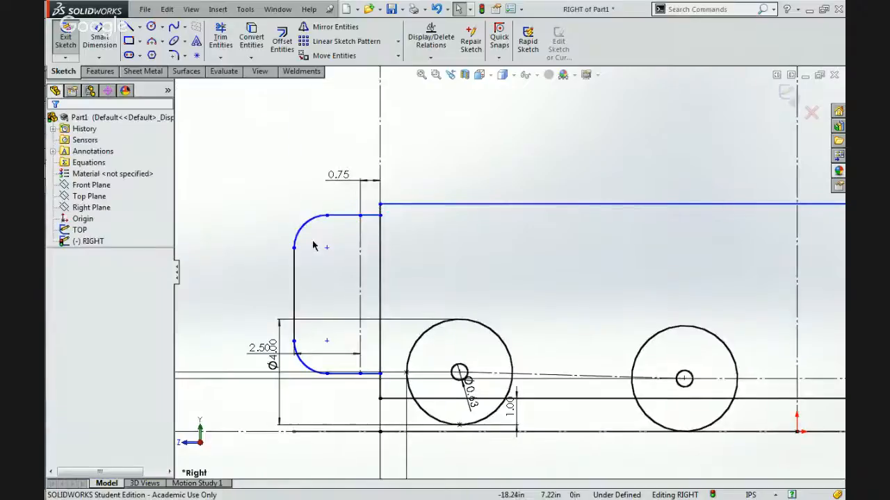
Add a tangent relation between the upper and lower corner arcs of the original bumper profile.
click(301, 231)
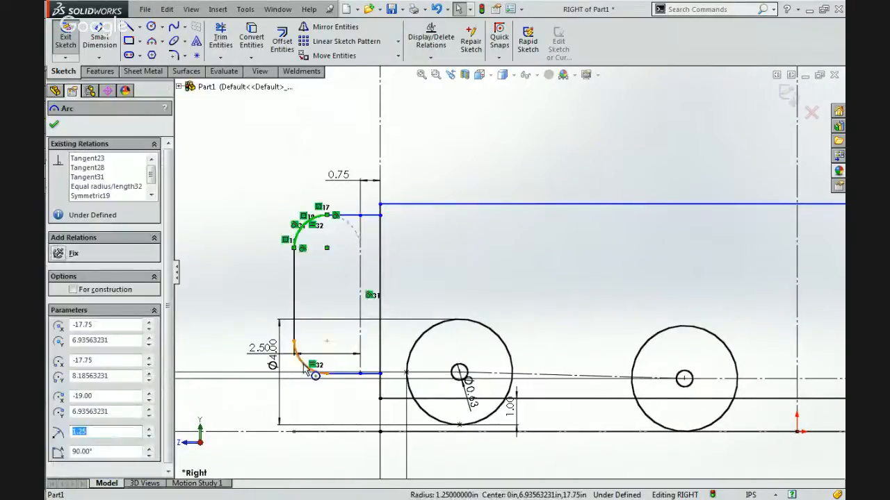
ctrl+click(303, 369)
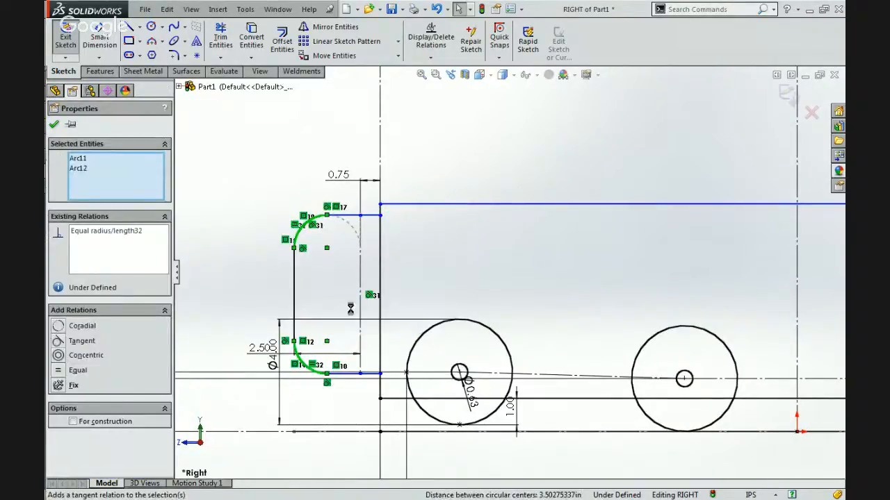
click(253, 266)
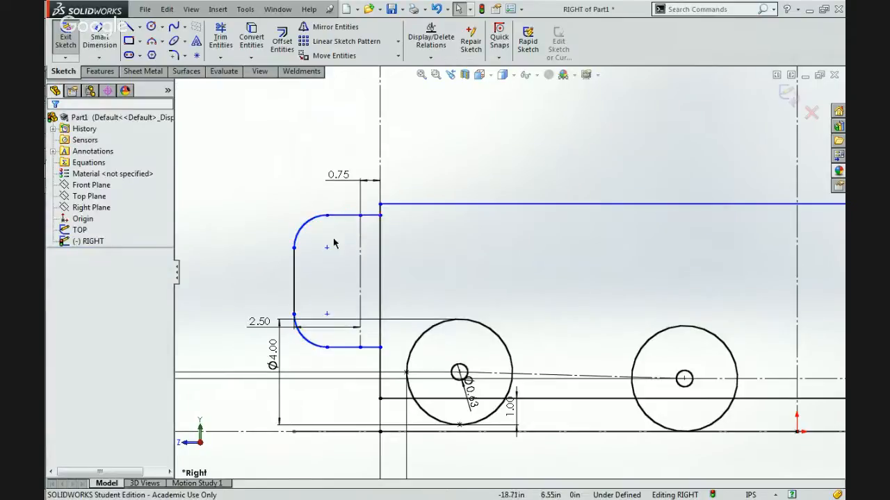
Check the bumper profile's inner construction line and corner arcs, and shift the whole profile down along the frame freehand.
click(360, 268)
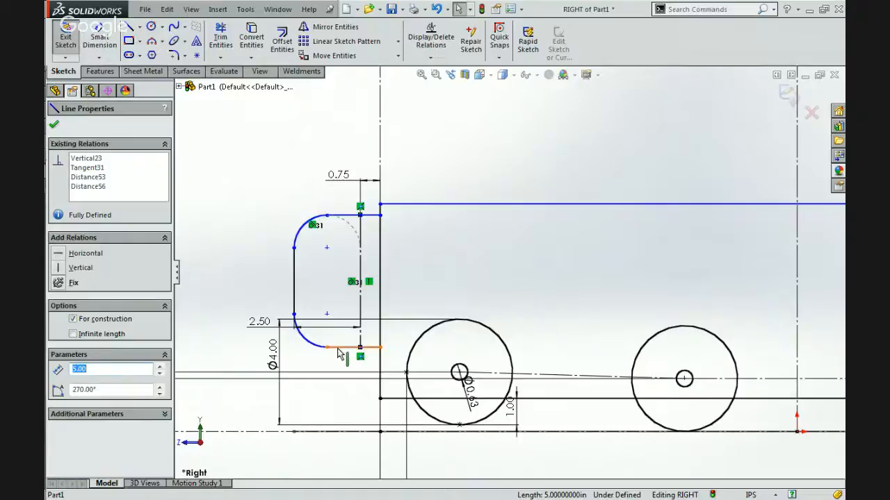
click(335, 225)
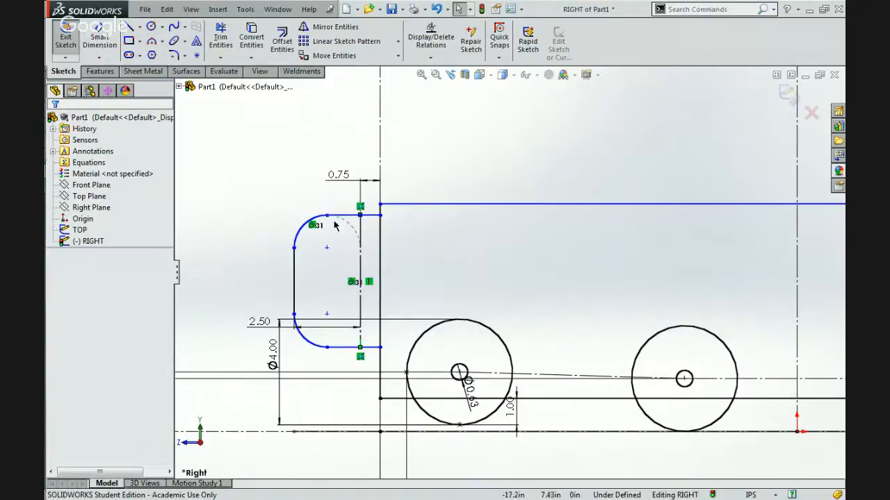
click(295, 239)
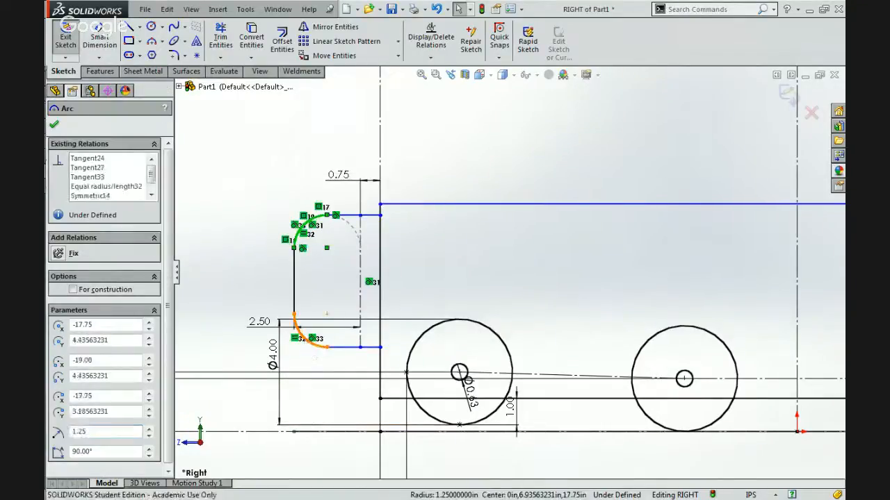
ctrl+click(312, 344)
click(302, 269)
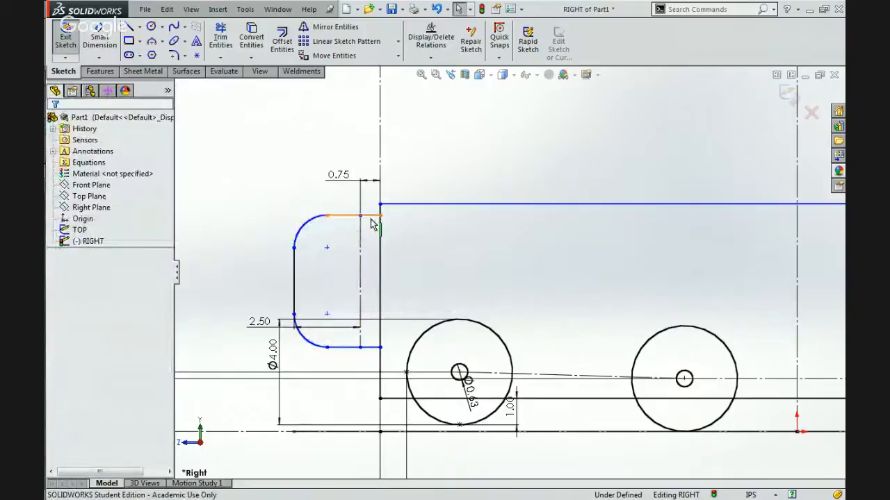
drag(372, 224, 360, 245)
click(310, 228)
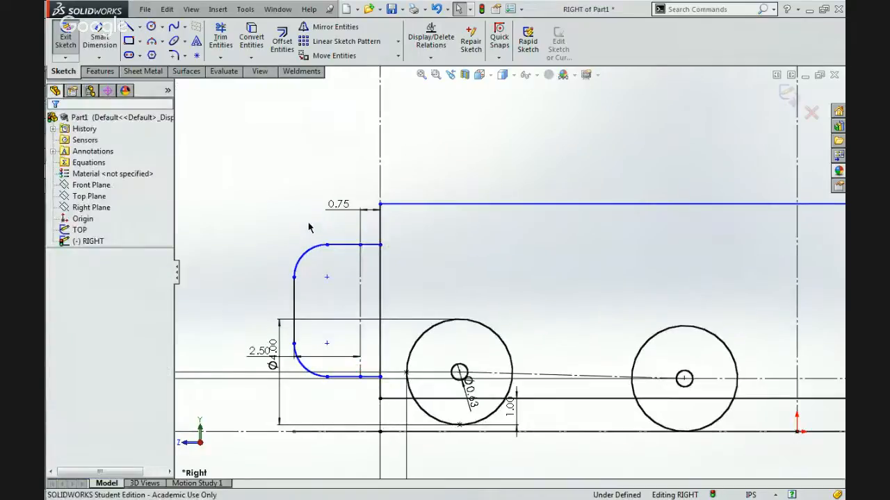
Switch to Chrome and bring up the 2014 Game Manual PDF.
mouse_move(828, 162)
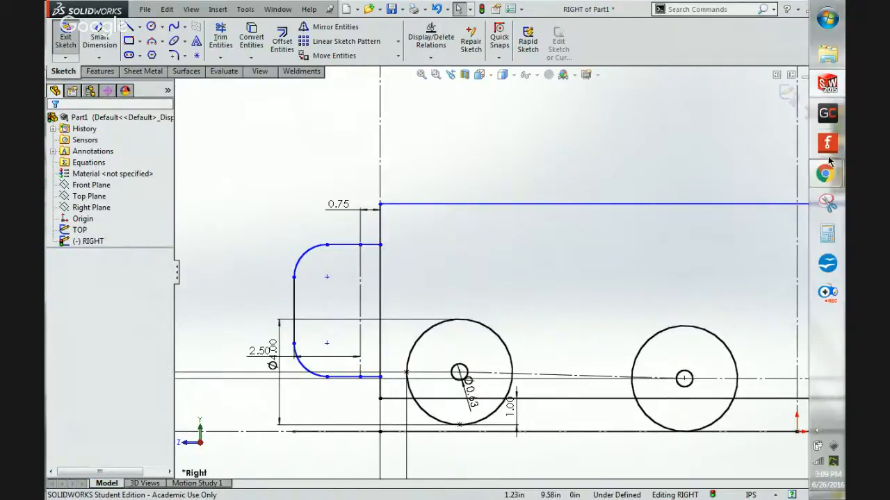
mouse_move(827, 177)
click(713, 113)
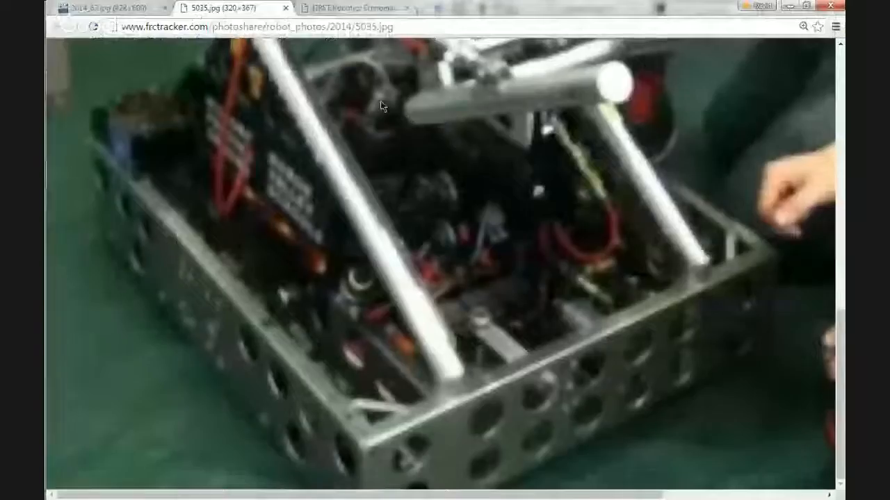
click(111, 8)
click(337, 8)
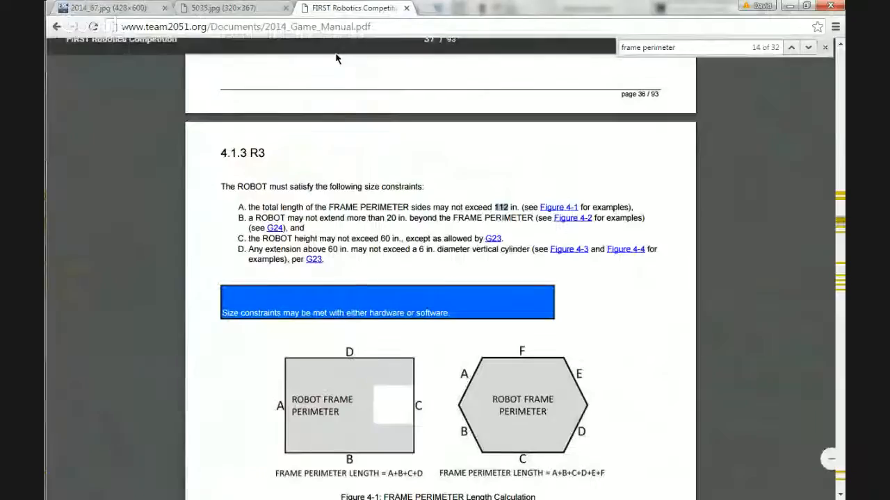
Search the game manual for "bumper" and step through the first matches for the bumper rules.
double_click(688, 53)
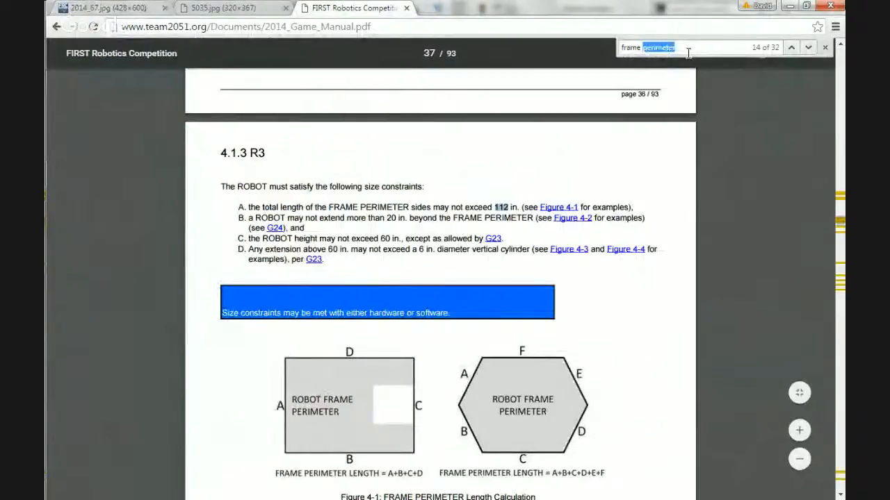
key(BackSpace)
key(BackSpace)
key(BackSpace)
key(BackSpace)
key(BackSpace)
key(BackSpace)
key(BackSpace)
text(bu)
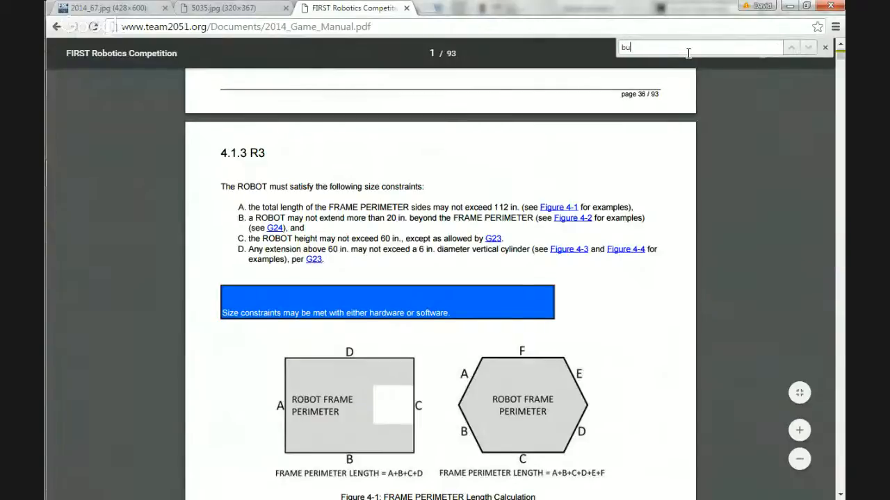
text(mper)
click(807, 48)
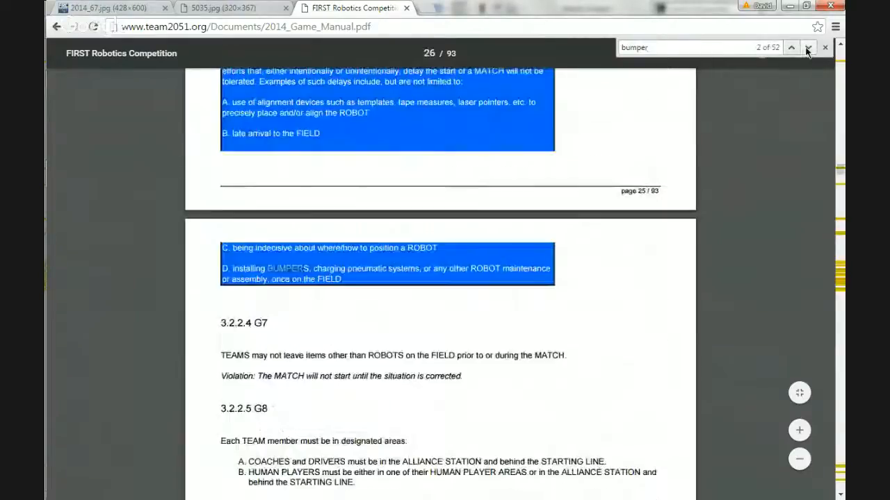
click(807, 48)
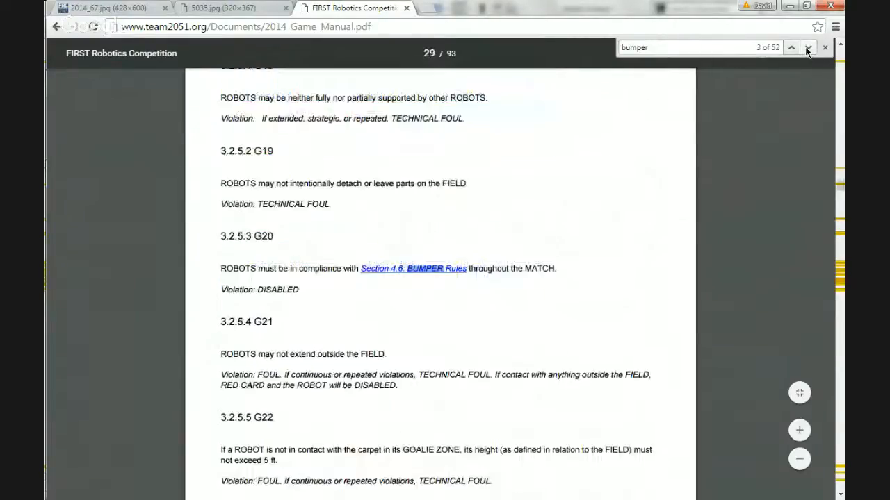
click(807, 48)
click(790, 48)
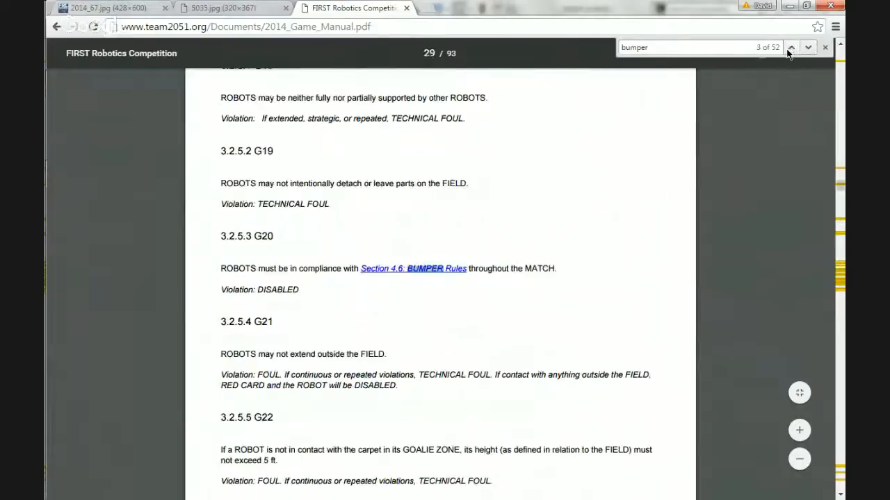
click(800, 50)
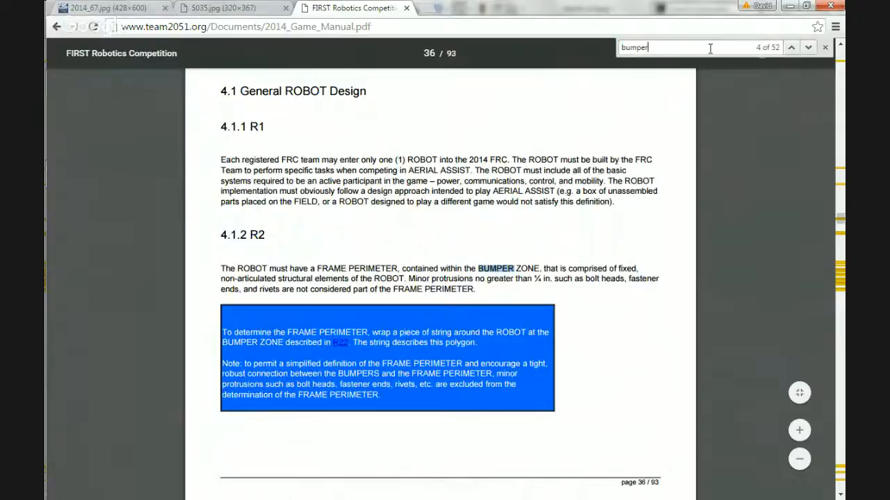
Narrow the manual search to "bumper zone" and go to the match in rule R22.
text(zon)
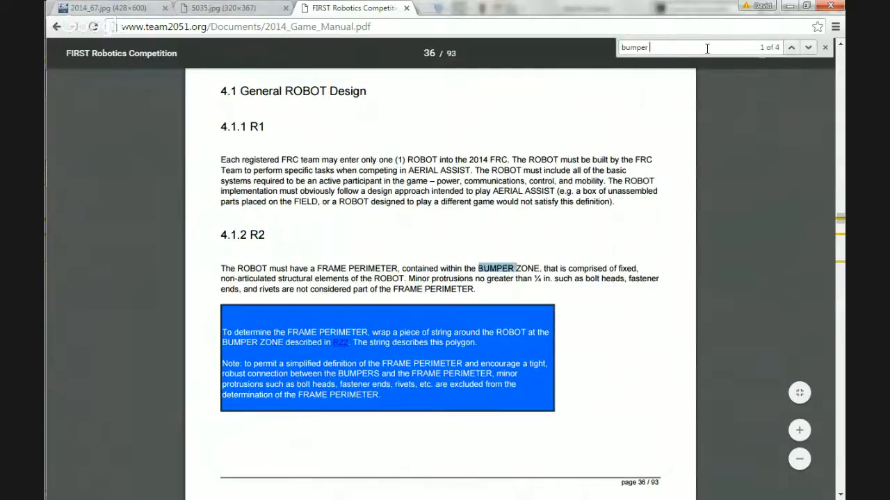
text(e)
key(Return)
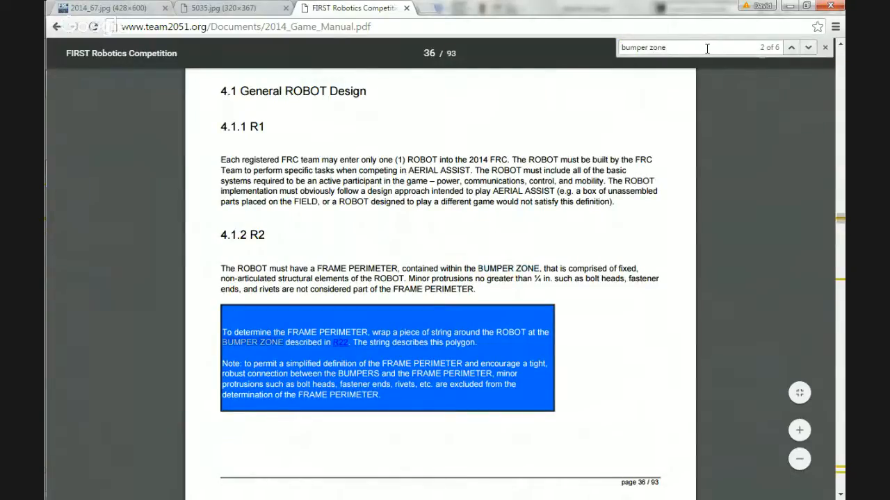
click(806, 48)
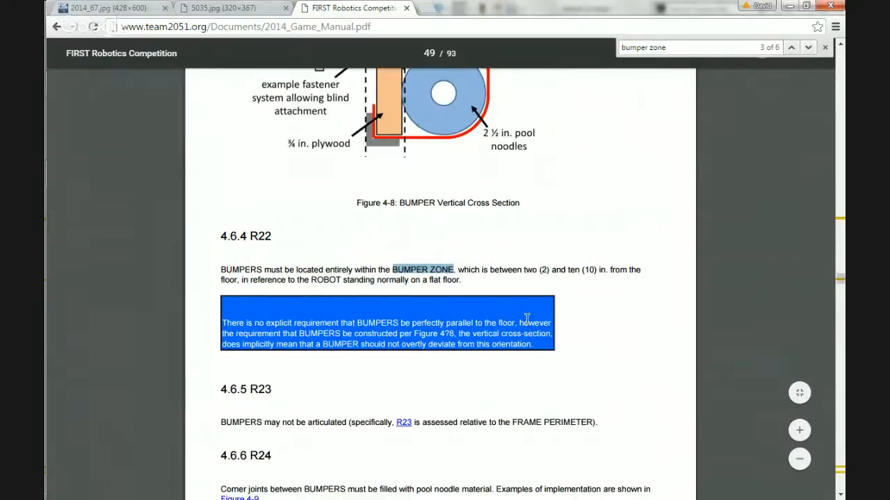
Read rule R22 on the permitted bumper height above the floor and examine the Figure 4-8 bumper cross section.
drag(256, 268, 485, 276)
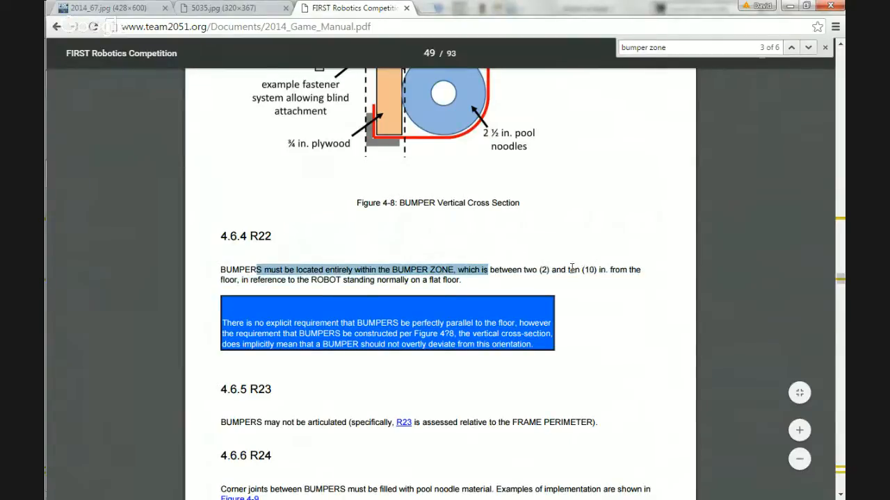
double_click(262, 280)
double_click(361, 279)
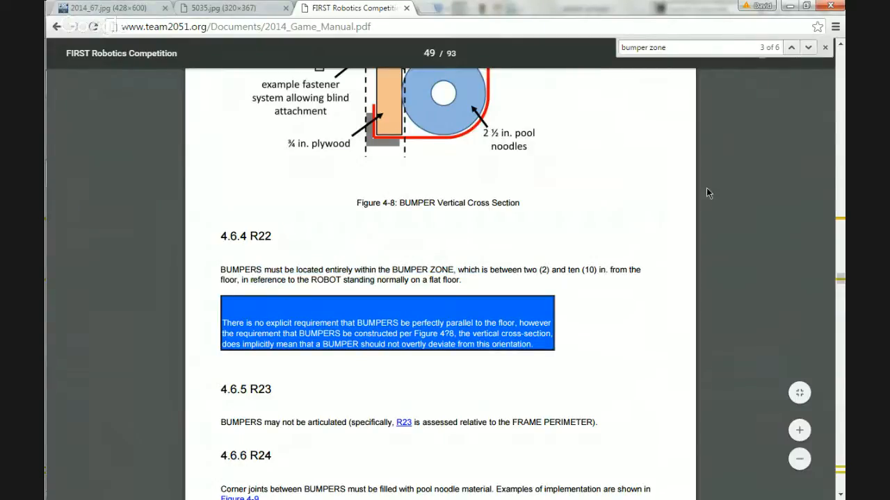
scroll(631, 243, up, 3)
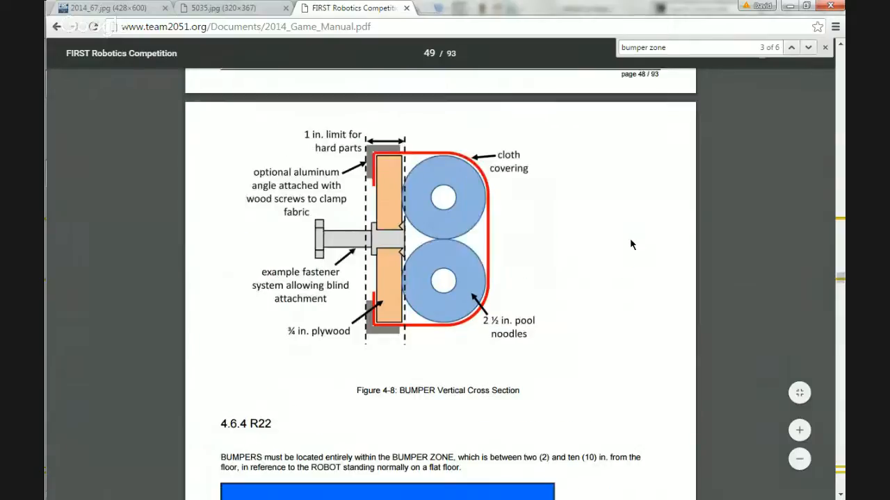
scroll(630, 245, down, 1)
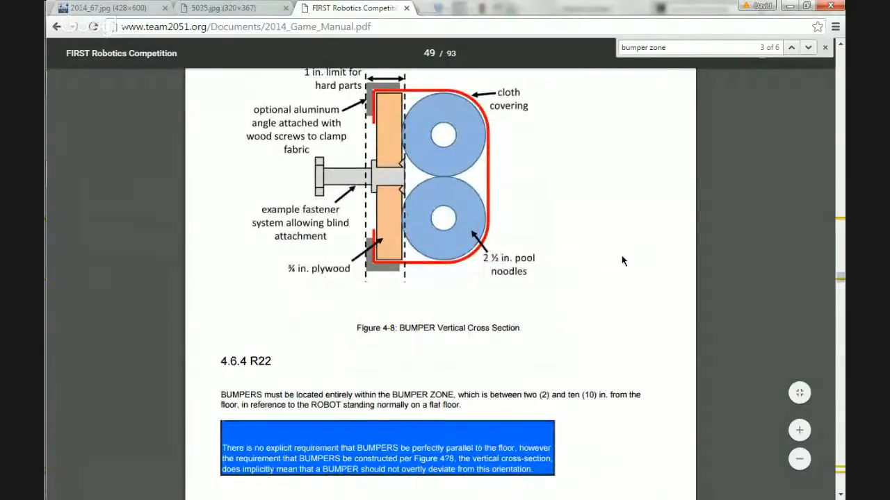
scroll(623, 261, up, 5)
scroll(617, 259, down, 3)
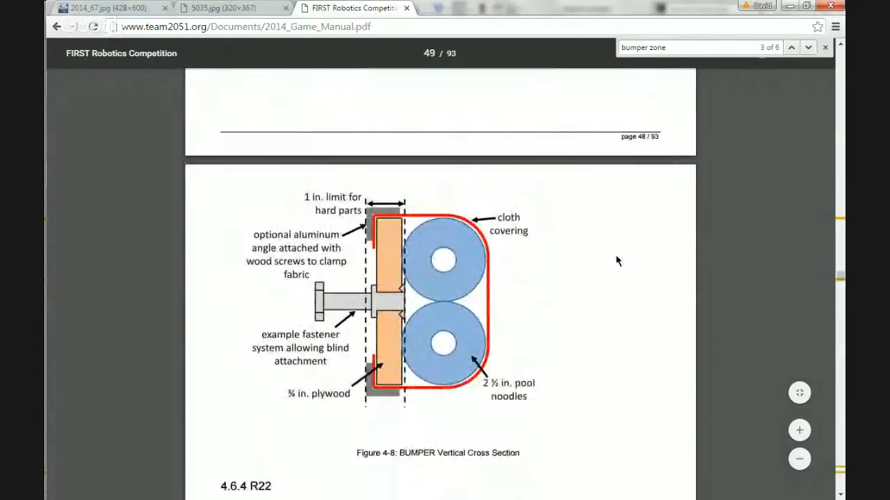
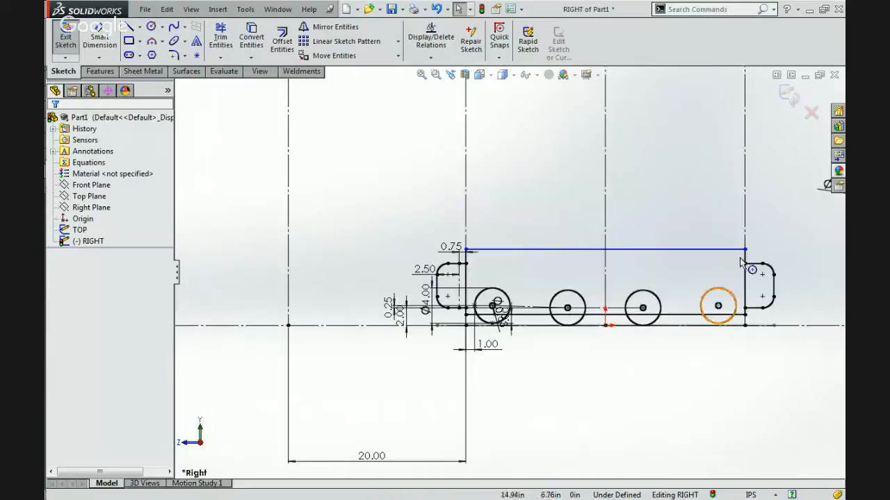
Switch to Chrome, look at the robot photo 2014_67.jpg, and return to SolidWorks.
mouse_move(839, 163)
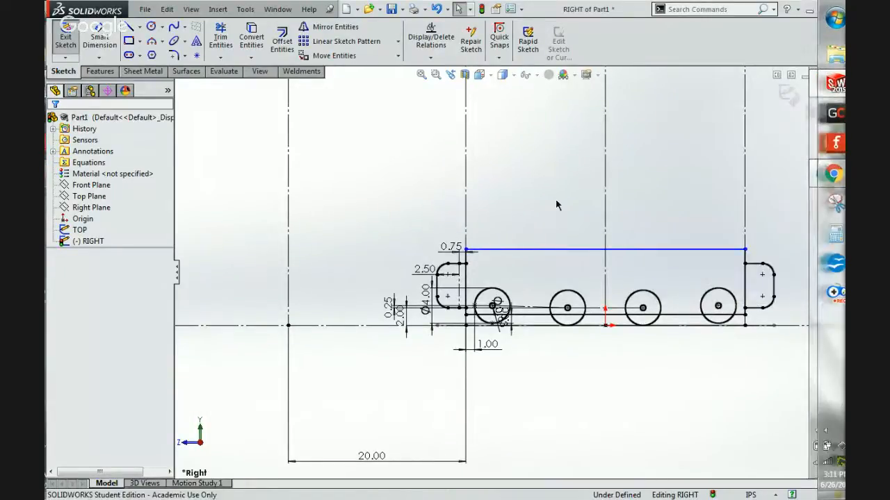
scroll(629, 264, down, 1)
scroll(485, 245, down, 3)
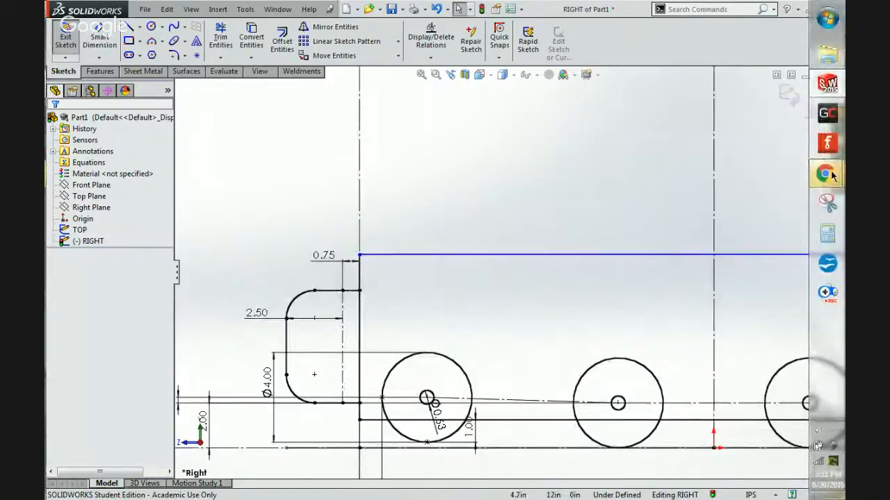
click(714, 130)
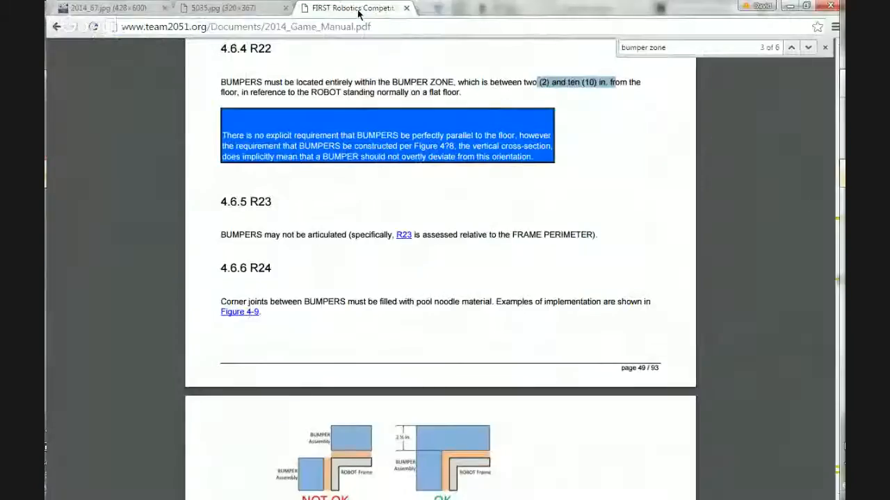
click(222, 8)
click(115, 7)
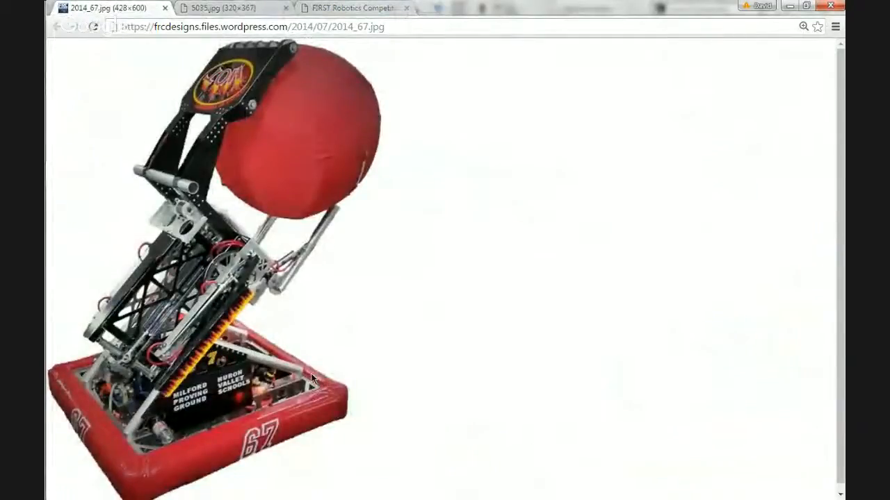
click(788, 6)
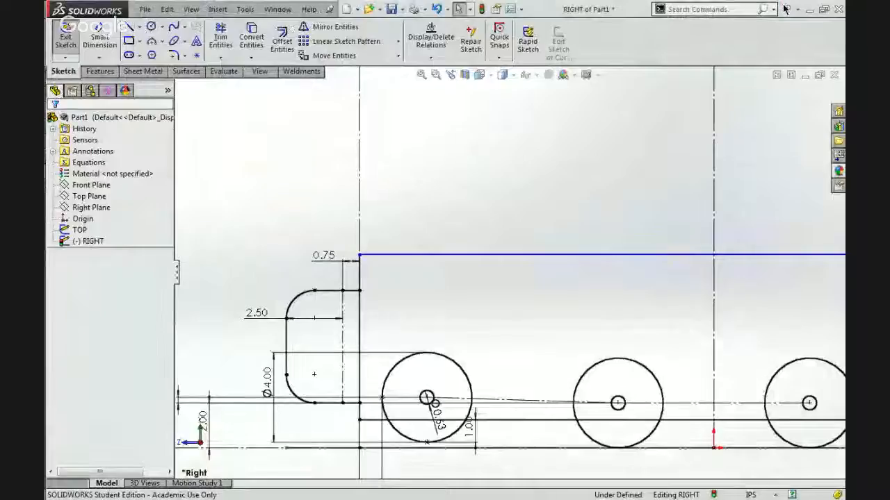
click(350, 291)
ctrl+click(392, 255)
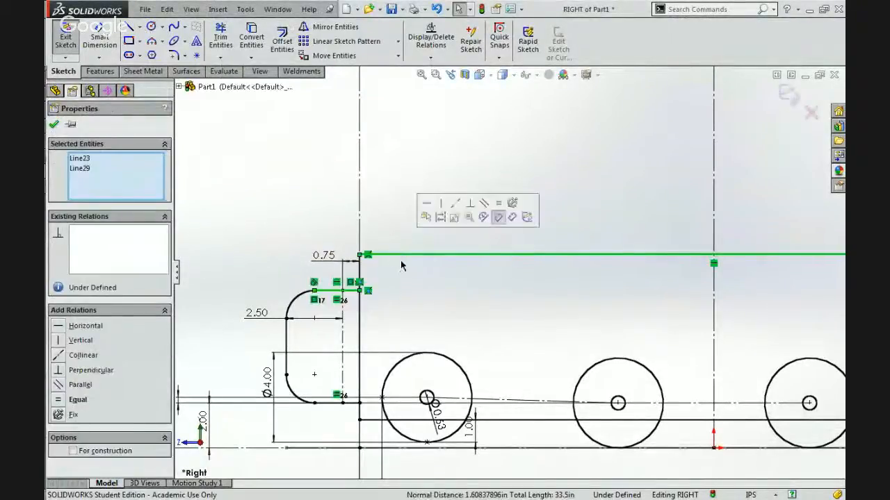
click(400, 275)
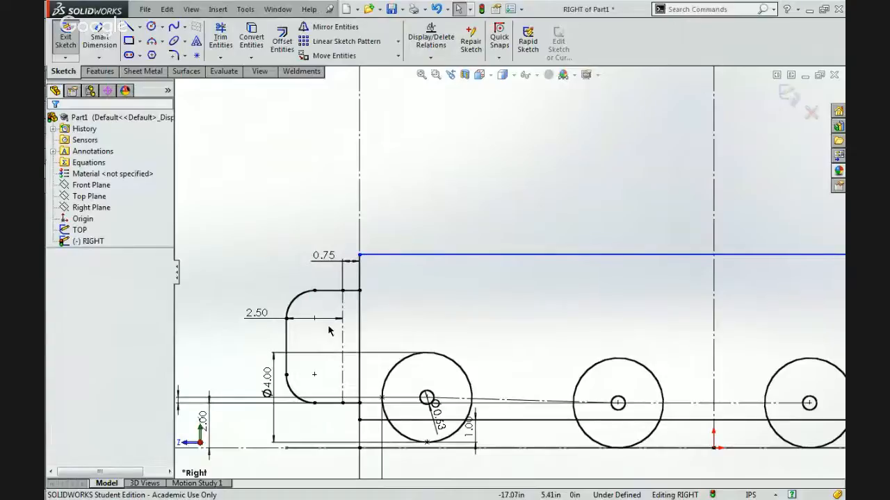
Make the frame's upper horizontal line collinear with the upper edge of the bumper profile.
click(463, 256)
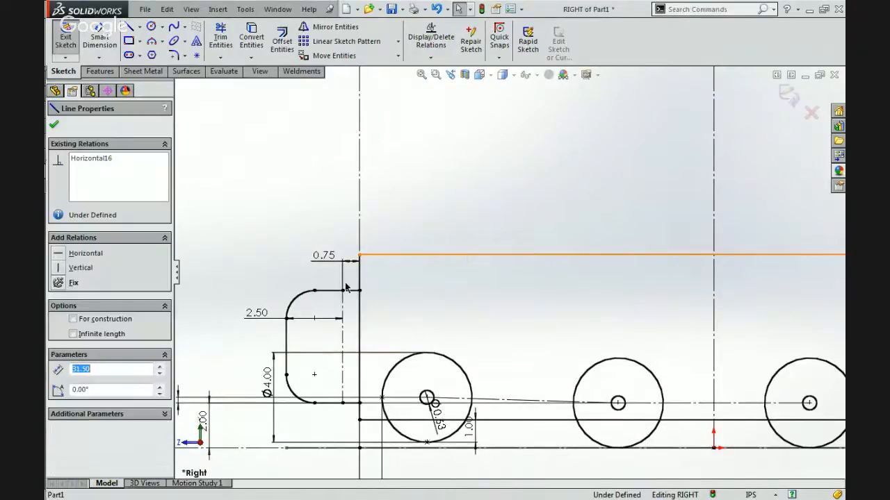
ctrl+click(350, 296)
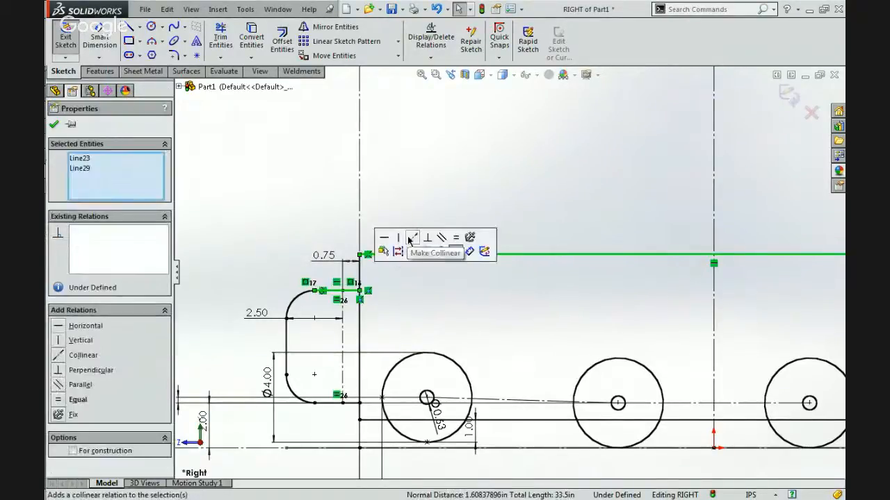
click(408, 241)
key(Escape)
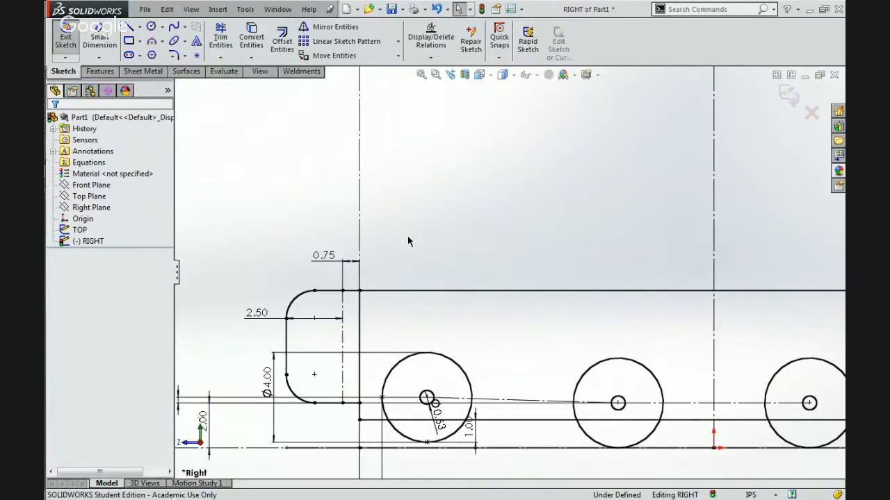
scroll(512, 269, up, 5)
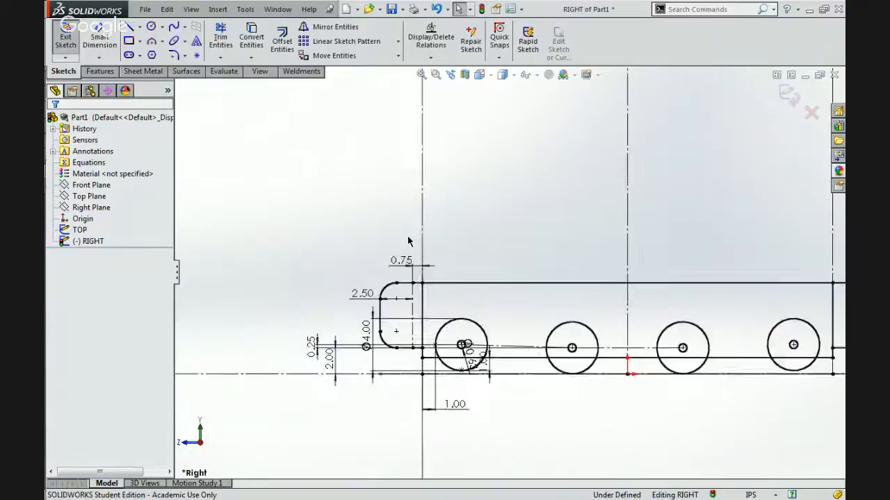
scroll(684, 315, down, 4)
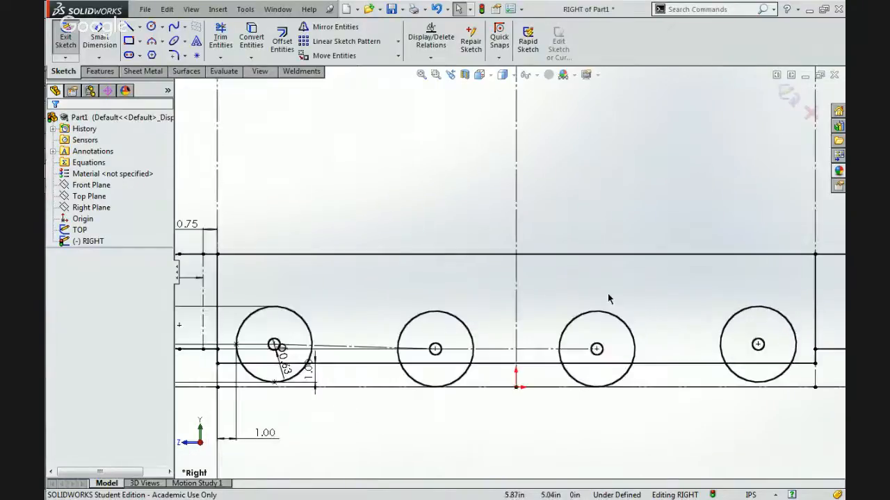
click(151, 28)
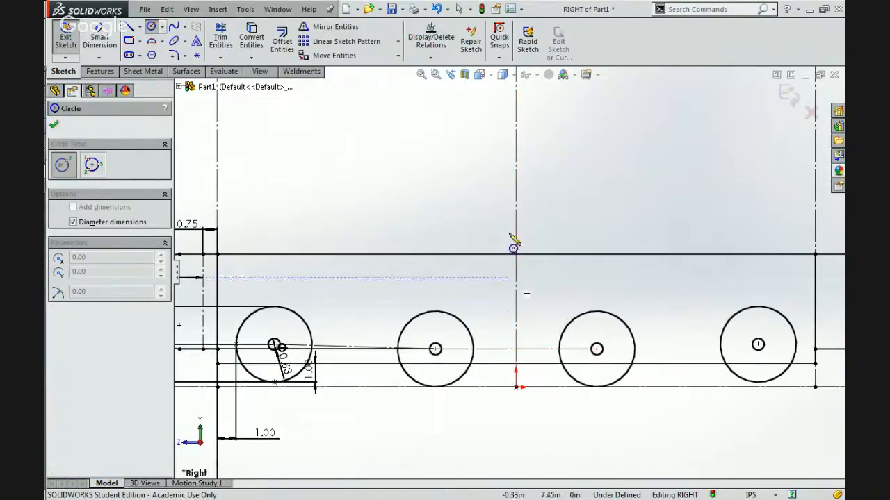
key(Escape)
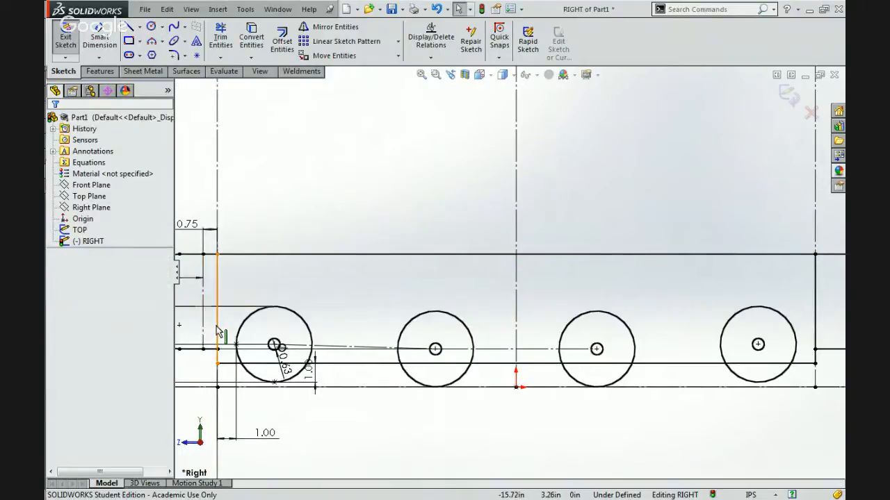
click(217, 332)
click(452, 305)
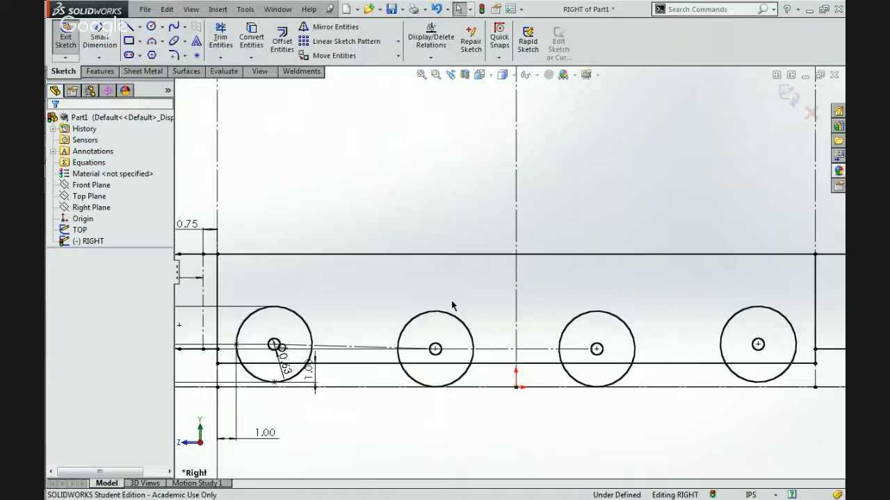
Move the 24 in ball circle along the floor line against the bumper's rounded upper corner, its centre about 29.3 in horizontally from the origin.
scroll(452, 306, up, 5)
scroll(451, 306, up, 4)
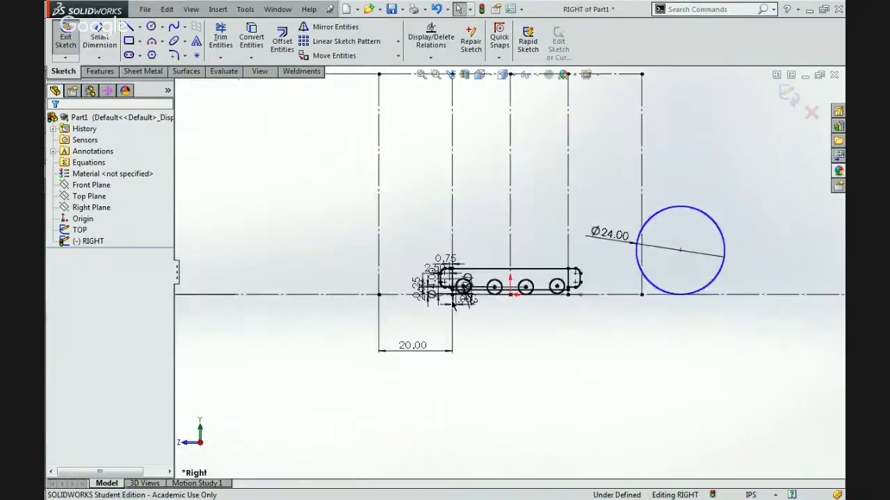
scroll(584, 259, down, 4)
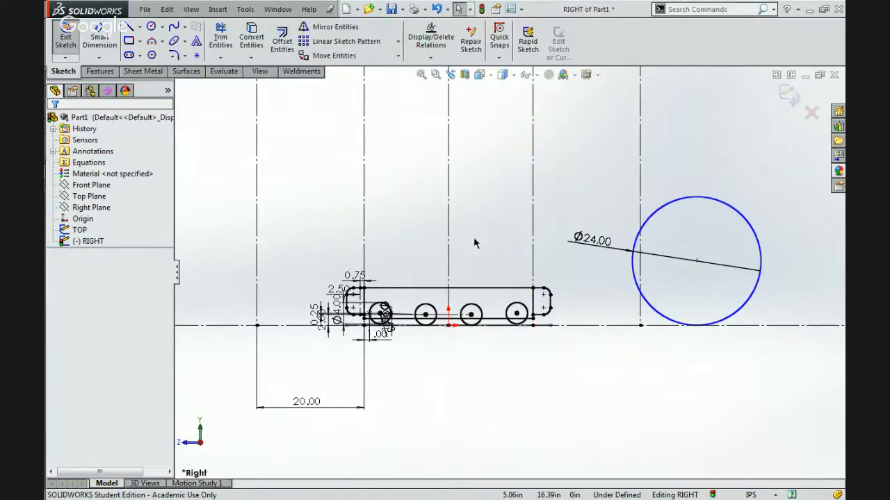
scroll(475, 243, up, 3)
scroll(475, 162, down, 3)
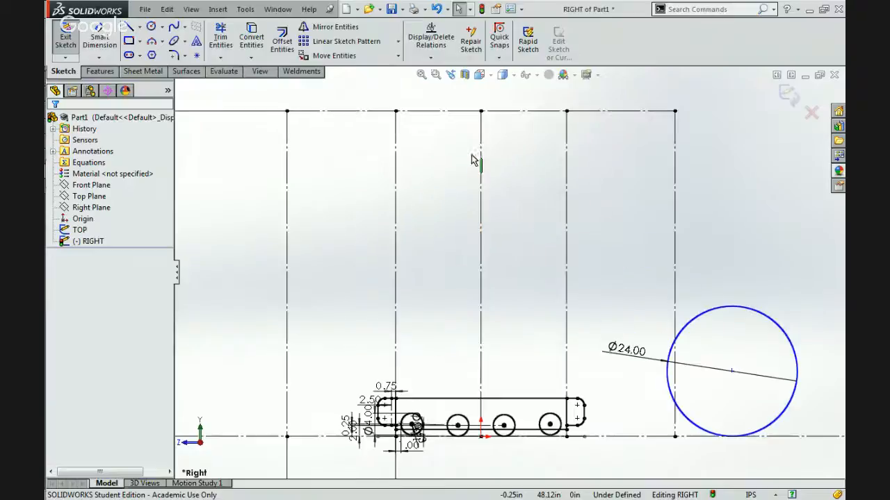
drag(729, 372, 640, 371)
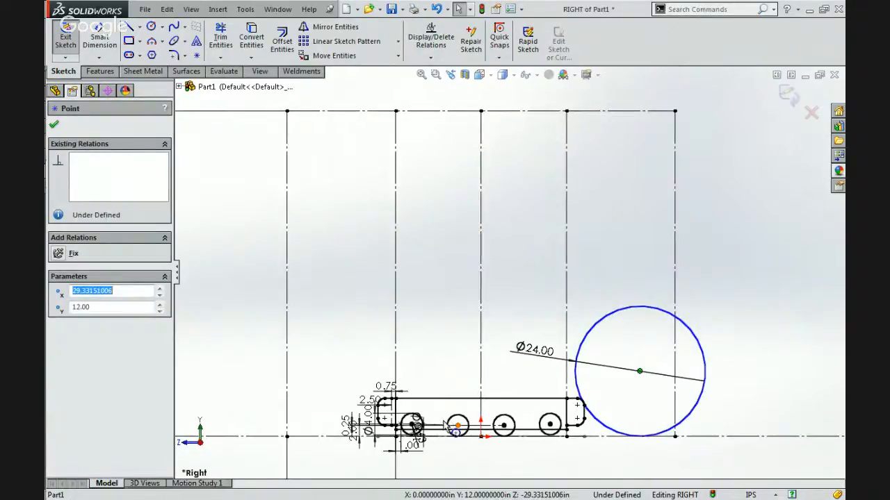
scroll(598, 420, down, 4)
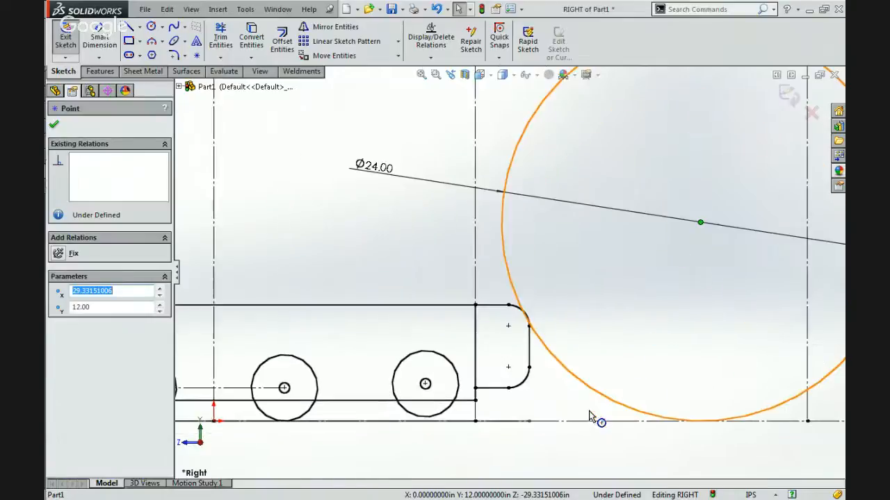
scroll(524, 314, down, 2)
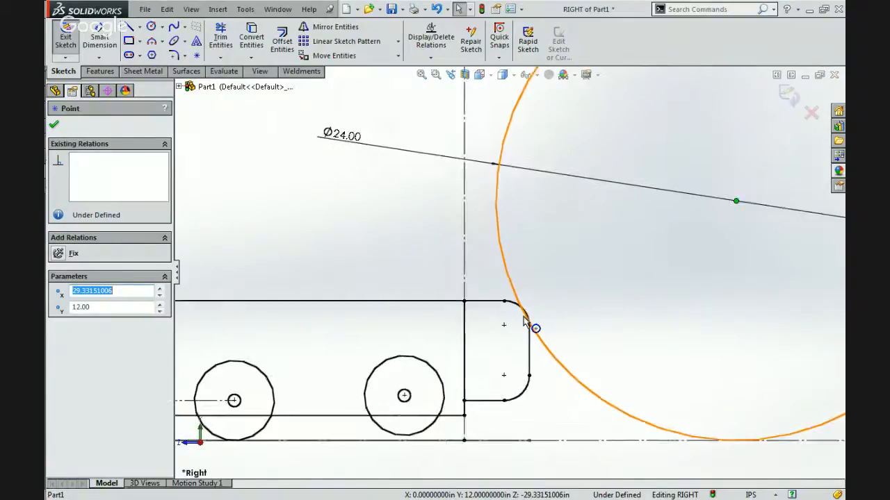
click(561, 298)
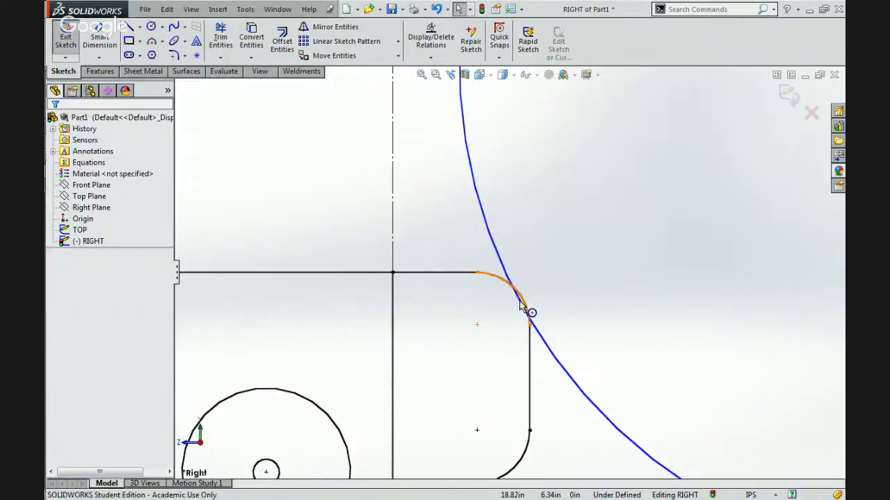
scroll(521, 304, up, 1)
scroll(522, 304, up, 7)
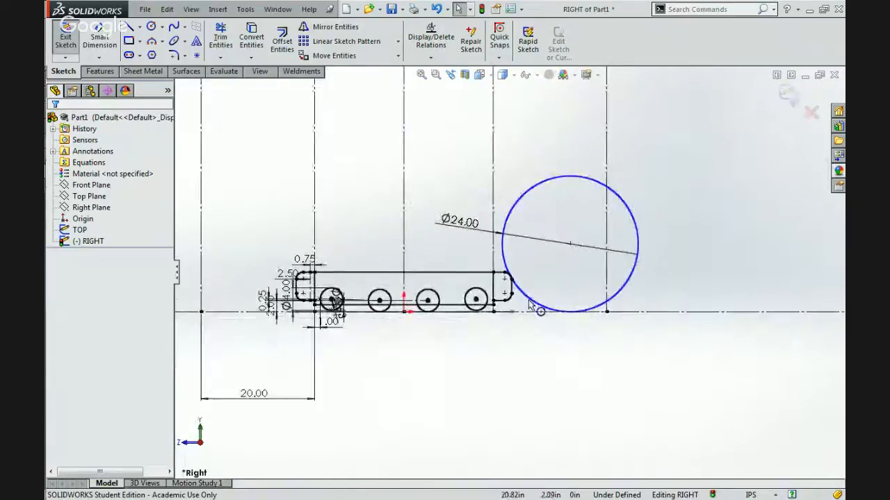
scroll(387, 204, up, 3)
scroll(388, 205, down, 3)
scroll(486, 164, up, 2)
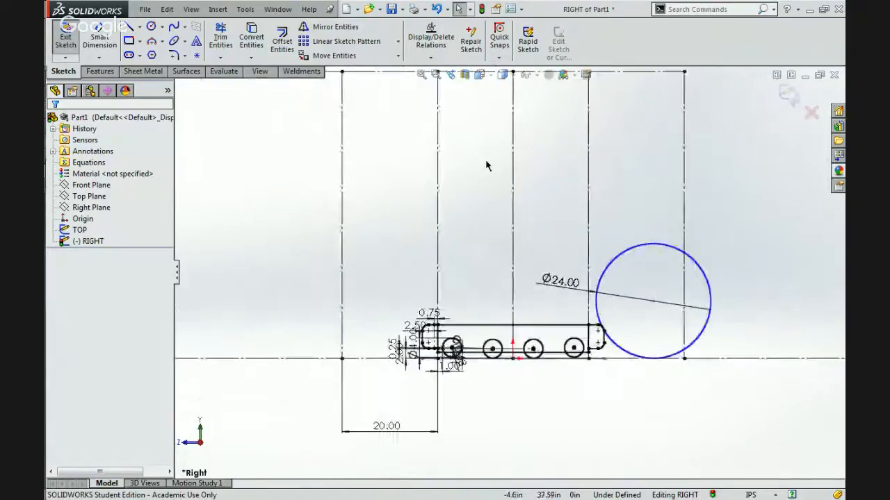
scroll(569, 231, down, 2)
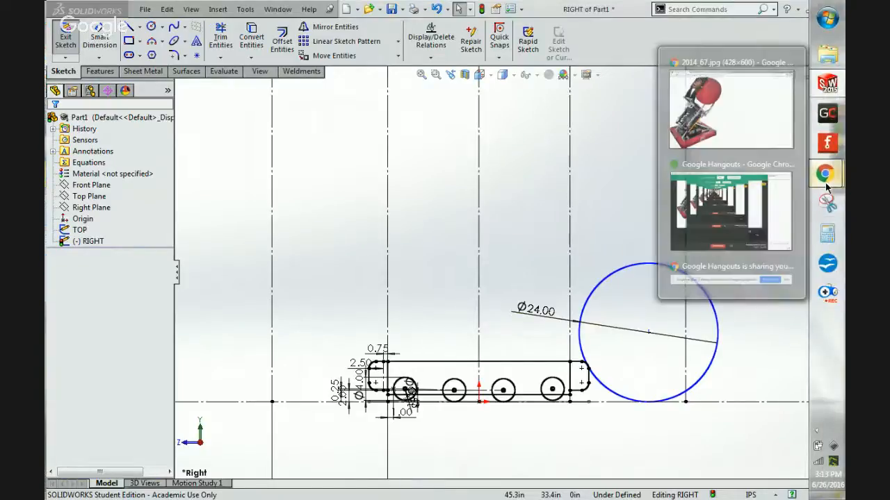
Switch to Chrome and examine the lower ball-holding arm, its pivot and the ball up close in the robot photo 2014_67.jpg.
click(716, 100)
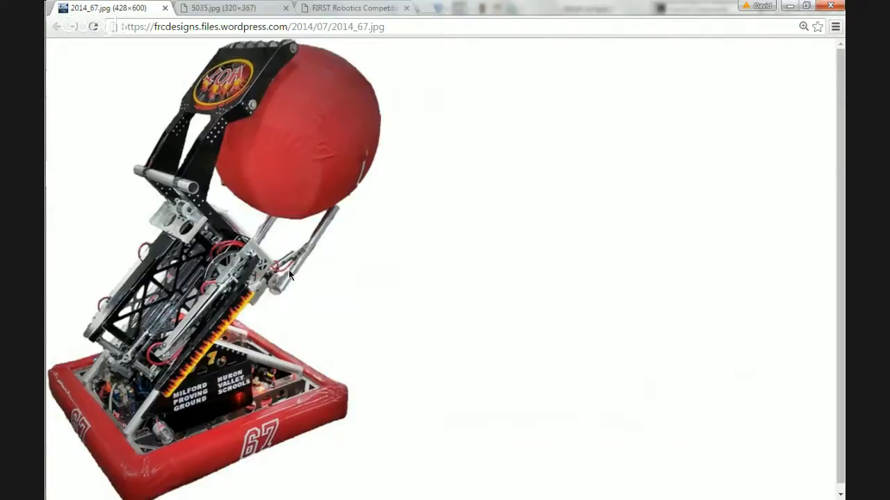
ctrl+scroll(288, 274, up, 2)
ctrl+scroll(290, 274, up, 1)
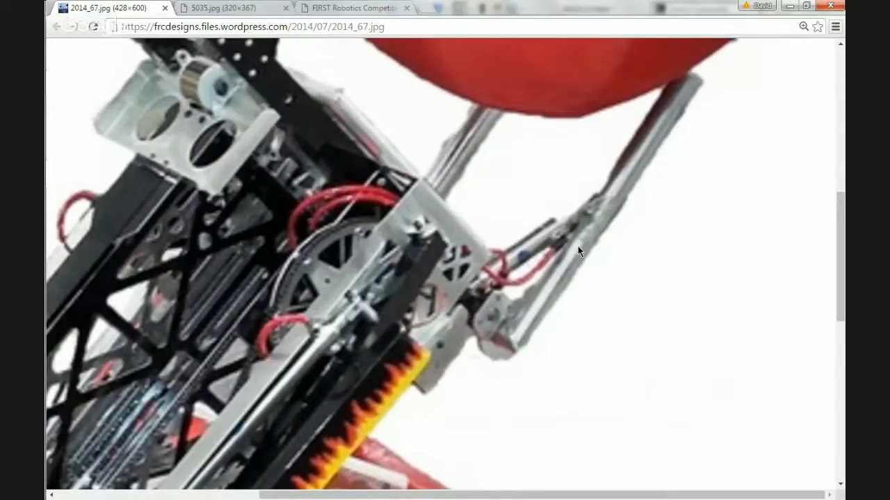
scroll(577, 246, up, 5)
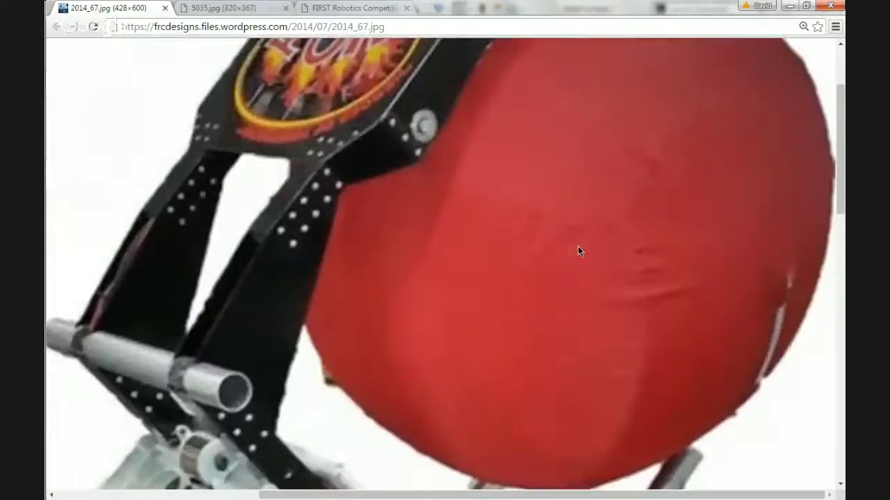
scroll(577, 246, down, 2)
scroll(578, 246, down, 3)
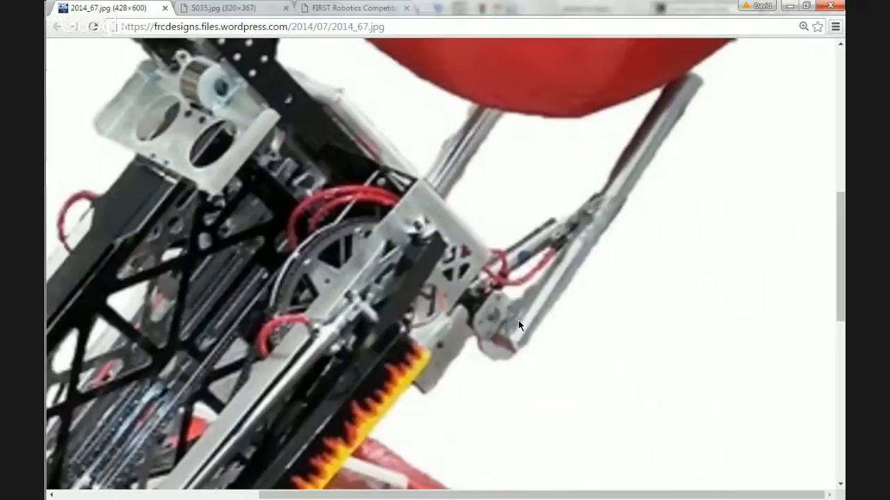
scroll(517, 325, down, 4)
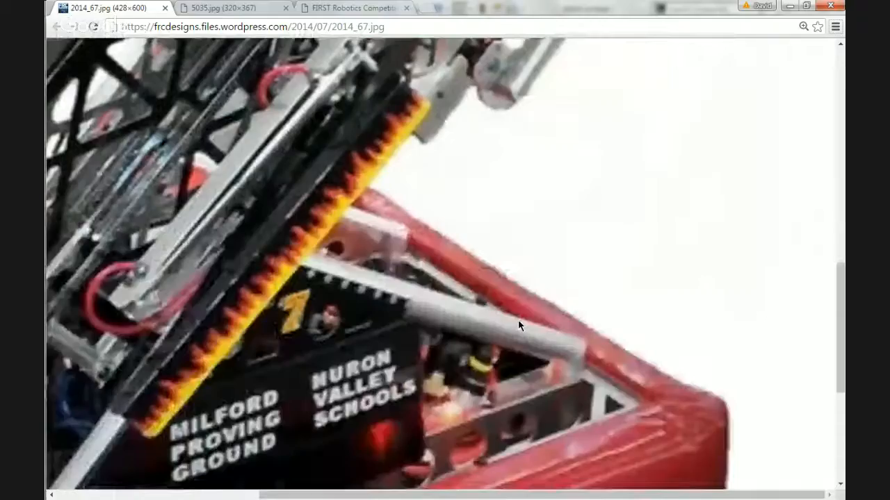
Examine the robot's tilting shooter frame and the upper roller arm gripping the ball in the enlarged photo.
scroll(518, 325, left, 3)
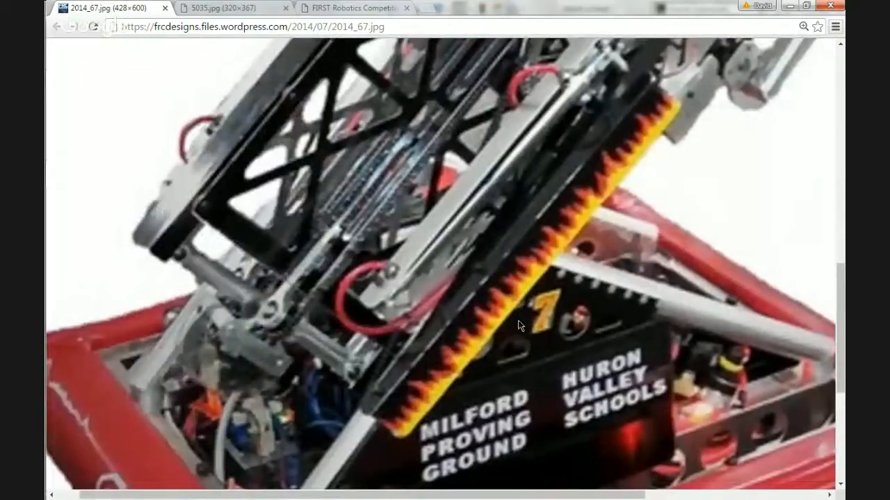
scroll(486, 320, up, 6)
scroll(535, 272, down, 4)
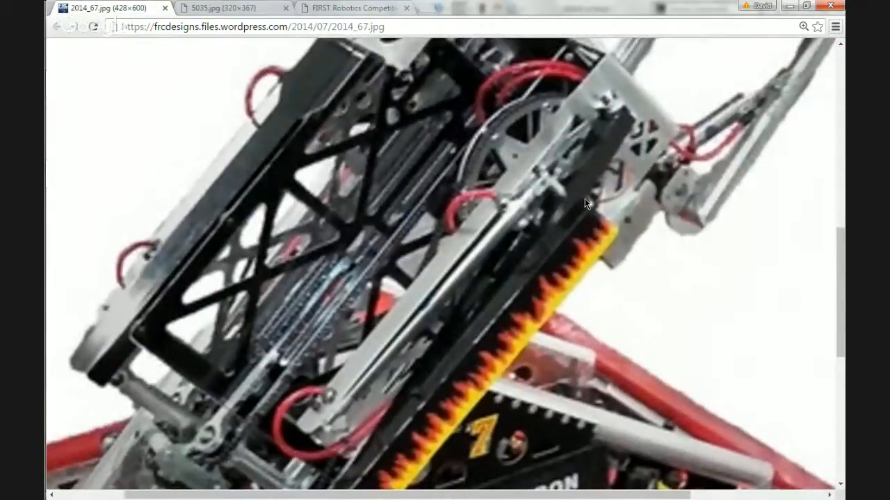
scroll(584, 201, up, 5)
scroll(559, 240, left, 1)
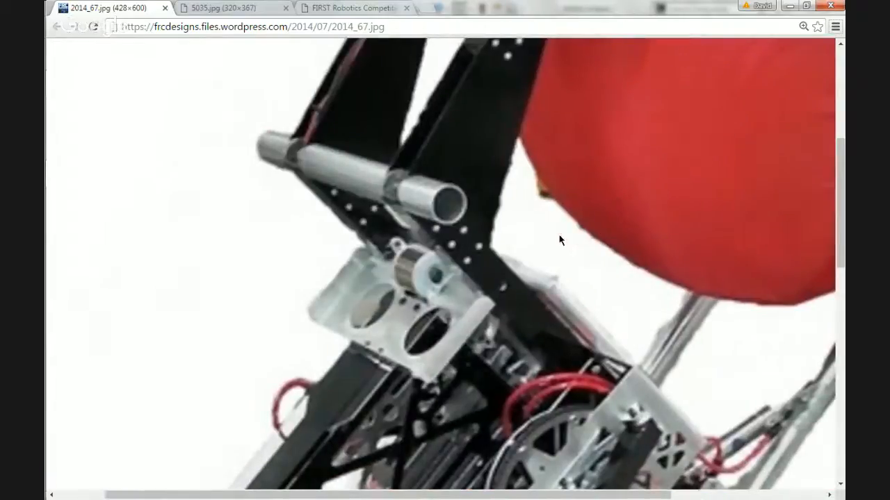
scroll(560, 240, up, 5)
scroll(559, 240, right, 1)
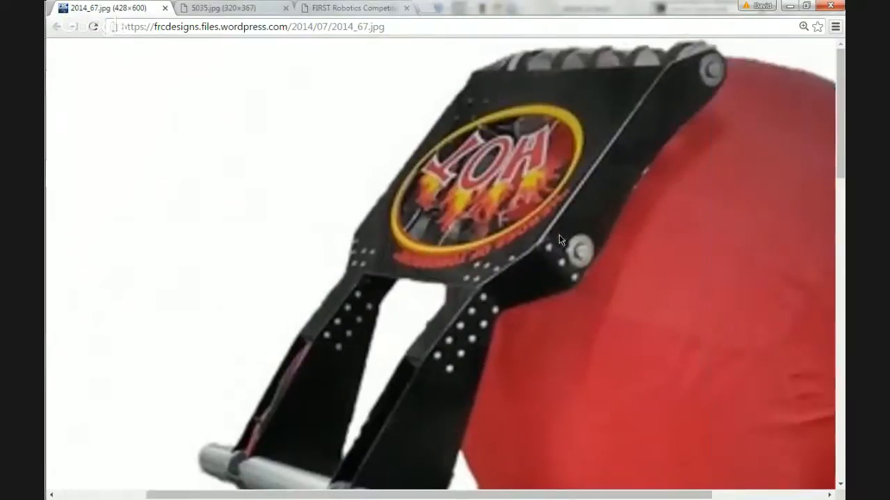
scroll(559, 239, right, 4)
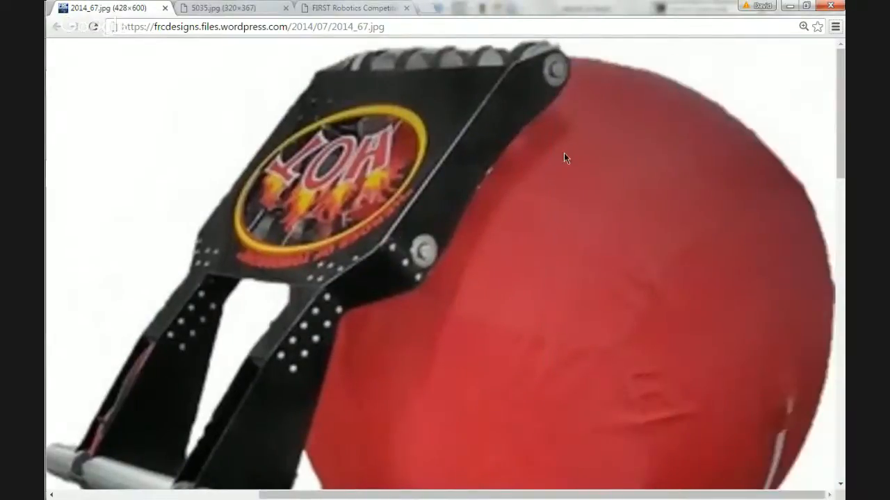
Examine the whole robot and the ball's position over the bumpers in the photo, and return to the SolidWorks sketch.
scroll(352, 271, down, 6)
click(352, 275)
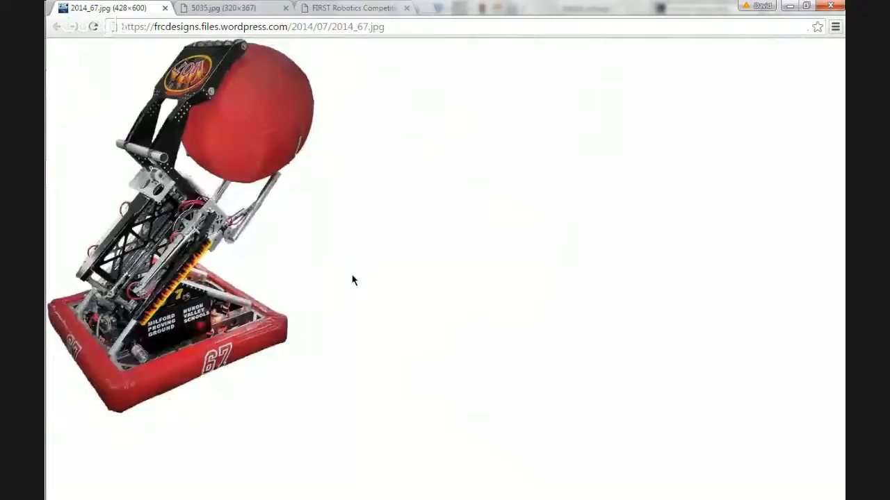
ctrl+scroll(352, 280, up, 2)
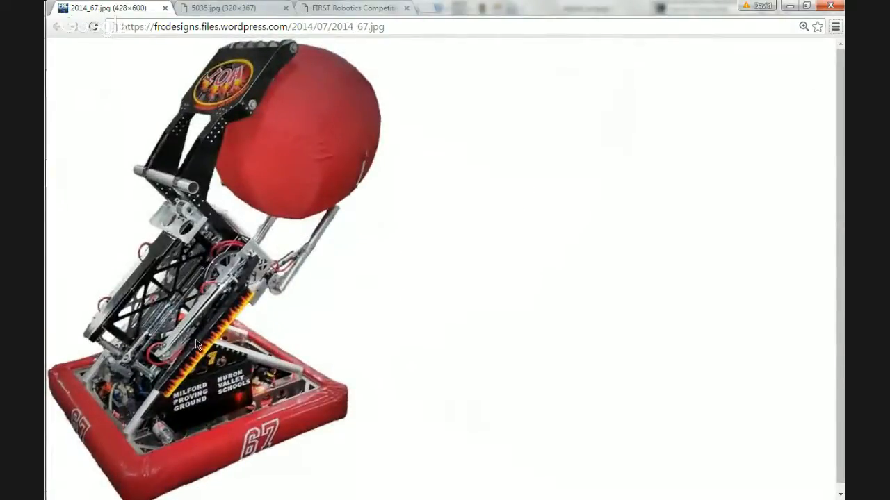
click(790, 6)
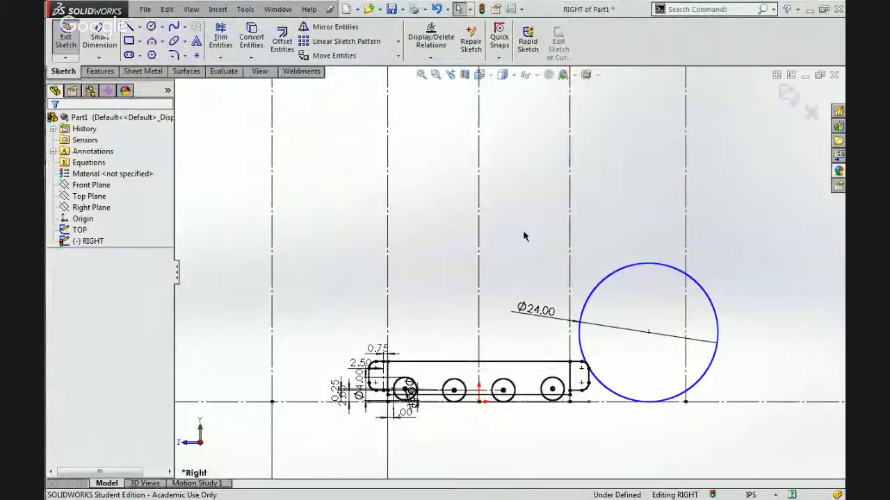
Place a sketch point above the frame, about 29.3 in above the floor and 4.9 in horizontally from the origin.
click(129, 25)
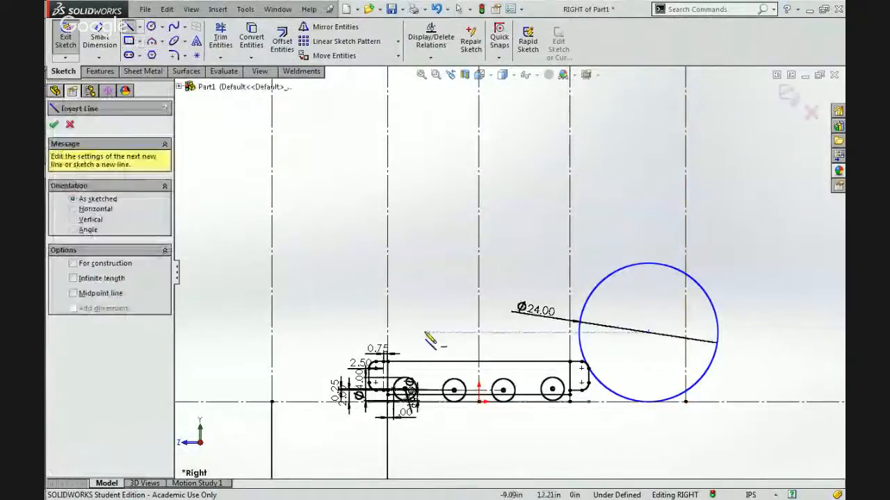
scroll(478, 349, down, 3)
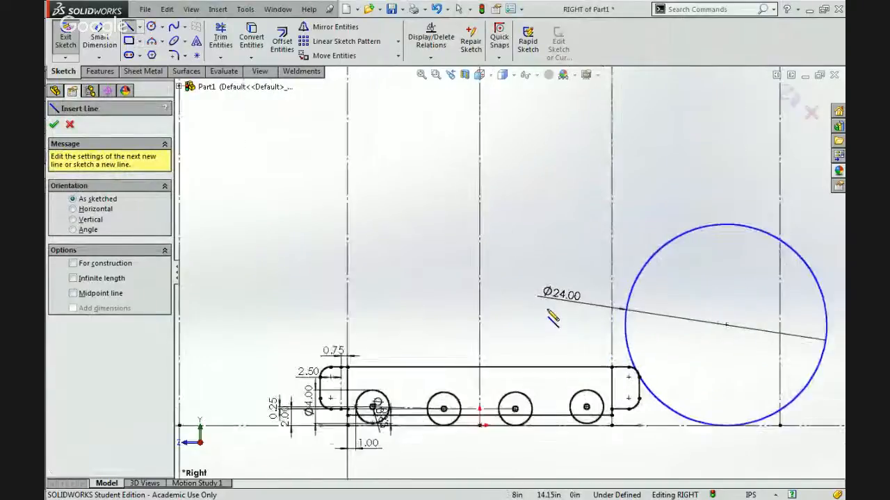
scroll(552, 318, down, 1)
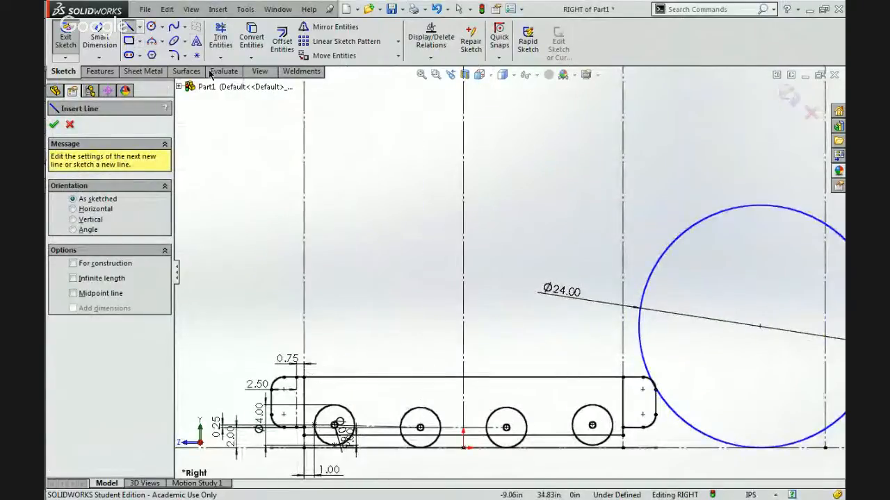
click(197, 55)
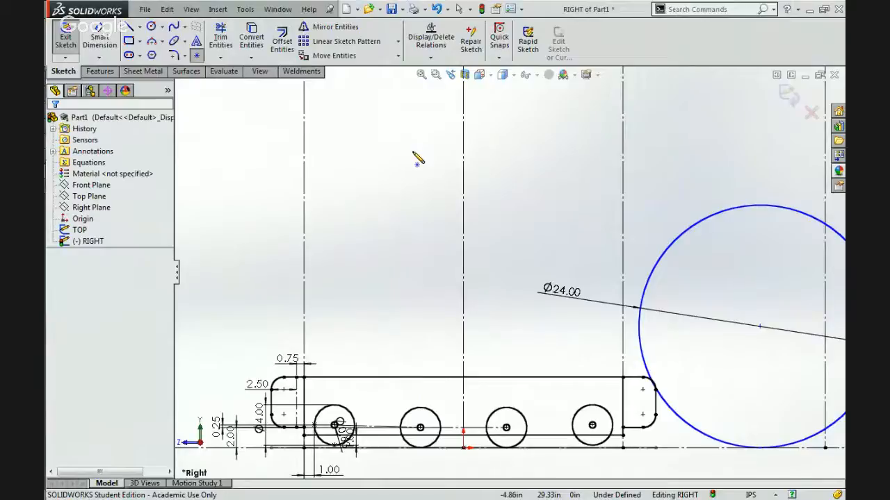
click(414, 152)
key(Escape)
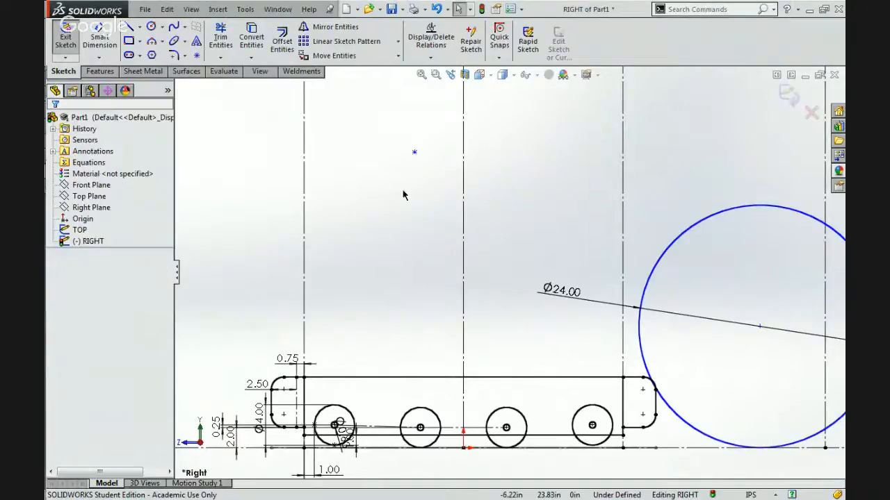
click(414, 153)
right_click(430, 159)
click(338, 229)
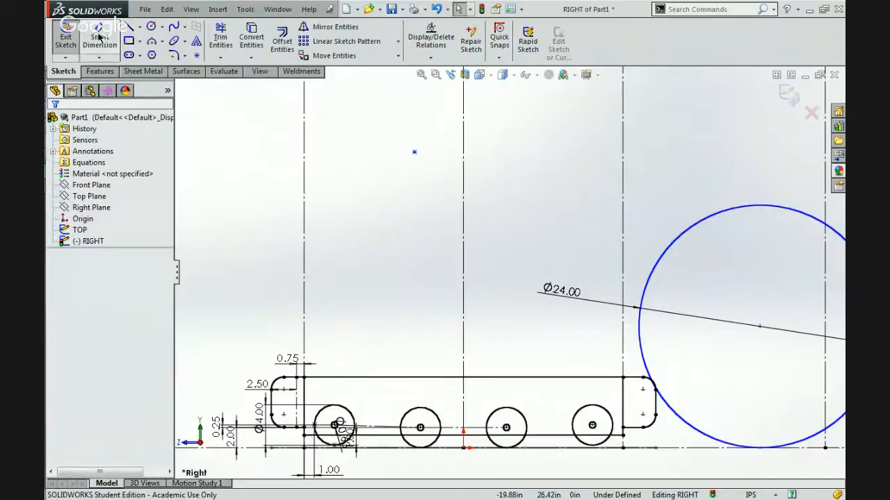
click(151, 26)
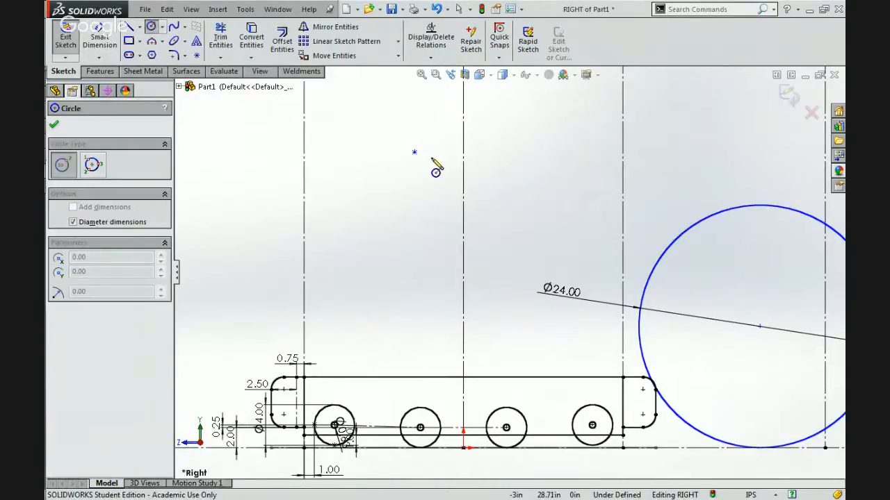
key(Escape)
click(128, 25)
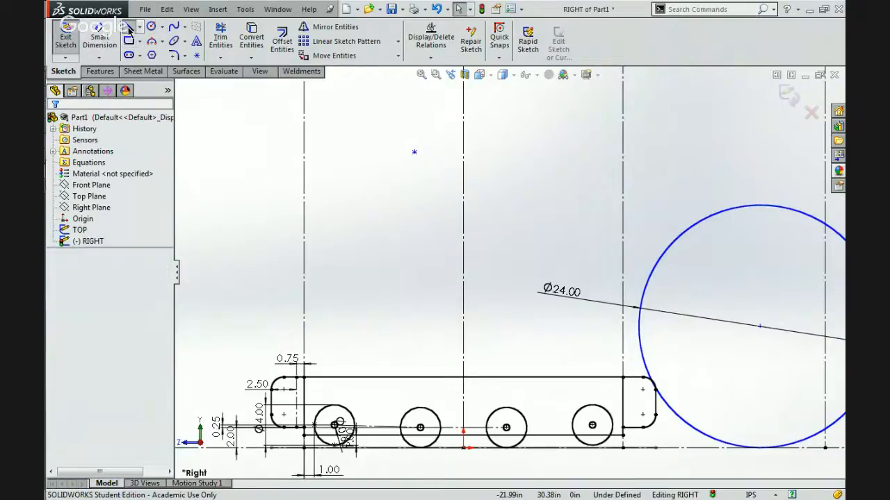
key(Escape)
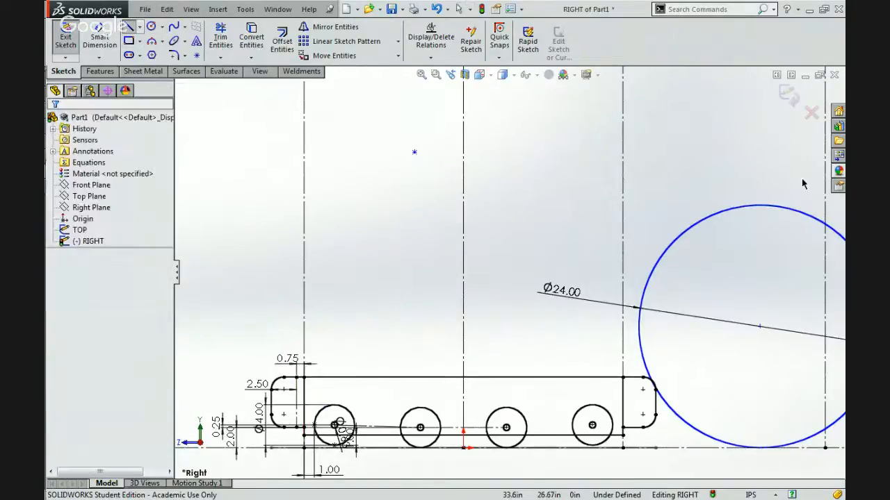
Switch to Chrome and examine how the shooter frame is supported on the robot base in photo 2014_67.jpg.
mouse_move(824, 175)
click(738, 67)
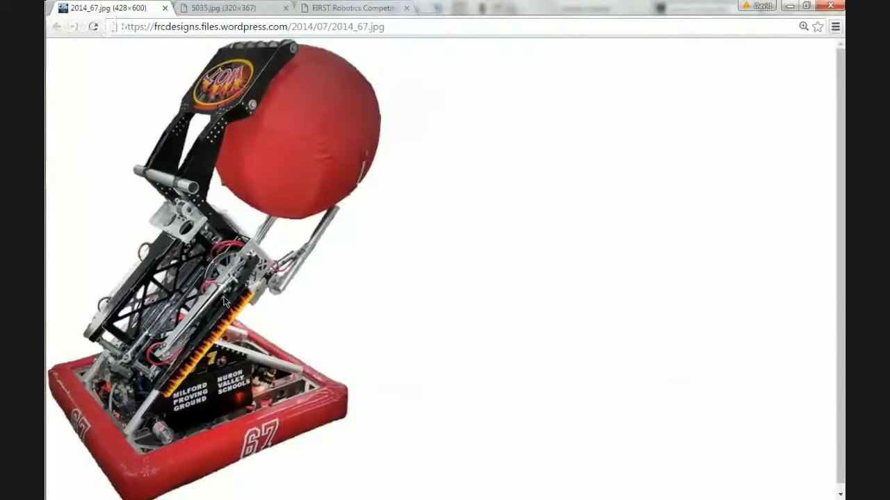
scroll(224, 301, down, 1)
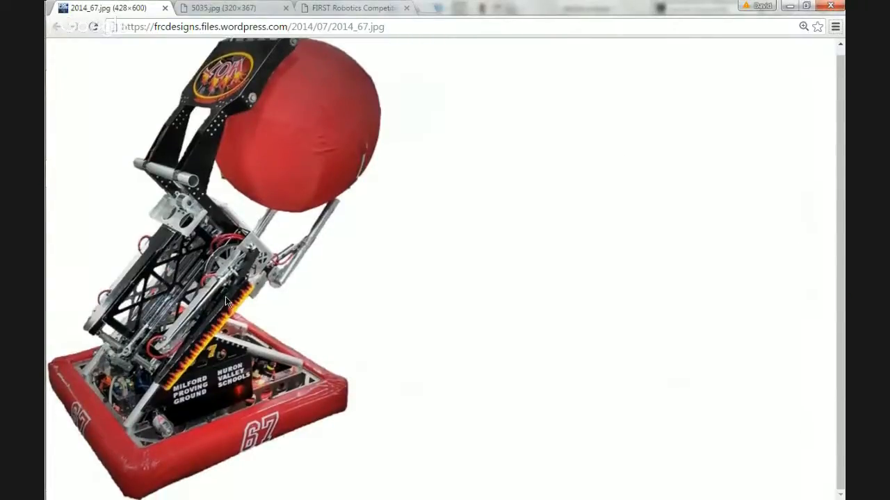
ctrl+scroll(225, 301, down, 5)
ctrl+scroll(225, 301, up, 8)
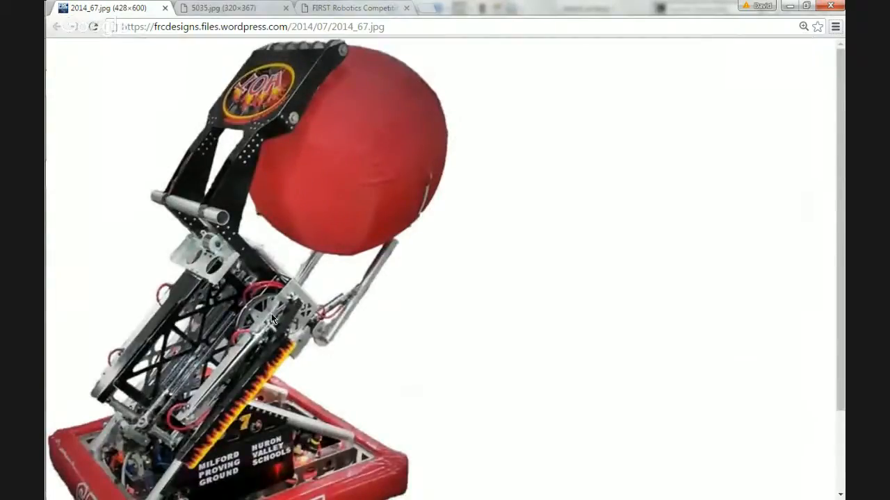
scroll(243, 418, down, 3)
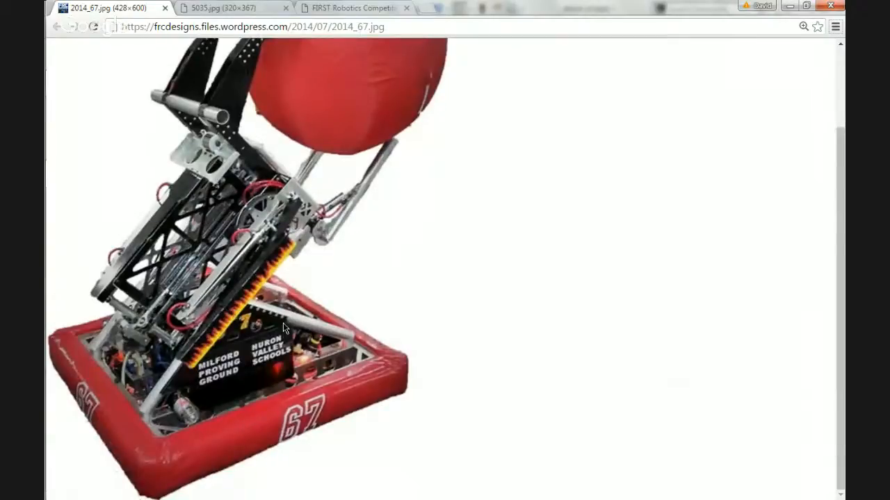
Examine the base supports, pivot and shooter arms in photo 5035.jpg, and switch back to the SolidWorks sketch.
click(224, 7)
ctrl+scroll(260, 258, up, 2)
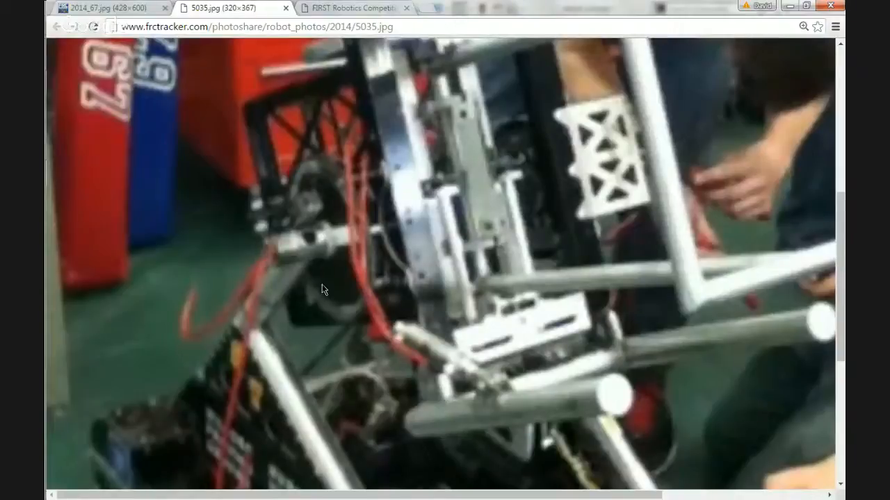
scroll(298, 330, down, 5)
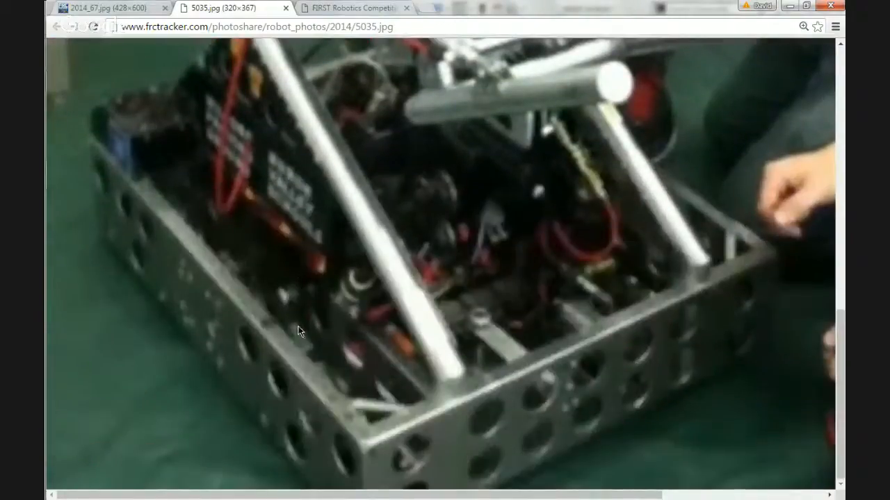
scroll(387, 273, up, 2)
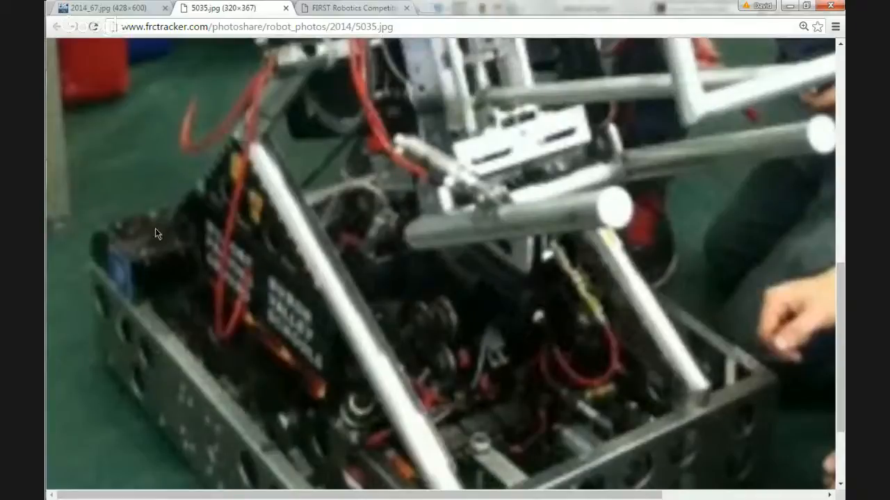
scroll(153, 227, up, 1)
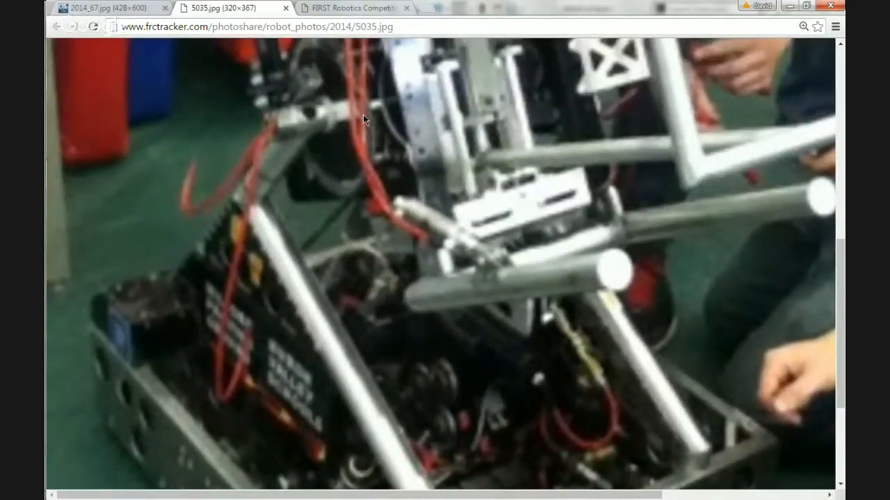
scroll(339, 99, up, 2)
scroll(351, 159, down, 5)
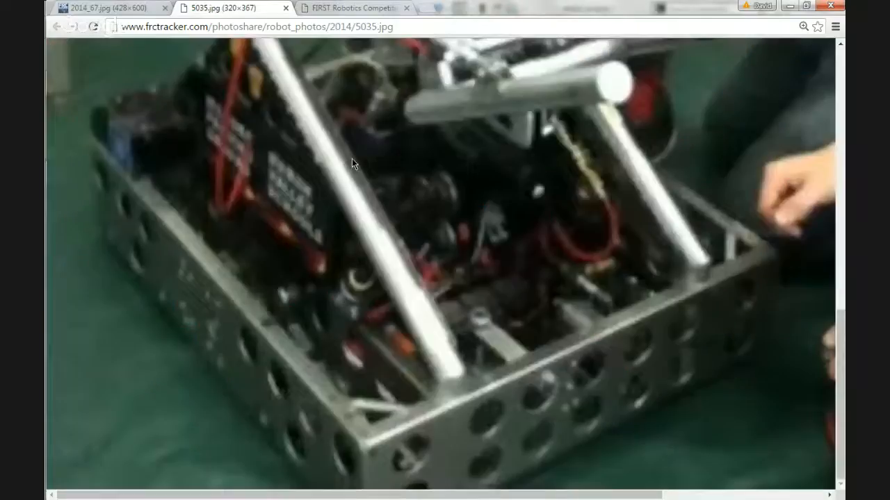
scroll(352, 158, up, 5)
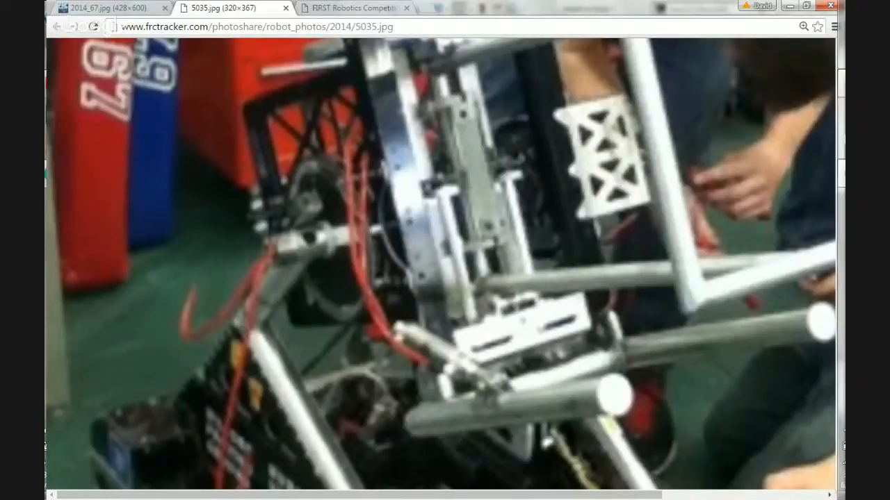
mouse_move(818, 143)
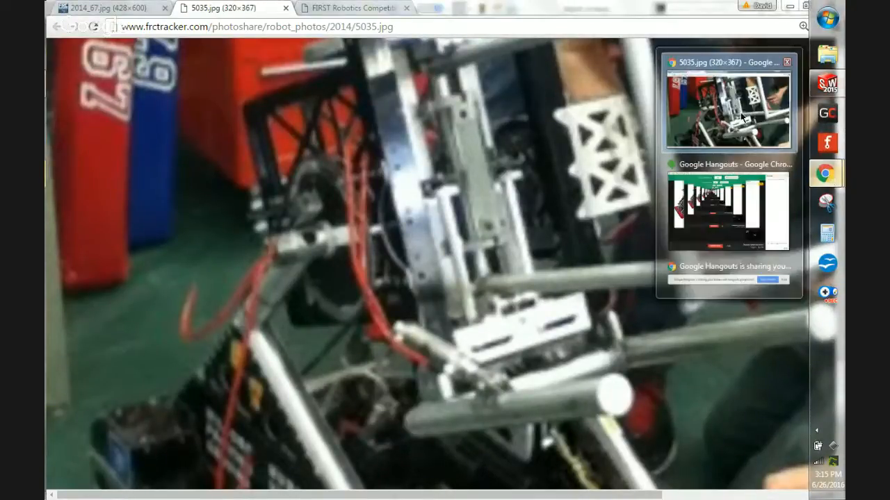
click(830, 83)
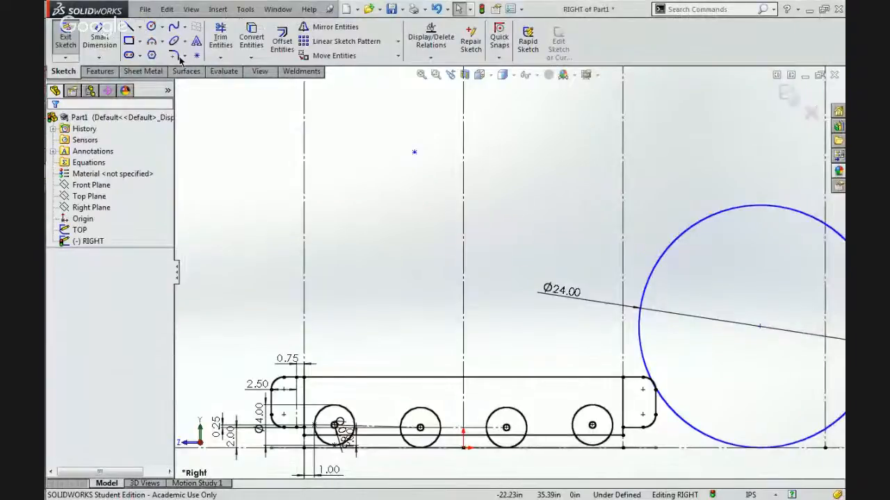
Replace the loose sketch point above the frame with a circle and set the circle's diameter to 8 in.
click(415, 152)
key(Delete)
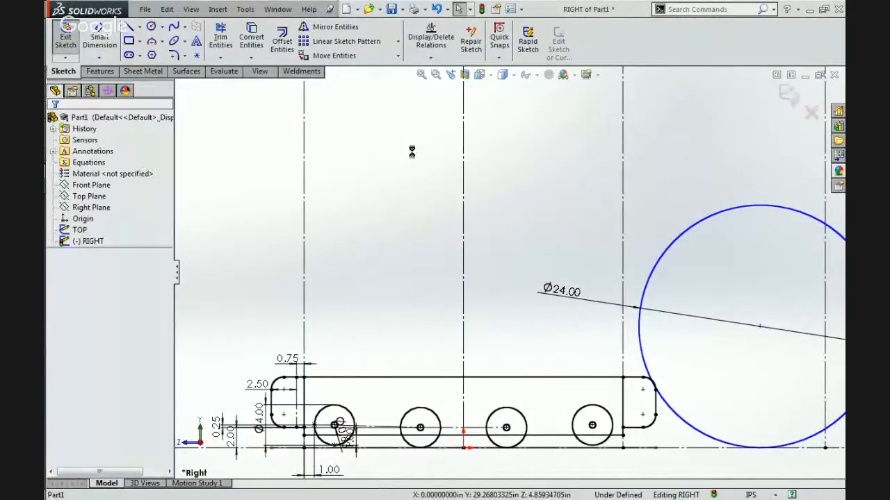
click(150, 27)
mouse_move(408, 159)
mouse_down()
mouse_move(391, 234)
mouse_move(388, 221)
mouse_up()
click(101, 36)
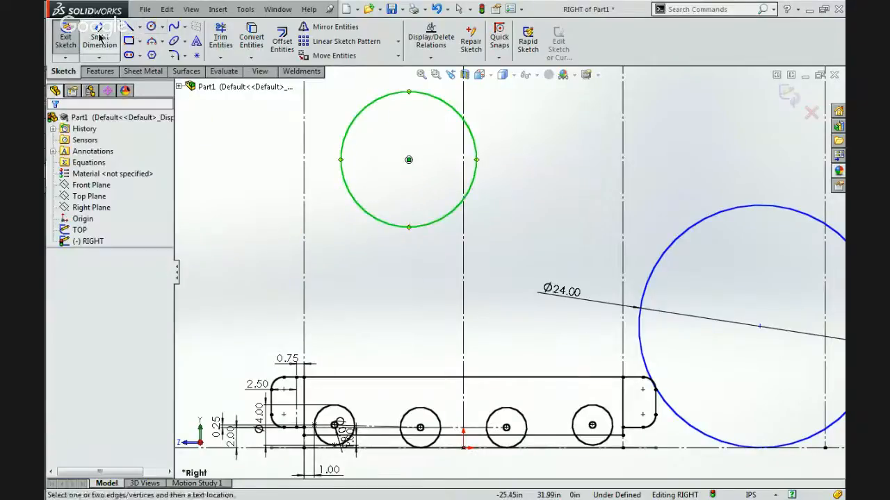
click(339, 171)
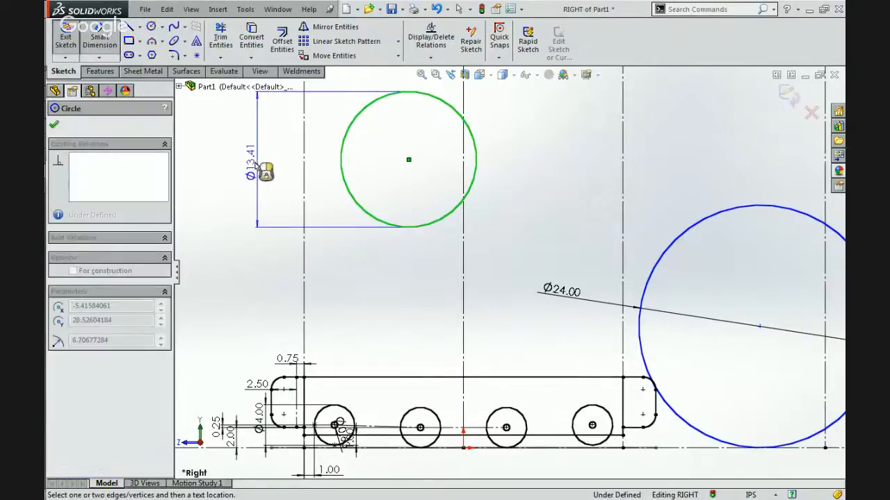
click(255, 168)
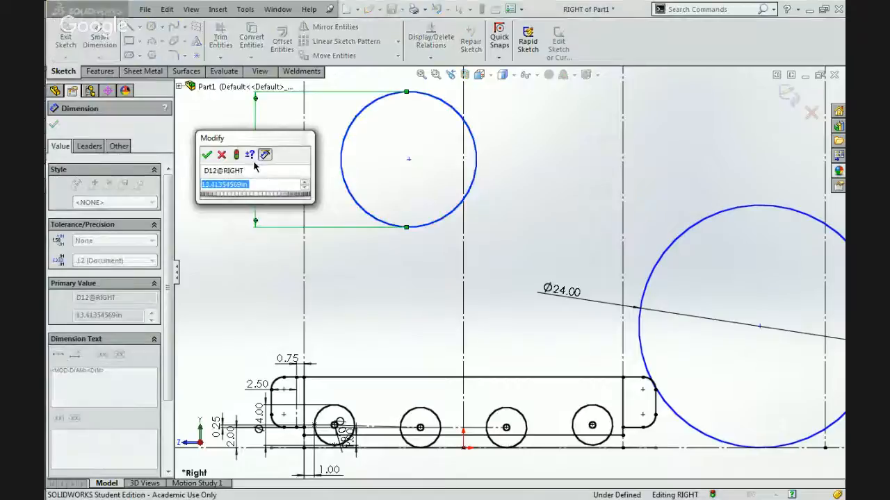
text(8)
key(Return)
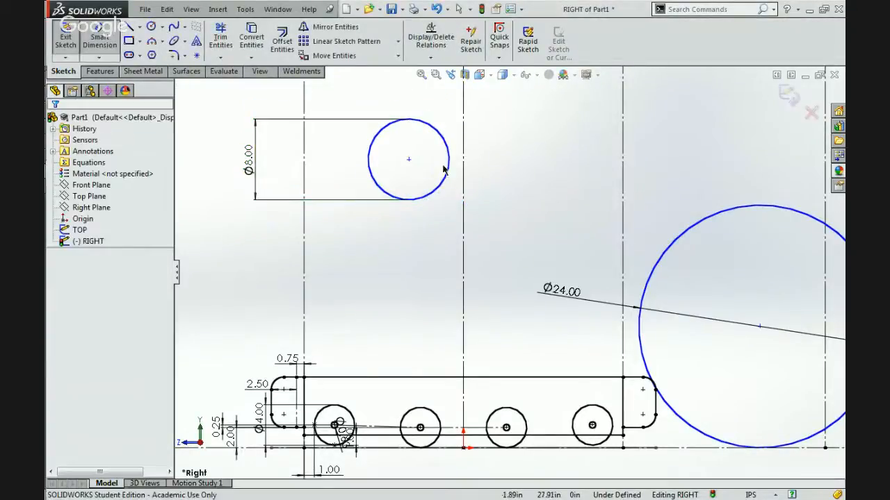
Move the 8 in circle down so its centre is about 24.4 in above the floor and 5 in horizontally from the origin.
key(Escape)
mouse_move(409, 160)
mouse_down()
mouse_move(393, 210)
mouse_move(413, 200)
mouse_up()
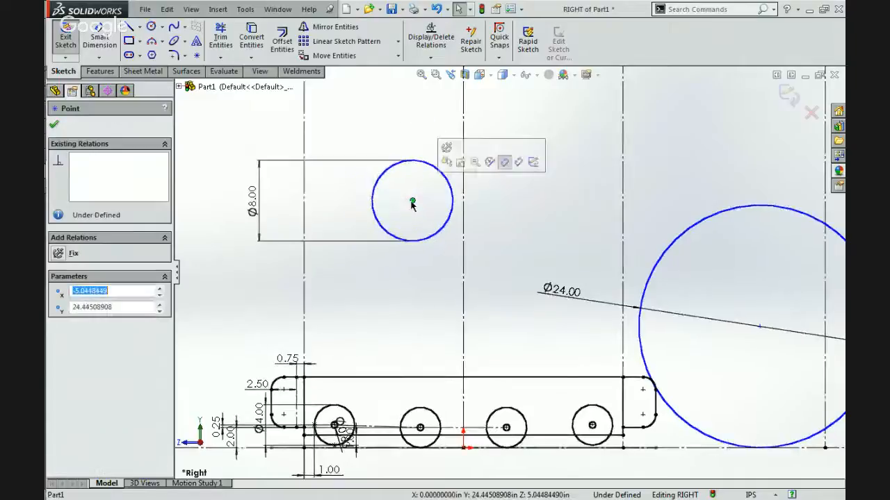
scroll(412, 202, up, 2)
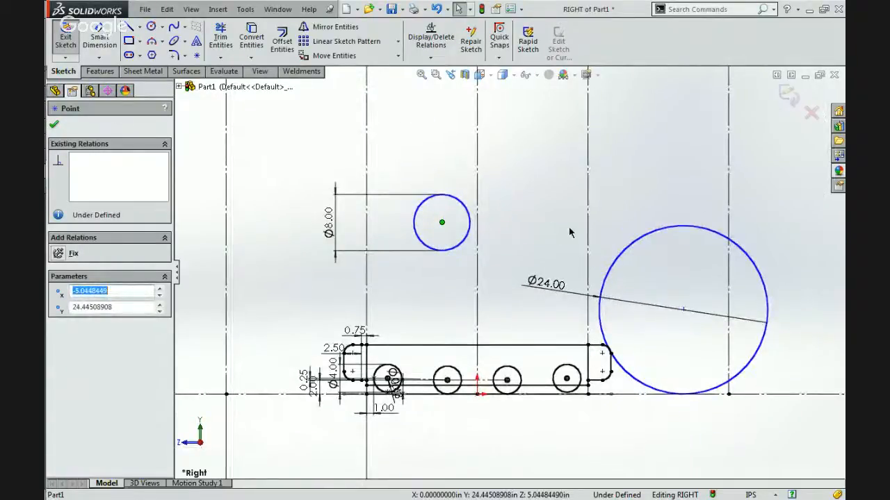
key(Escape)
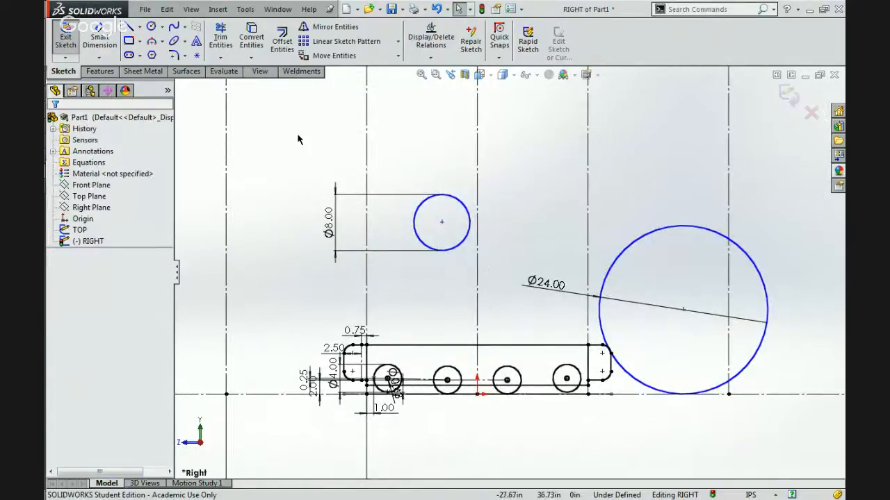
Draw a line from the frame's upper corner farthest from the ball to the 8 in circle's centre, undoing the extra segment.
click(128, 26)
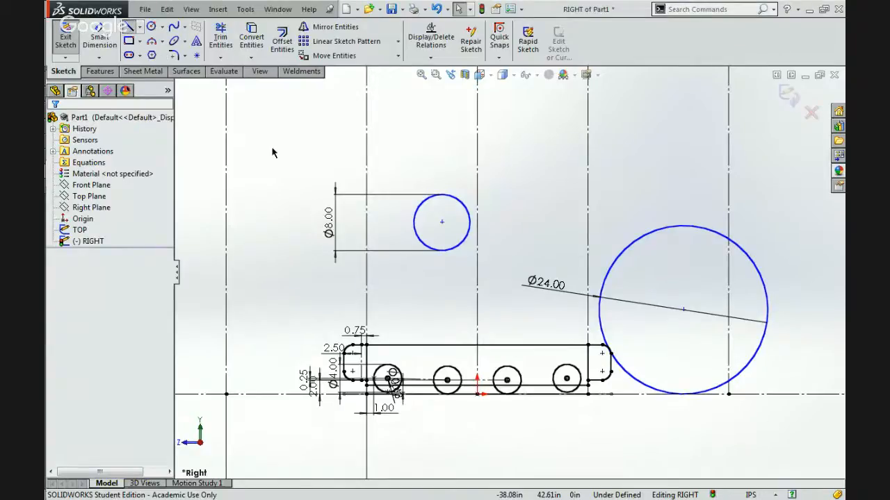
mouse_move(366, 344)
mouse_down()
mouse_move(482, 233)
mouse_move(449, 232)
mouse_move(468, 240)
mouse_move(442, 223)
mouse_up()
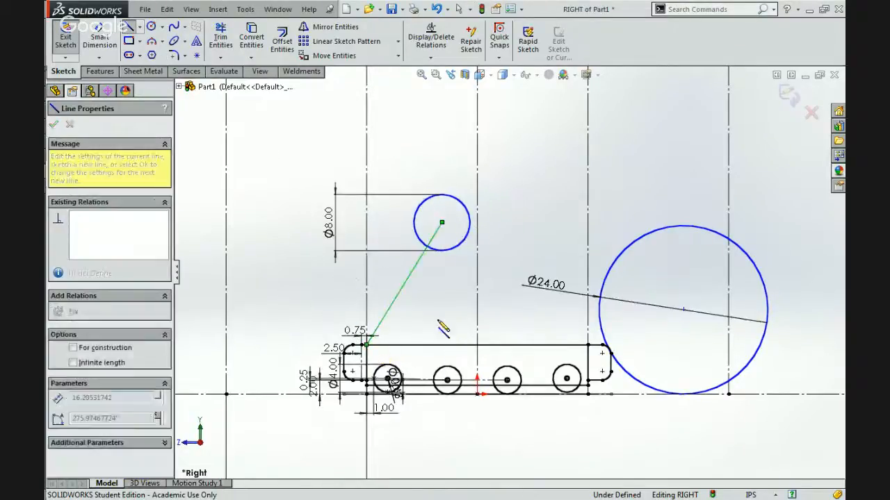
double_click(437, 282)
key(ctrl+z)
click(419, 258)
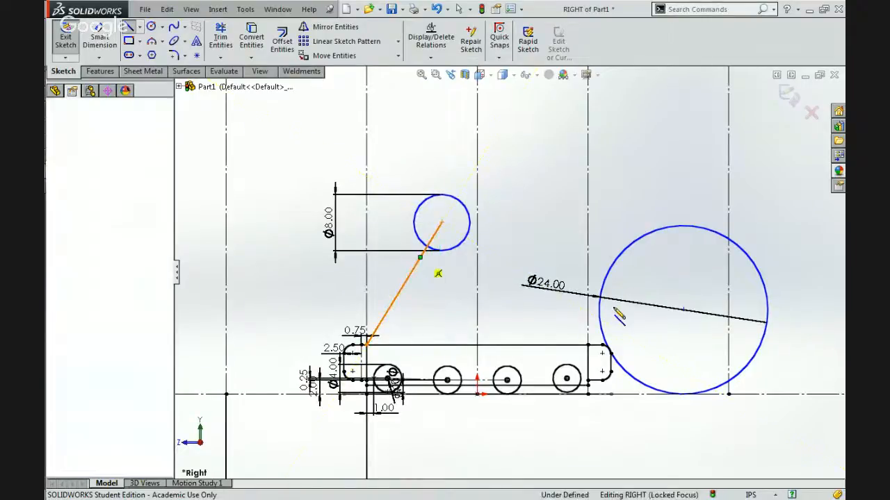
Draw a brace line from the slanted support line to the frame's upper corner nearest the 24 in ball.
click(587, 345)
key(Escape)
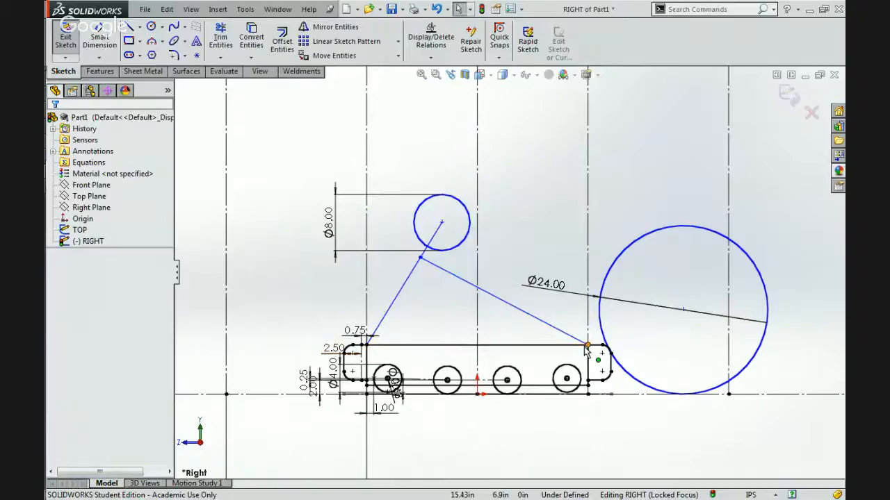
click(408, 278)
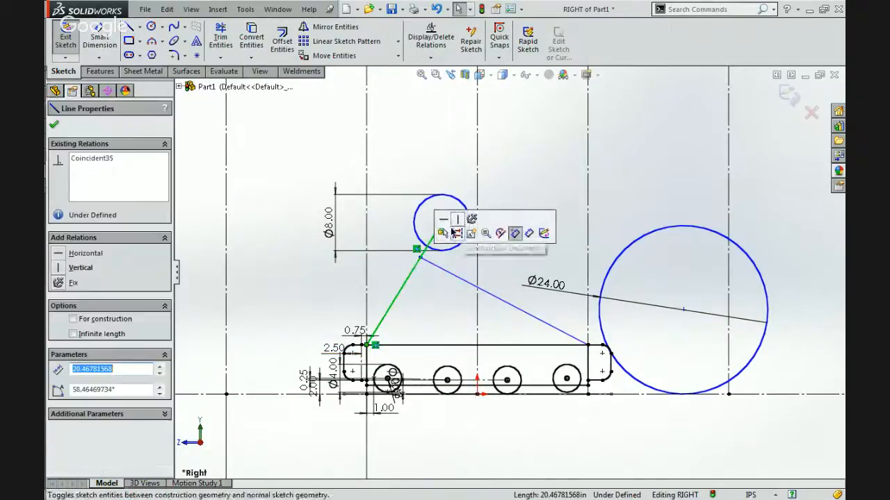
click(433, 302)
scroll(433, 303, down, 1)
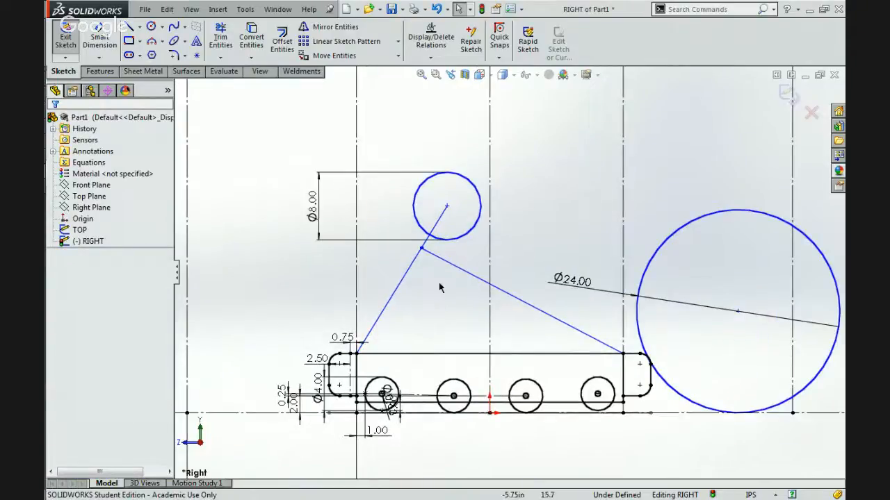
Examine how the slanted supports meet the pivot and base frame in photo 5035.jpg, and switch back to the SolidWorks sketch.
mouse_move(834, 226)
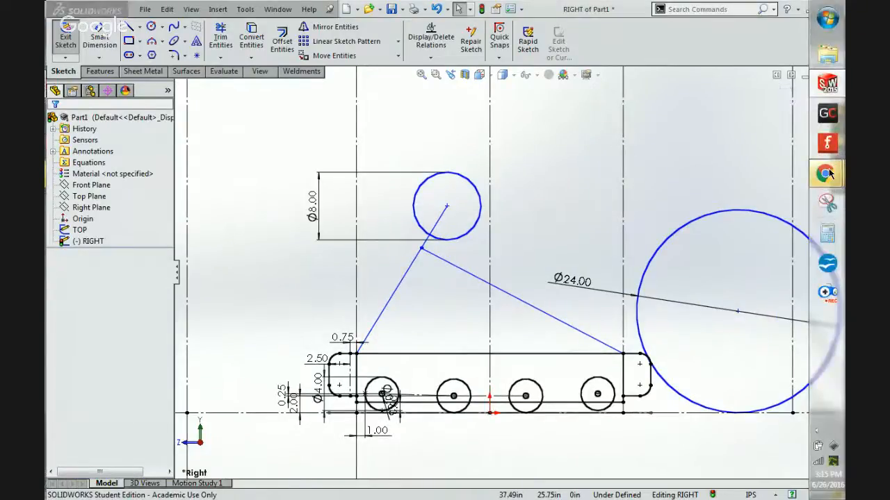
mouse_move(831, 171)
click(725, 96)
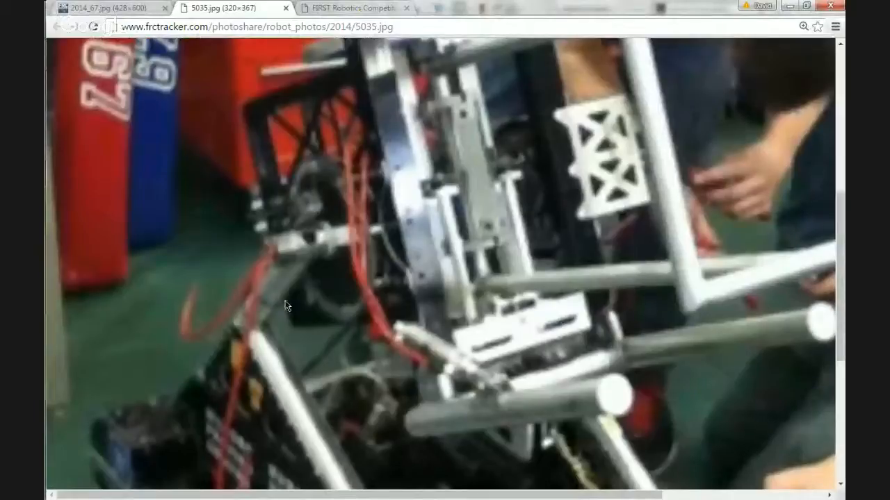
scroll(285, 301, up, 4)
scroll(284, 301, down, 6)
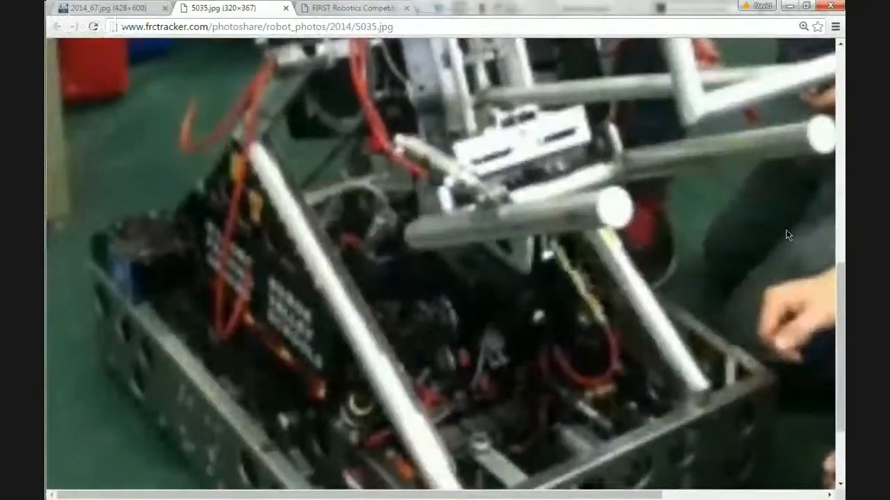
mouse_move(833, 229)
click(828, 85)
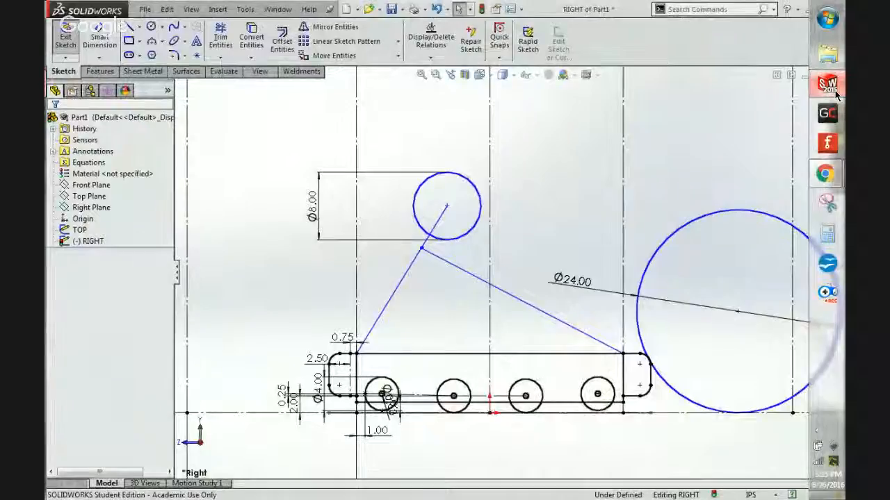
Make the brace line perpendicular to the slanted support line.
click(447, 262)
ctrl+click(431, 229)
click(525, 228)
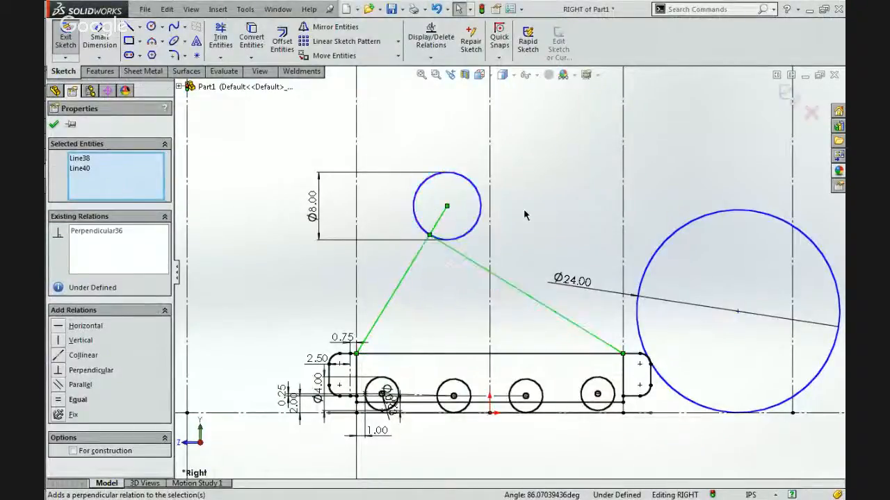
click(525, 215)
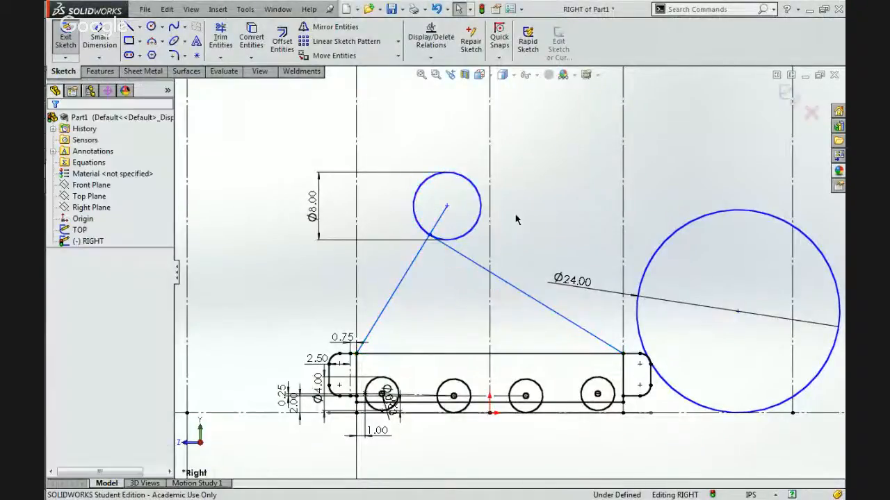
Try moving the brace-support joint to about 18.5 in high and 10.8 in from the origin, and inspect the perpendicular relation.
click(426, 238)
drag(449, 266, 437, 305)
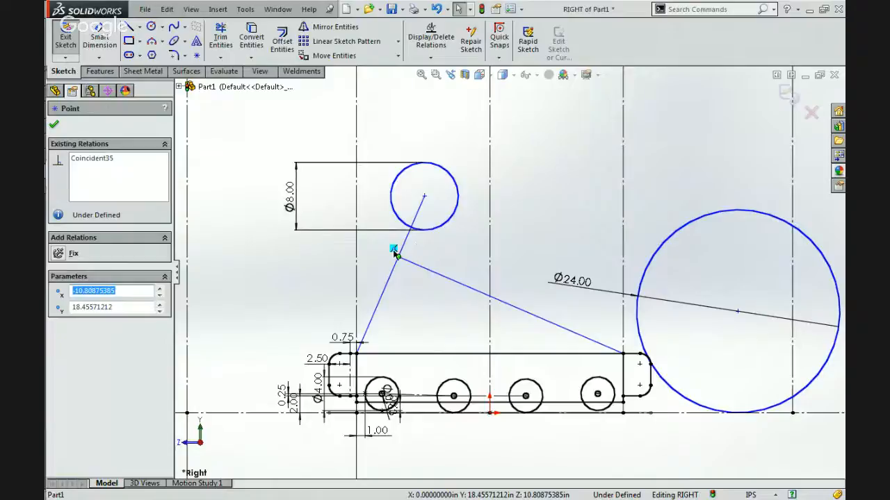
click(487, 294)
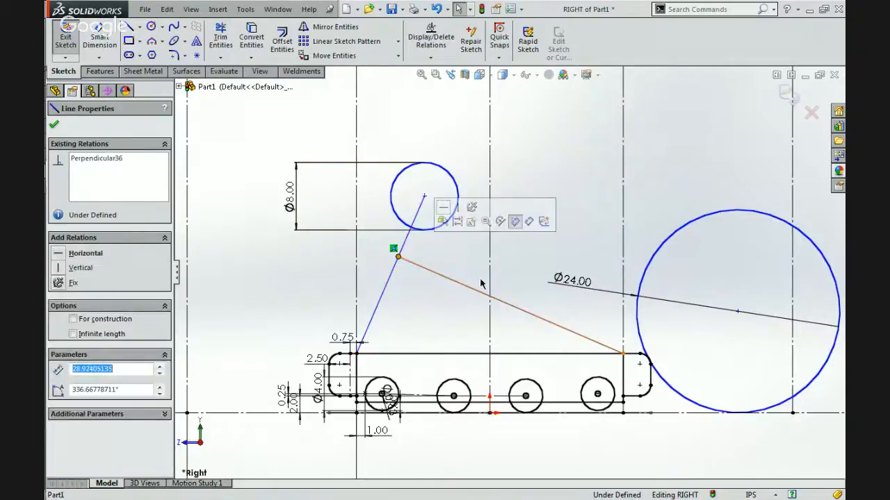
click(445, 278)
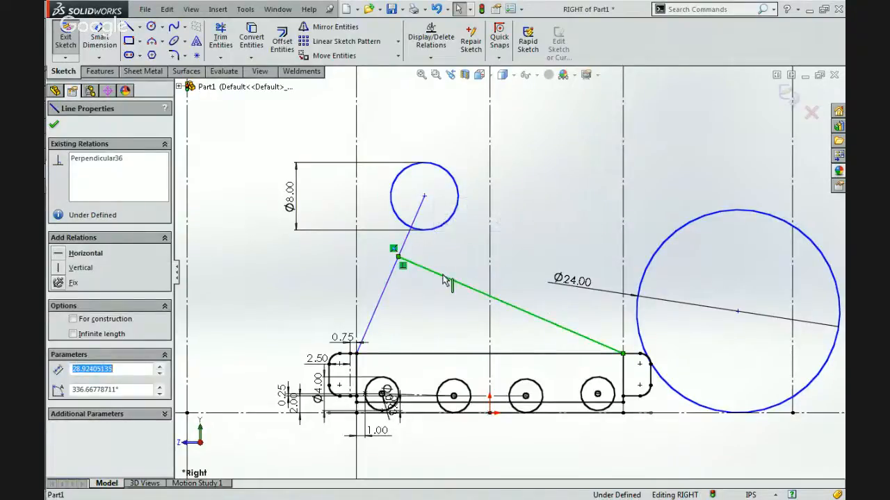
click(447, 318)
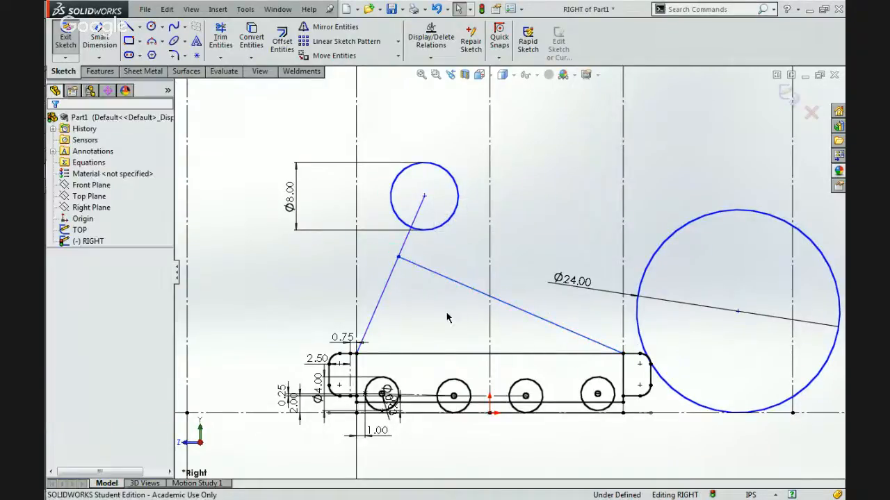
click(434, 274)
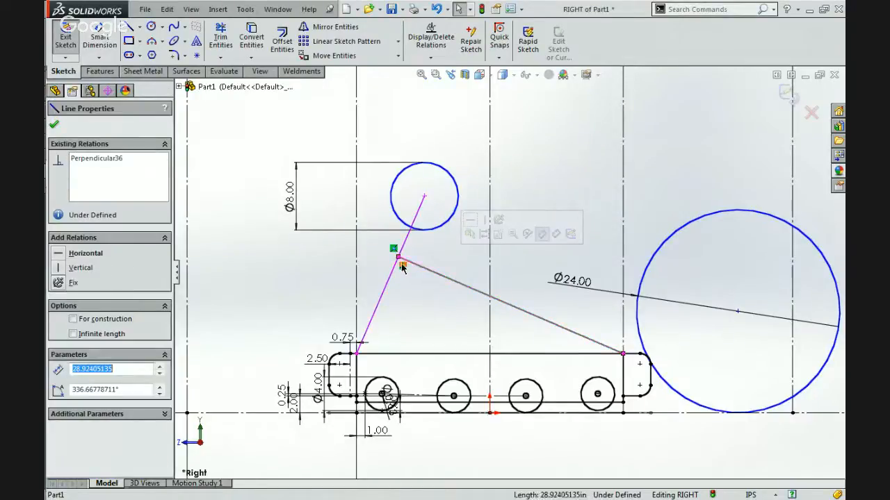
click(401, 267)
click(431, 306)
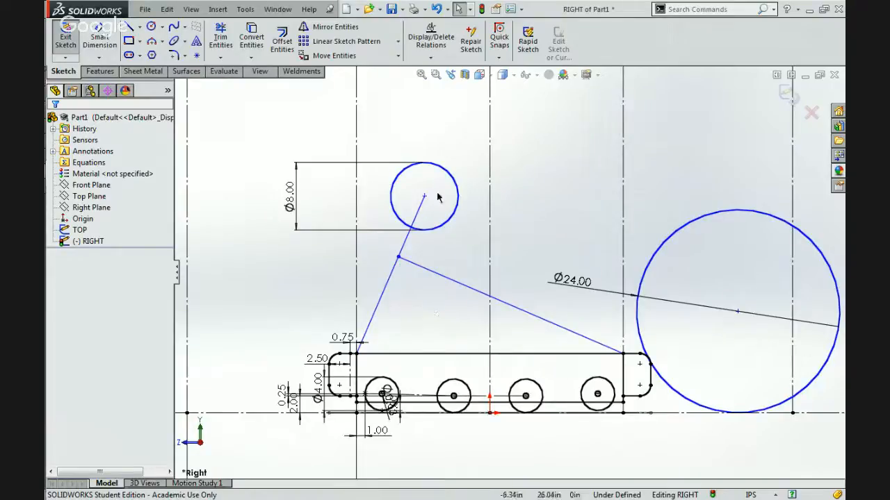
Move the 8 in circle so its centre is about 29.3 in above the floor and 6.9 in horizontally from the origin.
mouse_move(424, 197)
mouse_down()
mouse_move(539, 254)
mouse_move(432, 197)
mouse_move(428, 177)
mouse_move(447, 185)
mouse_move(434, 144)
mouse_move(383, 146)
mouse_move(435, 192)
mouse_move(507, 165)
mouse_move(433, 161)
mouse_move(445, 168)
mouse_up()
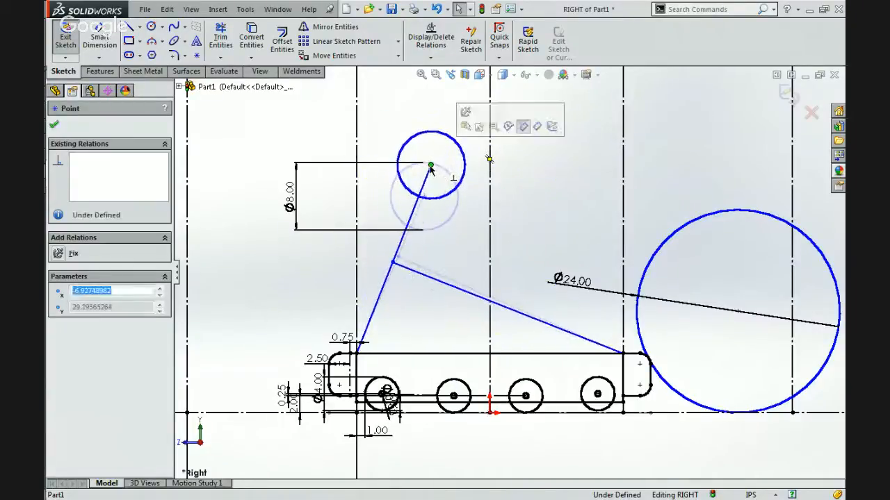
click(445, 229)
key(f)
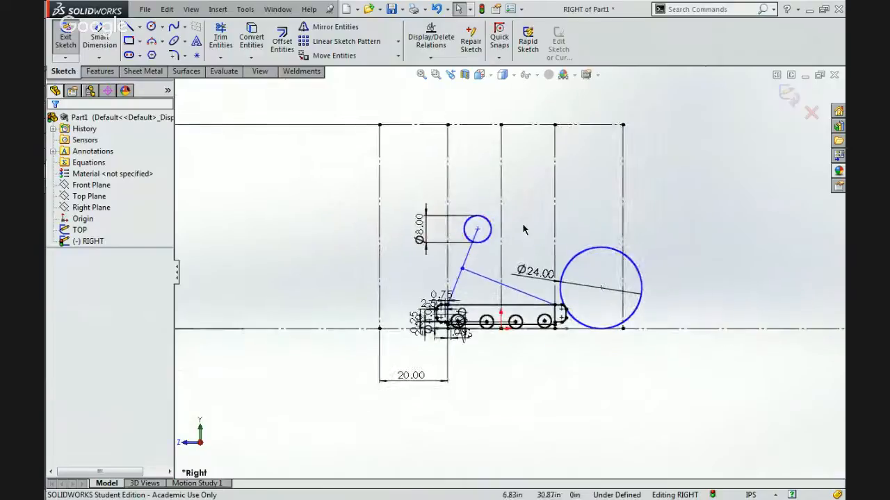
scroll(523, 230, down, 2)
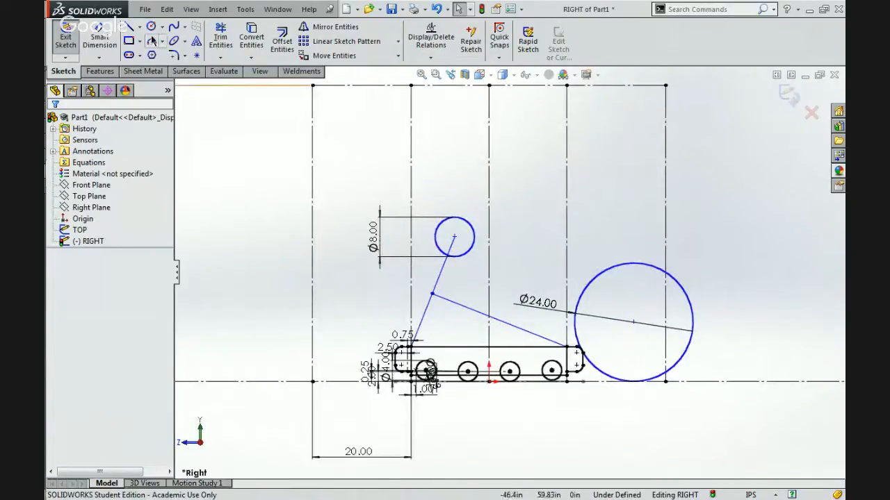
Examine the shooter arms and their attachment near the pivot in photo 5035.jpg, and switch back to the SolidWorks sketch.
click(127, 27)
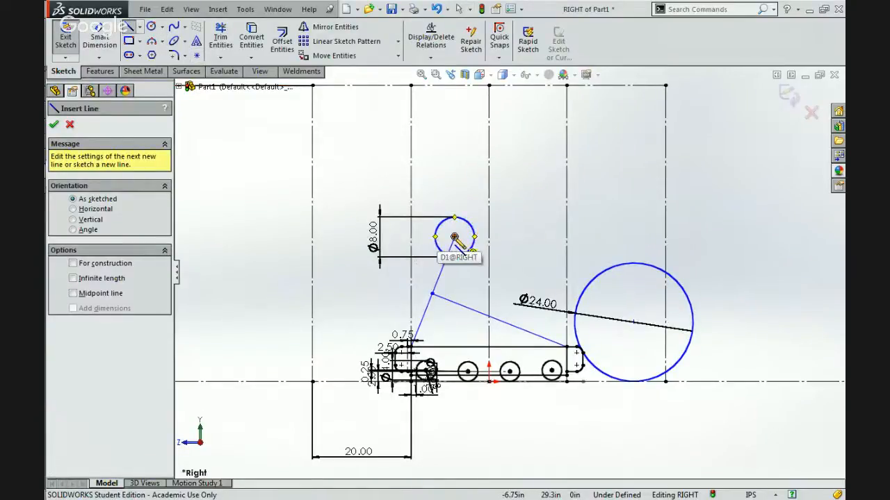
mouse_move(826, 174)
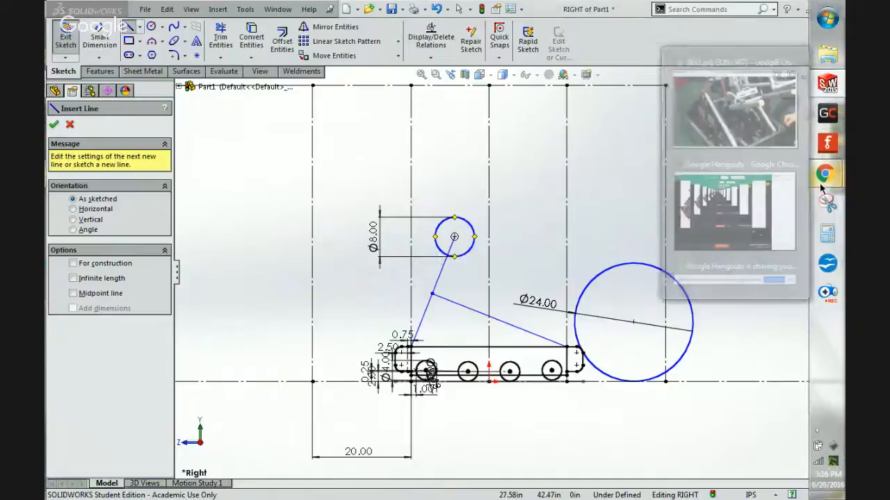
click(714, 108)
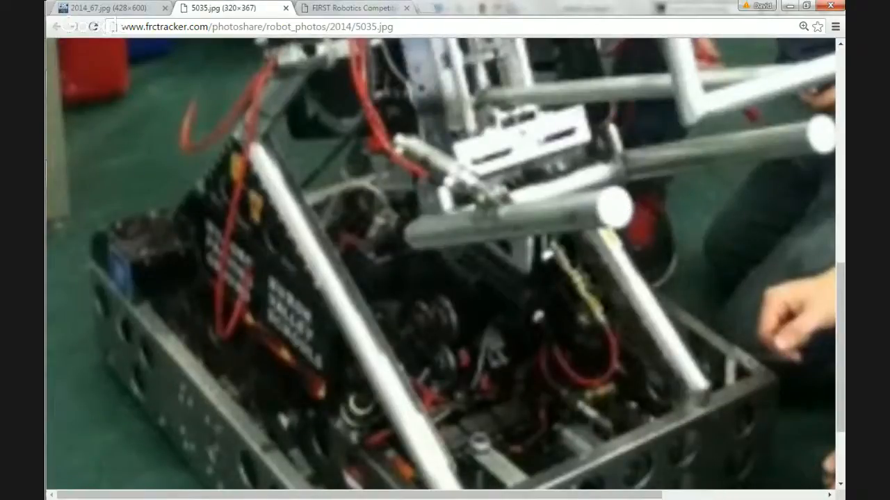
click(785, 6)
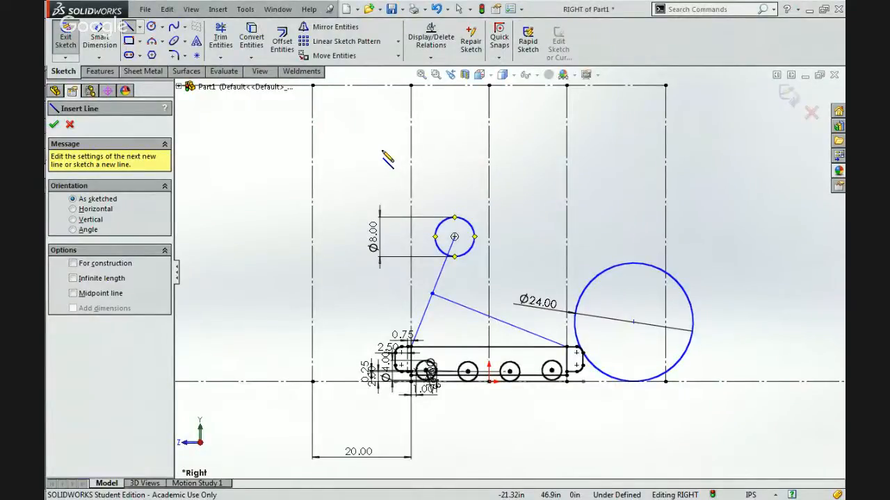
Draw a small circle just above the 24 in ball circle and make the two circles tangent.
scroll(510, 273, up, 1)
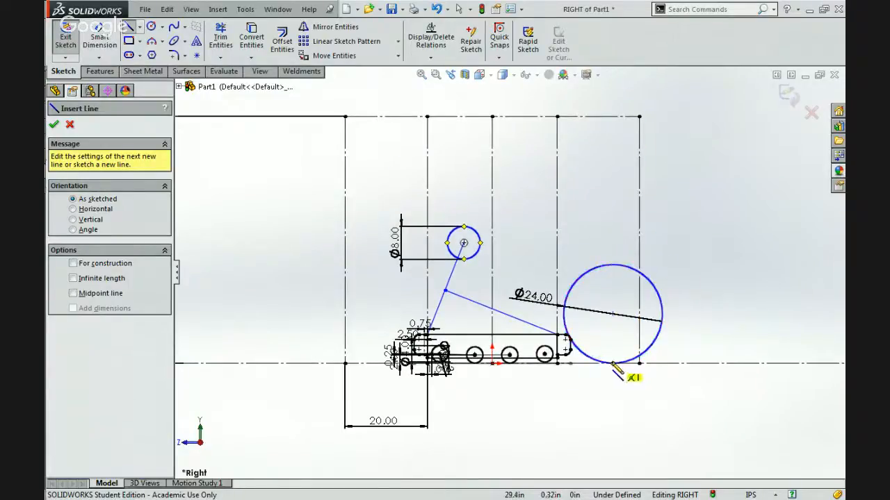
scroll(624, 384, down, 2)
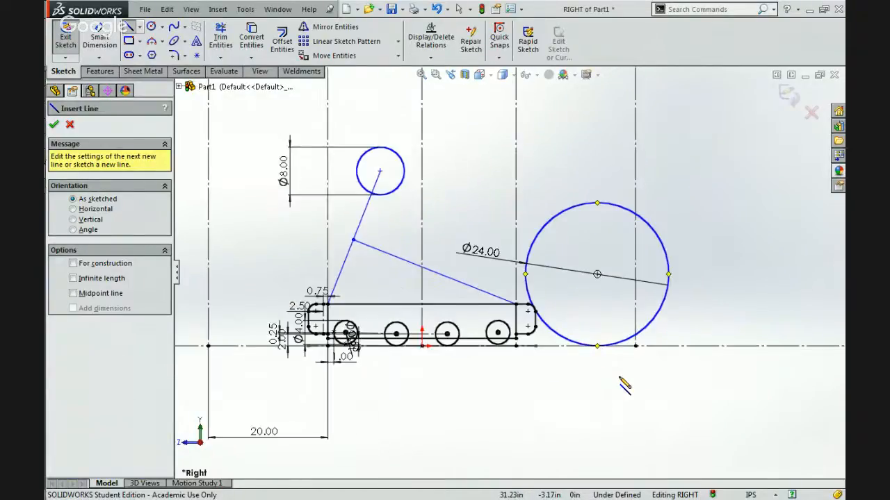
scroll(624, 384, down, 2)
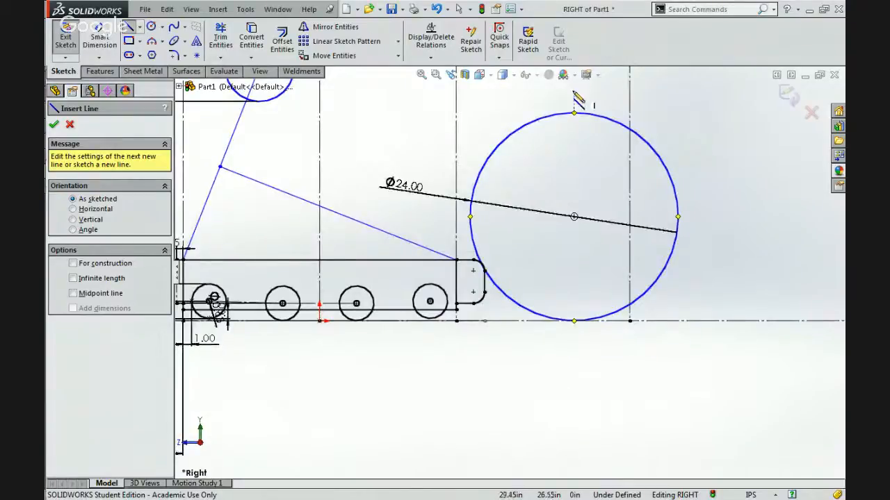
key(Escape)
click(152, 27)
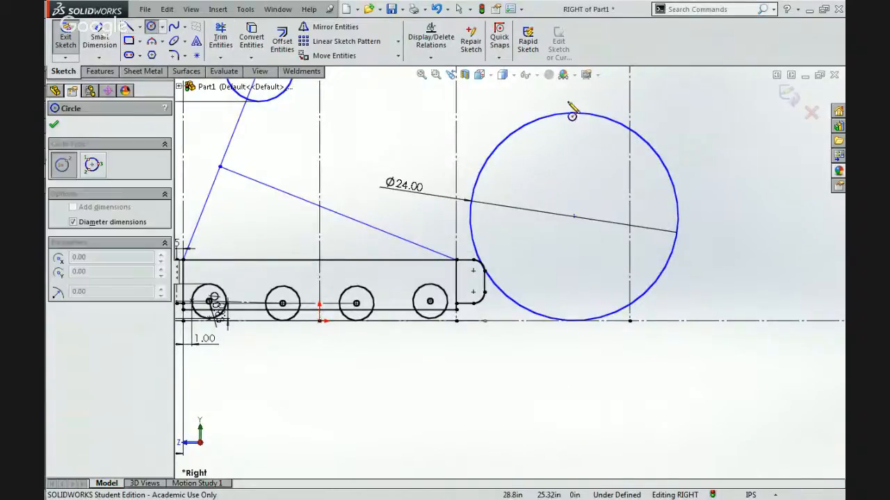
click(592, 96)
click(606, 114)
ctrl+click(602, 117)
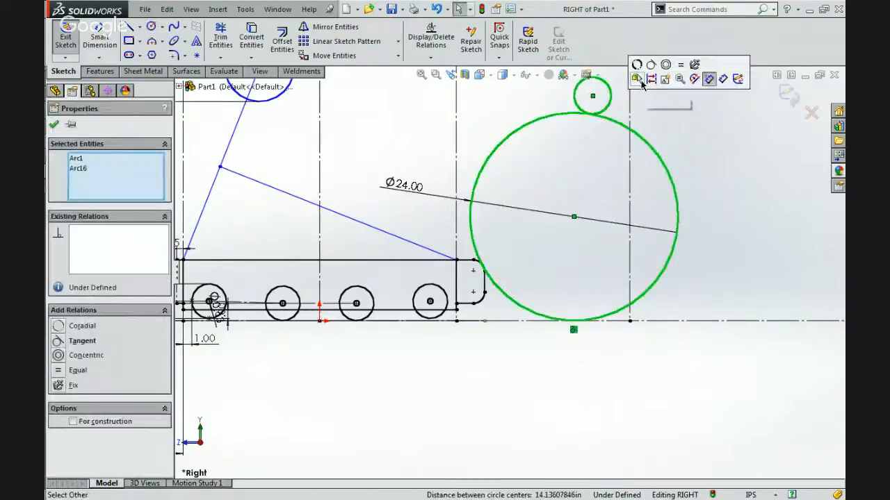
click(651, 68)
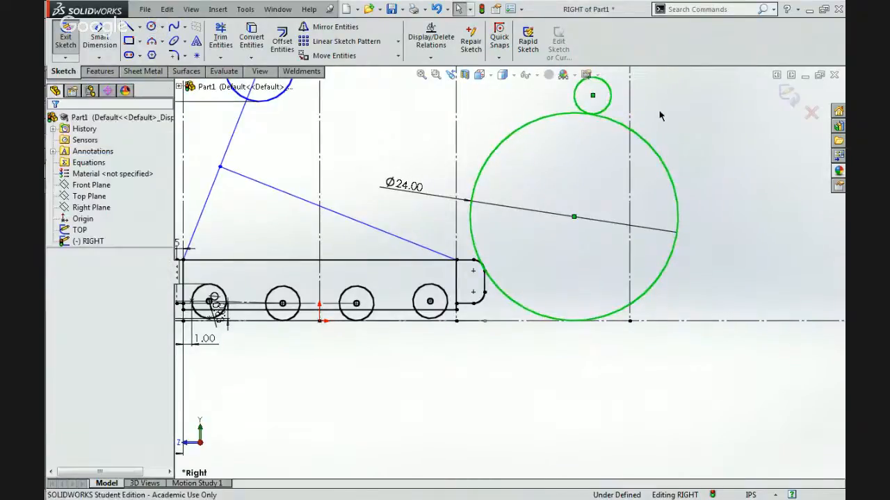
click(129, 26)
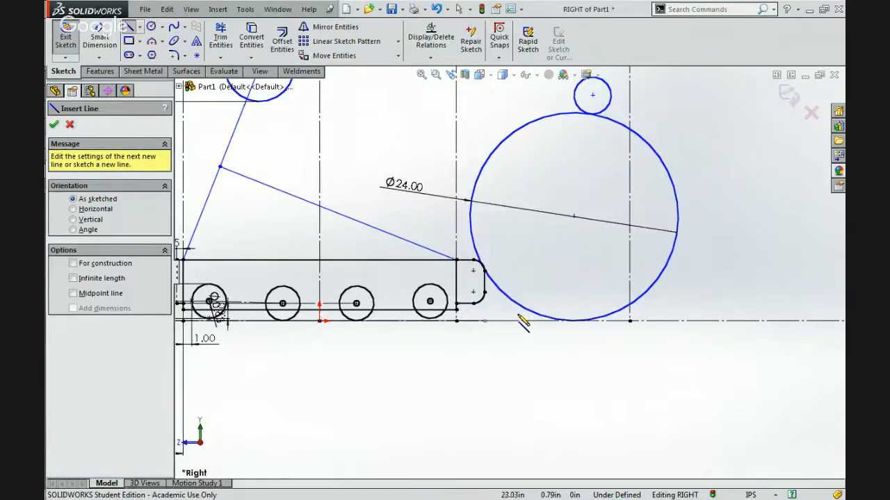
click(501, 318)
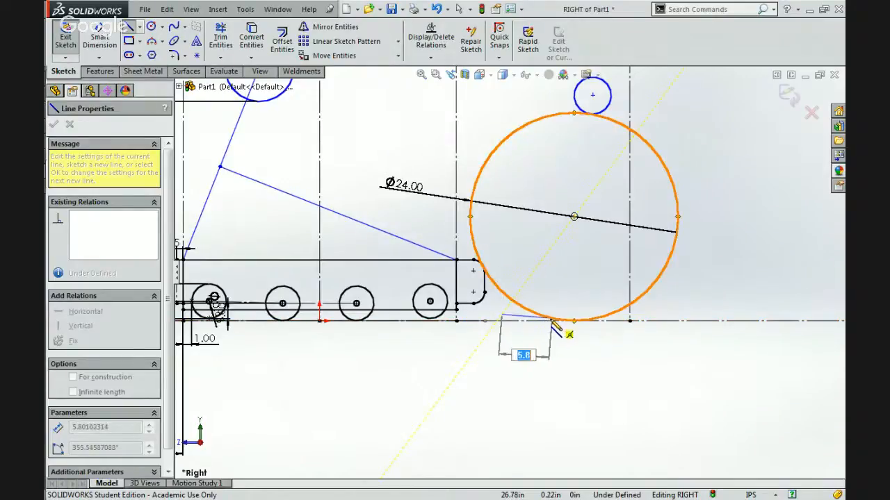
key(Escape)
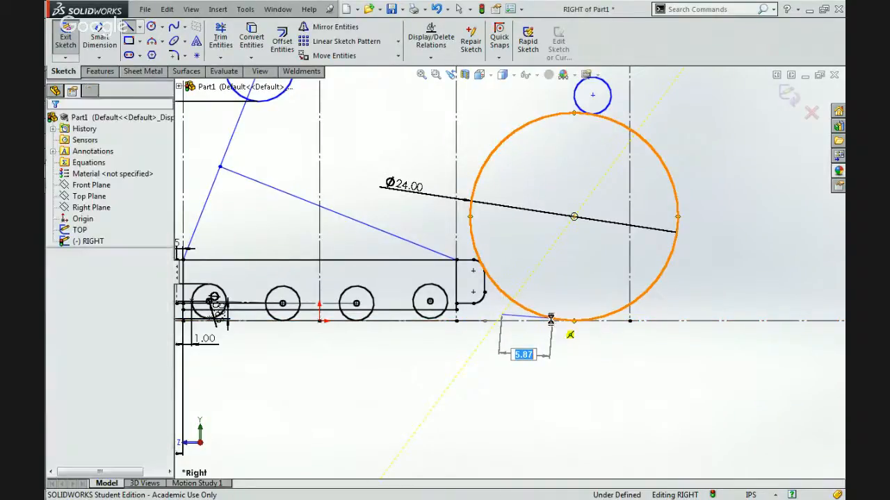
Check the layout of the arm tubes above the frame in photo 5035.jpg, and switch back to the SolidWorks sketch.
mouse_move(830, 182)
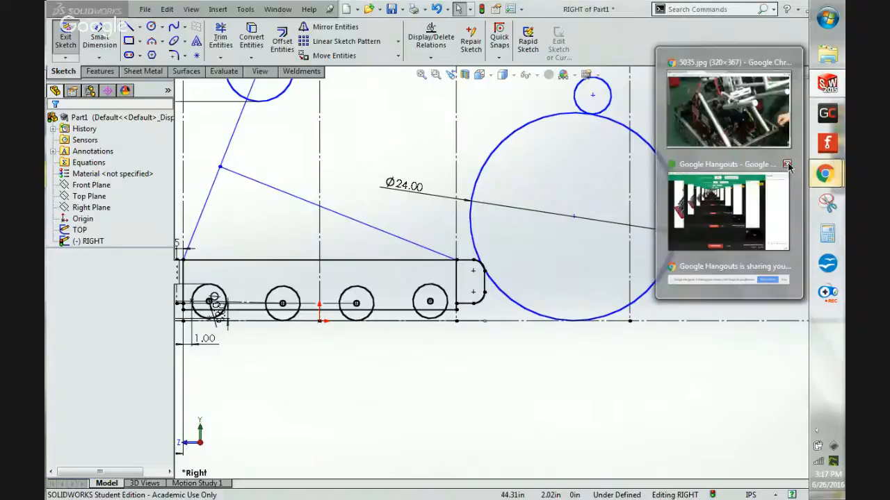
click(736, 132)
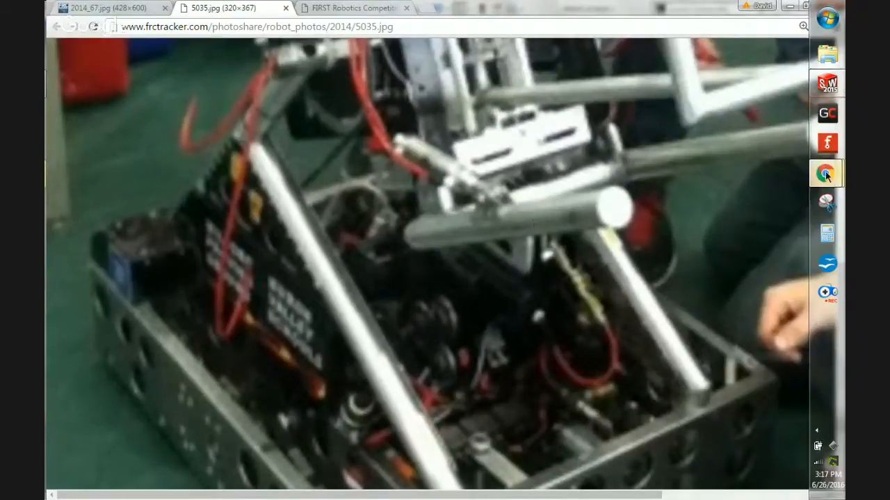
mouse_move(841, 180)
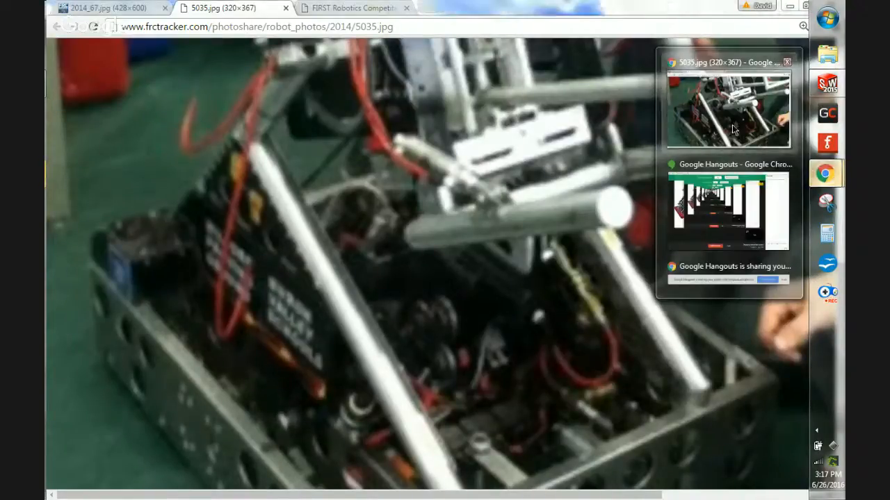
click(828, 82)
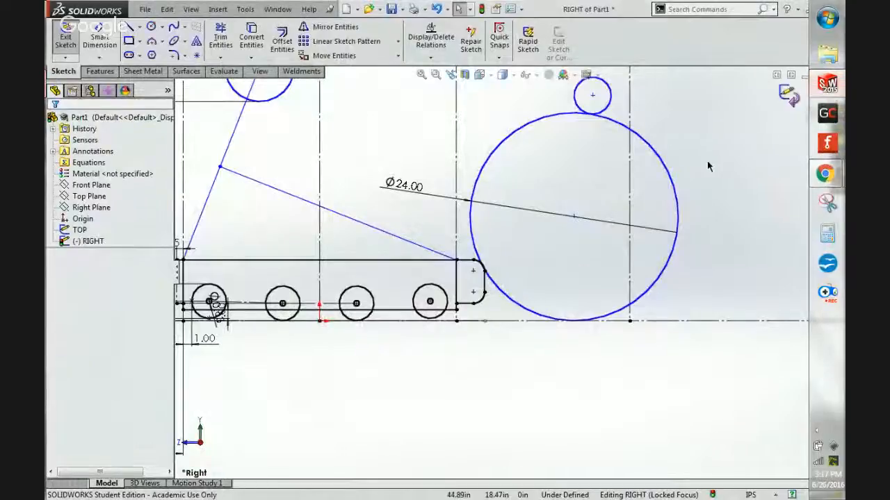
Check the shooter arm tubes and their spacing in photo 5035.jpg, and switch back to the SolidWorks sketch.
scroll(707, 166, up, 3)
scroll(707, 166, down, 1)
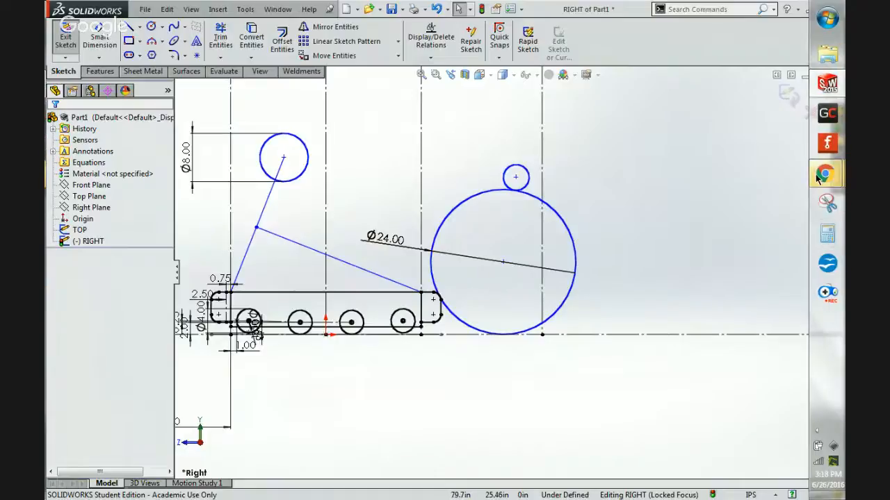
click(770, 132)
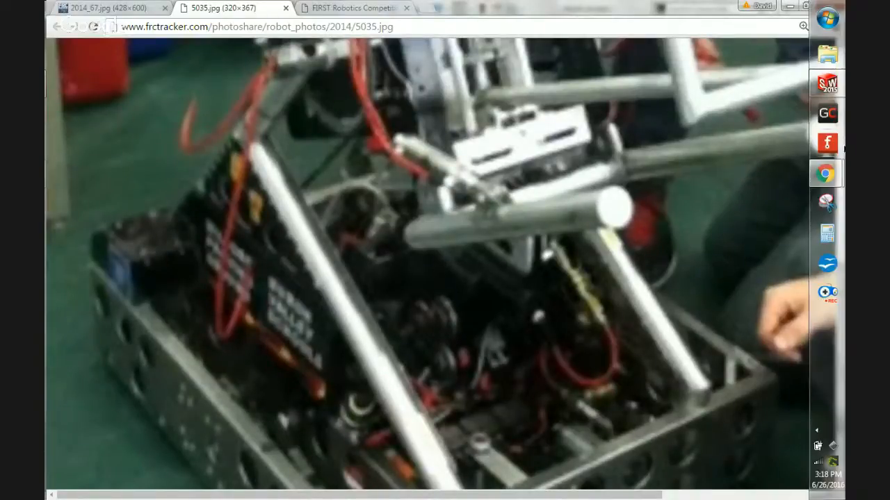
mouse_move(816, 186)
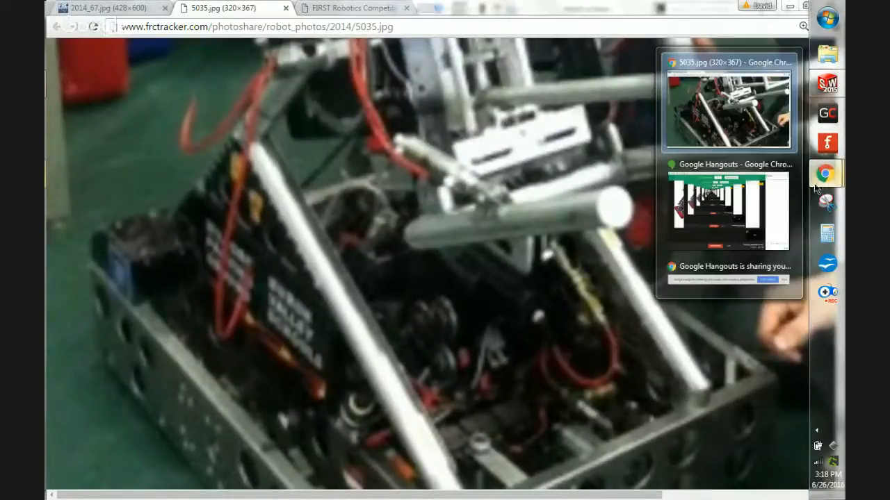
click(827, 84)
Draw a separate circle in the empty area above and beyond the ball, and make it equal to the 24 in ball circle.
scroll(523, 299, down, 2)
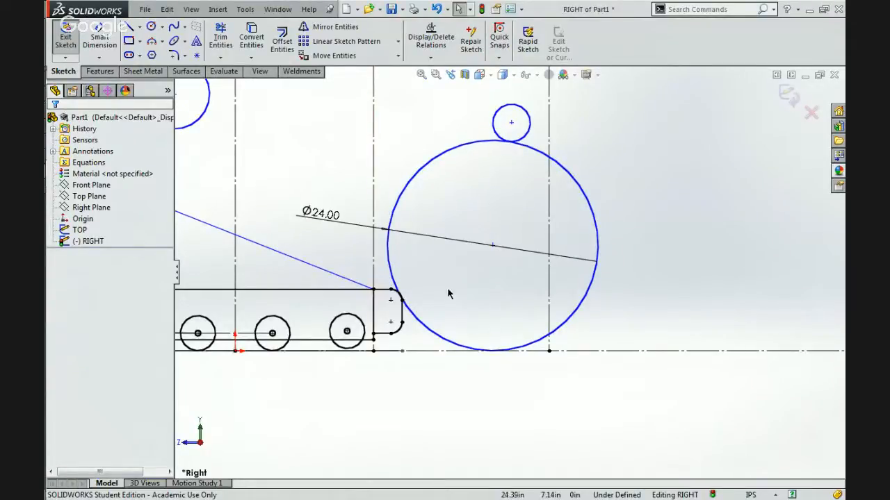
scroll(573, 273, up, 6)
scroll(607, 217, down, 4)
scroll(607, 212, down, 3)
click(151, 27)
click(606, 184)
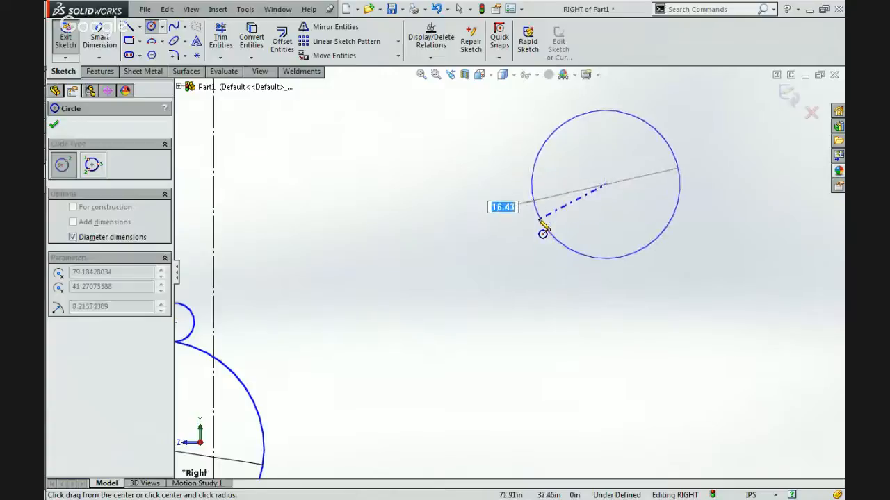
click(542, 231)
key(Escape)
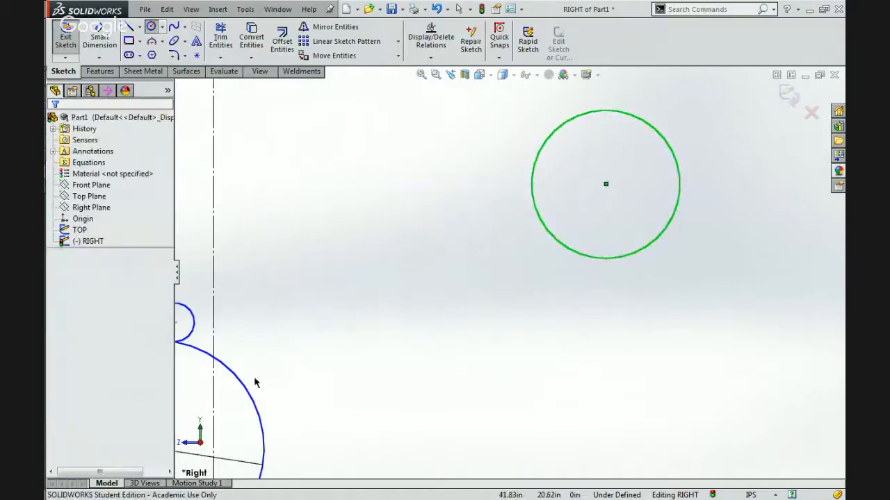
ctrl+click(247, 389)
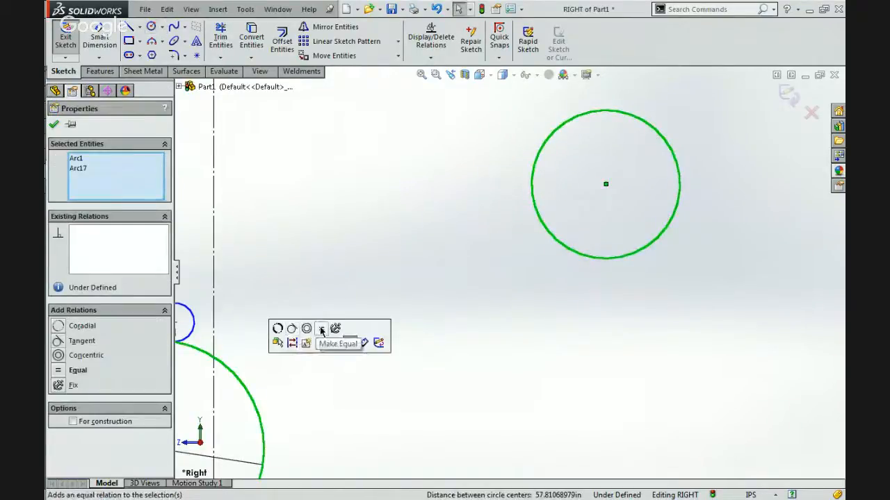
click(321, 329)
Fix the centre point of the new separate circle in place.
click(598, 194)
click(604, 189)
click(642, 124)
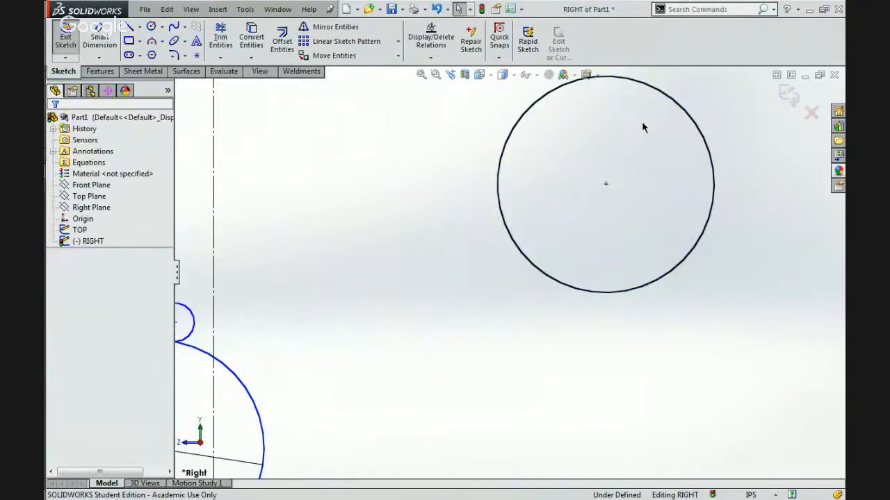
Draw two horizontal chords across the separate circle, one above and one below its centre, with their endpoints on the circle.
key(z)
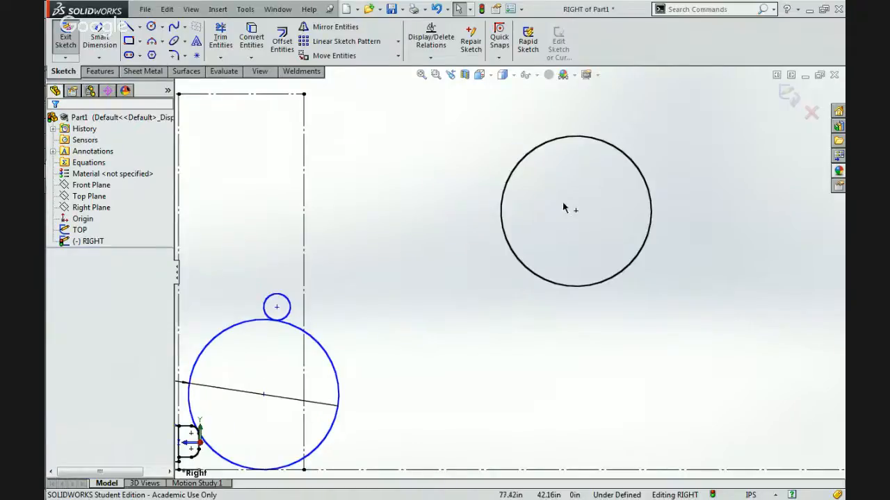
scroll(579, 211, down, 4)
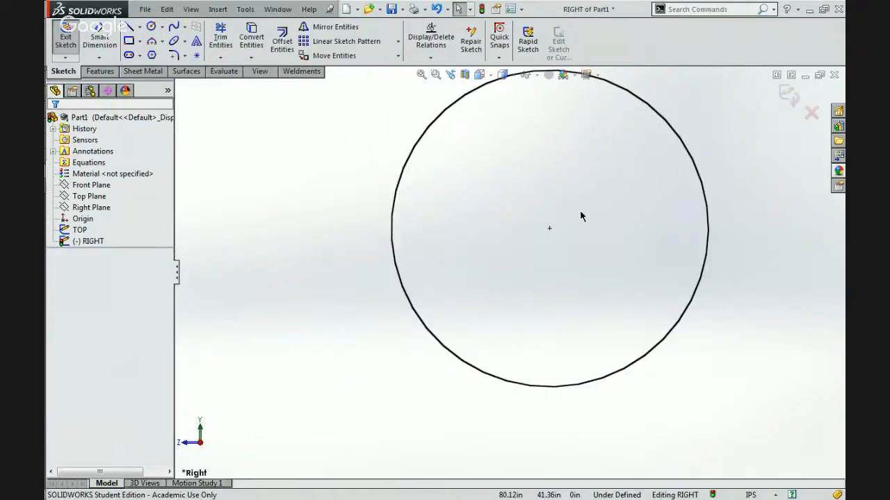
scroll(580, 216, up, 2)
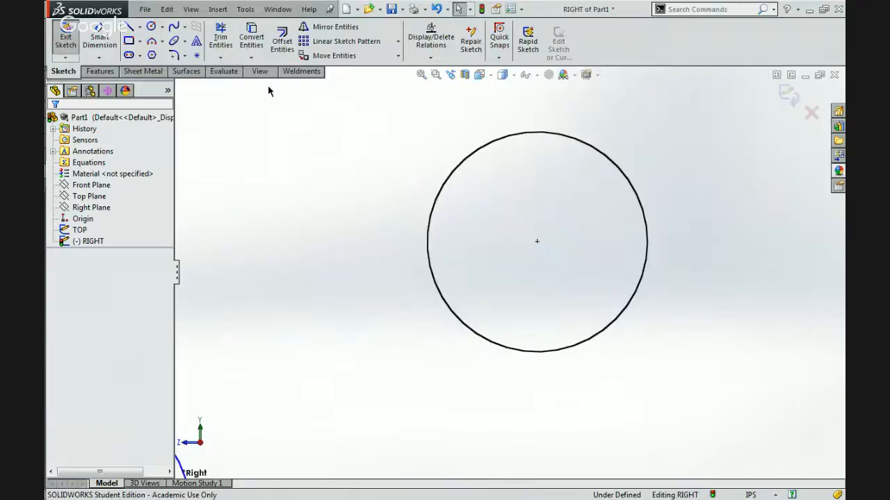
click(129, 27)
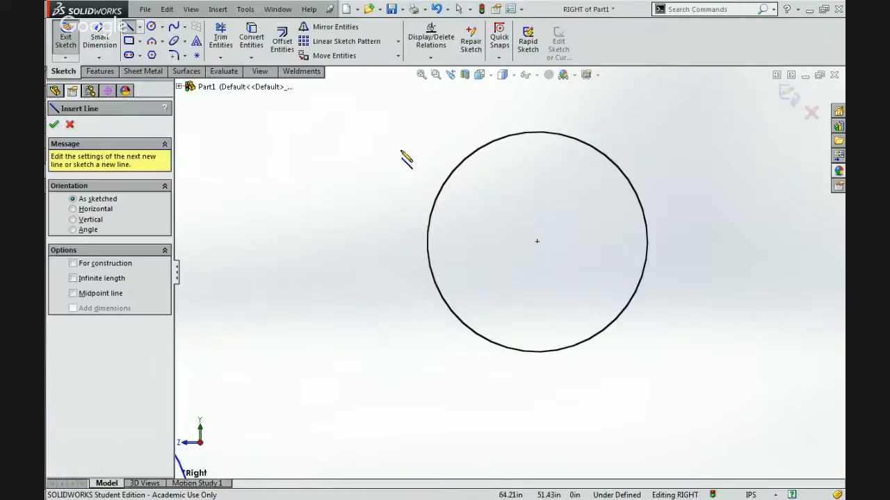
click(456, 169)
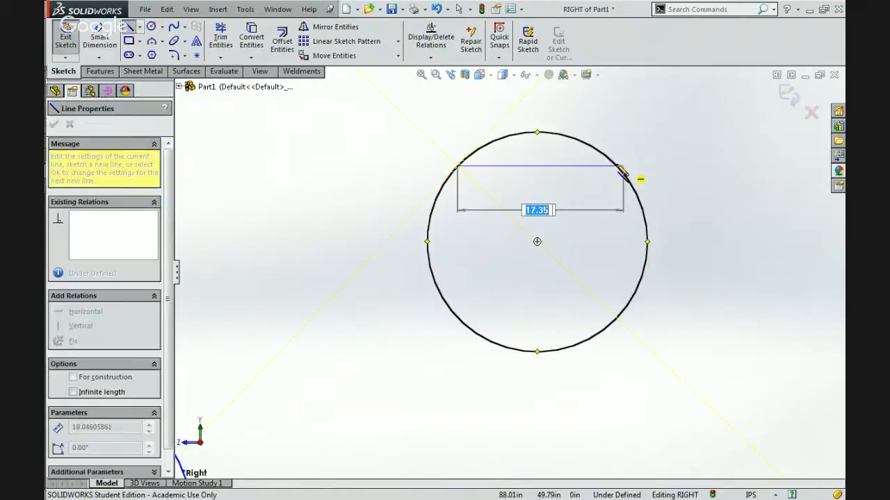
click(617, 166)
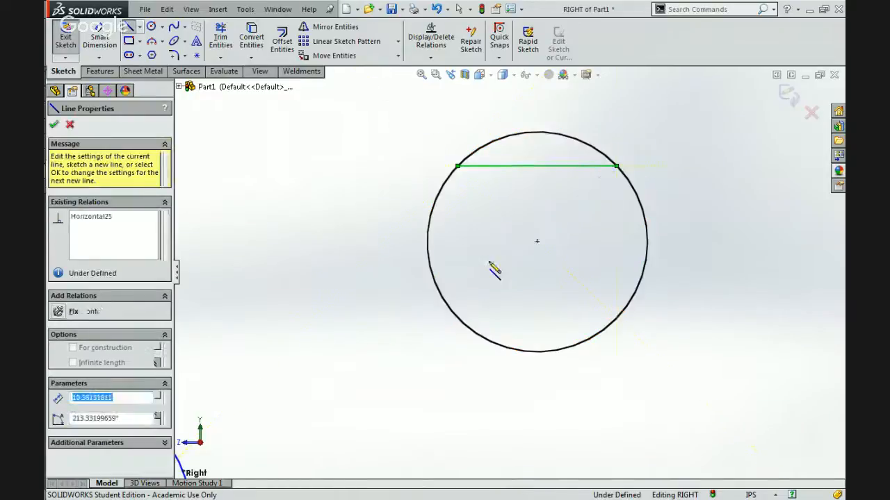
key(Escape)
click(452, 312)
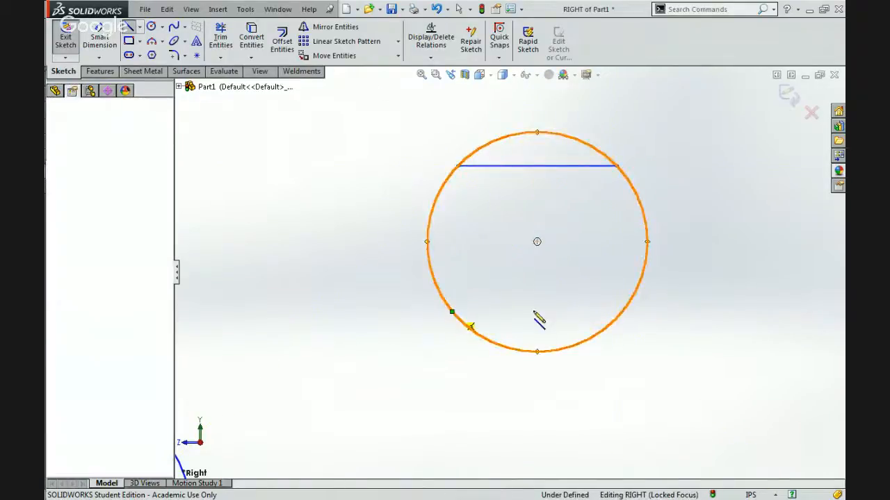
click(622, 312)
key(Escape)
key(Escape)
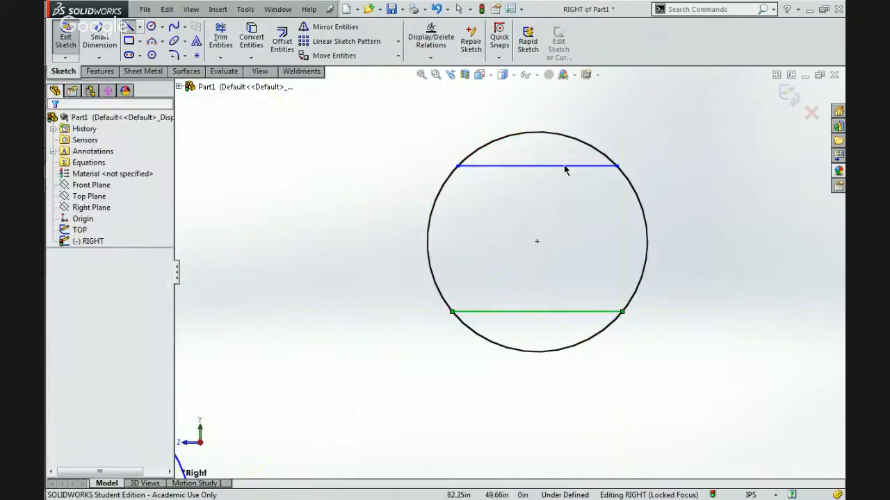
Make the two chords equal in length and move them closer together, to about 11.3 in apart.
ctrl+click(563, 166)
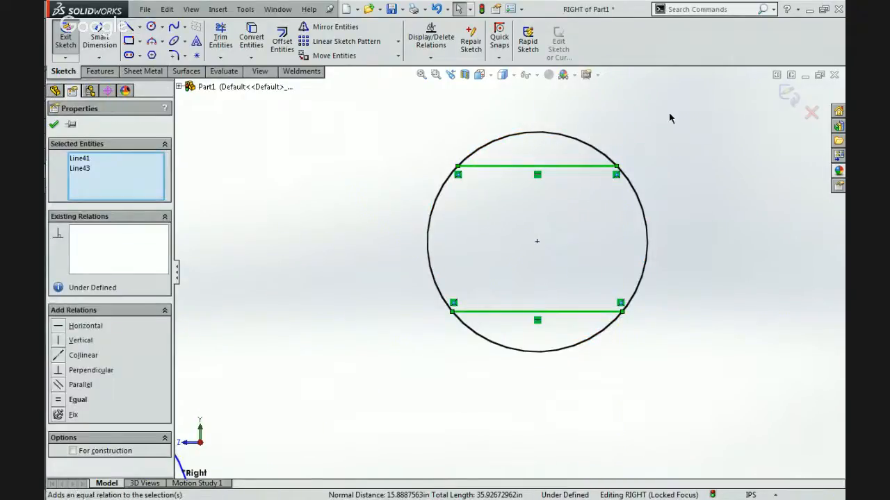
click(668, 113)
drag(539, 142, 542, 194)
click(558, 237)
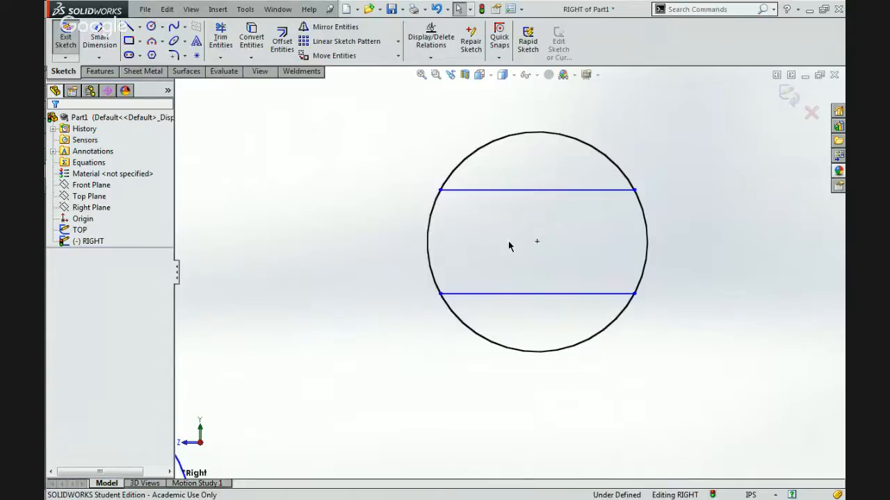
Dimension the upper chord's length and make that dimension driven.
scroll(508, 245, up, 5)
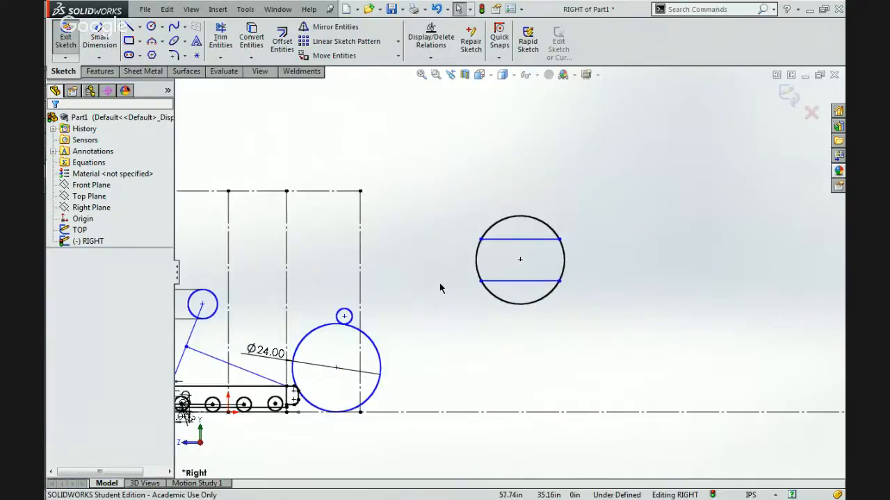
click(103, 43)
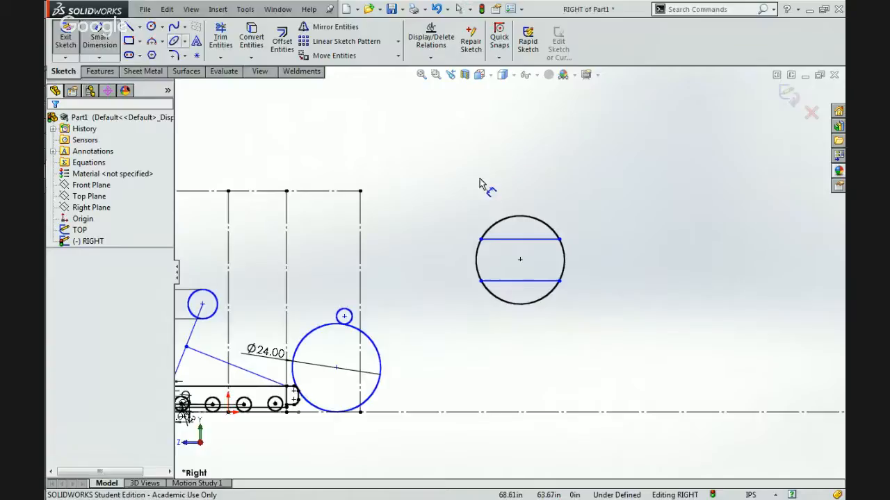
click(504, 240)
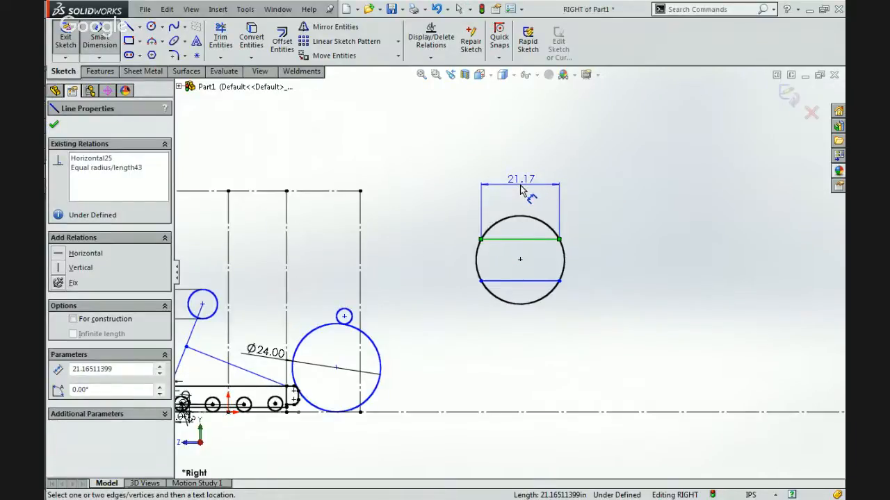
click(522, 192)
click(474, 178)
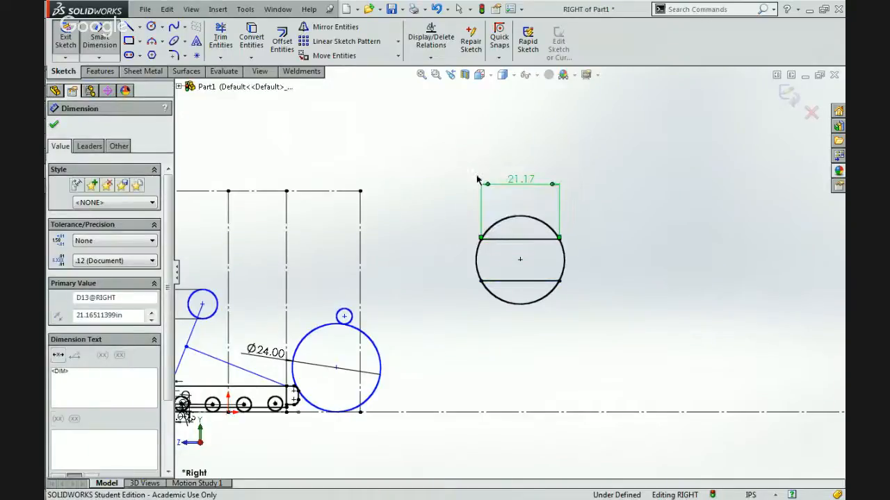
key(Escape)
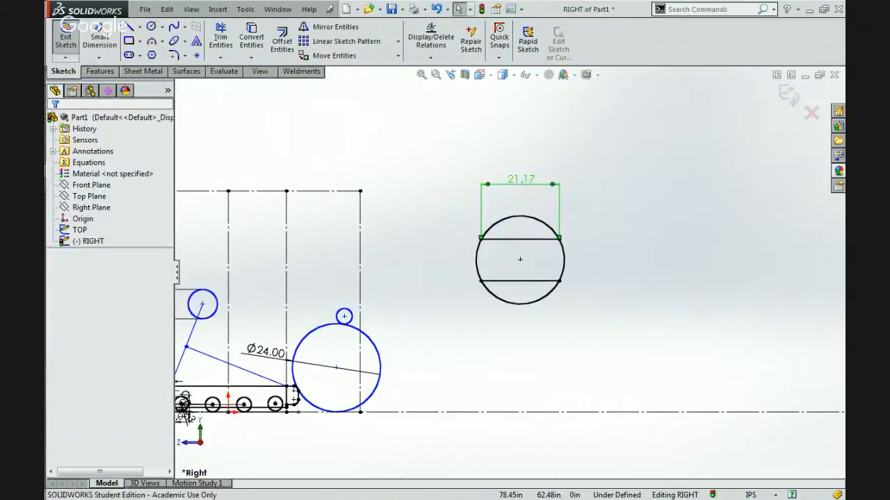
click(118, 146)
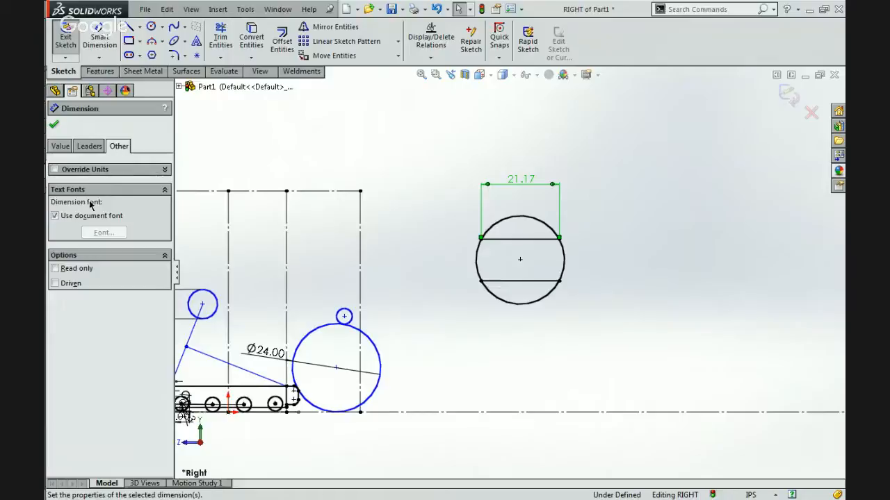
click(55, 283)
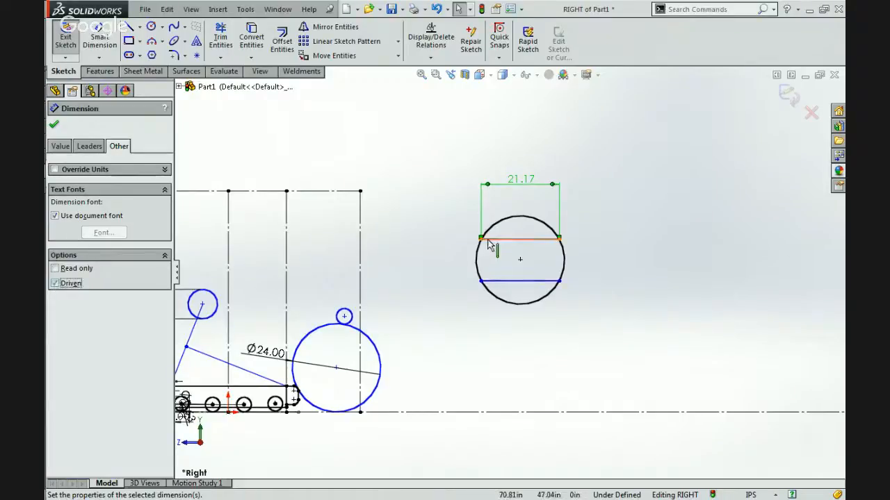
click(423, 240)
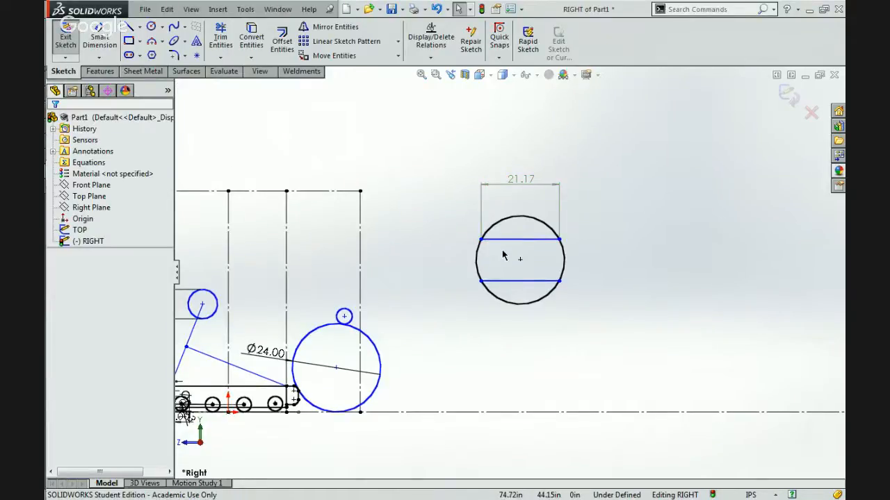
Dimension the vertical distance between the two chords and set it to 18 in.
click(111, 47)
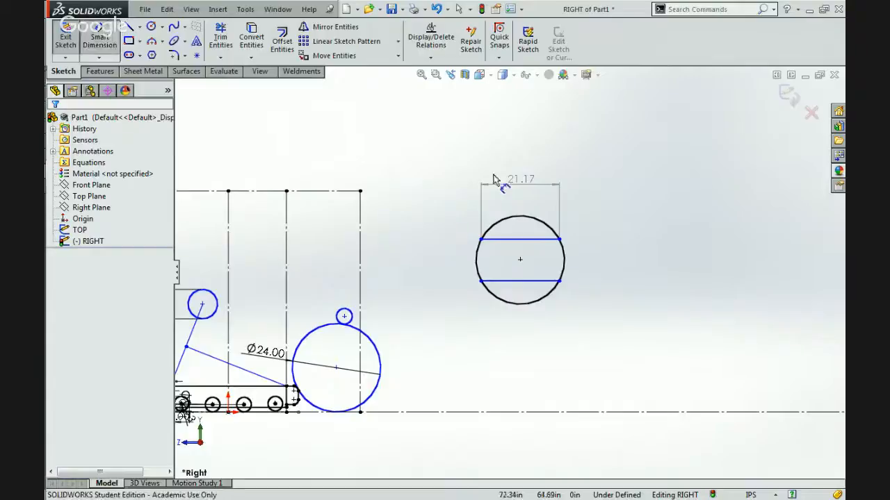
click(543, 240)
click(539, 282)
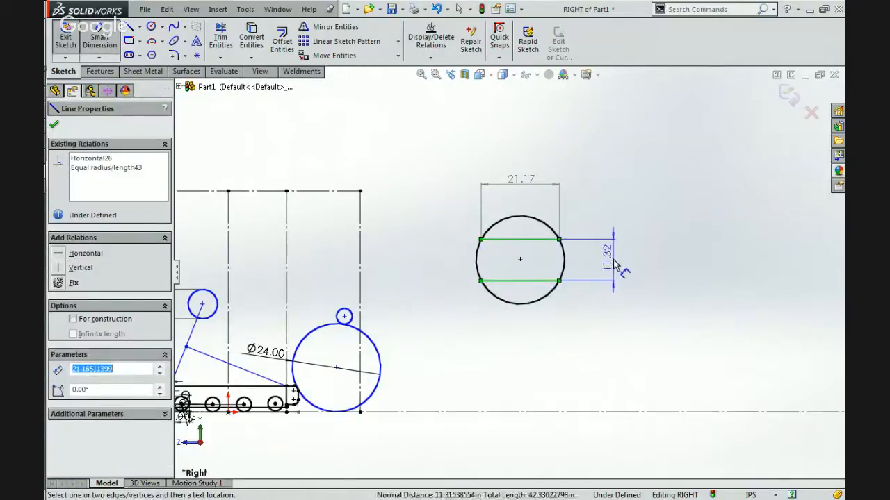
click(614, 263)
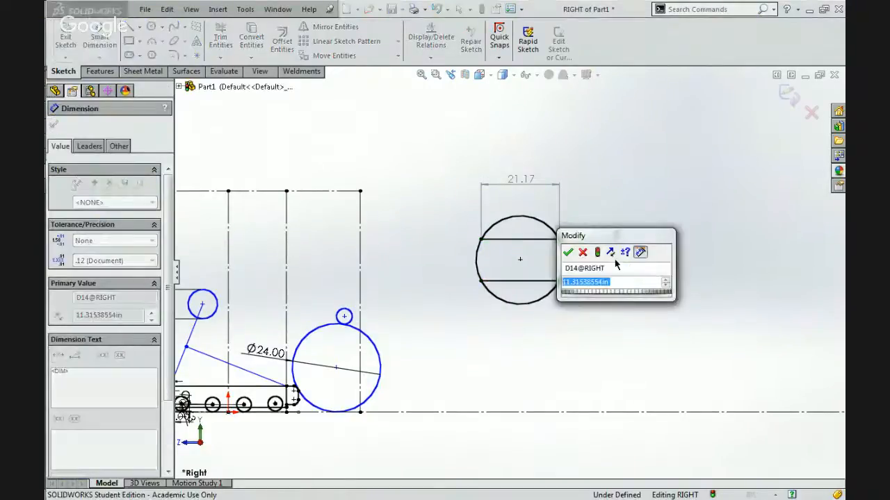
text(18)
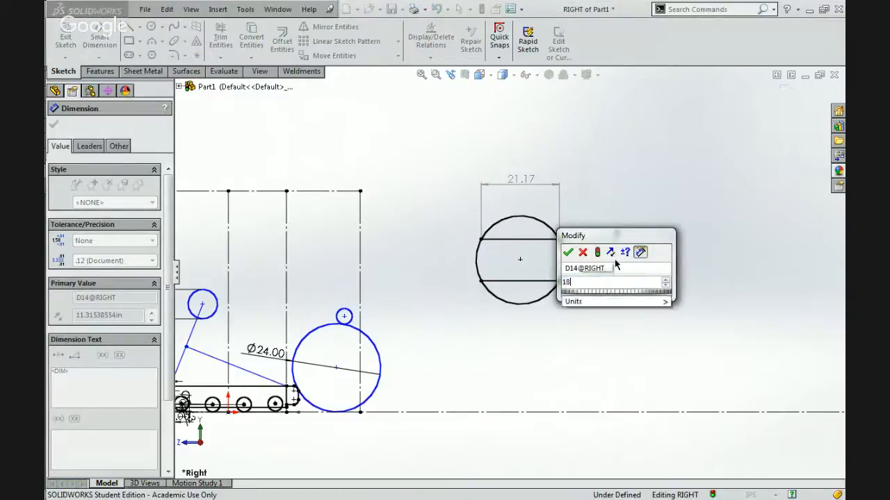
key(Return)
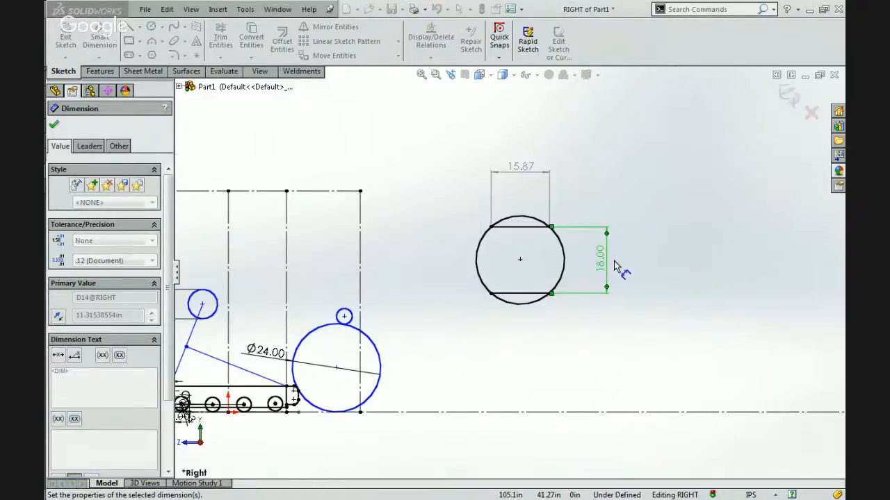
click(582, 298)
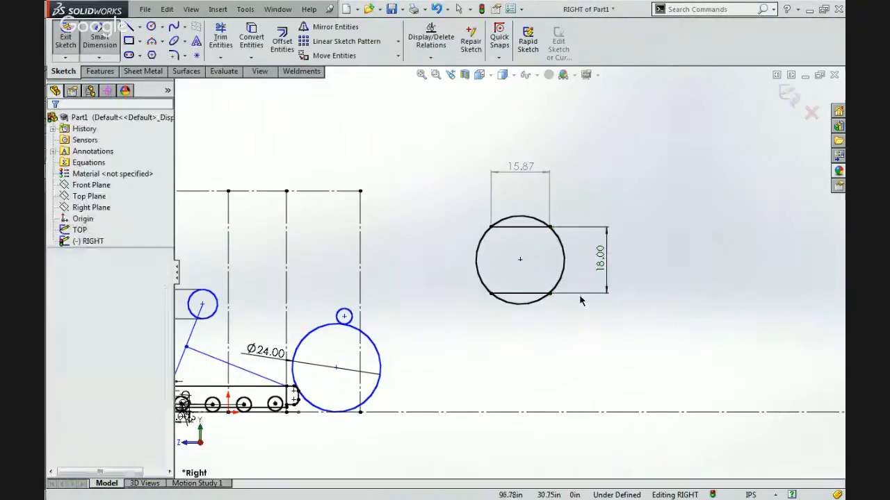
click(513, 228)
click(559, 183)
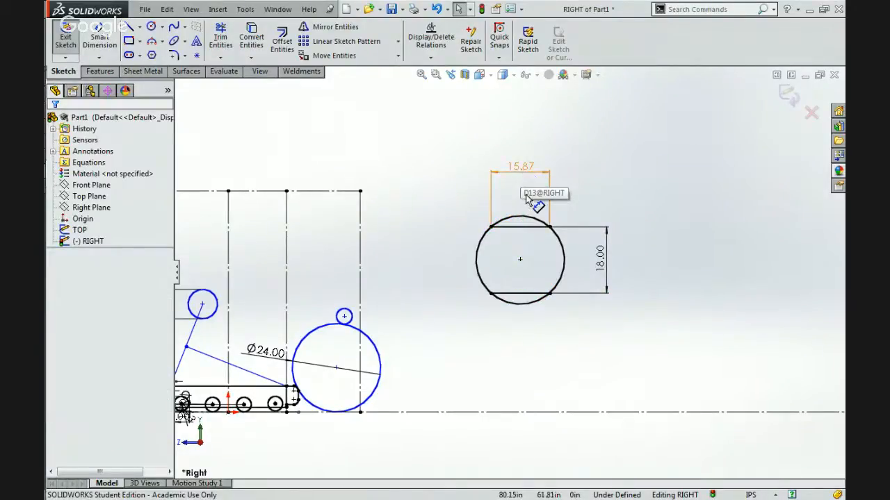
scroll(555, 217, down, 2)
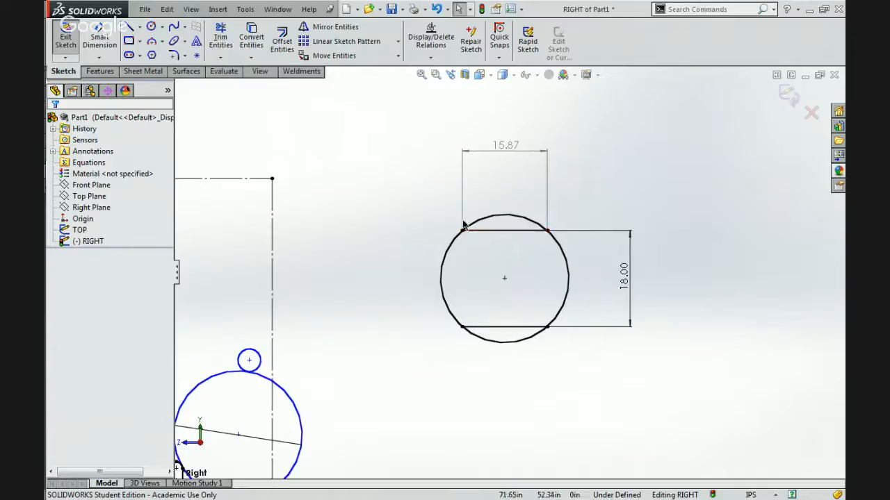
click(509, 230)
key(Escape)
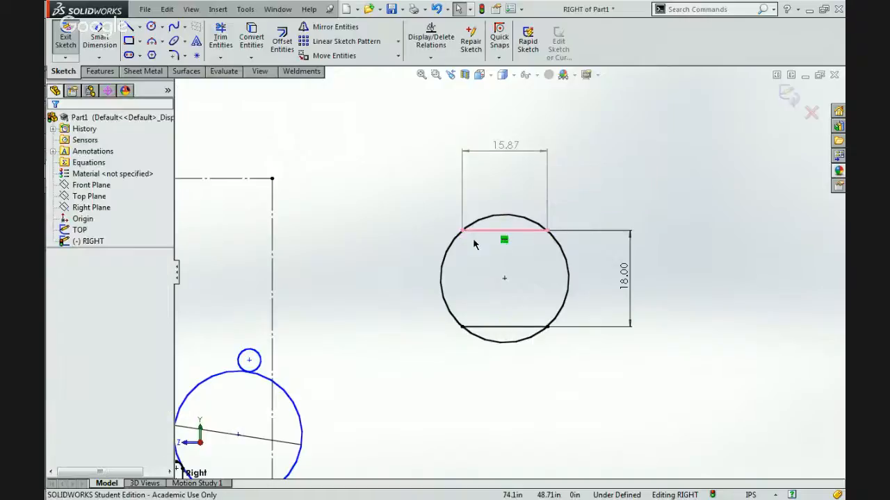
click(441, 261)
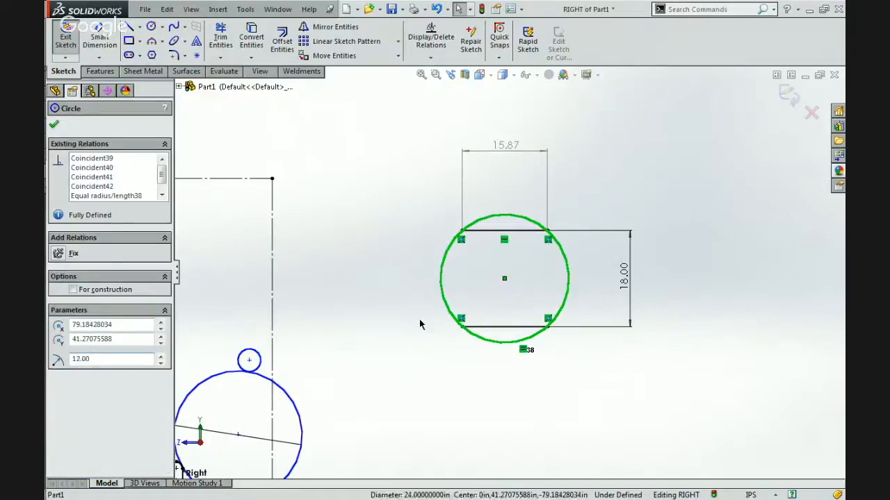
key(Escape)
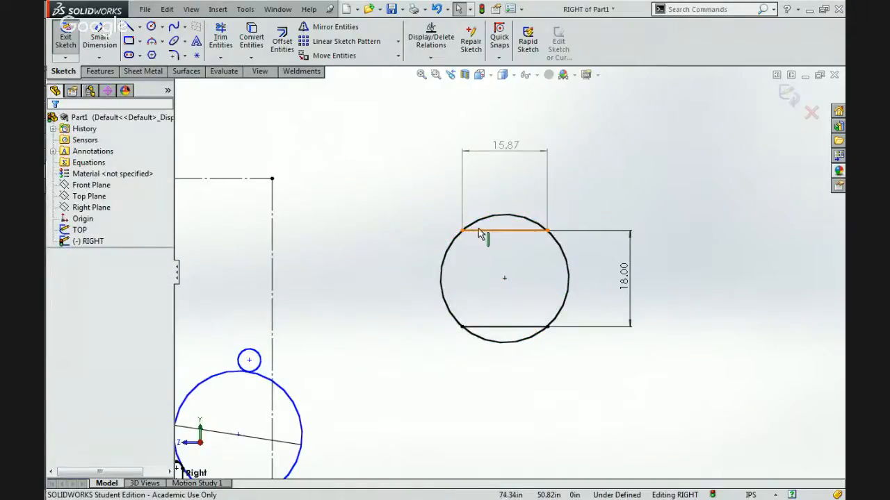
click(528, 232)
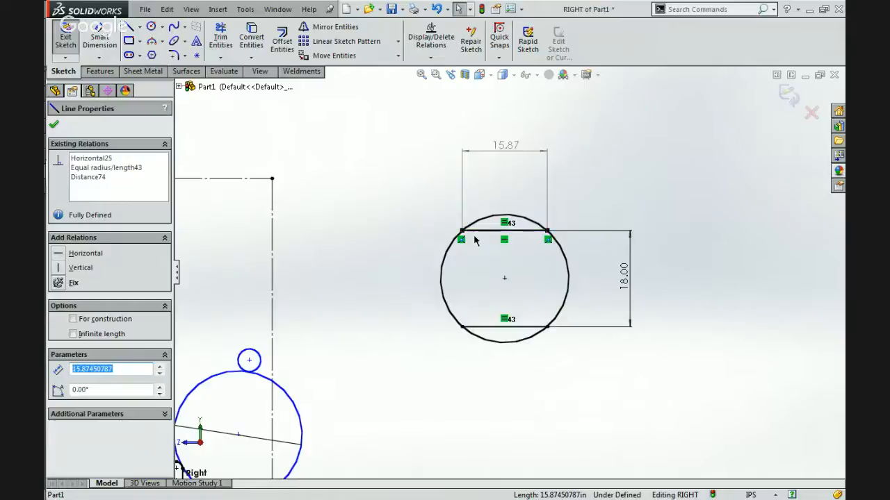
click(501, 237)
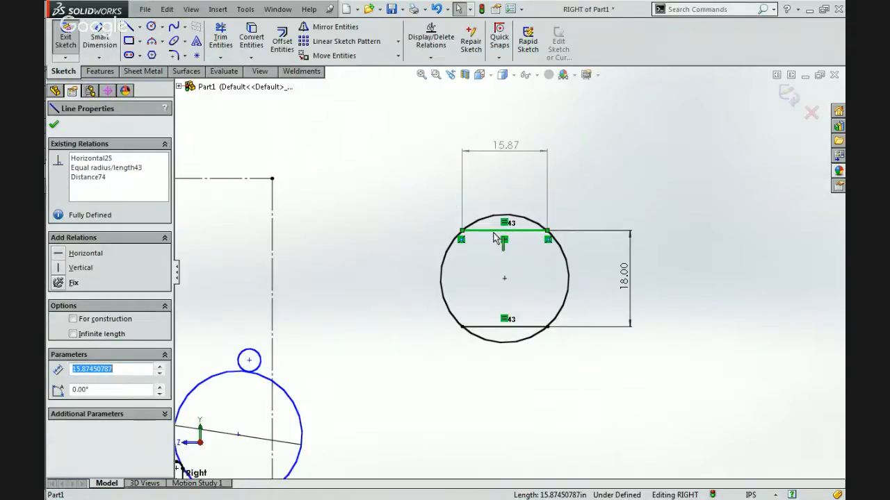
click(334, 143)
Draw a circle about 13 in in diameter above the circle with the two chords.
click(154, 27)
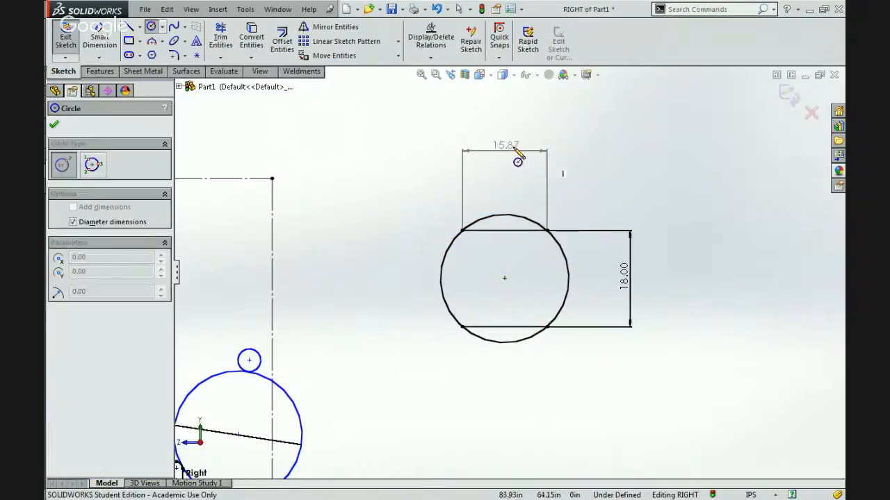
click(505, 108)
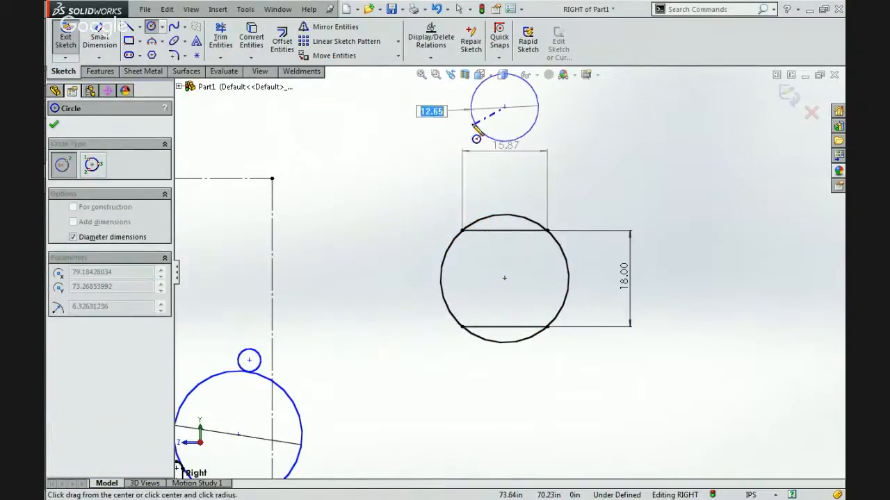
click(476, 135)
key(Escape)
Add a sketch point on the new upper circle at its left quadrant.
click(140, 27)
click(139, 27)
click(193, 57)
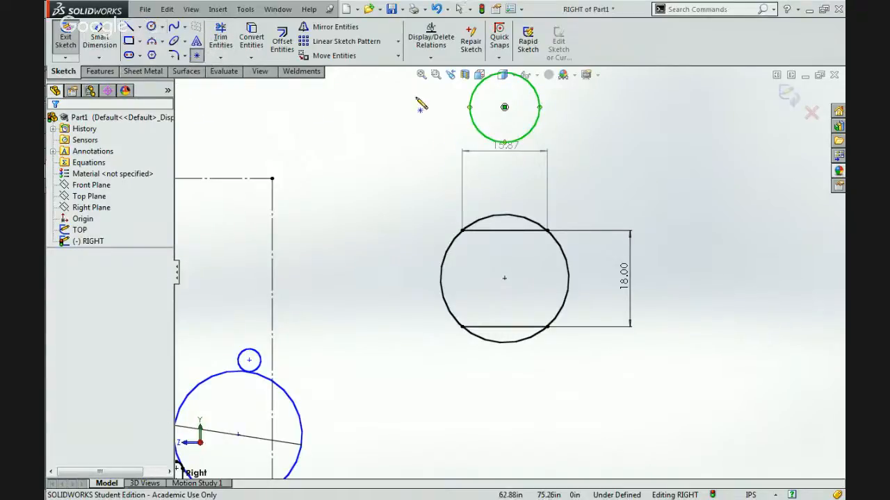
click(469, 108)
key(Escape)
Align the quadrant point vertically with the upper chord's left endpoint, and the upper circle's centre vertically with the lower circle's centre.
click(462, 231)
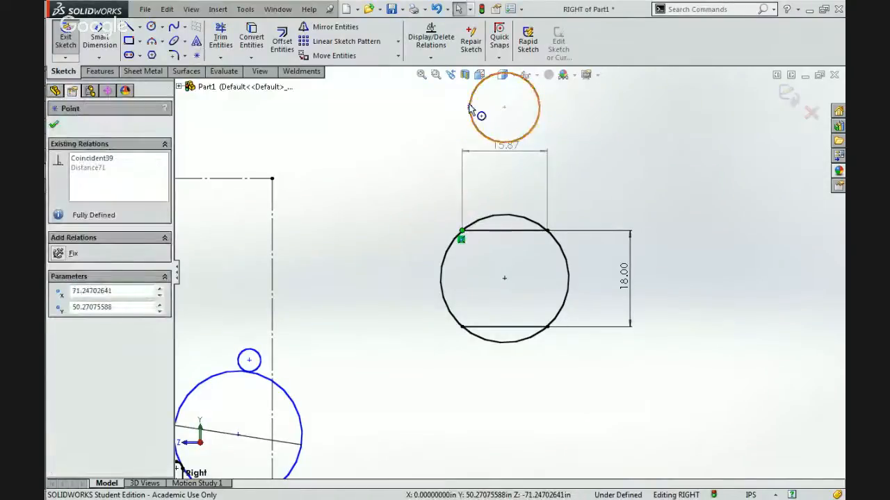
ctrl+click(470, 108)
click(469, 108)
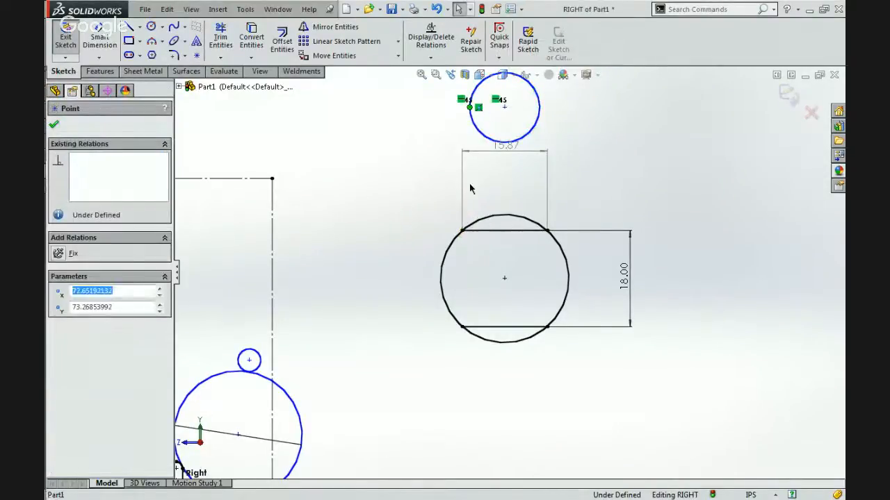
ctrl+click(463, 231)
click(512, 175)
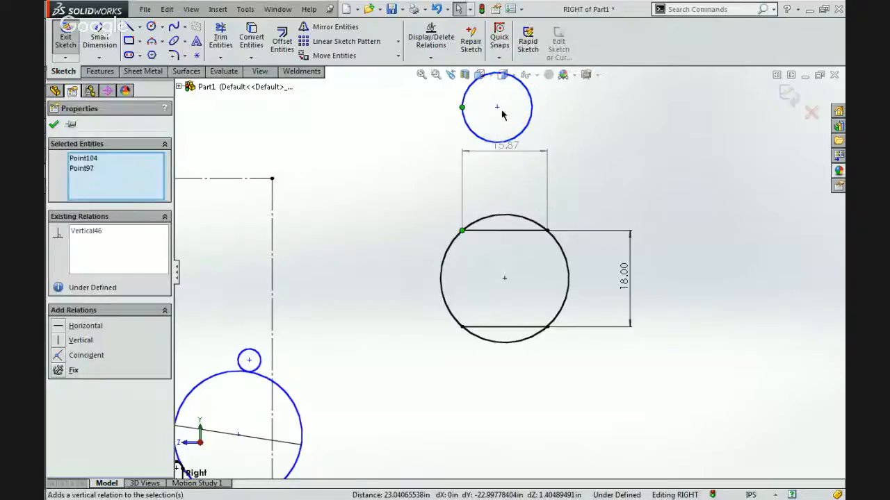
click(505, 278)
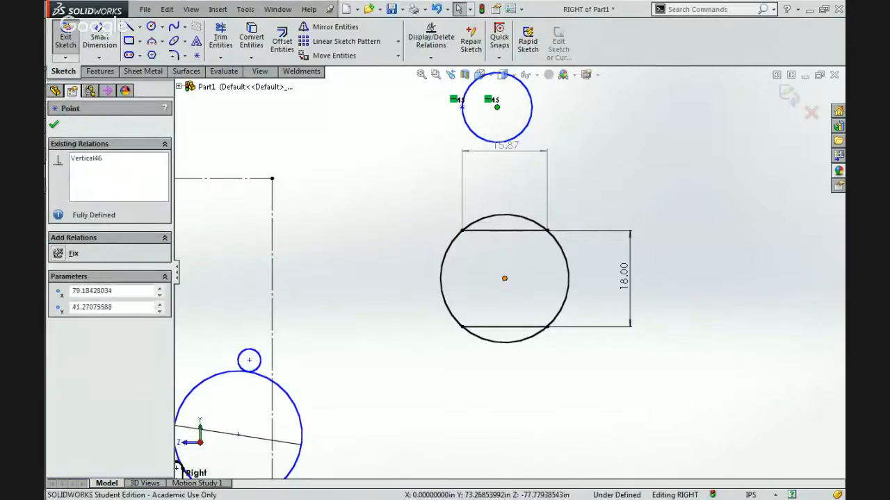
ctrl+click(548, 230)
click(566, 167)
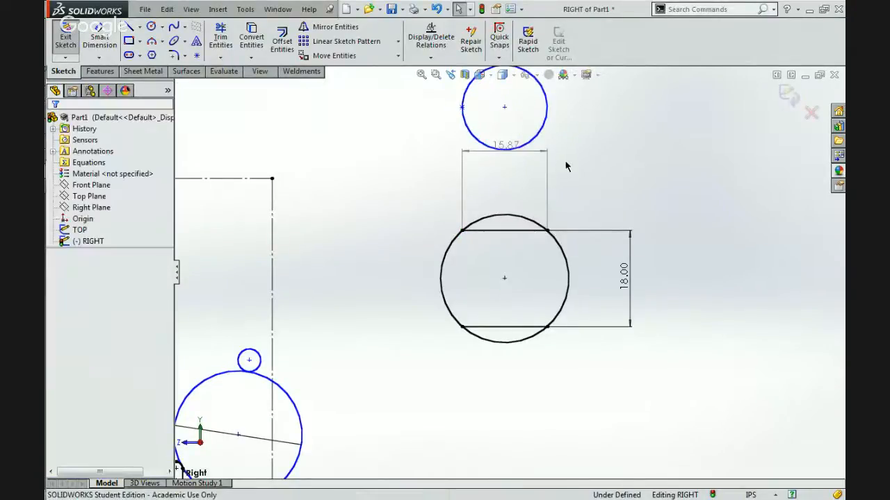
Draw a larger circle concentric with the upper circle and make it equal in size to the circle with the chords.
key(z)
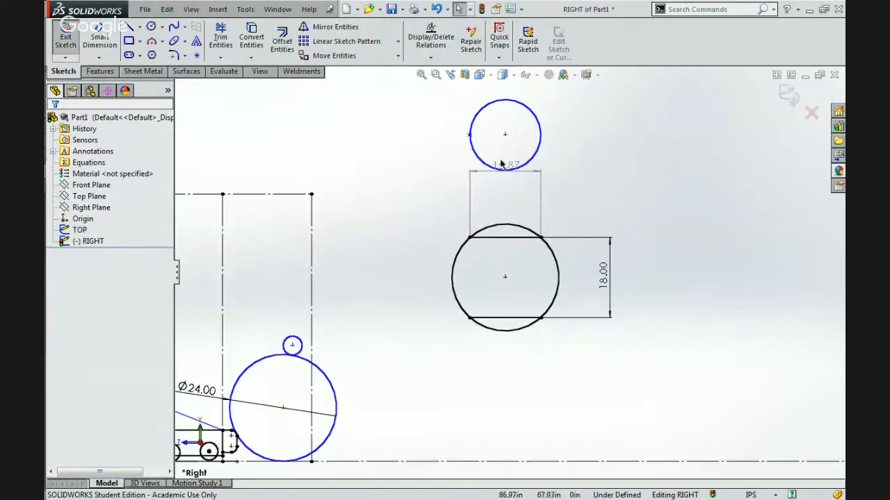
click(150, 27)
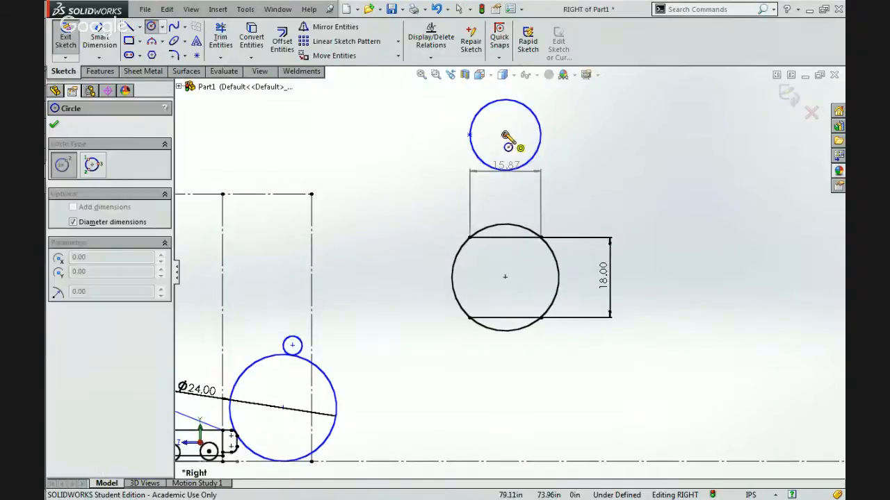
click(505, 134)
click(442, 154)
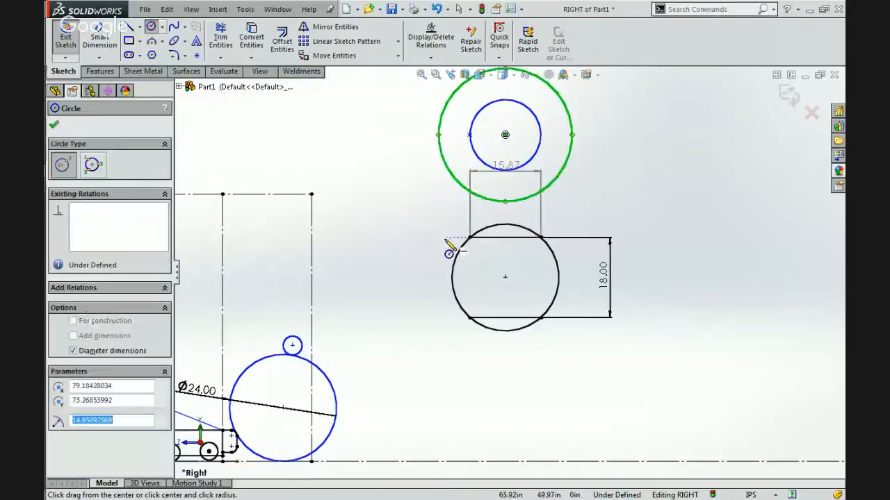
key(Escape)
ctrl+click(452, 281)
click(533, 221)
click(586, 202)
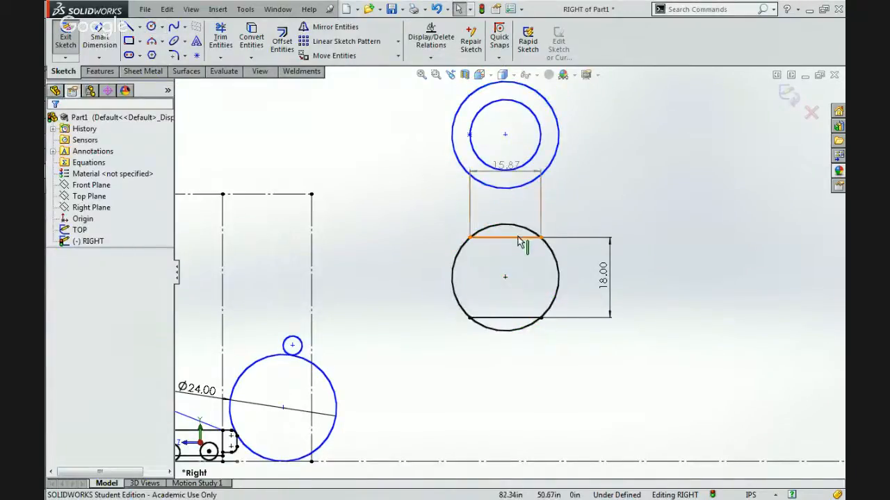
click(525, 238)
click(527, 139)
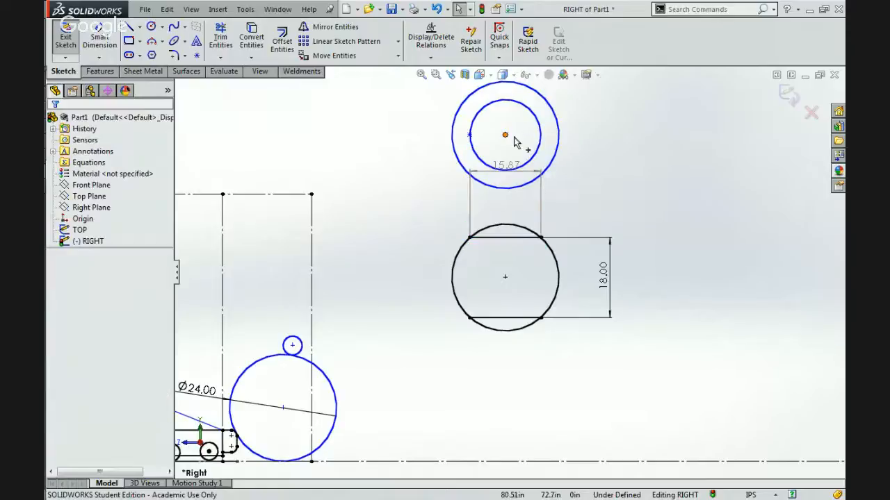
click(494, 114)
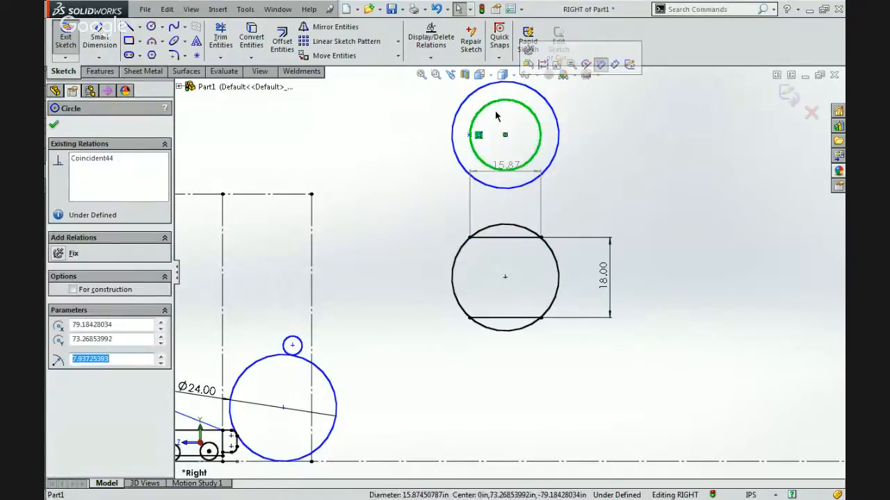
click(494, 239)
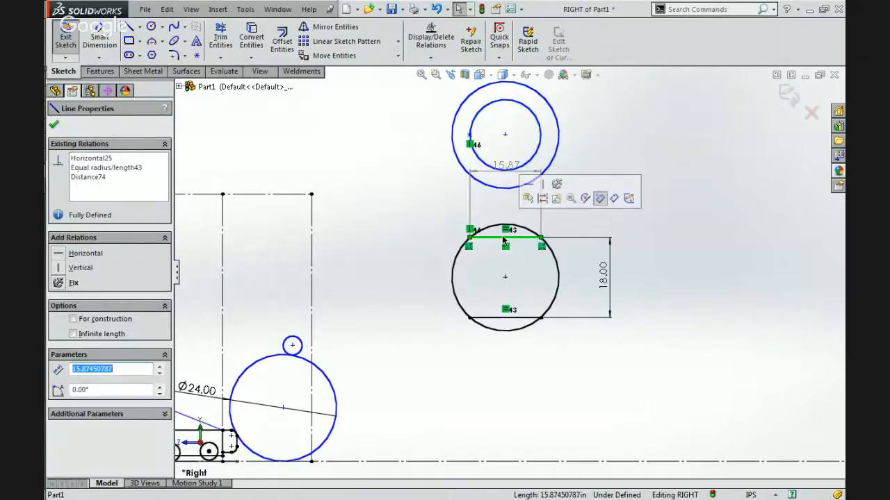
click(598, 141)
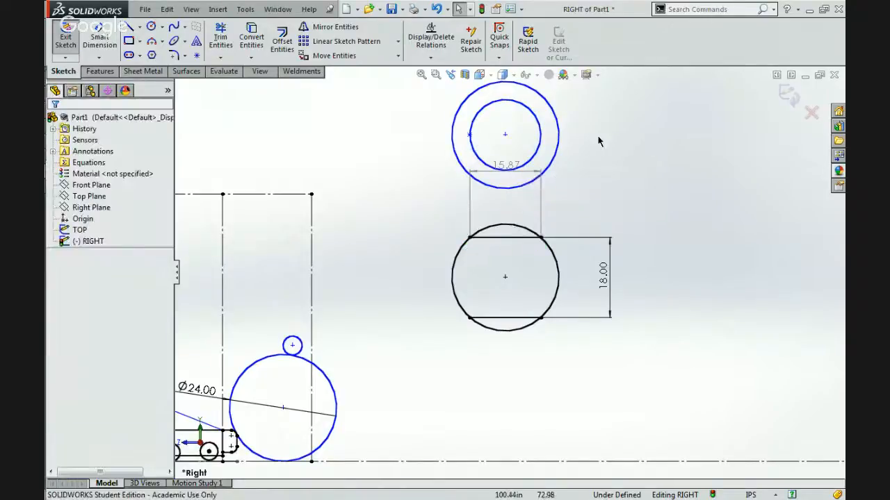
Fix the shared centre point of the two upper concentric circles in place.
click(542, 133)
click(505, 135)
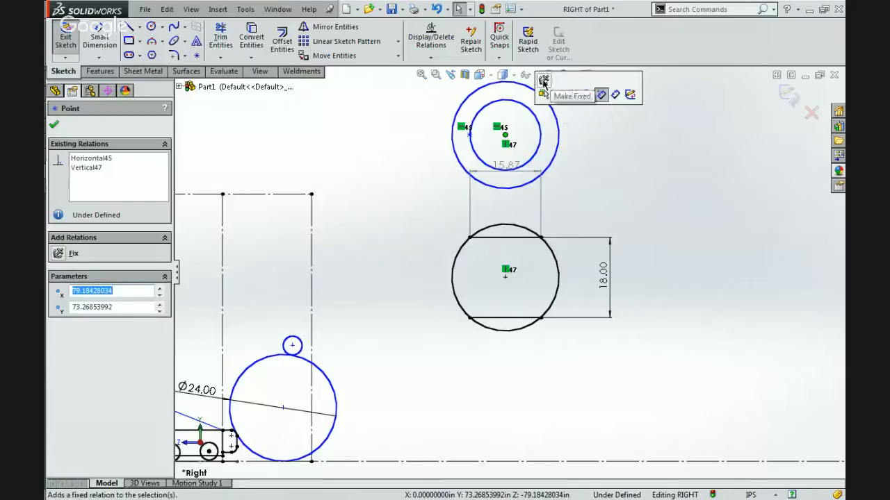
click(584, 133)
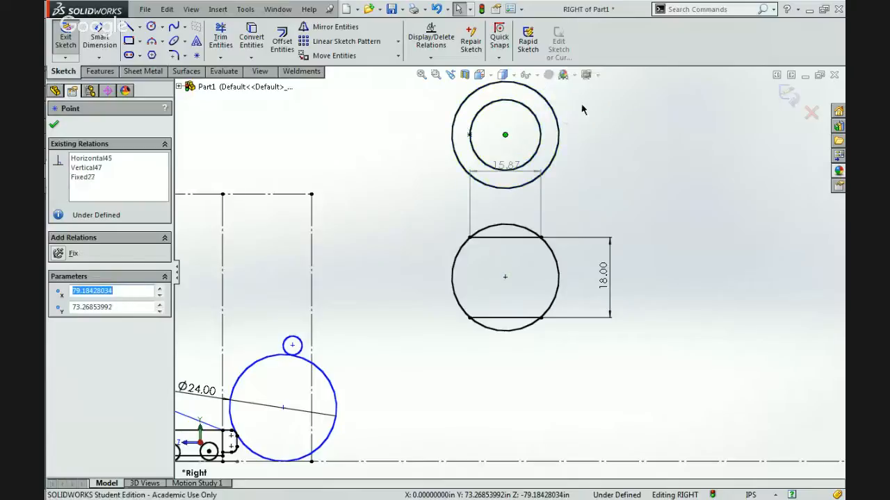
Move the upper chord's length dimension down into the gap between the concentric circles and the lower circle.
click(541, 134)
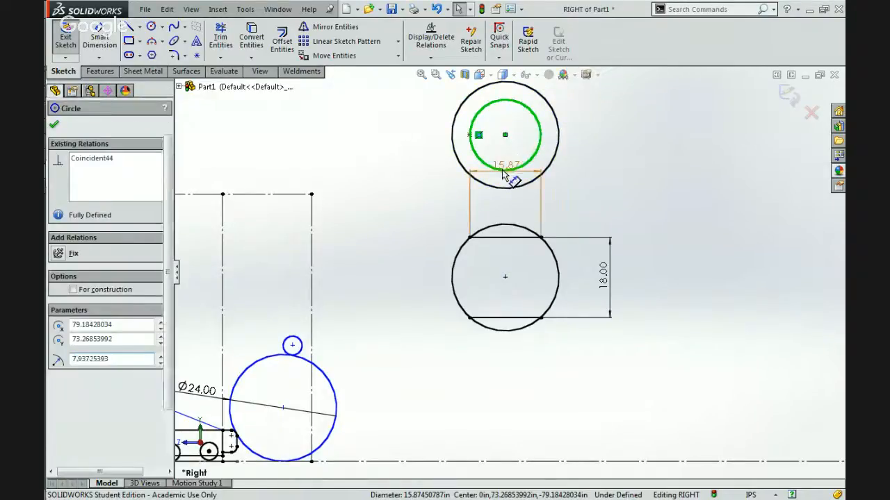
drag(502, 168, 503, 208)
click(599, 193)
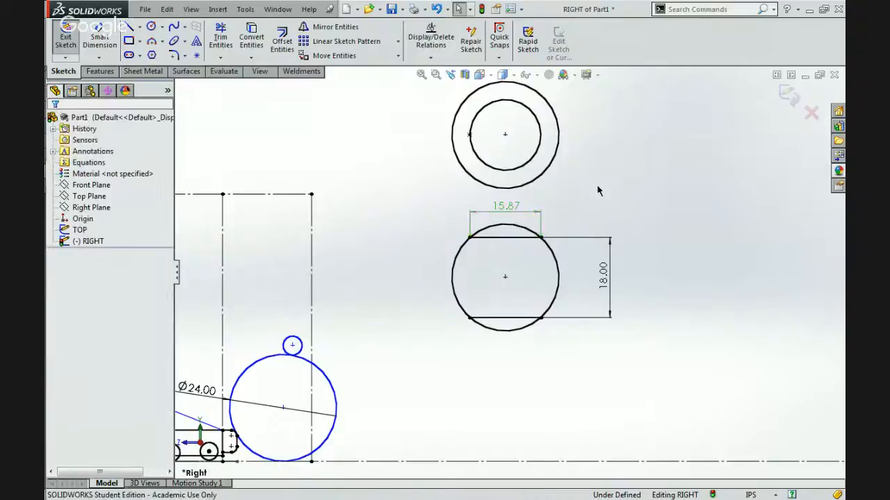
click(536, 146)
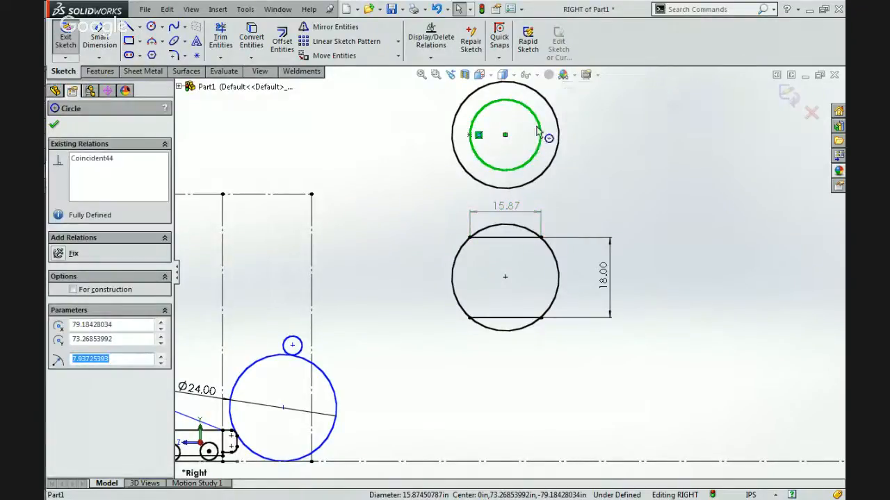
click(442, 207)
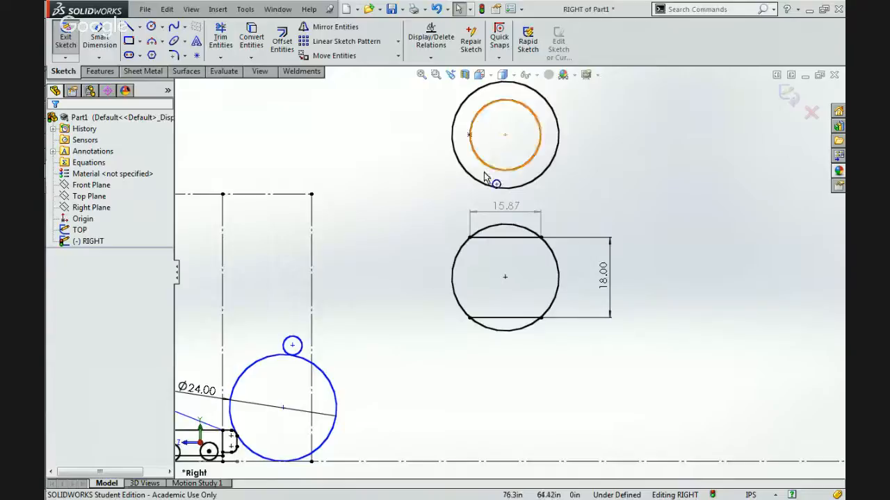
click(541, 132)
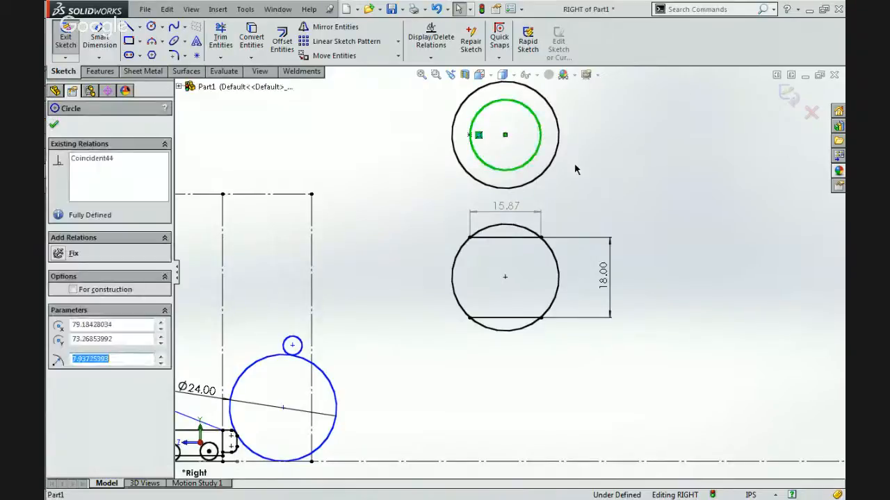
click(331, 359)
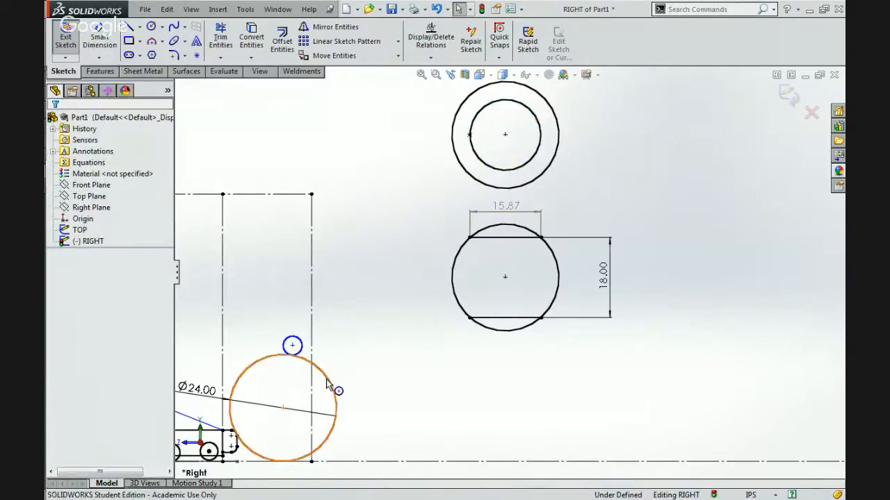
click(331, 382)
click(346, 391)
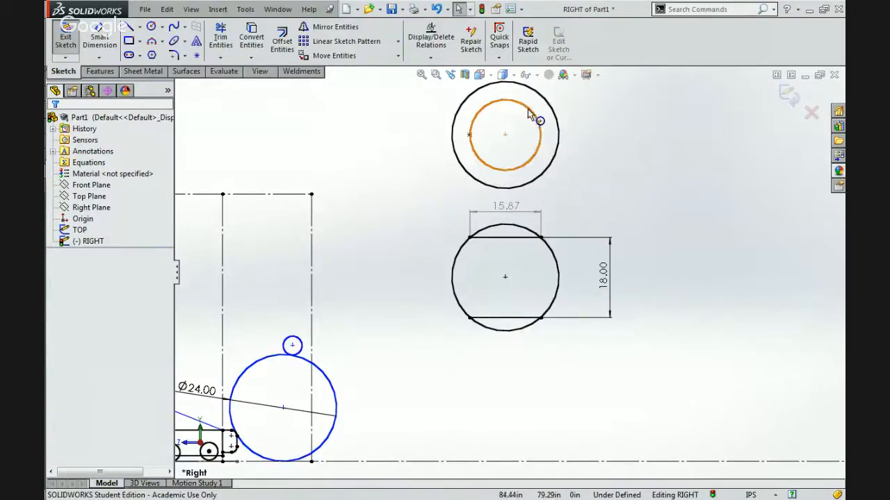
click(473, 151)
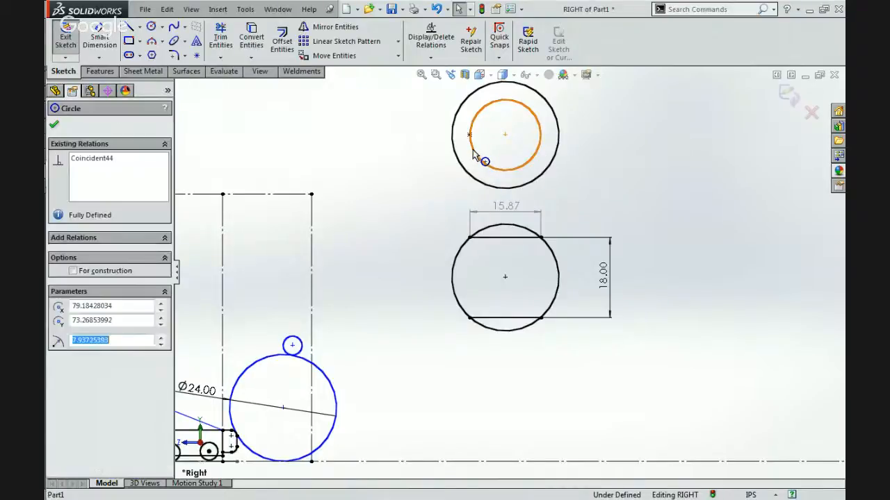
click(409, 160)
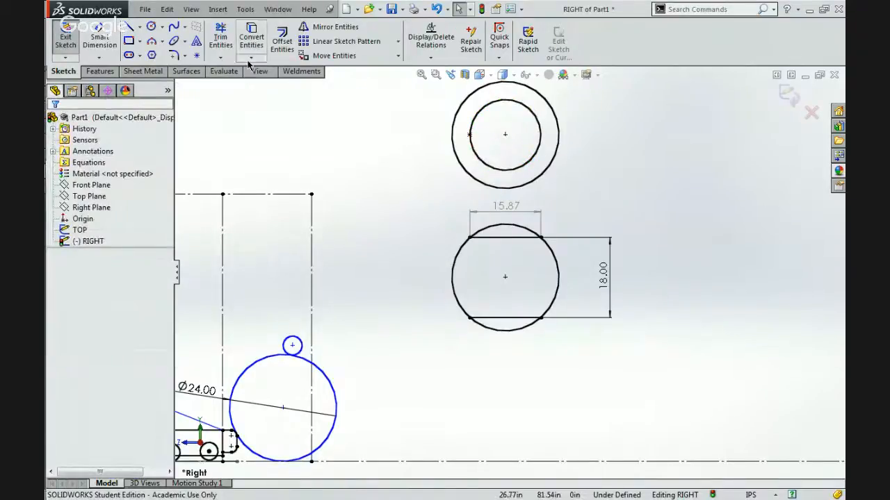
Sketch a slanted line about 27 in long from left of the concentric circles, passing along the inner circle's lower edge.
key(l)
click(407, 157)
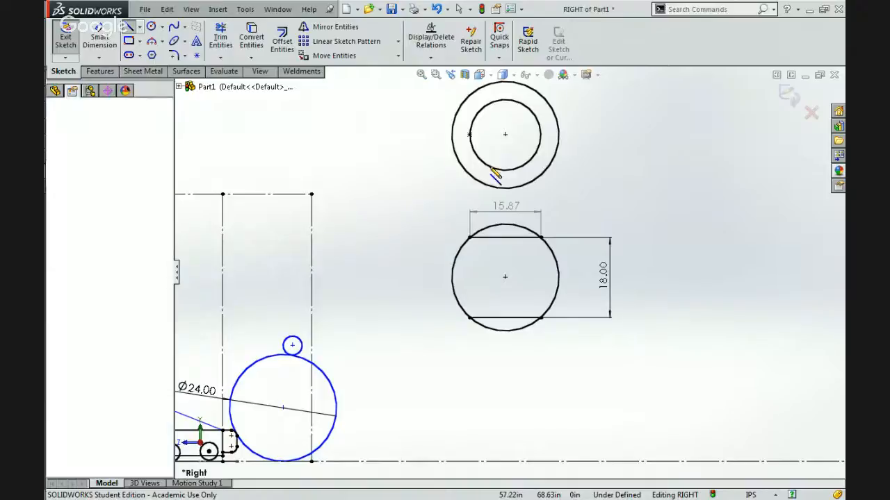
click(512, 178)
key(Escape)
mouse_move(513, 179)
mouse_down()
mouse_move(475, 189)
mouse_move(499, 194)
mouse_move(490, 189)
mouse_move(505, 176)
mouse_move(564, 188)
mouse_move(529, 184)
mouse_move(526, 175)
mouse_up()
click(465, 166)
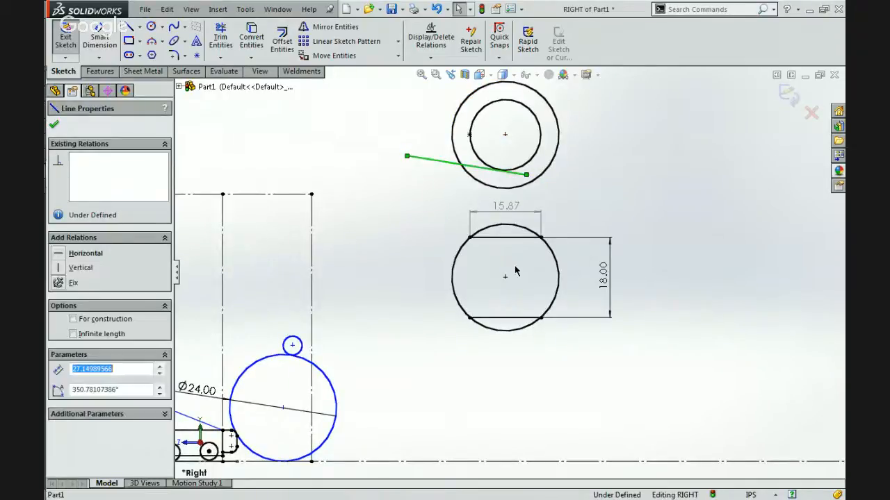
click(582, 218)
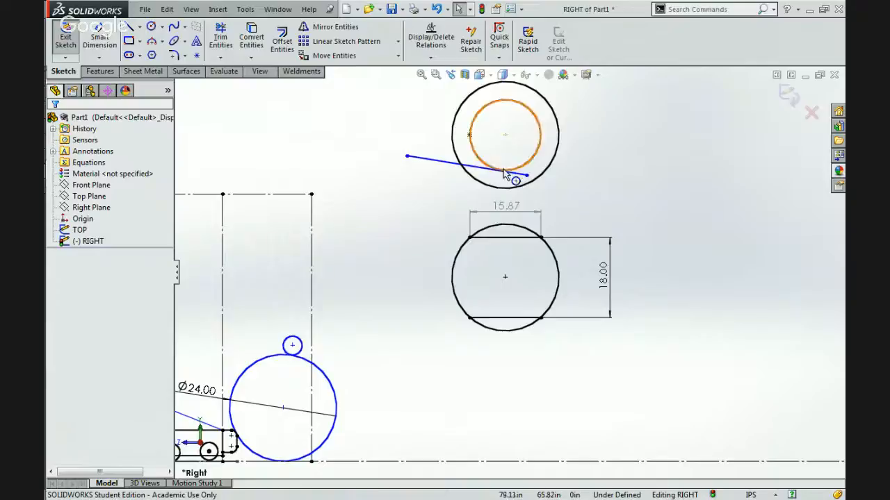
Set the vertical spacing between the two chords of the lower circle to 9 in.
double_click(605, 277)
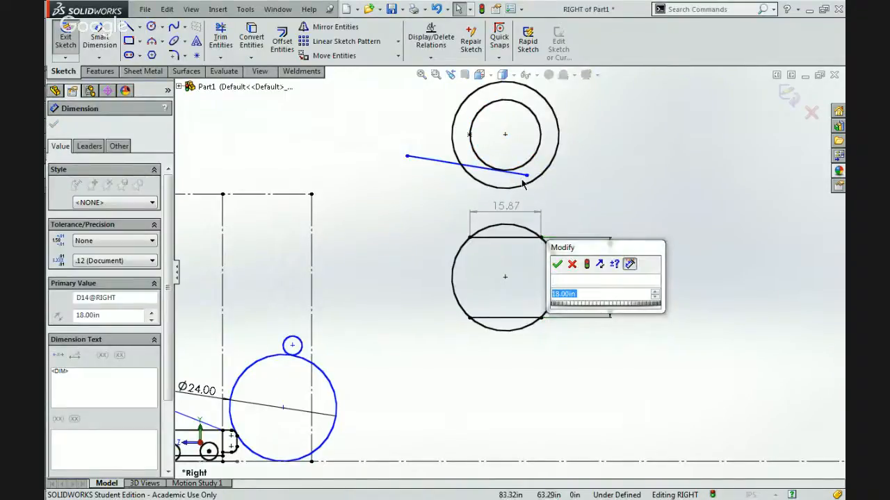
click(567, 293)
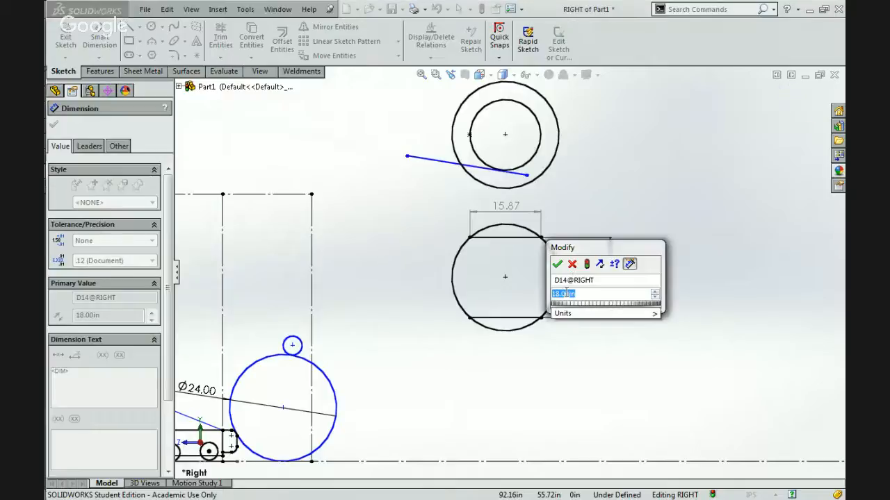
text(18)
key(Return)
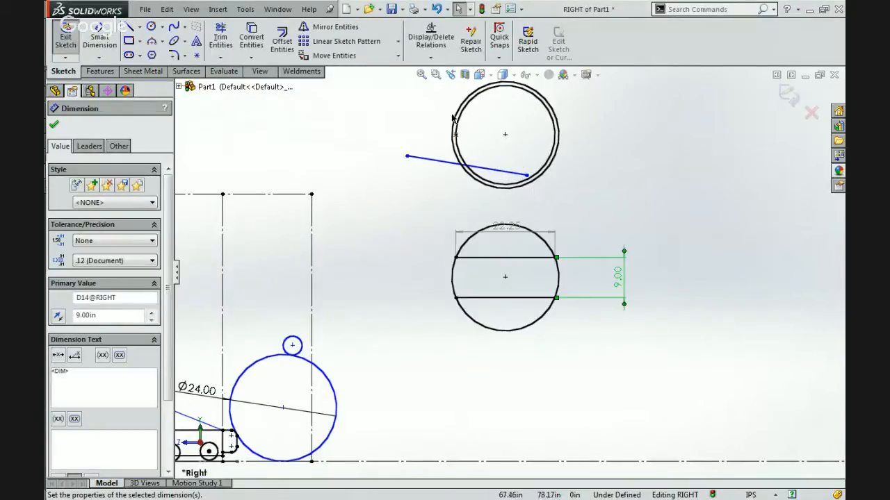
Set the vertical spacing between the two chords back to 18 in.
click(616, 280)
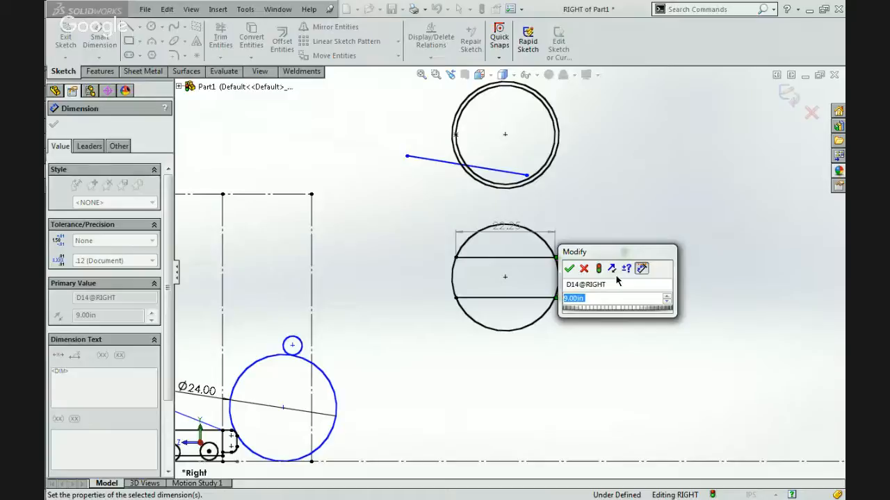
text(18)
key(Return)
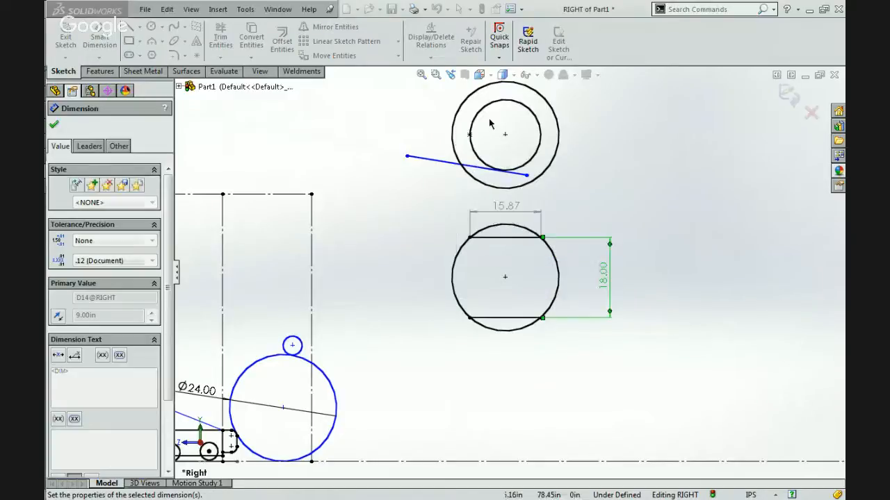
click(575, 204)
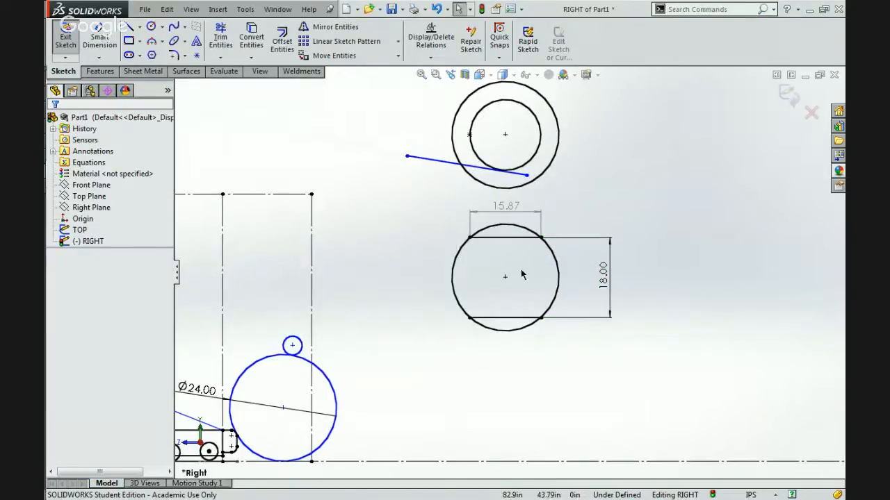
Look at the robot photo 5035.jpg in Chrome to examine how its arms are spaced, and return to the SOLIDWORKS sketch.
mouse_move(843, 205)
mouse_move(830, 175)
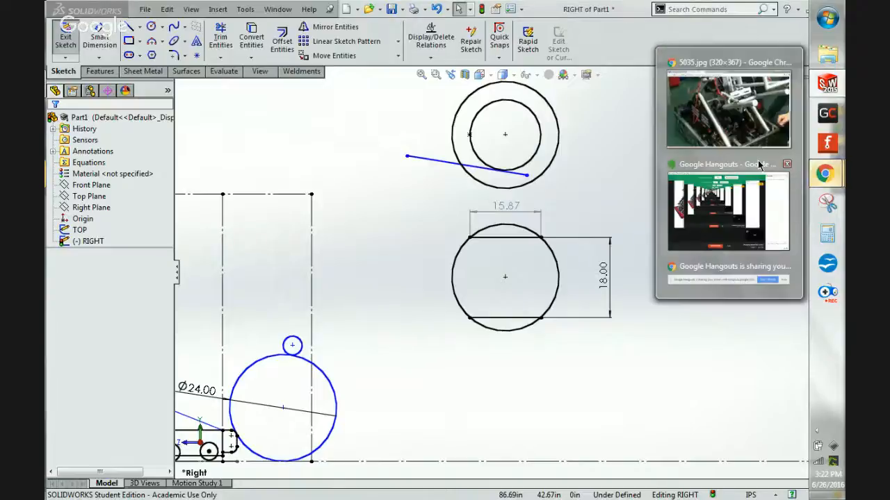
click(723, 123)
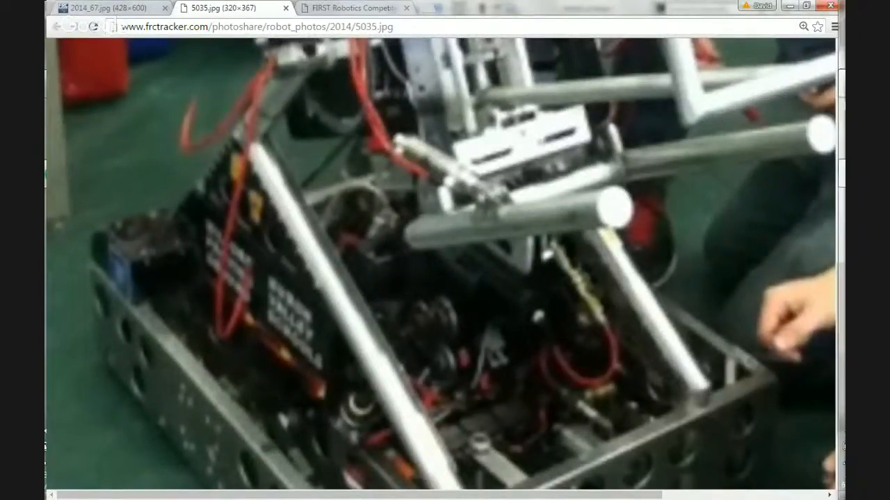
mouse_move(842, 174)
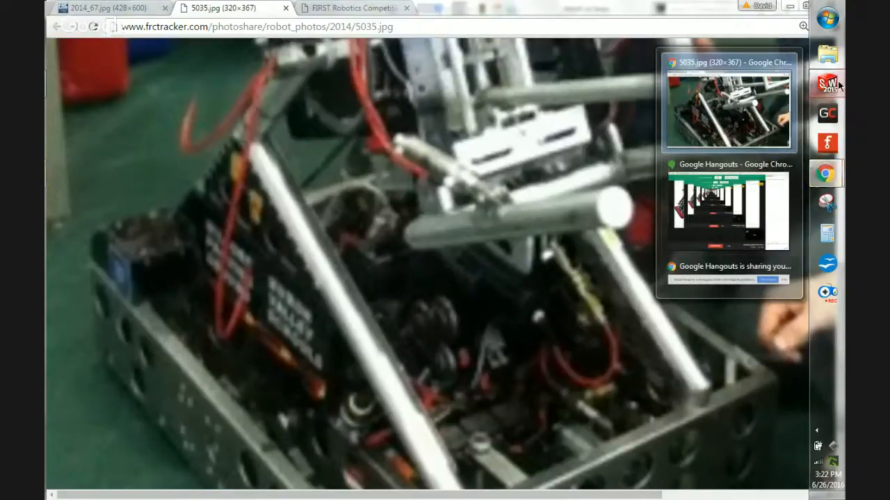
click(686, 201)
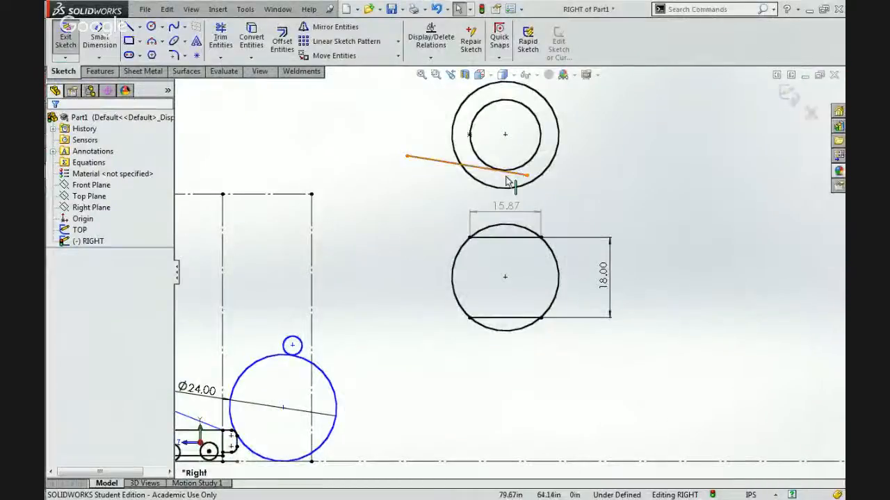
Delete the slanted line crossing the lower part of the two upper concentric circles.
click(451, 163)
key(Delete)
scroll(377, 287, up, 3)
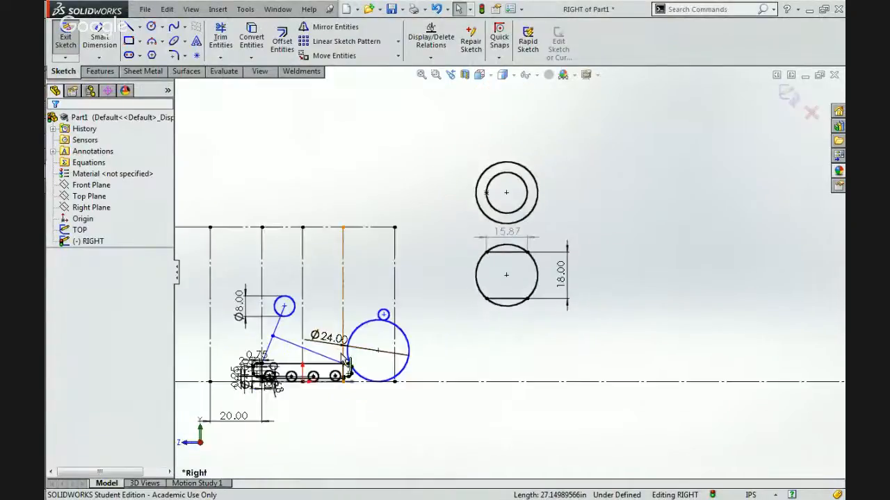
Sketch a smaller circle inside the 24 in ball circle in front of the bumper, sharing its centre.
scroll(341, 358, down, 3)
click(152, 26)
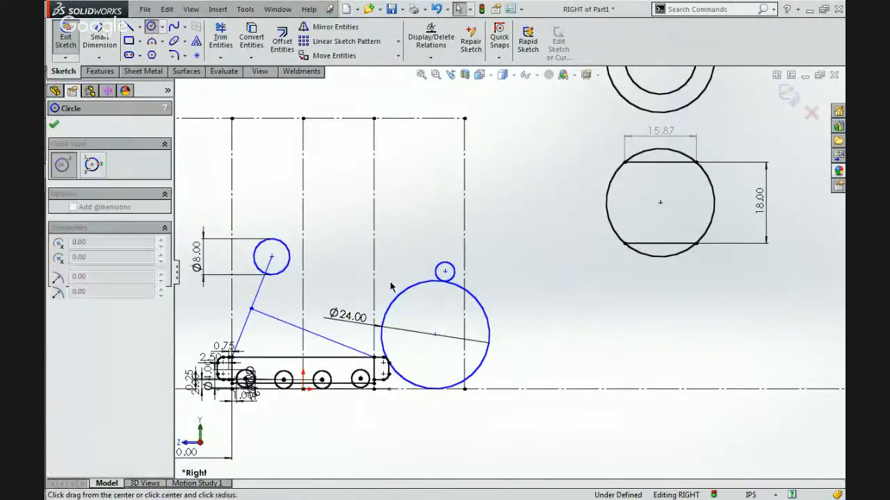
click(435, 335)
click(423, 366)
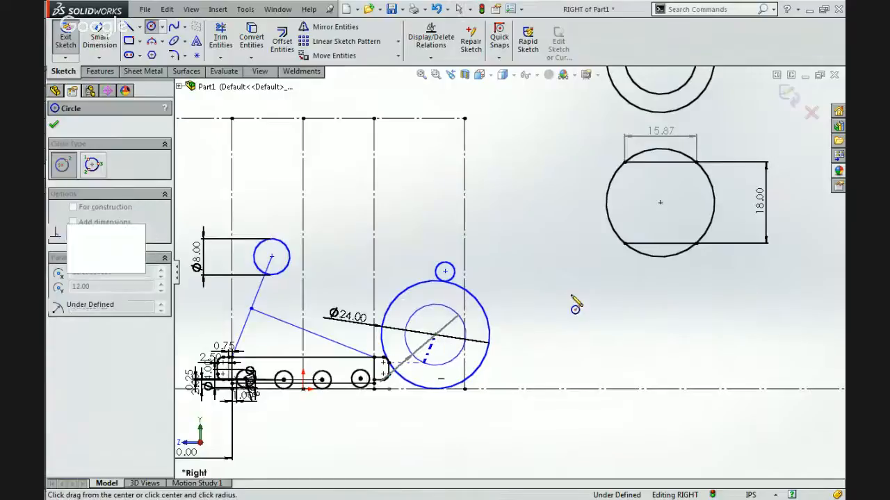
scroll(509, 271, up, 2)
key(Escape)
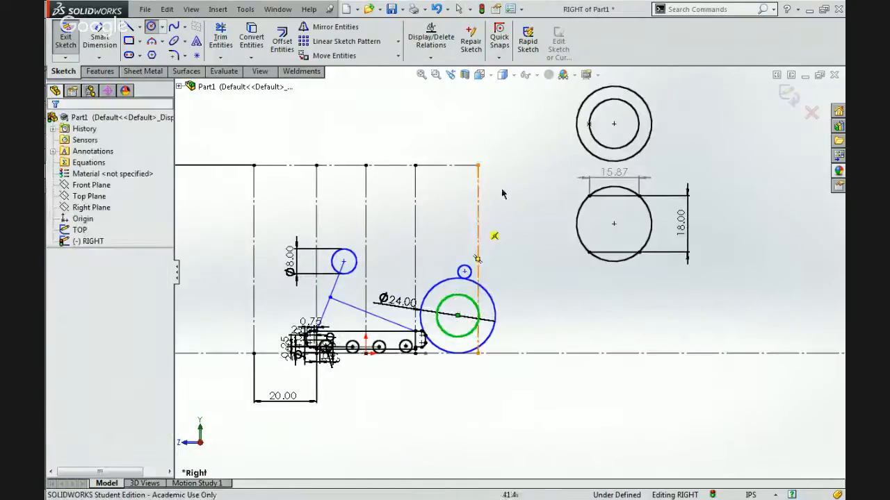
Make the new circle inside the ball equal in size to the inner circle of the upper concentric pair.
ctrl+click(595, 141)
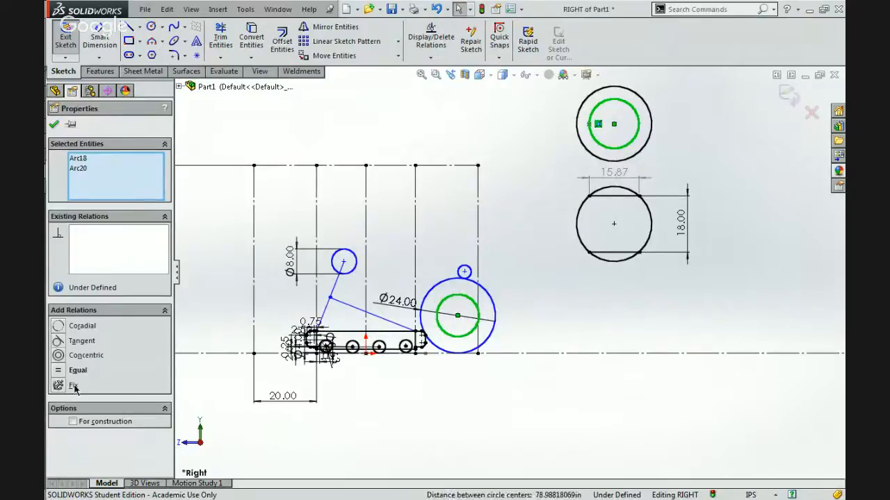
click(59, 373)
click(538, 269)
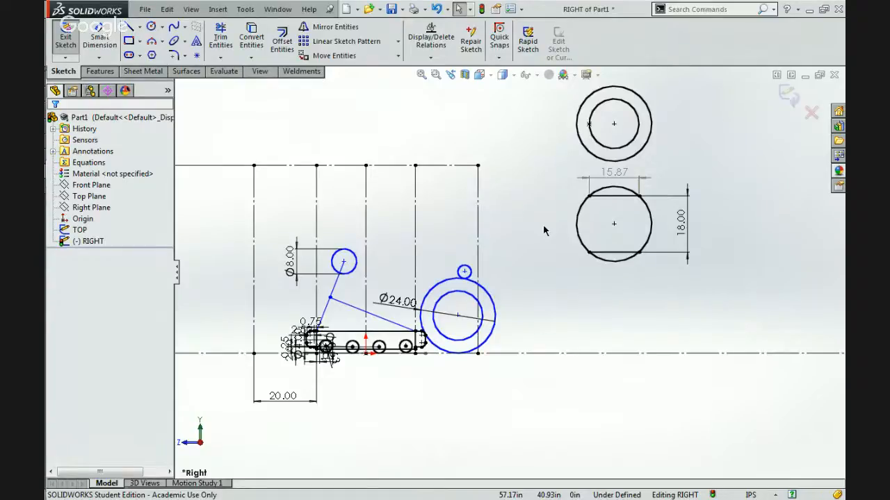
Set the vertical spacing between the two chords of the reference circle to 12 in.
click(685, 225)
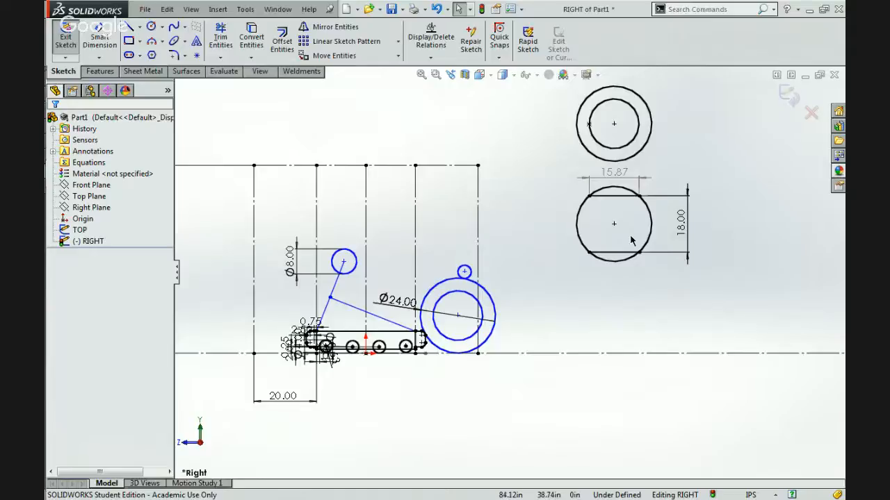
double_click(682, 220)
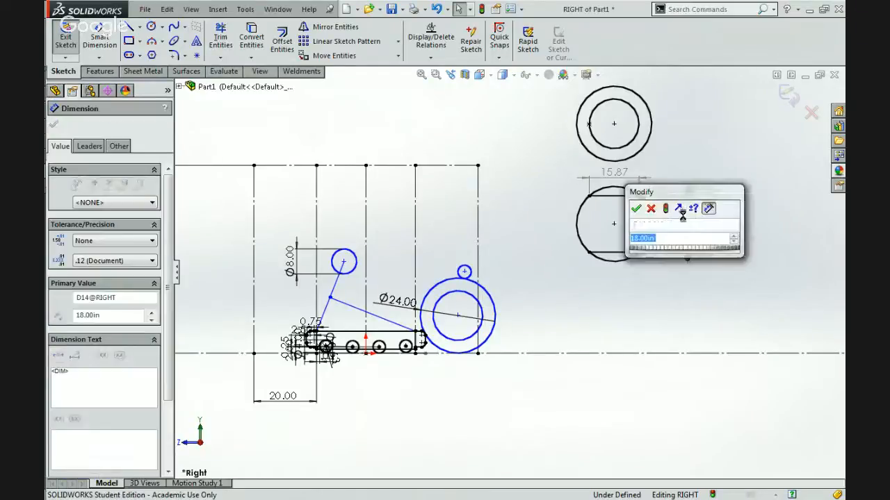
text(12)
key(Return)
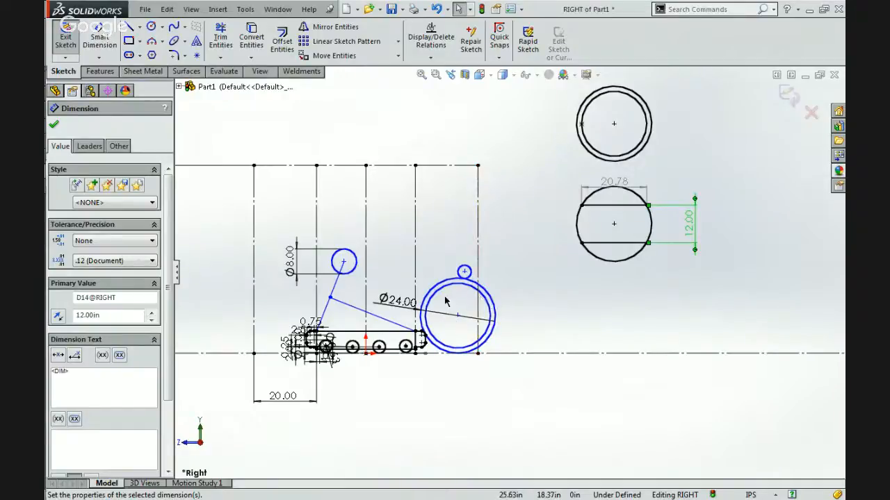
Return the chord spacing of the reference circle to 18 in.
click(694, 228)
text(18)
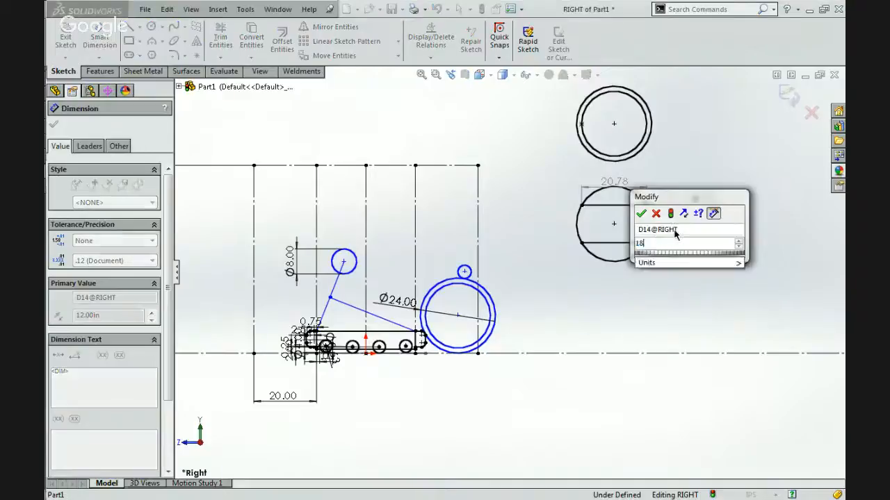
key(Return)
click(589, 301)
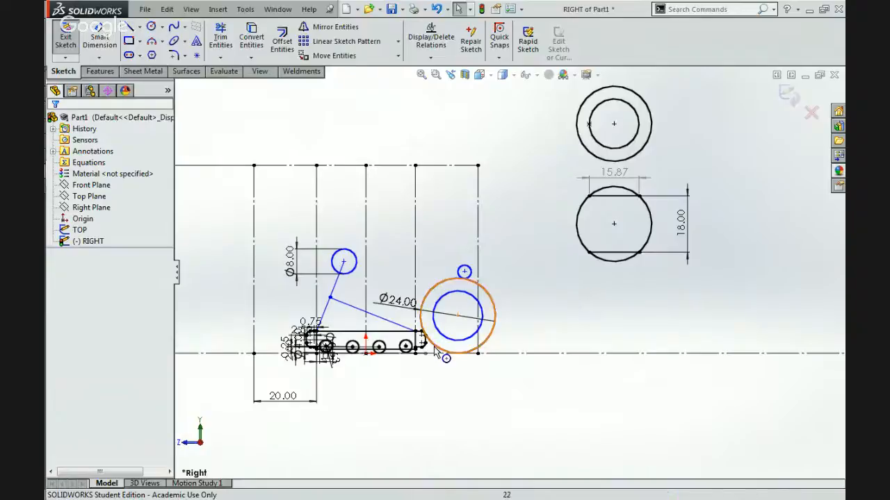
Move the ball's concentric circles away from the bumper until their centre lies directly beneath the small roller circle.
scroll(439, 356, down, 4)
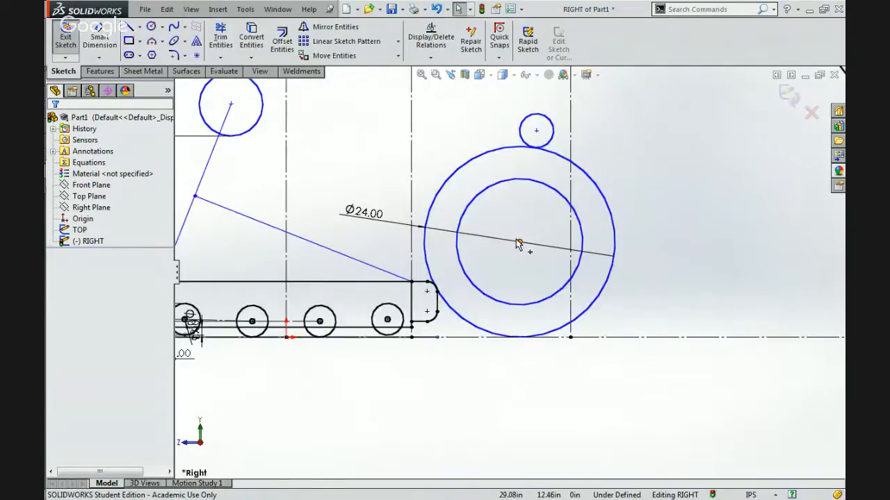
drag(517, 245, 536, 243)
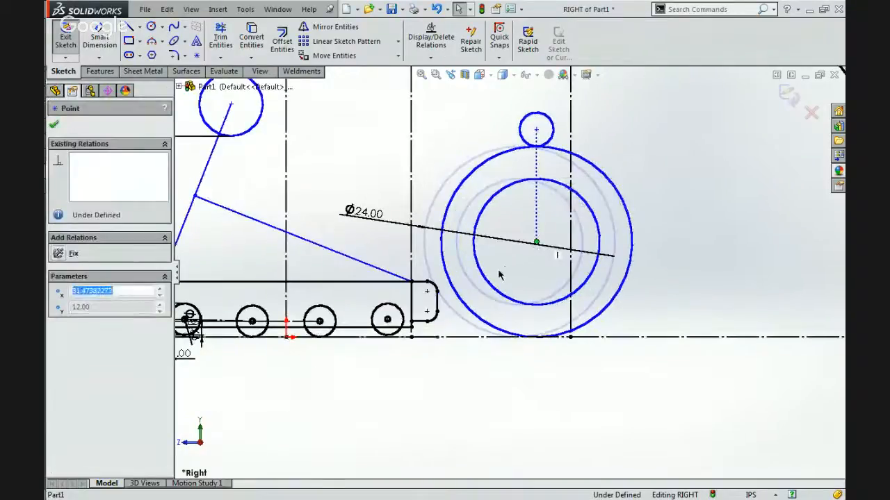
click(499, 275)
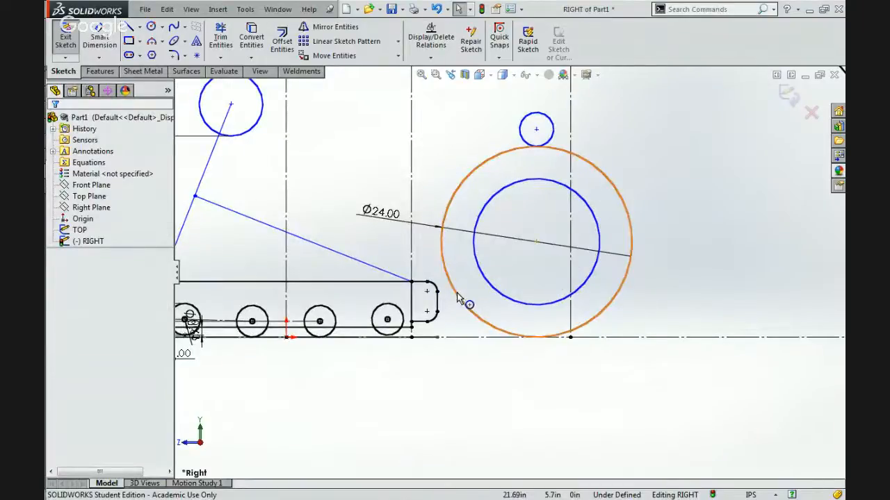
Make the 24 in ball circle tangent to the upper rounded corner of the front bumper.
scroll(455, 299, down, 3)
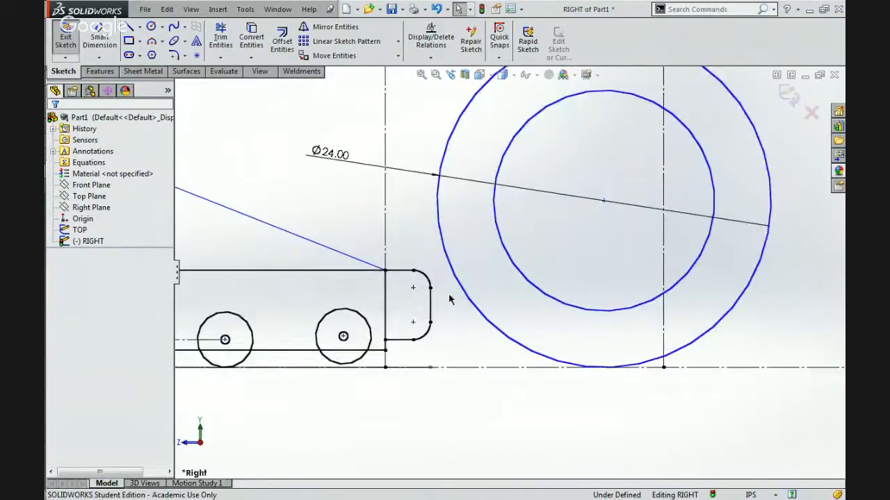
click(467, 299)
click(426, 277)
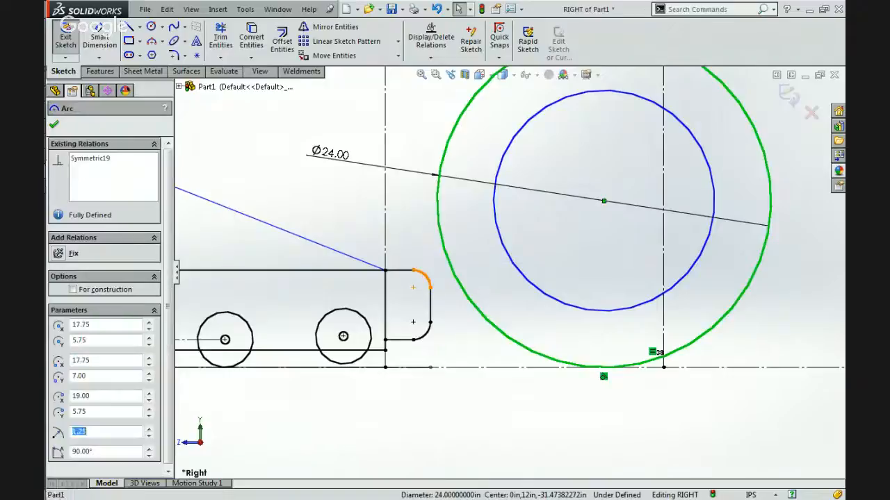
ctrl+click(423, 278)
click(472, 220)
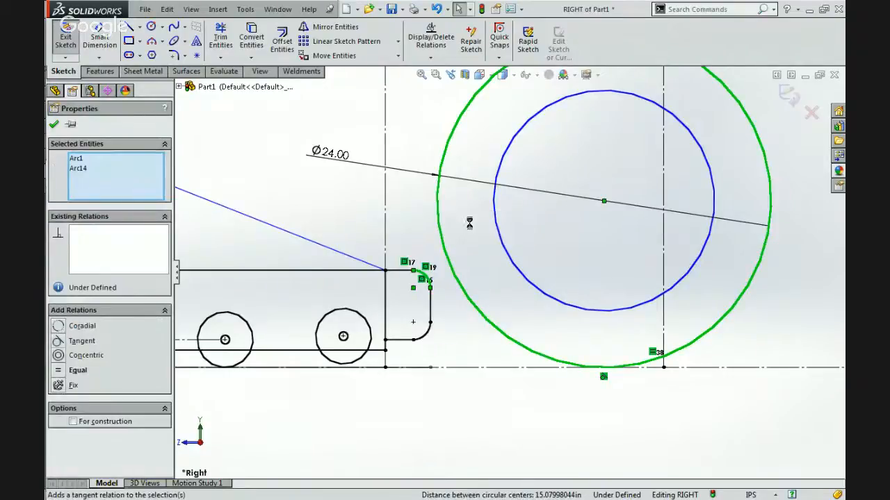
click(452, 260)
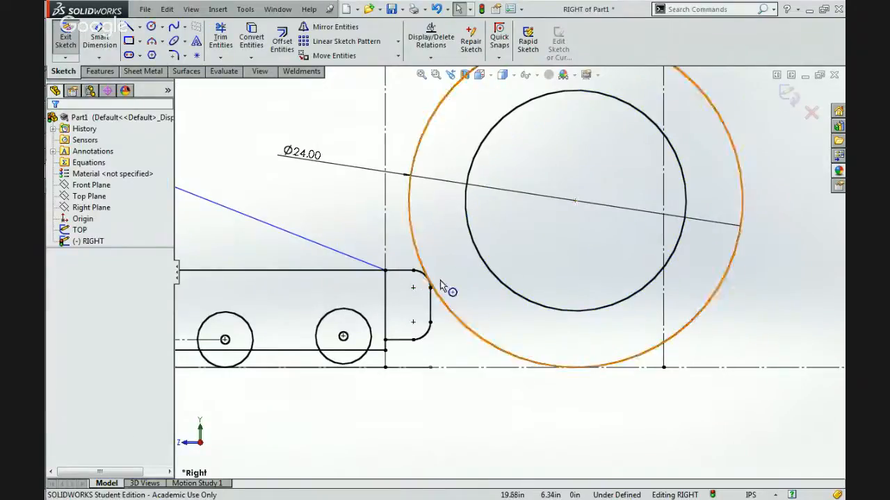
Move the small roller circle forward along the top of the ball, away from the robot.
scroll(501, 271, down, 4)
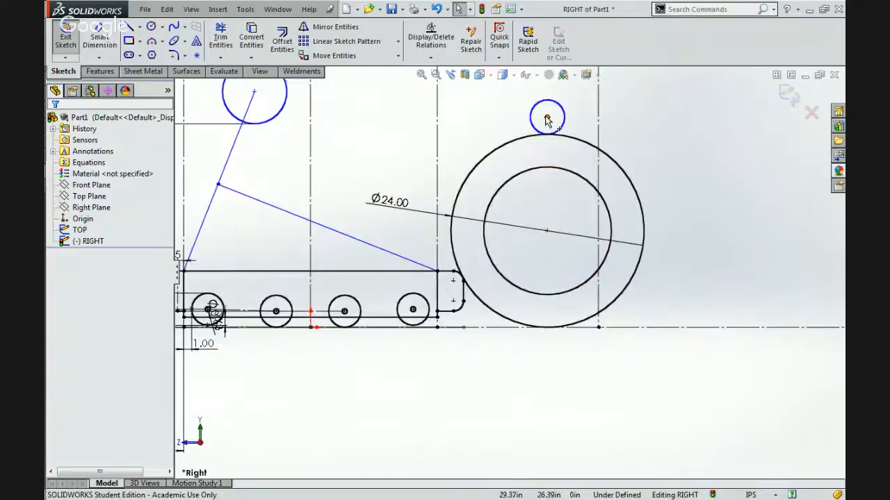
drag(547, 116, 576, 122)
key(Escape)
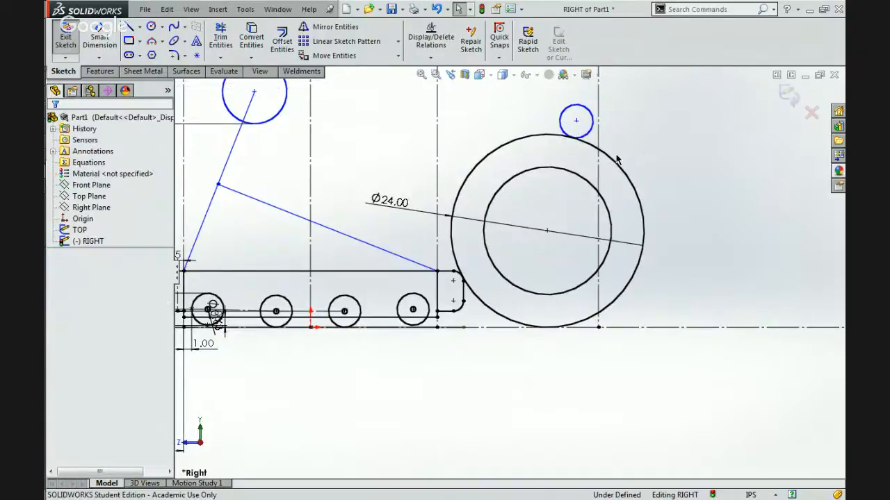
scroll(509, 273, down, 3)
click(571, 152)
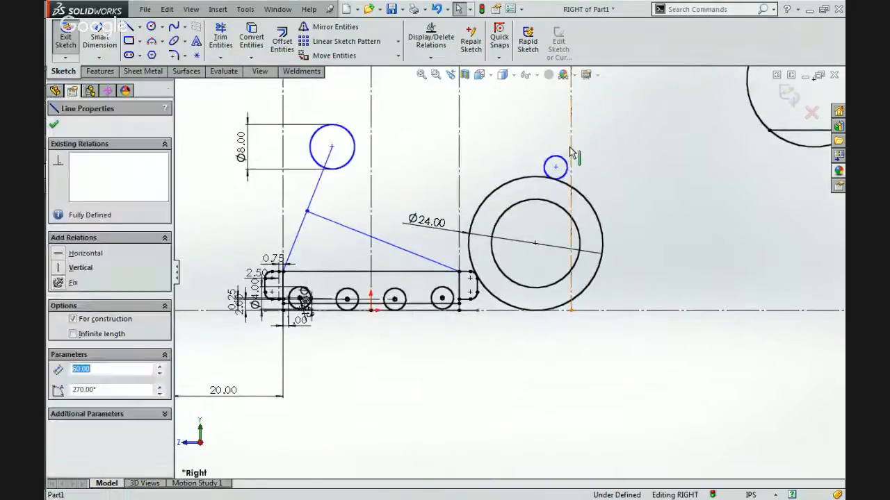
scroll(569, 153, up, 4)
scroll(436, 180, down, 2)
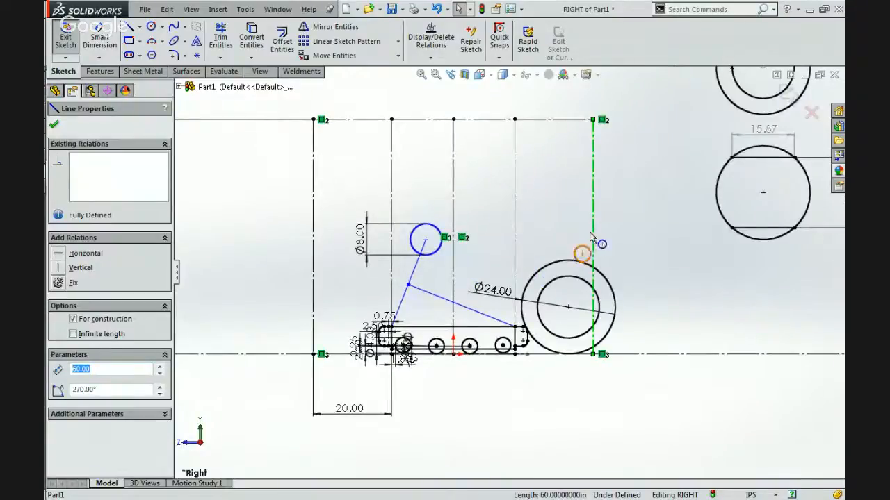
scroll(582, 256, down, 2)
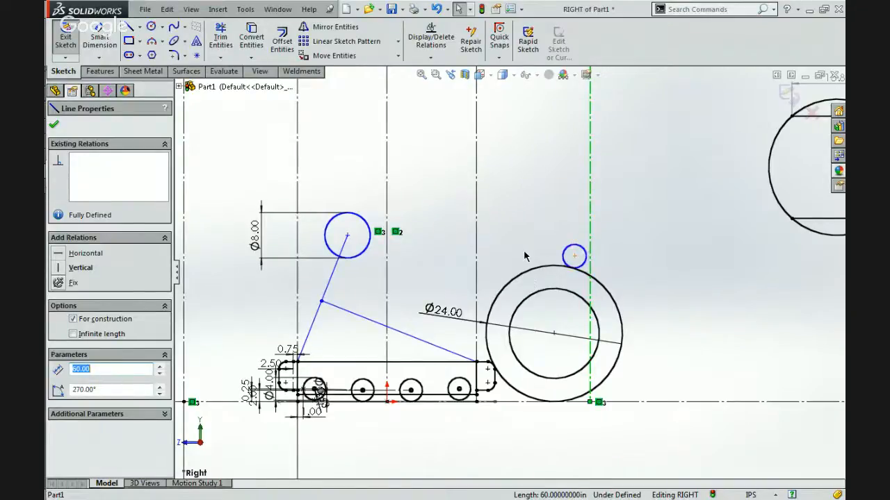
key(Escape)
Sketch a sloping line about 20 in long from below the ball's inner circle up and back over the front bumper.
click(128, 27)
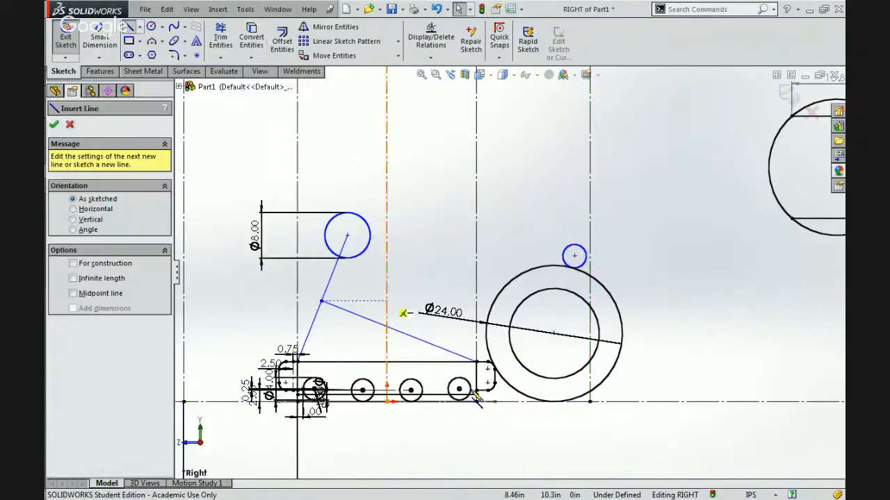
click(543, 383)
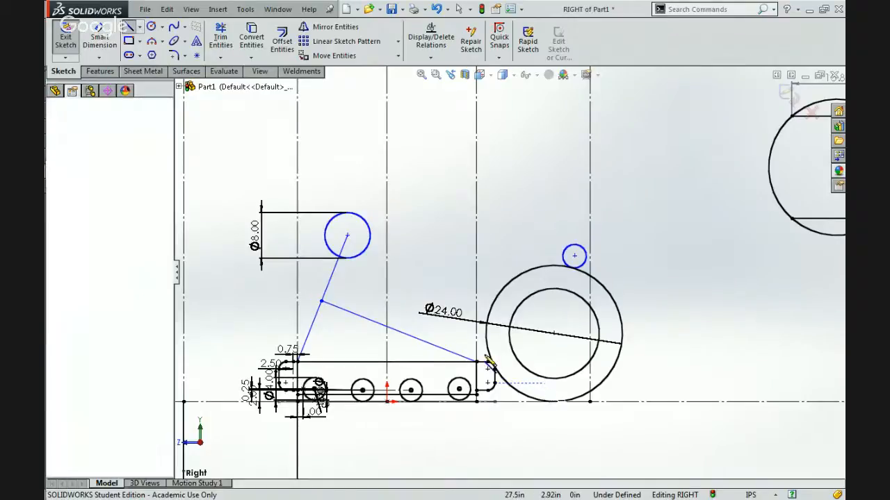
click(458, 308)
key(Escape)
key(Escape)
Switch to Chrome to examine the lower arm structure in the 5035.jpg robot photo, and return to SolidWorks.
mouse_move(824, 184)
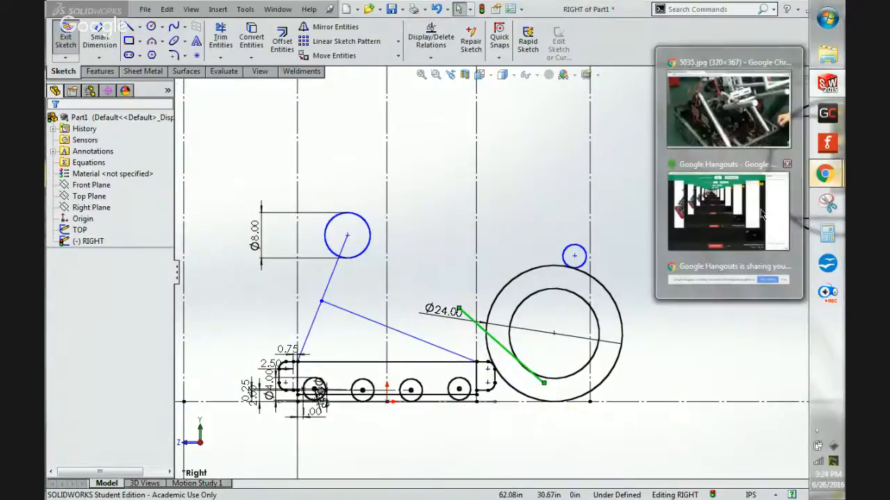
mouse_move(719, 125)
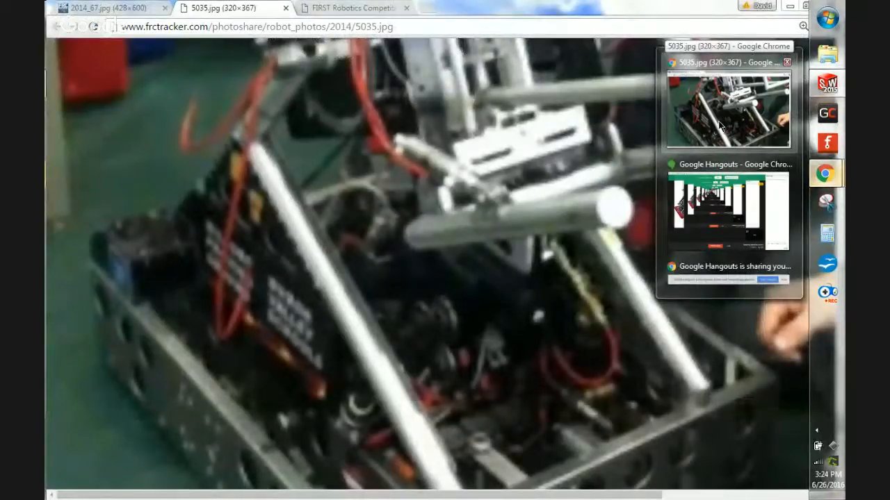
click(724, 113)
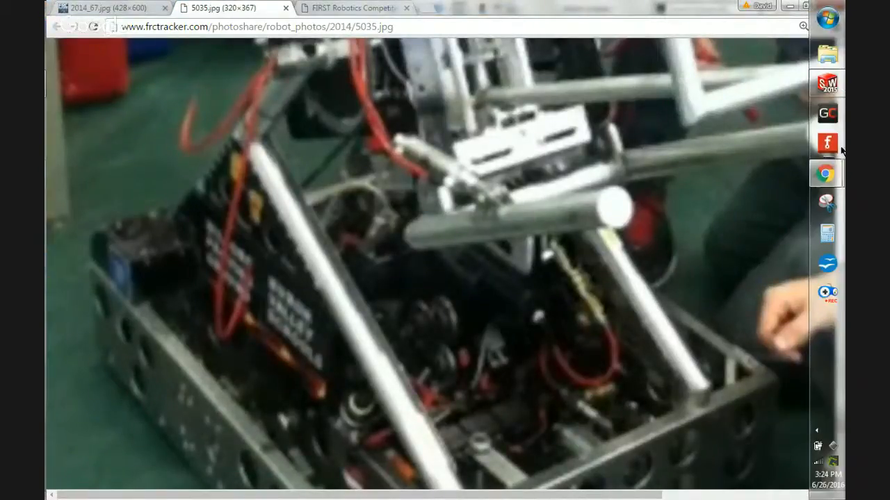
click(826, 84)
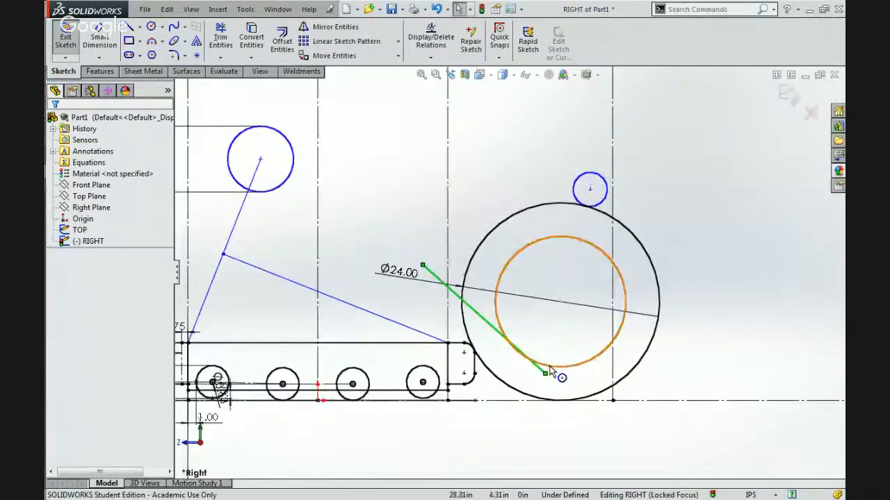
Make the sloping line tangent to the ball's inner circle.
ctrl+click(600, 350)
click(586, 313)
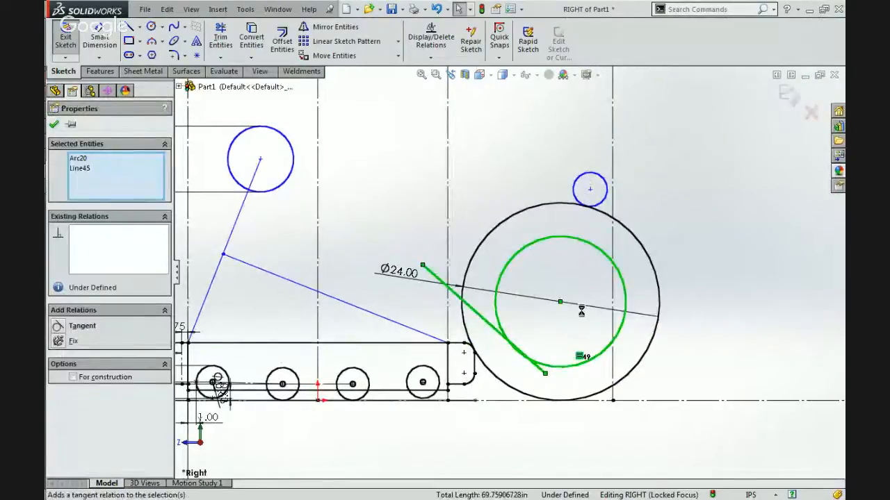
key(Escape)
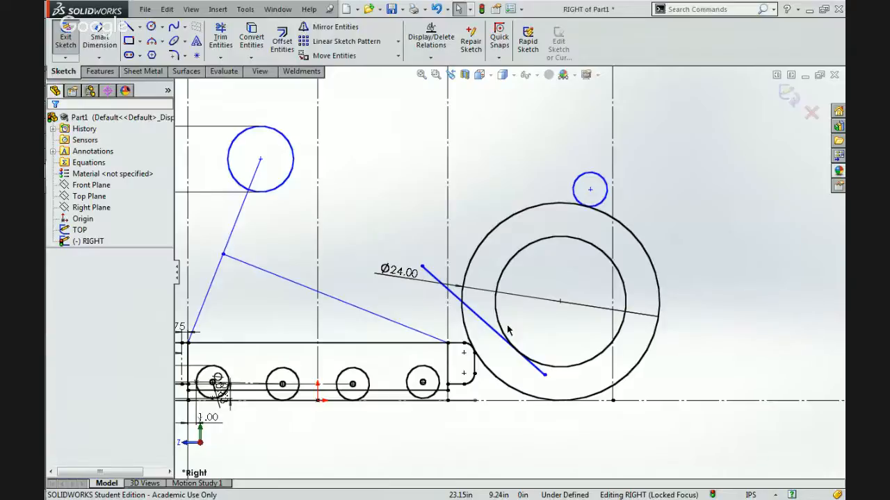
Move the ball's 24 in diameter dimension to its far side and lower the free upper end of the tangent line.
click(416, 270)
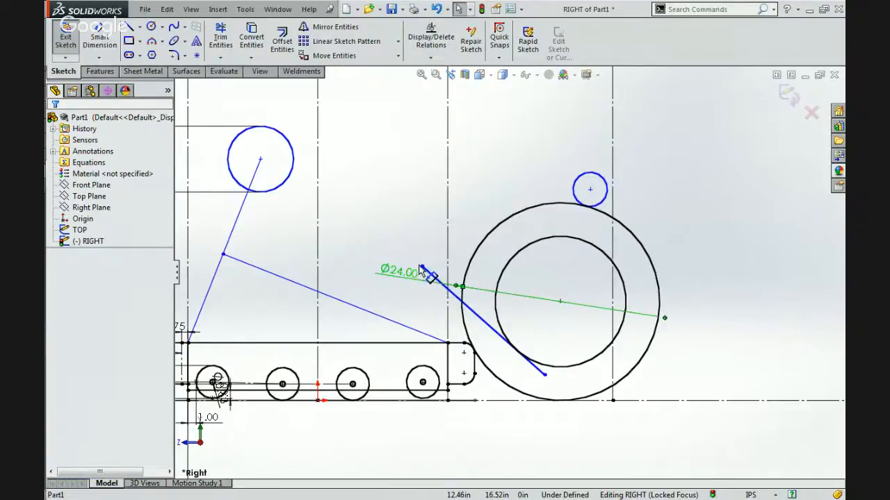
drag(566, 271, 654, 274)
click(699, 267)
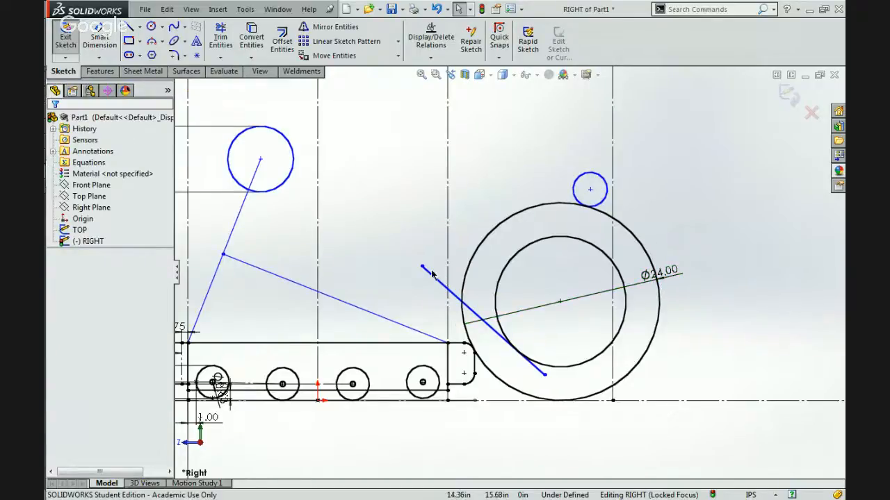
drag(421, 268, 422, 290)
Compare the length of the tangent line with the lower chord of the reference circle.
click(466, 316)
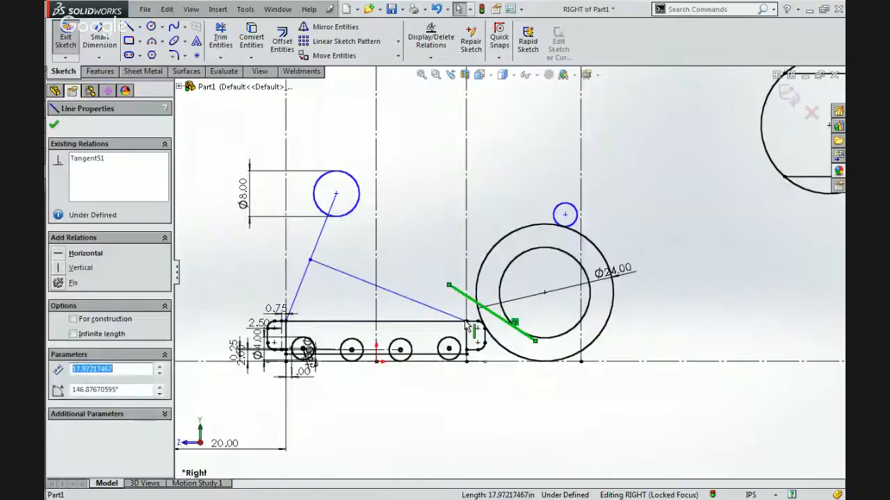
scroll(509, 271, up, 5)
click(696, 218)
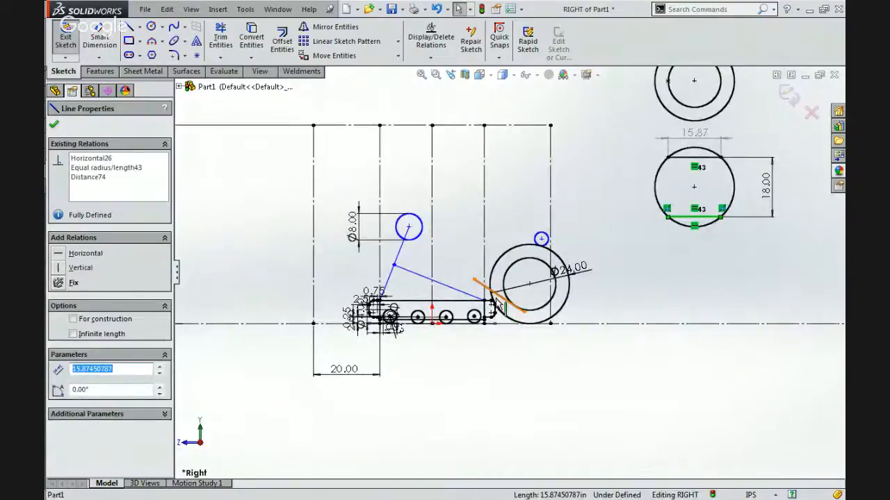
scroll(496, 303, down, 2)
scroll(496, 303, down, 3)
click(504, 263)
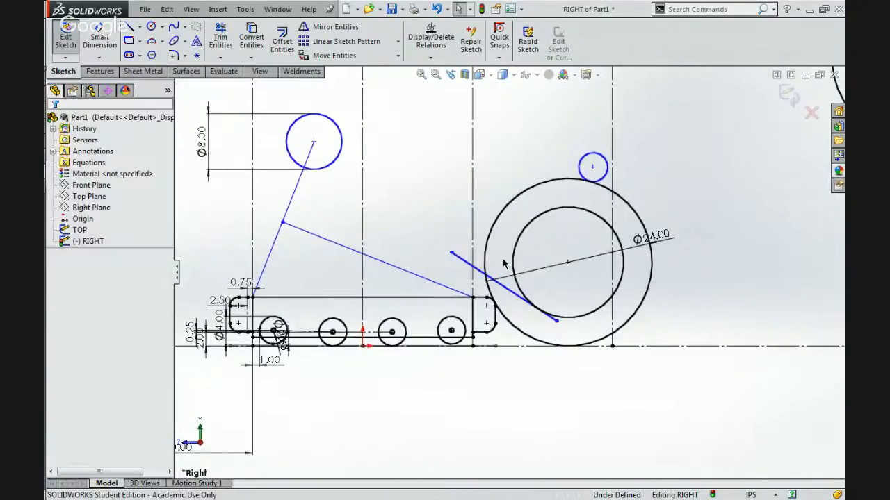
scroll(514, 259, up, 2)
scroll(523, 253, up, 1)
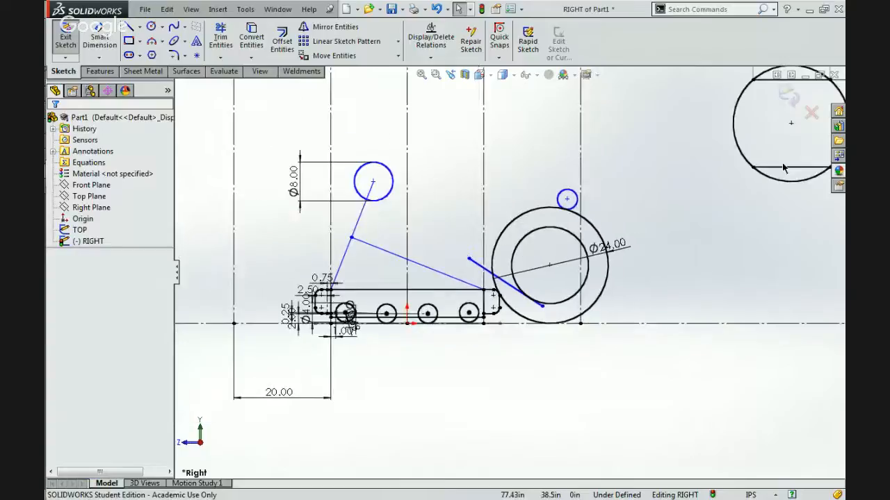
Sketch a line about 11 in long from the small roller circle's centre up and back, and connect it to the tangent line's upper end.
scroll(535, 244, down, 3)
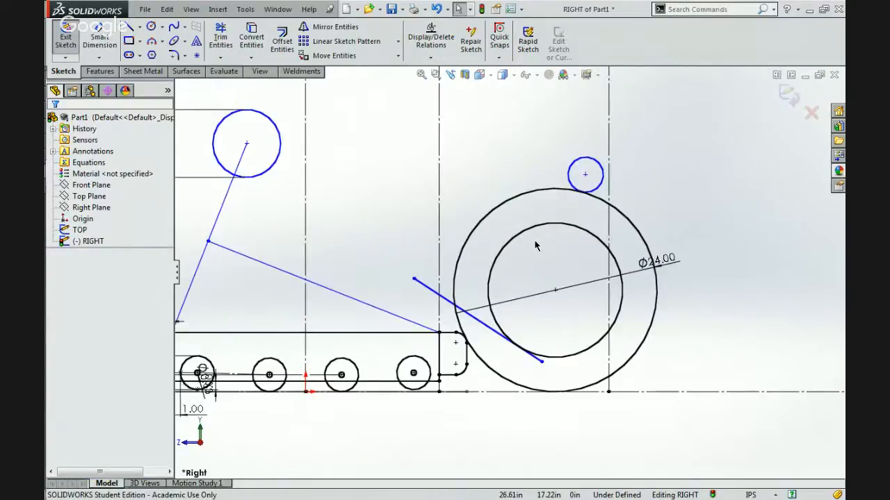
click(129, 26)
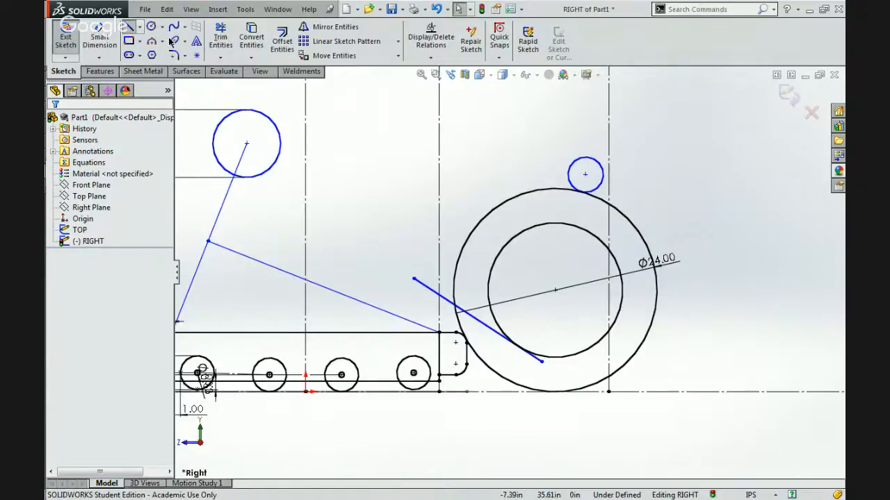
click(585, 174)
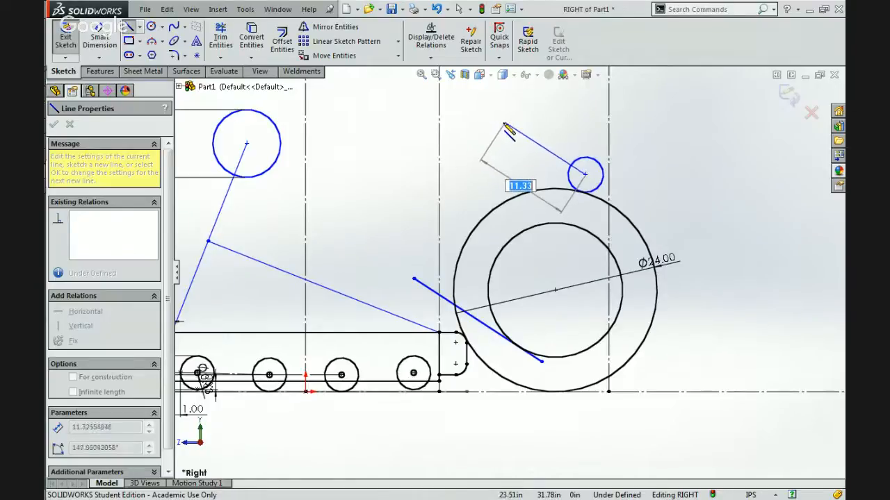
click(503, 124)
click(416, 277)
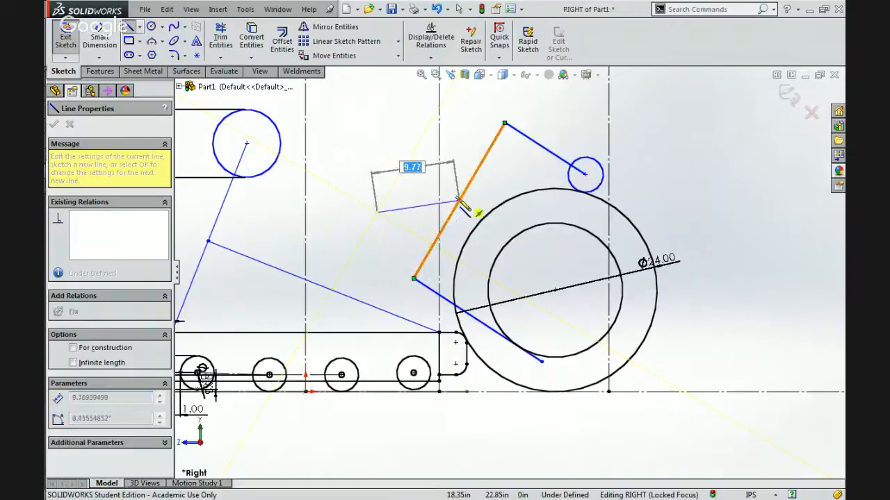
key(Escape)
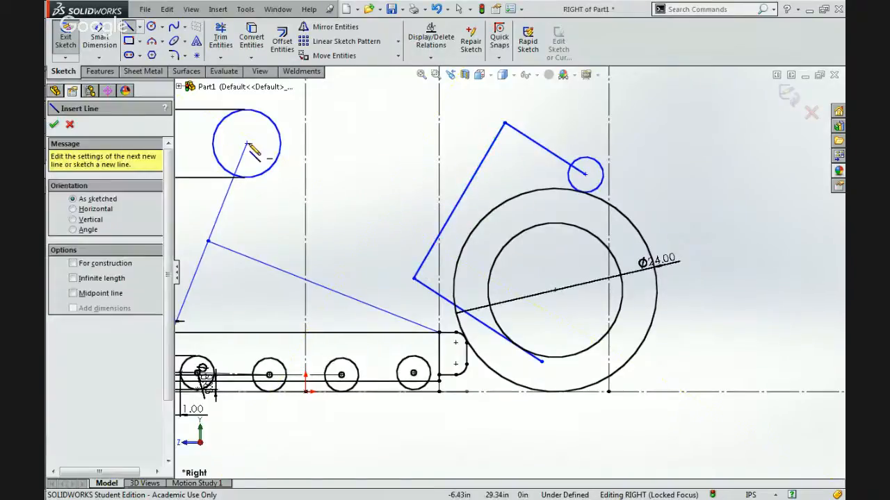
Sketch an arm line from the 8 in circle's centre to the midpoint of the claw's back line and make the two perpendicular.
click(246, 144)
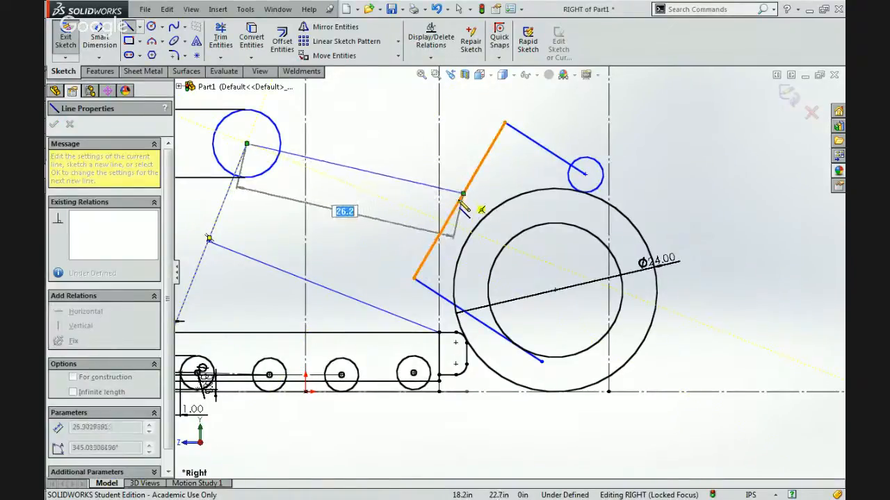
click(459, 201)
key(Escape)
key(Escape)
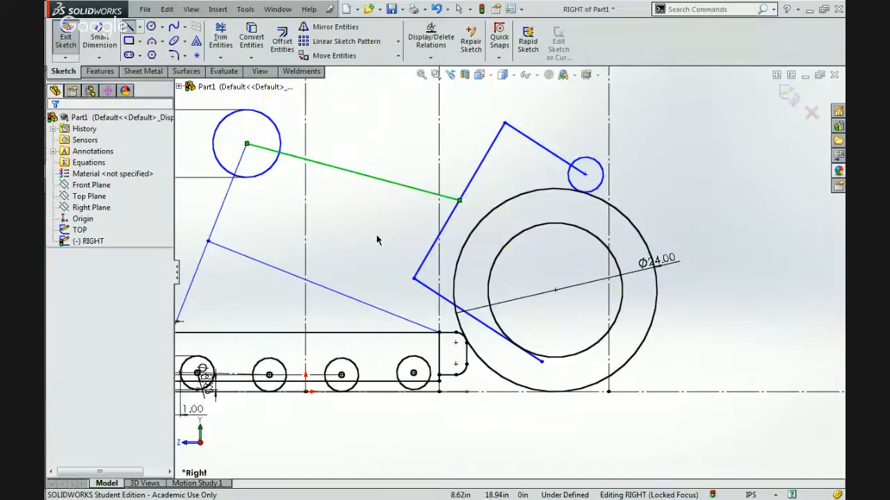
ctrl+click(452, 212)
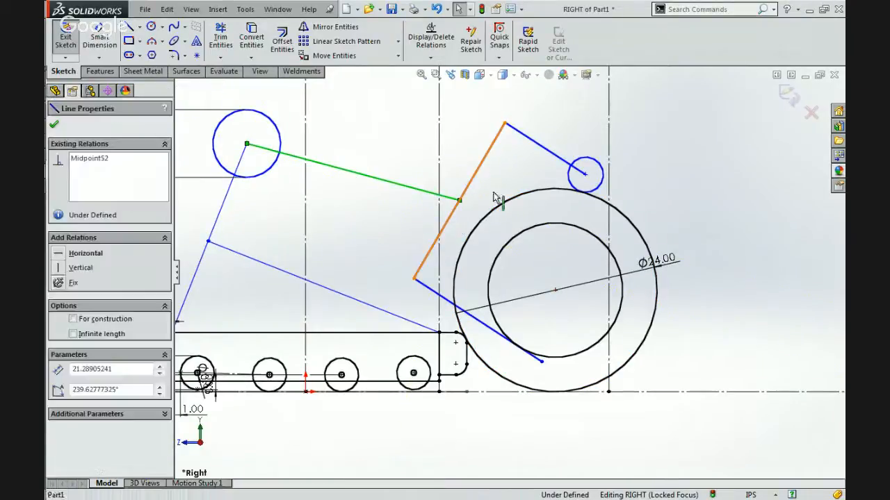
click(531, 159)
click(489, 192)
Move the 8 in circle's centre to a height of about 32.8 in and about 2.9 in behind the origin.
scroll(489, 192, up, 2)
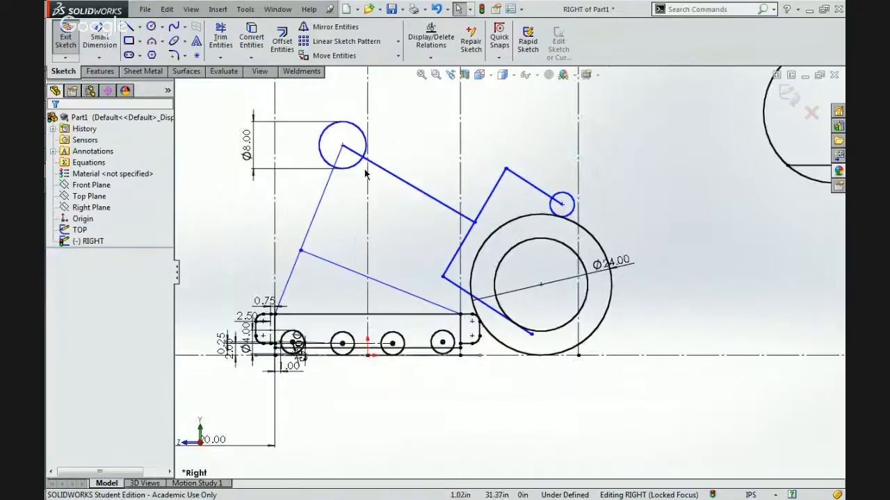
scroll(337, 159, down, 2)
mouse_move(348, 149)
mouse_down()
mouse_move(344, 243)
mouse_move(355, 164)
mouse_move(358, 172)
mouse_up()
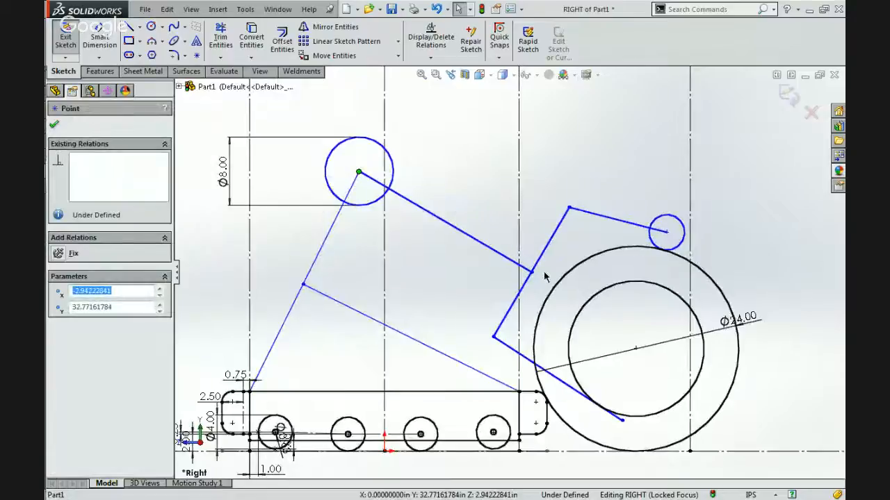
click(479, 269)
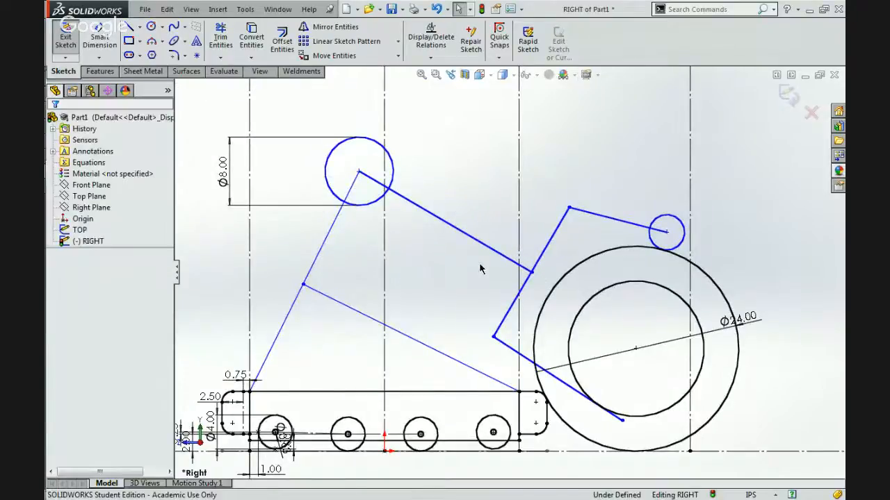
Make the claw's upper line perpendicular to its back line, and move their shared corner up and forward to enlarge the roller circle.
click(620, 230)
ctrl+click(558, 226)
click(636, 170)
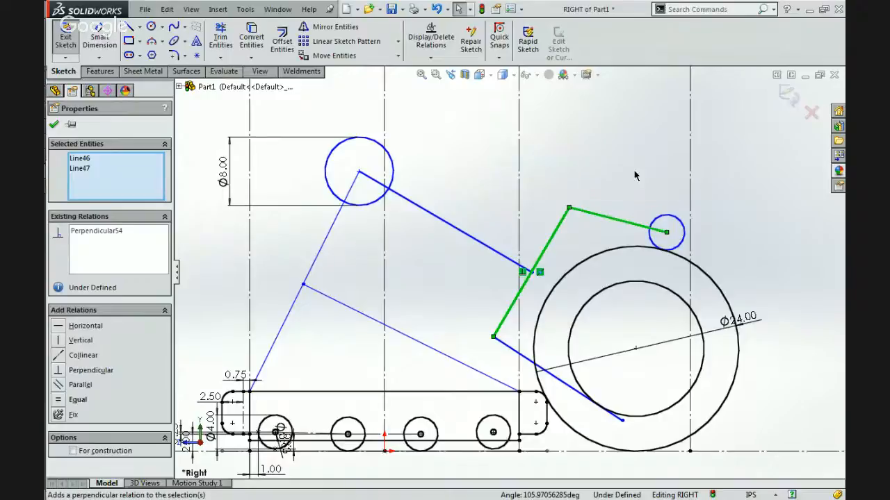
click(653, 222)
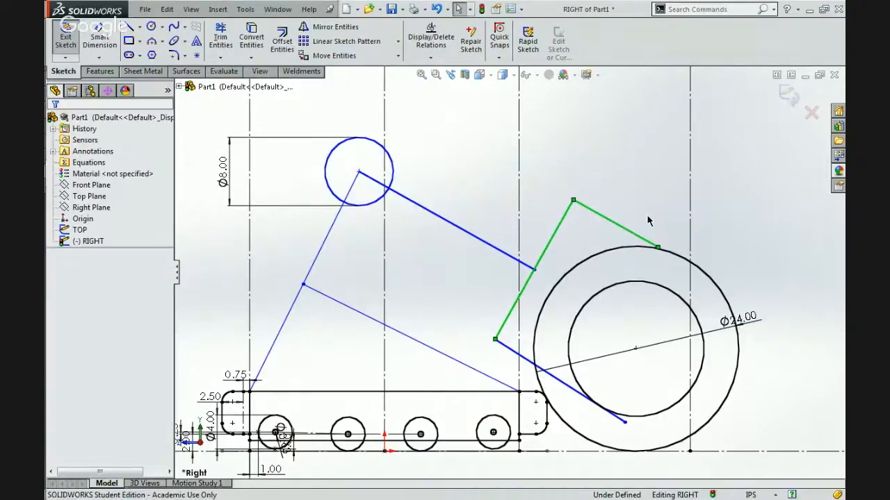
drag(574, 201, 590, 186)
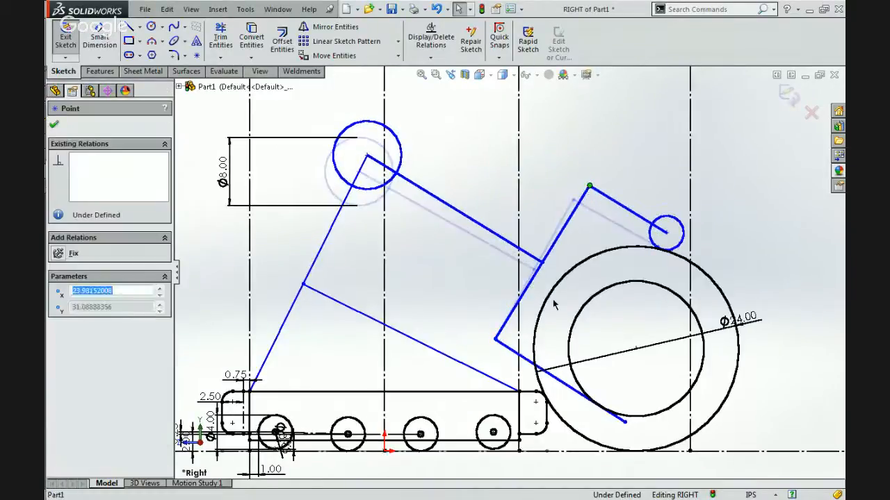
Make the claw's lower line perpendicular to its back line, and shift the lower line's tip slightly outward.
click(511, 350)
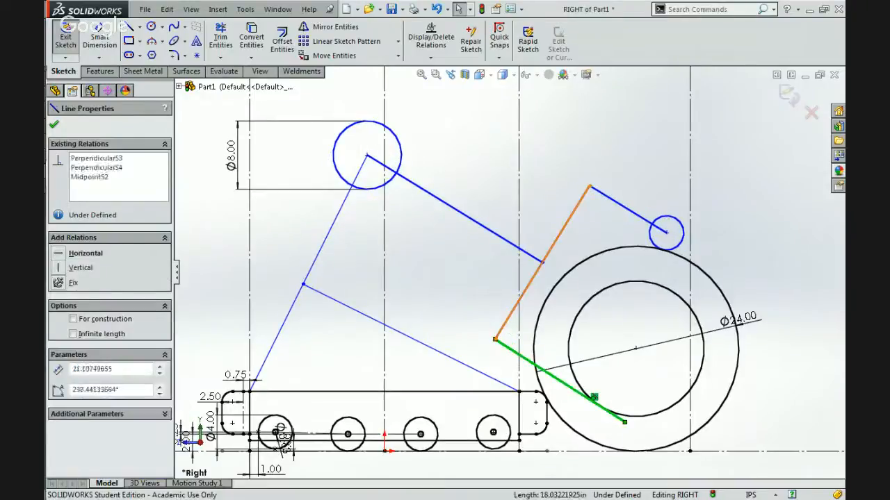
ctrl+click(536, 272)
click(584, 273)
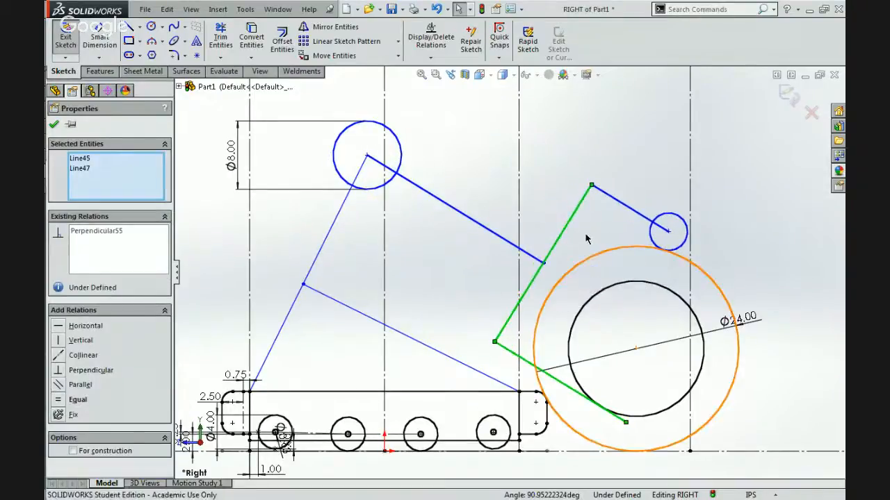
click(603, 243)
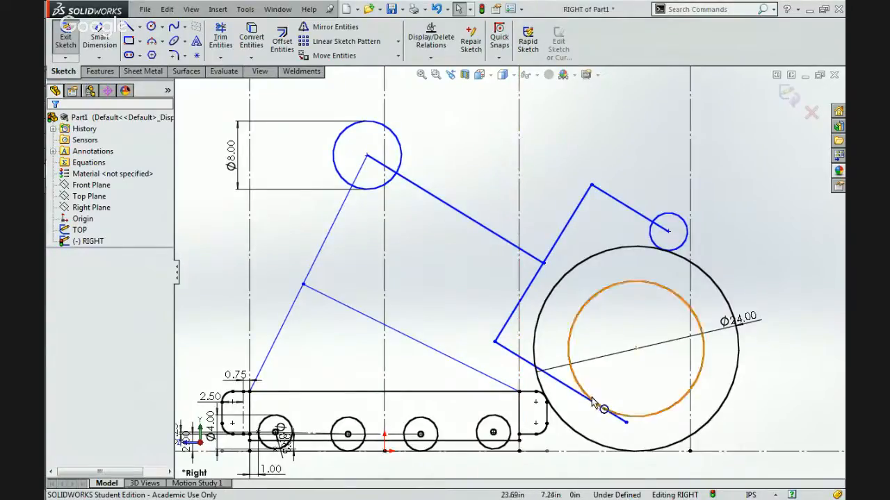
mouse_move(626, 423)
mouse_down()
mouse_move(648, 424)
mouse_move(629, 424)
mouse_up()
click(524, 218)
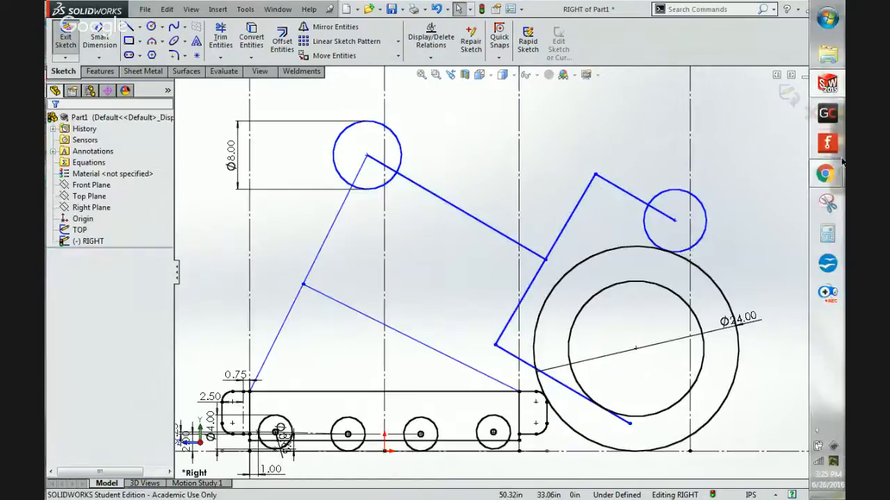
Switch to Chrome to examine the claw arms and rollers in the 5035.jpg robot photo, and return to SolidWorks.
mouse_move(827, 175)
click(742, 115)
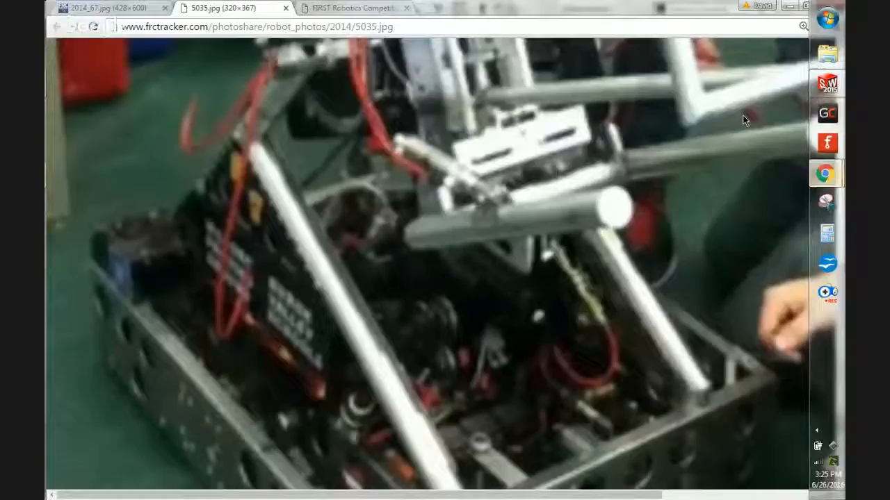
click(742, 115)
scroll(743, 119, up, 4)
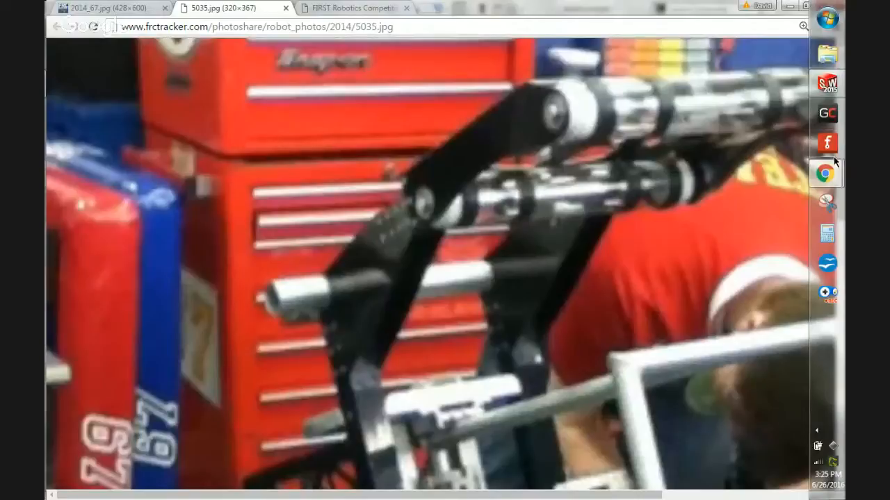
mouse_move(826, 170)
click(826, 84)
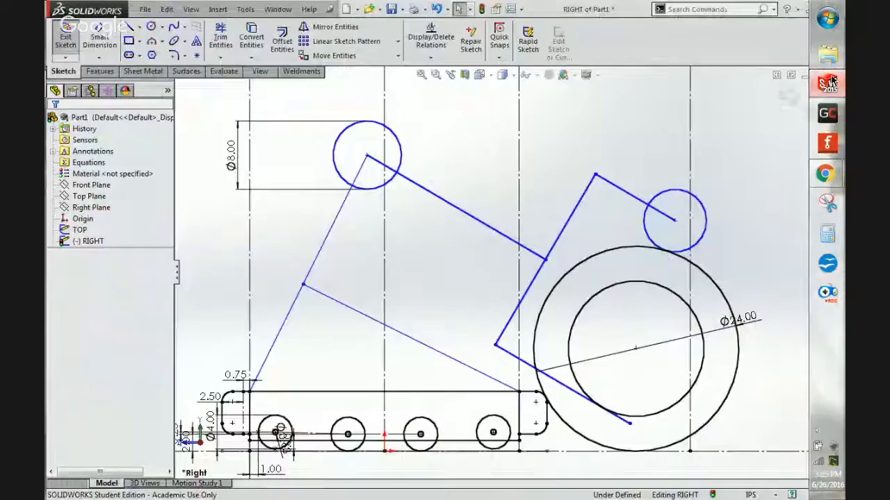
Dimension the diameter of the roller circle at the claw's upper tip as 2 in.
click(99, 40)
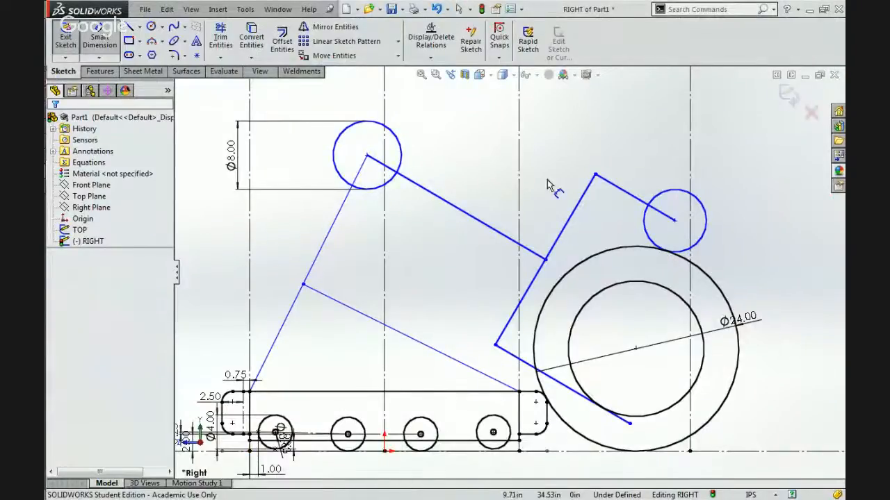
click(673, 192)
click(659, 125)
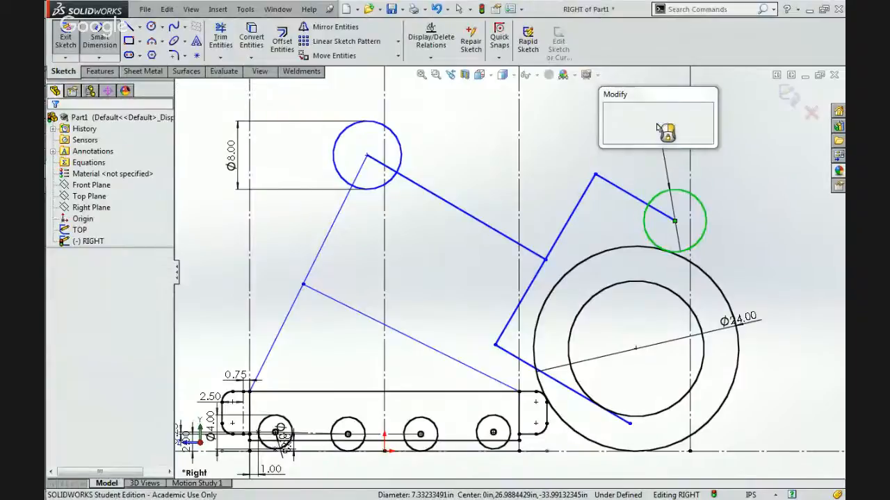
key(Return)
key(Escape)
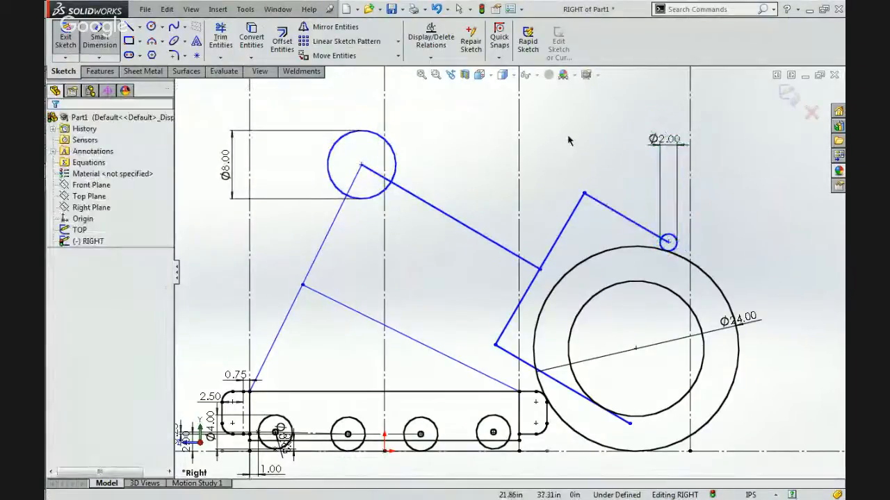
Change the roller circle's diameter to 3 in and move the arm-claw joint to about 19 in forward of the origin and 20.5 in high.
double_click(662, 139)
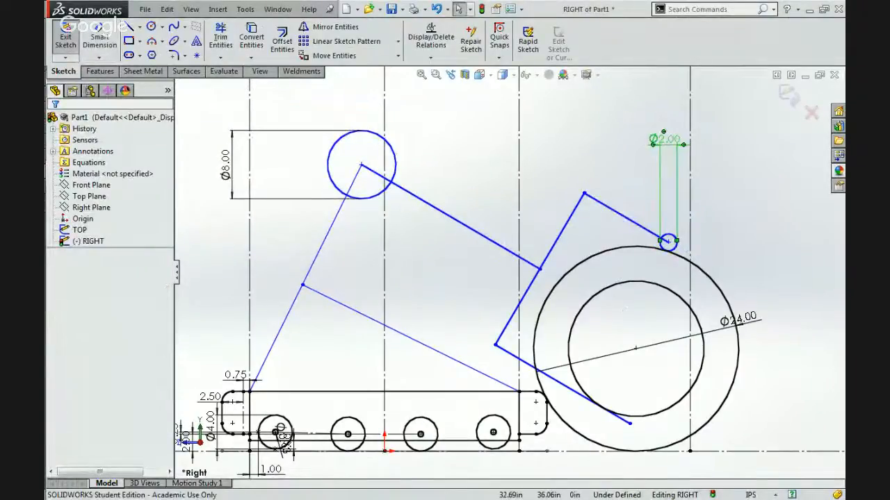
key(Return)
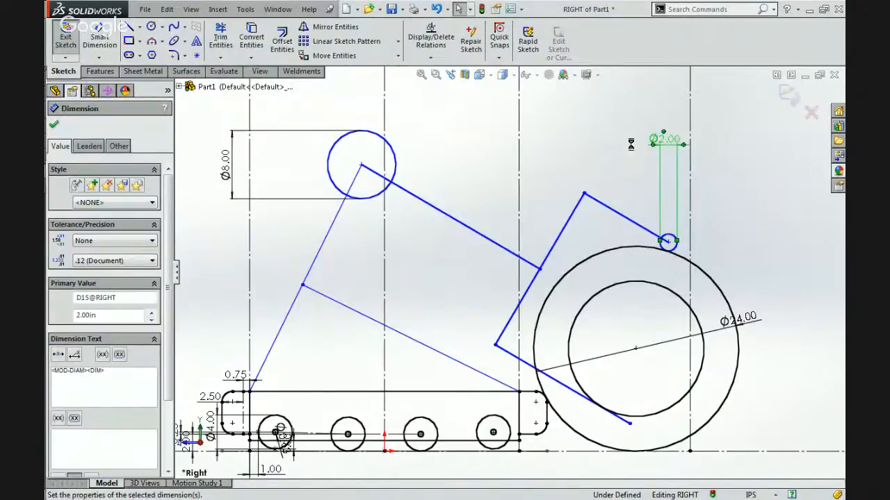
click(589, 152)
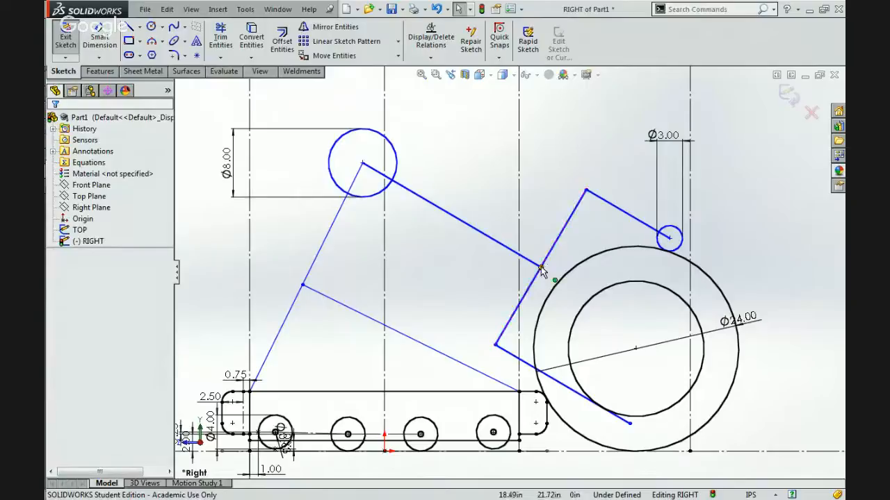
mouse_move(542, 270)
mouse_down()
mouse_move(490, 323)
mouse_move(540, 224)
mouse_move(551, 256)
mouse_move(542, 255)
mouse_move(546, 287)
mouse_move(546, 277)
mouse_up()
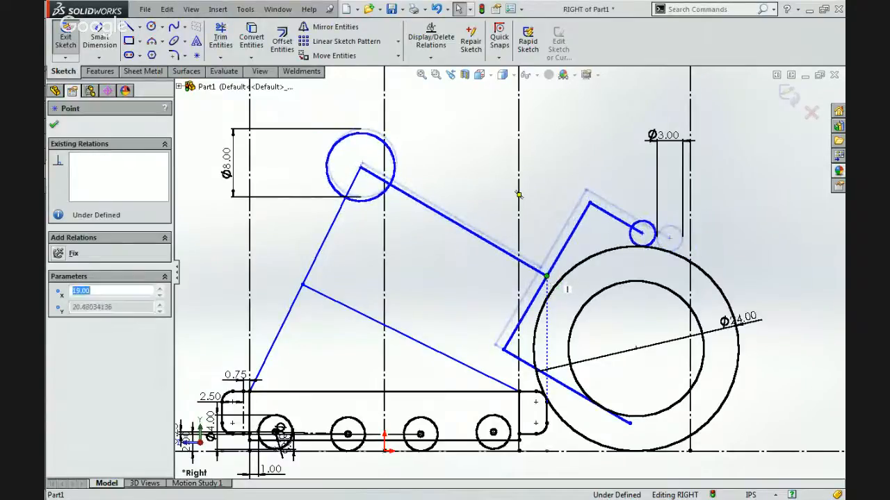
click(550, 188)
click(140, 28)
click(155, 49)
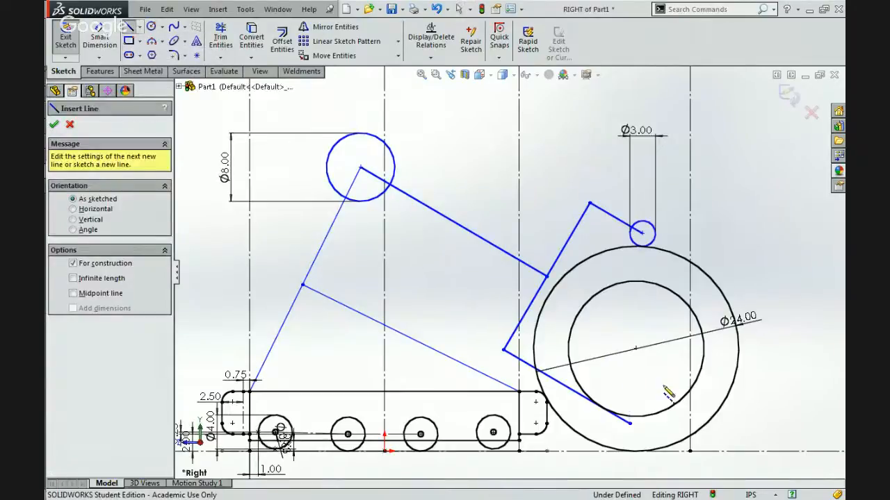
click(642, 235)
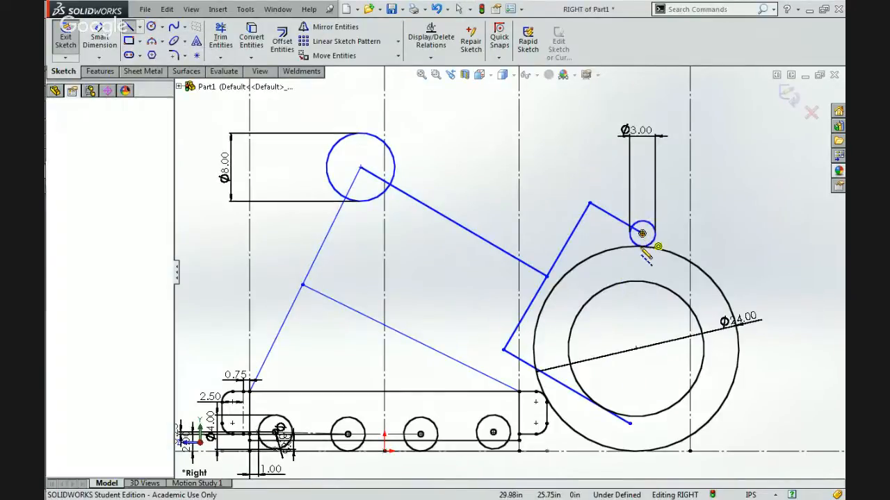
key(Escape)
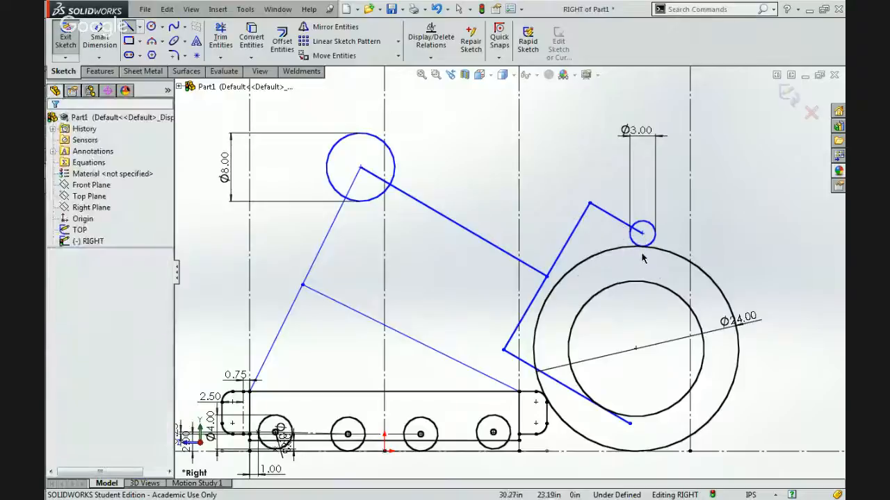
Draw a centerline about 19.4 in long from the roller's contact point on the ball to the lower claw line's contact with the inner circle.
click(139, 27)
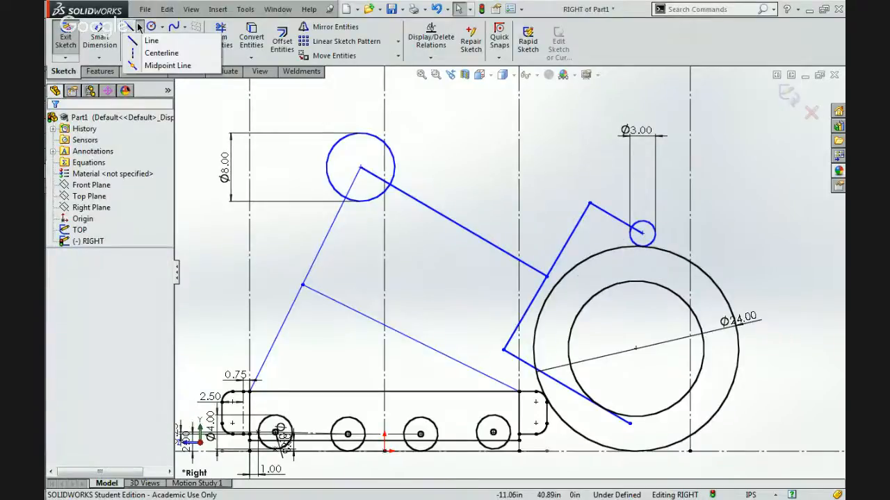
click(184, 54)
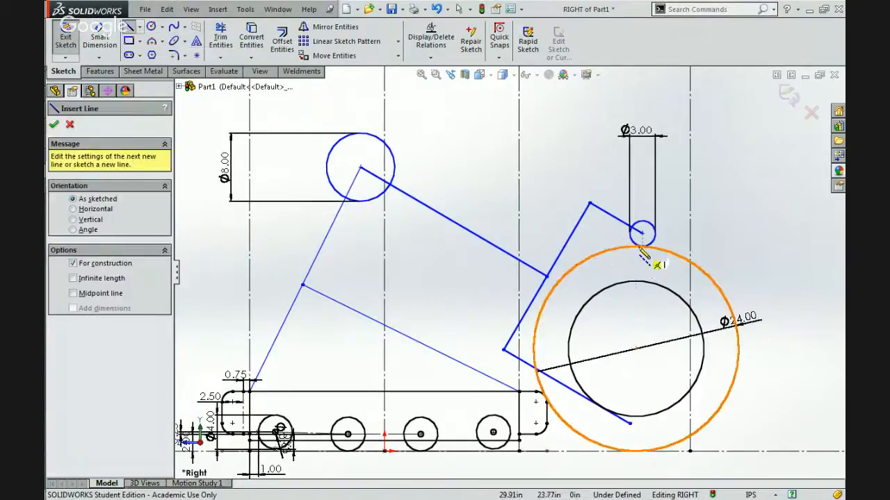
scroll(642, 250, down, 5)
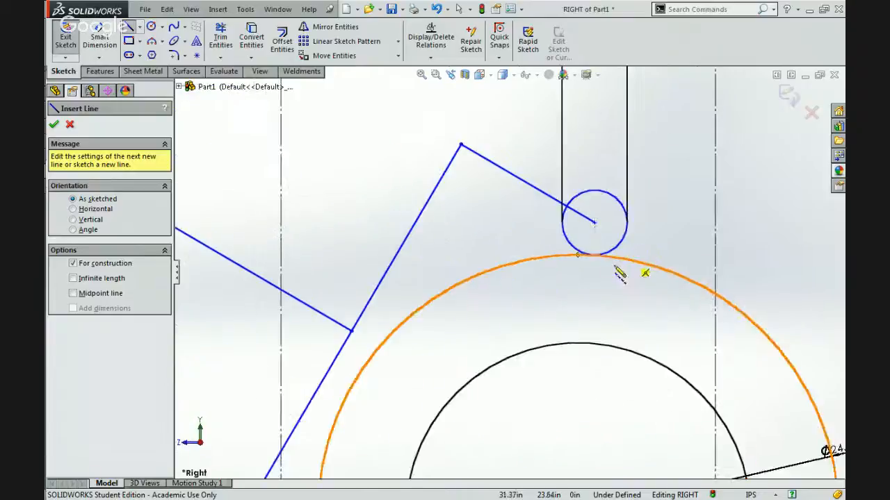
click(594, 255)
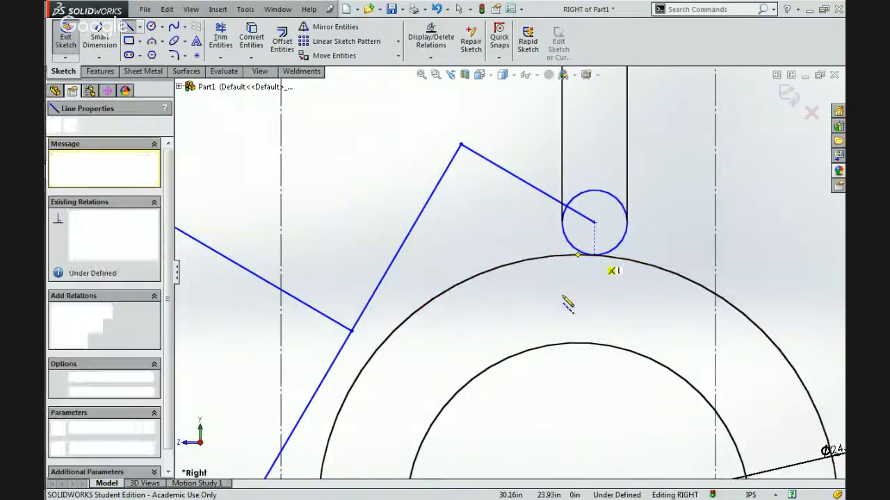
scroll(532, 328, up, 1)
scroll(533, 332, up, 4)
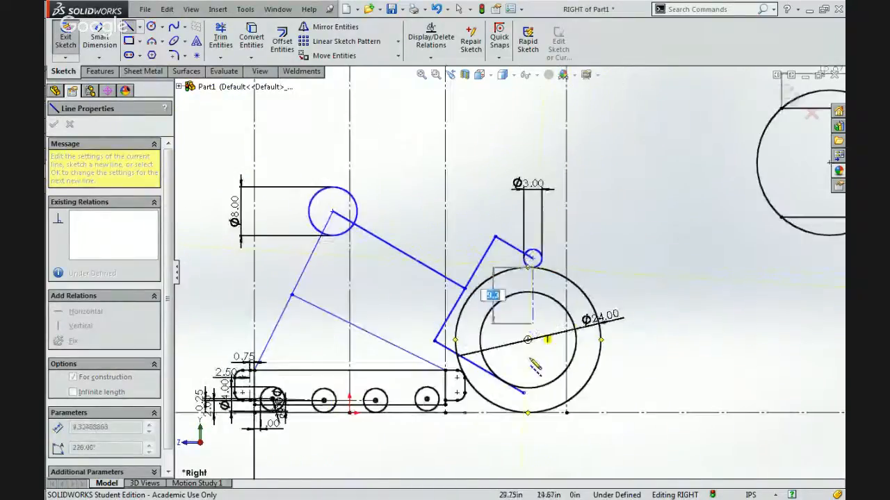
scroll(535, 367, down, 3)
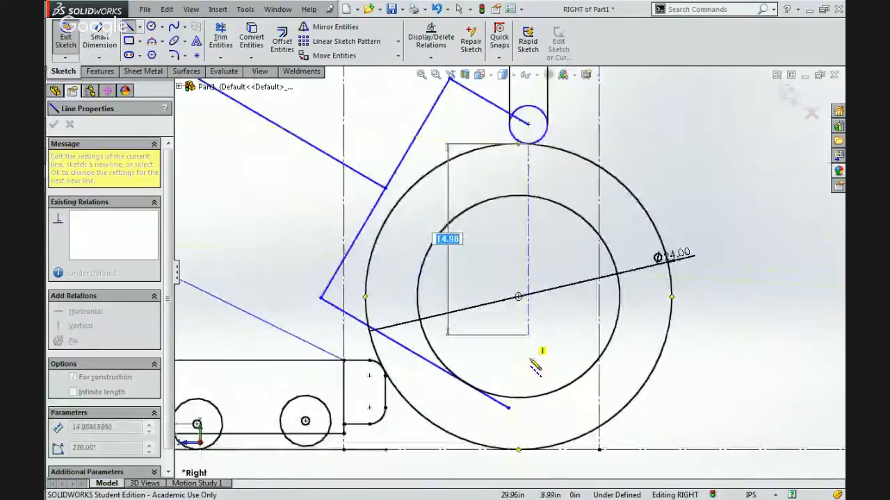
click(467, 384)
key(Escape)
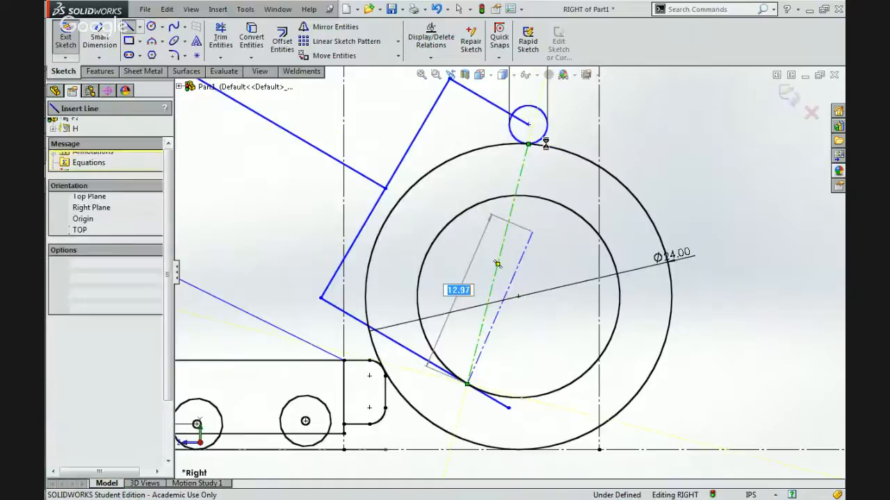
Pull the centerline's upper endpoint away from the roller and attach it to the roller circle with a coincident relation.
drag(528, 144, 540, 143)
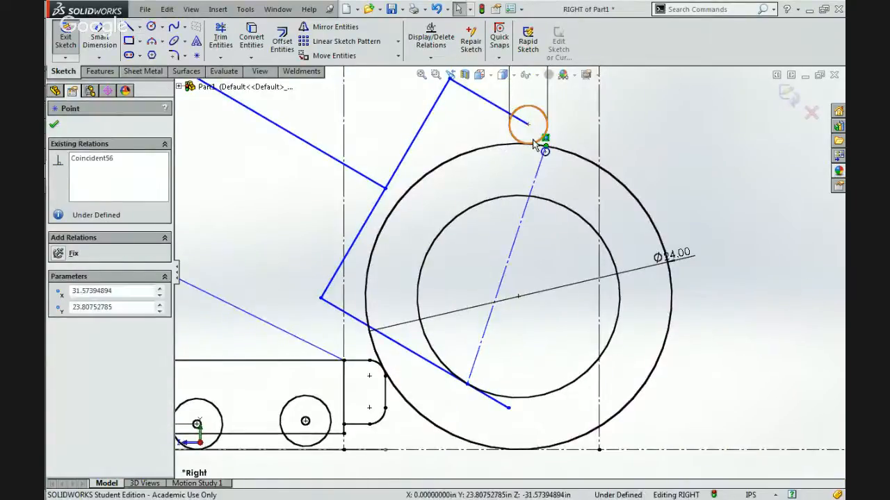
click(543, 138)
ctrl+click(545, 139)
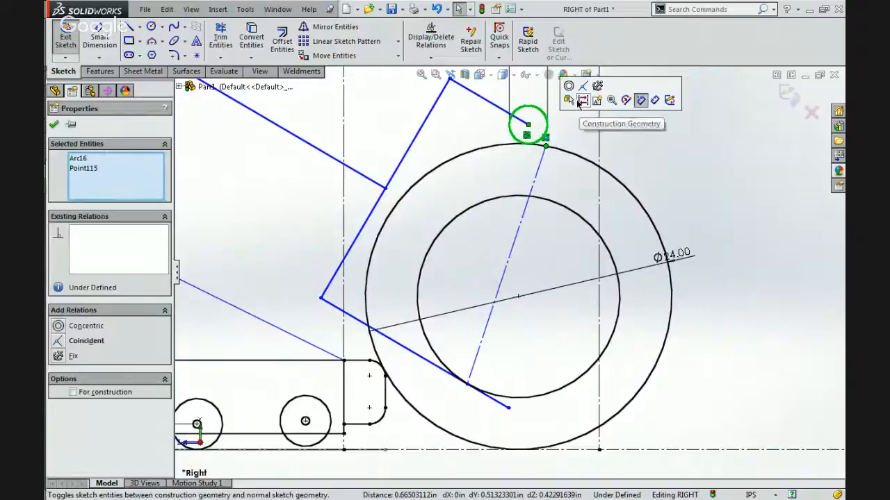
click(625, 135)
Shift the centerline's lower end slightly, and move the roller's centre along the ball to about 33.4 in forward and 24.9 in high.
drag(466, 385, 512, 376)
click(511, 364)
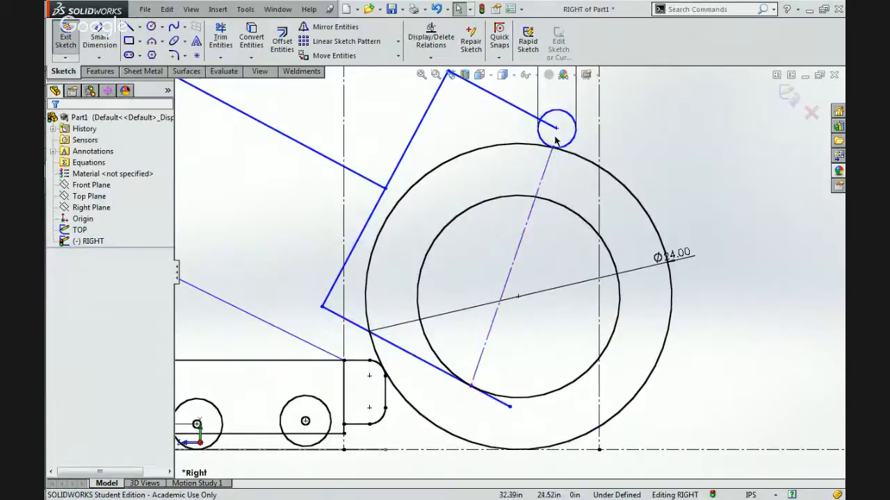
mouse_move(556, 131)
mouse_down()
mouse_move(634, 159)
mouse_move(569, 132)
mouse_up()
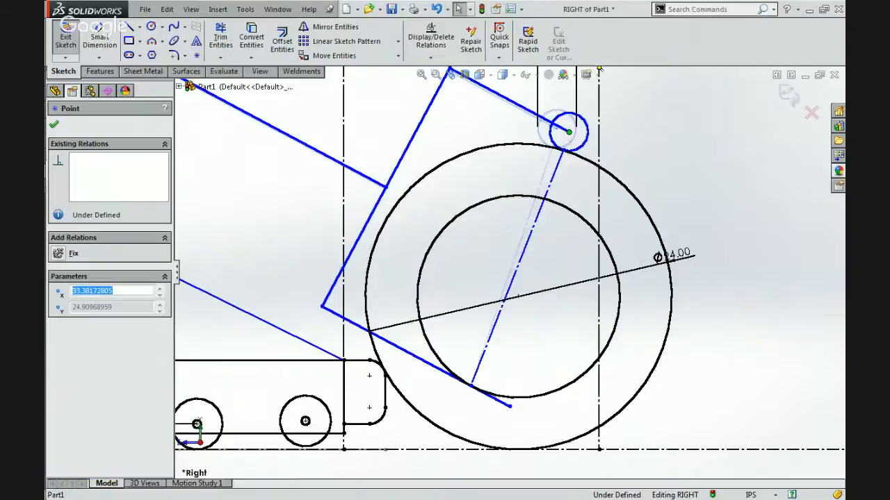
click(554, 241)
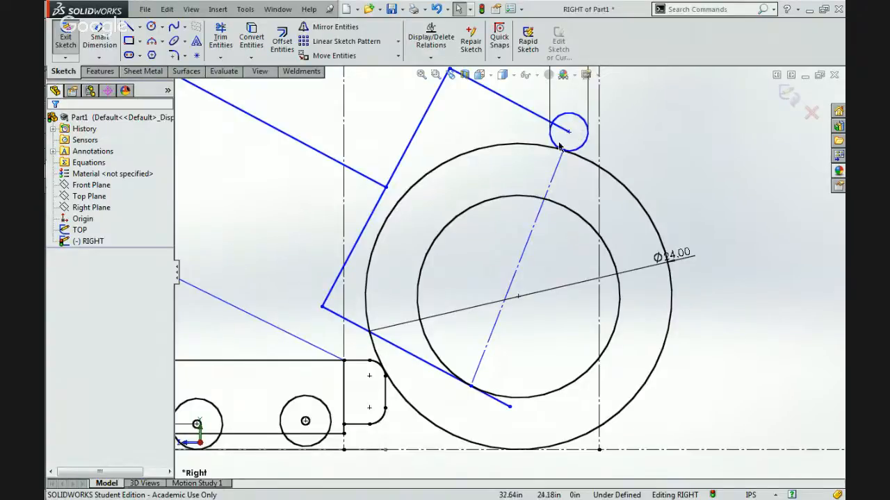
Move the roller back around the ball to about 21.2 in forward and 22.7 in high, and compare the centerline with the ball's centre.
drag(568, 132, 414, 159)
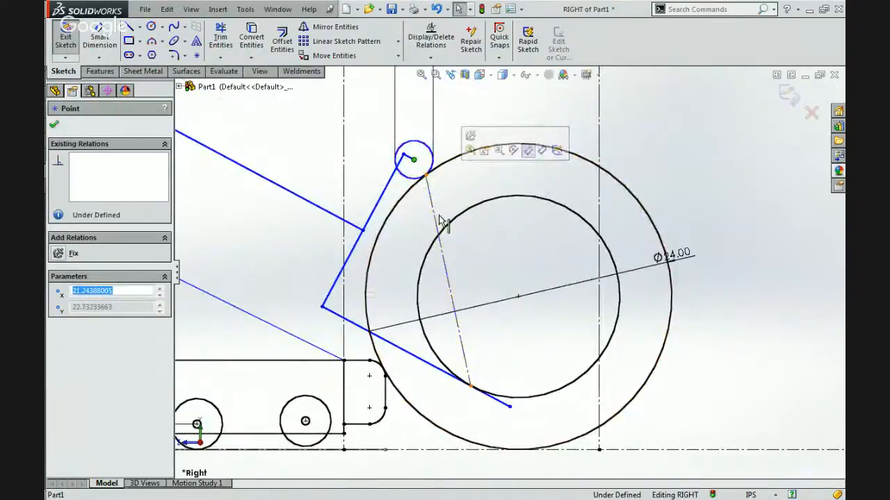
click(450, 292)
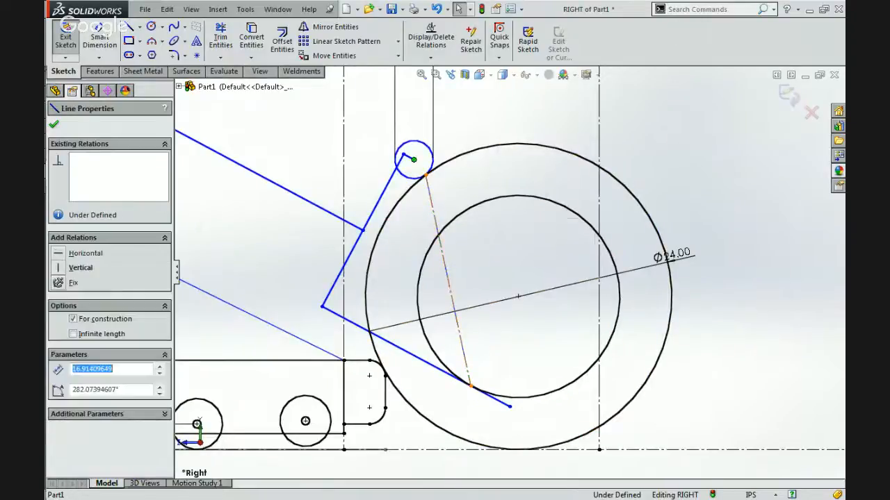
click(518, 297)
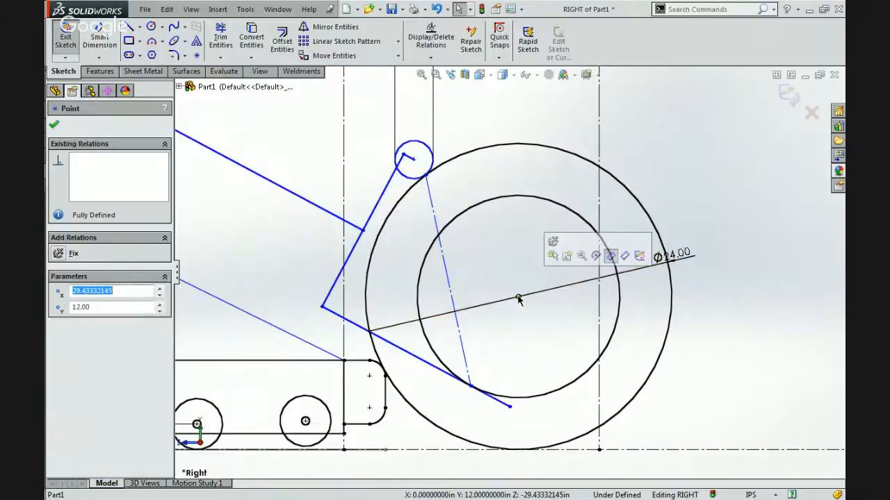
Move the roller forward around the ball until its centre is about 38.6 in forward and 21.9 in high.
mouse_move(413, 161)
mouse_down()
mouse_move(437, 142)
mouse_move(537, 108)
mouse_move(618, 130)
mouse_move(640, 153)
mouse_up()
right_click(647, 161)
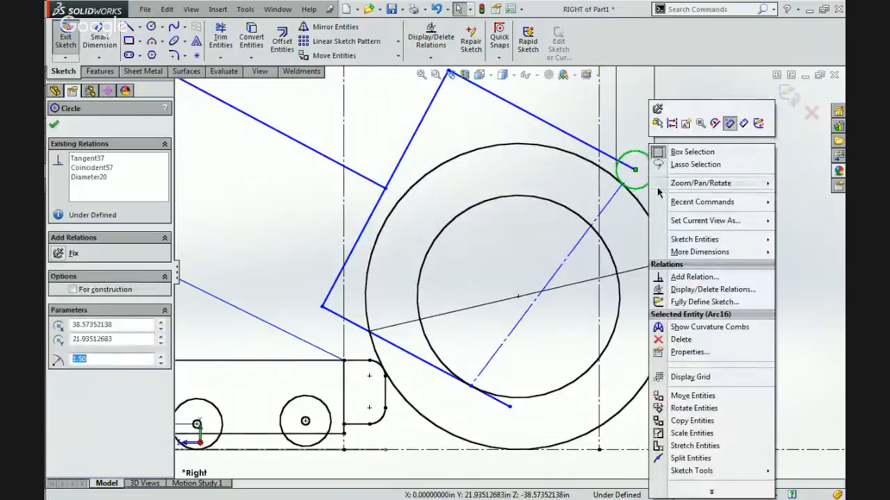
click(530, 134)
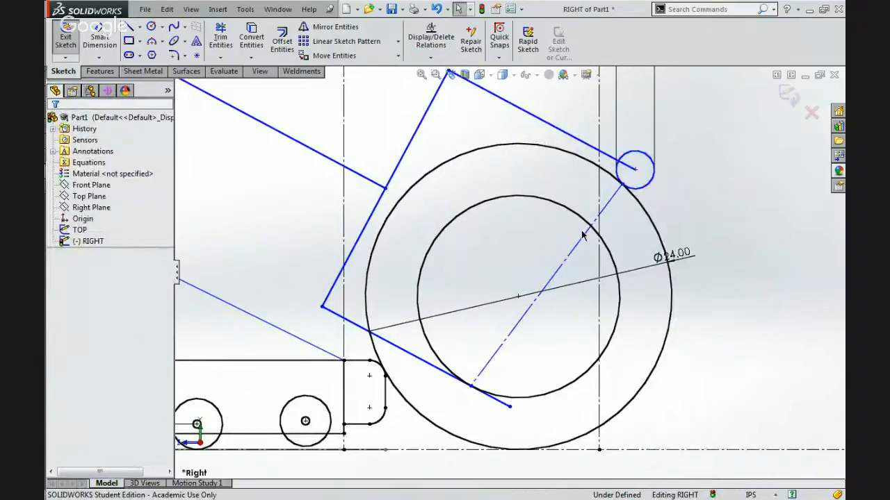
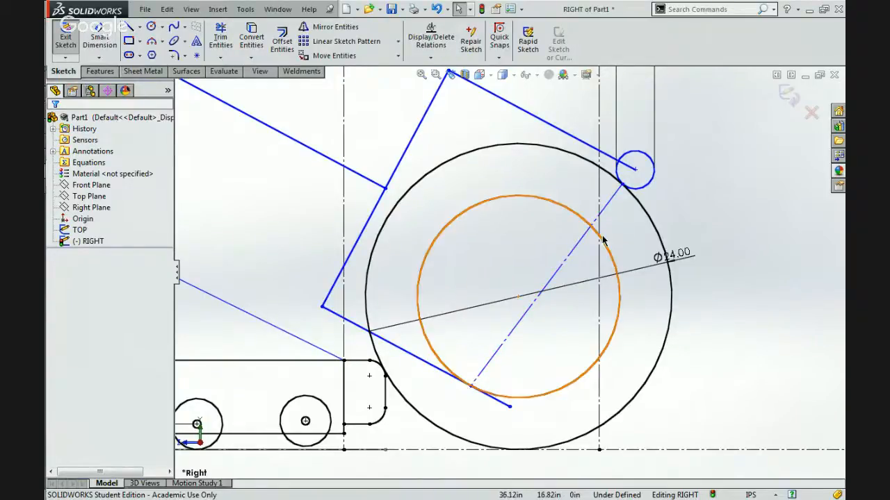
Move the 3 in circle's center along the wheel and attach it to the vertical construction line above the wheel.
click(634, 171)
drag(624, 167, 571, 134)
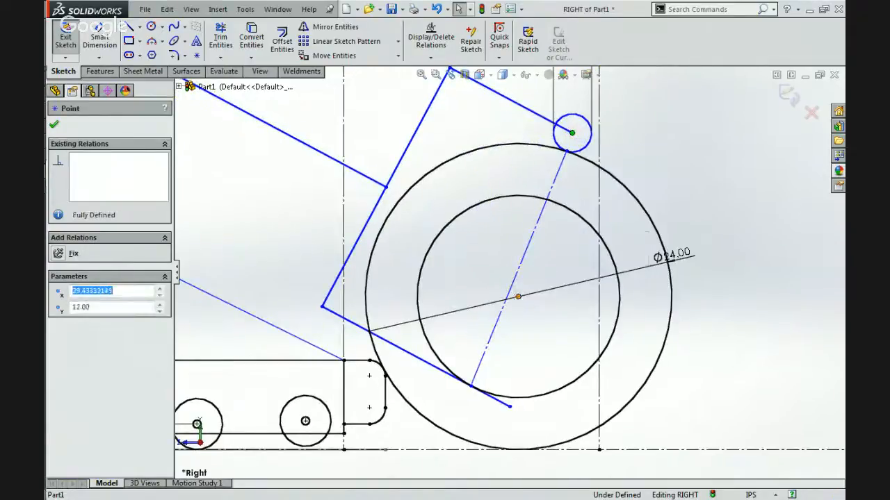
click(518, 297)
click(520, 264)
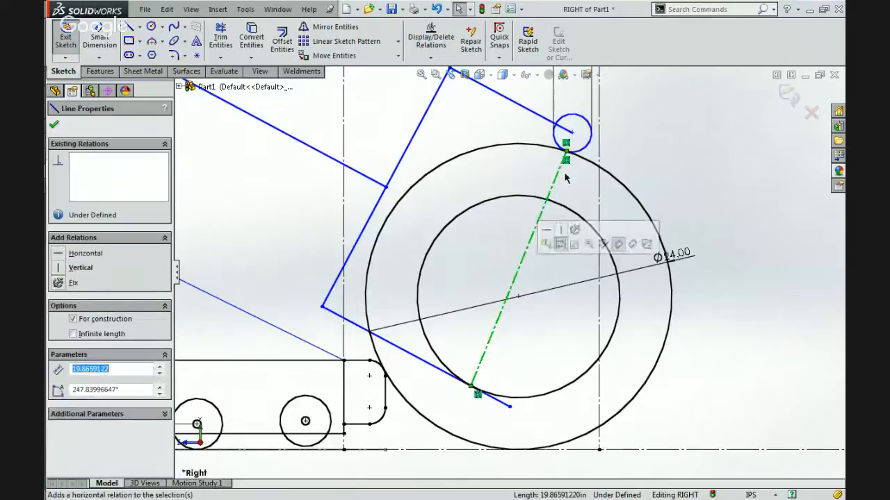
click(570, 134)
drag(568, 137, 599, 145)
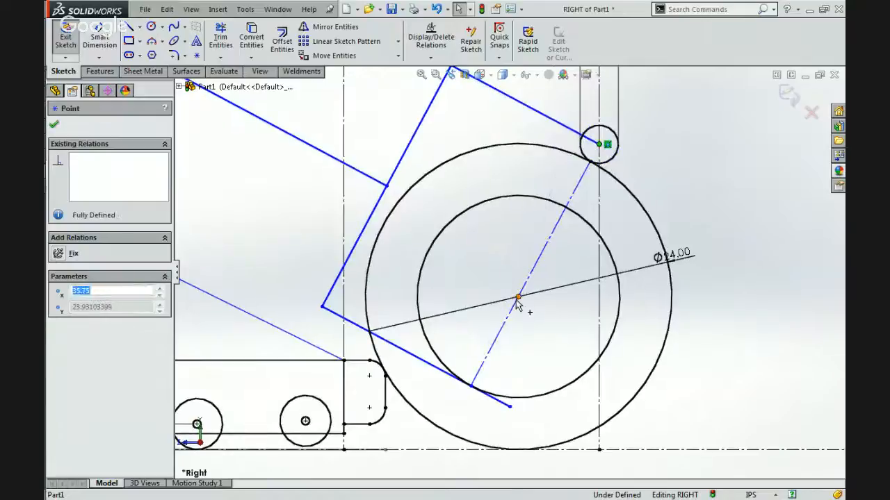
Make the diagonal construction line across the wheel coincident with the wheel's center point.
click(518, 298)
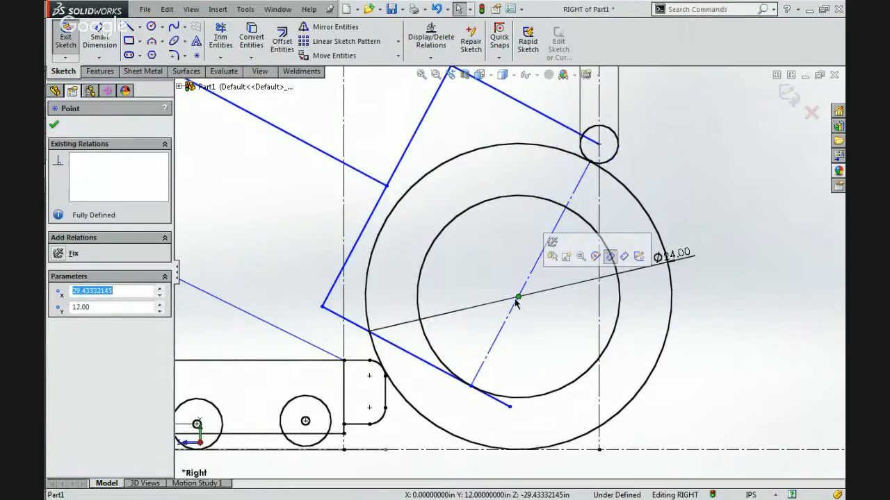
ctrl+click(510, 316)
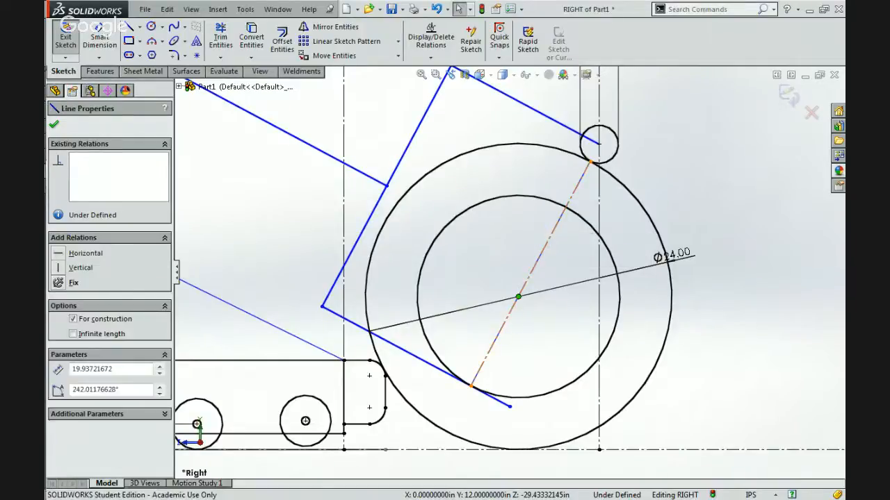
click(554, 272)
click(555, 262)
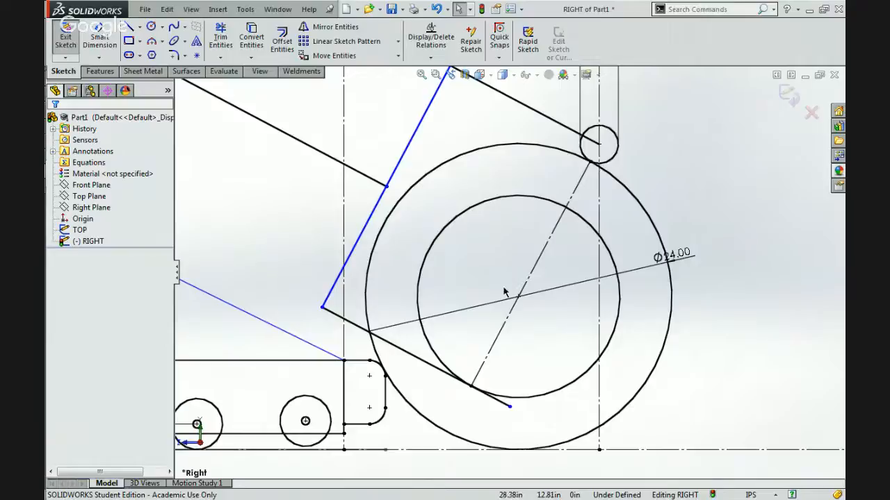
Check the linkage's freedom by nudging the 8 in circle's center and inspect the relations of the wheel's diagonal construction line.
scroll(504, 292, up, 5)
scroll(404, 224, down, 3)
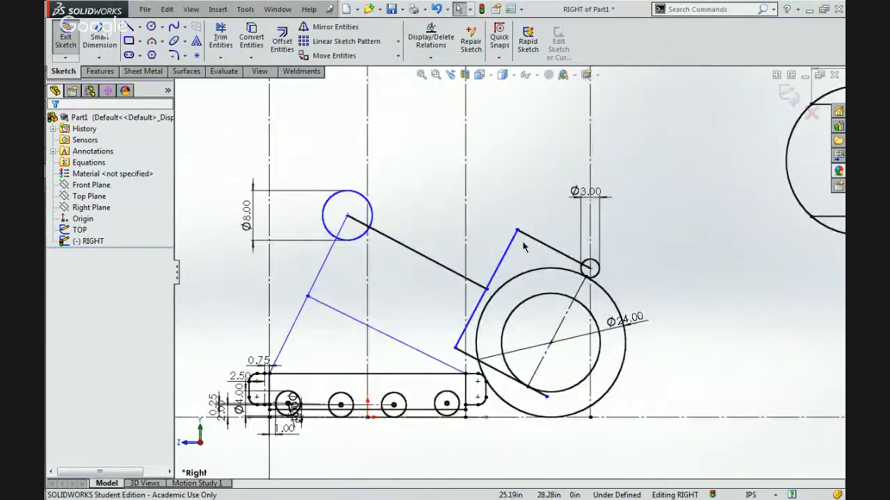
mouse_move(348, 219)
mouse_down()
mouse_move(342, 206)
mouse_move(314, 196)
mouse_move(369, 222)
mouse_move(327, 237)
mouse_move(339, 209)
mouse_move(371, 228)
mouse_move(299, 193)
mouse_move(373, 243)
mouse_move(346, 225)
mouse_up()
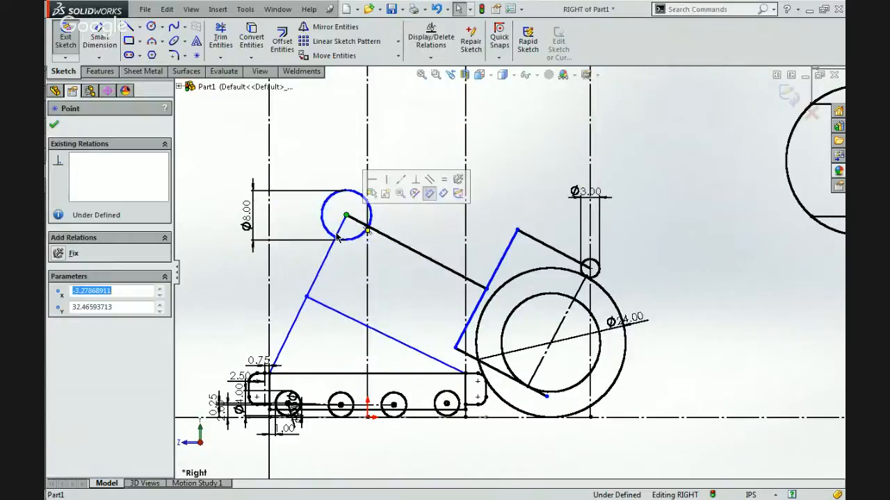
click(521, 258)
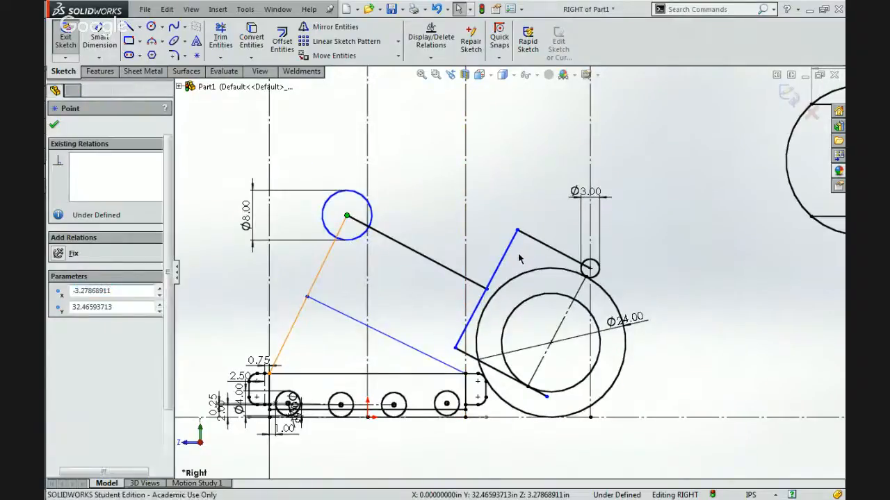
click(534, 375)
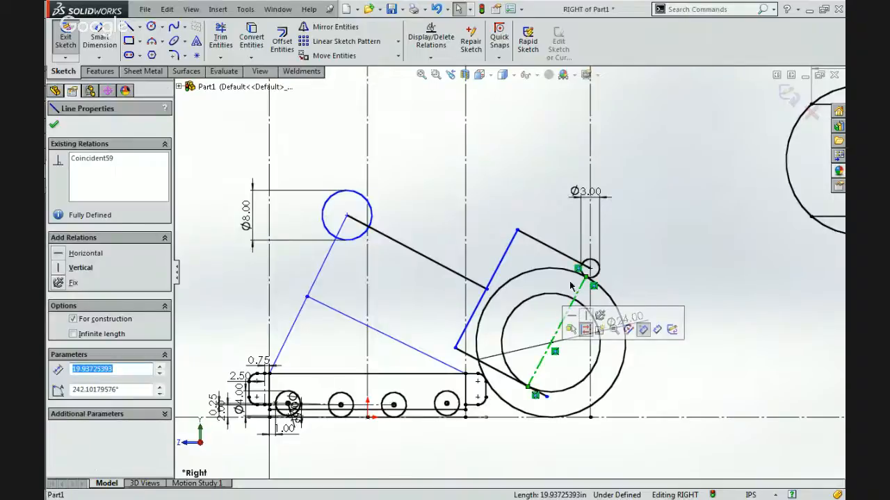
Delete the coincident relation between the 3 in circle's center and the vertical construction line.
scroll(570, 286, down, 2)
click(591, 262)
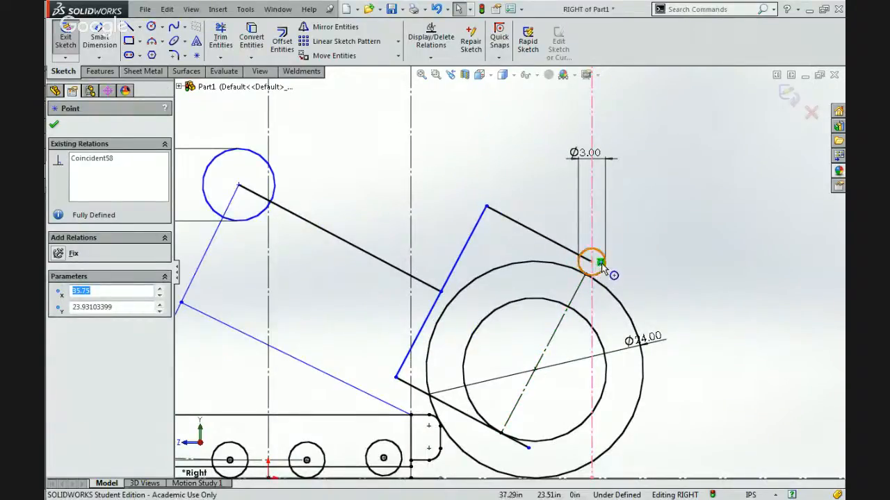
click(598, 263)
key(Delete)
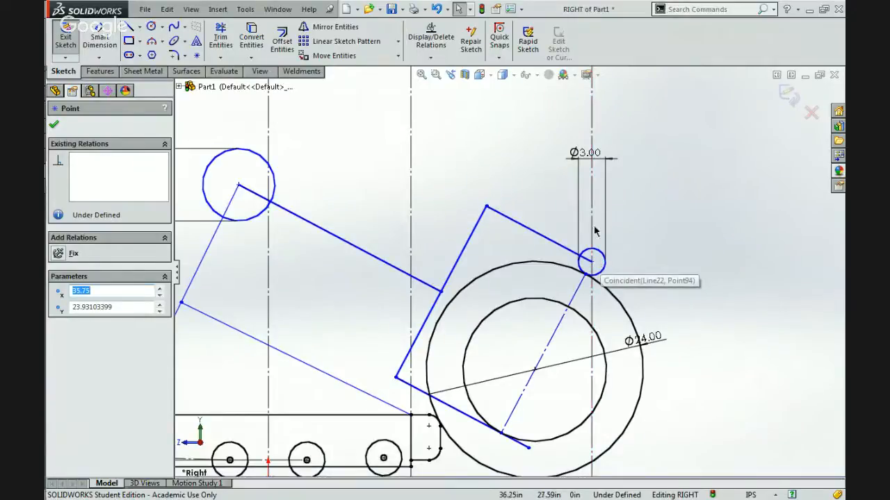
click(591, 236)
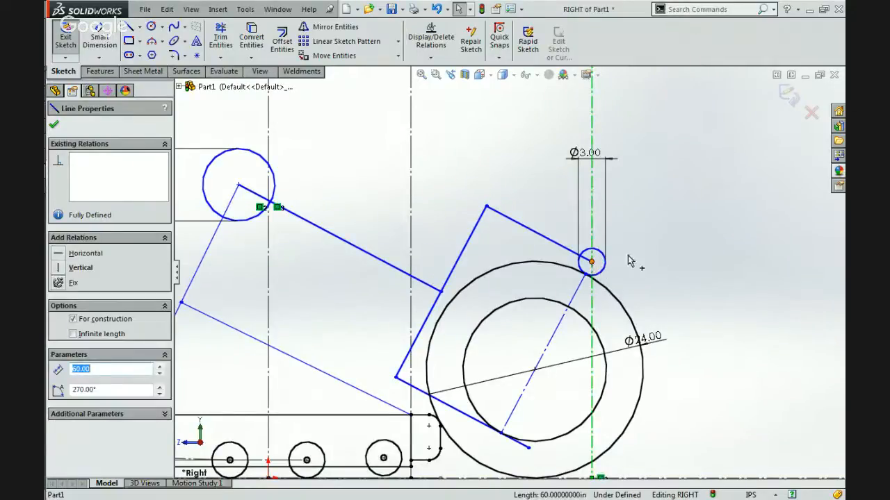
key(Escape)
Shift the 3 in circle away from the vertical construction line and make the circle tangent to that line.
scroll(591, 262, up, 5)
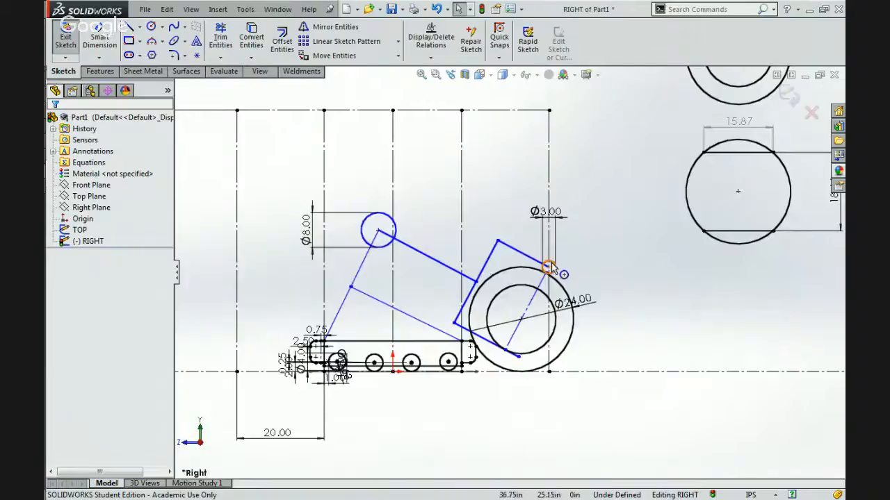
click(549, 266)
click(549, 216)
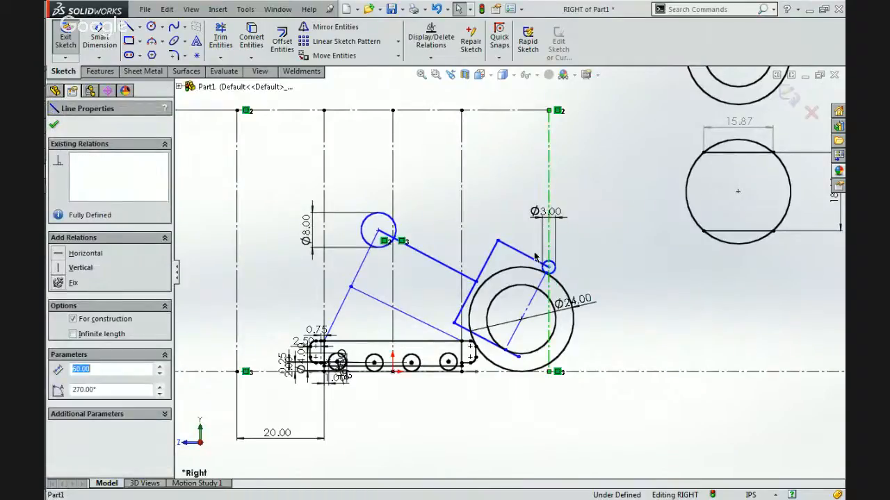
scroll(530, 257, down, 5)
scroll(528, 291, up, 3)
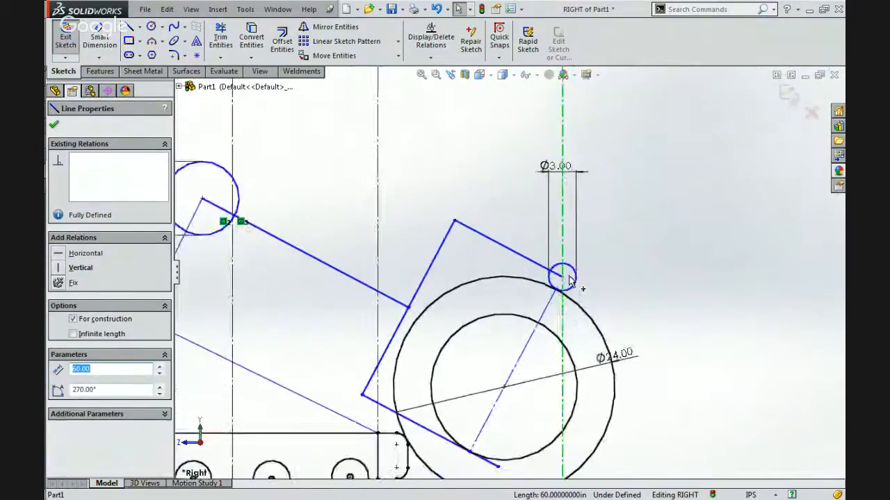
scroll(535, 290, down, 2)
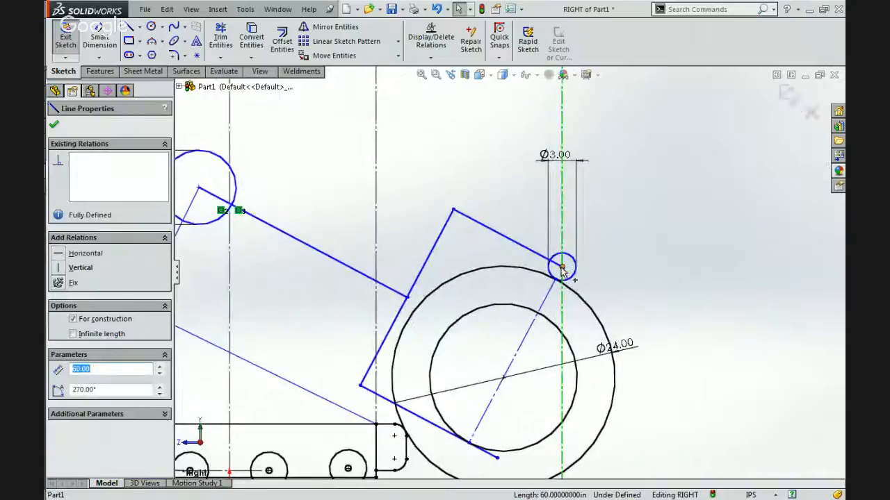
drag(561, 268, 534, 256)
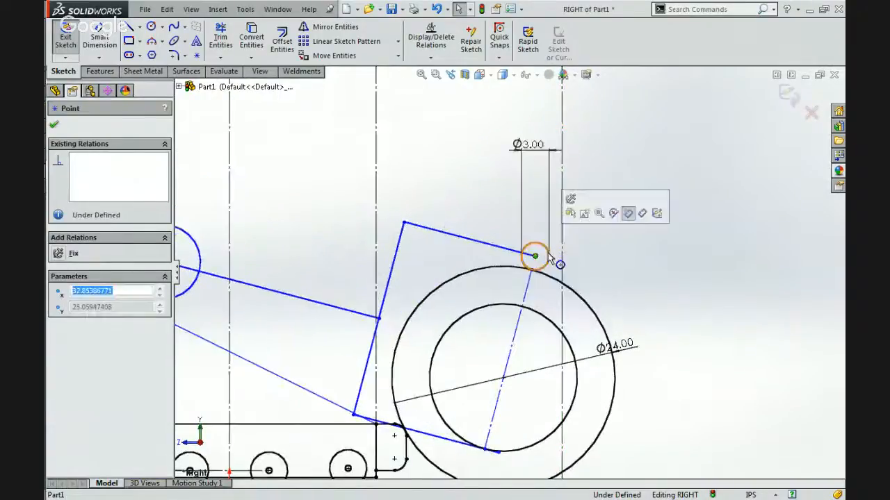
click(562, 261)
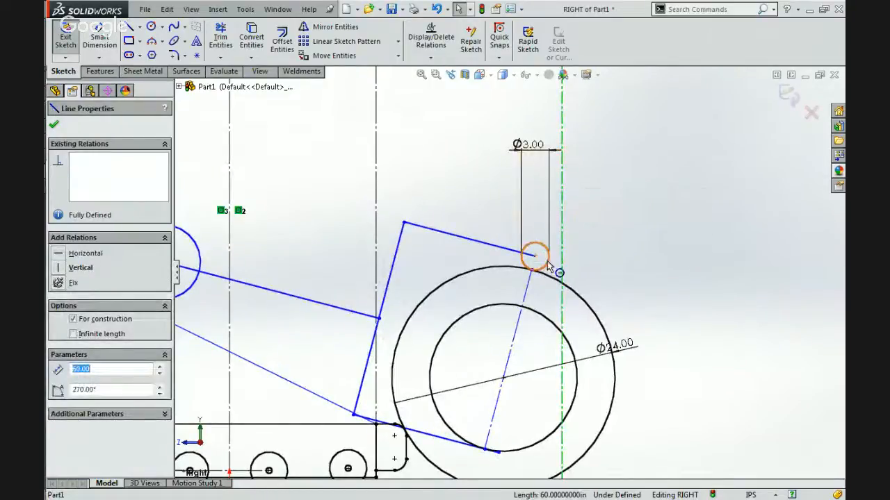
ctrl+click(547, 263)
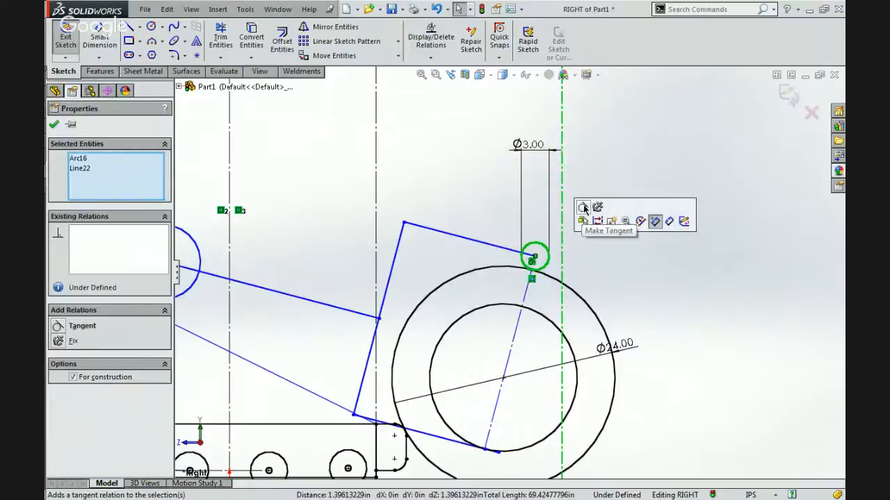
click(589, 221)
click(612, 223)
Set the horizontal dimension between the outer vertical construction line and the adjacent one to 19.5 in.
scroll(611, 223, up, 8)
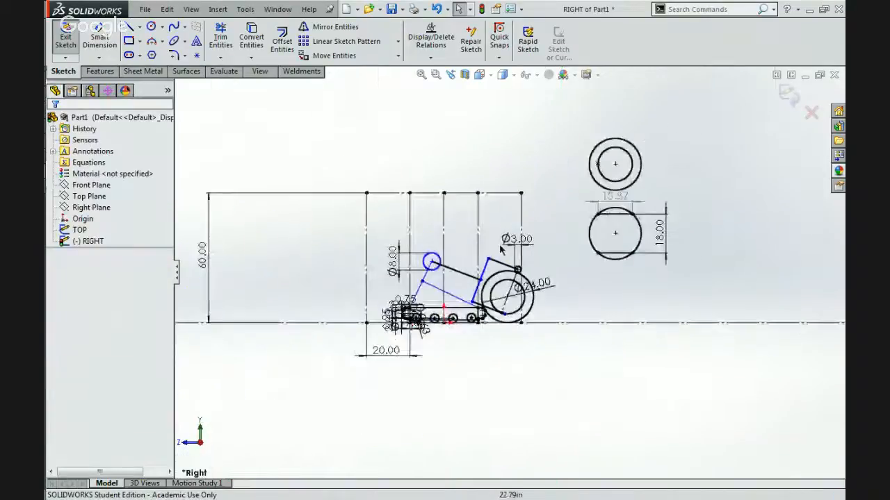
scroll(409, 346, down, 3)
double_click(383, 351)
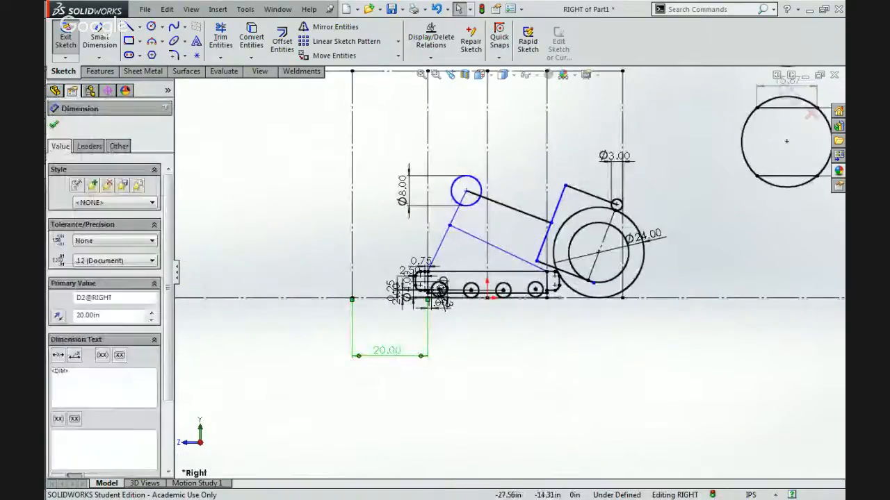
text(1)
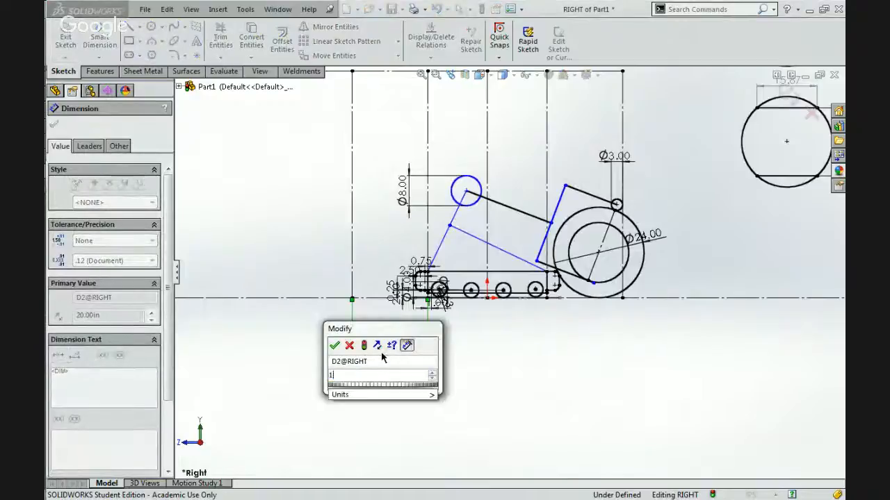
text(9.5)
key(Return)
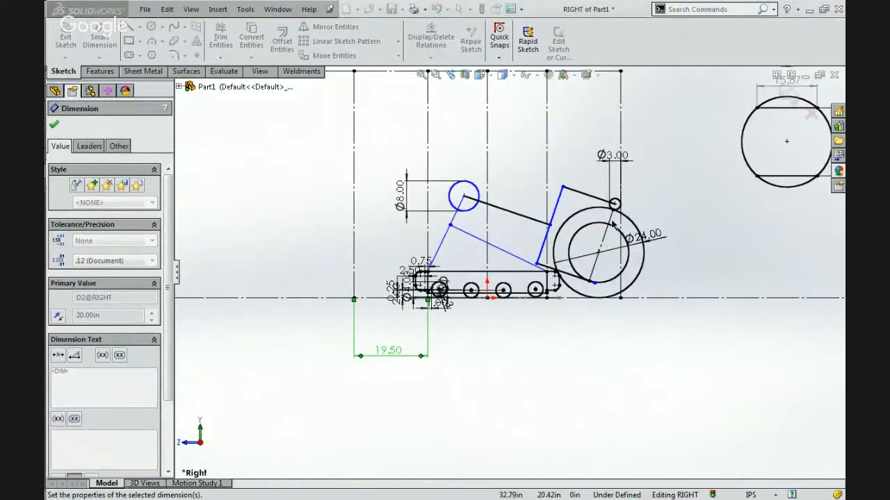
Inspect the relations of the vertical construction line, the wheel's diagonal construction line and the wheel's center point.
scroll(625, 212, down, 2)
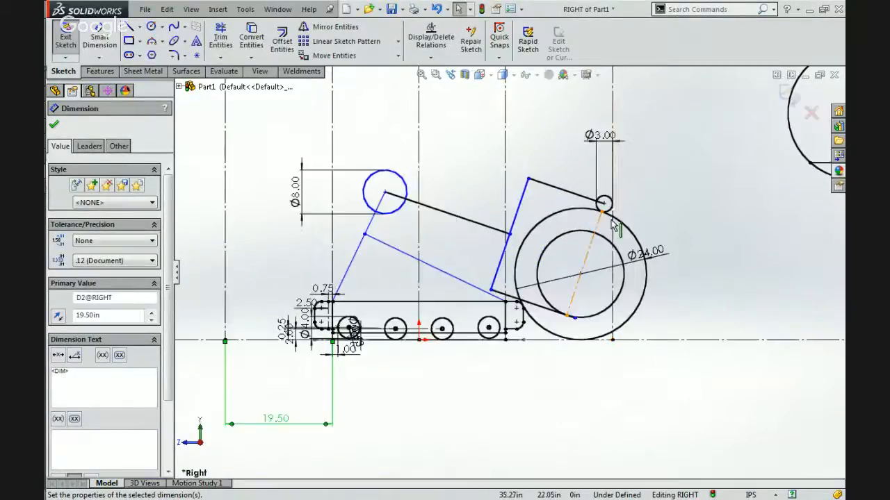
click(613, 180)
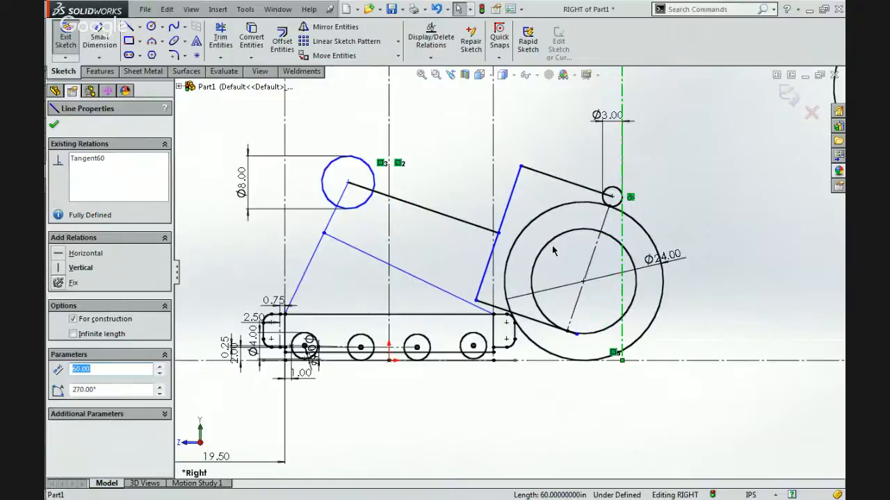
scroll(553, 251, down, 2)
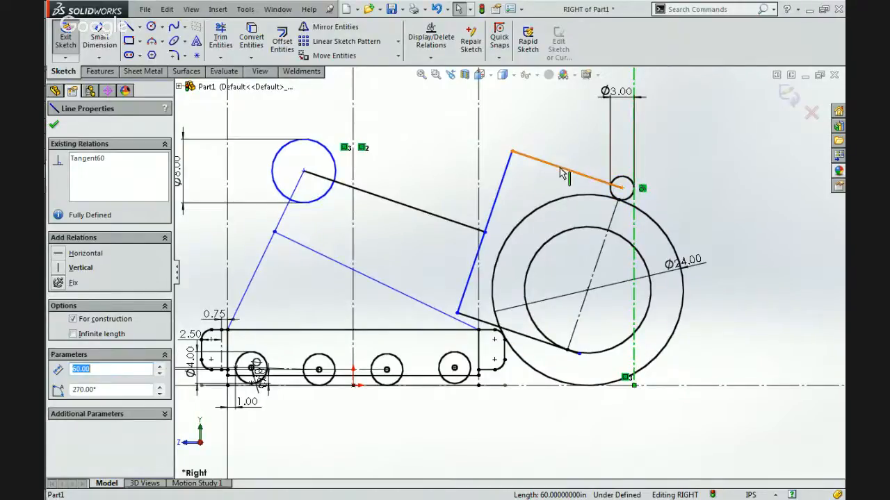
click(682, 169)
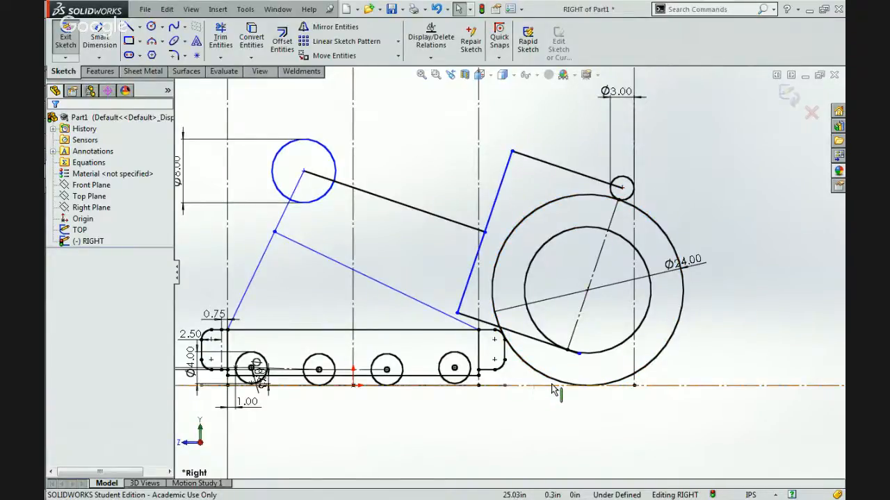
click(592, 274)
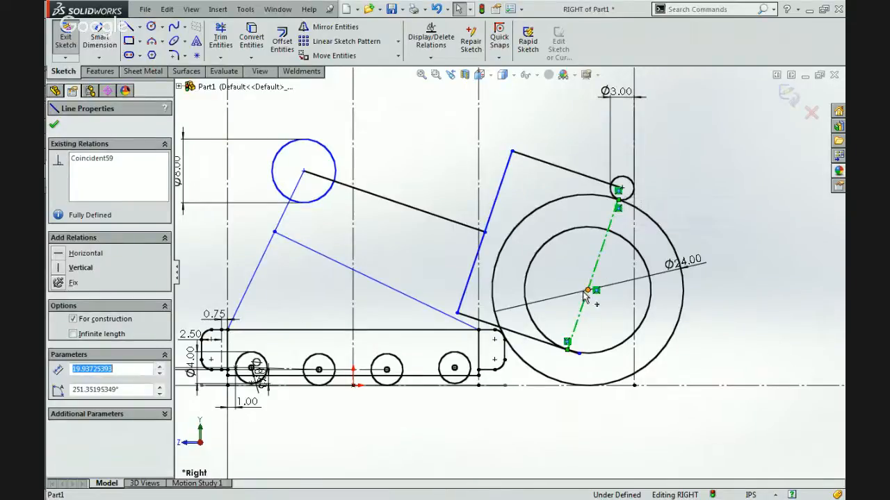
click(590, 289)
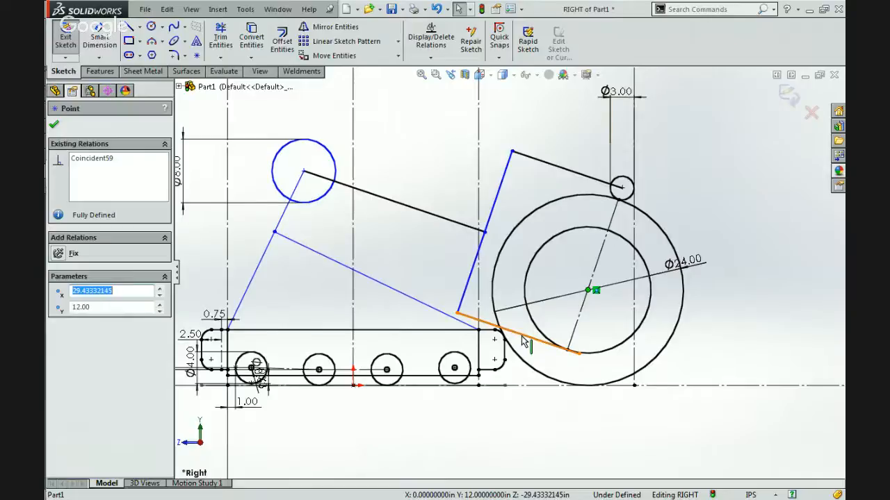
Set the vertical distance between the two horizontal chords in the separate reference circle to 12 in.
scroll(522, 338, up, 5)
scroll(600, 191, down, 2)
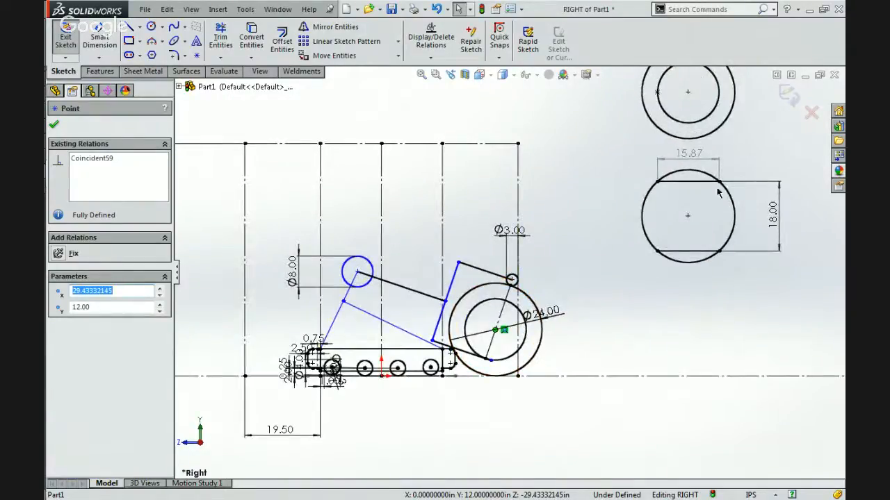
double_click(775, 212)
text(12)
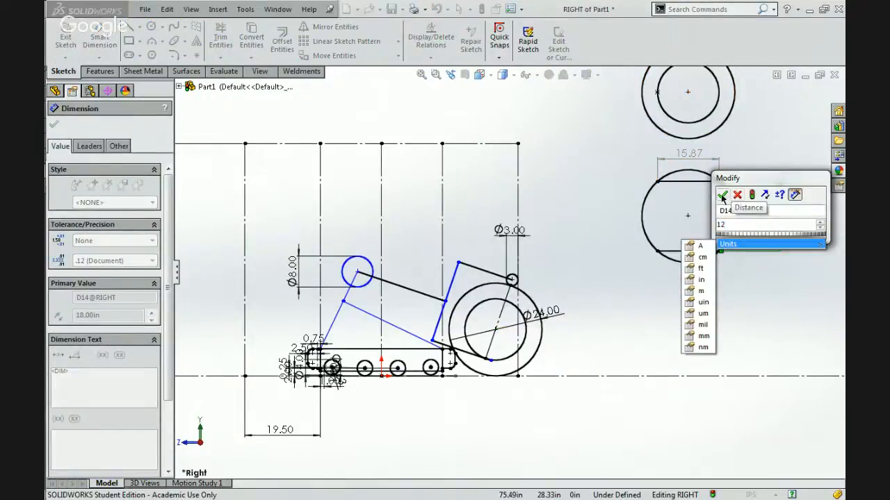
click(722, 194)
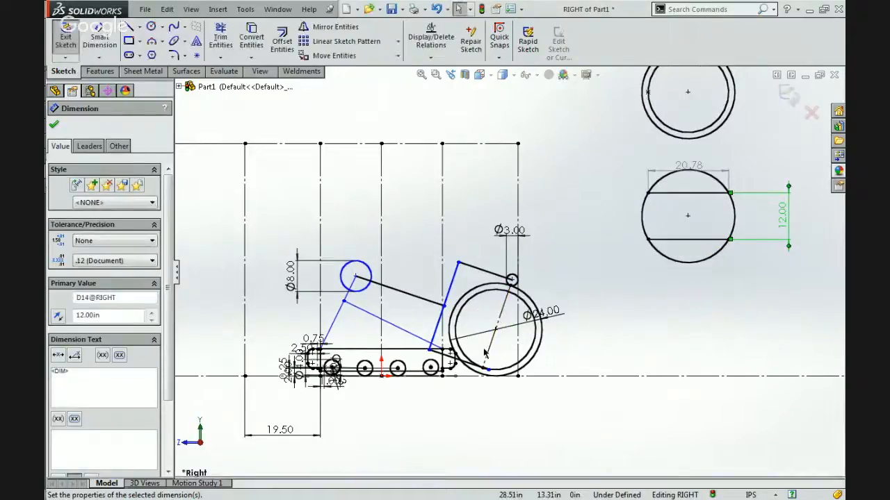
scroll(477, 352, down, 1)
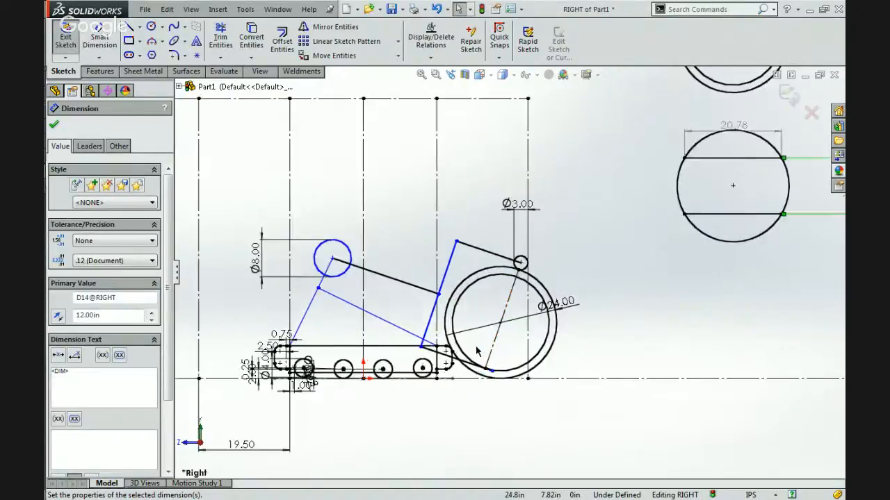
scroll(477, 351, down, 2)
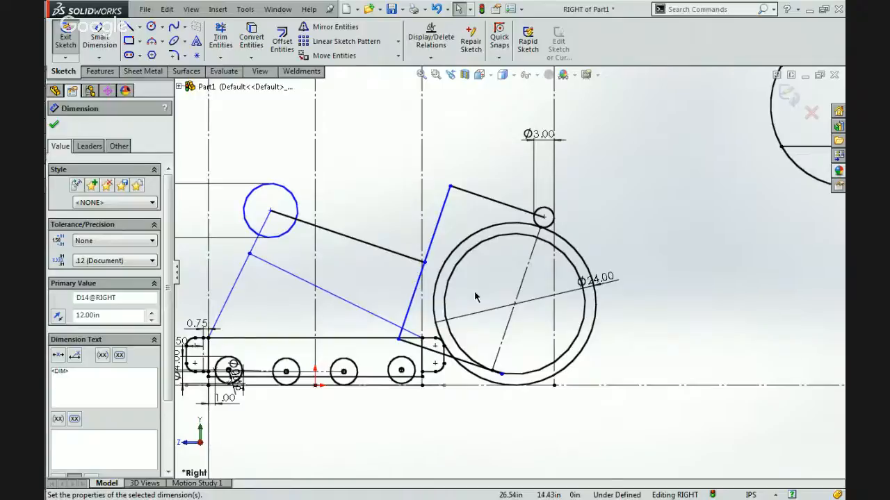
Set the vertical distance between the two horizontal chords of the separate reference circle to 18 in.
scroll(446, 306, down, 1)
scroll(445, 306, down, 2)
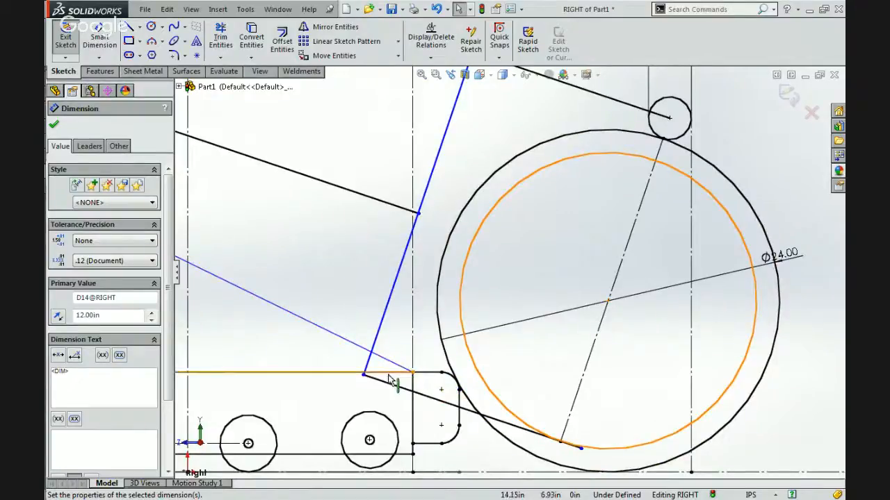
scroll(506, 347, up, 3)
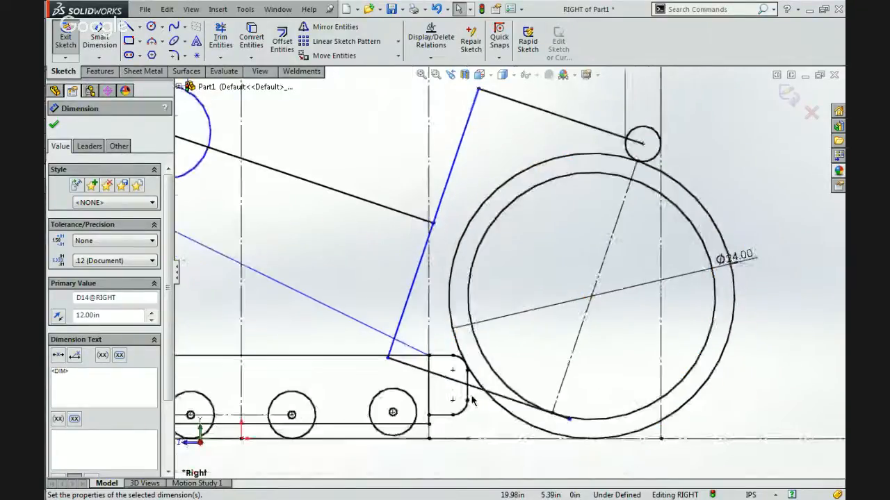
scroll(507, 271, up, 3)
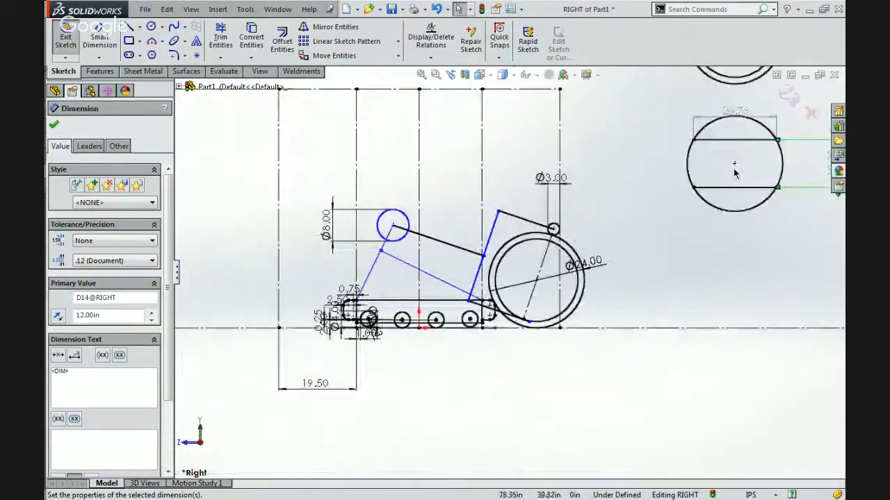
key(Escape)
scroll(519, 289, down, 3)
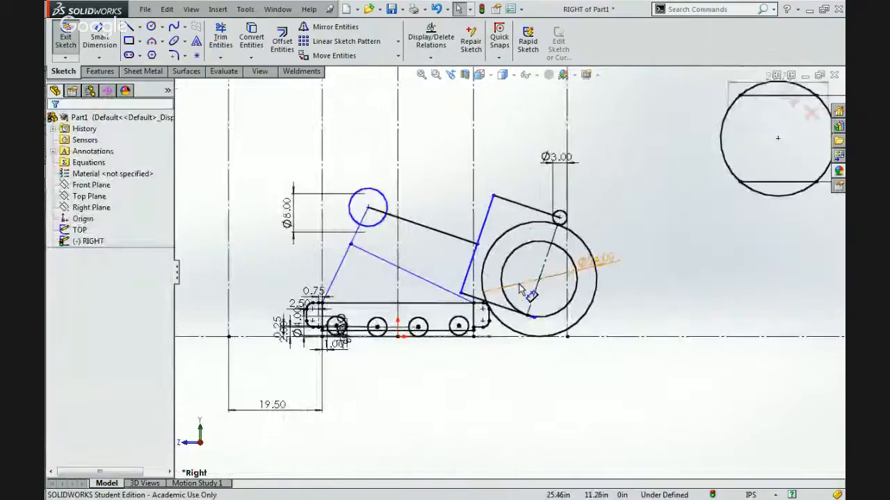
scroll(445, 314, down, 3)
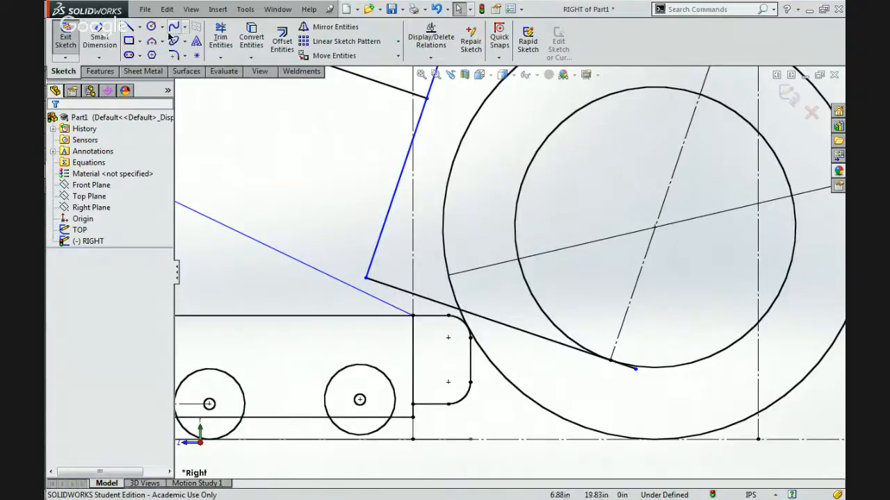
click(129, 27)
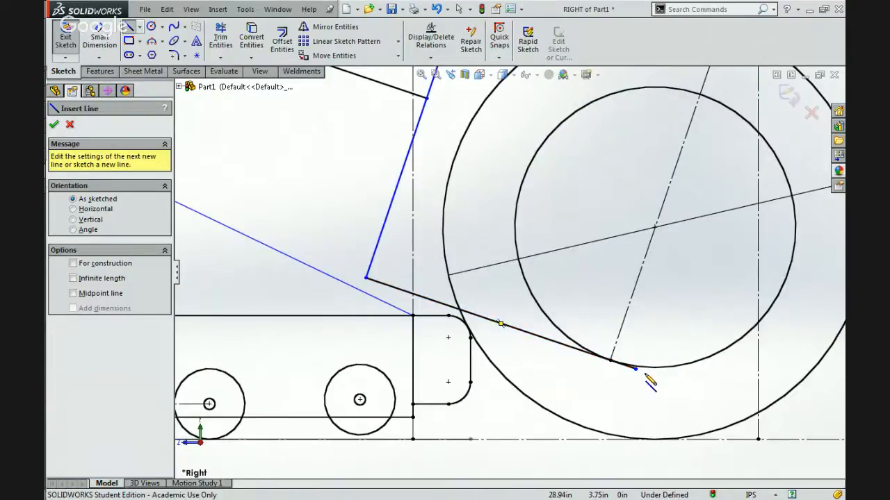
scroll(646, 379, up, 6)
scroll(526, 212, down, 1)
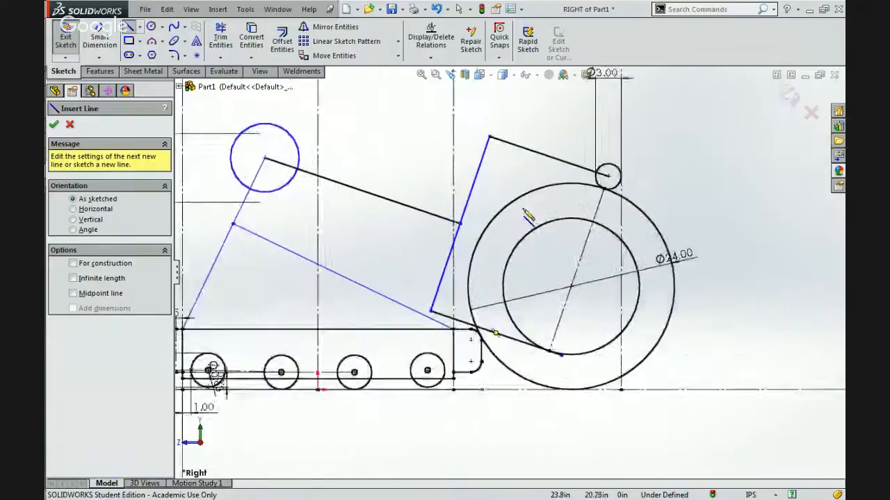
scroll(529, 216, down, 1)
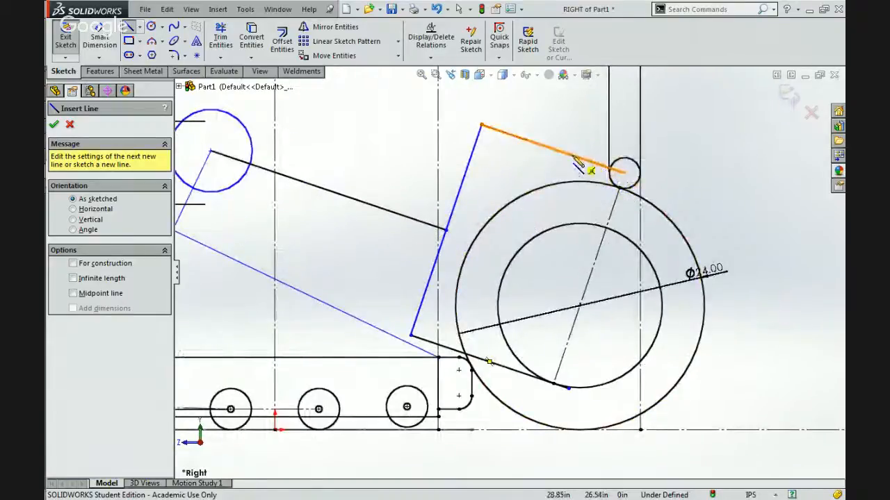
click(572, 394)
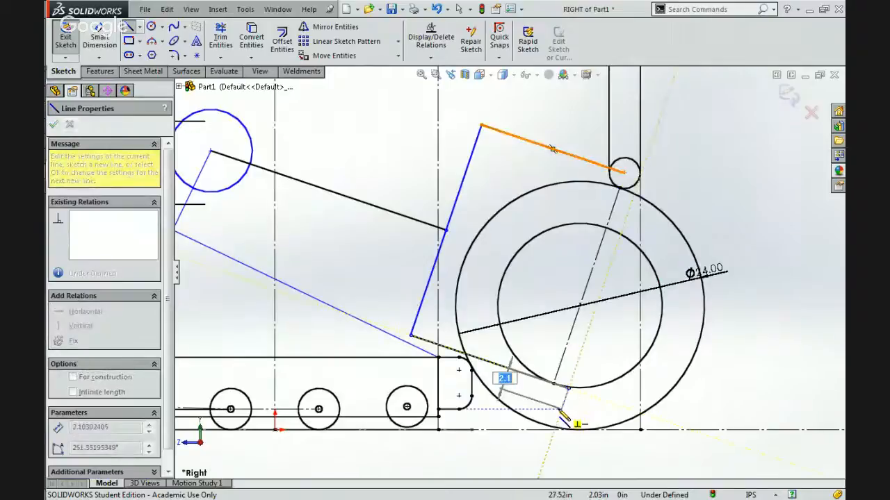
key(Escape)
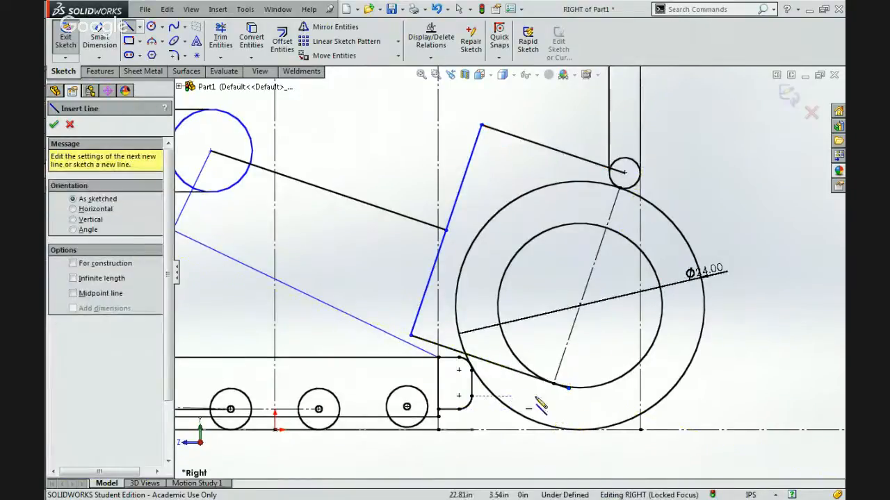
click(570, 401)
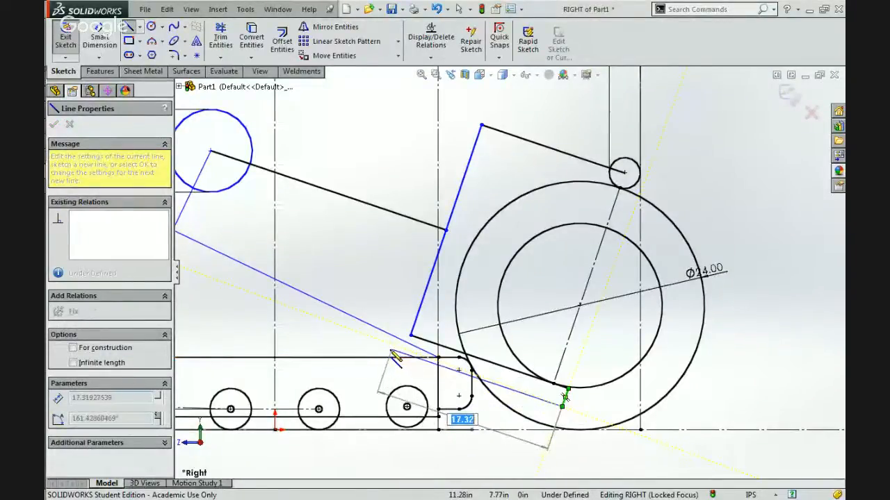
key(Escape)
key(Escape)
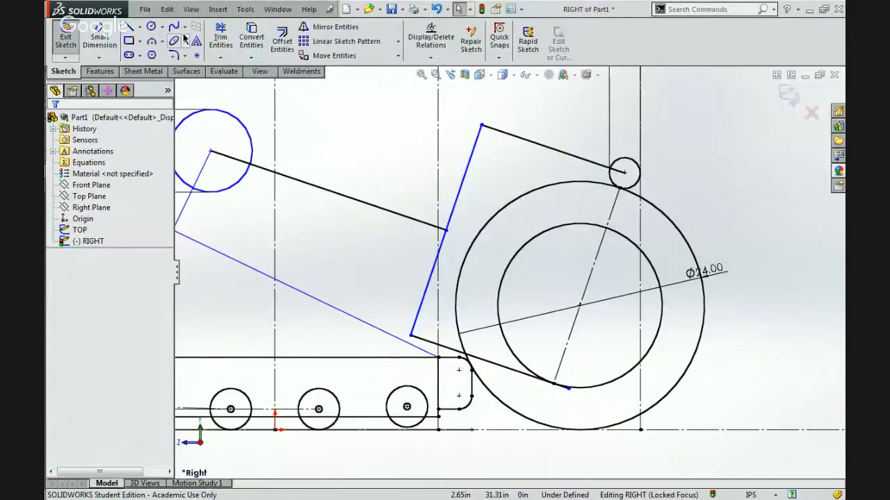
Offset the three-line bracket chain around the wheel outward by 2 in, with the offset dimension added.
click(281, 33)
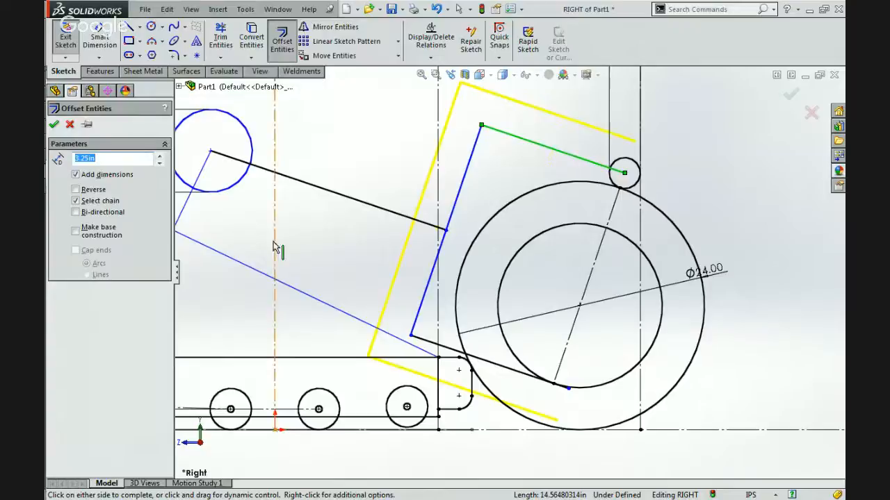
key(Return)
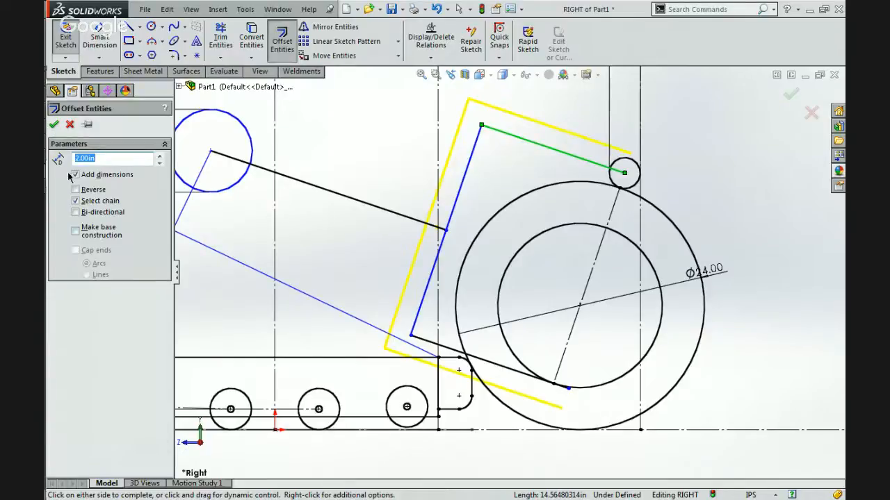
click(53, 124)
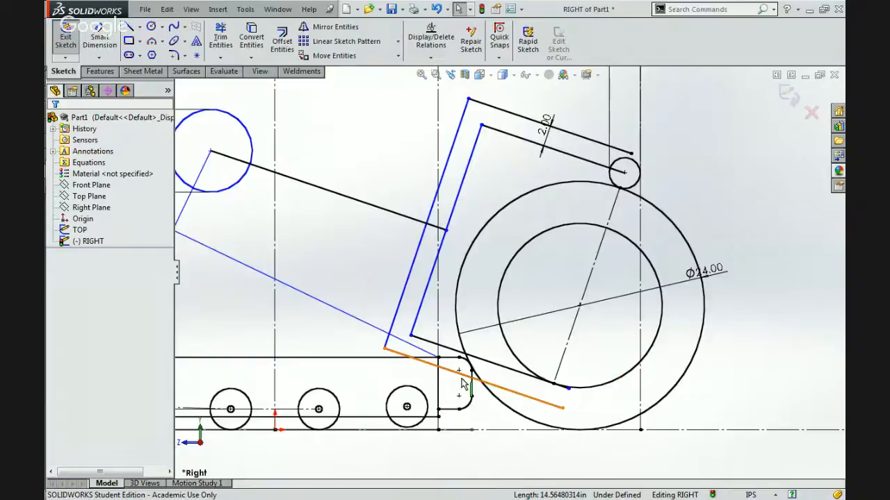
Move the bracket's upright lines farther from the wheel toward the 8 in circle.
scroll(464, 383, down, 3)
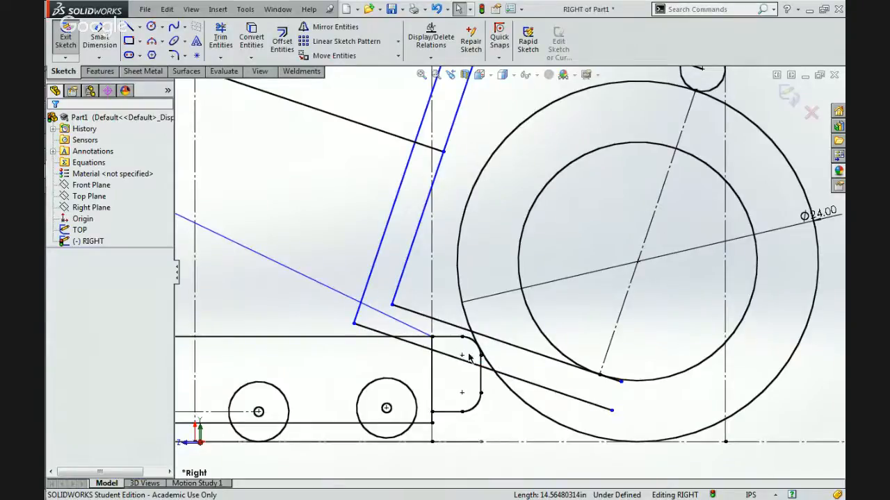
scroll(468, 357, up, 4)
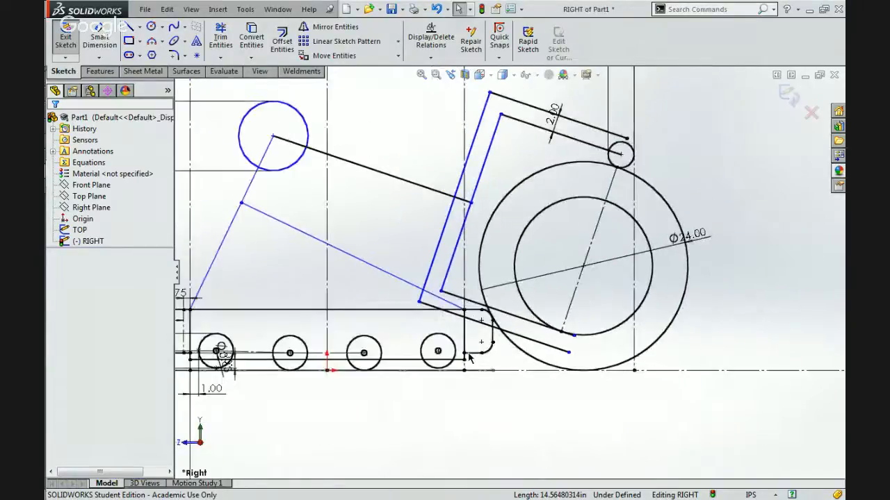
scroll(500, 324, up, 4)
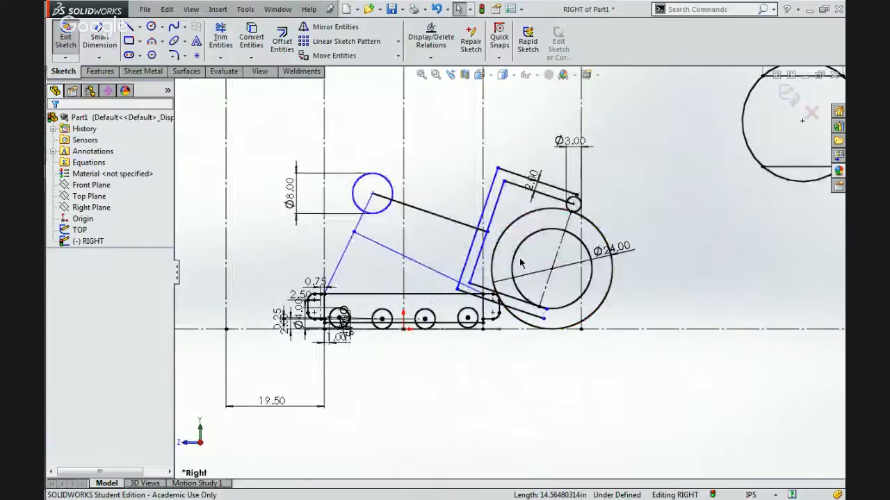
scroll(520, 263, down, 3)
drag(470, 223, 401, 201)
click(421, 238)
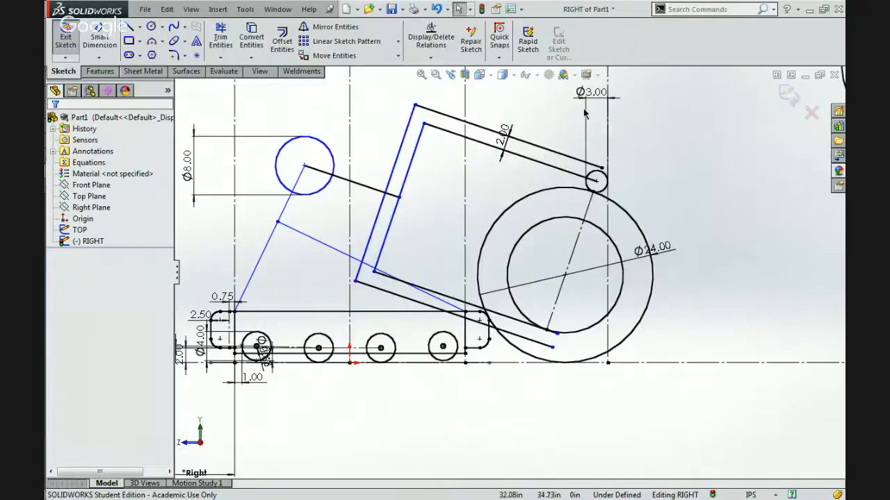
Delete the 3 in circle's tangent relation to the outer vertical construction line and swing the circle with its bracket around the wheel and back.
click(604, 179)
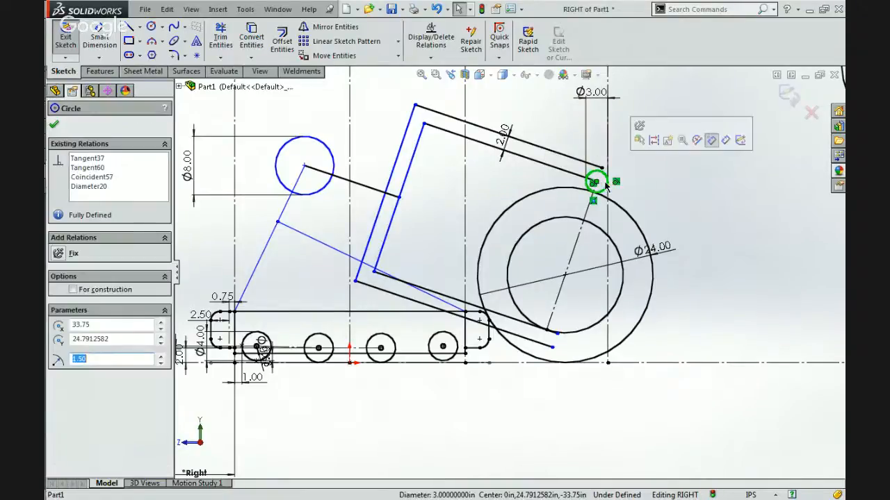
click(617, 185)
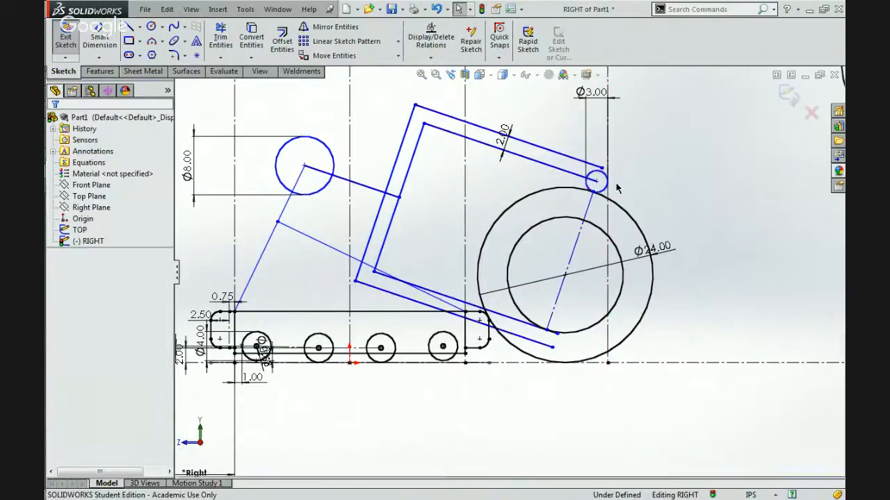
drag(595, 183, 671, 192)
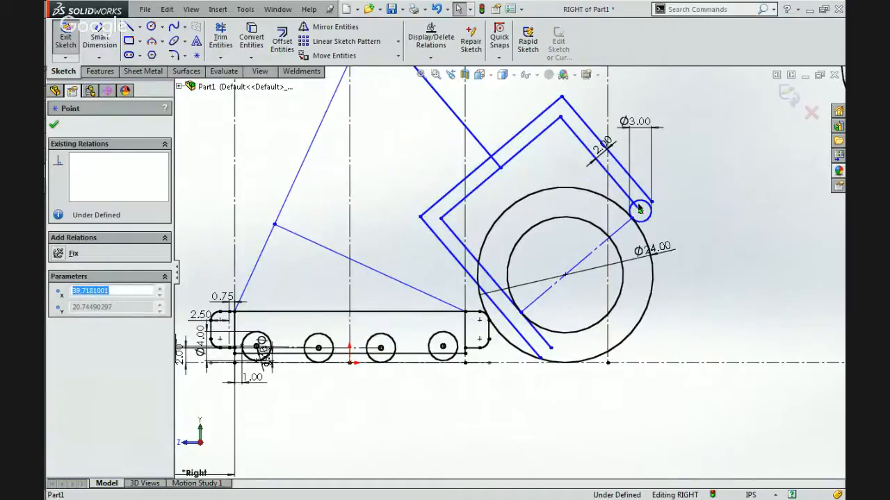
drag(624, 208, 598, 179)
Make the 3 in circle tangent to the outer vertical construction line.
click(601, 153)
scroll(597, 202, down, 3)
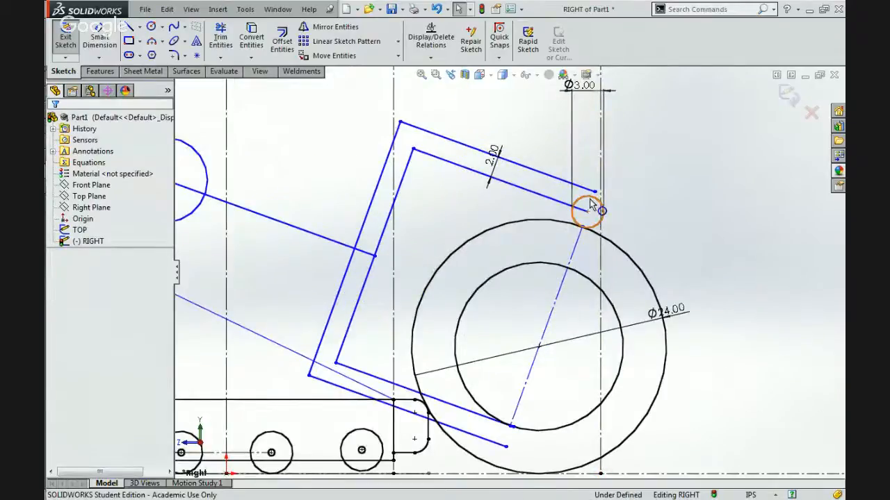
click(590, 203)
ctrl+click(599, 160)
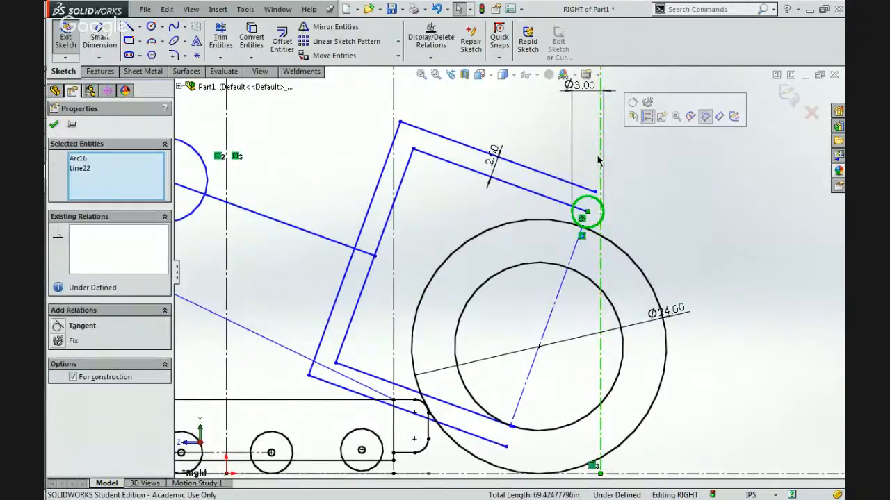
click(642, 113)
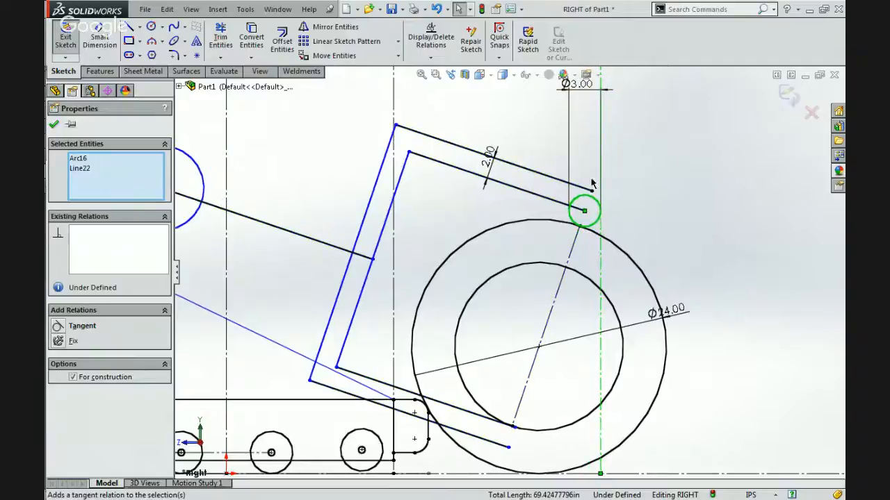
click(621, 175)
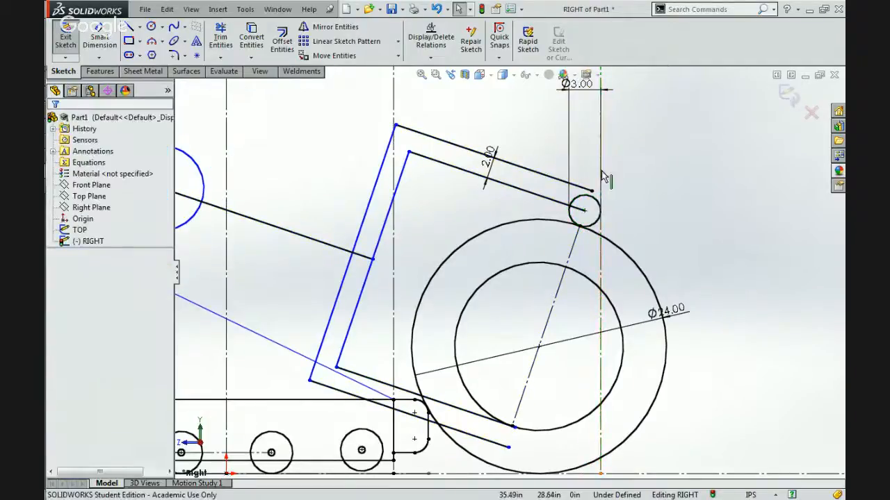
Inspect the relations of the vertical construction line beside the 3 in circle and of the bracket's lower offset line.
click(601, 173)
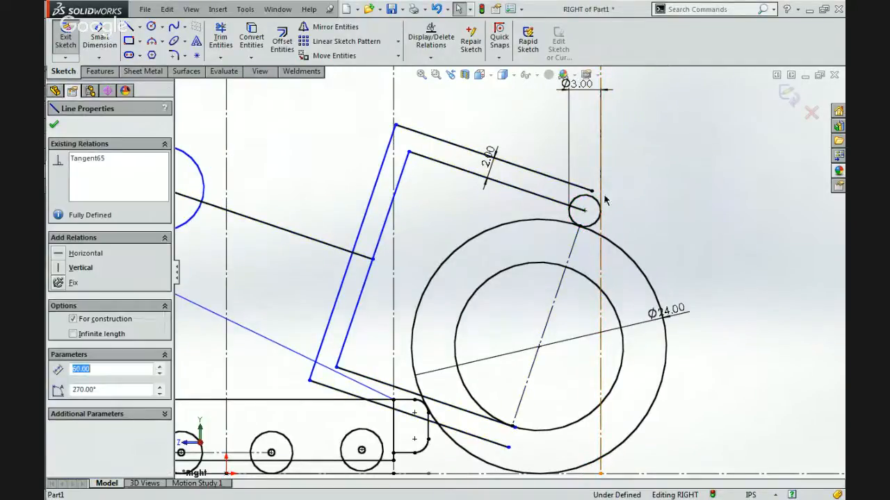
click(400, 418)
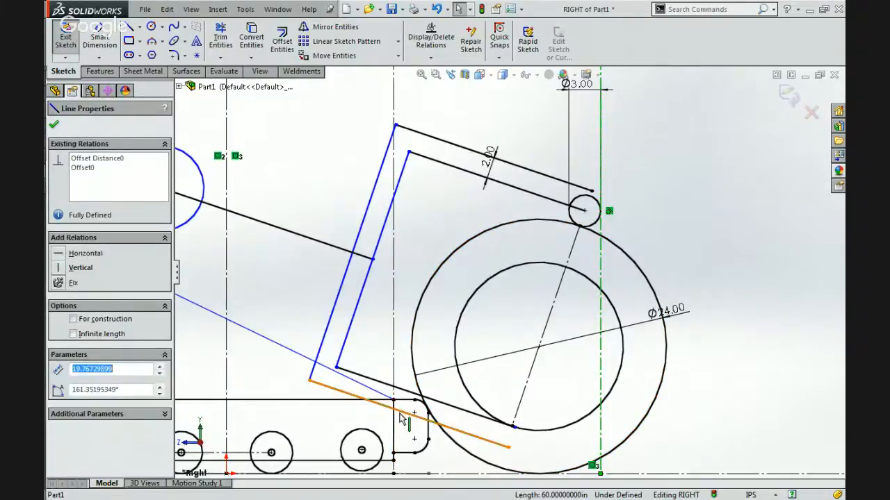
click(412, 264)
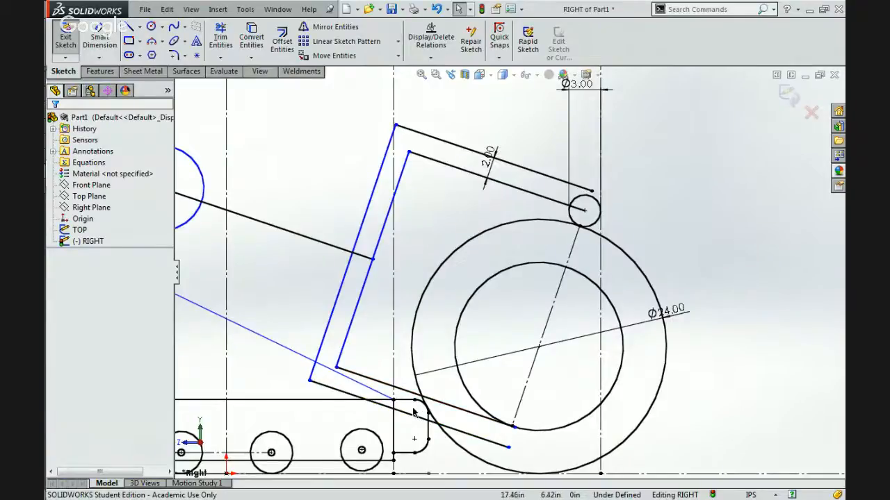
Set the vertical distance between the two horizontal chords of the separate reference circle to 20 in.
scroll(415, 415, up, 3)
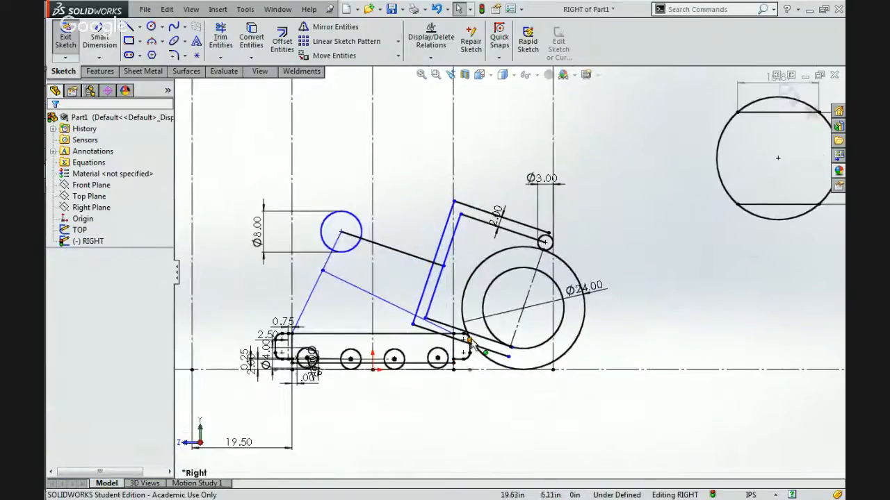
scroll(470, 340, up, 2)
scroll(714, 186, down, 1)
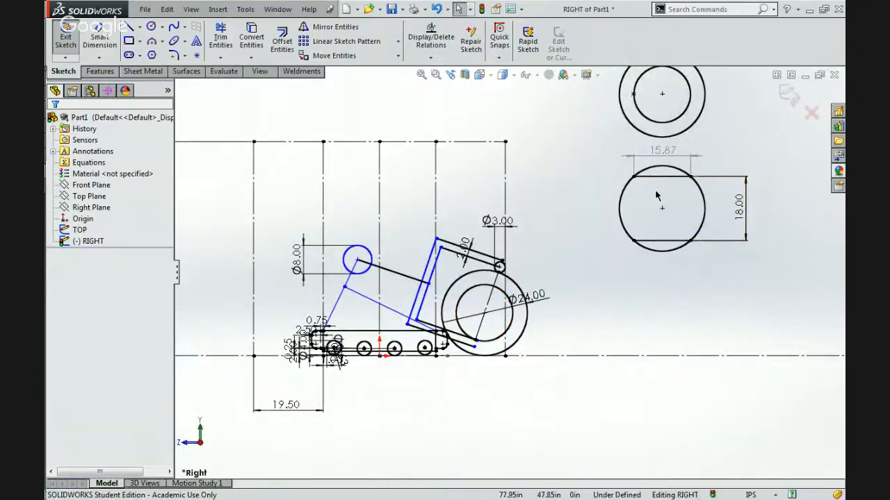
double_click(739, 202)
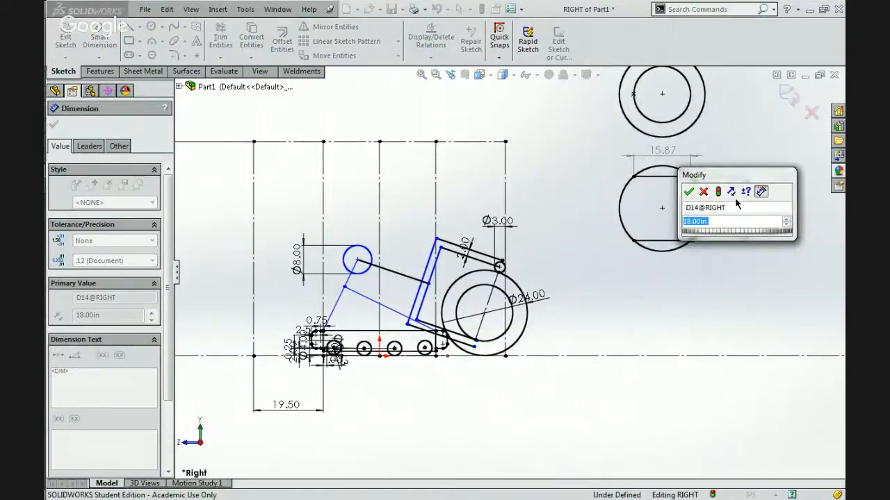
text(20)
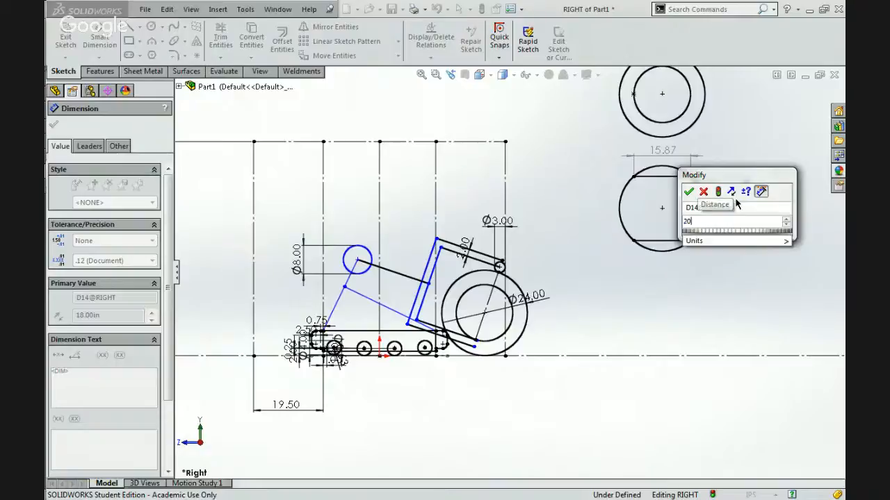
key(Return)
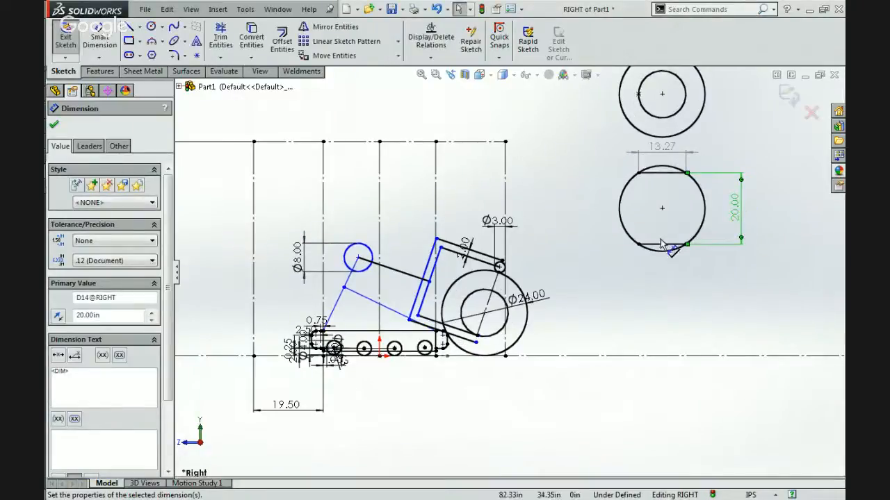
scroll(469, 319, down, 5)
scroll(472, 316, down, 2)
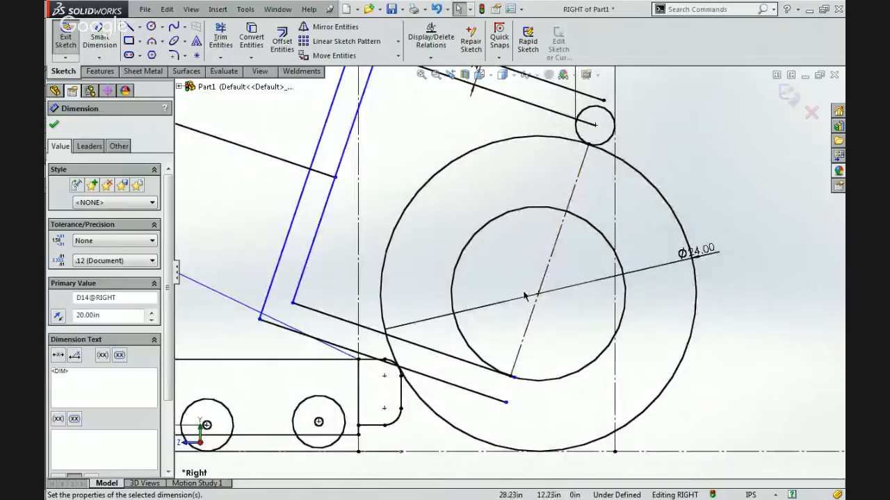
Turn the 20 in vertical chord dimension of the separate reference circle into a driven dimension.
scroll(386, 367, down, 1)
scroll(387, 361, down, 1)
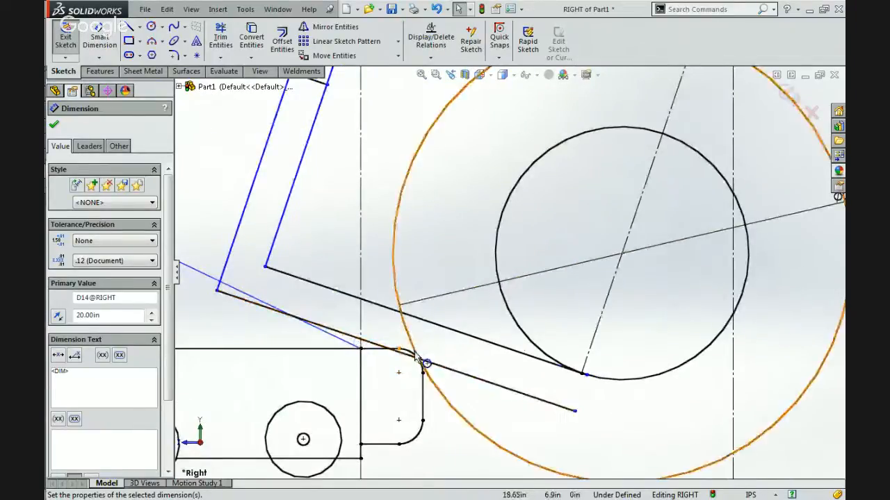
scroll(421, 361, up, 2)
scroll(417, 359, up, 4)
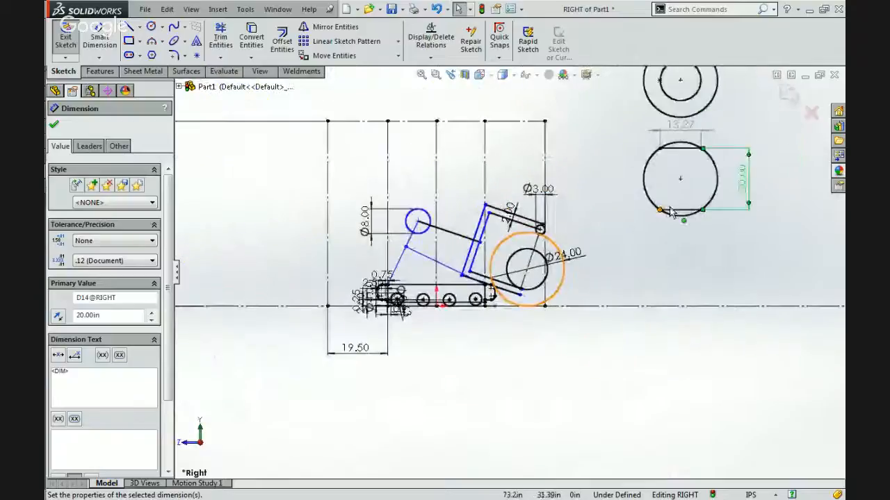
click(120, 146)
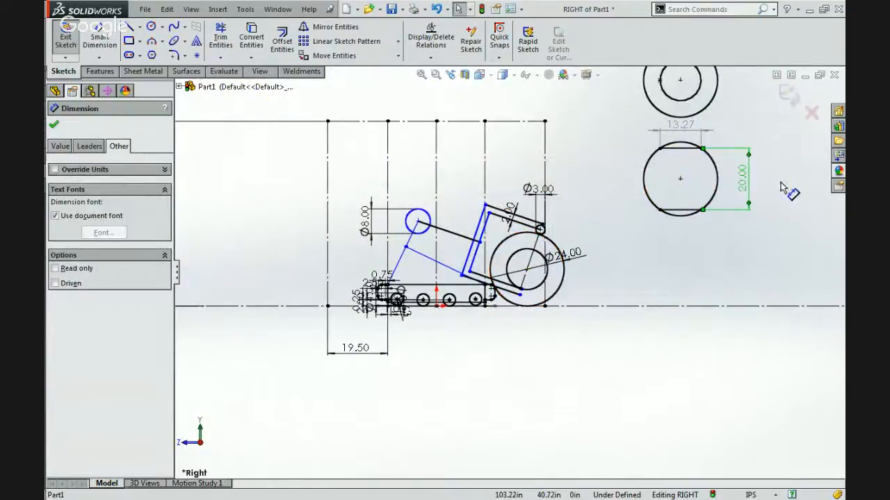
key(Escape)
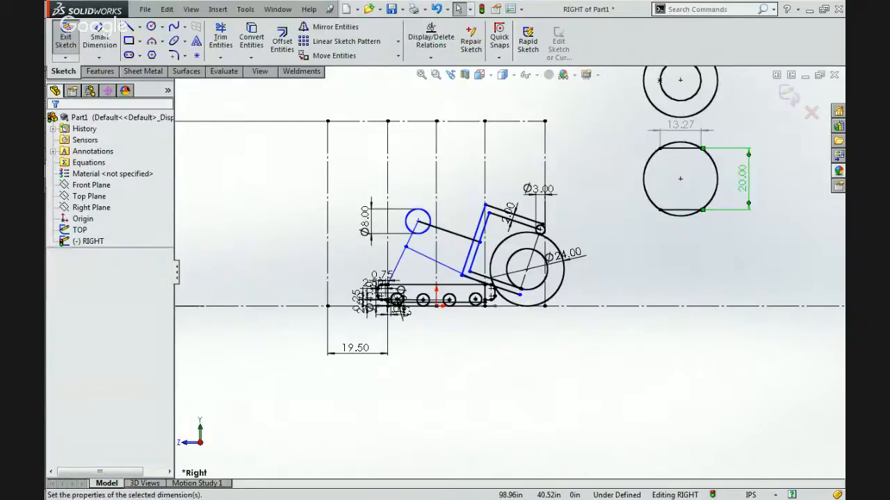
click(116, 146)
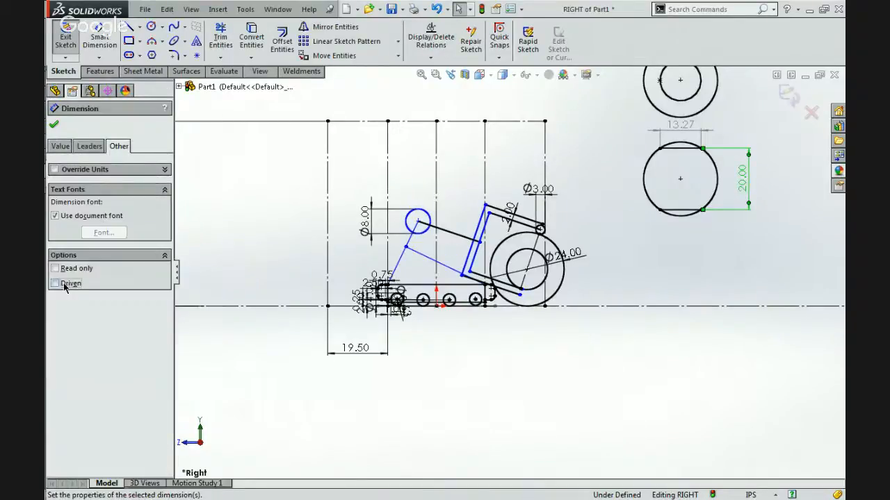
click(55, 283)
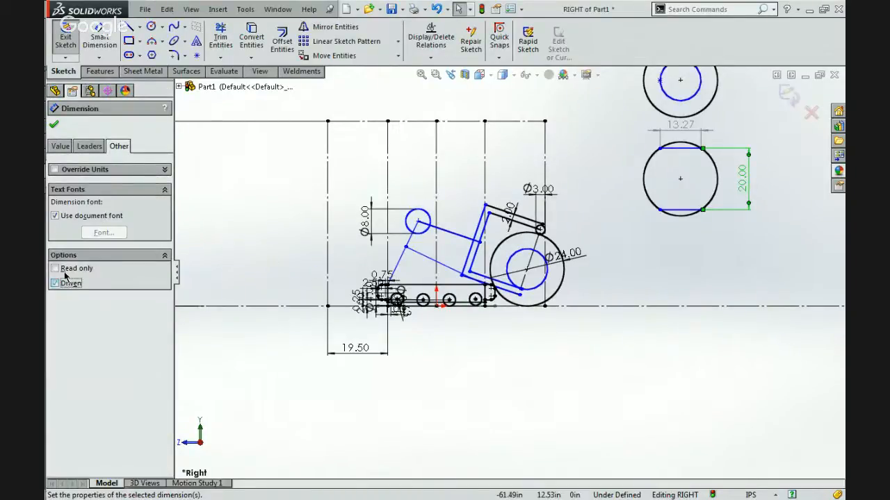
click(502, 257)
Move the end of the bracket's lower arm slightly up towards the wheel centre, shrinking the wheel's inner circle.
scroll(502, 257, down, 9)
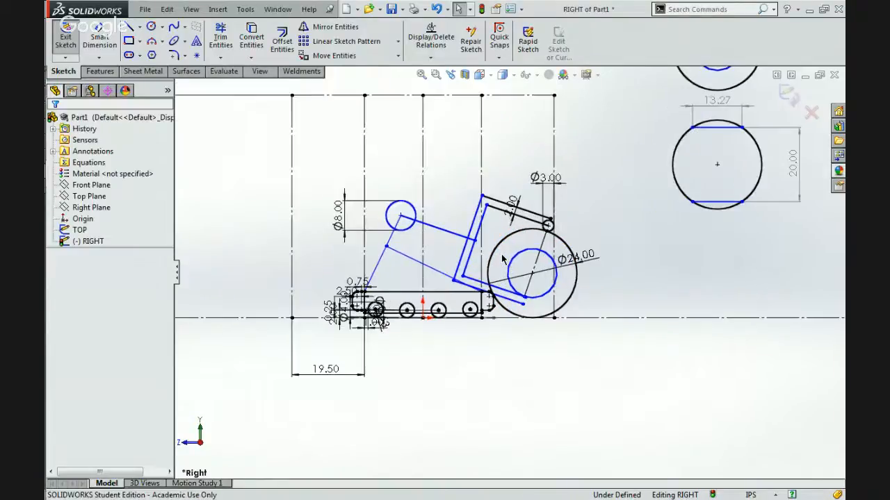
scroll(517, 306, up, 3)
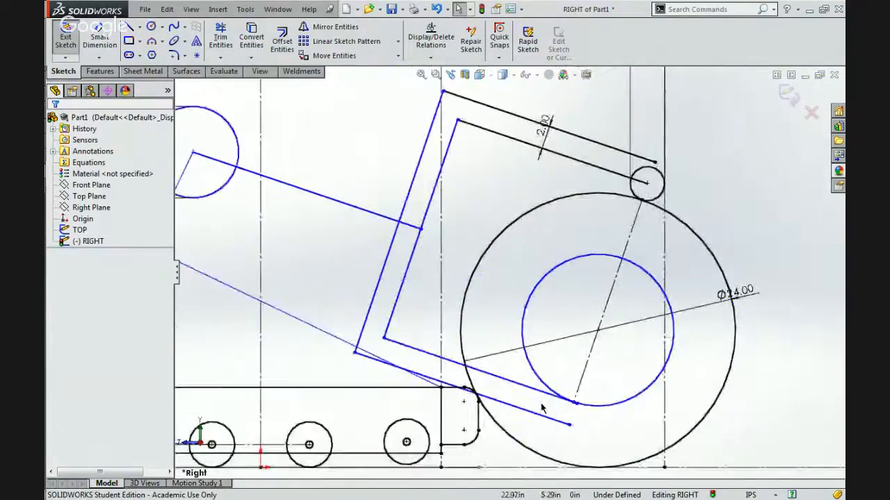
mouse_move(571, 399)
mouse_down()
mouse_move(581, 378)
mouse_move(571, 385)
mouse_up()
scroll(470, 322, up, 8)
scroll(470, 322, down, 3)
scroll(604, 209, down, 3)
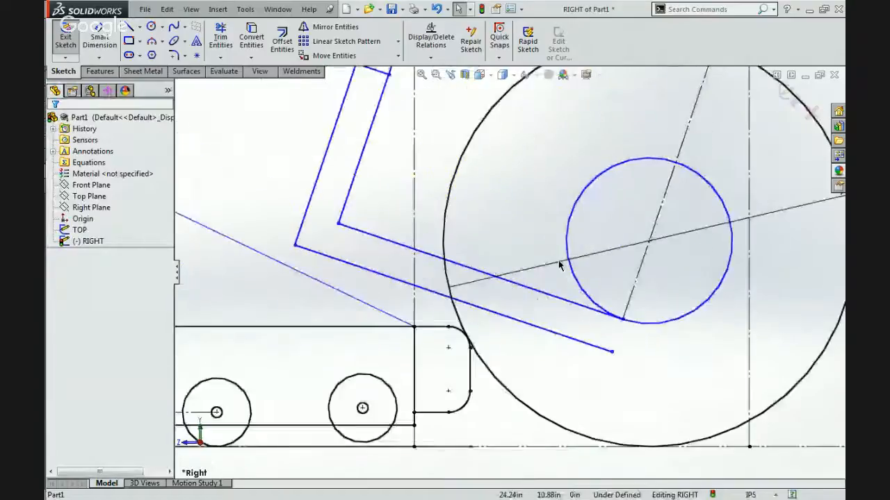
Make the bracket's lower offset line tangent to the upper rounded corner of the track body beside the wheel.
click(505, 317)
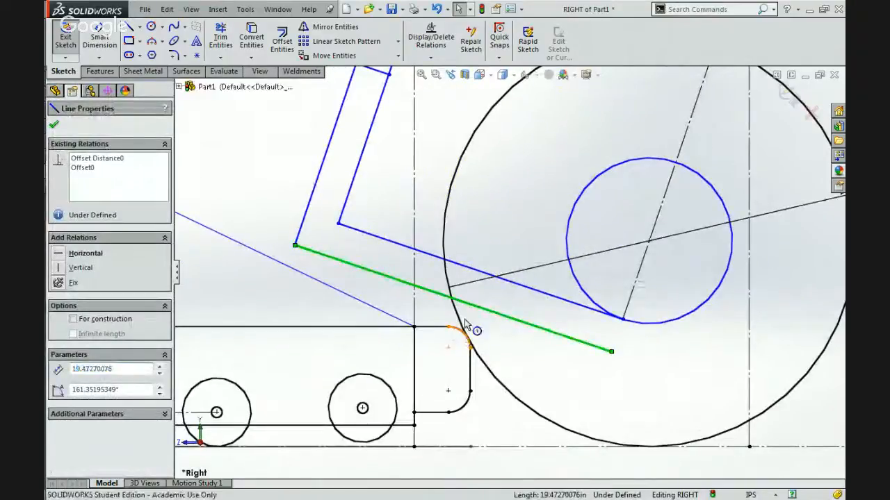
ctrl+click(465, 331)
click(489, 281)
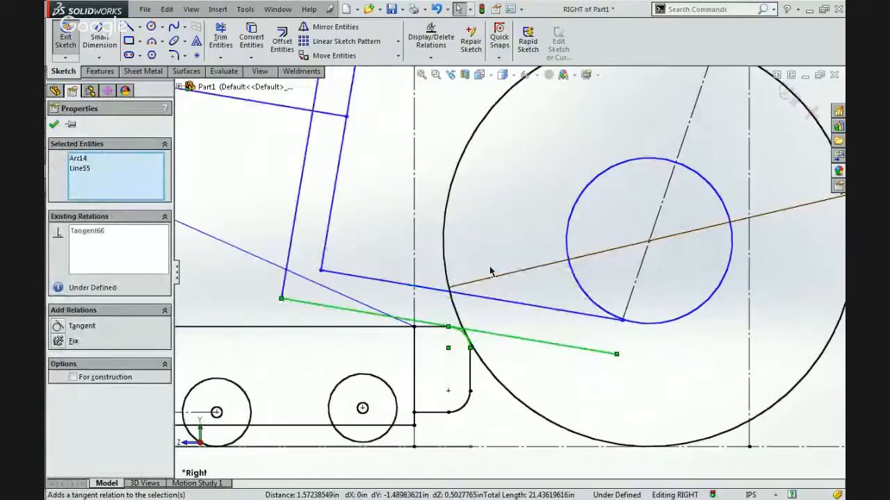
click(498, 264)
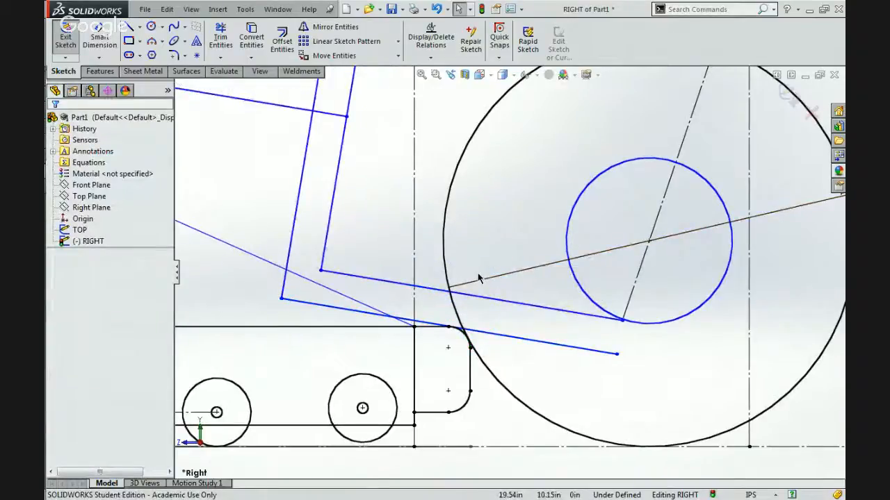
Try pulling the end of the bracket's lower arm down to enlarge the inner circle and return it.
scroll(478, 278, up, 3)
click(563, 298)
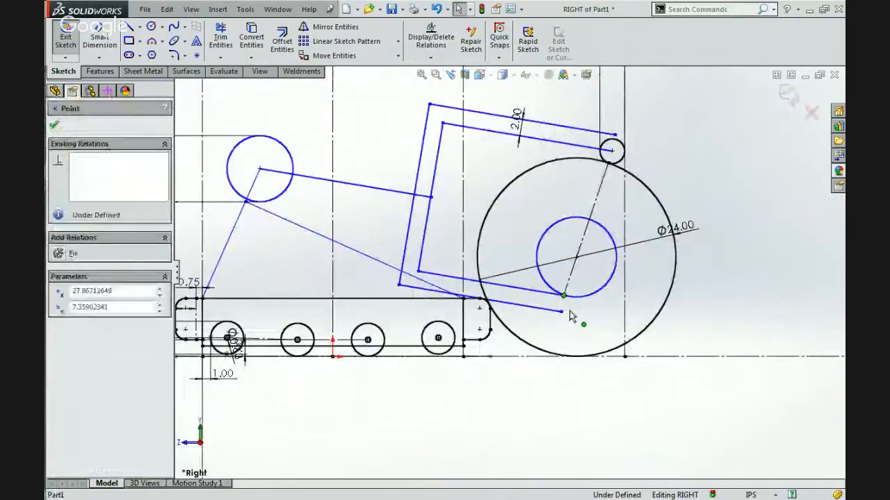
mouse_move(563, 298)
mouse_down()
mouse_move(570, 334)
mouse_move(584, 307)
mouse_move(552, 337)
mouse_move(560, 342)
mouse_move(574, 311)
mouse_move(568, 330)
mouse_move(557, 316)
mouse_move(555, 343)
mouse_up()
click(555, 343)
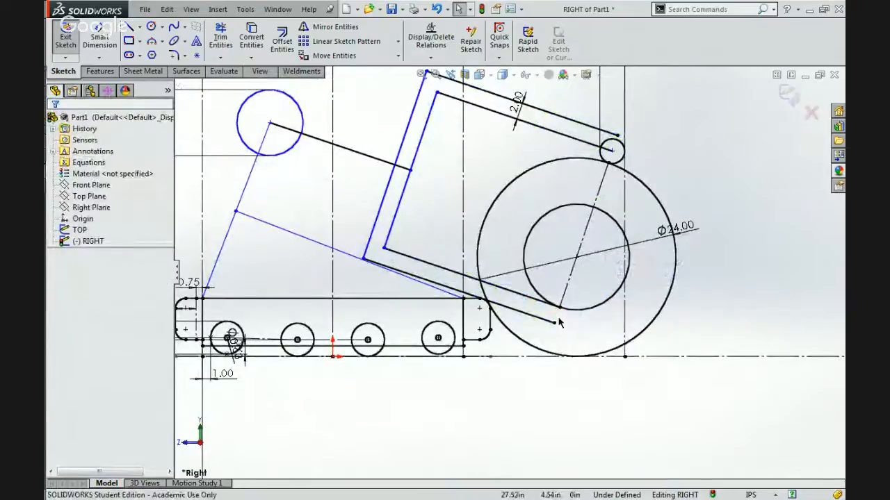
drag(559, 308, 573, 319)
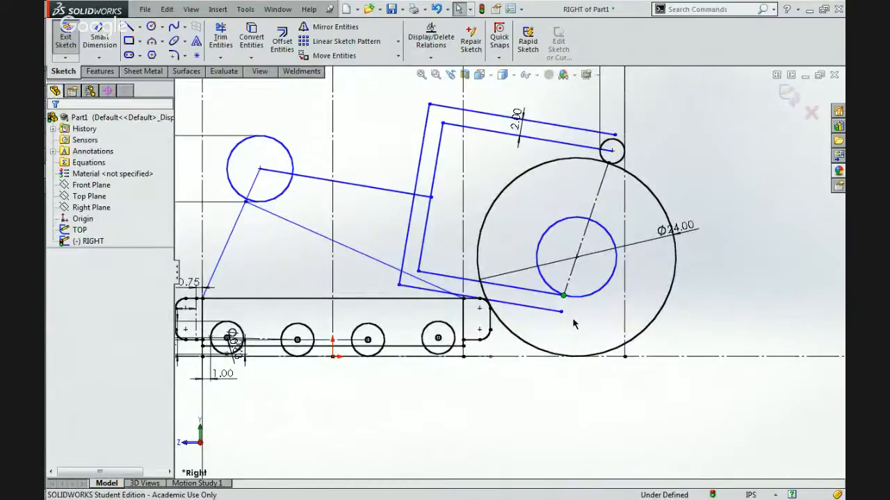
Inspect the relations of the bracket's inner lower line where it meets the wheel's inner circle.
scroll(573, 320, down, 5)
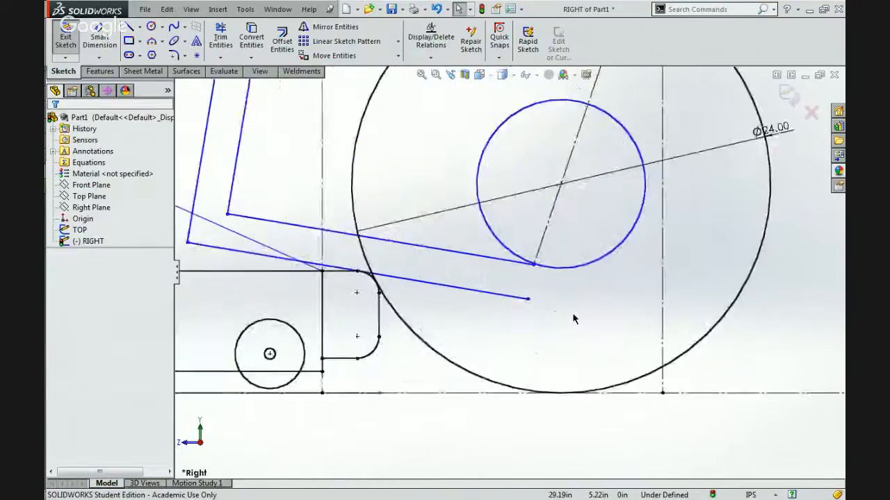
click(496, 248)
scroll(529, 244, down, 5)
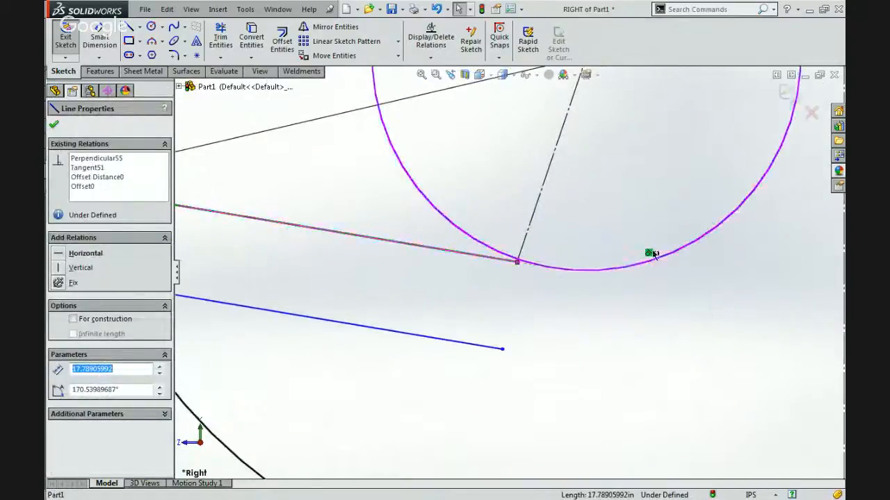
click(516, 294)
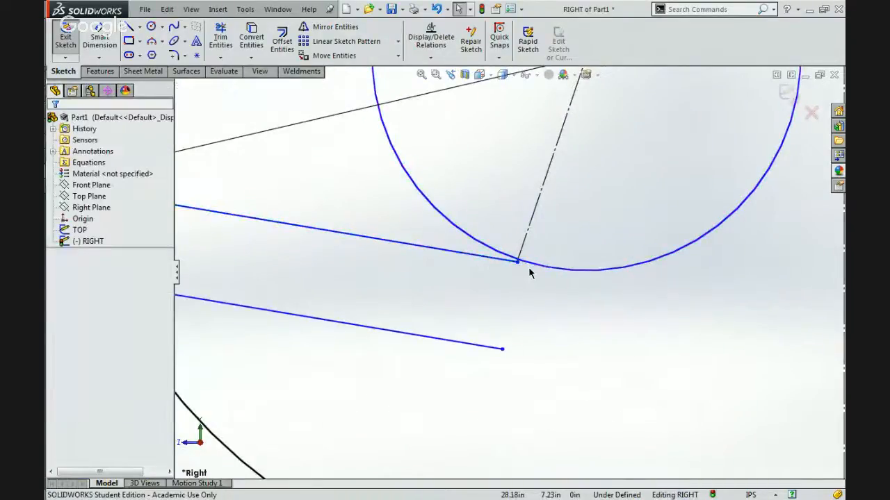
Extend the bracket's inner lower line past the inner circle to the outer vertical construction line.
scroll(529, 273, down, 2)
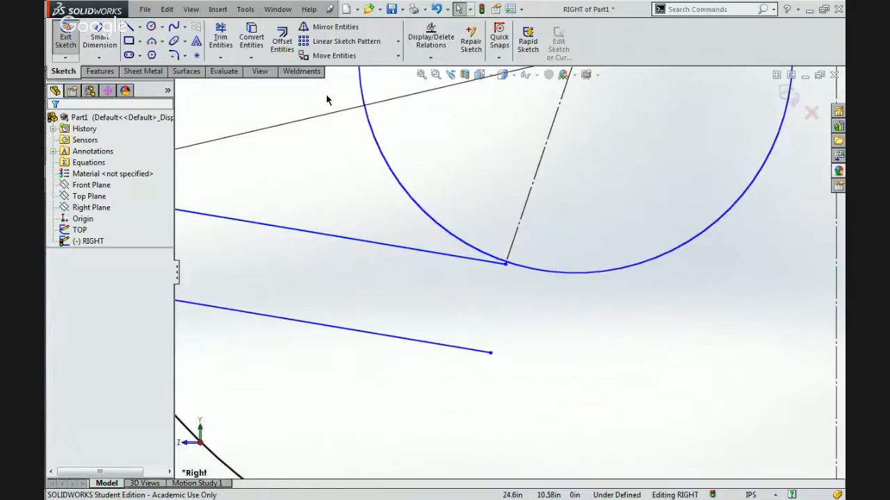
click(223, 59)
click(243, 70)
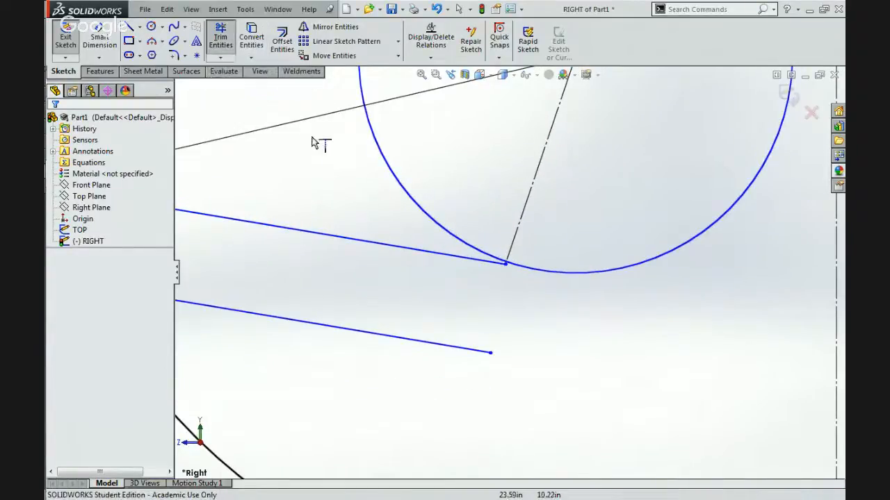
click(469, 261)
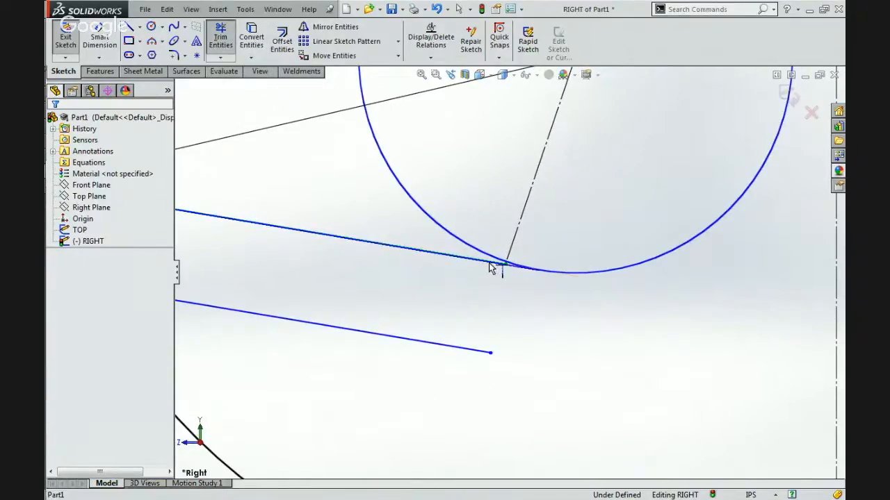
click(490, 262)
scroll(534, 306, up, 5)
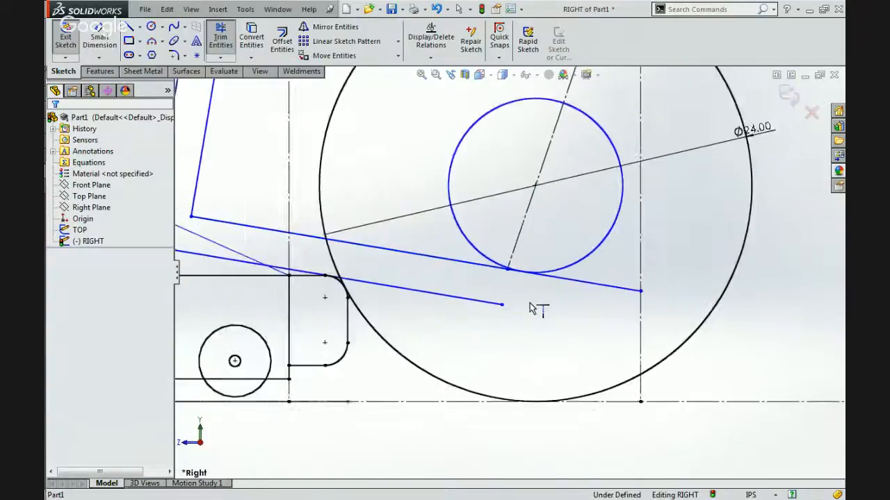
key(Escape)
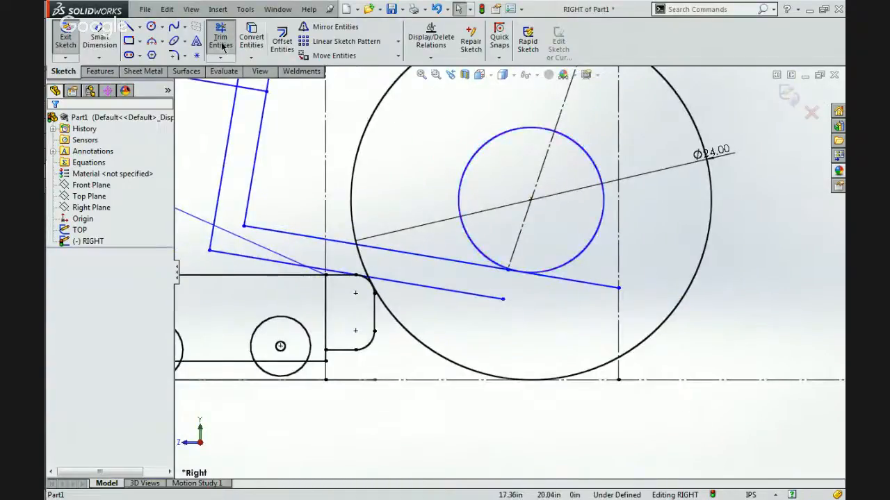
Shorten the extended inner lower line with Power trim so it ends just short of the outer vertical construction line.
click(220, 38)
click(589, 286)
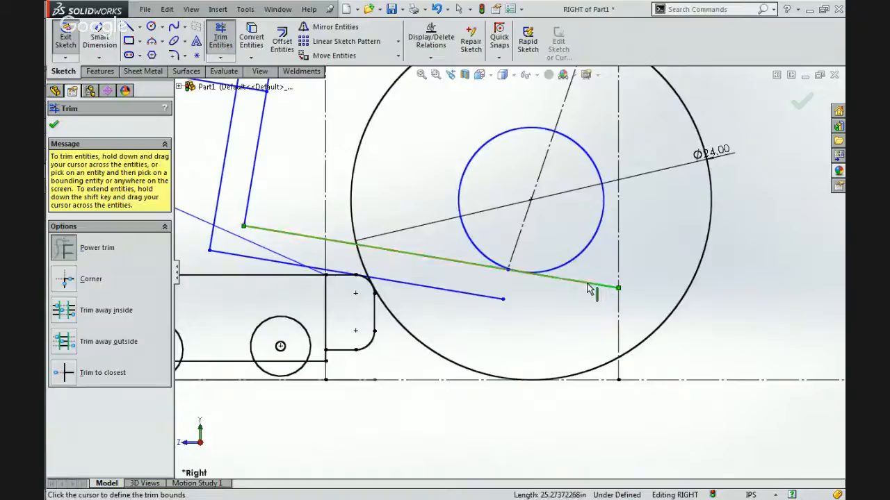
click(582, 291)
key(Escape)
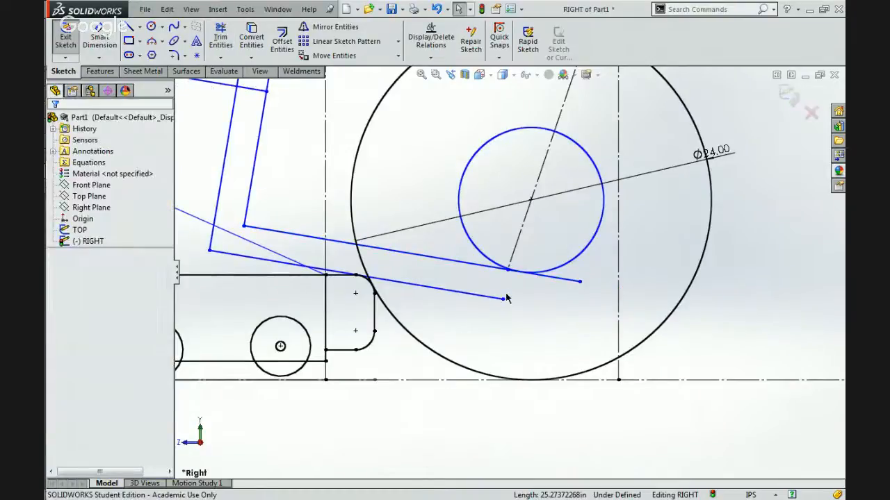
Try to close the bracket's lower arm with a line joining the open ends of its inner and offset lines.
scroll(508, 297, up, 3)
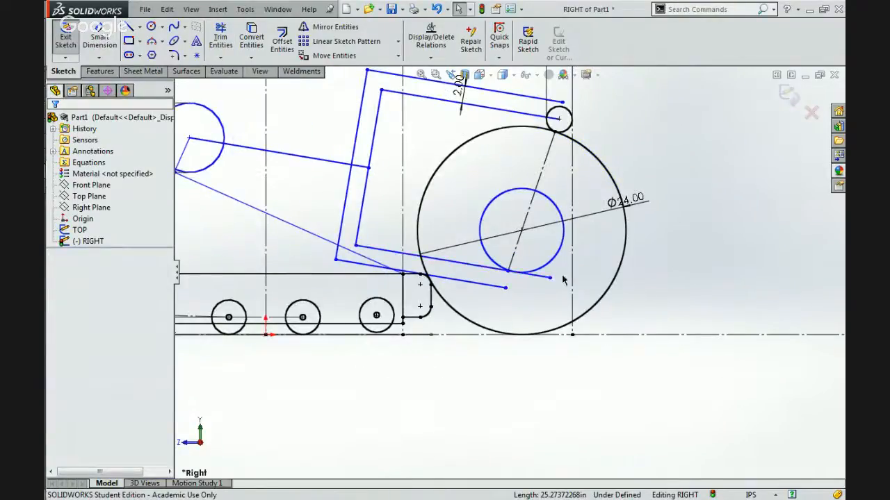
click(139, 26)
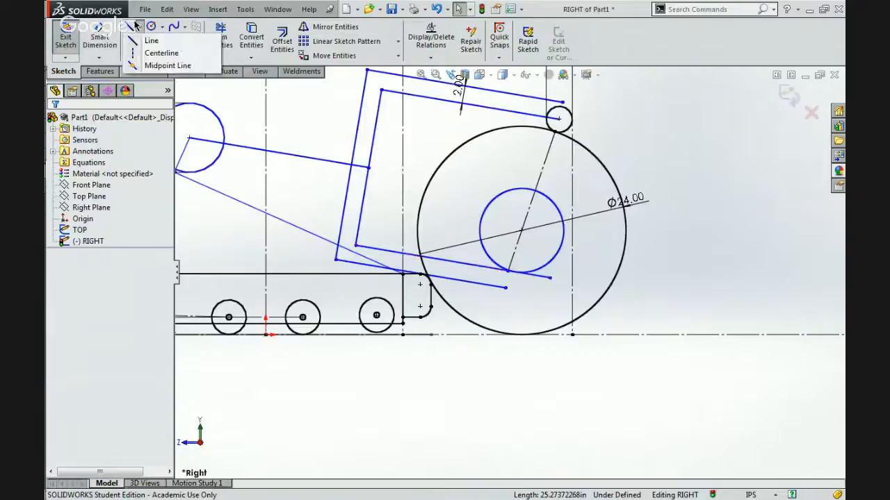
click(159, 36)
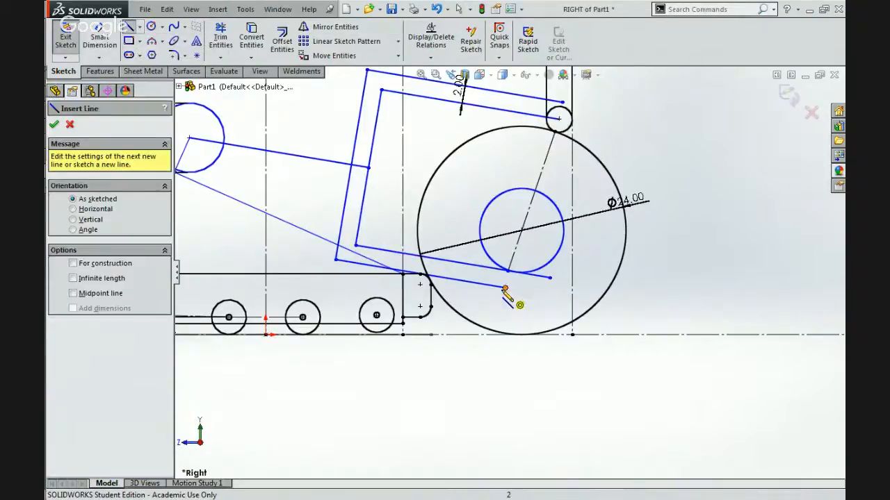
click(506, 289)
click(506, 288)
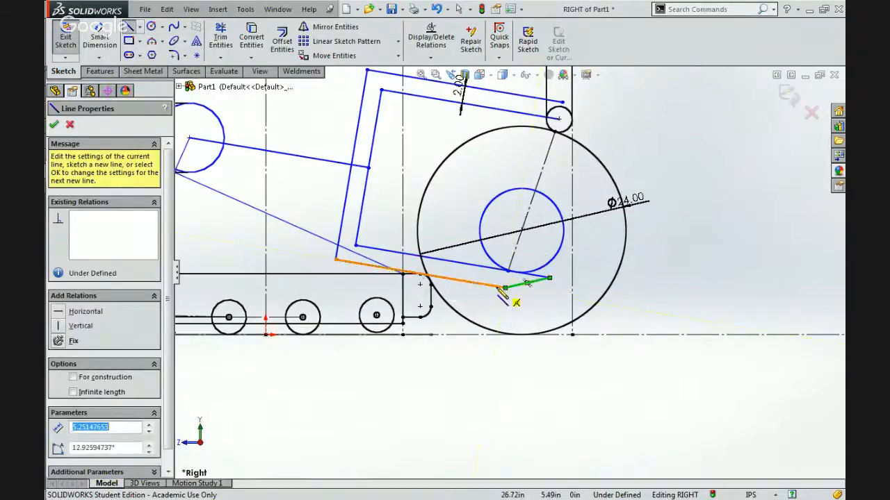
key(Escape)
key(Escape)
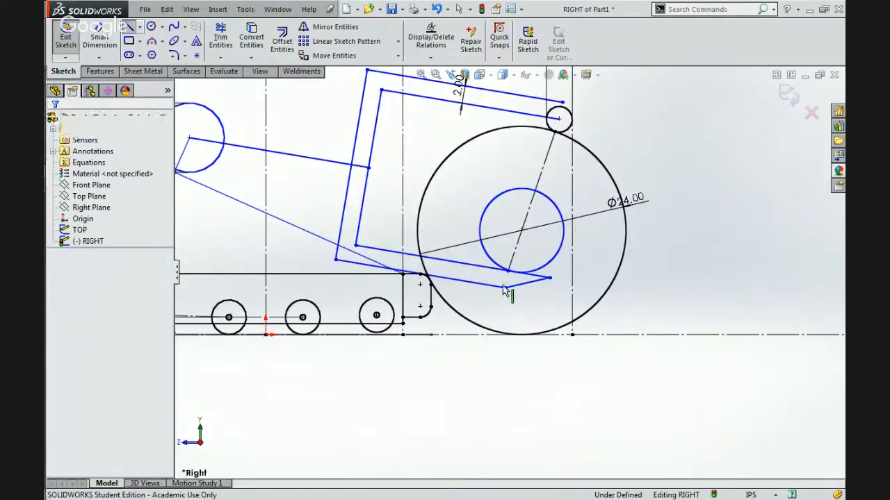
Try to make the closing line perpendicular to the bracket's lower offset line.
click(517, 289)
ctrl+click(517, 285)
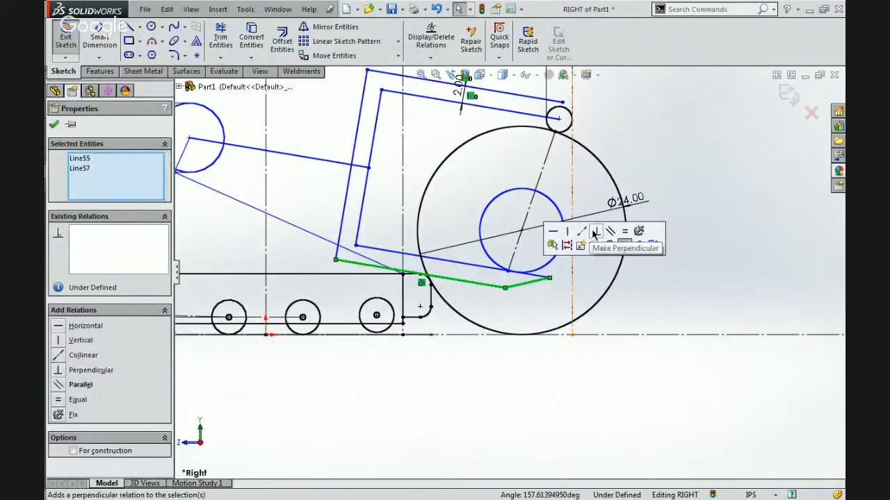
click(594, 231)
click(636, 131)
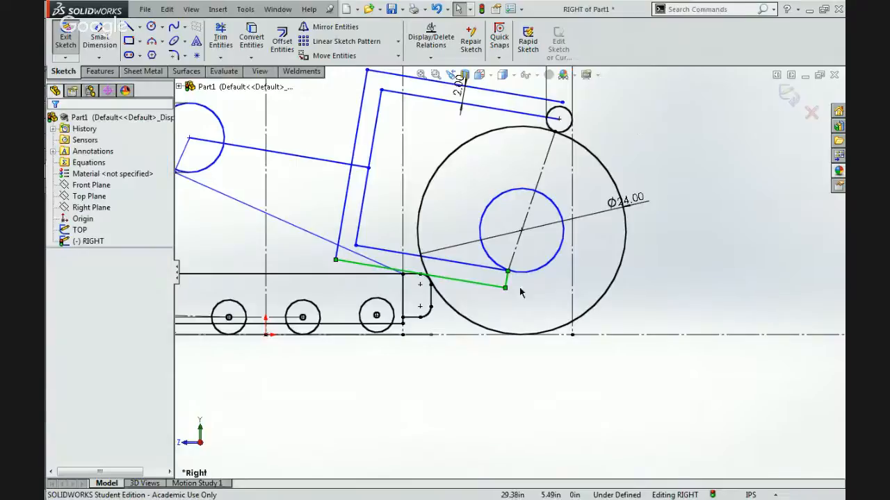
Test-move the closed lower end of the bracket, then undo the move, the perpendicular relation and the closing line.
mouse_move(515, 290)
mouse_down()
mouse_move(549, 292)
mouse_move(506, 309)
mouse_up()
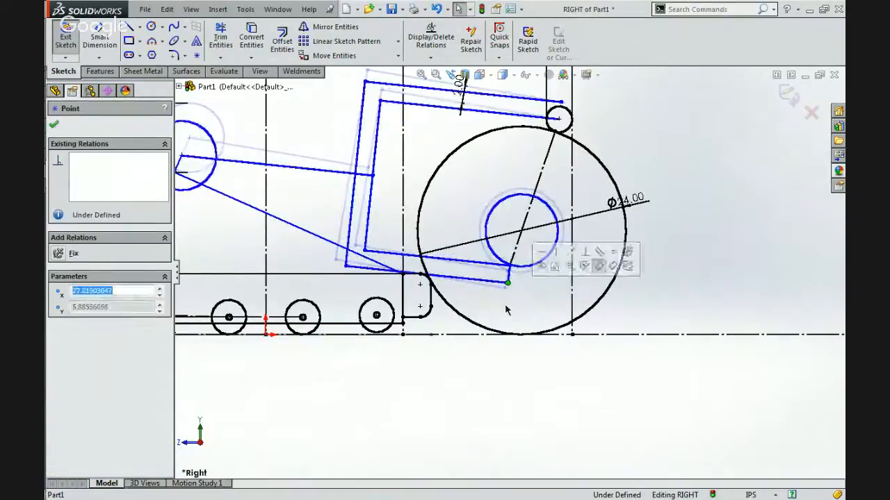
key(ctrl+z)
key(ctrl+z)
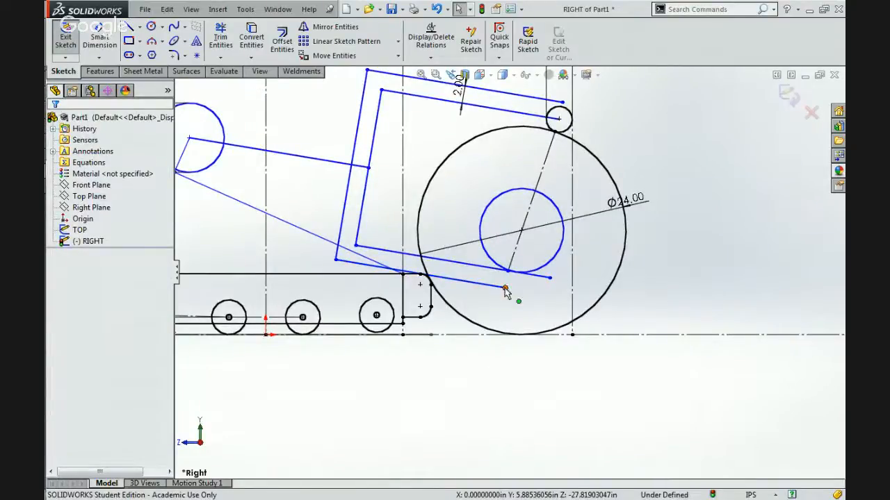
click(505, 288)
click(494, 303)
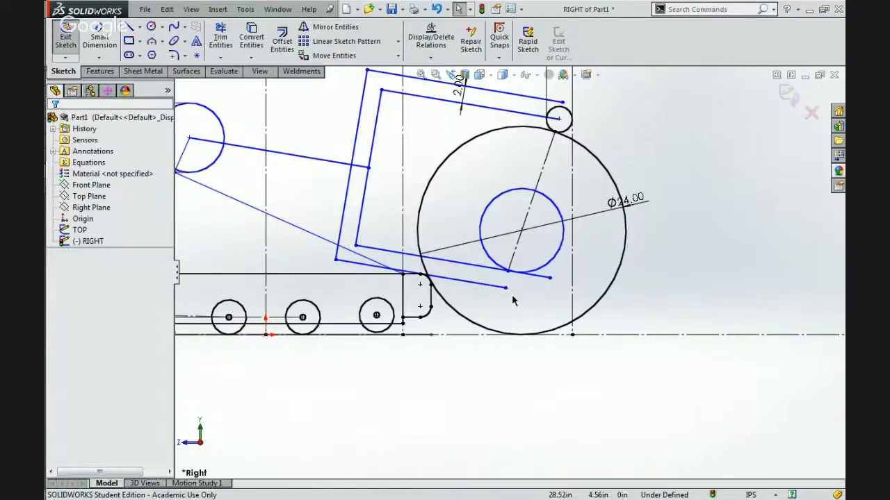
Extend the bracket's lower offset line to the outer vertical construction line and power-trim it back roughly level with the inner line's end.
click(220, 57)
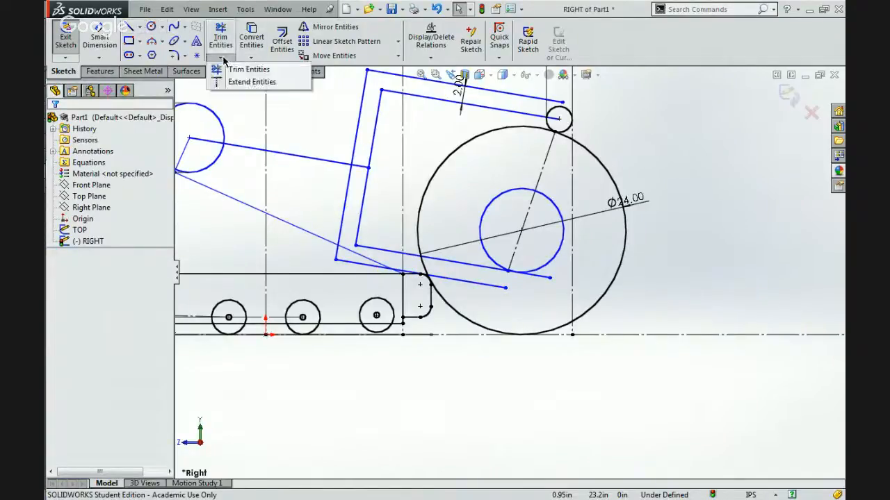
click(225, 82)
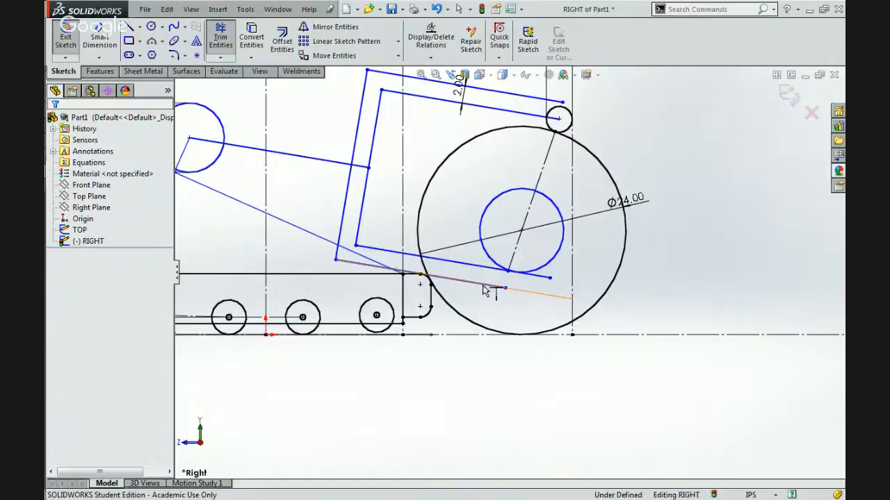
click(214, 30)
click(551, 300)
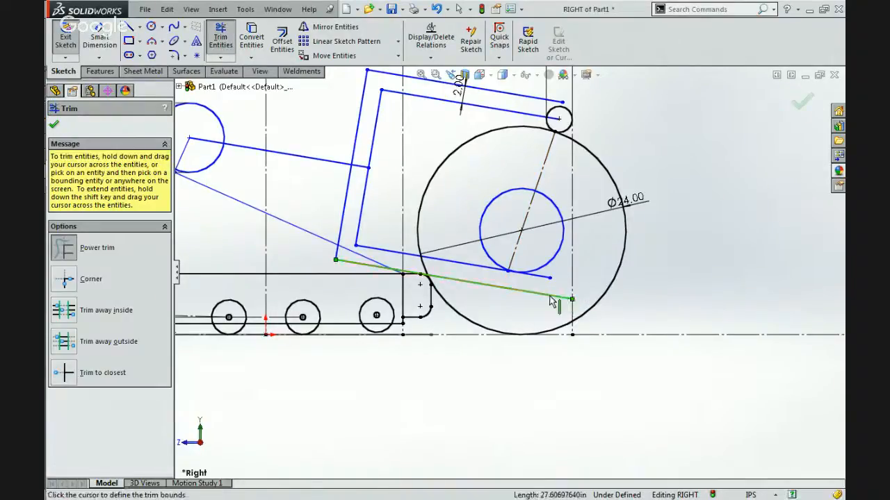
click(549, 295)
key(Escape)
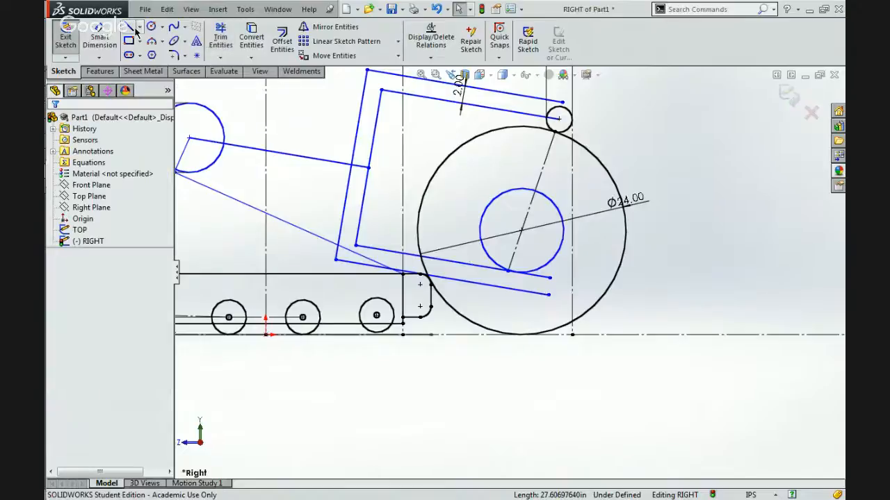
Draw a line joining the open ends of the bracket's lower offset line and inner lower line.
key(l)
click(550, 293)
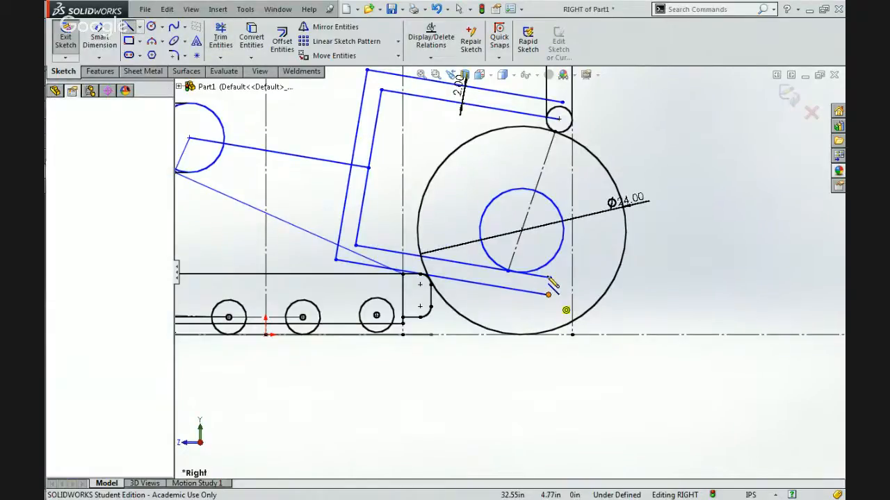
click(549, 278)
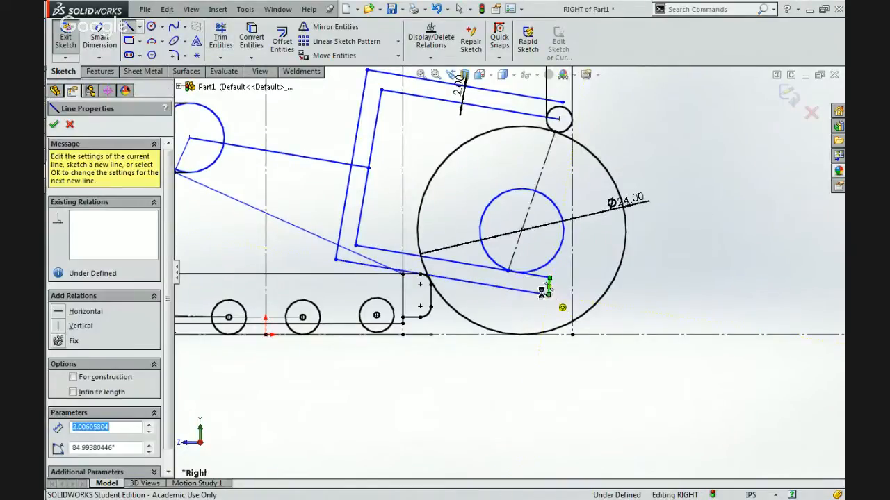
key(Escape)
Make the short closing line perpendicular to the bracket's lower offset line and to its inner lower line.
click(545, 292)
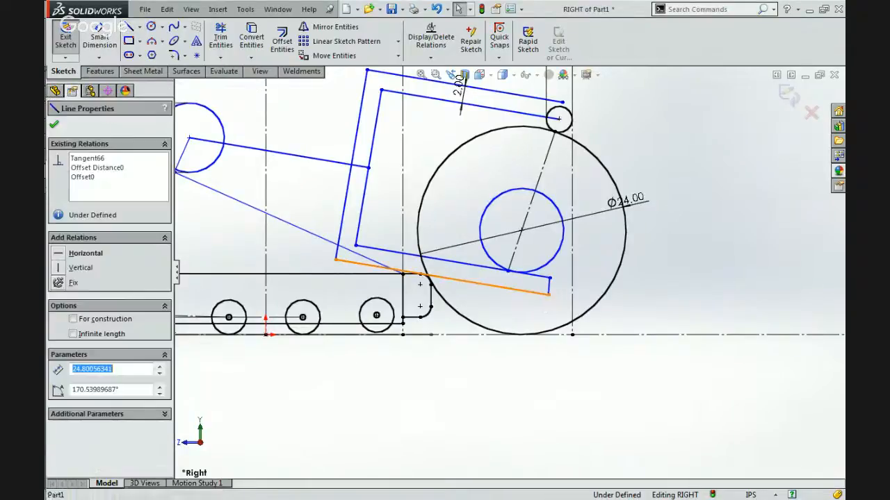
ctrl+click(549, 286)
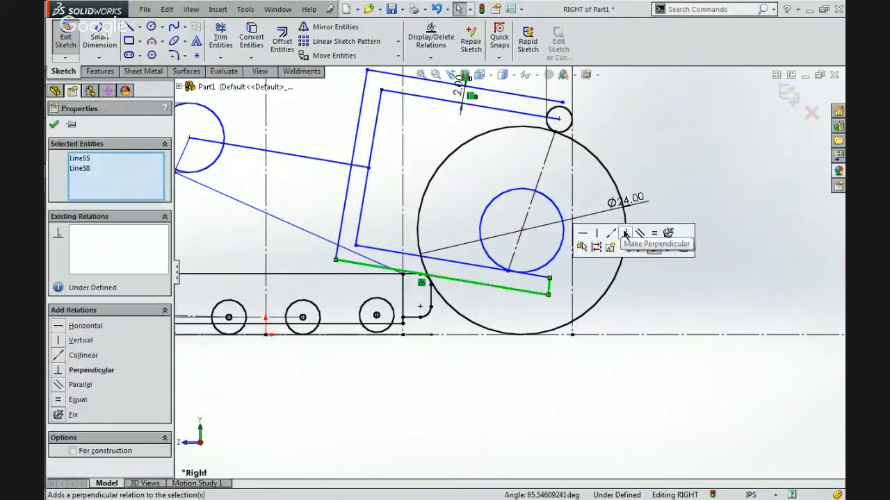
click(541, 275)
ctrl+click(549, 286)
click(614, 233)
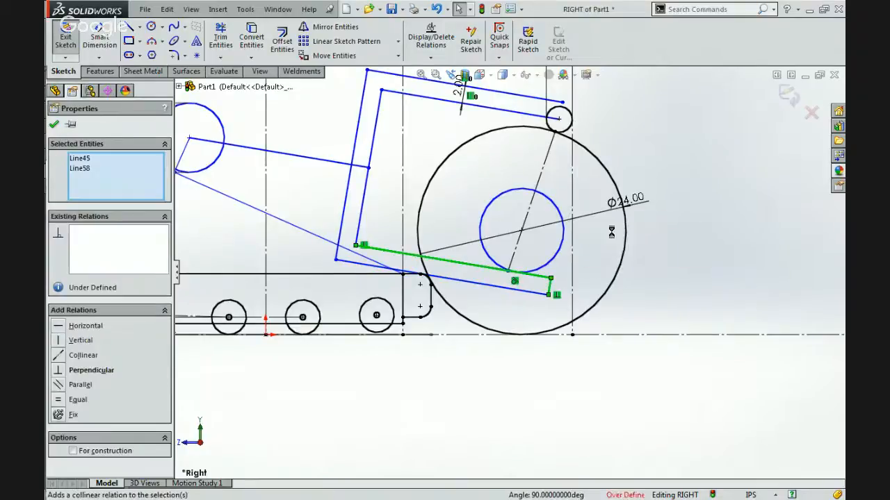
key(ctrl+z)
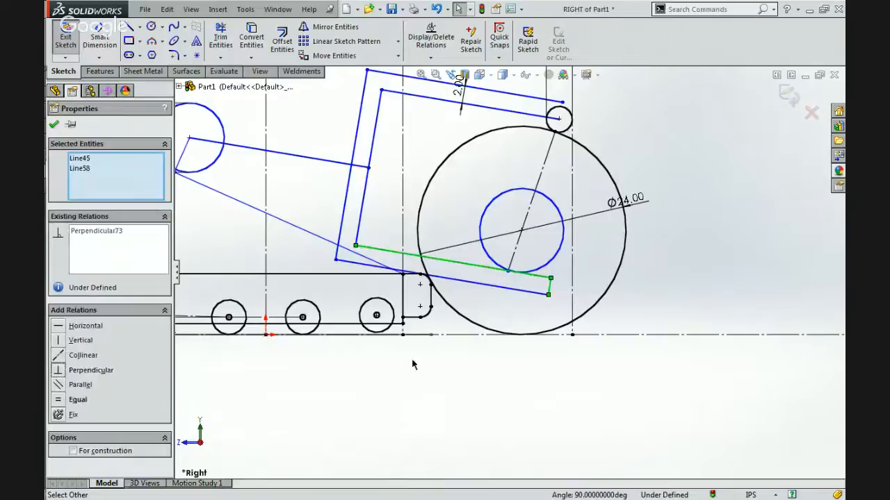
Make the lower end of the wheel's slanted centerline coincident with the inner wheel circle.
scroll(511, 294, down, 2)
key(Escape)
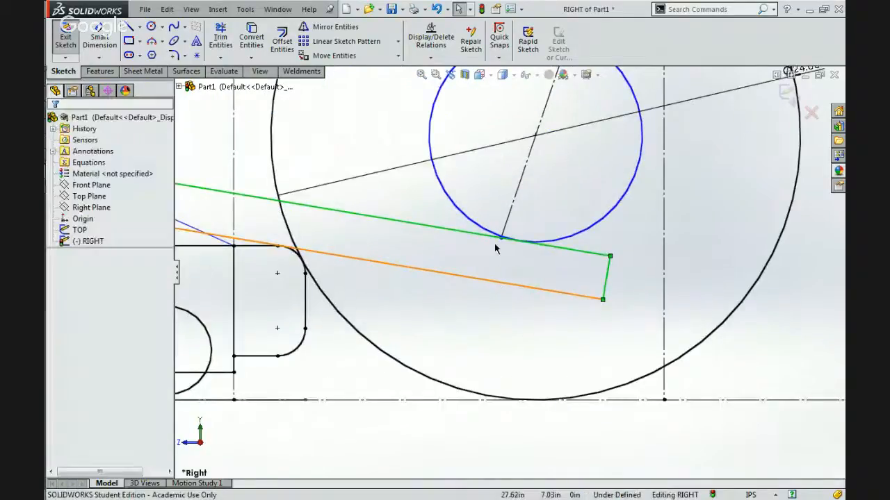
click(500, 240)
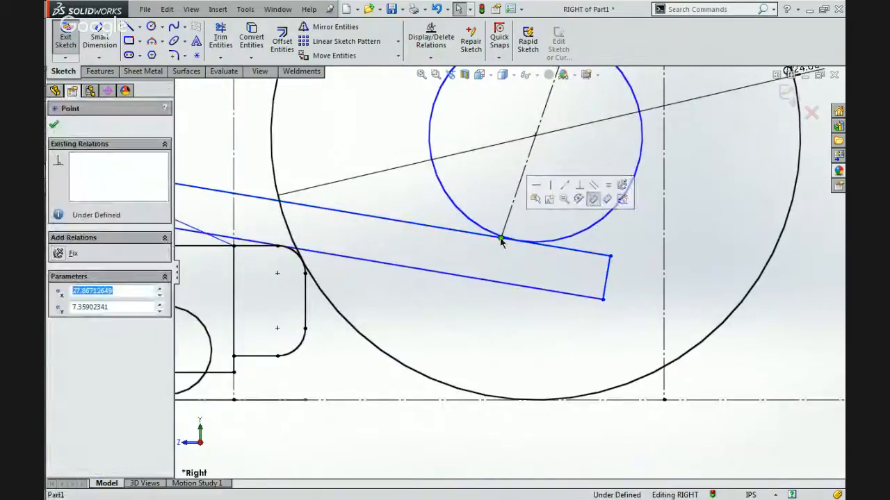
ctrl+click(549, 244)
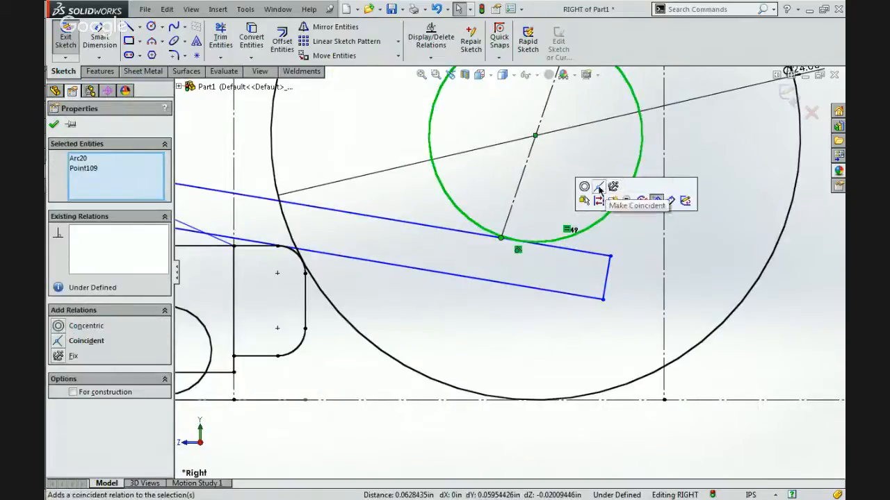
click(584, 186)
key(Escape)
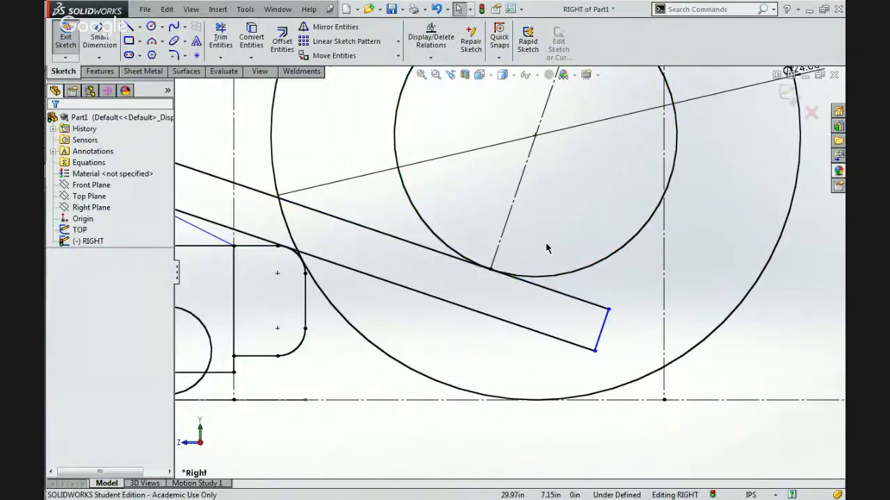
Delete the tangent relation between the bracket's lower offset line and the track body's rounded corner.
scroll(545, 243, up, 4)
scroll(546, 248, up, 5)
scroll(531, 229, down, 3)
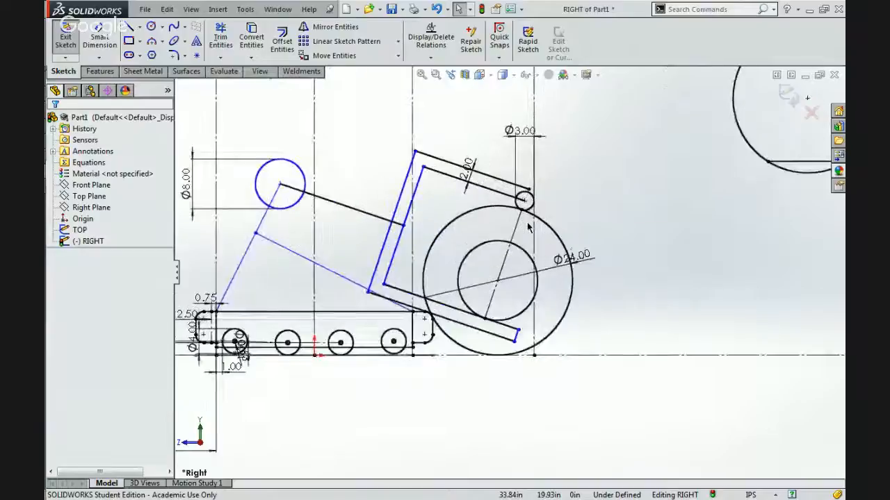
scroll(528, 226, up, 4)
scroll(507, 243, down, 5)
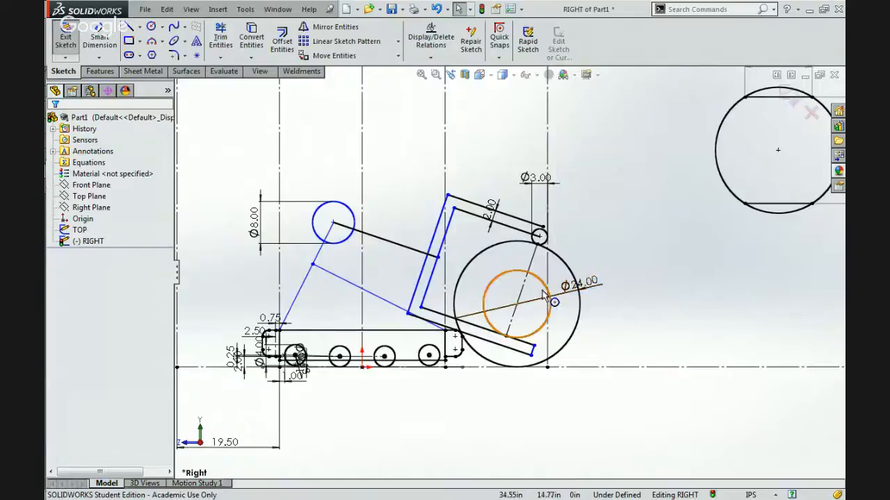
scroll(541, 295, up, 3)
scroll(500, 298, down, 3)
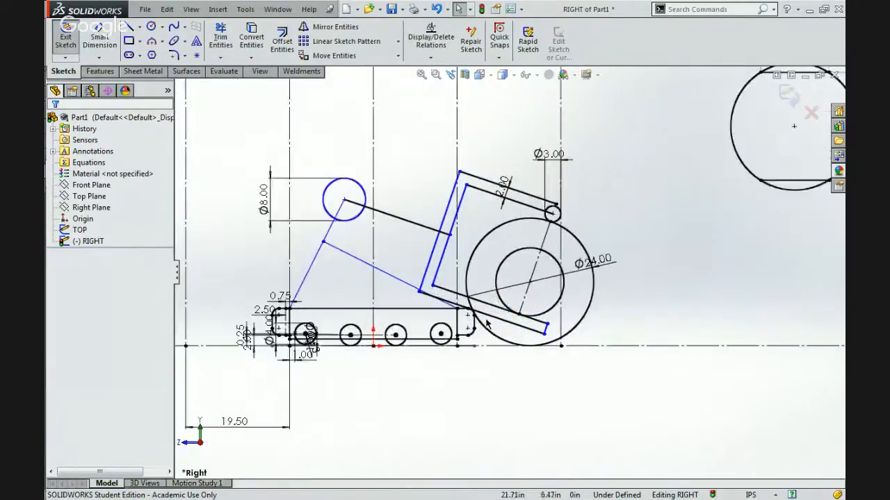
click(486, 317)
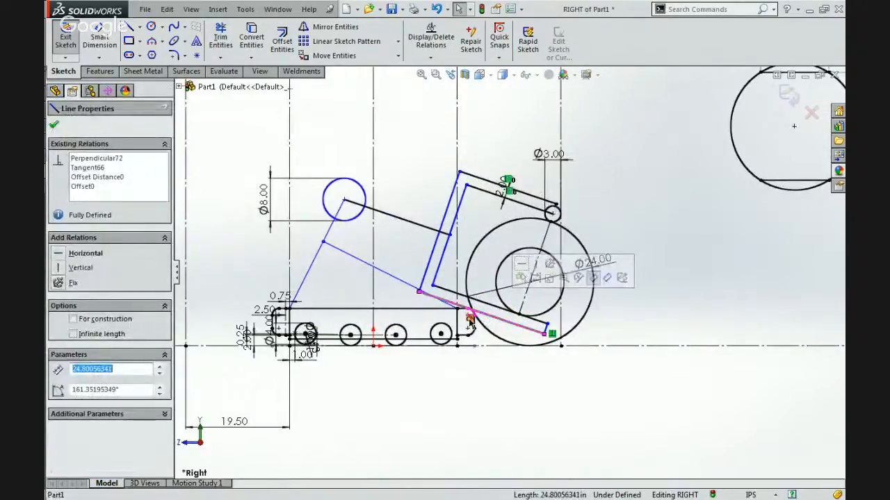
click(469, 319)
key(Delete)
Test-move the detached circle's lower chord to about 10.80 in from the upper chord, and raise the bracket's lower offset line above the track body.
scroll(508, 272, up, 3)
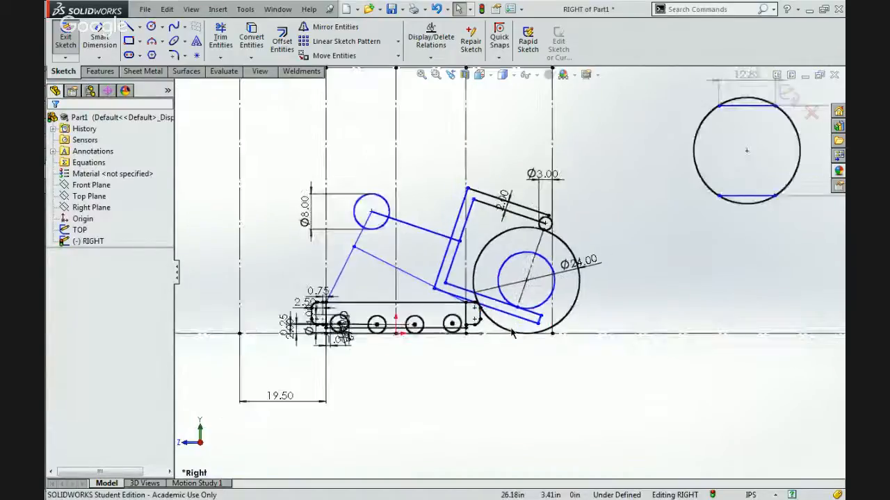
scroll(703, 203, down, 3)
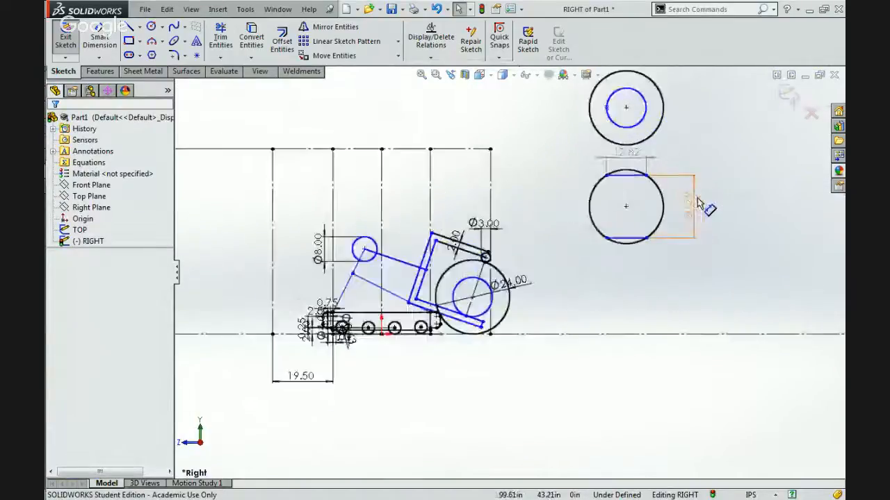
click(547, 286)
drag(546, 286, 546, 259)
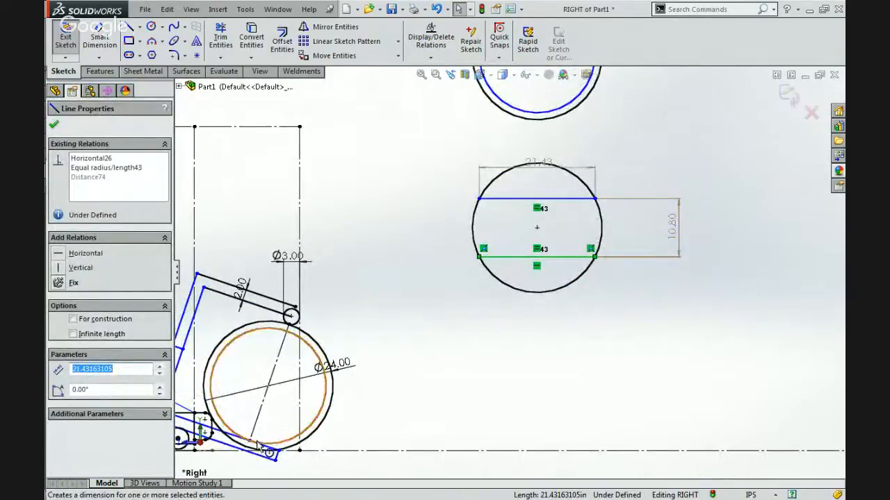
scroll(326, 368, up, 2)
scroll(279, 397, down, 5)
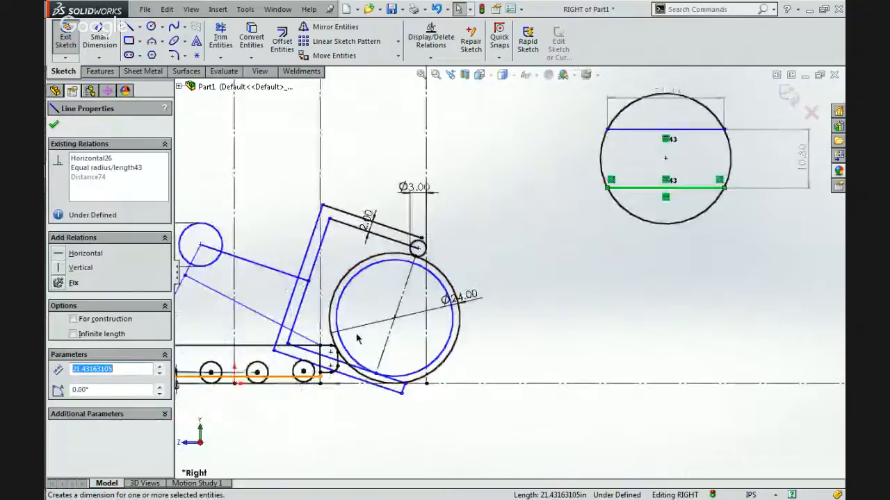
click(350, 388)
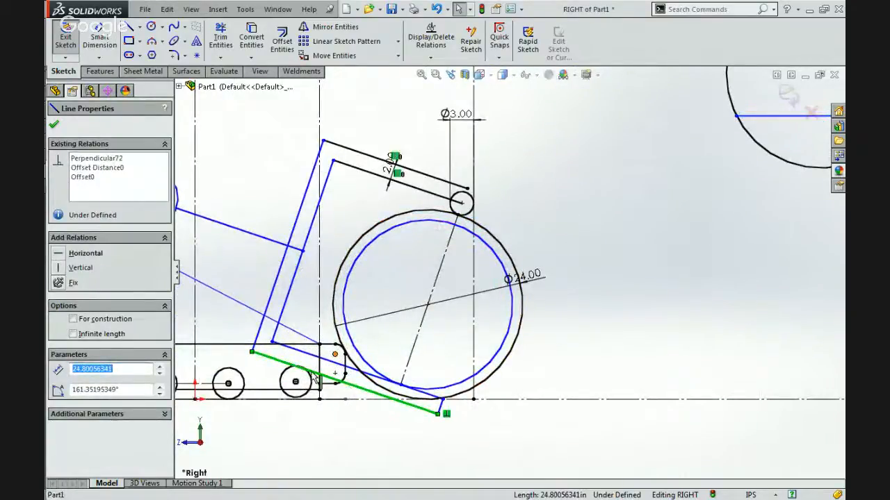
drag(289, 369, 343, 338)
Make the bracket's lower offset line tangent to the rounded upper corner arc of the track body.
scroll(415, 331, down, 5)
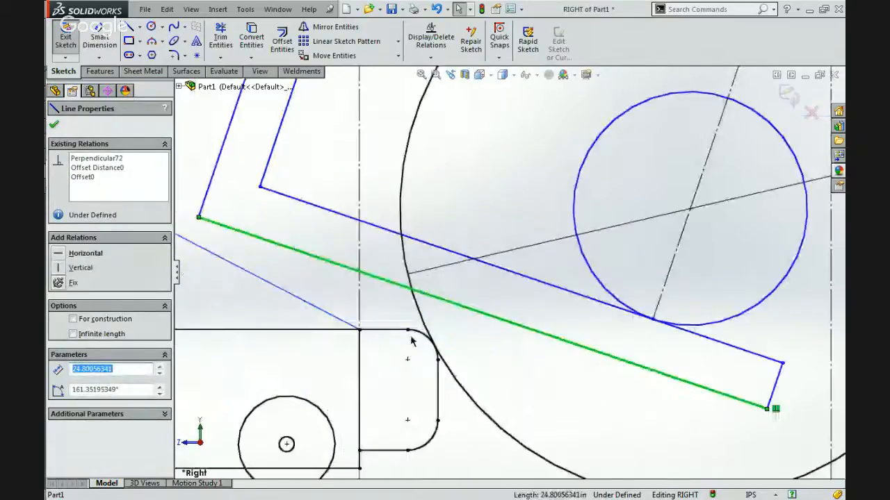
ctrl+click(427, 338)
click(449, 277)
key(Escape)
Examine the linkage layout and the chord dimensions of the detached wheel circle.
scroll(462, 244, up, 5)
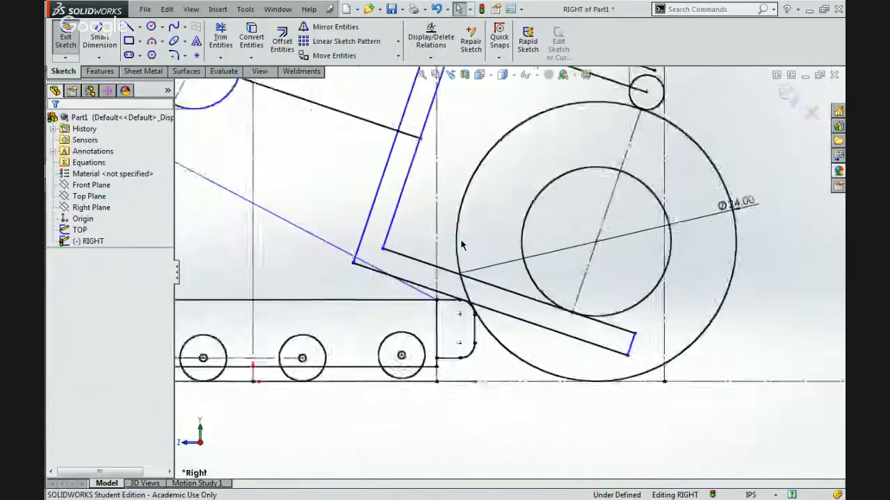
scroll(461, 244, up, 3)
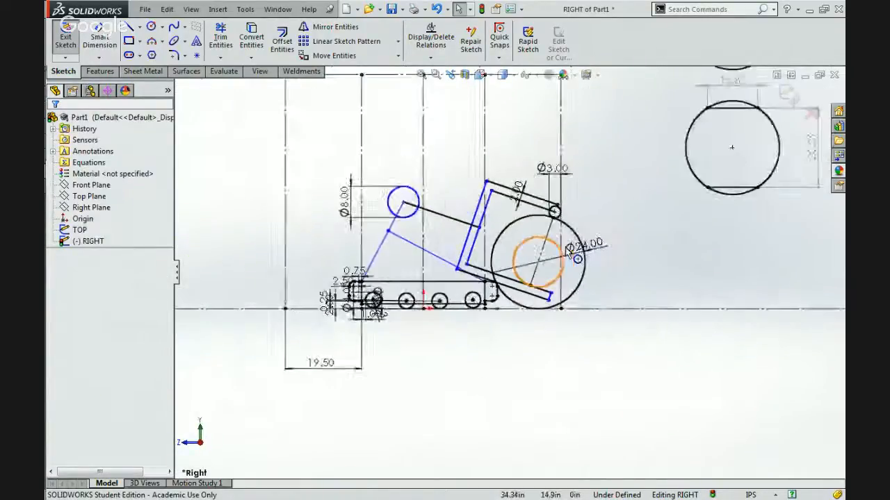
scroll(567, 253, up, 3)
scroll(528, 278, down, 4)
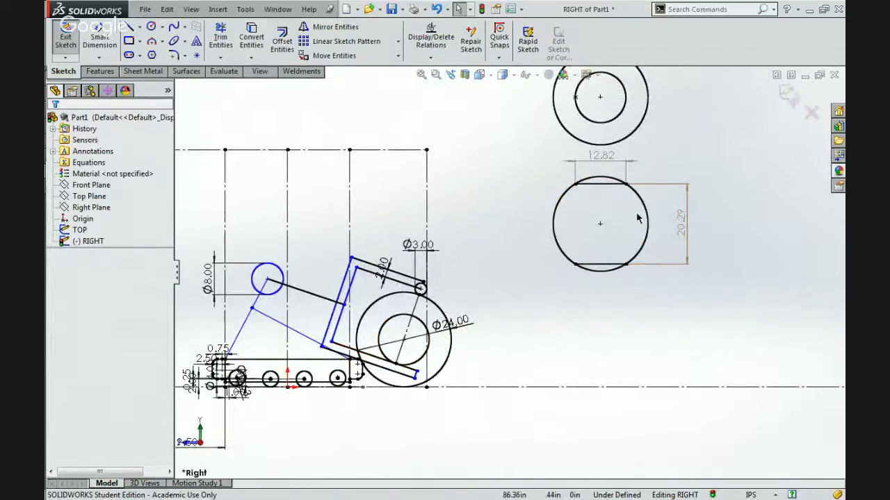
scroll(677, 235, down, 2)
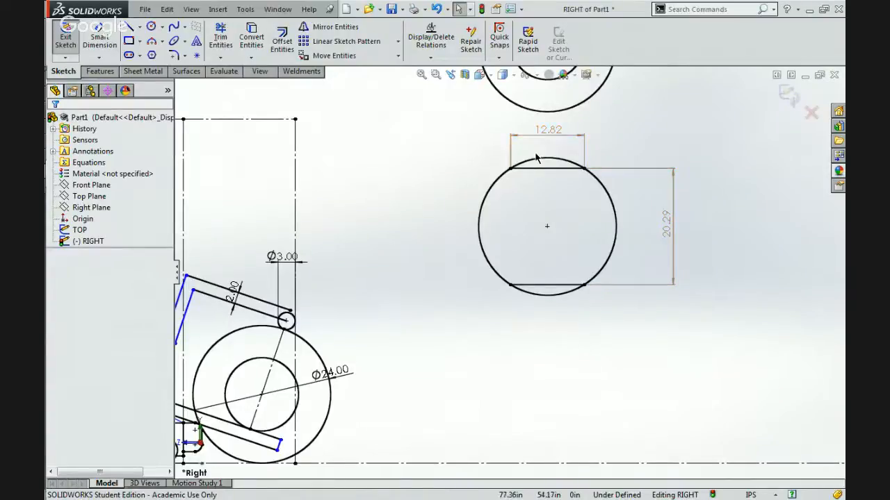
scroll(497, 284, up, 4)
scroll(410, 345, down, 3)
scroll(411, 346, down, 3)
scroll(422, 331, up, 3)
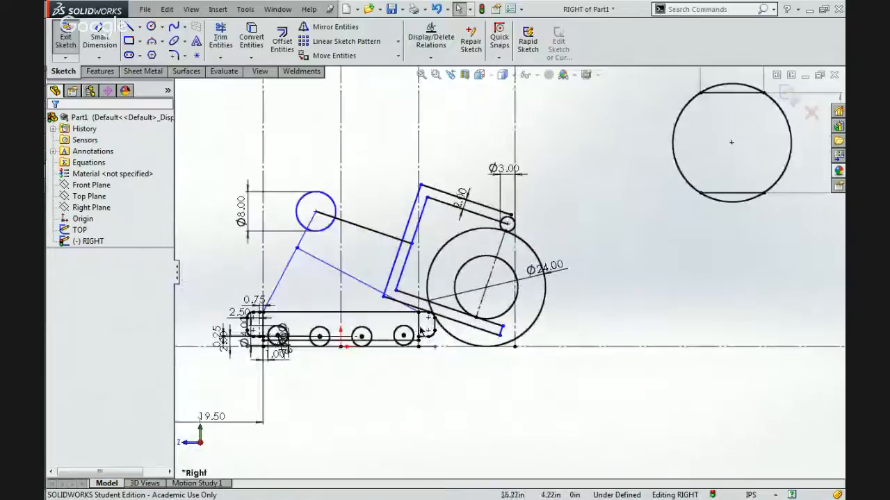
scroll(507, 274, up, 2)
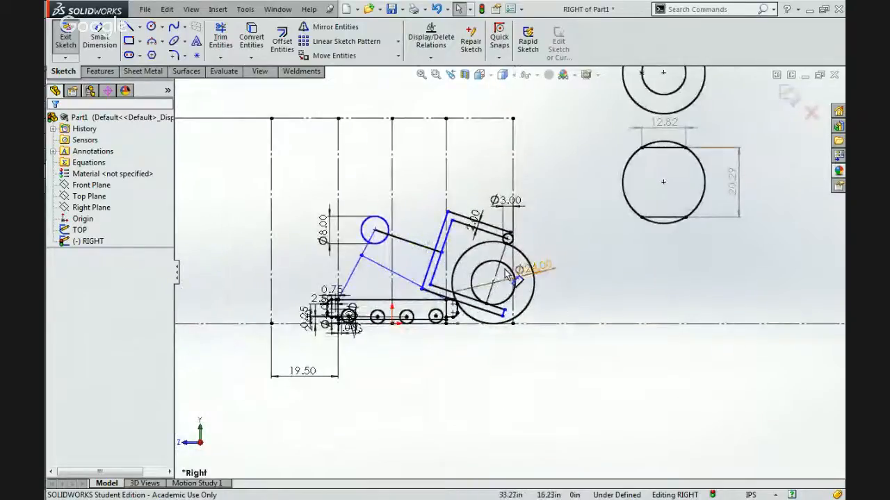
scroll(507, 274, down, 3)
Switch to the Google Hangouts window to check the broadcast and group chat, and return to the SolidWorks sketch.
mouse_move(842, 205)
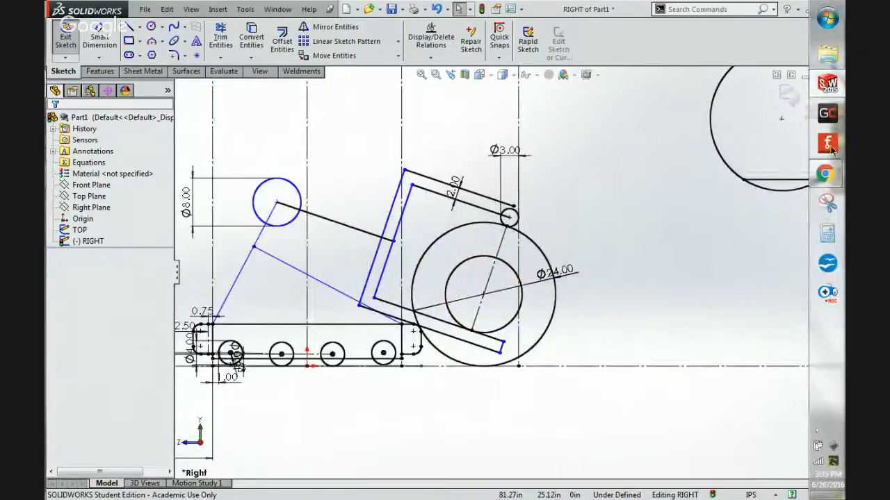
mouse_move(825, 174)
click(759, 194)
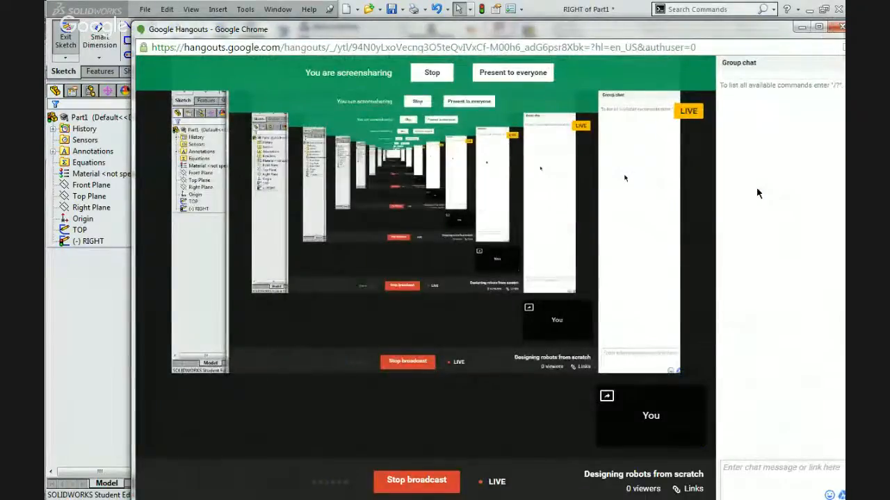
click(728, 9)
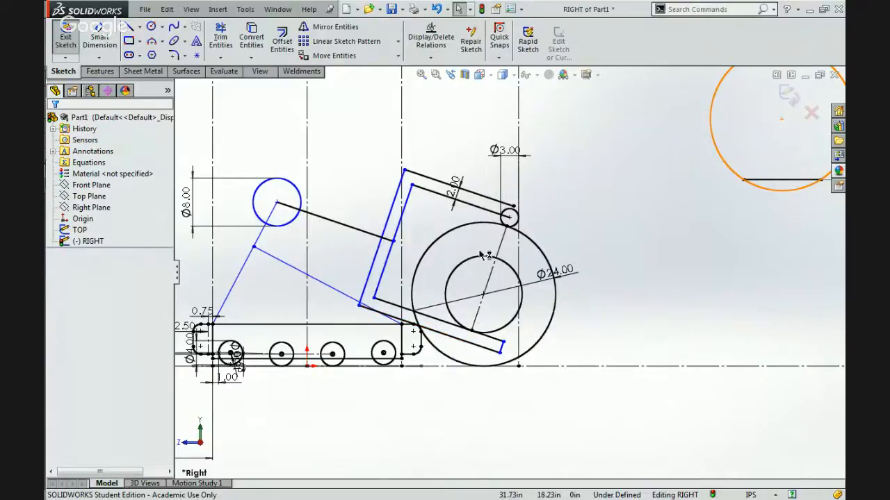
Sketch an infinite-length horizontal centerline through the lowest point of the 3.00 in circle.
scroll(435, 323, down, 3)
scroll(434, 323, down, 1)
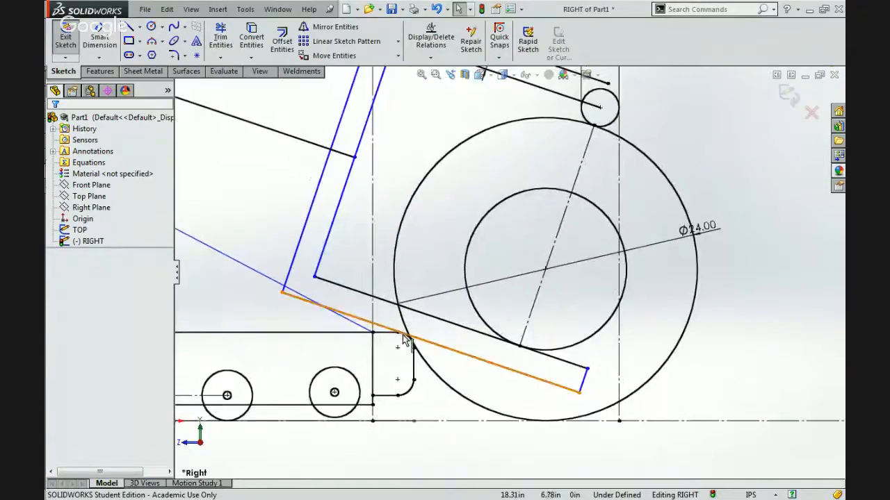
scroll(412, 340, down, 4)
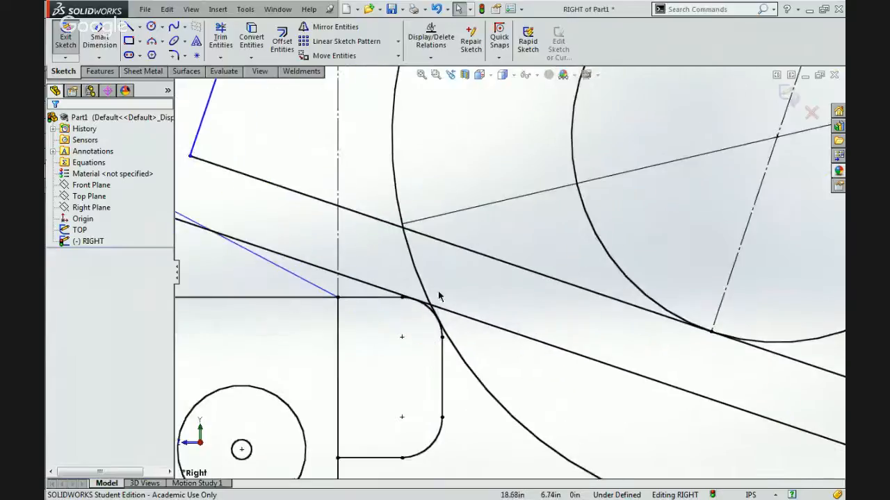
scroll(410, 297, up, 8)
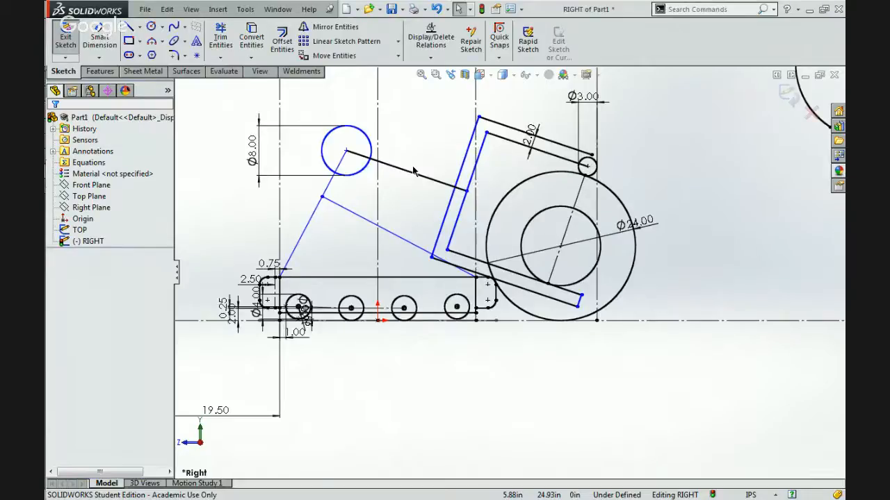
scroll(566, 200, down, 5)
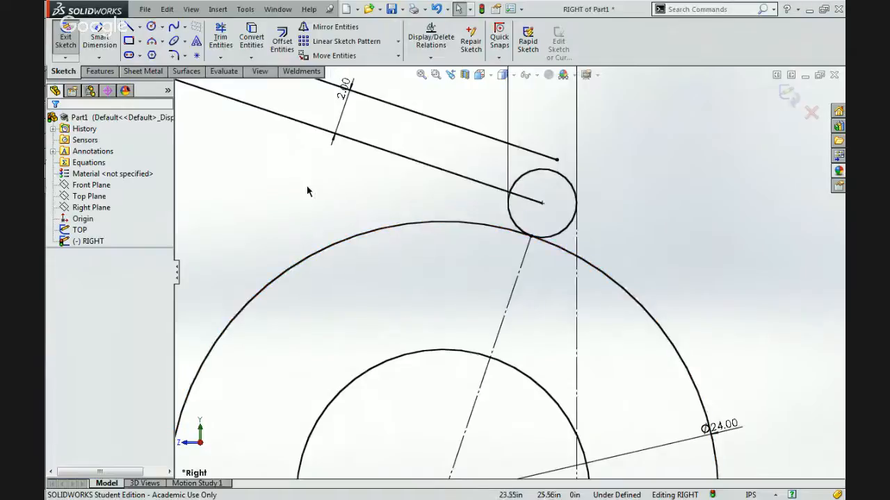
click(140, 28)
click(158, 54)
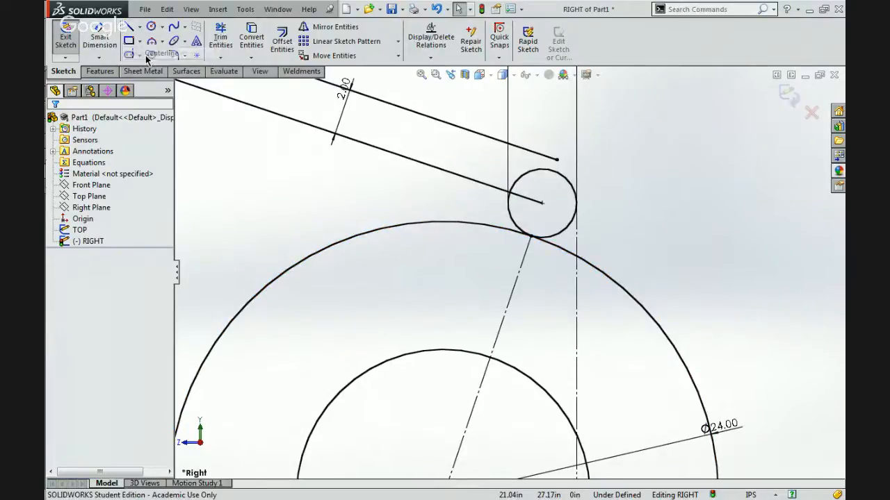
click(540, 238)
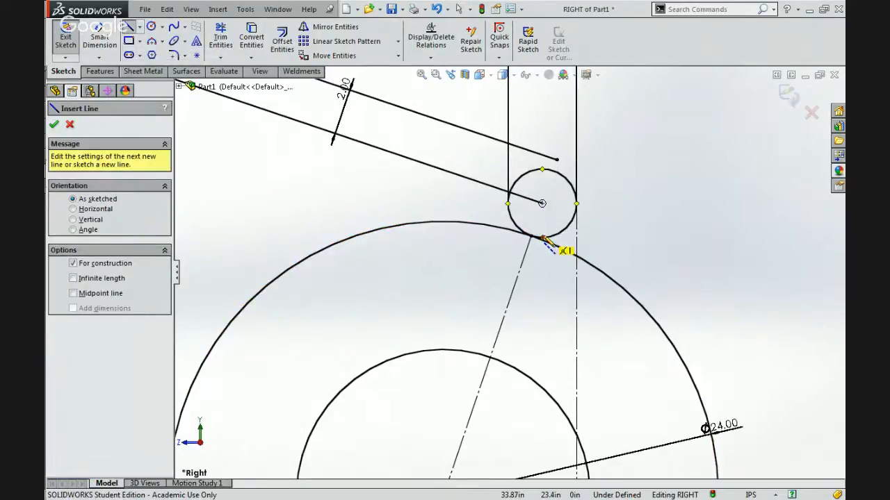
scroll(549, 244, down, 3)
click(75, 281)
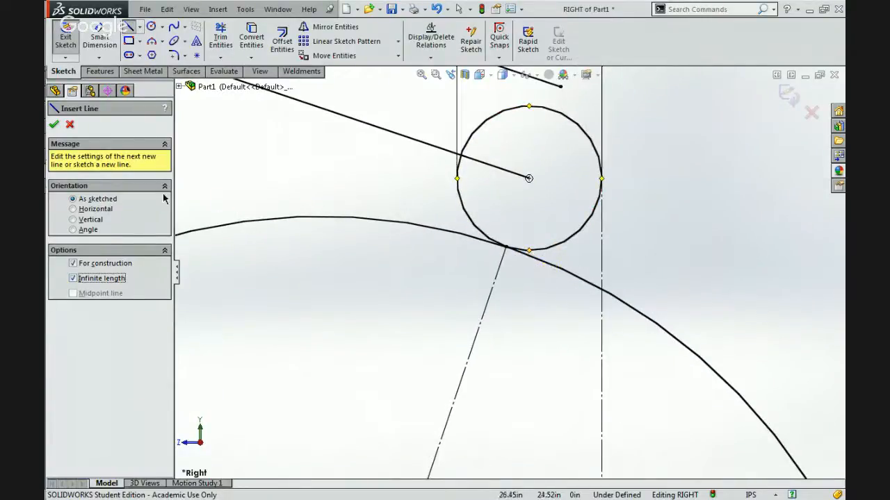
click(92, 209)
click(536, 260)
key(Escape)
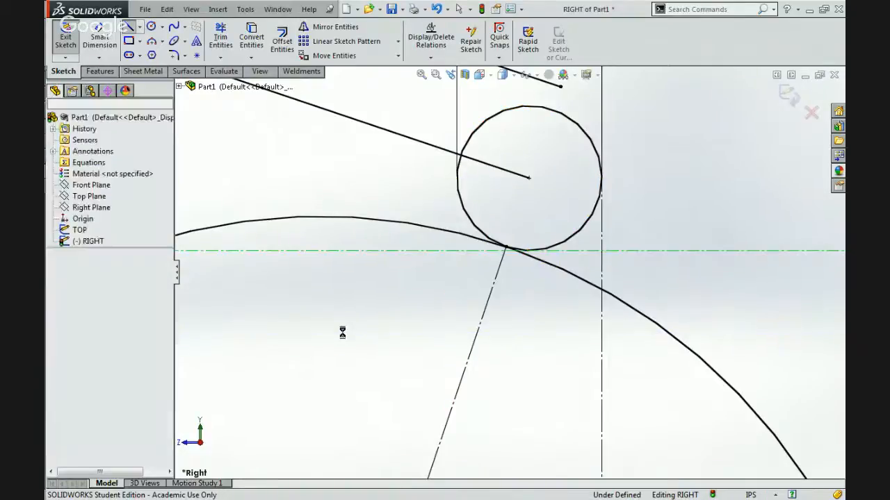
Draw a vertical centerline about 0.71 in long from the top of the 24.00 in wheel circle to the infinite horizontal centerline.
scroll(343, 333, up, 8)
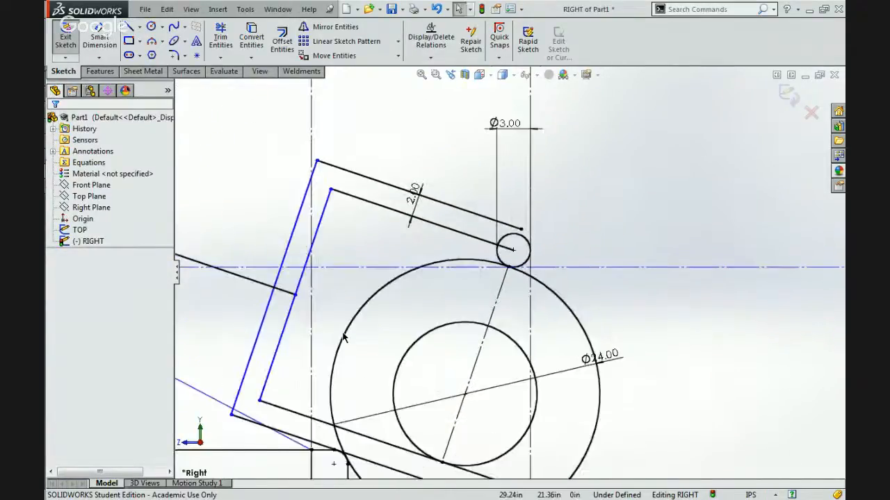
scroll(342, 336, up, 4)
scroll(488, 295, down, 2)
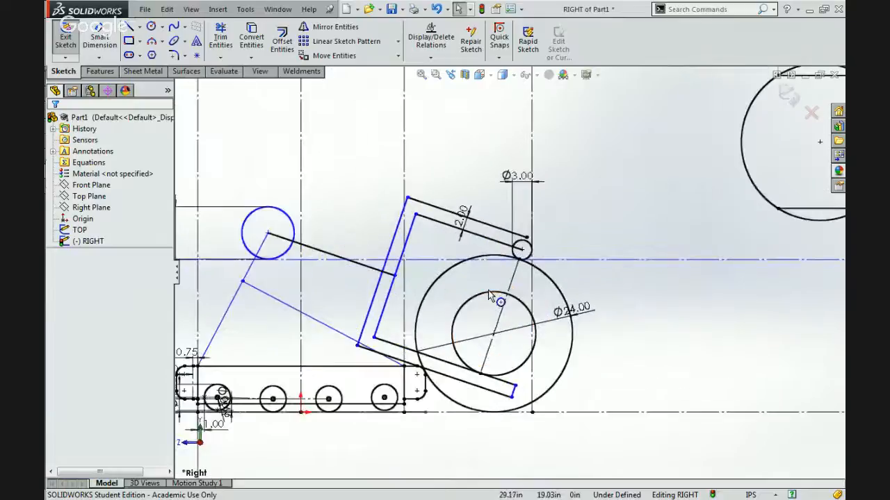
scroll(483, 363, down, 2)
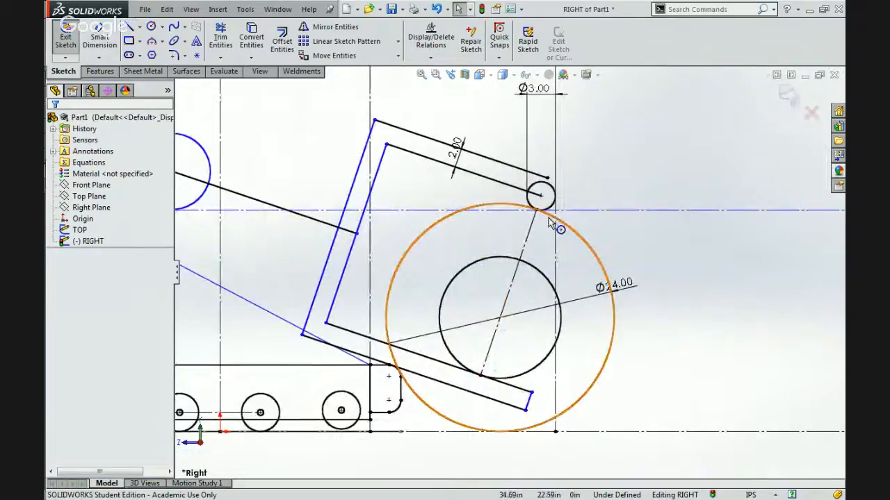
scroll(549, 221, down, 4)
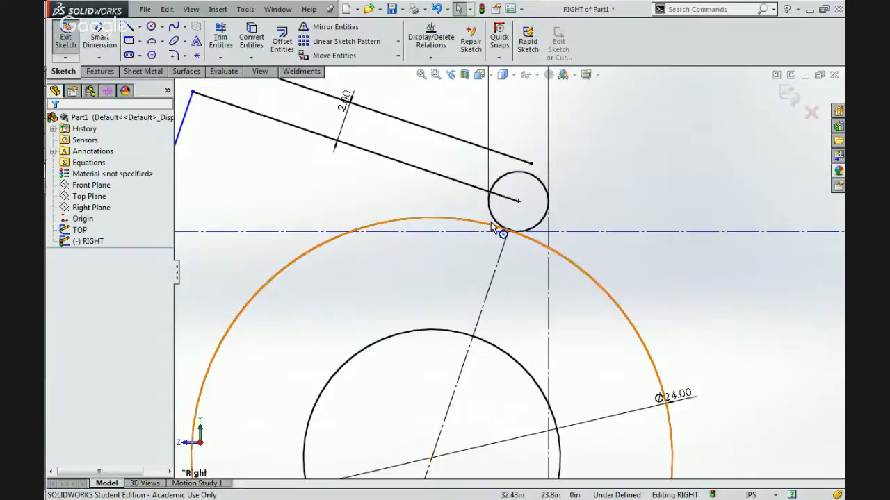
scroll(487, 226, down, 3)
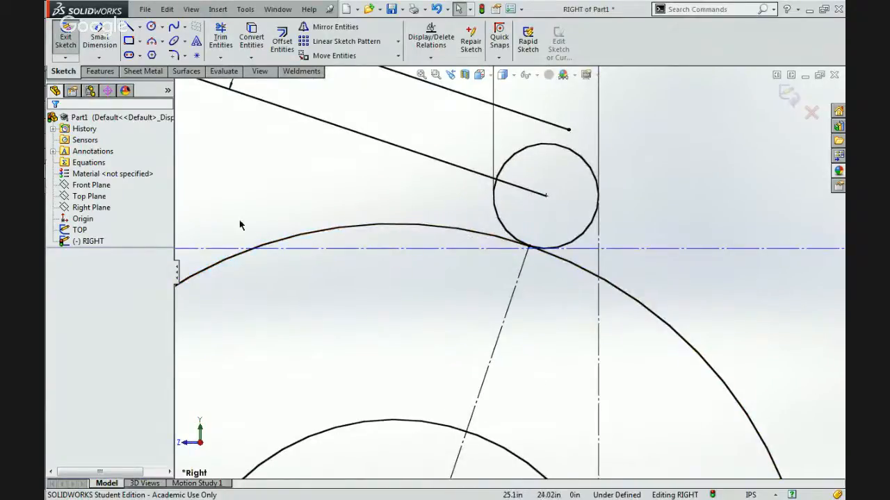
drag(235, 197, 364, 173)
click(140, 27)
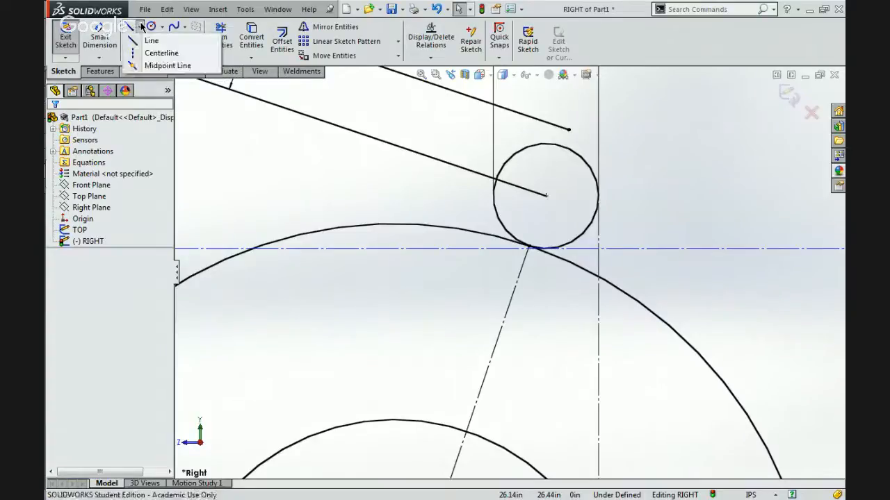
click(162, 52)
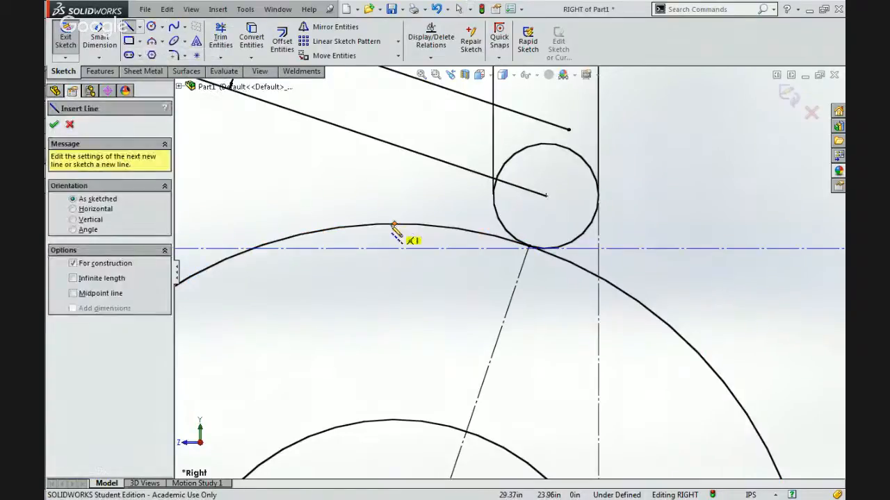
drag(393, 224, 394, 248)
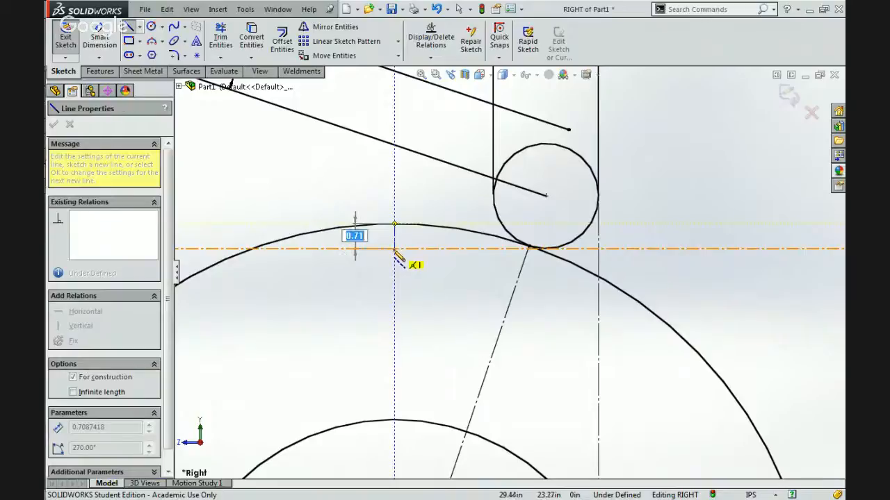
key(Escape)
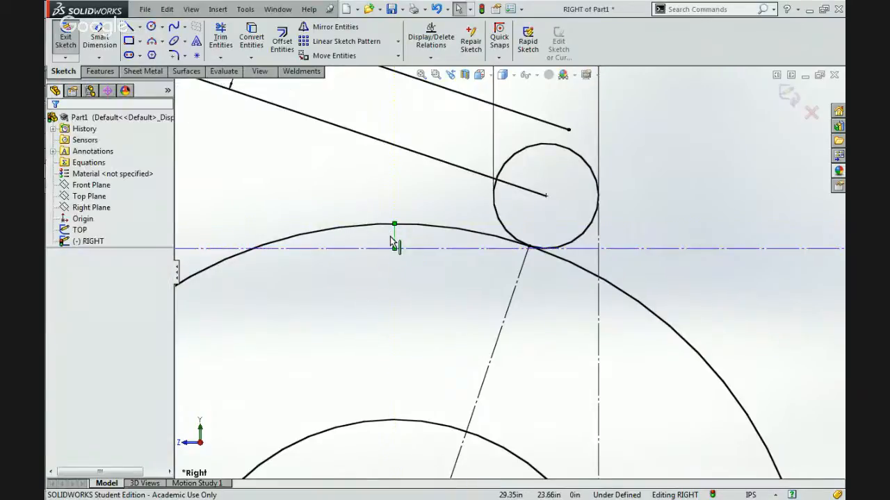
click(393, 240)
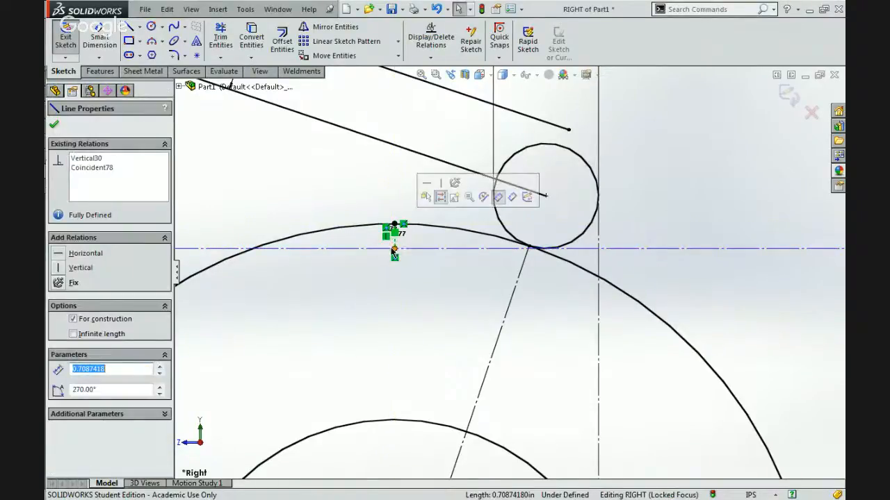
click(388, 291)
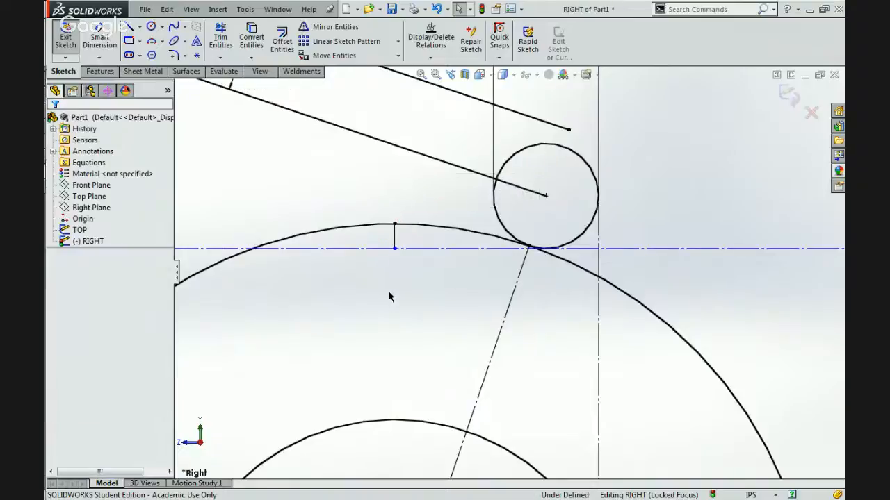
Delete the tangent relation between the 3.00 in circle and the 24.00 in wheel circle.
scroll(399, 273, up, 5)
scroll(398, 273, up, 5)
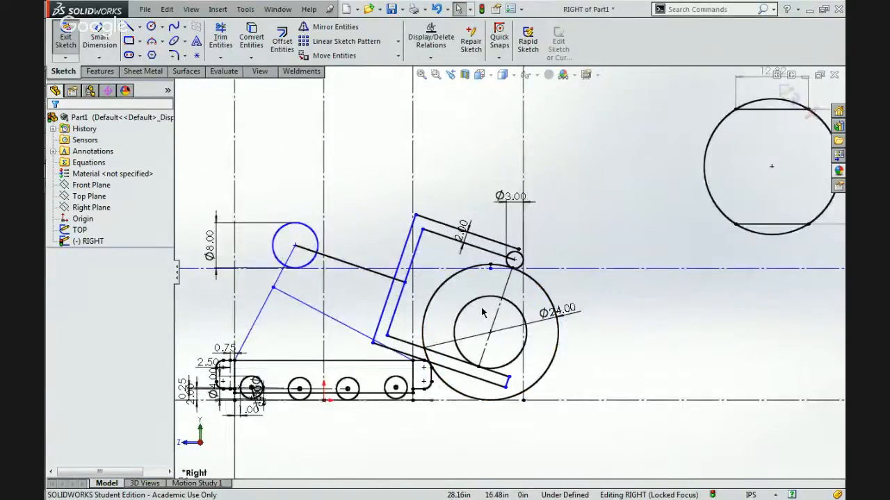
scroll(495, 306, down, 3)
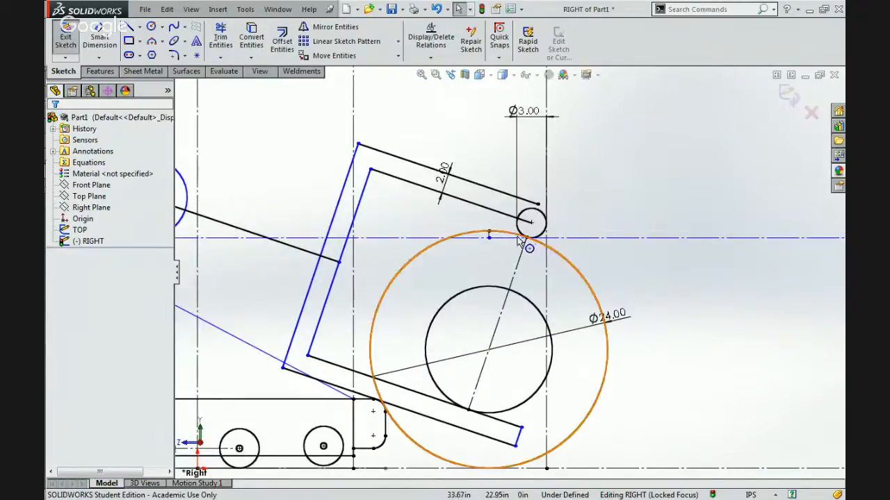
scroll(496, 245, down, 2)
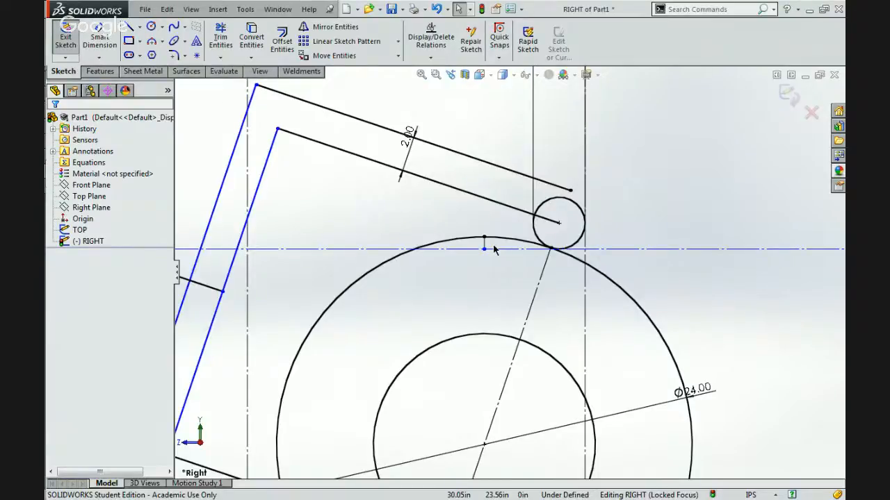
scroll(494, 251, up, 3)
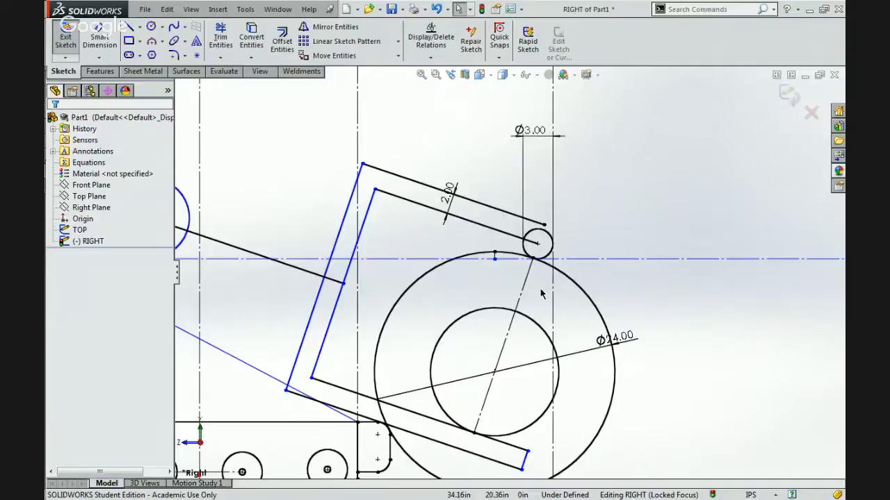
scroll(549, 271, down, 4)
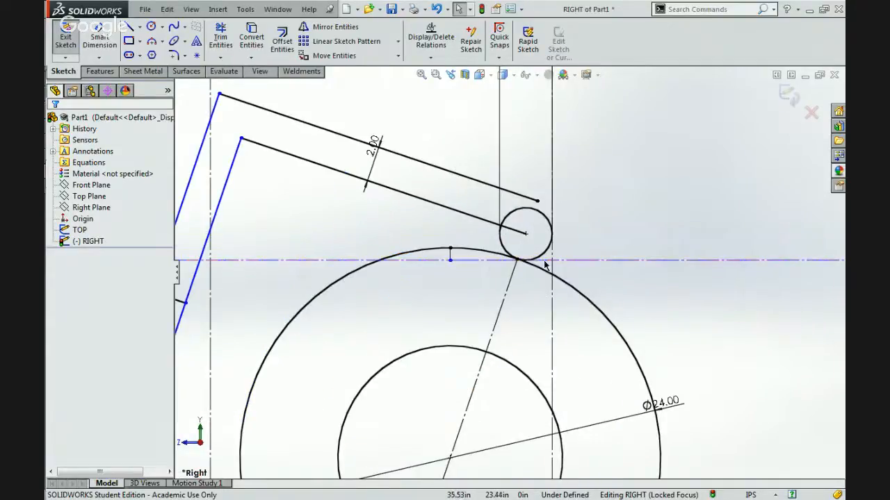
click(539, 273)
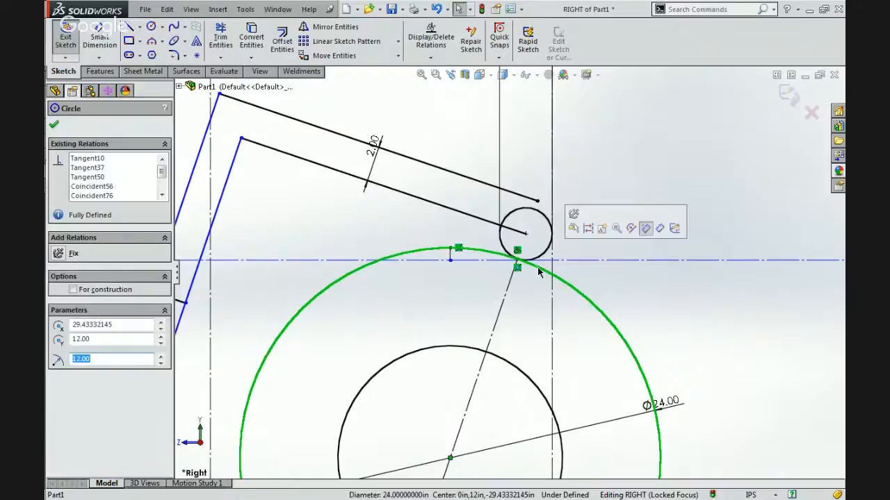
key(Escape)
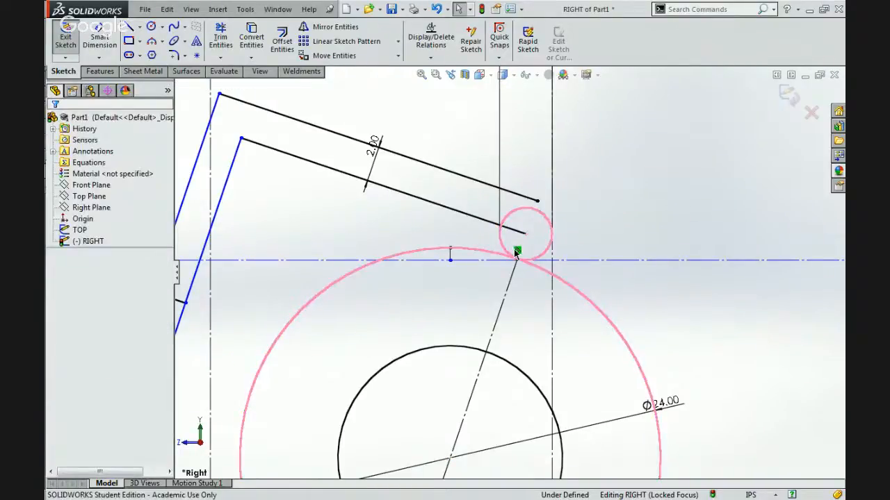
key(Delete)
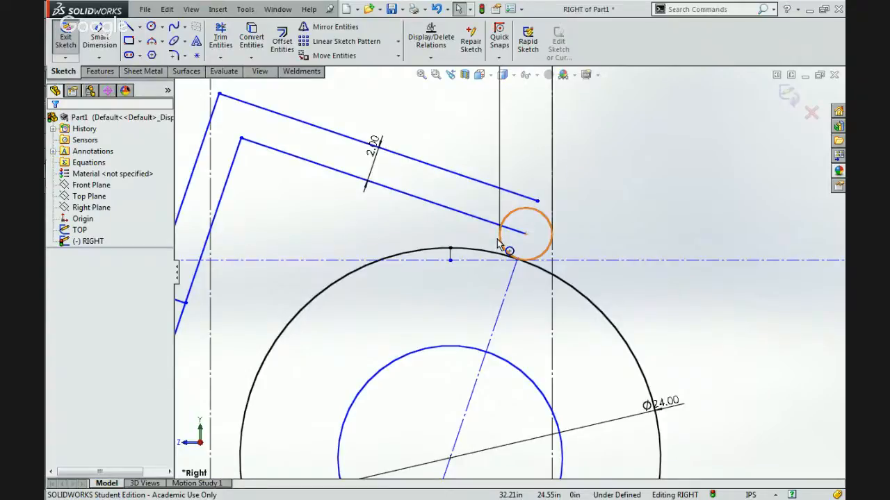
Lower the 3.00 in circle until its centre is at Y 24.00, and make the circle tangent to the infinite horizontal centerline.
click(525, 235)
drag(520, 245, 519, 250)
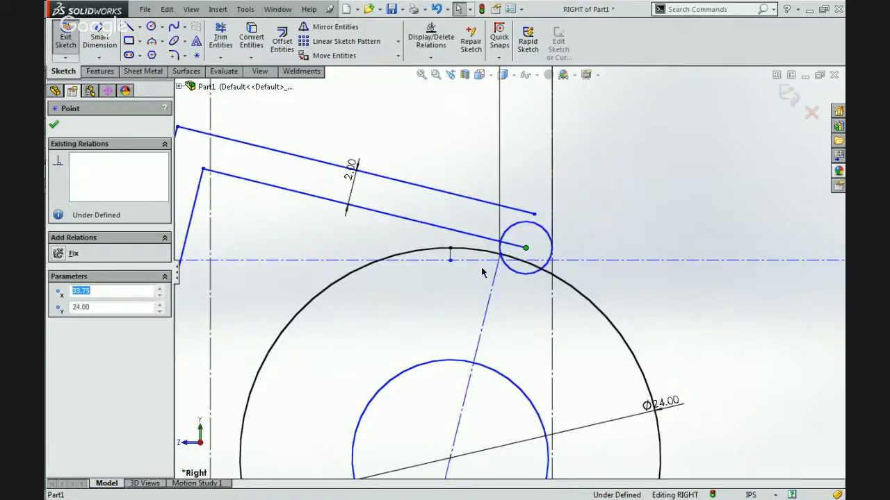
click(518, 273)
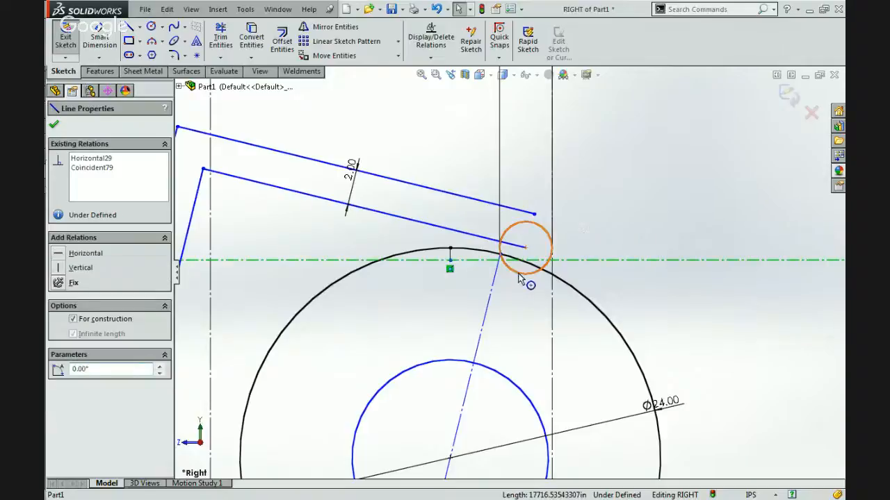
ctrl+click(549, 261)
click(553, 218)
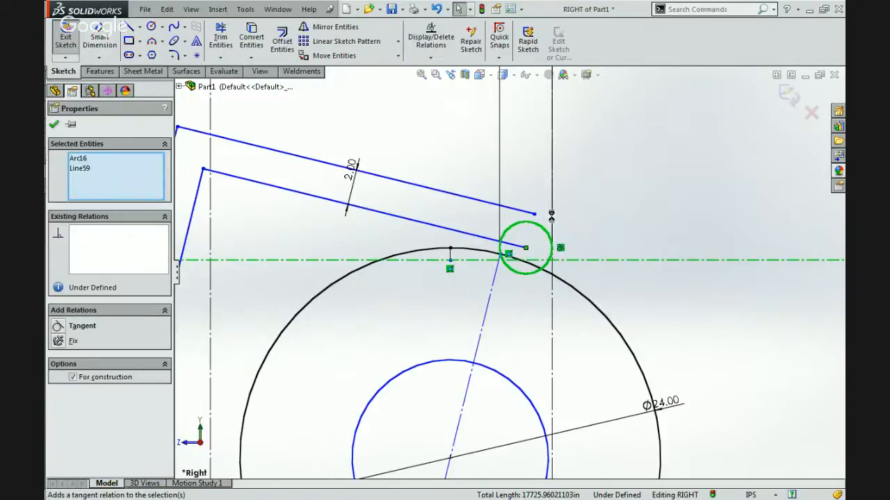
click(596, 214)
click(495, 269)
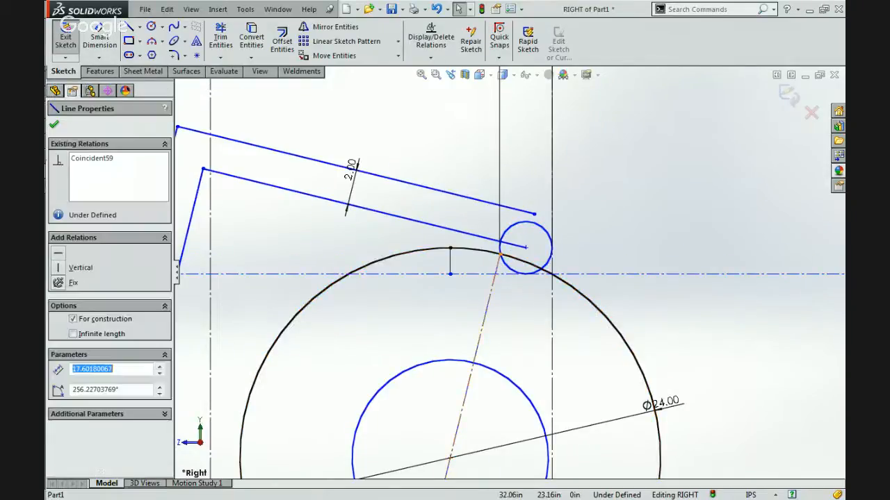
key(Escape)
Draw a short centerline about 0.64 in long from the 24.00 in wheel circle to the lower edge of the 3.00 in circle.
scroll(465, 314, up, 5)
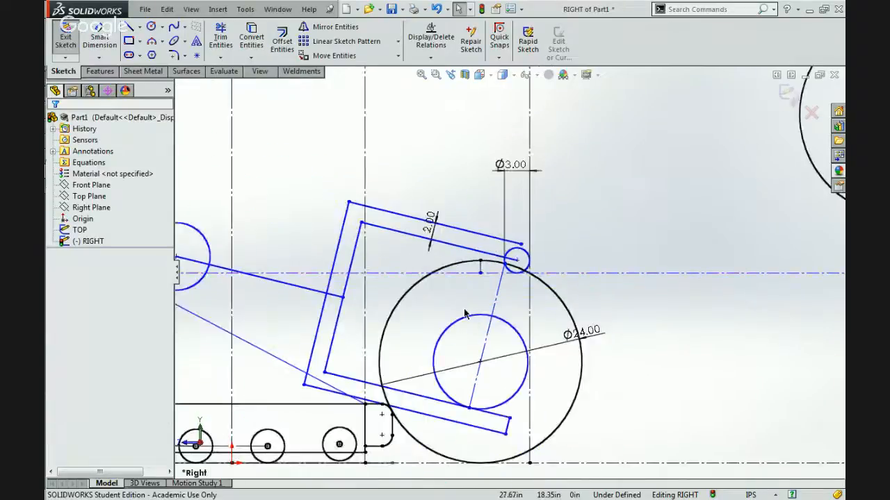
scroll(465, 315, down, 2)
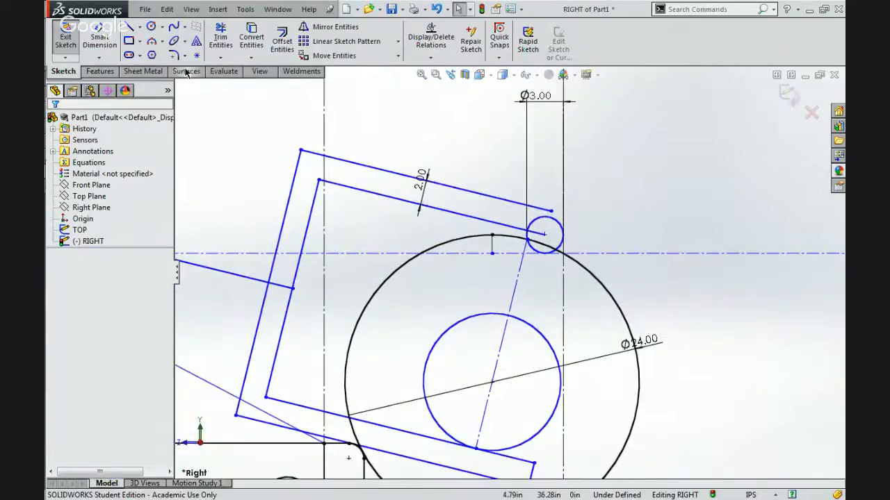
scroll(559, 258, down, 3)
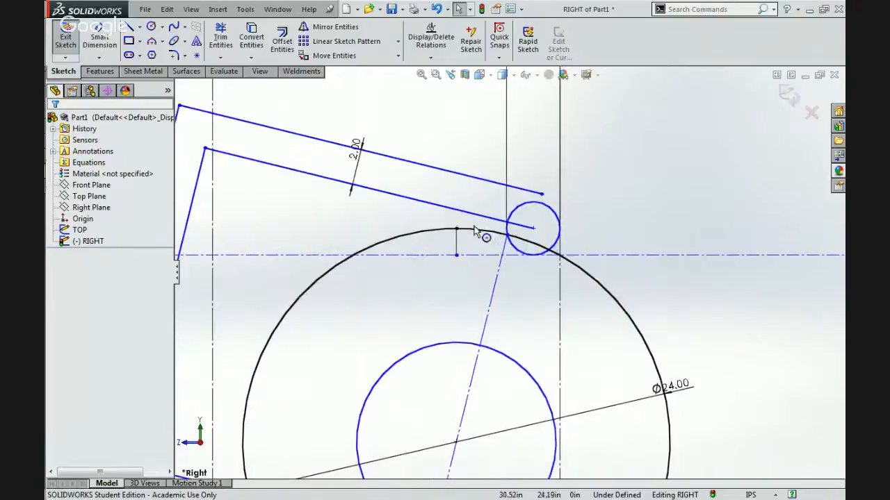
click(140, 26)
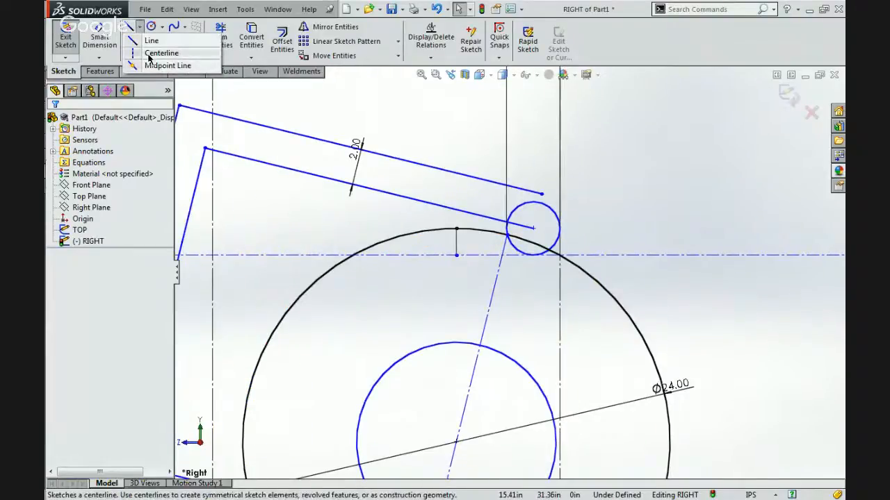
click(161, 52)
scroll(587, 278, down, 2)
scroll(587, 278, down, 1)
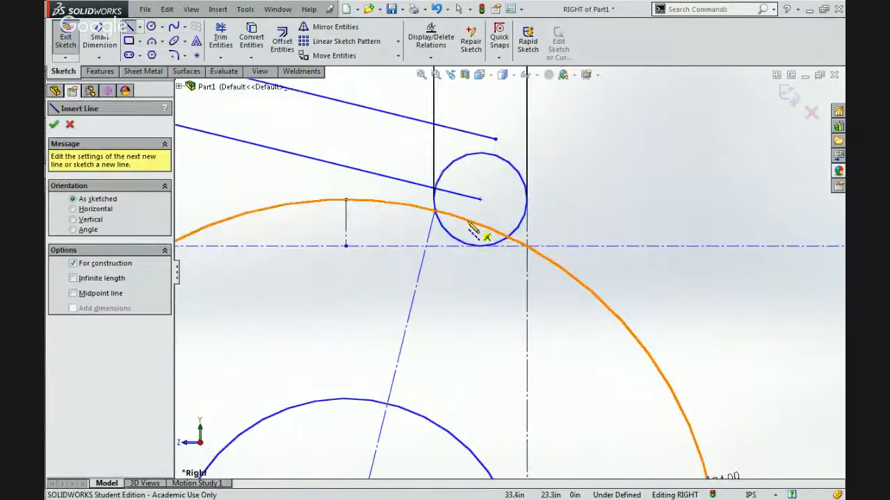
click(480, 200)
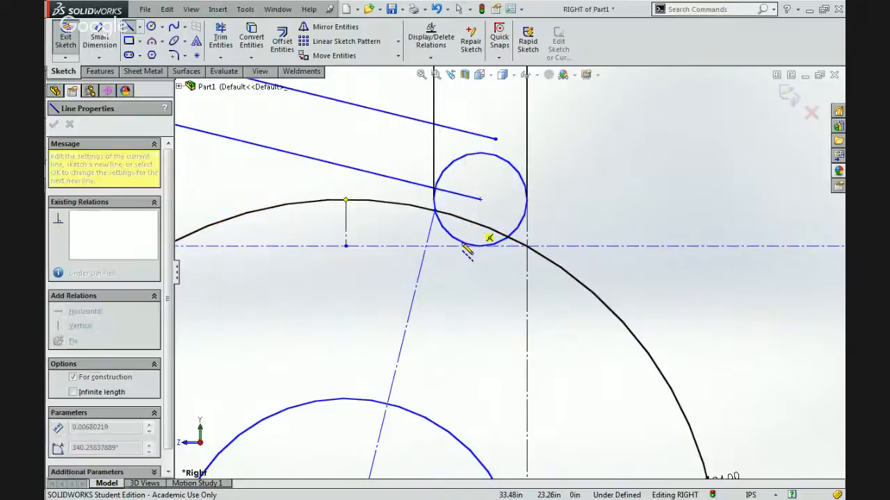
click(464, 244)
key(Escape)
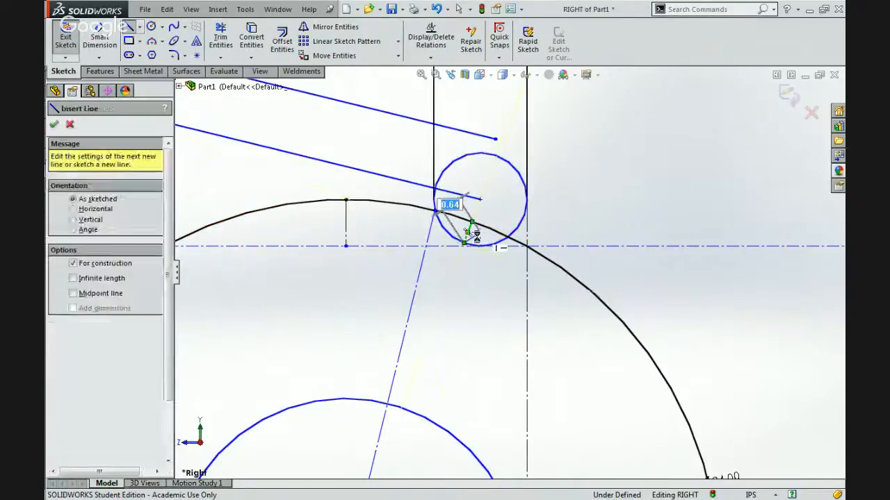
key(Escape)
Shift the short centerline's upper end along the wheel circle, and make the line coincident with the wheel's centre point.
scroll(468, 242, down, 4)
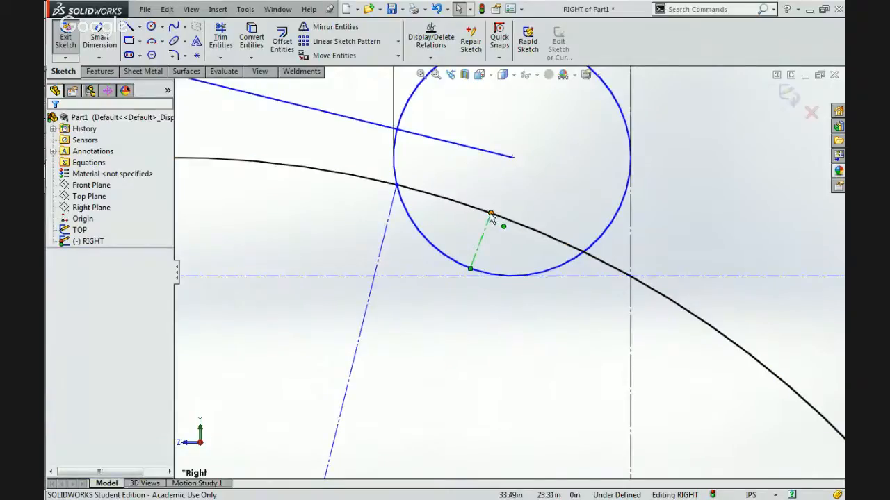
mouse_move(480, 216)
mouse_down()
mouse_move(460, 211)
mouse_move(494, 210)
mouse_move(498, 222)
mouse_up()
click(492, 248)
scroll(491, 248, up, 2)
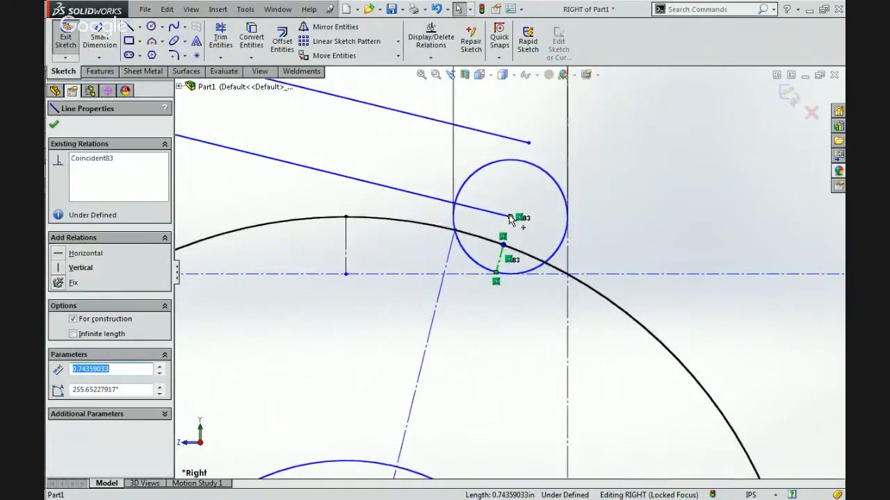
scroll(511, 220, up, 3)
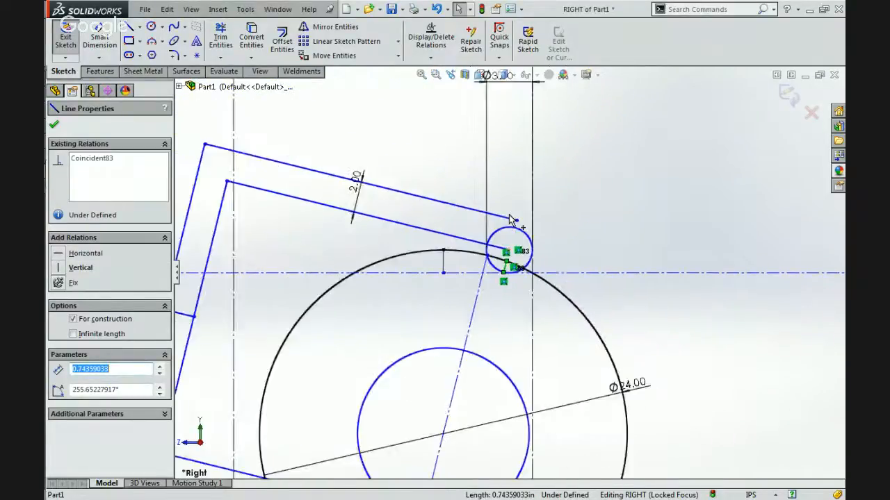
scroll(511, 328, down, 1)
scroll(511, 328, down, 2)
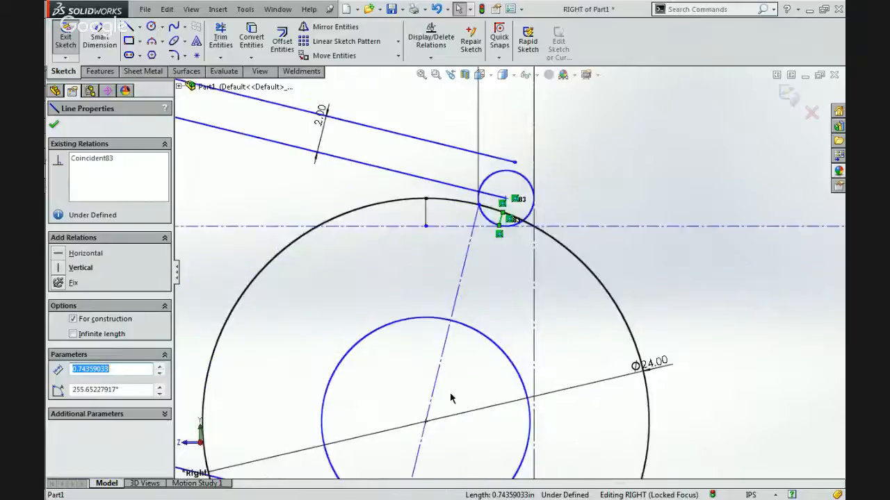
ctrl+click(425, 422)
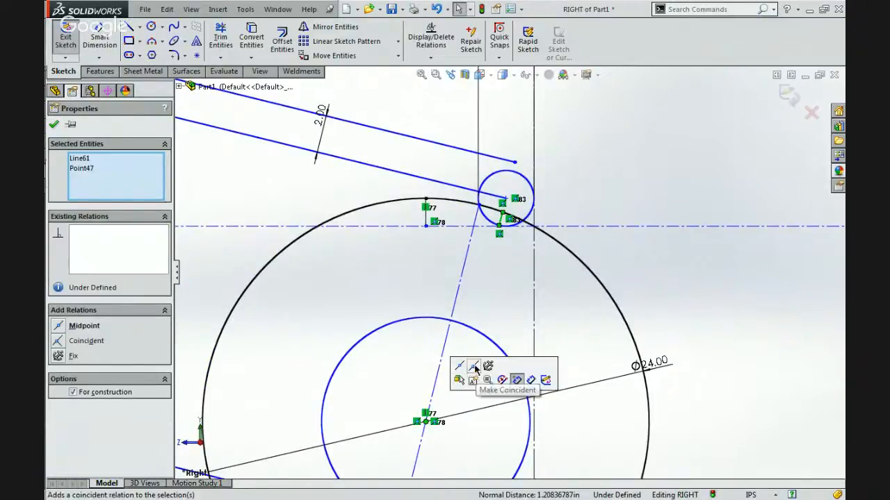
click(474, 371)
Examine the short centerline's relations and its endpoints on the wheel circle and the 3.00 in circle.
scroll(496, 245, down, 3)
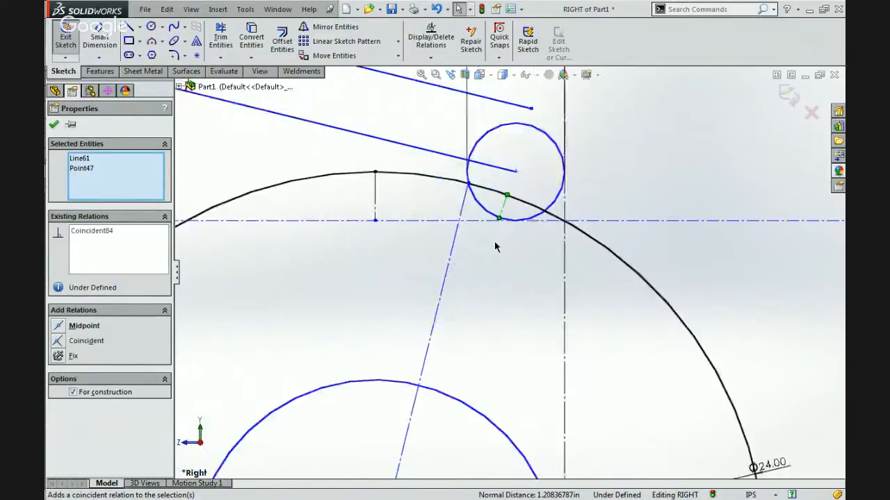
scroll(494, 243, down, 3)
click(496, 241)
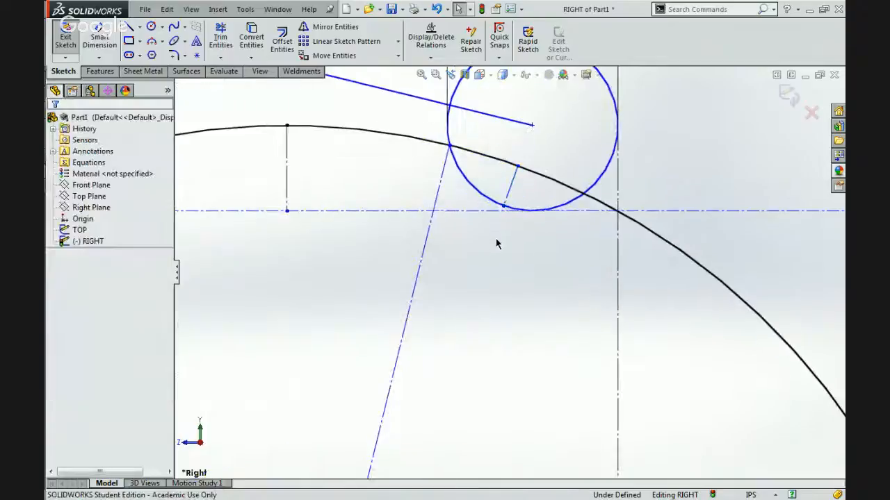
click(511, 188)
scroll(448, 160, down, 2)
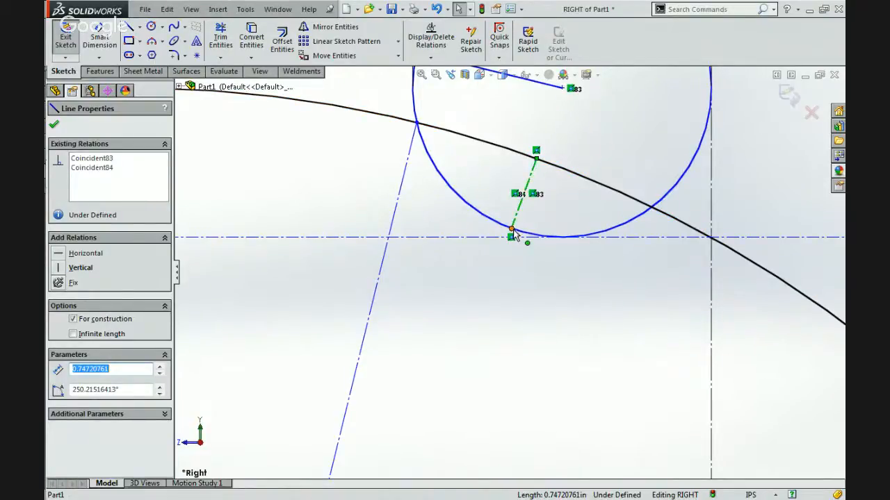
scroll(512, 236, up, 4)
scroll(514, 232, up, 1)
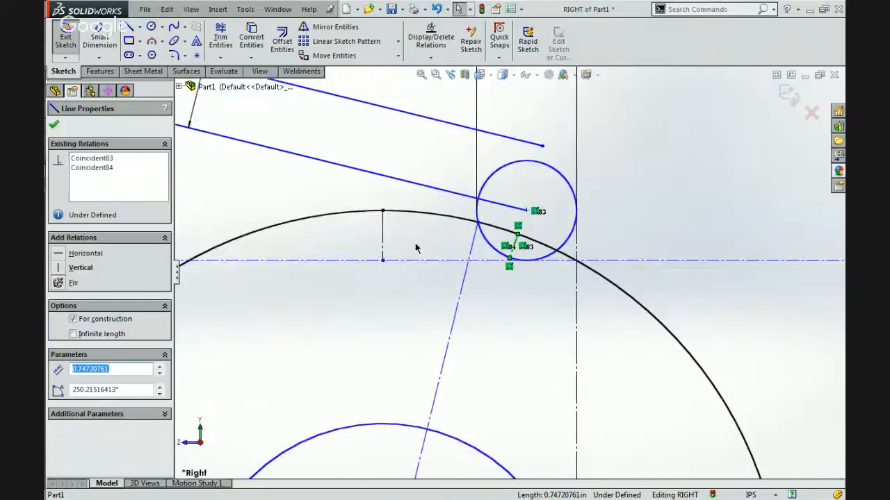
click(308, 189)
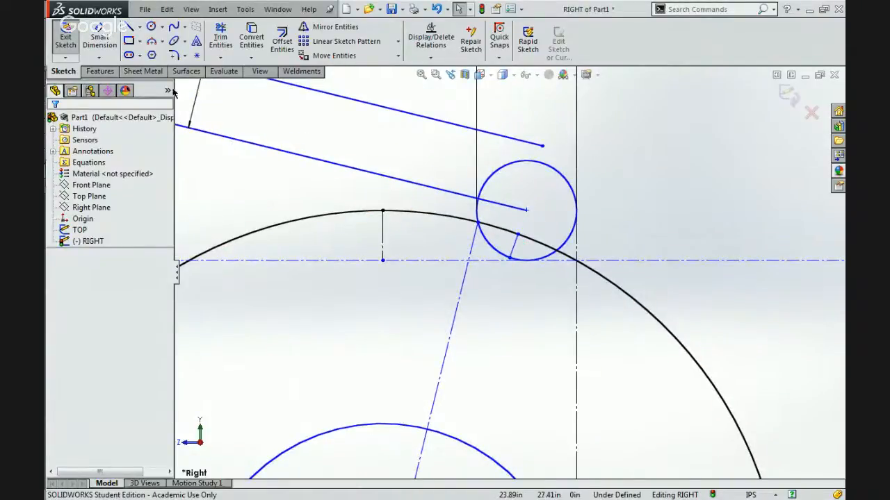
click(99, 38)
scroll(547, 259, down, 3)
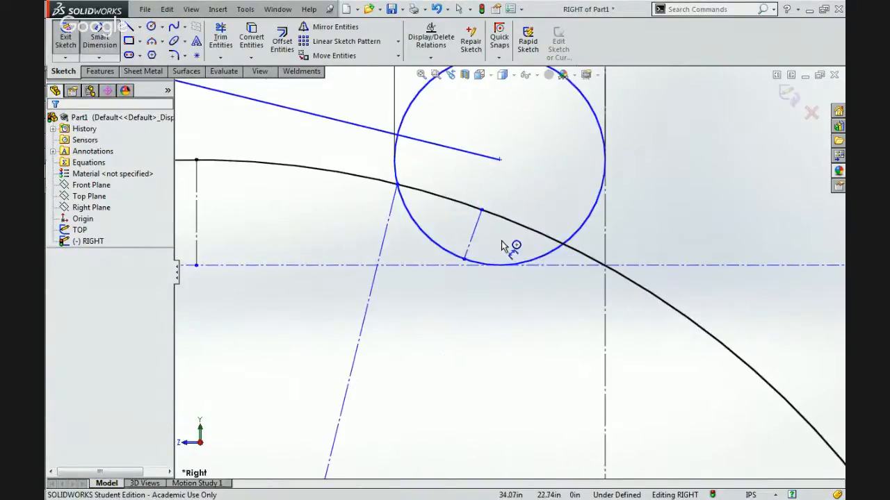
click(474, 233)
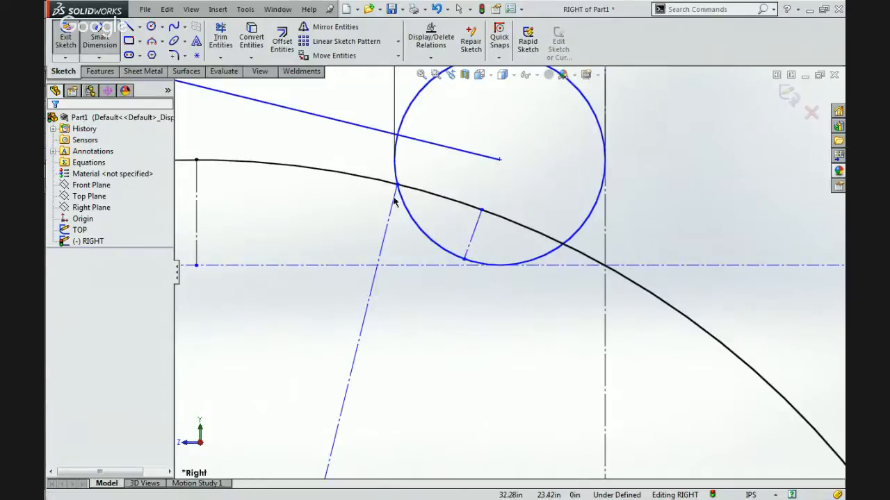
click(392, 203)
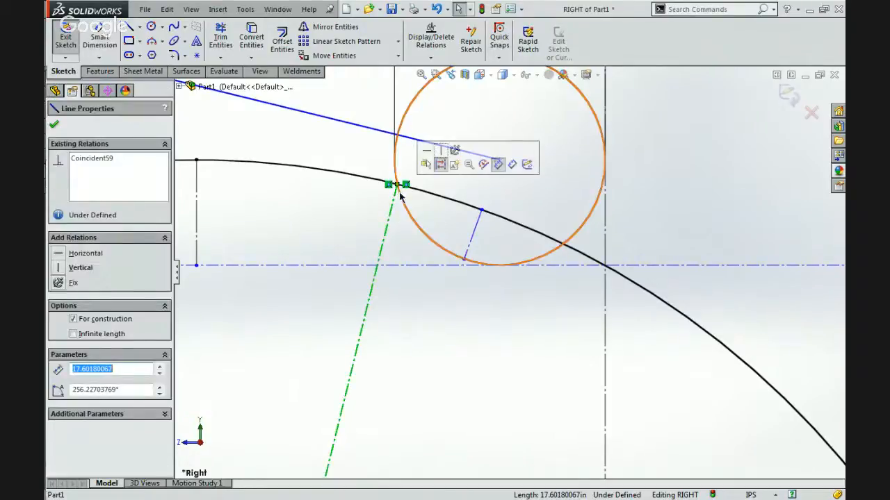
key(Escape)
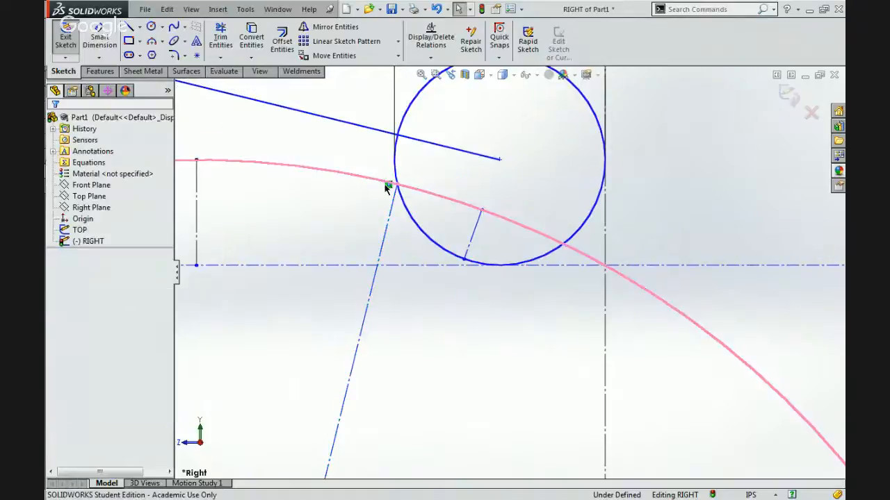
Move the long diagonal centerline's upper endpoint onto the short centerline's lower endpoint on the 3.00 in circle.
click(396, 185)
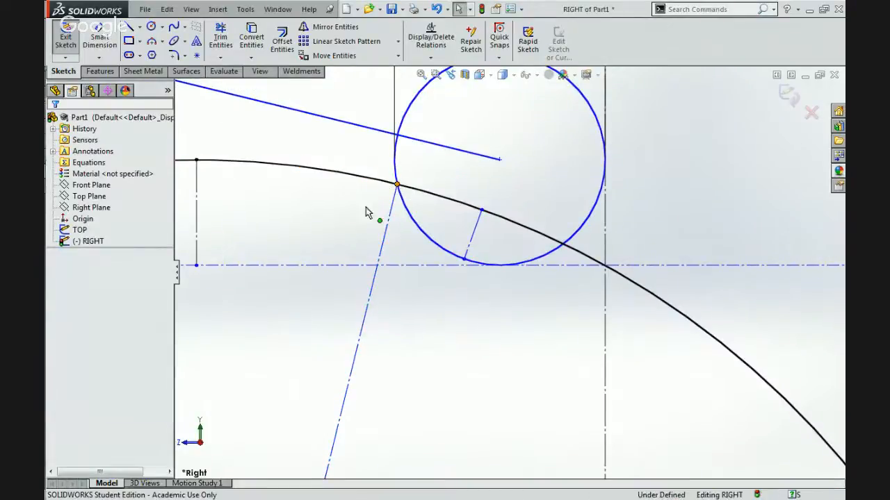
mouse_move(362, 218)
mouse_down()
mouse_move(391, 251)
mouse_move(442, 273)
mouse_move(439, 266)
mouse_move(462, 270)
mouse_up()
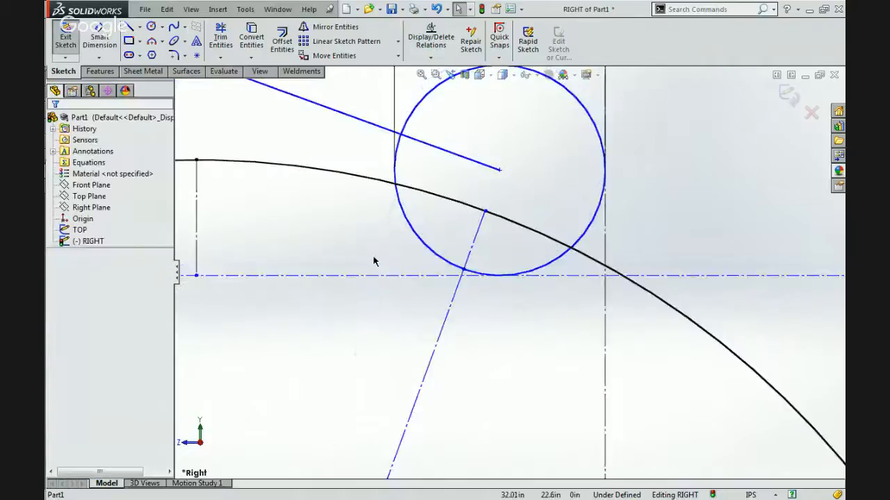
Examine how the long diagonal centerline meets the short centerline and how the bracket sits around the wheel.
scroll(364, 253, up, 15)
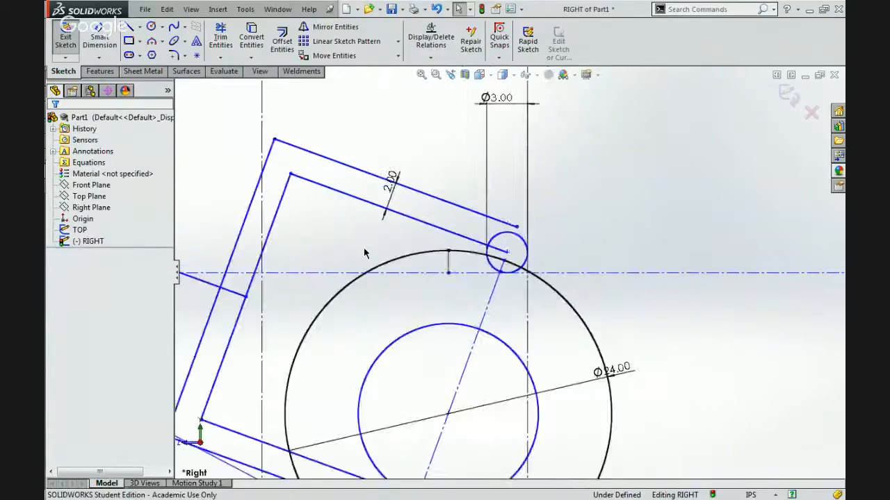
scroll(508, 192, down, 5)
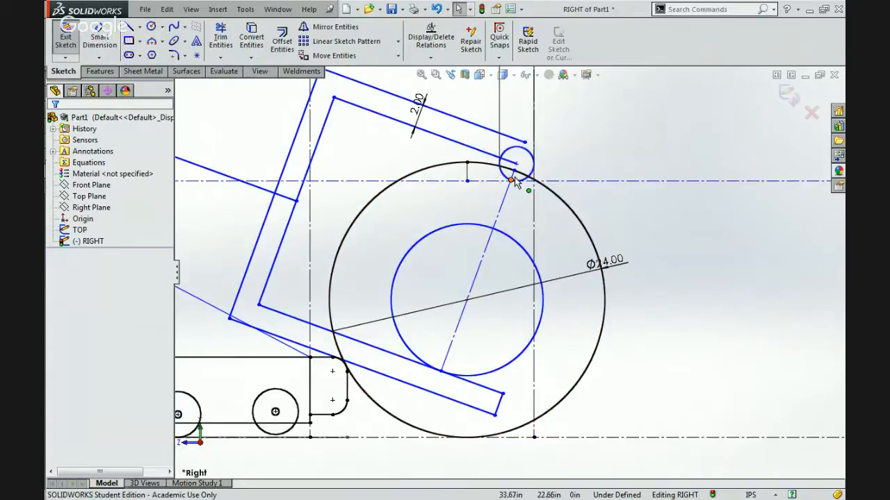
scroll(511, 184, down, 5)
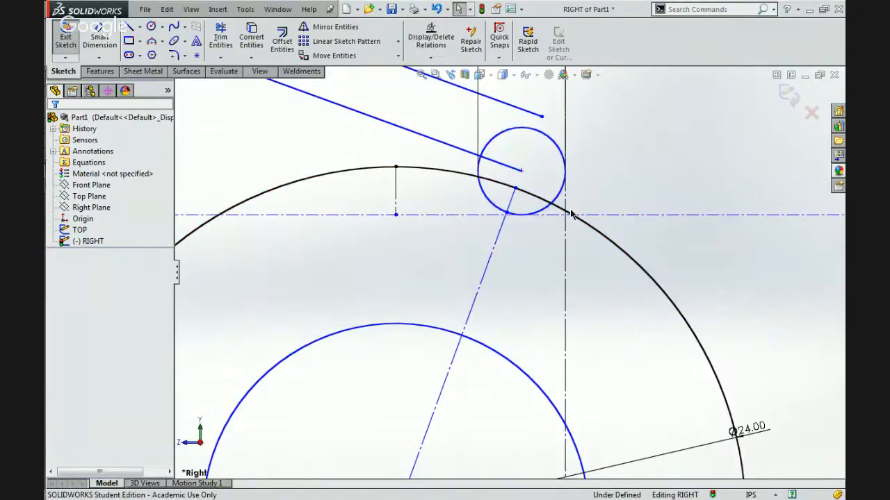
click(500, 234)
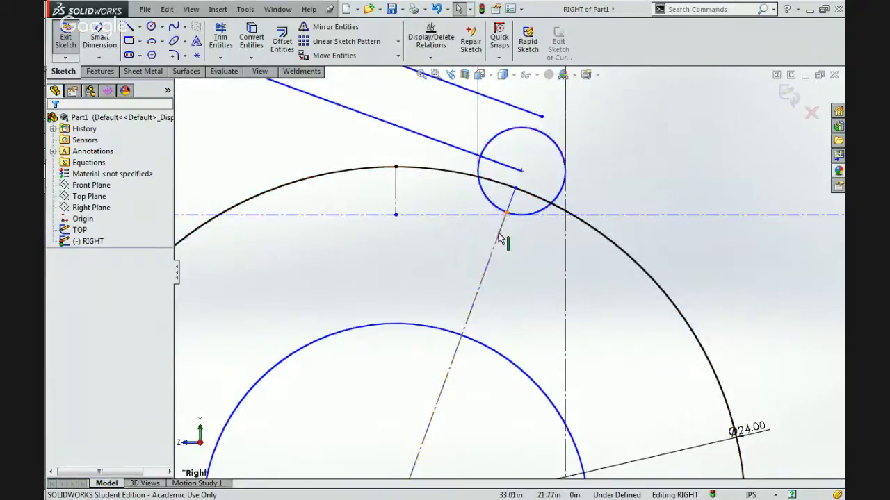
scroll(505, 240, up, 3)
scroll(505, 241, up, 3)
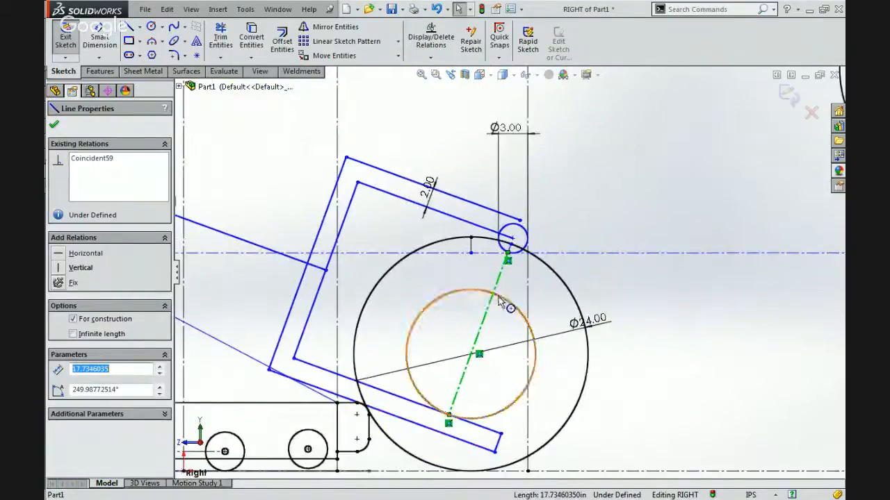
scroll(505, 250, down, 3)
scroll(507, 278, up, 3)
scroll(510, 258, down, 3)
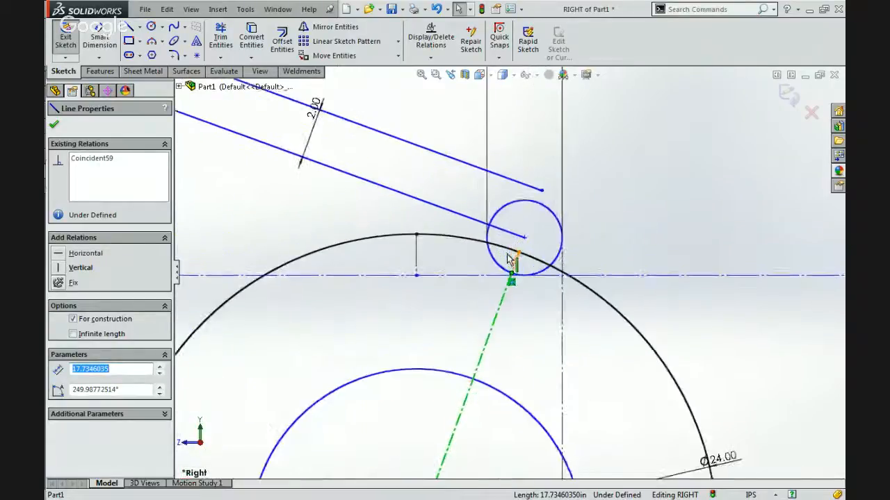
click(465, 268)
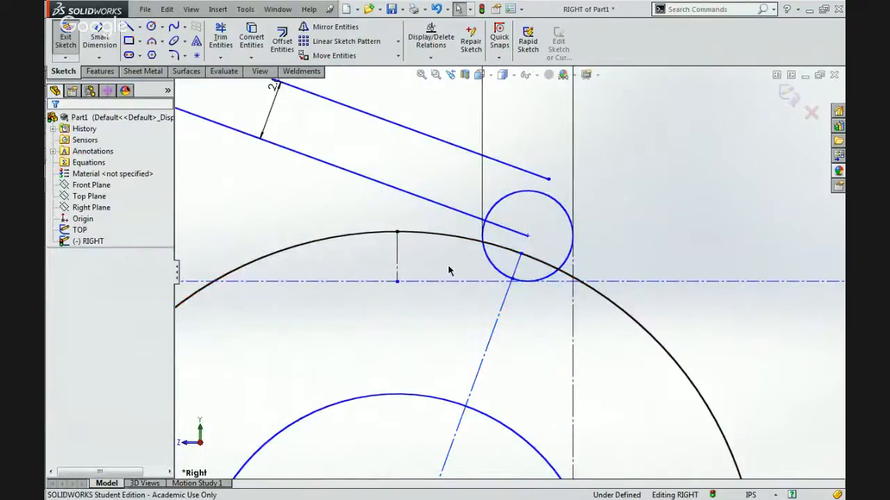
Dimension the short centerline between the wheel circle and the 3.00 in circle, and set its length to 1.5 in.
click(516, 268)
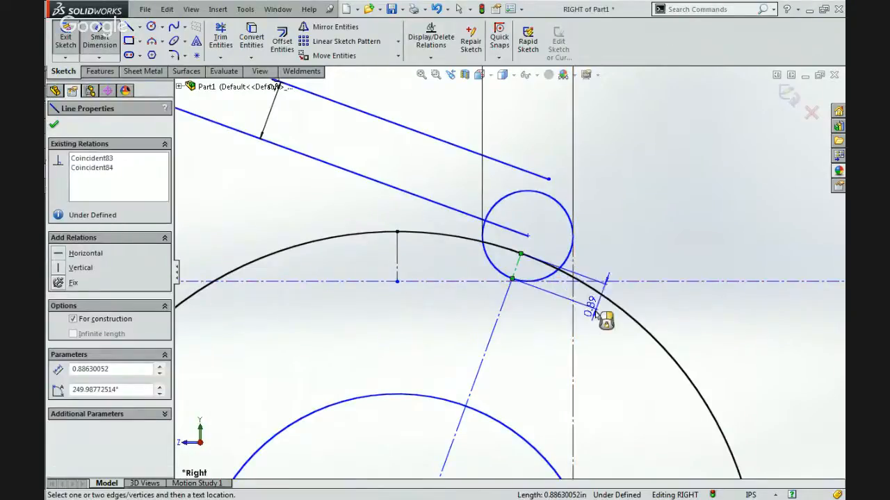
click(596, 328)
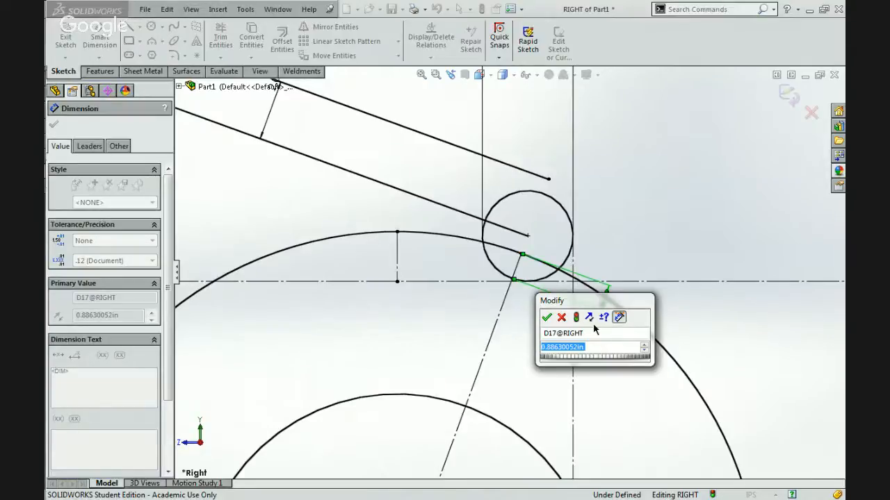
text(1.5)
key(Return)
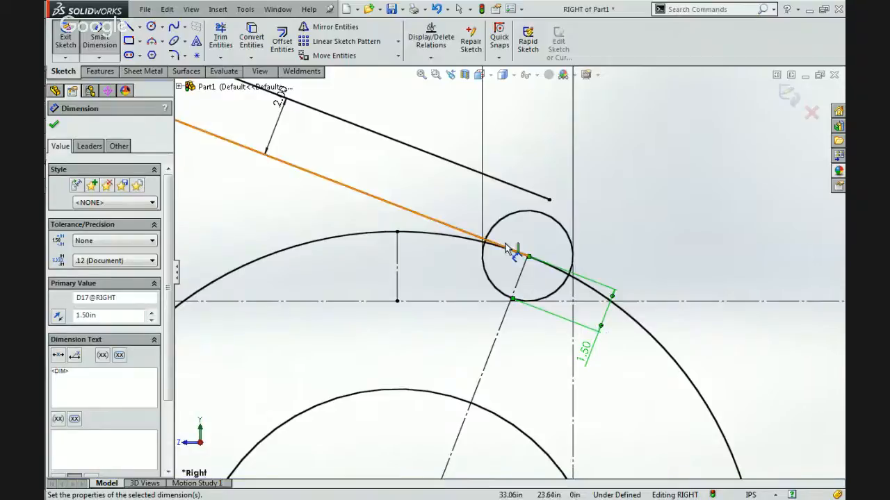
key(Escape)
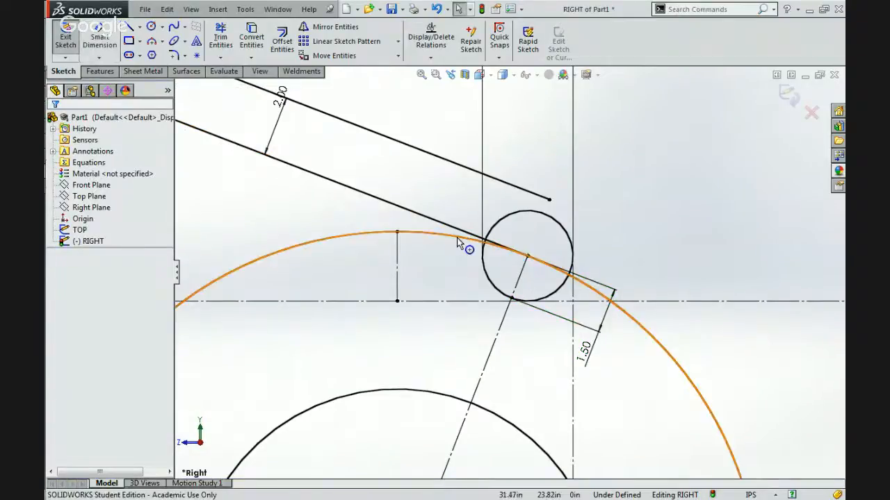
Try to move the wheel geometry around the 3.00 in circle, and check the 24.00 in circle's relations.
click(503, 241)
drag(402, 233, 450, 248)
drag(490, 295, 518, 304)
scroll(551, 417, up, 1)
scroll(504, 270, up, 2)
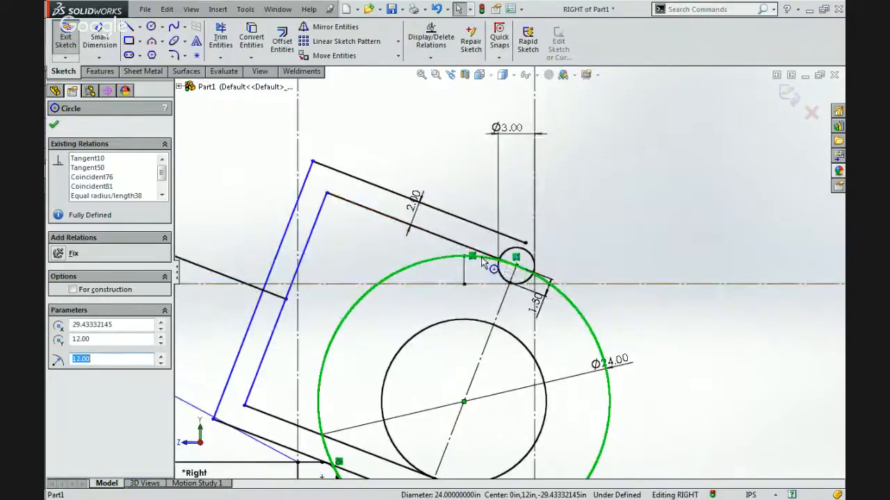
Deselect the 24.00 in circle and examine how the bracket and the 3.00 in circle sit around the wheel.
scroll(510, 299, up, 1)
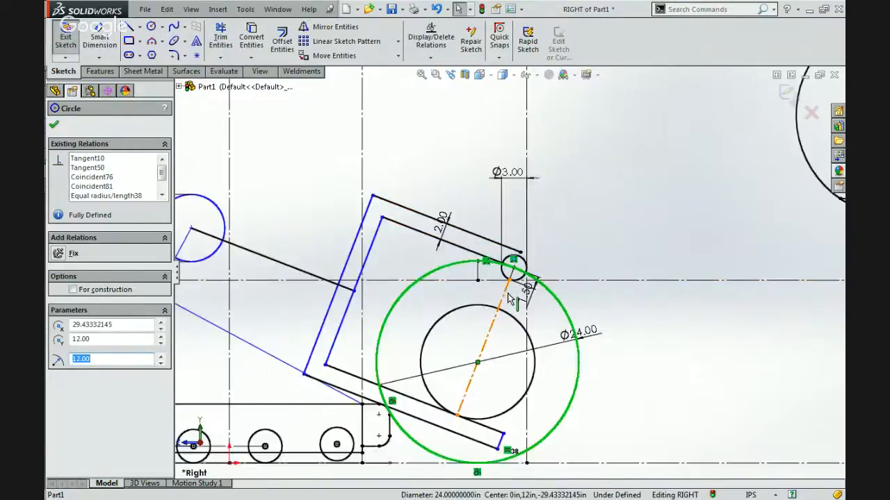
scroll(511, 299, up, 1)
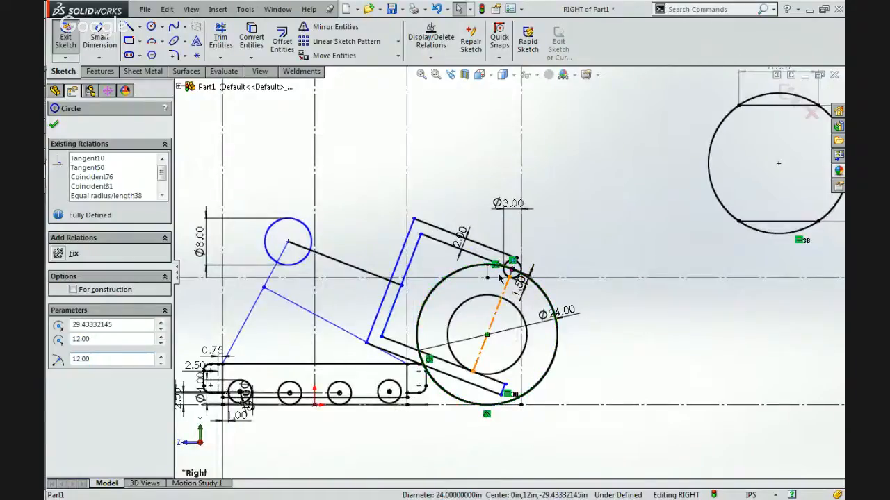
key(Escape)
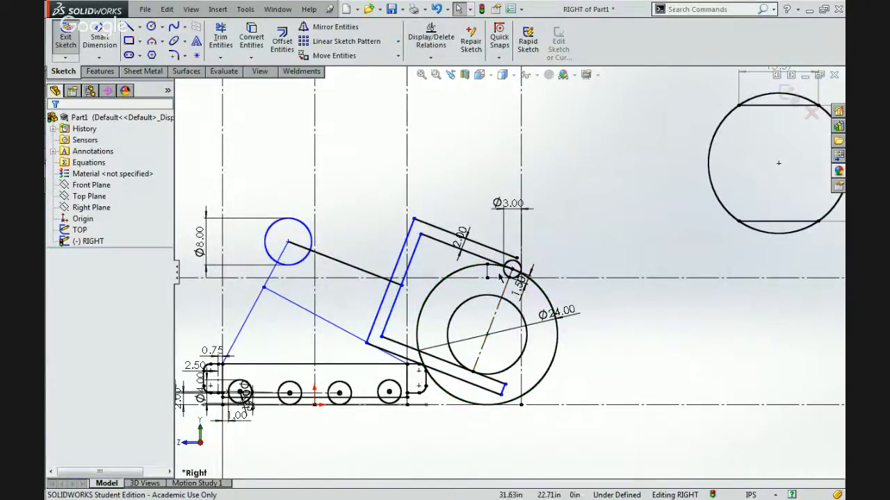
scroll(499, 279, down, 2)
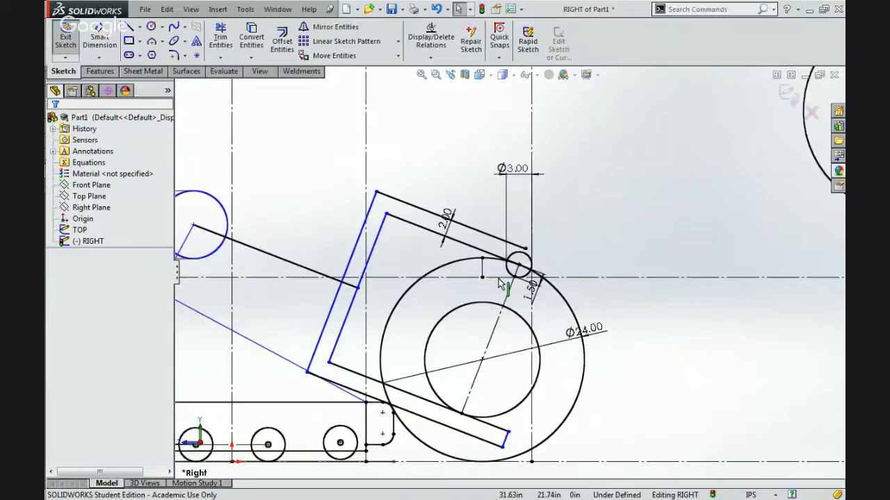
scroll(502, 278, up, 2)
scroll(488, 331, down, 1)
scroll(491, 336, down, 2)
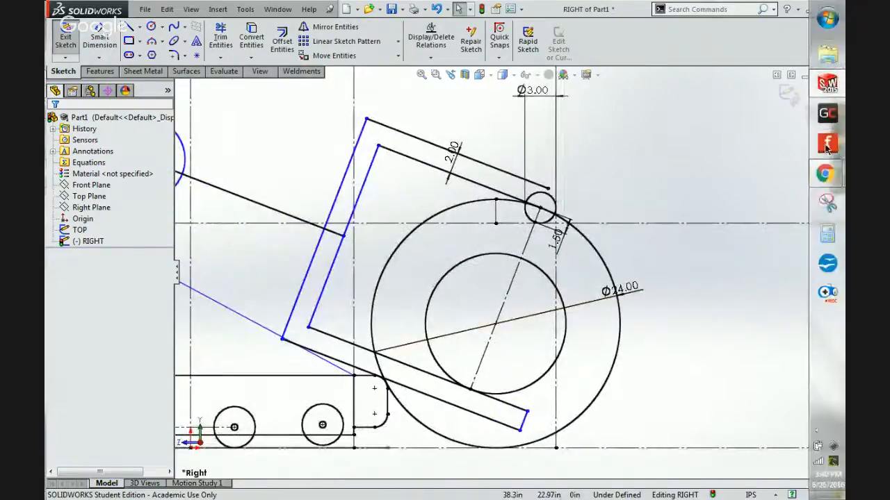
Switch to Chrome, examine the robot's arm, rollers and lower frame in the 5035.jpg photo, and return to the SolidWorks sketch.
mouse_move(826, 174)
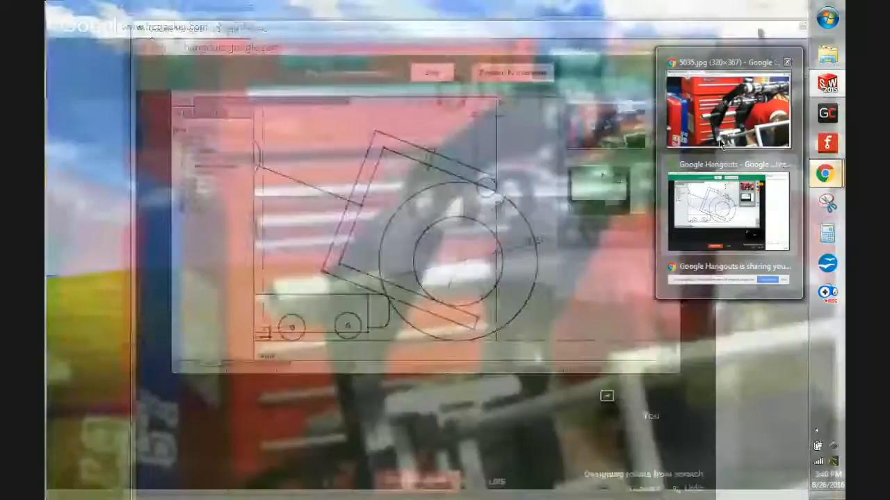
click(728, 111)
ctrl+scroll(642, 203, up, 2)
scroll(641, 204, down, 3)
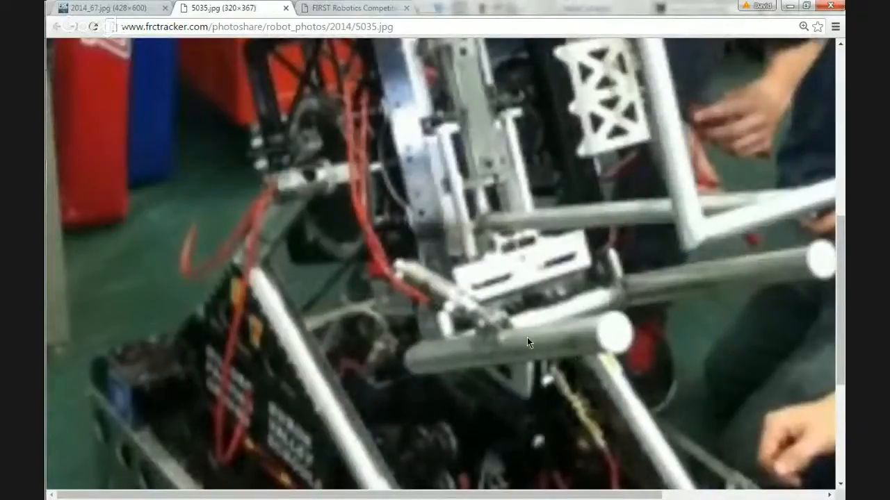
scroll(555, 347, up, 5)
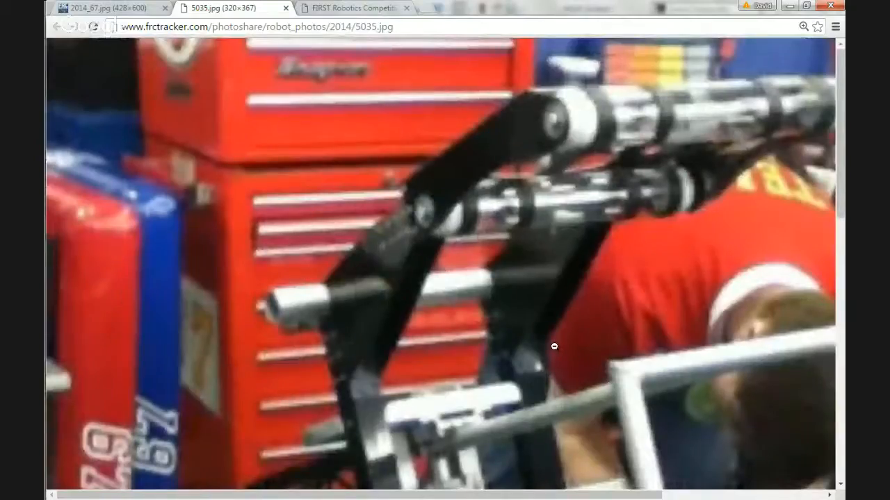
scroll(553, 346, down, 6)
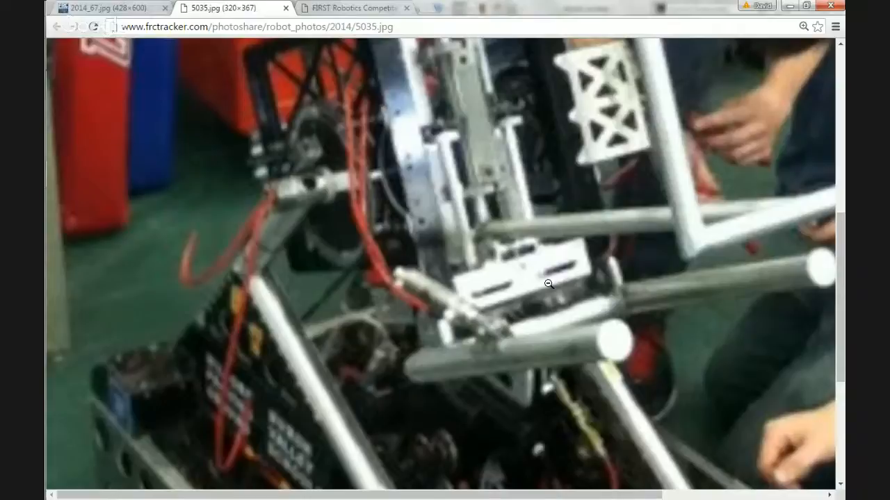
scroll(548, 283, up, 7)
scroll(548, 283, down, 4)
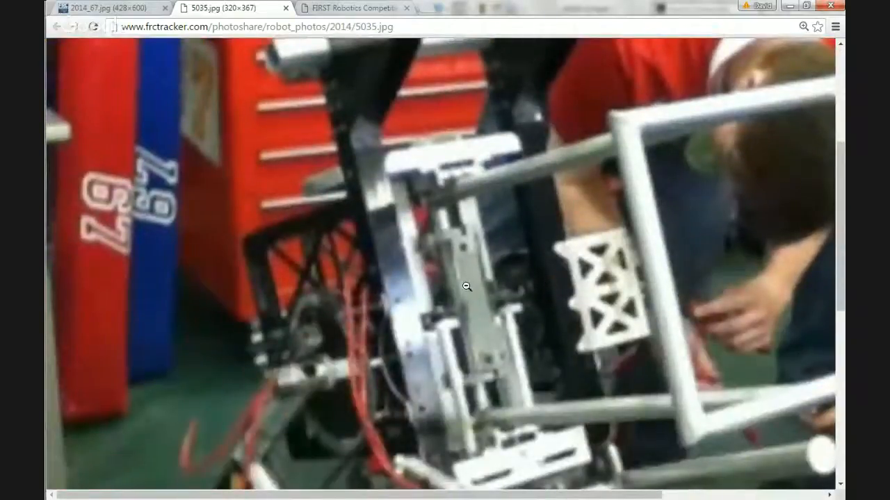
scroll(477, 285, up, 3)
scroll(477, 285, down, 5)
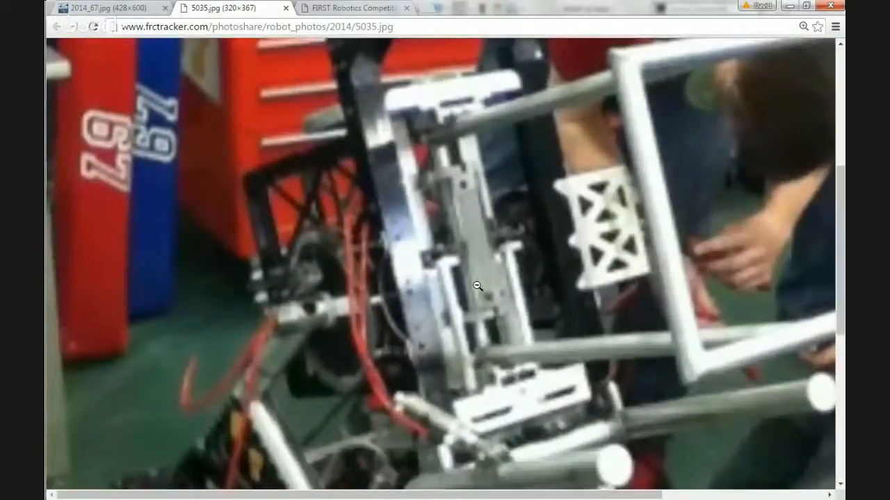
scroll(476, 286, down, 1)
scroll(502, 369, up, 6)
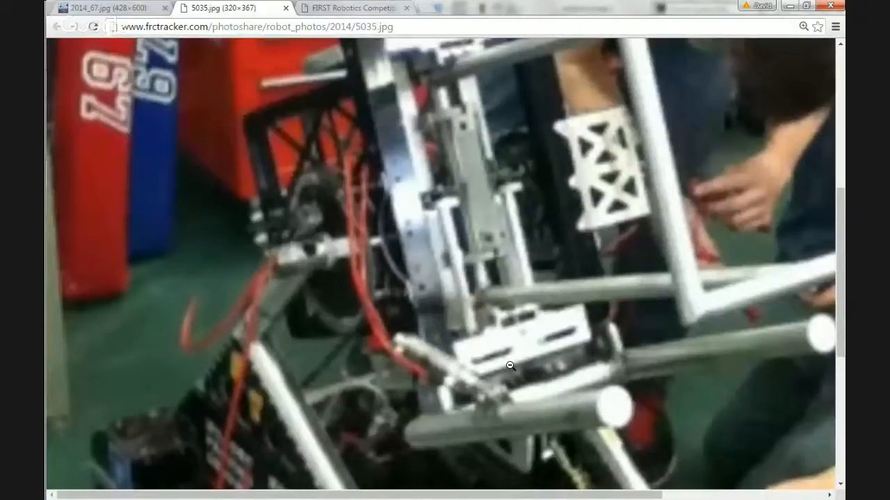
scroll(500, 336, down, 7)
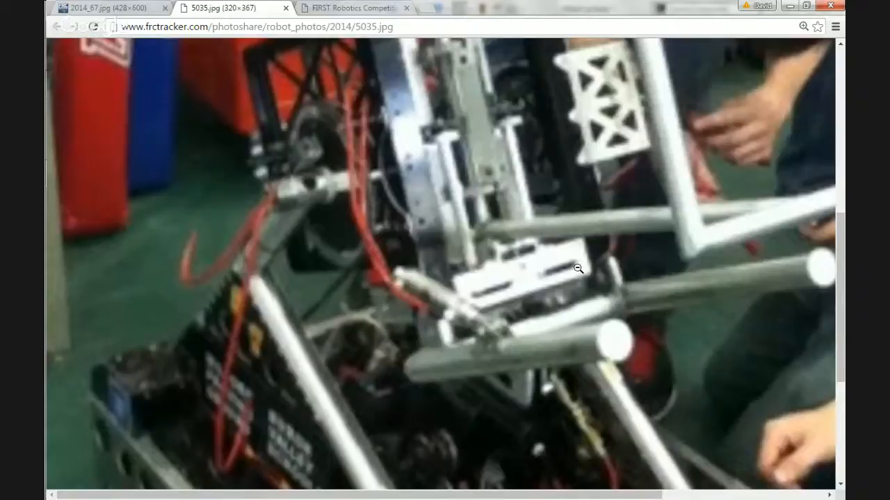
click(790, 6)
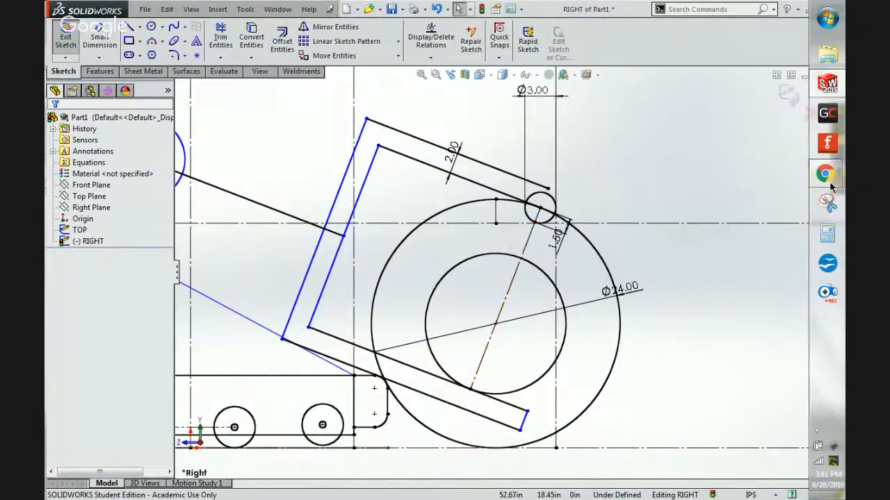
Switch back to Chrome, check the upper rollers in 5035.jpg, and examine an enlarged view of the roller arm in 2014_67.jpg.
mouse_move(823, 177)
click(754, 125)
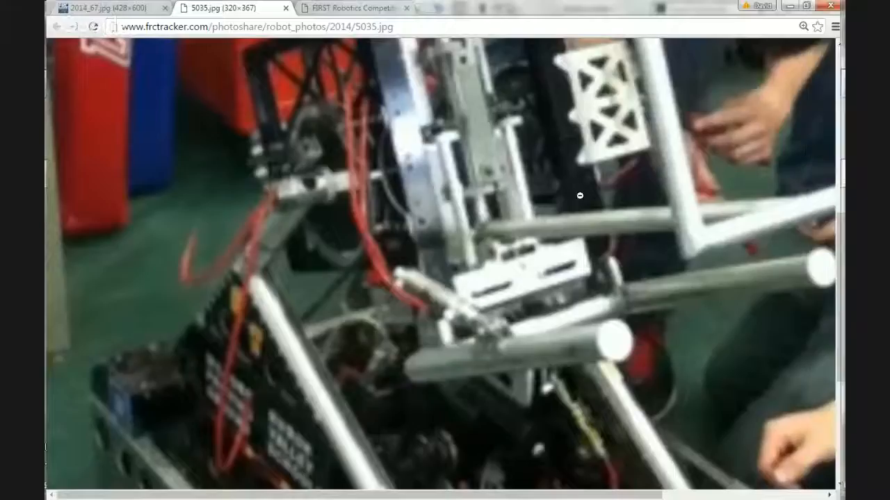
scroll(580, 197, up, 5)
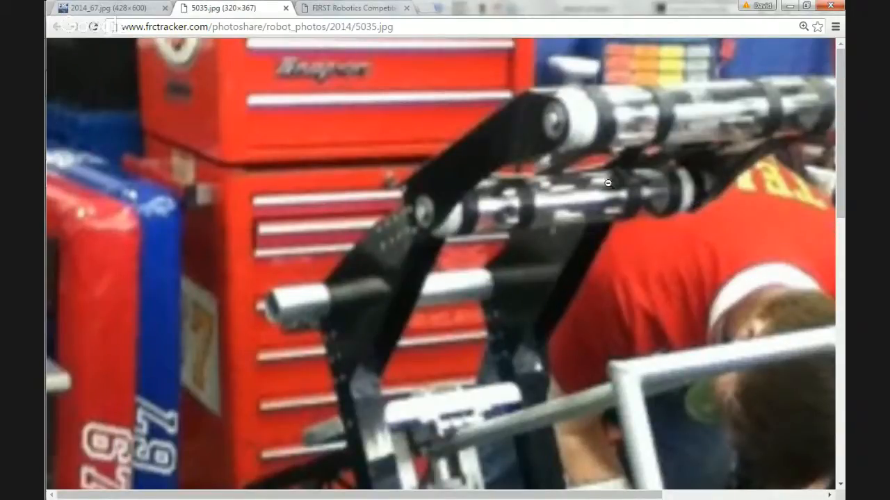
click(98, 8)
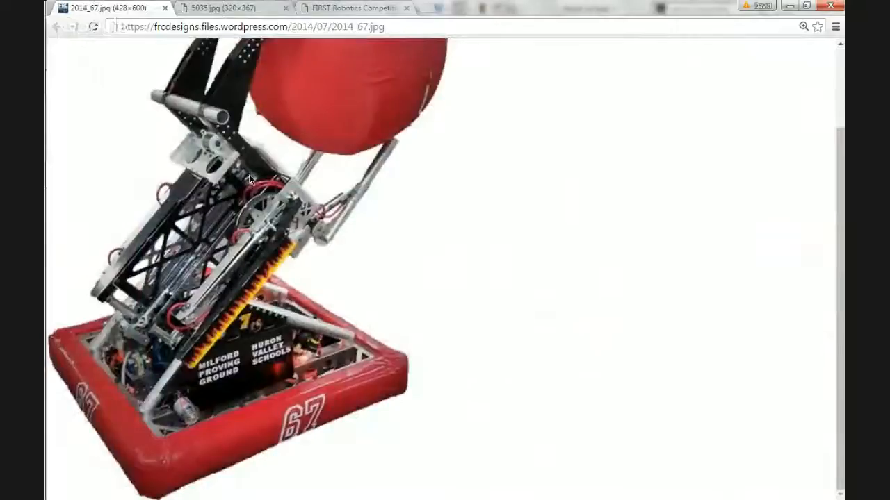
scroll(257, 167, up, 2)
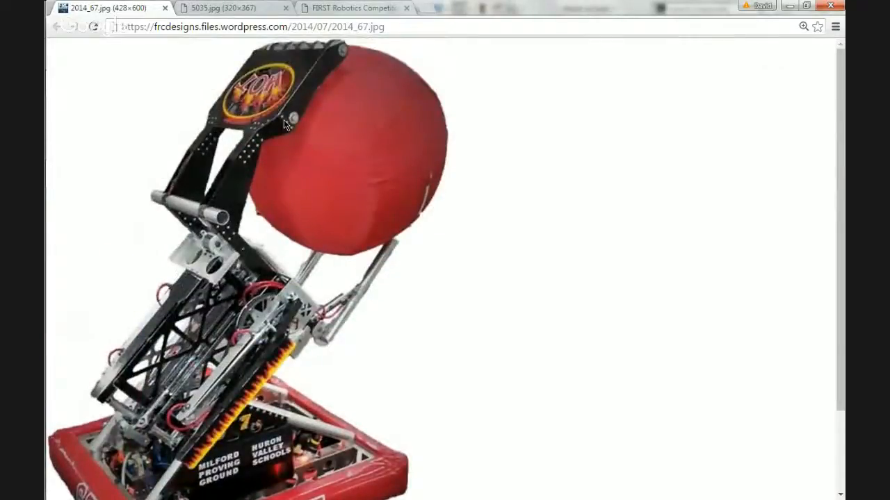
ctrl+scroll(284, 124, up, 5)
scroll(284, 124, right, 5)
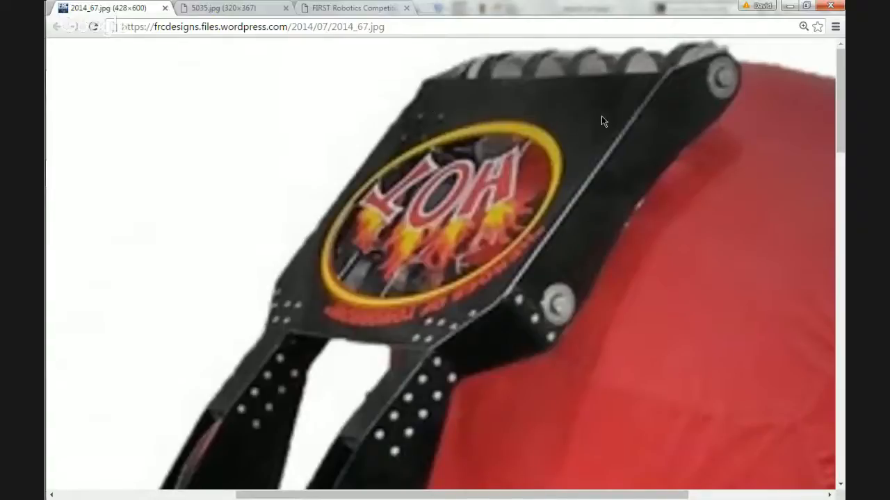
Compare the arm's side plates, rollers and cross tube in 5035.jpg with those in the enlarged 2014_67.jpg photo.
click(254, 7)
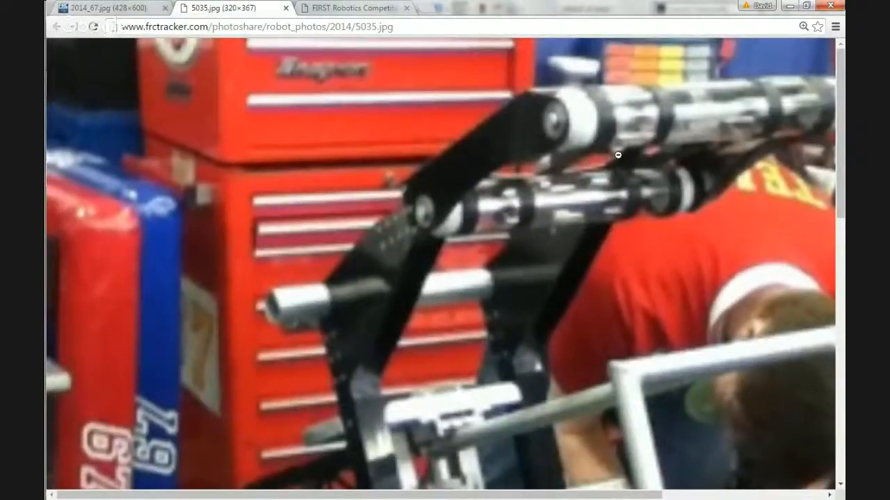
scroll(623, 151, down, 10)
scroll(624, 151, up, 5)
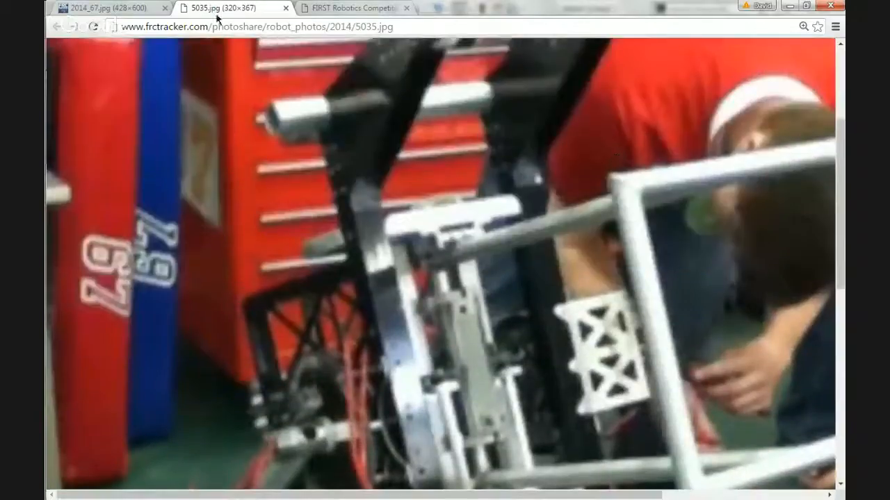
click(97, 6)
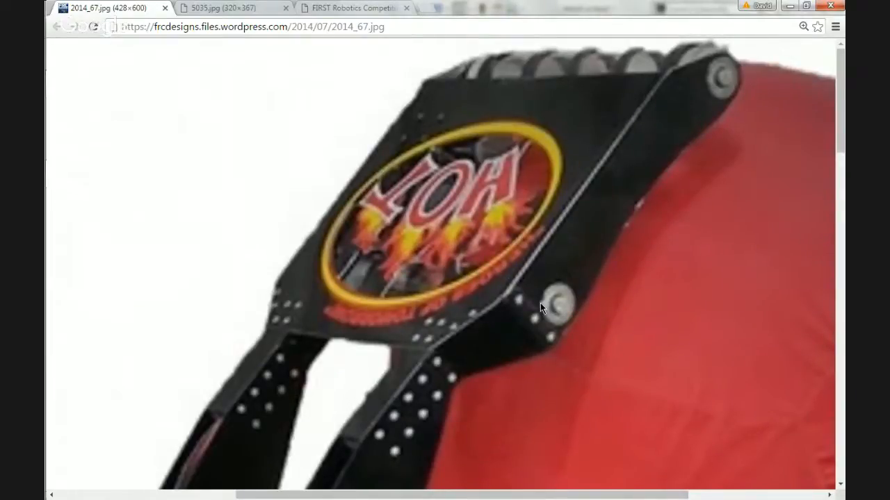
scroll(540, 303, down, 10)
scroll(541, 308, up, 10)
scroll(620, 351, down, 10)
scroll(619, 351, up, 5)
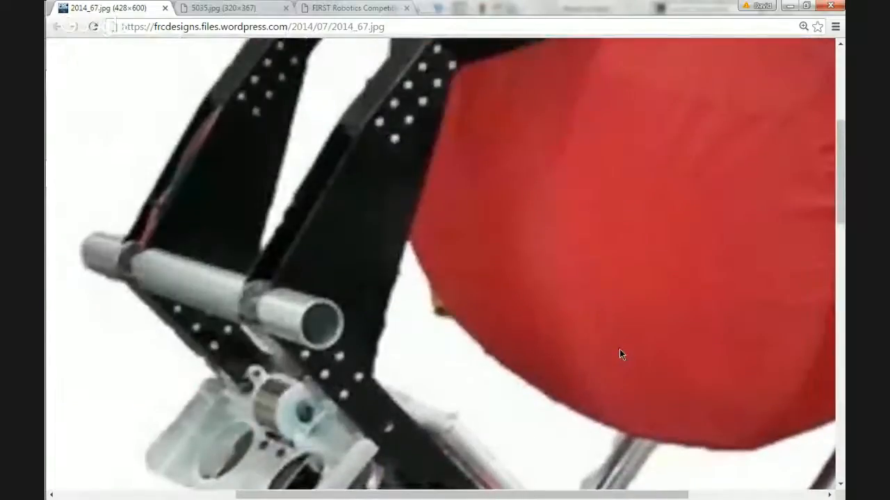
scroll(621, 347, up, 5)
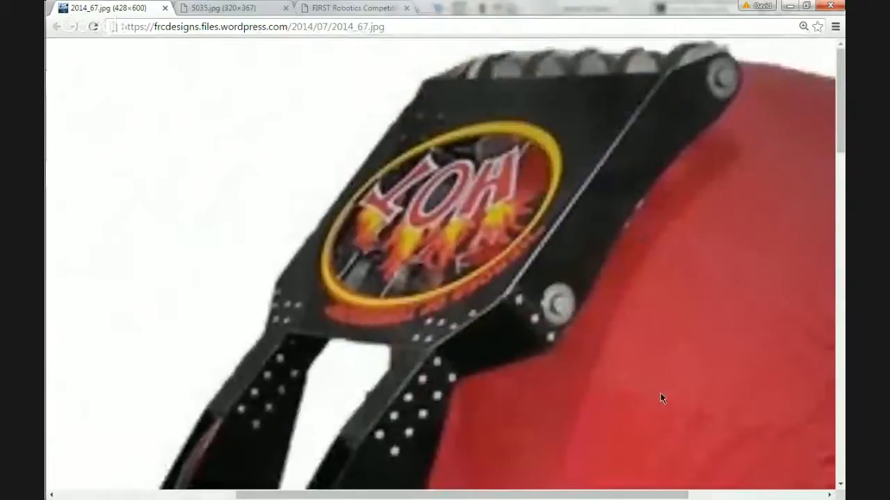
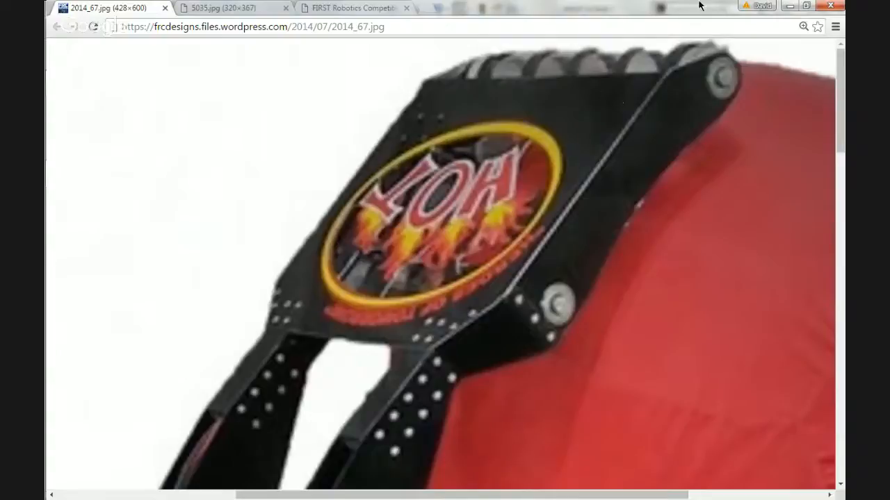
Return to the SolidWorks sketch and check the short vertical centerline between the 24.00 in circle's top and the horizontal centerline.
click(789, 6)
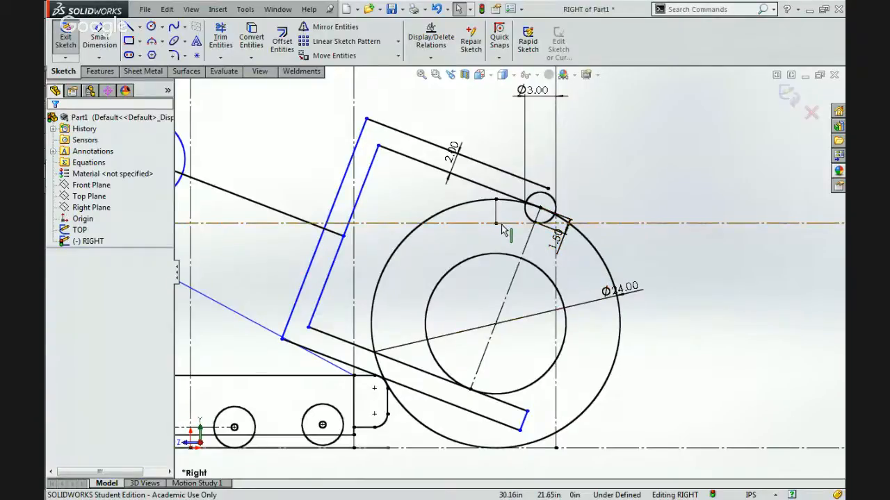
scroll(501, 228, down, 5)
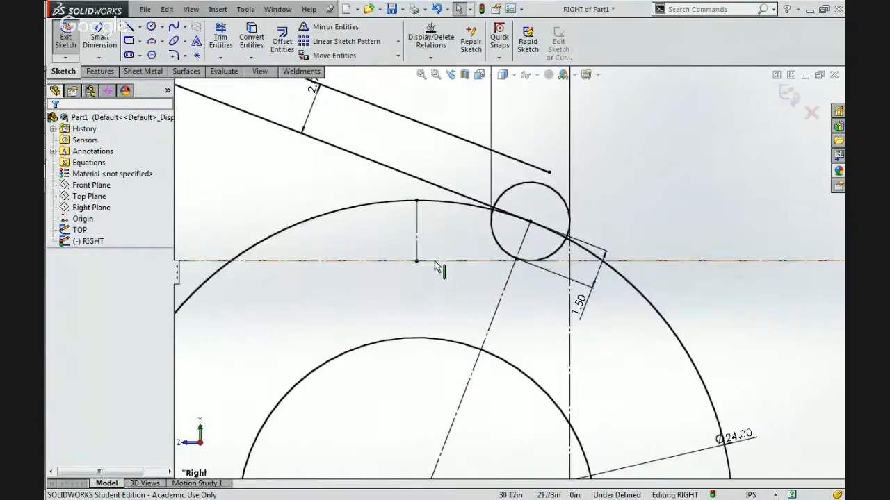
click(435, 262)
click(394, 306)
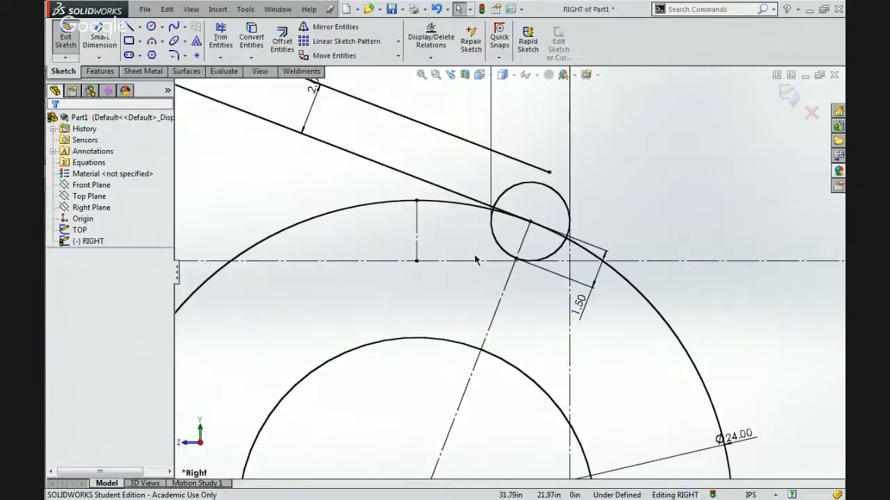
click(417, 240)
Move the 1.50 in dimension of the roller's short centerline up beside the 3.00 in circle.
click(524, 240)
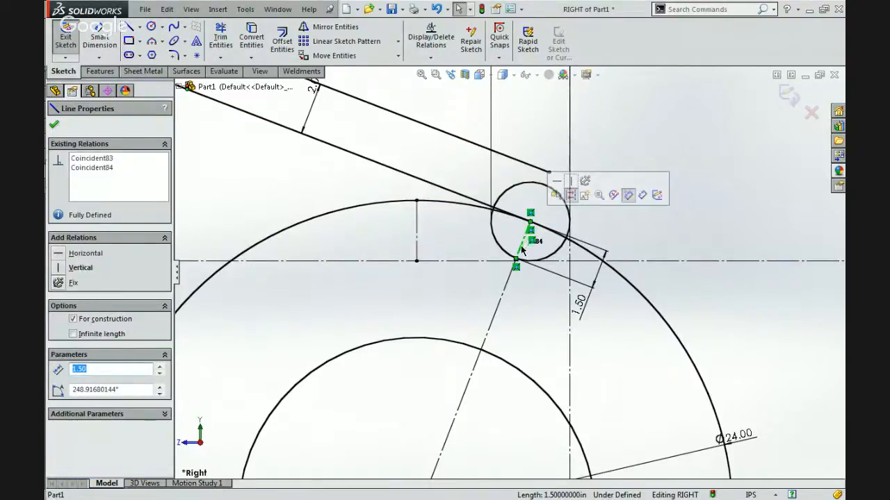
drag(581, 306, 597, 221)
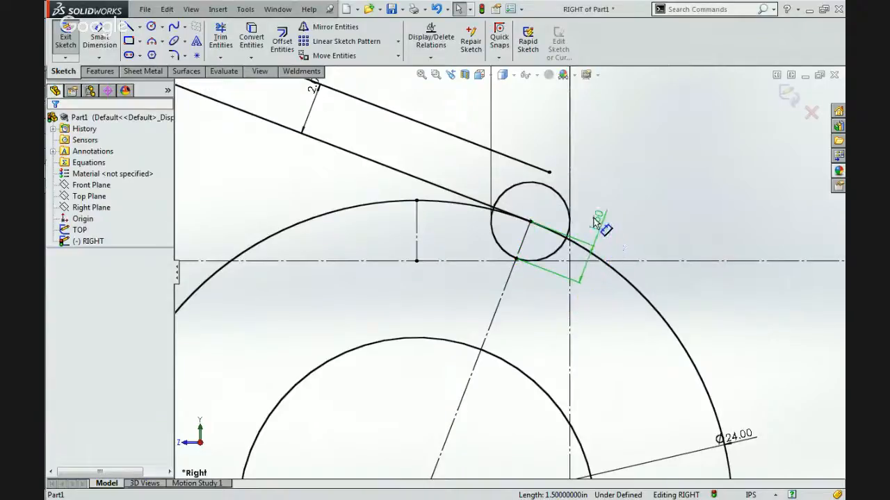
click(653, 228)
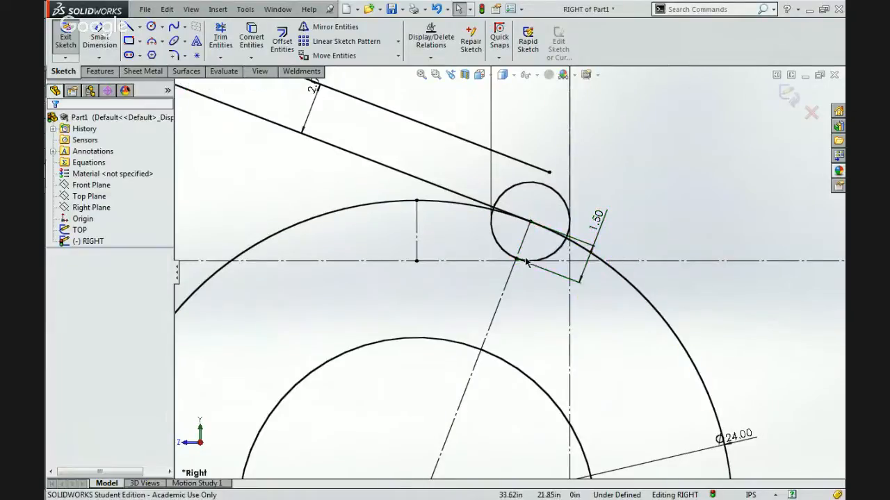
Sketch a free circle about 26 in in diameter on the far side of the 24.00 in circle from the robot.
scroll(460, 244, up, 3)
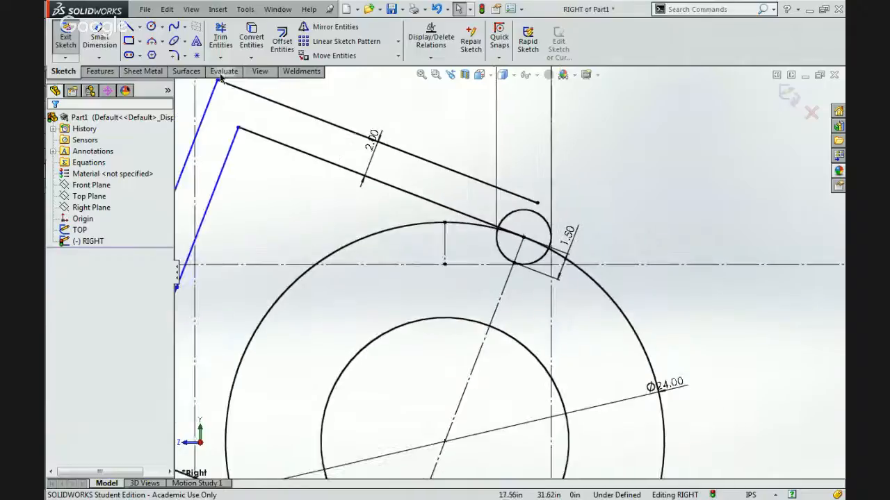
click(151, 26)
scroll(509, 271, up, 5)
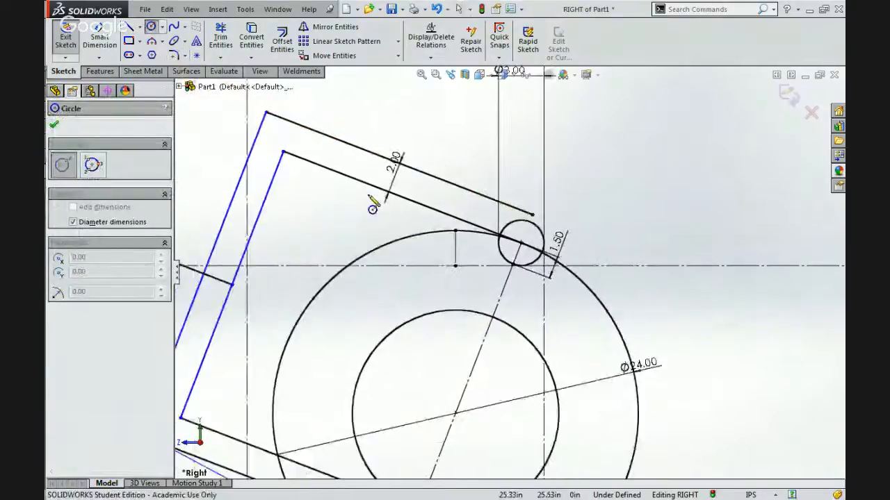
click(725, 300)
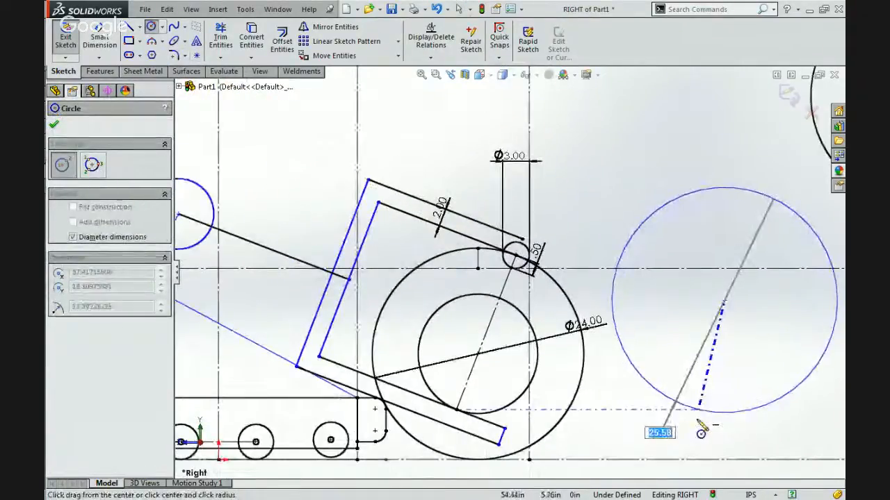
click(705, 415)
key(Escape)
Make the new circle tangent to the ground line and equal in size to the 24.00 in circle.
click(705, 459)
ctrl+click(731, 412)
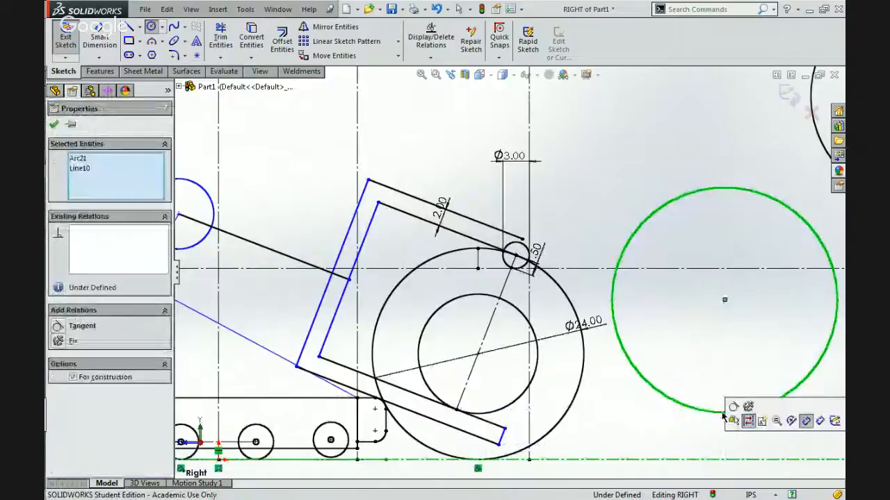
click(673, 397)
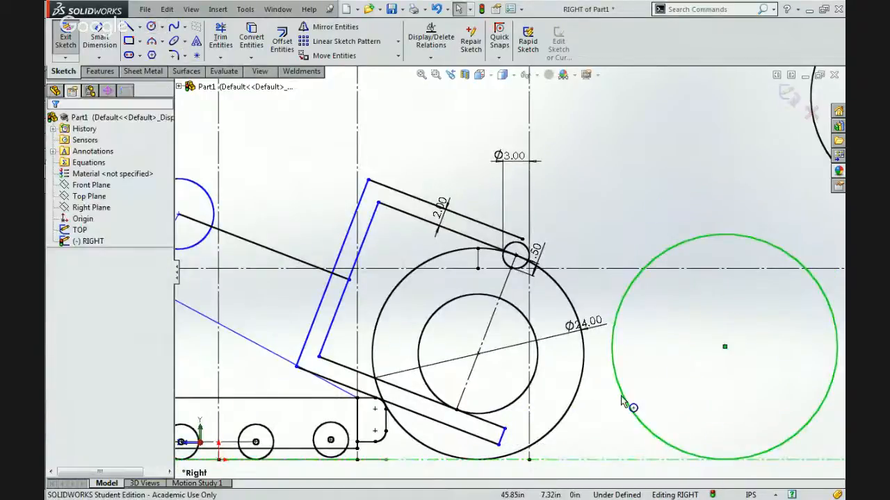
click(621, 396)
click(571, 400)
ctrl+click(621, 396)
click(697, 337)
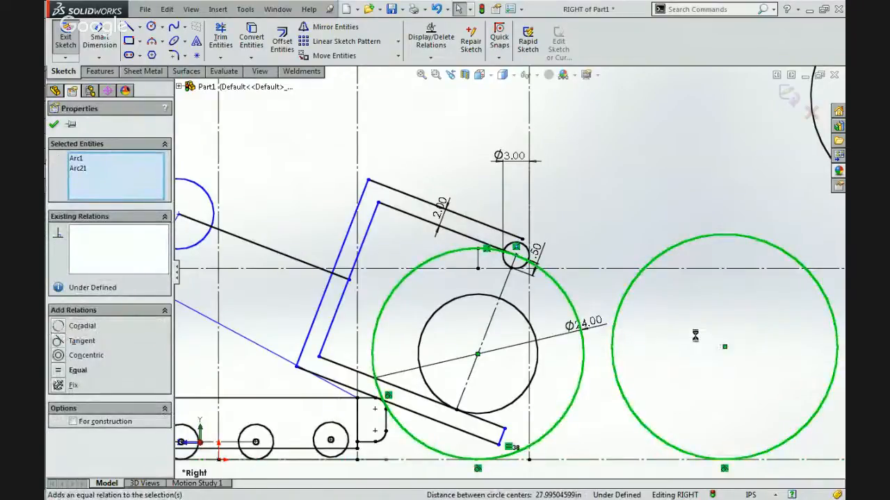
Bring the new circle's center beneath the roller and align it vertically with the 3.00 in circle's center.
mouse_move(723, 354)
mouse_down()
mouse_move(526, 359)
mouse_move(506, 354)
mouse_move(522, 332)
mouse_up()
scroll(523, 334, down, 5)
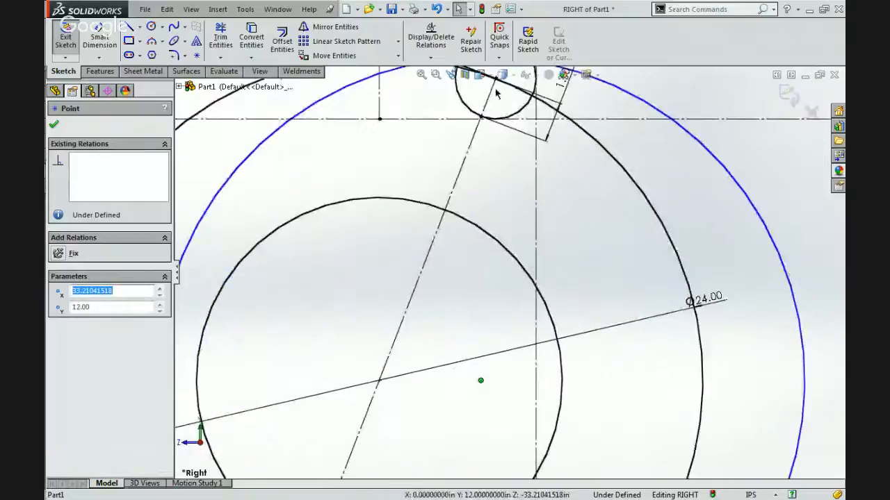
scroll(495, 87, down, 2)
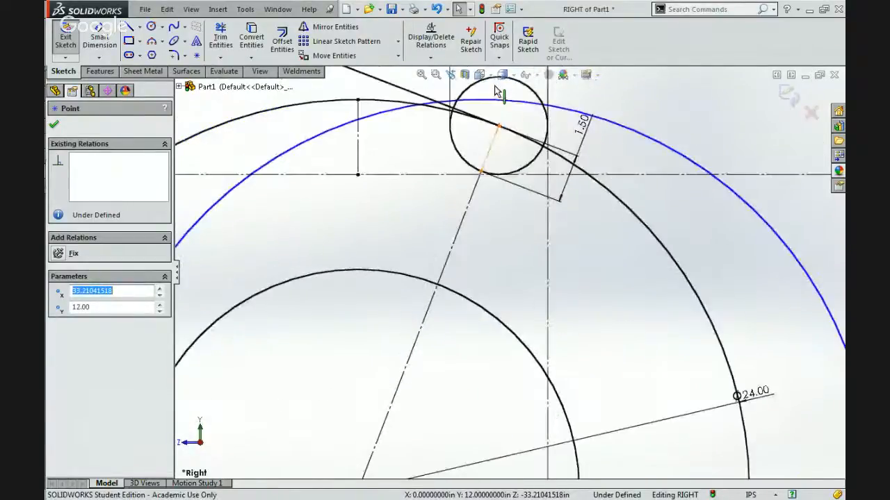
ctrl+click(501, 128)
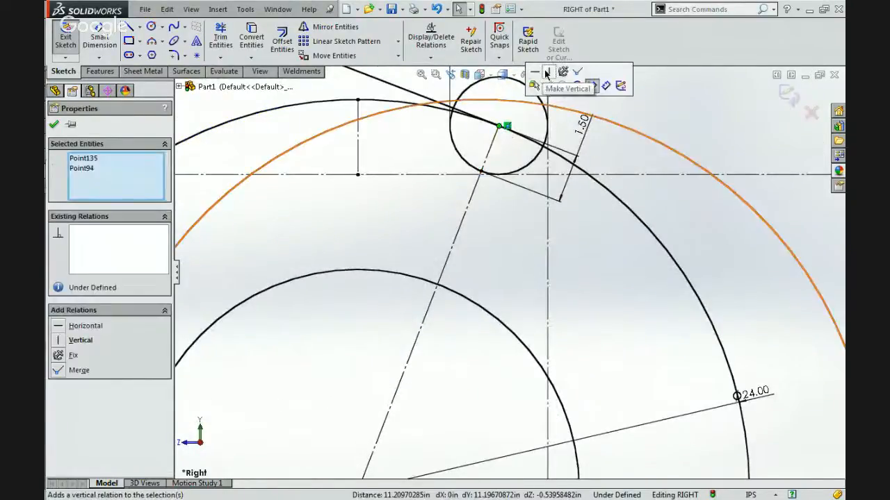
key(Escape)
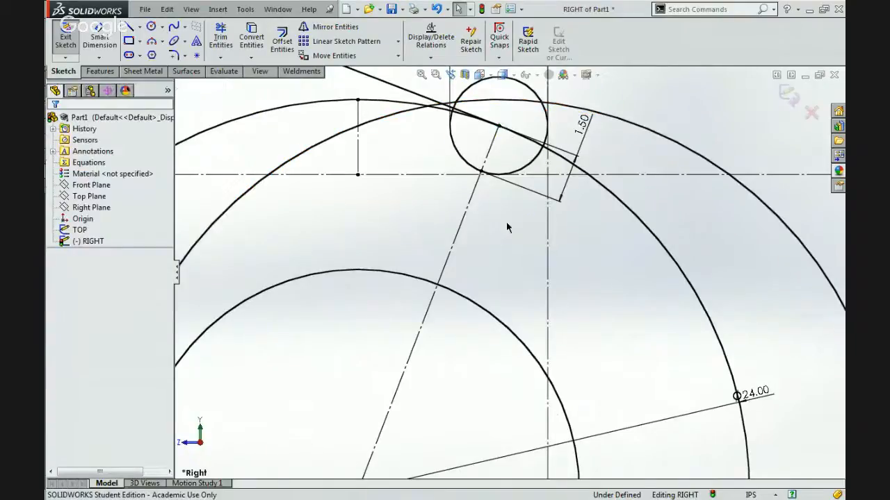
Draw a vertical centerline from the new circle's top point down to the horizontal centerline at the roller's underside.
scroll(506, 226, up, 3)
scroll(506, 222, down, 3)
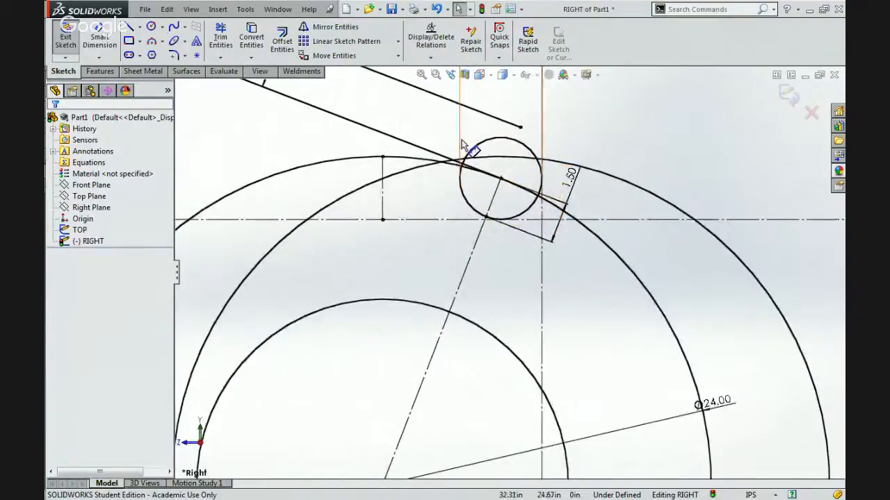
click(140, 27)
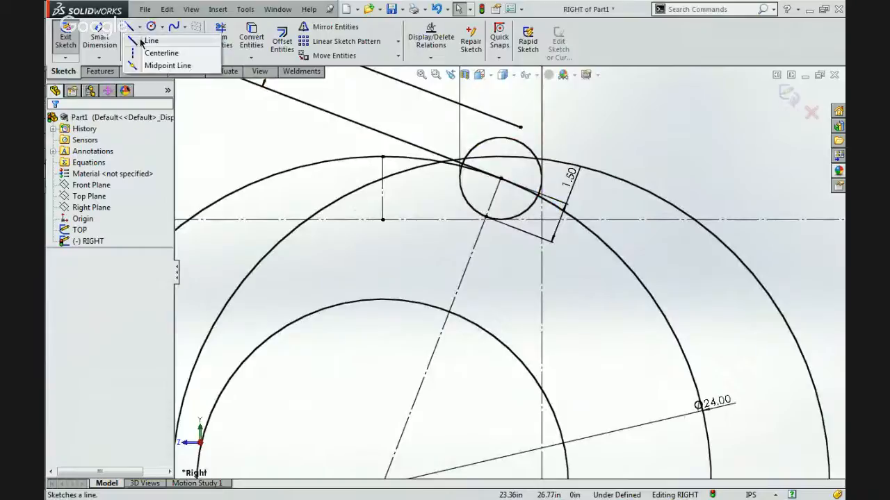
click(146, 53)
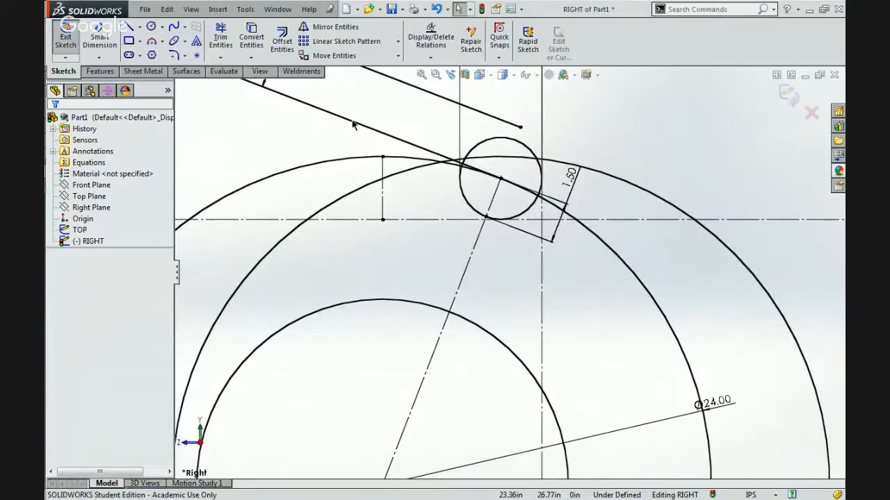
click(500, 157)
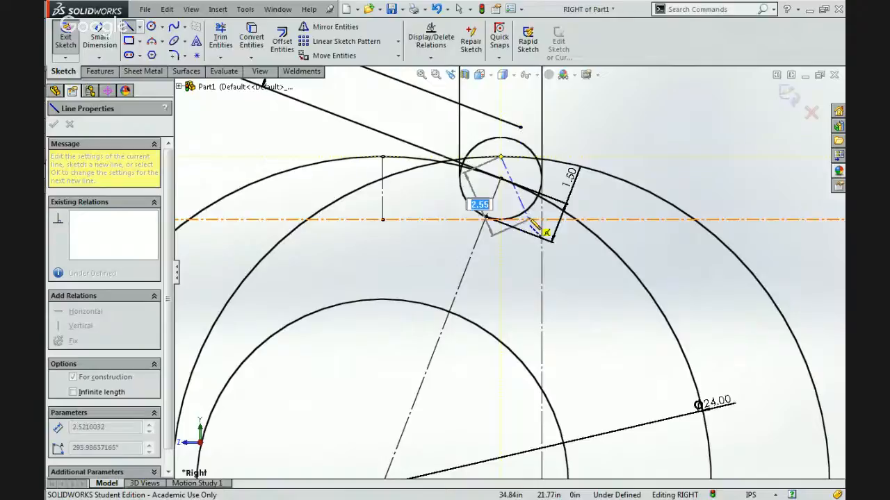
click(501, 219)
key(Escape)
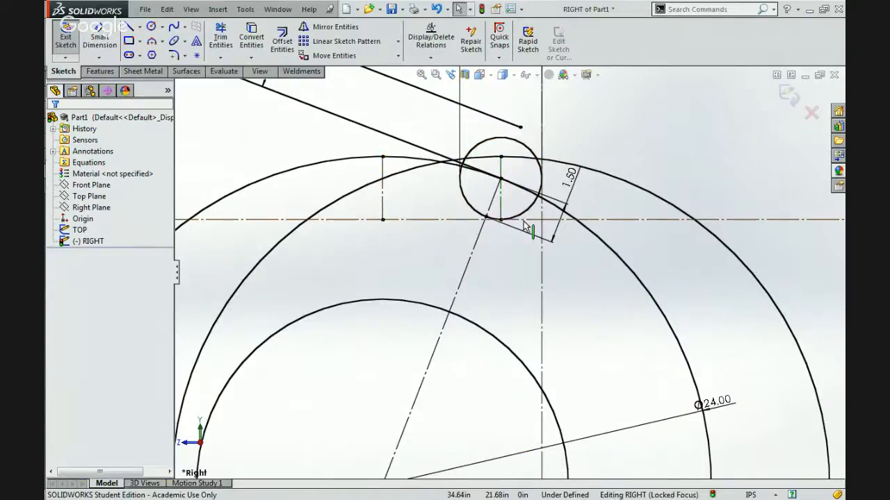
Check the length of the new vertical centerline and how the second circle sits under the roller.
click(501, 207)
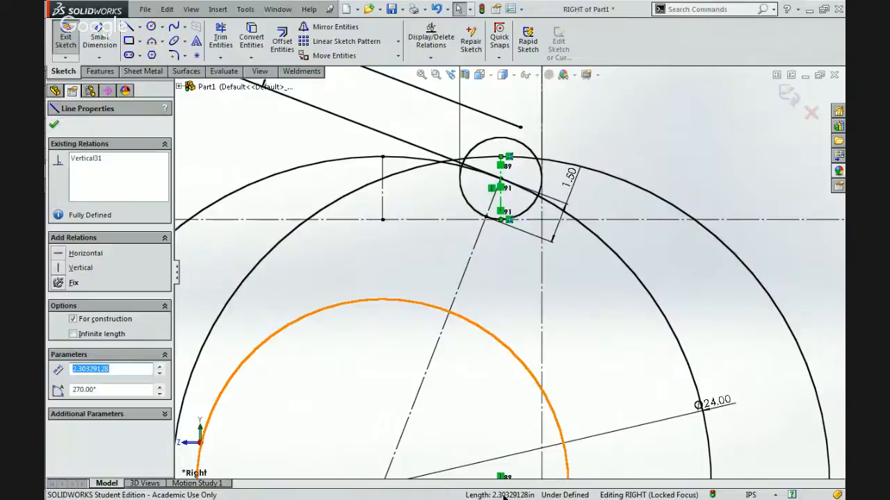
scroll(549, 331, up, 6)
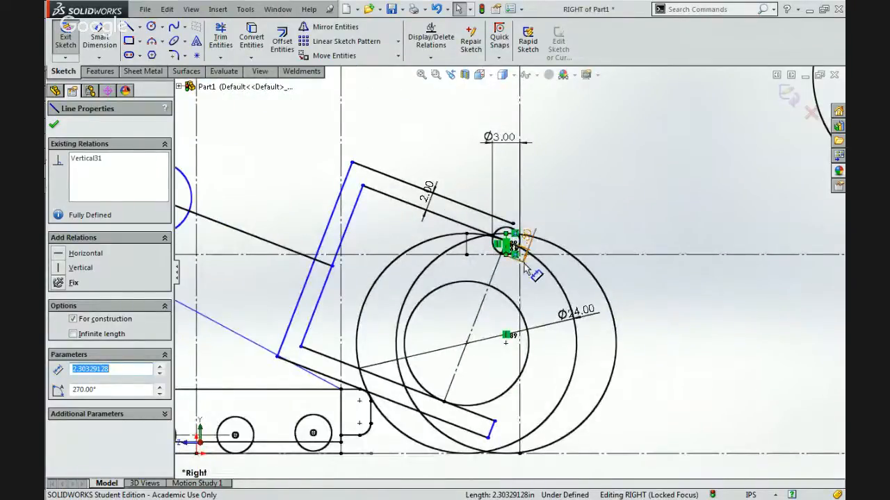
scroll(528, 269, down, 4)
scroll(530, 272, up, 4)
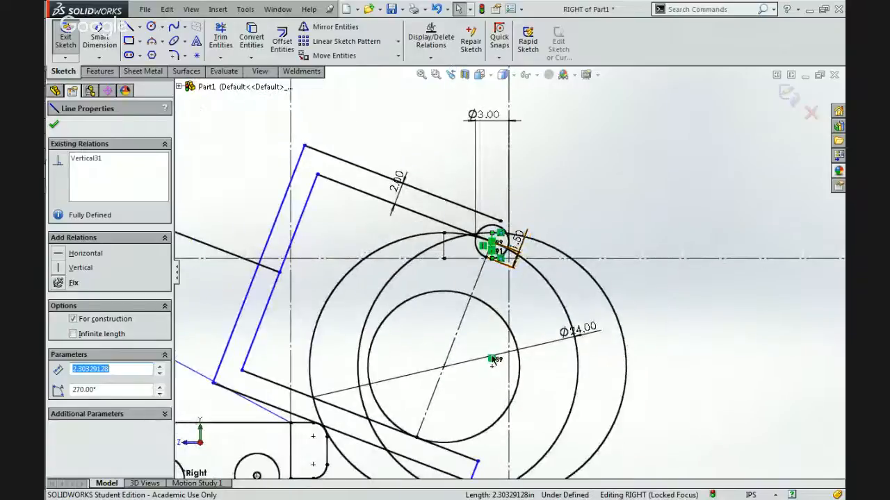
key(Escape)
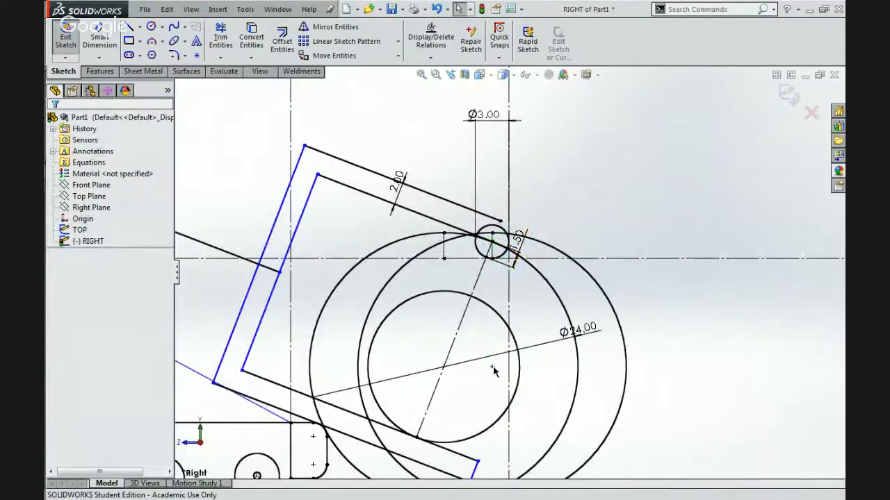
Pull the second circle away from the roller and delete it together with its vertical centerline.
click(491, 367)
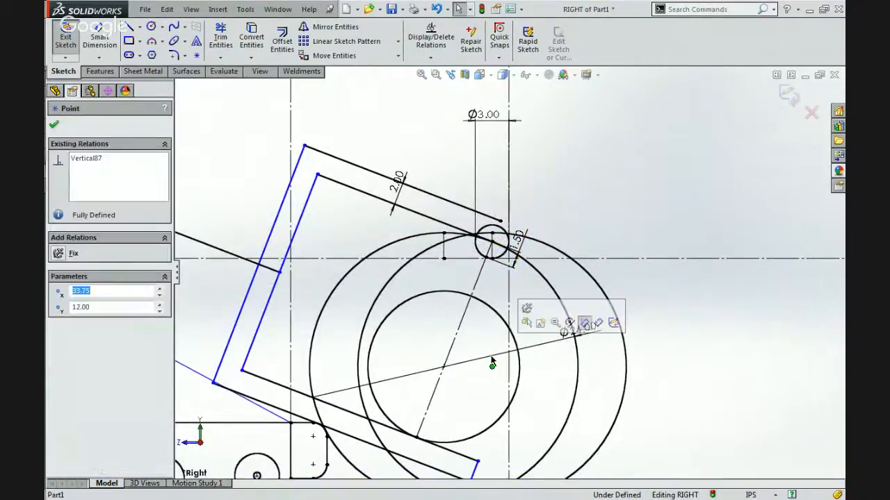
mouse_move(491, 357)
mouse_down()
mouse_move(492, 369)
mouse_move(450, 370)
mouse_move(614, 360)
mouse_move(433, 387)
mouse_move(648, 328)
mouse_move(655, 334)
mouse_up()
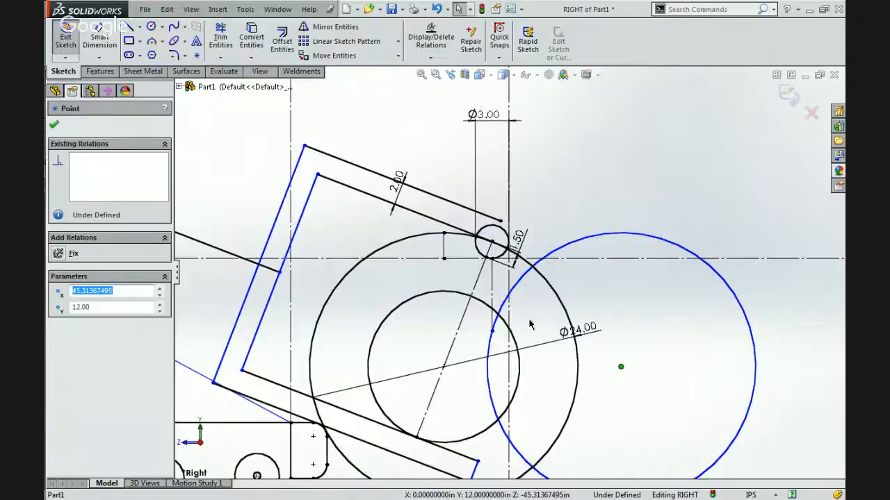
click(445, 256)
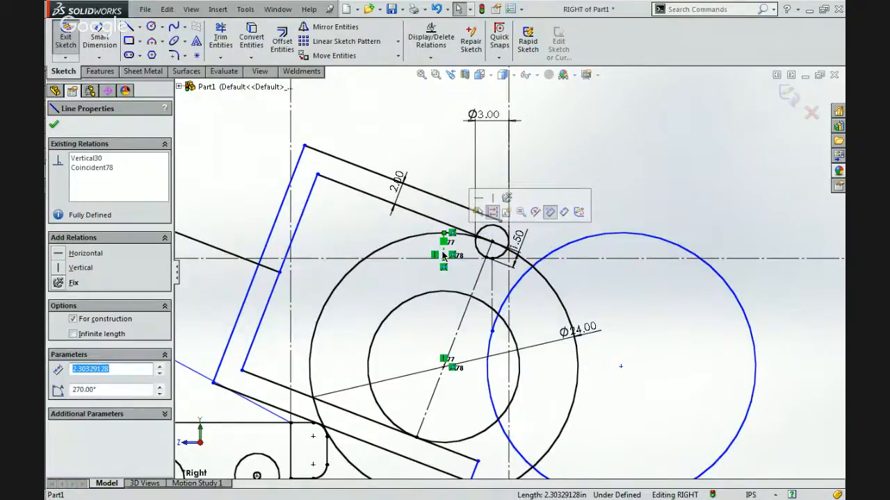
click(503, 301)
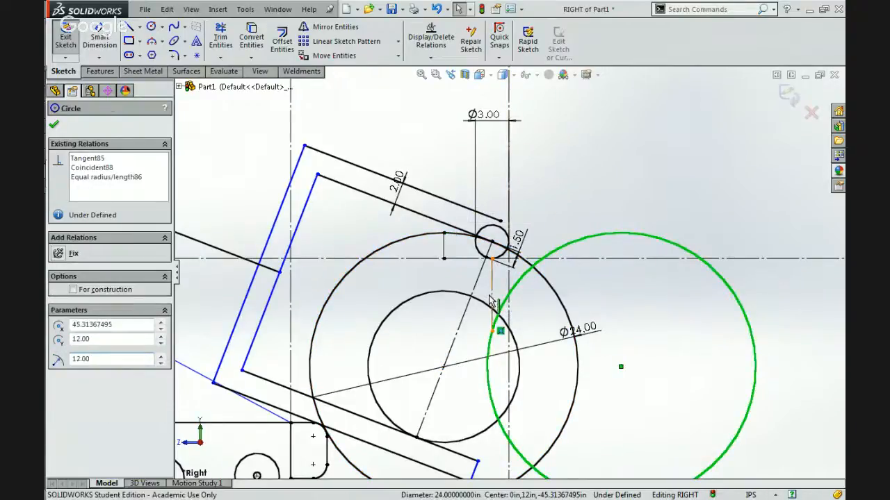
ctrl+click(493, 306)
key(Delete)
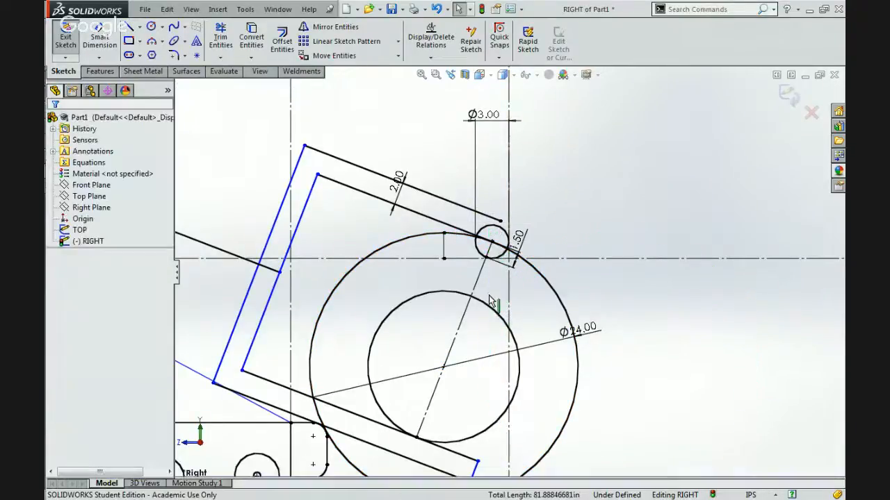
scroll(498, 253, down, 5)
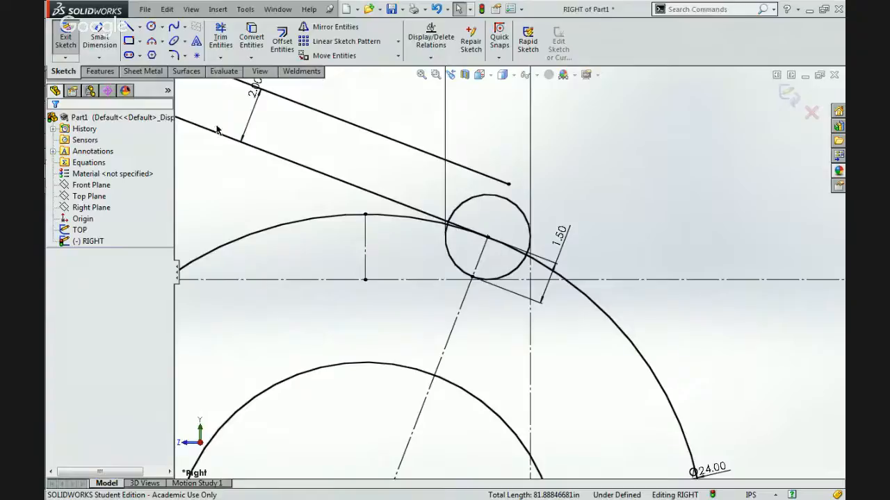
click(151, 28)
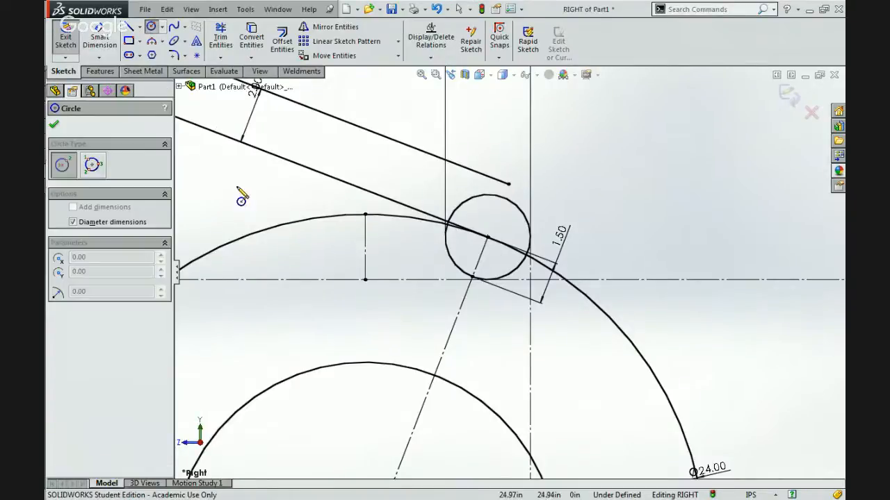
scroll(248, 192, up, 3)
scroll(386, 243, down, 2)
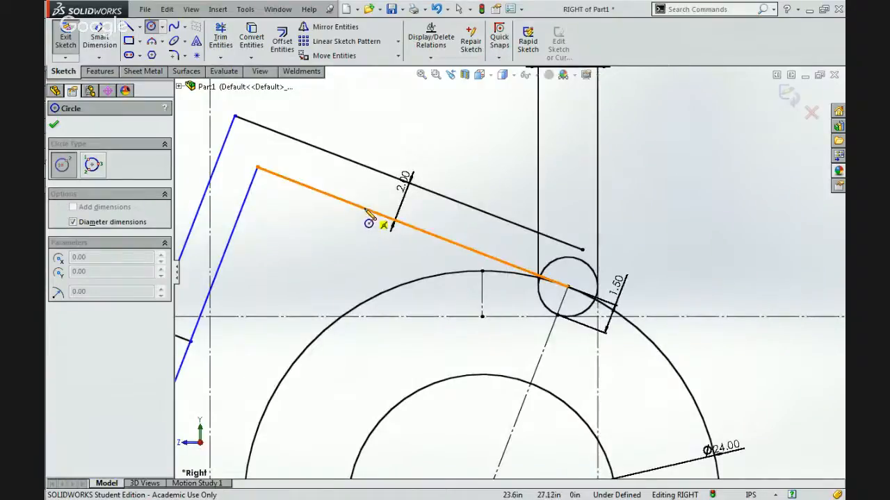
key(Escape)
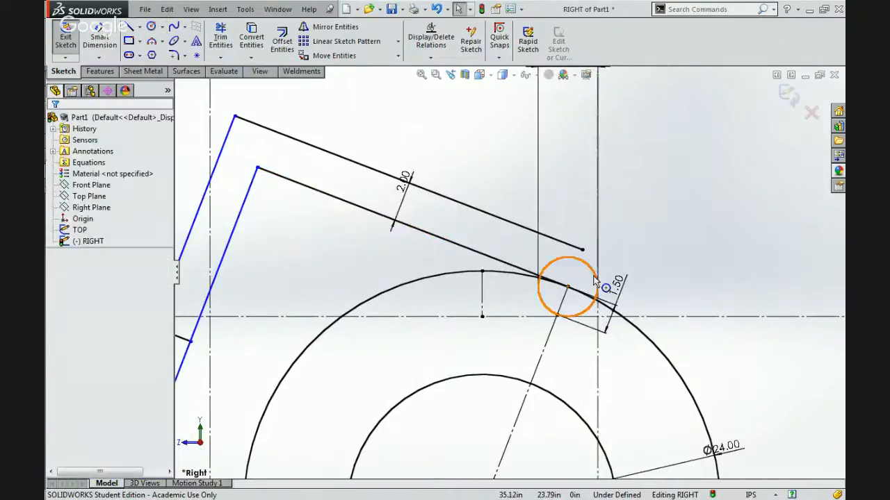
scroll(589, 280, down, 2)
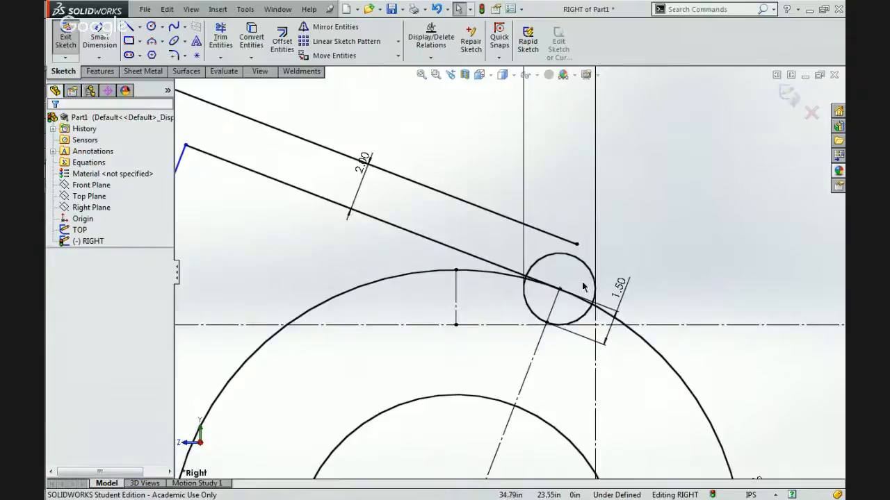
Draw a second circle about 5.79 in in diameter, centered just above the center of the 3.00 in roller circle.
scroll(568, 307, up, 8)
scroll(521, 273, down, 5)
scroll(518, 267, down, 3)
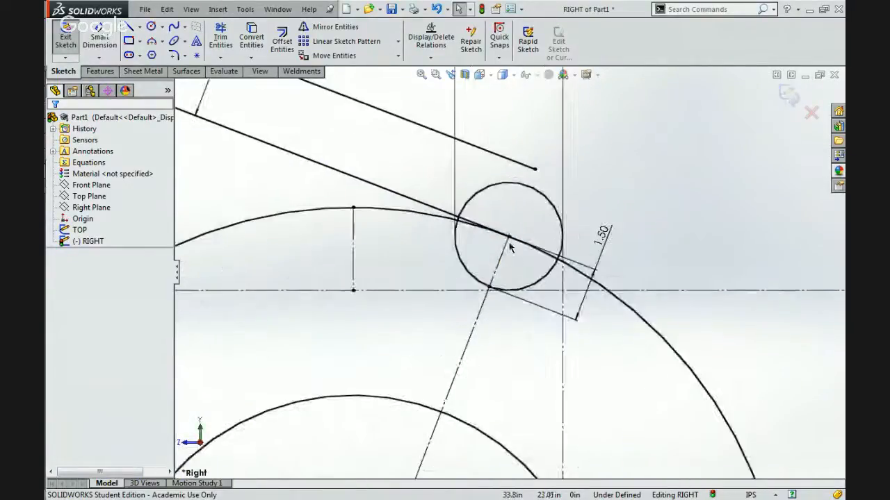
click(398, 196)
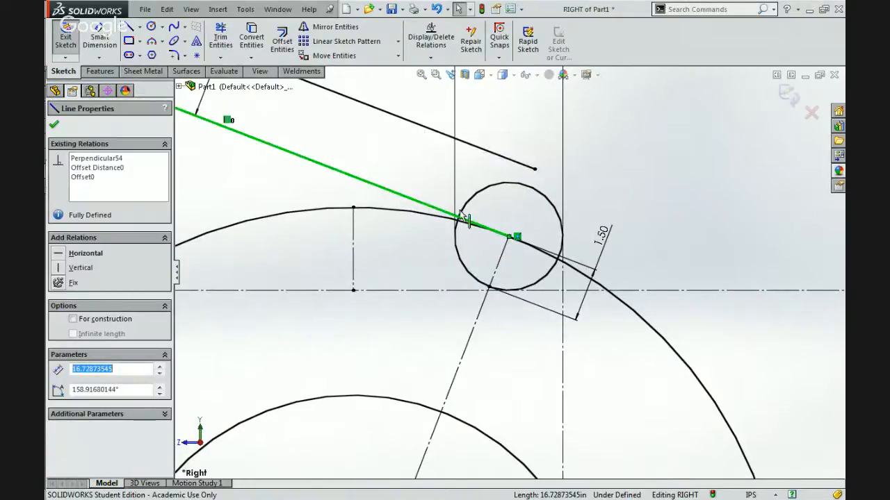
click(502, 184)
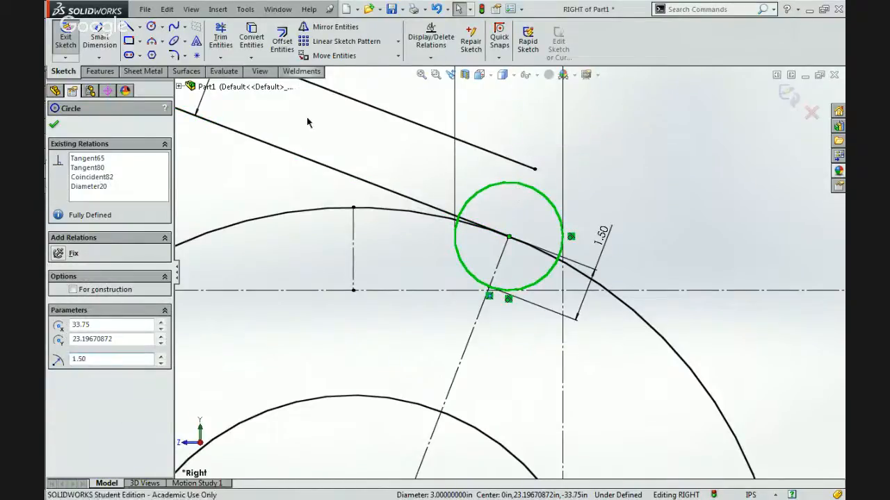
key(Escape)
click(151, 27)
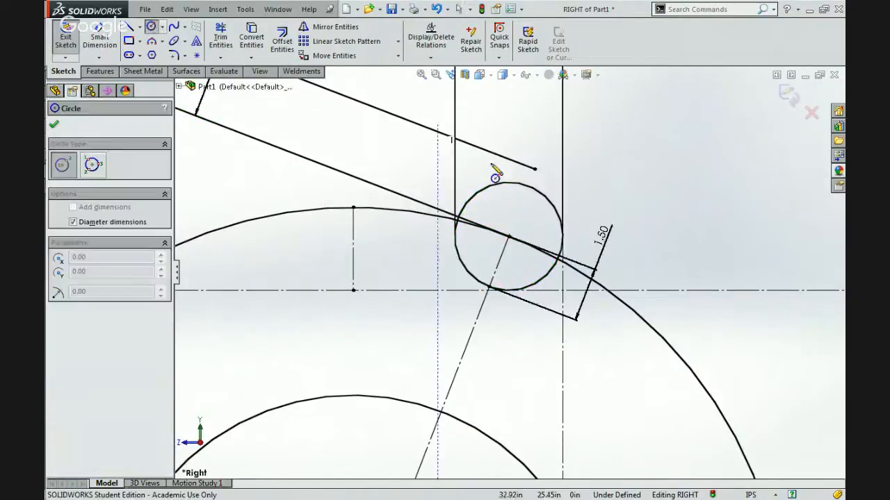
click(514, 208)
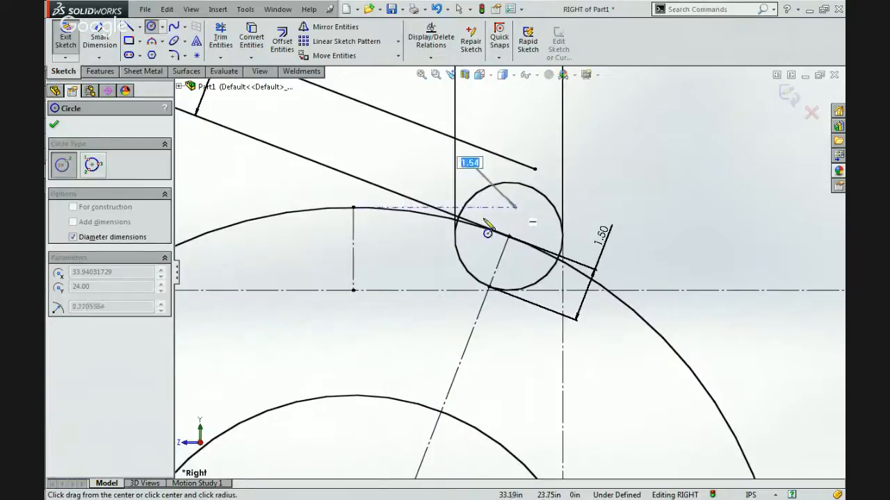
click(419, 250)
scroll(420, 250, up, 6)
key(Escape)
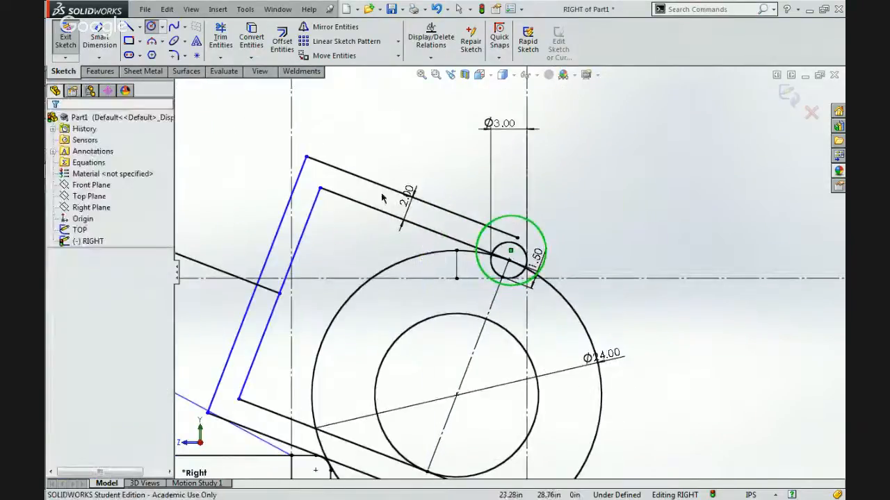
Delete the original 3.00 in roller circle centered on the end of the arm's lower line.
click(417, 228)
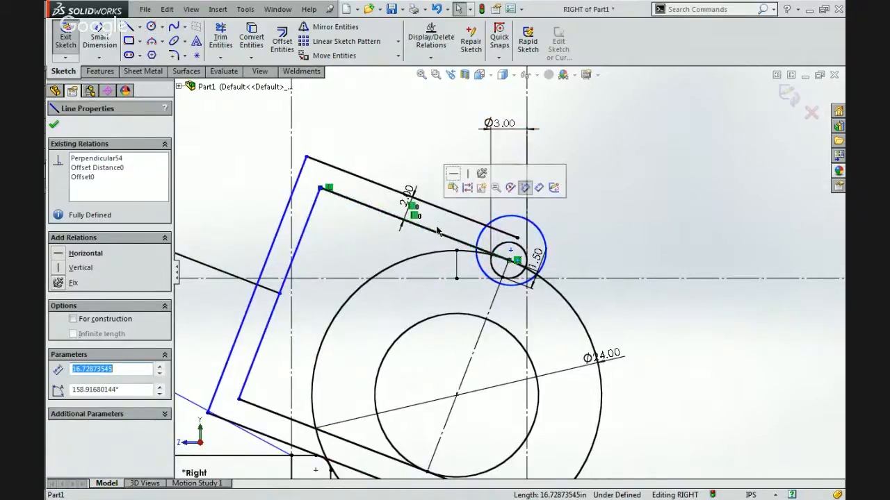
key(Escape)
scroll(478, 225, down, 5)
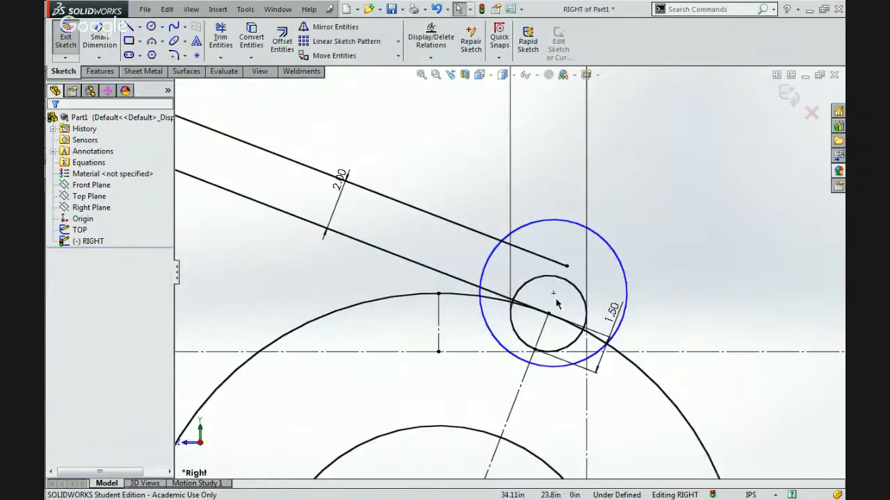
scroll(552, 298, down, 2)
click(540, 318)
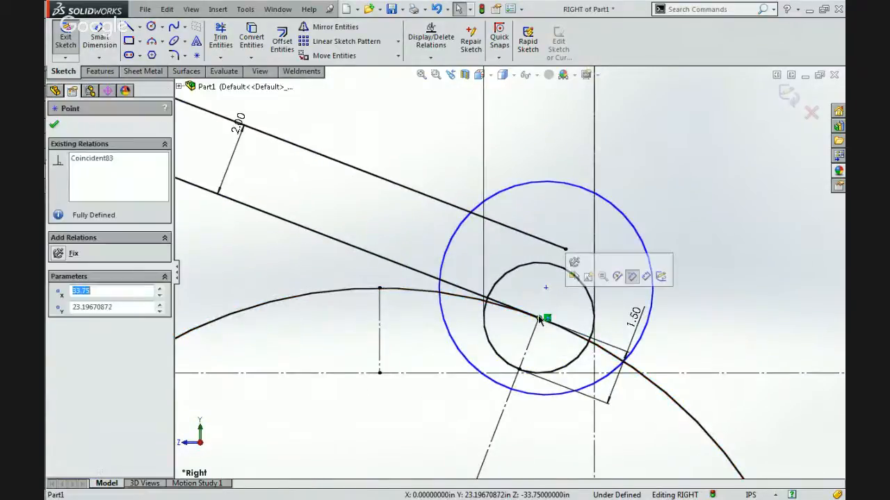
click(505, 277)
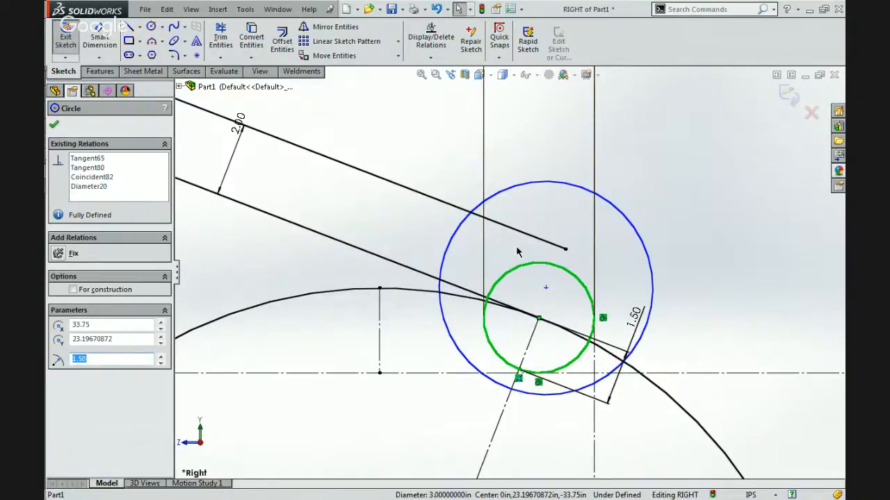
key(Delete)
key(Escape)
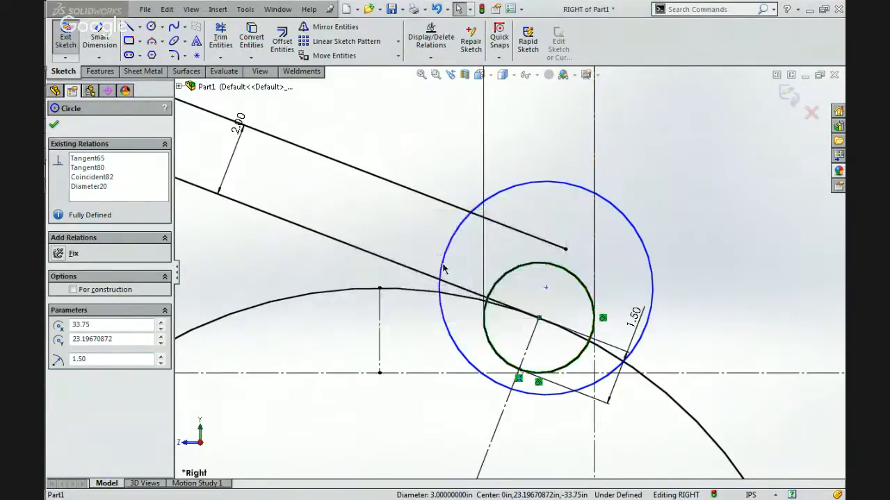
key(Delete)
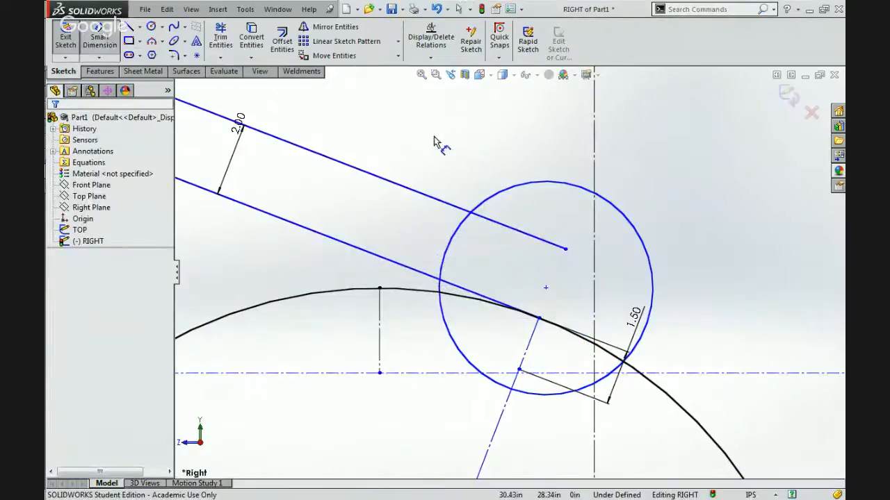
Dimension the new roller circle's diameter and set it to 3.00 in.
click(532, 184)
click(537, 139)
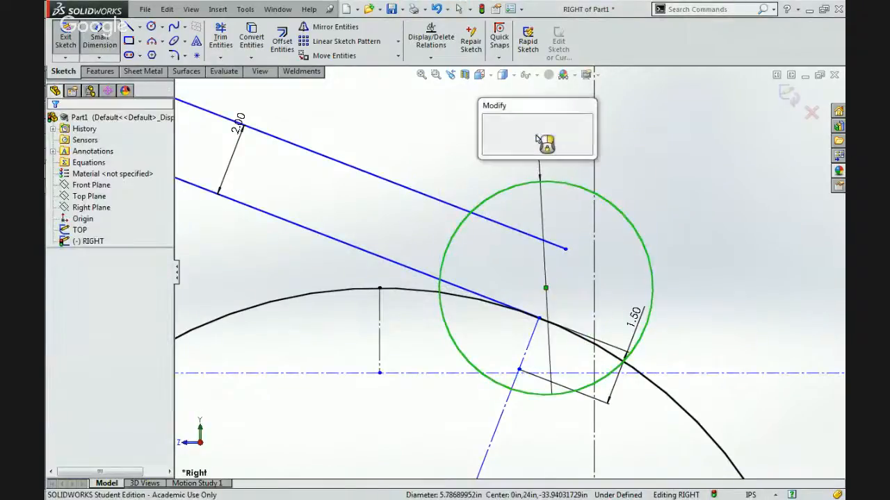
key(Return)
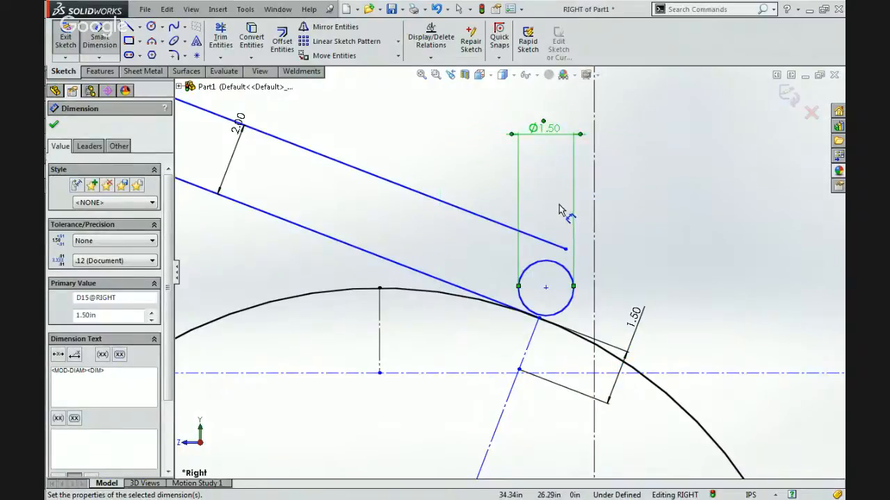
double_click(549, 129)
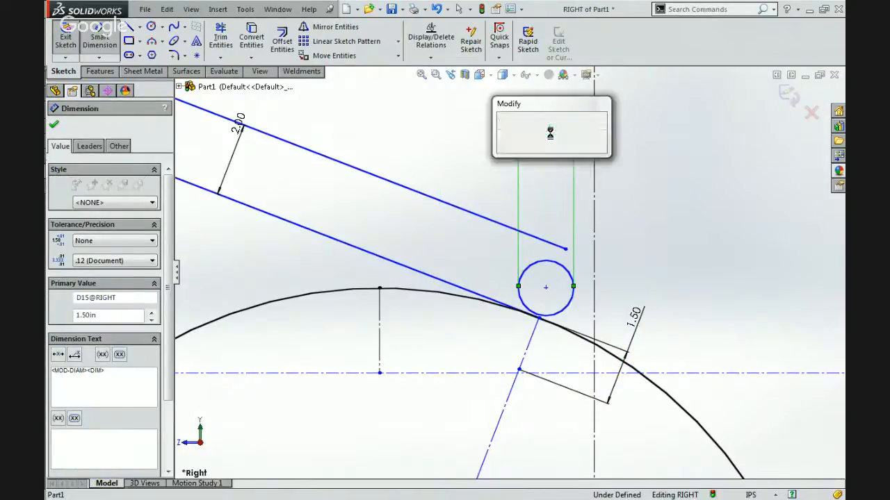
key(Return)
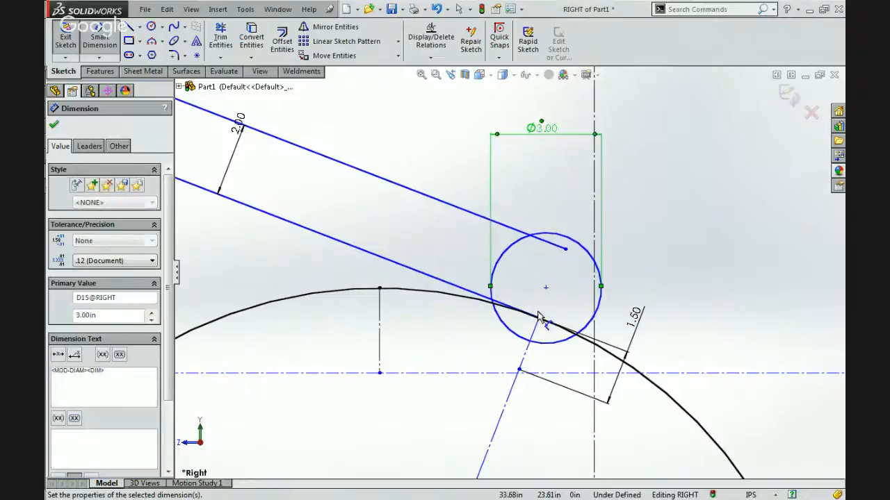
key(Escape)
Make the new roller circle coincident with the lower endpoint of the short slanted centerline.
click(535, 348)
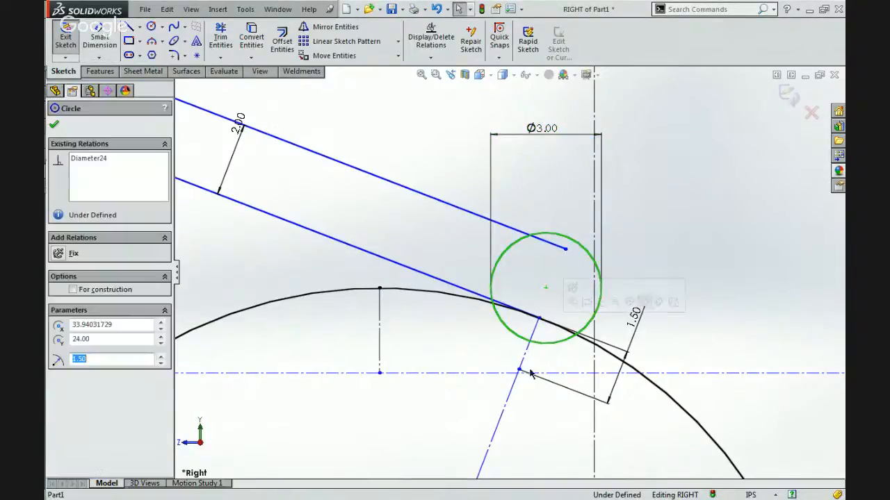
ctrl+click(519, 370)
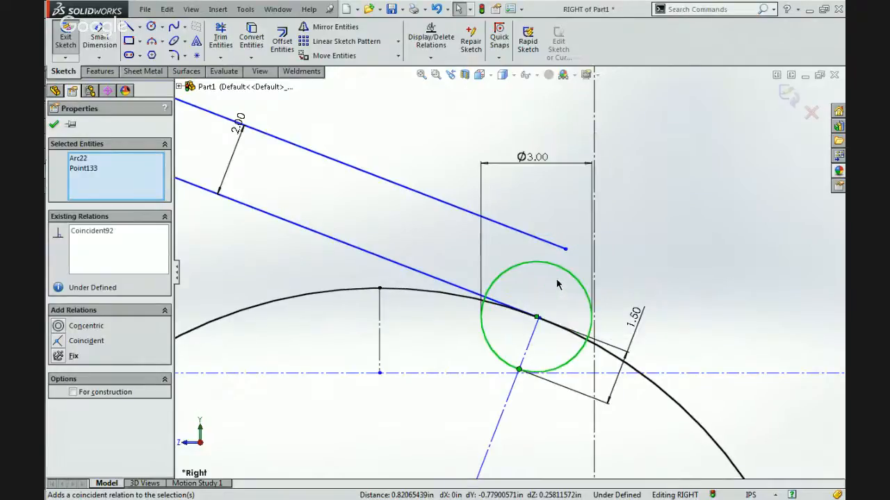
key(Escape)
Move the roller circle and its attached slanted centerline, raising the circle's center close to the end of the arm's lower line.
click(519, 370)
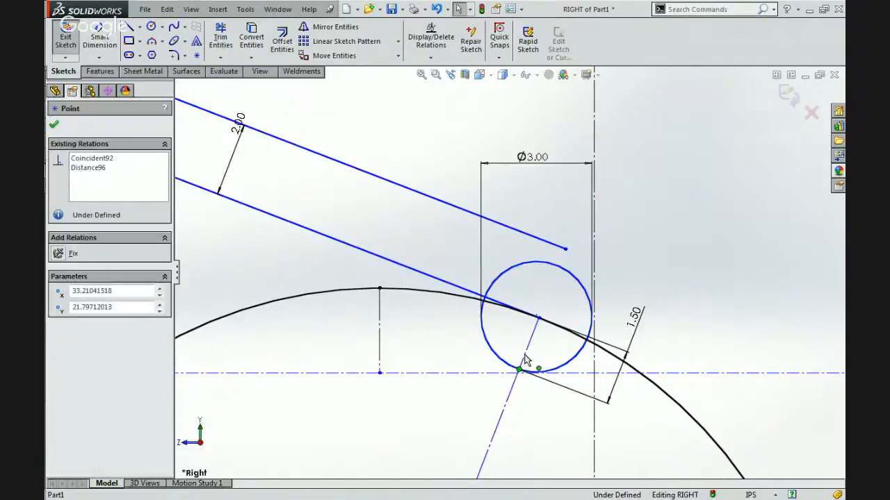
drag(530, 342, 515, 310)
mouse_move(551, 333)
mouse_down()
mouse_move(539, 341)
mouse_move(562, 310)
mouse_move(536, 333)
mouse_up()
click(517, 360)
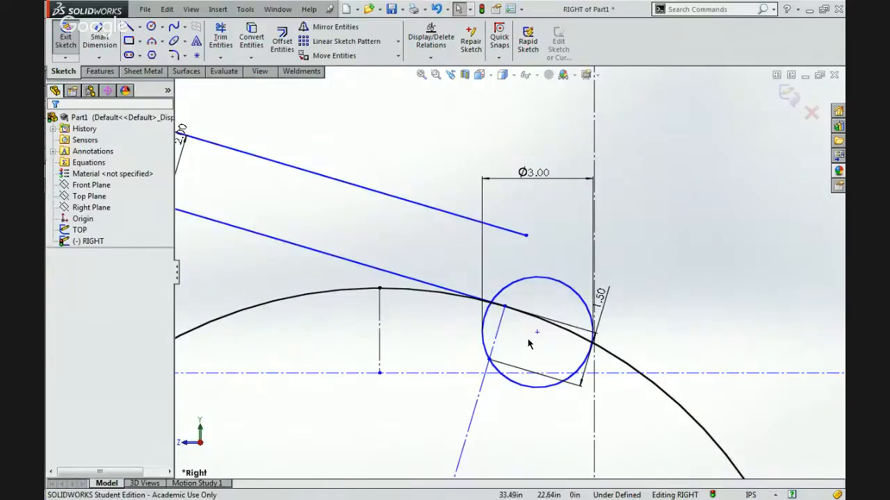
click(390, 274)
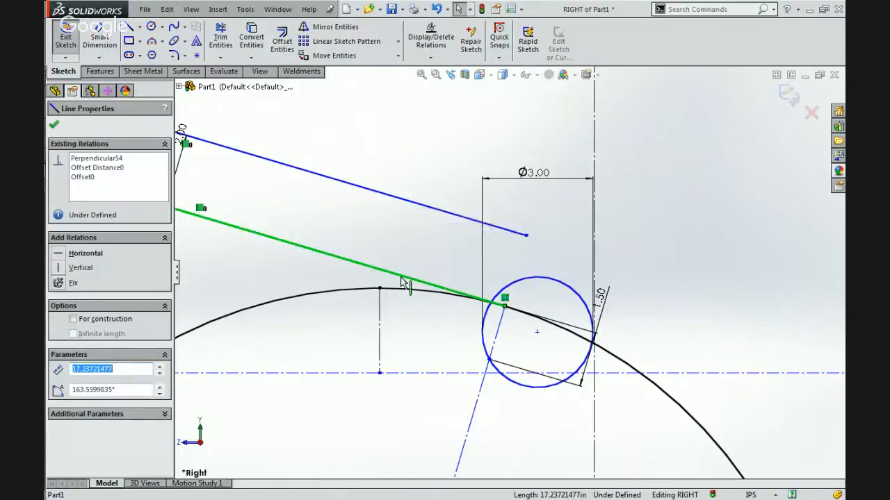
scroll(506, 285, up, 3)
key(Escape)
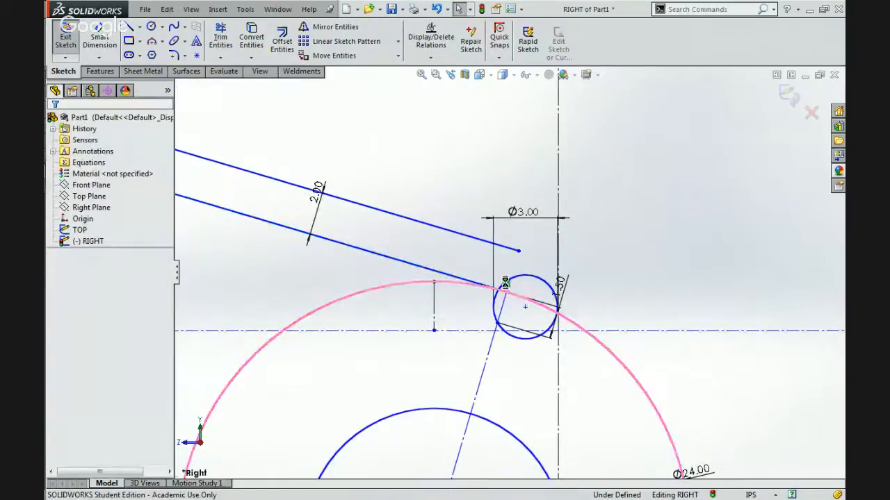
scroll(505, 280, down, 6)
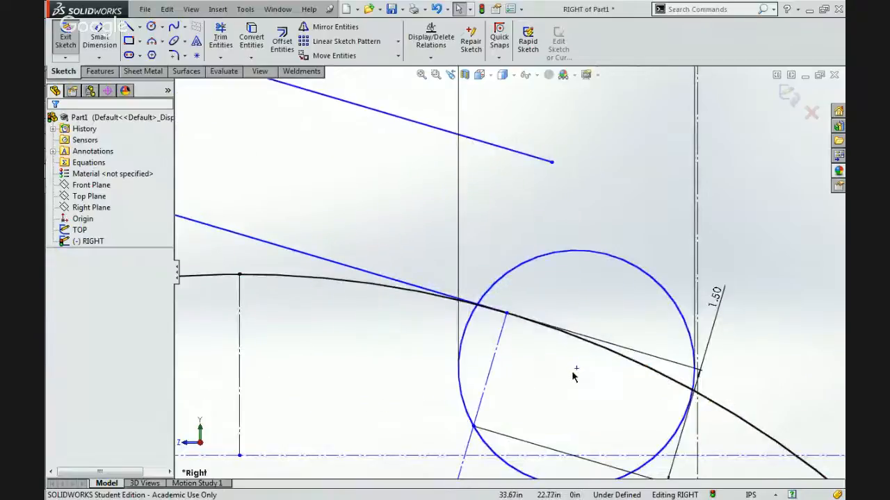
mouse_move(576, 370)
mouse_down()
mouse_move(556, 274)
mouse_move(505, 271)
mouse_move(498, 306)
mouse_move(517, 270)
mouse_up()
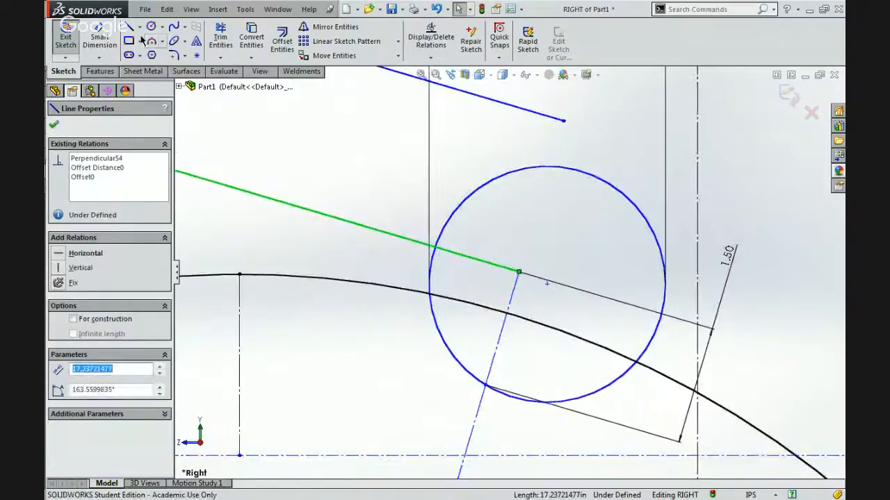
Dimension the distance from the arm's upper line to the roller circle's center, trying to set it to 1.00 in.
click(99, 36)
click(512, 104)
click(547, 283)
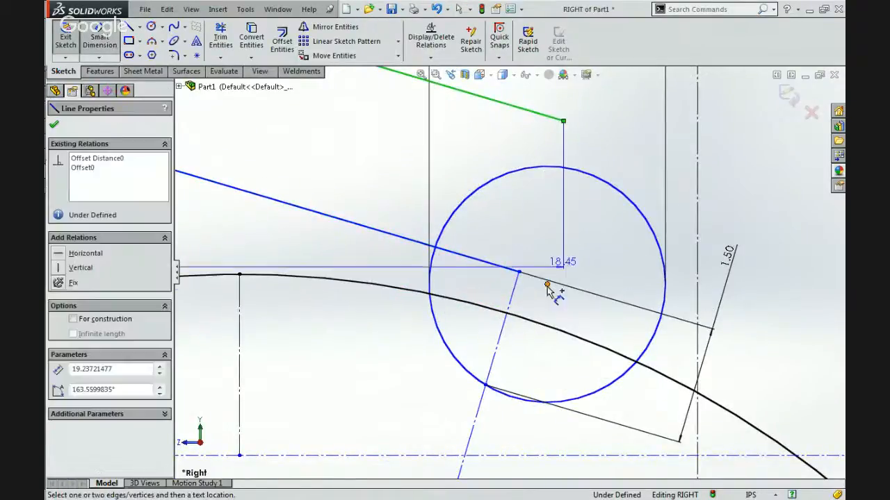
click(602, 254)
key(Return)
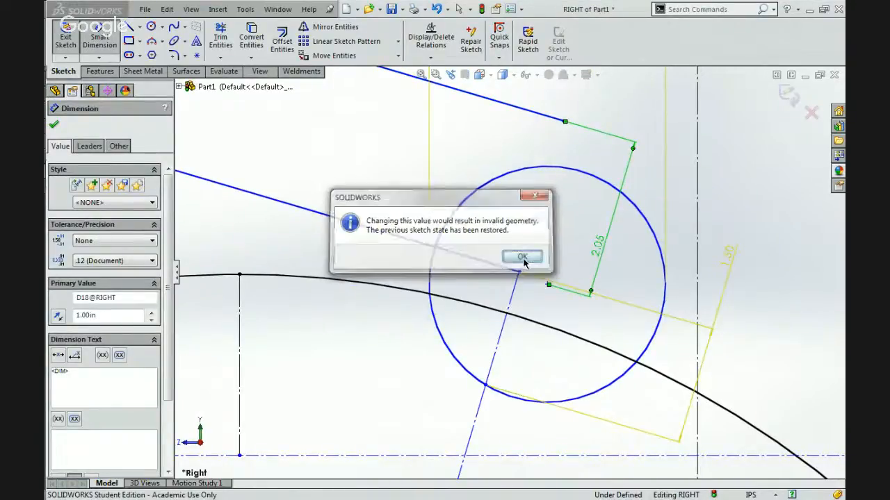
key(Return)
key(Escape)
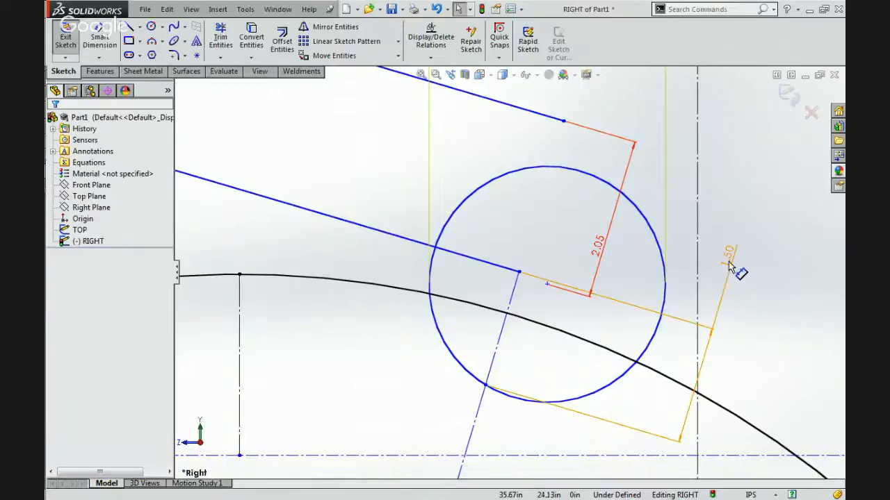
Delete the 1.50 in dimension and set the distance between the arm's upper line and the roller's center to 1.00 in.
click(728, 258)
key(Delete)
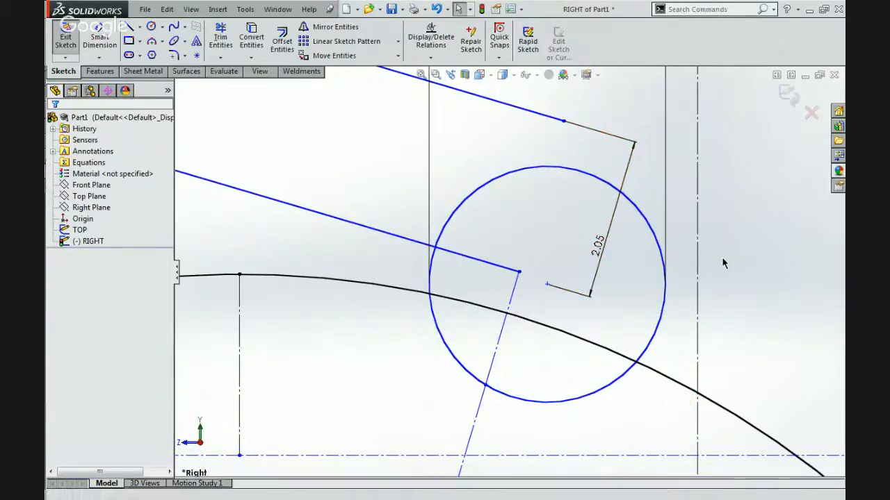
double_click(596, 242)
key(Escape)
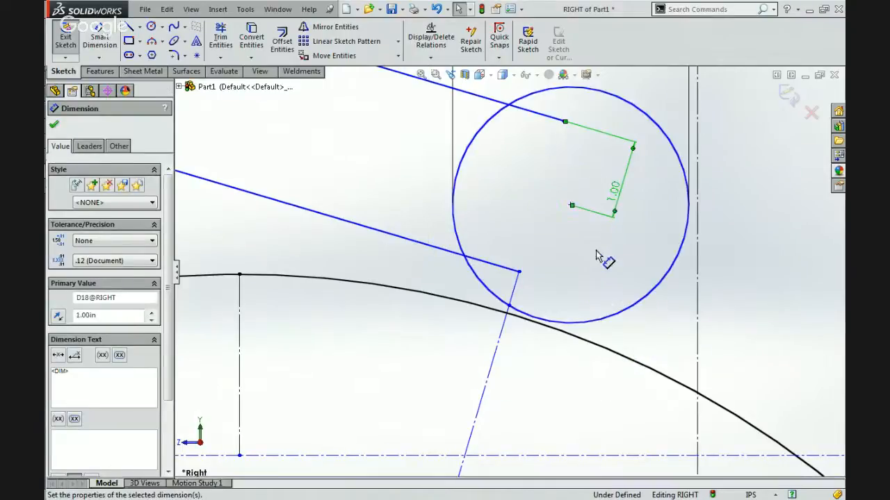
Move the endpoint of the arm's lower line down inside the roller circle, below the ball's outline.
click(574, 254)
mouse_move(520, 273)
mouse_down()
mouse_move(544, 333)
mouse_move(523, 353)
mouse_move(521, 345)
mouse_up()
scroll(477, 350, up, 6)
scroll(511, 273, down, 3)
scroll(512, 278, up, 4)
scroll(511, 280, down, 5)
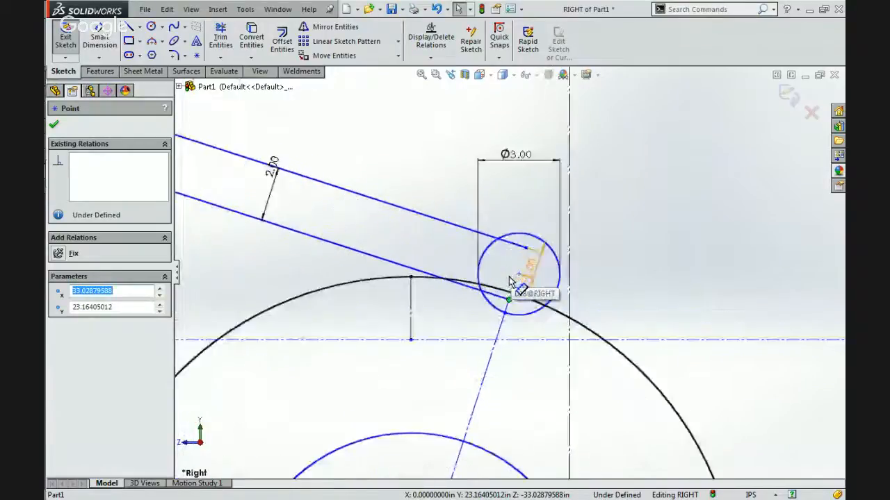
Delete the short centerline joining the end of the arm's lower line to the roller circle.
click(504, 326)
scroll(507, 323, down, 3)
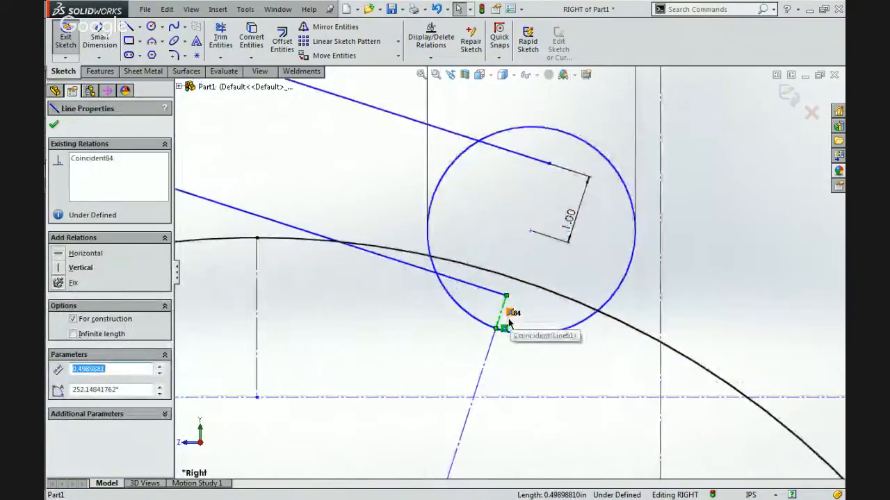
key(Escape)
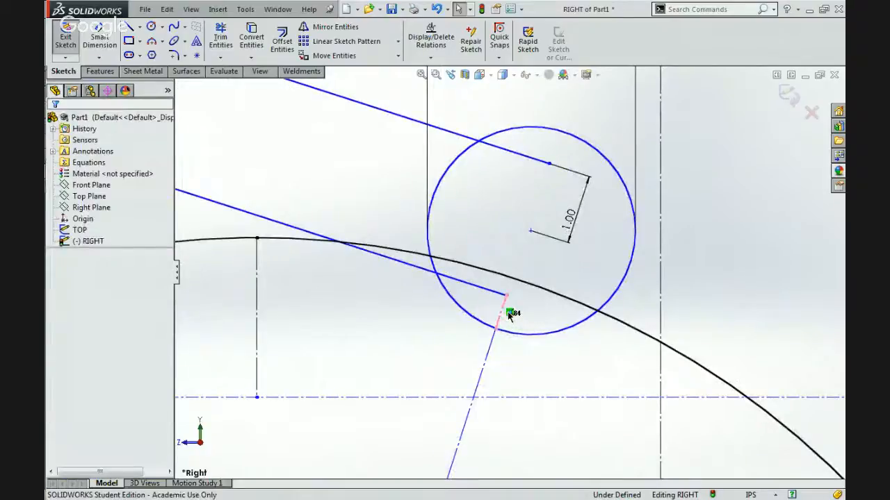
click(498, 317)
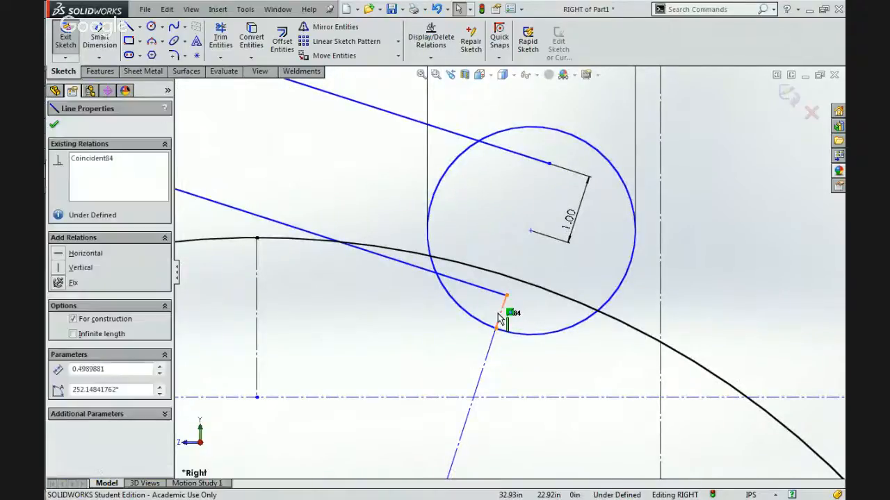
key(Delete)
Draw a short centerline from the end of the long centerline on the roller circle to the ball's outline.
click(138, 26)
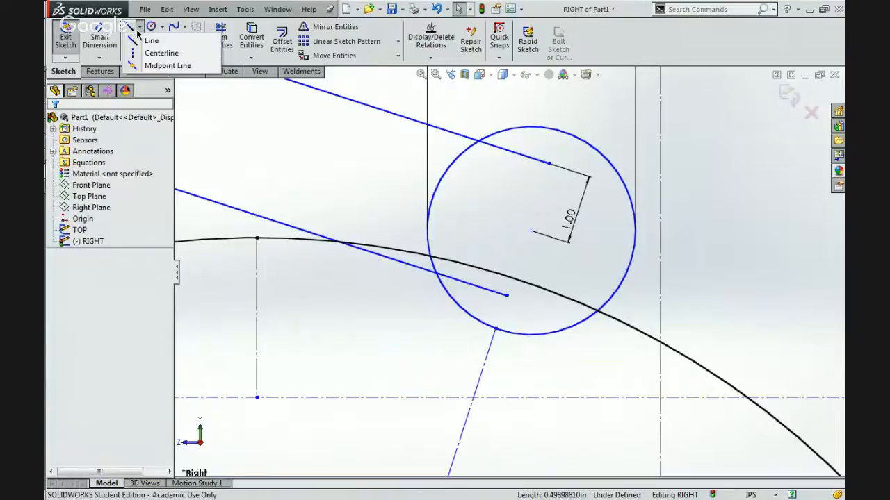
click(142, 51)
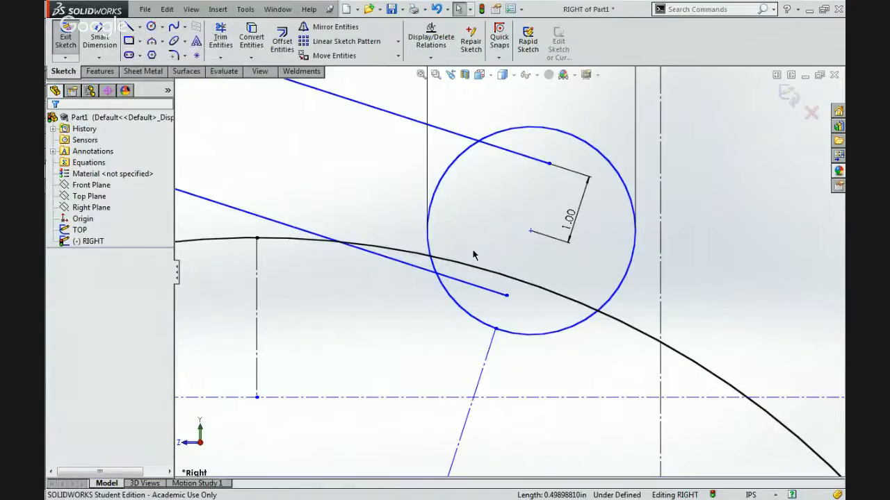
click(495, 329)
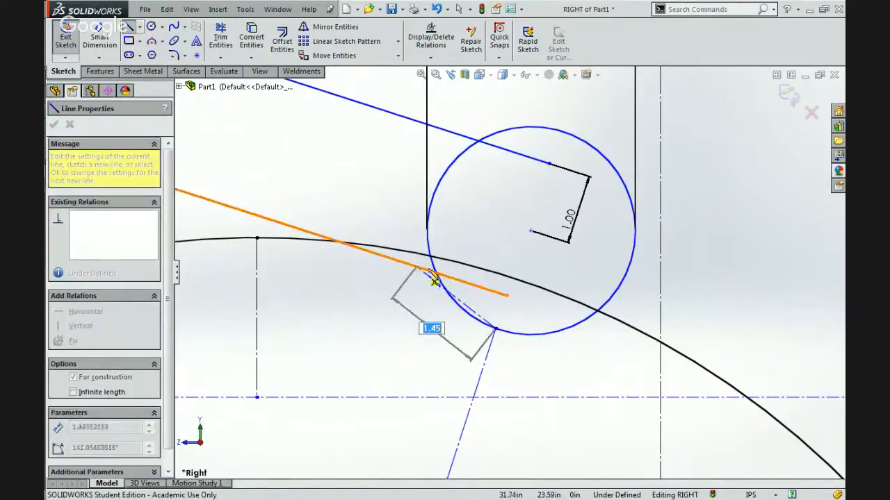
click(517, 281)
key(Escape)
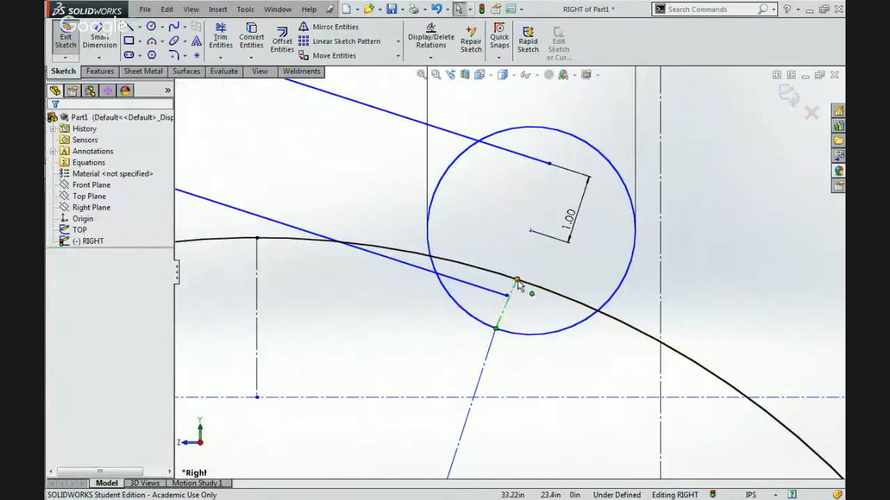
Make the roller circle's center coincident with the short centerline, and shift the centerline's endpoint along the ball's outline.
click(530, 232)
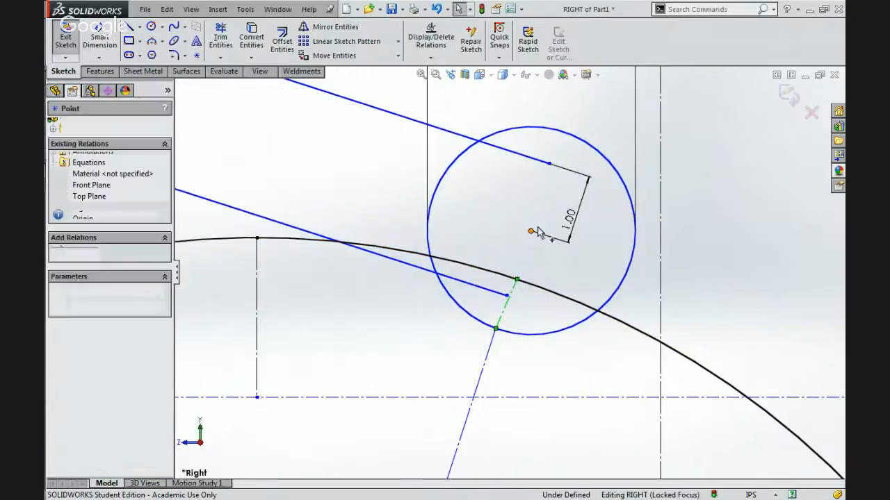
ctrl+click(511, 291)
click(576, 179)
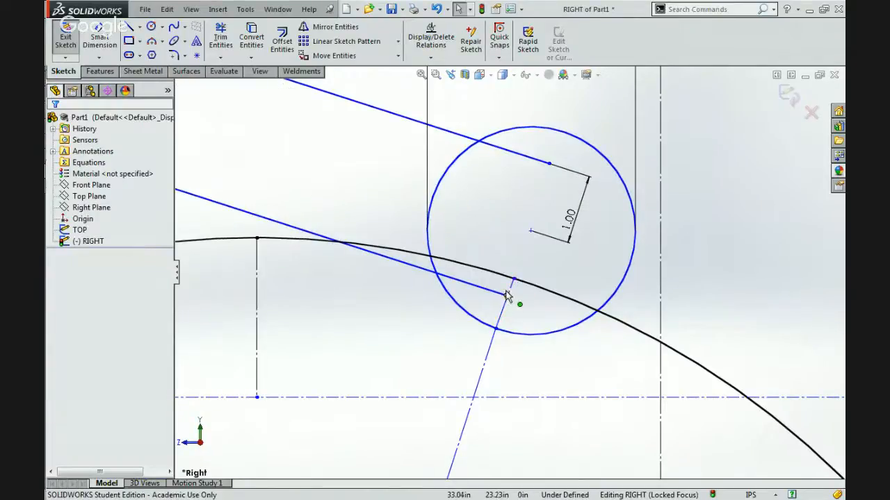
drag(513, 281, 487, 285)
Make the short centerline collinear with the long centerline through the ball, and move the roller circle's center slightly up and outward.
click(492, 325)
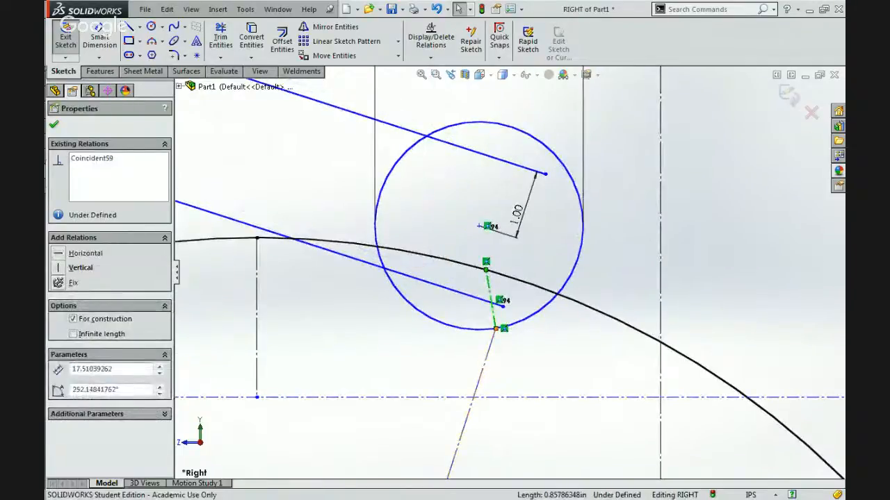
ctrl+click(484, 371)
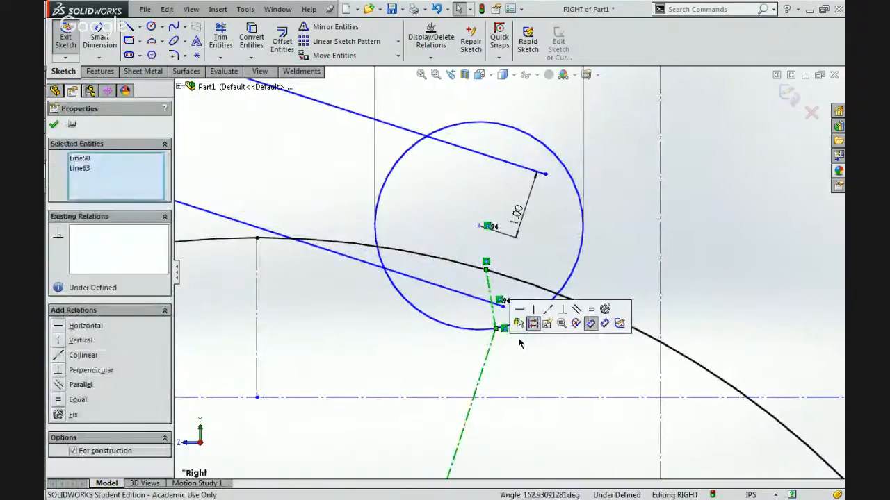
click(539, 260)
scroll(524, 275, up, 3)
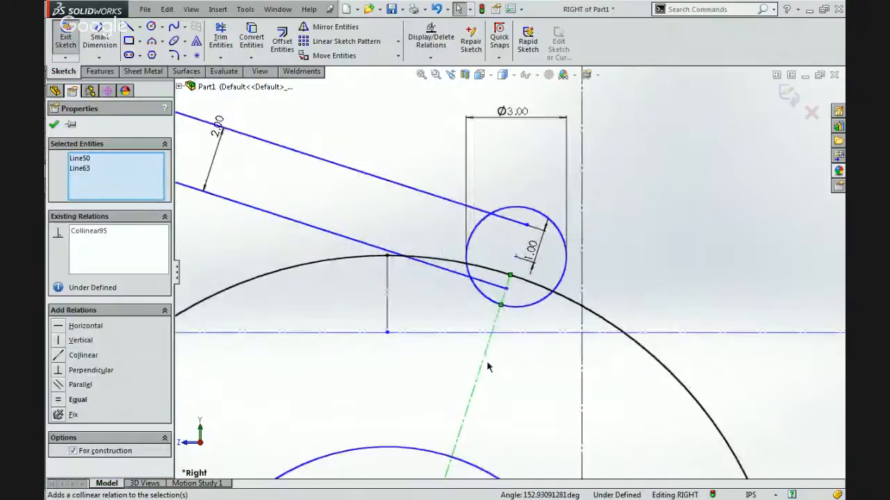
scroll(487, 363, up, 5)
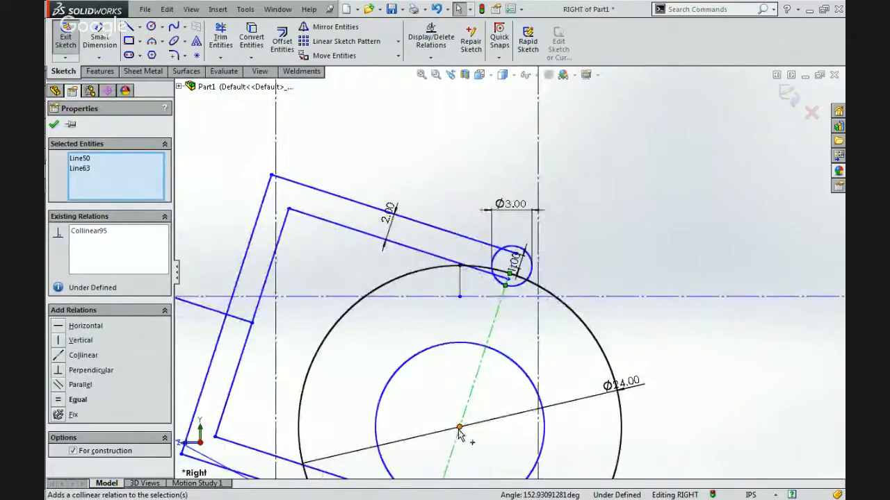
scroll(522, 262, down, 6)
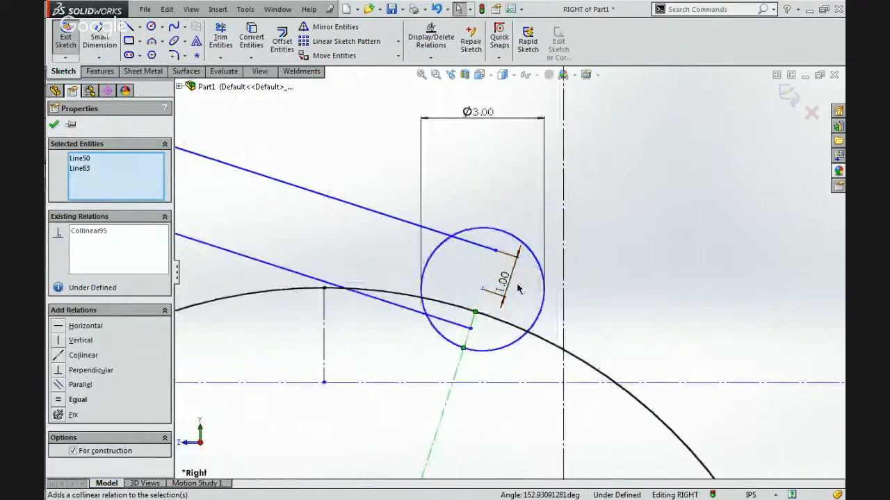
click(519, 289)
drag(482, 289, 467, 276)
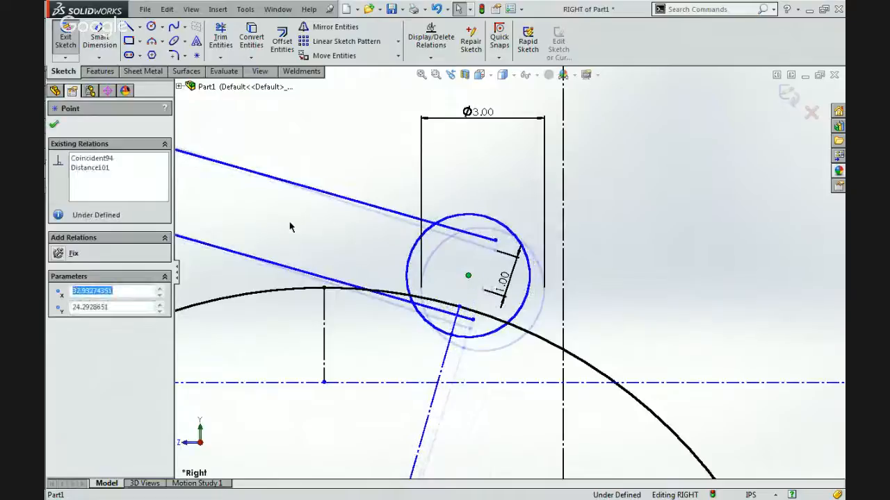
click(230, 136)
Dimension the short centerline inside the roller circle and set its length to 1.50 in.
click(97, 32)
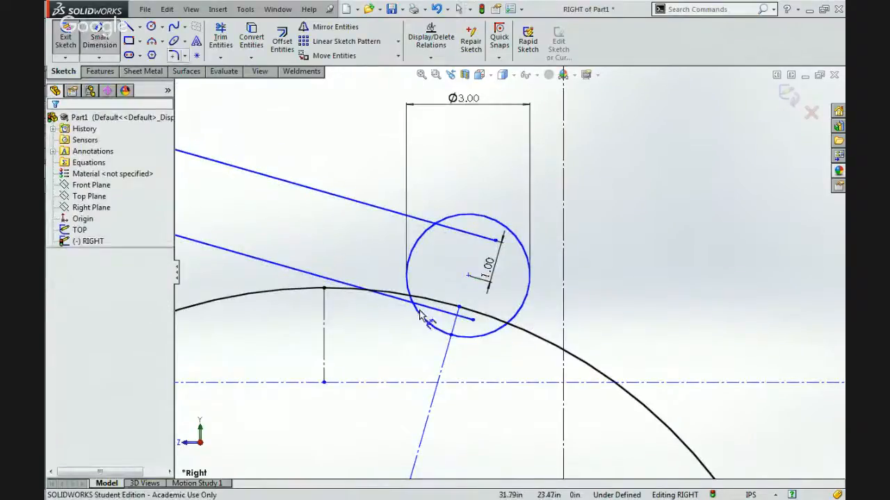
click(453, 331)
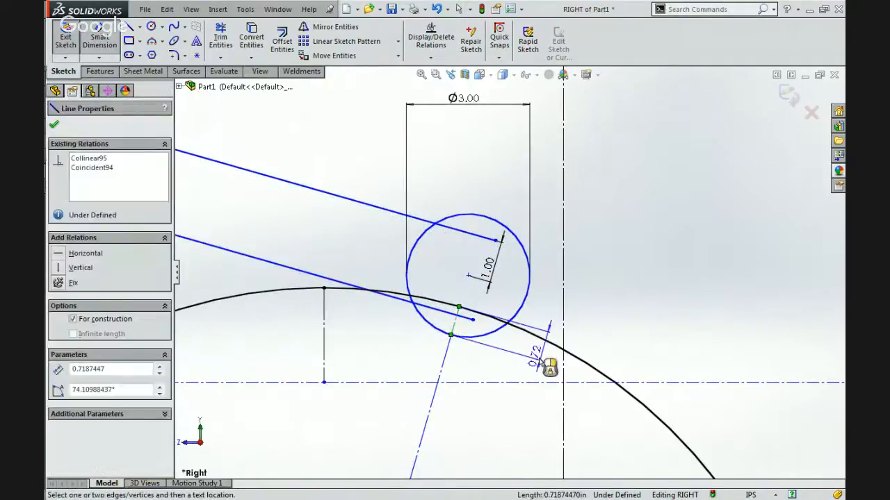
click(540, 357)
text(1.5)
key(Return)
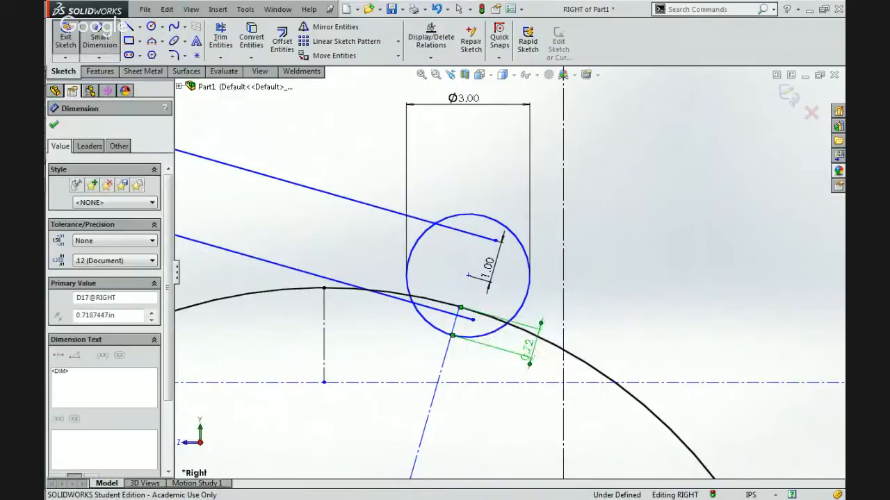
key(Escape)
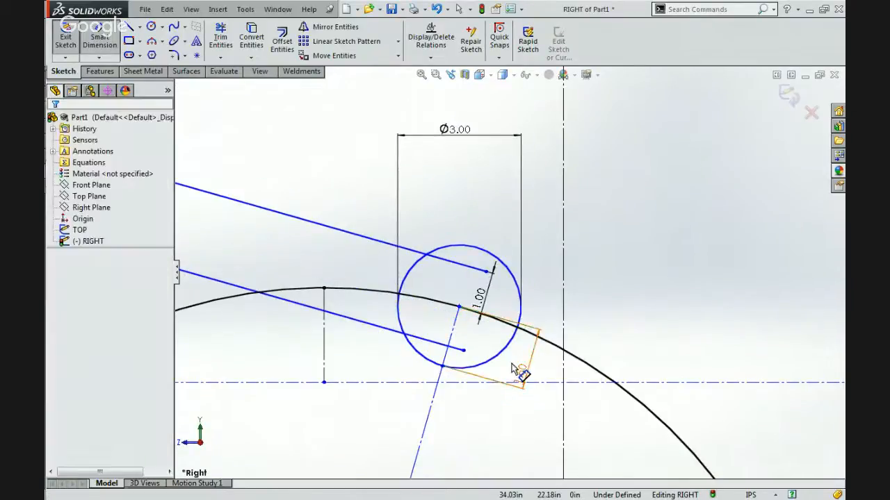
Make the 3.00 in roller circle tangent to the vertical construction line beside it.
scroll(520, 361, up, 5)
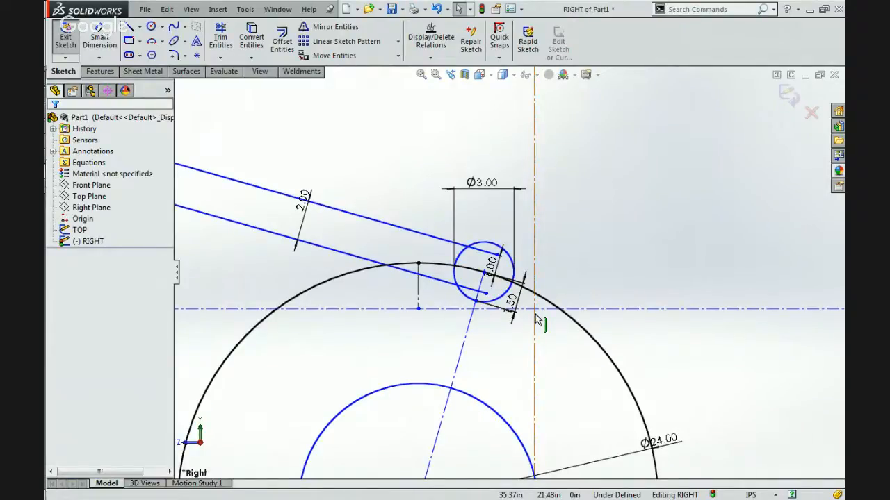
scroll(535, 318, up, 5)
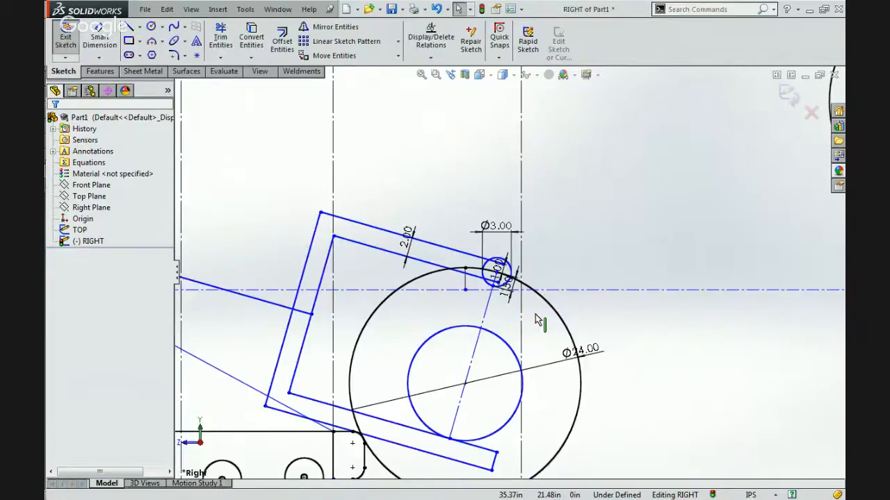
scroll(495, 268, down, 3)
scroll(495, 267, down, 3)
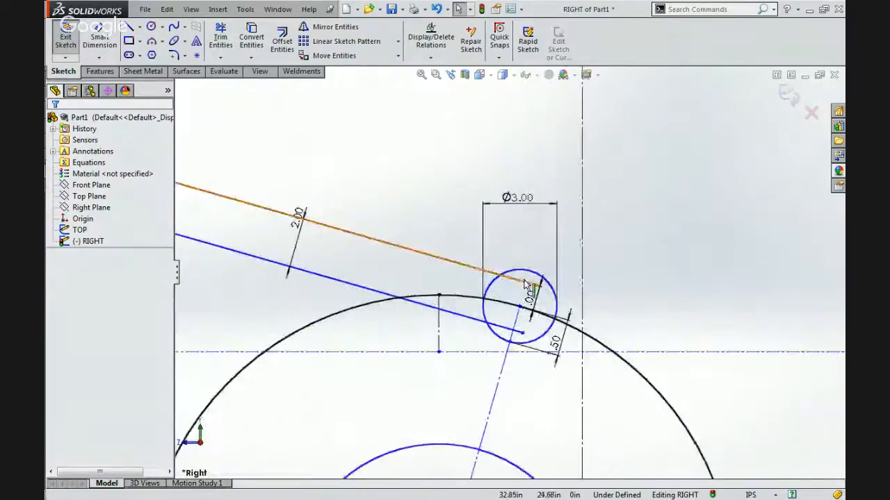
click(557, 289)
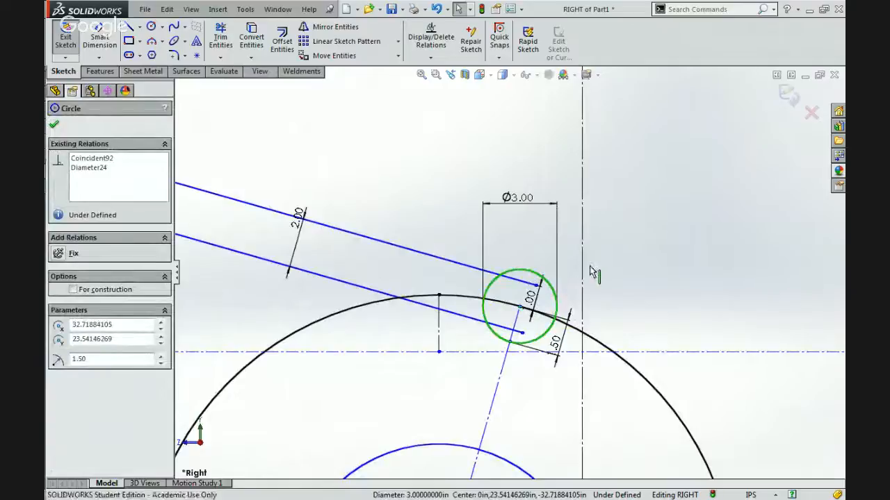
ctrl+click(582, 273)
click(615, 226)
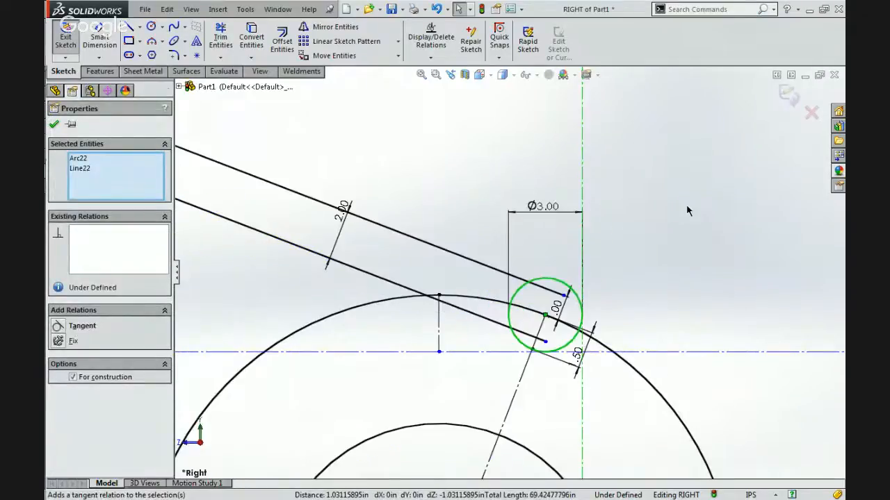
Switch to Chrome to examine the roller placement in the reference photos 2014_67.jpg and 5035.jpg, and return to SOLIDWORKS.
mouse_move(831, 172)
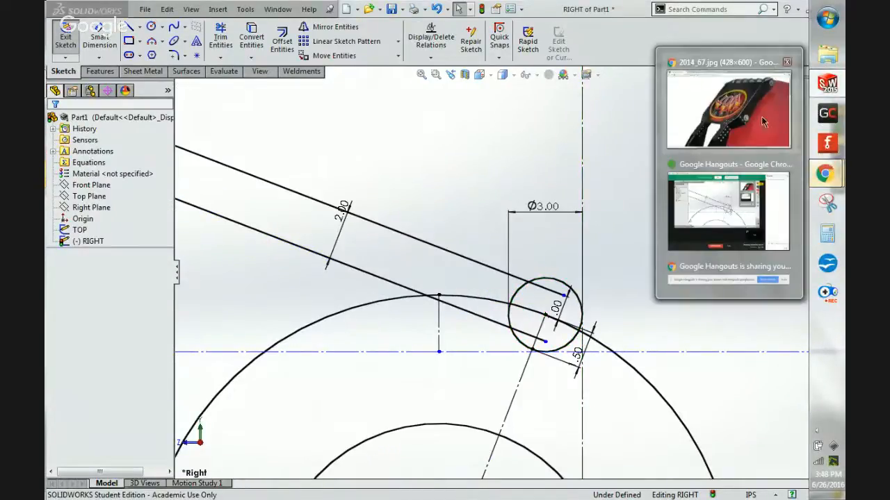
click(762, 122)
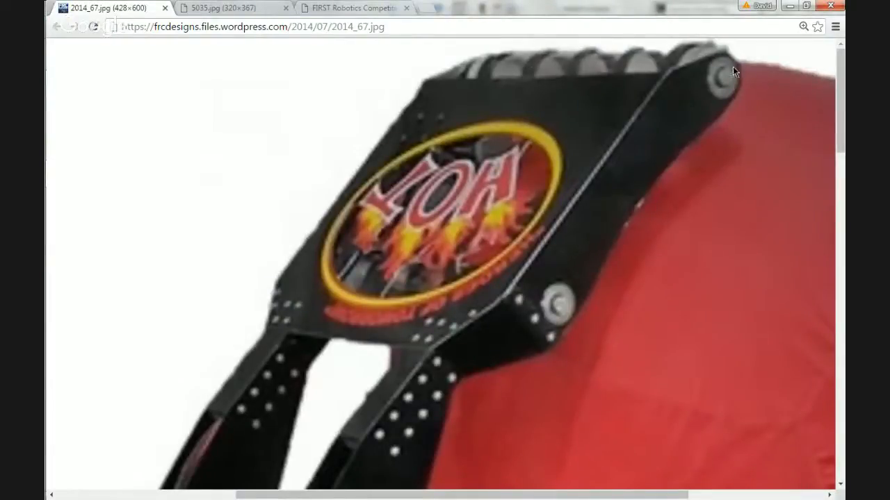
mouse_move(832, 143)
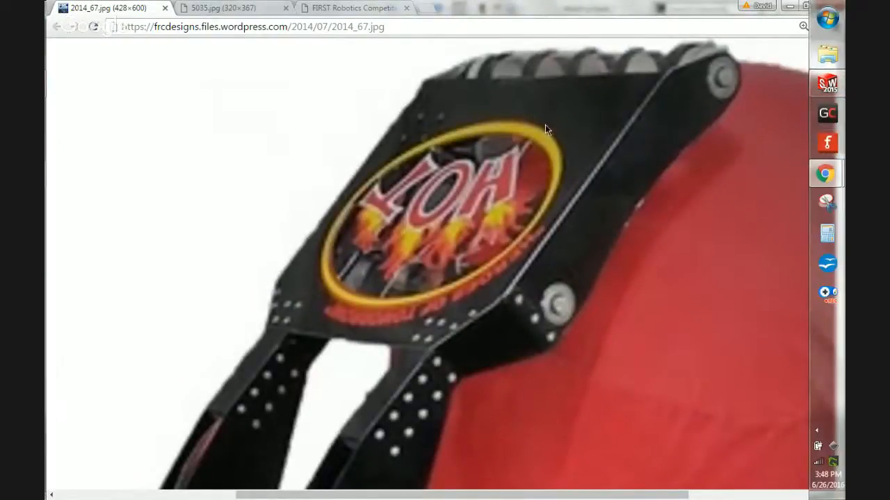
click(229, 7)
ctrl+scroll(476, 174, up, 3)
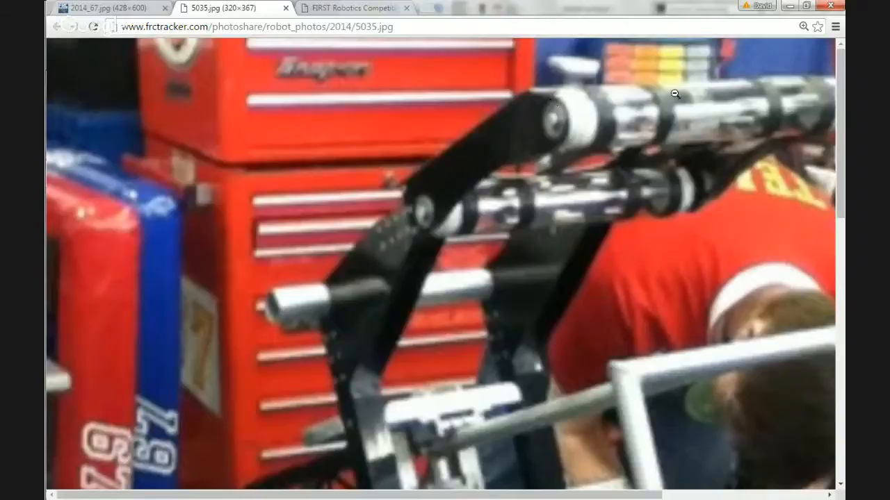
mouse_move(826, 174)
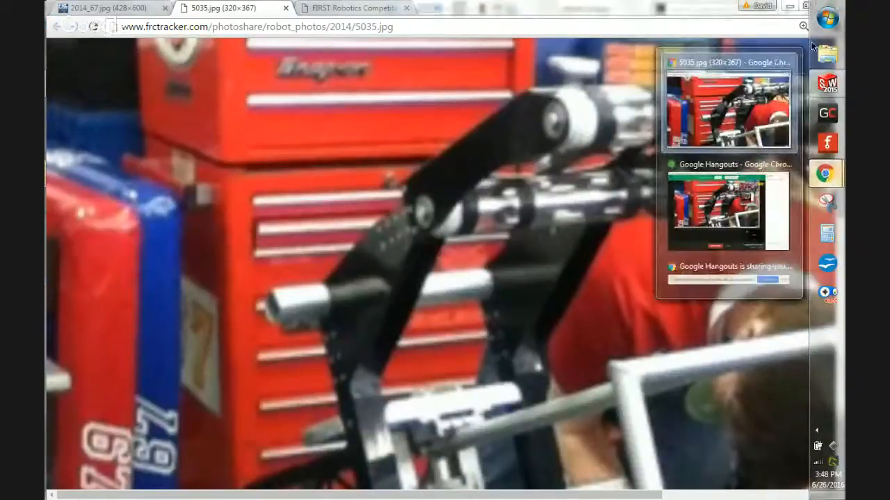
click(827, 83)
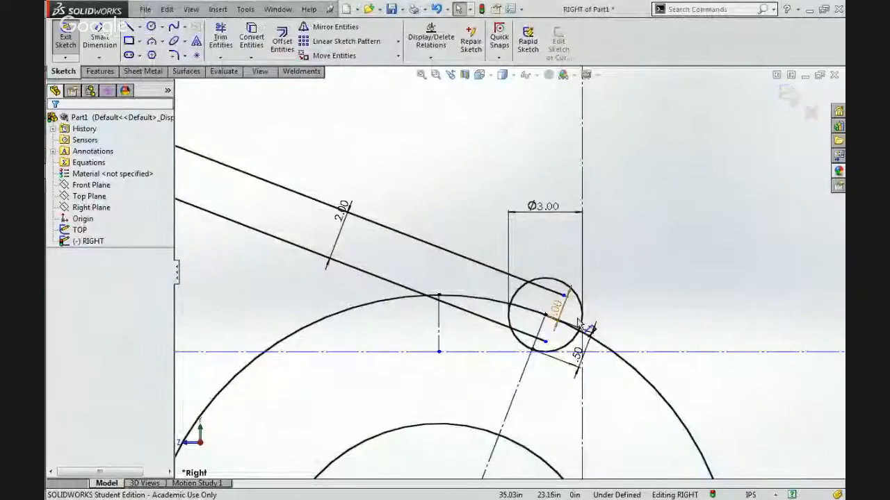
Sketch a second roller circle about 2.04 in in diameter between the arm's lower line and the ball's outline.
scroll(575, 327, down, 3)
scroll(570, 340, up, 3)
scroll(484, 306, down, 1)
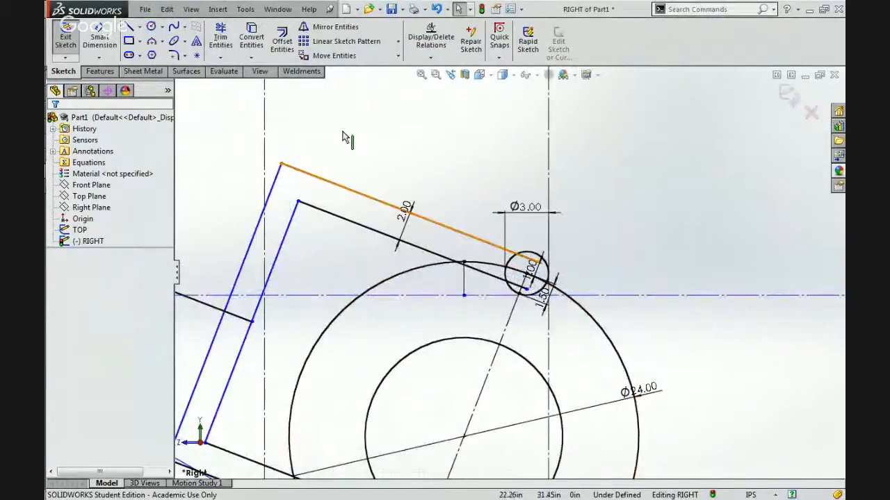
click(150, 28)
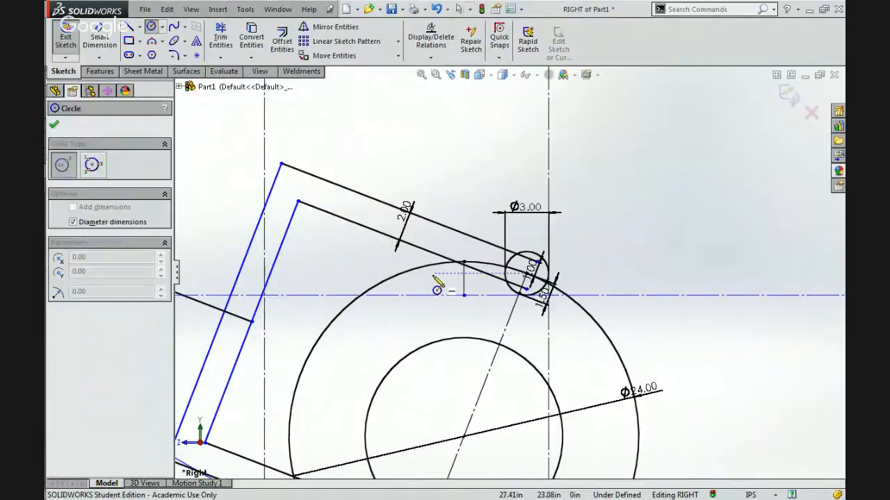
scroll(438, 287, down, 3)
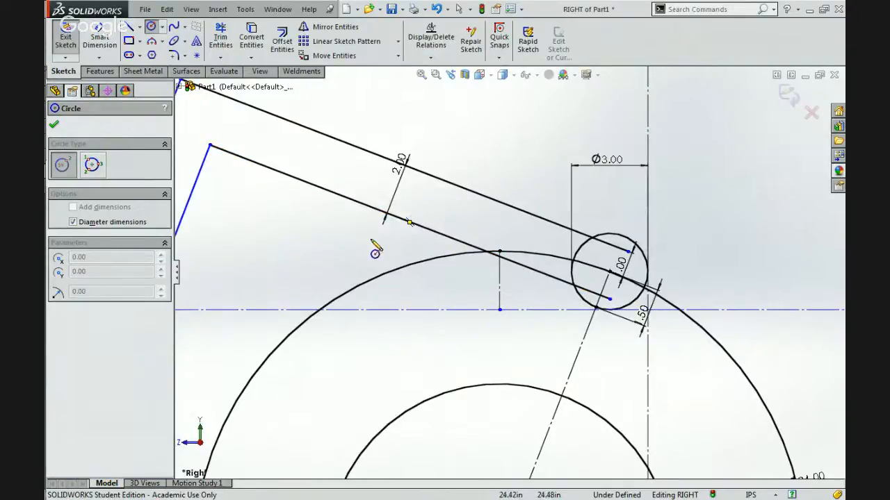
click(351, 238)
click(362, 260)
key(Escape)
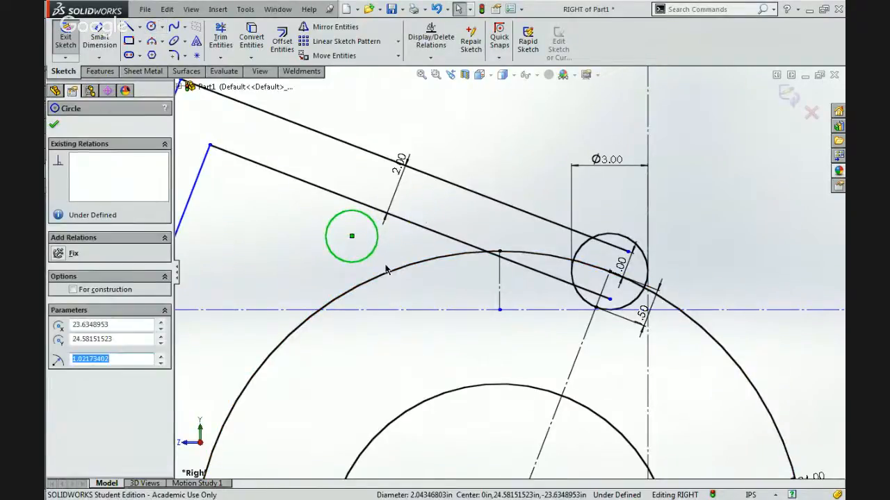
Make the second roller circle tangent to the ball's 24.00 in outline.
ctrl+click(387, 270)
click(430, 222)
click(377, 244)
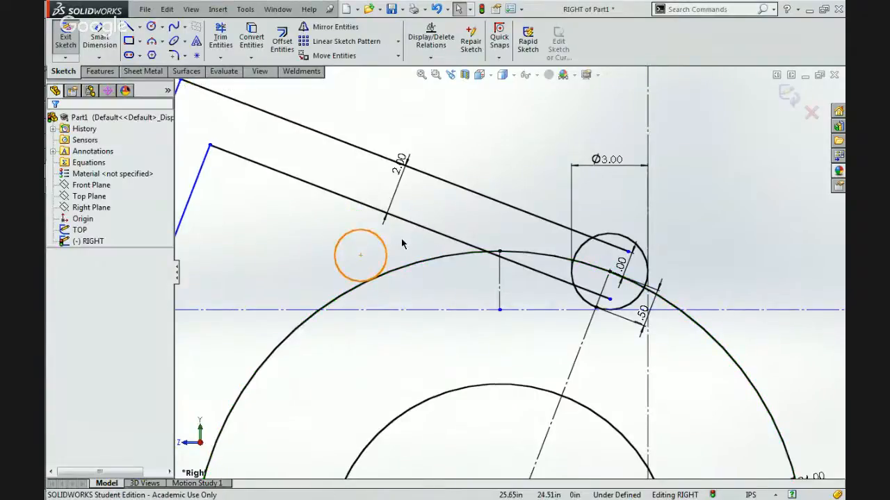
Make the second roller circle equal in size to the 3.00 in roller circle.
click(584, 248)
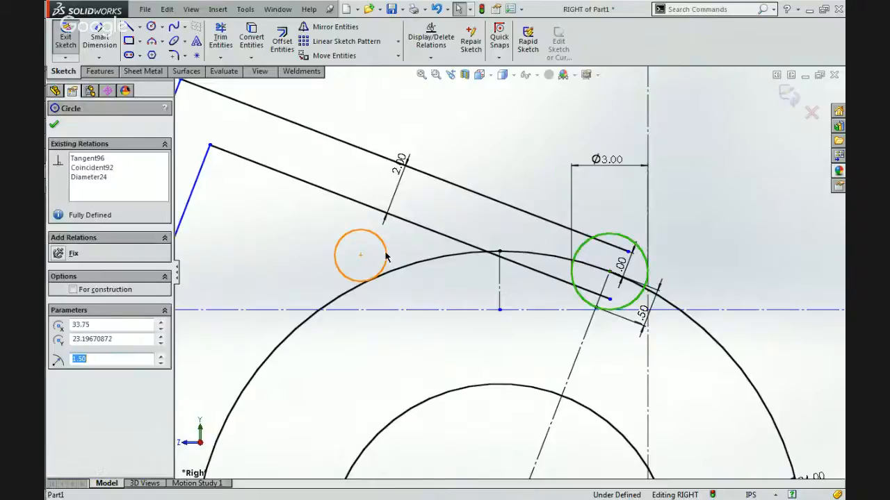
ctrl+click(382, 257)
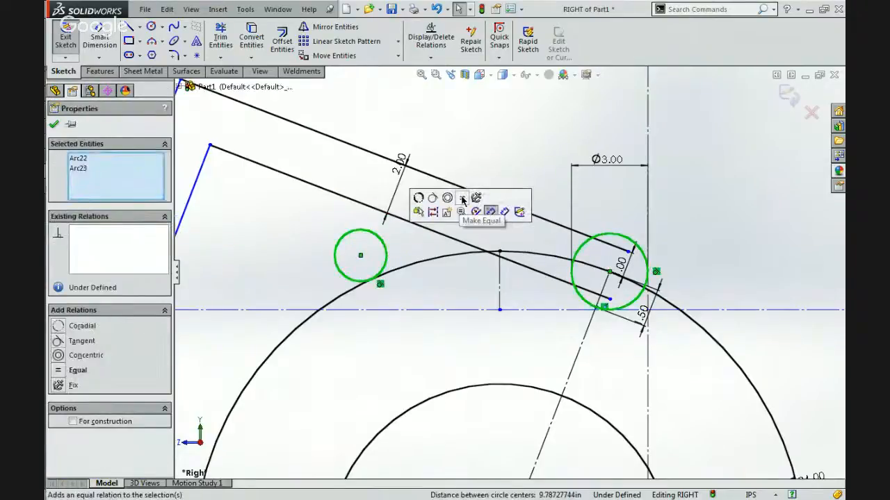
click(462, 200)
key(Escape)
scroll(454, 203, up, 5)
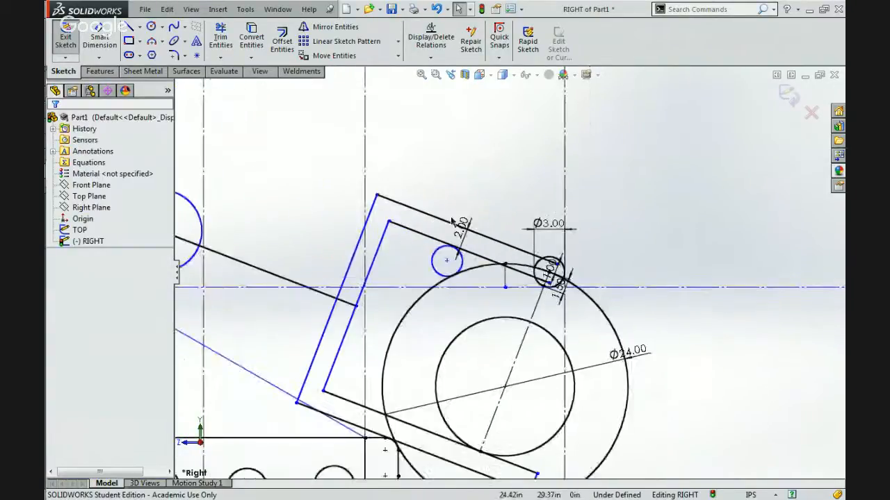
Move the second roller circle along the ball's outline until its center lies near the arm's lower line.
click(506, 265)
scroll(507, 274, up, 2)
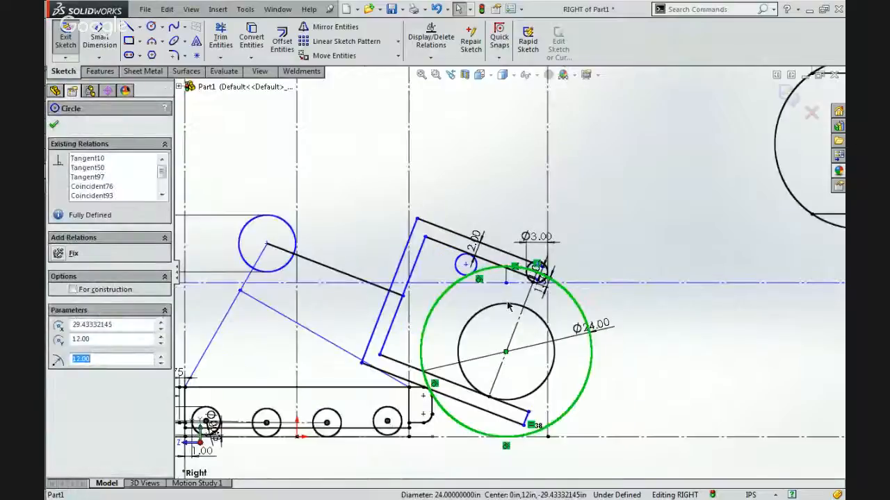
scroll(495, 276, down, 5)
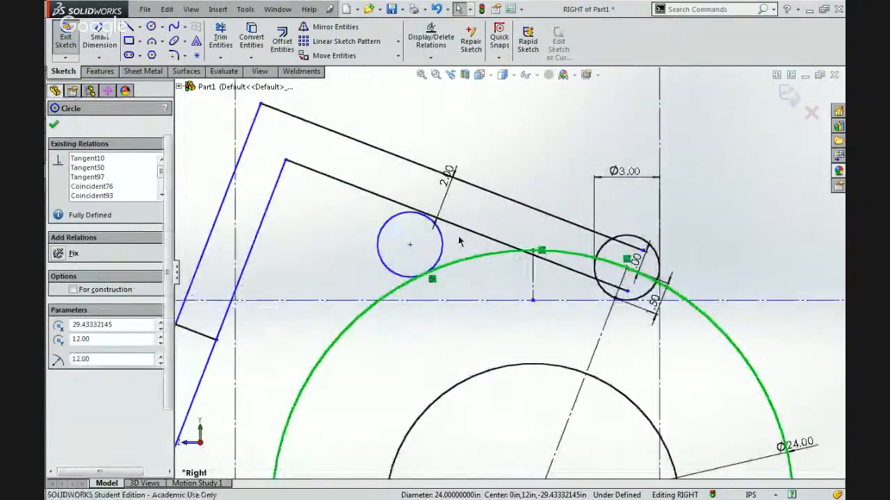
key(Escape)
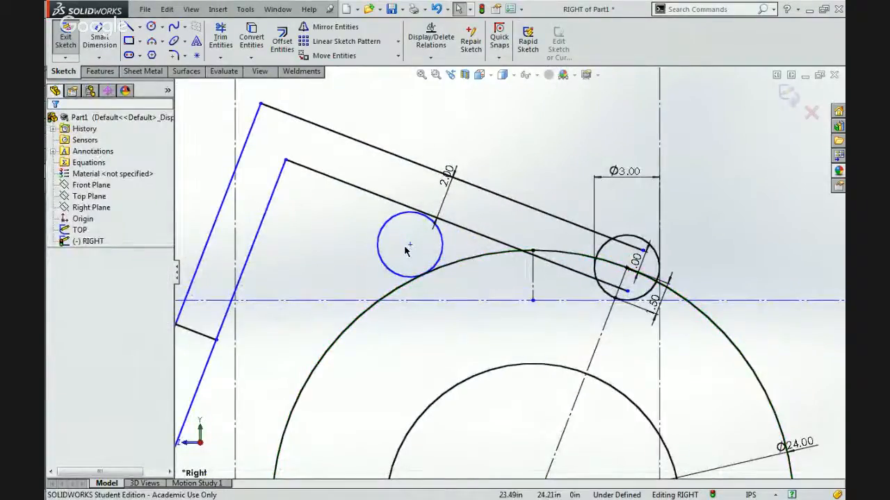
drag(408, 248, 444, 232)
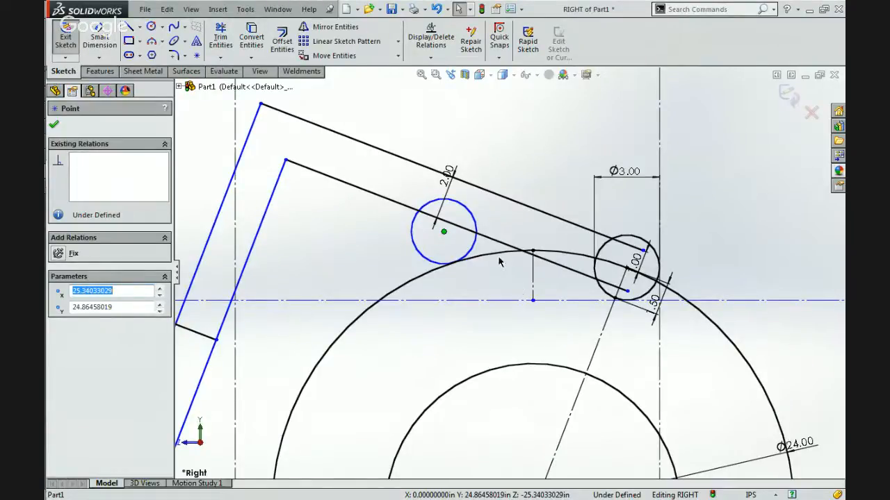
click(478, 312)
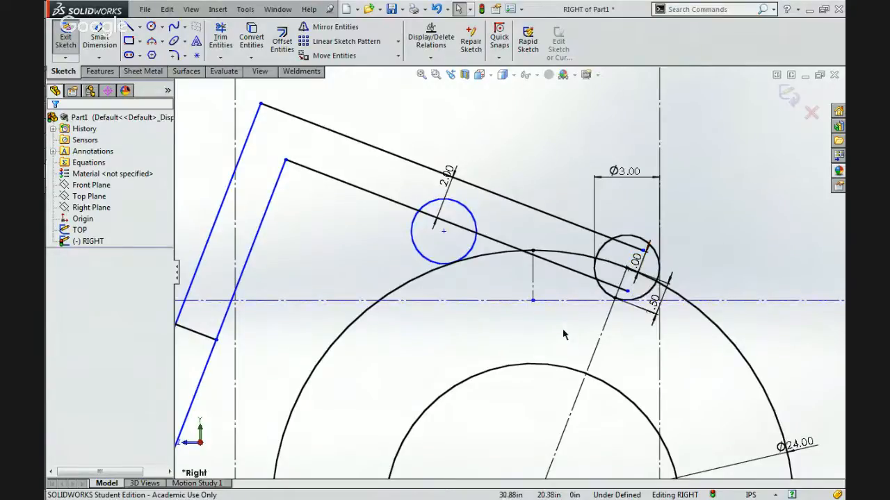
Delete the short construction line inside the 3.00 in roller circle together with its 1.50 dimension.
click(472, 257)
scroll(636, 284, down, 2)
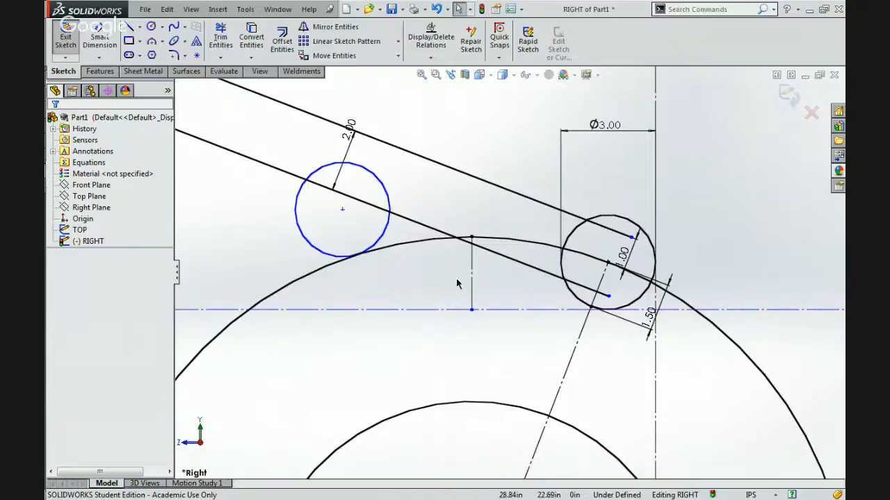
click(603, 280)
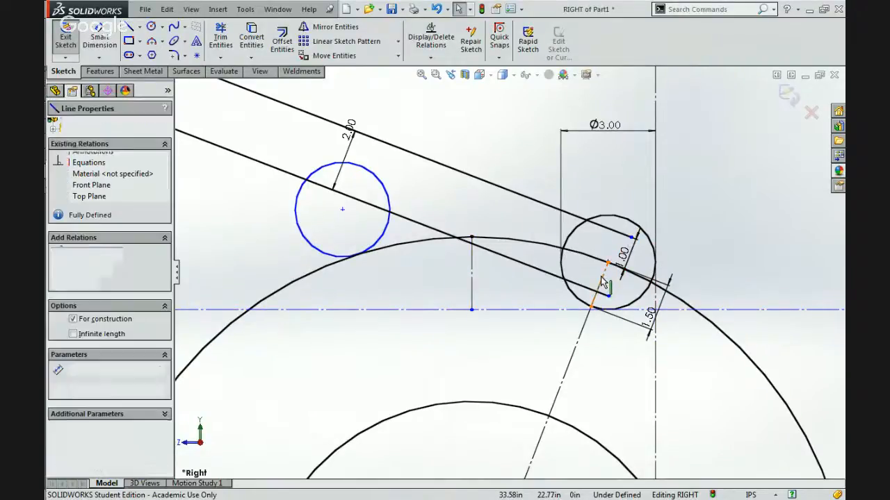
key(Delete)
click(376, 273)
Sketch a circle about 22.8 in in diameter at the ball's center, just inside the ball's outline.
click(151, 27)
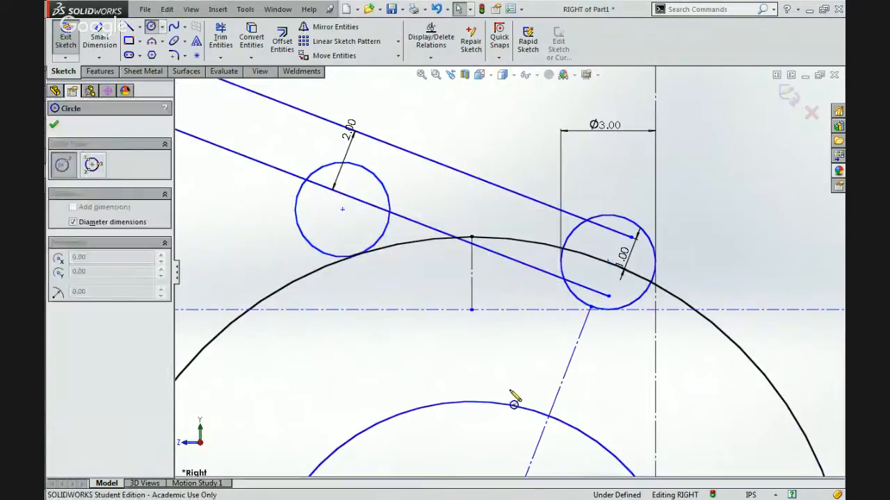
scroll(515, 403, up, 8)
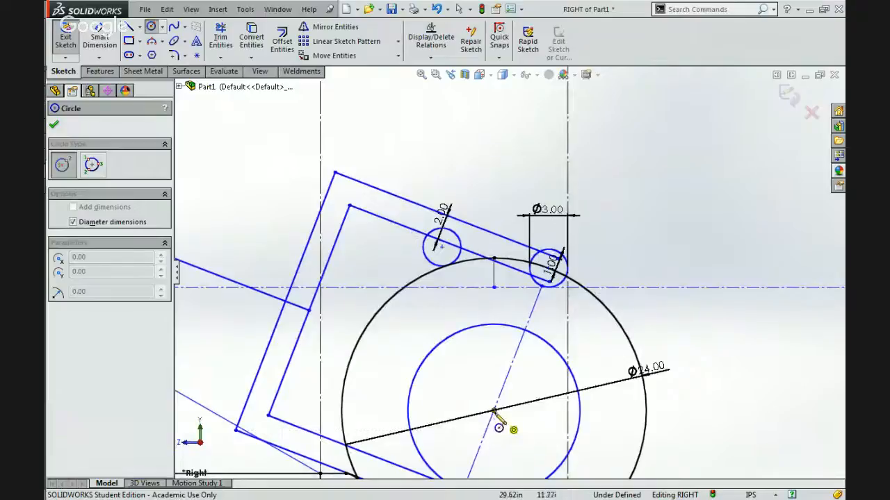
click(494, 410)
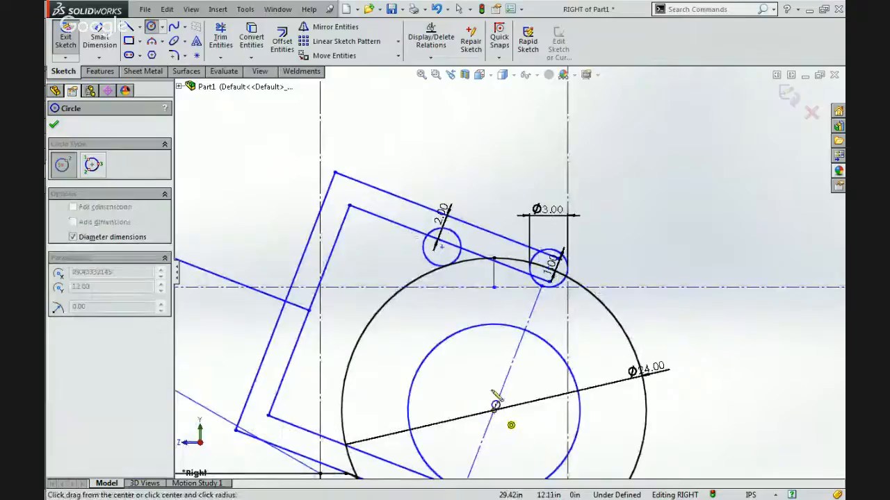
click(470, 281)
scroll(516, 285, down, 4)
key(Escape)
scroll(516, 285, down, 2)
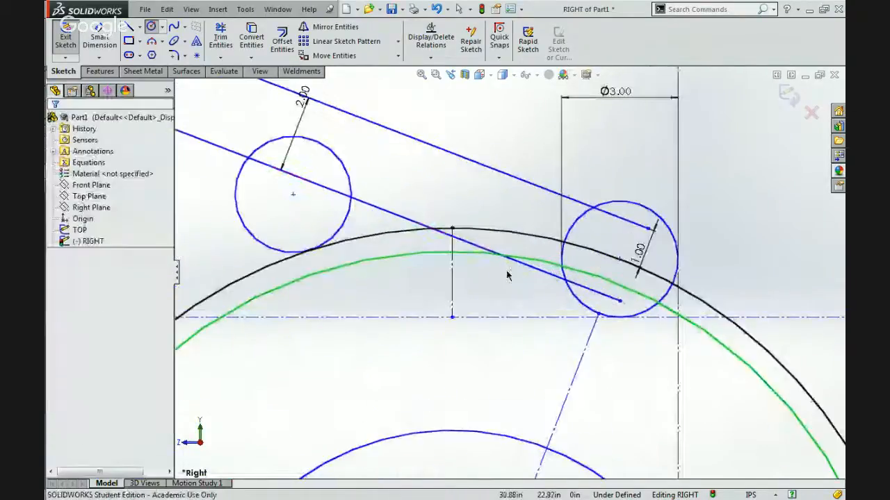
Make the new inner circle coincident with the construction line's endpoint on the 3.00 in roller circle.
click(597, 315)
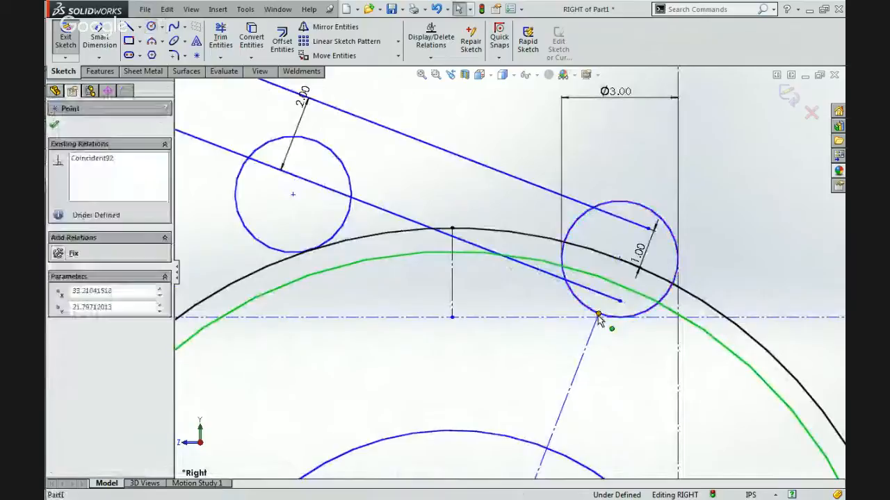
ctrl+click(619, 257)
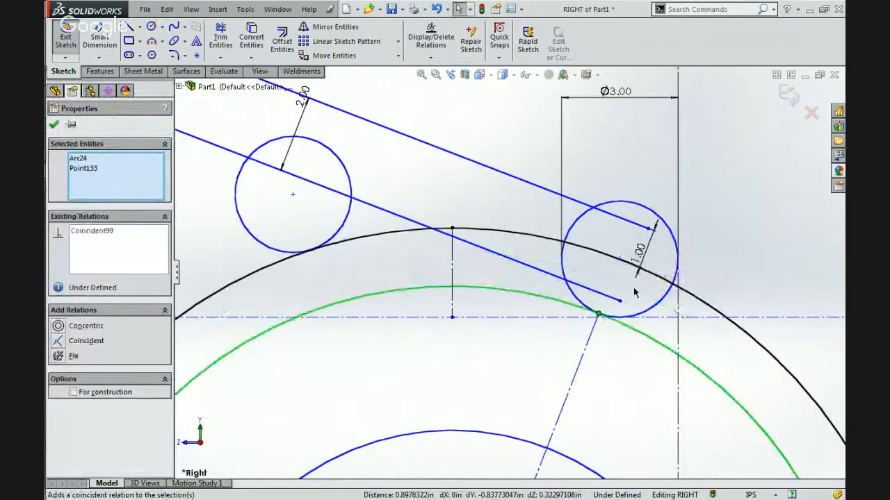
click(618, 362)
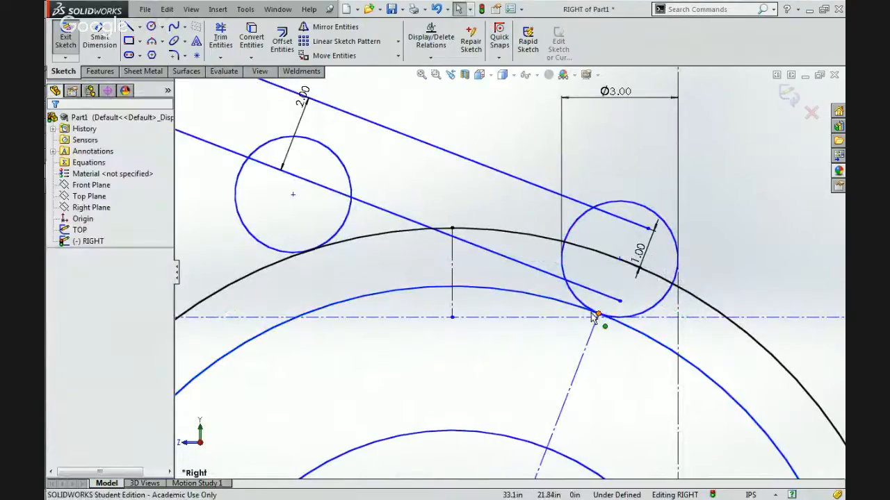
Try to make the second roller circle tangent to the inner circle and move the construction line's endpoint to test it.
click(568, 308)
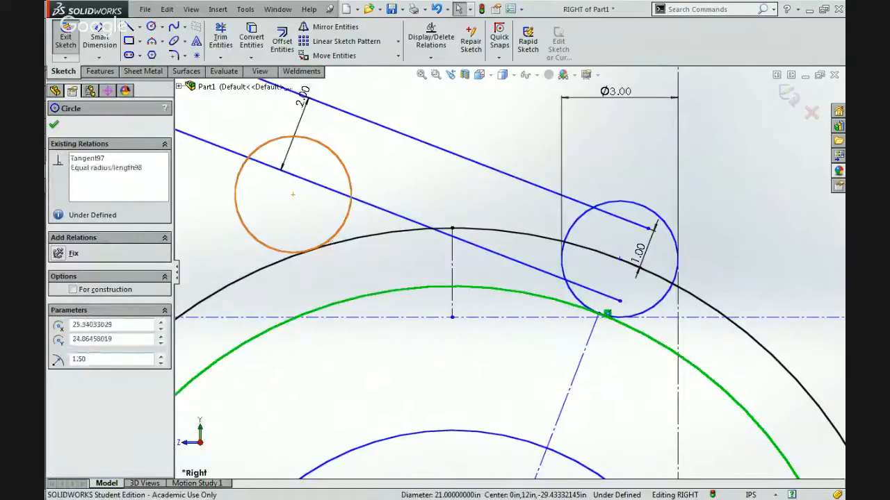
ctrl+click(328, 243)
click(366, 188)
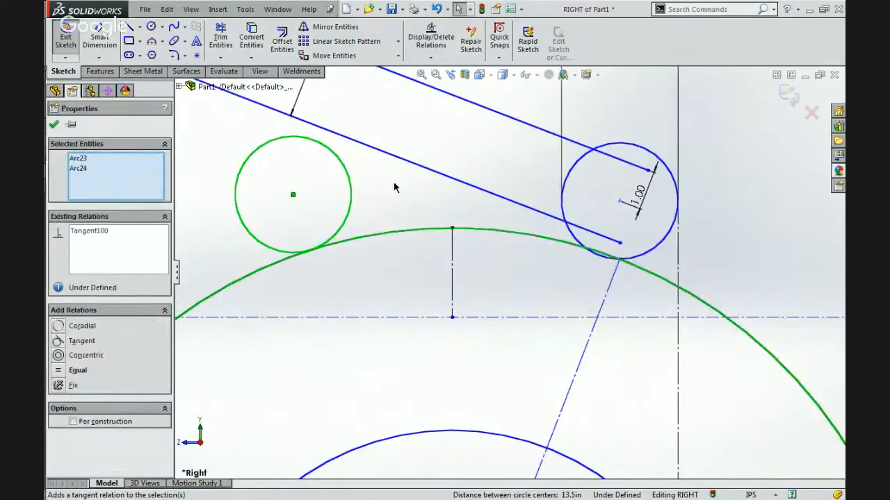
click(395, 187)
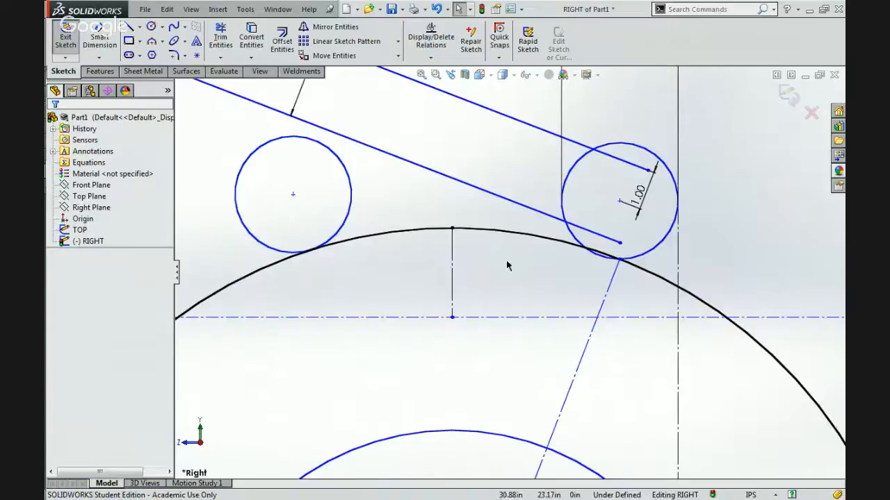
mouse_move(603, 286)
mouse_down()
mouse_move(588, 310)
mouse_move(566, 306)
mouse_up()
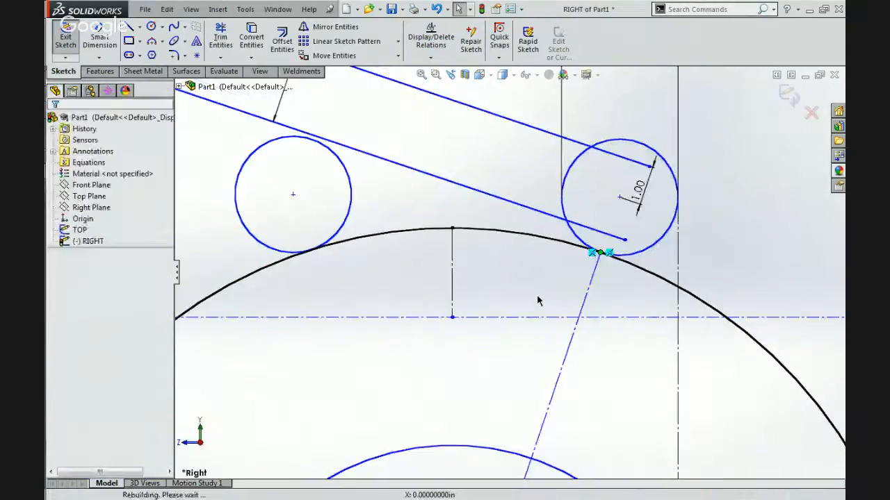
Undo the endpoint move and the tangent relation between the second roller circle and the inner circle.
key(ctrl+z)
key(ctrl+z)
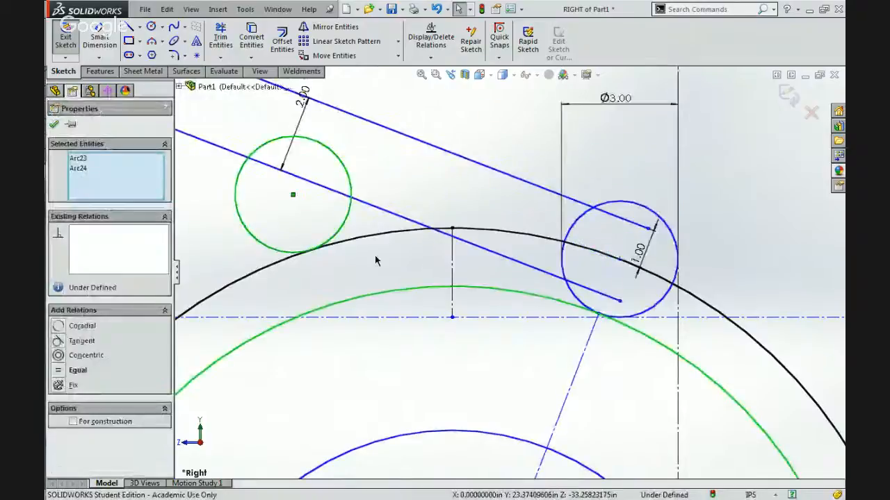
click(374, 257)
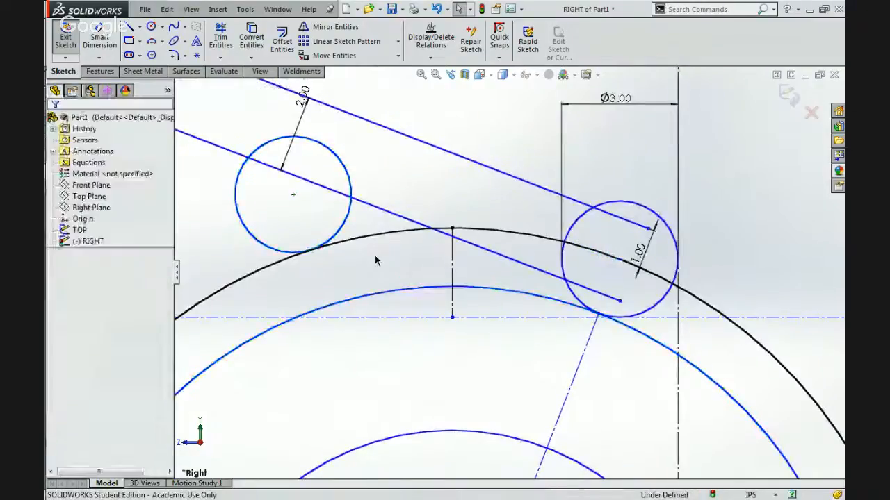
Delete the tangent relation between the second roller circle and the ball's 24.00 in outline.
click(243, 229)
ctrl+click(311, 242)
key(Escape)
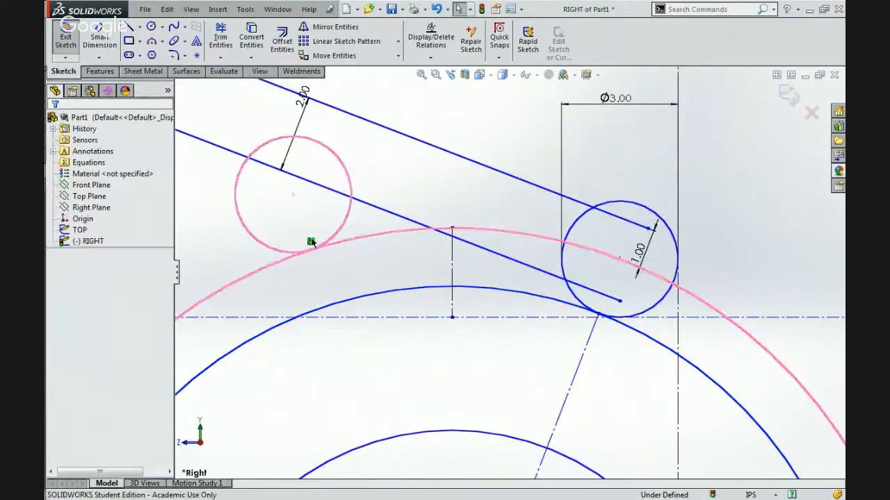
Make the second roller circle tangent to the inner circle.
click(263, 248)
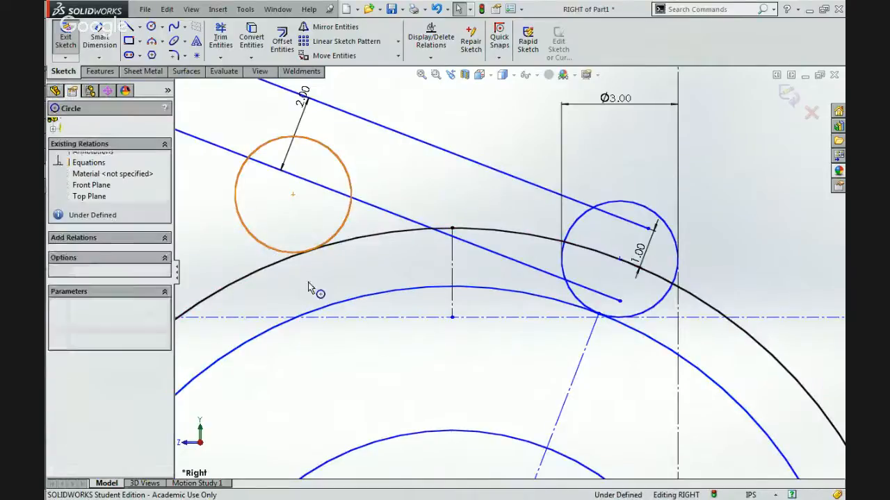
ctrl+click(341, 307)
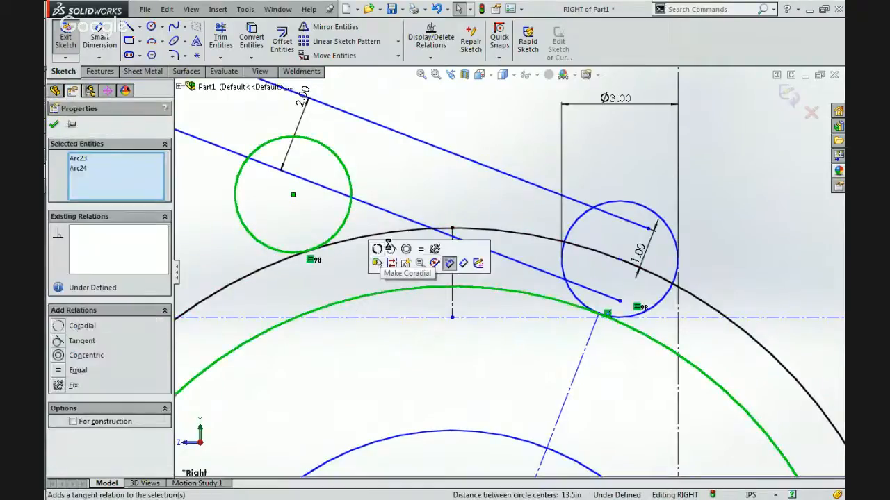
click(382, 258)
key(Escape)
Dimension the inner circle 1.50 in from the ball's outline and convert it to construction geometry.
click(99, 39)
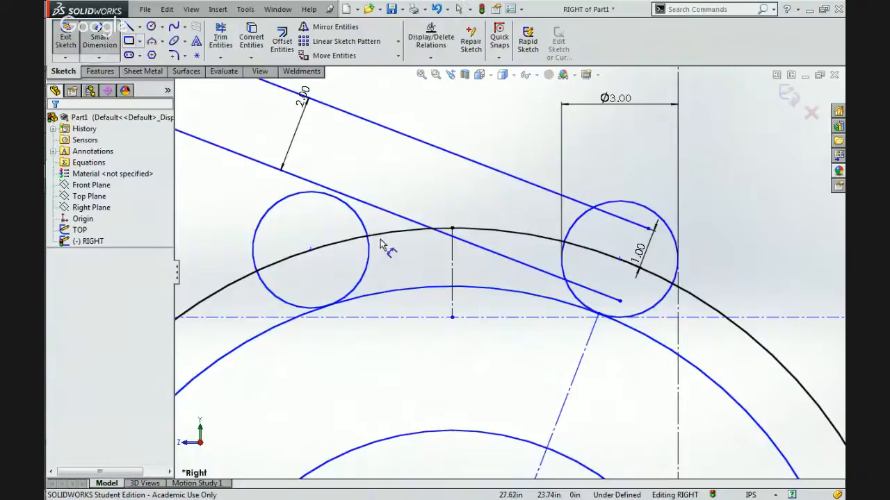
click(407, 235)
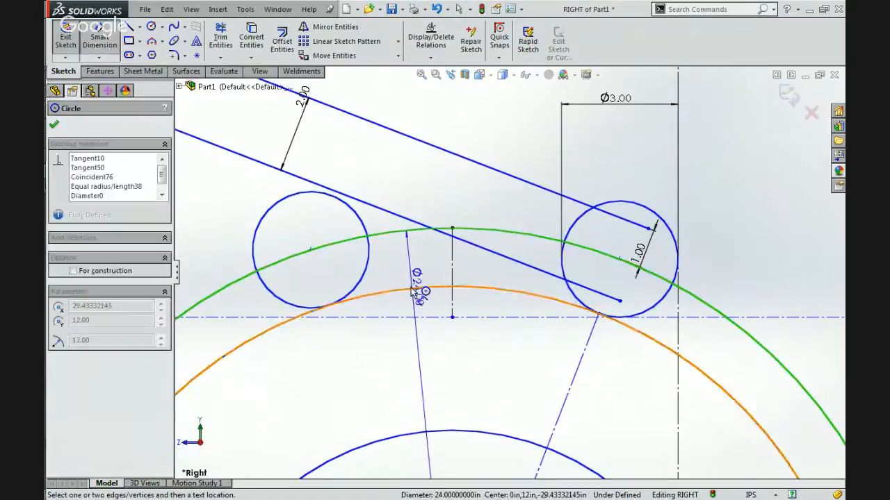
click(417, 287)
click(414, 264)
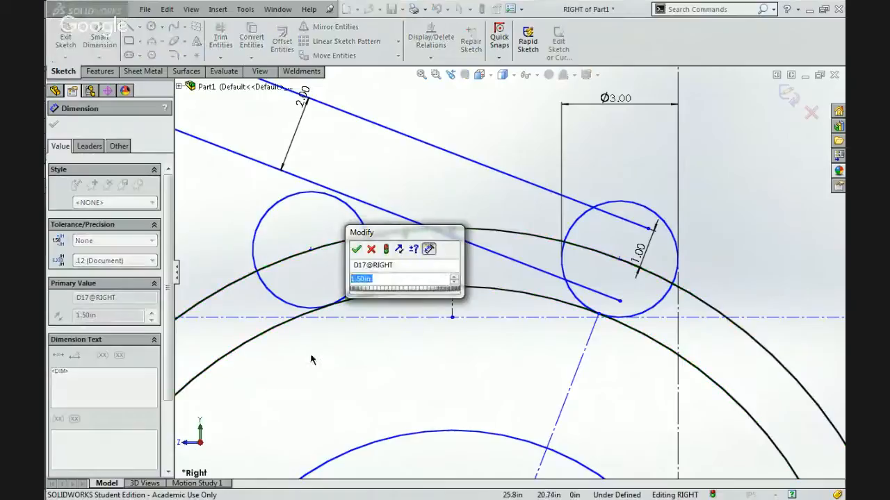
key(Return)
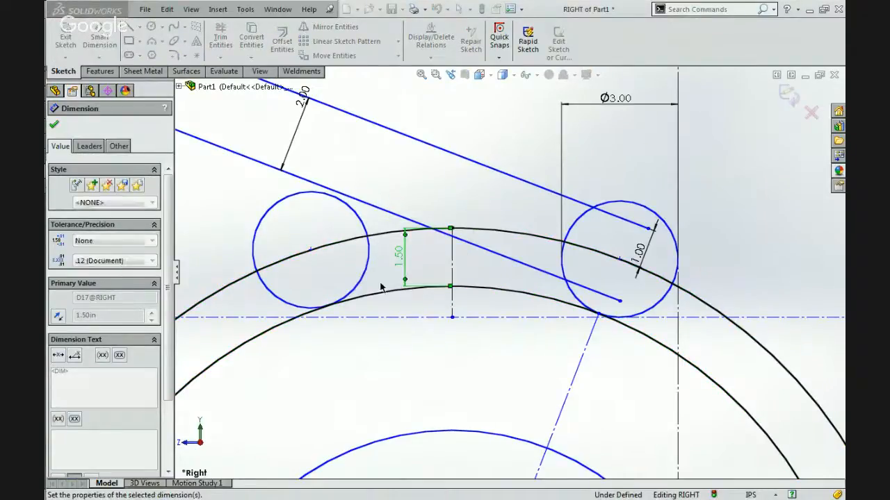
key(Escape)
click(388, 293)
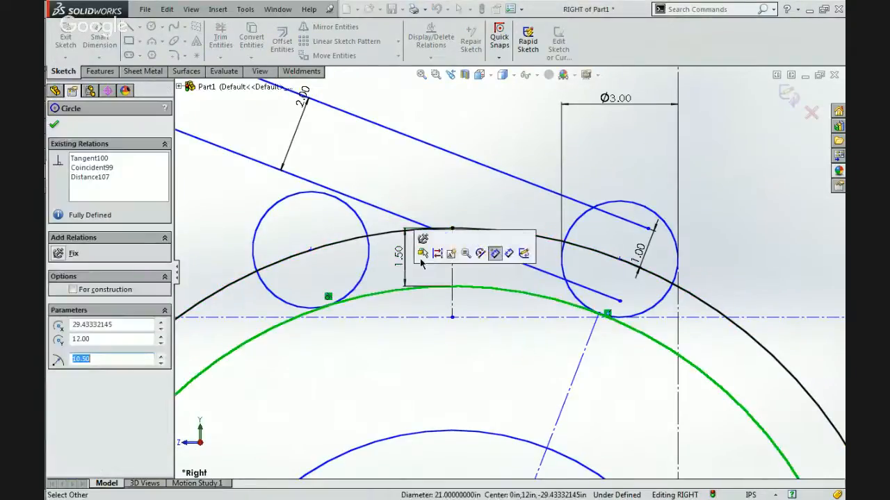
key(Escape)
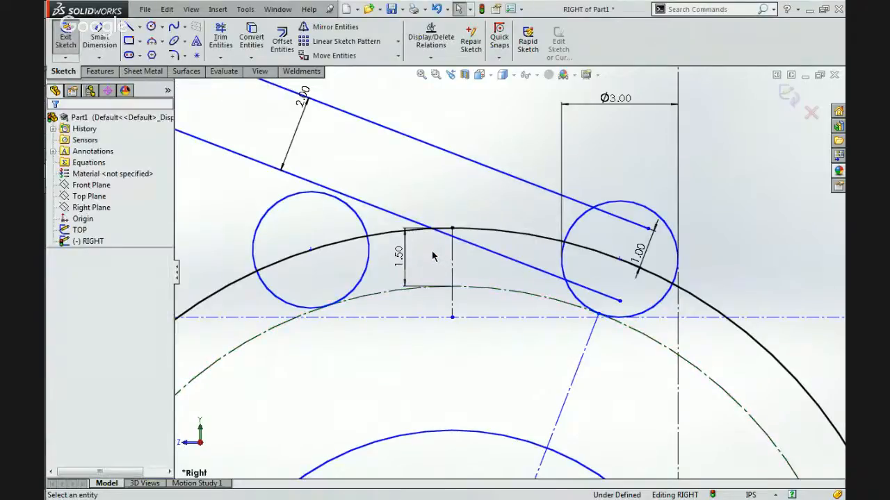
Move the second roller circle along the construction circle toward the 3.00 in roller, overlapping the arm's lower line.
mouse_move(311, 250)
mouse_down()
mouse_move(355, 263)
mouse_move(312, 252)
mouse_move(326, 244)
mouse_up()
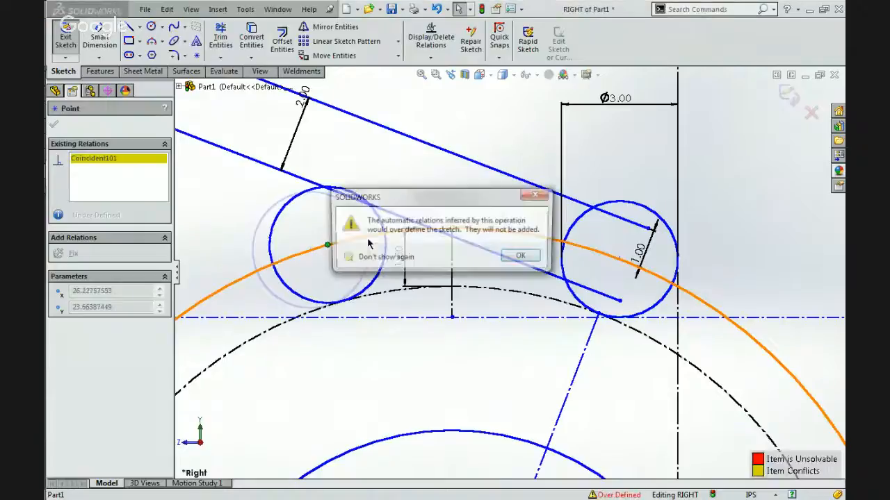
click(526, 255)
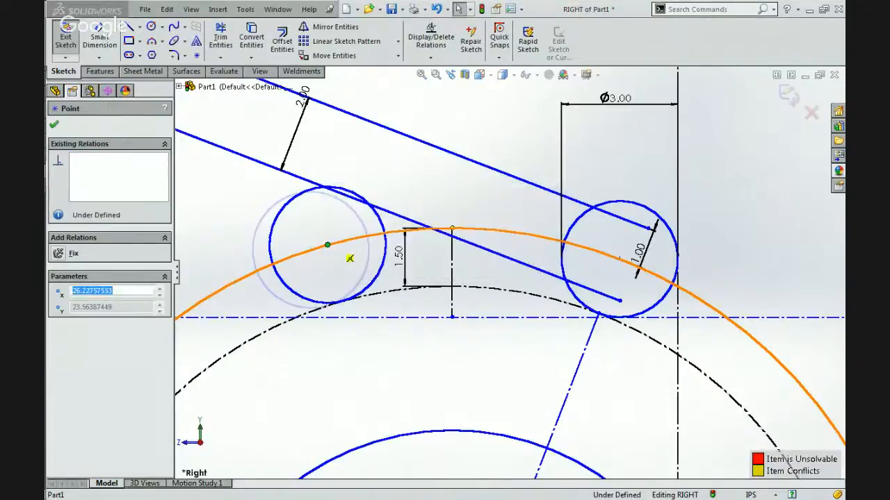
key(Escape)
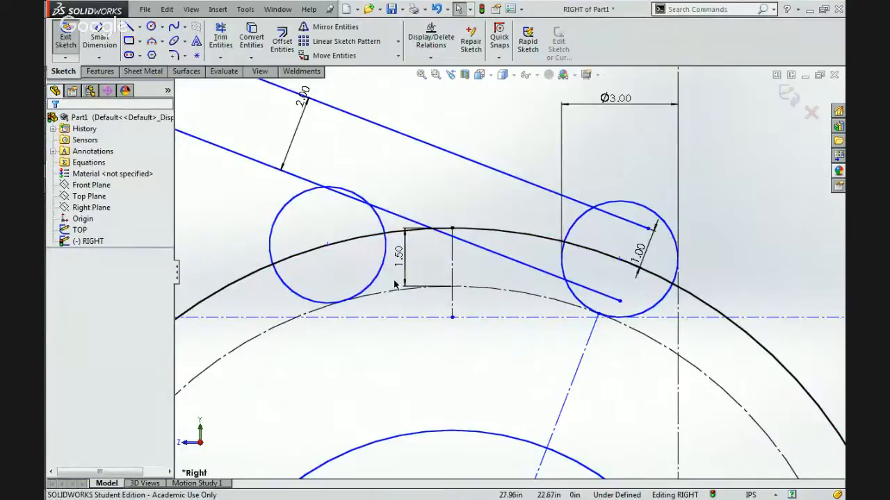
scroll(398, 281, up, 6)
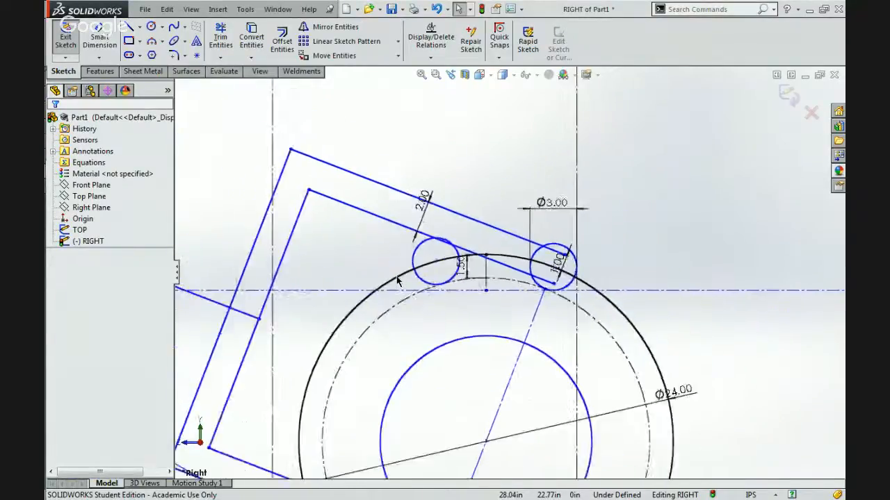
scroll(506, 279, down, 4)
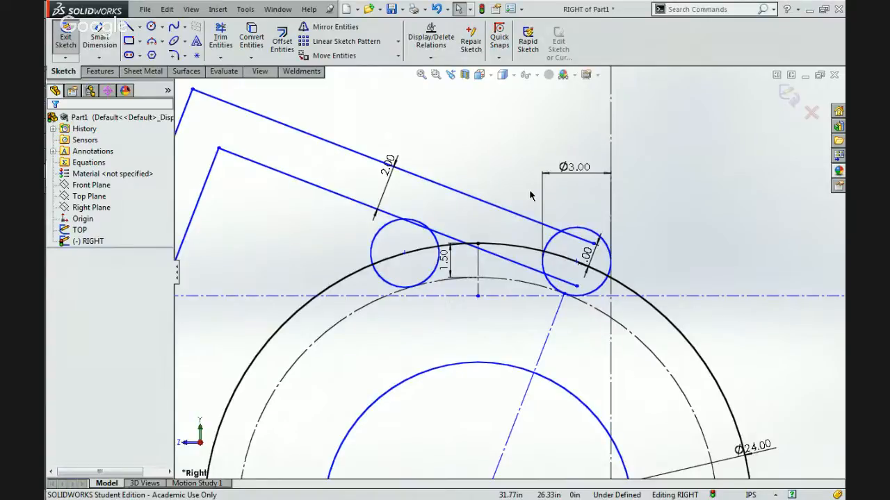
scroll(529, 189, up, 5)
scroll(540, 271, up, 2)
scroll(525, 288, down, 5)
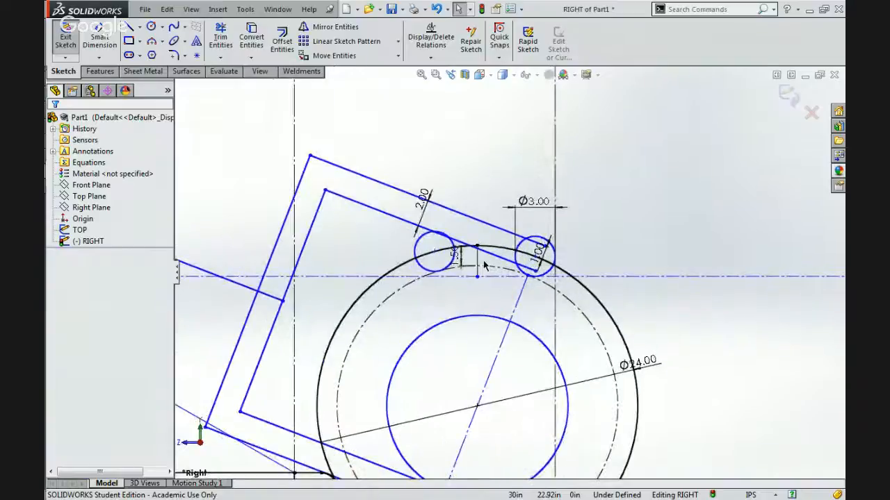
Set the offset between the ball's outline and the inner construction circle to 1.00 in.
scroll(526, 291, down, 4)
scroll(526, 290, up, 2)
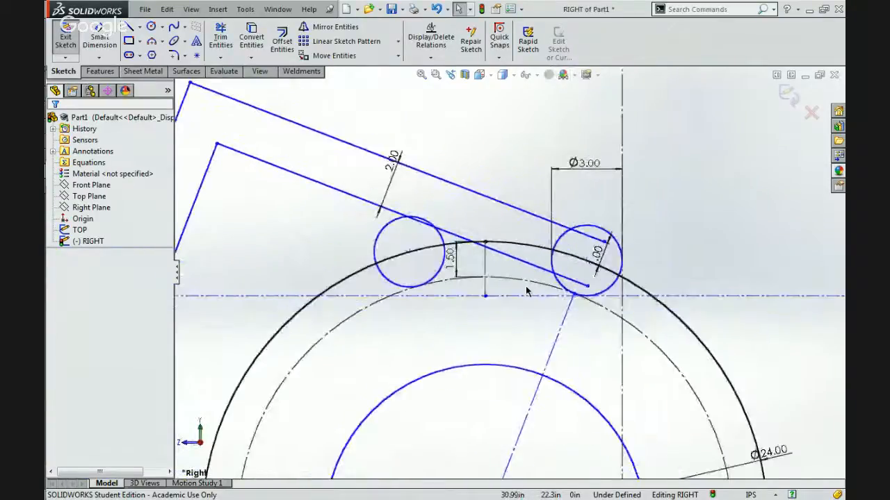
double_click(458, 264)
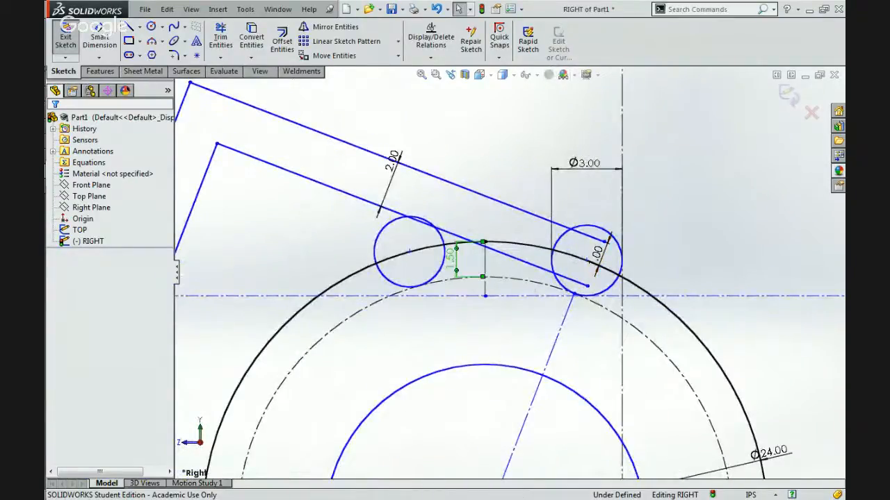
text(1)
key(Return)
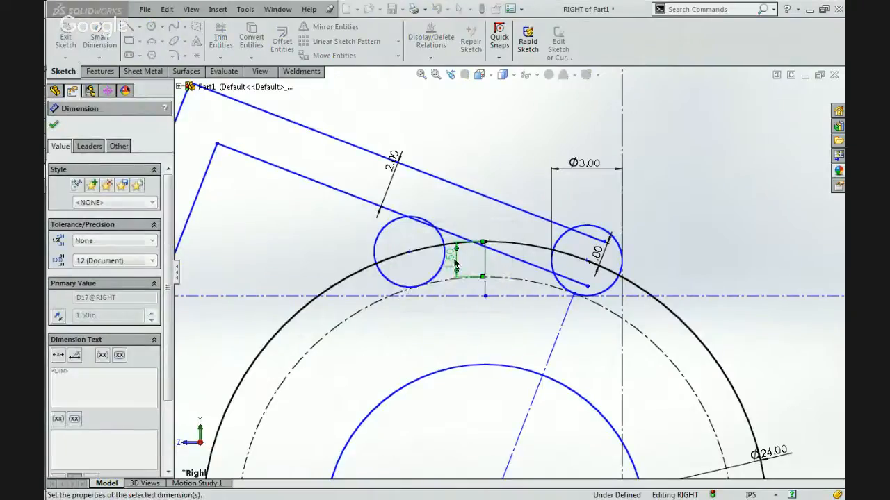
click(448, 329)
scroll(448, 328, up, 3)
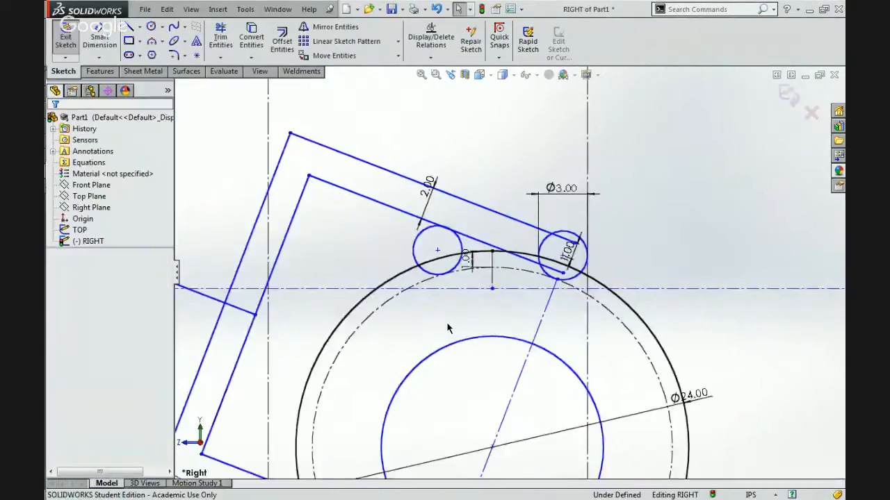
Make the 3.00 in roller circle tangent to the horizontal construction line beneath it.
scroll(466, 296, down, 3)
click(599, 250)
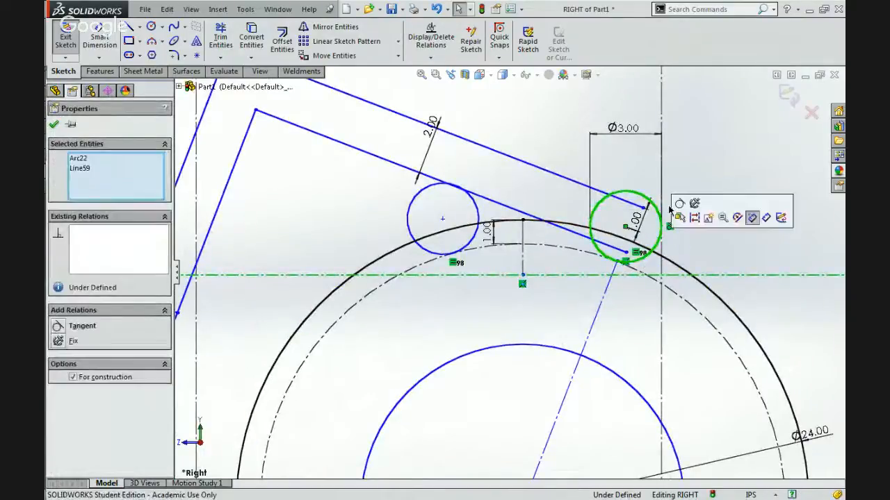
click(676, 202)
click(686, 204)
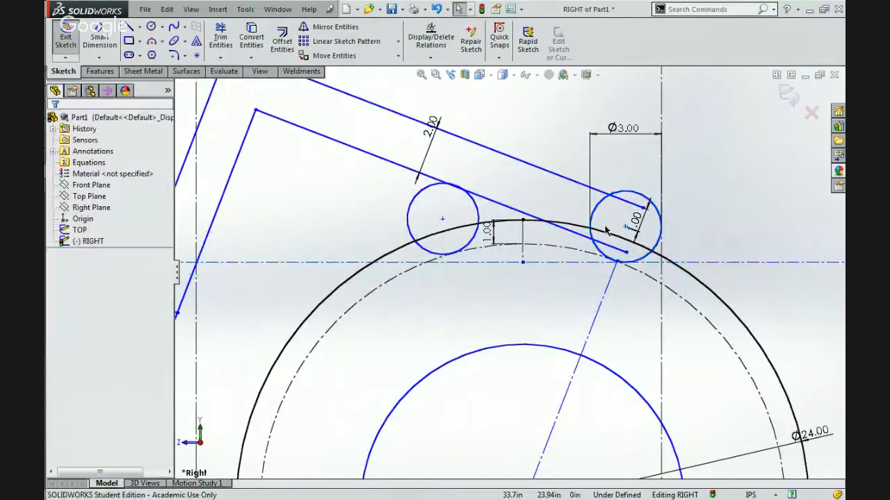
Dimension the length of the short vertical construction line between the ball's top and the horizontal construction line, accepting its current value.
click(523, 239)
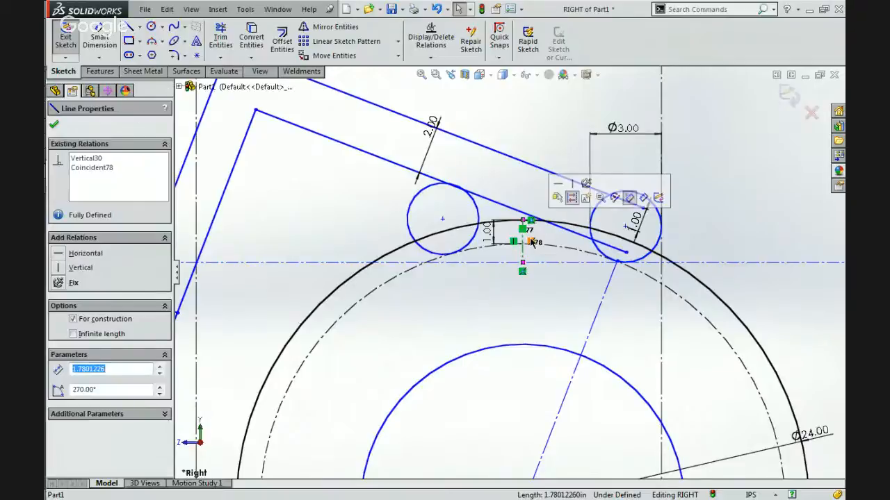
scroll(540, 263, down, 3)
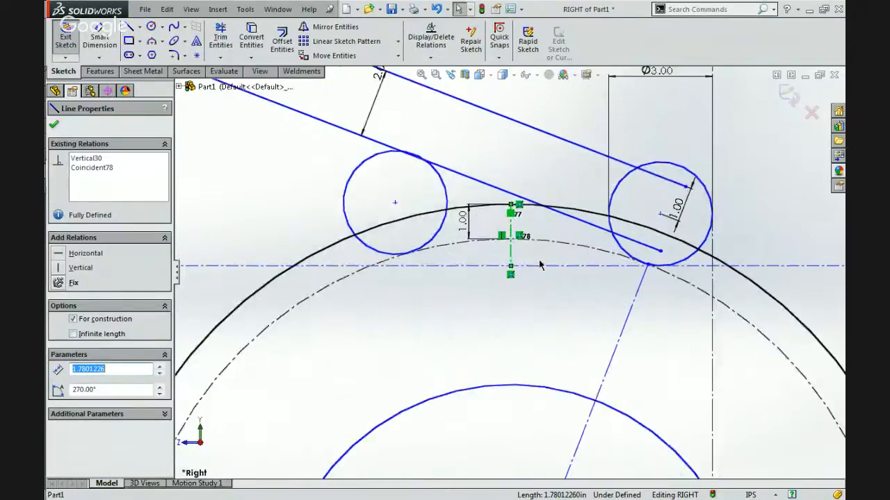
click(98, 42)
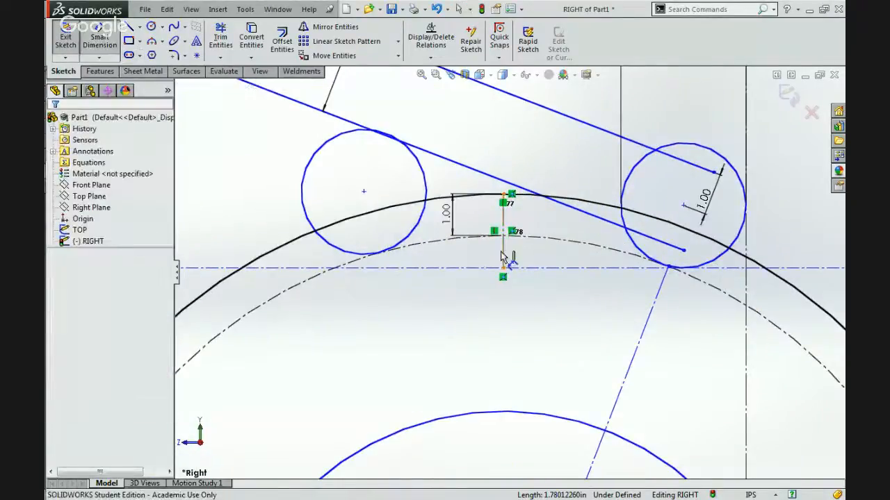
click(501, 256)
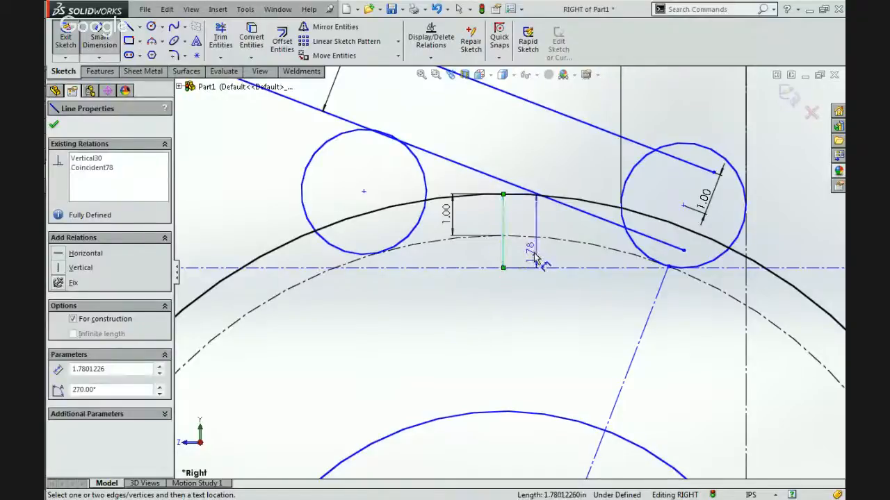
click(535, 254)
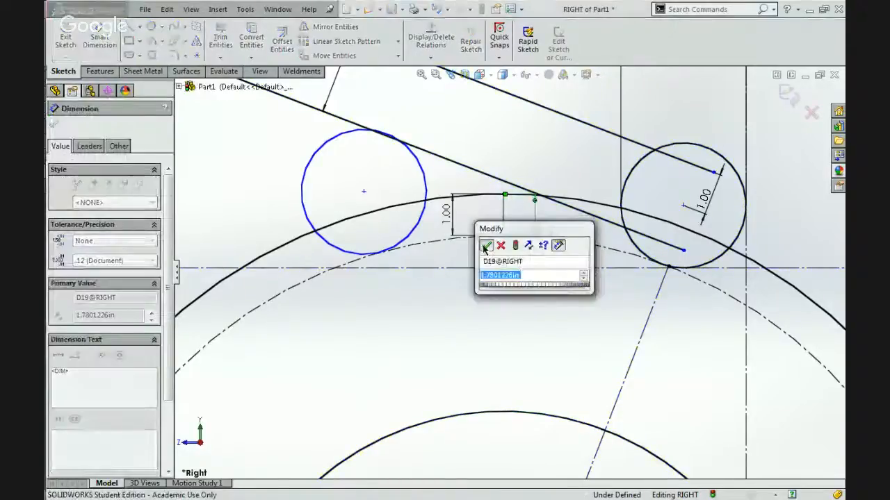
click(485, 246)
key(Escape)
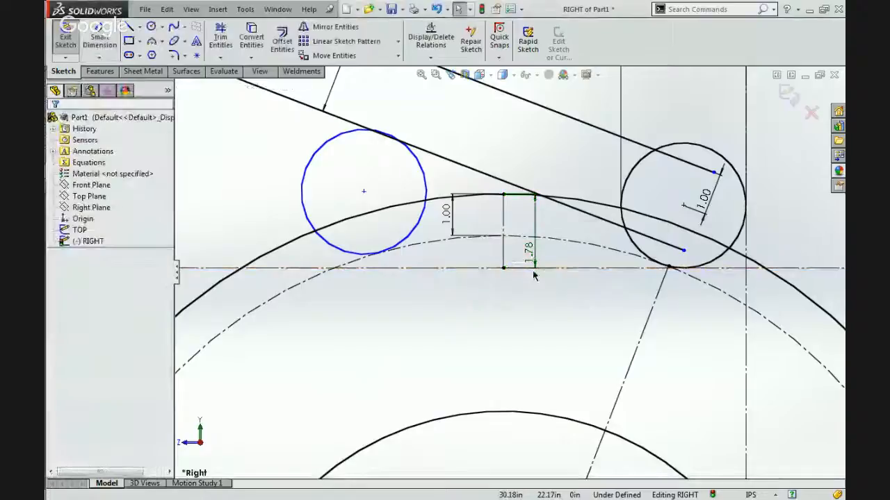
Move the second roller circle away from the 3.00 in roller and make it tangent to the horizontal construction line.
drag(364, 196, 321, 205)
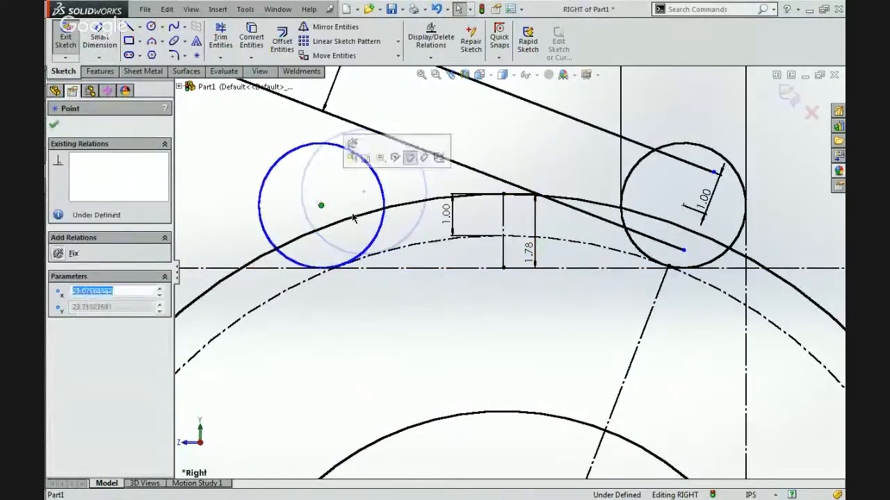
click(401, 313)
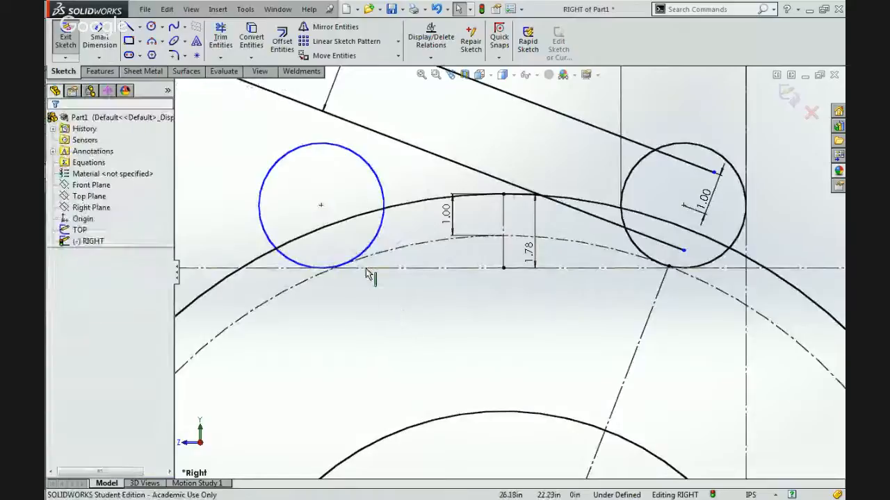
click(294, 259)
ctrl+click(347, 220)
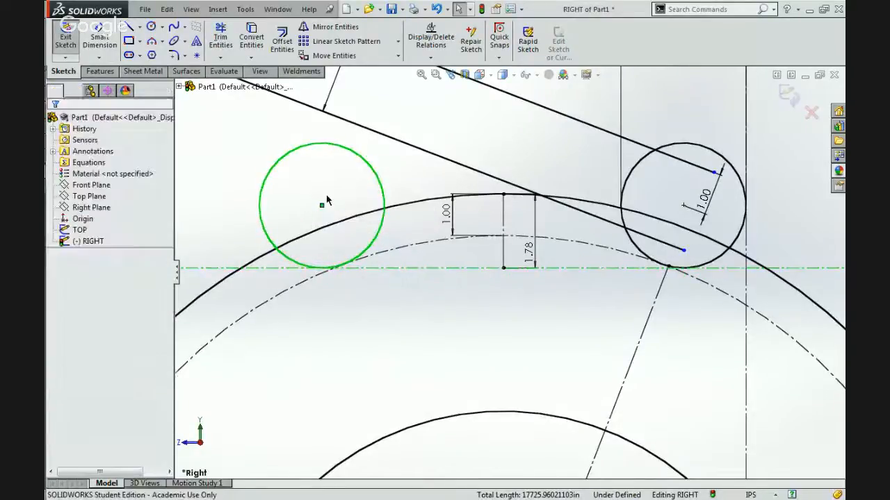
Examine the relations on both roller circles and the horizontal construction line they rest on.
scroll(326, 201, up, 3)
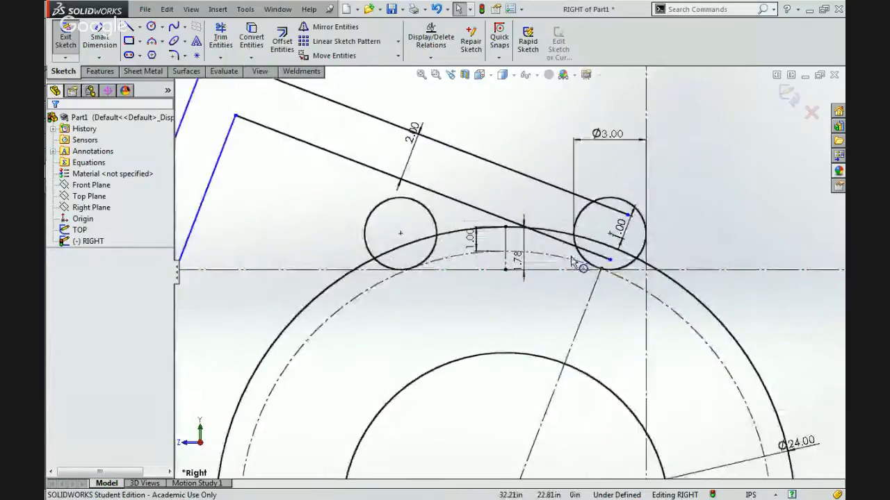
scroll(571, 261, down, 3)
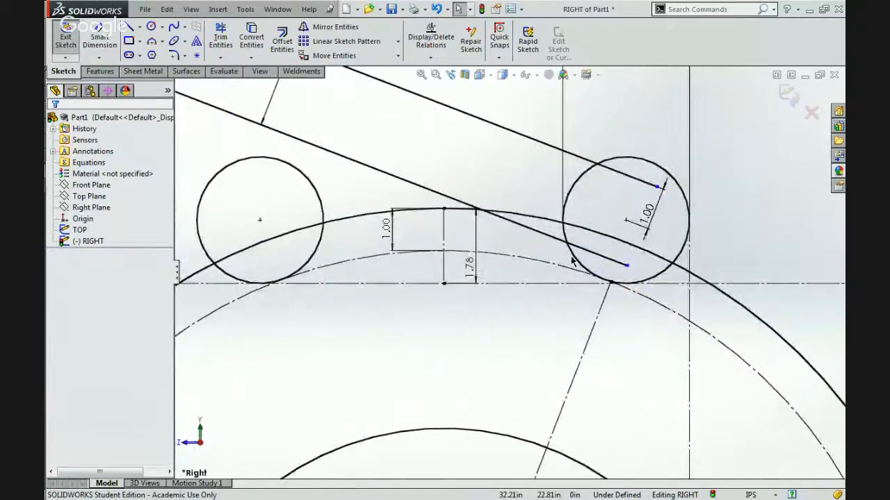
click(322, 236)
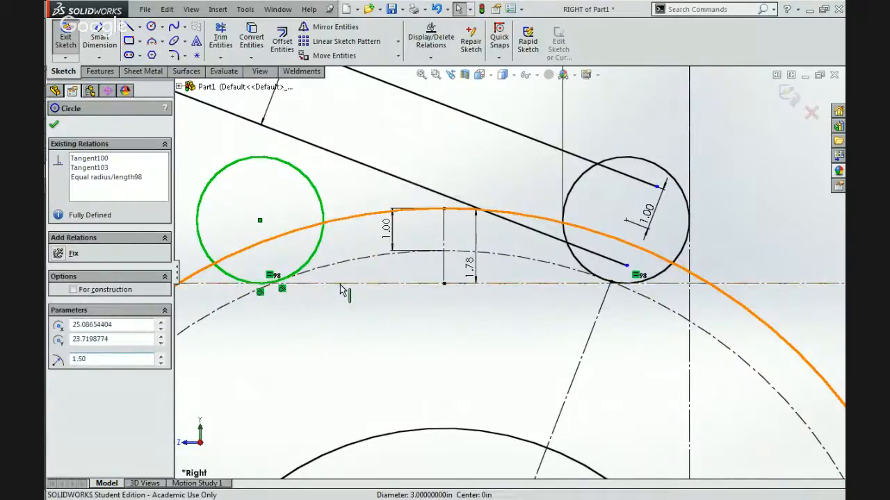
click(434, 282)
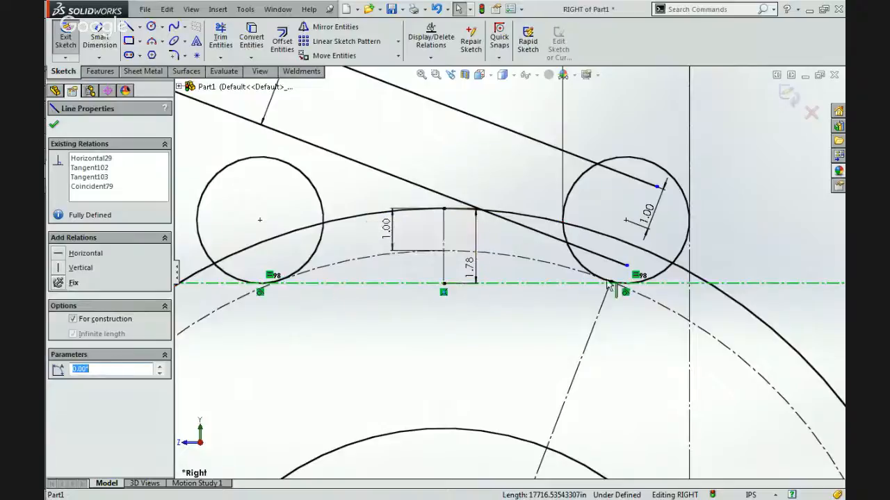
click(666, 274)
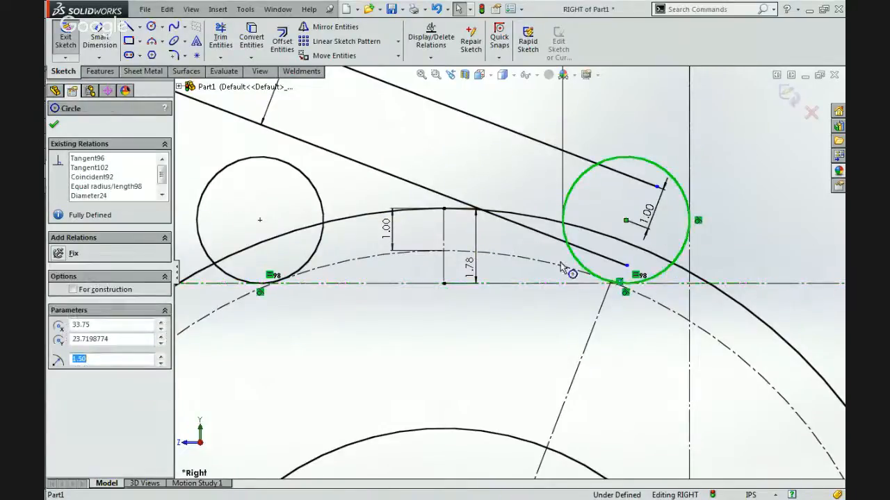
click(526, 335)
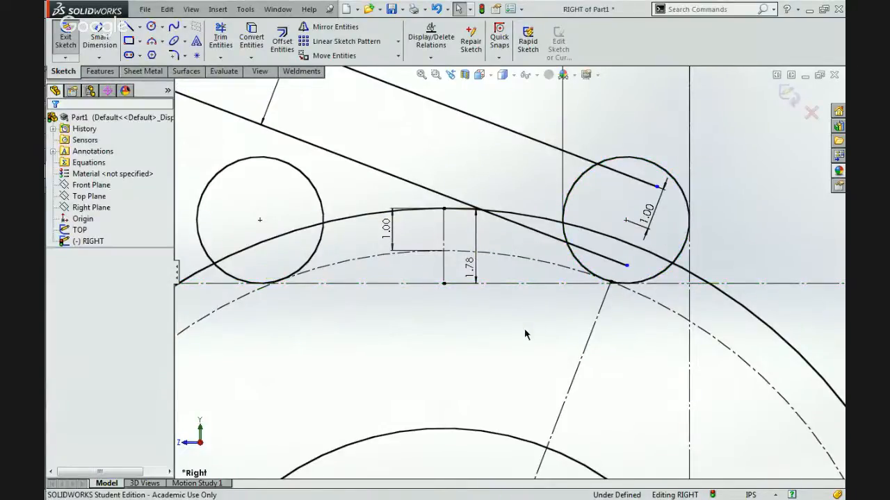
Examine the whole arm, ball and roller layout, including the relations of the angled construction line through the ball's centre.
scroll(525, 335, up, 5)
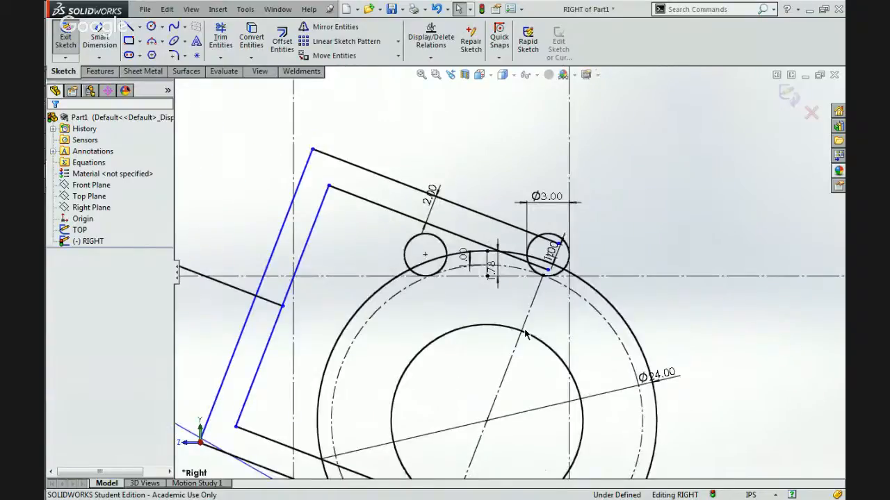
scroll(525, 334, up, 3)
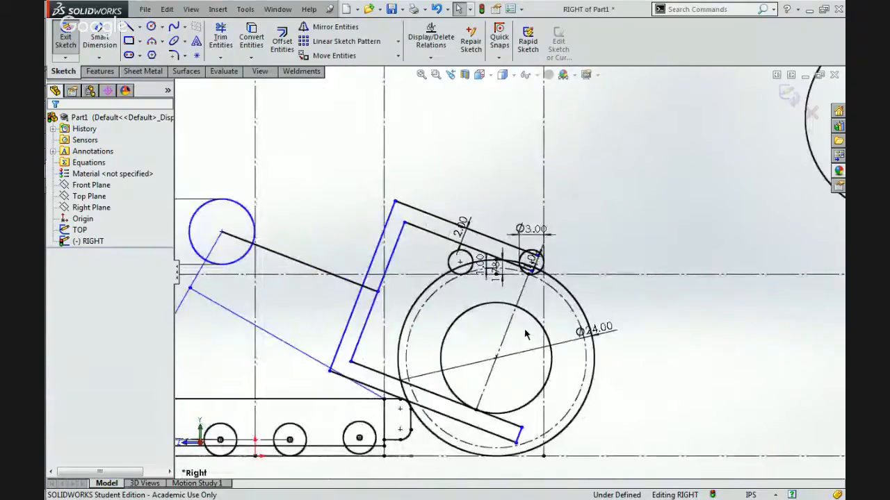
scroll(514, 268, down, 2)
scroll(515, 271, down, 1)
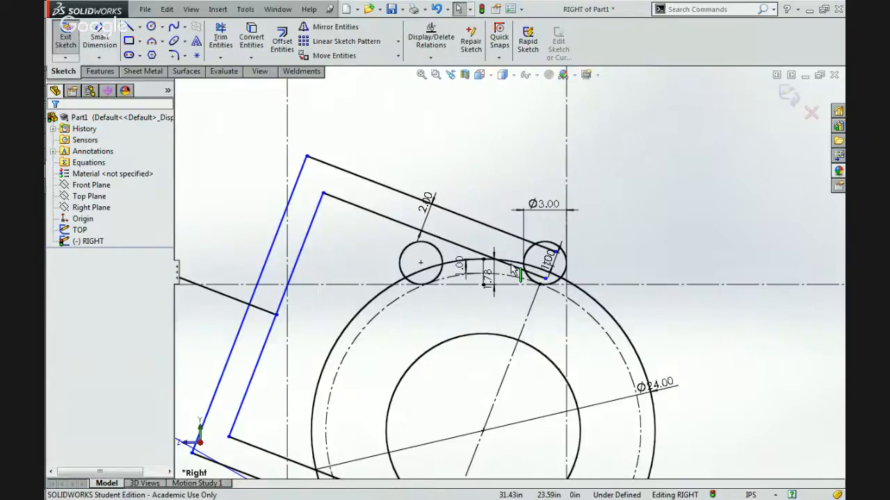
scroll(514, 271, up, 4)
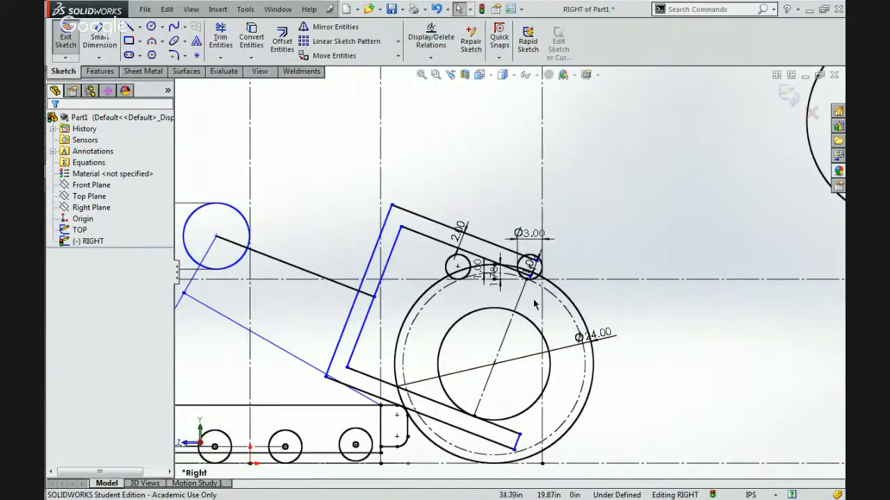
scroll(504, 363, down, 2)
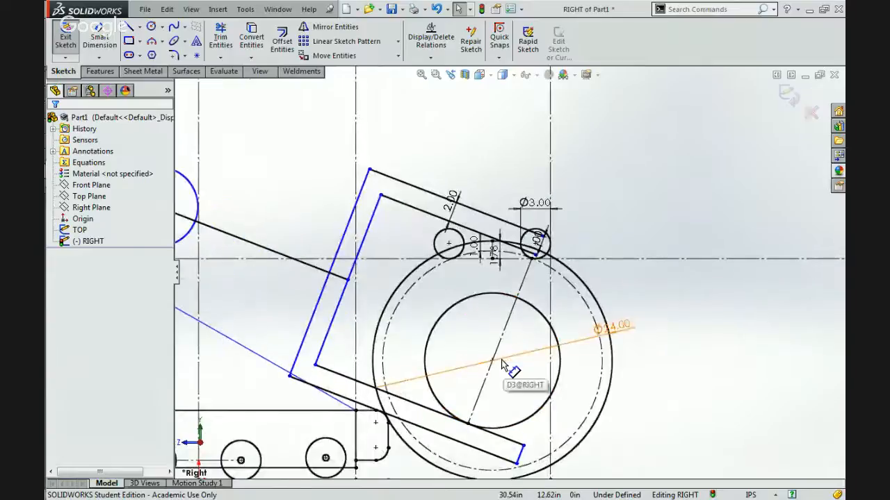
click(523, 277)
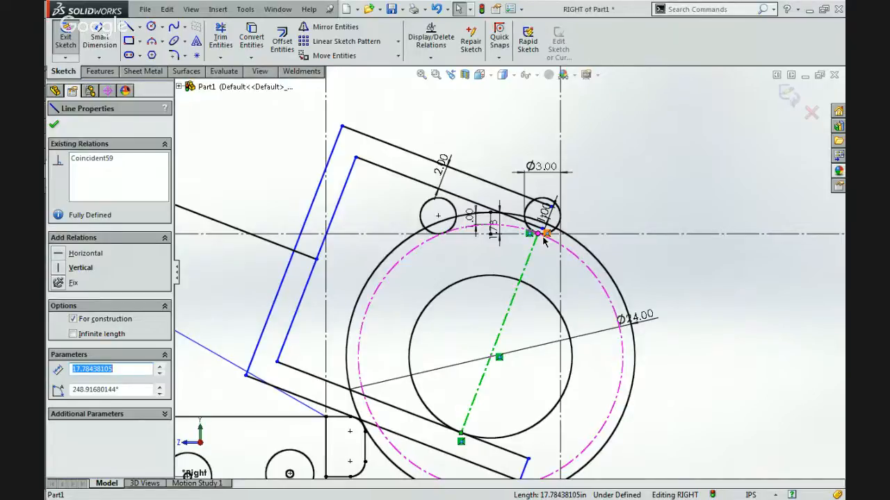
click(471, 265)
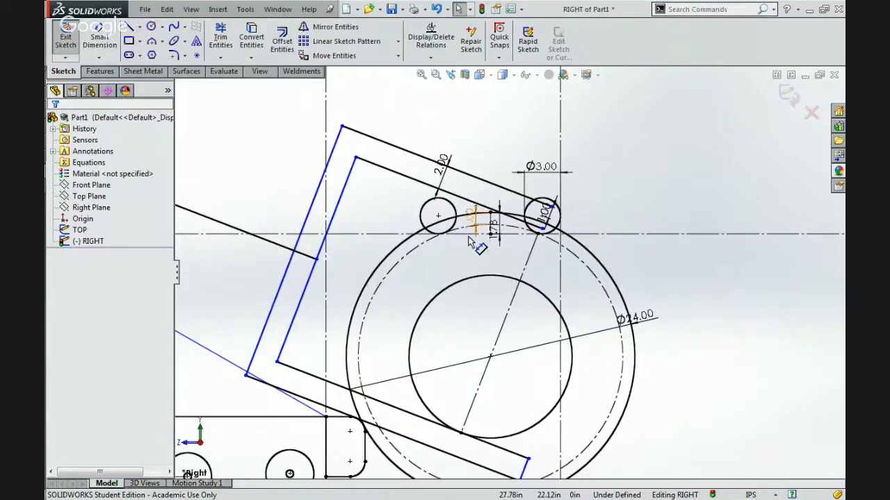
scroll(460, 231, up, 2)
scroll(469, 240, up, 1)
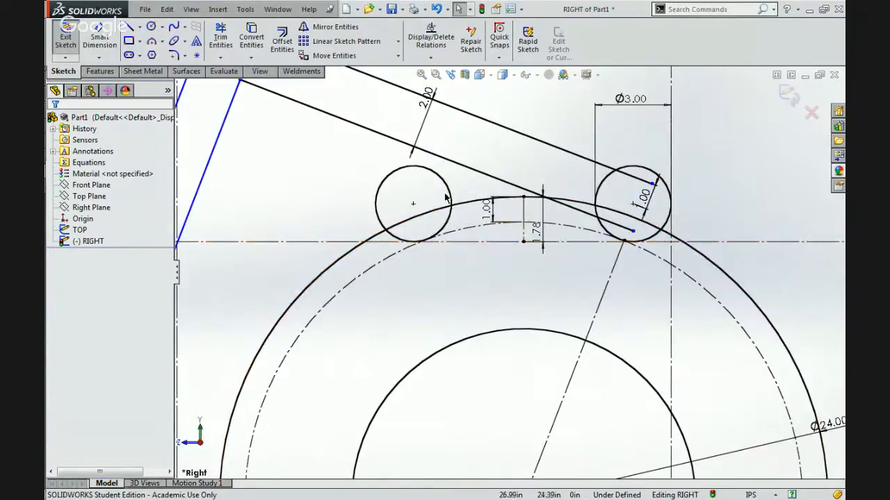
scroll(524, 280, down, 3)
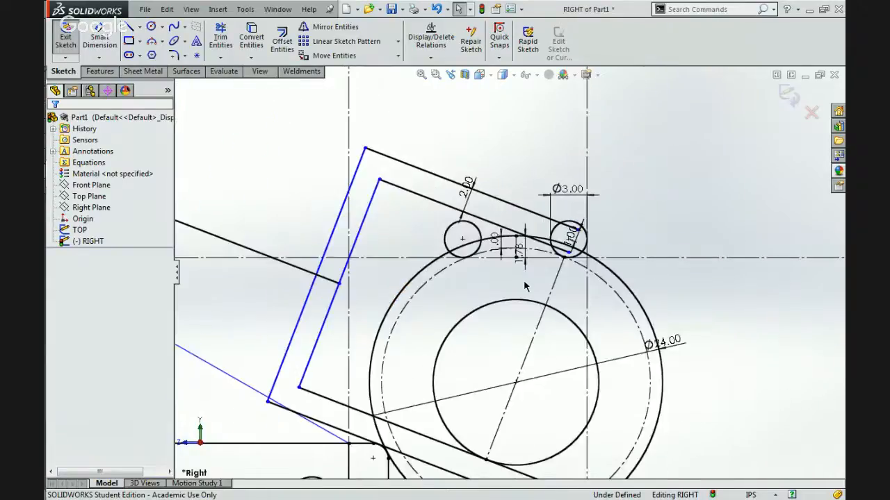
scroll(538, 308, up, 1)
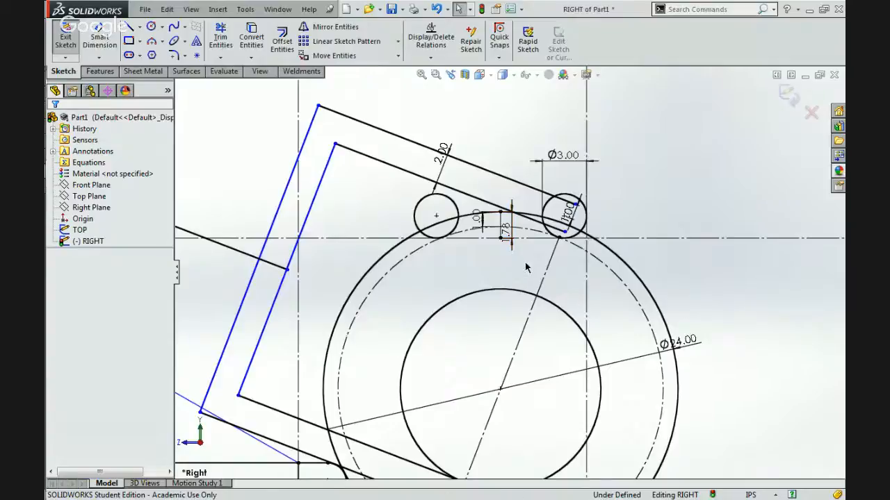
Draw a horizontal construction line joining the centres of the two roller circles.
scroll(526, 268, down, 3)
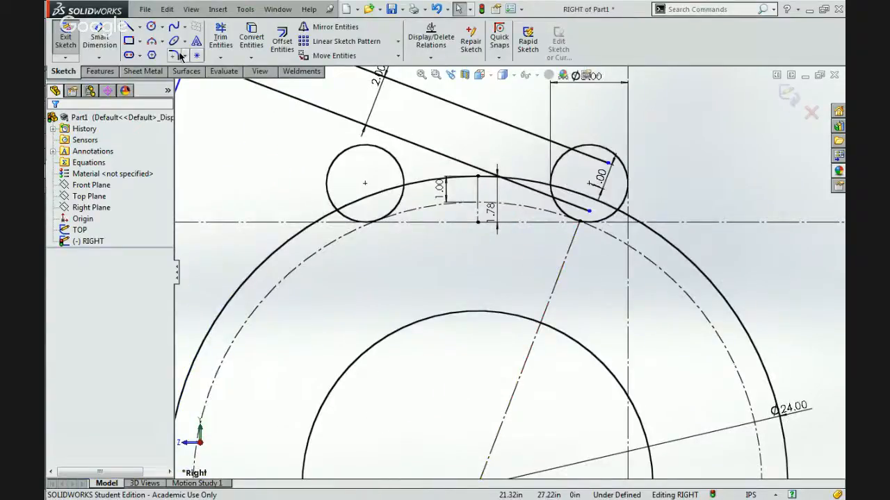
click(365, 184)
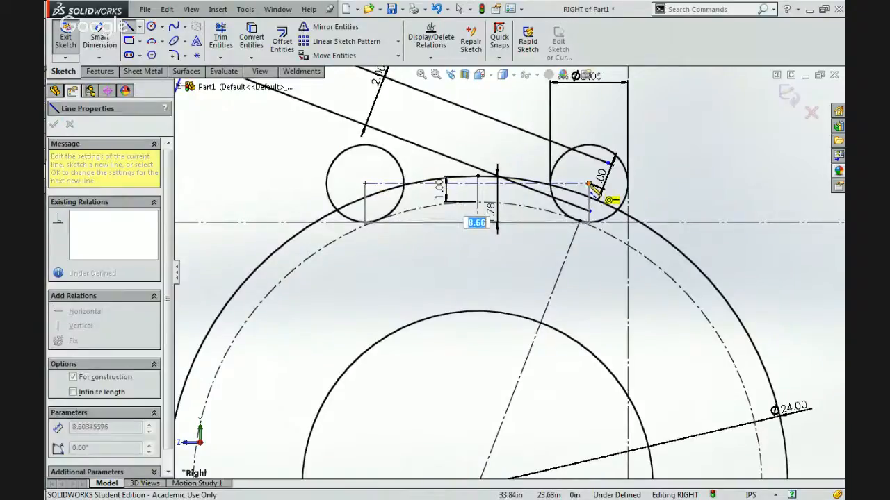
double_click(590, 183)
key(Escape)
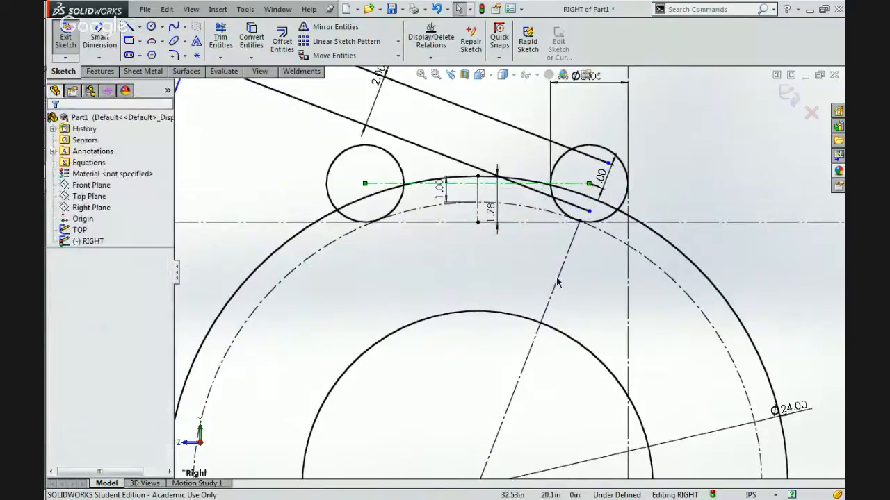
click(557, 279)
scroll(556, 280, up, 3)
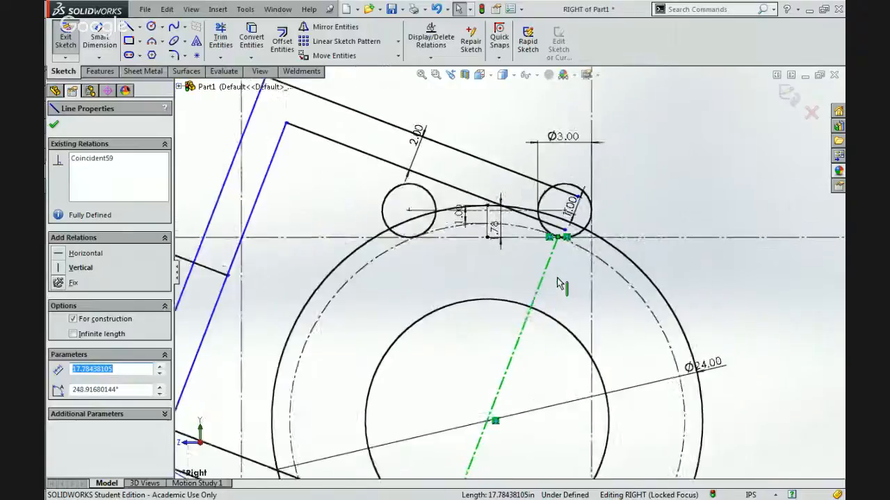
Detach the upper end of the angled construction line from the dash-dot ball circle and place it on the line joining the roller centres.
scroll(498, 387, up, 3)
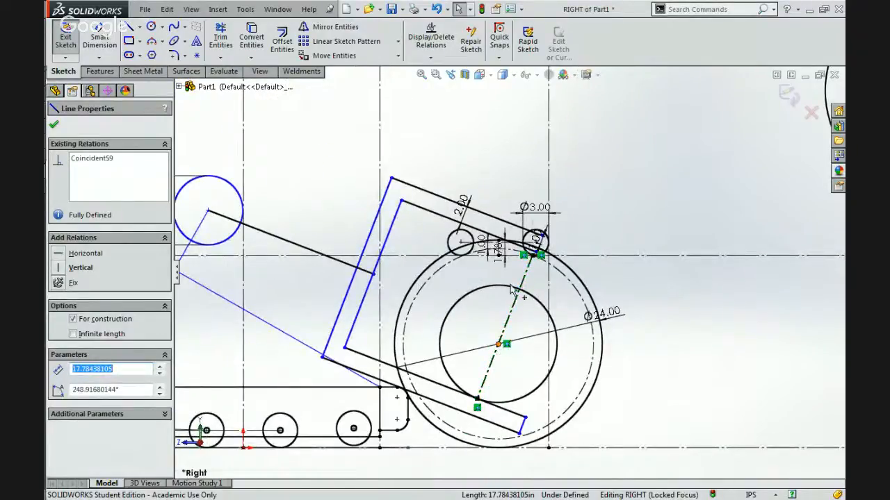
scroll(511, 282, down, 4)
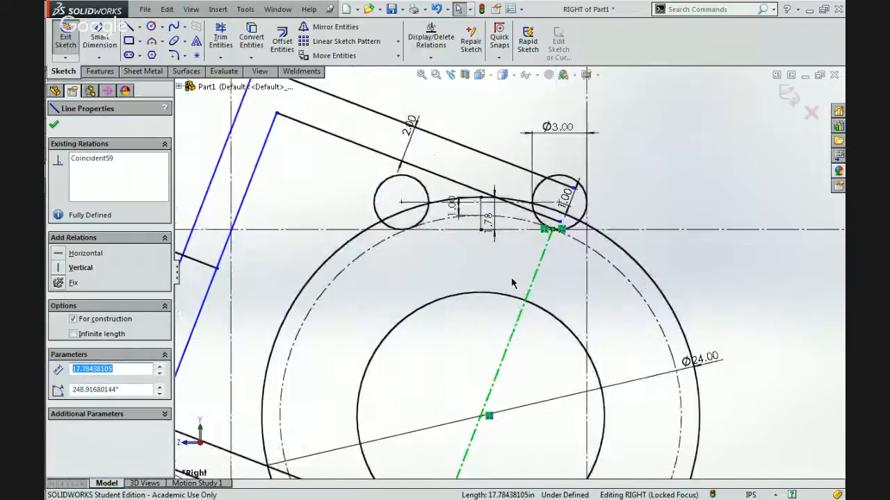
scroll(526, 234, down, 3)
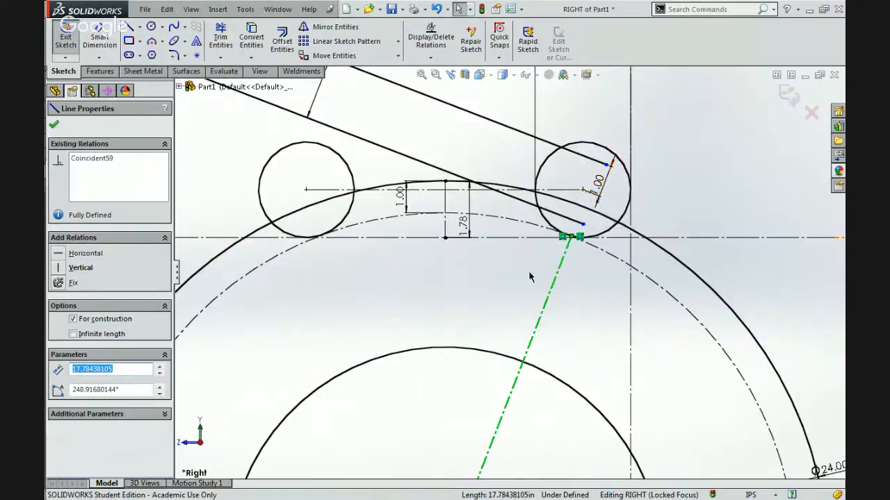
scroll(508, 271, up, 4)
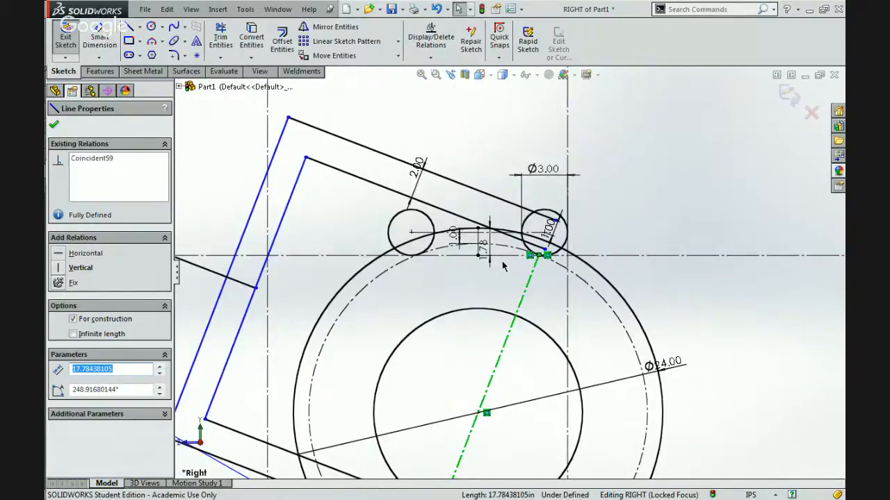
scroll(503, 266, down, 5)
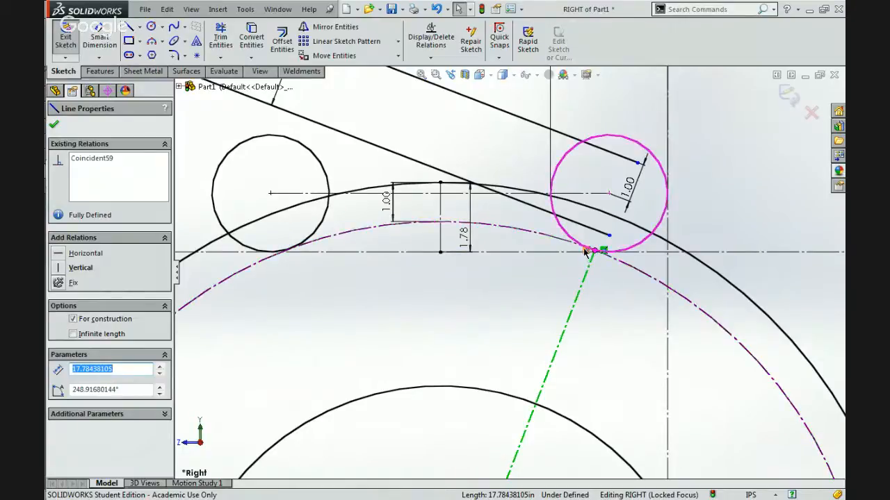
key(Escape)
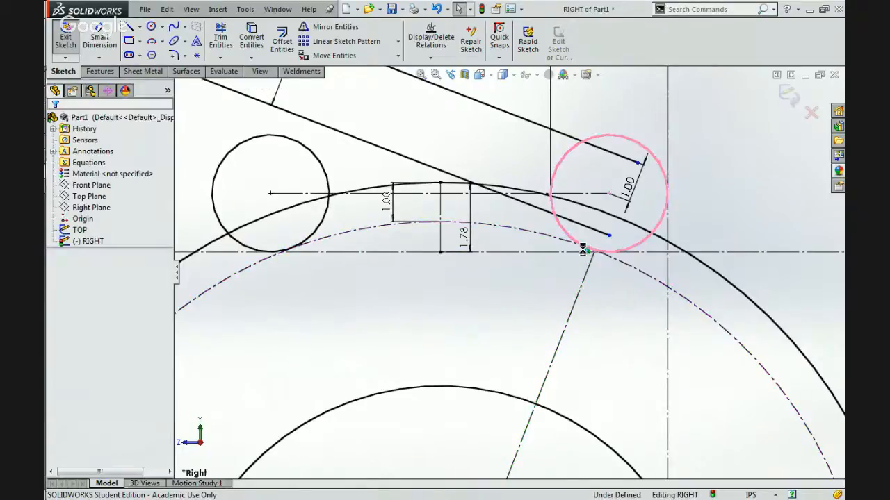
click(594, 250)
drag(556, 250, 559, 264)
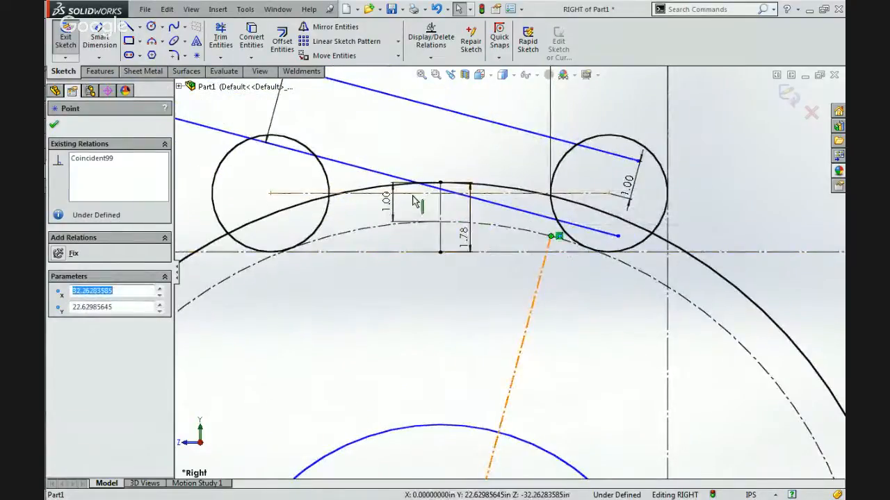
click(558, 237)
key(Delete)
mouse_move(551, 239)
mouse_down()
mouse_move(546, 232)
mouse_move(562, 224)
mouse_move(533, 201)
mouse_move(459, 200)
mouse_up()
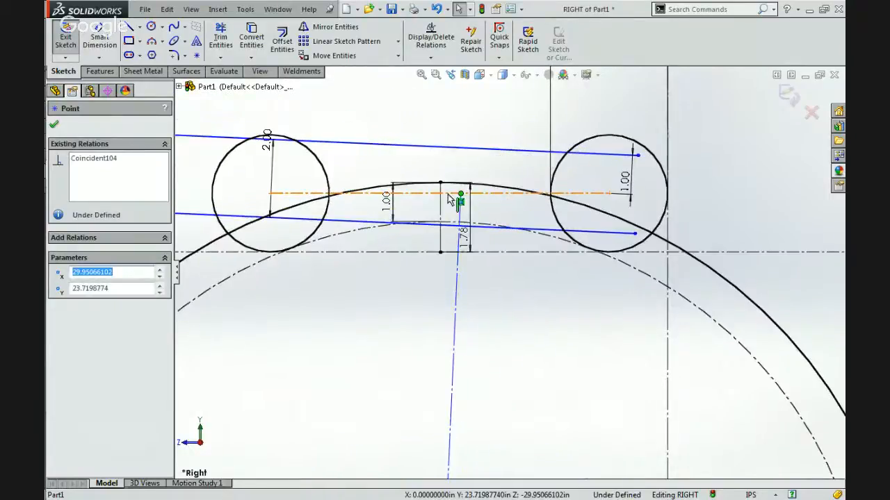
Add a midpoint relation between the angled construction line's upper end and the line joining the roller centres.
ctrl+click(448, 194)
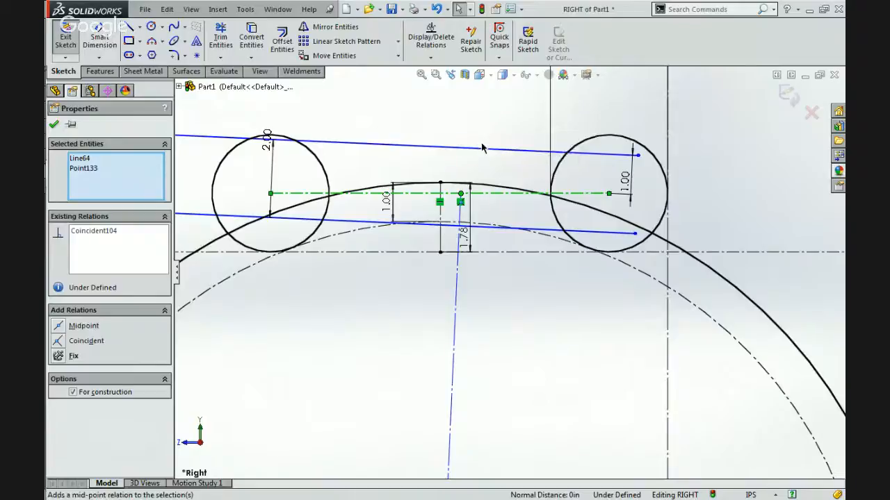
click(483, 144)
click(474, 124)
Delete the horizontal relation from the long construction line tangent to the undersides of both rollers.
scroll(474, 125, up, 7)
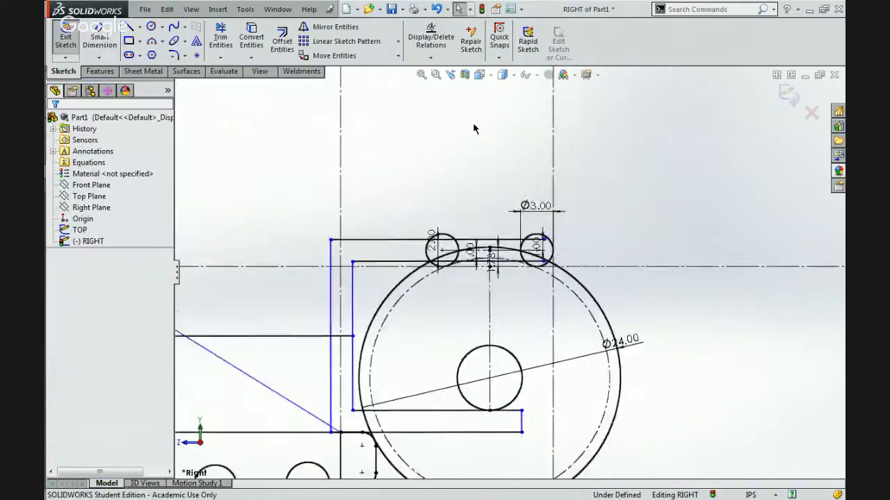
scroll(487, 243, up, 3)
scroll(445, 326, down, 5)
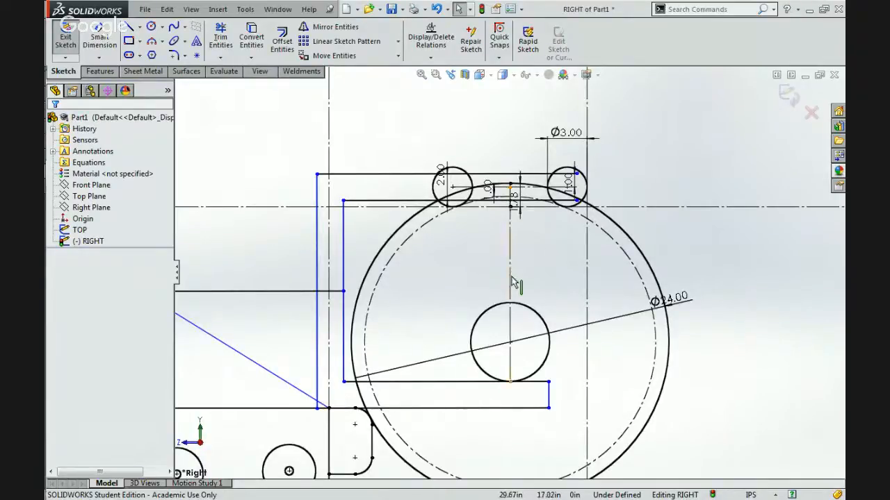
scroll(533, 364, up, 3)
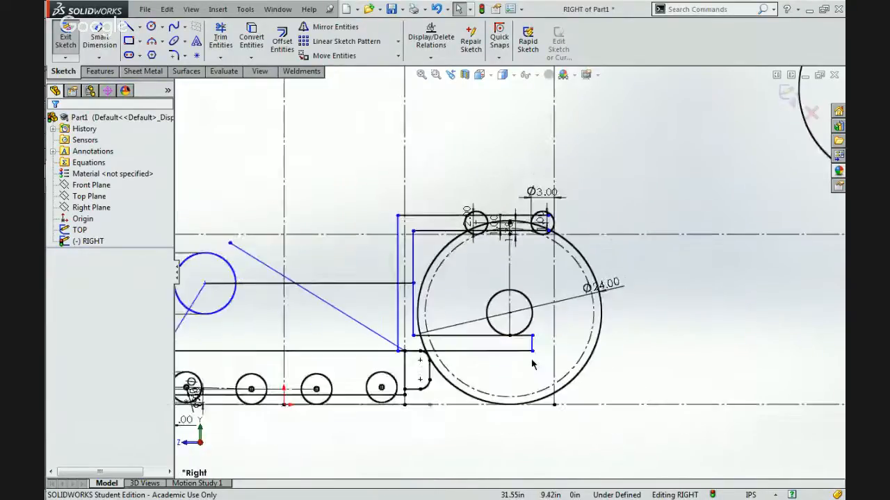
scroll(401, 274, down, 3)
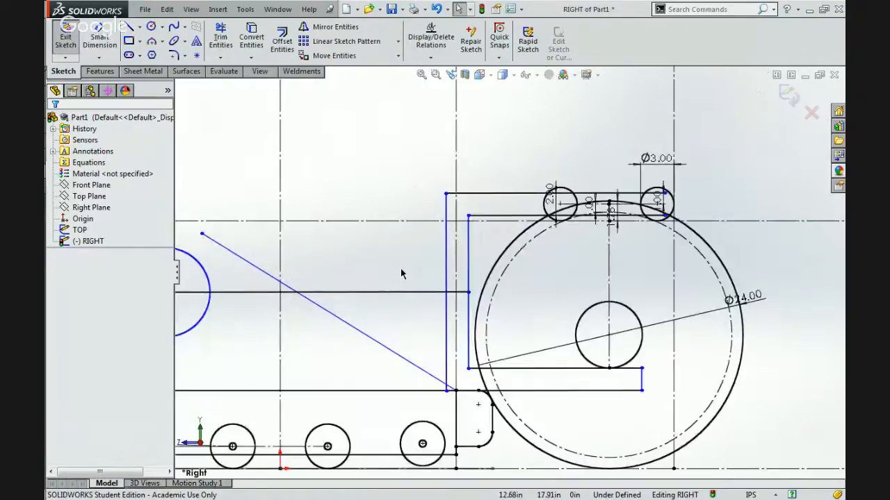
scroll(577, 243, down, 3)
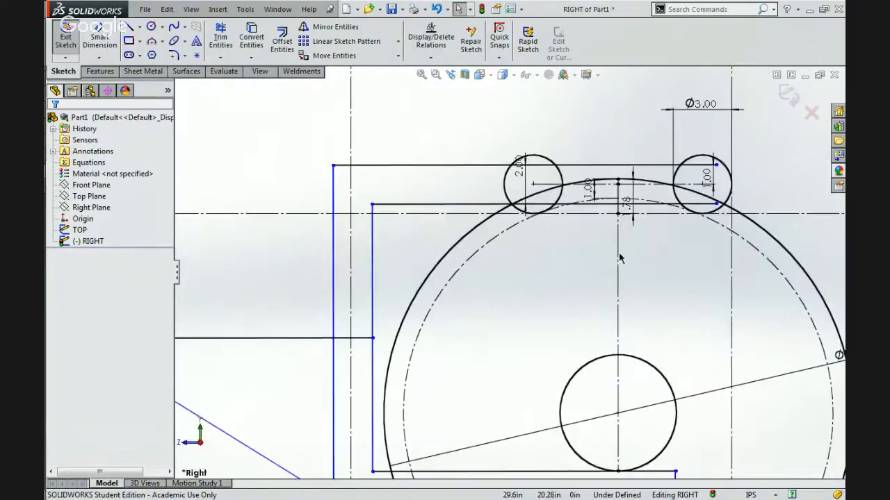
scroll(588, 219, down, 3)
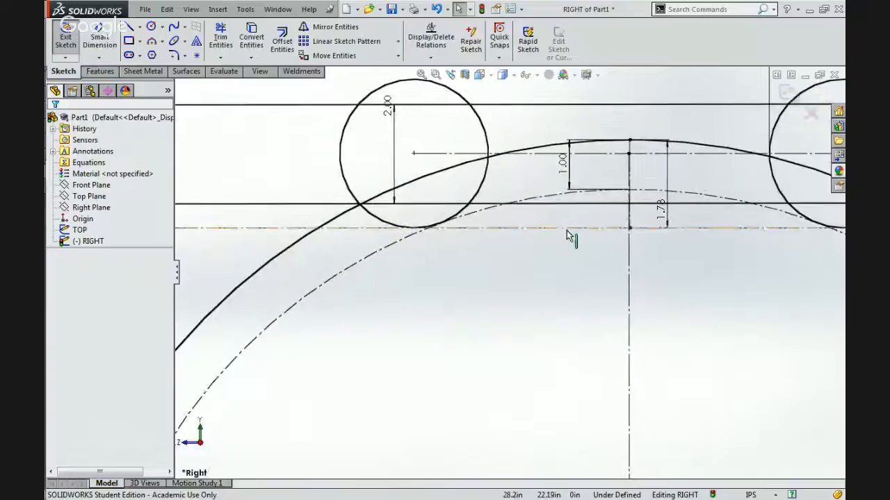
click(569, 237)
scroll(567, 234, up, 1)
scroll(569, 237, up, 2)
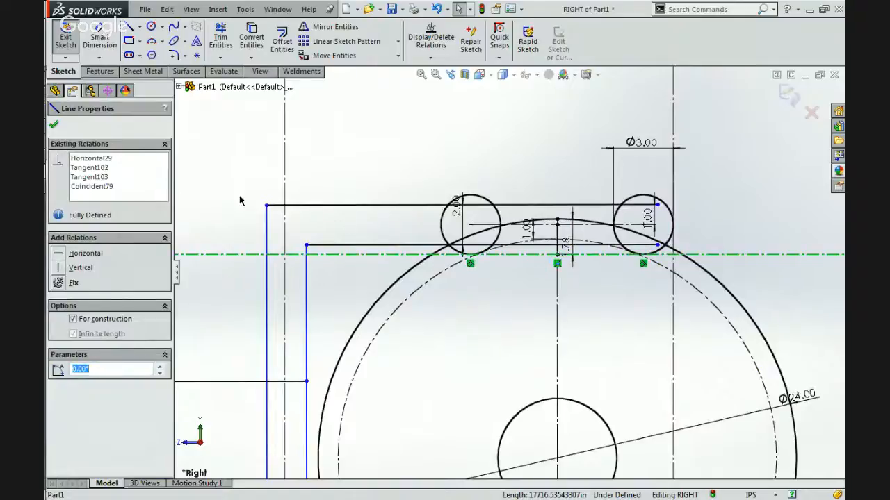
click(106, 159)
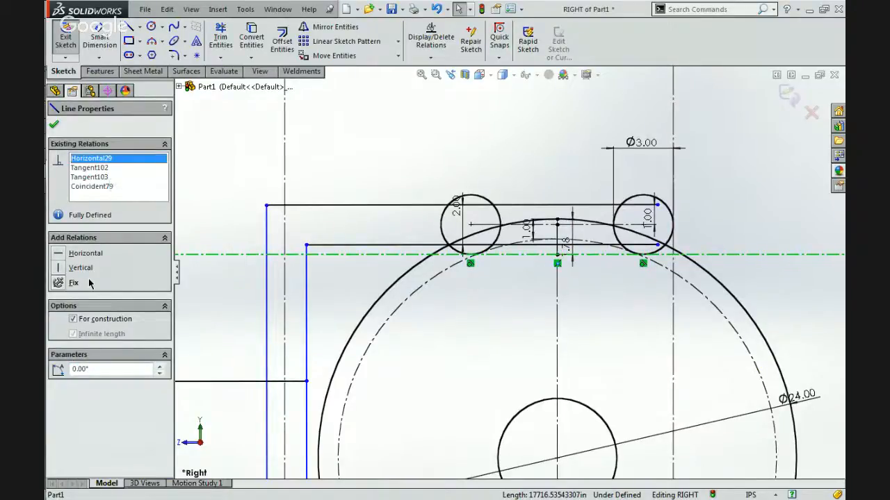
key(Delete)
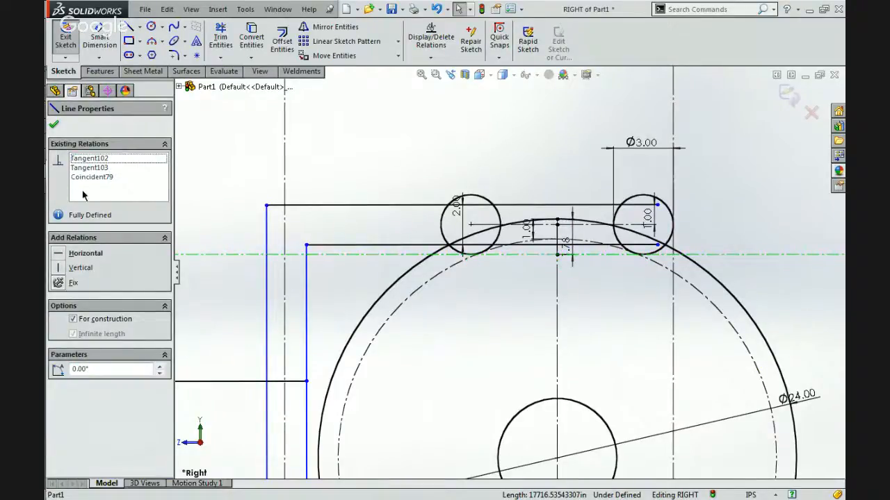
click(55, 125)
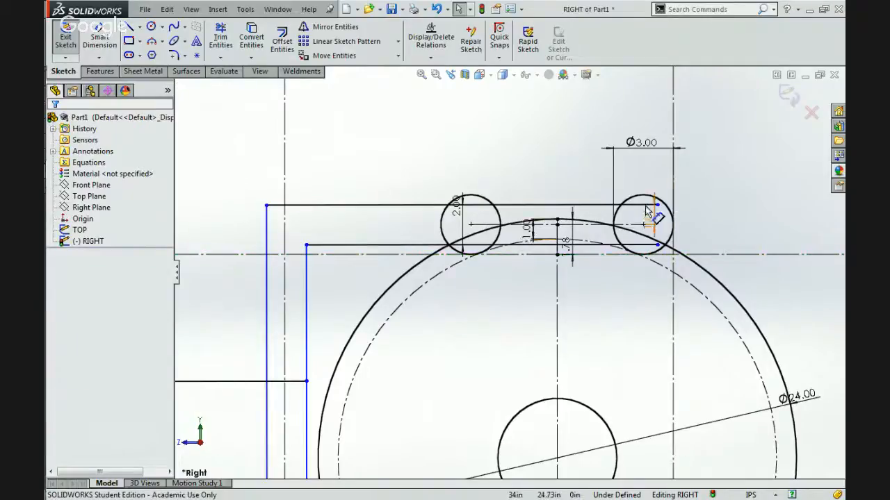
Delete the vertical relation from the short 1.78 in construction line at the top of the ball.
scroll(653, 221, down, 3)
click(596, 254)
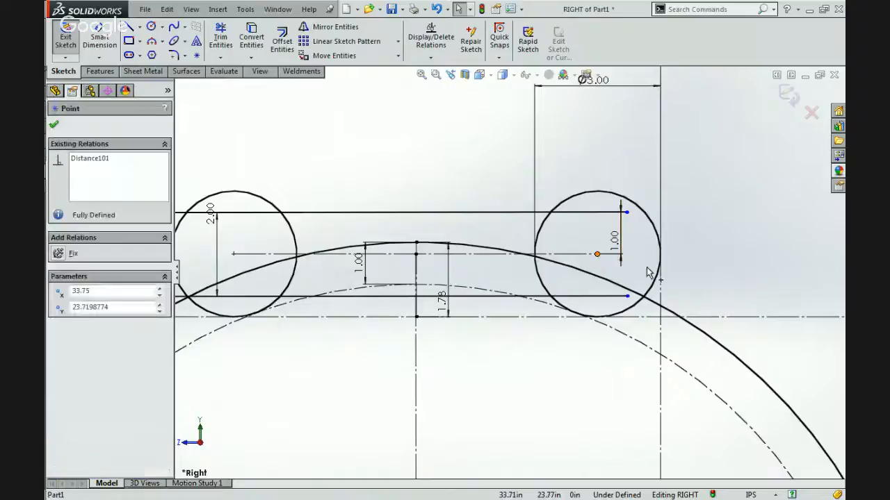
click(479, 366)
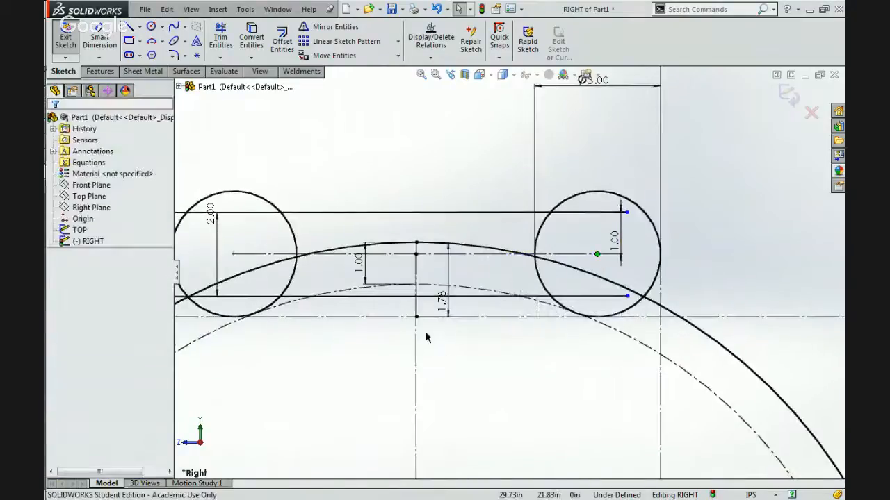
click(416, 340)
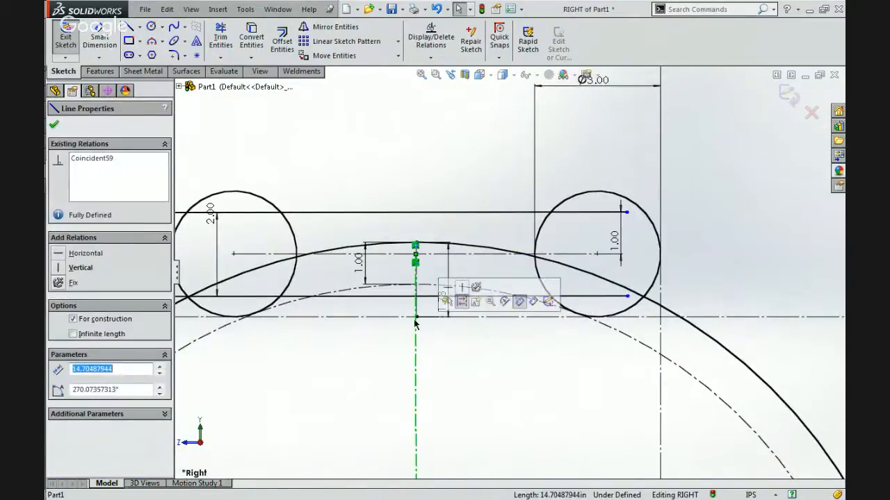
scroll(410, 292, down, 3)
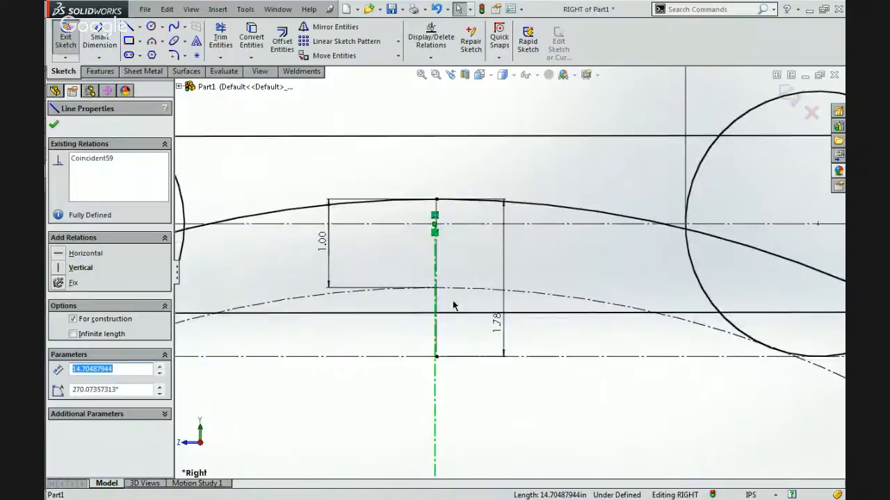
scroll(431, 309, down, 2)
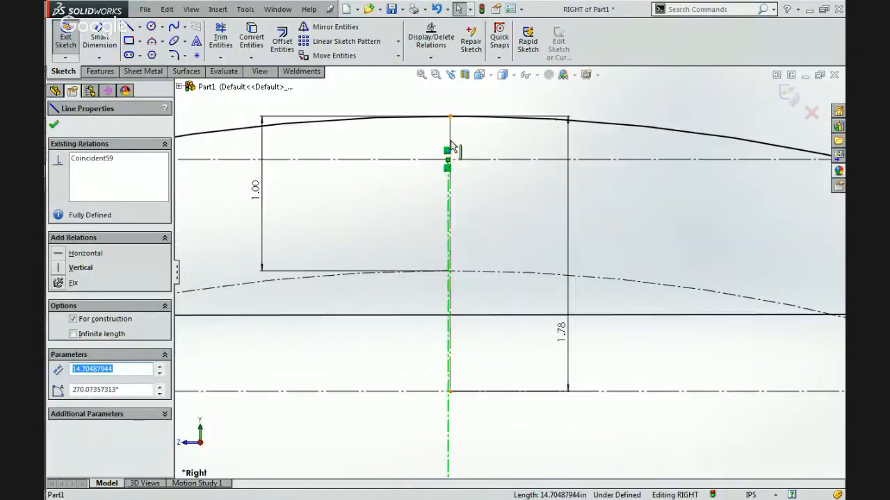
click(451, 140)
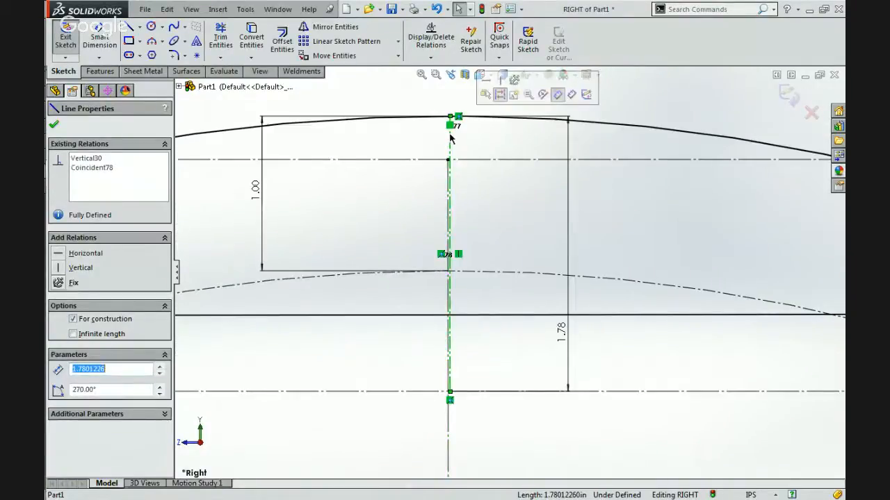
click(98, 159)
key(Delete)
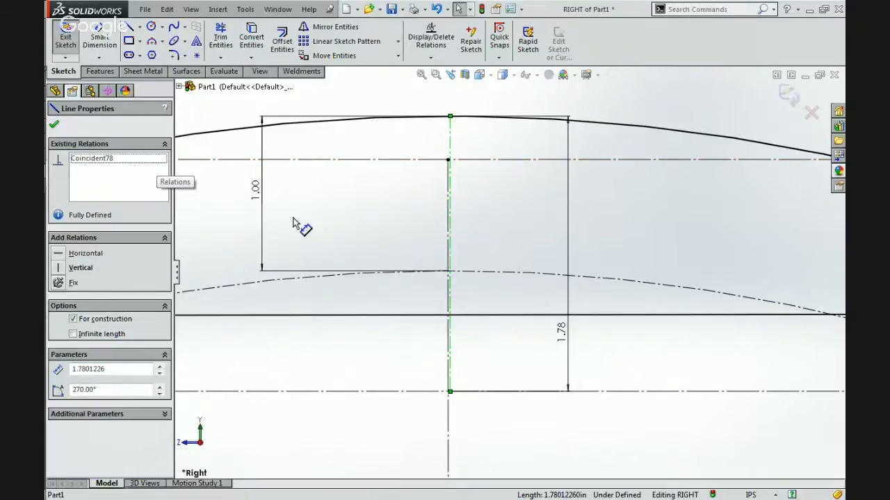
Undo the vertical and horizontal relation deletions and the midpoint relation on the line joining the roller centres.
scroll(300, 227, up, 8)
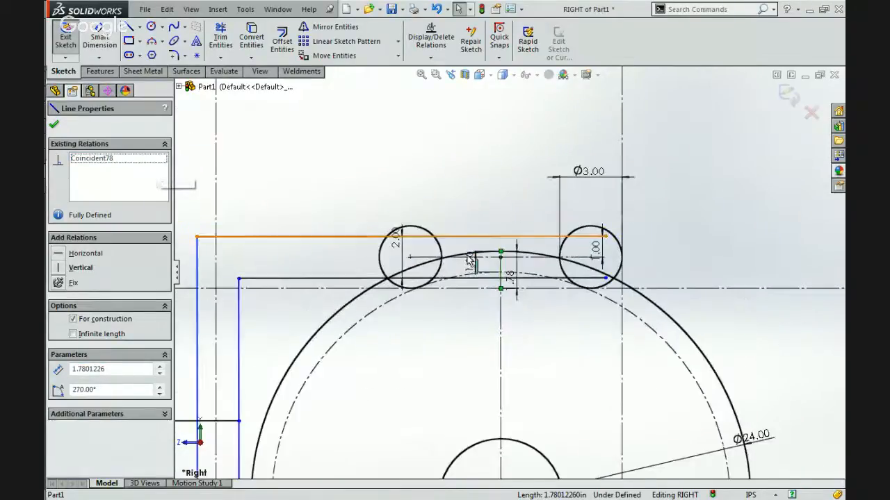
key(ctrl+z)
click(427, 373)
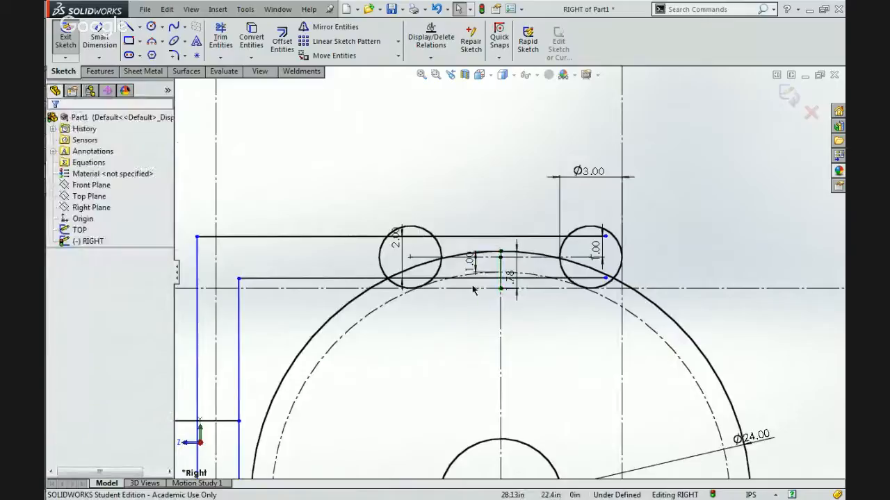
key(ctrl+z)
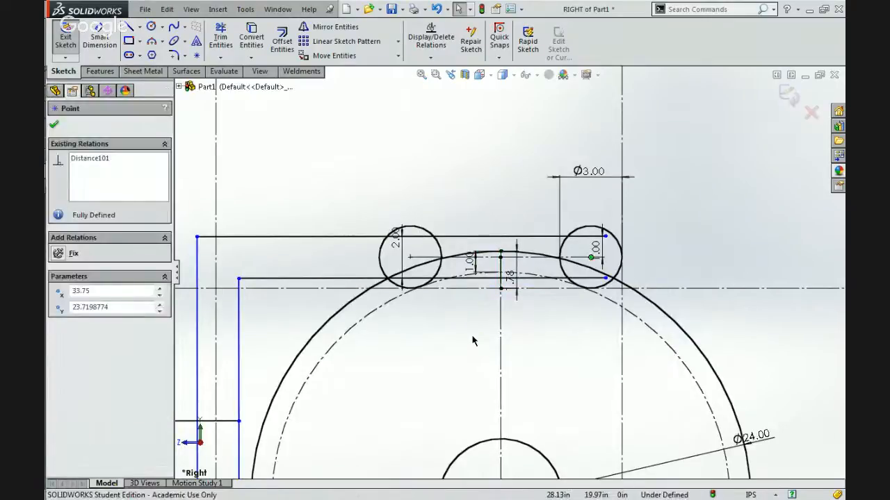
key(ctrl+z)
key(ctrl+z)
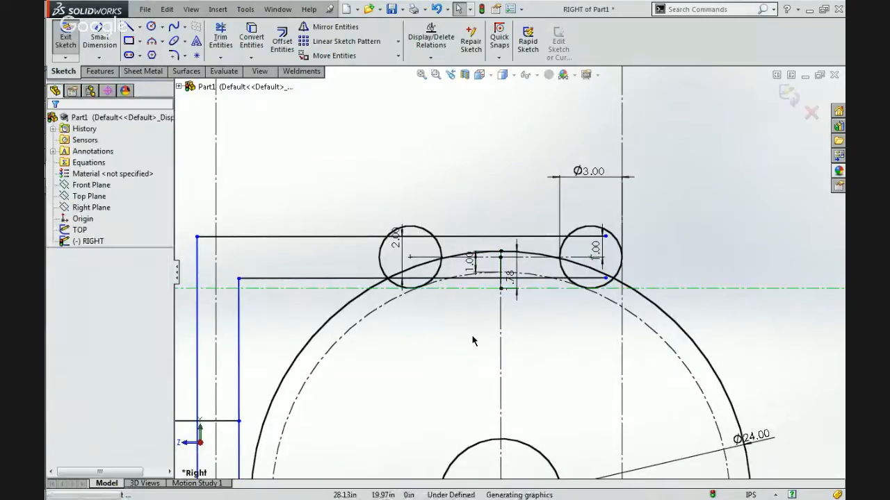
click(460, 348)
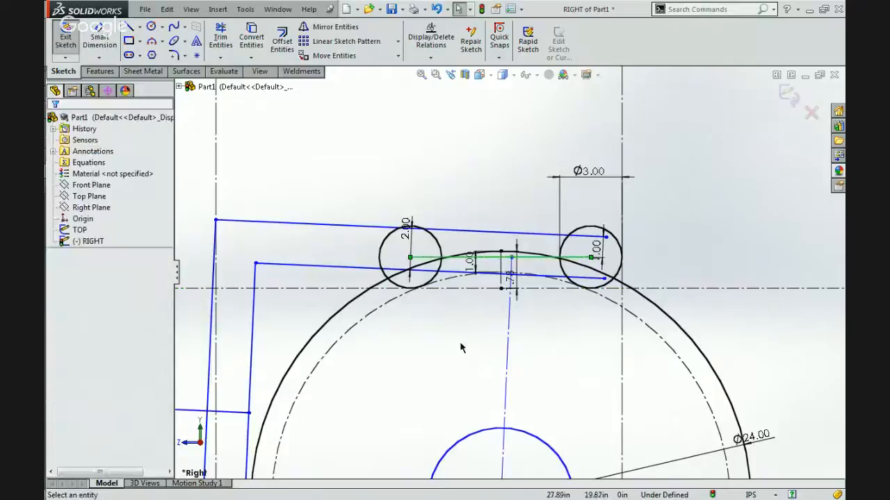
Examine the relations of the line joining the roller centres and of the horizontal construction line beneath the rollers.
scroll(492, 296, down, 2)
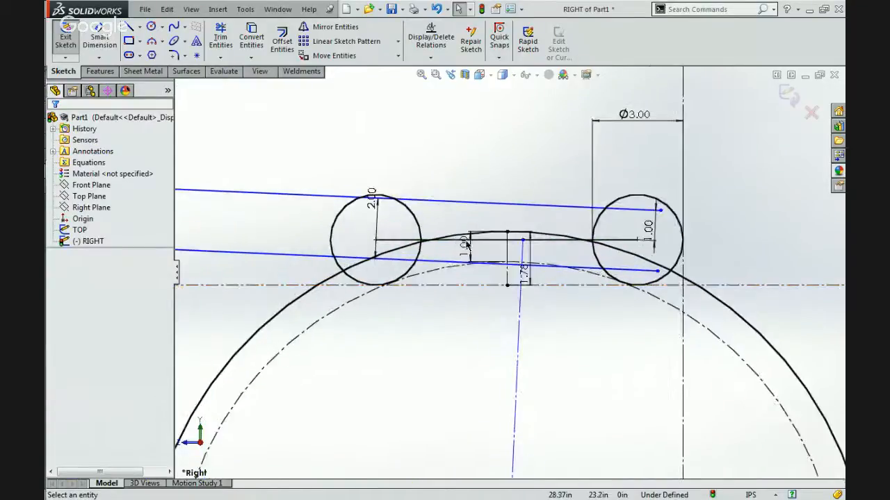
click(404, 240)
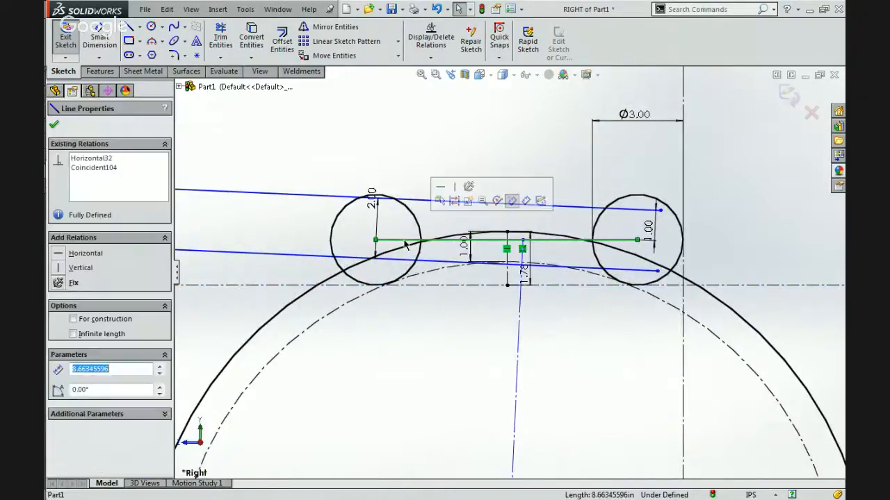
key(Escape)
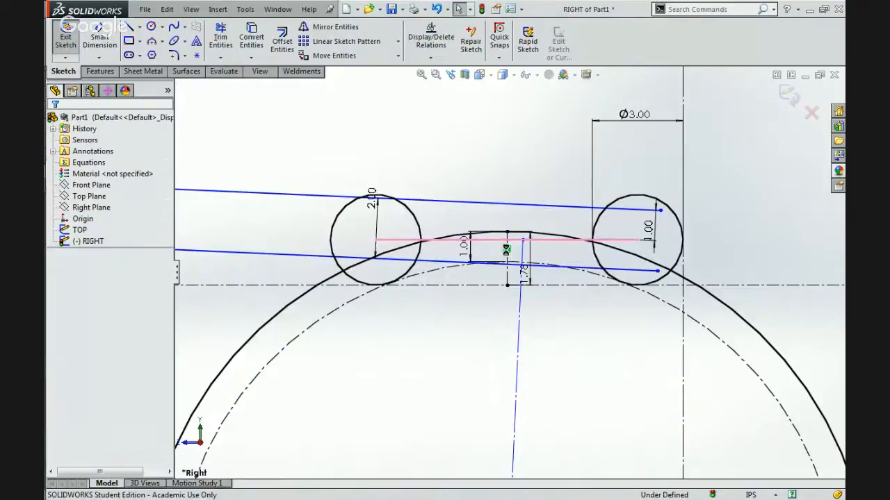
click(456, 292)
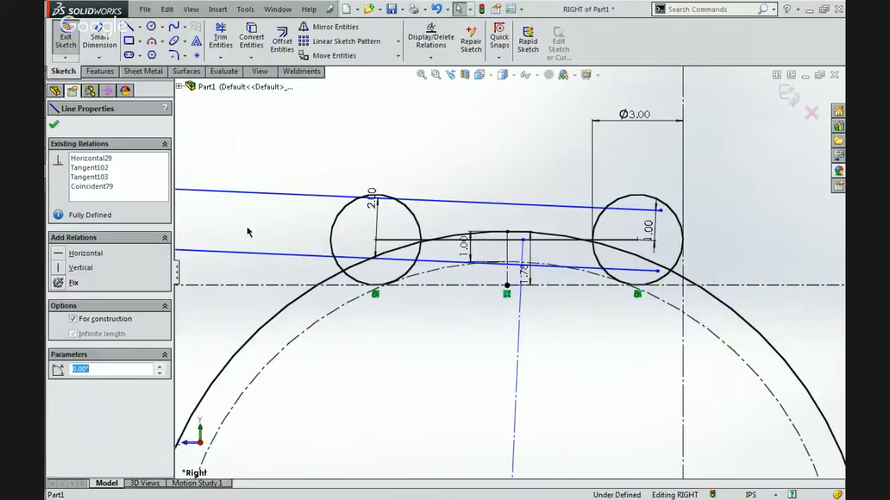
Delete the horizontal relation from the construction line beneath the rollers and constrain the centreline endpoint to the midpoint of the line joining the roller centres.
click(87, 160)
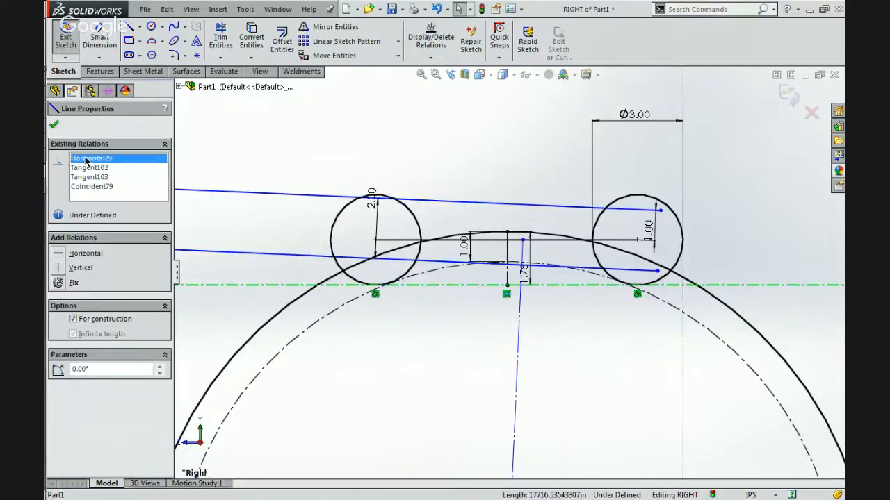
key(Delete)
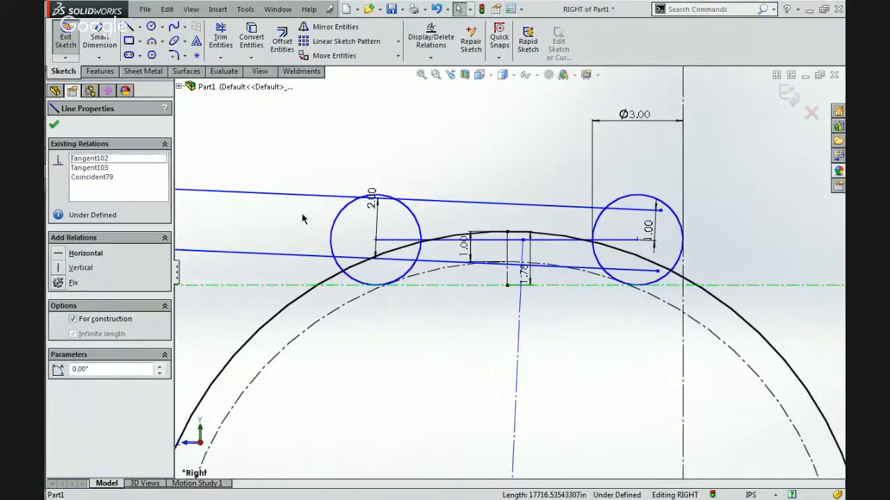
click(523, 240)
click(487, 240)
ctrl+click(523, 241)
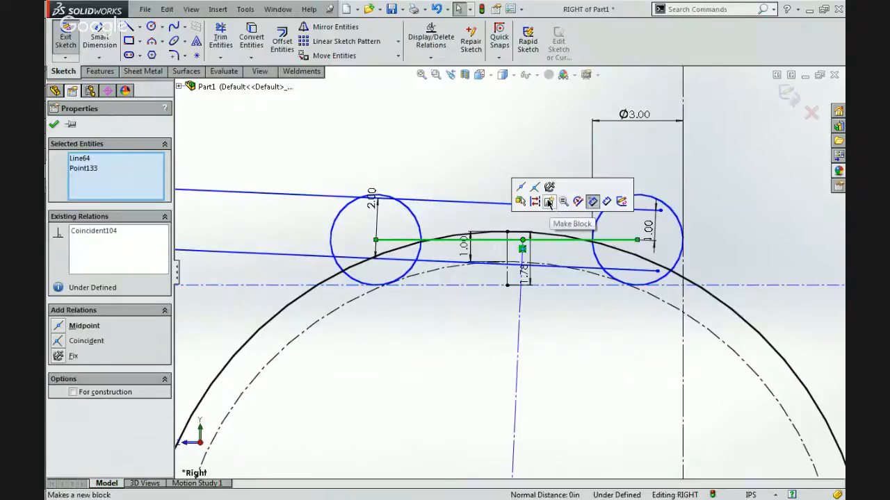
click(510, 171)
Tilt the roller pair by its inner roller and make the outer roller tangent to the dashed compressed-ball circle.
mouse_move(375, 242)
mouse_down()
mouse_move(434, 224)
mouse_move(402, 231)
mouse_up()
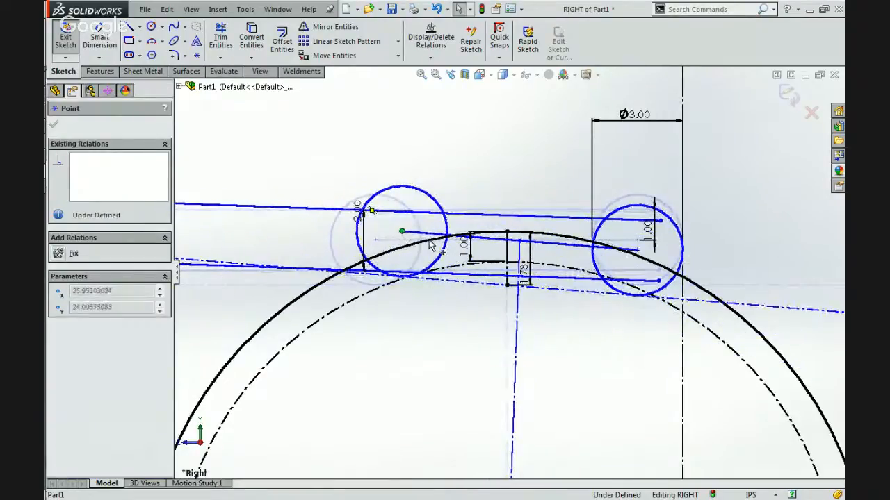
click(671, 285)
ctrl+click(681, 312)
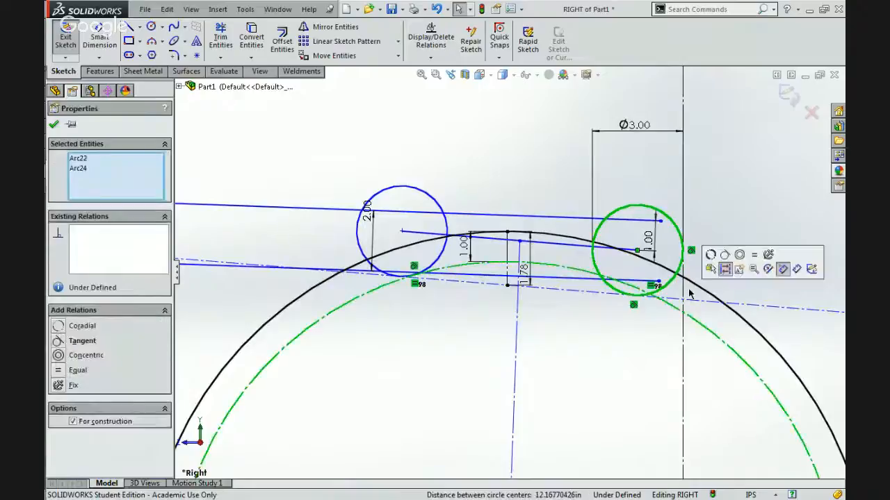
click(725, 255)
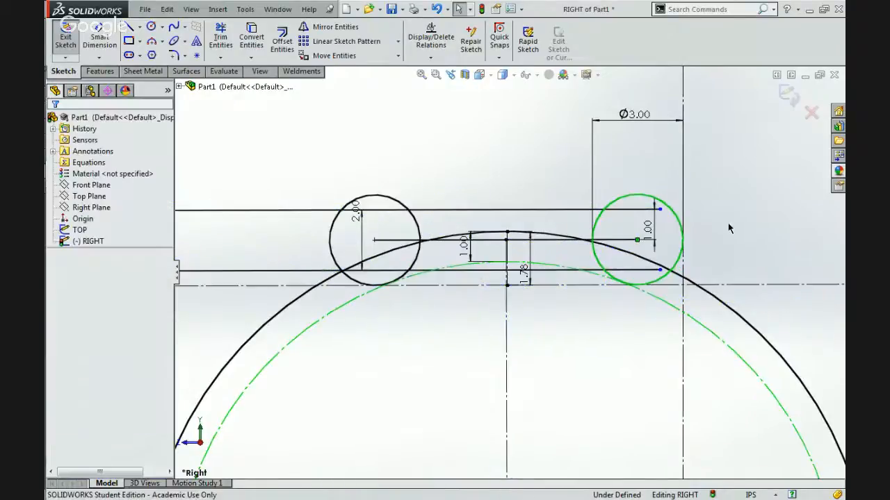
click(728, 228)
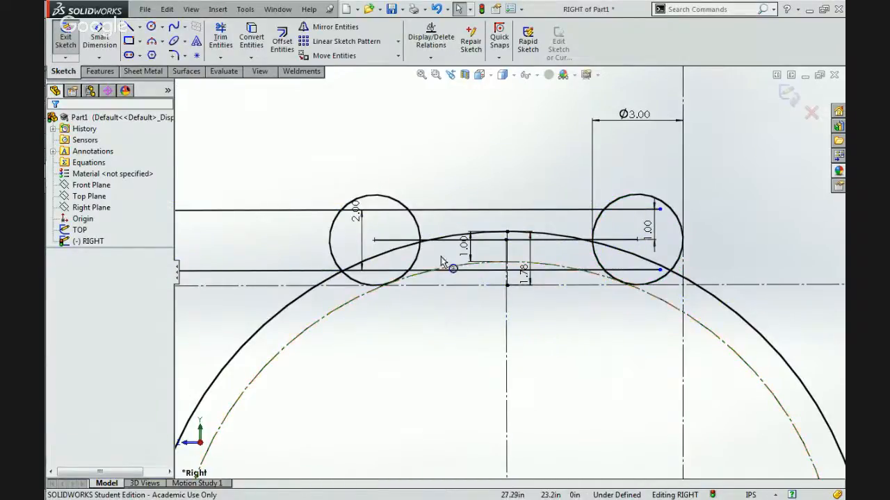
Delete the midpoint relation between the line joining the roller centres and the end of the centreline.
click(447, 208)
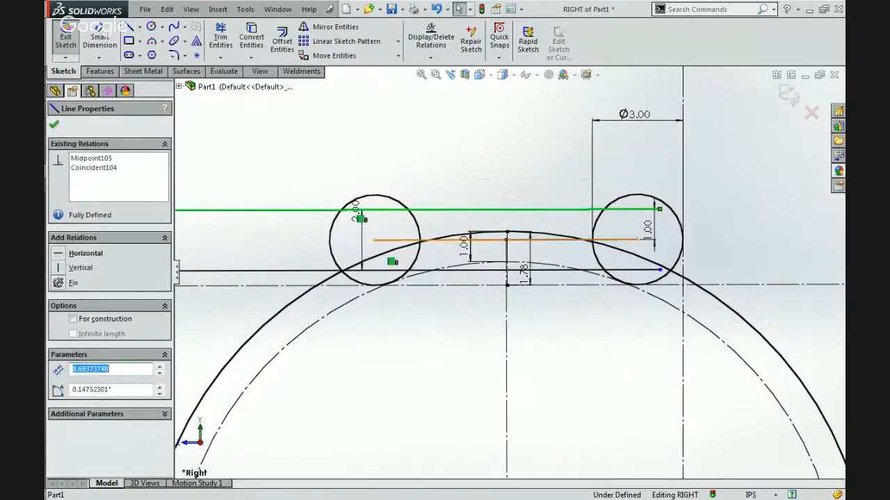
click(502, 240)
scroll(504, 242, down, 4)
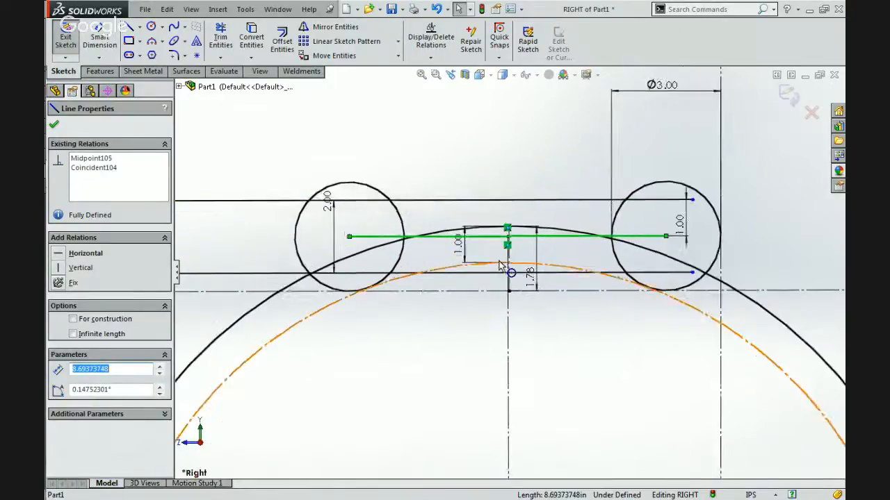
click(524, 228)
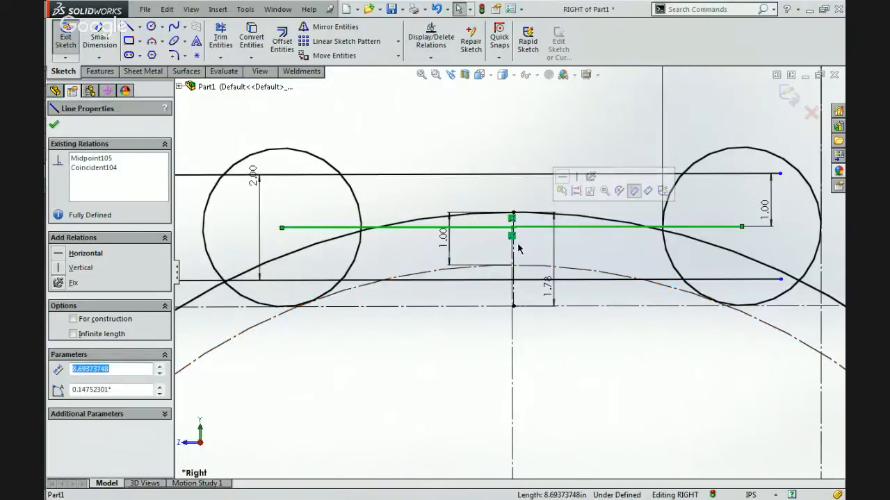
key(Escape)
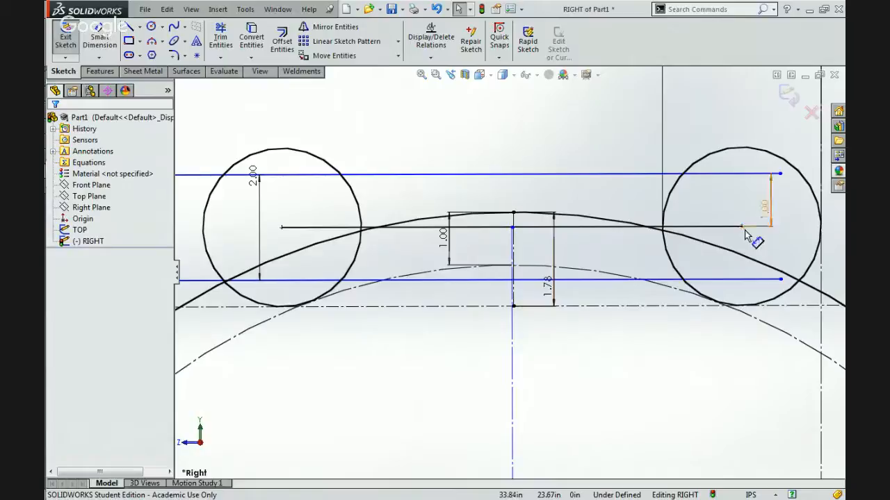
Examine the relations of the line joining the roller centres, its endpoints, the outer roller and the construction line beneath the rollers.
scroll(649, 288, up, 1)
scroll(652, 291, up, 2)
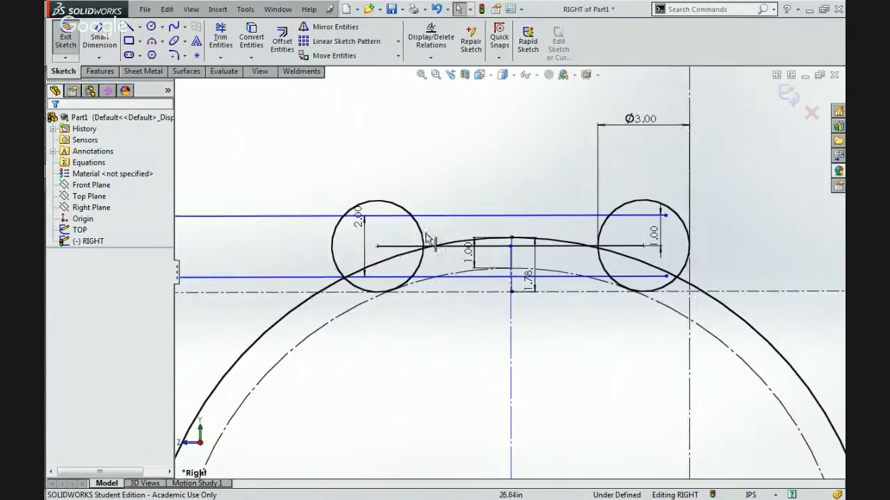
click(389, 249)
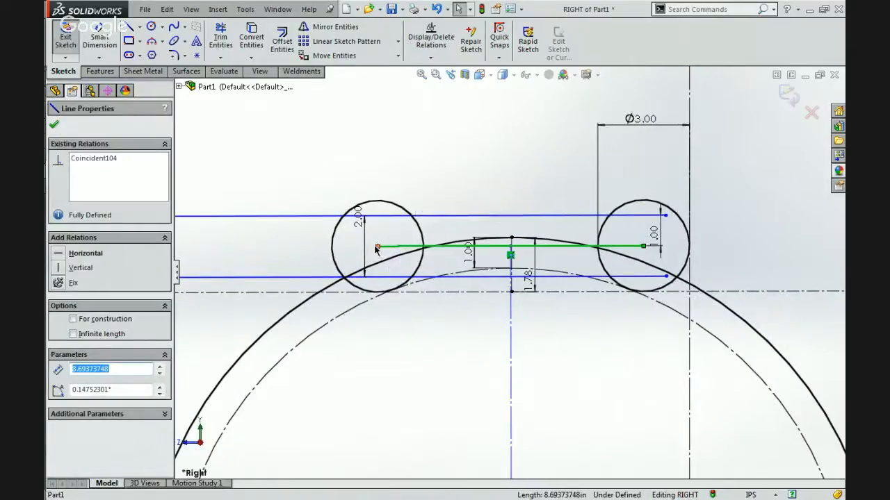
click(376, 248)
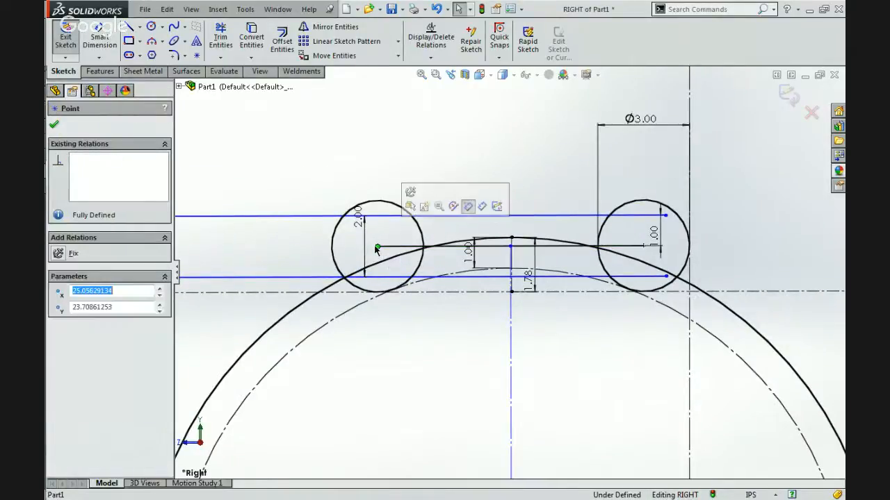
click(643, 247)
click(603, 269)
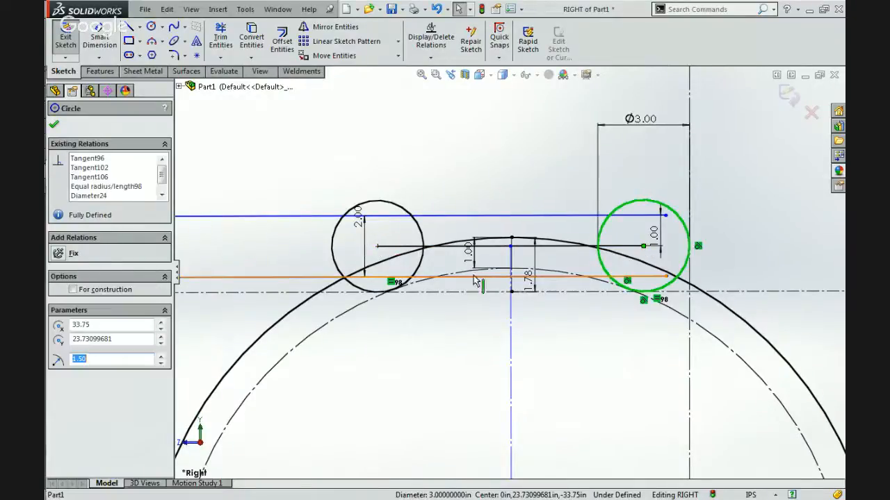
click(413, 293)
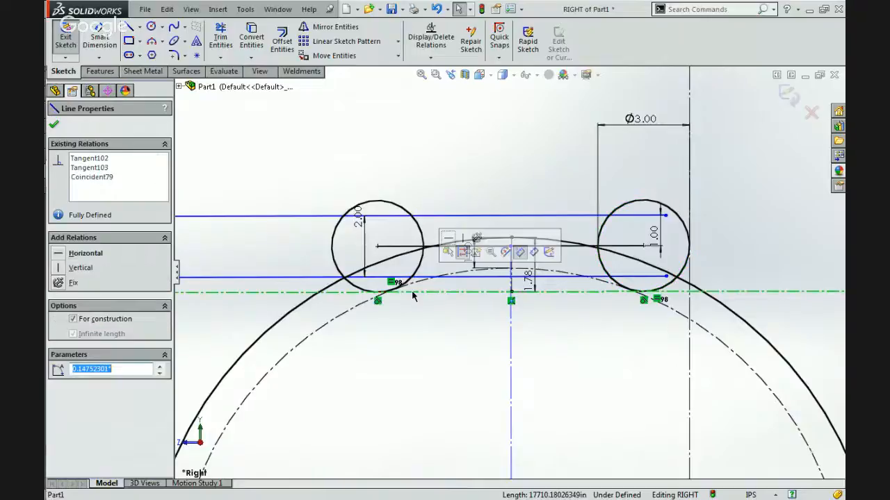
click(437, 343)
scroll(430, 338, up, 3)
scroll(611, 244, down, 4)
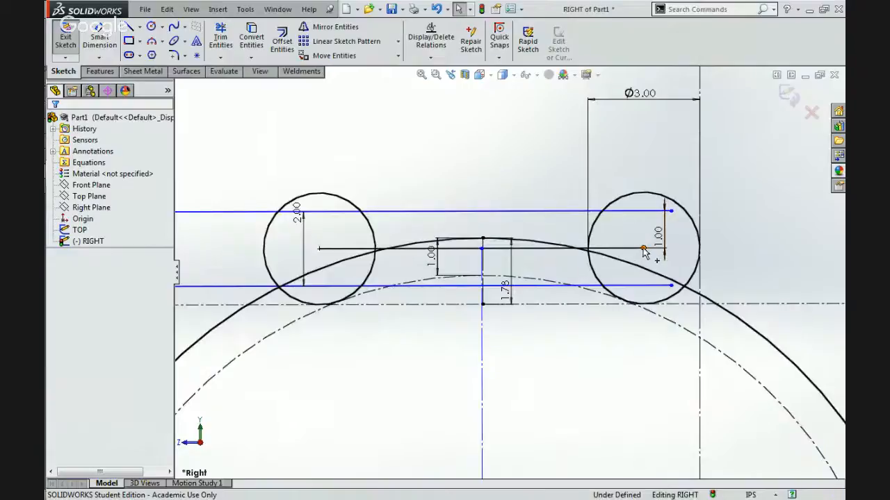
Delete the outer roller's tangent relation to the vertical construction line and move the roller down the ball past that line.
click(643, 249)
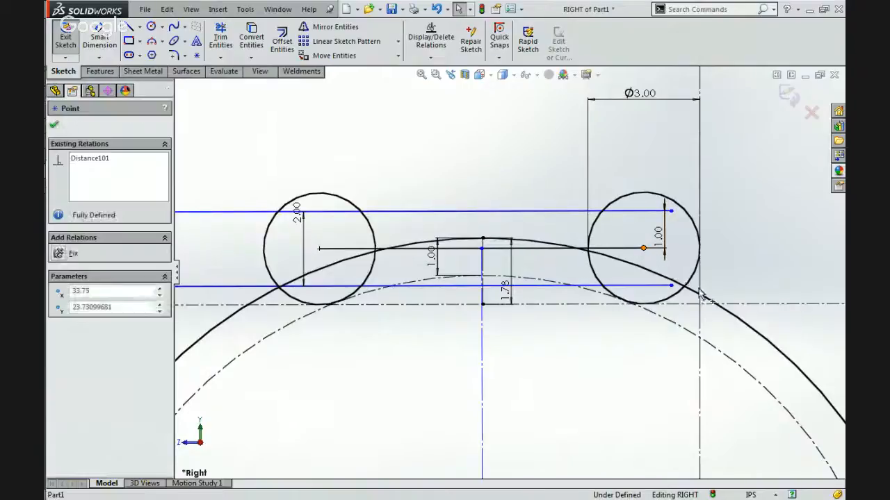
click(729, 259)
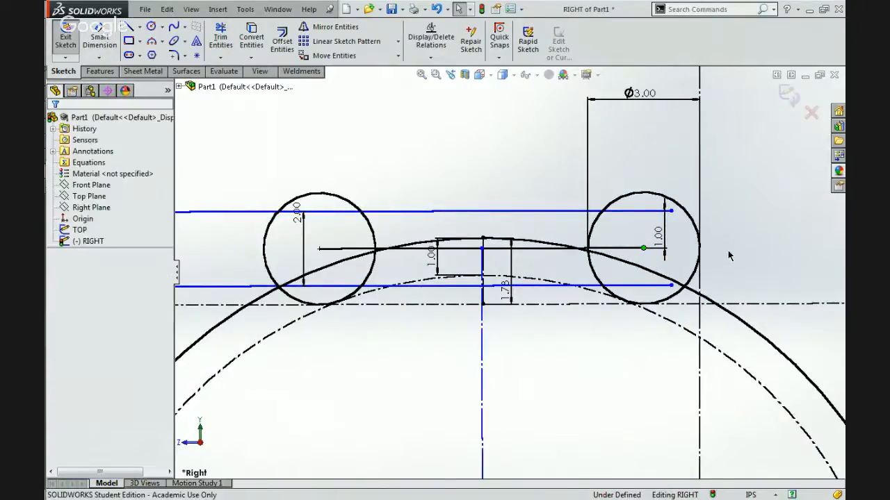
click(695, 229)
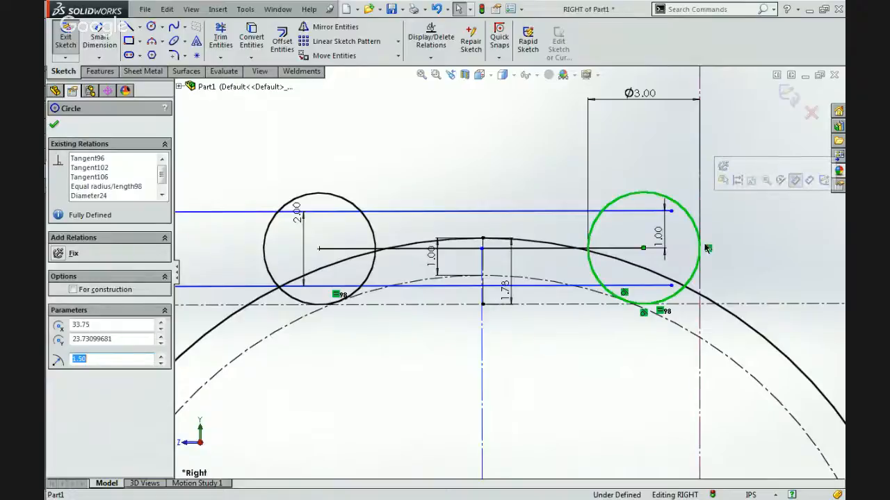
click(706, 249)
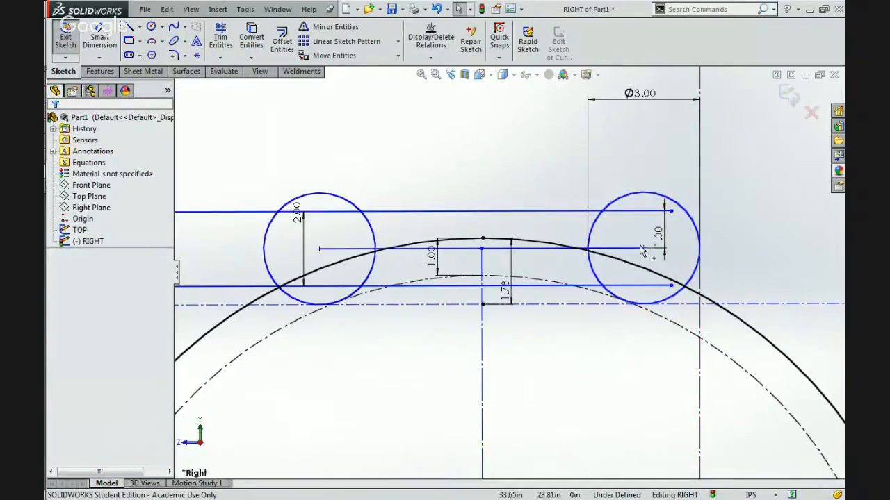
drag(640, 251, 758, 311)
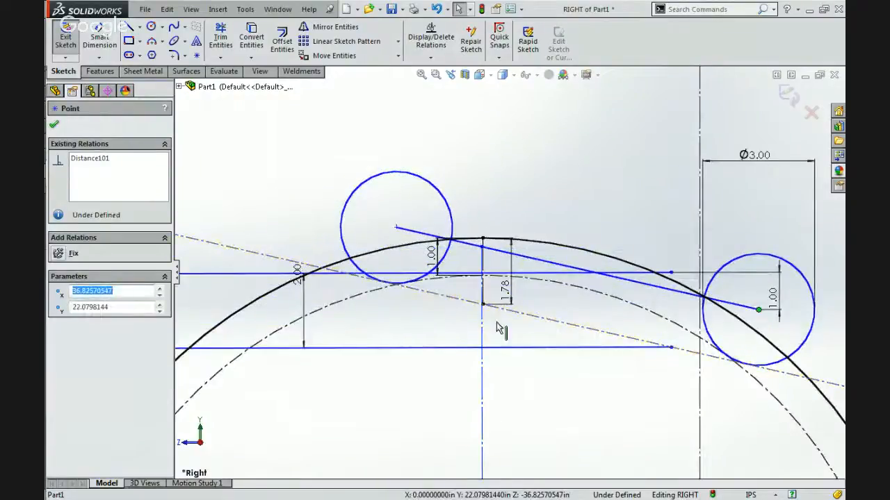
Add a midpoint relation between the centreline's end point and the line joining the two roller centres.
click(484, 250)
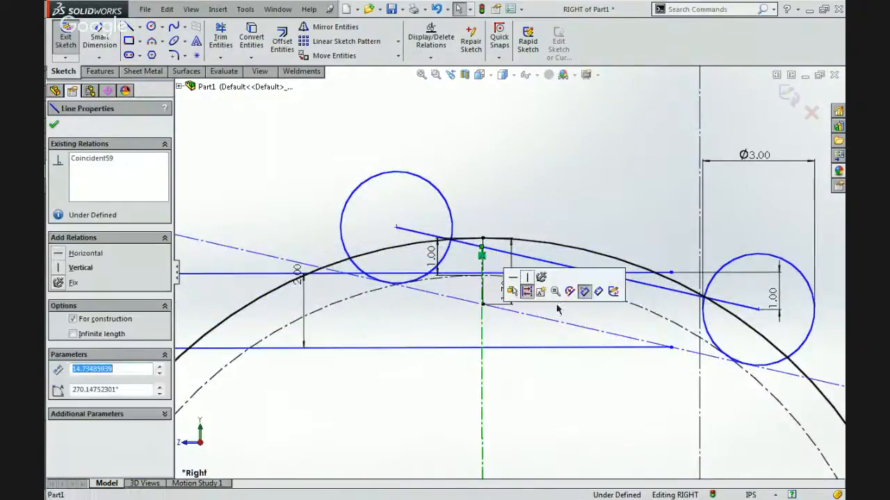
click(482, 247)
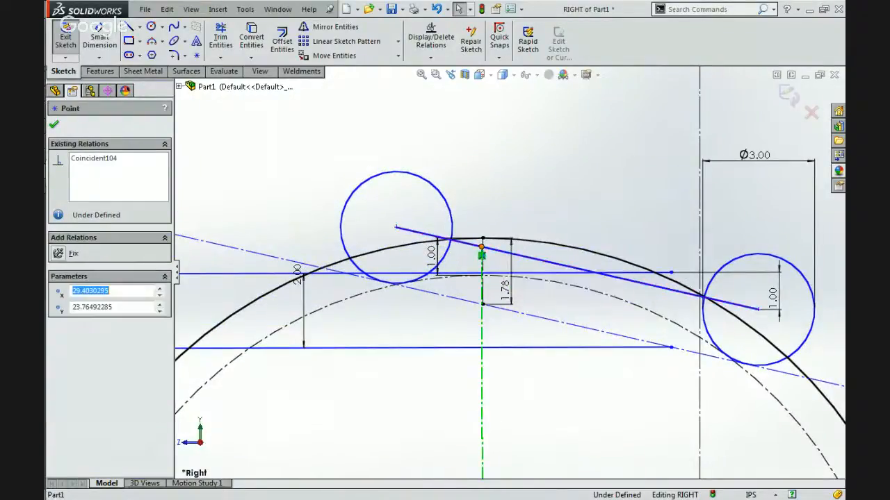
click(537, 265)
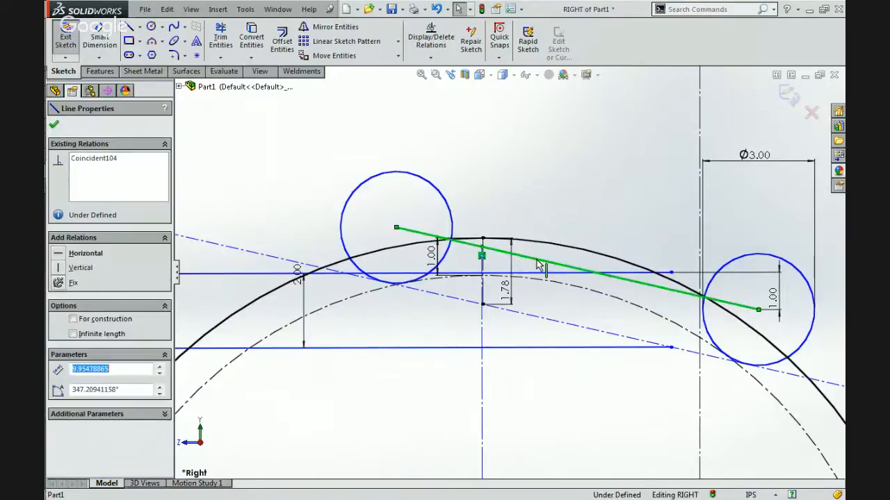
scroll(539, 265, up, 5)
scroll(544, 257, down, 4)
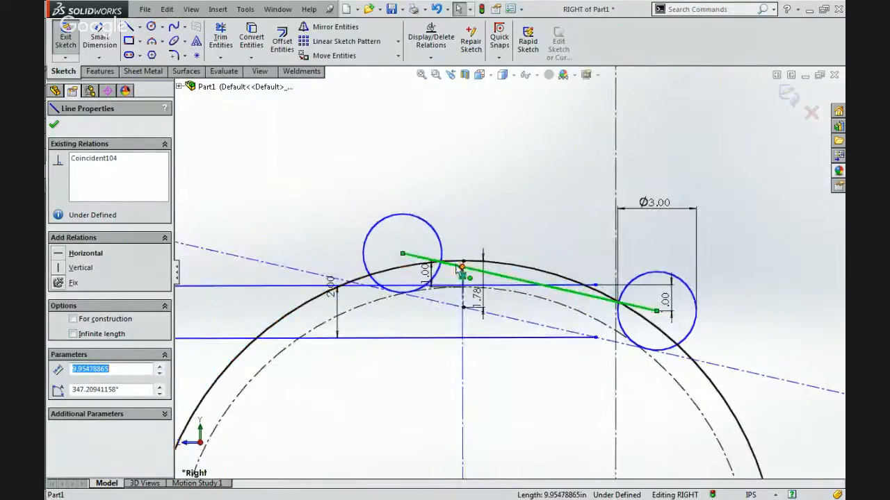
ctrl+click(462, 266)
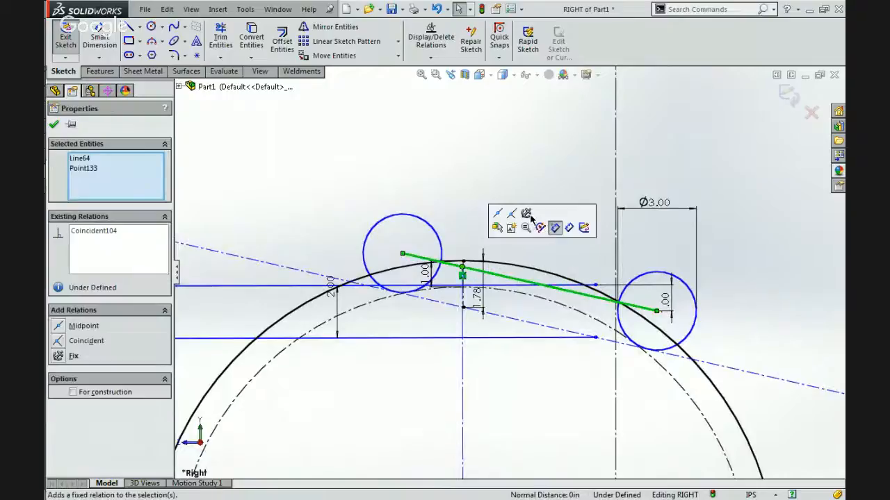
click(505, 219)
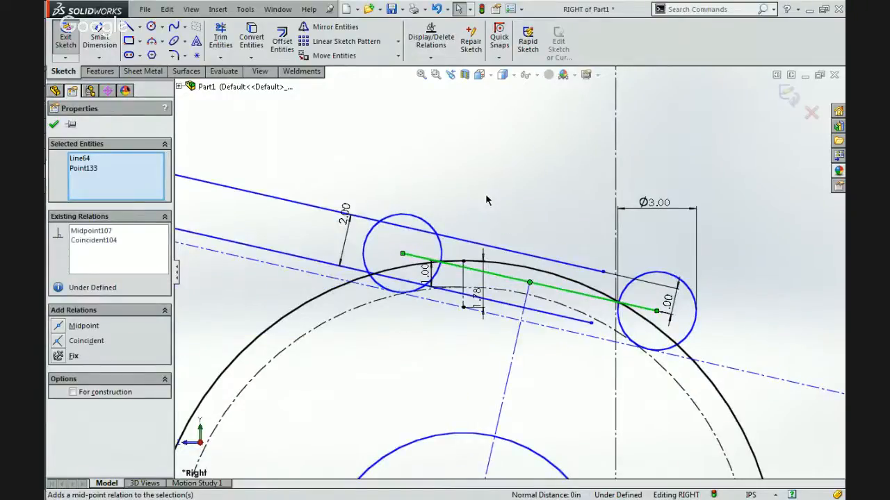
click(485, 194)
Move the 8.00 in circle's centre at the arm's rear to check how the gripper and rollers follow the ball.
scroll(485, 193, up, 6)
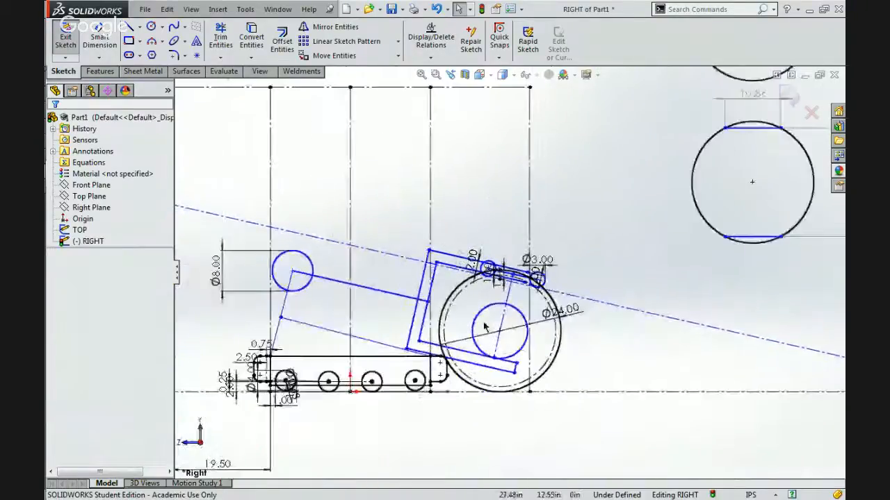
scroll(421, 316, down, 2)
mouse_move(247, 220)
mouse_down()
mouse_move(245, 207)
mouse_move(285, 188)
mouse_move(259, 255)
mouse_move(241, 209)
mouse_move(270, 193)
mouse_move(263, 217)
mouse_move(287, 159)
mouse_move(280, 195)
mouse_move(294, 135)
mouse_move(274, 255)
mouse_move(278, 189)
mouse_move(295, 141)
mouse_move(284, 204)
mouse_move(298, 149)
mouse_move(306, 152)
mouse_move(287, 210)
mouse_move(340, 132)
mouse_move(309, 206)
mouse_move(326, 143)
mouse_move(313, 189)
mouse_up()
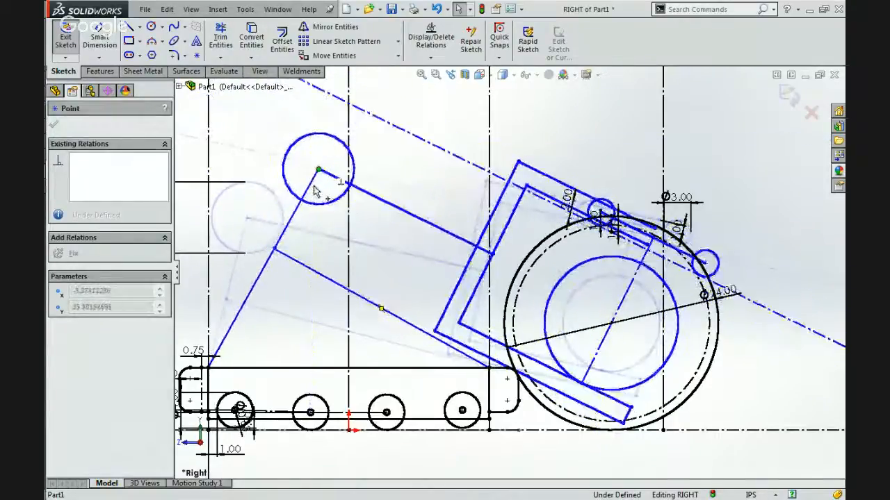
mouse_move(295, 221)
mouse_down()
mouse_move(301, 308)
mouse_move(281, 256)
mouse_move(266, 175)
mouse_move(266, 252)
mouse_move(251, 188)
mouse_up()
scroll(662, 247, down, 5)
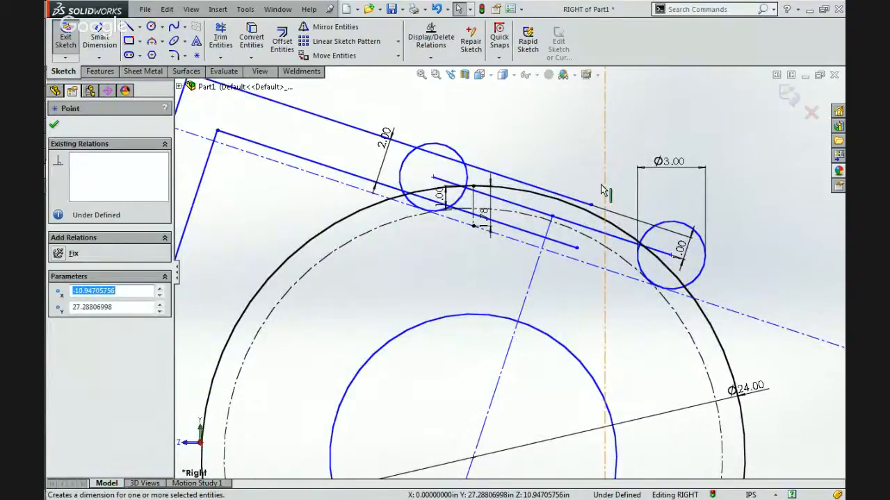
scroll(602, 188, up, 5)
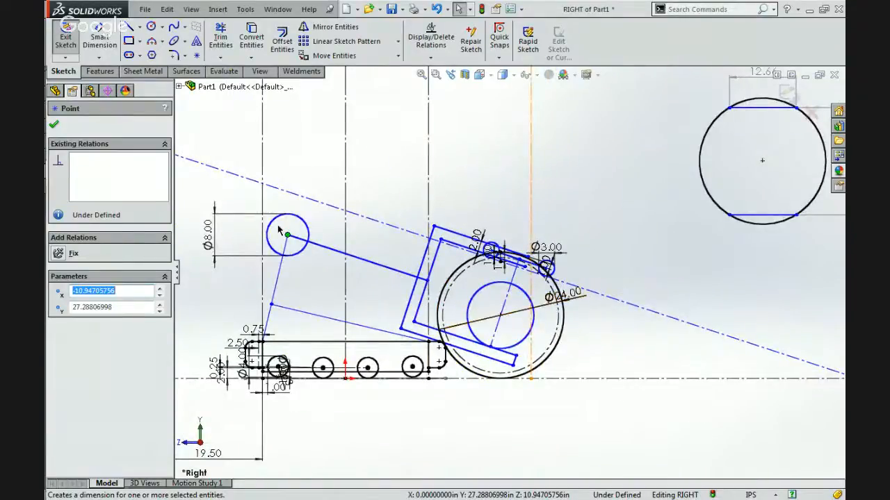
Swing the arm up, down and up again by the 8.00 in circle to compare the gripper opening with the separate ball views.
drag(288, 238, 301, 132)
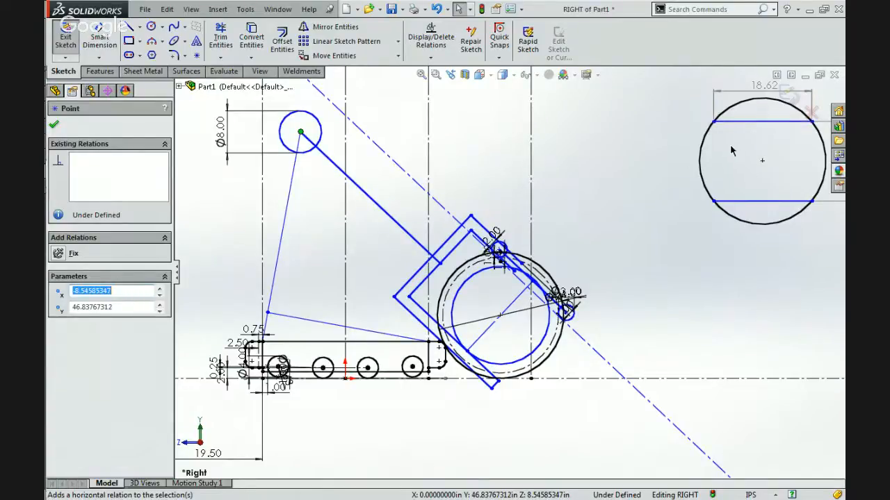
drag(300, 133, 285, 278)
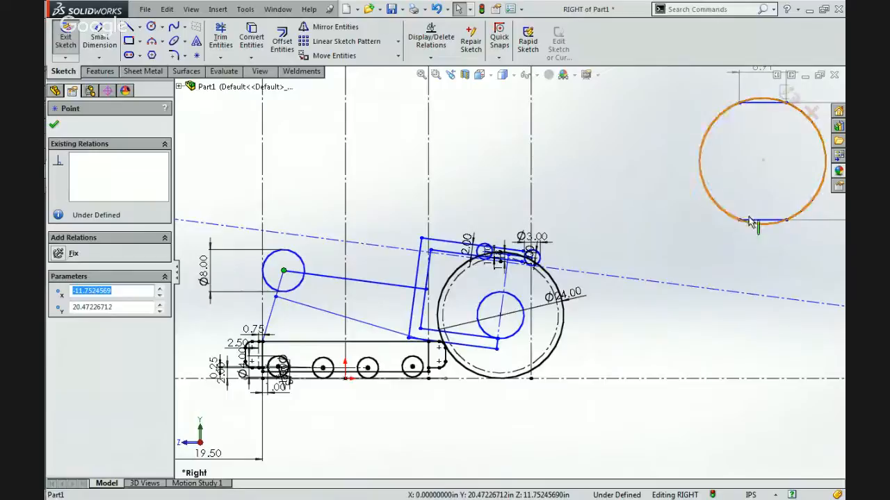
drag(281, 273, 306, 130)
scroll(496, 288, up, 4)
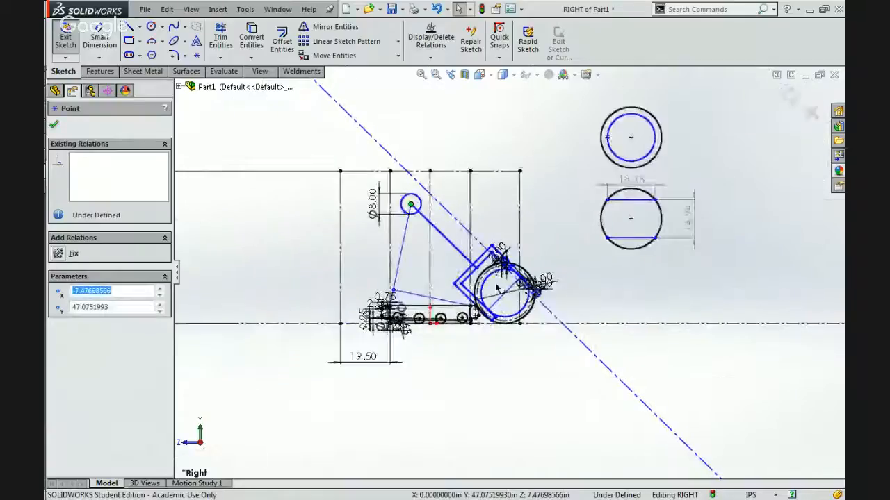
Make the vertical dimension between the two flats of the separate lower ball view driving and set it to 18 in.
scroll(602, 238, down, 2)
scroll(605, 239, down, 2)
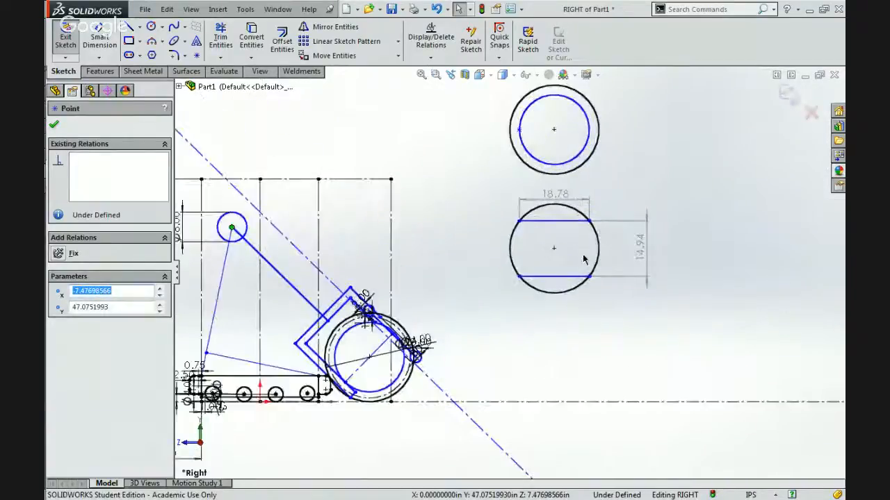
click(640, 254)
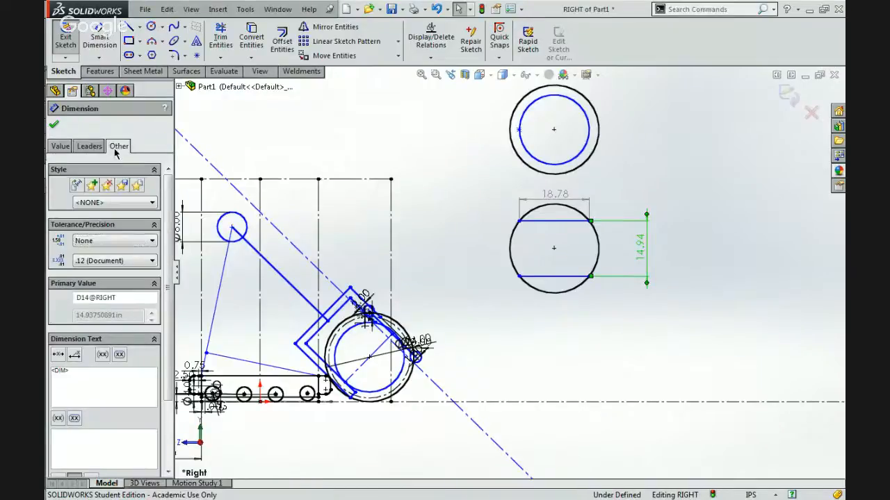
click(117, 146)
click(143, 285)
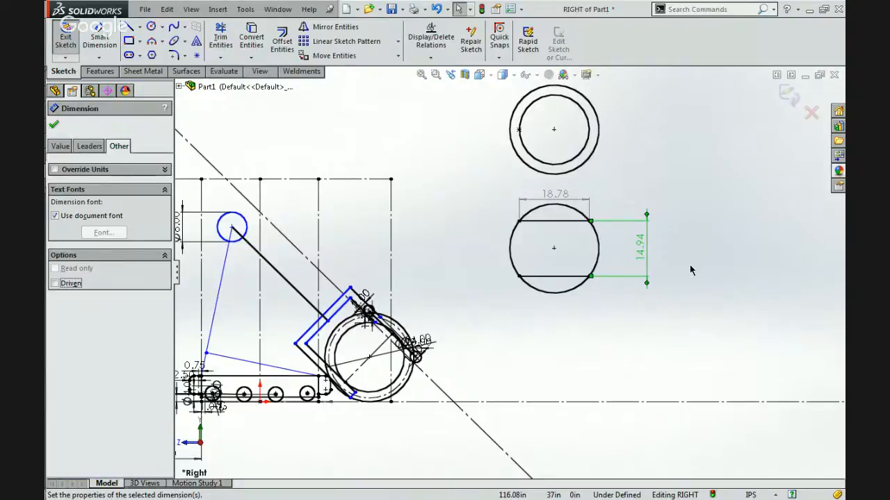
double_click(640, 255)
text(18)
key(Return)
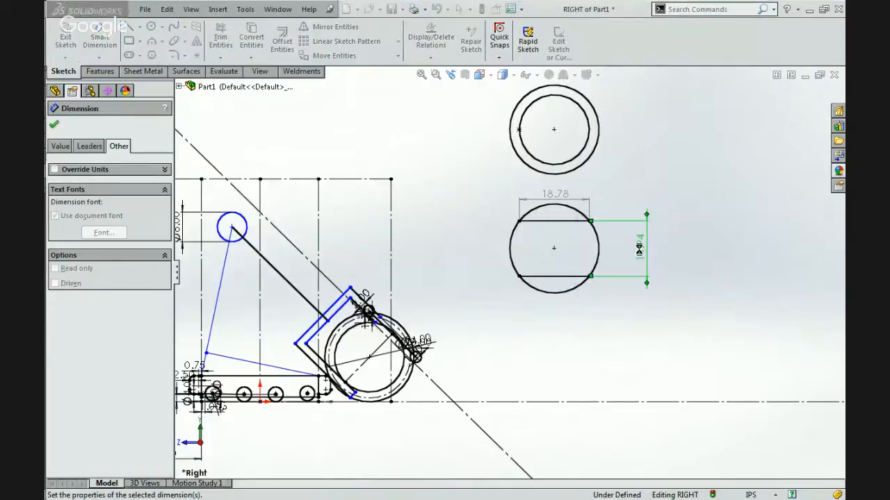
click(593, 339)
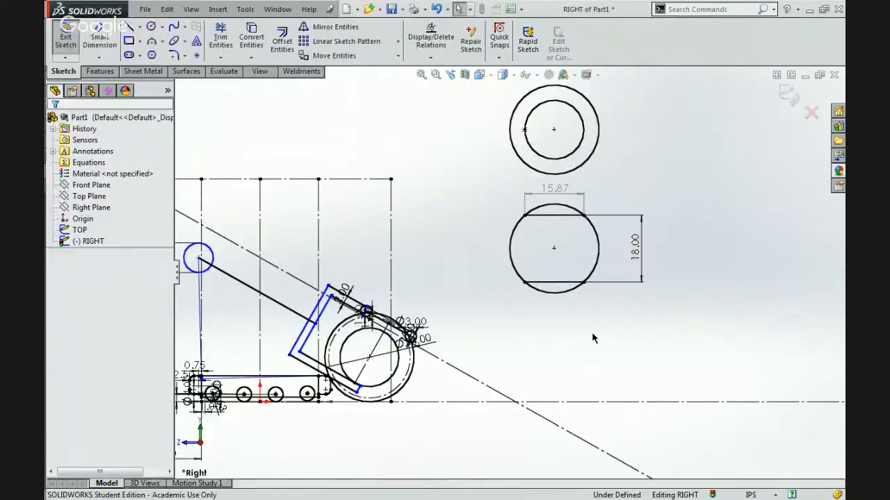
Move the 8.00 in circle's centre forward and down towards the gripper, swinging the linkage off the chassis.
scroll(508, 273, up, 3)
scroll(258, 322, down, 4)
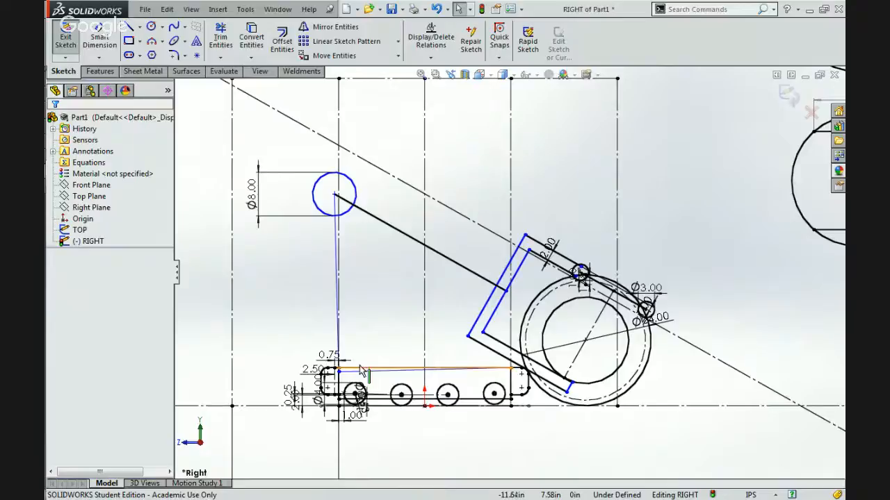
click(333, 195)
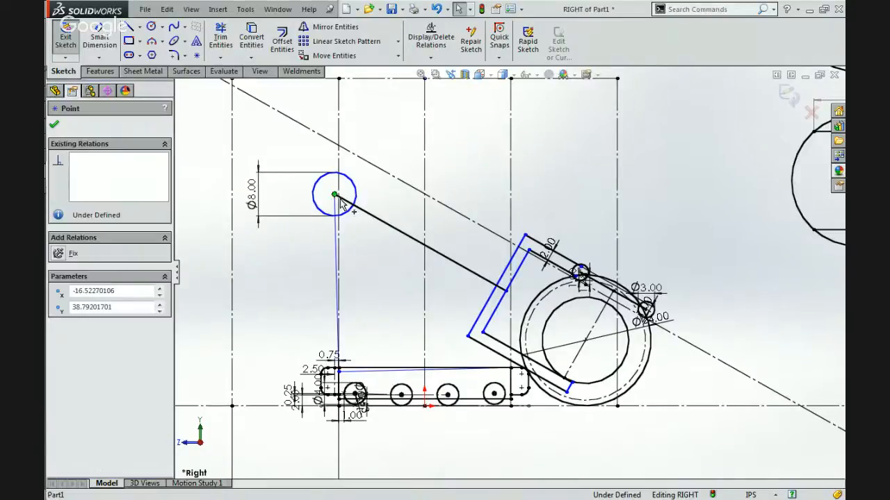
mouse_move(360, 217)
mouse_down()
mouse_move(456, 290)
mouse_move(433, 269)
mouse_move(430, 296)
mouse_move(378, 252)
mouse_up()
click(396, 290)
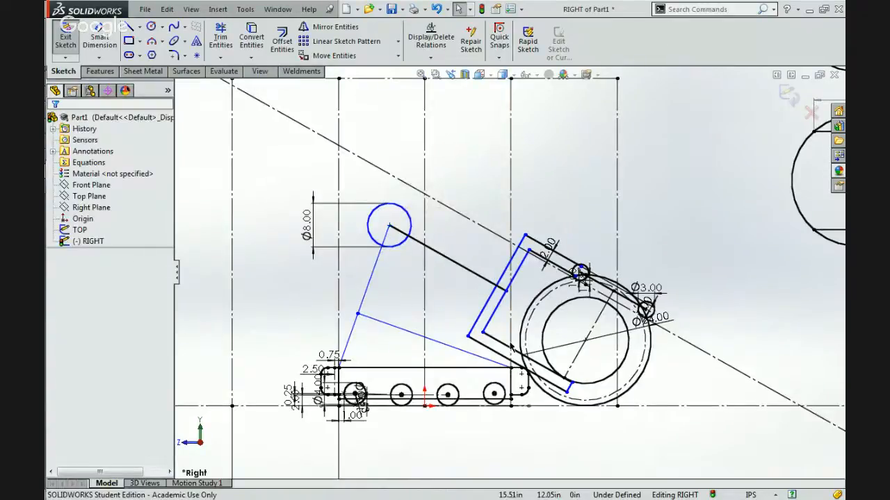
Delete the infinite slanted construction line running beneath the two rollers.
scroll(669, 351, down, 3)
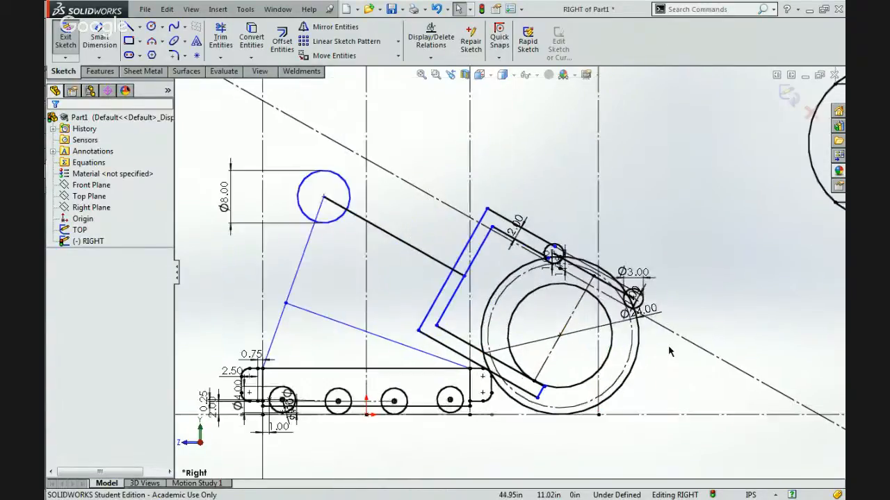
click(645, 314)
key(Delete)
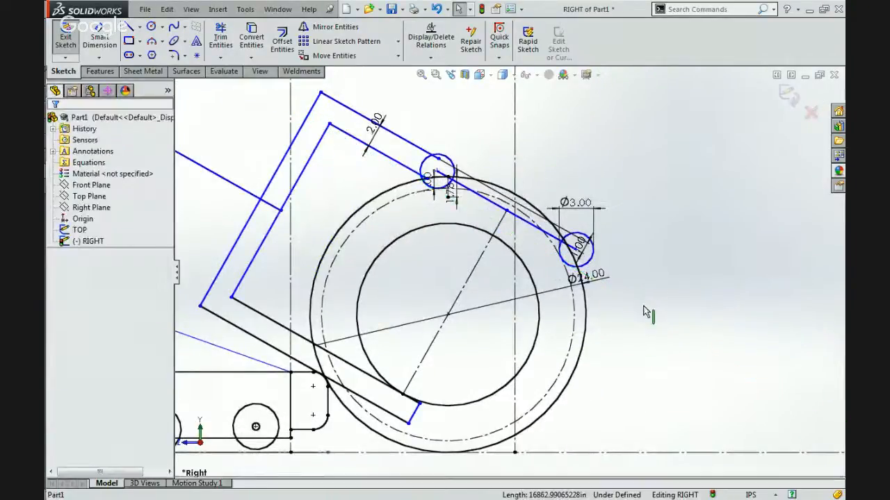
Move the inner roller's centre forward along the ball to bring the two rollers closer together.
scroll(516, 233, down, 3)
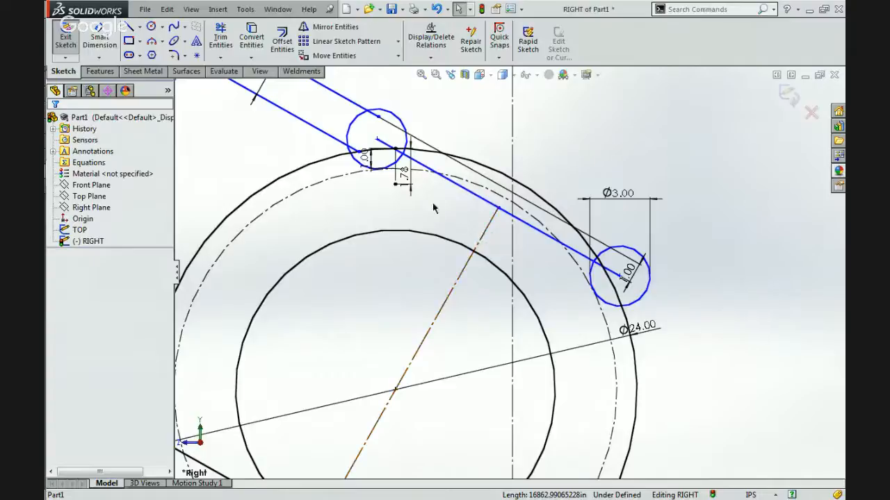
click(377, 140)
drag(317, 147, 363, 134)
drag(402, 157, 444, 157)
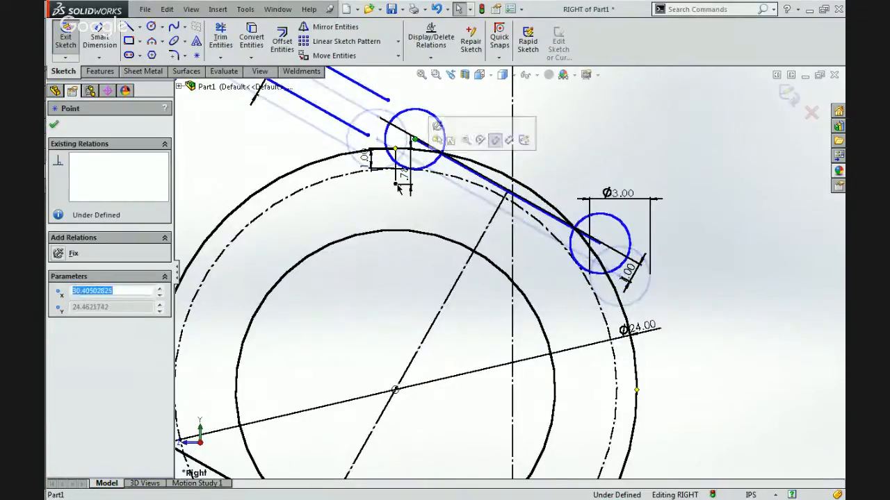
click(365, 213)
Sketch an infinite-length horizontal construction line across the ball just below the outer roller.
scroll(365, 214, up, 8)
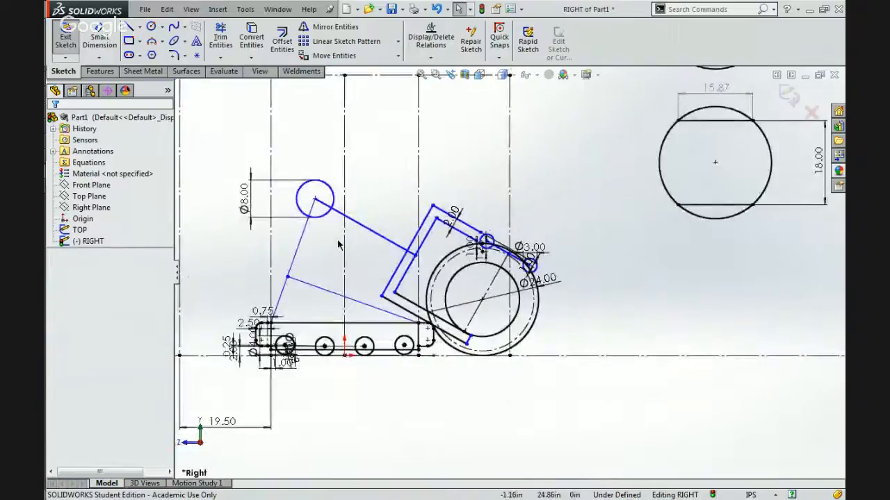
scroll(338, 245, down, 2)
click(139, 28)
click(142, 53)
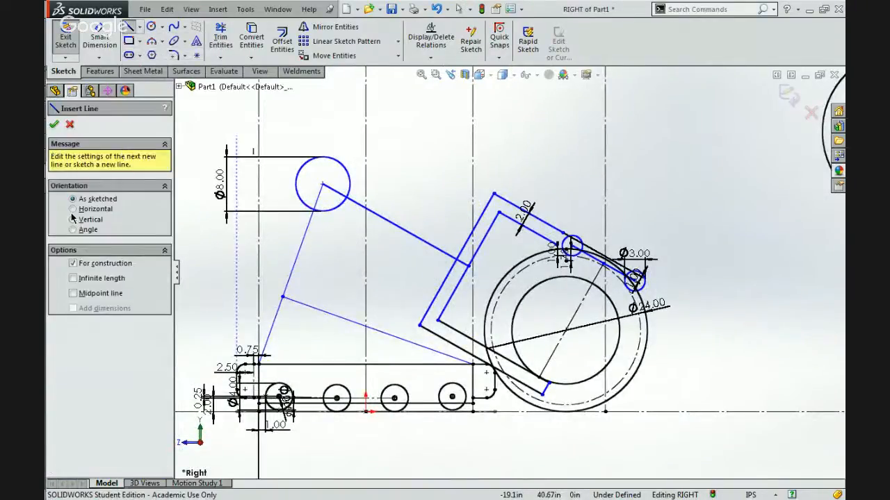
click(73, 209)
click(73, 287)
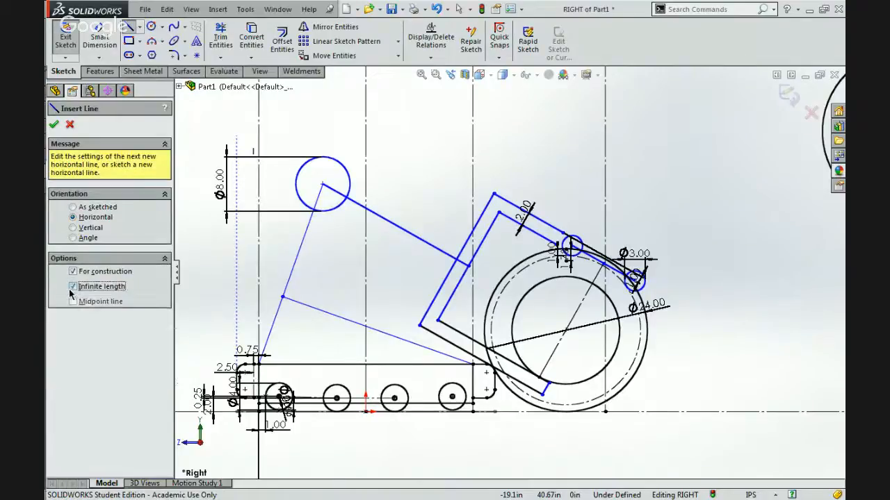
click(695, 301)
scroll(650, 298, down, 3)
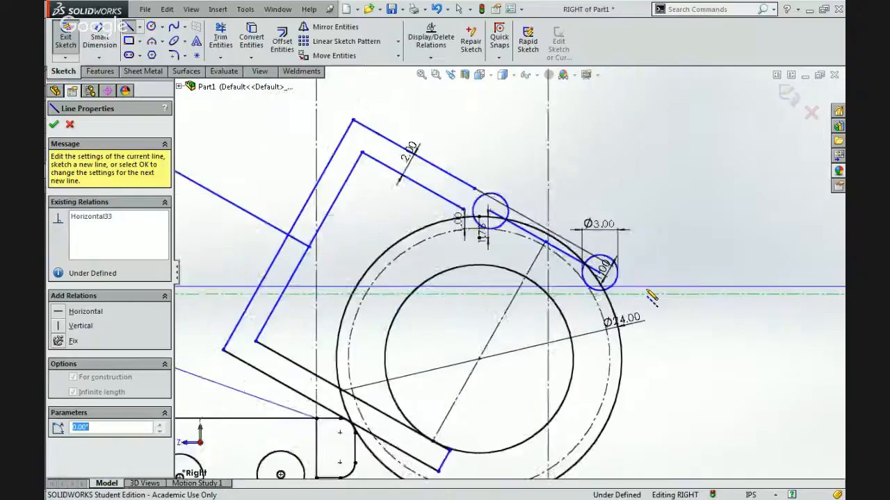
scroll(651, 298, down, 2)
key(Escape)
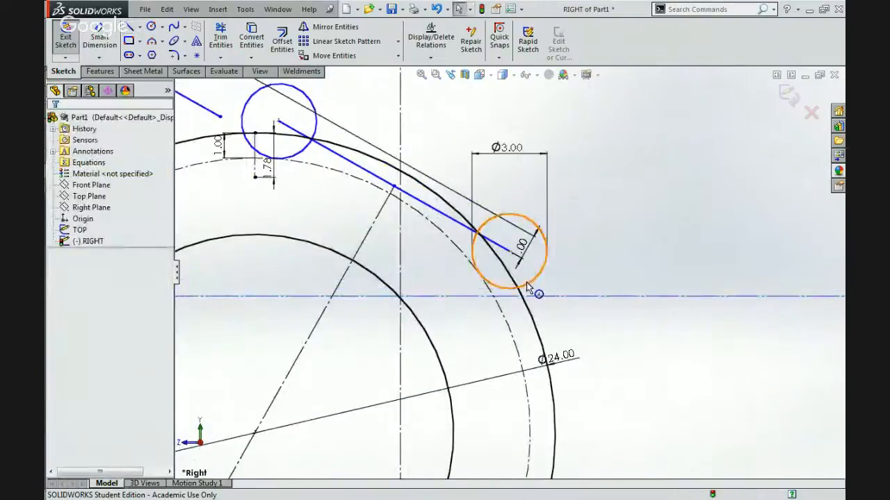
Add a tangent relation between the outer roller and the infinite horizontal construction line.
click(528, 287)
ctrl+click(566, 296)
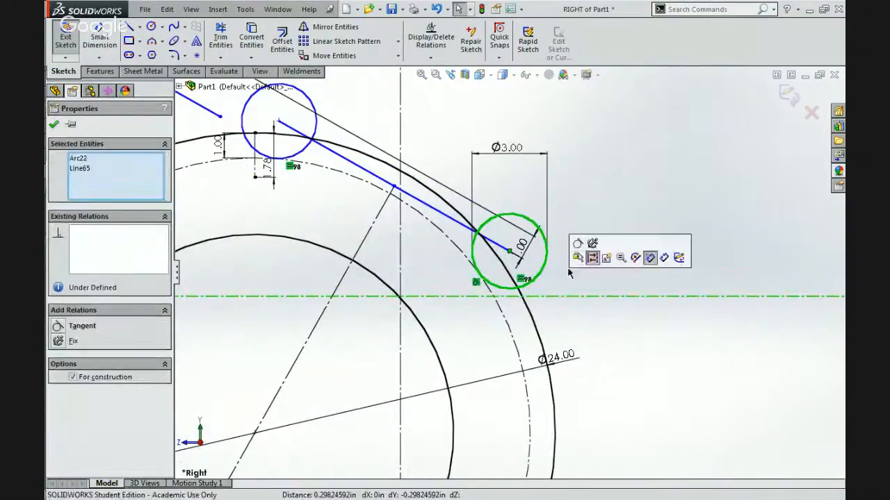
click(577, 243)
click(576, 246)
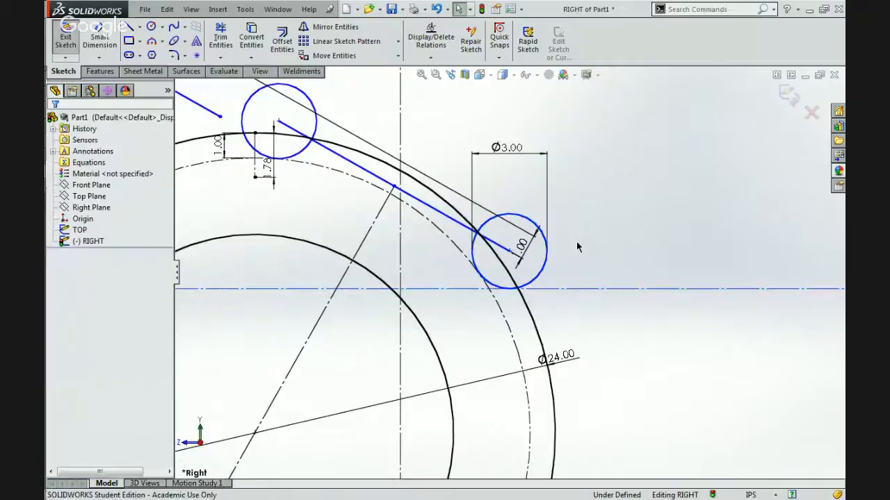
Remove the 1.78 in dimension and extend the short vertical construction line from the ball's top down to the infinite horizontal line.
scroll(576, 247, up, 3)
scroll(367, 219, down, 3)
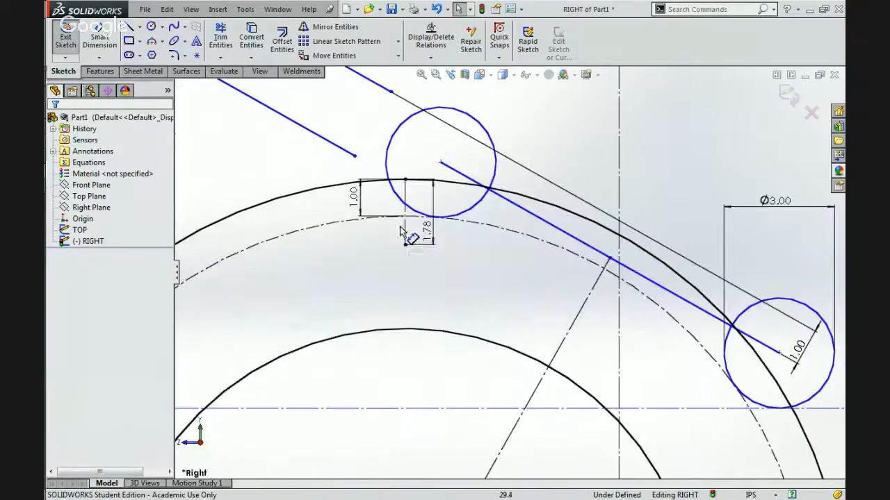
click(406, 245)
mouse_move(407, 346)
mouse_down()
mouse_move(406, 429)
mouse_move(406, 417)
mouse_up()
click(405, 359)
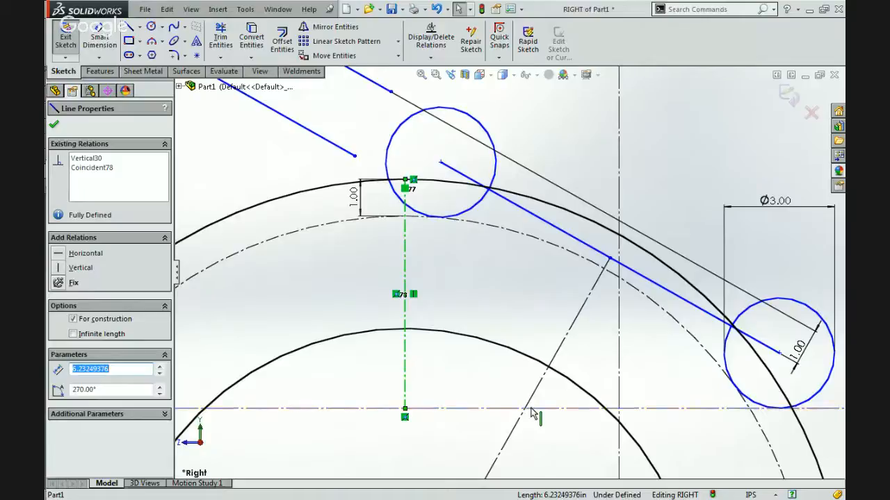
Move the roller line's 1.00 in dimension away from the outer roller to beside the end of the gripper's upper arm.
scroll(532, 413, up, 5)
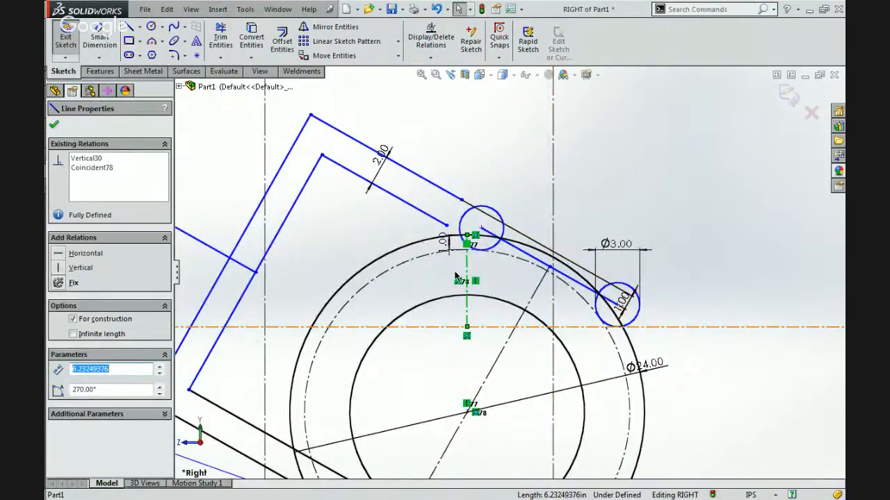
scroll(487, 285, up, 3)
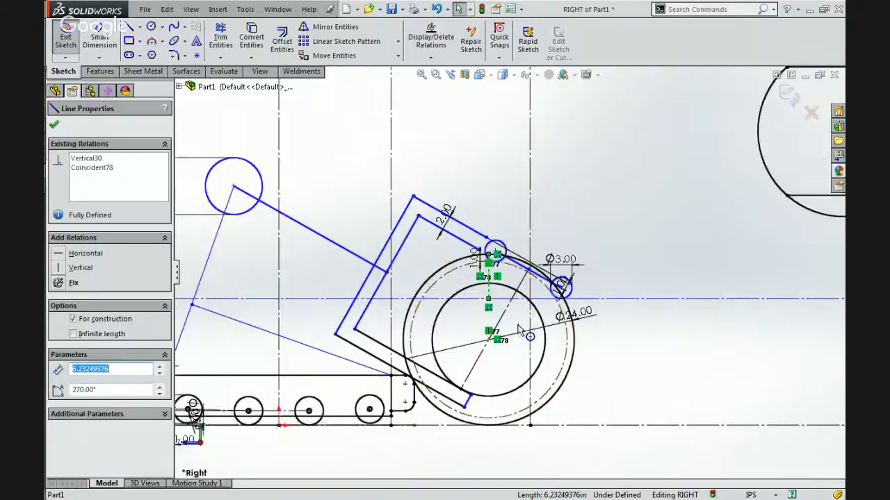
scroll(555, 300, down, 2)
scroll(554, 304, down, 2)
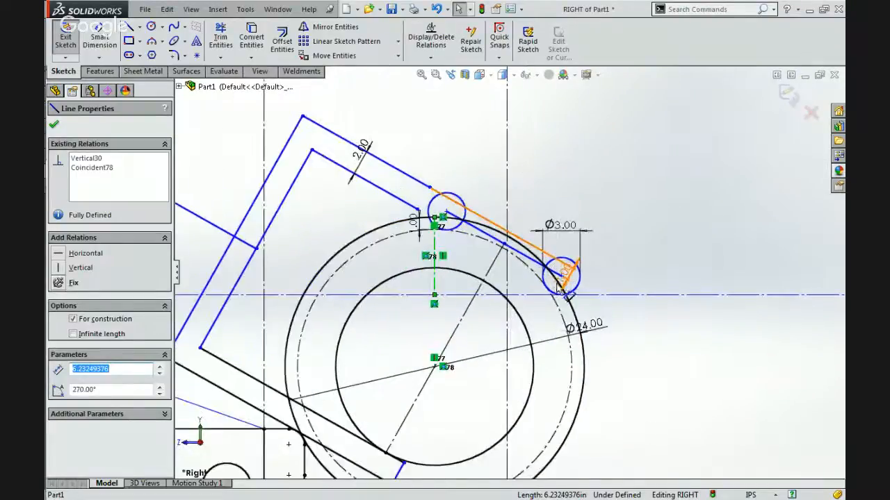
click(507, 191)
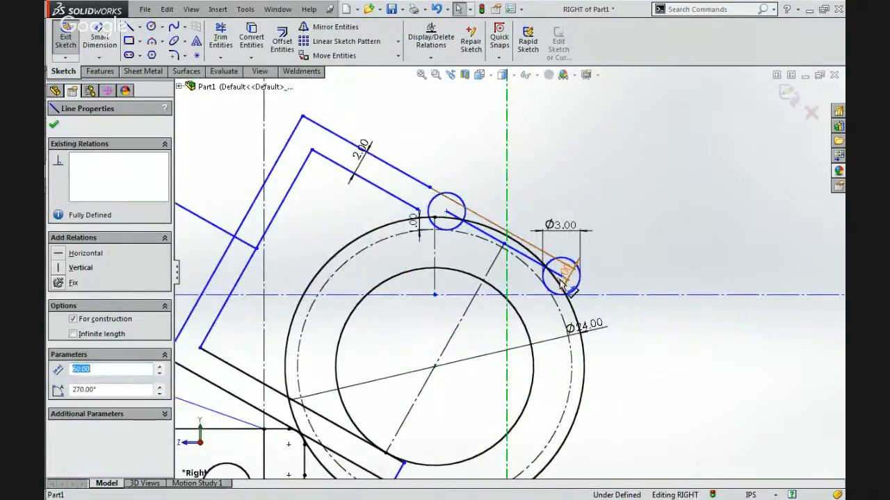
click(574, 251)
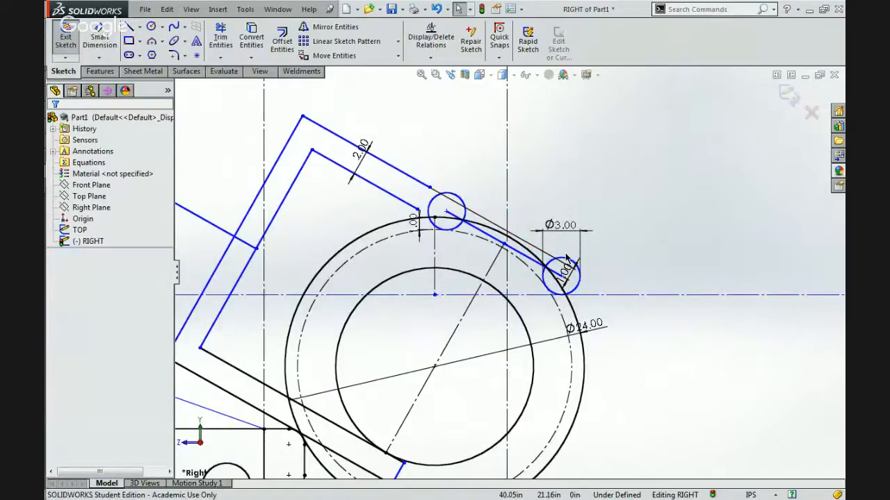
scroll(566, 259, down, 2)
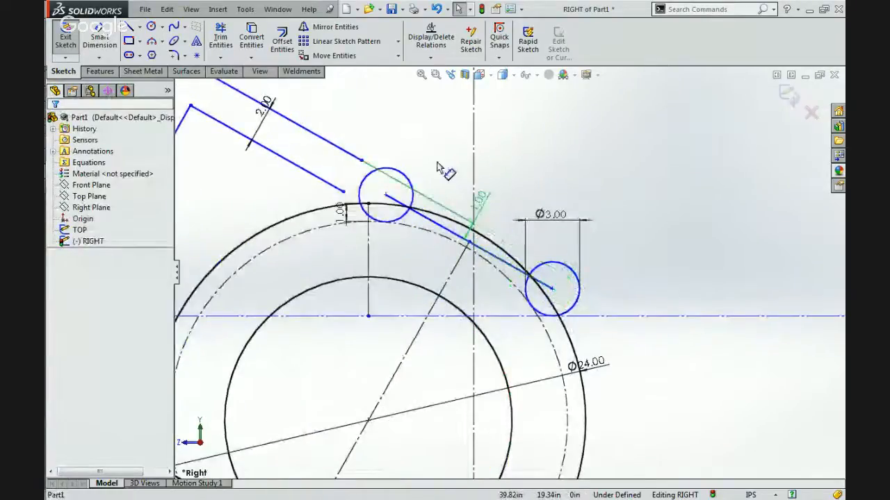
click(369, 111)
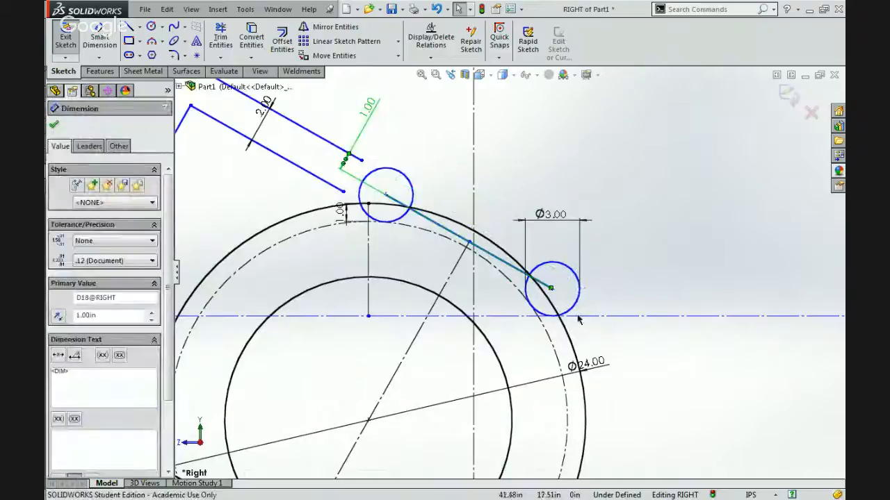
key(Escape)
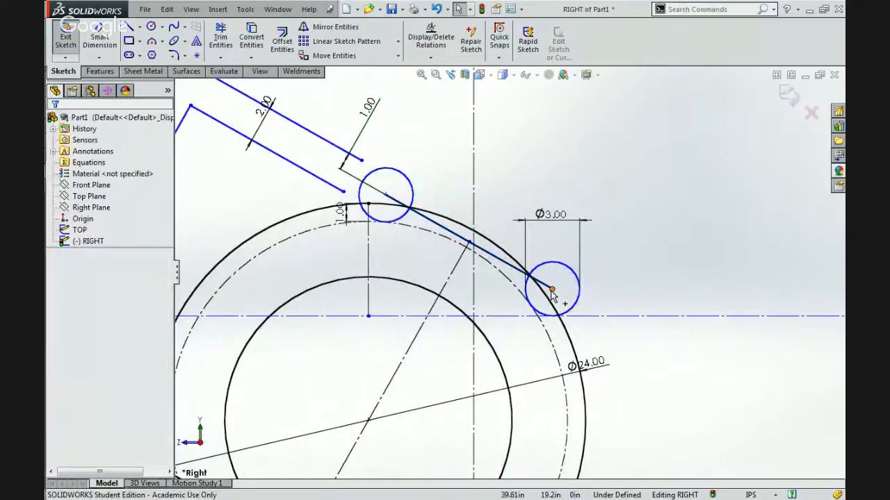
Move the outer roller's centre up along the ball so it sits close to the inner roller.
drag(552, 291, 449, 219)
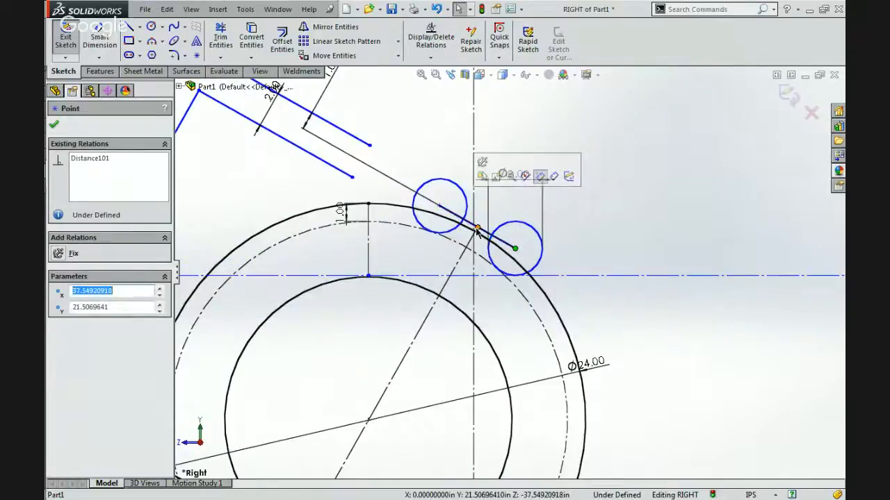
scroll(476, 233, up, 5)
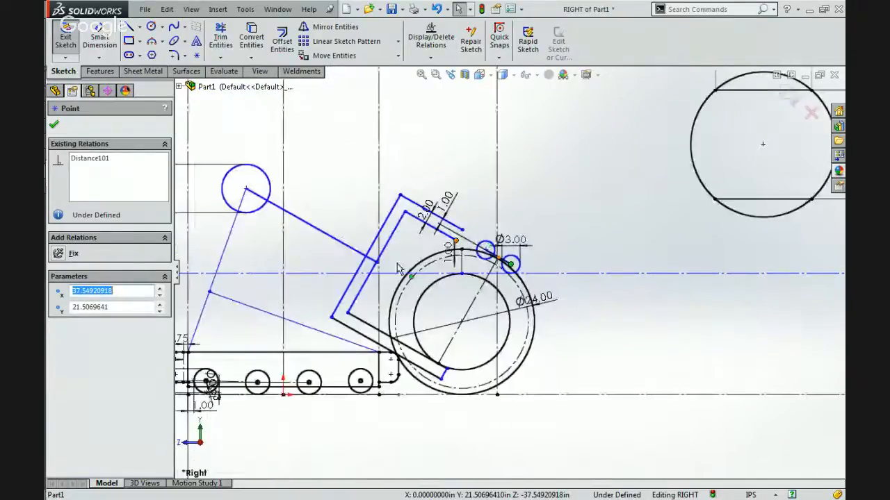
scroll(361, 270, down, 3)
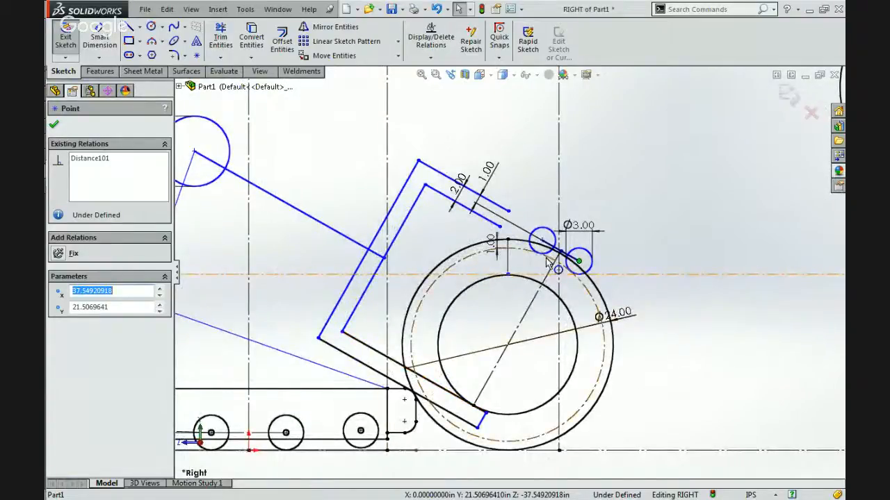
scroll(547, 262, down, 1)
scroll(547, 261, up, 2)
scroll(486, 328, down, 3)
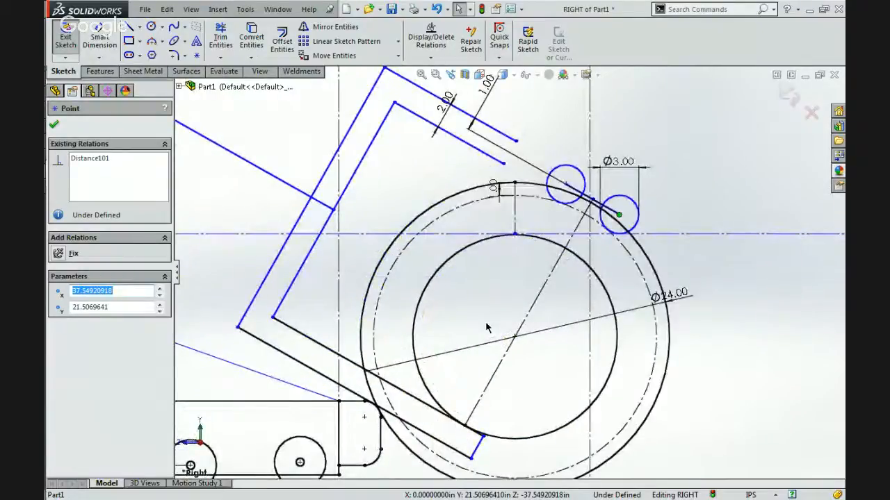
mouse_move(628, 216)
mouse_down()
mouse_move(611, 206)
mouse_move(648, 223)
mouse_move(663, 210)
mouse_up()
click(694, 204)
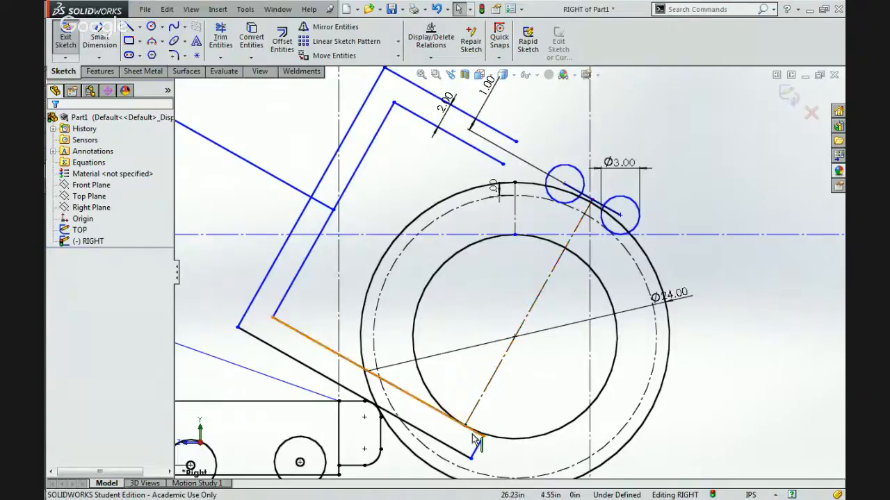
Check the length and angle of the centreline through the ball and of the gripper's lower outer edge where it meets the chassis.
click(514, 338)
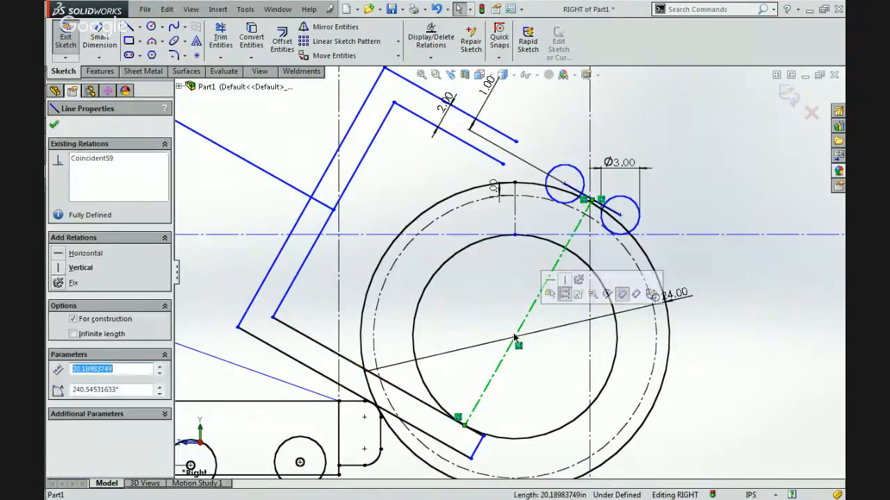
click(499, 299)
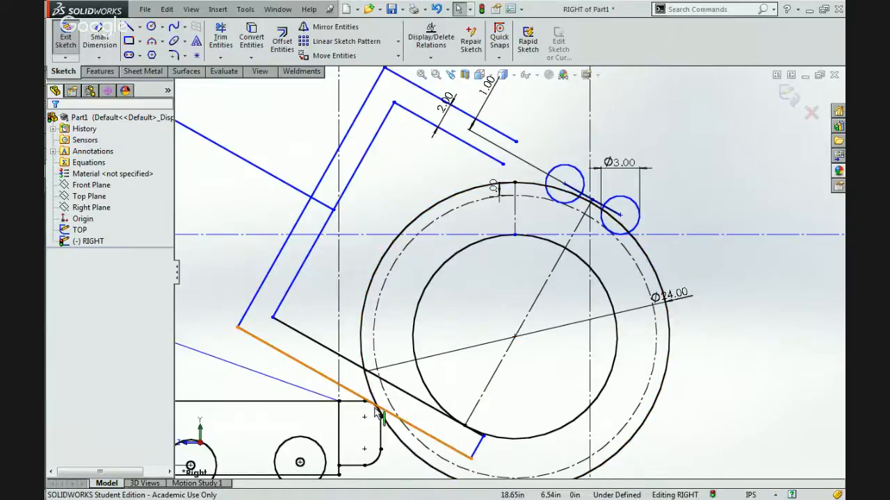
scroll(374, 412, up, 2)
scroll(373, 413, up, 2)
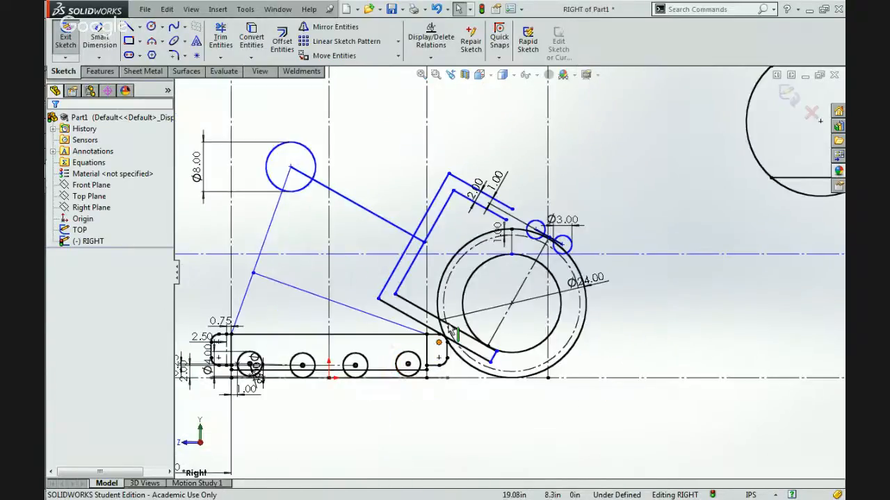
click(407, 323)
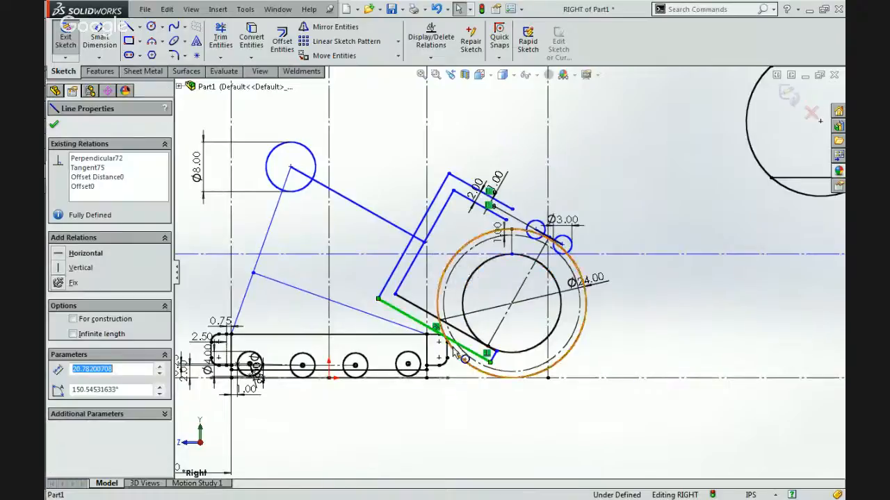
scroll(465, 319, down, 3)
scroll(464, 318, up, 1)
scroll(464, 318, down, 1)
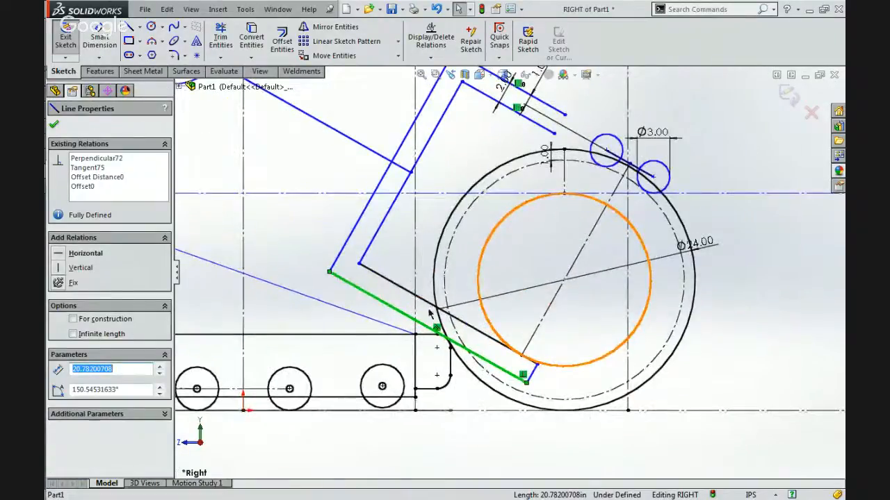
click(488, 351)
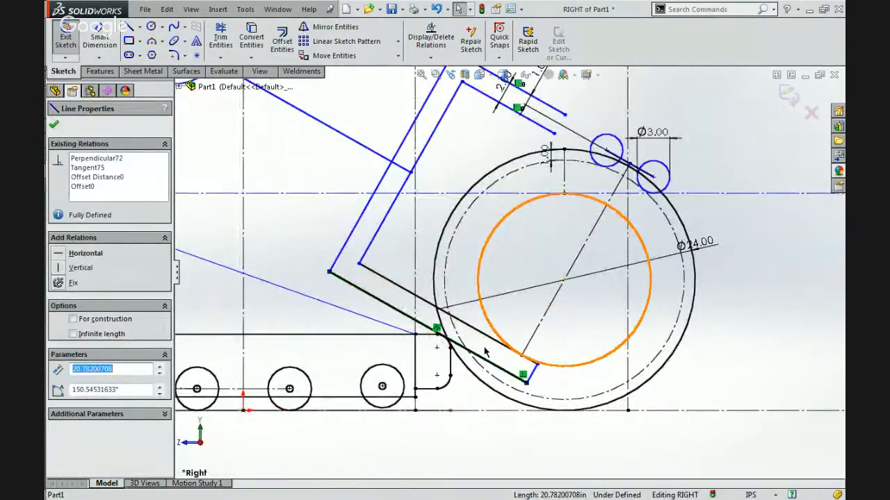
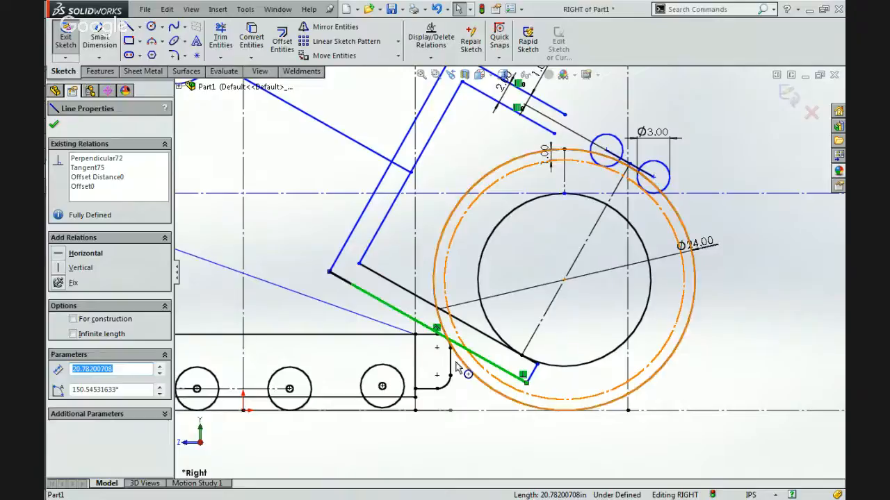
Pull the ball clear of the chassis and make its outer circle tangent to the chassis's rounded upper front corner.
click(444, 332)
key(Escape)
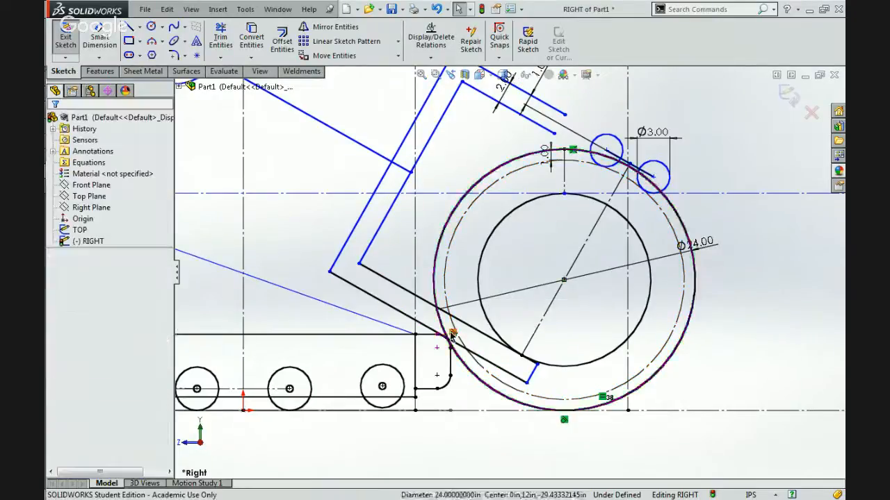
mouse_move(563, 281)
mouse_down()
mouse_move(678, 304)
mouse_move(543, 296)
mouse_move(615, 313)
mouse_move(577, 313)
mouse_up()
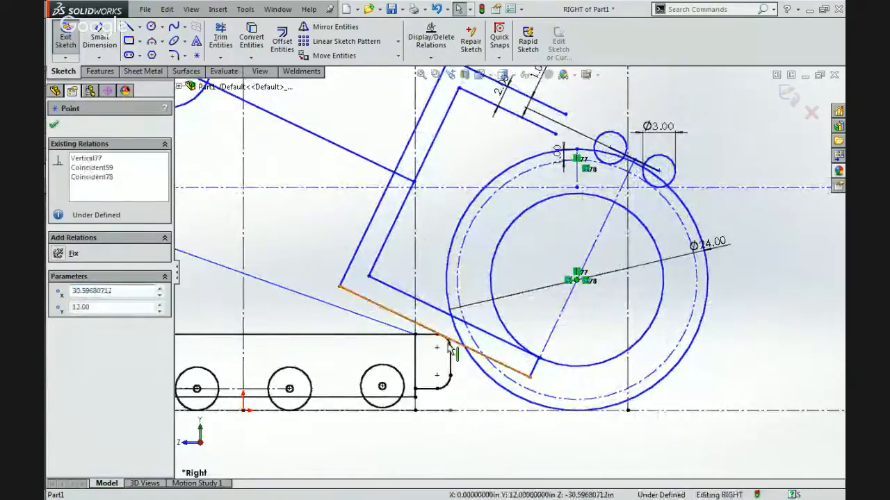
ctrl+click(451, 341)
click(455, 358)
scroll(451, 362, down, 3)
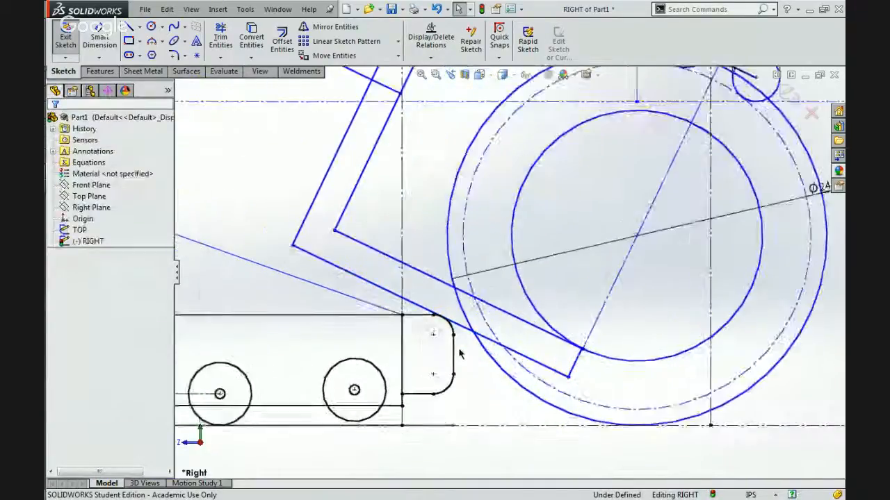
click(453, 317)
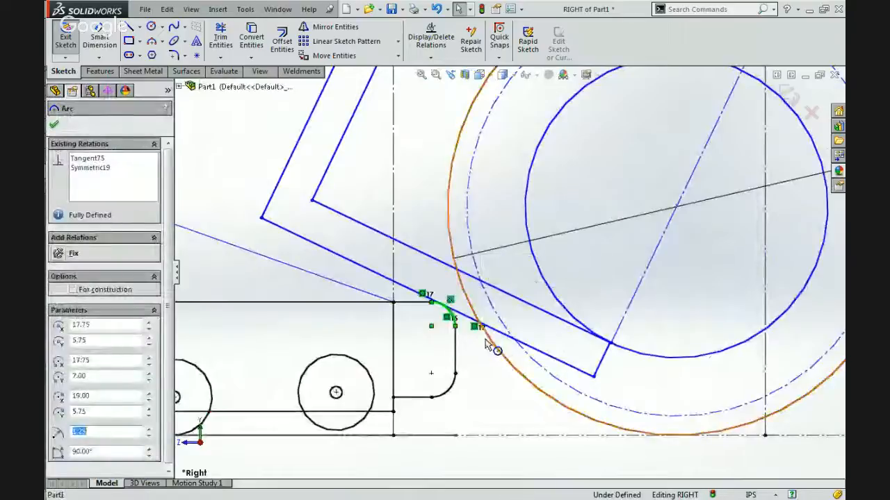
ctrl+click(467, 316)
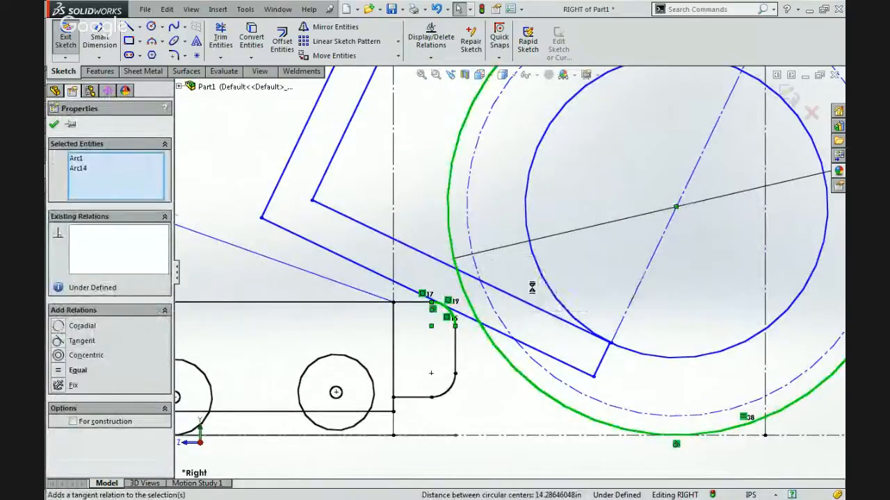
click(536, 285)
click(554, 277)
scroll(554, 277, up, 4)
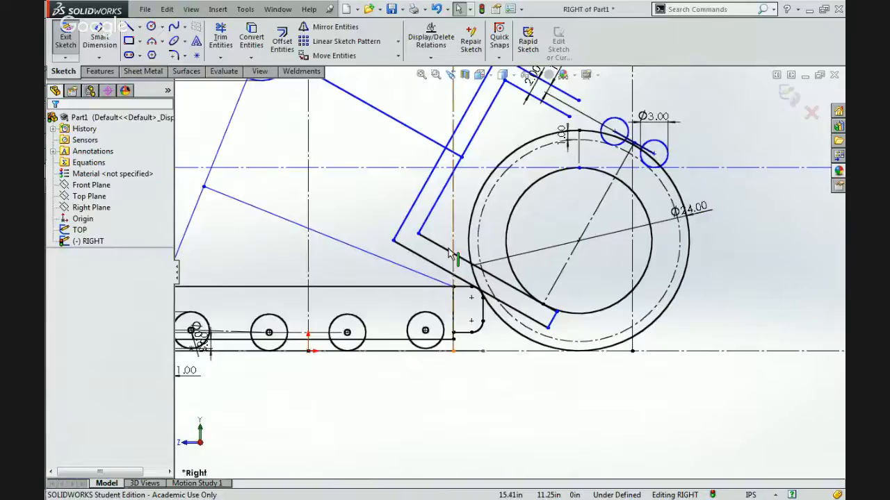
Remove the coincident relation that ties the long centreline to the ball's centre point.
scroll(451, 255, up, 2)
scroll(410, 282, down, 4)
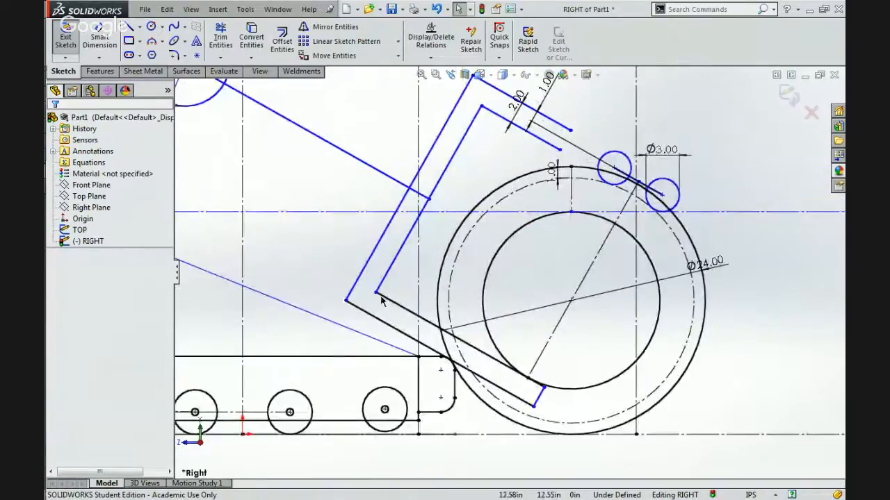
click(383, 298)
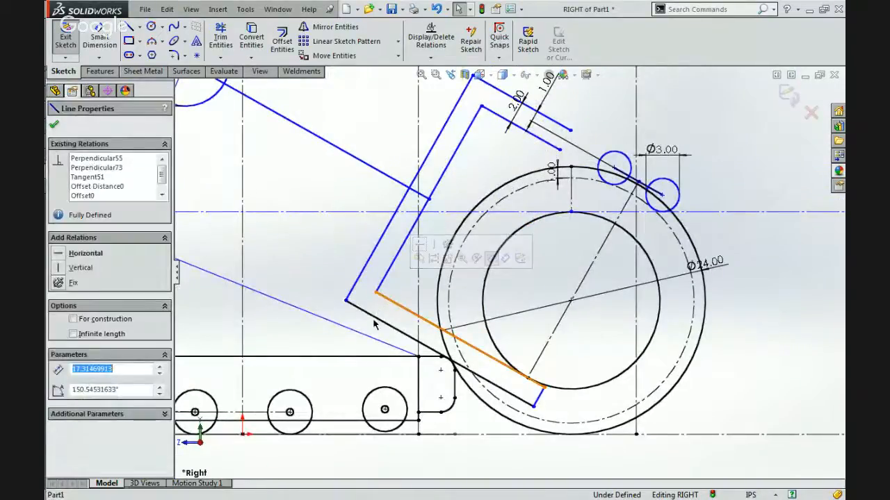
click(471, 460)
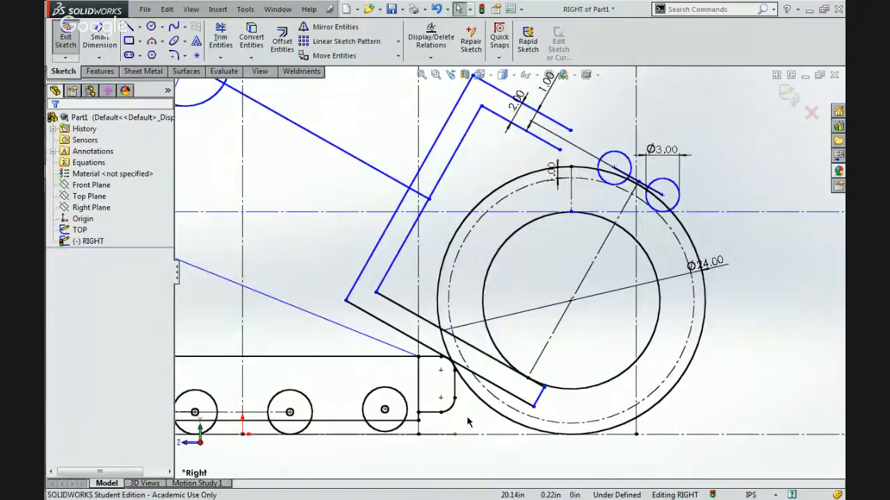
click(628, 204)
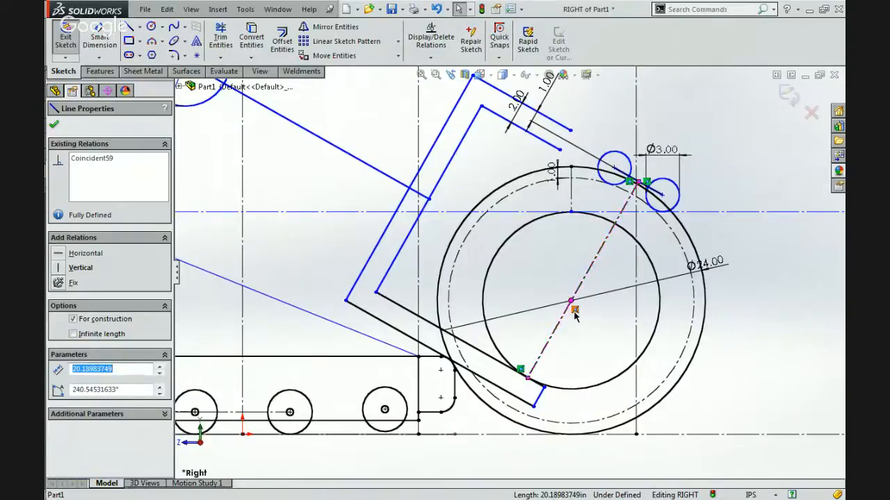
key(Escape)
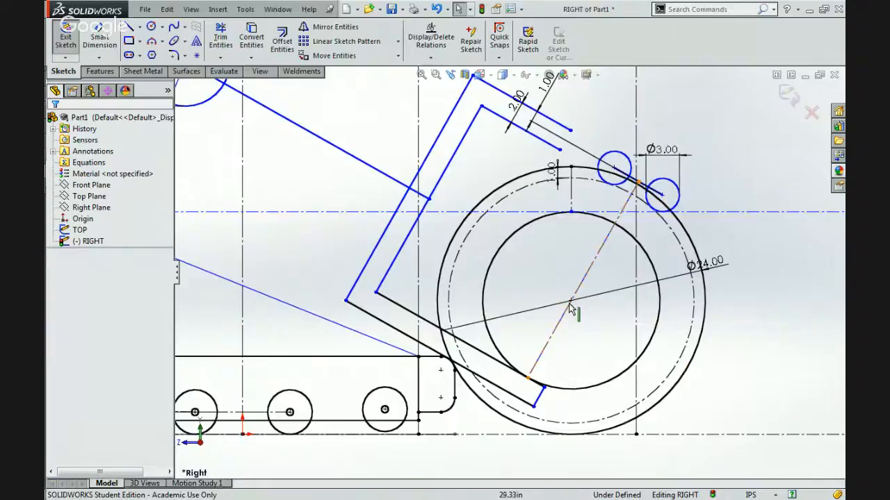
Shift the roller line's midpoint and the roller centres along the ball to try out other roller positions.
click(638, 184)
mouse_move(623, 181)
mouse_down()
mouse_move(633, 177)
mouse_move(586, 178)
mouse_move(583, 169)
mouse_move(579, 180)
mouse_up()
mouse_move(576, 179)
mouse_down()
mouse_move(569, 182)
mouse_move(667, 199)
mouse_move(701, 278)
mouse_move(687, 276)
mouse_move(672, 251)
mouse_move(682, 255)
mouse_up()
scroll(618, 176, down, 6)
key(Escape)
scroll(681, 260, up, 8)
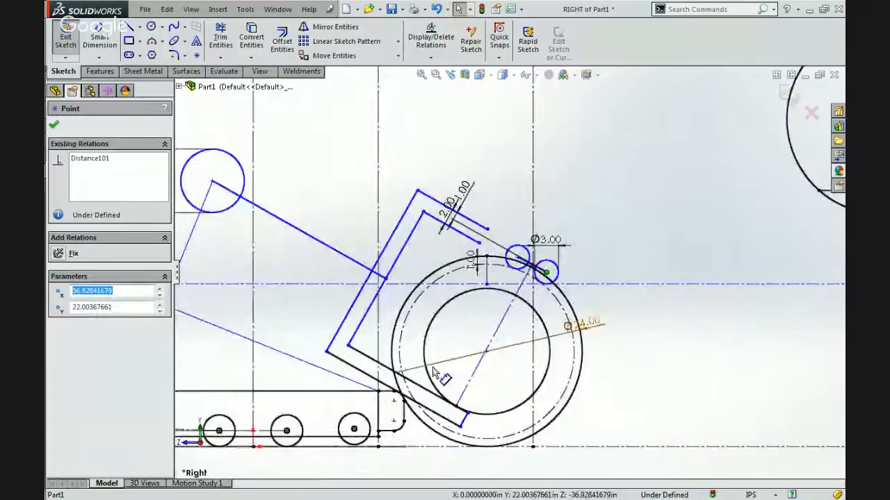
Examine the ball's centre point up close and how the freed centreline passes it.
scroll(404, 403, down, 3)
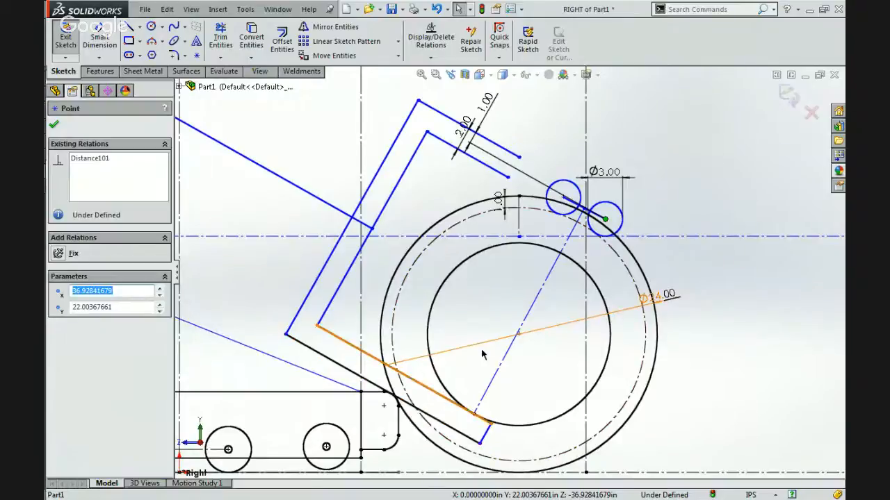
click(523, 323)
scroll(518, 325, down, 5)
click(504, 311)
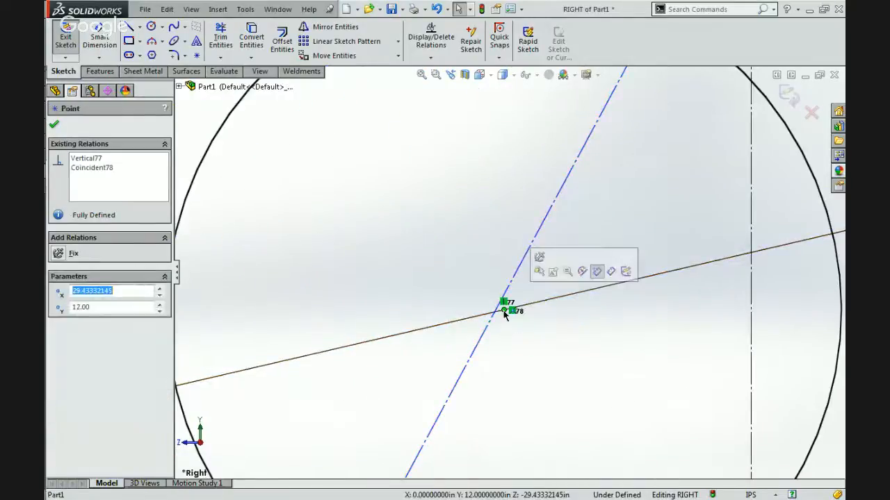
click(497, 318)
click(503, 314)
click(514, 339)
scroll(517, 339, up, 8)
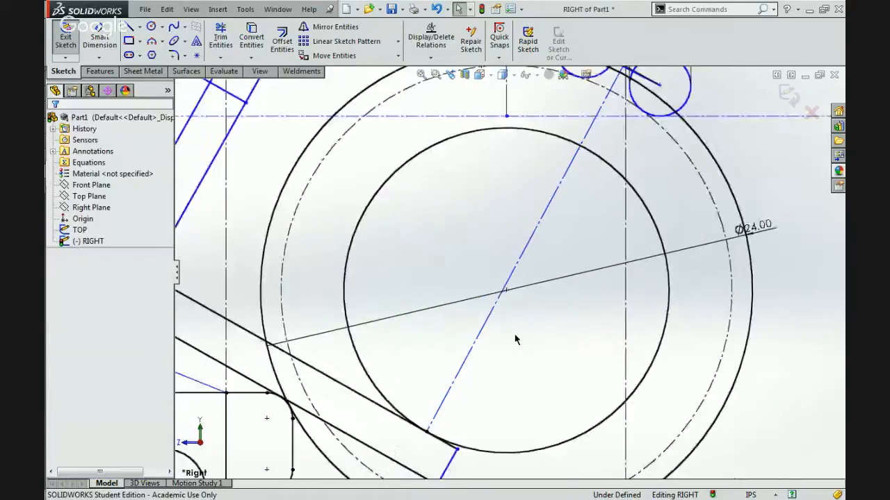
Move the inner roller back to the ball's top and bring the outer roller's centre in behind the front vertical construction line.
scroll(558, 208, down, 4)
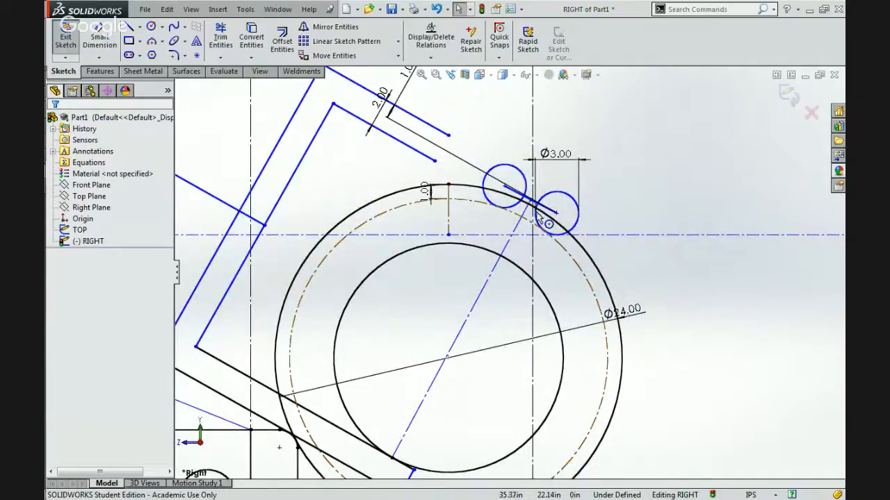
click(505, 189)
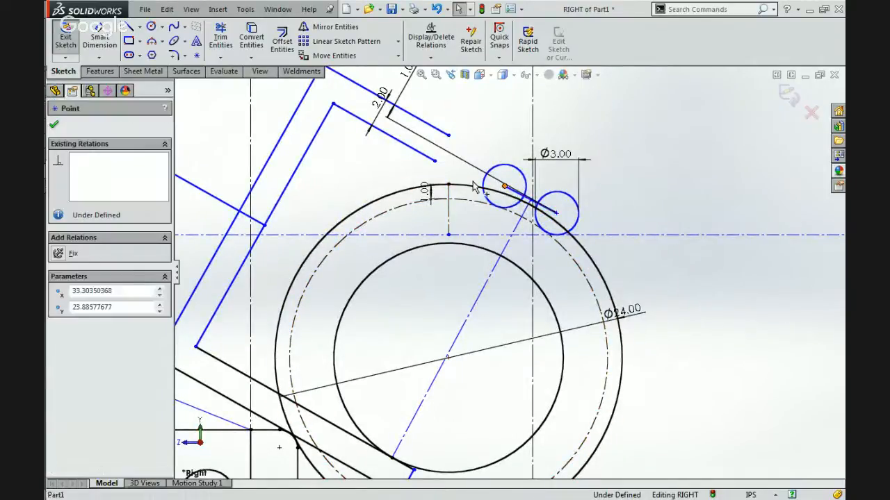
drag(505, 188, 437, 178)
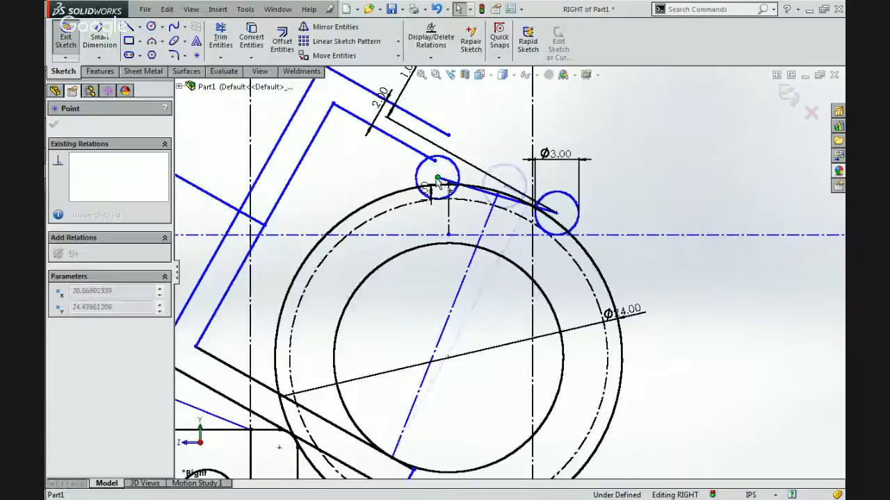
click(556, 214)
drag(556, 213, 511, 188)
scroll(452, 375, up, 3)
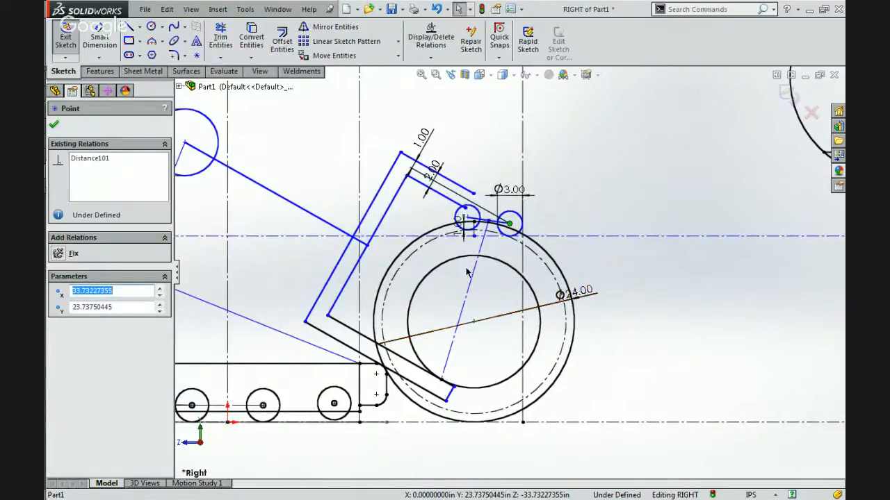
Make the outer roller tangent to the 60 in vertical construction line in front of it.
scroll(521, 233, down, 4)
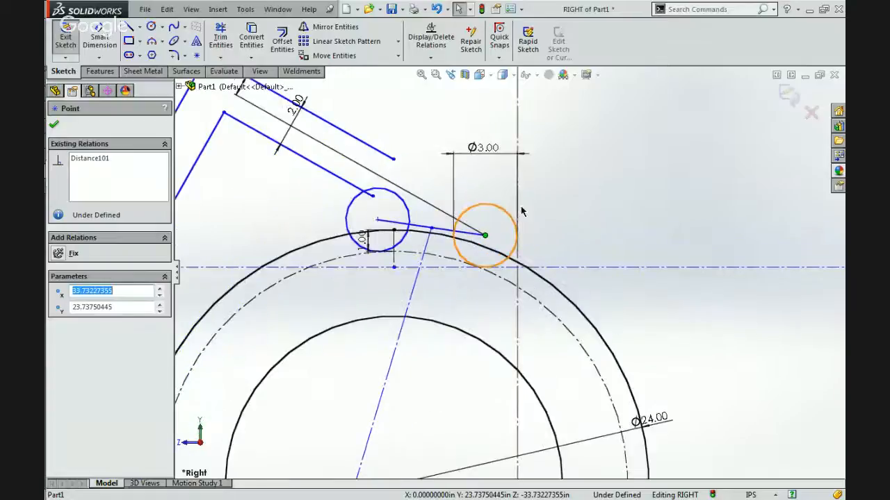
click(514, 221)
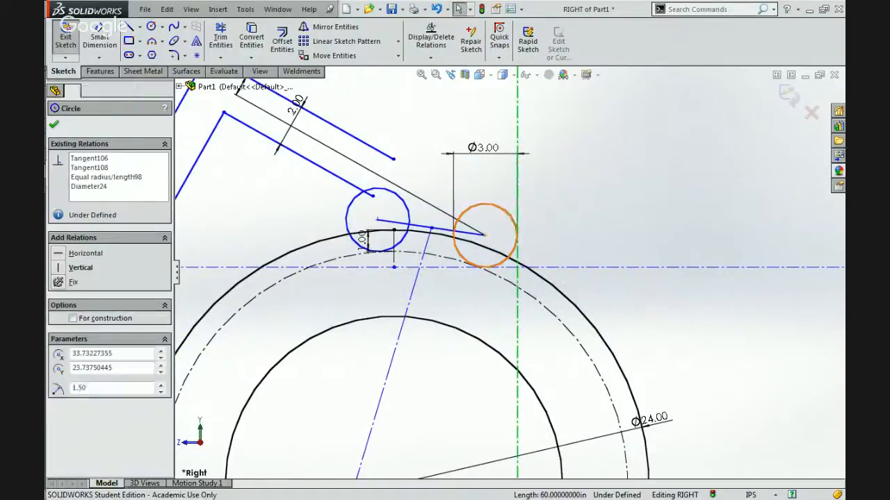
ctrl+click(517, 197)
click(535, 158)
click(562, 182)
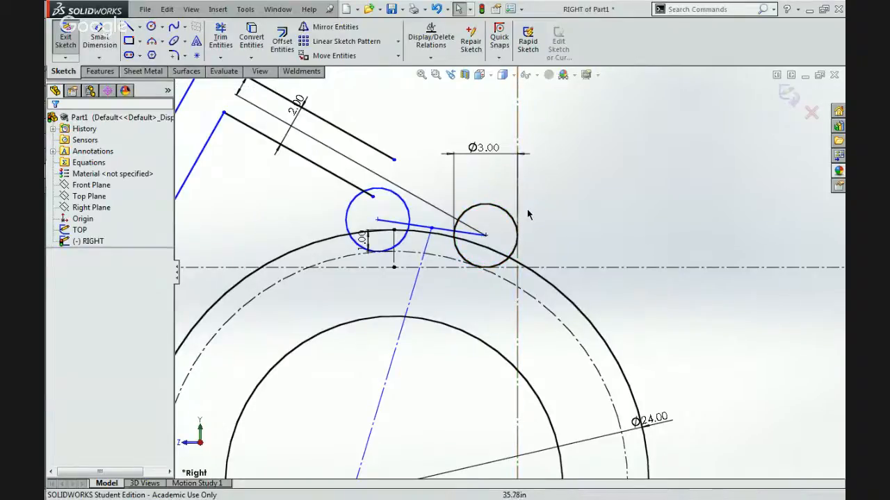
scroll(527, 215, up, 6)
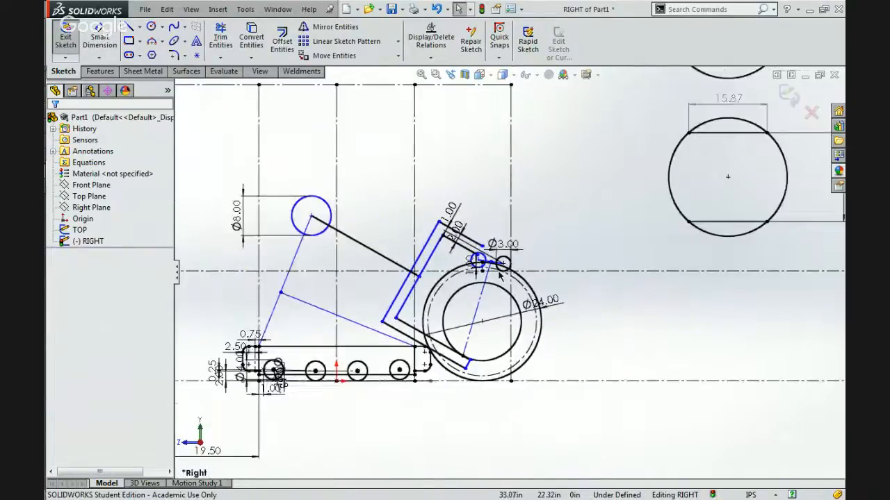
Move the inner roller further back along the ball and dimension the line between the roller centres at 6.00 in.
scroll(498, 275, down, 5)
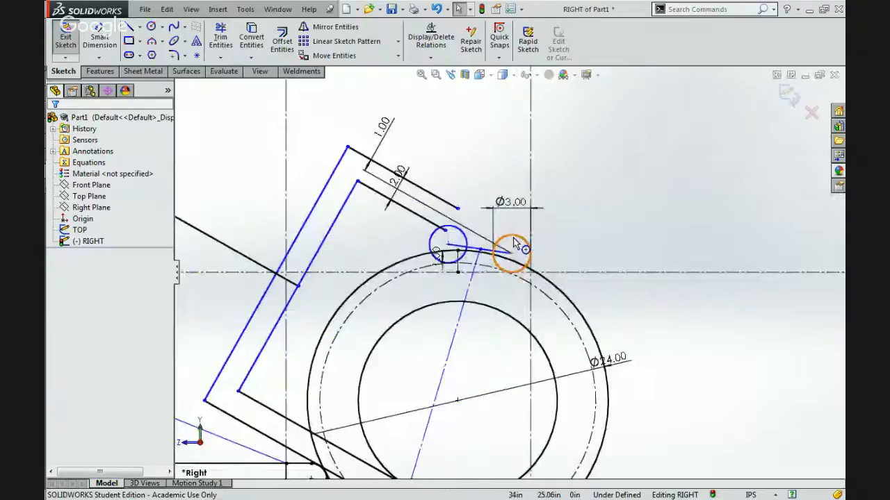
drag(446, 244, 418, 249)
click(378, 236)
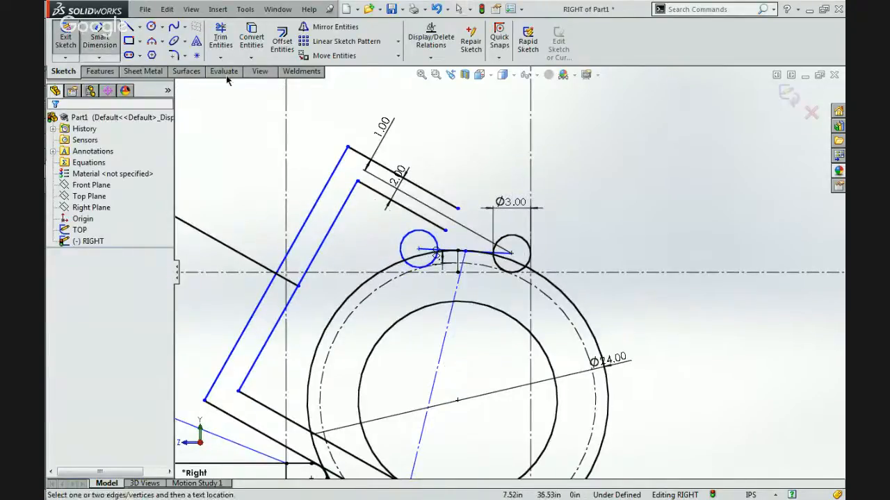
click(429, 251)
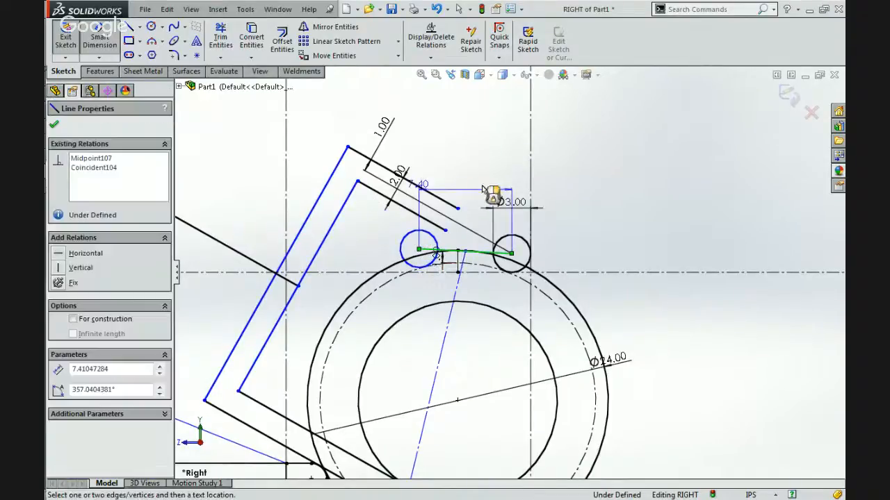
click(622, 164)
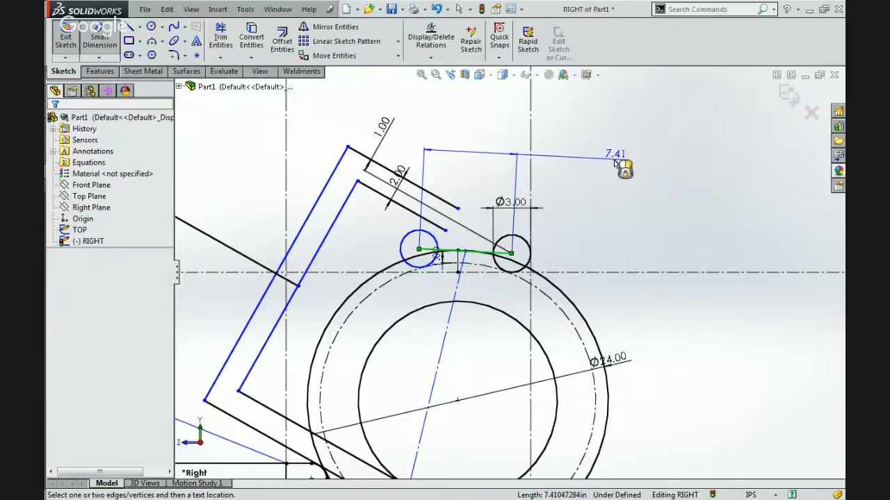
text(6)
key(Return)
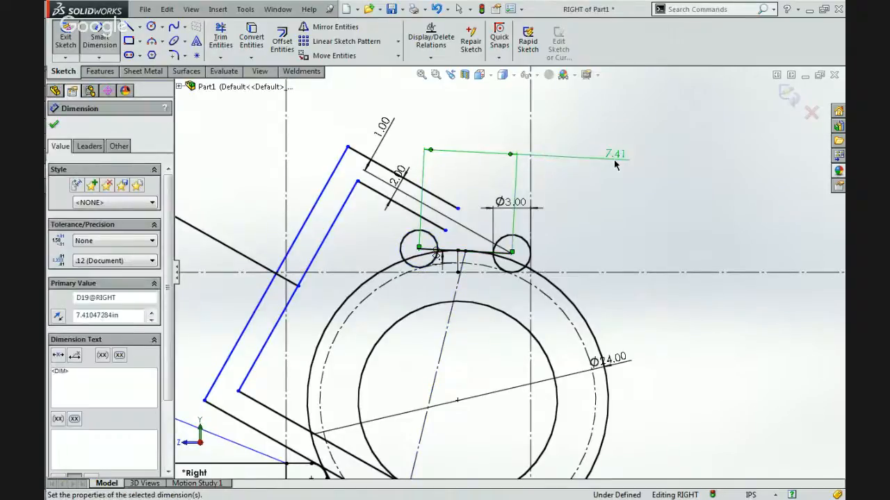
key(Escape)
key(Escape)
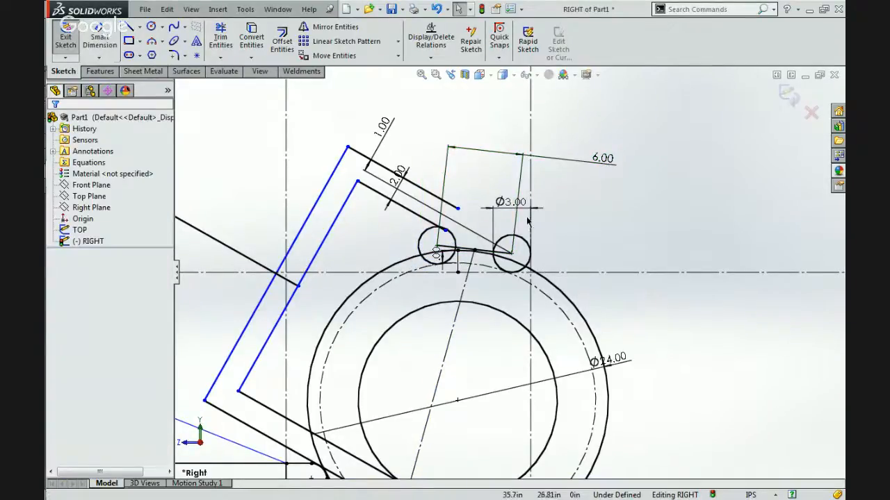
Set the outer roller's diameter to 2.00 in.
double_click(503, 202)
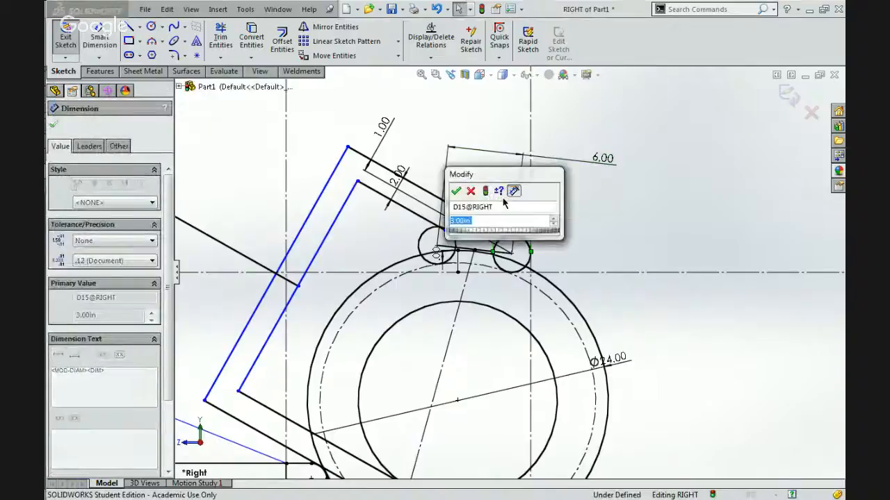
scroll(478, 354, up, 2)
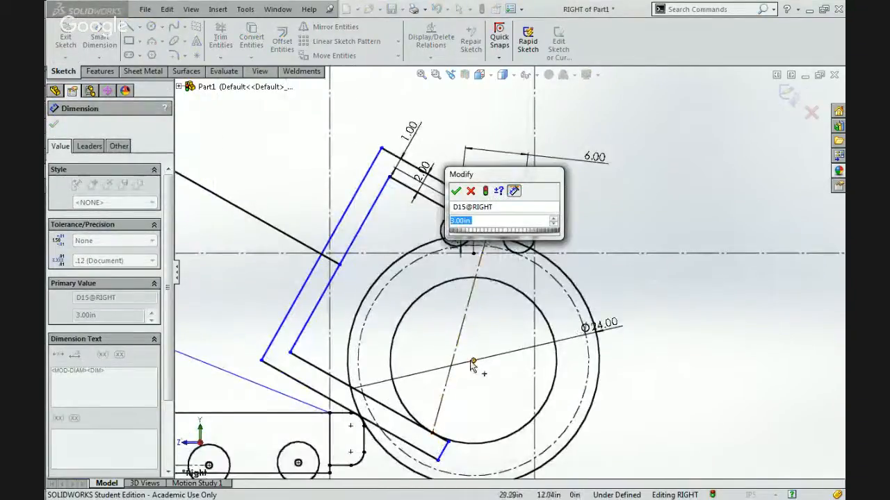
text(2)
key(Return)
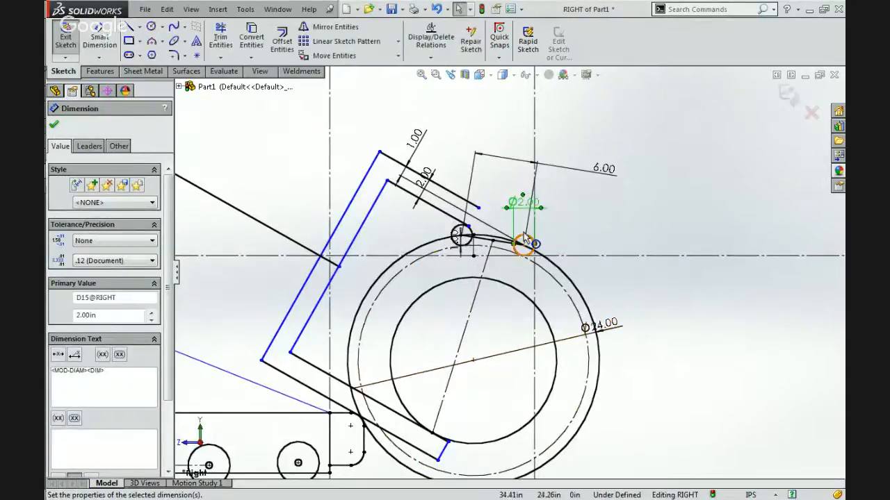
click(499, 317)
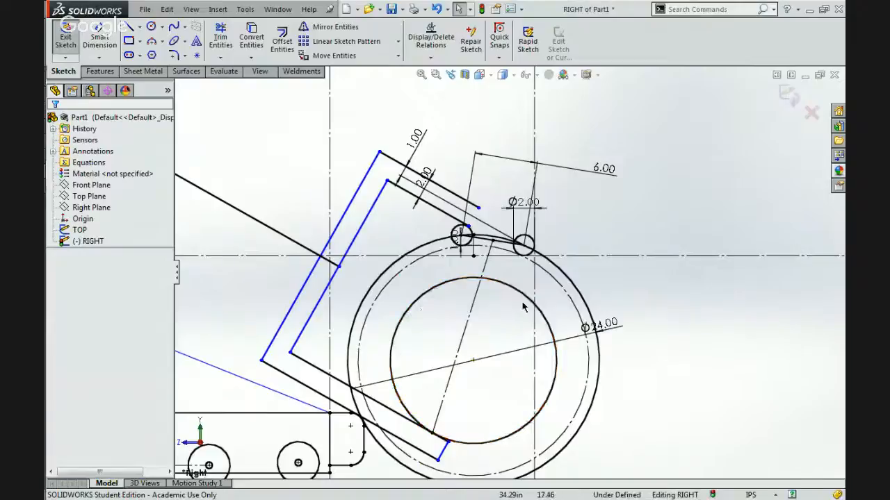
Reposition the roller line's 6.00 in dimension text so it sits between its extension lines above the rollers.
drag(608, 175, 495, 179)
click(629, 226)
scroll(465, 221, down, 2)
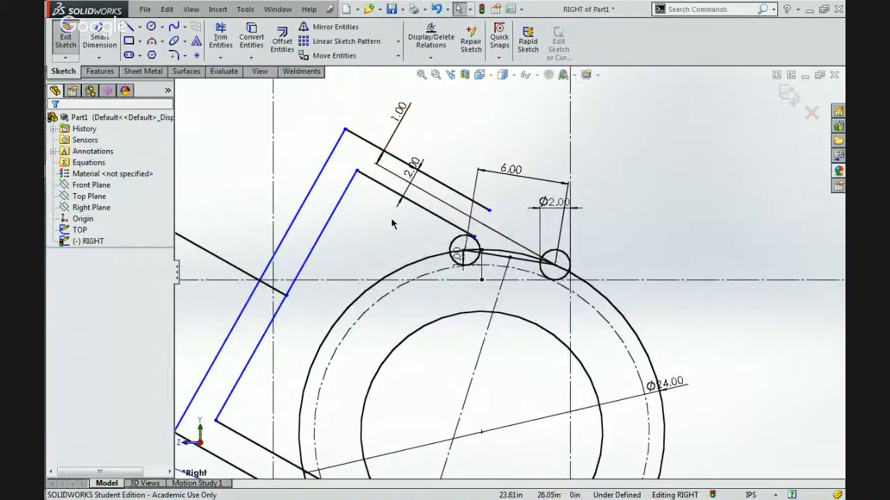
scroll(391, 223, up, 3)
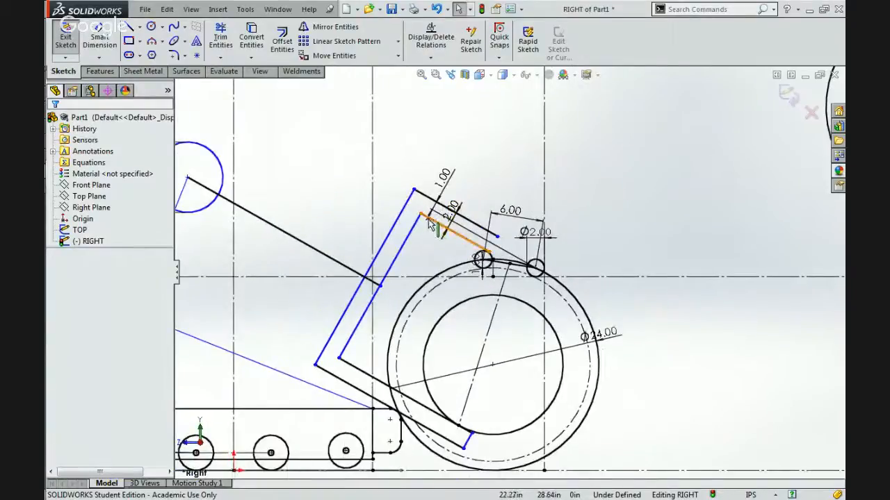
Try a different position for the free end of the upper arm's top edge, pulling it toward the outer roller and back.
click(420, 197)
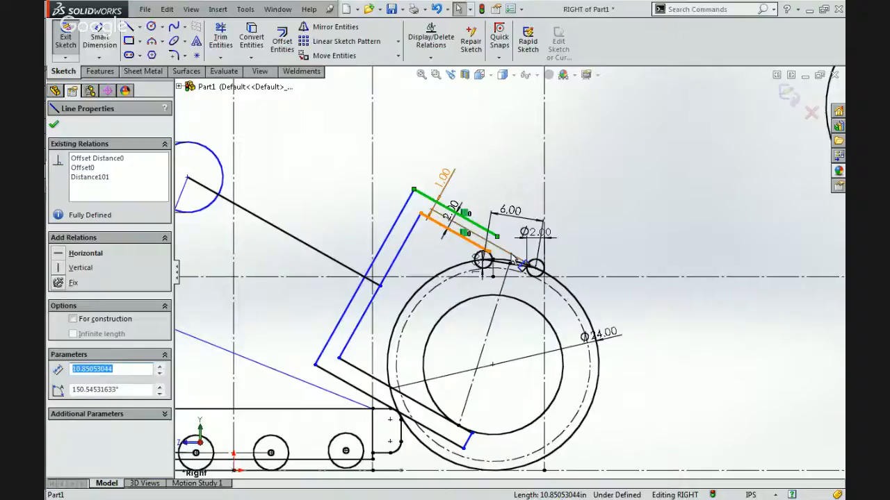
scroll(445, 232, down, 3)
drag(486, 232, 561, 270)
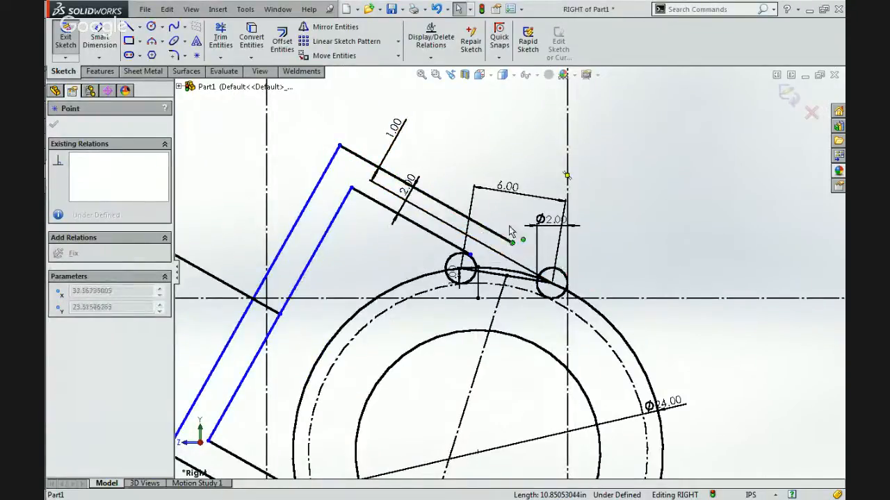
drag(494, 216, 494, 217)
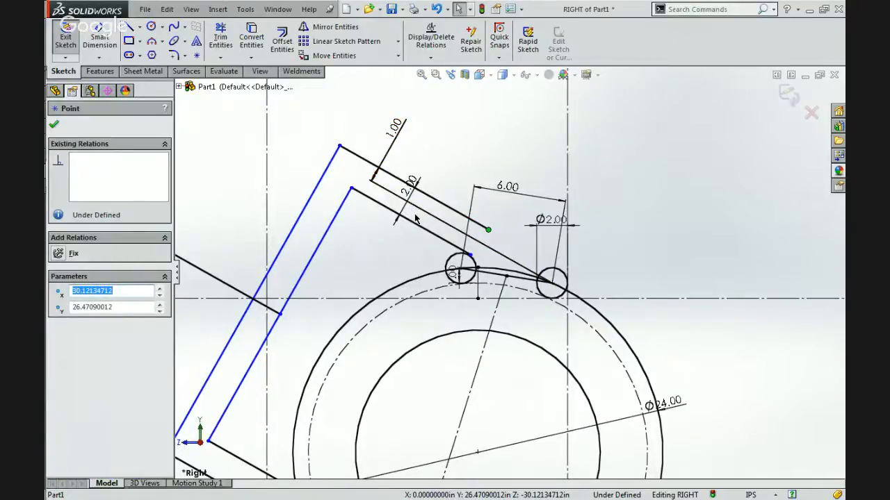
Examine the relations of the inner roller, the upper arm's lower edge, the roller centre line and the short vertical construction line.
click(452, 264)
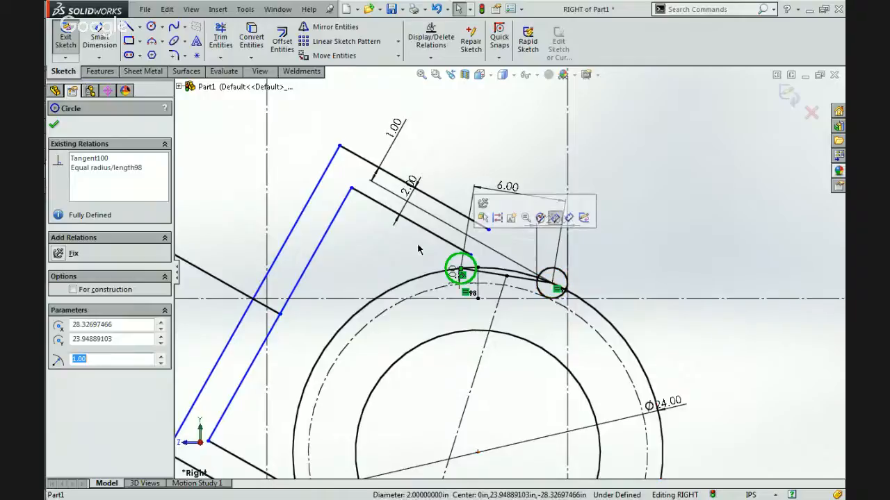
click(361, 241)
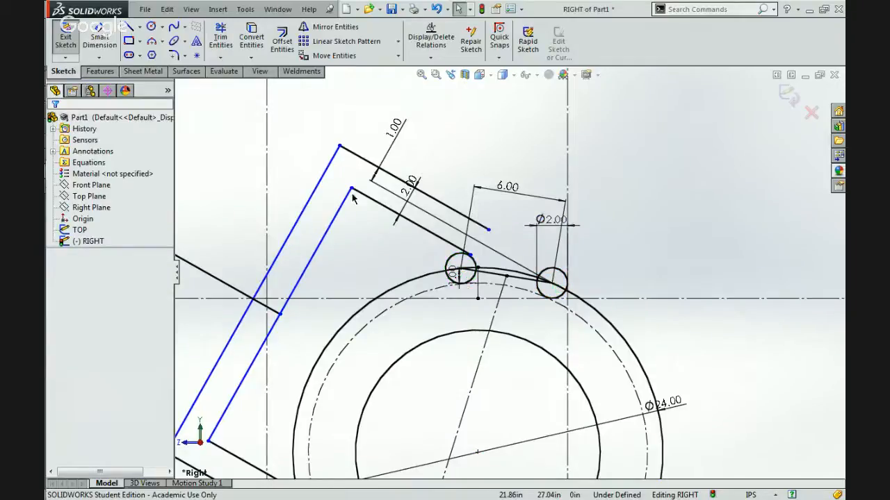
click(390, 215)
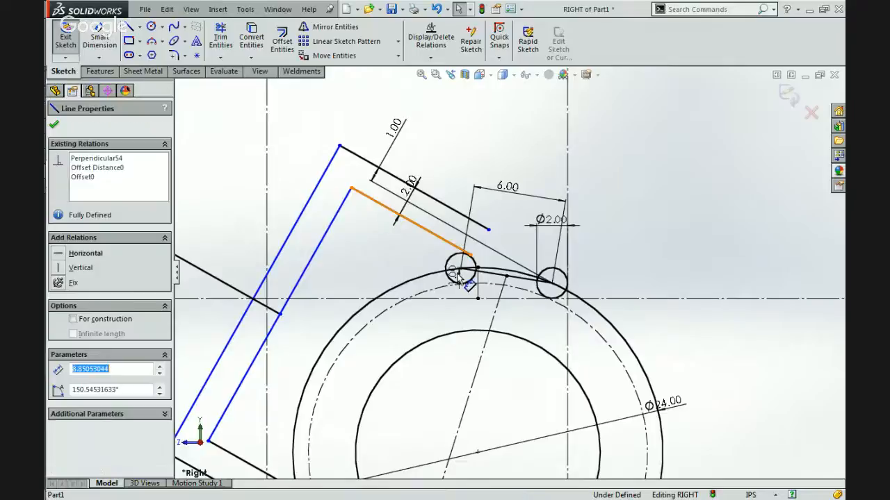
click(514, 279)
scroll(514, 279, up, 1)
scroll(515, 279, up, 1)
scroll(518, 292, down, 4)
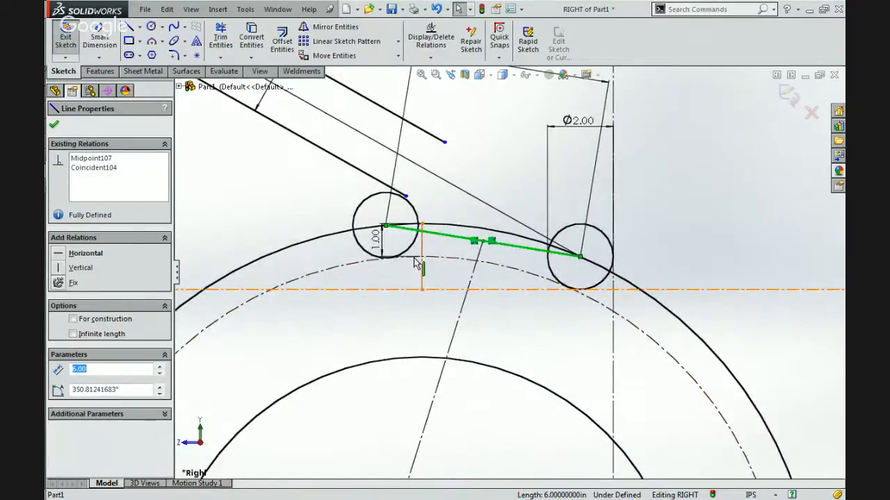
click(421, 270)
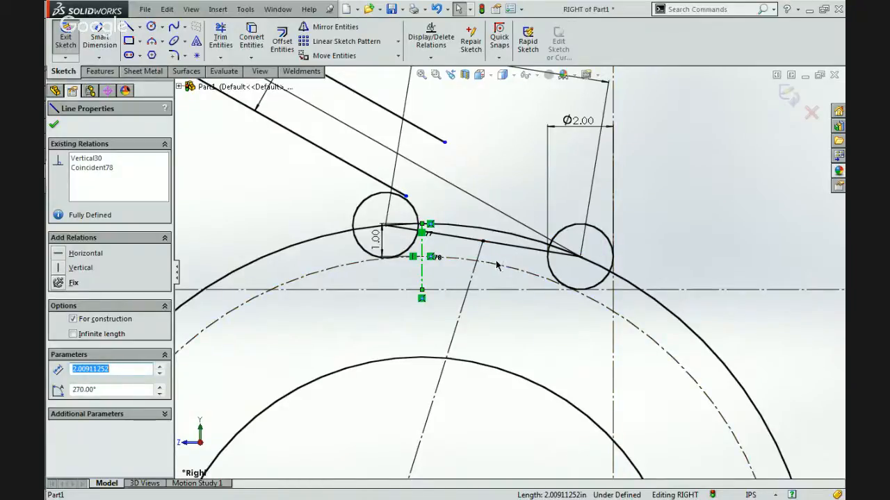
scroll(496, 265, up, 3)
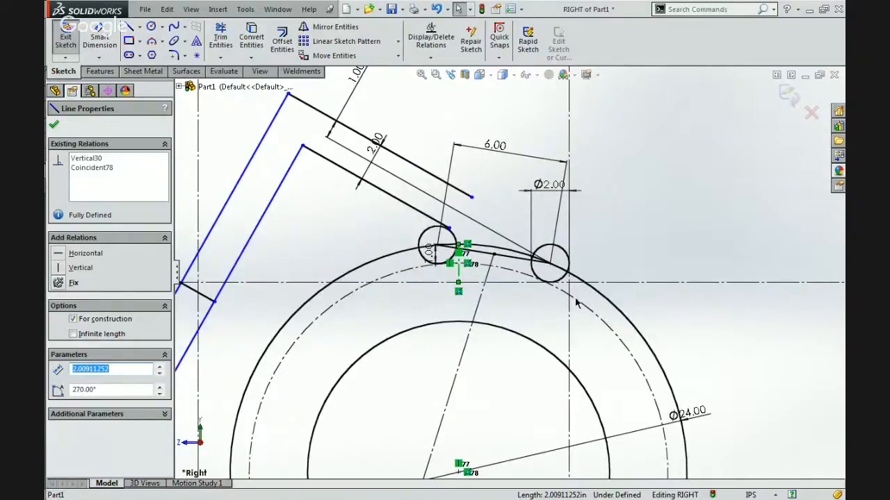
scroll(509, 272, up, 2)
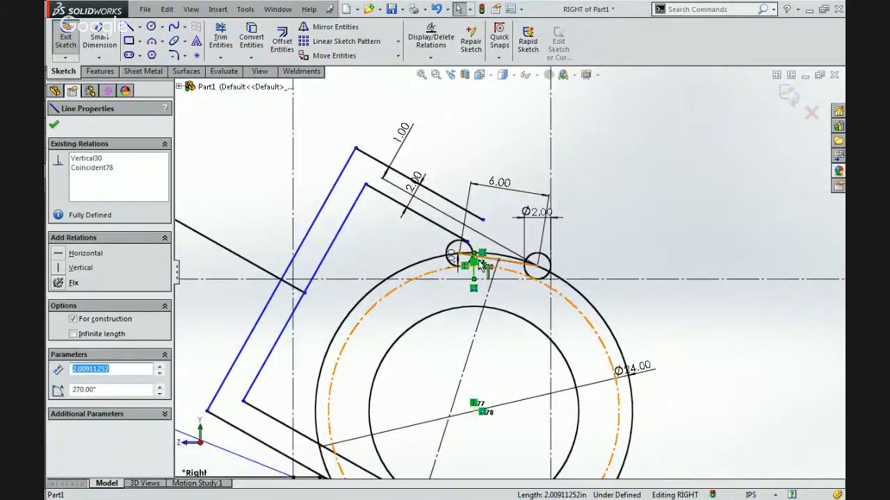
scroll(484, 267, down, 4)
scroll(464, 222, up, 4)
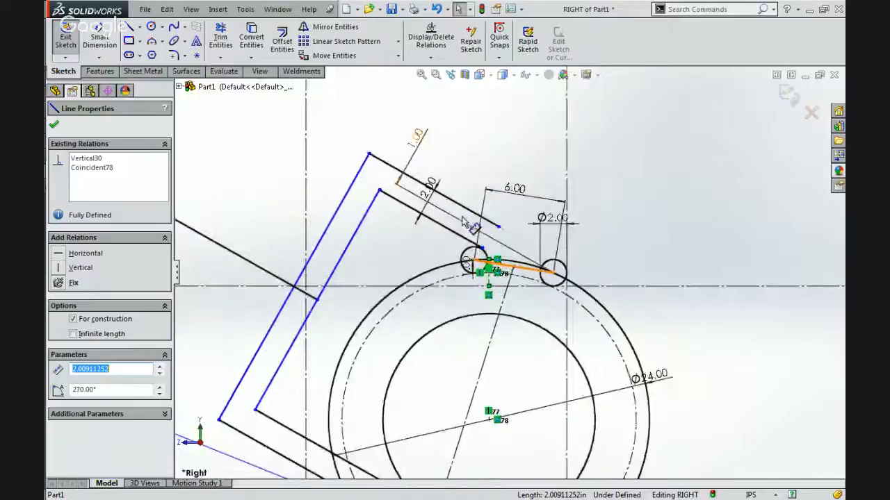
scroll(464, 223, down, 2)
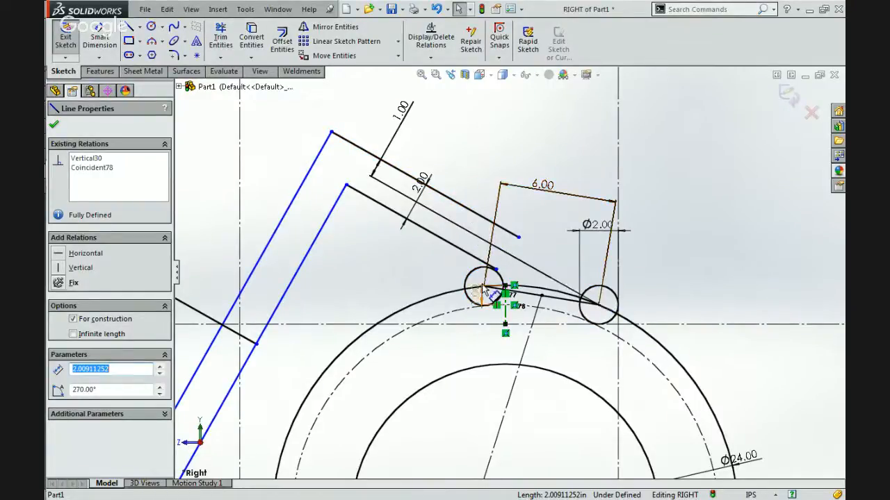
Delete the perpendicular relation between the upper arm's lower edge and the inner line of the arm's back section.
click(445, 240)
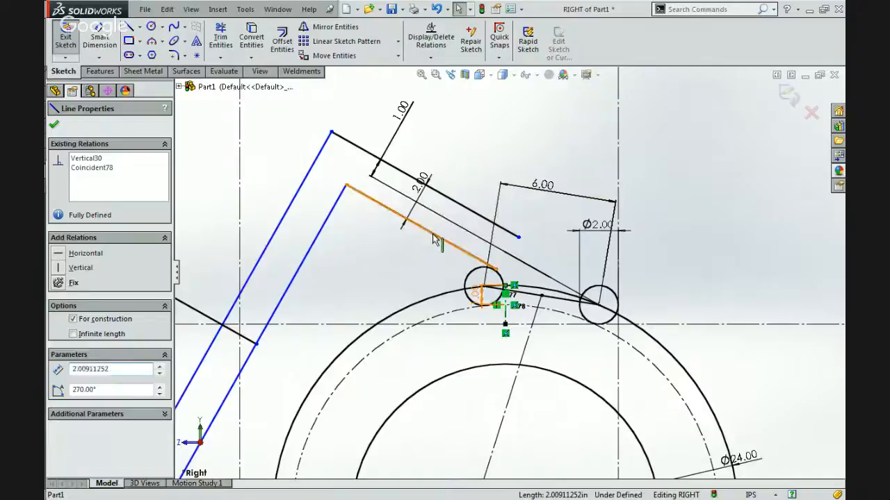
click(453, 202)
click(379, 261)
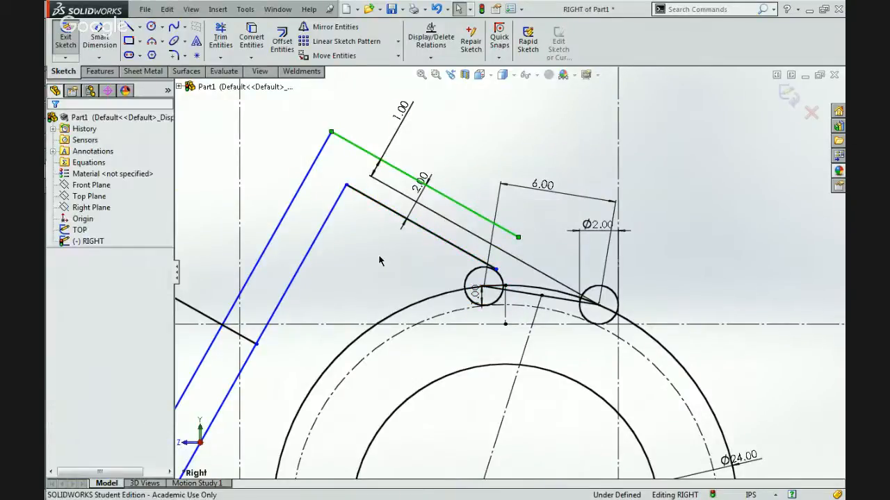
click(332, 215)
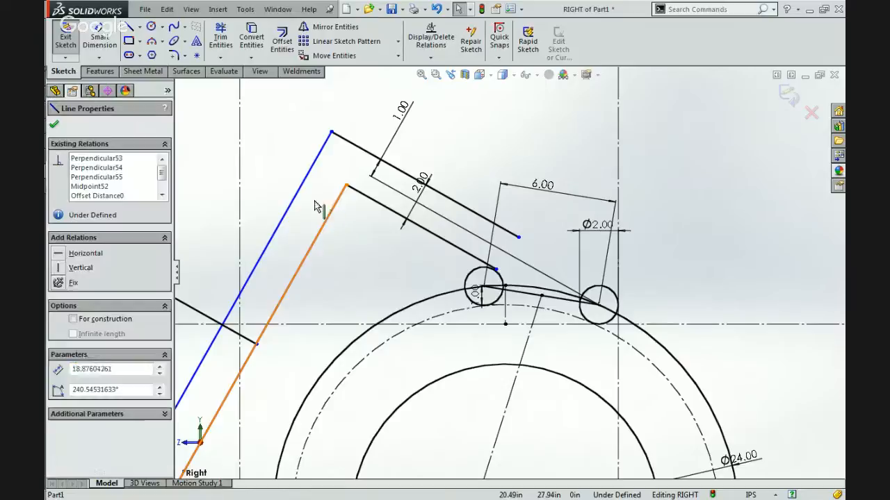
click(298, 190)
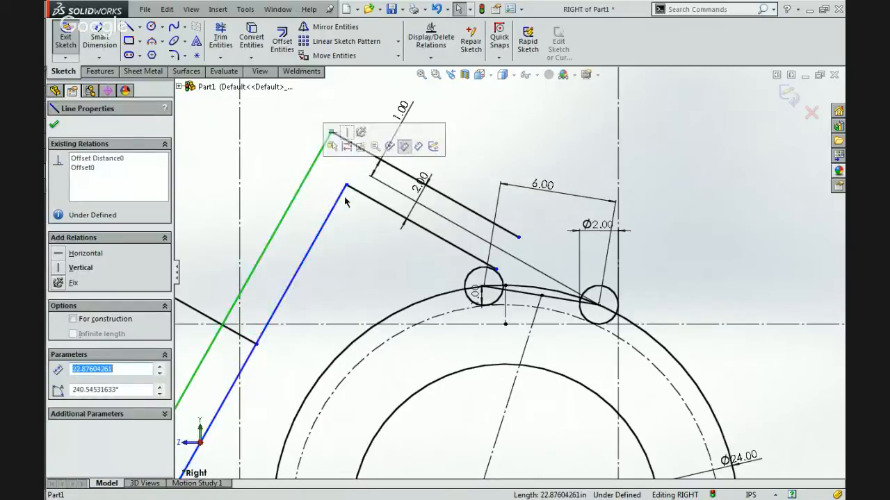
click(323, 226)
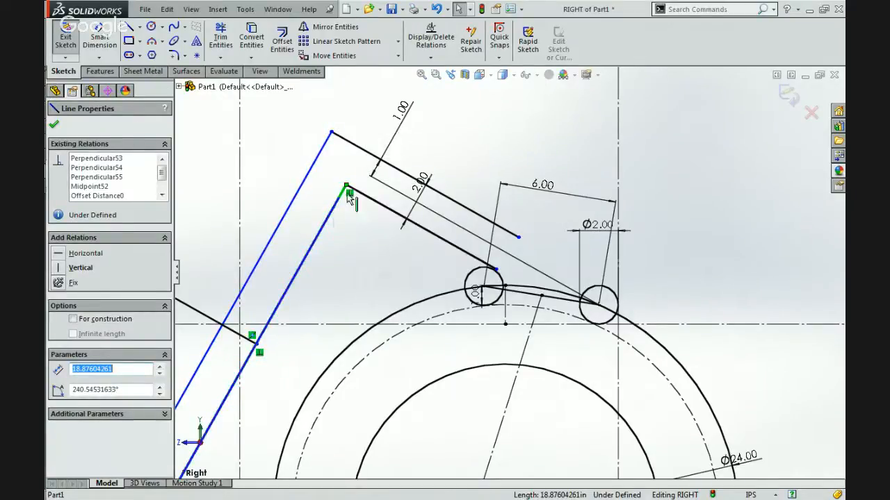
click(349, 194)
key(Delete)
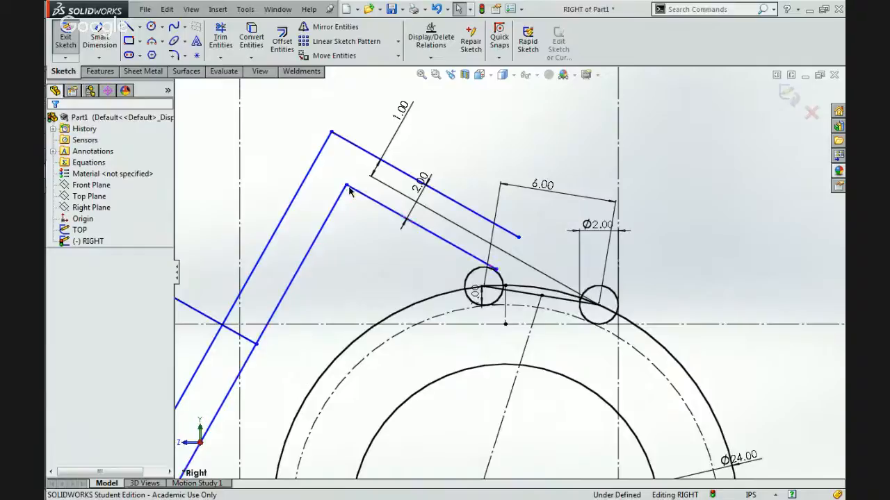
Lower the inner corner between the back section and upper arm until the upper arm roughly follows the roller centre line.
drag(345, 186, 320, 281)
scroll(340, 310, up, 5)
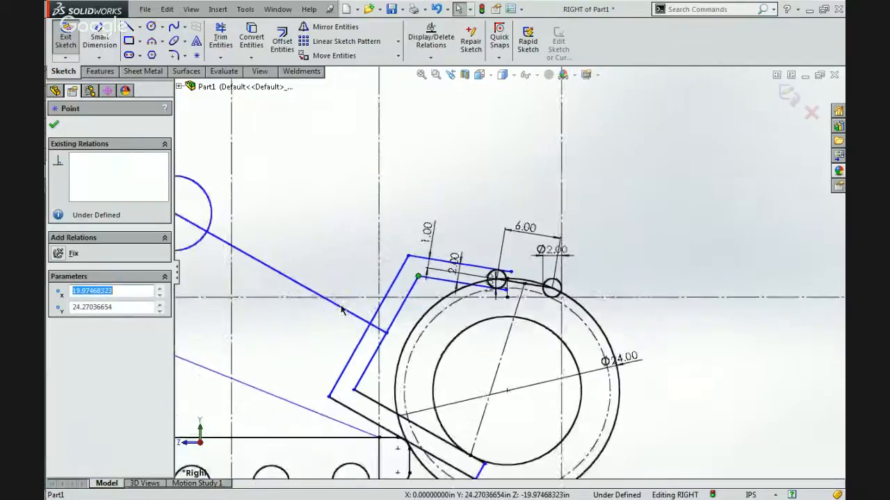
scroll(471, 333, down, 3)
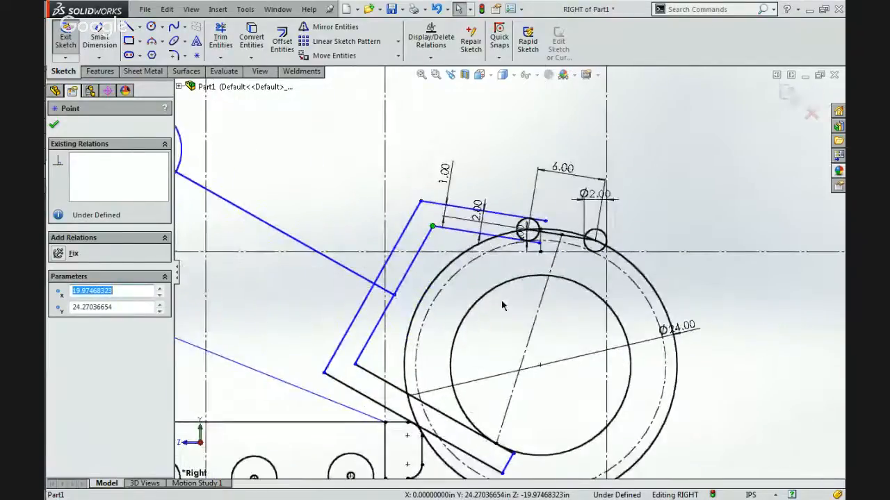
scroll(582, 236, down, 3)
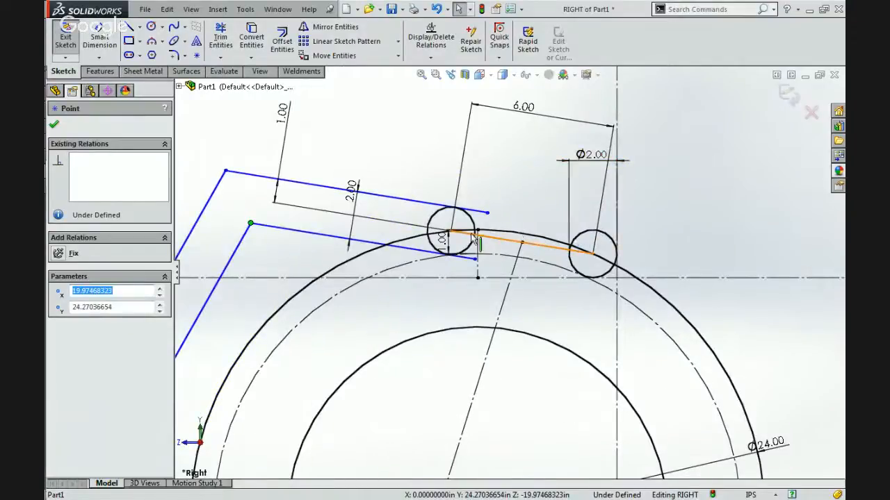
Make the upper arm's top edge parallel to the line between the roller centres.
click(403, 201)
ctrl+click(503, 247)
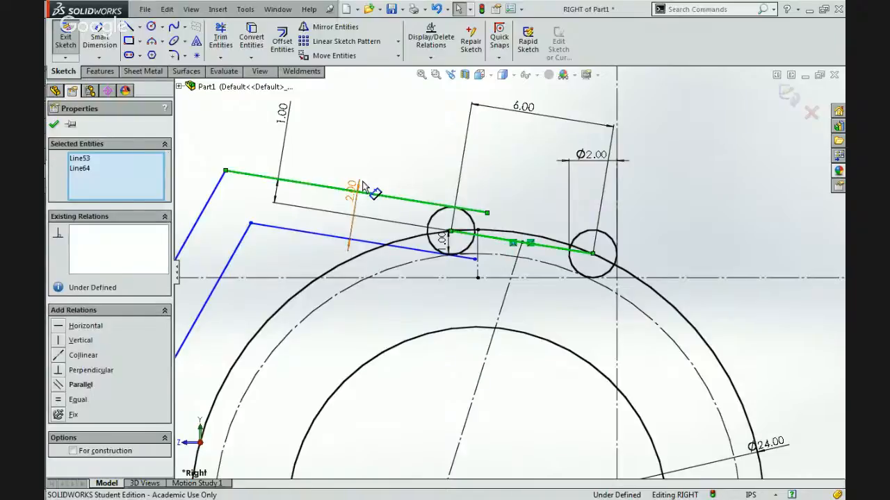
click(58, 385)
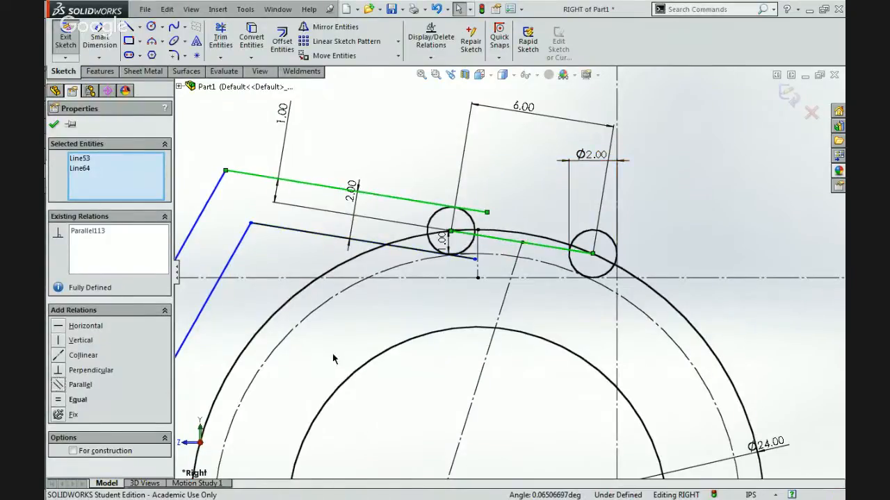
click(330, 356)
click(520, 243)
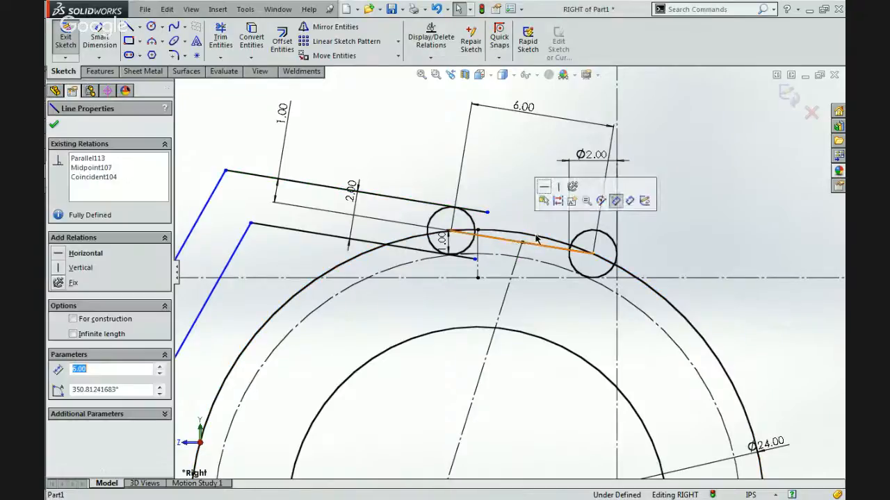
click(519, 204)
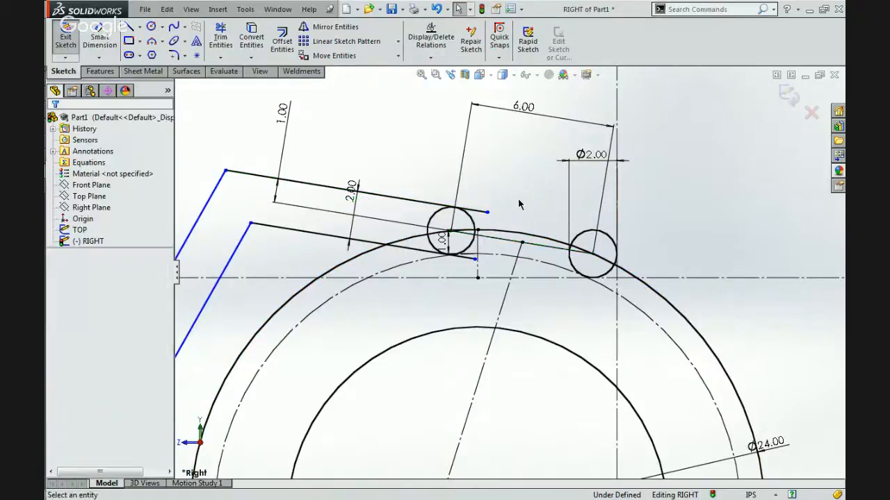
Extend both edges of the upper arm past the inner roller, ending just short of the outer roller.
drag(525, 221, 571, 224)
drag(476, 259, 556, 271)
click(505, 184)
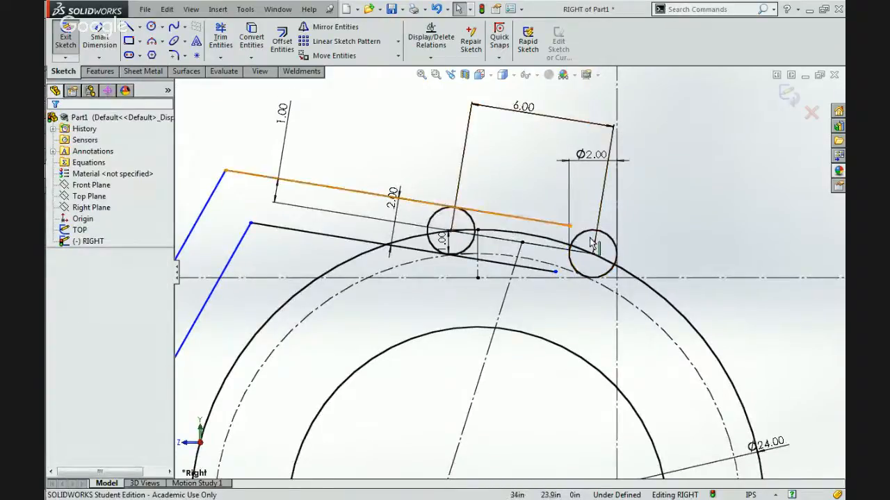
Move the centre of the 8.00 in circle forward and down, shifting the gripping arm's back section toward the rear.
scroll(469, 240, up, 5)
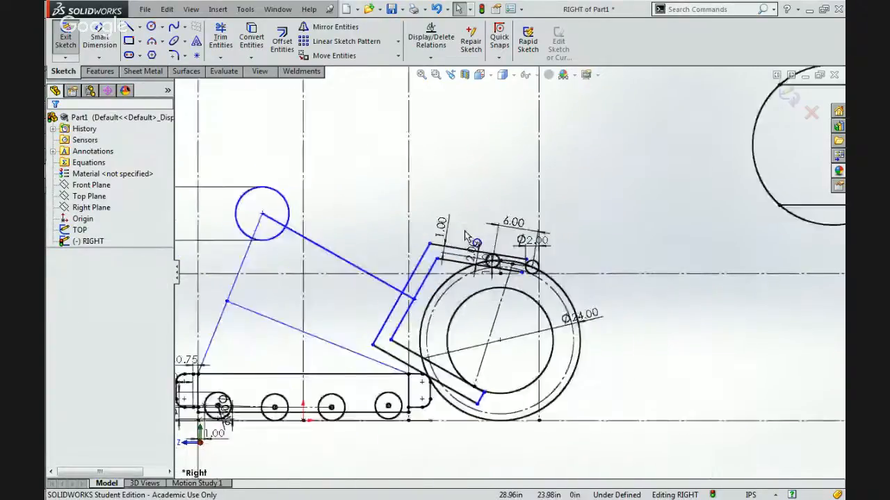
scroll(471, 261, up, 3)
scroll(417, 278, down, 3)
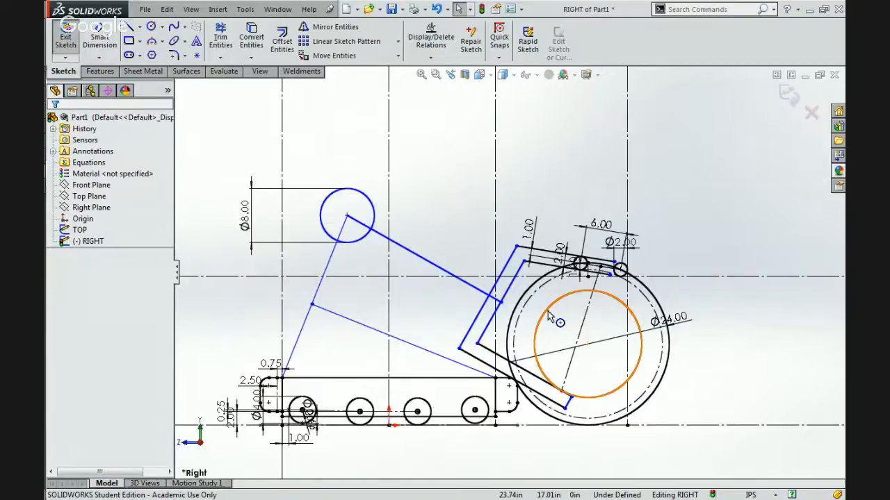
mouse_move(349, 220)
mouse_down()
mouse_move(369, 256)
mouse_move(341, 205)
mouse_move(371, 236)
mouse_move(371, 226)
mouse_move(359, 237)
mouse_move(339, 231)
mouse_move(368, 236)
mouse_move(360, 208)
mouse_move(335, 230)
mouse_move(354, 248)
mouse_move(381, 219)
mouse_move(372, 241)
mouse_move(360, 235)
mouse_up()
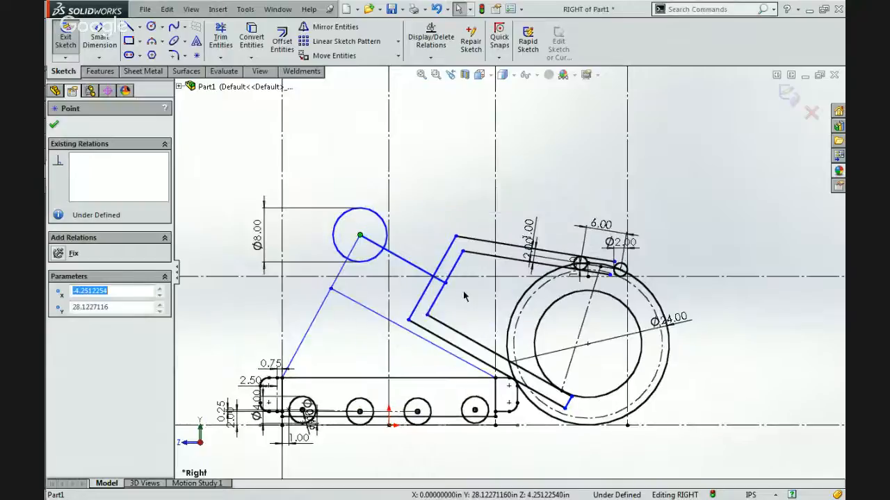
Delete the perpendicular relation between the circle's link and the arm's back section, and move the 8.00 in circle rearward and down.
click(414, 268)
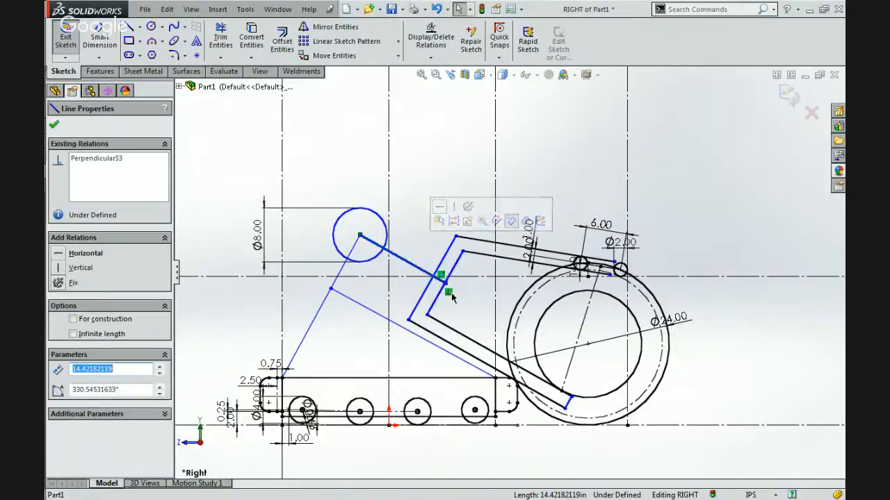
key(Escape)
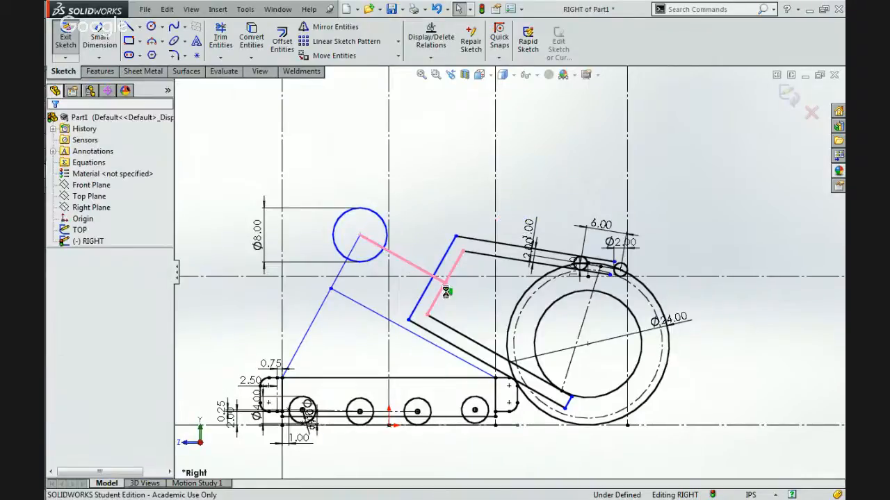
click(360, 235)
drag(340, 274, 331, 243)
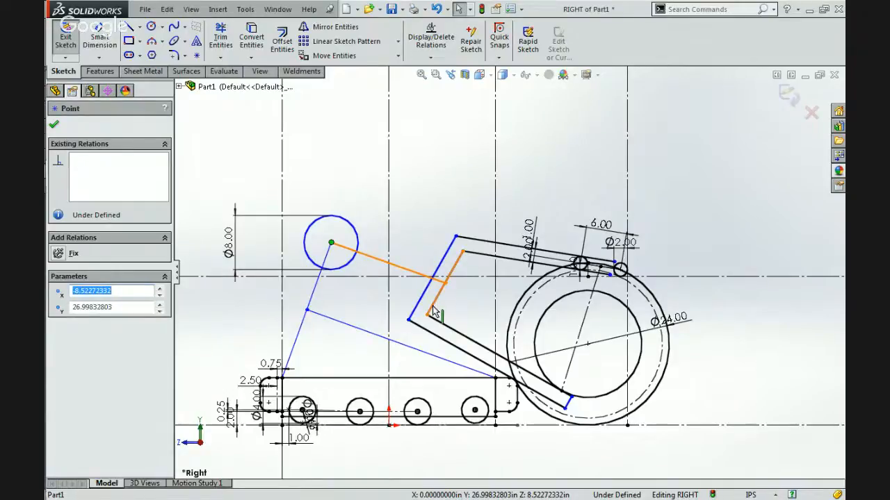
Draw a centerline from the lower arm's contact point on the ball's inner circle to the centre of the outer 2.00 in roller.
scroll(433, 310, down, 3)
click(460, 317)
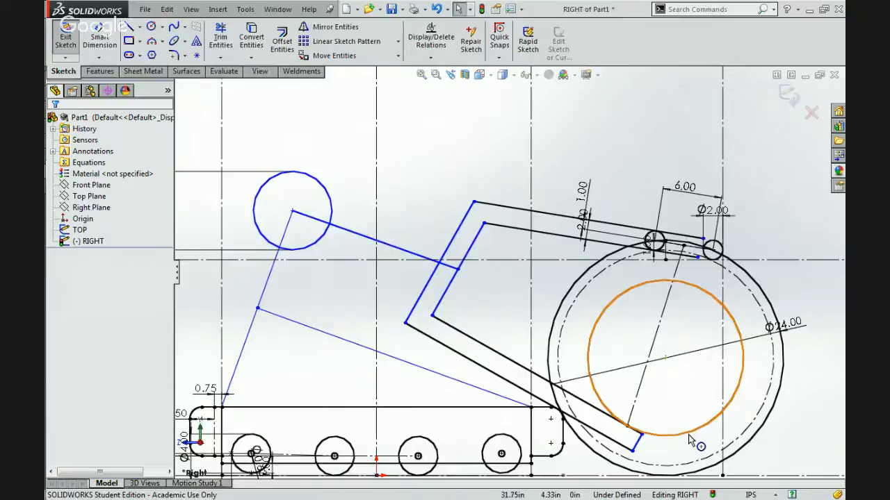
scroll(688, 428, down, 2)
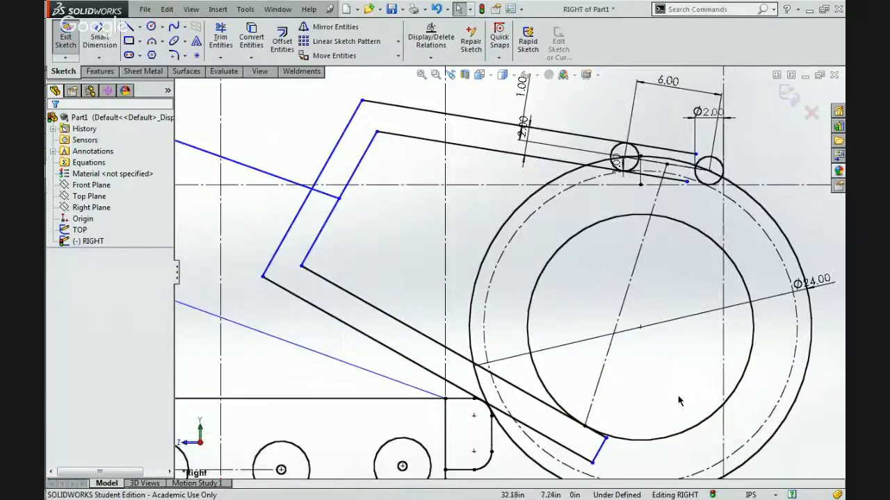
click(635, 271)
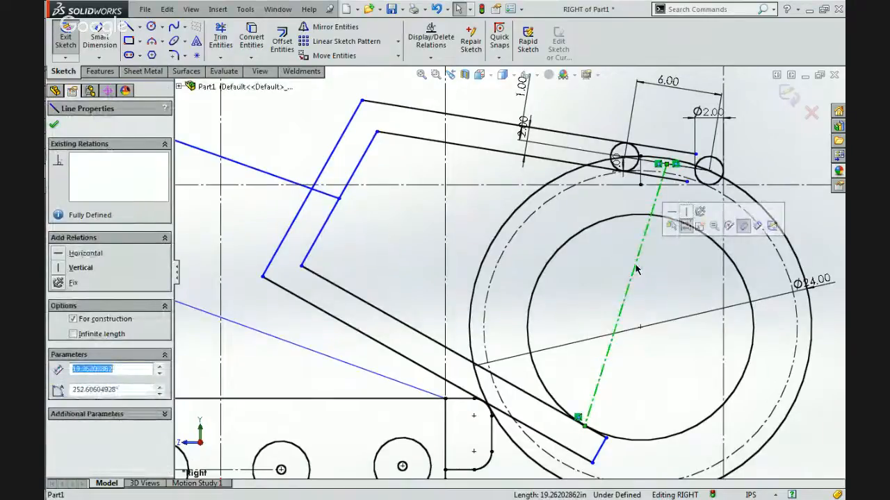
key(Escape)
click(139, 26)
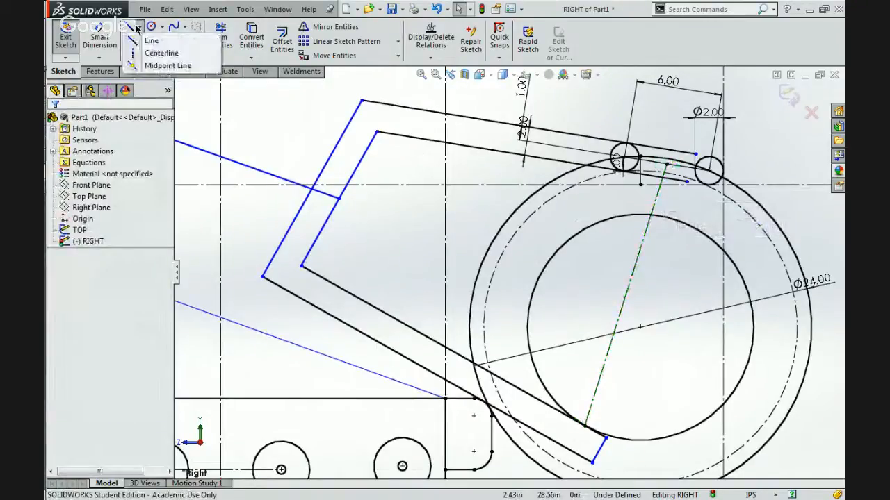
click(139, 54)
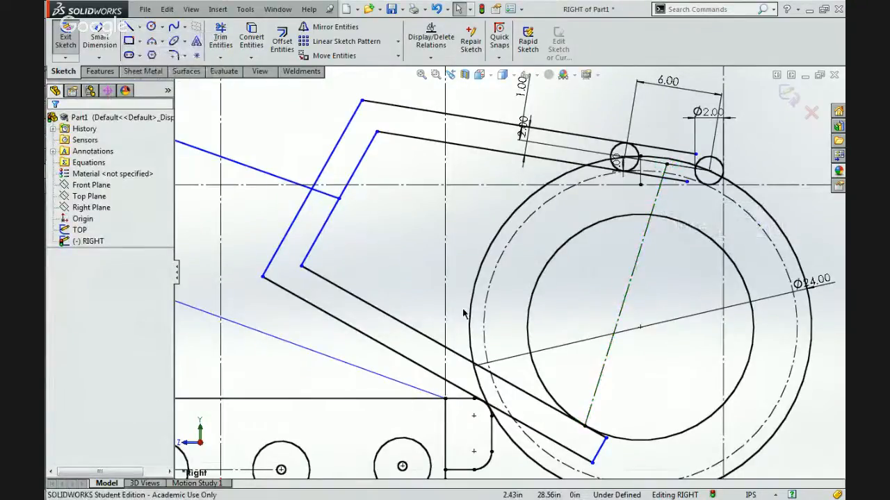
click(586, 427)
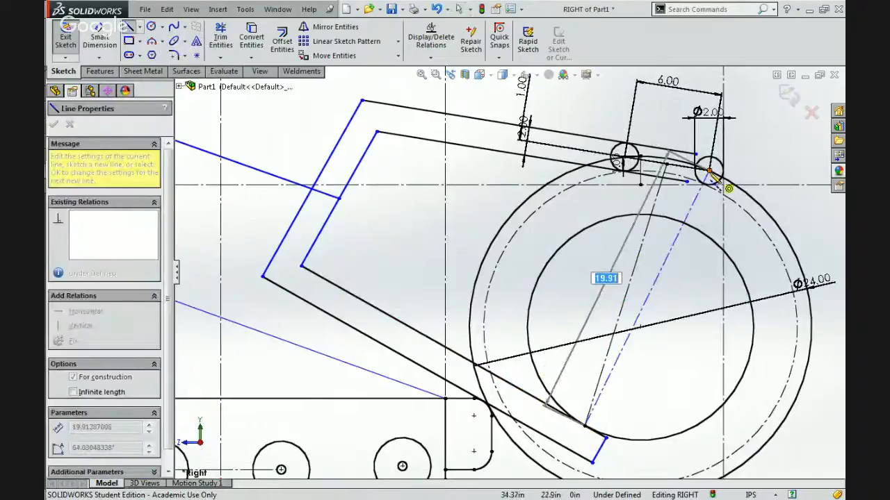
click(709, 171)
key(Escape)
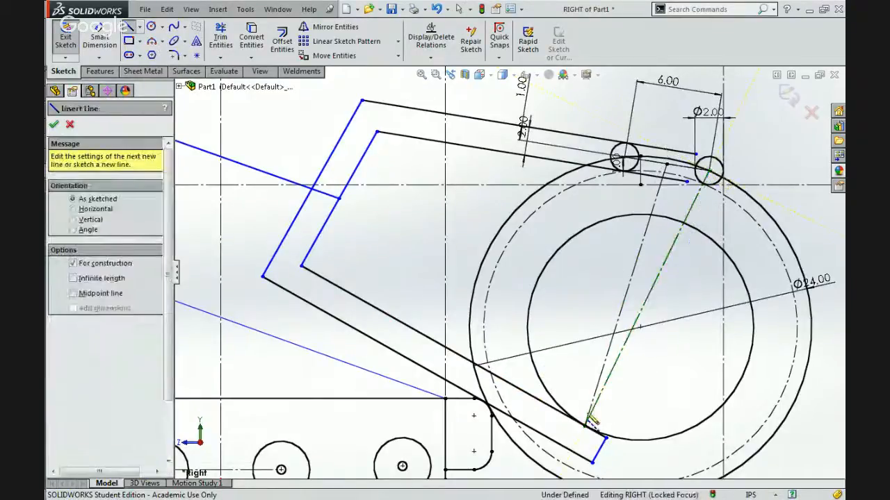
Draw a second centerline from the same contact point to the centre of the inner 2.00 in roller.
click(586, 426)
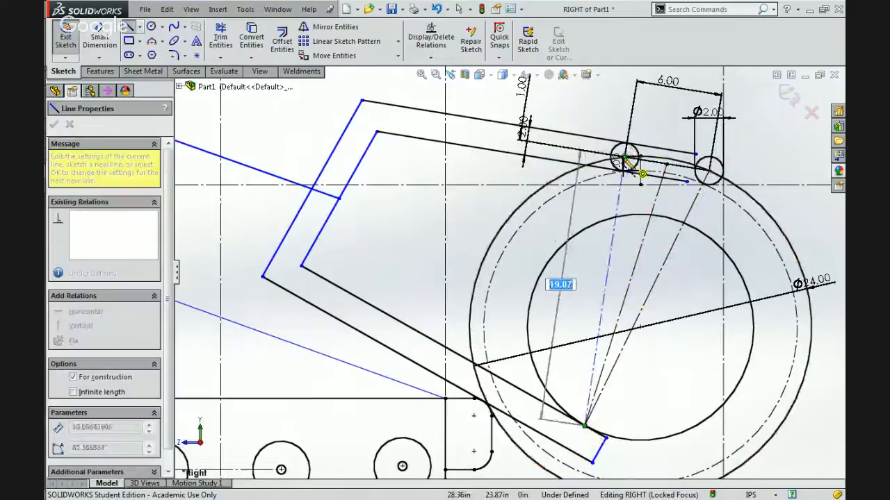
click(625, 159)
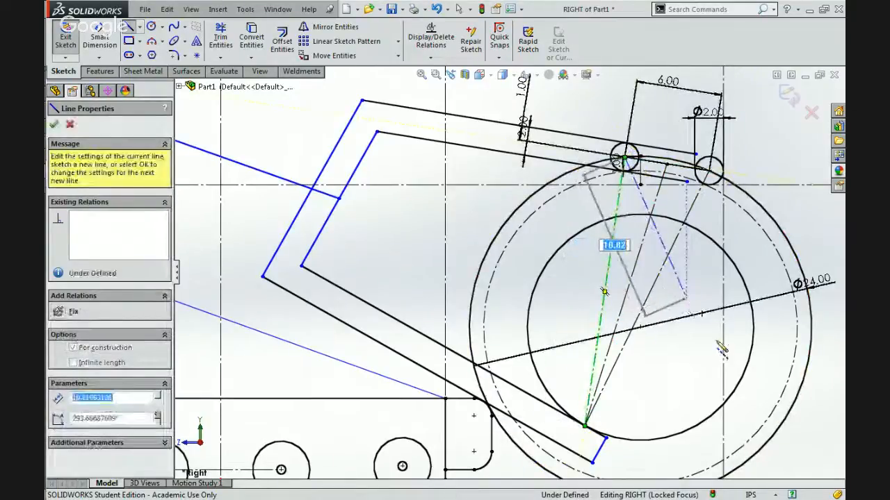
key(Escape)
key(Escape)
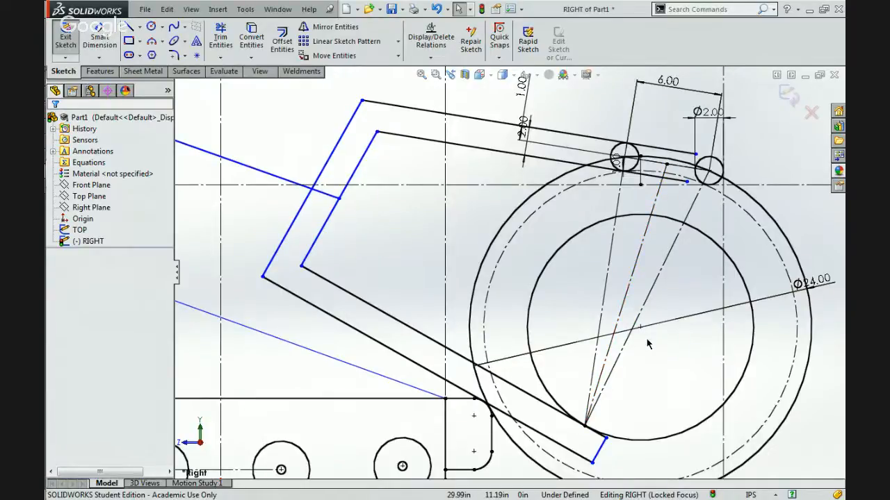
Move the 1.00 in dimension of the upper arm's top edge closer to the inner roller, clear of the 2.00 in dimension.
scroll(646, 343, up, 3)
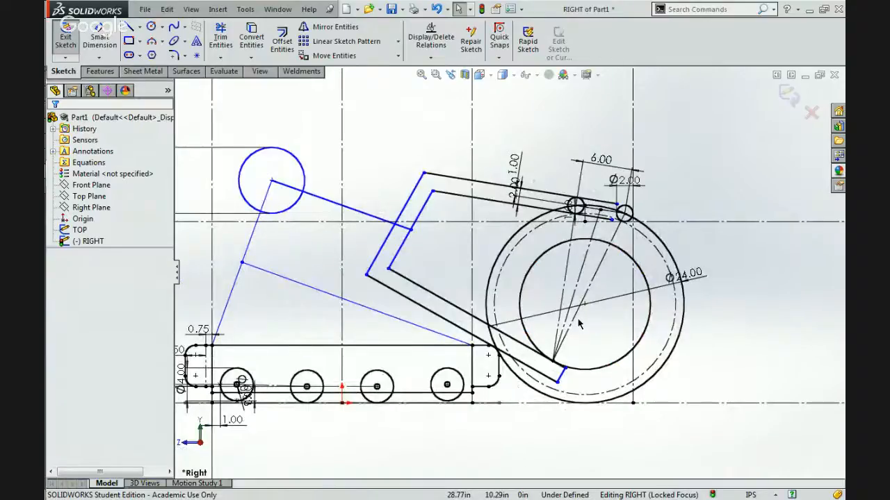
scroll(572, 335, down, 3)
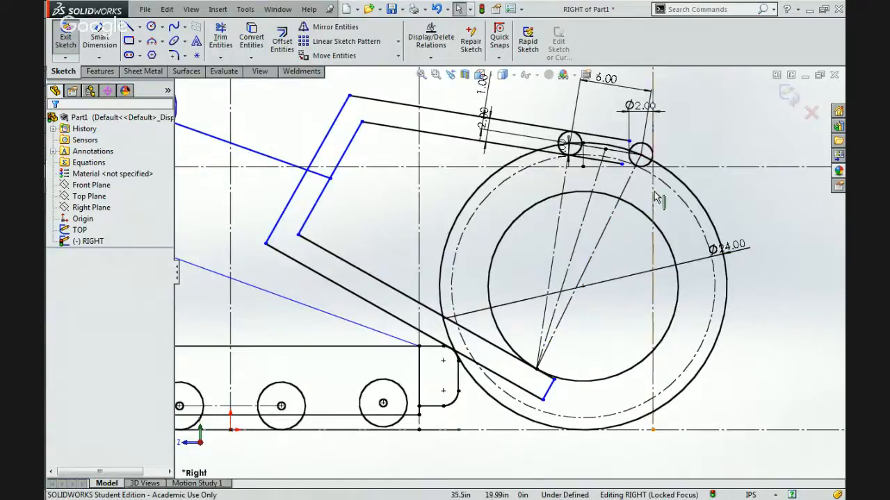
scroll(653, 142, down, 2)
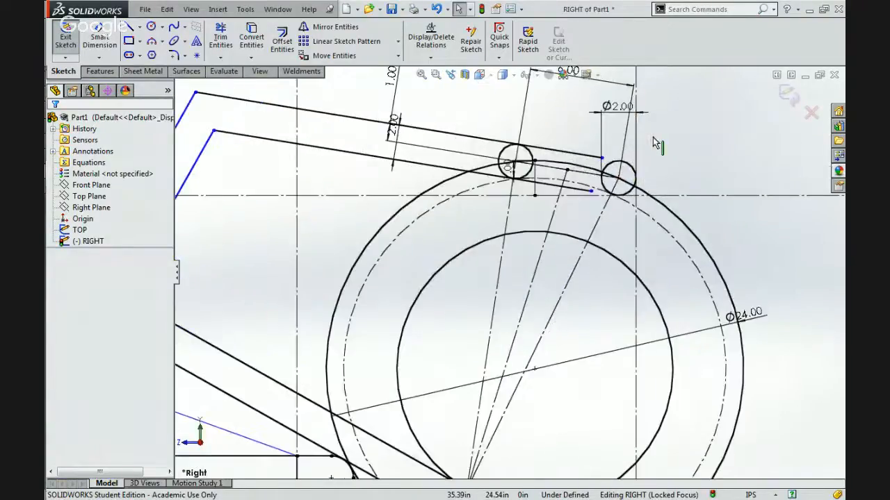
scroll(654, 143, up, 2)
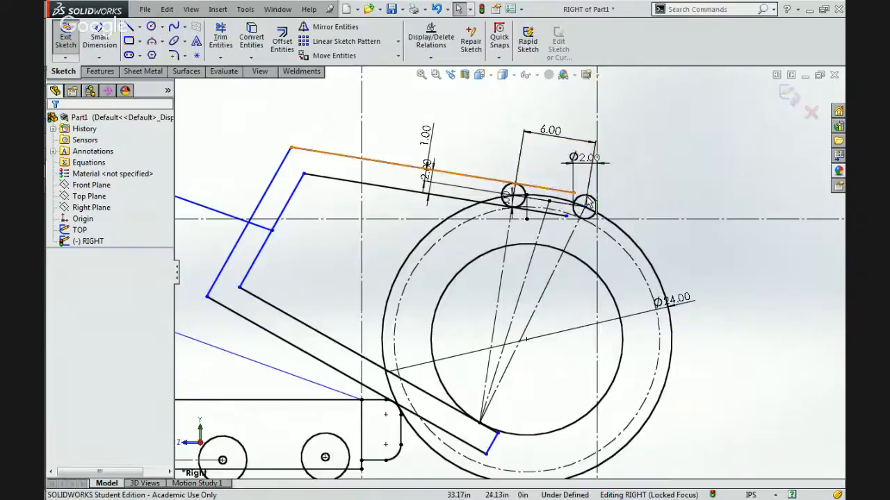
scroll(587, 201, down, 4)
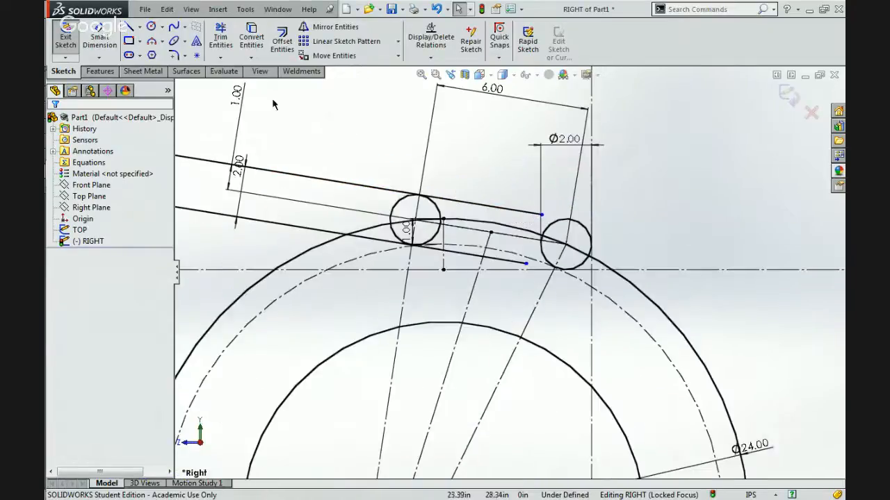
drag(237, 95, 336, 142)
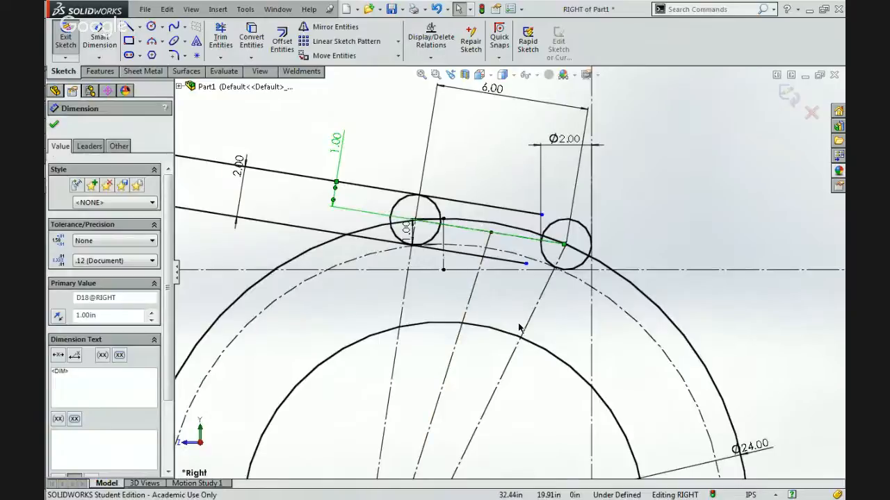
Shift the gripping arm's back section forward toward the ball, making its inner edge about 11.95 in long.
scroll(519, 326, up, 6)
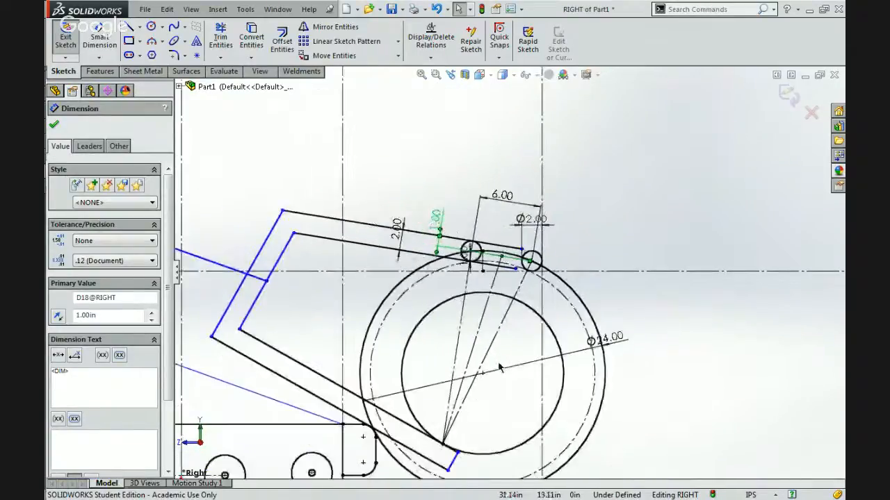
scroll(499, 369, up, 2)
scroll(365, 313, down, 4)
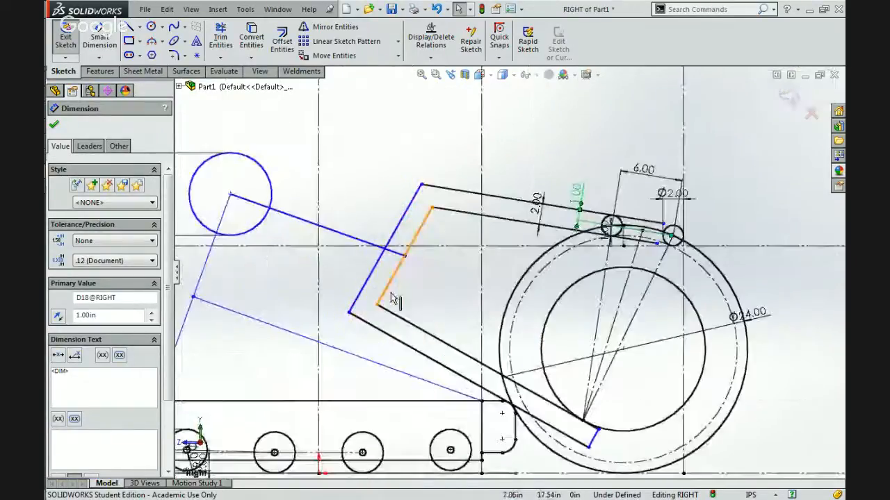
mouse_move(388, 294)
mouse_down()
mouse_move(368, 296)
mouse_move(426, 292)
mouse_up()
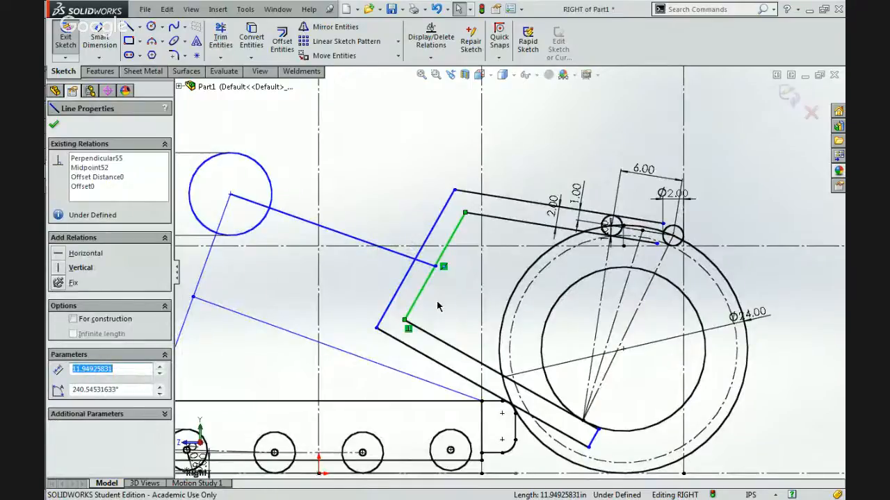
click(275, 281)
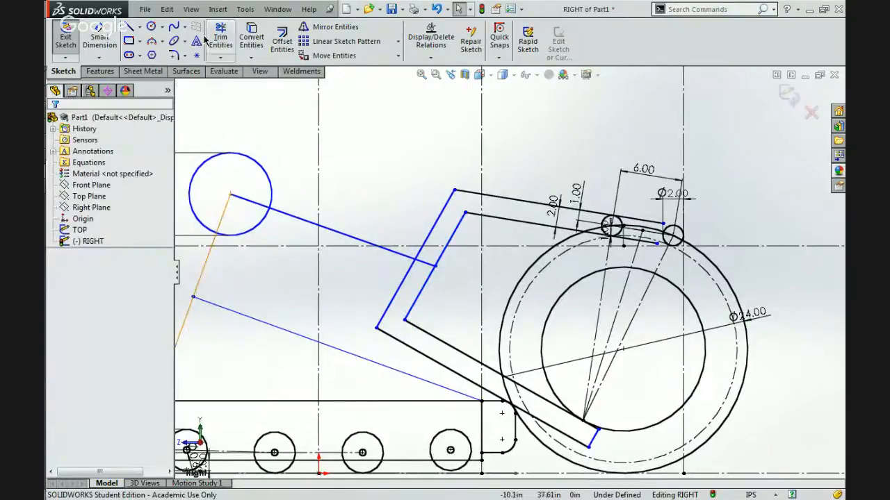
Start saving the part and create a new folder named Advanced inside GrabCAD > CADlab.
click(145, 10)
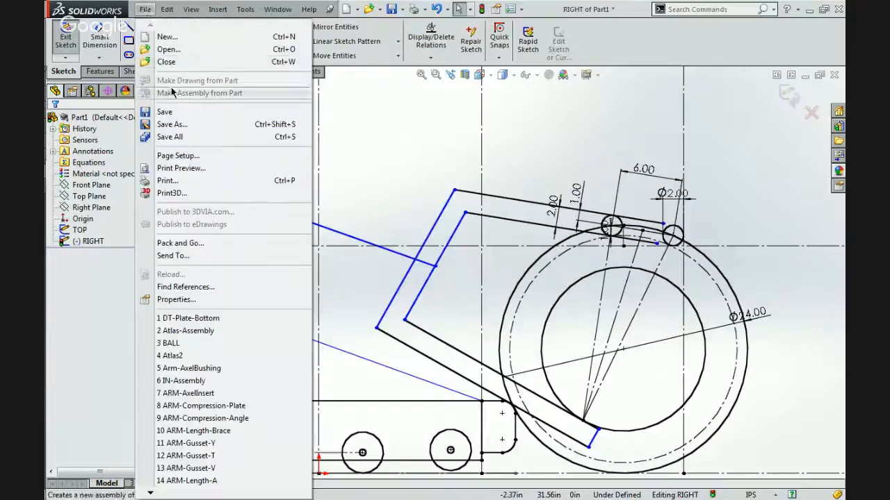
click(171, 112)
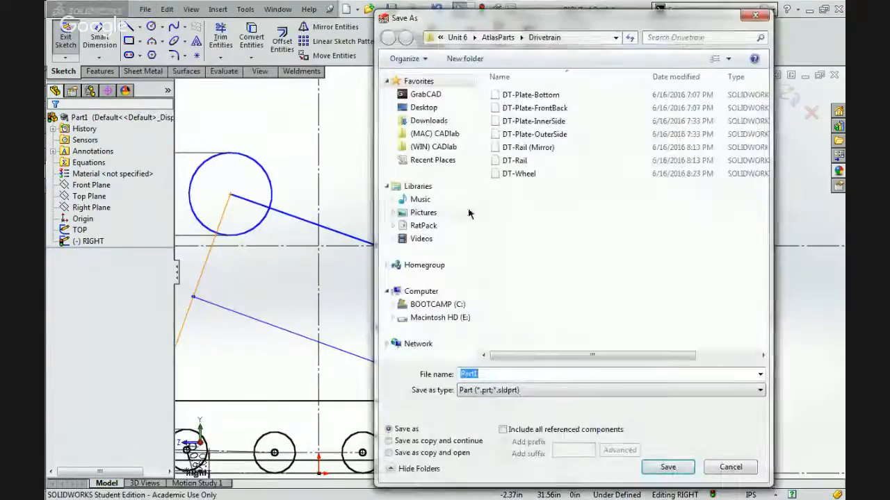
click(457, 37)
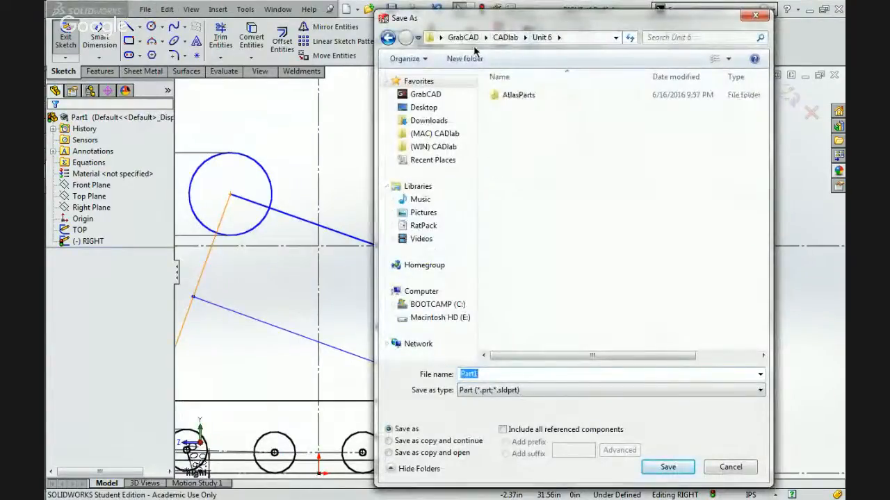
click(506, 37)
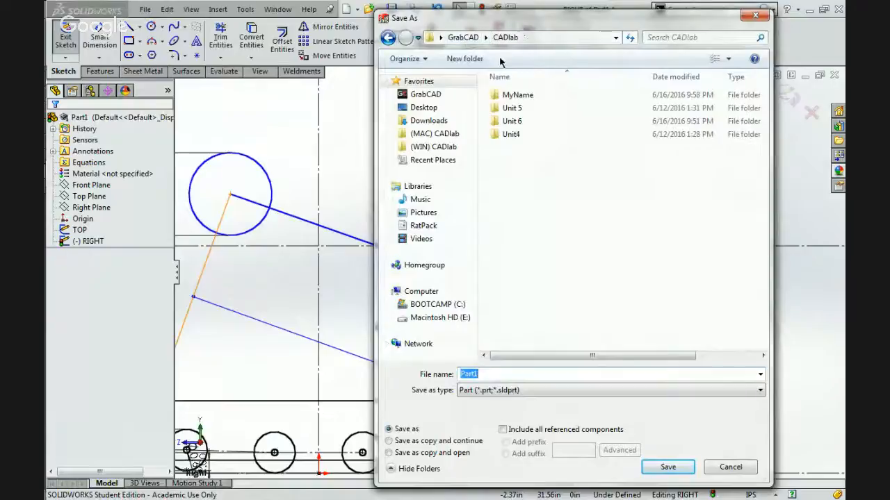
click(460, 37)
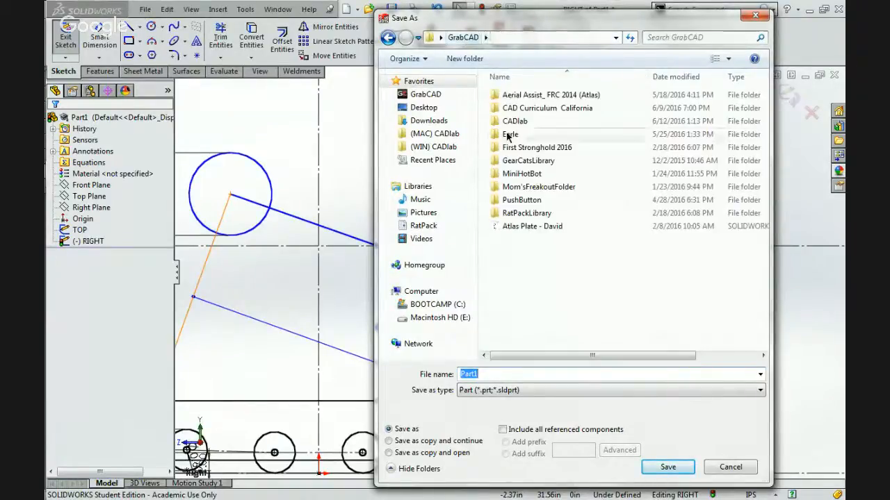
double_click(515, 117)
click(473, 63)
text(Acvance)
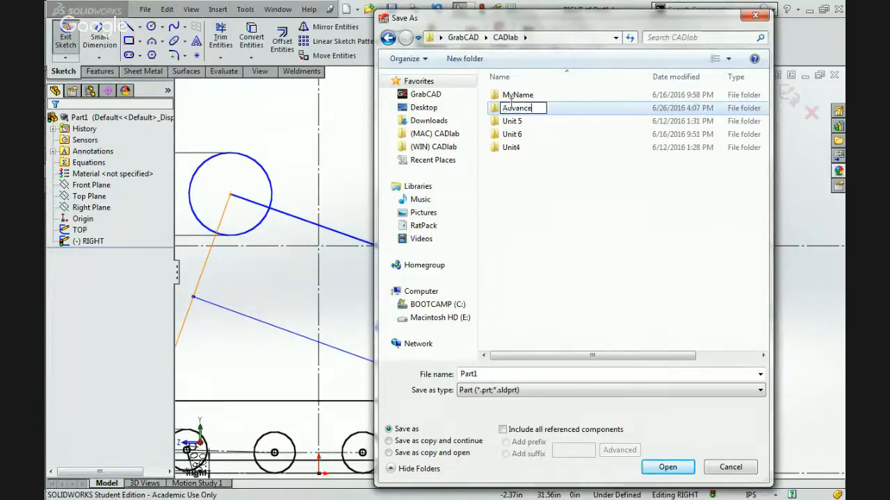
text(d)
key(Return)
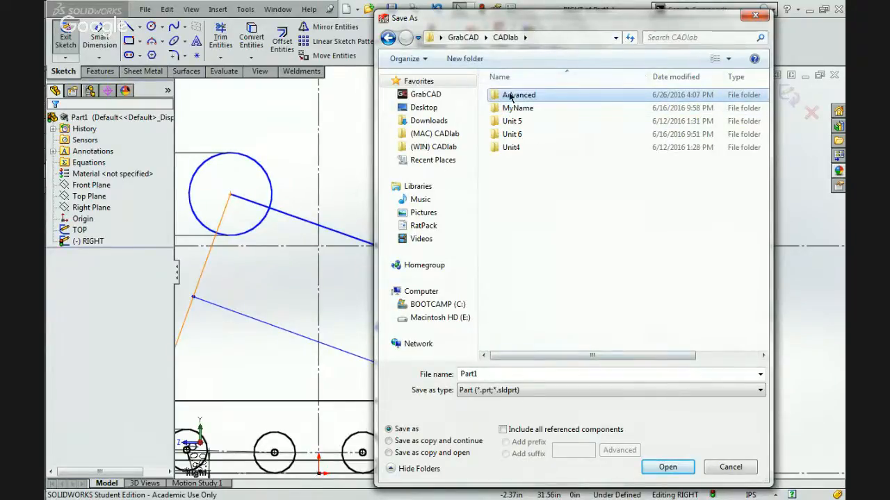
Save the part in the Advanced folder as 67MasterSketches.
double_click(512, 96)
double_click(489, 374)
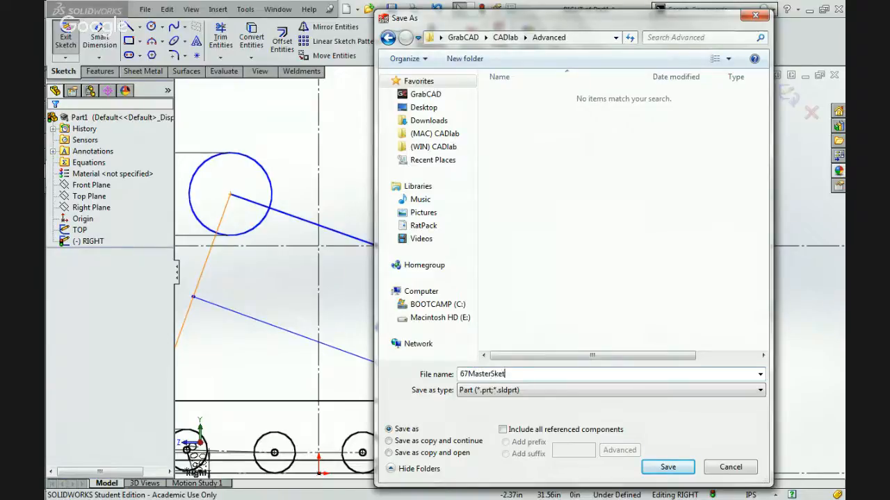
key(Return)
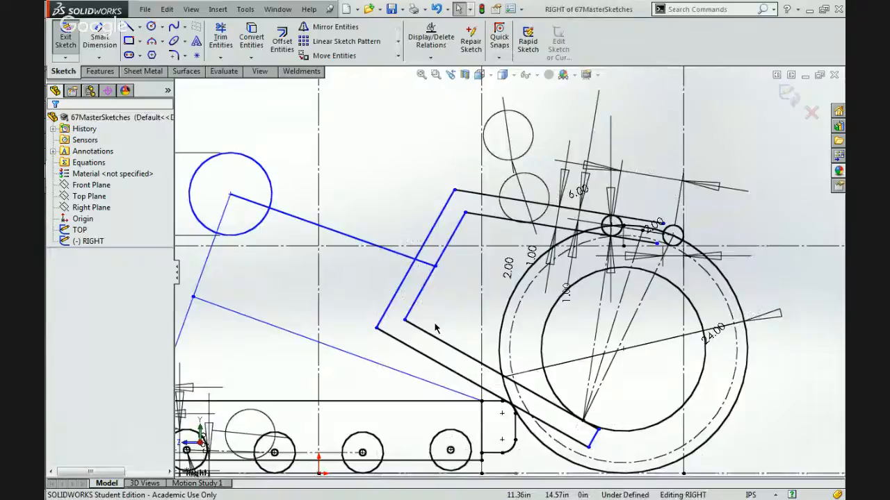
Switch to Chrome and examine the robot reference photo 5035.jpg for the arm, rollers and tube frame.
scroll(435, 324, up, 2)
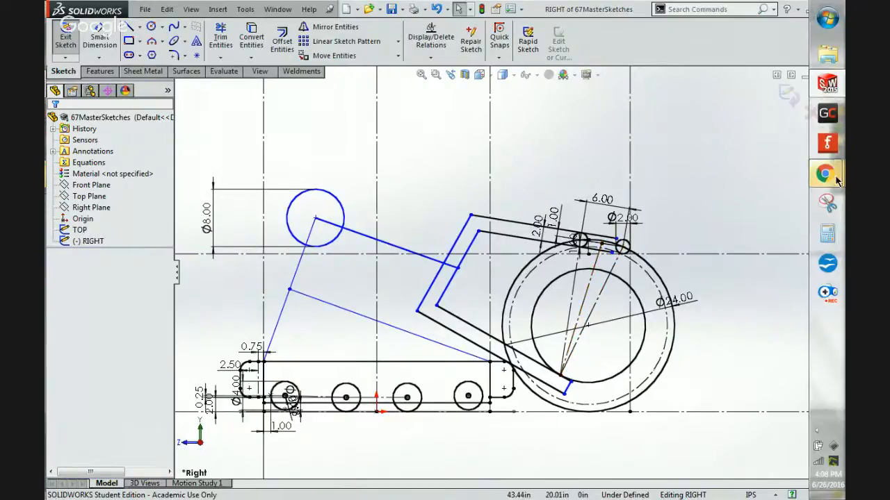
mouse_move(836, 180)
click(737, 117)
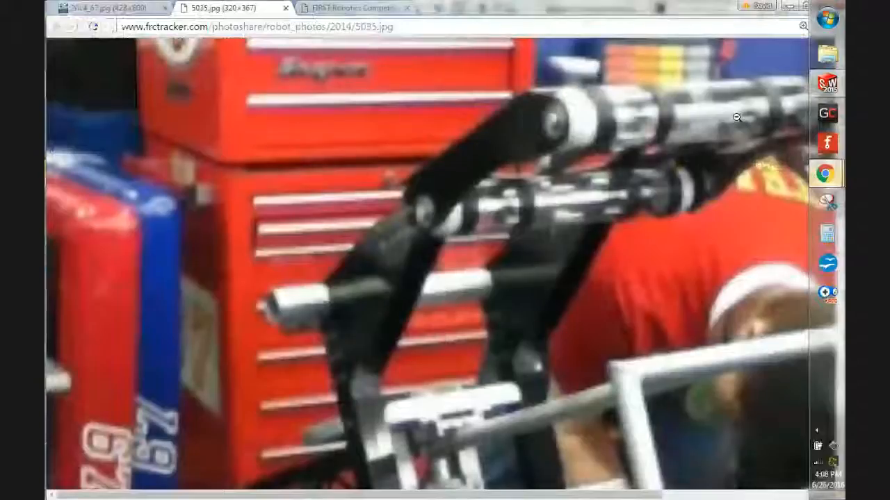
scroll(651, 248, down, 5)
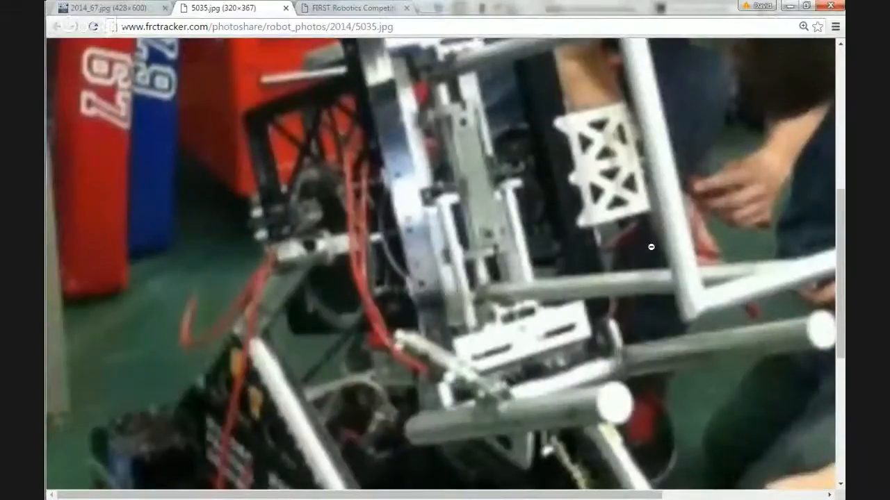
scroll(651, 245, up, 2)
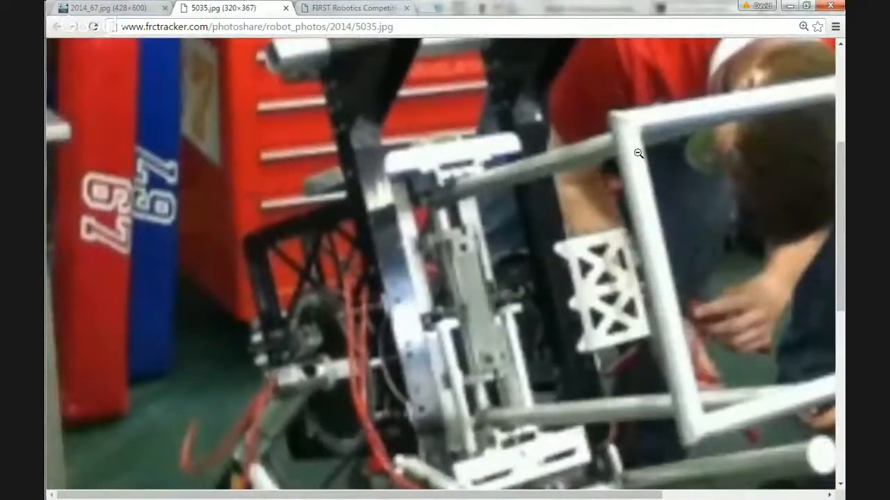
scroll(770, 312, right, 3)
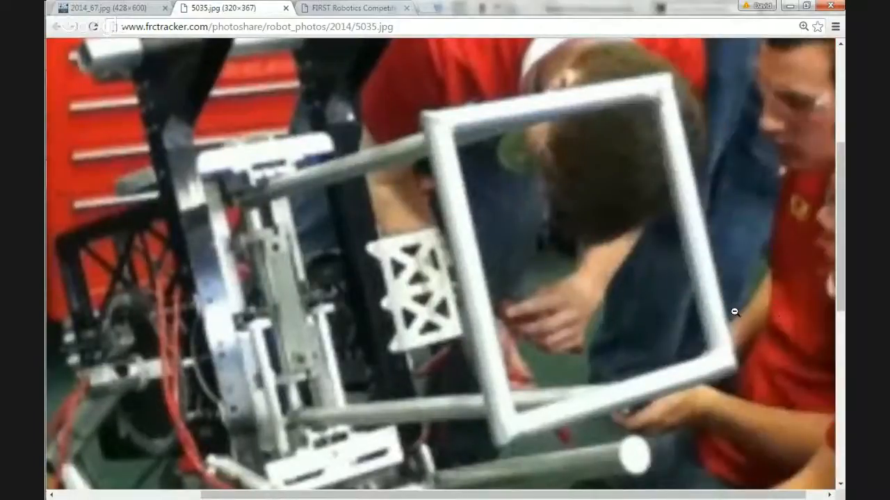
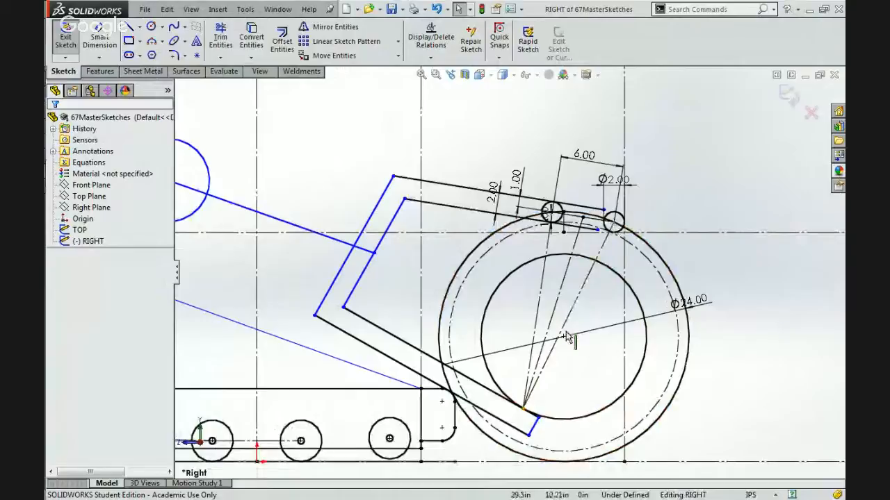
Compare the sketched gripping arm and ball with reference photo 5035.jpg.
click(569, 318)
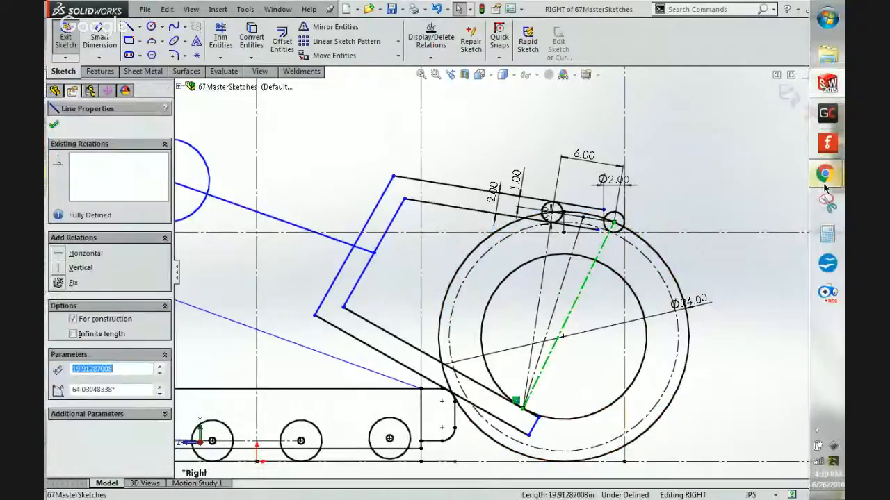
mouse_move(825, 178)
mouse_move(725, 103)
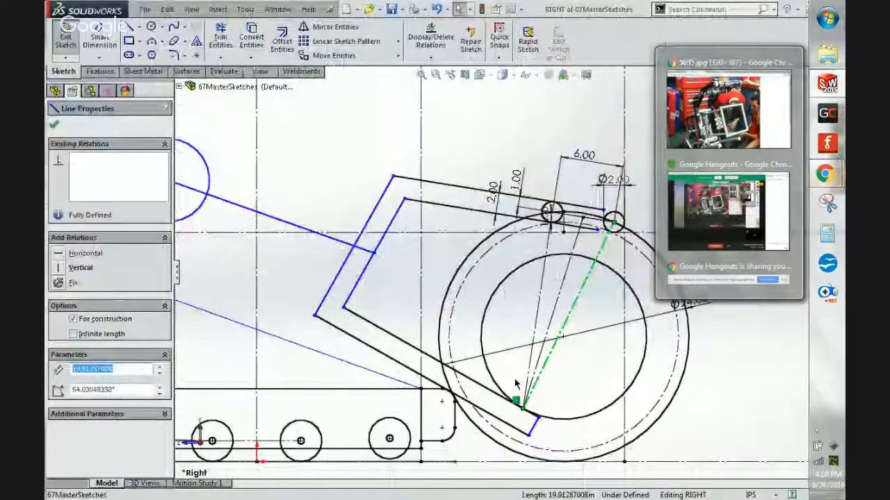
click(597, 356)
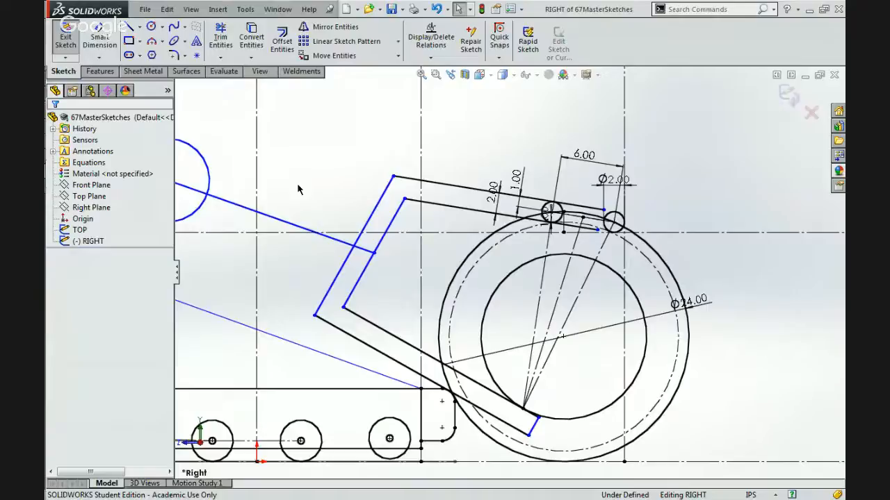
Shift the gripping arm's back section toward the ball, placing its inner edge's midpoint at about X 13.39 in, Y 19.28 in.
click(374, 253)
mouse_move(406, 258)
mouse_down()
mouse_move(410, 264)
mouse_move(406, 229)
mouse_move(347, 213)
mouse_move(326, 236)
mouse_move(417, 229)
mouse_move(451, 245)
mouse_up()
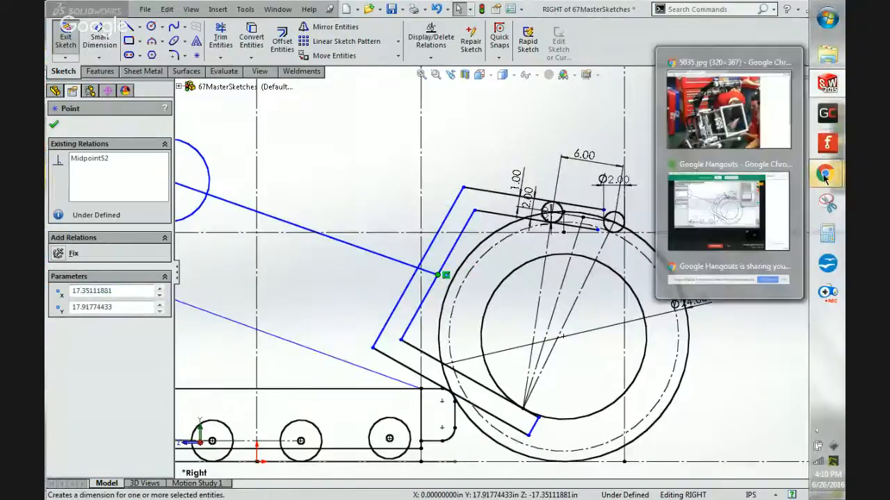
mouse_move(731, 118)
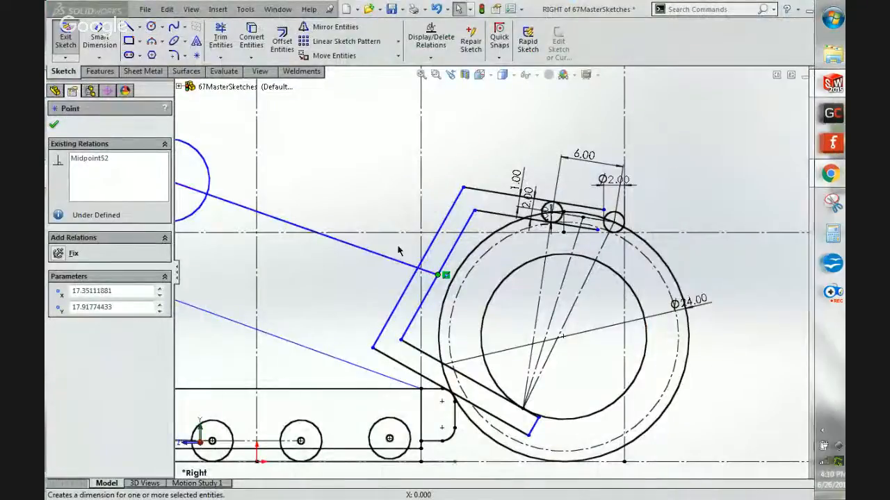
click(399, 248)
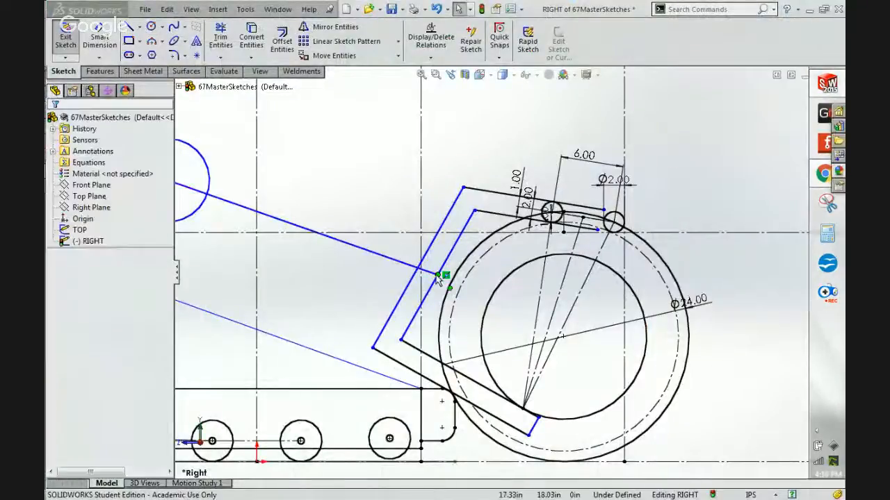
drag(437, 274, 396, 261)
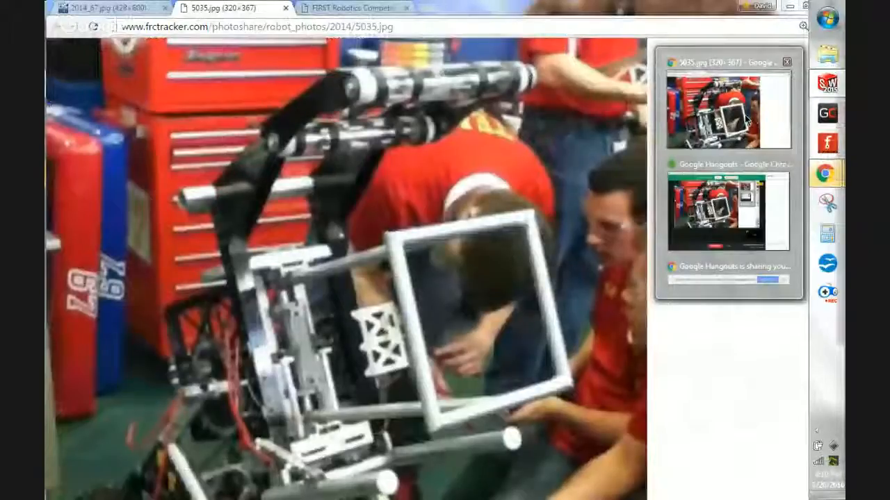
Examine reference photo 5035.jpg in Chrome for the parts inside the arm, and check the arm's outer back edge in the SolidWorks sketch.
click(745, 119)
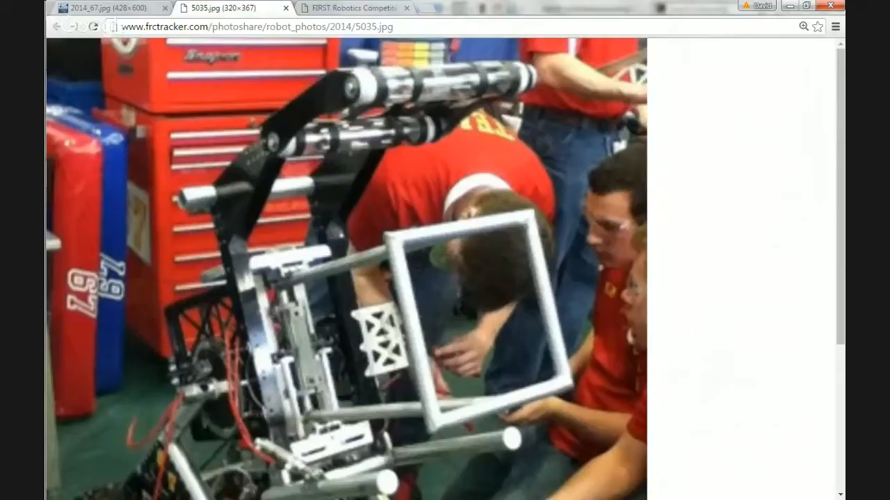
mouse_move(826, 174)
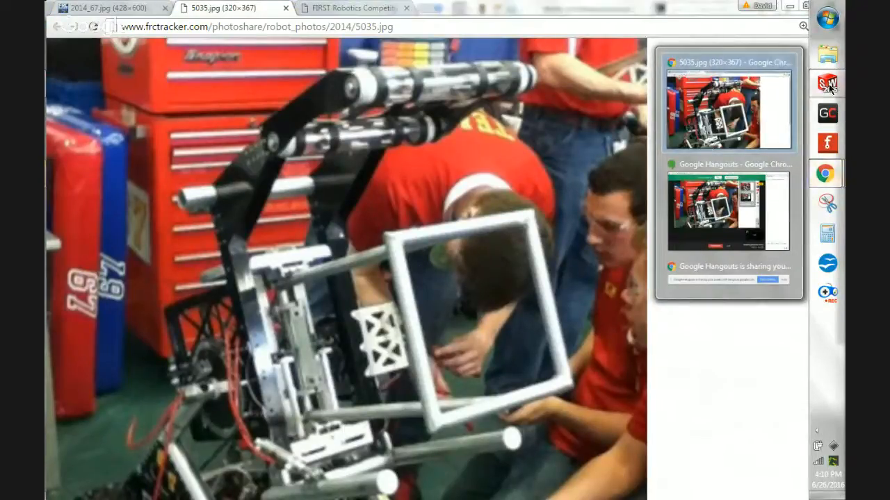
click(827, 84)
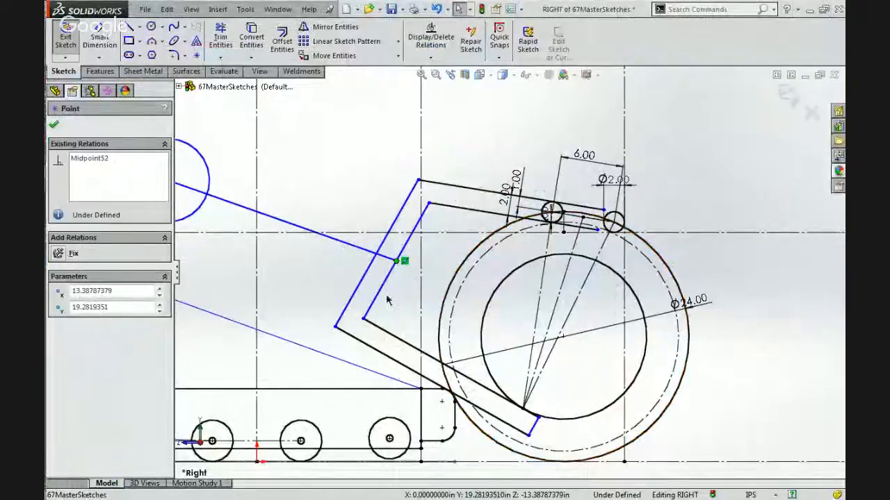
key(Escape)
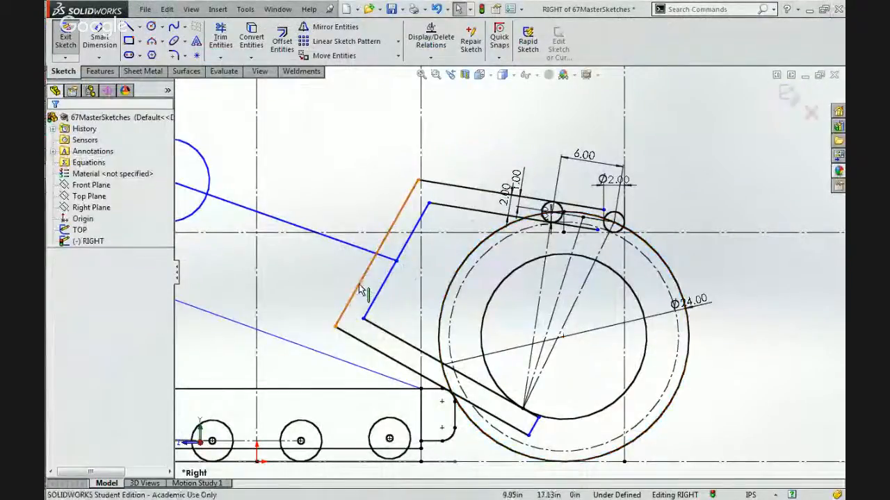
click(359, 291)
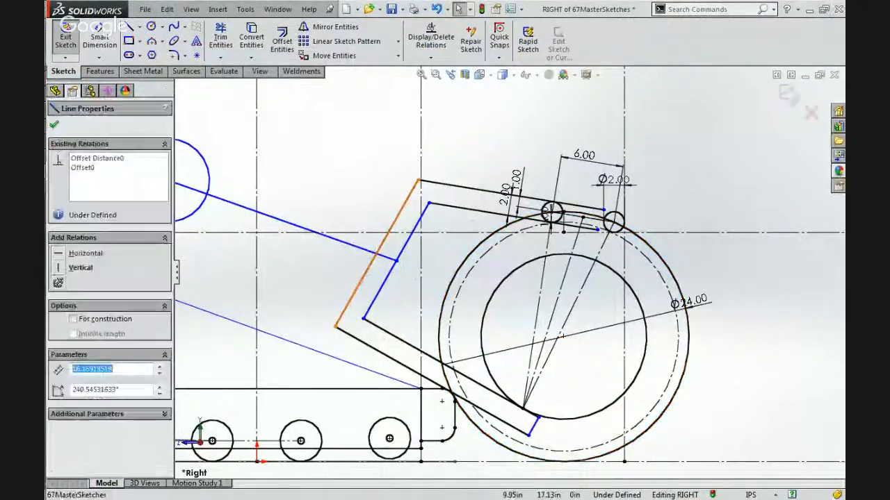
click(323, 288)
Sketch a slim rectangle about 1.54 in wide inside the gripping arm, alongside the inner edge of its back section.
click(128, 27)
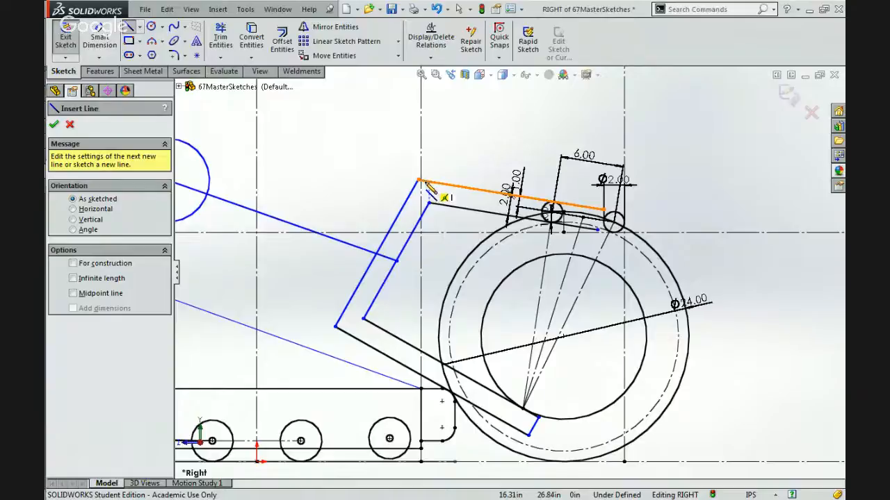
scroll(438, 222, down, 3)
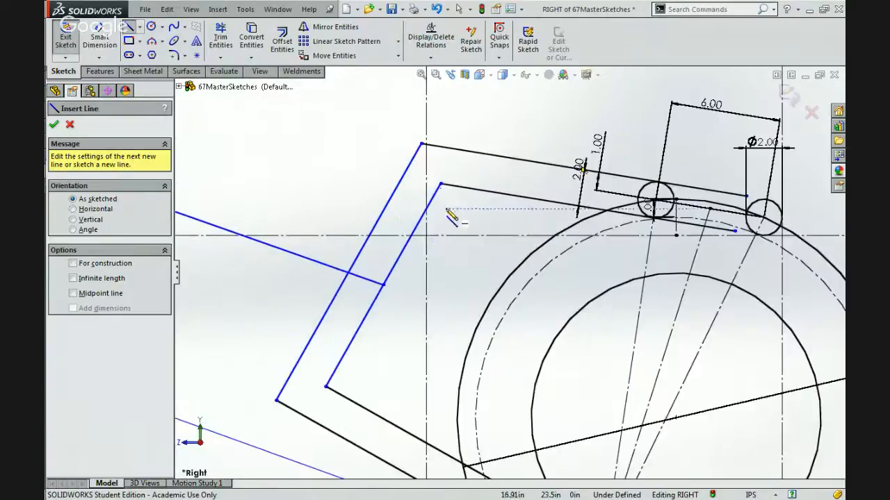
click(446, 208)
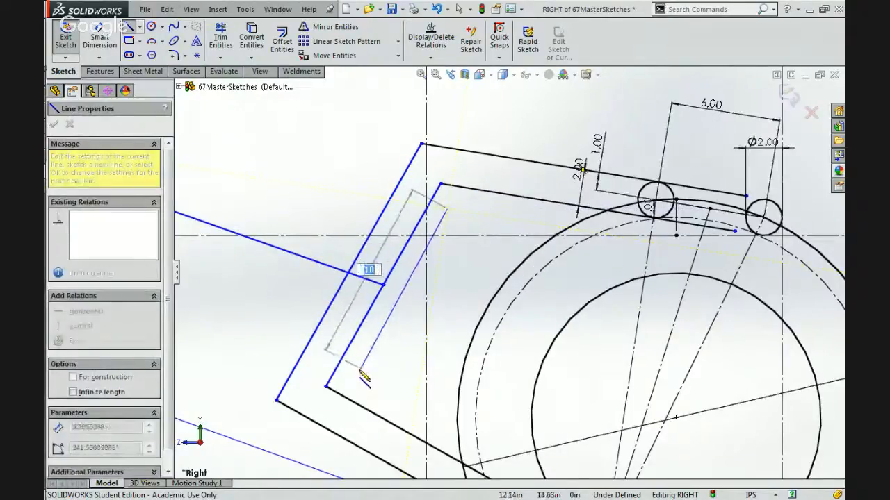
click(358, 374)
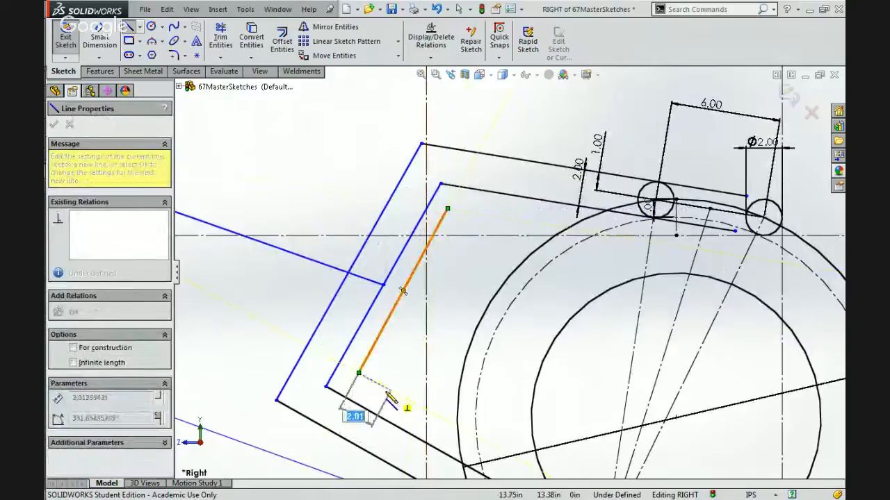
click(383, 385)
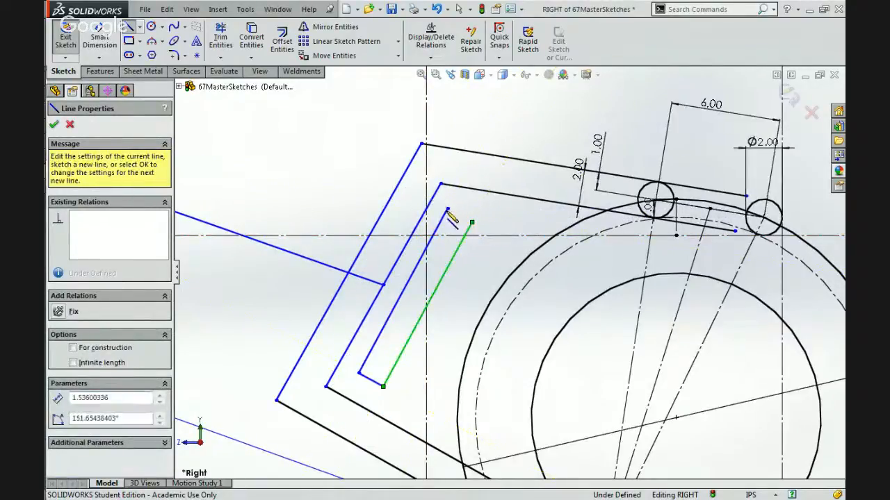
click(472, 222)
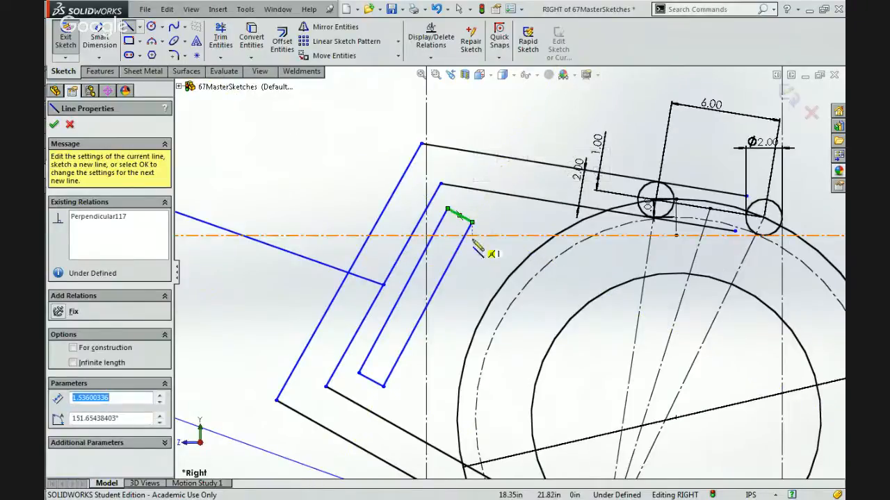
key(Escape)
scroll(446, 301, up, 6)
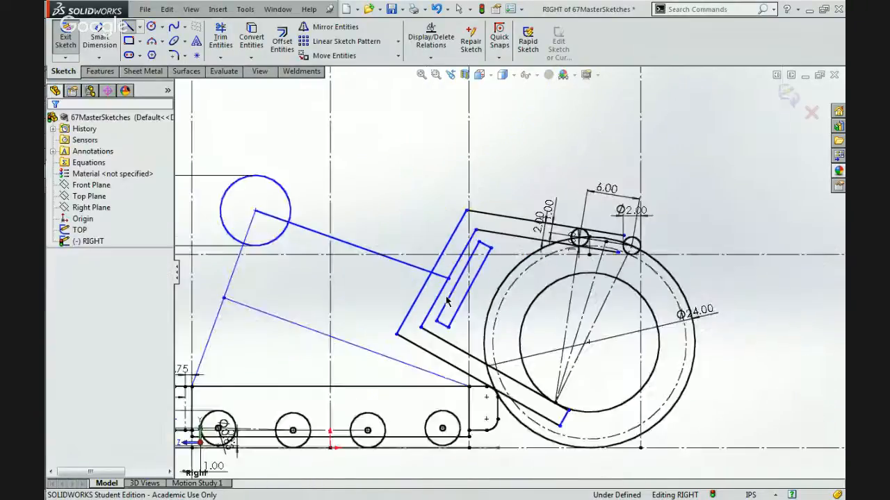
Try to make the slim rectangle's ball-side edge tangent to the ball's outer circle, and undo the relation.
scroll(498, 281, down, 8)
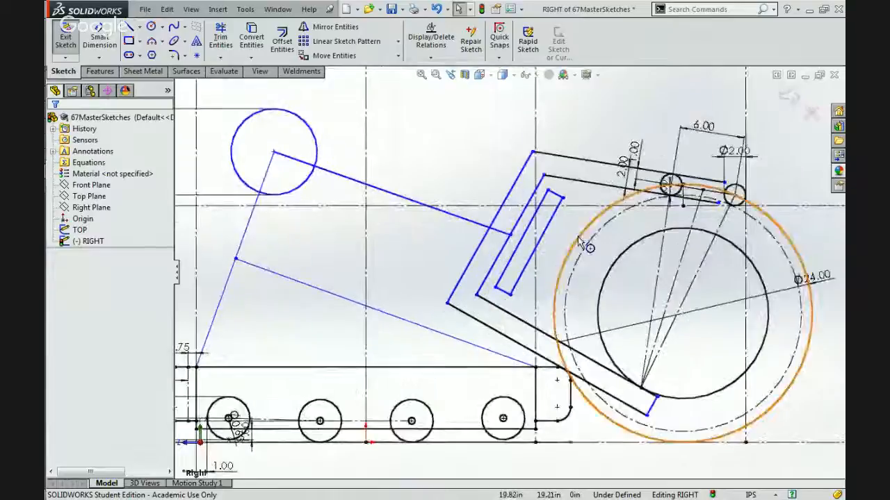
scroll(578, 236, up, 6)
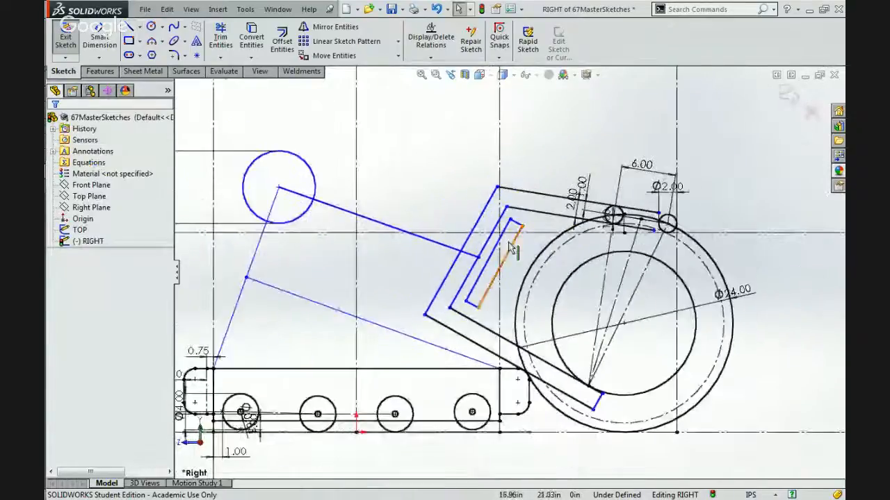
click(499, 266)
ctrl+click(532, 262)
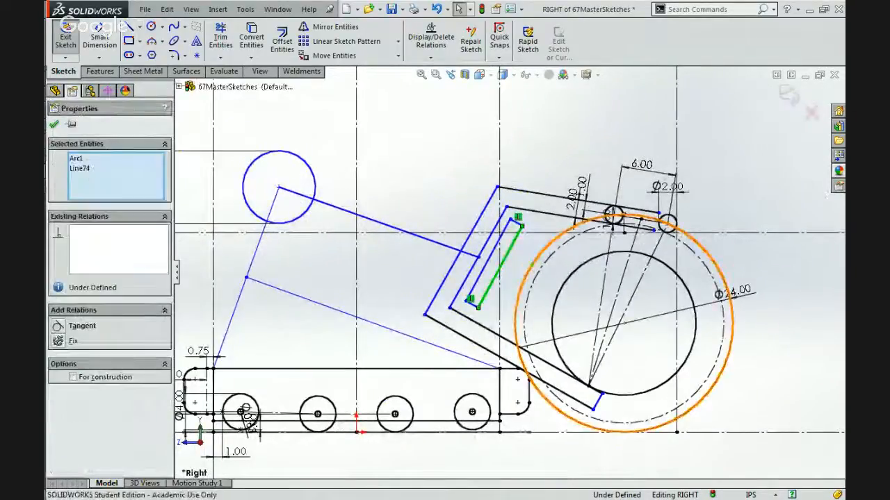
click(82, 325)
key(Escape)
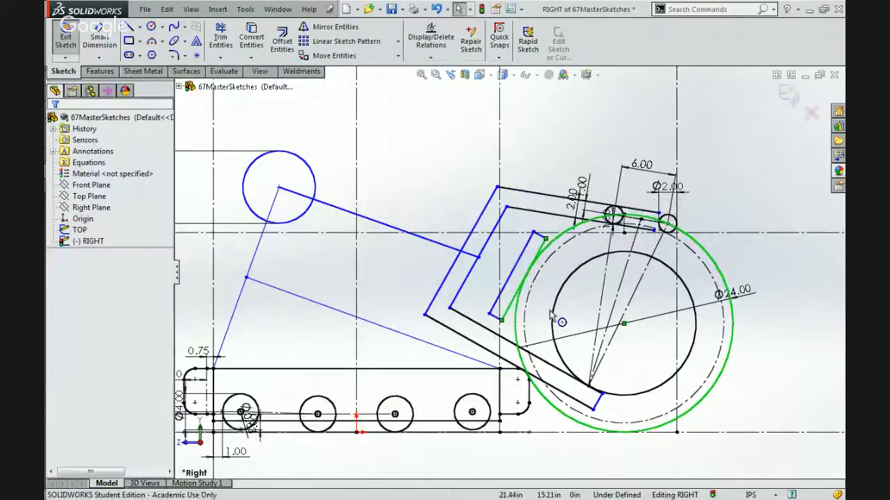
scroll(553, 321, down, 3)
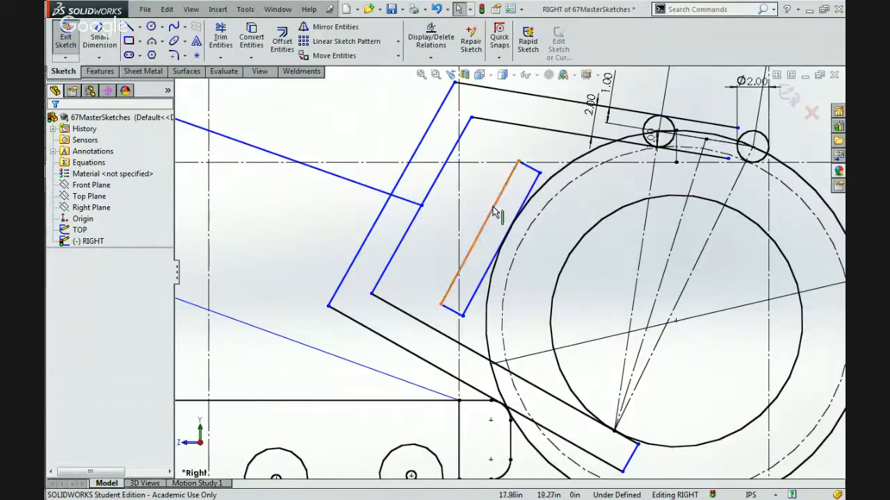
key(ctrl+z)
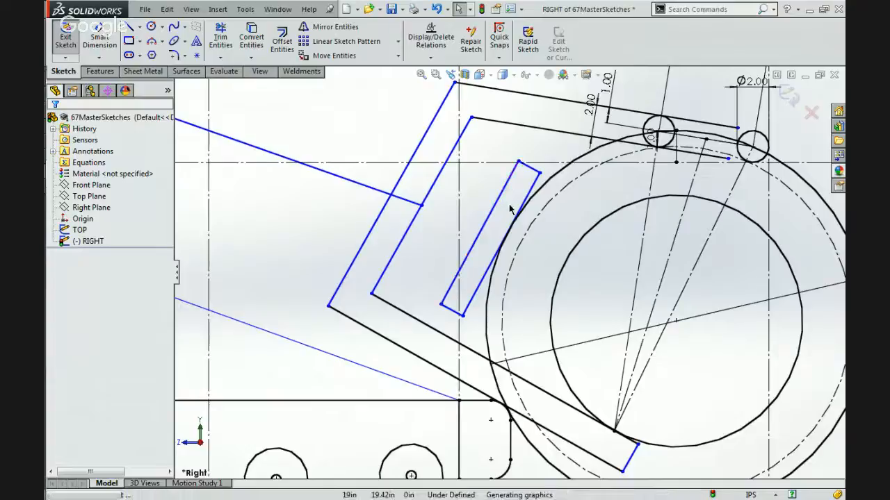
Move the slim rectangle toward the ball until it overlaps the outer circle, and stretch its upper end toward the arm's top section.
click(490, 204)
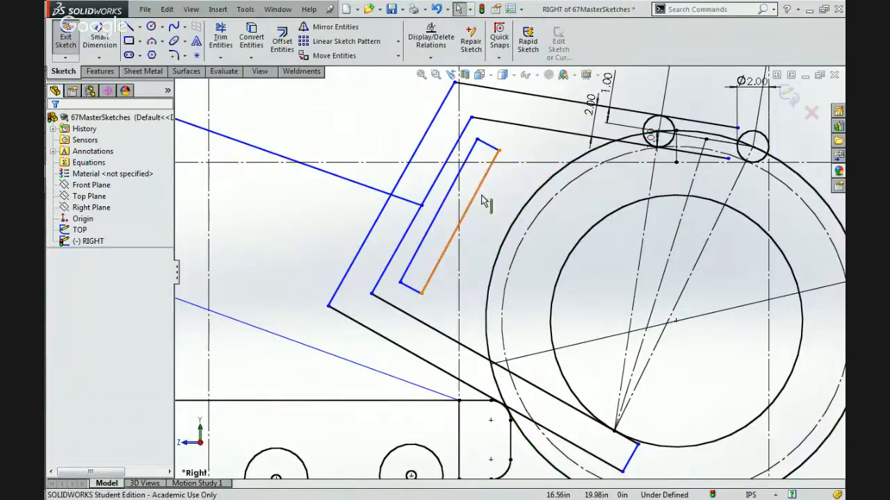
click(476, 196)
mouse_move(511, 209)
mouse_down()
mouse_move(529, 219)
mouse_move(509, 203)
mouse_up()
key(Escape)
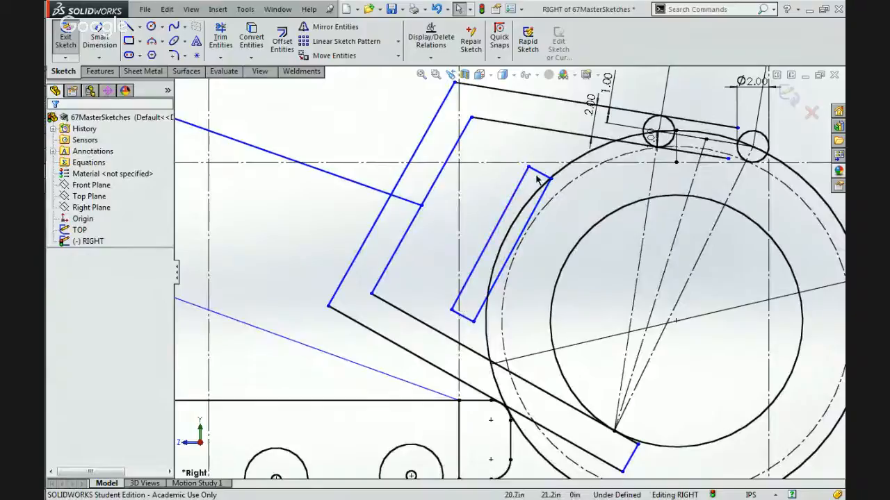
drag(546, 165, 560, 151)
key(Escape)
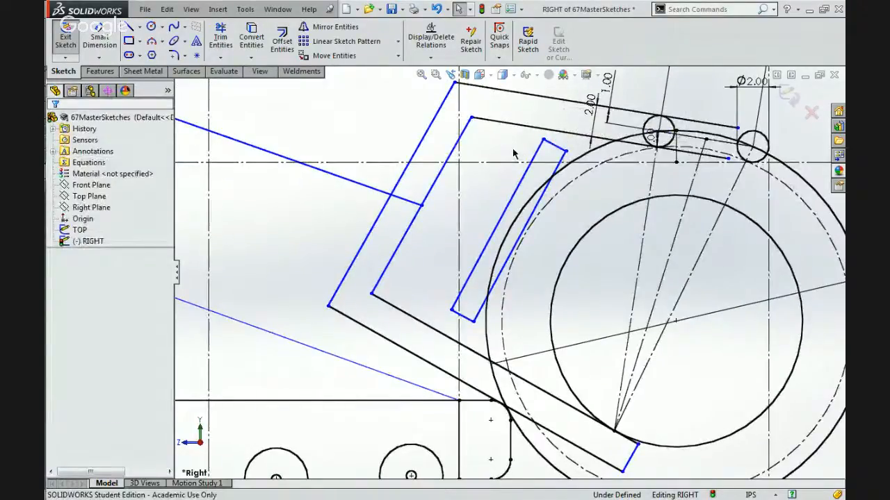
Delete the slim rectangle's short upper edge and sketch a small circle in its place between the two open ends.
click(556, 153)
click(253, 115)
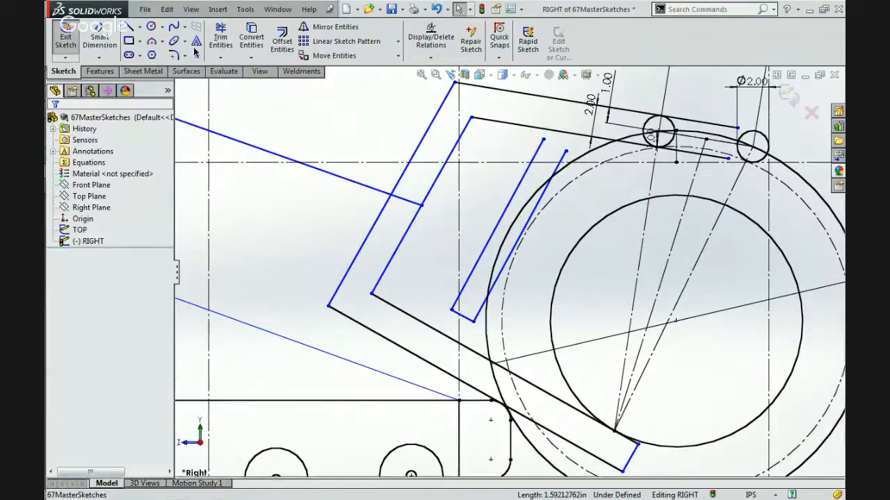
click(152, 27)
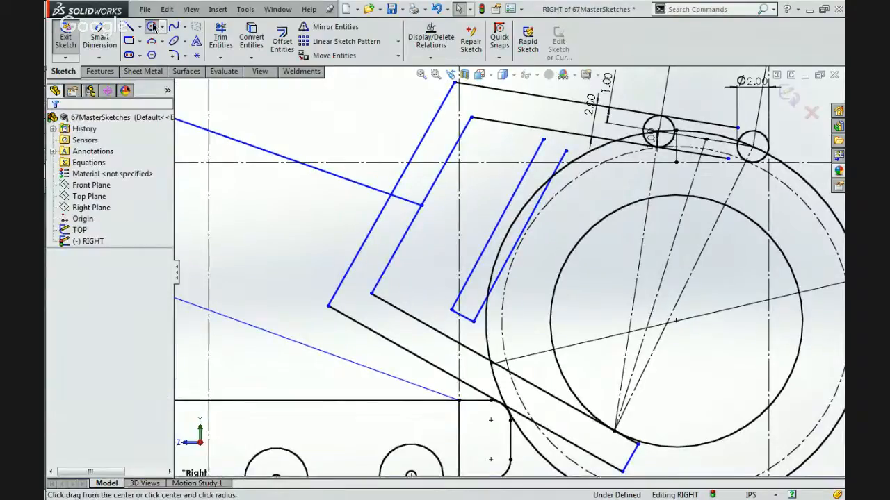
click(556, 150)
click(562, 155)
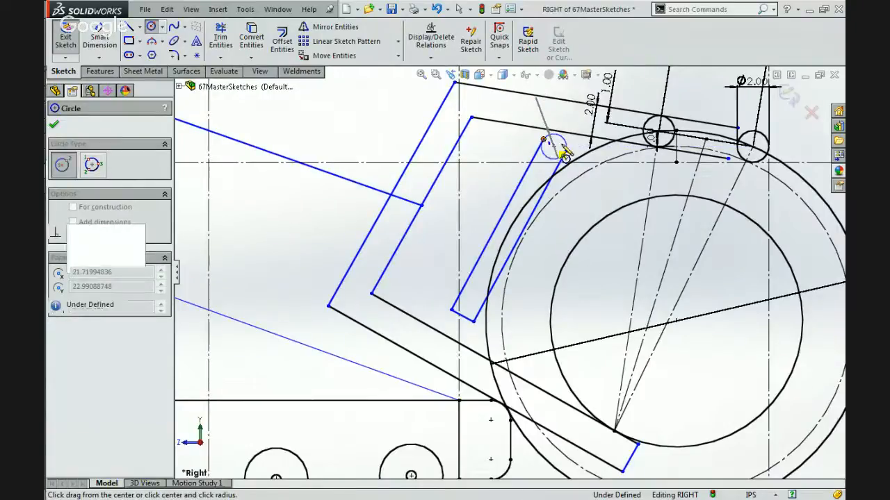
key(Escape)
Make the upper endpoint of the rectangle's ball-side edge coincident with the small circle.
scroll(559, 156, up, 5)
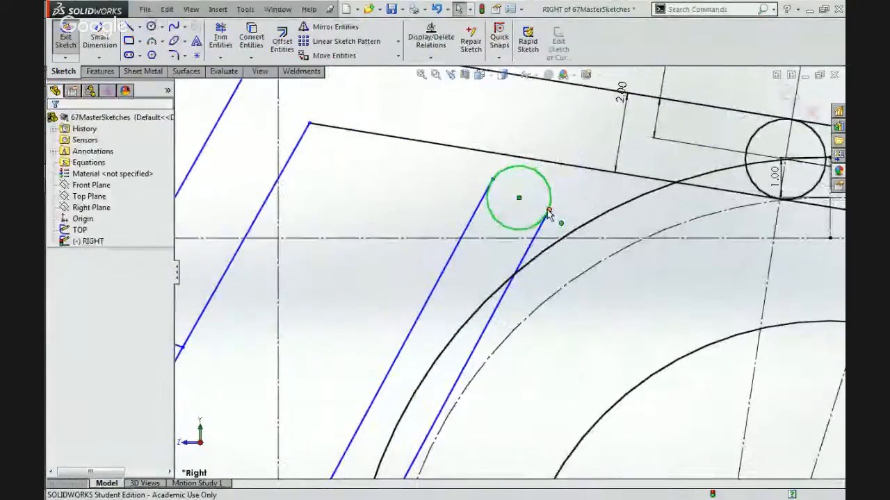
click(549, 210)
ctrl+click(550, 194)
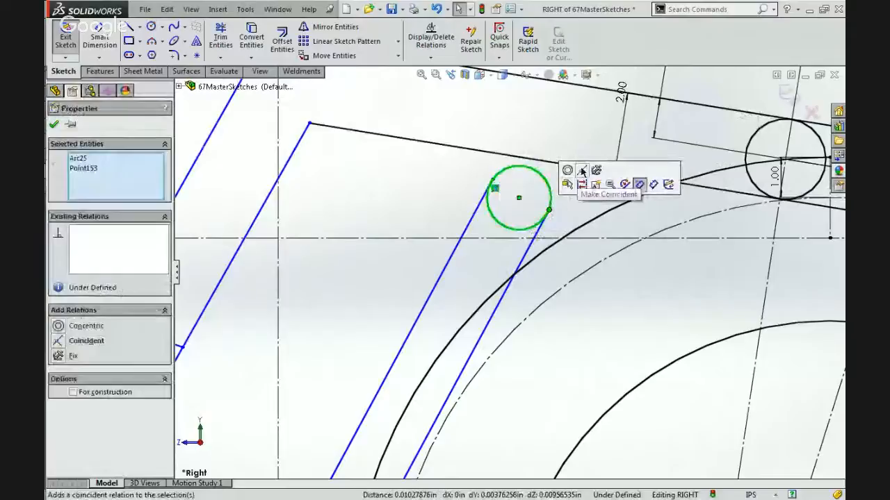
click(582, 171)
click(567, 194)
scroll(567, 195, down, 4)
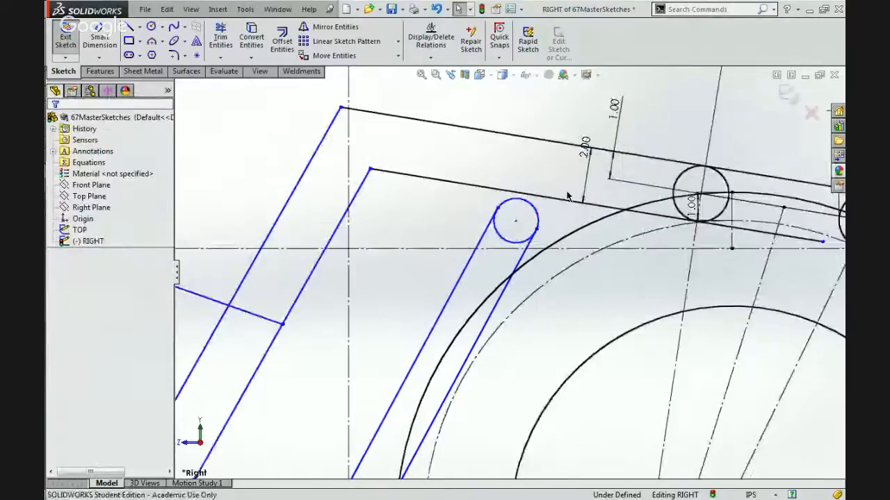
scroll(361, 87, up, 4)
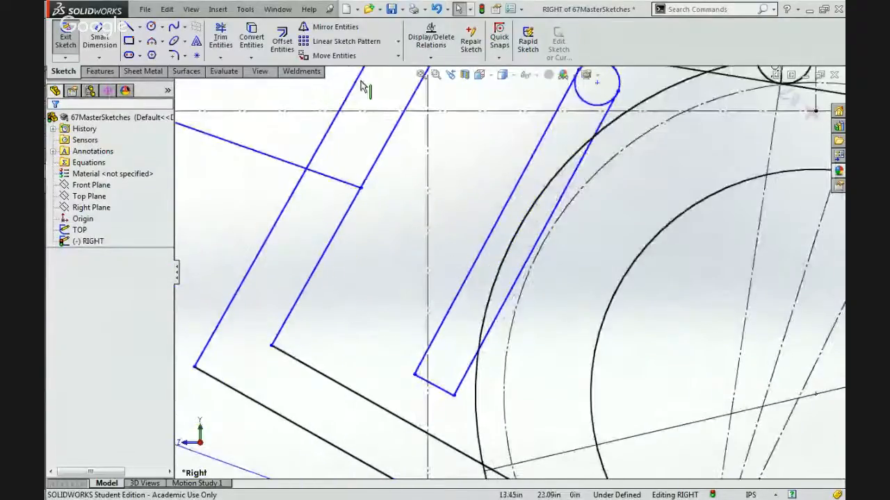
Sketch a circle about 1.58 in across, centred on the slim rectangle's short lower edge and reaching its ball-side endpoint, and delete that edge.
click(153, 27)
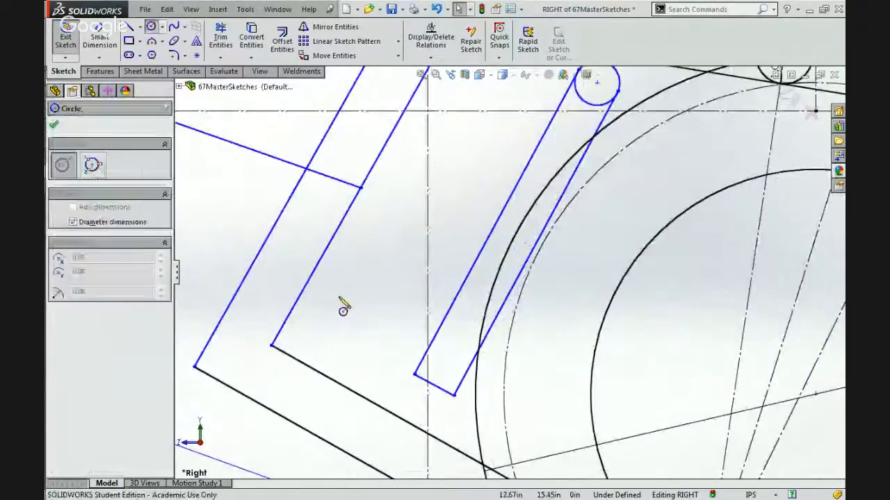
click(433, 385)
click(454, 396)
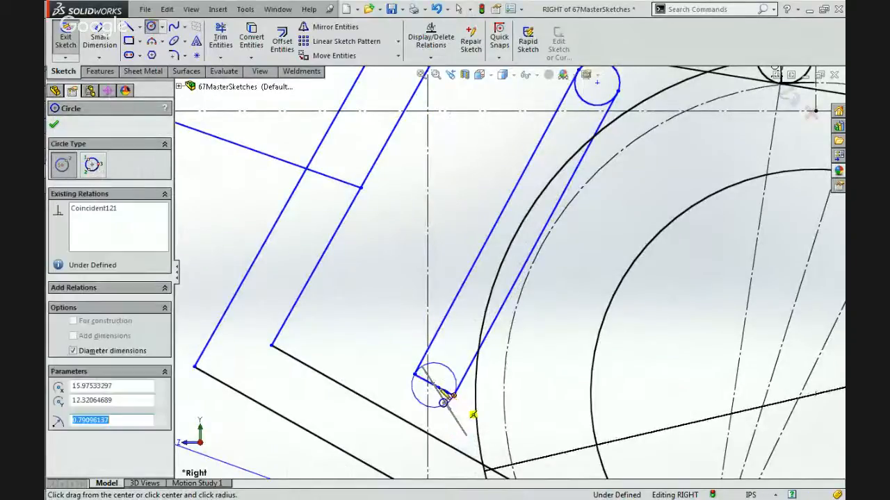
scroll(440, 391, down, 3)
key(Escape)
click(461, 376)
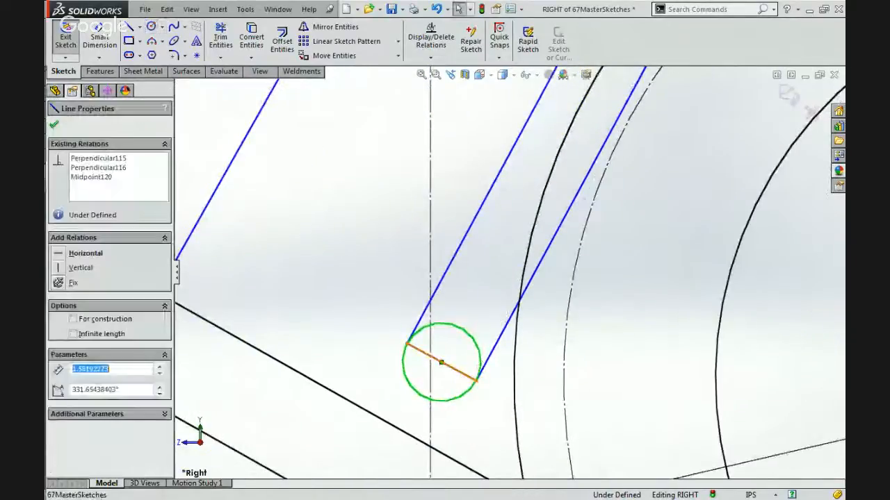
key(Delete)
Make the lower endpoint of the slim member's arm-side edge coincident with the new lower circle.
click(406, 343)
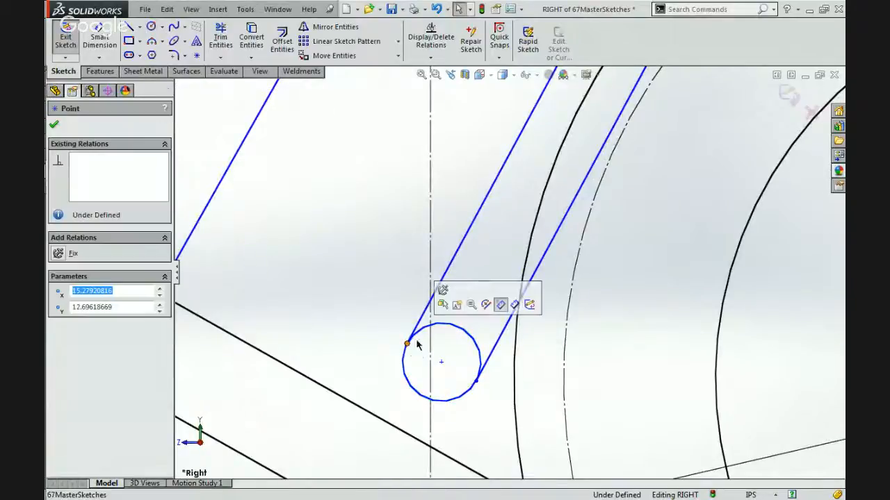
ctrl+click(460, 334)
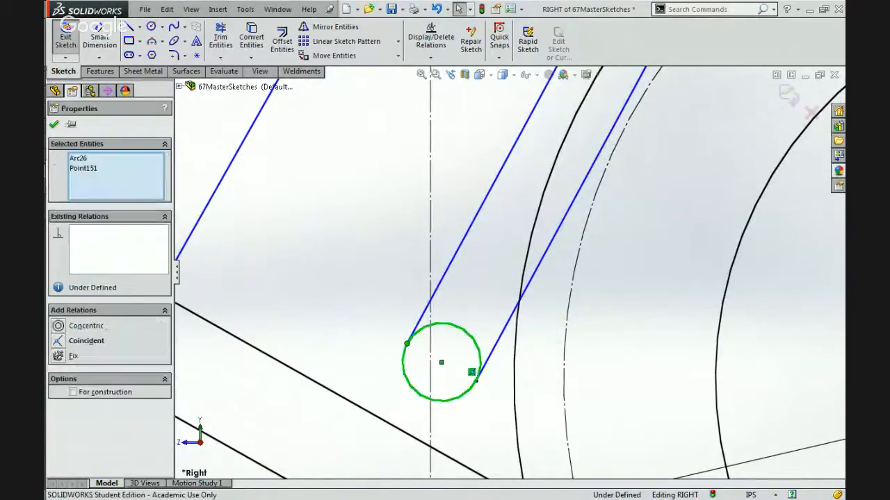
click(505, 273)
click(473, 283)
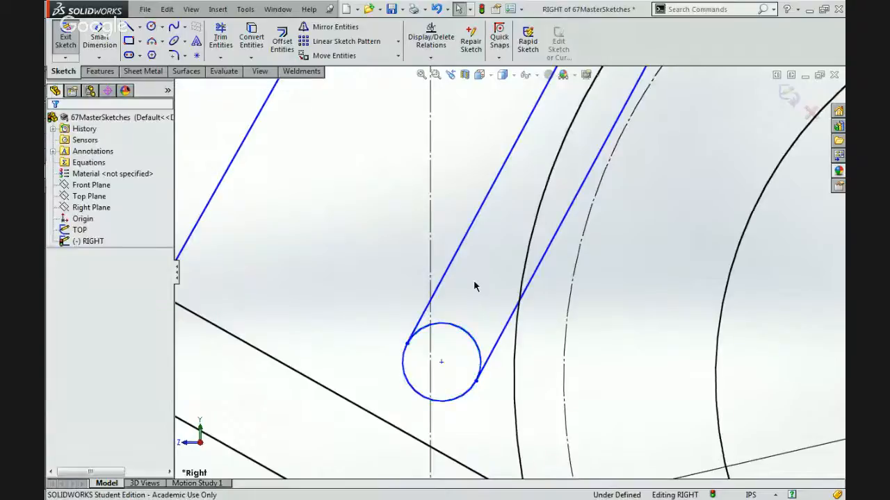
Make both the lower and upper end circles of the slim member tangent to the ball's outer circle.
scroll(474, 285, up, 3)
scroll(474, 285, up, 2)
click(477, 290)
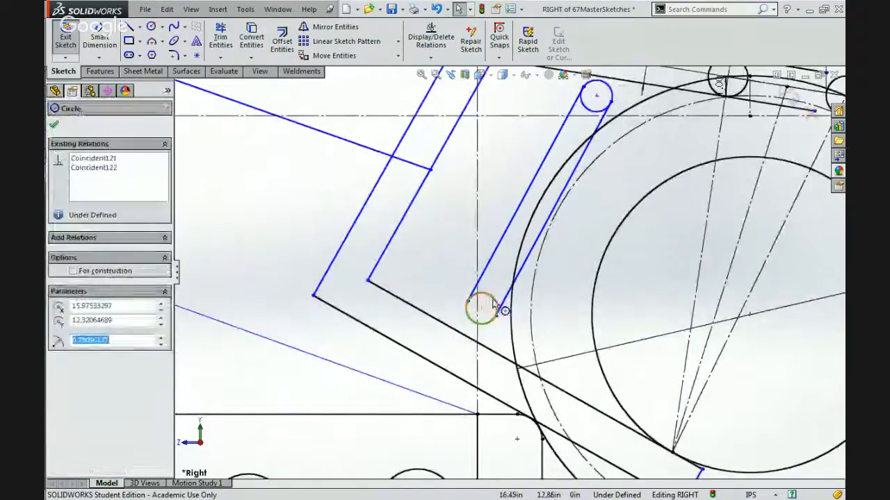
ctrl+click(511, 340)
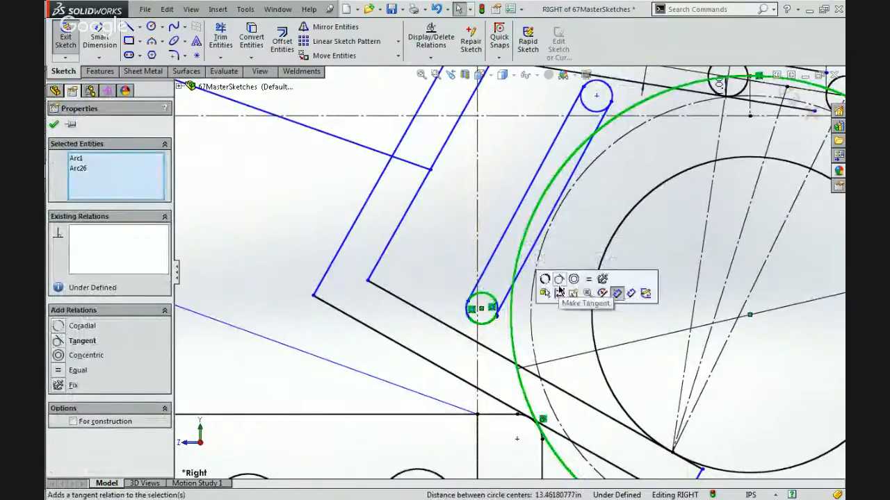
click(558, 283)
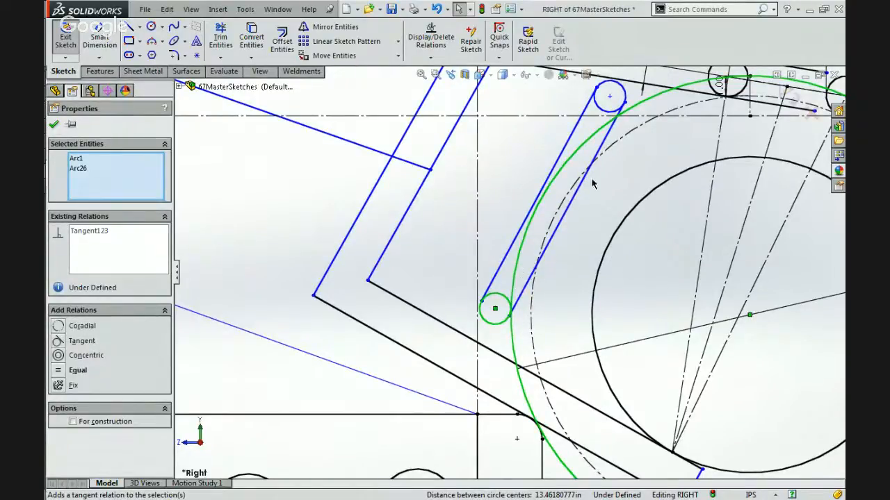
click(604, 111)
ctrl+click(650, 98)
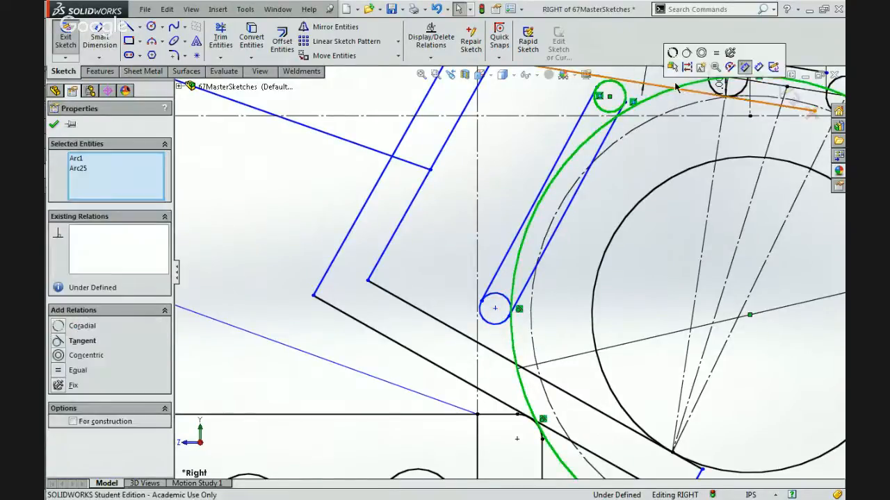
click(686, 54)
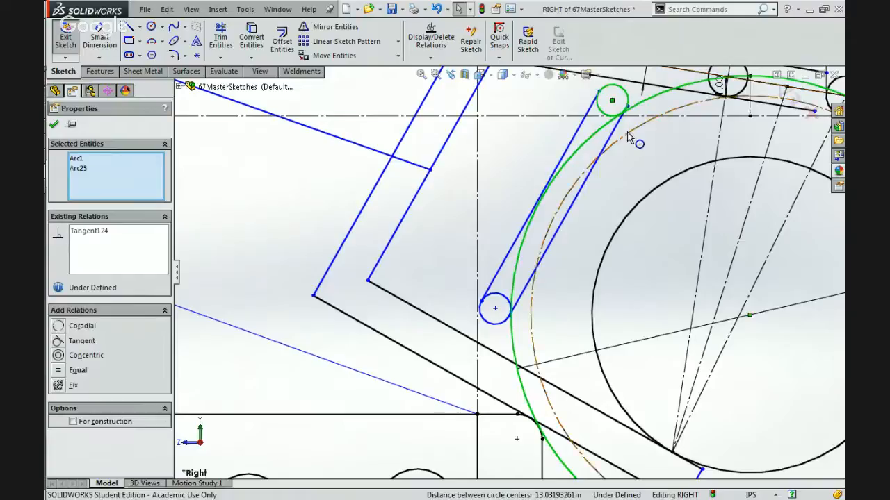
scroll(653, 104, down, 2)
click(535, 246)
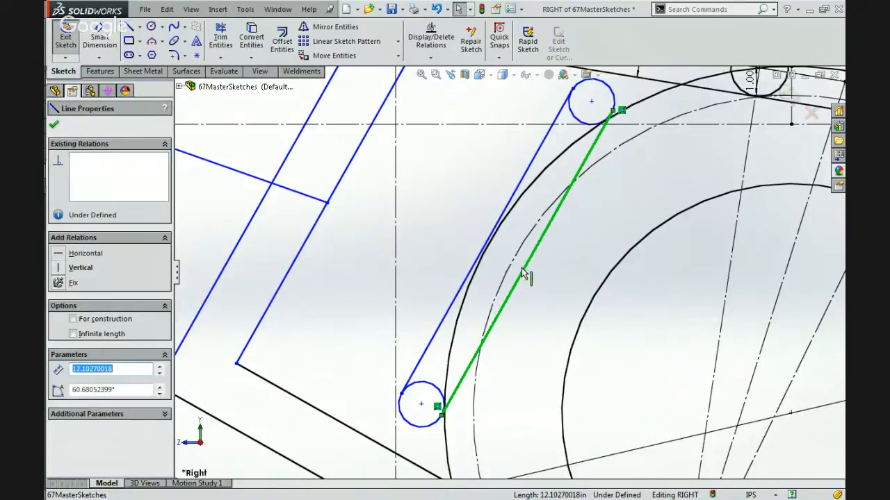
click(561, 160)
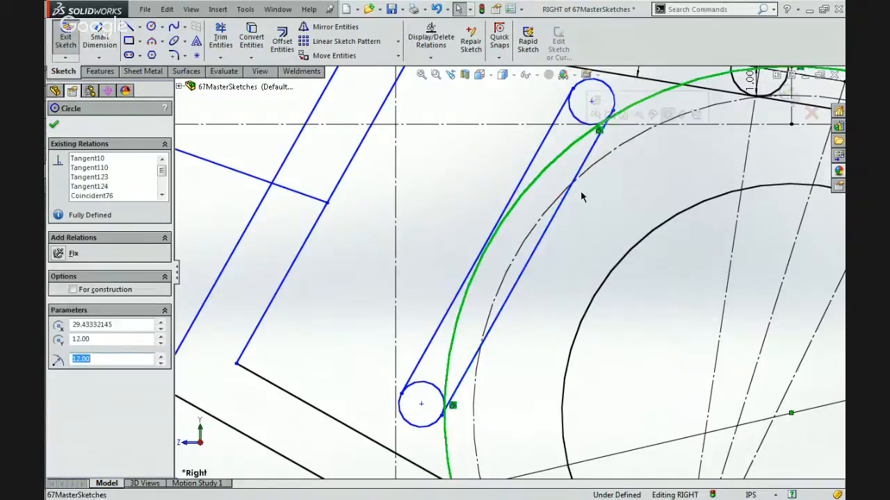
key(Escape)
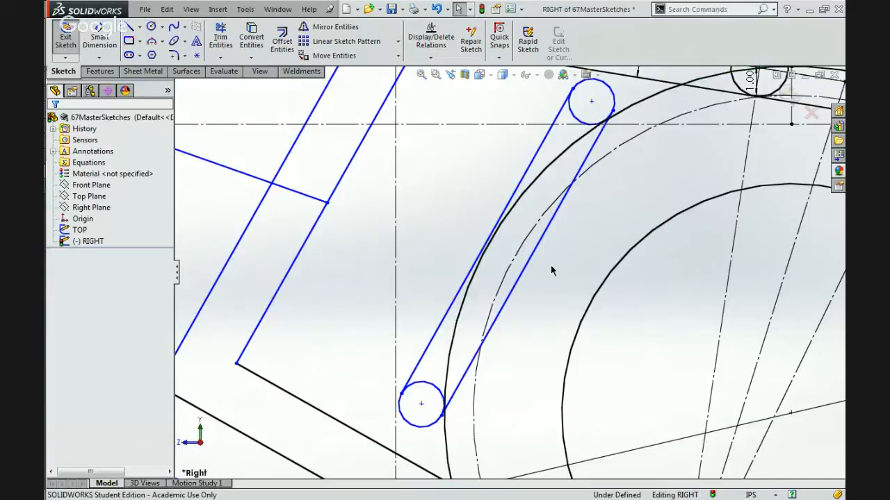
Shift the upper endpoint of the slim member's arm-side edge along the upper circle, and make that edge tangent to the circle.
scroll(549, 270, up, 4)
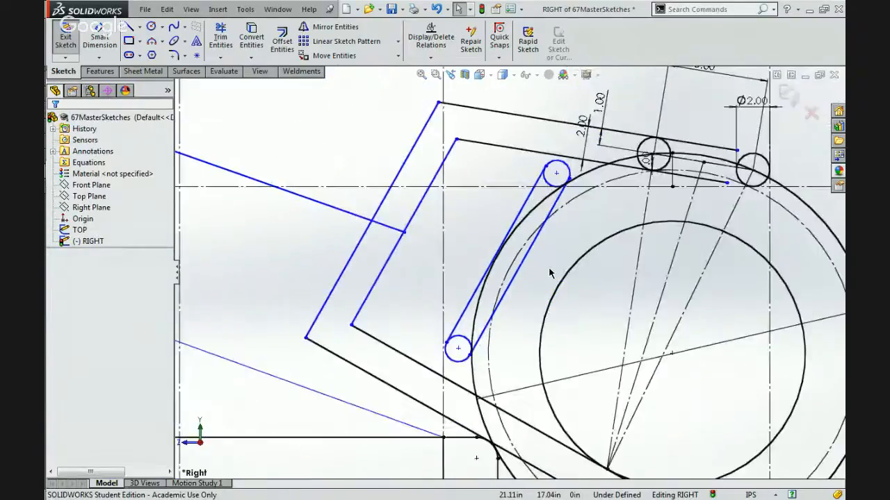
scroll(548, 266, up, 3)
scroll(518, 268, down, 3)
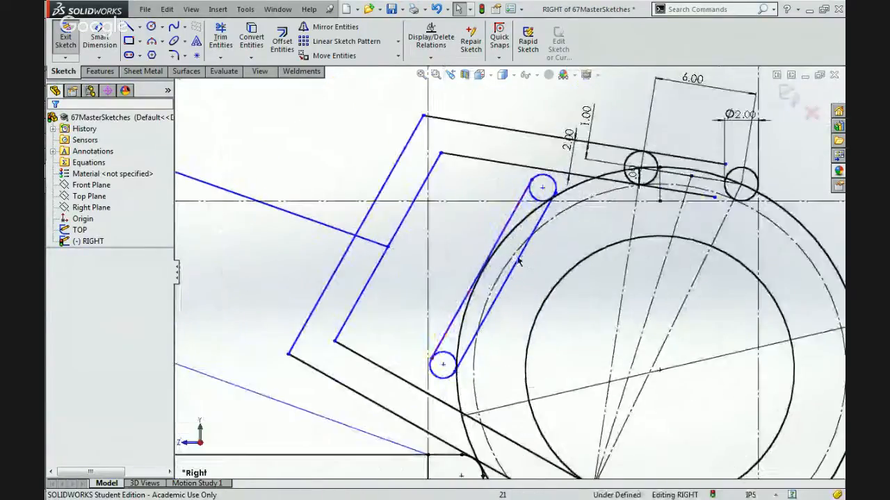
mouse_move(542, 192)
mouse_down()
mouse_move(500, 224)
mouse_move(542, 206)
mouse_move(533, 197)
mouse_up()
scroll(532, 200, down, 2)
scroll(532, 199, down, 2)
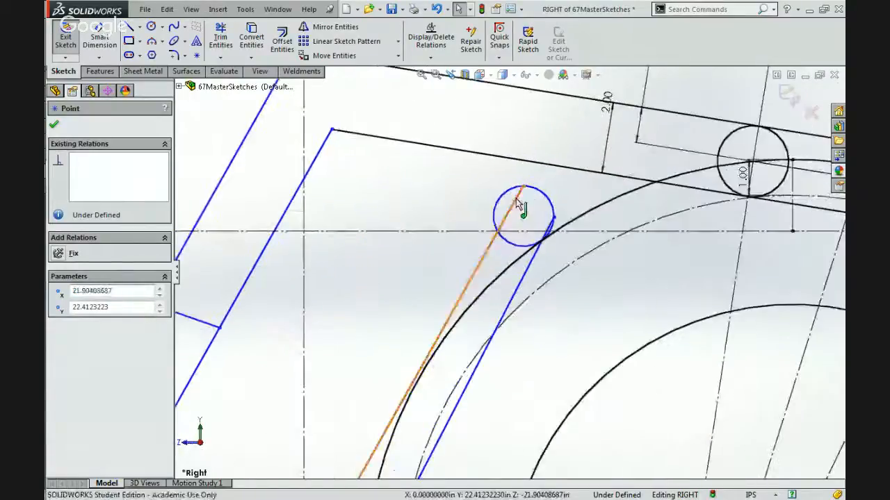
click(522, 196)
ctrl+click(513, 190)
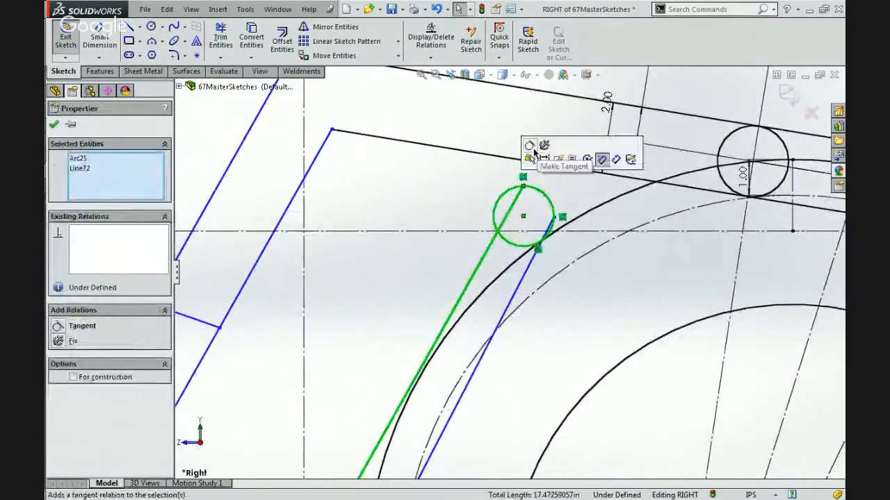
click(527, 146)
Make the slim member's ball-side edge tangent to the upper circle and its arm-side edge tangent to the lower circle.
click(579, 210)
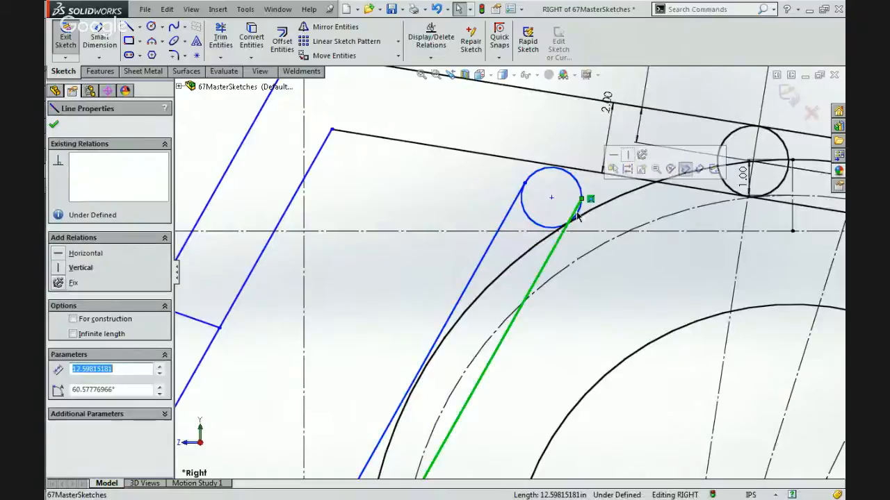
click(582, 197)
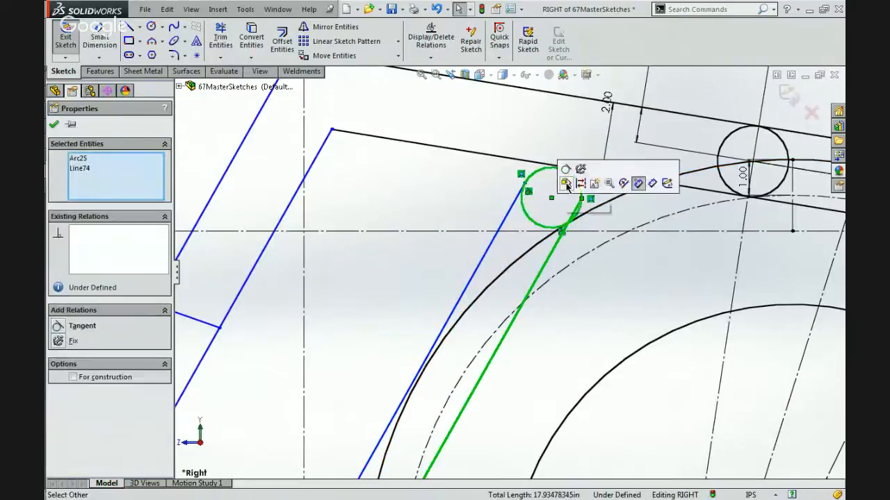
click(564, 168)
scroll(564, 168, up, 7)
scroll(473, 385, down, 8)
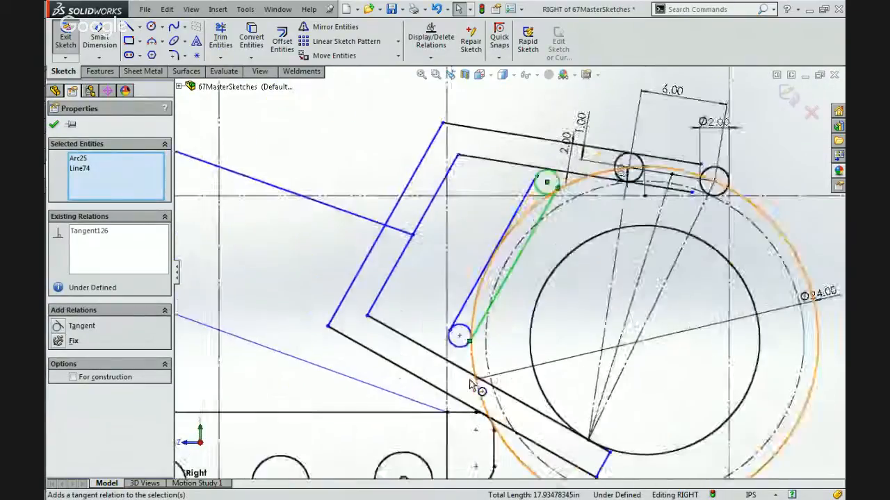
click(459, 269)
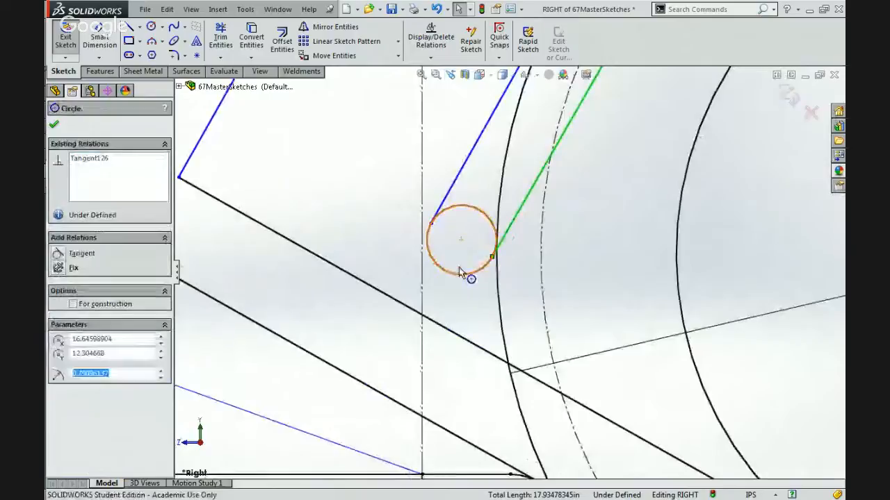
ctrl+click(465, 161)
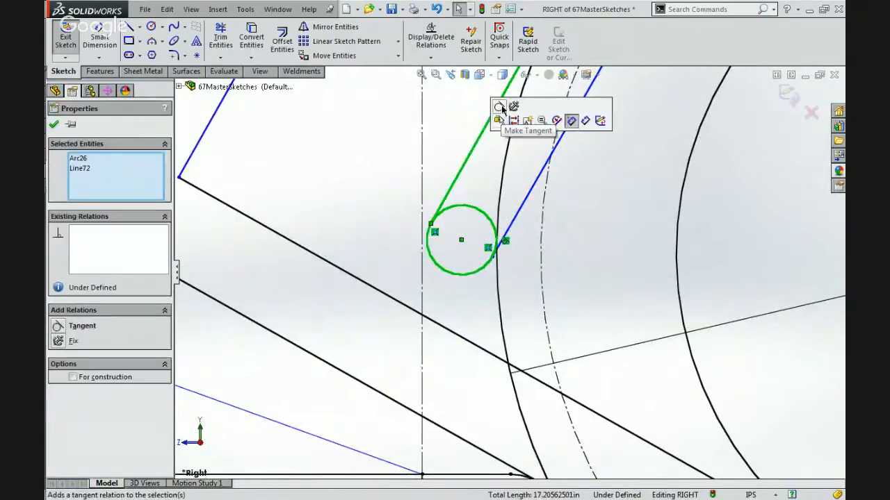
click(499, 121)
click(469, 118)
Move the slim member's upper circle down along the ball's outer circle, toward the lower circle.
scroll(467, 117, up, 5)
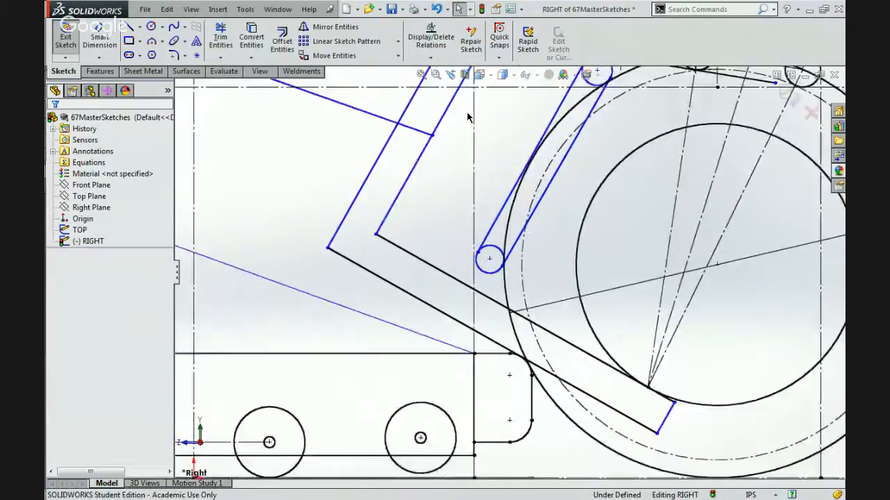
scroll(468, 131, down, 3)
scroll(496, 171, down, 3)
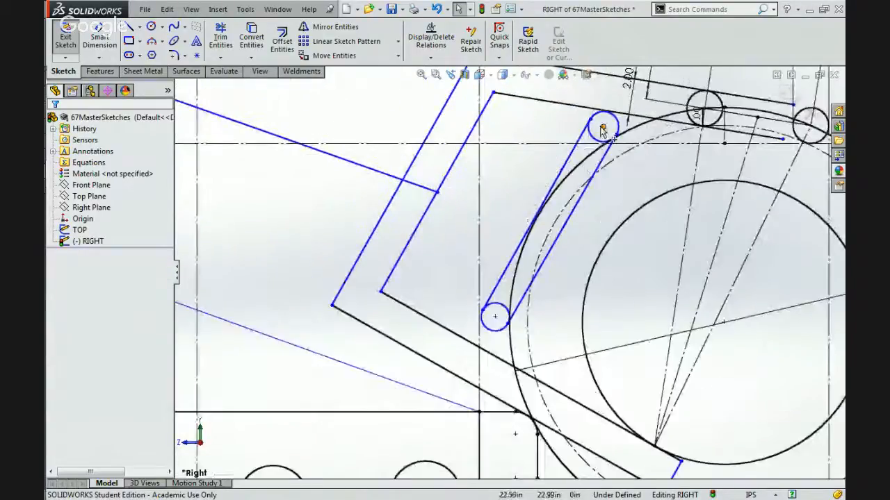
drag(602, 126, 537, 172)
Add an equal relation between the slim member's upper and lower end circles.
click(520, 190)
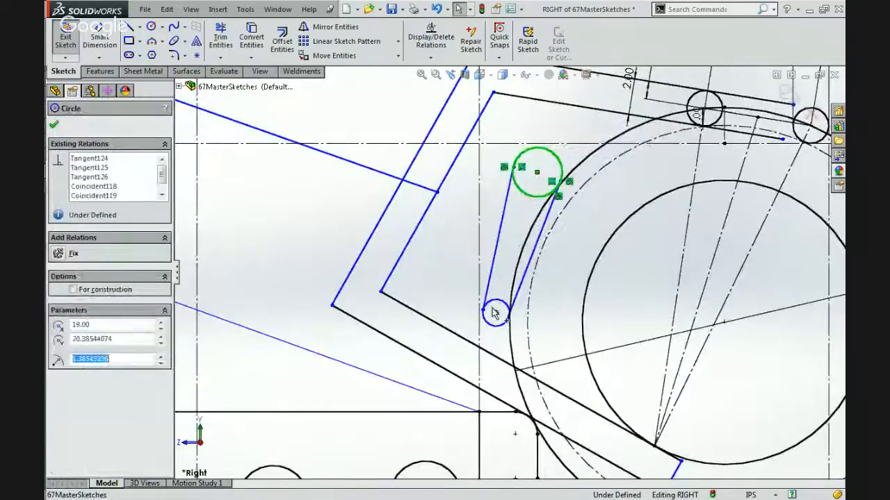
ctrl+click(494, 313)
click(568, 247)
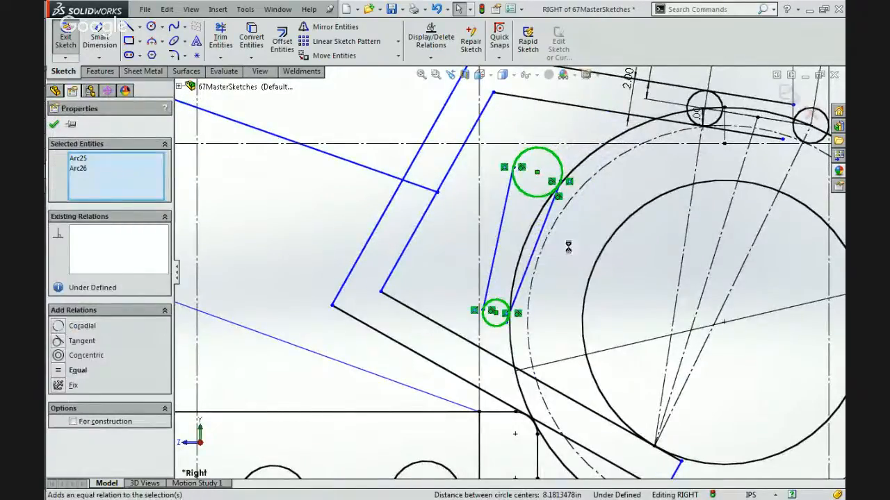
click(368, 148)
Try to dimension the spacing between the slim member's two long edges.
click(103, 42)
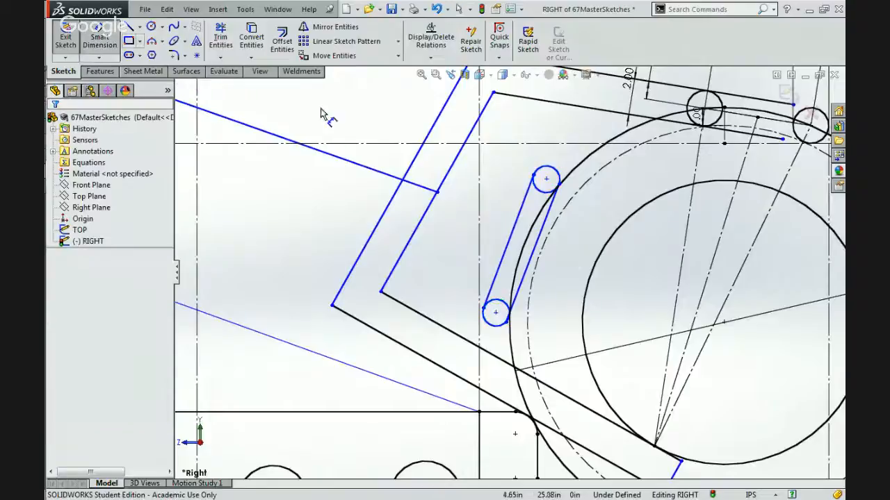
click(523, 248)
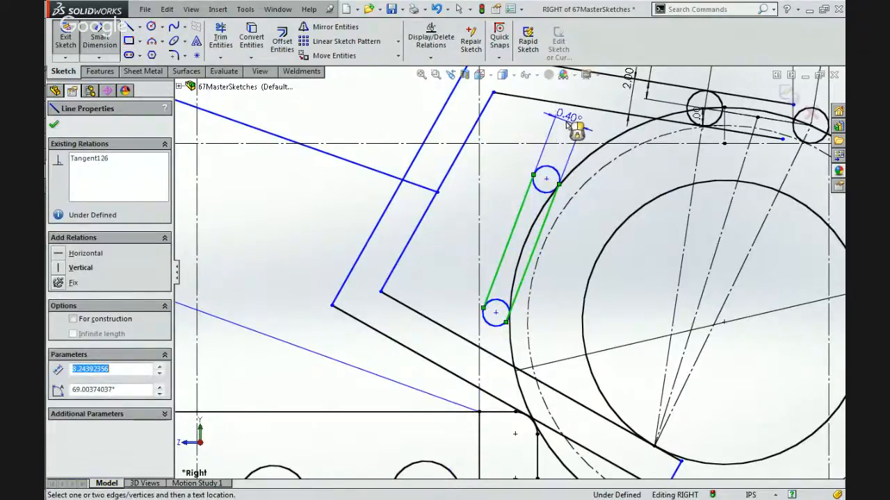
key(Escape)
key(Escape)
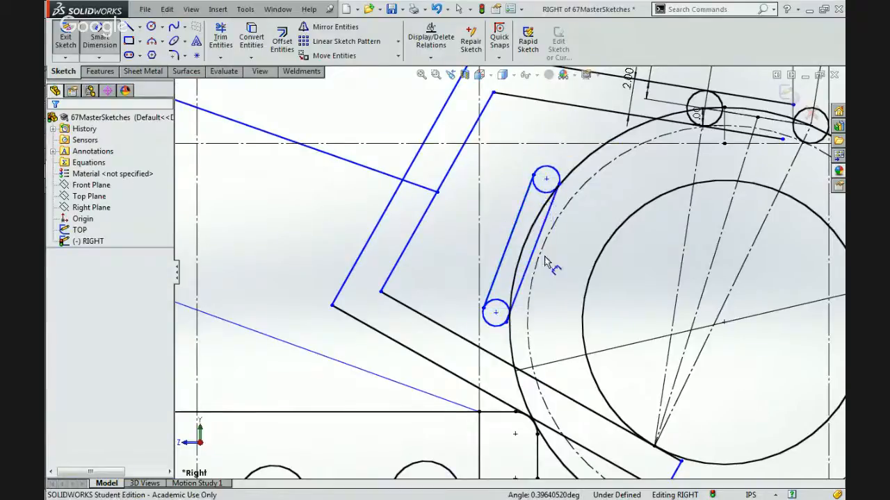
key(Escape)
click(526, 276)
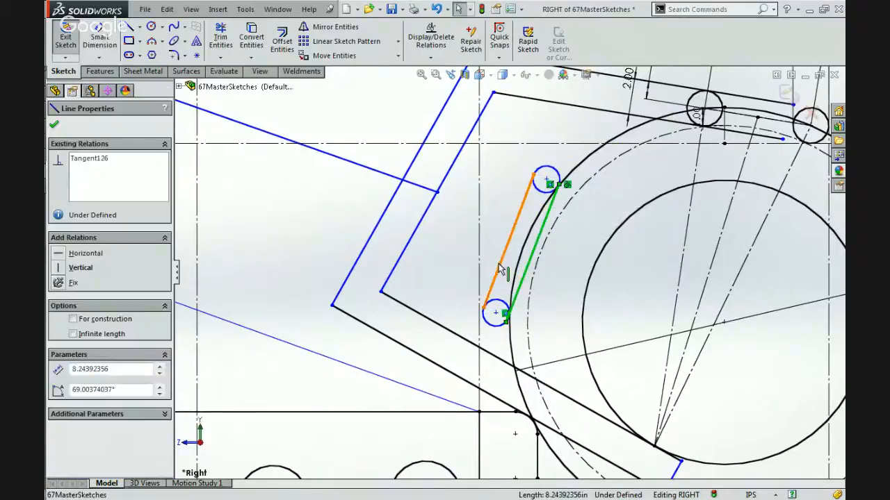
ctrl+click(502, 269)
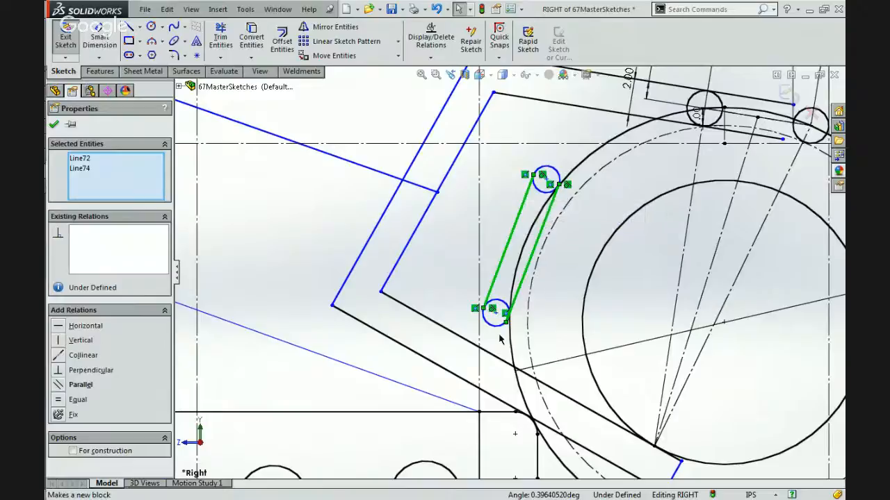
key(Escape)
Make the slim member's ball-side edge tangent to the lower end circle.
click(498, 324)
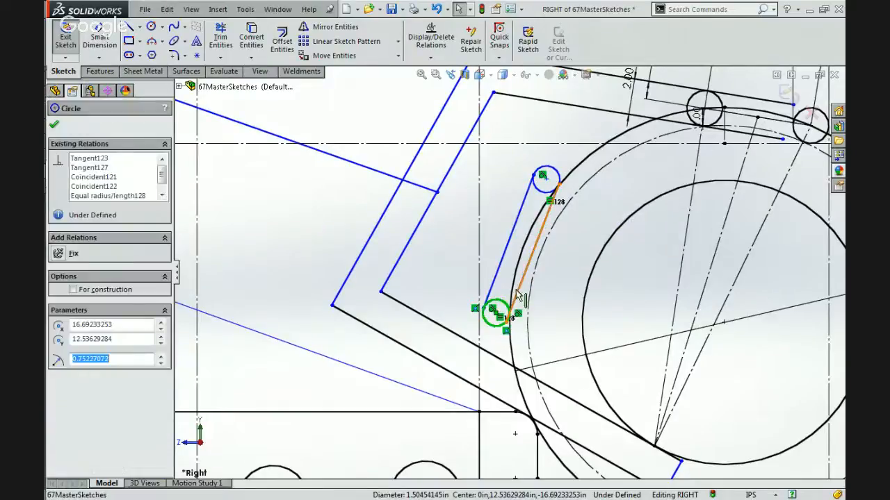
ctrl+click(518, 296)
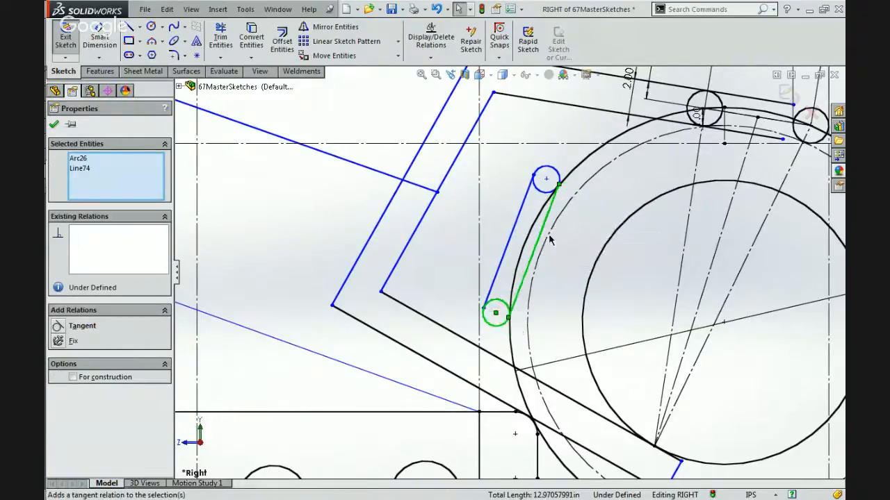
click(487, 205)
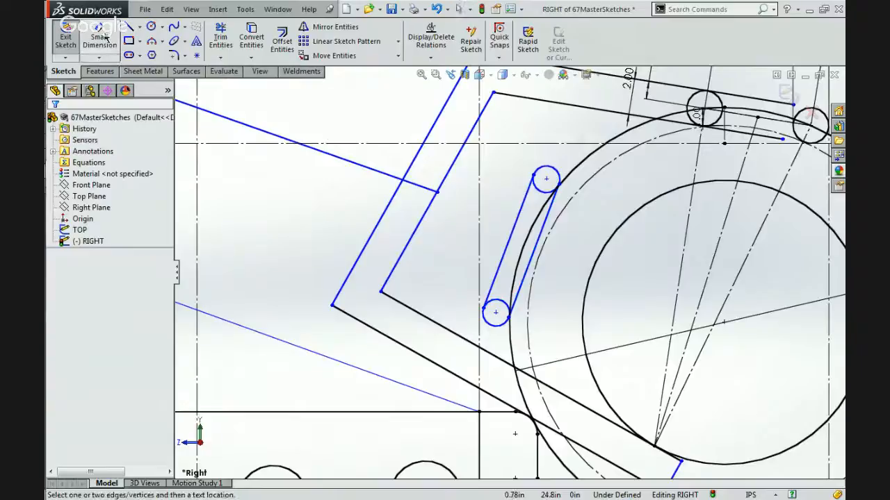
Dimension the spacing between the slim member's two long edges as 1 in.
click(515, 229)
click(536, 241)
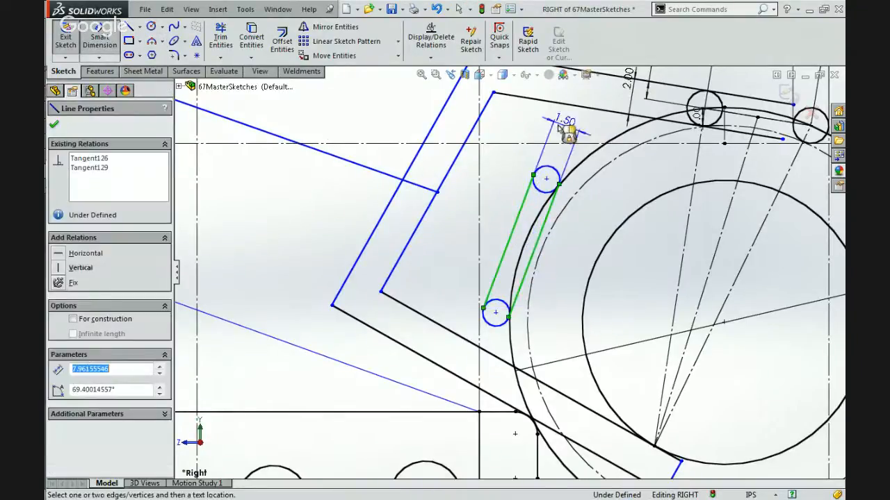
click(562, 129)
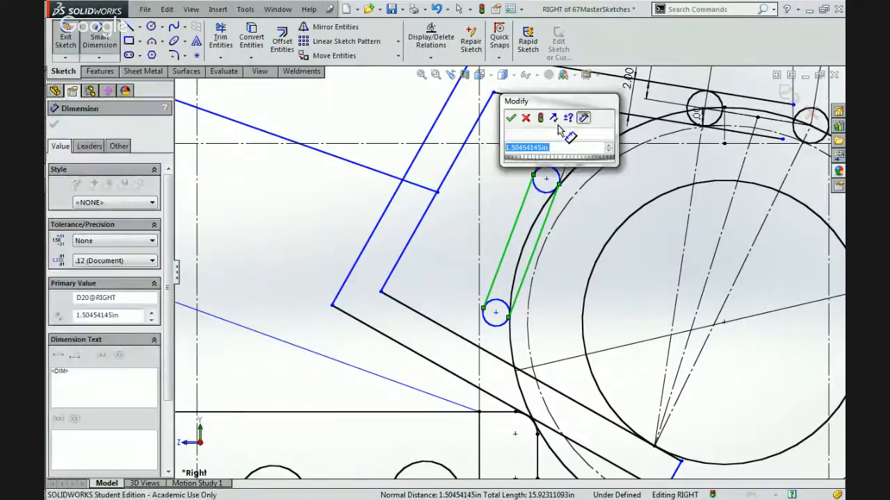
text(1)
key(Return)
key(Escape)
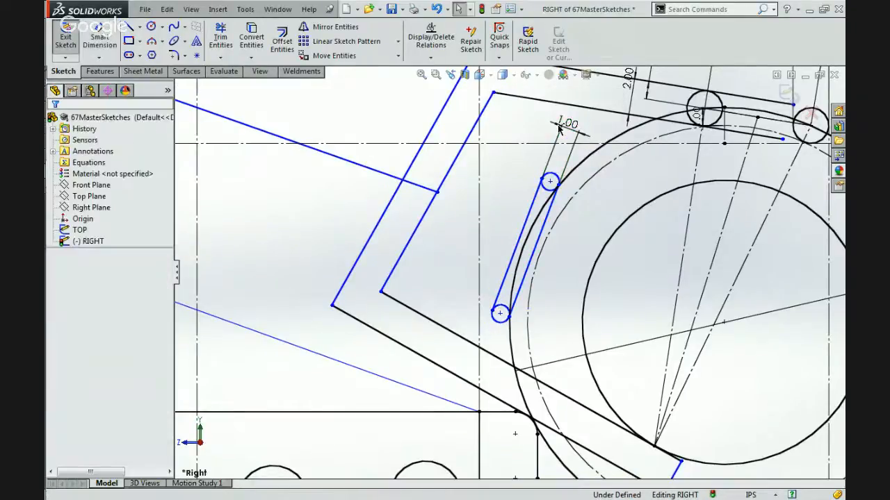
Move the slim member's upper end circle up along the ball's outer circle, making the member about 8.89 in long.
scroll(550, 186, down, 2)
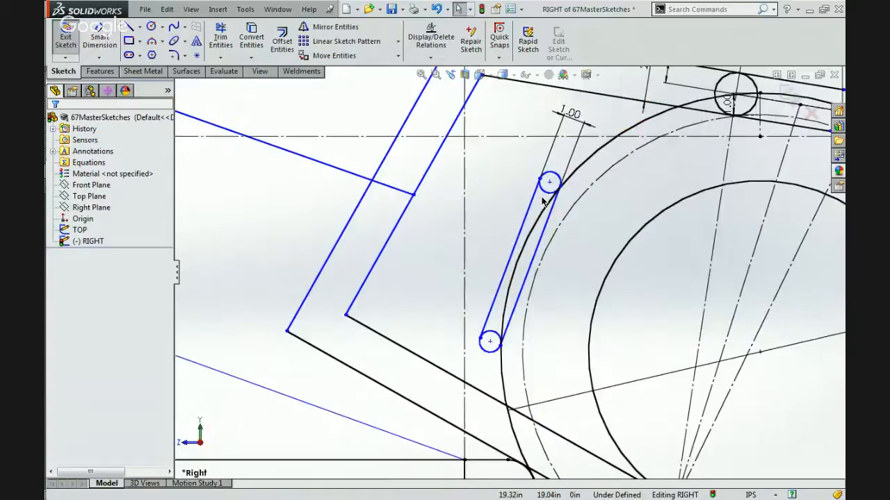
drag(549, 185, 592, 201)
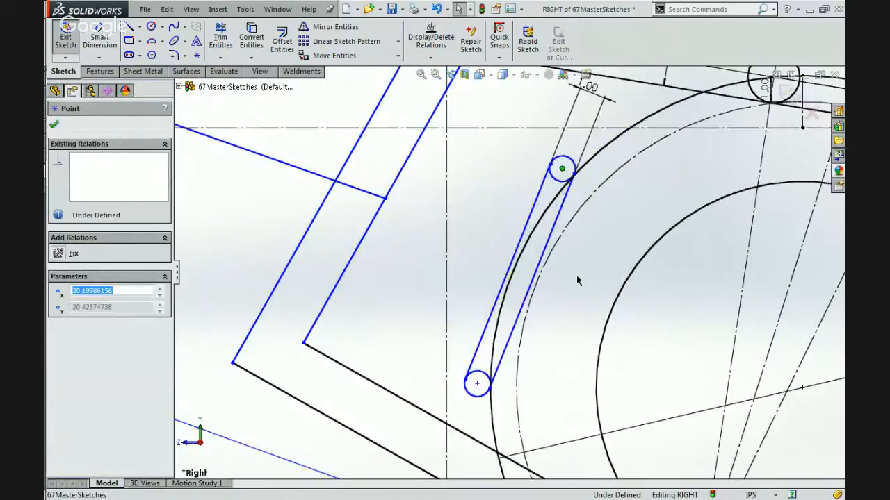
click(577, 278)
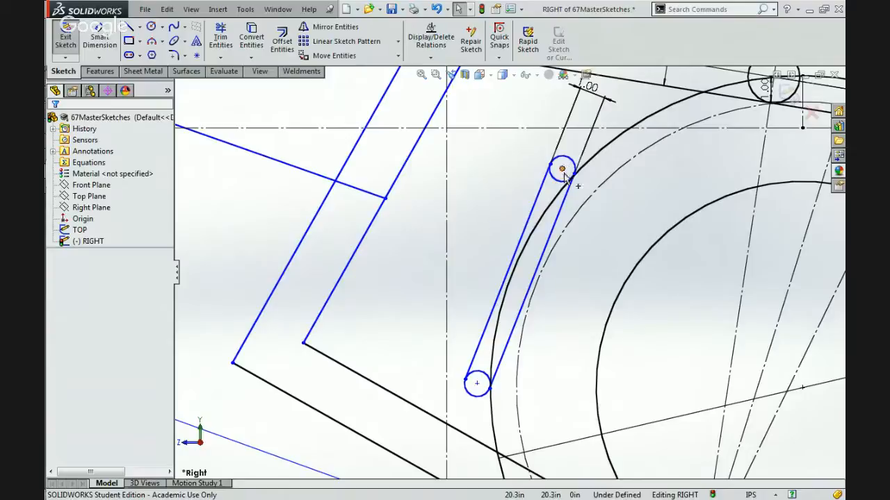
scroll(563, 177, up, 5)
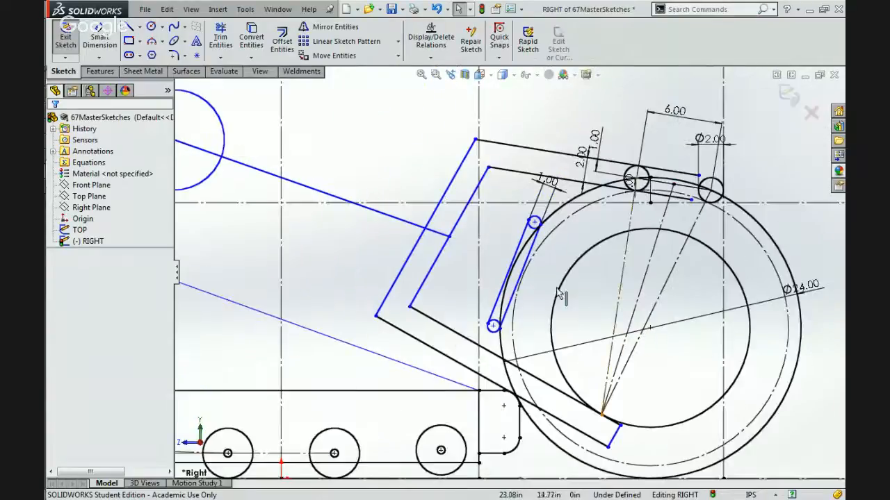
scroll(549, 266, down, 3)
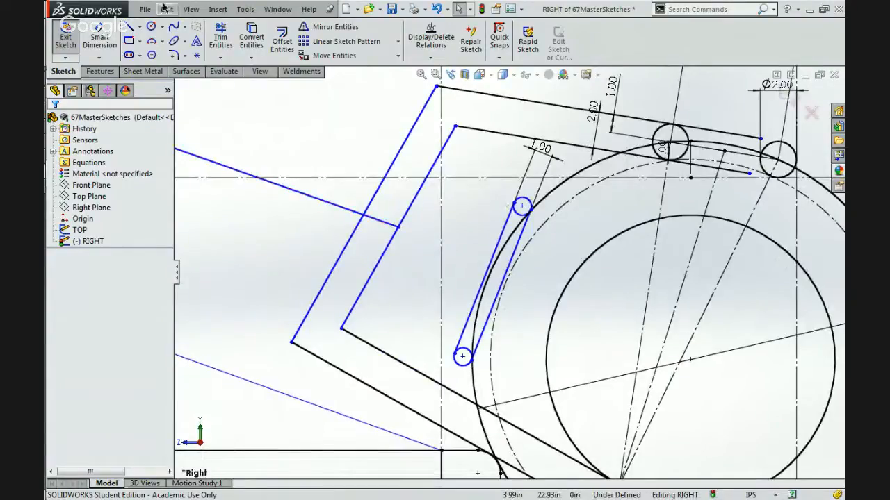
Dimension the length of the slim member's long edge facing away from the ball as 8 in.
click(102, 35)
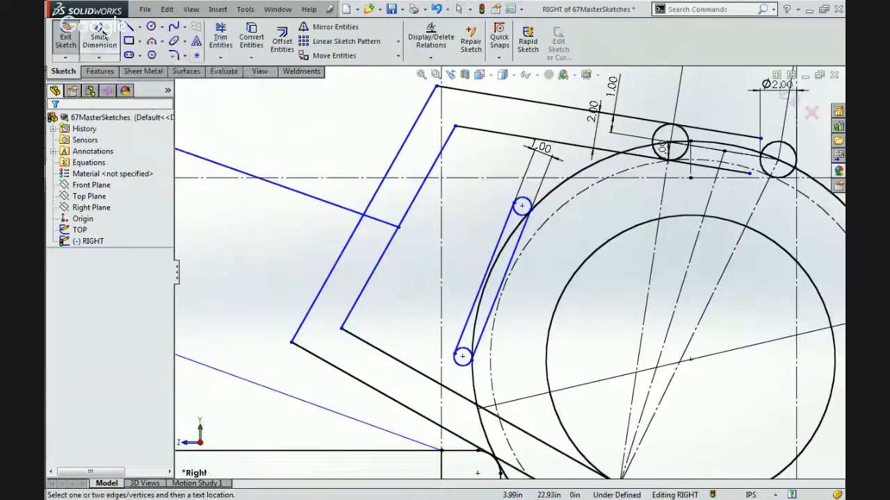
click(501, 241)
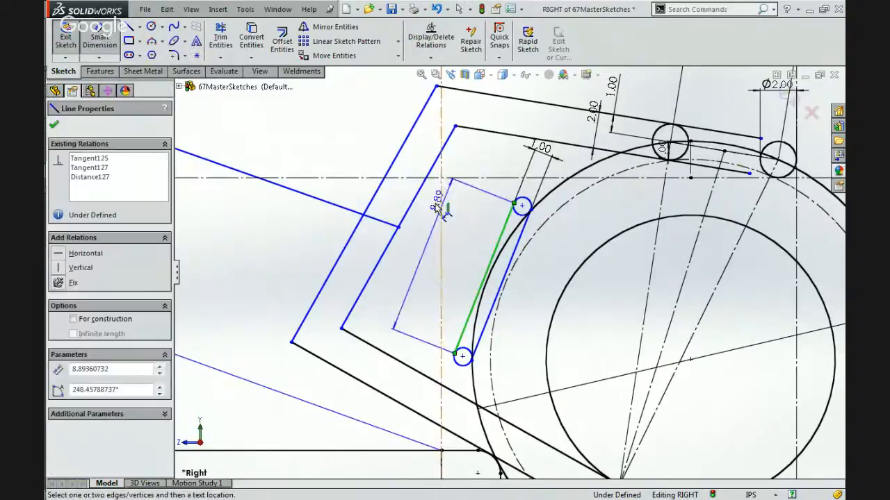
click(438, 201)
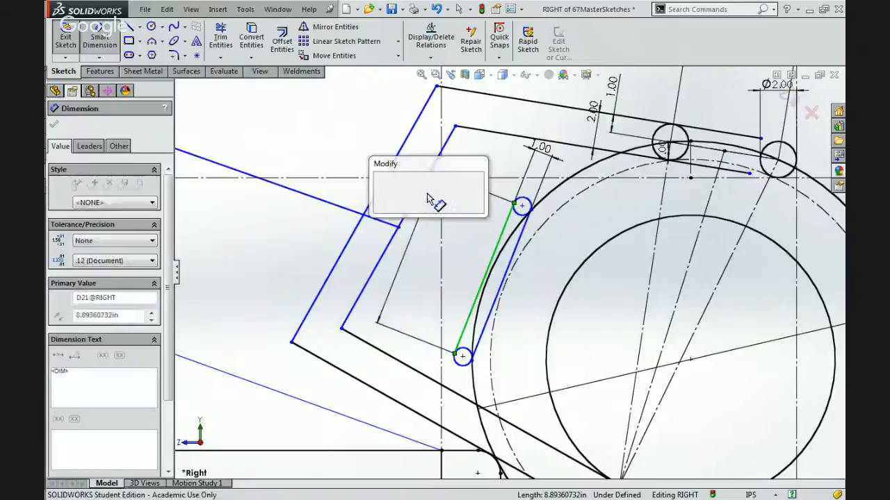
text(8)
key(Return)
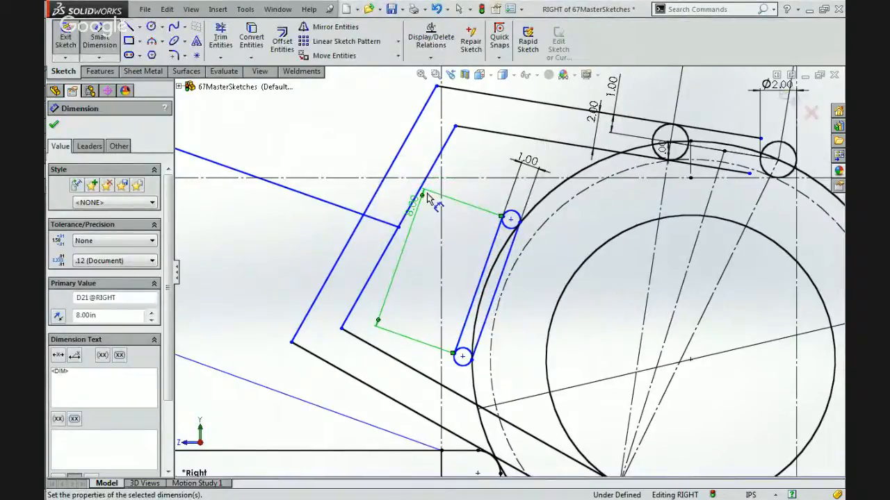
key(Escape)
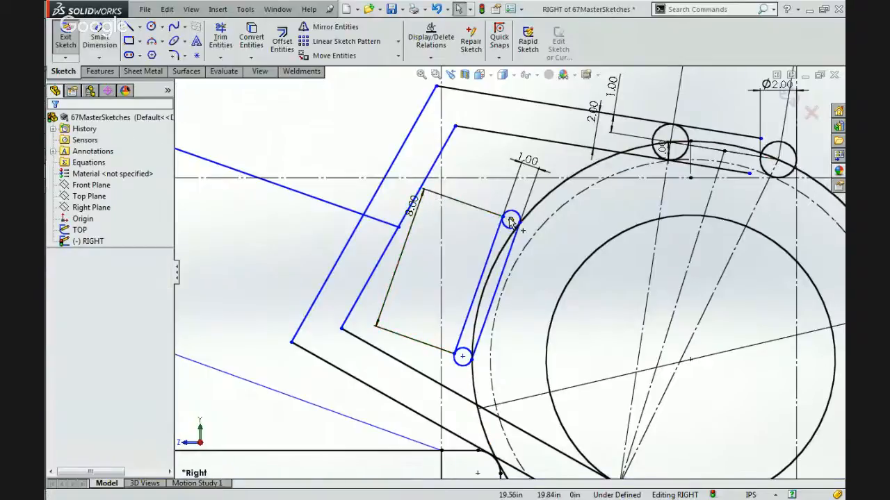
Slide the slim member slightly upward along the ball's outer circle by its upper end circle's centre.
click(511, 220)
drag(511, 220, 528, 201)
key(Escape)
scroll(459, 252, up, 5)
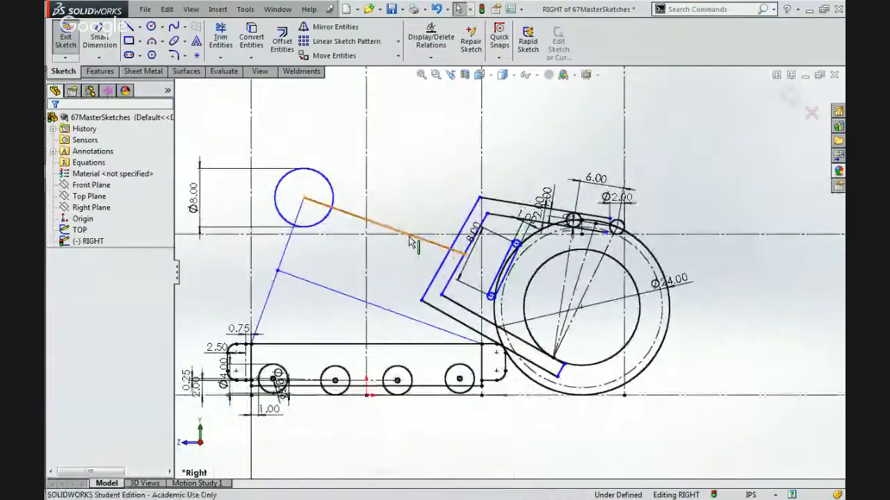
Make the lift linkage line from the 8 in circle to the gripping arm coincident with the ball's centre point.
click(408, 240)
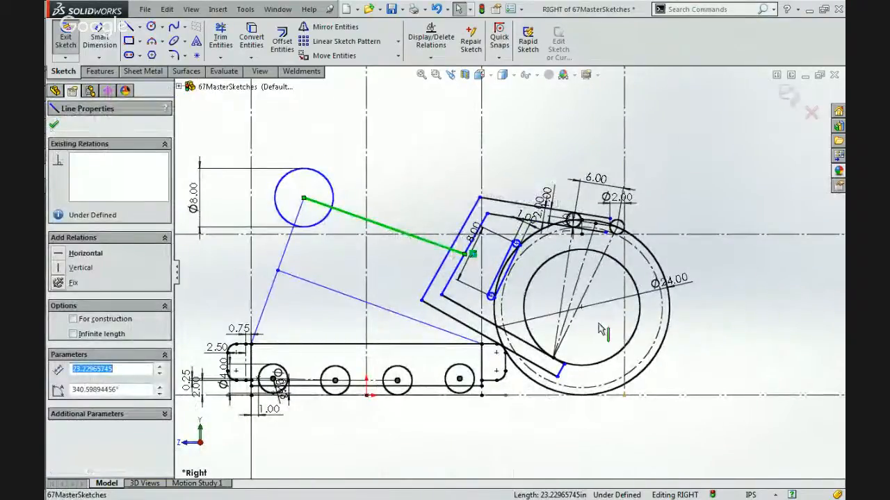
ctrl+click(581, 308)
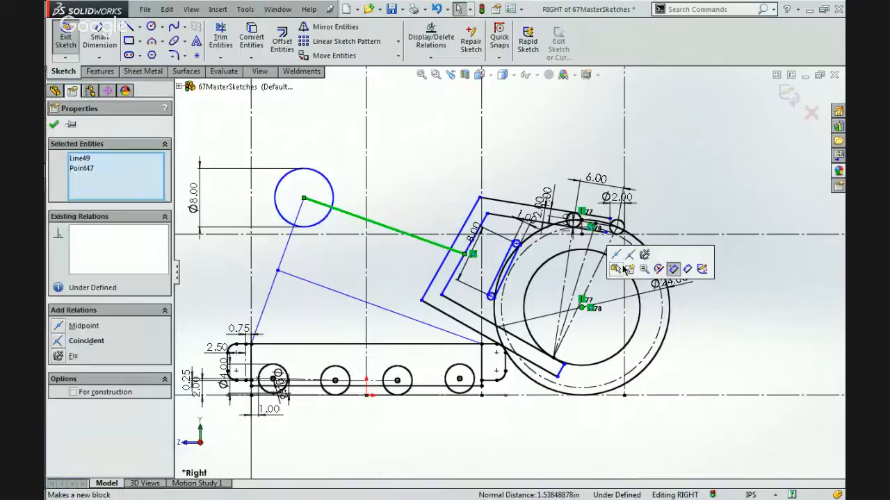
click(529, 278)
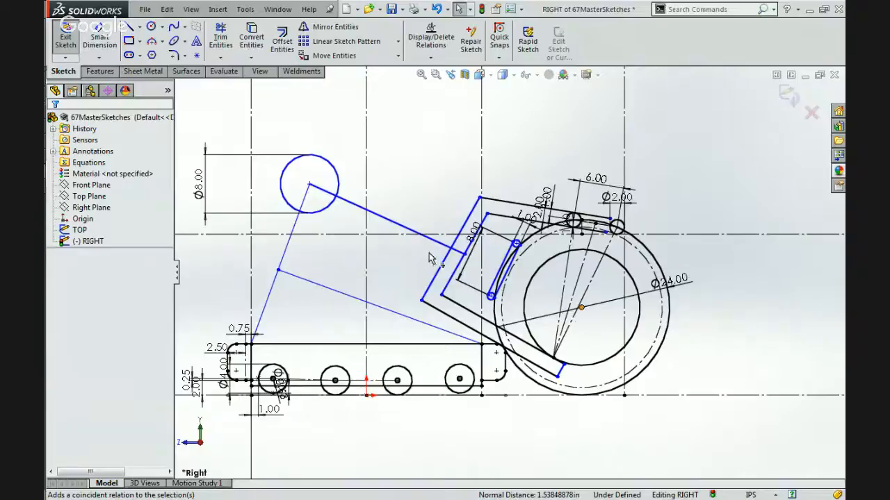
click(463, 244)
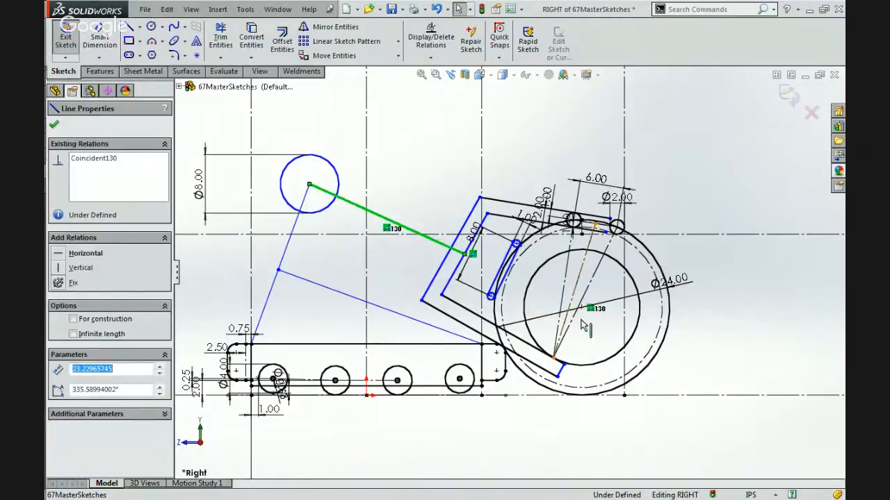
Draw a line about 16.85 in long from the midpoint of the slim member's outer edge, up and away from the ball.
scroll(526, 278, down, 3)
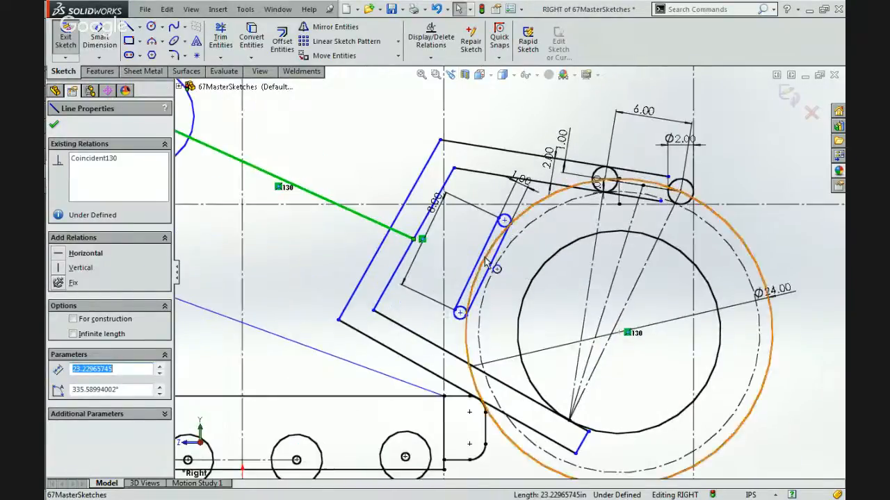
click(485, 262)
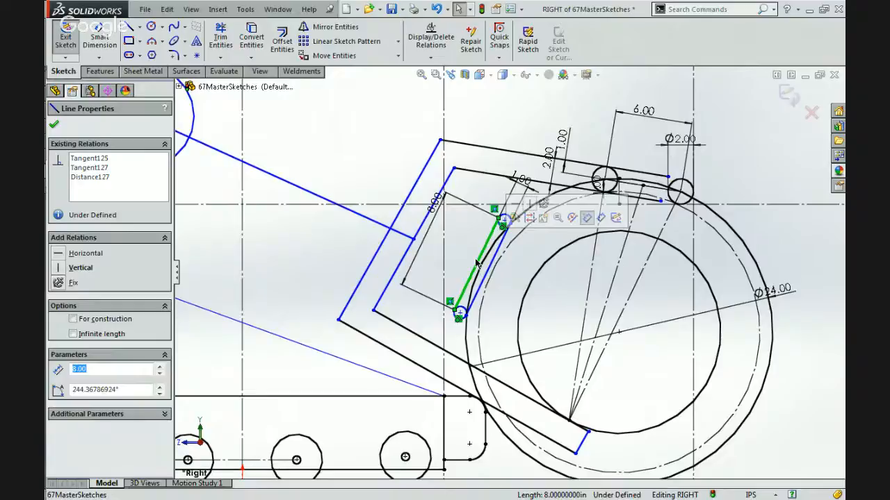
click(465, 258)
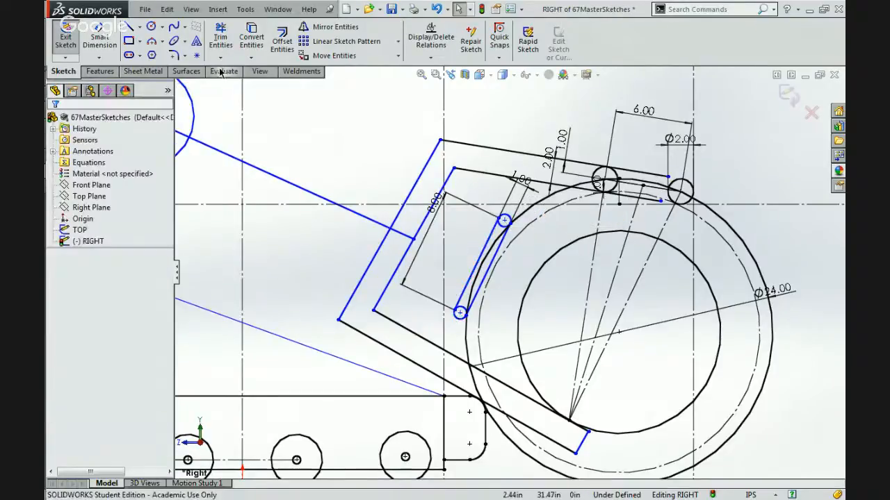
click(130, 26)
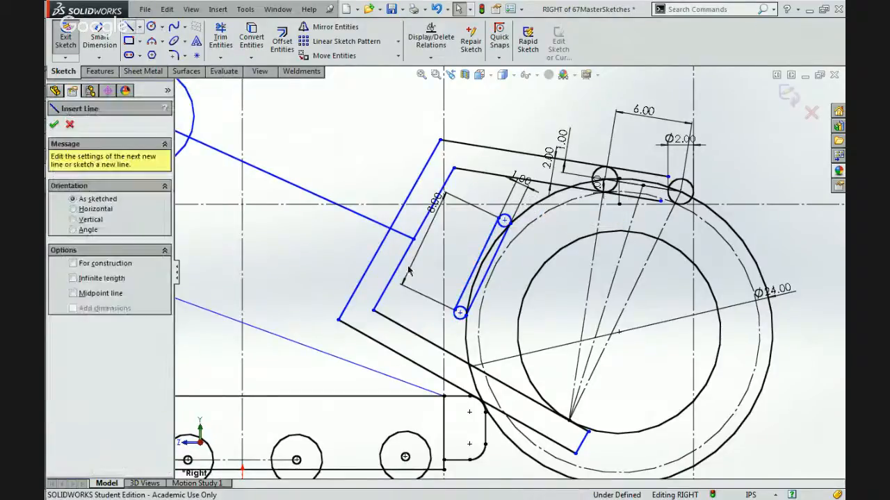
click(477, 266)
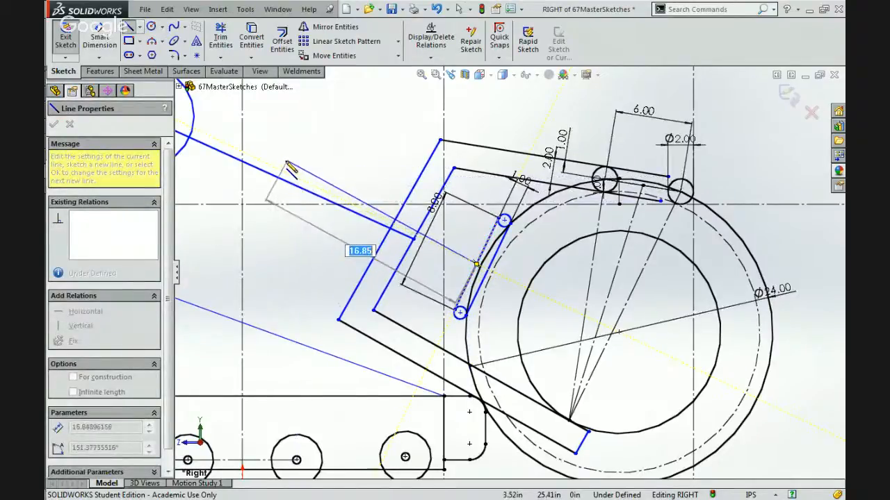
click(287, 162)
key(Escape)
Try a parallel relation between the new line and the slim member's outer edge, and undo it.
ctrl+click(485, 249)
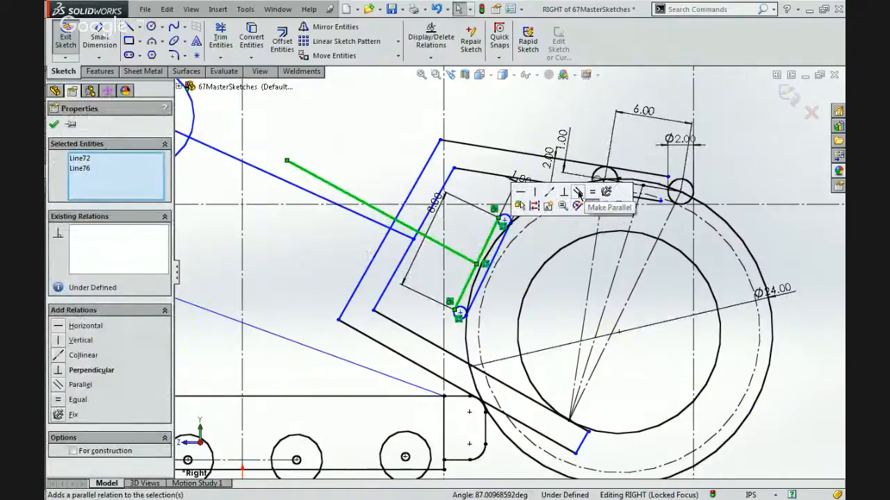
click(578, 193)
click(355, 113)
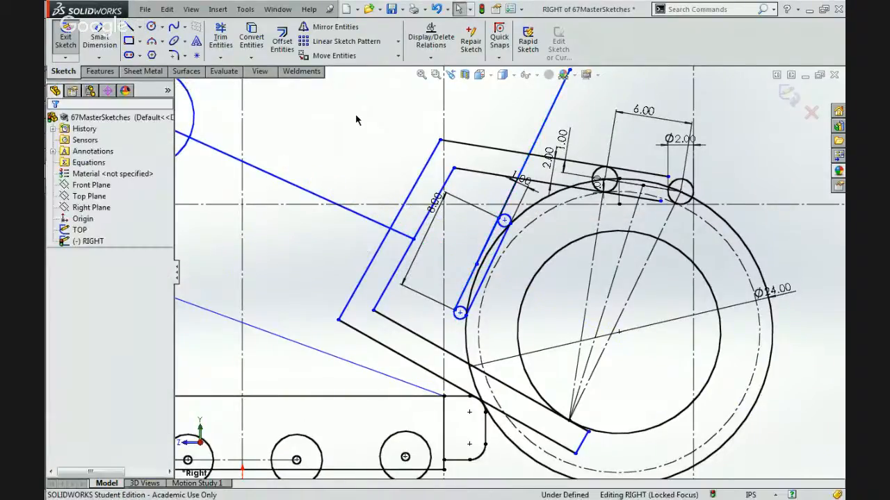
key(ctrl+z)
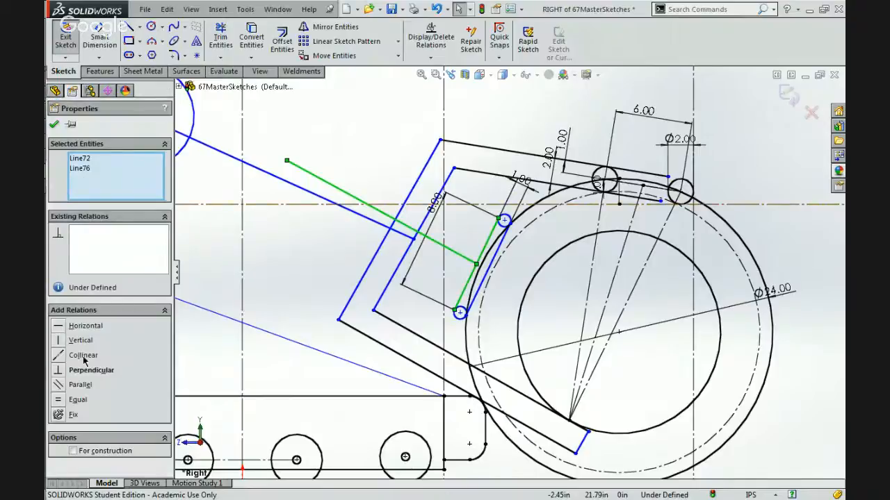
Make the new line perpendicular to the slim member's outer edge and move its free end slightly upward.
click(81, 370)
click(360, 156)
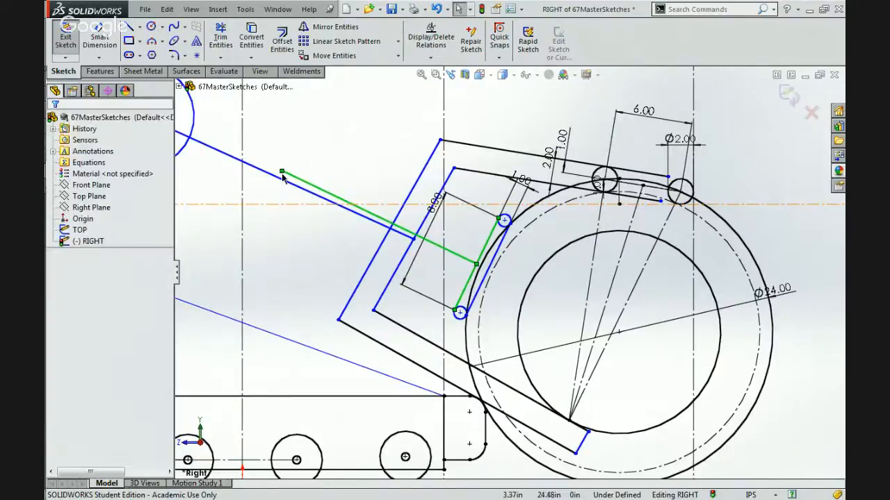
mouse_move(281, 171)
mouse_down()
mouse_move(285, 127)
mouse_move(229, 123)
mouse_move(248, 159)
mouse_move(274, 135)
mouse_move(239, 169)
mouse_move(261, 176)
mouse_move(288, 145)
mouse_up()
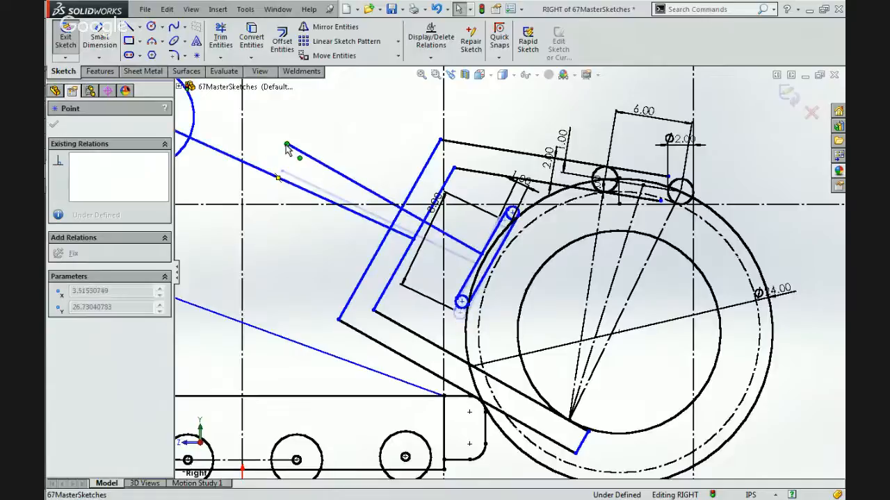
key(z)
click(205, 144)
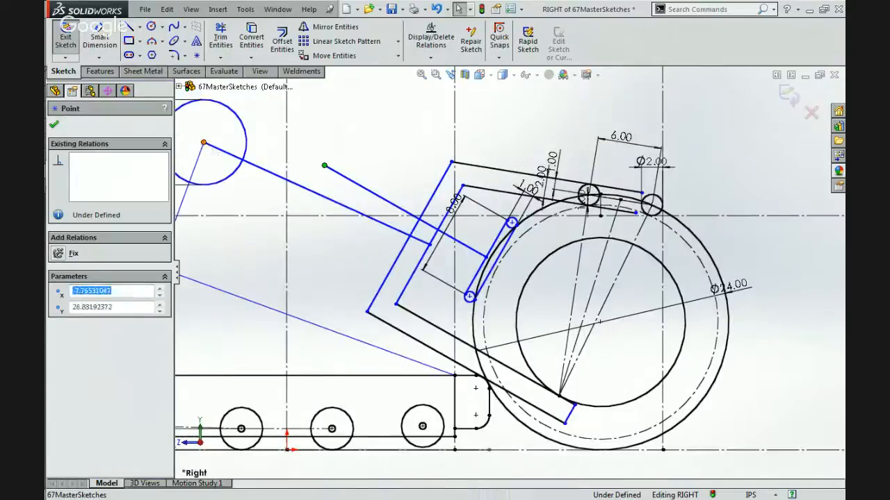
ctrl+click(599, 324)
key(Escape)
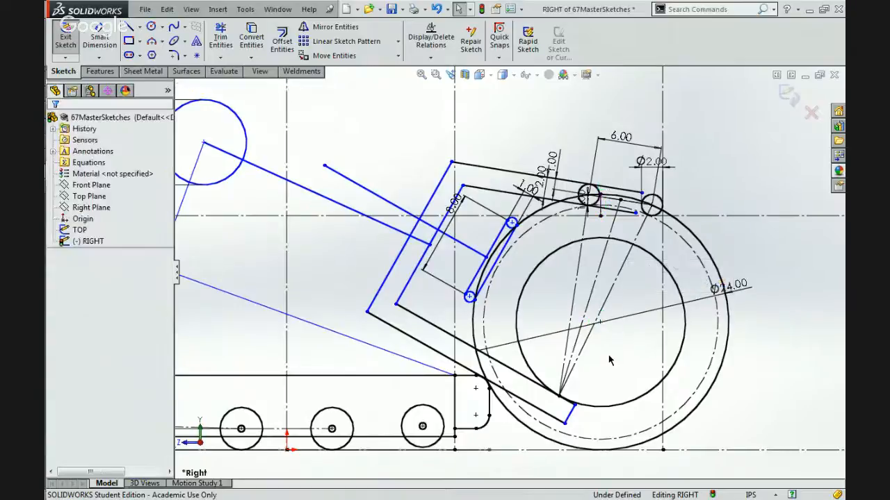
Make the perpendicular line from the slim member coincident with the ball's centre point.
click(463, 247)
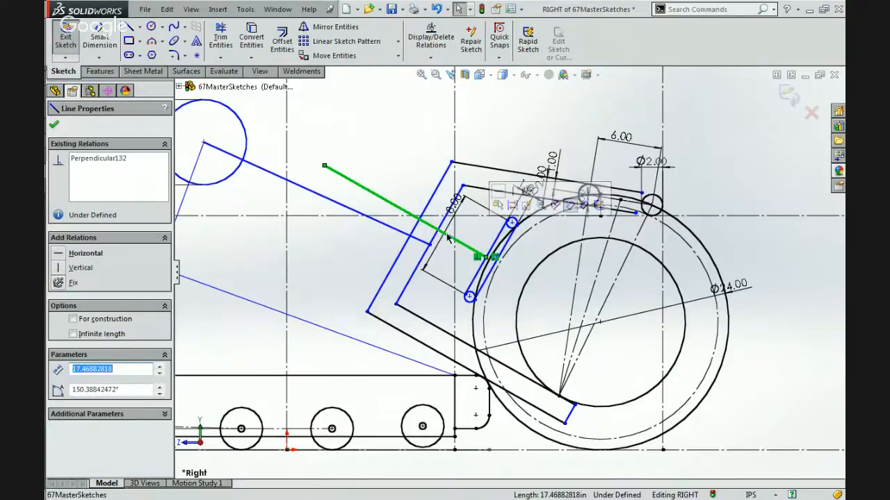
ctrl+click(598, 321)
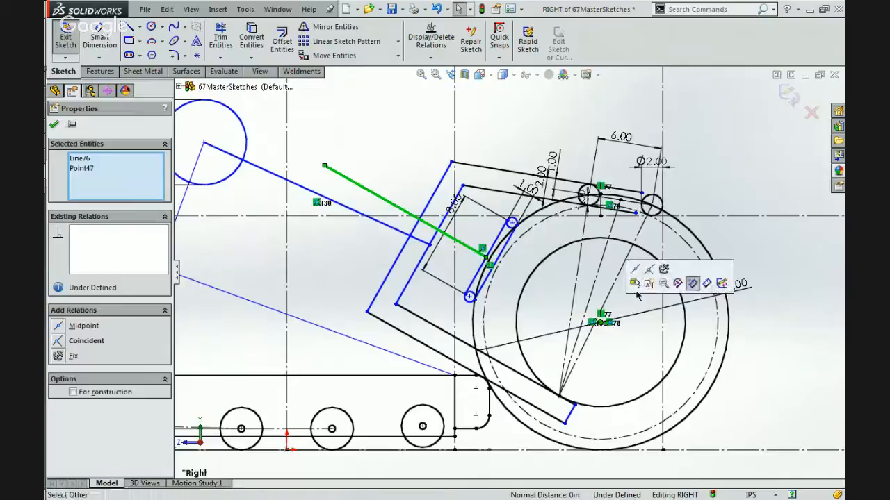
click(645, 272)
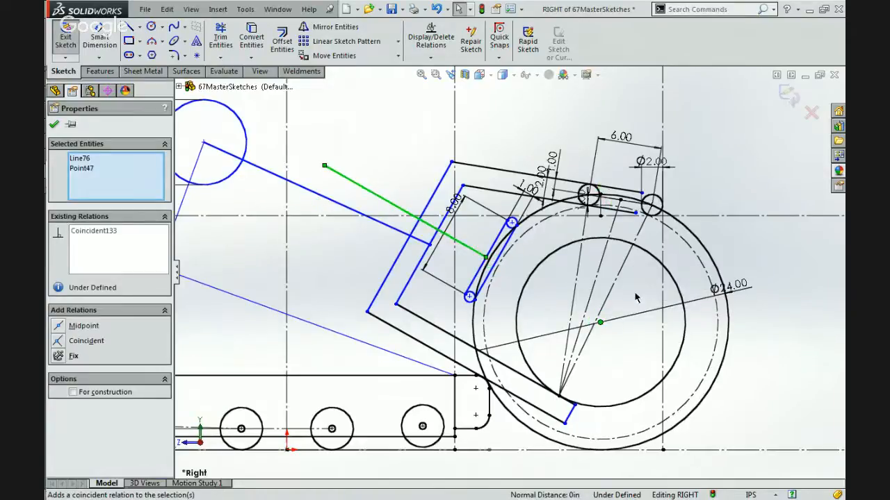
click(594, 293)
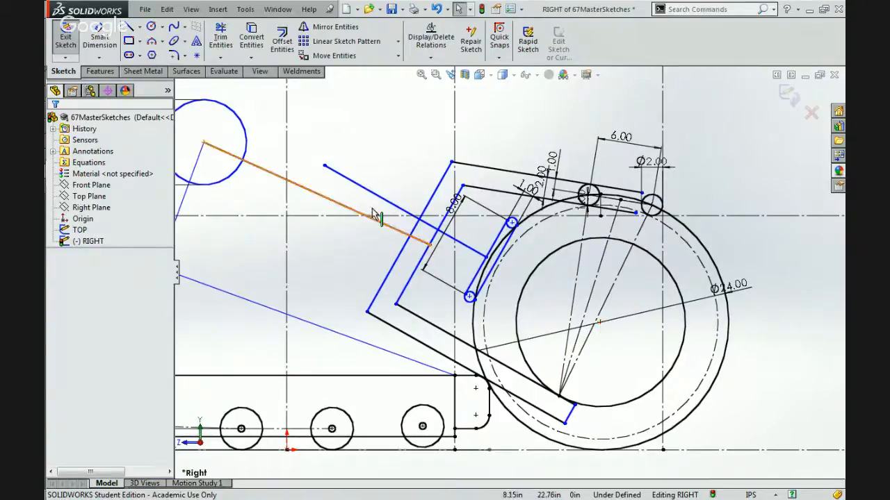
Try moving the perpendicular line's free end across toward the ball's centre, and undo the move.
mouse_move(325, 168)
mouse_down()
mouse_move(349, 169)
mouse_move(480, 327)
mouse_move(486, 375)
mouse_move(521, 455)
mouse_move(602, 421)
mouse_move(587, 368)
mouse_move(514, 312)
mouse_move(559, 264)
mouse_move(564, 273)
mouse_up()
key(ctrl+z)
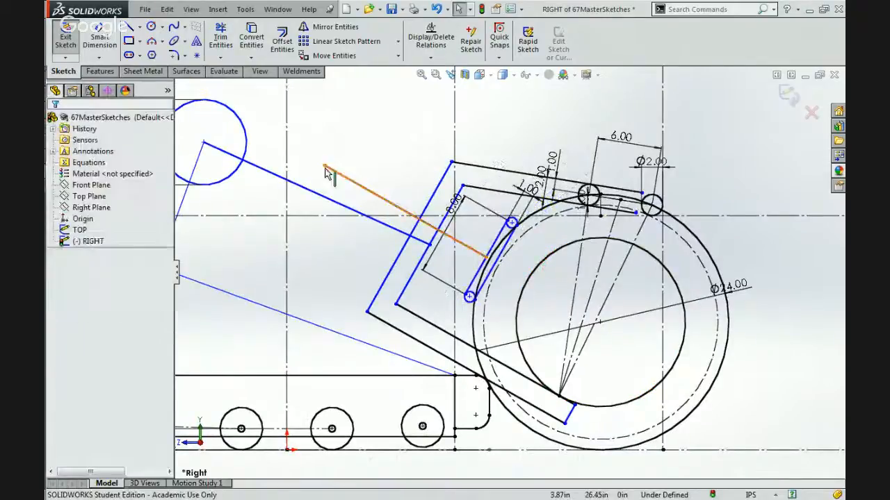
Reposition the perpendicular line's free end just inside the gripping arm's inner edge, roughly in line with the upper lift link.
mouse_move(324, 166)
mouse_down()
mouse_move(264, 185)
mouse_move(236, 183)
mouse_move(234, 269)
mouse_move(244, 304)
mouse_move(253, 209)
mouse_move(252, 230)
mouse_move(266, 224)
mouse_move(257, 278)
mouse_move(258, 213)
mouse_move(298, 134)
mouse_move(362, 79)
mouse_move(367, 42)
mouse_move(362, 82)
mouse_up()
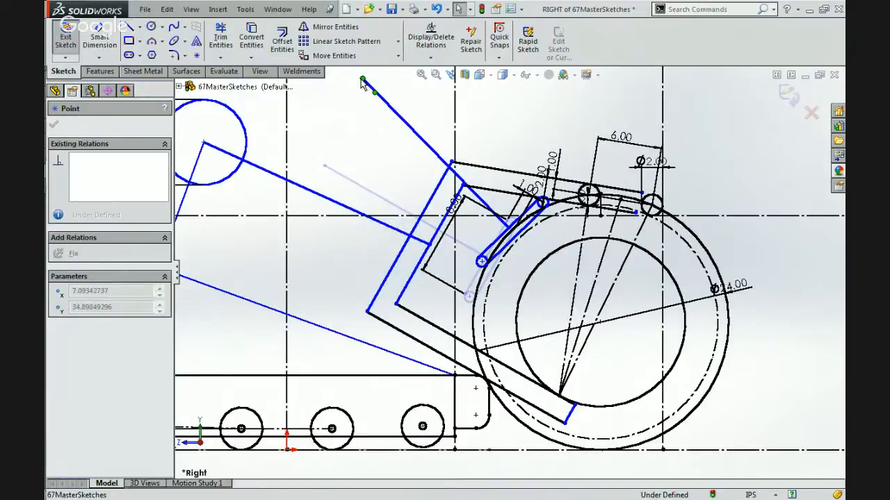
drag(362, 82, 387, 132)
key(f)
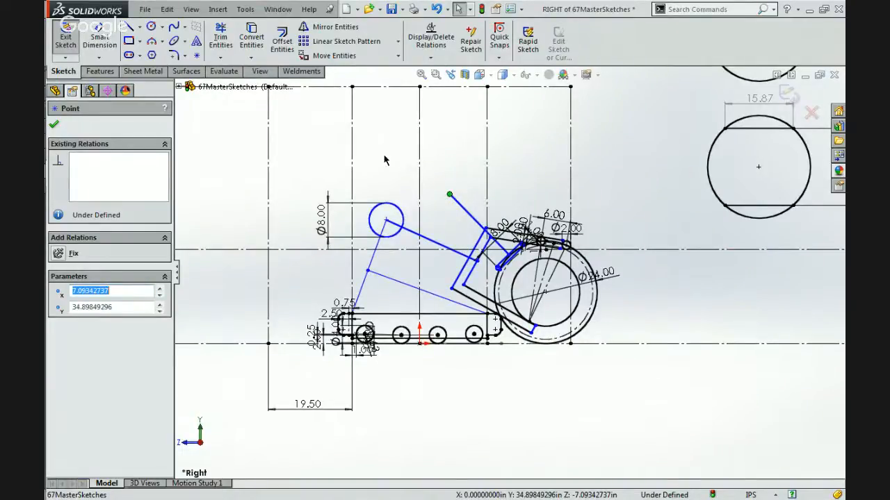
scroll(417, 185, down, 1)
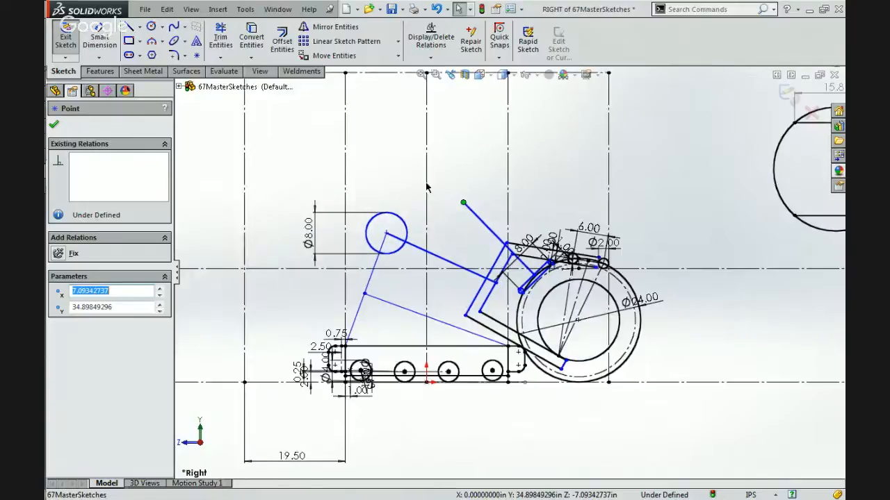
scroll(427, 186, down, 3)
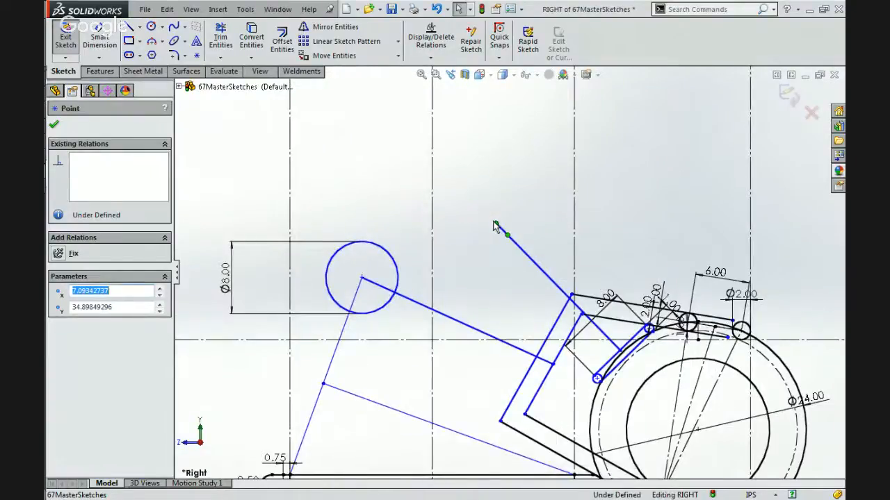
mouse_move(494, 226)
mouse_down()
mouse_move(470, 277)
mouse_move(463, 267)
mouse_move(455, 272)
mouse_move(453, 298)
mouse_move(413, 307)
mouse_up()
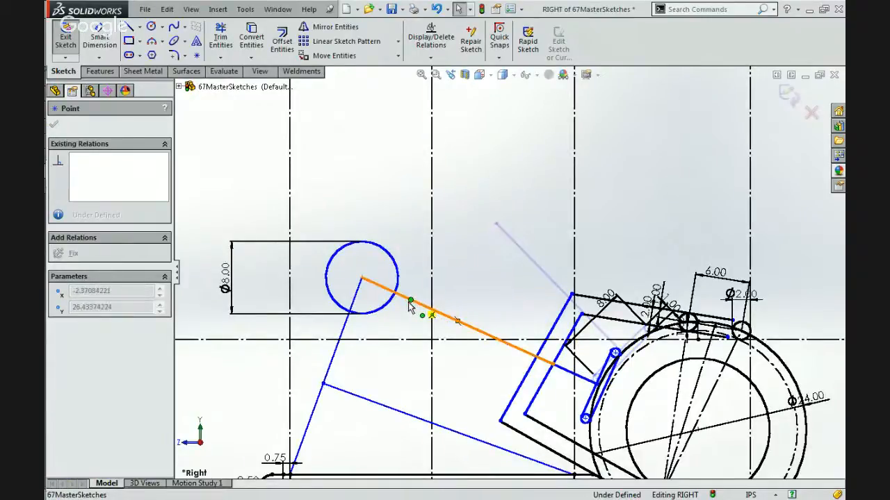
mouse_move(561, 346)
mouse_down()
mouse_move(554, 396)
mouse_move(645, 208)
mouse_move(603, 411)
mouse_move(599, 307)
mouse_up()
mouse_move(644, 268)
mouse_down()
mouse_move(556, 386)
mouse_move(590, 224)
mouse_move(470, 352)
mouse_move(470, 300)
mouse_move(409, 308)
mouse_move(367, 294)
mouse_move(361, 282)
mouse_up()
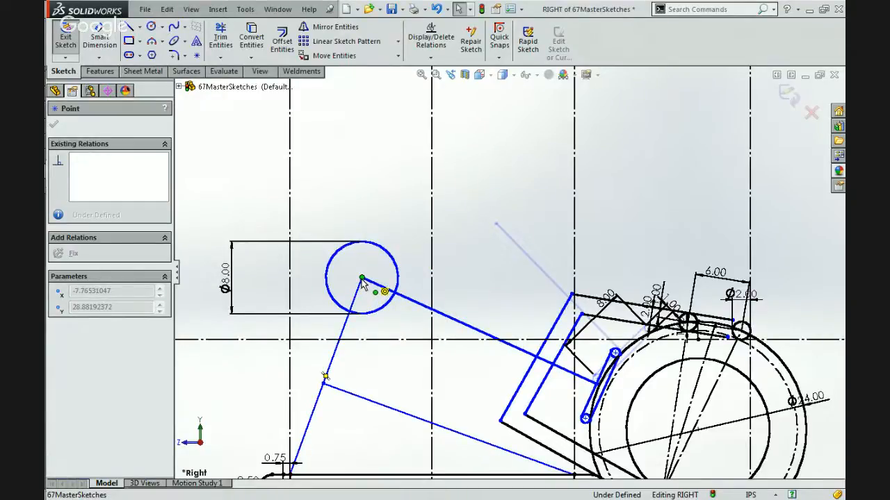
mouse_move(361, 281)
mouse_down()
mouse_move(416, 234)
mouse_move(492, 308)
mouse_move(561, 349)
mouse_move(566, 369)
mouse_move(554, 364)
mouse_up()
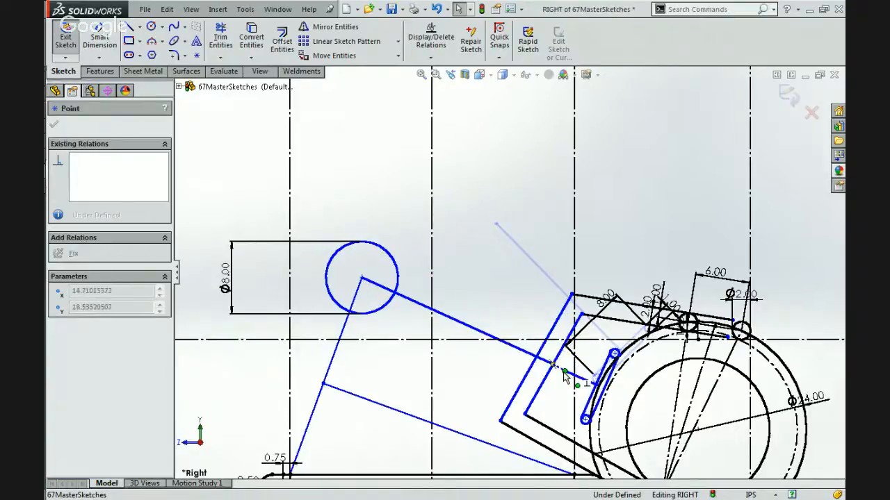
Make the short line from the slim member collinear with the upper lift link.
scroll(483, 296, down, 4)
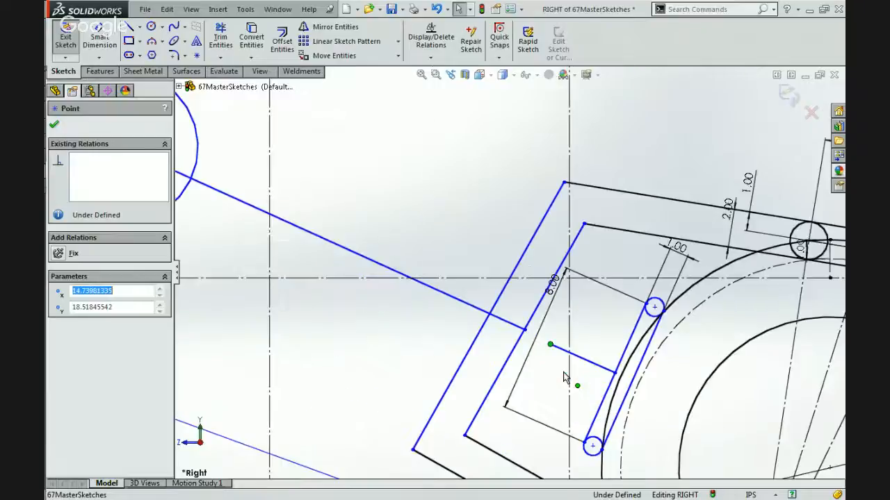
ctrl+click(485, 294)
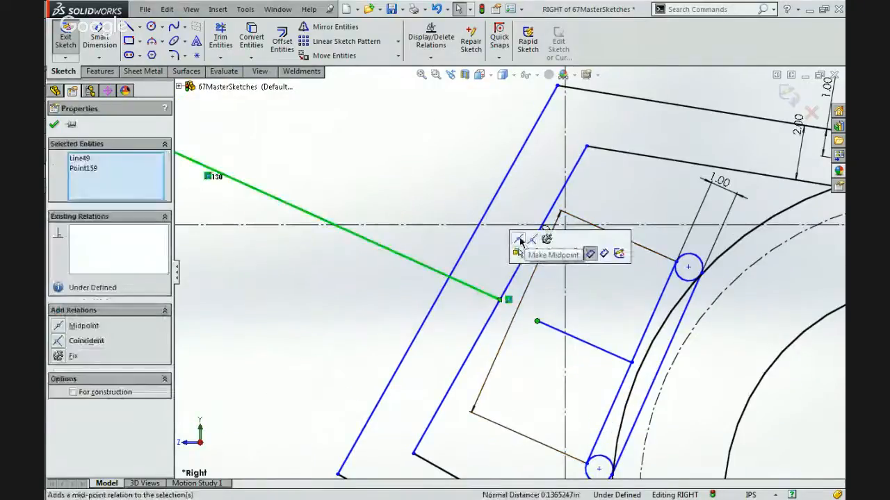
click(527, 310)
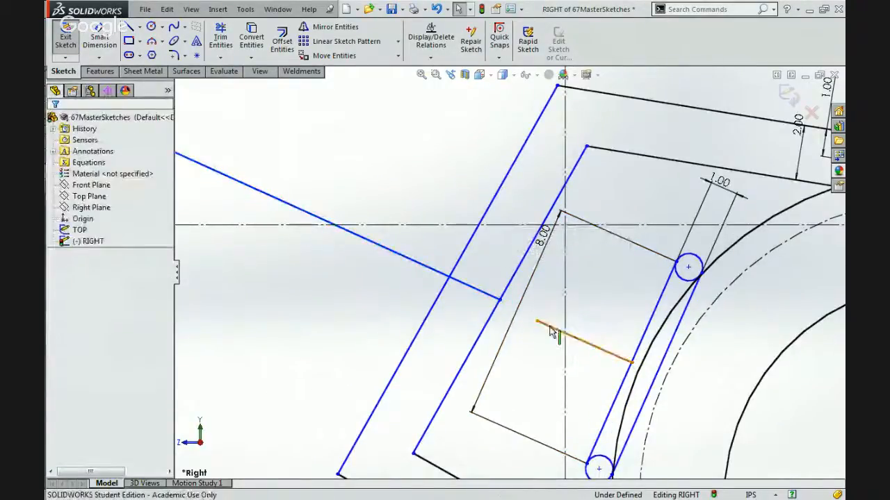
click(556, 330)
ctrl+click(485, 294)
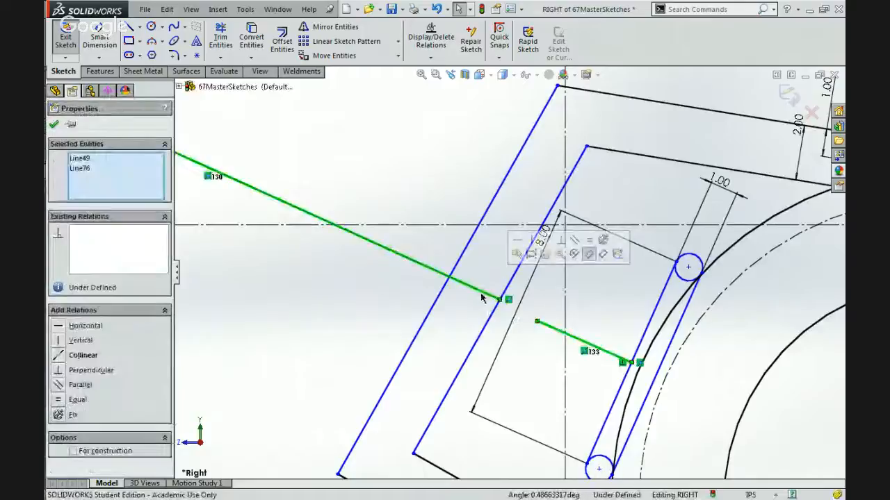
click(549, 240)
click(582, 283)
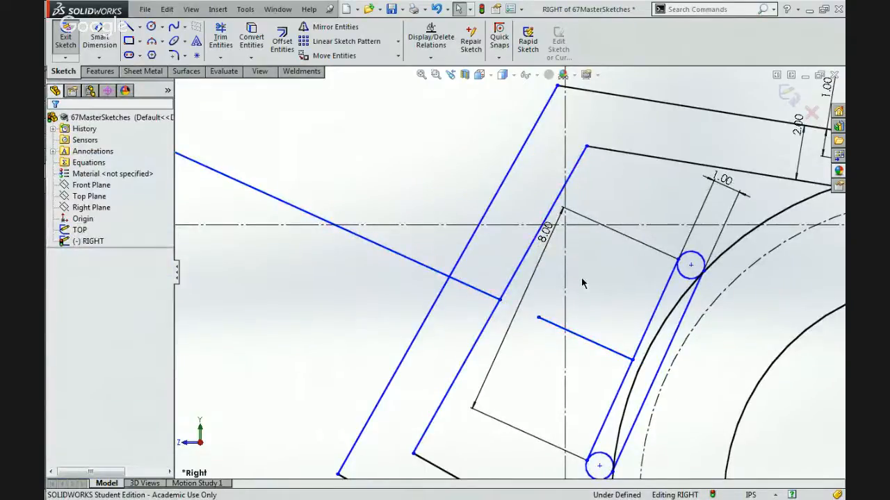
Examine how the slim member sits between the gripping arm and the ball in the overall side layout.
scroll(582, 283, up, 5)
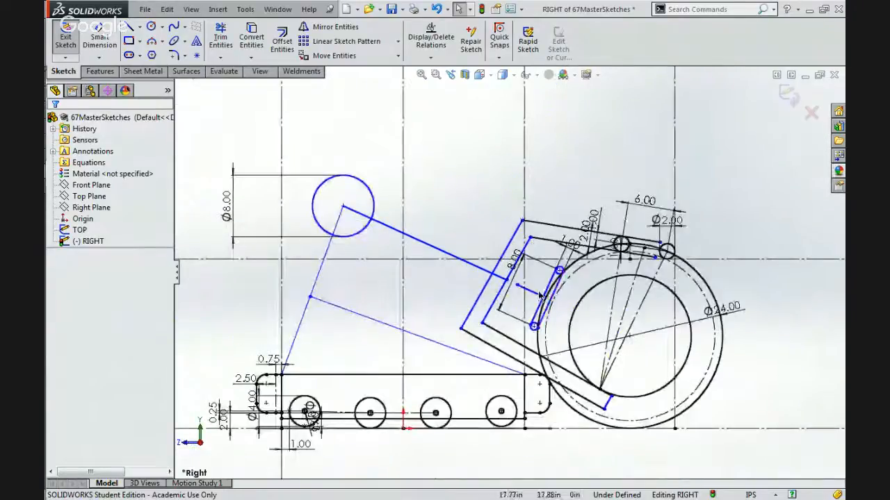
scroll(540, 296, down, 2)
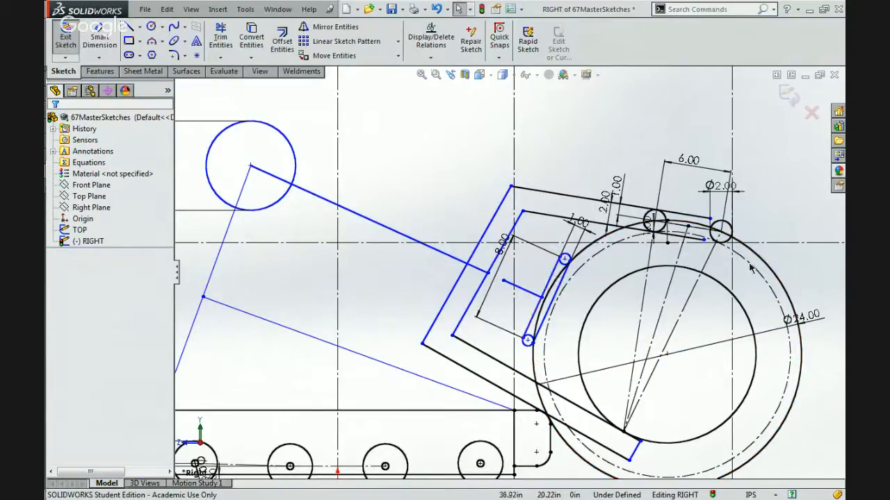
scroll(650, 415, up, 2)
scroll(626, 368, up, 2)
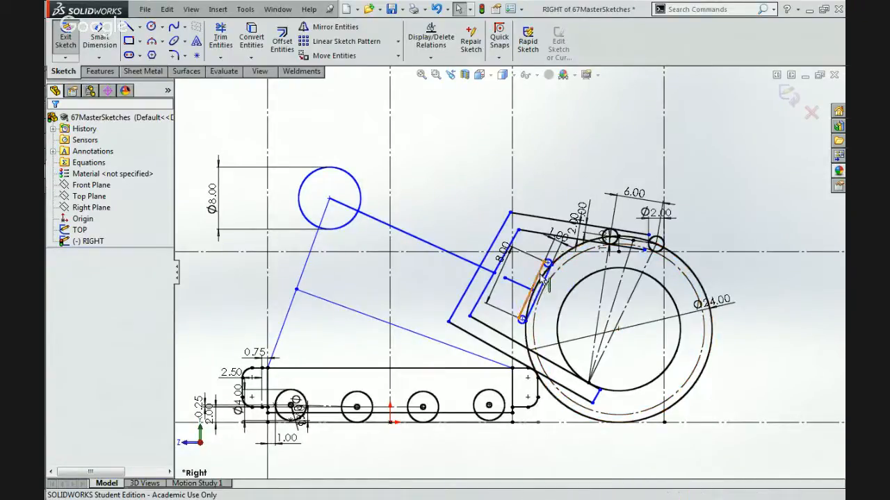
scroll(539, 292, down, 1)
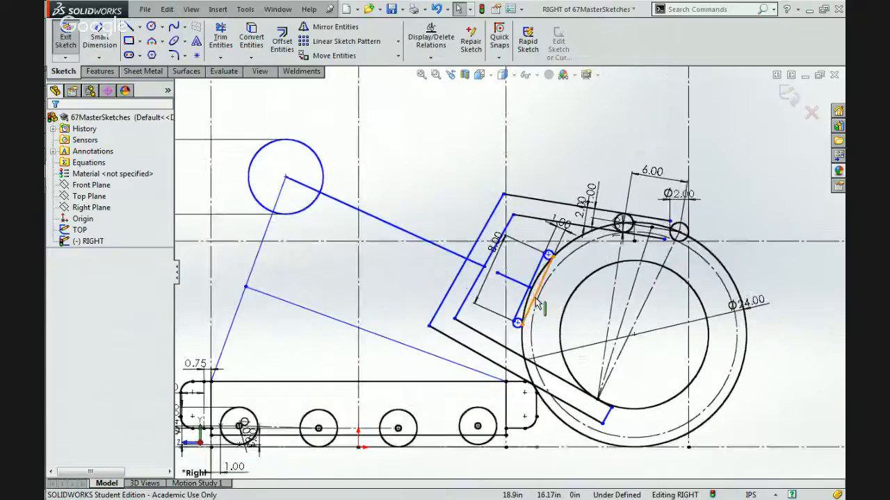
scroll(536, 299, down, 2)
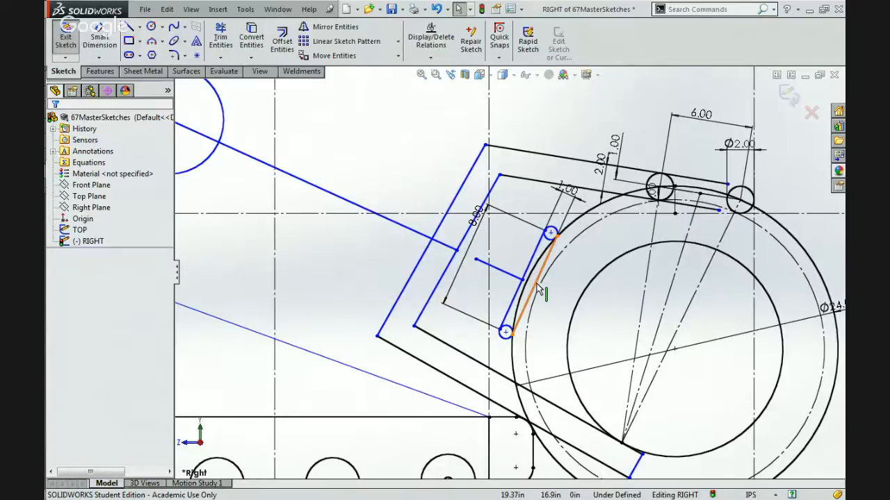
scroll(540, 290, up, 3)
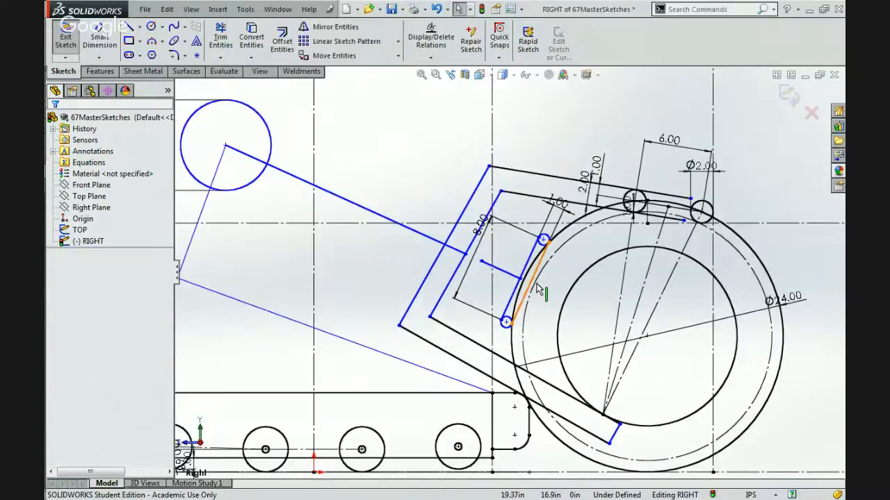
scroll(540, 290, down, 1)
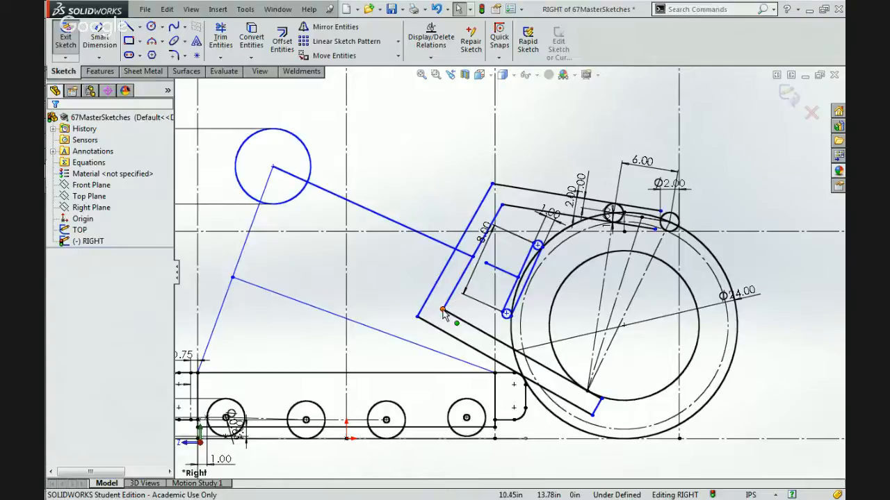
Move the gripping arm's inner lower corner slightly outward and make its inner rear edge parallel to the slim member's ball-side edge.
mouse_move(442, 312)
mouse_down()
mouse_move(479, 314)
mouse_move(436, 297)
mouse_up()
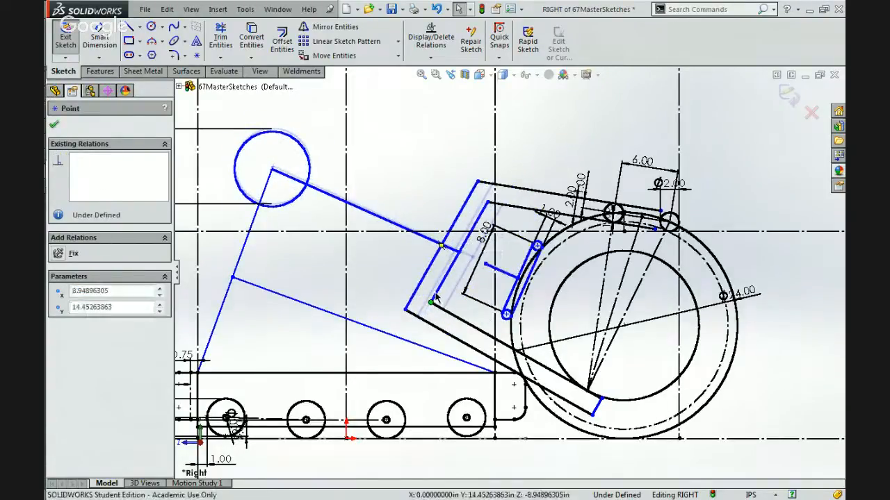
click(436, 295)
click(431, 313)
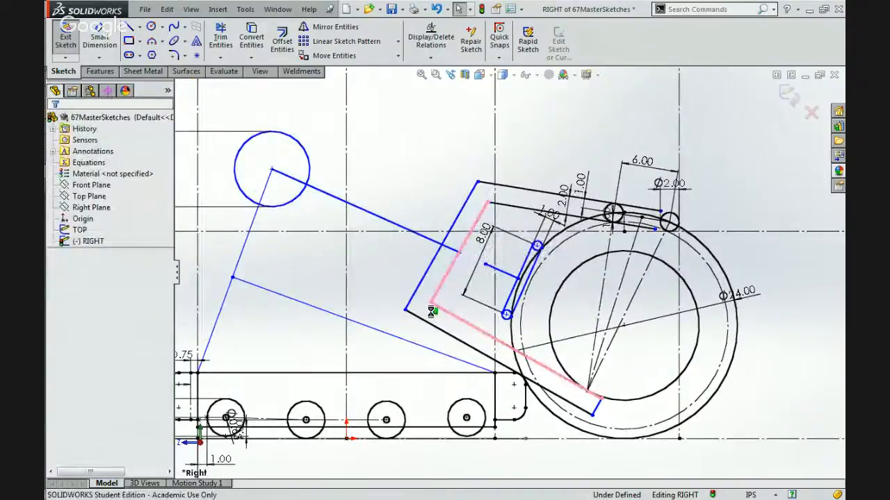
click(436, 294)
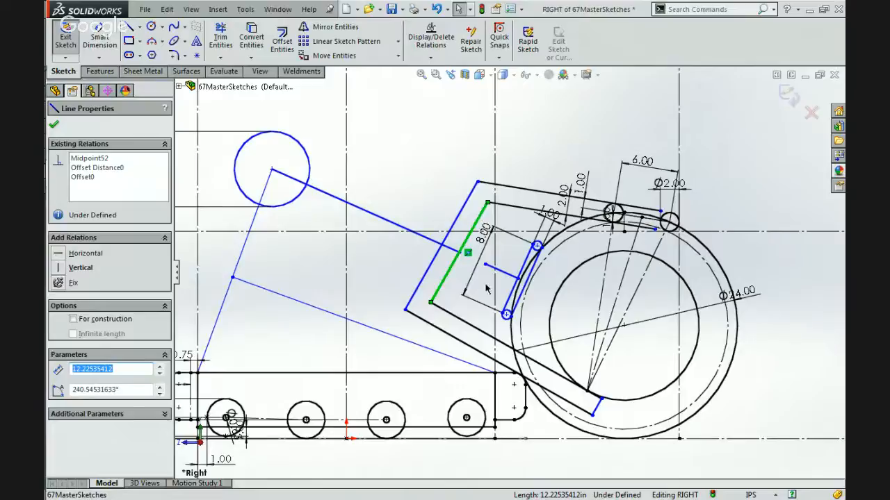
ctrl+click(521, 300)
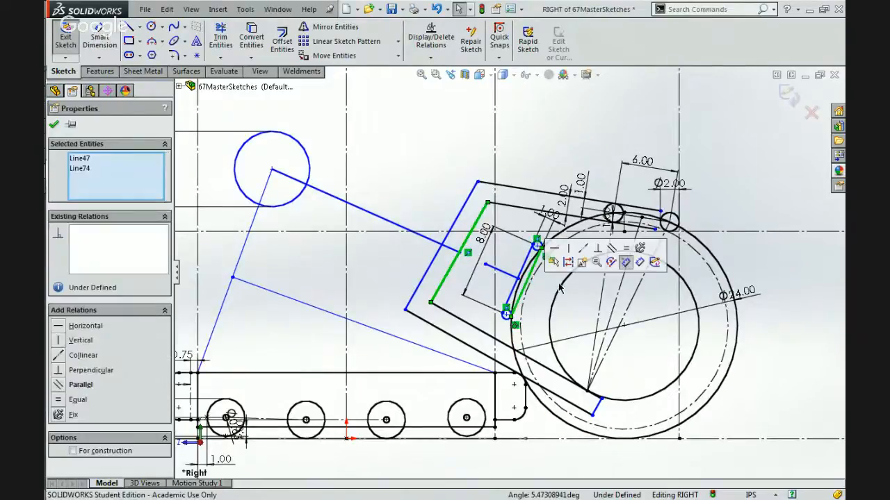
click(614, 251)
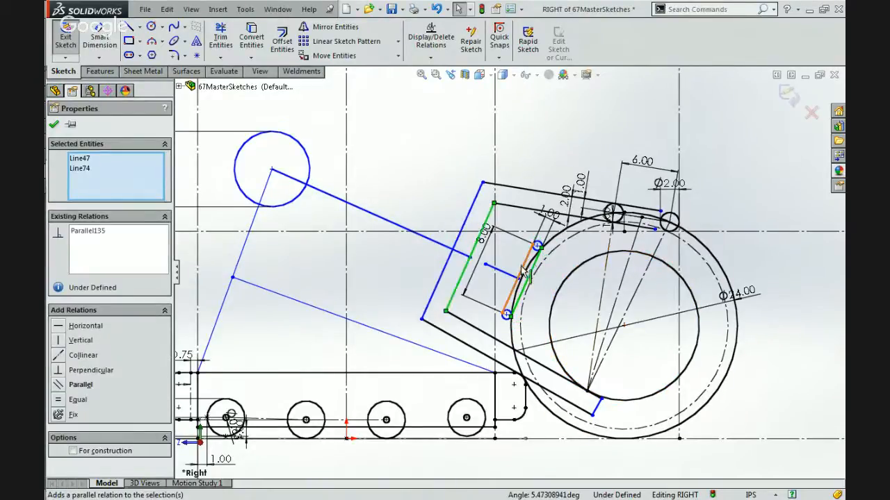
click(411, 287)
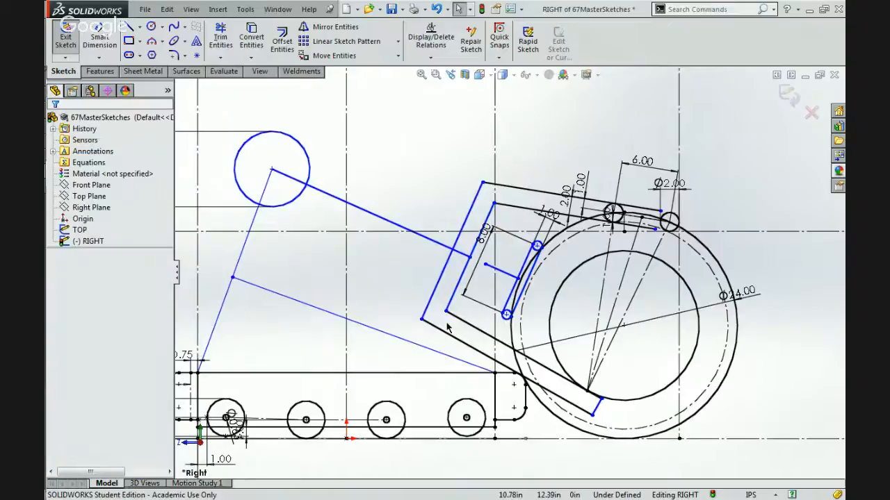
Inspect the gripping arm's inner rear edge and its relations around the lower corner and slim member.
scroll(448, 328, down, 4)
click(471, 303)
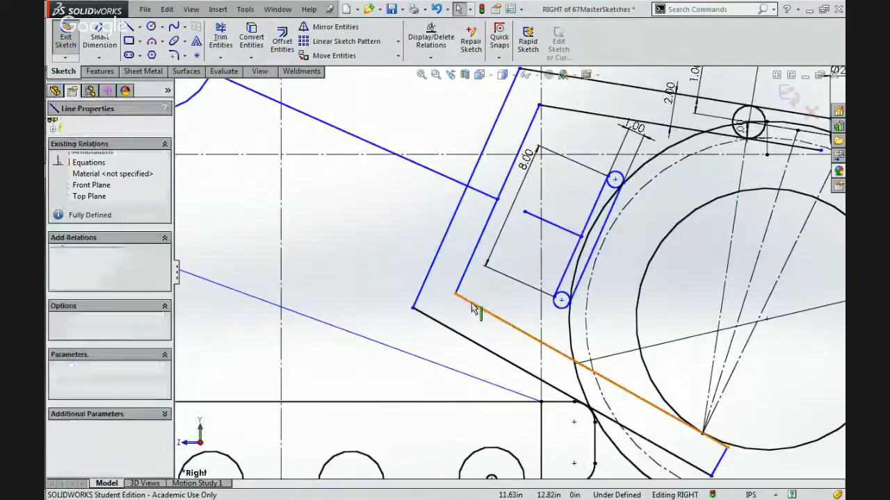
click(463, 280)
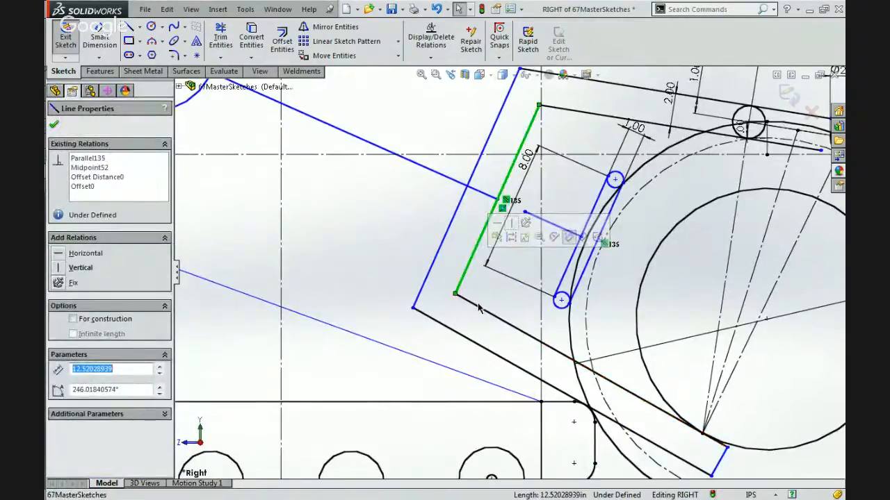
scroll(509, 273, up, 2)
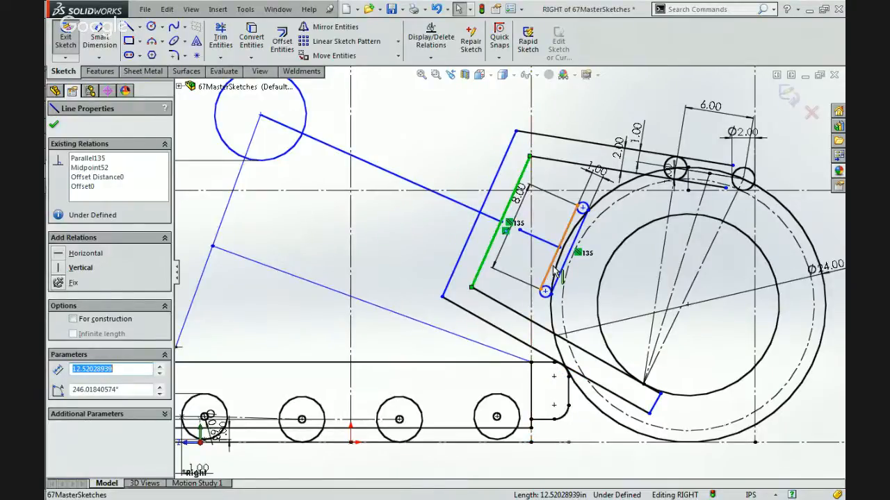
scroll(556, 271, down, 2)
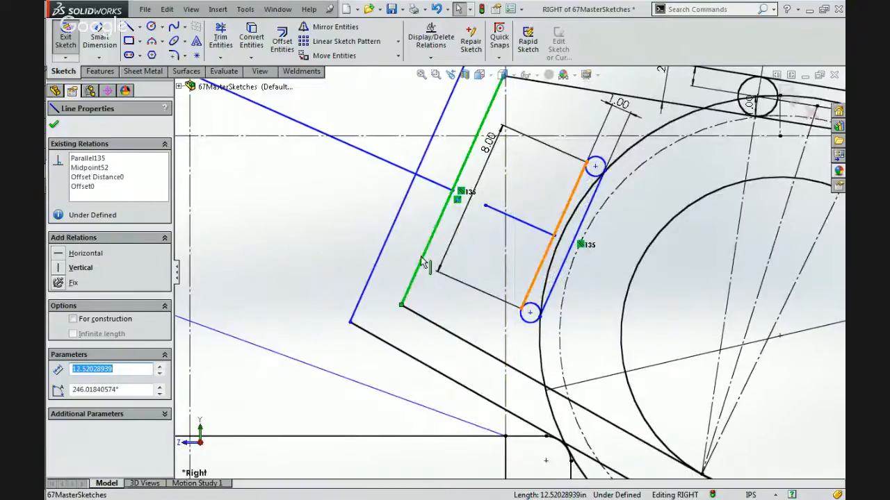
click(504, 236)
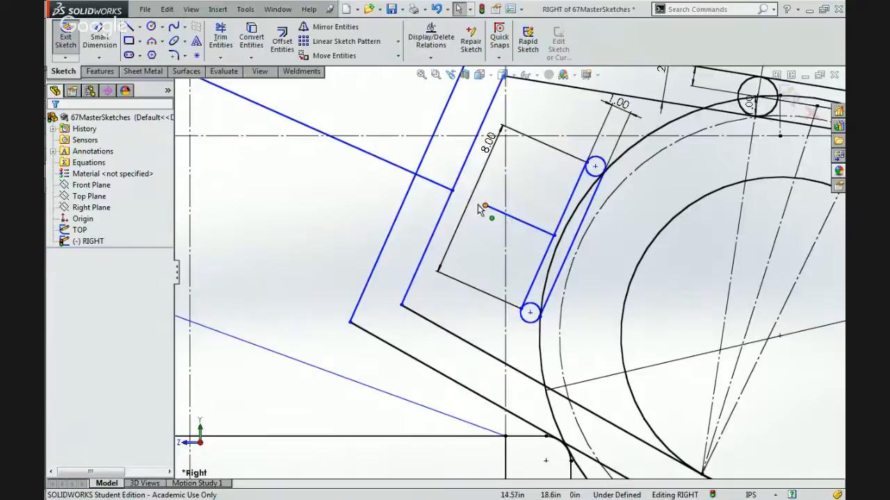
Move the short collinear line's free end slightly outward from the slim member and check the line's existing relations.
scroll(443, 198, up, 4)
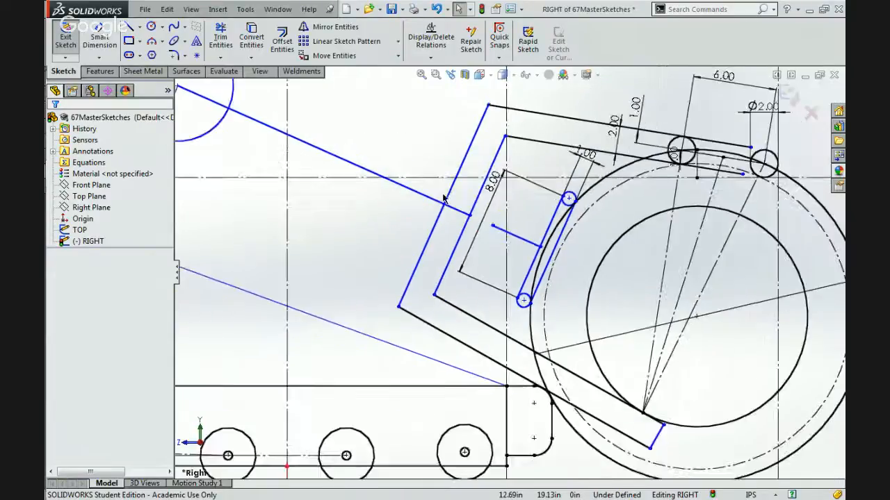
scroll(489, 217, down, 3)
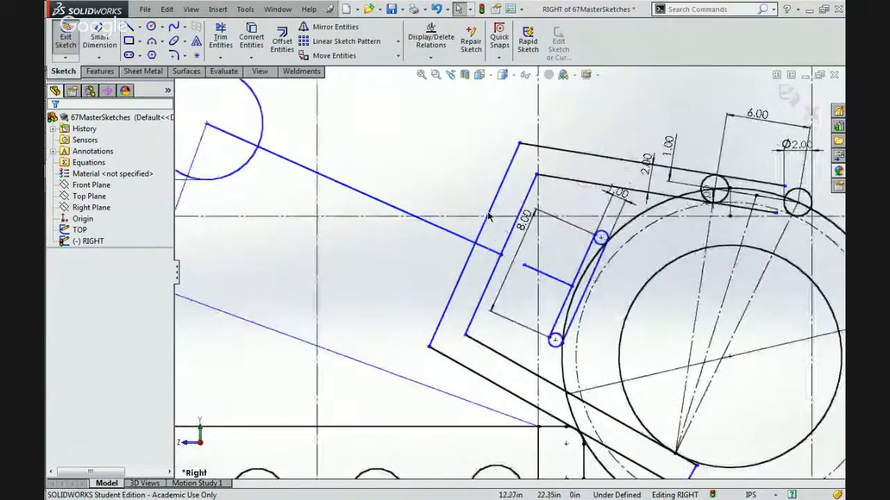
click(524, 265)
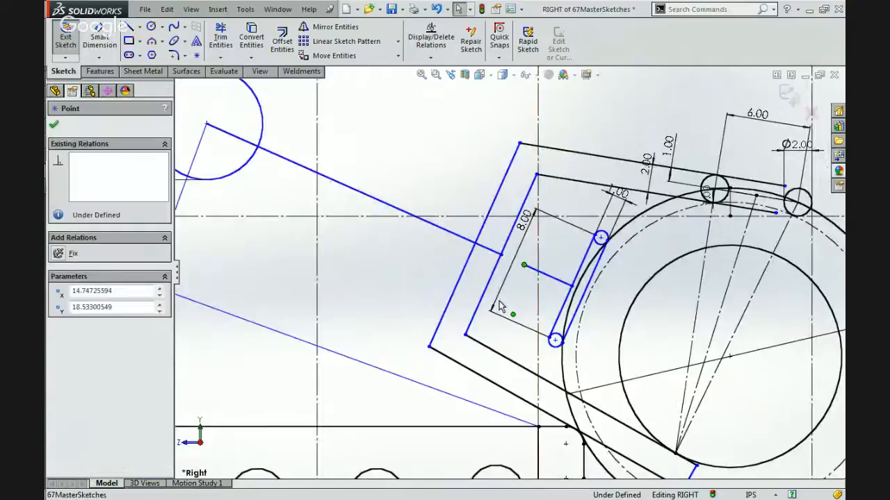
mouse_move(524, 266)
mouse_down()
mouse_move(549, 240)
mouse_move(514, 257)
mouse_move(496, 251)
mouse_move(528, 263)
mouse_move(528, 274)
mouse_move(517, 273)
mouse_up()
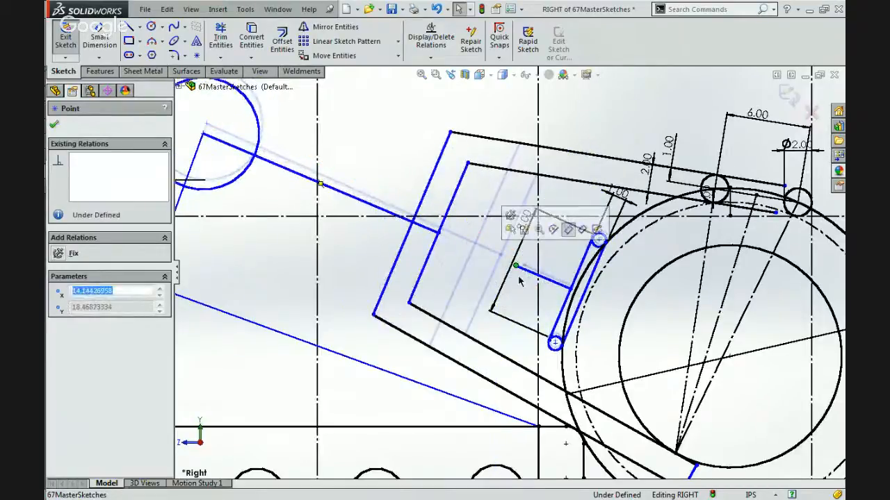
click(536, 275)
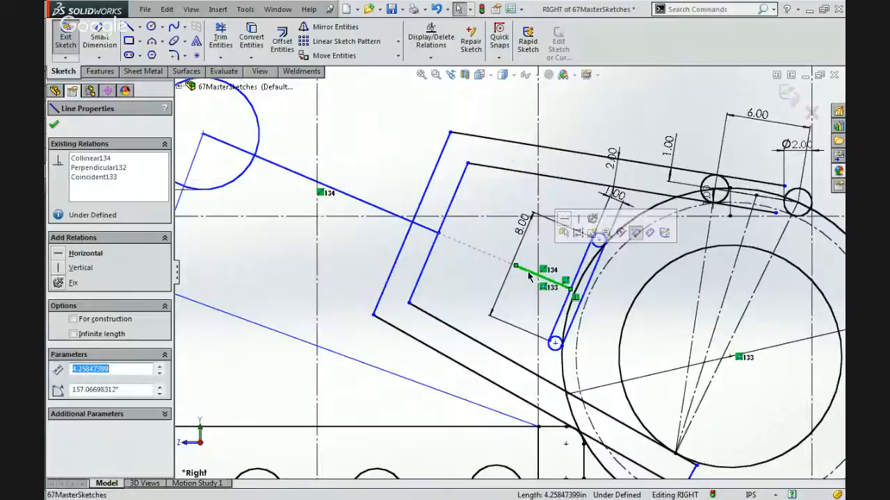
Try to move the short collinear line's free end across the slim member into the ball's inner circle, and undo the move.
click(454, 285)
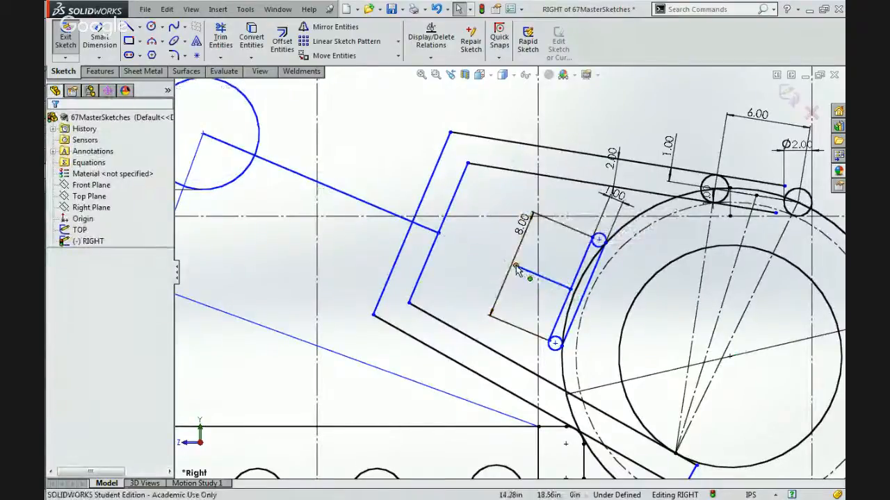
drag(515, 266, 647, 330)
right_click(659, 338)
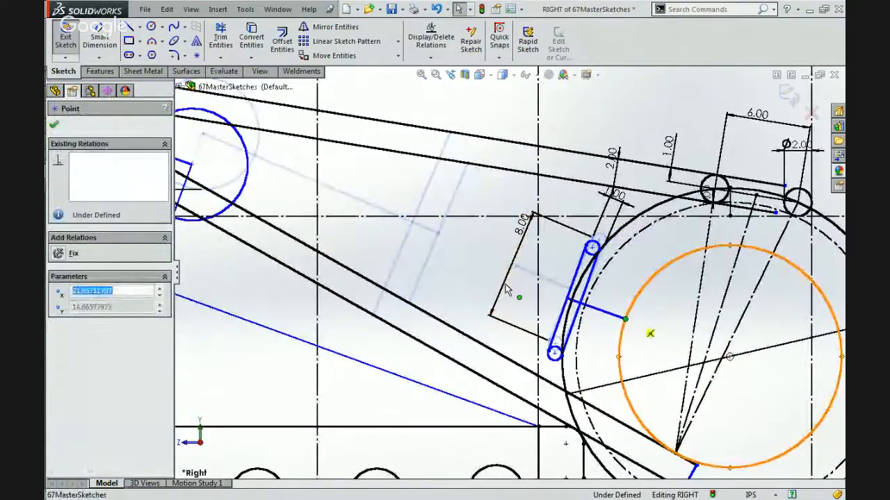
click(533, 288)
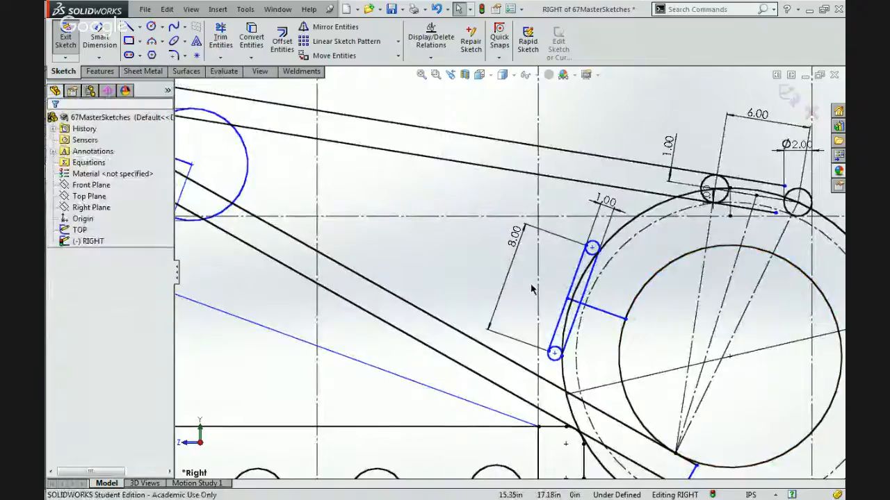
key(ctrl+z)
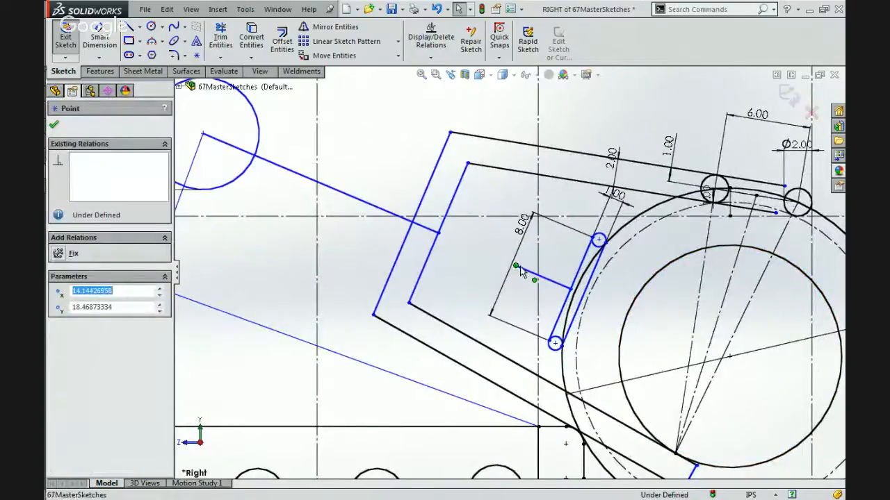
Move the short collinear line's free end across the slim member to the ball side, stopping near the inner circle.
mouse_move(515, 266)
mouse_down()
mouse_move(567, 295)
mouse_move(651, 323)
mouse_move(640, 315)
mouse_up()
click(526, 308)
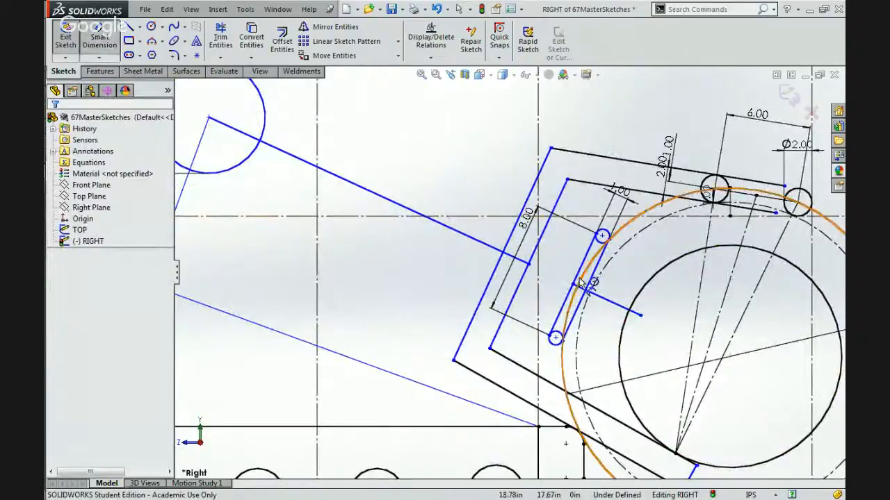
Dimension the gap between the slim member's rear edge and the arm's inner rear edge at 0.5 in, and change it to 1 in.
click(582, 266)
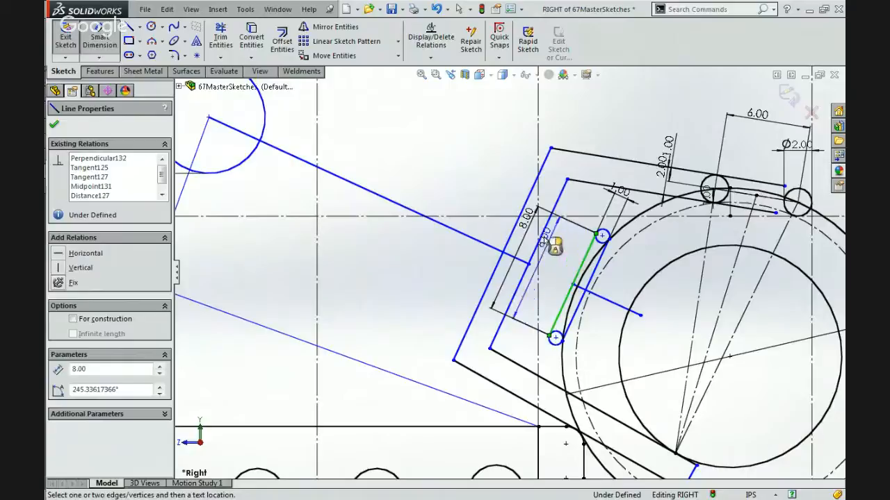
click(542, 241)
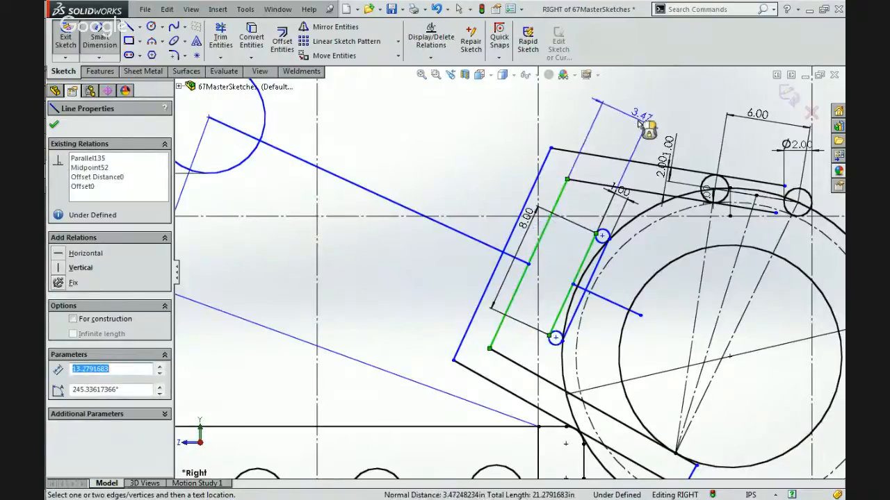
click(638, 125)
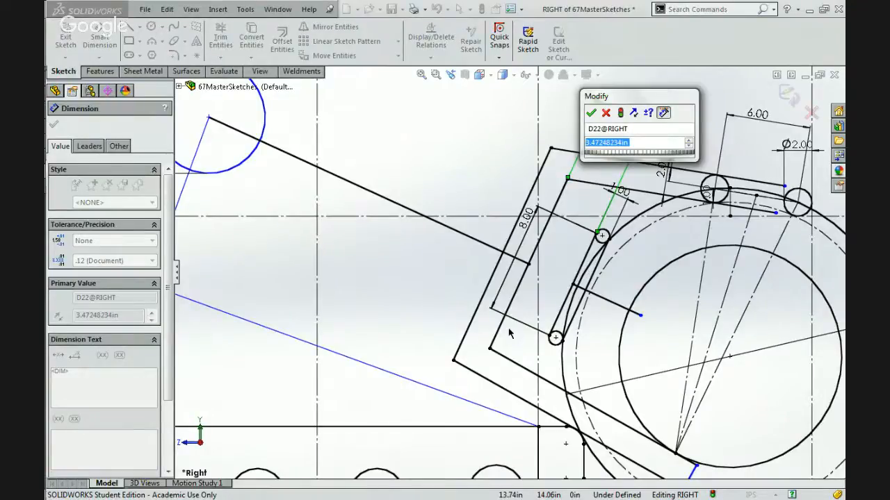
text(.5)
key(Return)
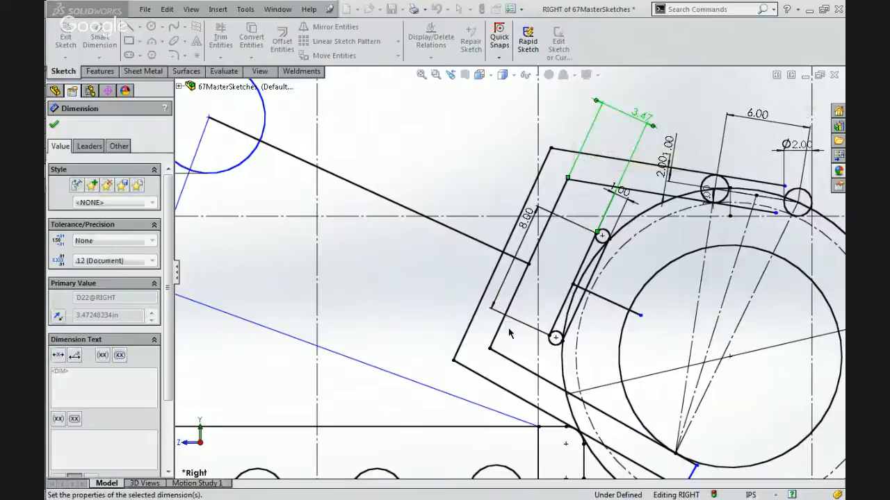
key(Escape)
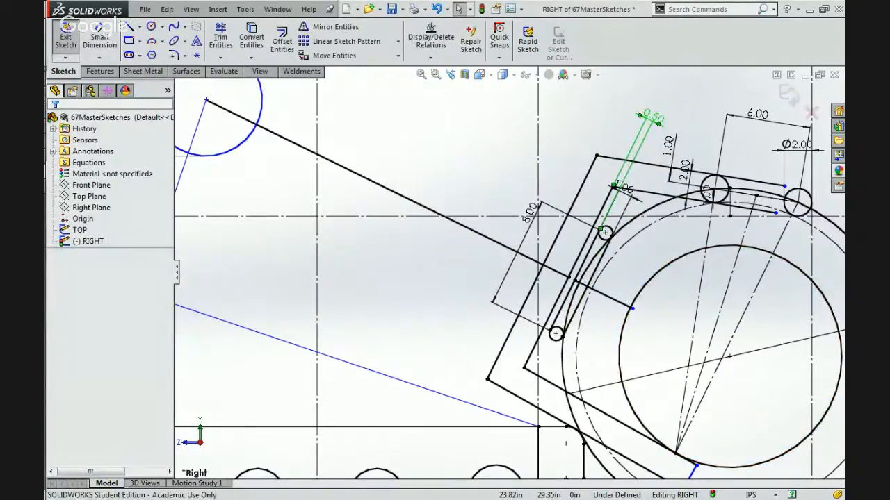
double_click(650, 117)
key(Escape)
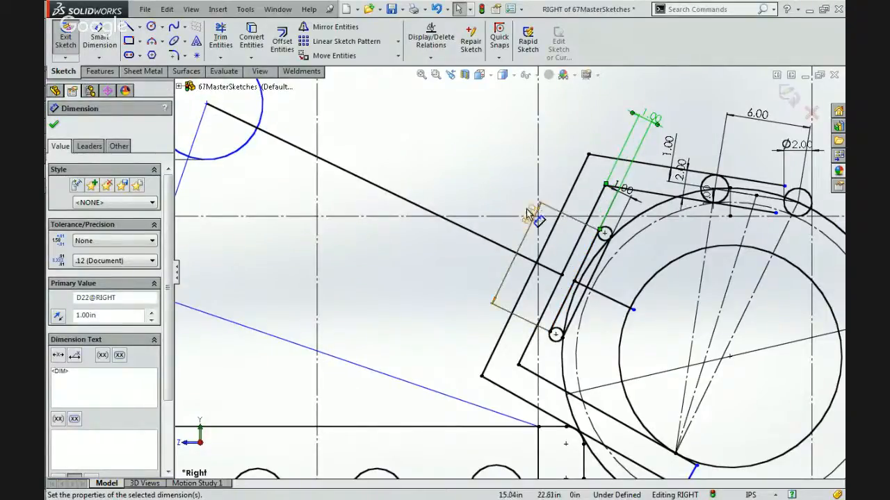
Reposition the slim member's 8.00 dimension on its ball side and extend the short collinear line's free end further into the inner circle.
drag(526, 210, 620, 276)
scroll(622, 274, up, 3)
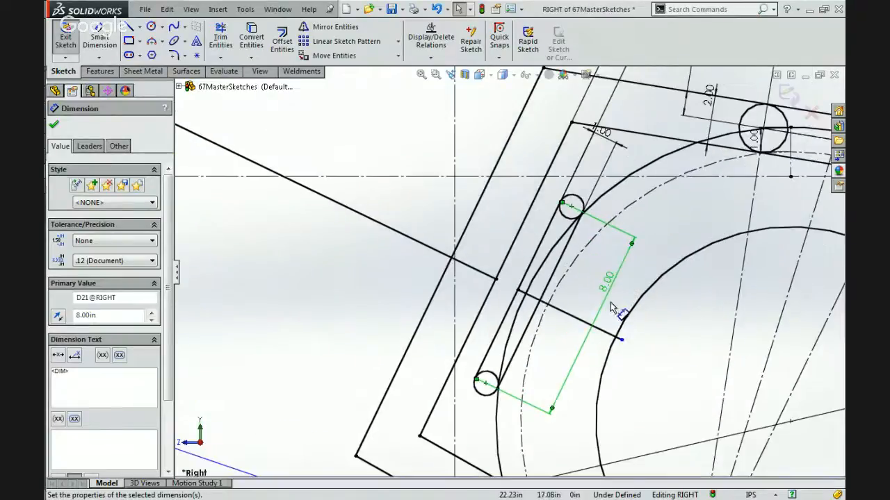
drag(620, 340, 661, 360)
key(Escape)
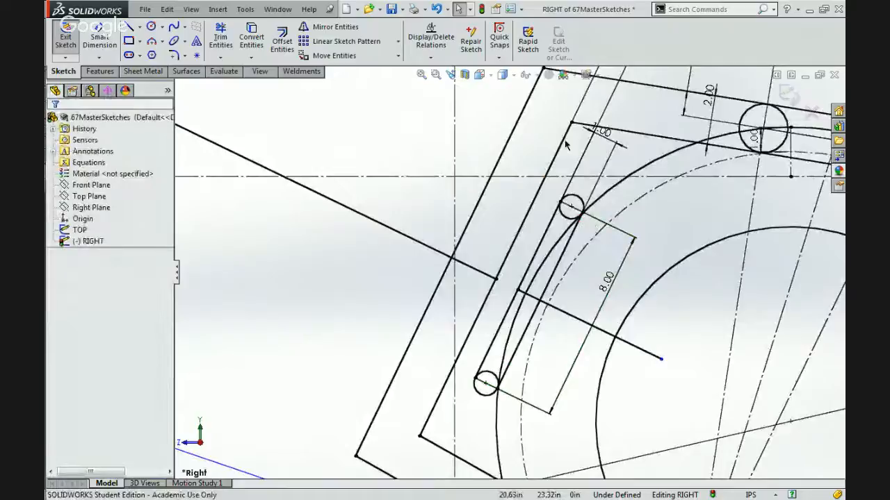
Test the lift linkage's motion by moving its upper circle's centre outward and back to about its starting place.
scroll(566, 146, down, 3)
scroll(567, 146, down, 2)
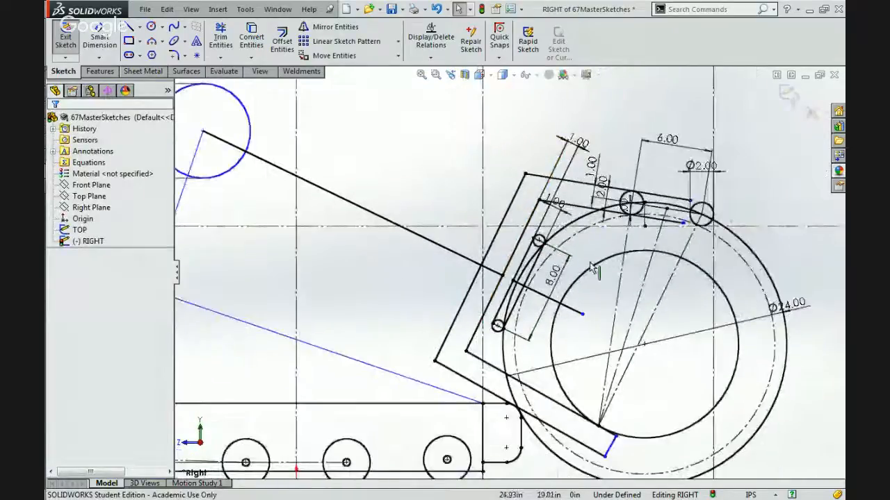
scroll(507, 278, down, 2)
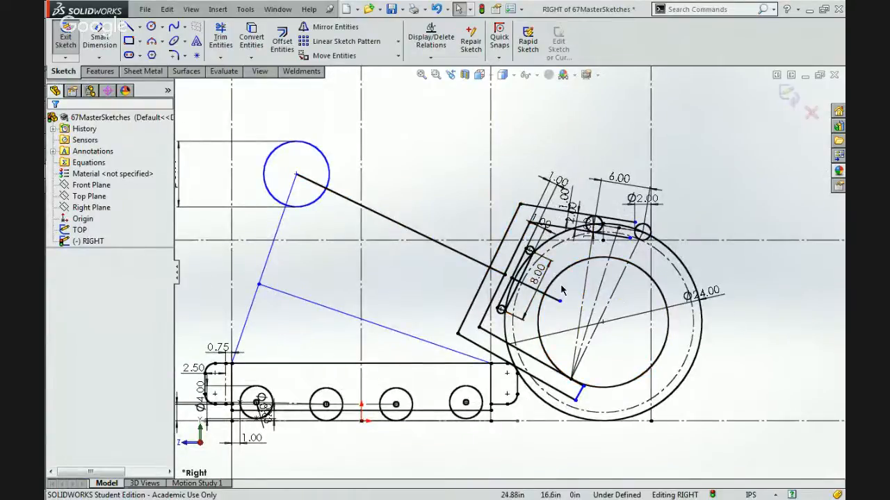
drag(296, 173, 259, 157)
drag(287, 196, 297, 175)
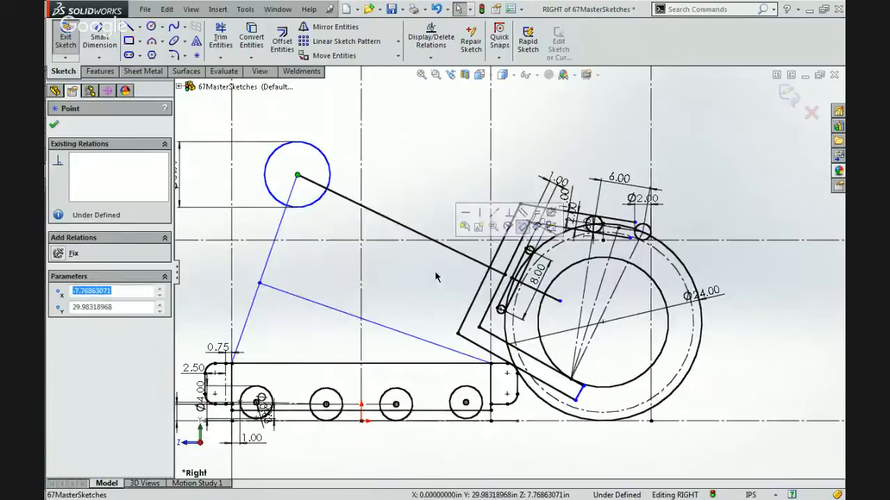
Inspect the relations of the long link line, the short collinear line and the gripping arm's inner rear and lower edges.
scroll(516, 282, down, 2)
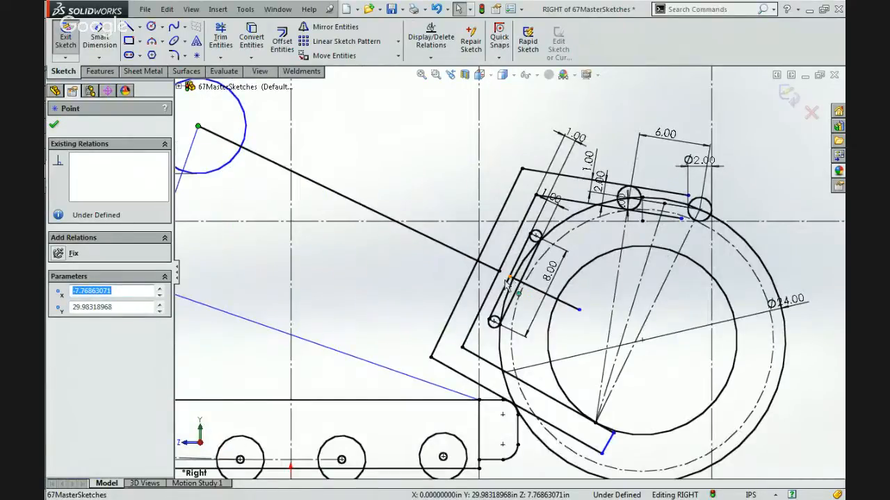
click(488, 273)
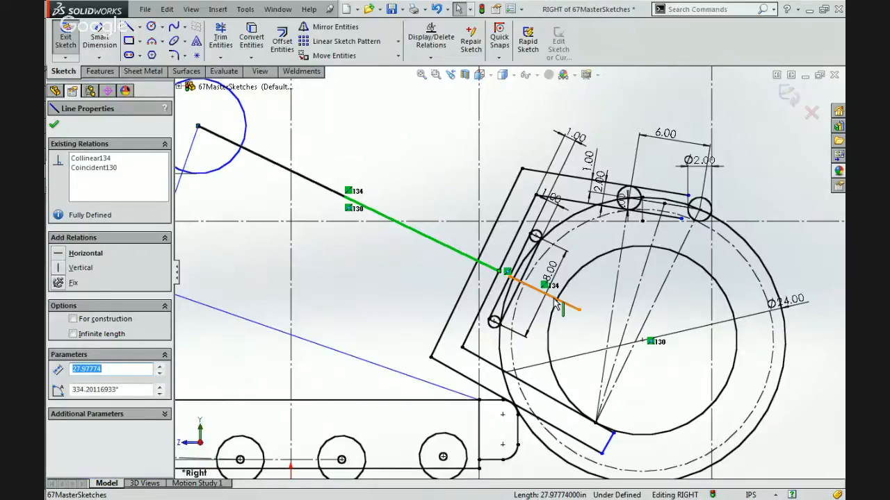
scroll(556, 303, down, 3)
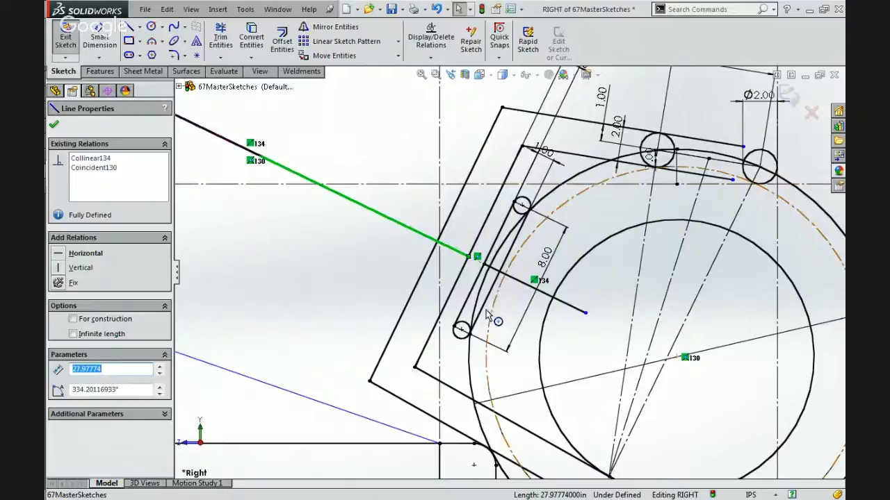
click(553, 299)
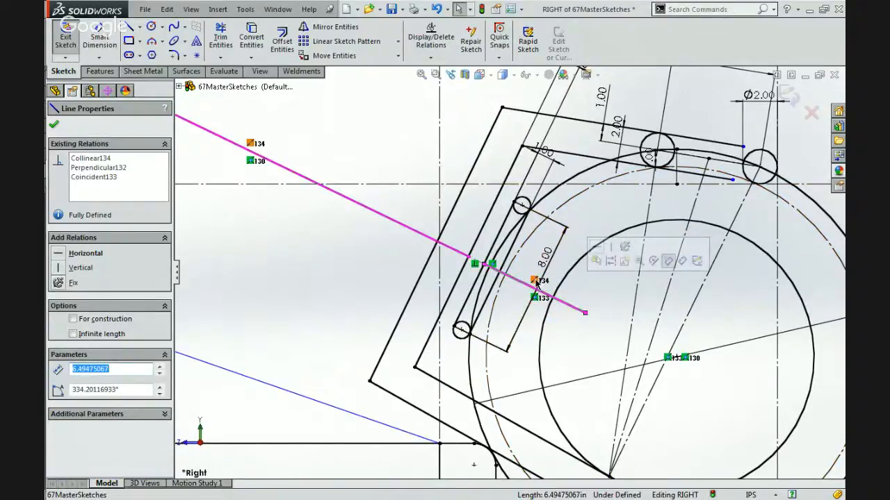
click(535, 282)
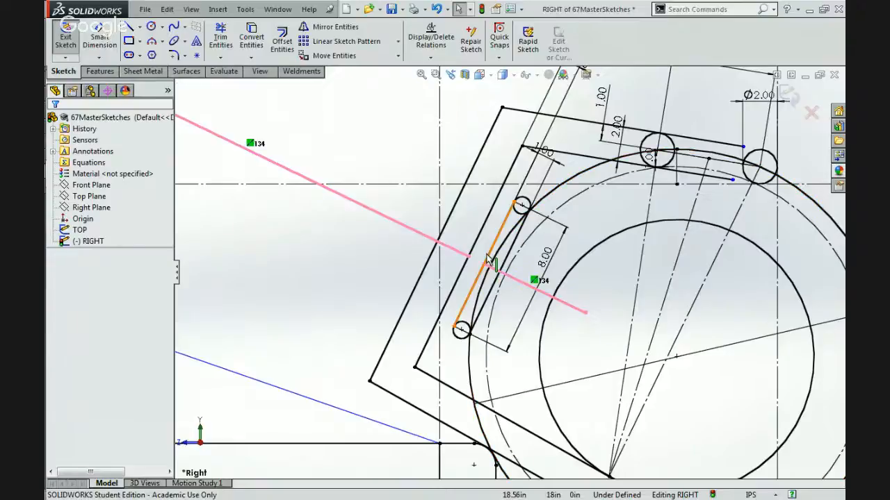
click(494, 264)
click(465, 264)
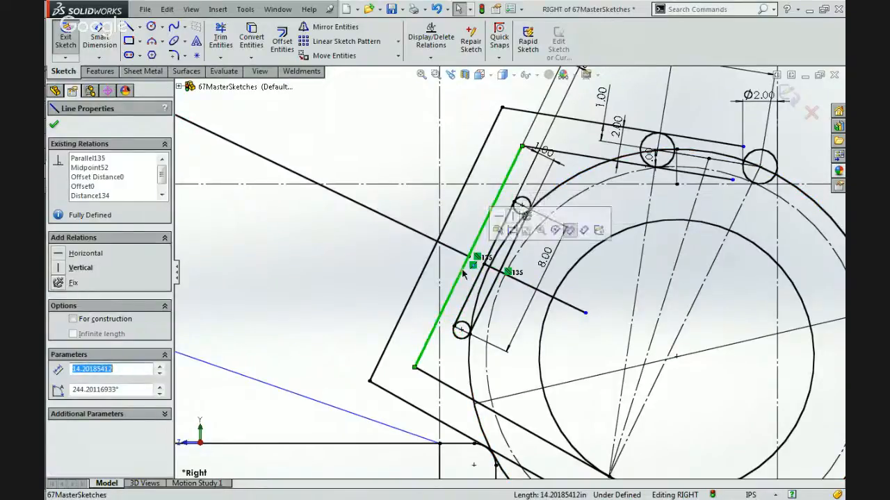
click(426, 379)
Move the 1.00 gap dimension's text outward, clear of the gripping arm's upper rear corner.
scroll(528, 257, up, 5)
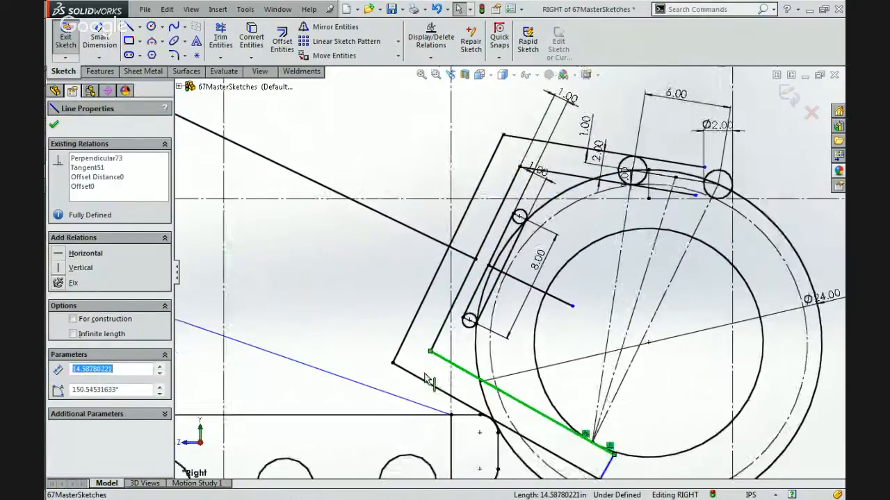
scroll(544, 246, down, 3)
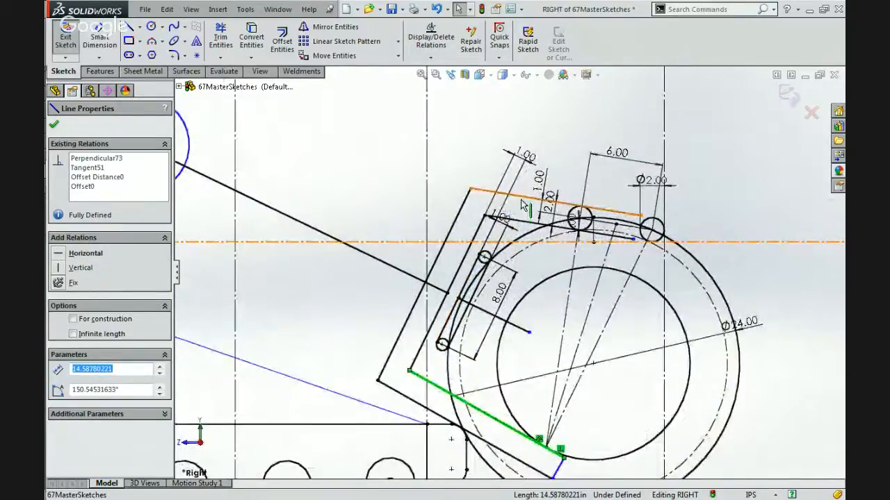
scroll(525, 181, down, 1)
scroll(526, 181, down, 1)
drag(524, 146, 400, 177)
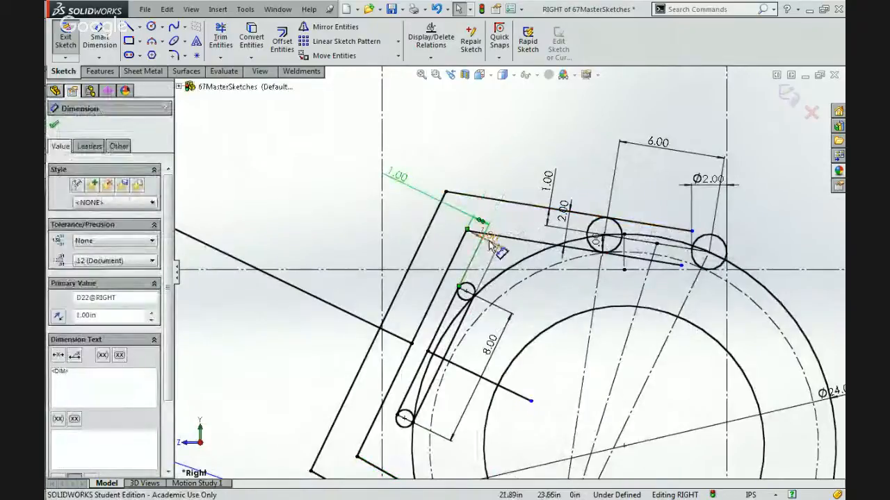
Check the relations of the short collinear line and the gripping arm's lower, end and outer rear edges.
scroll(489, 241, up, 1)
scroll(514, 330, up, 2)
scroll(521, 336, down, 2)
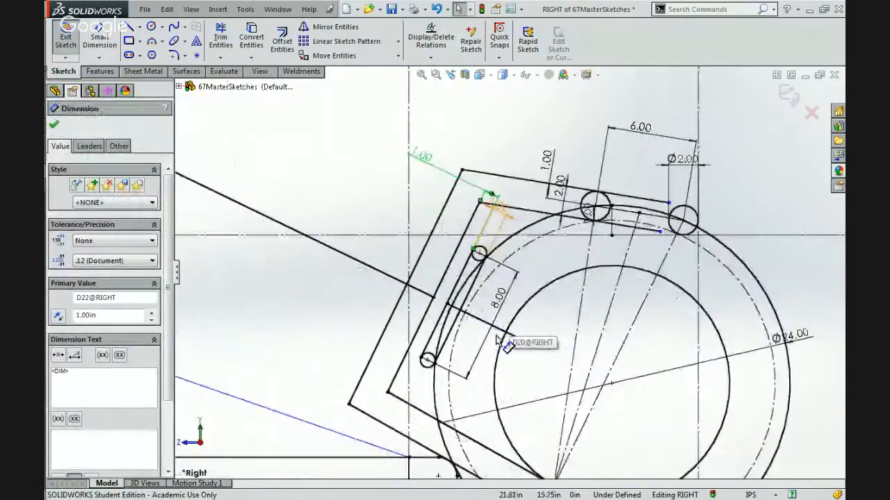
scroll(518, 336, up, 2)
click(517, 317)
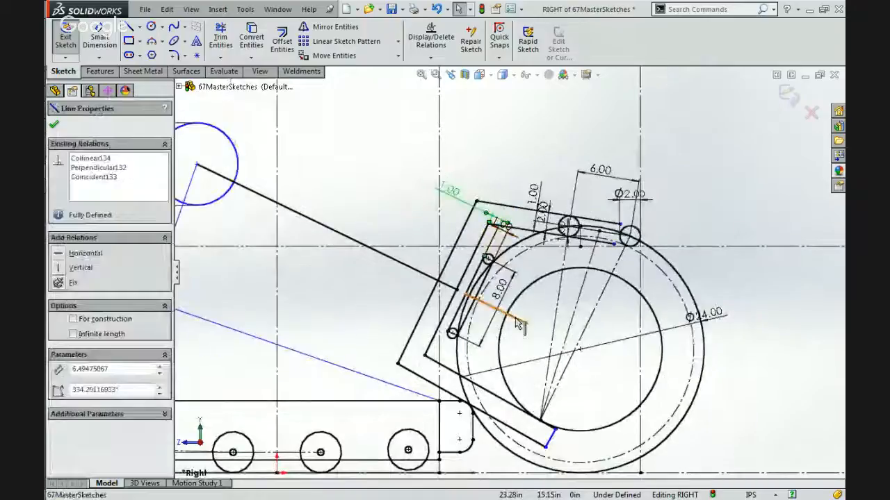
click(472, 384)
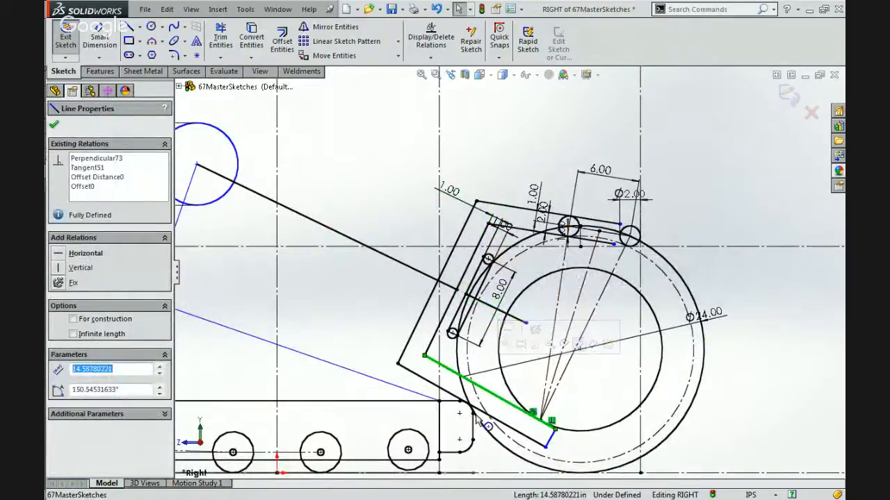
click(476, 409)
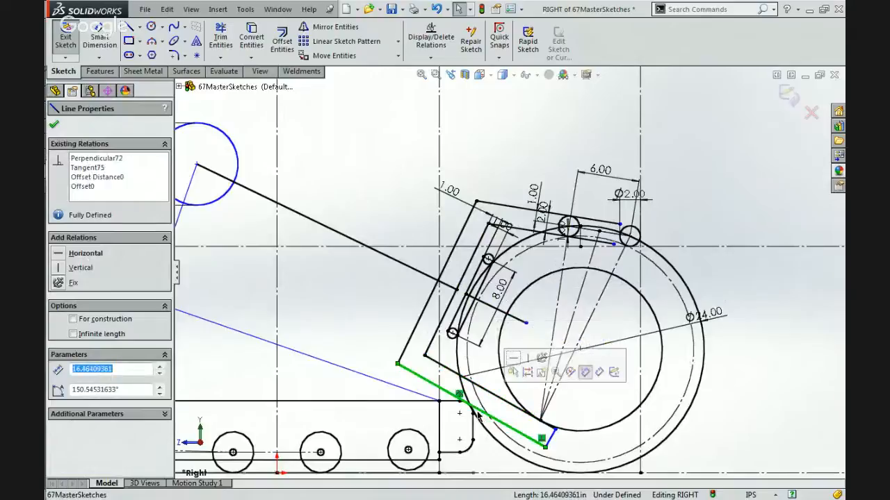
click(550, 438)
click(404, 356)
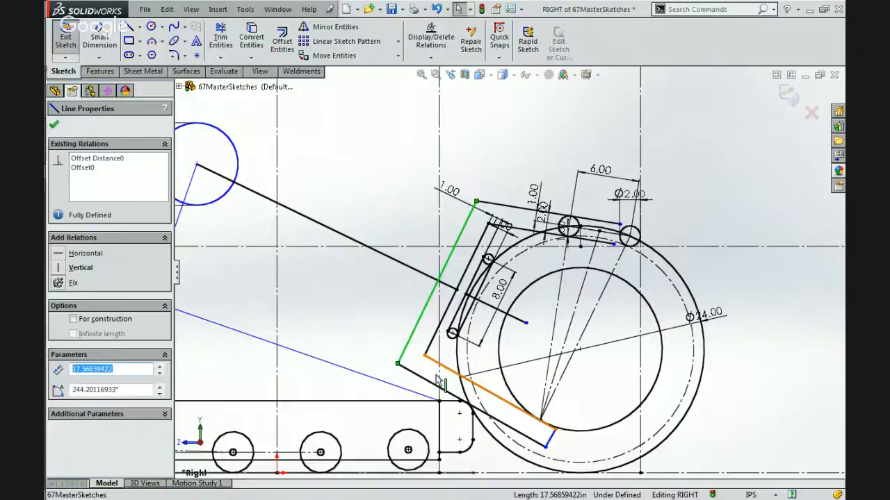
Check the angle between the short collinear line and the gripping arm's inner lower edge, and review the relations at the slim member's midpoint.
click(511, 316)
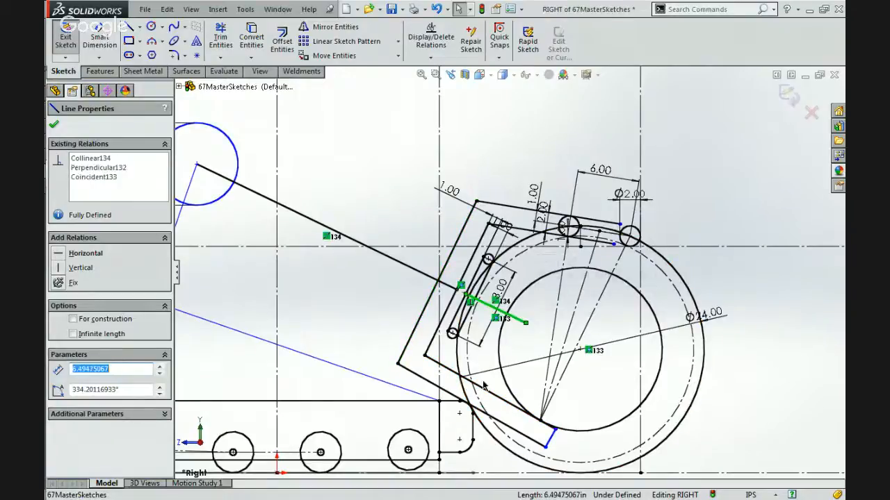
ctrl+click(477, 390)
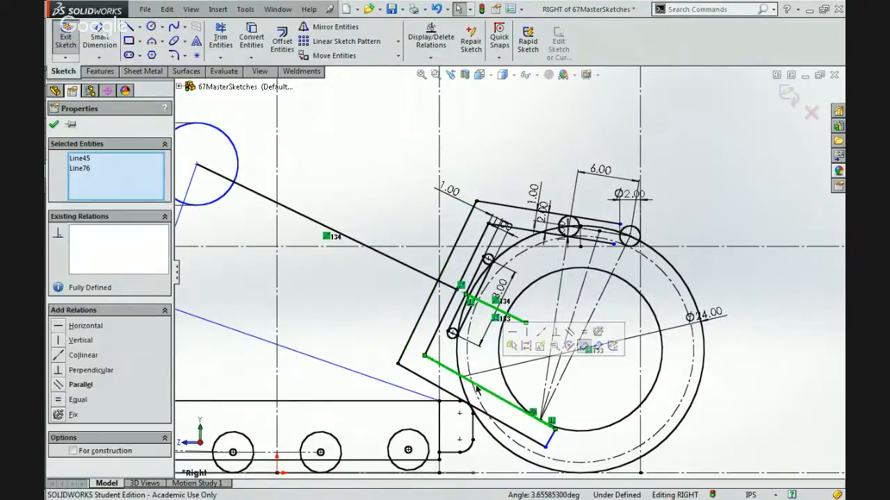
scroll(477, 390, down, 1)
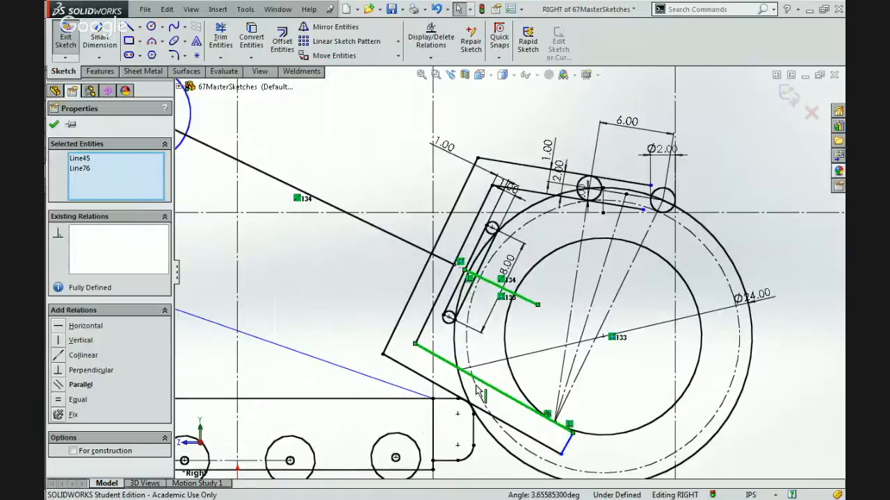
scroll(477, 391, down, 1)
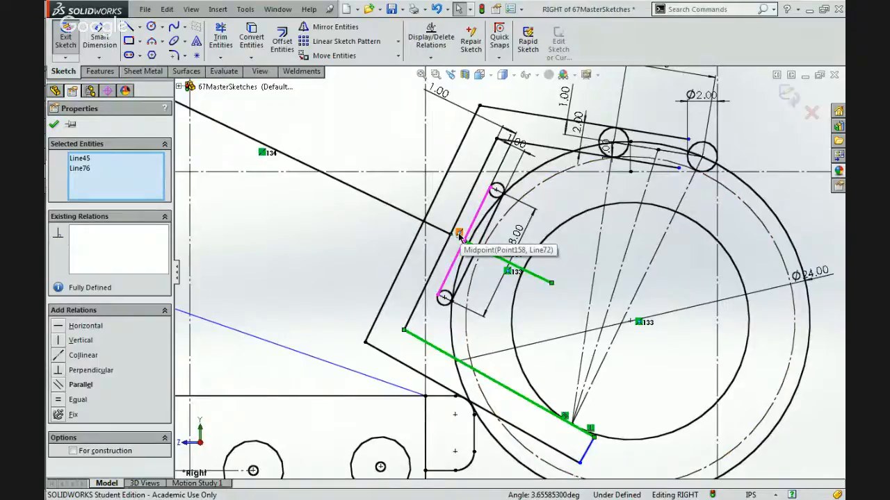
scroll(459, 236, up, 2)
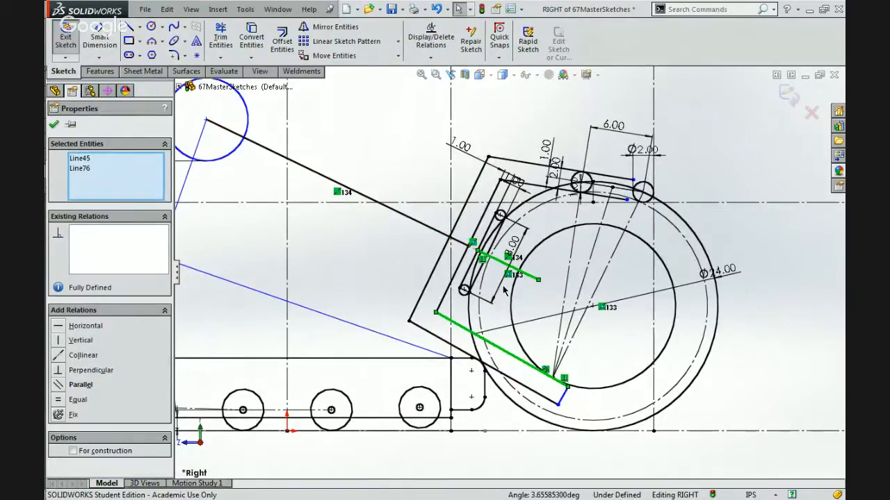
Move the slim inner member's 8.00 length dimension slightly farther out, toward the ball's centre.
scroll(505, 291, down, 1)
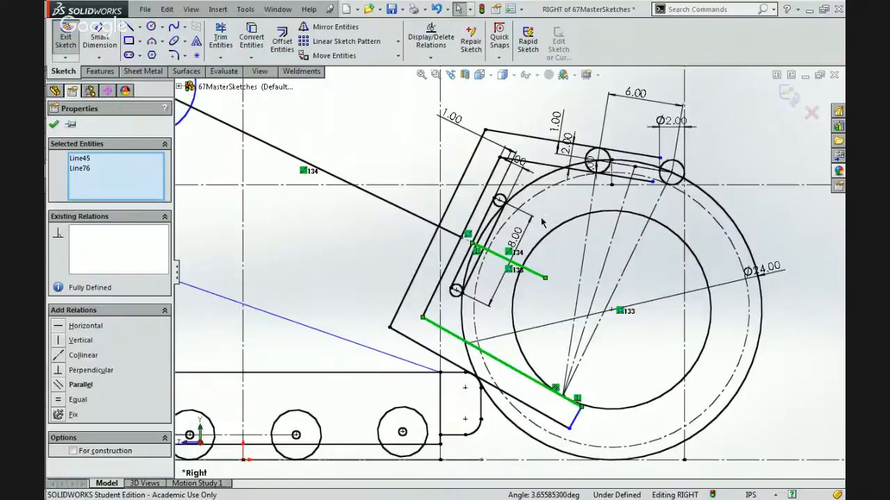
scroll(530, 187, down, 2)
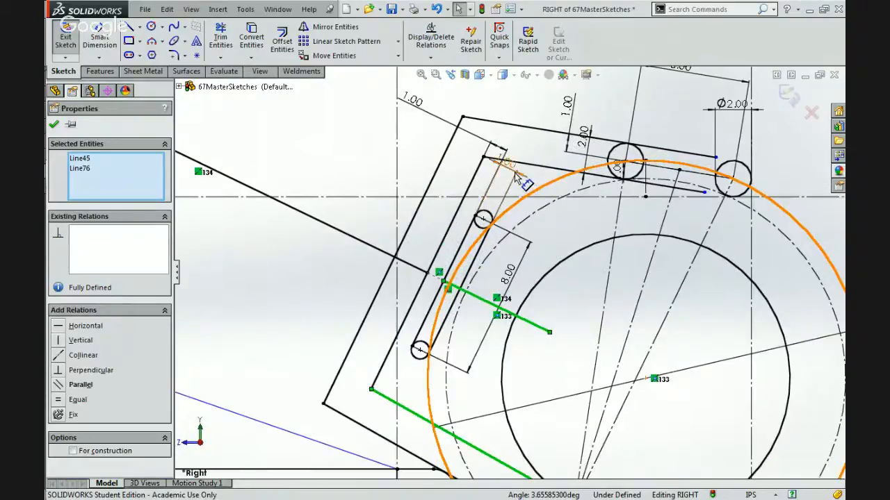
mouse_move(509, 268)
mouse_down()
mouse_move(462, 244)
mouse_move(512, 259)
mouse_move(520, 275)
mouse_up()
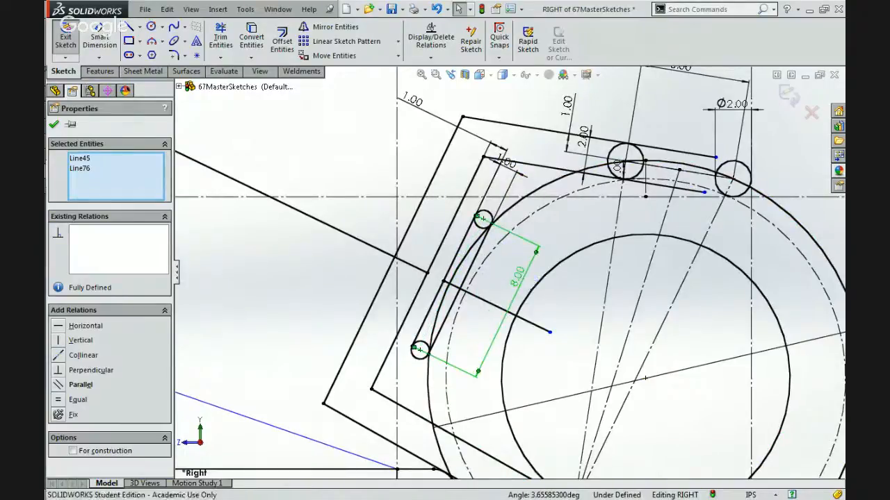
click(520, 275)
scroll(500, 282, up, 3)
scroll(497, 279, up, 1)
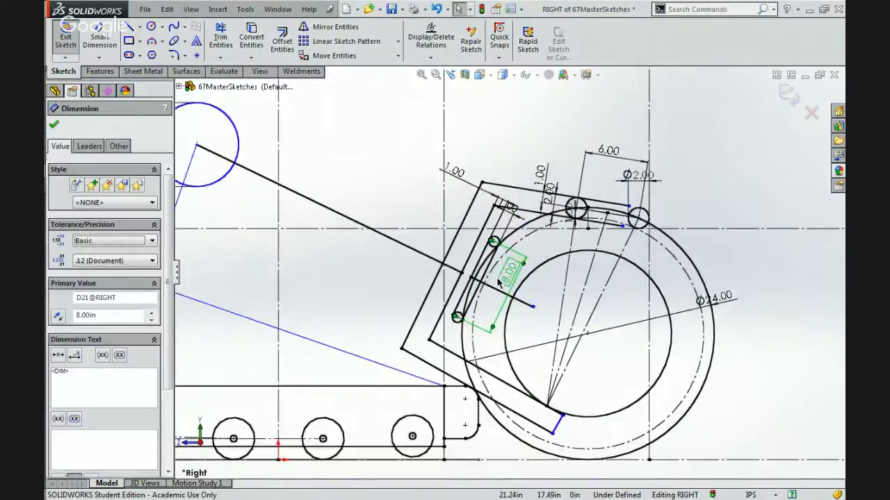
Try deleting the long link line that runs from the Ø8.00 circle's centre to the gripping arm's inner rear edge.
scroll(498, 280, down, 1)
click(459, 261)
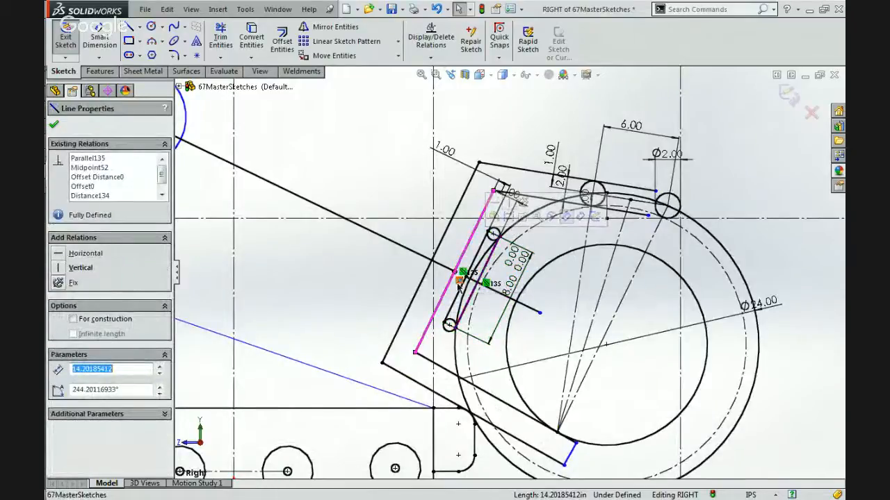
click(439, 265)
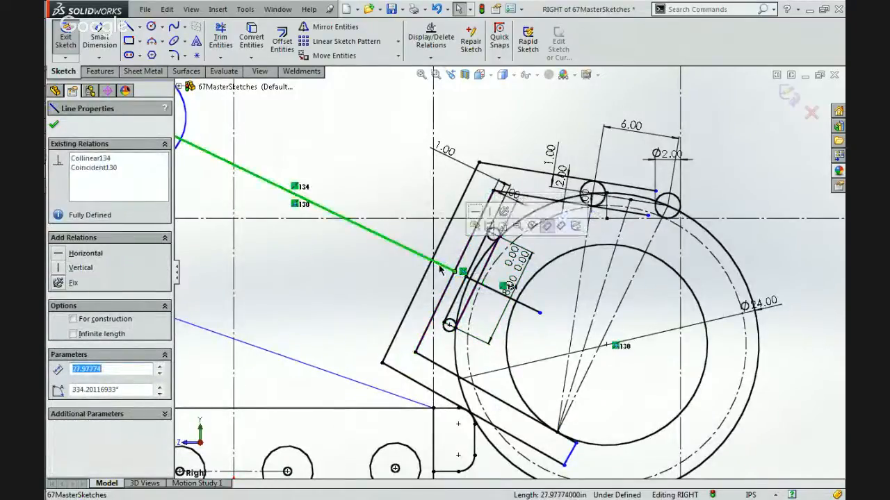
key(Delete)
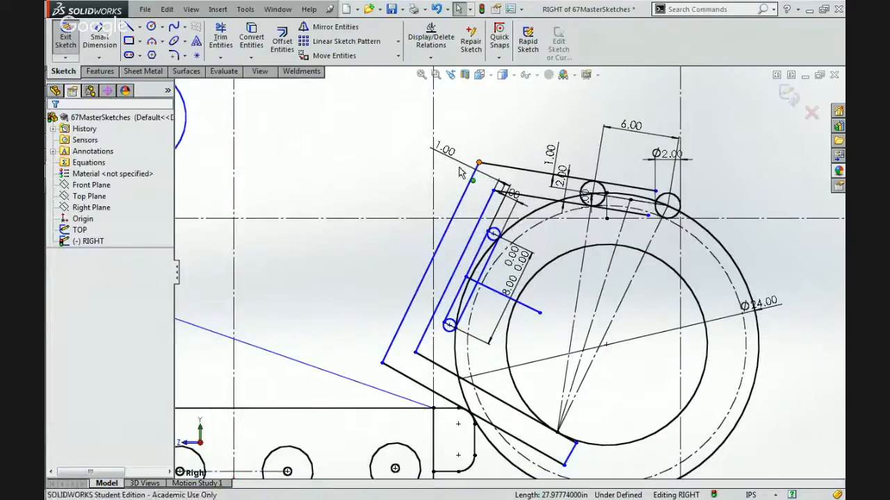
Try shifting the gripping arm's outer upper rear corner rearward and lowering the centre of the Ø8.00 circle.
mouse_move(479, 163)
mouse_down()
mouse_move(444, 191)
mouse_move(465, 189)
mouse_move(446, 195)
mouse_move(467, 192)
mouse_move(459, 197)
mouse_move(535, 120)
mouse_move(481, 174)
mouse_move(490, 174)
mouse_move(469, 162)
mouse_up()
scroll(487, 257, up, 2)
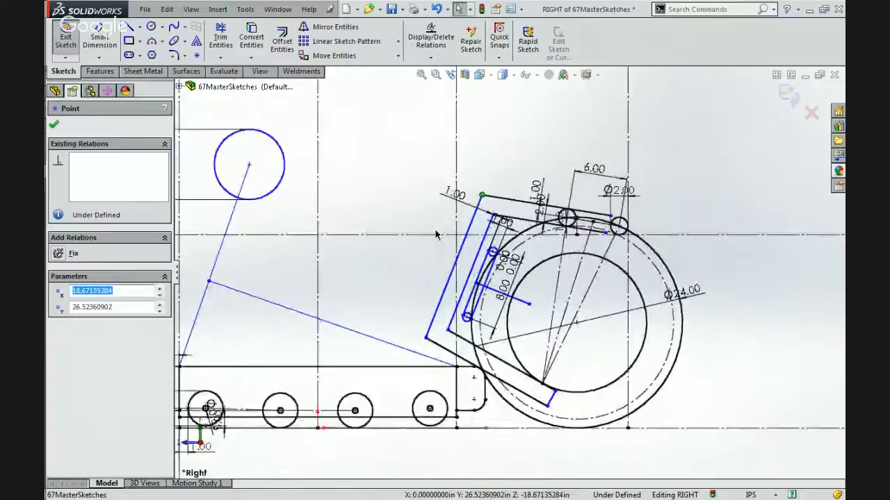
scroll(433, 230, down, 2)
scroll(251, 149, up, 2)
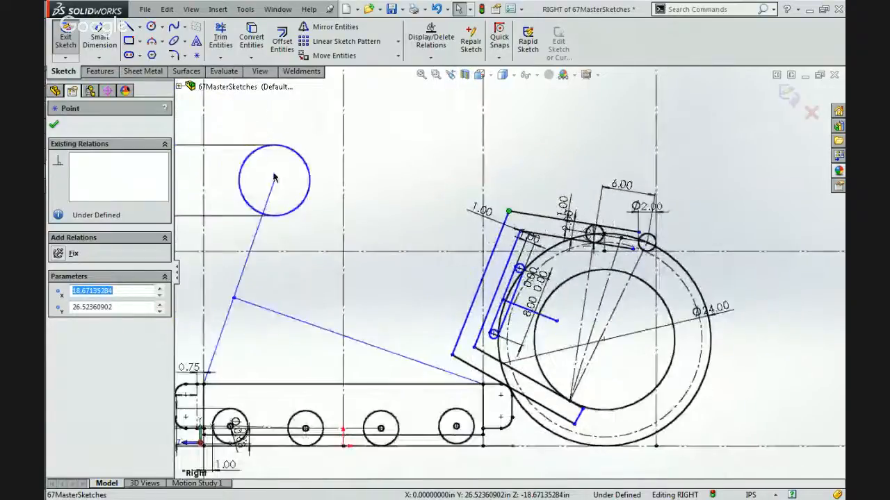
click(272, 185)
drag(271, 187, 252, 215)
Try a replacement link line from the Ø8.00 circle's centre to the gripping arm's outer rear edge.
click(129, 26)
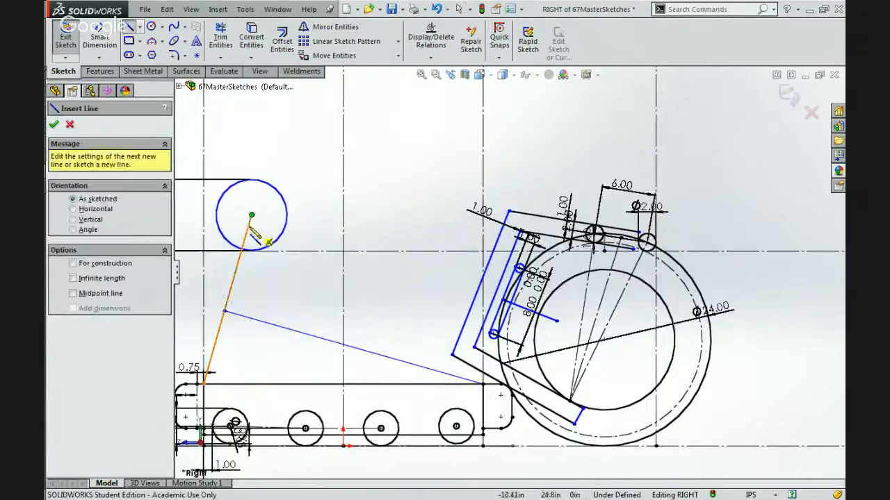
click(252, 215)
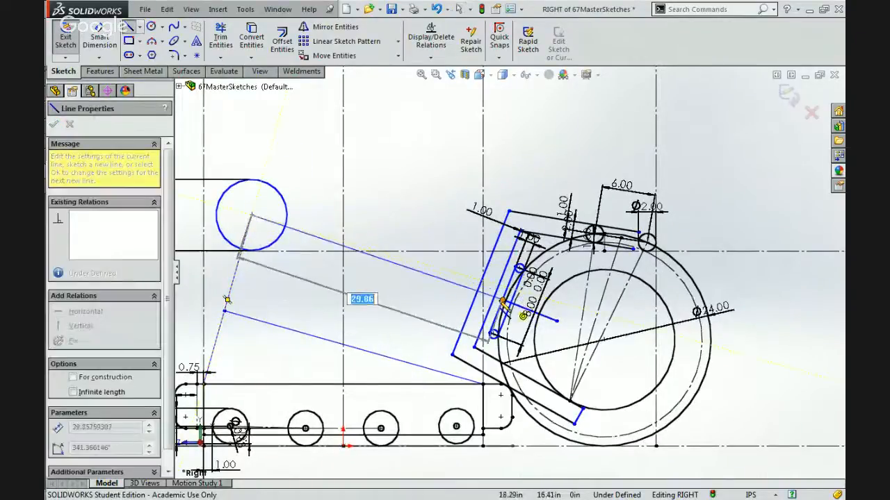
scroll(502, 303, down, 4)
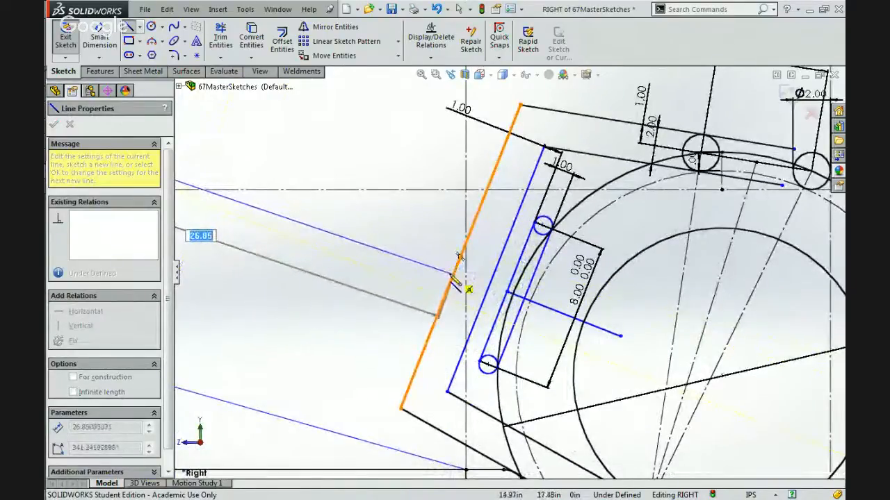
click(439, 313)
key(Escape)
key(Escape)
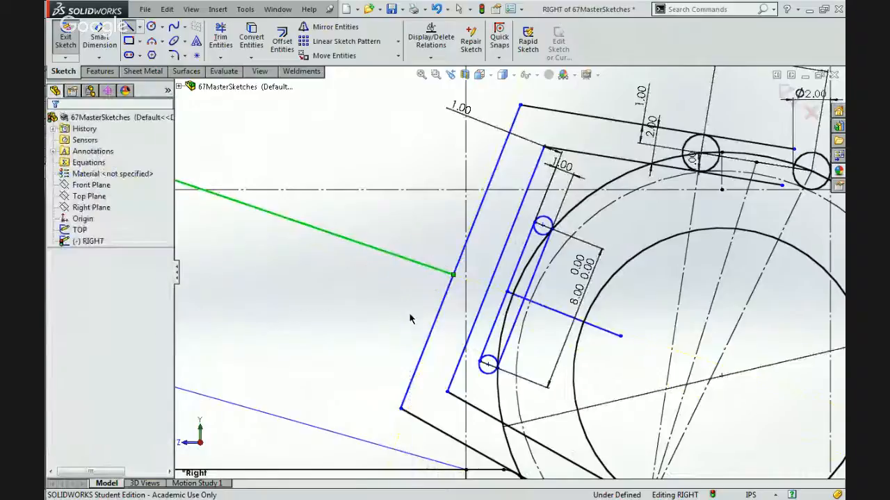
Undo the replacement link line, the circle and arm corner moves, and the deletion of the original link line.
scroll(410, 319, up, 3)
scroll(493, 310, up, 2)
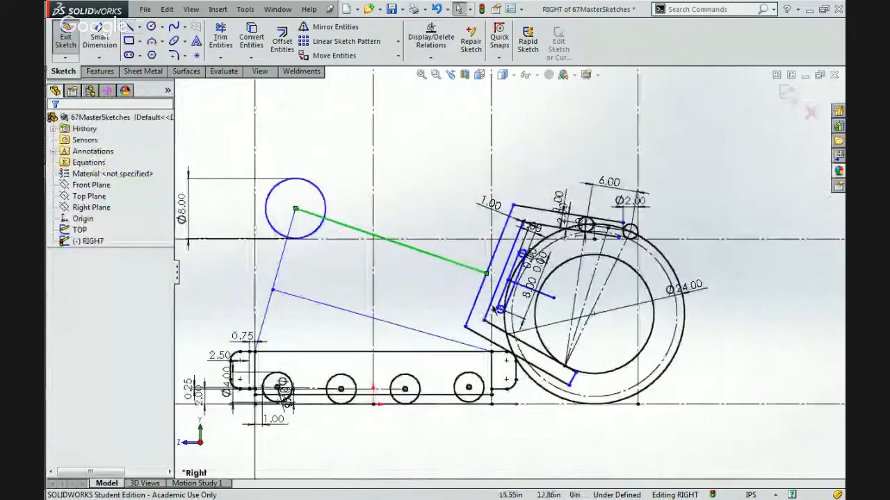
click(546, 300)
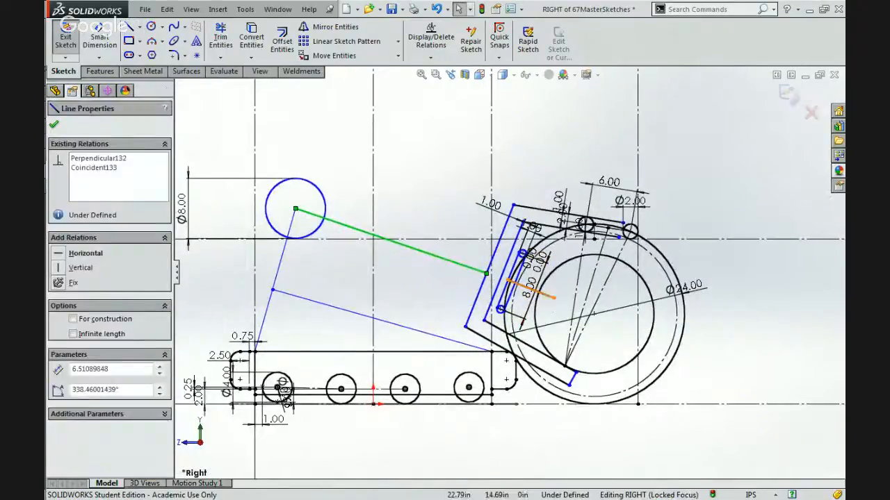
ctrl+click(546, 296)
key(ctrl+z)
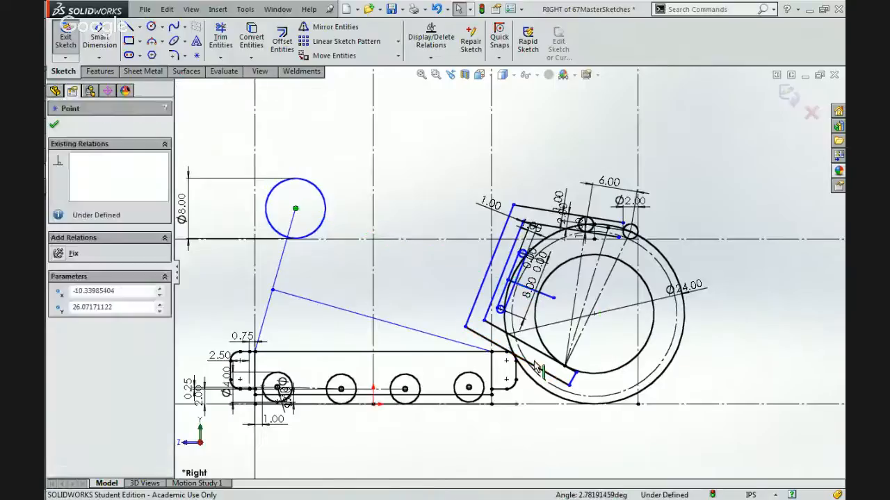
key(ctrl+z)
key(ctrl+z)
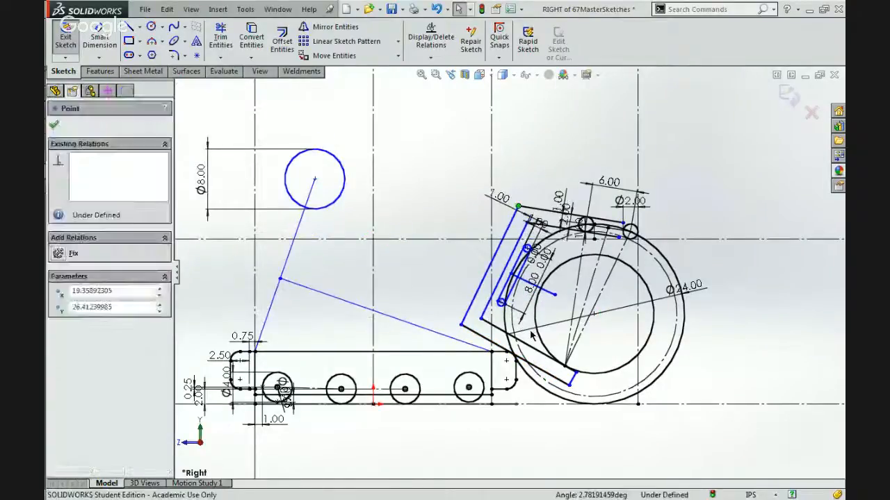
key(ctrl+z)
Remove the midpoint relation from the gripping arm's inner rear edge.
scroll(487, 272, down, 2)
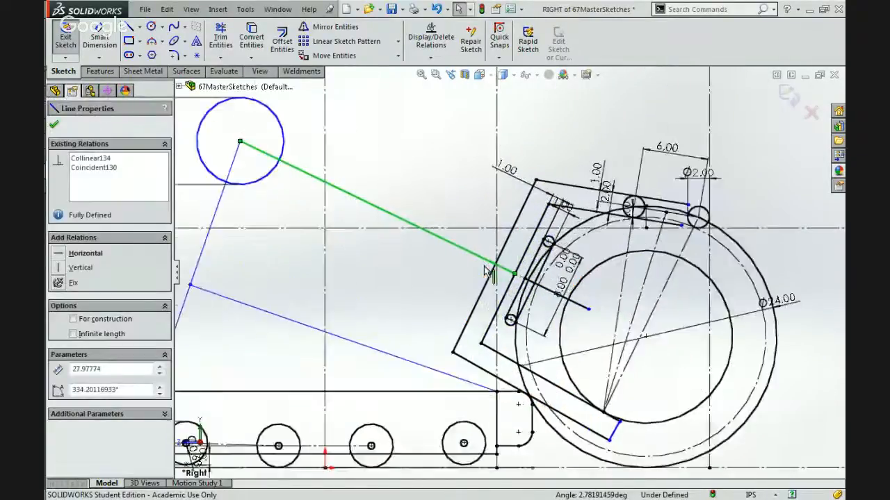
scroll(484, 267, down, 1)
click(475, 276)
click(489, 283)
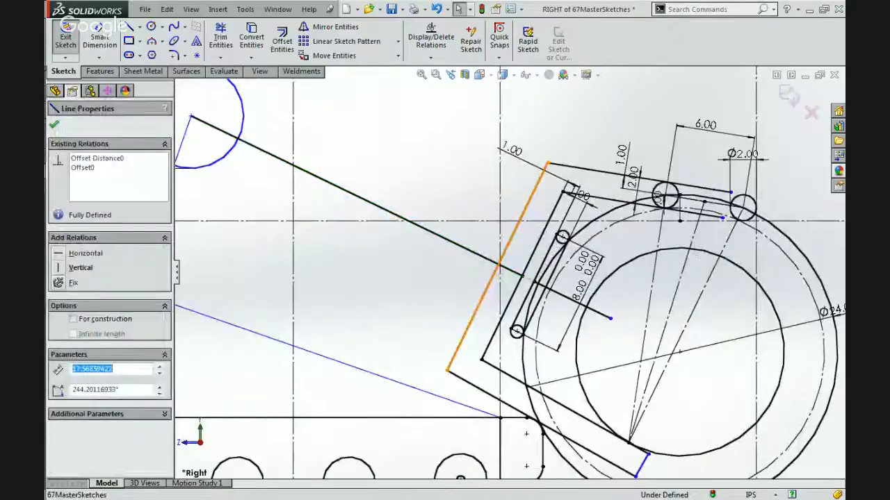
click(513, 292)
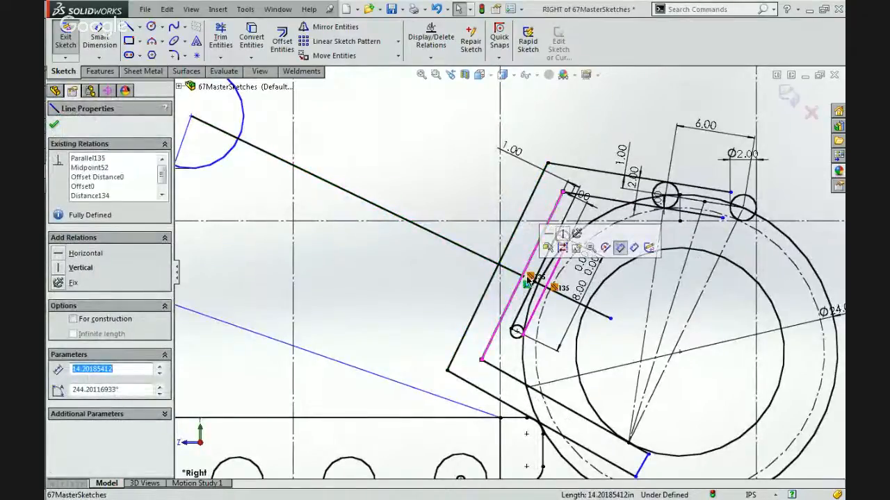
key(Escape)
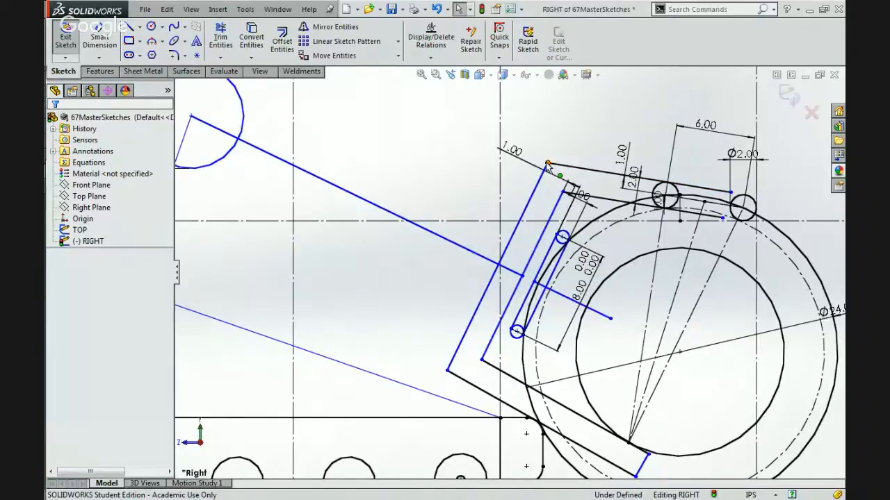
Test the linkage by shifting the arm's upper rear corner and the link line's end, and review the inner rear edge's relations.
click(538, 190)
drag(526, 182, 526, 269)
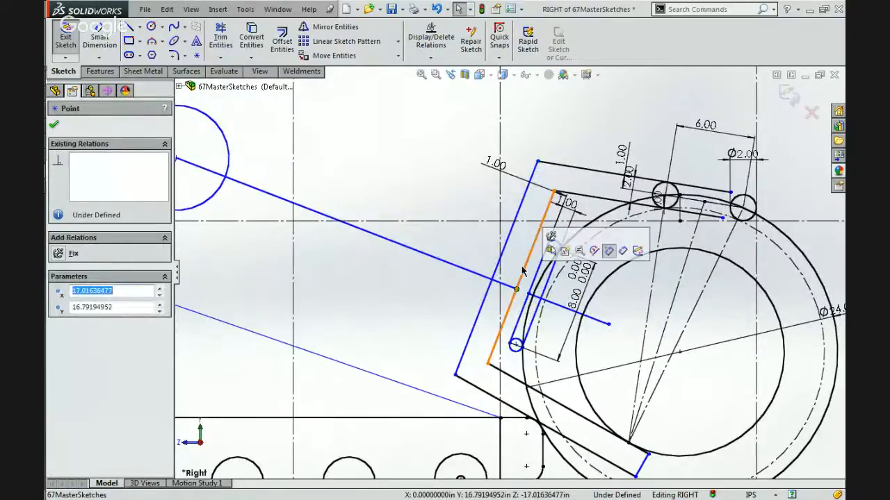
click(526, 270)
scroll(521, 270, up, 5)
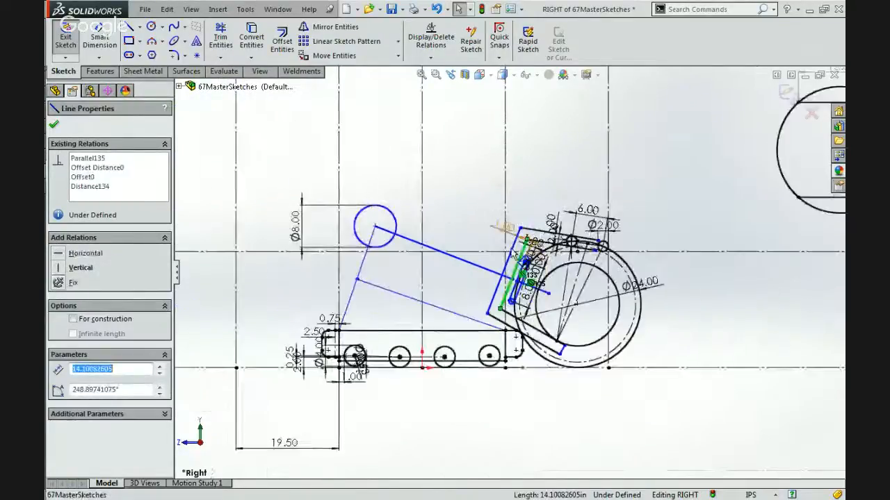
scroll(515, 270, down, 3)
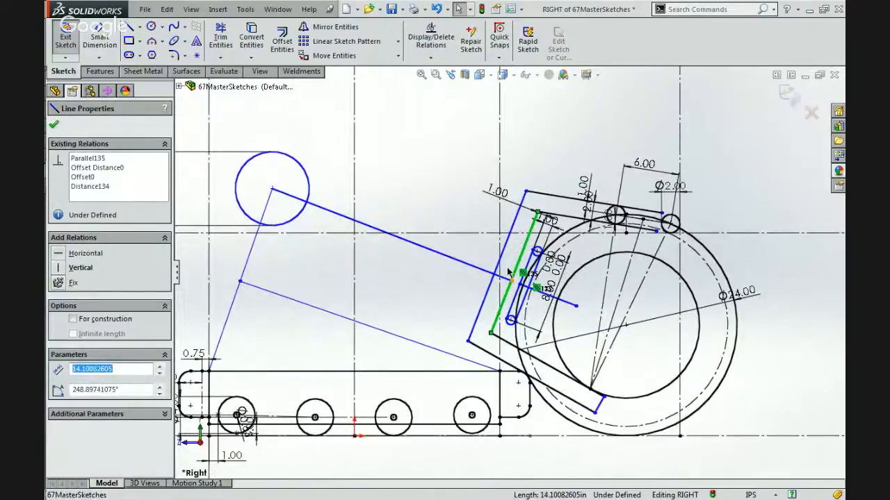
scroll(507, 272, down, 3)
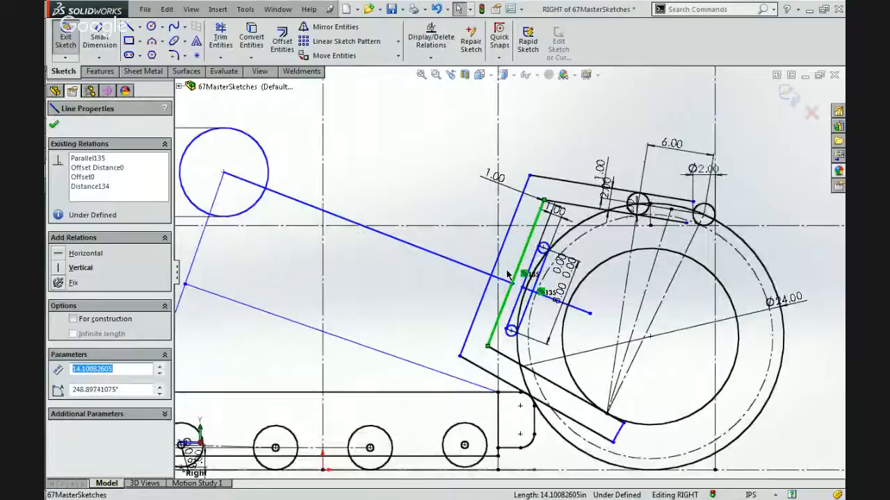
Reposition the gripping arm's outer upper rear corner, and move the Ø8.00 circle's centre forward and up to about Y 28.48 in.
mouse_move(540, 133)
mouse_down()
mouse_move(573, 127)
mouse_move(513, 176)
mouse_move(554, 146)
mouse_move(527, 162)
mouse_up()
scroll(528, 169, up, 8)
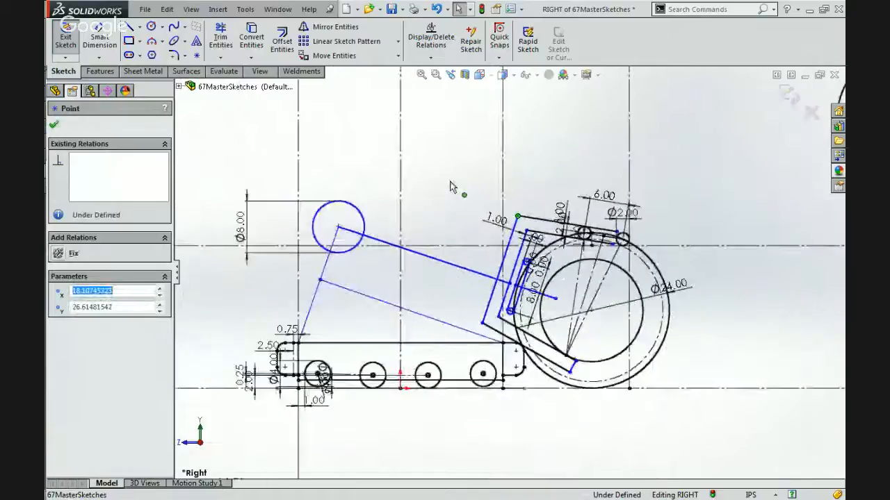
mouse_move(362, 214)
mouse_down()
mouse_move(436, 155)
mouse_move(403, 237)
mouse_move(357, 223)
mouse_move(459, 172)
mouse_move(439, 212)
mouse_move(383, 240)
mouse_move(403, 192)
mouse_move(425, 233)
mouse_move(363, 223)
mouse_move(382, 199)
mouse_move(387, 215)
mouse_up()
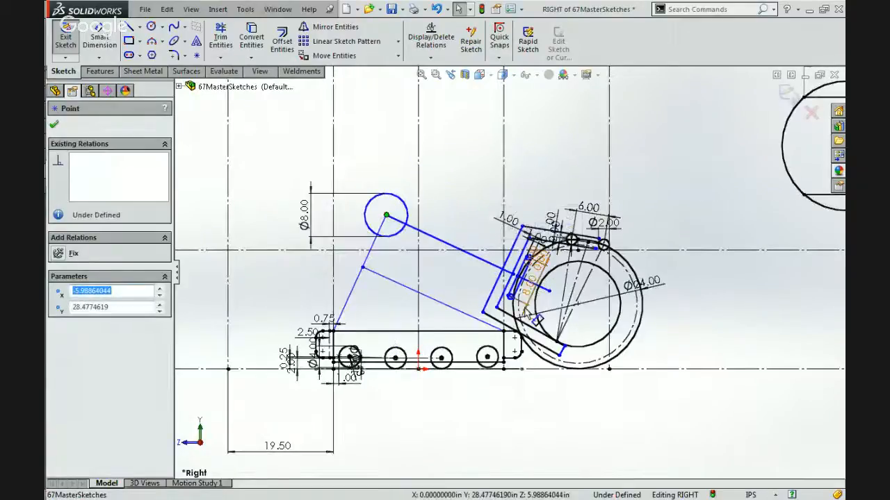
scroll(524, 315, down, 5)
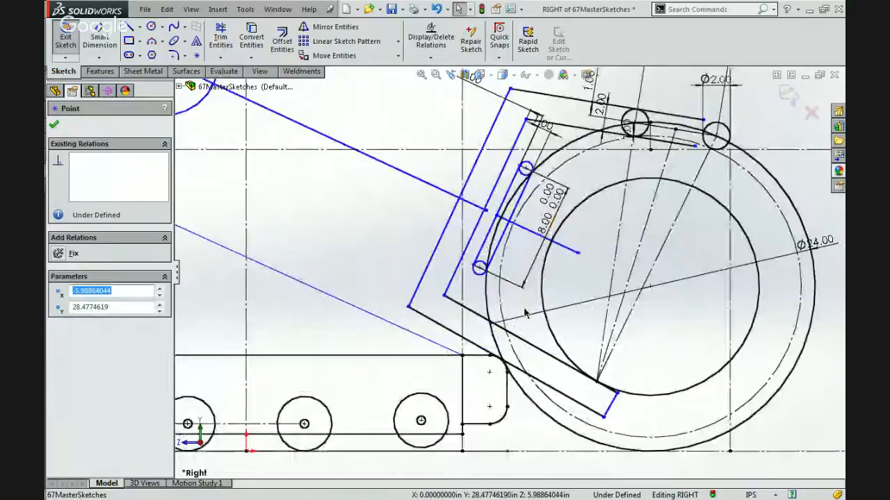
click(568, 285)
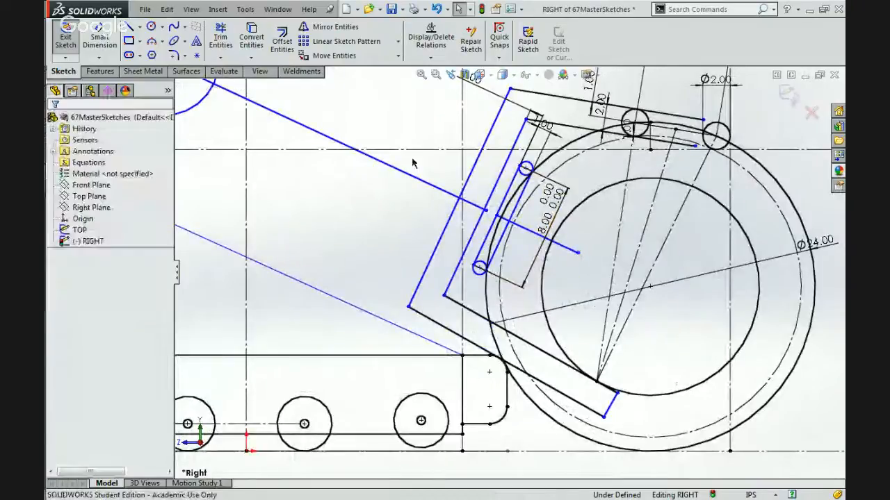
Sketch a free slanted line inside the ball, beyond the short perpendicular line and roughly parallel to the slim inner member.
click(130, 26)
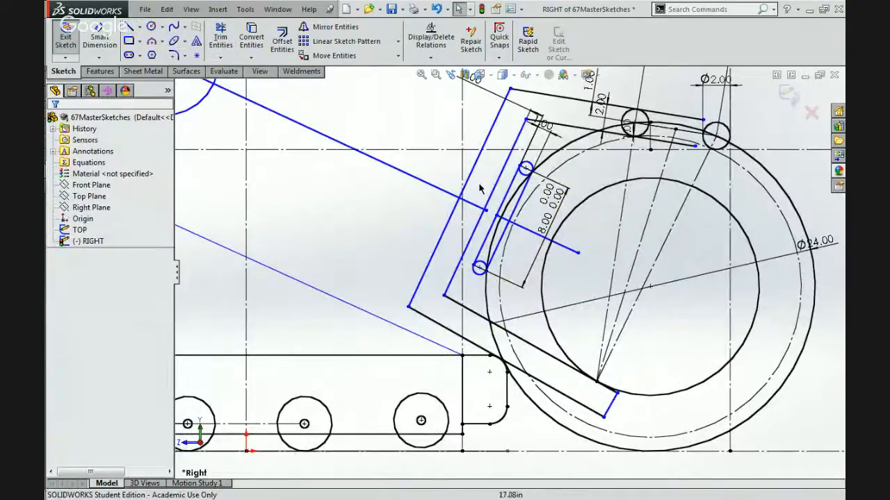
scroll(615, 243, down, 3)
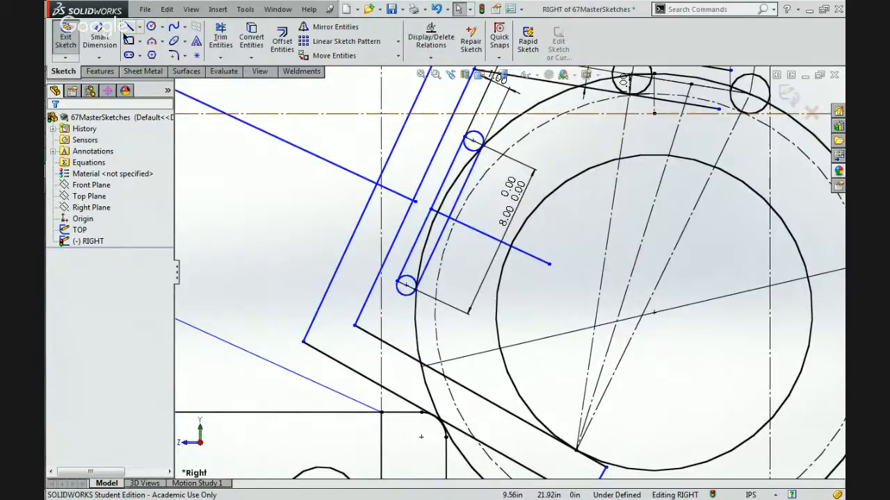
click(127, 27)
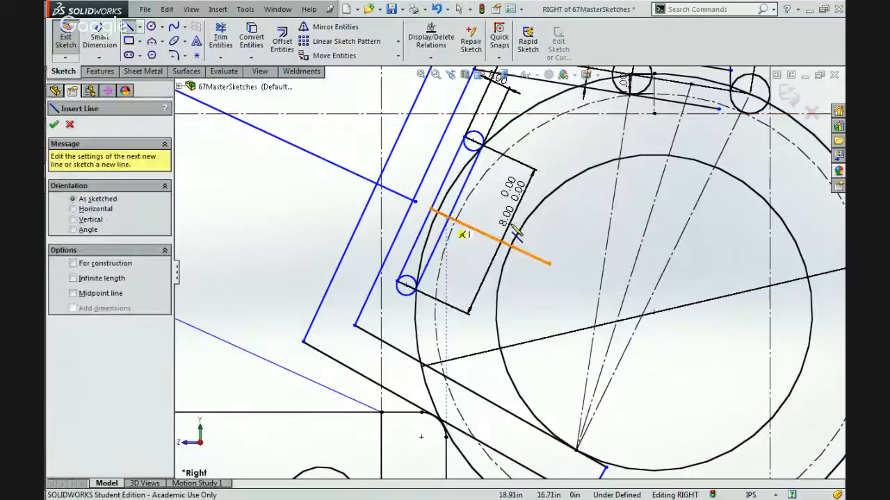
click(598, 194)
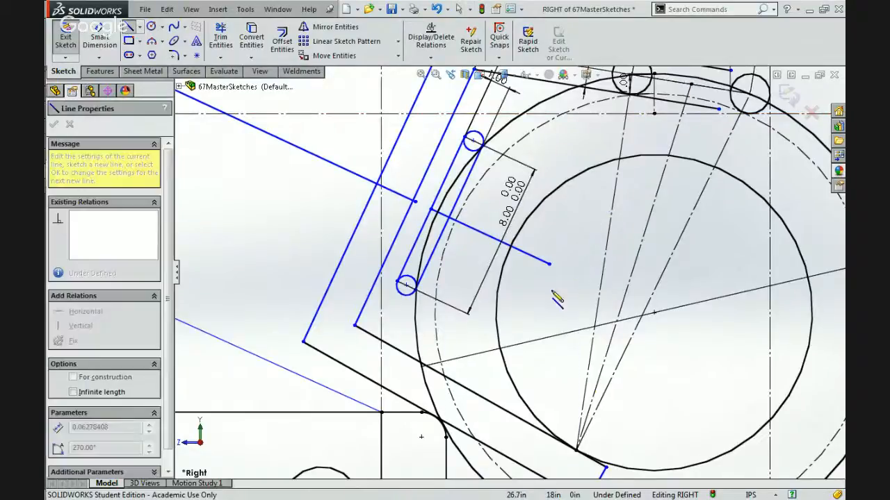
click(550, 324)
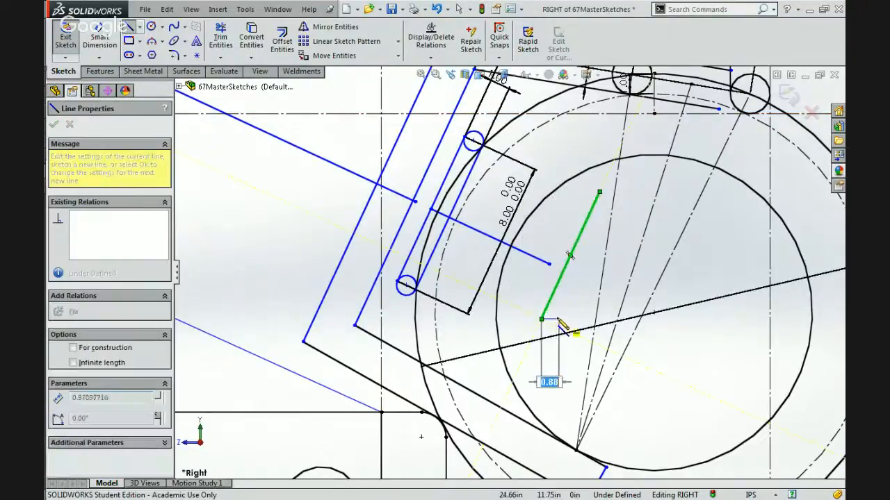
double_click(561, 324)
click(580, 337)
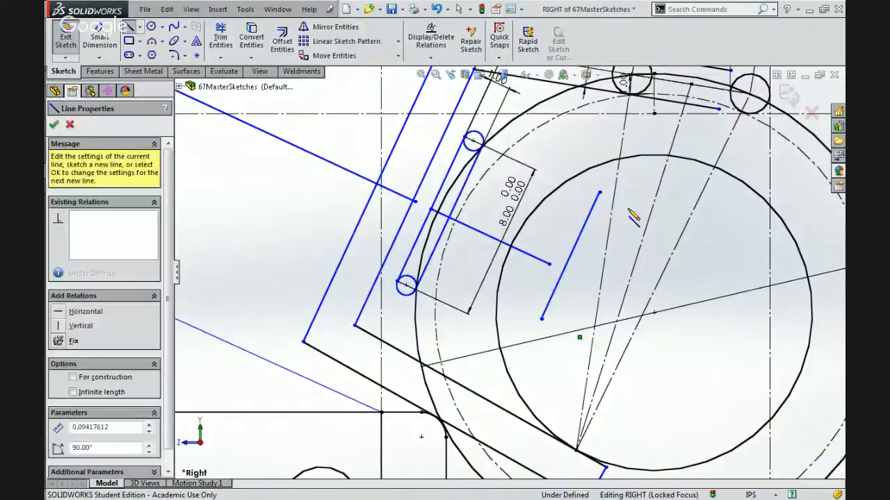
Finish a second slanted line inside the ball, beyond the first one, about 7 in long.
click(631, 209)
double_click(595, 234)
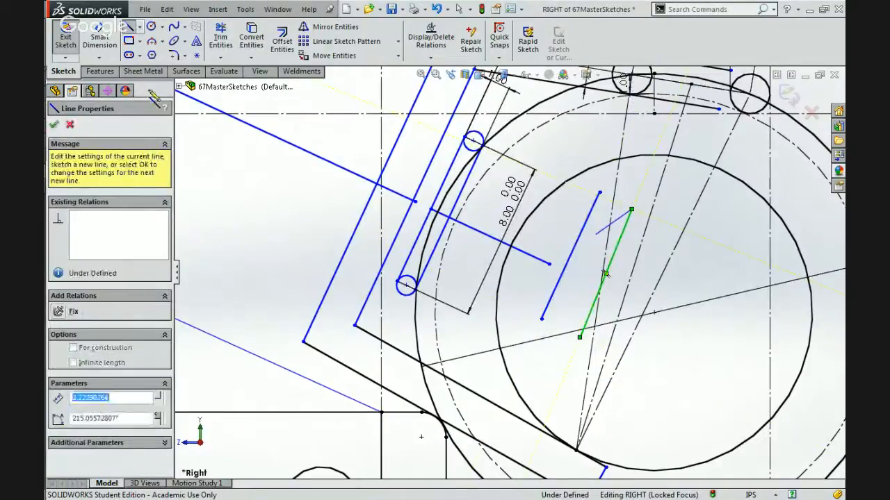
key(Escape)
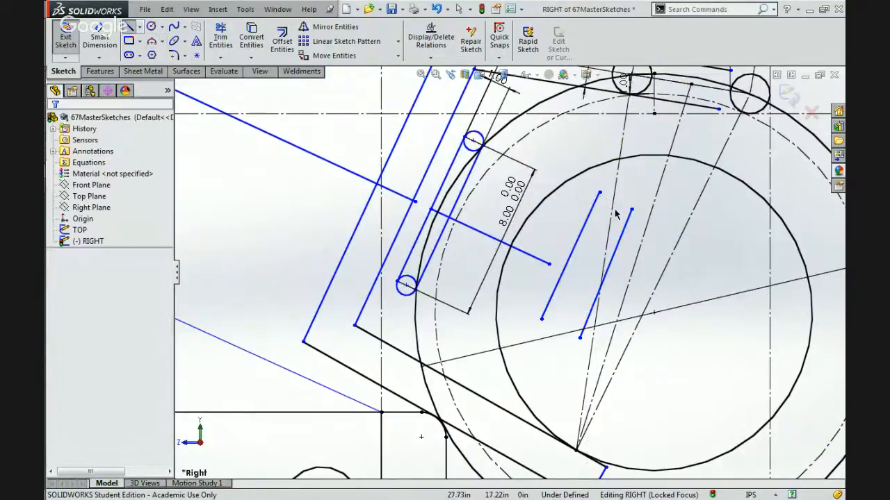
Delete the three construction lines fanning up from the ball's lower contact point to the small circles above it.
click(611, 208)
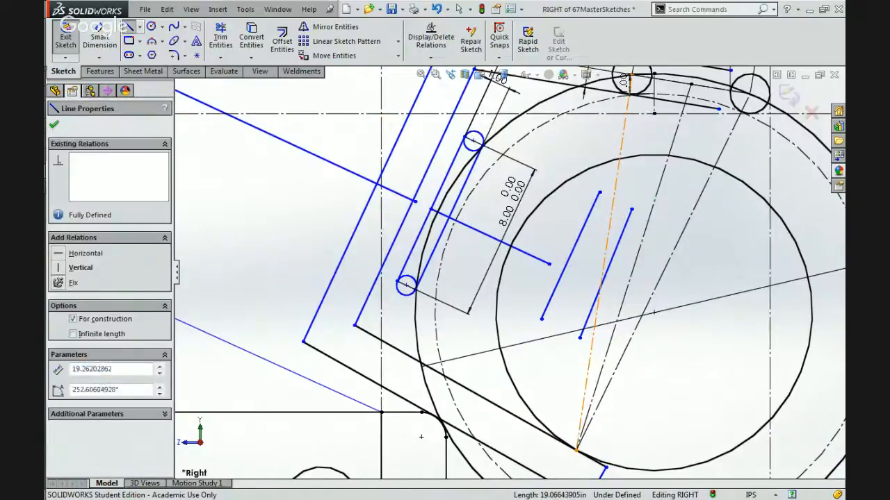
ctrl+click(658, 202)
ctrl+click(688, 228)
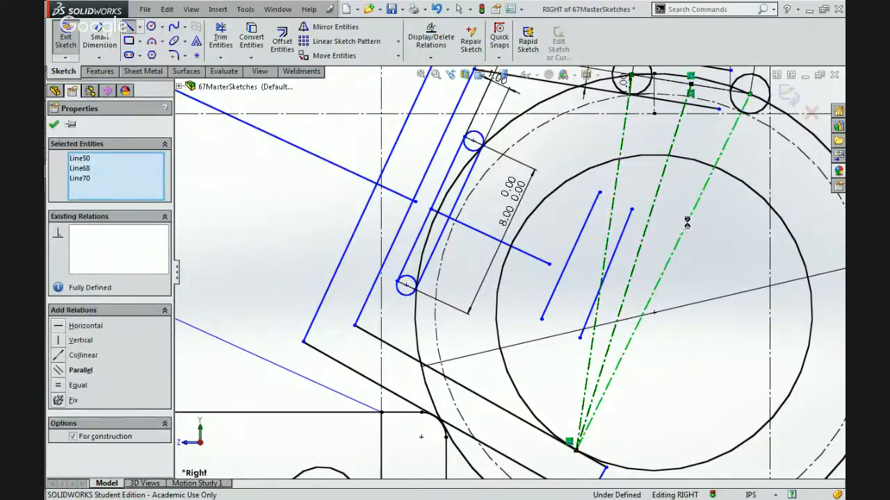
key(Delete)
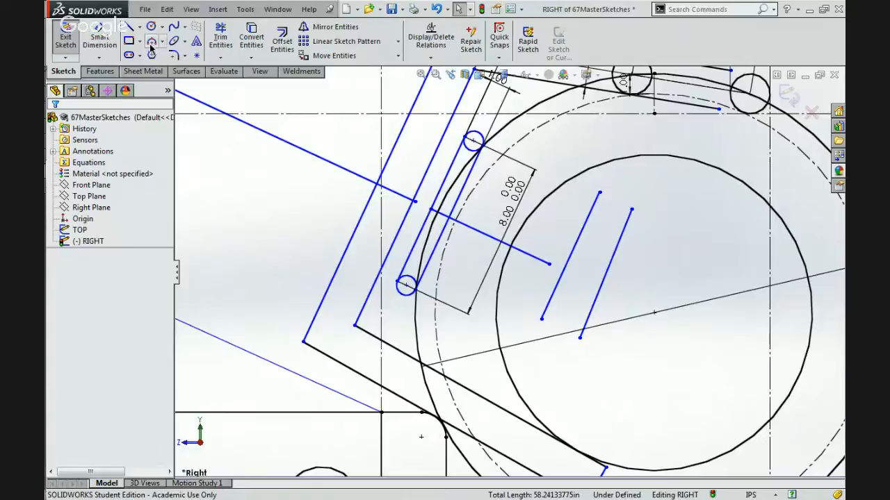
Sketch two circles, one between the upper ends and one between the lower ends of the two slanted lines.
click(150, 27)
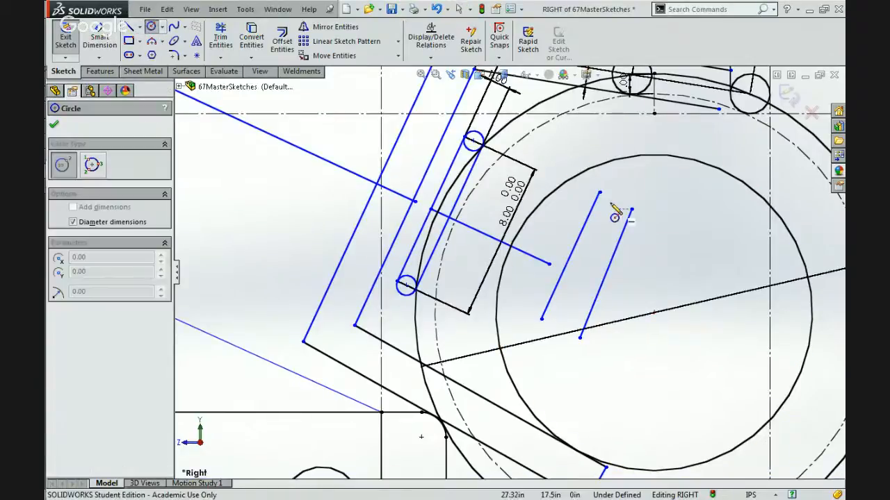
click(613, 203)
click(632, 207)
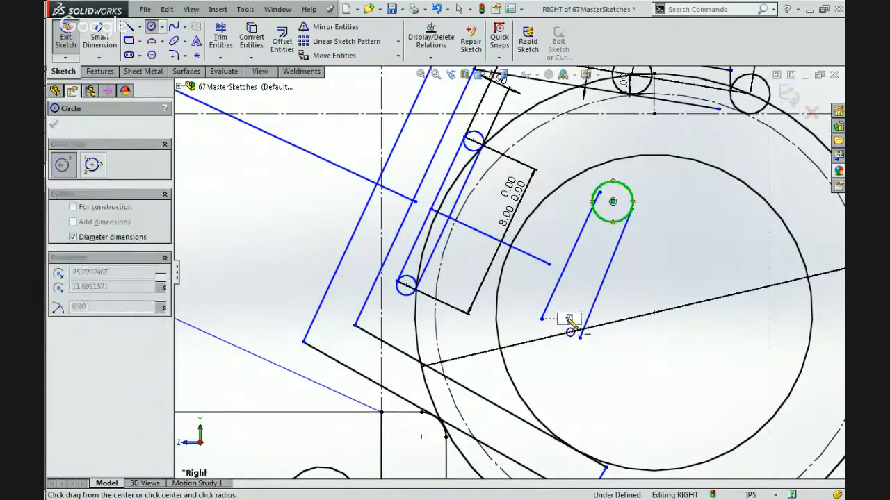
click(570, 319)
click(554, 346)
key(Escape)
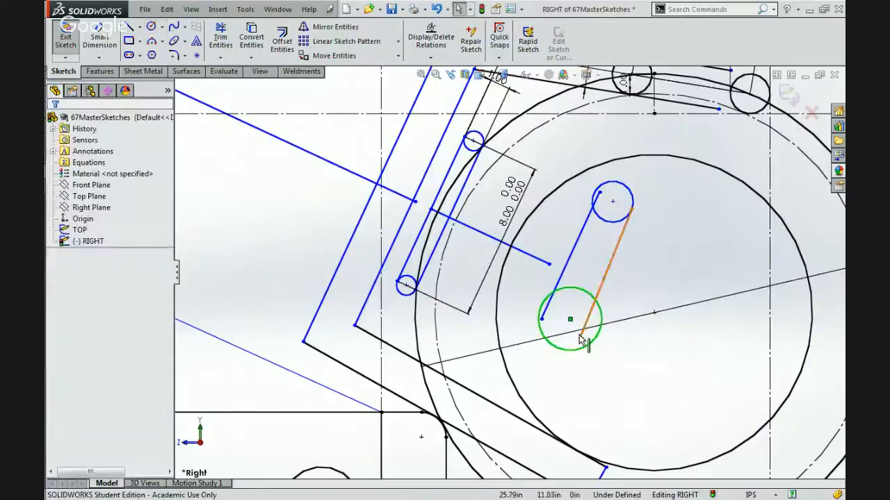
Make the ends of the slanted line farther from the slim member coincident with the lower and upper circles.
click(580, 337)
ctrl+click(600, 306)
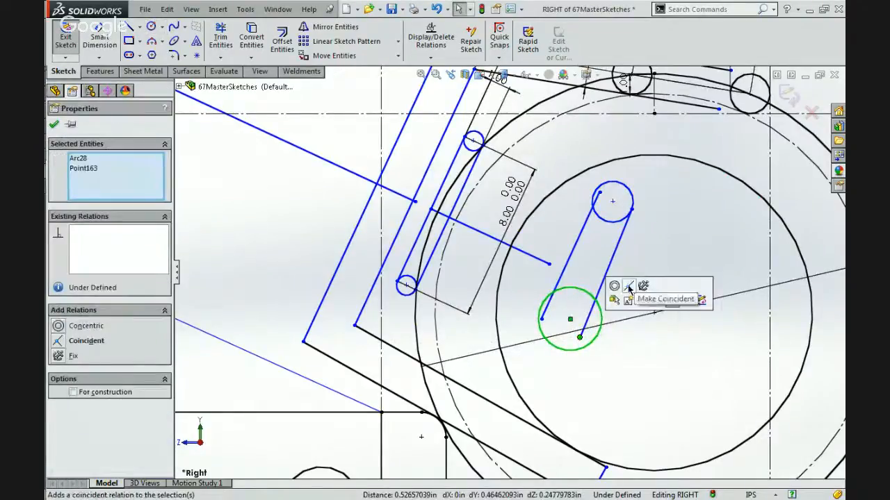
click(628, 290)
click(631, 210)
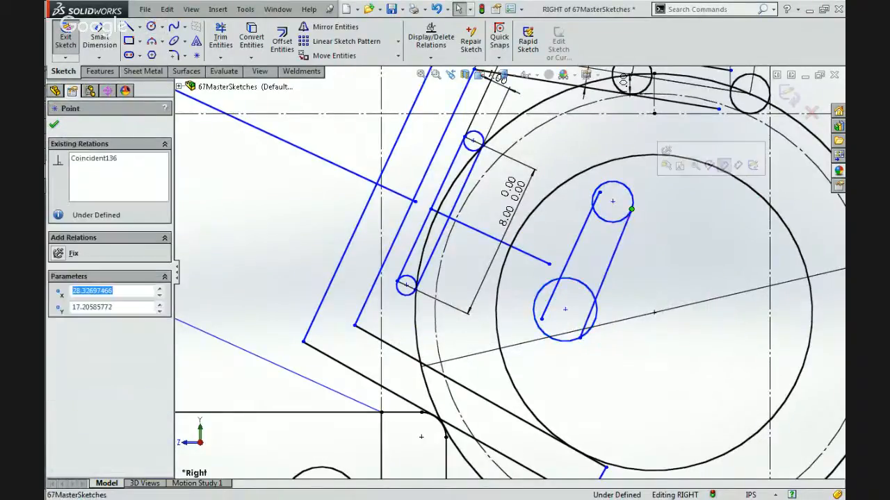
ctrl+click(633, 202)
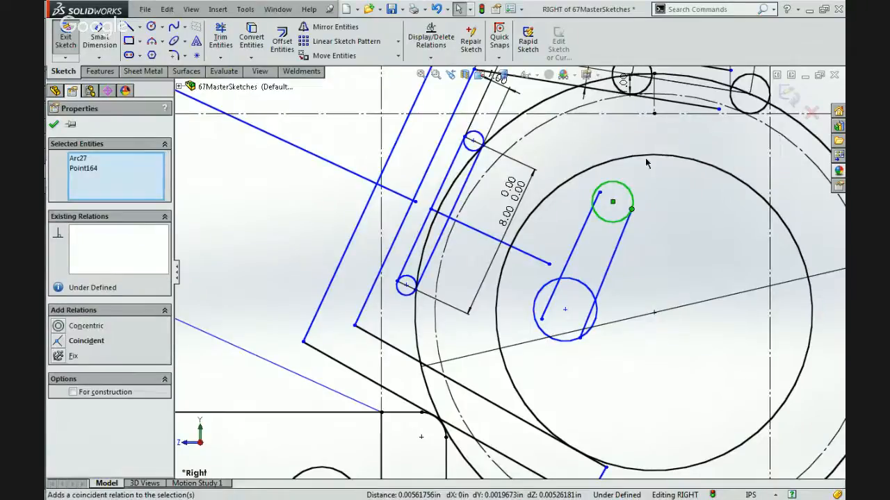
Make the ends of the slanted line nearer the slim member coincident with the upper and lower circles.
click(613, 201)
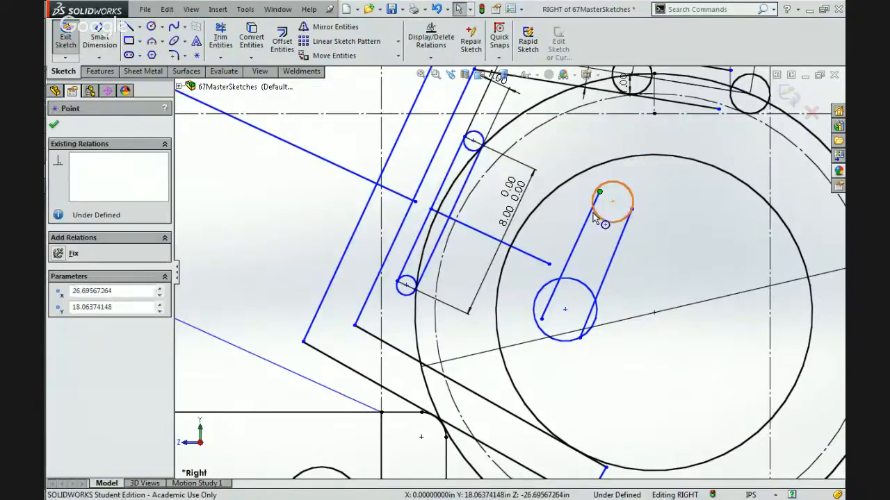
ctrl+click(632, 193)
click(642, 159)
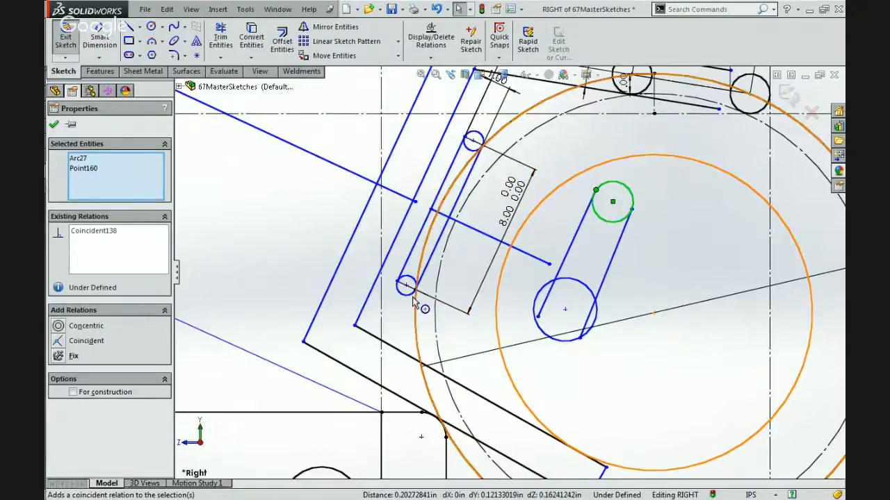
click(537, 318)
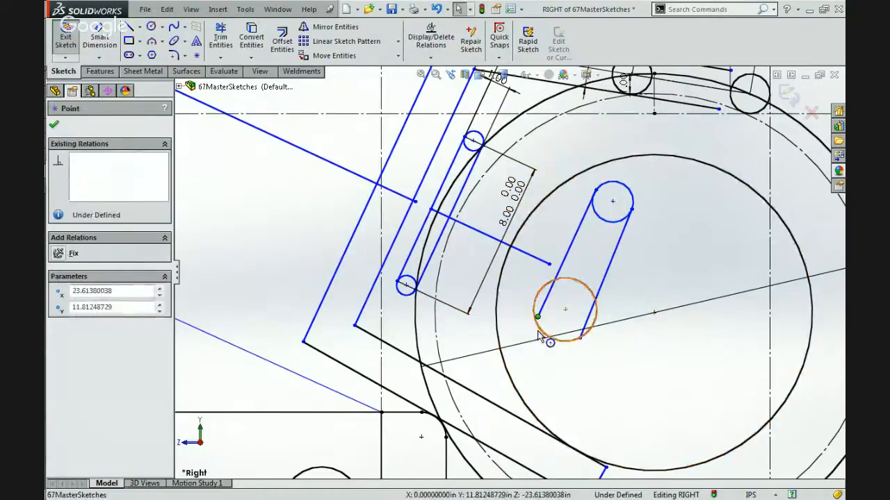
ctrl+click(590, 292)
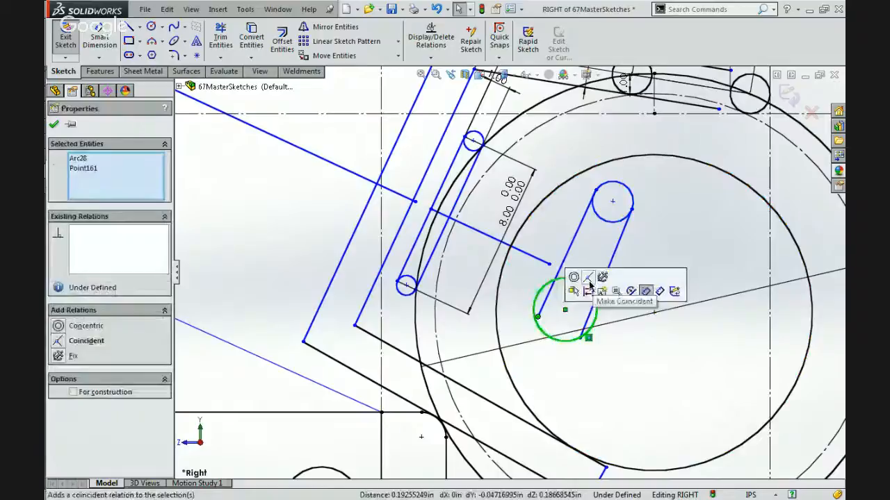
Make both slanted lines tangent to the lower circle.
click(581, 337)
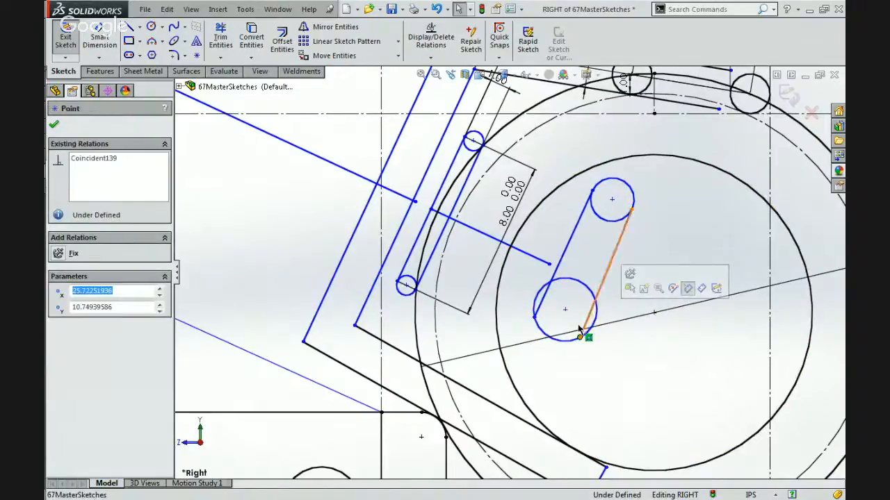
click(594, 326)
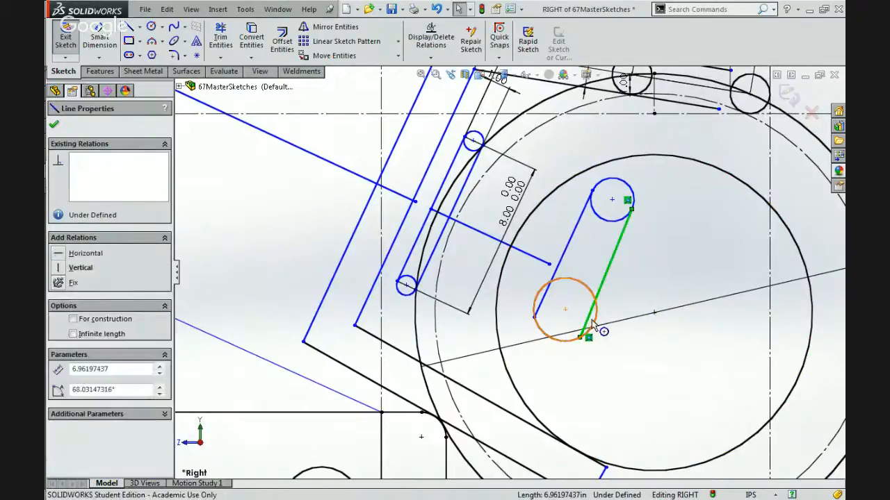
ctrl+click(593, 324)
click(599, 287)
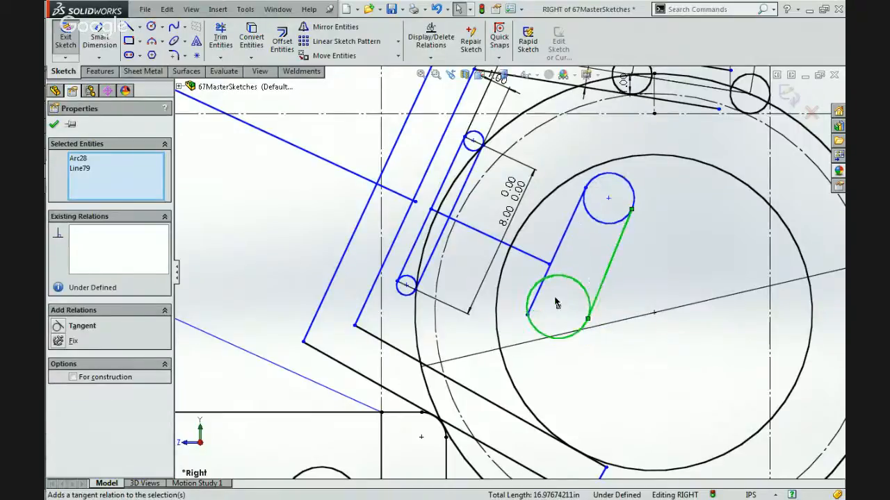
click(534, 299)
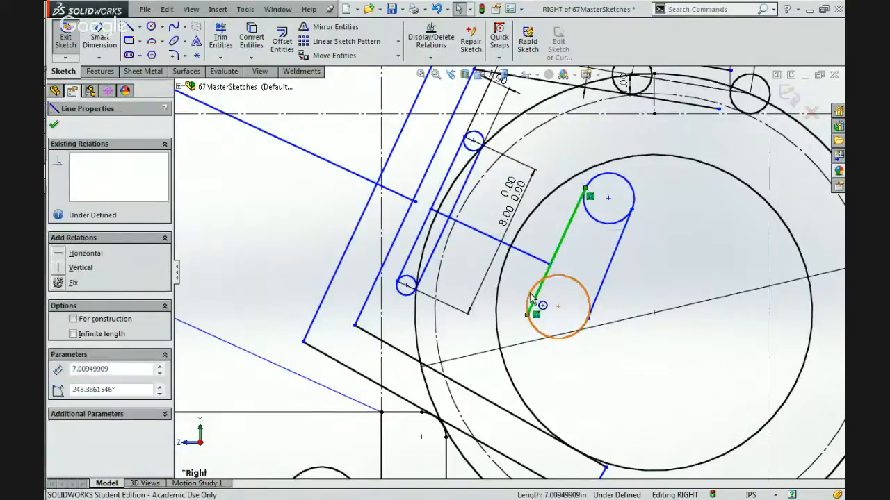
ctrl+click(532, 297)
click(587, 246)
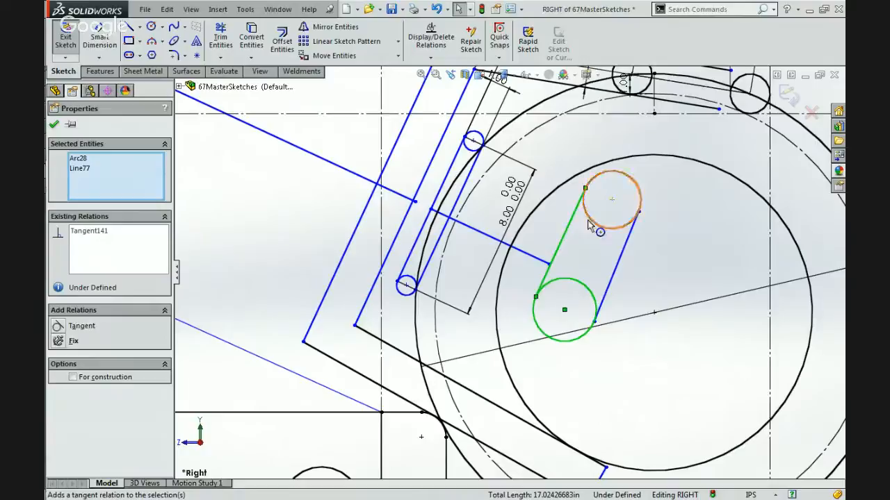
Make both slanted lines tangent to the upper circle.
click(589, 224)
ctrl+click(571, 217)
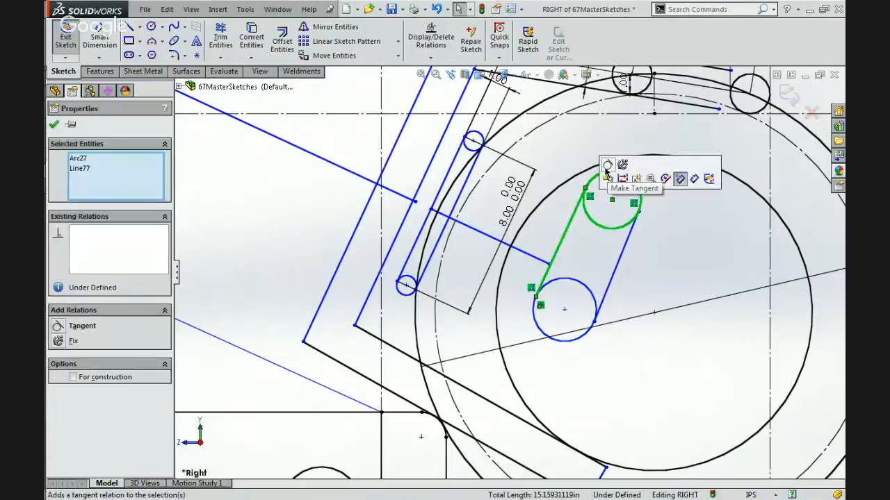
click(606, 170)
click(629, 237)
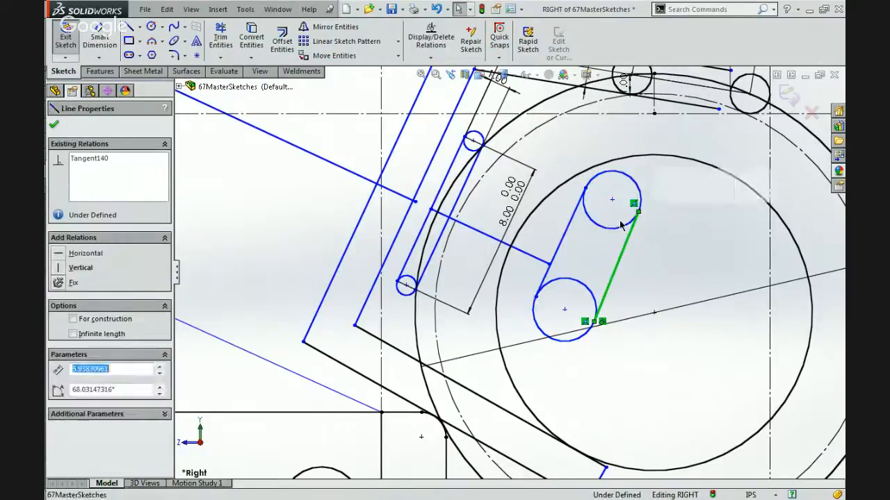
ctrl+click(622, 224)
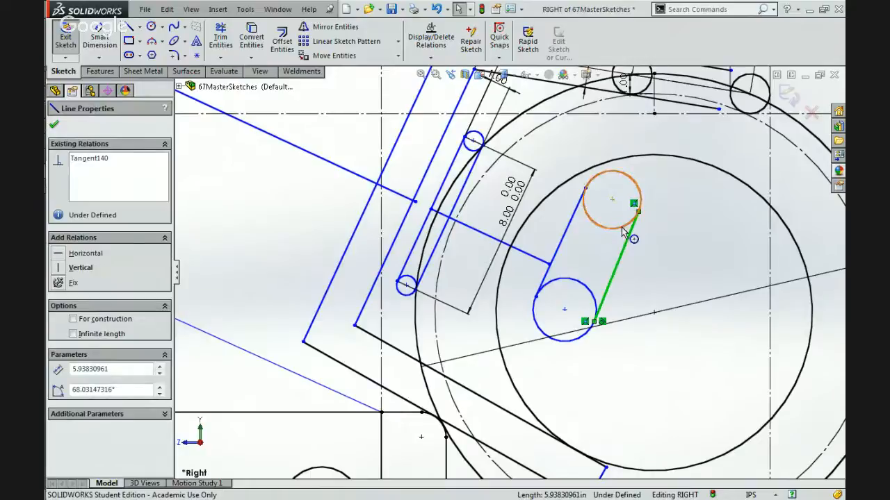
ctrl+click(622, 226)
click(651, 207)
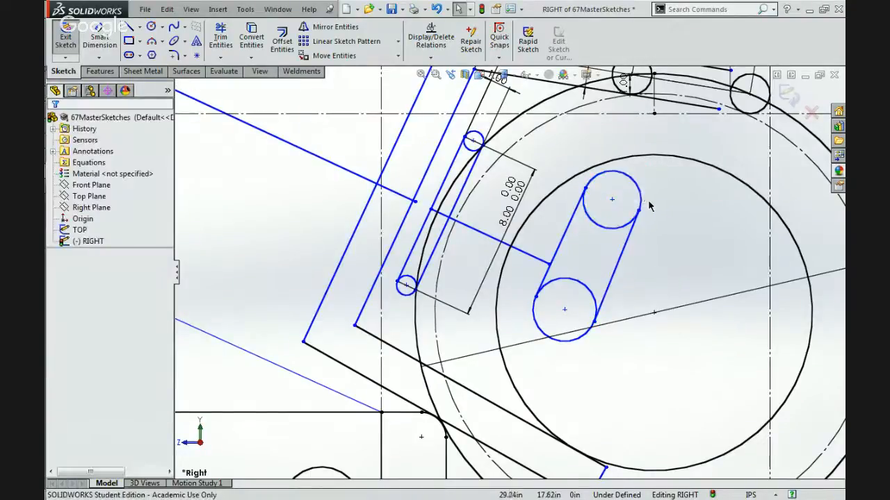
Make the new member's two end circles equal in size to the slim inner member's upper end circle.
click(640, 208)
ctrl+click(569, 284)
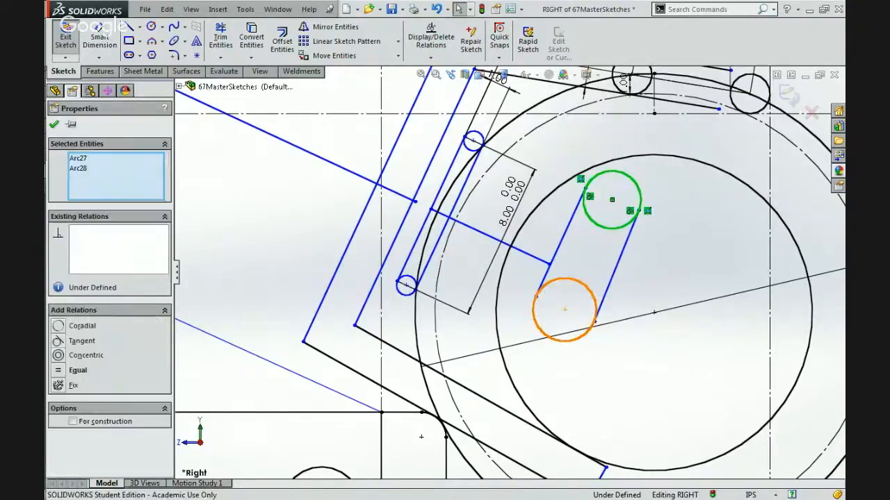
ctrl+click(473, 141)
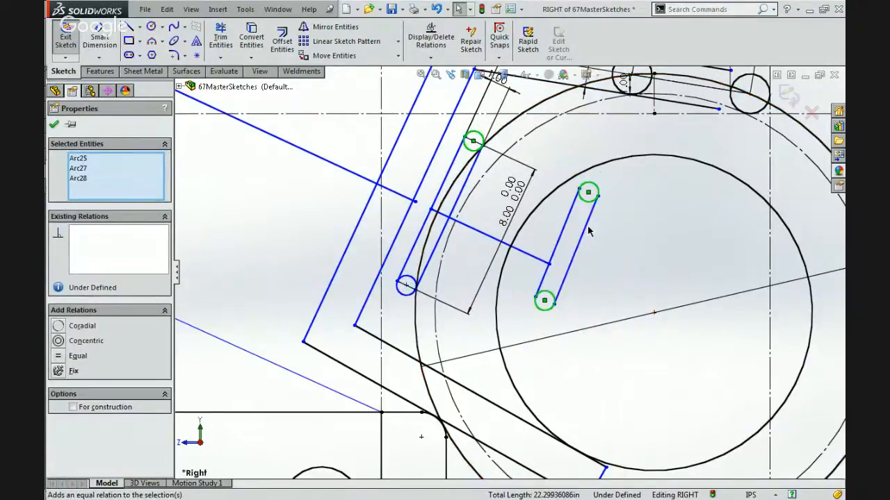
Make the new member's two side lines equal in length to the slim inner member's 8.00 in inner edge.
click(584, 231)
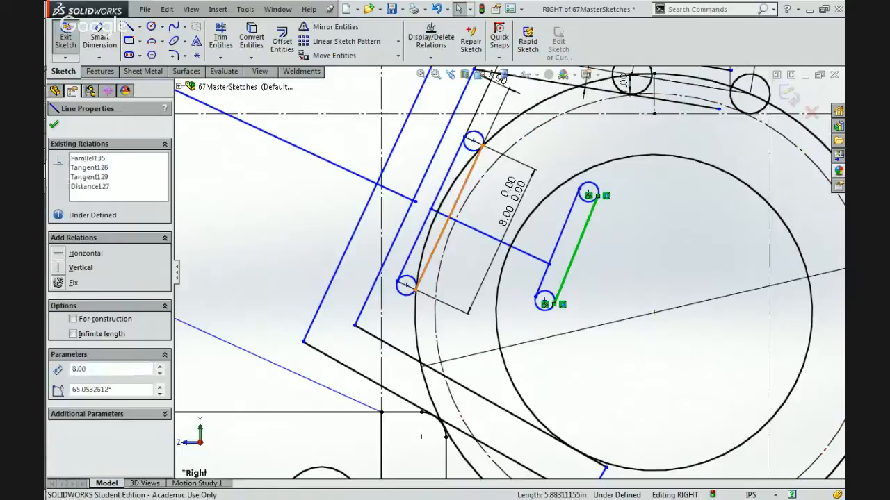
ctrl+click(448, 217)
ctrl+click(563, 239)
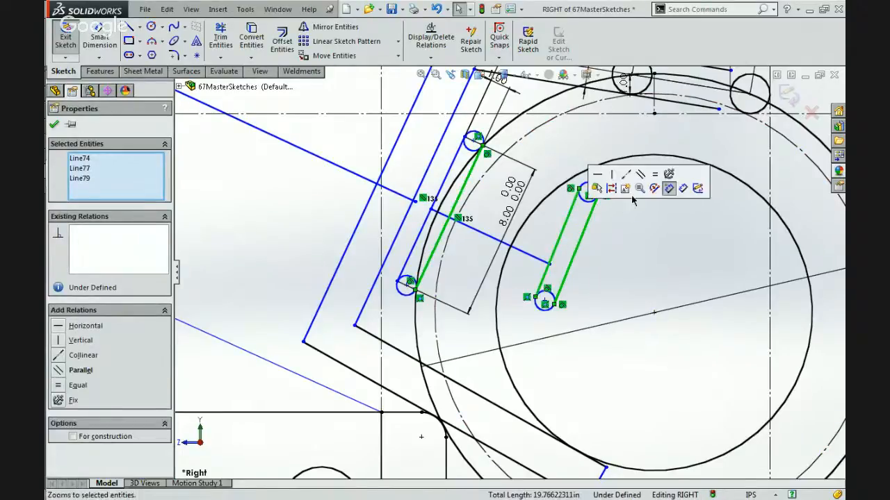
click(654, 174)
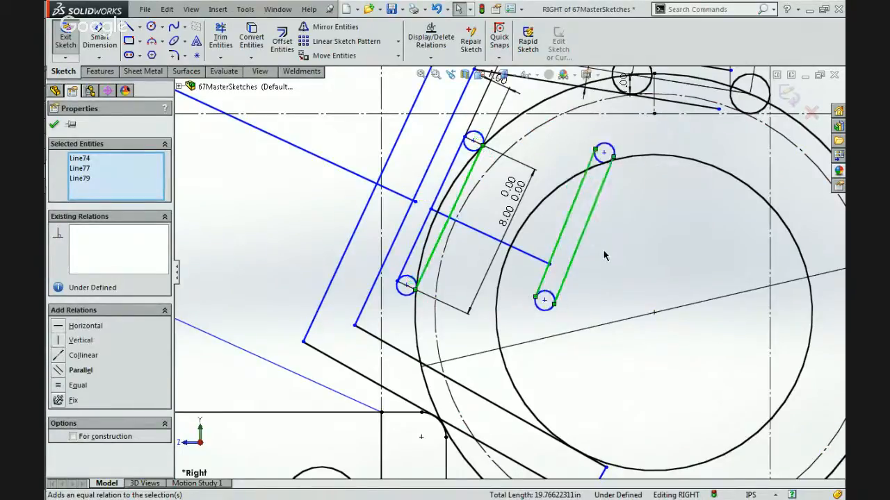
Make the new member's nearer side line parallel to the slim inner member's inner edge.
click(603, 256)
click(566, 224)
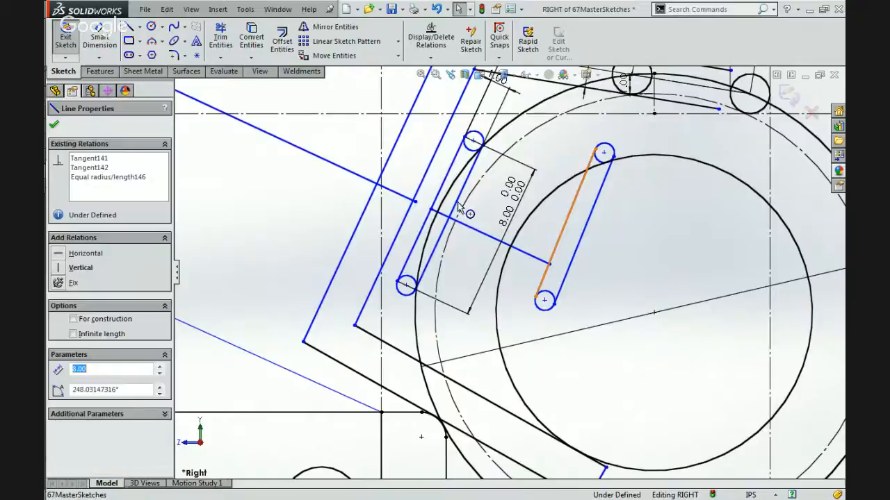
ctrl+click(449, 217)
click(547, 146)
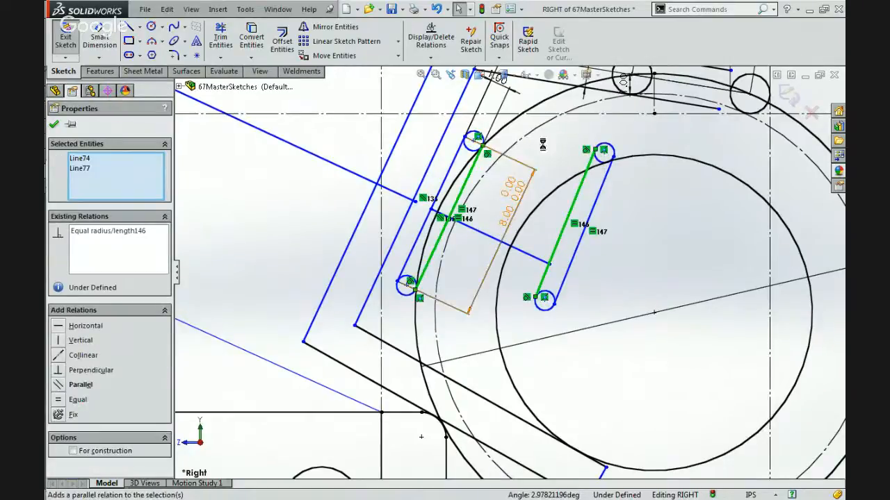
Place the free end of the short perpendicular line at the midpoint of the new member's nearer side line.
click(547, 264)
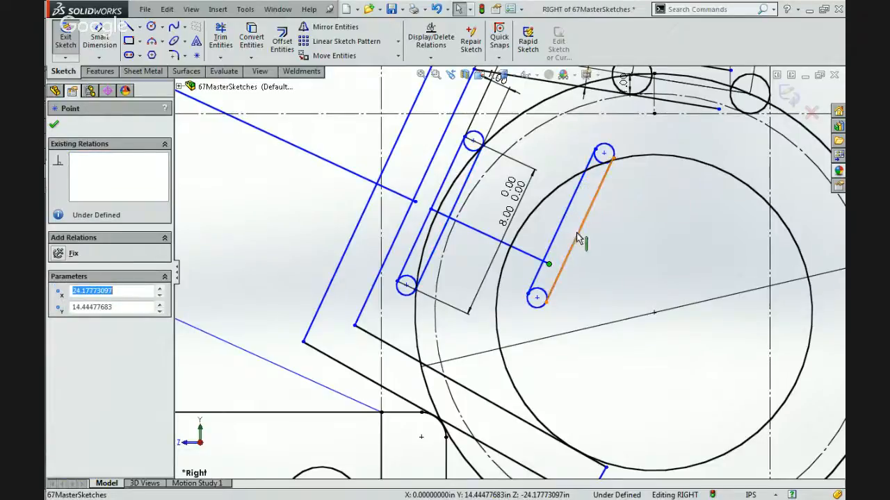
ctrl+click(579, 238)
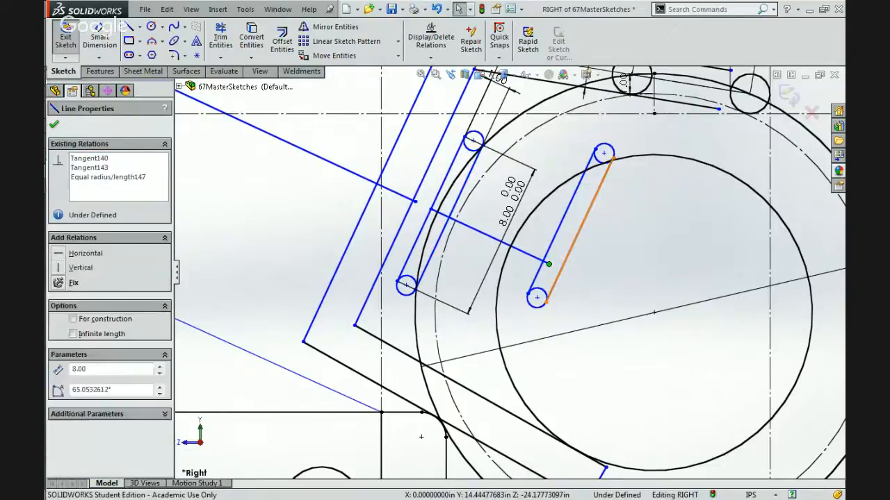
click(553, 244)
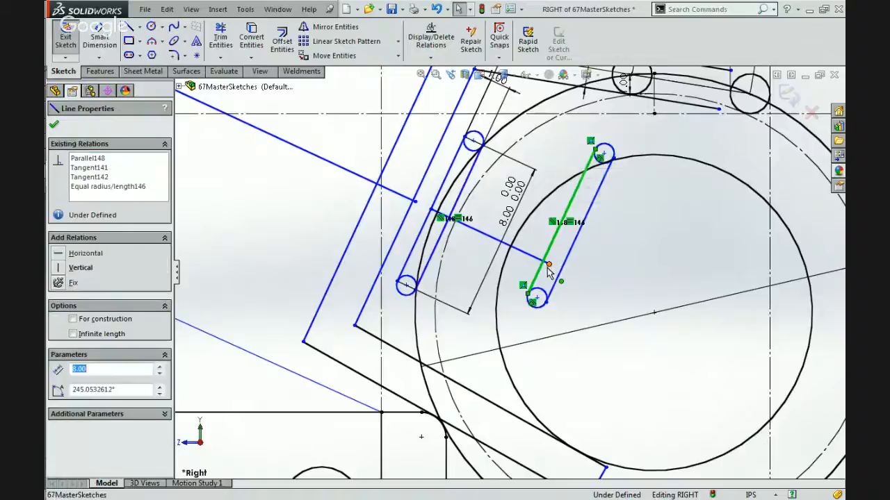
ctrl+click(548, 265)
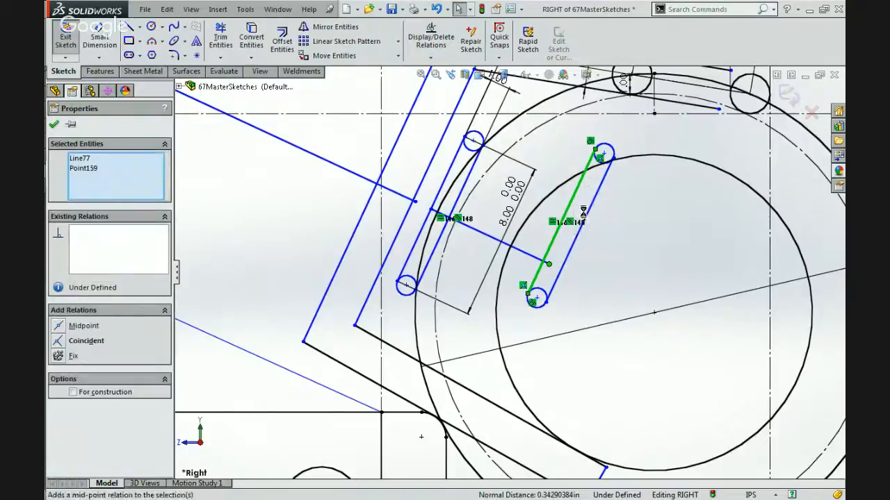
Extend the perpendicular line from the slim inner member to about 9.61 in, moving the new member toward the ball's center.
click(599, 224)
click(605, 252)
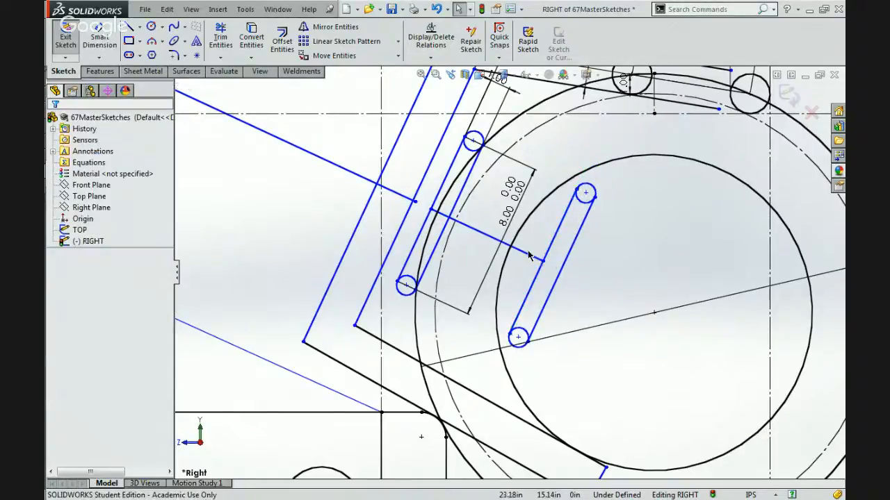
click(519, 255)
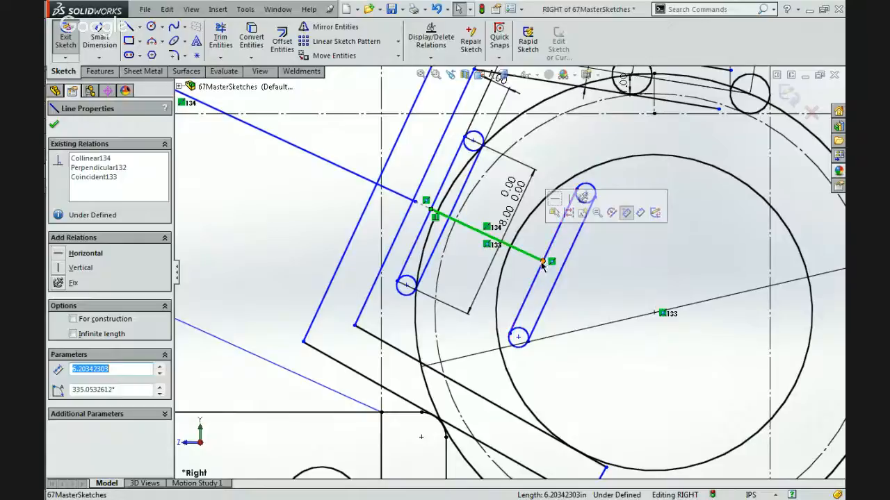
click(442, 182)
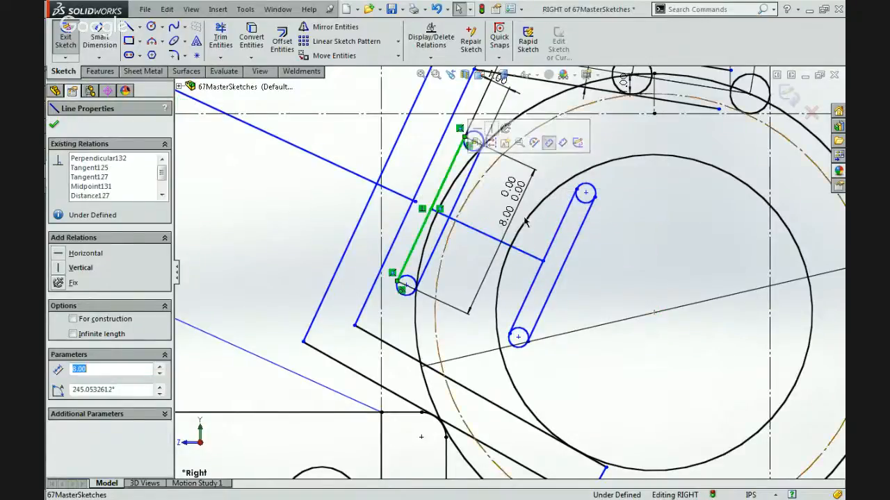
click(552, 248)
click(523, 253)
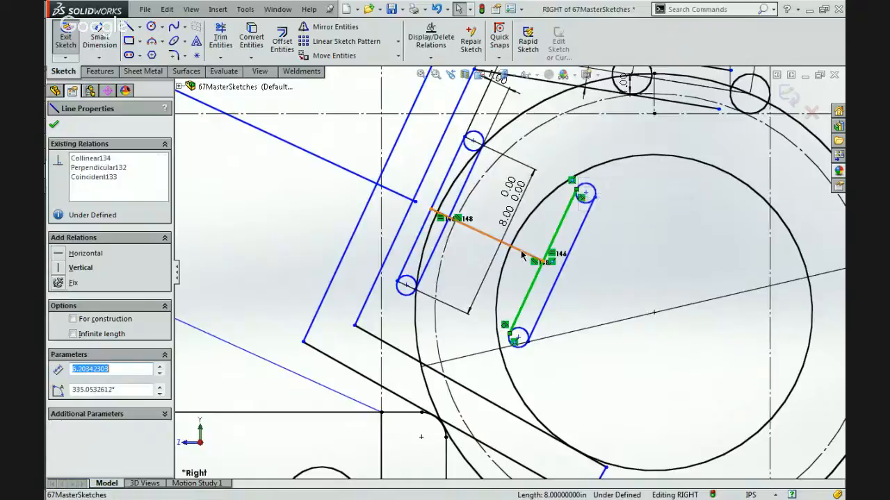
click(542, 262)
mouse_move(542, 262)
mouse_down()
mouse_move(431, 218)
mouse_move(611, 295)
mouse_move(606, 288)
mouse_up()
click(582, 279)
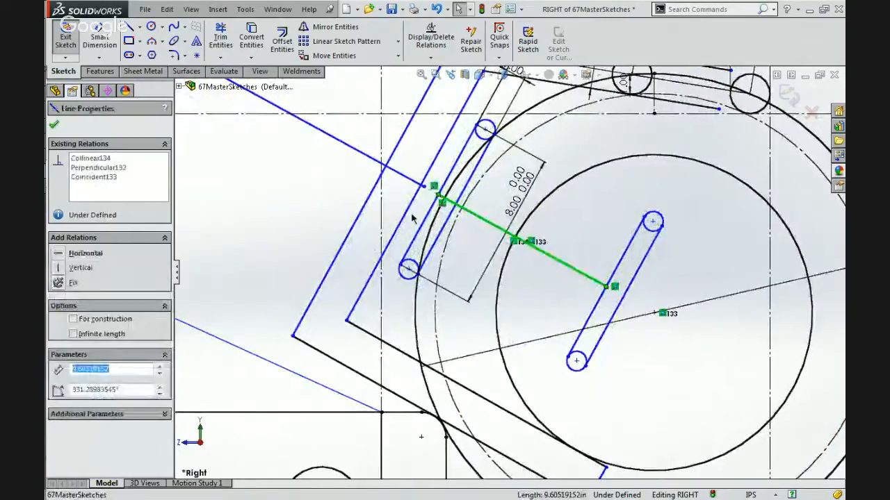
Dimension the perpendicular spacing between the two slim members at 10 in and place the dimension close beneath them.
key(Escape)
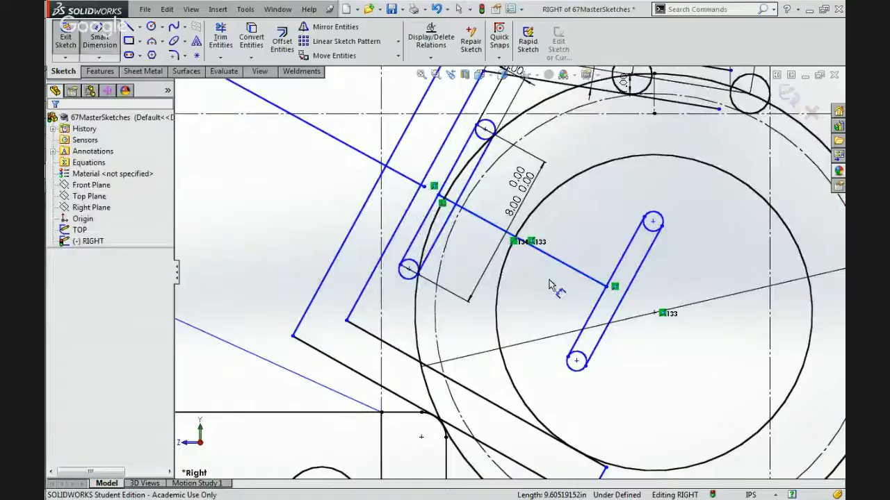
click(560, 263)
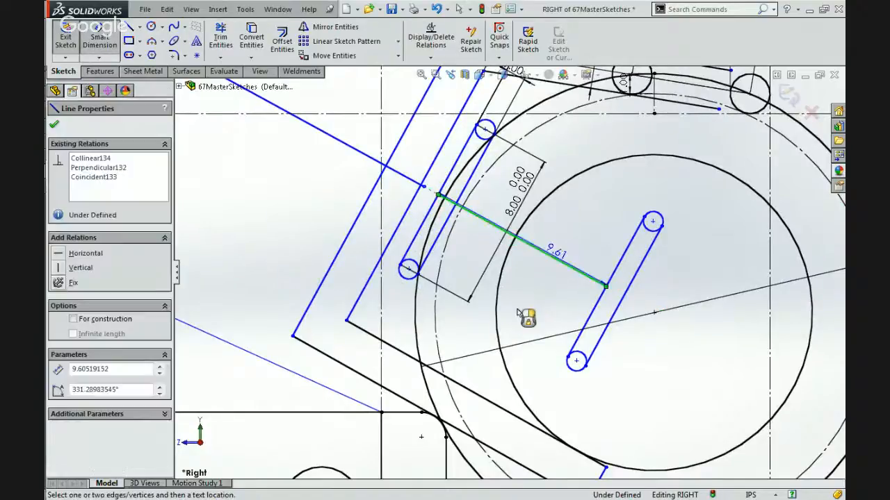
click(402, 345)
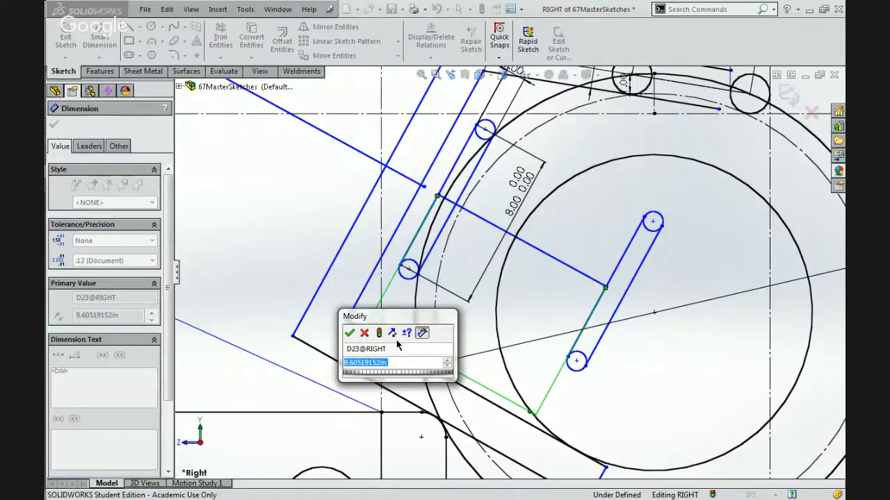
text(10)
key(Return)
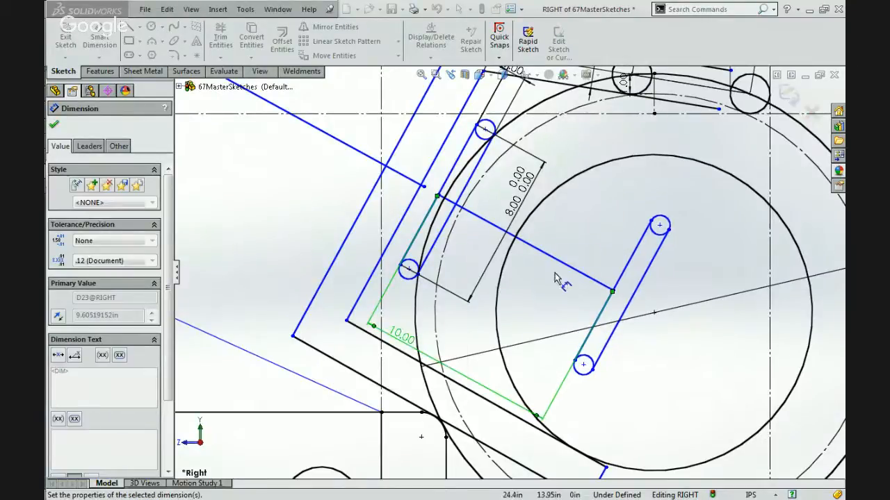
key(Escape)
click(406, 334)
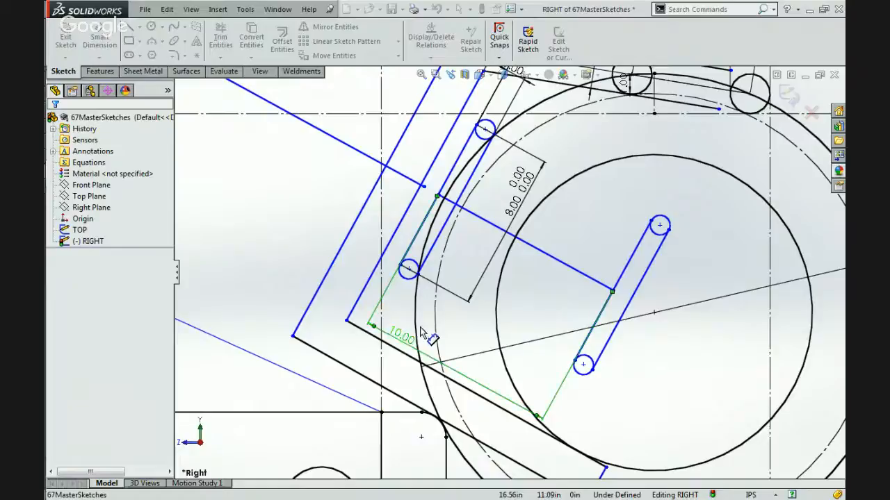
drag(423, 334, 473, 327)
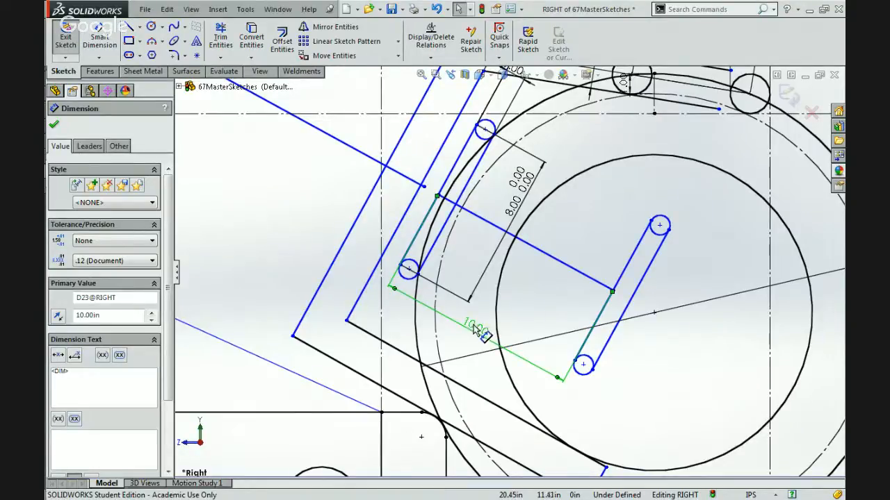
click(515, 298)
scroll(517, 298, up, 6)
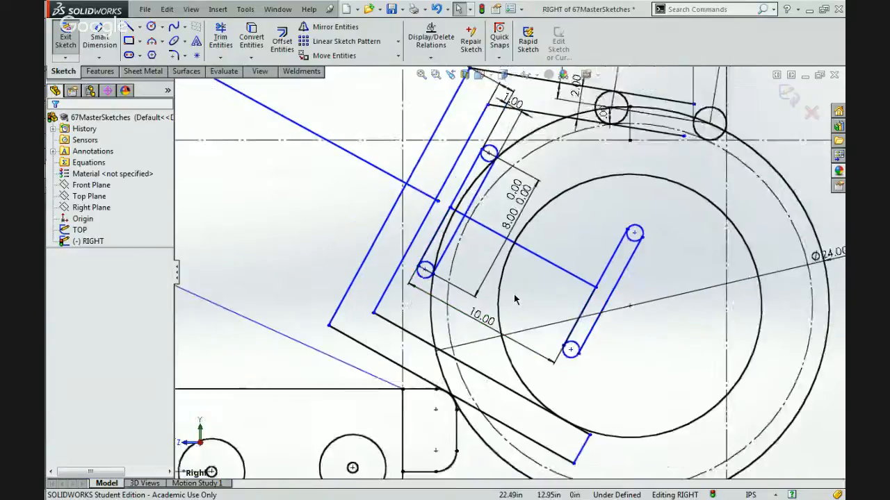
Swing the arm linkage down and back up, leaving the center of its 8.00 in circle about 25.13 in high.
scroll(532, 260, down, 3)
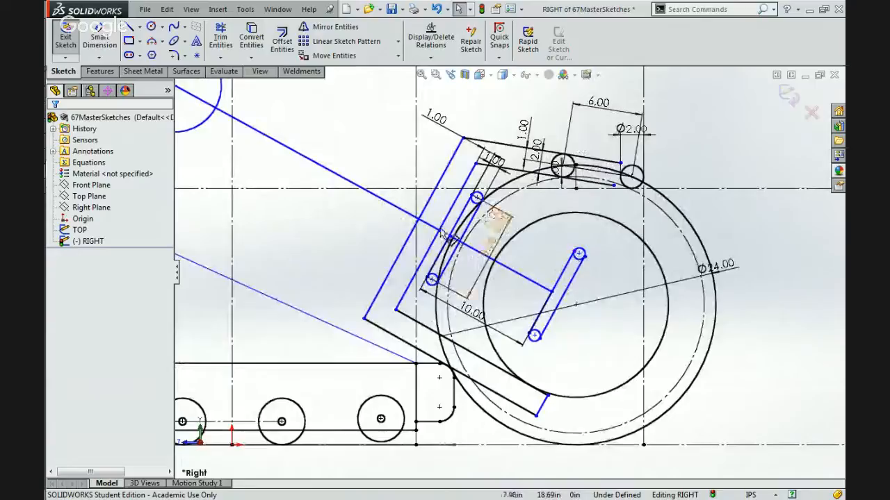
mouse_move(577, 254)
mouse_down()
mouse_move(535, 264)
mouse_move(521, 198)
mouse_move(503, 250)
mouse_up()
scroll(502, 250, up, 1)
scroll(272, 317, up, 2)
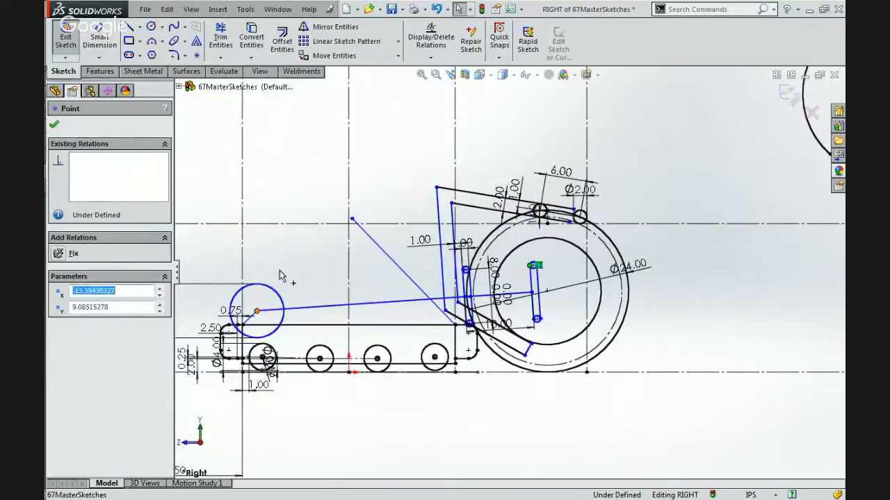
drag(257, 312, 298, 201)
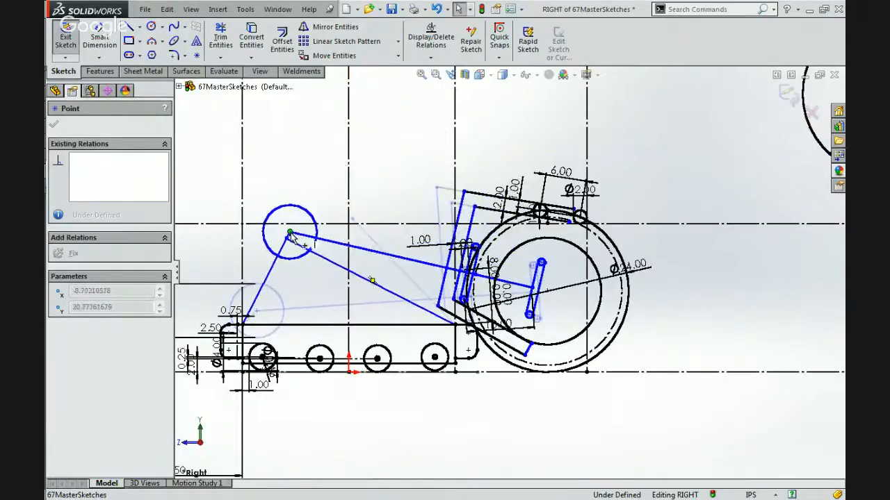
drag(292, 234, 291, 229)
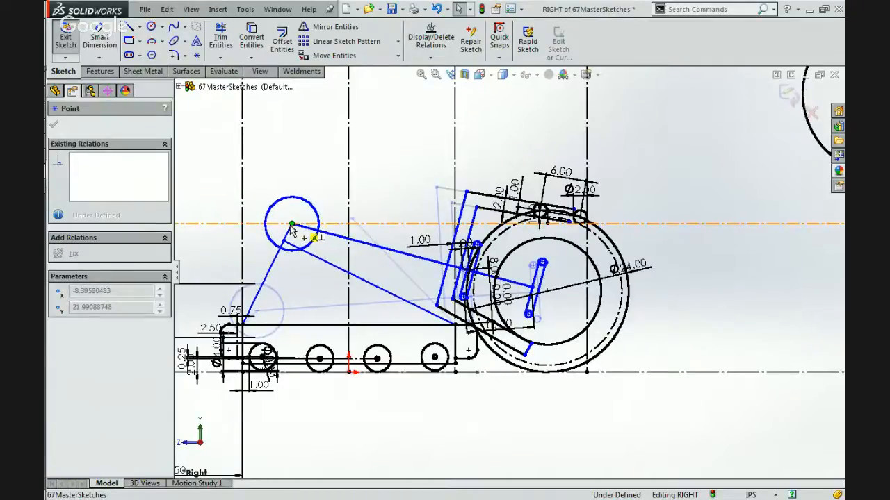
drag(292, 230, 300, 257)
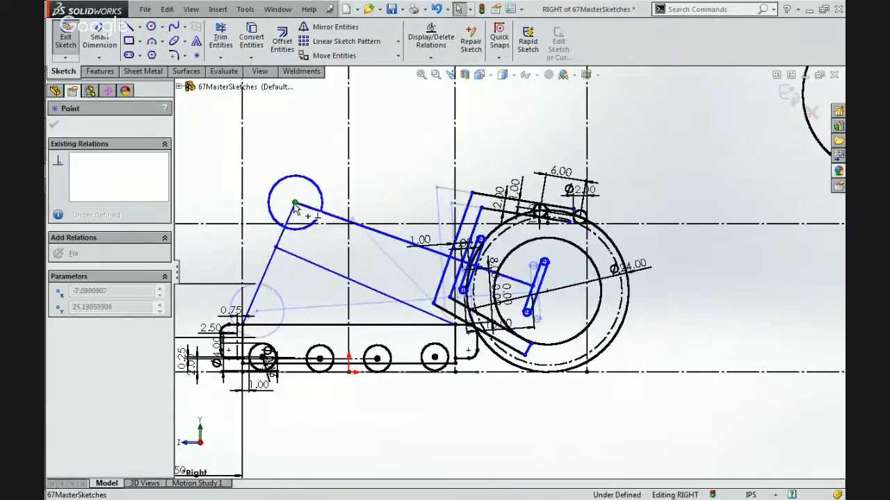
drag(296, 207, 295, 205)
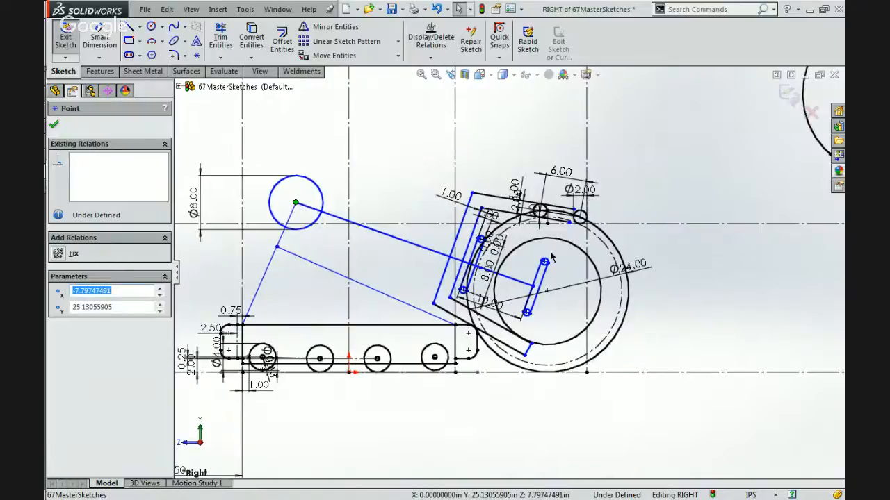
key(Escape)
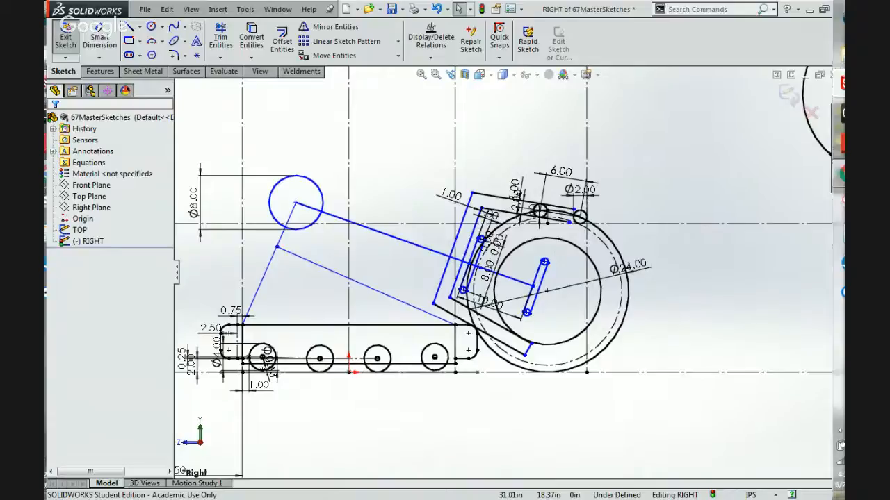
Switch to the 5035.jpg robot photo in Chrome and examine the gripping arm, its rollers and the supports on the chassis.
mouse_move(824, 175)
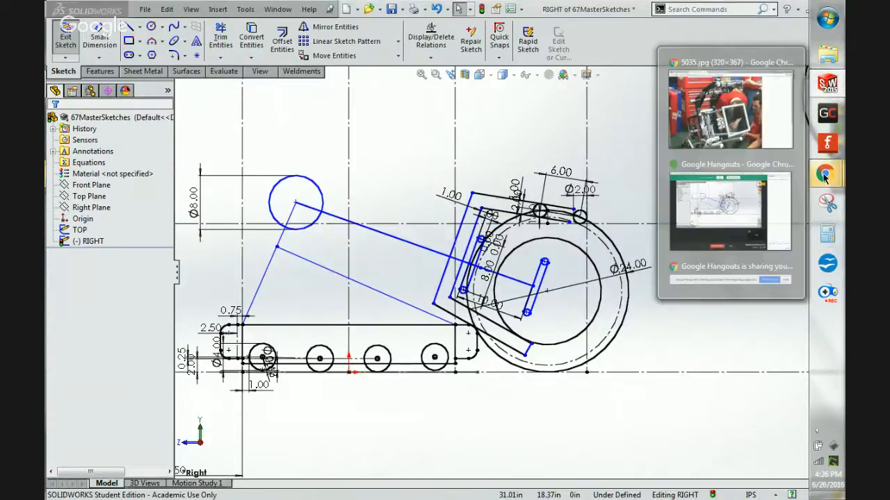
click(730, 111)
scroll(510, 371, down, 3)
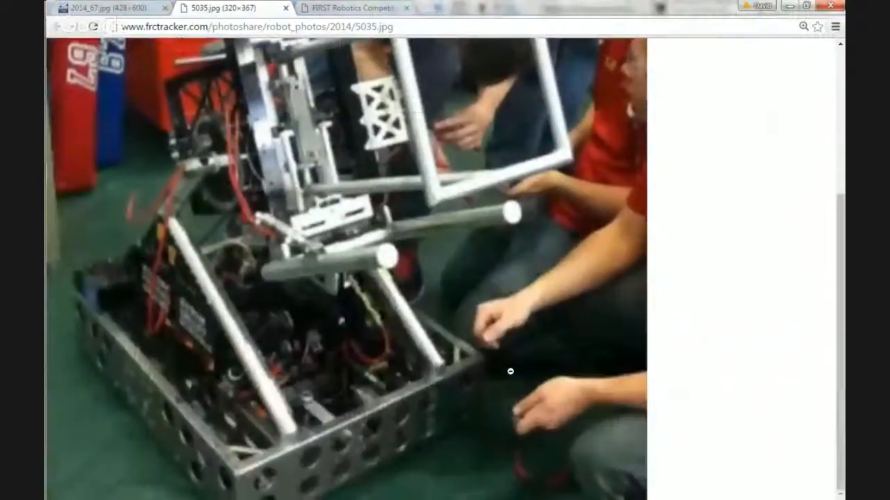
scroll(508, 369, up, 2)
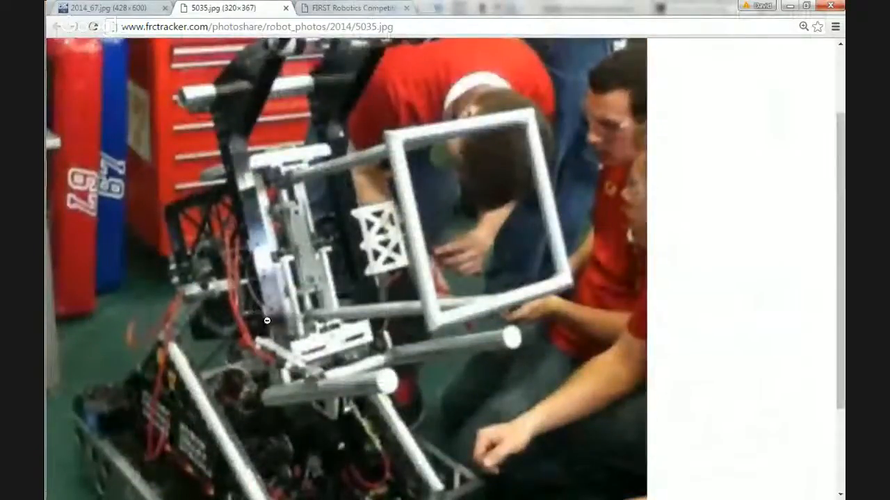
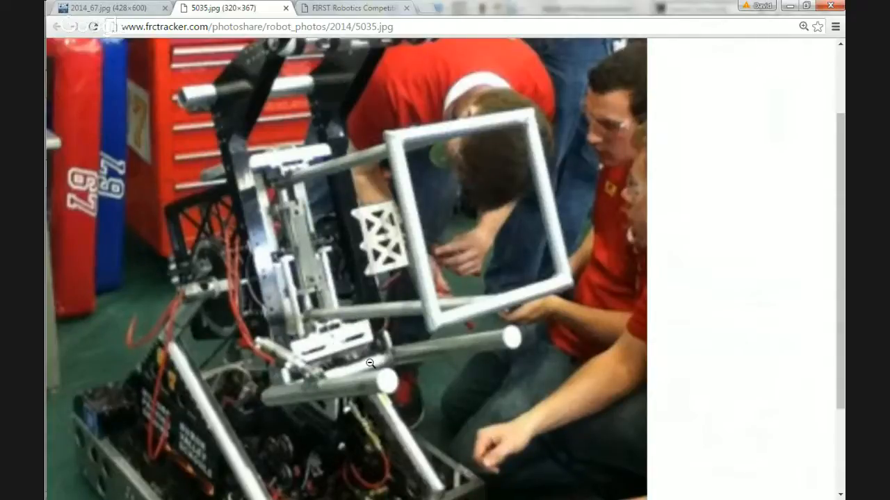
Examine the robot photo's lower arm and frame area up close and as a whole, and return to the SolidWorks sketch.
ctrl+scroll(370, 362, up, 2)
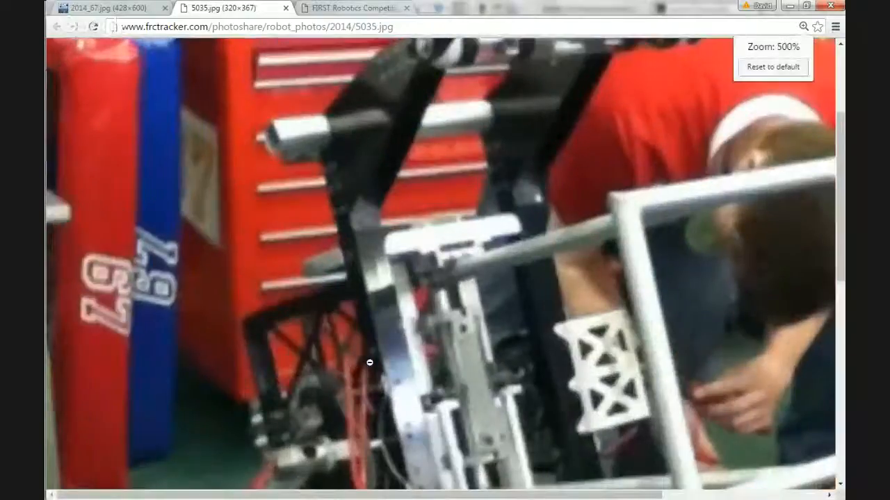
scroll(369, 363, down, 3)
scroll(369, 363, right, 1)
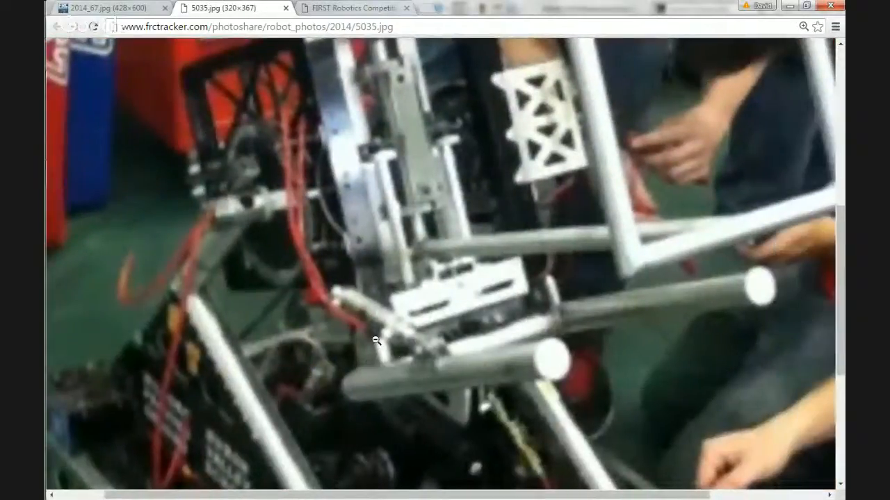
scroll(393, 339, right, 2)
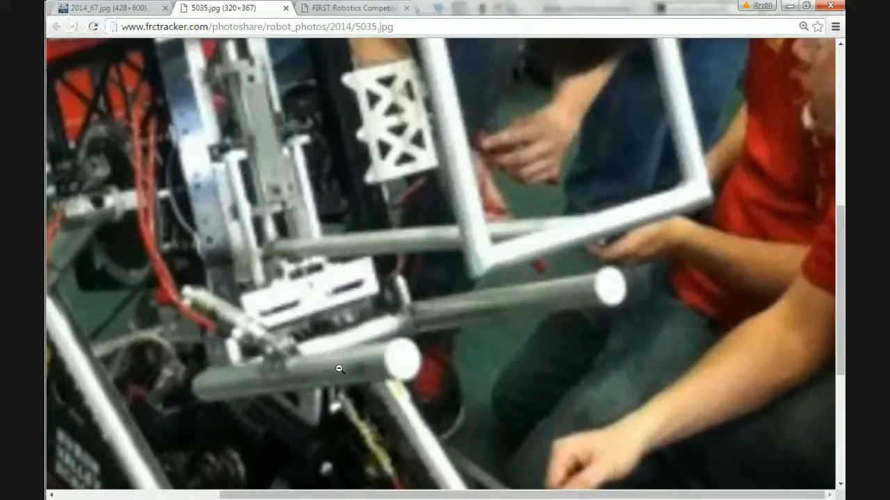
ctrl+scroll(339, 369, down, 5)
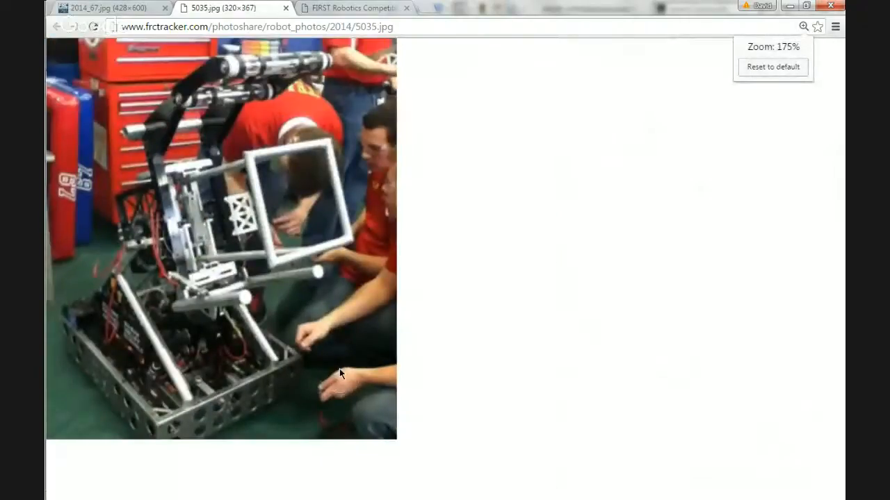
ctrl+scroll(289, 281, up, 2)
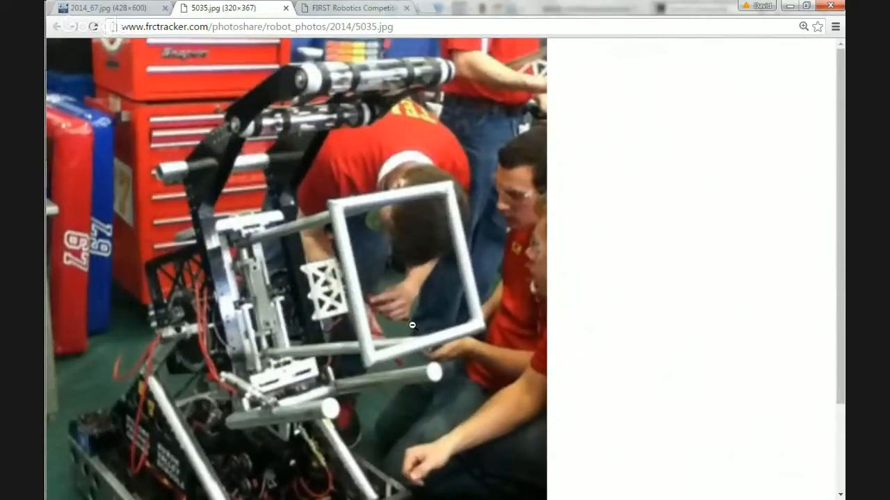
click(788, 5)
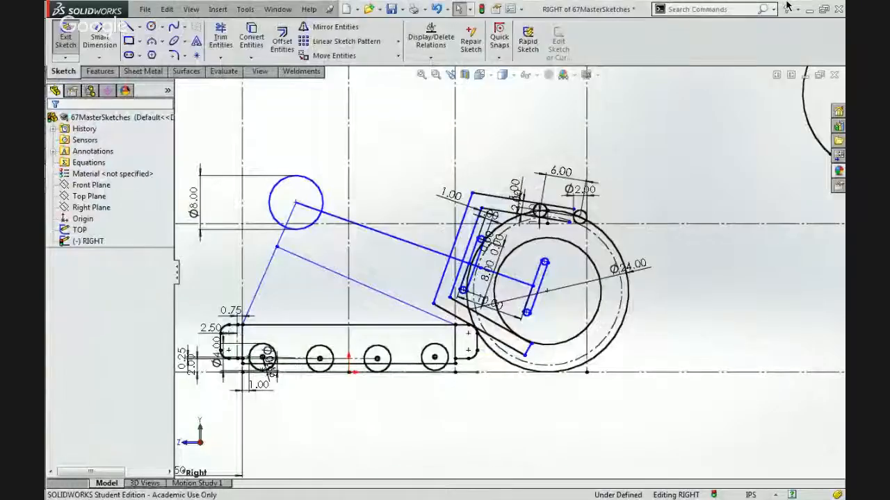
Try a parallel relation between the frame's inner lower line and the arm line reaching into the ball, and undo it.
scroll(562, 312, down, 2)
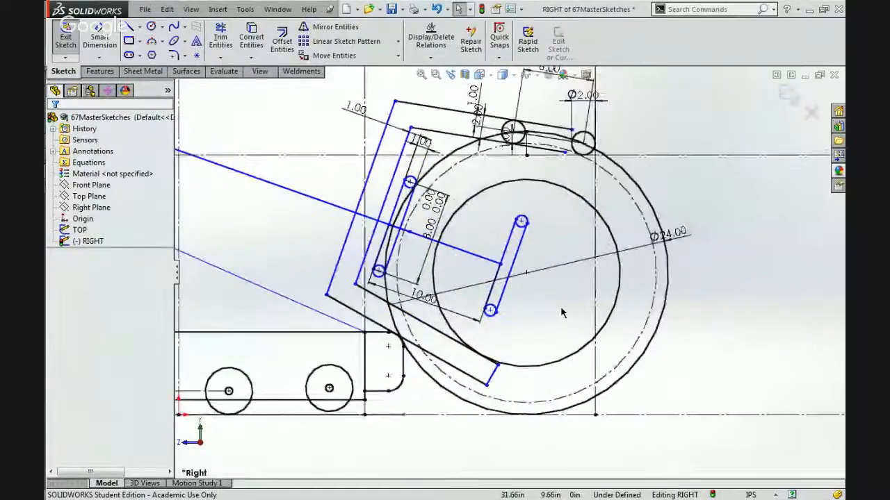
click(445, 341)
click(453, 278)
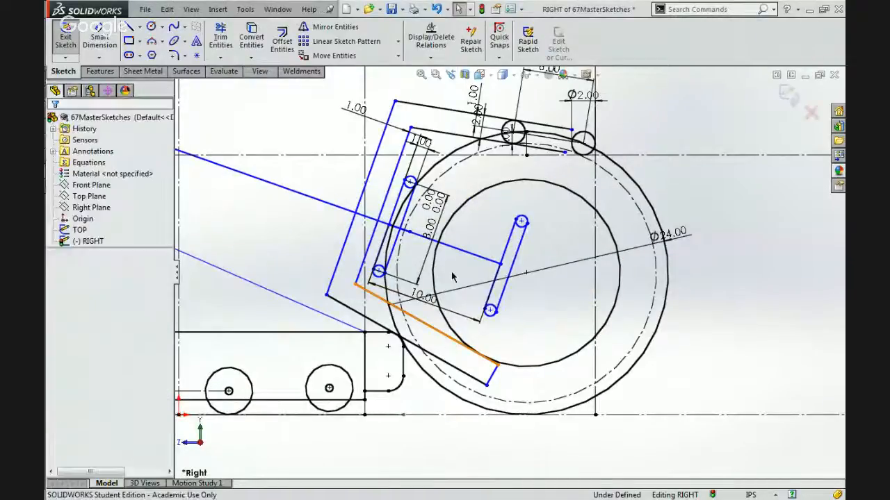
click(459, 249)
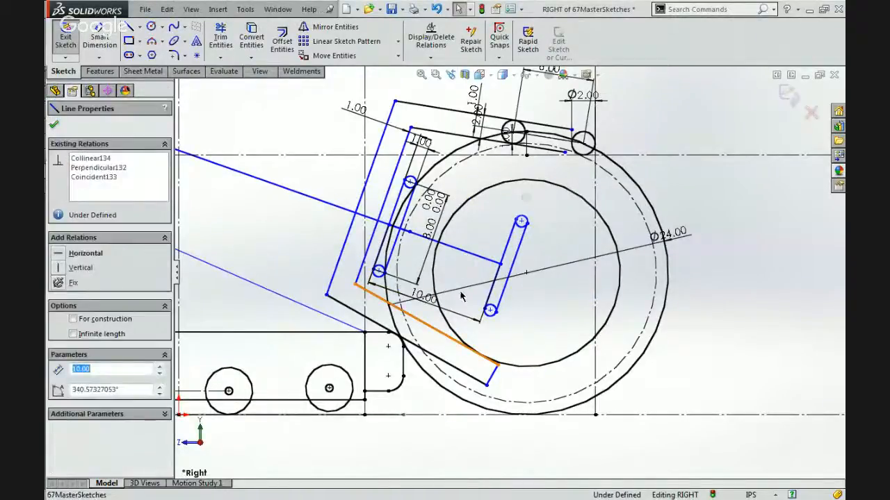
ctrl+click(438, 339)
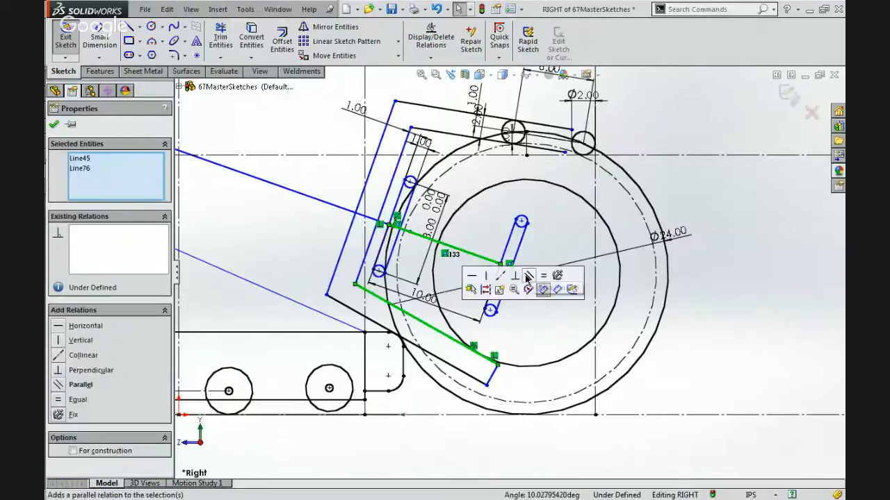
click(527, 280)
click(560, 244)
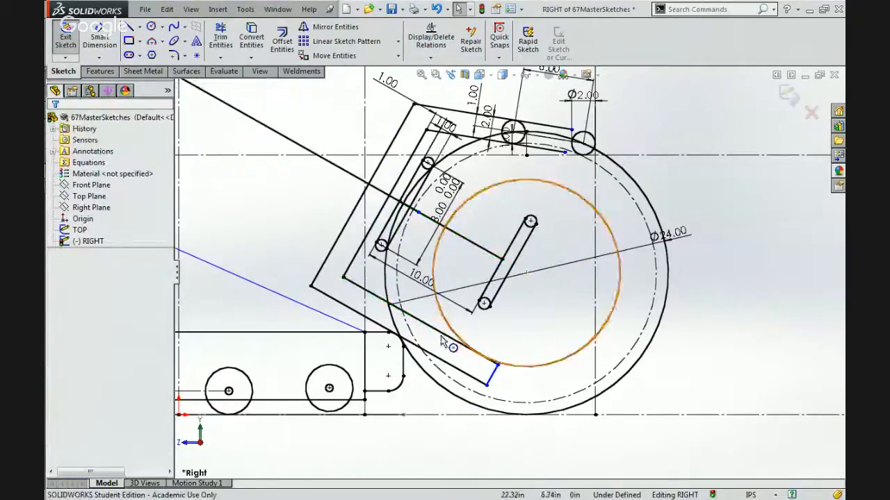
scroll(448, 219, up, 5)
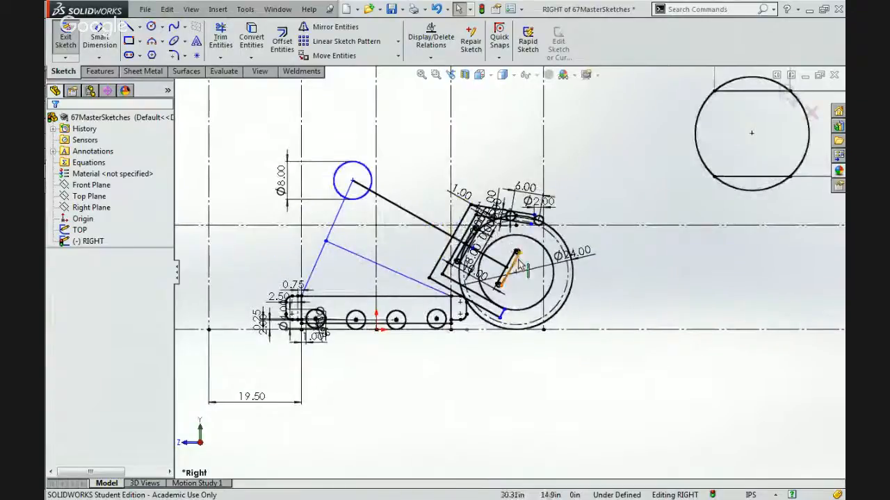
key(ctrl+z)
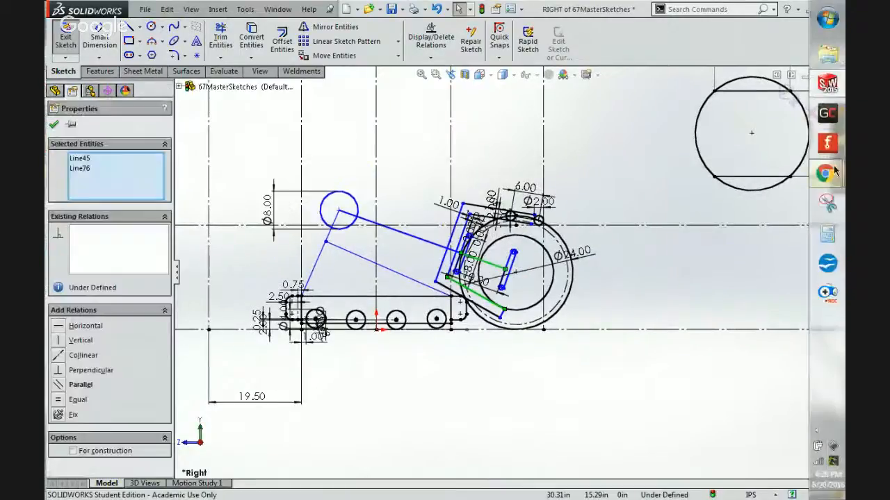
Check the robot photo in the browser again and return to the SolidWorks sketch.
mouse_move(825, 179)
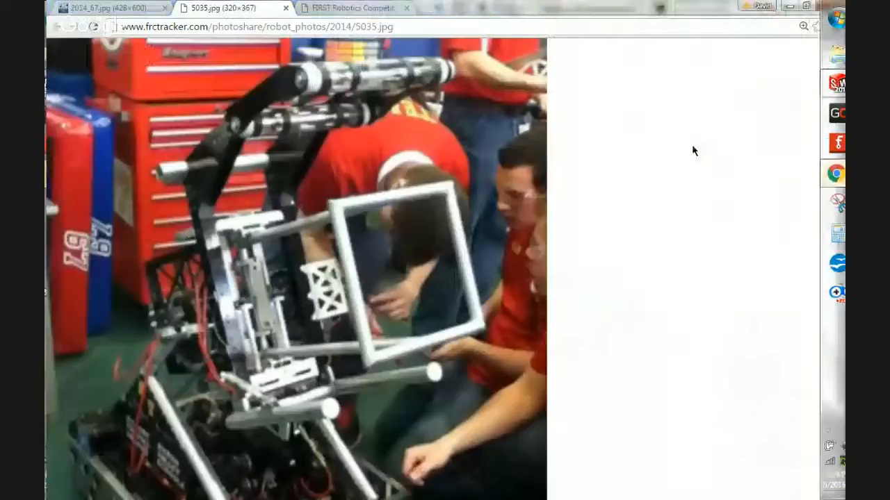
click(692, 144)
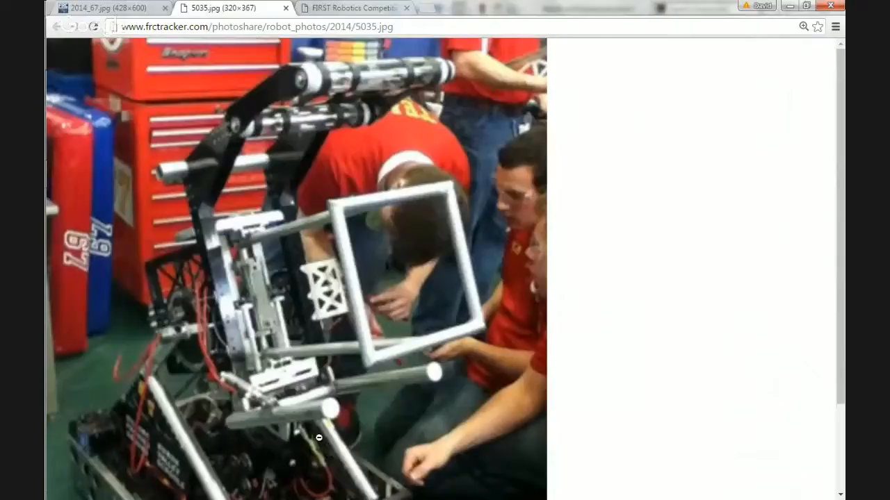
click(790, 5)
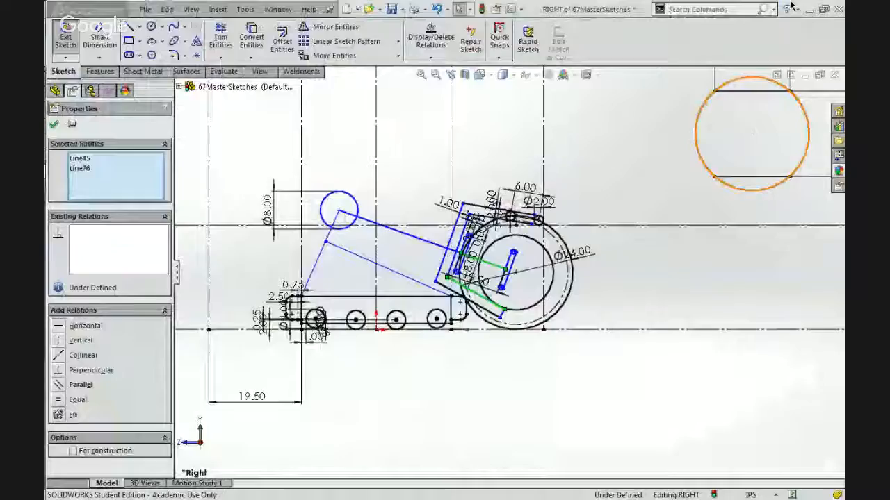
Clear the line selection, inspect the frame's lower corner near the bumper, and save the master sketch.
scroll(464, 288, down, 5)
key(Escape)
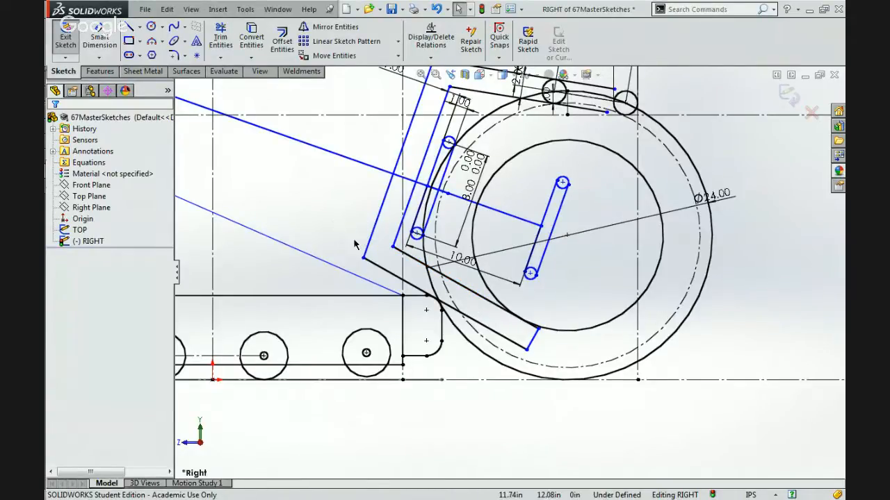
scroll(354, 245, down, 2)
scroll(354, 245, down, 2)
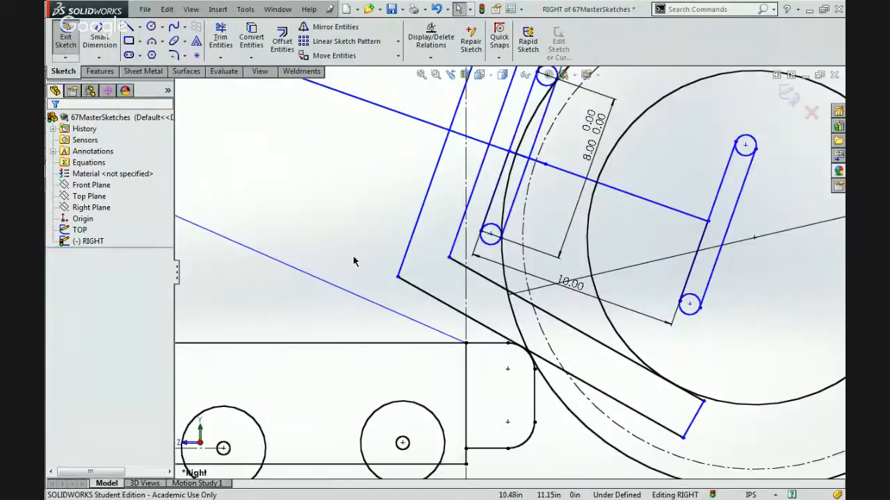
scroll(356, 259, up, 7)
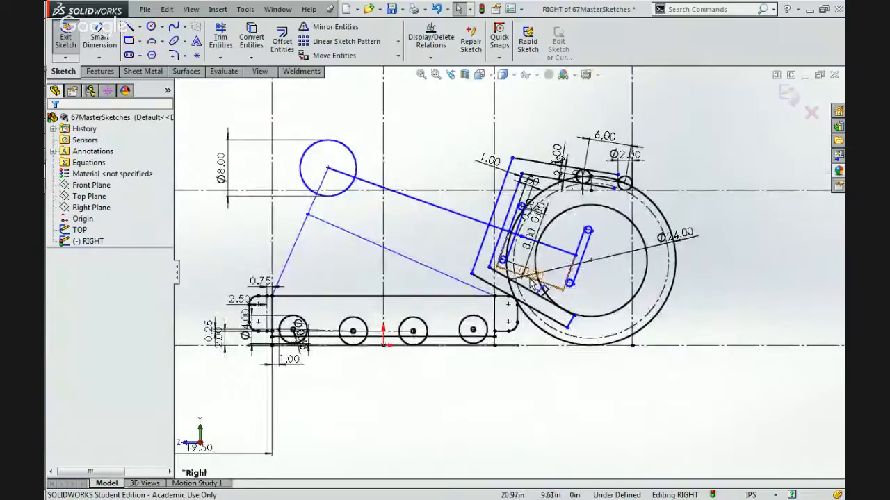
scroll(532, 281, down, 1)
scroll(534, 280, down, 3)
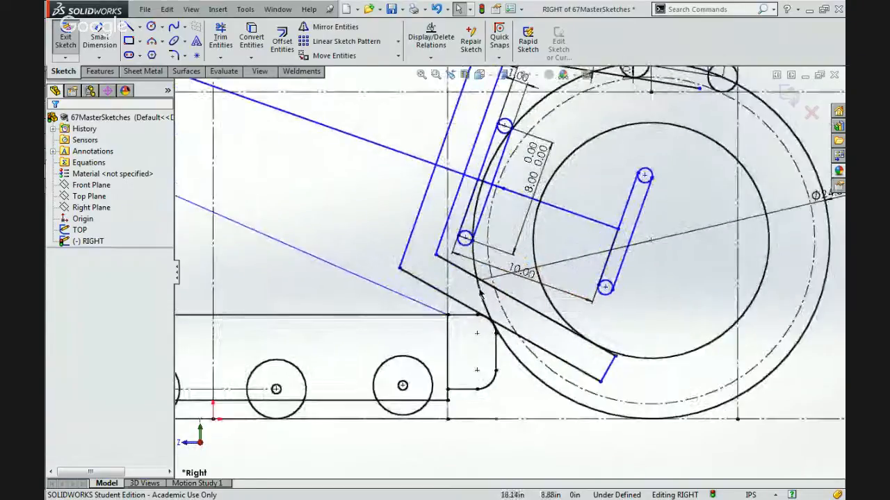
click(391, 9)
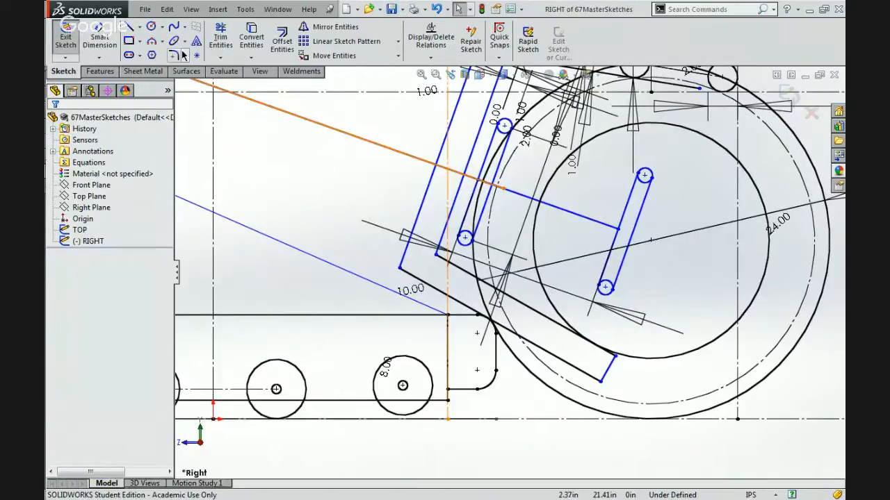
Draw a line about 1.78 in long from the frame's outer lower corner, perpendicular to its outer side, and adjust its free end.
click(129, 27)
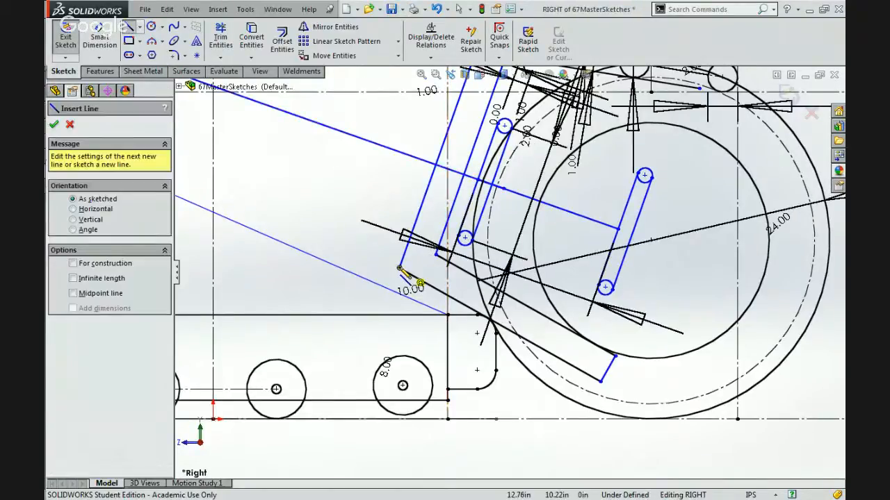
click(399, 267)
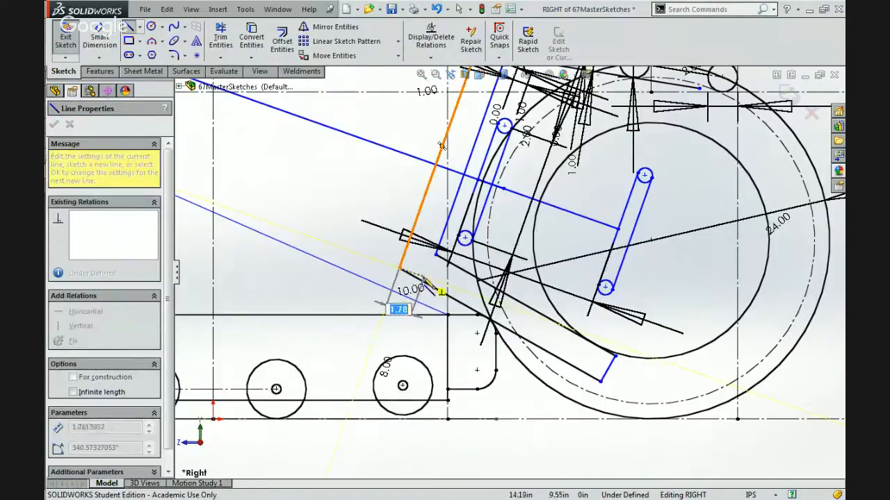
click(425, 277)
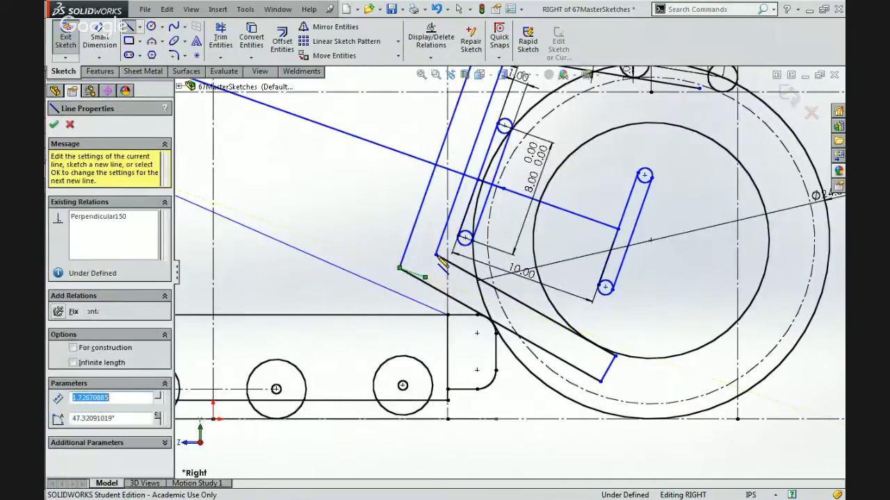
key(Escape)
key(Escape)
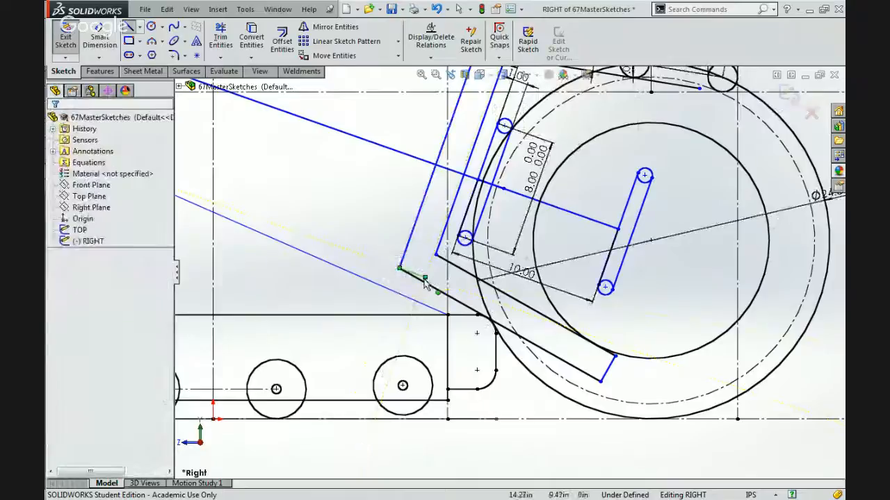
mouse_move(424, 277)
mouse_down()
mouse_move(449, 284)
mouse_move(422, 276)
mouse_up()
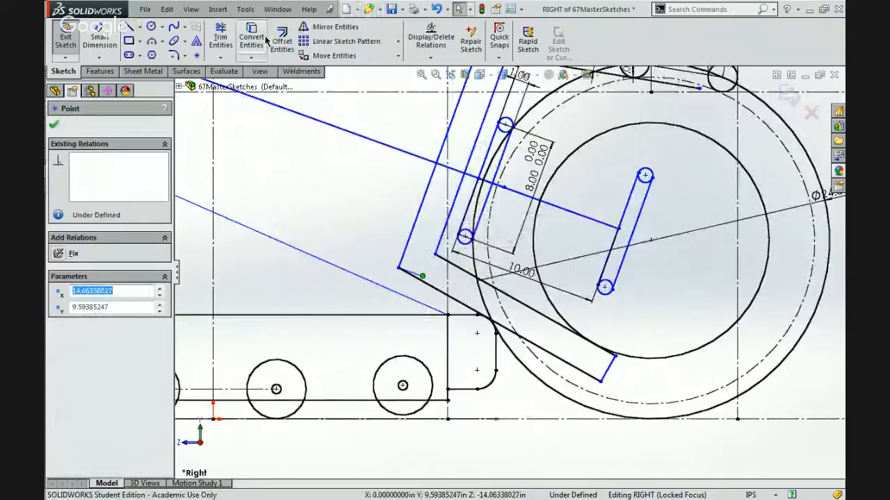
drag(424, 277, 441, 282)
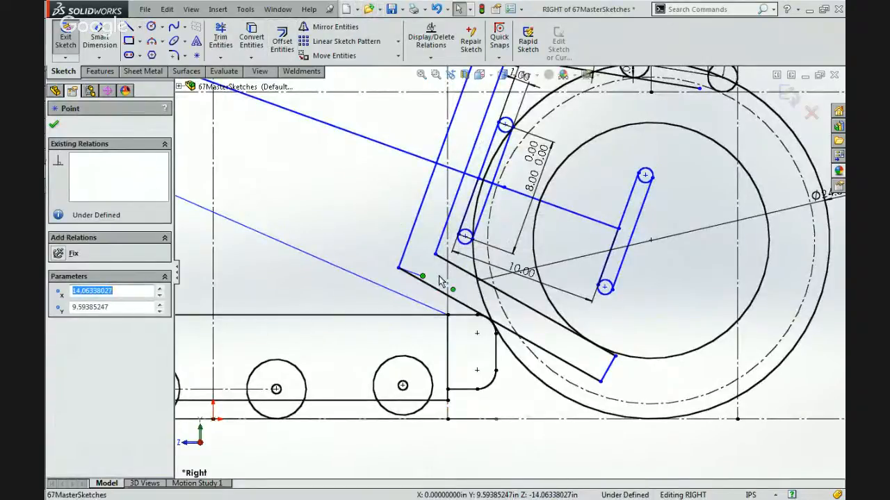
Try to fix the frame's long outer side line in place, and remove the fixed relation.
click(403, 256)
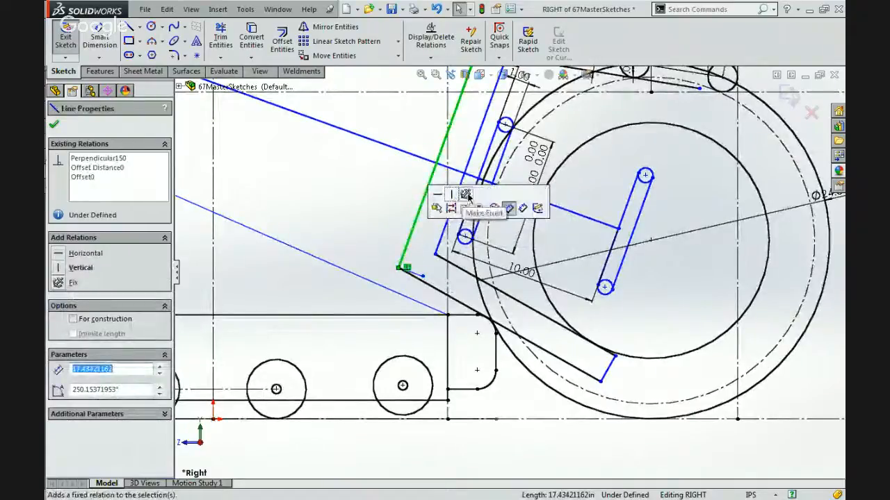
click(435, 207)
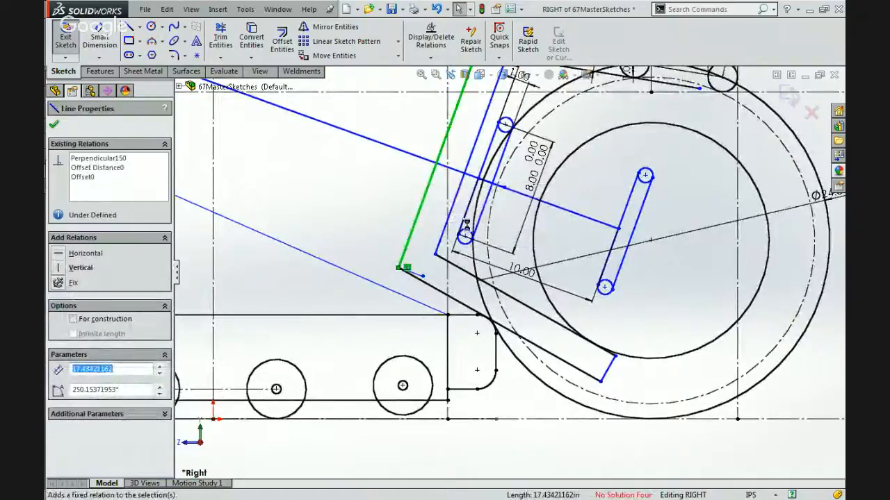
click(423, 277)
drag(407, 276, 462, 279)
click(432, 280)
click(380, 253)
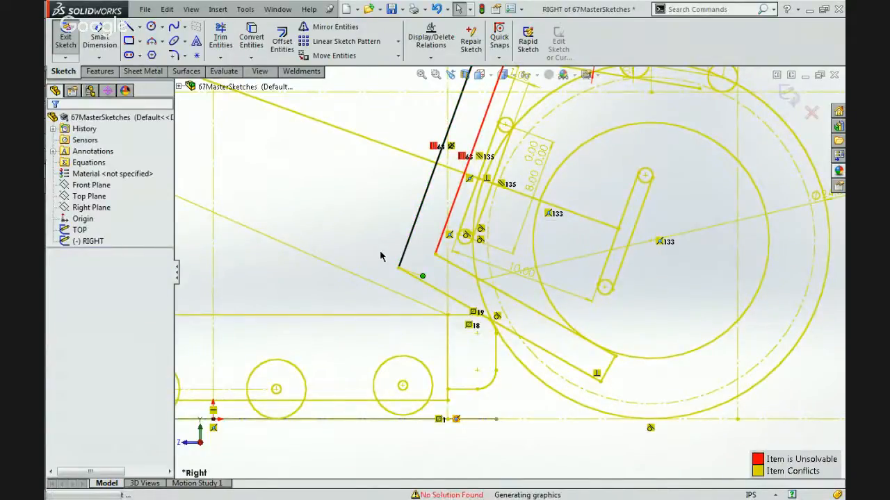
scroll(380, 257, up, 1)
scroll(380, 256, up, 2)
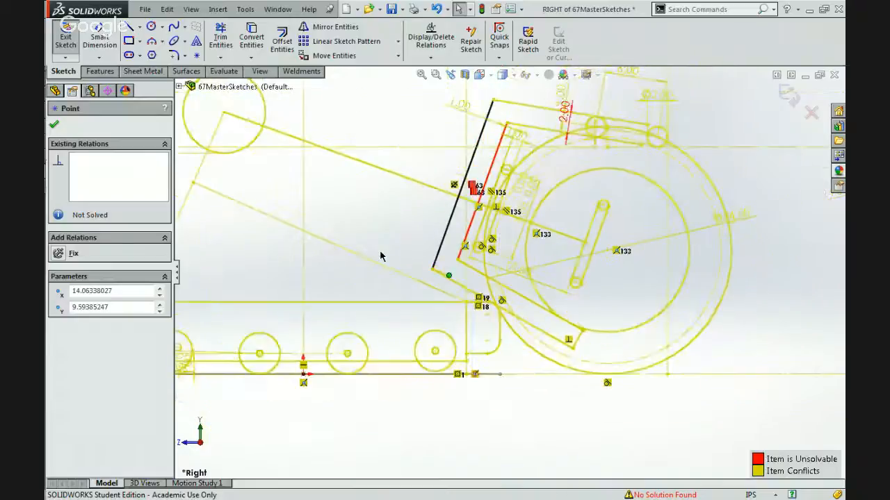
key(Delete)
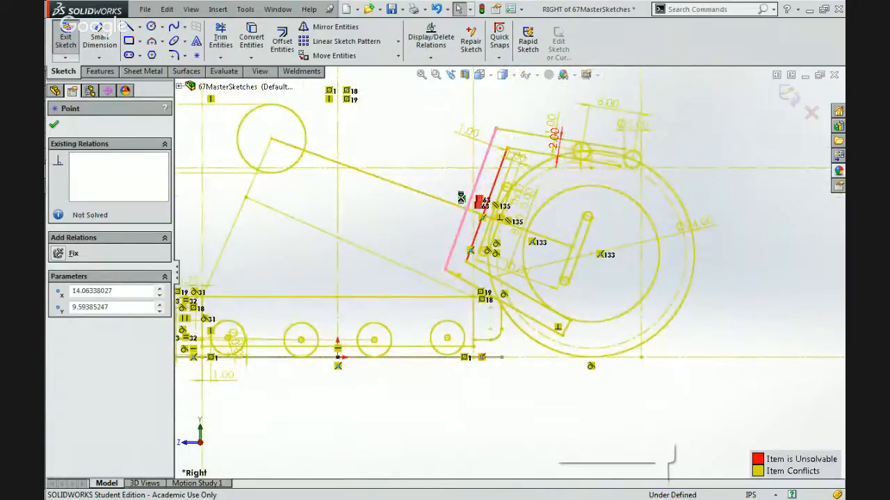
Fix the centre point of the 8.00 circle at the upper end of the arm in place.
click(271, 140)
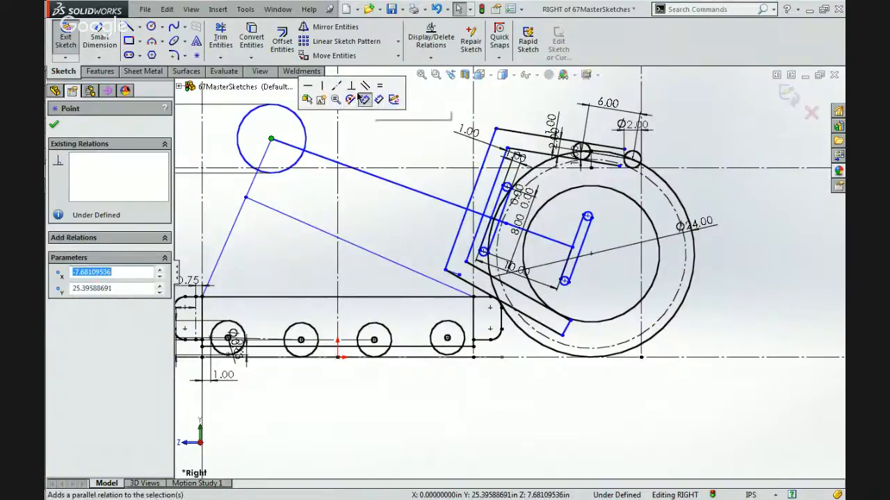
key(Escape)
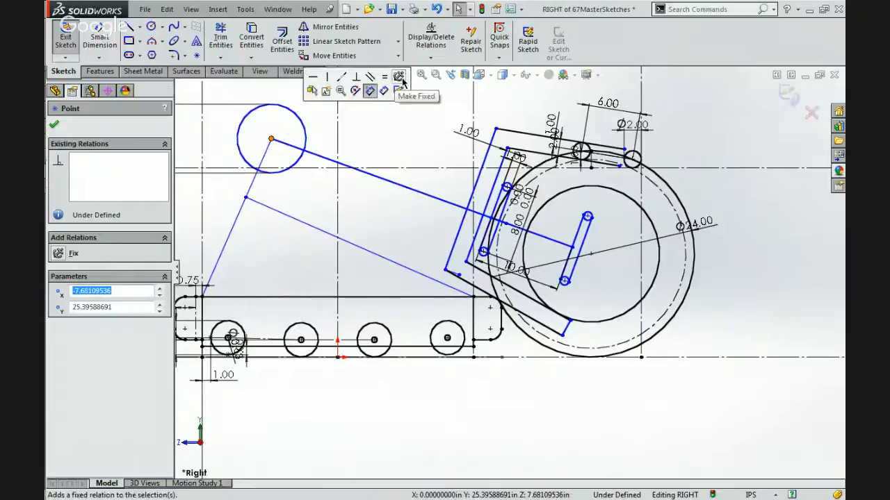
click(402, 121)
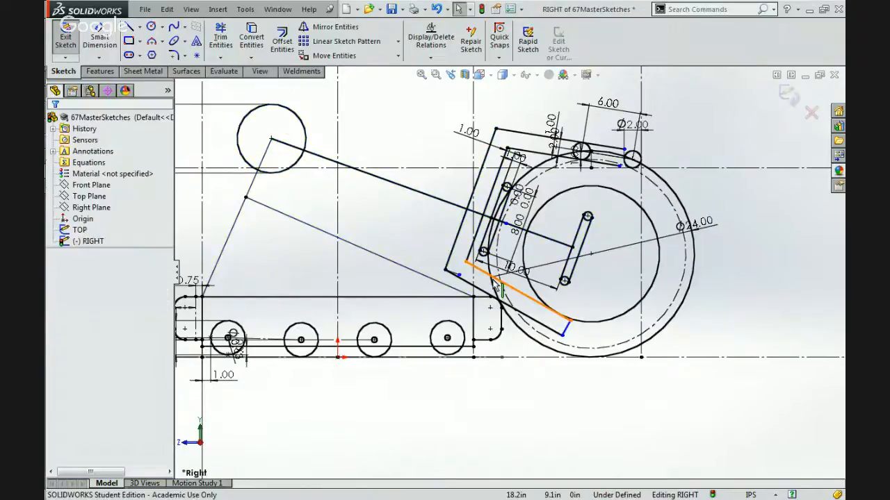
Extend the frame's inner long side to the short perpendicular line at its lower end and cut off that line's overhang.
scroll(480, 278, down, 4)
mouse_move(435, 271)
mouse_down()
mouse_move(460, 280)
mouse_move(450, 276)
mouse_up()
click(358, 213)
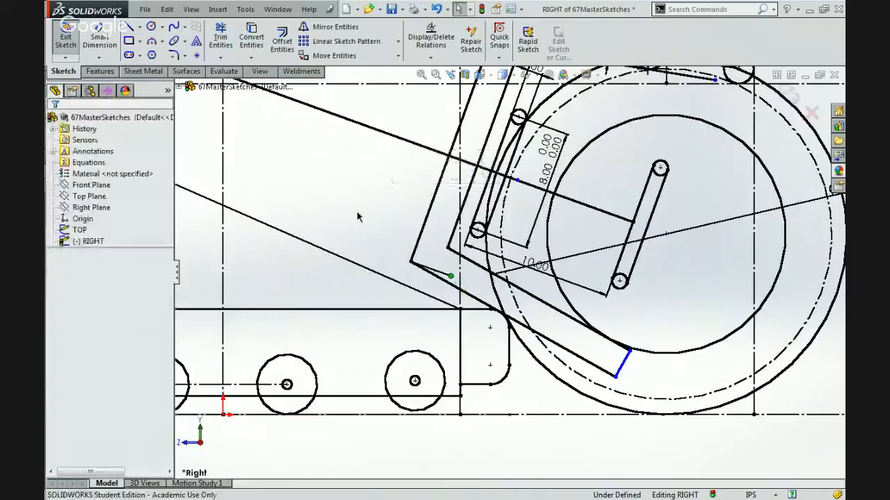
click(220, 58)
click(233, 71)
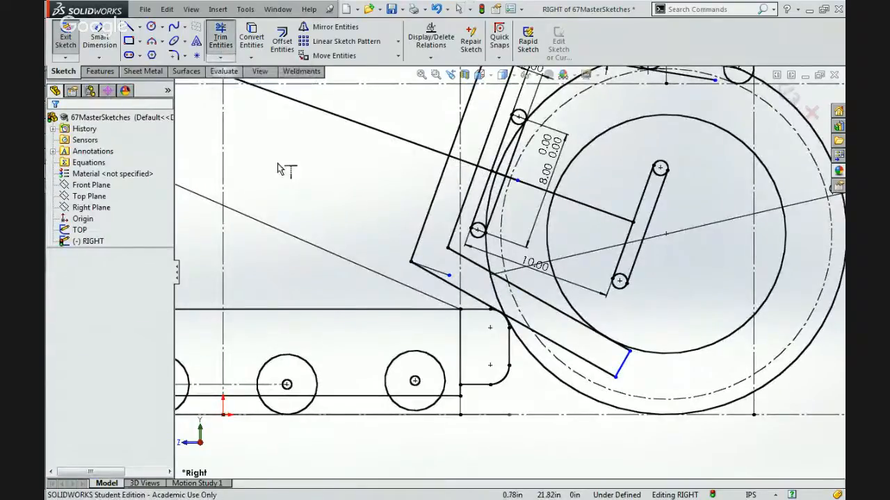
click(450, 244)
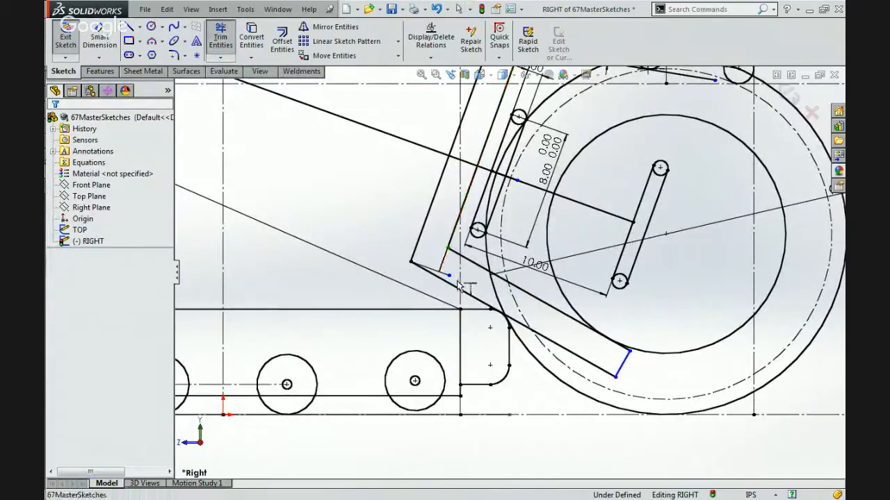
click(448, 277)
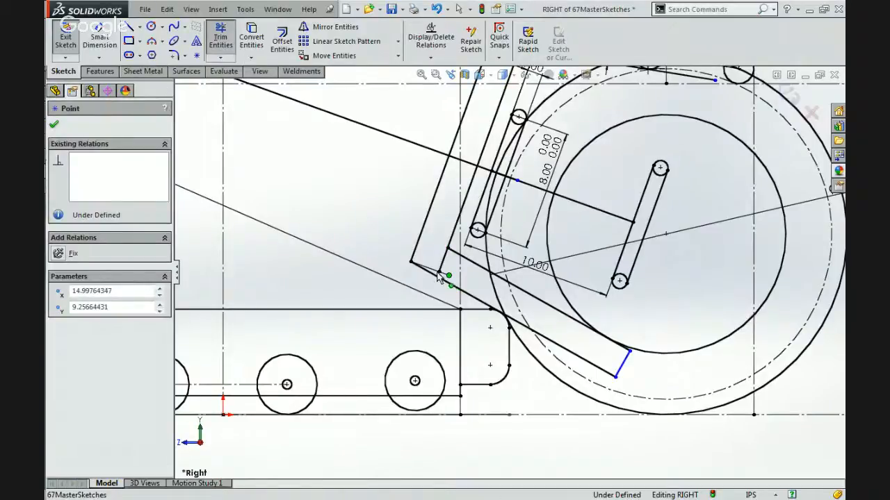
drag(448, 276, 456, 242)
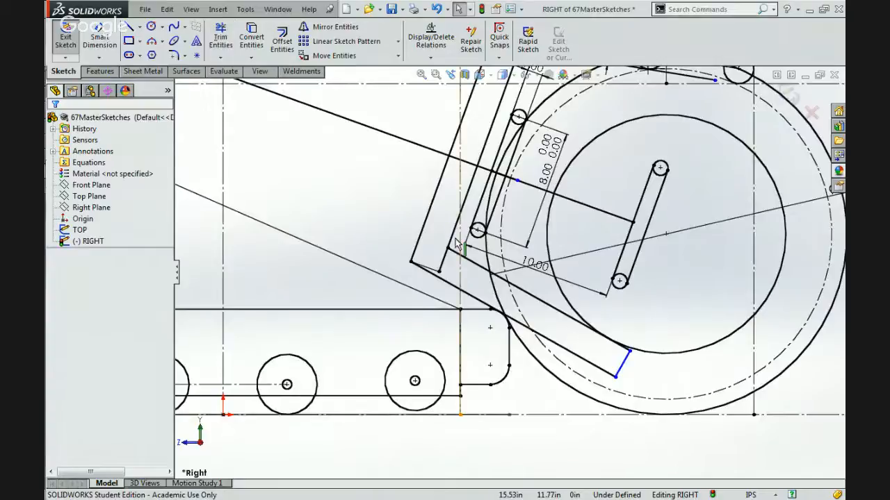
Draw a line about 14.81 in long from the midpoint of the lower beam's end line, perpendicular to it, into the frame corner.
scroll(456, 242, up, 4)
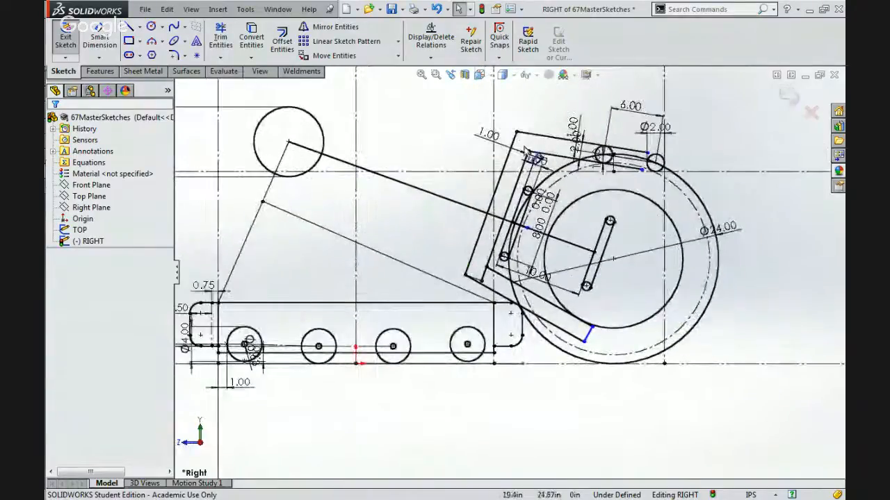
drag(527, 154, 483, 265)
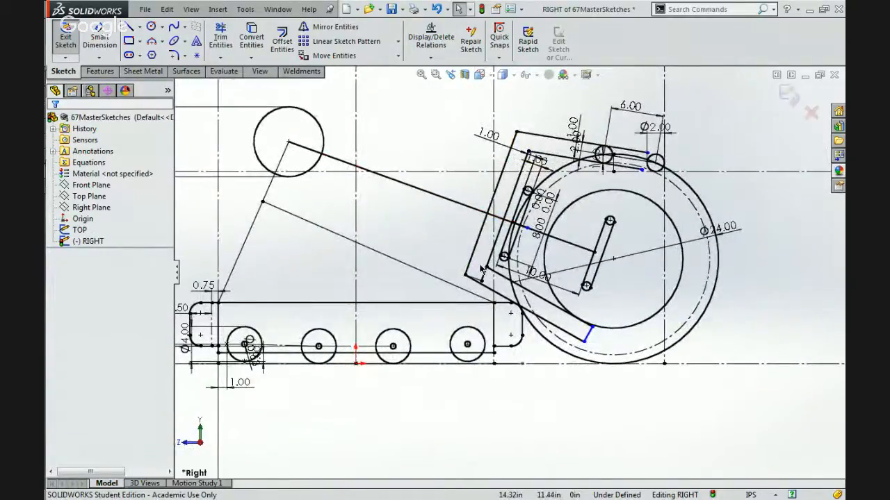
scroll(481, 271, down, 4)
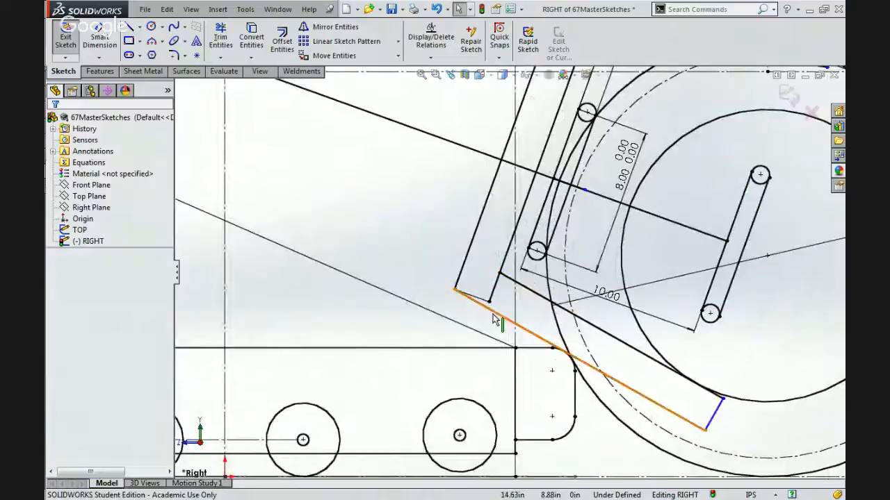
click(130, 28)
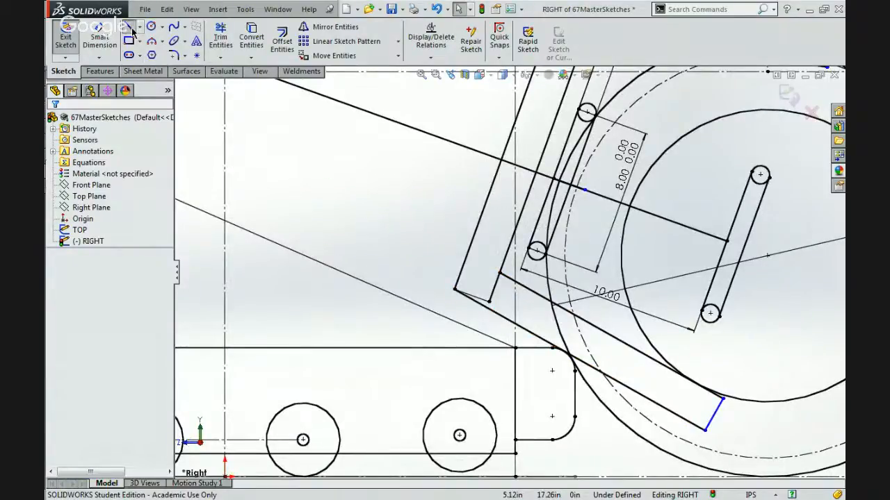
click(714, 417)
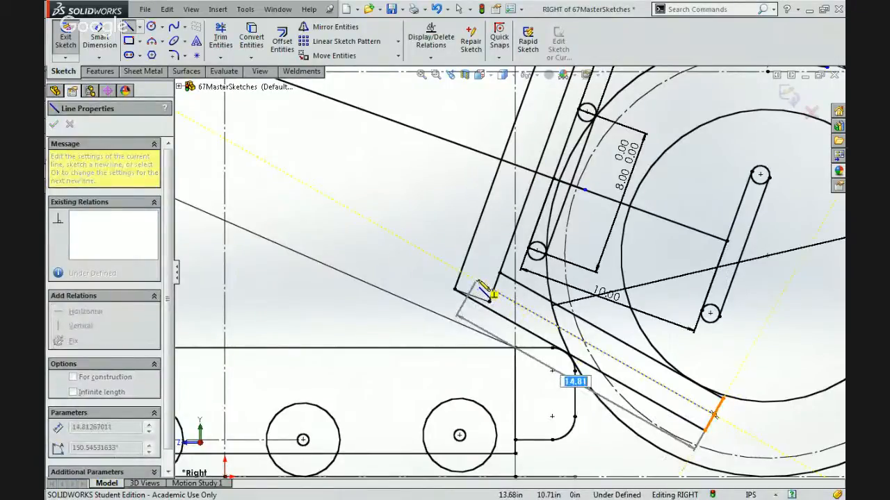
click(479, 284)
key(Escape)
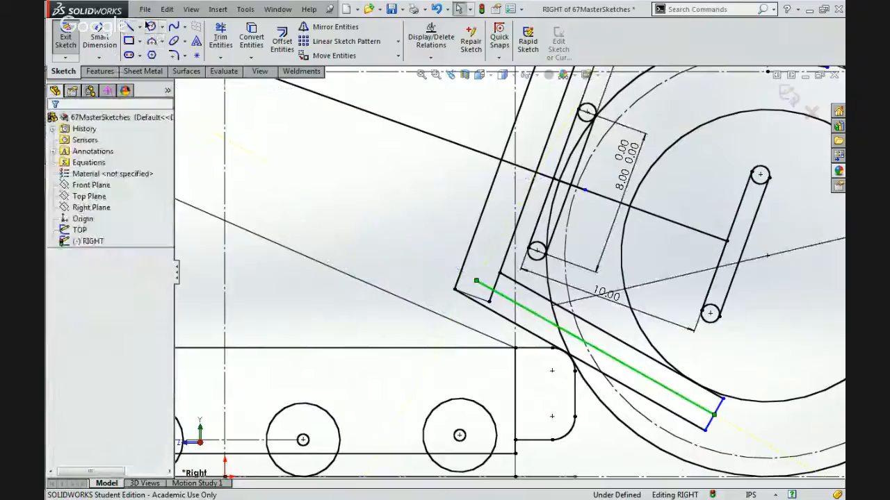
Sketch a circle centred on the free end of the lower beam's middle line, inside the frame corner.
click(150, 26)
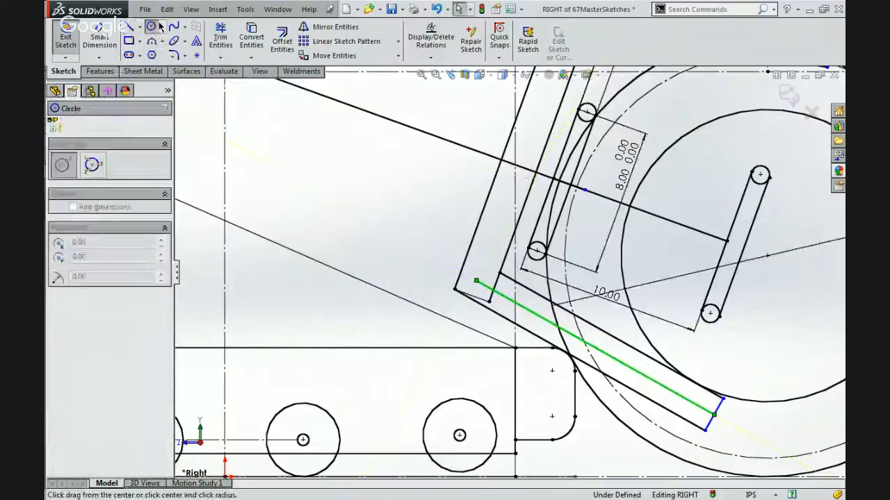
click(477, 281)
click(474, 265)
key(Escape)
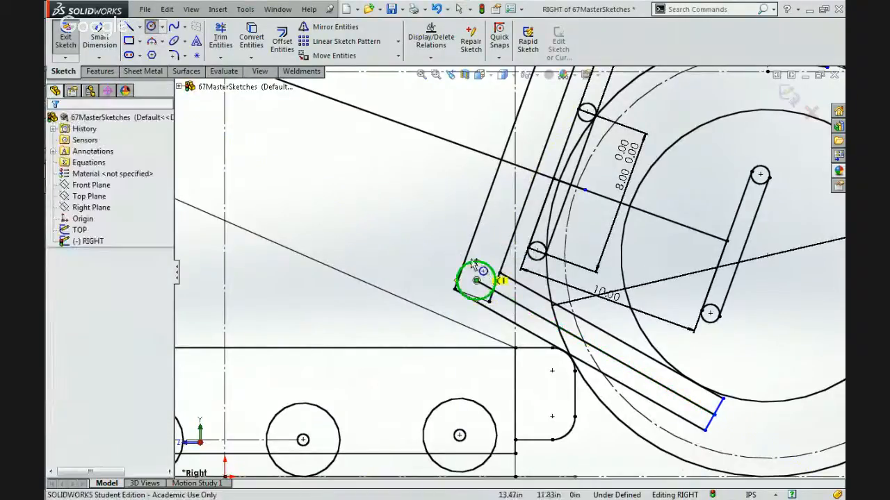
Make the corner circle tangent to the frame's outer and inner long side lines.
ctrl+click(467, 256)
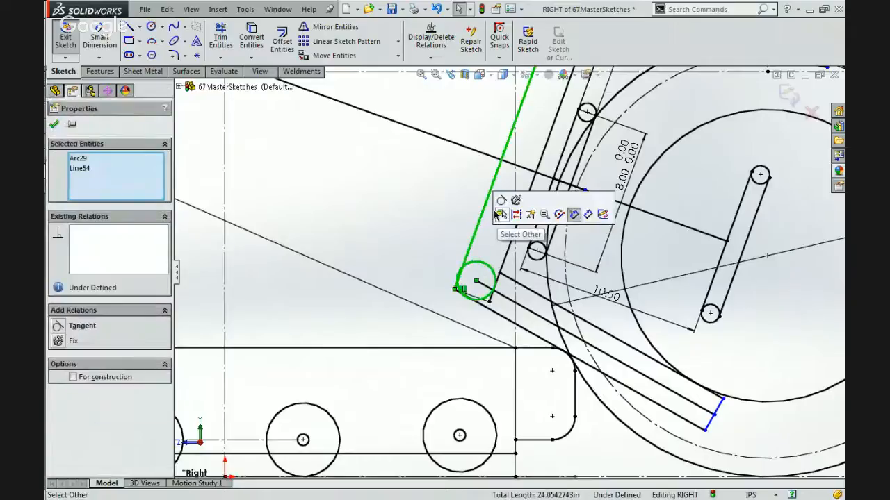
click(499, 199)
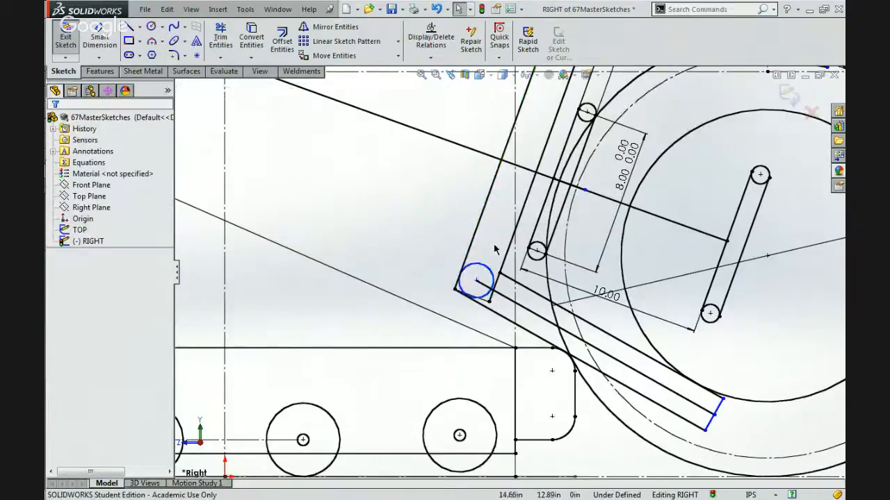
click(490, 276)
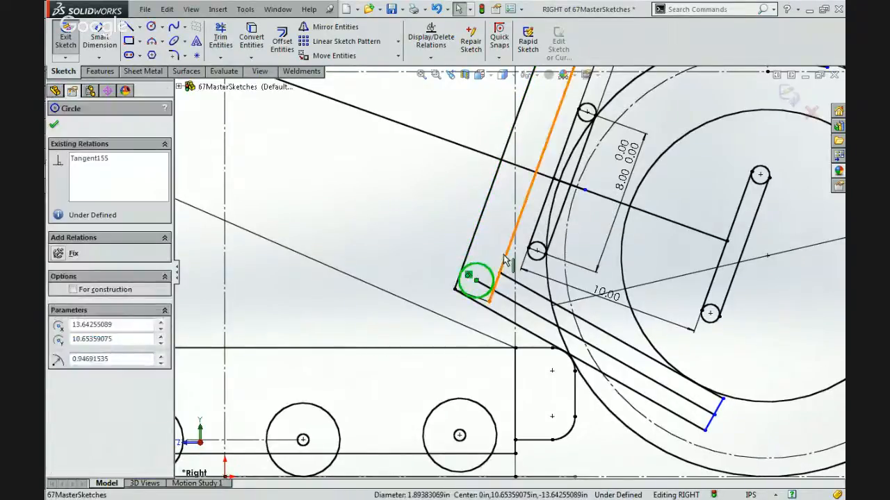
ctrl+click(506, 257)
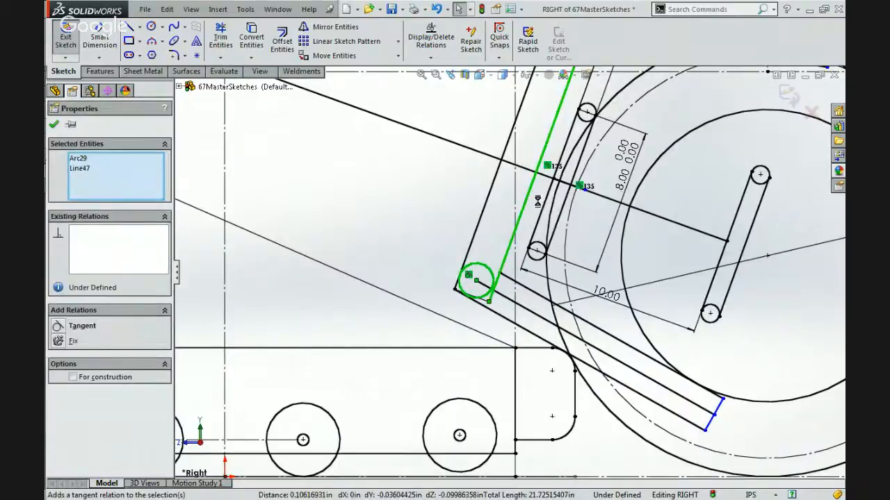
click(452, 239)
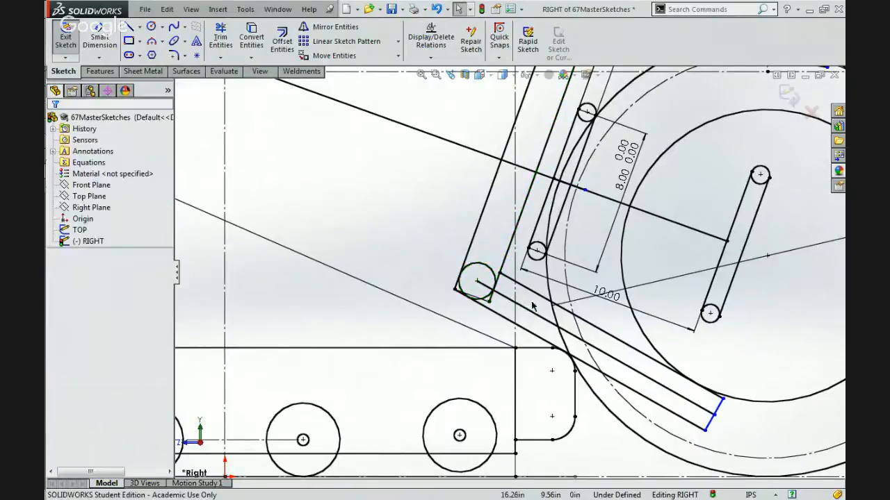
Try to convert the short line closing the frame's lower end to construction geometry.
scroll(490, 315, down, 3)
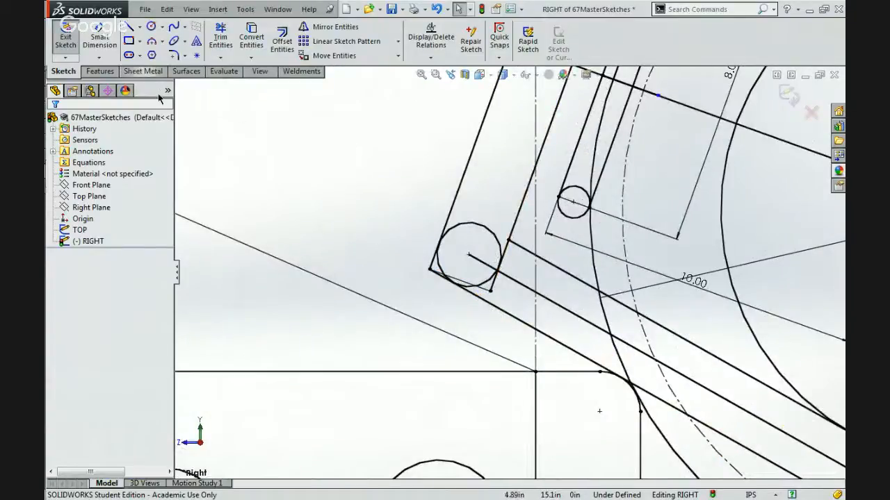
click(129, 28)
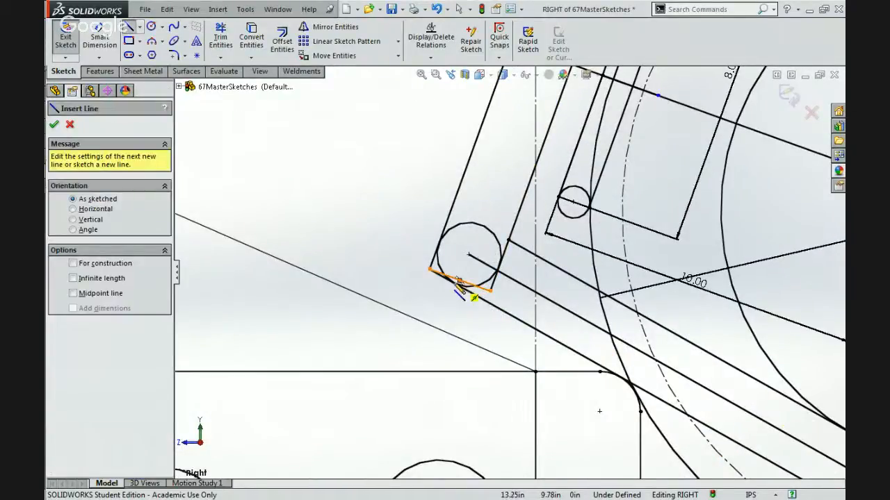
scroll(460, 289, down, 4)
key(Escape)
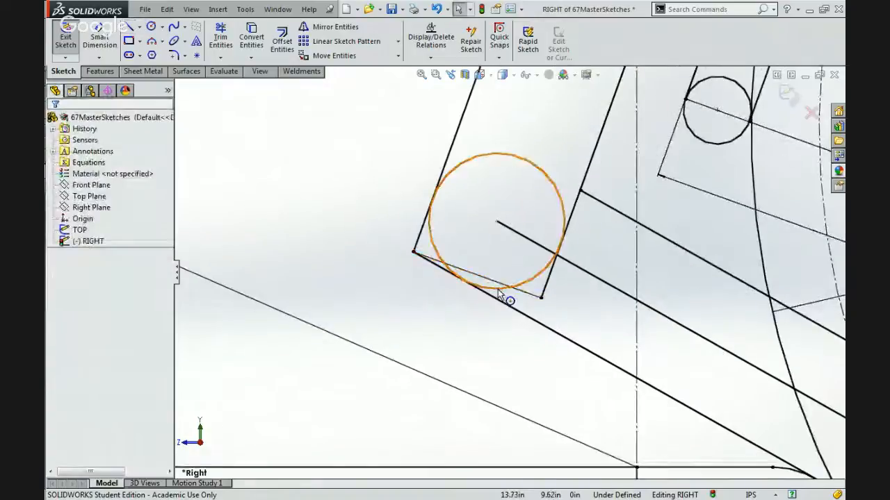
click(525, 292)
click(547, 254)
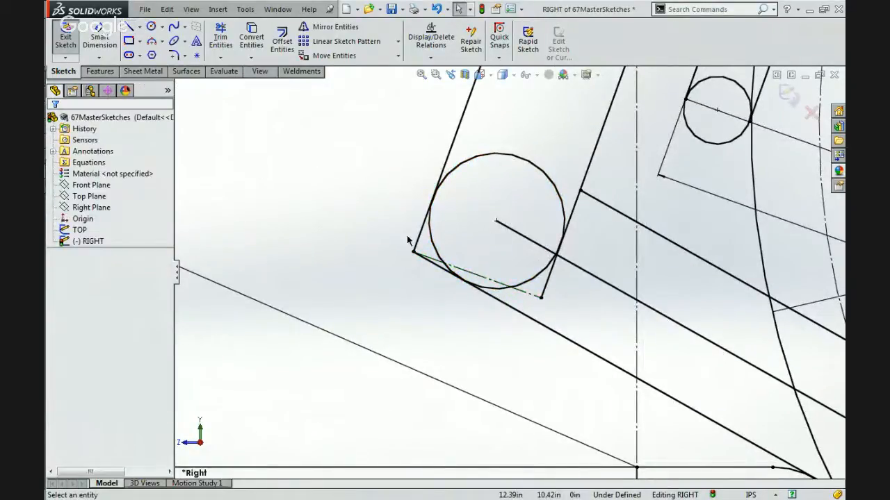
Convert the circle in the frame's lower corner to construction geometry.
click(487, 154)
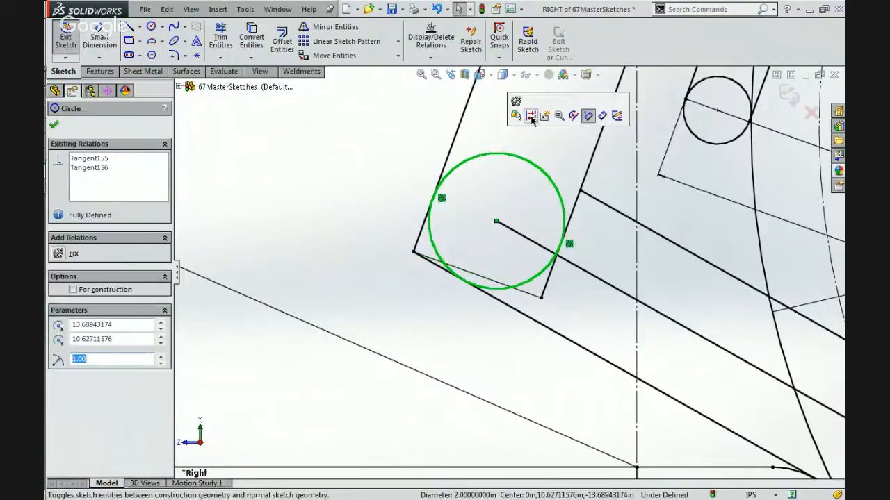
click(588, 115)
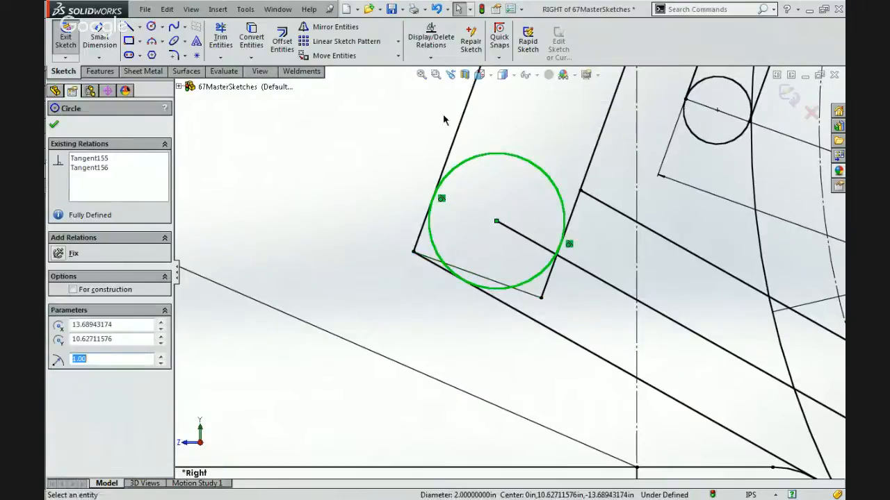
click(129, 26)
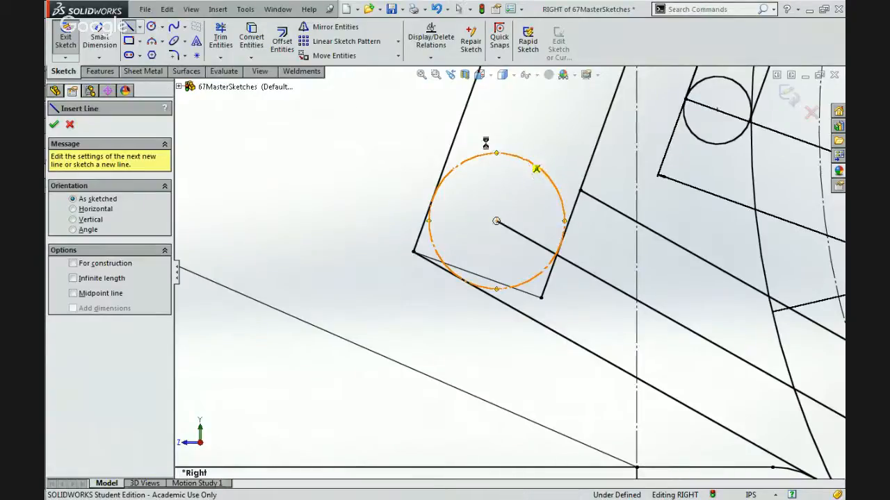
key(Escape)
Extend the lower beam's upper edge line past the frame's inner side to the construction circle.
click(220, 57)
click(233, 72)
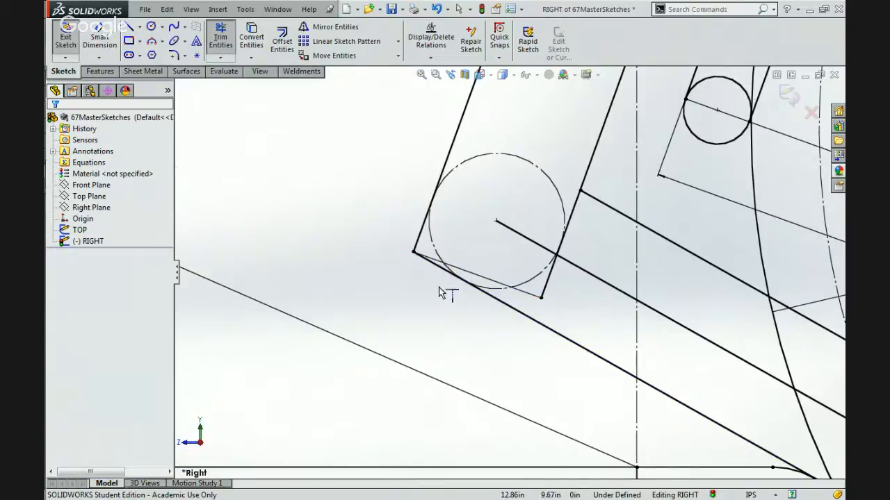
scroll(438, 287, down, 3)
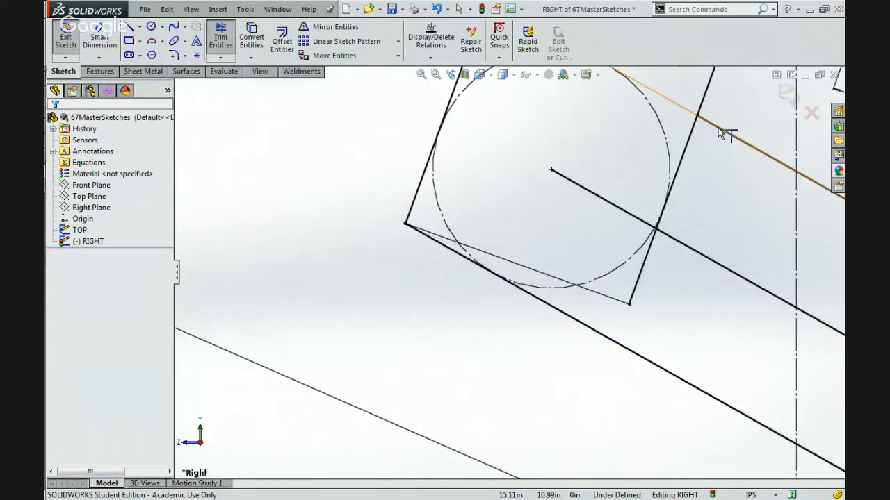
click(718, 129)
scroll(719, 130, up, 3)
scroll(718, 129, down, 1)
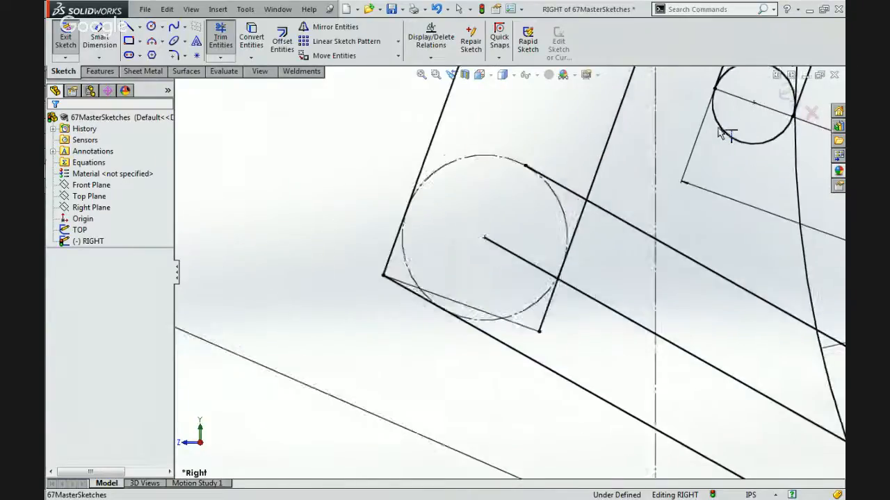
scroll(723, 133, down, 1)
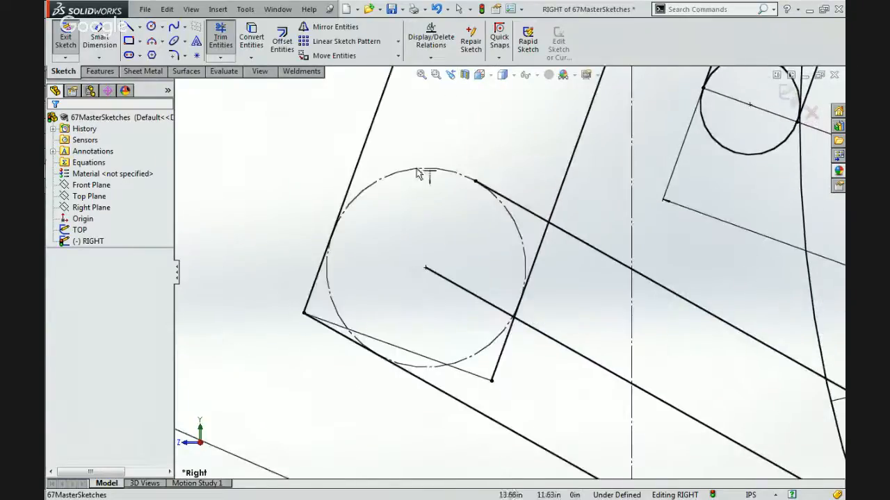
Trim the lower beam's bottom edge line back from the frame corner to the construction circle.
click(220, 36)
drag(337, 347, 346, 340)
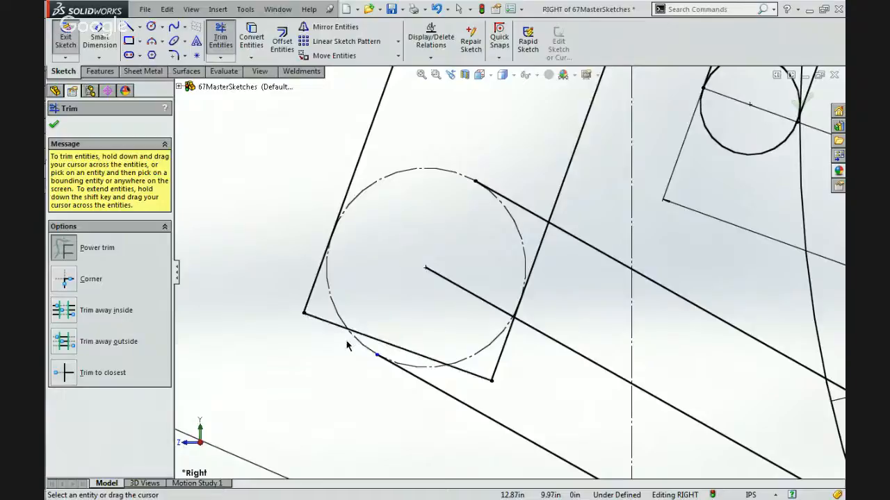
key(Escape)
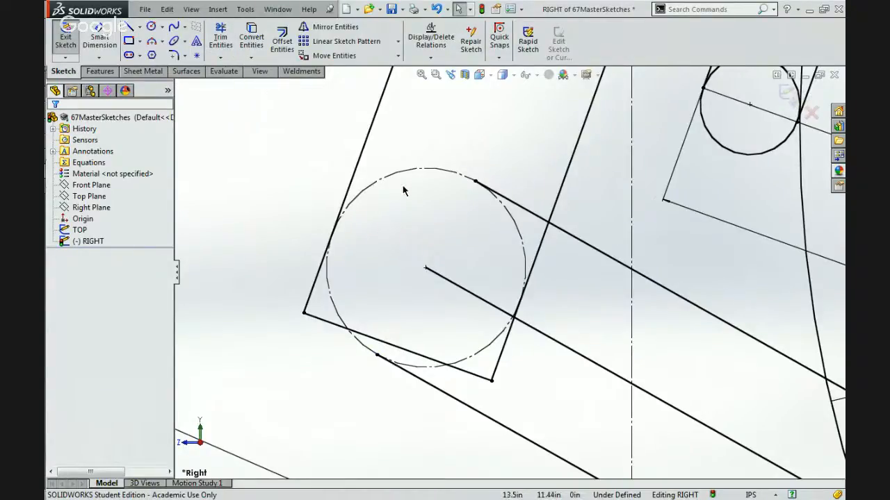
Trim the construction circle's segments inside the lower beam, leaving the rounded end arc between the beam's two edge lines.
key(Return)
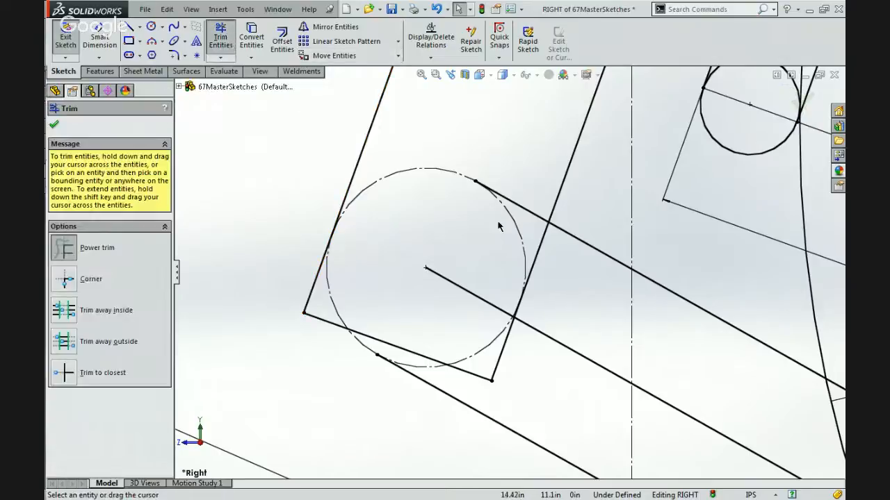
drag(478, 211, 508, 213)
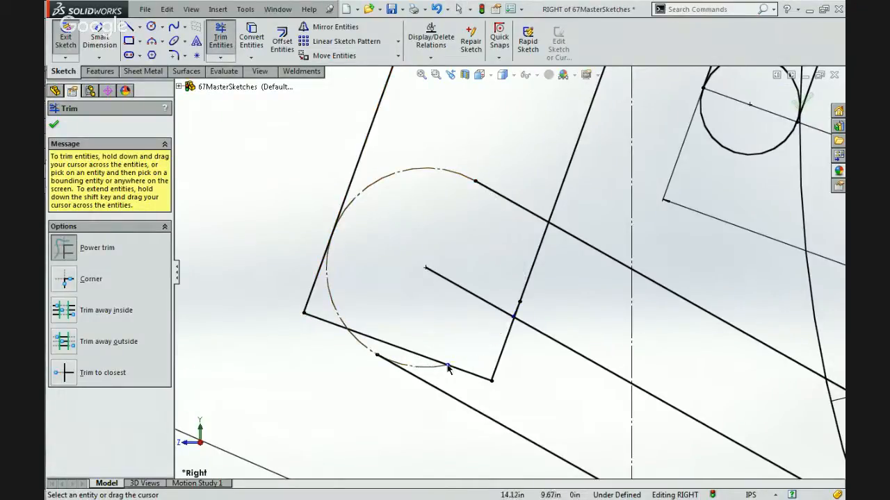
drag(439, 377, 464, 356)
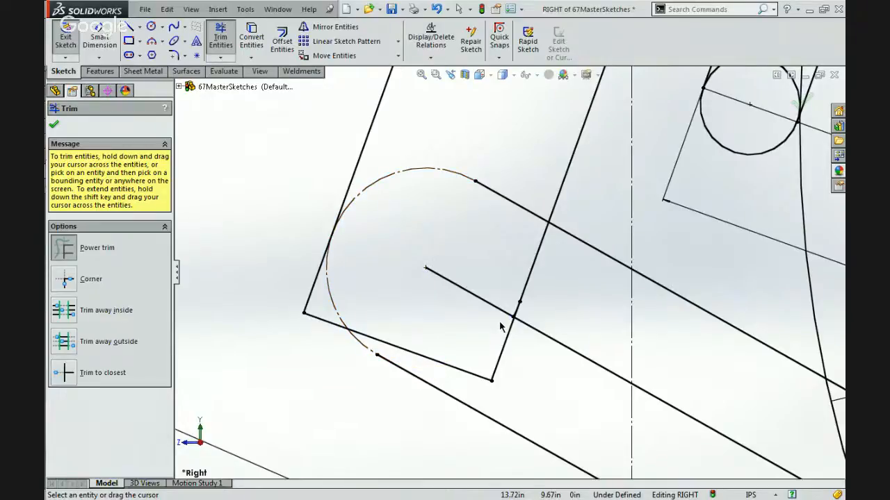
scroll(500, 327, down, 8)
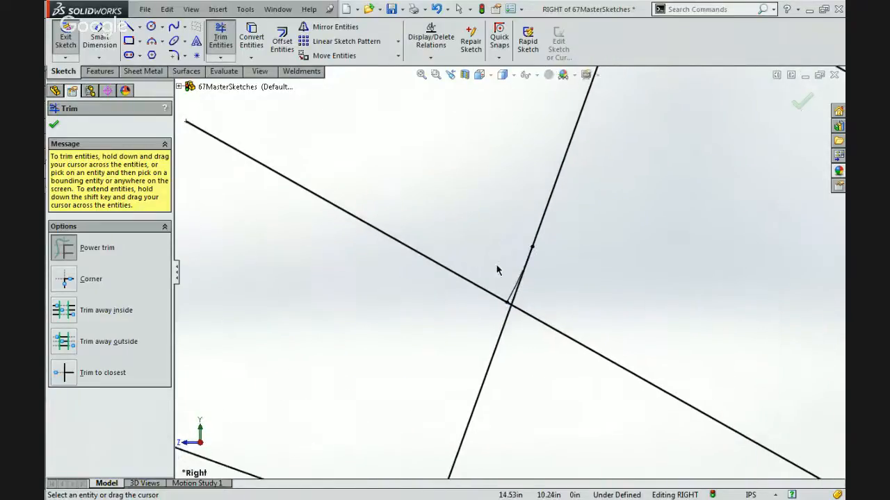
scroll(510, 303, up, 8)
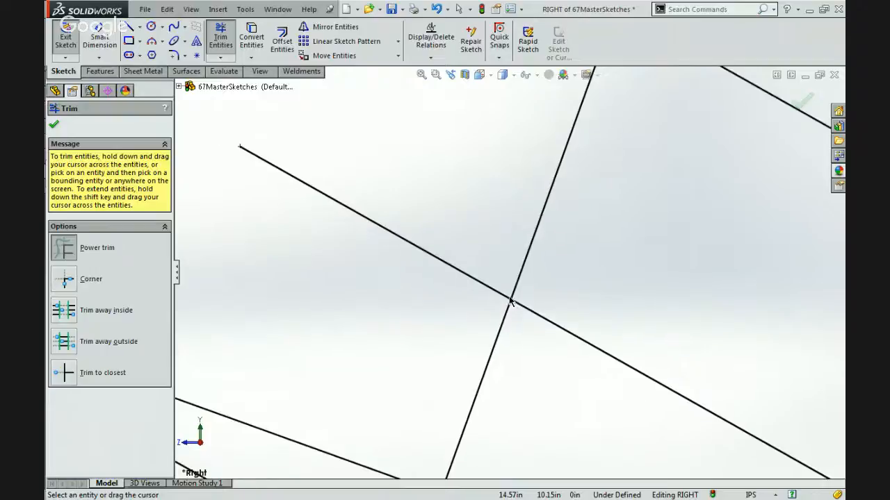
key(Escape)
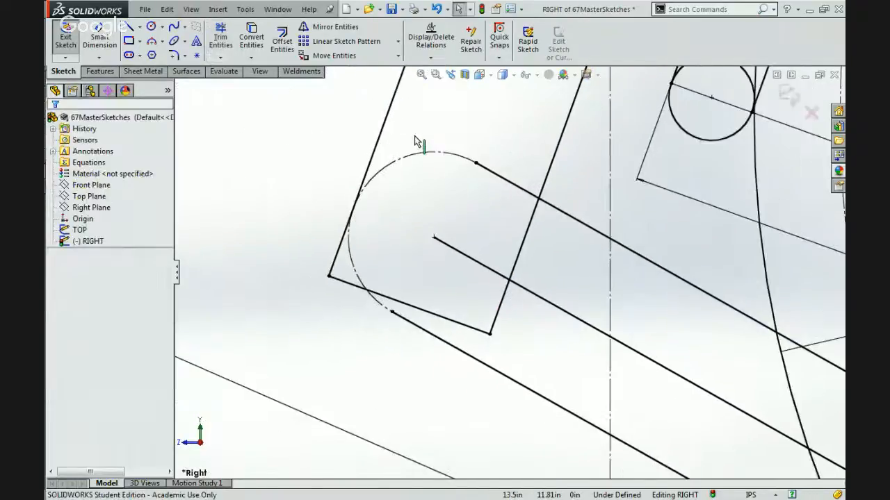
Convert the lower beam's rounded end arc to solid geometry and the beam's centre line to construction geometry.
click(440, 154)
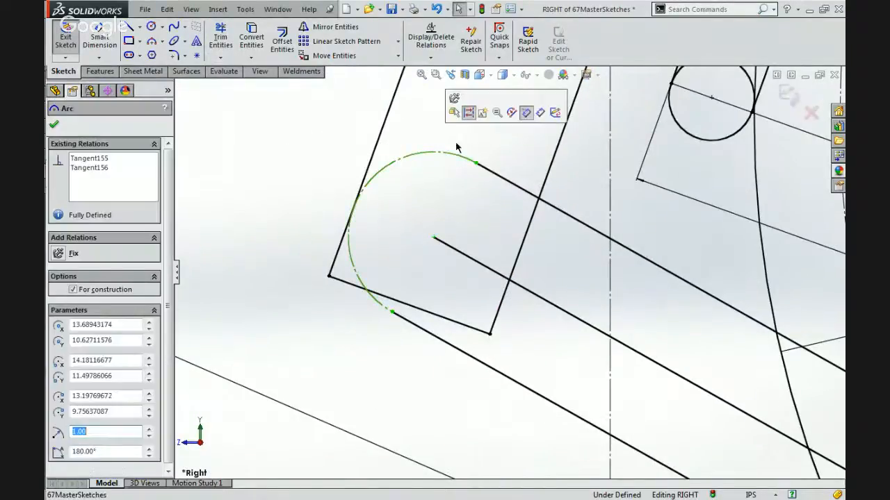
click(465, 124)
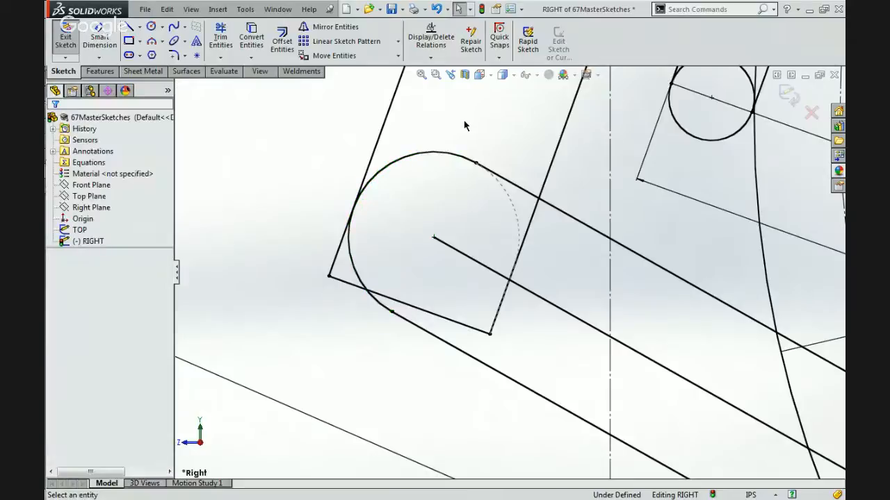
scroll(464, 123, up, 5)
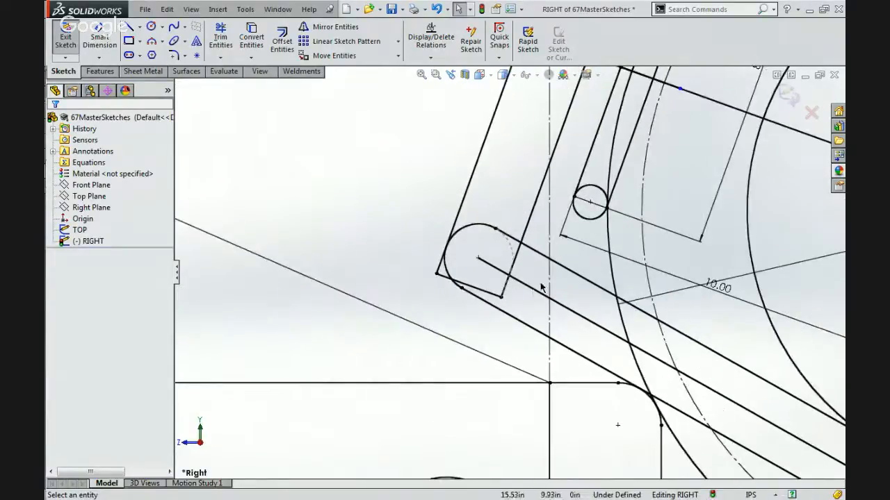
click(531, 296)
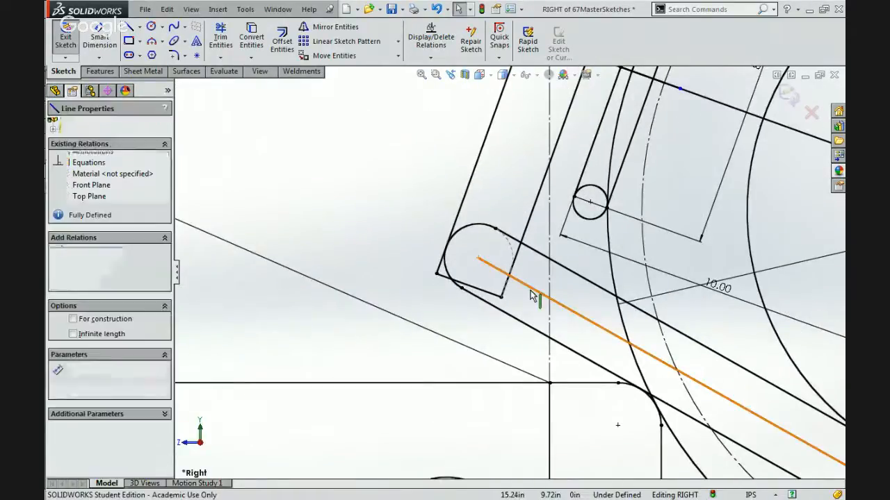
click(571, 253)
key(Escape)
scroll(562, 273, up, 3)
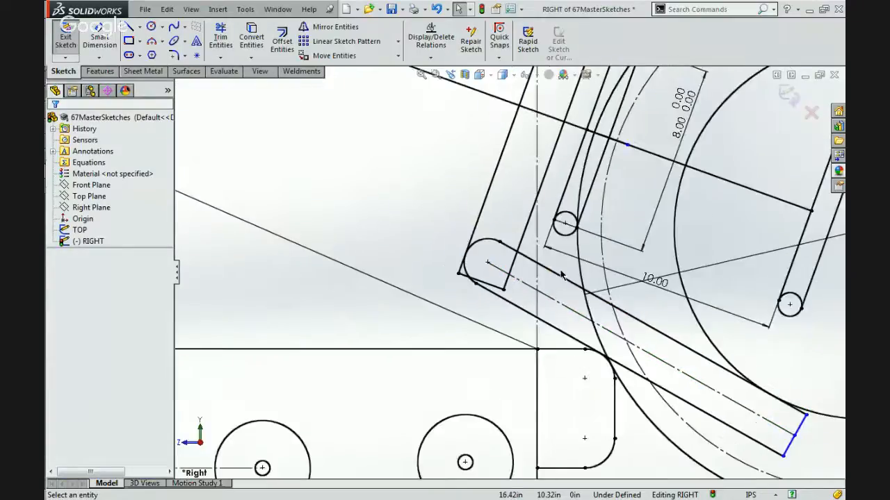
Examine the frame's lower end where it meets the rounded beam, including its end line, side lines and outer corner point.
scroll(561, 272, up, 5)
scroll(592, 282, down, 4)
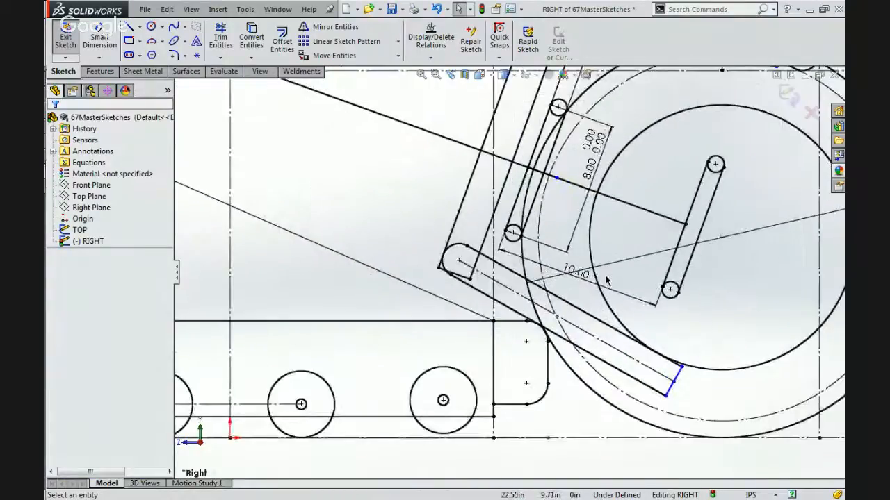
scroll(606, 280, down, 1)
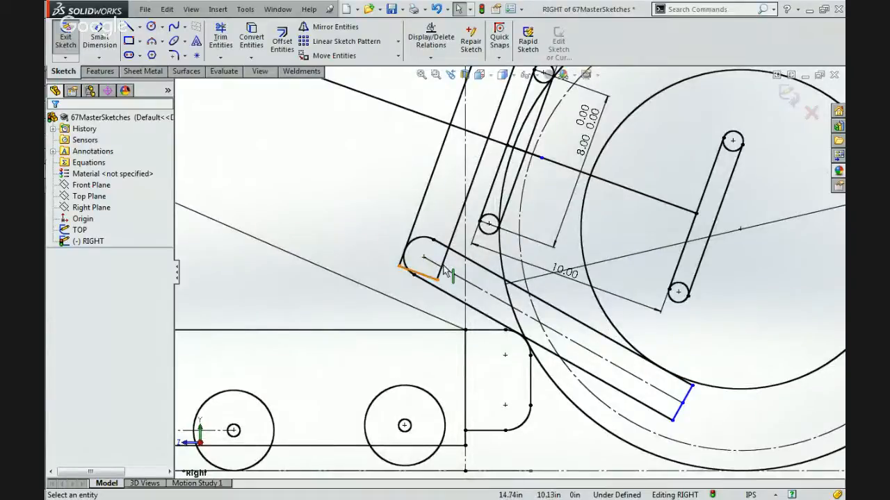
scroll(435, 266, up, 3)
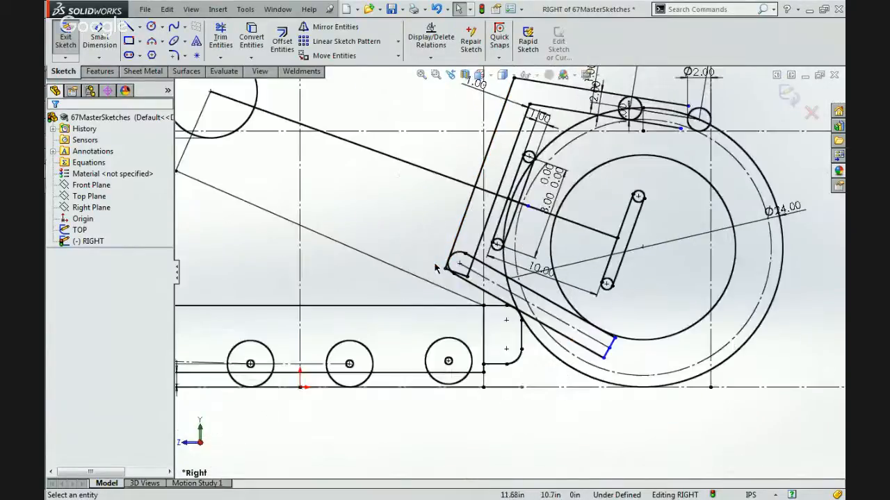
scroll(471, 243, down, 5)
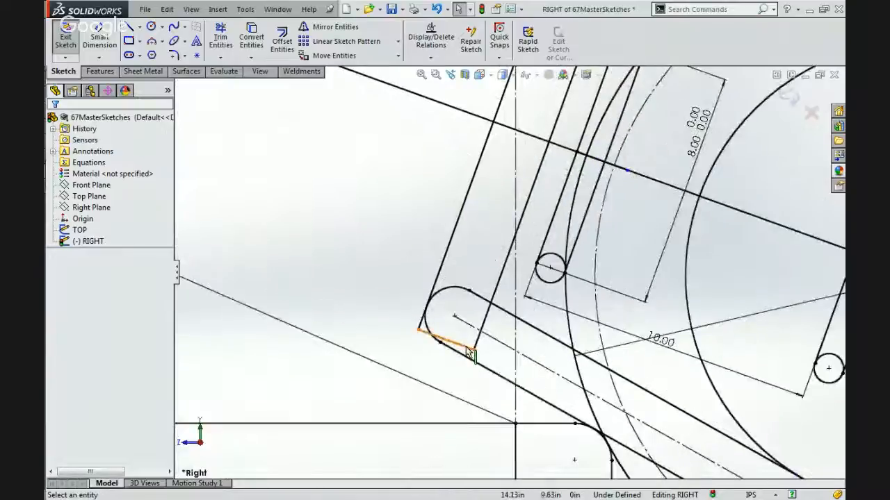
click(445, 339)
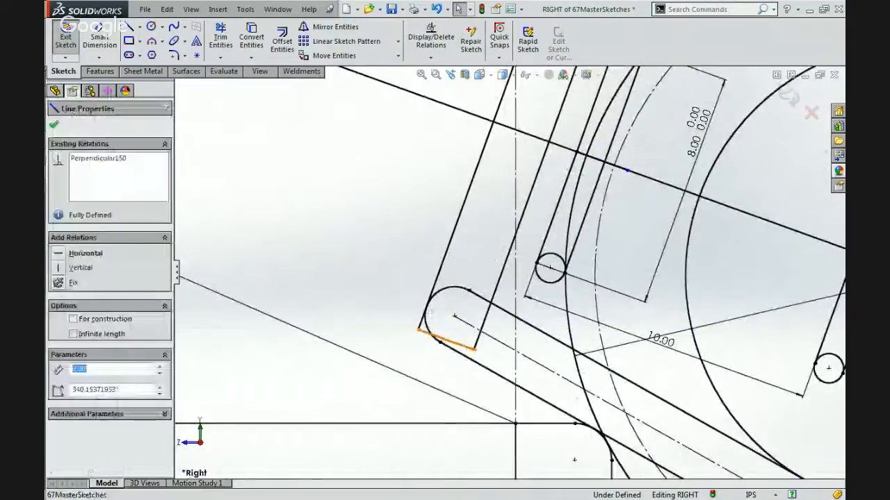
click(480, 335)
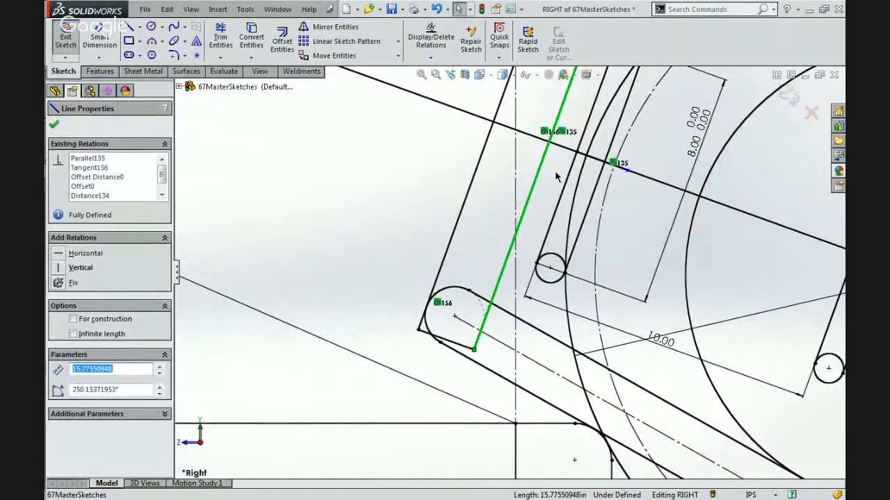
drag(473, 329, 422, 328)
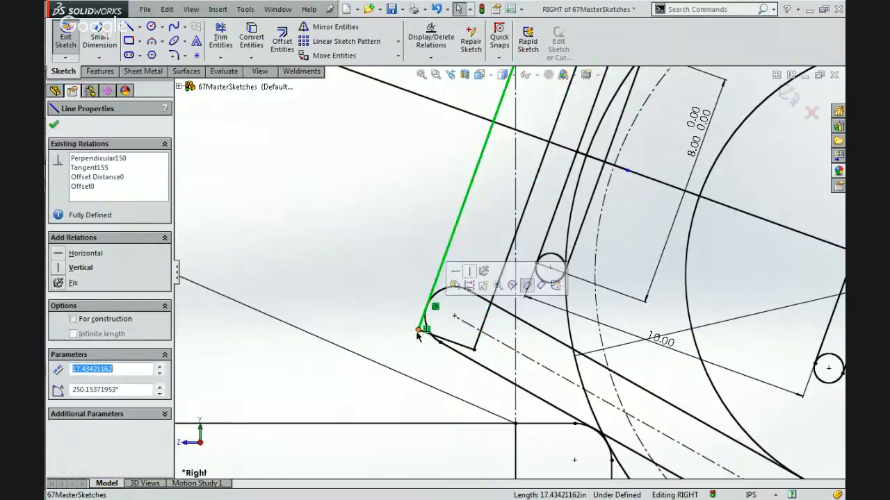
click(417, 330)
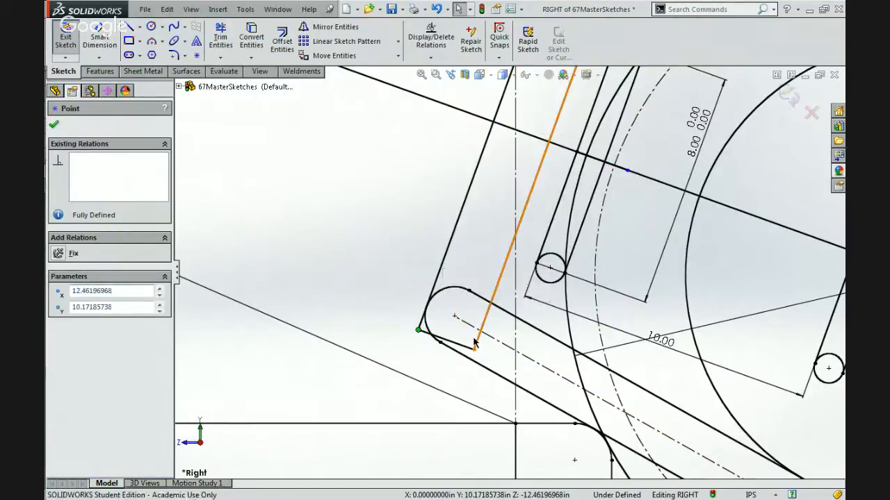
click(477, 341)
scroll(473, 341, down, 2)
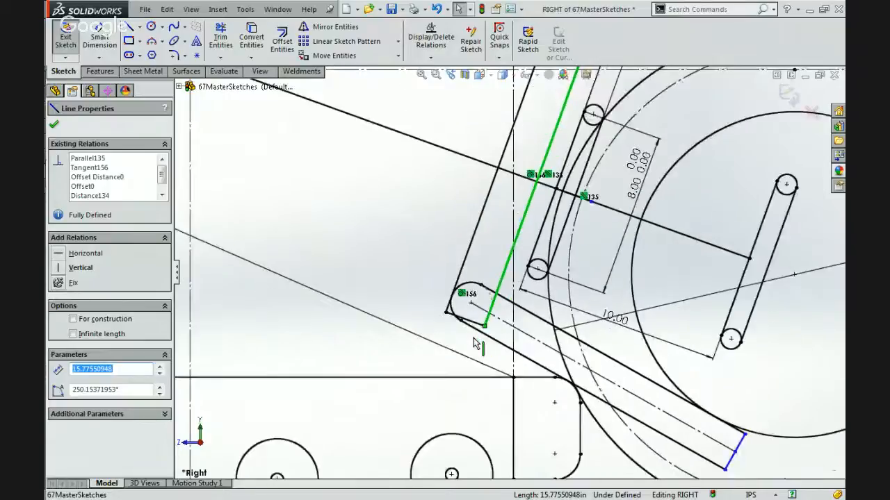
scroll(475, 346, up, 2)
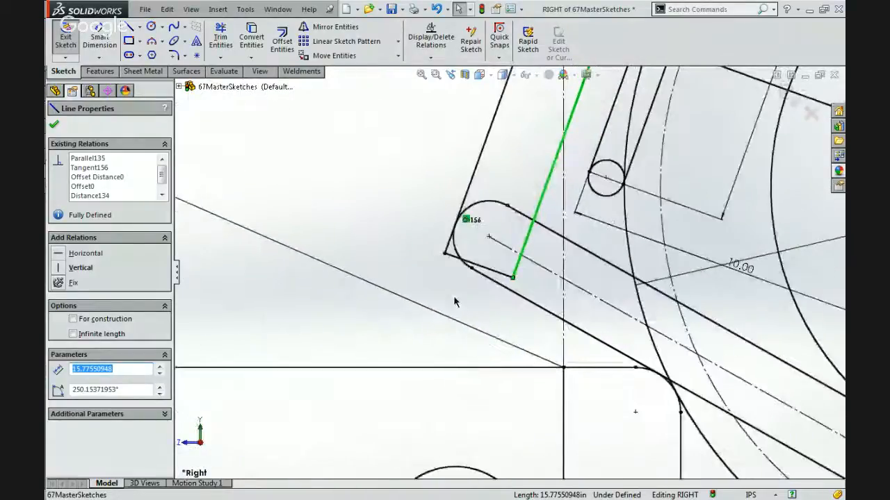
Draw a three-point arc of about 1.04 in radius between the frame's two side lines, bulging downward over the beam joint.
click(150, 43)
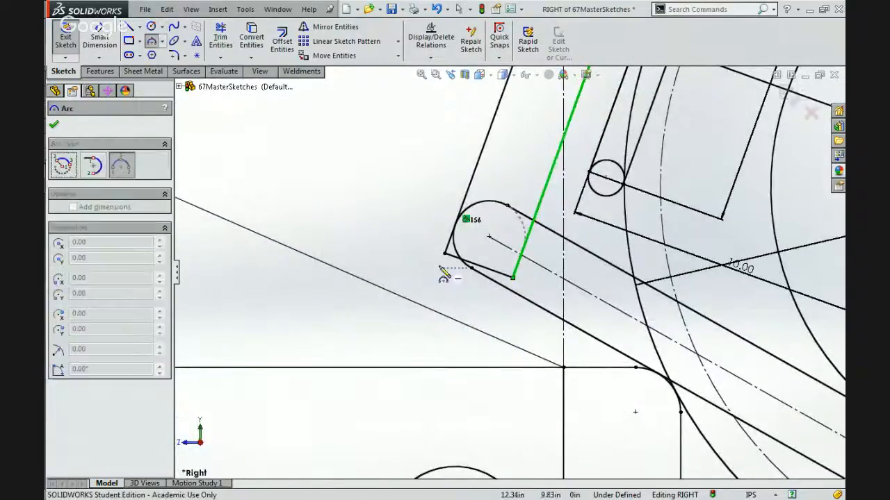
click(467, 198)
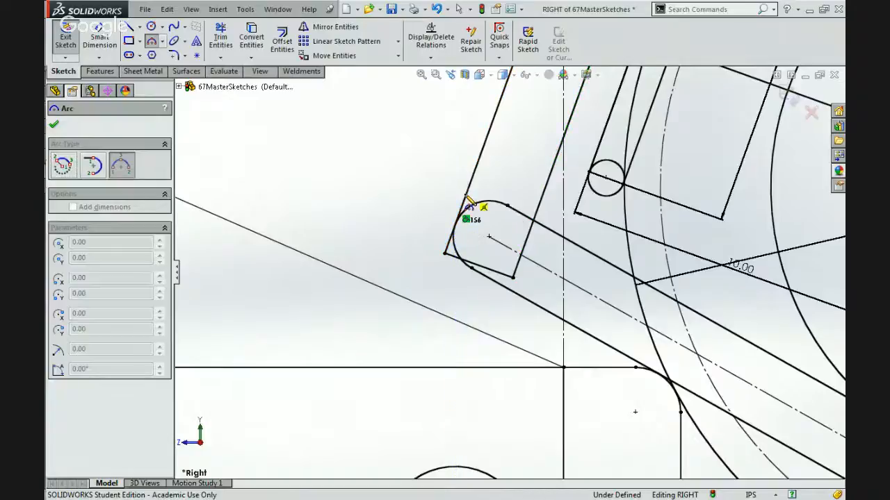
click(540, 210)
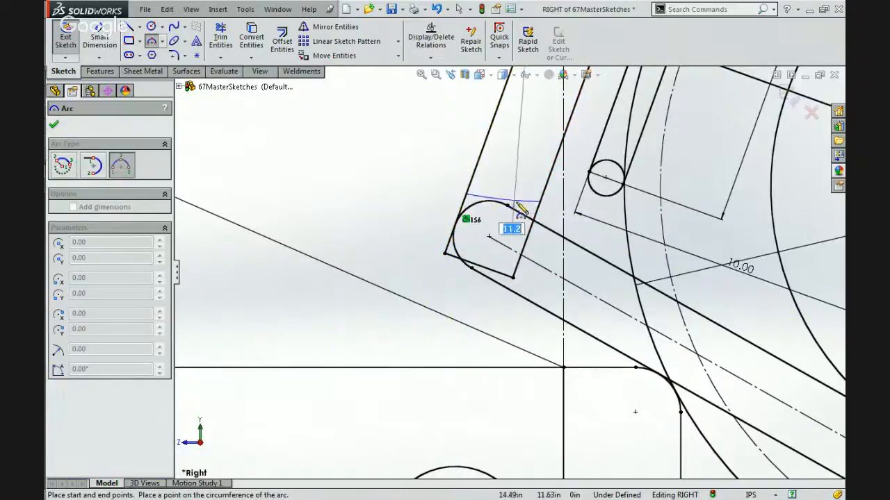
click(508, 234)
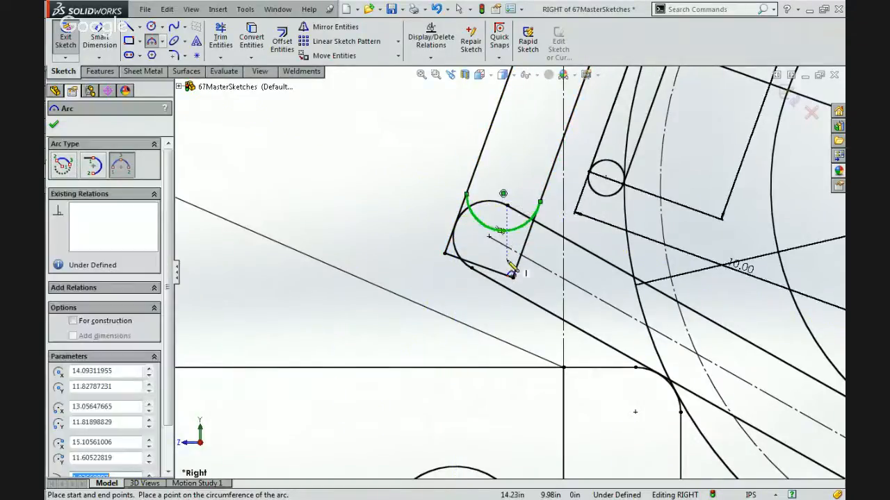
key(Escape)
Make the new frame arc concentric with the lower beam's rounded end arc.
click(456, 247)
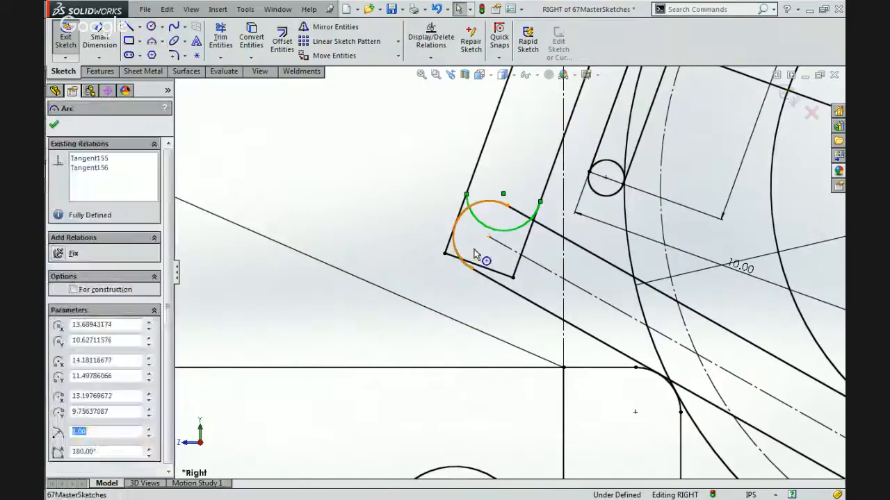
ctrl+click(517, 221)
click(517, 196)
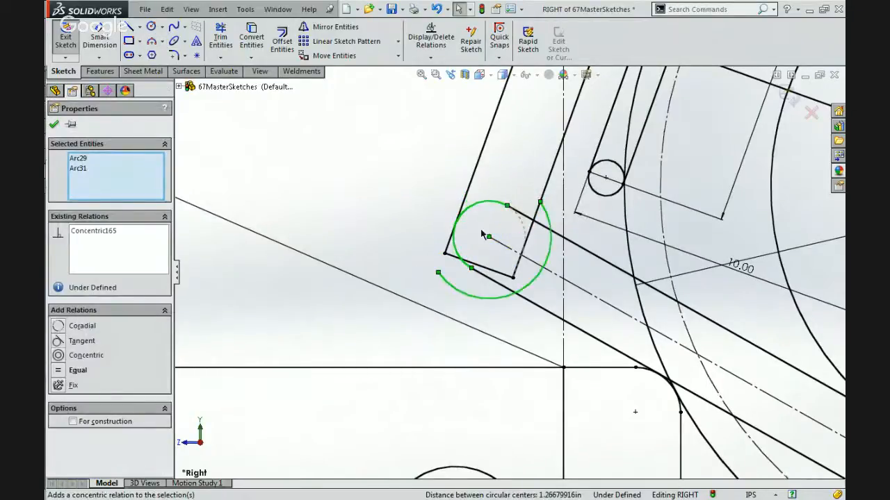
key(Escape)
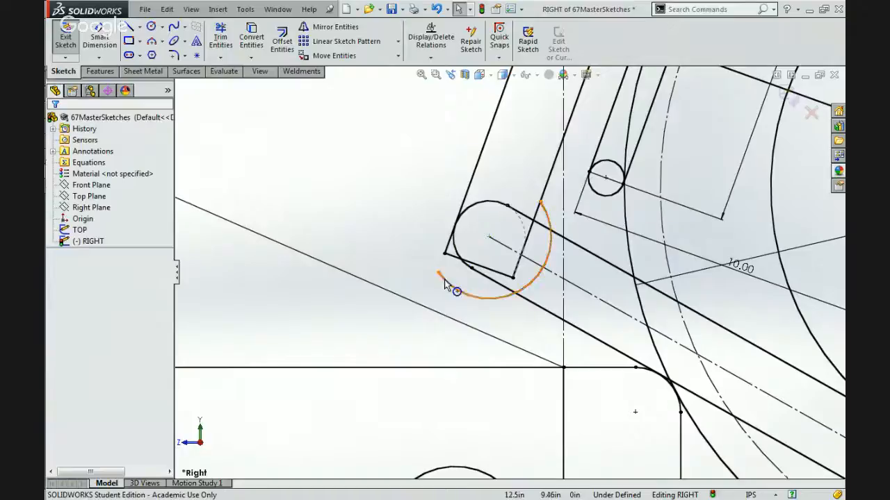
Try to make the frame arc tangent to the frame's outer side line.
click(444, 279)
ctrl+click(495, 118)
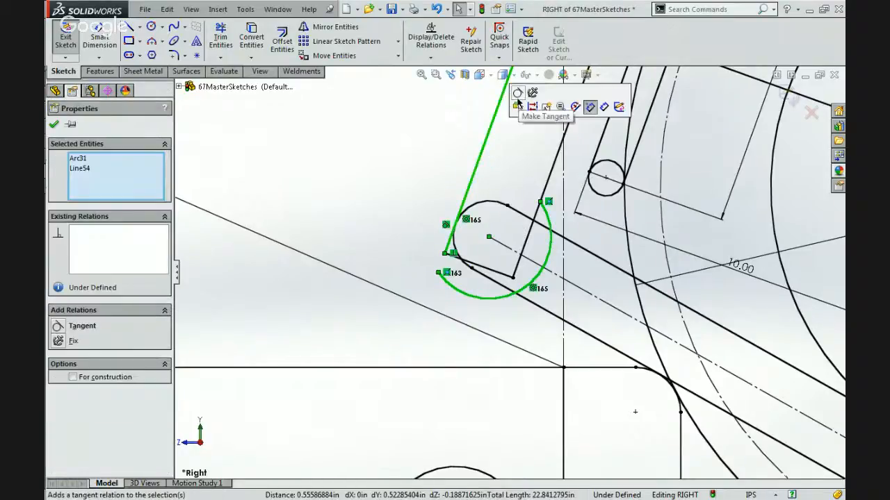
click(517, 101)
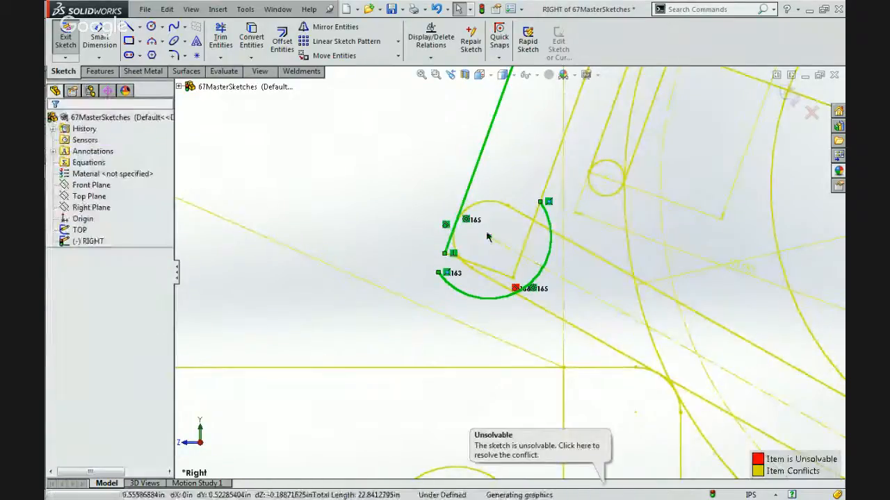
Reshape the concentric frame arc by moving its outer endpoint along the frame's outer side line, just above the beam joint.
click(470, 186)
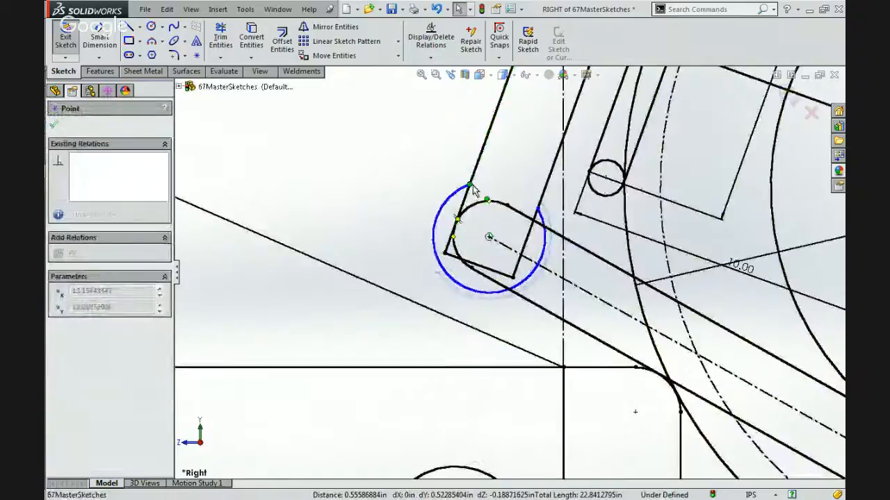
drag(473, 191, 465, 189)
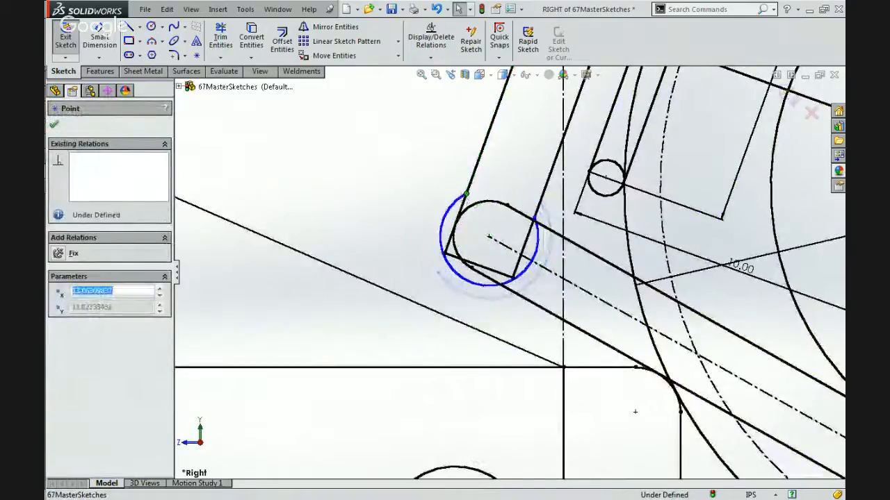
Try the tangent relation between the reshaped frame arc and the outer side line again, and undo it.
click(455, 201)
ctrl+click(486, 132)
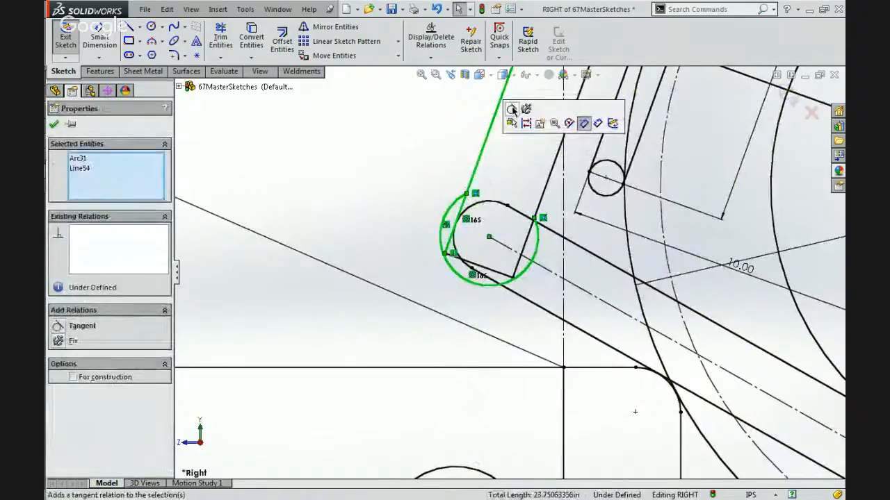
click(512, 109)
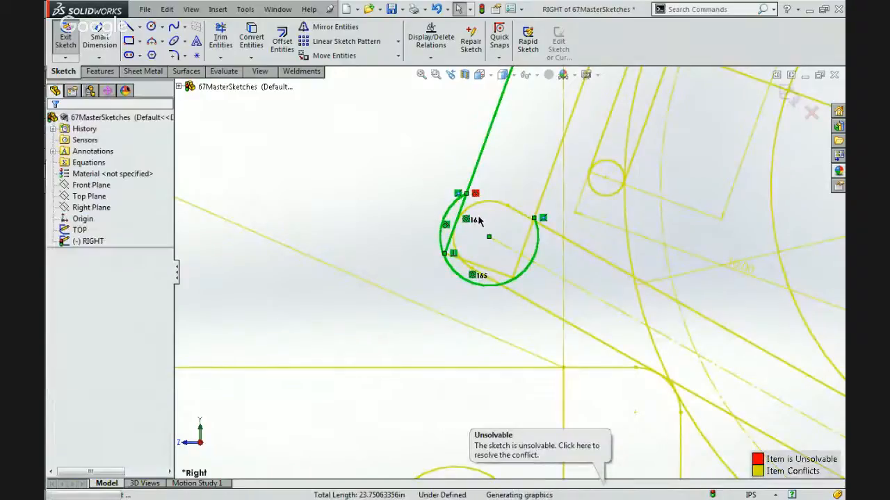
key(ctrl+z)
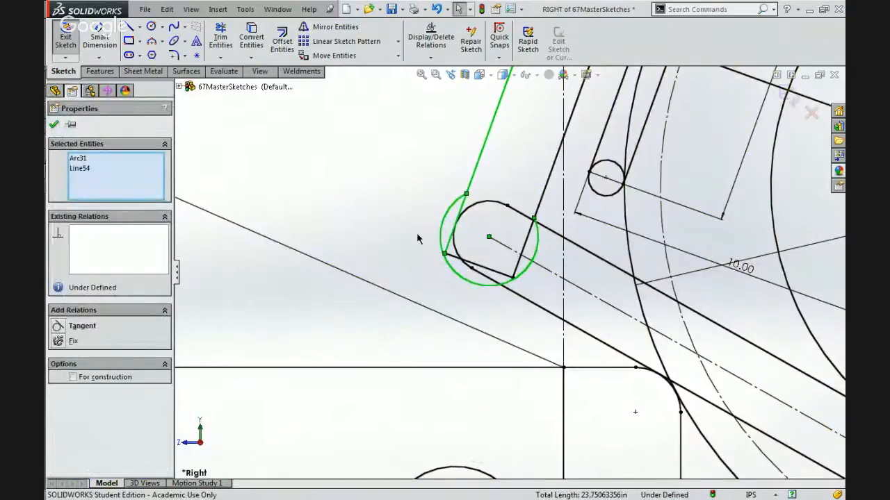
Shrink the concentric frame arc to a radius of about 1.06 in, and delete its concentric relation with the lower beam's end arc.
click(417, 239)
drag(452, 224, 465, 241)
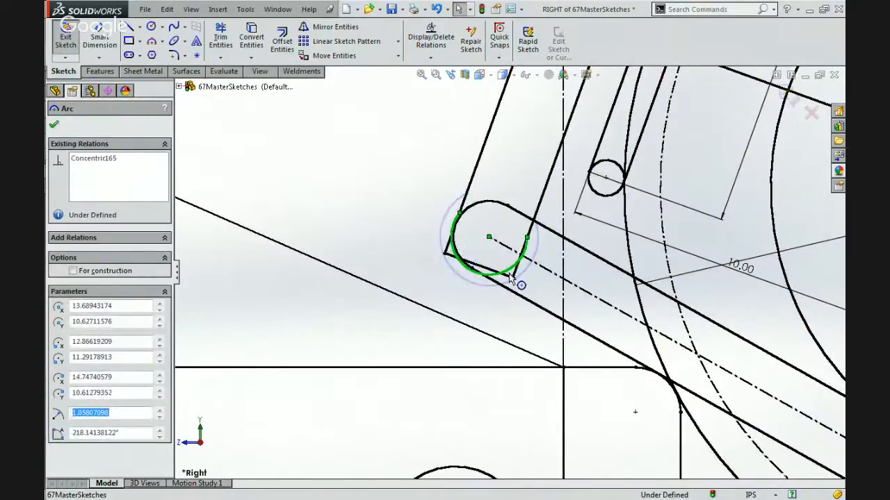
scroll(519, 250, down, 5)
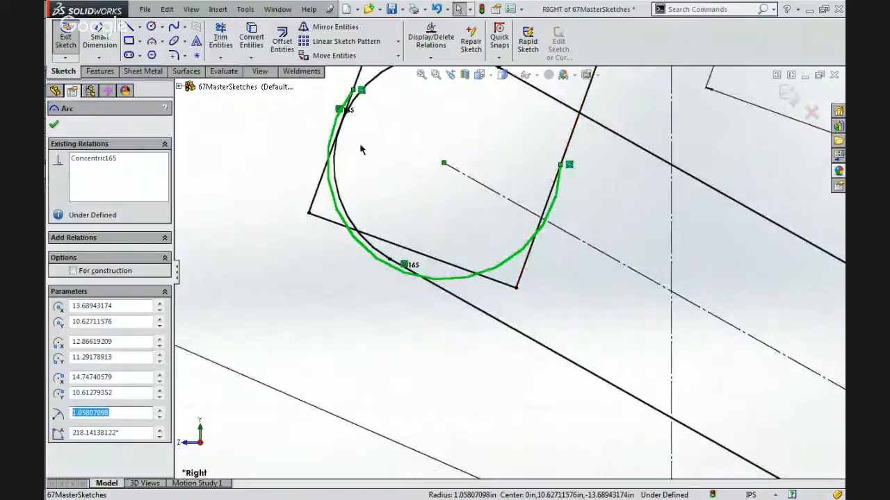
click(337, 112)
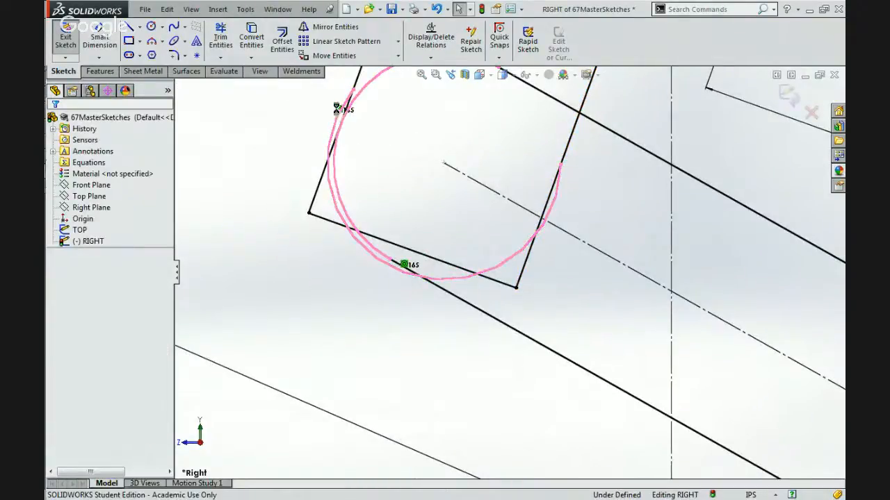
key(Delete)
Try a tangent relation between the freed frame arc and the frame's outer side line, and undo it.
click(346, 102)
scroll(380, 108, up, 1)
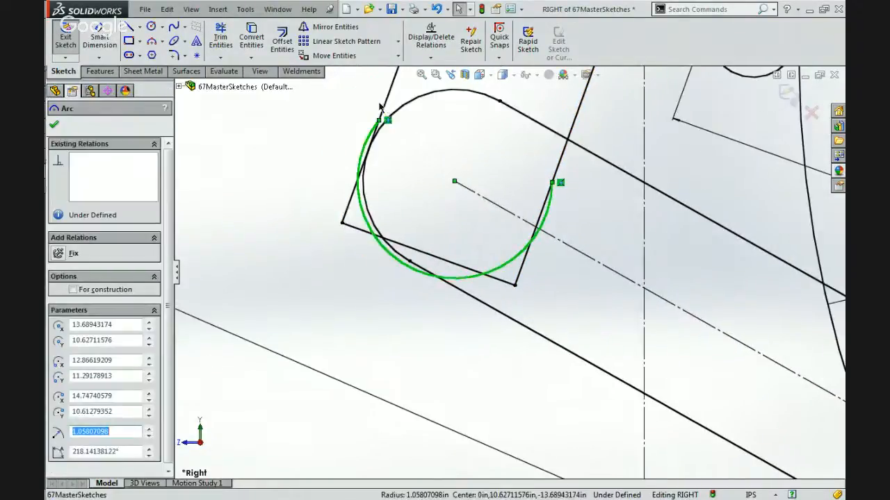
ctrl+click(383, 105)
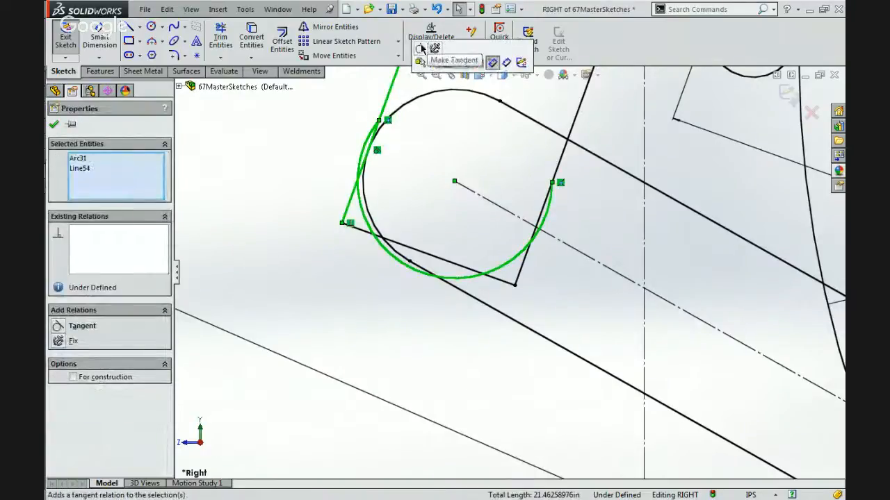
click(420, 49)
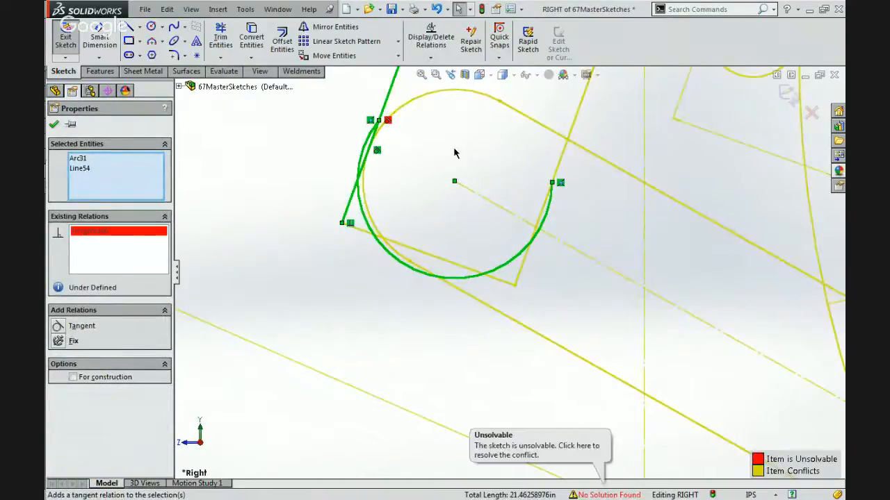
key(ctrl+z)
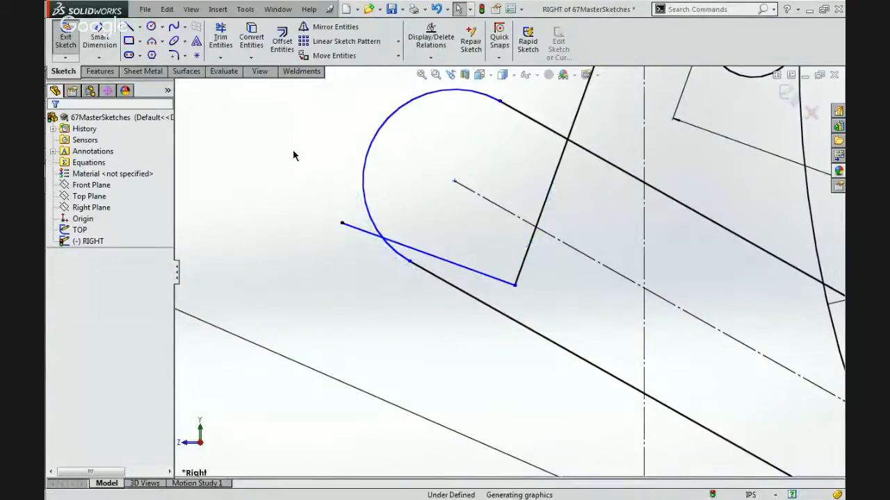
Delete the frame arc around the lower beam's rounded end.
click(284, 173)
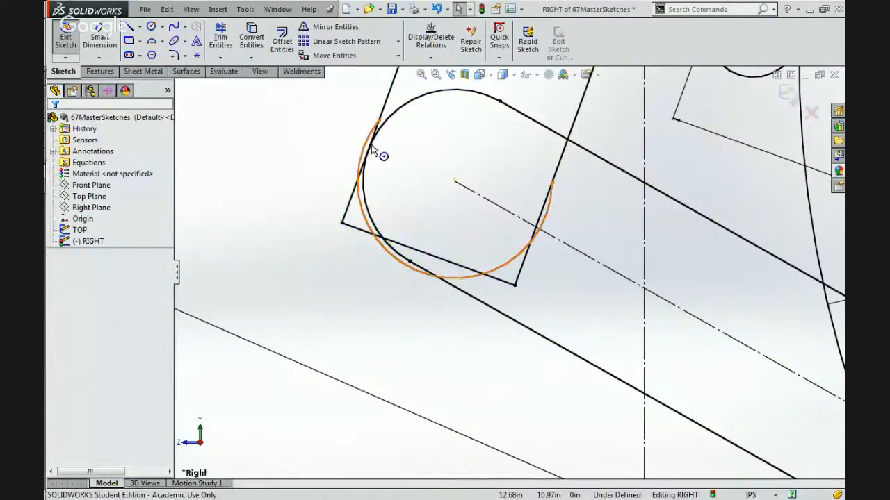
click(382, 144)
key(Delete)
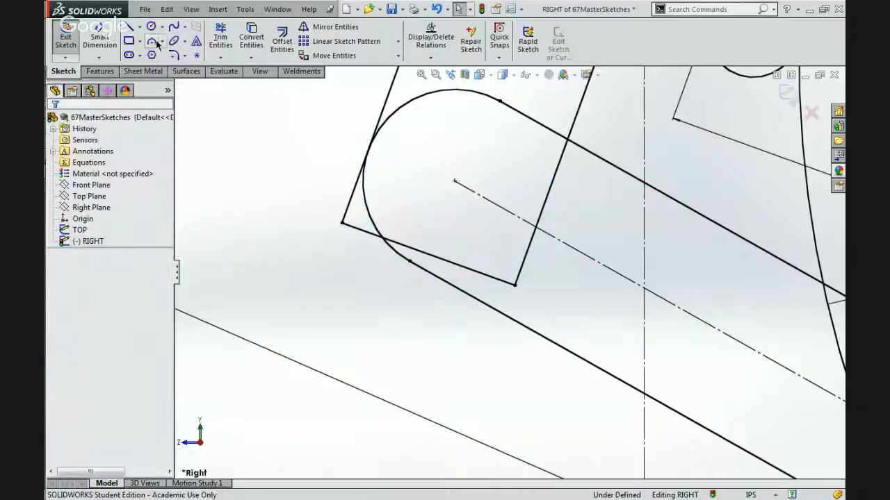
Draw a new three-point arc bulging downward around the frame's lower end, its endpoints just outside the two side lines.
click(150, 44)
click(337, 156)
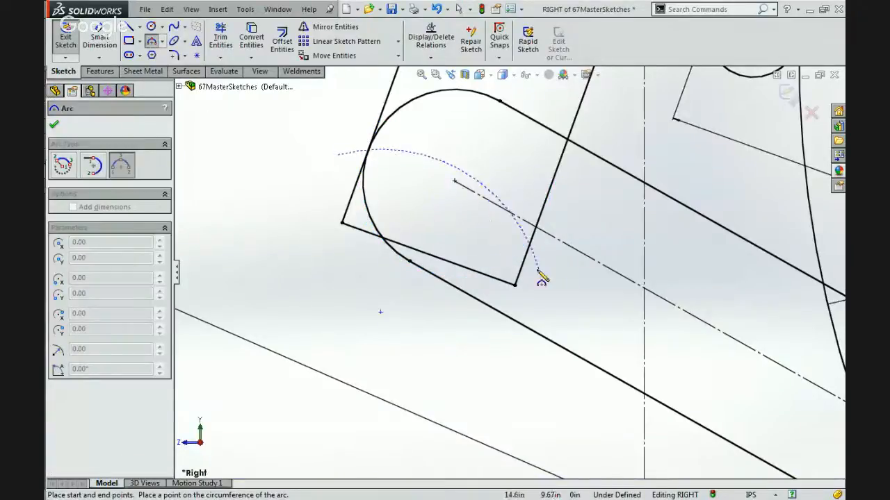
click(538, 271)
click(431, 323)
key(Escape)
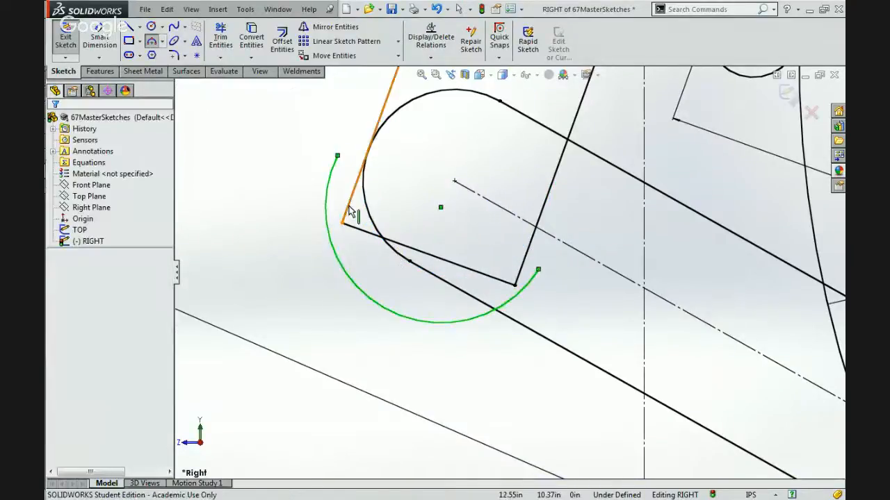
Make the new arc tangent to both the outer and the inner side line of the frame.
ctrl+click(349, 207)
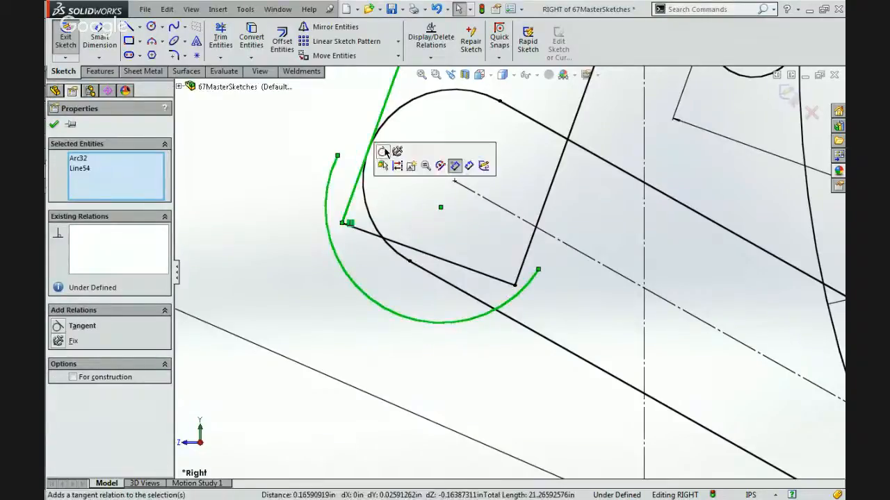
click(455, 166)
click(545, 203)
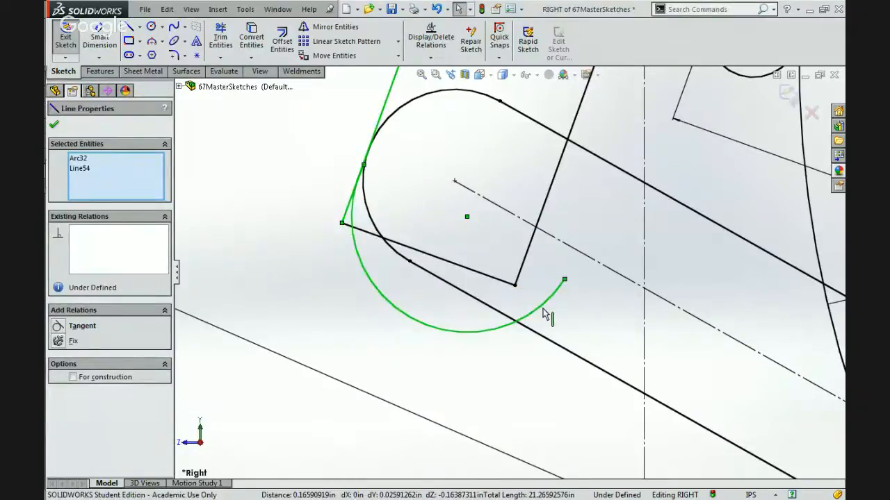
ctrl+click(545, 297)
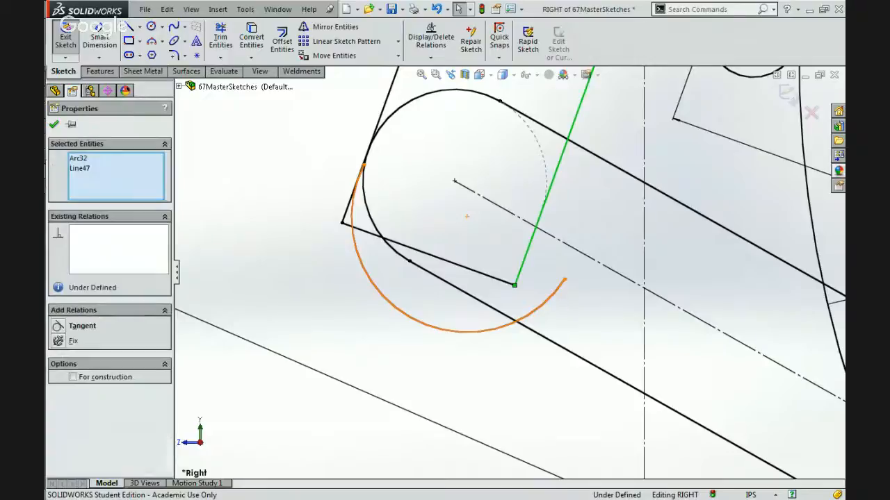
click(566, 255)
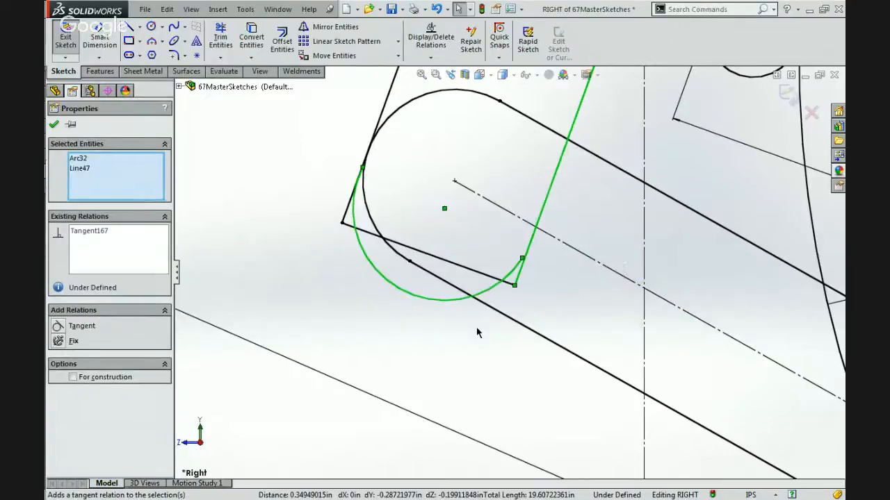
Try to make the new frame arc concentric with the lower beam's end arc, and undo the relation.
ctrl+click(375, 226)
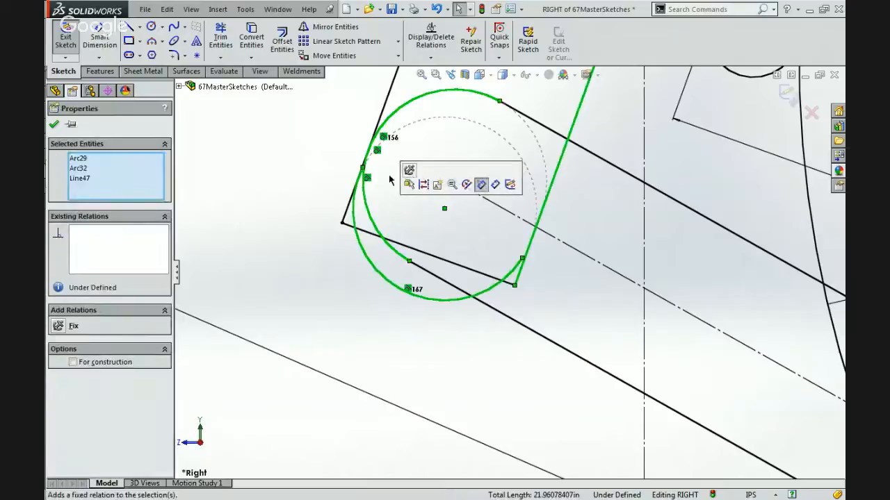
click(376, 225)
ctrl+click(366, 256)
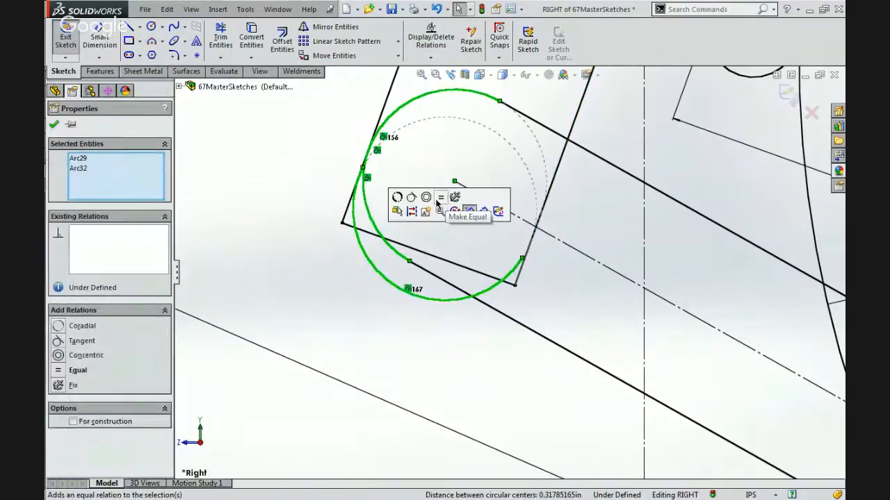
click(429, 192)
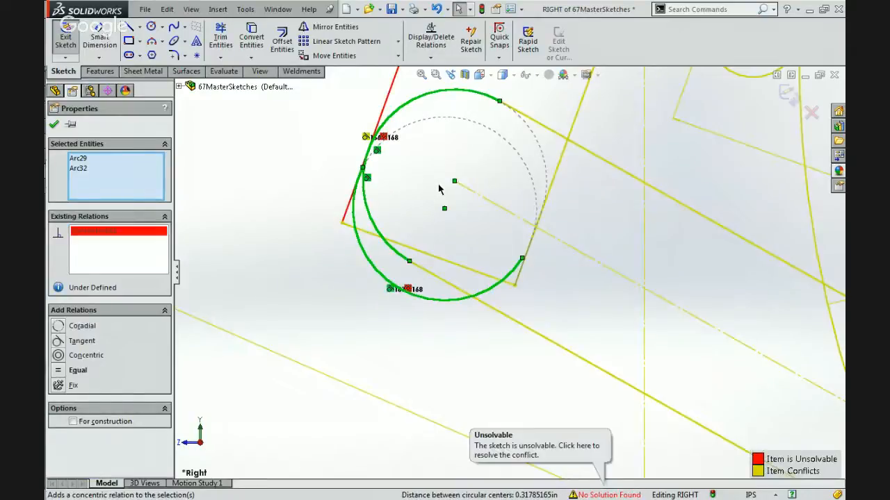
key(ctrl+z)
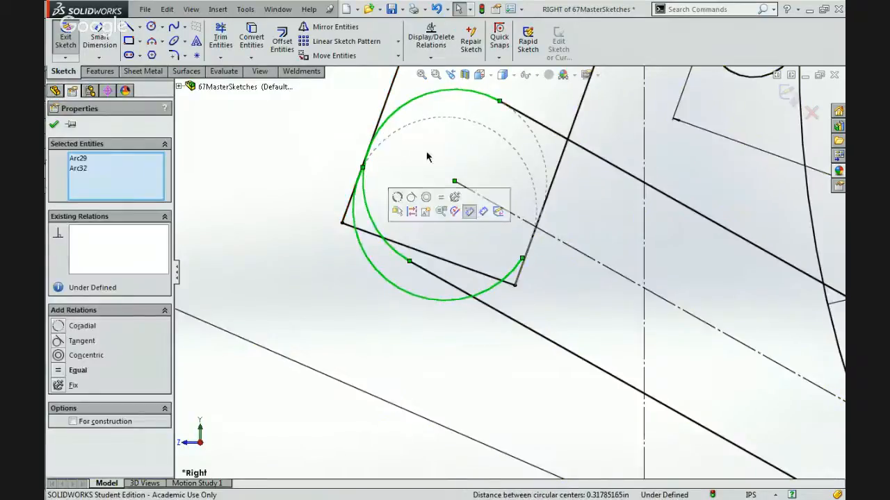
click(332, 312)
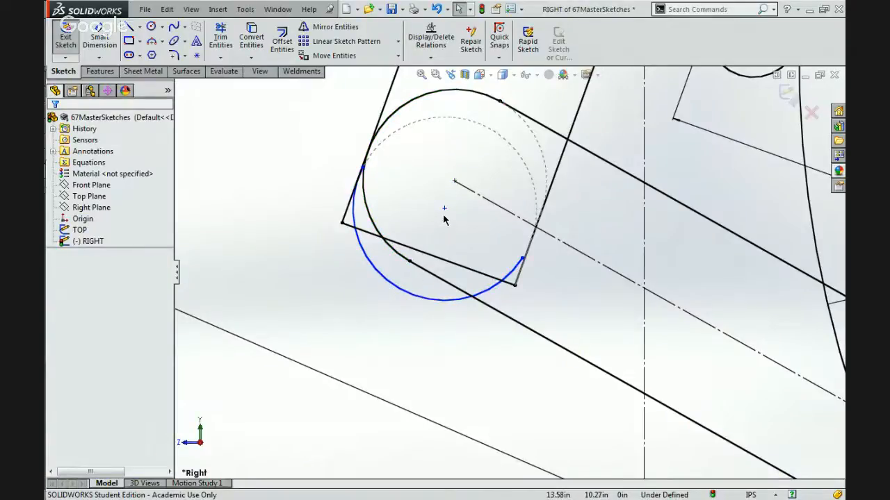
Delete the tangent relation between the lower beam's end arc and the frame's inner side line.
scroll(443, 218, up, 3)
scroll(444, 219, down, 2)
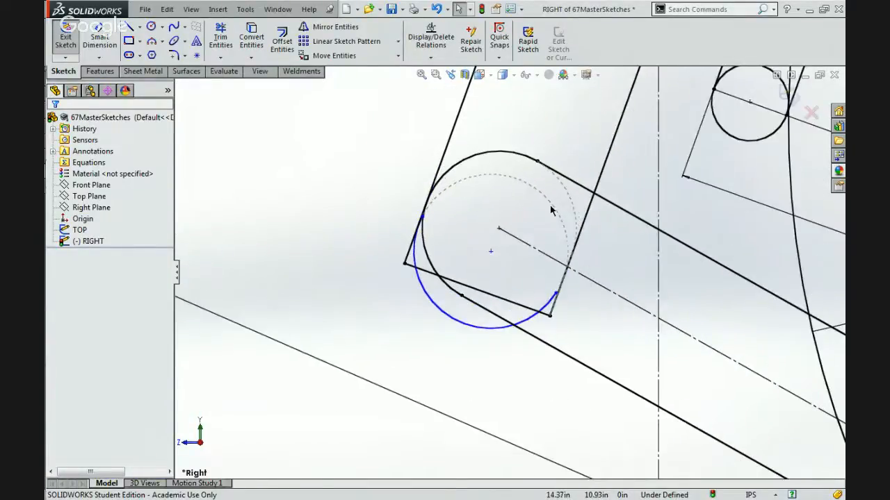
click(588, 208)
scroll(588, 210, up, 1)
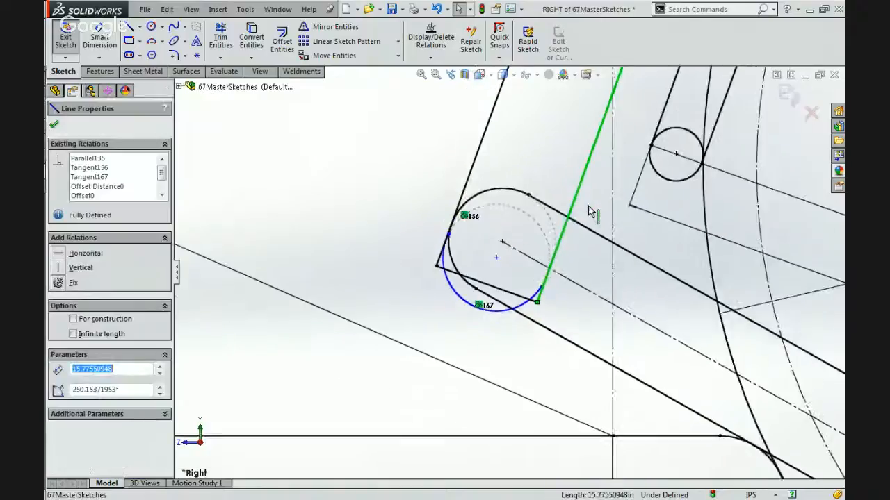
scroll(588, 211, down, 2)
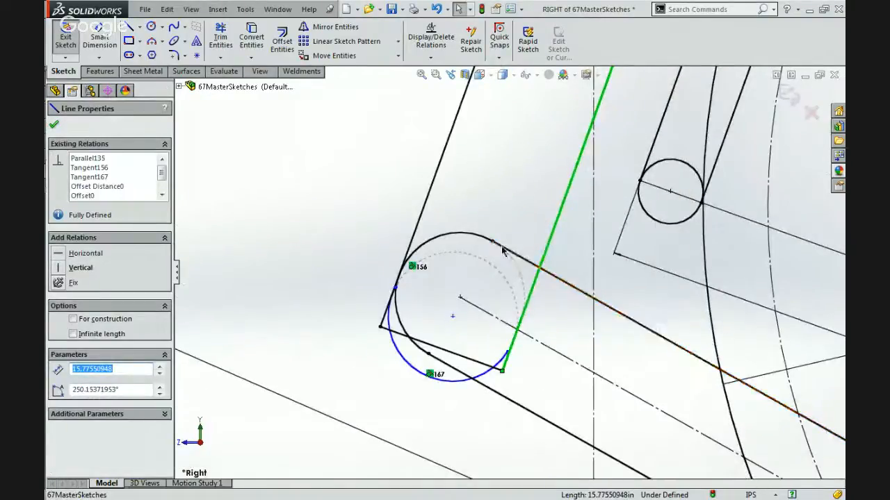
click(490, 240)
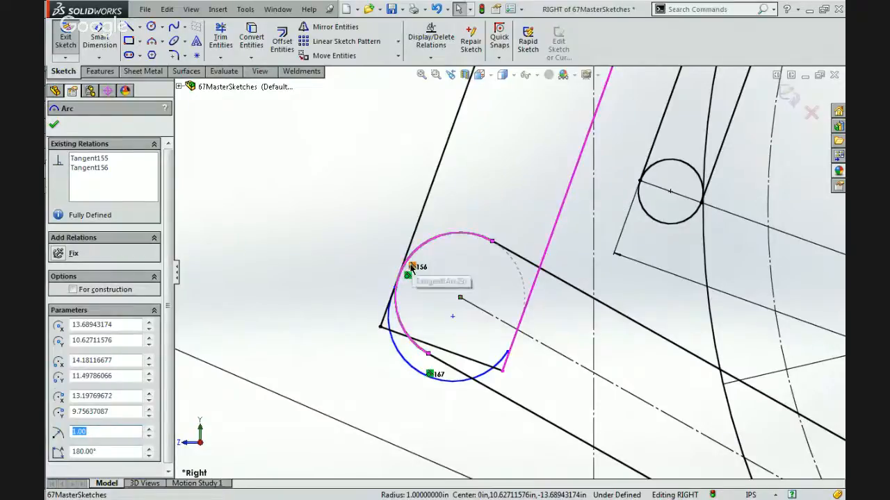
click(410, 266)
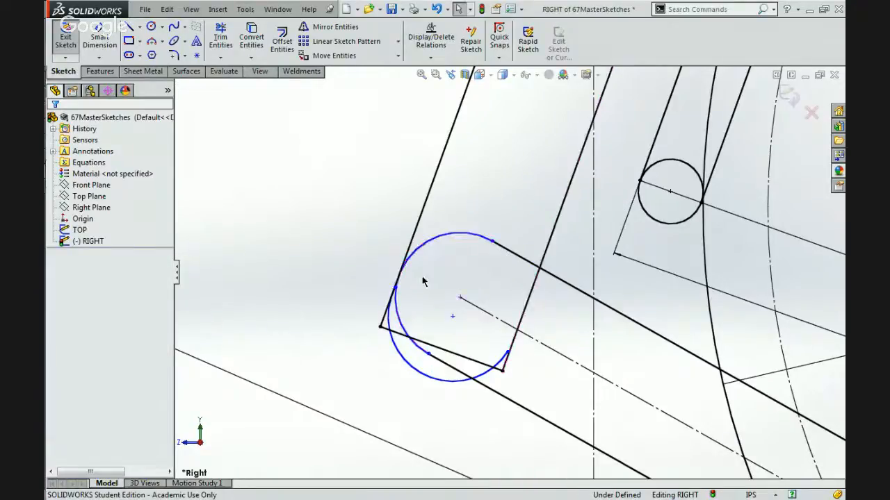
Try the concentric relation between the beam's end arc and the frame arc again, and undo it.
click(425, 345)
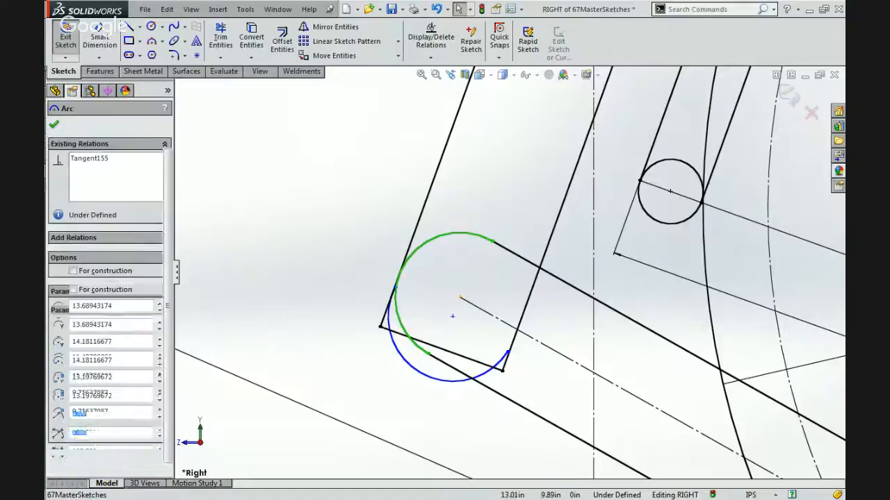
ctrl+click(417, 371)
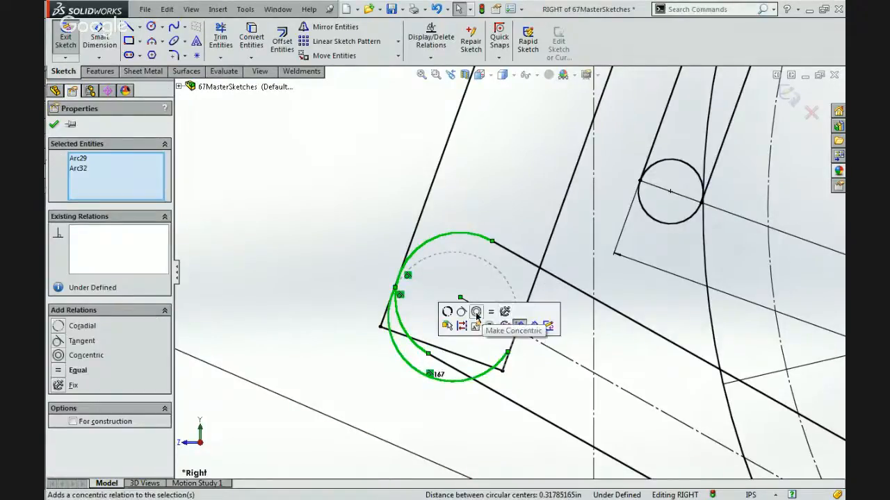
click(476, 312)
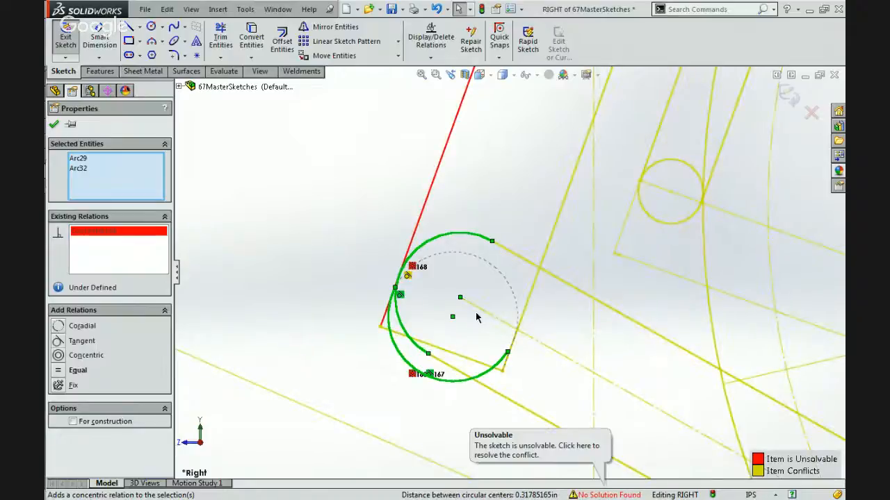
key(ctrl+z)
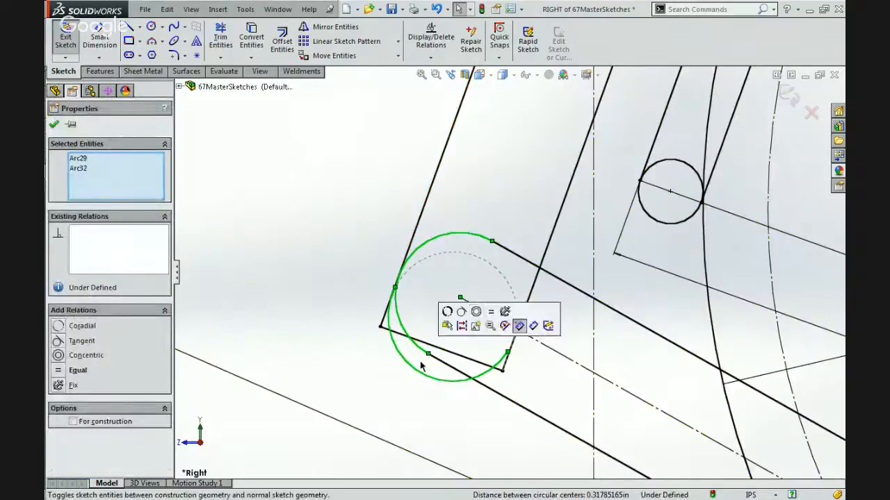
scroll(438, 262, down, 3)
key(Escape)
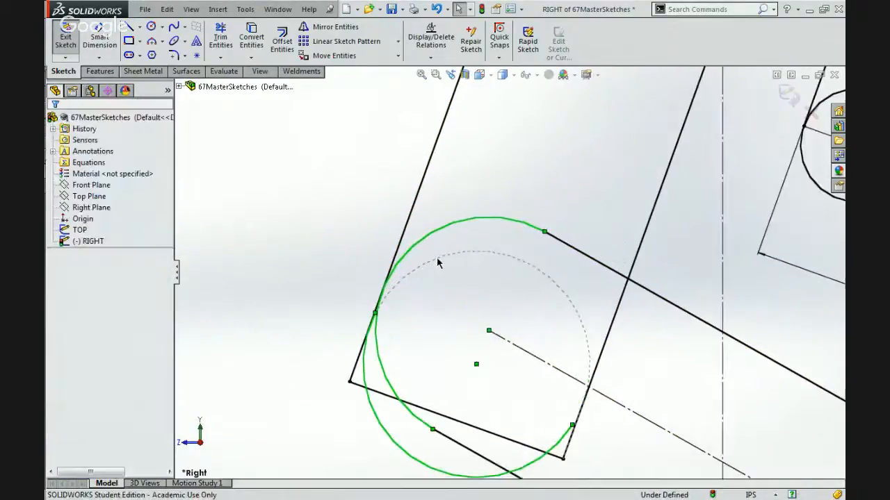
Delete the tangent relation between the lower beam's end arc and the frame's outer side line.
scroll(438, 261, up, 3)
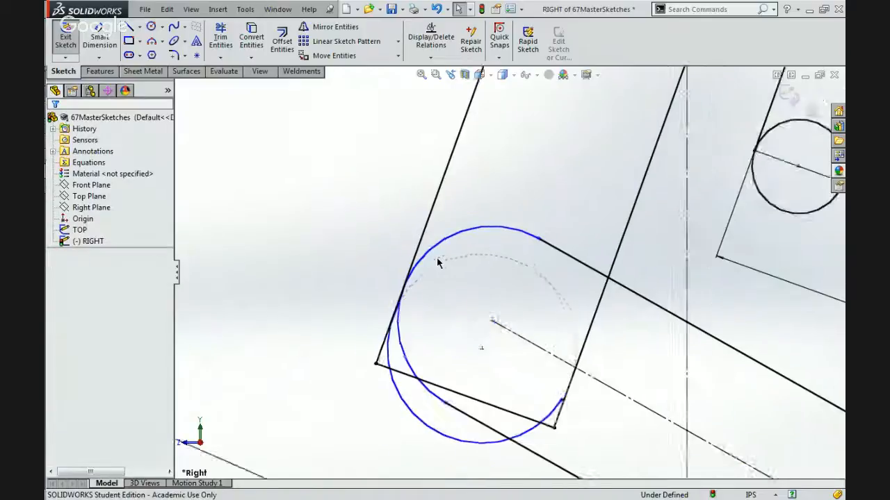
click(470, 244)
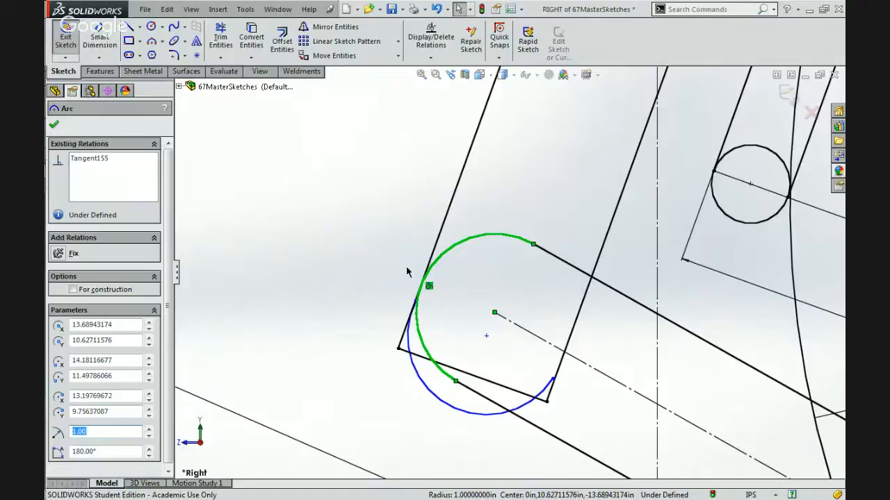
click(411, 362)
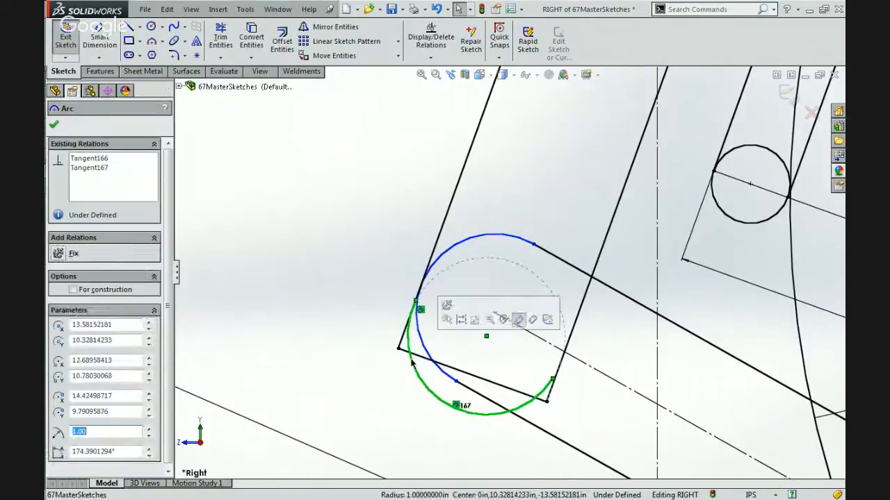
click(336, 422)
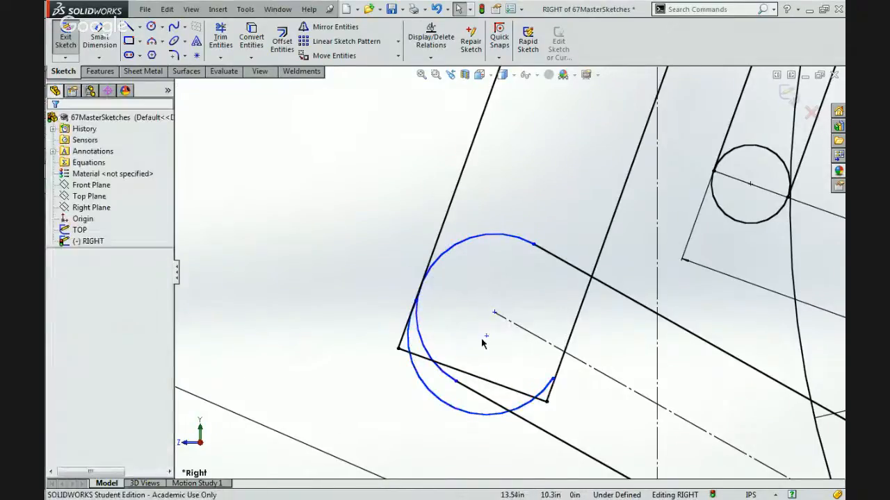
Make the frame arc's inner endpoint coincident with the frame's inner side line, testing the arc by moving its centre.
click(552, 380)
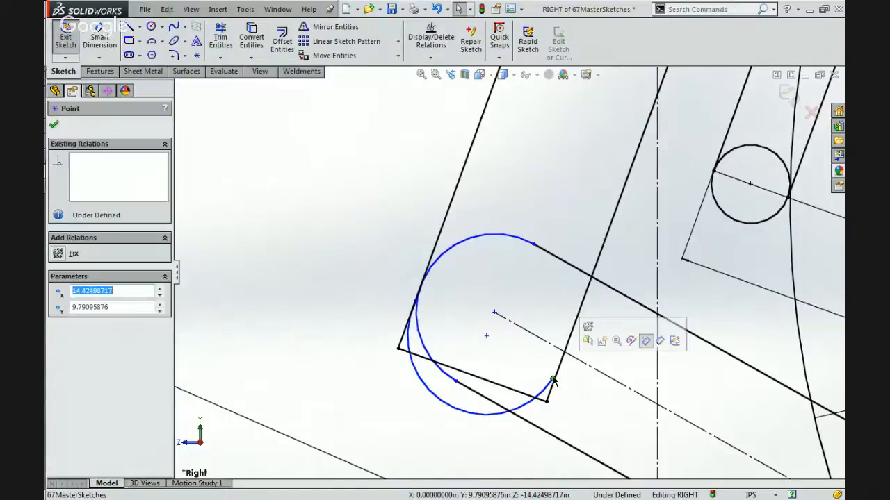
click(560, 367)
ctrl+click(560, 363)
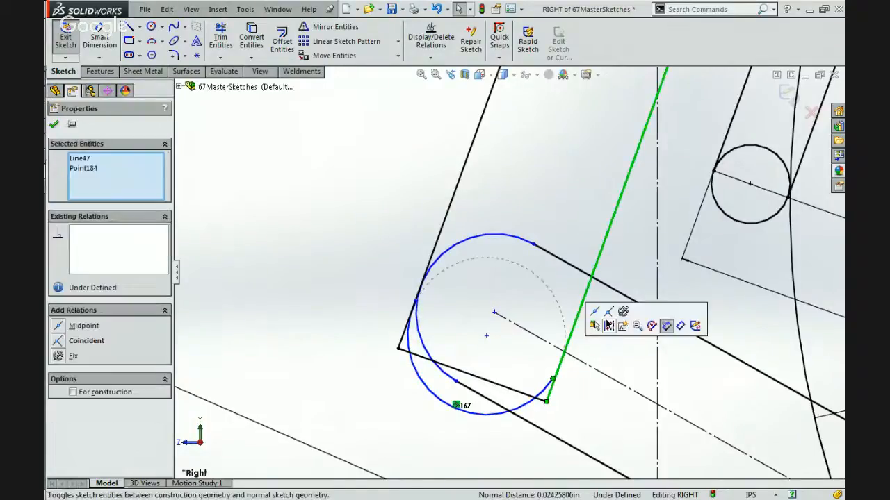
click(486, 336)
drag(504, 310, 511, 296)
mouse_move(489, 333)
mouse_down()
mouse_move(473, 353)
mouse_move(476, 331)
mouse_up()
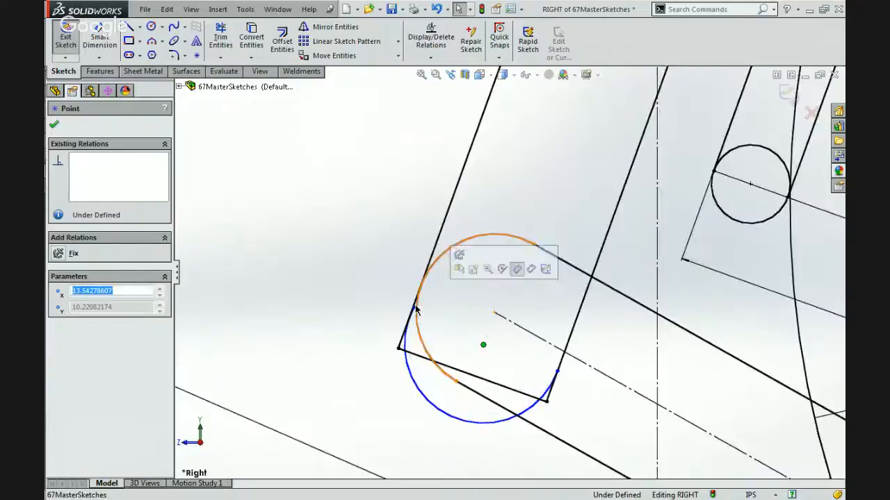
Make the frame arc's other endpoint coincident with the frame's outer side line and slide the arc up along the frame.
ctrl+click(463, 187)
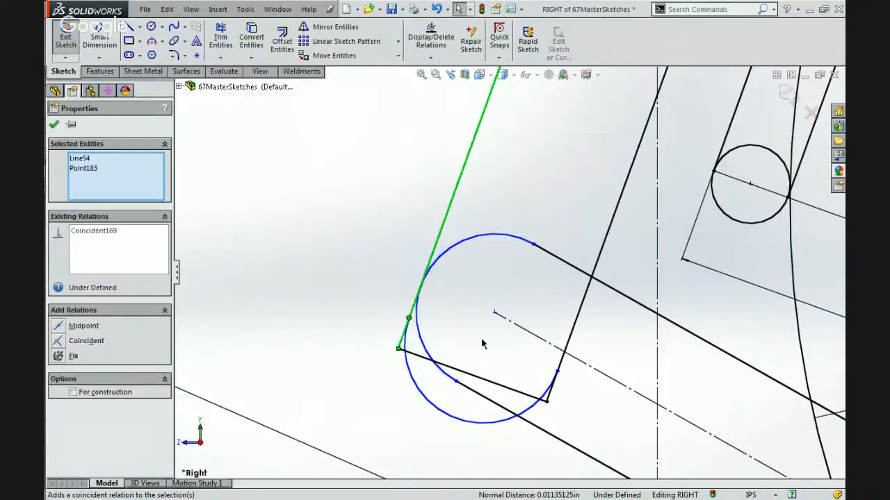
click(483, 344)
drag(483, 344, 494, 313)
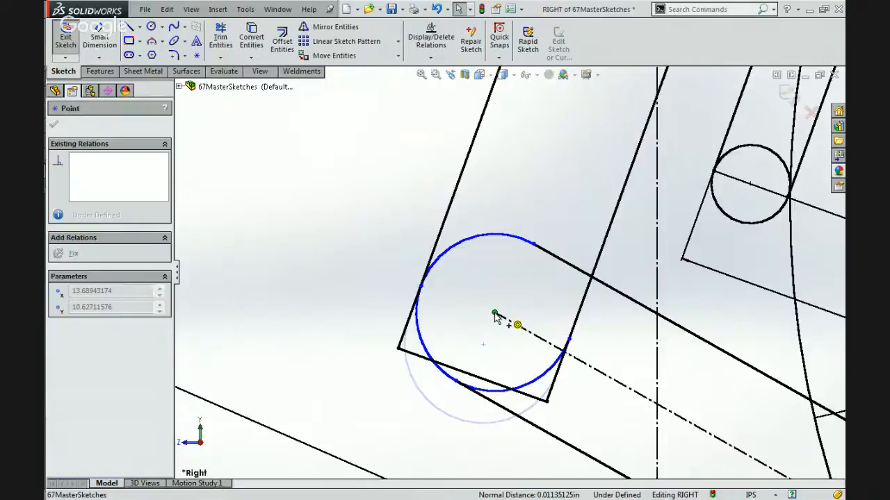
drag(498, 300, 507, 280)
Trim away the frame's end line and the parts of both side lines that extend past the frame arc.
click(221, 29)
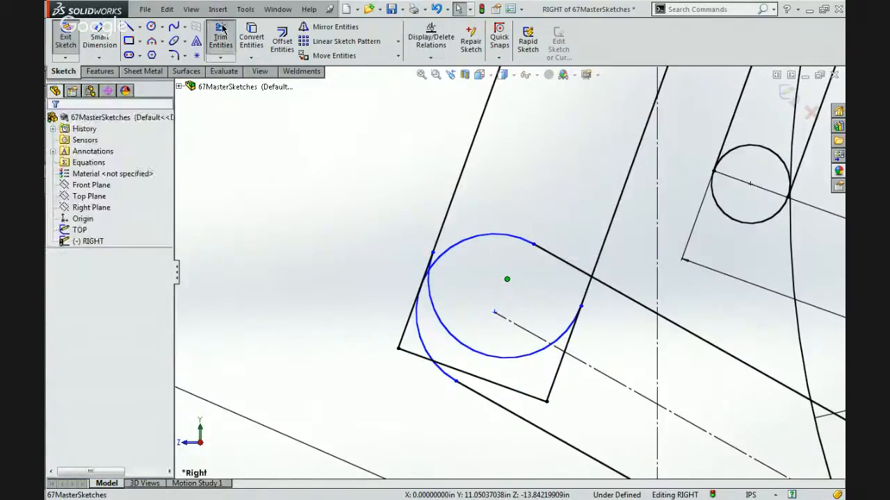
scroll(400, 293, down, 3)
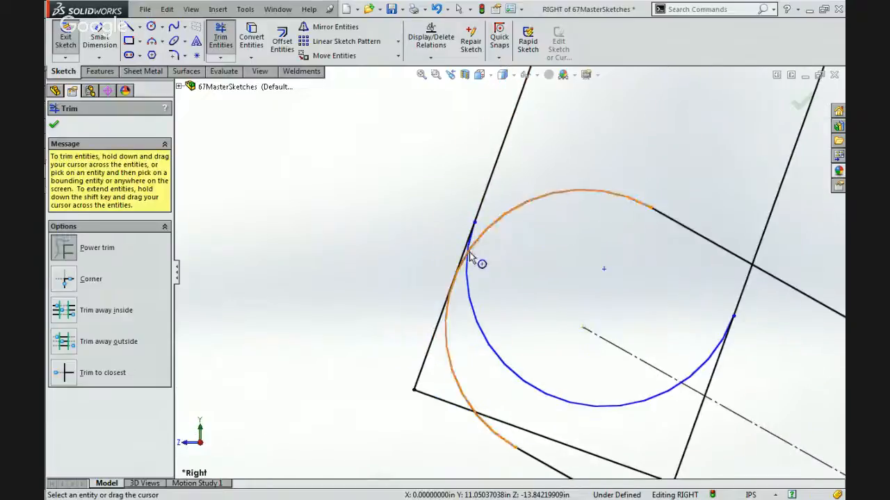
scroll(469, 254, down, 5)
drag(442, 221, 470, 262)
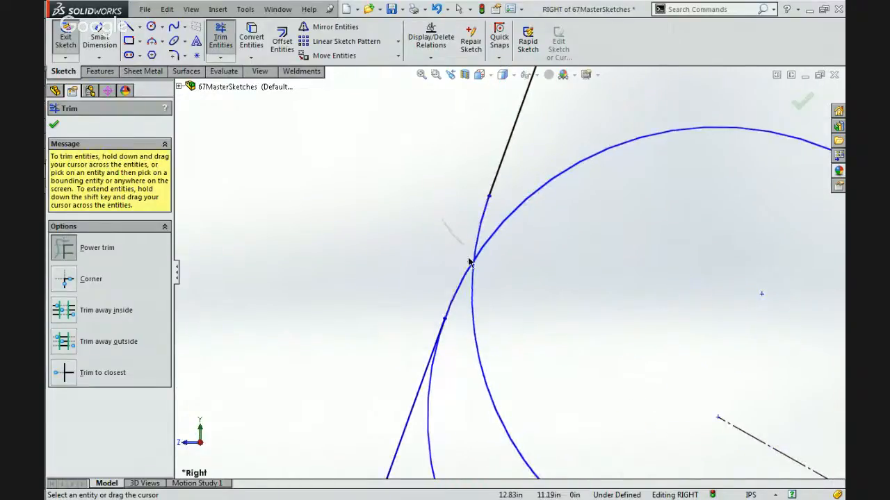
drag(407, 427, 409, 438)
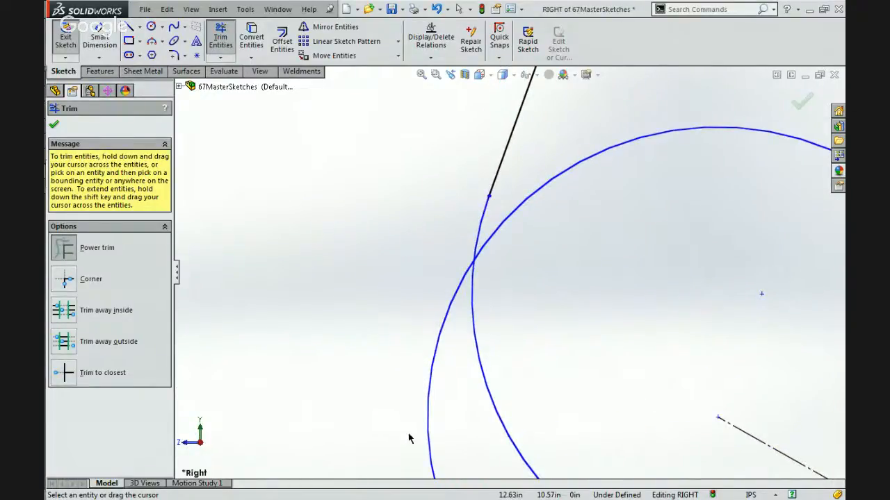
scroll(408, 438, up, 5)
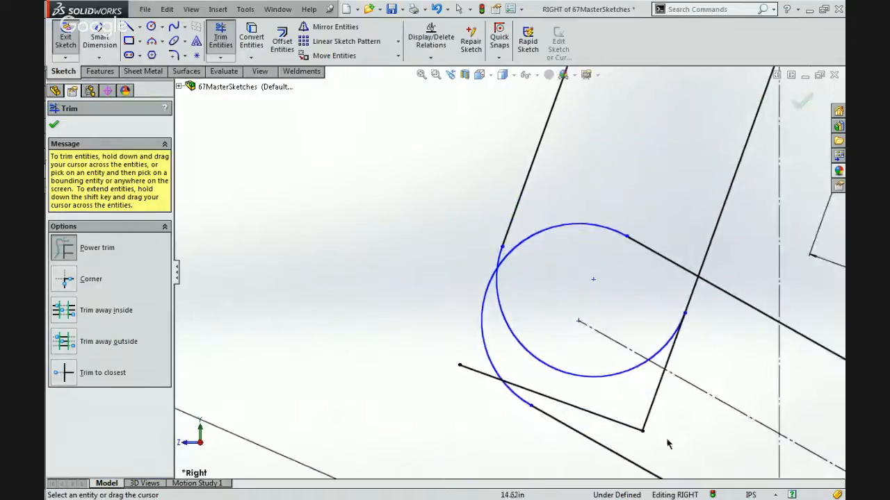
drag(657, 432, 607, 436)
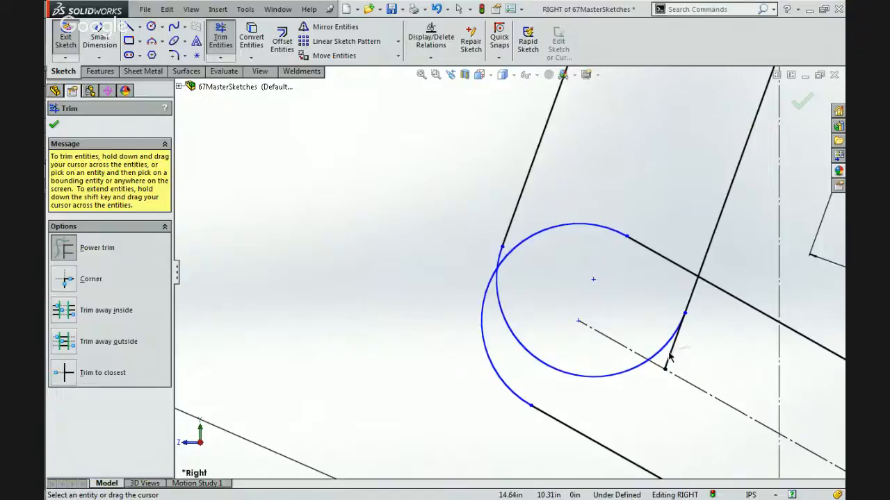
drag(670, 356, 669, 358)
key(Escape)
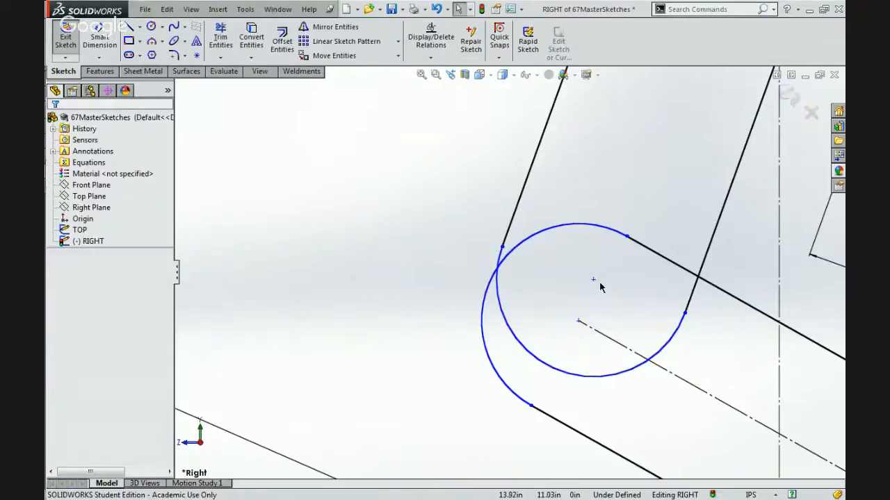
Move the frame arc clear of the lower beam and try to merge its centre with the centre of the beam's end arc.
drag(592, 281, 659, 91)
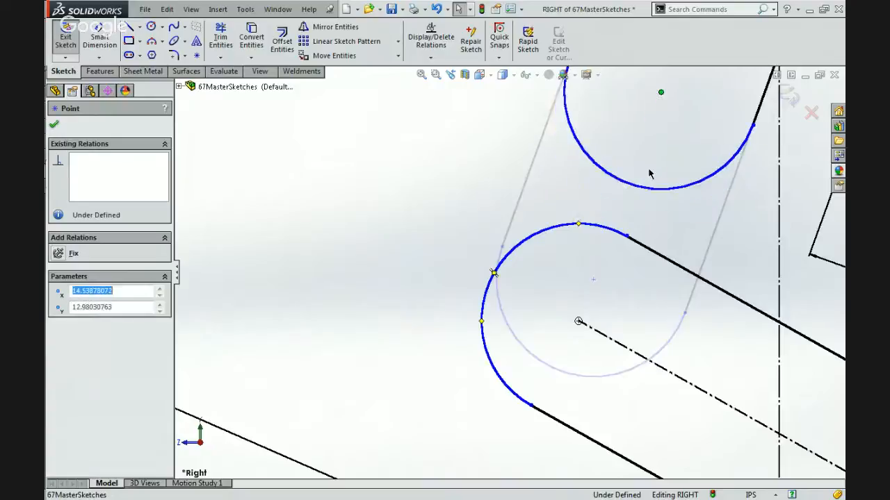
scroll(649, 170, up, 4)
scroll(649, 173, up, 6)
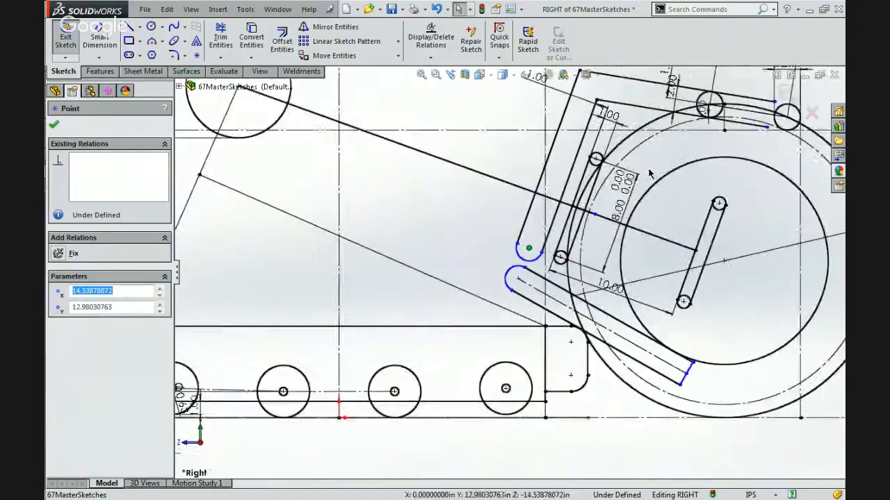
scroll(649, 173, up, 5)
scroll(594, 219, down, 6)
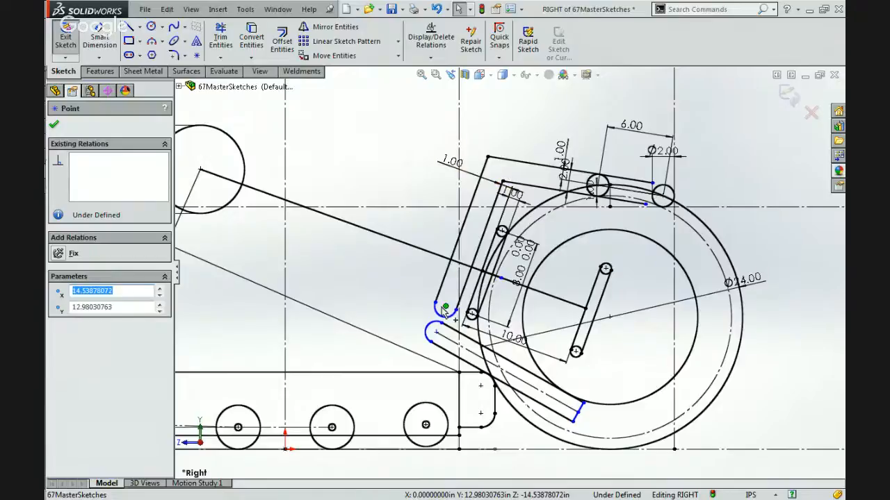
ctrl+click(437, 332)
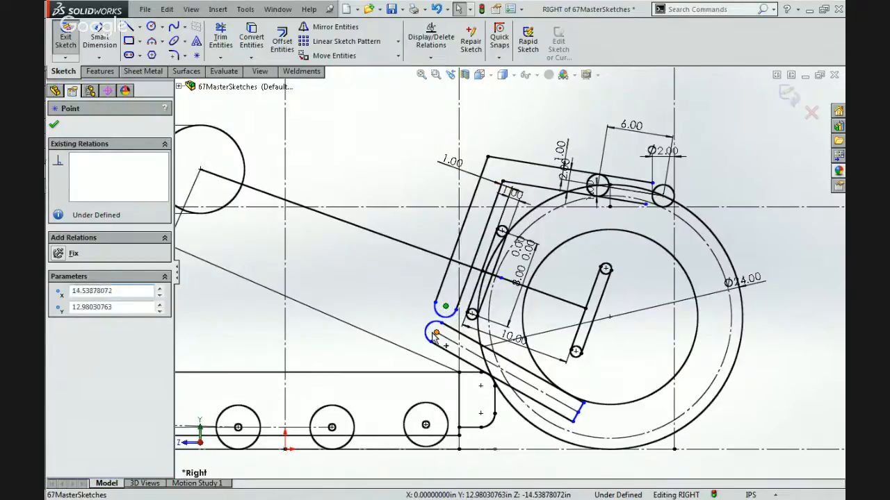
click(498, 292)
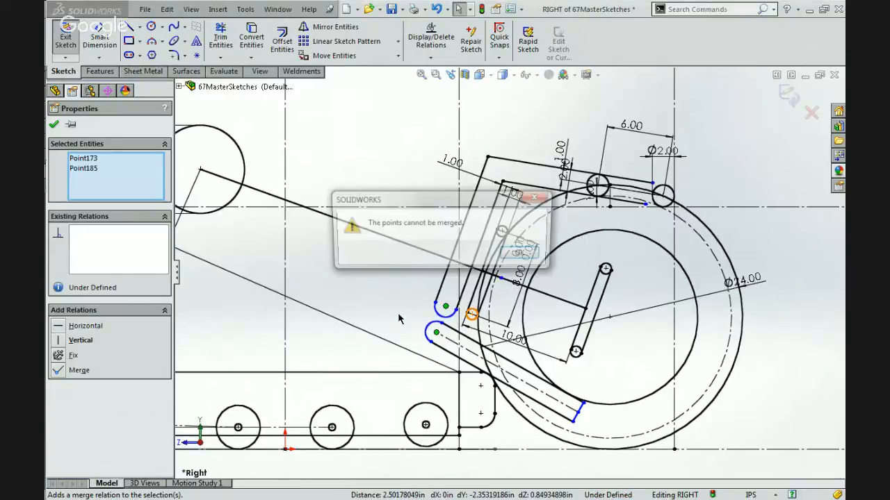
Check the relations on the lower beam's edge lines and centreline, and test how its end arc's centre moves.
click(453, 356)
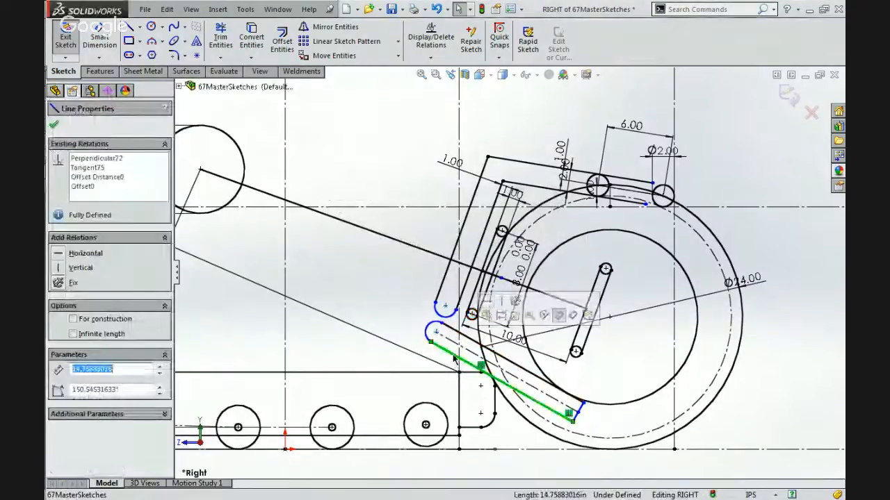
click(539, 396)
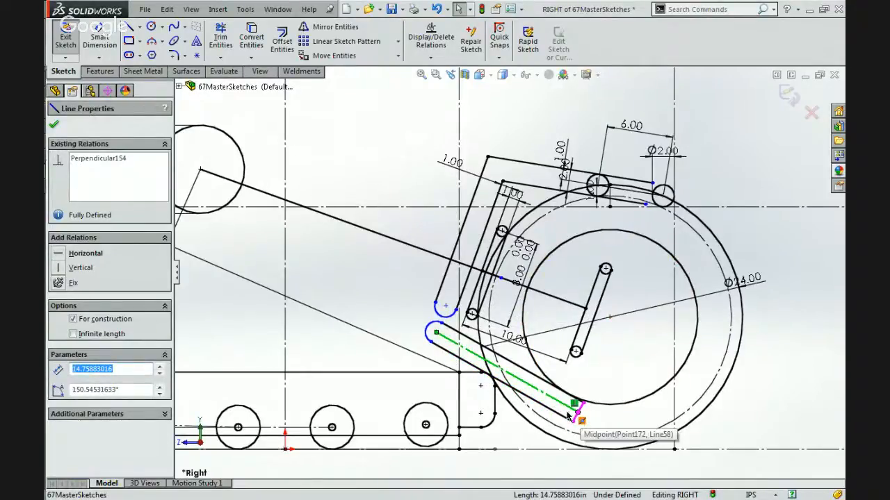
click(521, 371)
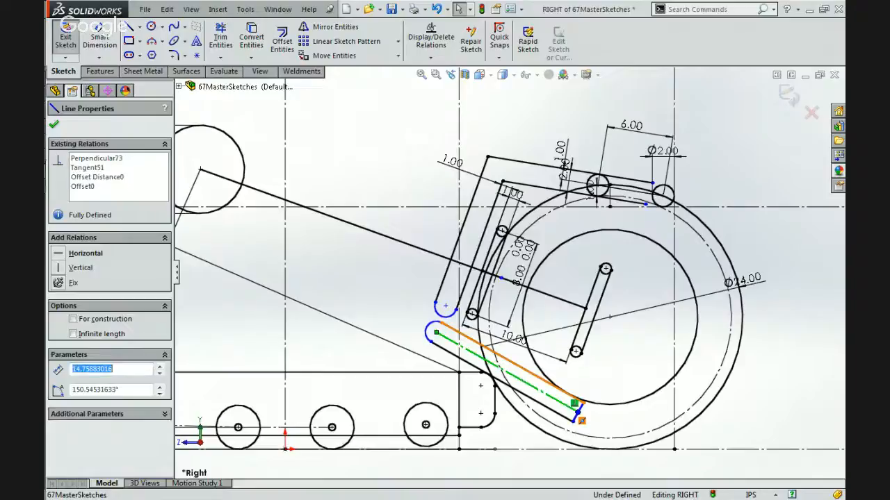
click(436, 334)
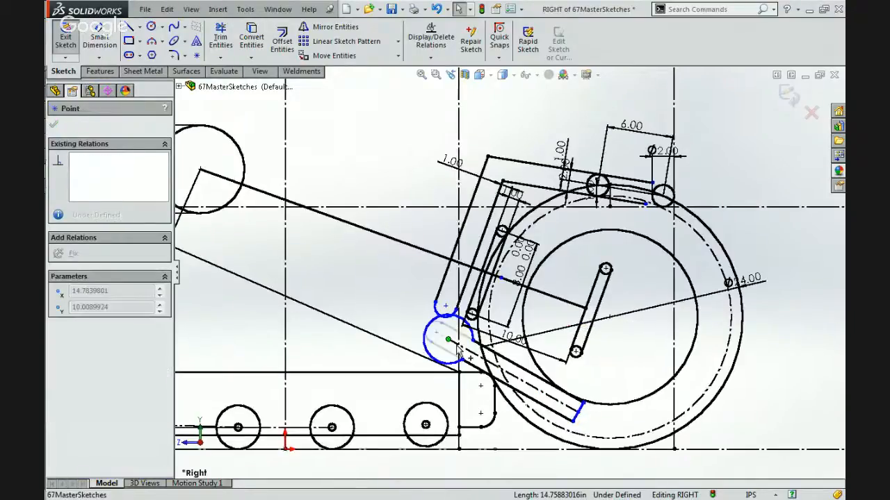
Make the lower beam's end arc tangent to both the beam's lower and upper edge lines.
scroll(443, 348, down, 3)
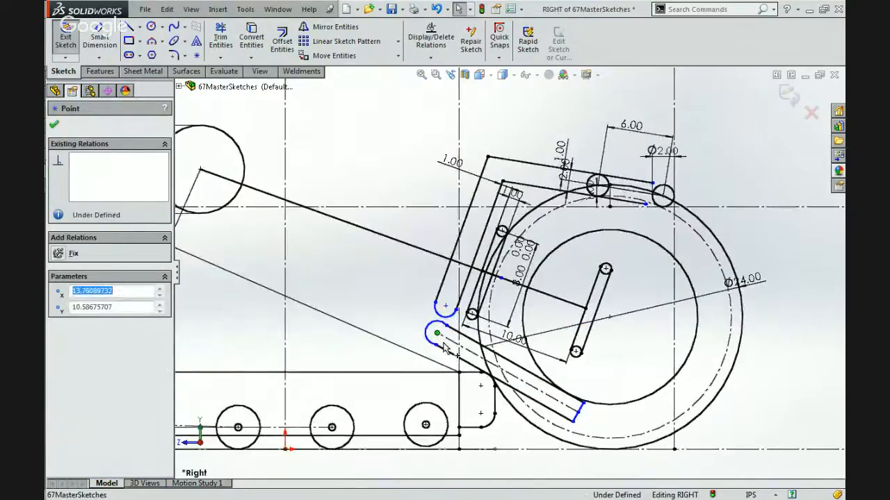
scroll(443, 345, down, 1)
click(445, 324)
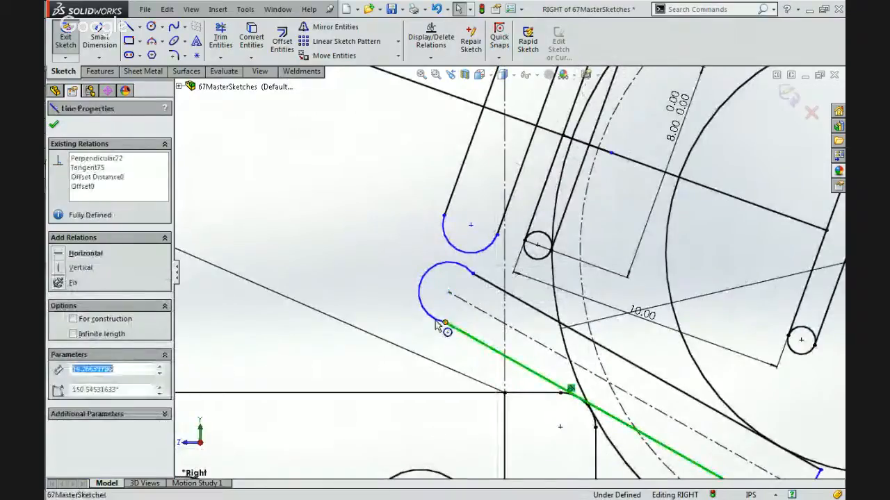
click(435, 318)
ctrl+click(466, 302)
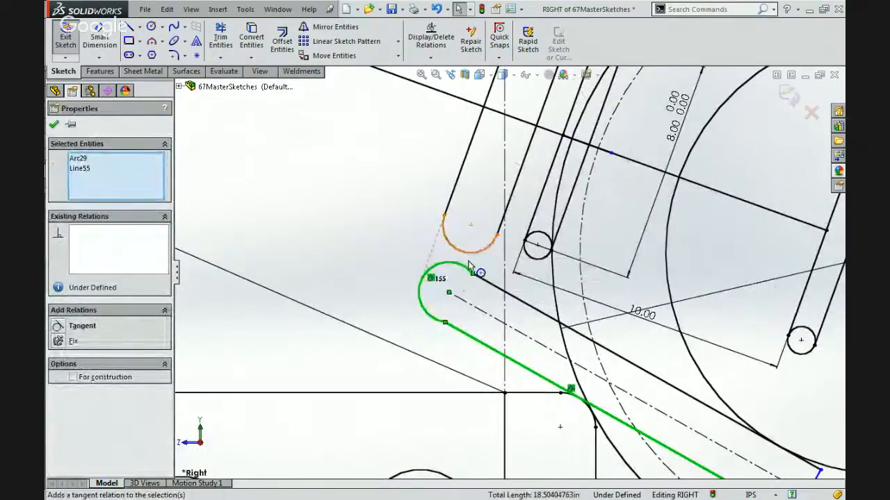
click(468, 273)
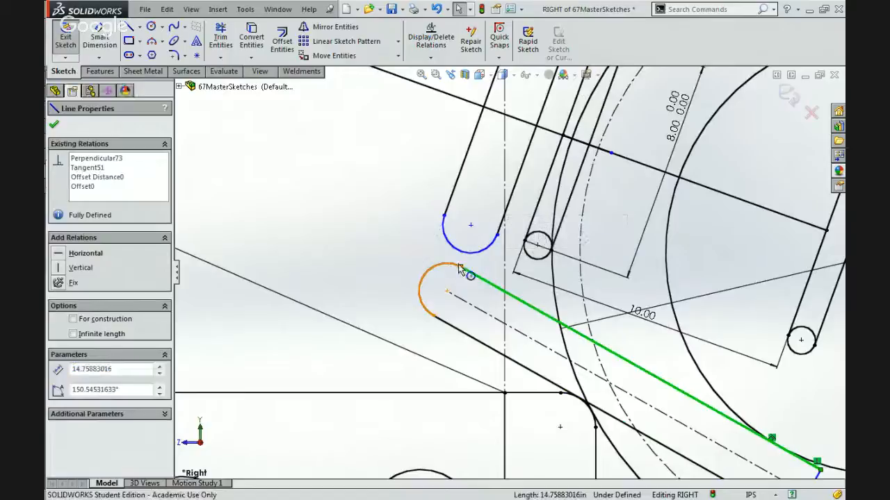
ctrl+click(454, 265)
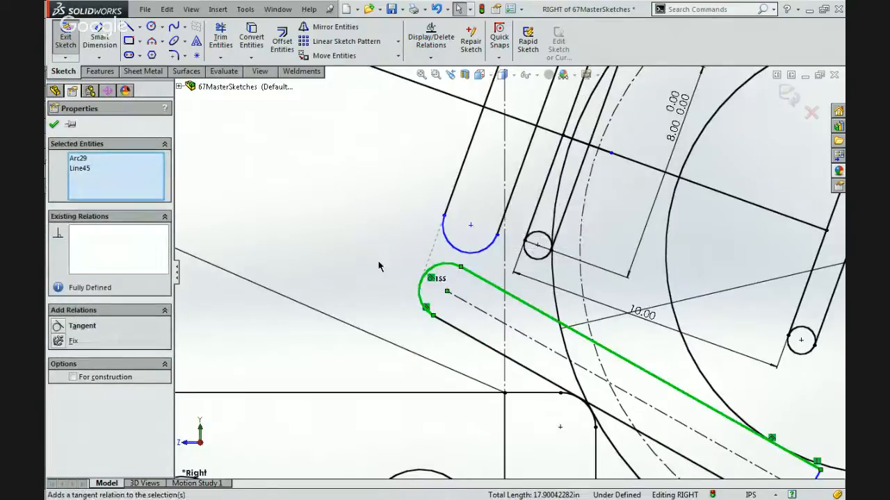
click(375, 270)
click(430, 278)
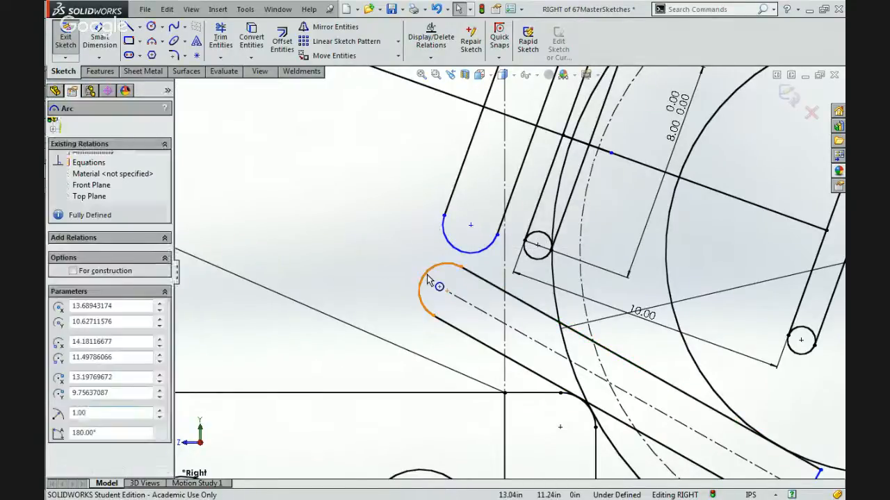
key(Escape)
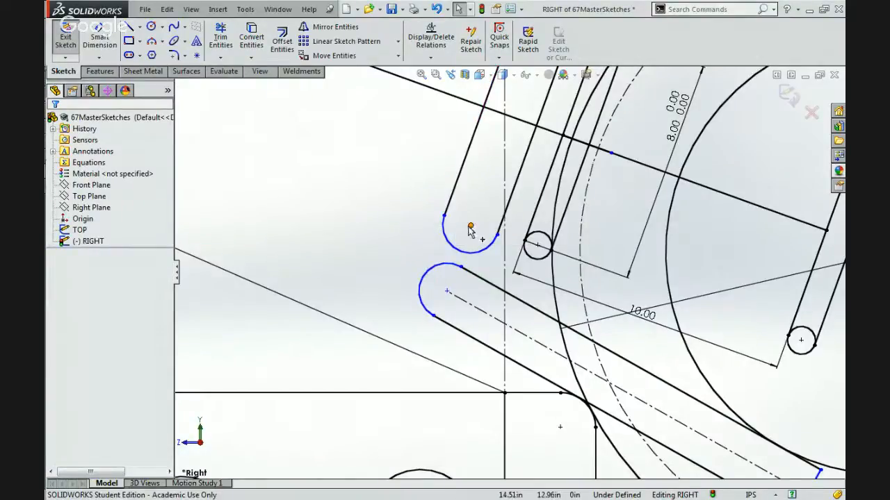
click(470, 226)
ctrl+click(447, 291)
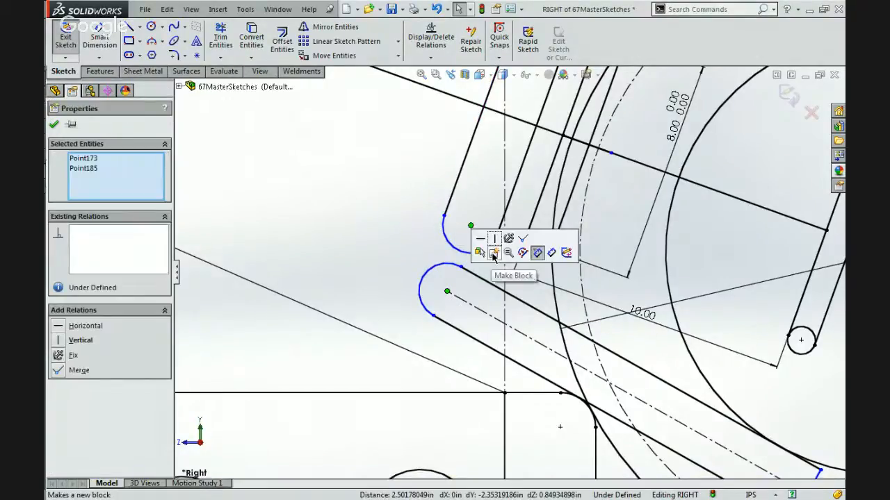
key(Escape)
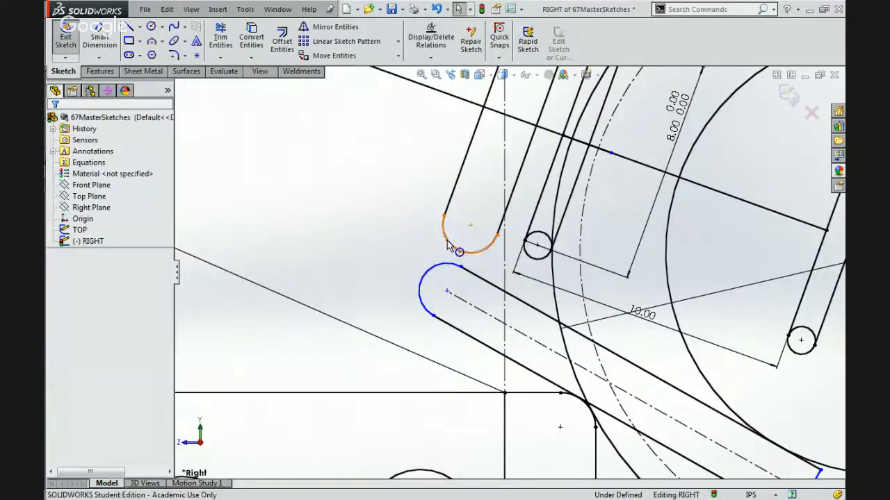
Try a concentric relation between the frame arc and the lower beam's end arc, and undo it.
click(449, 248)
ctrl+click(426, 307)
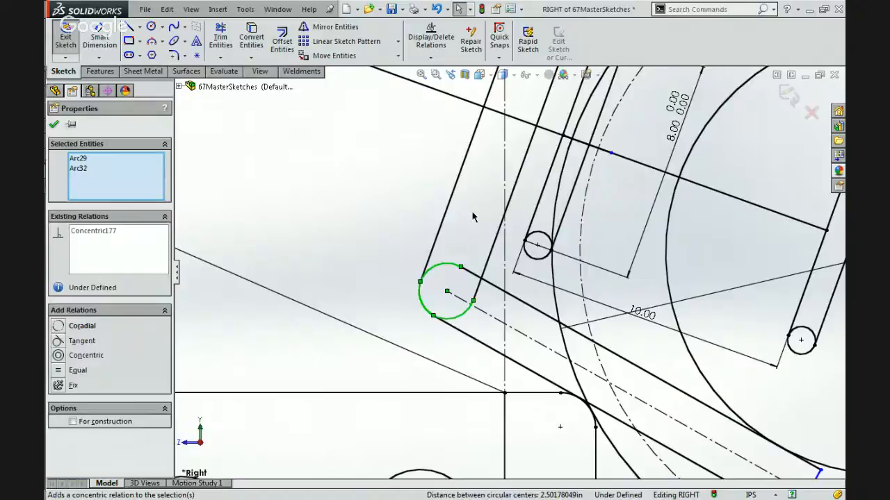
key(Escape)
scroll(472, 241, up, 8)
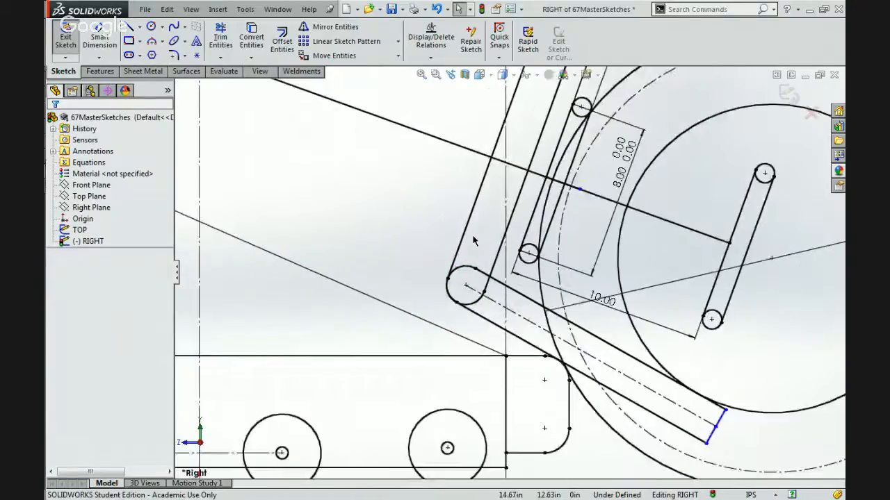
scroll(556, 234, down, 2)
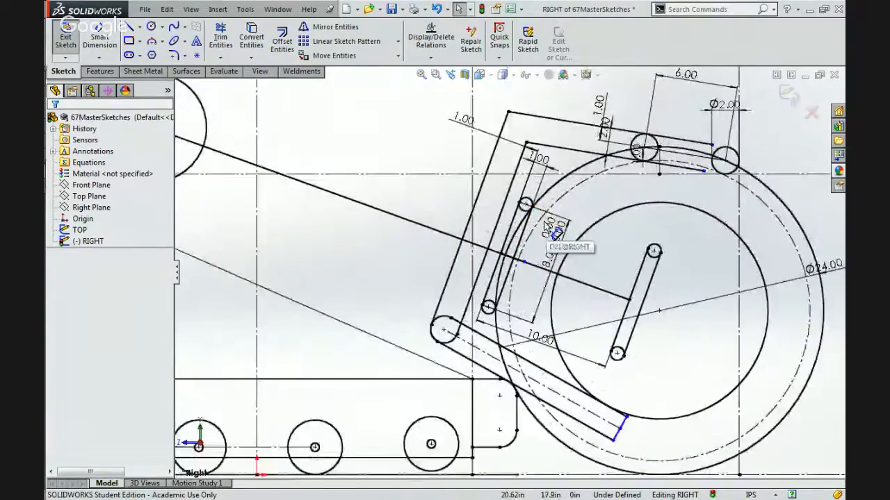
key(ctrl+z)
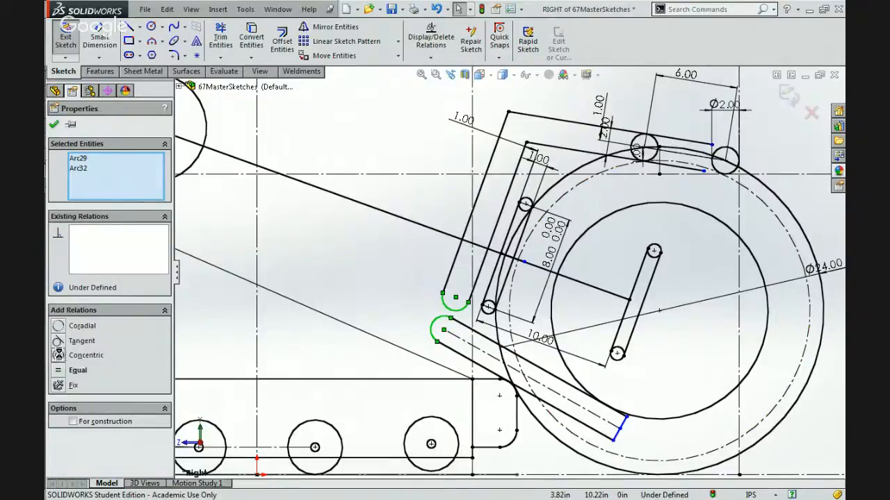
Make the frame arc and the lower beam's end arc coradial.
click(82, 326)
click(394, 300)
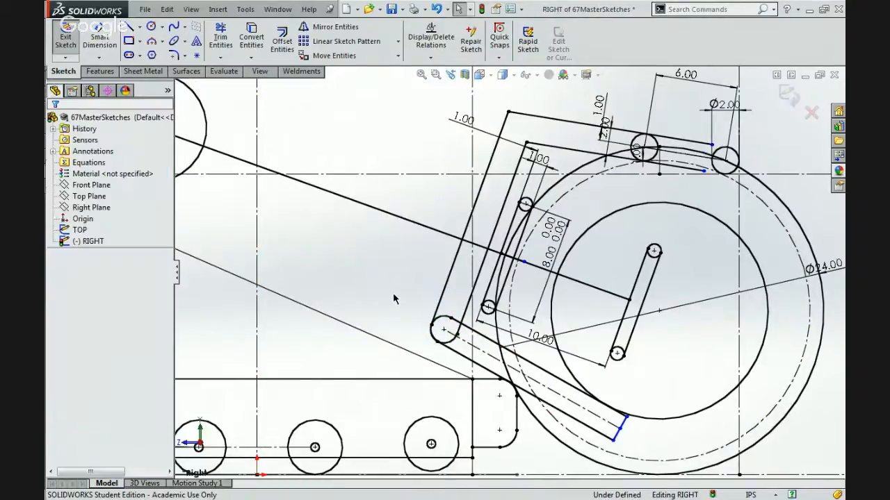
Save the 67MasterSketches part with its current side-view sketch.
click(445, 332)
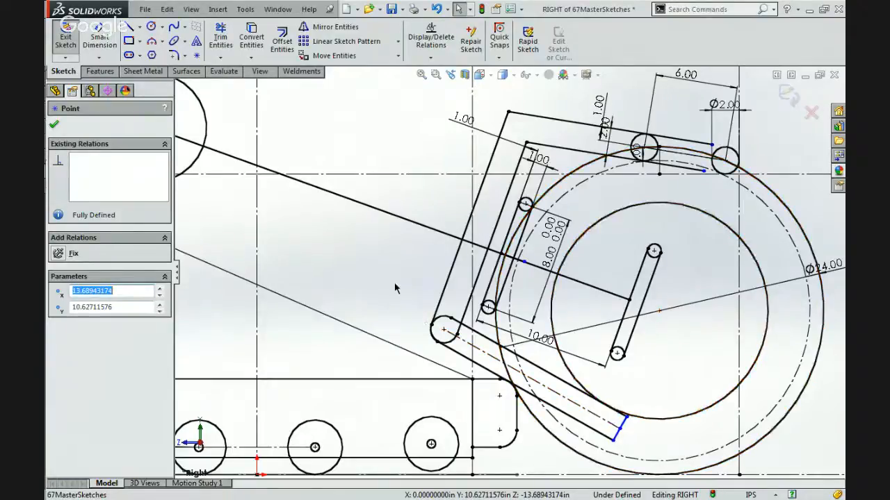
click(152, 42)
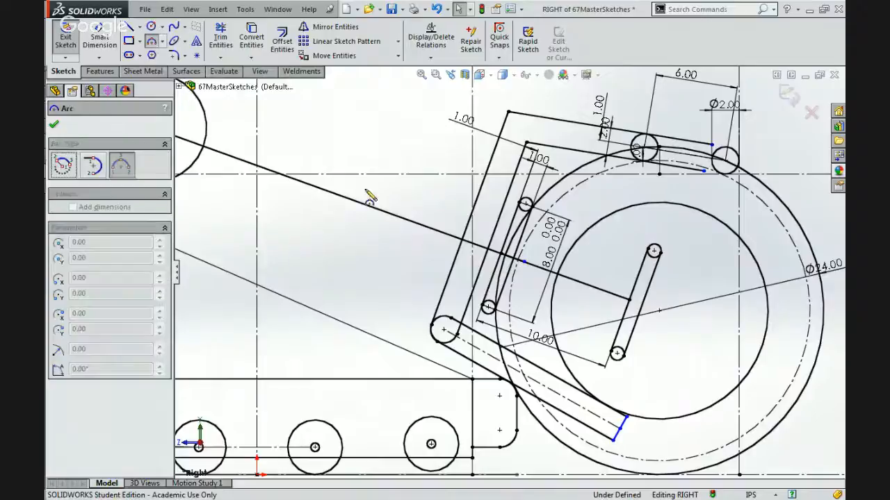
click(391, 10)
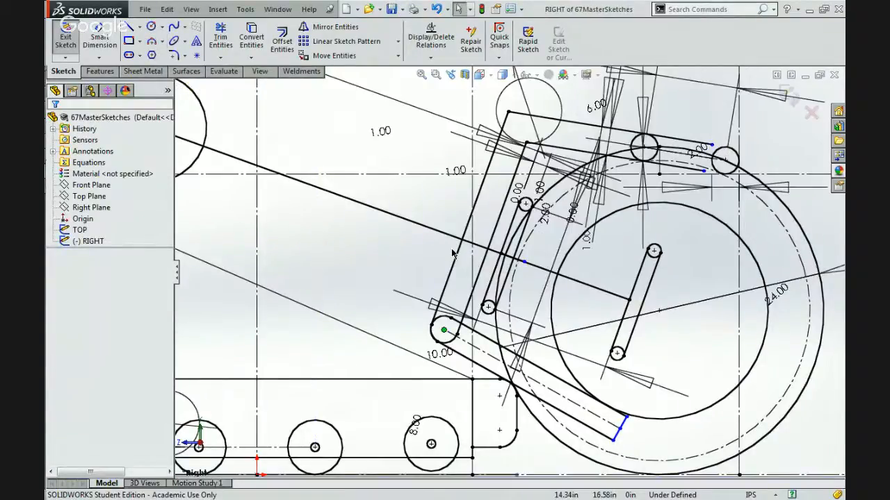
scroll(513, 269, up, 2)
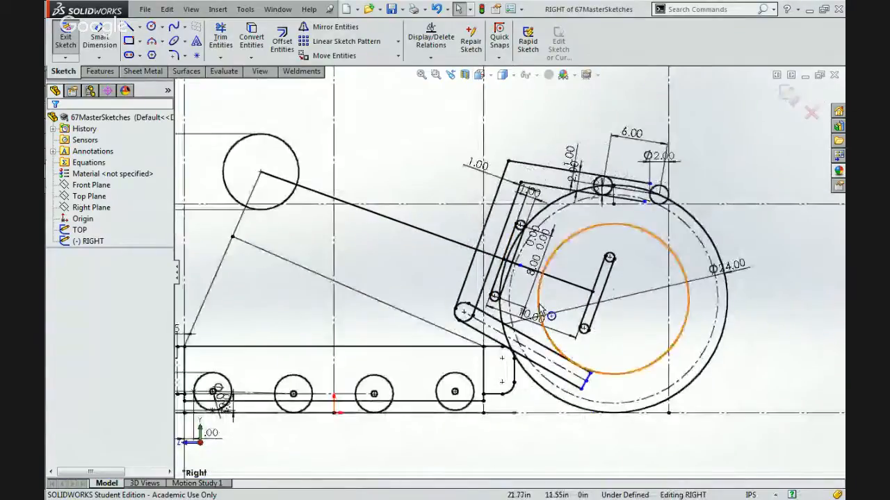
scroll(550, 311, down, 3)
click(151, 41)
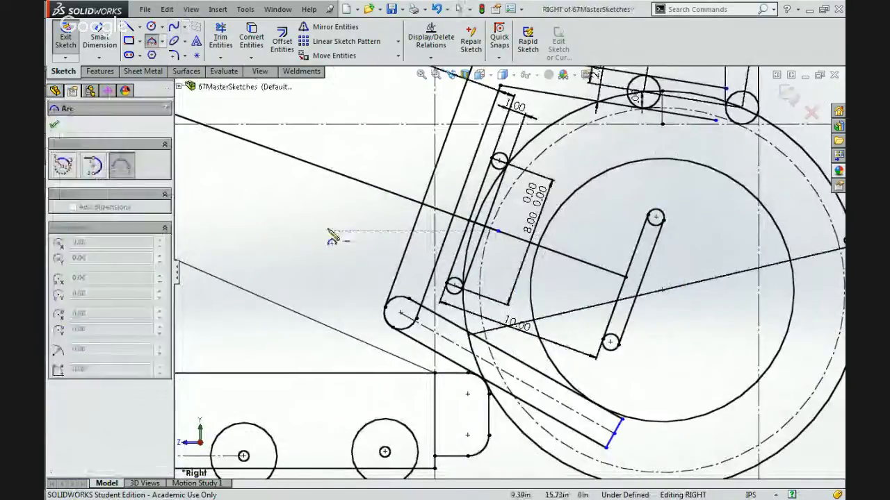
Copy the lower beam's end arc, both edge lines, end line and centreline, and paste a duplicate beam in the sketch.
click(390, 305)
ctrl+click(598, 405)
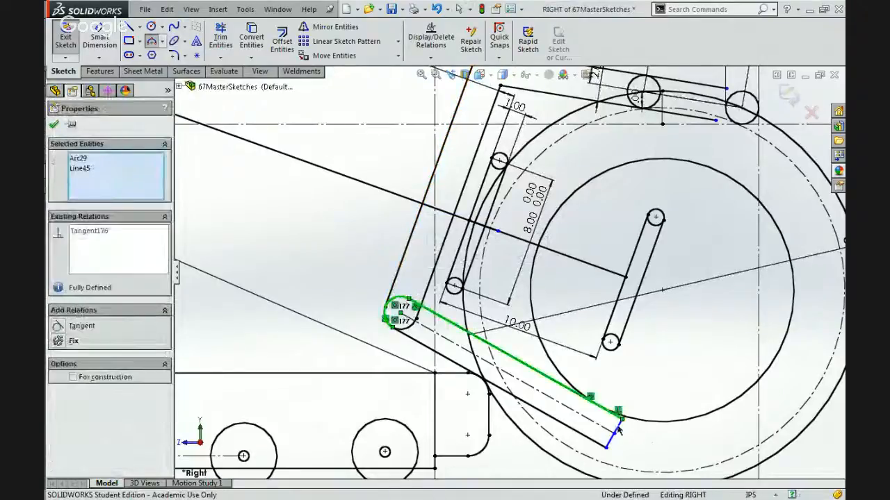
ctrl+click(615, 432)
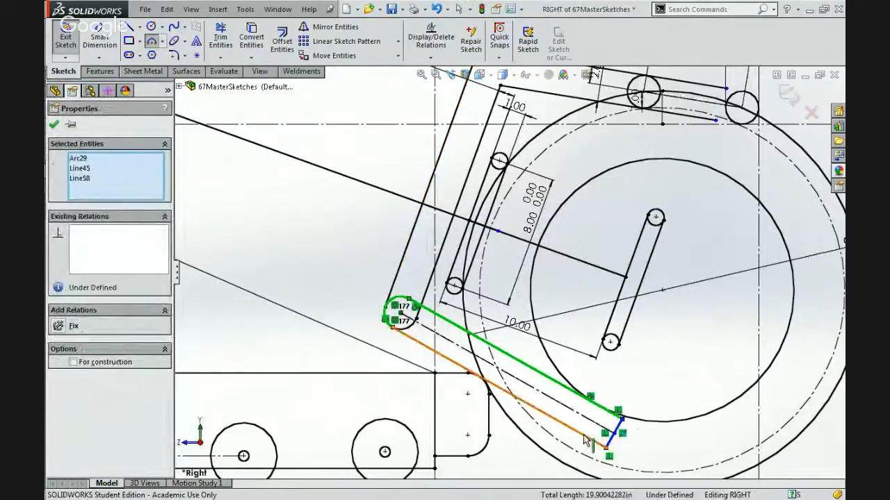
ctrl+click(586, 438)
ctrl+click(568, 408)
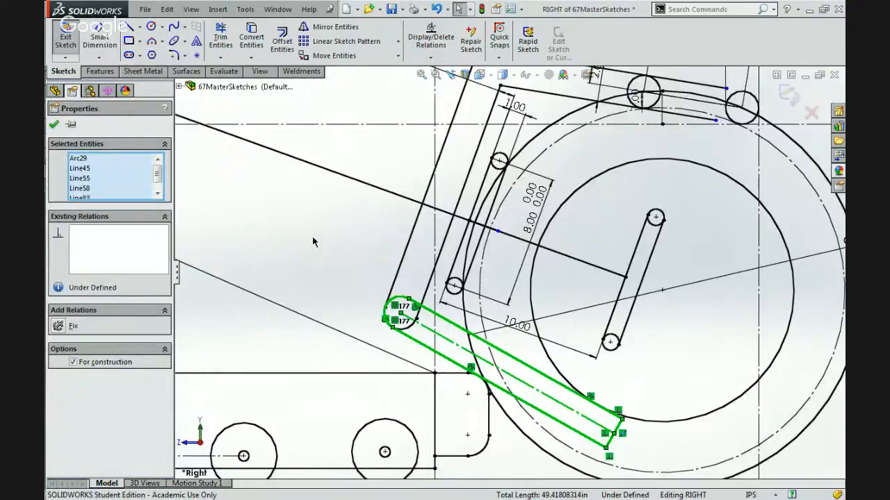
key(ctrl+v)
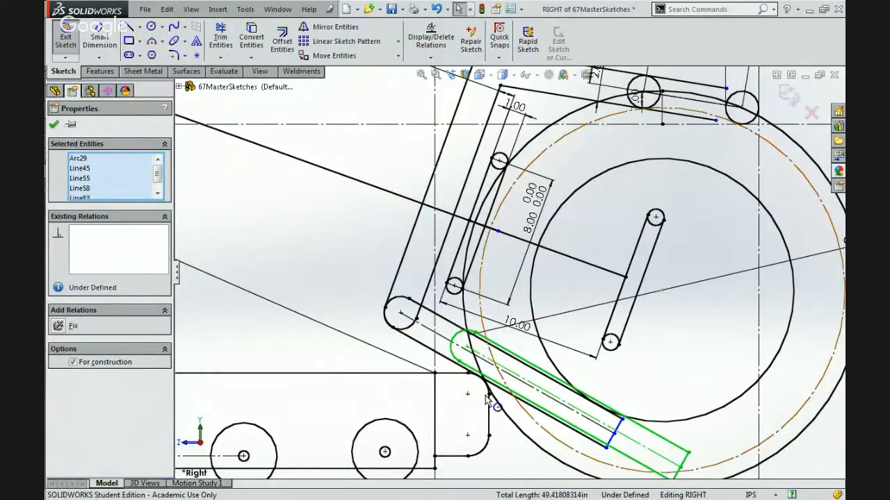
click(614, 432)
Make the copied beam's straight end line equal in length to the original lower beam's end line.
scroll(614, 443, down, 3)
scroll(615, 443, down, 3)
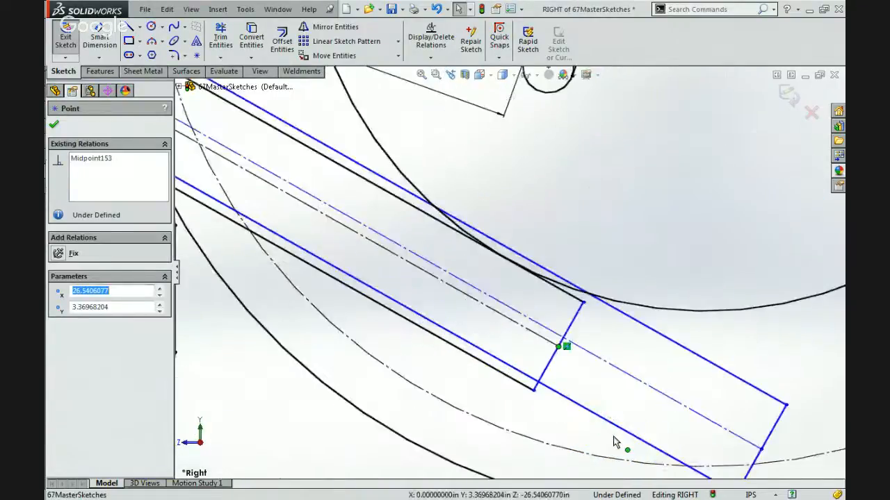
scroll(625, 428, up, 3)
click(684, 396)
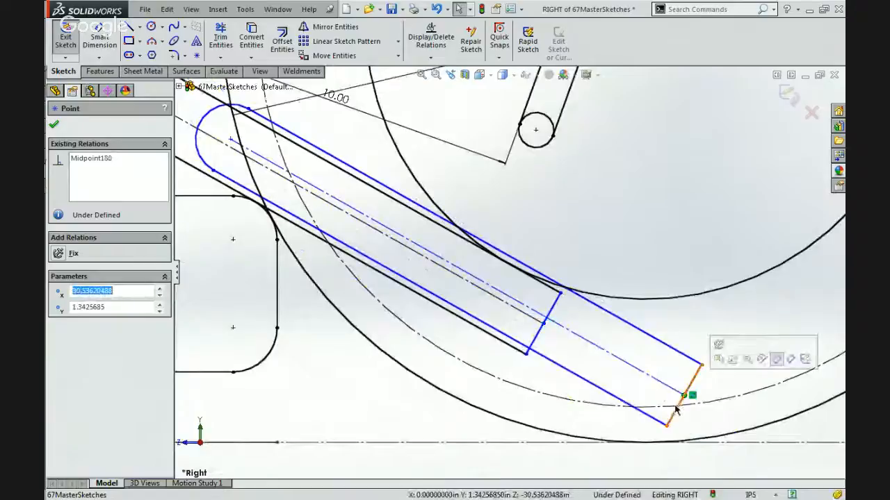
scroll(656, 407, up, 3)
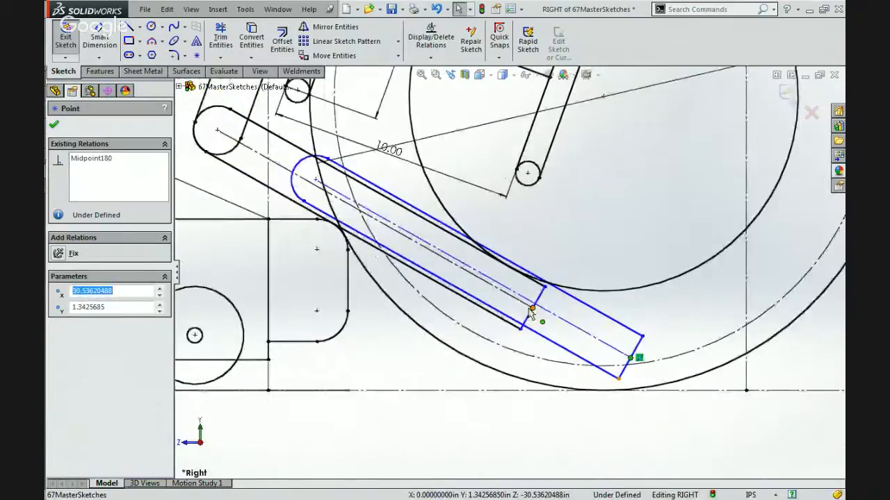
click(532, 307)
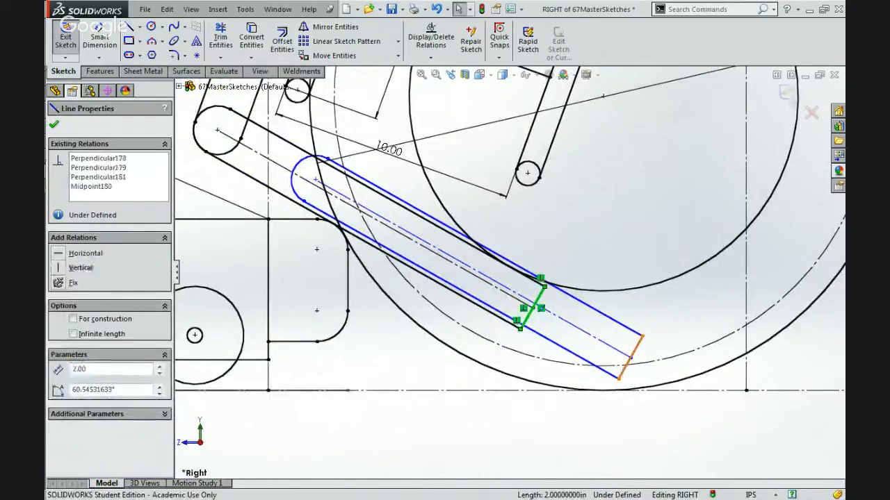
ctrl+click(629, 357)
click(729, 314)
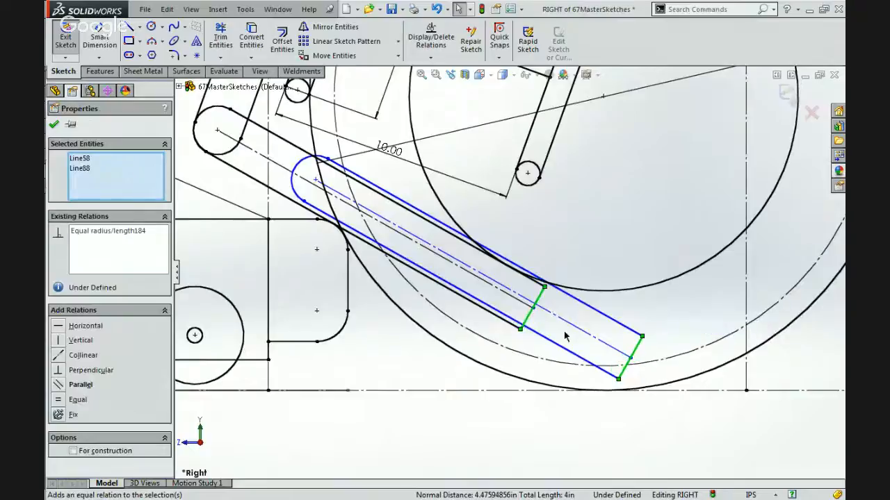
Make the copied beam's lower and upper edges equal to the original's, and move its end arc's centre to the chassis's rounded front end.
click(500, 313)
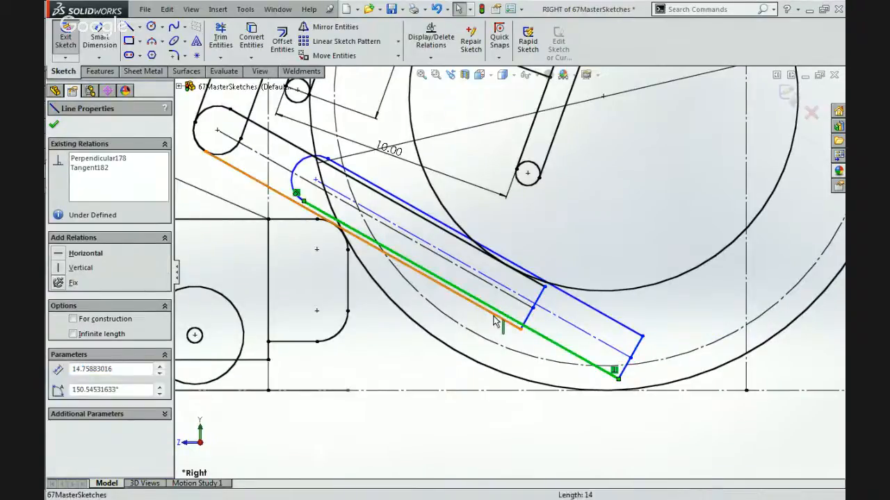
ctrl+click(496, 316)
click(588, 277)
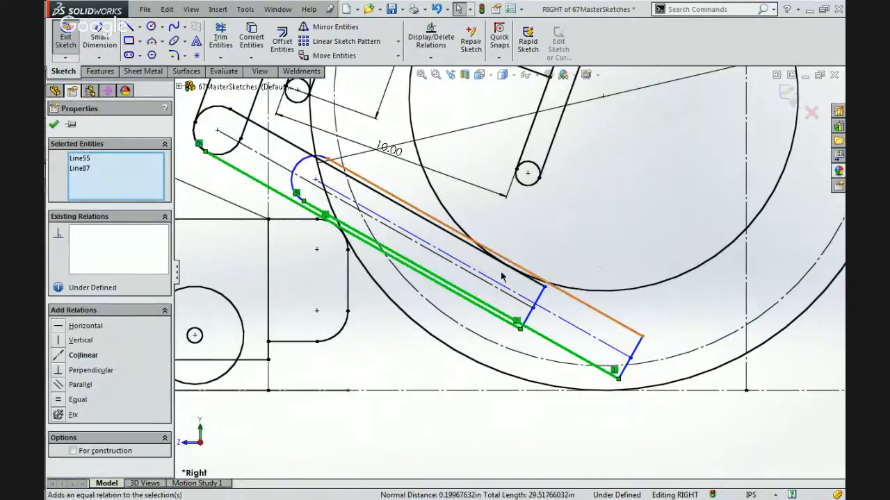
click(451, 234)
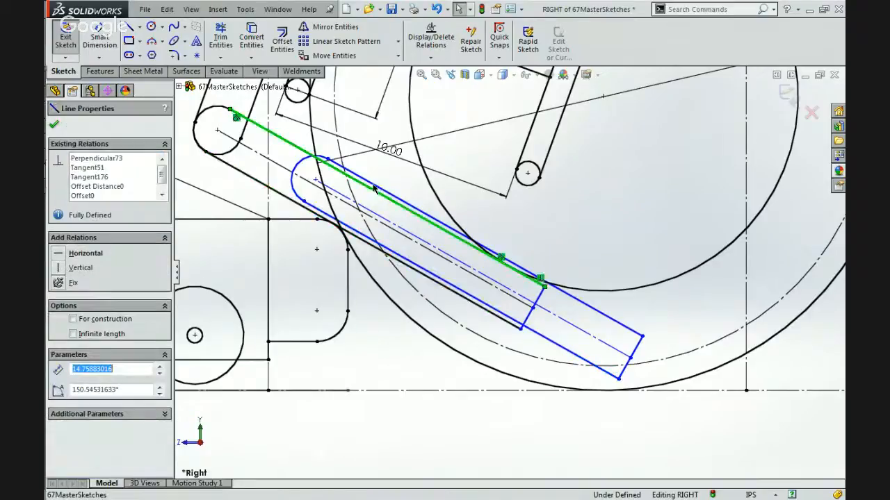
ctrl+click(591, 306)
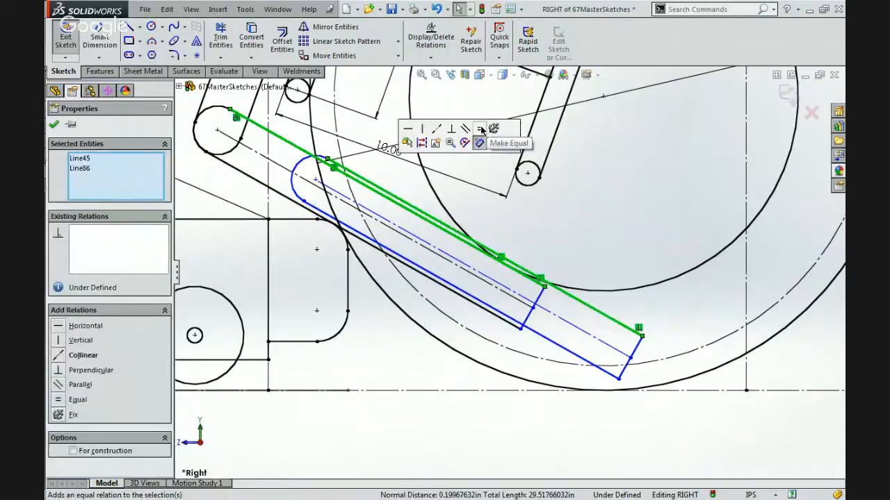
click(475, 143)
click(316, 179)
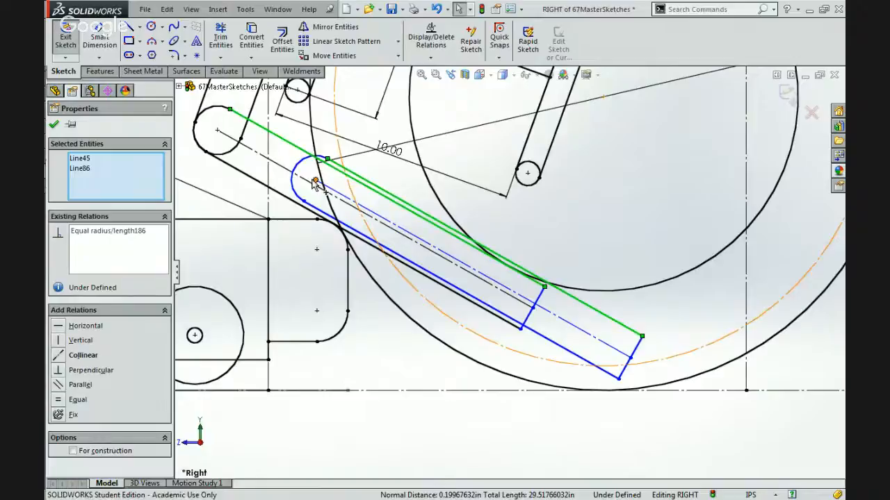
drag(316, 180, 296, 250)
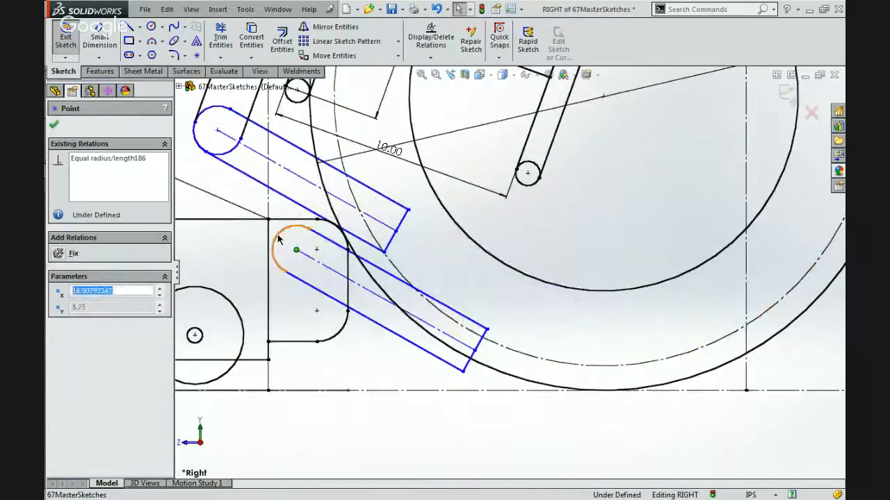
Try a concentric relation between the copied and original beams' end arcs, test the free end's movement, and undo the relation.
click(278, 240)
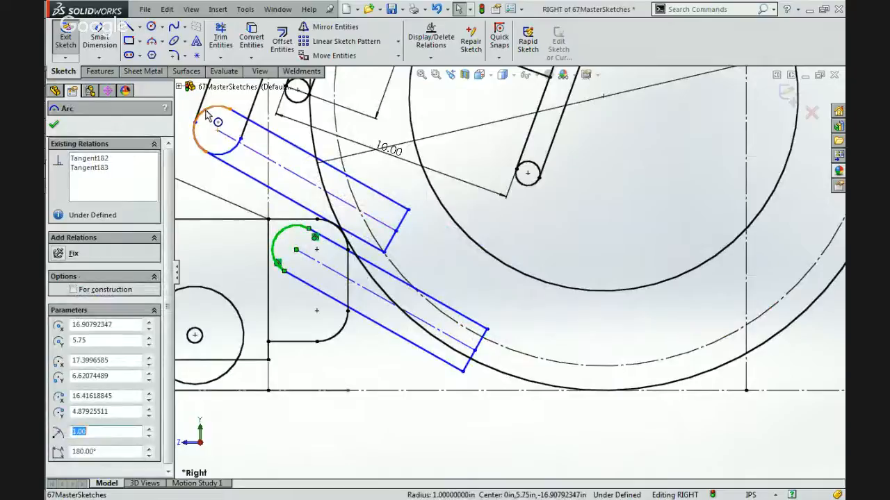
ctrl+click(205, 133)
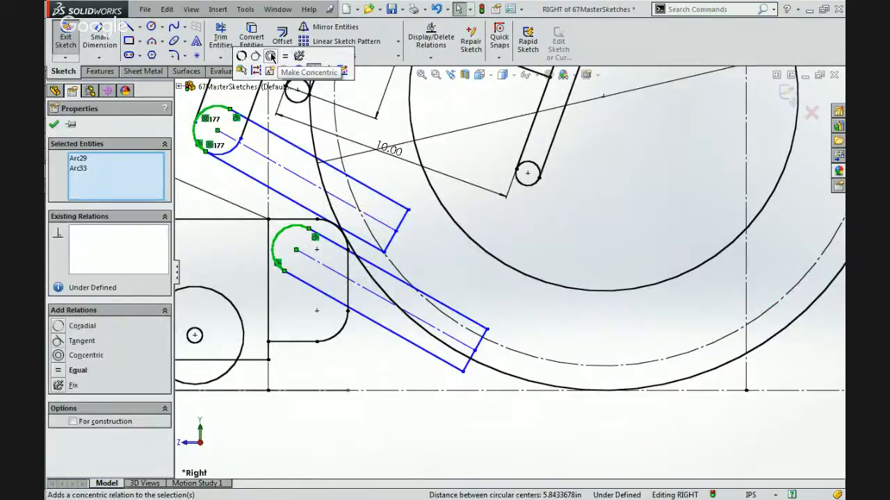
click(293, 72)
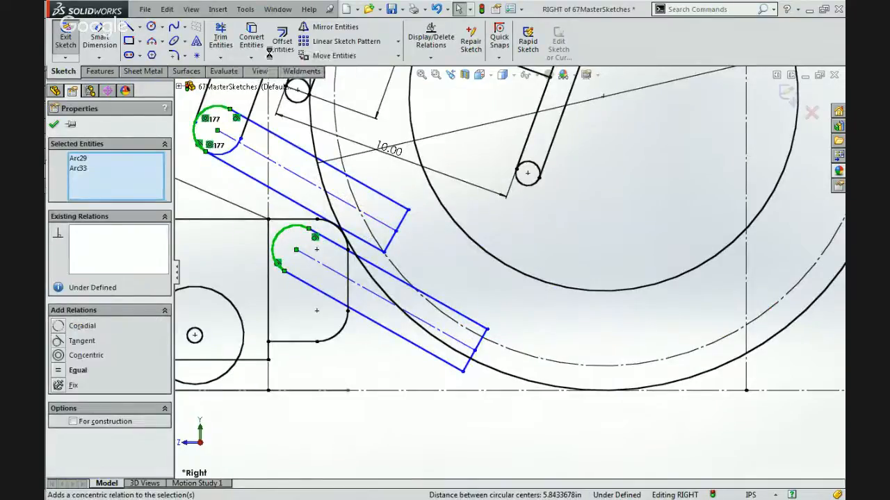
click(396, 230)
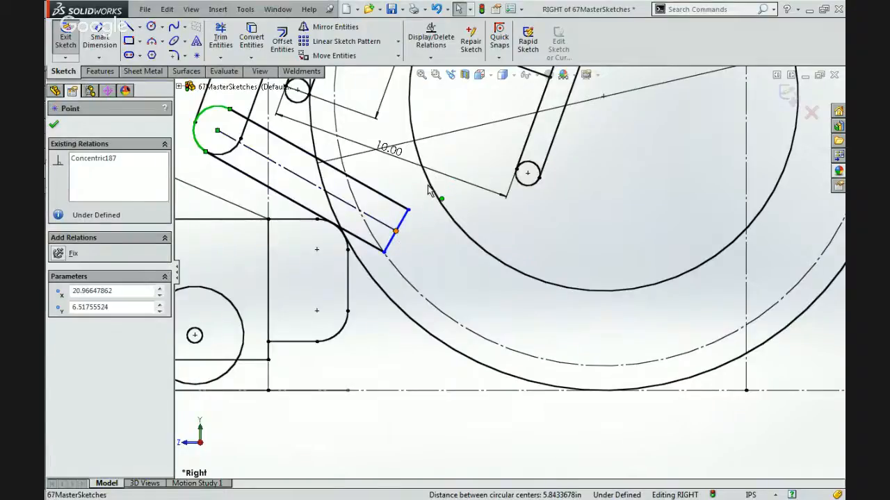
drag(427, 187, 363, 339)
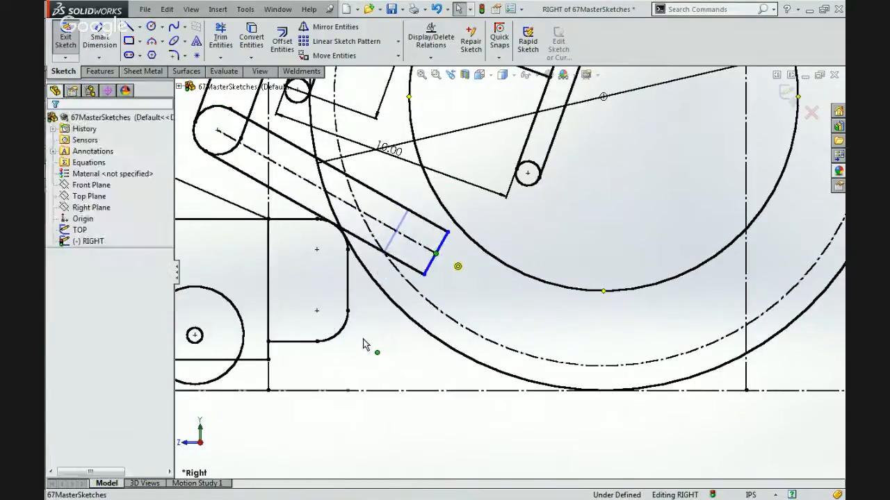
key(ctrl+z)
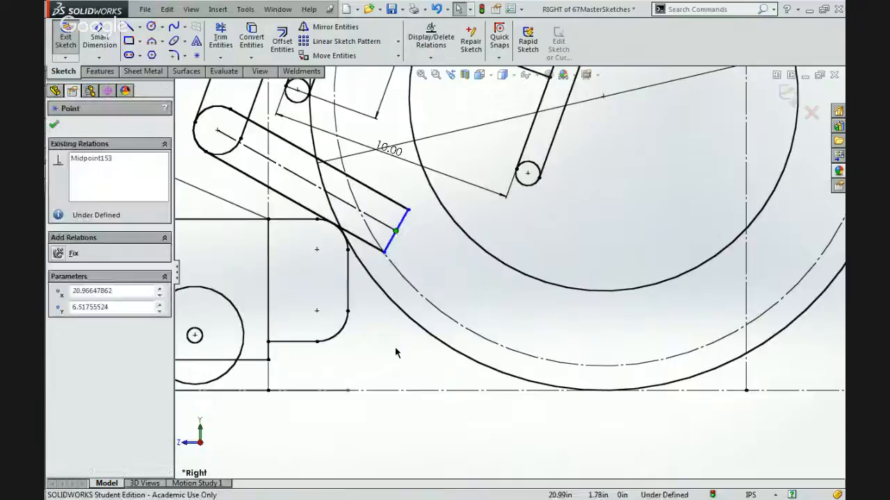
key(ctrl+z)
click(374, 368)
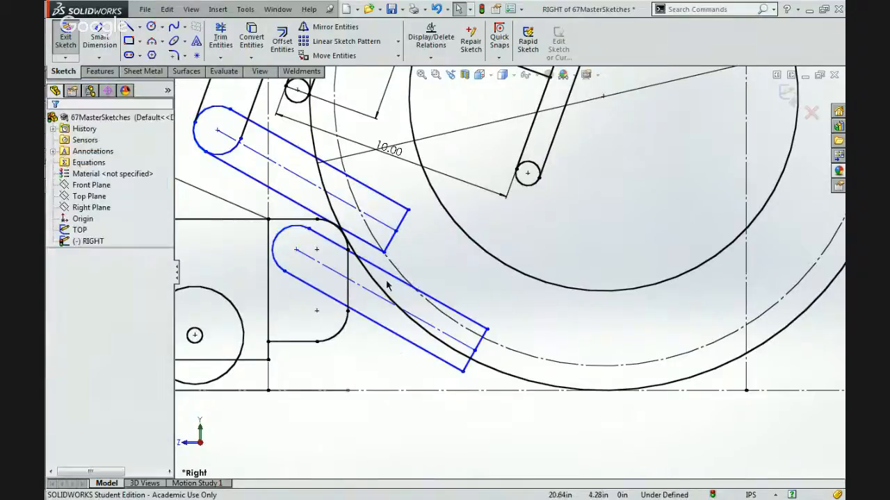
Check the relations on the copied beam's upper edge, end line, lower edge and end arc.
click(397, 278)
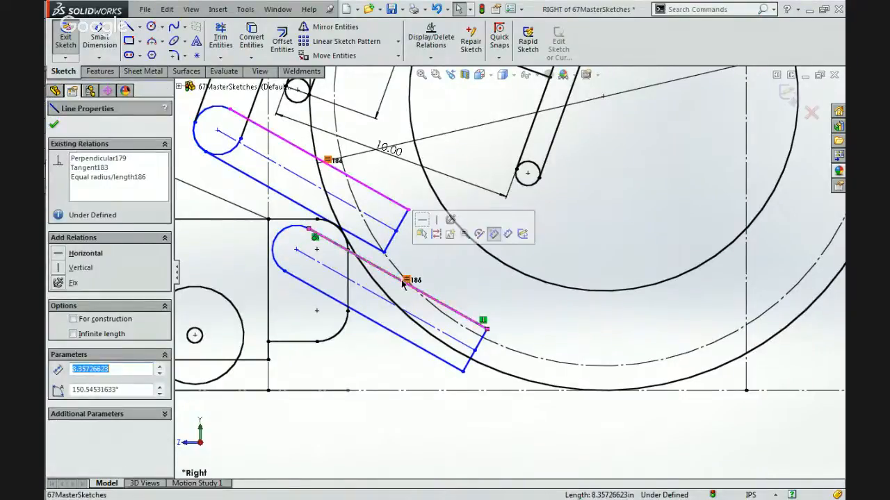
click(479, 342)
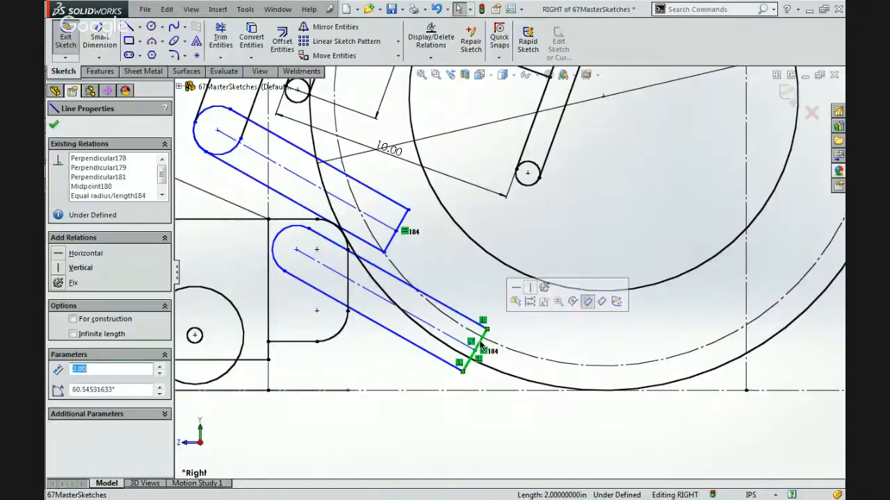
scroll(477, 327, up, 4)
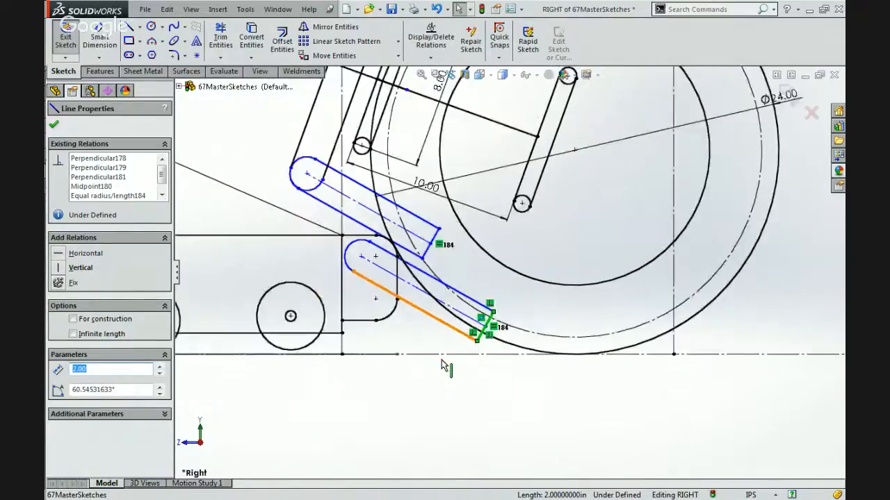
click(445, 311)
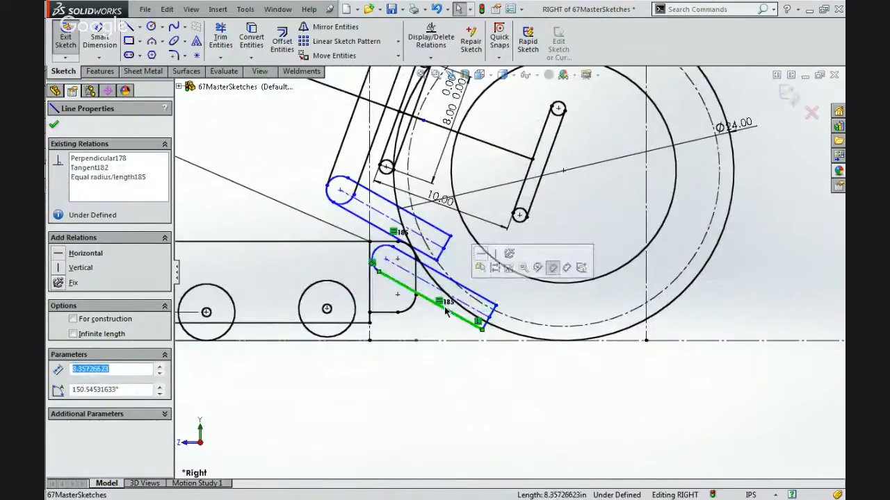
click(381, 251)
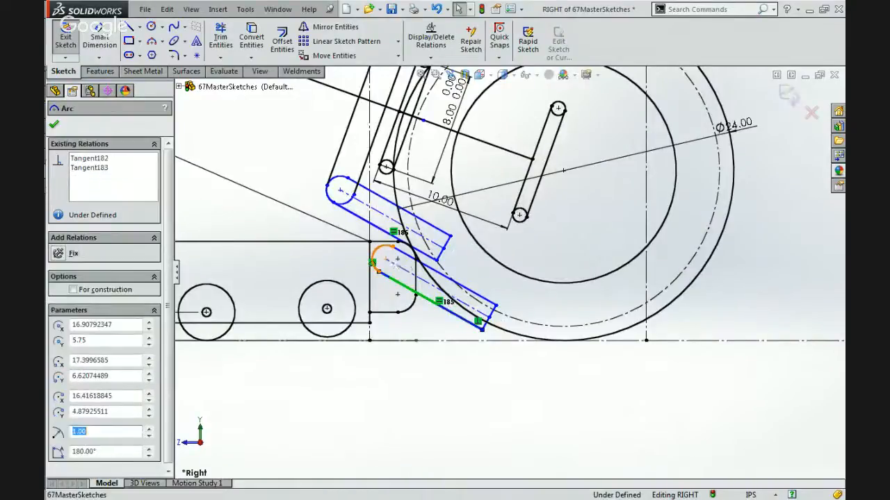
Fix the copied beam's end arc centre in place and swing the beam's free end slightly upward about it.
click(386, 259)
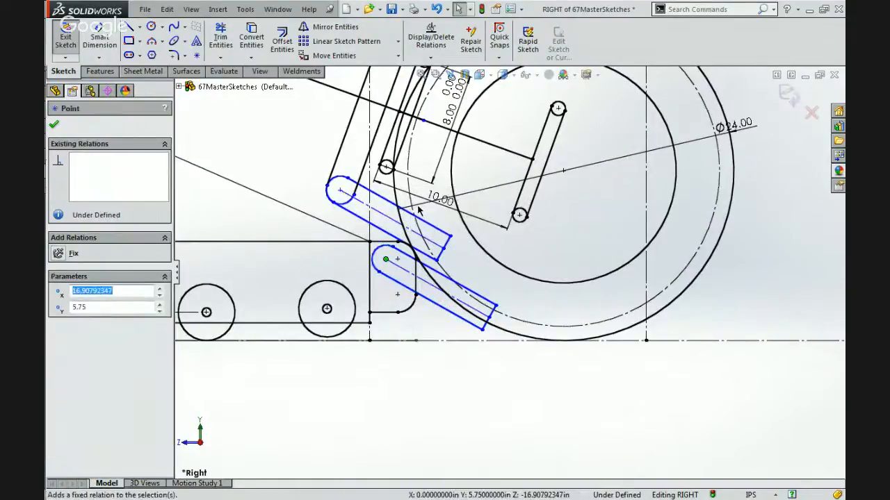
click(490, 317)
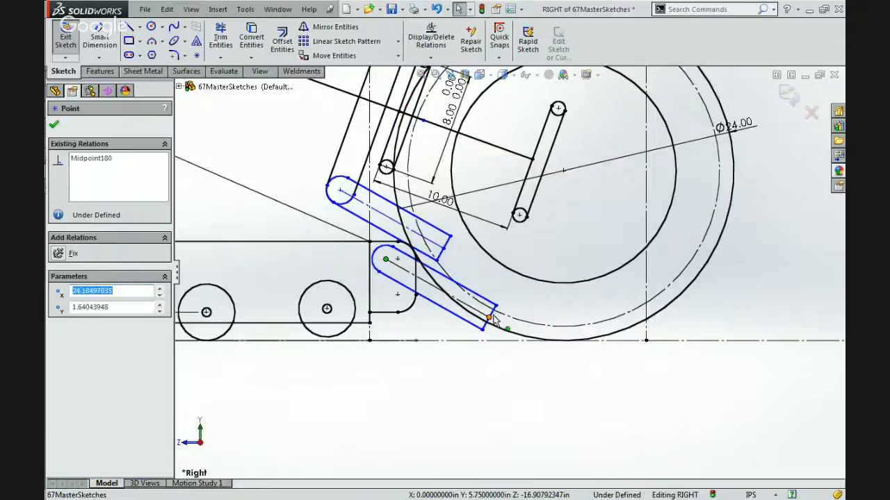
mouse_move(492, 318)
mouse_down()
mouse_move(525, 292)
mouse_move(488, 301)
mouse_up()
scroll(489, 301, down, 2)
click(345, 241)
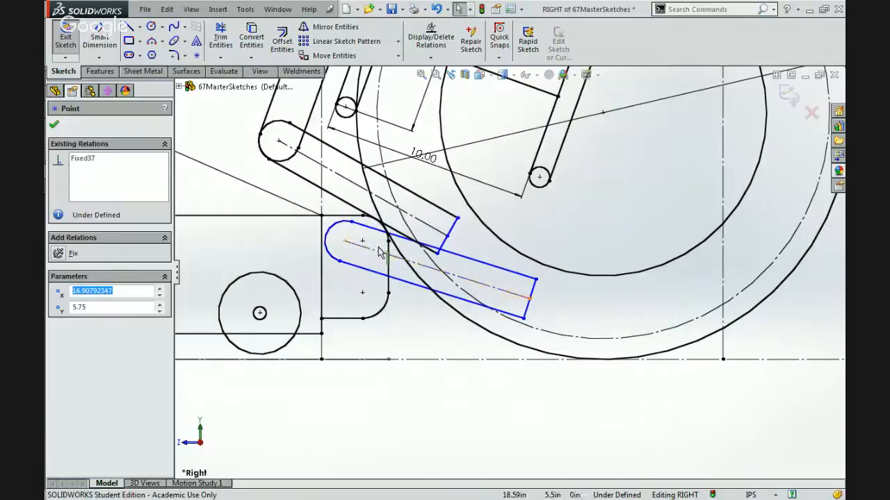
Dimension the original lower beam's centreline and set its length to 18 in.
click(96, 38)
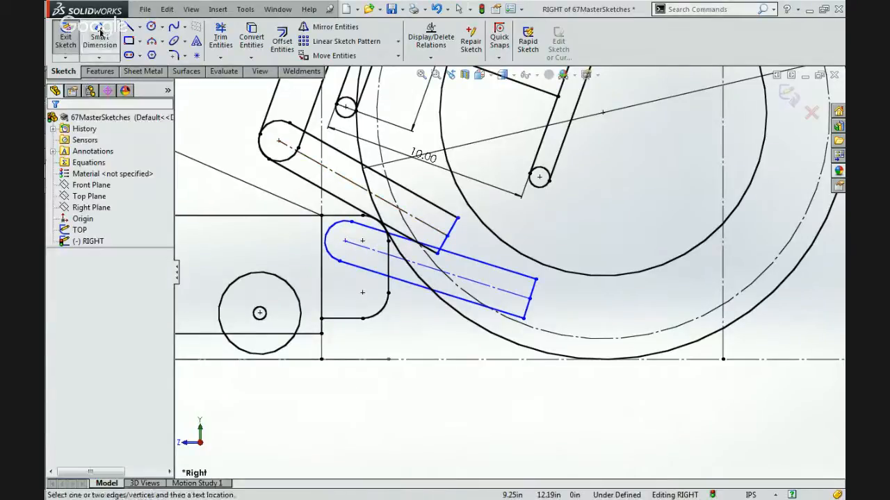
click(340, 181)
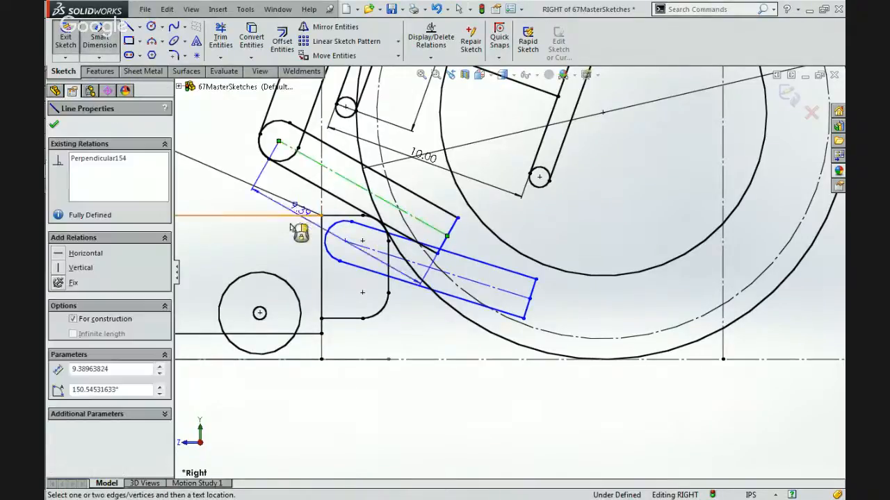
click(298, 239)
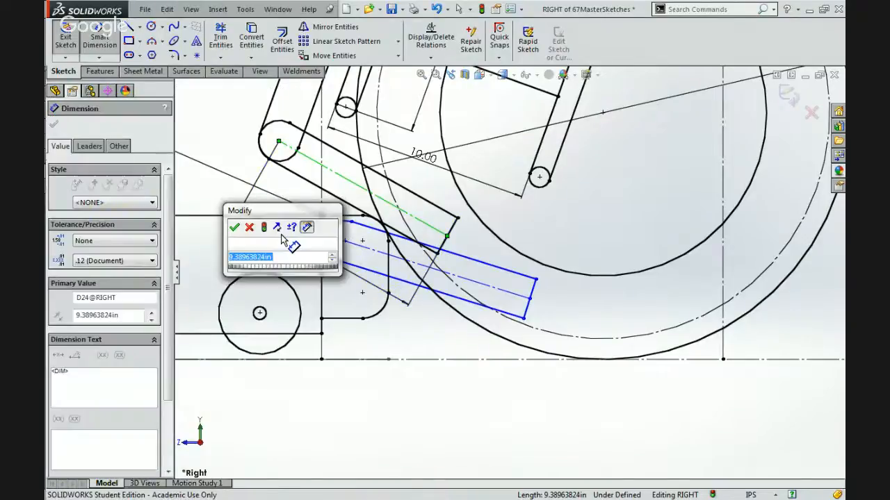
text(18)
key(Return)
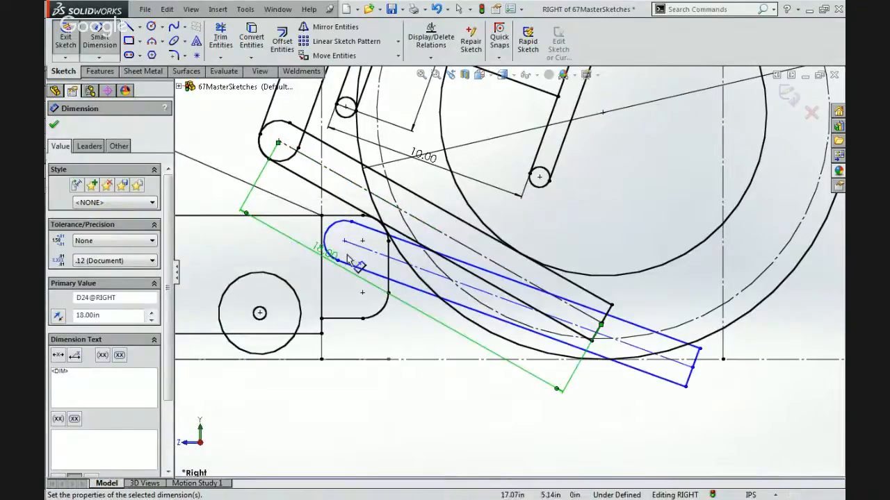
key(Escape)
key(Escape)
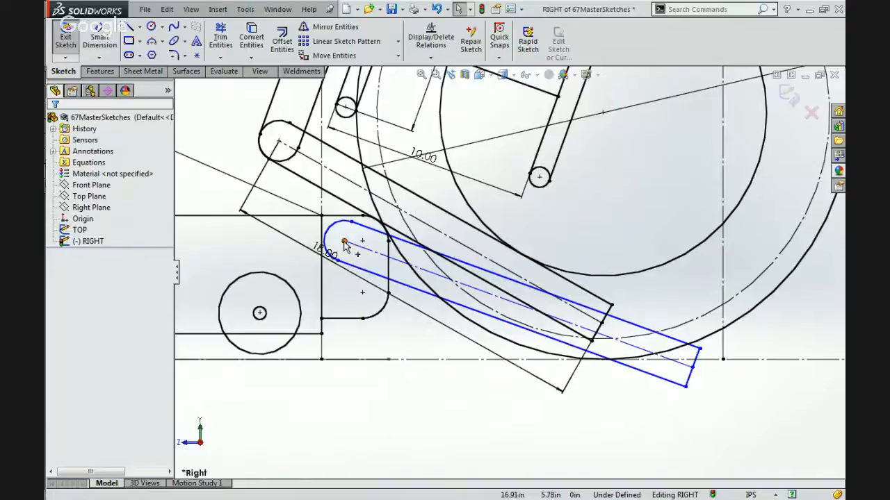
Make the copied beam's rounded end arc concentric with the original lower beam's end arc.
click(326, 234)
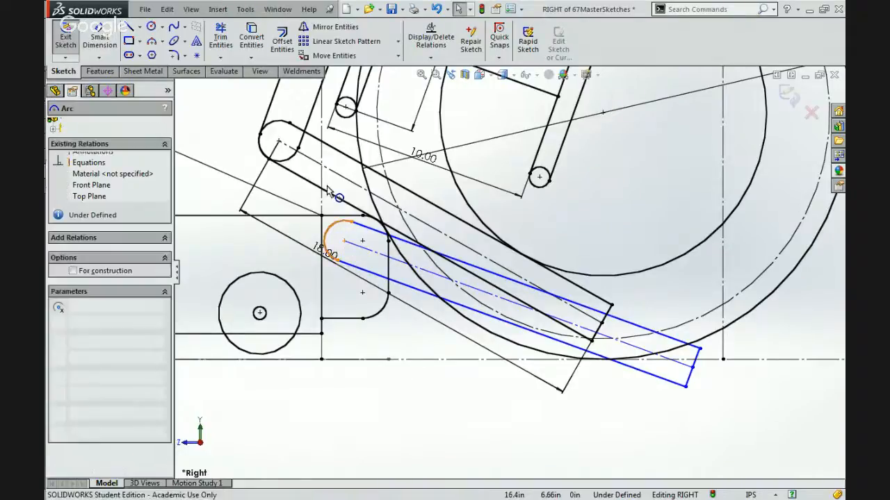
ctrl+click(279, 126)
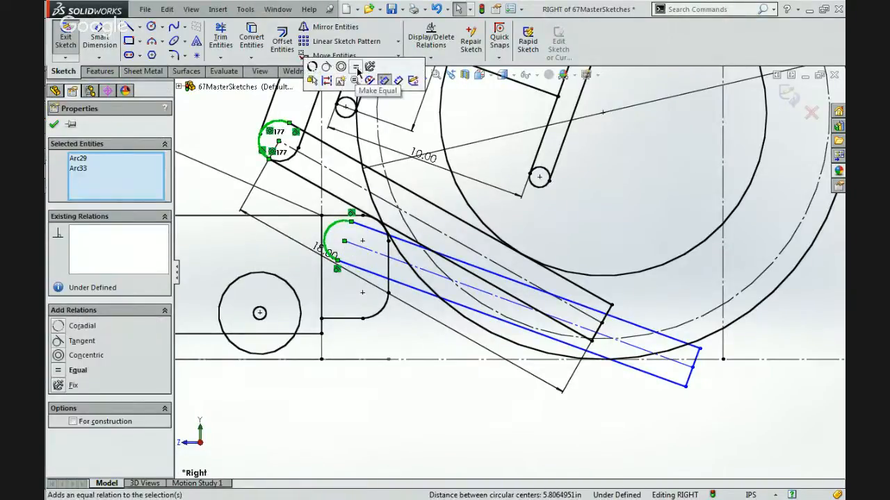
click(341, 66)
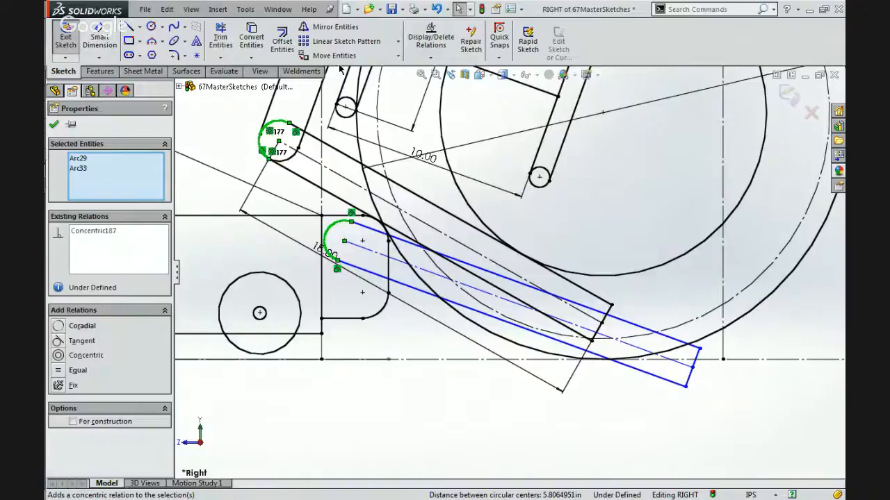
click(230, 151)
scroll(230, 151, up, 4)
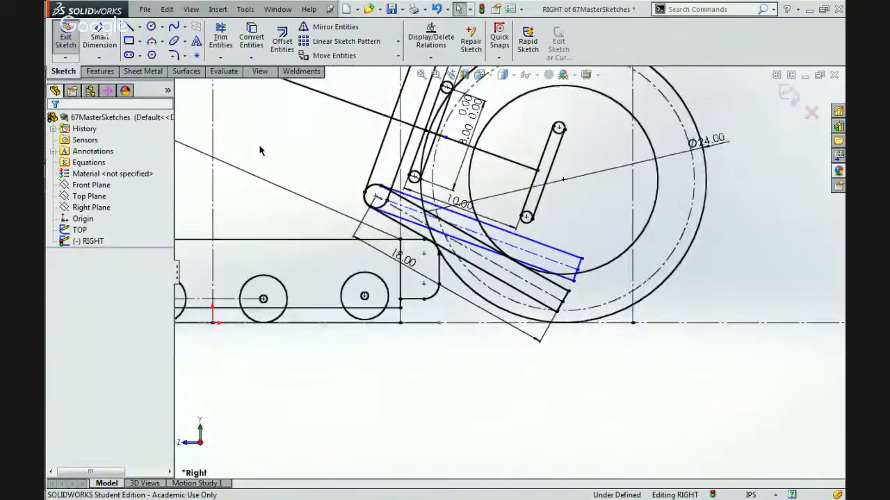
Make the copied beam's upper edge parallel to the sloping arm line that ends at the slotted bar inside the ball.
scroll(551, 220, down, 3)
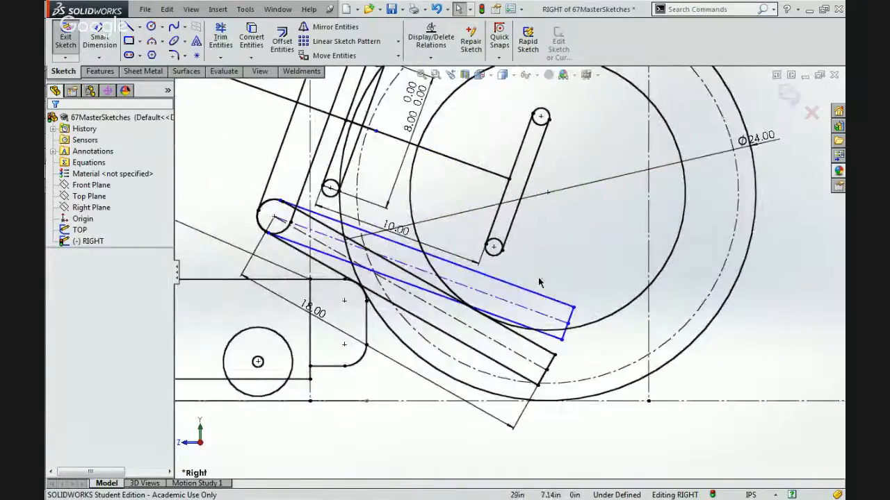
click(536, 352)
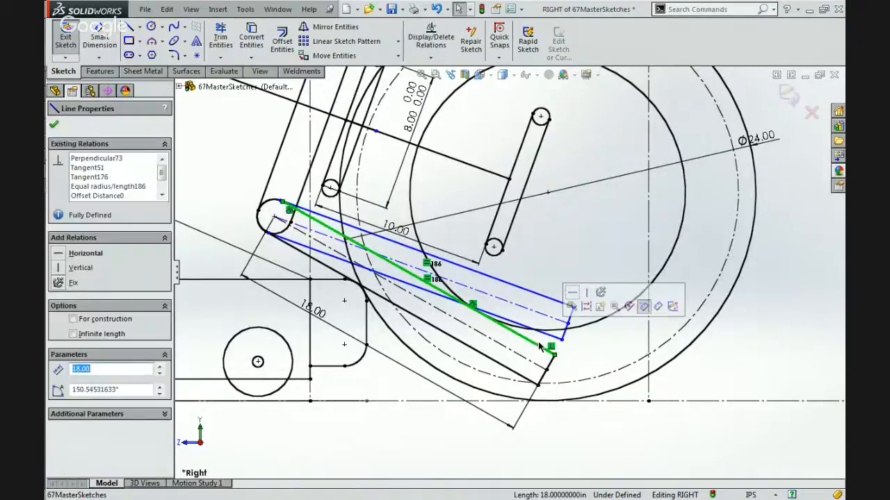
mouse_move(539, 346)
mouse_down()
mouse_move(540, 316)
mouse_move(521, 290)
mouse_up()
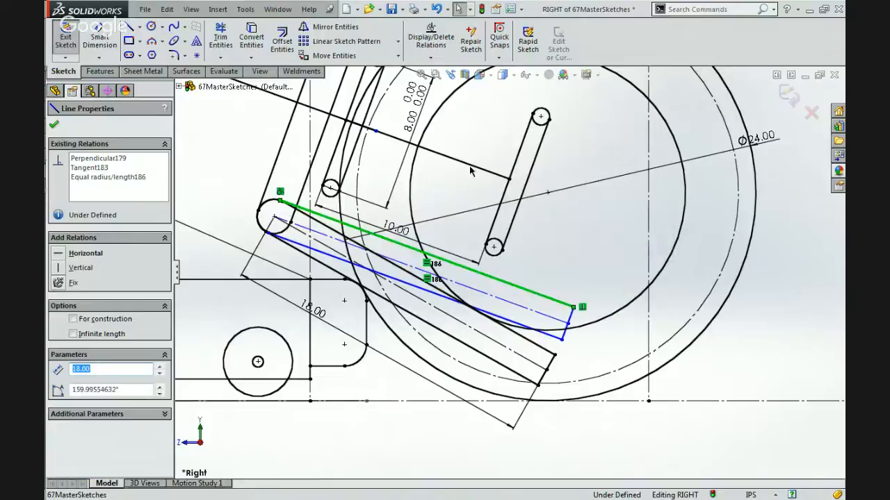
ctrl+click(470, 167)
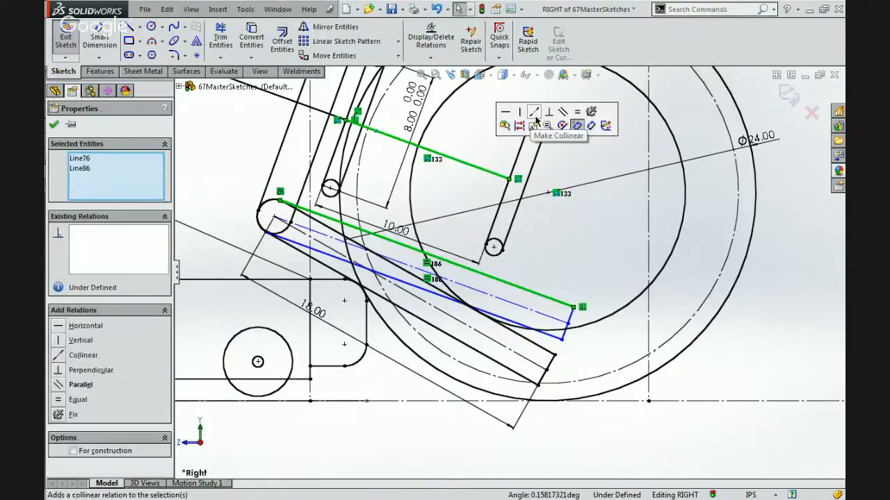
click(562, 112)
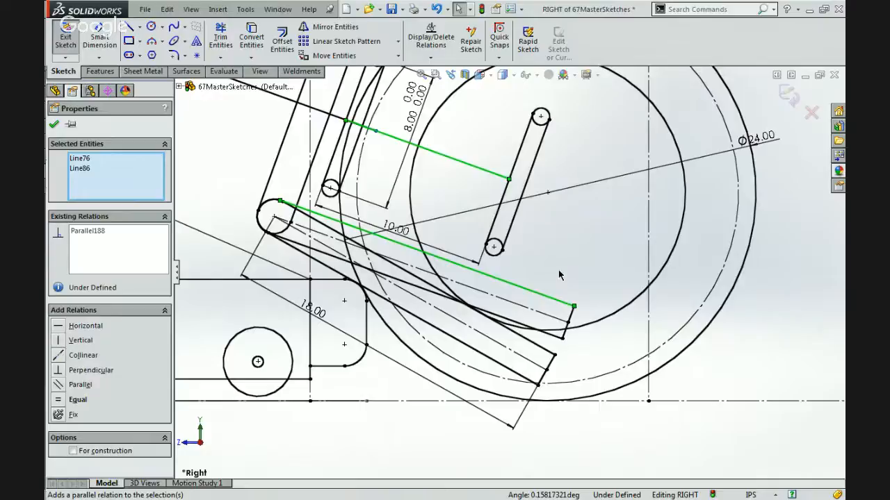
scroll(559, 274, up, 4)
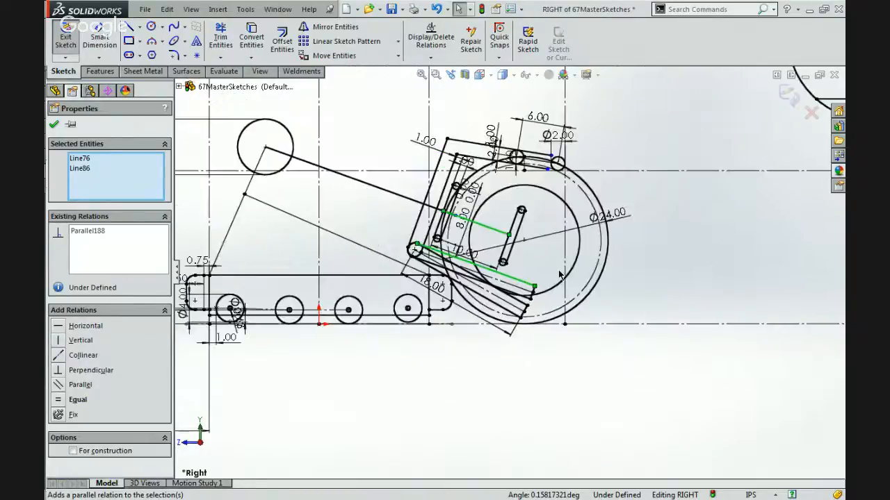
scroll(534, 229, down, 3)
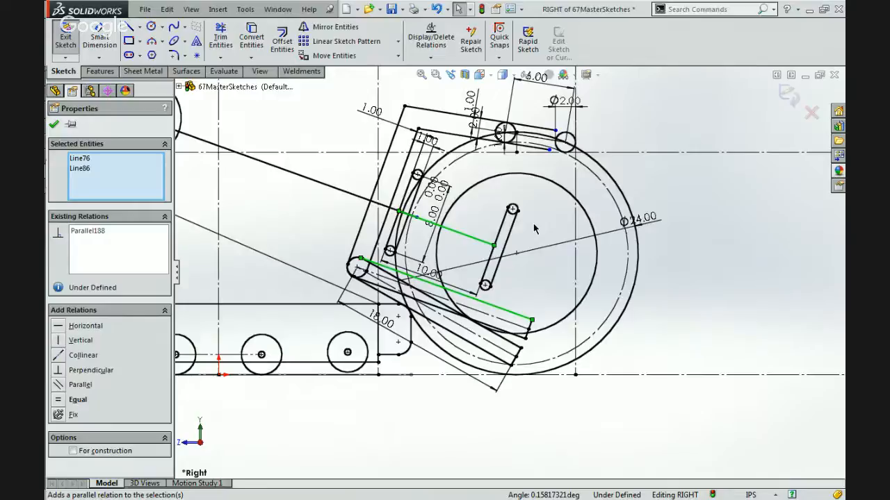
click(547, 278)
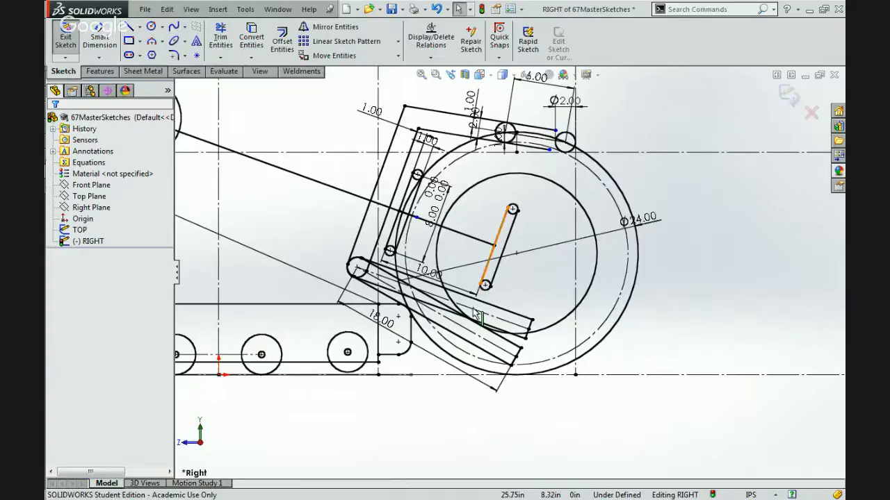
Move the loose point on the sloping arm line along it to where the line meets the upright bars.
scroll(473, 318, down, 3)
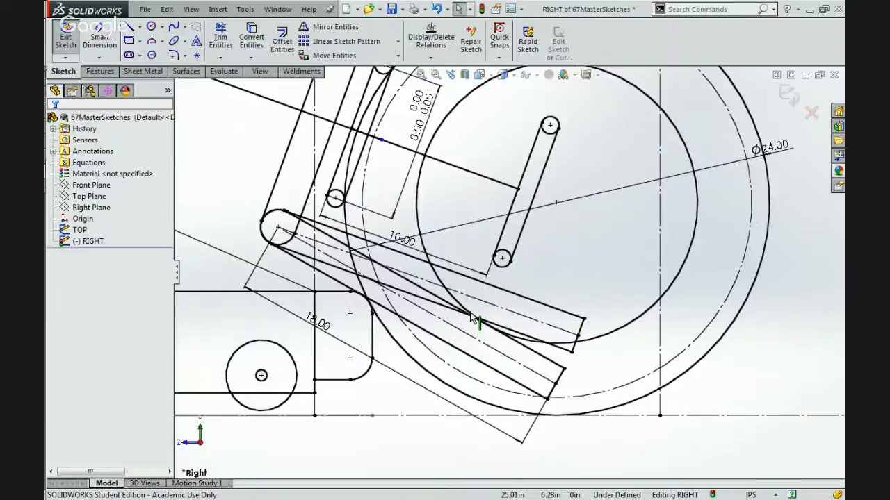
click(382, 139)
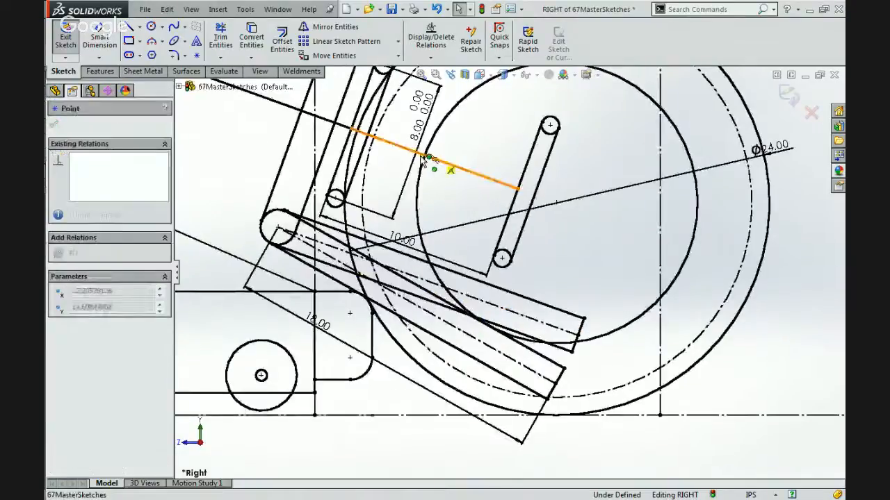
mouse_move(349, 152)
mouse_down()
mouse_move(242, 129)
mouse_move(351, 153)
mouse_move(345, 147)
mouse_up()
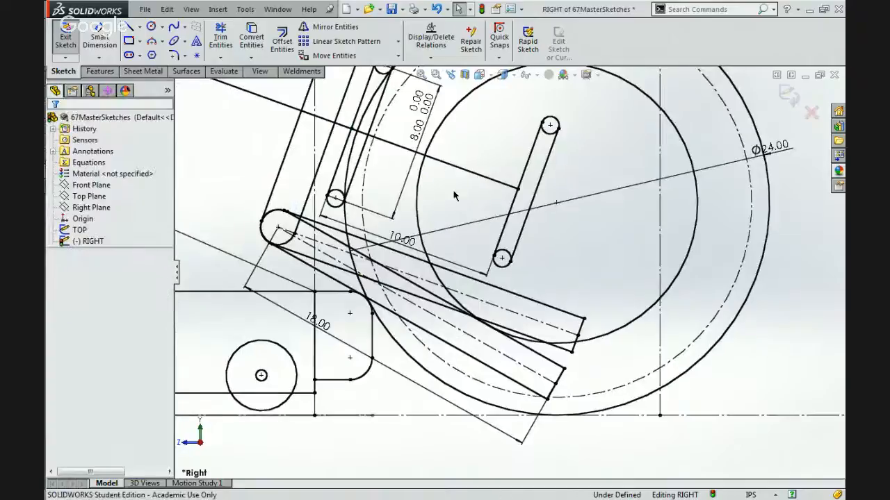
scroll(453, 192, up, 1)
scroll(455, 192, up, 2)
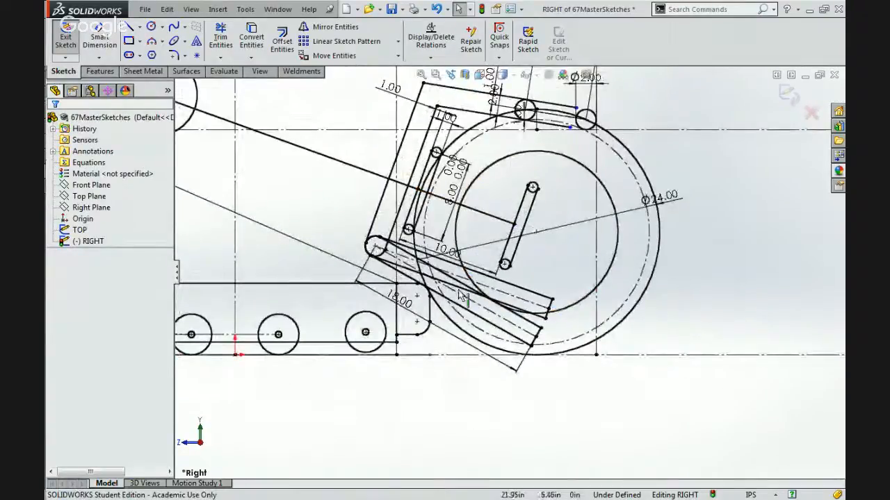
scroll(456, 290, down, 1)
scroll(459, 293, down, 1)
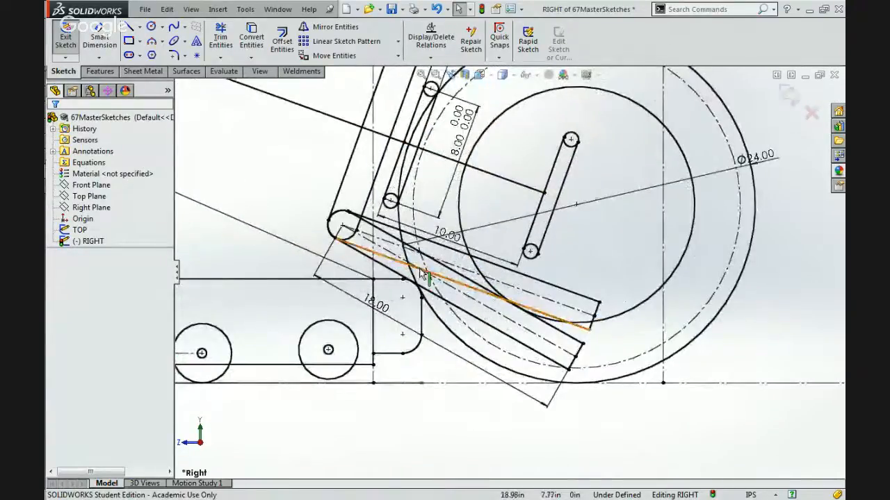
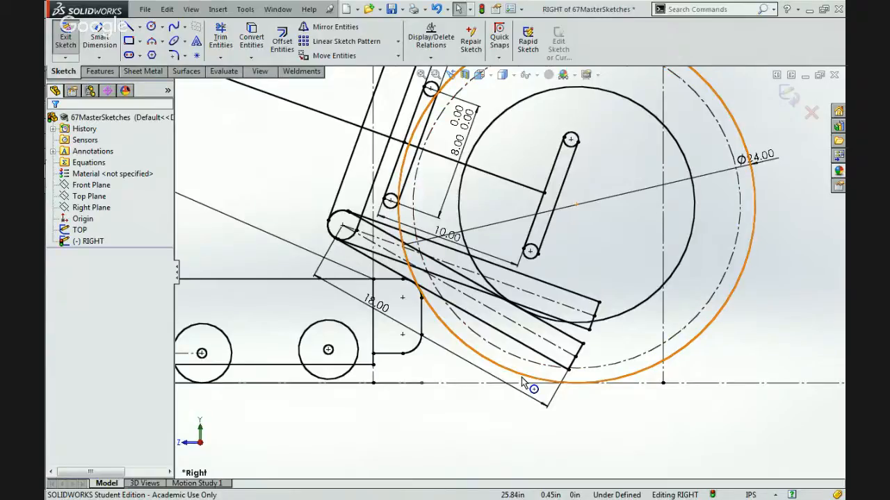
Delete the tangent relation between the original lower beam's lower edge and the chassis's rounded upper corner.
scroll(522, 382, up, 3)
scroll(481, 222, down, 3)
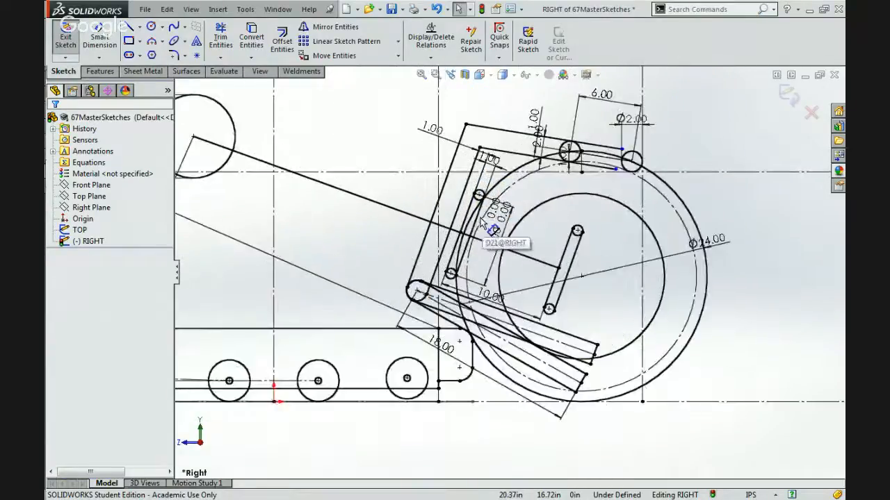
click(417, 291)
click(412, 275)
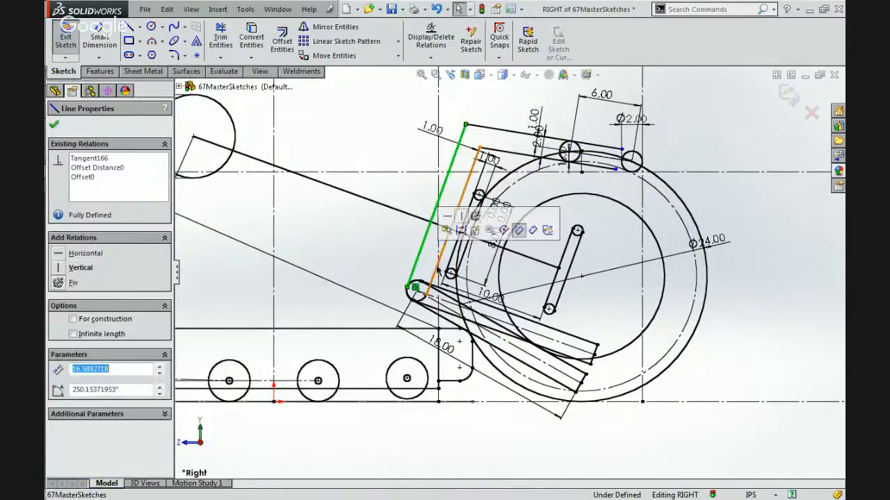
click(439, 273)
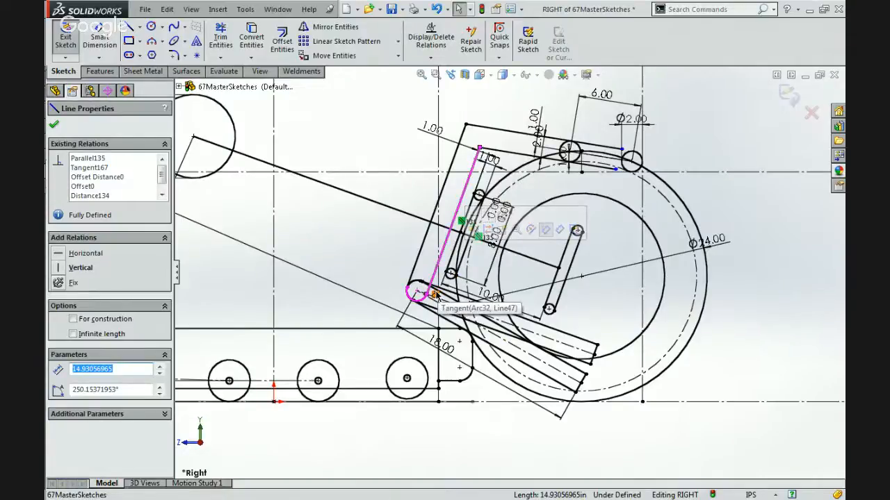
click(483, 340)
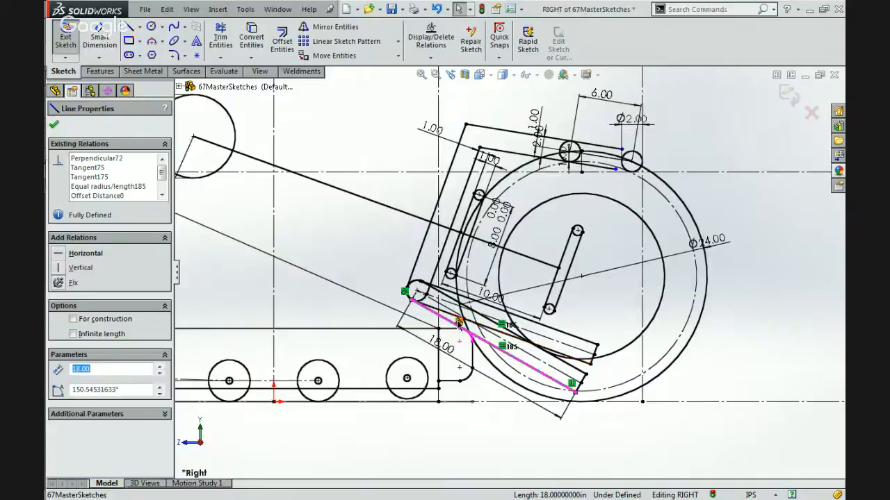
key(Escape)
key(Delete)
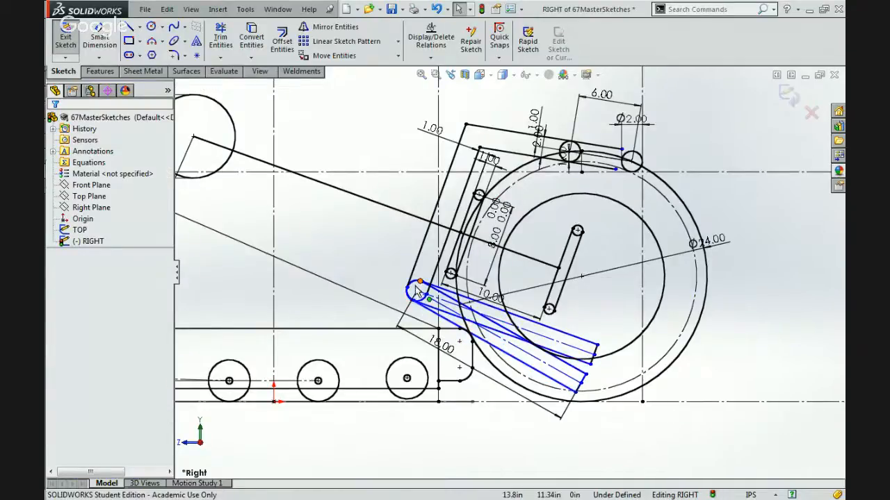
Move the two beams' shared pivot down toward the chassis, just above its end wheel.
drag(417, 290, 403, 355)
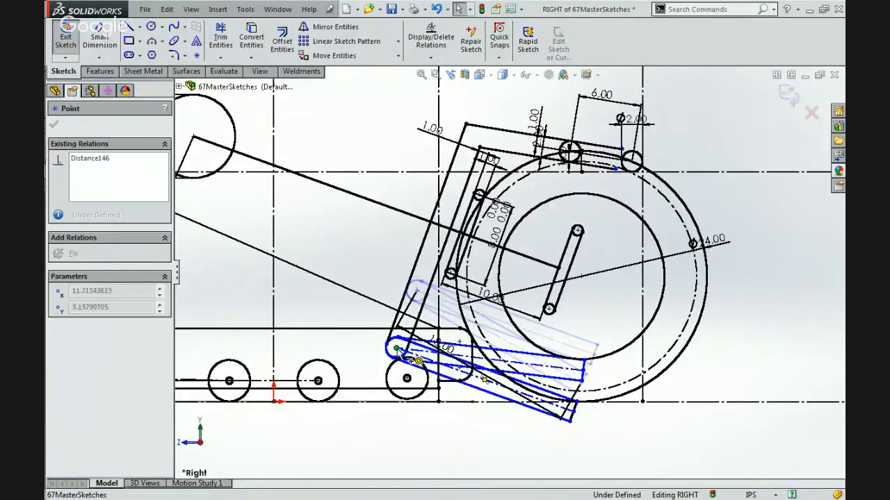
click(524, 462)
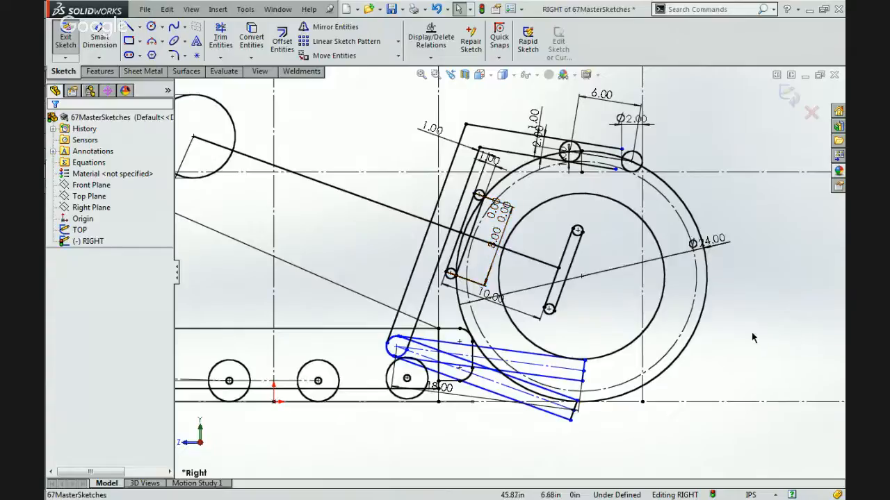
click(397, 345)
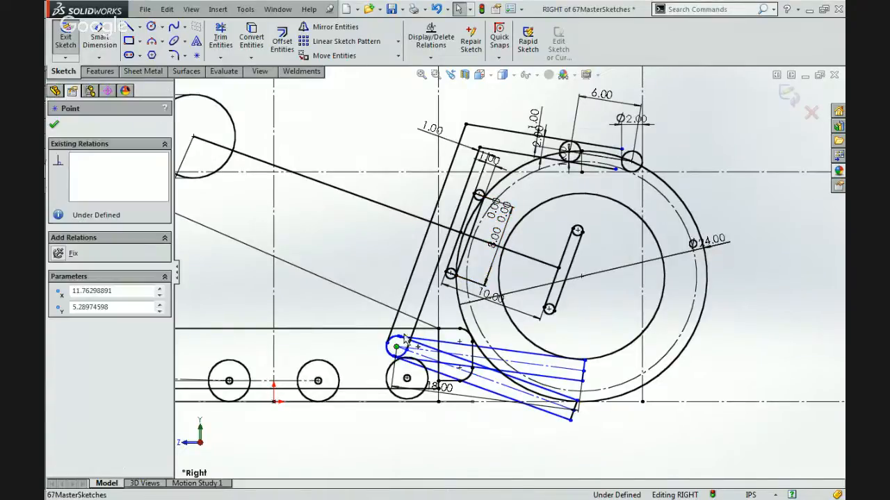
mouse_move(397, 347)
mouse_down()
mouse_move(410, 311)
mouse_move(397, 341)
mouse_up()
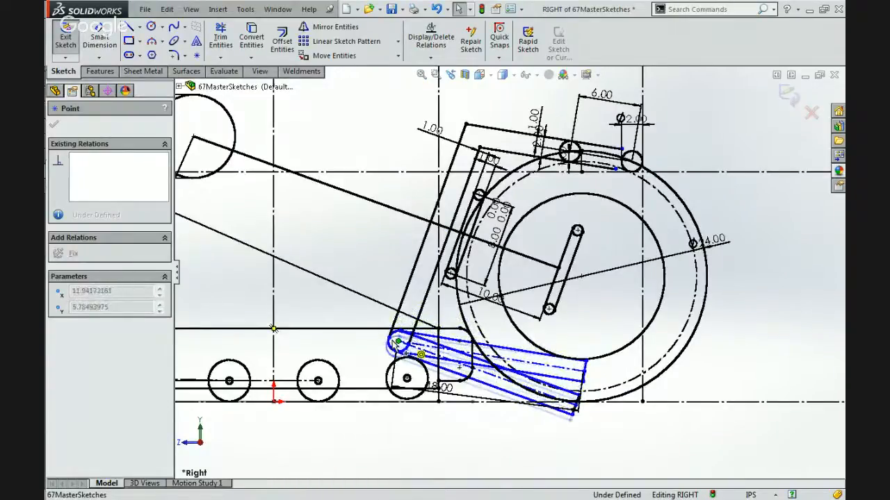
click(333, 270)
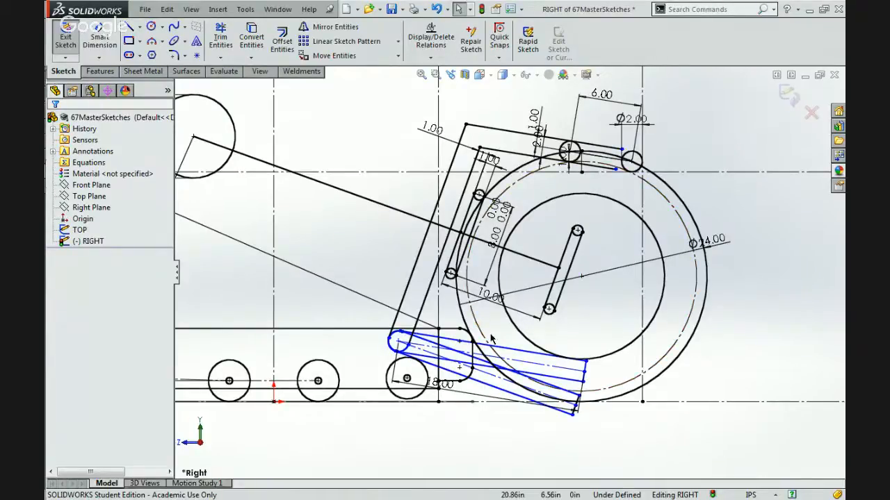
Try a tangent relation between the lowered original beam's lower edge and the chassis's rounded upper corner, then undo it.
scroll(480, 354, down, 1)
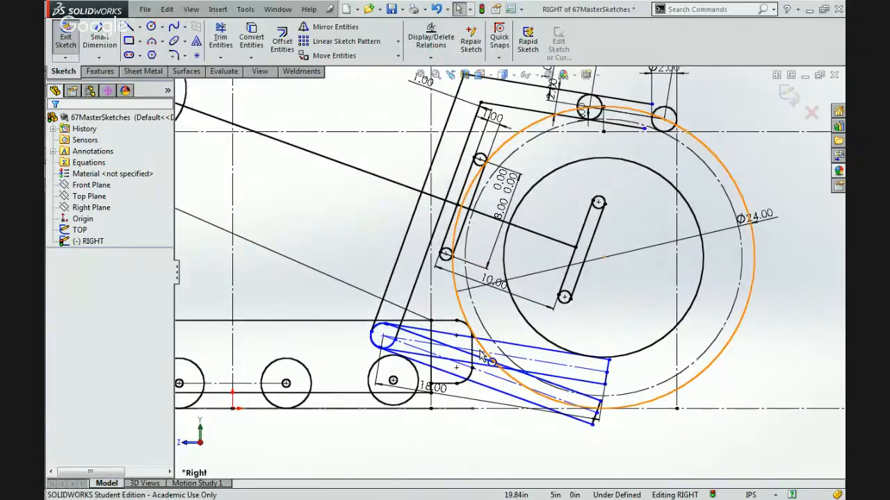
scroll(482, 356, down, 3)
click(498, 372)
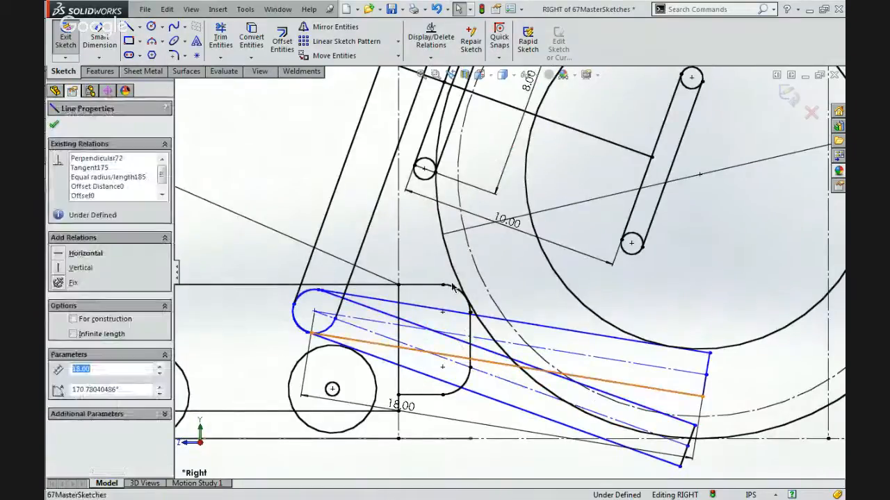
ctrl+click(462, 293)
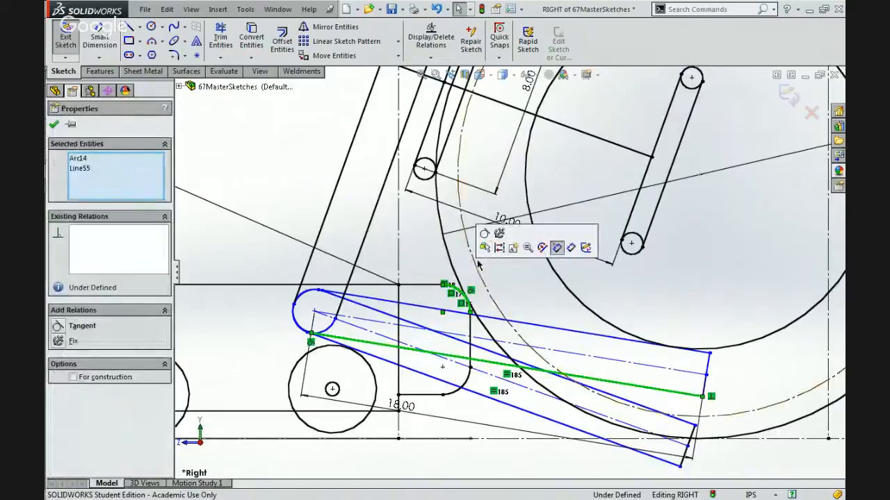
click(495, 245)
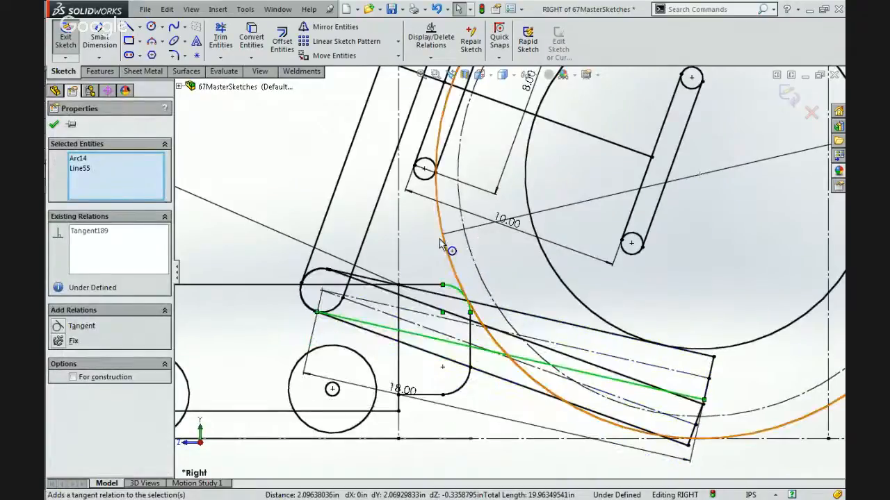
key(Escape)
key(ctrl+z)
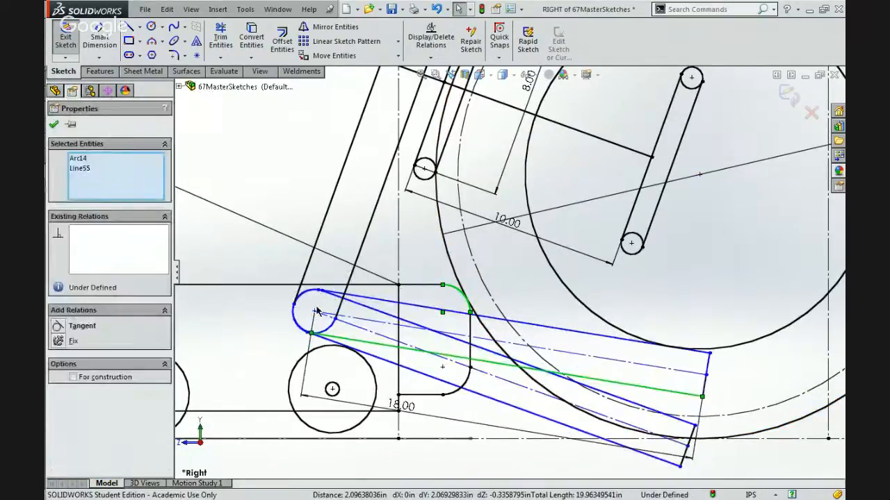
Raise the beams' shared pivot above the chassis and make the original beam's lower edge tangent to the chassis's rounded upper corner.
click(314, 312)
drag(362, 234, 445, 290)
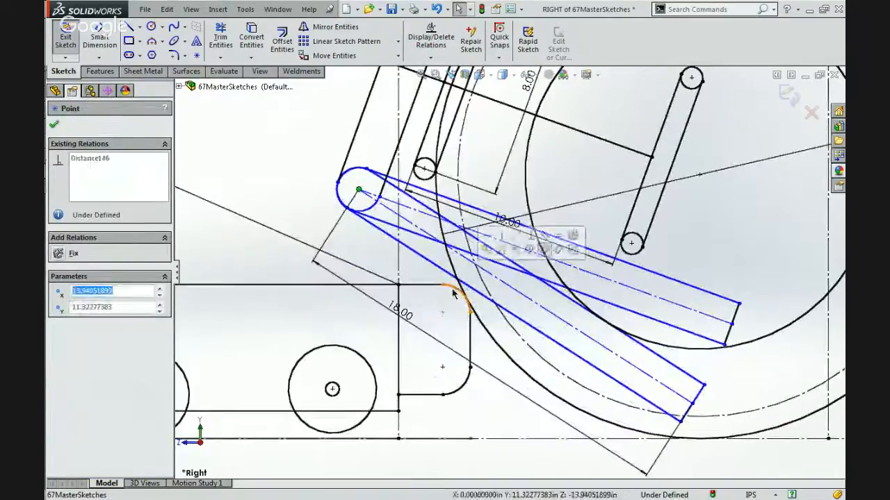
click(448, 286)
ctrl+click(437, 265)
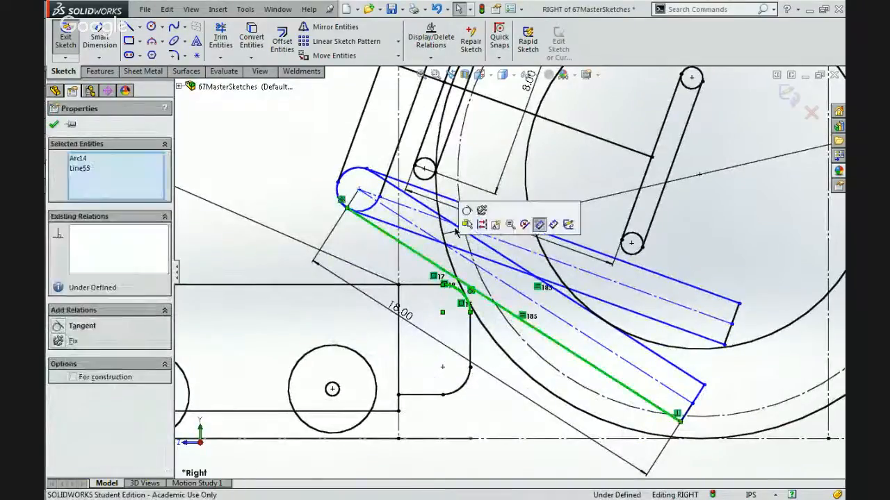
click(354, 258)
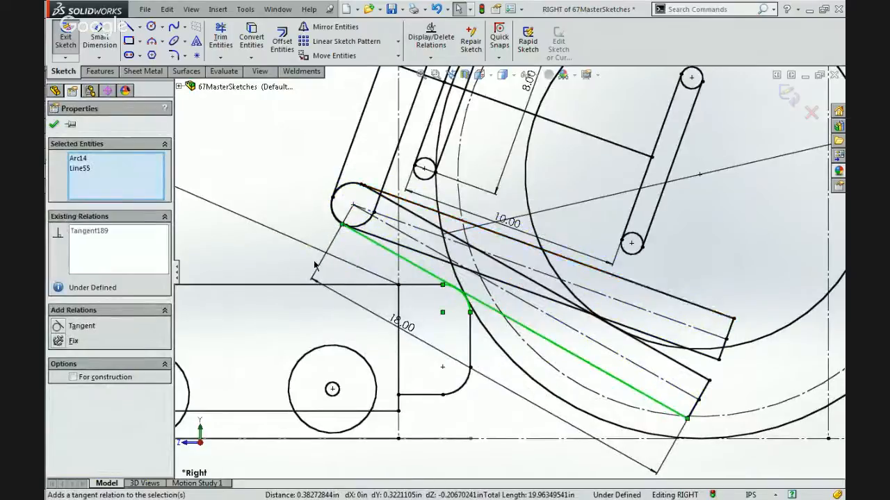
key(Escape)
Switch to the browser to examine the robot photo 5035.jpg, and return to the master sketch in SOLIDWORKS.
scroll(297, 262, up, 6)
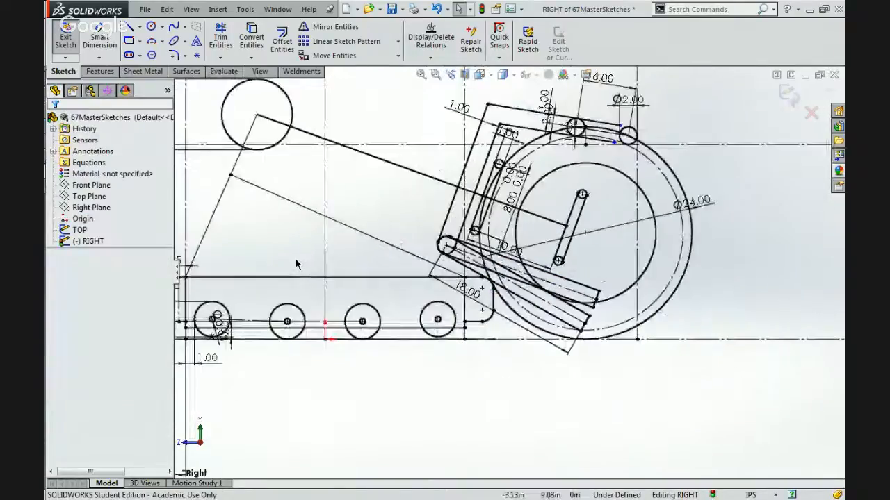
mouse_move(839, 111)
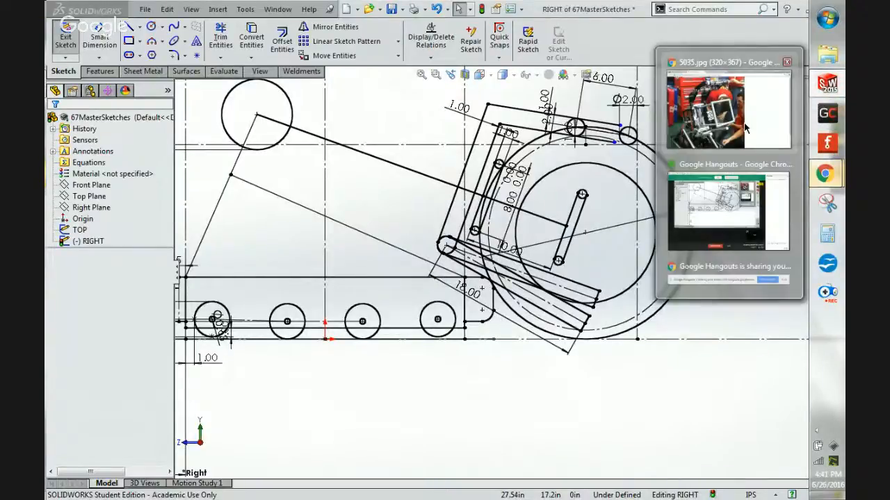
key(alt+Tab)
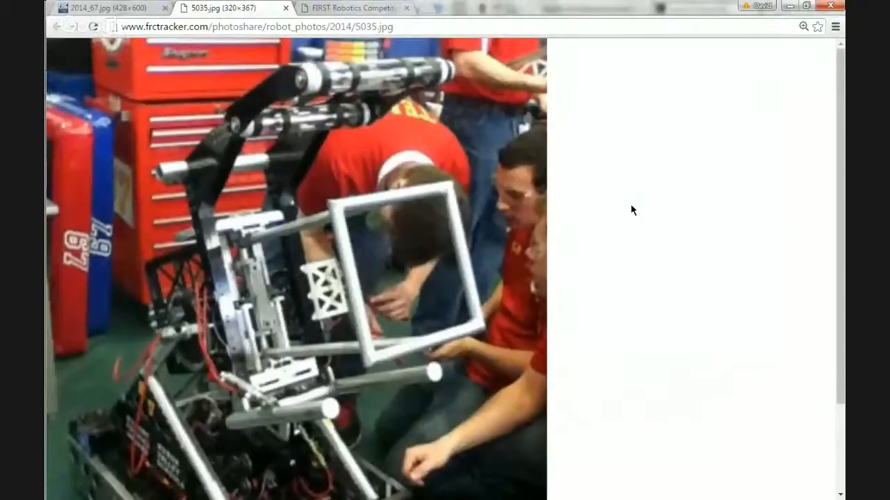
click(789, 5)
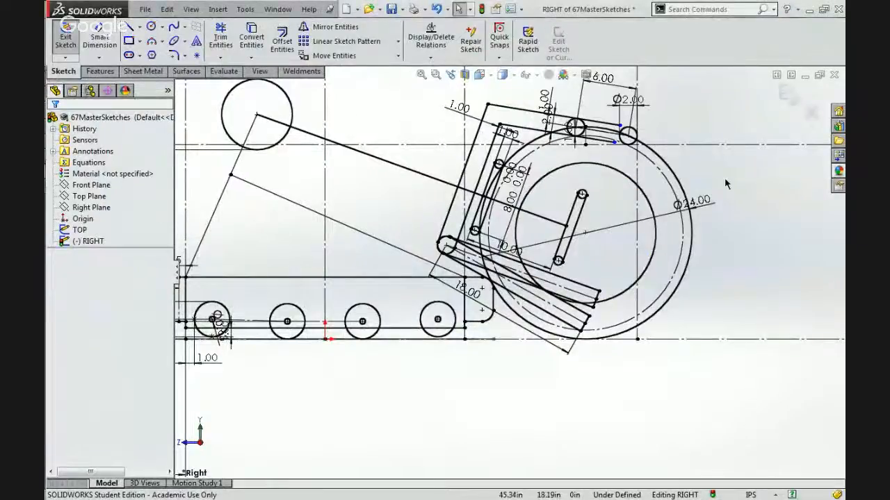
Try to set the 18 in distance between the separate circle's two chords to 9 in, and undo the beam's tangent relation.
scroll(724, 177, up, 5)
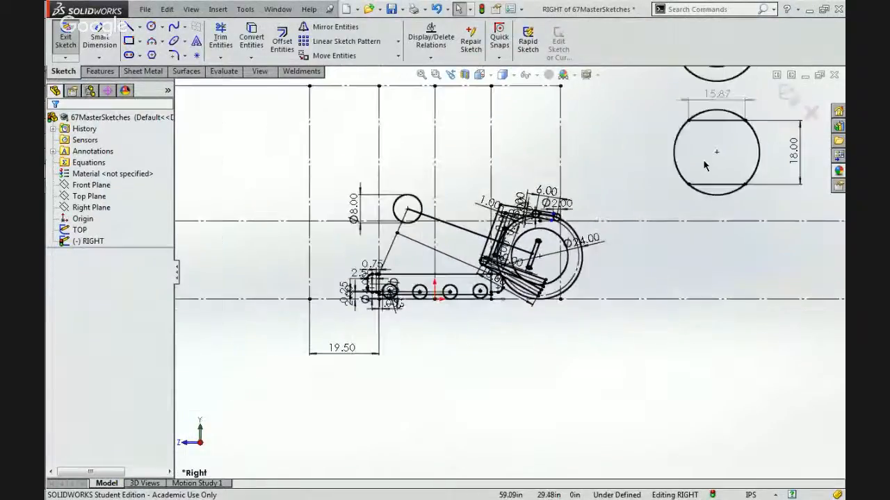
click(792, 148)
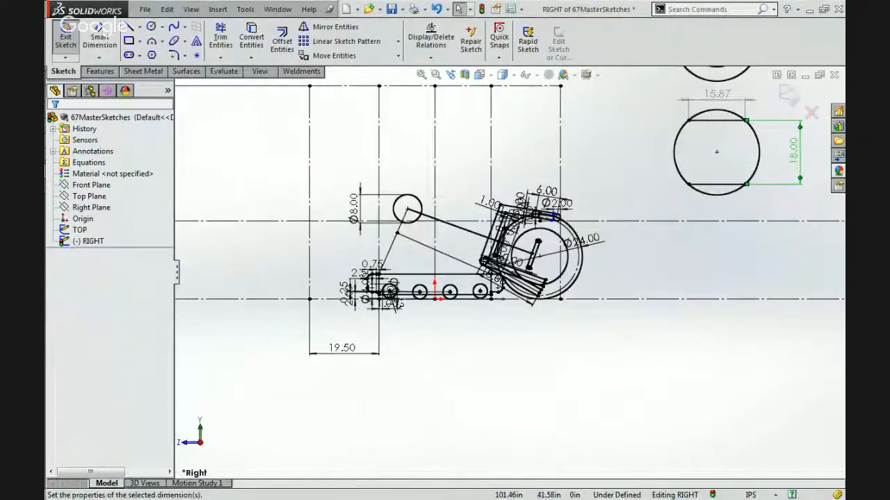
double_click(792, 148)
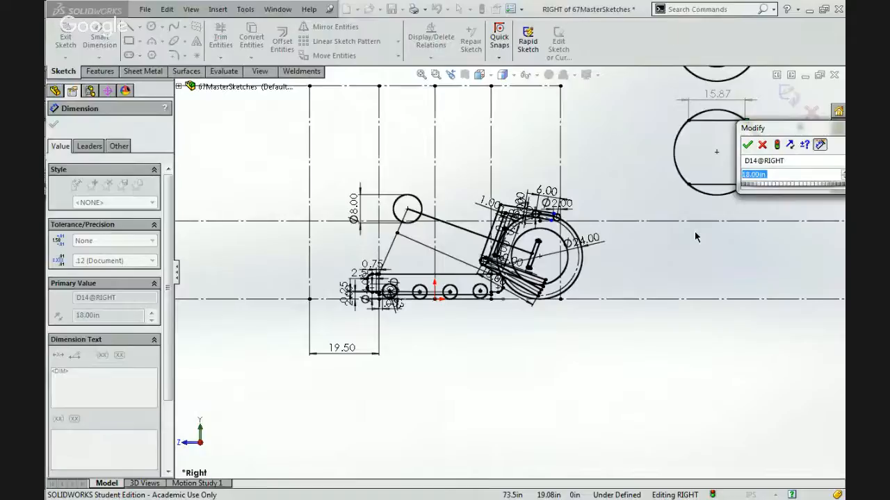
key(Return)
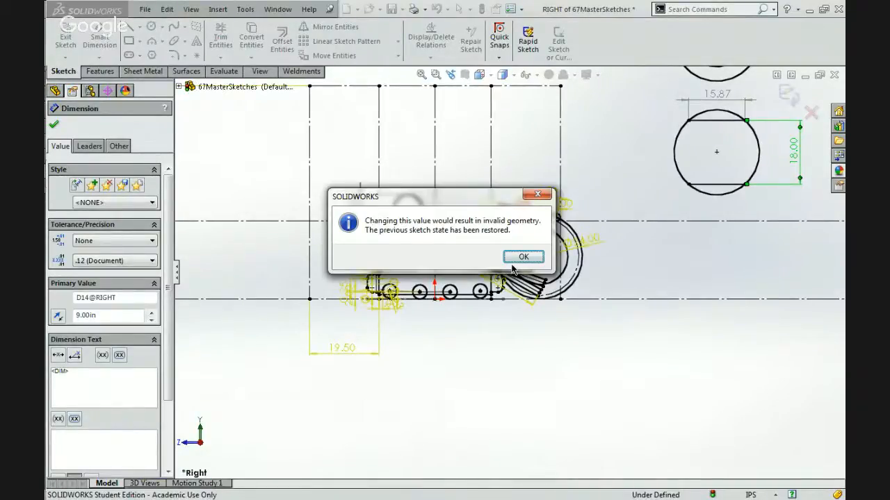
click(522, 258)
click(595, 271)
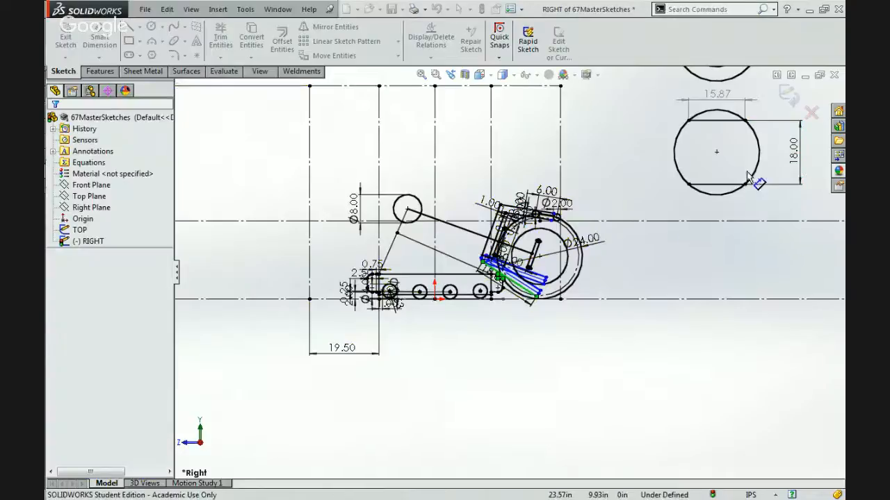
Make the 18 in dimension between the separate circle's two chords a driven dimension.
click(792, 153)
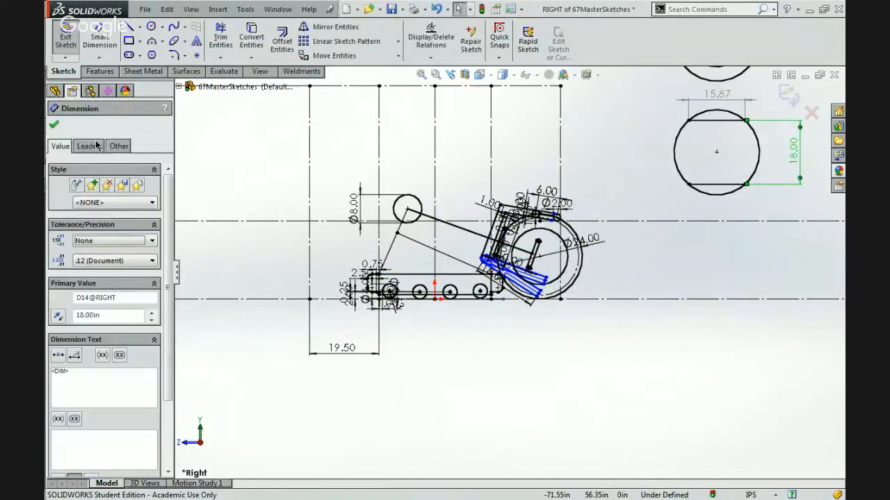
click(119, 146)
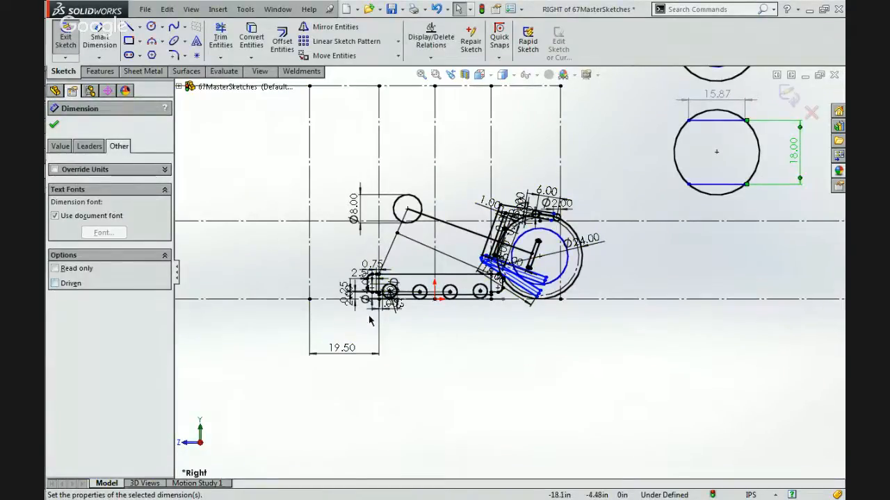
click(55, 282)
key(Escape)
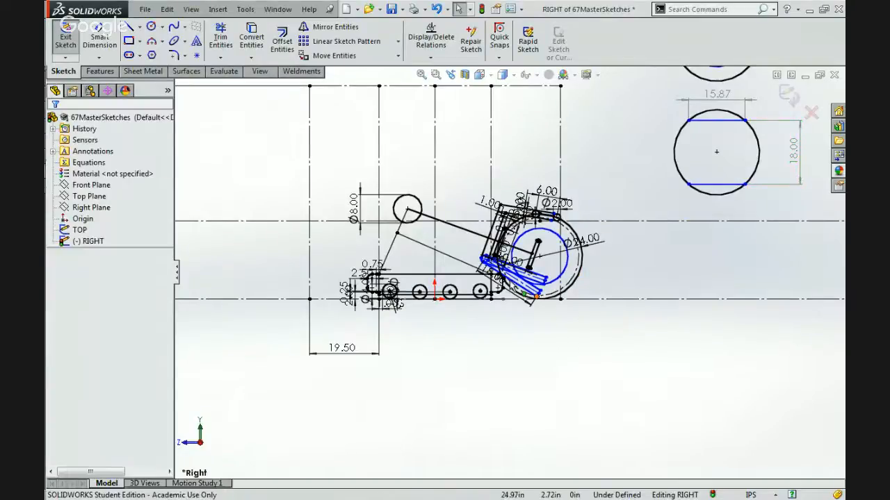
Shift the linked beams upward by the copied beam's outer end corner, raising their shared pivot.
scroll(501, 274, down, 5)
scroll(501, 277, down, 3)
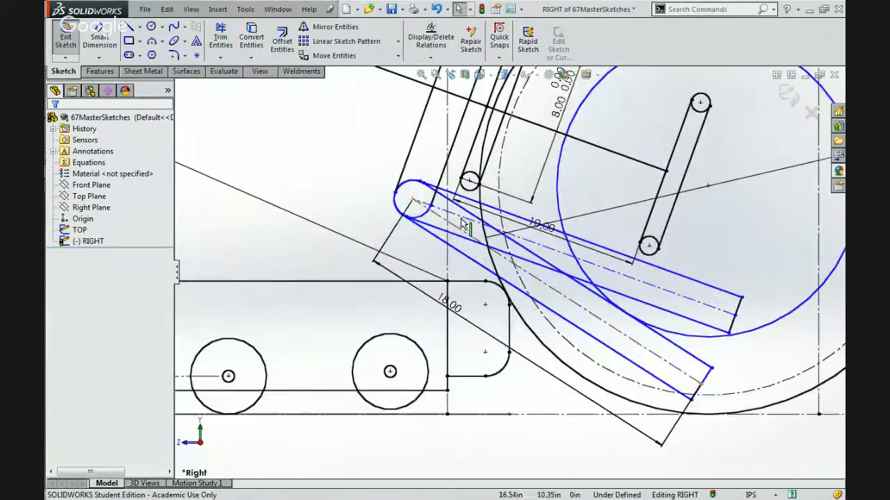
click(740, 299)
mouse_move(727, 342)
mouse_down()
mouse_move(681, 415)
mouse_move(695, 406)
mouse_move(721, 346)
mouse_up()
drag(731, 315, 751, 269)
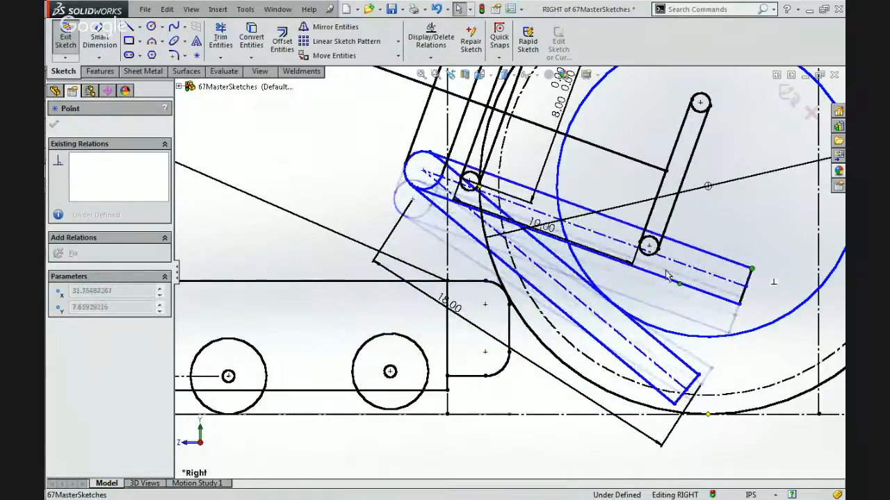
Make the original beam's lower edge tangent to the chassis's rounded upper corner.
click(542, 297)
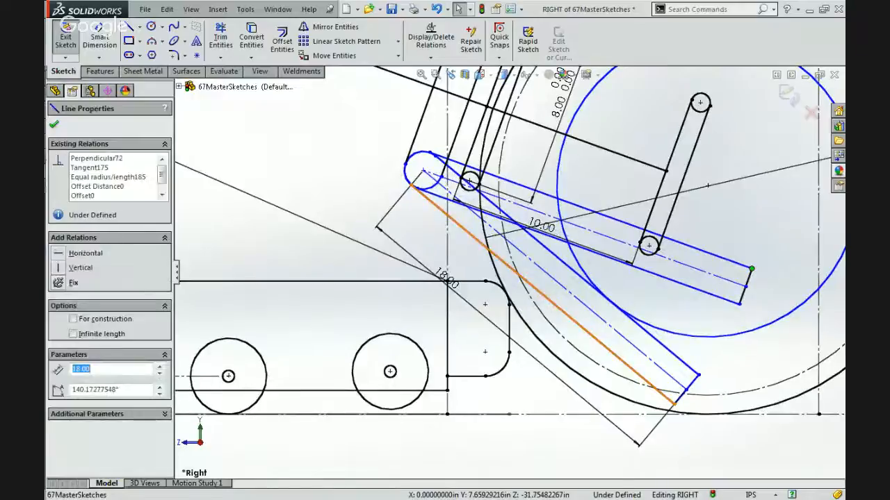
click(502, 290)
click(587, 240)
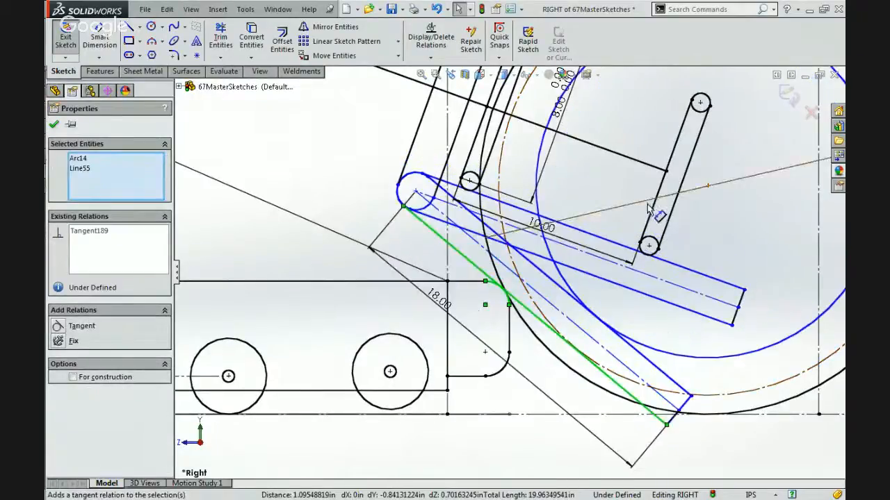
click(756, 238)
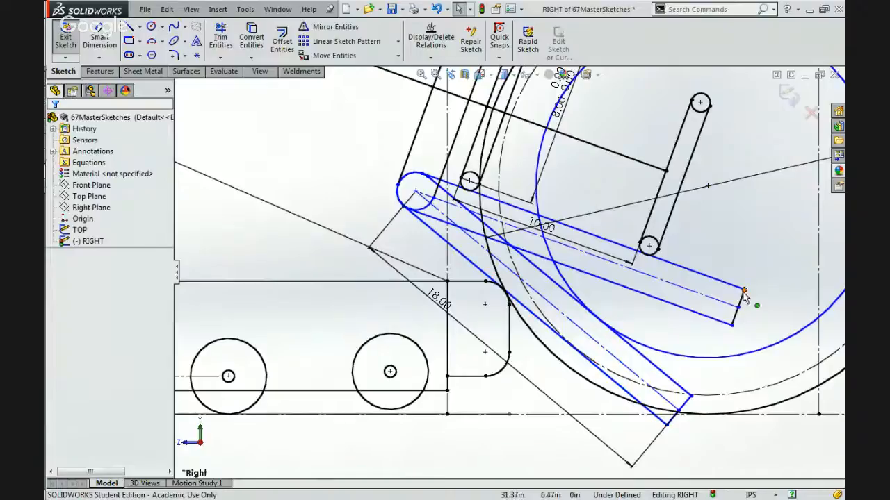
Shift the linked beams downward by the upper beam's outer end corner, lowering their shared pivot.
click(740, 315)
drag(736, 321, 714, 348)
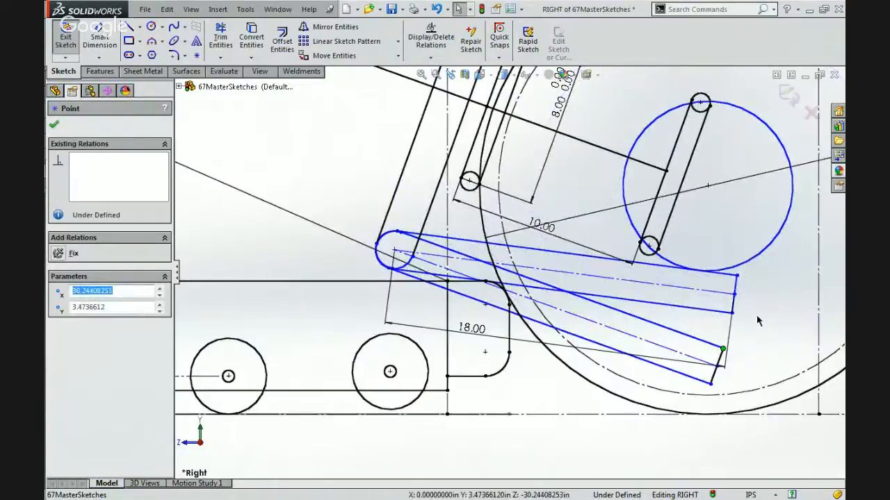
key(f)
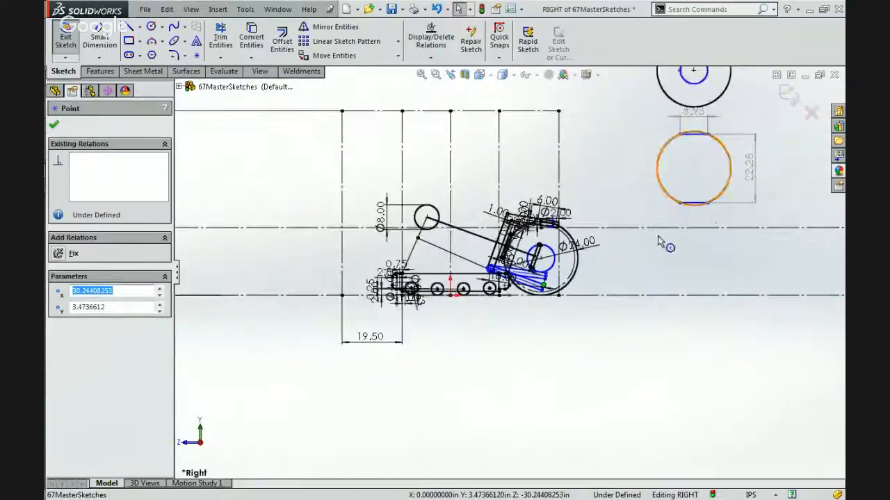
scroll(542, 281, down, 5)
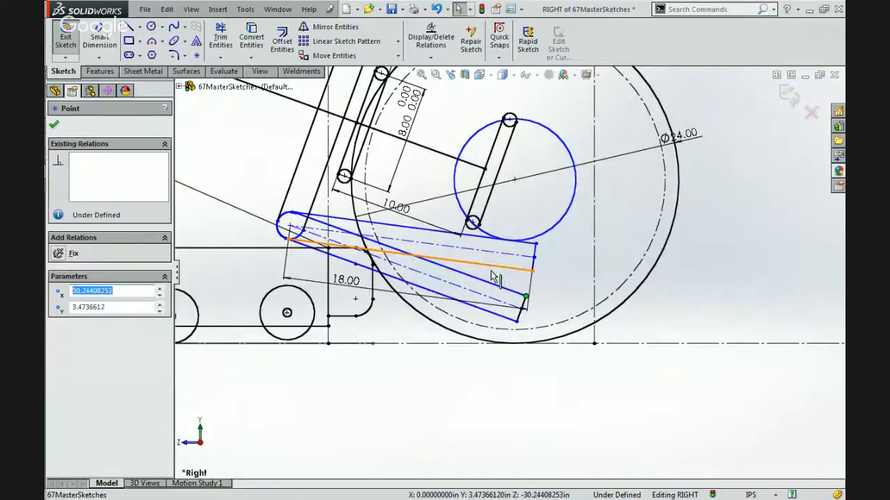
scroll(299, 248, down, 3)
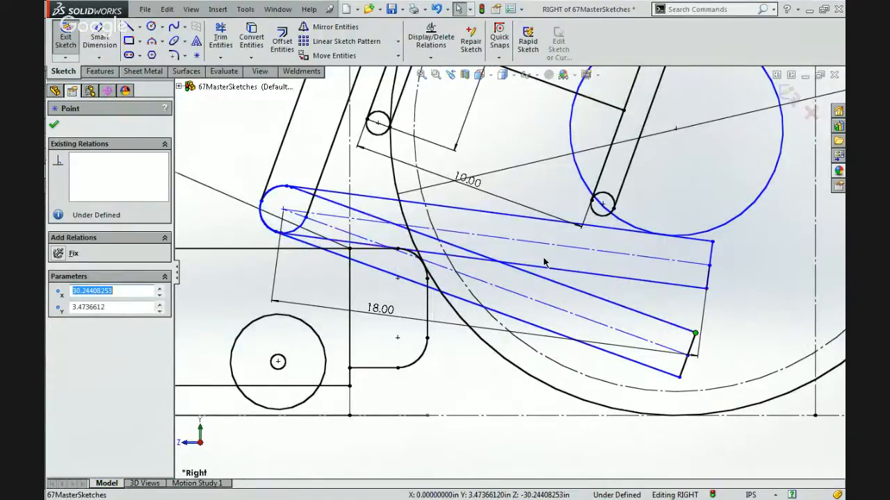
scroll(544, 262, up, 5)
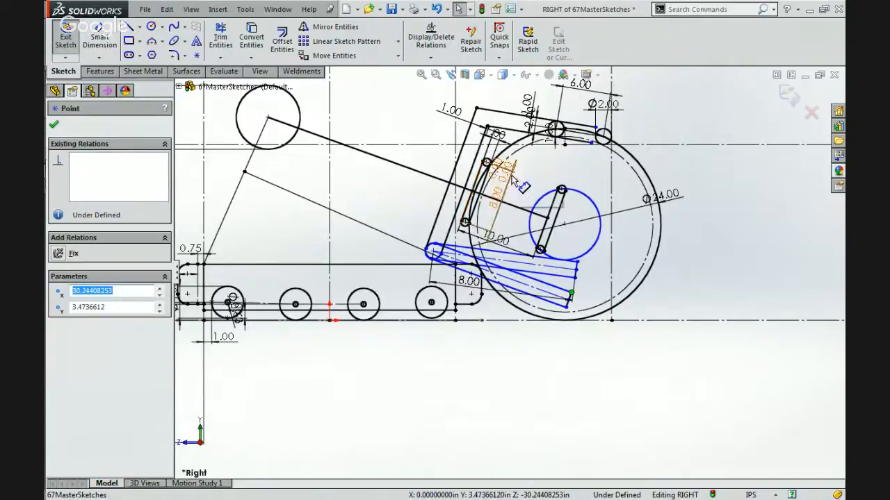
scroll(548, 192, down, 5)
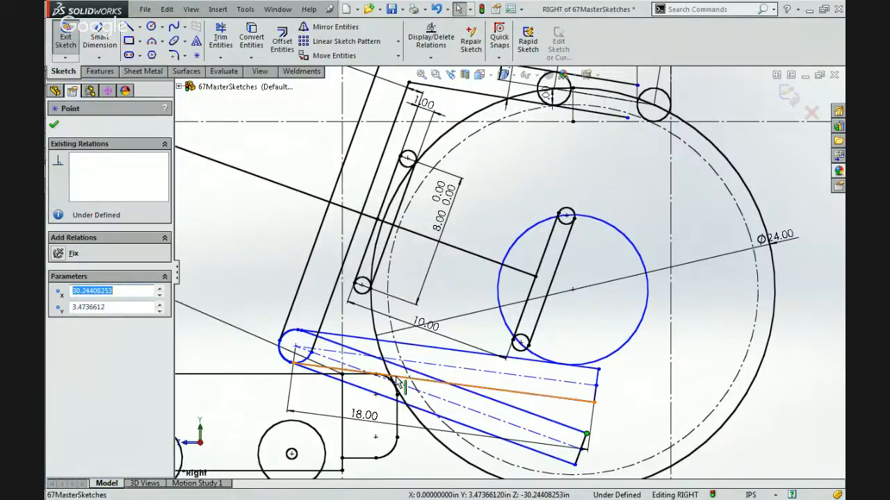
Make the lower beam's centerline parallel to the 10 in line that meets the slanted slot inside the ball.
click(490, 260)
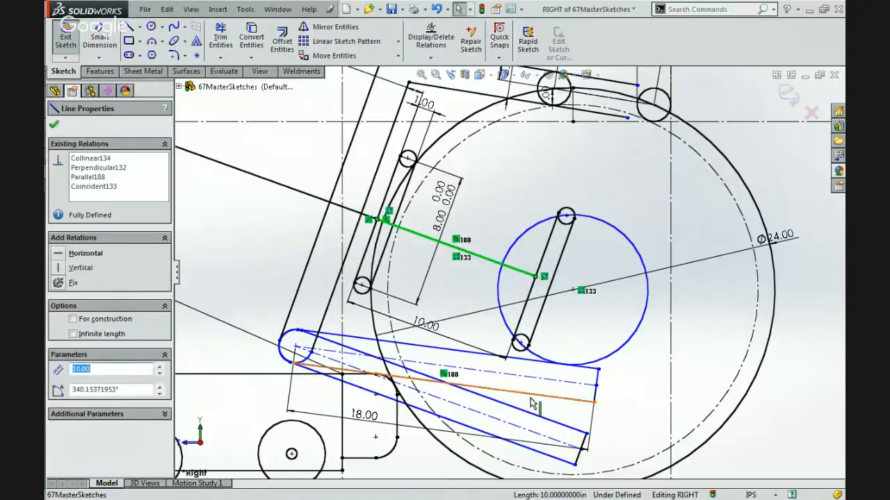
ctrl+click(500, 421)
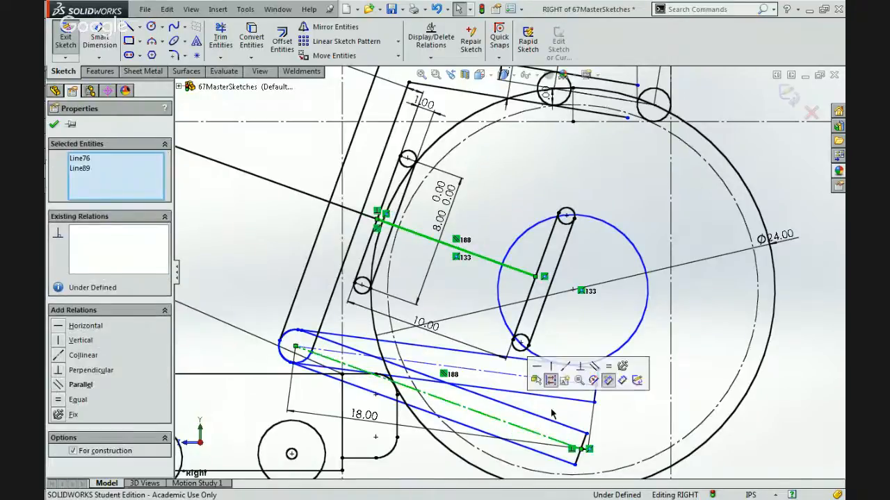
click(649, 369)
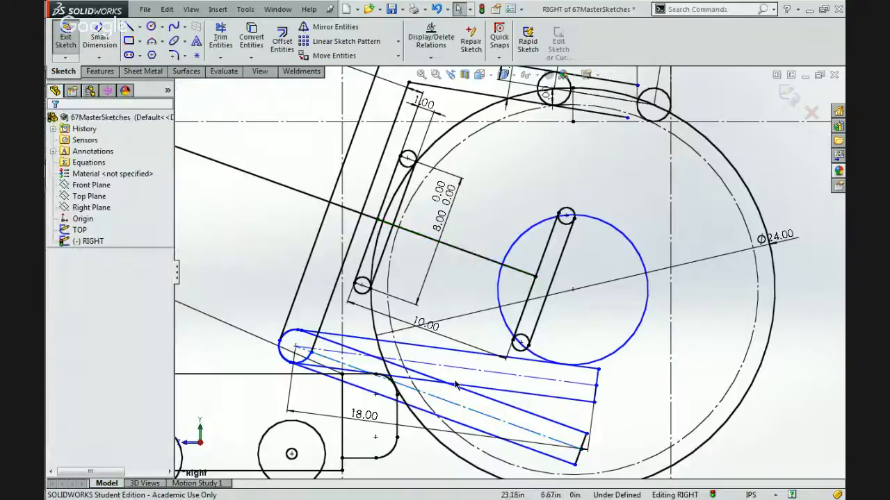
Test the linkage's motion by raising and lowering the beams' shared pivot, swinging the upper beam toward the ball's center.
click(295, 345)
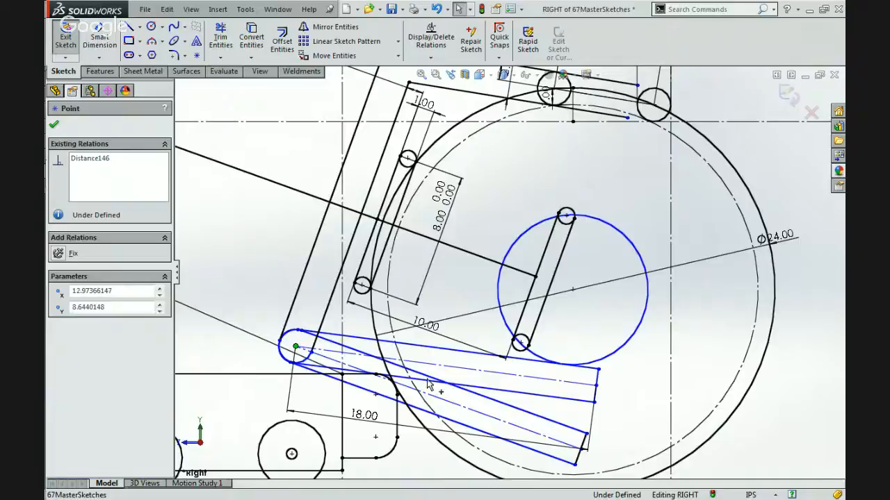
drag(589, 379, 603, 377)
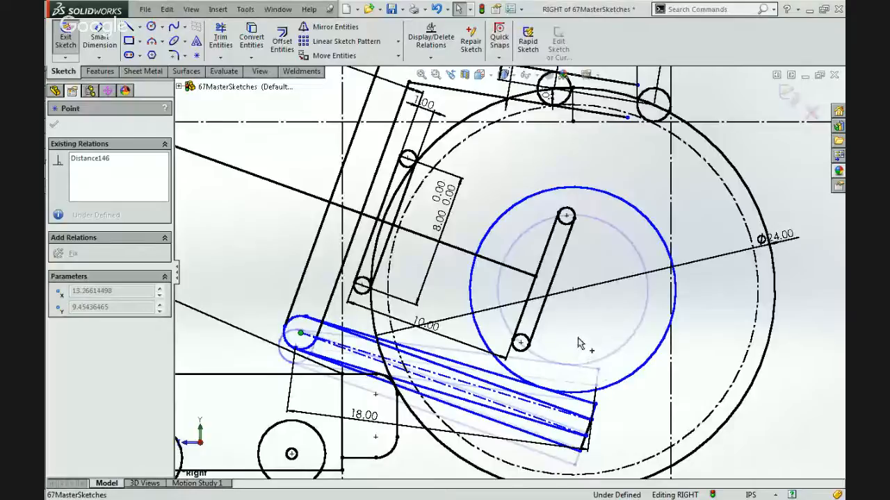
drag(578, 342, 620, 355)
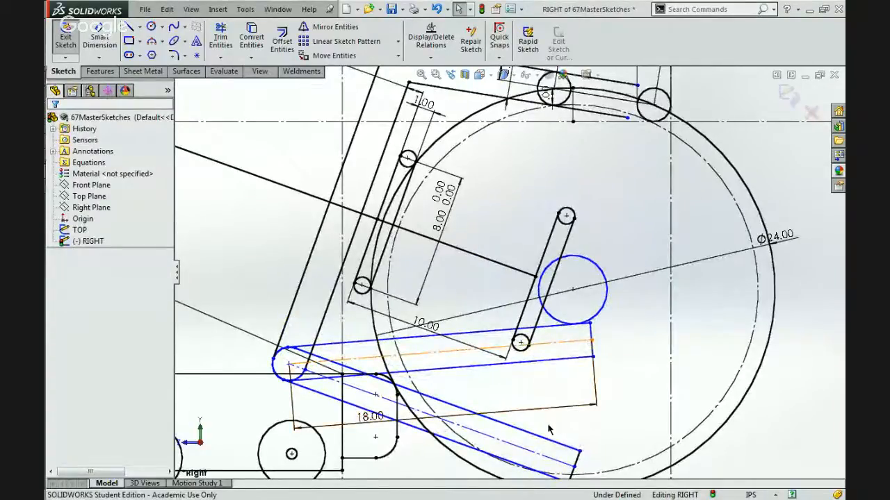
scroll(549, 429, up, 5)
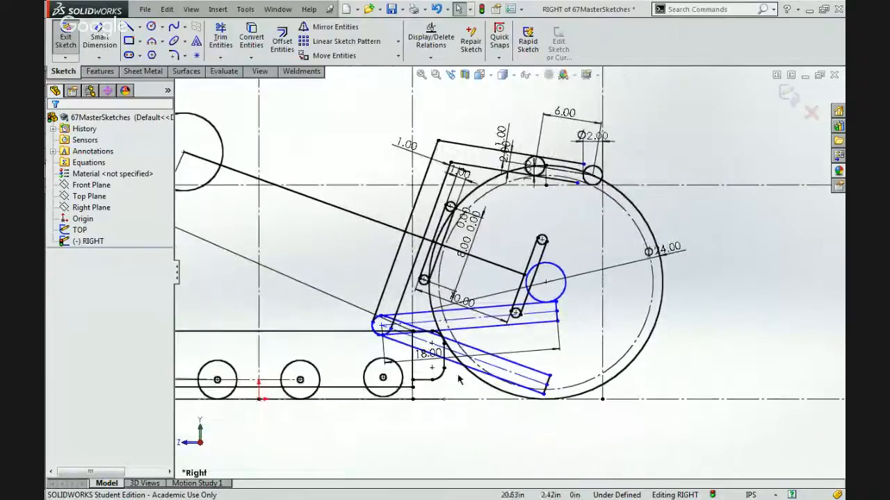
scroll(455, 375, down, 4)
scroll(475, 221, up, 5)
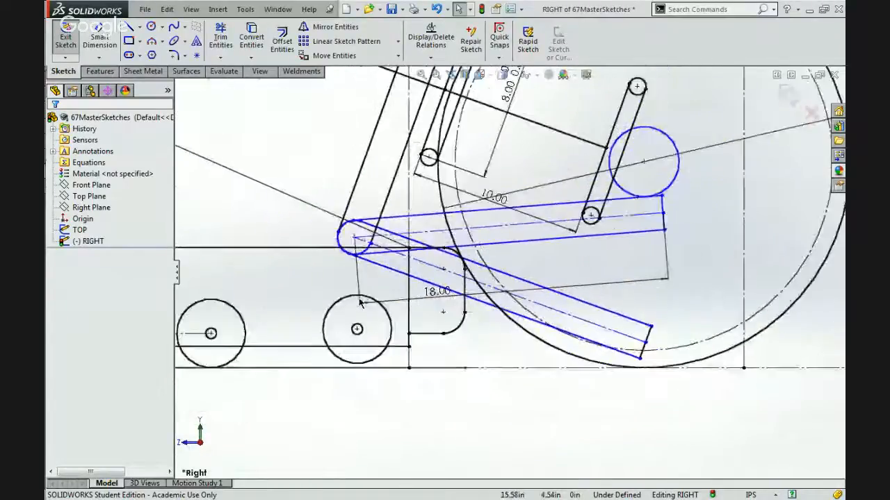
scroll(554, 145, down, 3)
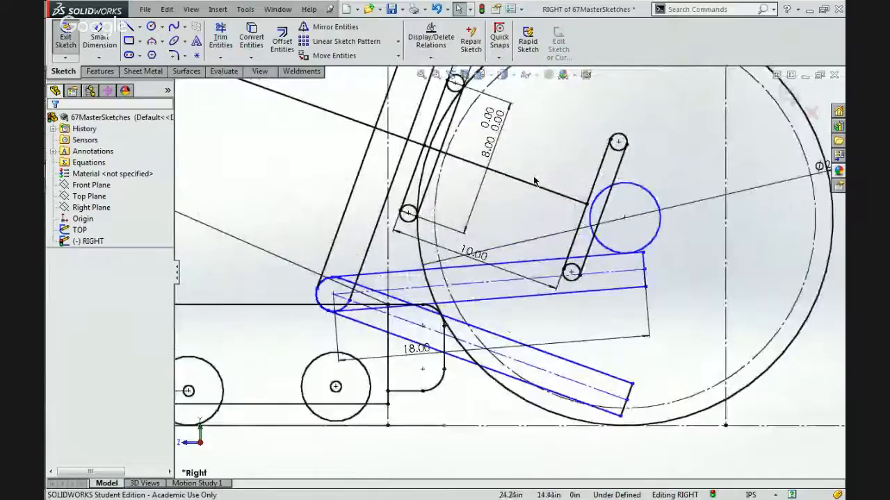
Resize the circle concentric with the ball to a diameter of about 10.43 in, repositioning the tangent beams.
click(658, 224)
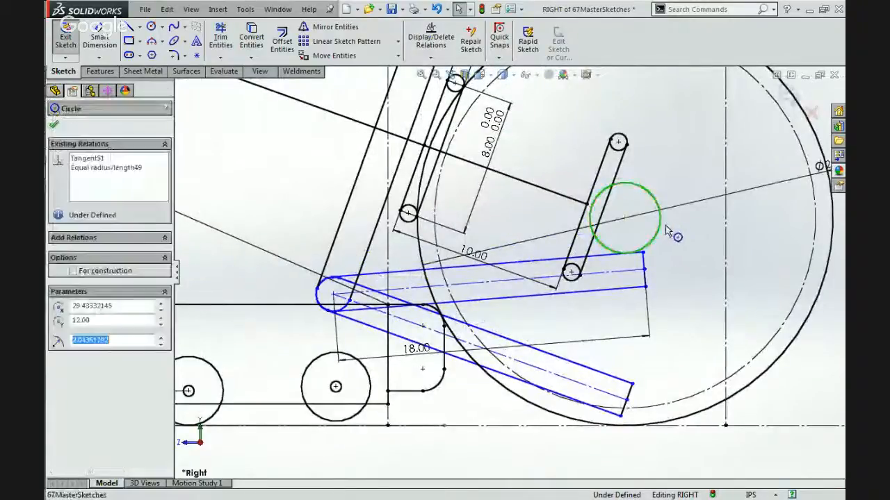
drag(675, 236, 720, 280)
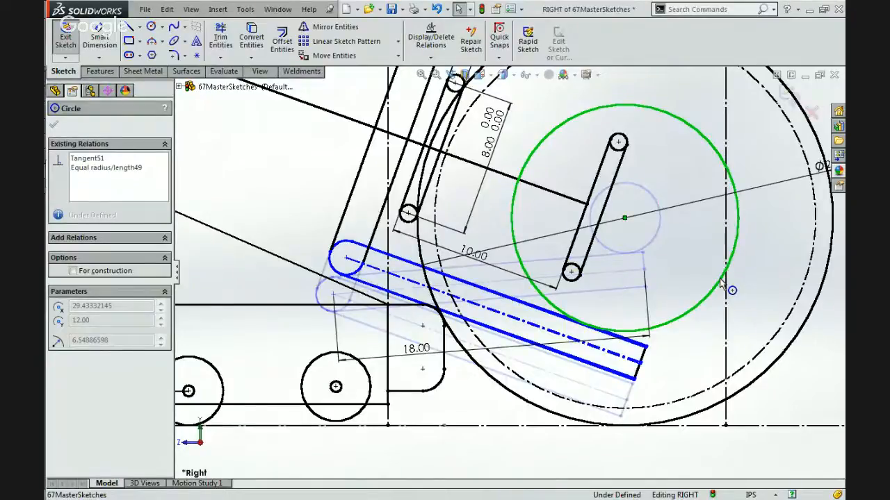
mouse_move(720, 280)
mouse_down()
mouse_move(735, 279)
mouse_move(674, 247)
mouse_move(729, 266)
mouse_up()
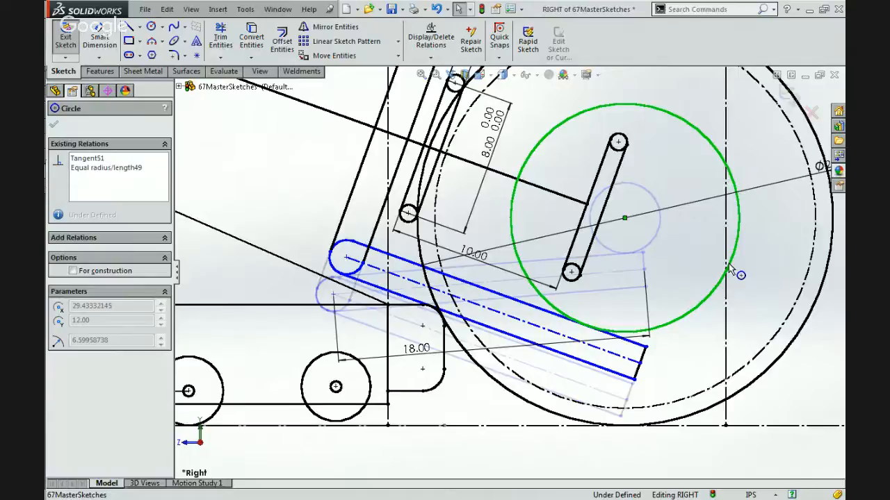
drag(729, 266, 706, 239)
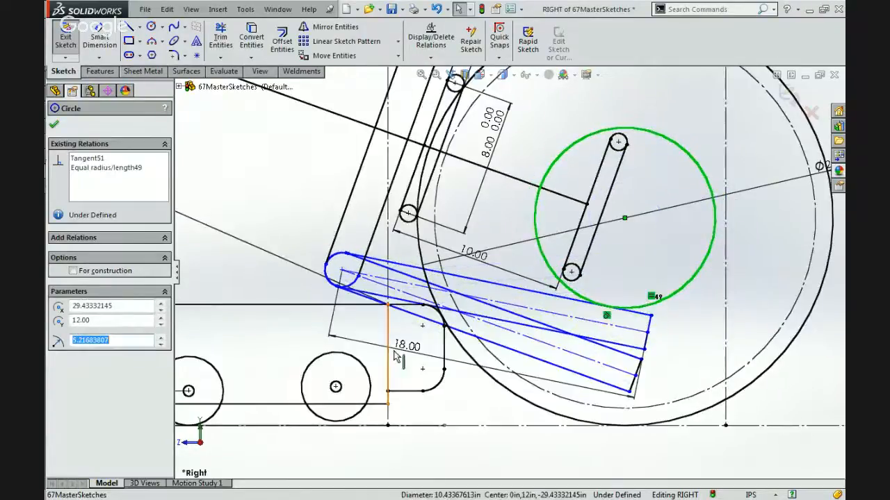
Sketch a circle about 14.74 in in diameter from the ball's center, tangent to the lower beam's upper edge.
click(277, 248)
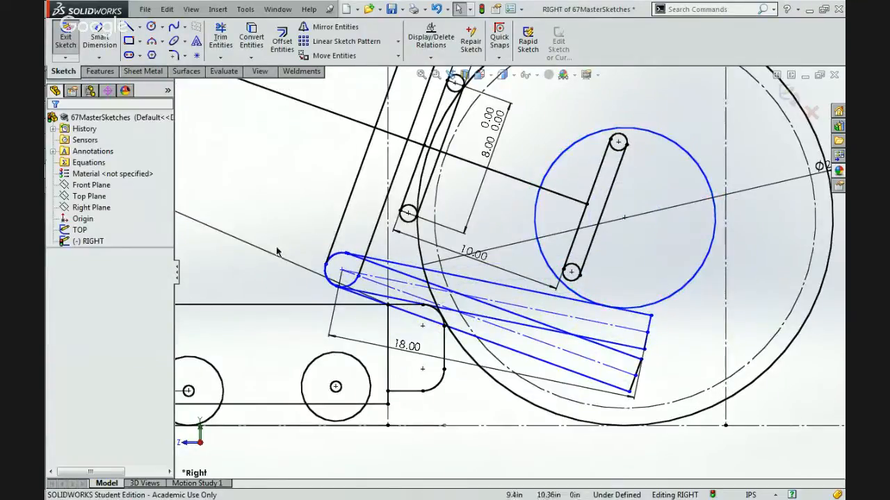
click(150, 26)
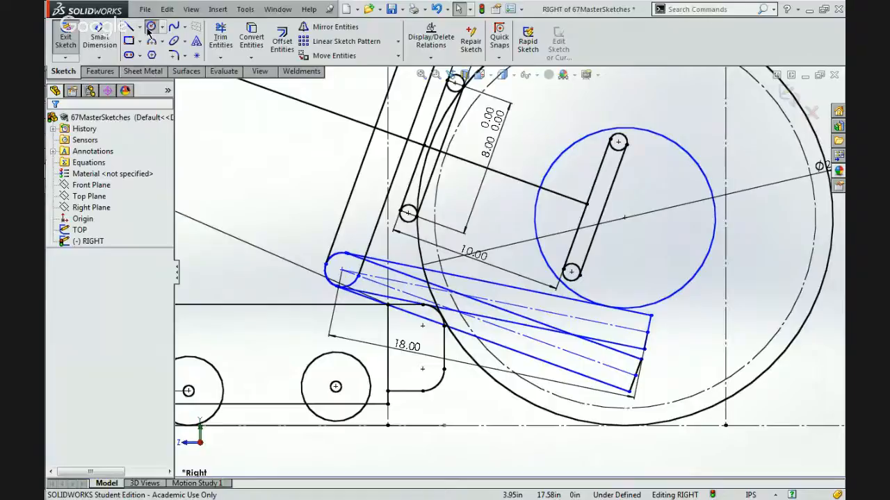
click(624, 218)
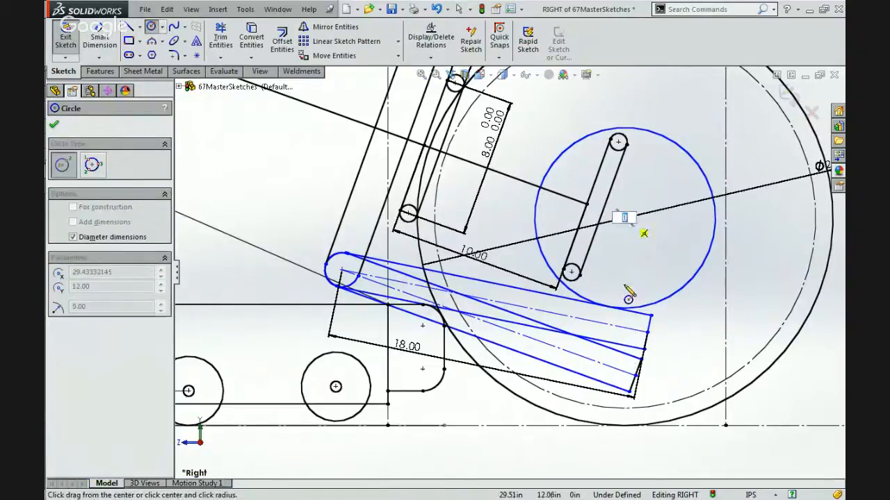
click(613, 349)
key(Escape)
Examine the relations and sizes of the two concentric circles inside the ball, individually and selected together.
scroll(713, 289, up, 5)
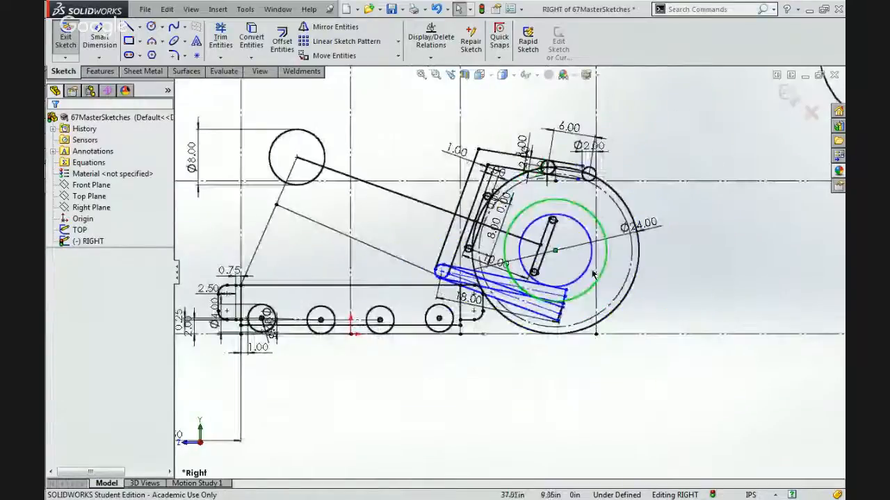
scroll(593, 275, down, 5)
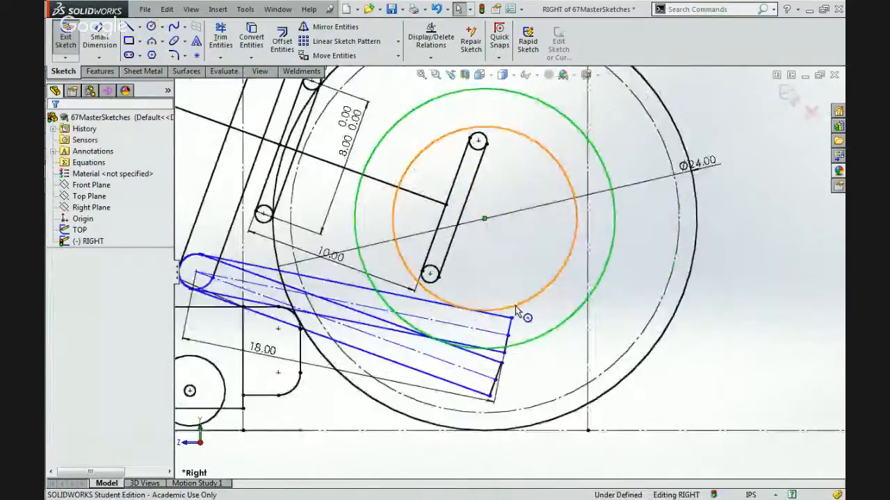
click(514, 306)
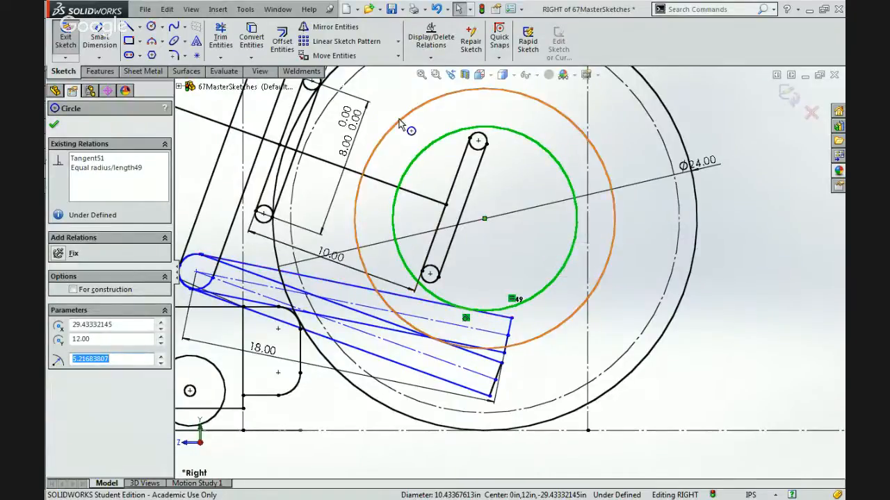
scroll(506, 271, up, 3)
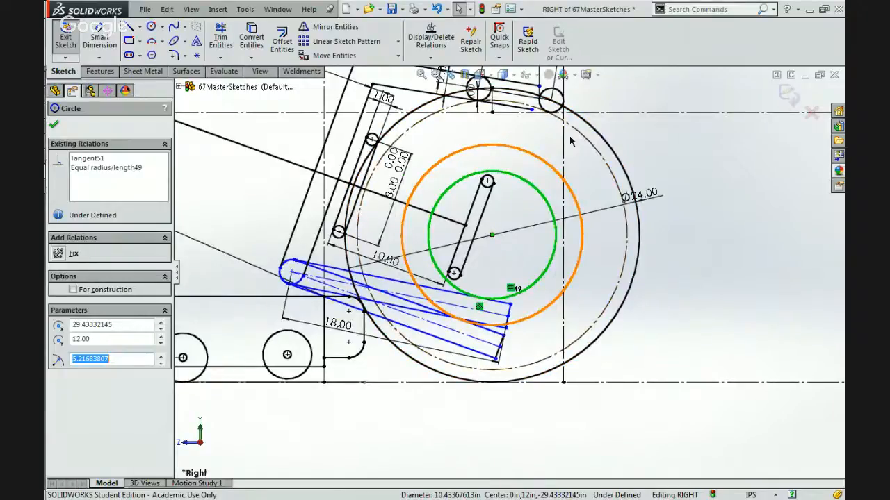
scroll(470, 346, down, 3)
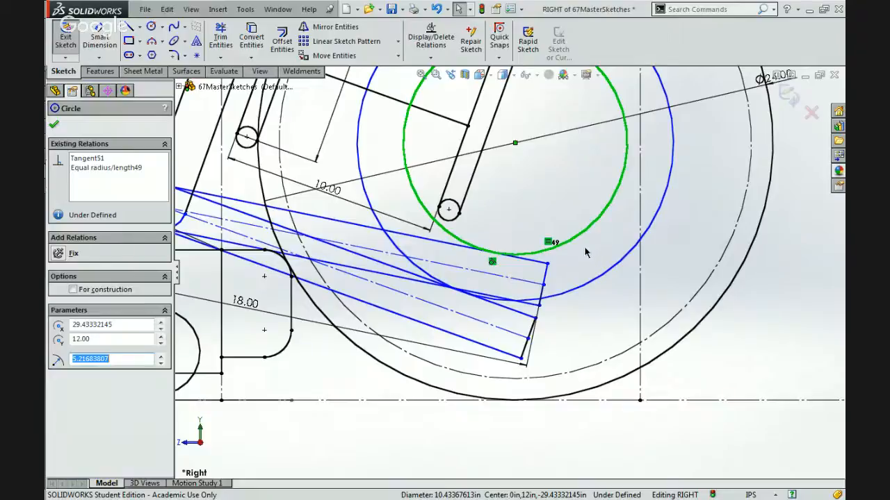
click(556, 297)
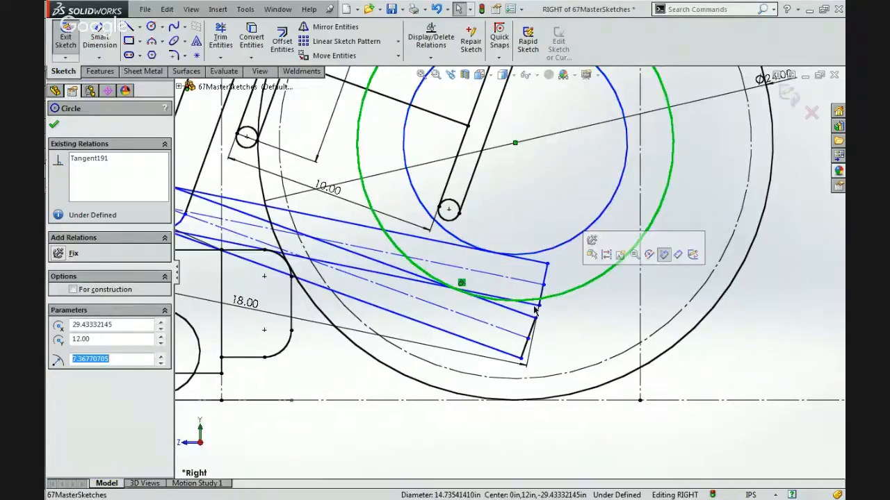
key(Escape)
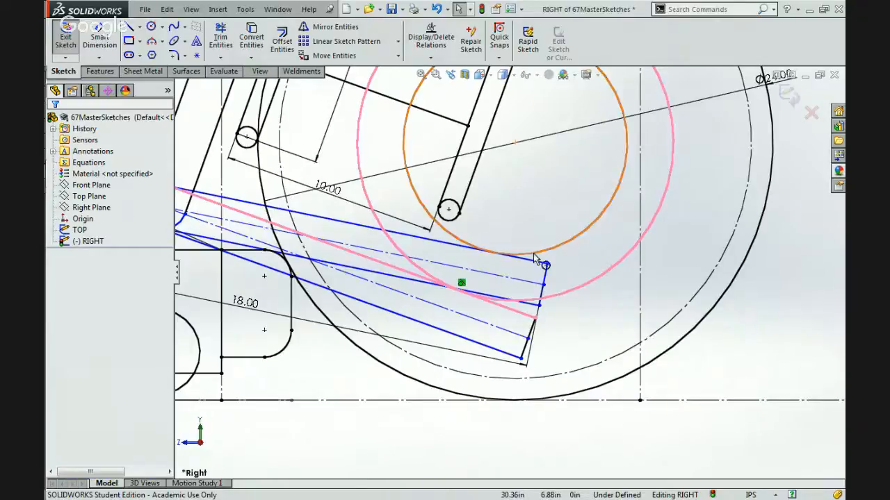
click(564, 245)
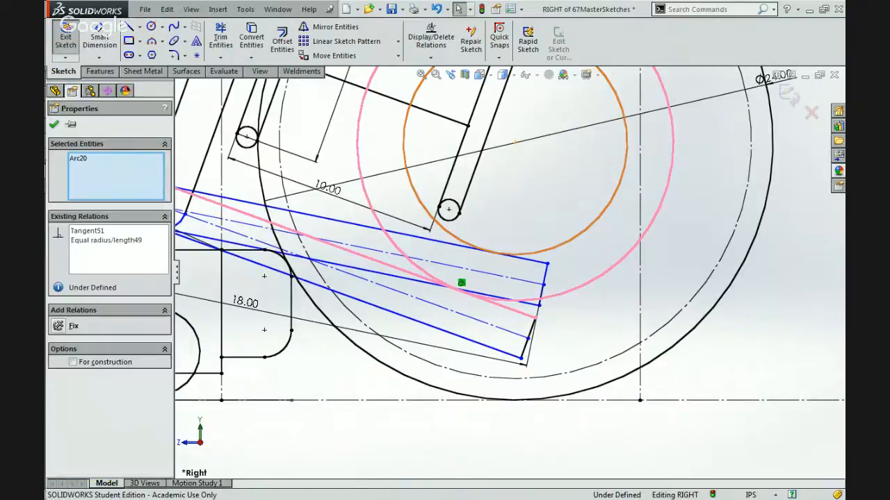
click(601, 289)
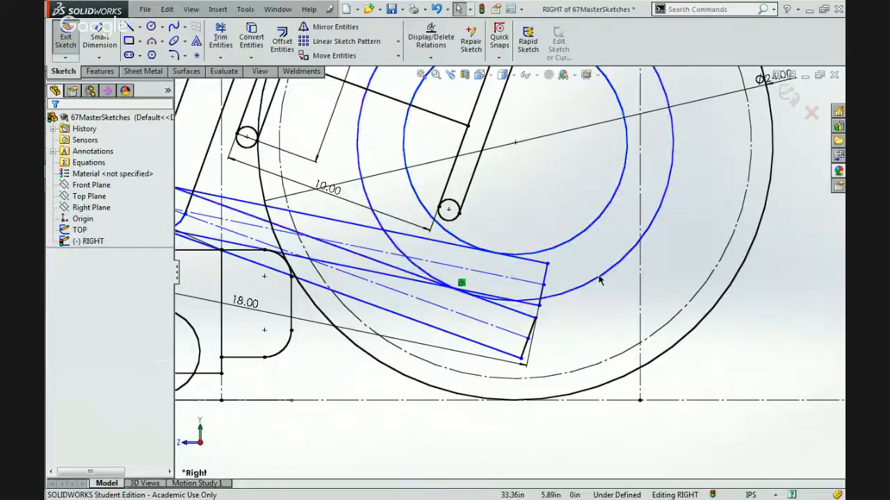
click(599, 271)
ctrl+click(576, 238)
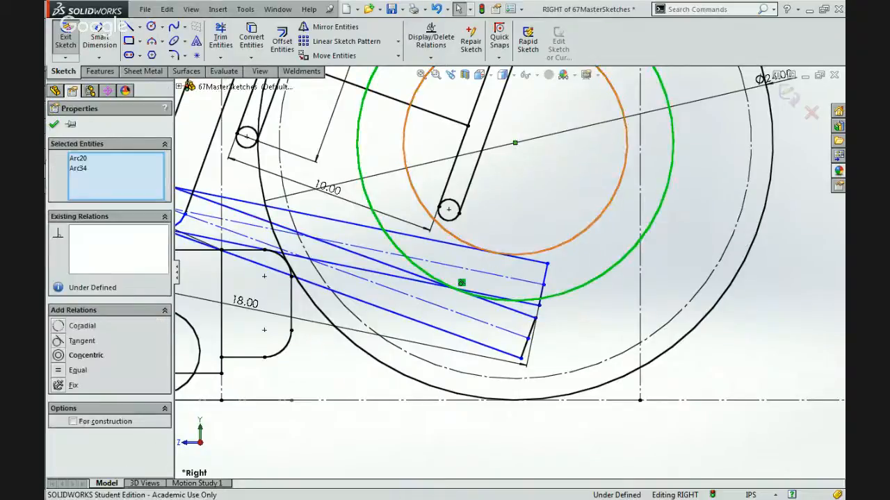
scroll(576, 238, up, 4)
scroll(575, 235, up, 1)
scroll(523, 157, down, 2)
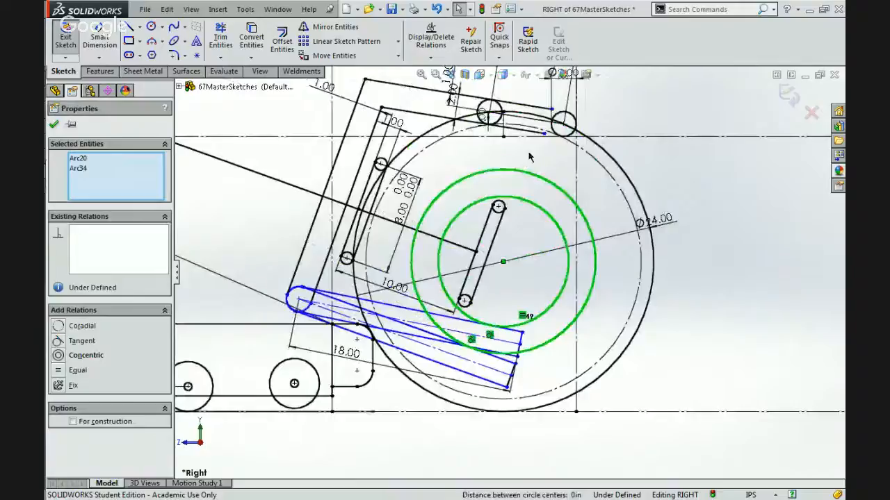
Move the 1 in dimension between the ball's outline and its inner construction circle out beside the rim, above the 24 in diameter label.
click(529, 158)
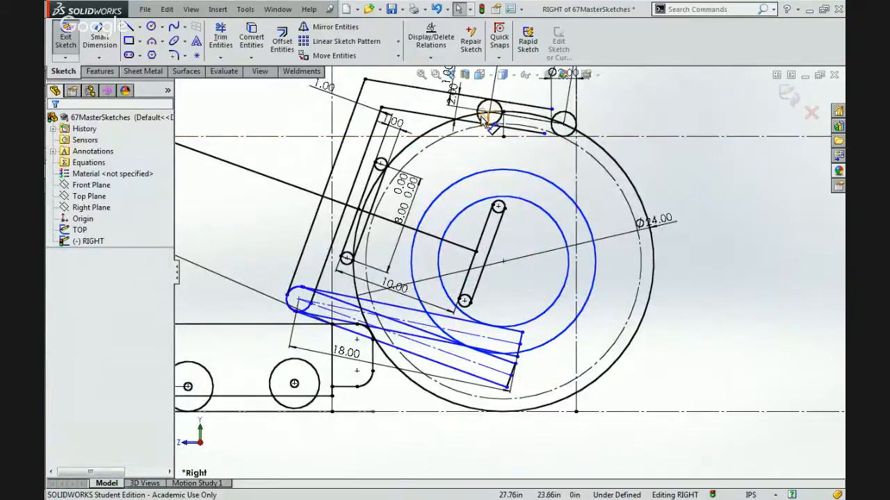
drag(481, 116, 656, 178)
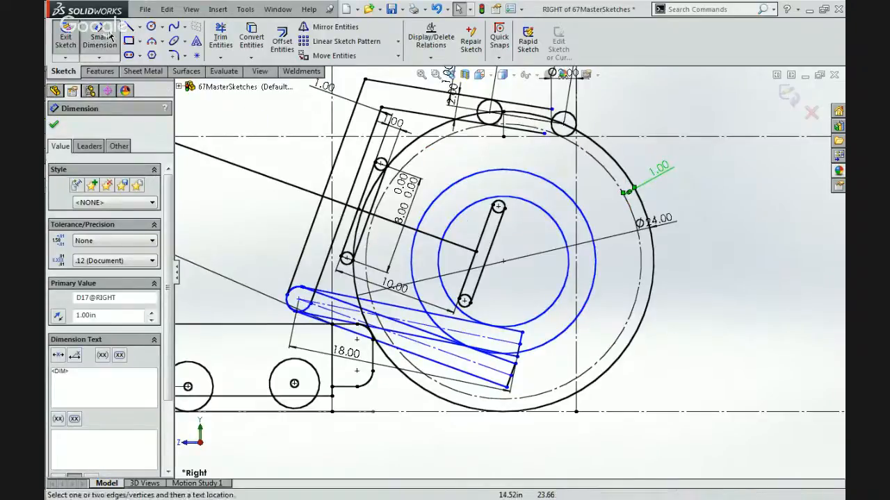
Dimension the gap between the two concentric circles inside the ball with the equation ="D17@RIGHT"+.5, based on the ball's 1 in offset.
click(532, 202)
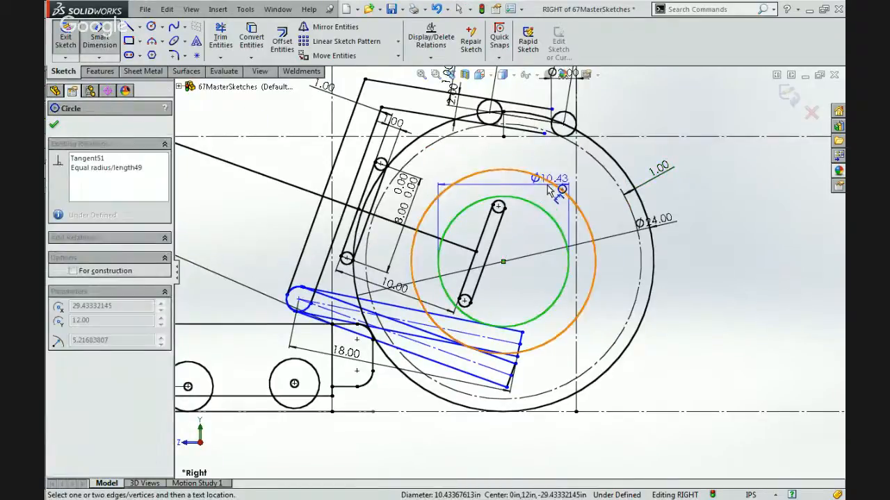
click(561, 169)
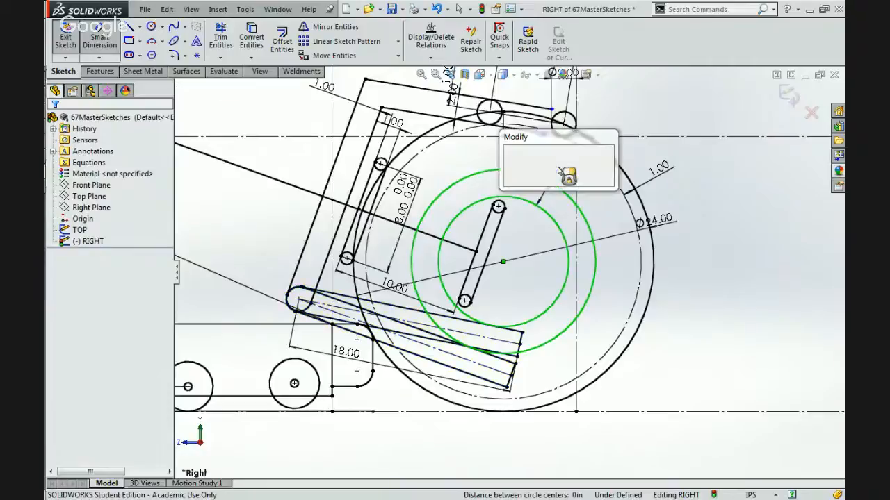
text(=)
click(657, 171)
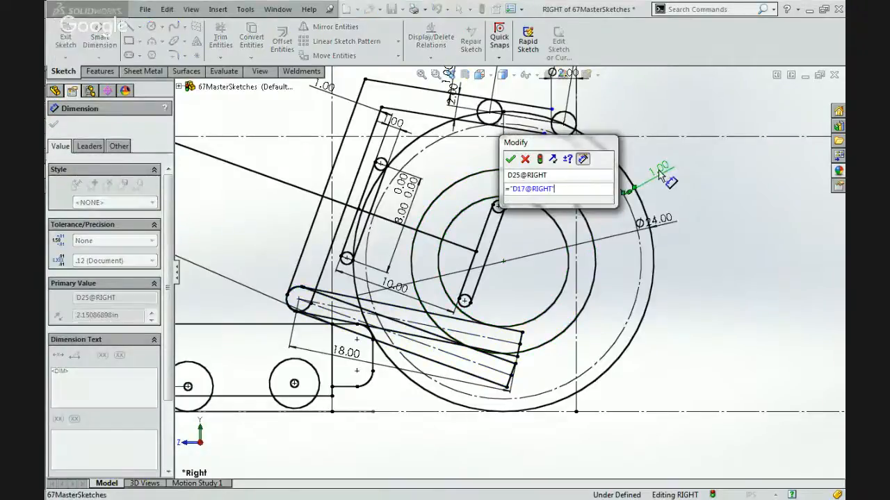
text(+)
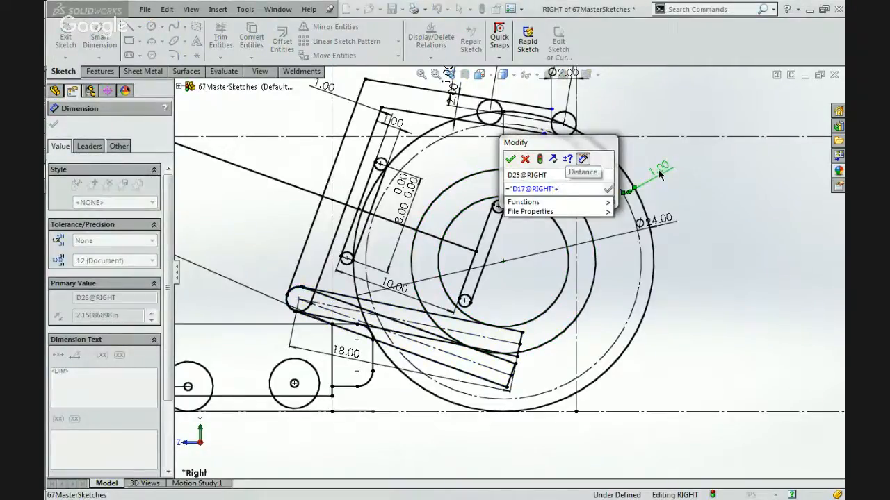
text(.5)
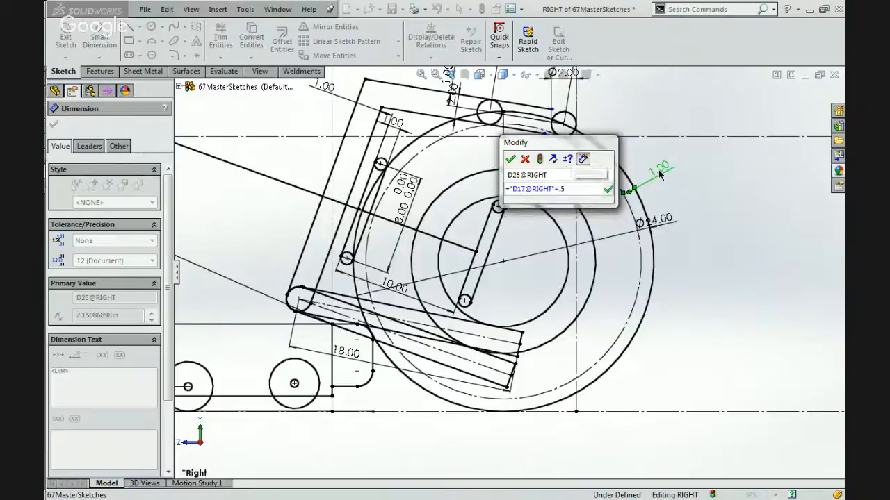
key(Return)
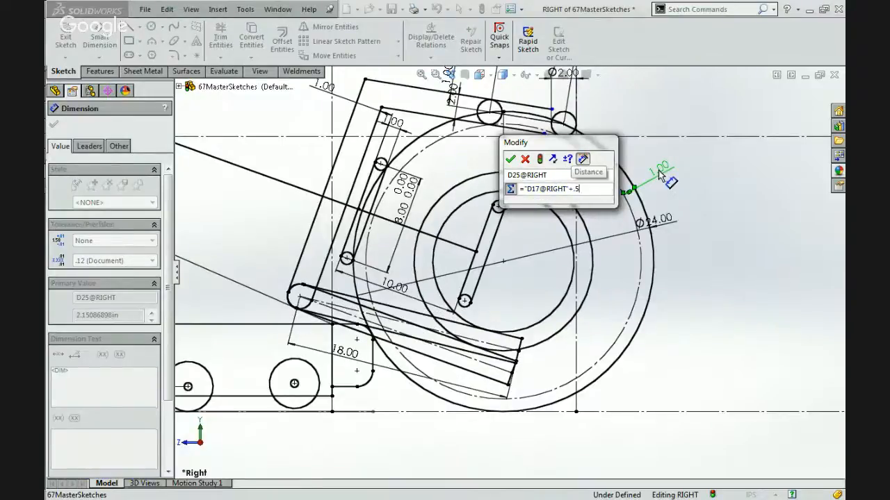
click(512, 159)
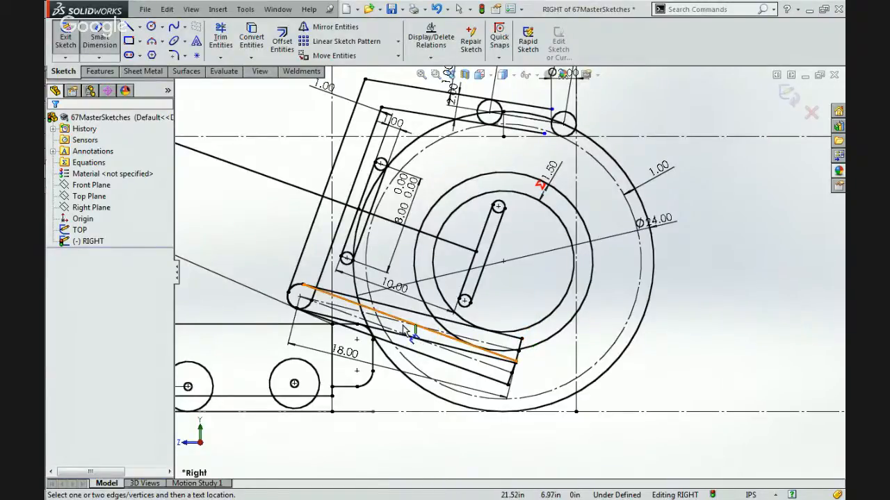
Select the upper 18 in beam's outline: its long upper edge, end line, long lower edge and rounded end arc.
scroll(410, 334, down, 2)
scroll(389, 334, down, 2)
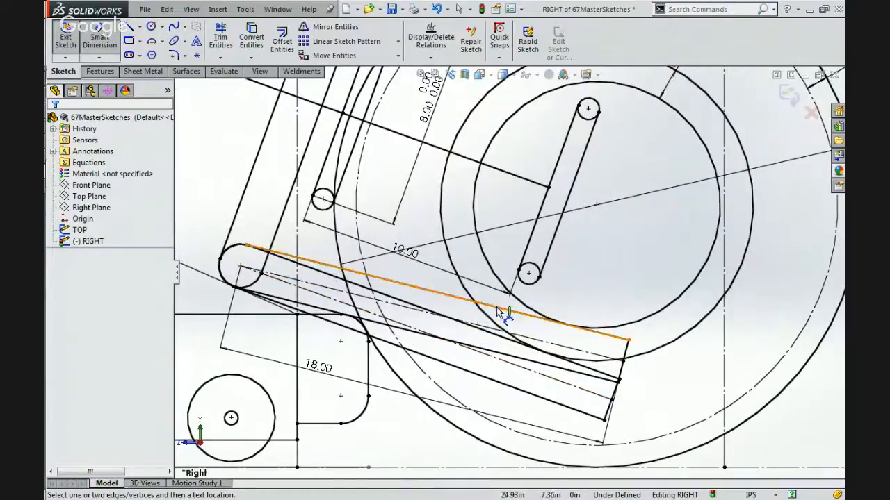
key(Escape)
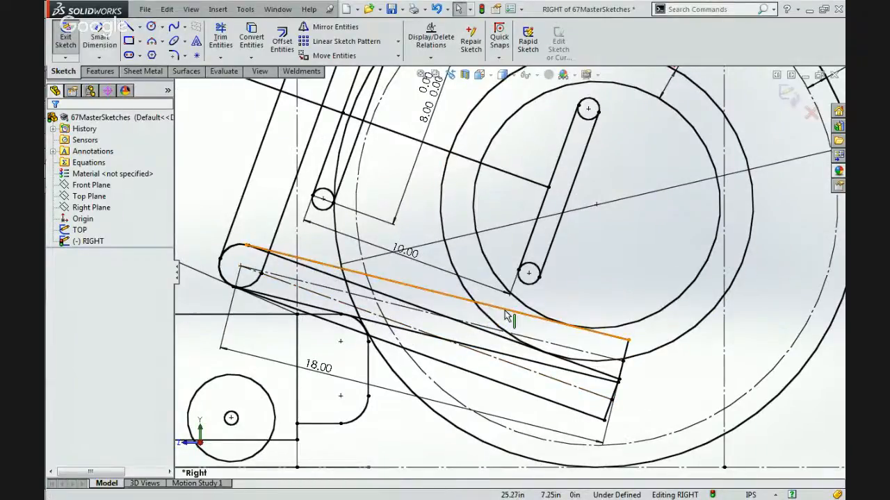
click(526, 320)
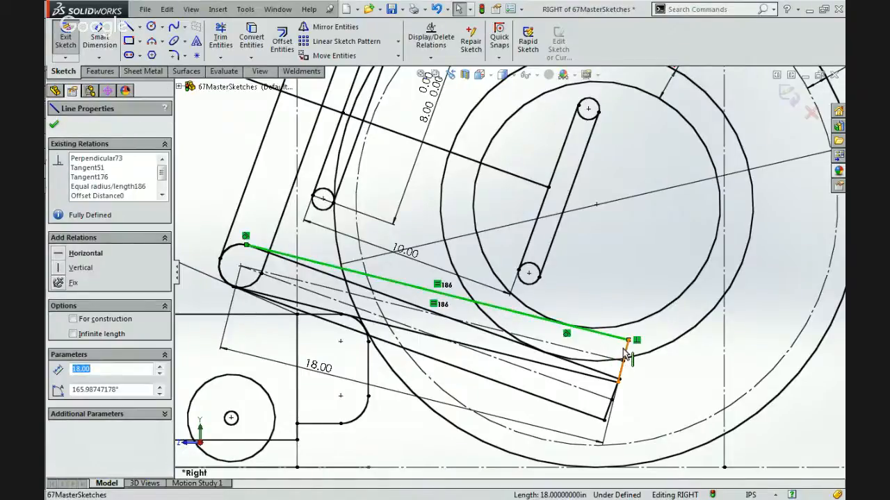
ctrl+click(622, 358)
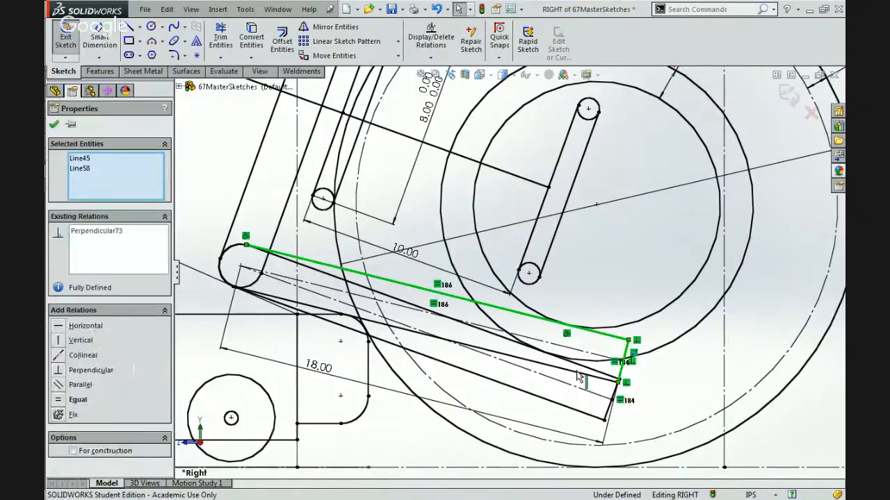
ctrl+click(388, 339)
ctrl+click(221, 264)
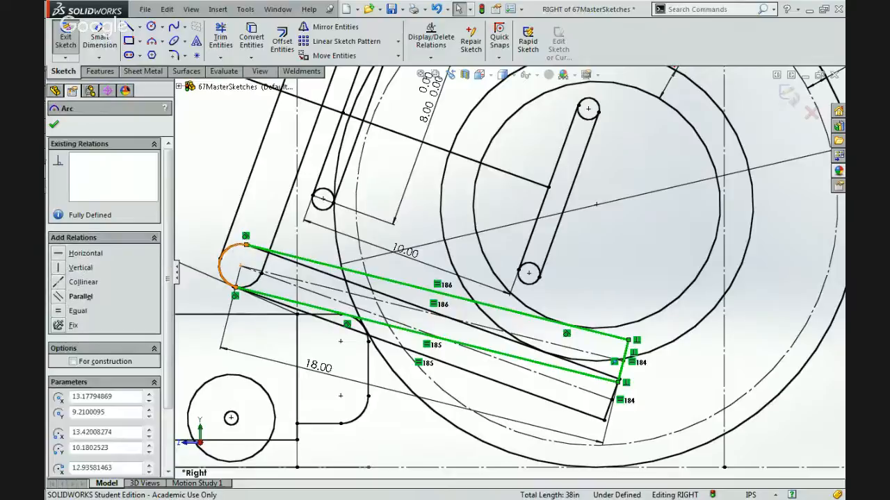
Examine how the selected upper beam sits against the concentric circles, the ball and the rest of the robot.
scroll(715, 389, up, 4)
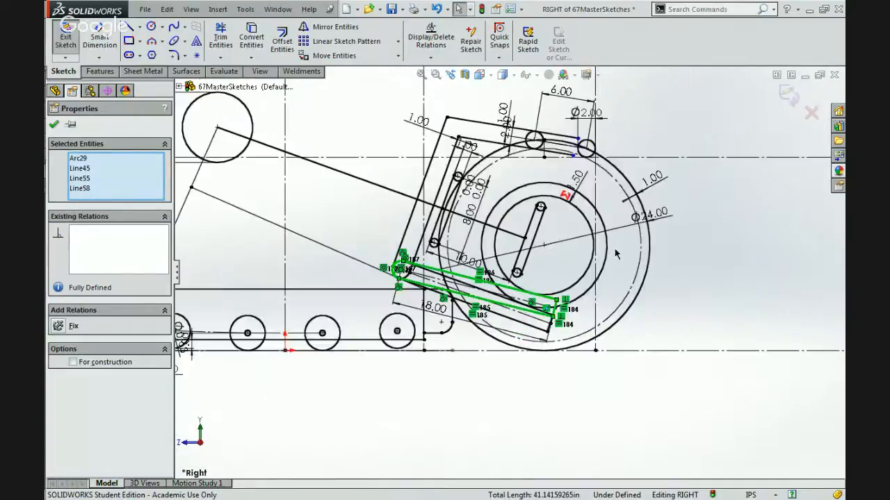
scroll(550, 191, down, 2)
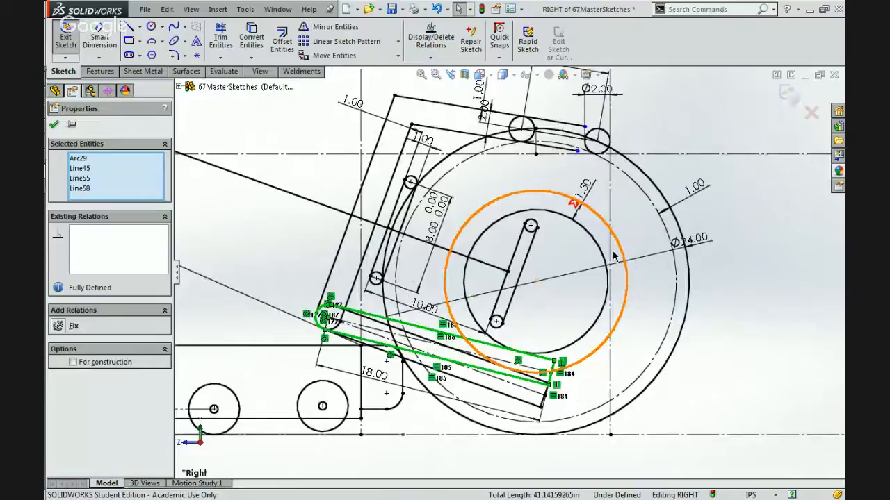
scroll(489, 233, up, 5)
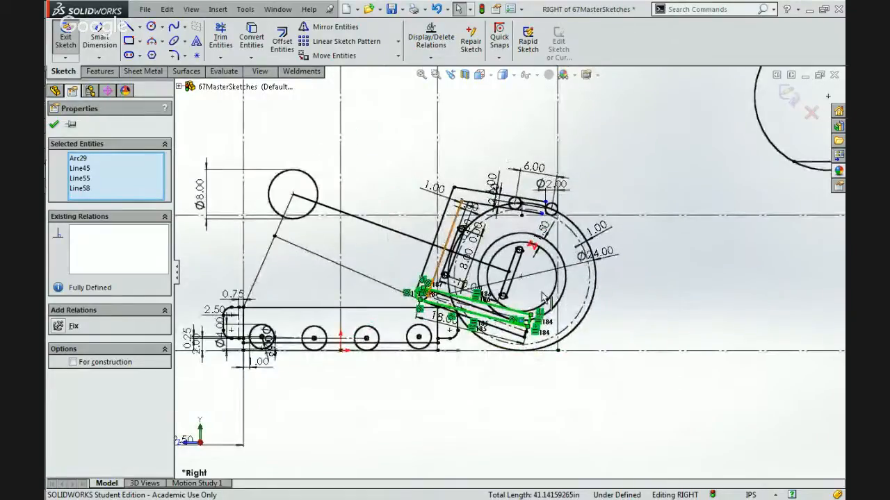
scroll(551, 295, down, 6)
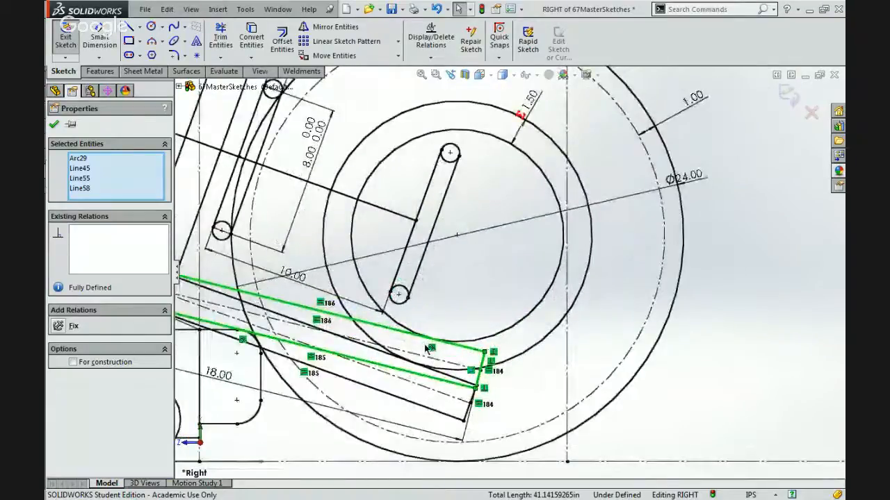
scroll(429, 351, up, 2)
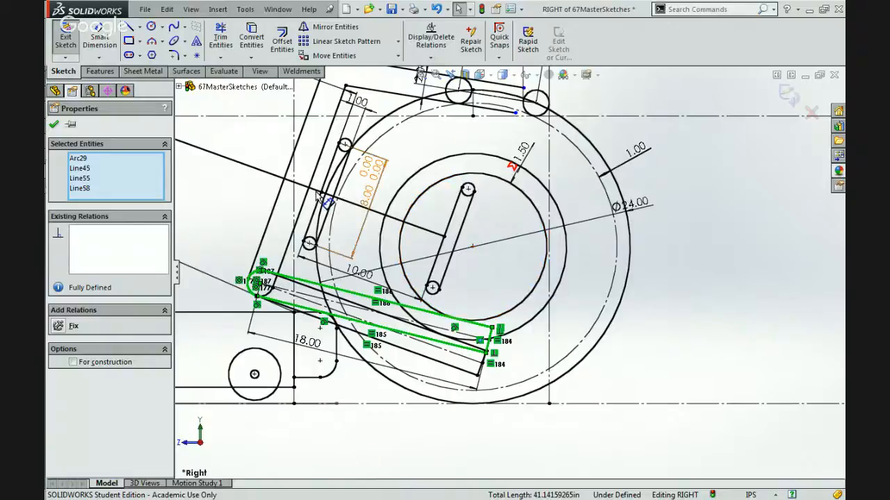
scroll(484, 279, up, 4)
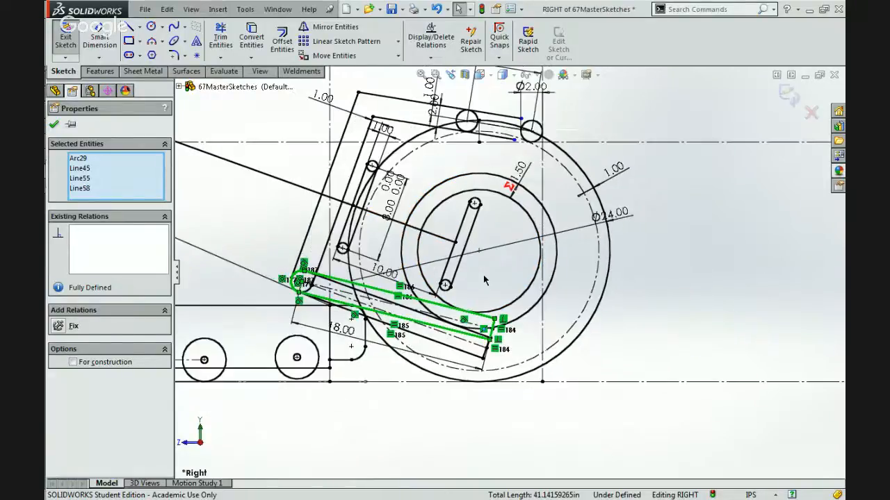
scroll(483, 278, down, 2)
scroll(483, 278, down, 5)
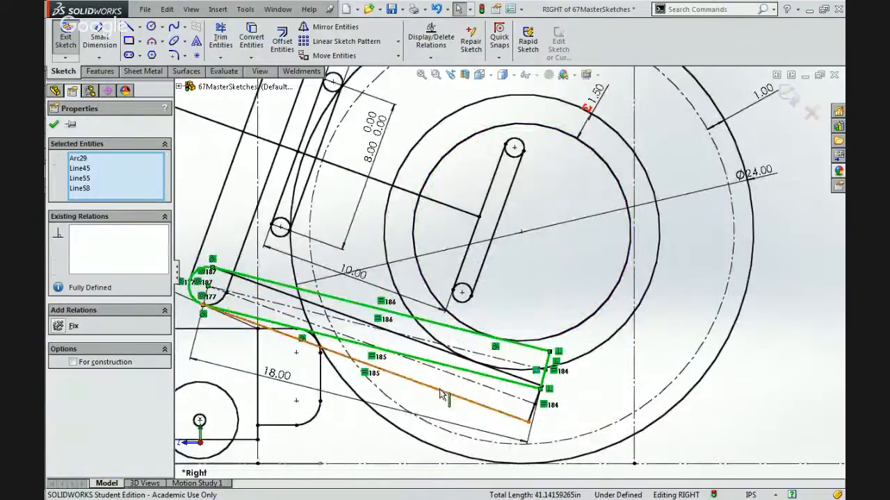
Inspect the parallel relation between the lower beam's upper edge and the long arm line, and the relations of the upper beam's lower edge.
click(441, 391)
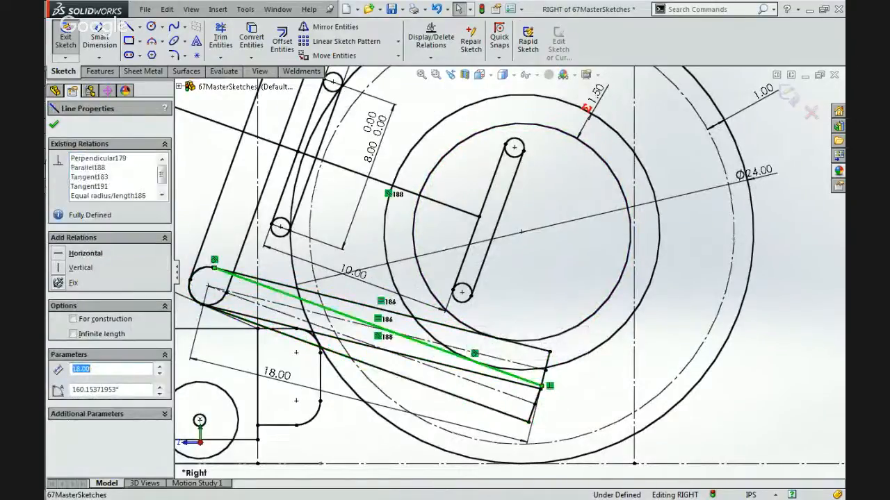
click(396, 210)
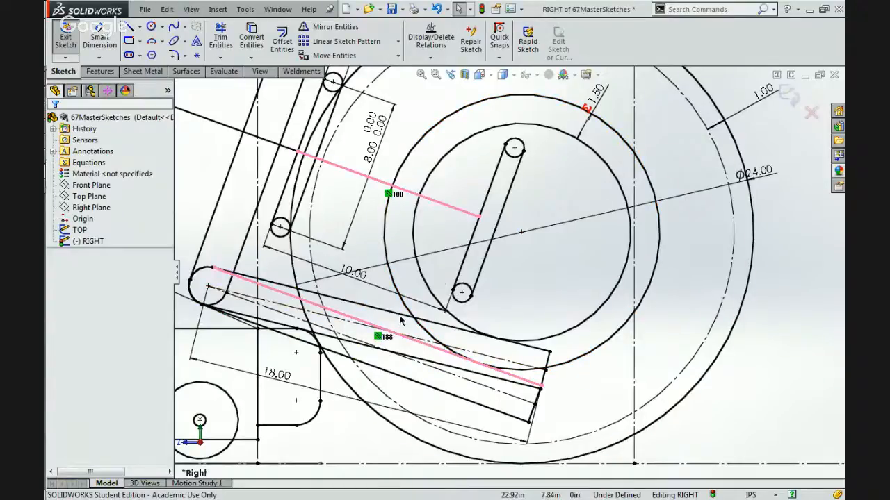
scroll(397, 357, up, 4)
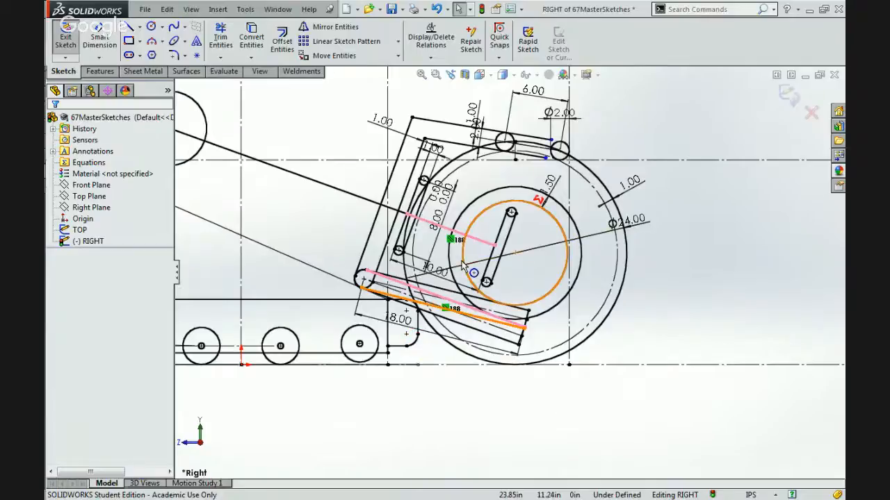
scroll(461, 264, up, 2)
scroll(455, 278, down, 5)
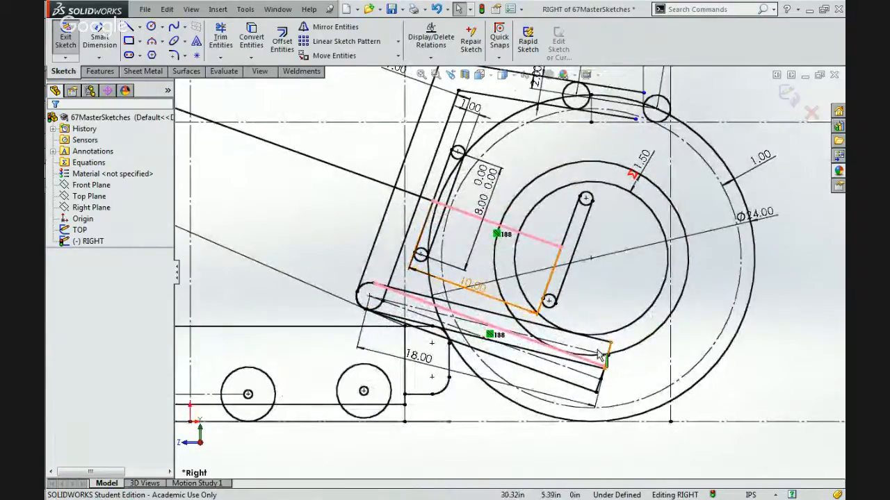
click(447, 340)
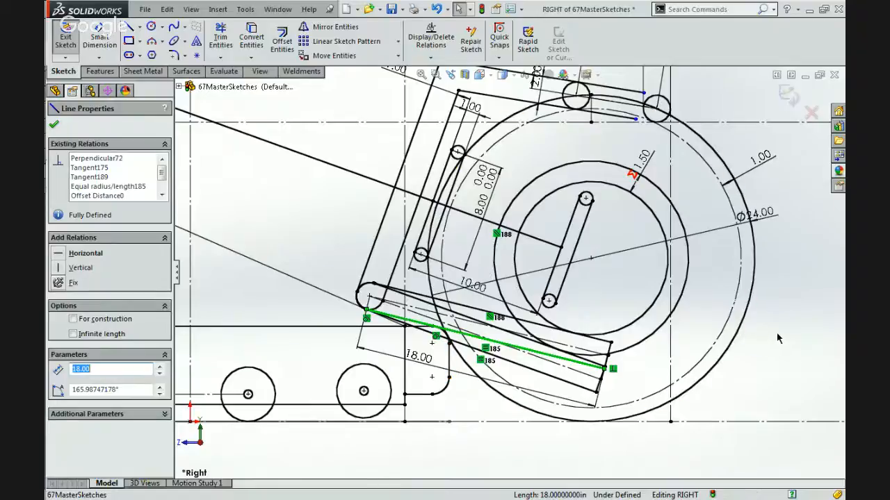
key(Escape)
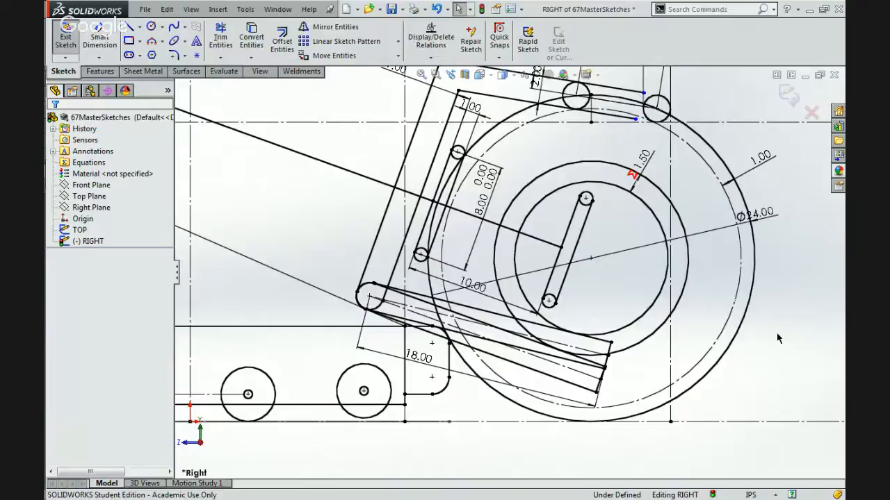
Move the centre of the 8 in circle around repeatedly to test how the arm linkage swings.
scroll(526, 285, up, 5)
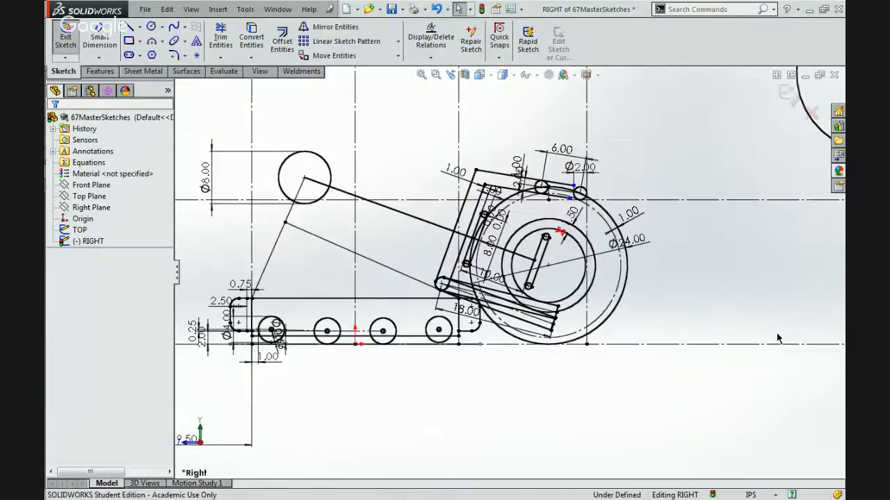
scroll(496, 242, down, 2)
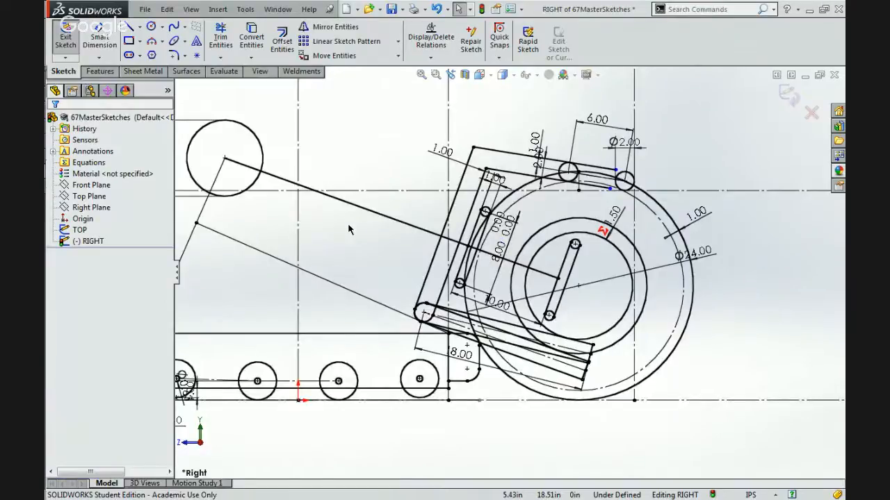
scroll(348, 229, up, 3)
scroll(361, 238, down, 2)
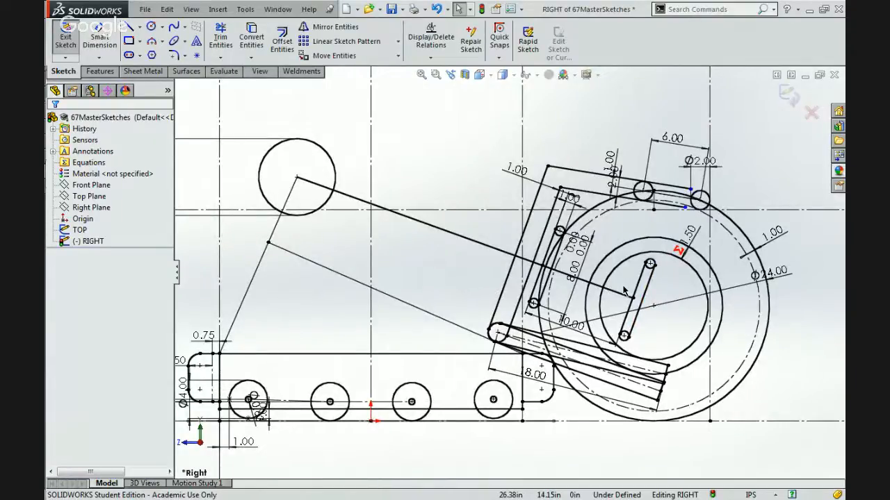
scroll(508, 271, up, 2)
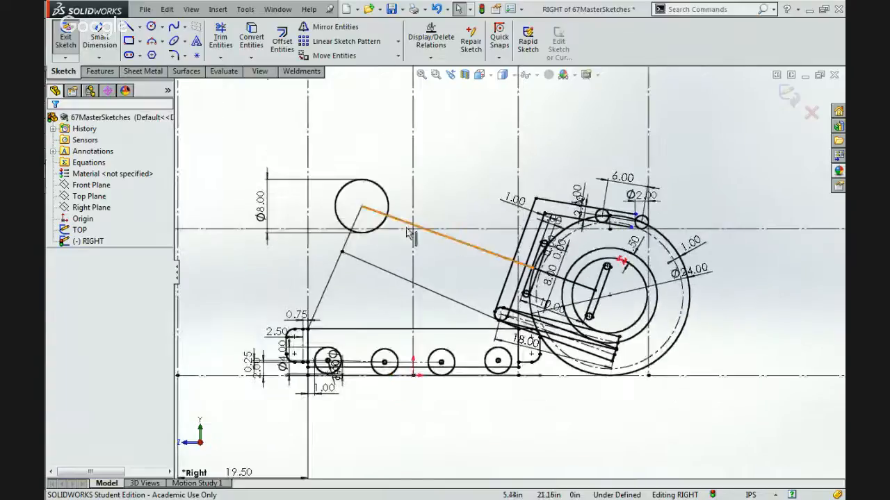
click(361, 207)
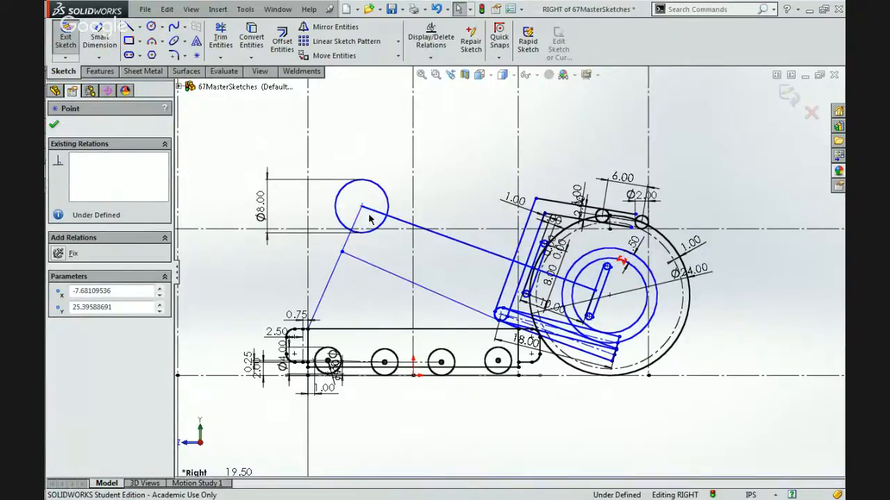
key(Escape)
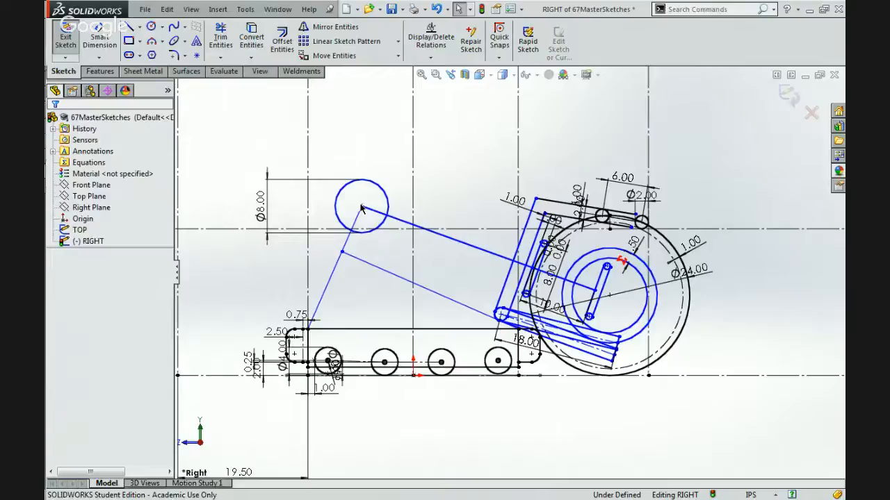
click(361, 207)
drag(361, 206, 360, 171)
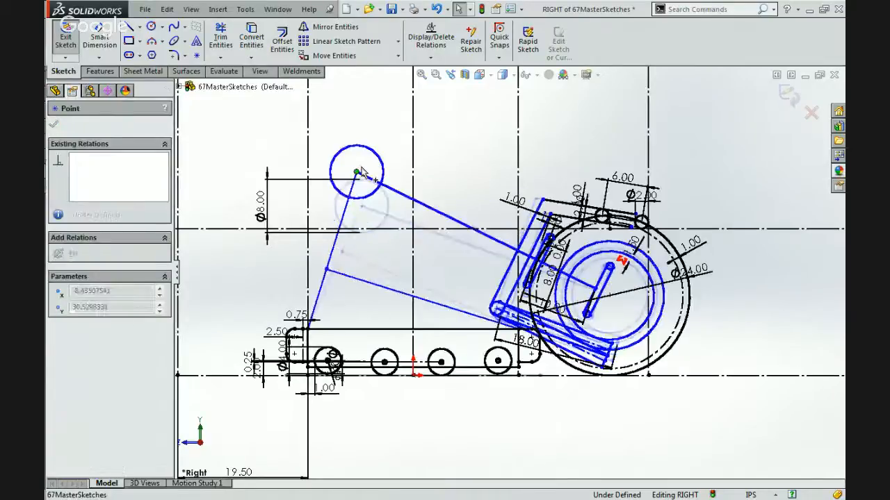
drag(364, 206, 357, 258)
mouse_move(355, 207)
mouse_down()
mouse_move(356, 195)
mouse_move(361, 226)
mouse_move(410, 227)
mouse_up()
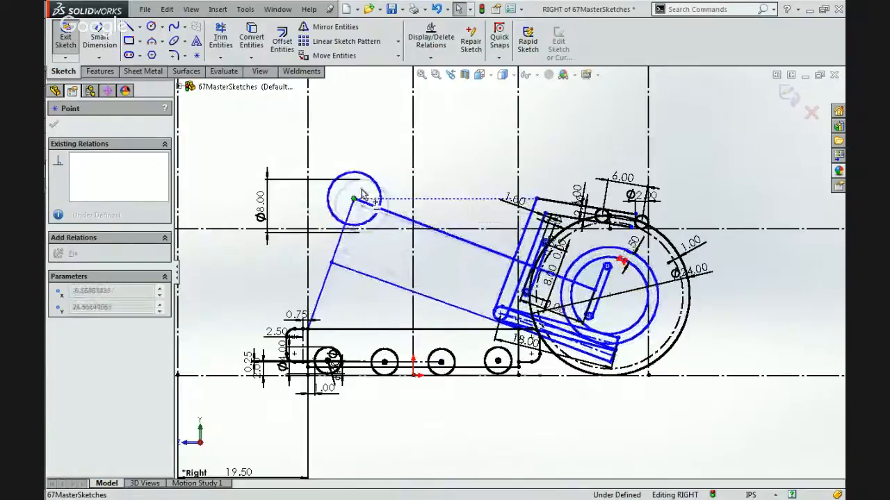
drag(379, 176, 353, 203)
drag(332, 232, 342, 197)
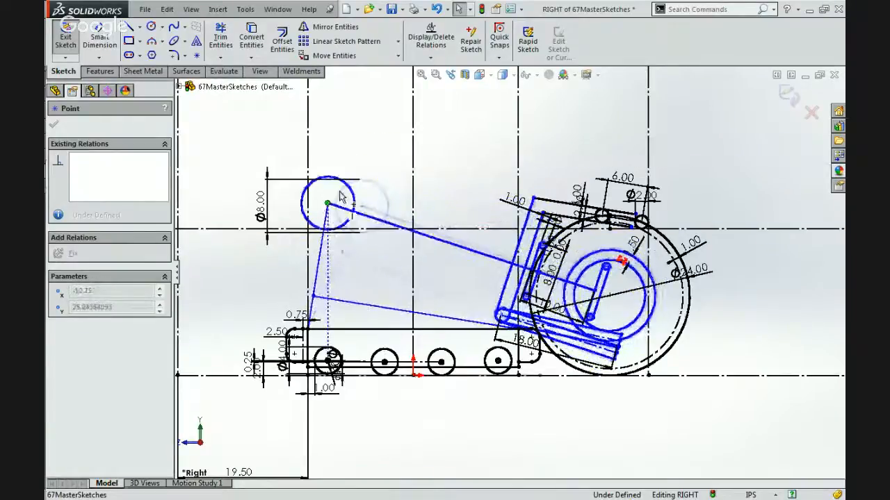
mouse_move(377, 255)
mouse_down()
mouse_move(337, 189)
mouse_move(389, 193)
mouse_up()
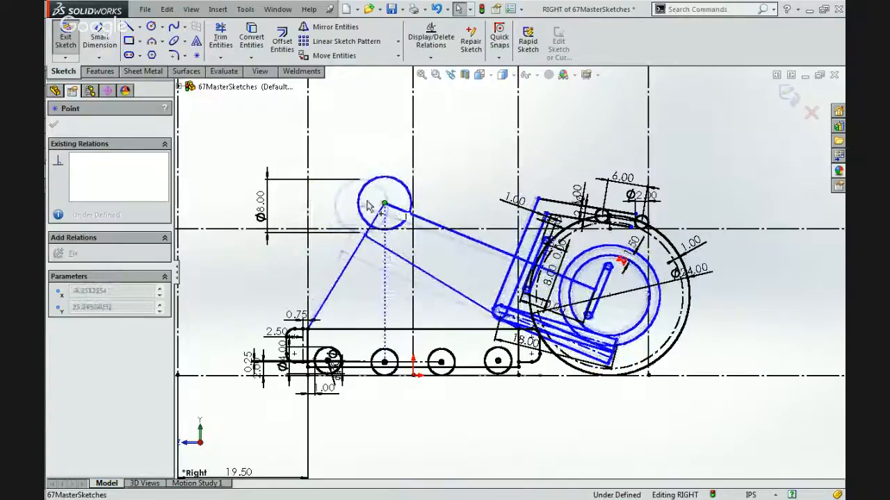
drag(344, 254, 337, 190)
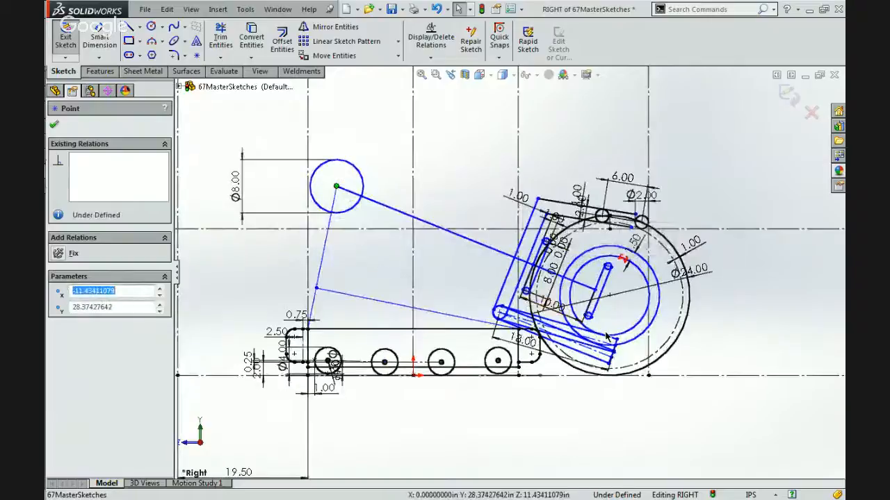
Raise the centre of the 8 in circle to about Y 37.39 in so the whole arm tilts upward.
scroll(606, 336, down, 2)
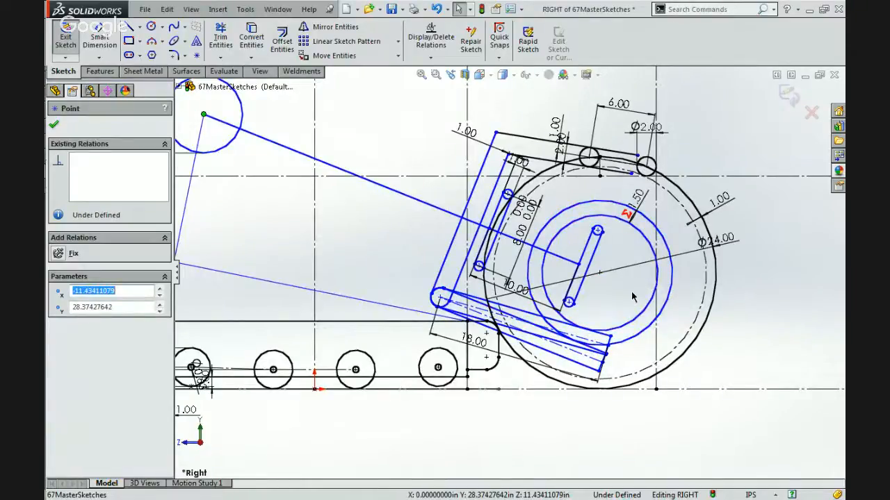
key(z)
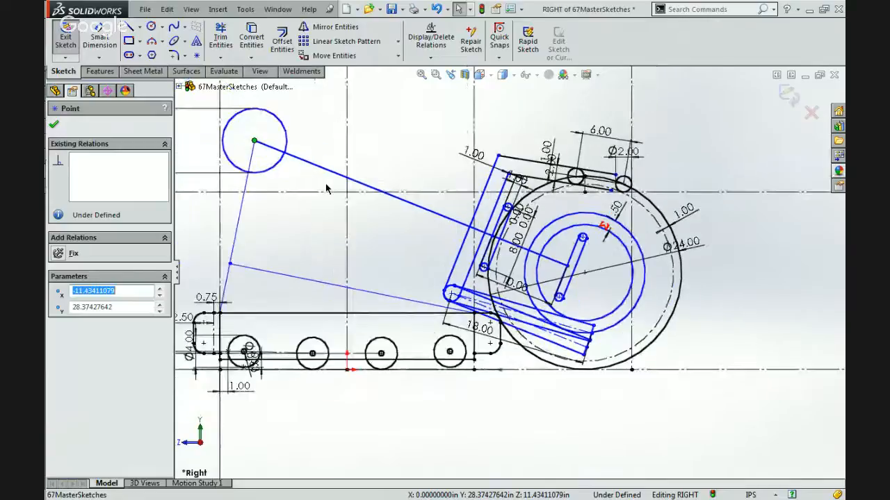
key(z)
mouse_move(297, 163)
mouse_down()
mouse_move(293, 208)
mouse_move(292, 162)
mouse_move(287, 186)
mouse_move(300, 122)
mouse_move(299, 136)
mouse_move(316, 120)
mouse_move(306, 207)
mouse_move(322, 119)
mouse_move(315, 121)
mouse_up()
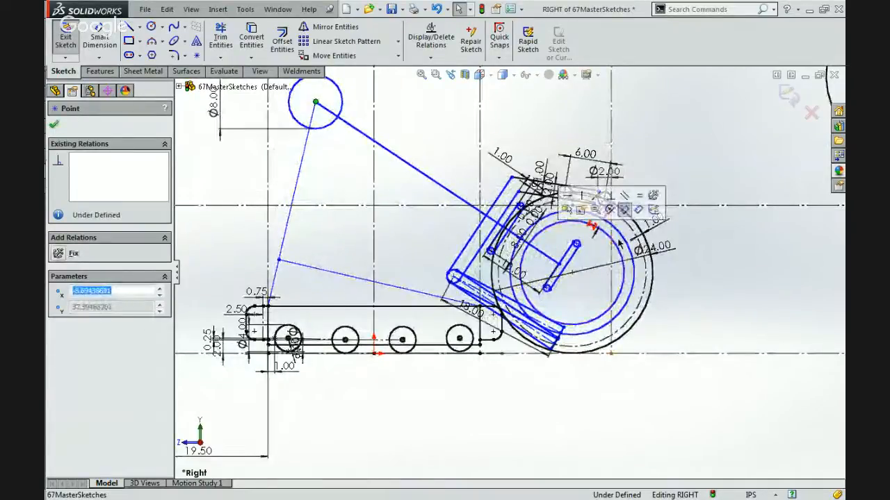
Shift the upper chord of the lower detached circle by hand, leaving the chords about 17.84 in apart.
scroll(614, 246, up, 5)
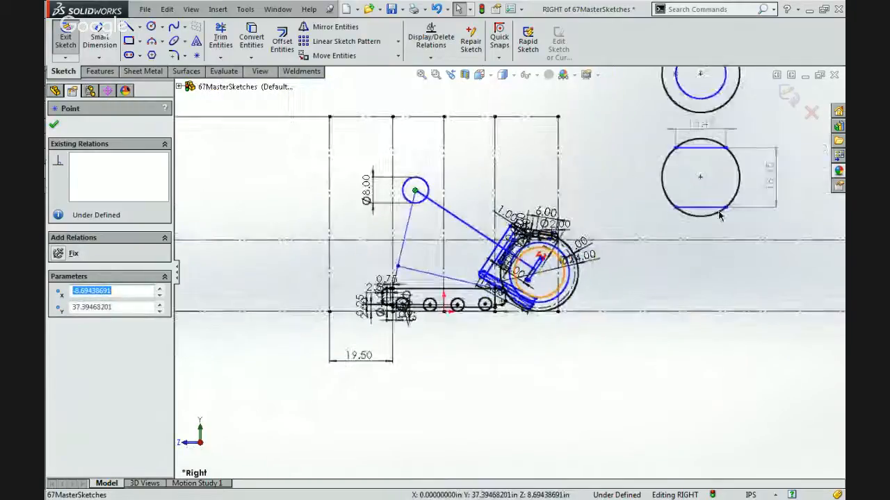
scroll(746, 196, up, 2)
scroll(715, 204, down, 3)
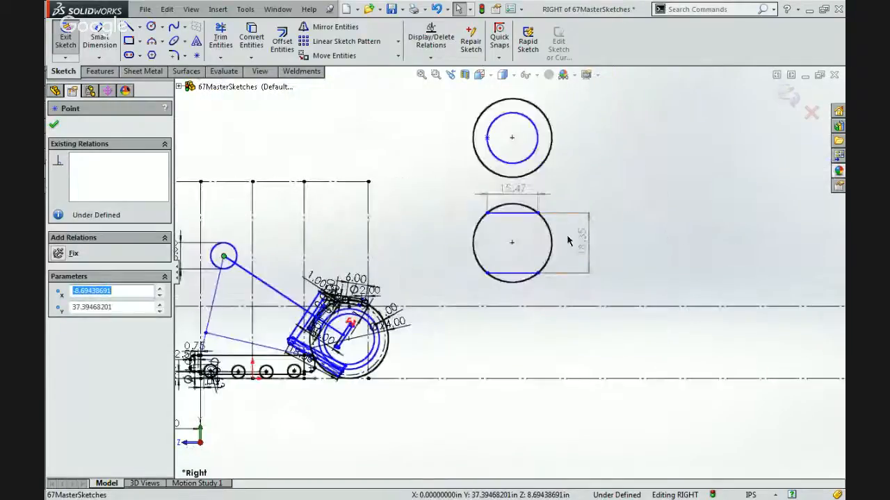
click(514, 221)
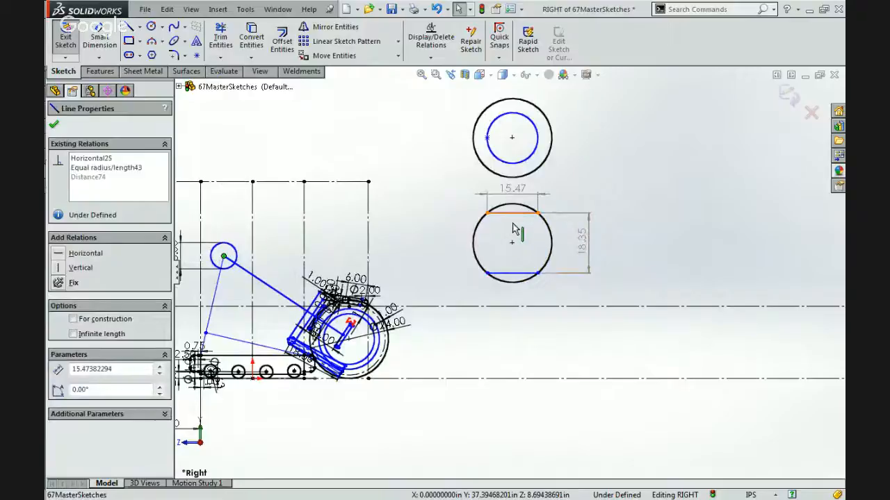
mouse_move(514, 238)
mouse_down()
mouse_move(513, 219)
mouse_move(507, 227)
mouse_up()
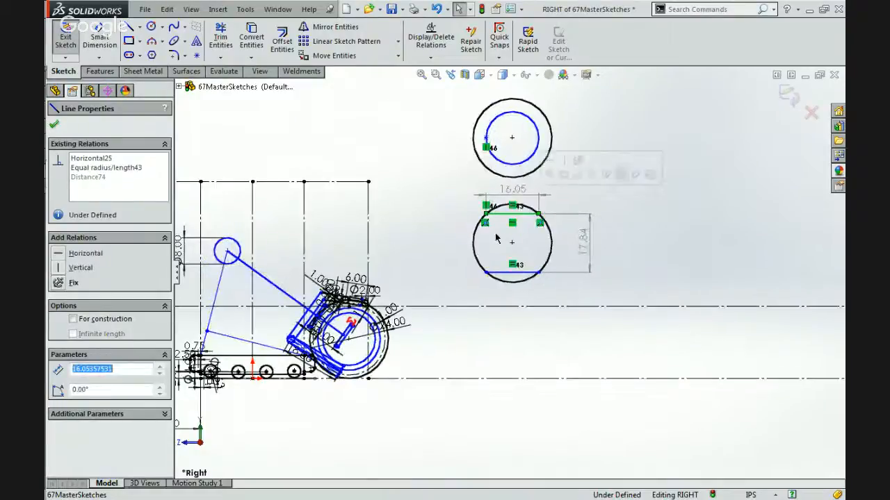
Make the reference dimension between the detached circle's two chords driving and set it to 18 in.
click(584, 241)
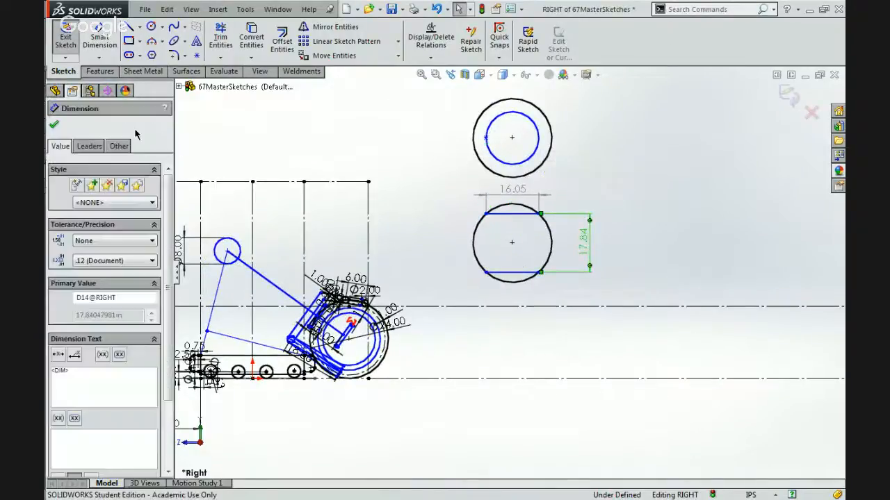
click(119, 146)
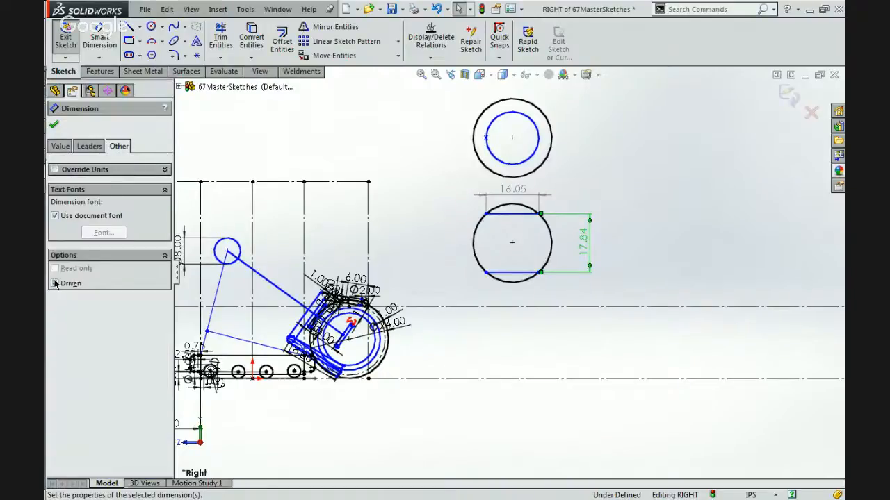
click(61, 283)
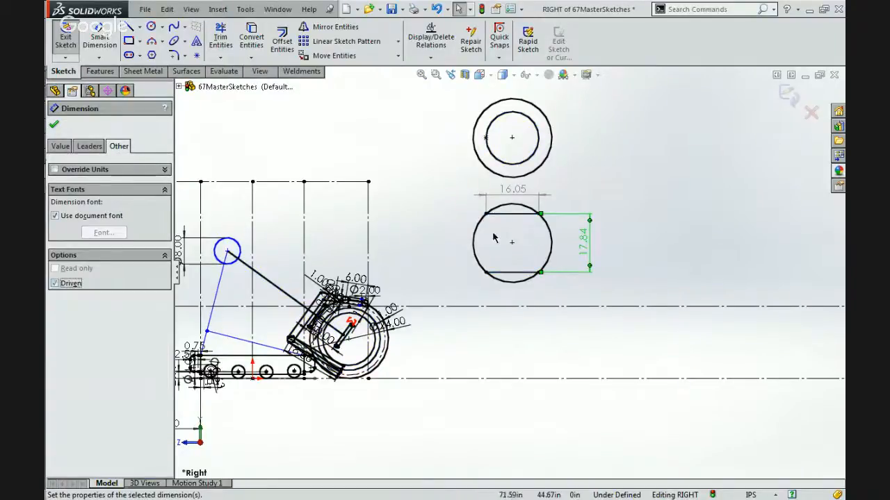
click(680, 234)
double_click(583, 247)
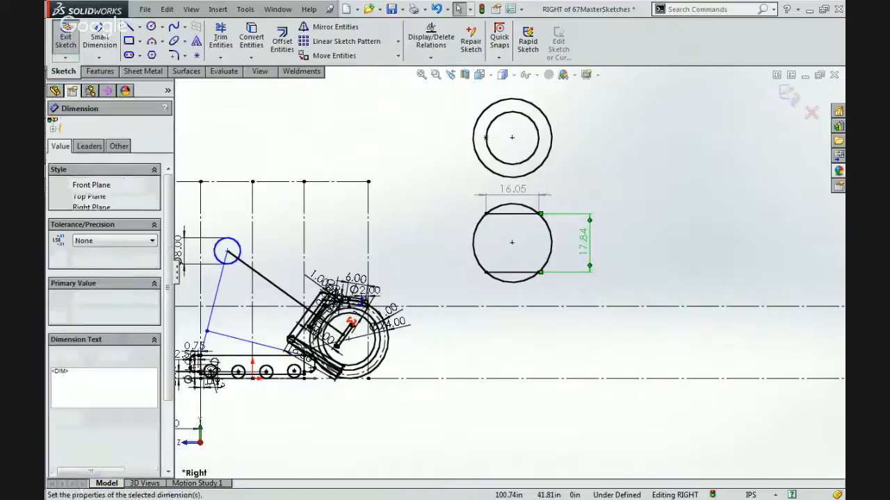
text(18)
key(Return)
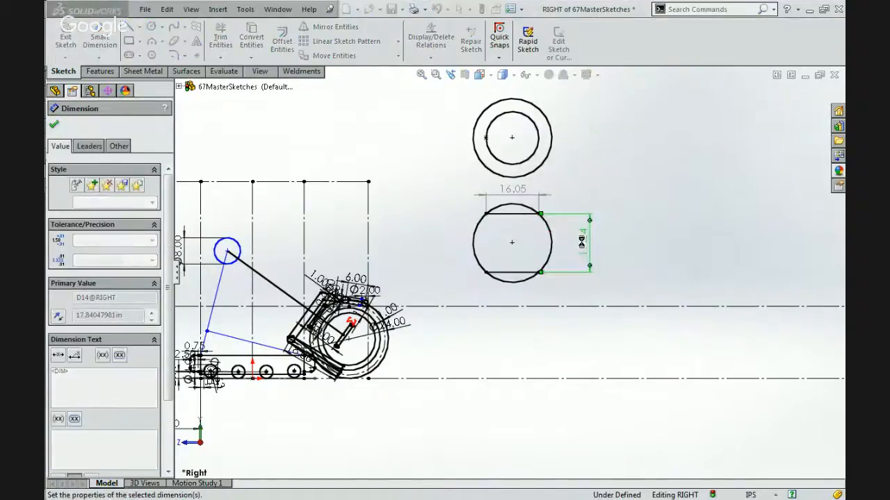
click(500, 335)
Test the linkage again by moving the 8 in circle's centre, leaving it at about X -6.25, Y 37.21 in.
scroll(367, 311, up, 3)
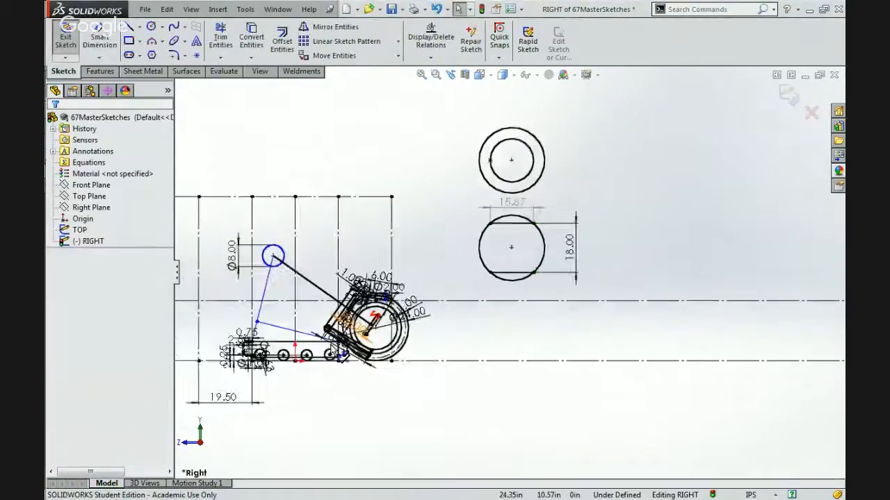
scroll(374, 295, down, 3)
scroll(374, 295, up, 3)
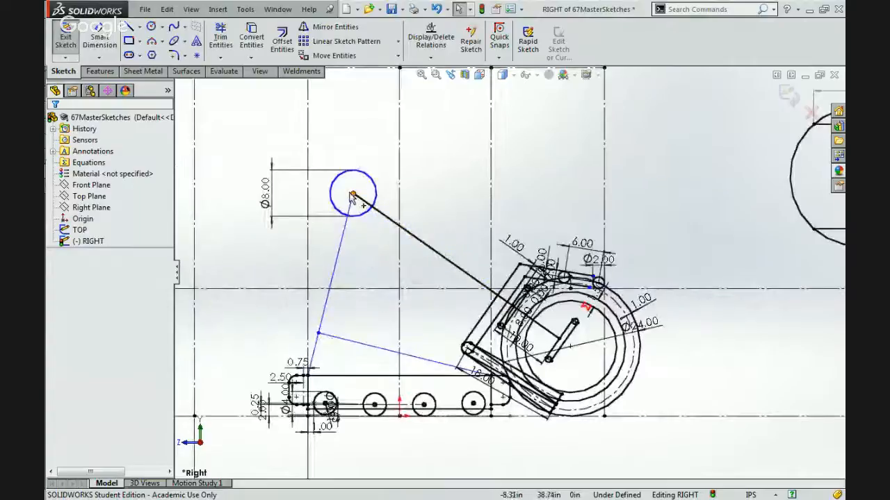
click(348, 237)
mouse_move(439, 260)
mouse_down()
mouse_move(452, 268)
mouse_move(403, 254)
mouse_move(479, 300)
mouse_move(349, 217)
mouse_move(343, 224)
mouse_move(403, 243)
mouse_move(480, 292)
mouse_move(328, 194)
mouse_move(487, 264)
mouse_move(290, 148)
mouse_move(385, 214)
mouse_move(381, 206)
mouse_move(357, 213)
mouse_up()
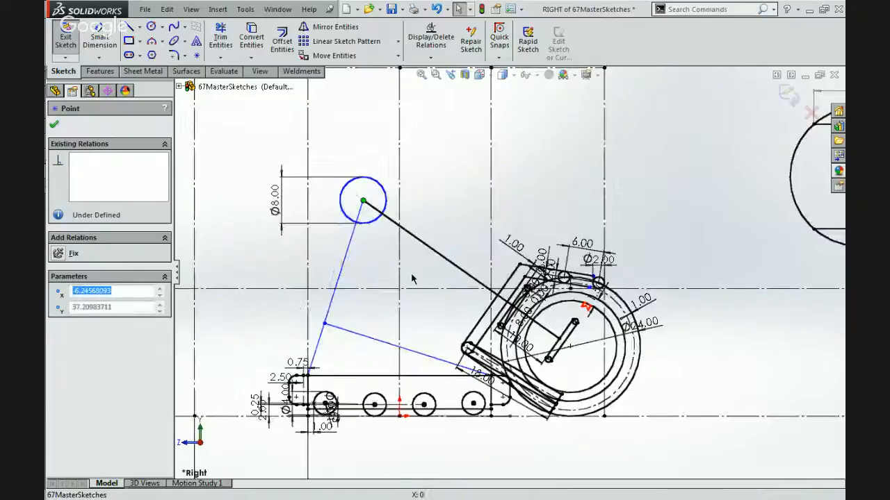
click(413, 278)
scroll(643, 378, down, 3)
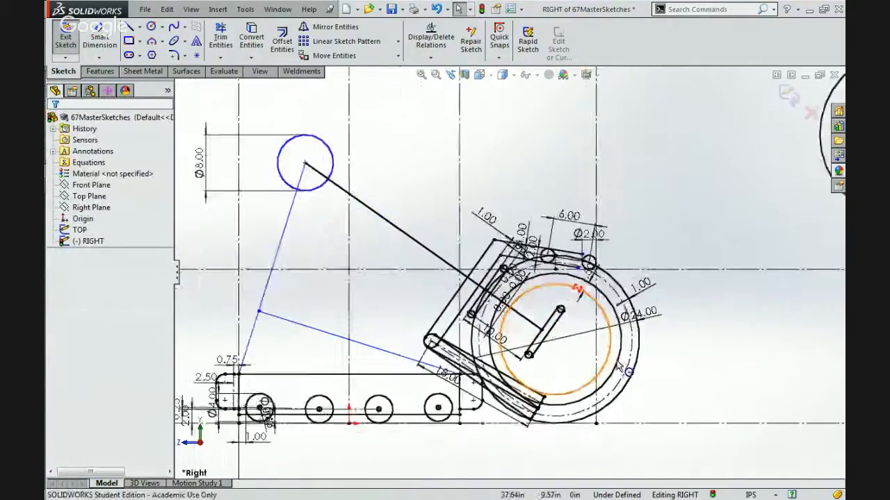
scroll(532, 410, down, 3)
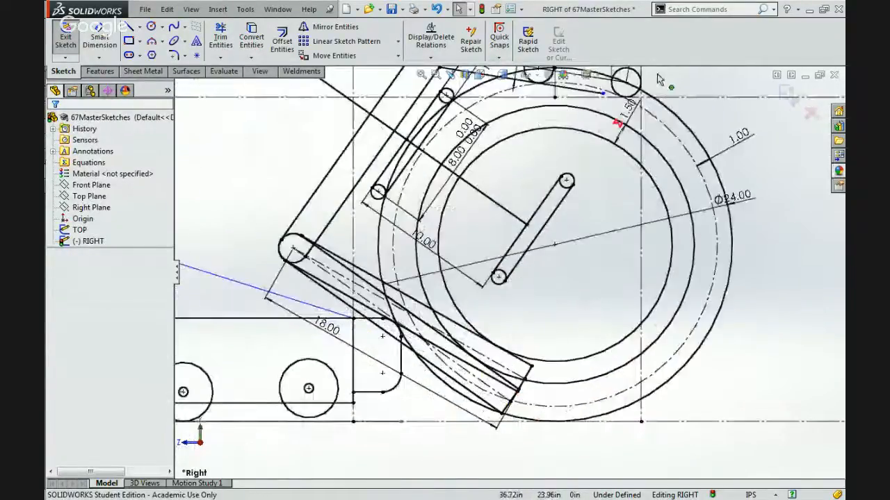
scroll(629, 110, up, 3)
scroll(522, 235, down, 6)
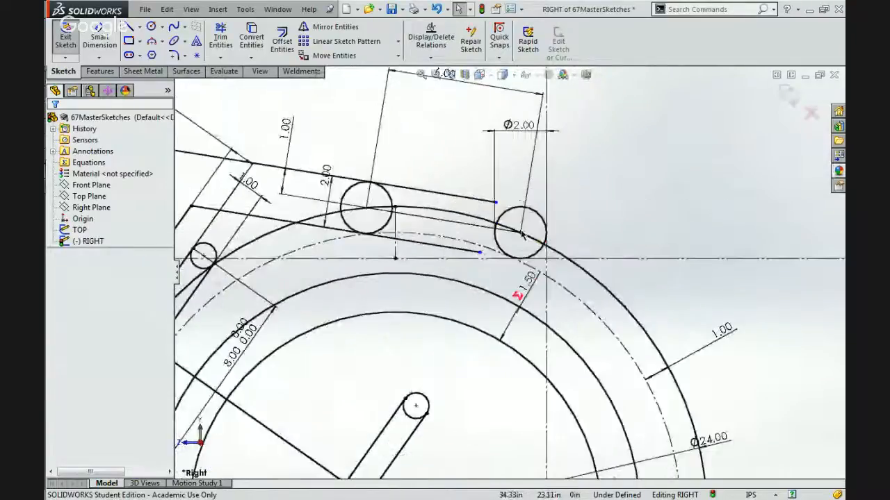
scroll(522, 235, down, 2)
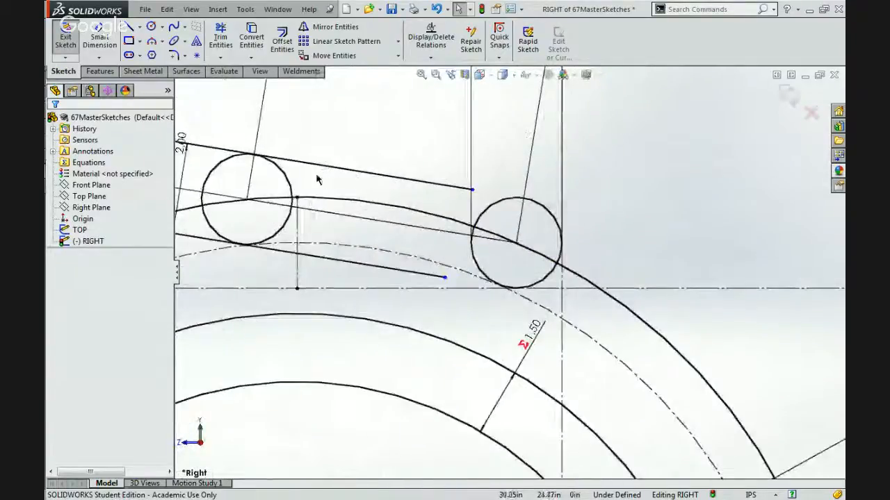
click(152, 44)
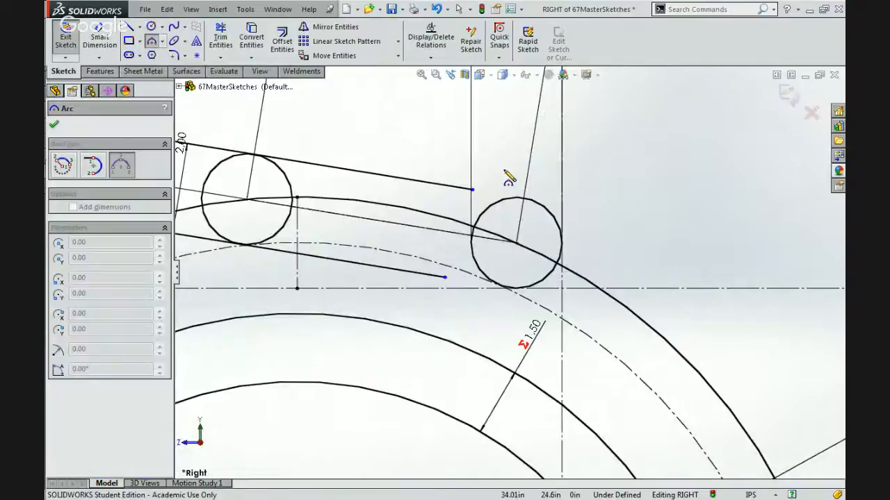
click(151, 44)
Set the diameter of the paired circles spaced 6 in apart on top of the ball to 3 in.
scroll(477, 203, up, 6)
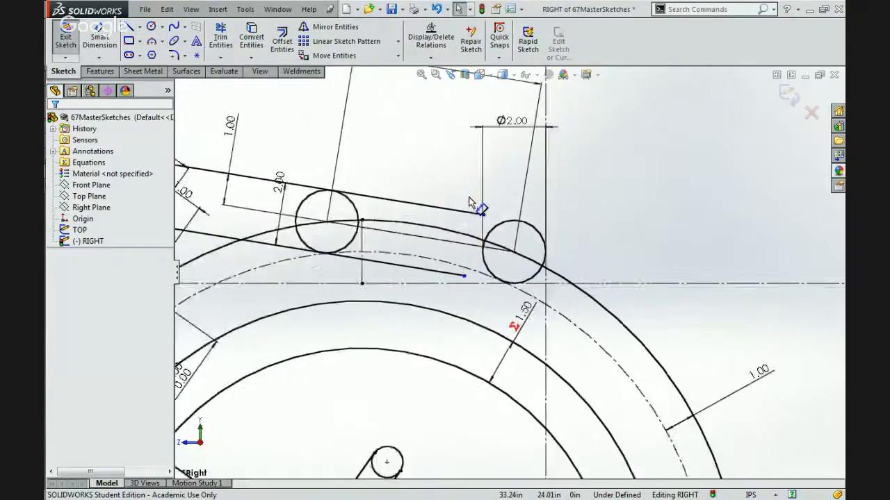
scroll(517, 207, down, 2)
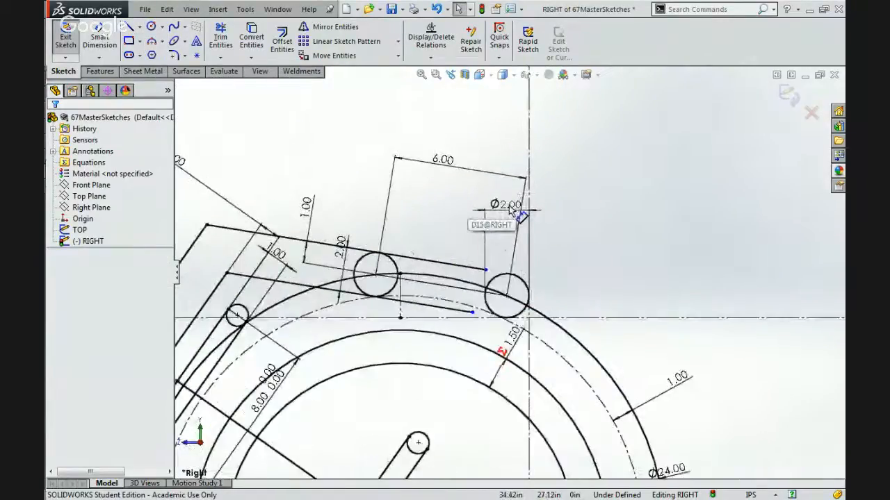
click(508, 204)
double_click(508, 204)
text(3)
key(Return)
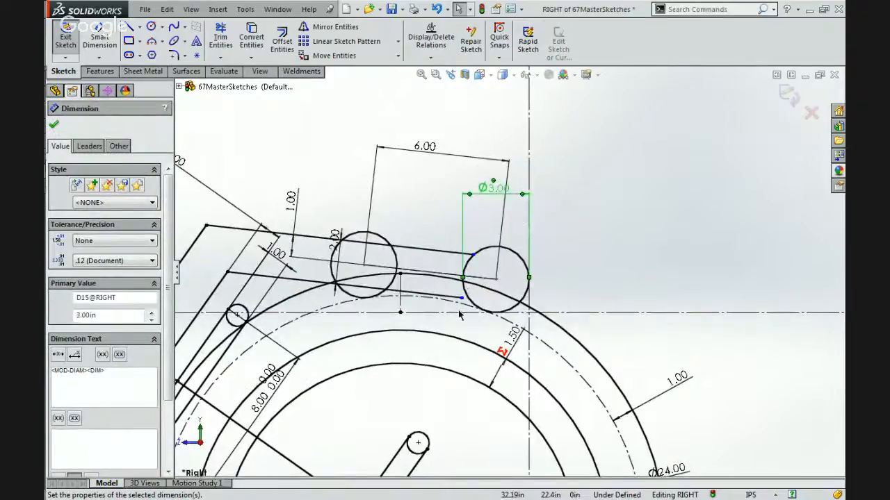
scroll(459, 315, up, 4)
scroll(469, 304, down, 2)
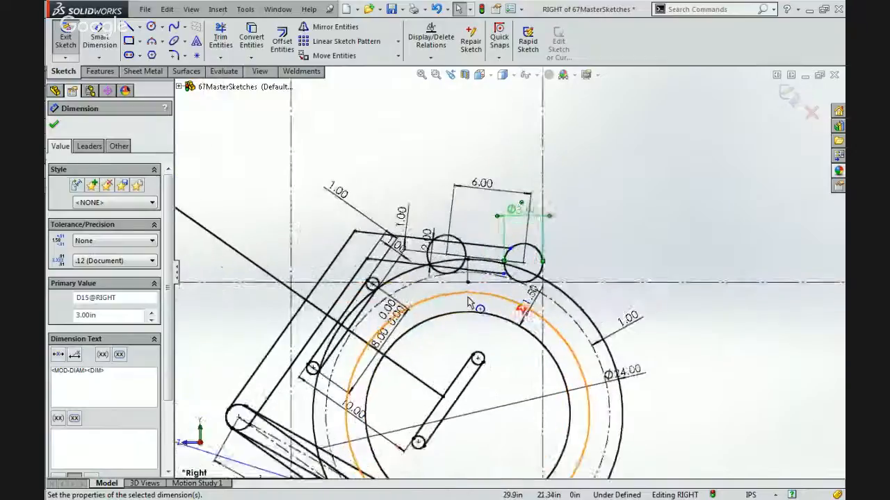
Extend the upper beam's two edge lines to end directly above and below the centre of the outer 3 in circle.
scroll(537, 218, down, 4)
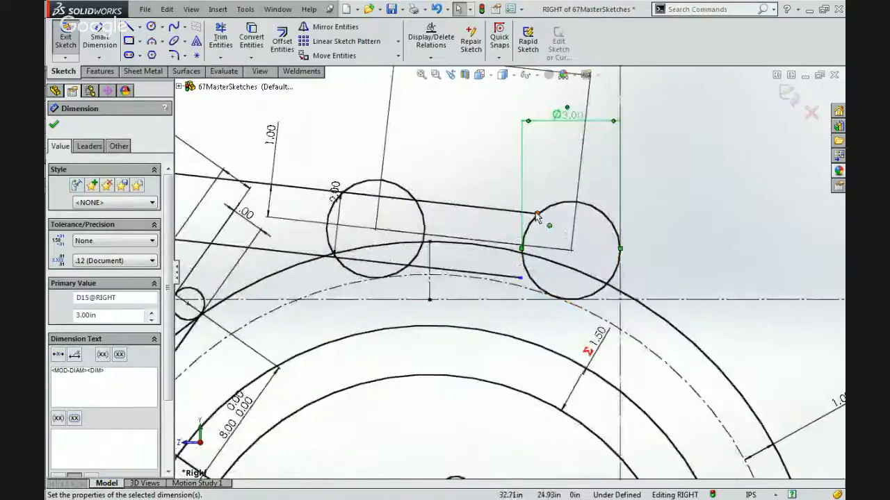
drag(538, 215, 570, 248)
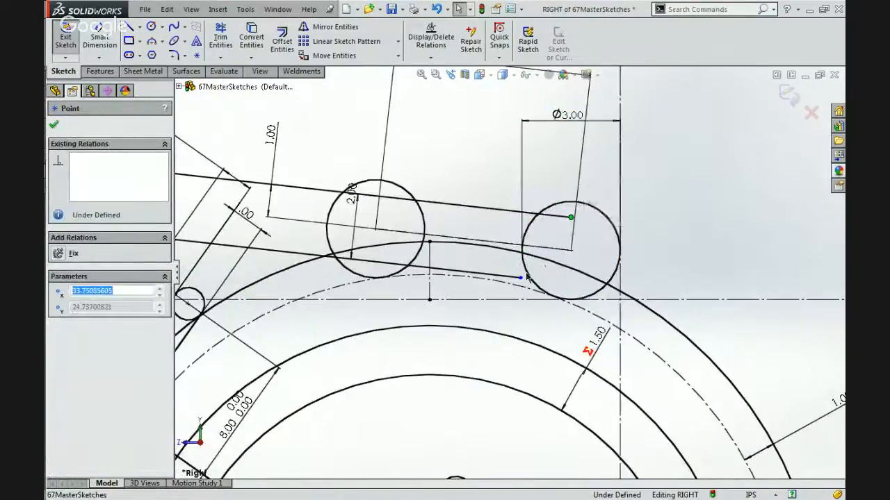
mouse_move(521, 278)
mouse_down()
mouse_move(584, 282)
mouse_move(566, 284)
mouse_up()
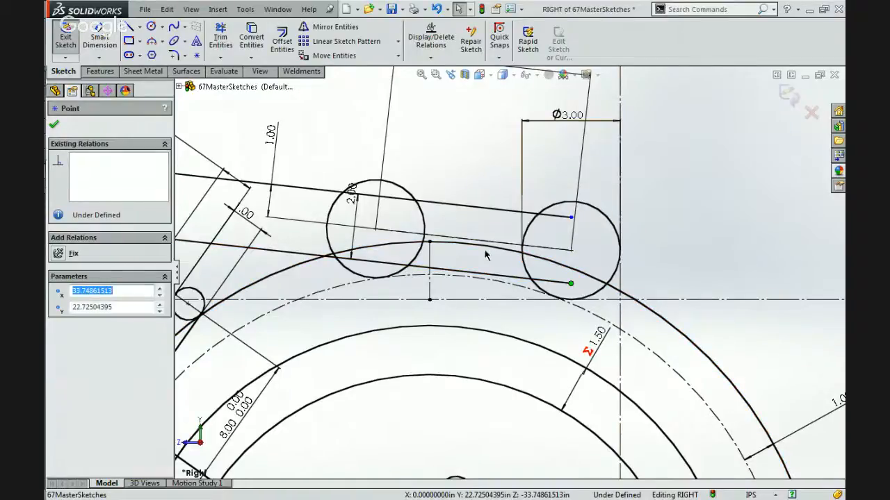
Close the upper beam's open end with a three-point arc joining the ends of its two edge lines.
click(153, 43)
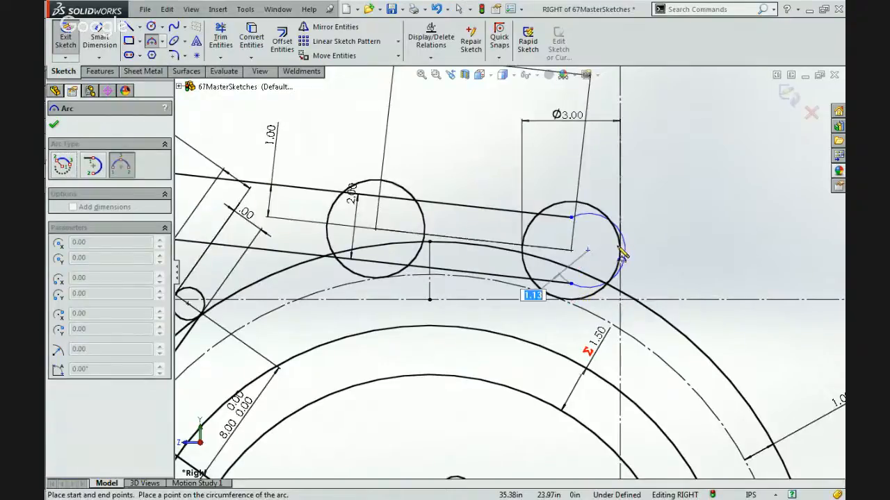
key(Escape)
click(152, 42)
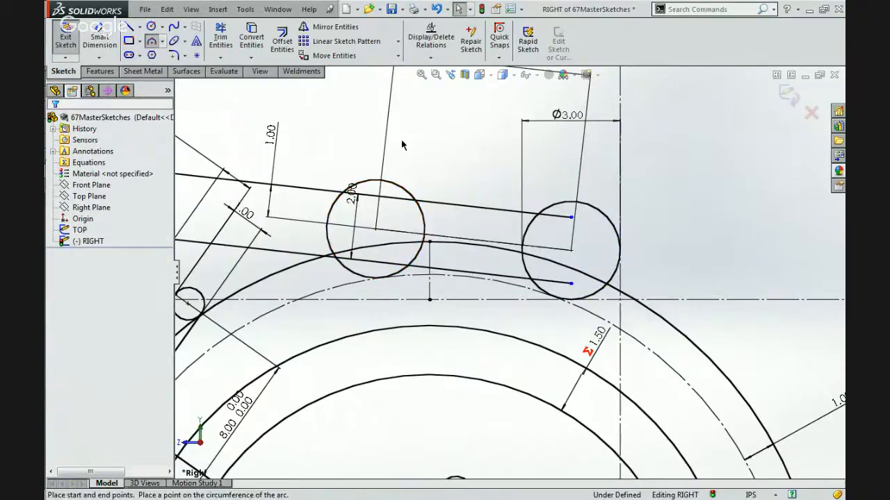
click(572, 283)
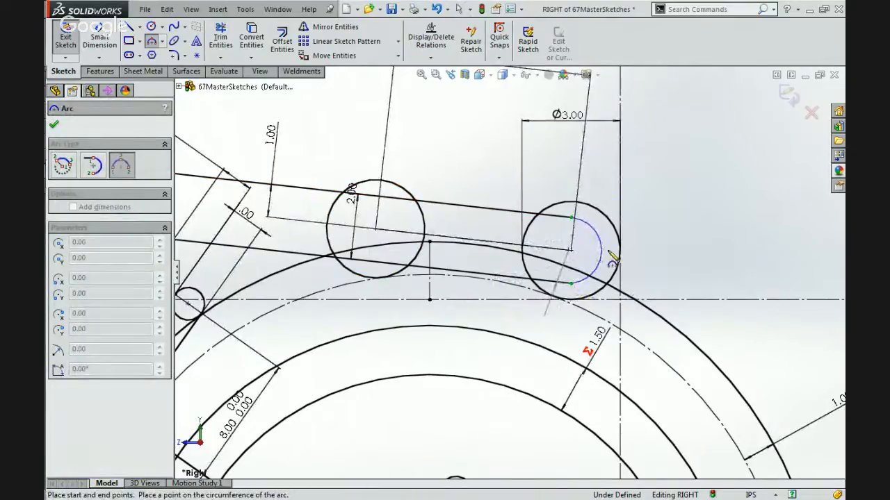
click(602, 251)
key(Escape)
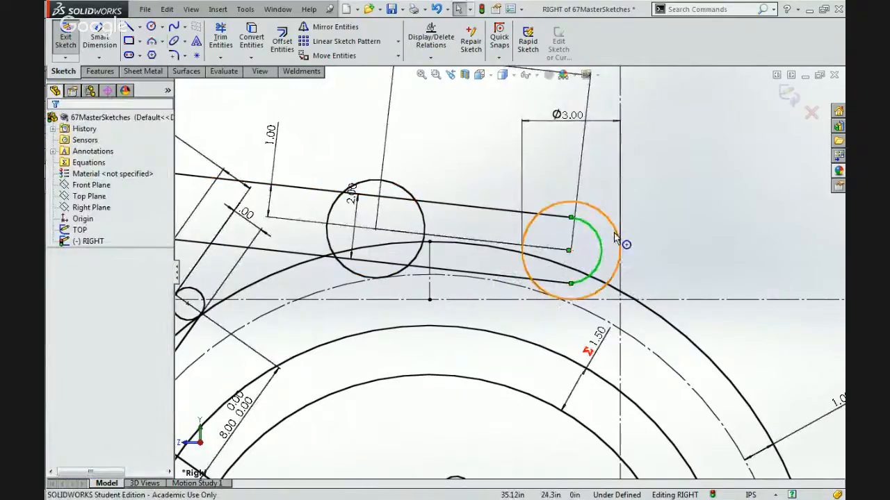
Make the beam's end arc concentric with the outer 3 in circle and tangent to the beam's upper edge.
ctrl+click(614, 237)
click(679, 178)
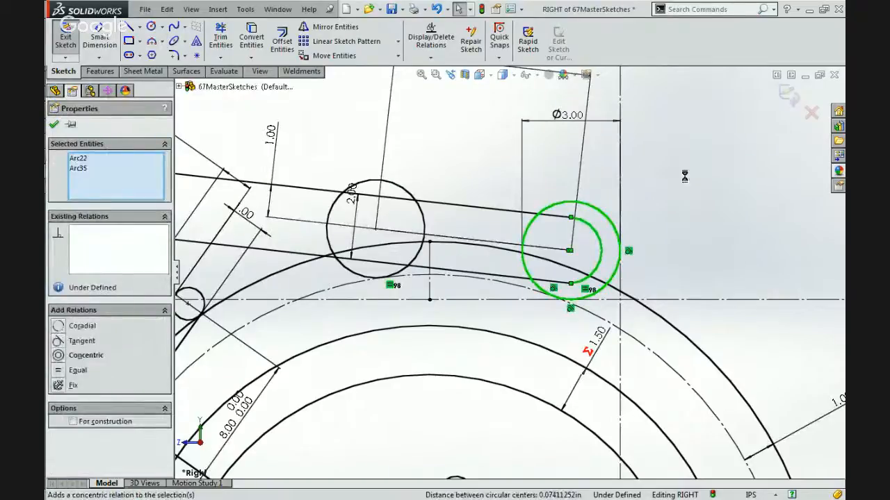
key(Escape)
click(569, 226)
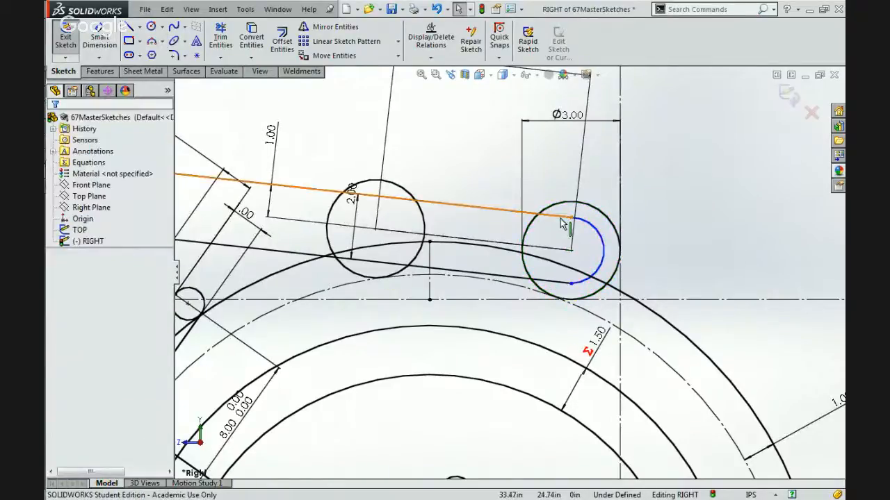
click(582, 221)
ctrl+click(585, 219)
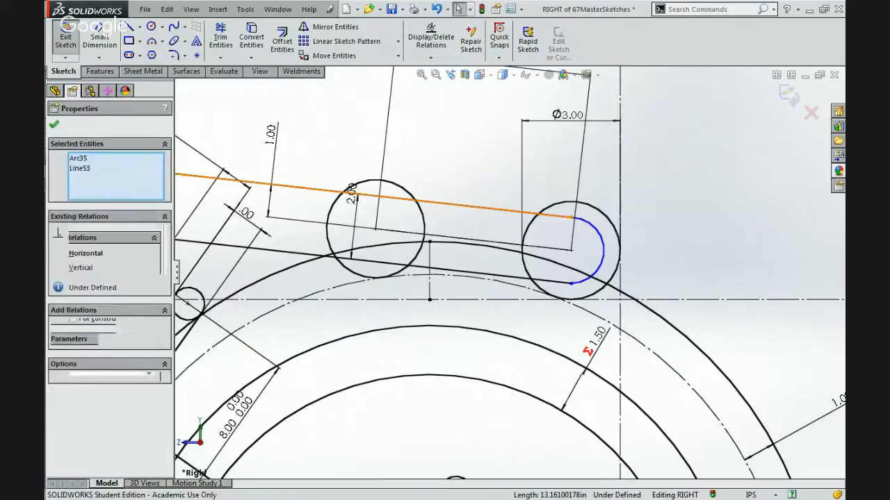
click(620, 166)
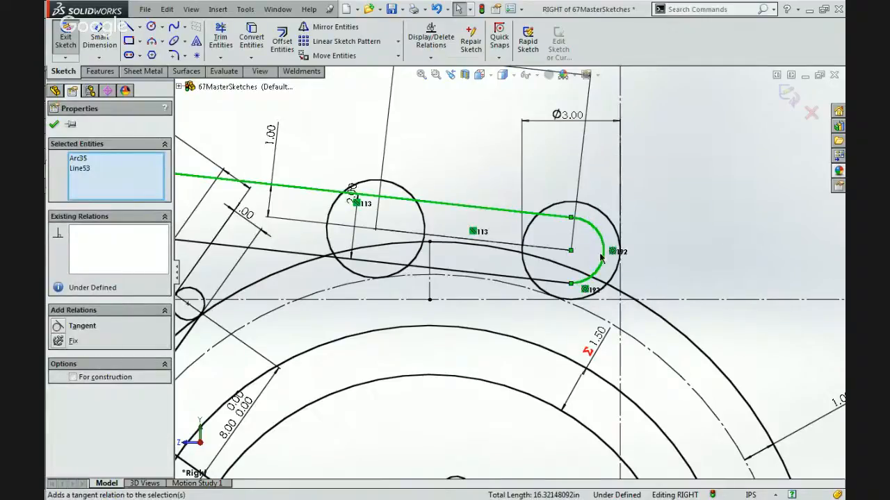
click(560, 282)
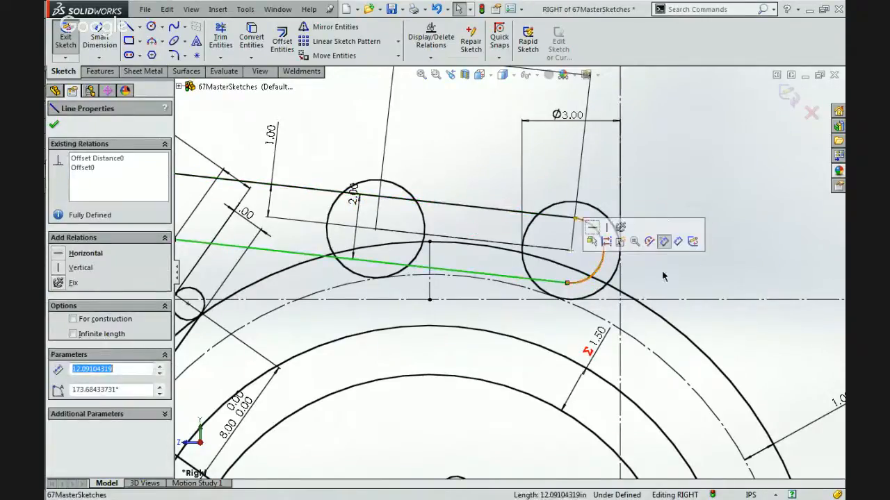
click(694, 262)
scroll(695, 262, up, 6)
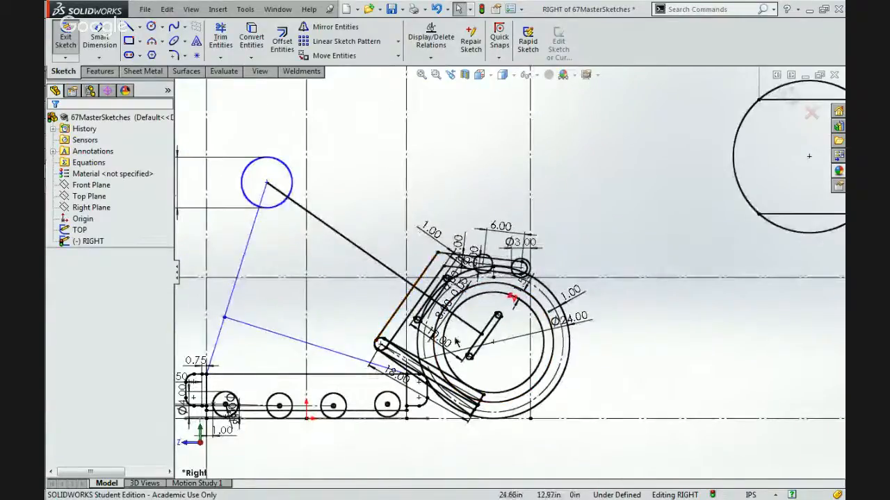
Convert the two inner concentric circles of the 24 in ball to construction geometry.
scroll(431, 401, down, 4)
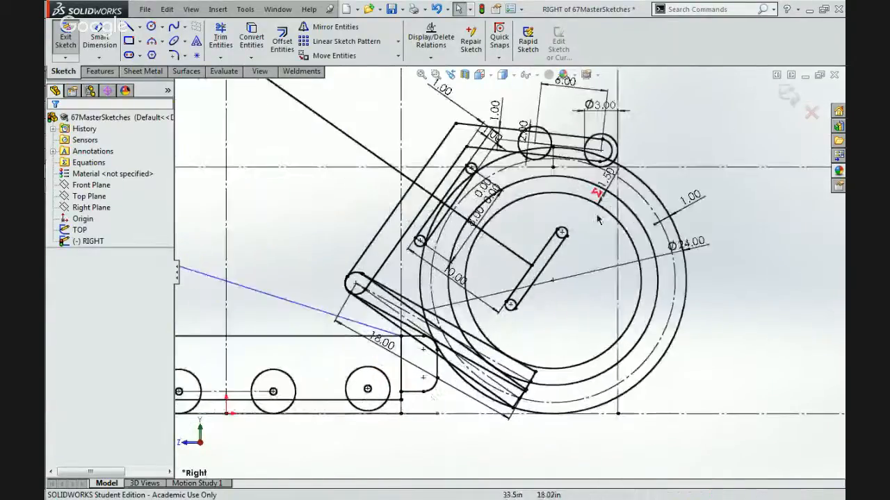
click(536, 194)
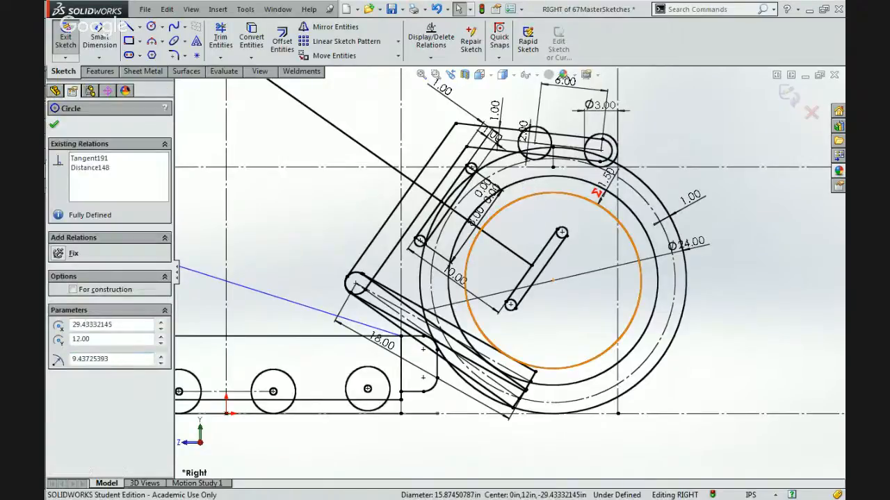
ctrl+click(572, 178)
click(572, 142)
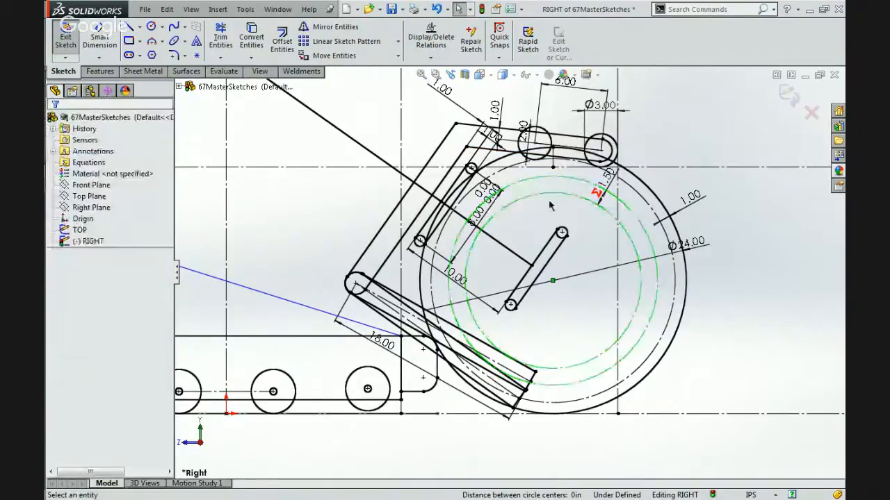
click(535, 216)
Test the arm linkage by moving the 8 in circle's centre to about X -6.82, Y 37.62 in.
scroll(536, 215, up, 4)
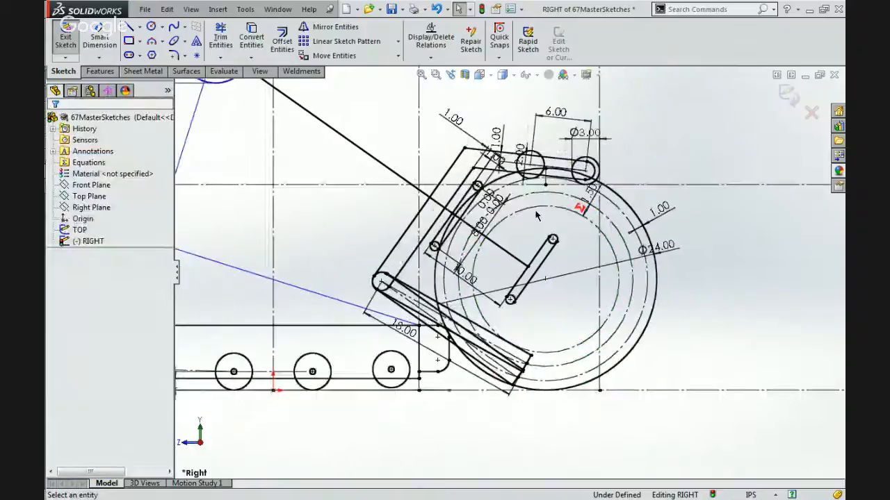
click(339, 142)
mouse_move(338, 142)
mouse_down()
mouse_move(429, 199)
mouse_move(336, 140)
mouse_up()
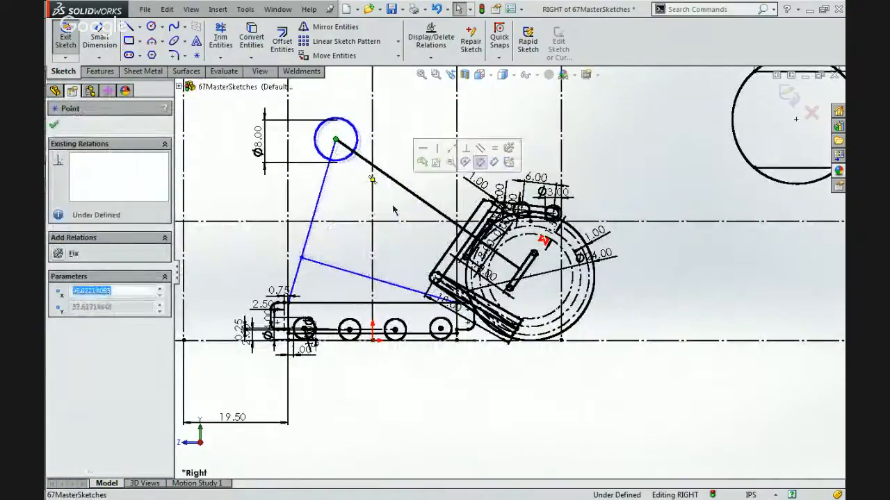
key(Escape)
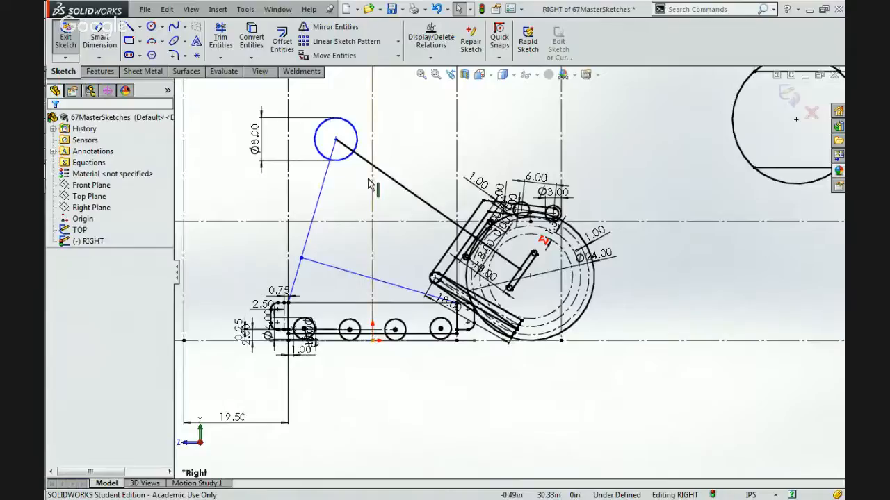
Dimension the height of the 8 in circle's centre above the horizontal ground line.
scroll(388, 196, down, 1)
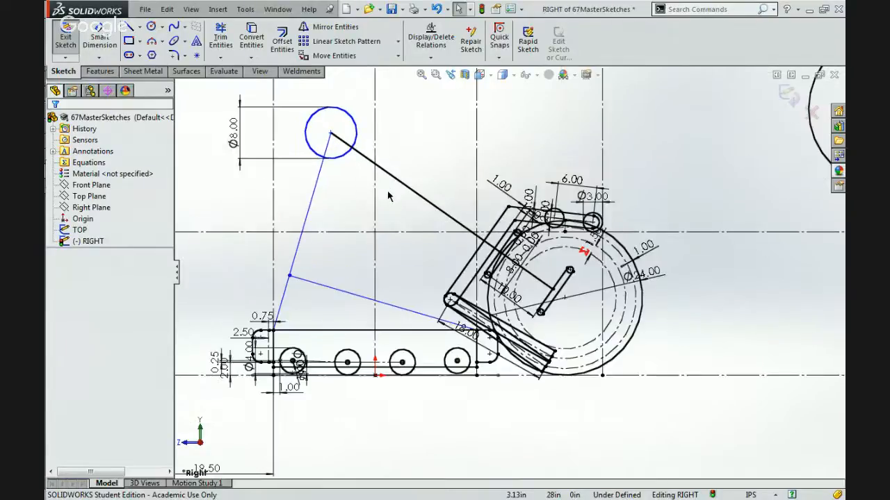
scroll(388, 196, down, 1)
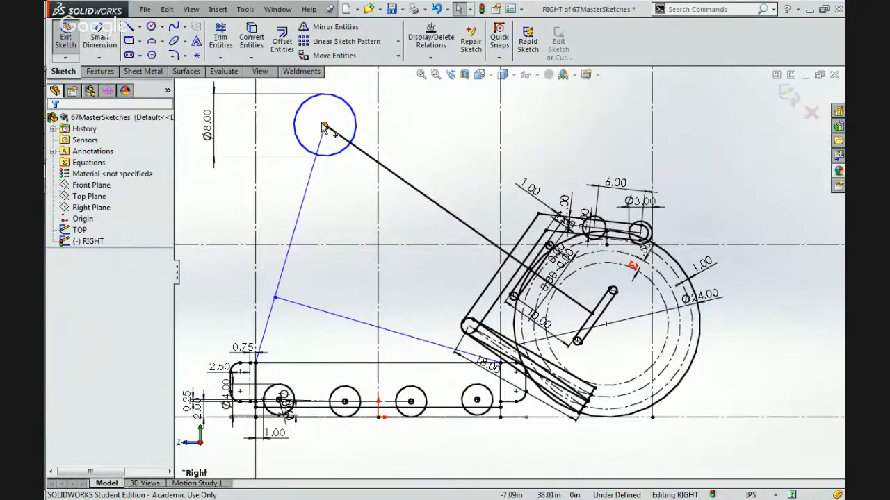
click(99, 39)
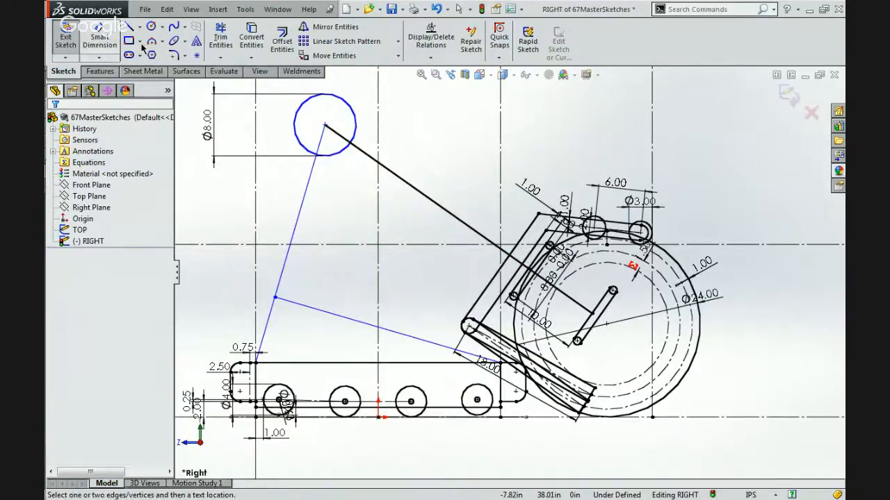
click(325, 126)
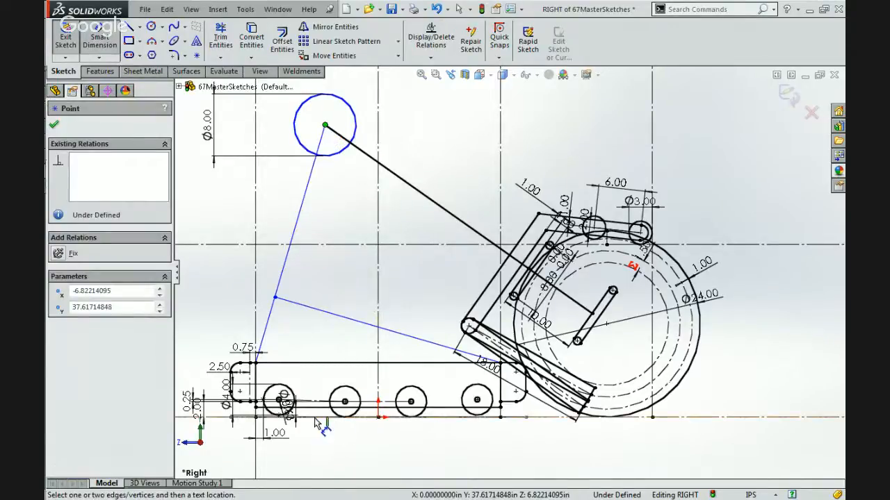
scroll(315, 419, up, 1)
scroll(315, 423, up, 1)
click(208, 373)
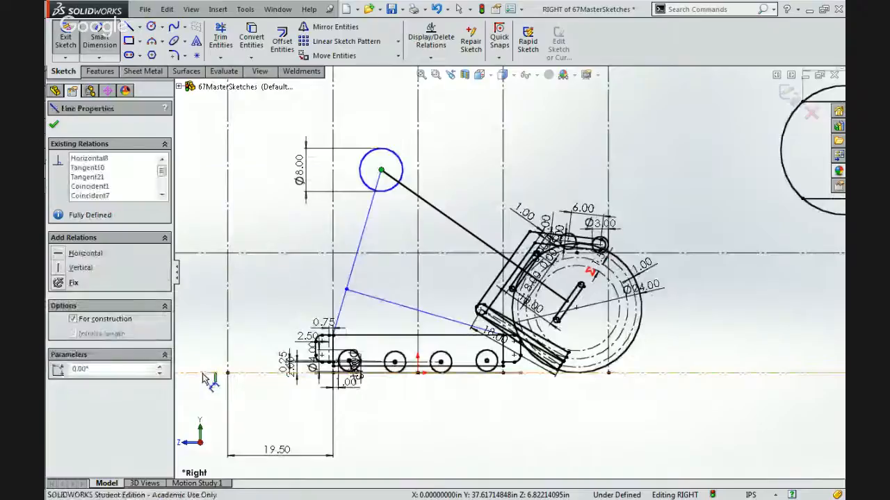
click(236, 236)
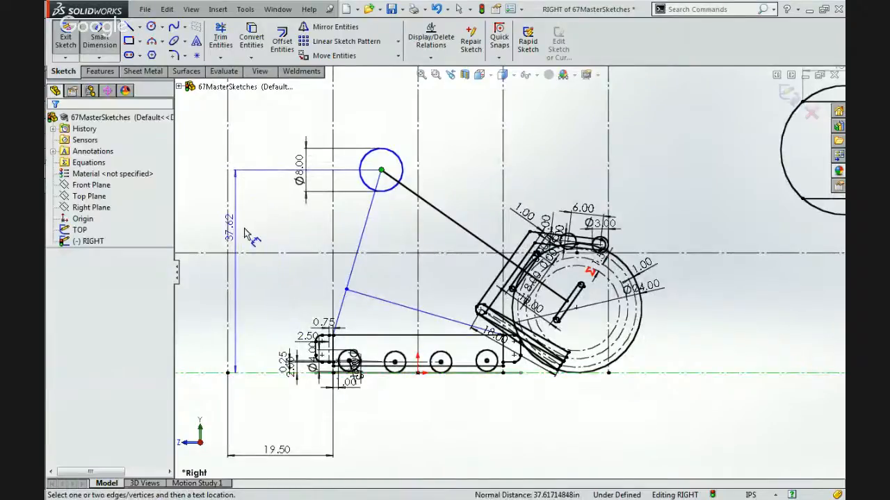
key(Return)
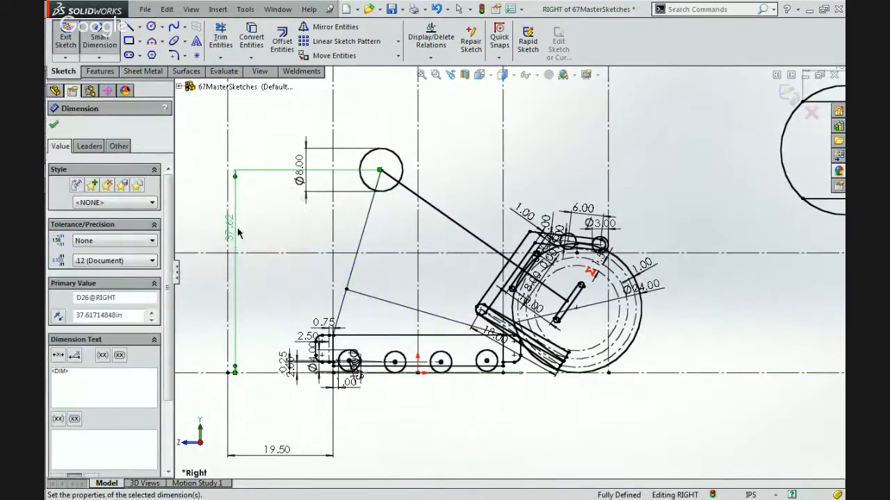
Add a driven horizontal dimension from the 8 in circle's centre to the vertical construction line at the chassis's rear end.
click(380, 171)
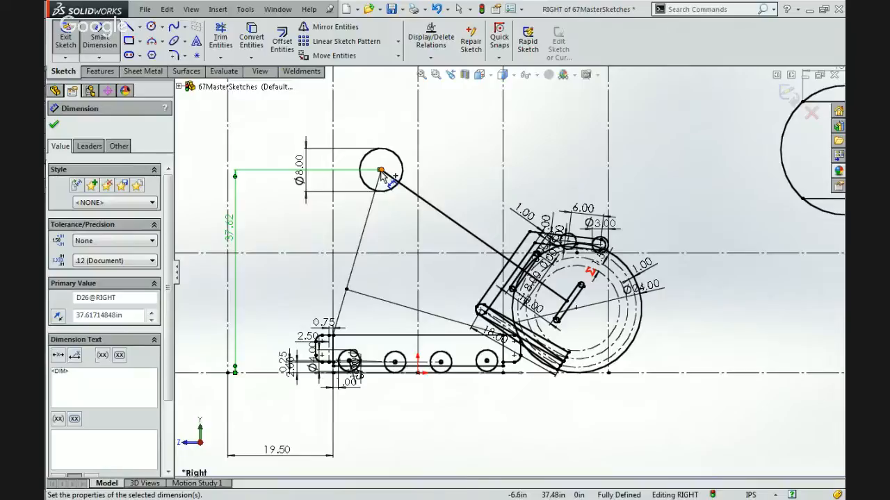
click(333, 266)
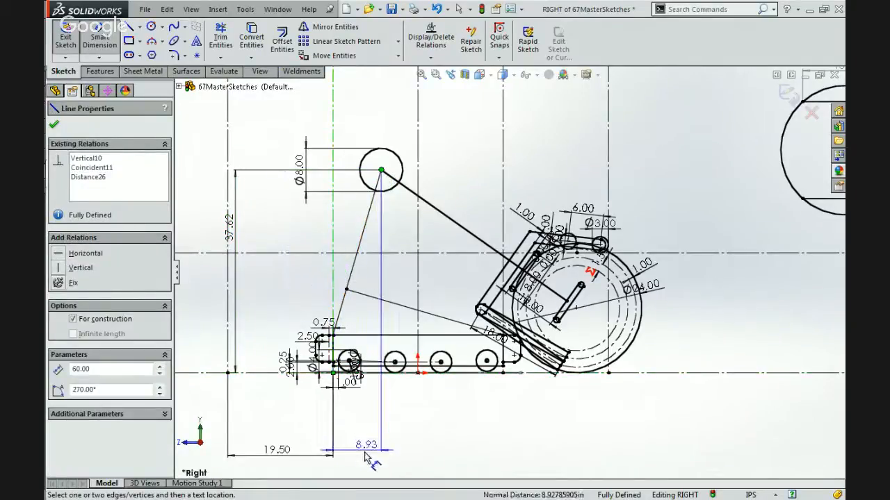
click(361, 455)
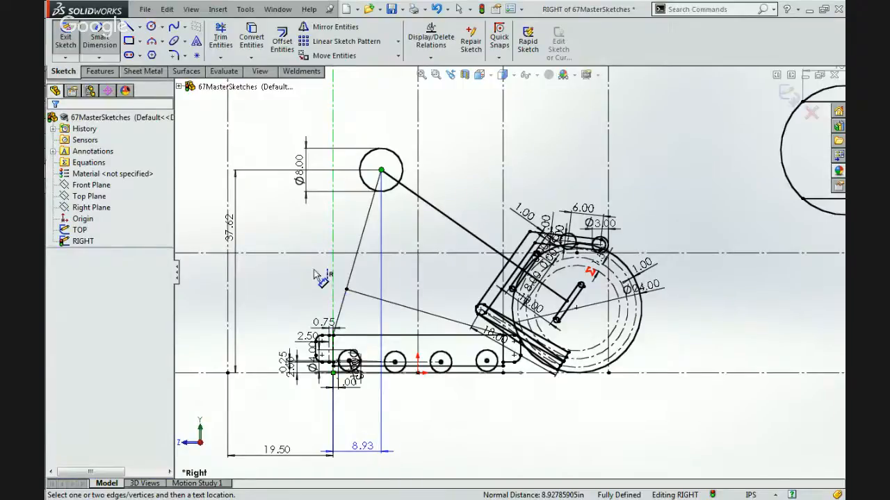
key(Return)
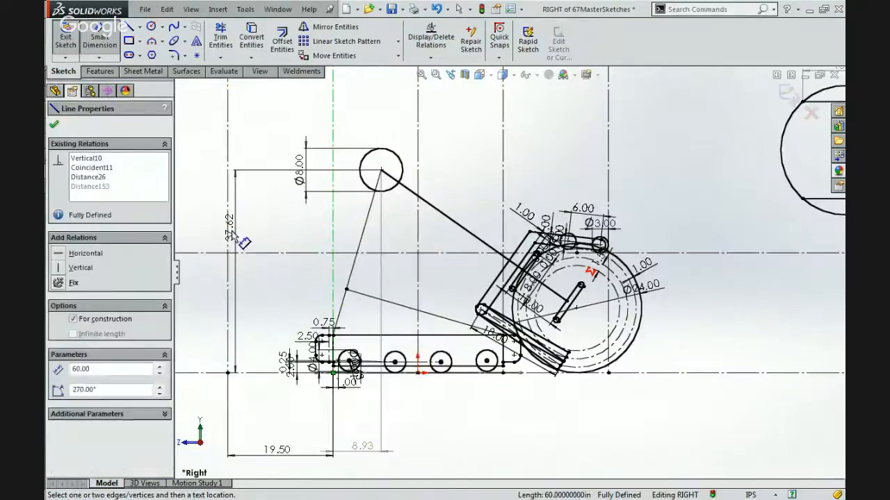
Make the height dimension of the 8 in circle's centre driven.
click(232, 232)
click(231, 232)
click(119, 146)
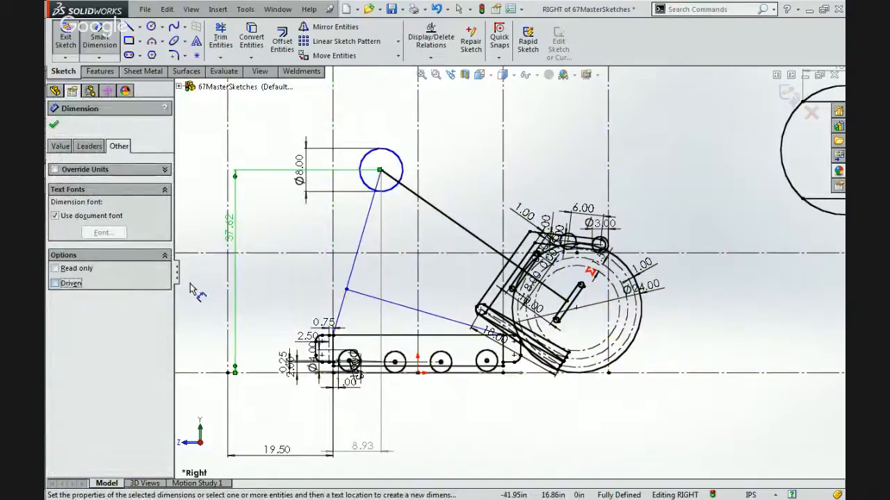
key(Escape)
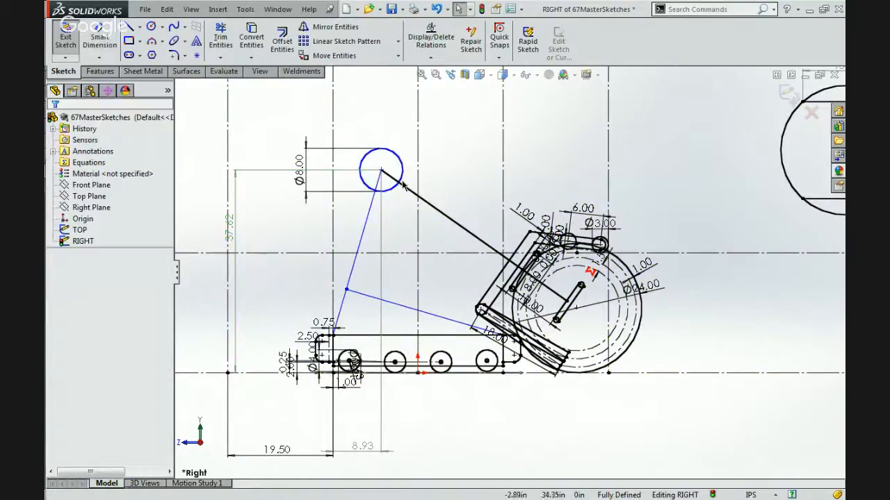
Move the 8 in circle's centre to about X 2.31, Y 31.16 in and select its horizontal reference dimension.
click(381, 170)
mouse_move(381, 170)
mouse_down()
mouse_move(428, 202)
mouse_move(419, 228)
mouse_move(460, 231)
mouse_up()
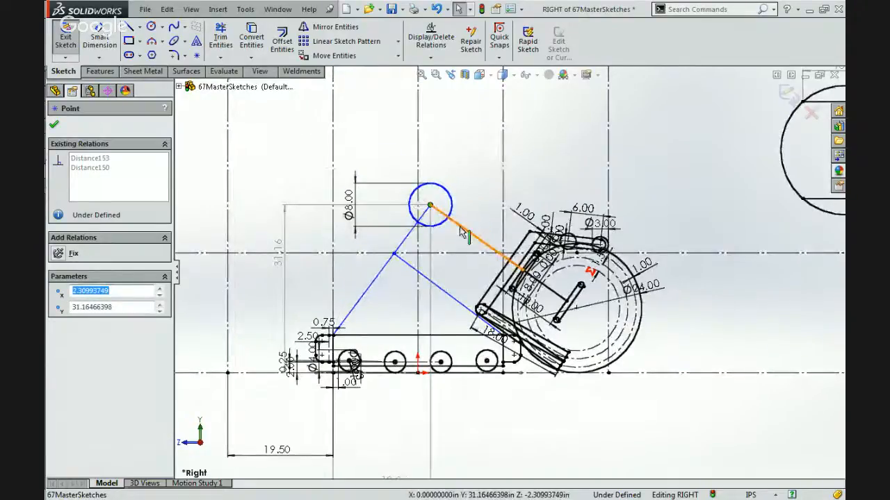
scroll(508, 273, down, 3)
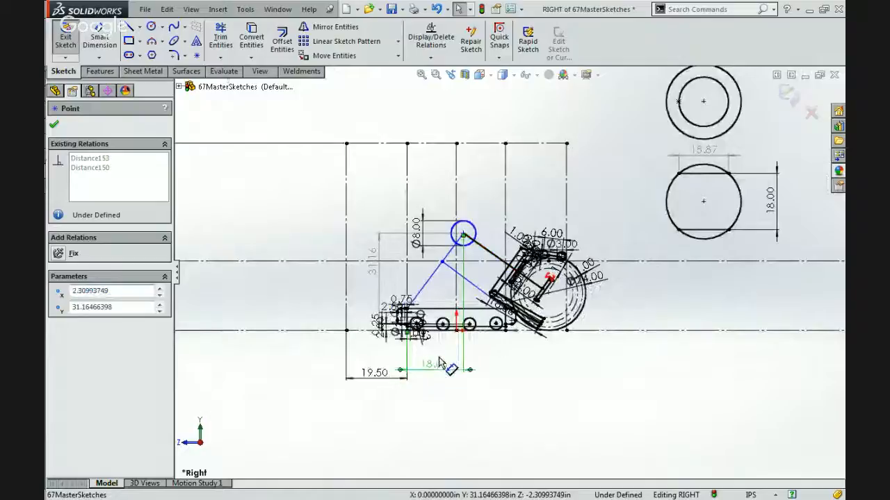
click(442, 374)
scroll(442, 372, up, 2)
scroll(445, 365, up, 1)
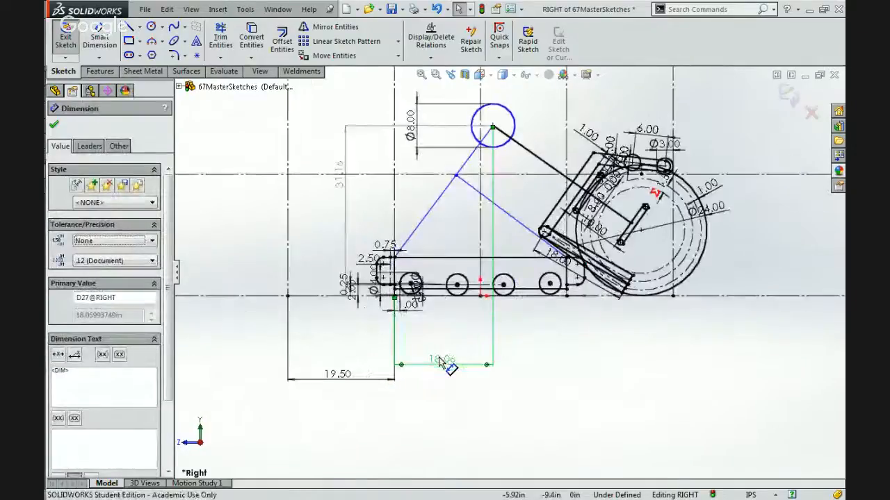
Move the 8 in circle's centre up and rearward to about X -7.54, Y 38.13 in to test the linkage.
scroll(445, 365, down, 3)
scroll(506, 136, up, 2)
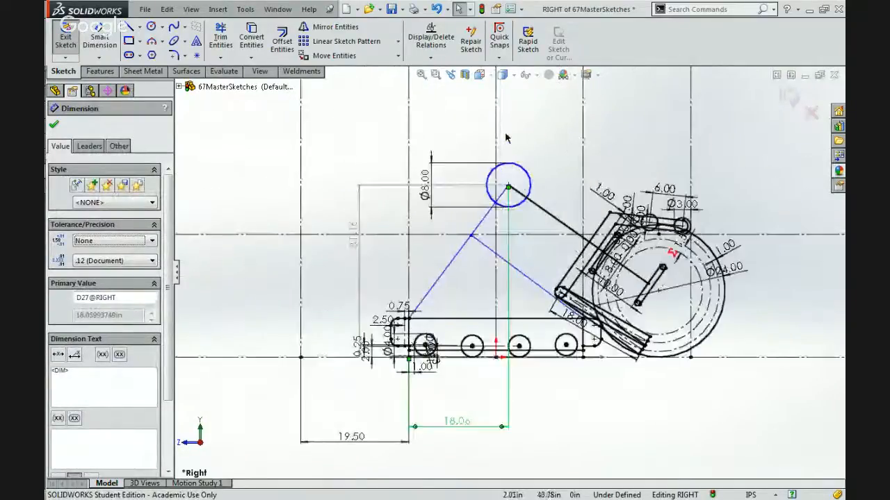
drag(508, 188, 500, 170)
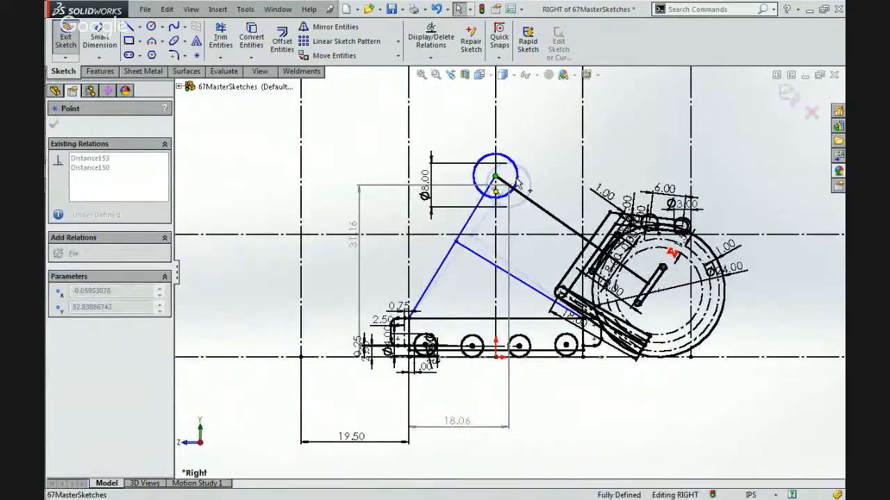
click(531, 184)
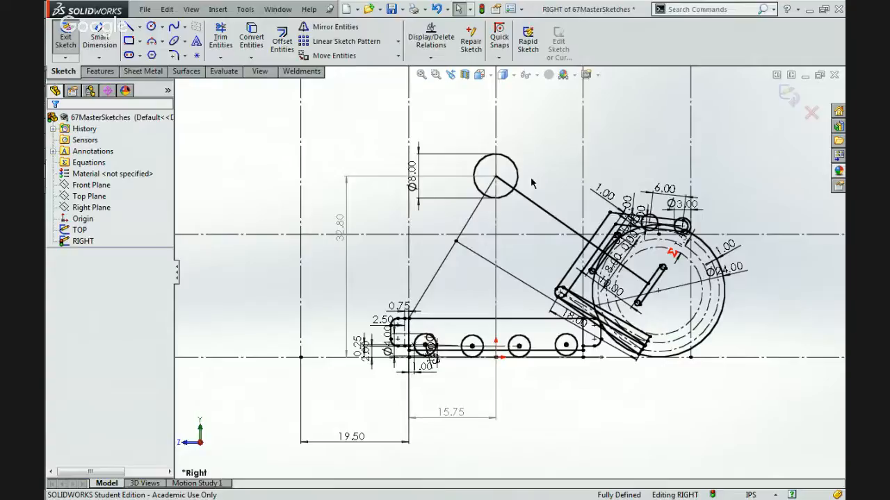
drag(495, 177, 453, 147)
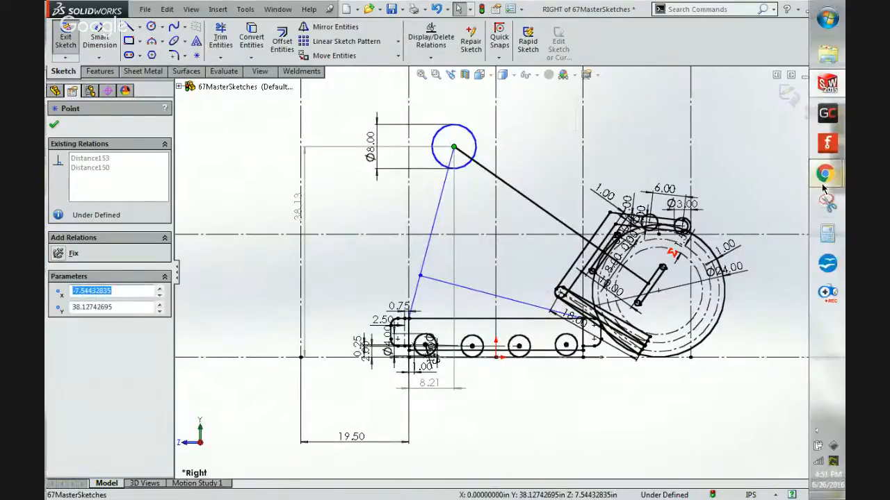
Switch to Chrome and examine the arm, lattice frame, pivots and chassis supports in the robot photo 2014_67.jpg.
mouse_move(826, 173)
click(742, 132)
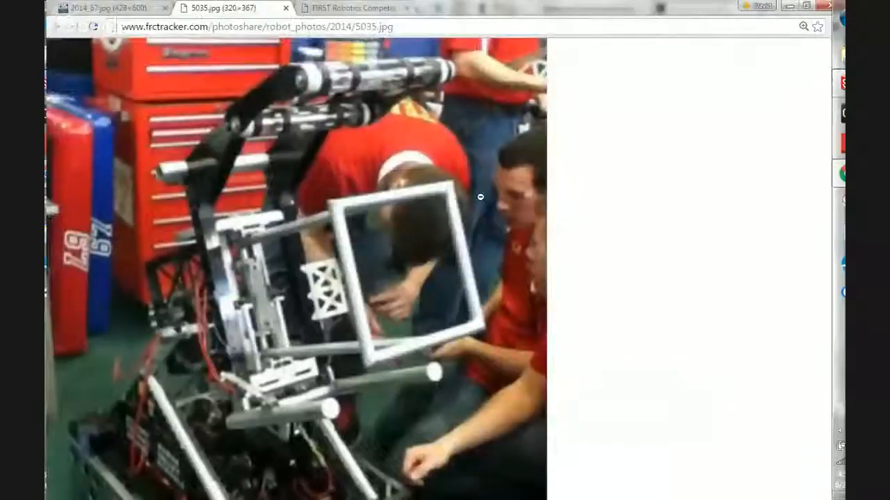
click(99, 7)
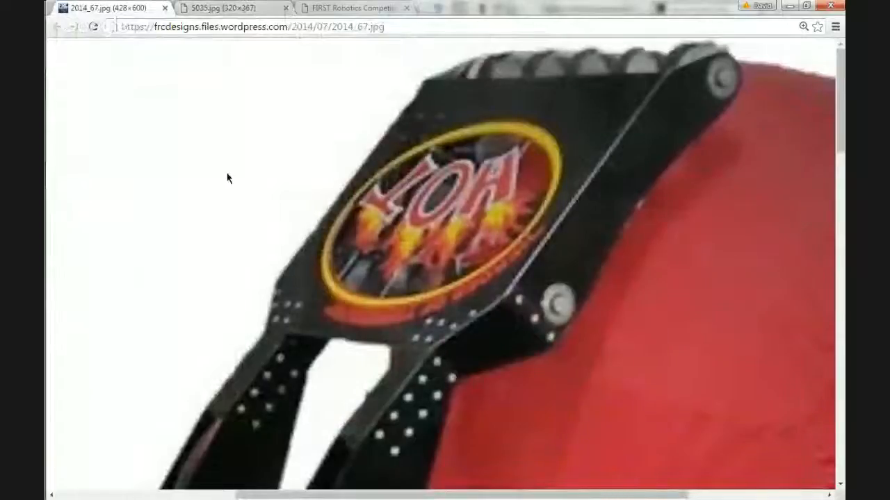
scroll(227, 178, down, 10)
scroll(227, 178, up, 3)
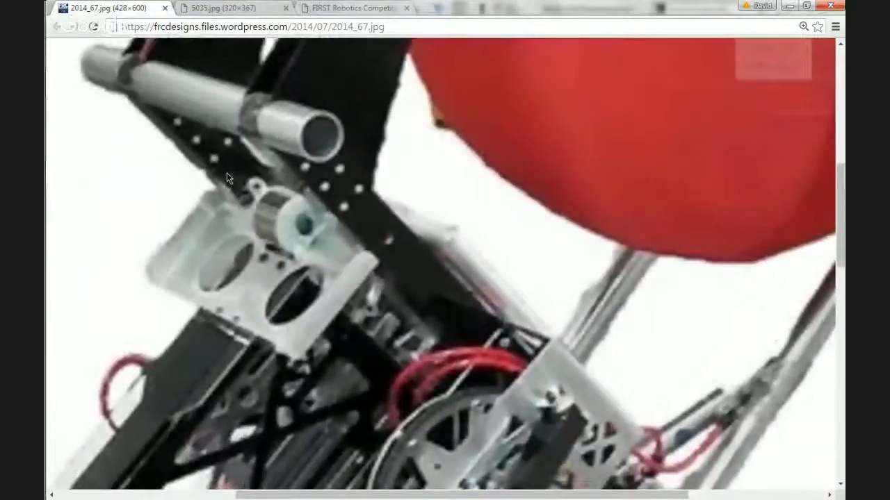
ctrl+scroll(227, 173, down, 9)
ctrl+scroll(278, 287, up, 2)
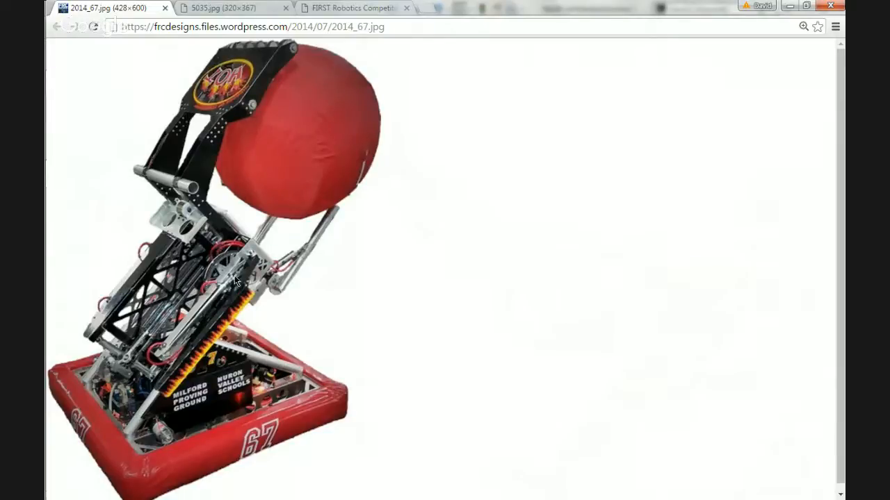
ctrl+scroll(231, 283, up, 6)
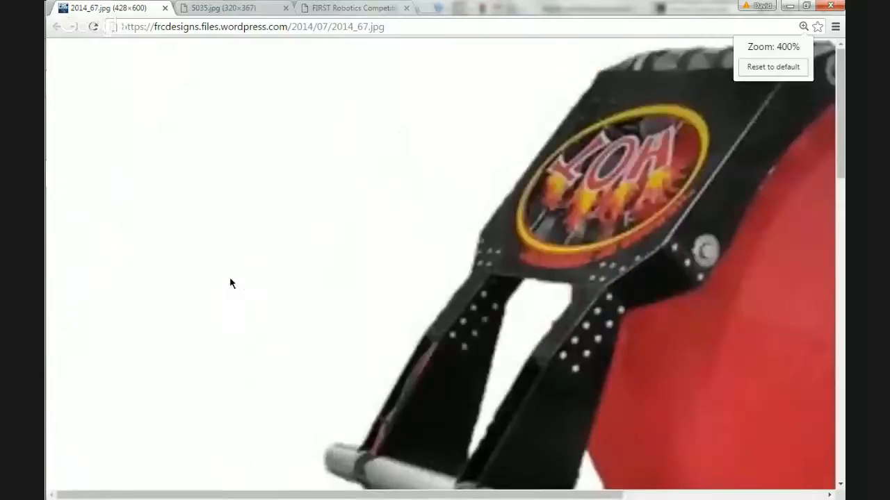
scroll(232, 283, down, 8)
scroll(231, 283, up, 3)
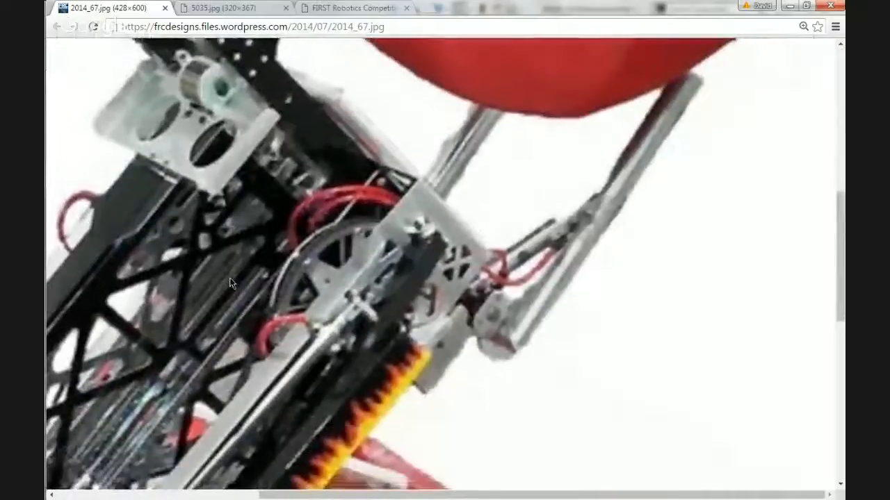
scroll(231, 283, down, 1)
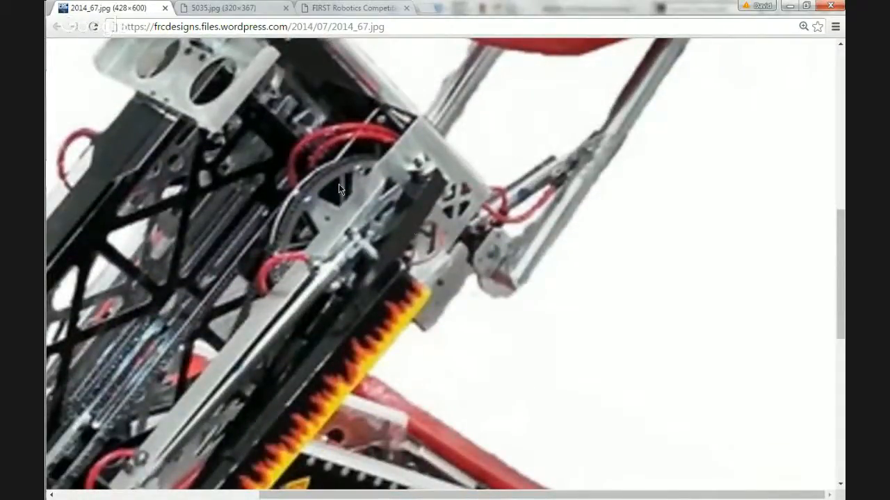
ctrl+scroll(332, 199, down, 7)
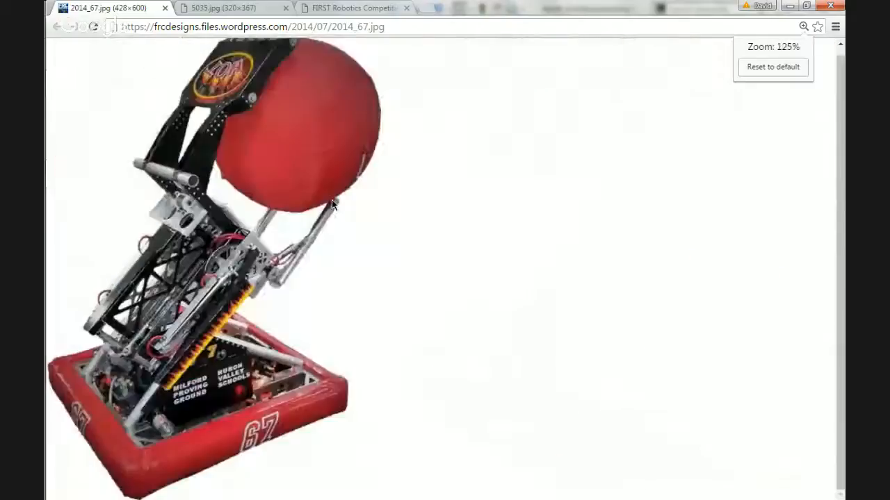
ctrl+scroll(331, 199, up, 2)
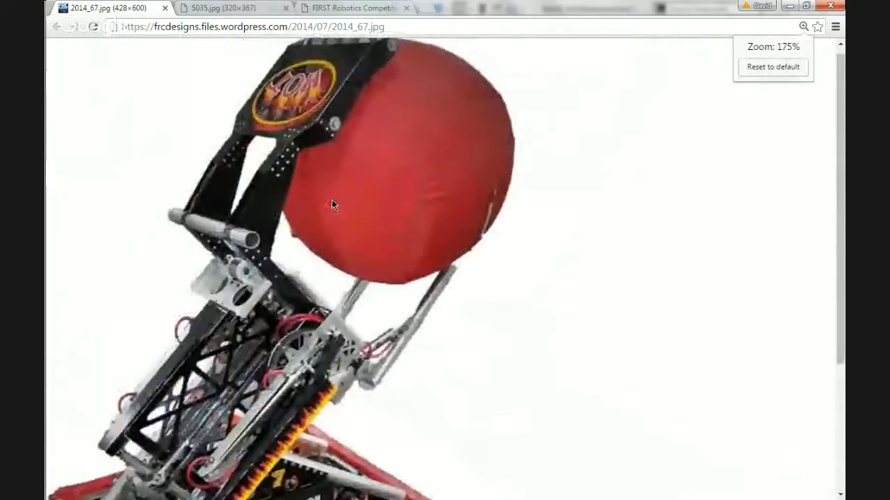
scroll(331, 199, down, 3)
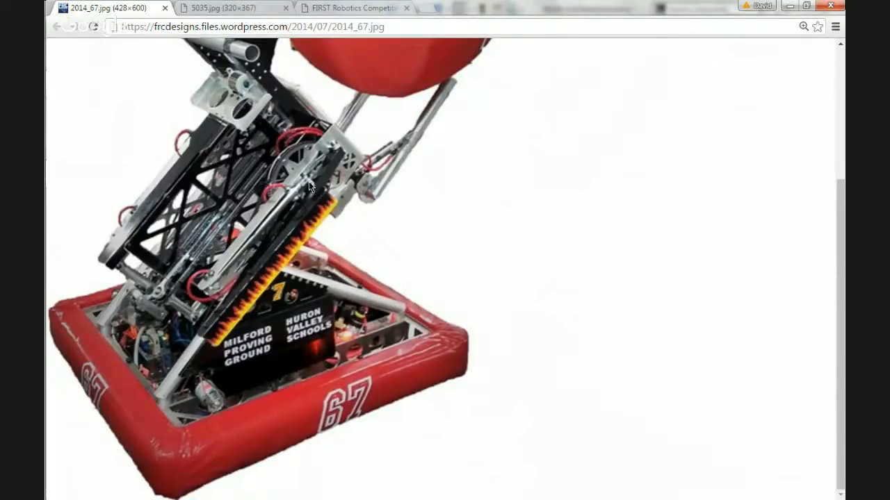
Check the support tubes and chassis in the workshop photo 5035.jpg and return to SOLIDWORKS.
click(204, 7)
scroll(357, 131, down, 2)
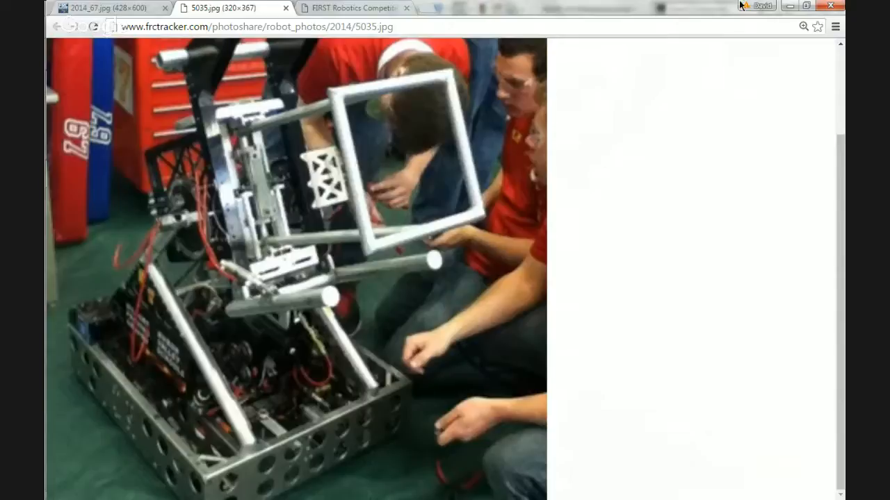
click(789, 5)
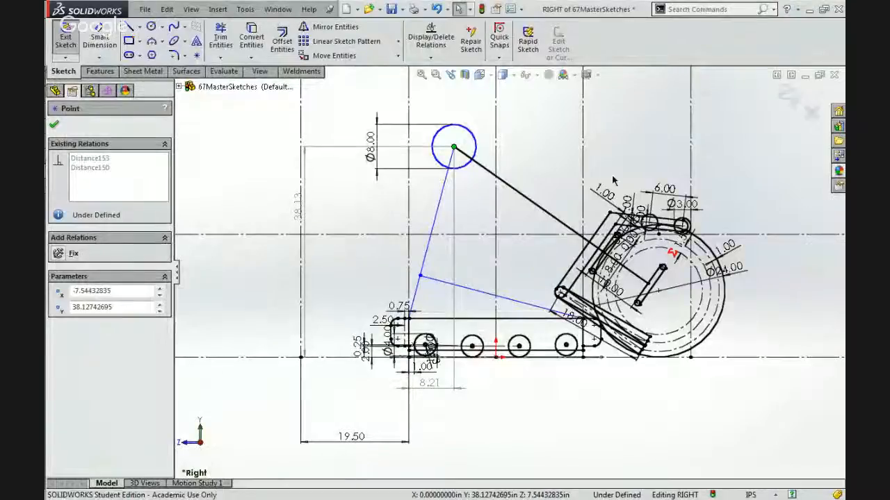
scroll(294, 228, up, 1)
click(292, 226)
click(151, 30)
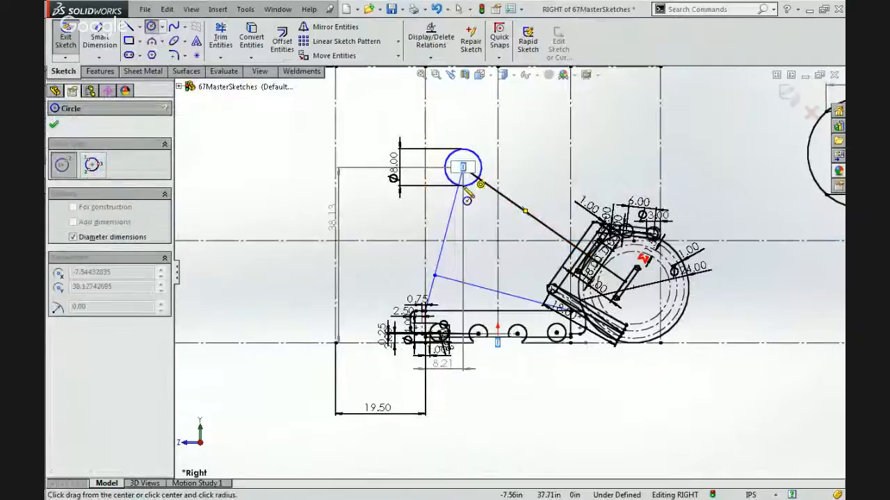
click(462, 166)
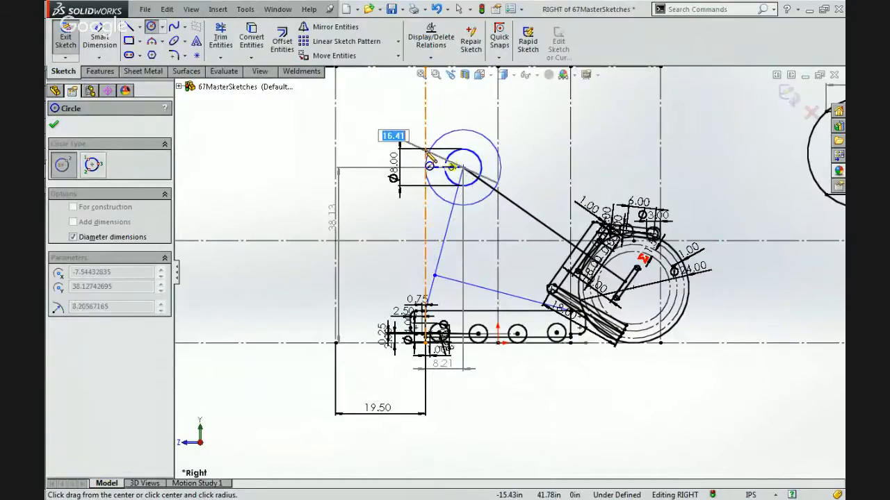
click(505, 170)
key(Escape)
scroll(504, 171, down, 2)
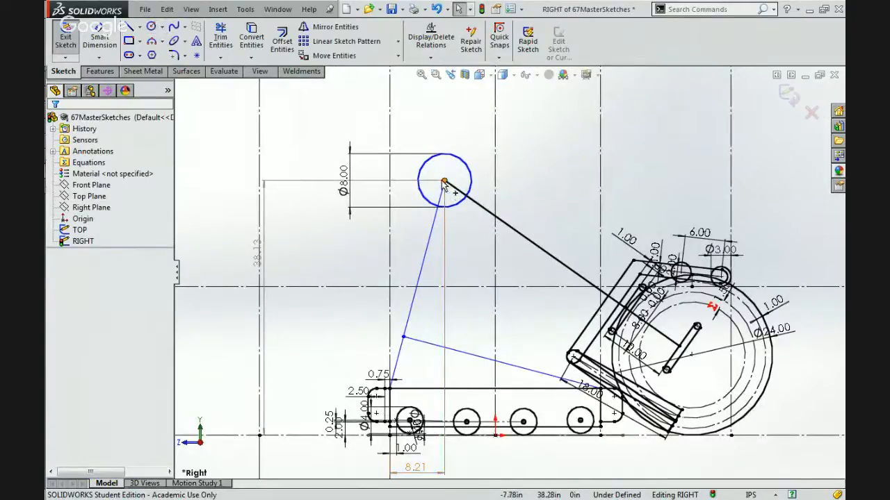
Sketch a tilted 3 Point Center Rectangle about 11.3 by 11.5 in, centred on the 8 in circle's centre.
click(129, 40)
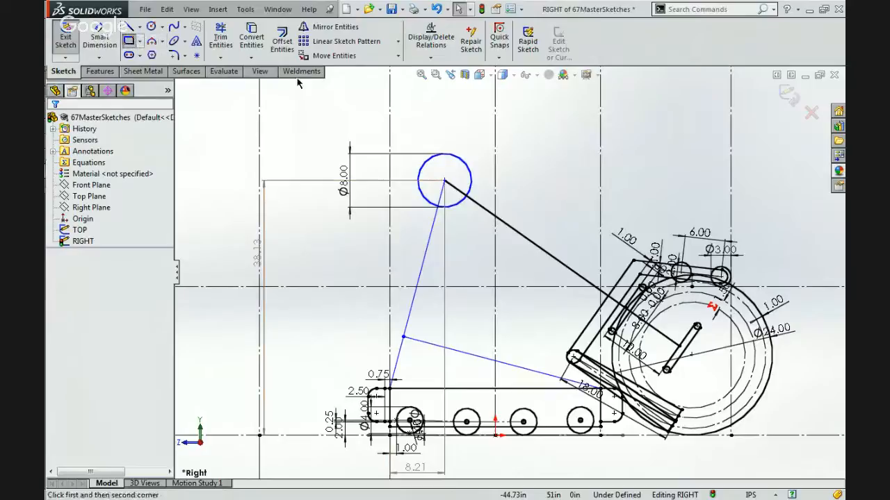
click(92, 192)
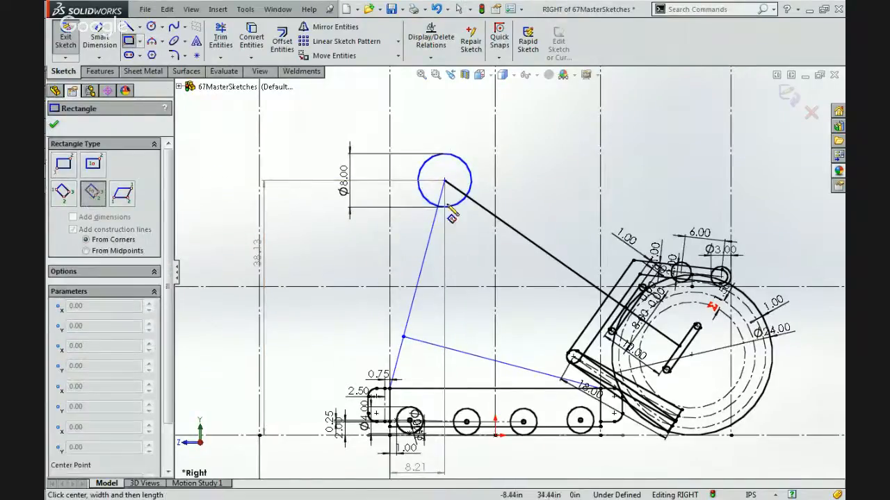
click(444, 183)
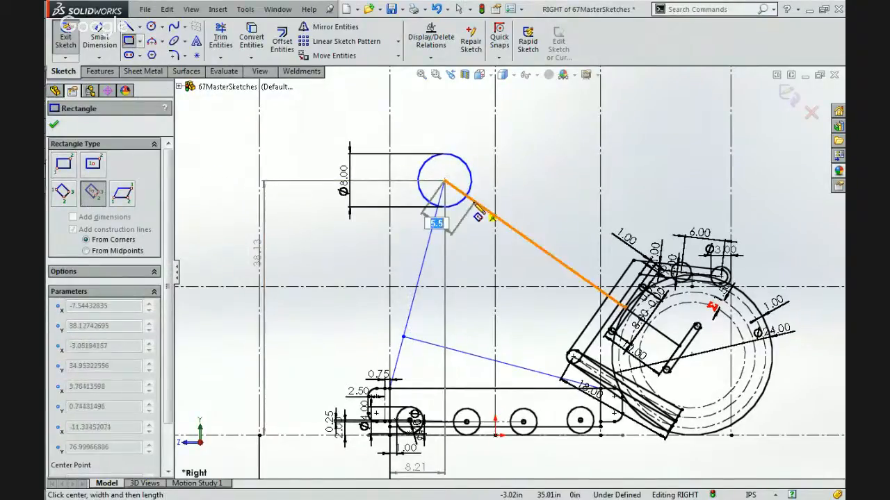
click(475, 201)
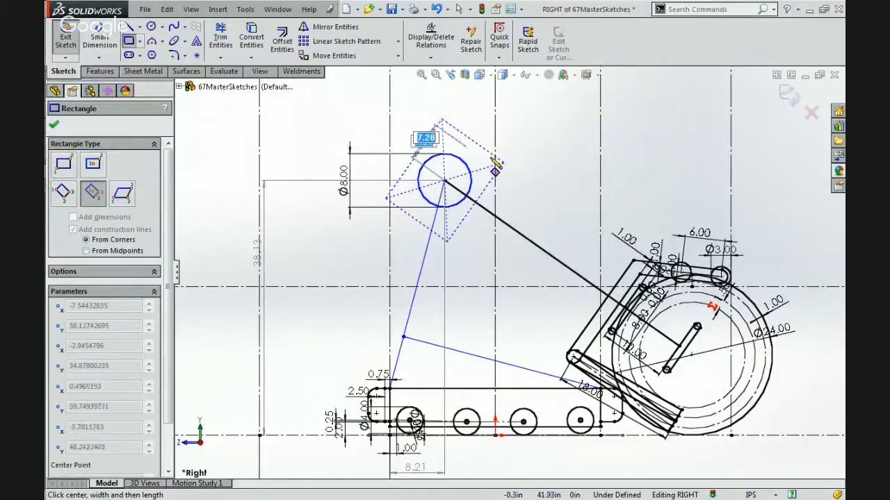
click(435, 131)
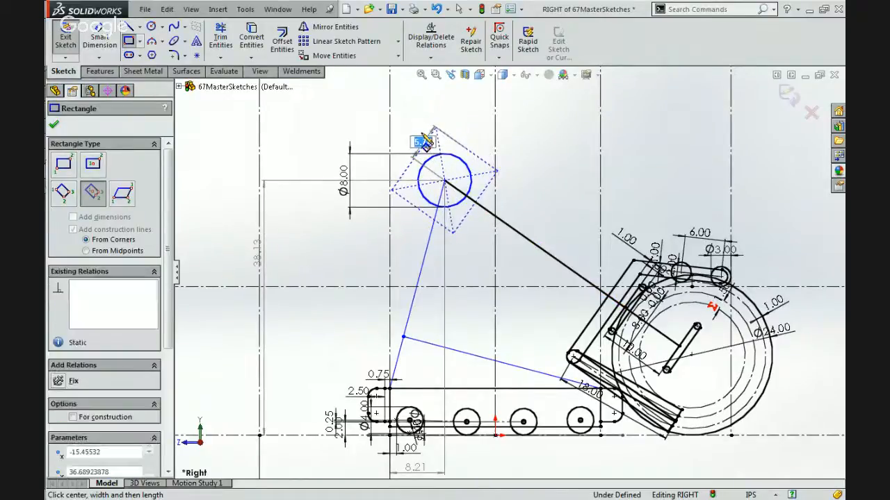
key(Escape)
mouse_move(435, 129)
mouse_down()
mouse_move(411, 117)
mouse_move(428, 129)
mouse_up()
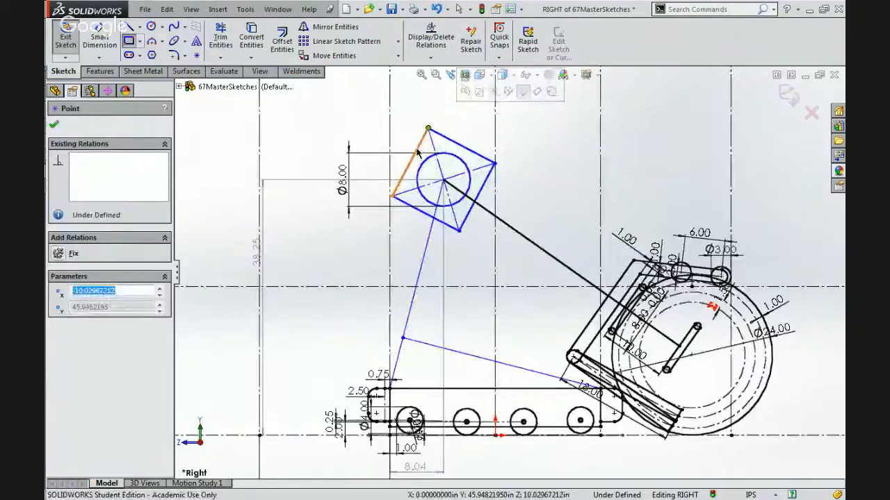
Try adding a Fix relation to the 8 in circle's centre point, and remove that relation.
click(410, 152)
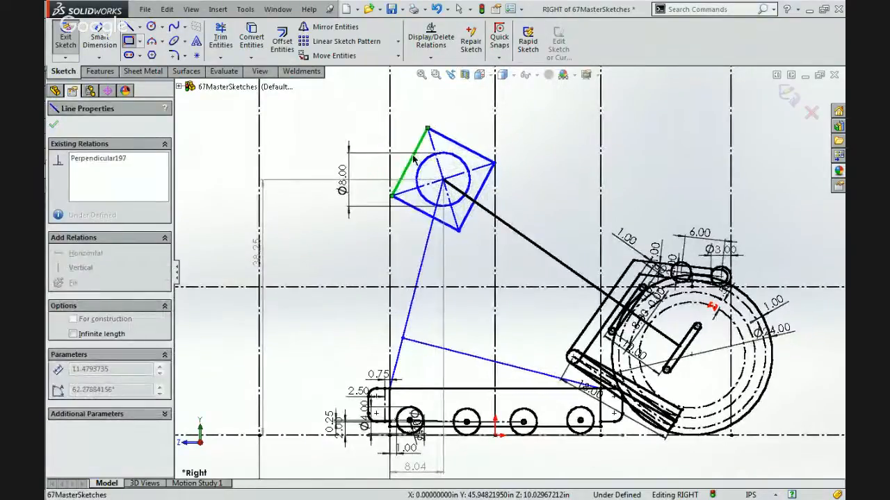
click(443, 180)
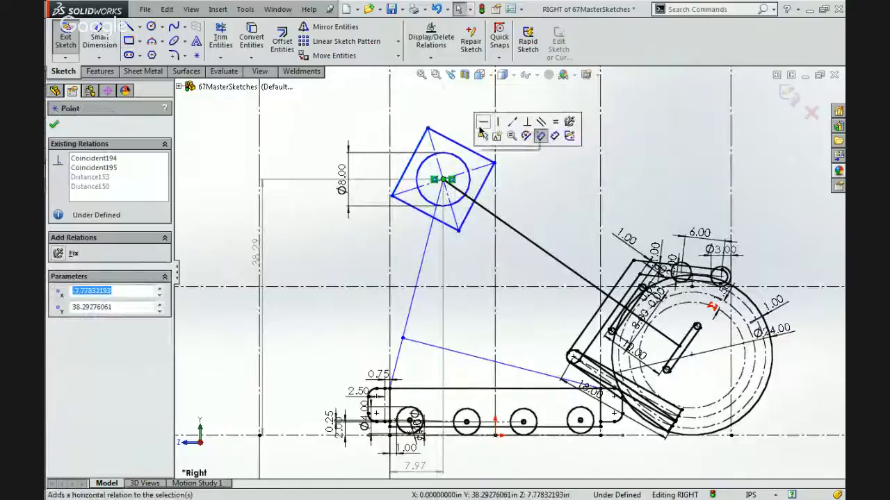
drag(532, 137, 426, 160)
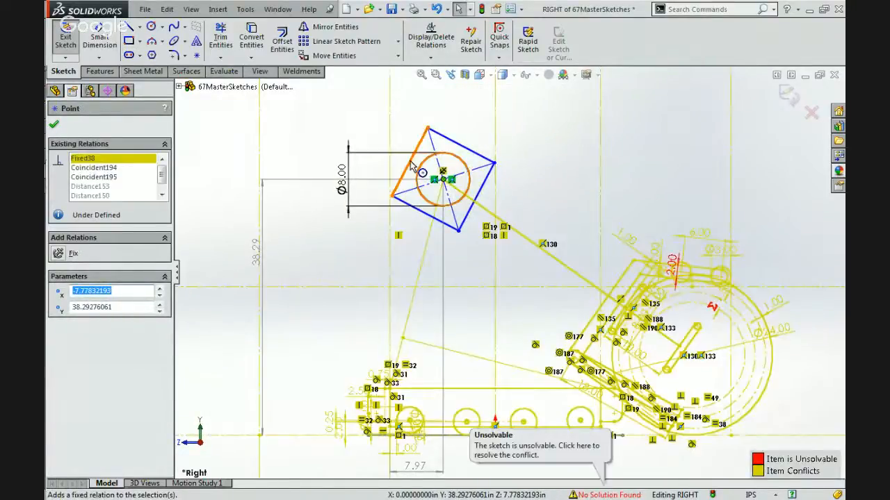
click(395, 165)
drag(378, 148, 381, 150)
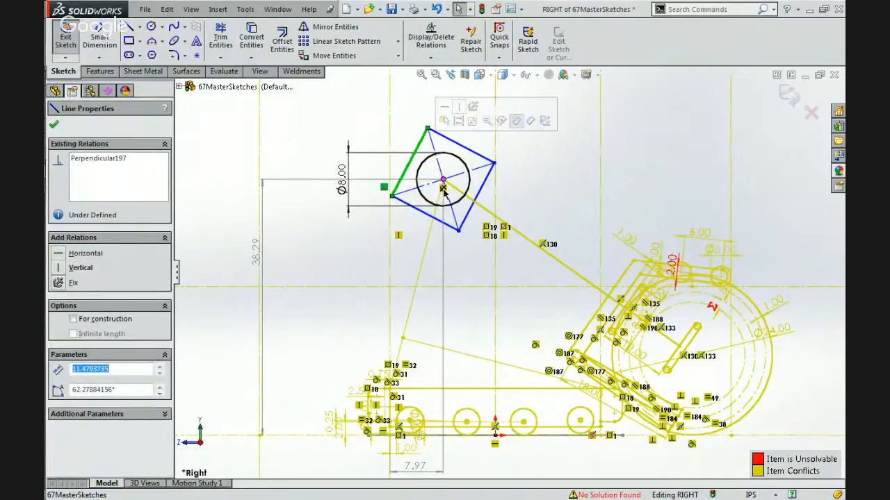
click(444, 189)
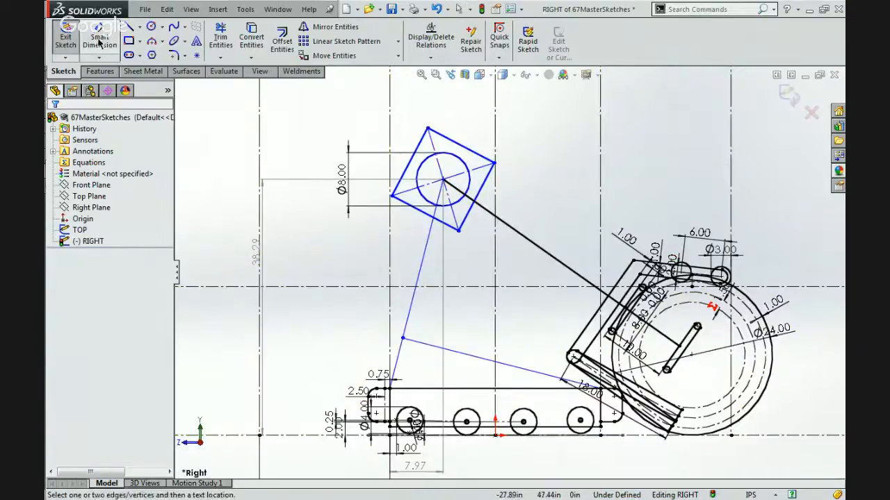
Dimension the upper side of the tilted rectangle around the 8 in circle and set its length to 18 in.
click(473, 153)
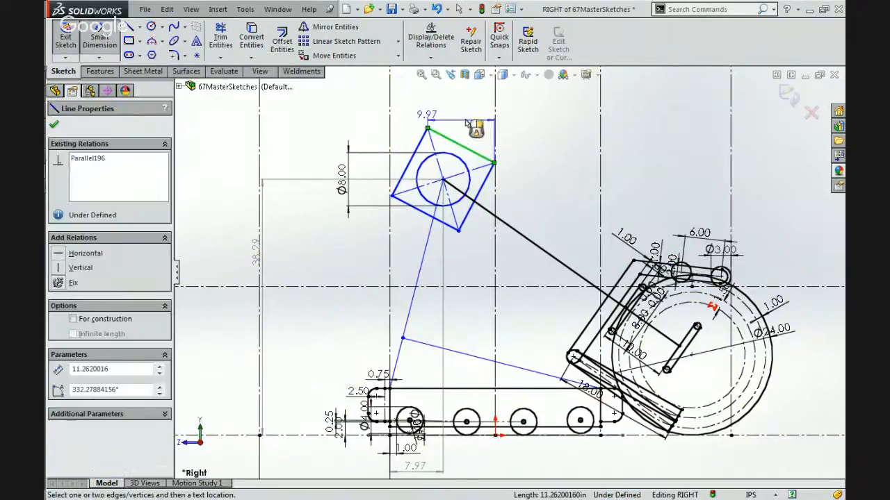
click(522, 117)
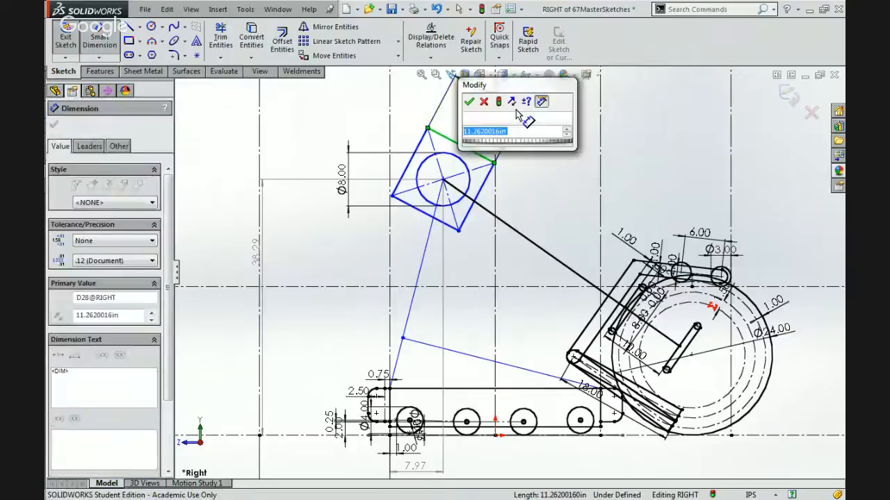
text(18)
key(Return)
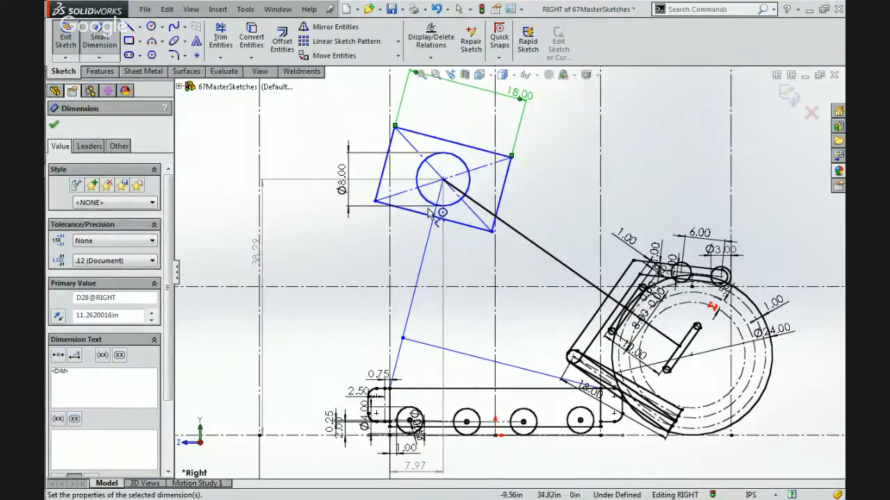
key(Escape)
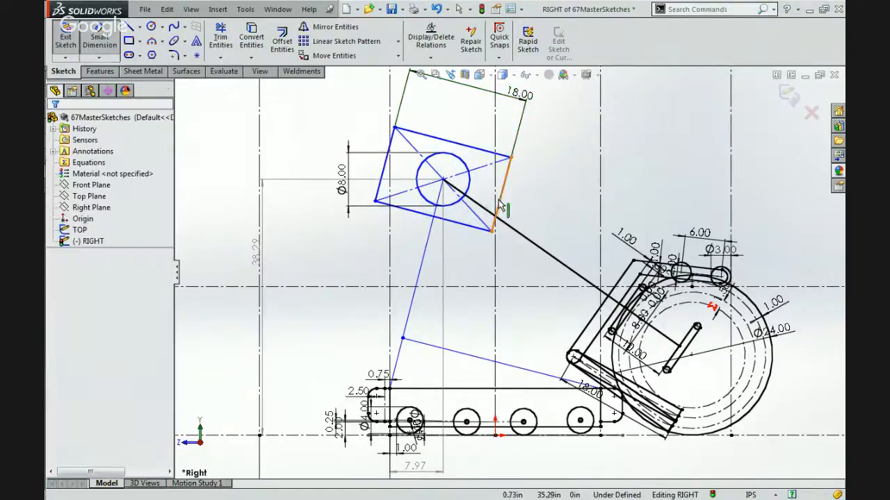
key(Escape)
Try making the tilted rectangle's short side nearest the wheel parallel to the black arm line, and undo that relation.
click(501, 206)
ctrl+click(528, 240)
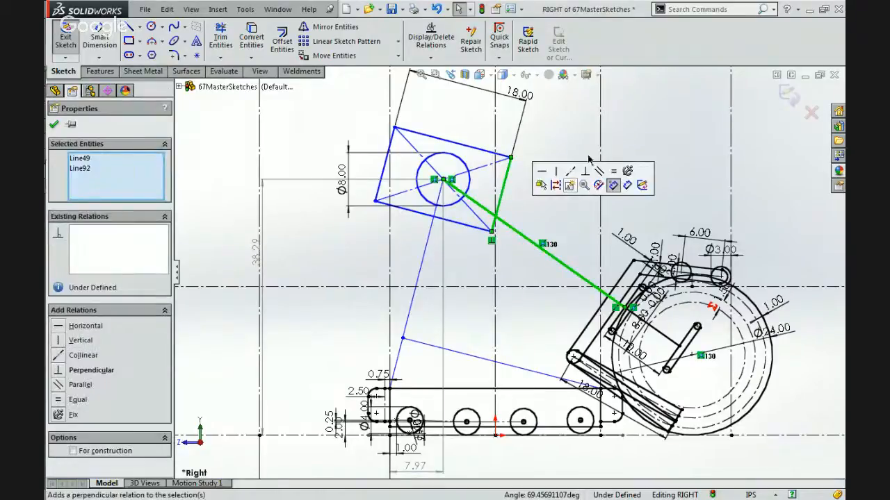
click(598, 171)
click(551, 183)
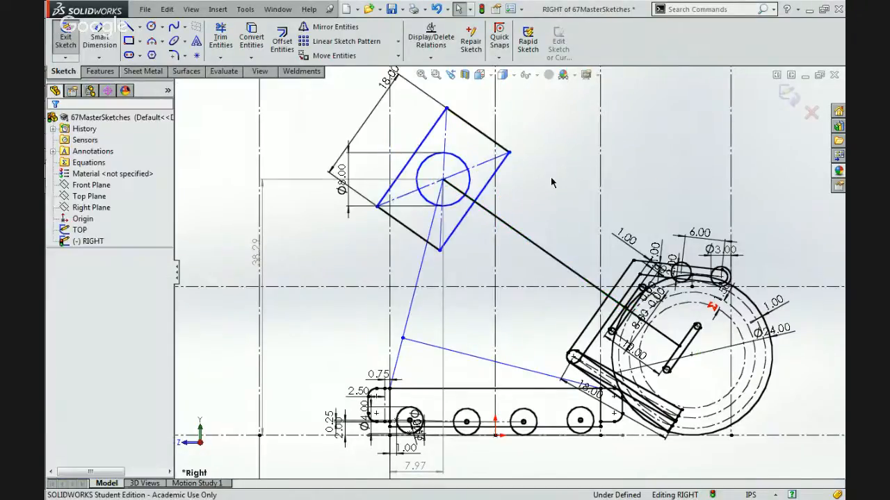
key(ctrl+z)
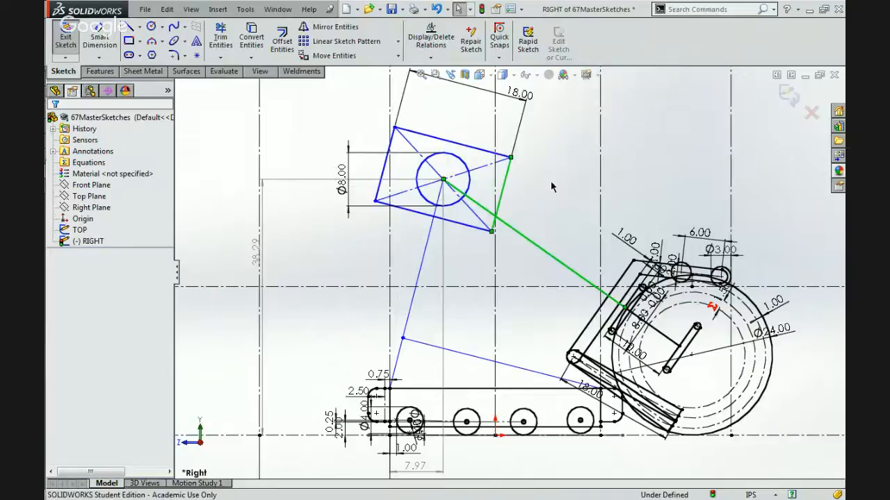
Make the rectangle's short side perpendicular to the arm line, and move the 8 in circle's centre down the arm line to test the linkage.
click(629, 126)
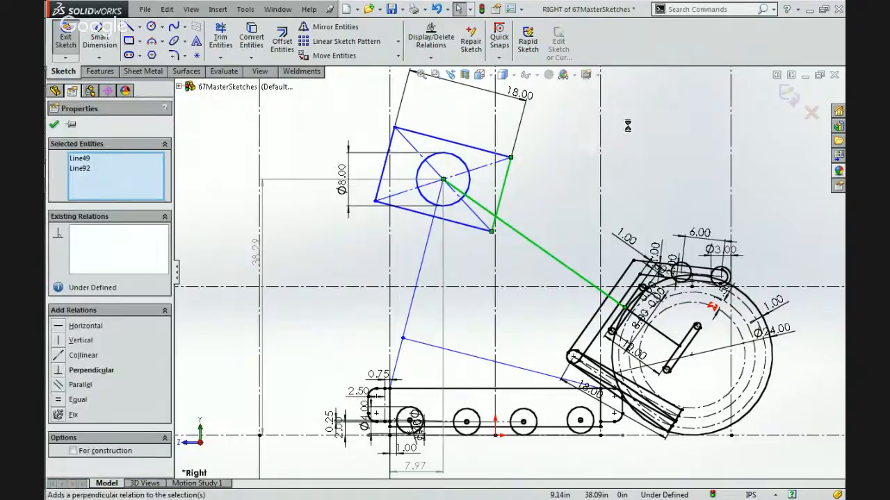
click(554, 180)
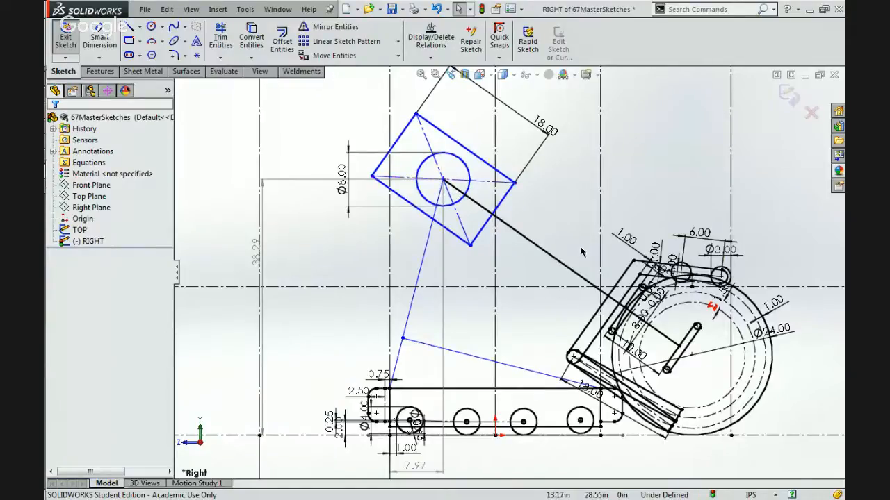
click(443, 181)
mouse_move(489, 195)
mouse_down()
mouse_move(531, 230)
mouse_move(535, 253)
mouse_move(521, 232)
mouse_move(478, 219)
mouse_move(498, 217)
mouse_move(485, 212)
mouse_move(495, 229)
mouse_move(486, 220)
mouse_move(508, 223)
mouse_up()
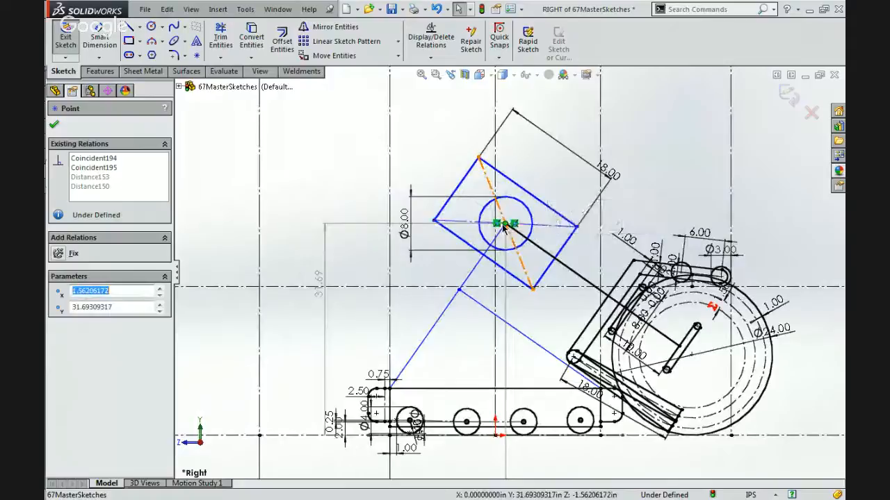
drag(503, 218, 510, 220)
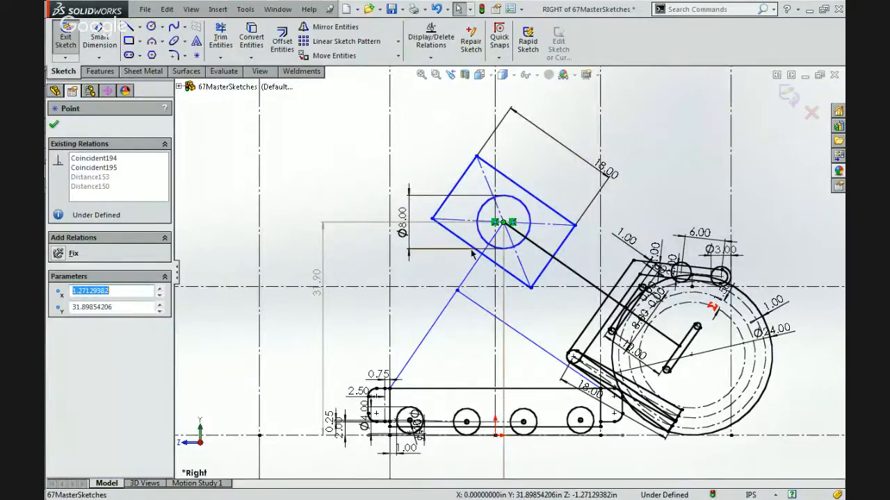
Undo the linkage moves and the rectangle's relations and 18 in dimension, back to before the tilted rectangle was drawn.
click(546, 213)
key(ctrl+z)
key(ctrl+z)
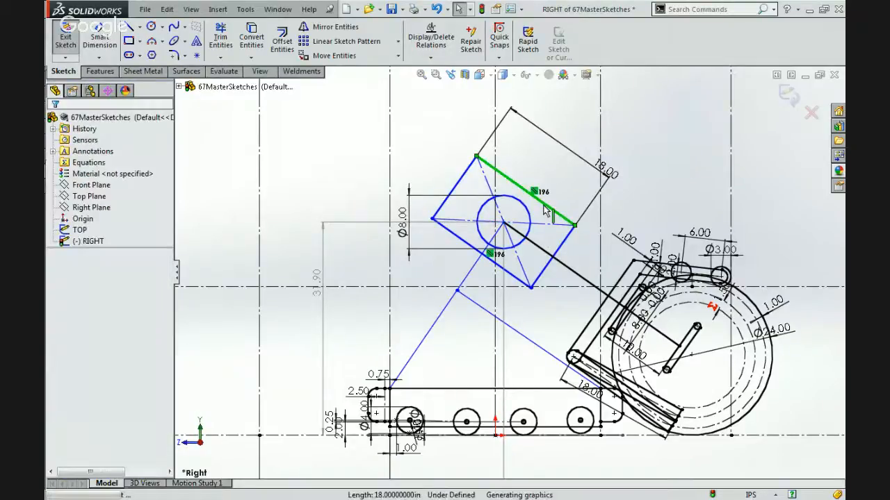
key(ctrl+z)
key(ctrl+z)
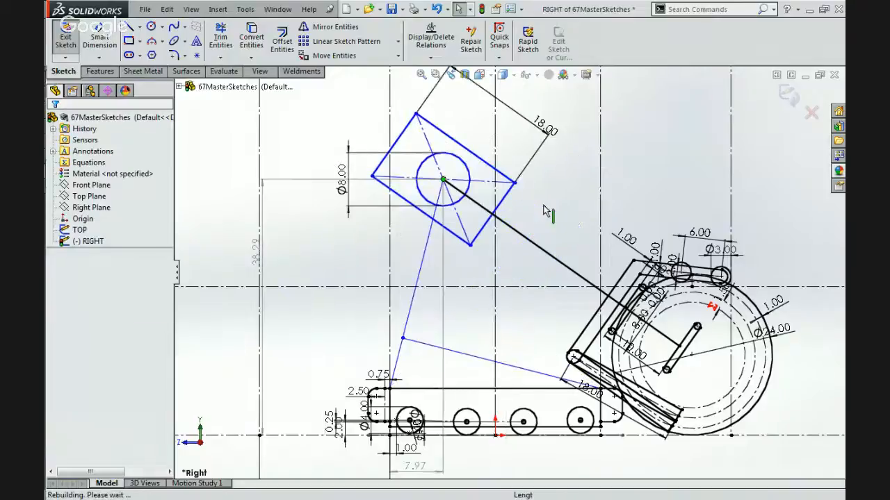
key(ctrl+z)
key(ctrl+z)
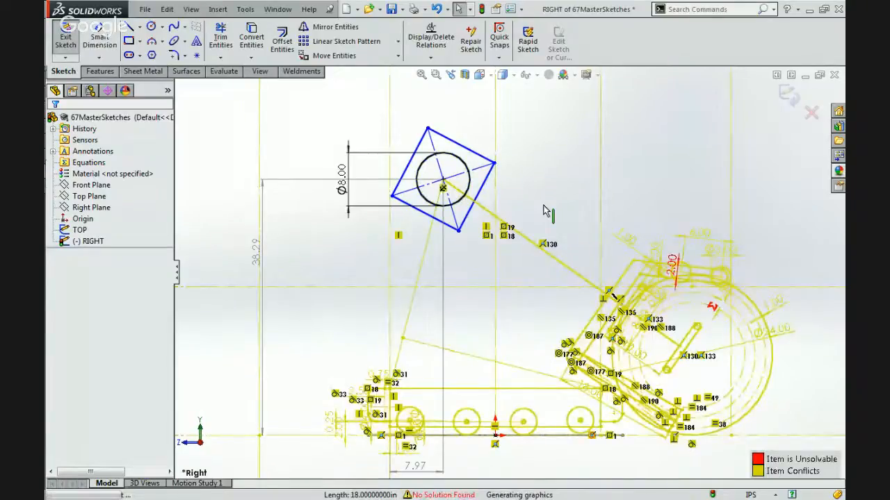
key(ctrl+z)
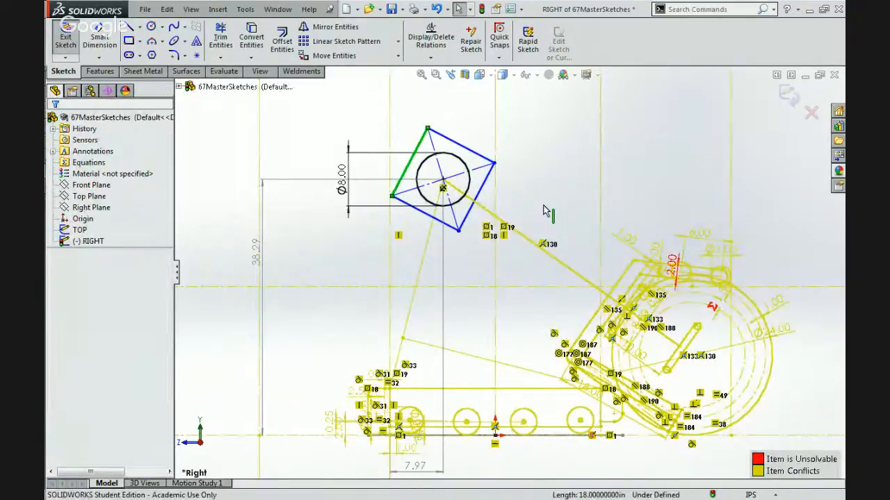
key(ctrl+z)
key(ctrl+z)
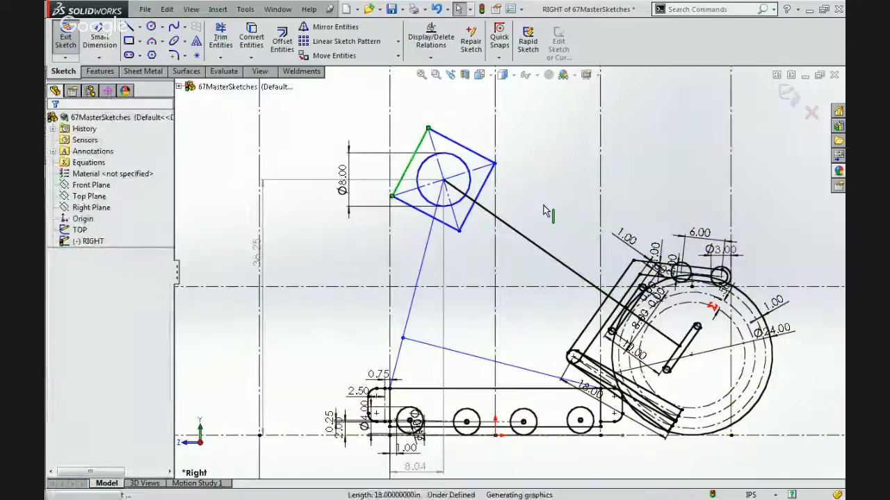
key(ctrl+z)
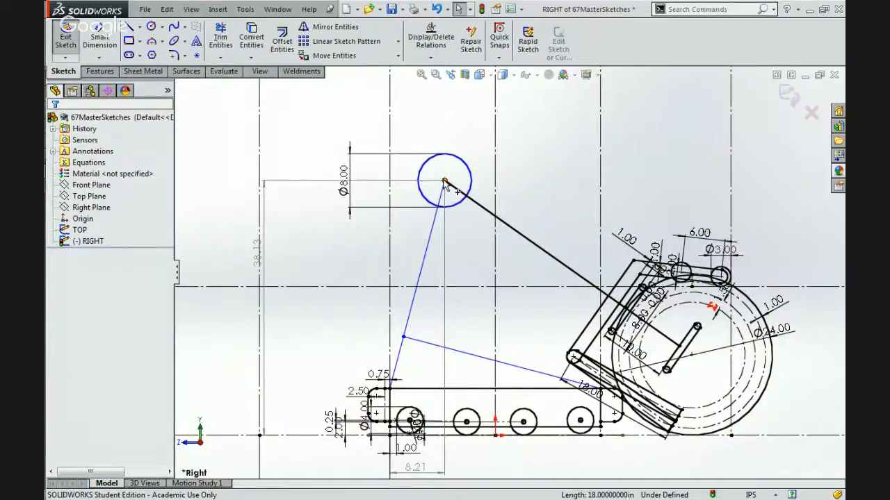
Move the 8 in circle's centre up and down along the arm line to test the linkage, leaving it about 26.5 in above the ground line.
drag(445, 182, 430, 167)
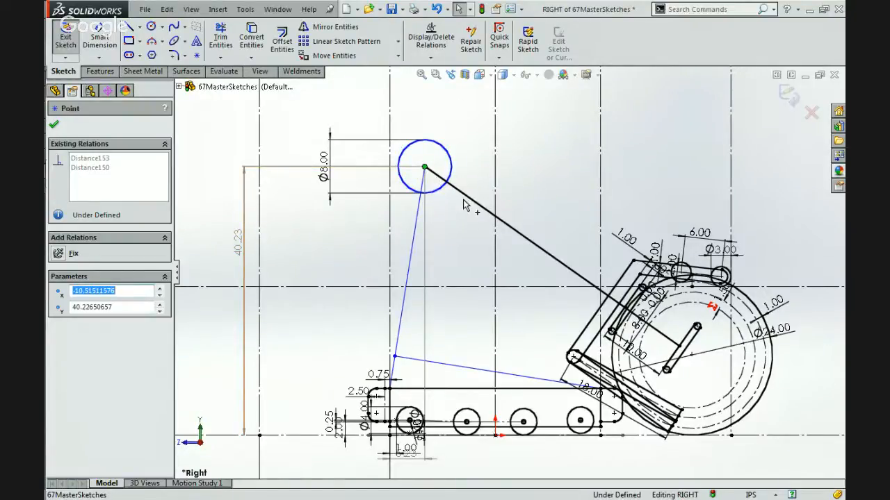
drag(425, 167, 582, 258)
click(547, 323)
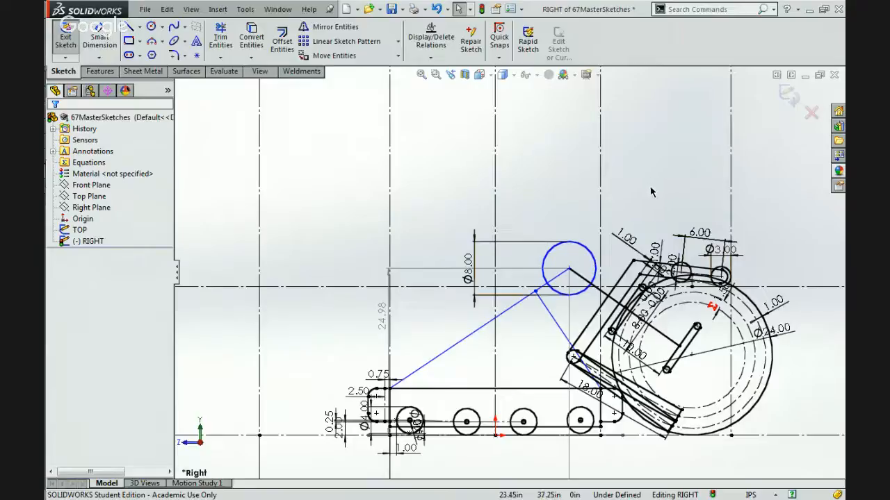
click(569, 268)
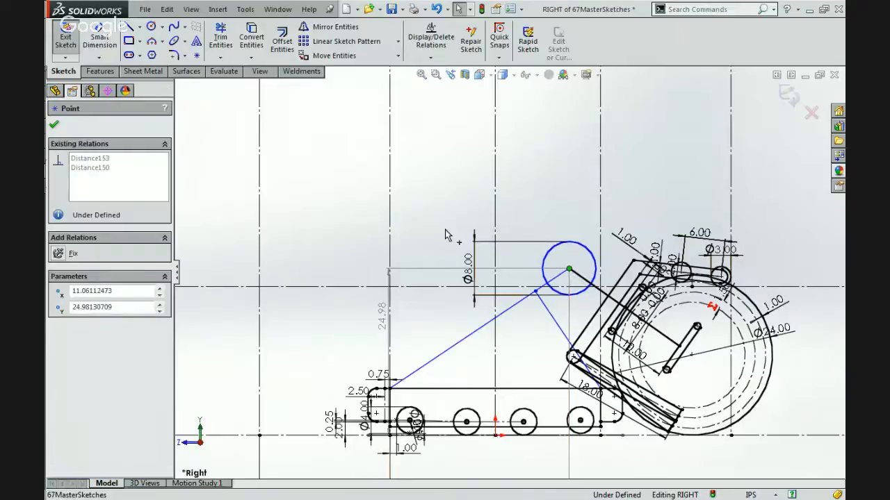
drag(446, 230, 410, 199)
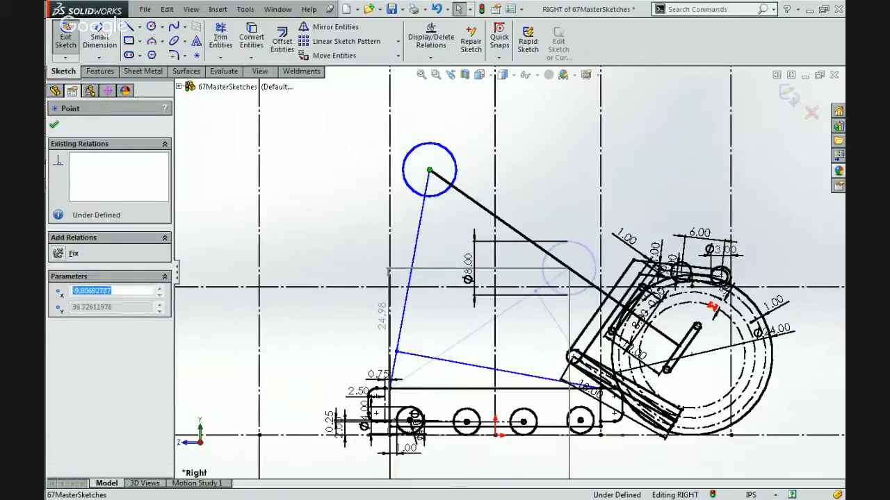
click(480, 205)
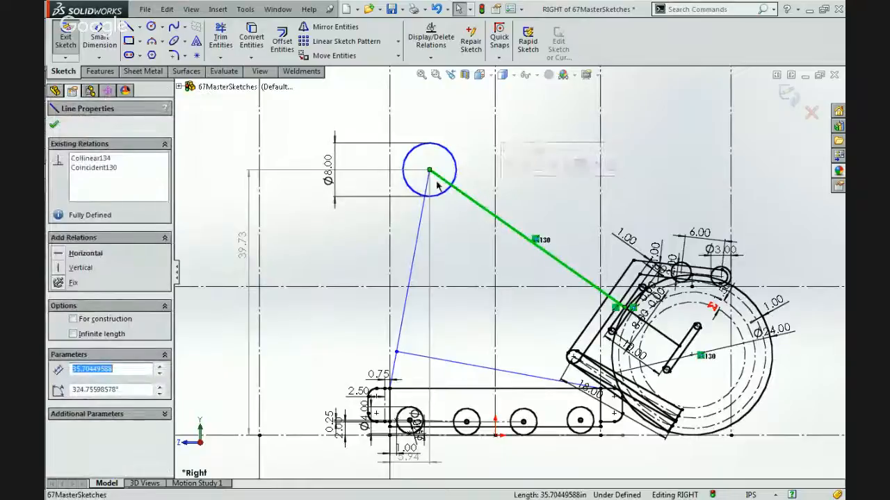
drag(429, 170, 591, 290)
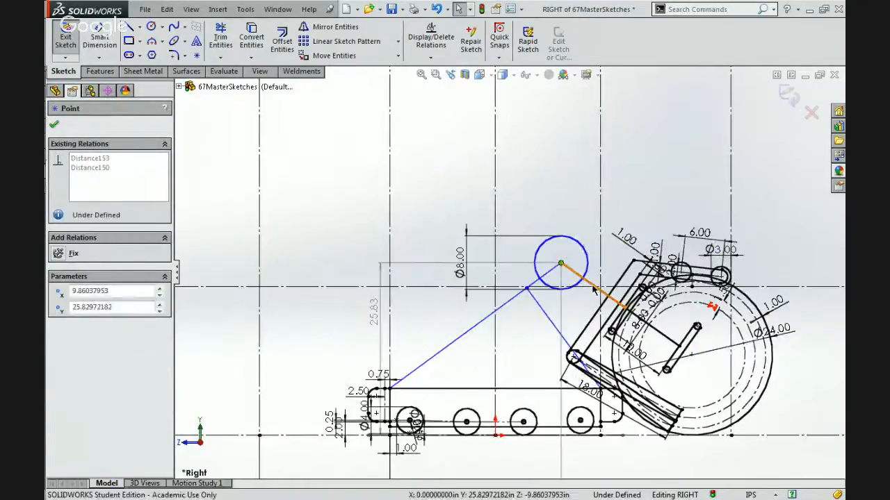
click(593, 290)
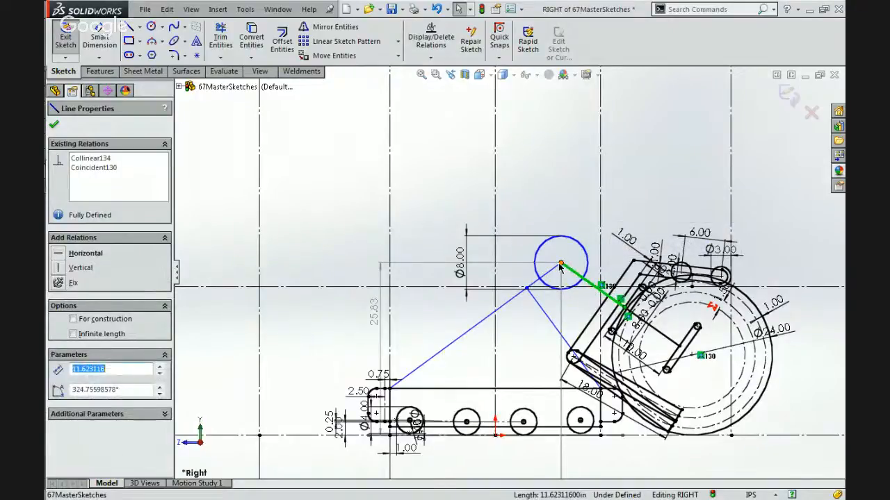
mouse_move(560, 265)
mouse_down()
mouse_move(457, 209)
mouse_move(588, 284)
mouse_move(419, 164)
mouse_move(407, 167)
mouse_move(414, 157)
mouse_move(552, 259)
mouse_up()
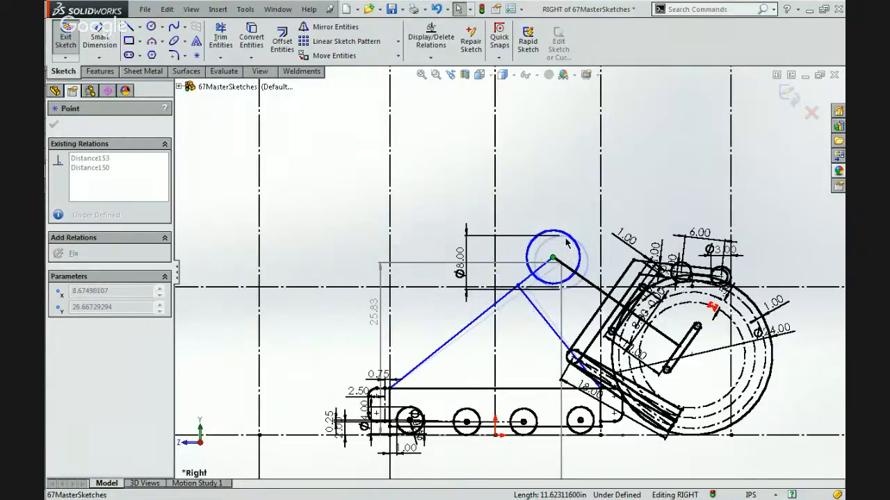
click(538, 212)
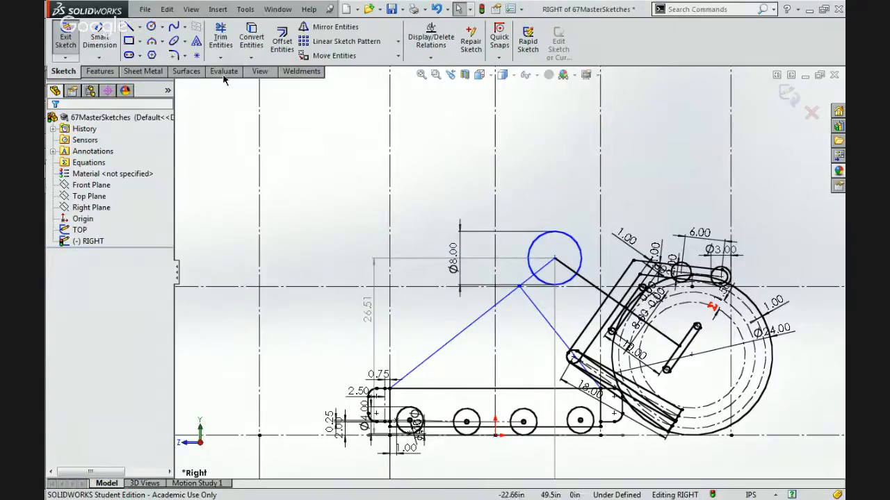
click(129, 26)
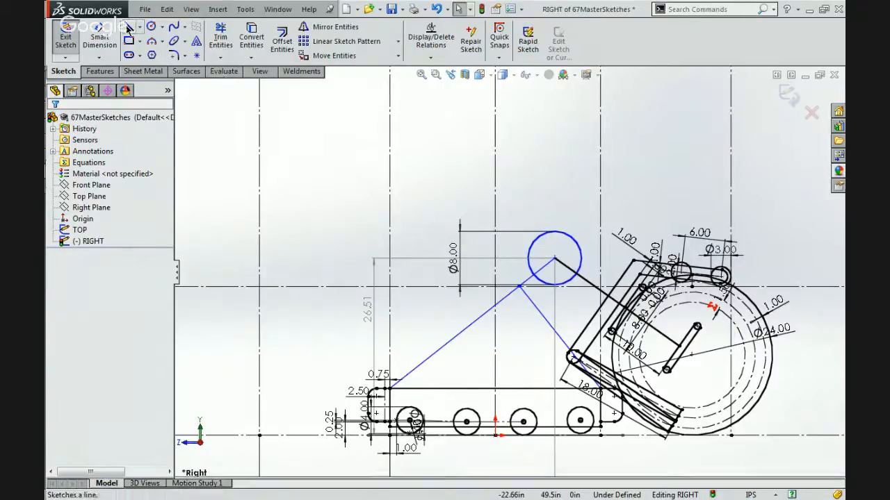
click(554, 259)
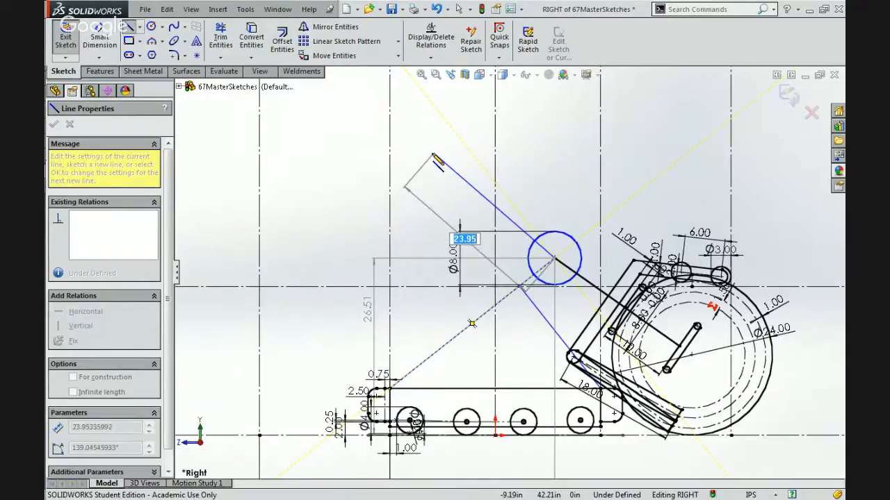
click(431, 153)
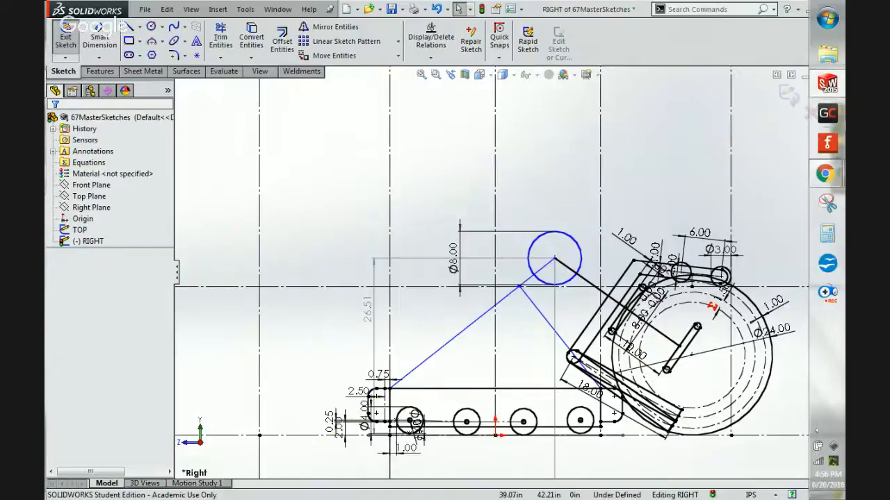
Switch to Chrome with the robot photo 5035.jpg, and search Google for "67 2014 frc" in a new tab.
mouse_move(826, 174)
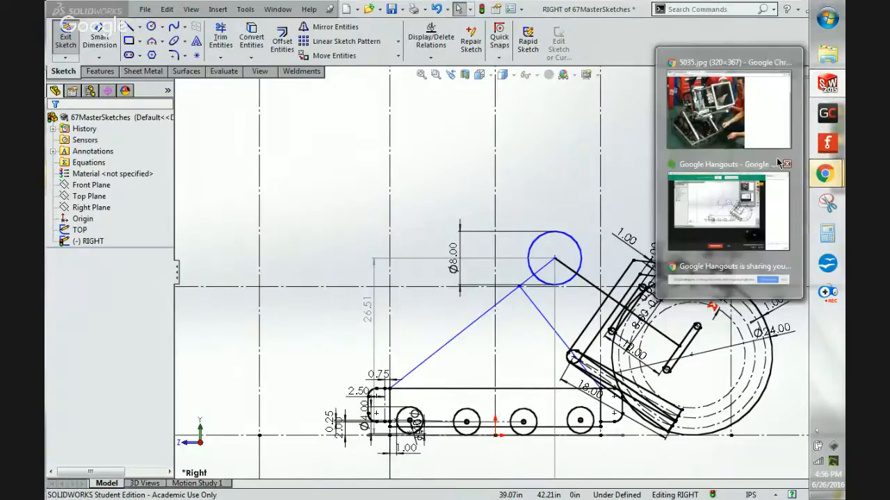
click(729, 123)
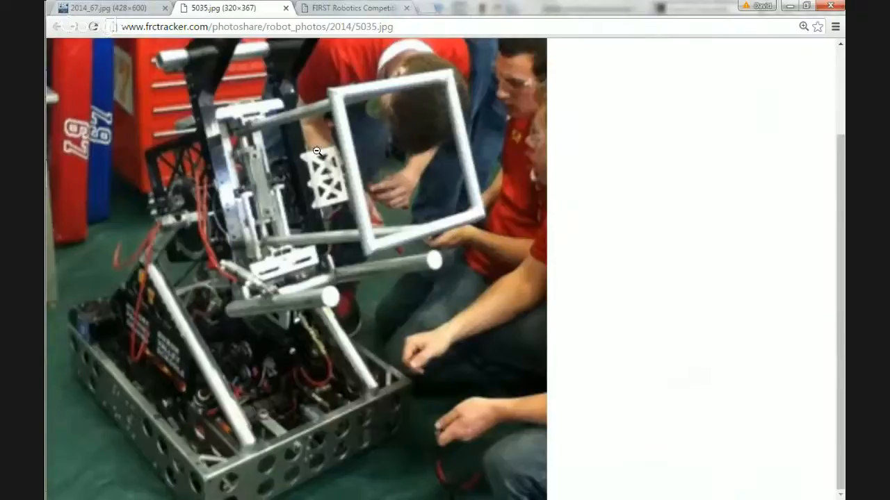
click(428, 9)
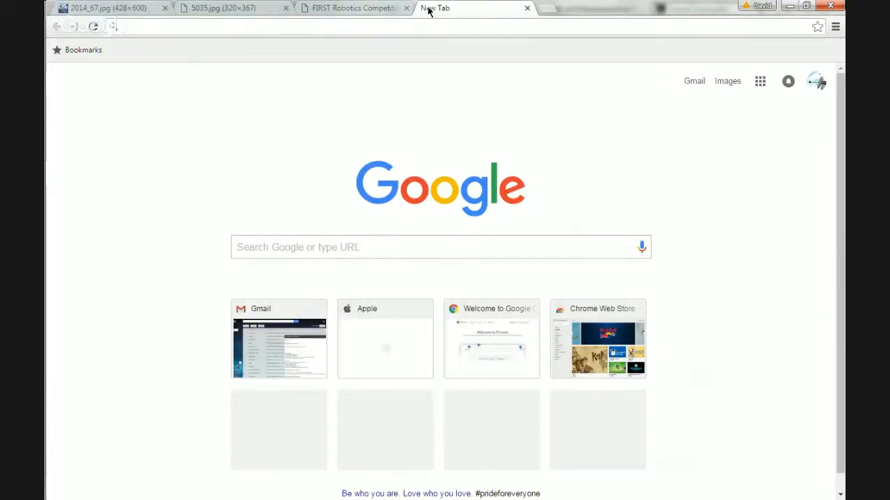
text(67)
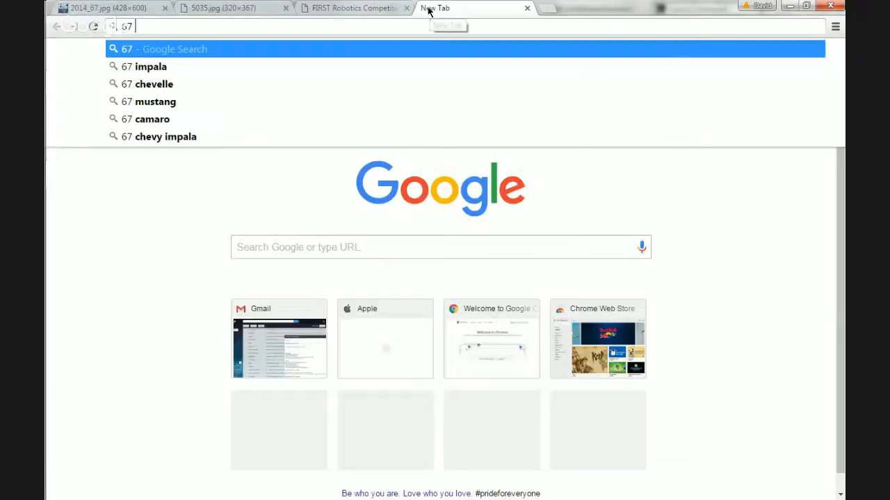
text( 2)
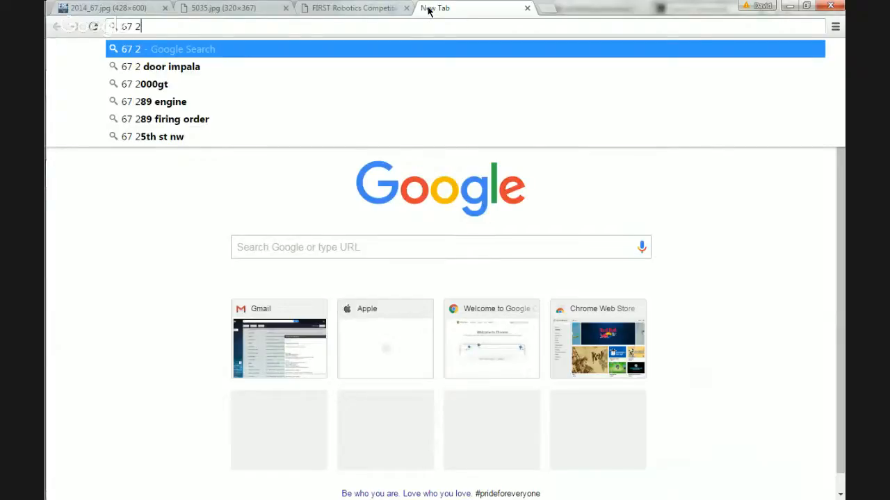
text(014)
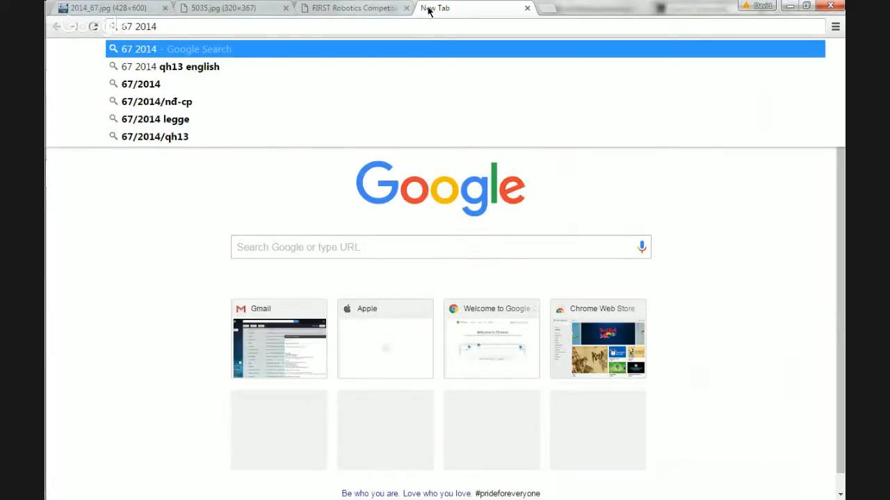
text( frc)
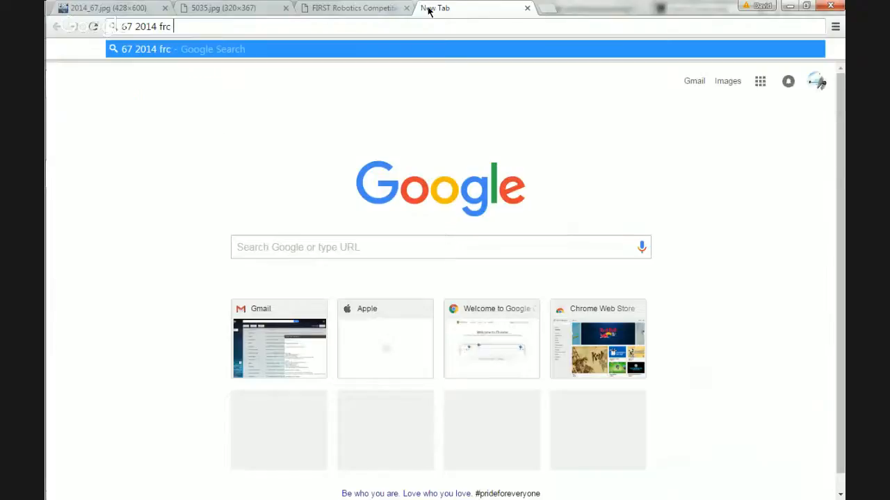
key(Return)
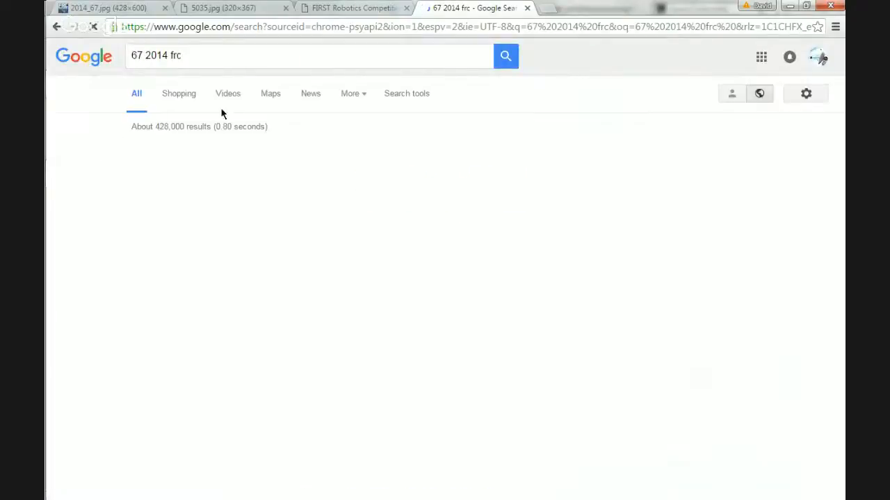
Check the video results for the 67 2014 frc search and return to the general web results.
click(235, 96)
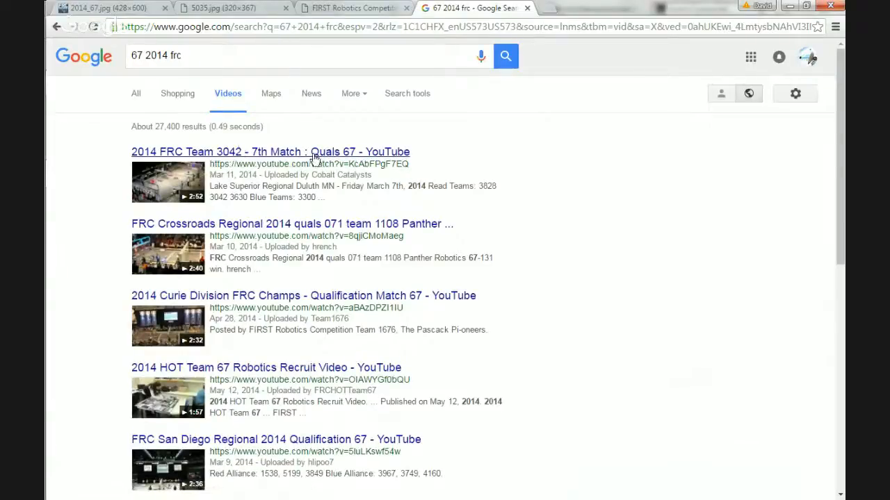
click(206, 54)
key(Return)
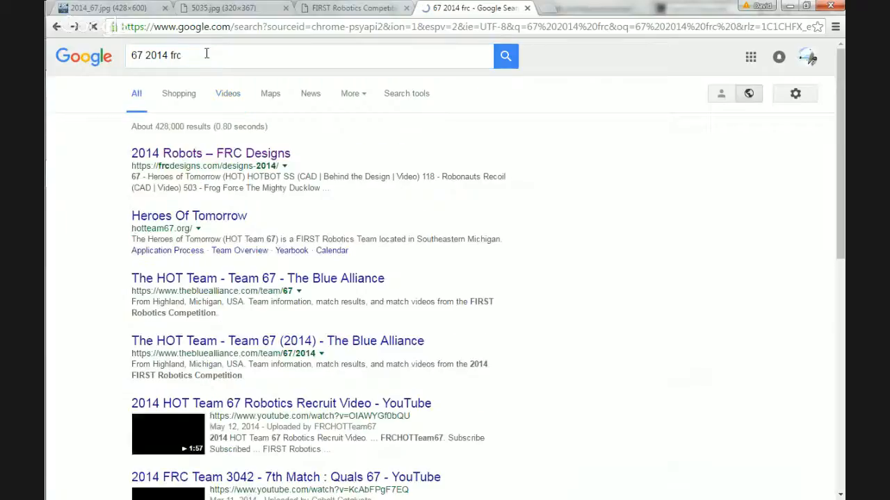
Search Google for "frc 67 hot 2014" and show only the video results.
triple_click(207, 53)
text(fr)
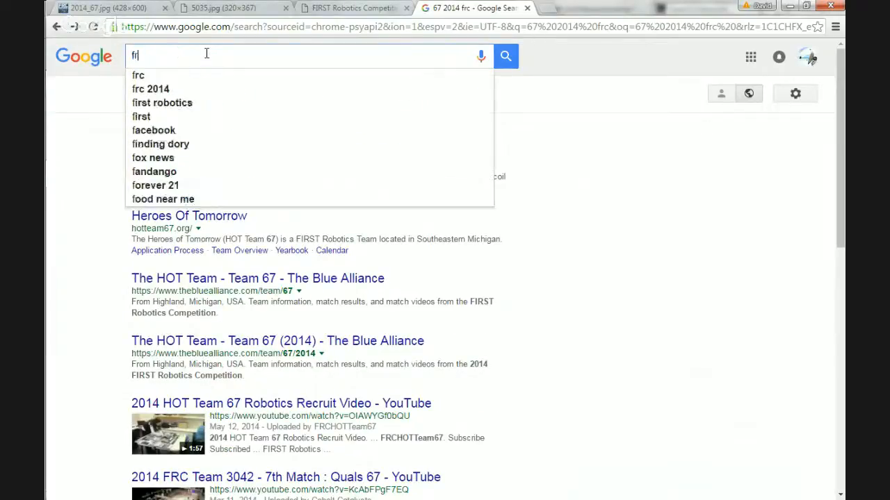
text(c 67 hot)
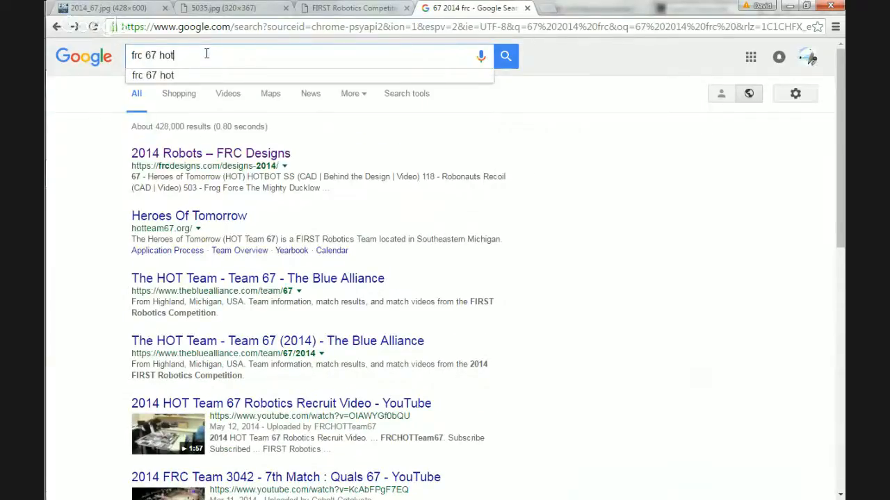
text( 2014)
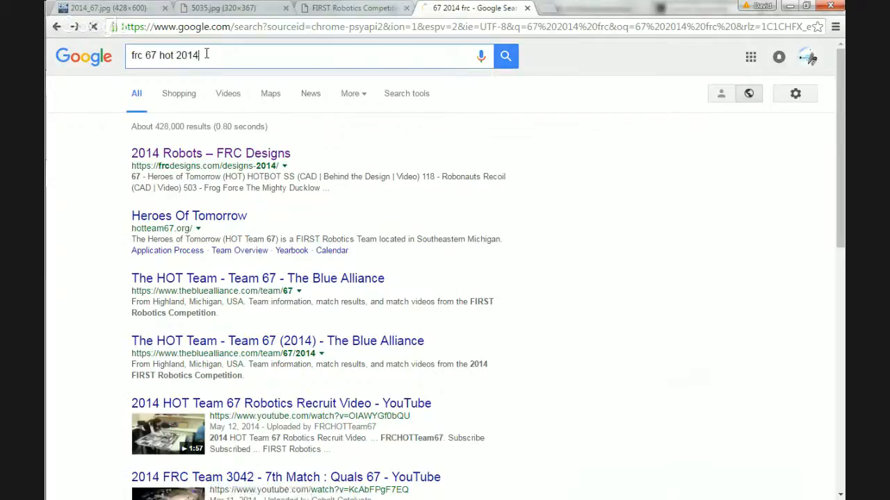
key(Return)
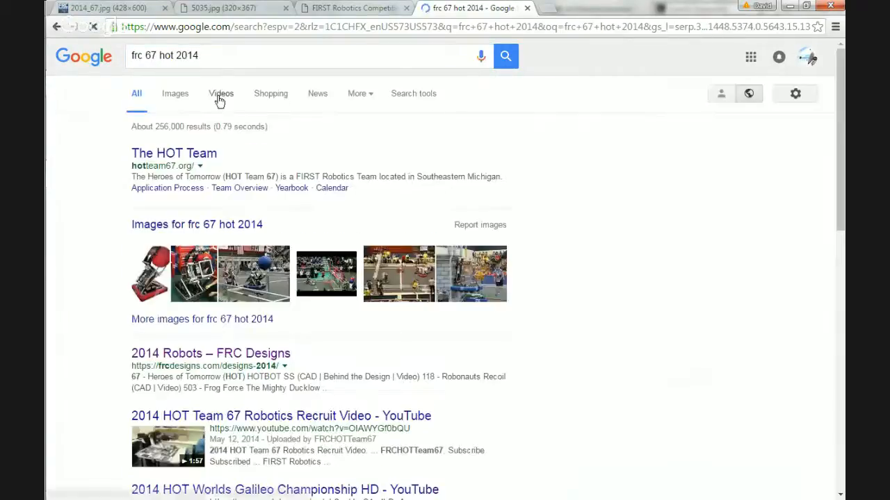
click(219, 99)
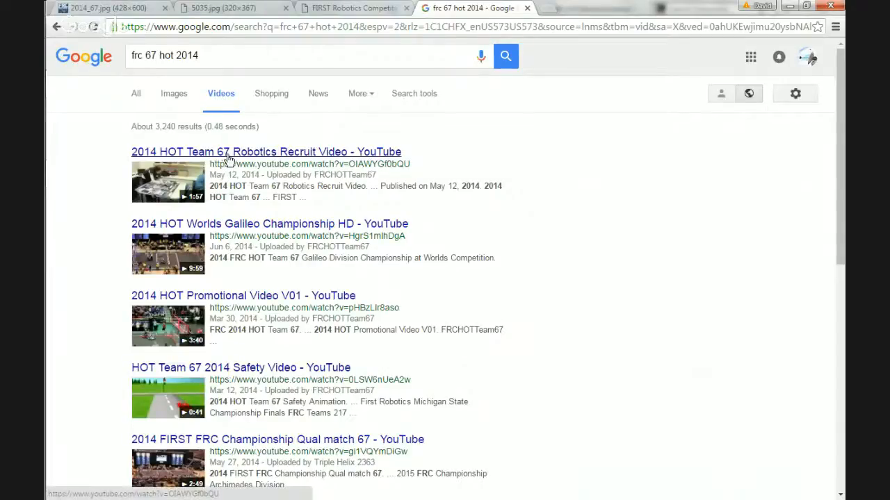
Open the video "2014 HOT Worlds Galileo Championship HD" in full screen and rewind it to the start of the match, about 0:13.
click(286, 228)
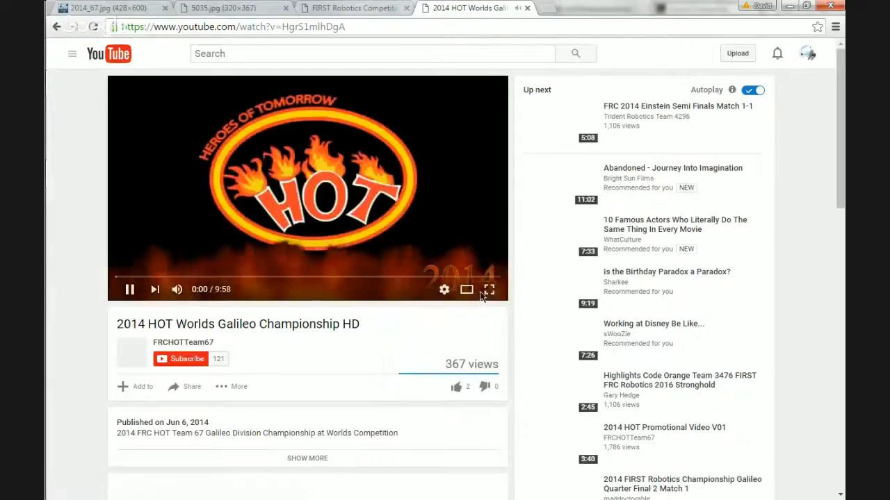
click(488, 291)
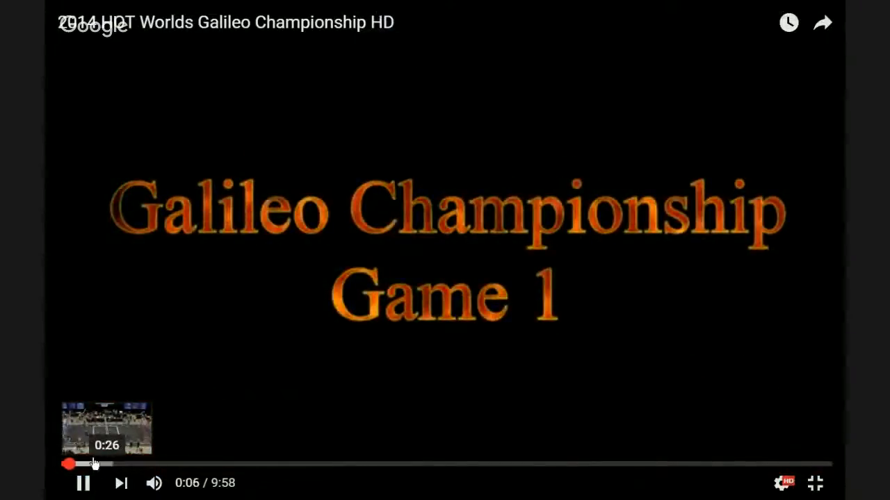
click(80, 464)
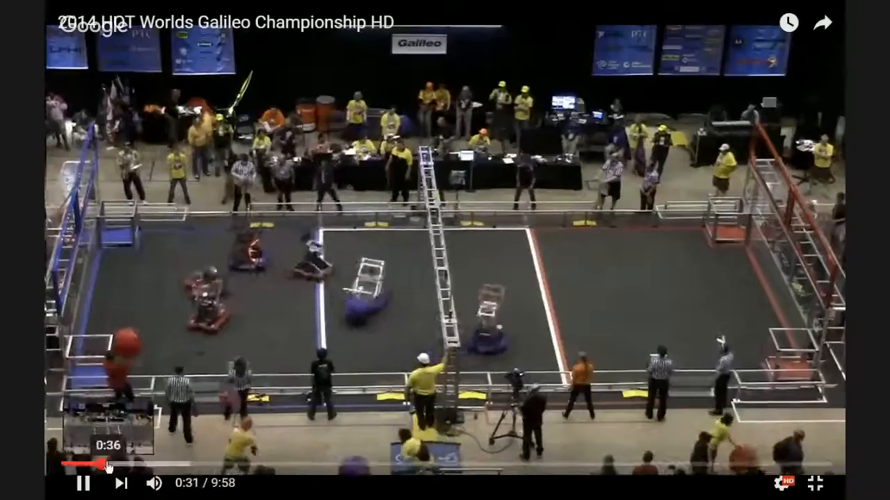
drag(98, 468, 85, 465)
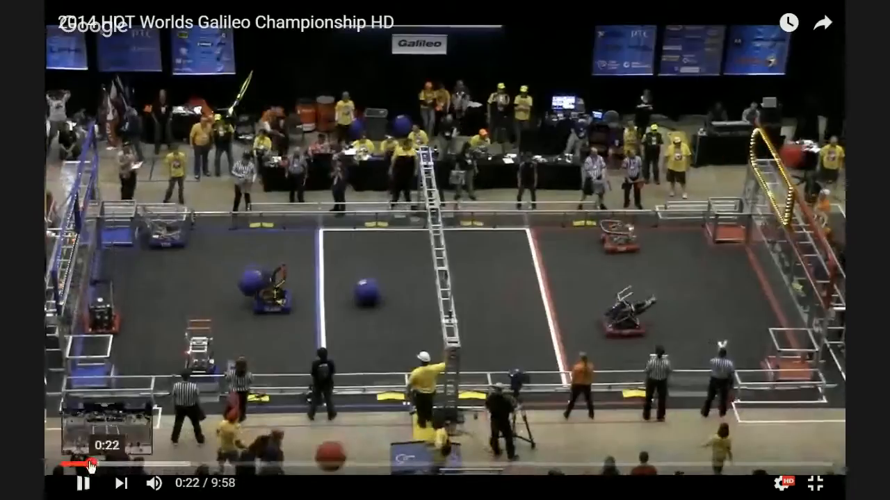
drag(89, 465, 76, 464)
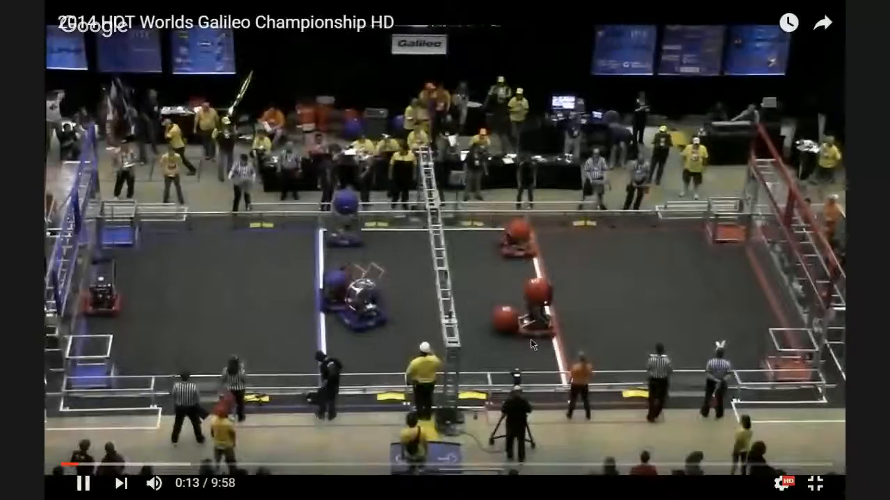
Play the match in short stretches up to 0:22, pausing to study how the robot handles the ball.
click(358, 391)
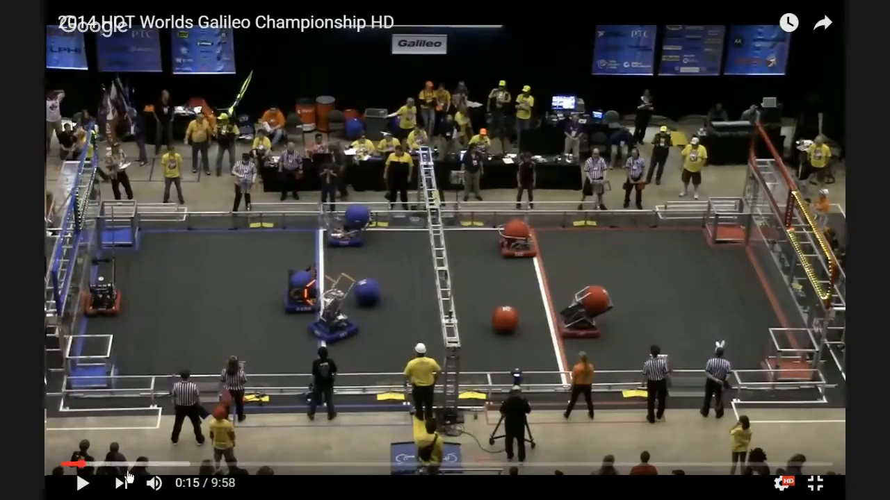
click(82, 484)
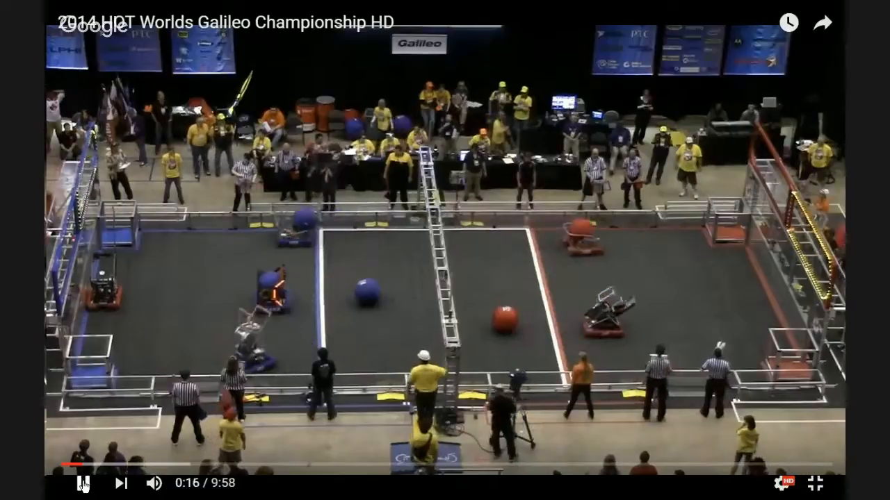
click(82, 485)
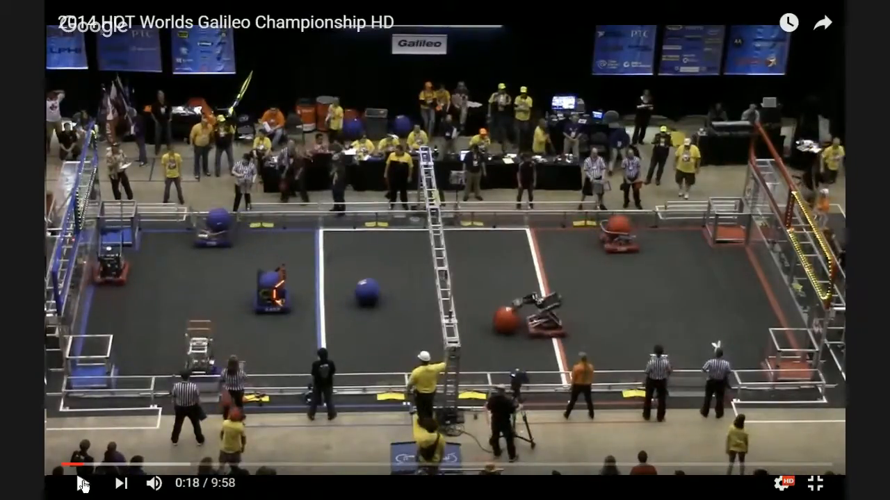
click(82, 485)
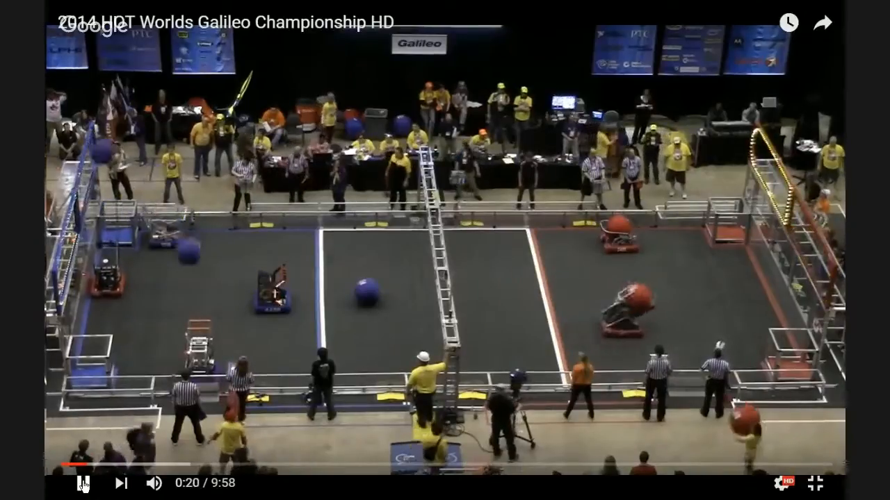
click(82, 485)
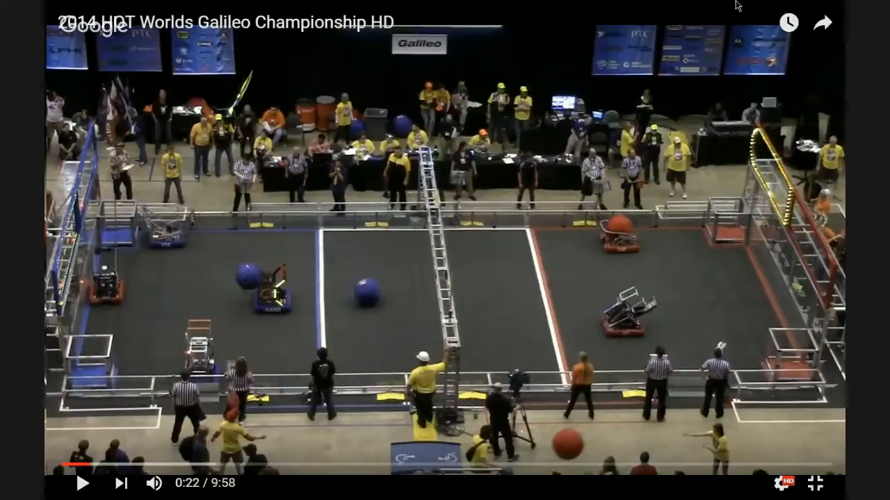
Exit full screen, return to the side-view sketch in SolidWorks, and examine the 18 in lower arm line where it meets the linkage.
click(815, 484)
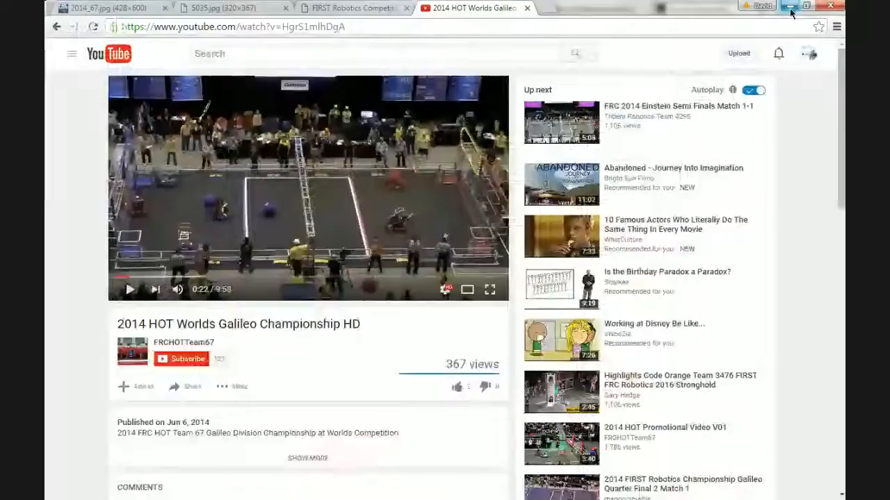
click(790, 5)
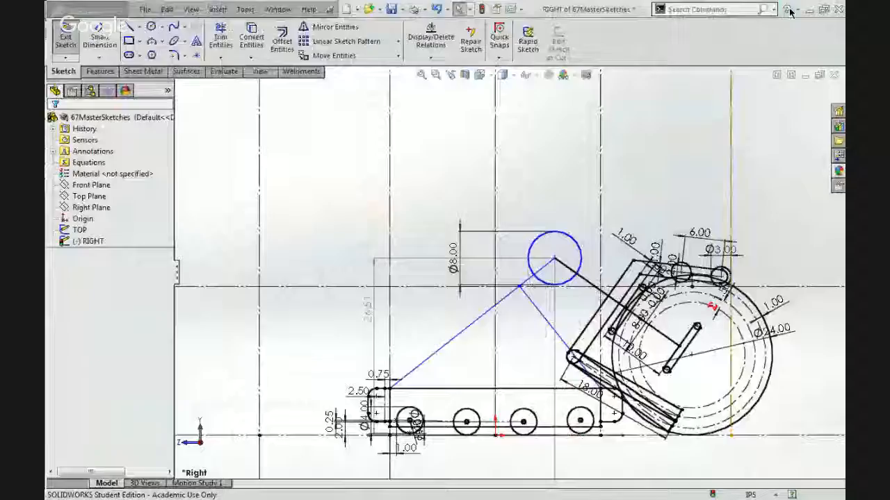
scroll(647, 289, down, 2)
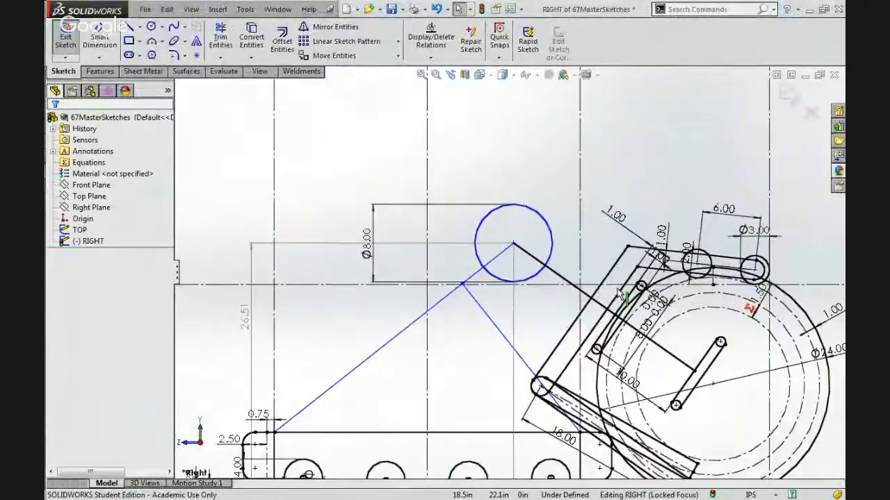
scroll(626, 288, up, 2)
scroll(626, 299, down, 5)
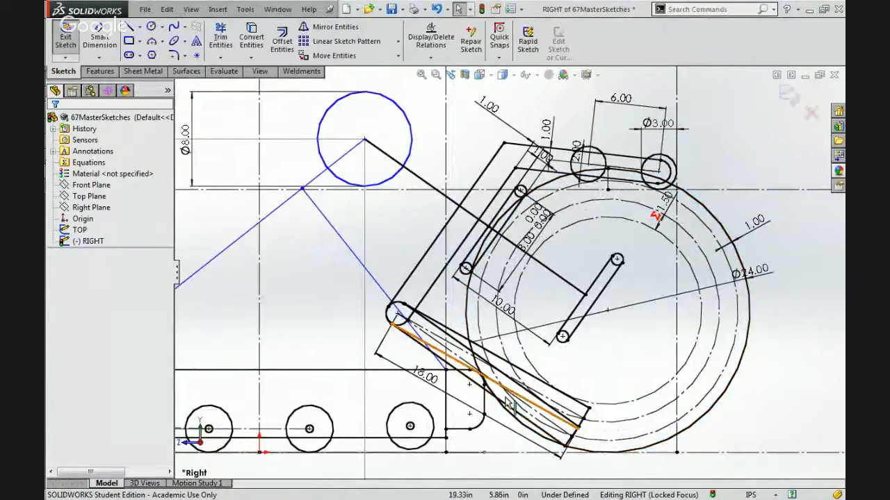
click(425, 355)
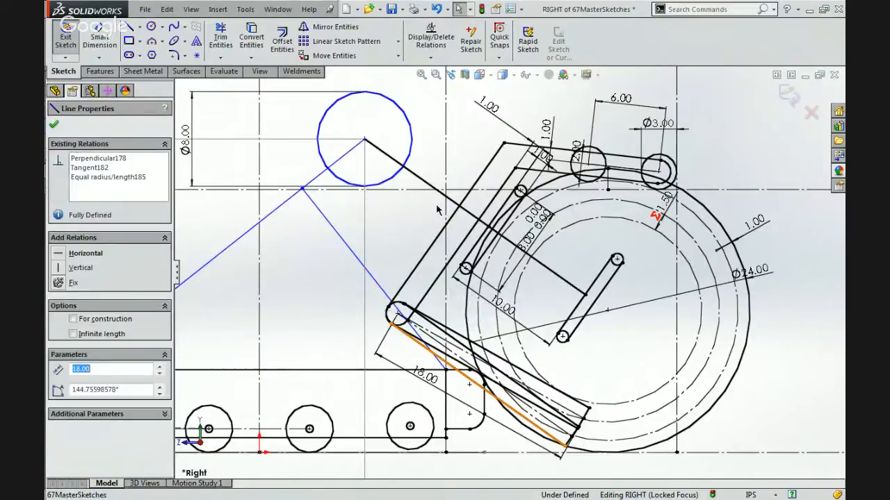
click(413, 219)
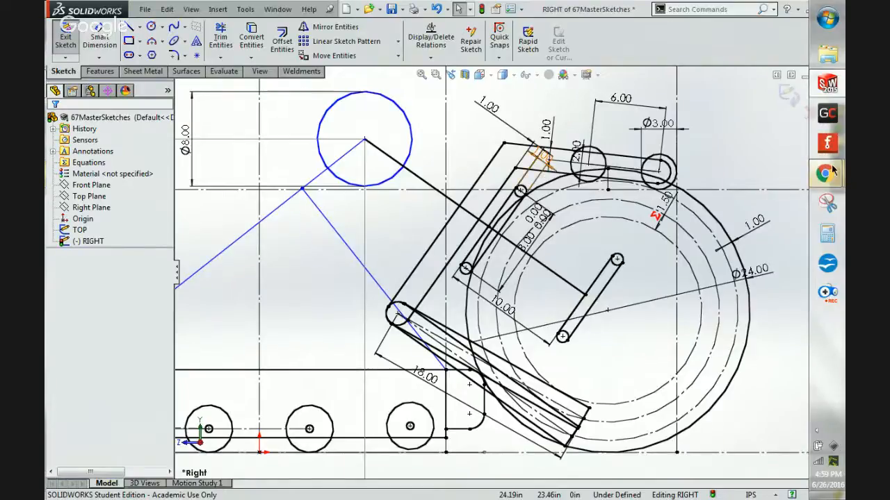
Switch back to the Chrome window with the match video and view the robot photo 5035.jpg.
mouse_move(825, 174)
click(744, 206)
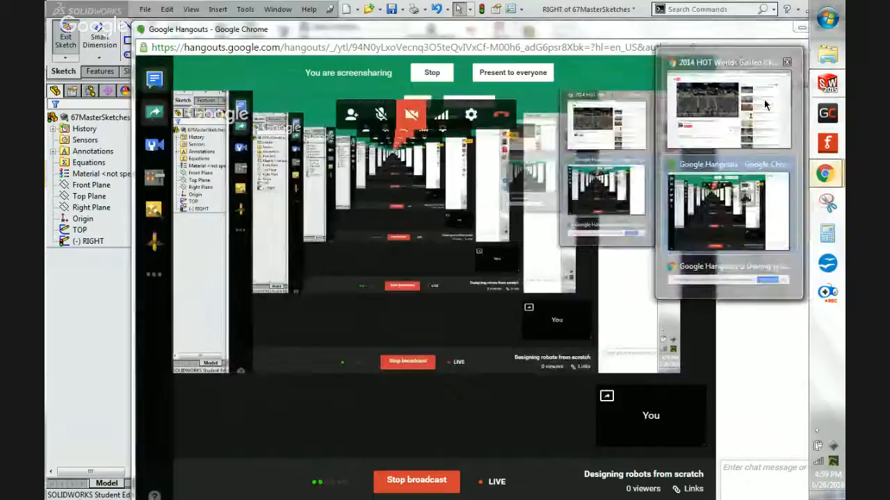
click(760, 99)
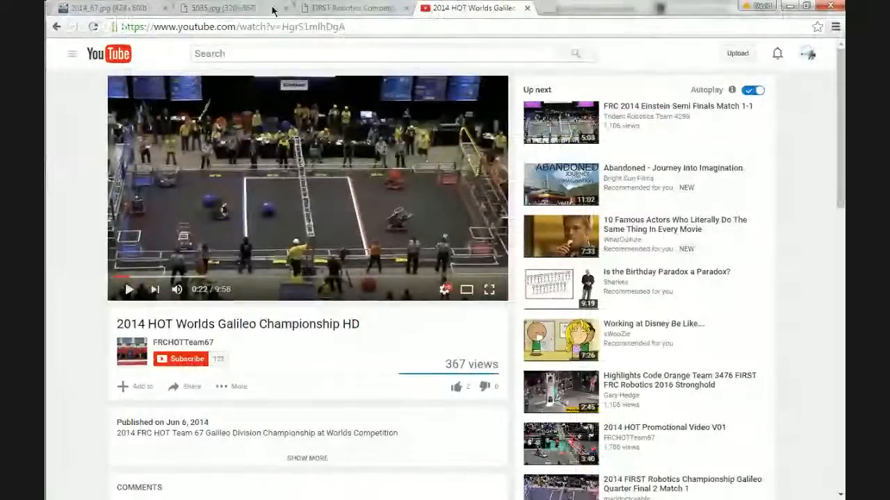
click(207, 7)
scroll(256, 161, up, 3)
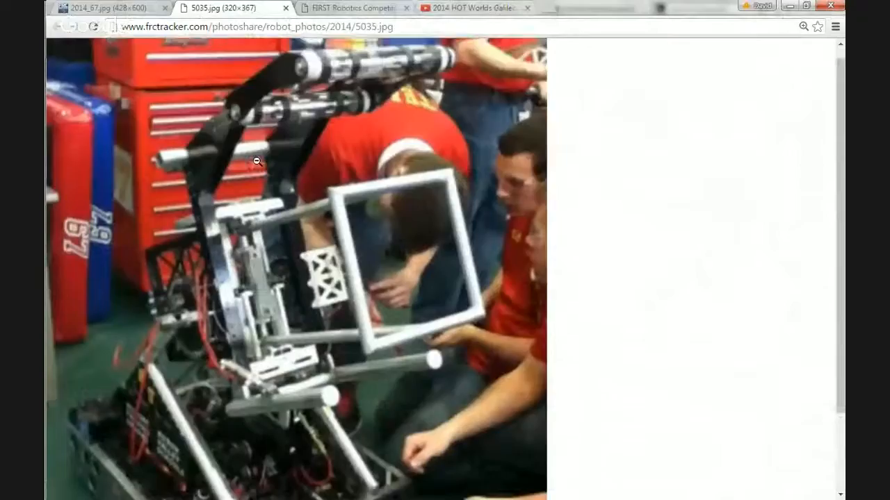
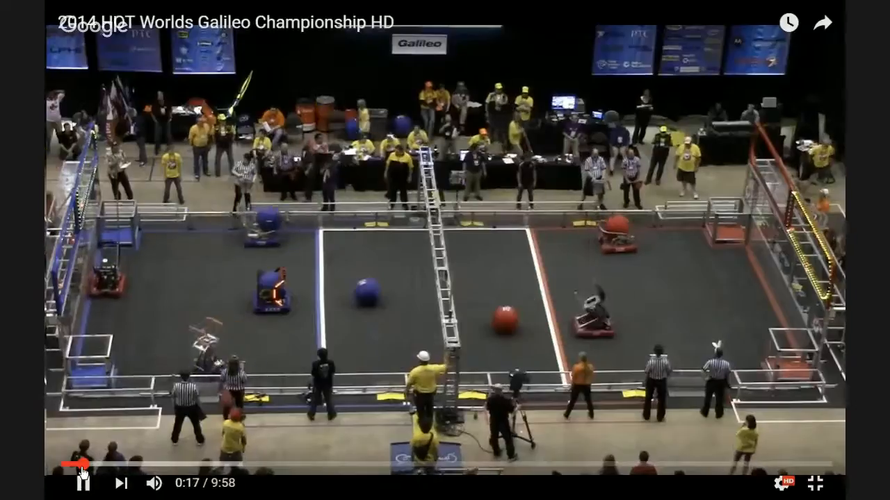
Rewind the match video to 0:16 and replay it to 0:18 to study how the robot picks up the ball.
click(82, 472)
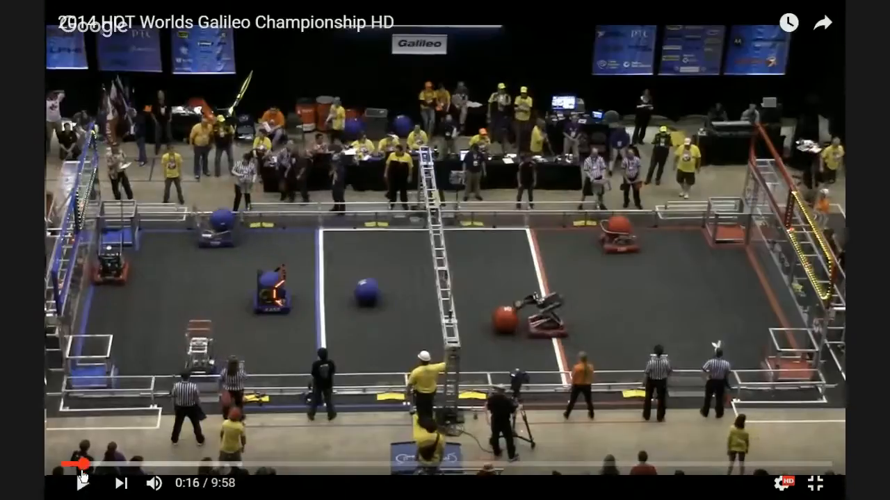
click(84, 491)
click(84, 491)
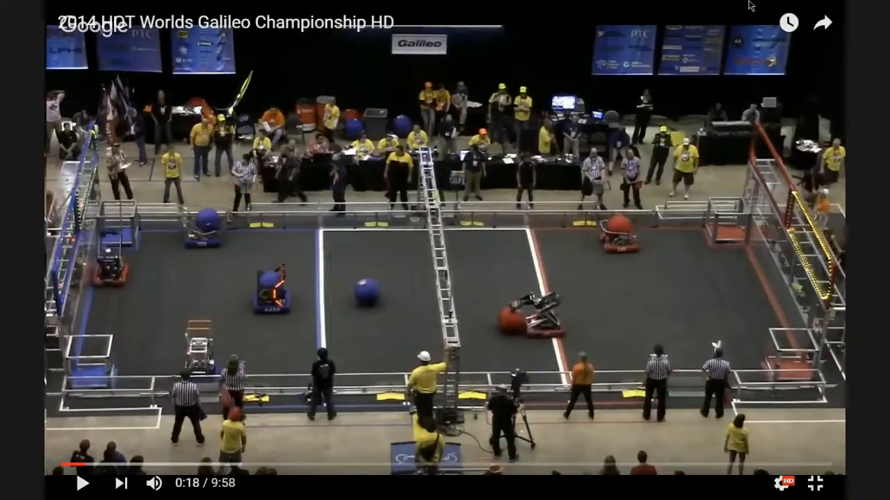
Exit full screen, examine the robot photos 5035.jpg and 2014_67.jpg, and return to the side-view sketch in SolidWorks.
click(815, 484)
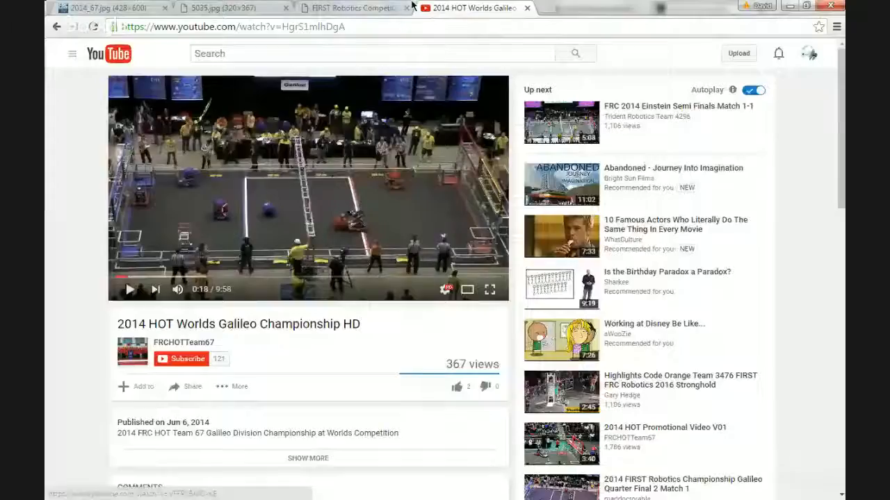
click(203, 5)
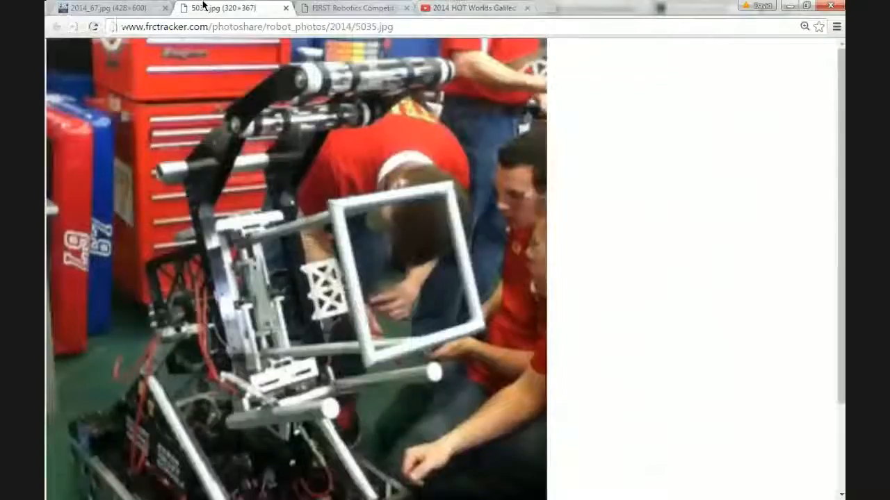
click(104, 6)
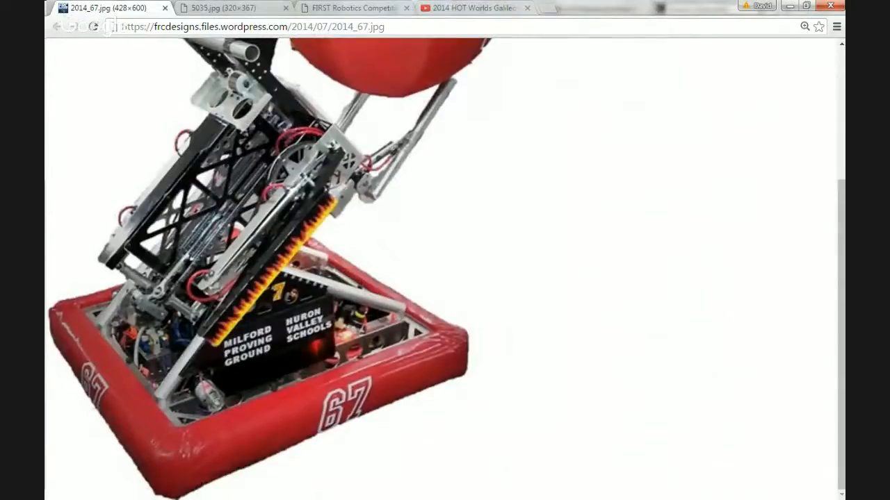
click(792, 4)
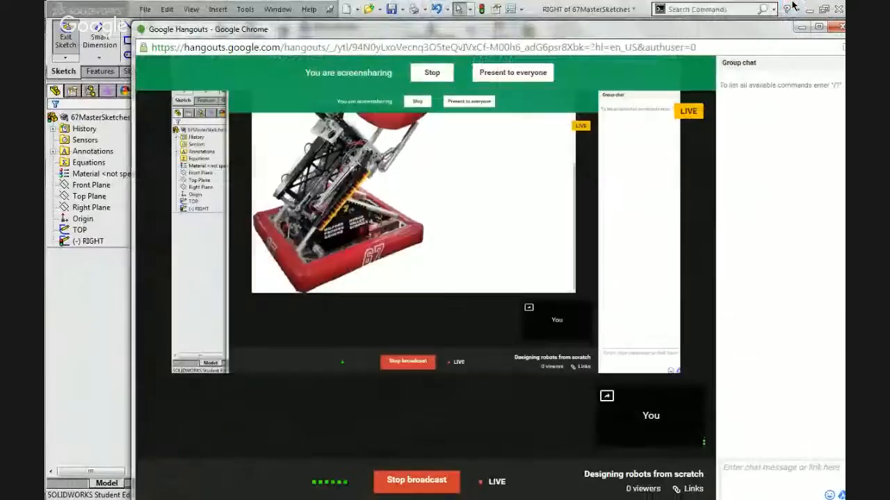
click(799, 31)
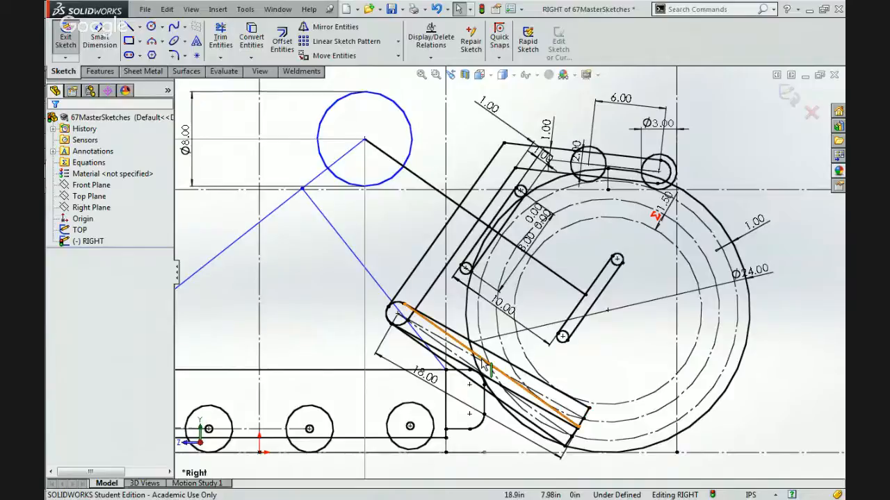
Save the part and move the 8 in circle's centre up and away from the ball, to about X 1.57, Y 31.69 in.
scroll(484, 365, up, 5)
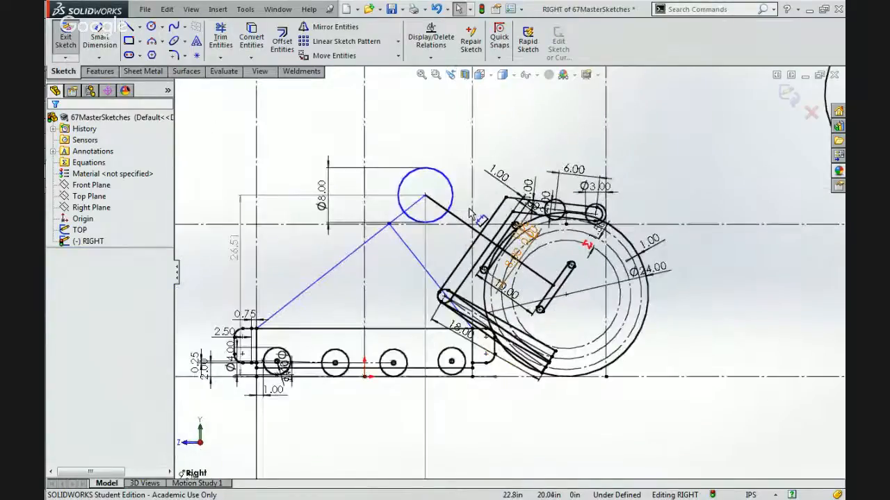
click(391, 9)
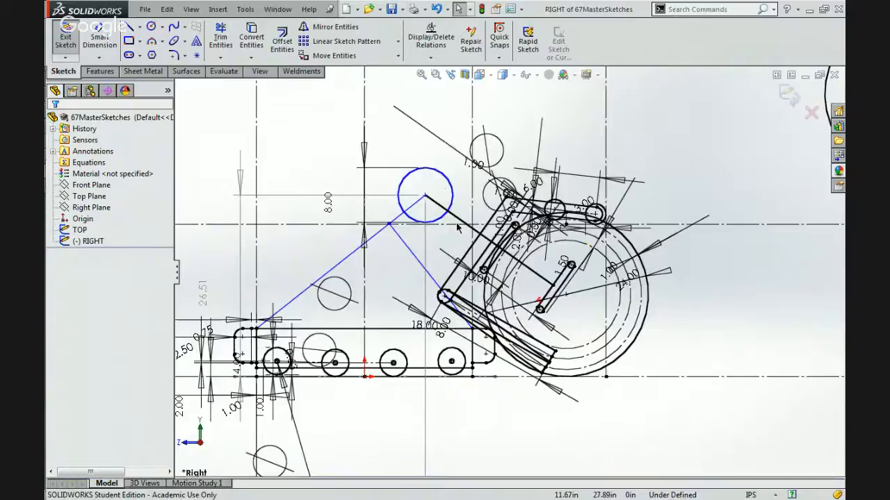
scroll(497, 256, down, 3)
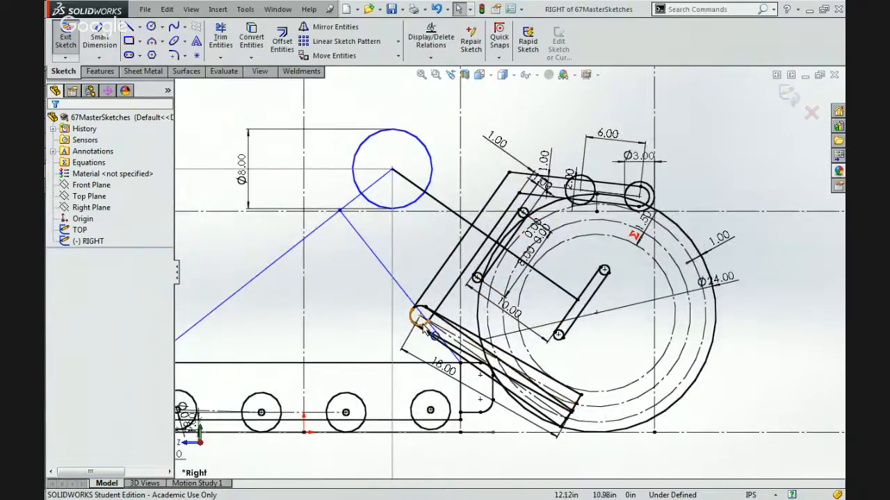
click(392, 169)
drag(325, 148, 302, 140)
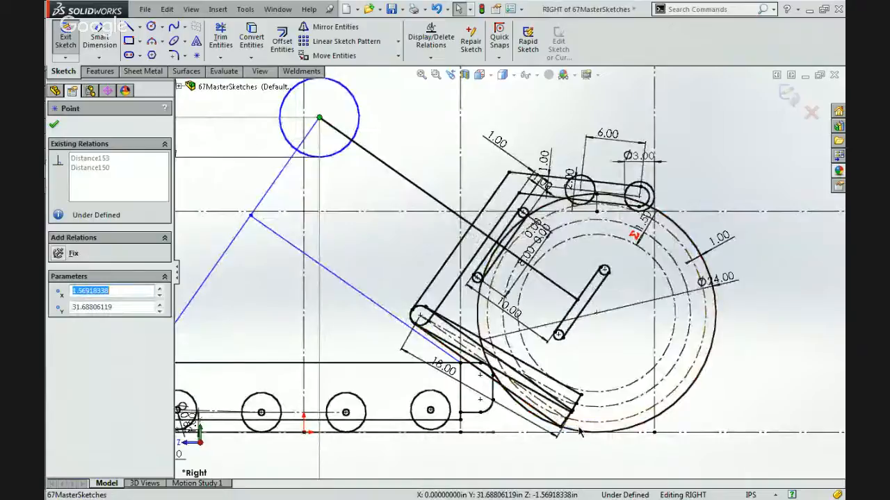
scroll(580, 433, down, 3)
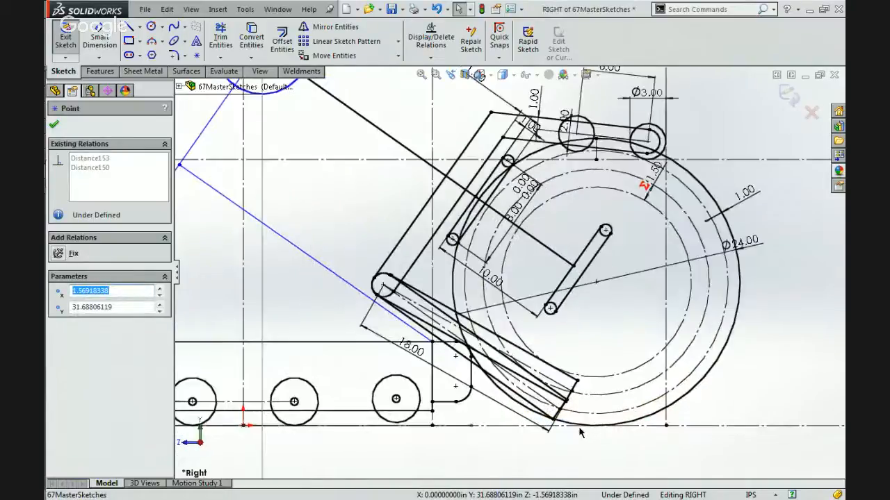
scroll(564, 384, up, 3)
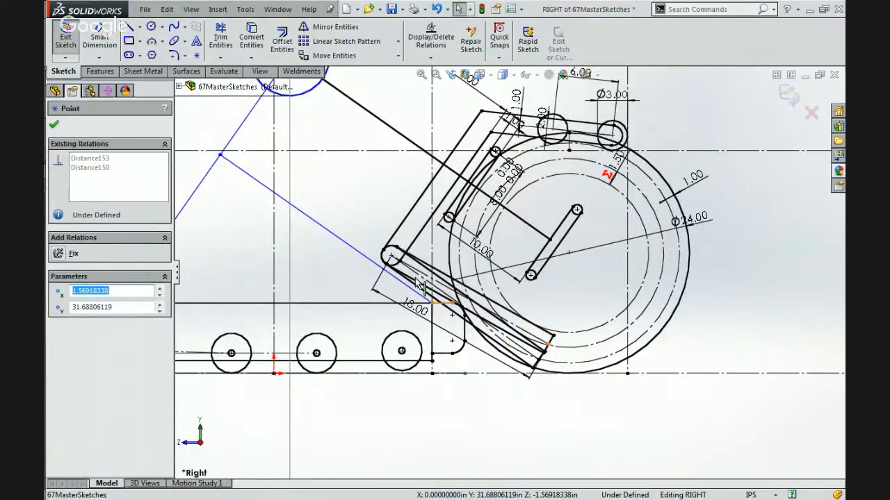
Check the arm's pivot point and parallel upright lines, and delete the 1.00 in dimension at the inner upright's upper corner.
click(391, 258)
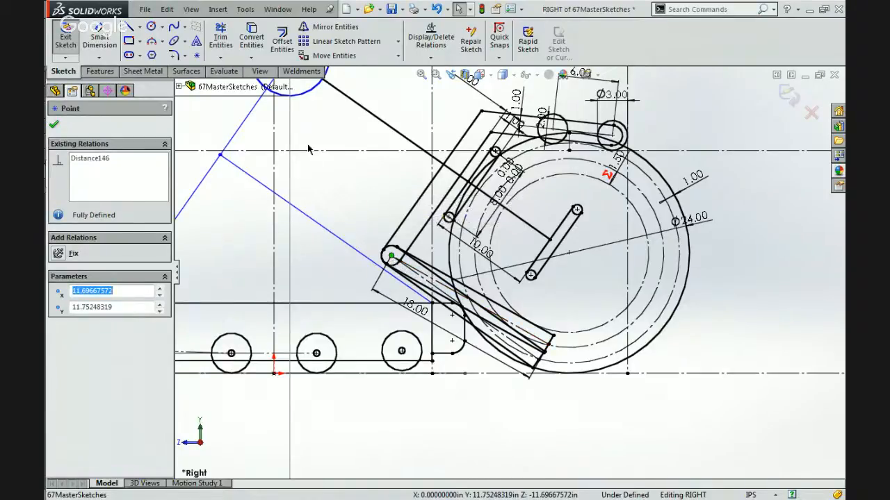
scroll(344, 183, up, 2)
scroll(504, 253, down, 2)
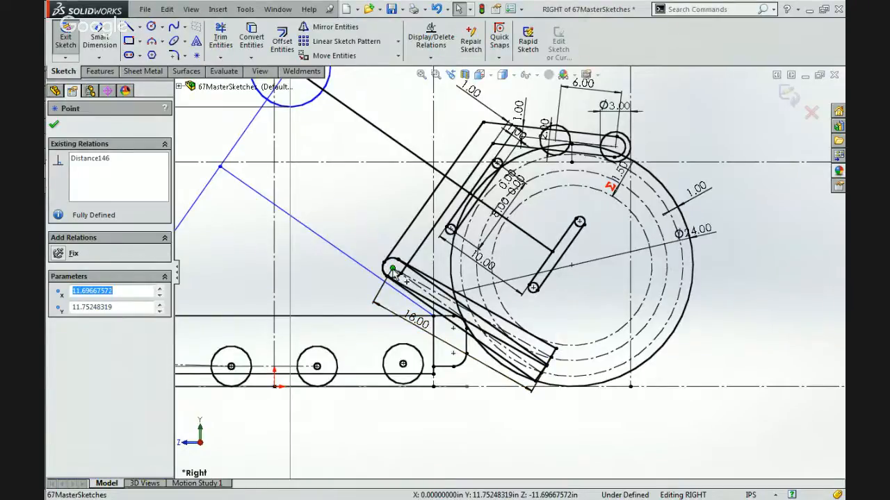
click(421, 239)
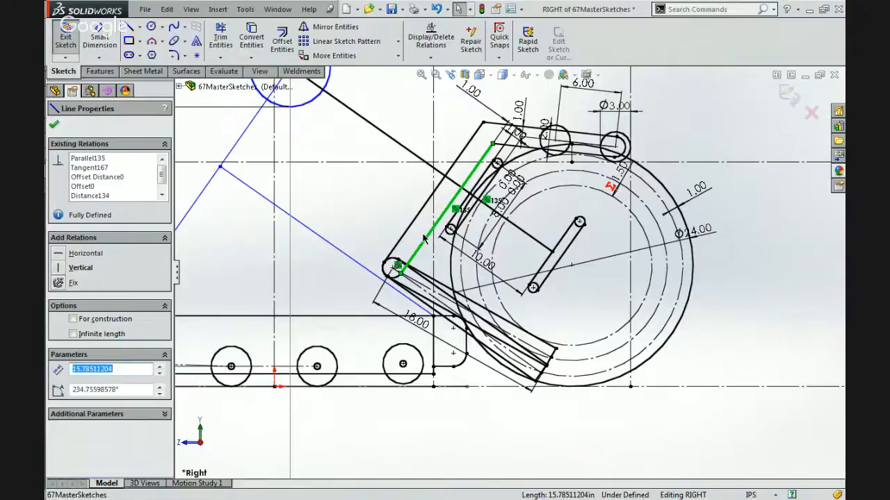
scroll(424, 238, down, 4)
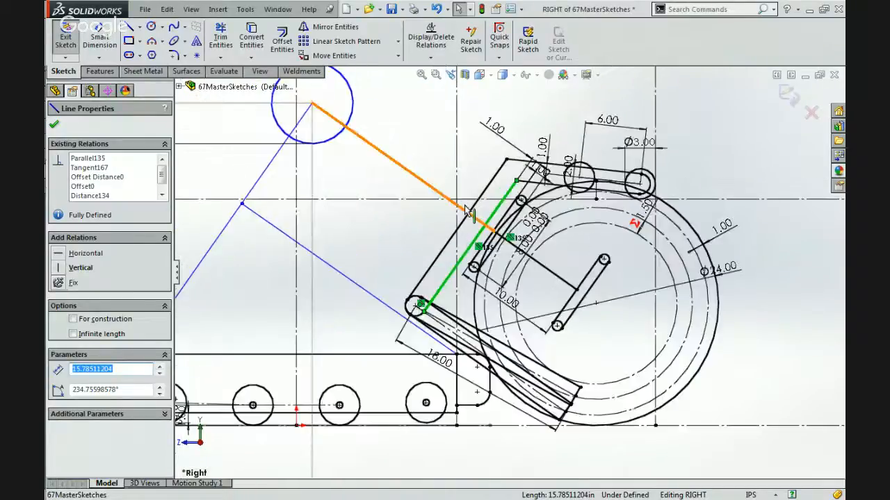
click(469, 222)
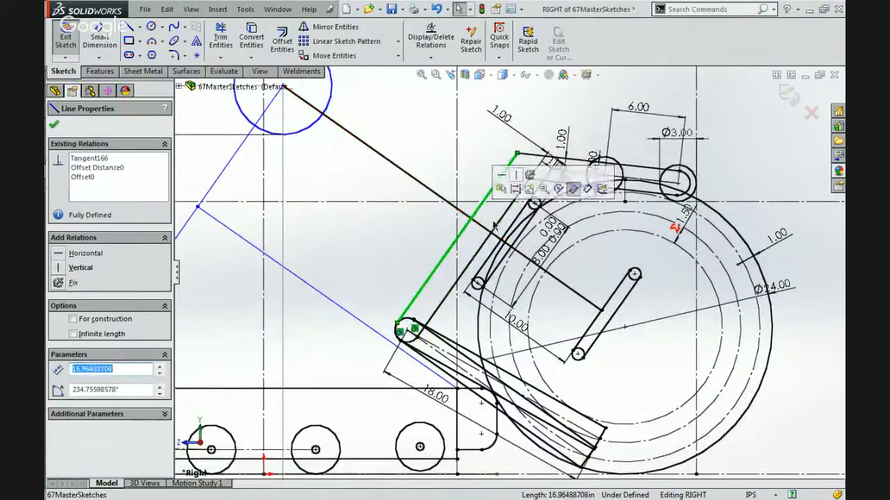
click(496, 223)
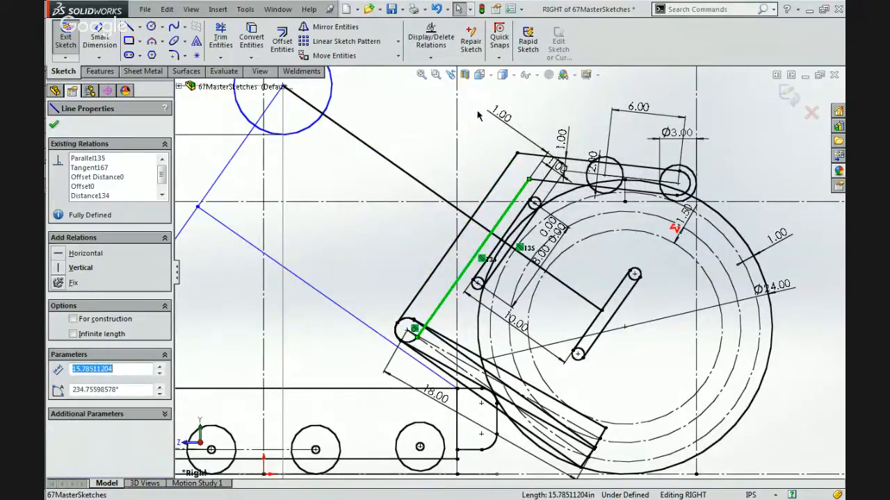
click(500, 118)
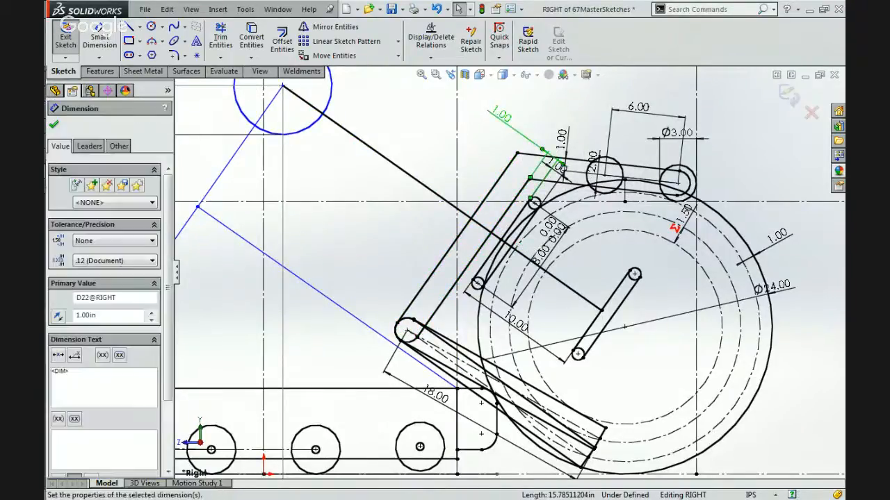
key(Delete)
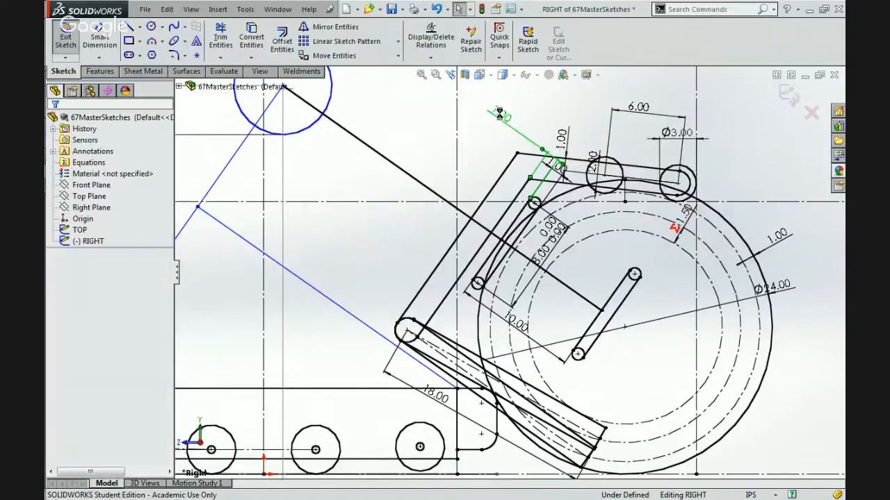
Pull the freed arm uprights away from the ball until the inner line is about 9.71 in long.
mouse_move(462, 230)
mouse_down()
mouse_move(369, 162)
mouse_move(313, 184)
mouse_move(379, 159)
mouse_move(390, 166)
mouse_up()
click(387, 251)
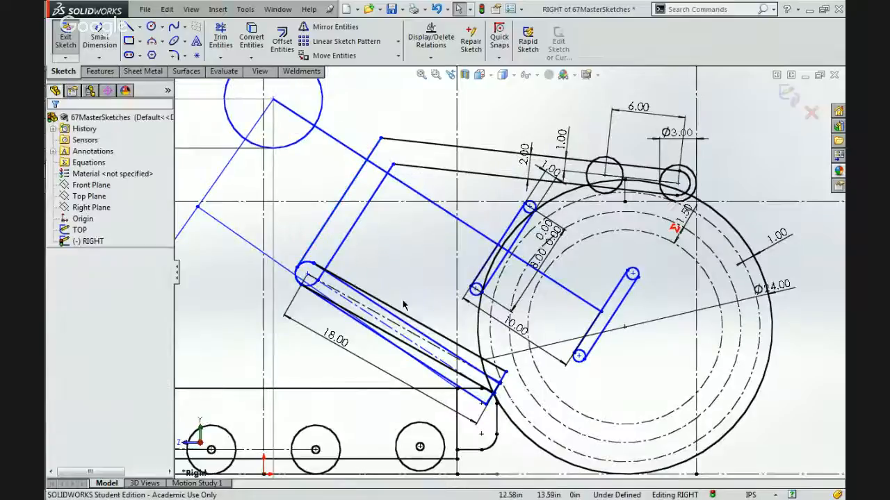
click(339, 246)
mouse_move(321, 229)
mouse_down()
mouse_move(310, 217)
mouse_move(323, 226)
mouse_up()
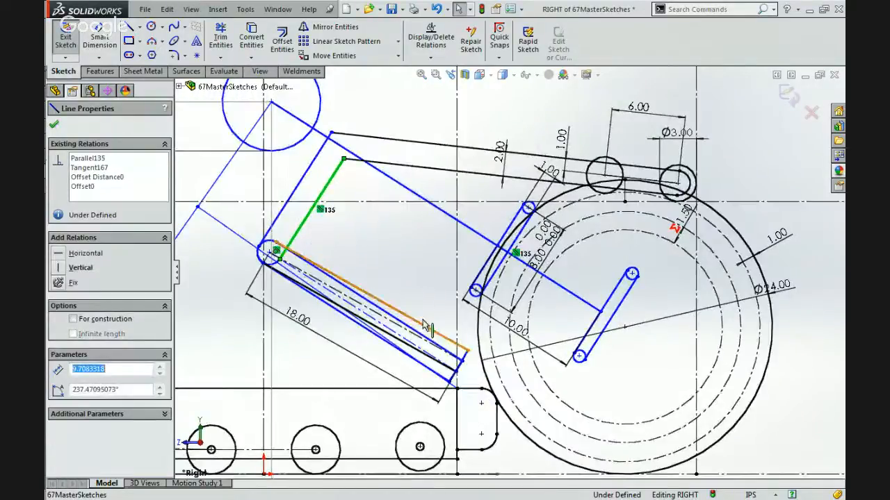
click(403, 289)
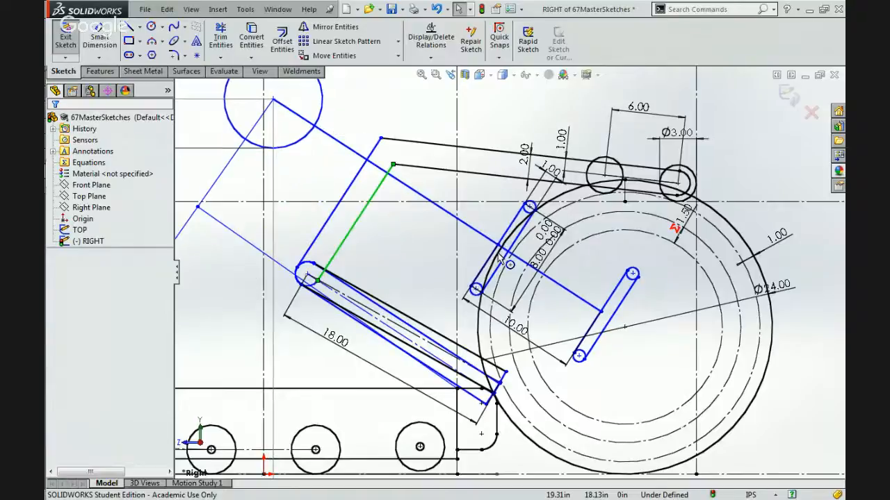
drag(498, 254, 430, 267)
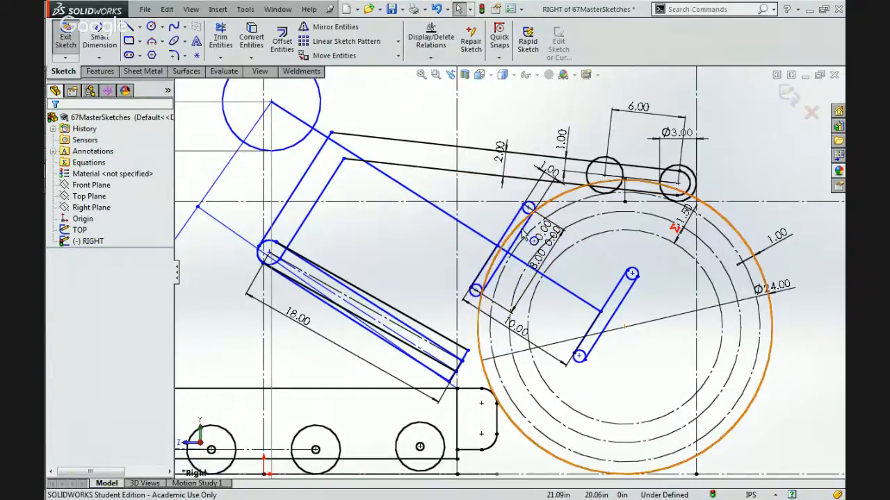
Remove the tangent relations between the 8 in bar's end circles and the 24 in ball, and pull the bar back toward the arm uprights.
scroll(523, 234, down, 2)
scroll(528, 205, down, 1)
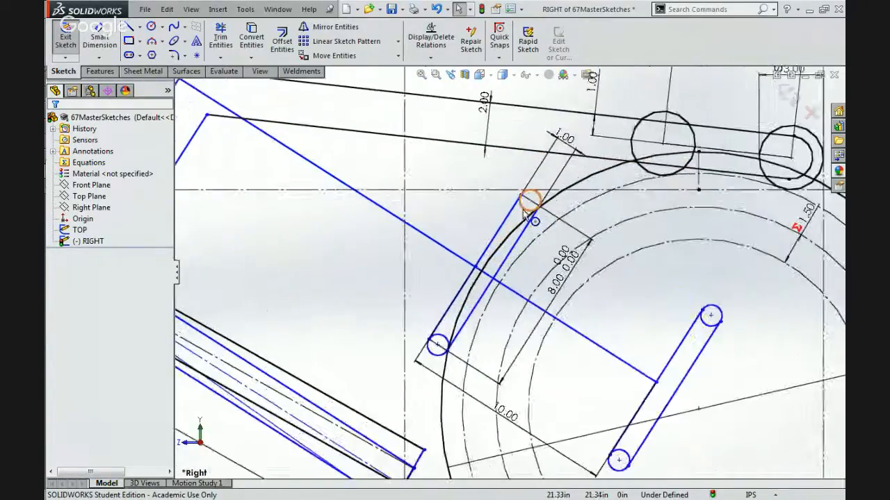
click(532, 201)
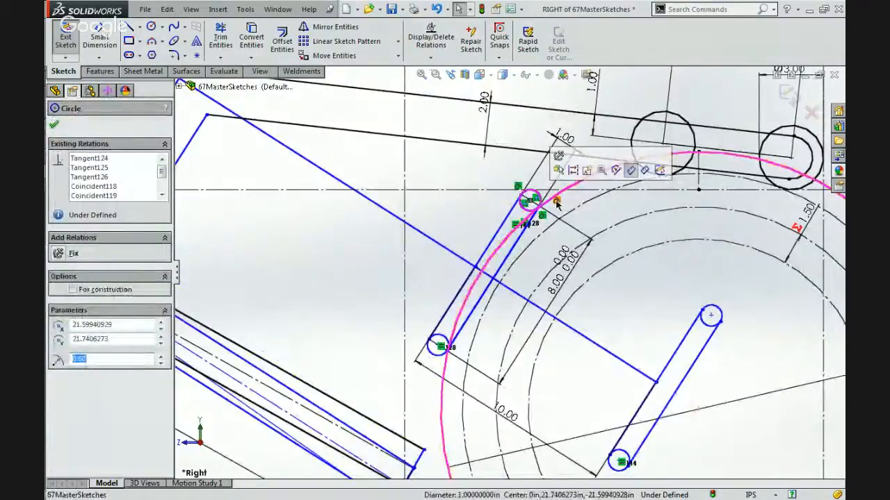
key(Escape)
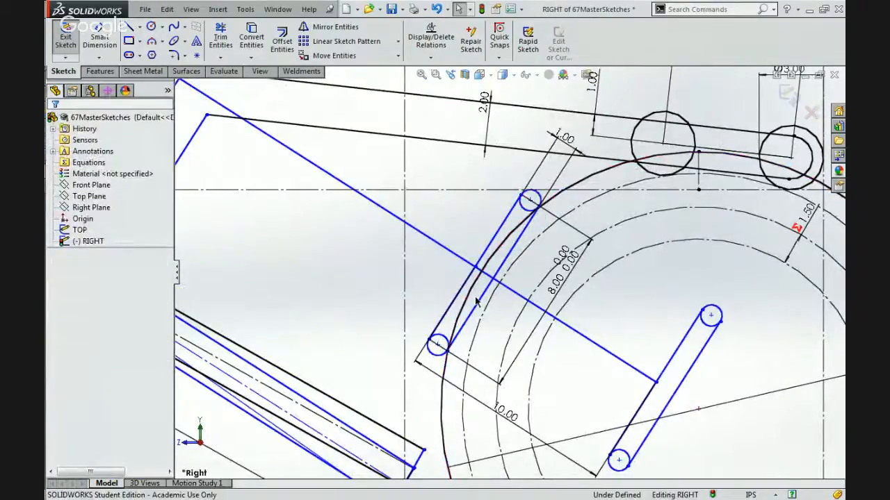
click(437, 346)
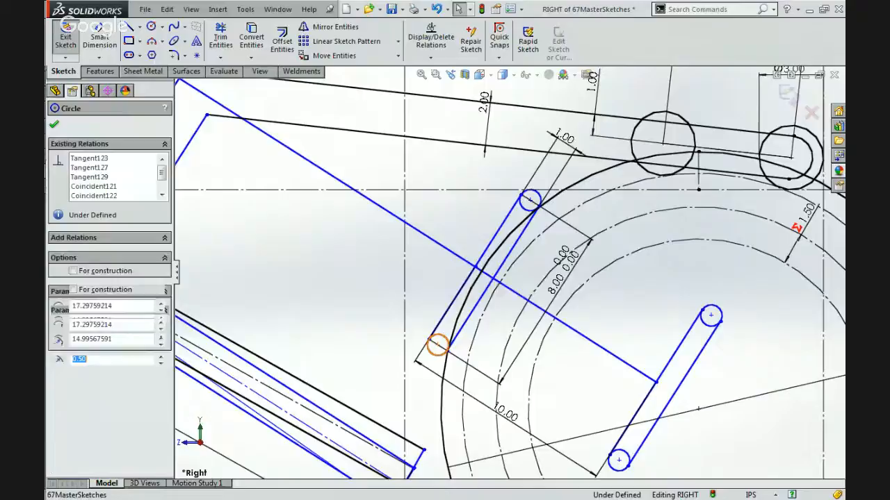
ctrl+click(451, 347)
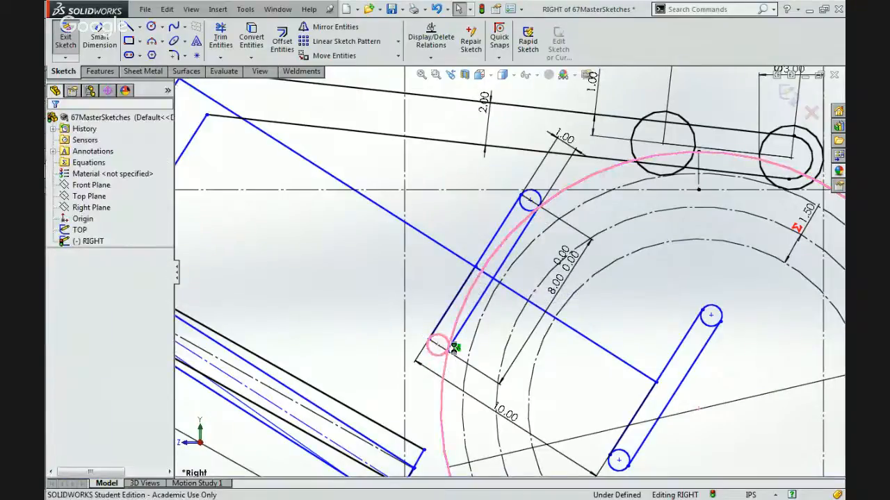
scroll(509, 276, up, 5)
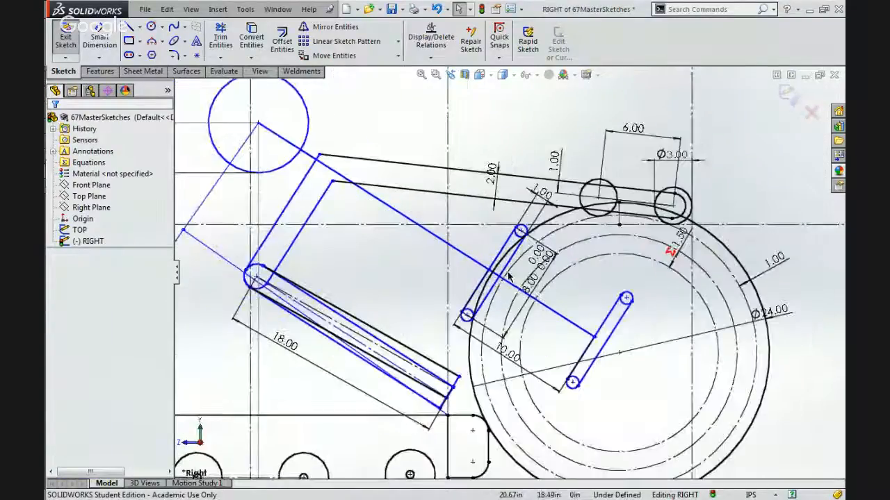
drag(487, 269, 341, 201)
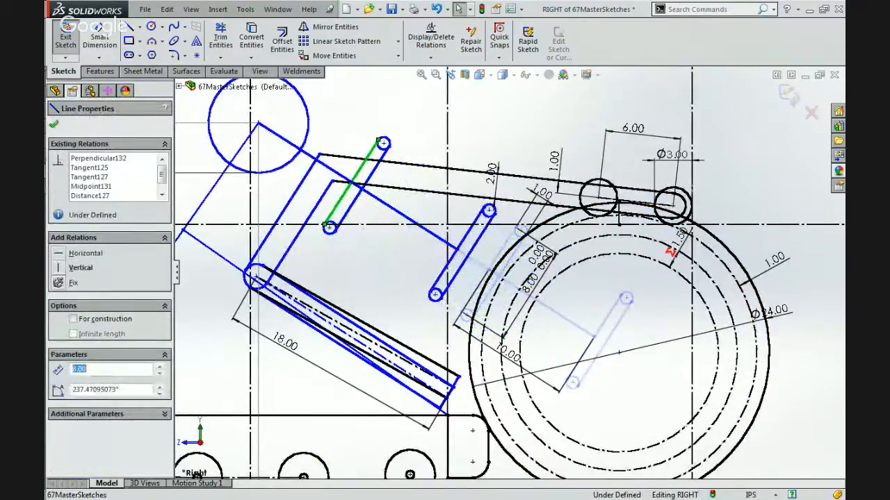
Exit and reopen the RIGHT sketch, and dimension the gap between the arm's inner upright and the adjacent 8 in bar as 1 in.
click(75, 31)
click(334, 178)
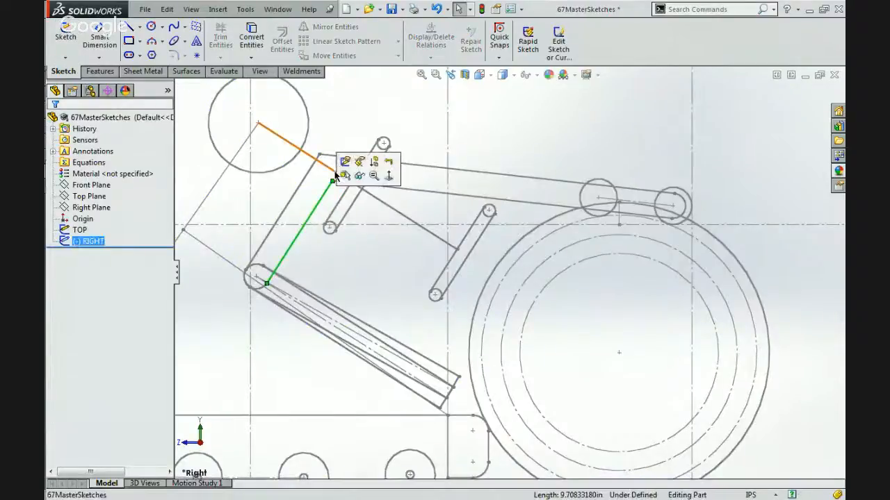
click(342, 162)
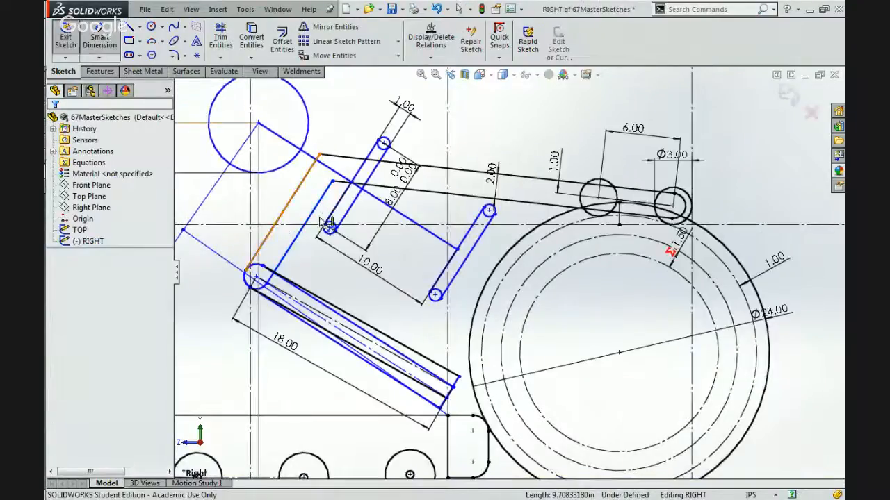
click(316, 205)
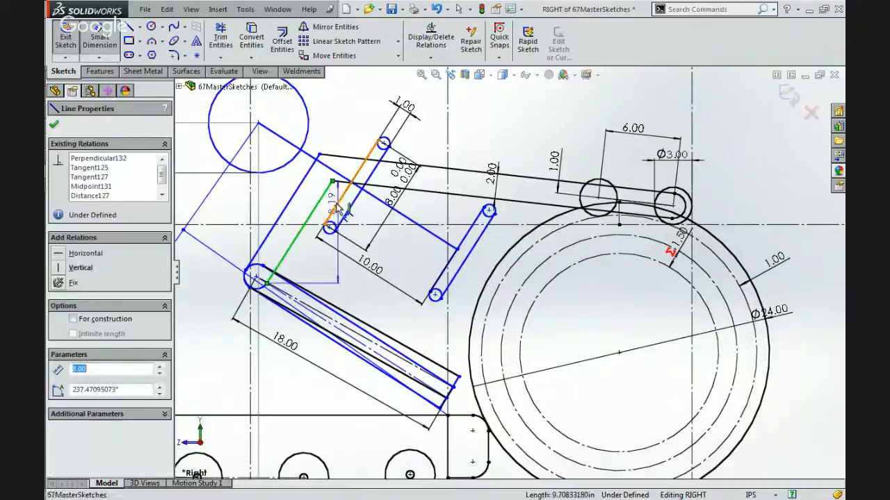
click(372, 124)
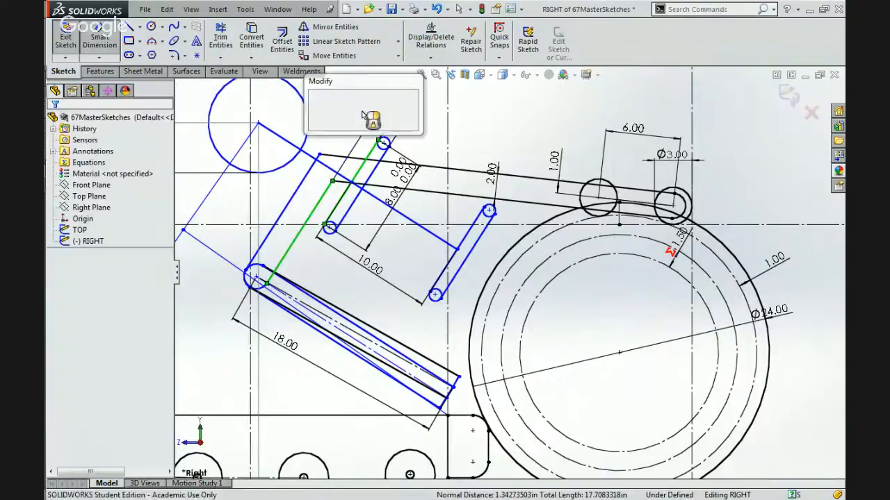
text(1.00in)
key(Return)
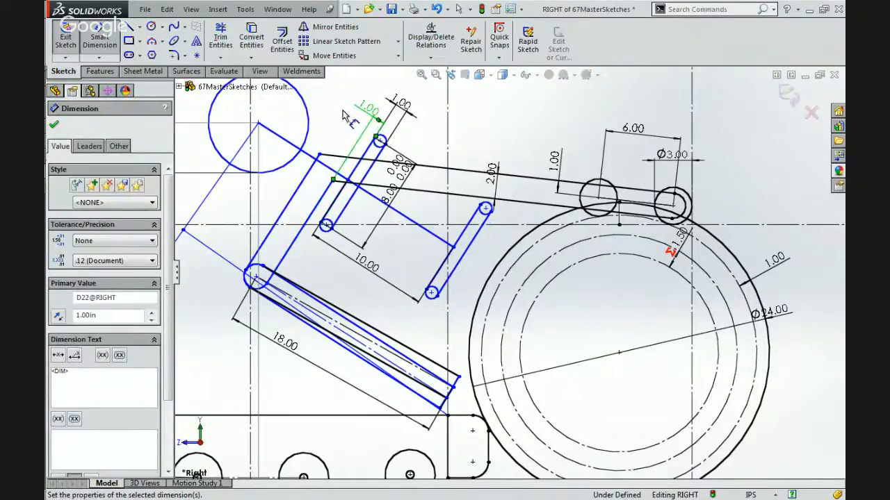
key(Escape)
key(Escape)
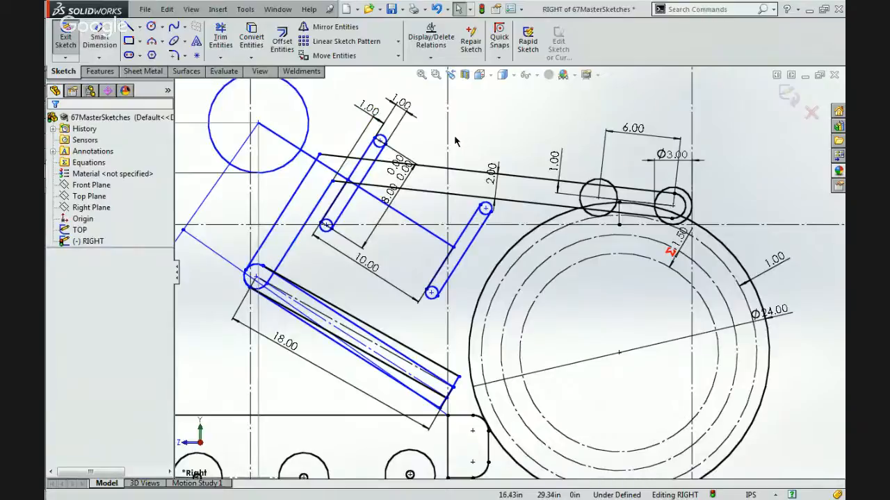
Sketch a circle centred at about X 25.17, Y 14.80 in inside the ball and make it equal to the 24 in ball circle.
click(151, 26)
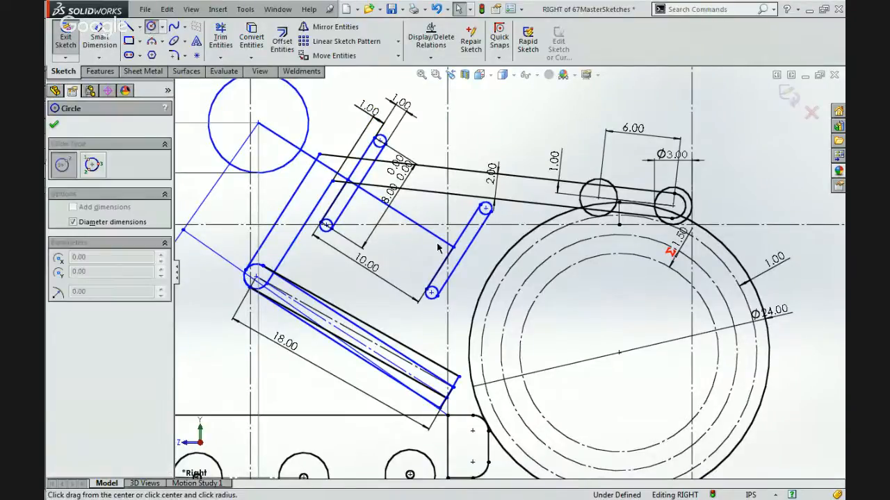
click(566, 322)
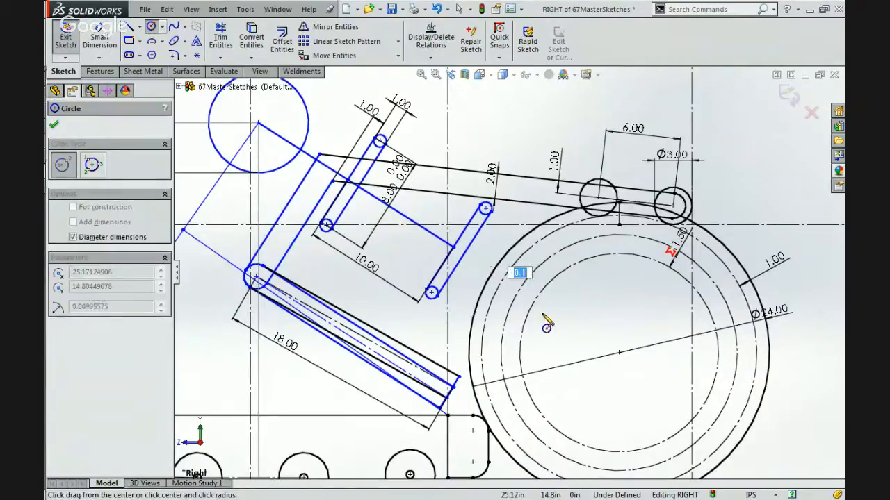
click(406, 278)
key(Escape)
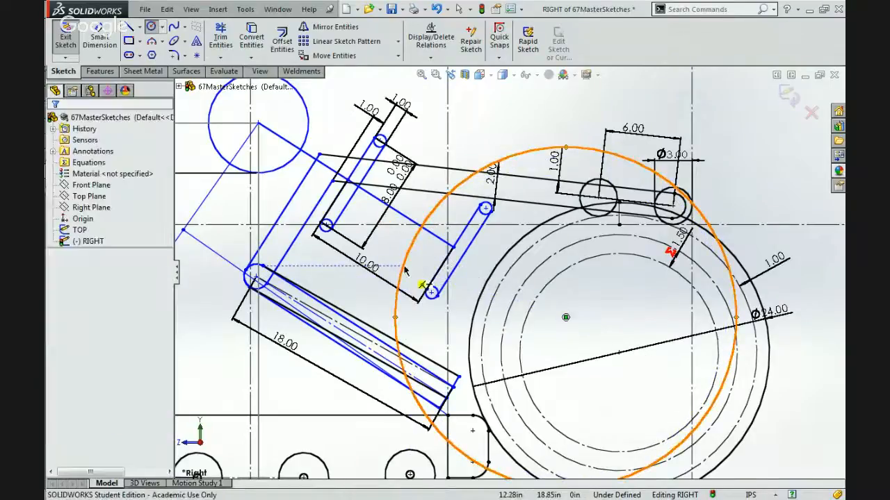
ctrl+click(490, 275)
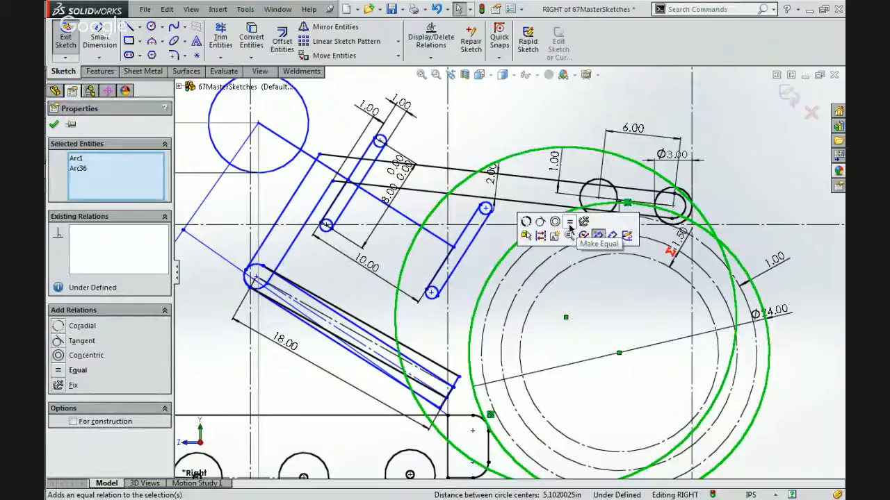
click(569, 223)
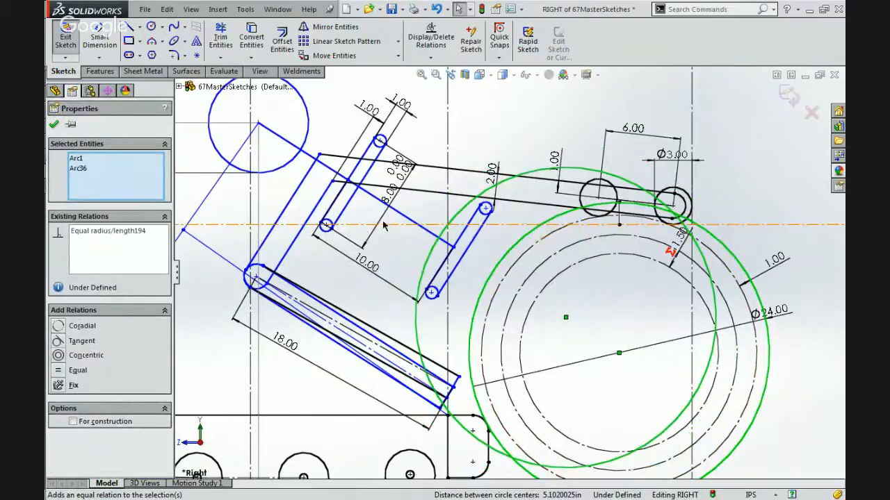
Try to make the new ball-sized circle tangent to the small circle at the lower end of the 8 in bar beside the arm.
click(328, 225)
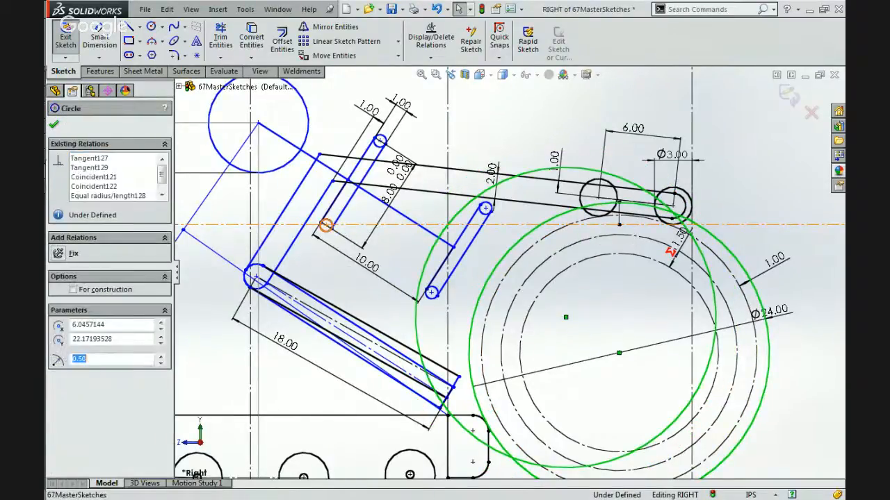
ctrl+click(426, 257)
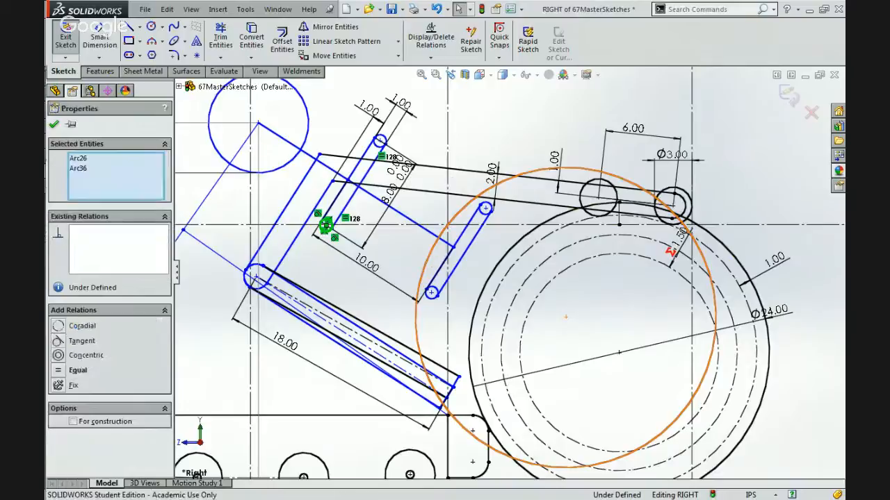
click(476, 203)
click(81, 341)
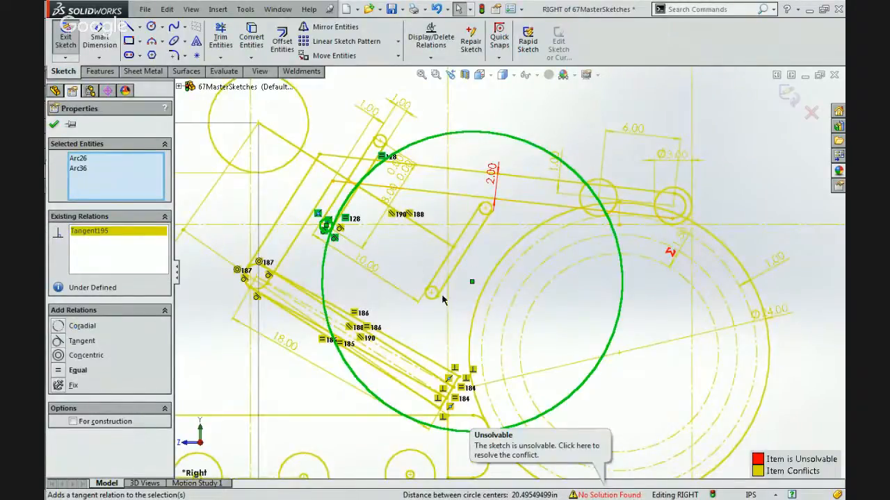
key(Escape)
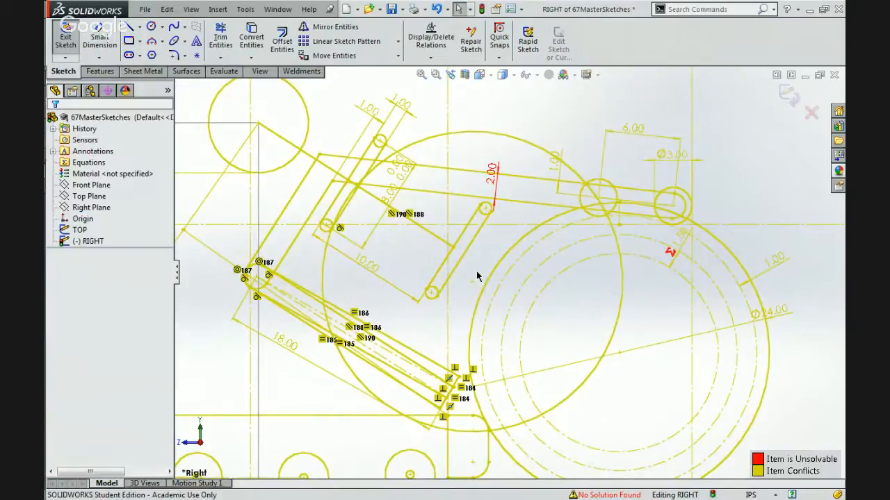
Rebuild the part with the conflicting tangent relation in place and reopen the RIGHT sketch for editing.
scroll(469, 291, up, 4)
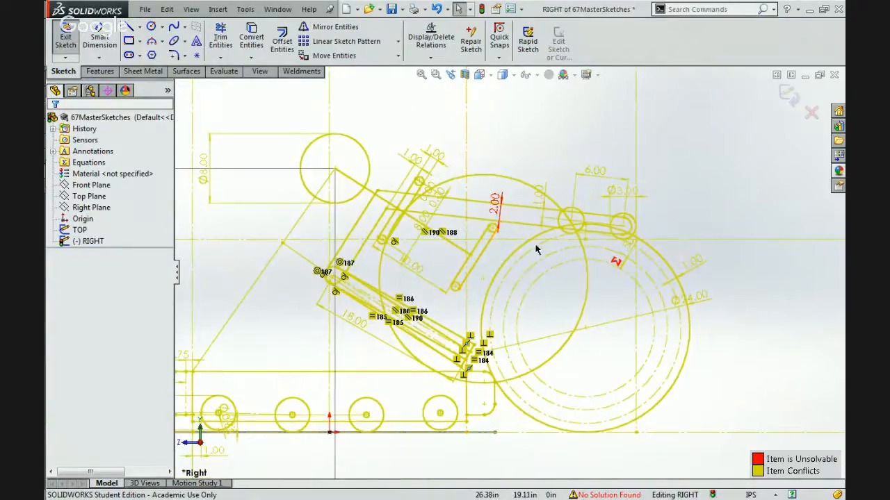
click(503, 213)
click(485, 128)
click(482, 9)
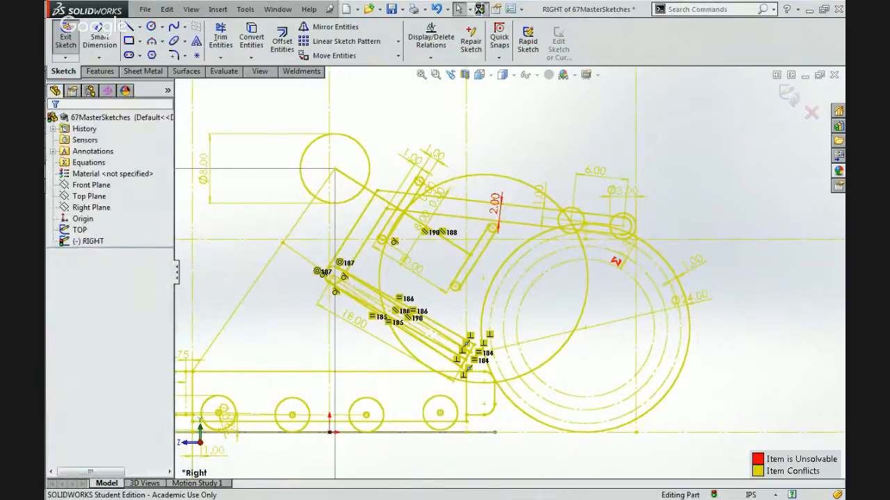
click(489, 174)
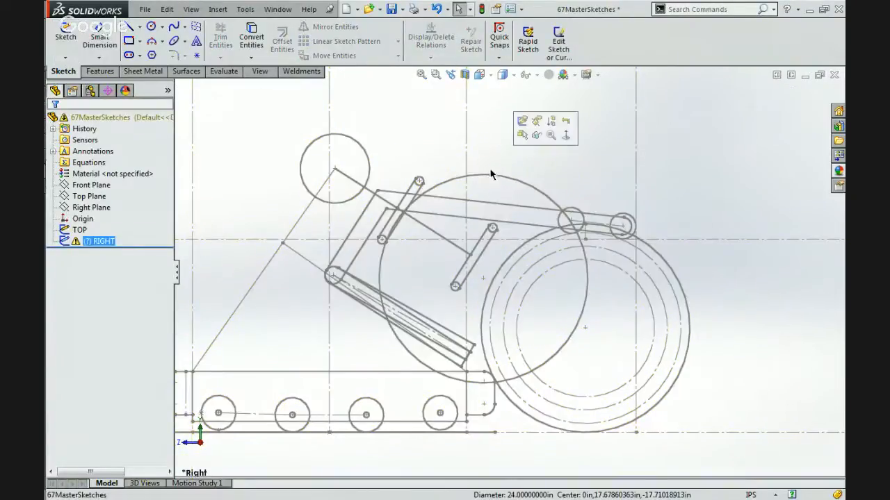
click(519, 124)
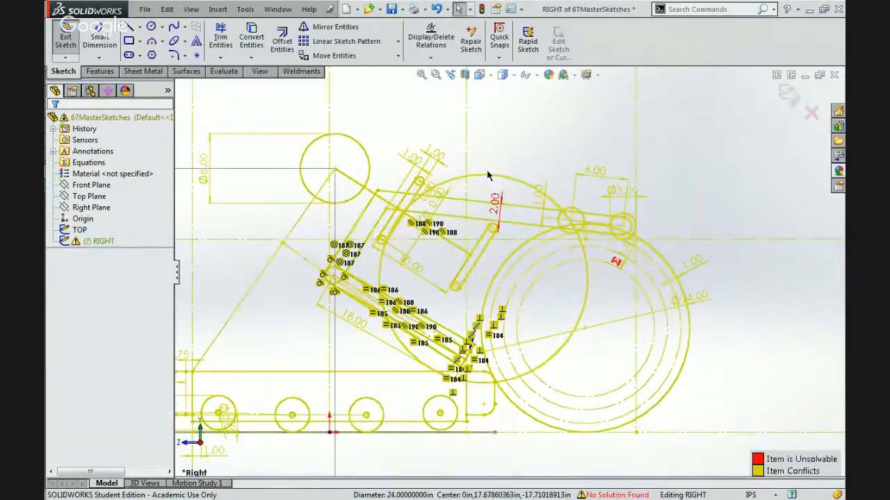
Delete the second ball circle's equal relation and the circle itself.
click(487, 173)
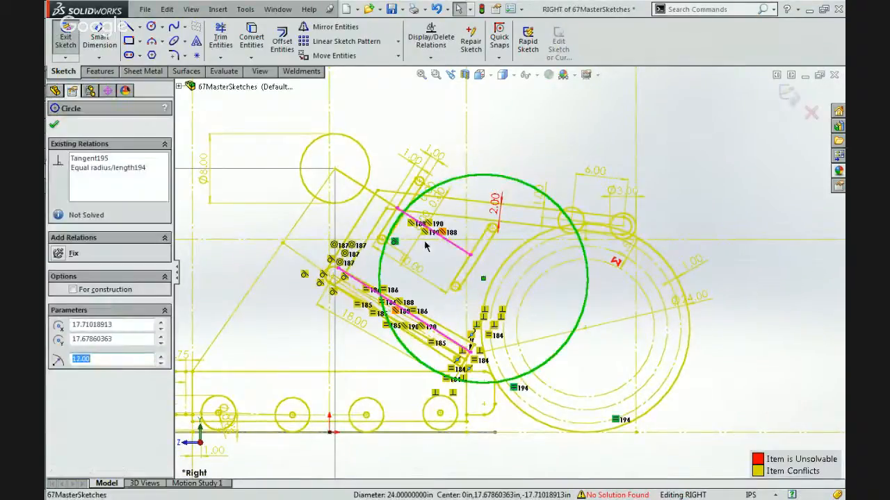
click(513, 390)
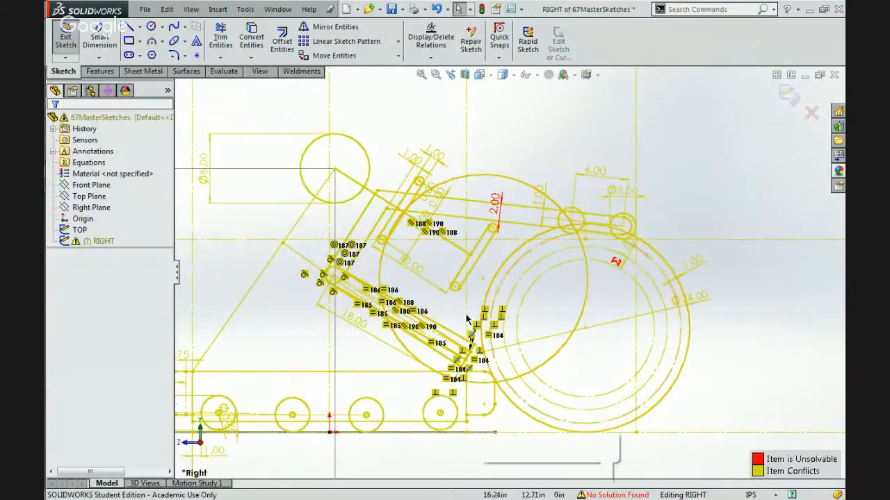
click(496, 179)
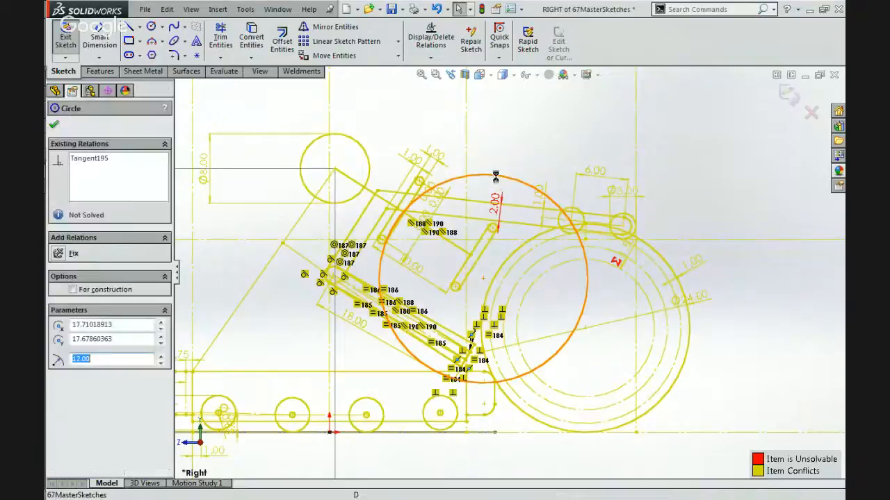
key(Delete)
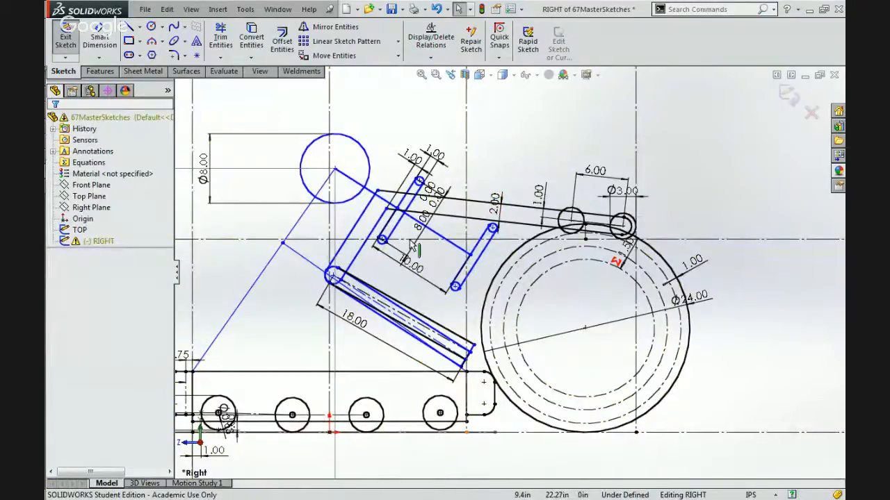
Examine the arm's upper corner point and the relations of its long upper line running to the rollers above the ball.
scroll(382, 202, down, 2)
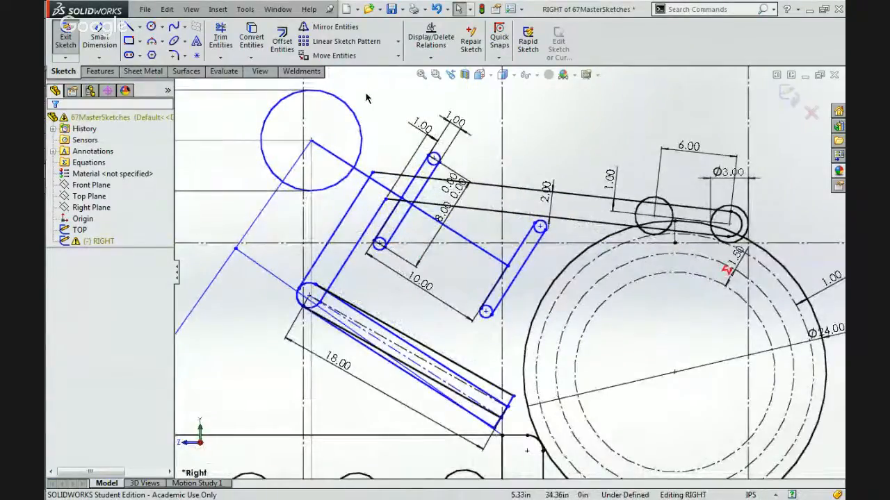
click(371, 171)
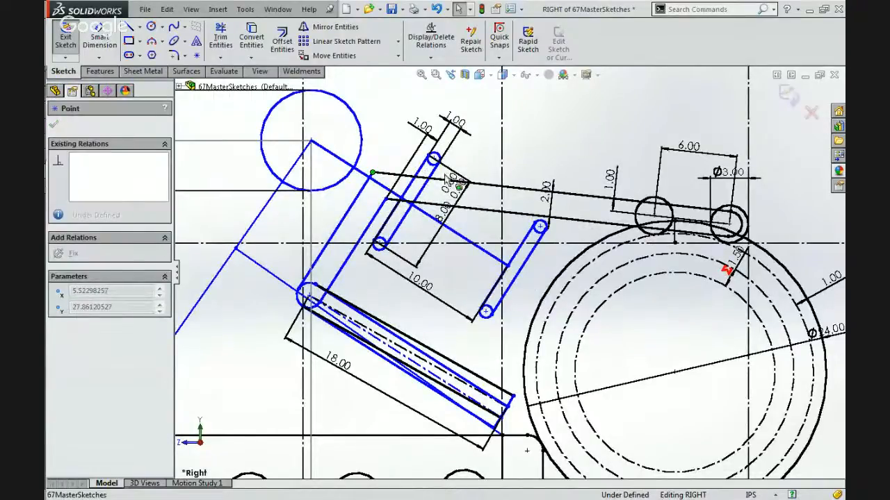
click(385, 155)
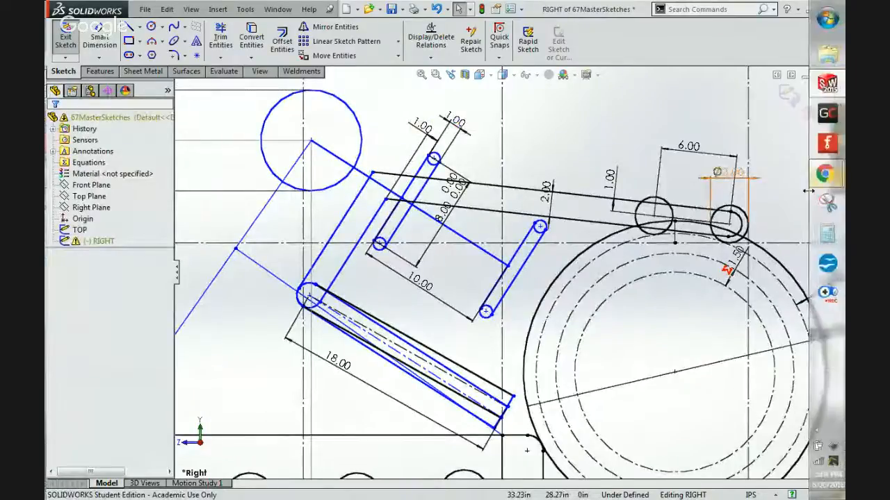
click(525, 196)
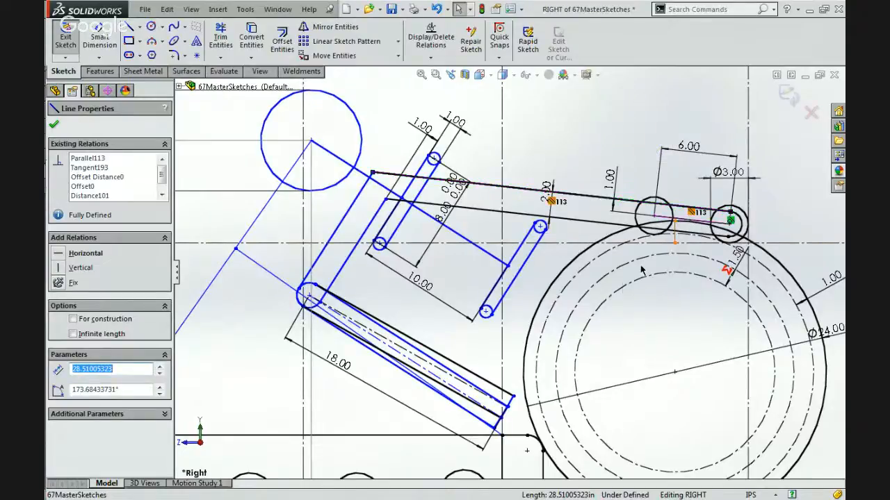
scroll(602, 280, up, 4)
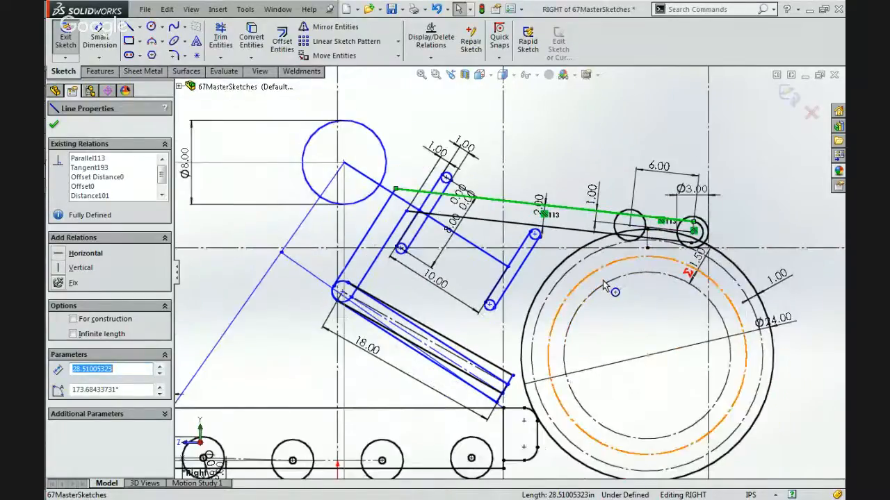
scroll(605, 292, up, 3)
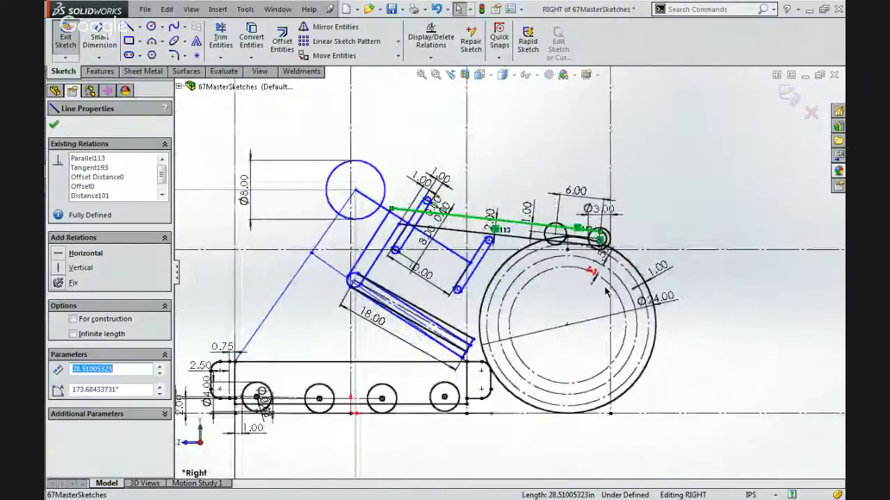
scroll(603, 318, down, 2)
scroll(603, 319, down, 1)
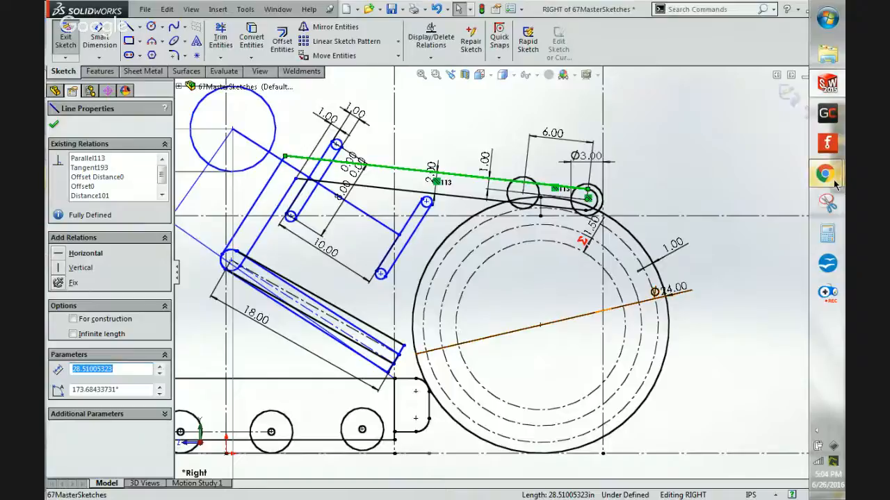
Switch to Chrome to study how the arm holds the ball in the 2014_67.jpg robot photo, and compare it with the SolidWorks sketch.
mouse_move(834, 184)
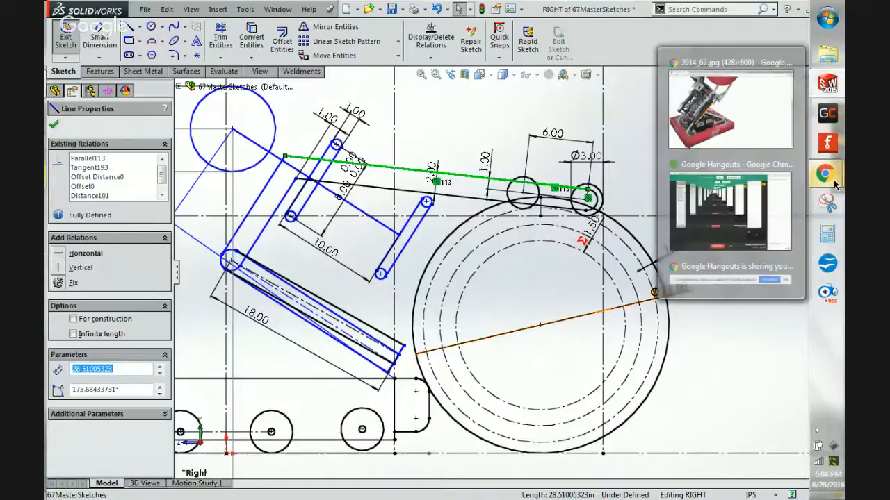
click(758, 139)
scroll(756, 135, up, 1)
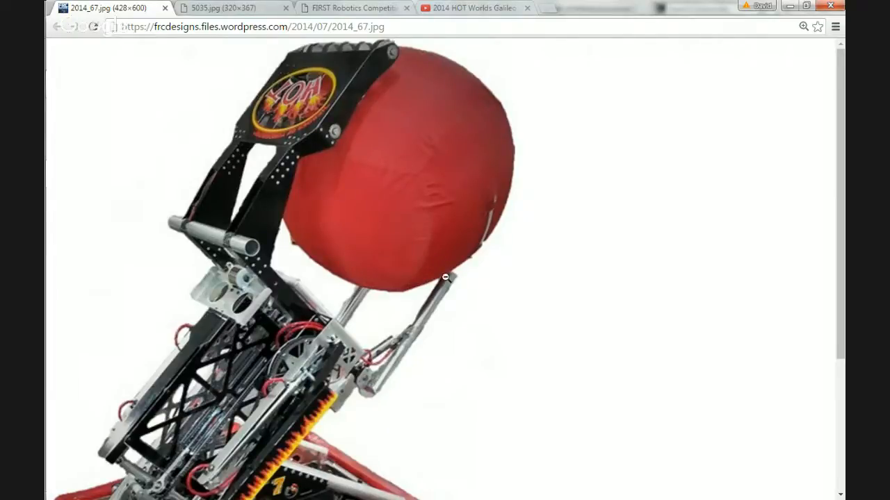
click(790, 6)
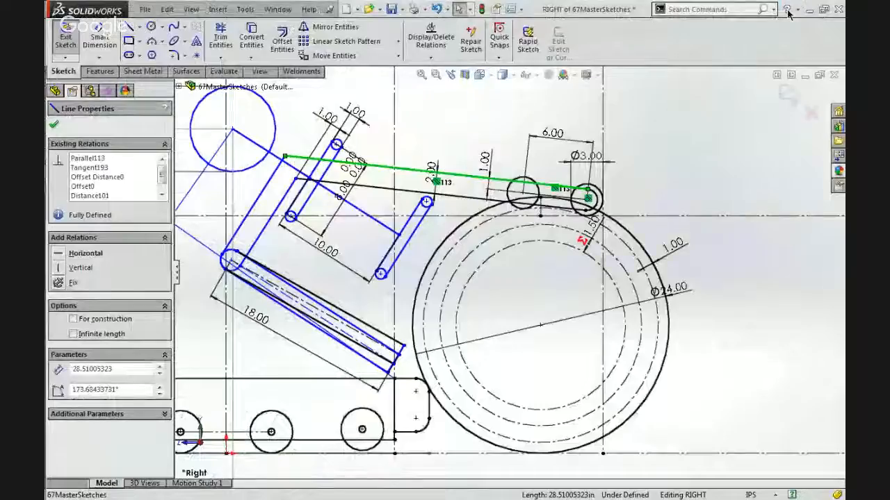
scroll(408, 335, down, 3)
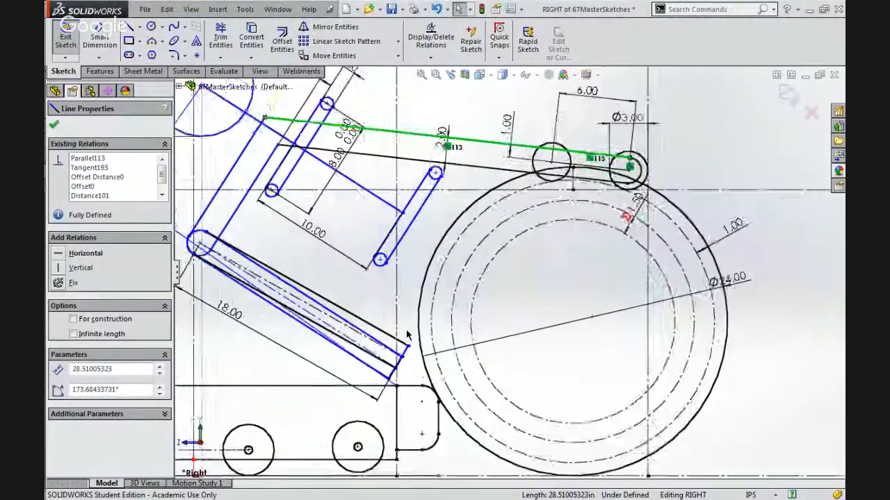
scroll(568, 154, up, 2)
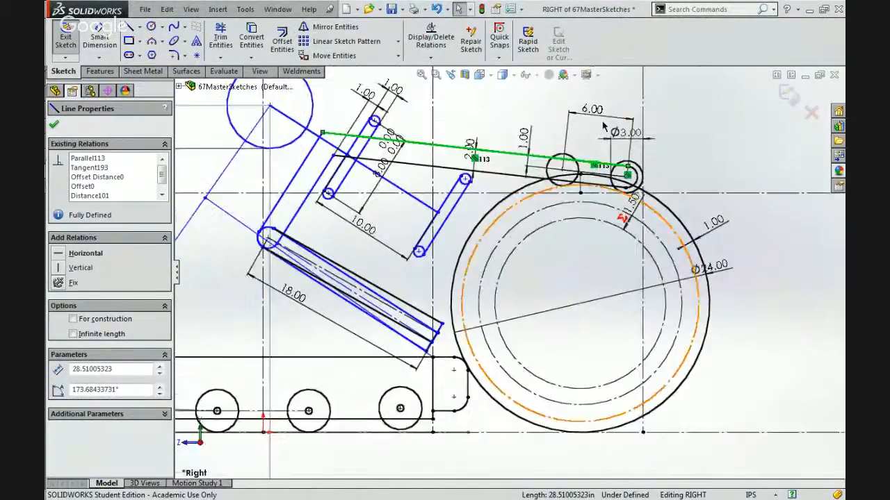
Delete the 6.00 dimension between the two rollers and slide the freed roller circle along the upper arm away from the end roller.
double_click(591, 111)
key(Delete)
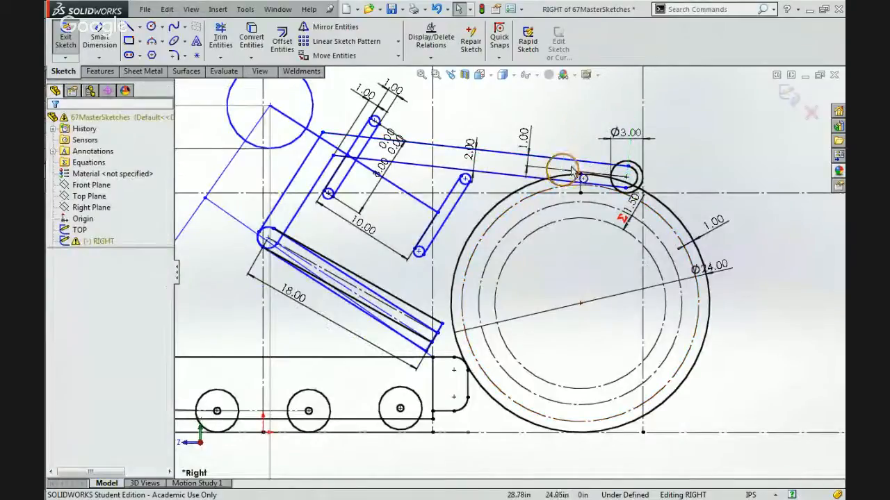
click(562, 169)
drag(520, 153, 576, 130)
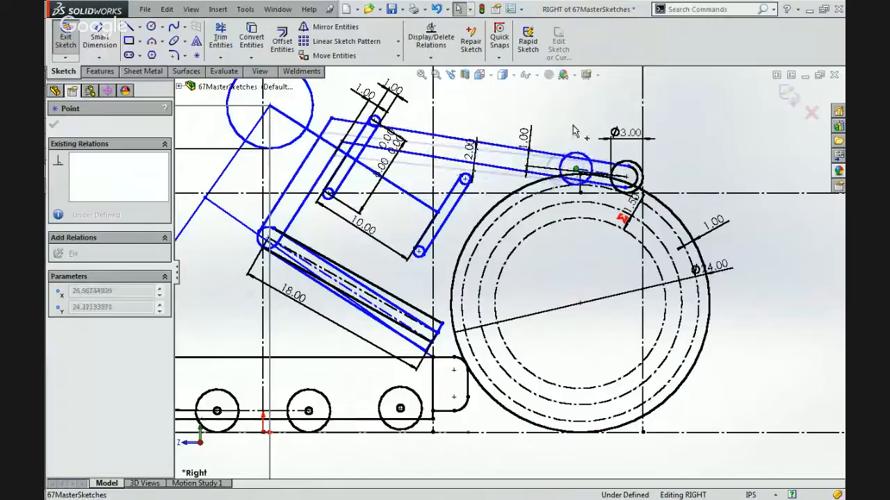
click(574, 170)
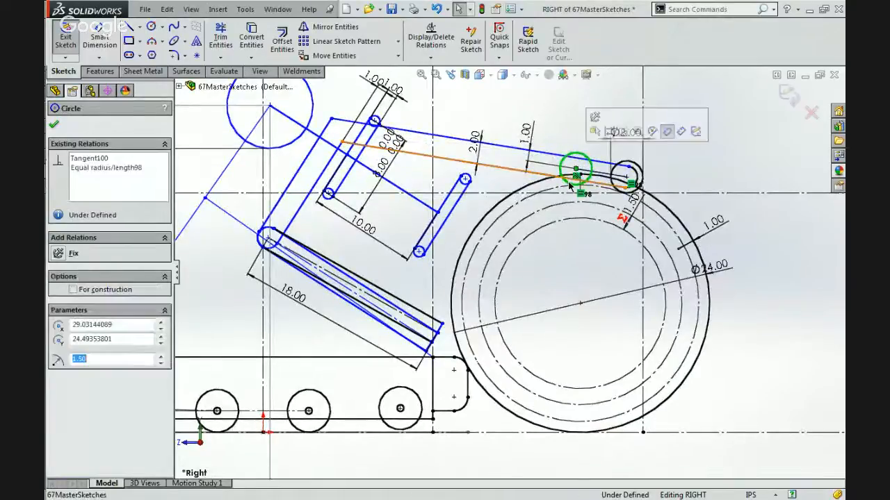
key(Escape)
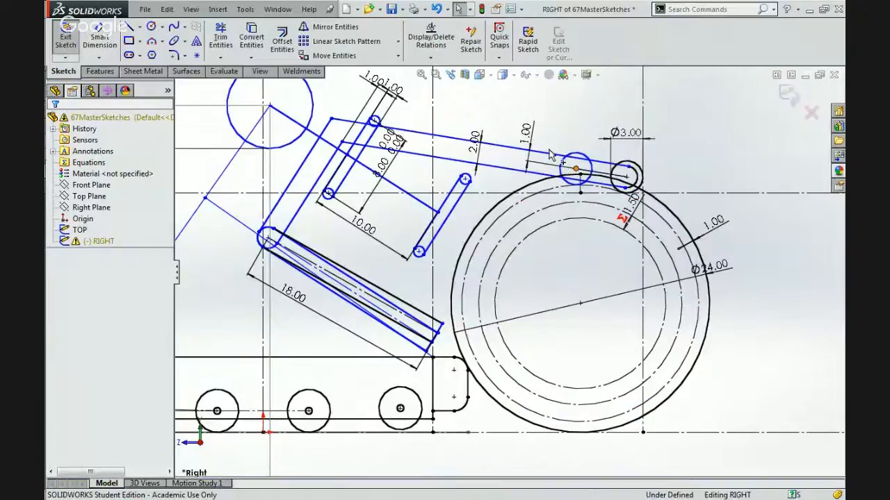
mouse_move(574, 174)
mouse_down()
mouse_move(546, 144)
mouse_move(479, 143)
mouse_move(495, 139)
mouse_up()
click(453, 148)
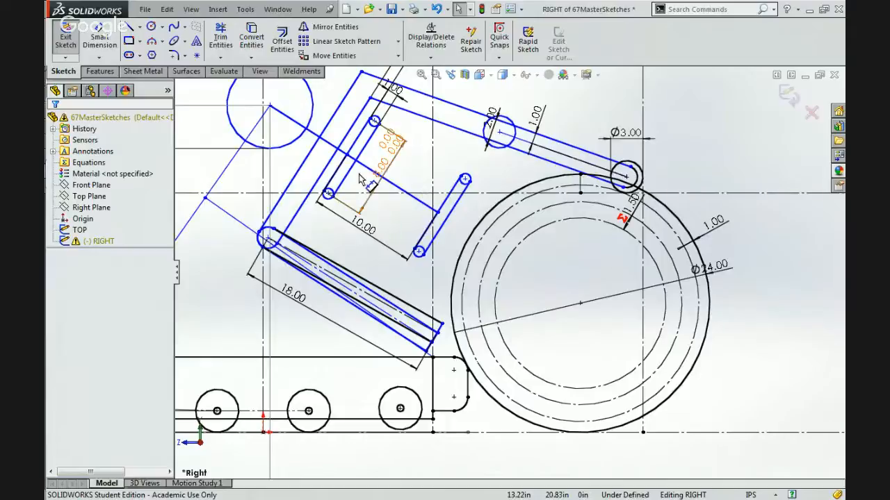
Draw a construction centerline from the outer upper corner of the 18.00 lower arm to the center of the freed roller circle.
click(139, 27)
click(159, 51)
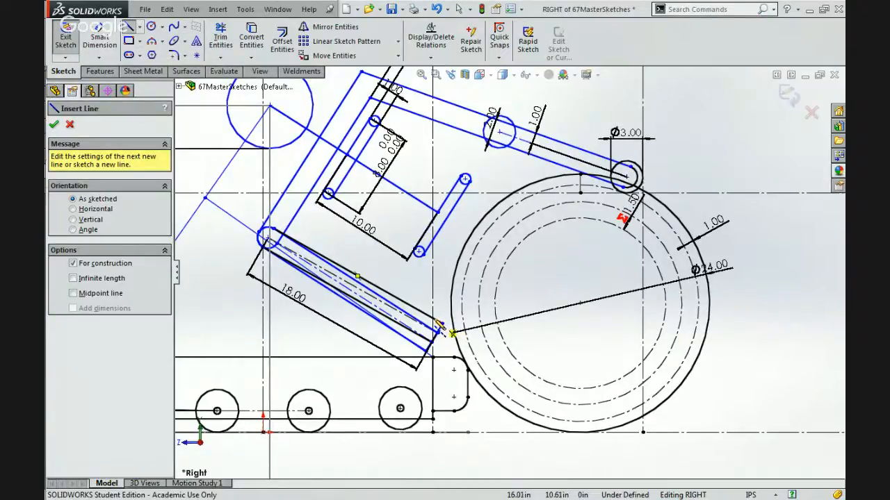
scroll(445, 325, down, 3)
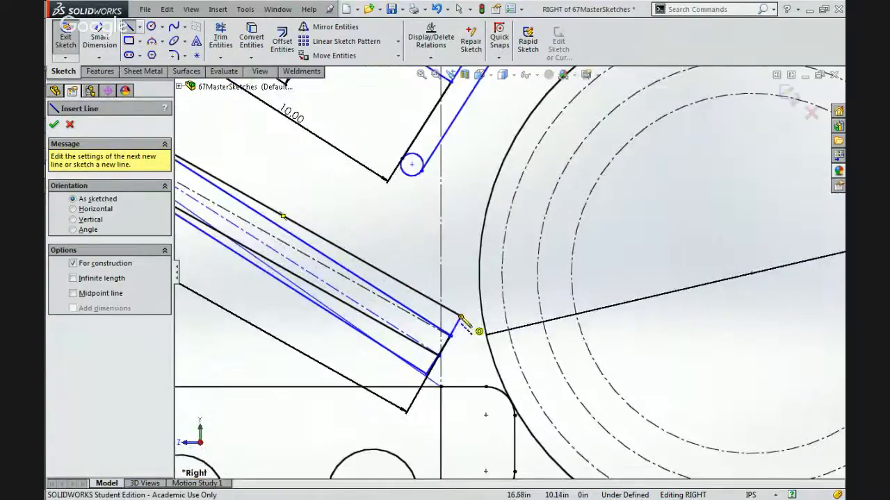
scroll(460, 319, up, 4)
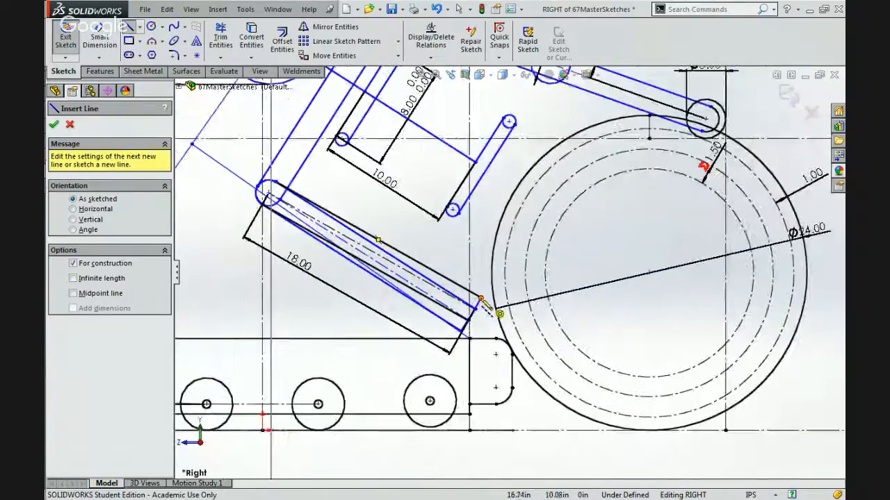
click(486, 304)
scroll(487, 304, up, 2)
scroll(501, 220, down, 4)
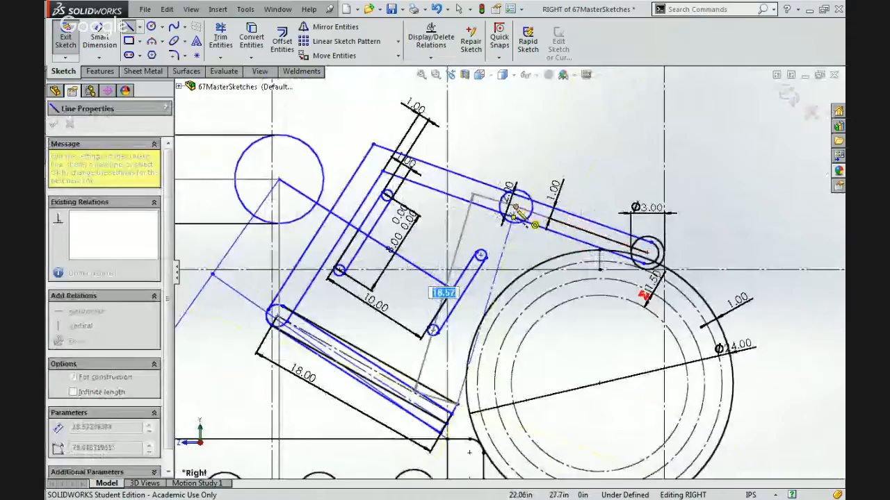
click(515, 206)
key(Escape)
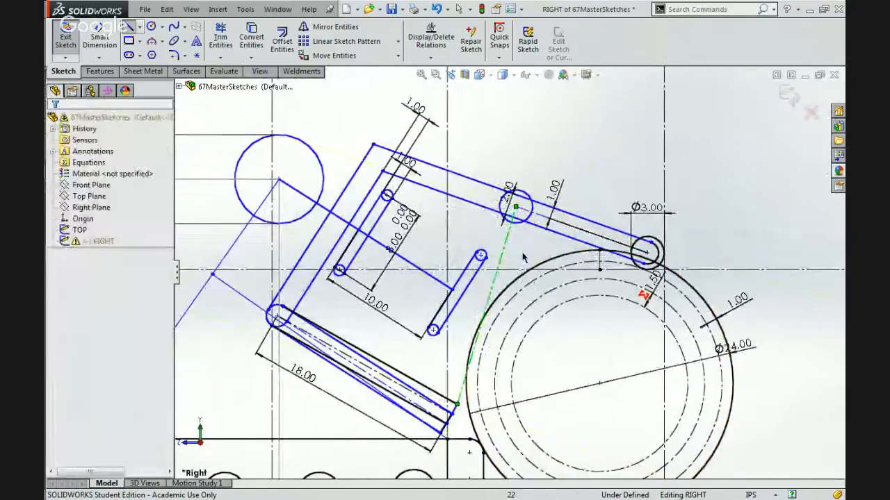
Make the new centerline perpendicular to the upper edge line of the 18.00 lower arm.
click(445, 398)
ctrl+click(470, 371)
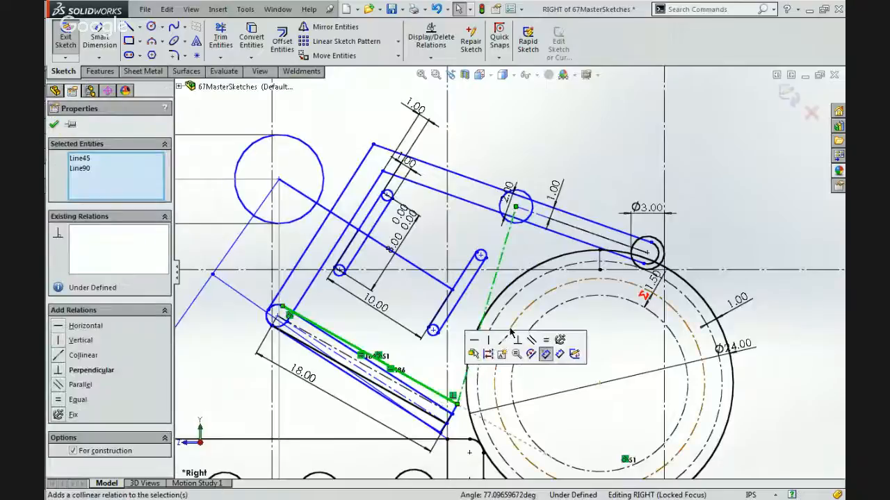
click(517, 340)
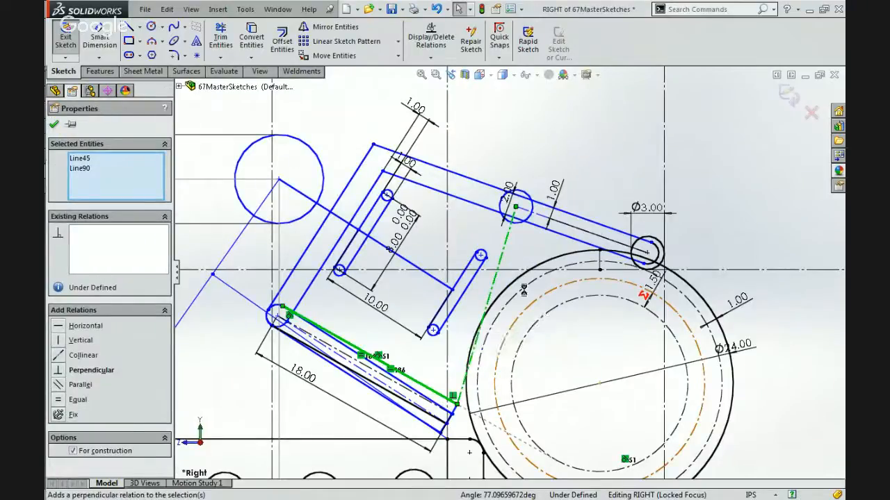
click(517, 254)
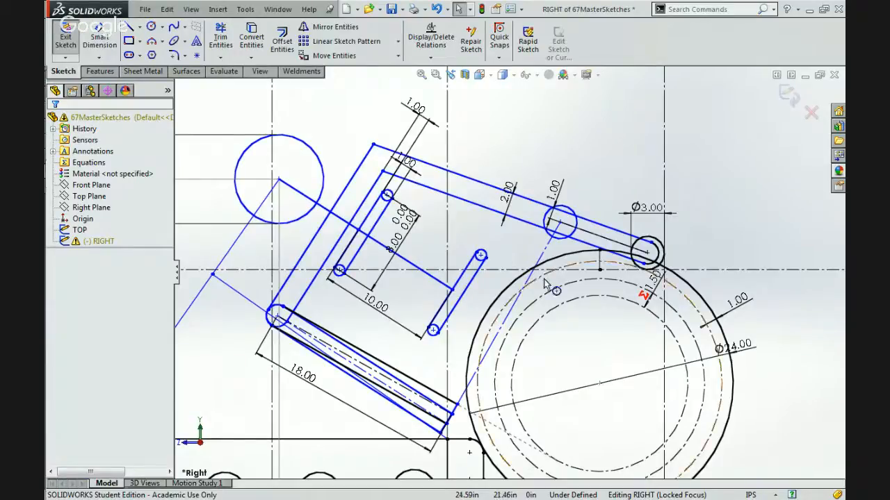
Pull the arm's upper corner up toward the ball side and make the upper arm's inner line parallel to the line between the slotted links.
mouse_move(373, 146)
mouse_down()
mouse_move(414, 107)
mouse_move(407, 111)
mouse_up()
click(433, 150)
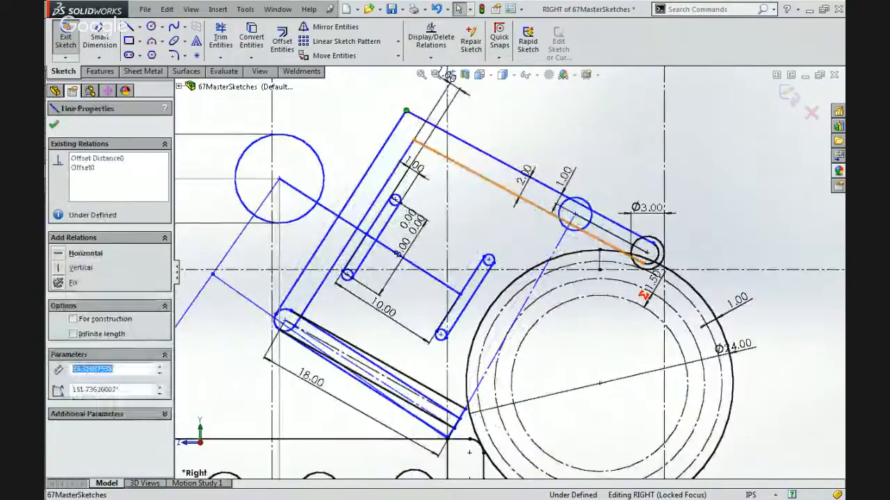
ctrl+click(417, 273)
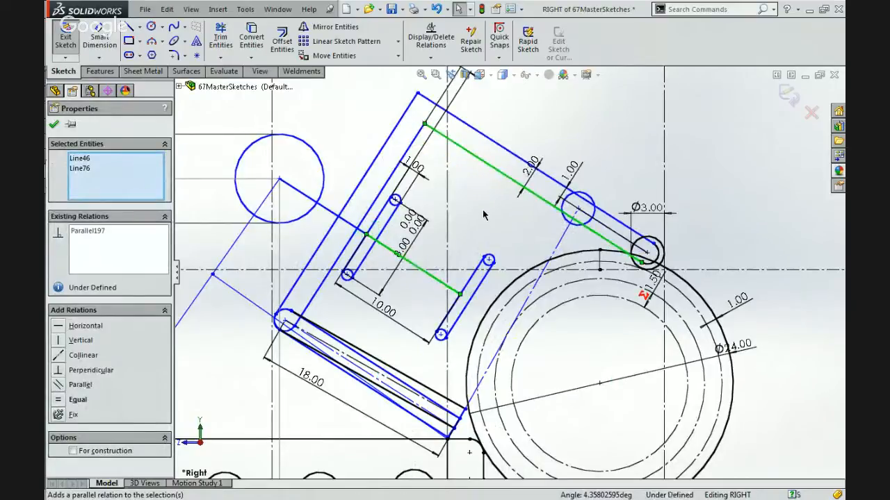
click(480, 211)
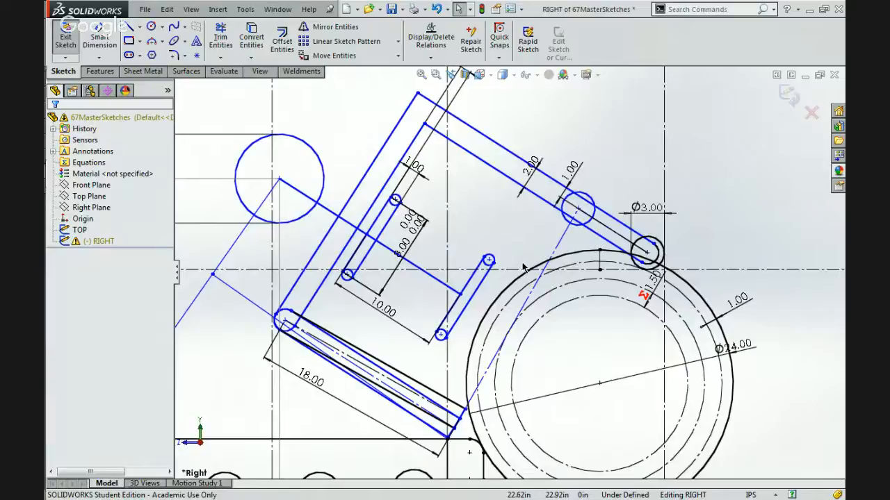
scroll(523, 266, up, 3)
scroll(523, 266, down, 3)
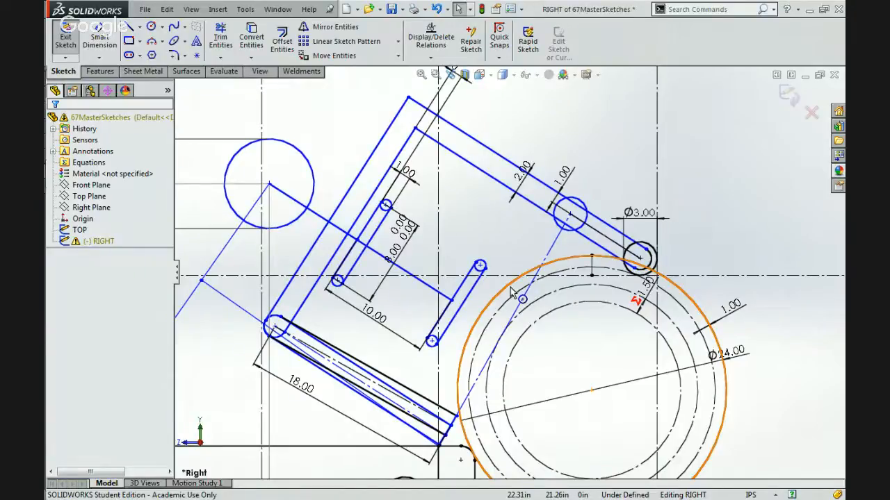
scroll(593, 297, up, 3)
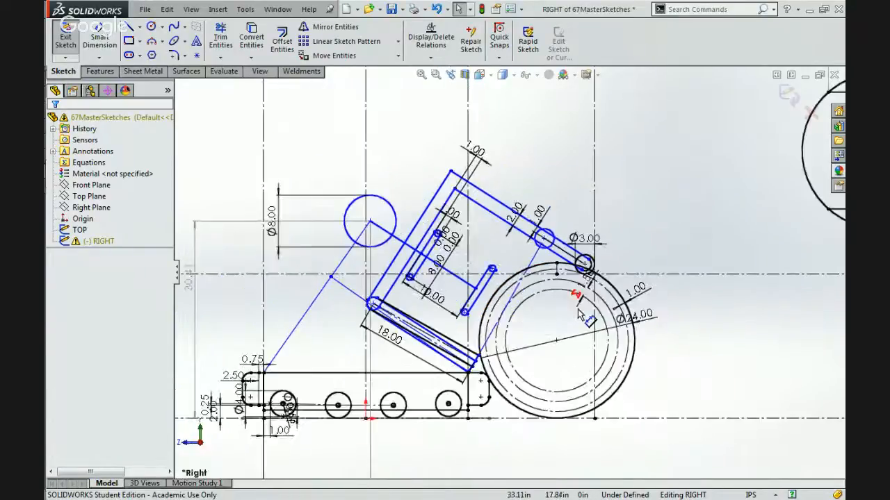
scroll(580, 313, down, 3)
scroll(566, 447, up, 2)
scroll(567, 459, down, 2)
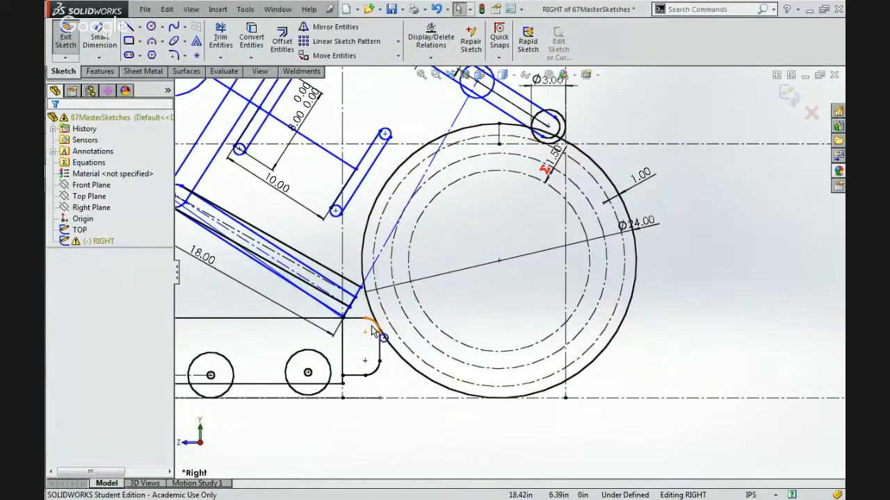
Switch to Chrome and show the YouTube video 2014 HOT Worlds Galileo Championship HD in full screen.
click(803, 11)
mouse_move(824, 139)
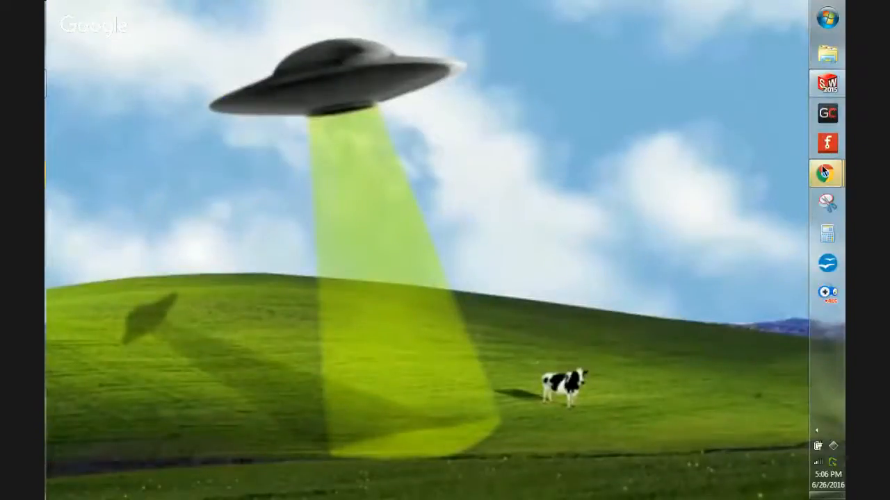
mouse_move(822, 167)
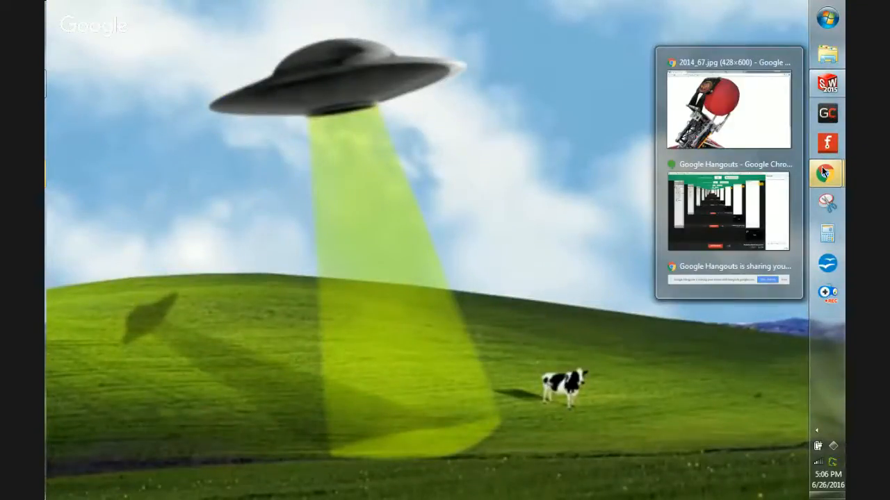
click(781, 121)
click(483, 11)
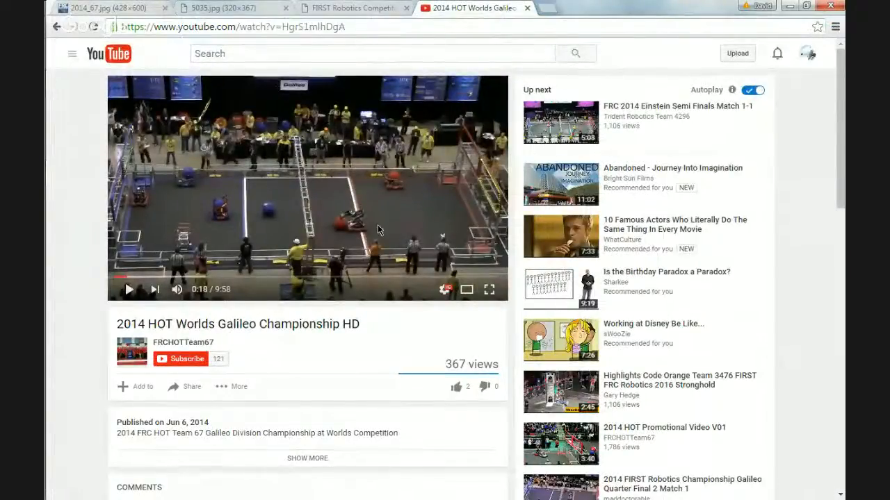
click(490, 289)
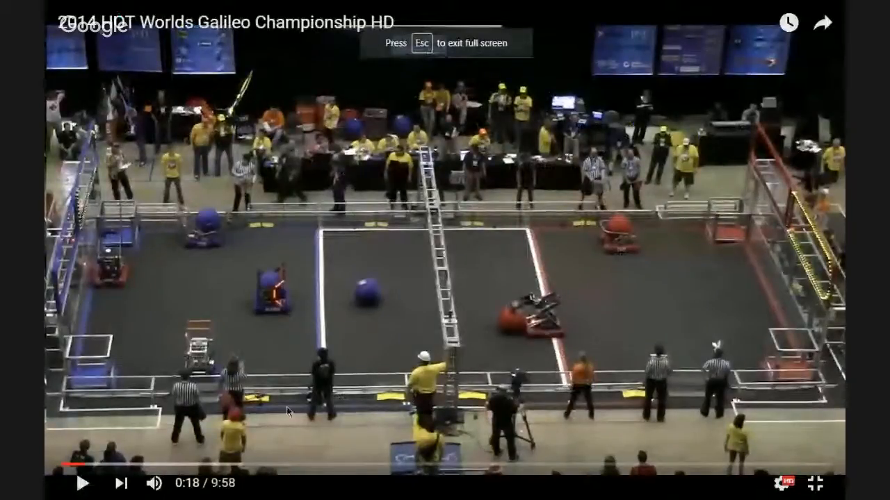
Replay the match footage between about 0:14 and 0:20 repeatedly to examine how the Team 67 robot's arm picks up the ball.
drag(84, 464, 80, 464)
click(82, 484)
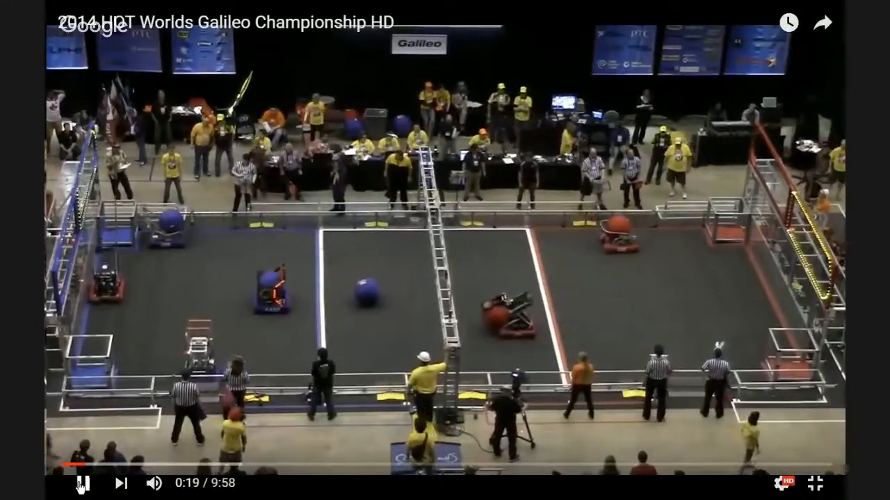
click(82, 485)
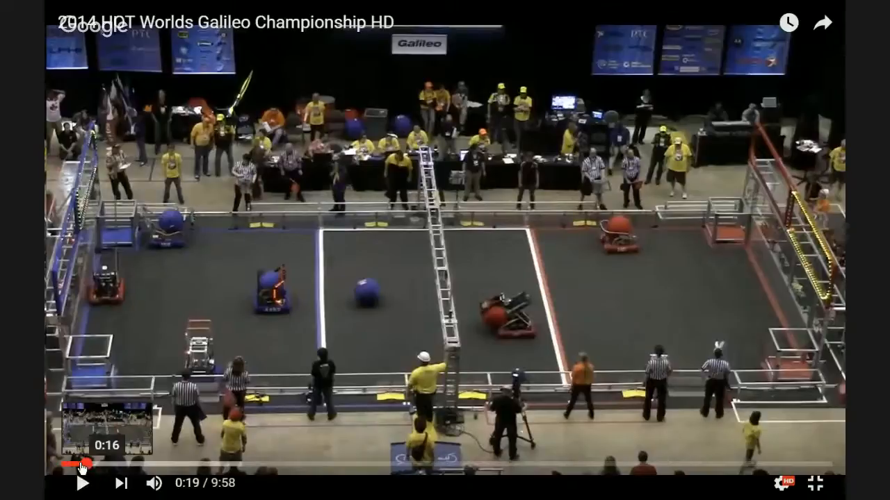
click(77, 466)
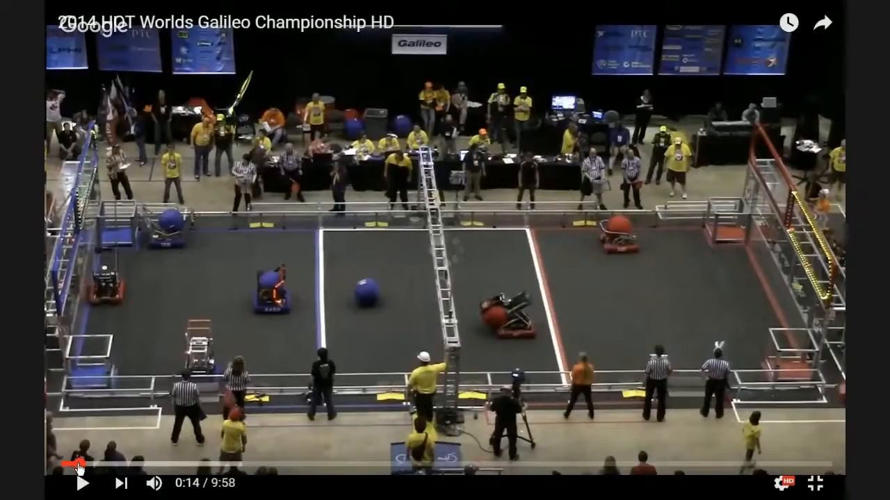
key(space)
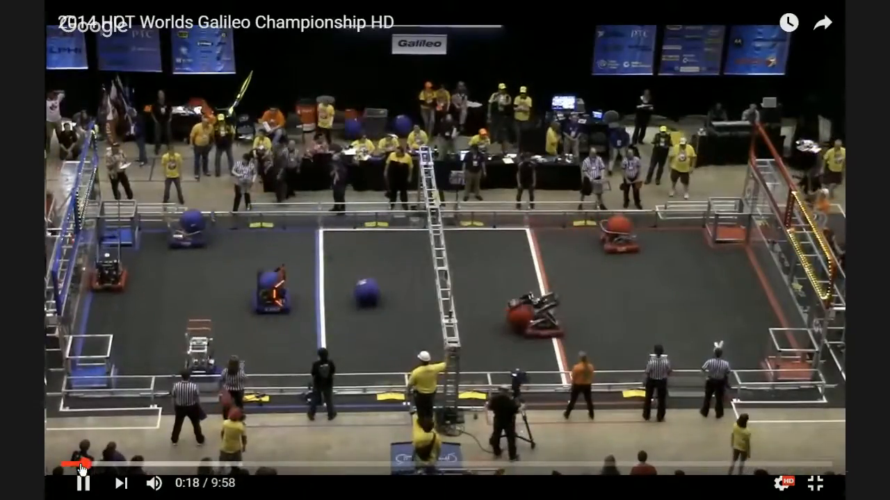
key(space)
click(80, 465)
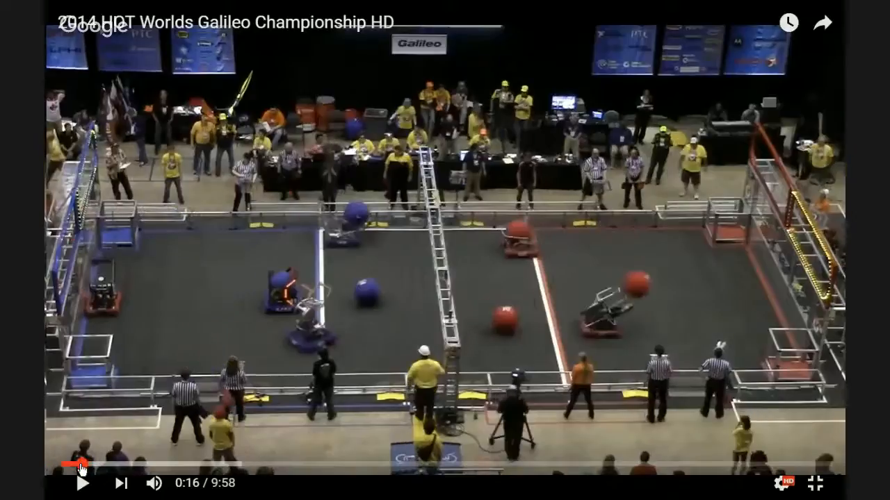
key(space)
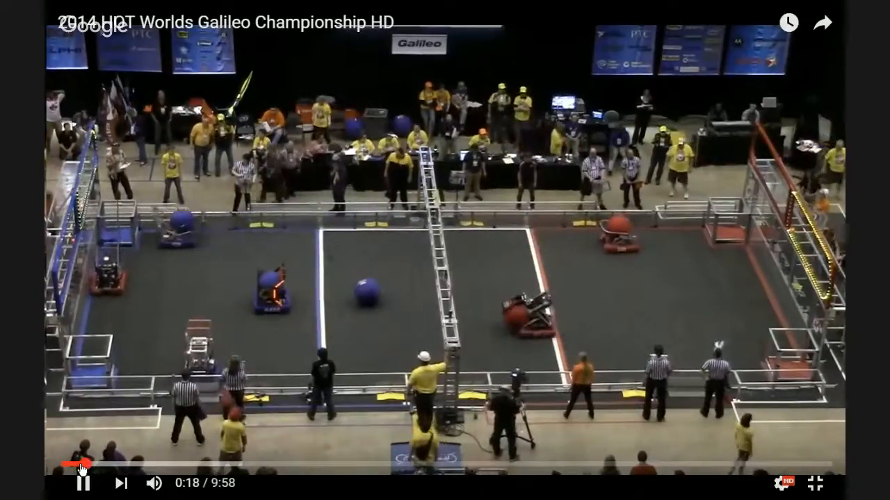
key(space)
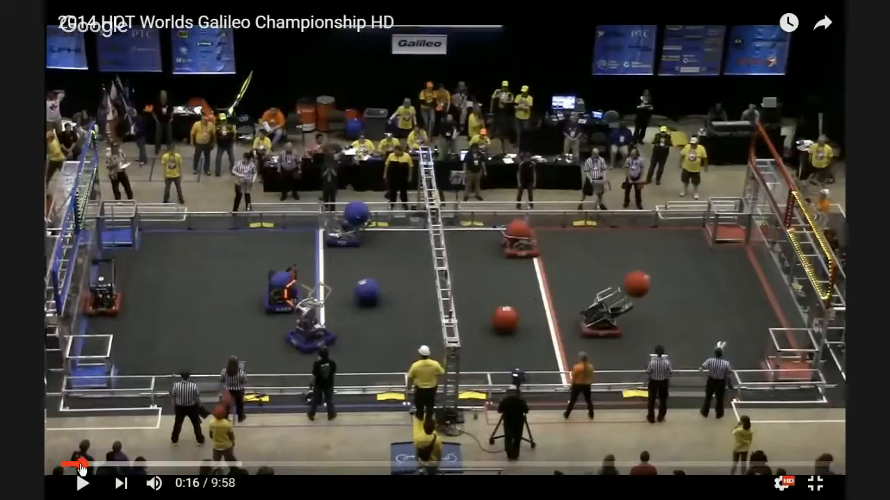
key(space)
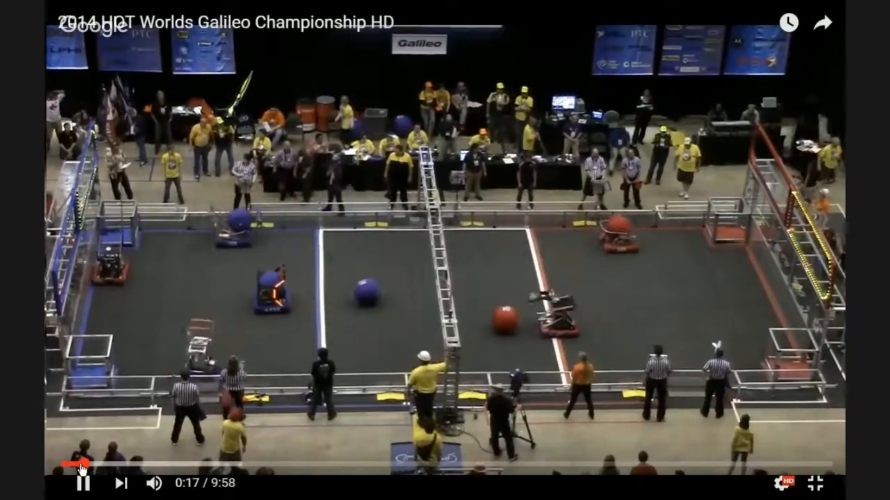
click(81, 464)
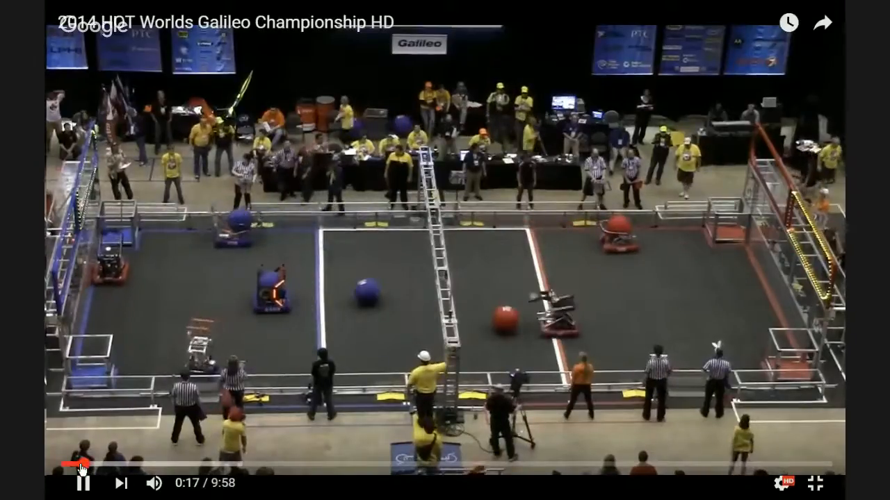
click(81, 464)
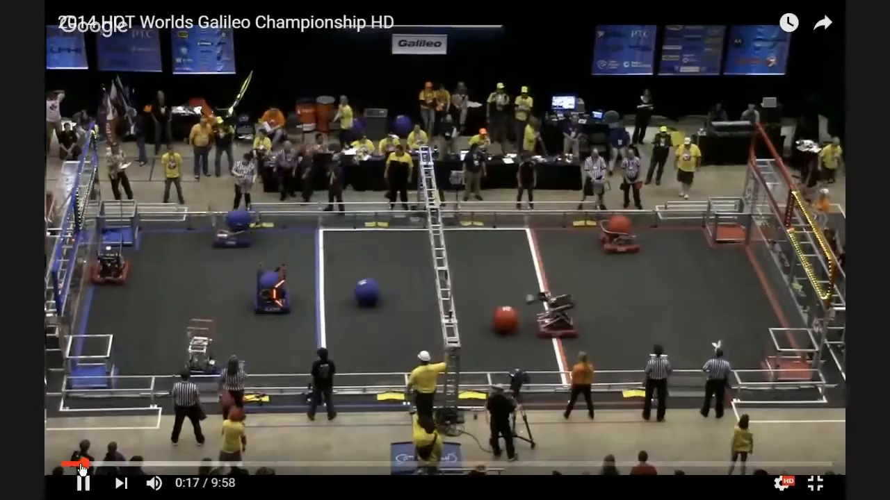
click(82, 466)
click(81, 466)
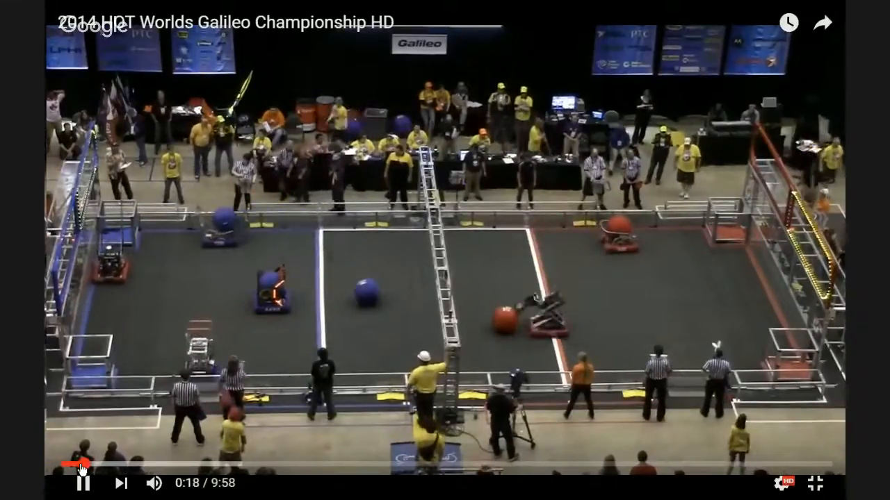
click(81, 466)
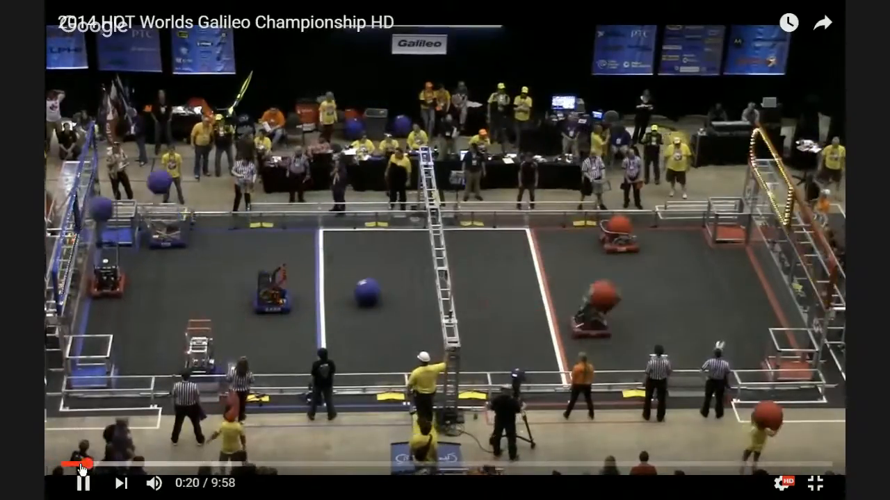
Replay the match clip from about 0:16, exit full screen, and switch back to SolidWorks.
click(81, 465)
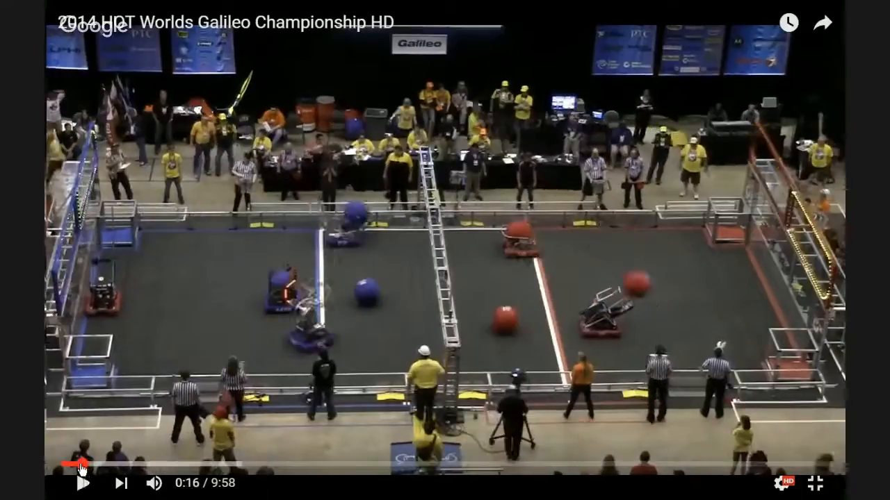
click(804, 448)
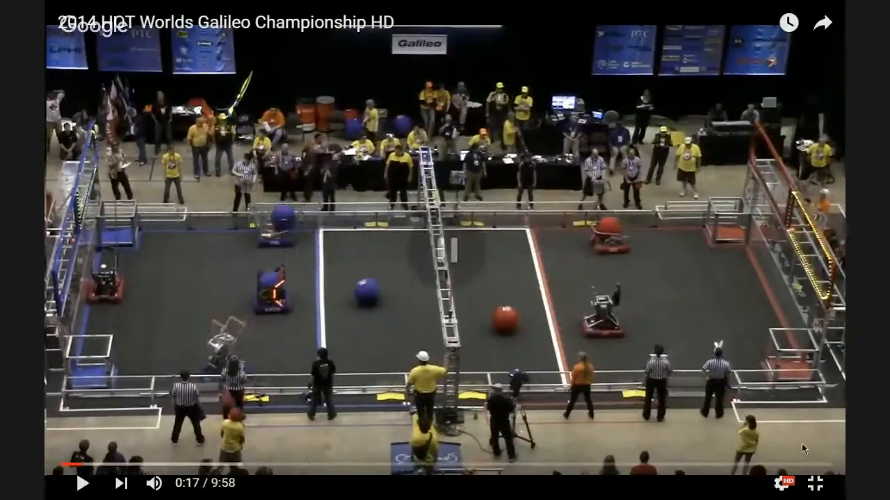
click(815, 483)
click(789, 6)
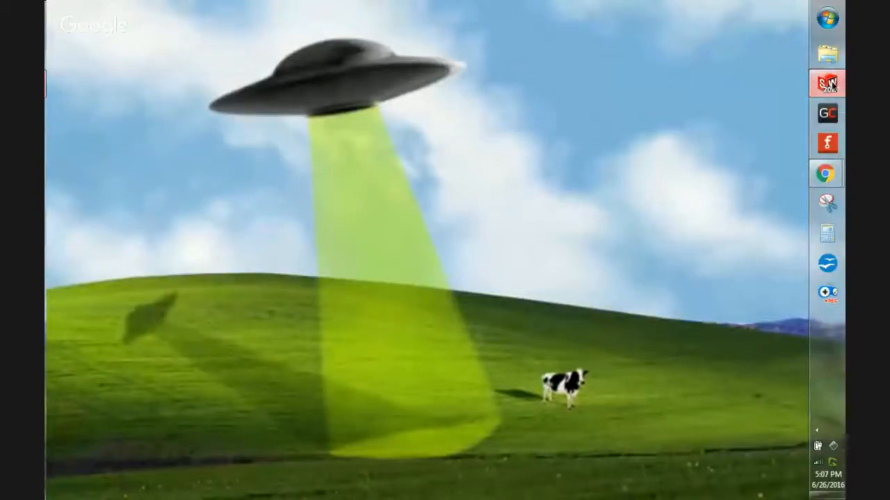
click(827, 84)
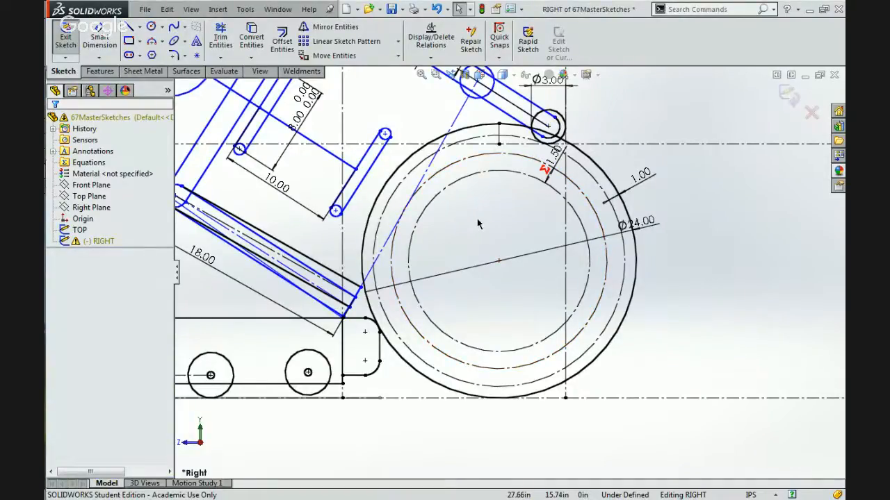
Sketch a circle with a radius of about 8.8 in above the ground line, on the far side of the 24.00 ball.
scroll(477, 223, up, 5)
scroll(470, 182, down, 3)
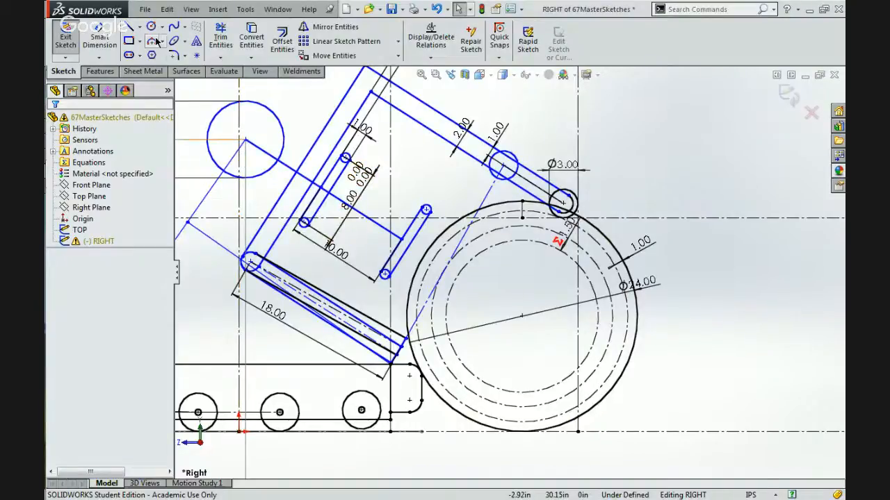
click(141, 29)
click(157, 50)
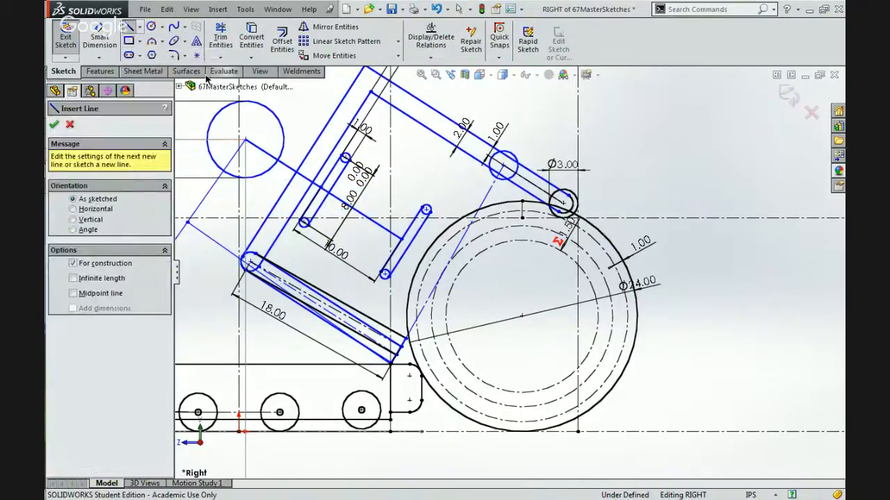
click(151, 27)
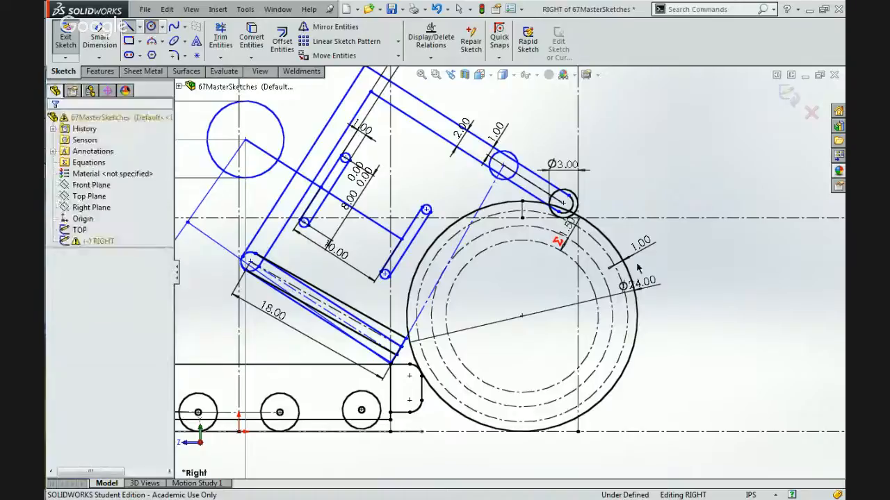
click(723, 306)
click(701, 389)
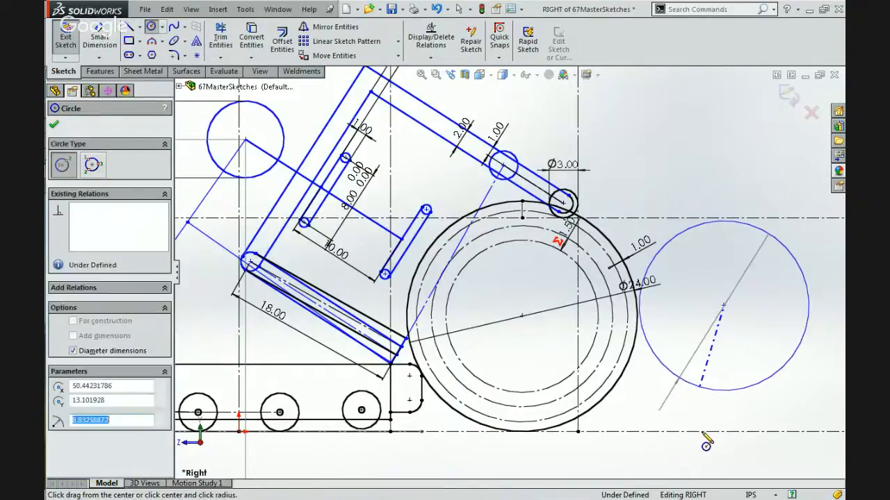
Make the new circle tangent to the ground centerline and equal in size to the 24.00 ball.
key(Escape)
ctrl+click(734, 431)
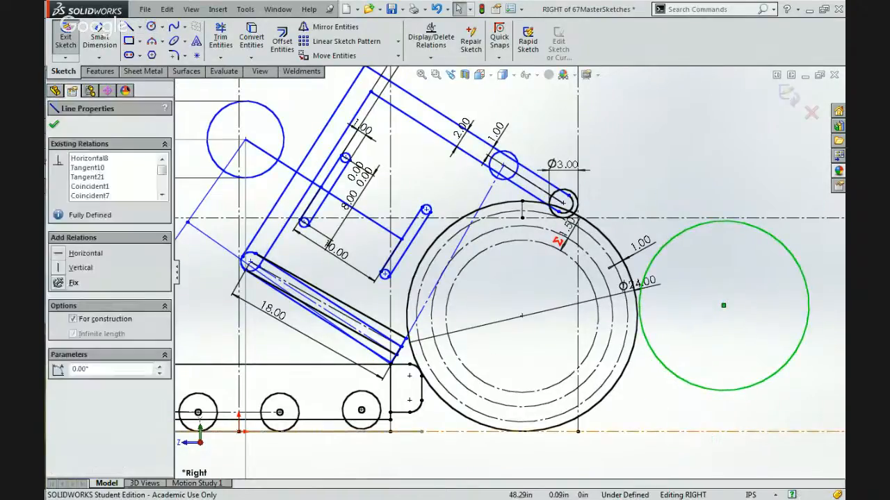
click(730, 374)
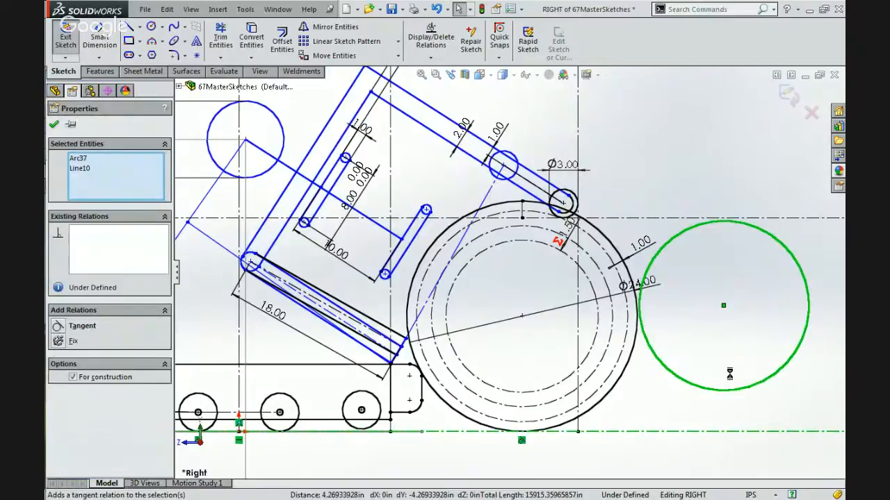
click(625, 371)
ctrl+click(643, 381)
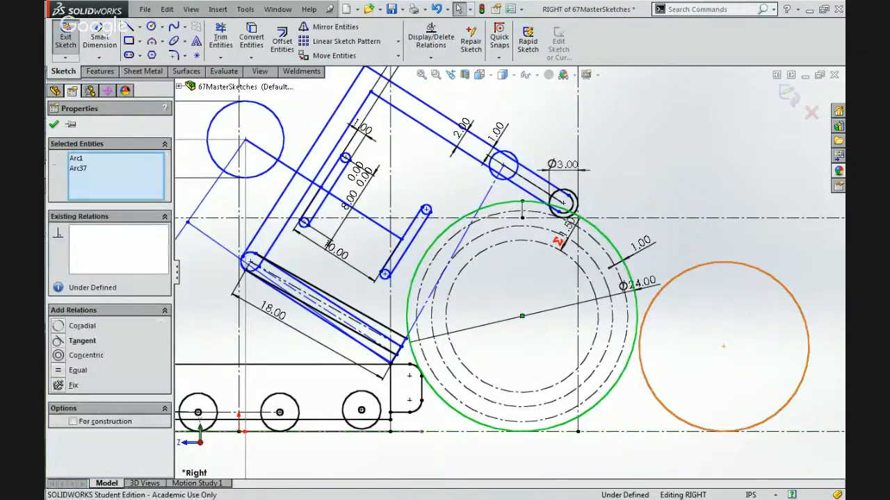
click(722, 326)
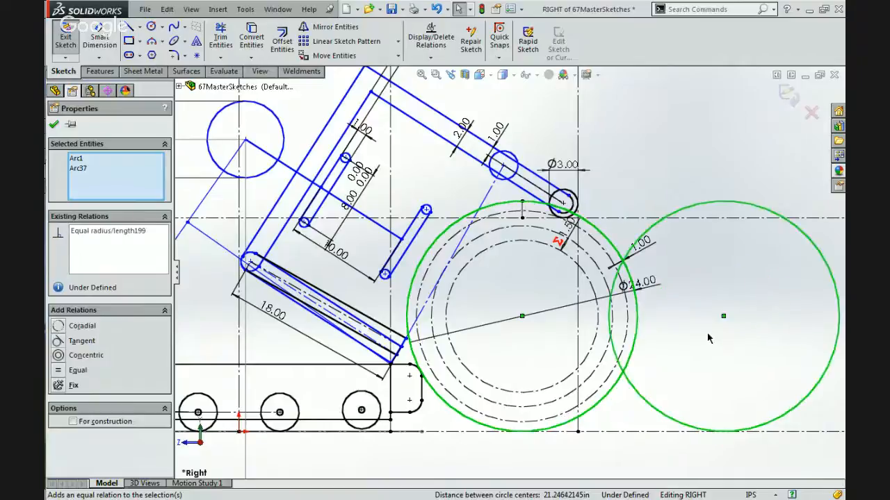
Delete the new circle's tangent relation to the ground line and move the circle up inside the arm, centered near 19.9, 18.5.
click(723, 421)
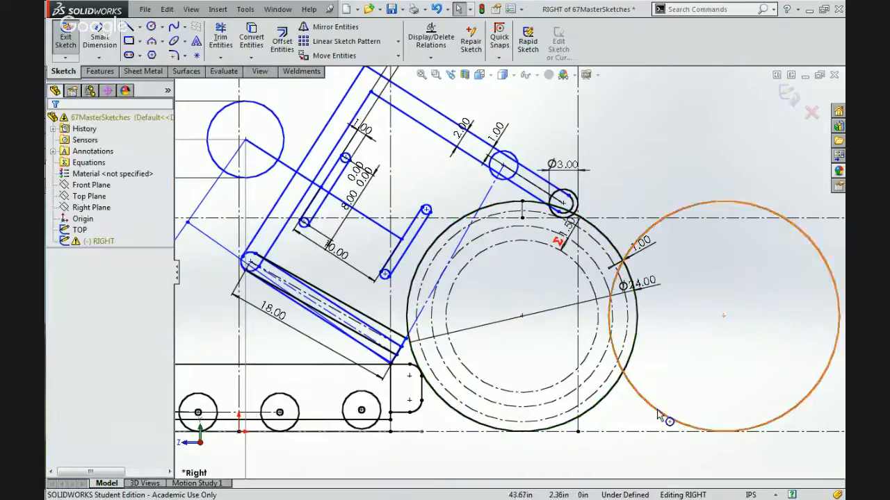
click(714, 434)
key(Escape)
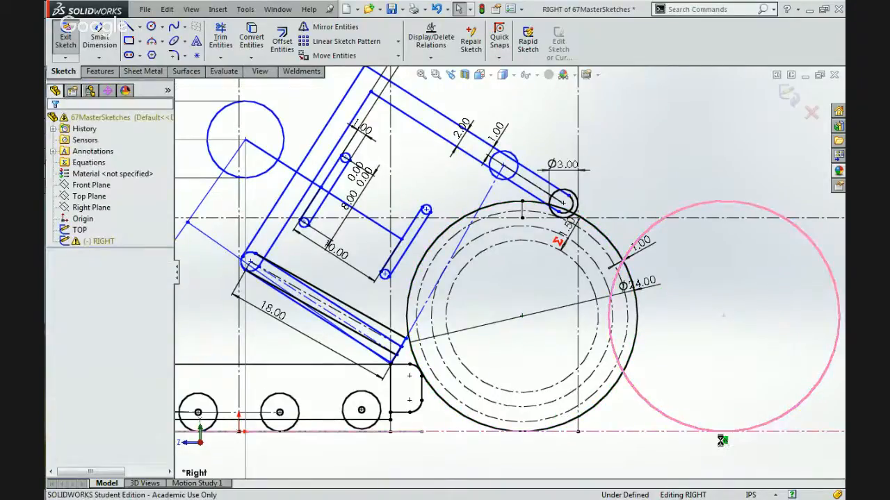
drag(723, 318, 626, 317)
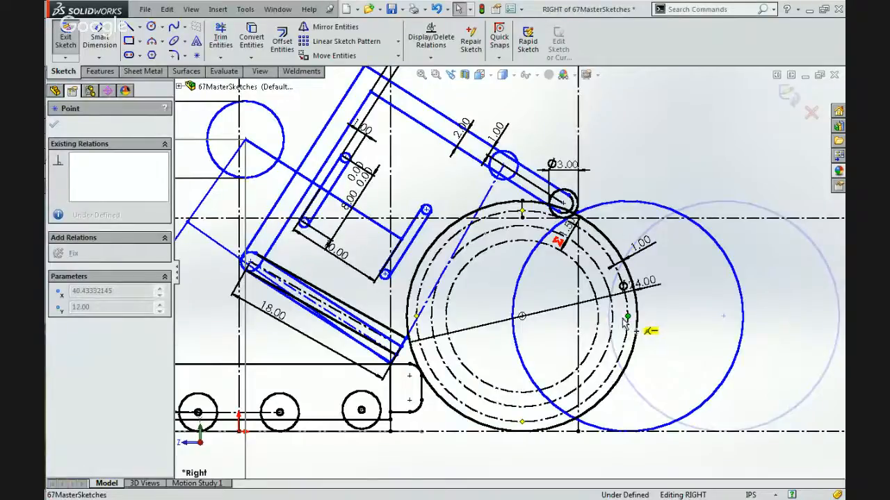
drag(626, 316, 522, 317)
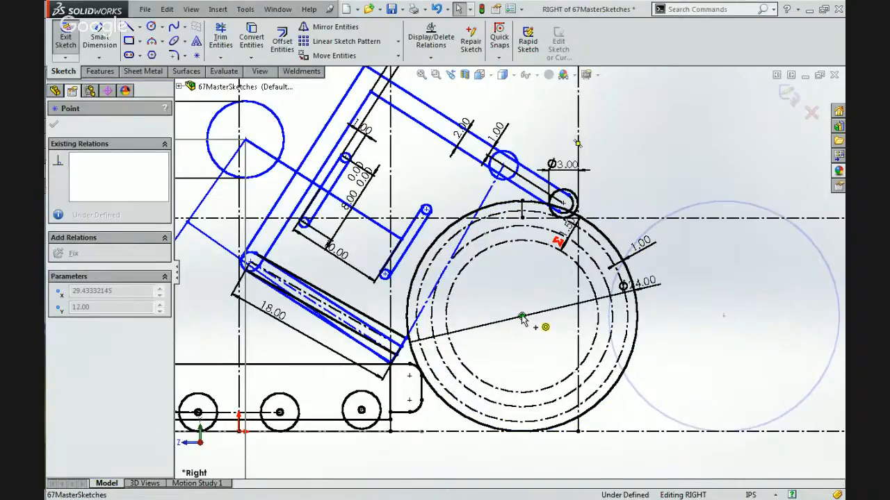
drag(522, 317, 426, 257)
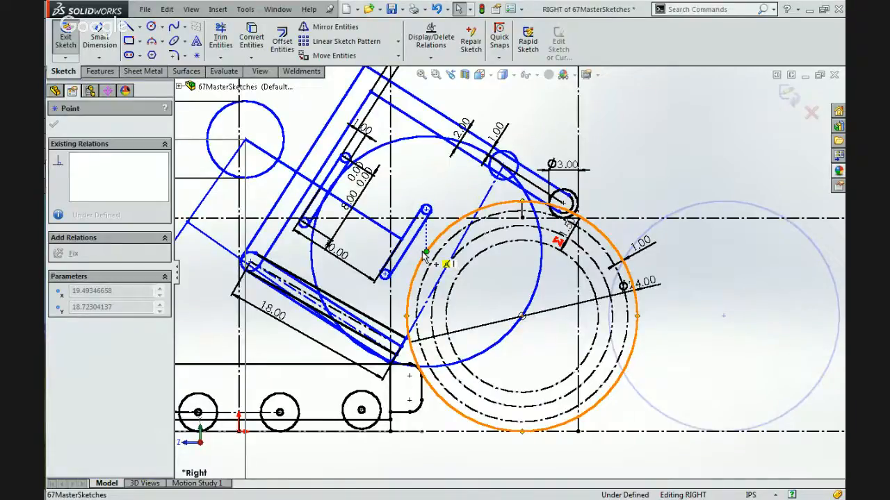
drag(428, 260, 429, 258)
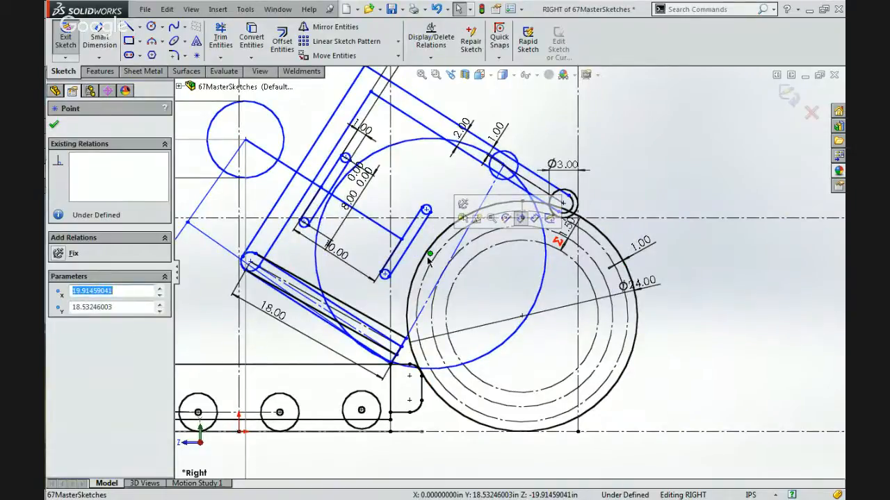
scroll(434, 194, down, 2)
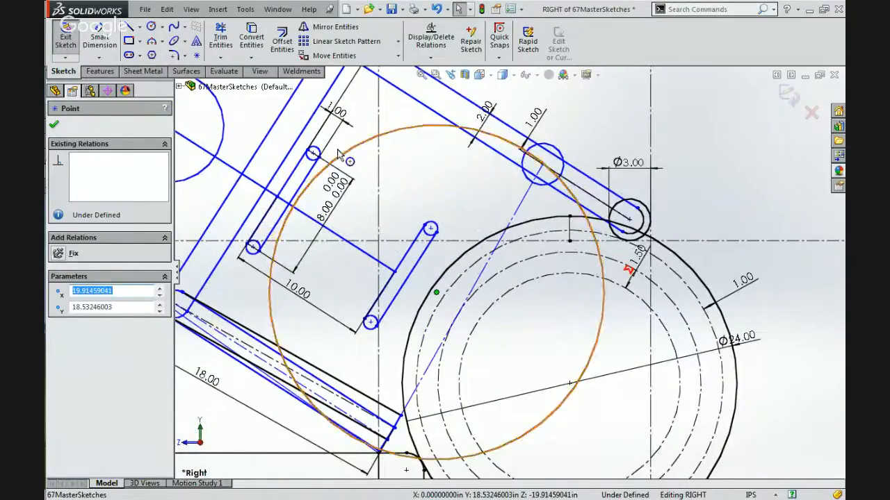
scroll(345, 193, down, 3)
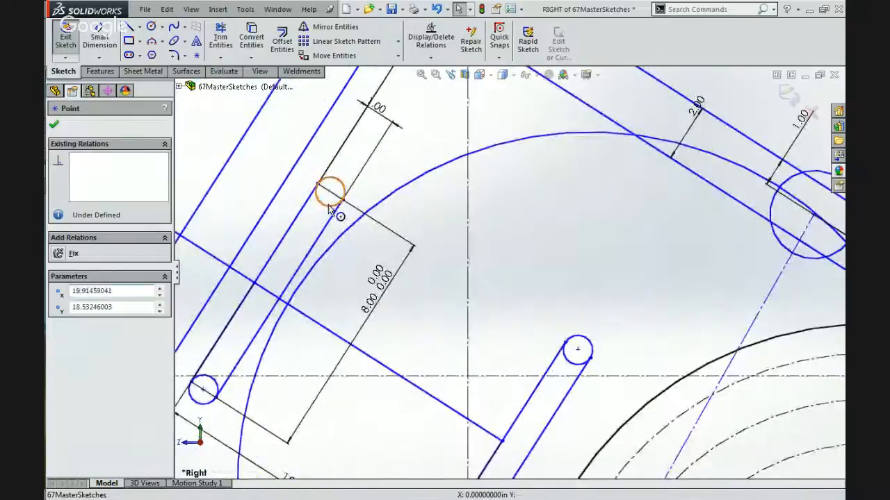
click(332, 208)
ctrl+click(473, 150)
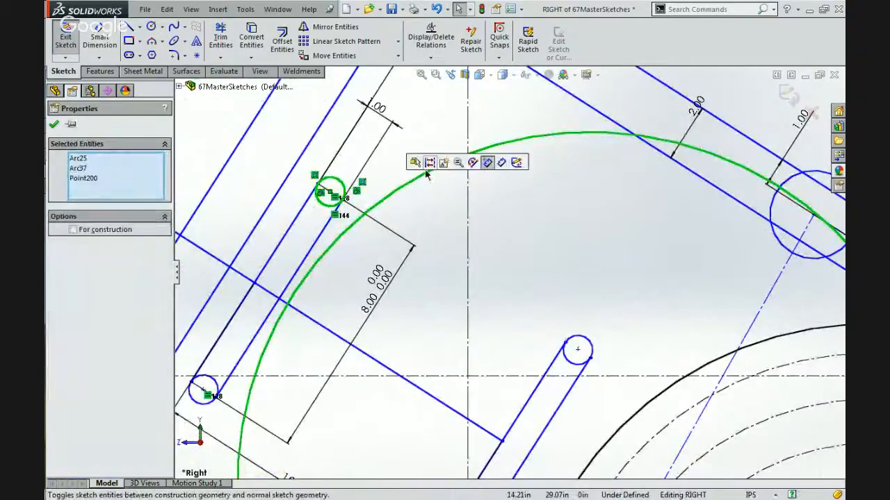
click(398, 249)
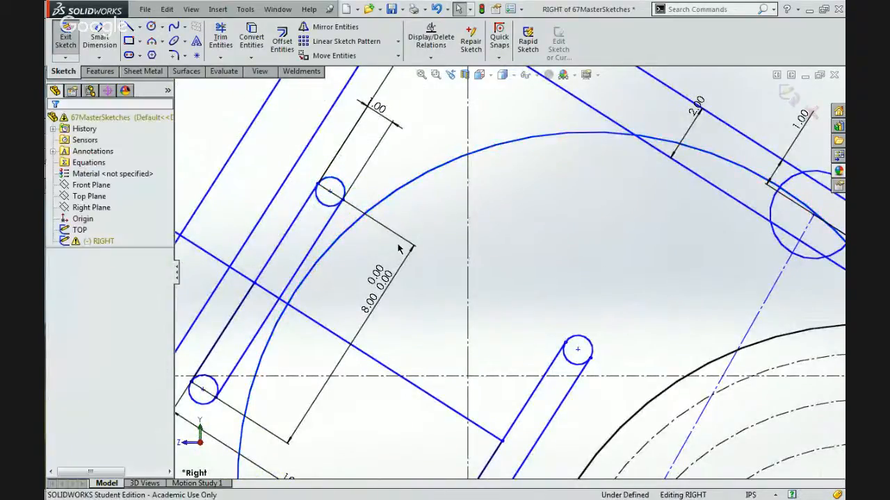
Move the 8.00 dimension of the inner slotted link to the arm side of the link.
scroll(398, 248, up, 2)
mouse_move(417, 235)
mouse_down()
mouse_move(386, 252)
mouse_move(351, 242)
mouse_up()
click(456, 248)
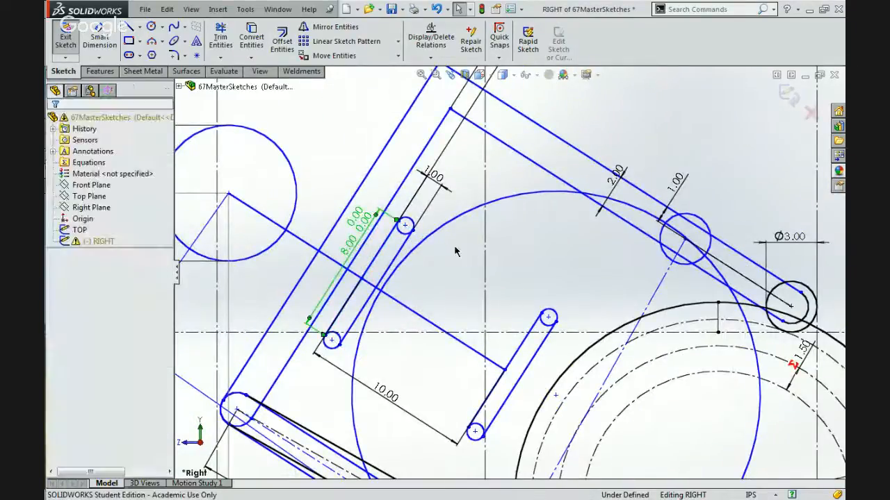
Make the second ball circle tangent to the upper end circle of the slotted link beside the arm.
scroll(459, 251, up, 3)
scroll(462, 295, down, 2)
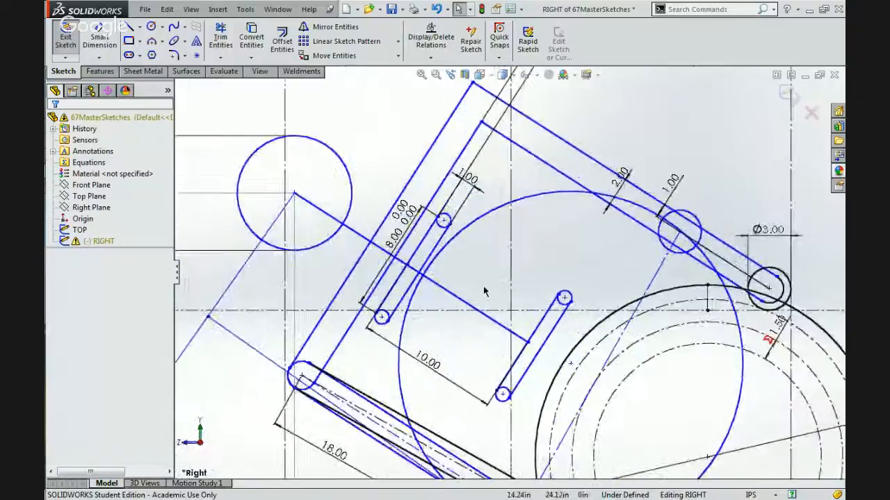
scroll(476, 254, down, 2)
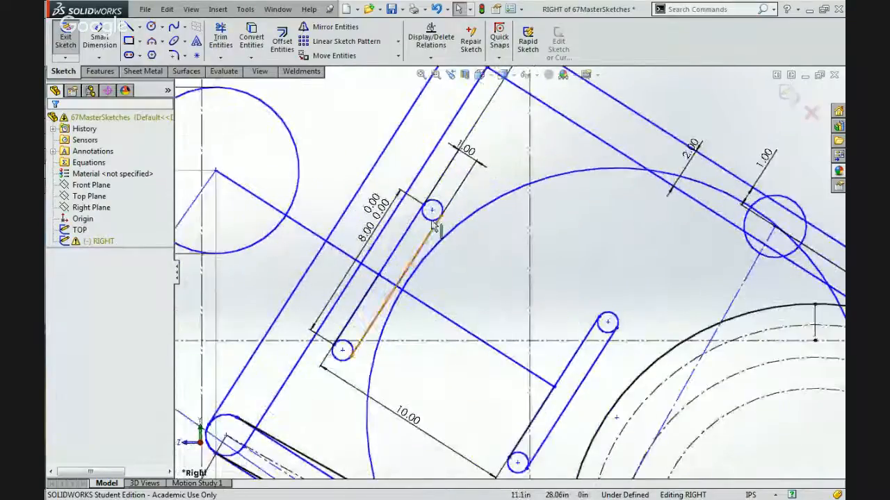
click(429, 221)
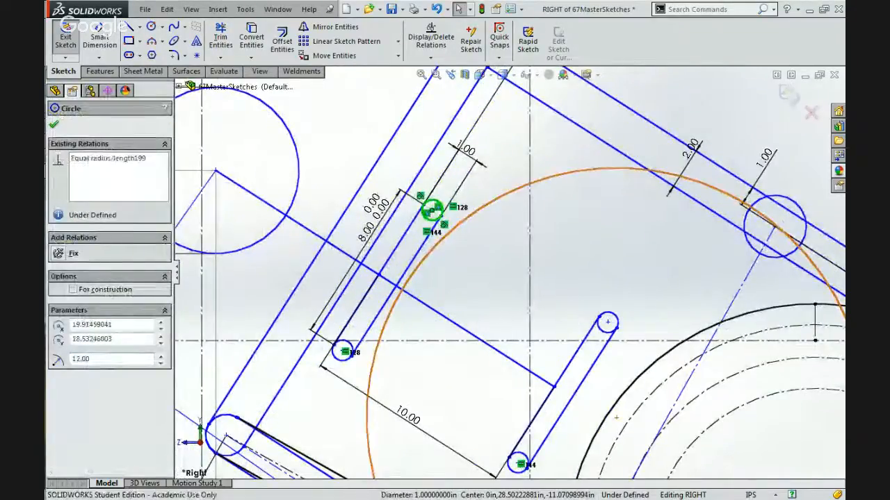
ctrl+click(505, 191)
click(510, 164)
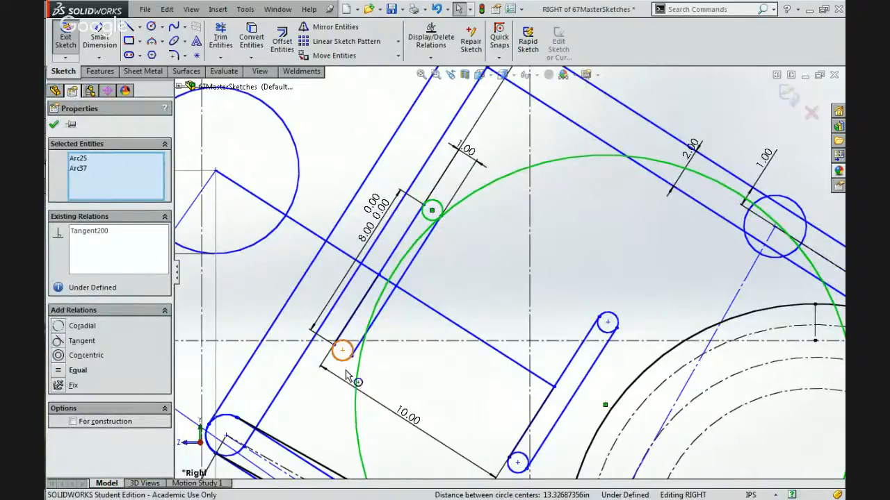
Make the second ball circle tangent to the lower end circle of the same slotted link.
click(344, 349)
ctrl+click(357, 356)
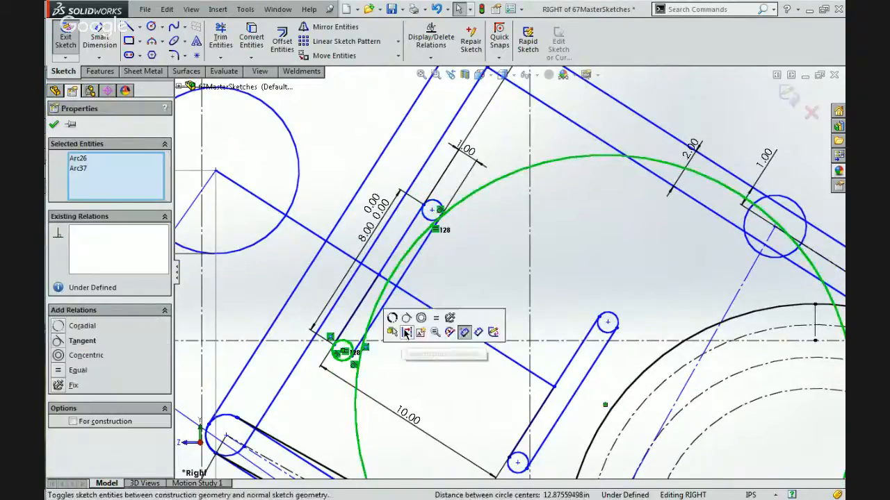
click(407, 322)
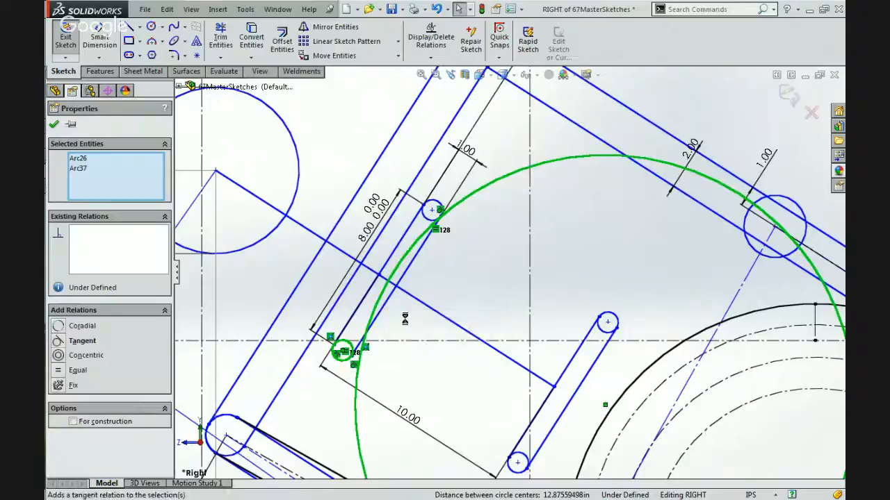
click(475, 280)
Examine how the second ball circle sits against the arm, slotted links, rollers and bumper.
scroll(474, 280, up, 1)
scroll(475, 280, up, 3)
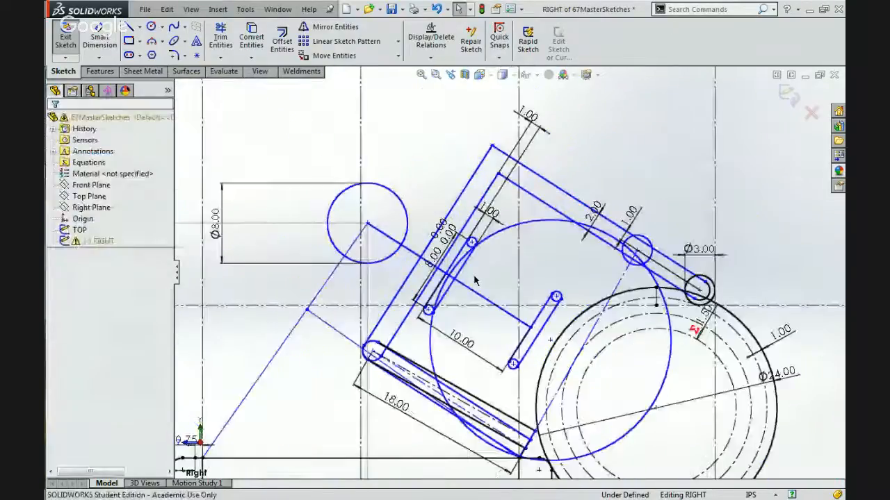
scroll(608, 257, down, 1)
scroll(609, 257, up, 1)
scroll(609, 257, down, 1)
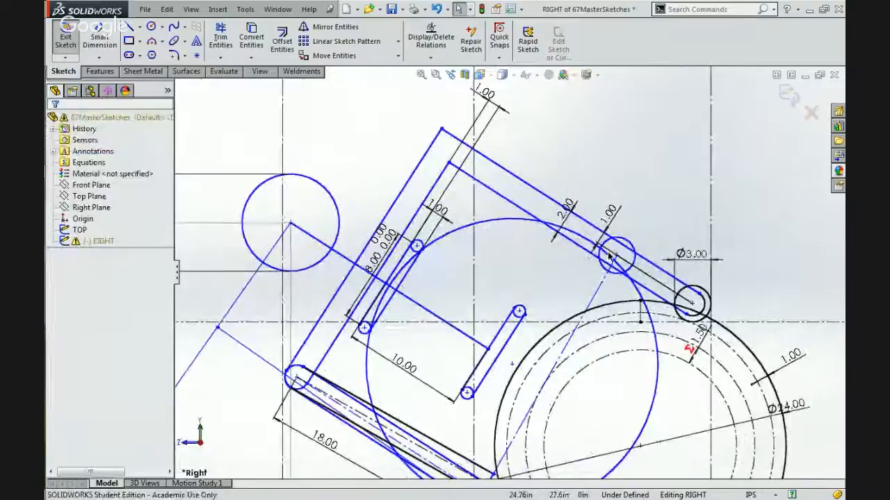
scroll(609, 256, up, 2)
scroll(478, 401, down, 1)
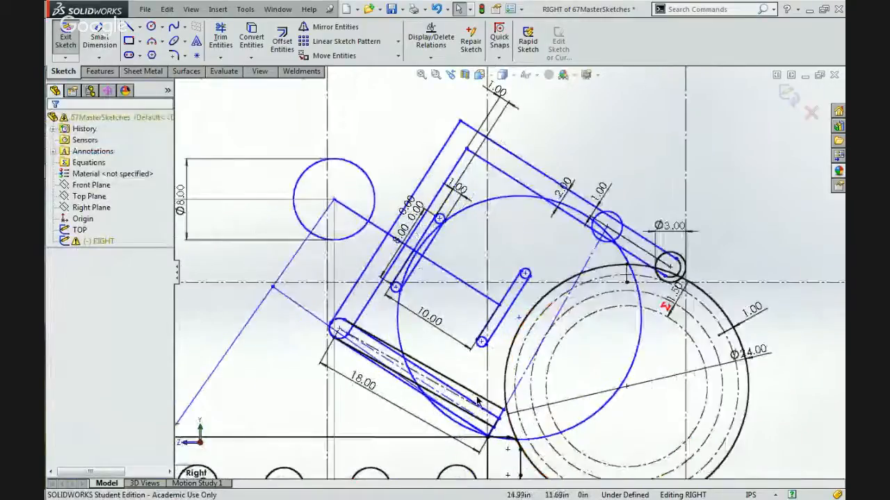
scroll(477, 401, down, 1)
scroll(477, 401, up, 1)
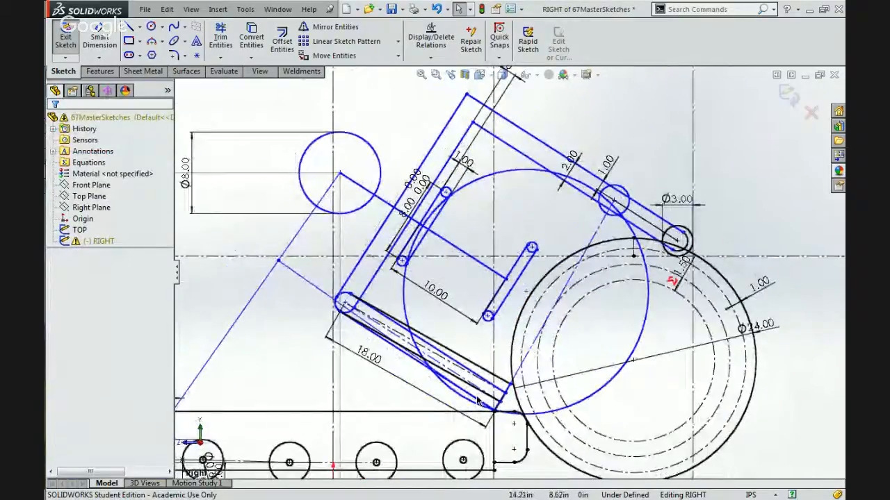
scroll(442, 401, down, 2)
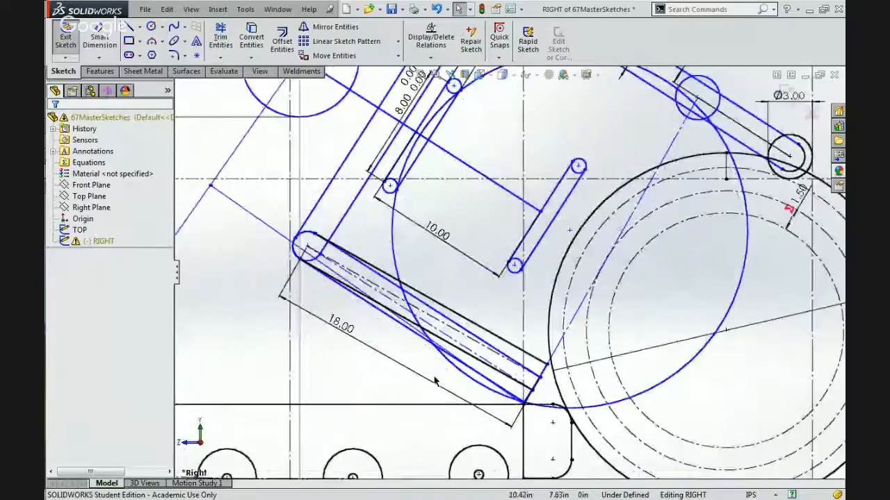
Delete the tangent relation between the lower edge line of the 18.00 link and the bumper's rounded upper corner.
click(558, 412)
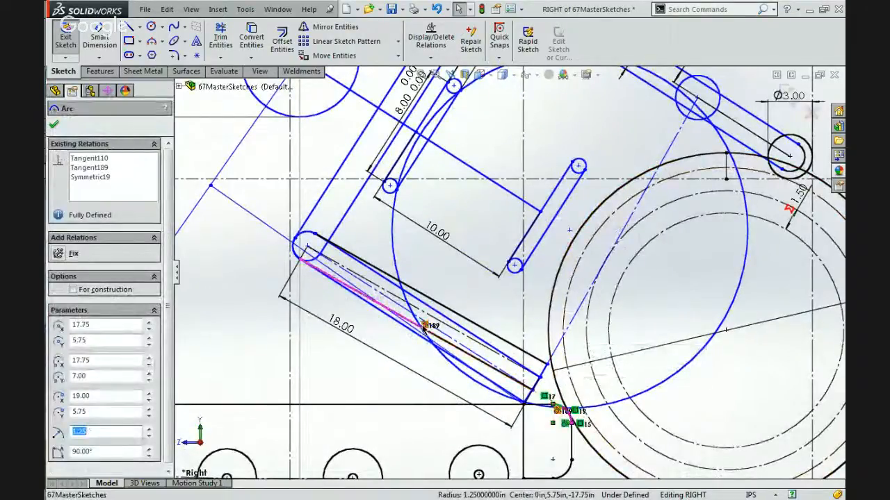
key(Escape)
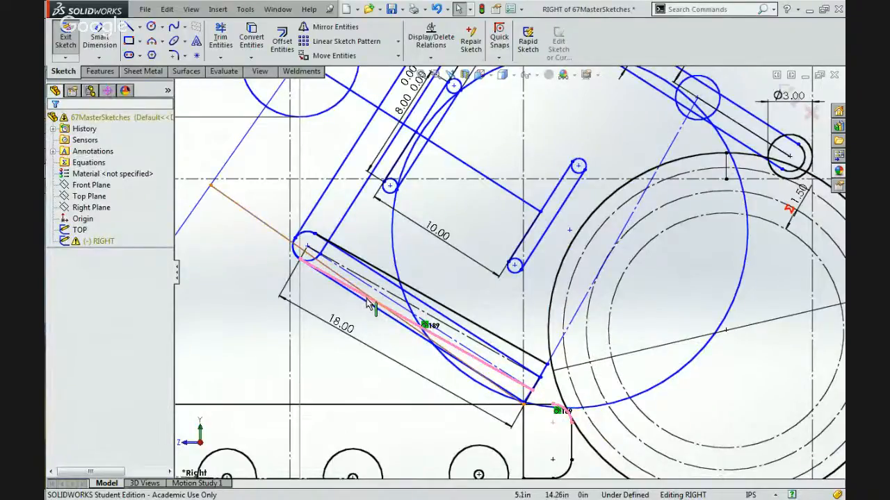
scroll(408, 327, down, 5)
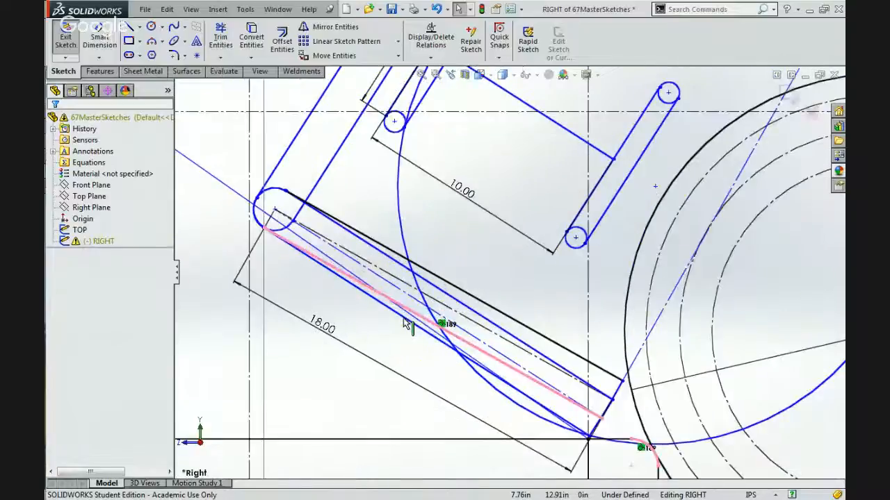
click(451, 322)
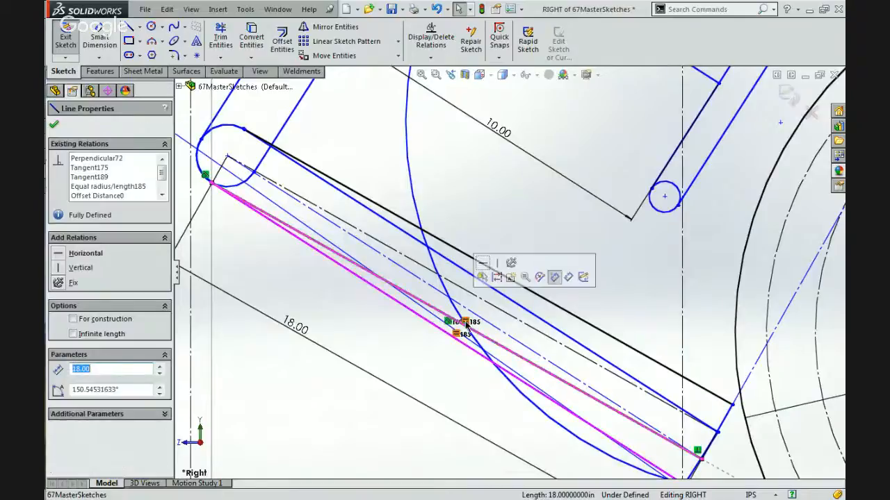
key(Escape)
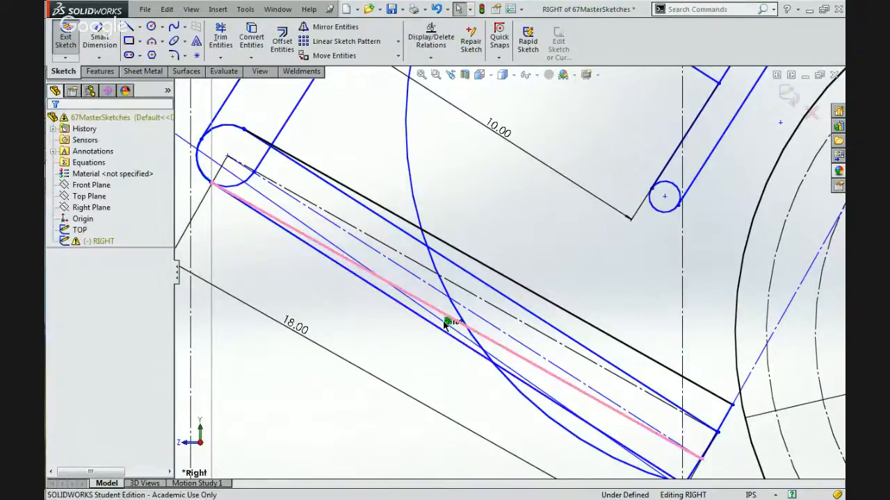
scroll(445, 325, up, 2)
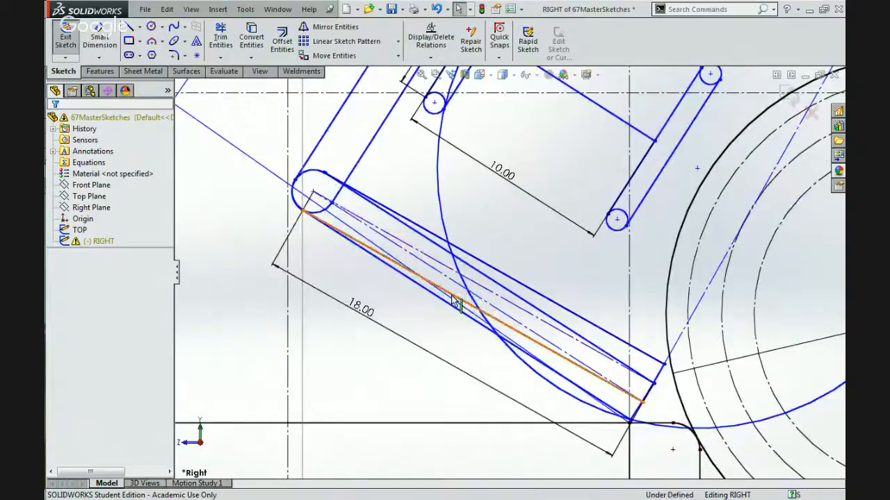
Check the existing relations on the lower and upper edge lines of the 18.00 link.
click(456, 300)
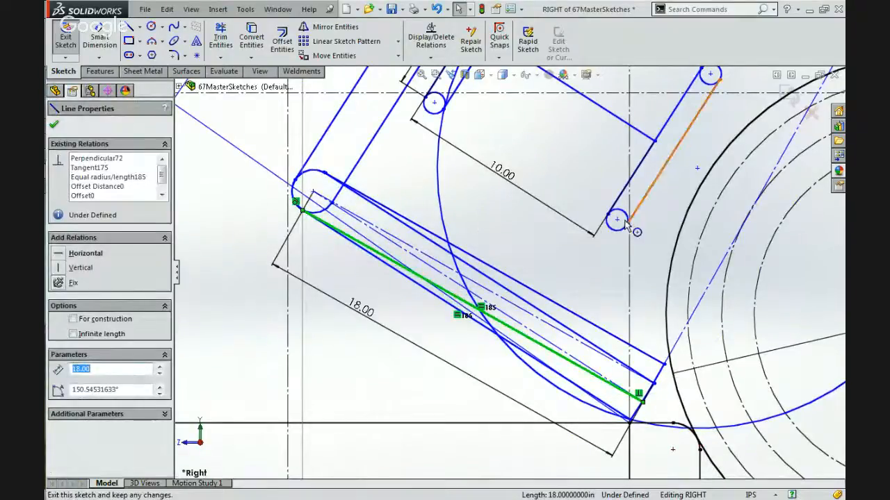
scroll(627, 225, up, 2)
scroll(598, 211, down, 2)
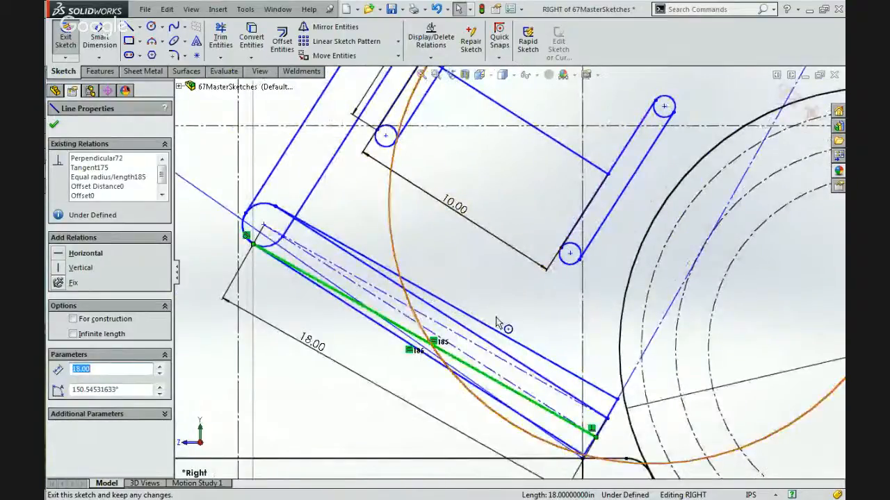
key(Escape)
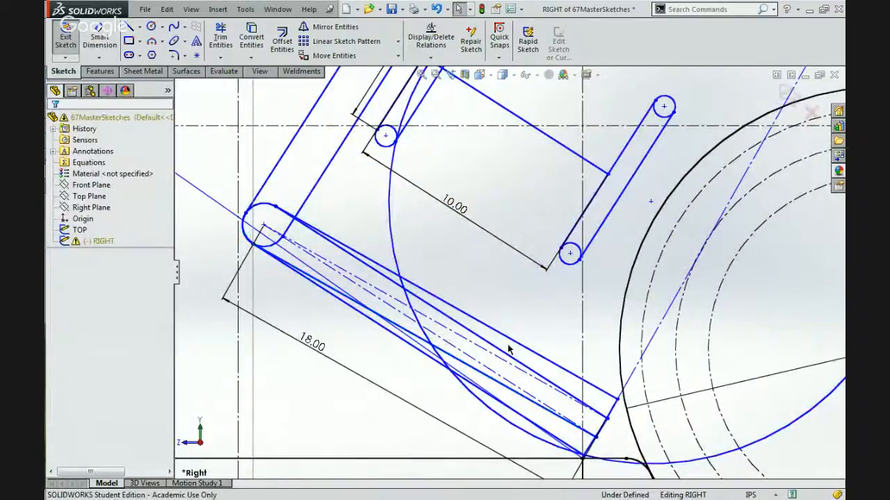
click(514, 346)
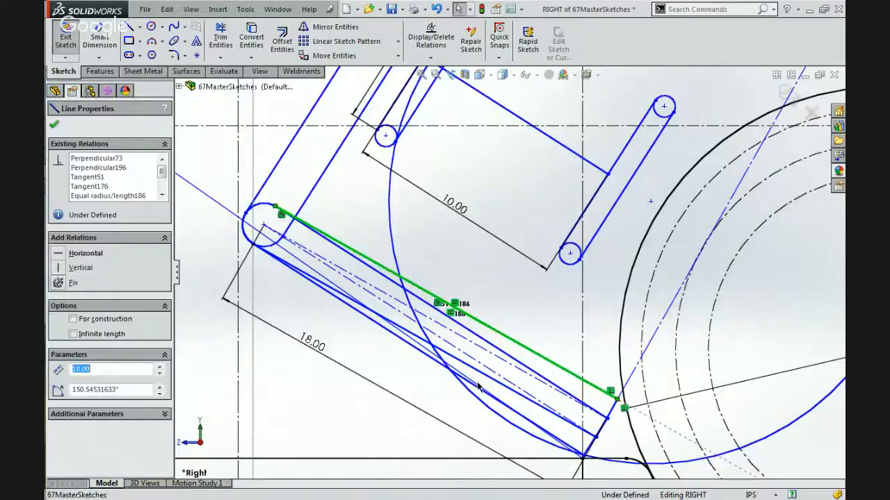
scroll(479, 390, up, 2)
scroll(476, 389, up, 1)
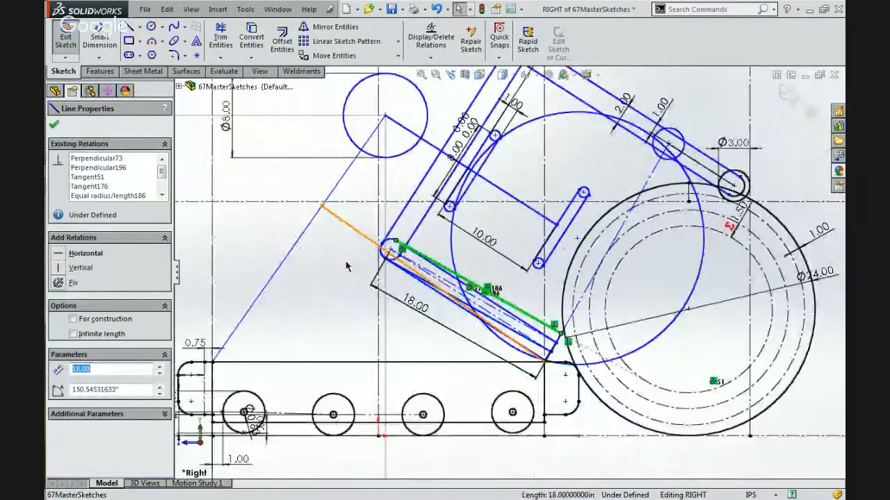
Draw a circle about 17.33 in in diameter inside the second ball circle, sharing its center.
click(151, 26)
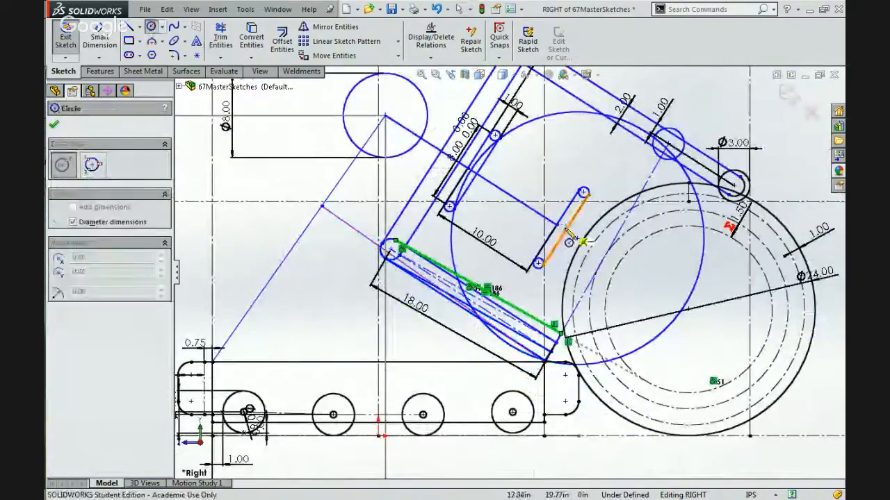
click(577, 240)
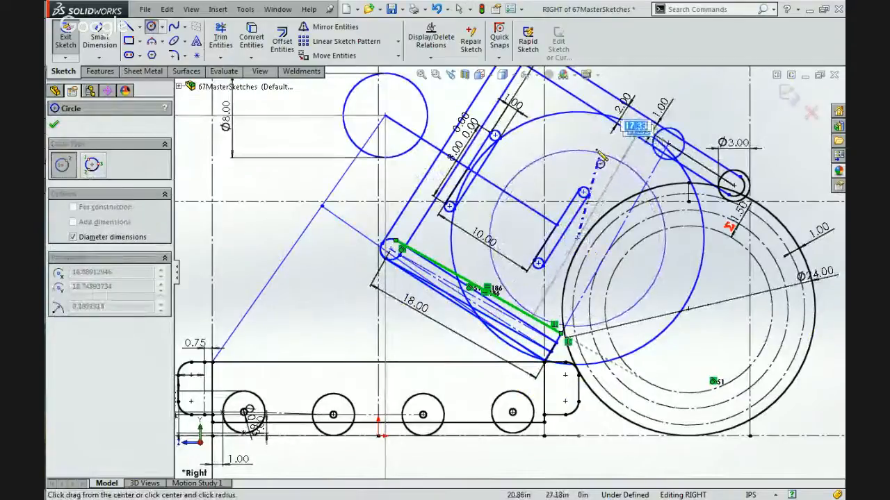
click(599, 159)
key(Escape)
scroll(577, 181, up, 5)
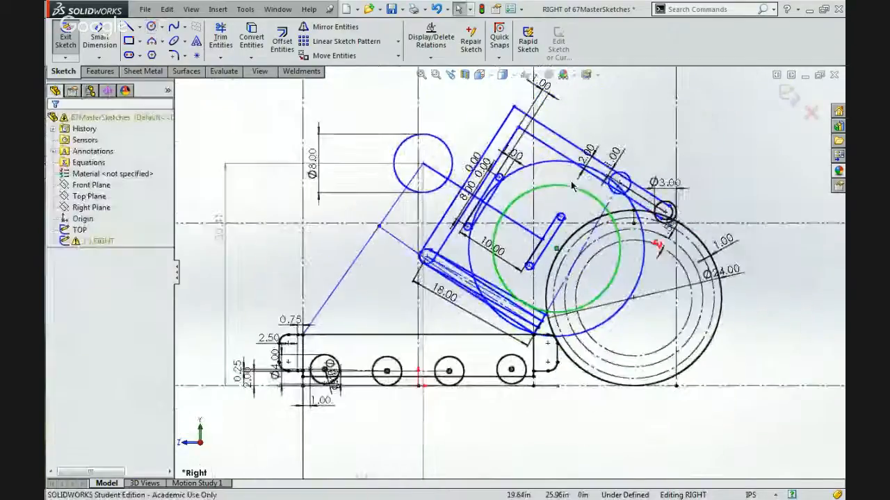
Make the new circle equal to the inner circle of the separate reference ball drawn away from the robot.
scroll(571, 186, up, 2)
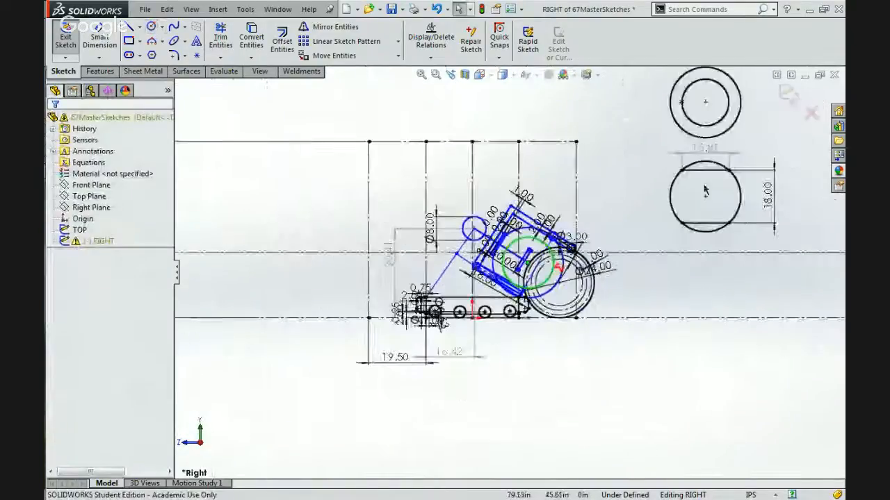
ctrl+click(716, 125)
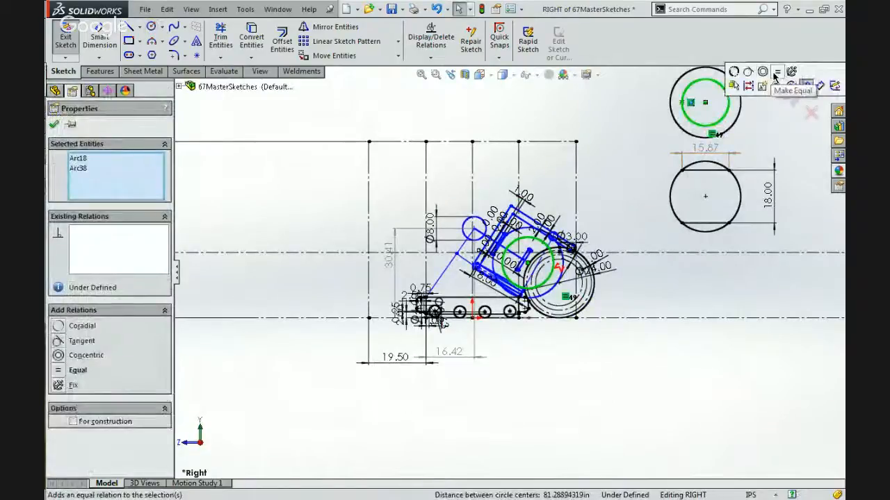
click(78, 370)
Try making the new inner circle tangent to the upper edge line of the 18.00 link.
scroll(387, 193, down, 8)
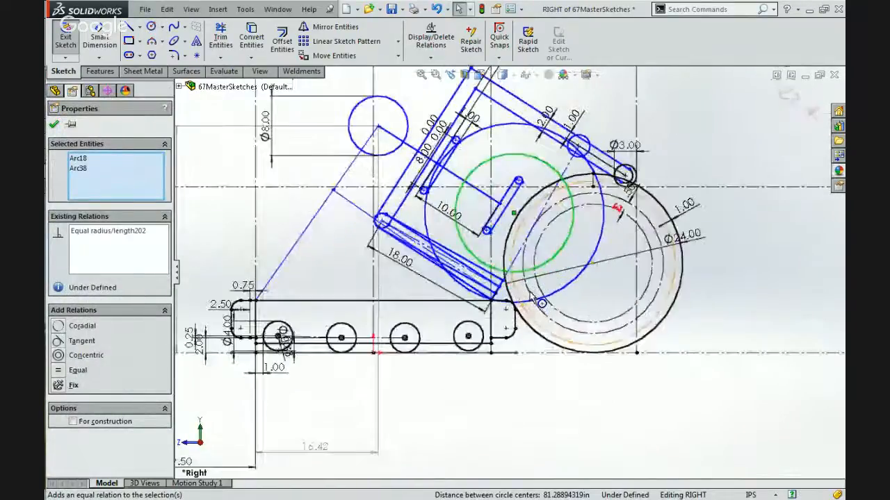
scroll(388, 193, down, 1)
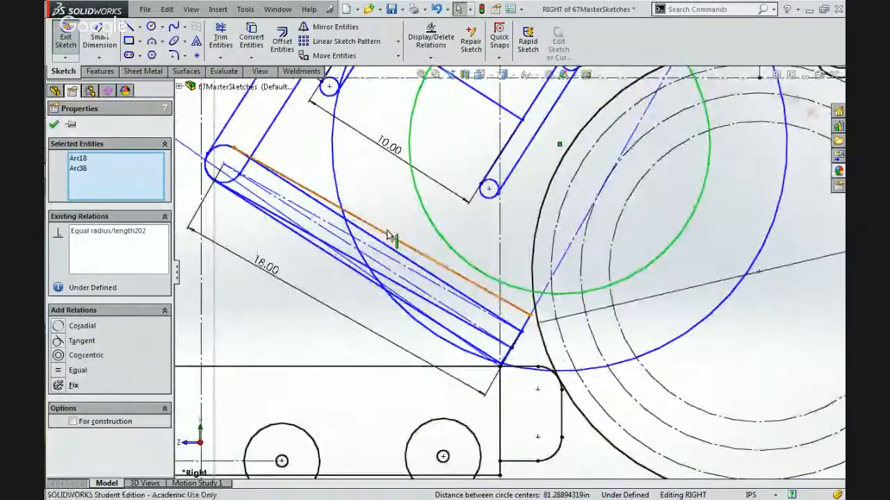
click(387, 235)
ctrl+click(435, 232)
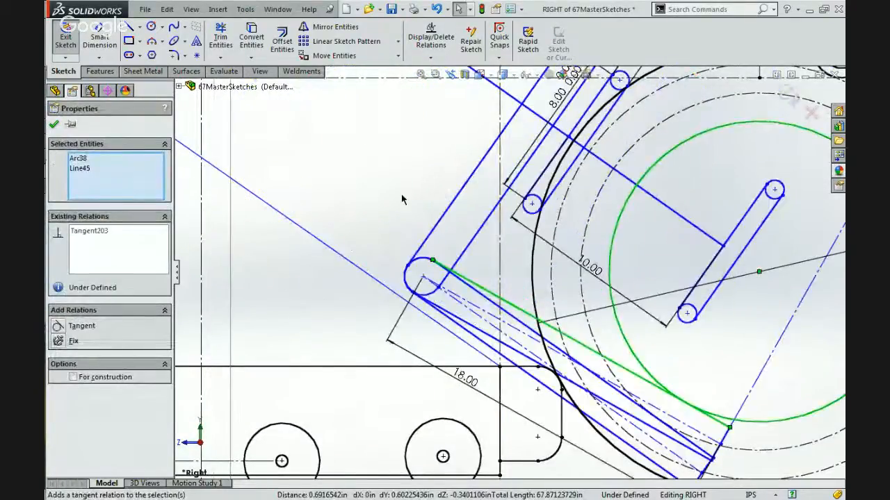
click(401, 194)
scroll(402, 197, up, 5)
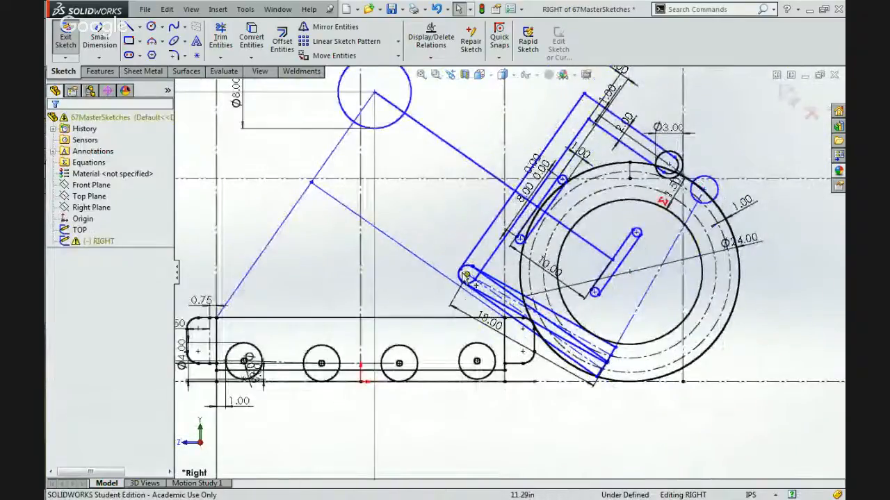
Try repositioning the arm by its lower pivot and the inner slotted link's midpoint, and undo both moves and the new tangent relation.
click(467, 276)
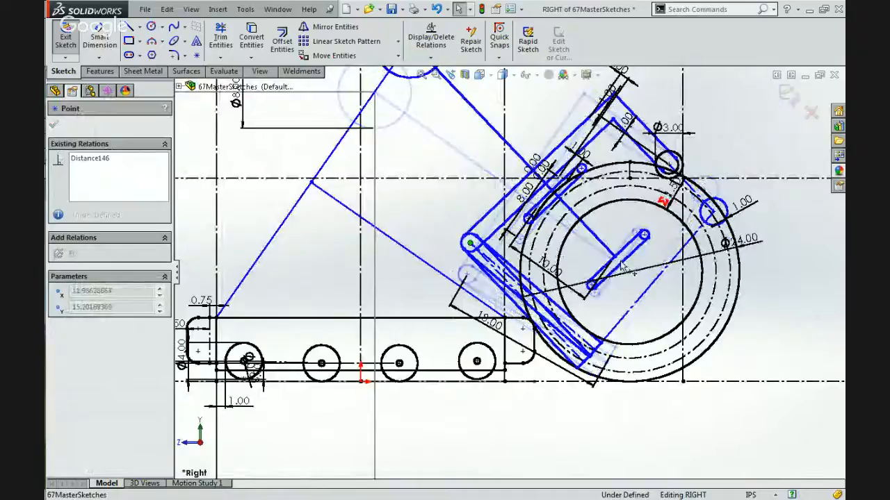
drag(614, 256, 561, 244)
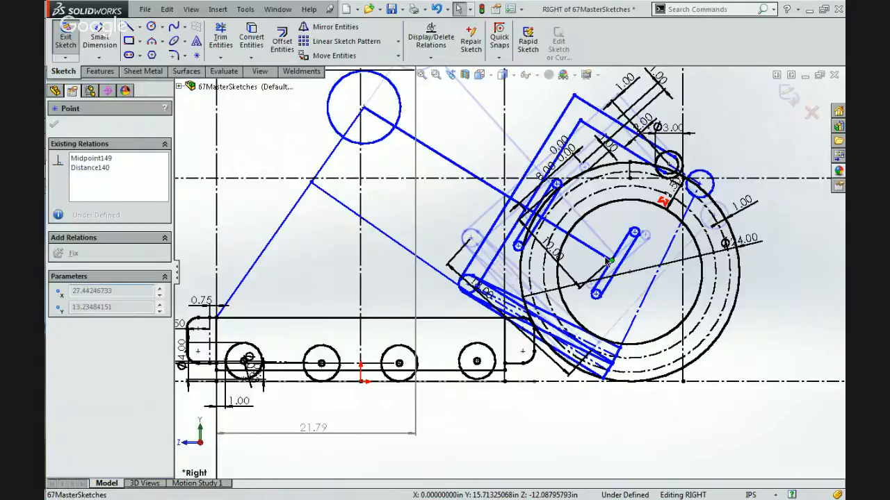
drag(605, 258, 605, 257)
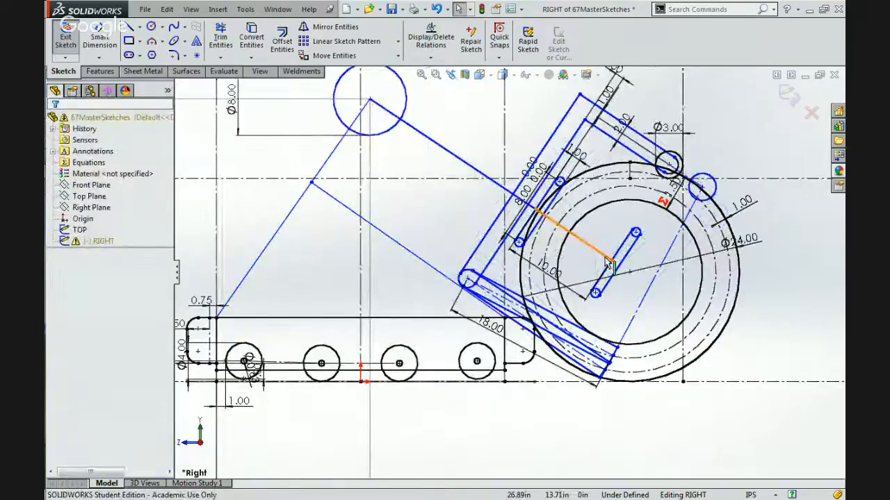
key(ctrl+z)
key(ctrl+z)
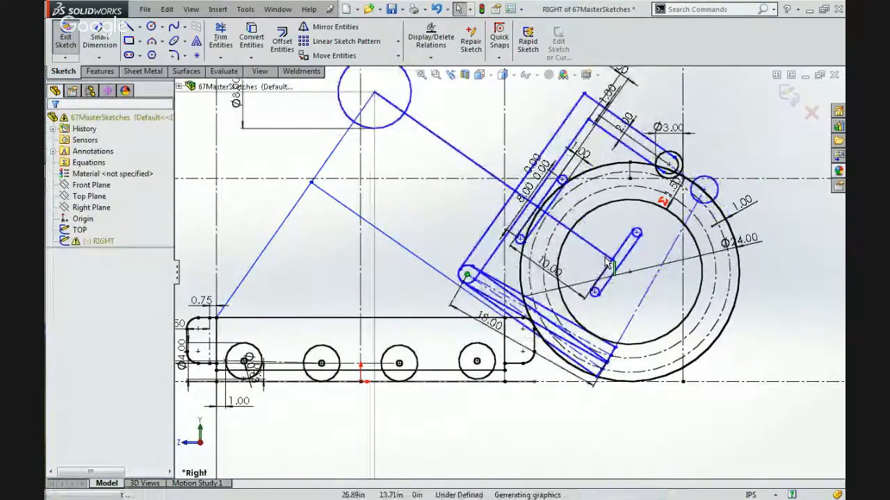
key(ctrl+z)
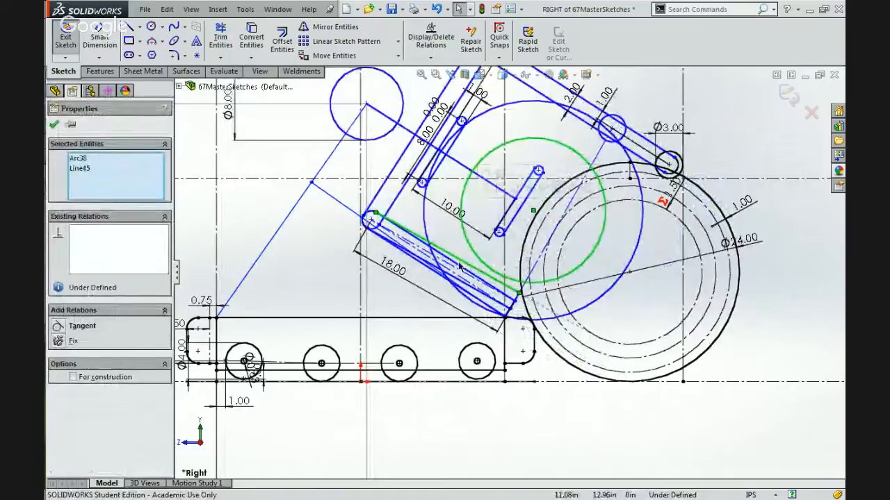
Delete the 18.00 link's tangent relation to the 24.00 ball's inner construction circle and make its upper edge line tangent to the held ball's inner circle.
click(448, 242)
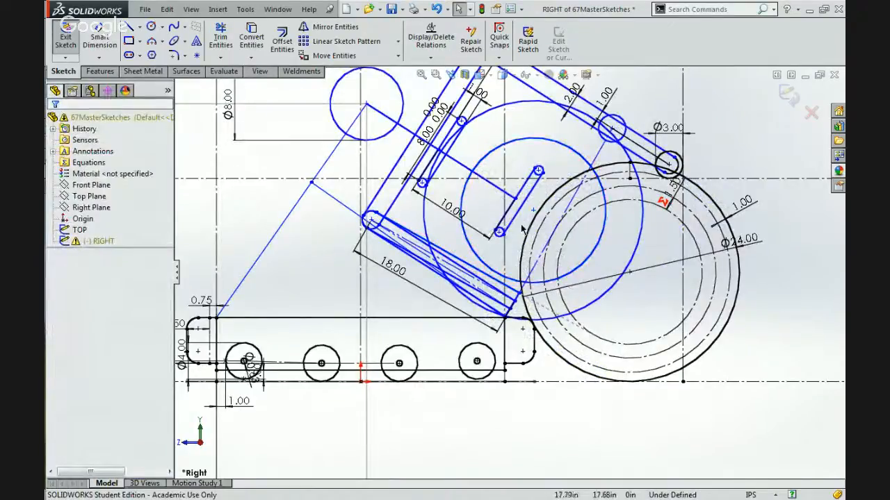
click(591, 333)
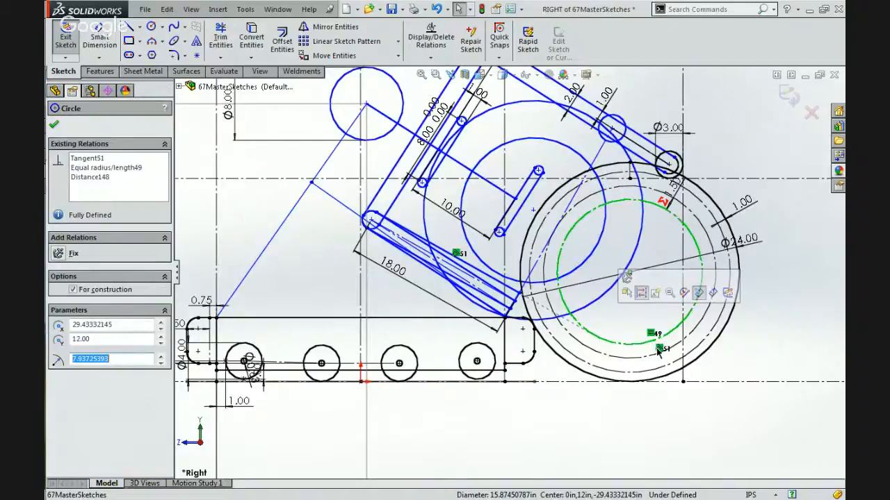
key(Escape)
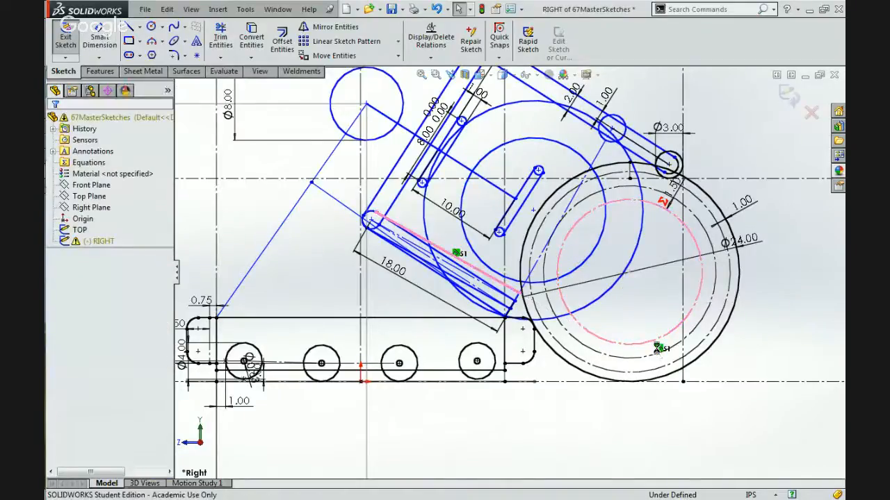
click(528, 283)
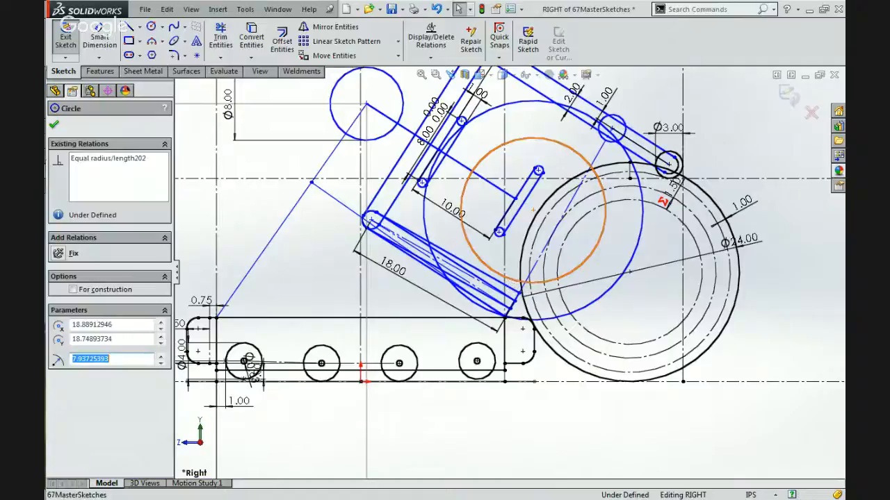
ctrl+click(472, 271)
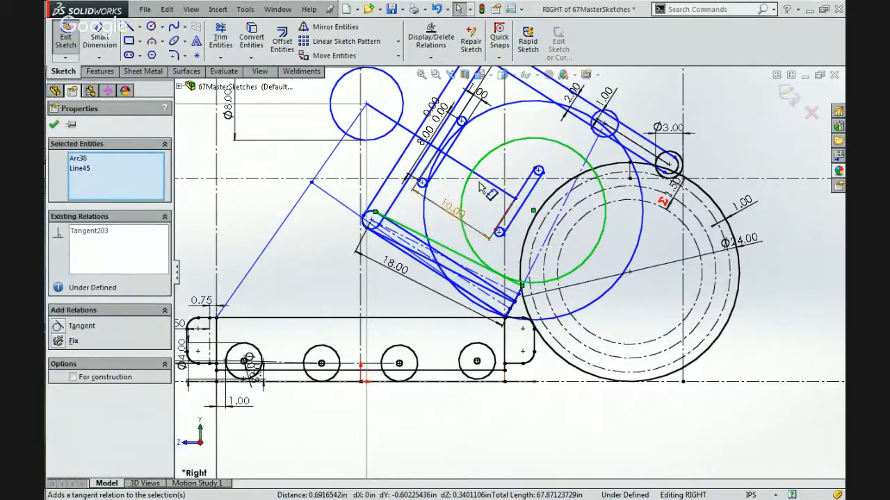
Reposition the arm assembly by moving the held ball's centre away from the 24.00 ball and the Ø8.00 circle's centre up and away from the arm.
scroll(484, 186, down, 3)
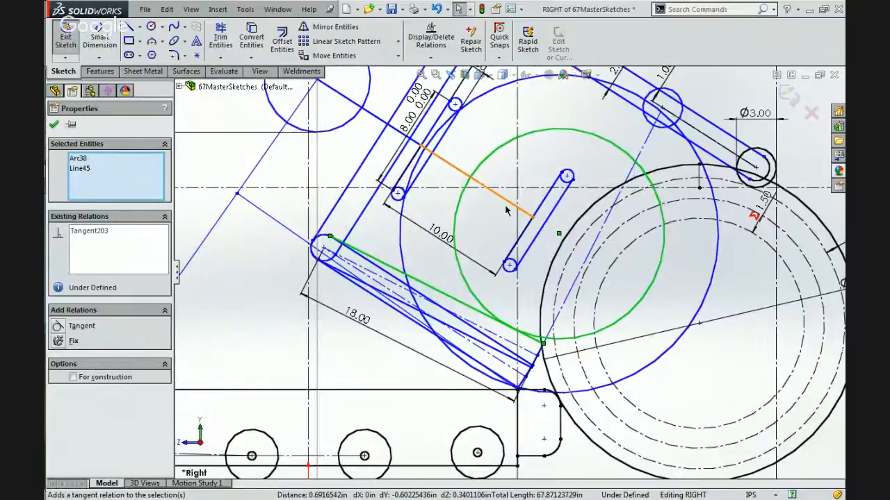
mouse_move(558, 237)
mouse_down()
mouse_move(546, 212)
mouse_move(518, 246)
mouse_move(496, 252)
mouse_move(514, 215)
mouse_move(479, 231)
mouse_move(502, 225)
mouse_up()
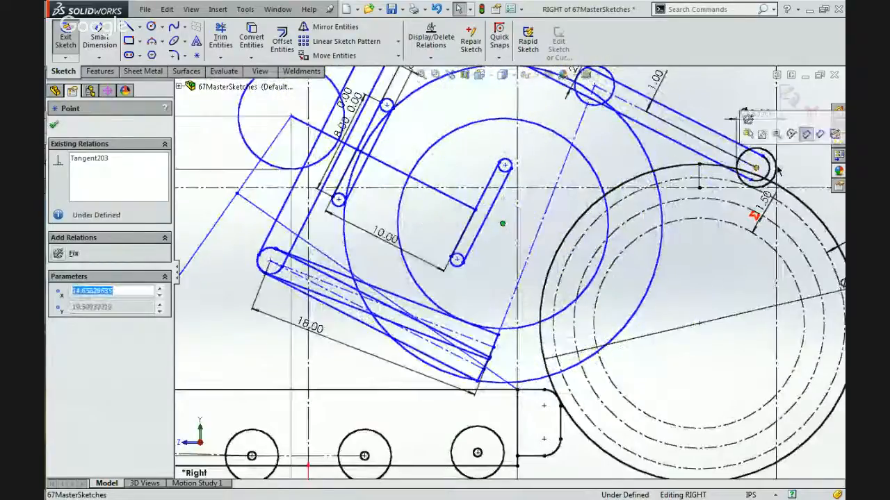
scroll(756, 189, up, 4)
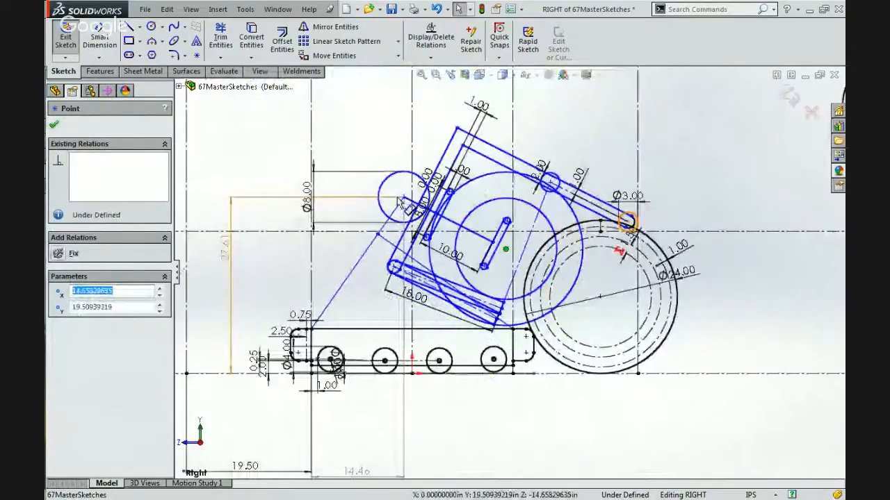
mouse_move(399, 202)
mouse_down()
mouse_move(340, 205)
mouse_move(376, 173)
mouse_up()
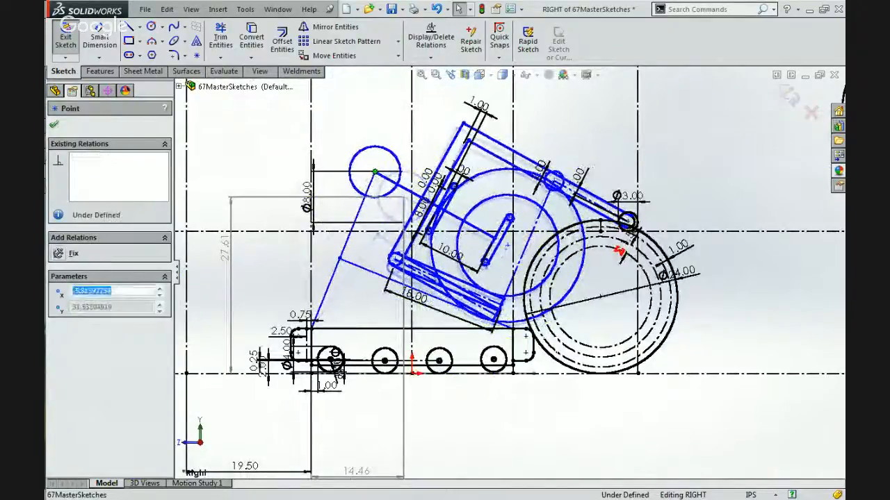
scroll(503, 300, down, 4)
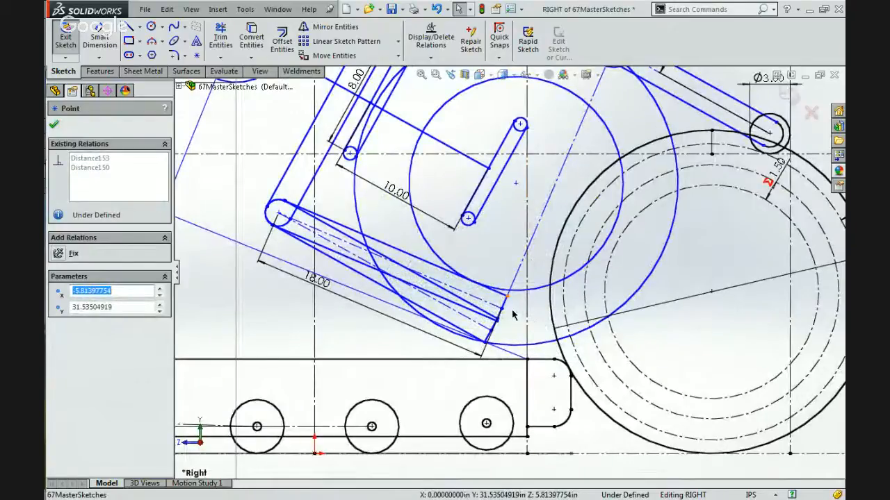
scroll(508, 312, up, 4)
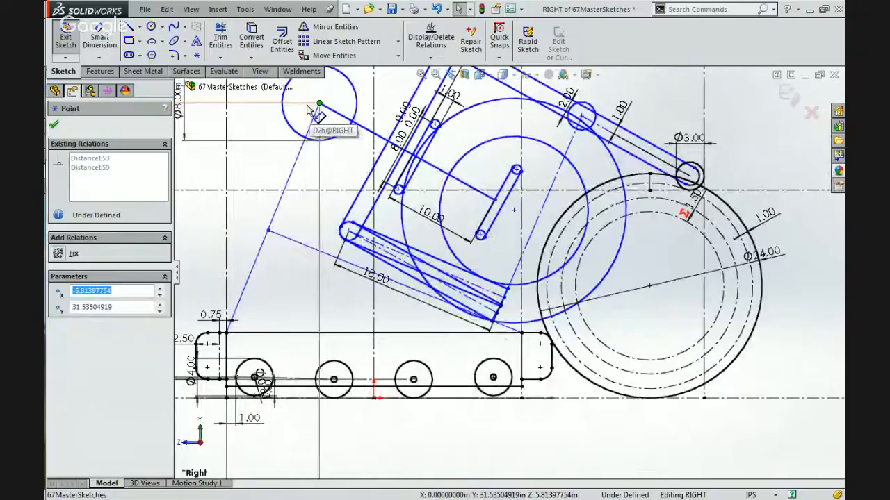
Sketch a circle about 59.35 in in diameter, centred on the Ø8.00 circle and passing through the lower outer corner of the 18.00 link.
click(150, 27)
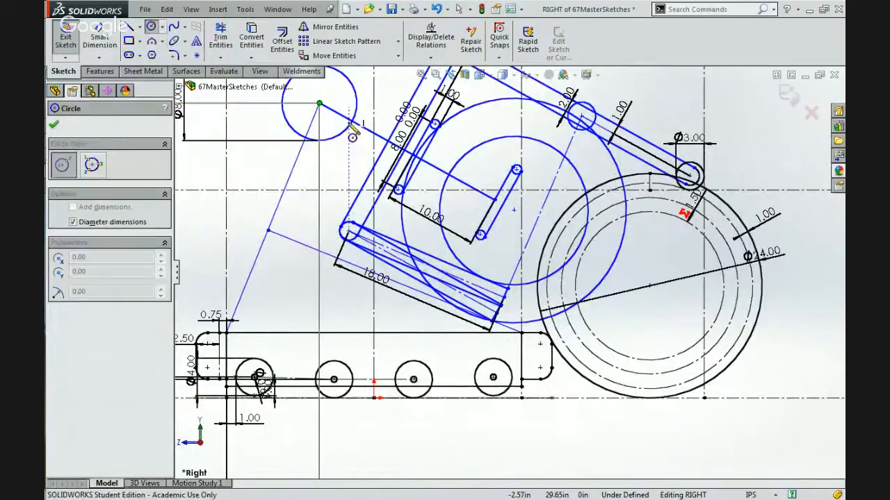
click(319, 105)
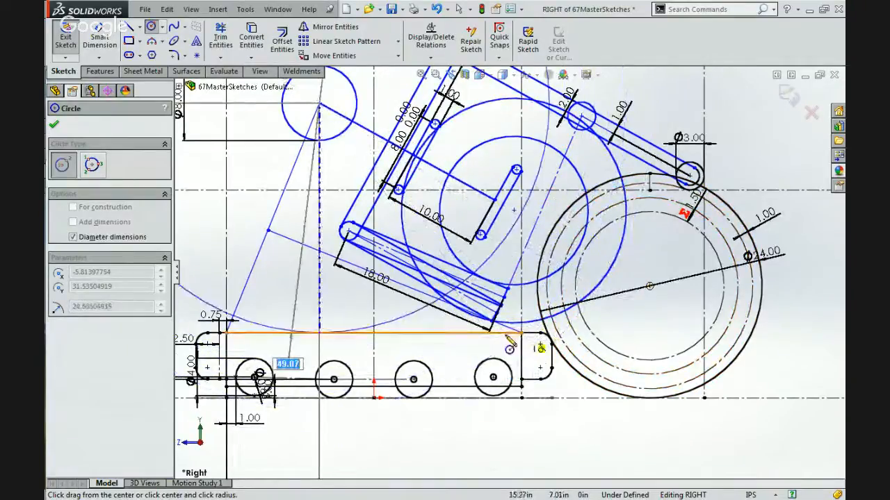
scroll(507, 338, down, 5)
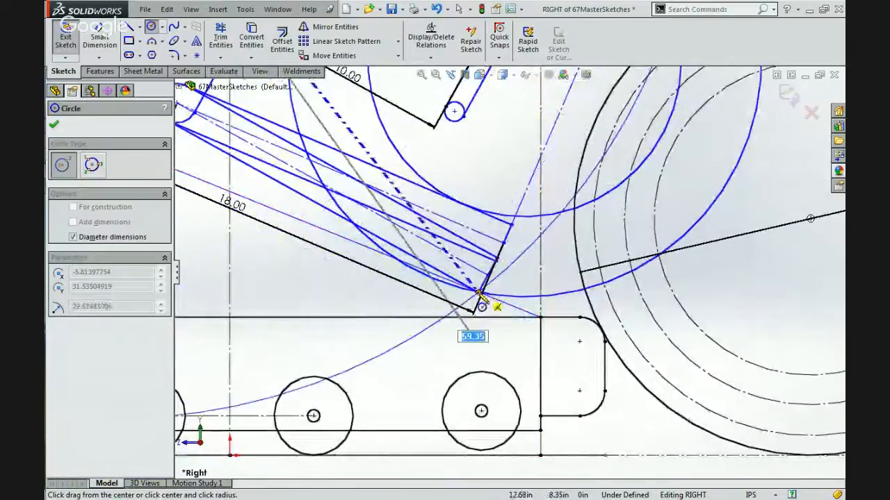
scroll(479, 295, up, 3)
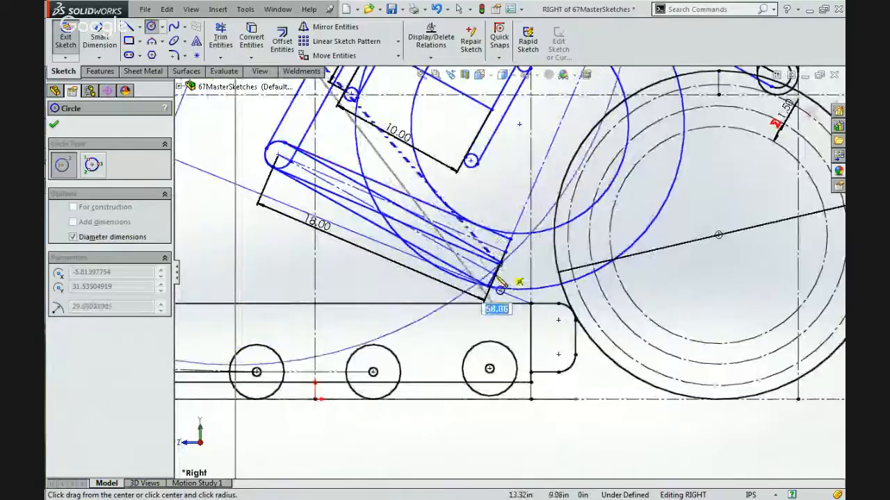
scroll(498, 281, down, 3)
scroll(495, 278, down, 2)
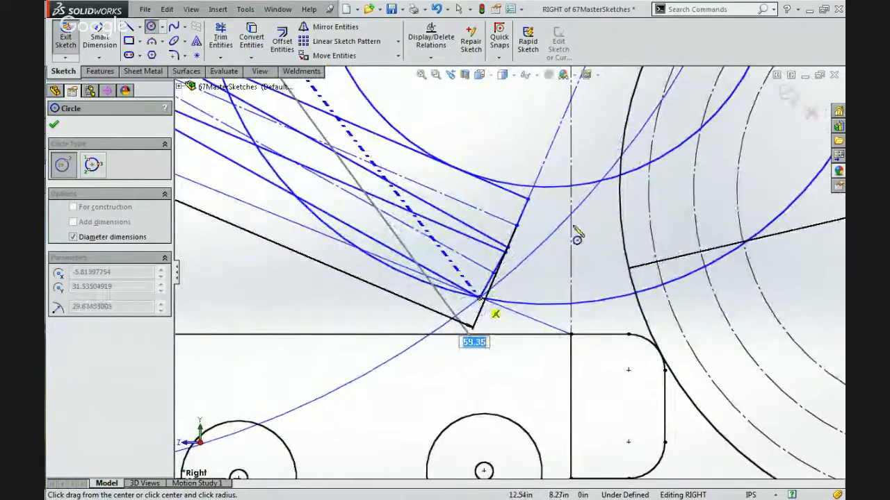
click(586, 255)
key(Escape)
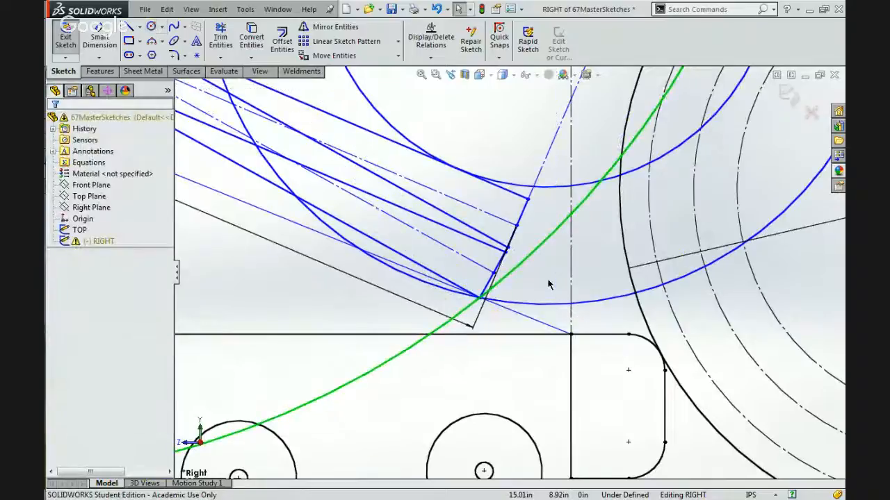
Examine where the new swing circle passes relative to the 18.00 link's tip, the chassis's top edge and the 24.00 ball.
scroll(548, 283, up, 1)
scroll(548, 284, up, 2)
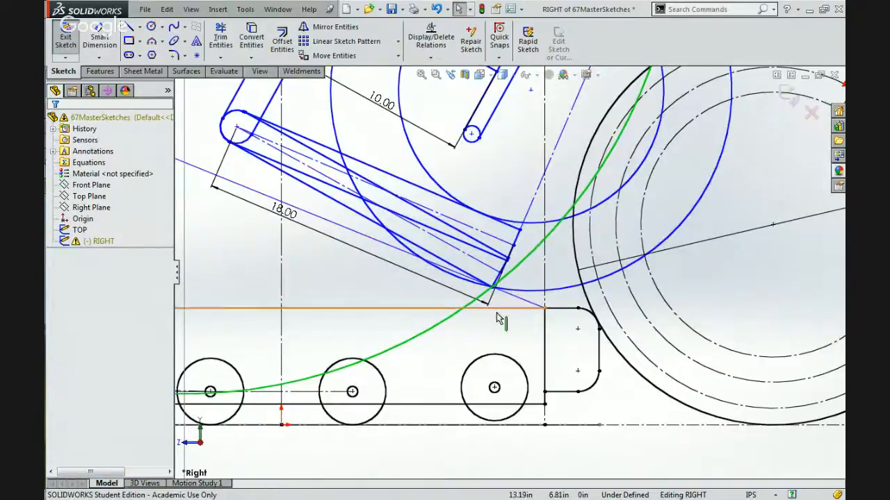
scroll(274, 273, up, 8)
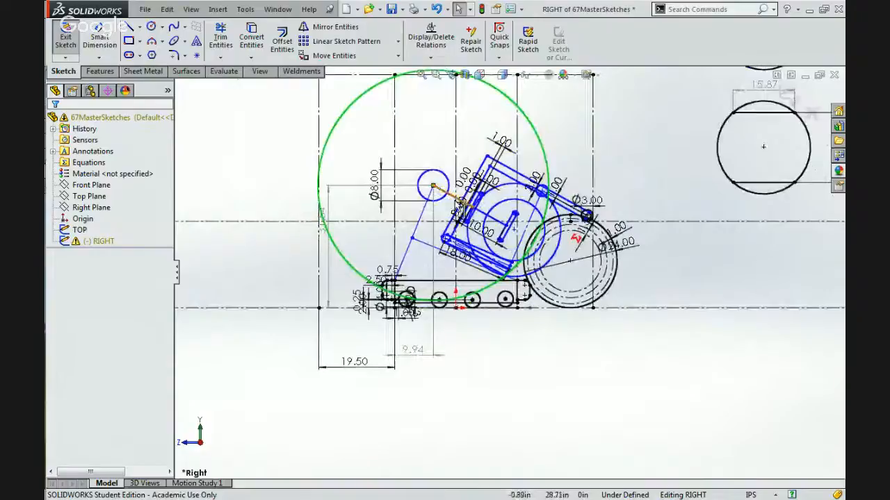
scroll(488, 263, down, 8)
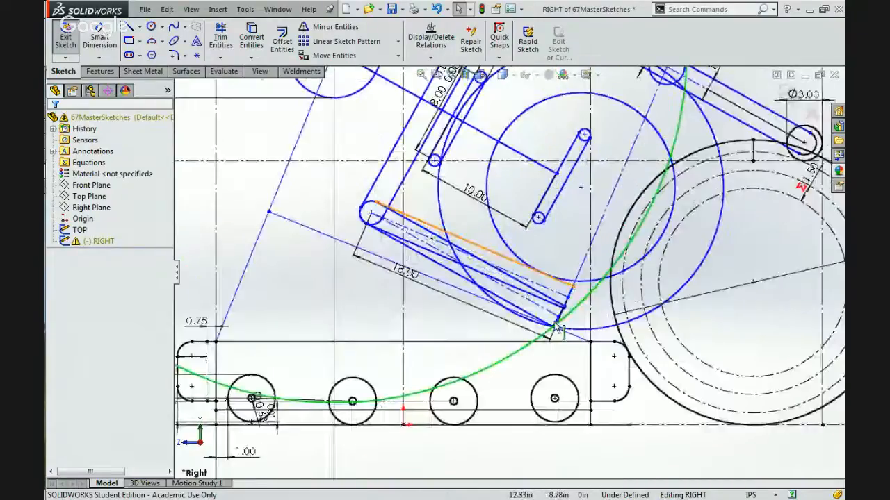
scroll(555, 322, down, 1)
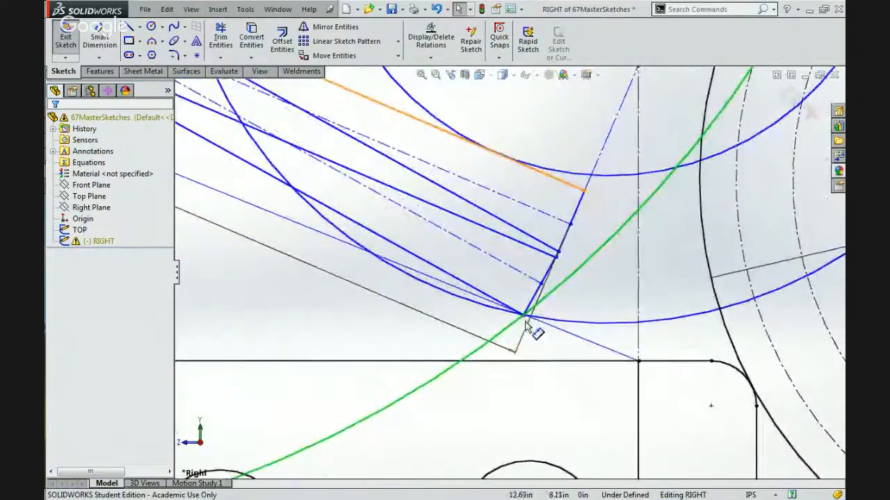
scroll(522, 326, up, 2)
scroll(523, 325, up, 3)
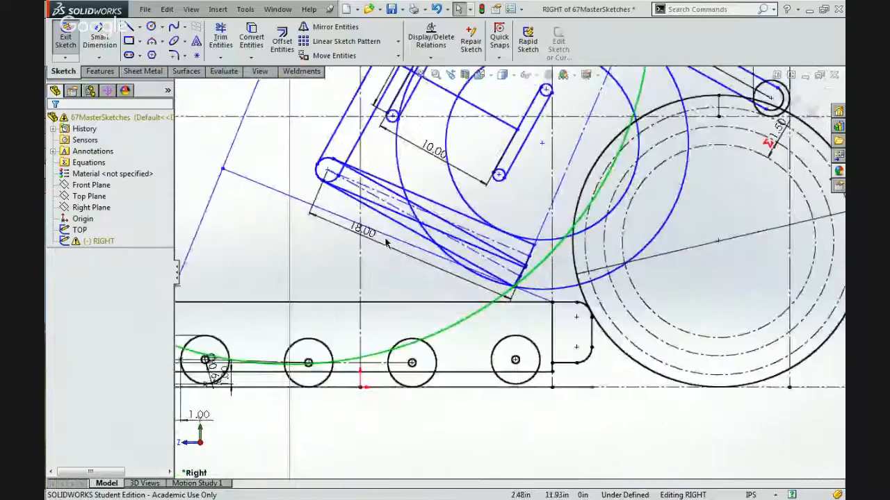
scroll(507, 298, up, 3)
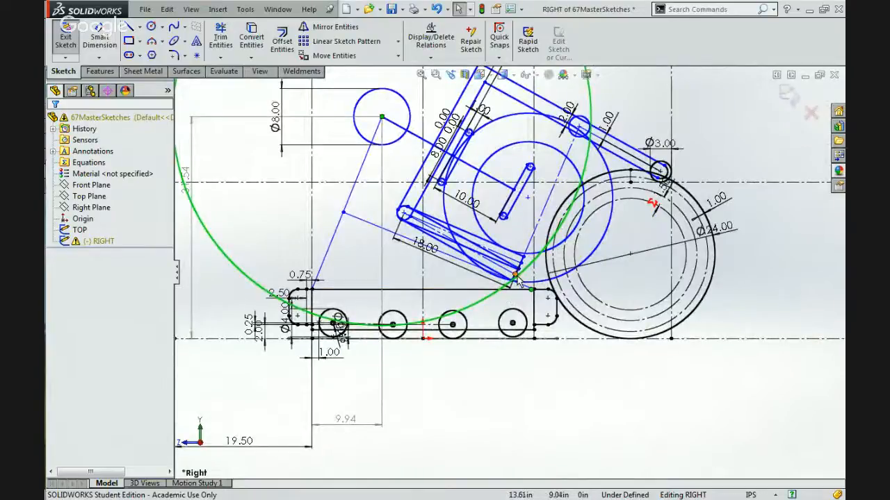
scroll(516, 278, down, 3)
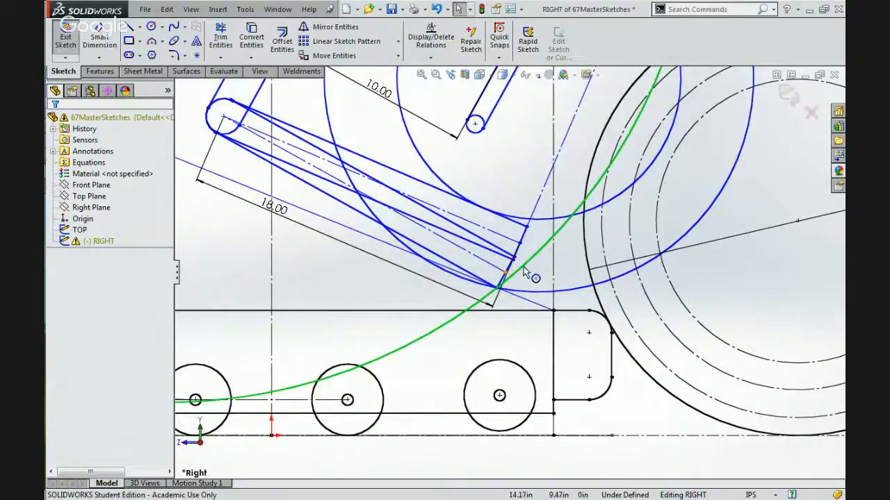
Enlarge the swing circle slightly, letting the arm linkage follow, and fix its centre point in place.
mouse_move(522, 265)
mouse_down()
mouse_move(547, 287)
mouse_move(531, 273)
mouse_up()
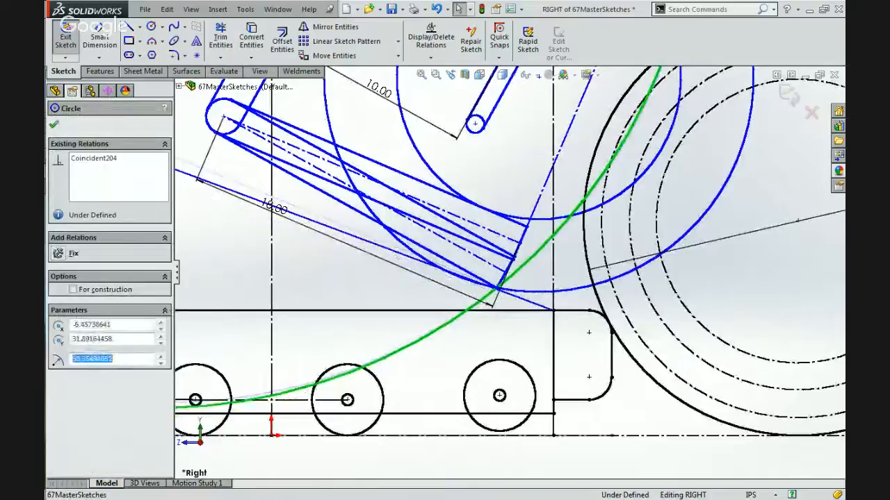
key(Escape)
scroll(532, 278, up, 1)
scroll(532, 278, up, 3)
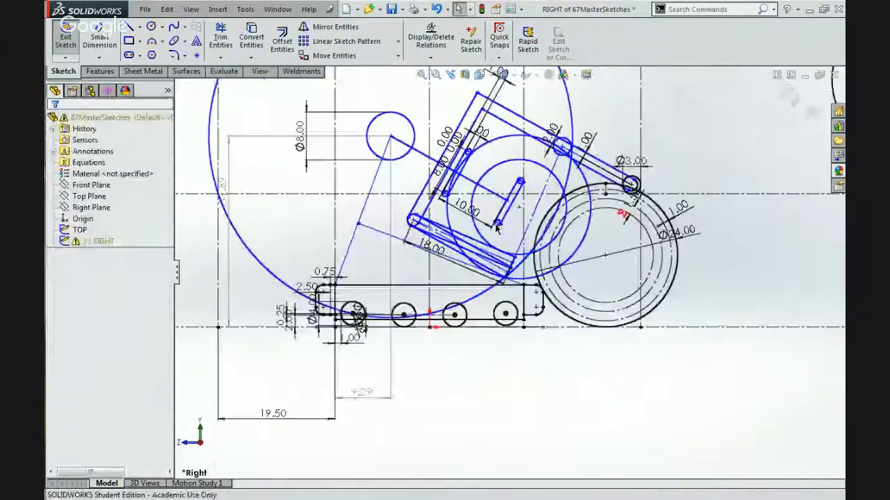
click(391, 136)
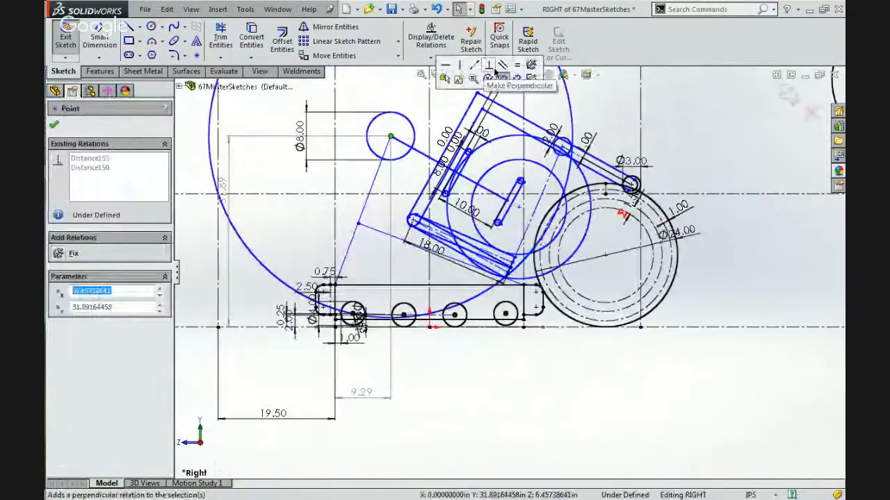
click(531, 65)
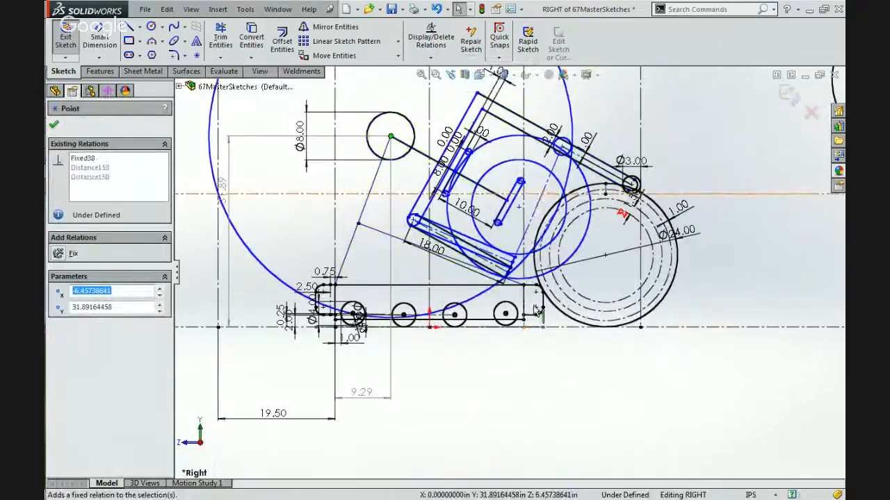
Enlarge the swing circle to a radius of about 32.19 in and check the link tip's position against the chassis's top edge.
scroll(535, 310, down, 5)
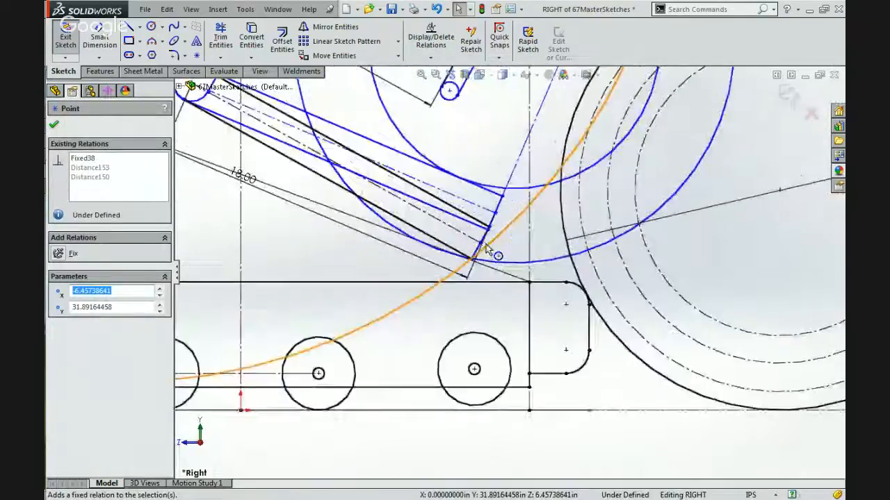
mouse_move(491, 244)
mouse_down()
mouse_move(541, 251)
mouse_move(552, 238)
mouse_move(524, 242)
mouse_move(536, 253)
mouse_up()
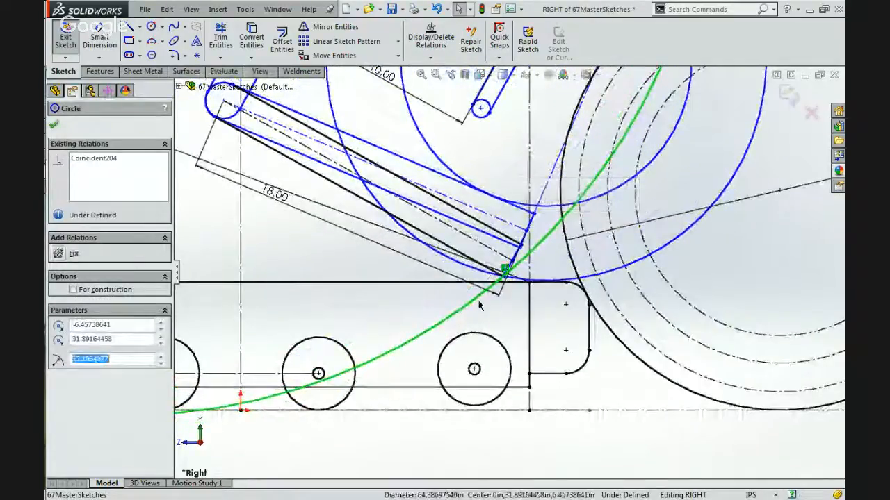
scroll(479, 304, up, 3)
scroll(479, 304, up, 3)
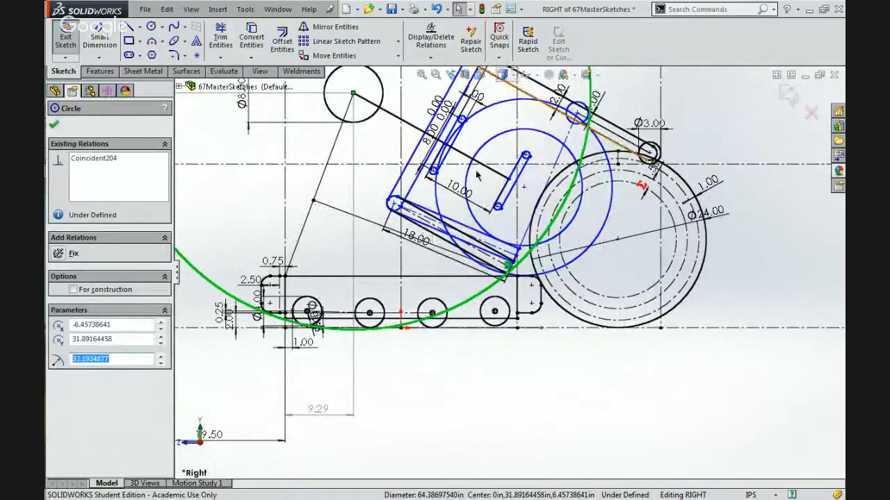
scroll(499, 300, down, 4)
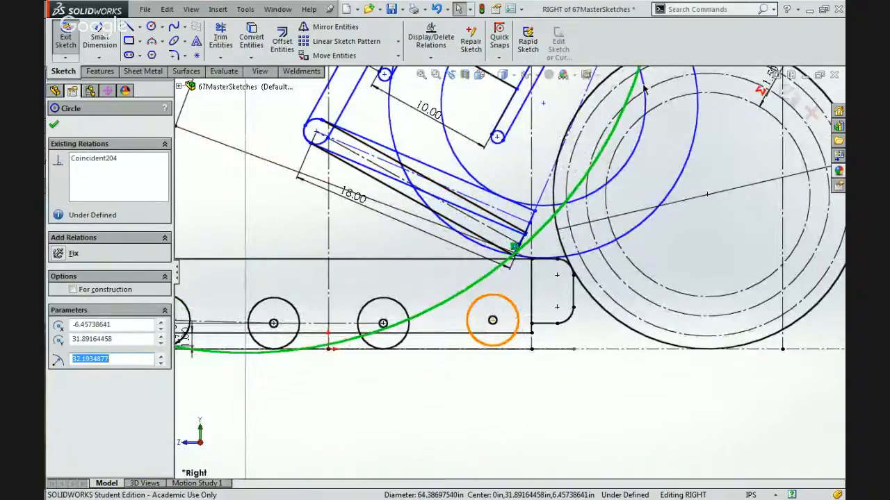
scroll(513, 259, up, 5)
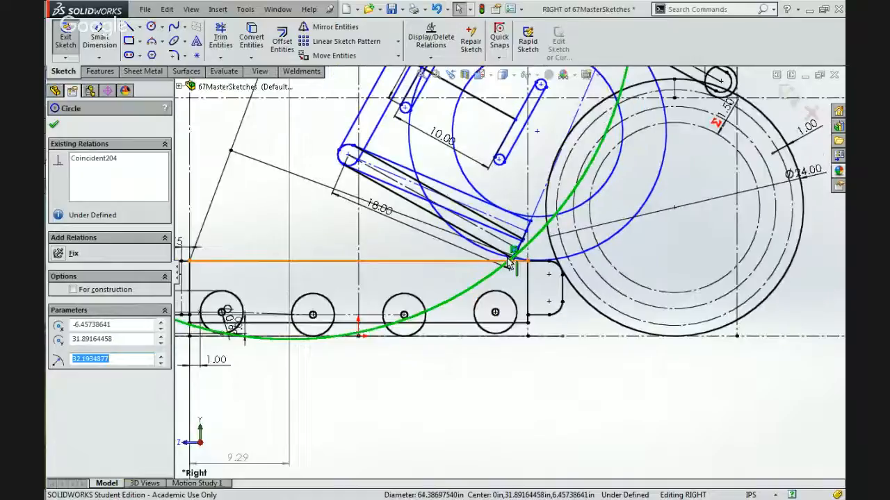
scroll(513, 264, down, 3)
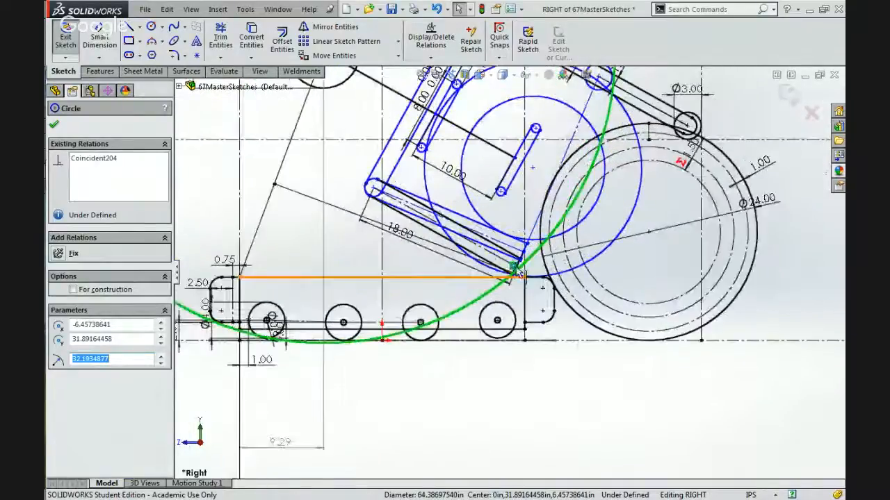
scroll(516, 269, down, 3)
scroll(523, 282, down, 3)
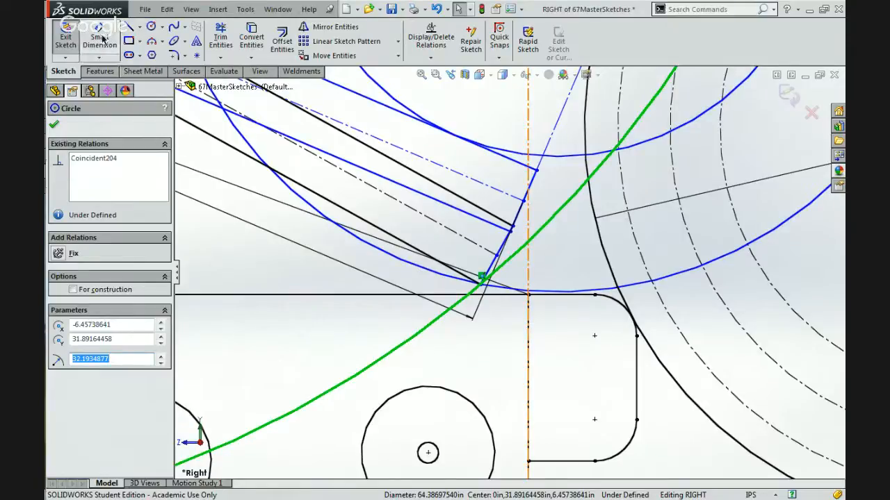
Place a sketch point where the swing circle intersects the chassis's top edge.
click(196, 56)
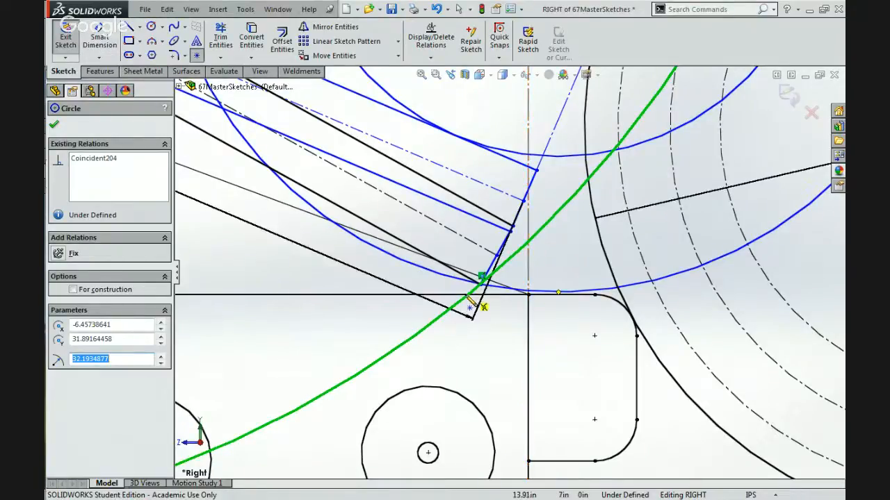
click(468, 295)
key(Escape)
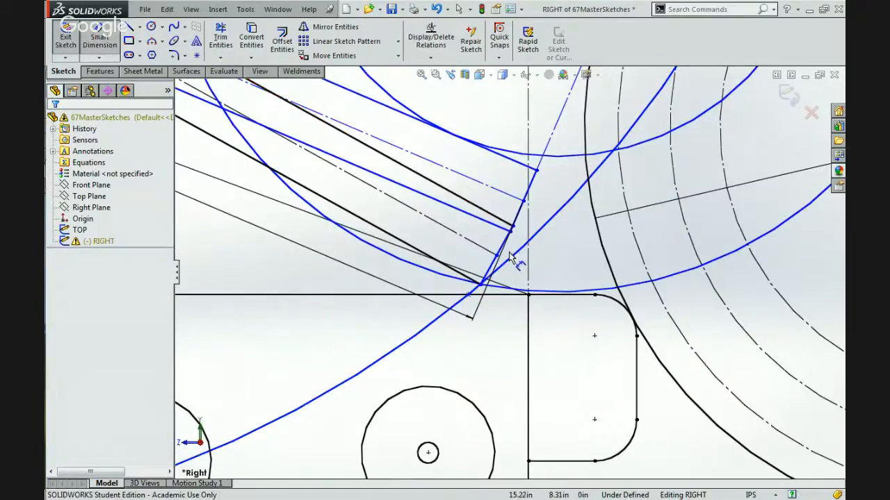
Dimension the horizontal distance between the intersection point and the nearby end of the chassis's top edge.
click(467, 296)
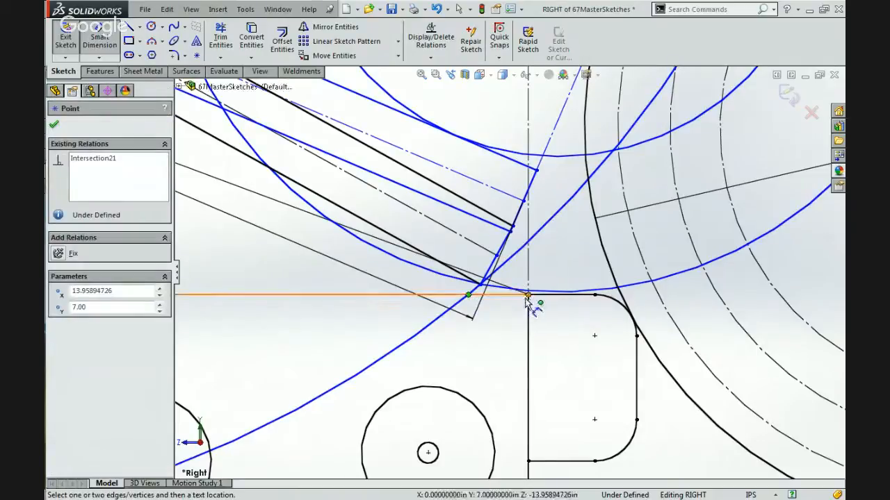
click(528, 295)
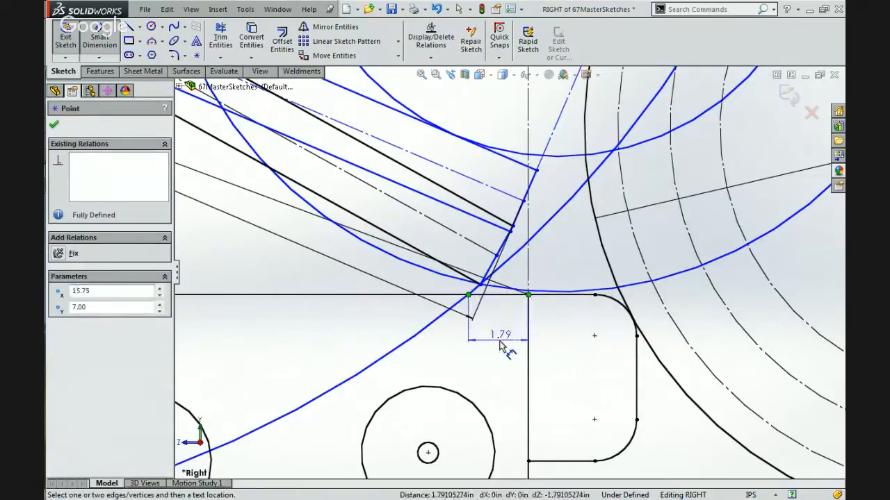
click(501, 347)
key(Return)
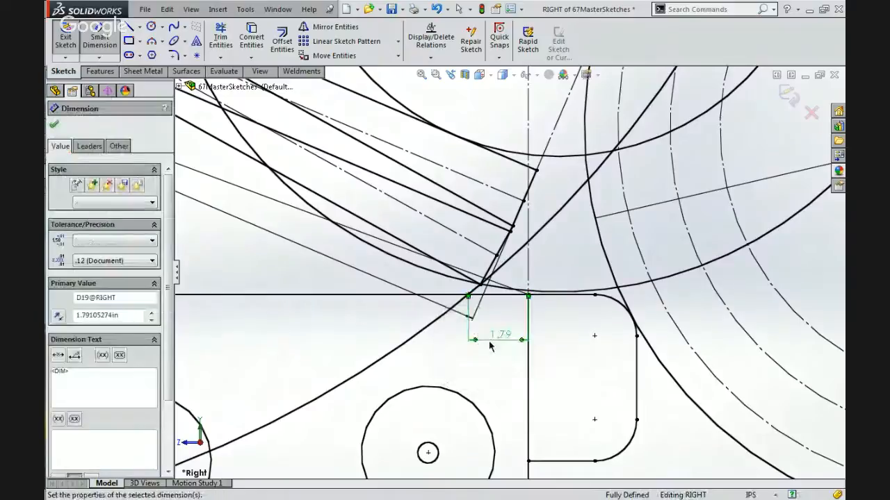
Set the horizontal dimension between the intersection point and the chassis edge's end to 2 in, and convert the swing circle to construction geometry.
key(Escape)
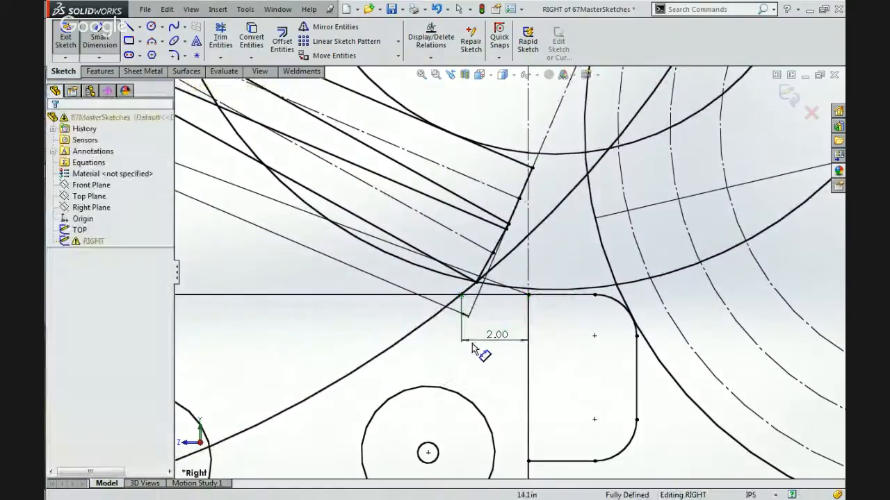
scroll(472, 344, up, 5)
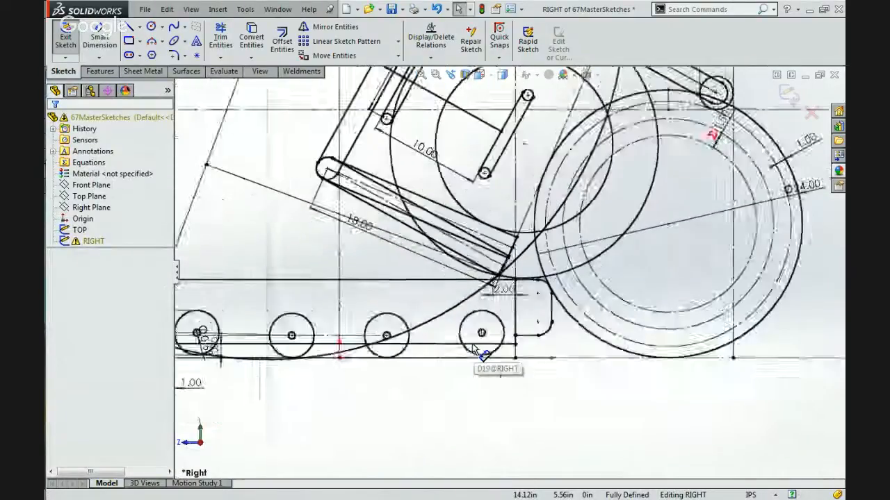
click(490, 280)
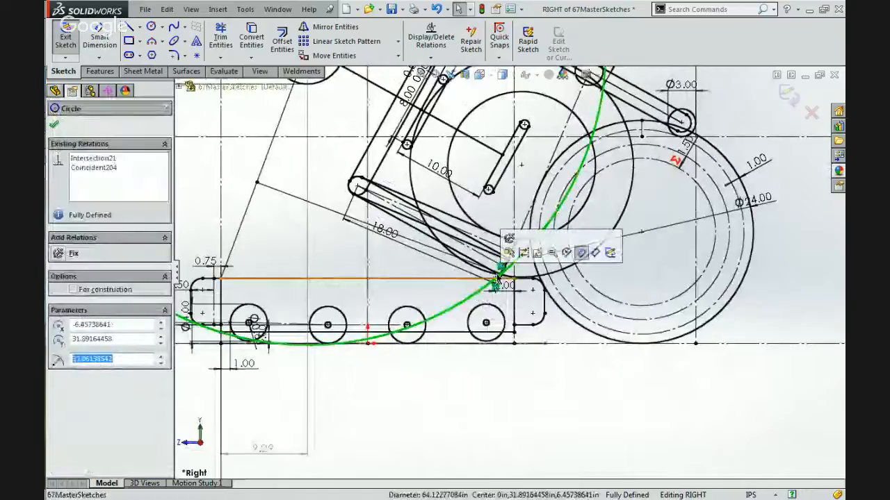
click(520, 255)
click(532, 373)
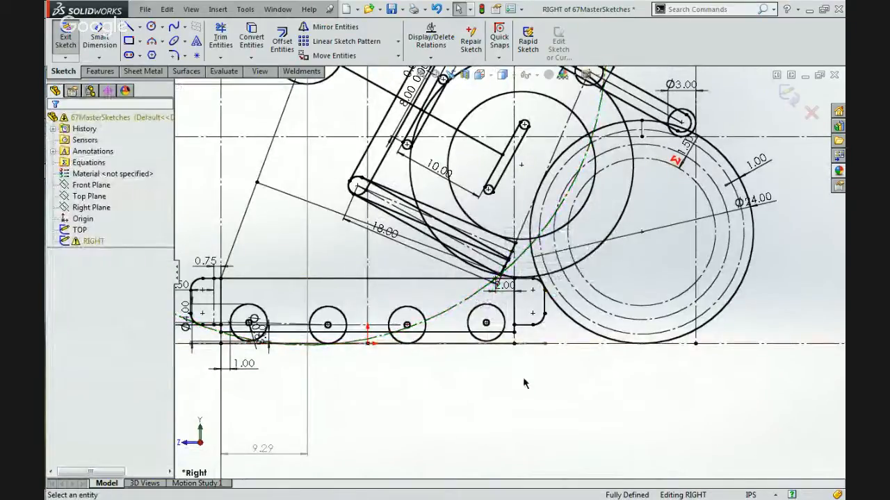
Remove the Fixed relation from the swing circle's centre point and move the point to about X -5.47, Y 33.32 in.
scroll(524, 383, up, 2)
scroll(524, 383, up, 2)
scroll(538, 205, down, 4)
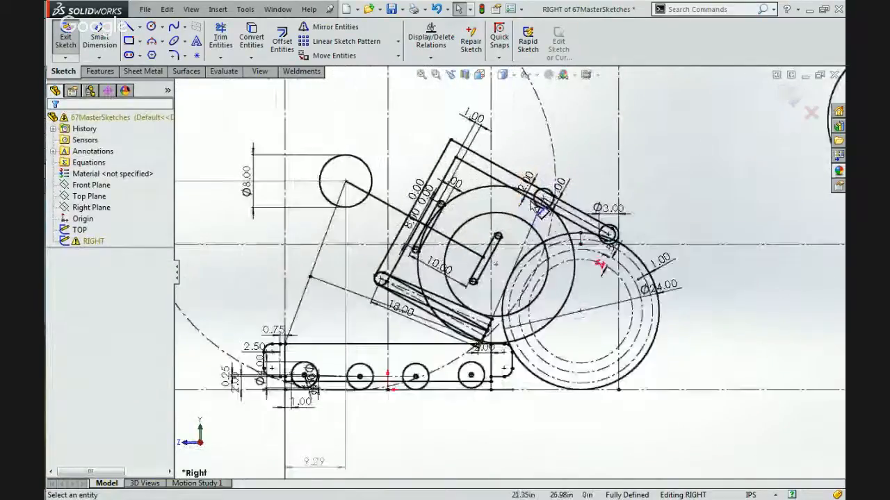
scroll(542, 209, down, 3)
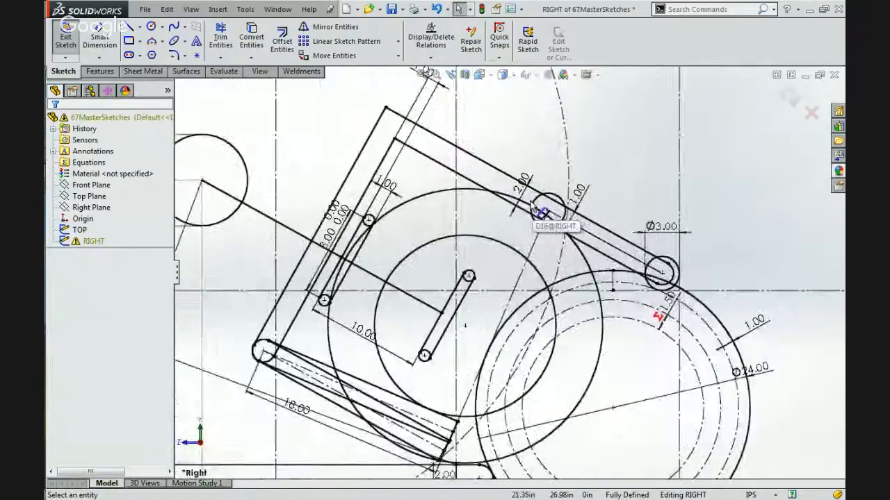
scroll(541, 209, up, 2)
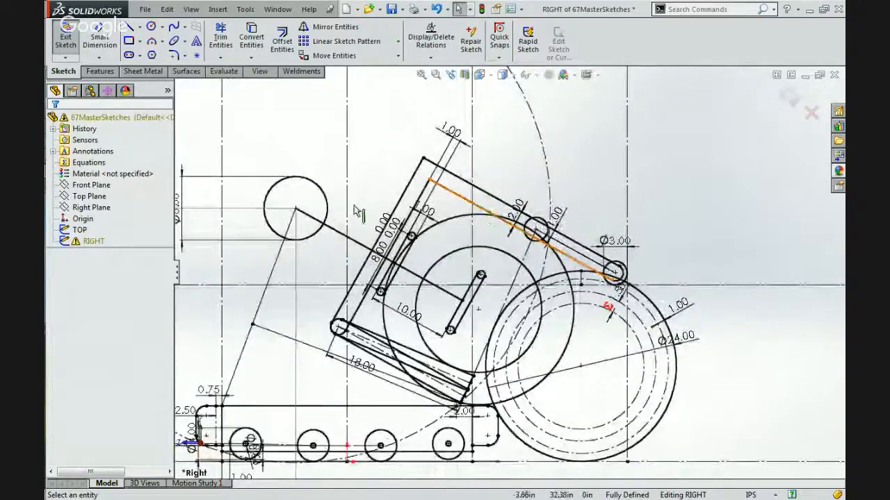
click(296, 209)
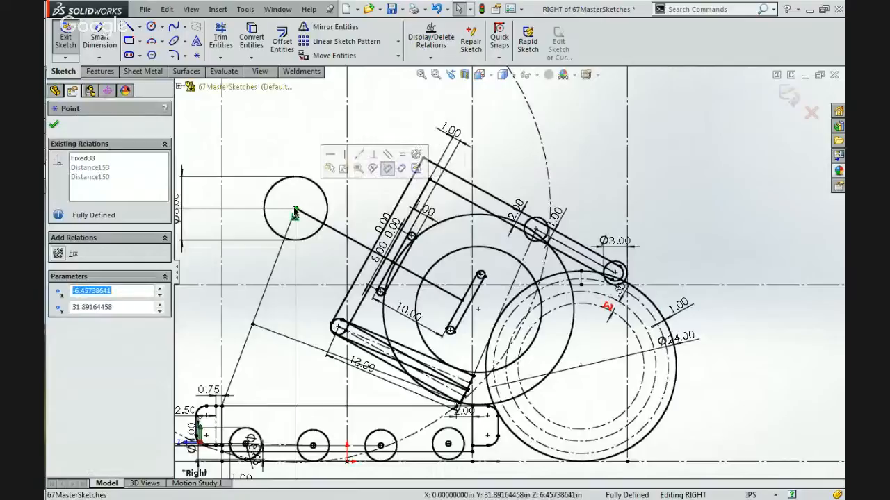
click(83, 159)
key(Delete)
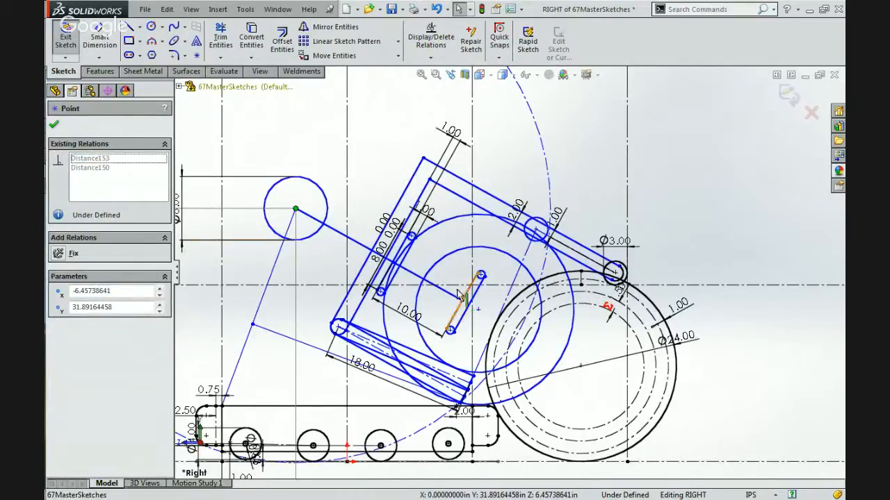
click(293, 209)
mouse_move(295, 208)
mouse_down()
mouse_move(281, 200)
mouse_move(298, 159)
mouse_move(311, 161)
mouse_move(313, 149)
mouse_move(298, 139)
mouse_move(278, 194)
mouse_move(332, 263)
mouse_move(288, 258)
mouse_move(367, 149)
mouse_move(366, 258)
mouse_move(351, 151)
mouse_move(389, 150)
mouse_move(278, 191)
mouse_move(375, 143)
mouse_move(301, 182)
mouse_move(389, 146)
mouse_move(308, 205)
mouse_move(347, 198)
mouse_move(314, 232)
mouse_move(299, 236)
mouse_move(312, 201)
mouse_move(282, 209)
mouse_move(280, 222)
mouse_move(279, 202)
mouse_move(298, 194)
mouse_move(341, 226)
mouse_up()
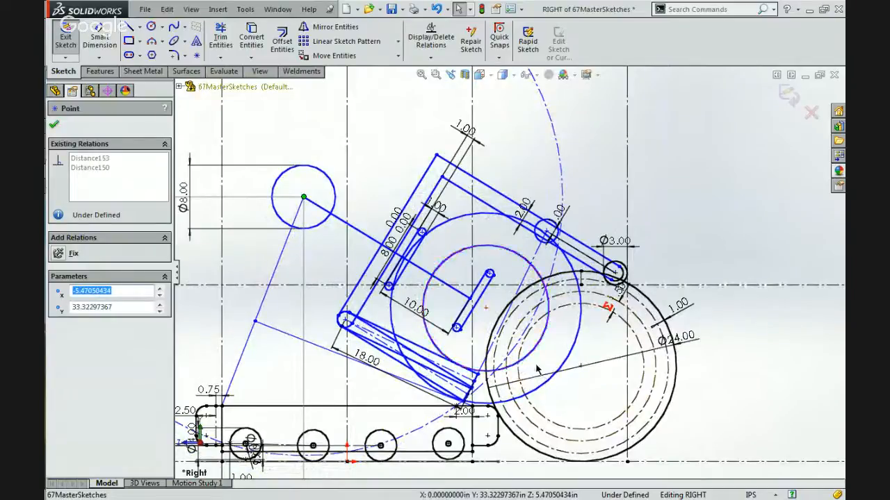
mouse_move(842, 246)
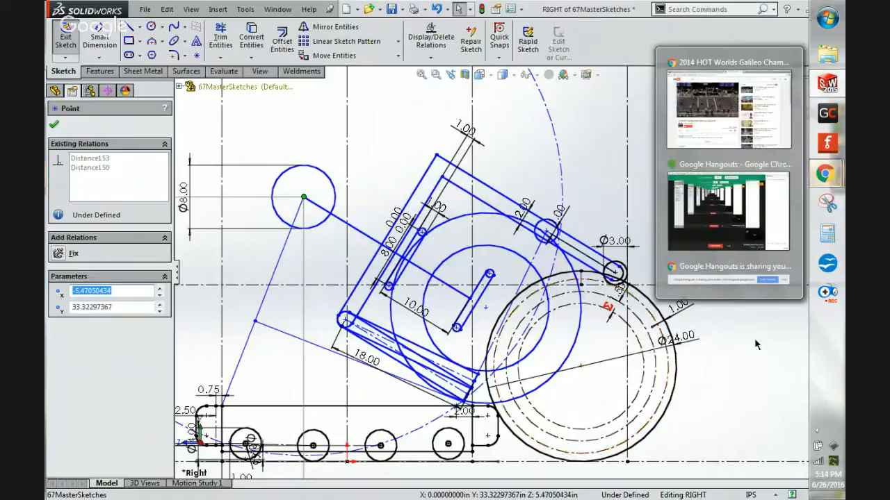
click(748, 364)
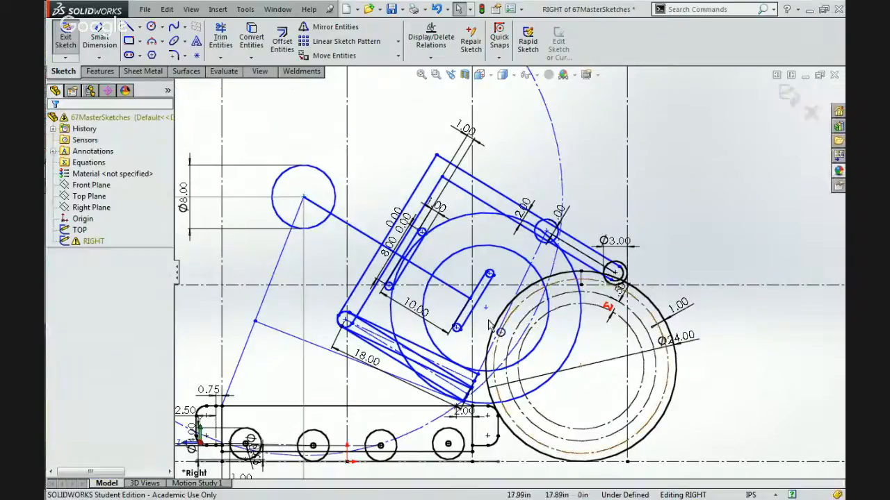
Convert the smaller concentric circle inside the held ball to construction geometry.
scroll(469, 297, down, 3)
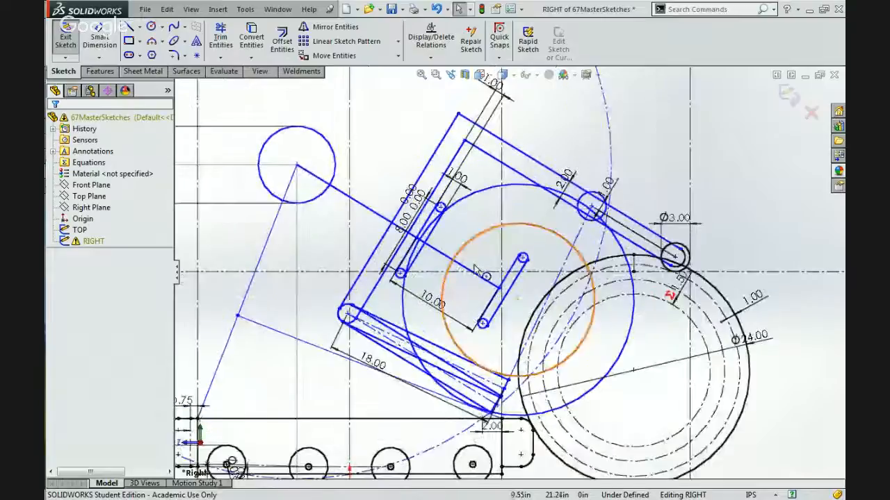
click(460, 257)
click(492, 244)
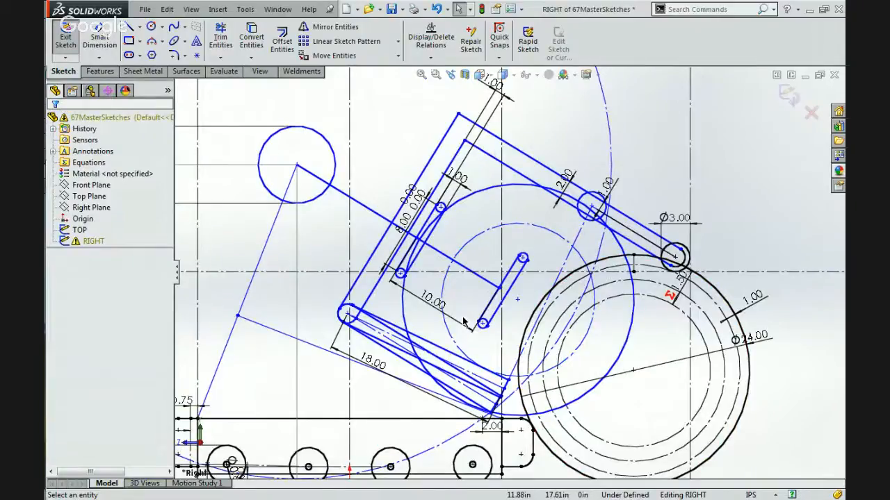
Move the swing circle's centre point farther up towards the arm, to about X -3.02, Y 34.54 in.
scroll(464, 321, up, 2)
click(363, 200)
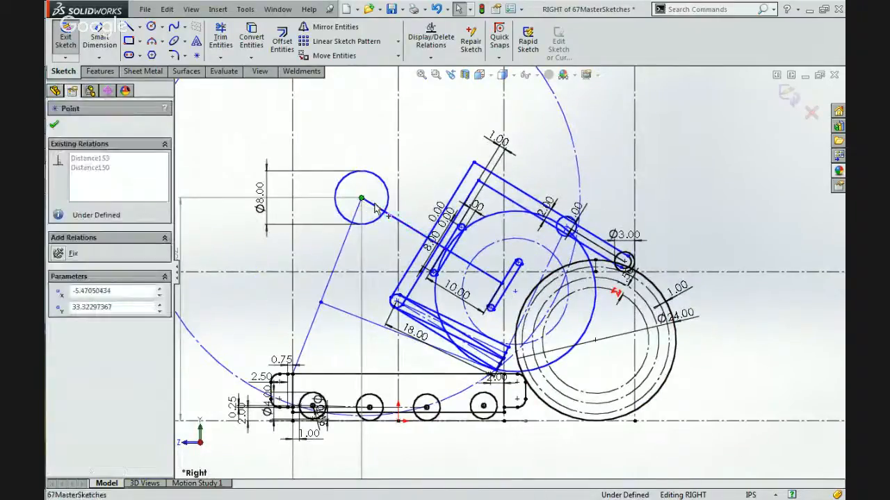
mouse_move(375, 206)
mouse_down()
mouse_move(414, 208)
mouse_move(361, 215)
mouse_move(399, 236)
mouse_move(379, 196)
mouse_up()
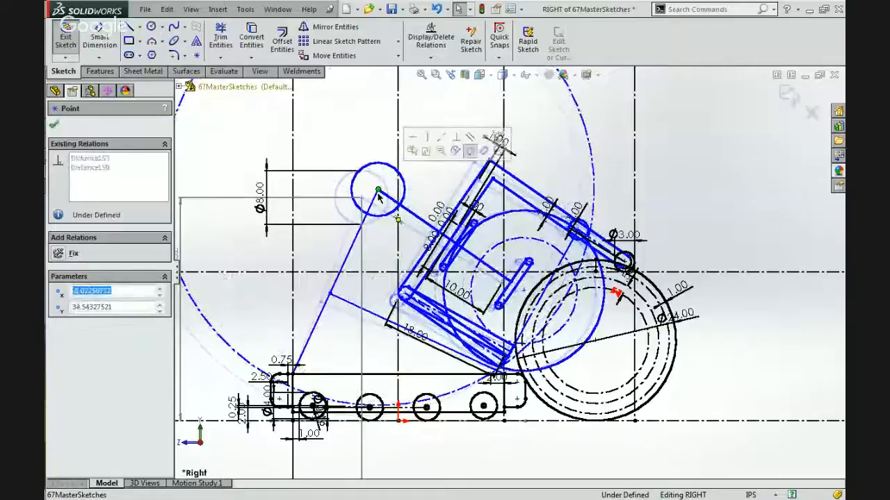
click(323, 254)
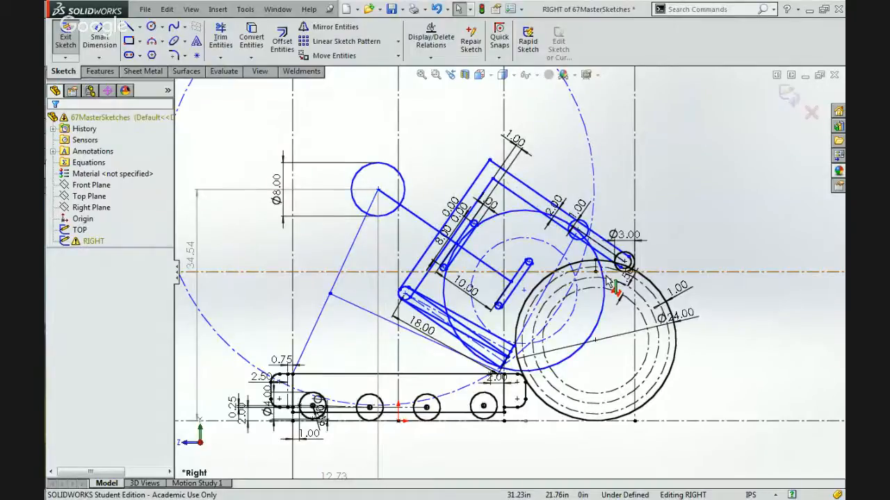
Select the whole chain of the lower 18 in link outline and convert it to construction geometry.
drag(558, 314, 551, 317)
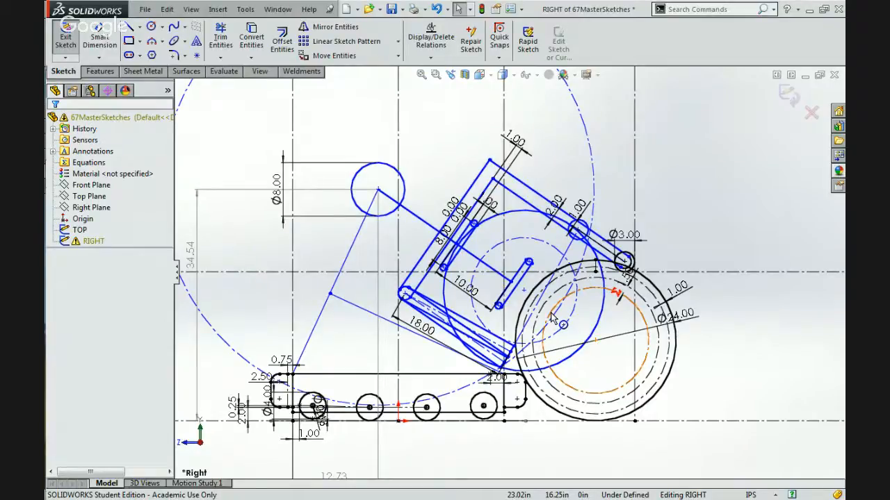
scroll(584, 351, down, 1)
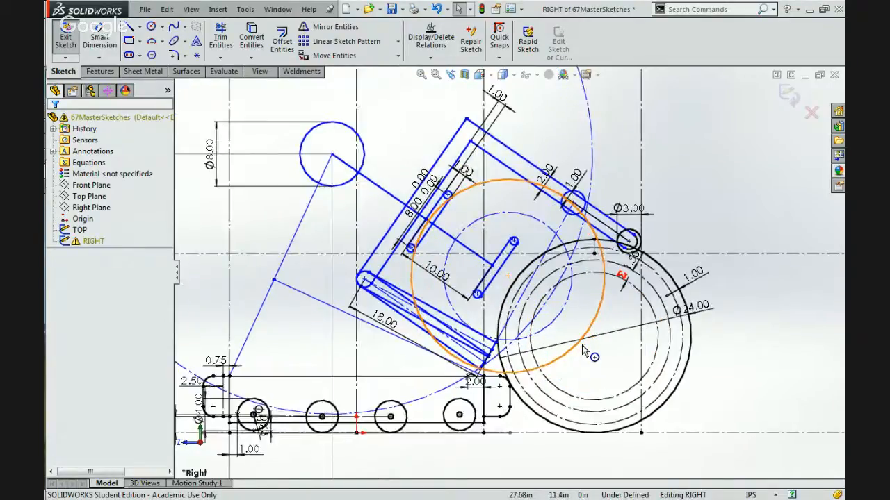
scroll(582, 350, down, 1)
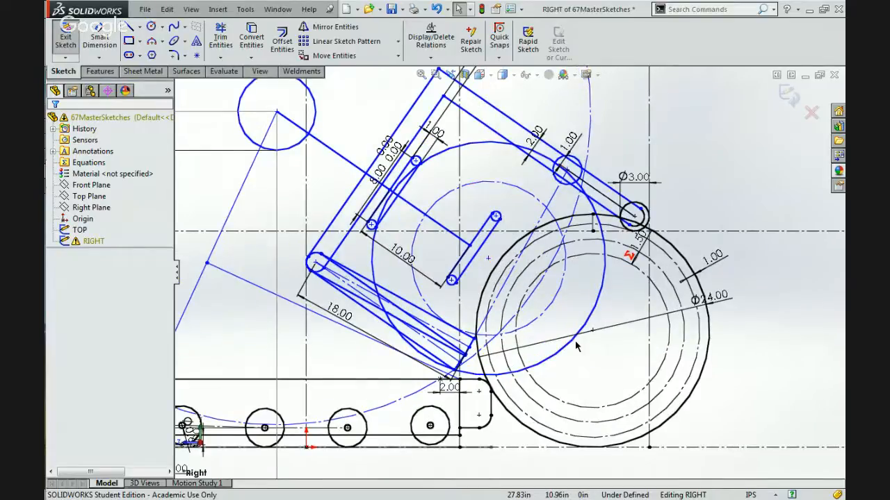
click(380, 327)
right_click(380, 327)
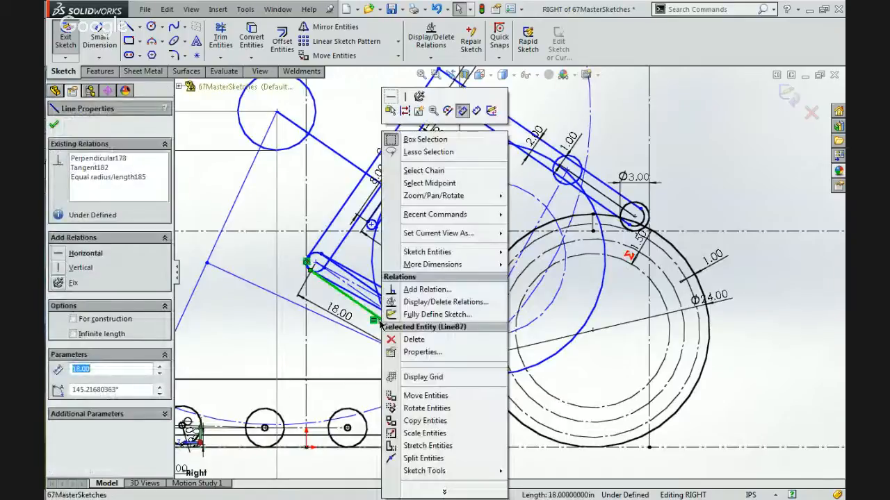
click(425, 170)
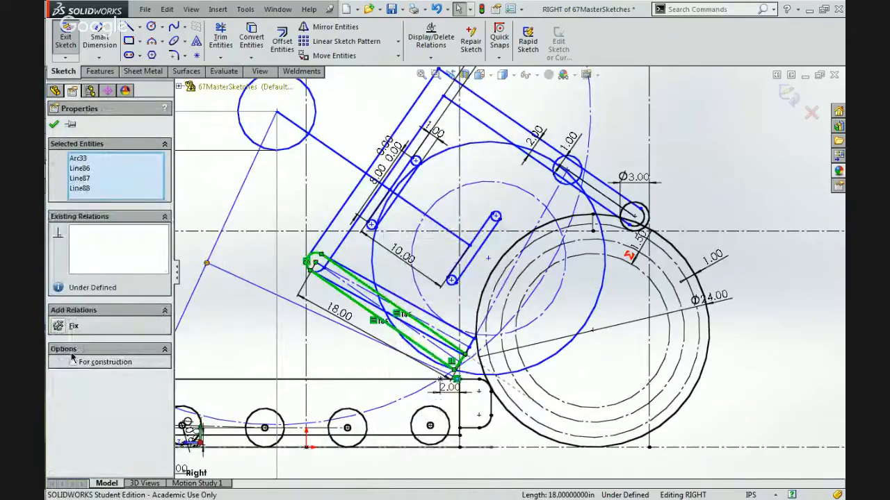
click(73, 362)
click(214, 338)
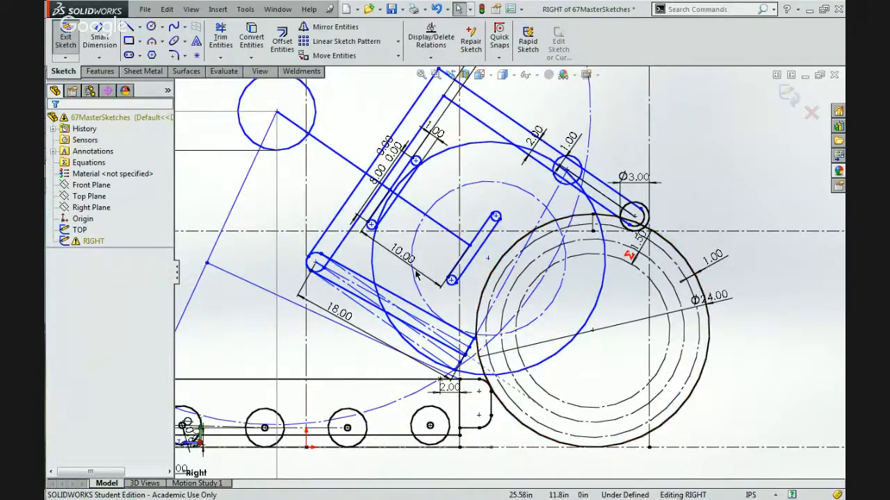
Sketch a circle beside the 24 in ball on its outer side and make it equal in size to that ball.
click(151, 26)
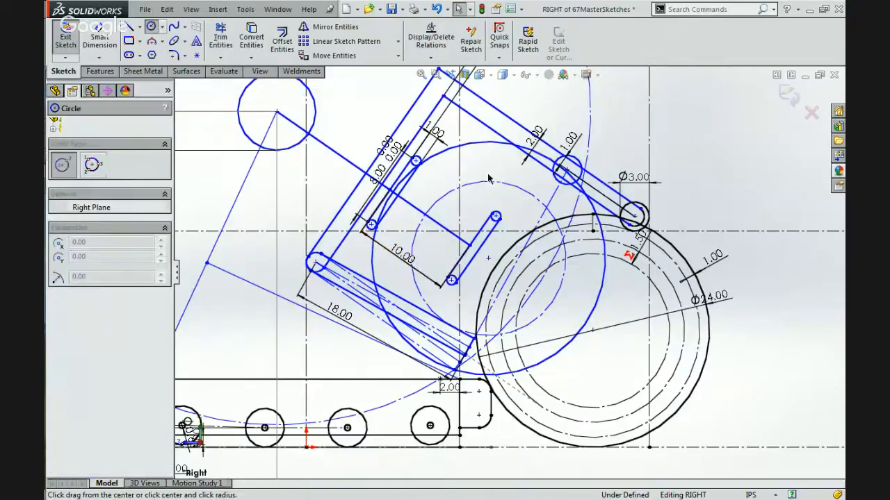
click(784, 354)
click(742, 412)
key(Escape)
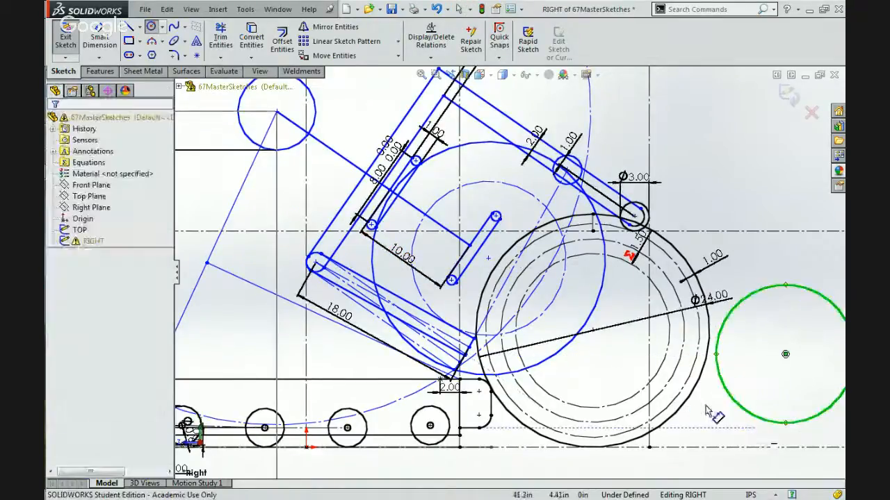
ctrl+click(688, 404)
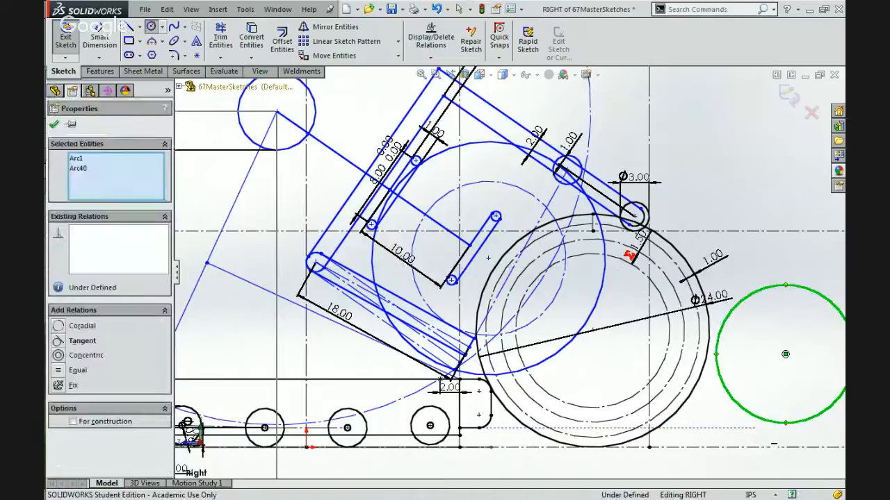
click(764, 345)
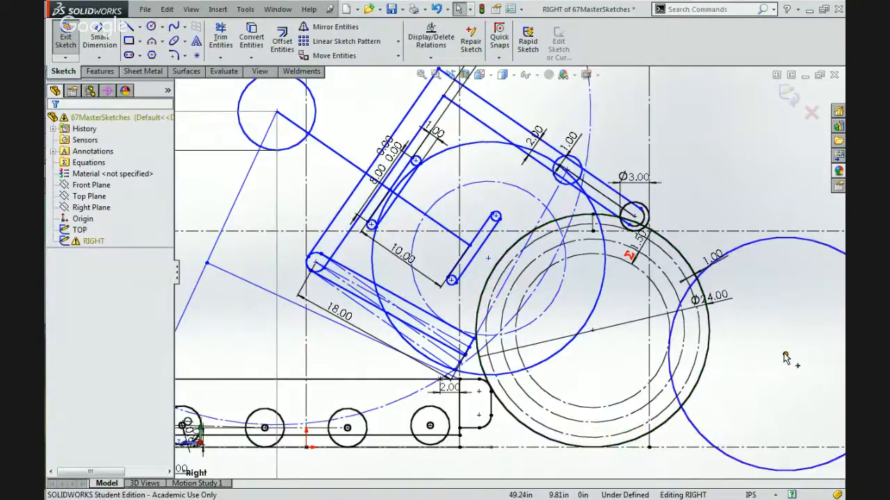
Move the new ball circle through the arm to test the ball's path, leaving its centre at about X 44.22, Y 27.37 in.
mouse_move(785, 354)
mouse_down()
mouse_move(789, 310)
mouse_move(756, 329)
mouse_move(719, 332)
mouse_move(734, 340)
mouse_move(681, 332)
mouse_move(788, 326)
mouse_move(693, 322)
mouse_move(591, 337)
mouse_move(562, 297)
mouse_move(567, 306)
mouse_up()
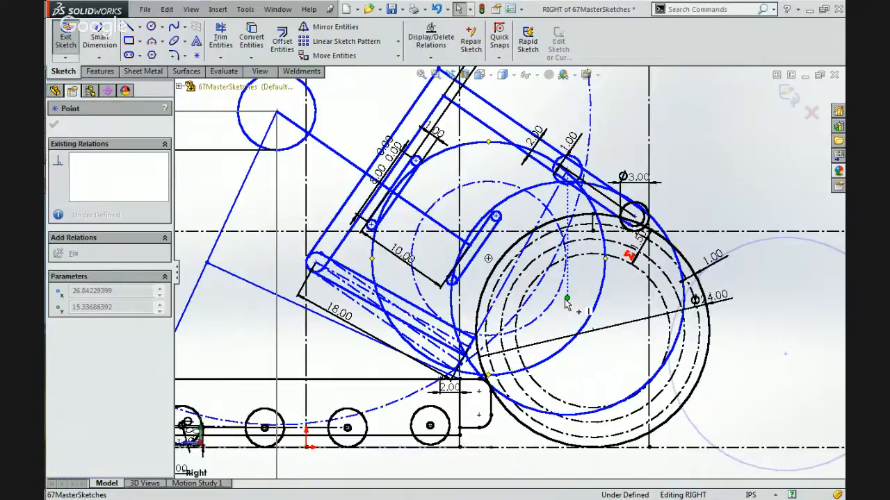
drag(566, 299, 567, 299)
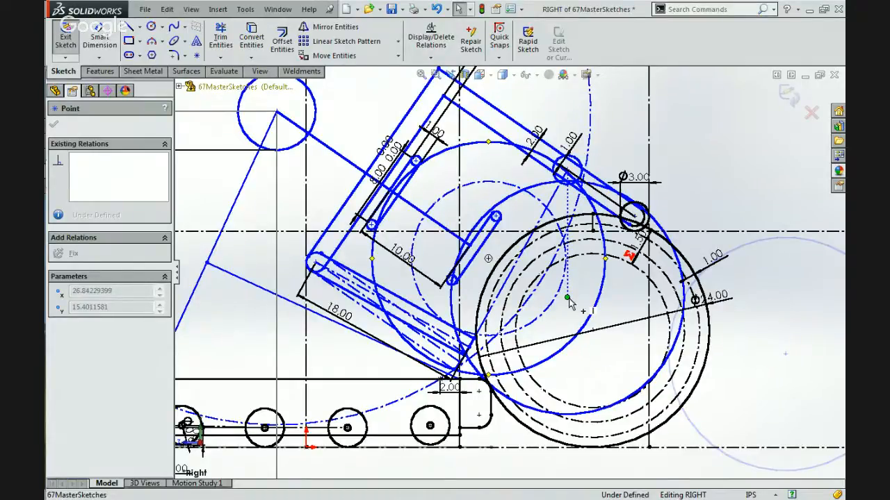
mouse_move(567, 300)
mouse_down()
mouse_move(534, 296)
mouse_move(487, 260)
mouse_move(492, 273)
mouse_up()
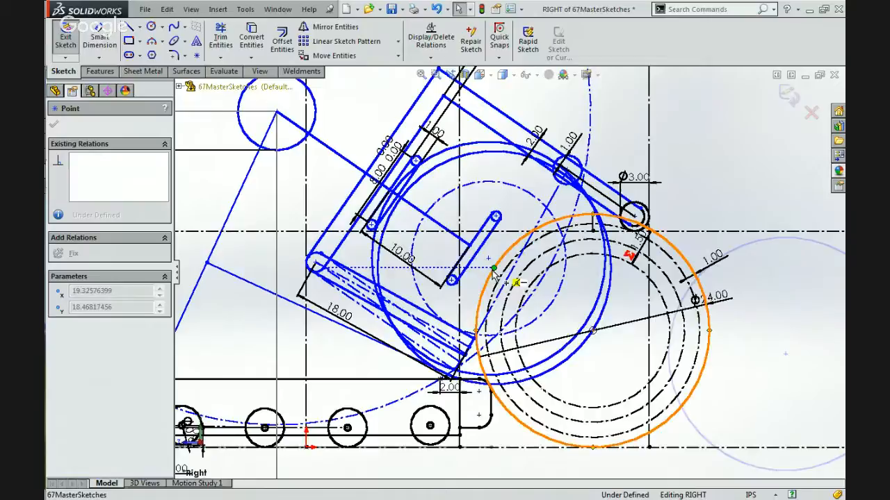
mouse_move(493, 274)
mouse_down()
mouse_move(635, 215)
mouse_move(731, 192)
mouse_move(736, 182)
mouse_up()
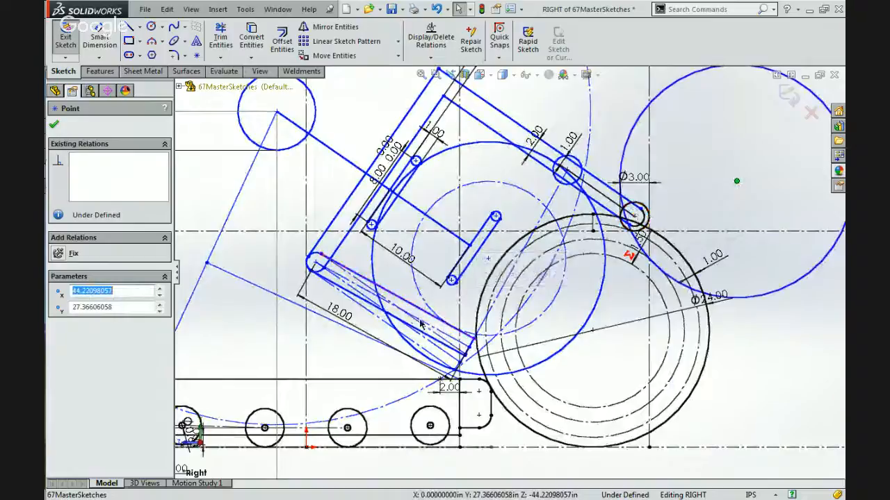
Delete the lower link's 18 in dimension and the construction line running from that link's tip to the arm's inner roller centre.
click(342, 317)
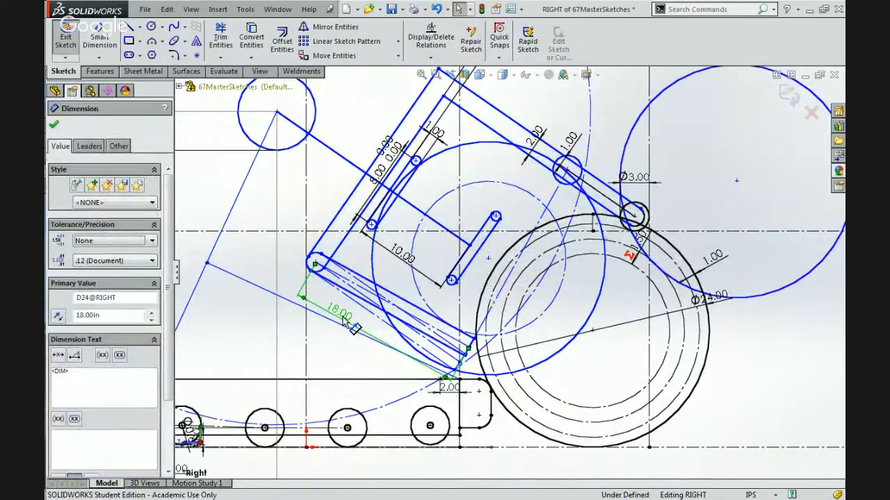
key(Delete)
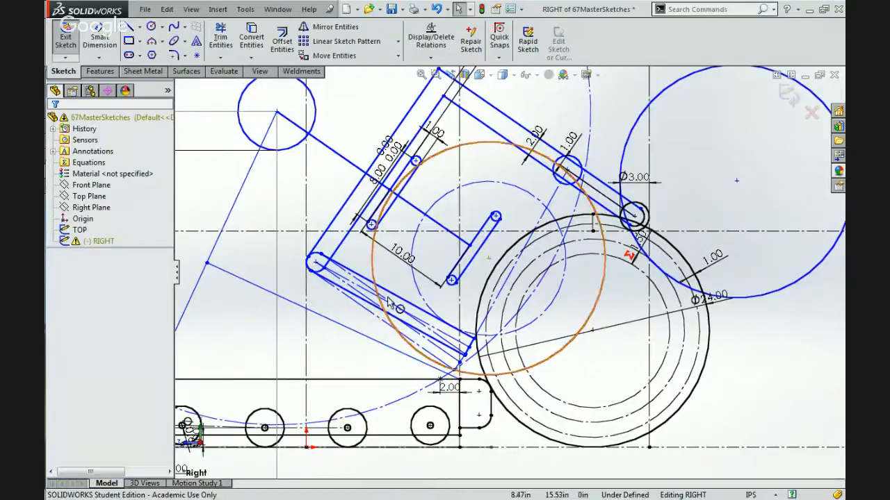
scroll(388, 300, down, 2)
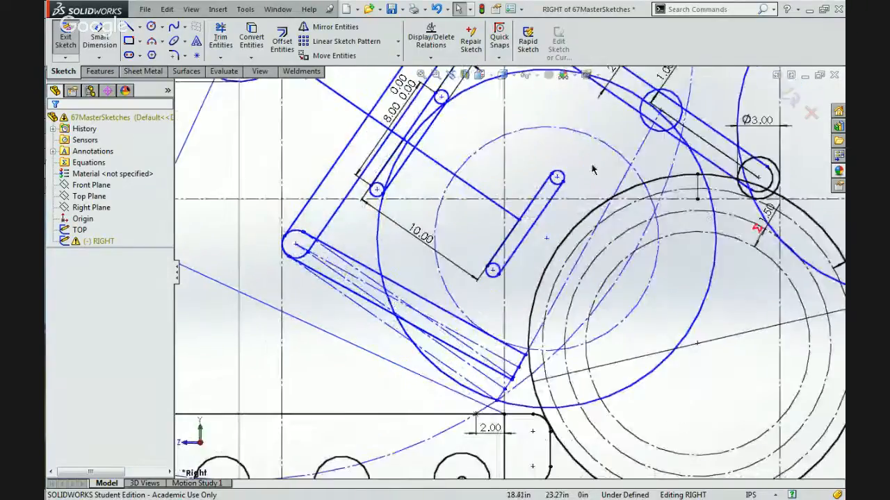
click(616, 192)
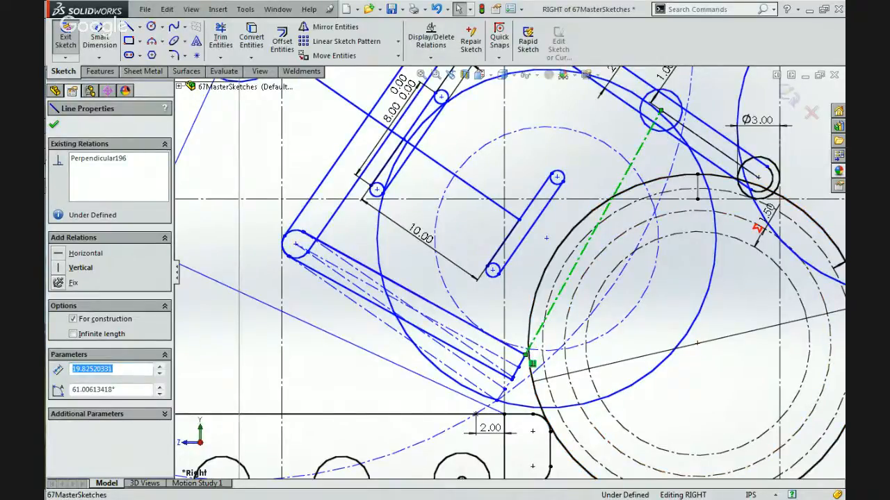
click(532, 341)
key(Delete)
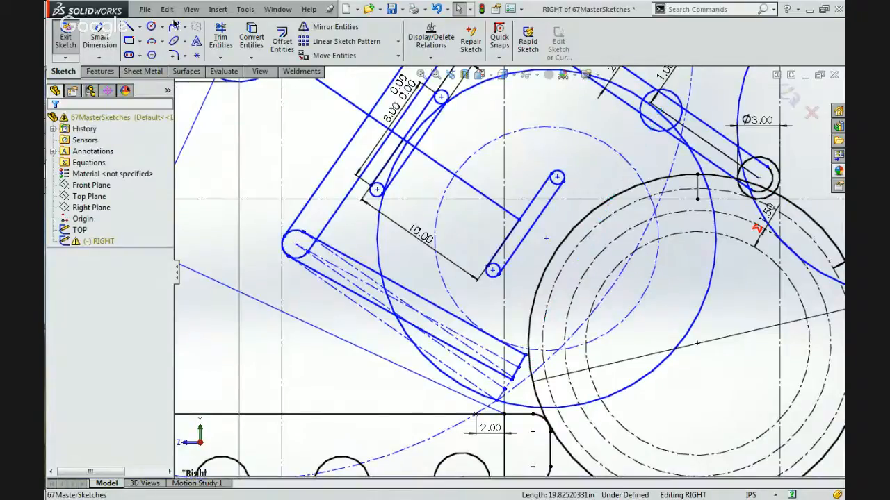
Sketch a solid line about 20.01 in long from the lower link's upper edge to the arm's inner roller centre.
key(l)
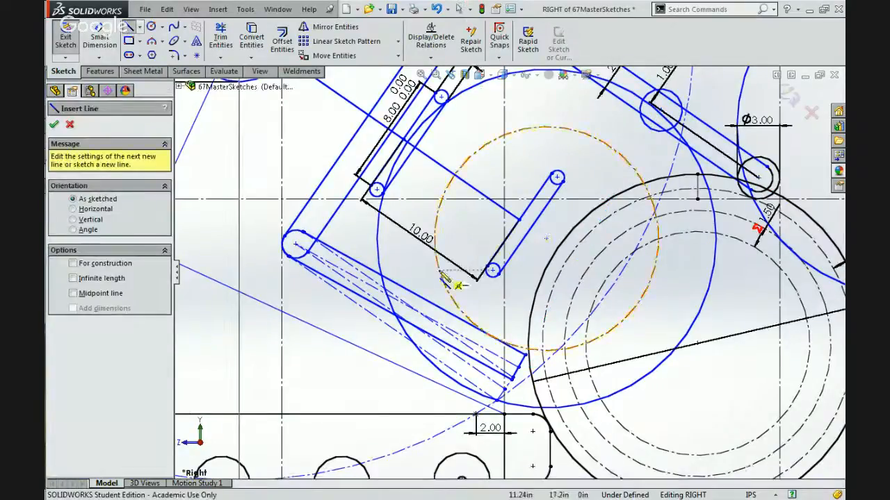
click(509, 352)
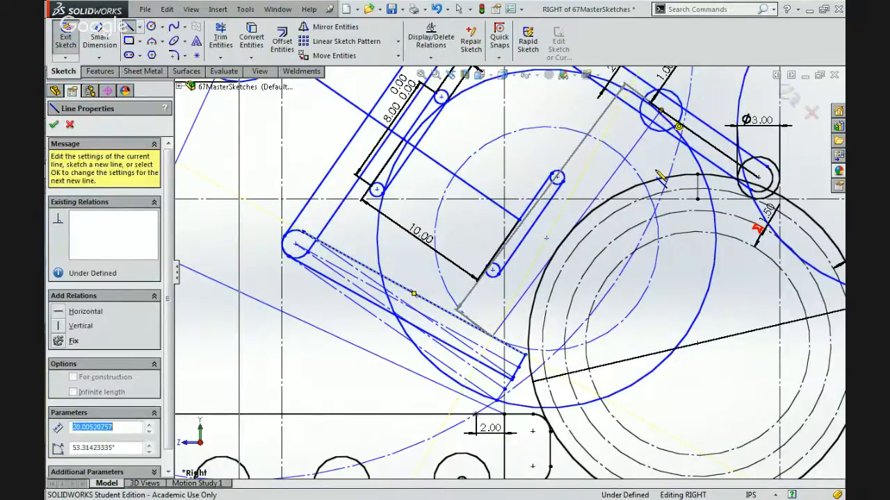
click(660, 110)
key(Escape)
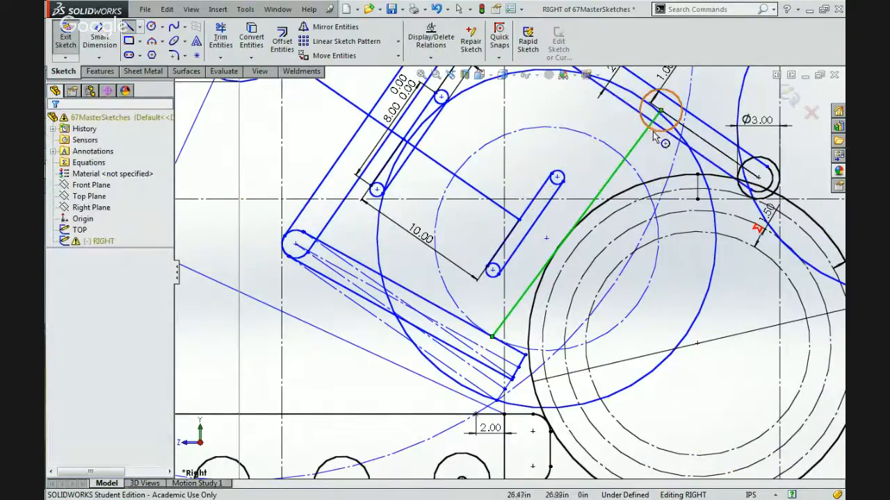
key(Escape)
key(ctrl+z)
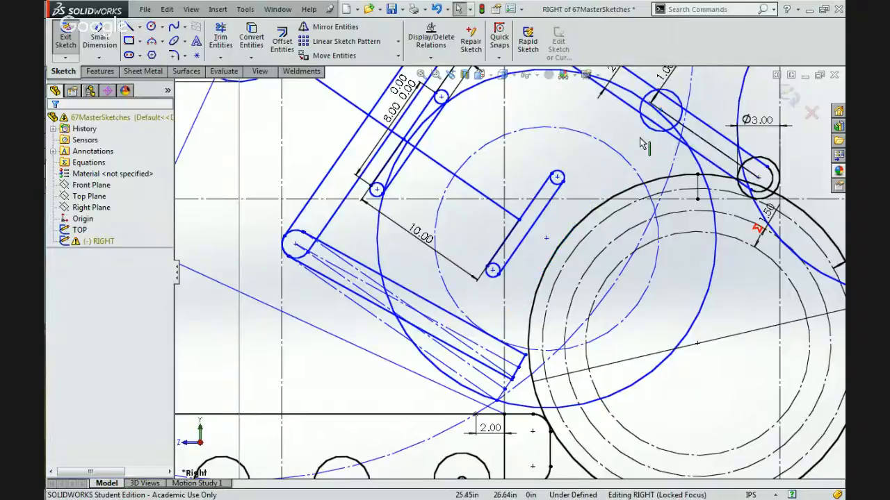
click(151, 27)
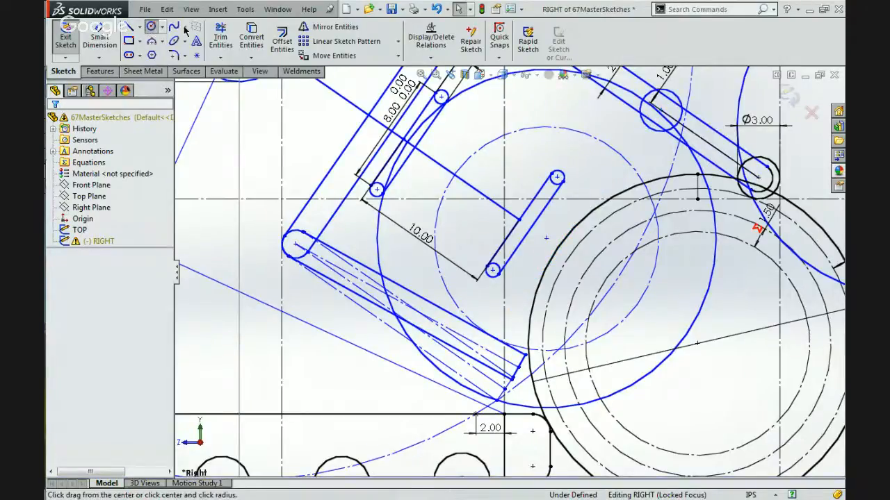
scroll(660, 133, up, 1)
scroll(650, 129, up, 1)
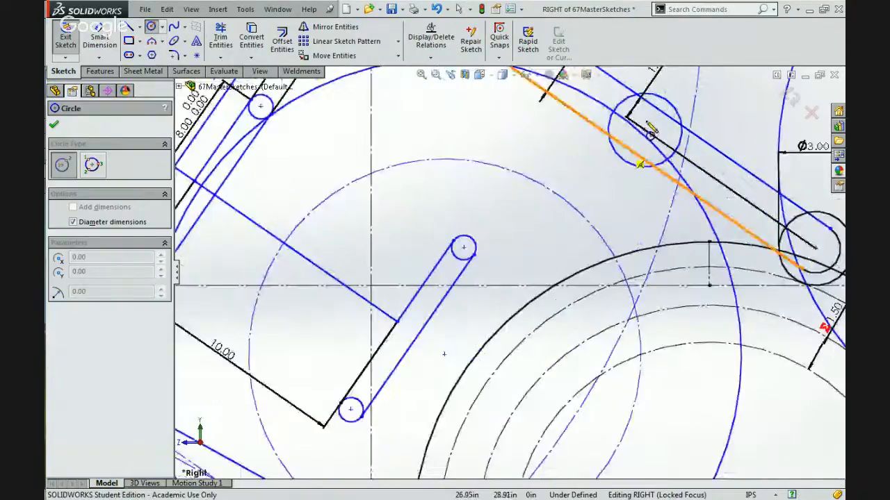
click(646, 142)
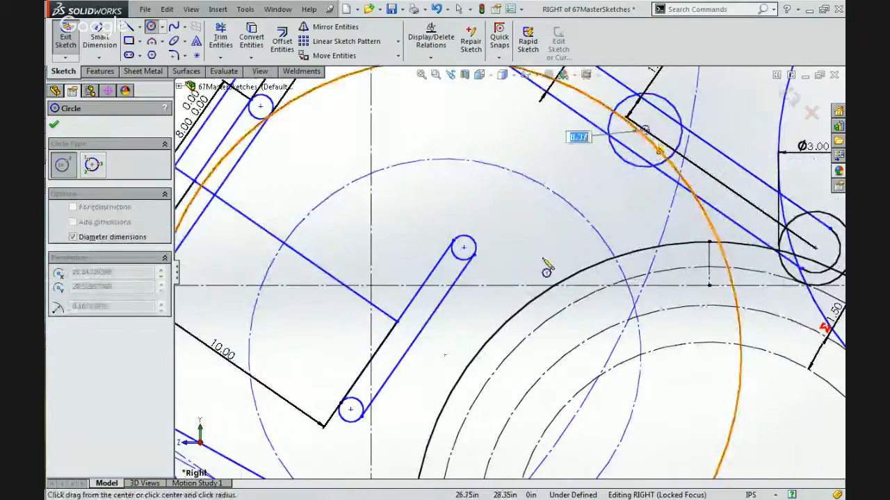
scroll(546, 268, down, 1)
scroll(518, 271, down, 1)
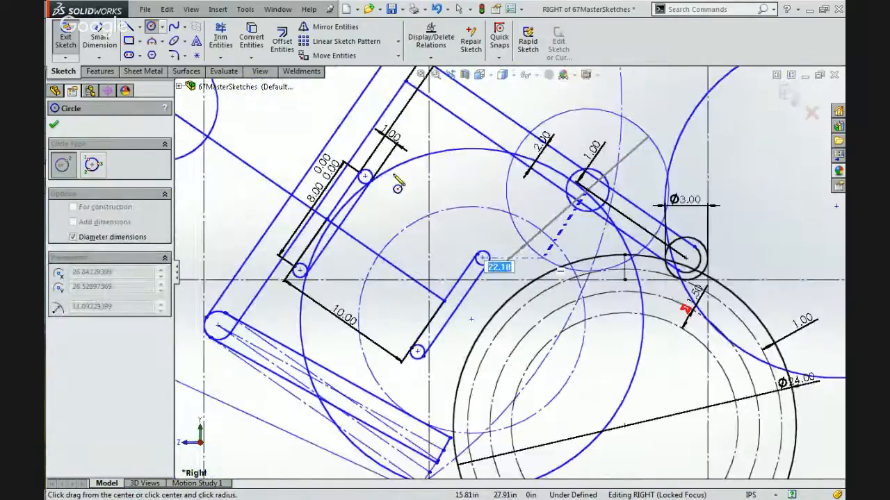
key(Escape)
Dimension the centre of the ball circle between the links to the new line, setting the distance to 1 in.
click(464, 355)
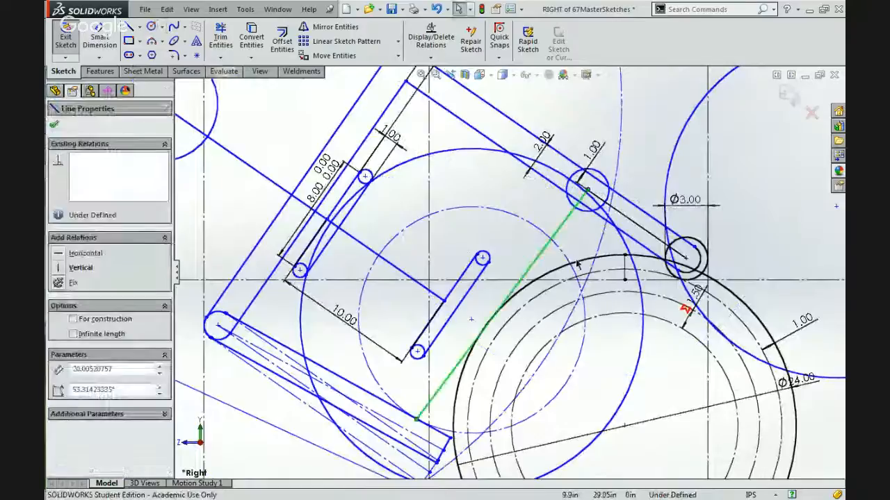
scroll(476, 374, up, 2)
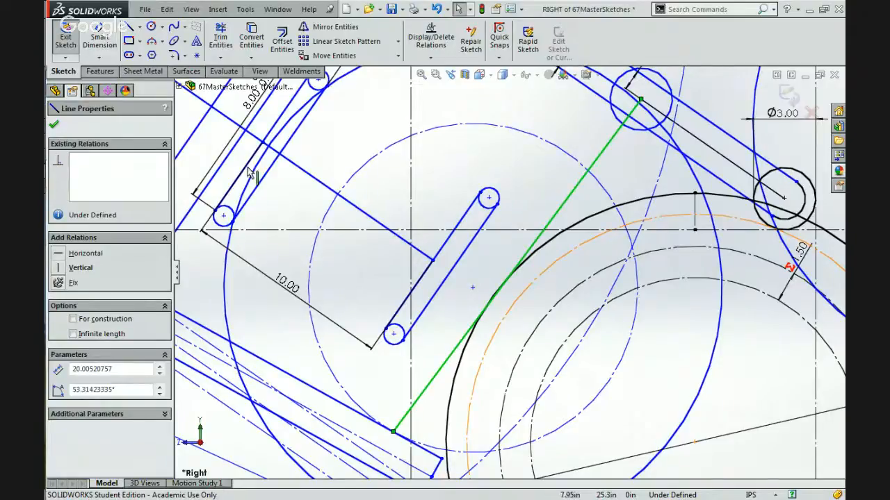
key(Escape)
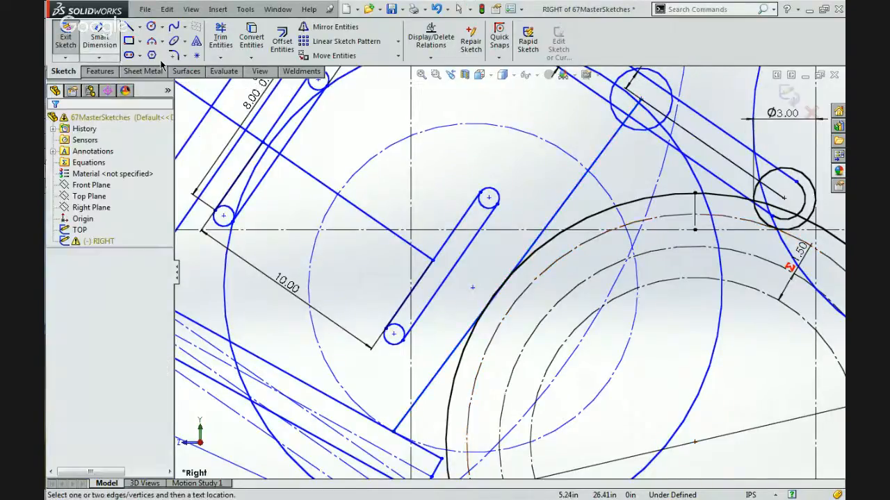
click(473, 288)
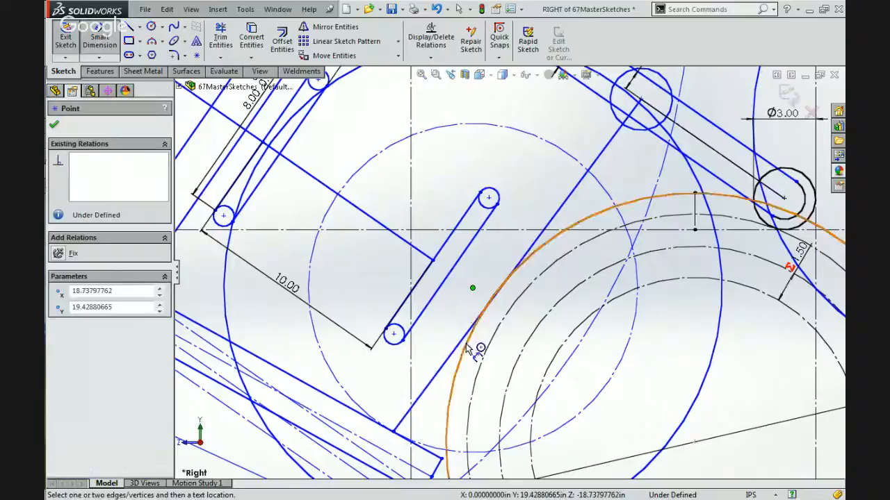
click(480, 317)
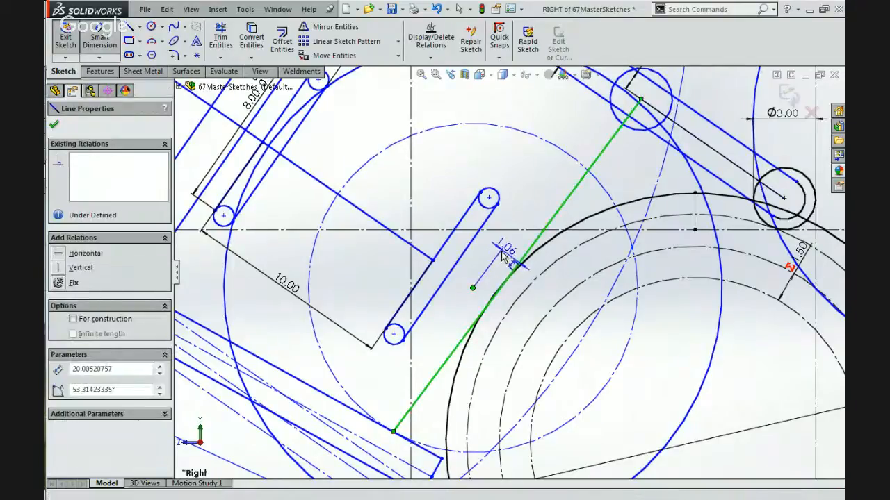
click(502, 256)
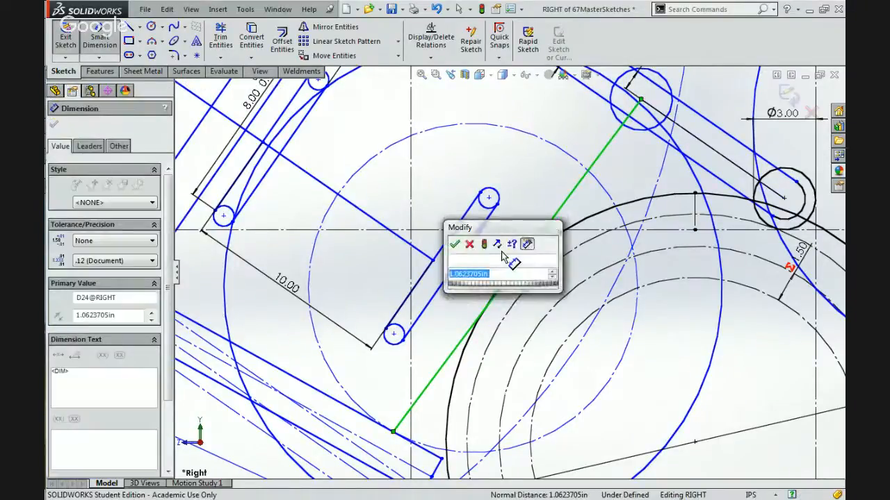
key(Return)
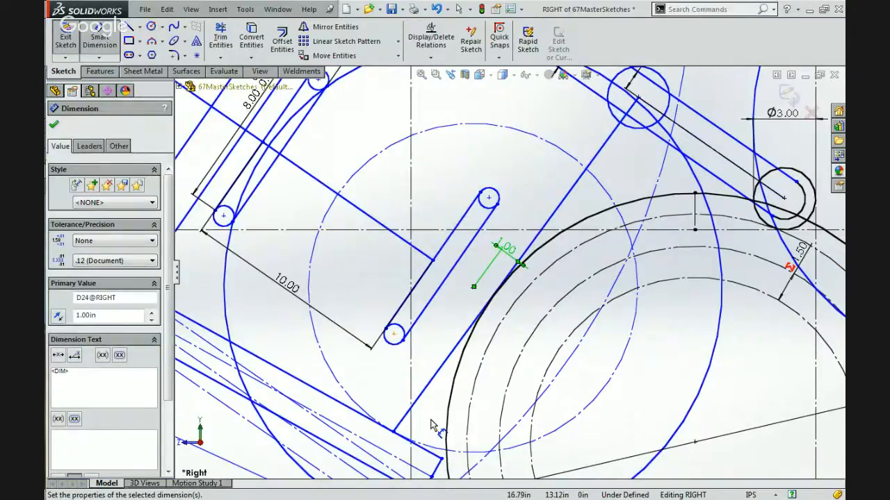
key(z)
ctrl+middle_drag(432, 424, 464, 361)
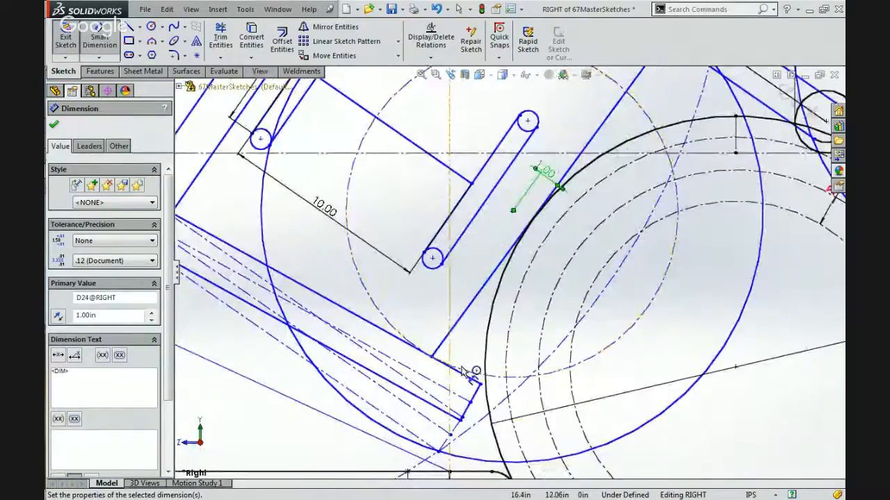
key(z)
key(z)
key(Escape)
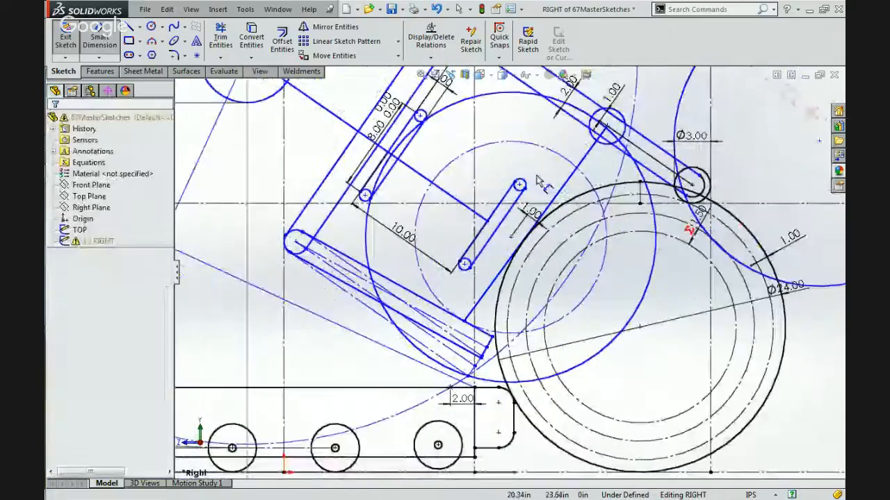
Try to move the arm's inner roller centre, with the attached line, to adjust how they sit around the held ball.
scroll(552, 173, down, 2)
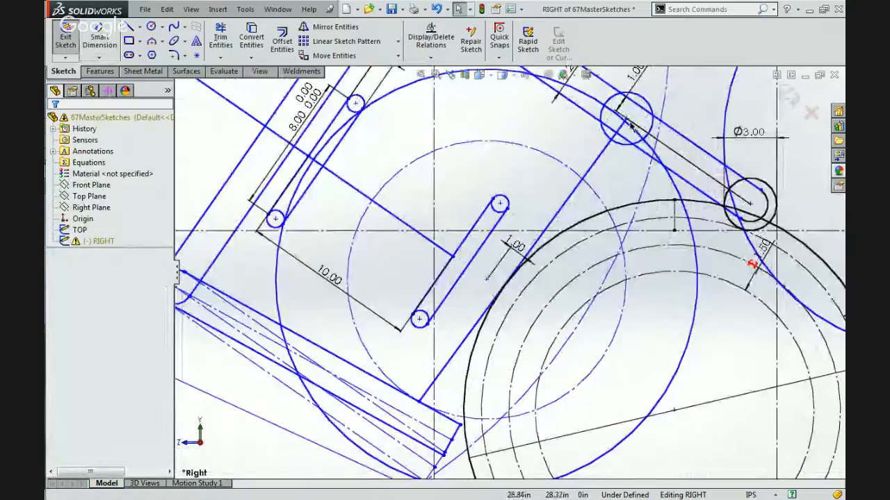
mouse_move(628, 123)
mouse_down()
mouse_move(612, 111)
mouse_move(639, 143)
mouse_up()
click(570, 142)
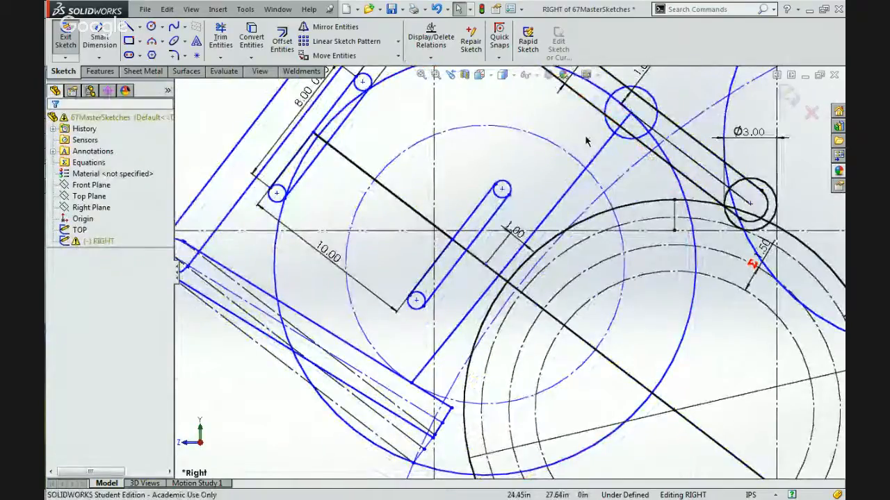
key(ctrl+z)
click(576, 152)
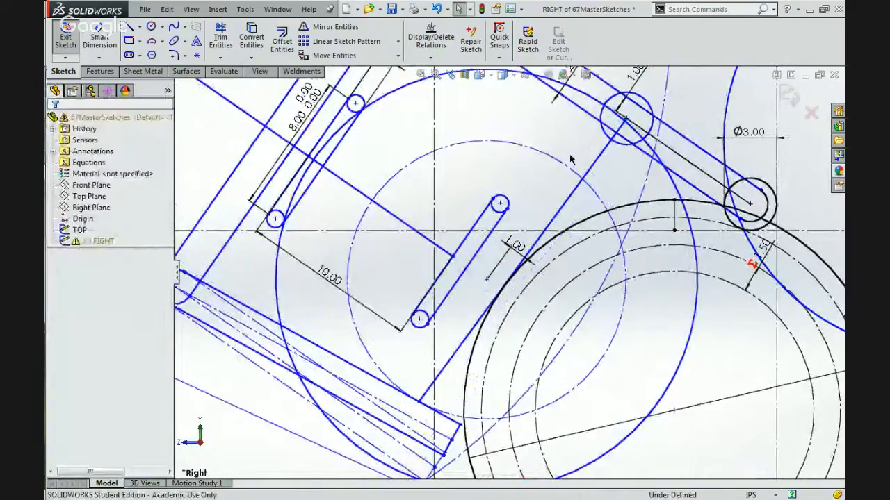
click(470, 334)
click(464, 311)
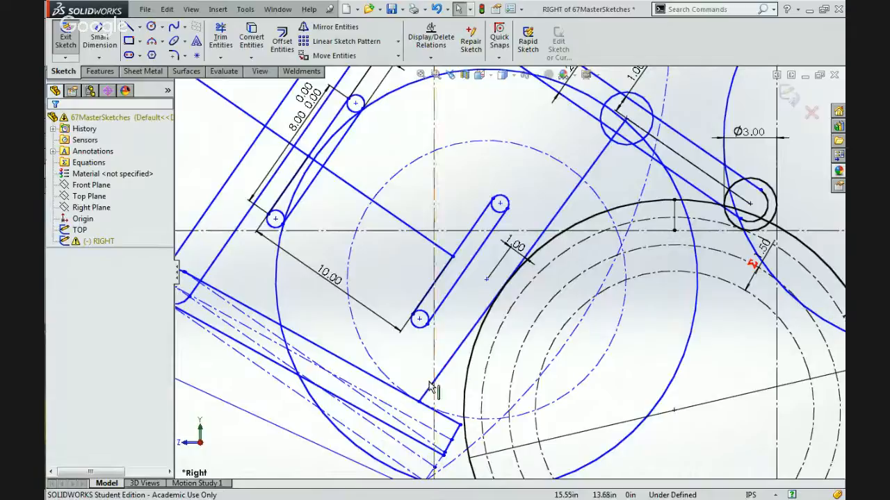
Move the 8 in swing circle's centre point down to about X -5.53, Y 26.54 in, swinging the linkage along.
scroll(513, 404, up, 3)
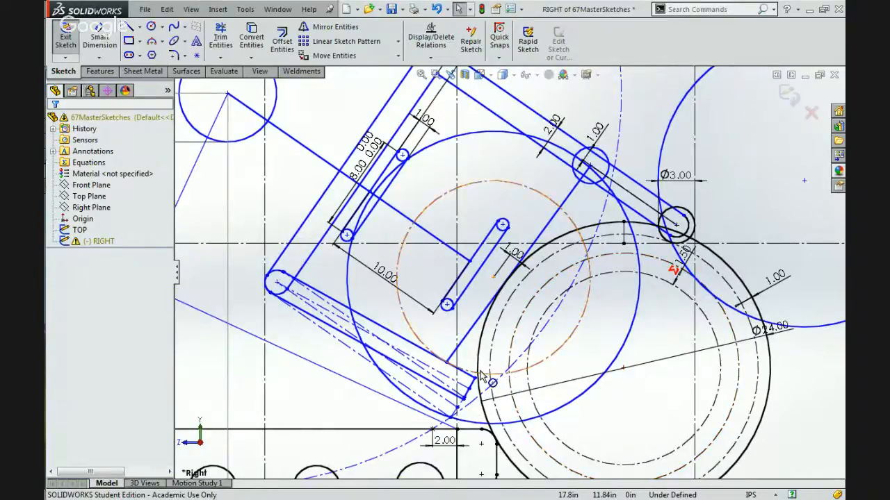
click(227, 93)
mouse_move(212, 118)
mouse_down()
mouse_move(212, 157)
mouse_move(198, 179)
mouse_move(220, 165)
mouse_move(198, 192)
mouse_up()
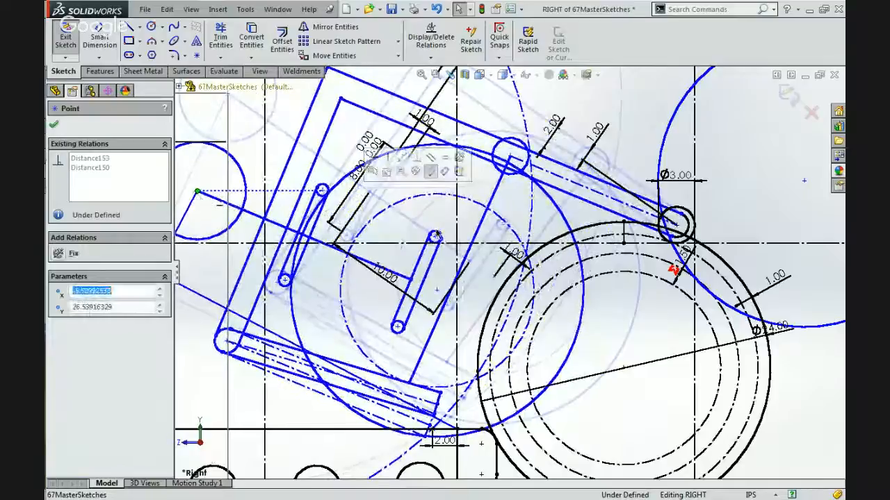
scroll(709, 344, up, 5)
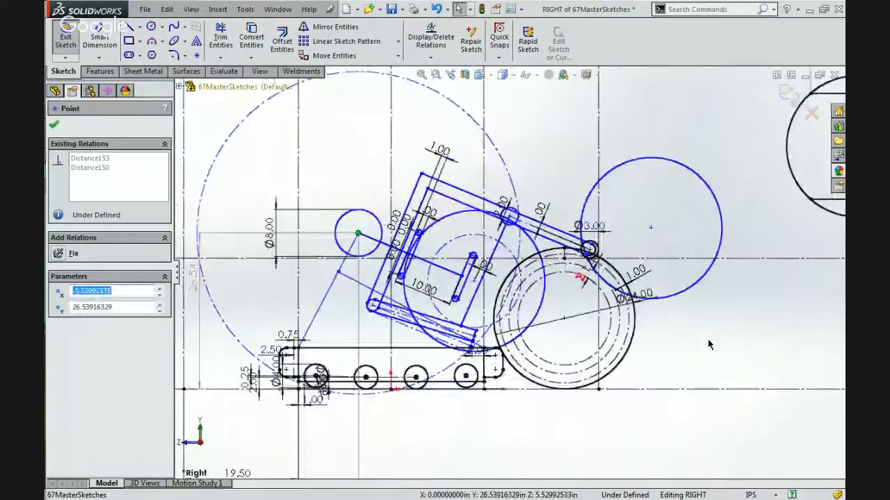
scroll(547, 321, down, 3)
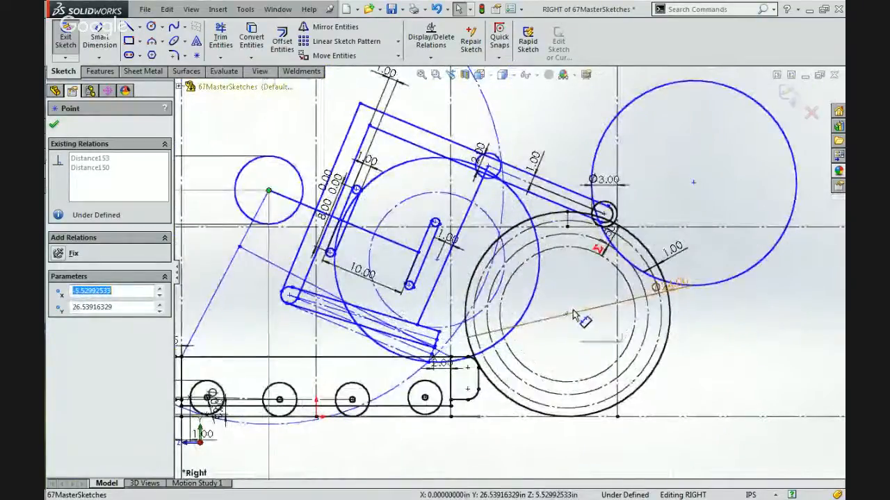
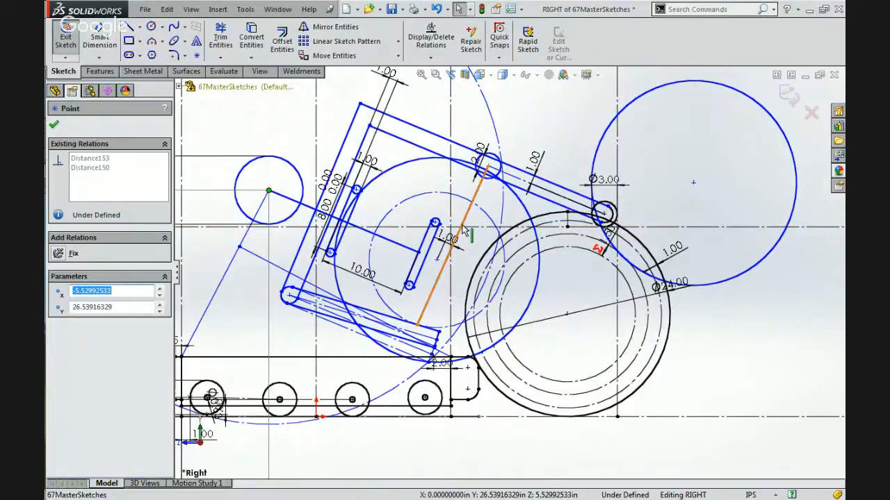
Move the 8 in swing circle's centre point to about X -4.32, Y 25.52 in, swinging the linkage along.
scroll(400, 224, up, 3)
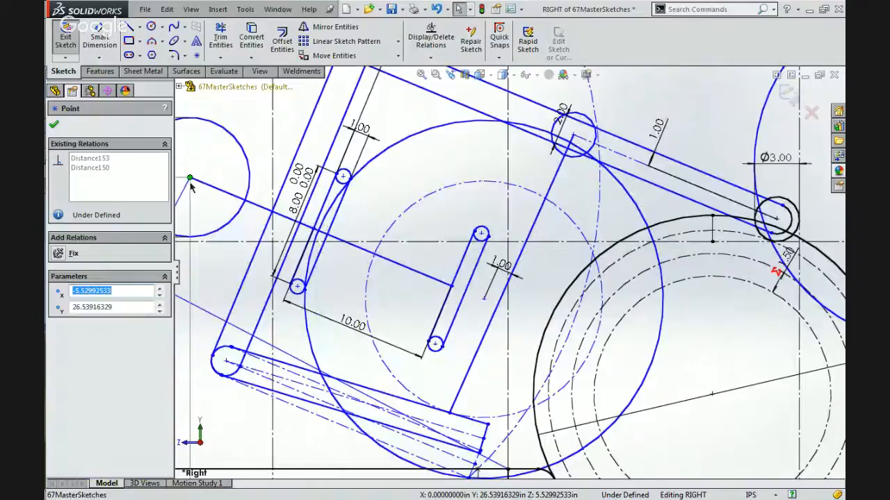
mouse_move(191, 184)
mouse_down()
mouse_move(232, 178)
mouse_move(271, 129)
mouse_move(100, 225)
mouse_move(208, 192)
mouse_up()
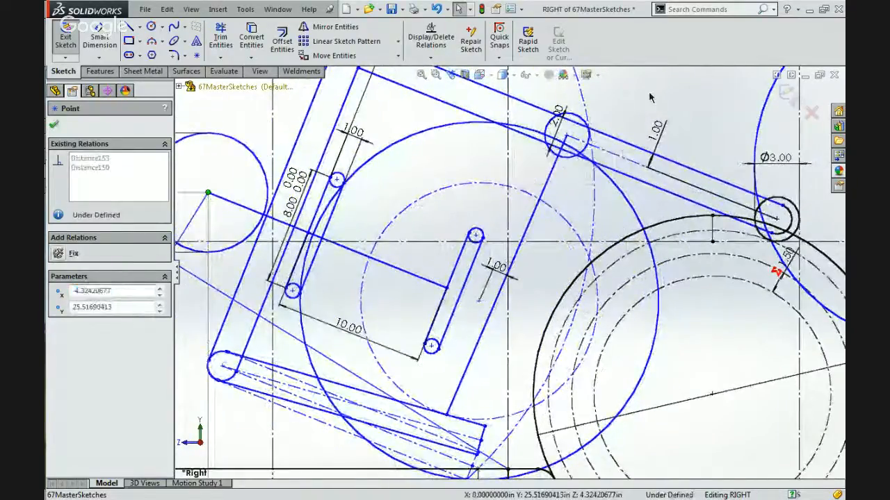
click(649, 97)
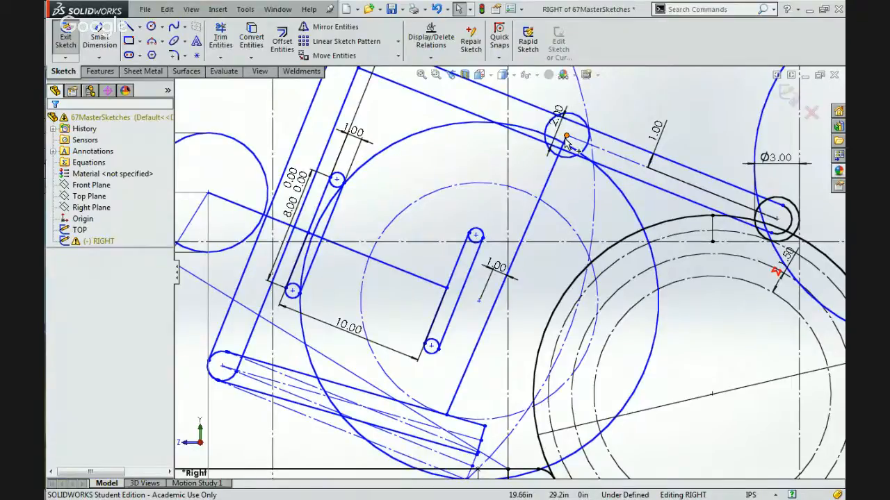
Move the loose ball circle's centre near the held ball for comparison, and place it back in front at about X 46.34, Y 25.52 in.
scroll(509, 267, up, 3)
click(498, 354)
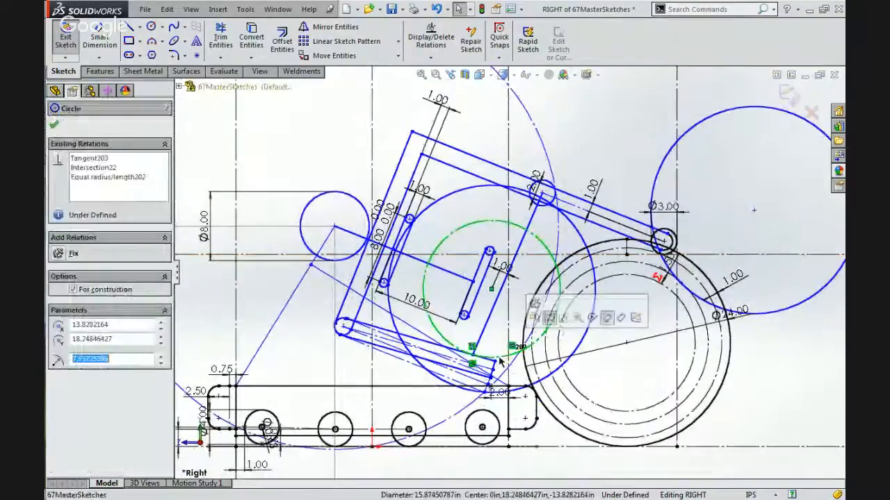
click(754, 209)
drag(754, 210, 567, 312)
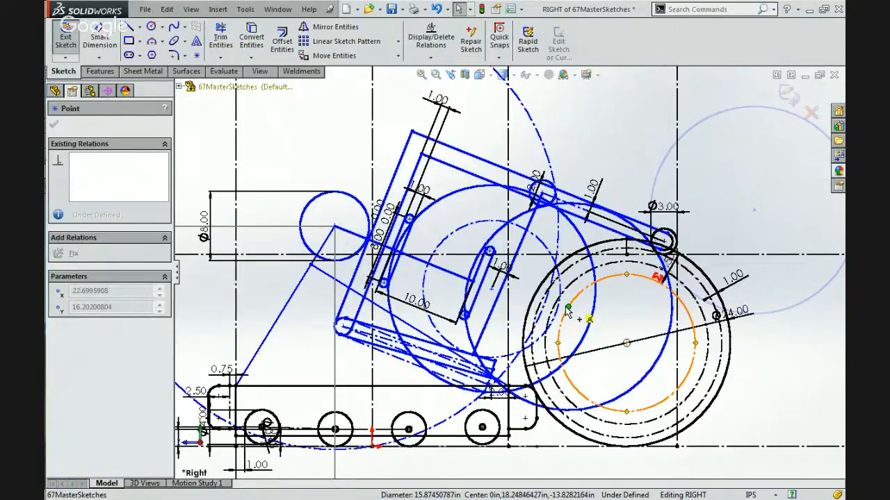
drag(567, 313, 567, 313)
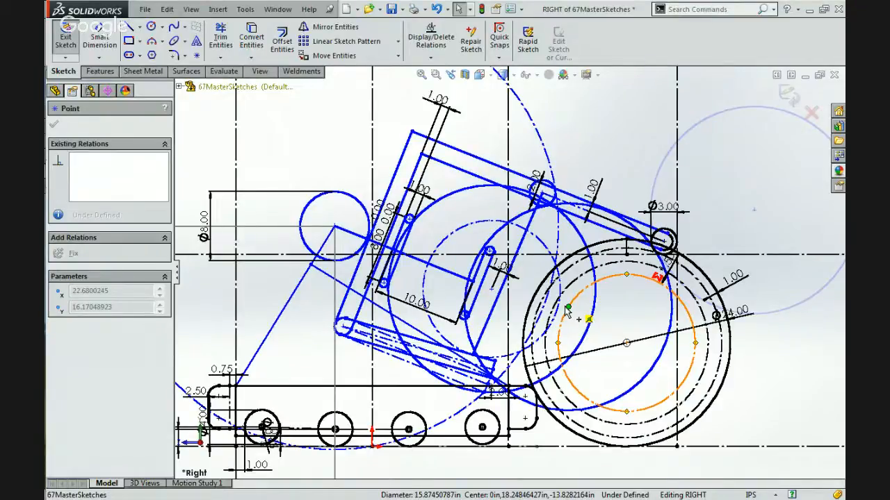
mouse_move(567, 312)
mouse_down()
mouse_move(560, 310)
mouse_move(773, 229)
mouse_up()
scroll(576, 222, down, 4)
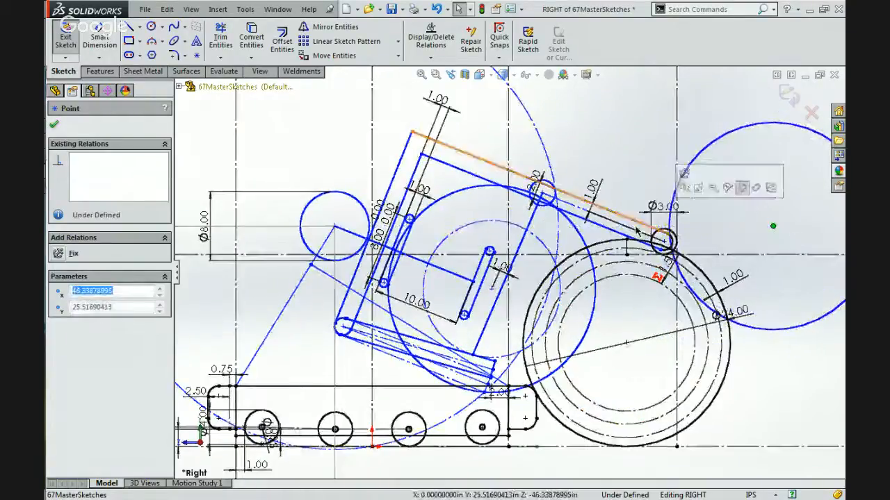
Adjust the linkage by its inner roller centre and link joint, and fix the 8 in swing circle's centre at about X -5.11, Y 27.12 in.
scroll(567, 231, down, 2)
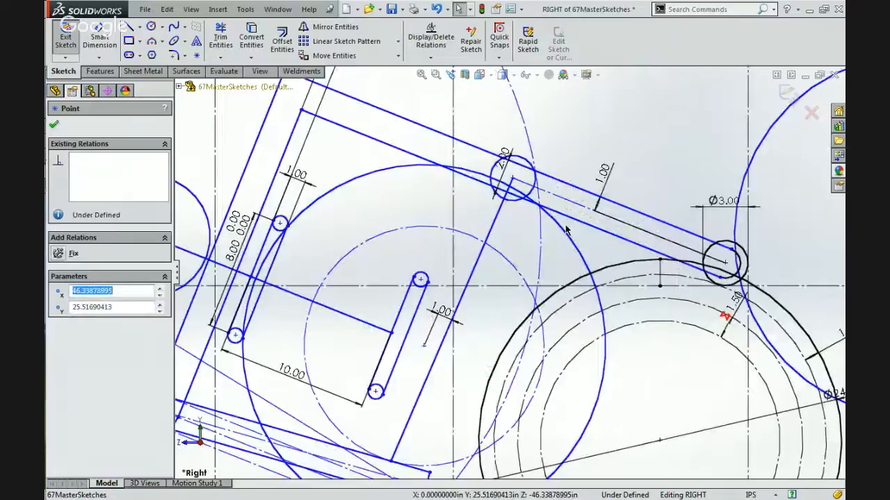
mouse_move(512, 180)
mouse_down()
mouse_move(562, 194)
mouse_move(483, 176)
mouse_move(505, 185)
mouse_move(520, 176)
mouse_up()
scroll(504, 271, up, 5)
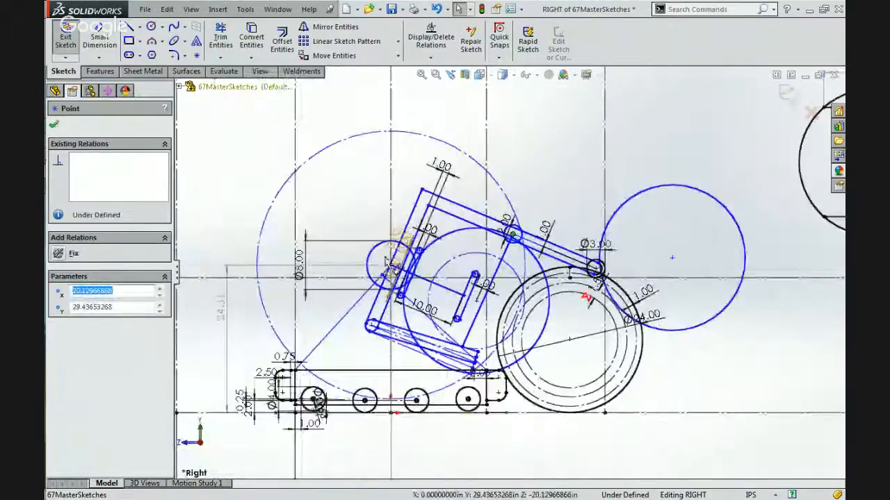
scroll(407, 287, down, 3)
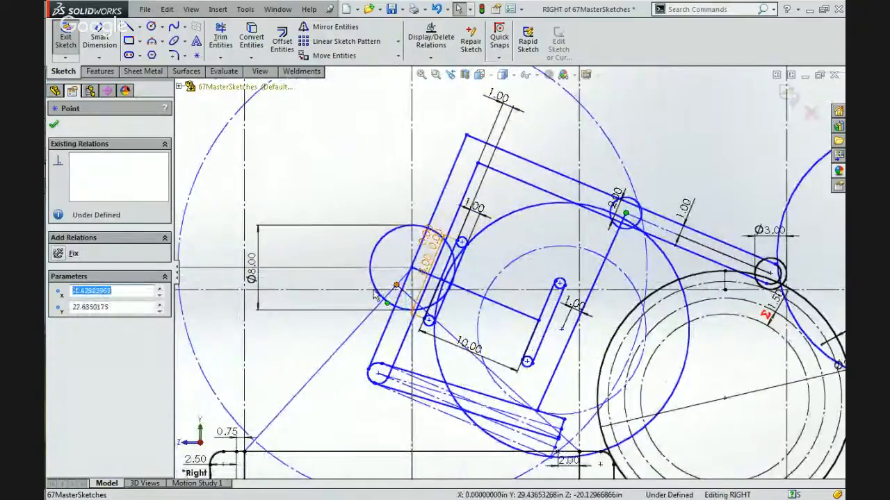
mouse_move(397, 284)
mouse_down()
mouse_move(345, 306)
mouse_move(326, 330)
mouse_move(317, 313)
mouse_up()
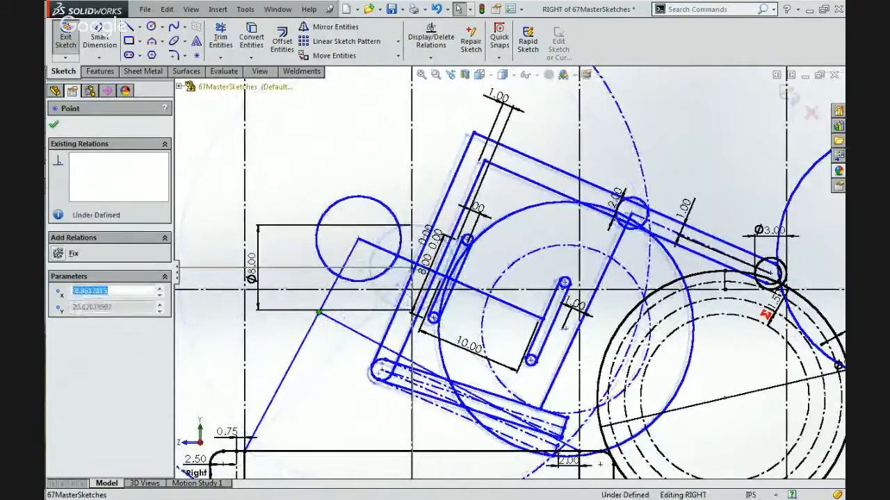
click(357, 238)
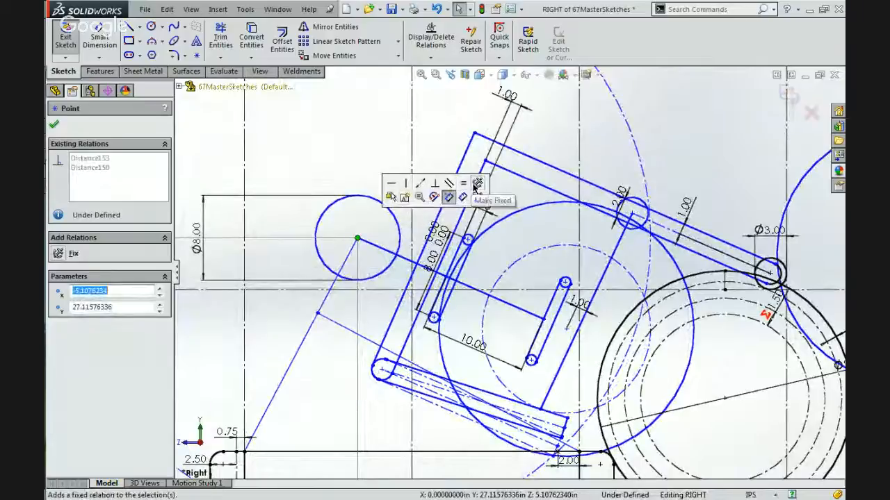
click(449, 196)
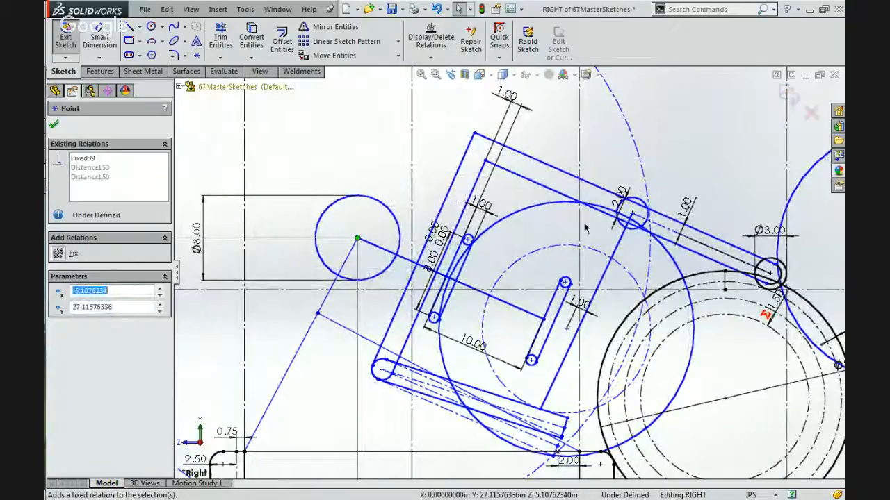
click(680, 194)
Try to move the arm's inner roller centre forward along the arm to about X 22.36, Y 28.71 in.
scroll(680, 195, up, 3)
scroll(632, 249, down, 3)
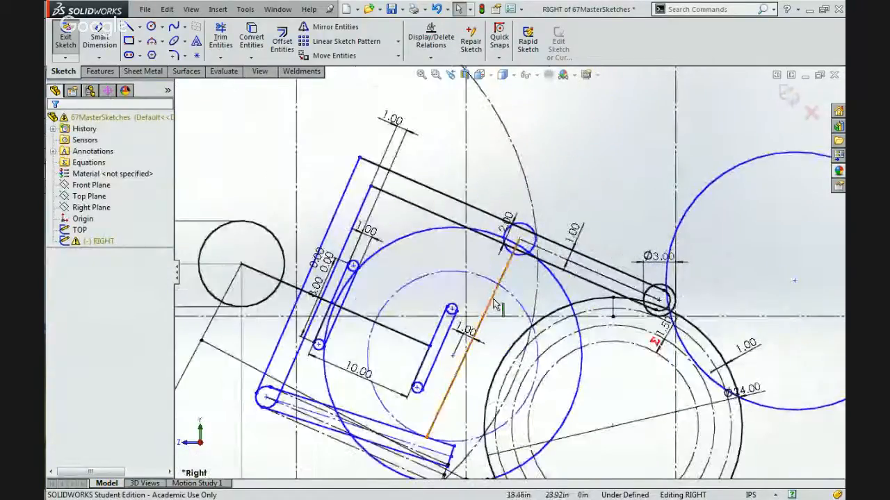
mouse_move(520, 244)
mouse_down()
mouse_move(487, 240)
mouse_move(503, 235)
mouse_move(546, 259)
mouse_up()
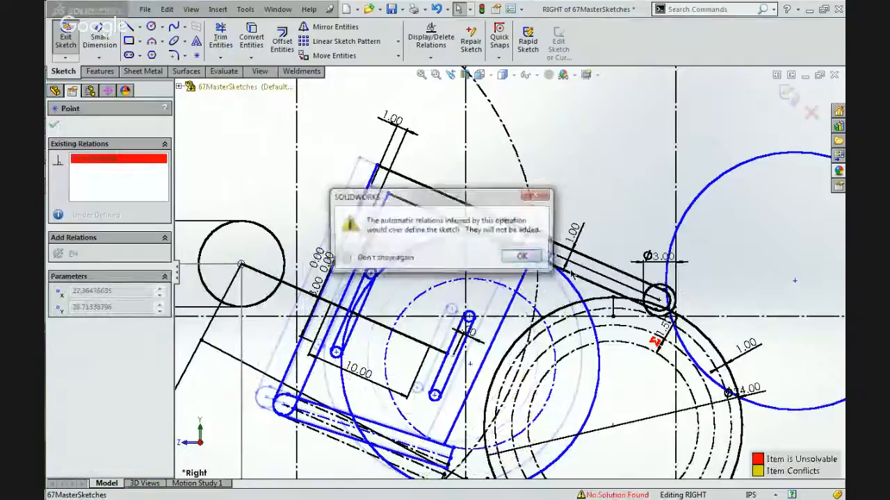
click(520, 256)
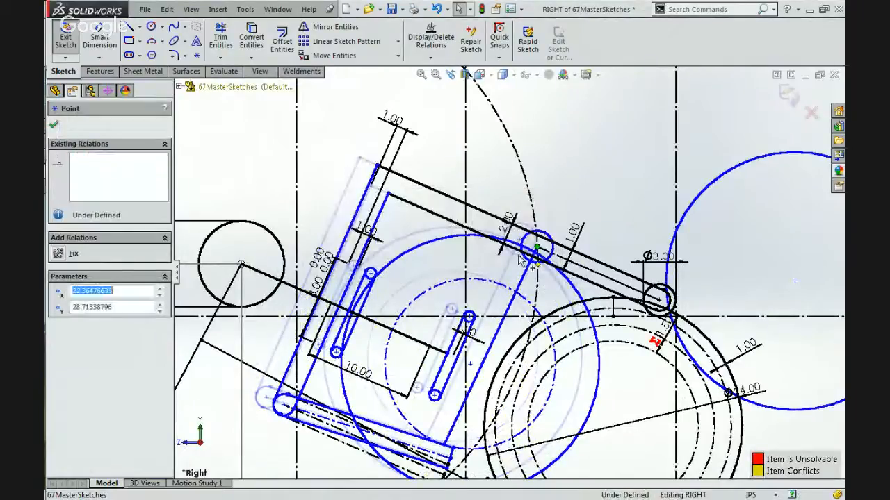
scroll(518, 254, up, 3)
scroll(486, 353, down, 5)
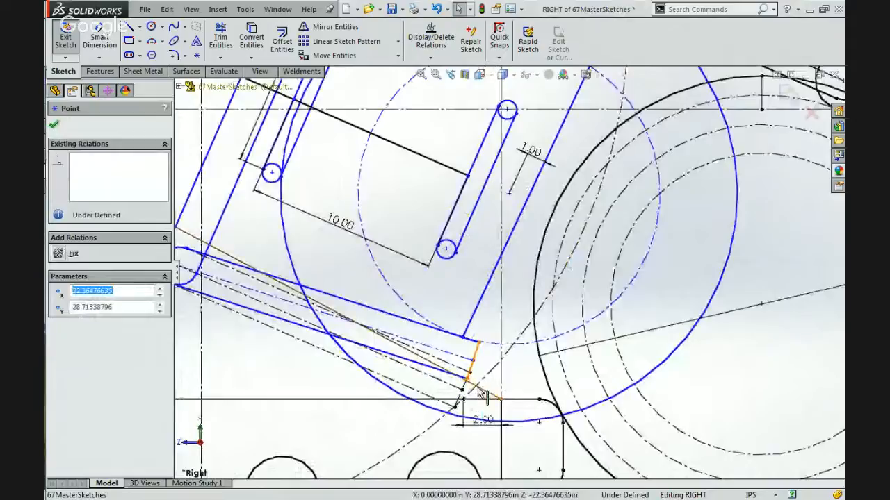
scroll(479, 394, down, 2)
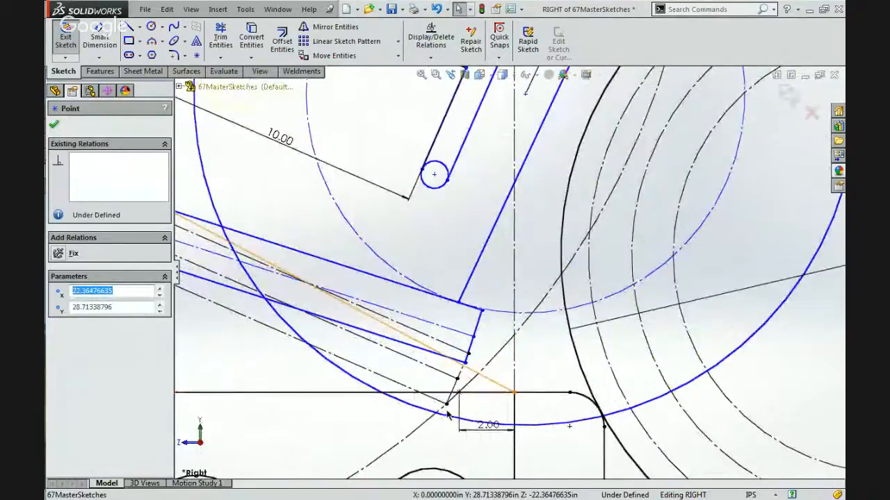
Move the front short link's lower end centre back to about X 9.49, Y 16.36 in, sliding the ball and links along the arm.
click(434, 174)
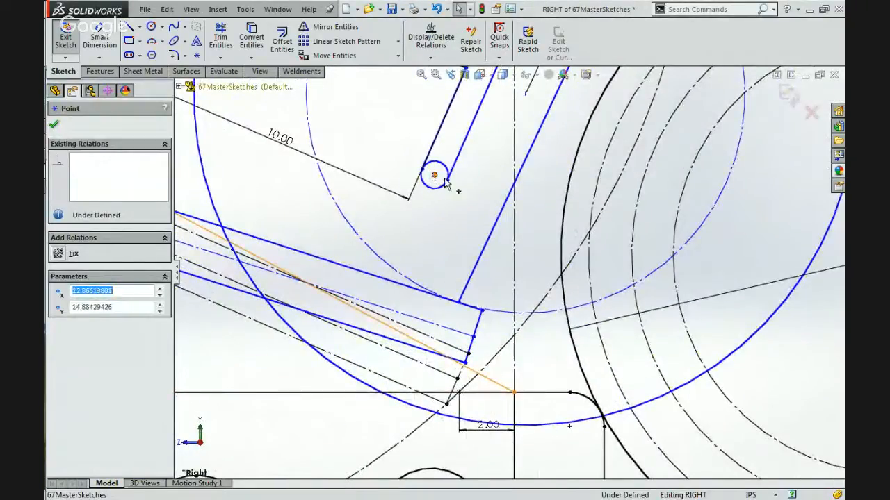
mouse_move(448, 190)
mouse_down()
mouse_move(400, 184)
mouse_move(399, 143)
mouse_move(368, 132)
mouse_up()
mouse_move(364, 129)
mouse_down()
mouse_move(381, 143)
mouse_move(341, 125)
mouse_move(327, 136)
mouse_move(333, 119)
mouse_move(352, 124)
mouse_up()
scroll(346, 124, up, 2)
scroll(347, 130, up, 3)
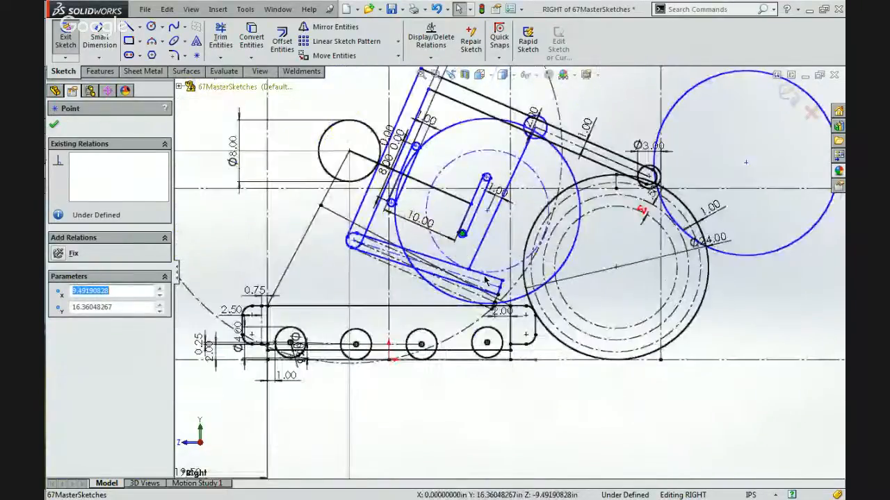
Move the held ball circle's centre forward and back along the arm, leaving it at about X 12.83, Y 19.26 in.
scroll(487, 285, down, 2)
scroll(495, 305, down, 2)
scroll(495, 296, up, 3)
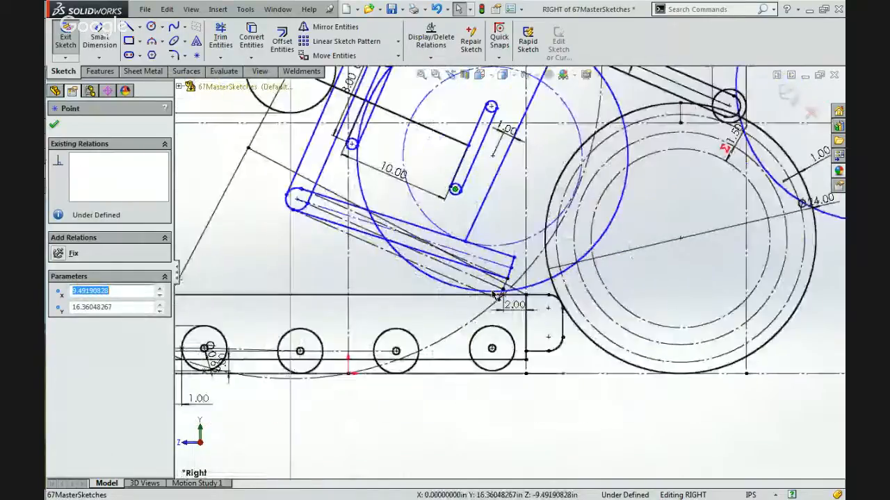
scroll(474, 167, down, 4)
scroll(473, 167, down, 2)
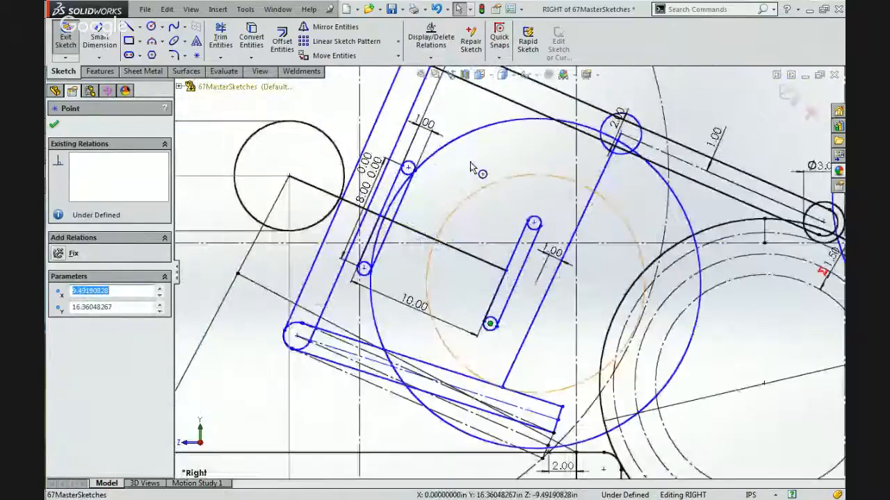
click(536, 284)
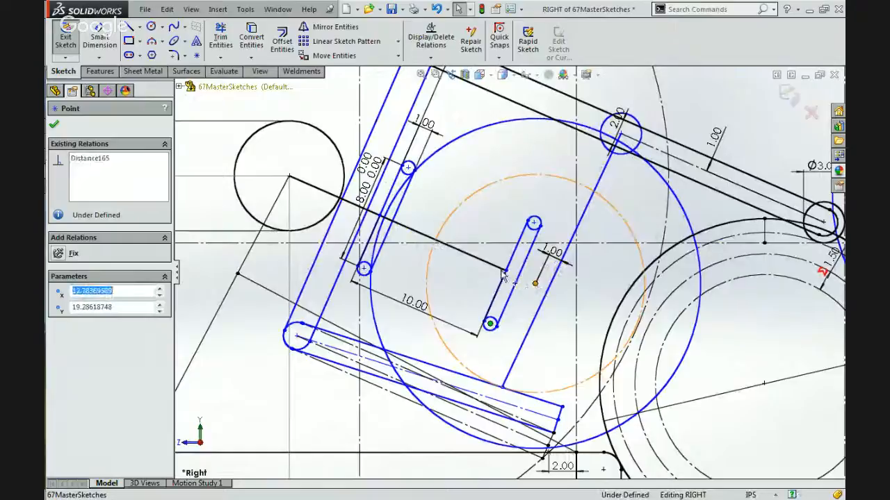
mouse_move(488, 271)
mouse_down()
mouse_move(556, 278)
mouse_move(510, 278)
mouse_move(577, 288)
mouse_move(521, 276)
mouse_move(570, 292)
mouse_move(528, 282)
mouse_move(540, 278)
mouse_move(597, 299)
mouse_up()
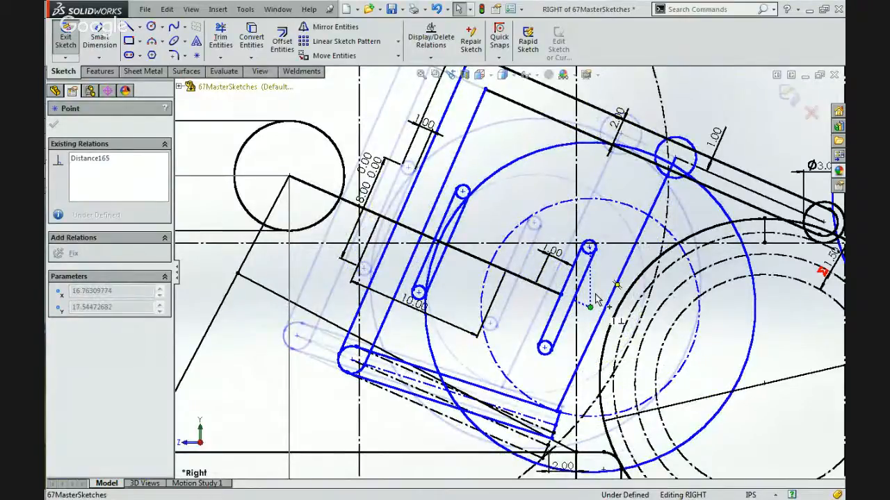
drag(596, 299, 591, 297)
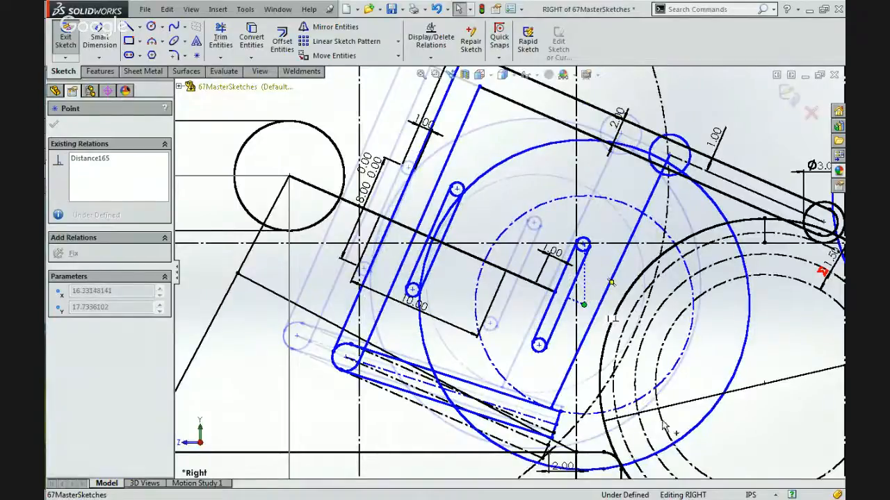
drag(663, 421, 661, 422)
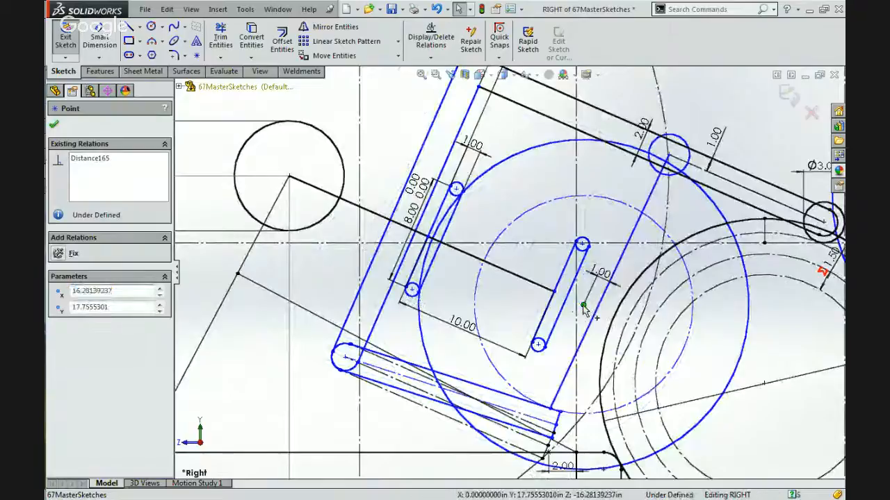
click(584, 306)
mouse_move(542, 294)
mouse_down()
mouse_move(520, 285)
mouse_move(547, 297)
mouse_move(563, 351)
mouse_up()
drag(563, 406, 562, 410)
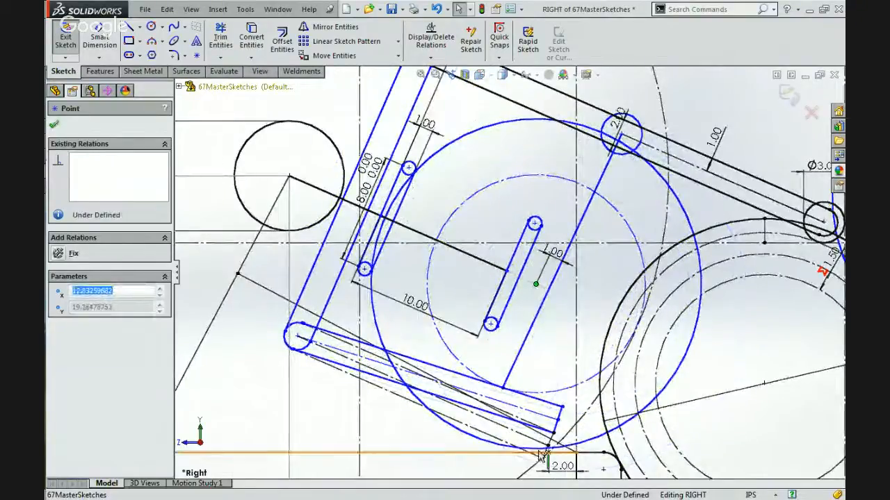
Sketch a vertical construction line about 0.26 in long from the held ball circle's lowest point to the chassis's upper edge.
scroll(540, 457, down, 3)
scroll(540, 457, down, 1)
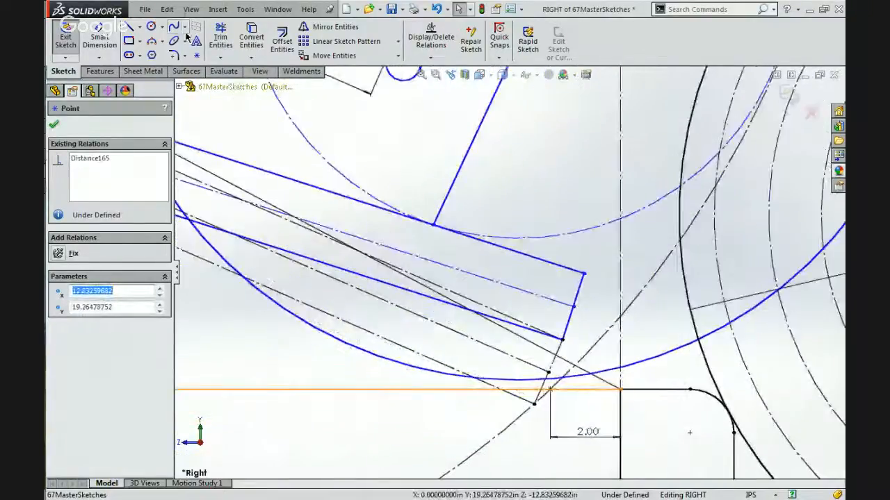
click(139, 26)
click(160, 52)
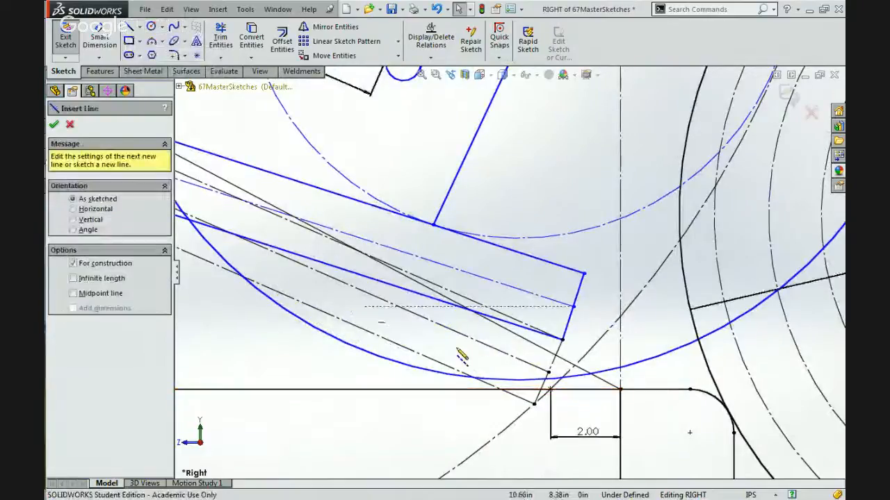
scroll(460, 357, down, 3)
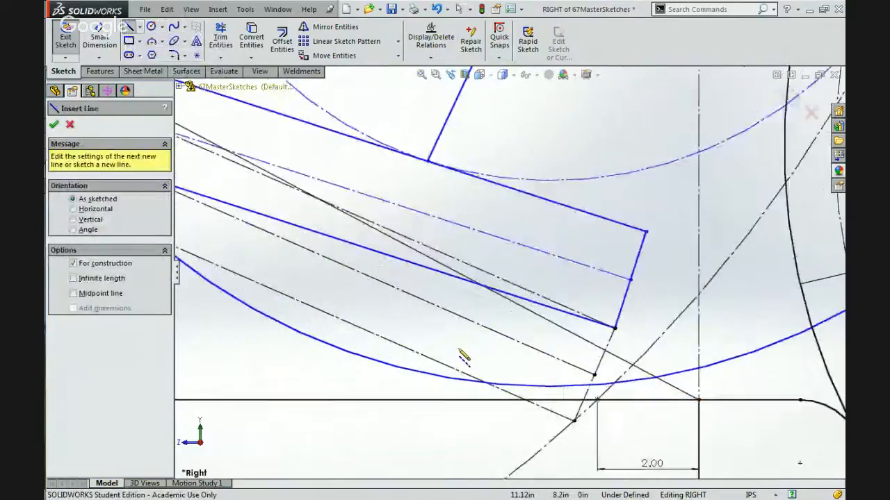
click(571, 391)
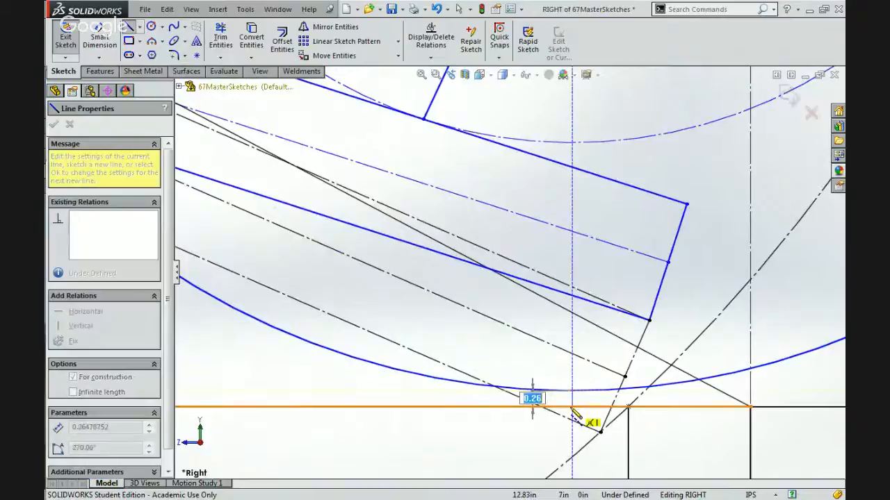
click(571, 407)
key(Escape)
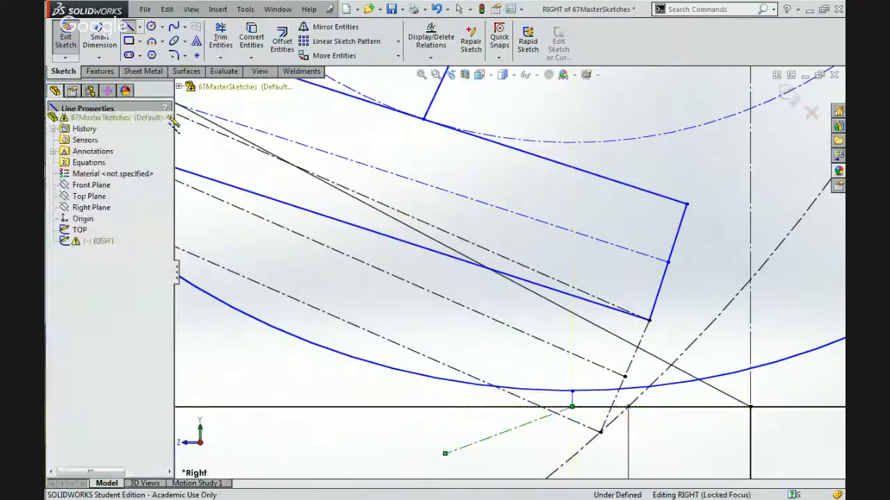
Dimension the vertical construction line between the held ball circle and the chassis's upper edge at 0.50 in.
click(102, 41)
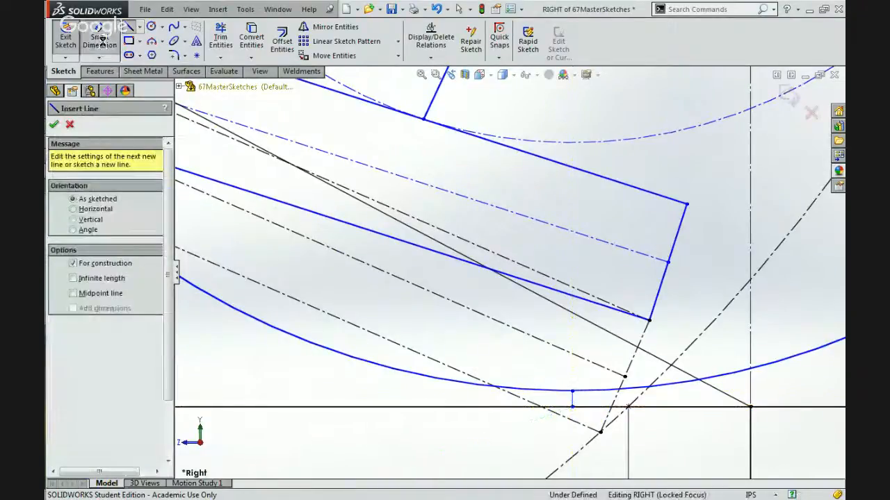
click(571, 400)
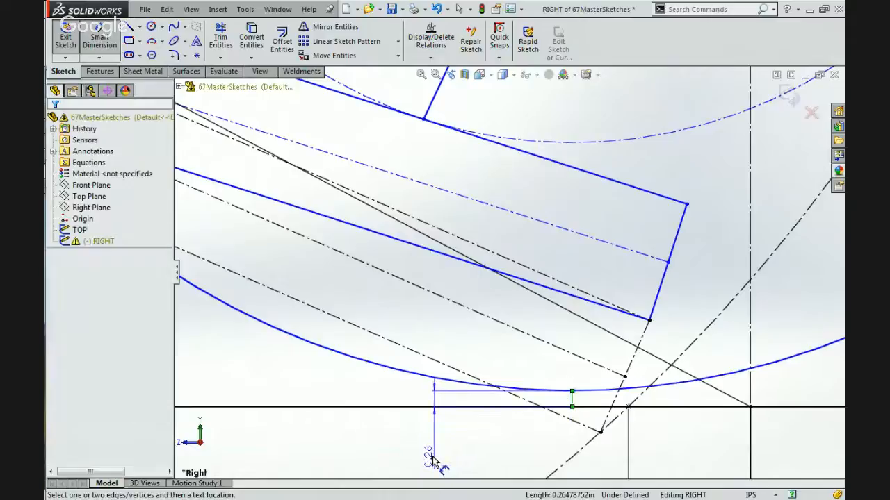
click(432, 459)
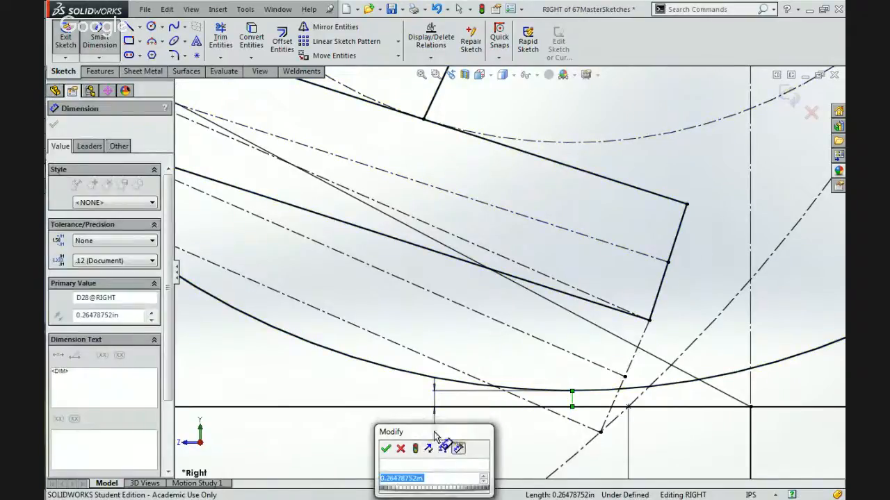
key(Return)
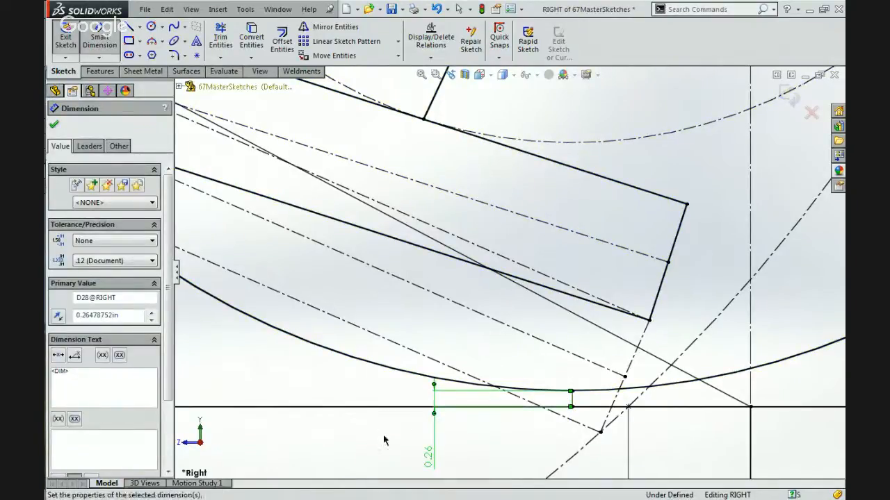
scroll(383, 436, up, 5)
scroll(382, 440, up, 6)
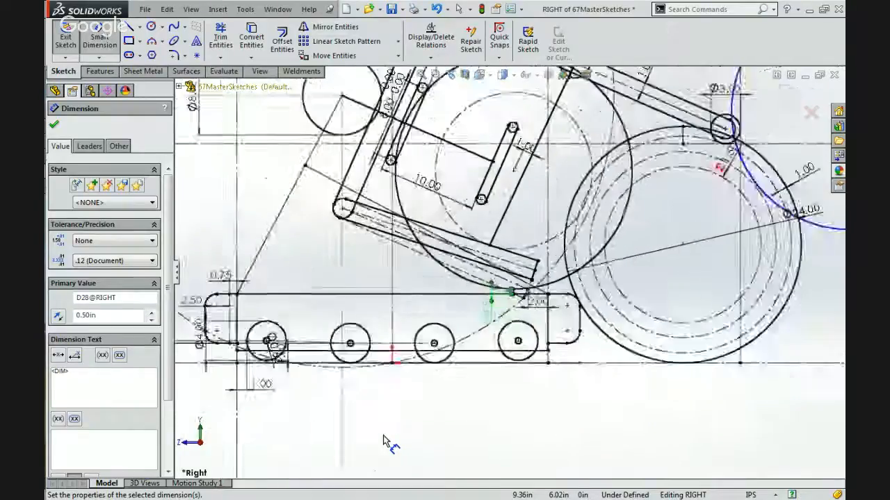
scroll(502, 187, down, 2)
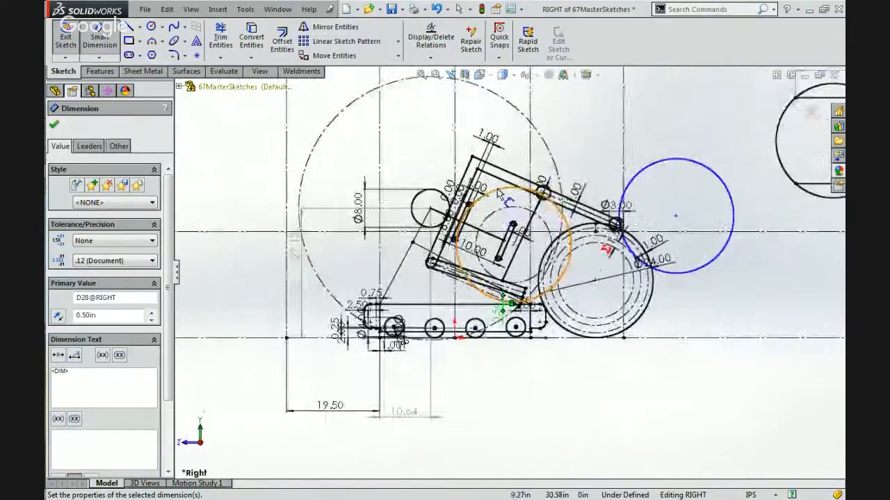
scroll(502, 195, down, 2)
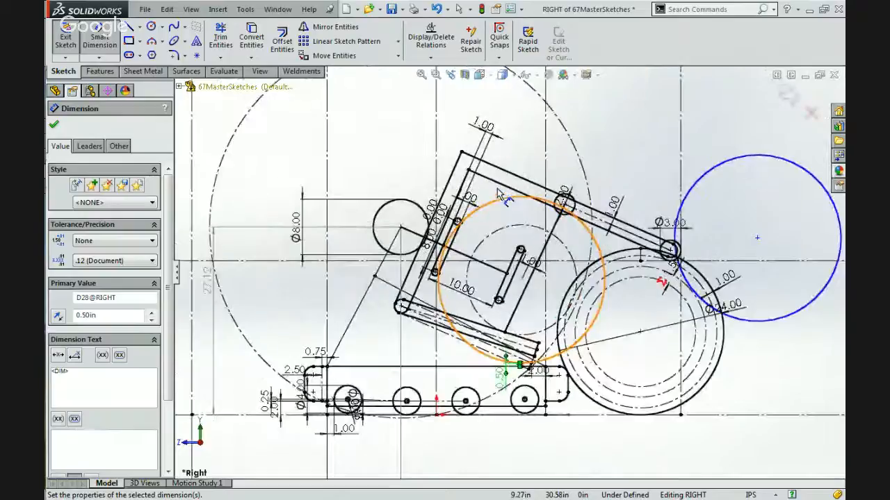
key(Escape)
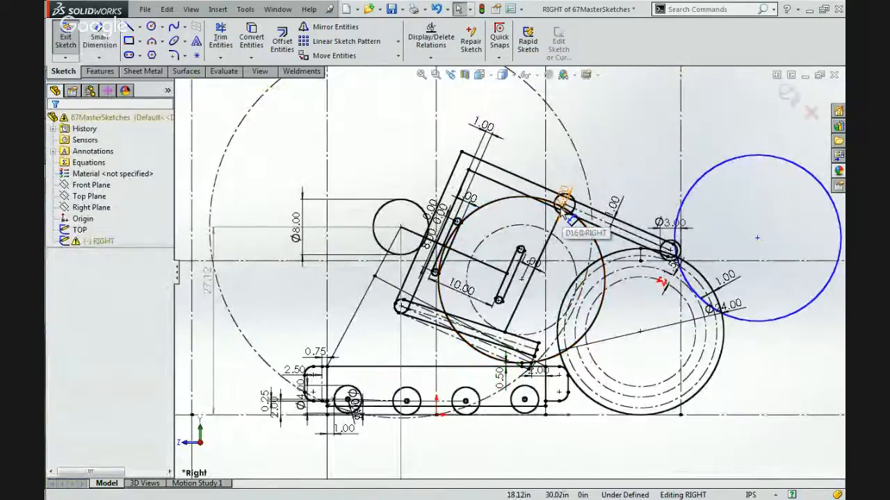
Move the arm's 2.00 in width dimension forward along the arm, clear of the inner roller circle.
scroll(568, 217, down, 1)
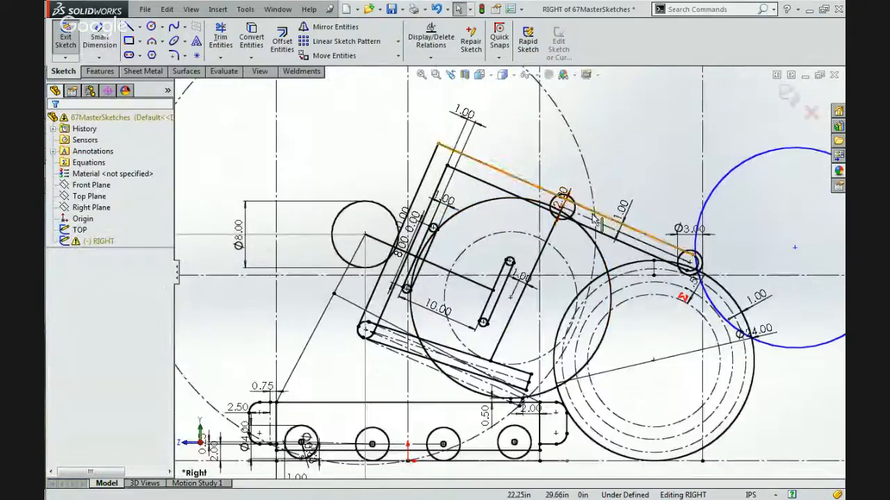
click(533, 270)
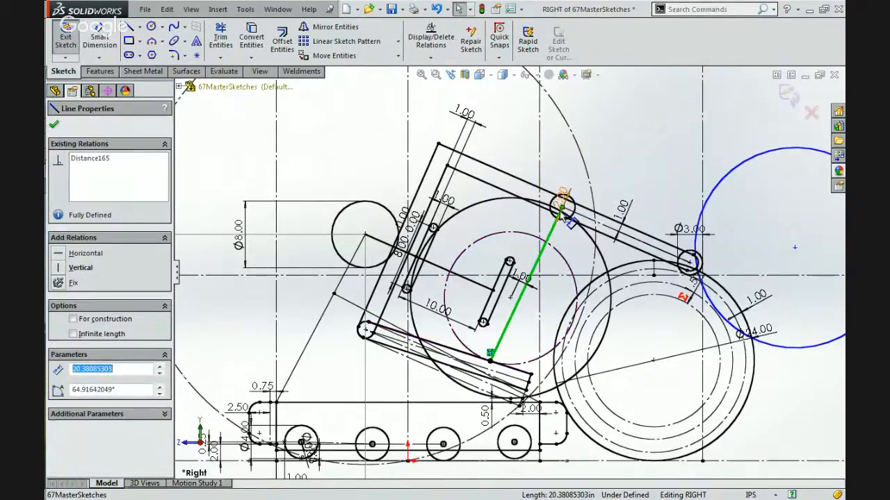
scroll(565, 217, down, 1)
scroll(562, 212, down, 1)
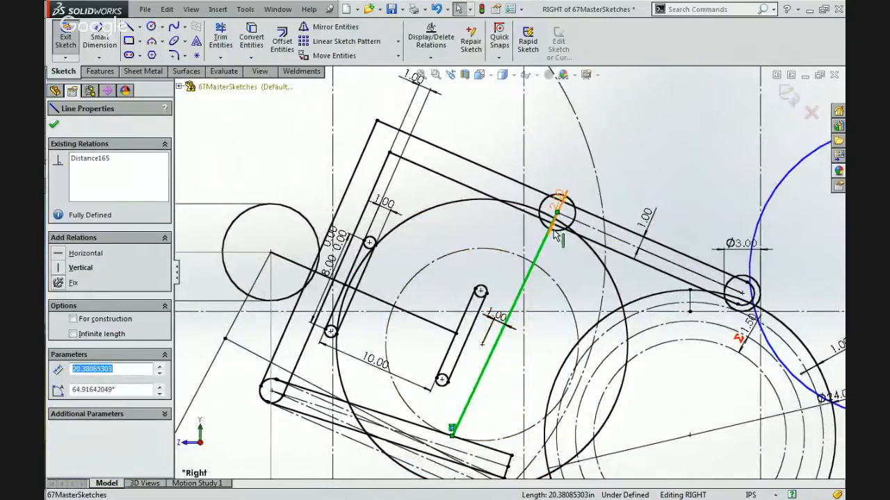
scroll(553, 236, down, 2)
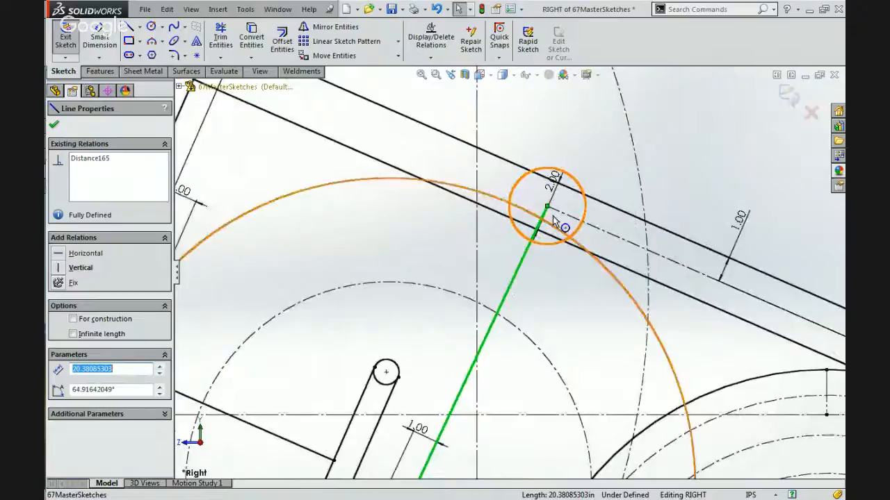
scroll(550, 211, down, 2)
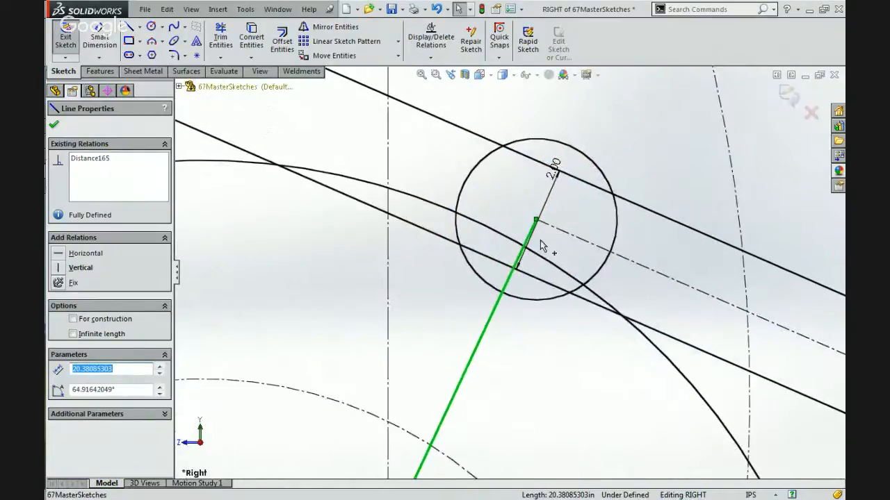
drag(553, 165, 737, 211)
key(Escape)
scroll(657, 184, up, 3)
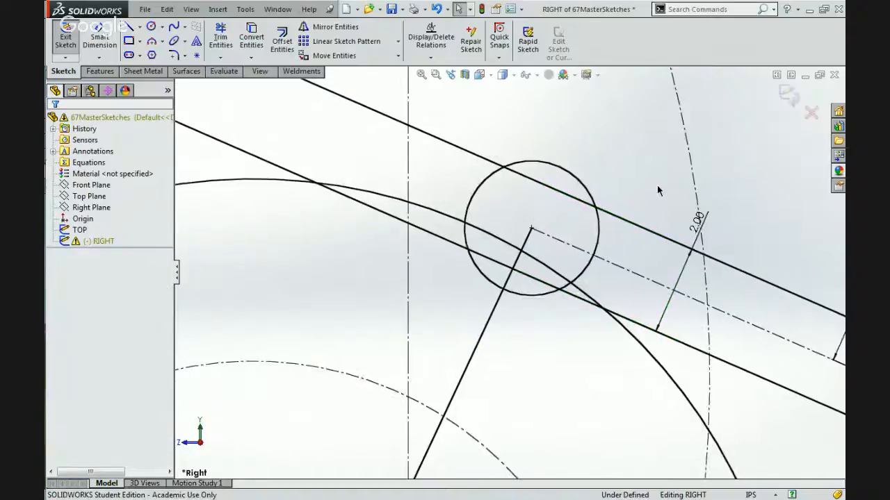
scroll(657, 184, up, 5)
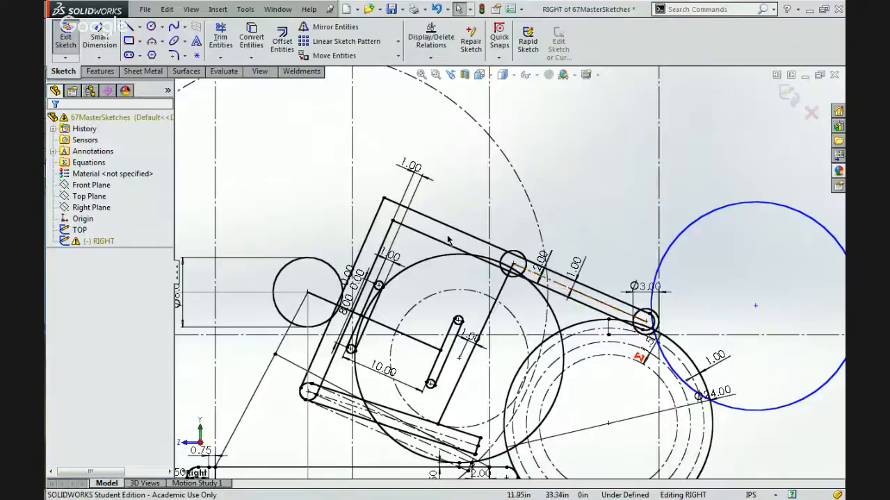
Dismiss the unsaved-document reminder and save the master sketch document.
scroll(506, 303, down, 2)
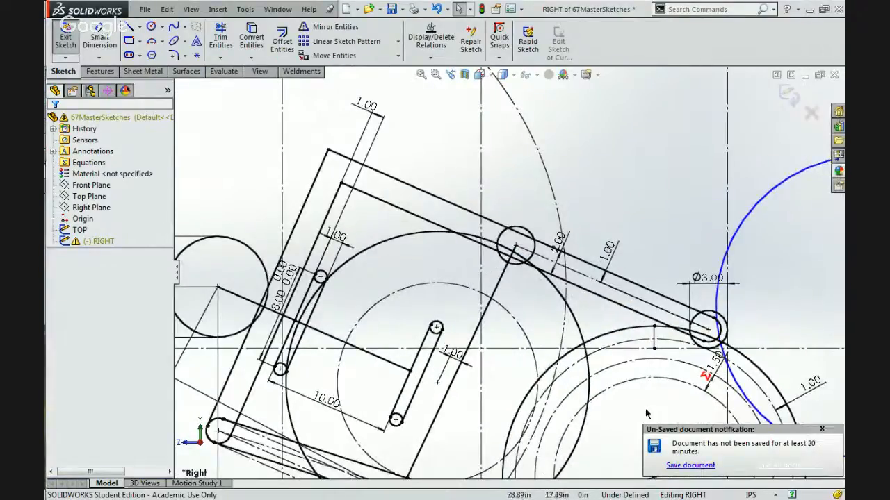
click(821, 430)
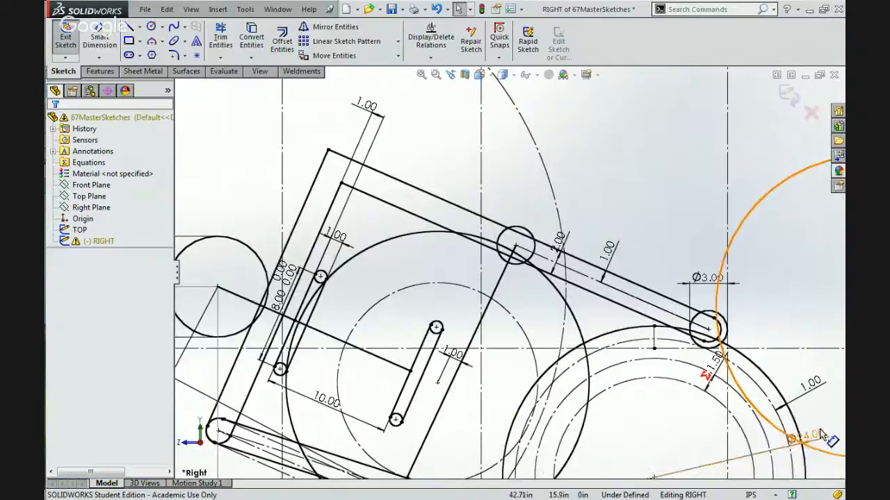
scroll(507, 275, up, 2)
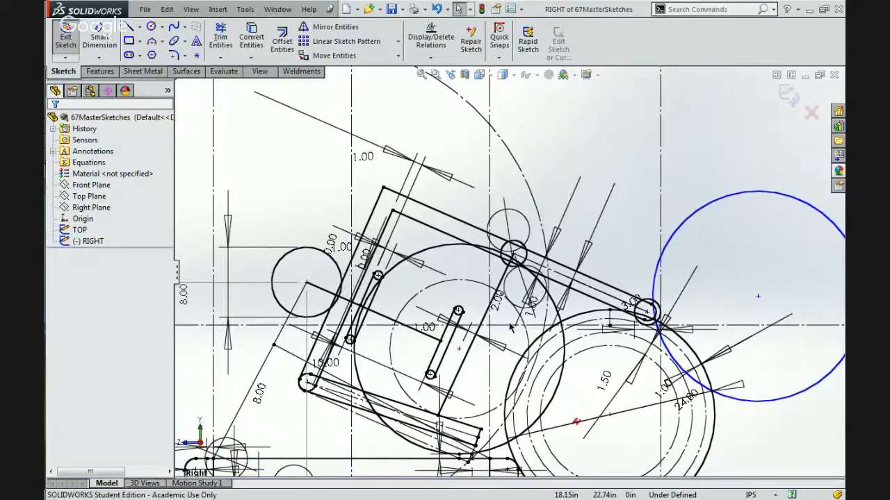
scroll(509, 326, up, 2)
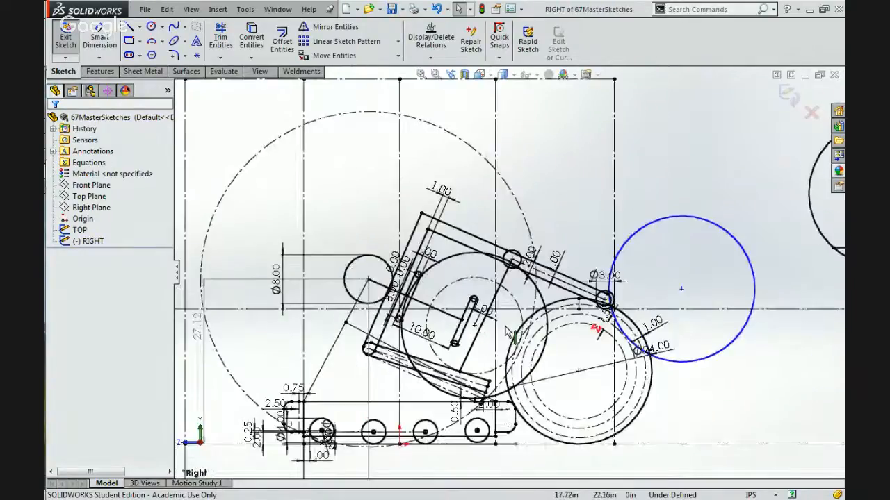
Examine the relations of the inner roller's centre and circle, the long line ending there, and the arm's 2.00 in width dimension.
scroll(509, 333, down, 2)
scroll(506, 334, down, 2)
click(515, 202)
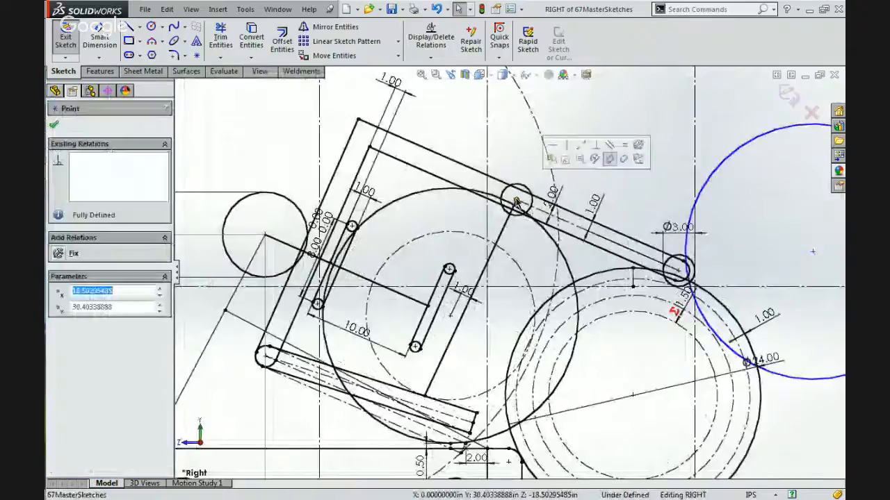
click(504, 230)
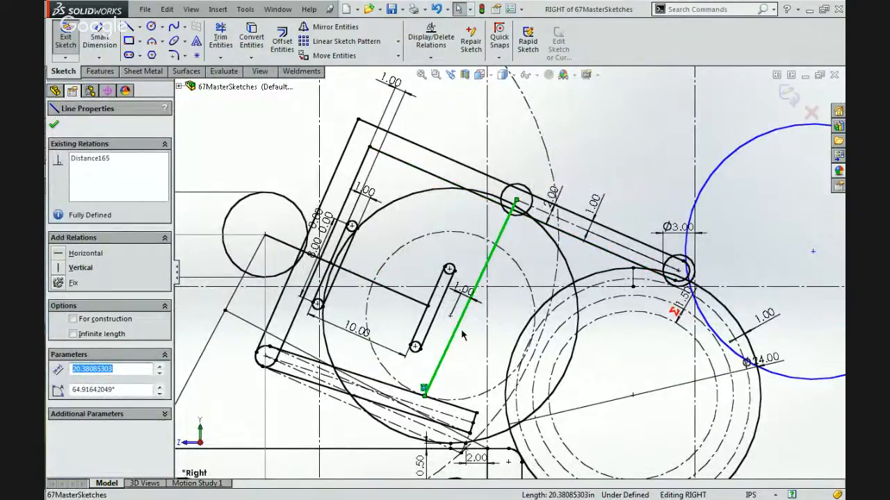
click(513, 199)
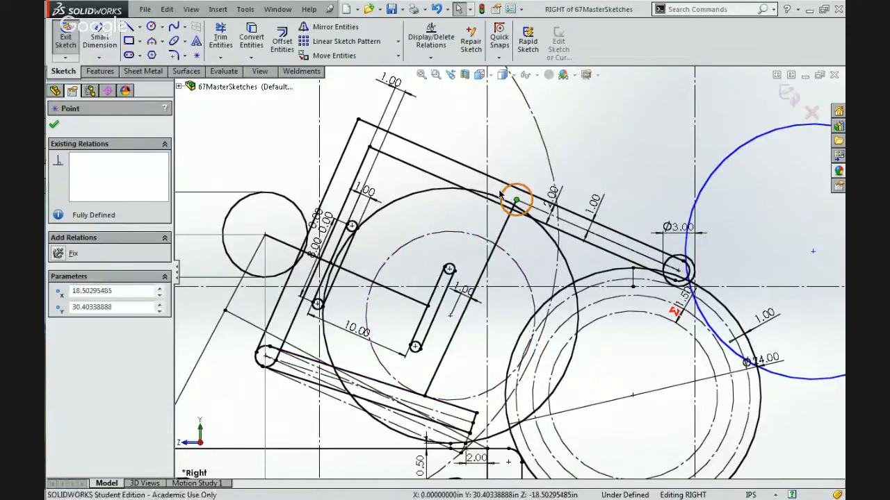
click(514, 213)
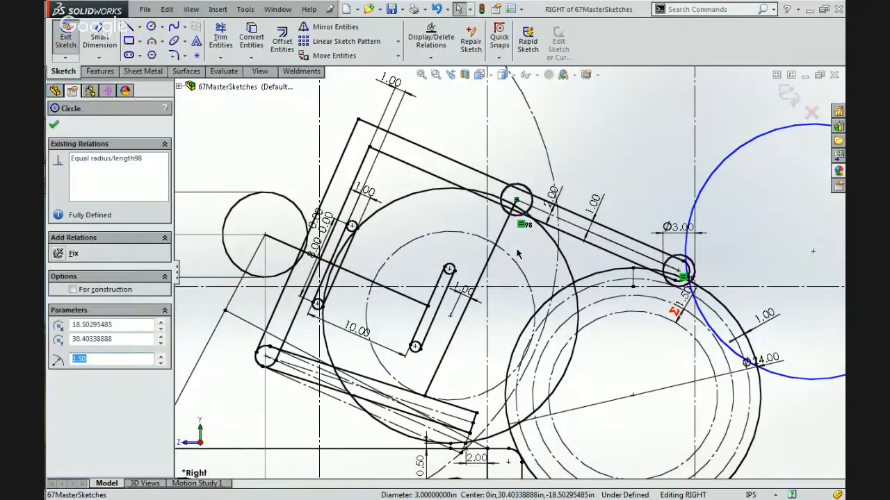
key(Escape)
click(553, 198)
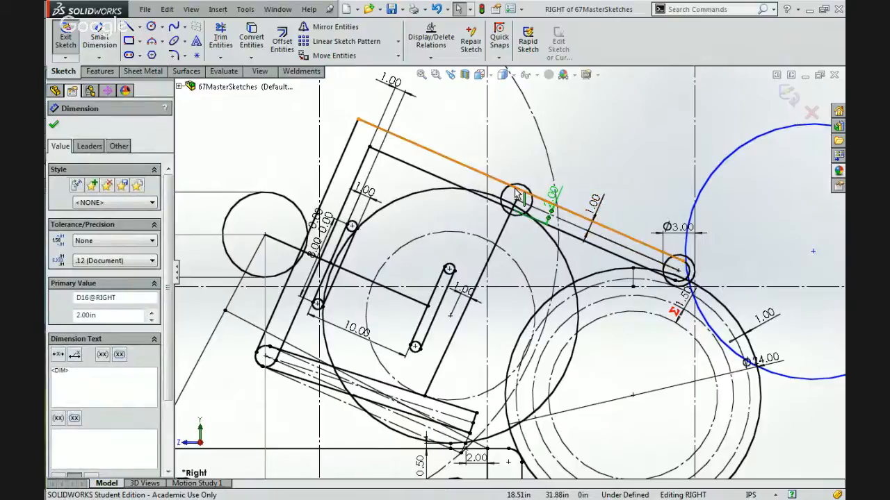
scroll(517, 174, down, 5)
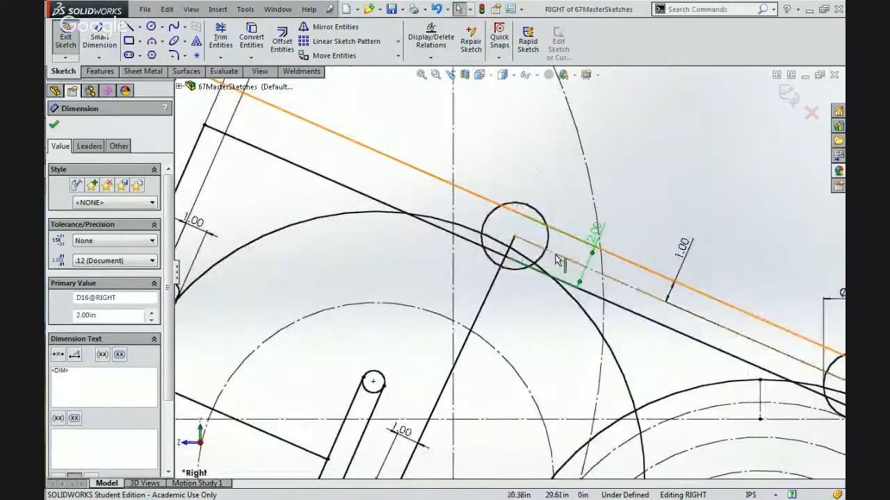
Try deleting the construction line between the arm's two rollers and moving the inner roller's centre to about X 23.07, Y 40.15 in.
click(556, 258)
scroll(556, 258, up, 5)
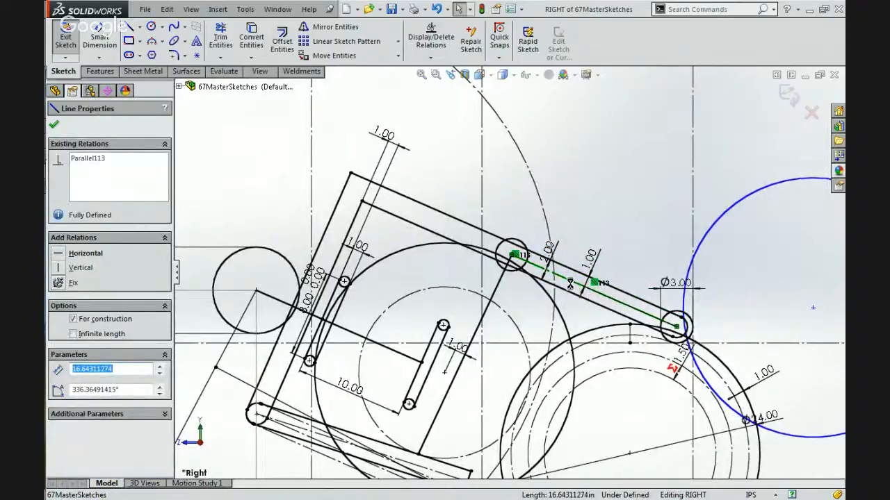
key(Delete)
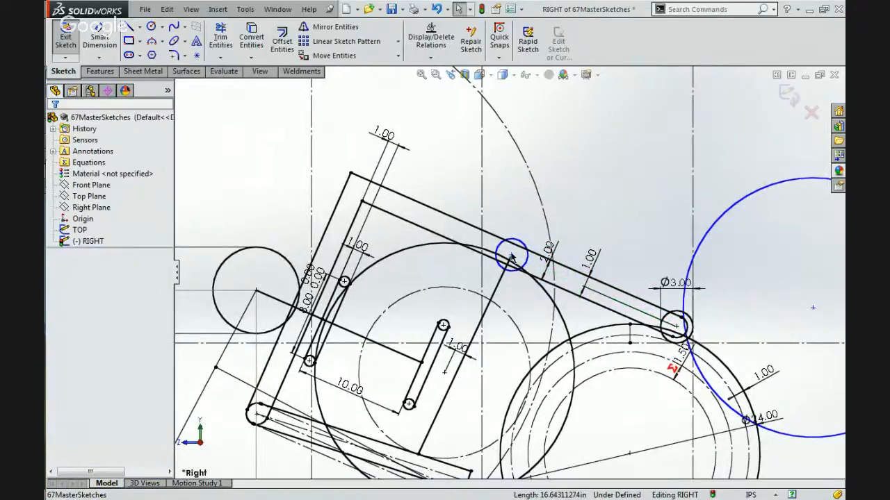
drag(505, 275, 584, 201)
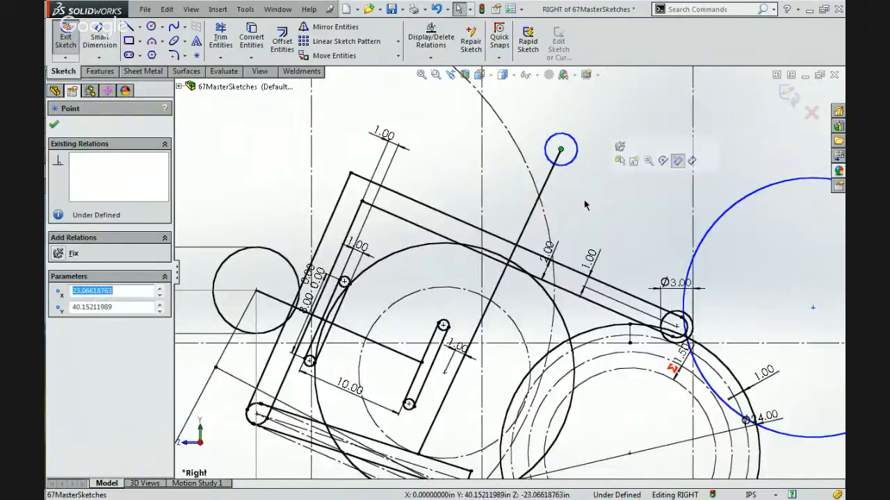
key(ctrl+z)
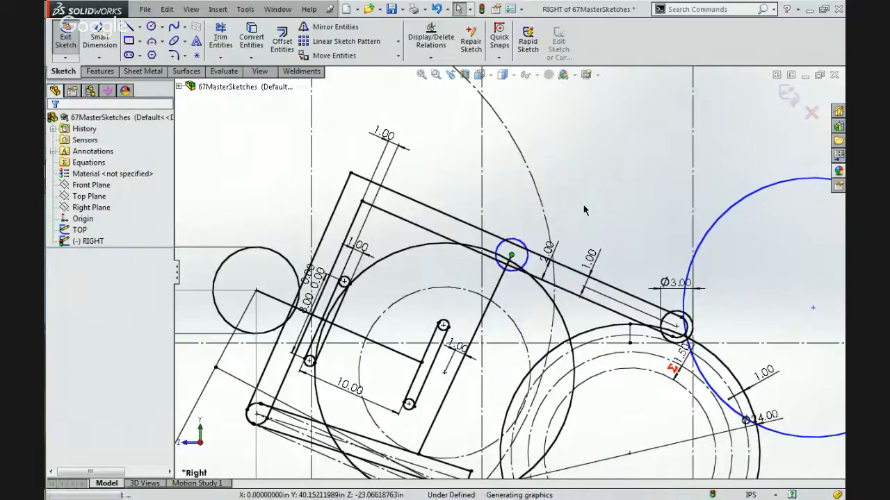
click(528, 262)
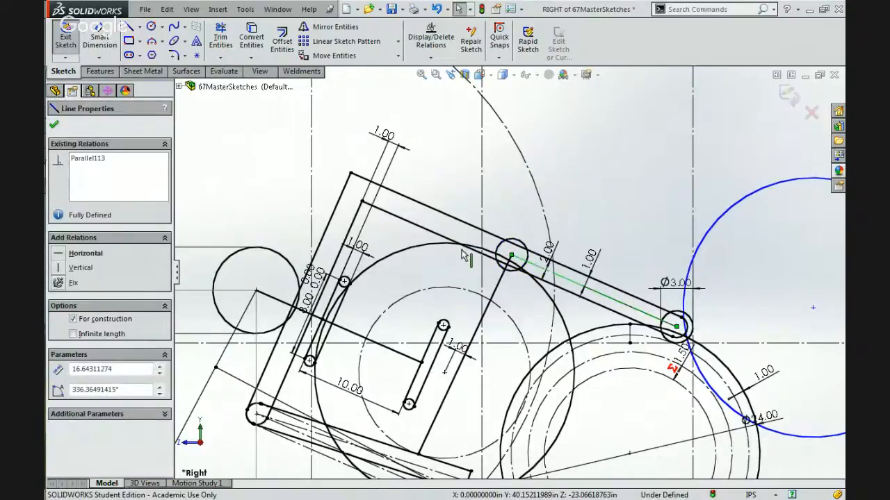
Delete the 1.00 in dimension from the ball centre to the inner roller's line, and move the roller back until that line is about 21.30 in long.
click(495, 292)
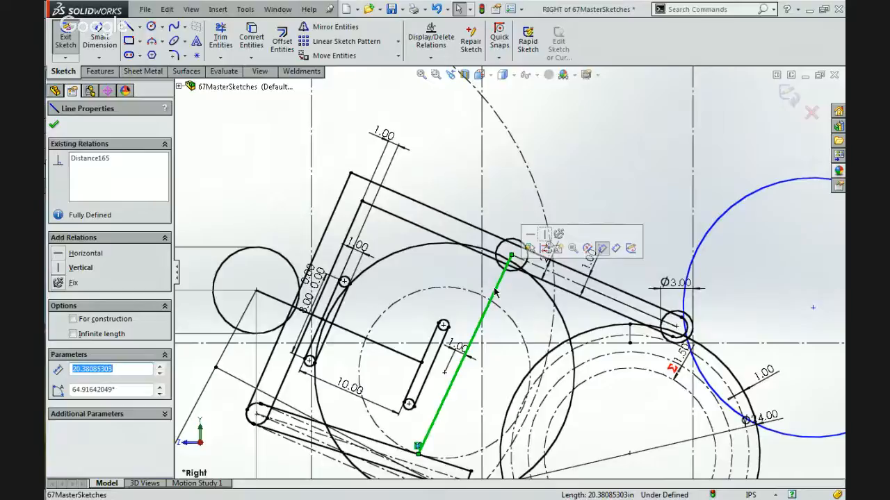
double_click(456, 349)
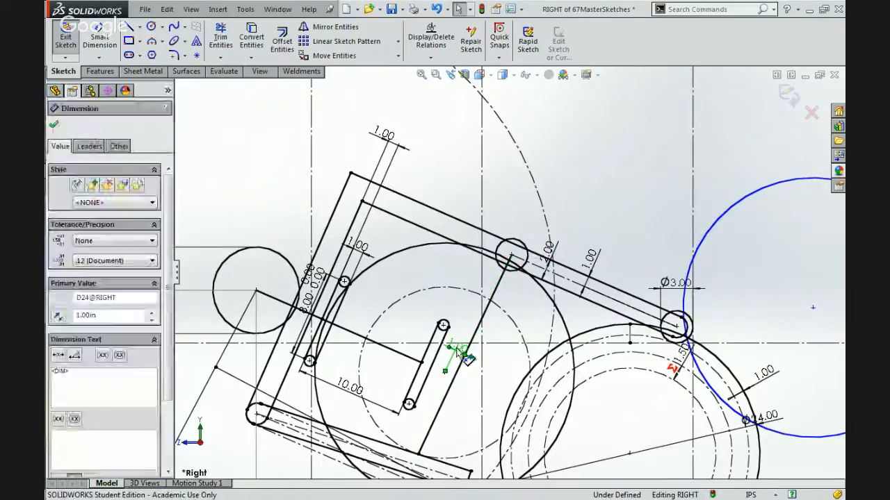
key(Delete)
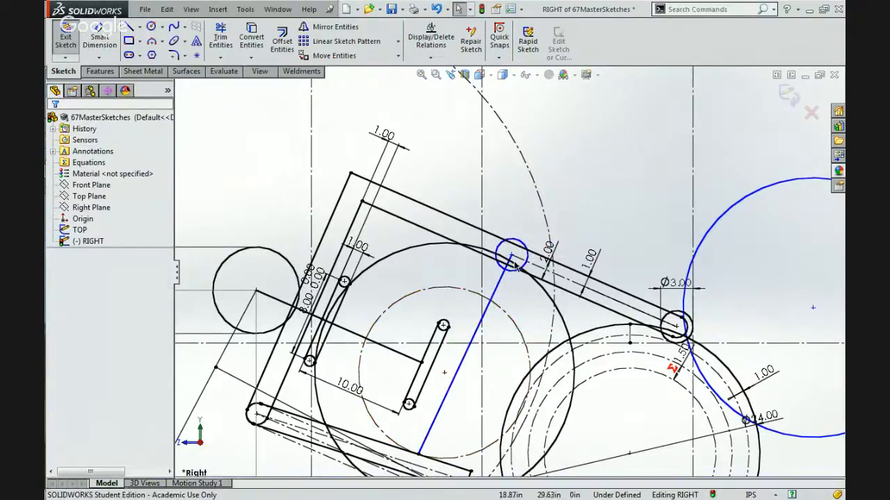
drag(511, 255, 441, 248)
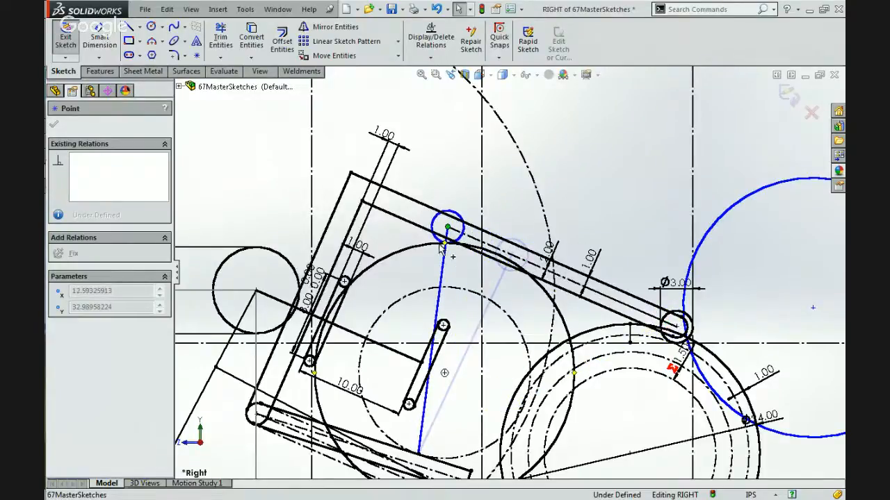
click(440, 296)
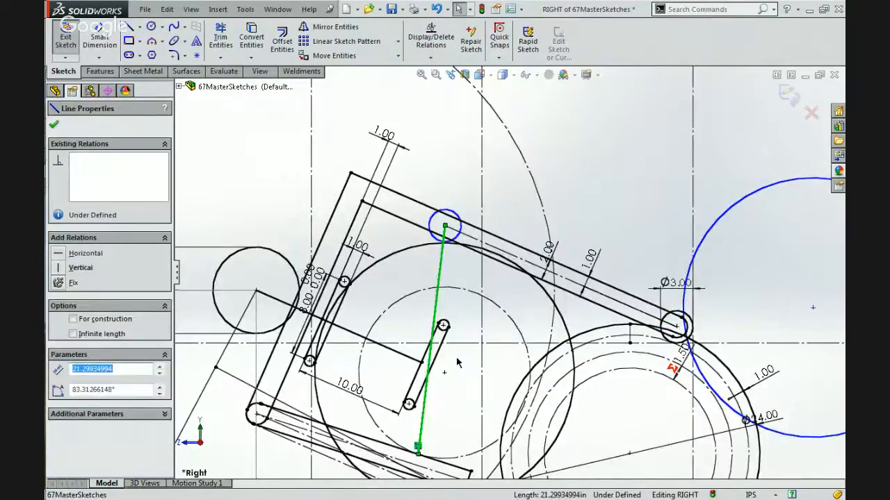
Move the inner roller's centre along the upper arm toward the outer roller, to about X 19.98, Y 29.76 in.
scroll(457, 361, up, 3)
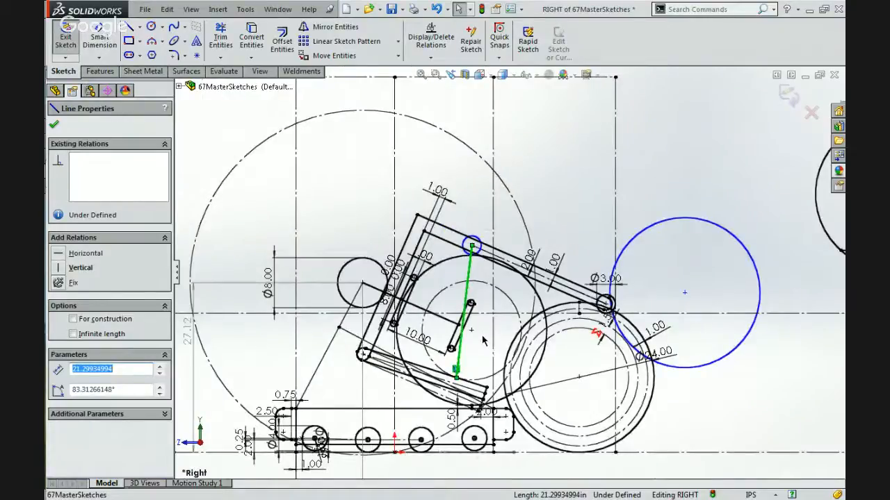
scroll(483, 340, down, 2)
scroll(483, 341, down, 1)
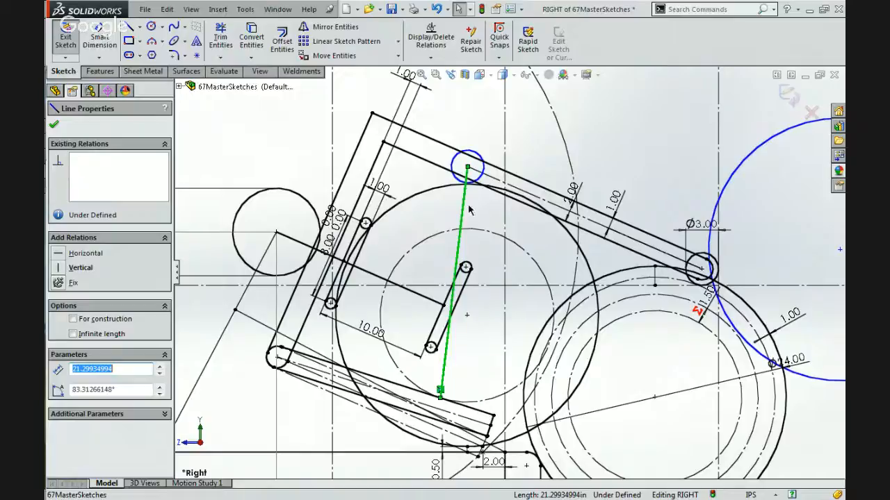
drag(468, 169, 551, 204)
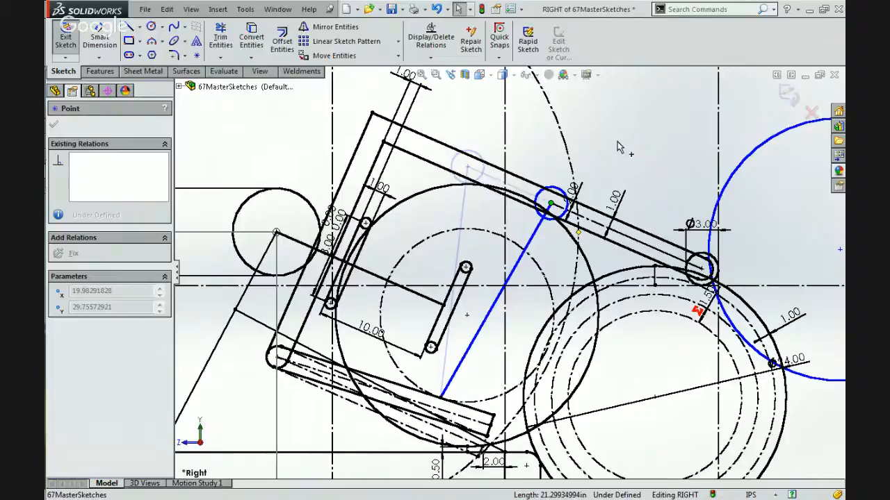
drag(620, 148, 619, 146)
key(f)
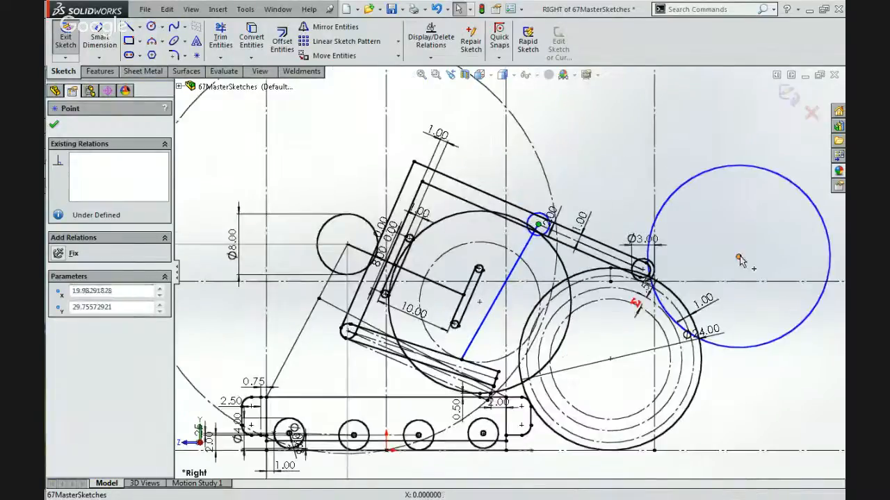
Move the loose ball's centre to about X 49.09, Y 27.91 in and draw a concentric circle about 20.3 in in diameter inside it.
mouse_move(740, 252)
mouse_down()
mouse_move(709, 375)
mouse_move(656, 340)
mouse_move(592, 356)
mouse_move(556, 319)
mouse_move(541, 322)
mouse_move(518, 307)
mouse_move(469, 314)
mouse_move(587, 335)
mouse_move(725, 254)
mouse_move(760, 278)
mouse_move(755, 248)
mouse_move(630, 303)
mouse_up()
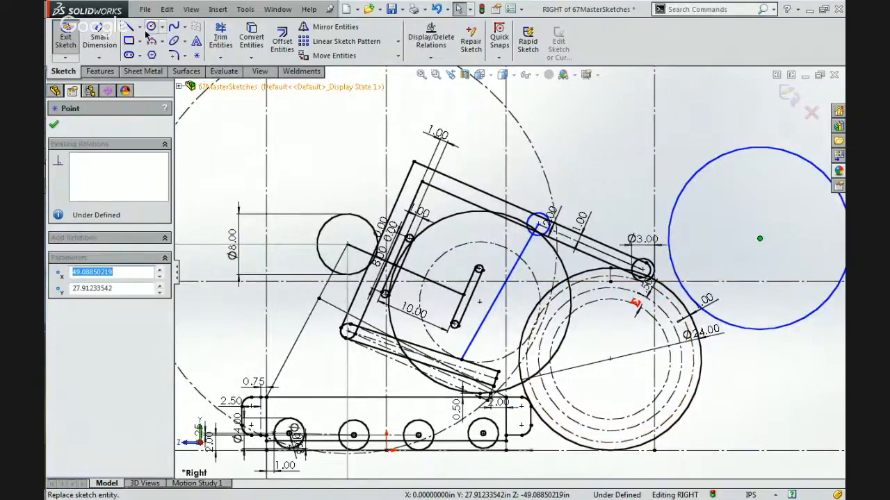
click(150, 26)
click(760, 239)
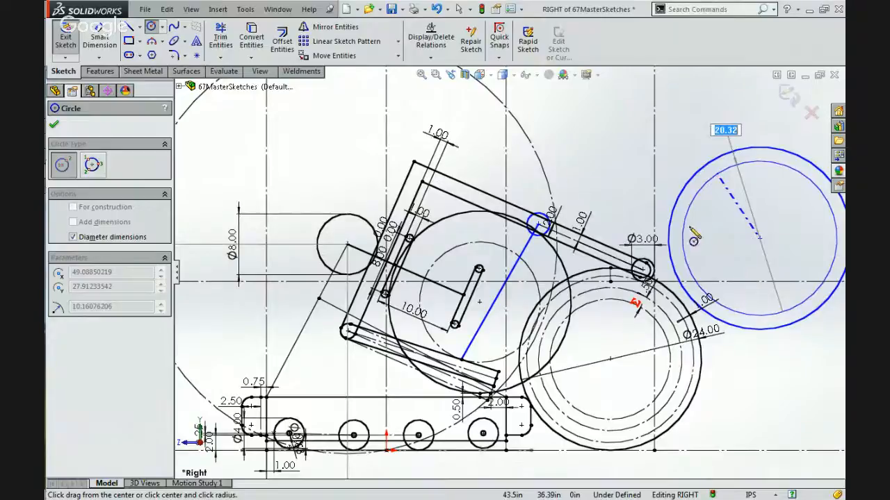
click(673, 243)
key(Escape)
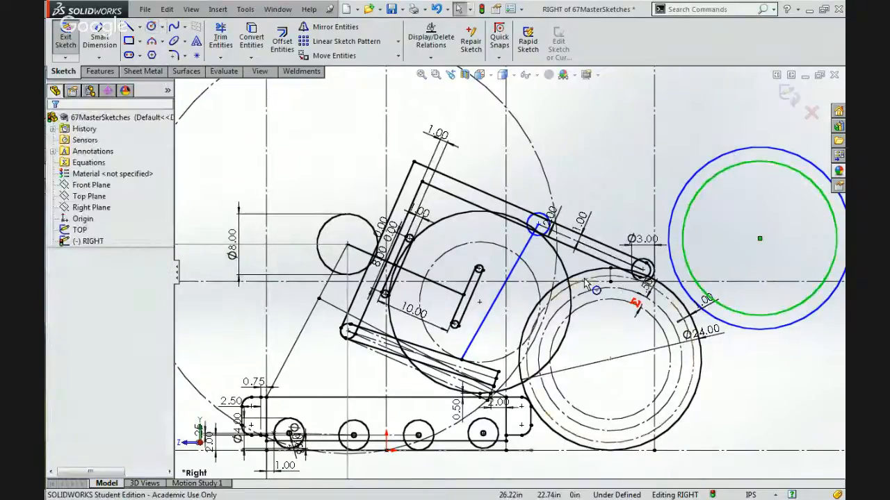
Make the loose ball's new inner circle equal to the outermost construction circle inside the 24 in floor ball.
ctrl+click(648, 286)
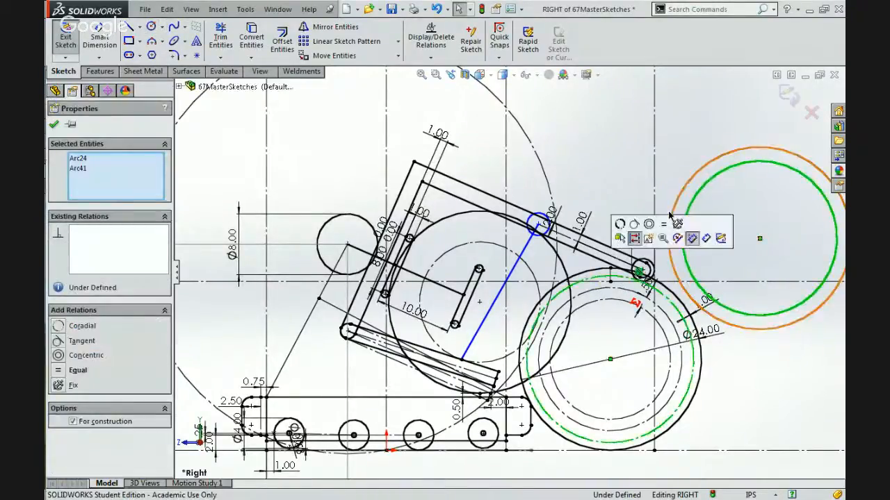
click(661, 223)
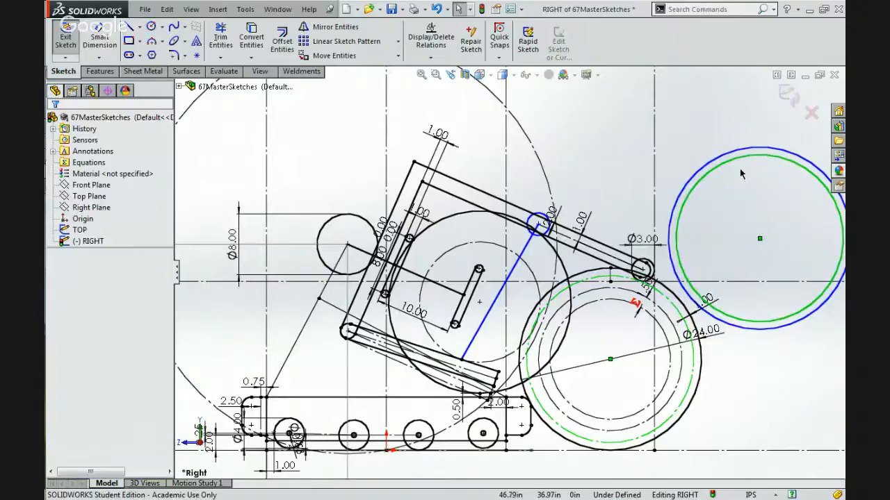
click(630, 211)
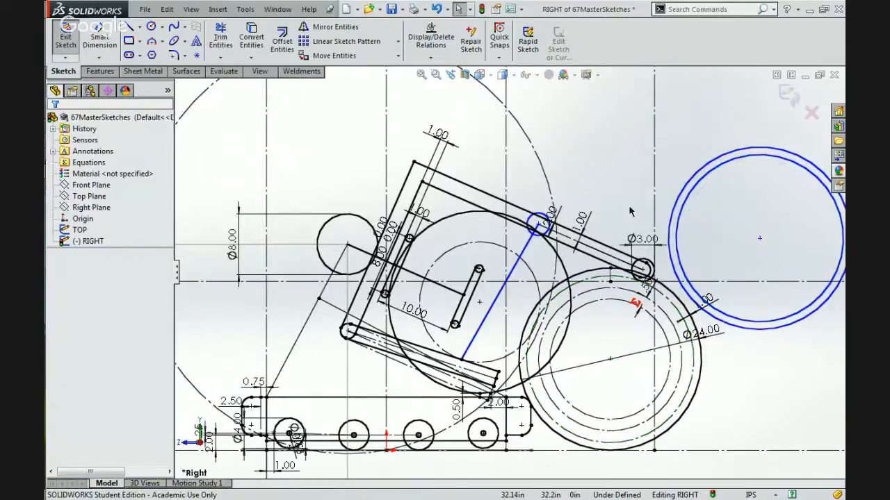
Add a tangent relation between the inner roller and the loose ball's inner circle.
click(539, 228)
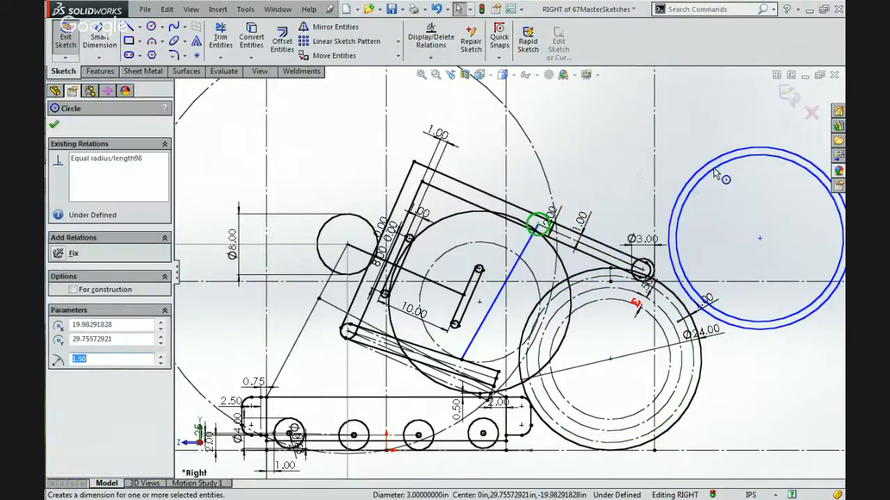
ctrl+click(734, 161)
click(745, 114)
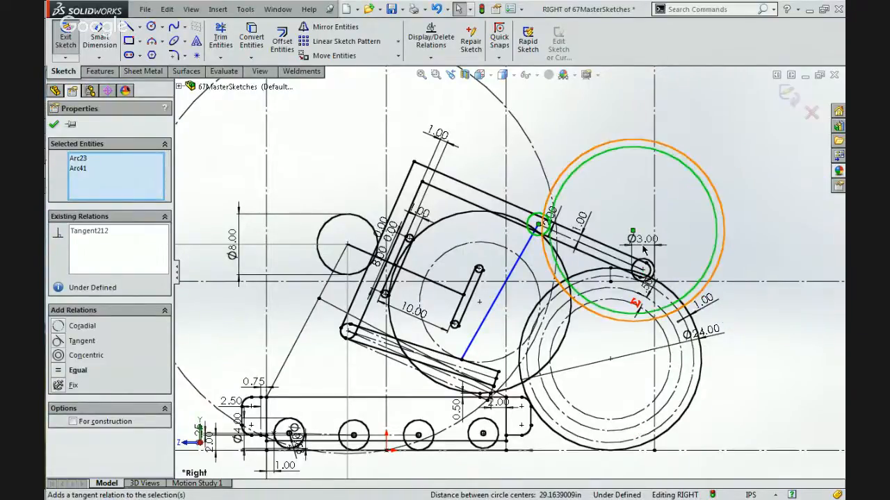
click(688, 224)
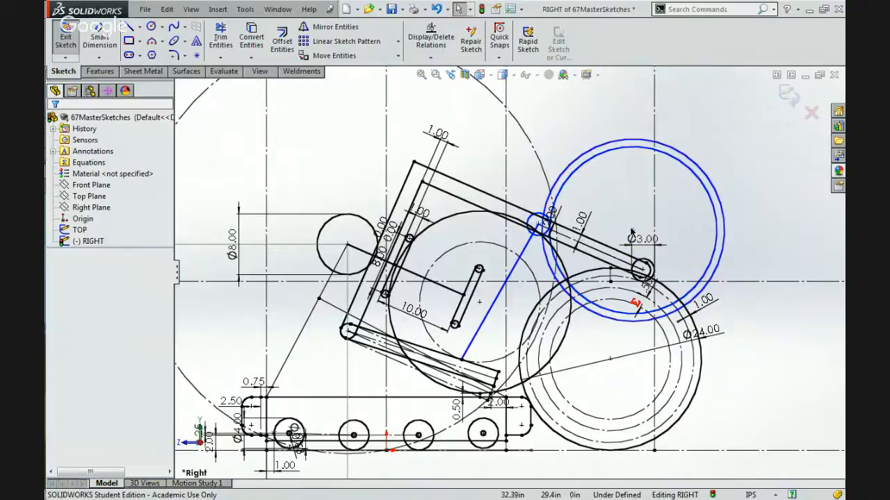
Shift the outer roller's 3.00 in diameter dimension aside and move the loose ball's centre to about X 22.93, Y 15.29 in, below the arm.
click(670, 235)
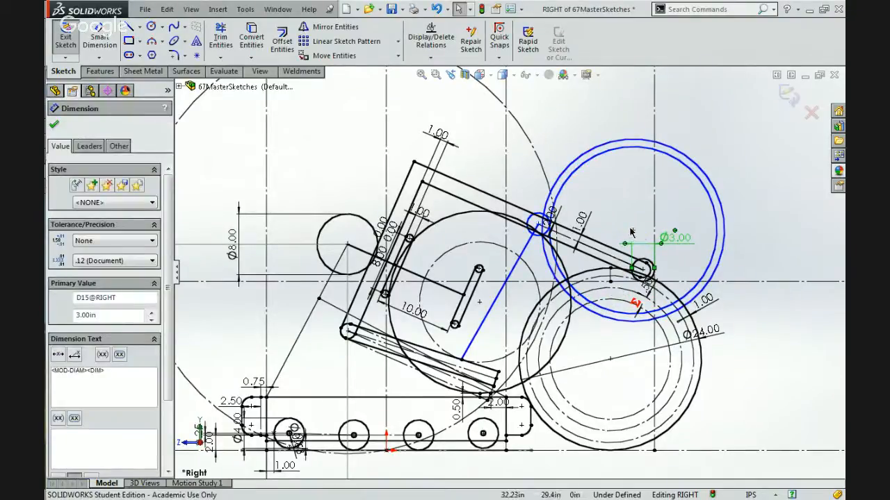
click(608, 280)
drag(603, 290, 561, 338)
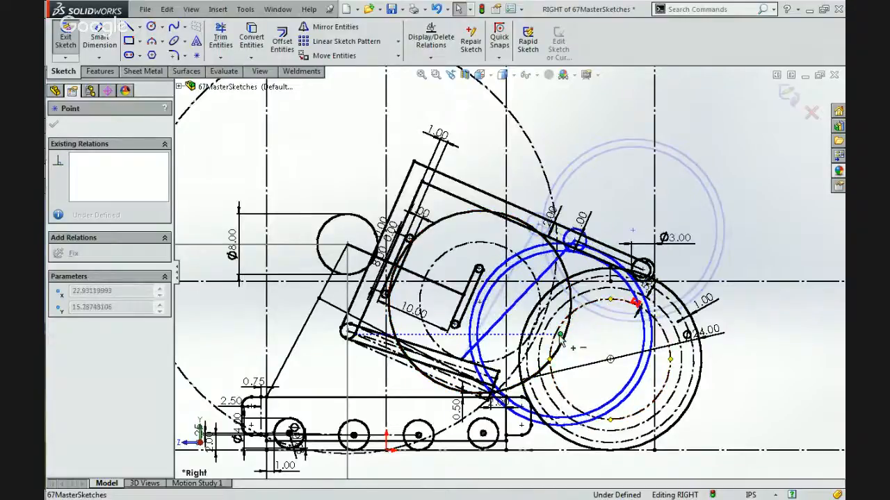
Add a tangent relation between the outer roller and the loose ball's inner circle.
drag(635, 303, 616, 301)
scroll(616, 301, down, 5)
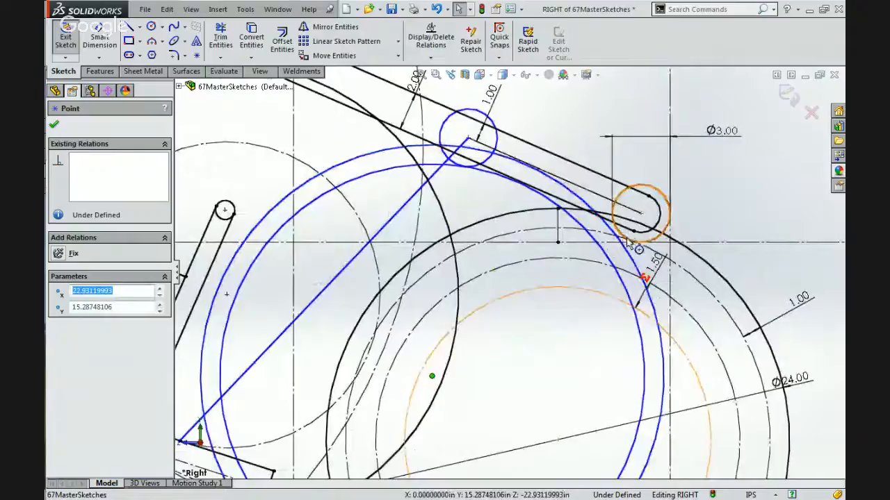
click(629, 242)
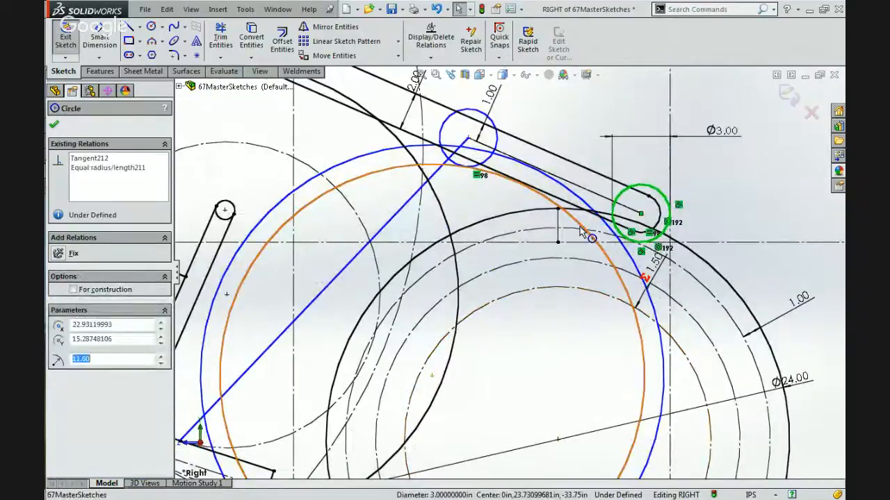
ctrl+click(582, 232)
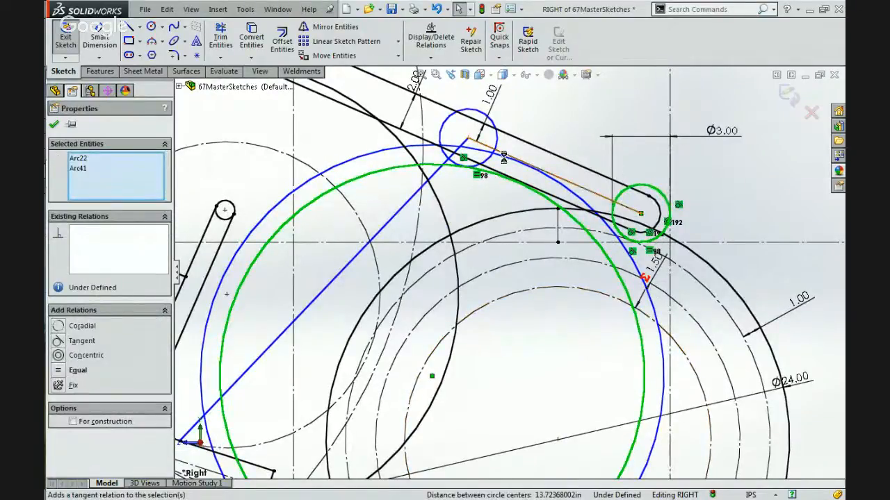
click(516, 326)
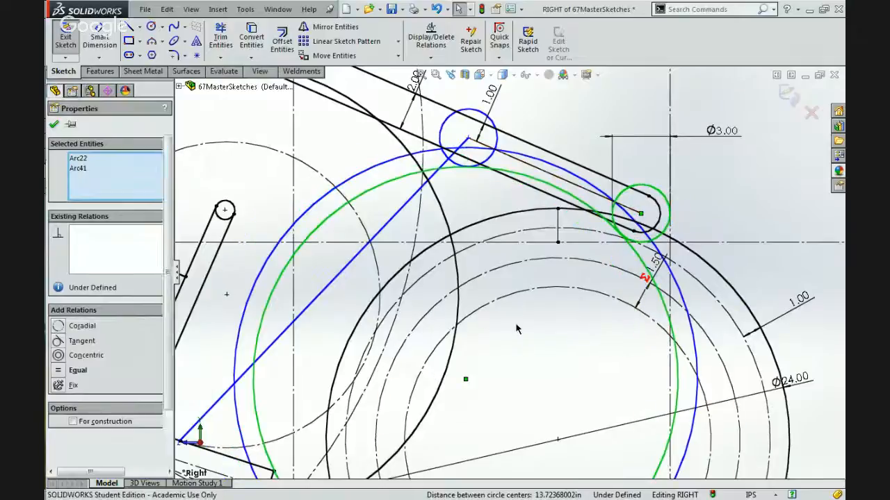
Slide the inner roller along the arm, carrying the loose ball with it, until its centre is at about X 19.41, Y 30.01 in.
scroll(516, 325, up, 1)
scroll(516, 329, up, 2)
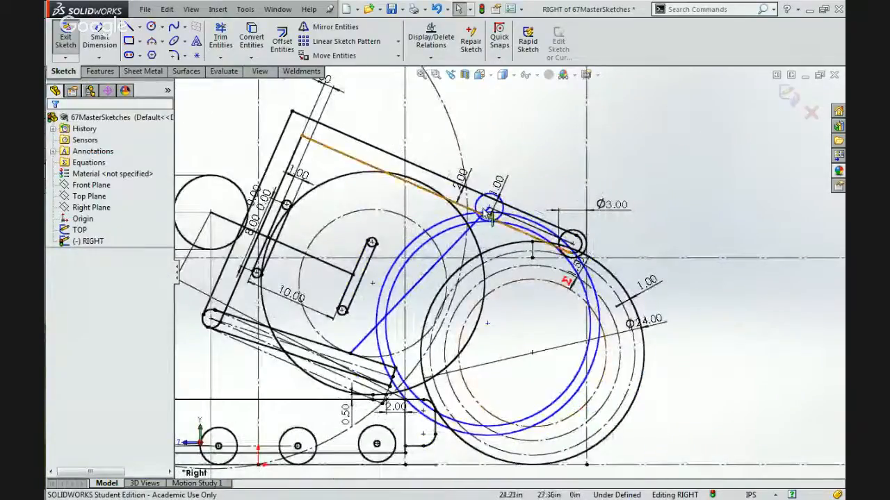
mouse_move(488, 209)
mouse_down()
mouse_move(460, 188)
mouse_move(431, 191)
mouse_move(556, 243)
mouse_move(432, 208)
mouse_move(451, 201)
mouse_move(480, 222)
mouse_move(427, 207)
mouse_up()
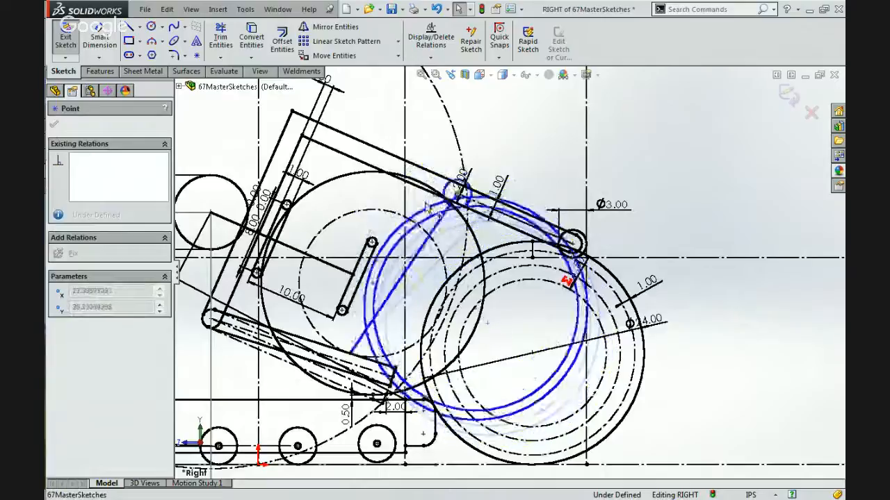
mouse_move(483, 221)
mouse_down()
mouse_move(542, 240)
mouse_move(479, 221)
mouse_up()
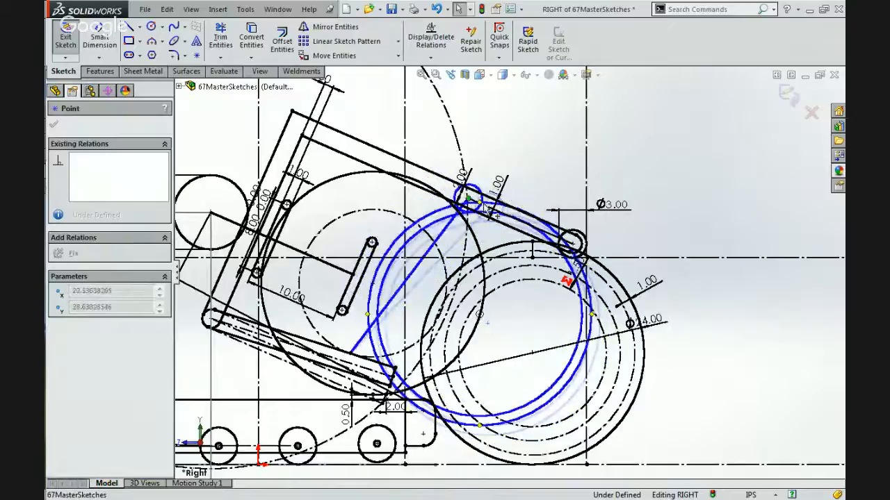
drag(537, 226, 424, 210)
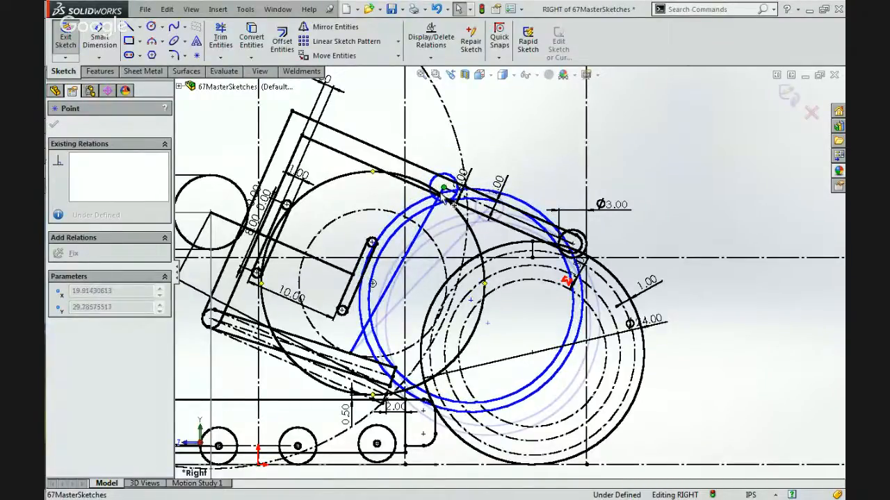
drag(442, 196, 441, 195)
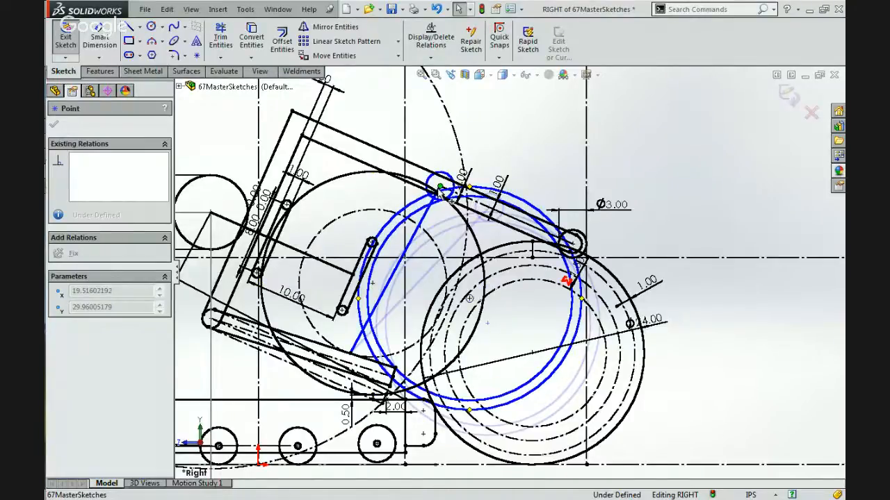
Draw a circle about 21.3 in in diameter concentric with the ball held inside the linkage.
scroll(301, 283, down, 2)
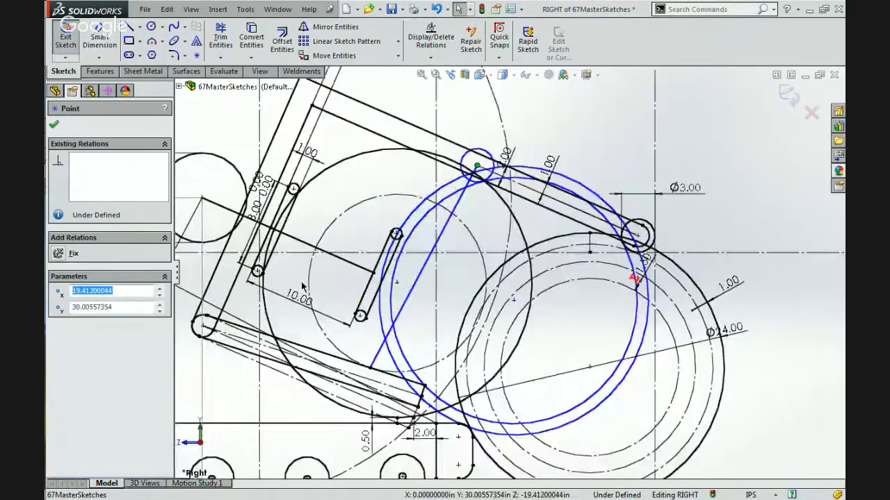
key(Escape)
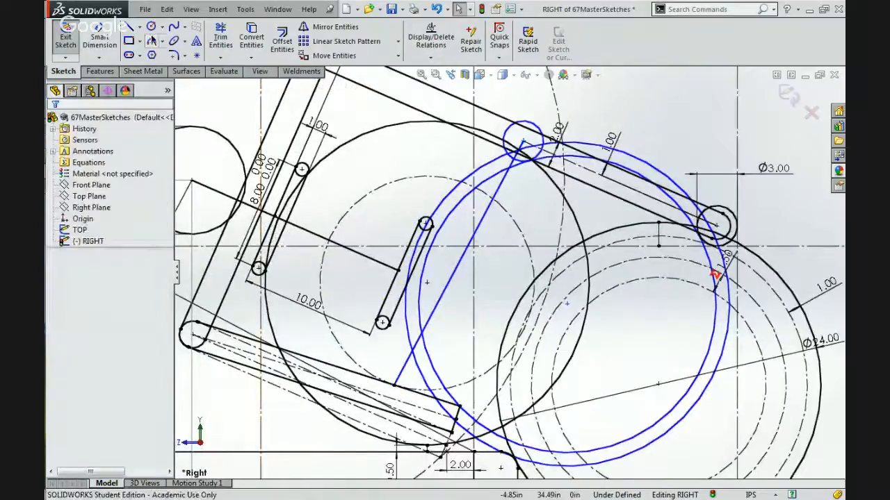
click(151, 27)
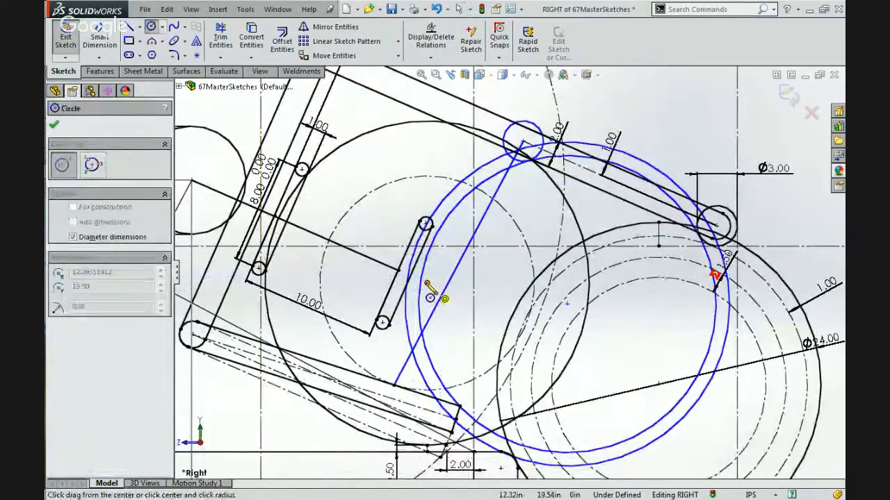
click(426, 282)
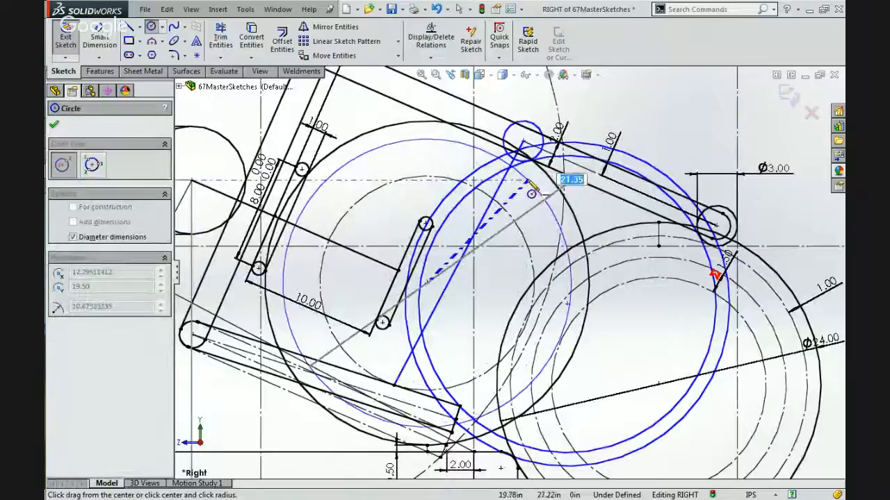
click(530, 185)
key(Escape)
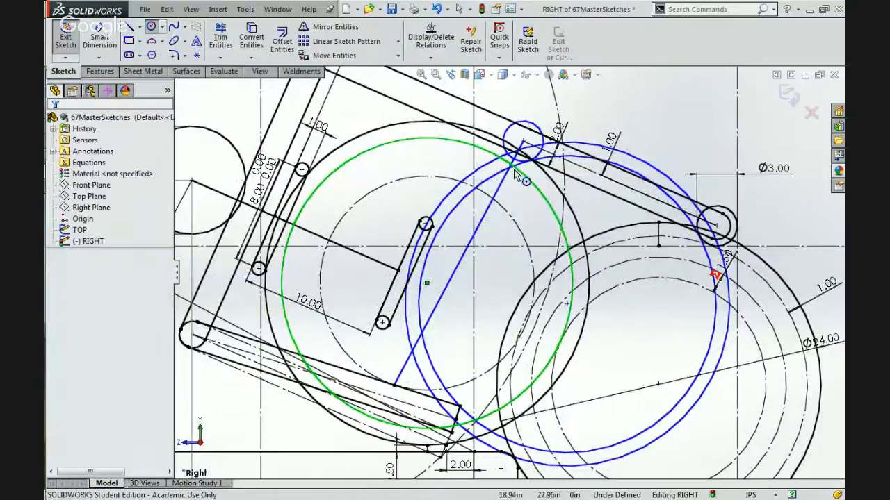
Make the held ball's new inner circle equal to the loose ball's inner circle.
ctrl+click(563, 162)
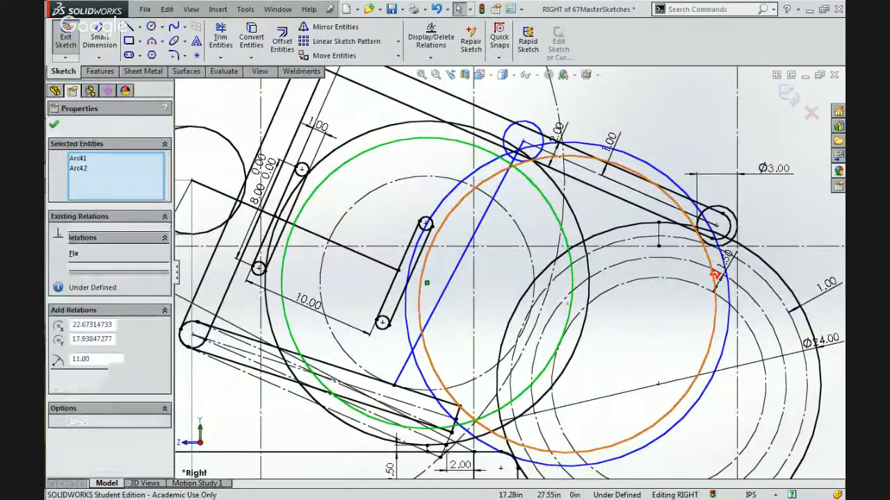
click(572, 122)
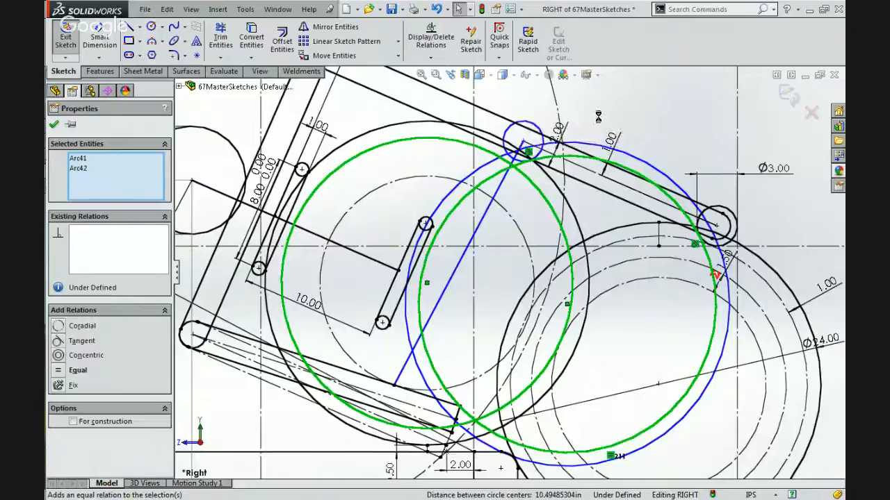
key(Escape)
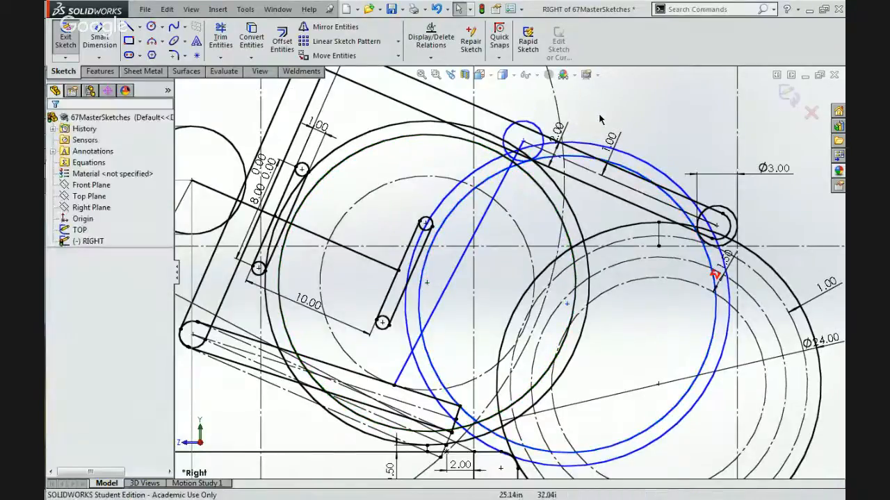
Add a tangent relation between the inner roller and the held ball's inner circle.
click(514, 143)
ctrl+click(507, 154)
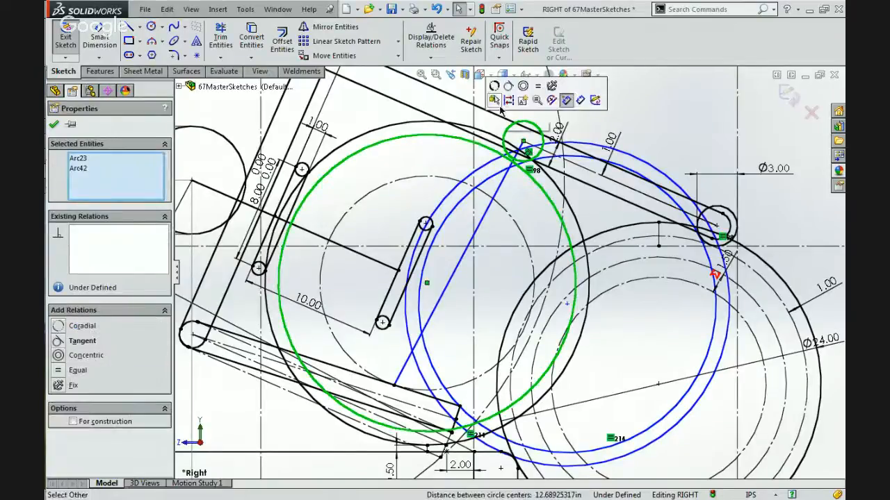
click(506, 85)
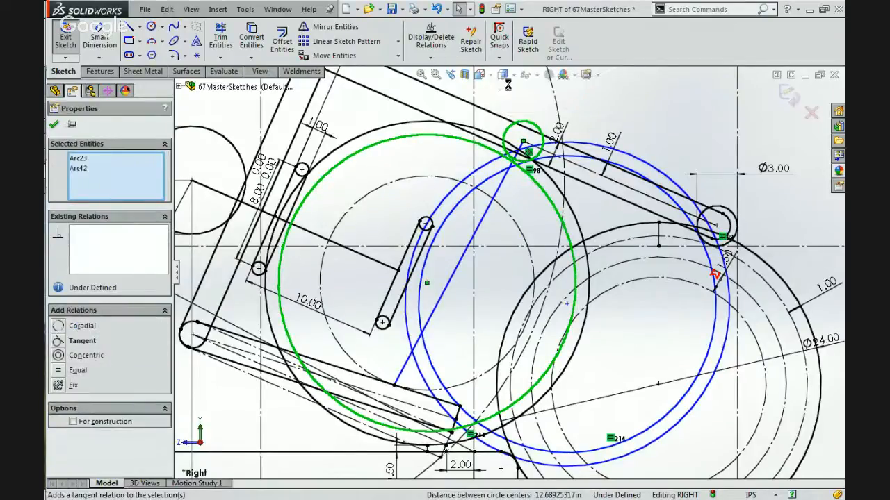
click(633, 118)
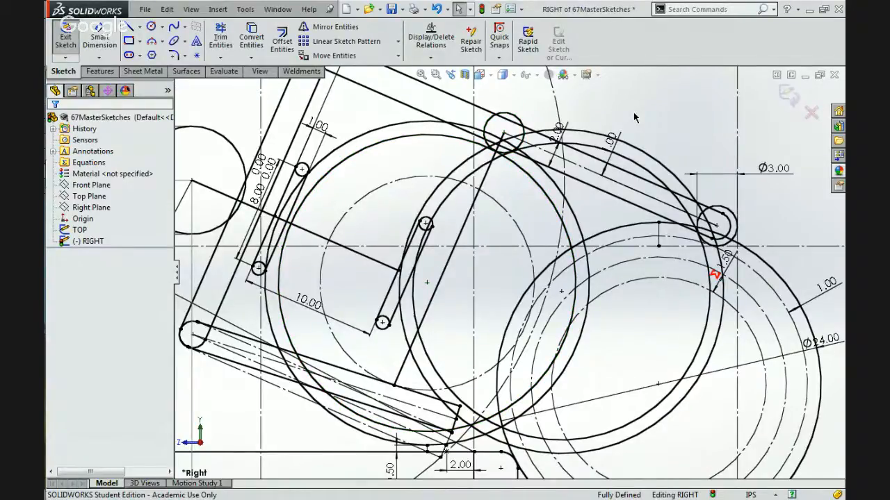
Set the horizontal distance between the swing circle's crossing with the chassis top line and the frame's front edge to 1.5 in.
scroll(633, 110, up, 3)
scroll(611, 176, down, 3)
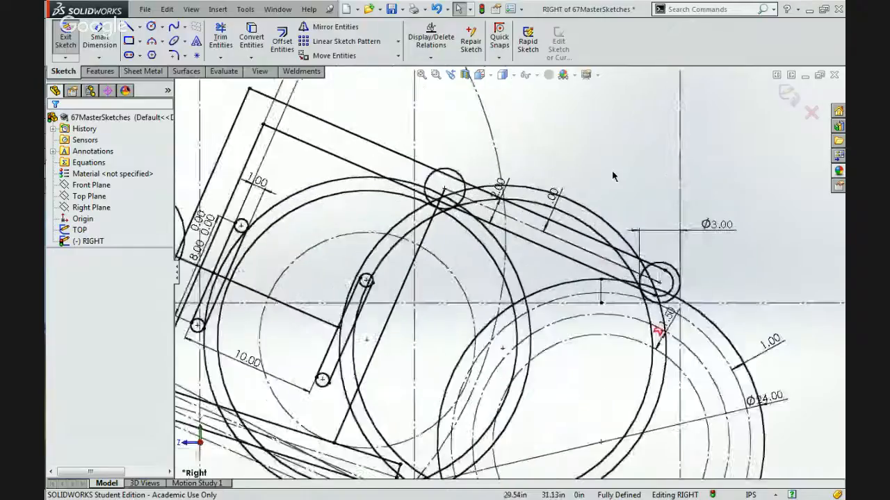
scroll(611, 176, up, 1)
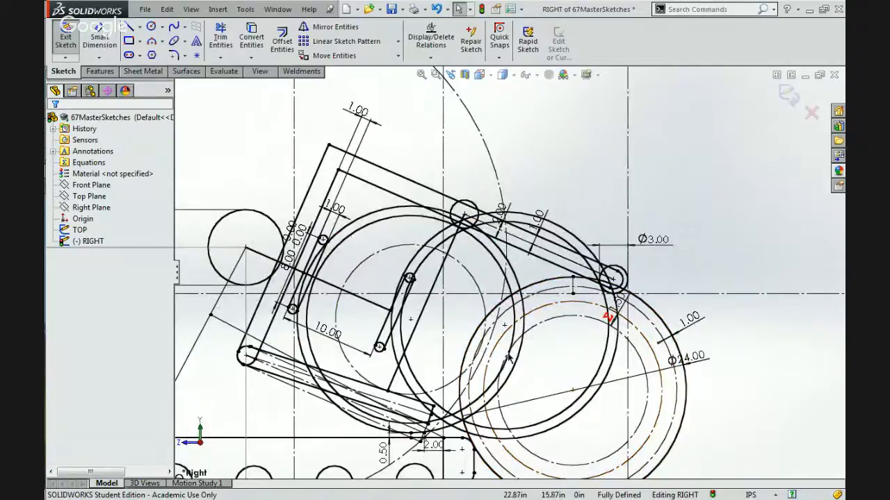
scroll(554, 376, up, 3)
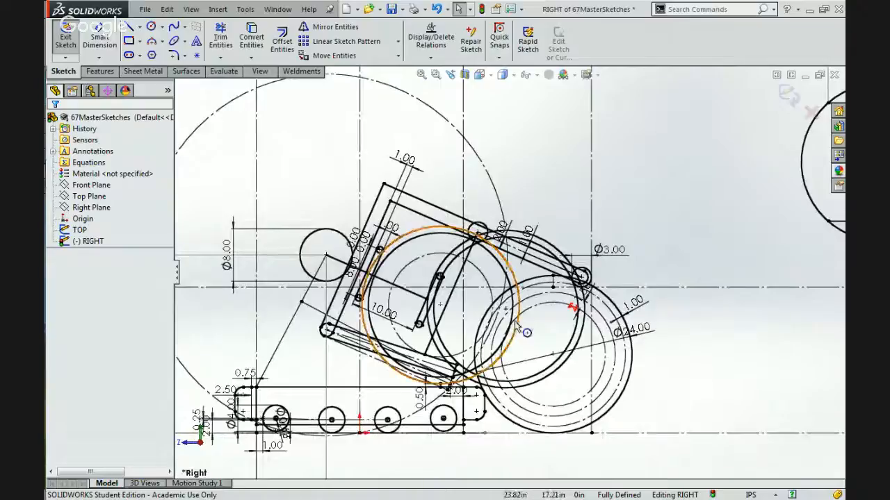
scroll(500, 318, down, 2)
scroll(498, 318, down, 1)
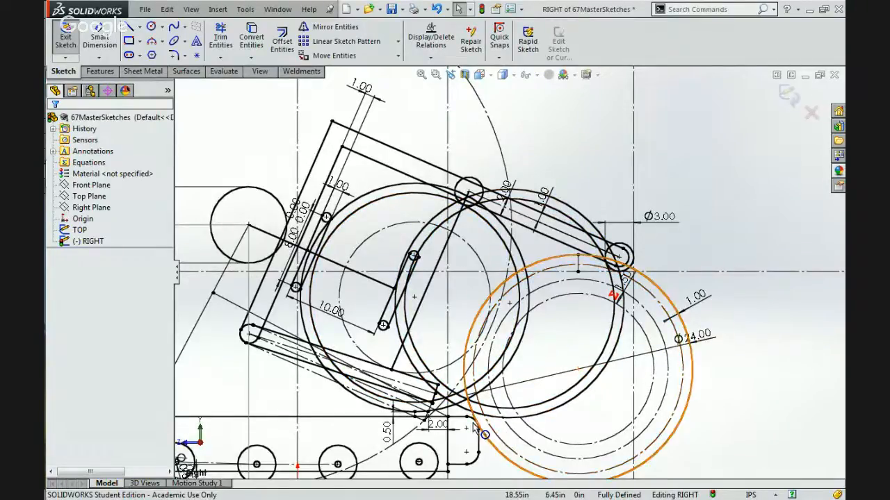
scroll(429, 443, down, 5)
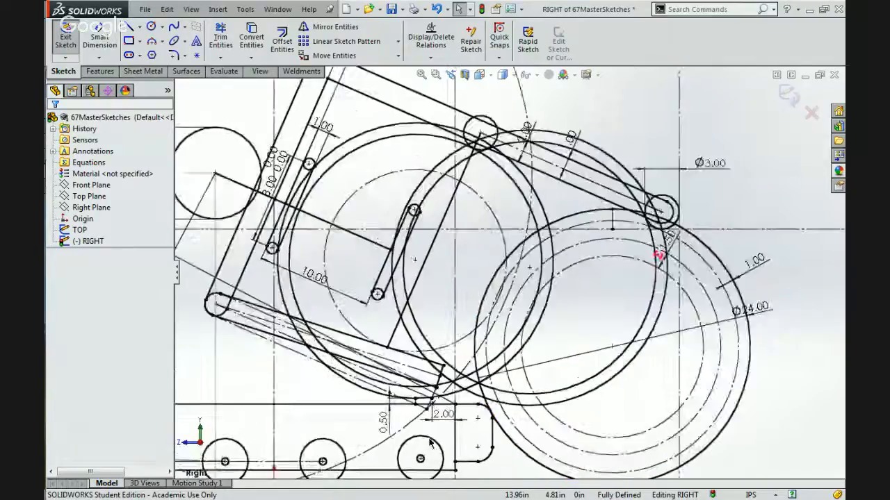
scroll(535, 271, up, 5)
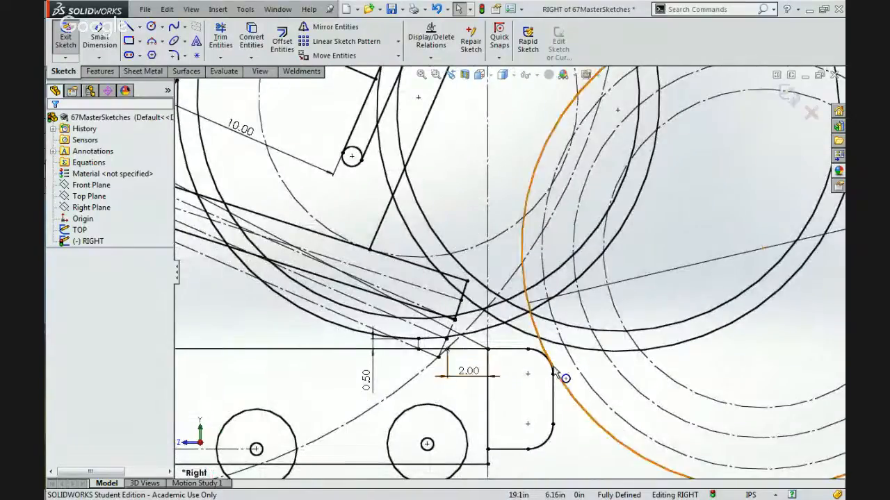
scroll(539, 274, down, 3)
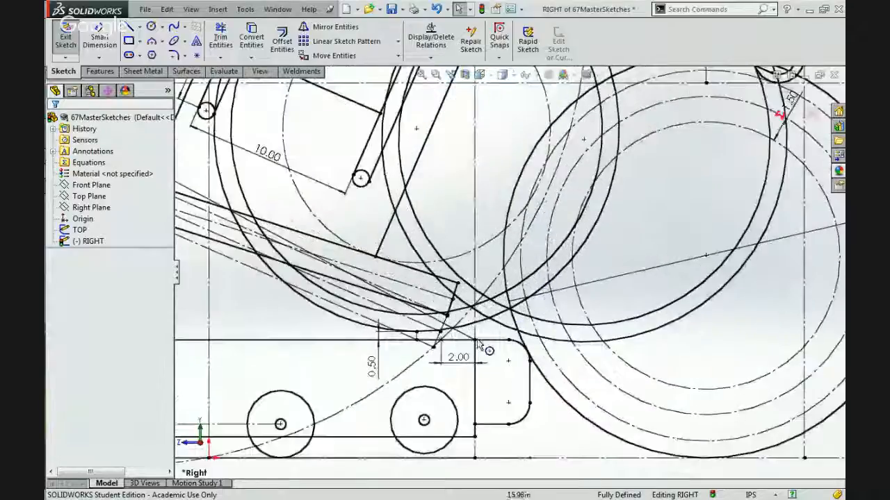
click(457, 358)
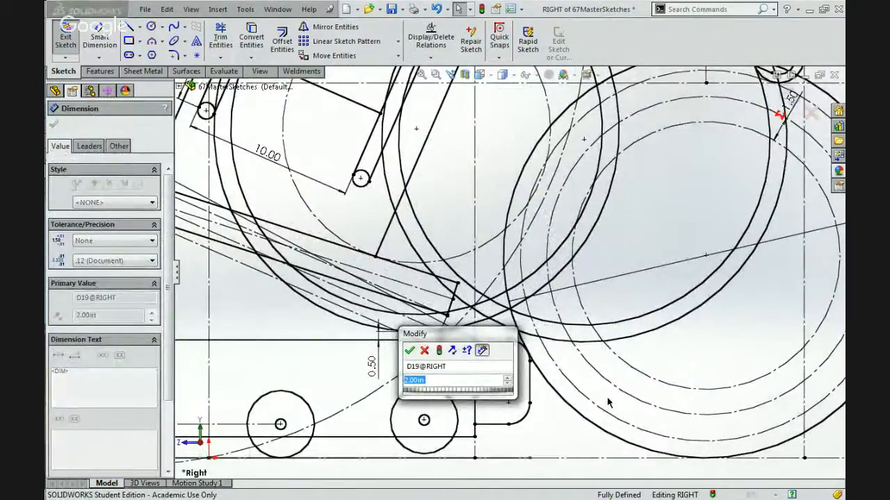
scroll(609, 401, up, 4)
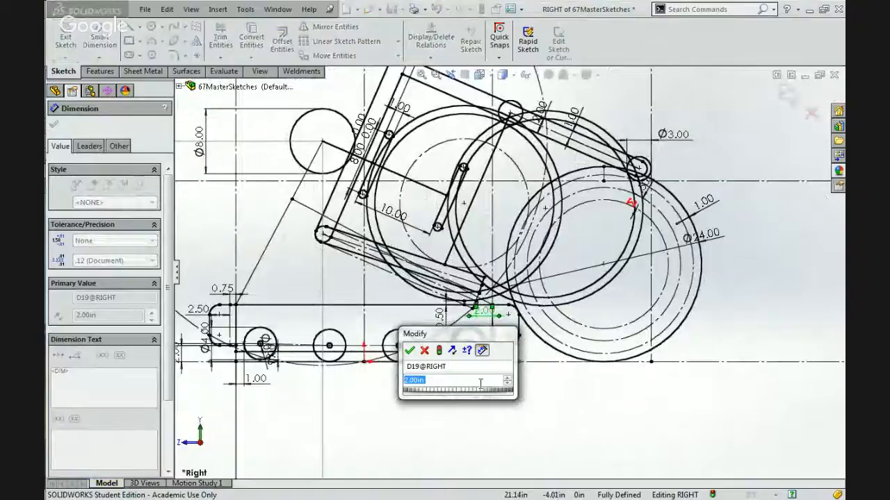
key(Return)
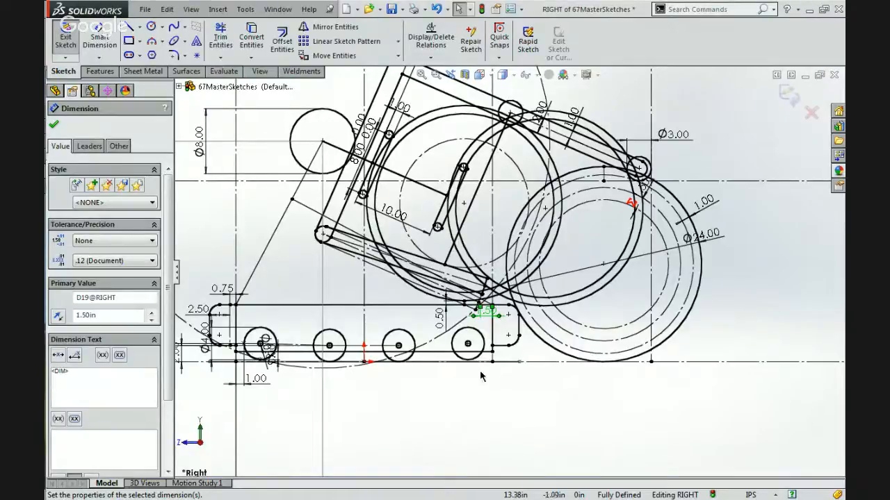
Delete the construction swing circle, its 1.50 in dimension and the leftover intersection point on the chassis top line.
scroll(494, 342, down, 8)
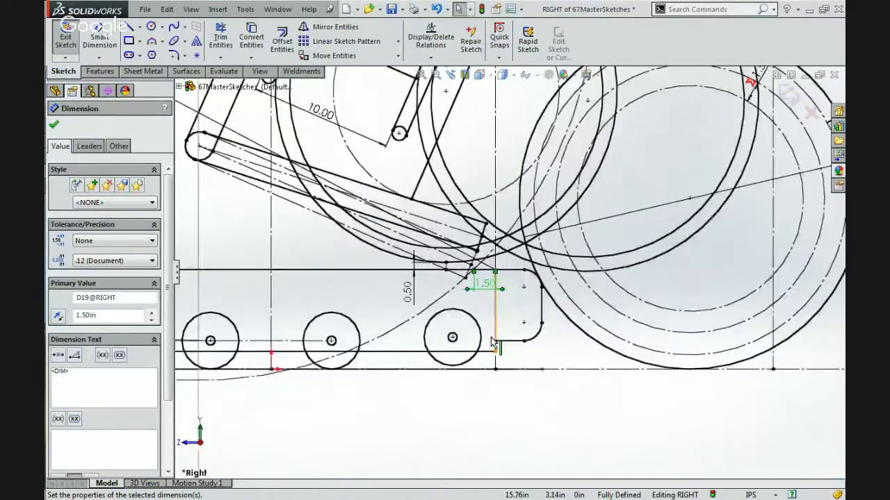
scroll(495, 231, down, 2)
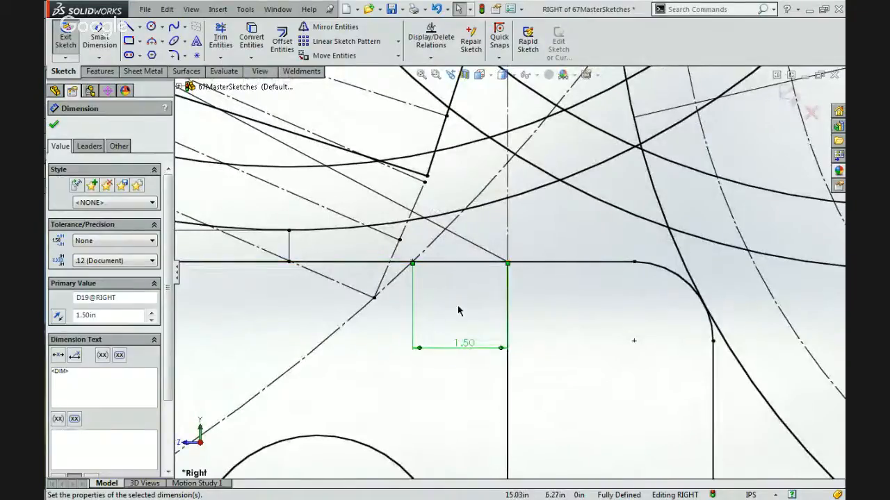
click(457, 306)
click(421, 252)
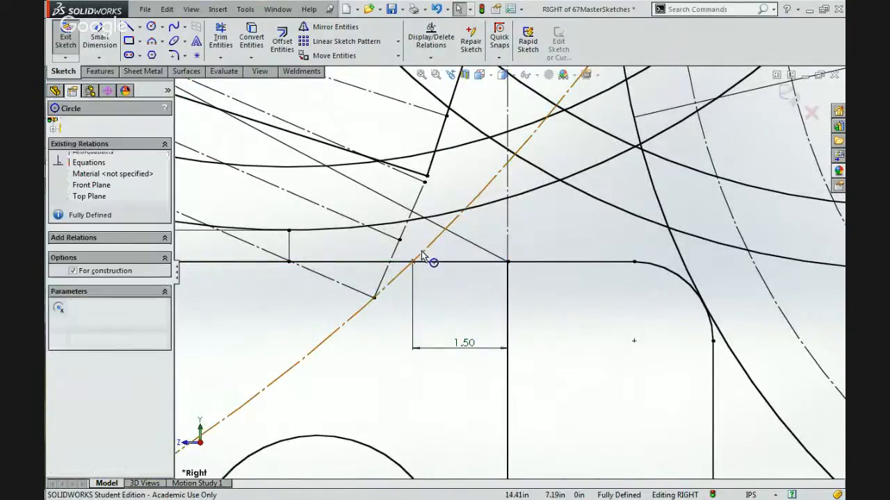
key(Delete)
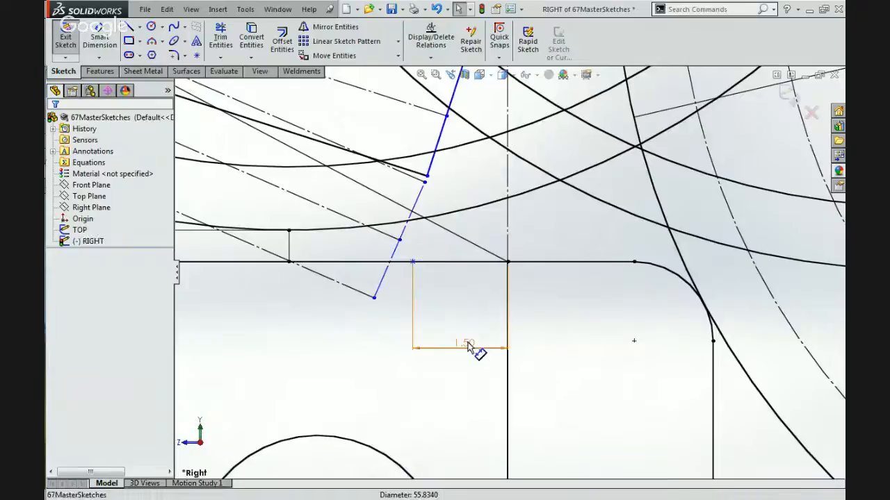
click(472, 348)
key(Delete)
click(410, 262)
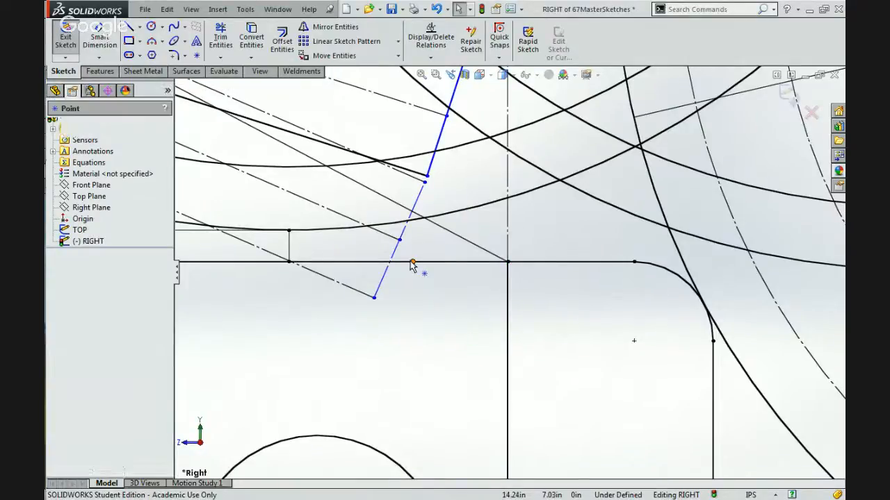
key(Delete)
Move the centre of the 8 in circle, carrying the linkage, to about X -5.23, Y 28.47 in.
scroll(410, 262, up, 4)
scroll(410, 263, up, 5)
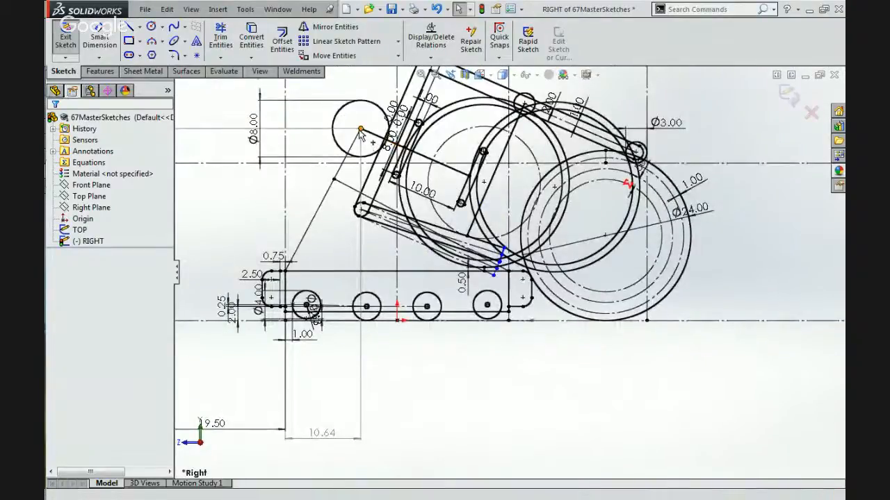
click(360, 137)
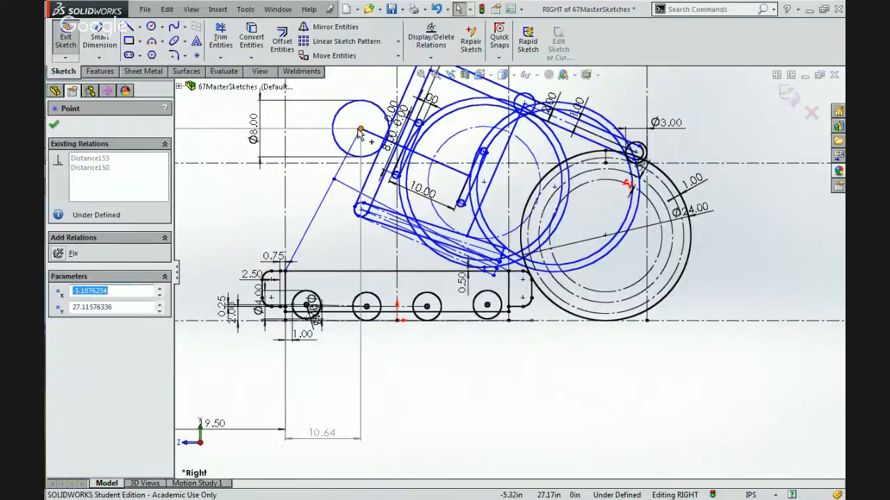
drag(360, 129, 387, 131)
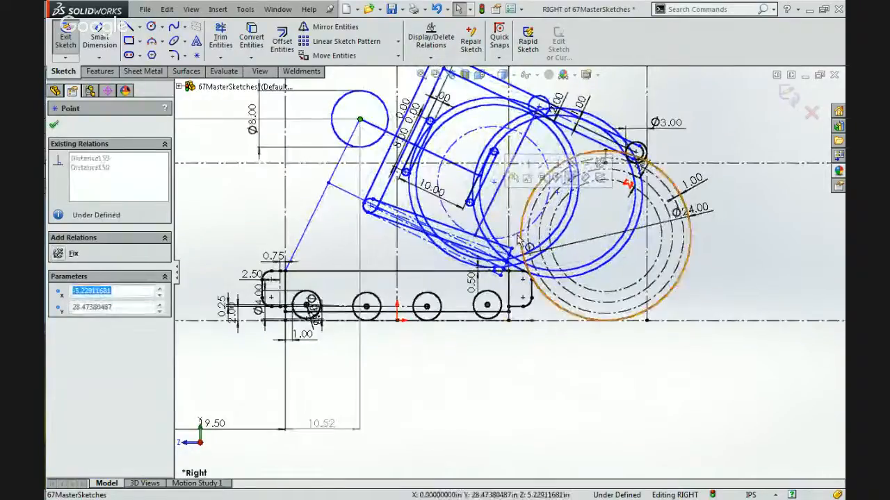
Draw a circle of about 29.67 in radius centred on the 8 in circle and passing through the linkage's lowest front corner.
scroll(518, 240, down, 2)
scroll(517, 240, down, 3)
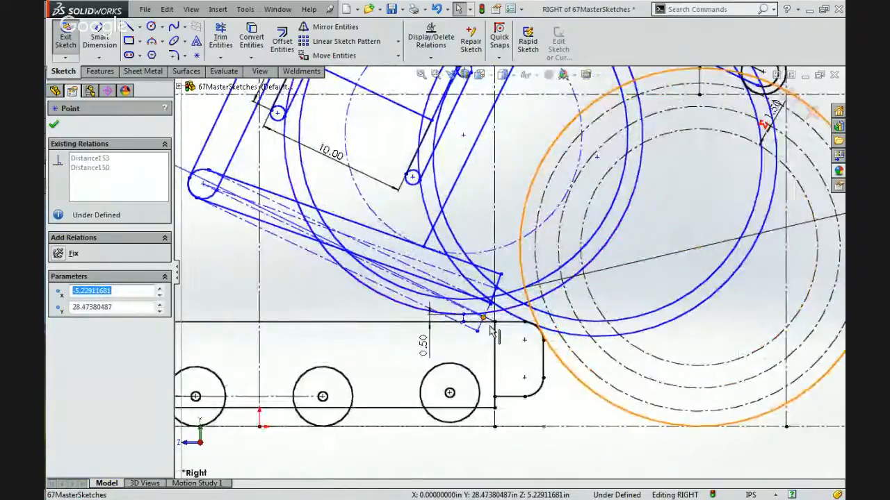
scroll(491, 326, down, 2)
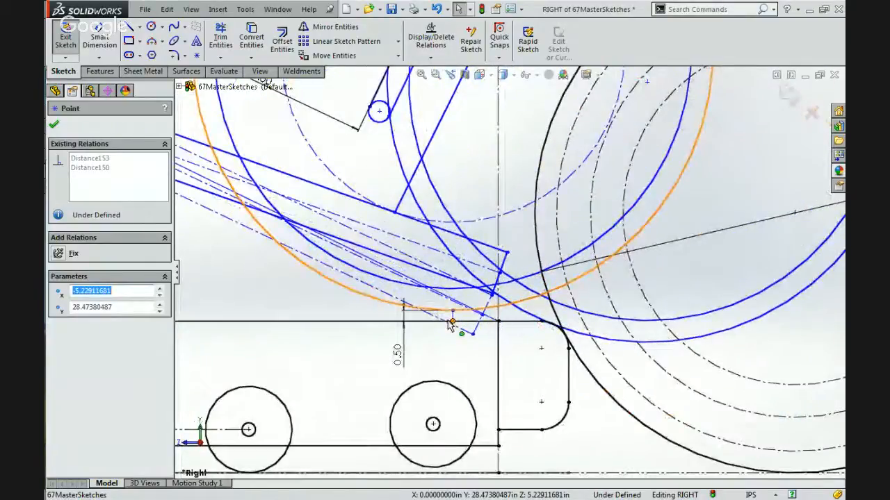
scroll(508, 271, up, 3)
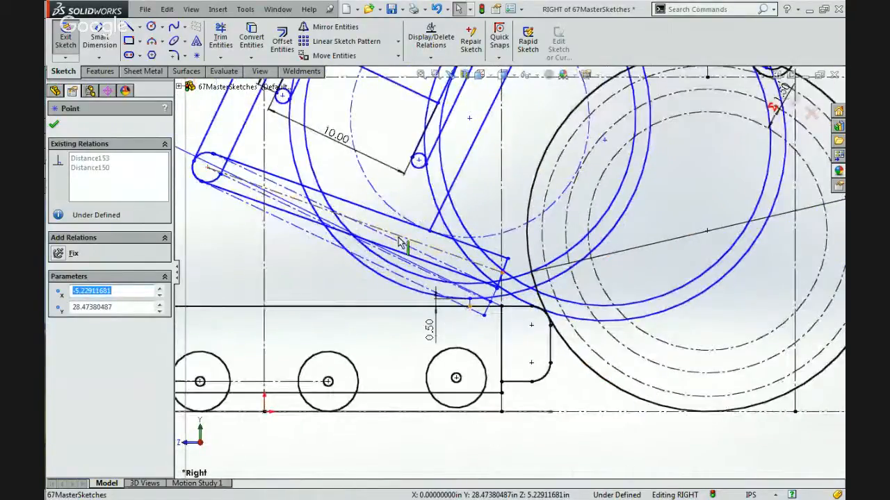
scroll(402, 243, up, 4)
click(151, 26)
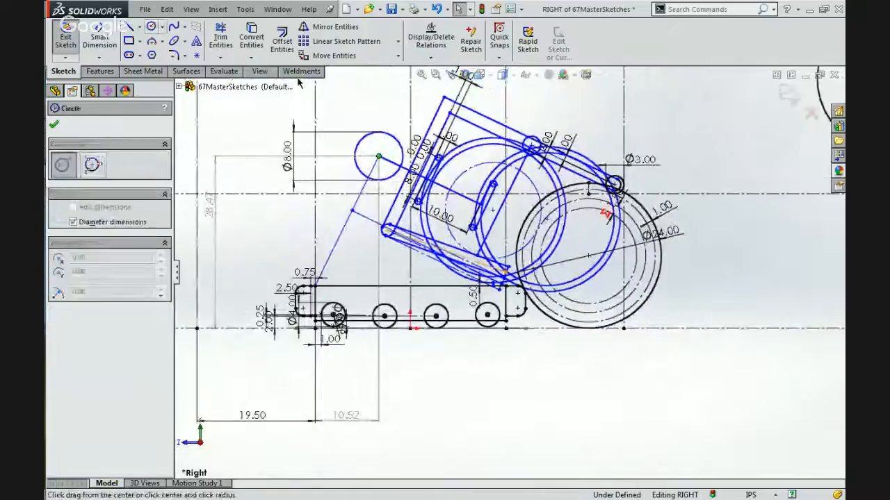
click(378, 156)
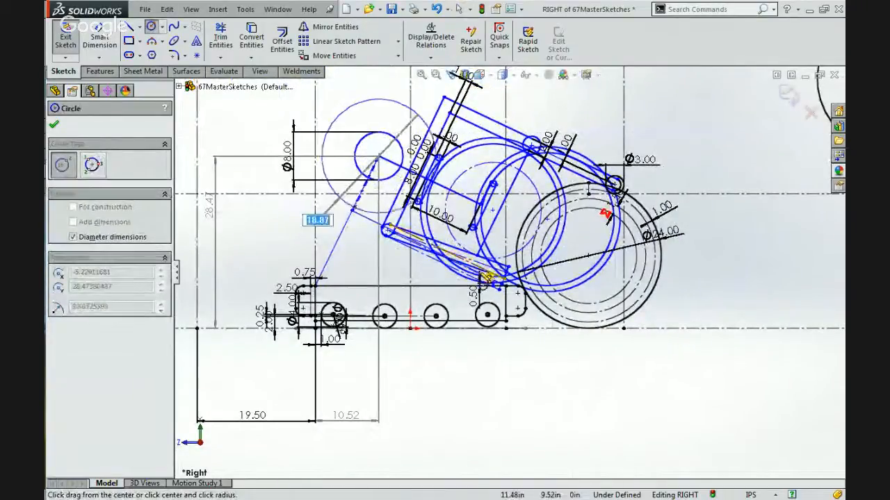
scroll(489, 278, down, 5)
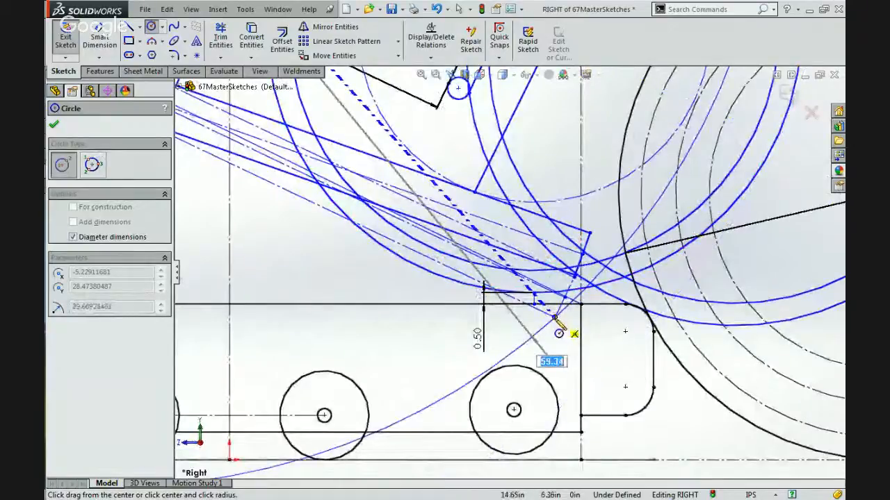
click(554, 319)
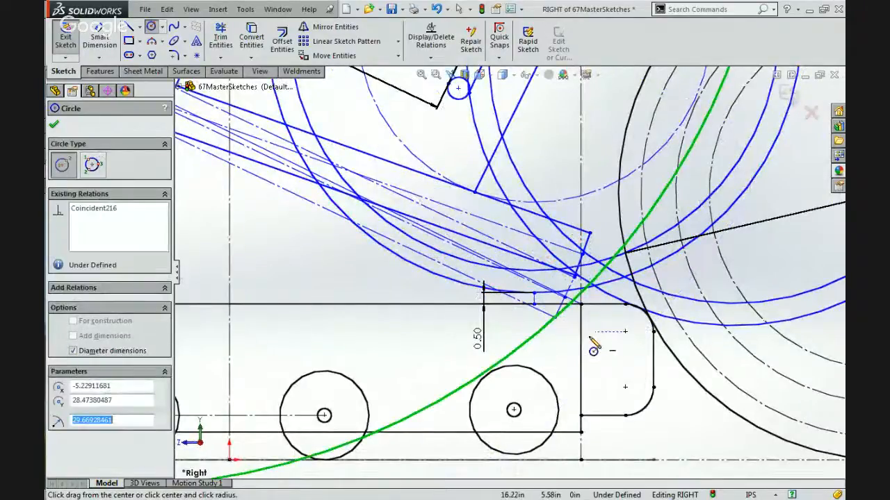
key(Escape)
Place a sketch point where the new swing circle crosses the chassis top line.
scroll(592, 346, down, 5)
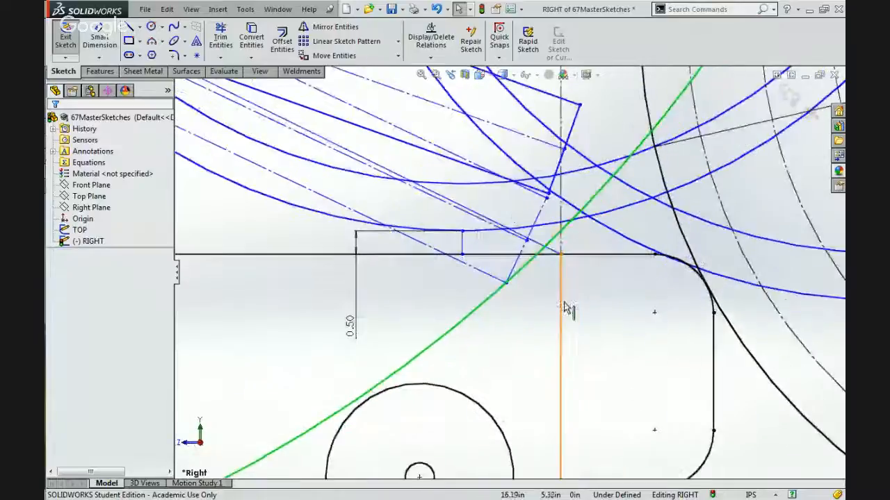
click(303, 169)
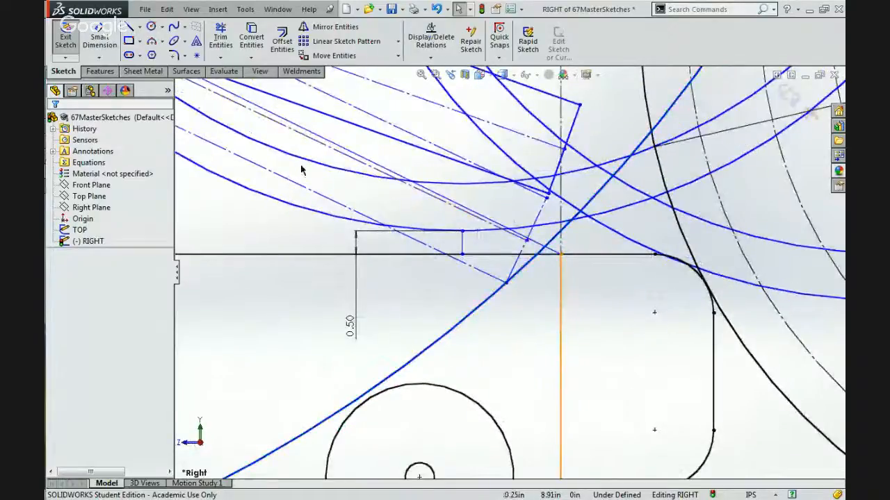
click(197, 56)
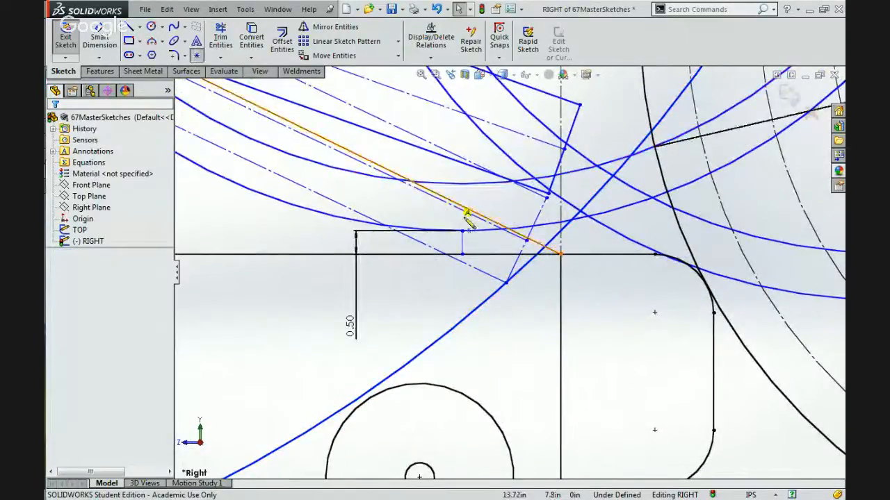
click(541, 264)
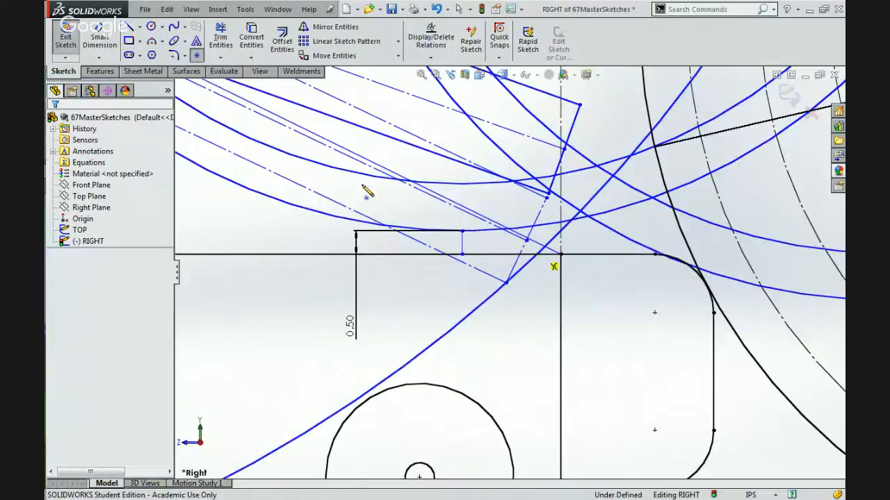
key(Escape)
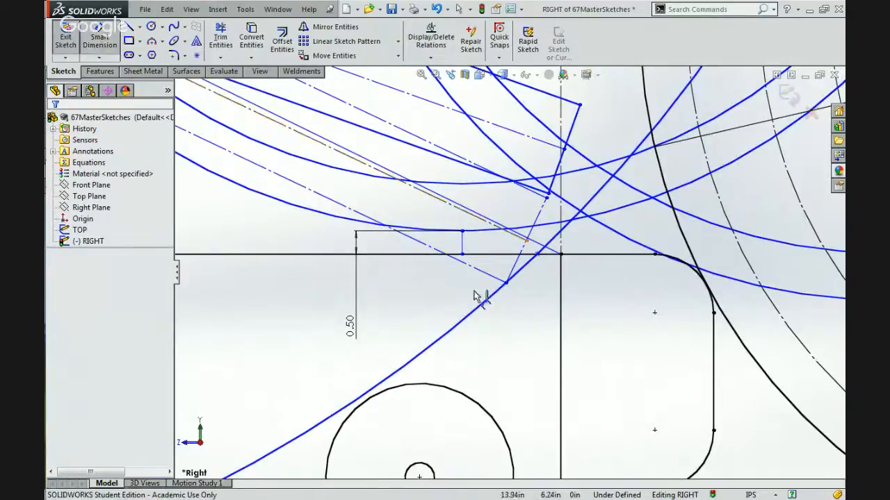
Dimension the new point's horizontal distance from the frame's front edge, try 1.5 in, and undo that value.
click(560, 255)
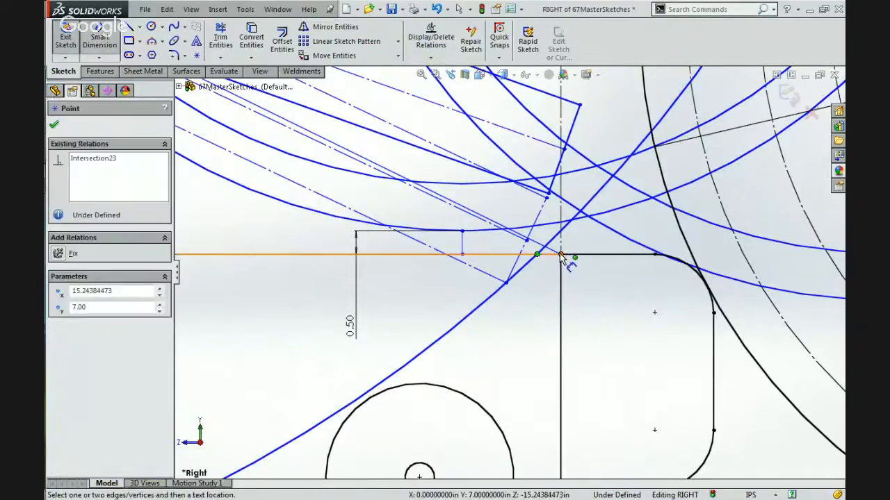
click(561, 278)
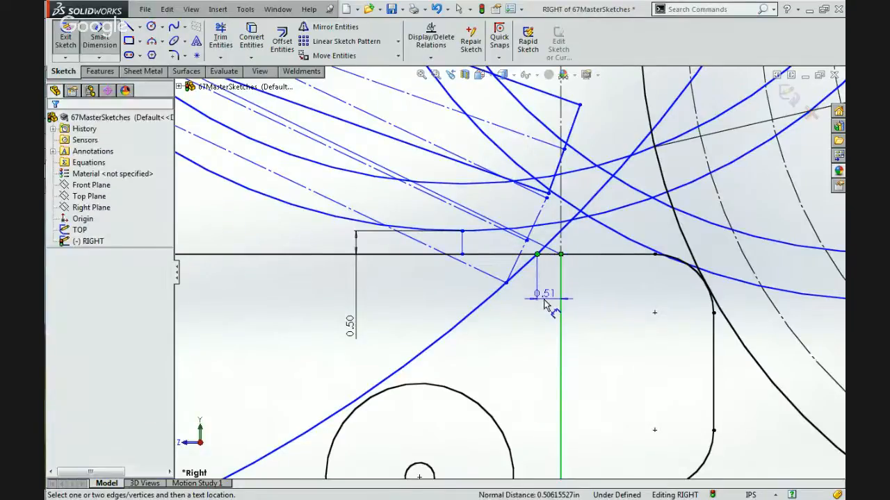
click(545, 304)
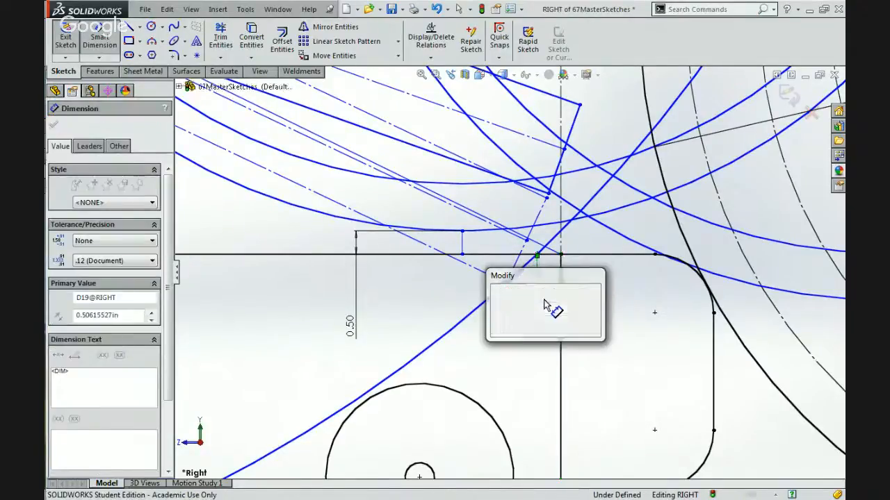
text(1.5)
key(Return)
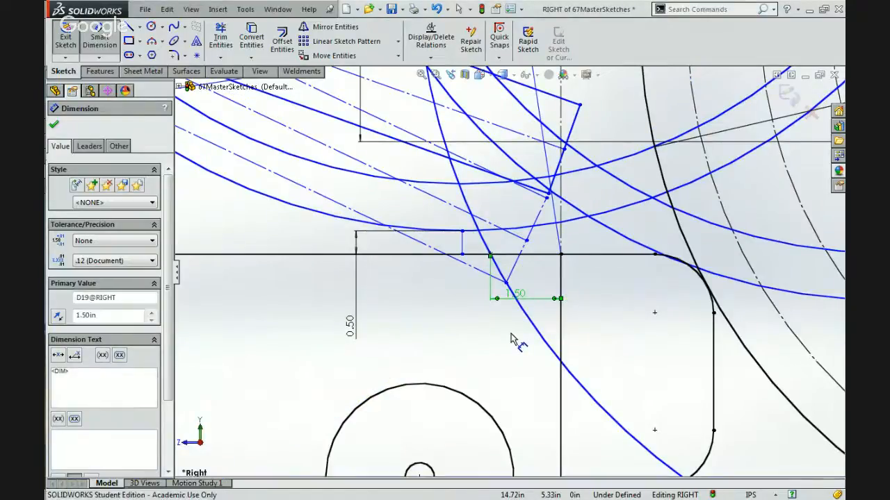
key(Escape)
key(ctrl+z)
scroll(511, 339, up, 10)
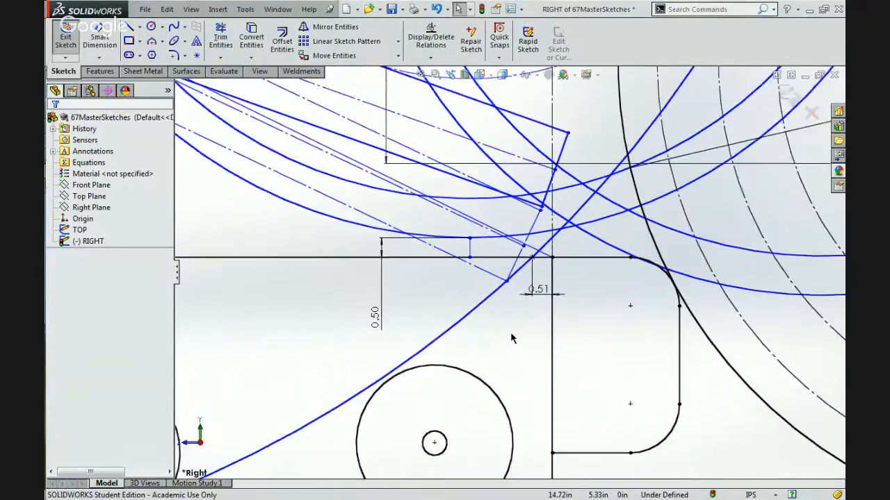
Fix the centre of the 8 in circle that carries the arm linkage in place.
scroll(511, 339, up, 3)
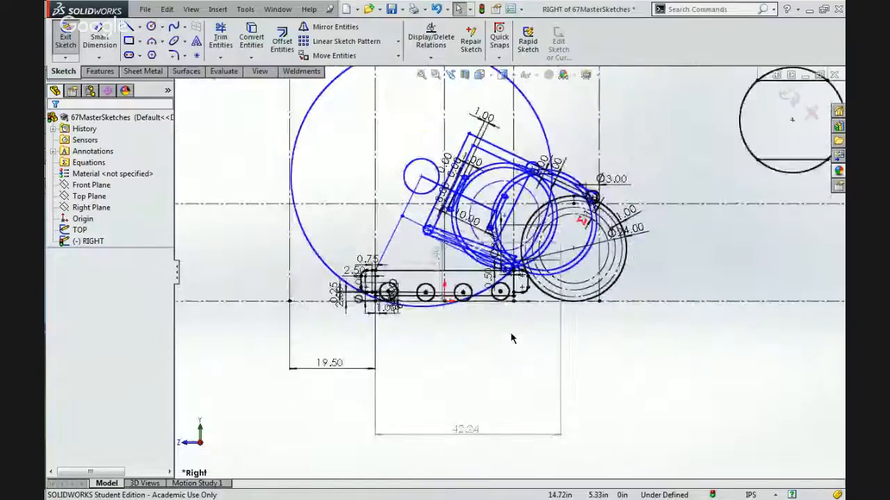
scroll(480, 175, down, 3)
scroll(474, 137, down, 2)
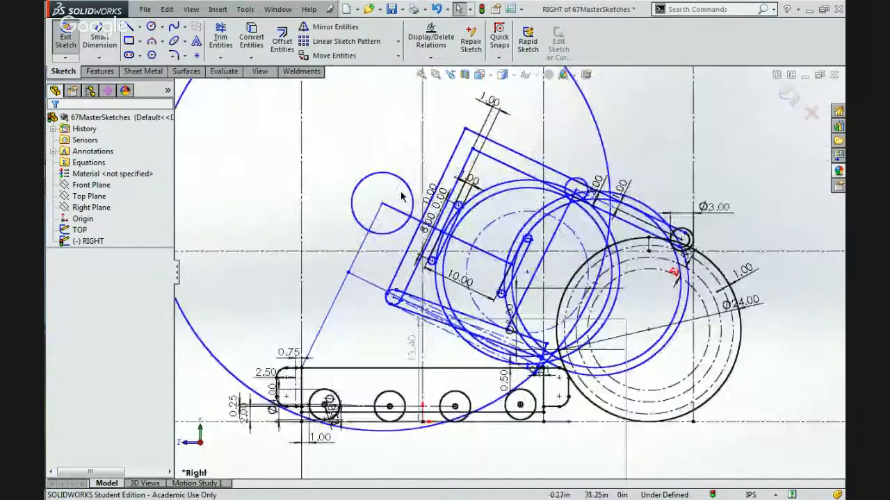
click(382, 203)
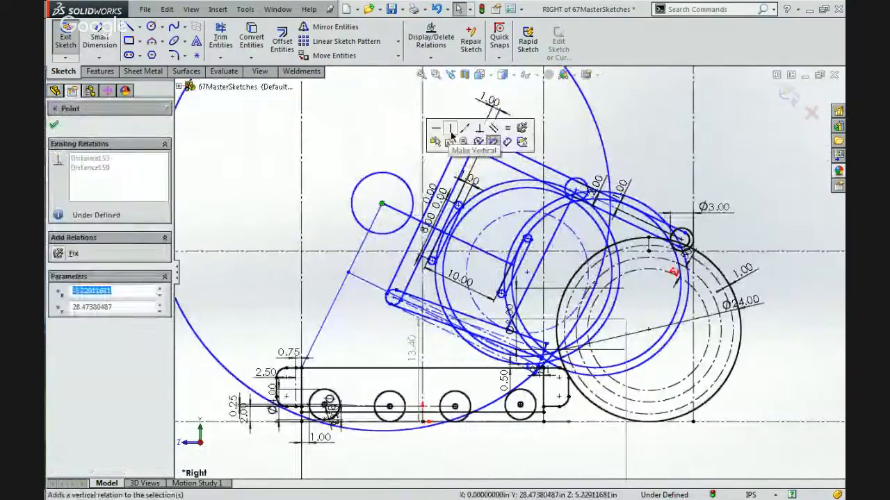
click(521, 127)
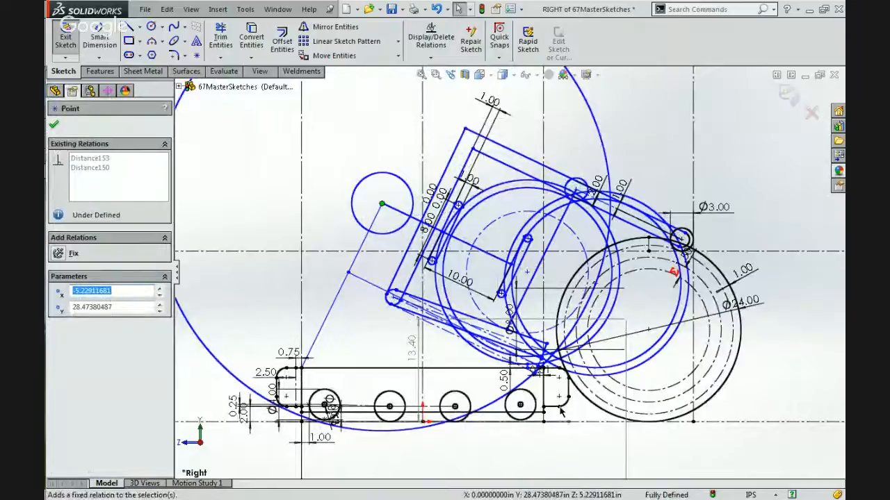
Set the swing-circle crossing point's horizontal distance from the frame's front edge to 1.5 in.
click(540, 373)
double_click(543, 373)
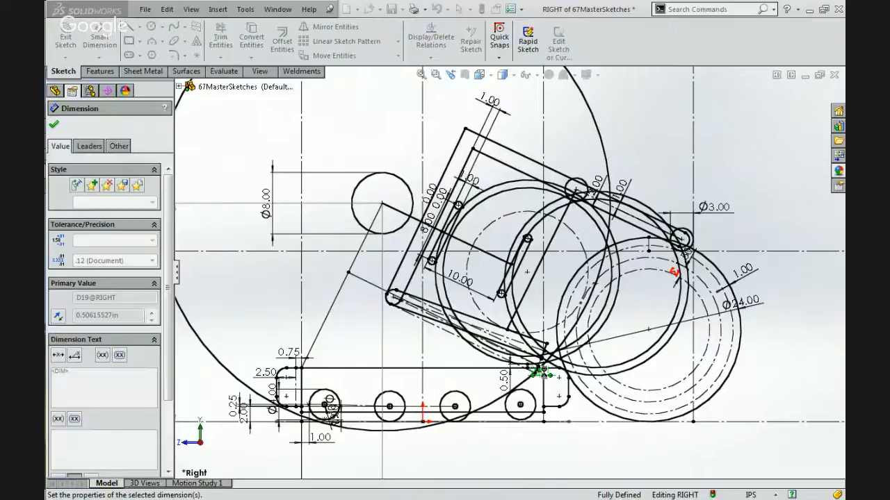
text(1.5)
key(Return)
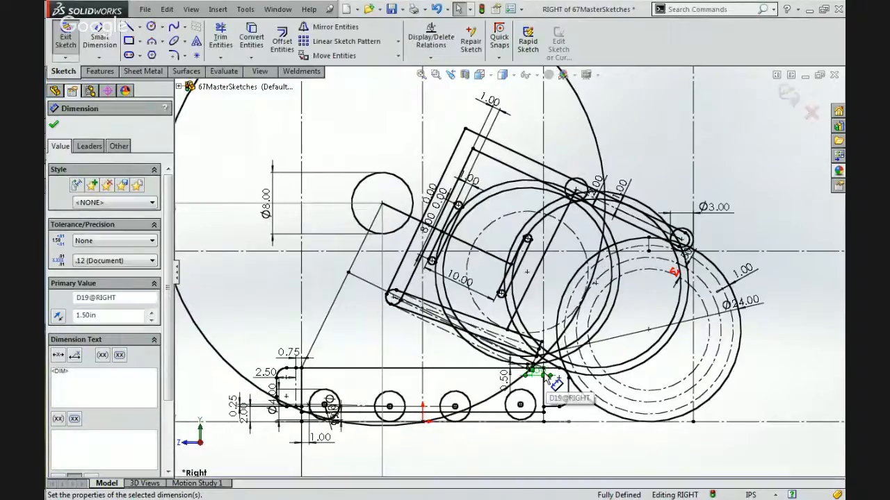
scroll(551, 379, down, 3)
scroll(545, 368, down, 5)
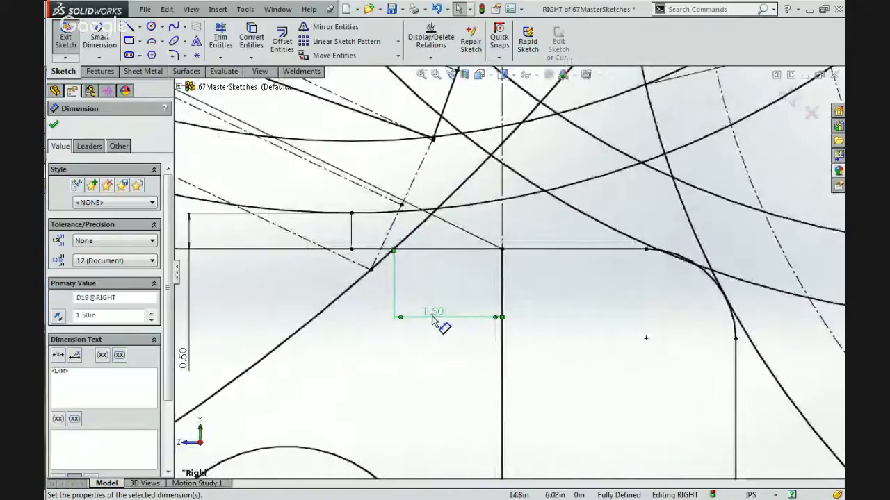
Convert the large swing circle centred on the 8 in circle to construction geometry.
scroll(432, 324, up, 4)
scroll(432, 323, up, 5)
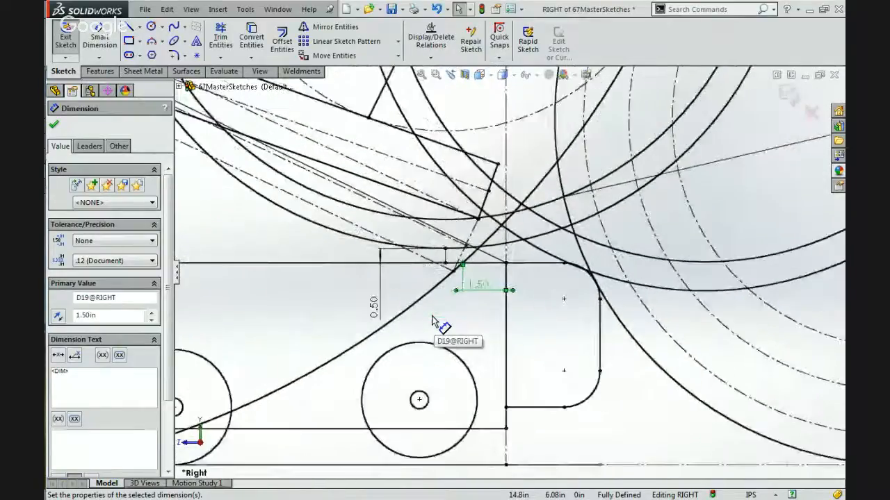
scroll(439, 324, up, 2)
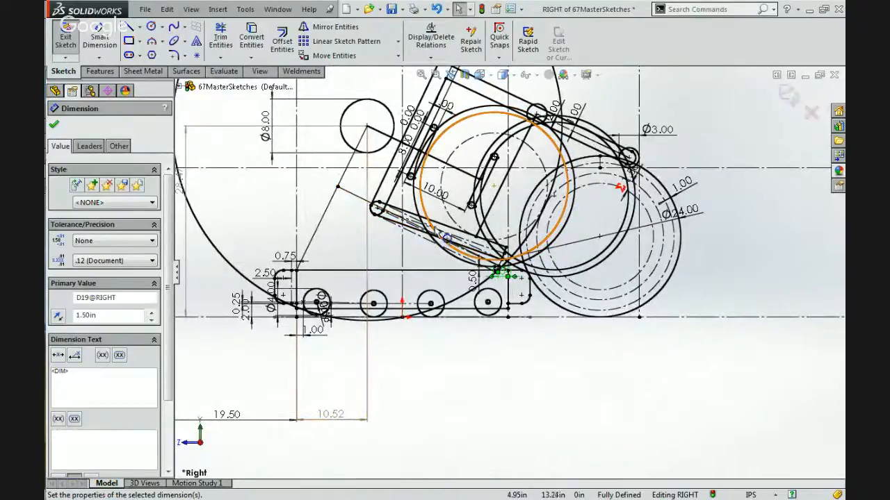
scroll(479, 202, up, 2)
scroll(478, 189, down, 2)
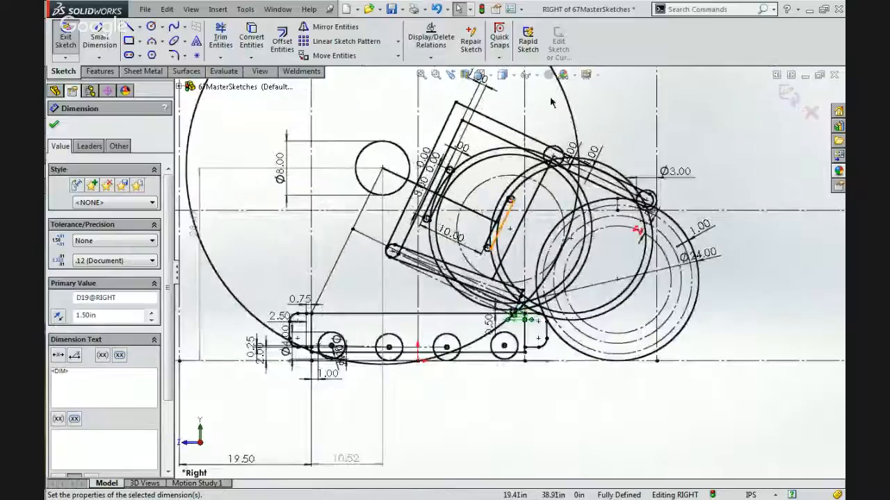
click(566, 106)
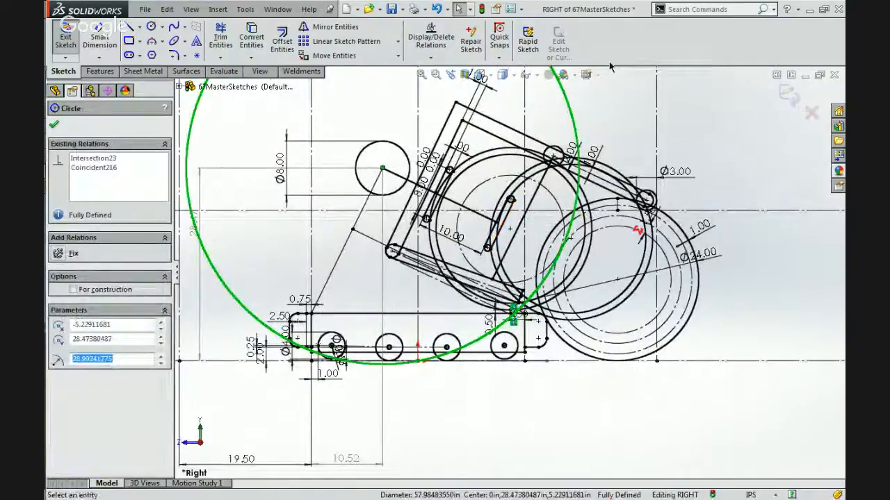
key(Escape)
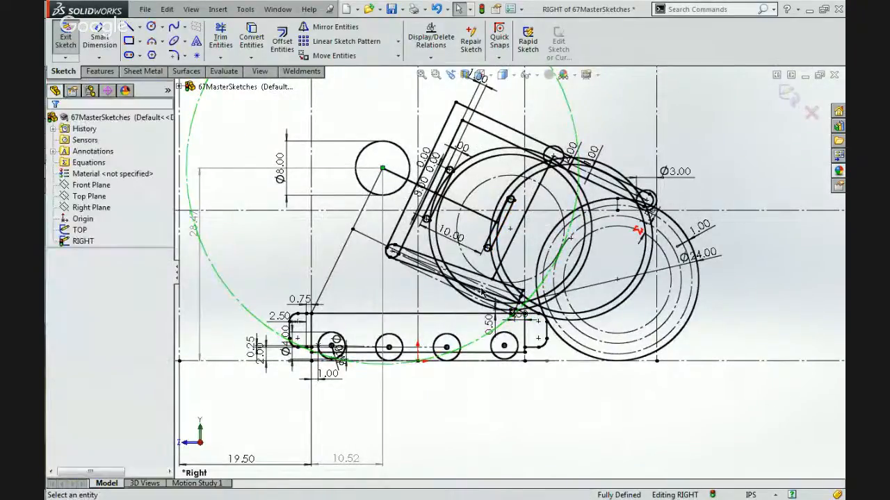
Set the horizontal distance between the swing-circle crossing point and the frame's front edge to 2 in.
scroll(470, 240, down, 3)
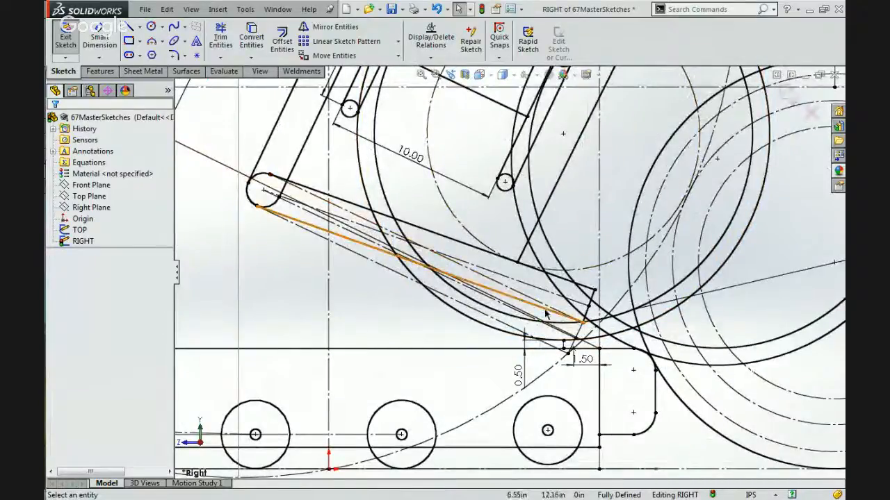
scroll(556, 285, up, 5)
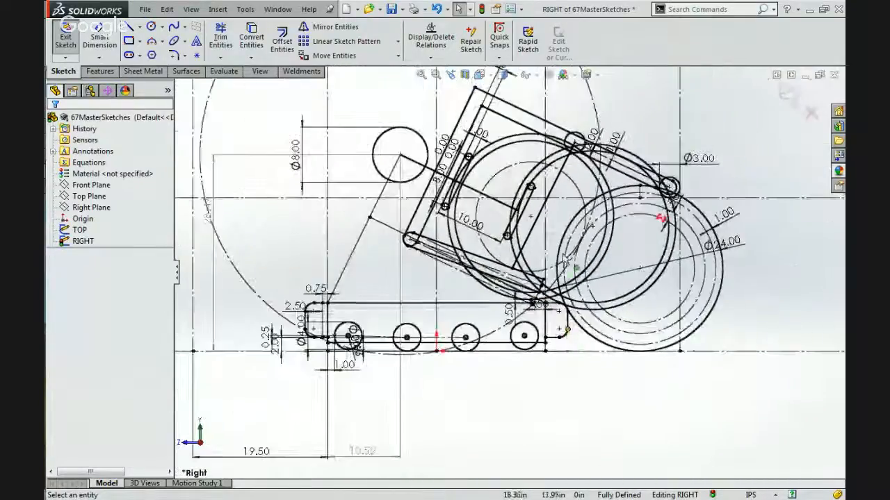
scroll(518, 188, down, 1)
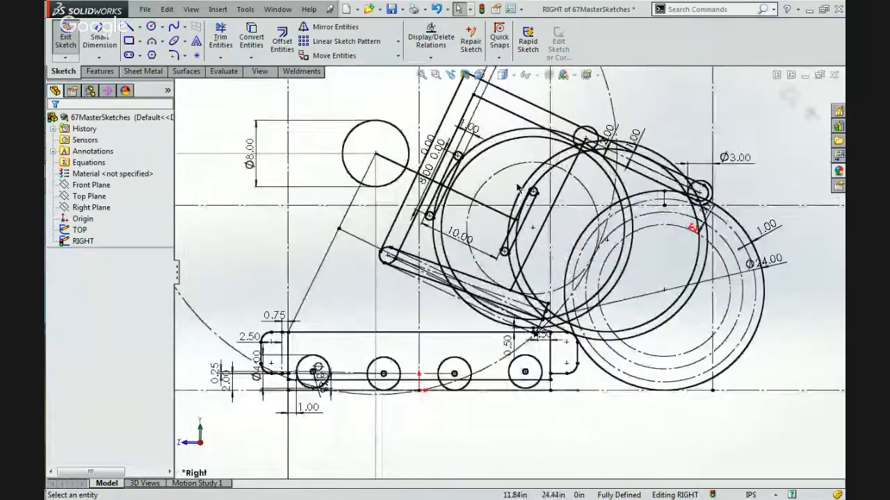
scroll(518, 189, down, 3)
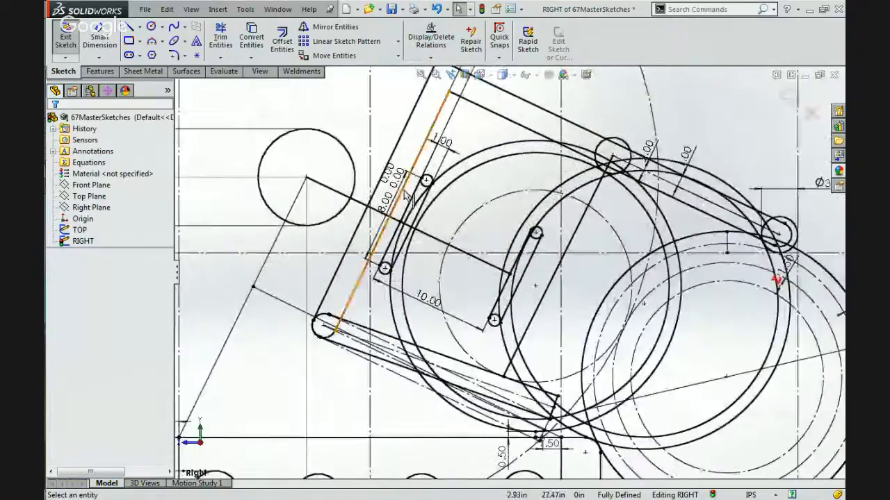
scroll(510, 273, up, 2)
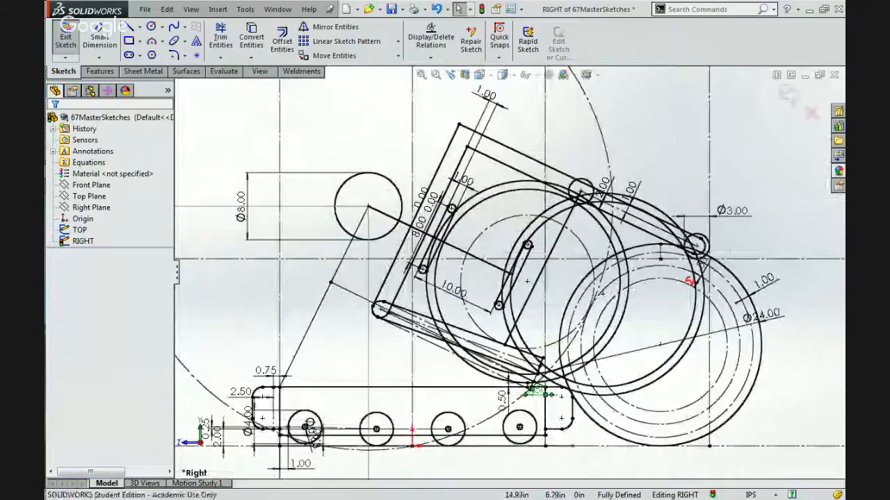
double_click(535, 392)
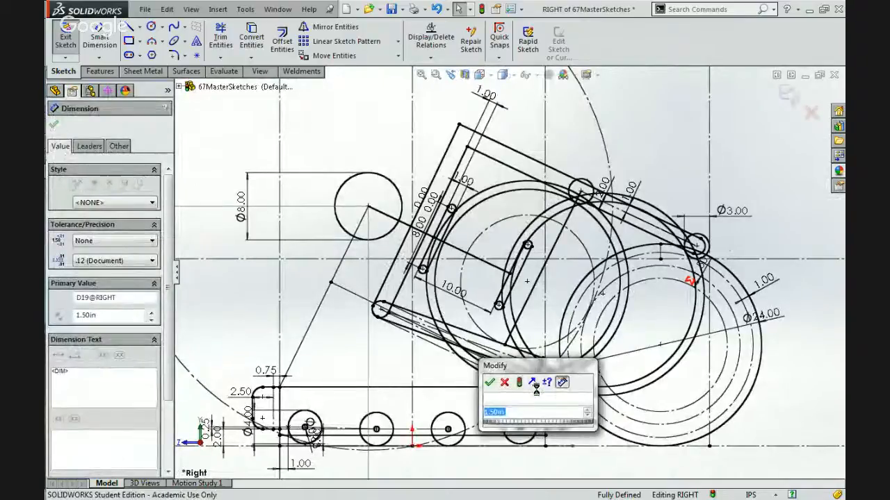
key(Return)
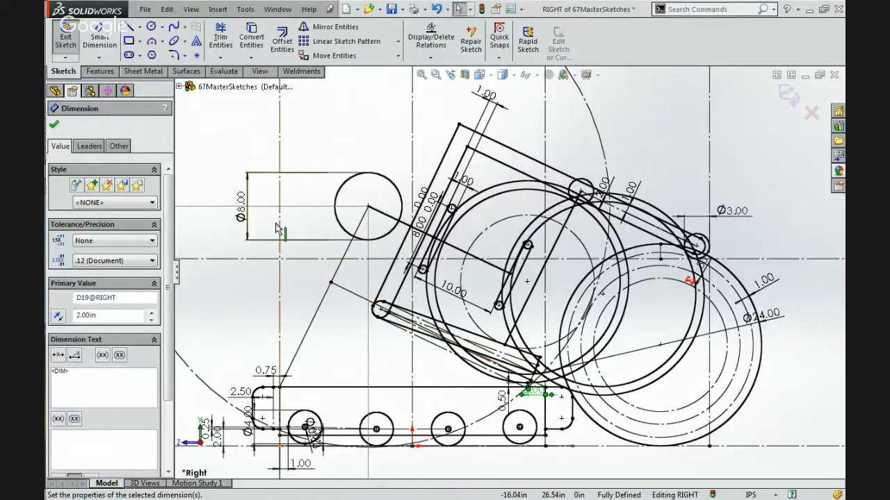
Remove the fixed relation from the 8 in circle's centre and move the centre to about X -1.56, Y 30 in.
click(369, 208)
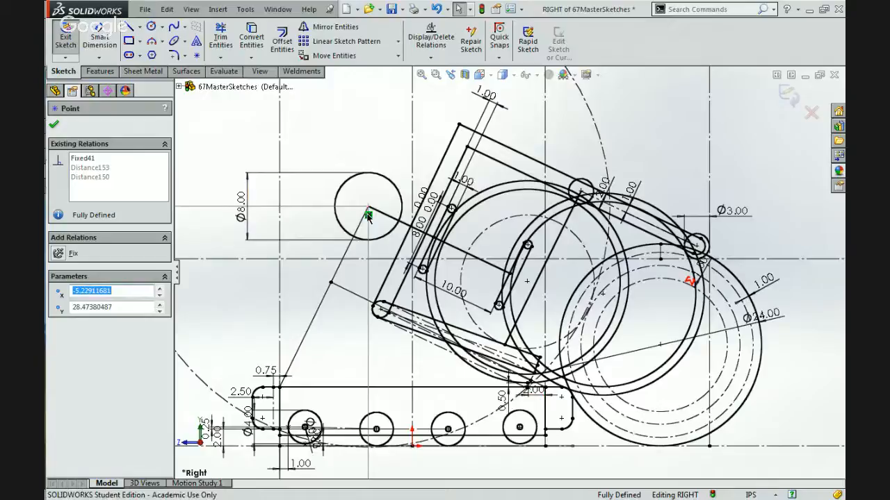
key(Delete)
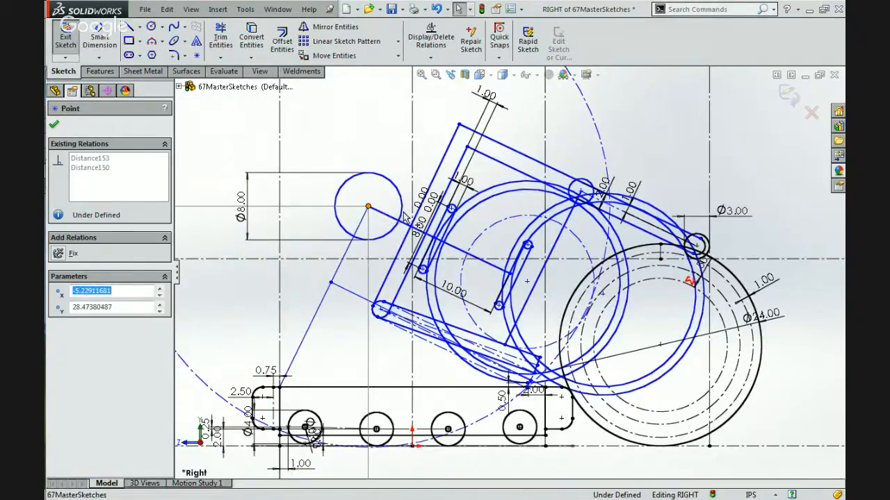
mouse_move(361, 201)
mouse_down()
mouse_move(353, 202)
mouse_move(392, 216)
mouse_move(374, 185)
mouse_move(392, 175)
mouse_move(401, 181)
mouse_move(380, 215)
mouse_move(353, 207)
mouse_move(381, 211)
mouse_move(399, 195)
mouse_up()
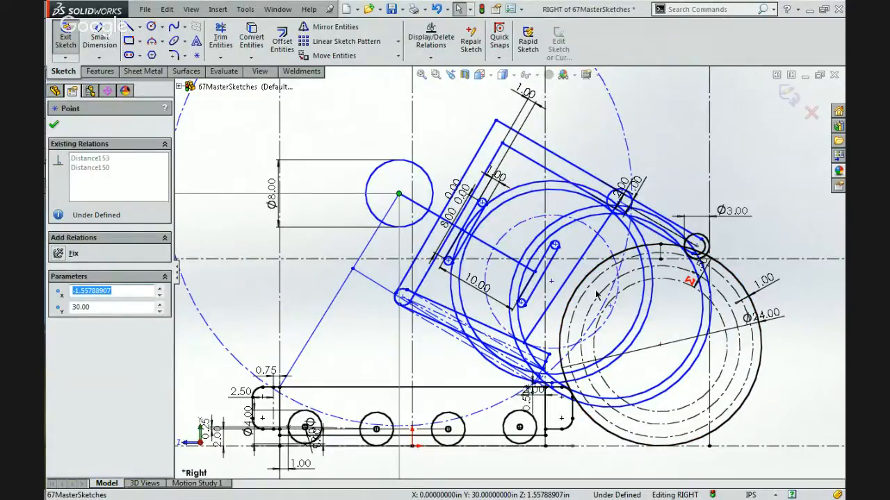
scroll(625, 274, down, 3)
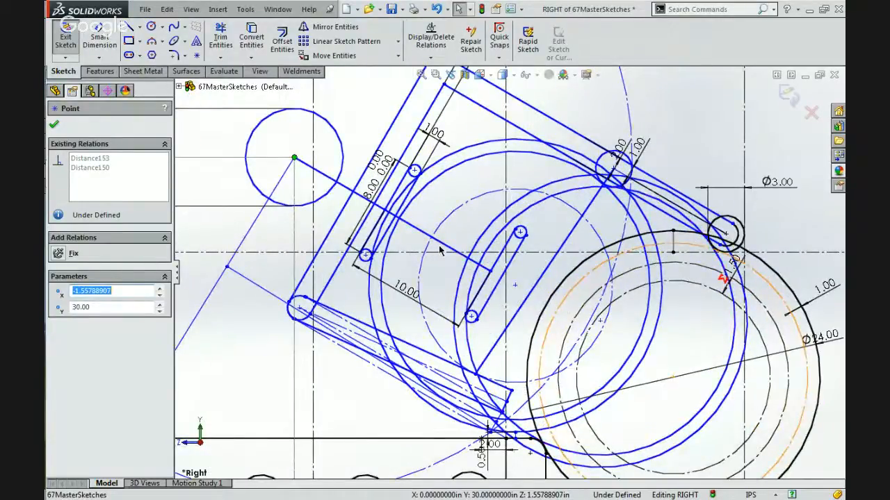
scroll(439, 250, up, 5)
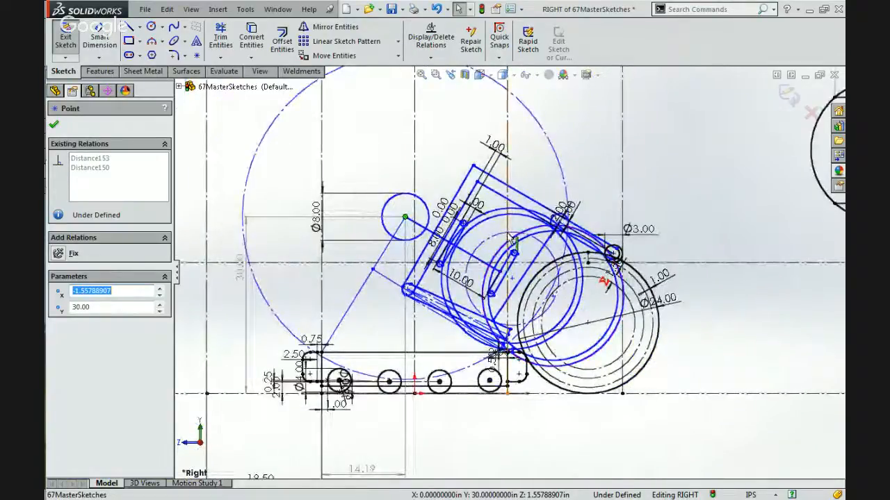
Switch to Chrome and examine the arm and roller arrangement in the robot photo 5035.jpg.
mouse_move(843, 226)
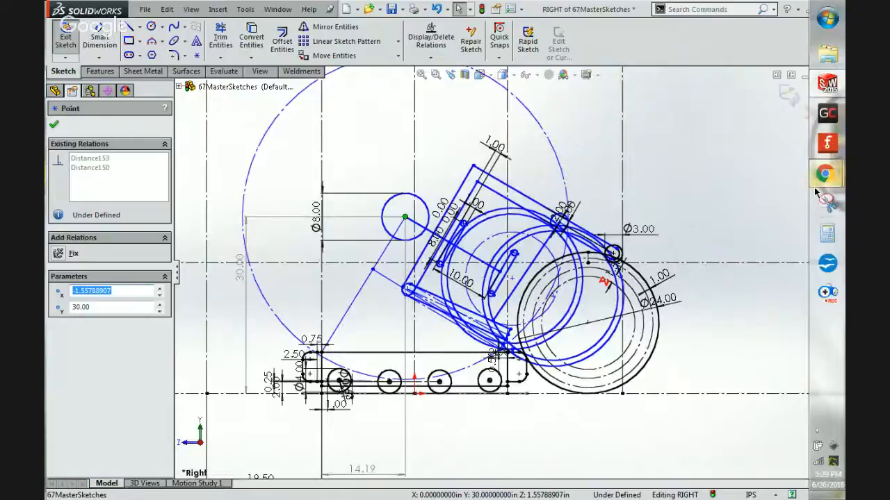
mouse_move(822, 175)
click(731, 119)
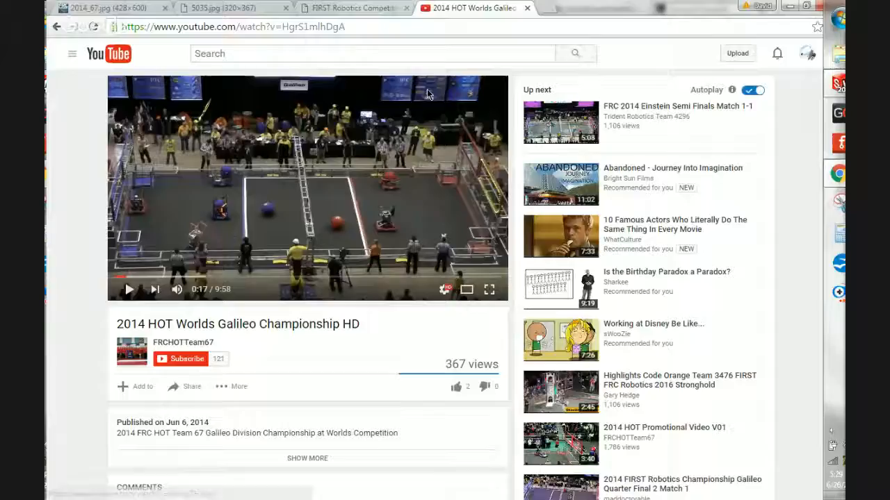
click(215, 7)
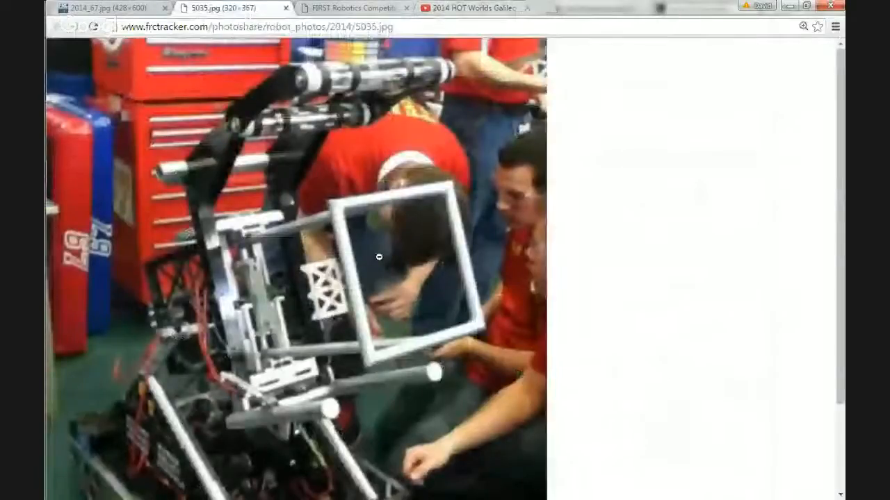
scroll(379, 257, down, 3)
scroll(379, 257, up, 3)
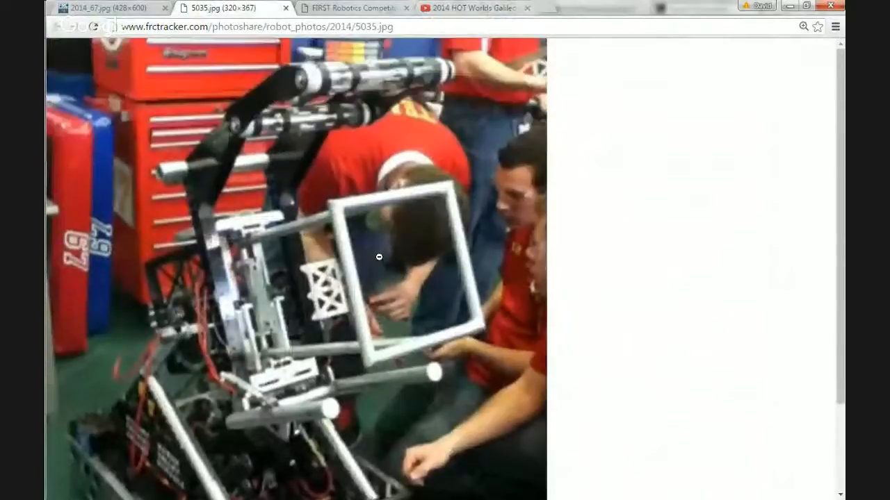
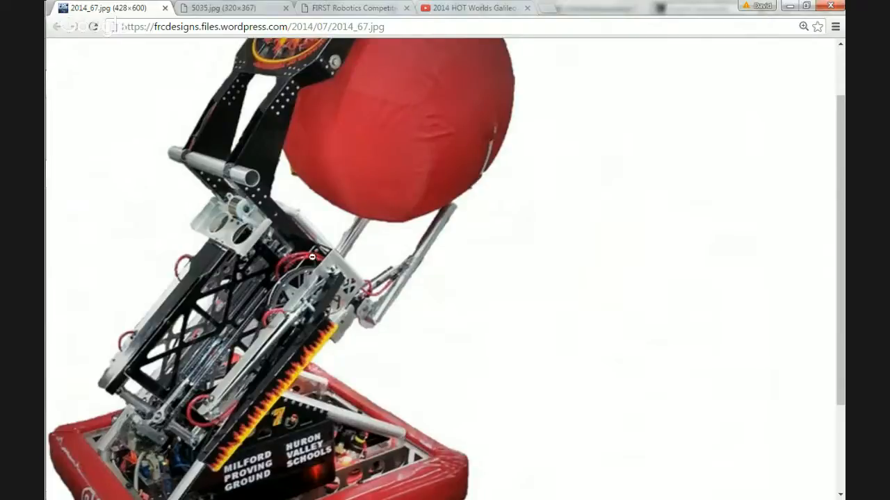
Switch to SOLIDWORKS, close the dimension properties and exit the RIGHT sketch of the 67MasterSketches part.
click(790, 5)
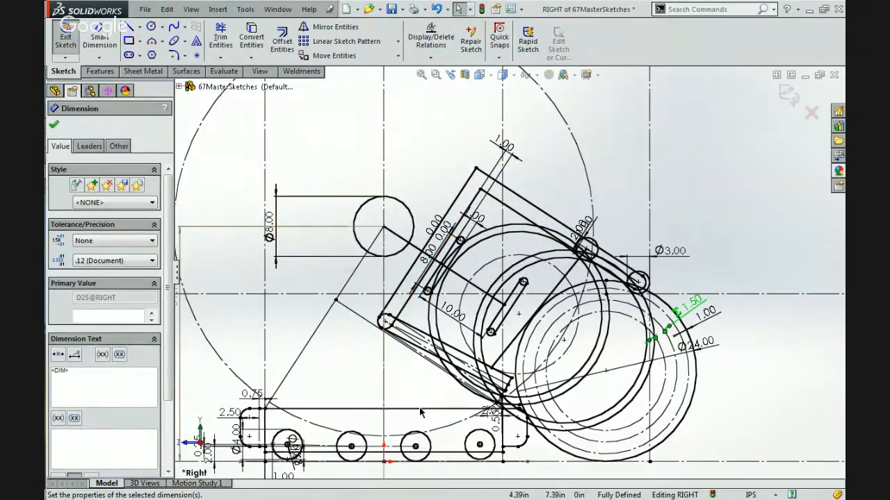
key(Escape)
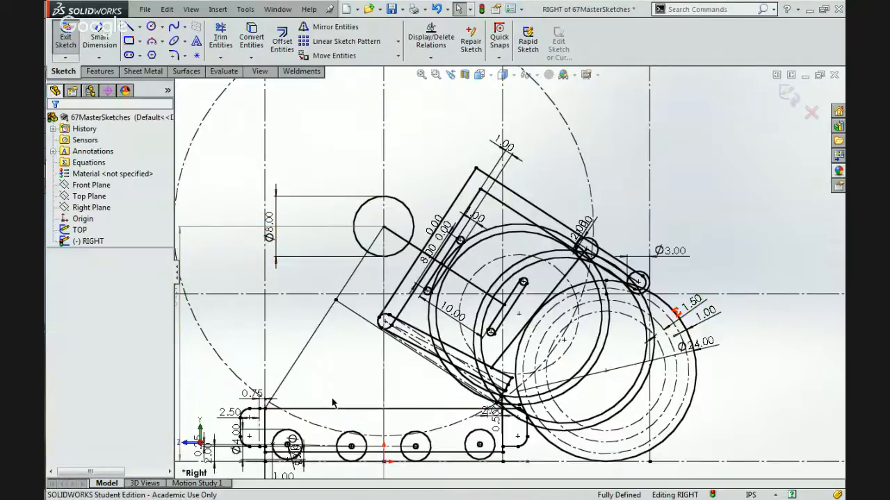
scroll(445, 291, up, 4)
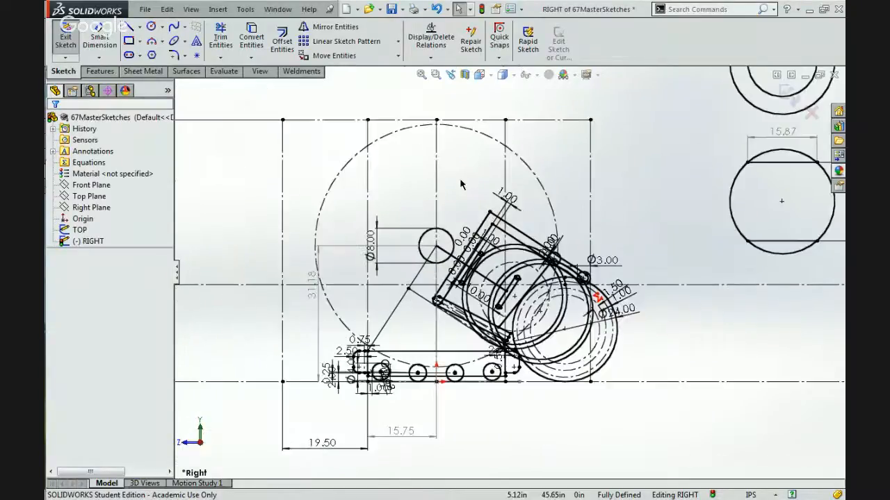
scroll(420, 231, down, 3)
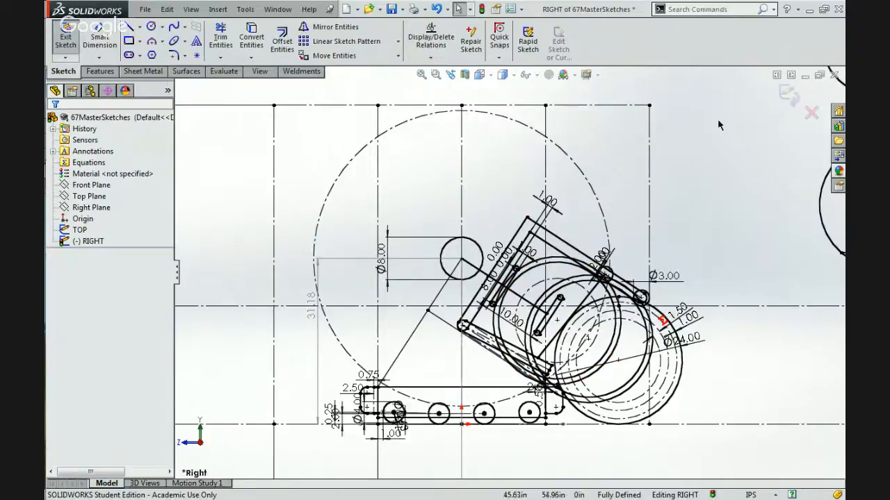
click(786, 95)
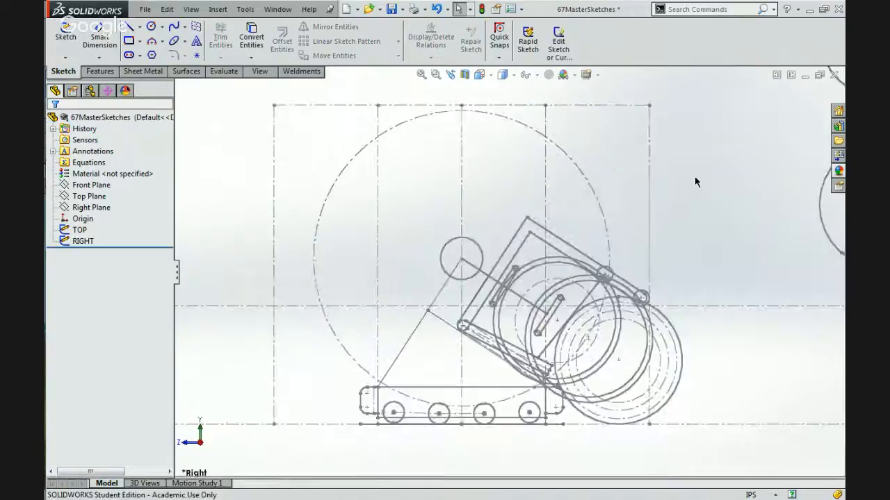
mouse_move(691, 183)
middle_down()
mouse_move(685, 175)
mouse_move(649, 194)
mouse_move(597, 237)
mouse_move(628, 226)
mouse_move(652, 241)
mouse_move(648, 228)
middle_up()
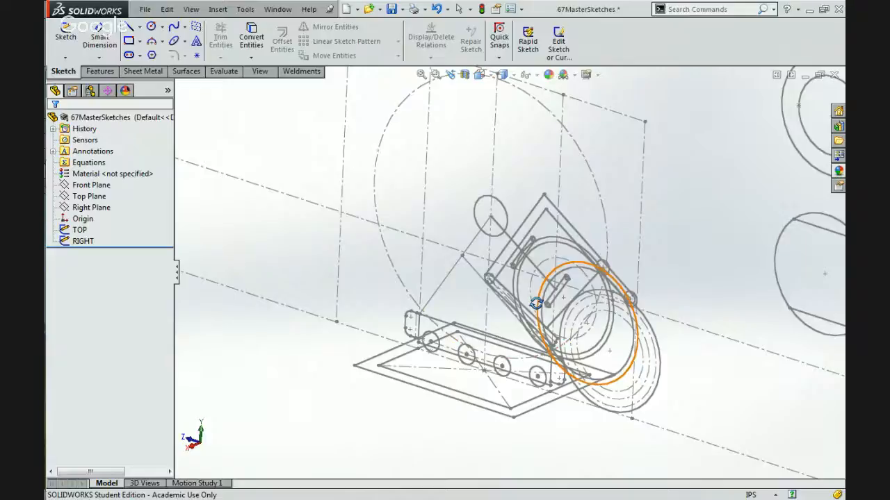
scroll(536, 303, up, 1)
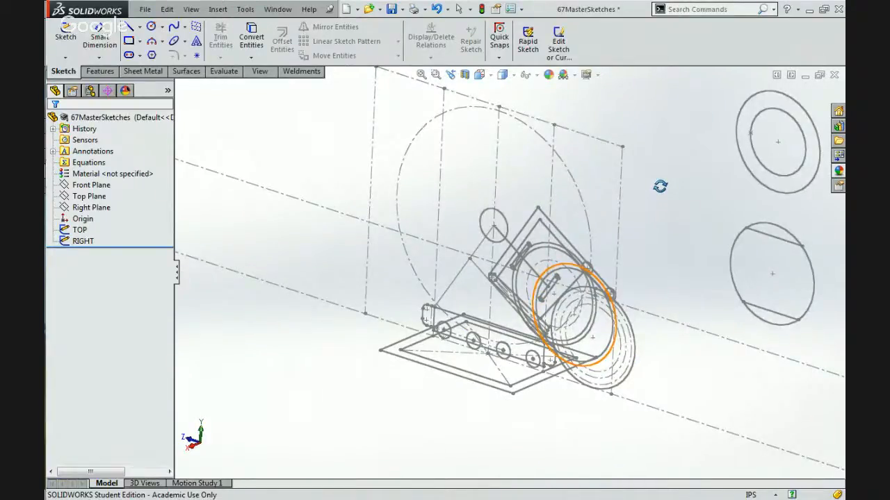
Switch to Chrome and examine the angled arm, its pneumatic linkage and the pivot bracket up close in the 2014_67.jpg robot photo.
mouse_move(842, 173)
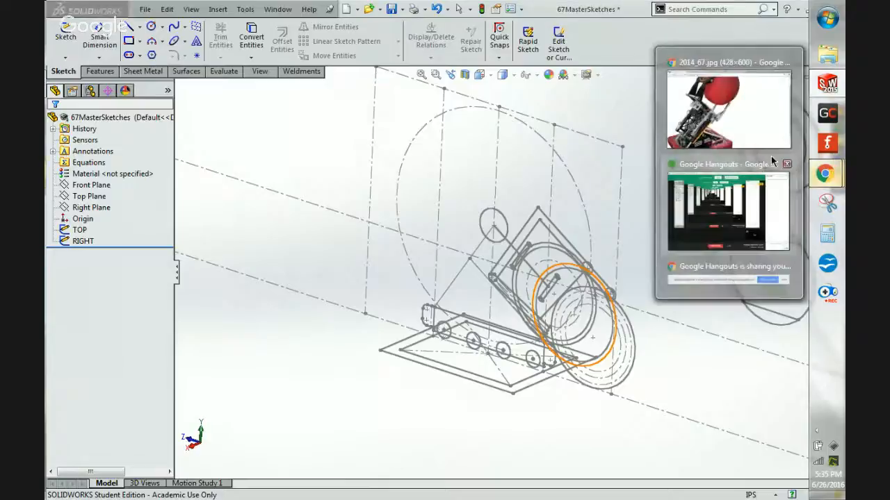
click(739, 128)
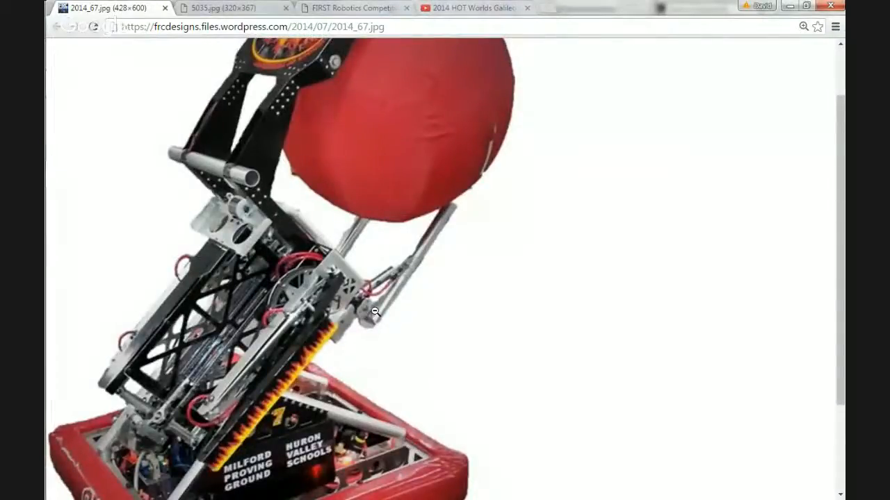
ctrl+scroll(375, 312, up, 6)
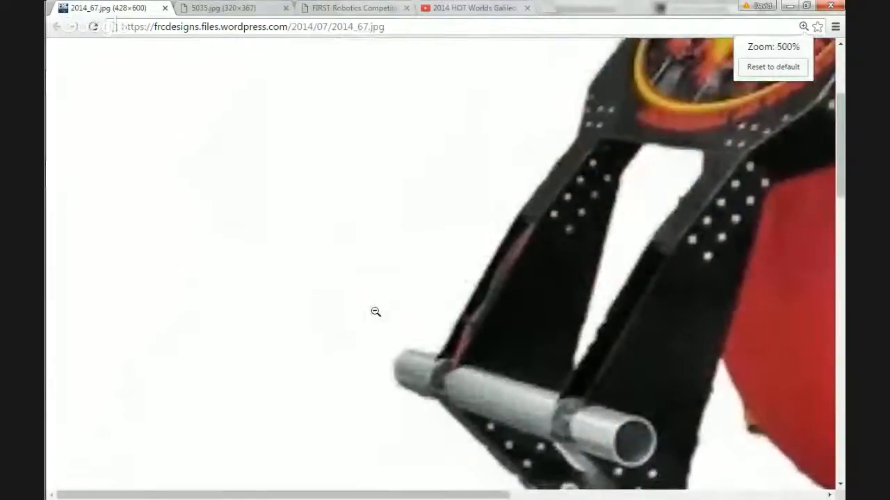
scroll(375, 312, down, 8)
scroll(375, 312, right, 8)
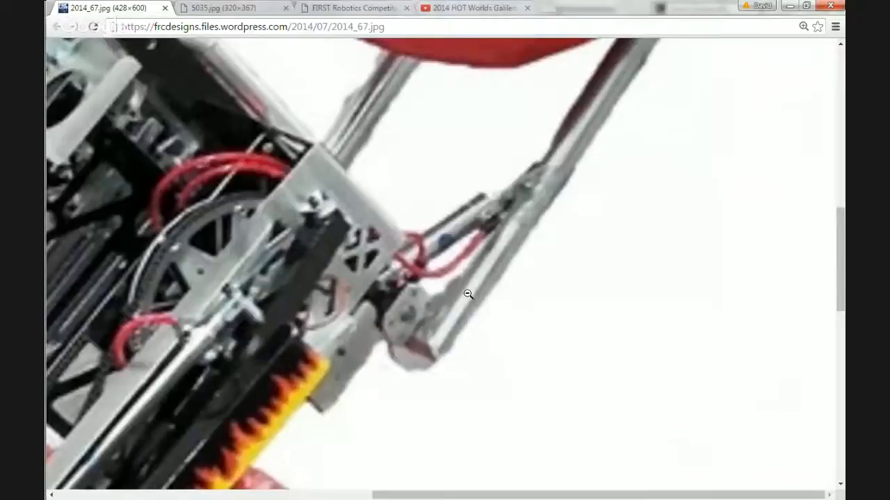
scroll(468, 294, up, 3)
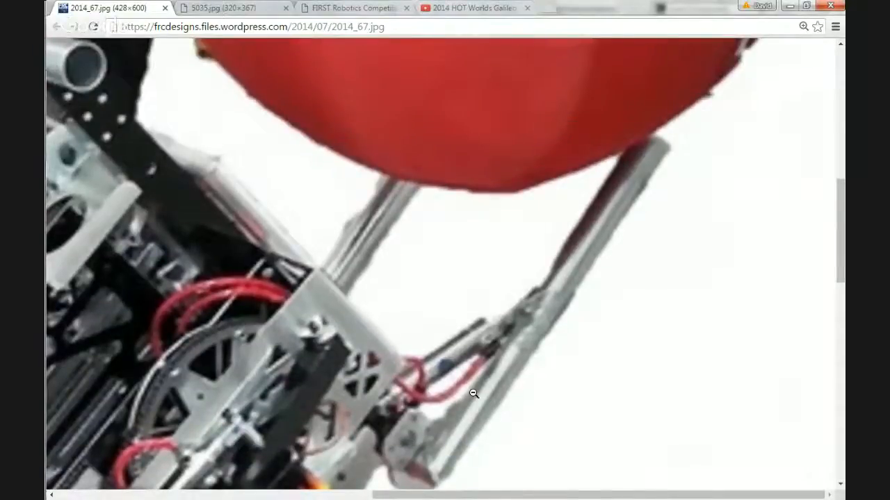
scroll(473, 392, down, 2)
scroll(474, 394, down, 3)
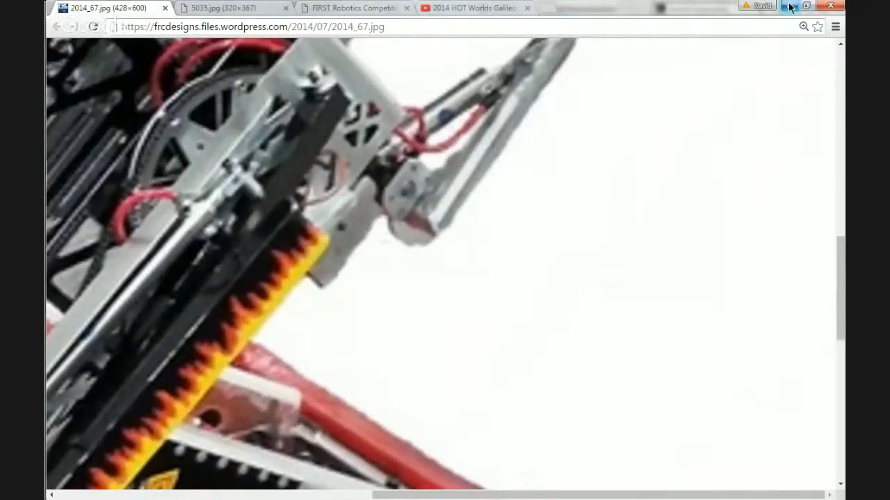
Examine the lower tubes and their cylinder linkage up close in the 5035.jpg robot photo.
click(223, 7)
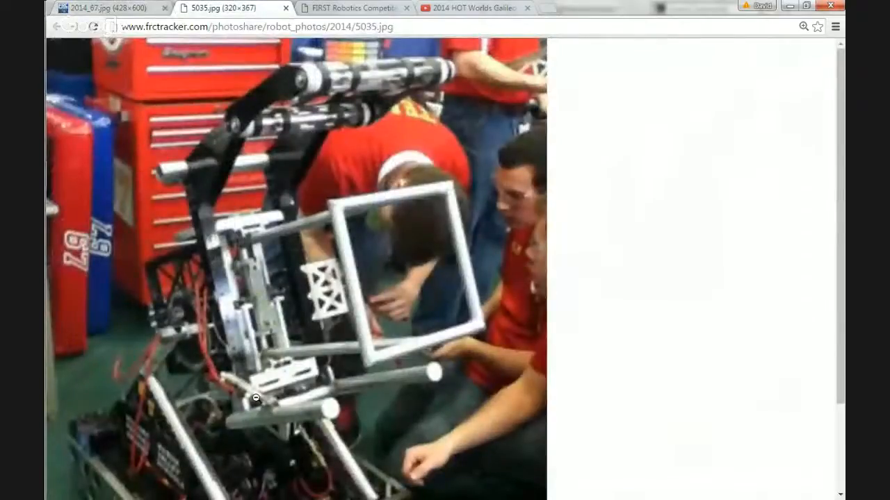
ctrl+scroll(256, 397, down, 6)
ctrl+scroll(256, 397, up, 8)
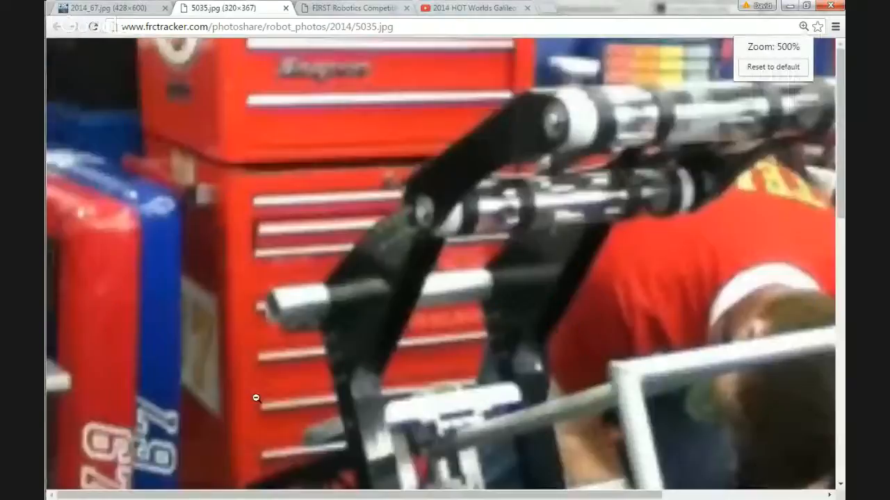
scroll(255, 398, down, 3)
scroll(256, 398, up, 2)
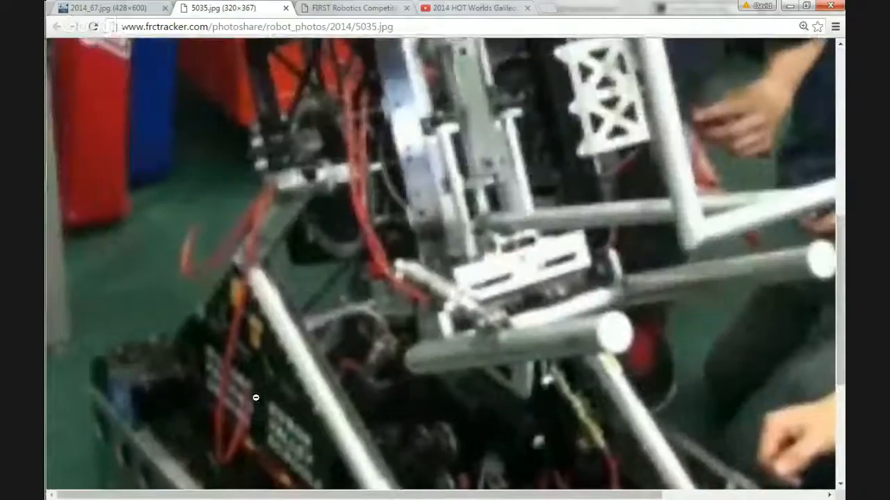
scroll(256, 398, right, 2)
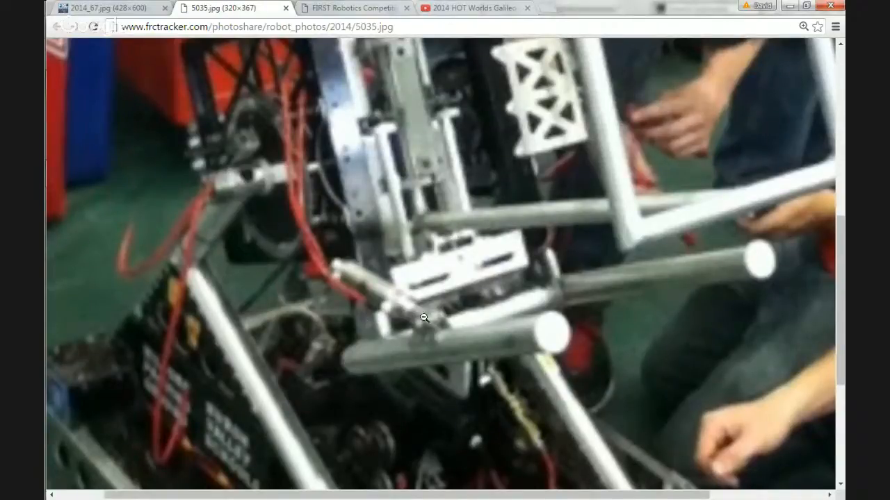
Switch to SOLIDWORKS and examine the RIGHT sketch's tilted frame, selecting its long upper edge and its rear edge.
click(789, 6)
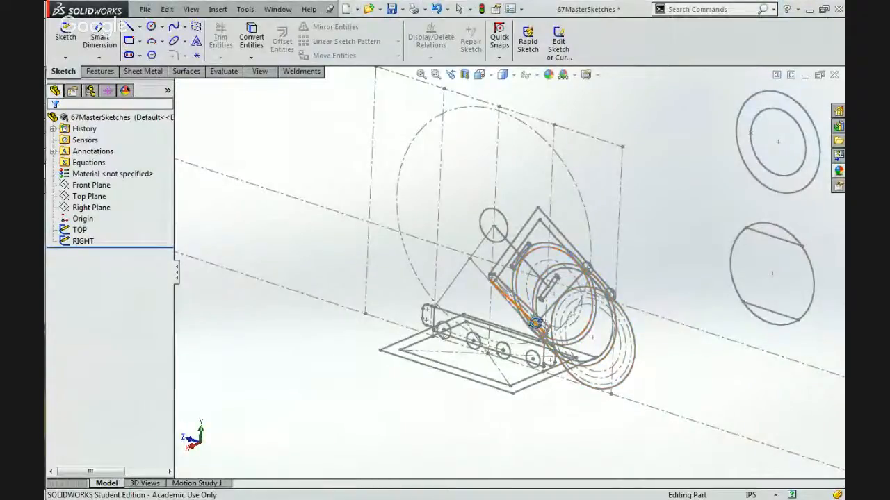
scroll(533, 320, down, 5)
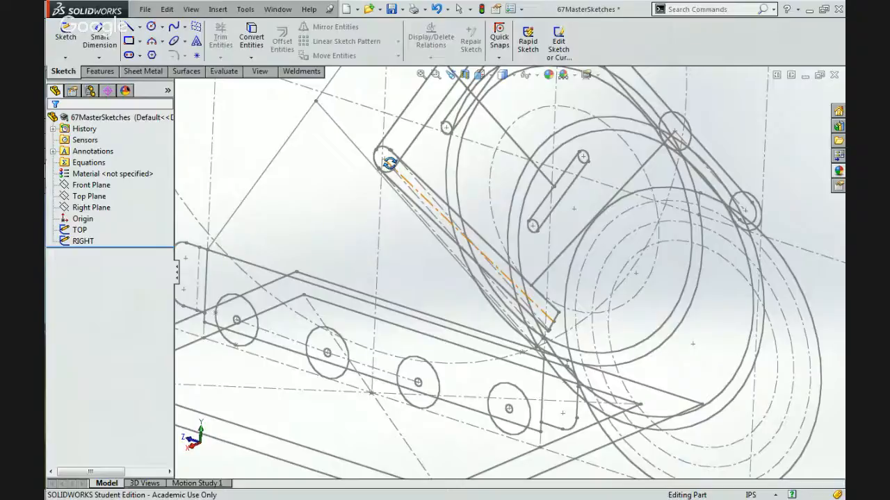
key(f)
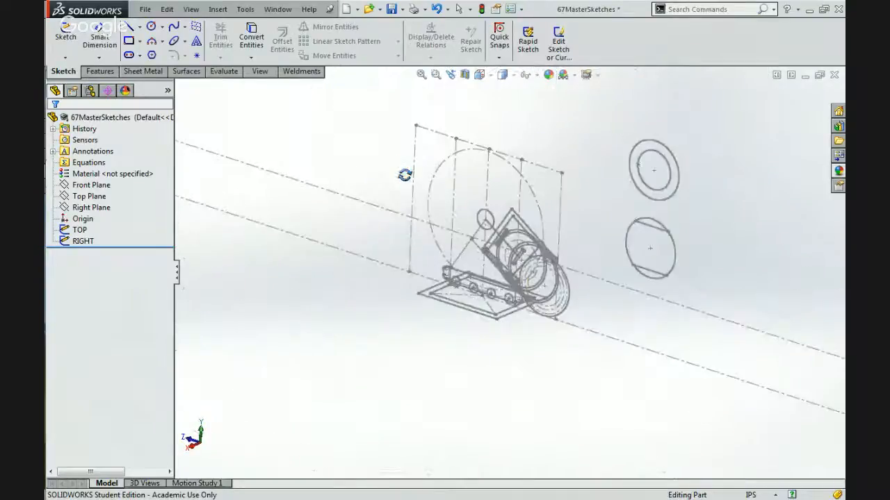
scroll(539, 240, down, 4)
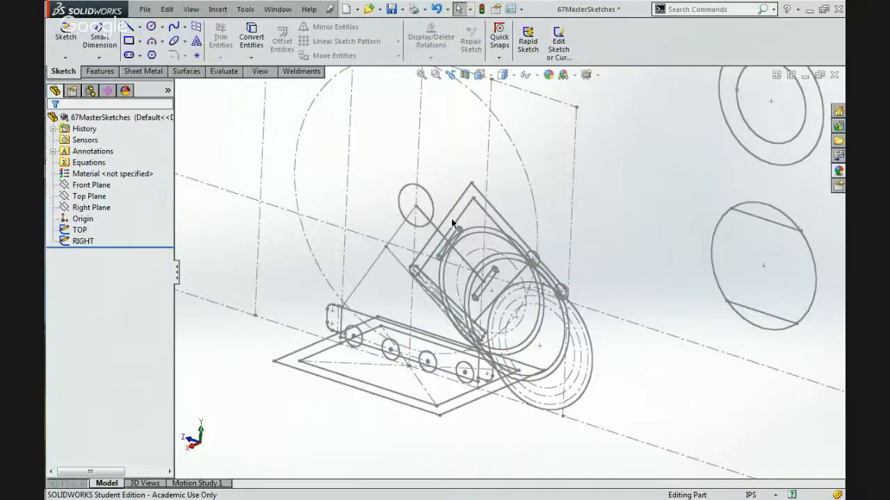
click(494, 208)
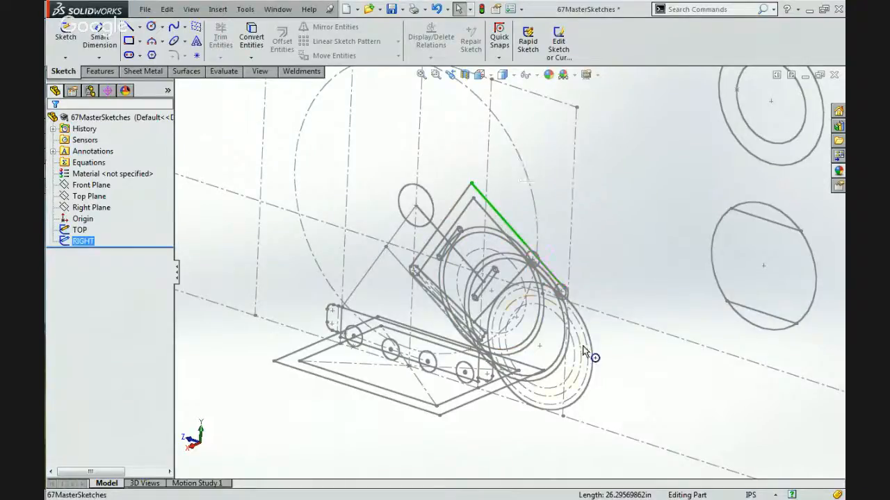
click(621, 472)
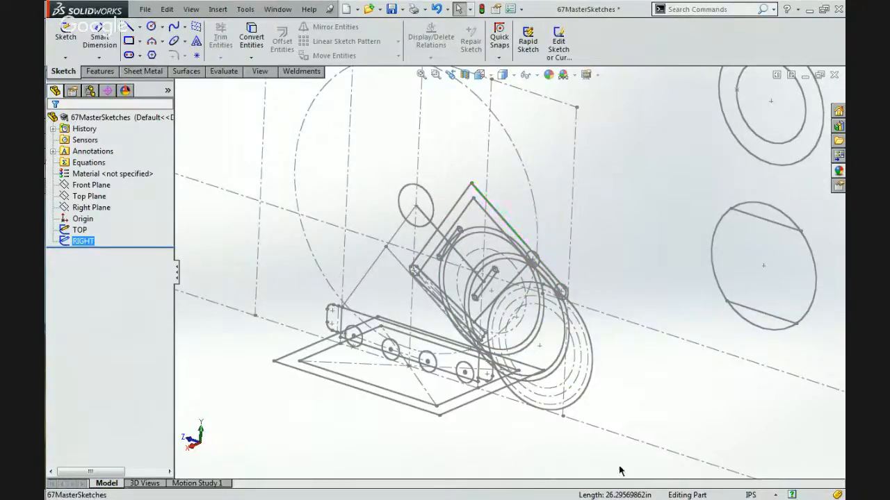
click(446, 217)
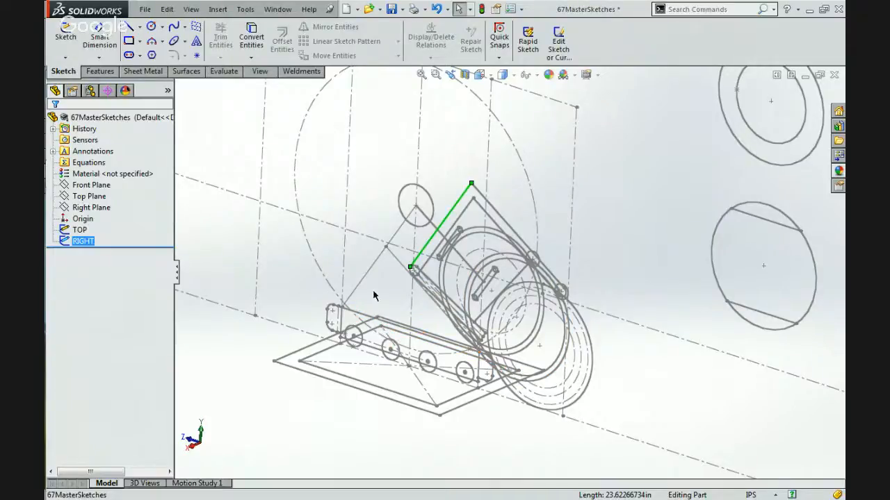
scroll(435, 168, up, 4)
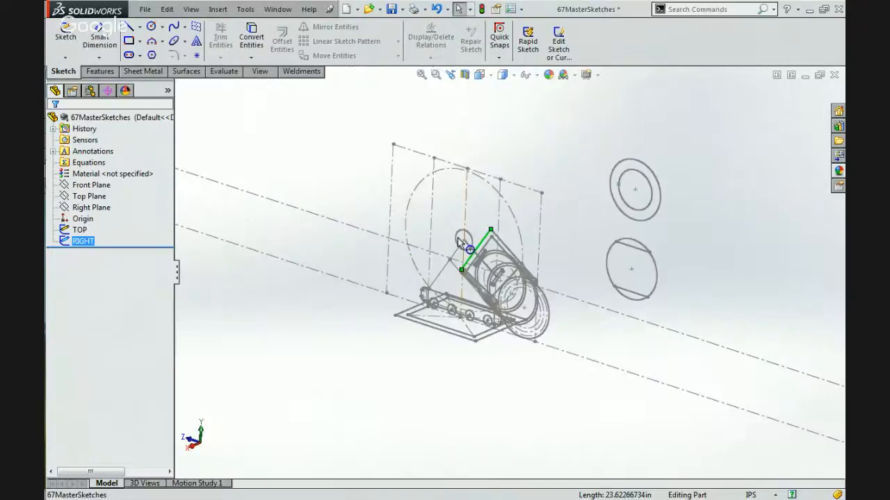
scroll(452, 250, down, 4)
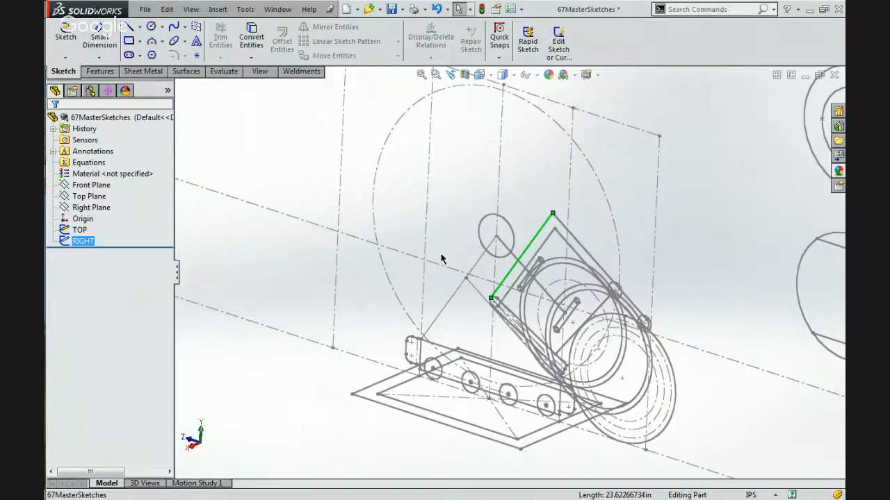
mouse_move(423, 296)
middle_down()
mouse_move(415, 296)
mouse_move(416, 265)
mouse_move(468, 250)
mouse_move(433, 312)
middle_up()
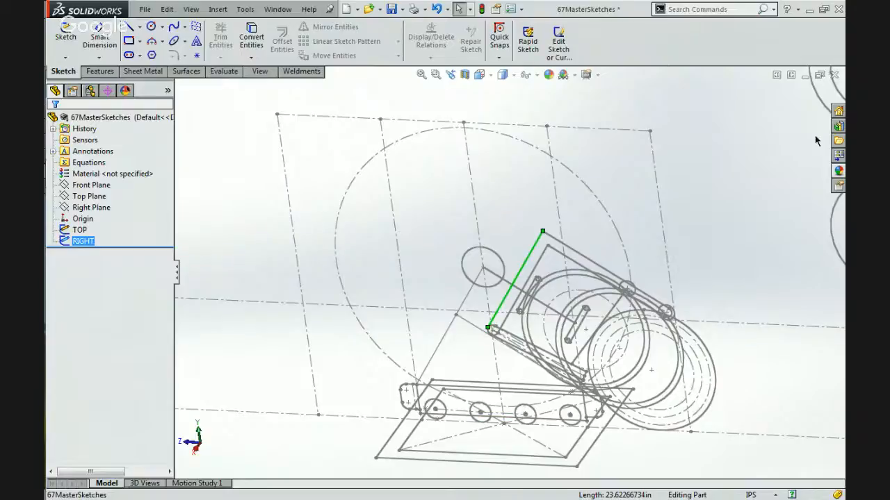
Switch to the Google Hangouts window and stop the live broadcast.
mouse_move(842, 129)
mouse_move(825, 174)
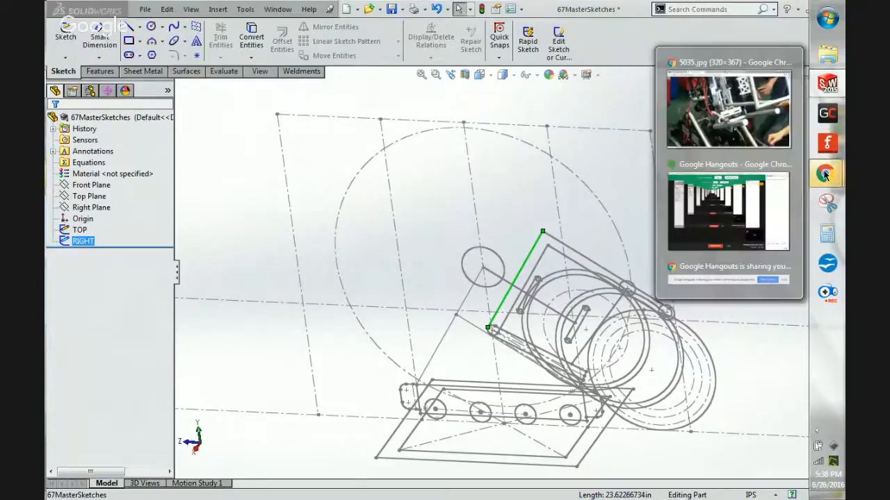
click(724, 203)
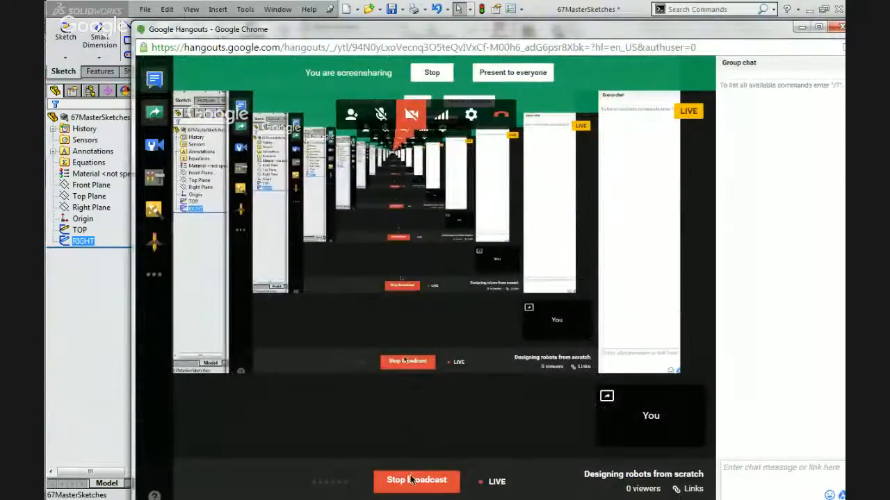
click(417, 480)
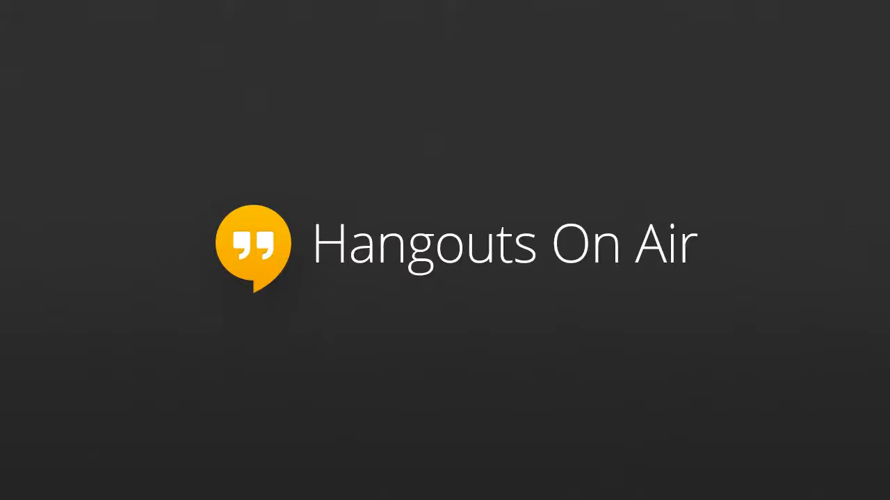